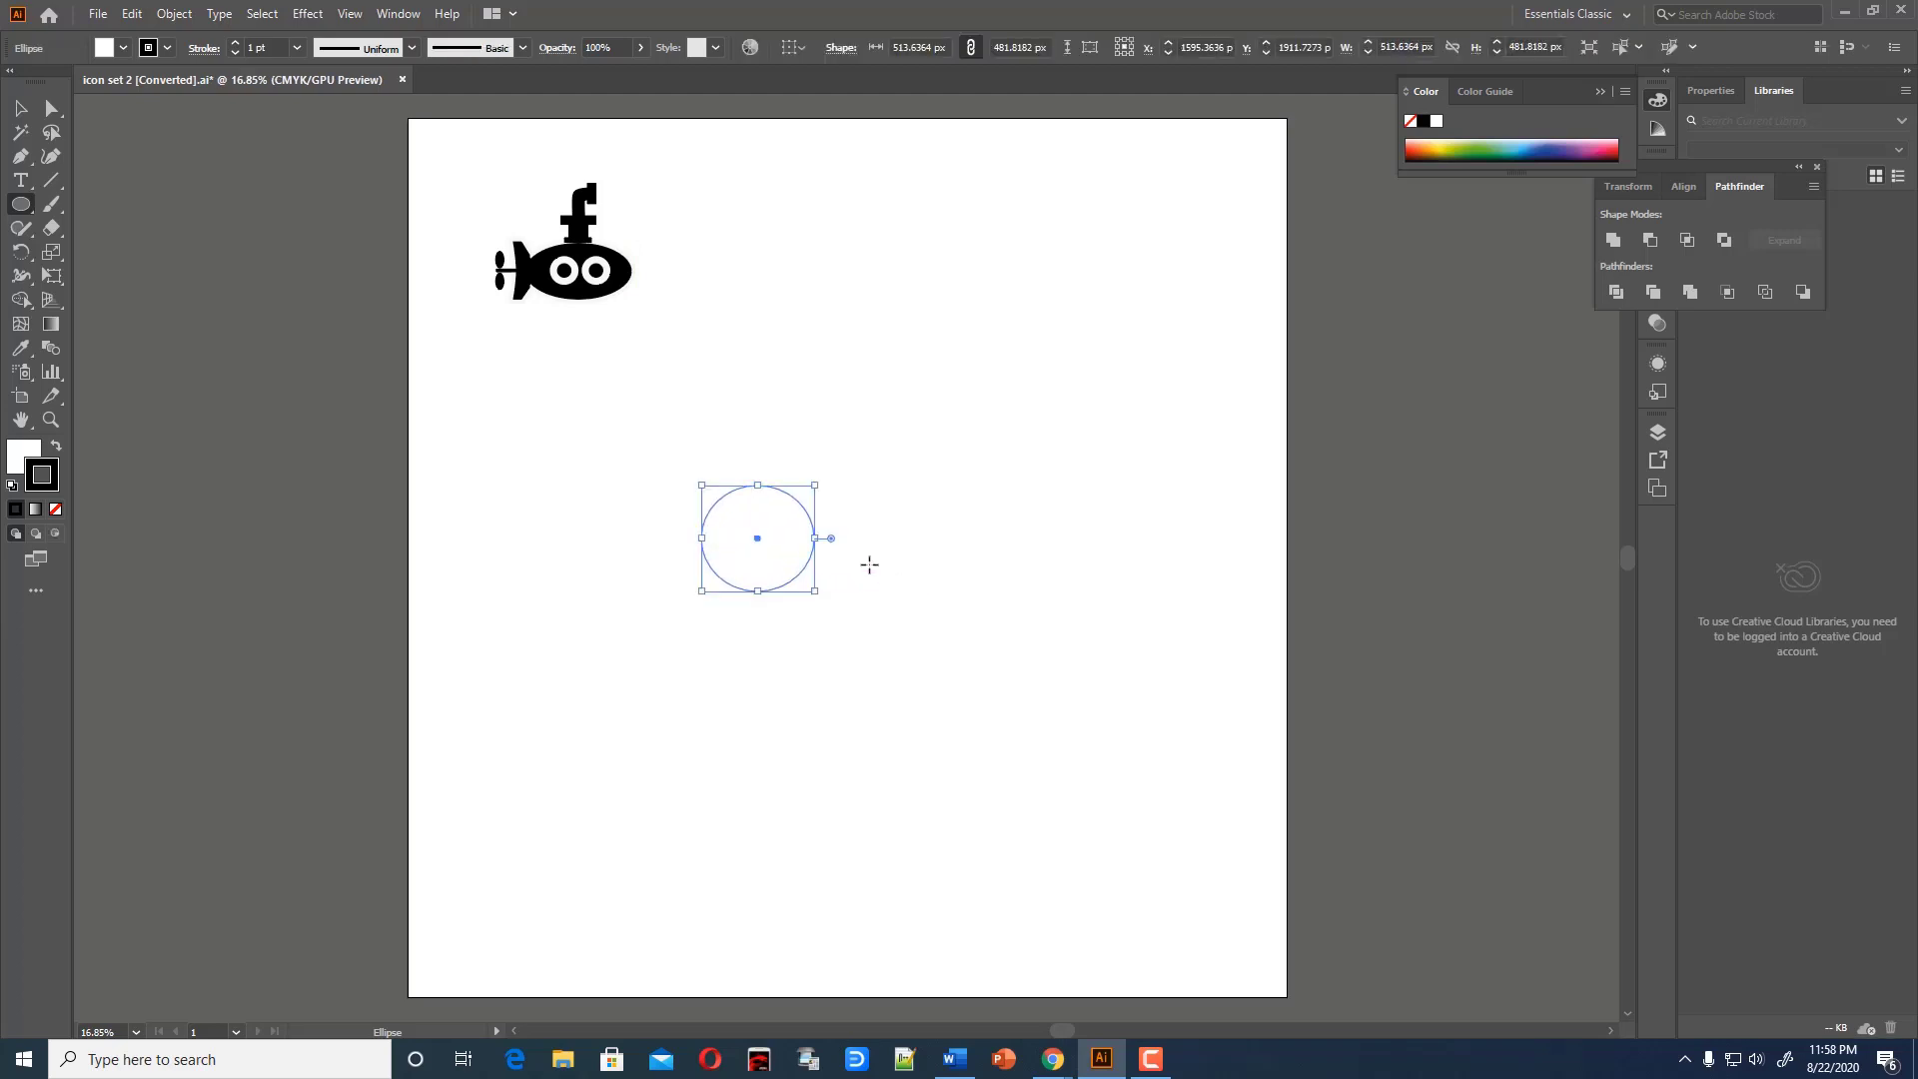
Swap the fill and stroke colours to get a black fill and white stroke, and delete the ellipse from the artboard
left_click(58, 447)
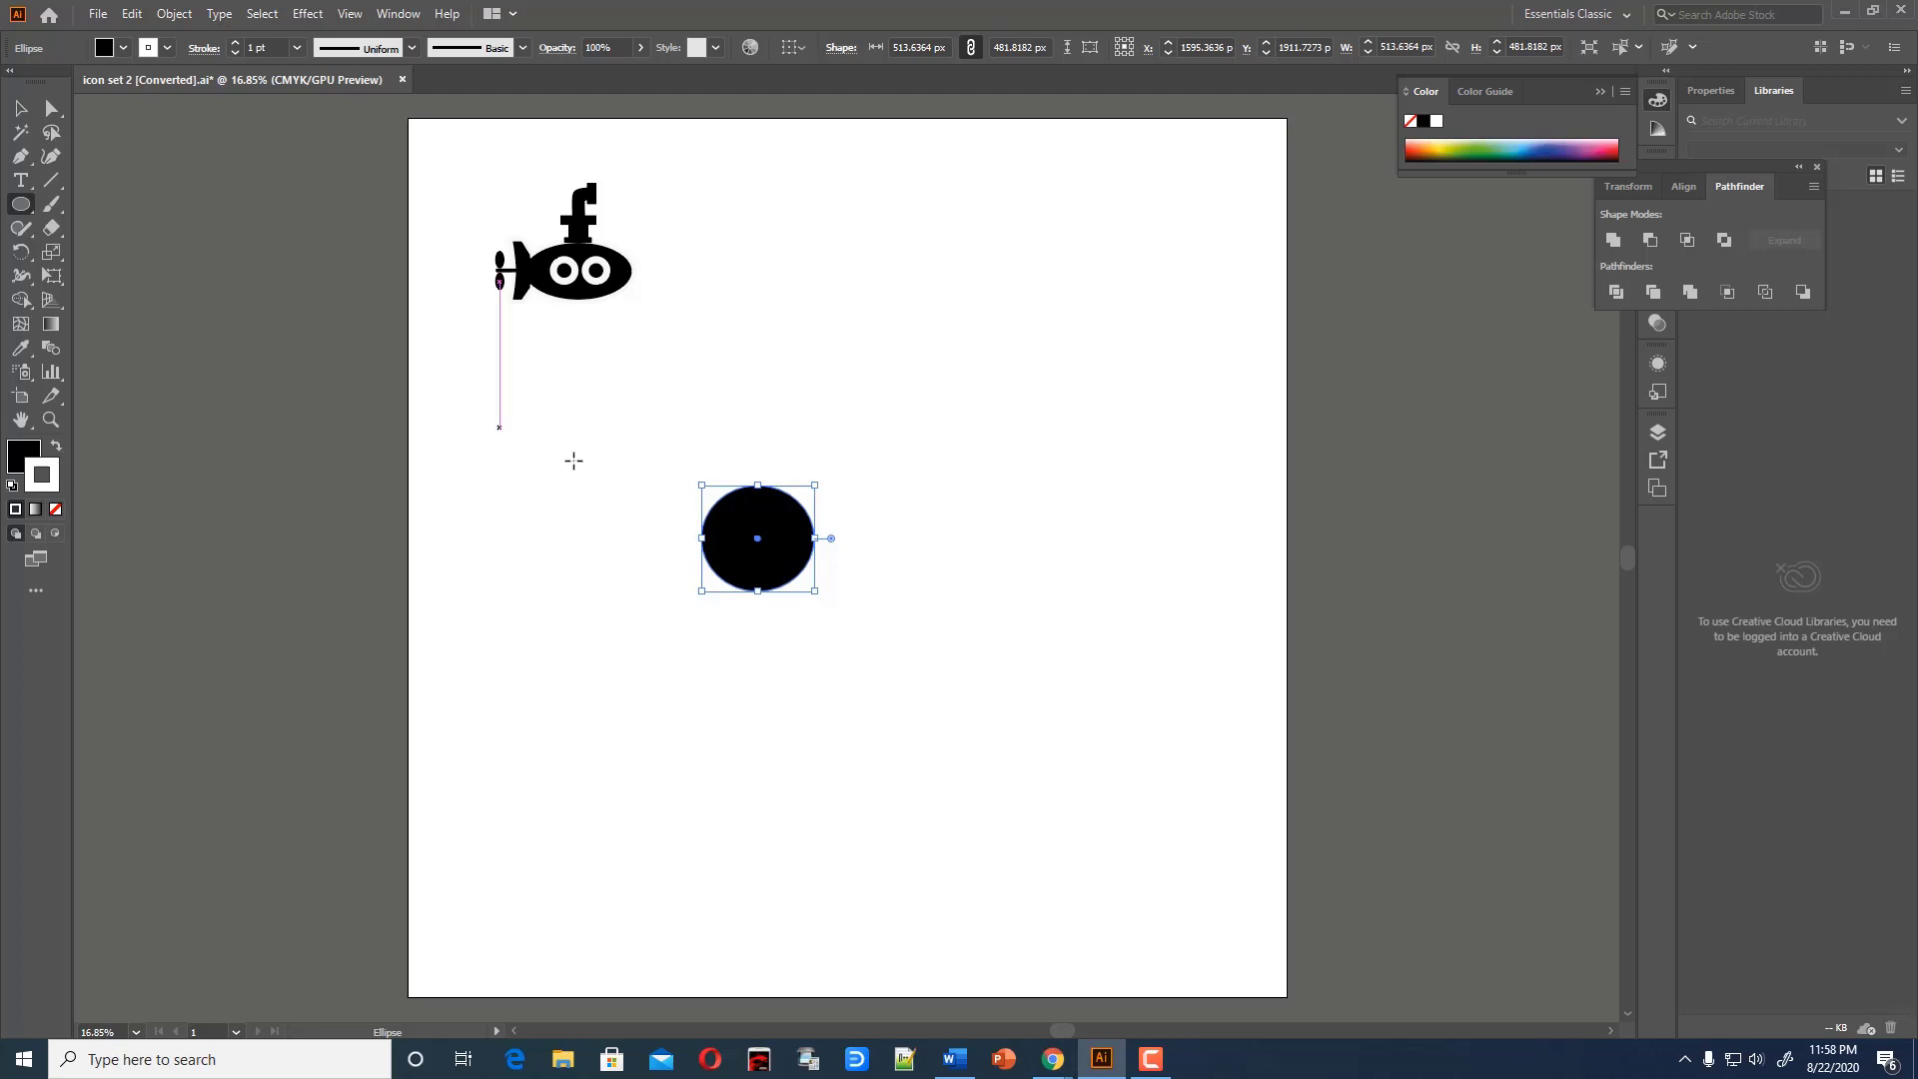
left_click_drag(819, 483, 810, 476)
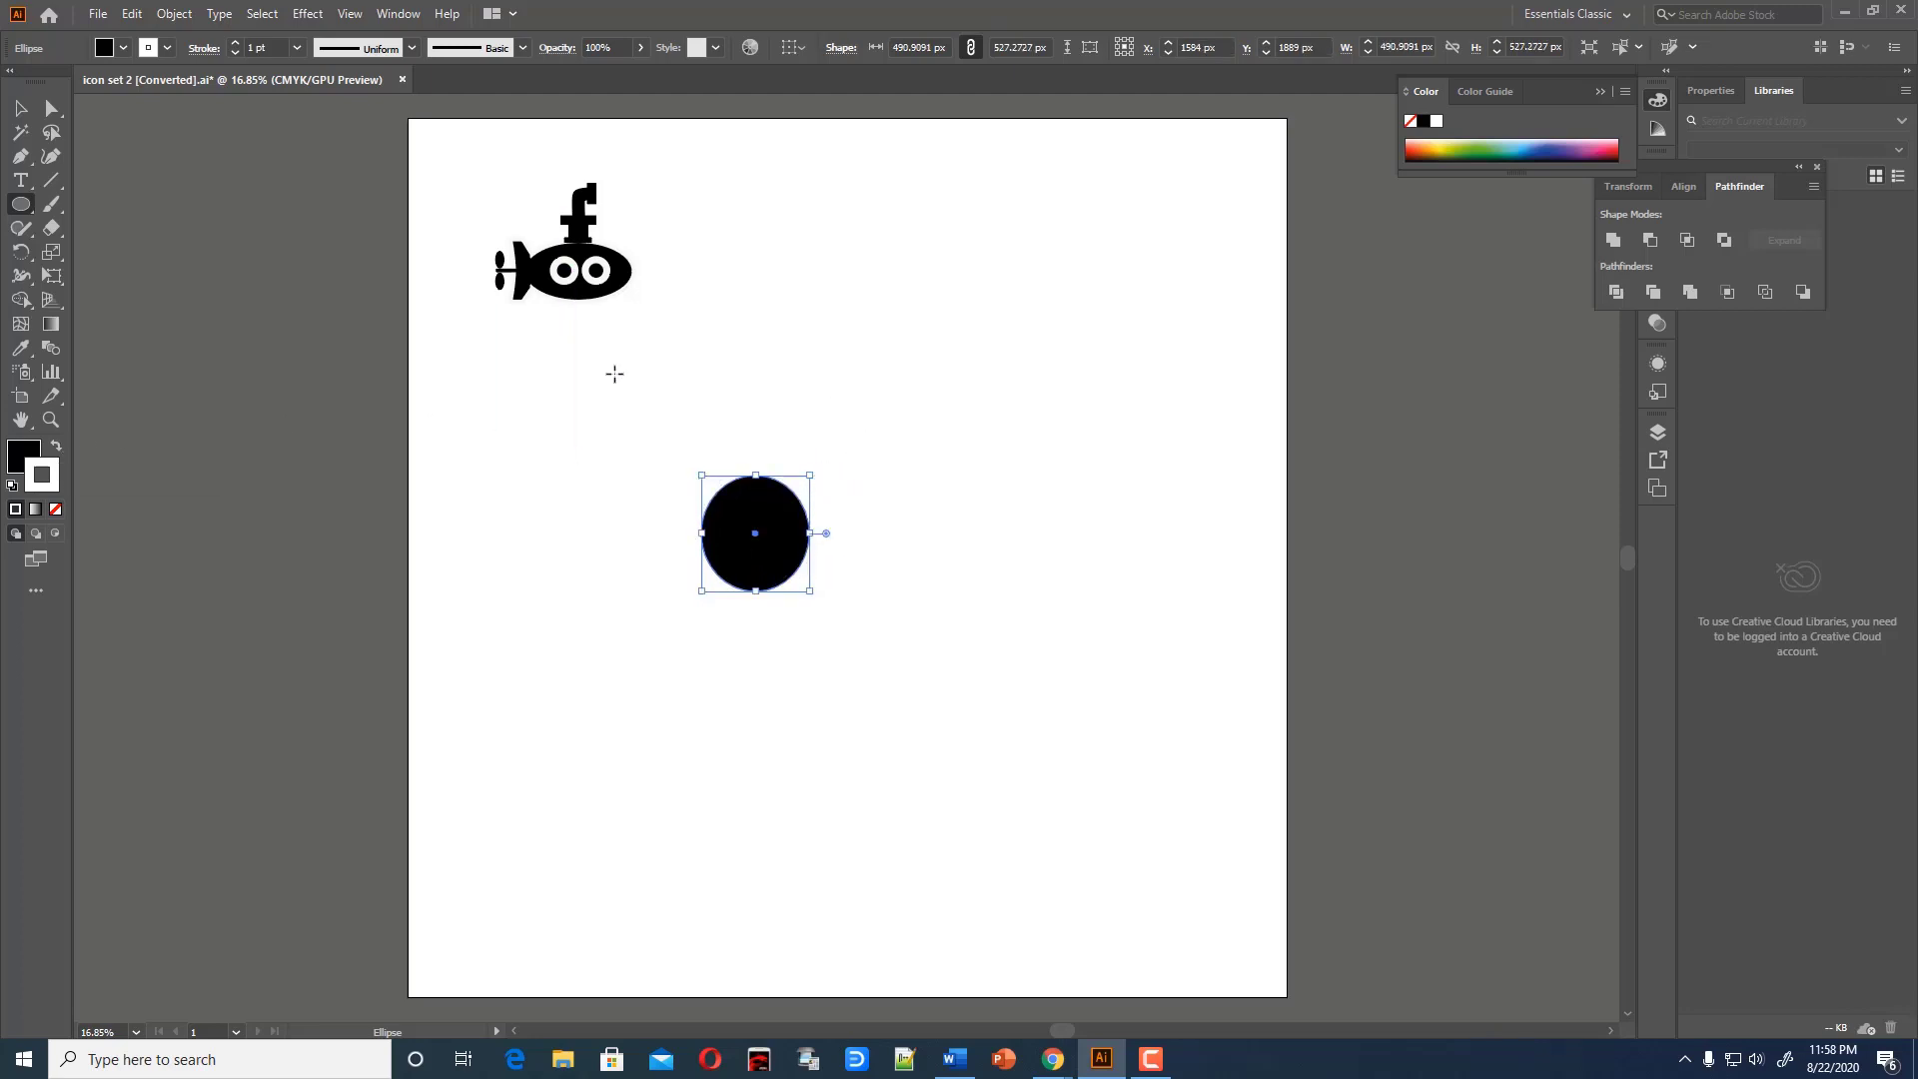
left_click(745, 431)
left_click(1012, 562)
key("Delete")
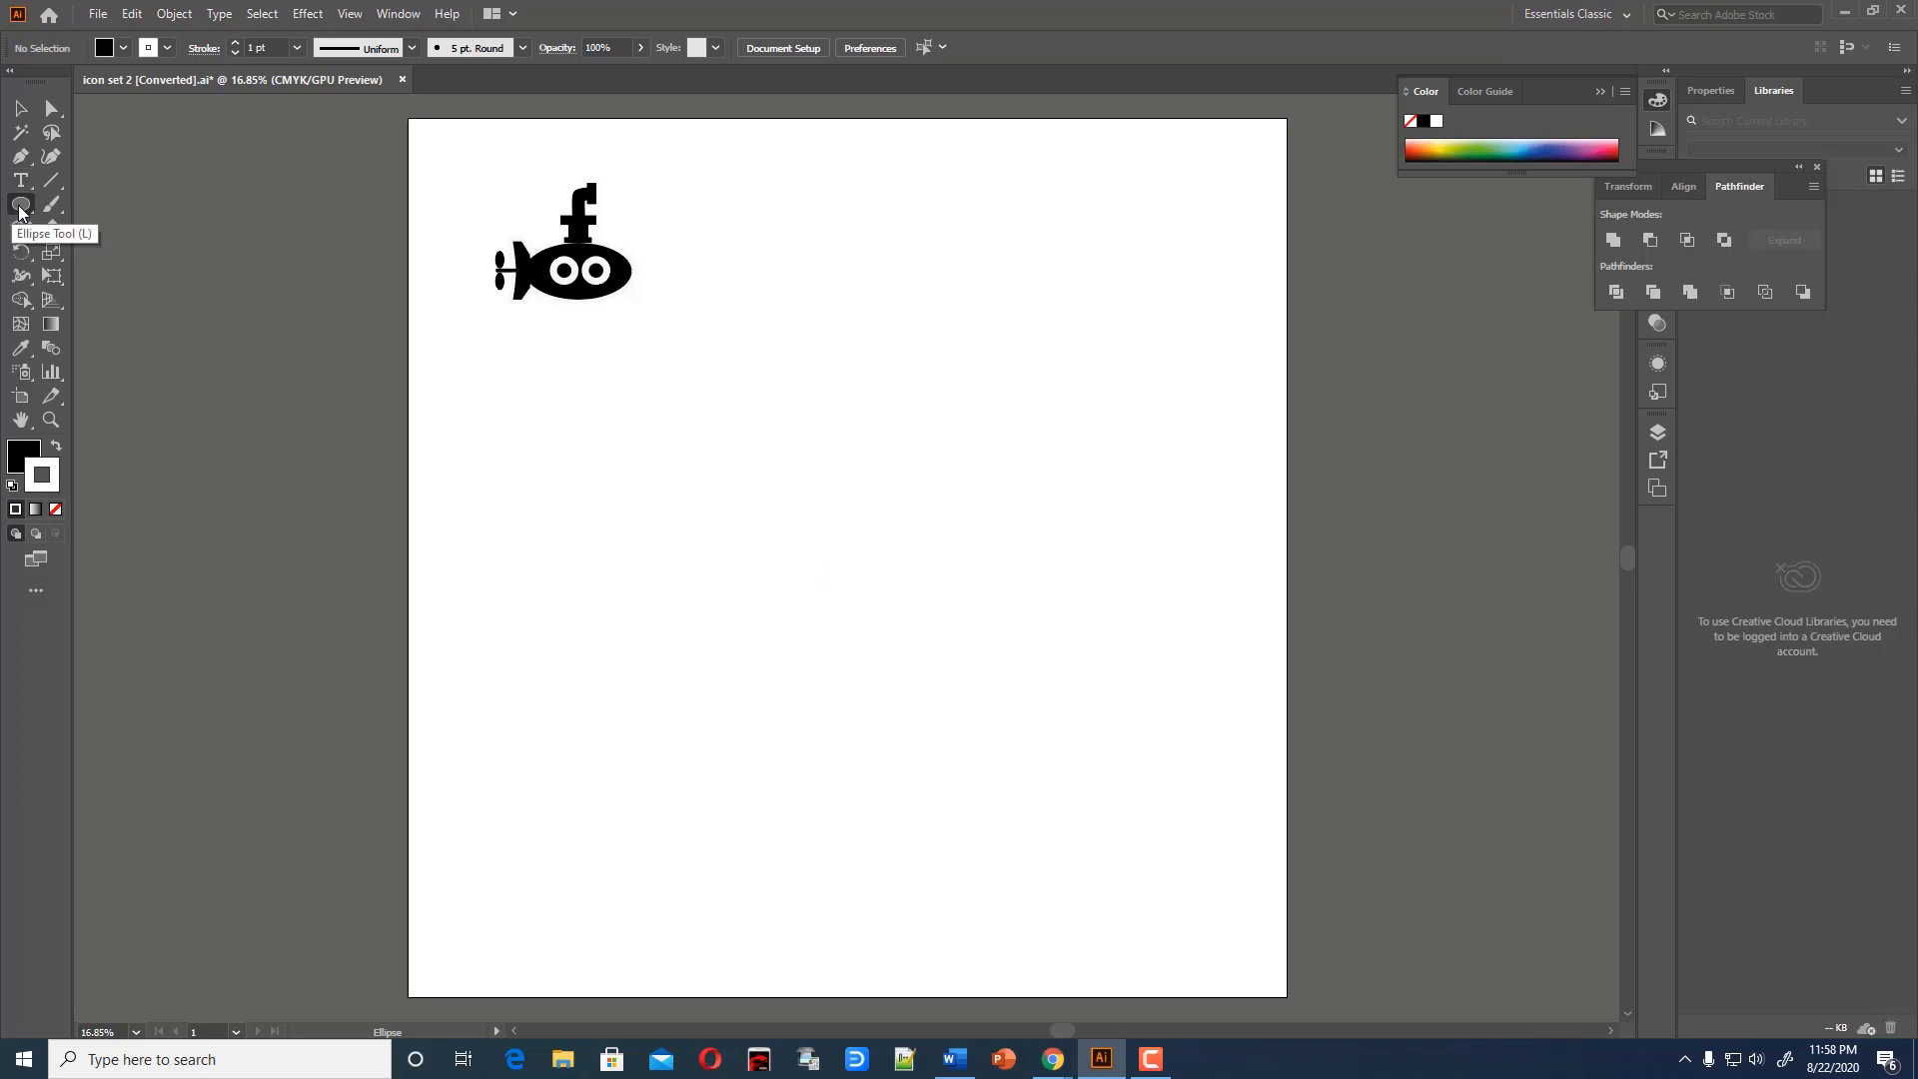
Draw a black rectangle about 636 × 495 px near the middle of the artboard with the Rectangle tool
left_click(21, 205)
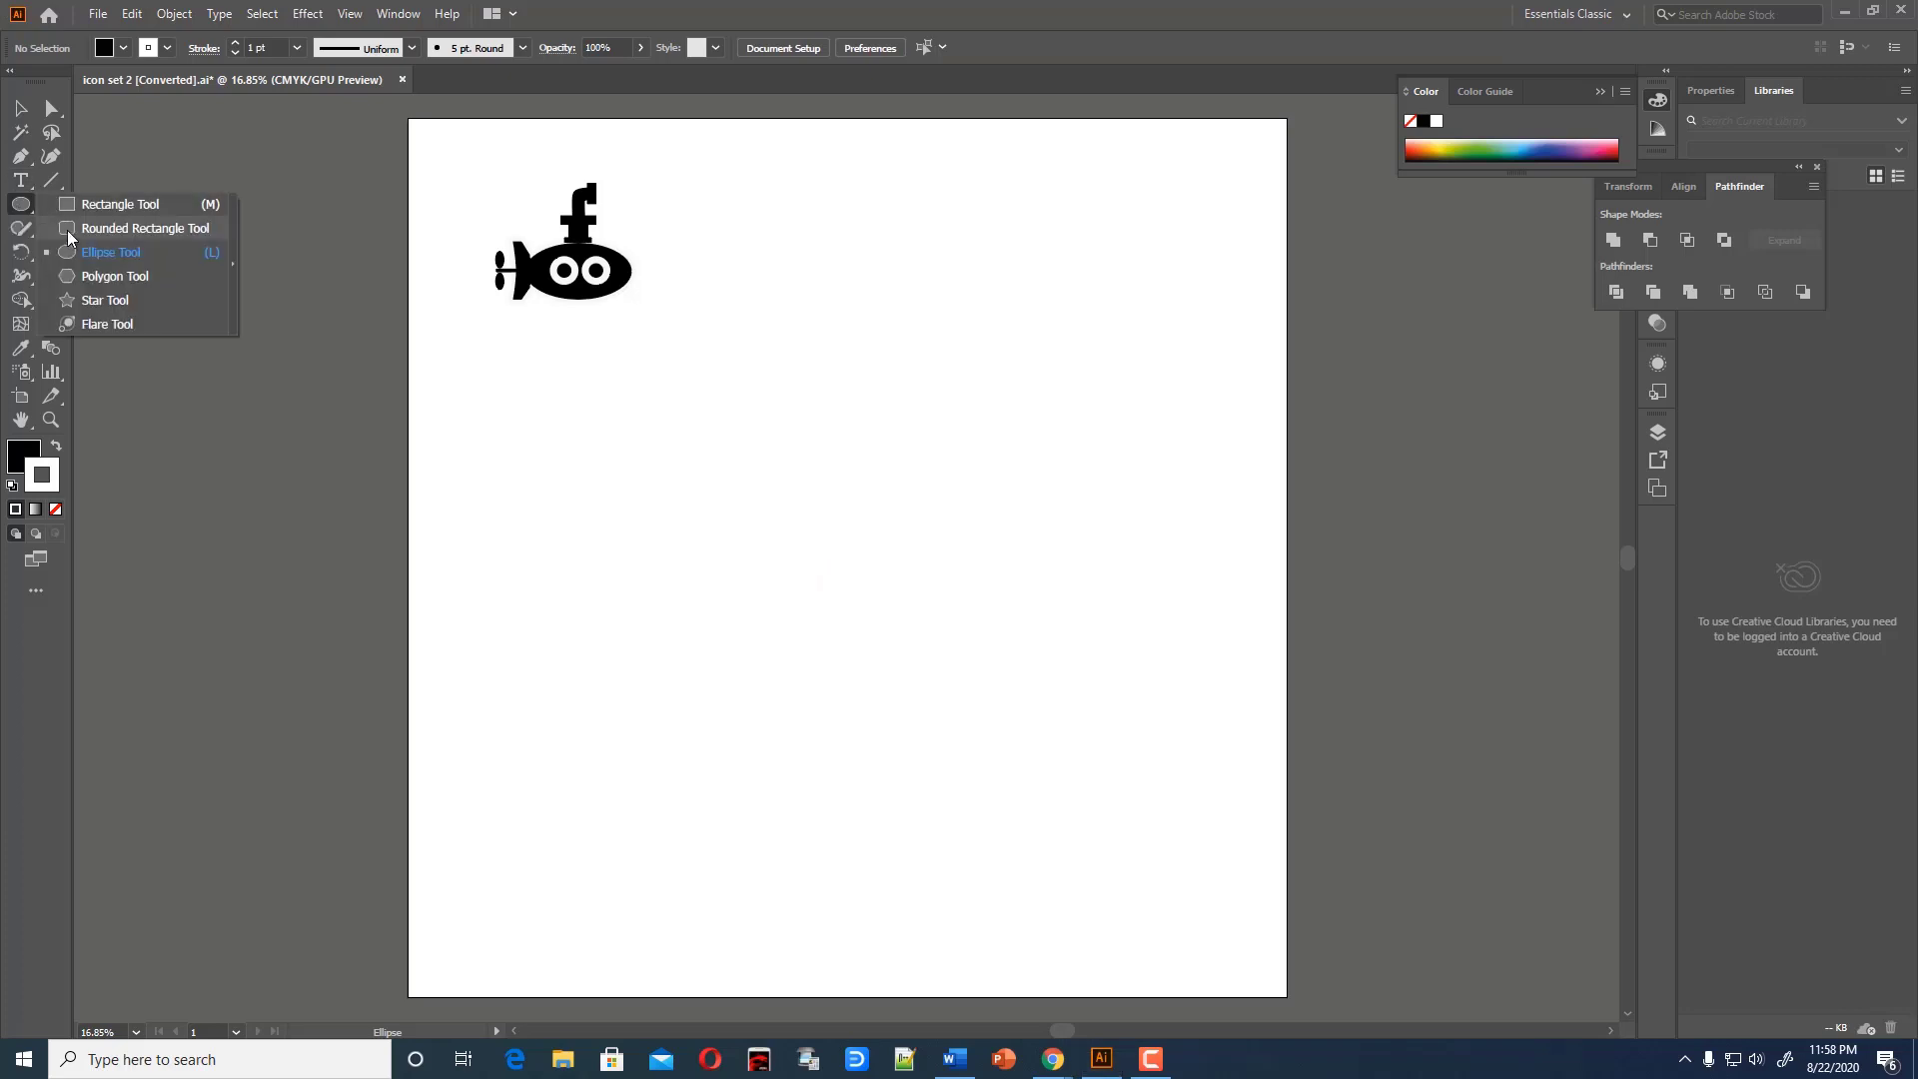
left_click(68, 230)
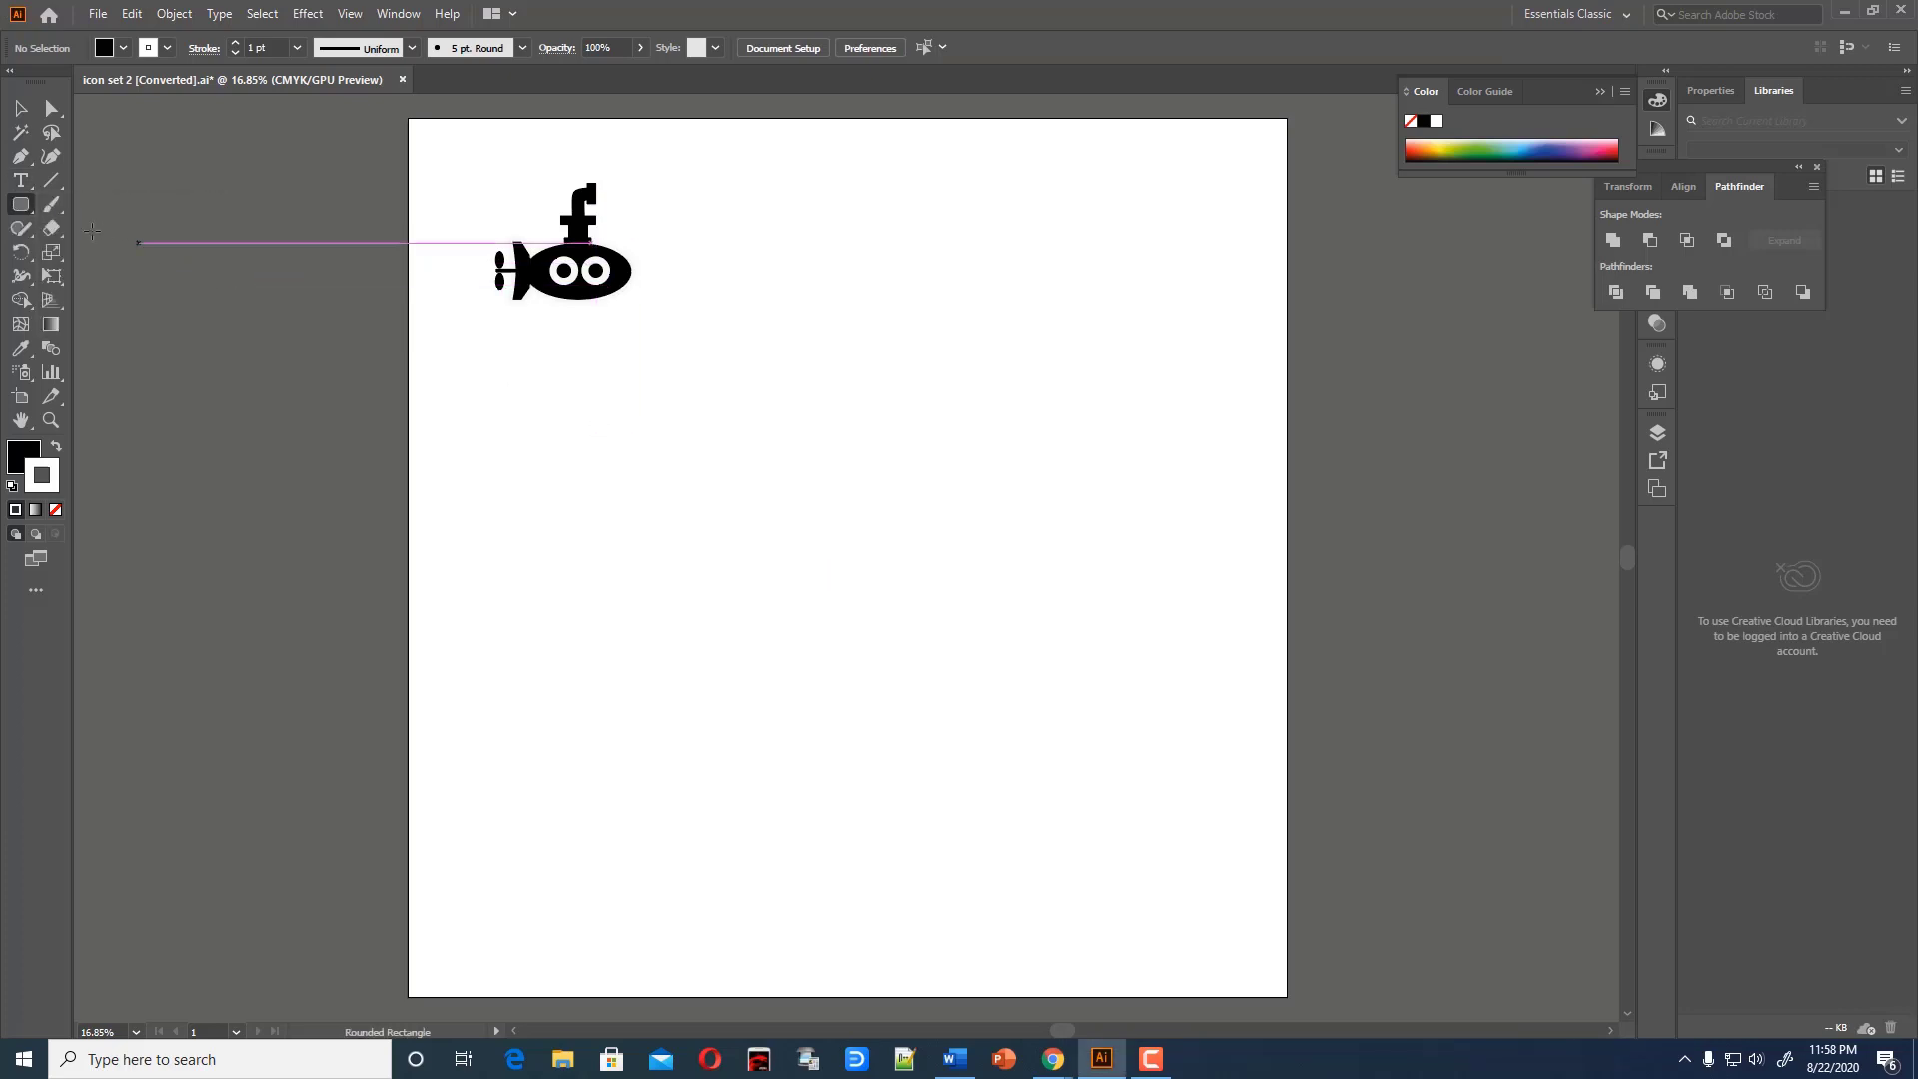
left_click(22, 210)
left_click(60, 207)
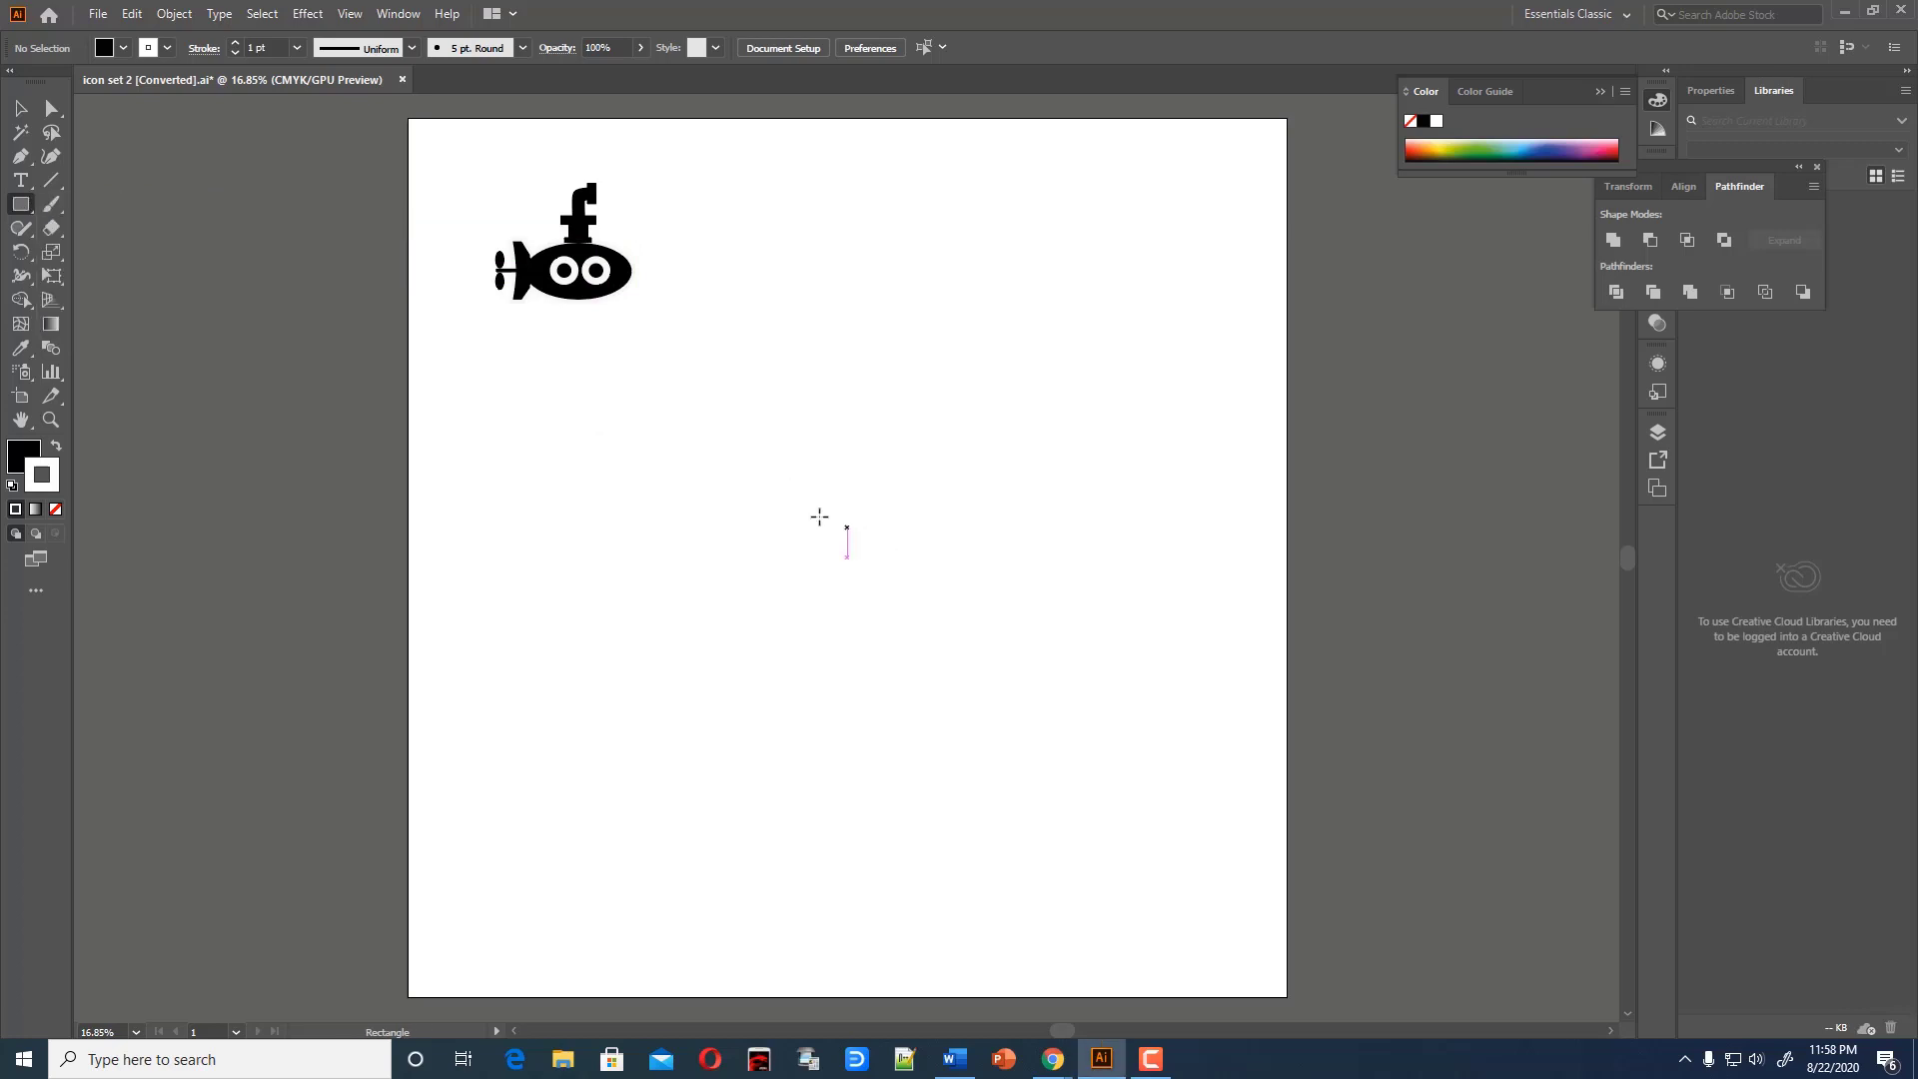
left_click_drag(820, 516, 960, 626)
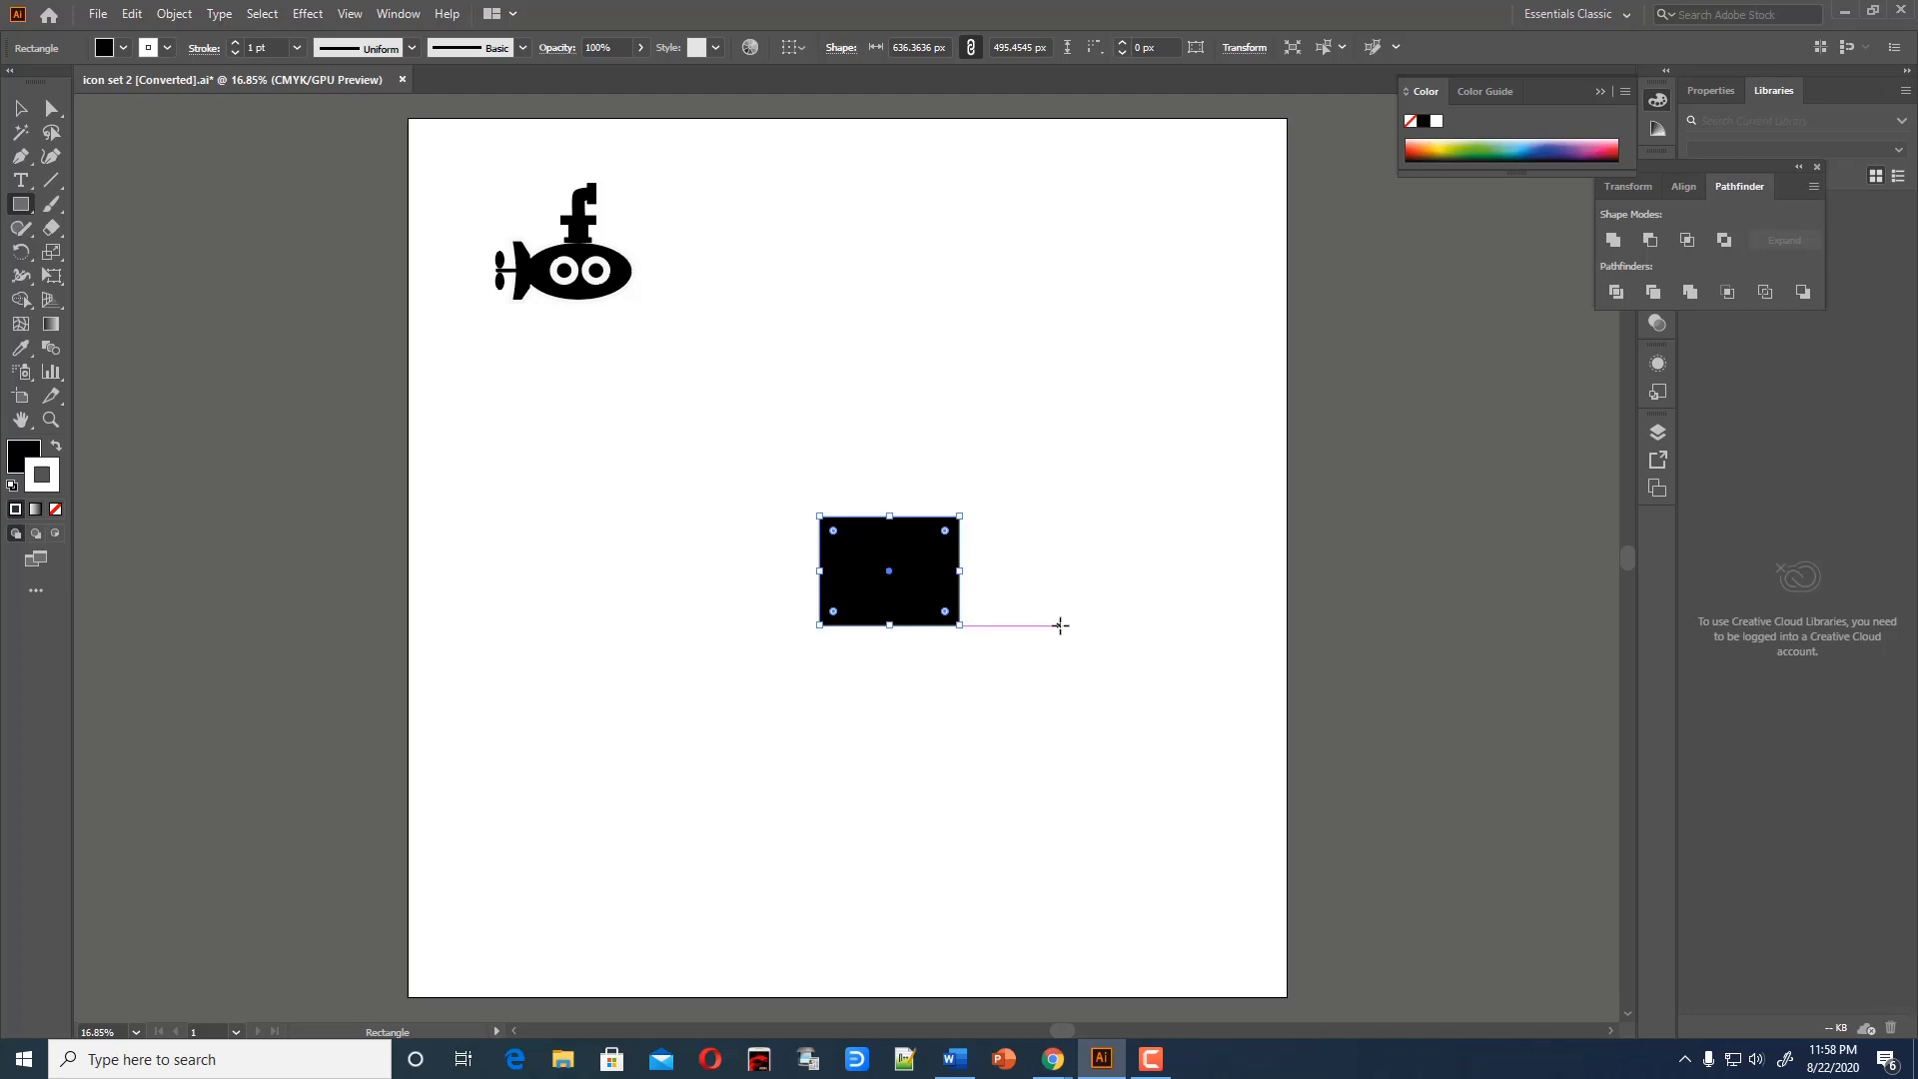
left_click(22, 116)
left_click(744, 589)
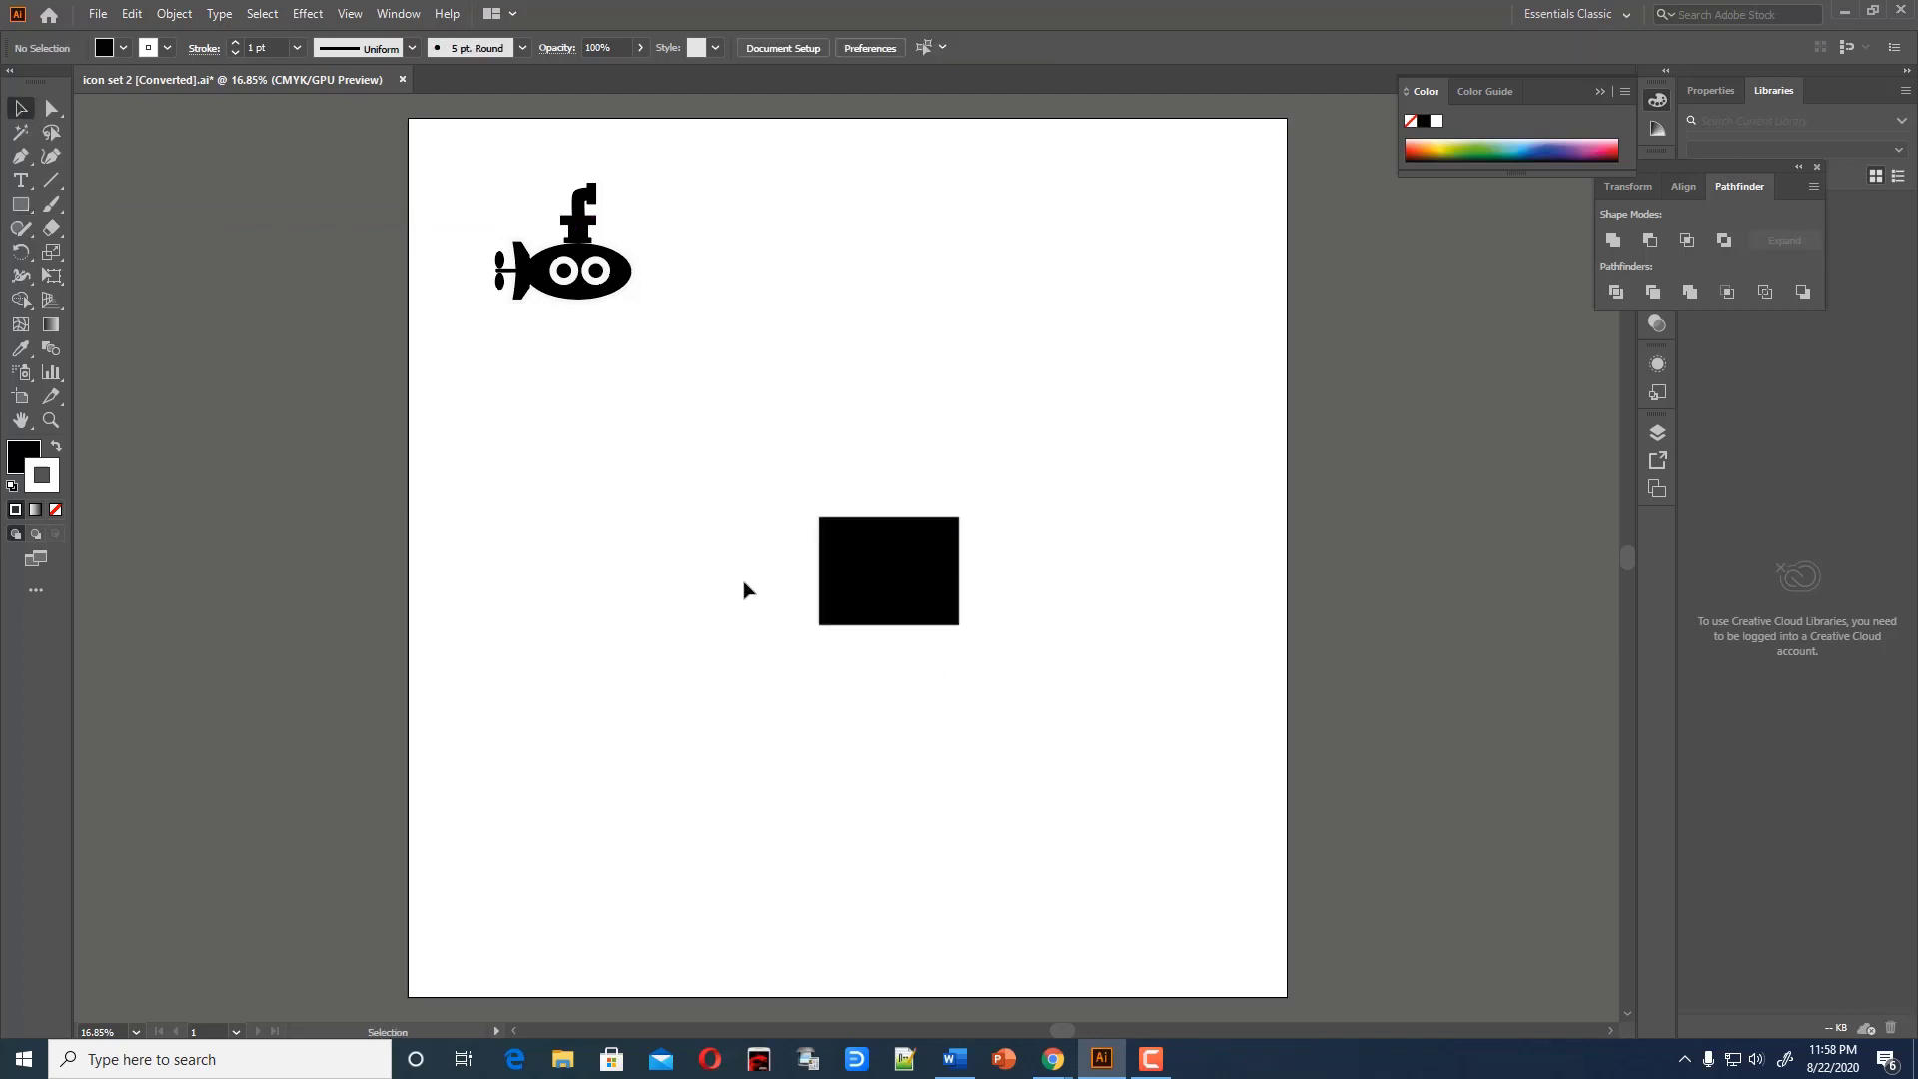
Round the rectangle's upper-left corner to a radius of about 361 px, and round its lower-right corner as well
left_click(52, 110)
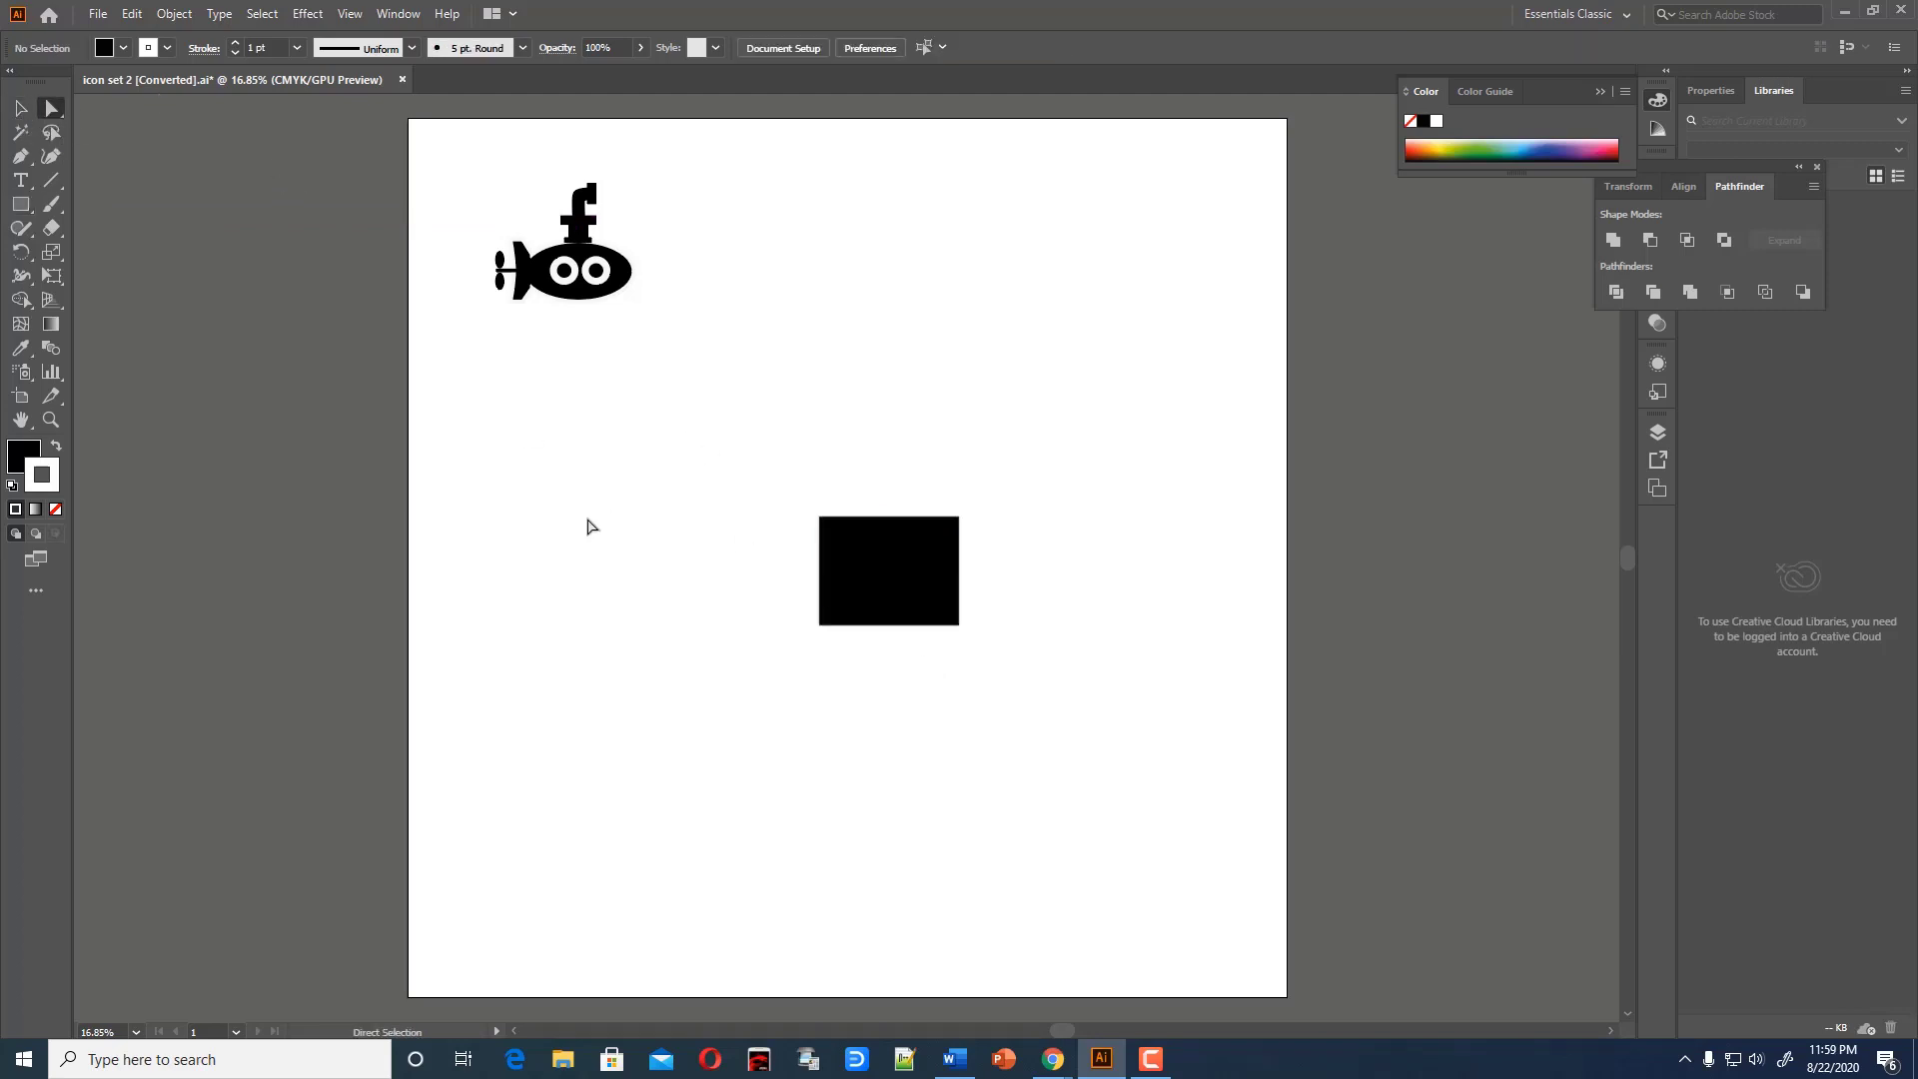
left_click_drag(788, 458, 909, 601)
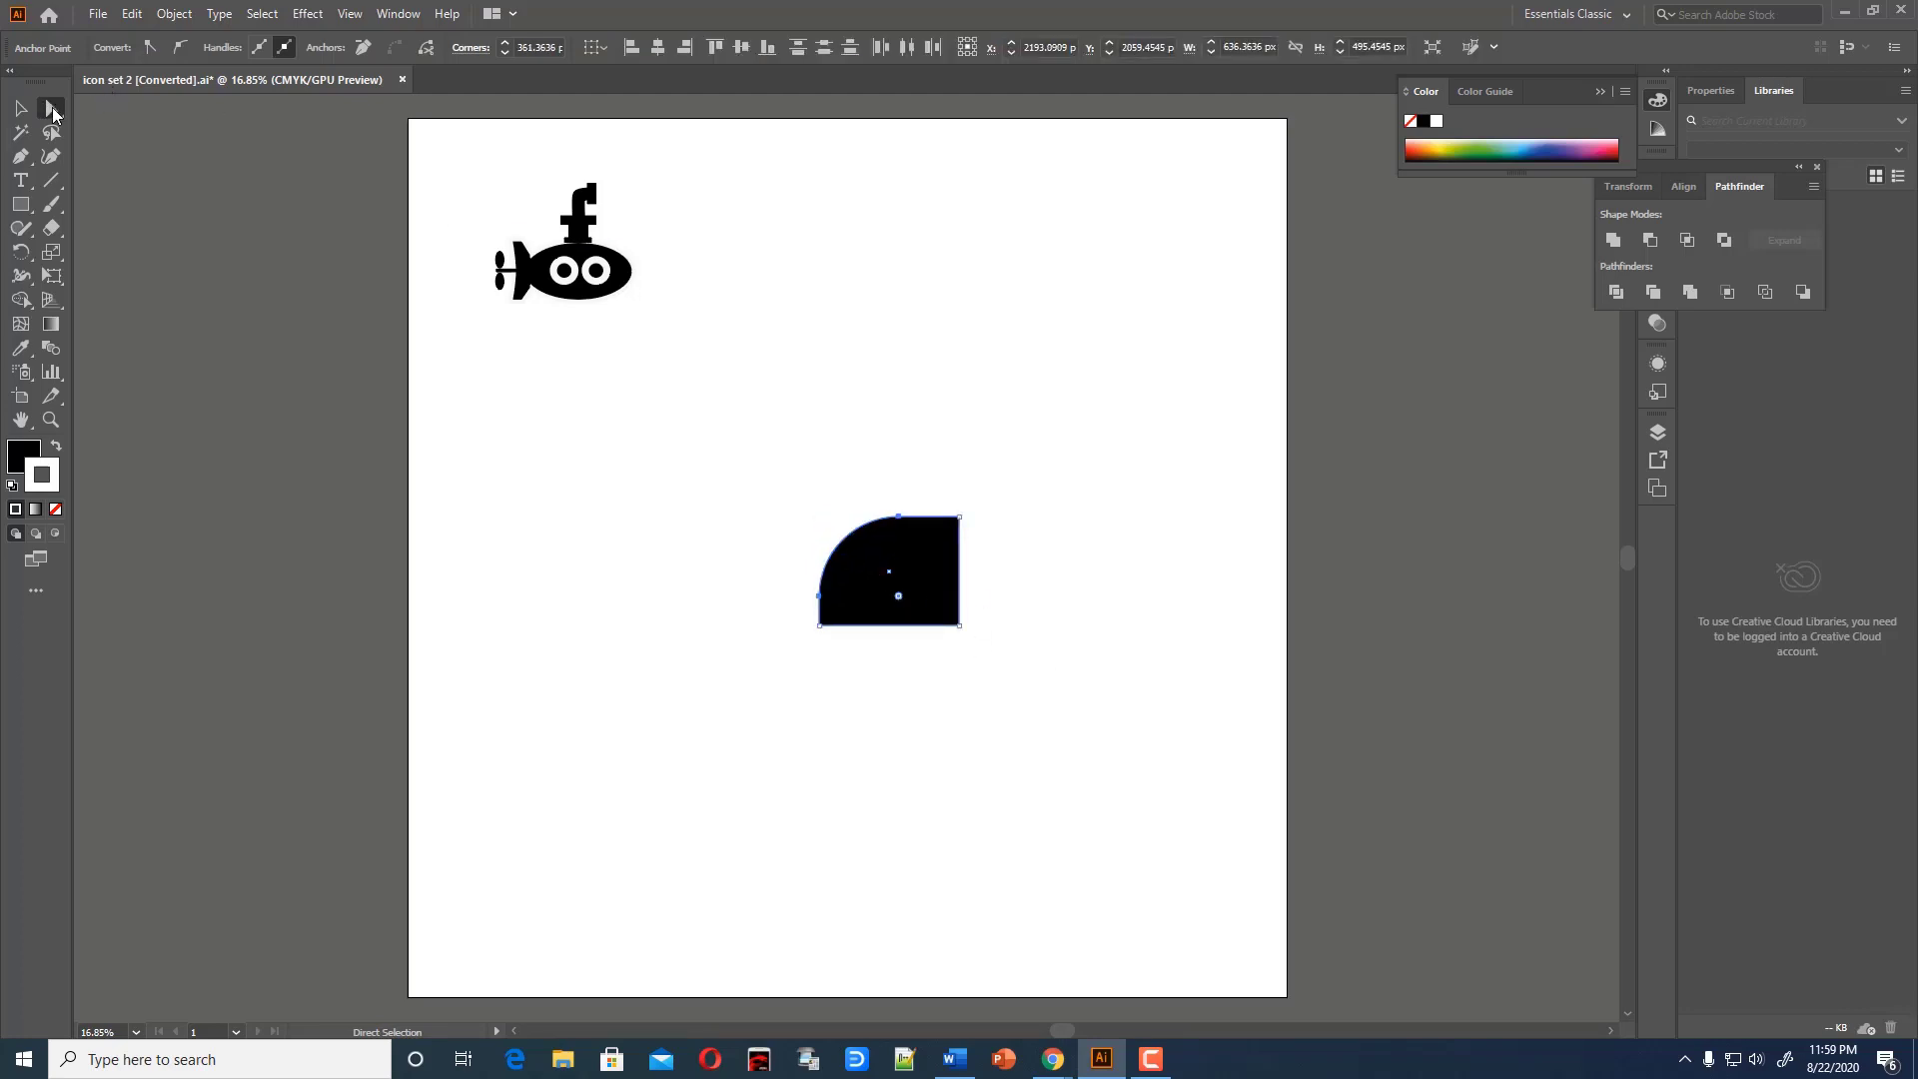
left_click(664, 622)
left_click_drag(998, 703, 895, 565)
left_click(51, 156)
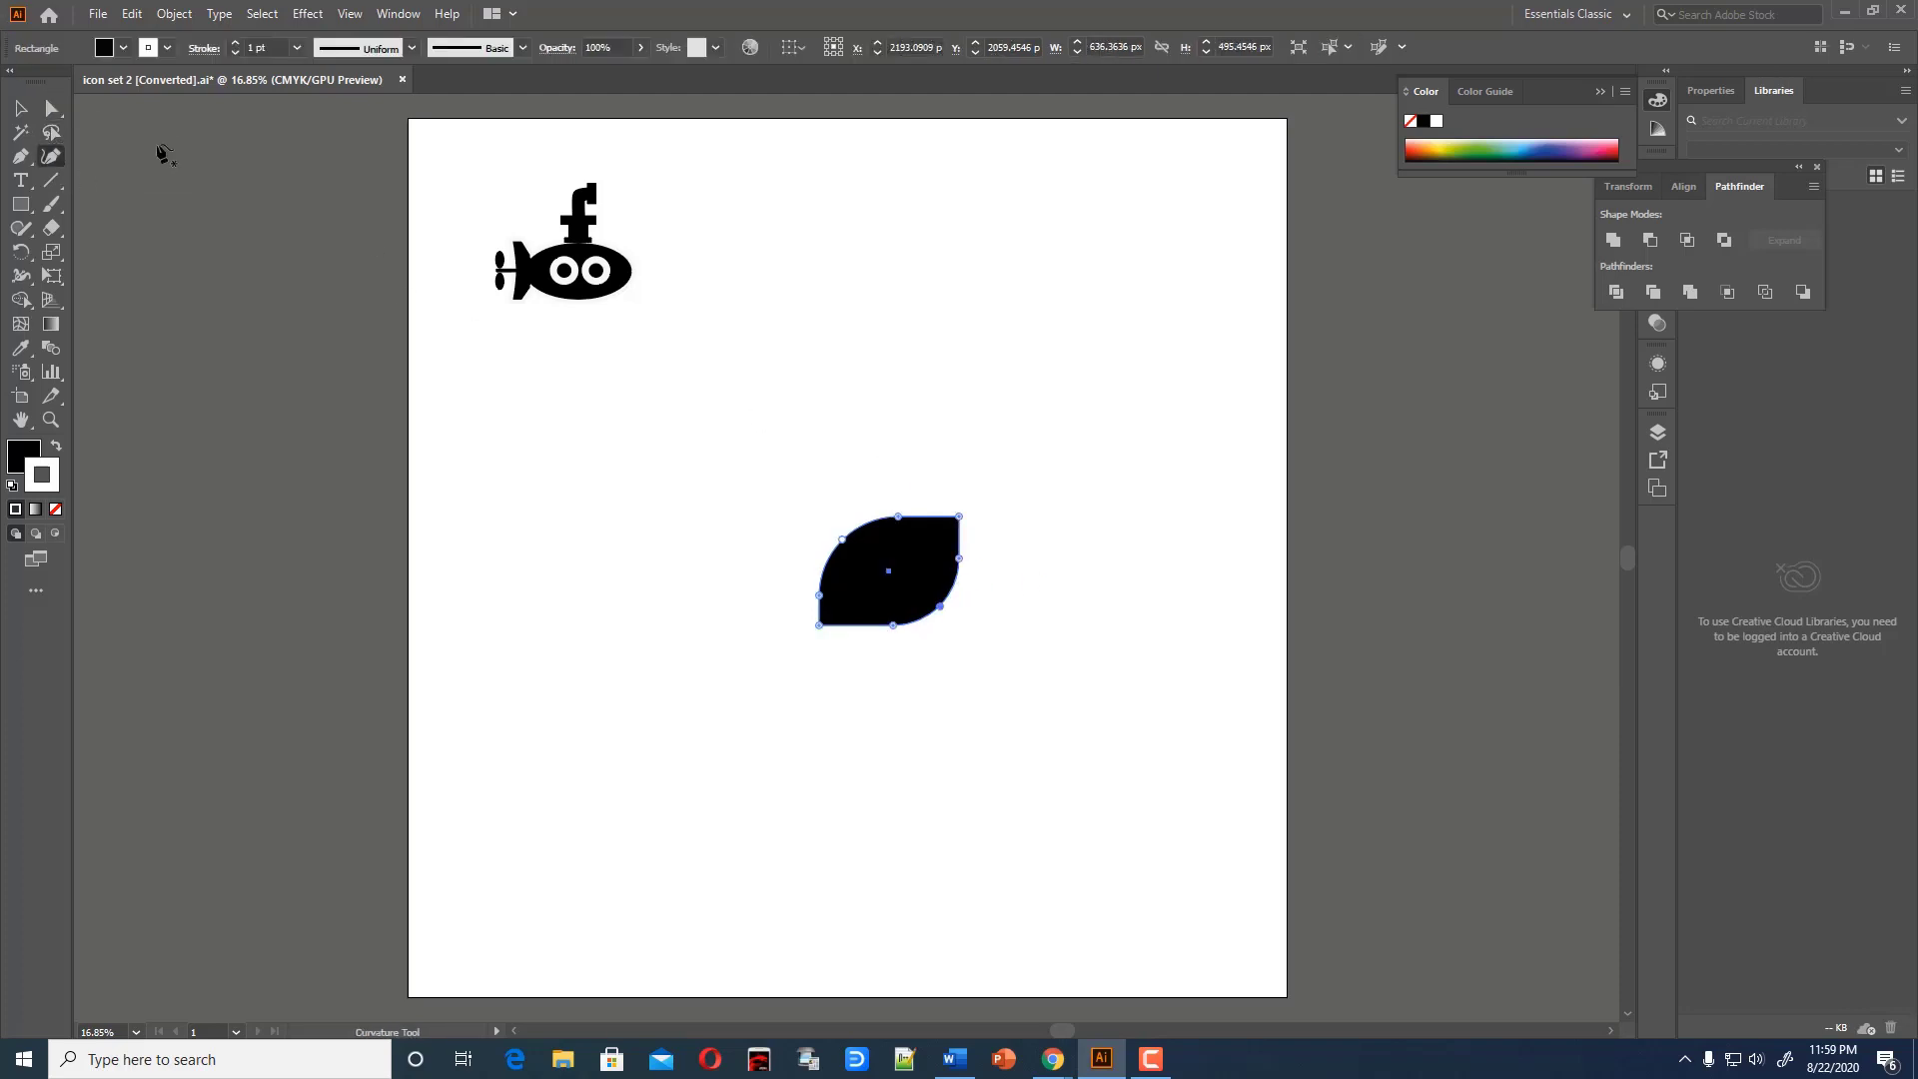
Round the leaf shape's upper-right corner to a radius of about 95 px with Direct Selection
left_click(51, 108)
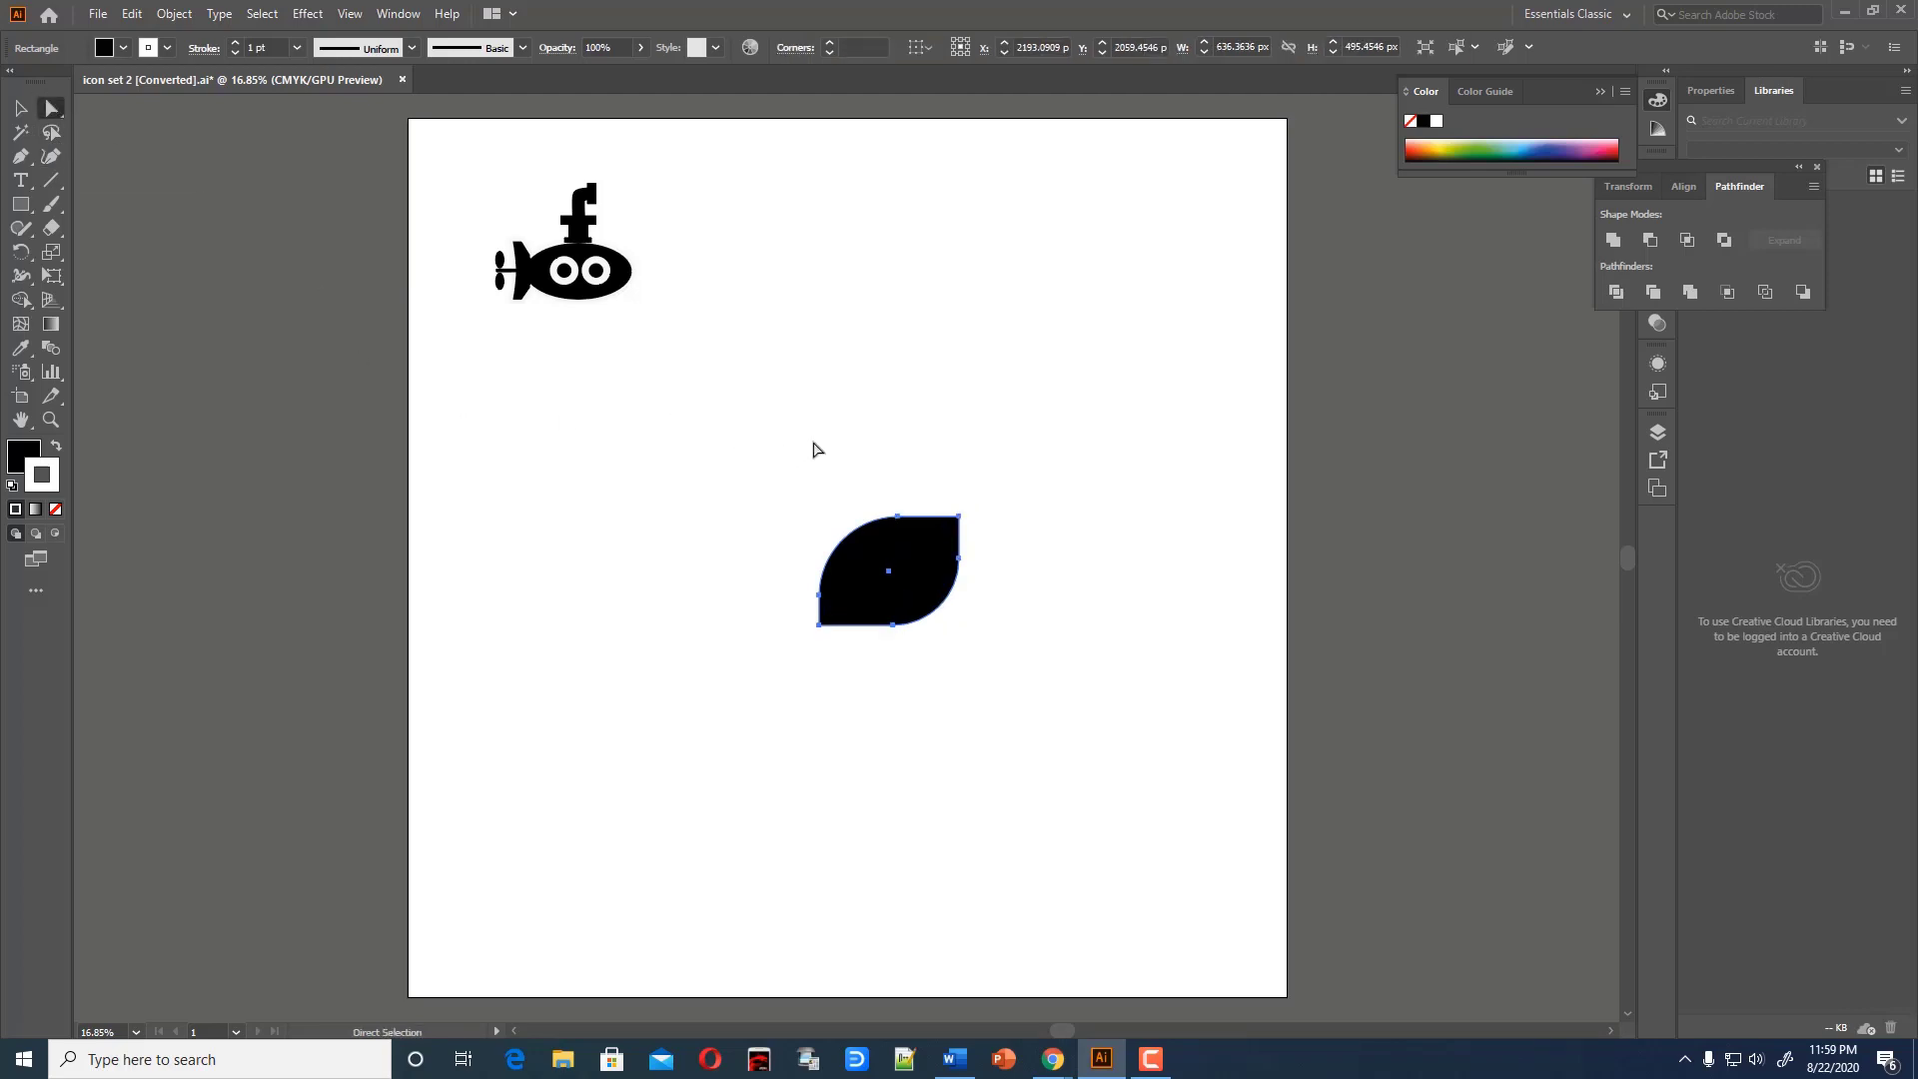
left_click_drag(939, 505, 1036, 574)
mouse_move(949, 530)
left_mouse_down()
mouse_move(924, 544)
mouse_move(961, 558)
left_mouse_up()
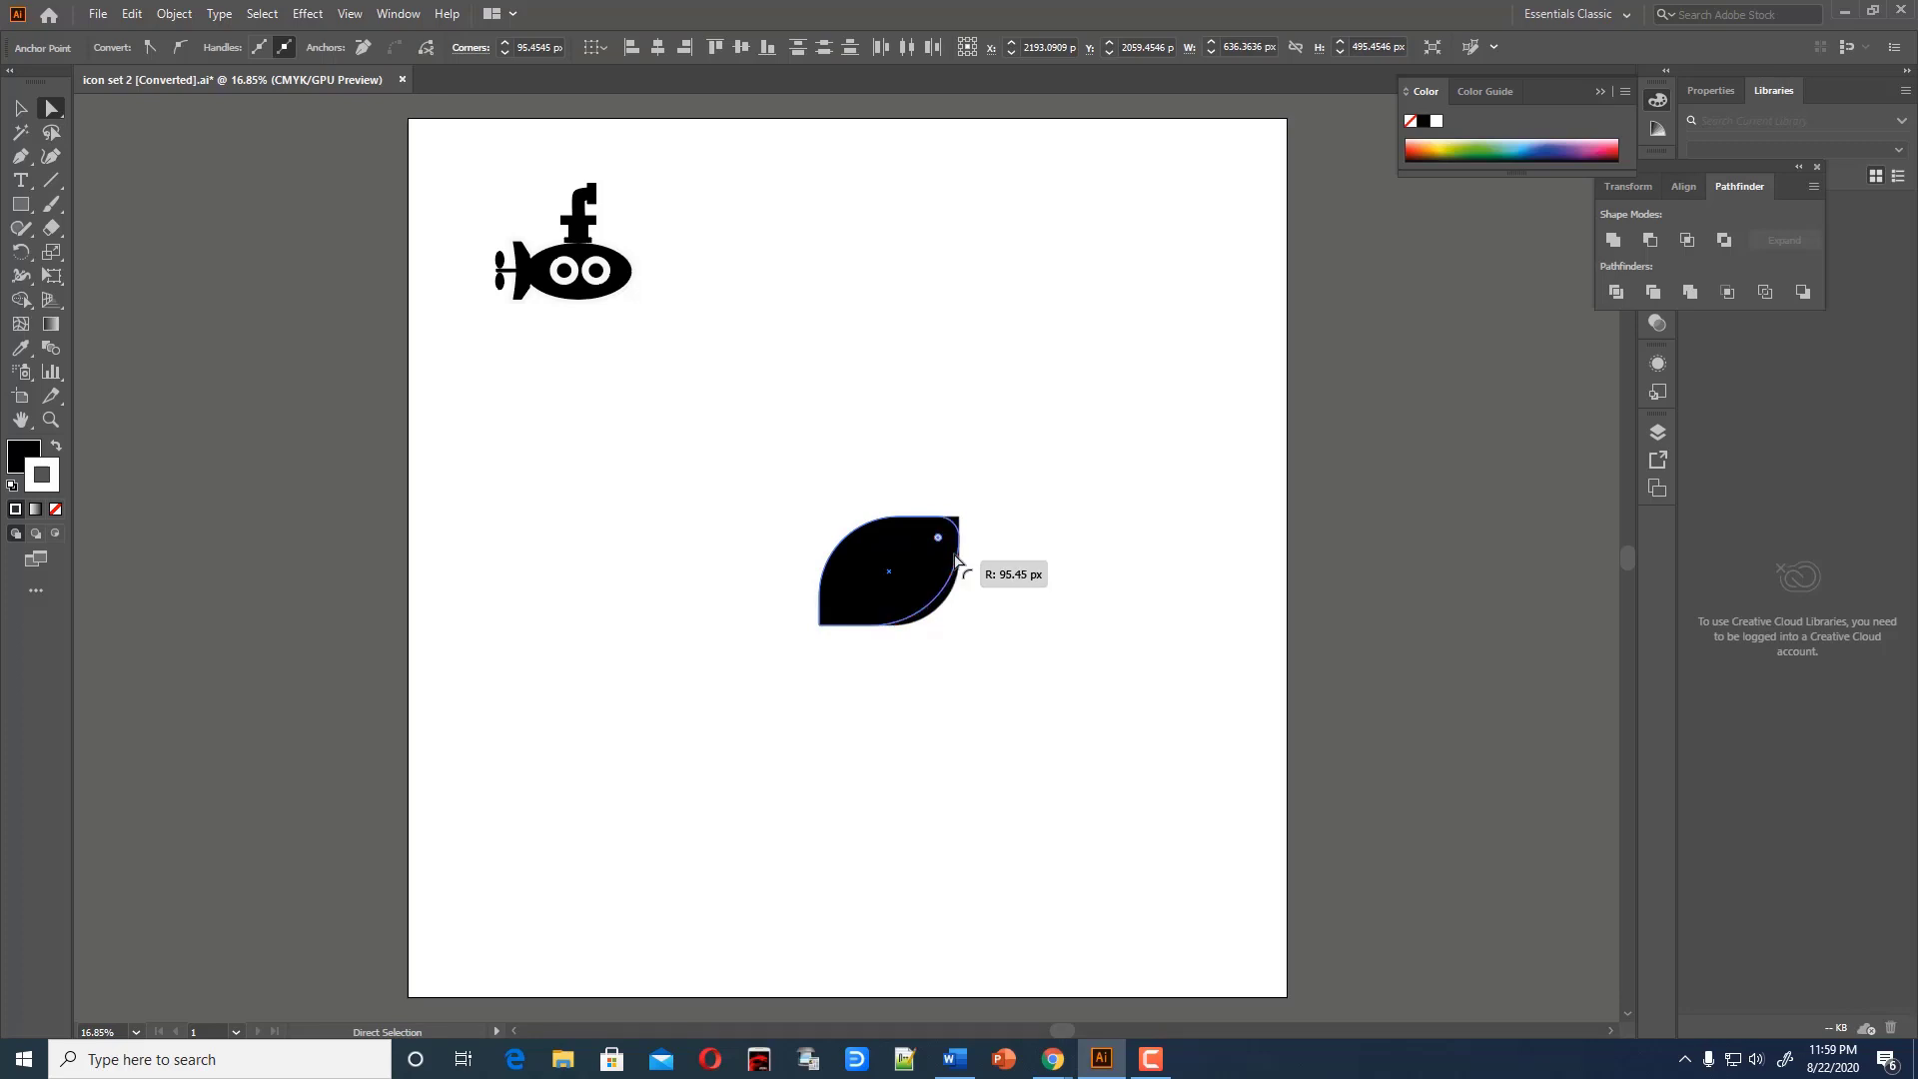
left_click(992, 550)
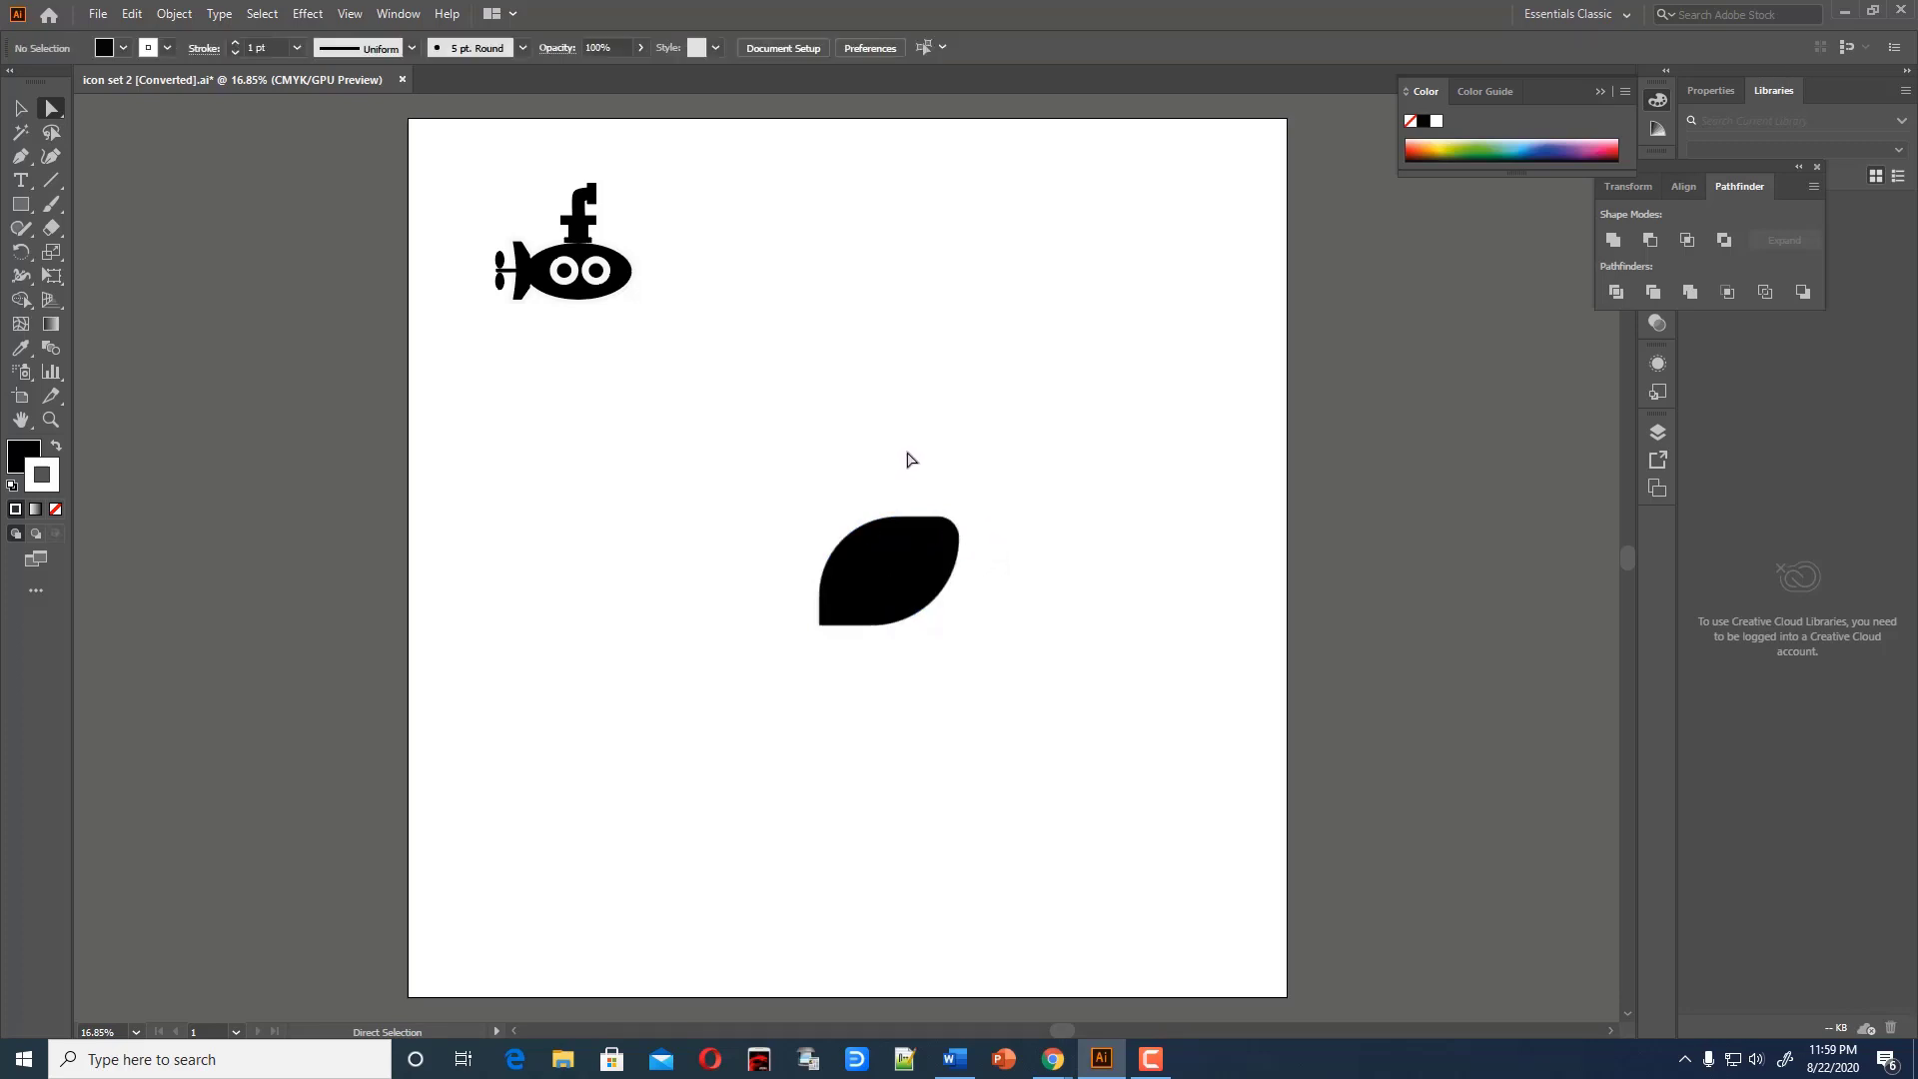
Draw a closed curved shape with three anchor points over the rounded rectangle using the Pen tool
key("p")
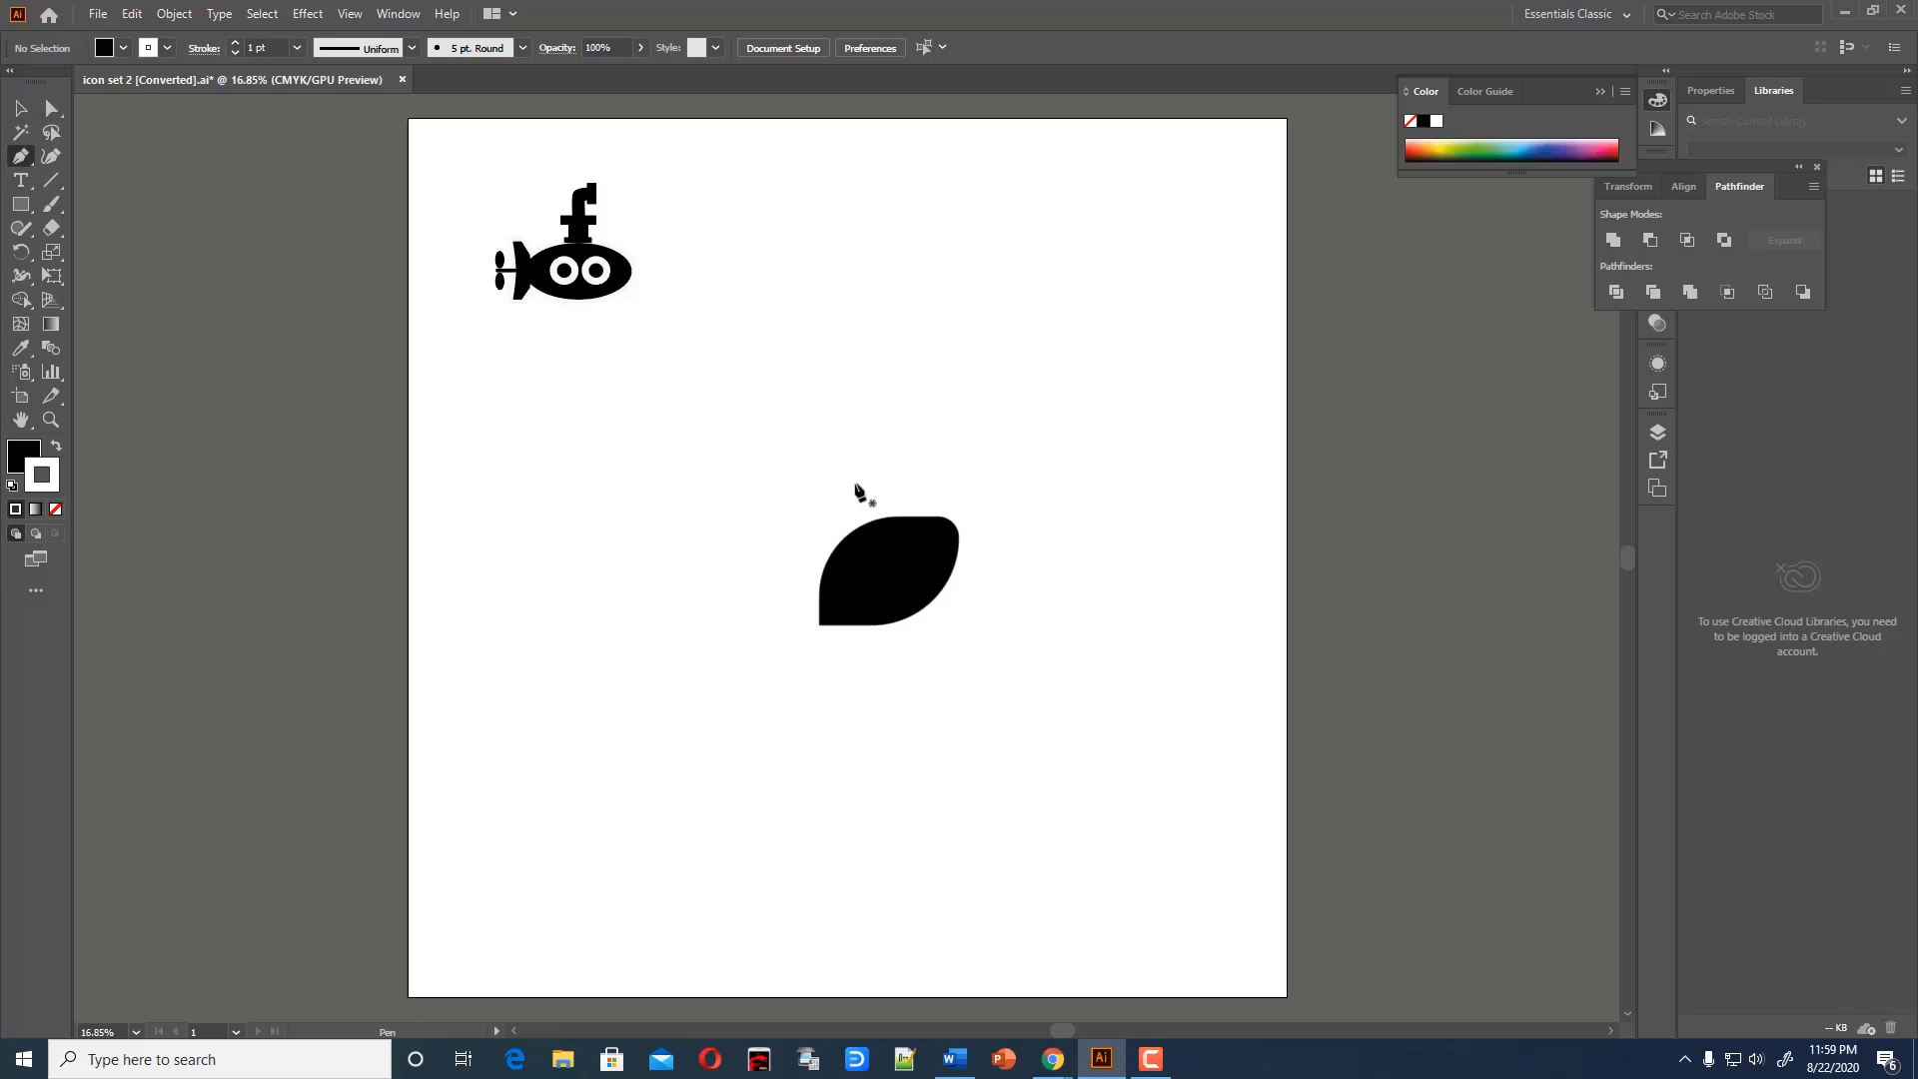
left_click_drag(856, 484, 873, 492)
left_click_drag(999, 598, 1048, 707)
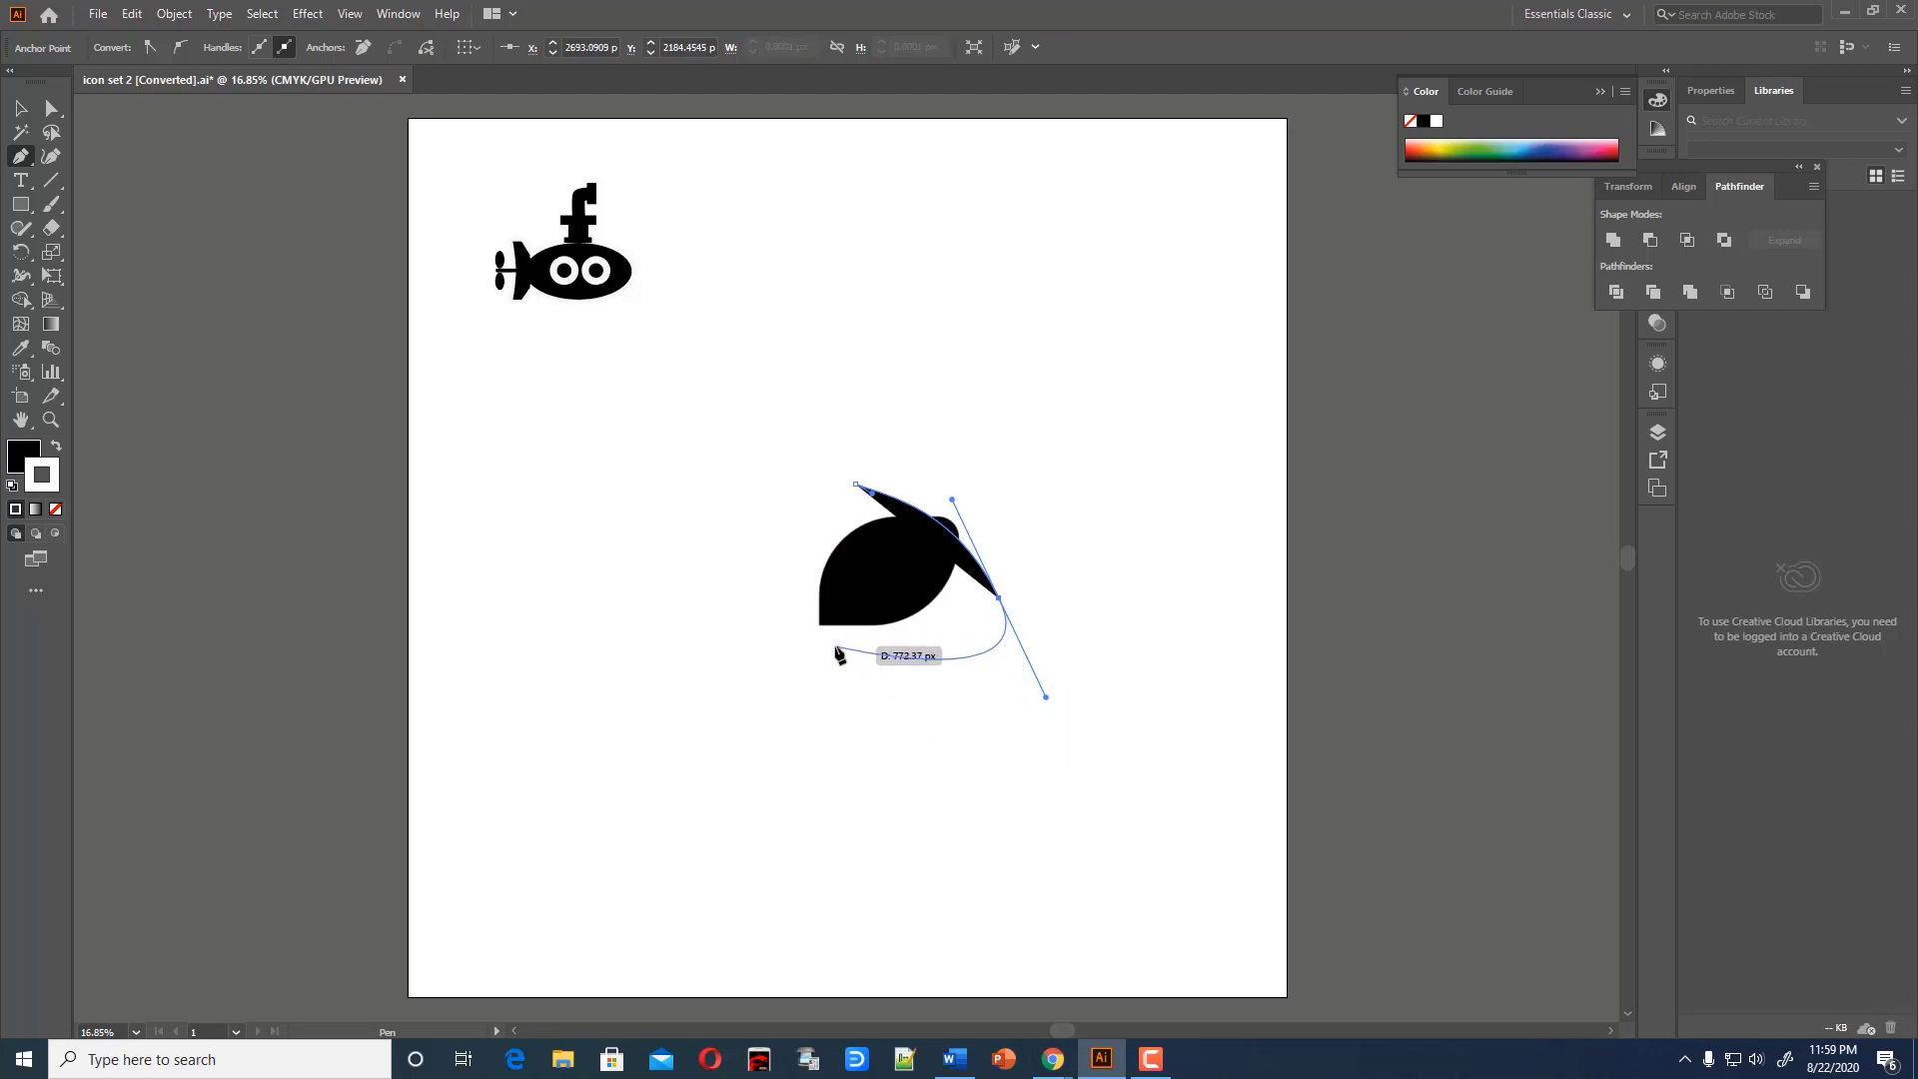
left_click_drag(834, 647, 817, 632)
left_click(855, 485)
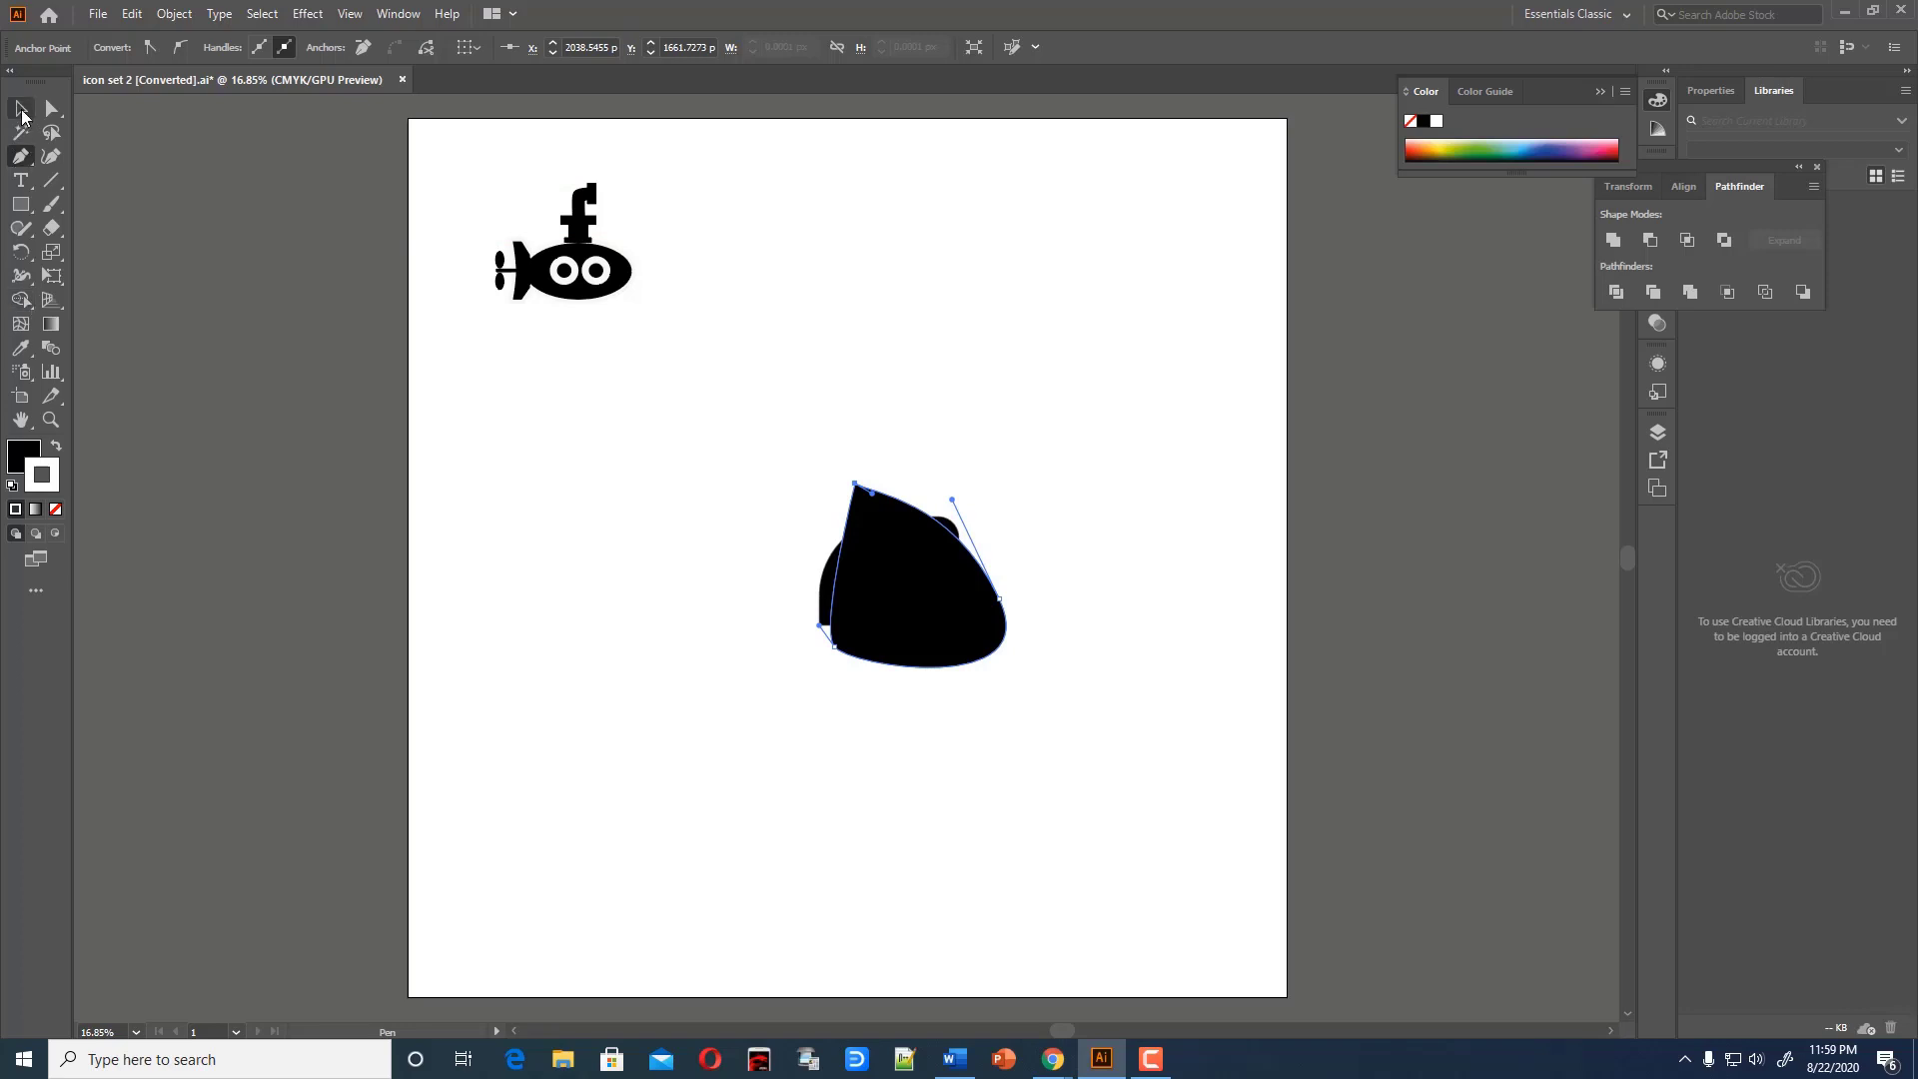
Rotate the pen-drawn shape clockwise, place it over the rounded rectangle and scale it to about 552 × 769 px
left_click(22, 108)
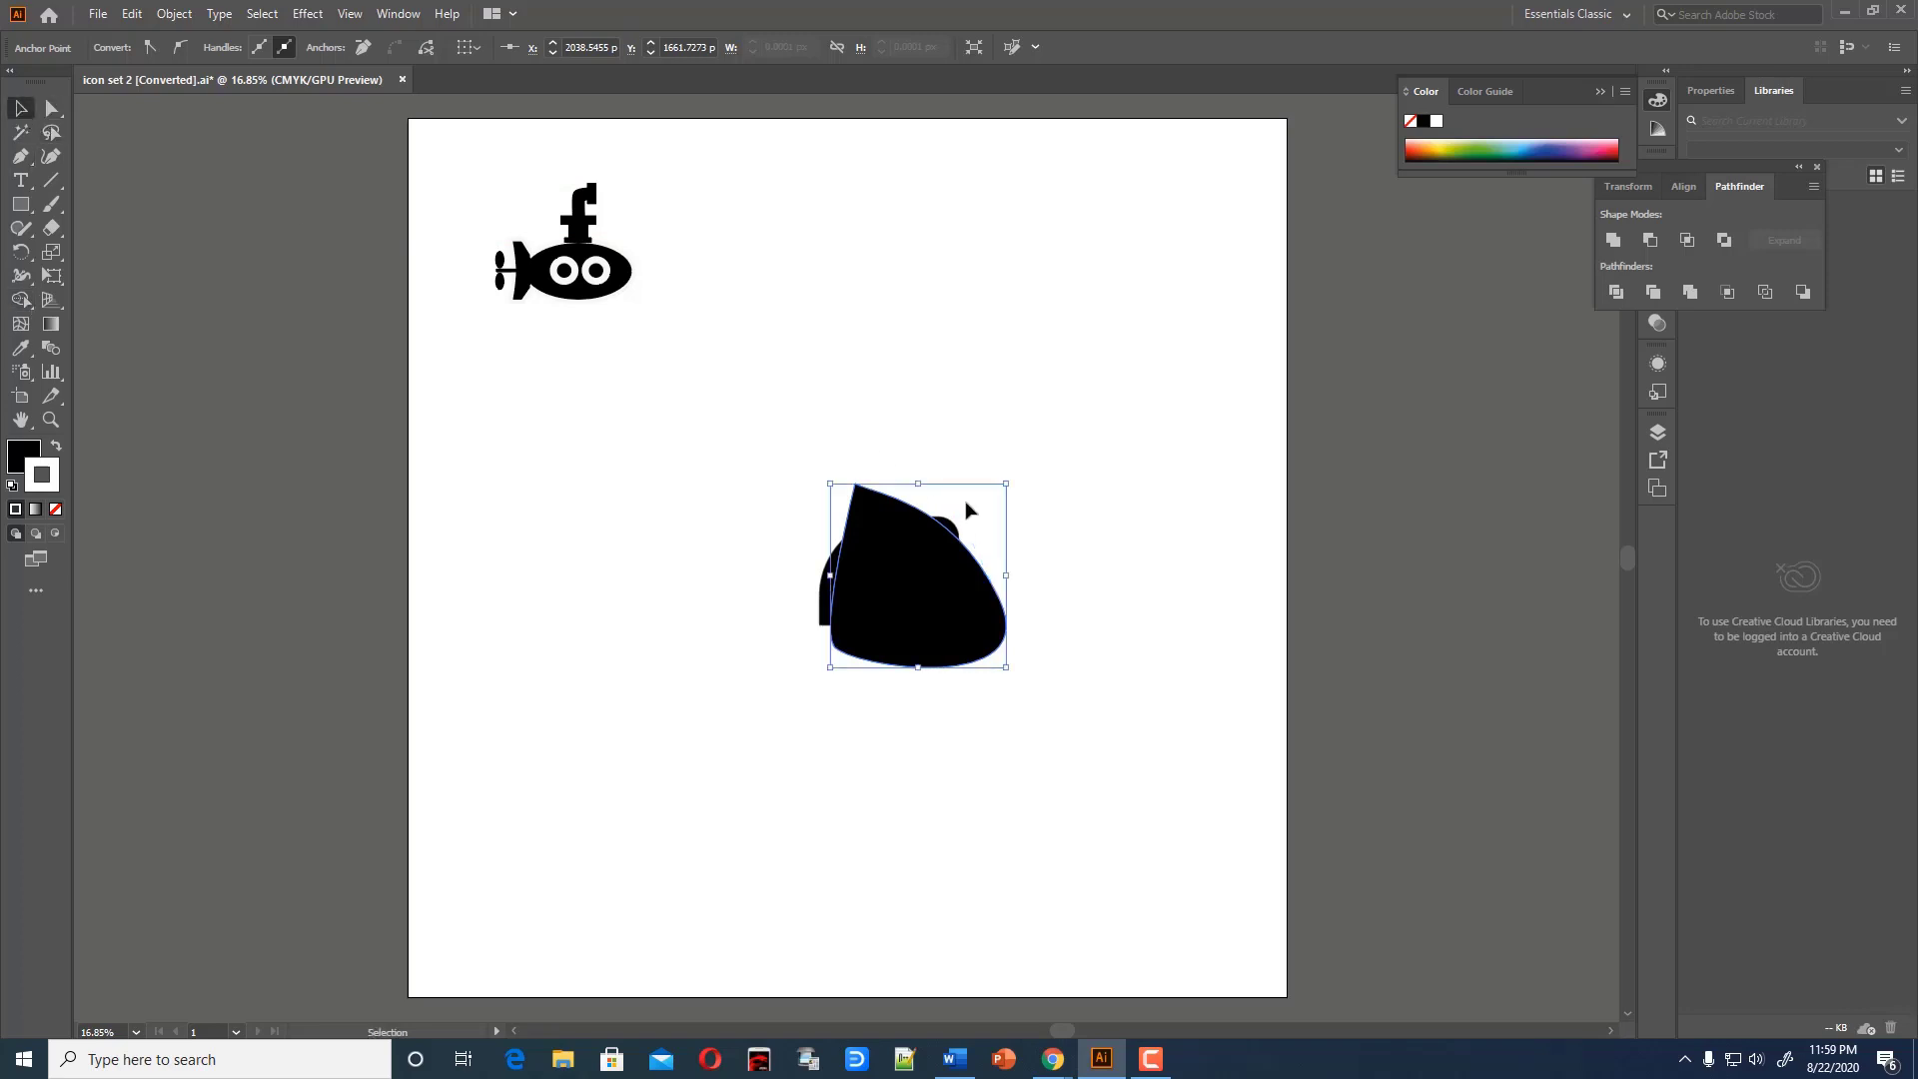
left_click_drag(1010, 475, 1045, 557)
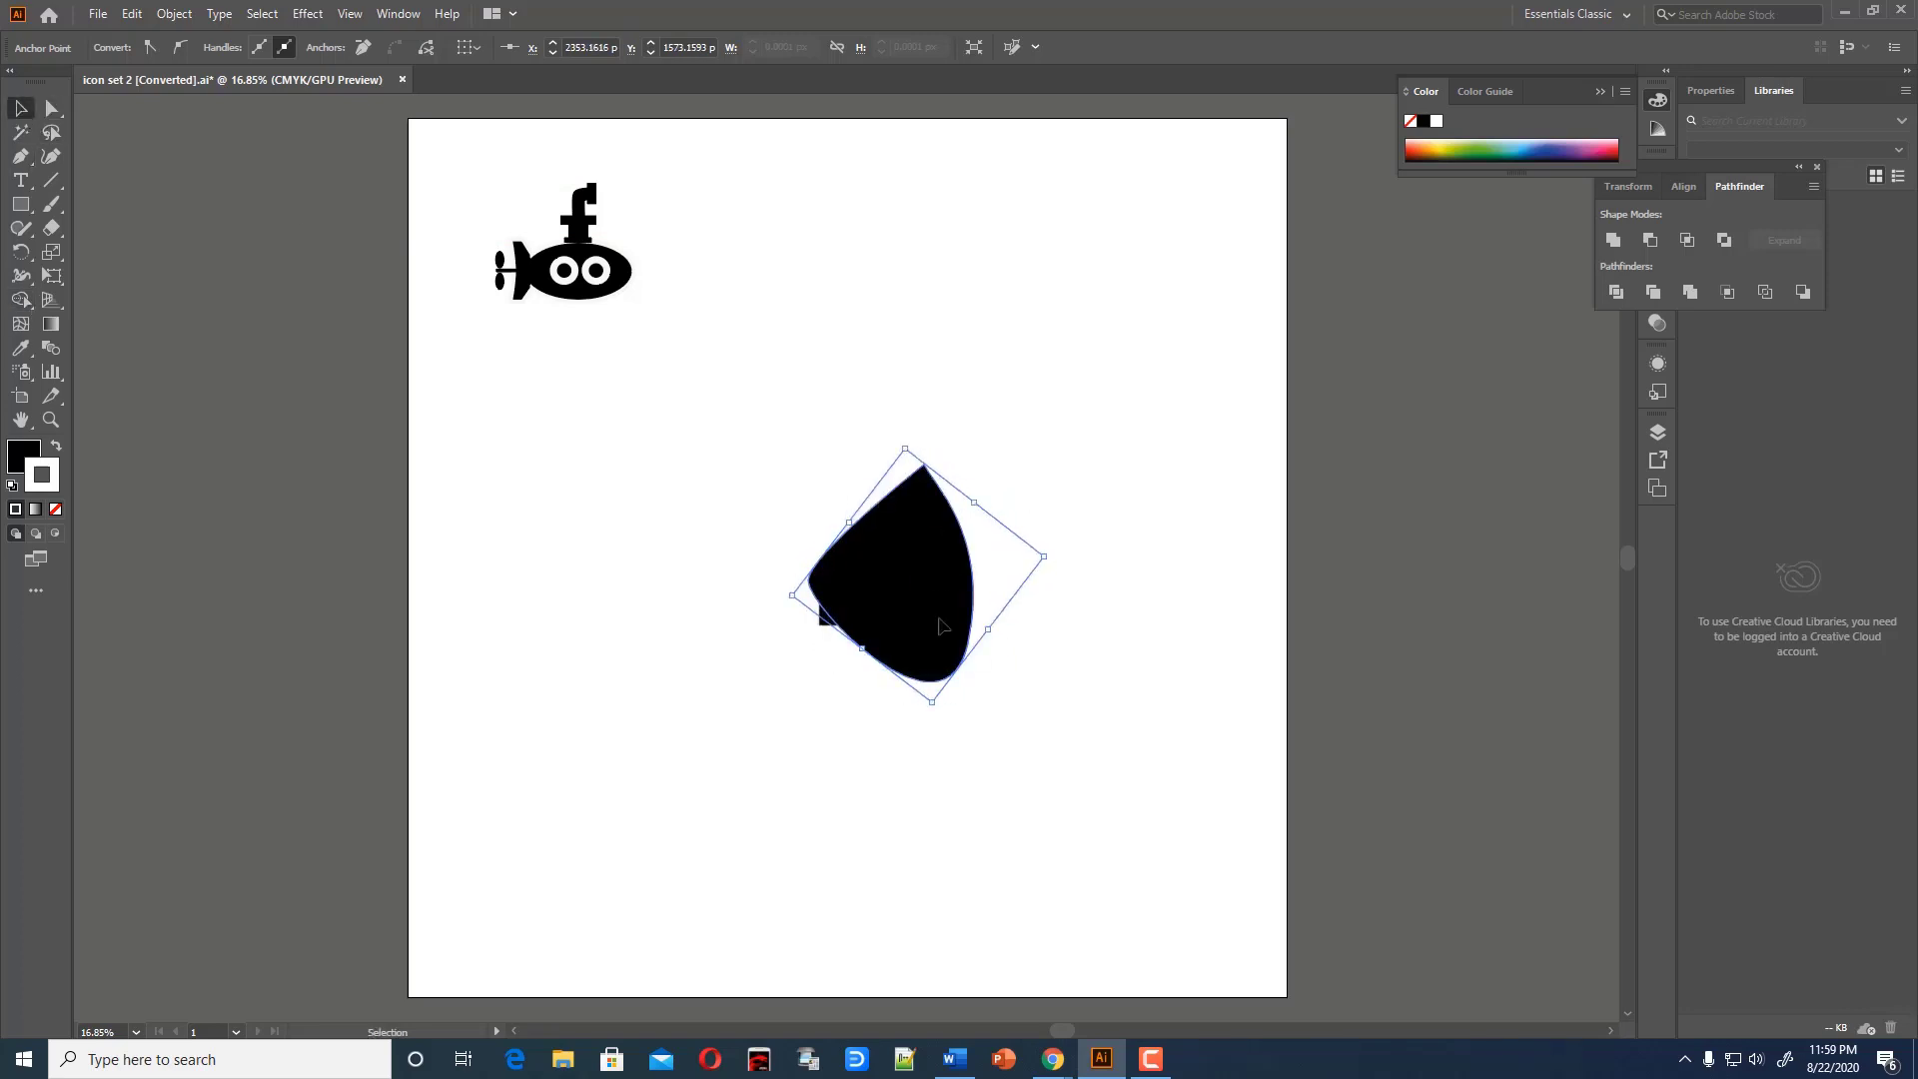
left_click_drag(942, 589, 808, 637)
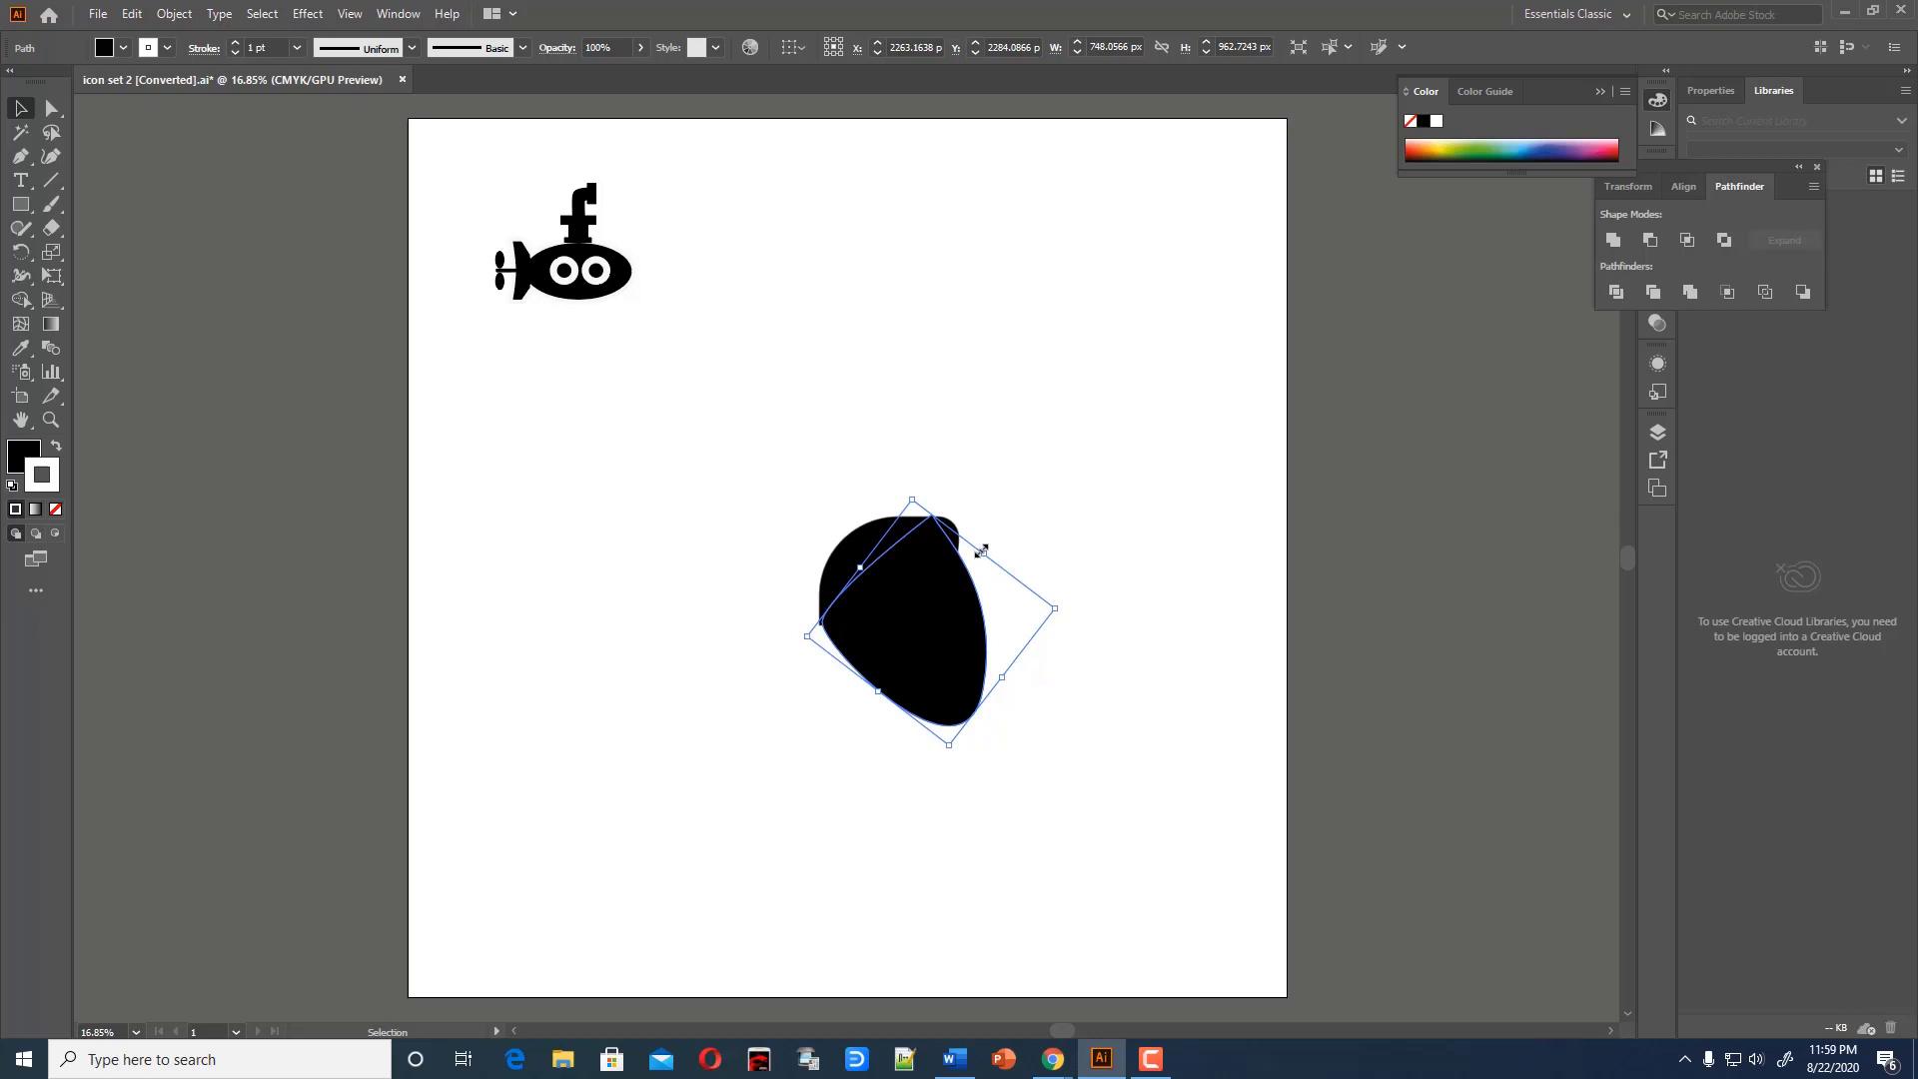
left_click_drag(981, 550, 985, 553)
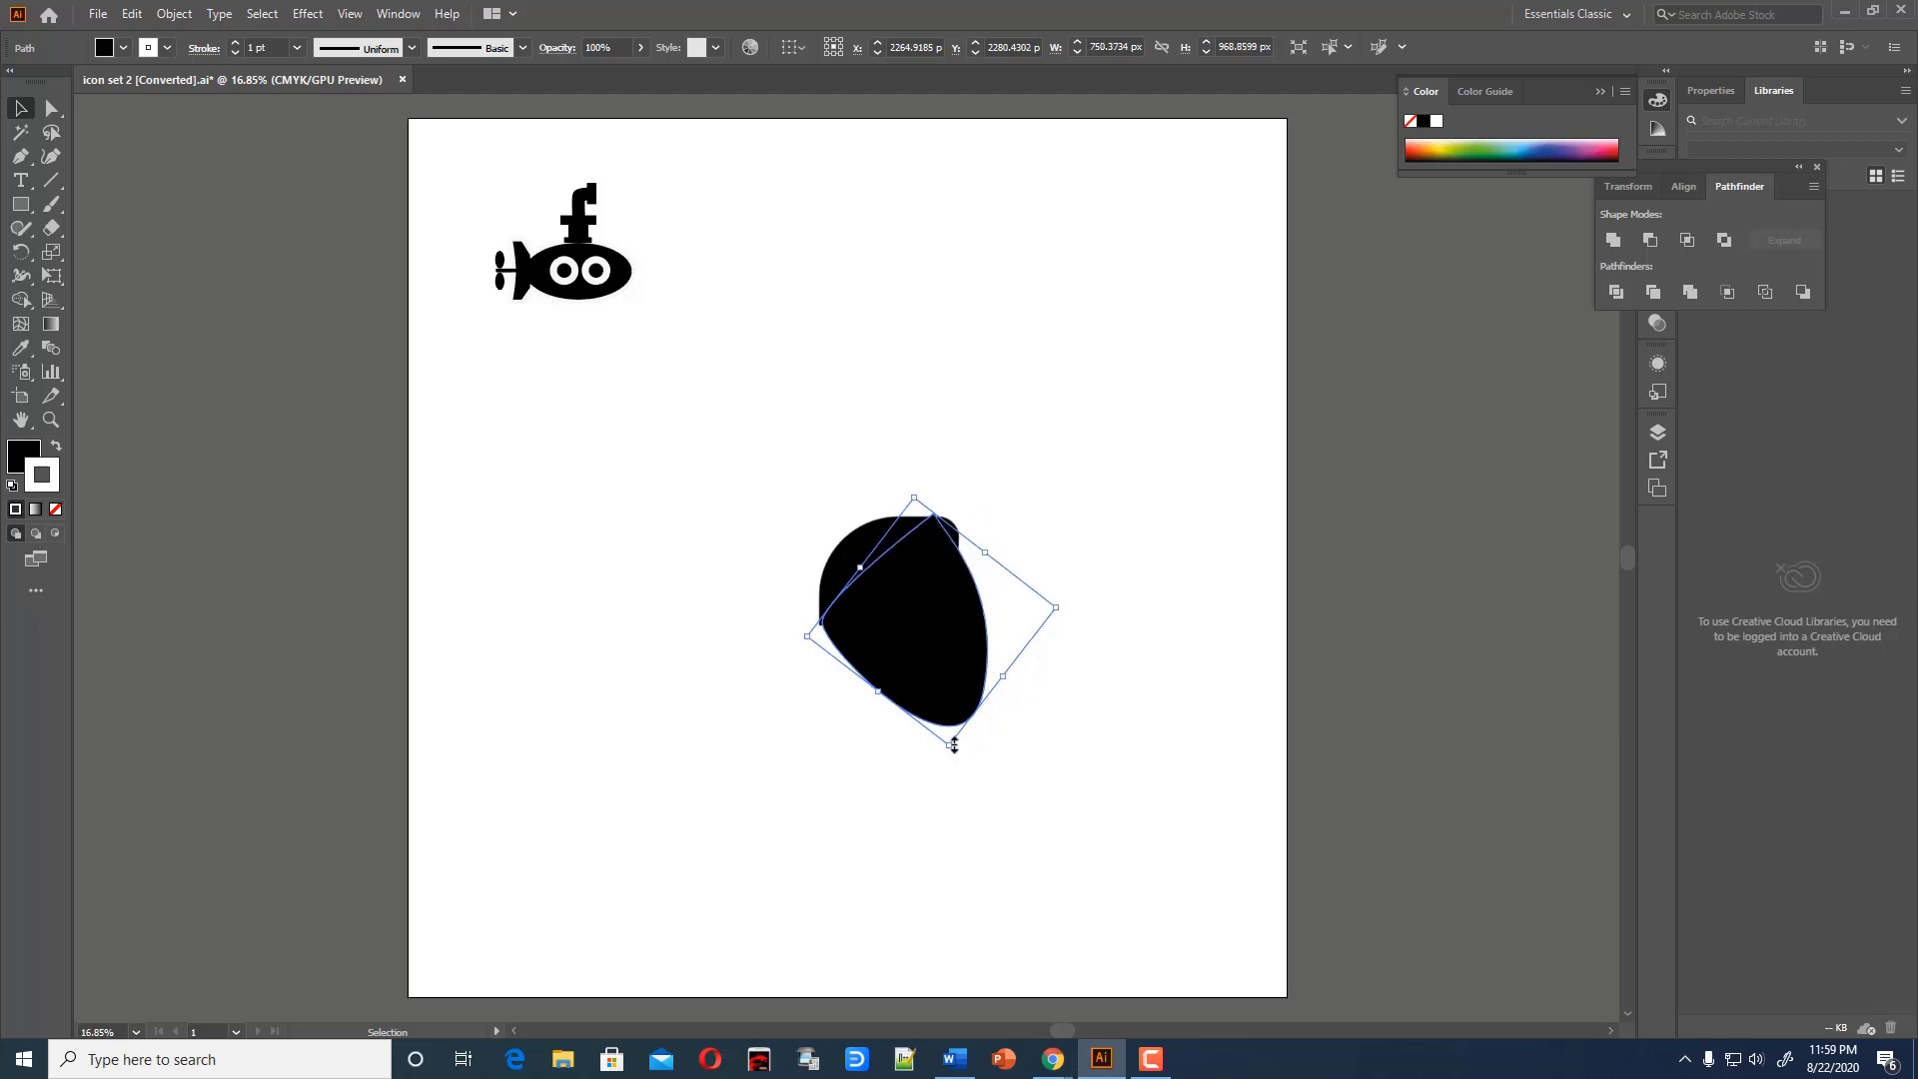
left_click_drag(954, 745, 918, 692)
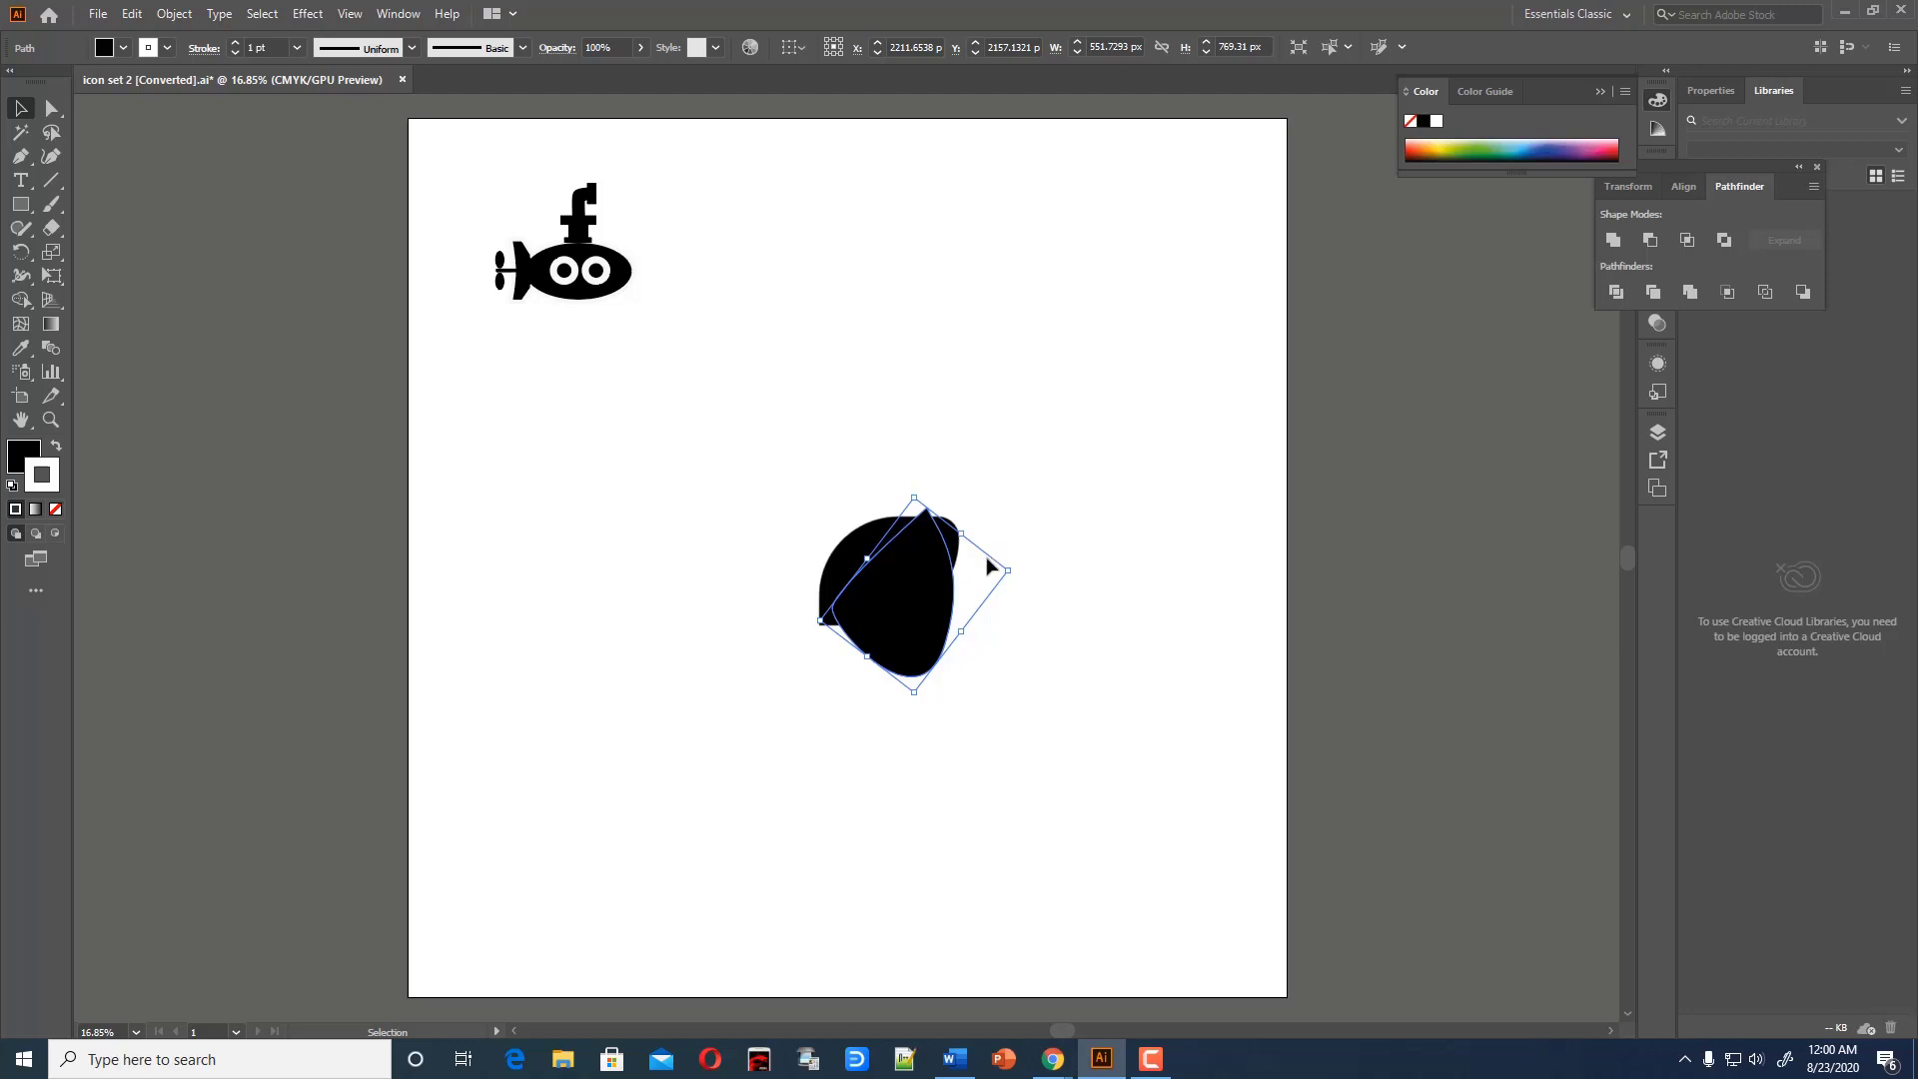
Select the rounded rectangle and the pen-drawn shape together and delete them
left_click_drag(1085, 530, 316, 603)
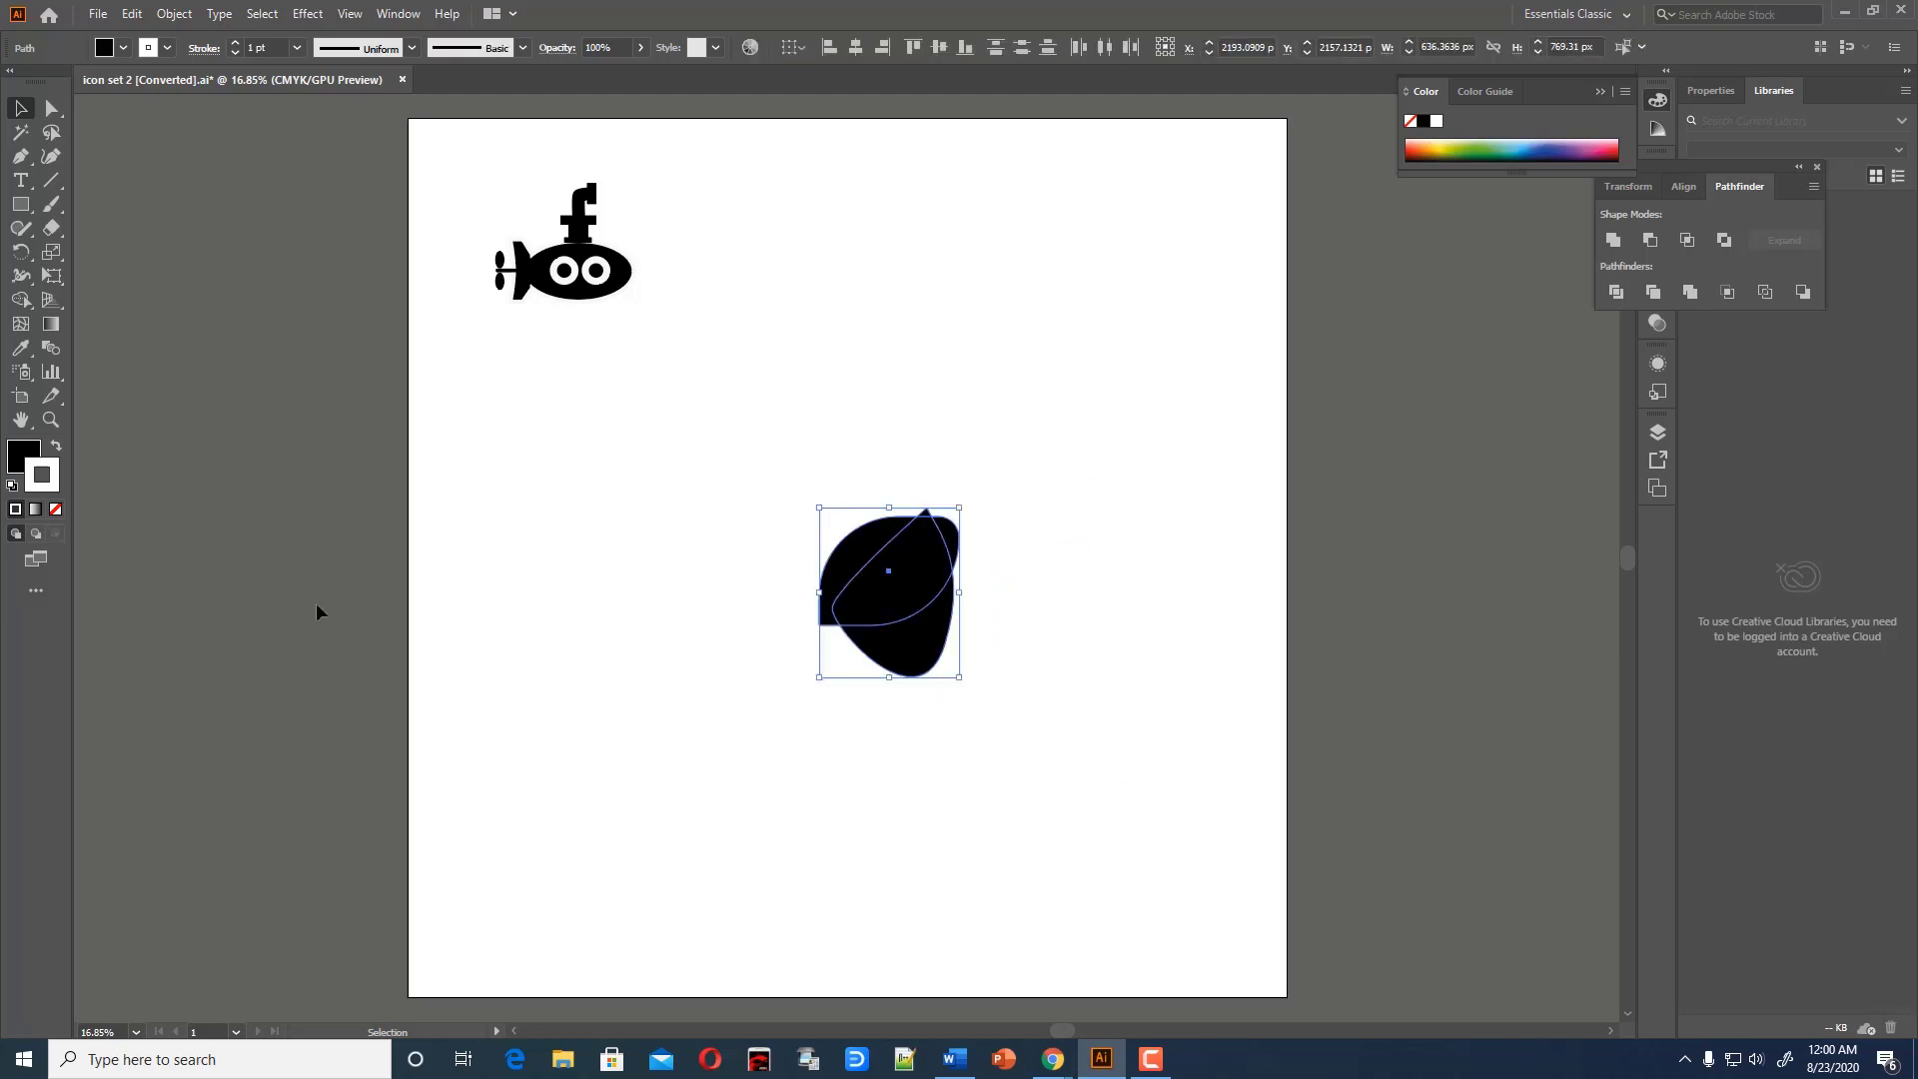
key("Delete")
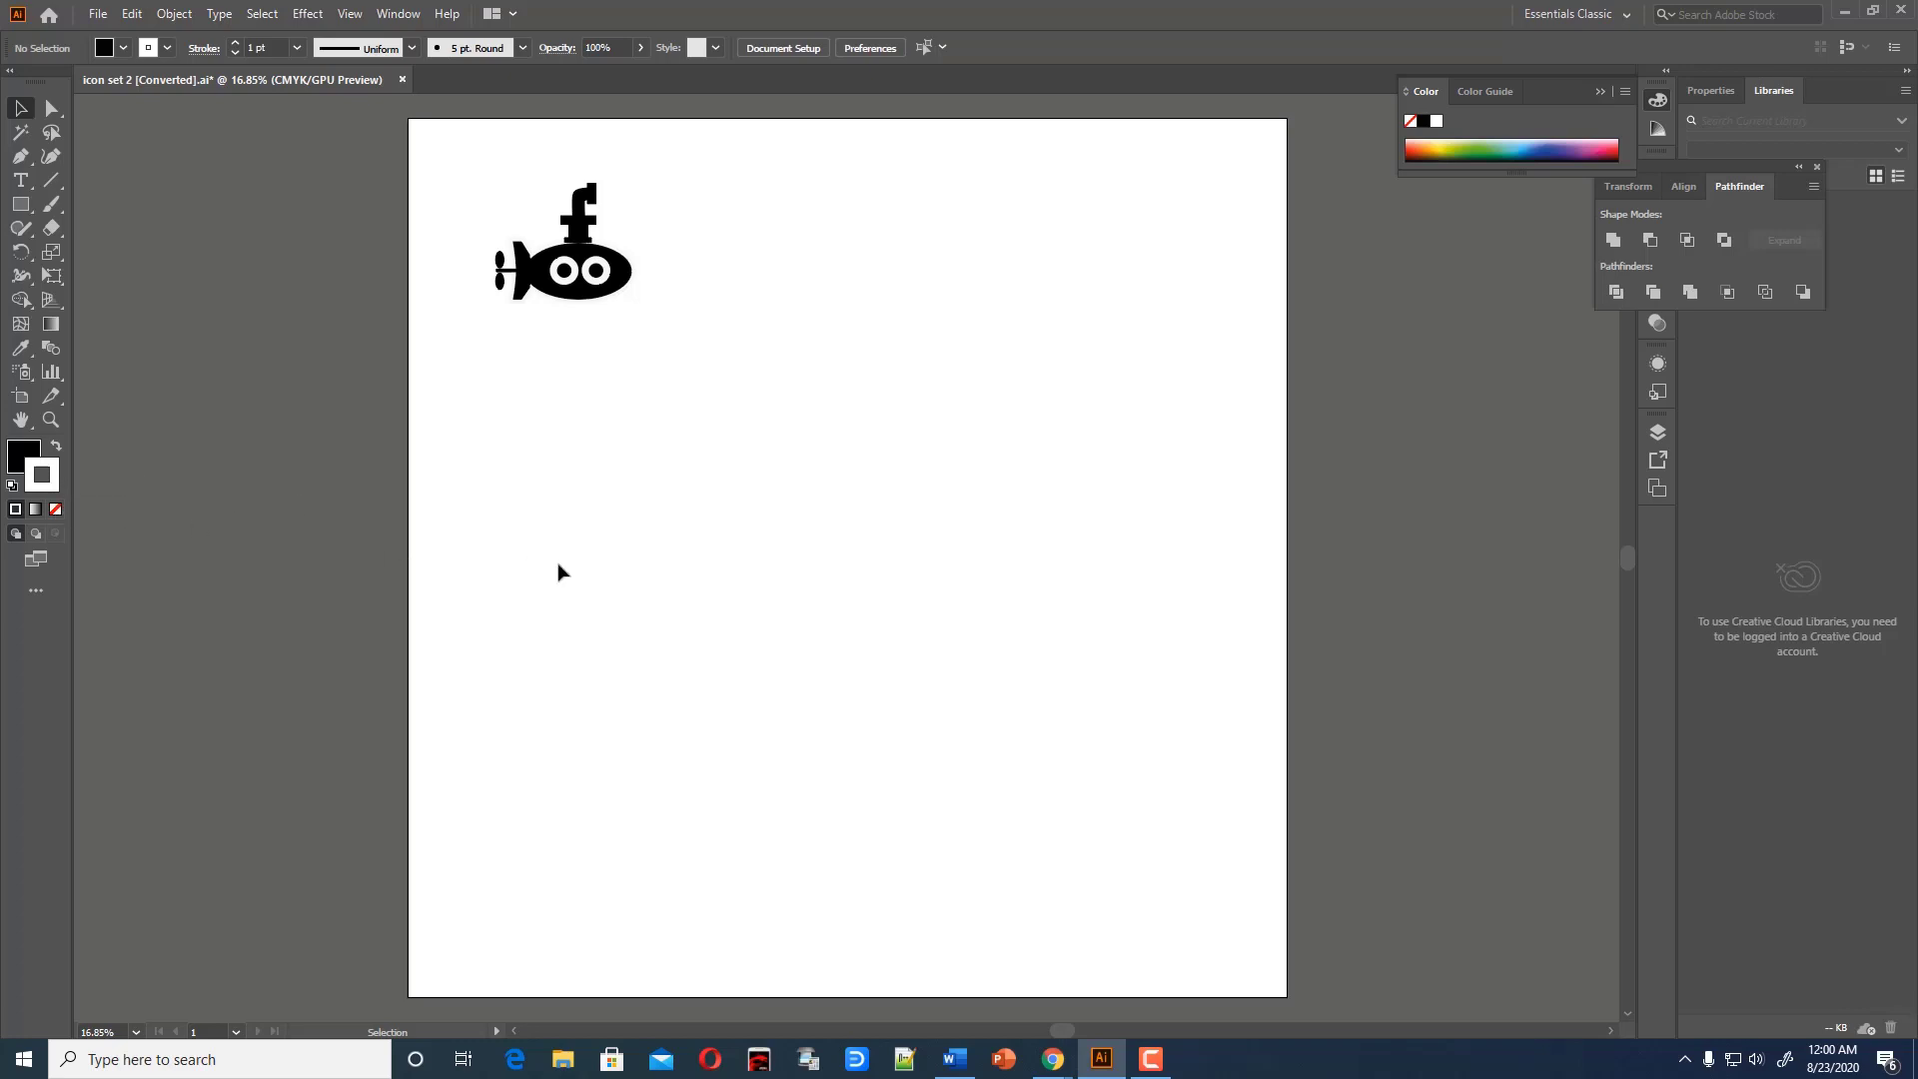
Draw a black ellipse about 659 × 595 px near the middle of the artboard and delete it
left_click(20, 204)
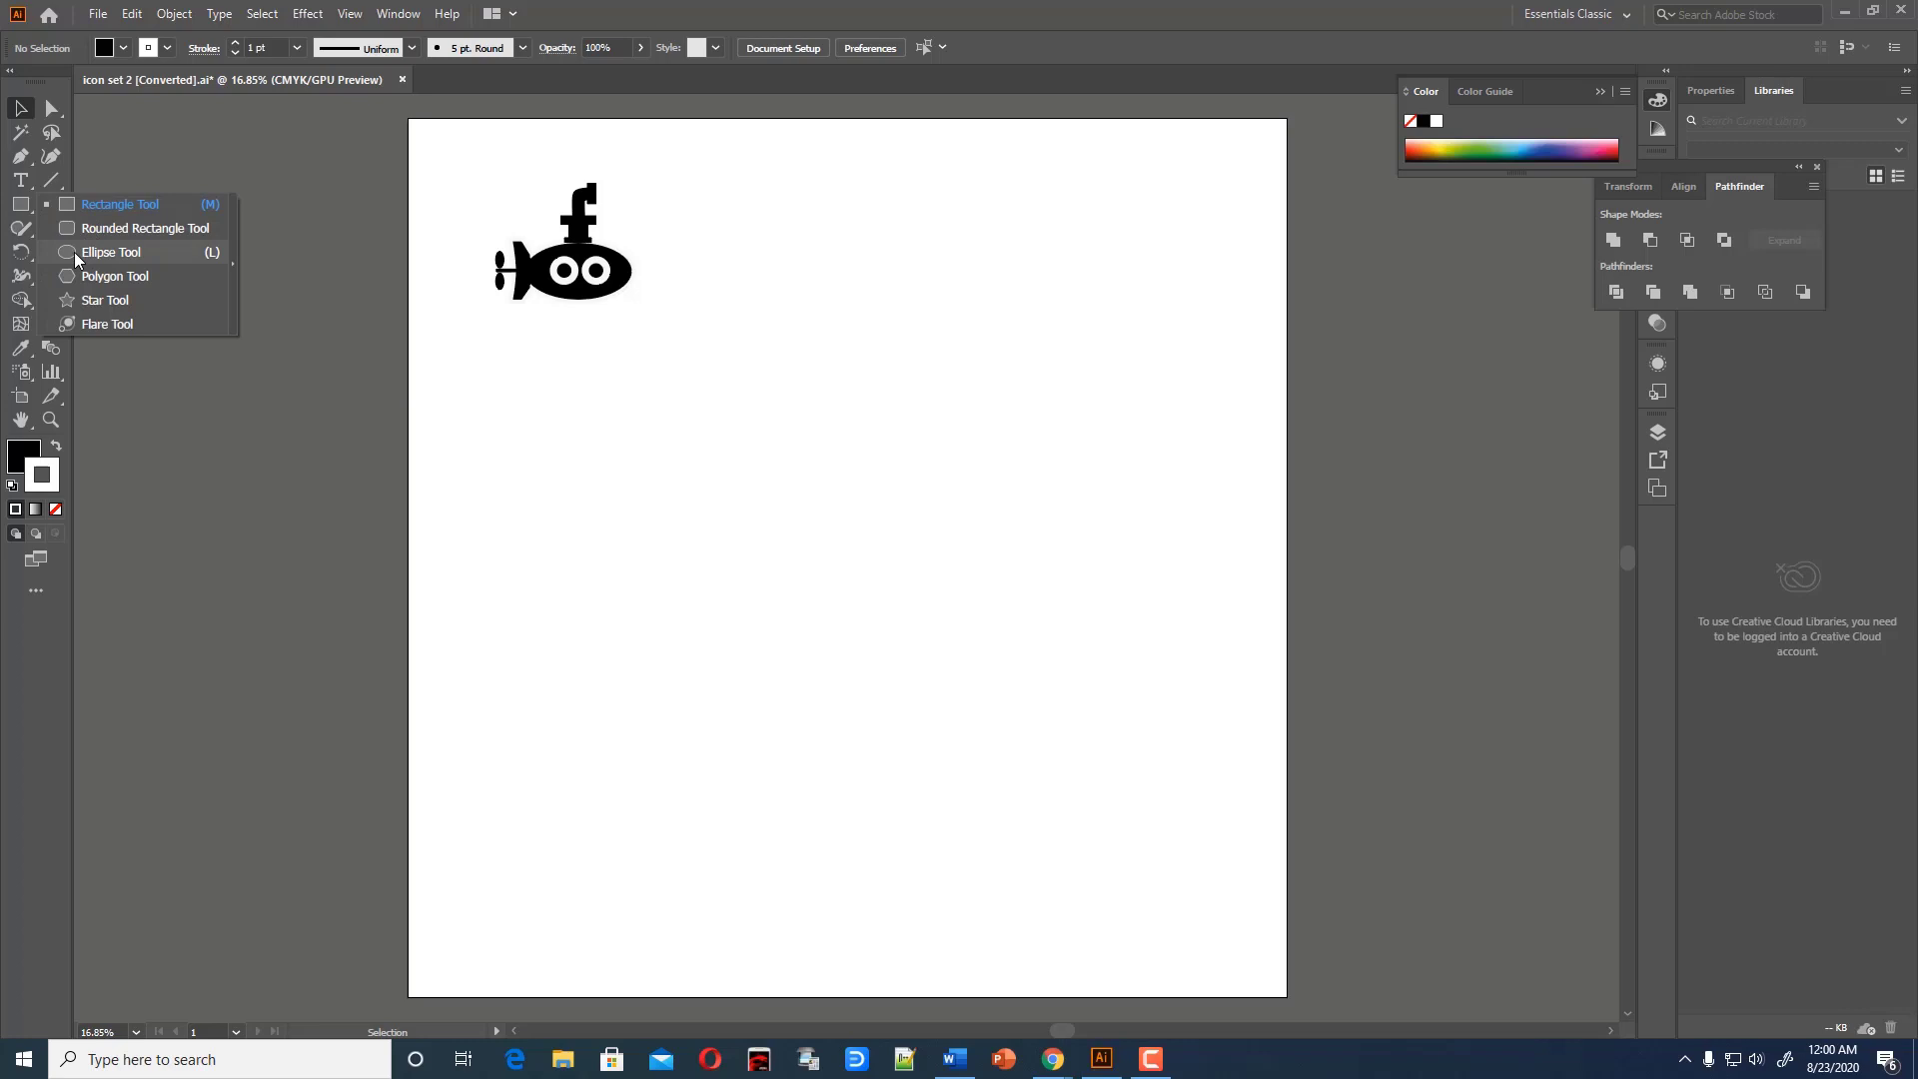
left_click(74, 252)
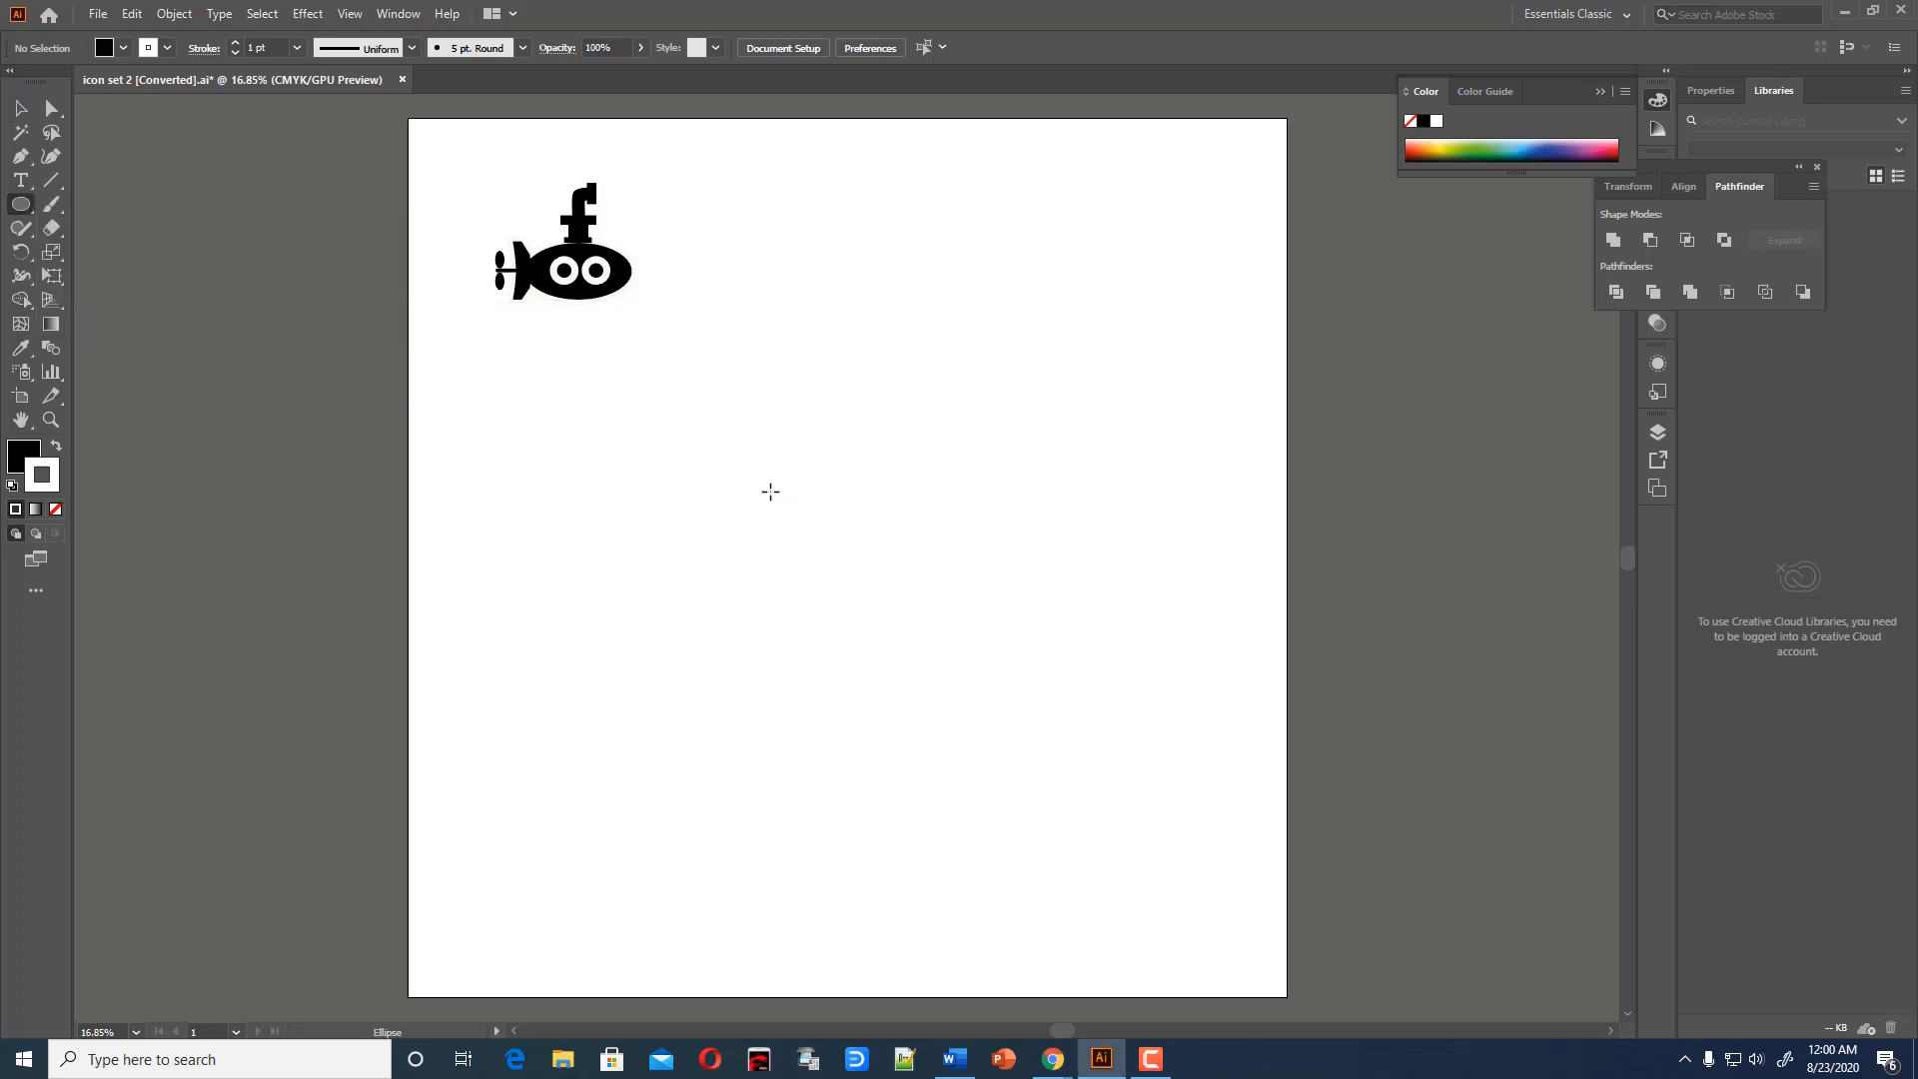
left_click_drag(770, 491, 916, 621)
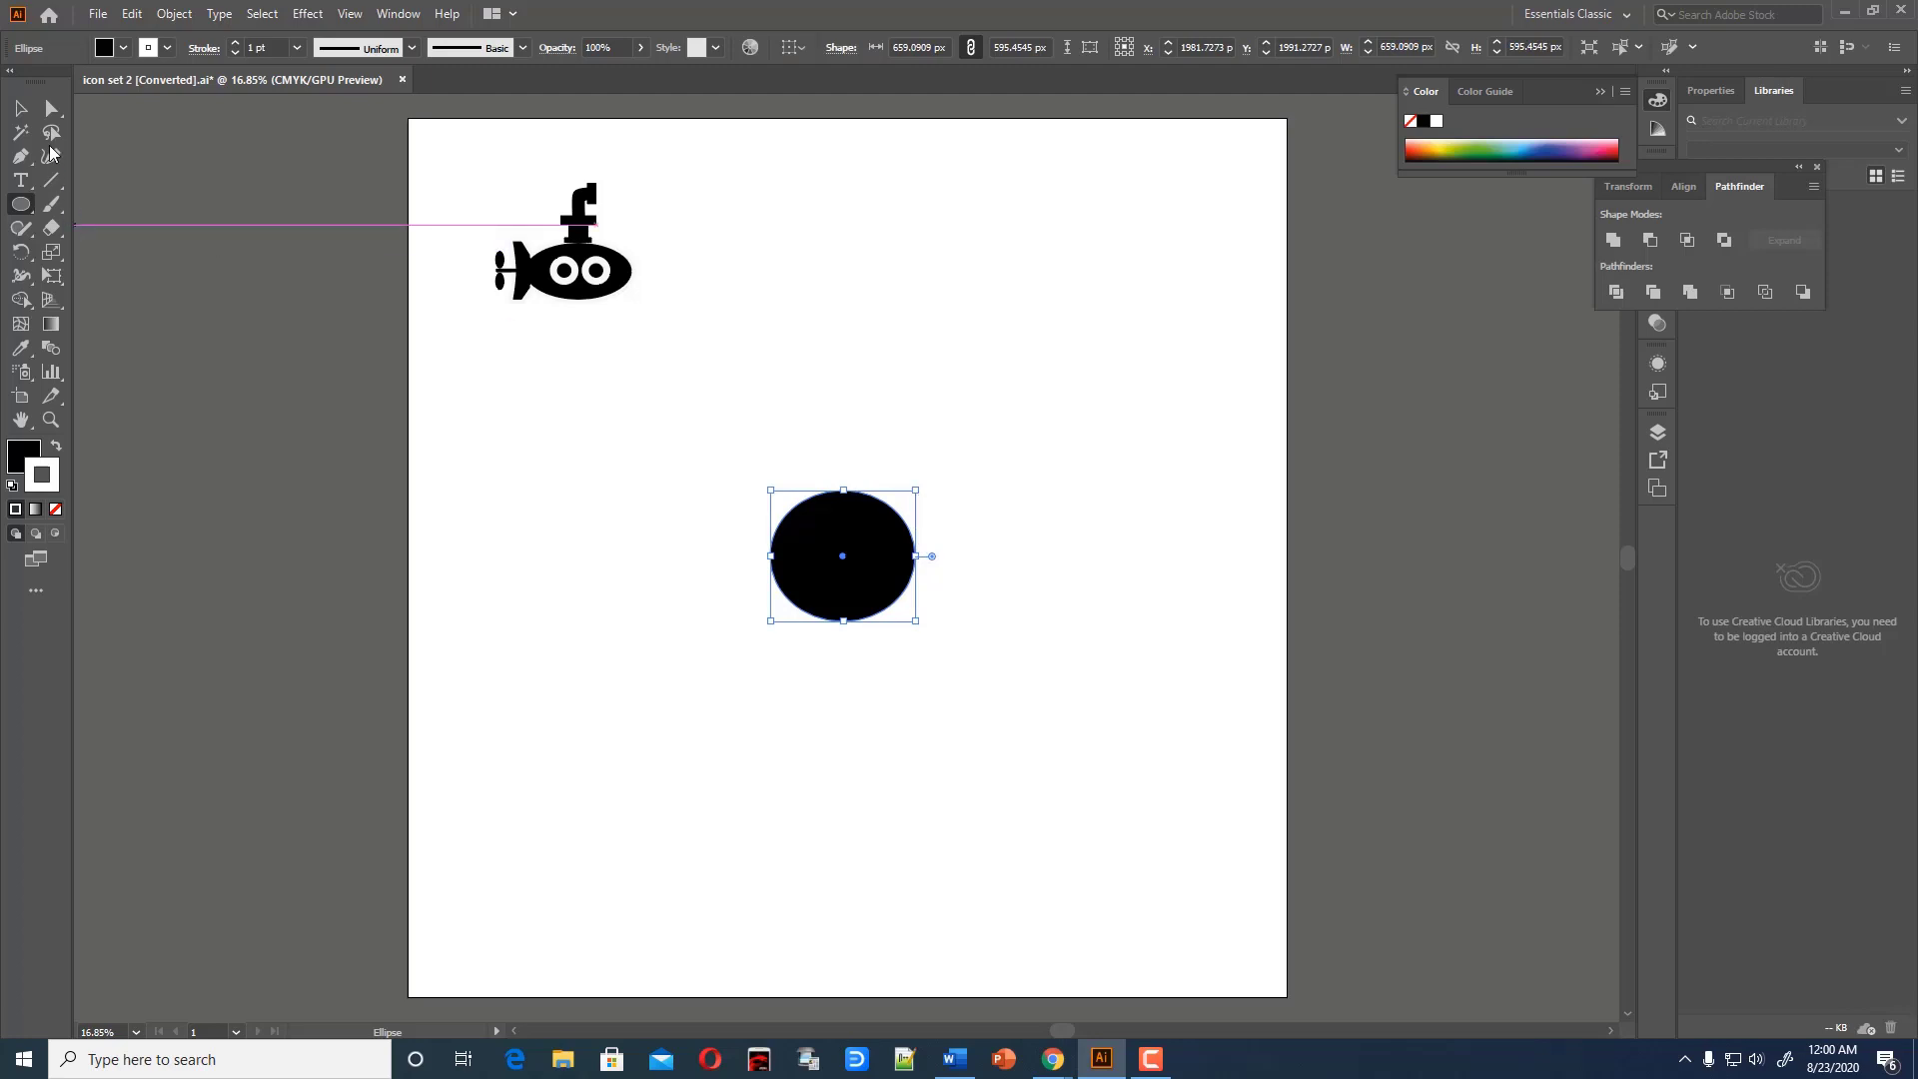
key("Delete")
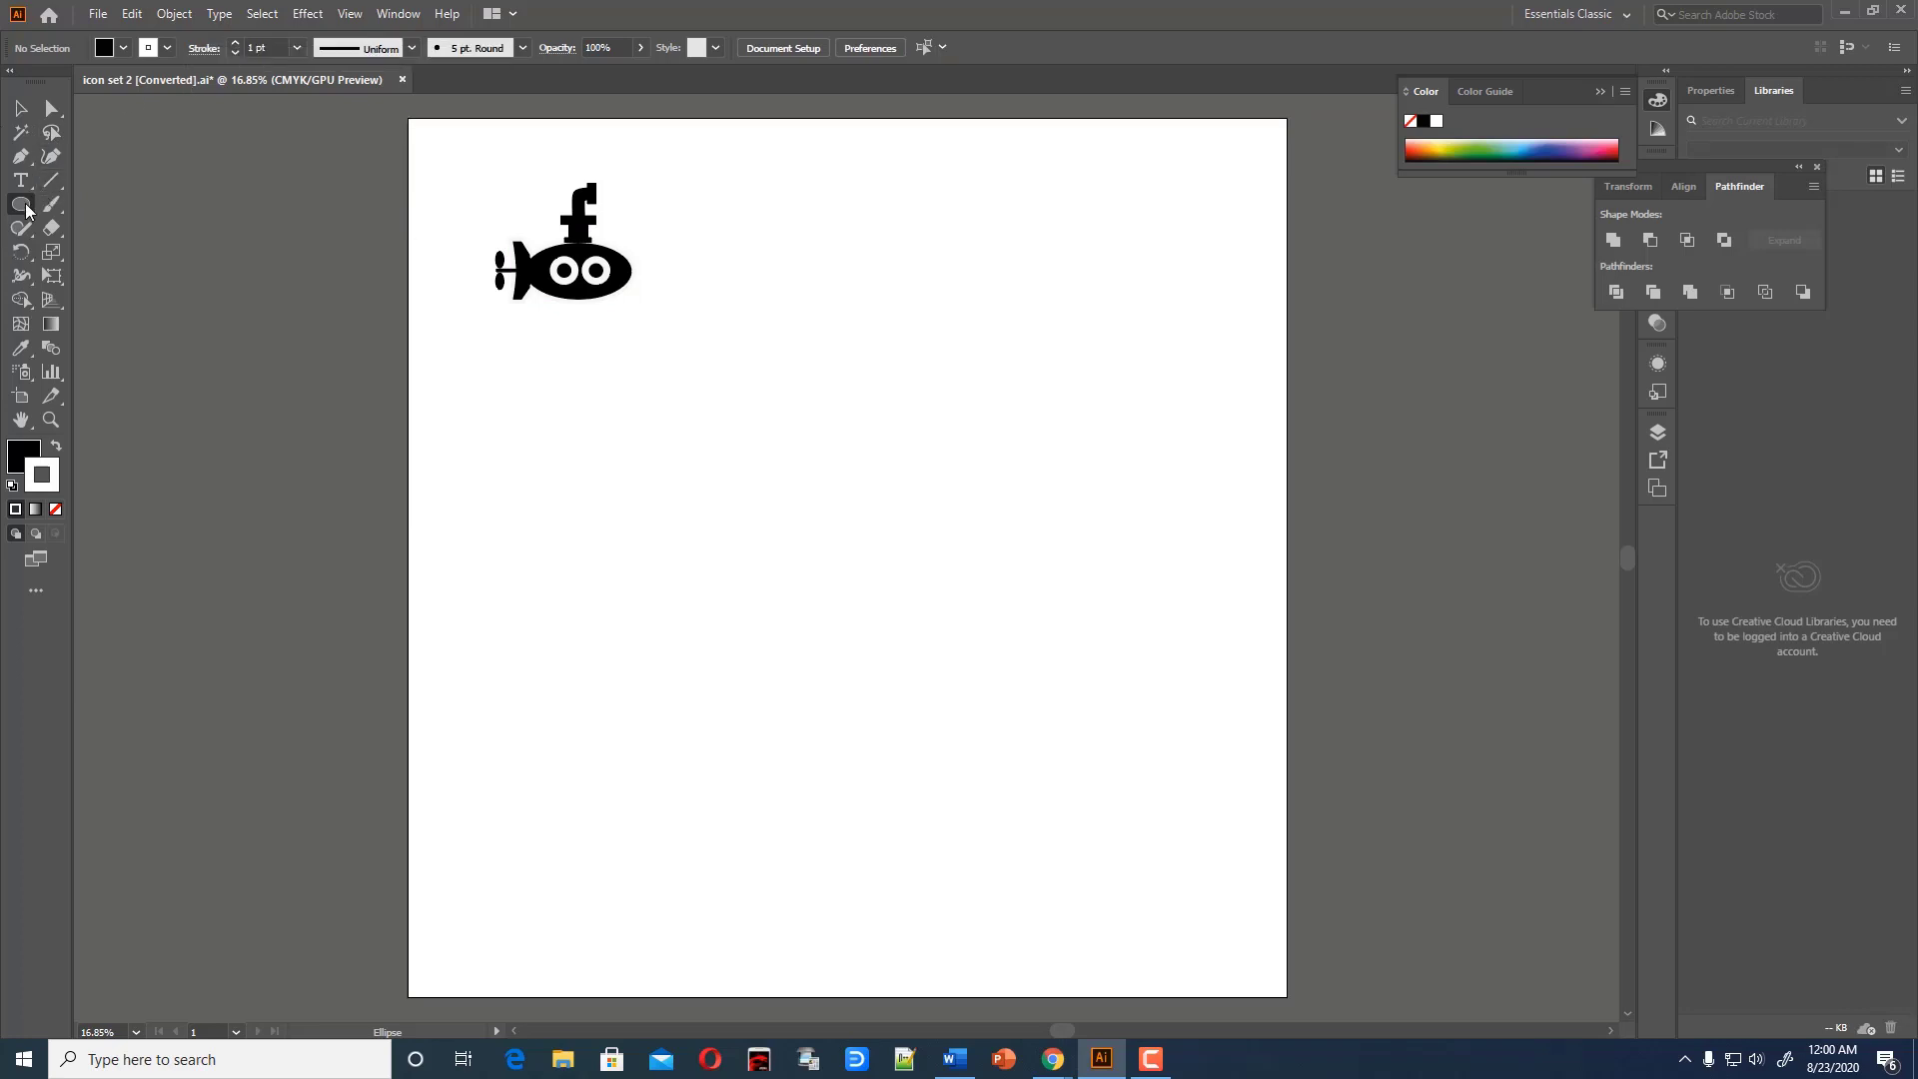
Draw a diagonal Pen path rising to the upper right, about 945 px wide and 886 px high, mid-artboard
left_click(20, 155)
left_click(723, 644)
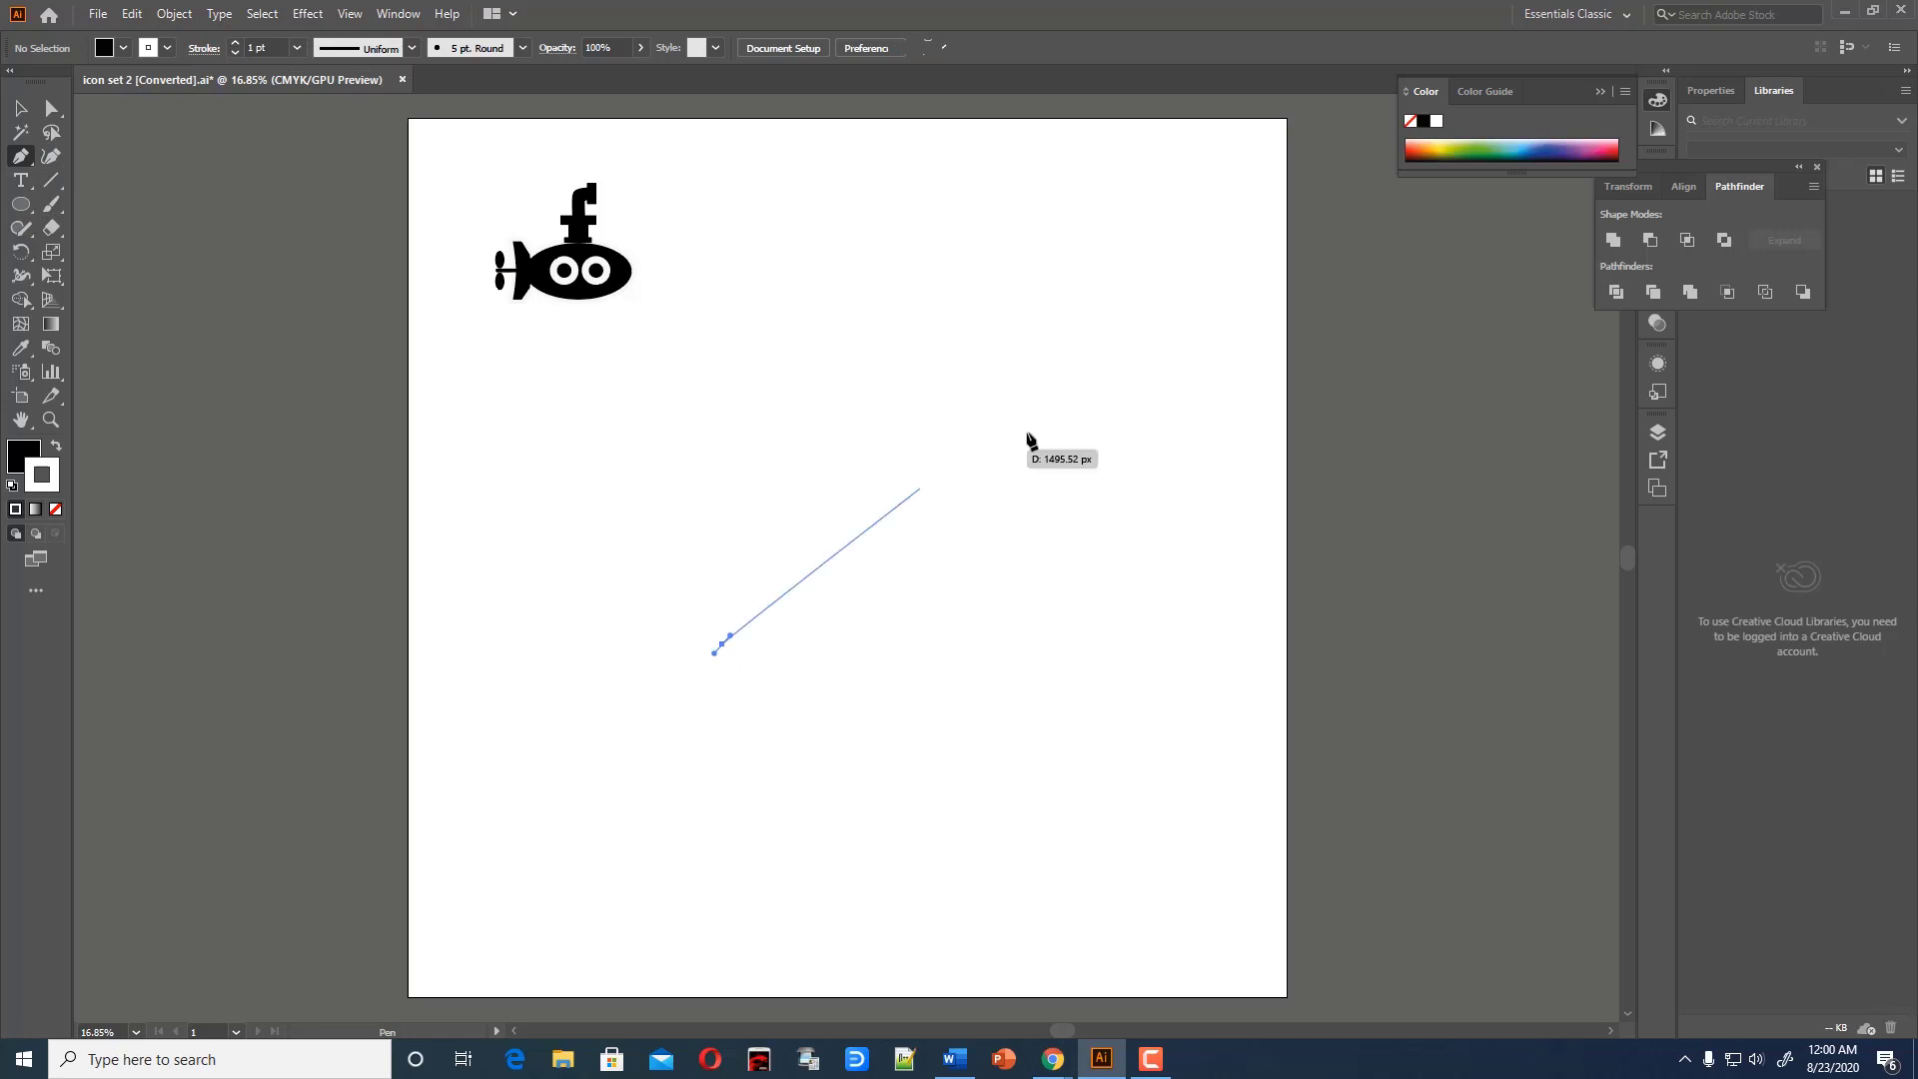
left_click(930, 450)
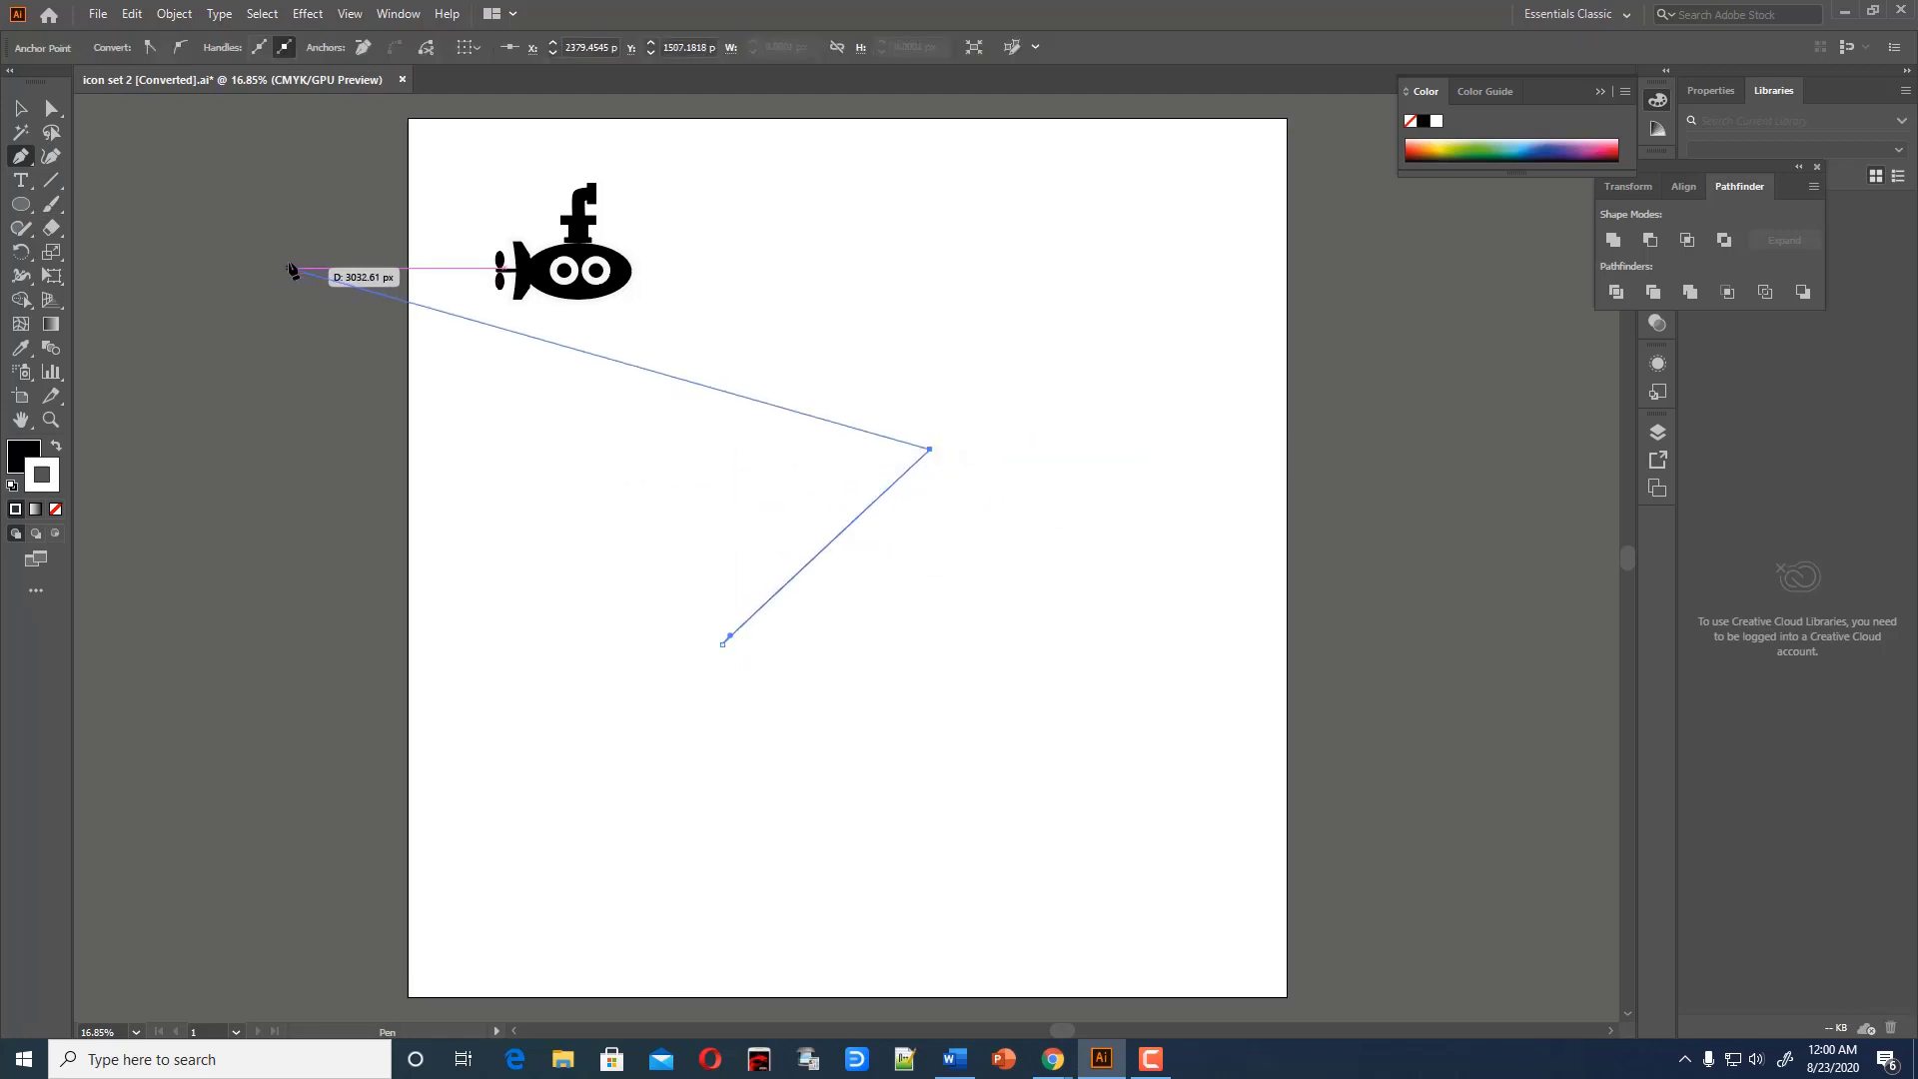
left_click(277, 206)
Set the stroke weight of the diagonal Pen path to 200 pt
left_click(52, 157)
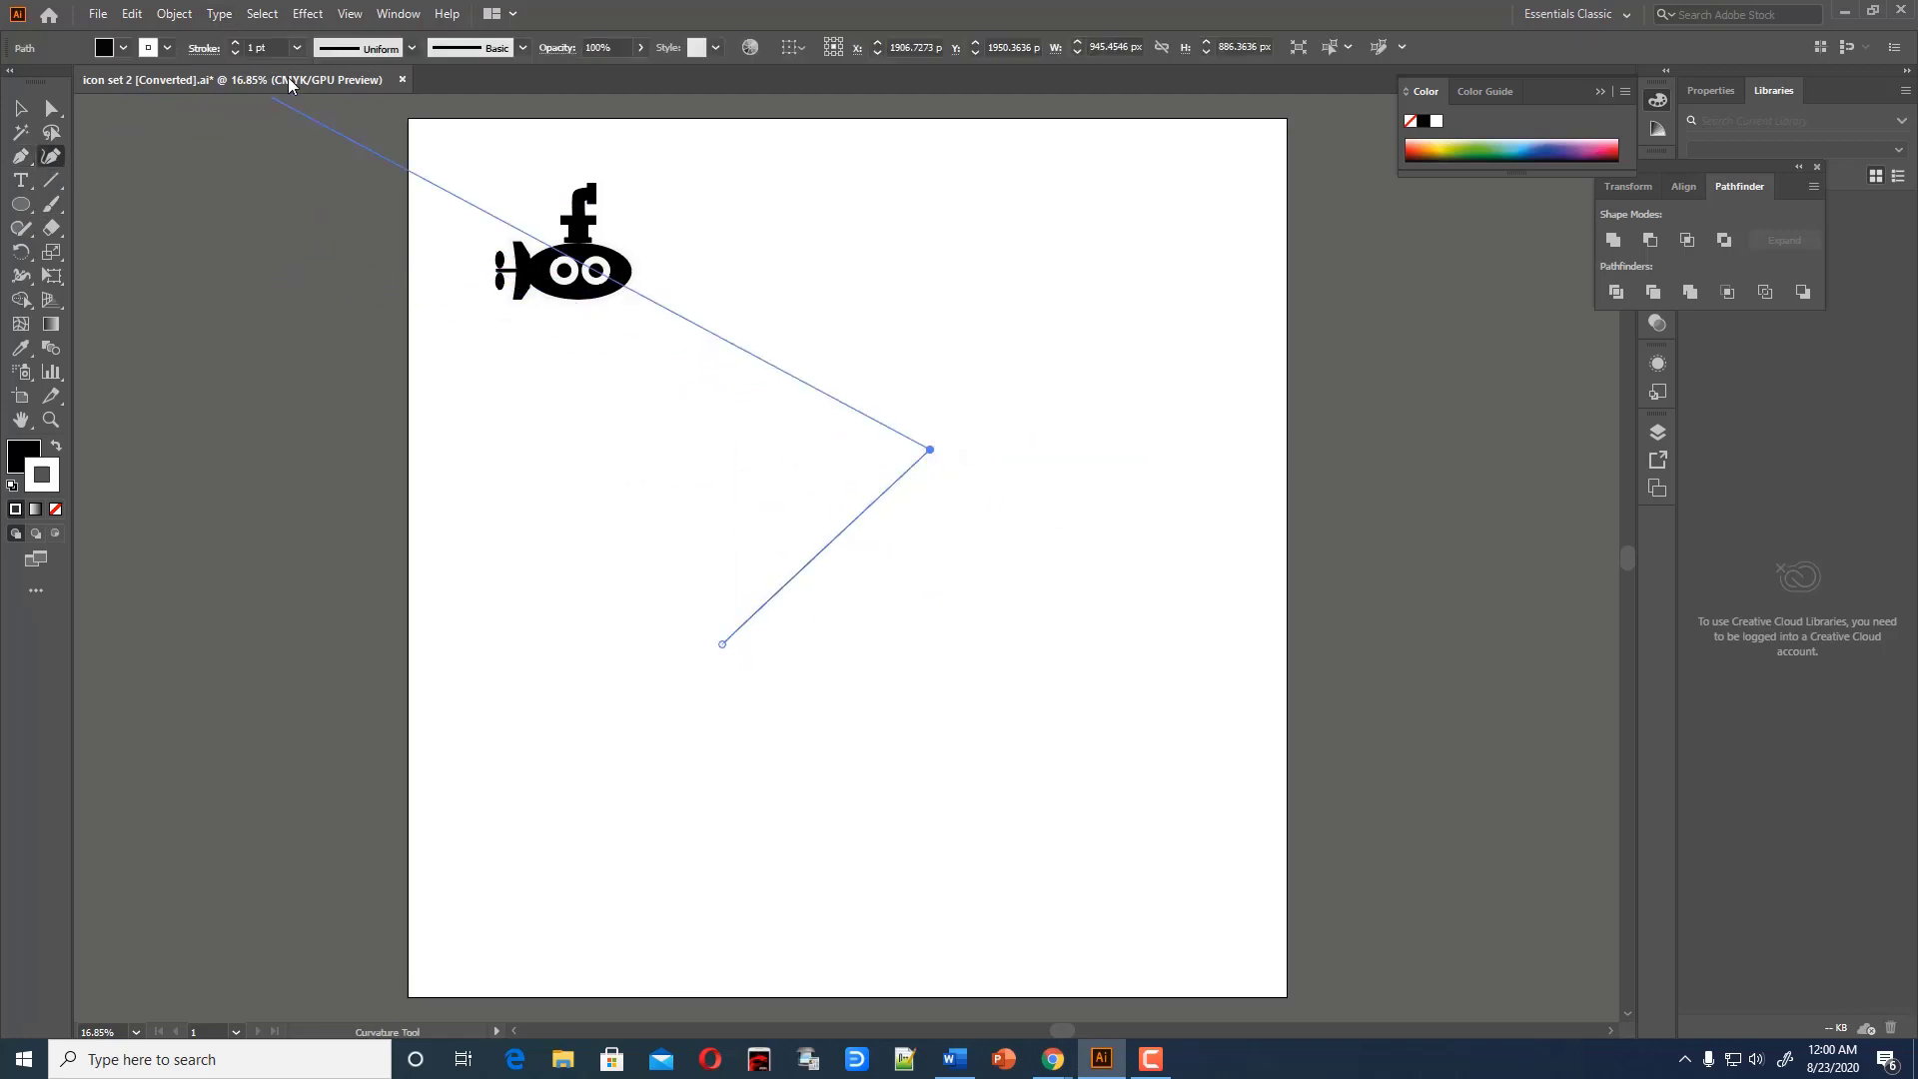
scroll(267, 47, "up", 9)
scroll(267, 47, "up", 12)
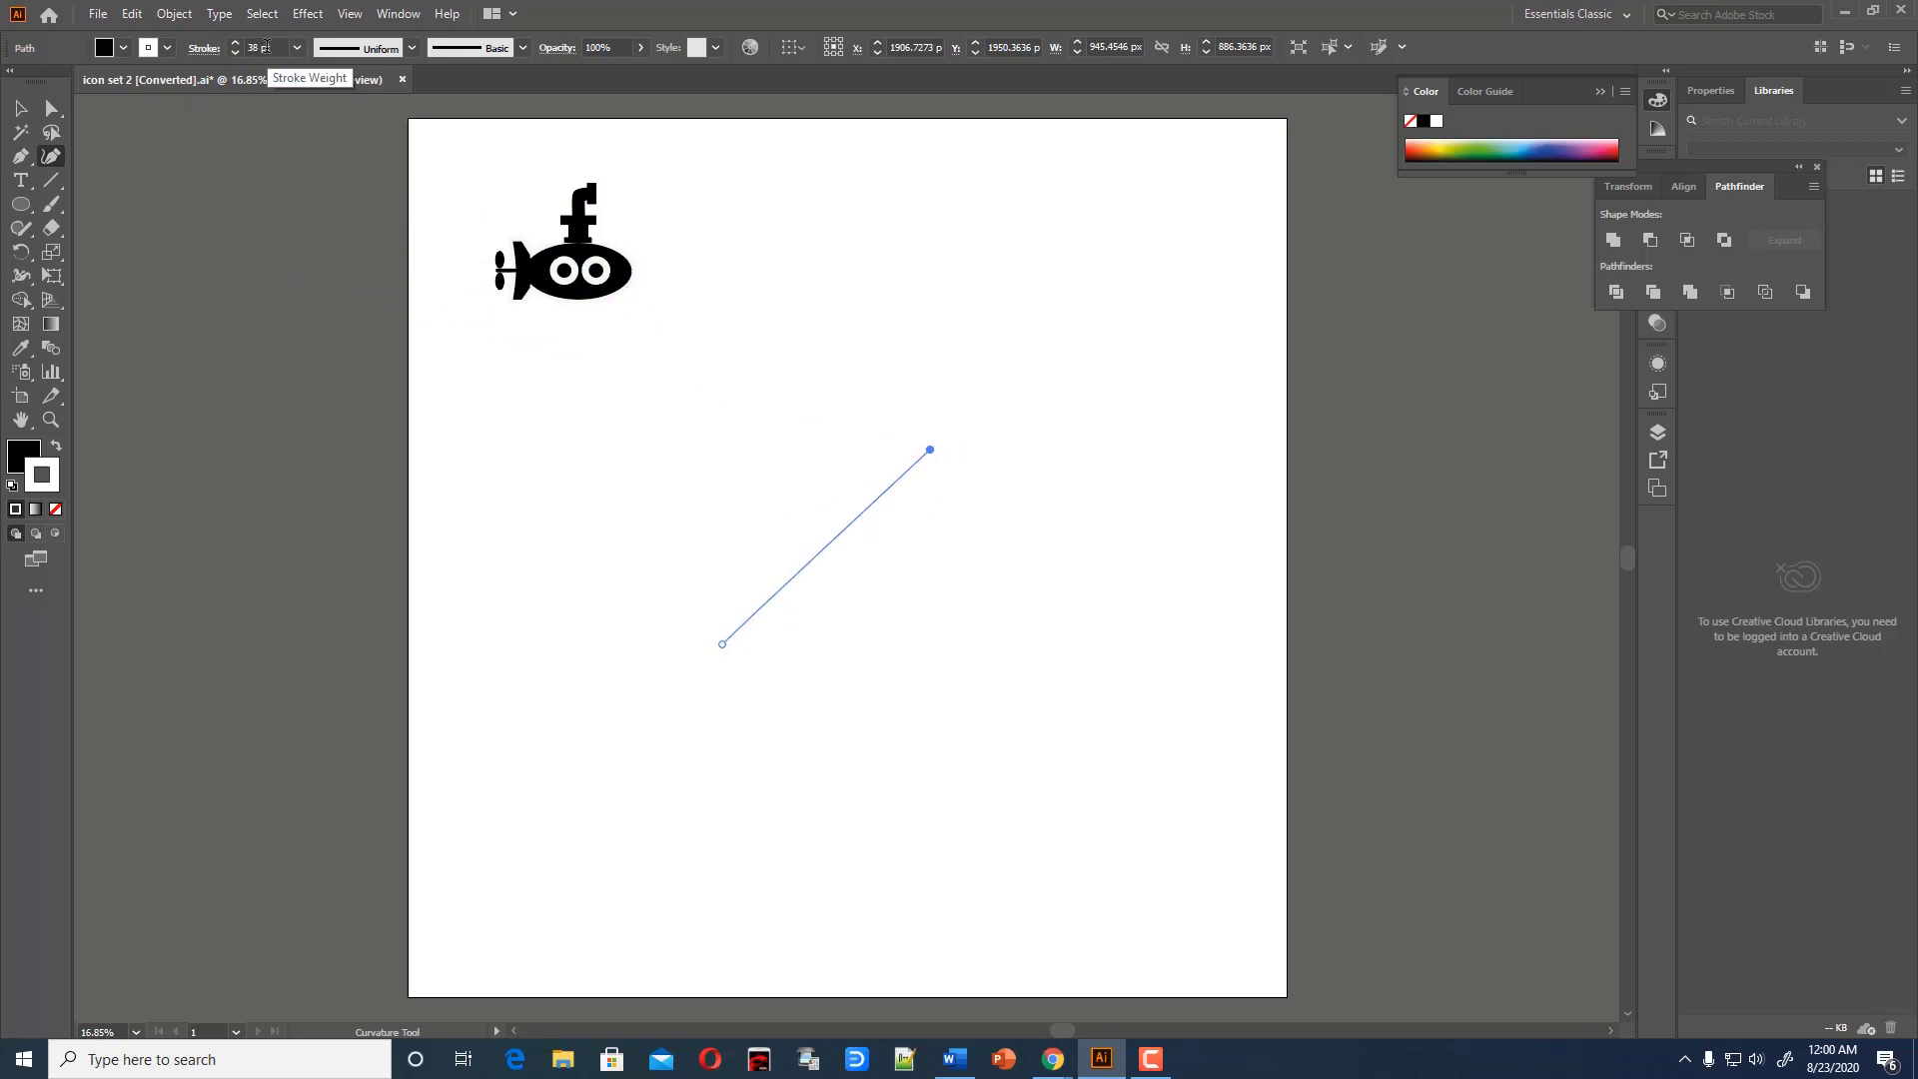
scroll(267, 47, "up", 12)
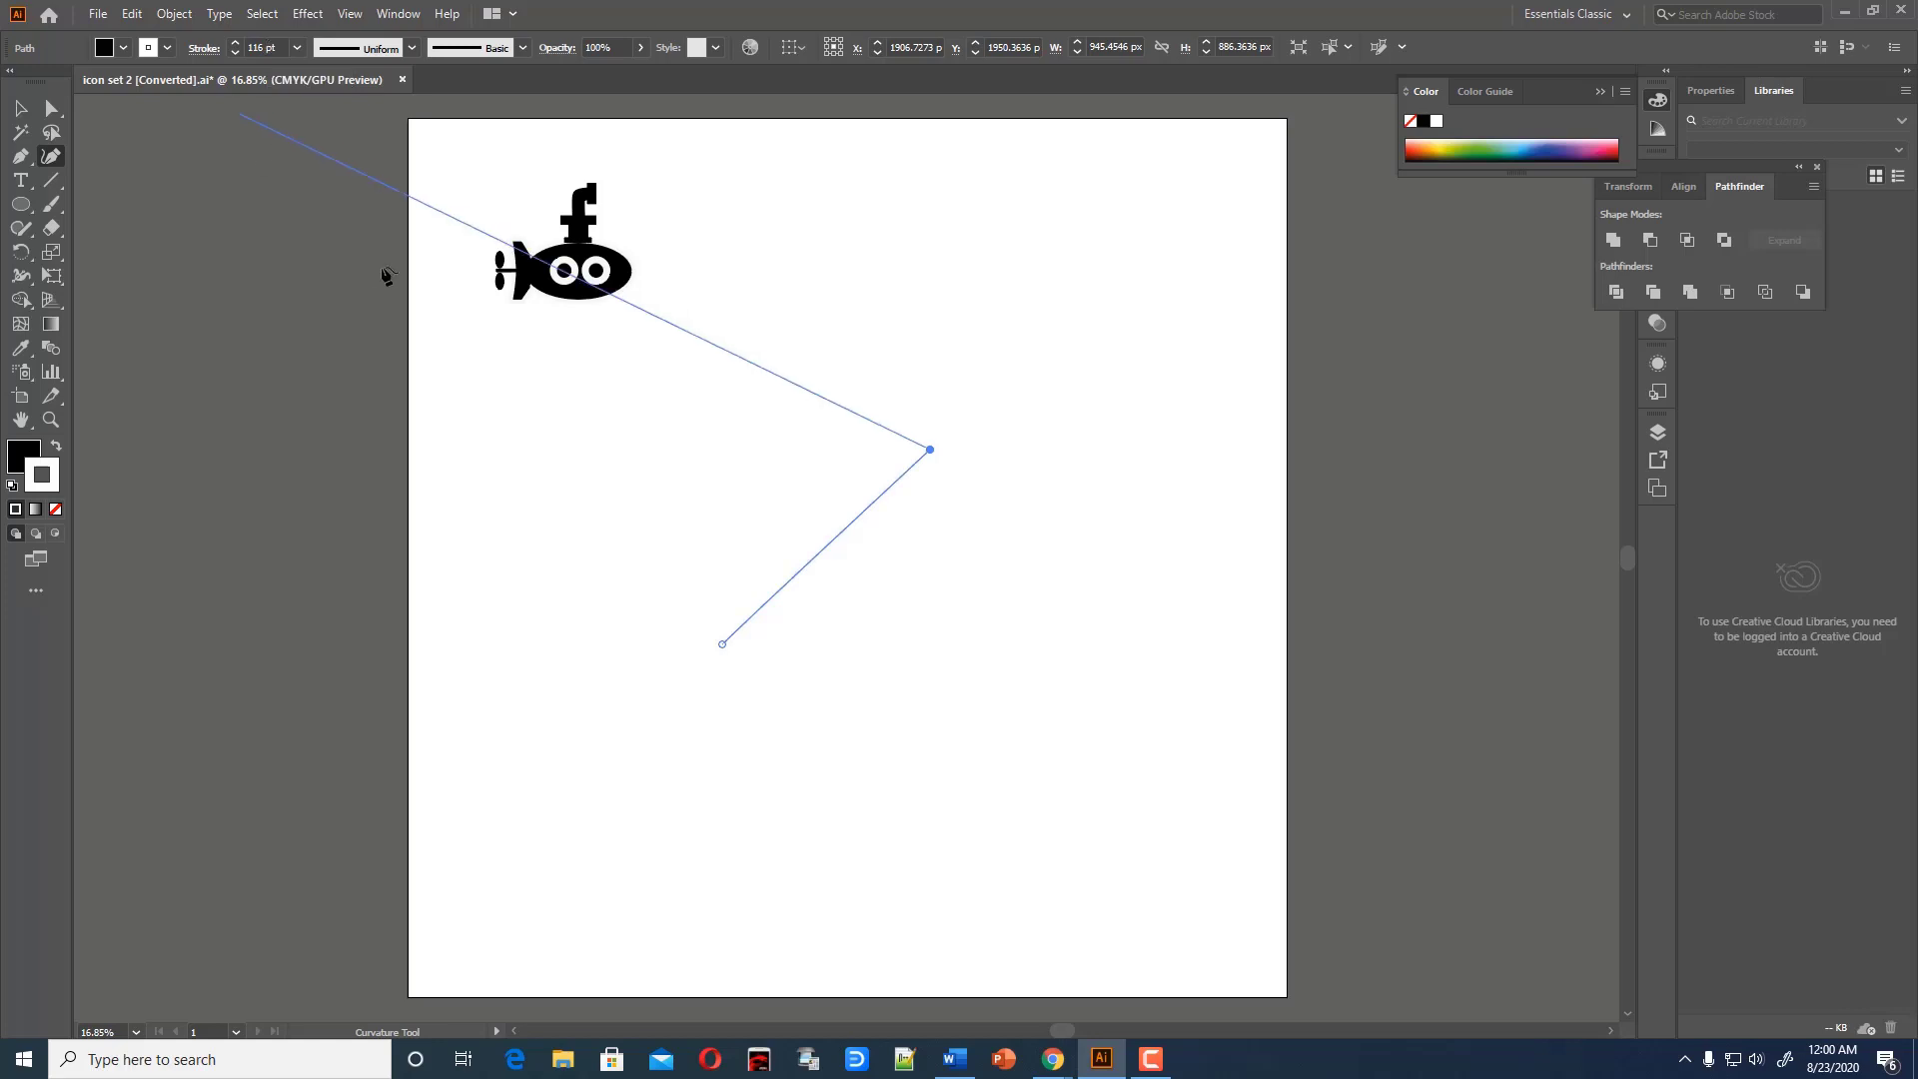
scroll(719, 450, "up", 5)
scroll(300, 150, "down", 6)
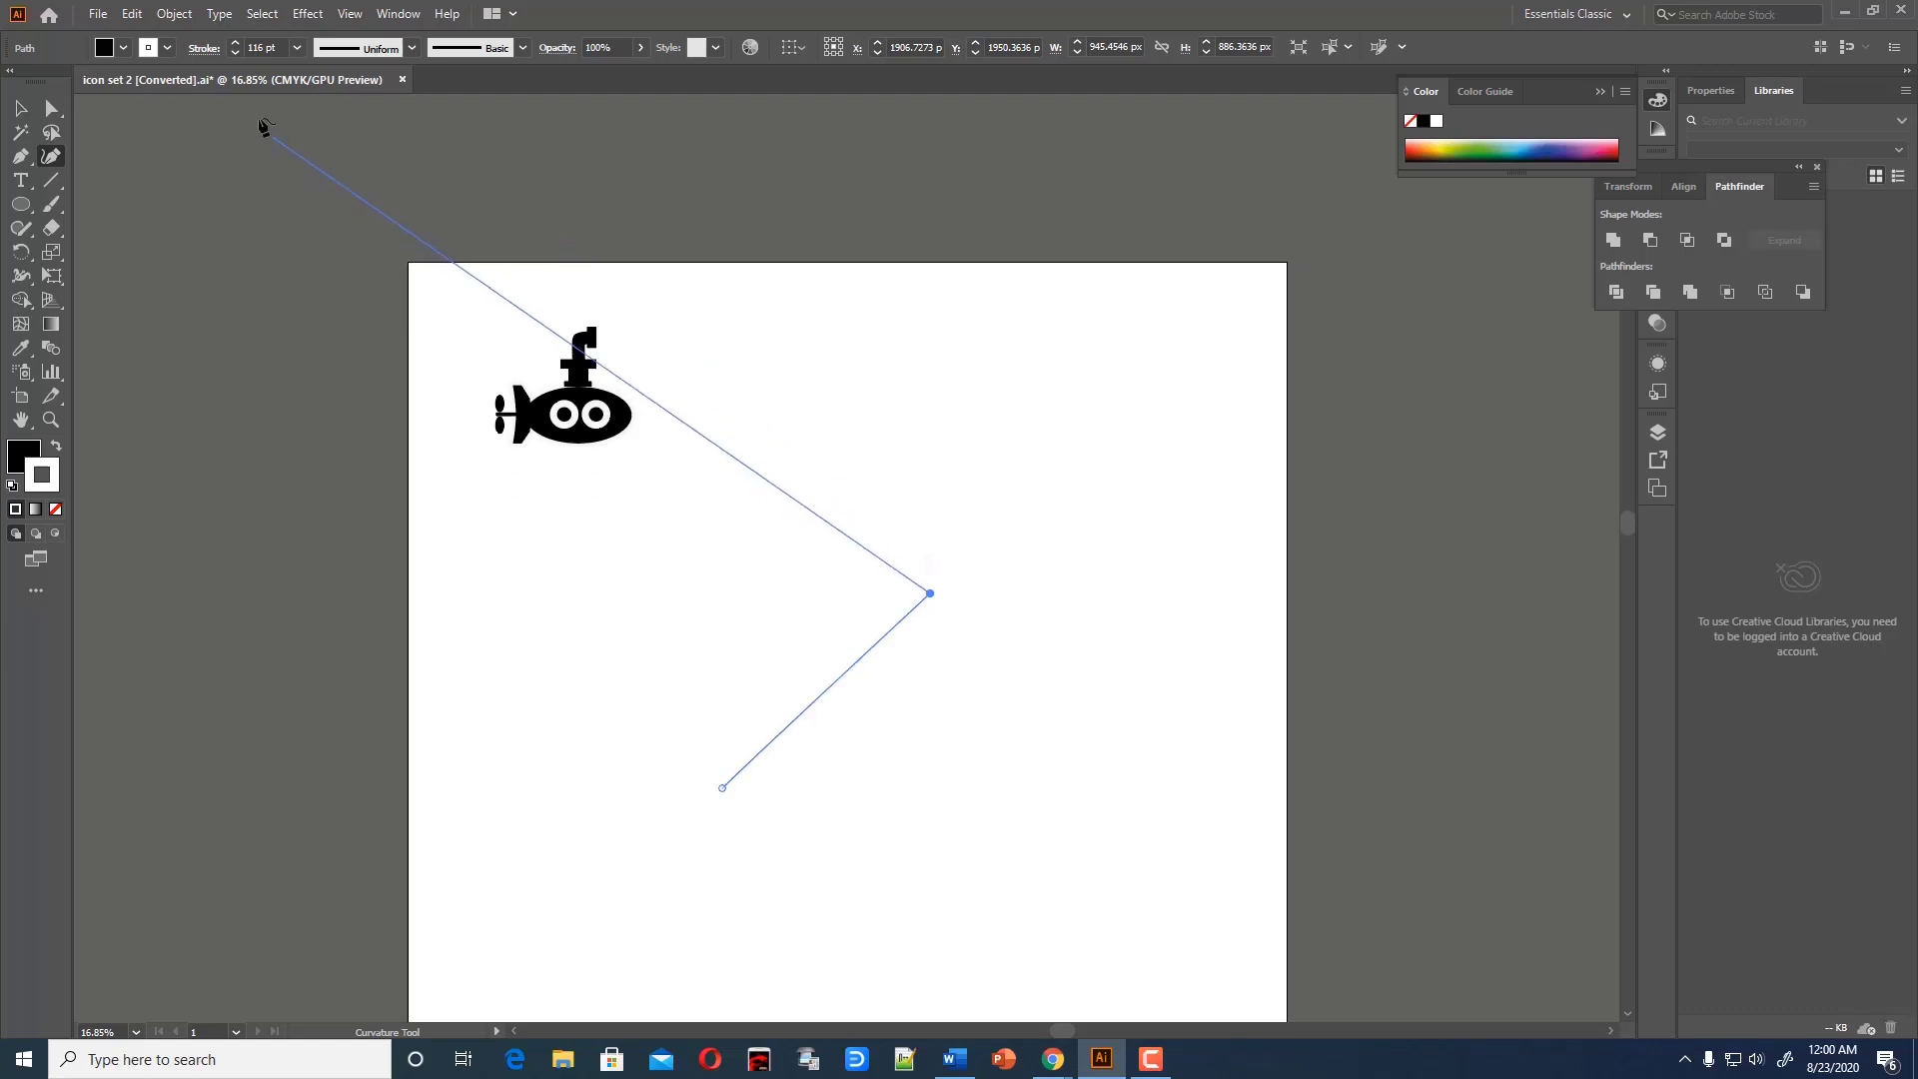
left_click(262, 46)
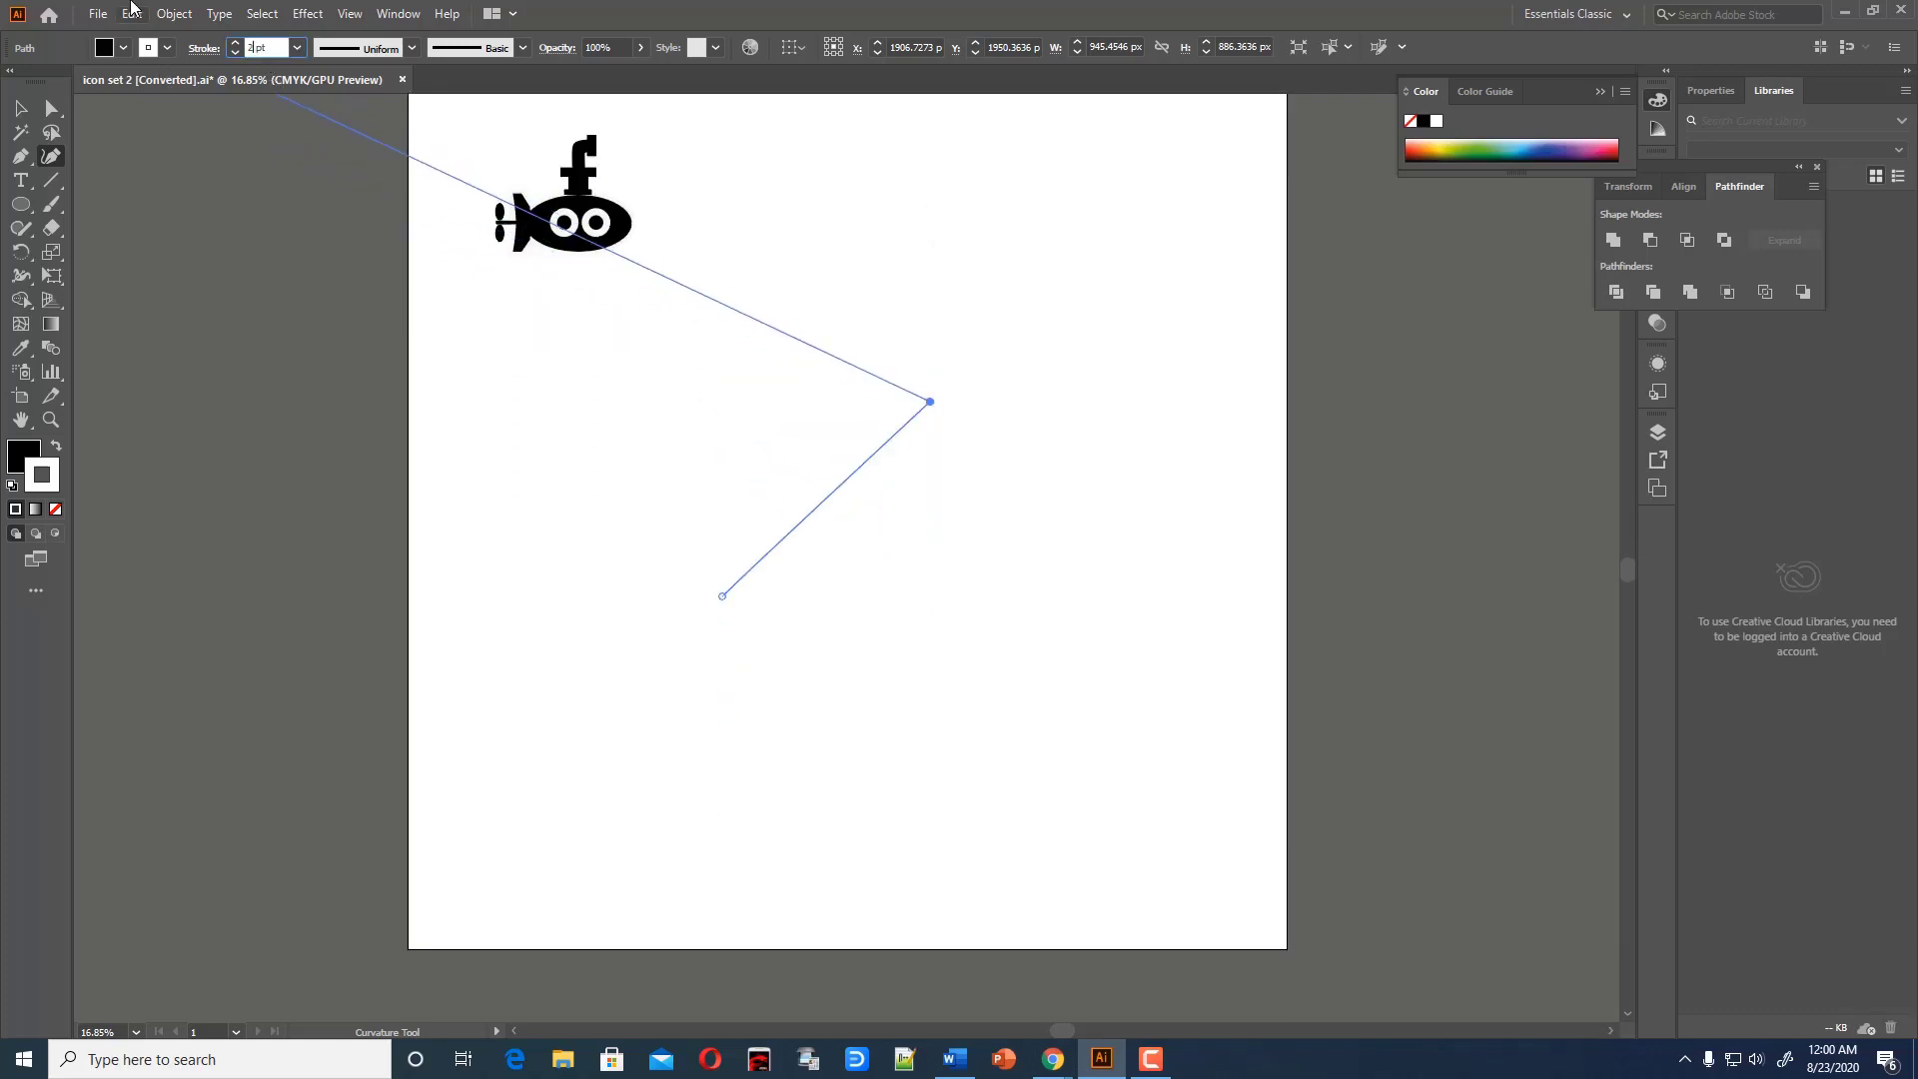
key("Return")
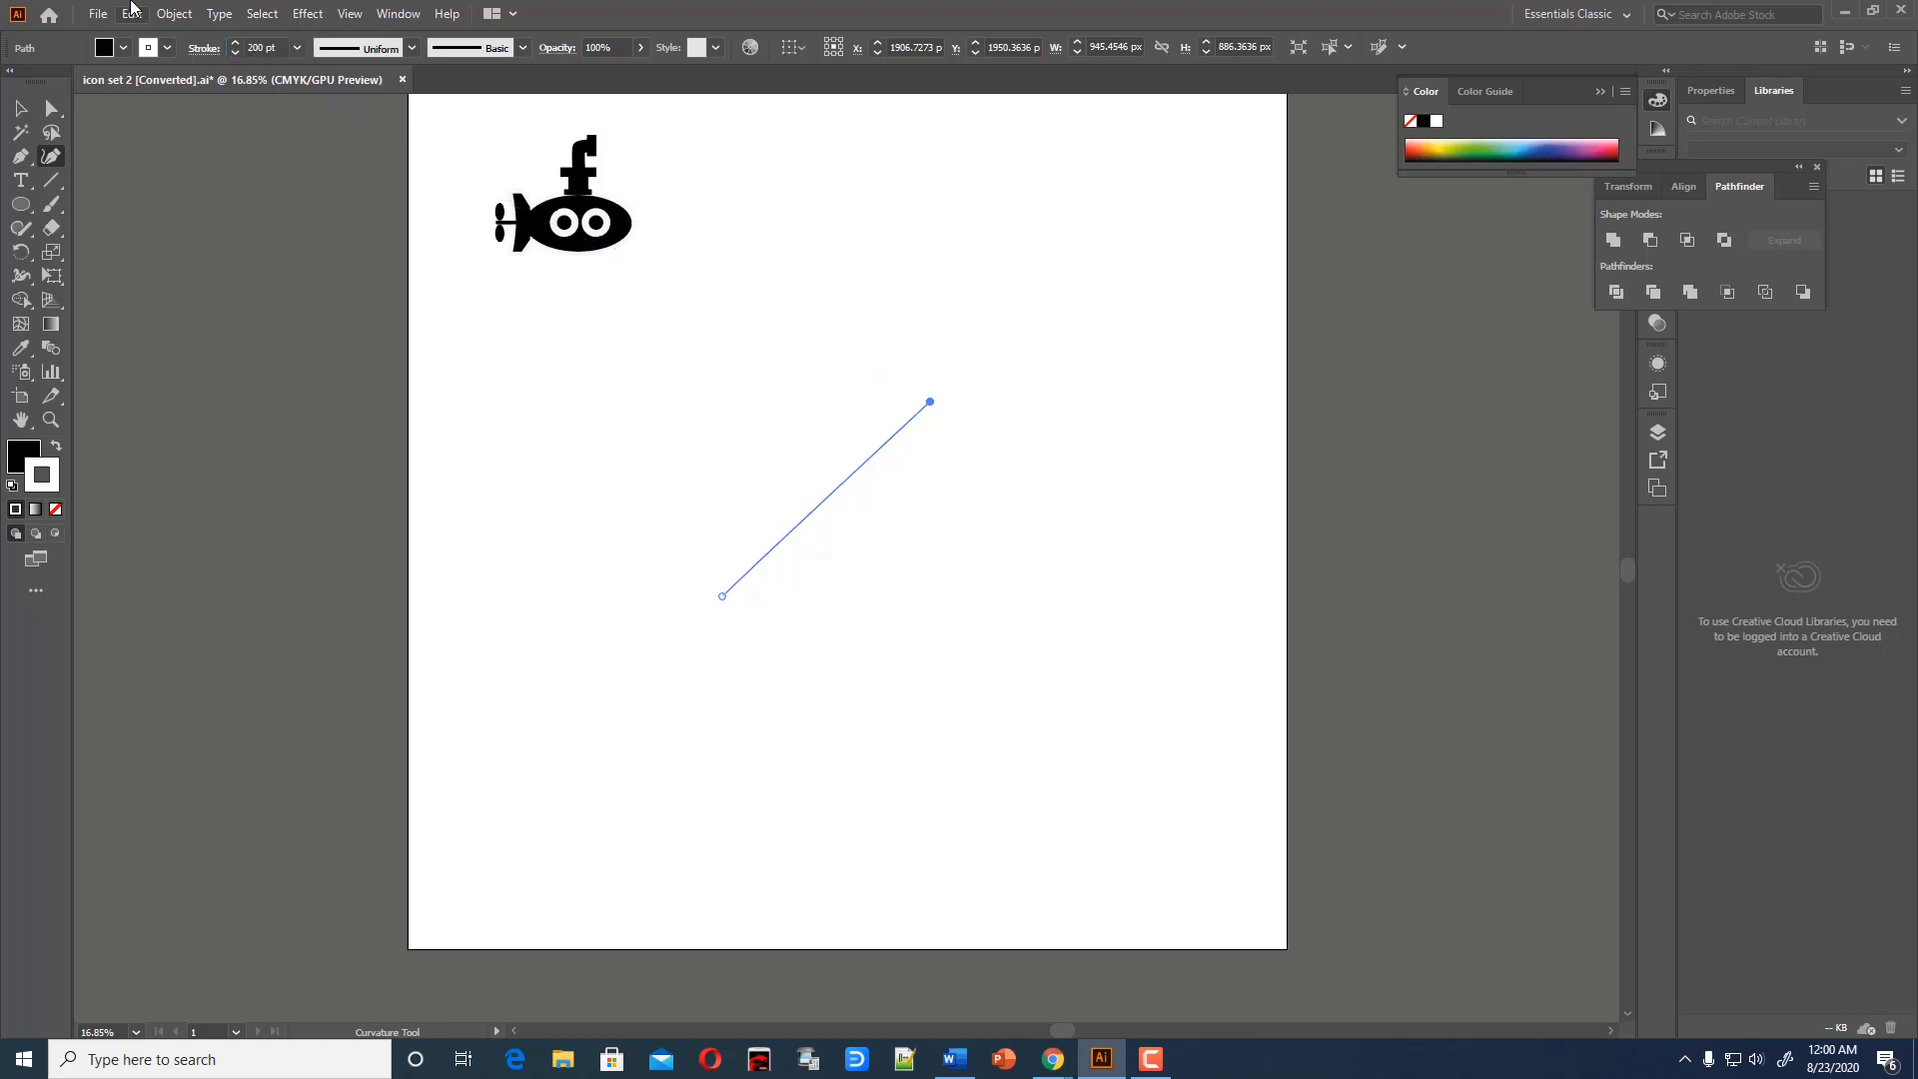
Give the diagonal path a black stroke and no fill, set its stroke weight to 100 pt and deselect it
left_click(55, 448)
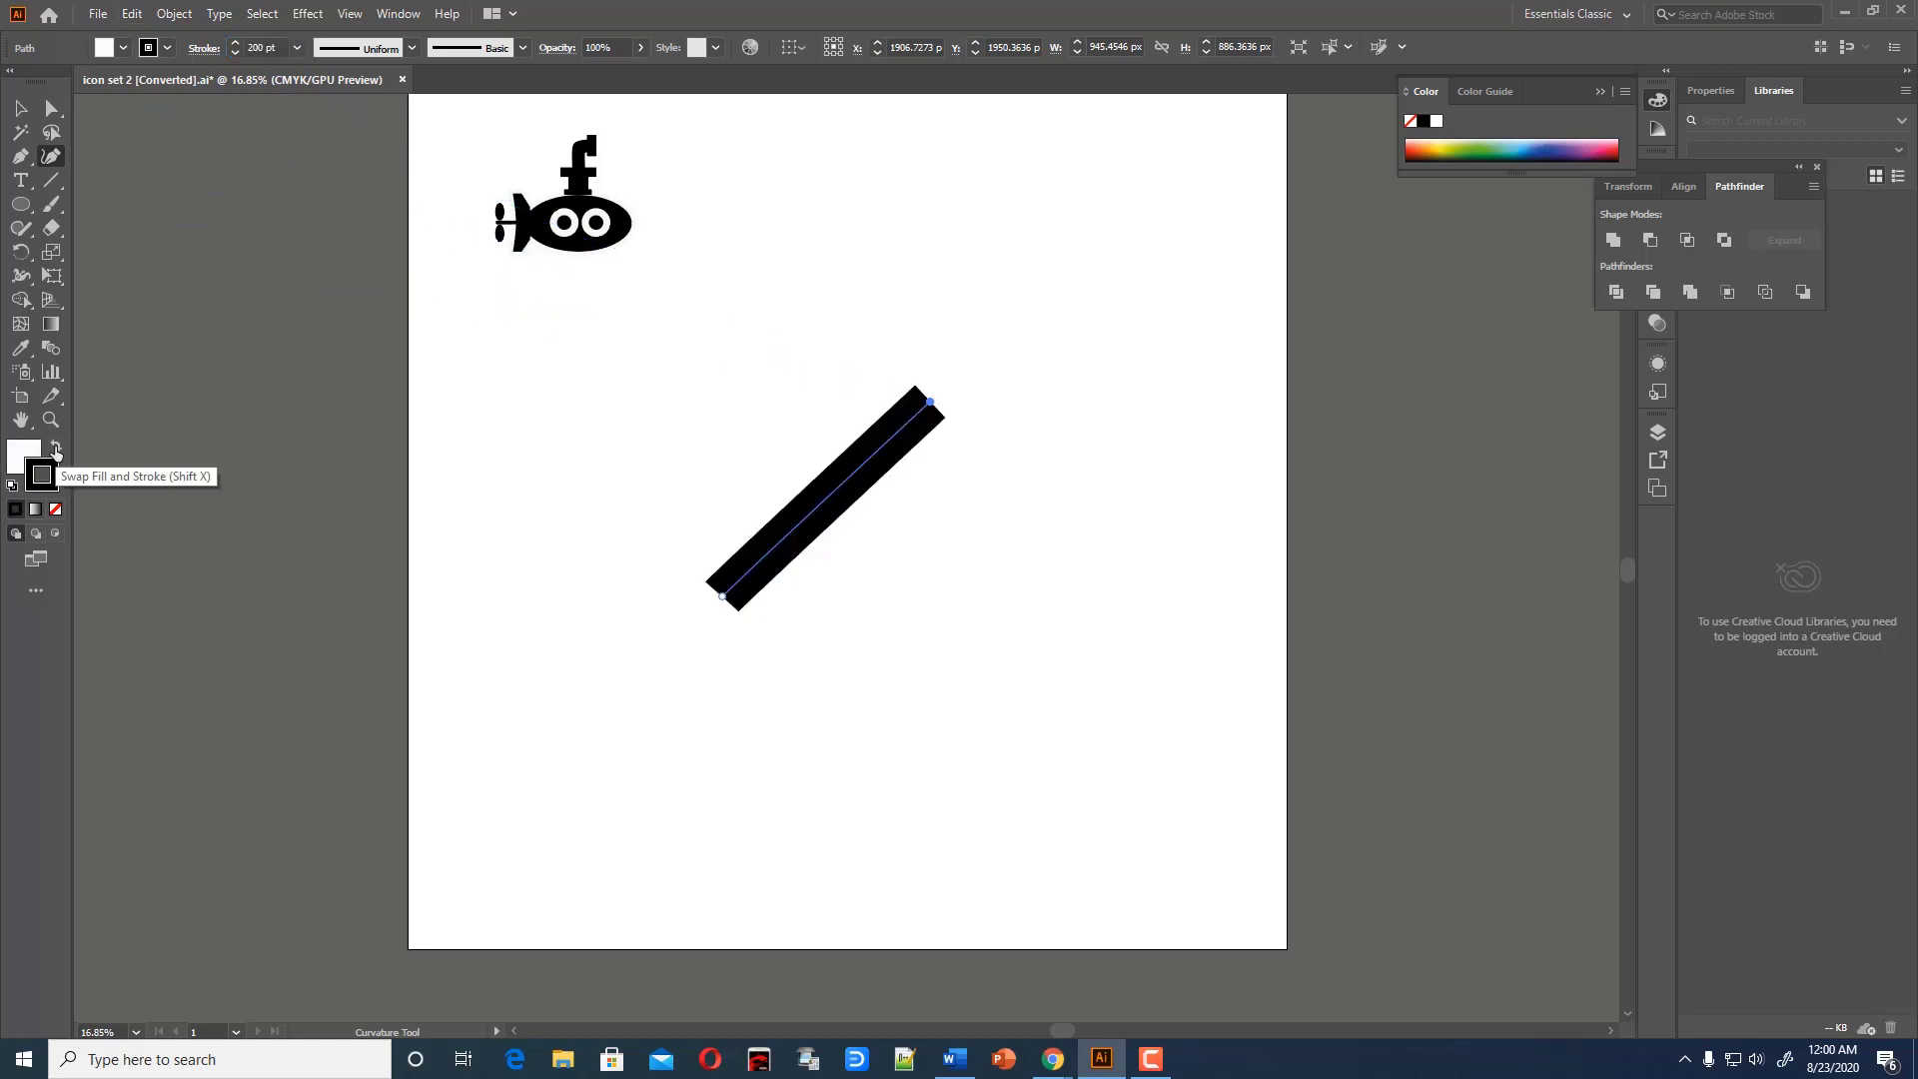
left_click(56, 510)
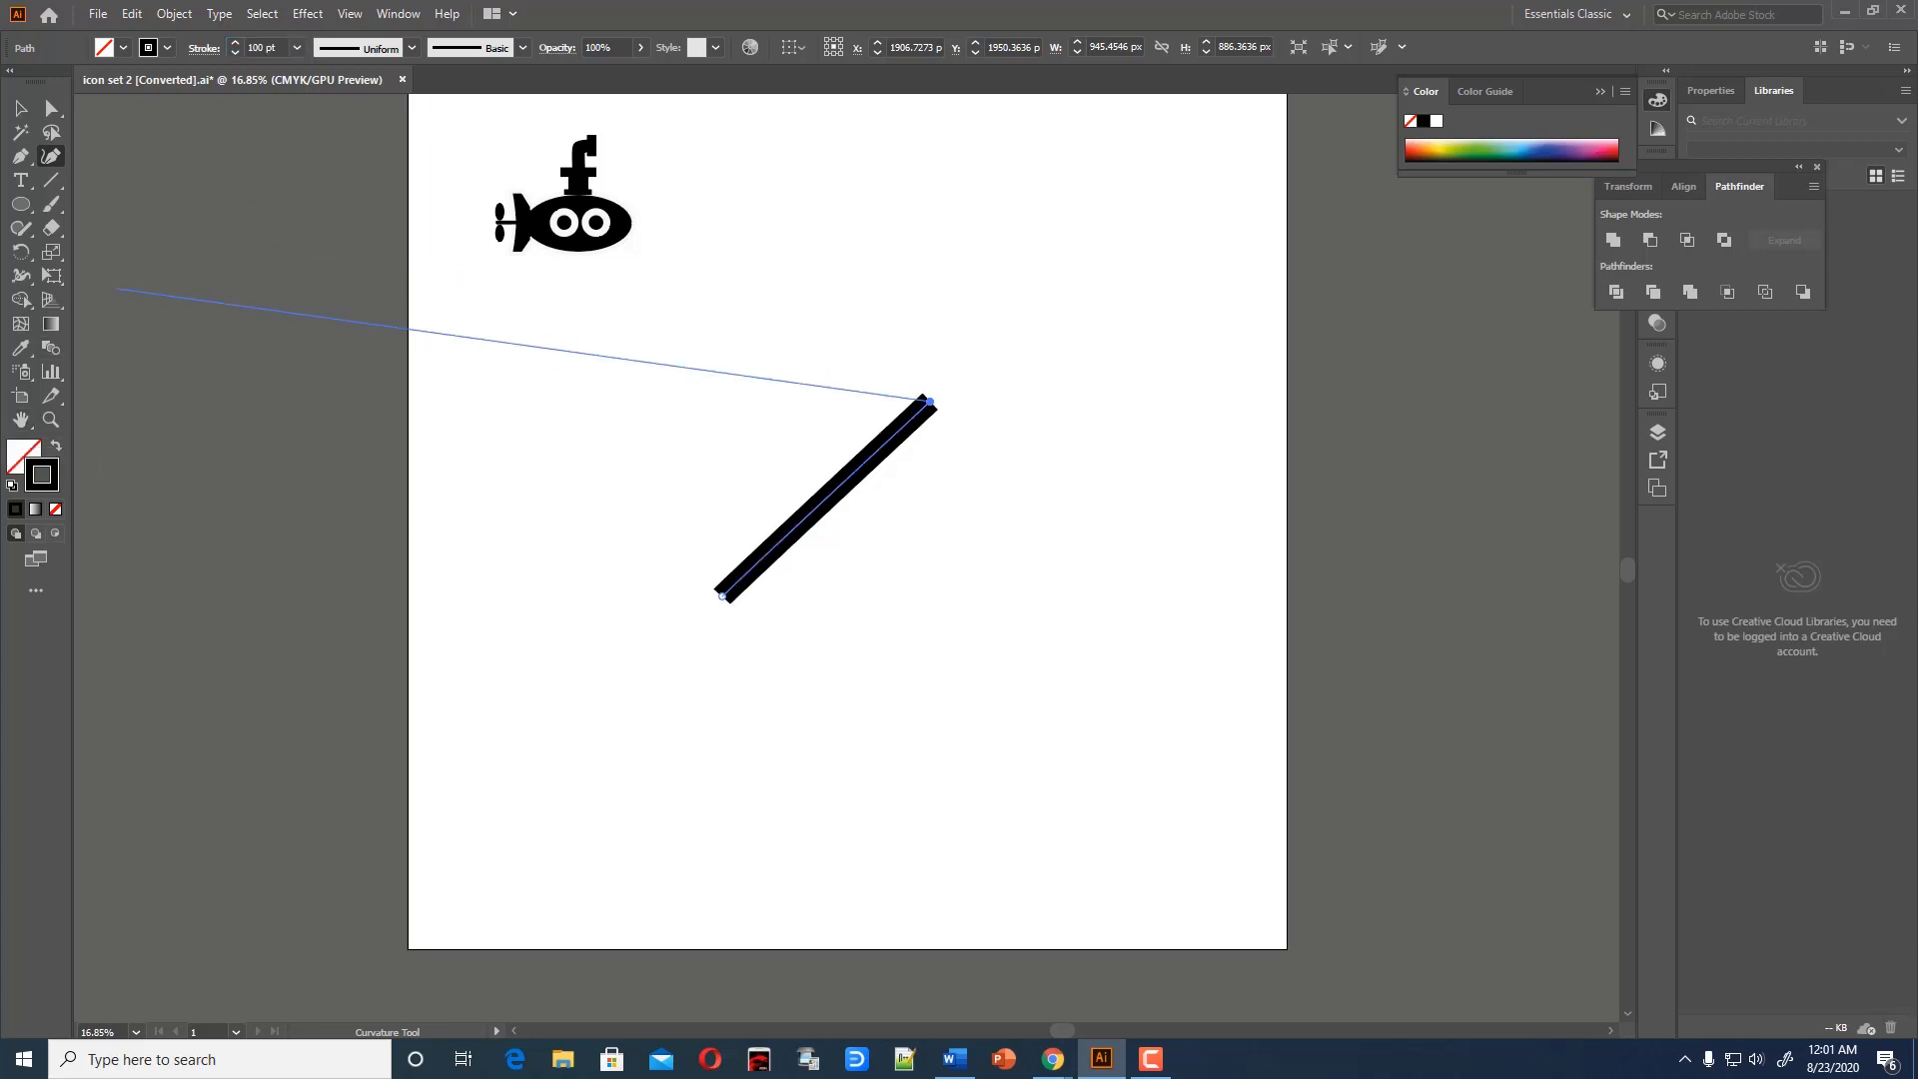
left_click(20, 108)
left_click(1002, 413)
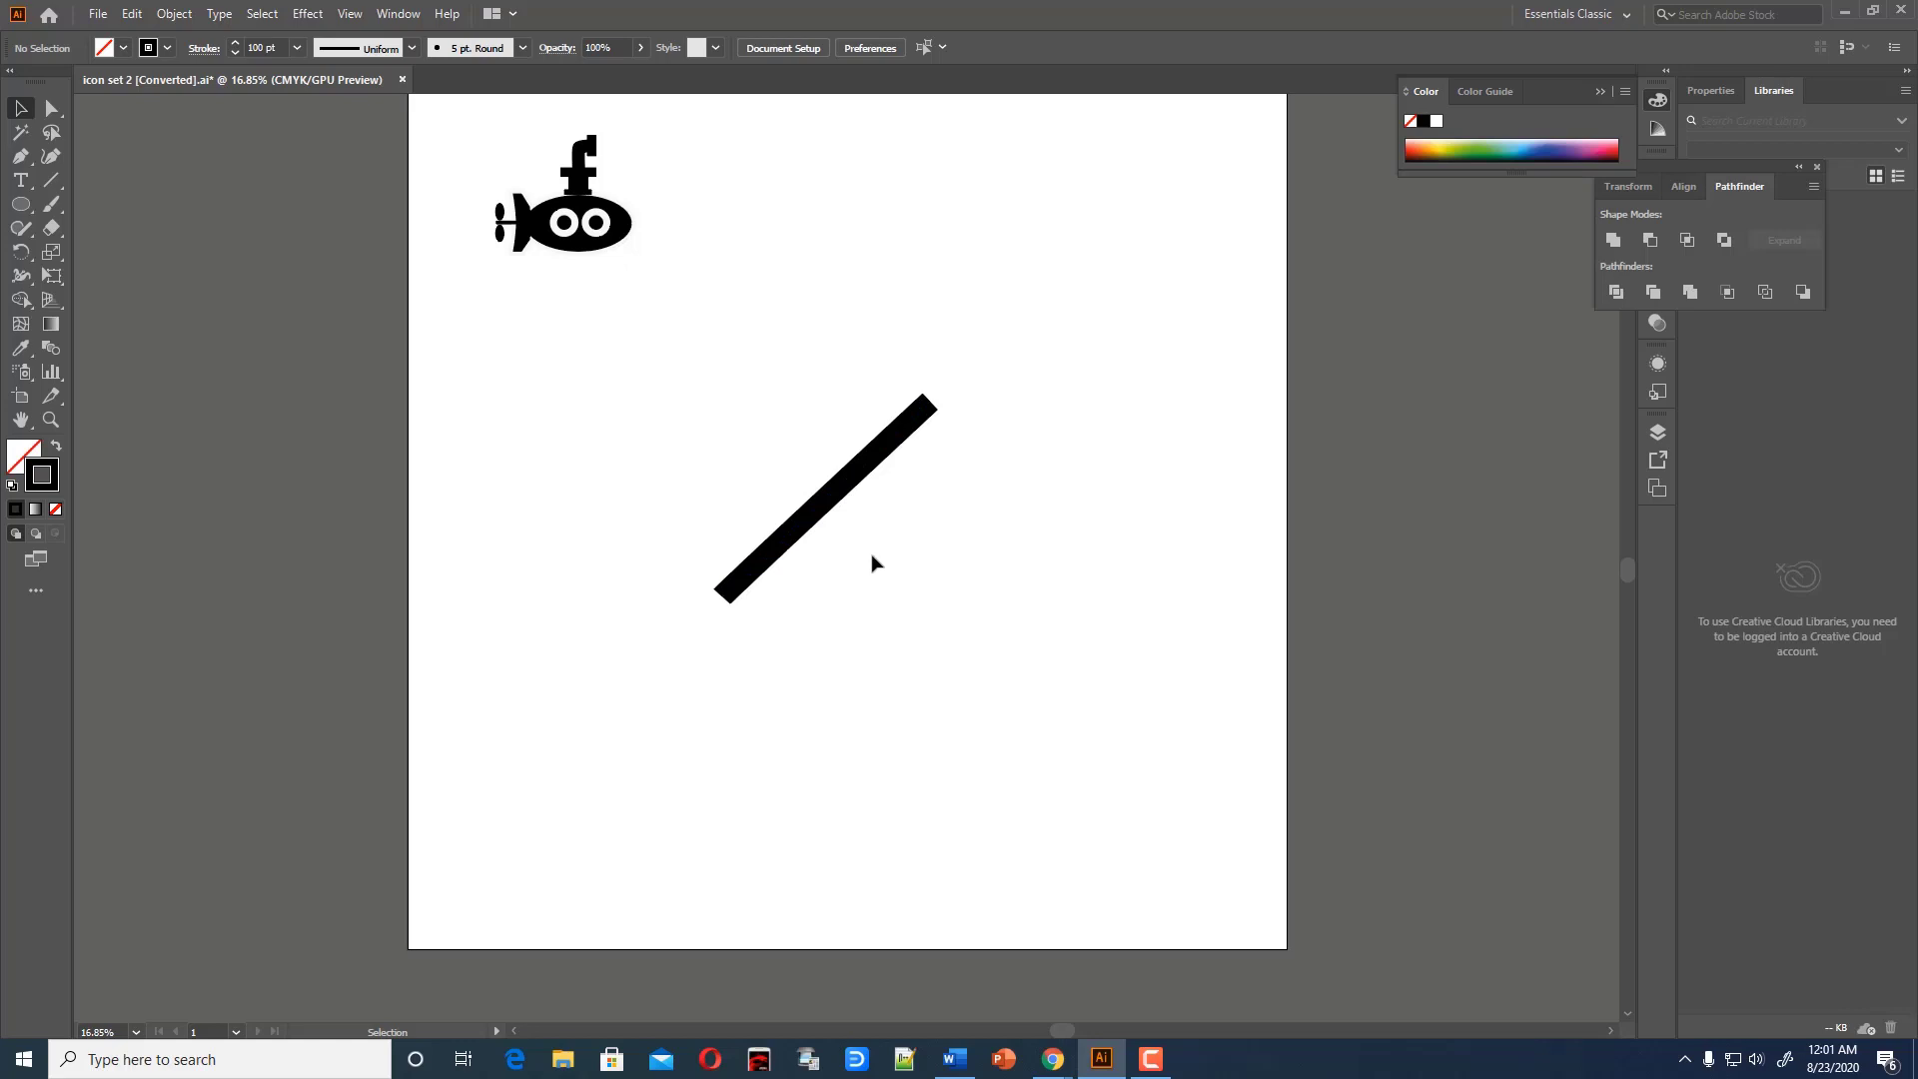
Draw a circle about 212 px across with the Ellipse tool, between the submarine and the diagonal bar
left_click_drag(20, 204, 90, 249)
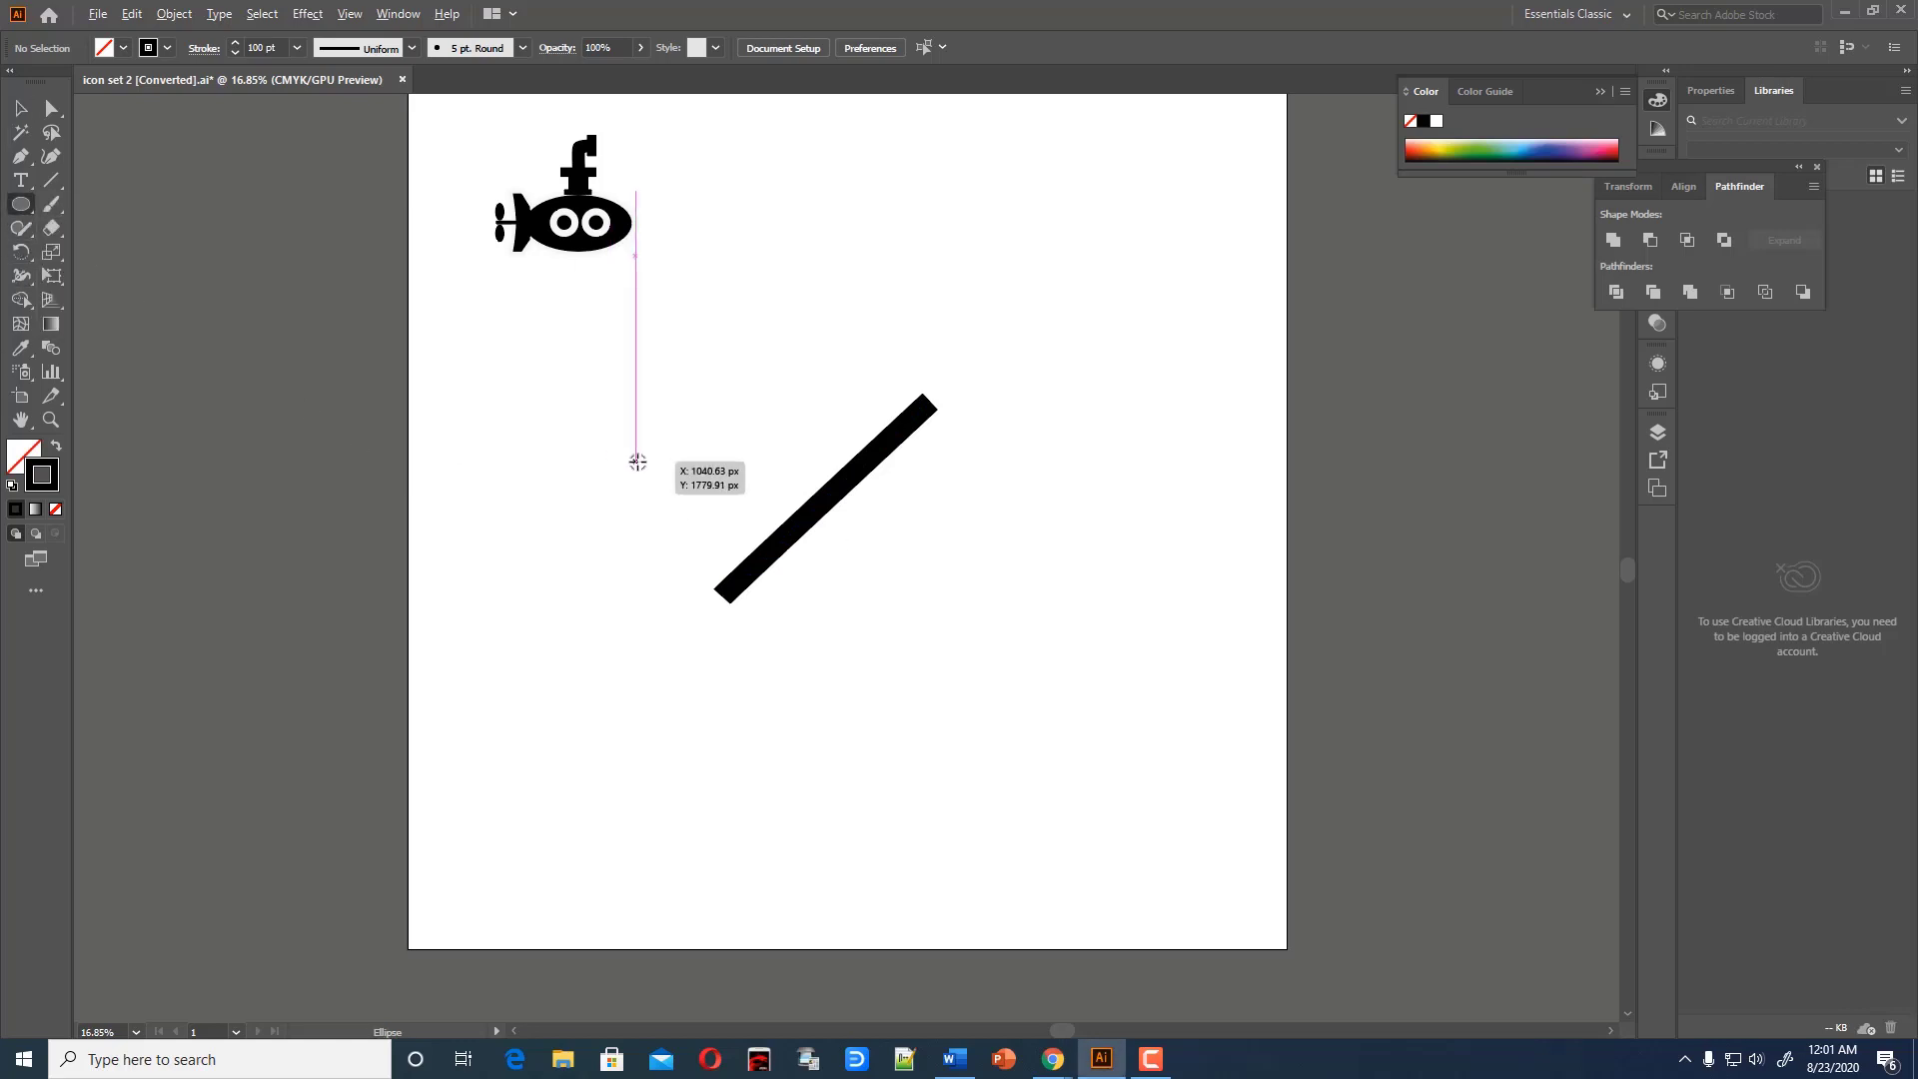
left_click_drag(636, 461, 669, 494)
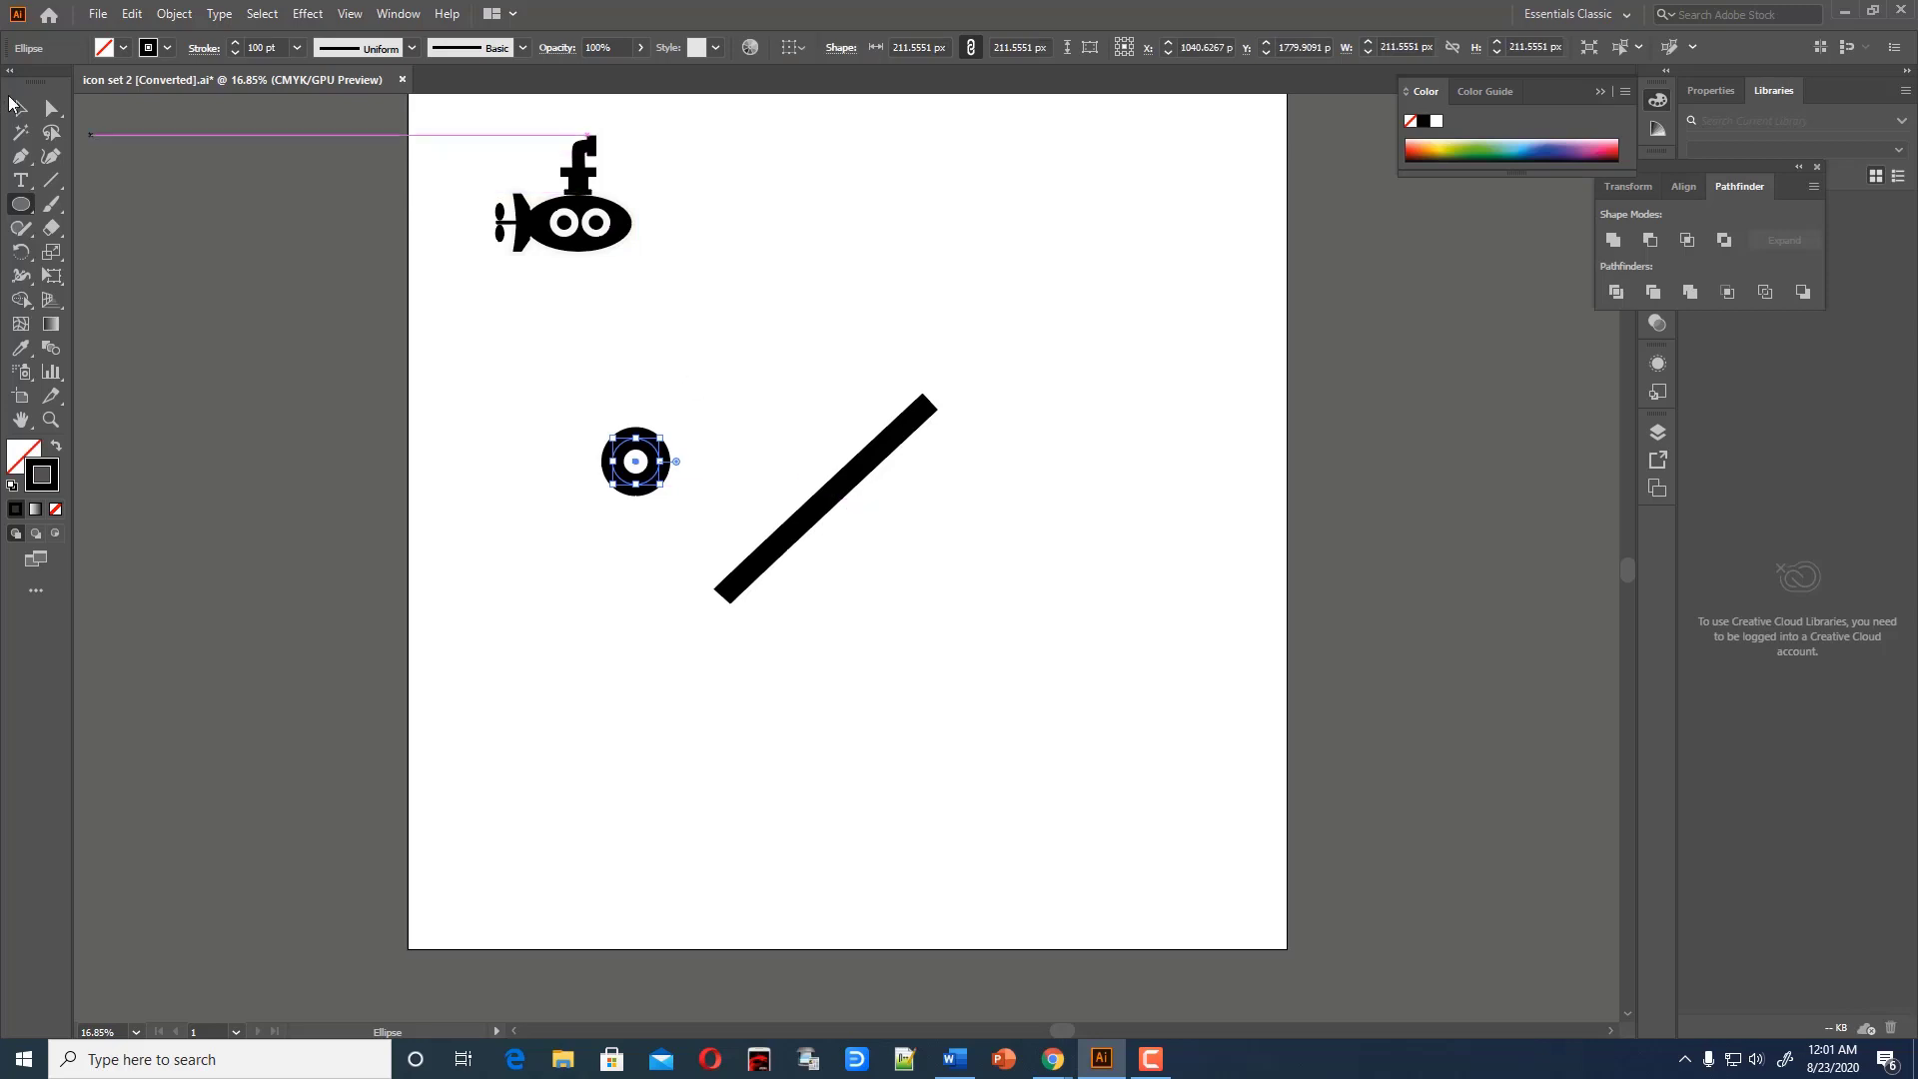
left_click(228, 237)
left_click(1004, 564)
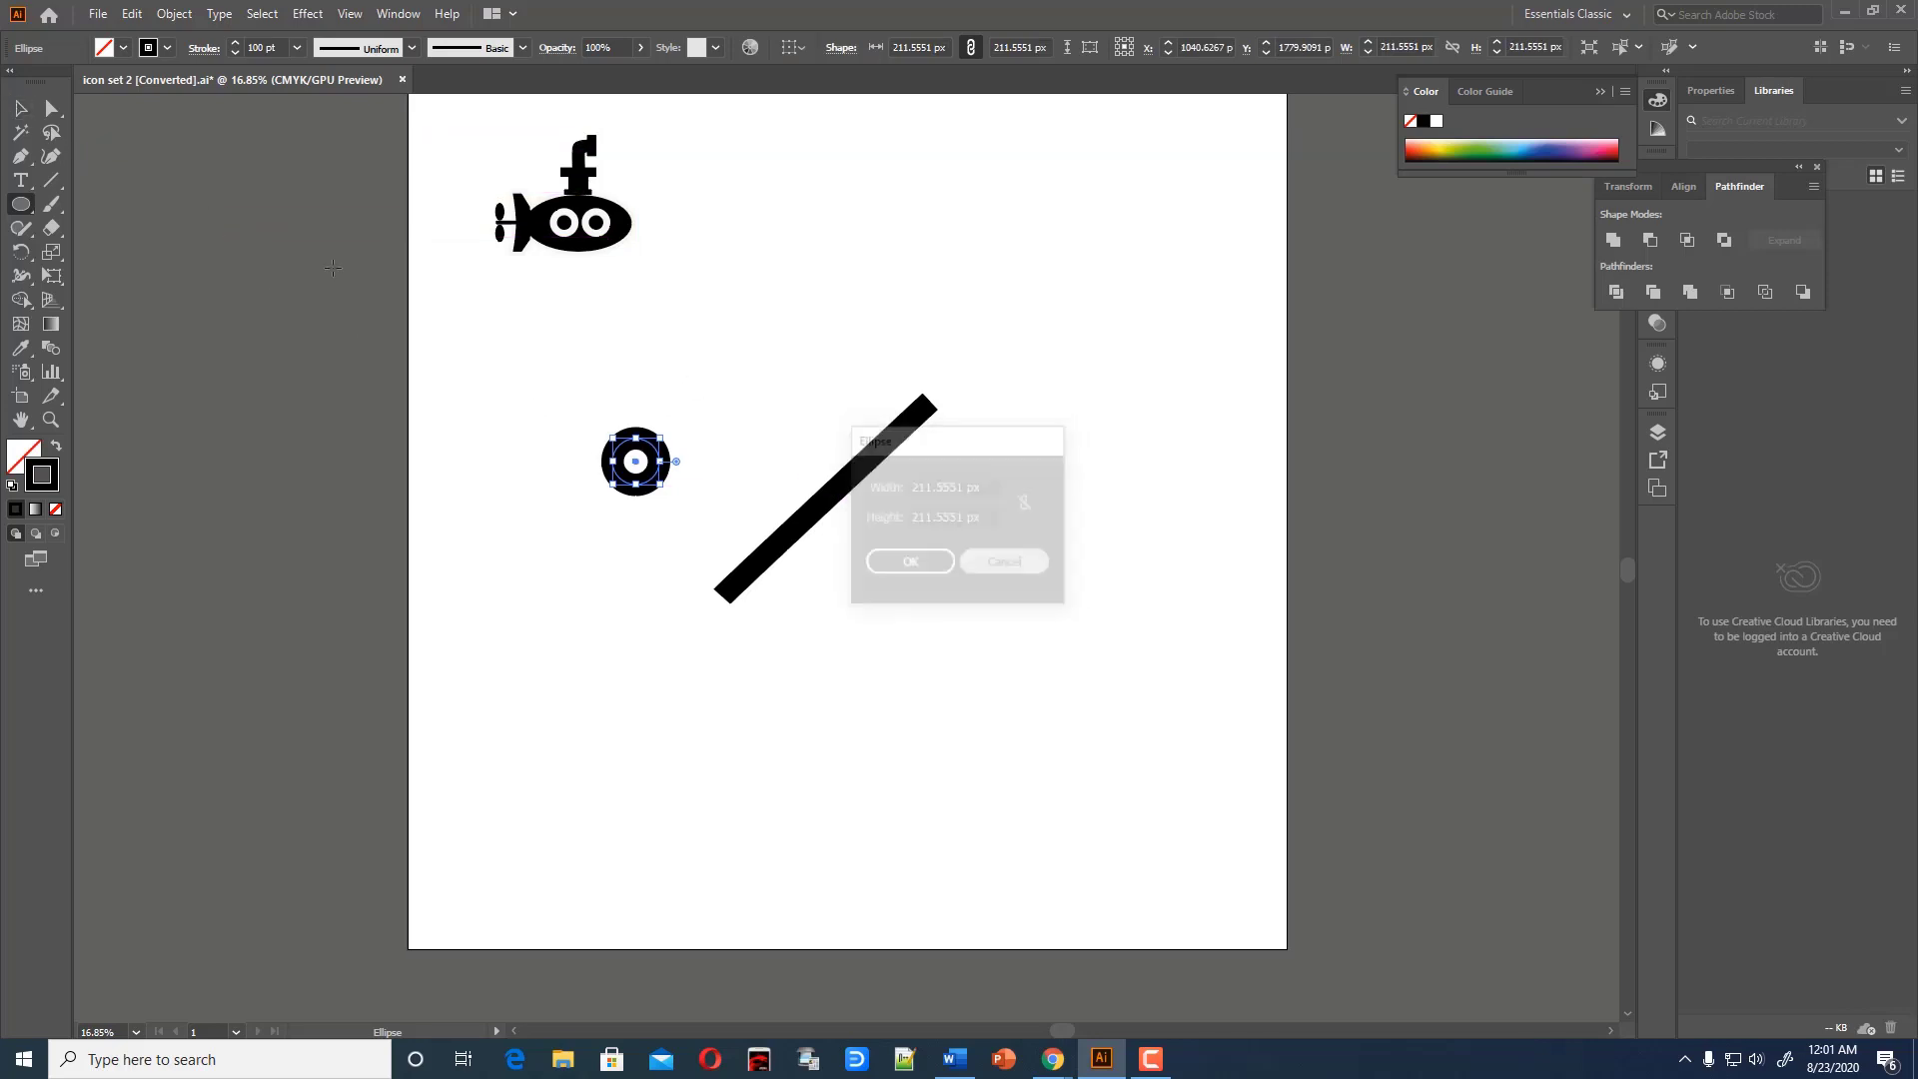
Scale the circle to about 170 px and place one copy under each end of the diagonal bar as wheels
key("v")
left_click(664, 409)
left_click_drag(642, 450, 699, 510)
left_click_drag(675, 432, 951, 452)
left_click(820, 589)
left_click(984, 469)
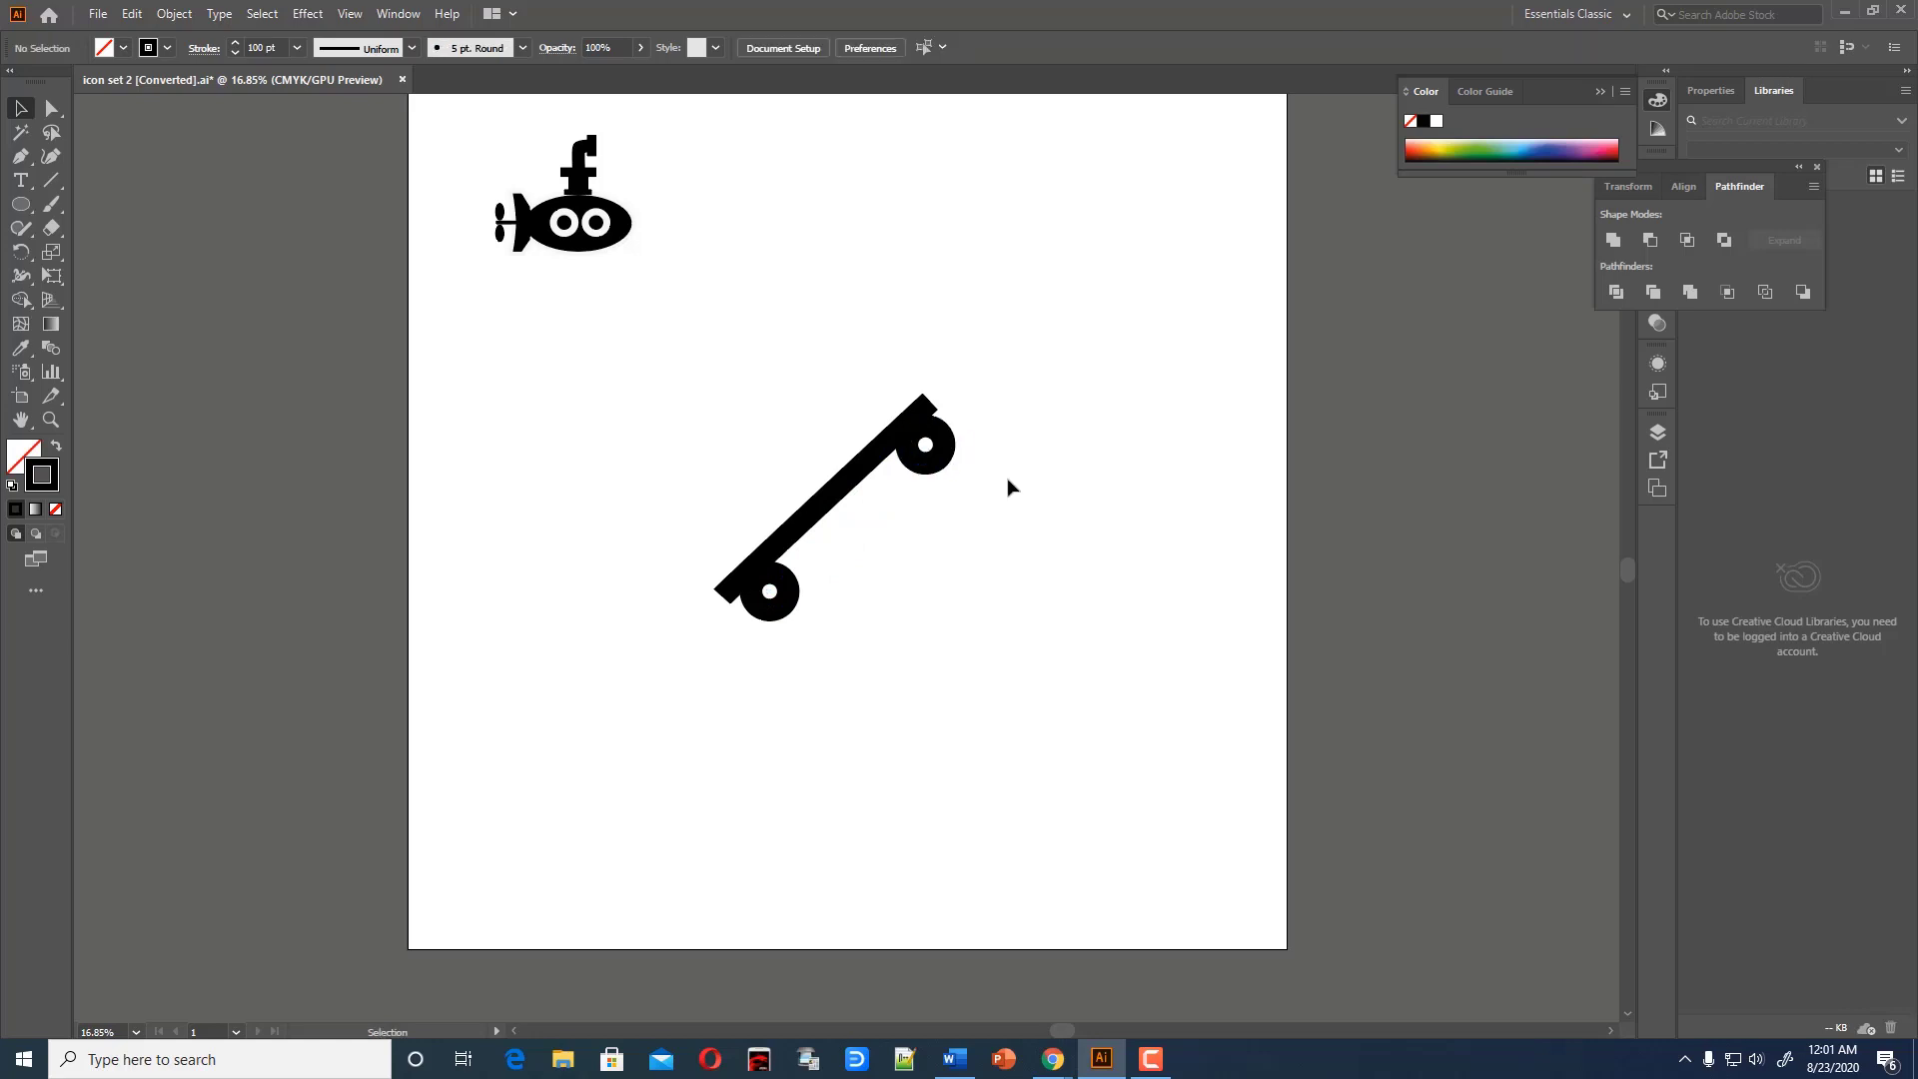
Rotate the diagonal bar slightly and nudge both ring wheels so they sit against its underside
mouse_move(946, 455)
left_mouse_down()
mouse_move(930, 455)
mouse_move(942, 396)
left_mouse_up()
left_click(978, 462)
left_click(931, 417)
left_click(990, 461)
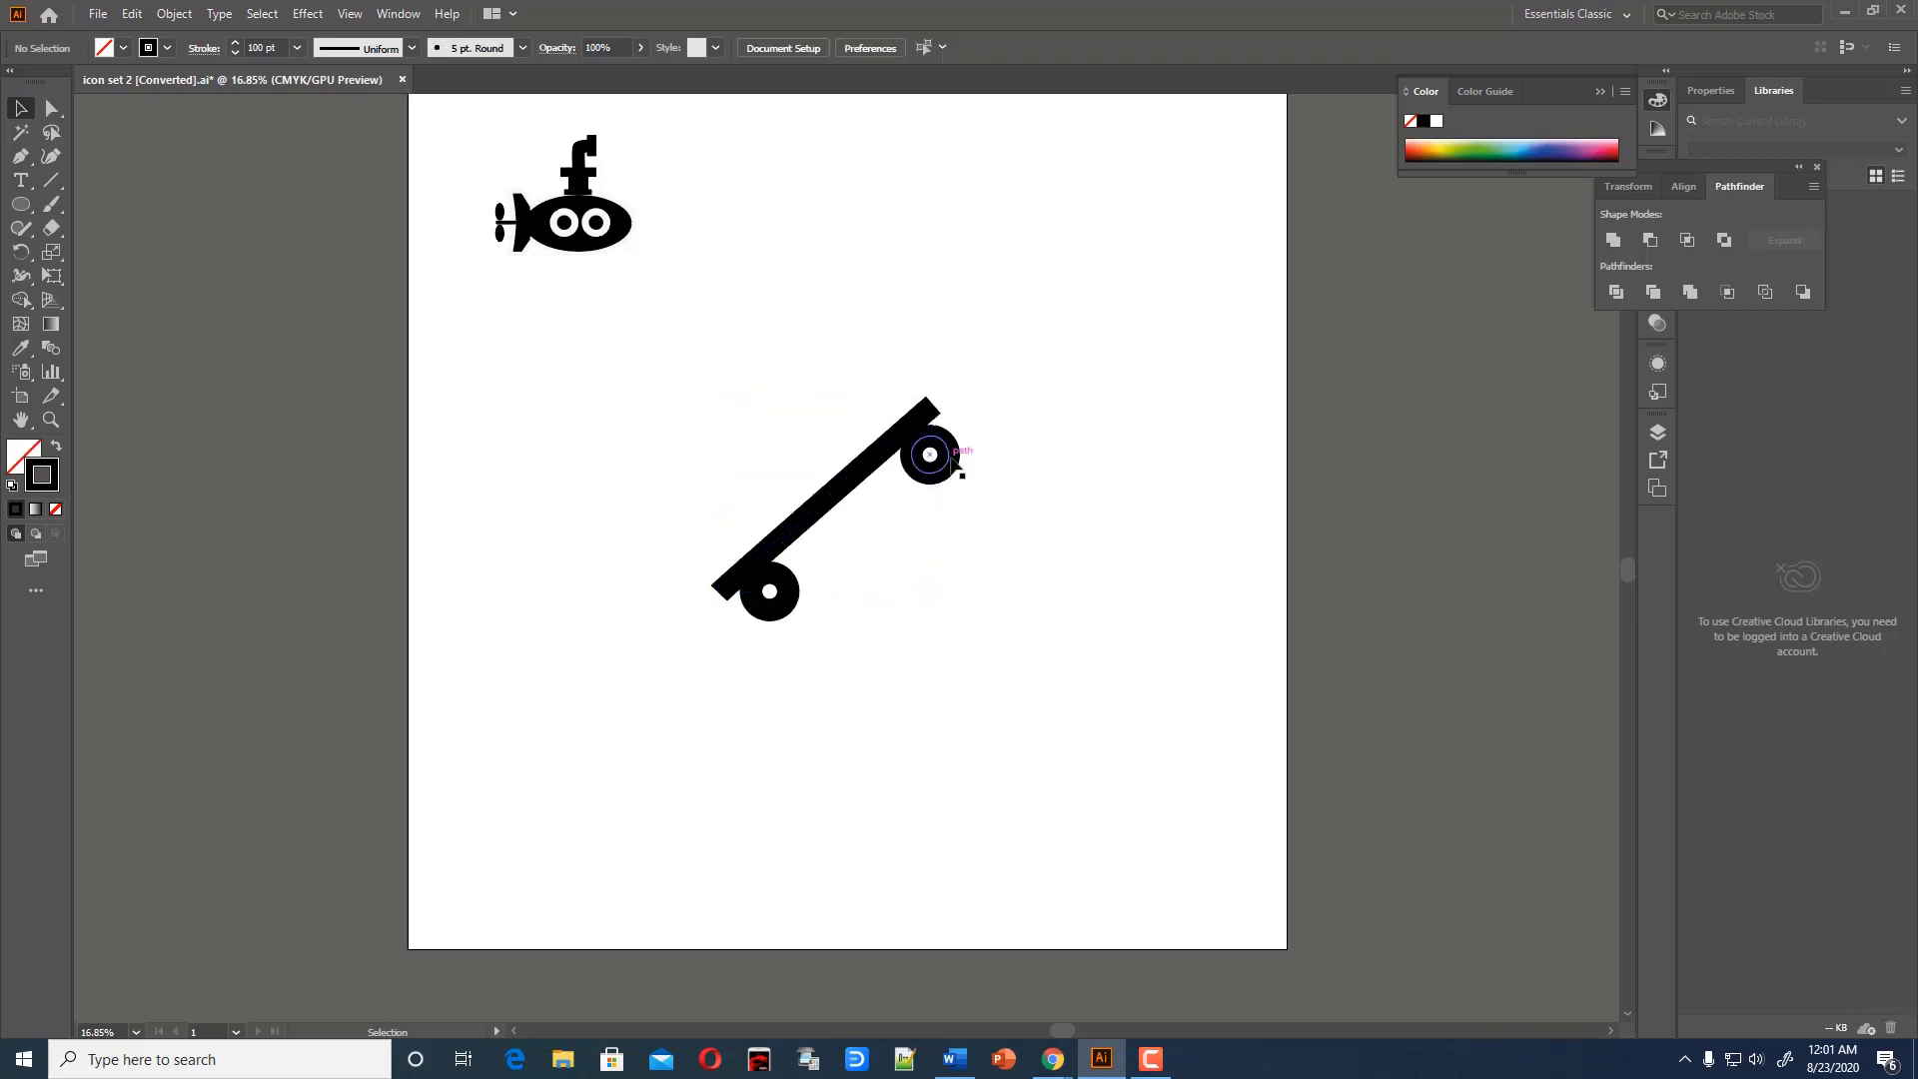
left_click(947, 467)
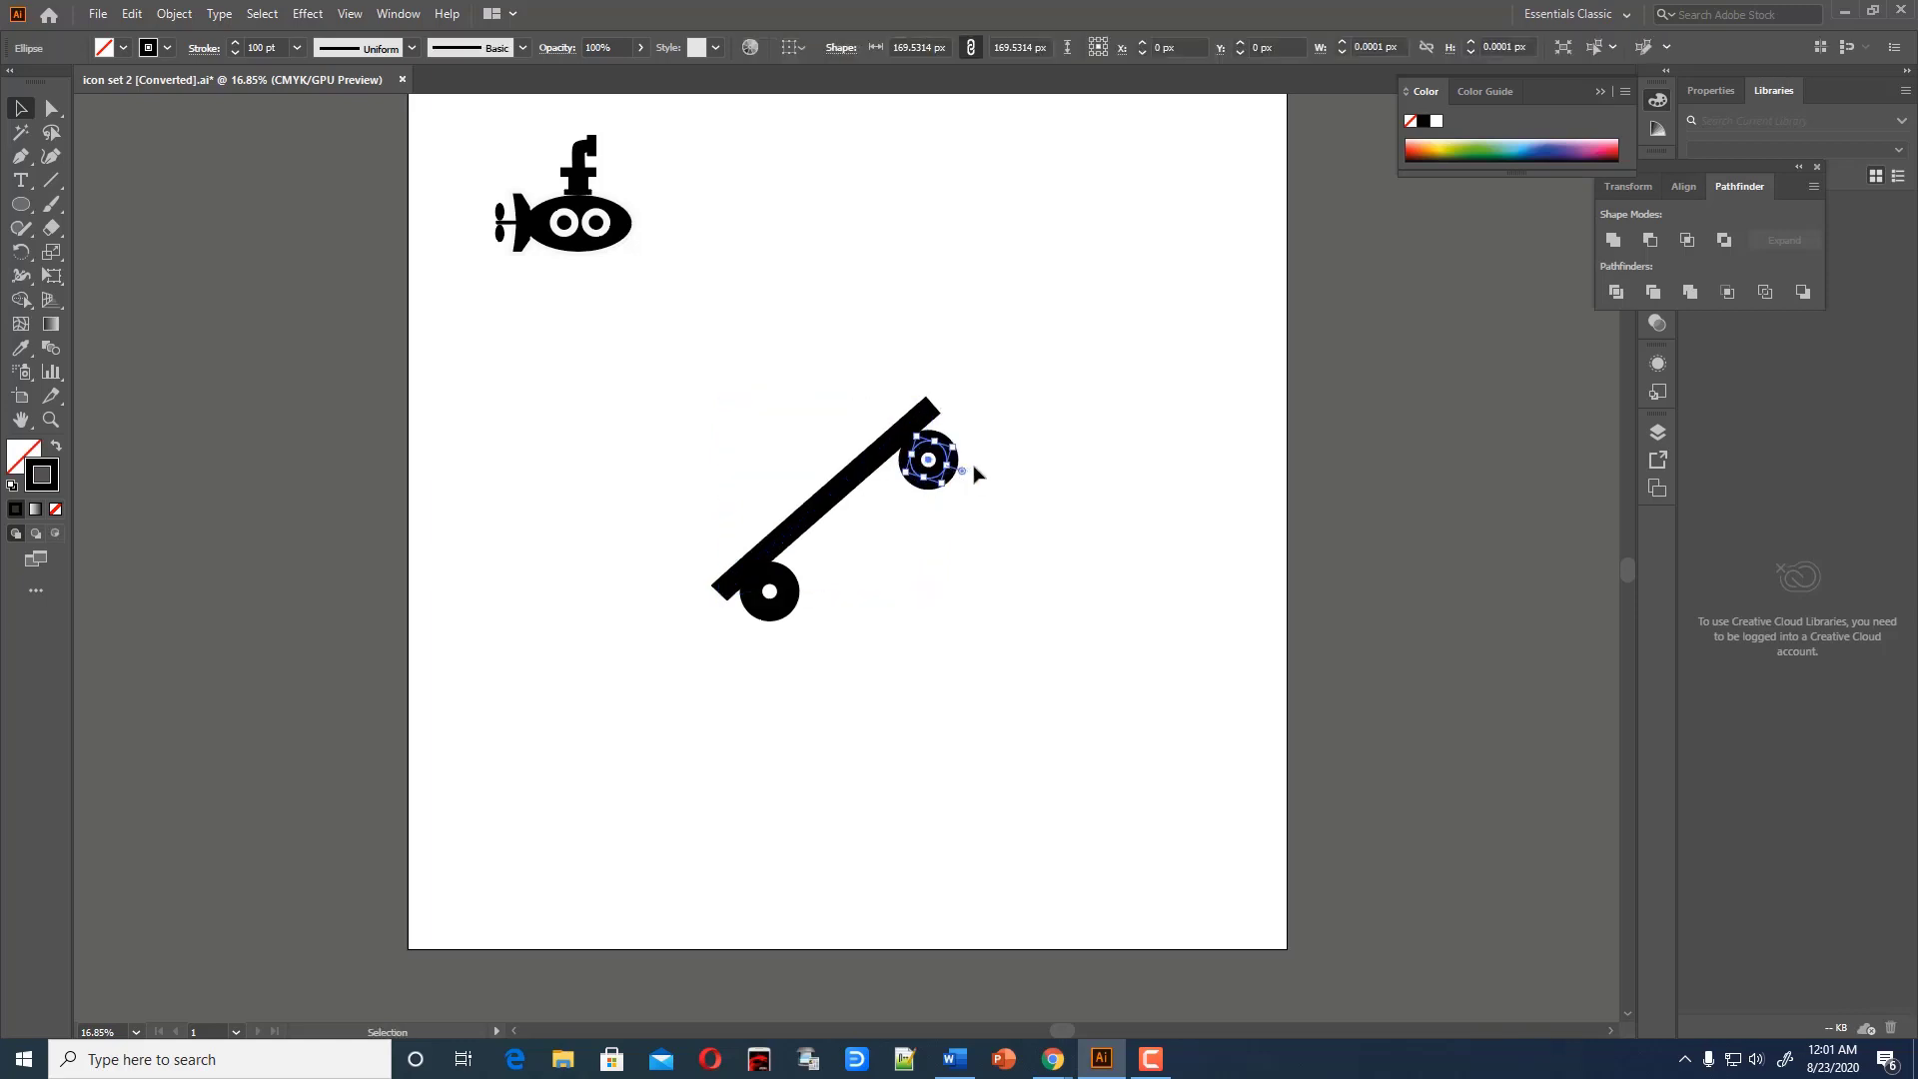
left_click_drag(947, 468, 940, 457)
left_click(964, 468)
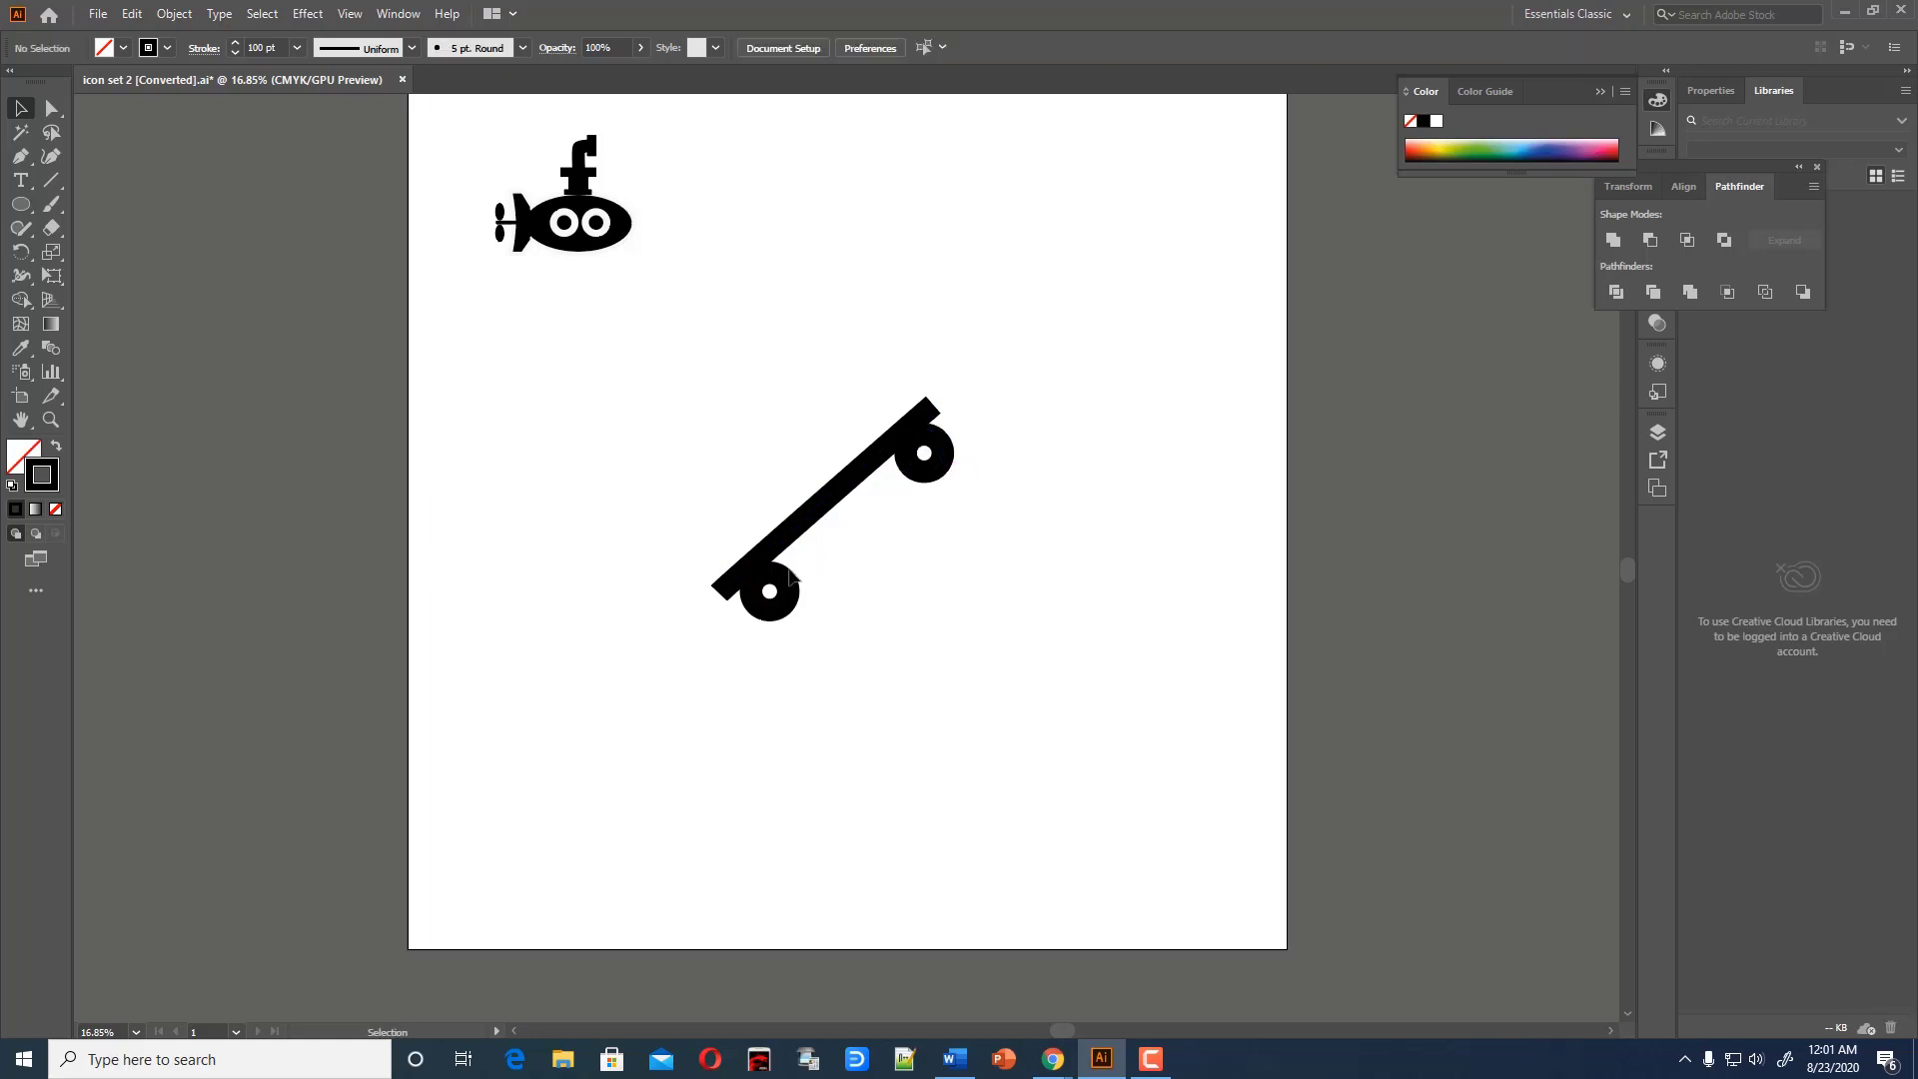
left_click_drag(797, 597, 788, 589)
left_click(874, 595)
Draw an ellipse about 462 × 418 px below the submarine and reshape it with the Curvature tool into an egg about 745 × 587 px
left_click(20, 204)
left_click_drag(564, 375, 663, 466)
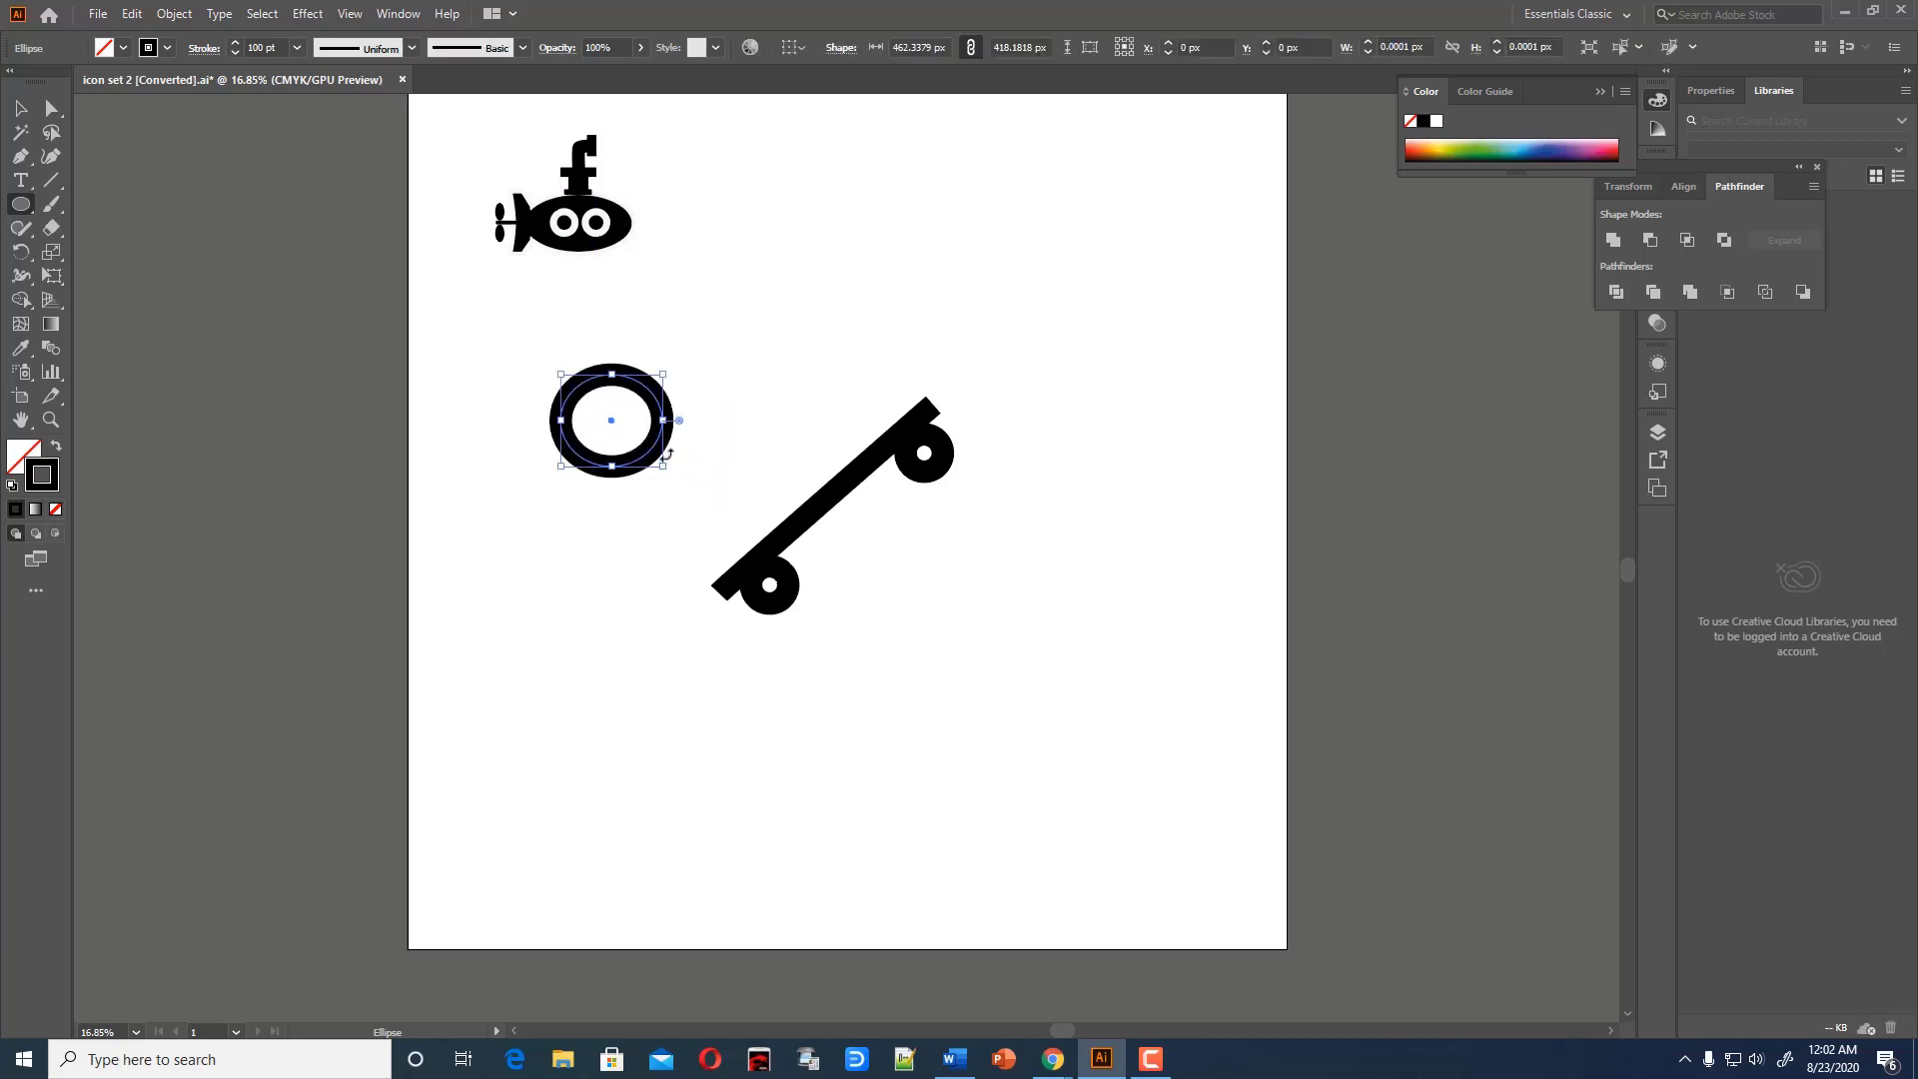
left_click(51, 156)
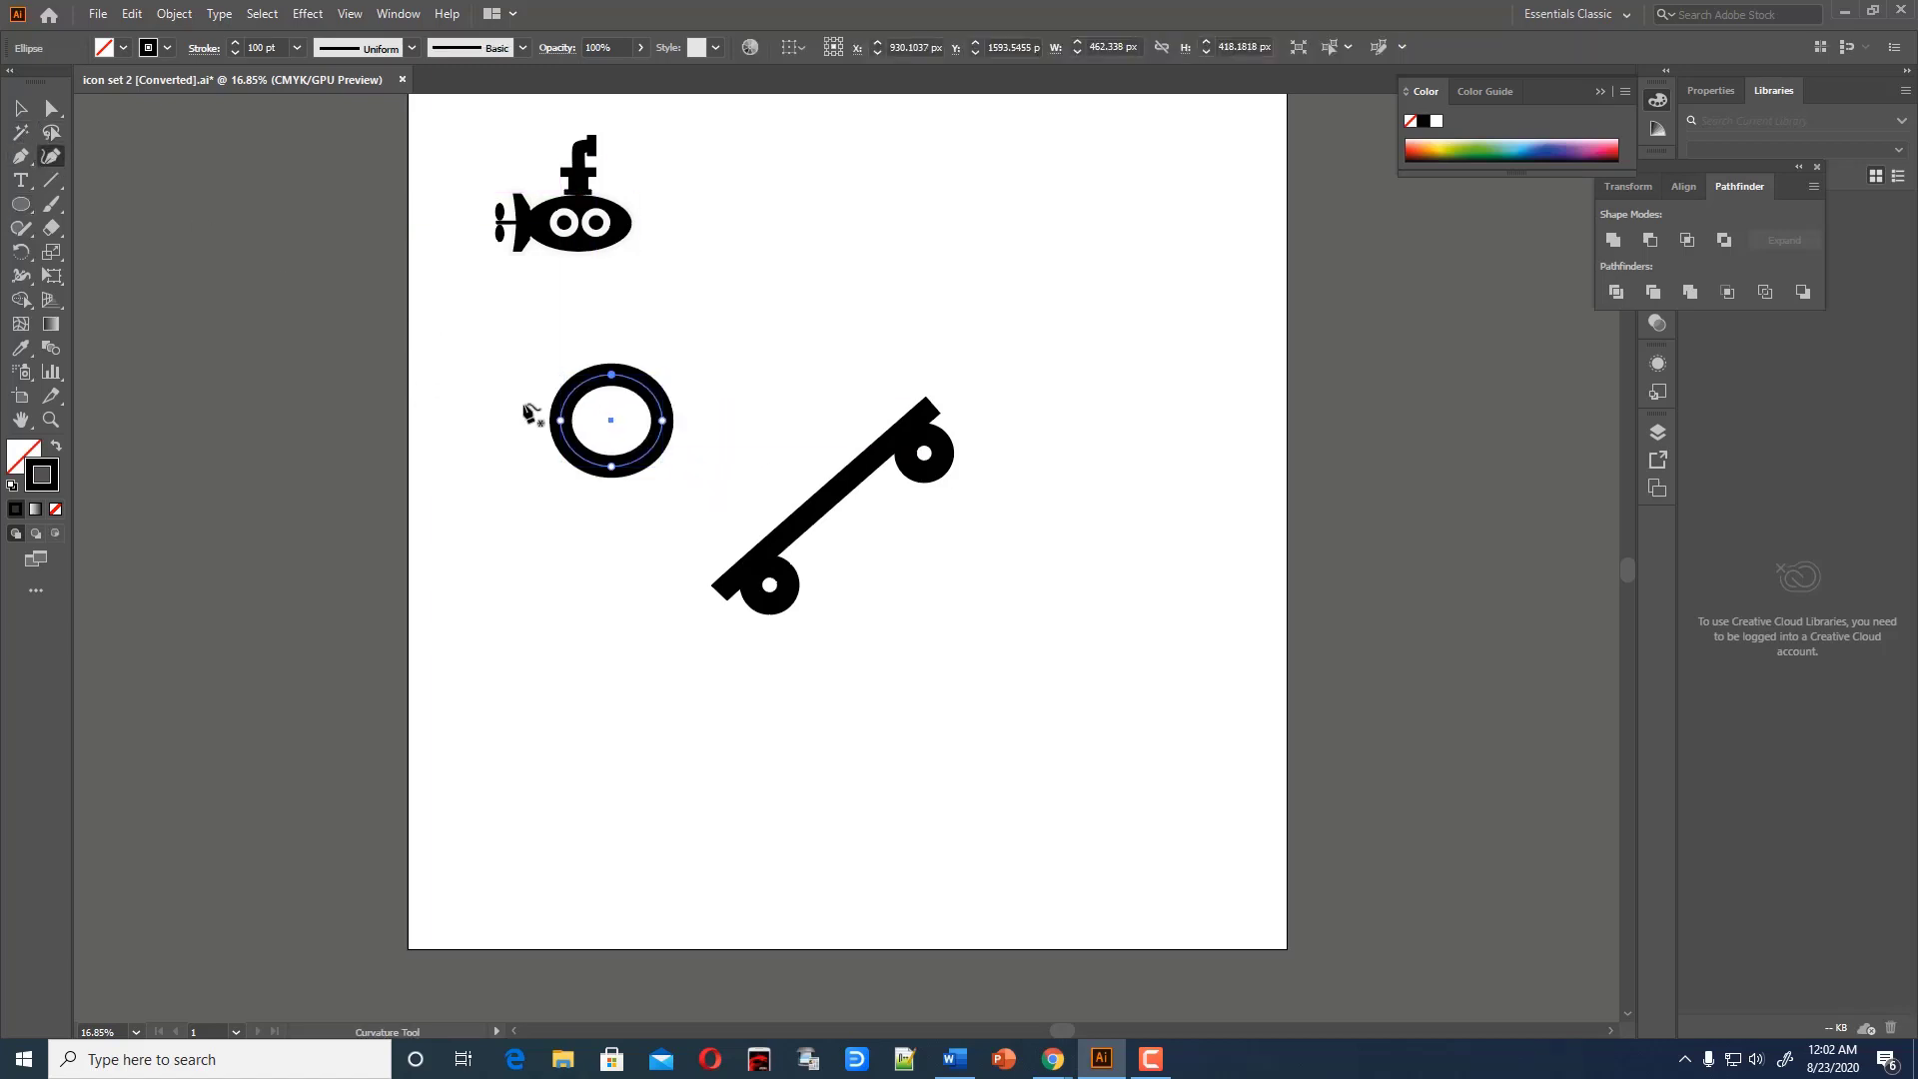
left_click_drag(664, 421, 704, 431)
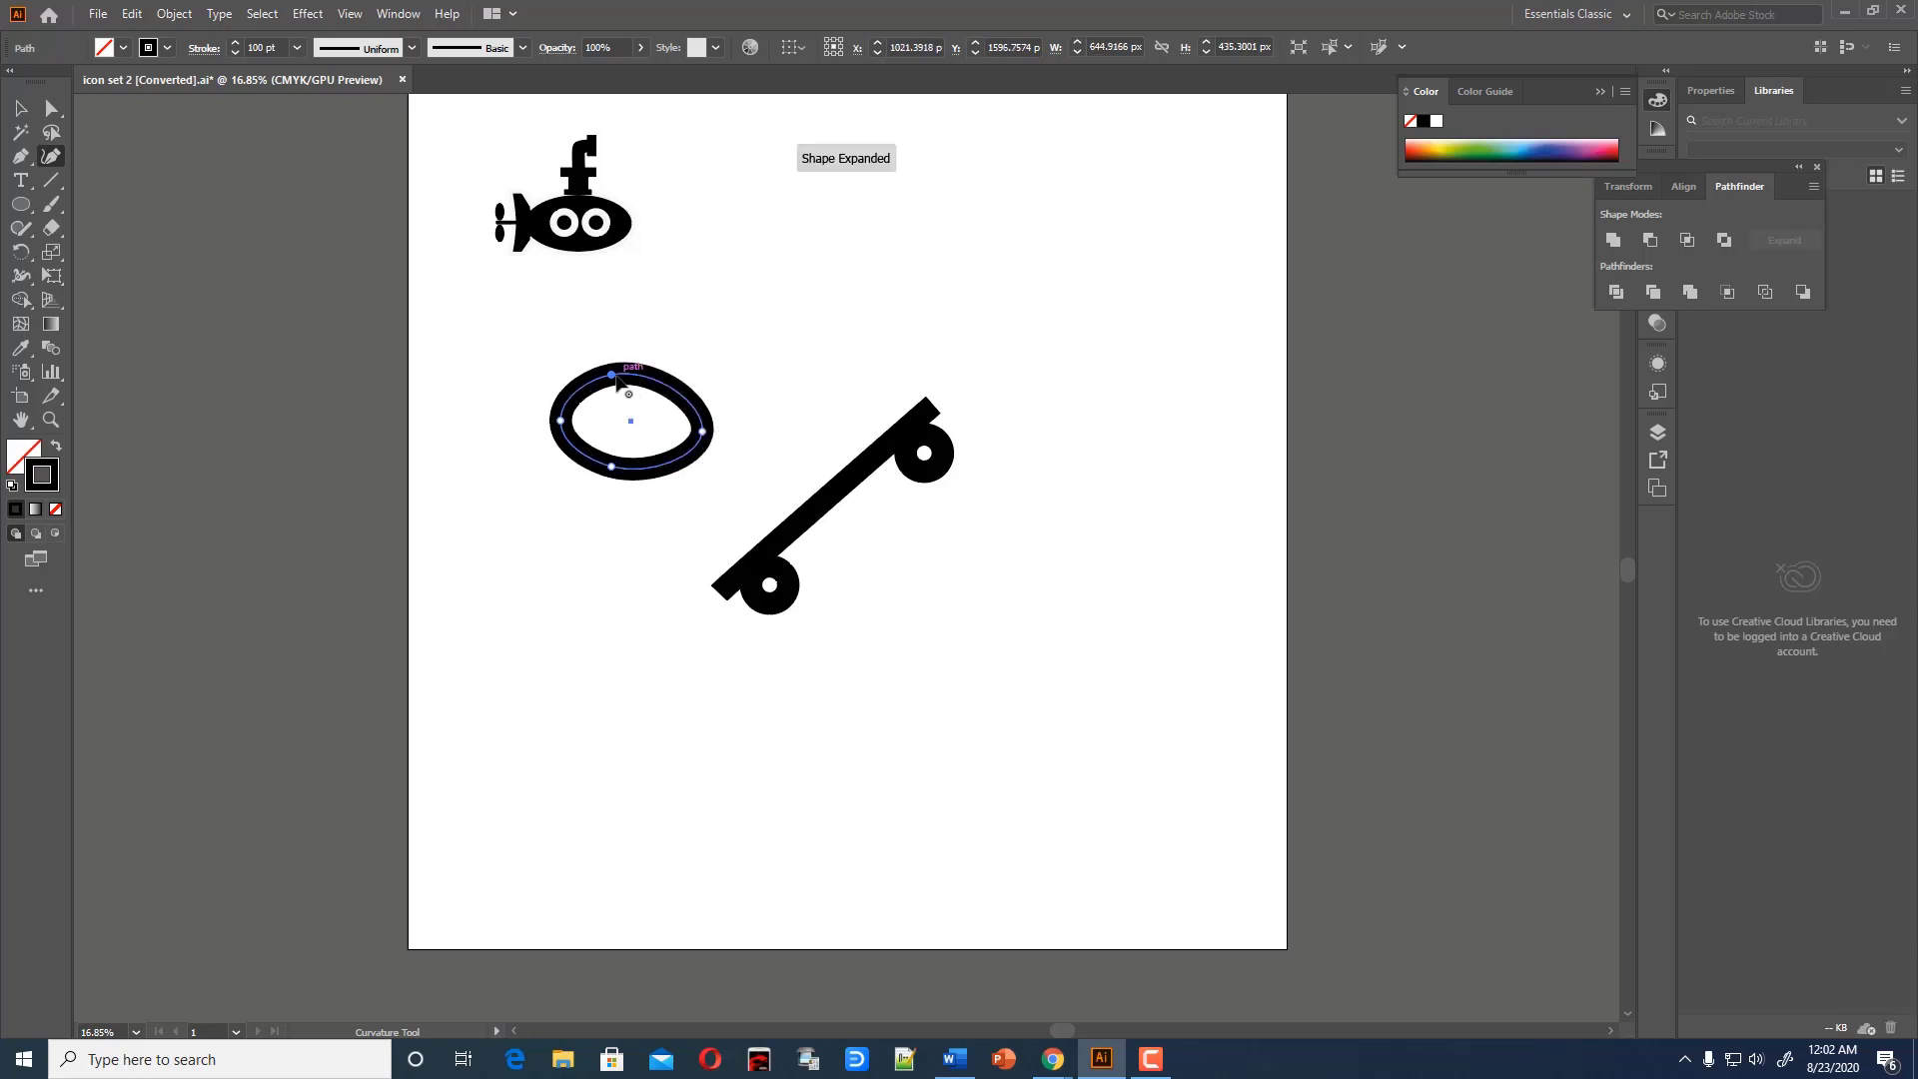
left_click_drag(611, 375, 611, 362)
left_click_drag(612, 468, 606, 481)
left_click_drag(705, 434, 725, 433)
Swap the egg shape's fill and stroke to make it solid black without an outline
left_click(21, 112)
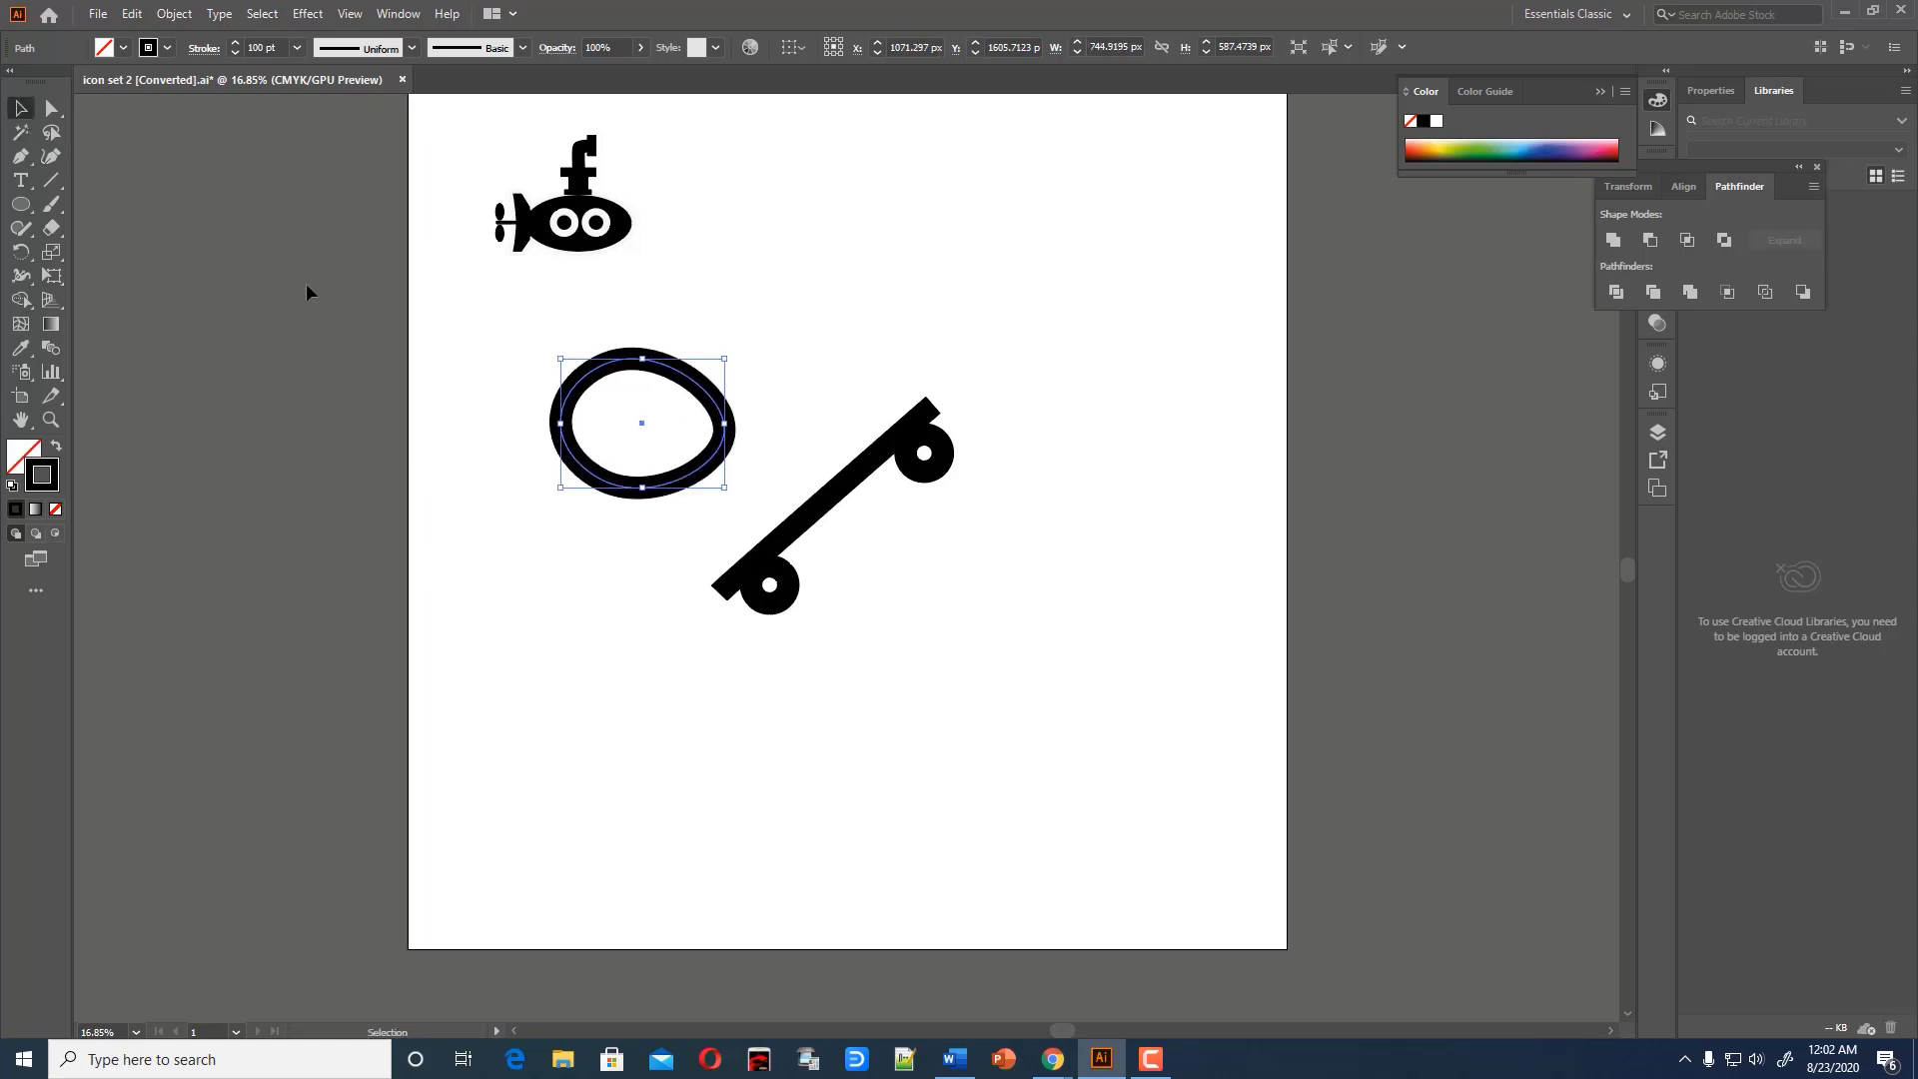
left_click(637, 400)
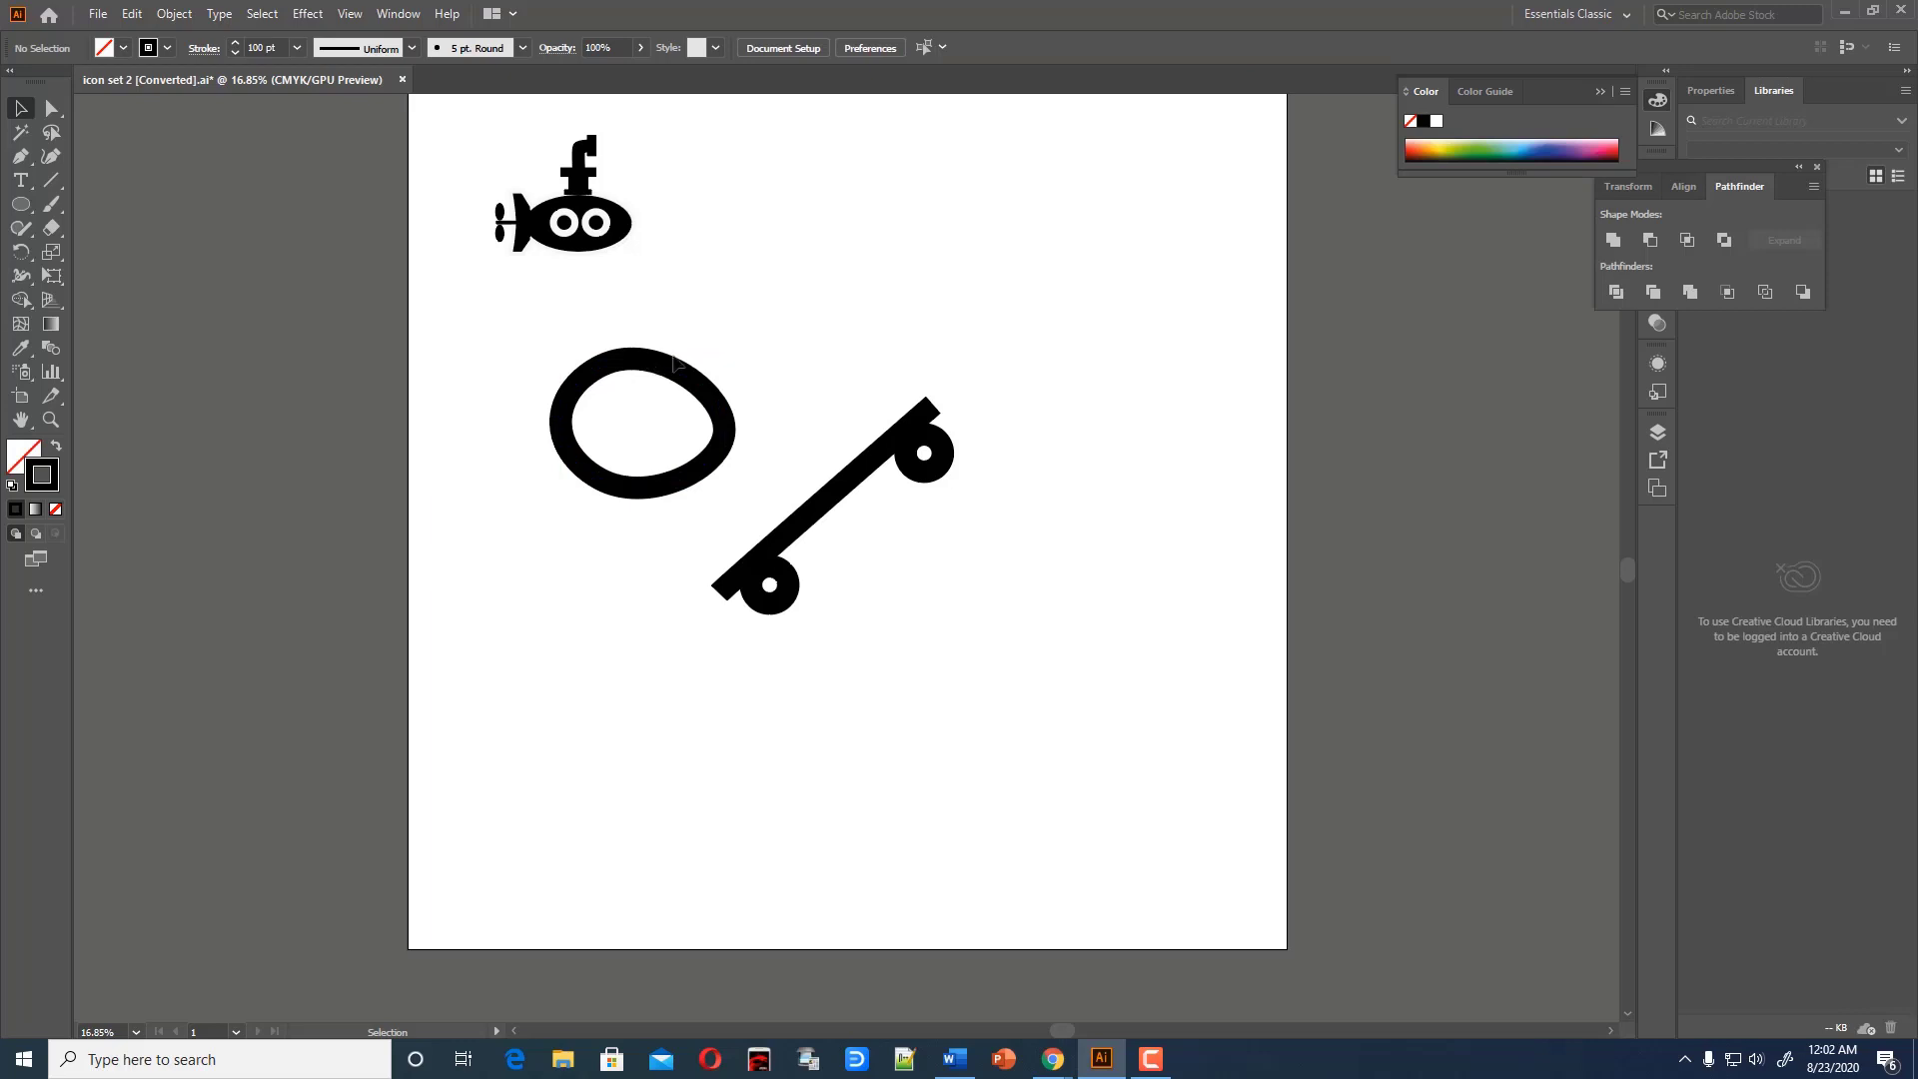
left_click(700, 373)
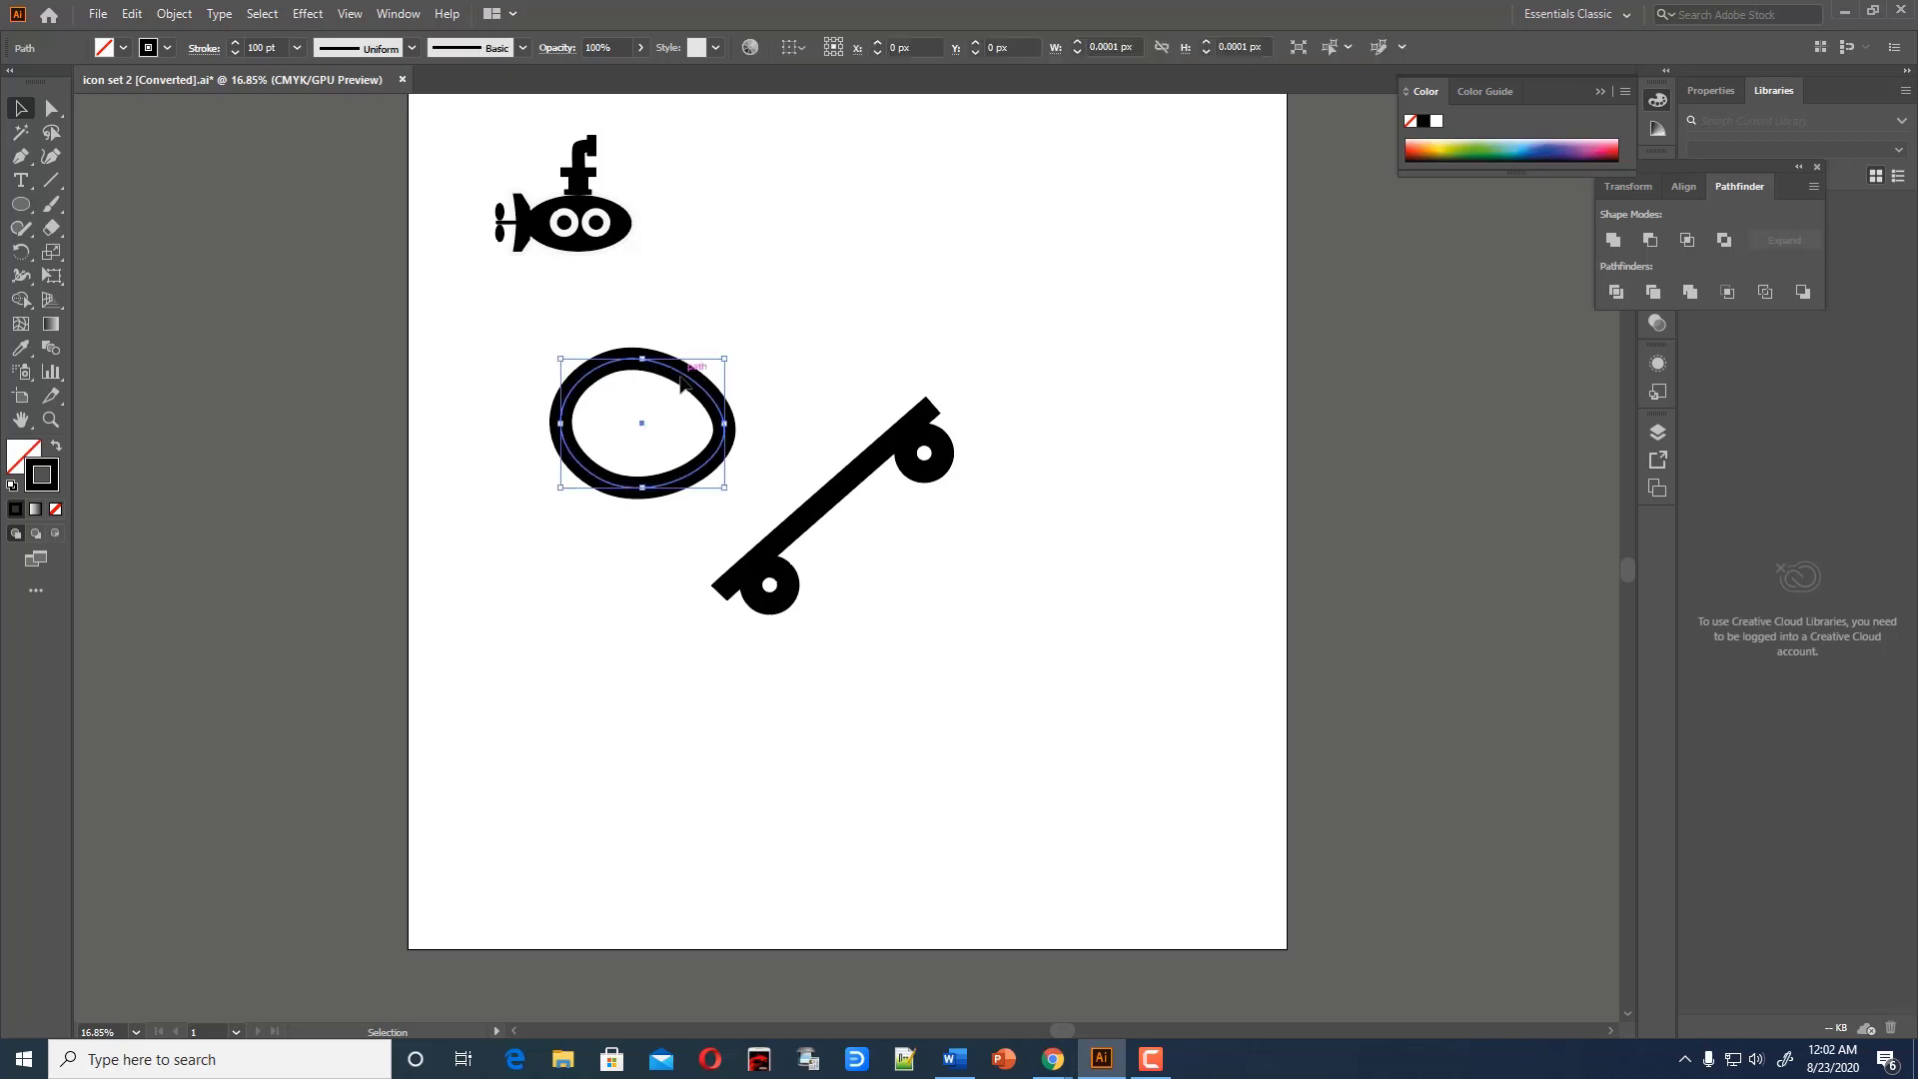
left_click(60, 446)
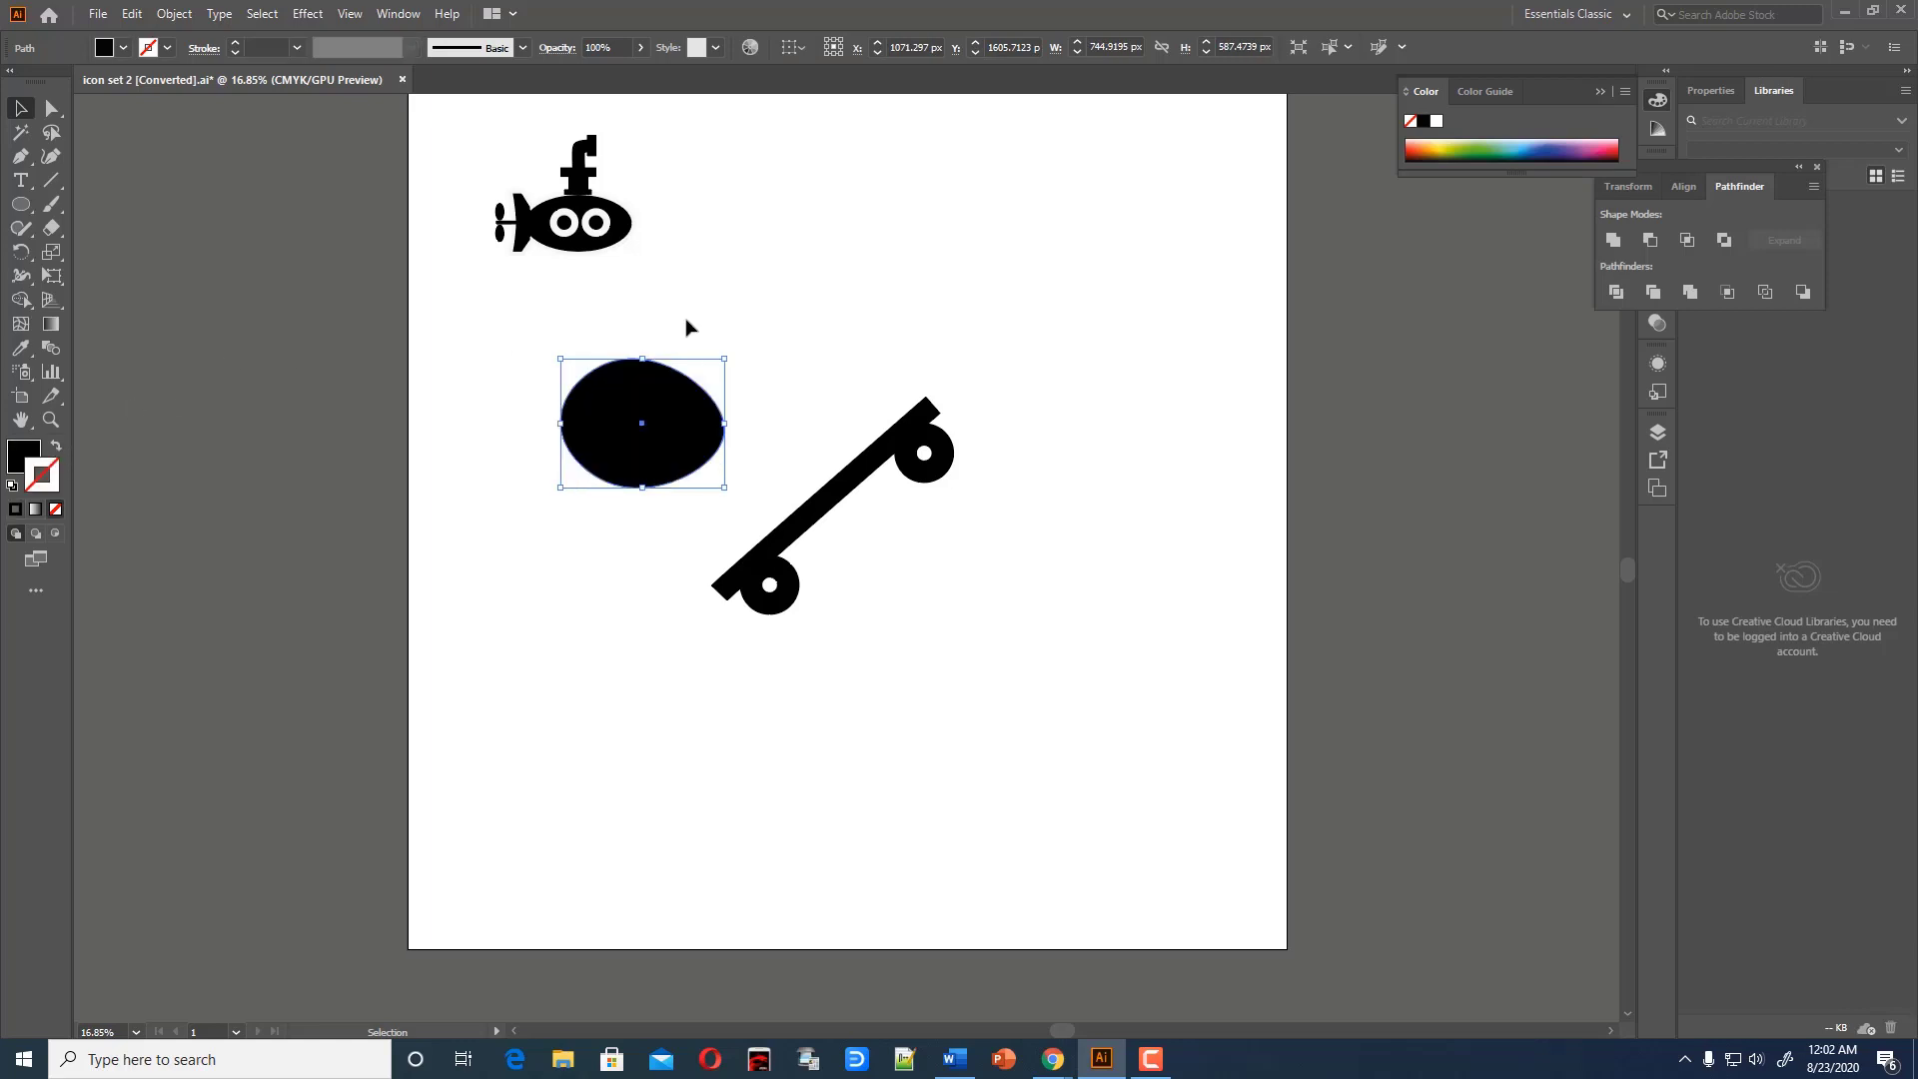
Scale down and rotate the black egg shape, and centre it over the middle of the diagonal bar
left_click_drag(733, 356, 912, 493)
left_click_drag(831, 583, 824, 571)
left_click_drag(857, 441, 781, 530)
mouse_move(846, 457)
left_mouse_down()
mouse_move(869, 429)
mouse_move(847, 454)
left_mouse_up()
left_click_drag(803, 394, 812, 393)
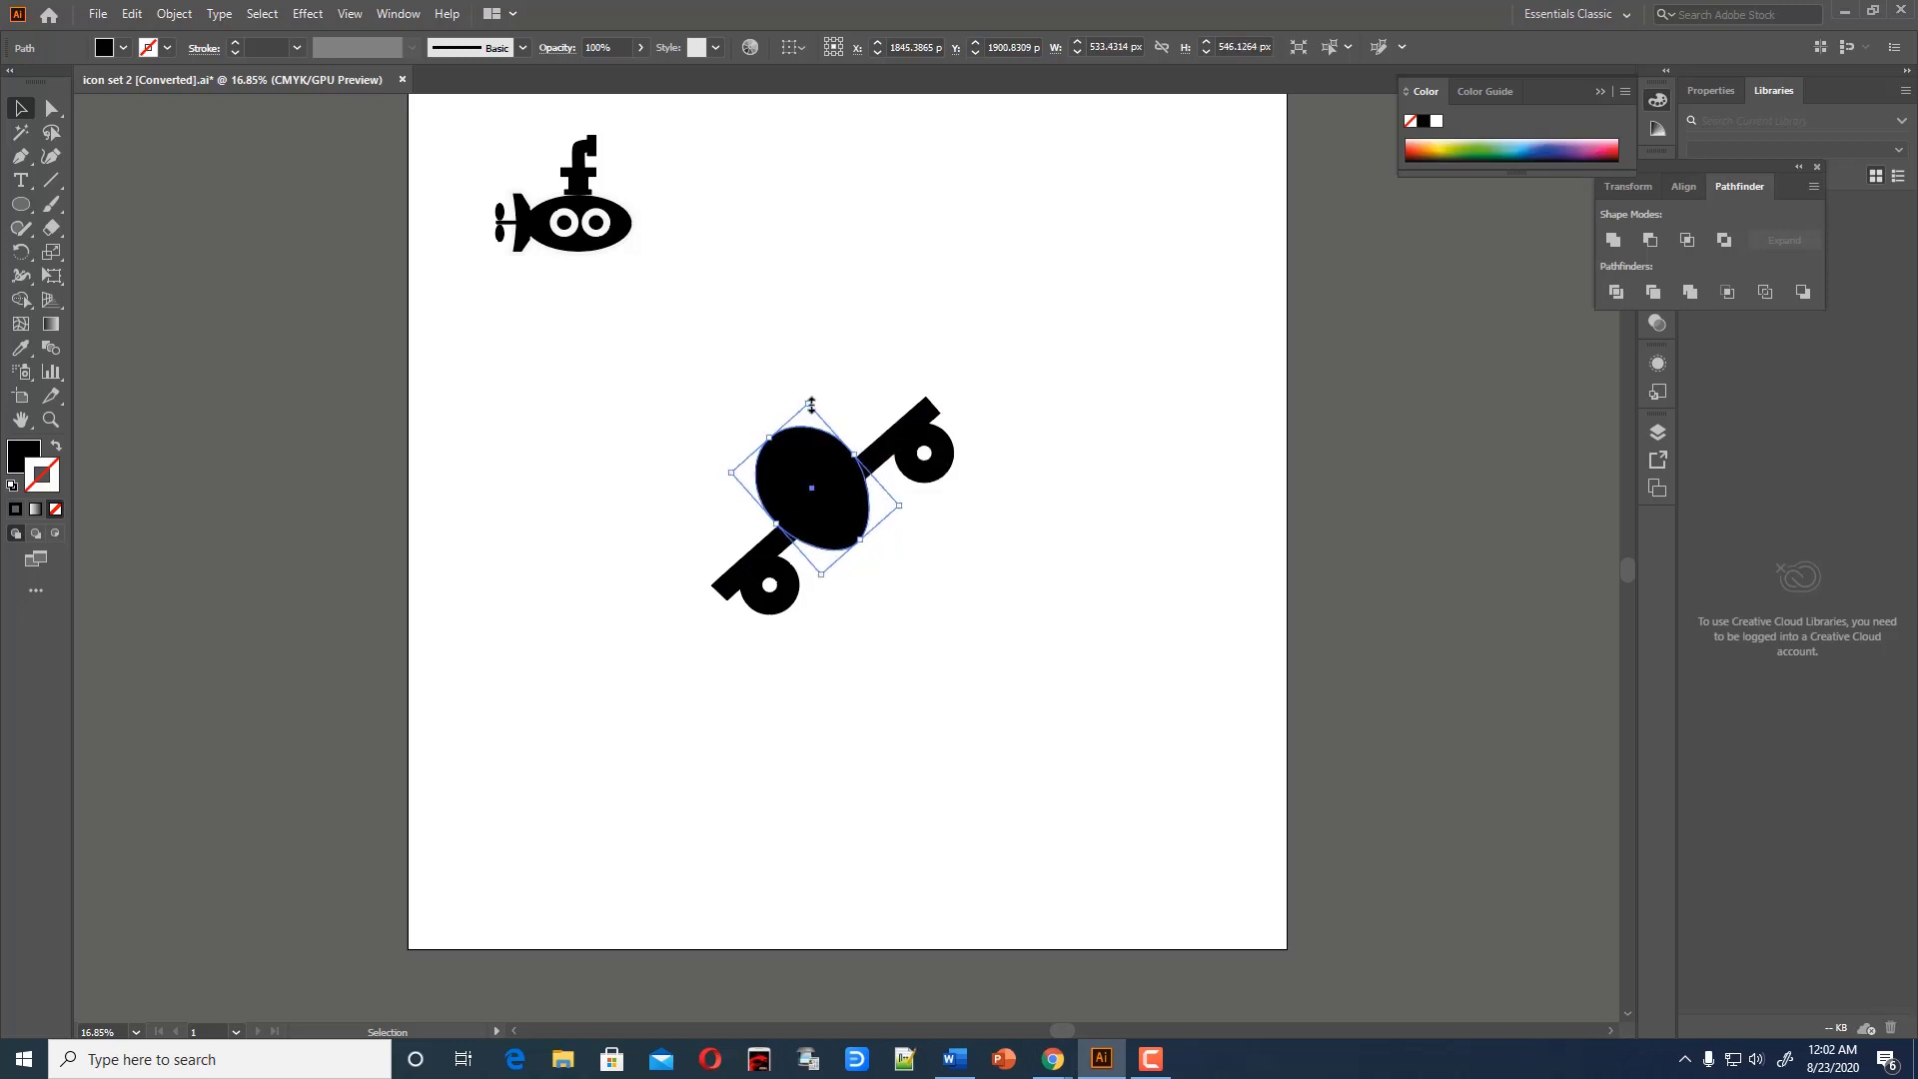
left_click_drag(909, 507, 919, 502)
left_click(979, 530)
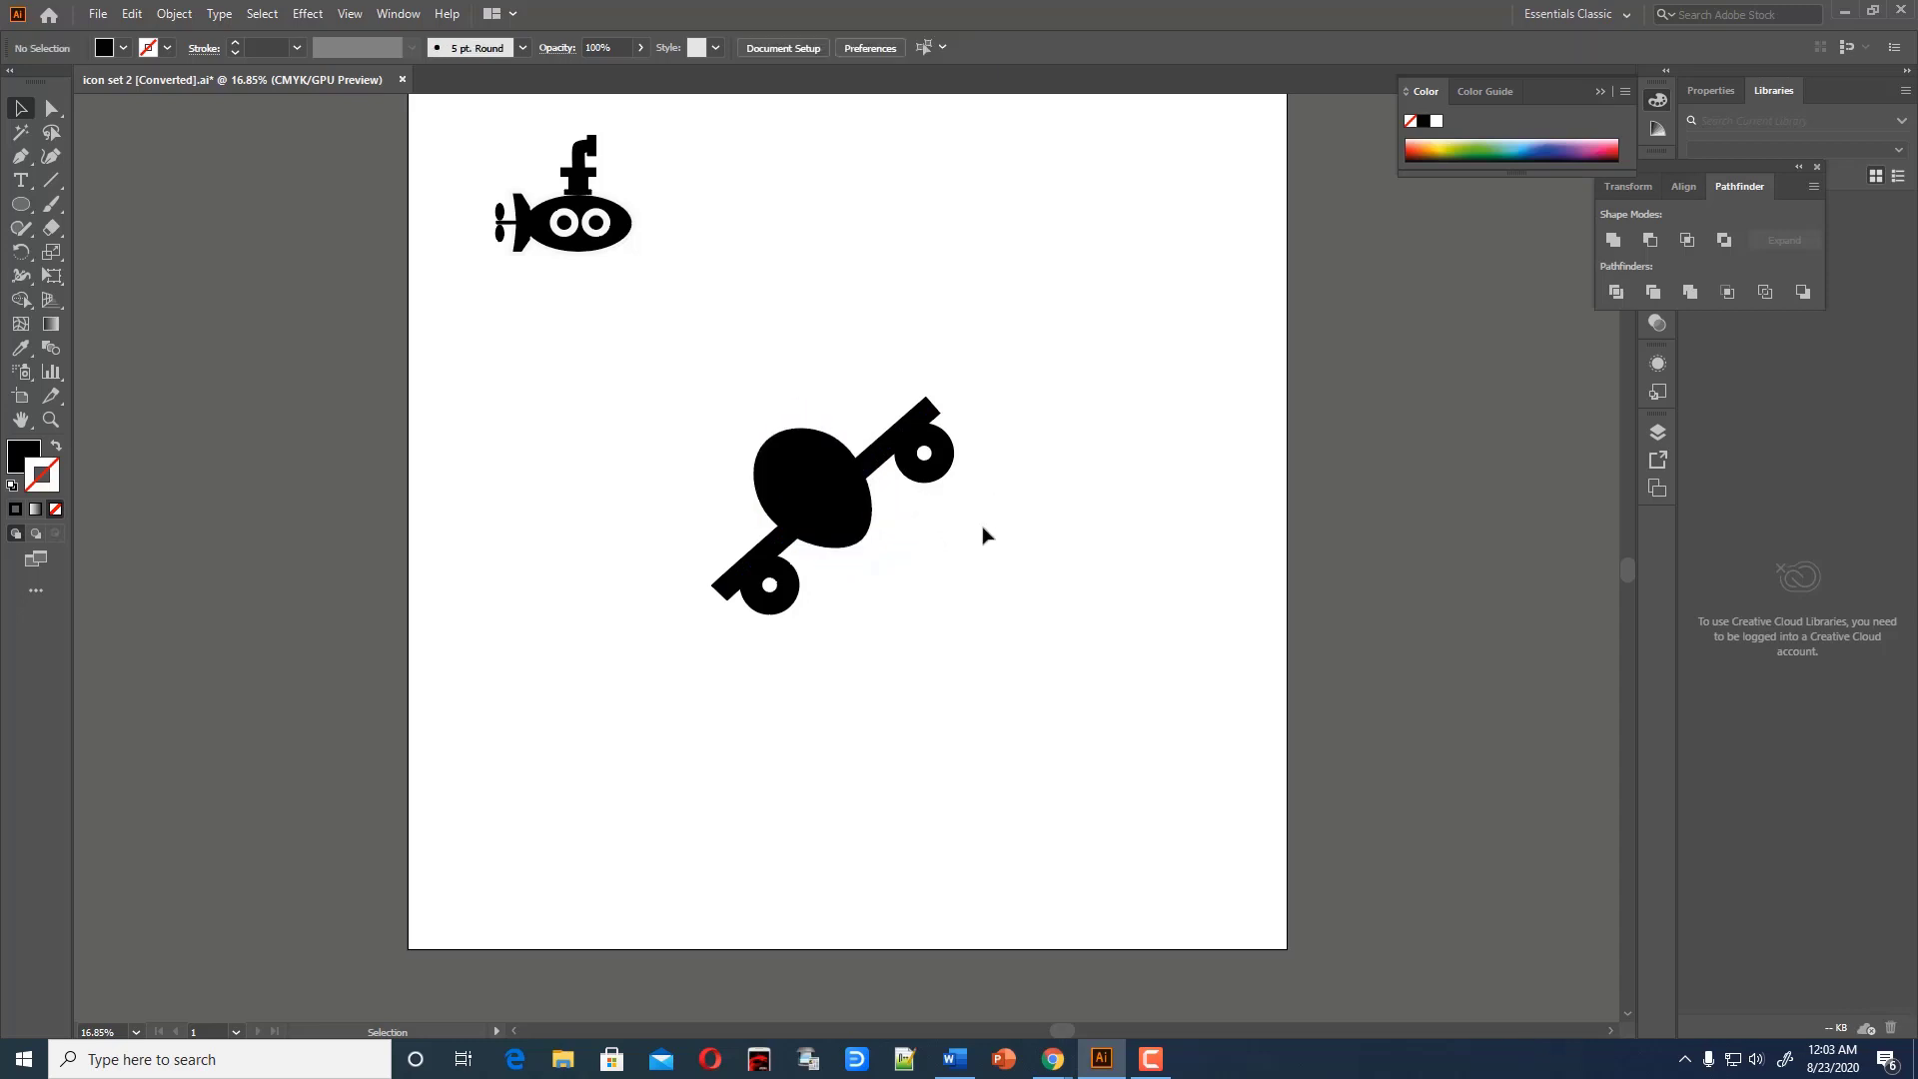
Draw a rectangle about 264 × 82 px outside the artboard and fill it with white sampled from the artboard
left_click(22, 205)
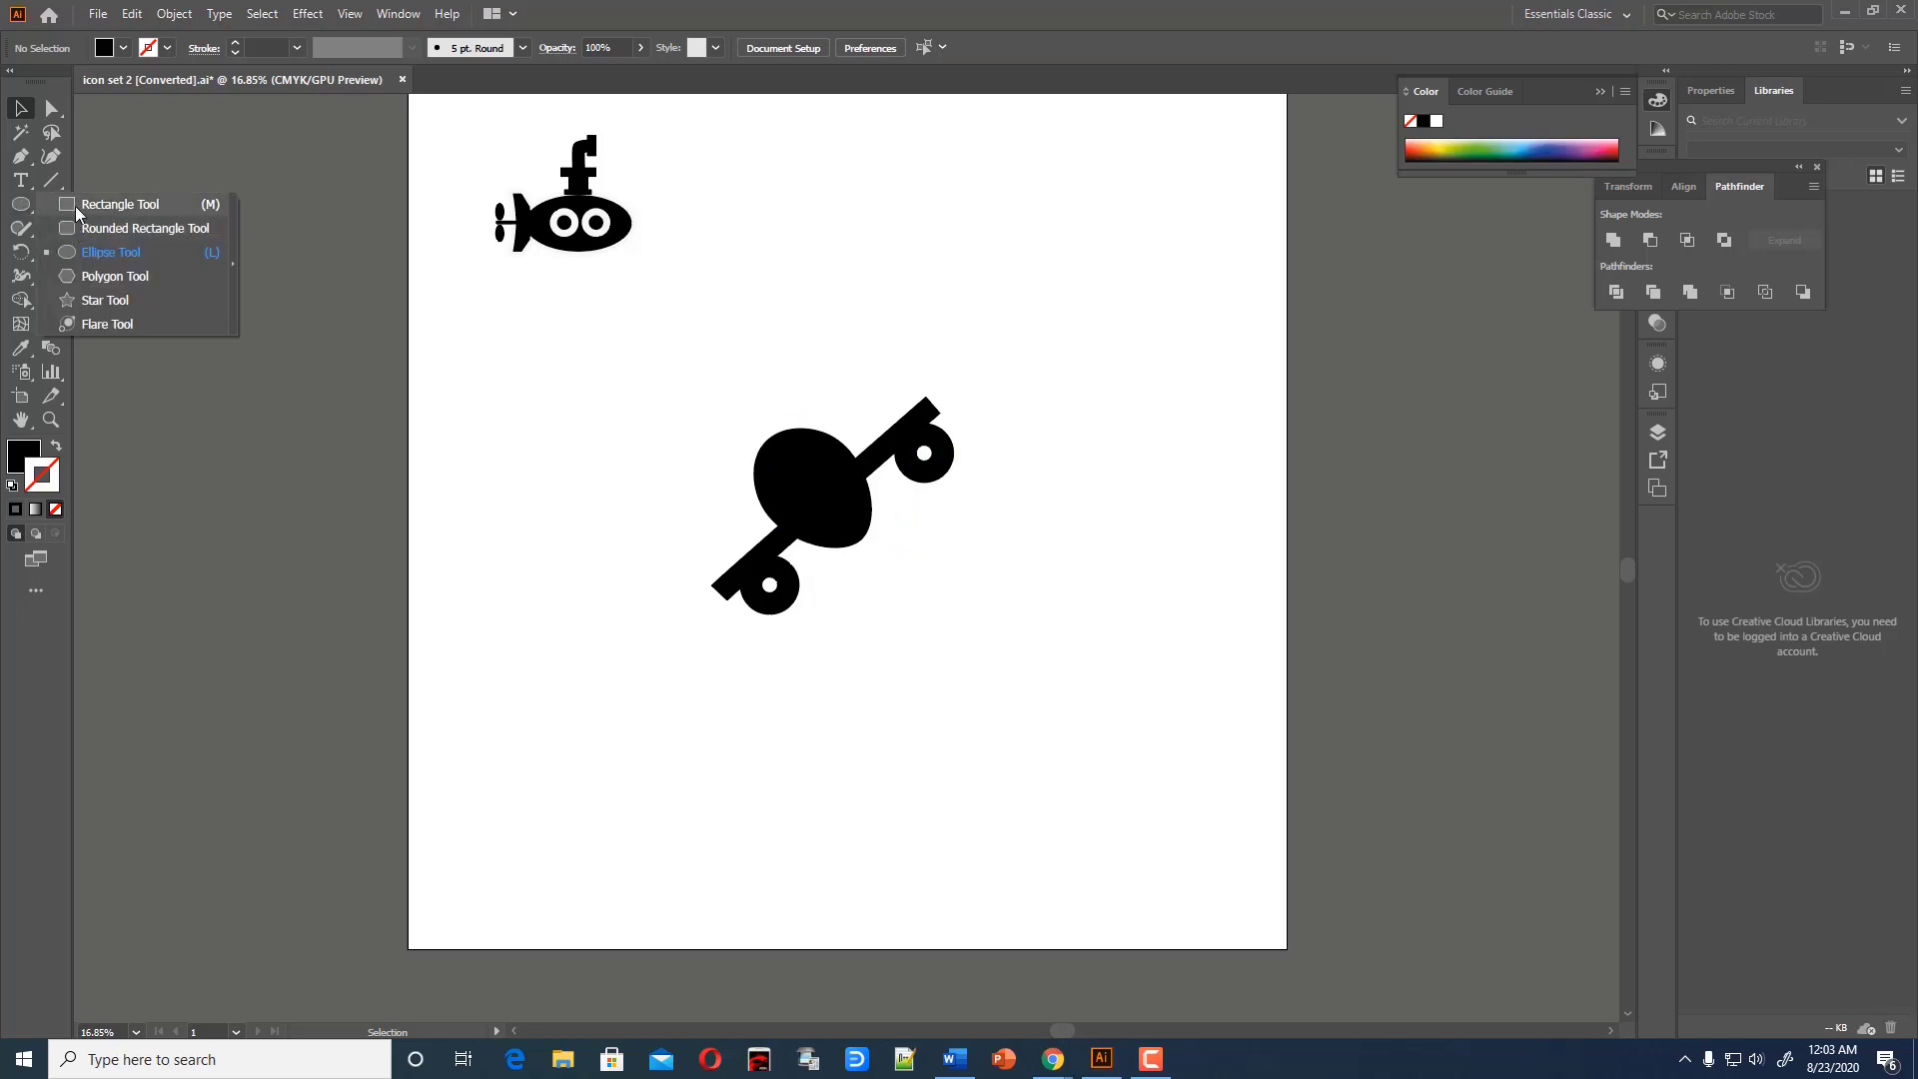
left_click(70, 204)
left_click_drag(274, 439, 335, 457)
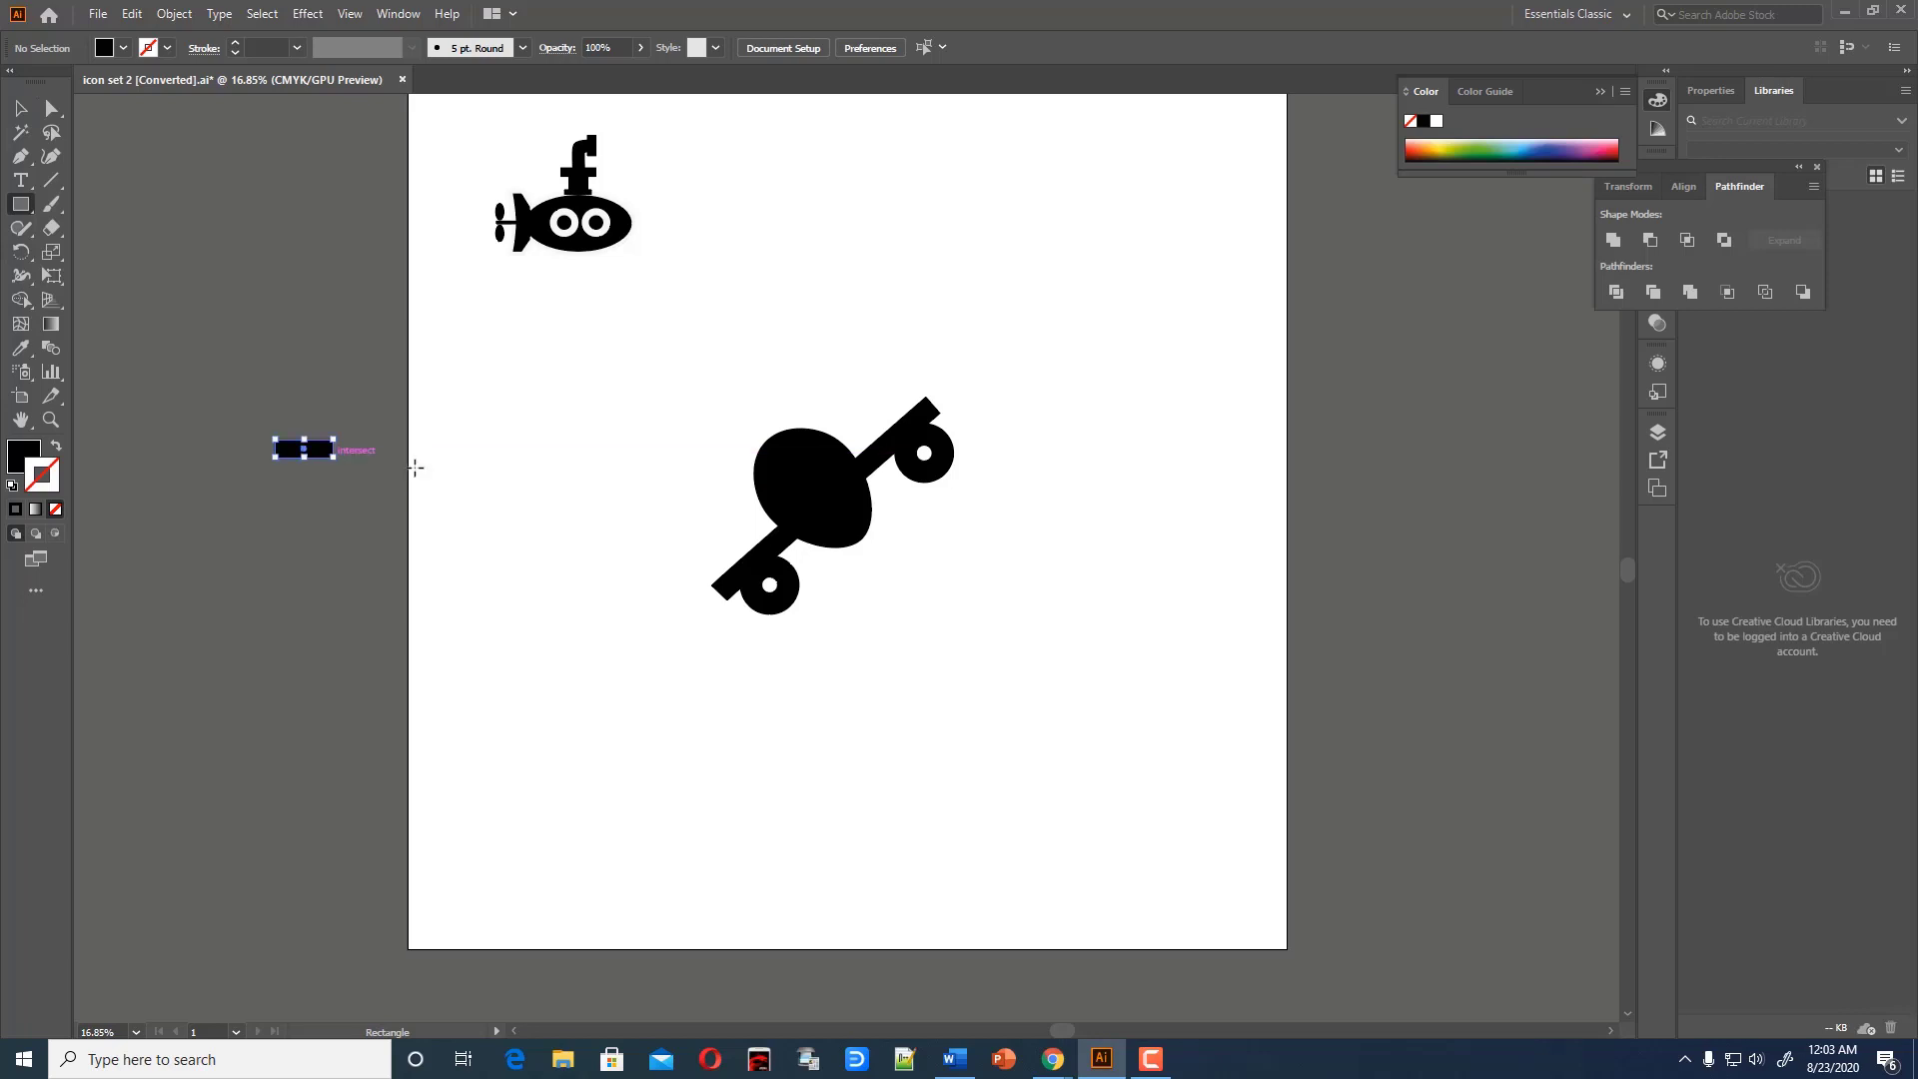
left_click(21, 348)
left_click(605, 391)
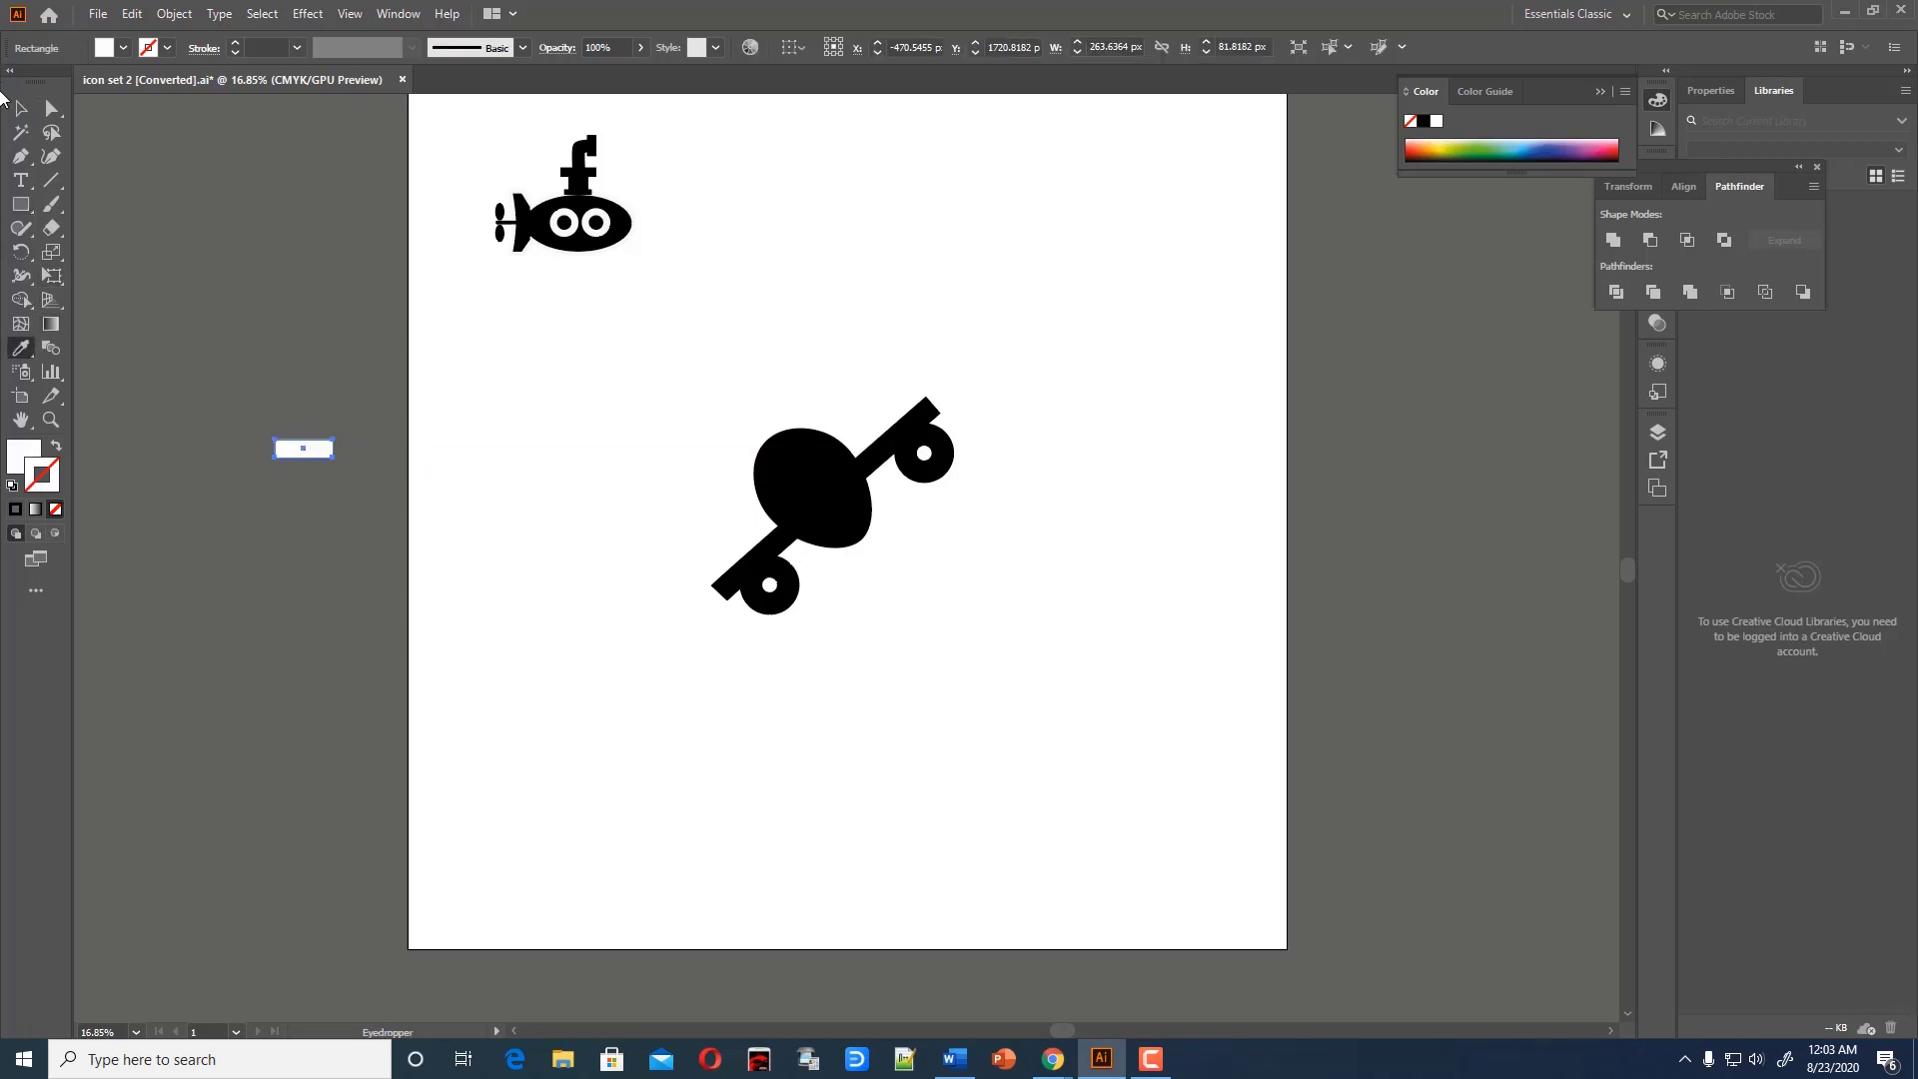
Place the white rectangle on the black egg shape, tilted parallel to the diagonal bar, as a window
key("v")
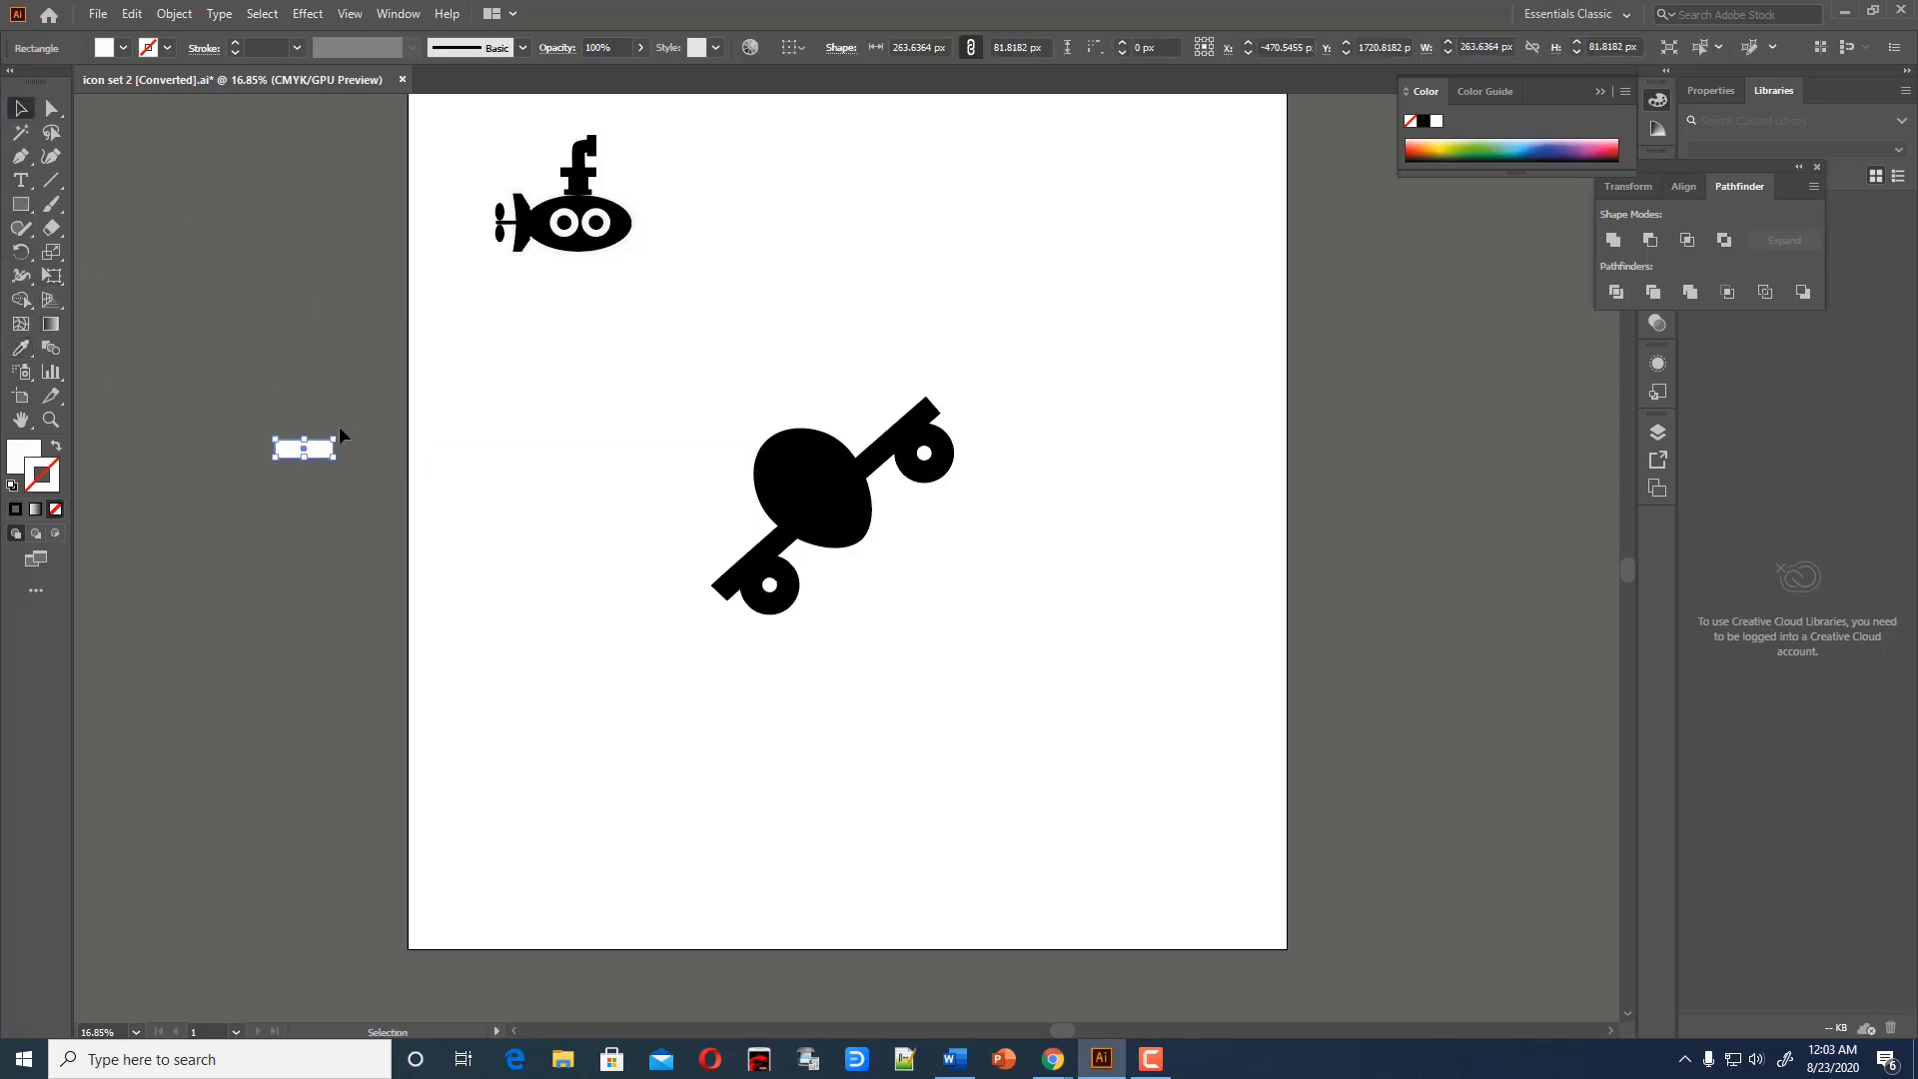
left_click_drag(334, 408, 833, 436)
left_click(866, 377)
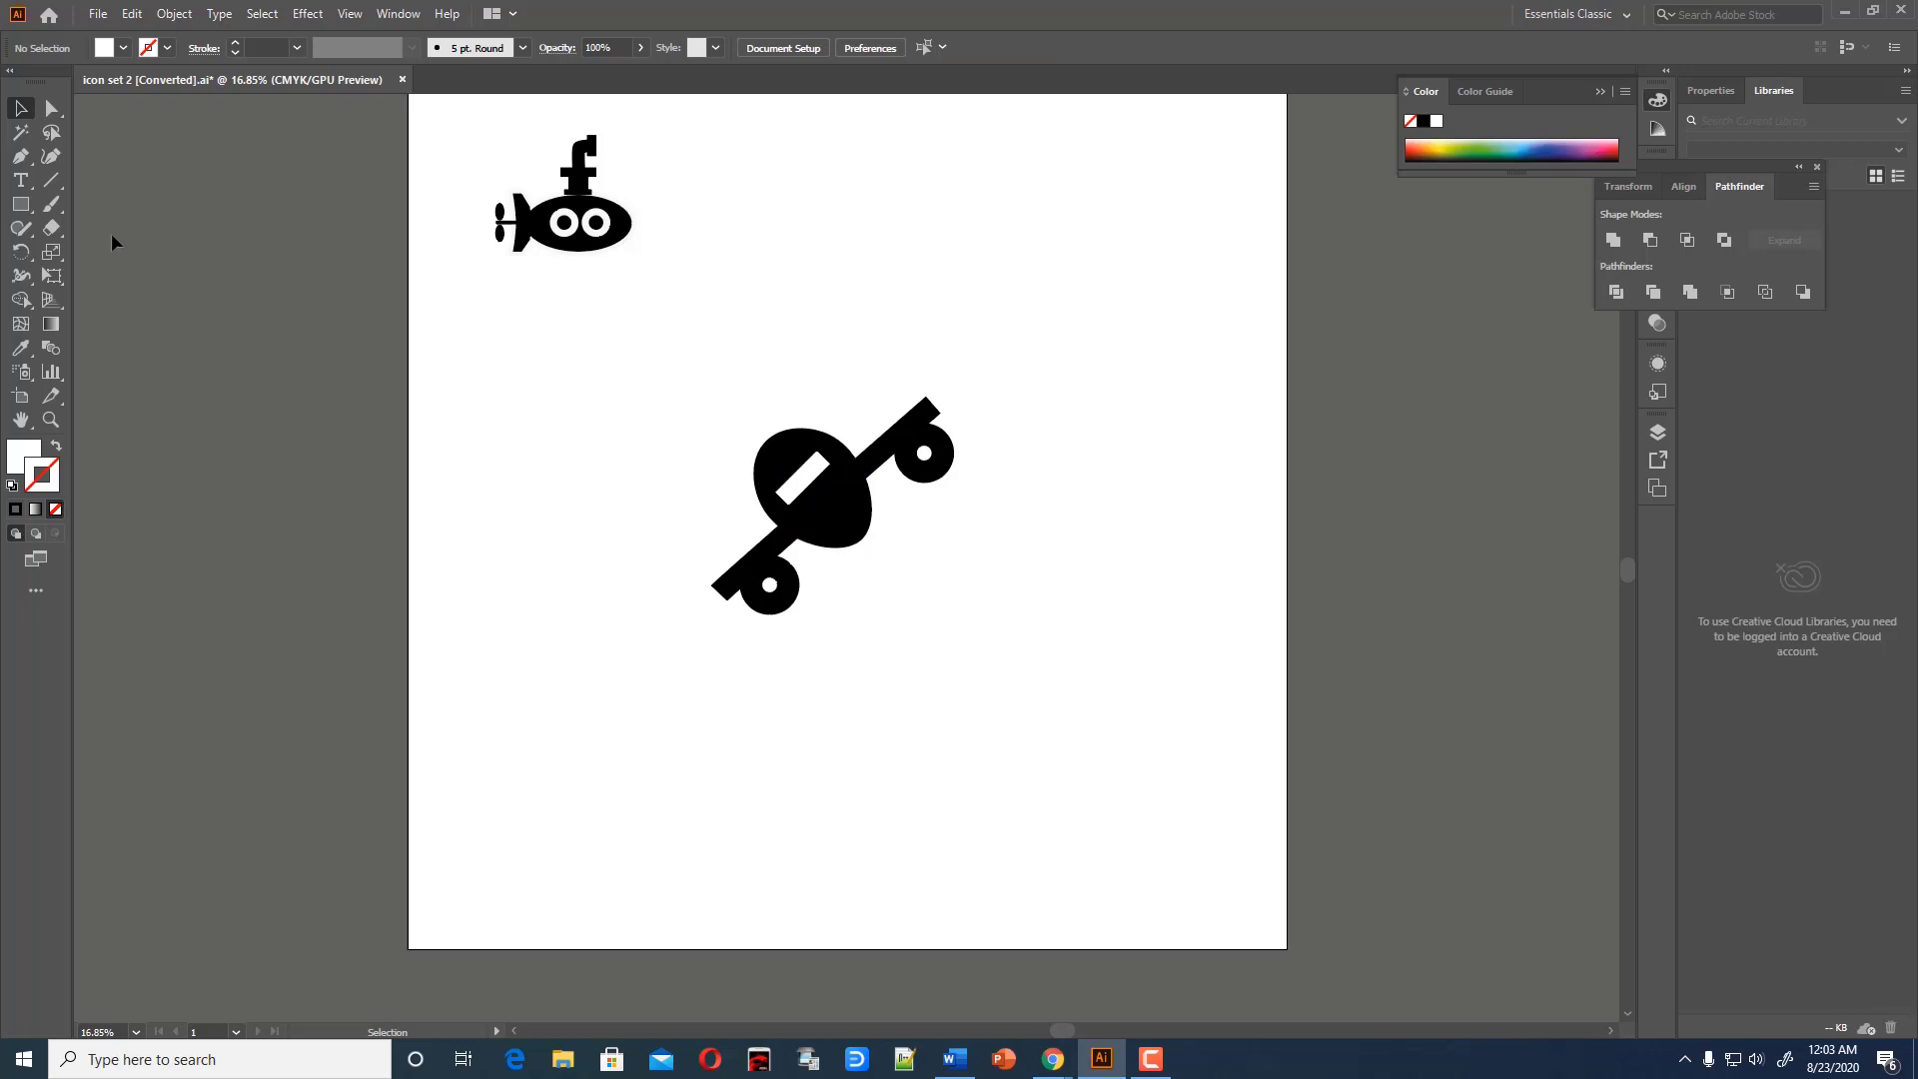
Set the fill to black and draw an upright rectangle about 123 × 239 px outside the artboard
left_click(20, 204)
left_click(25, 459)
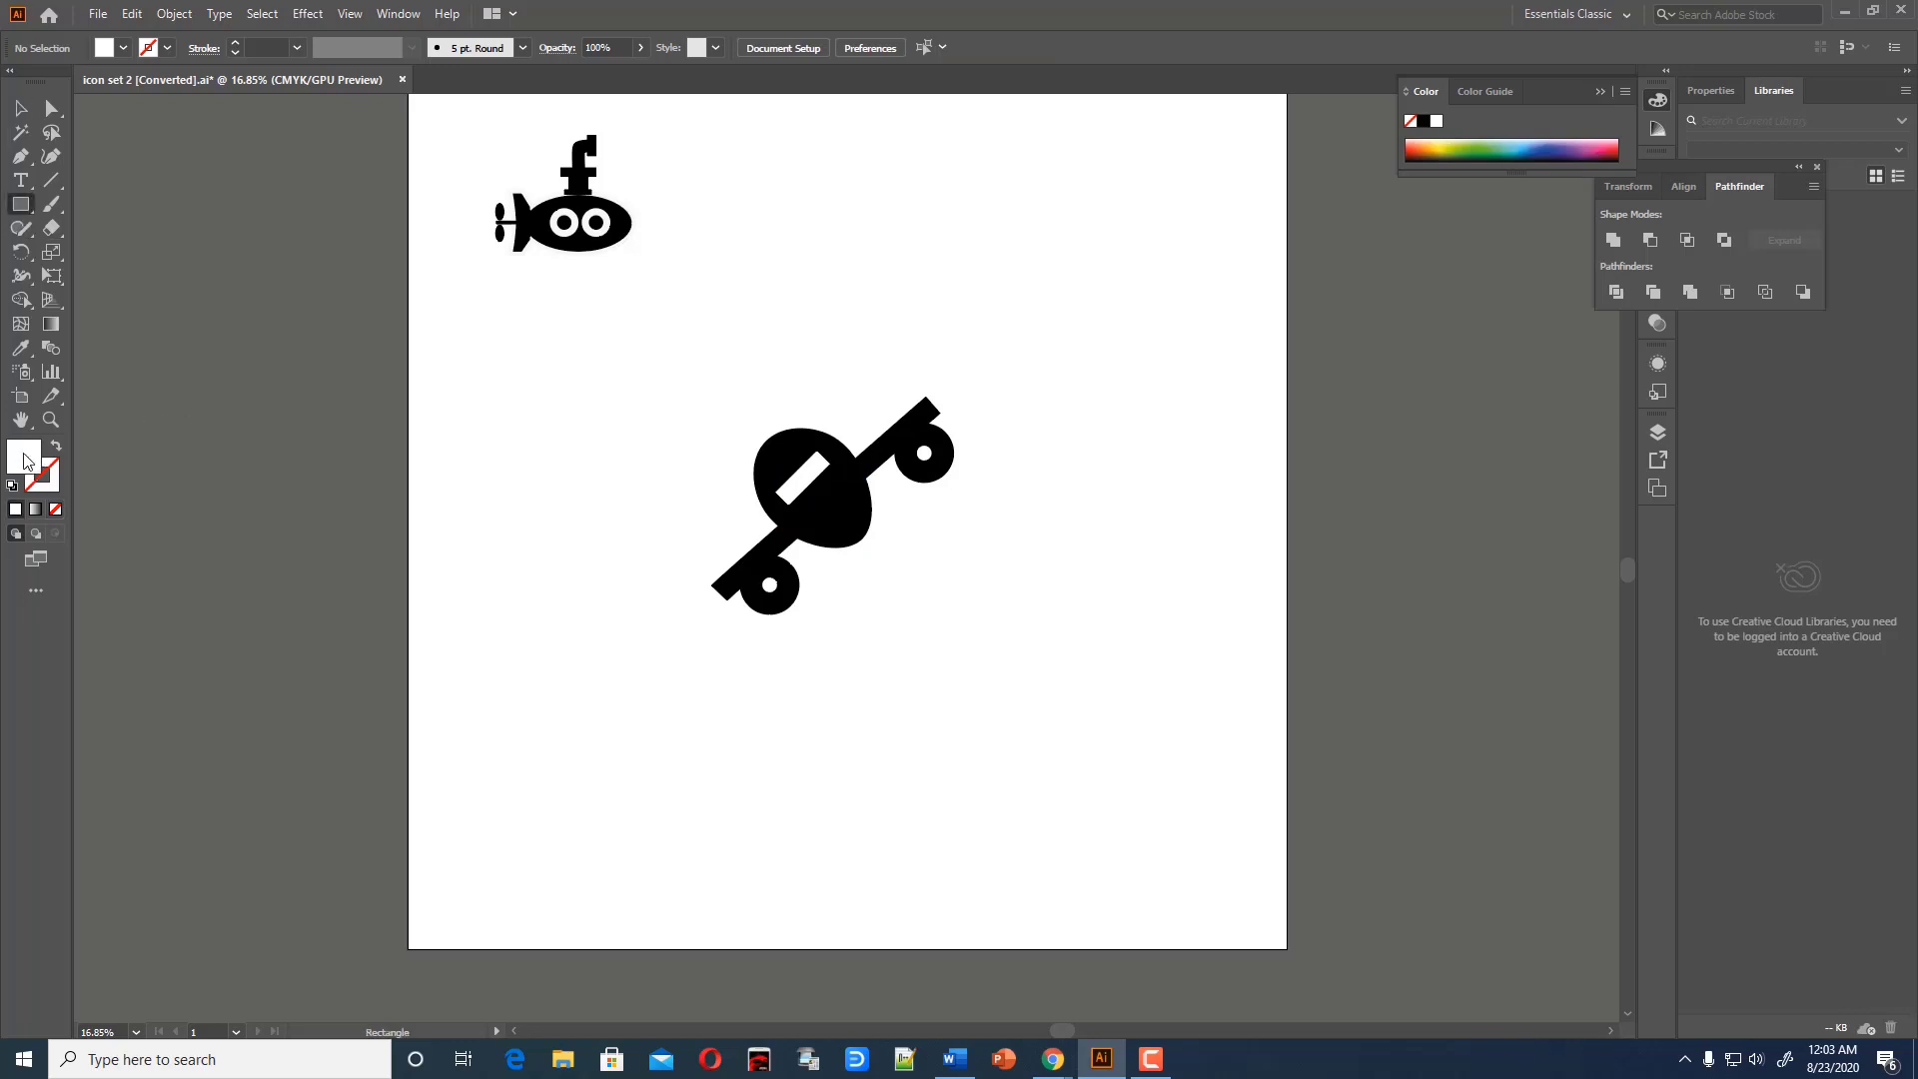
double_click(25, 459)
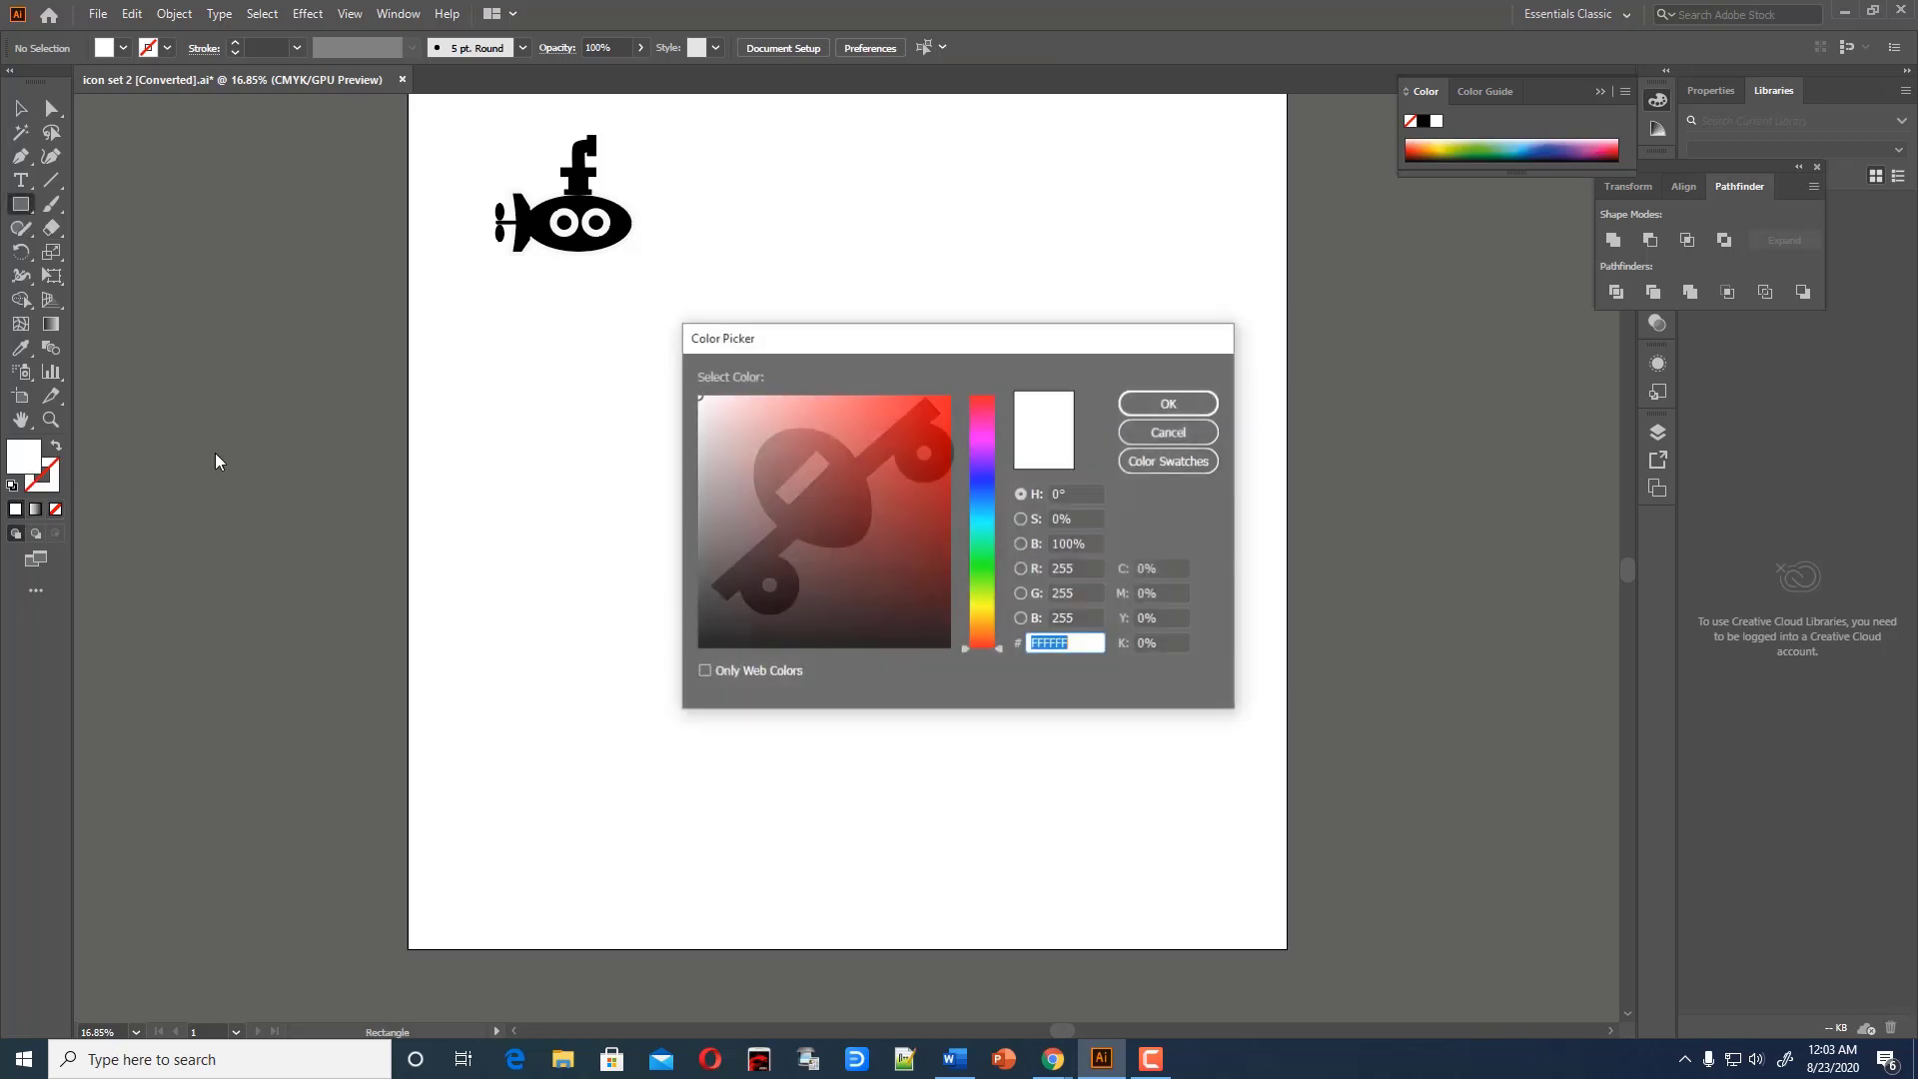
left_click(937, 644)
left_click(1169, 403)
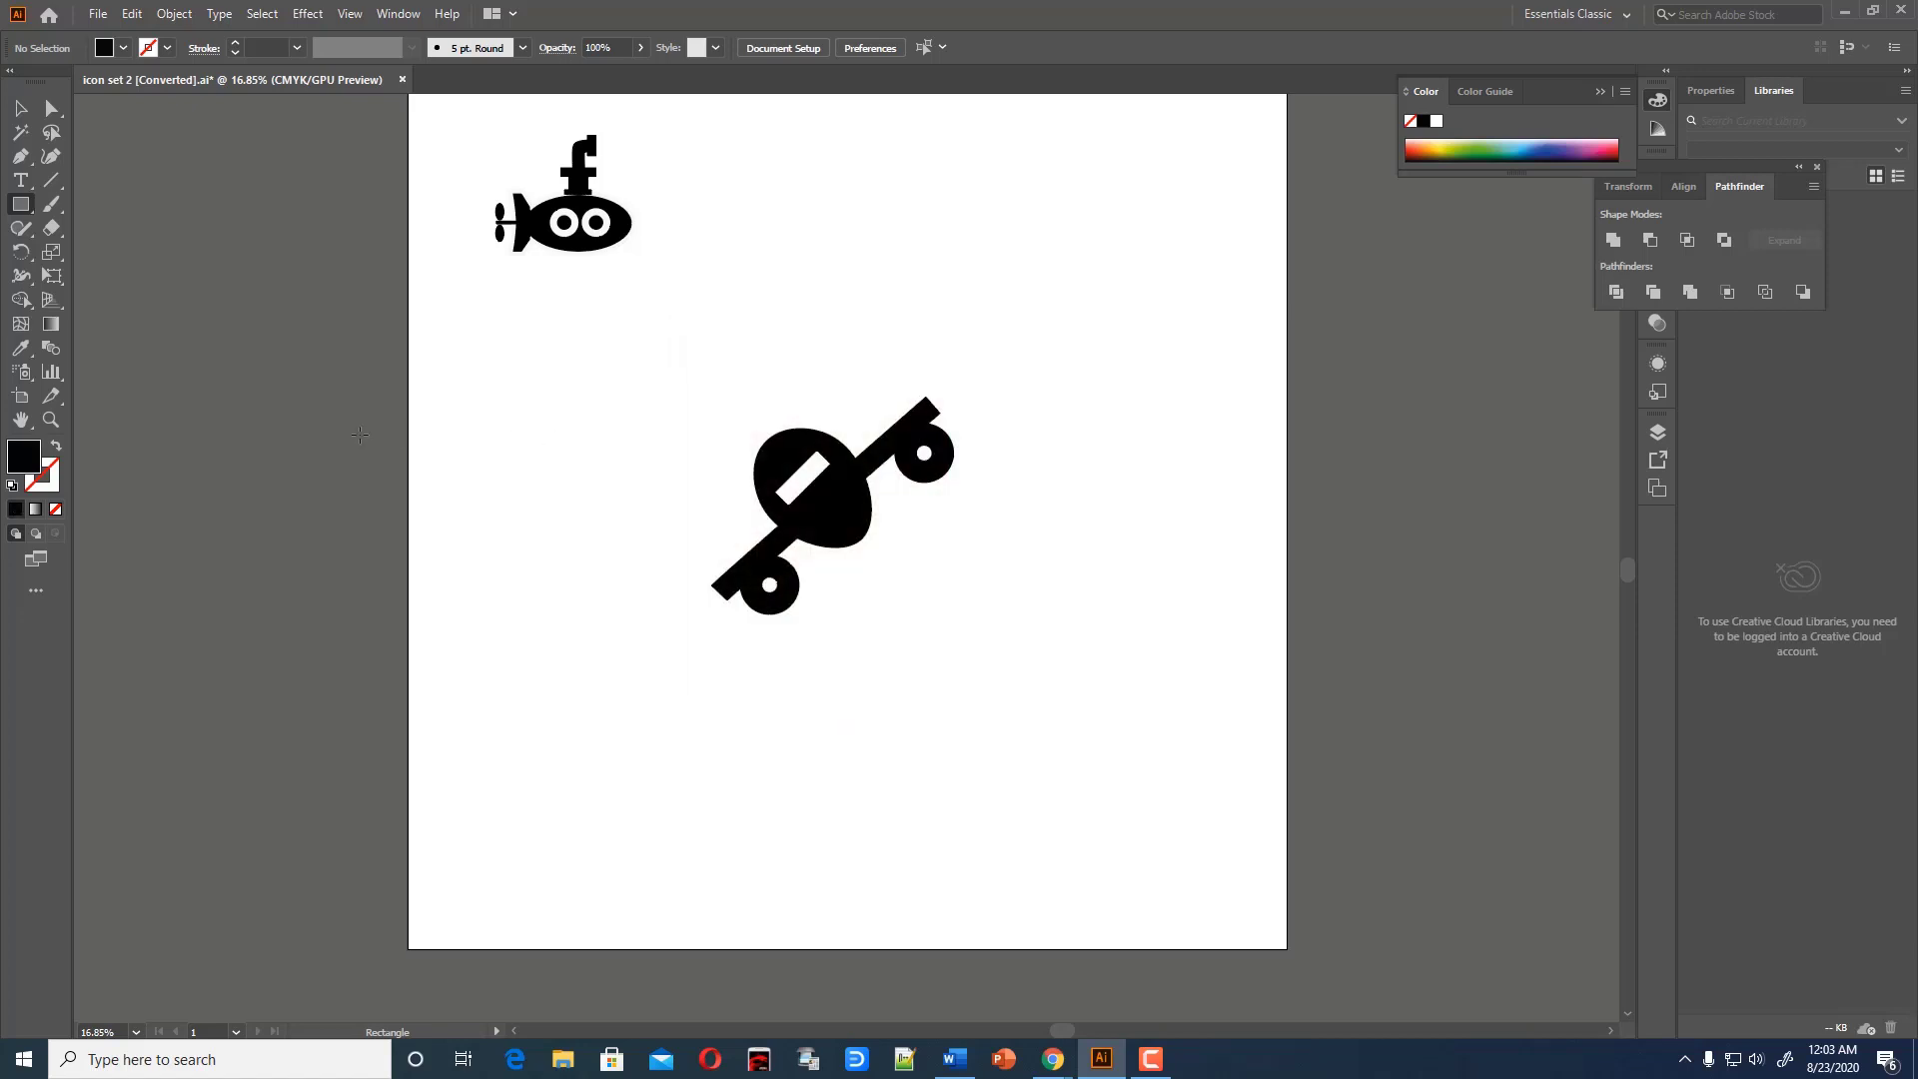
left_click_drag(287, 400, 316, 453)
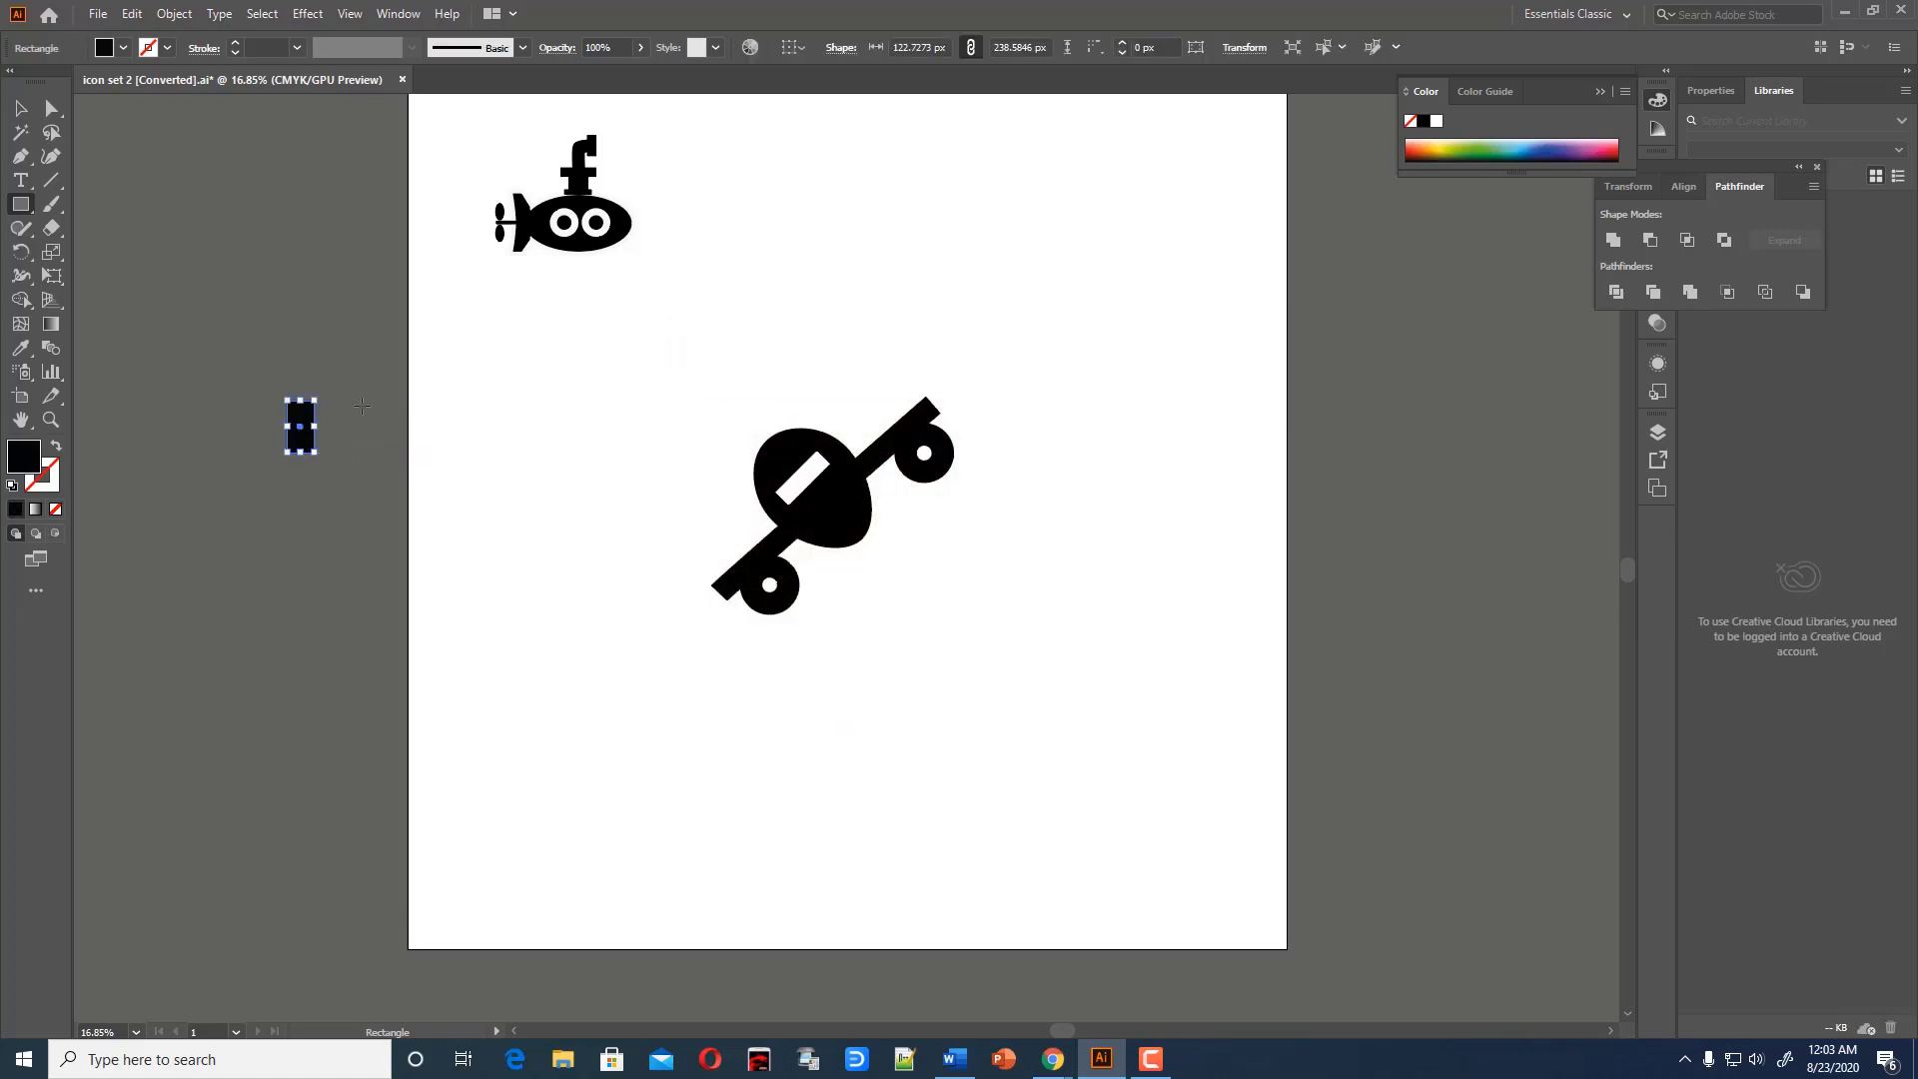
left_click(24, 110)
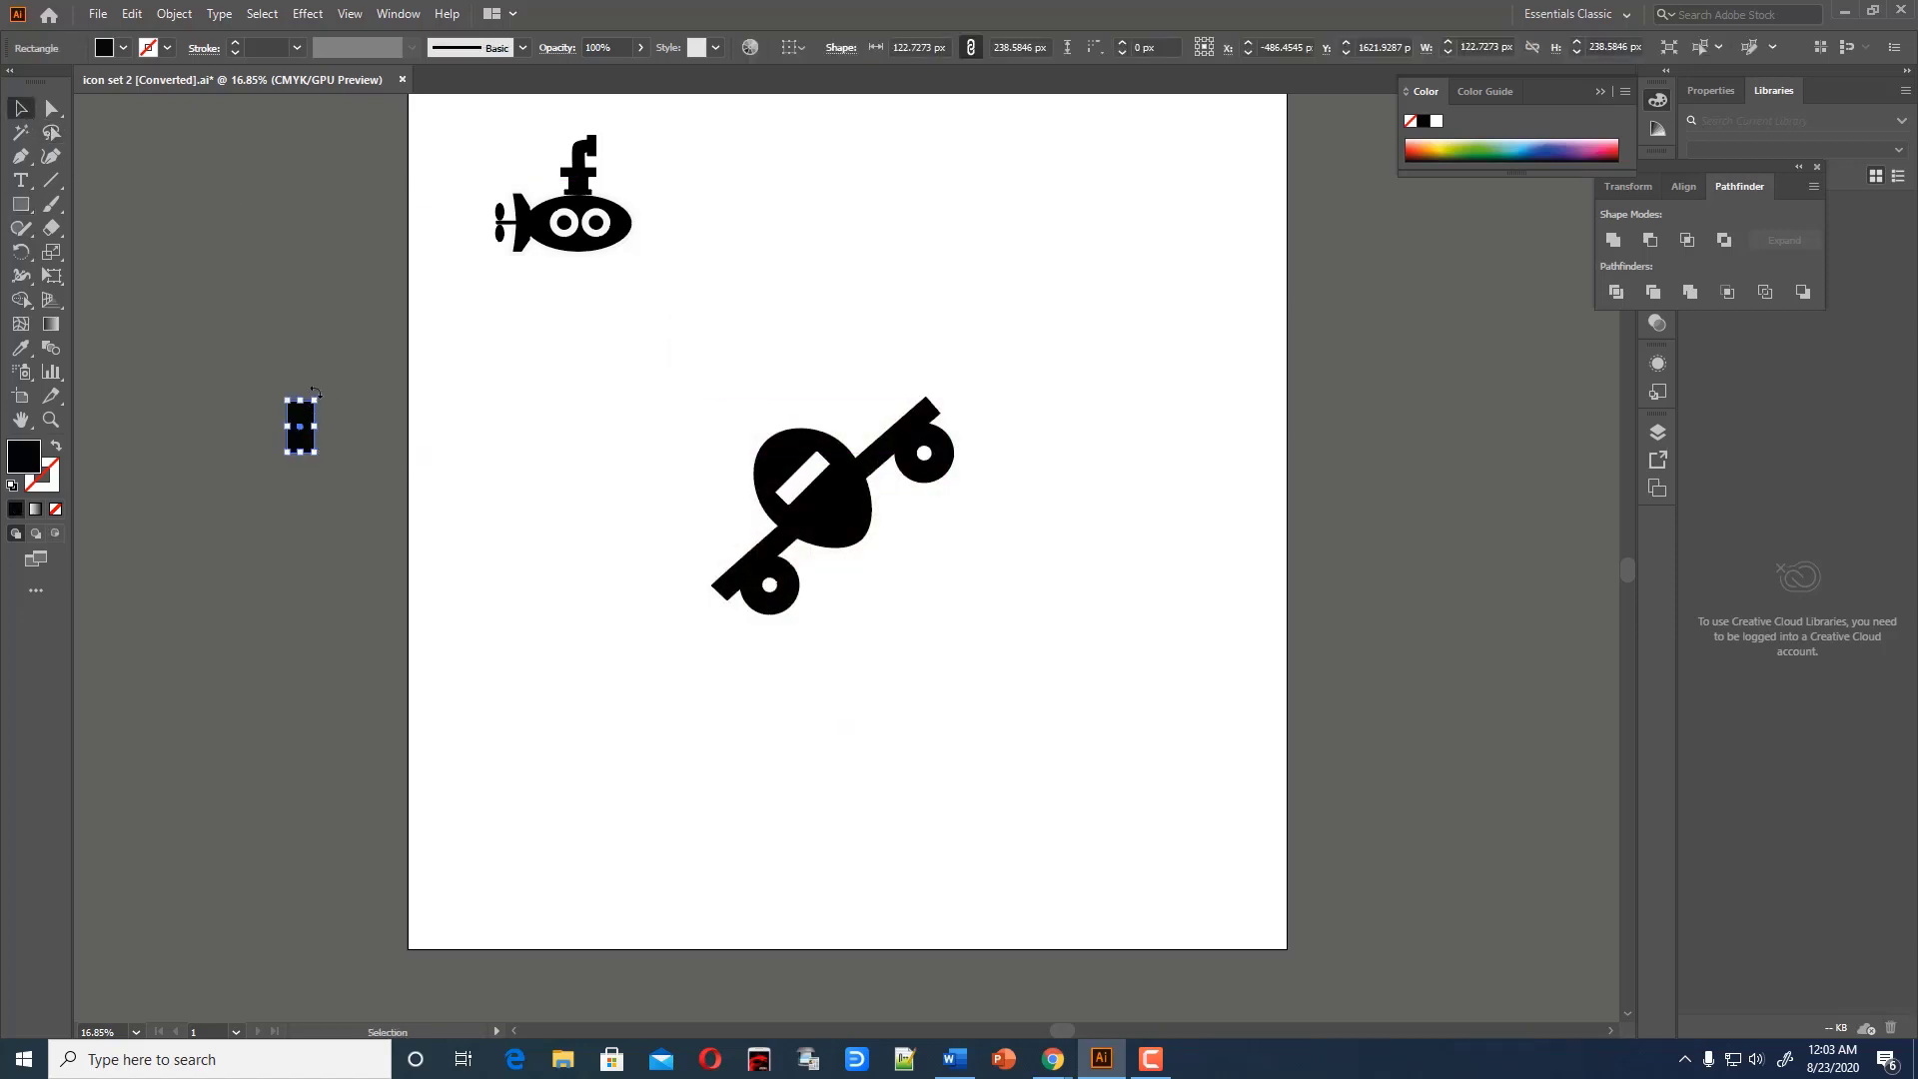
Place the black rectangle against the upper-left edge of the egg-shaped body, tilted perpendicular to the diagonal bar, as a tail fin
left_click_drag(300, 381, 841, 451)
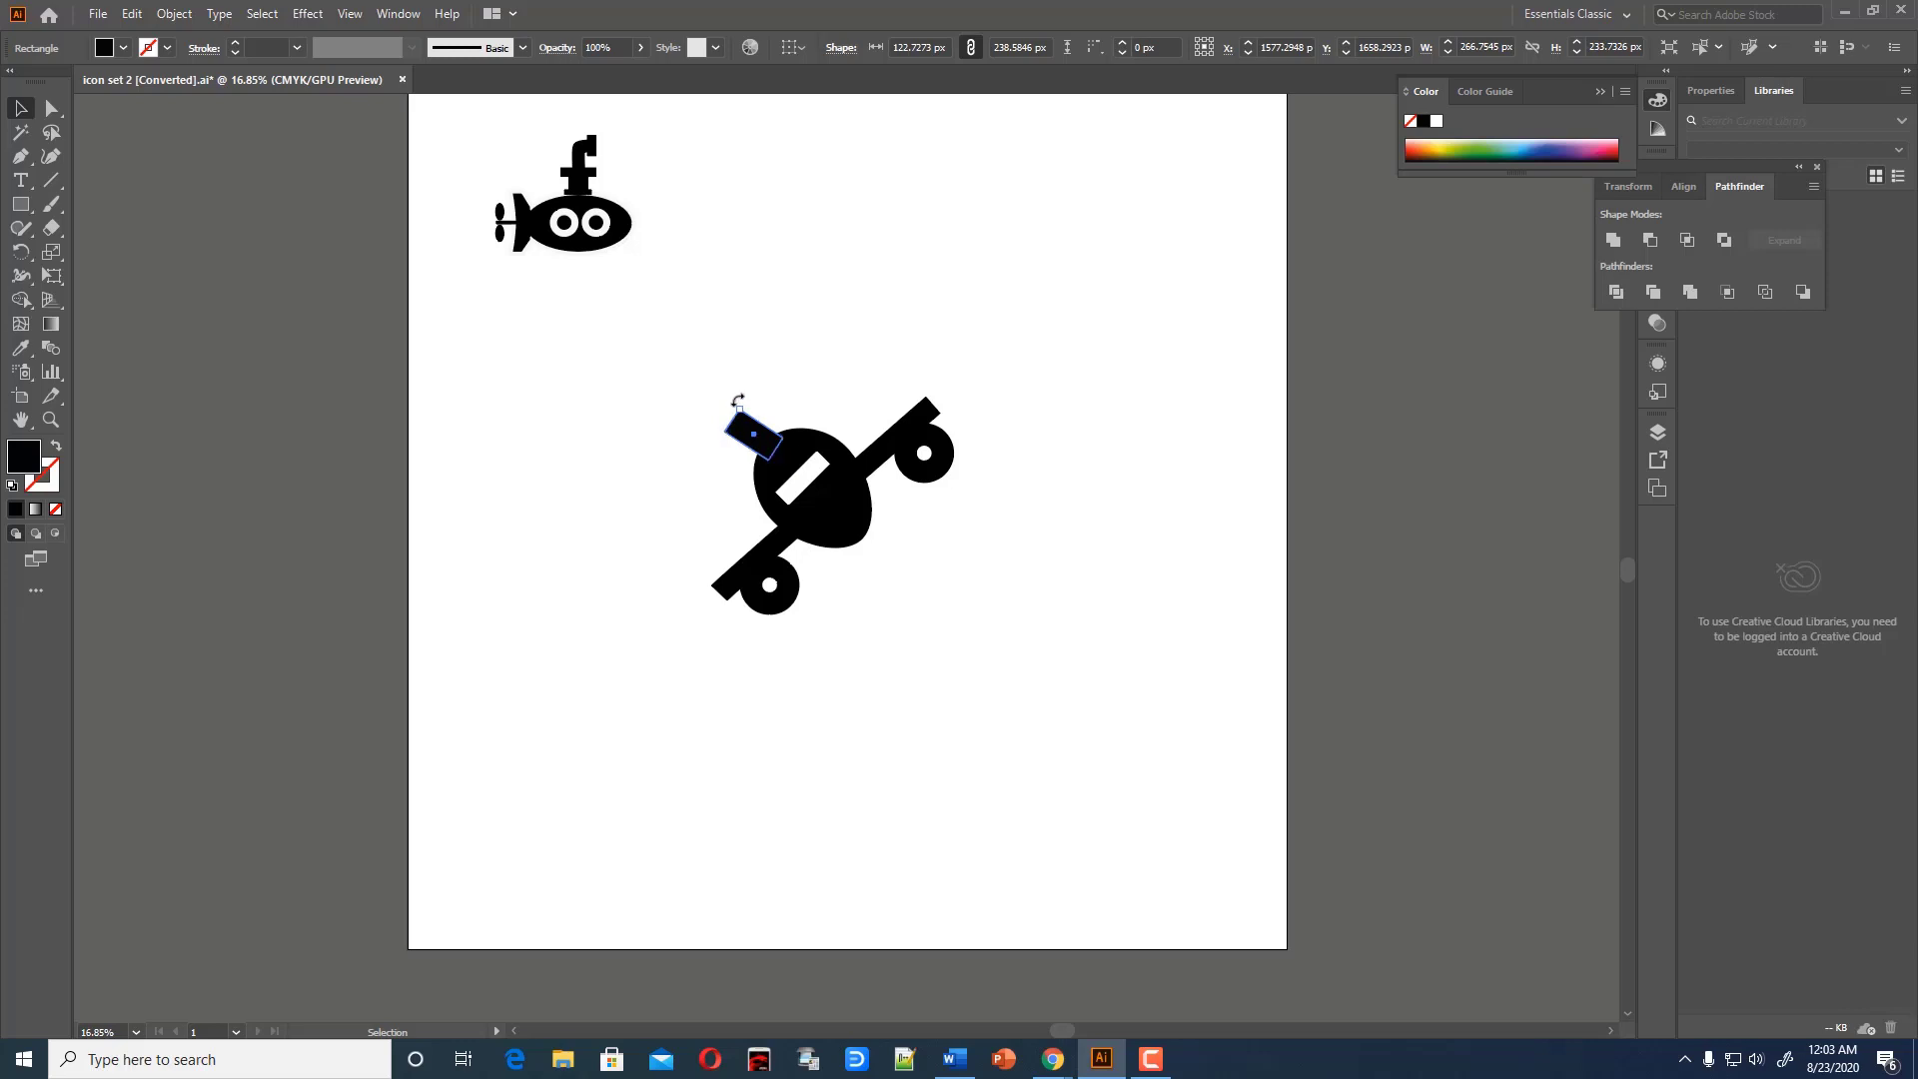
left_click_drag(738, 401, 747, 412)
left_click(806, 389)
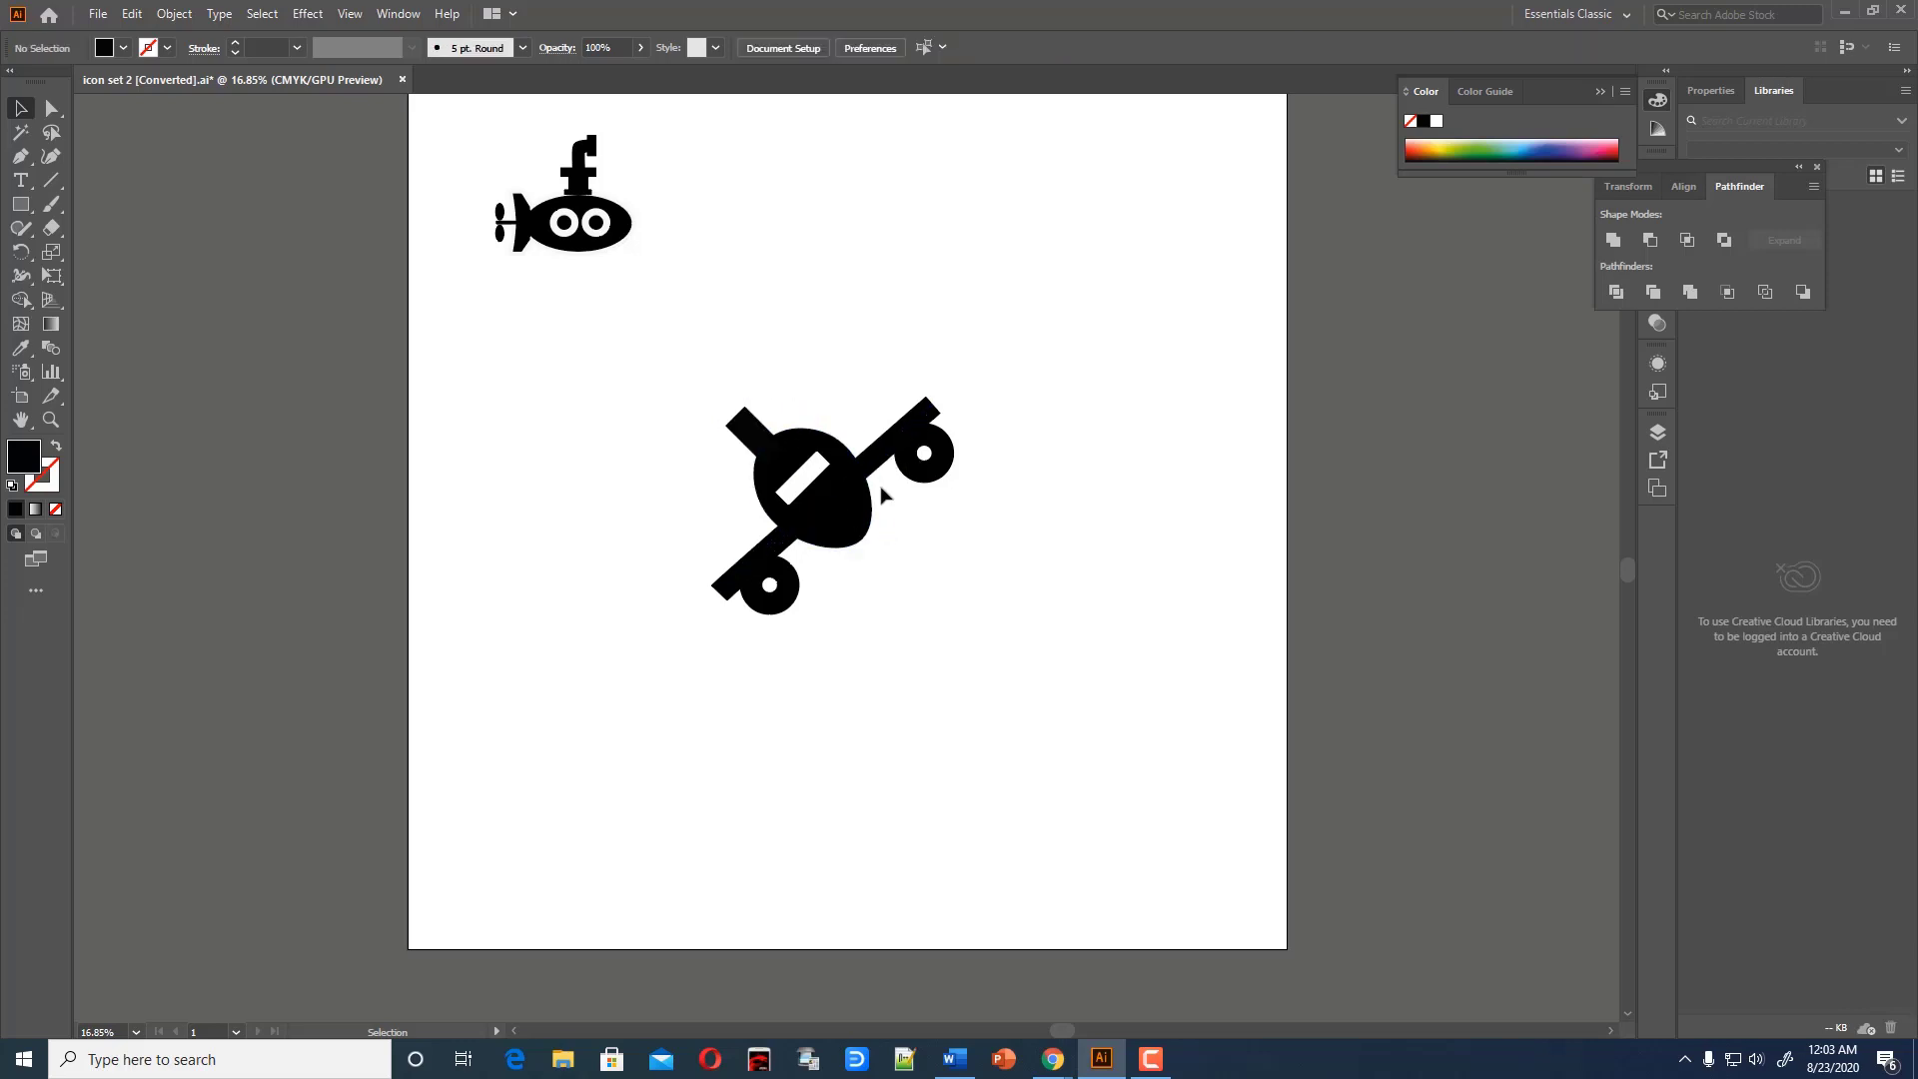
Lengthen the diagonal bar at both ends along its direction, to an overall extent of about 1282 × 1168 px
left_click(902, 438)
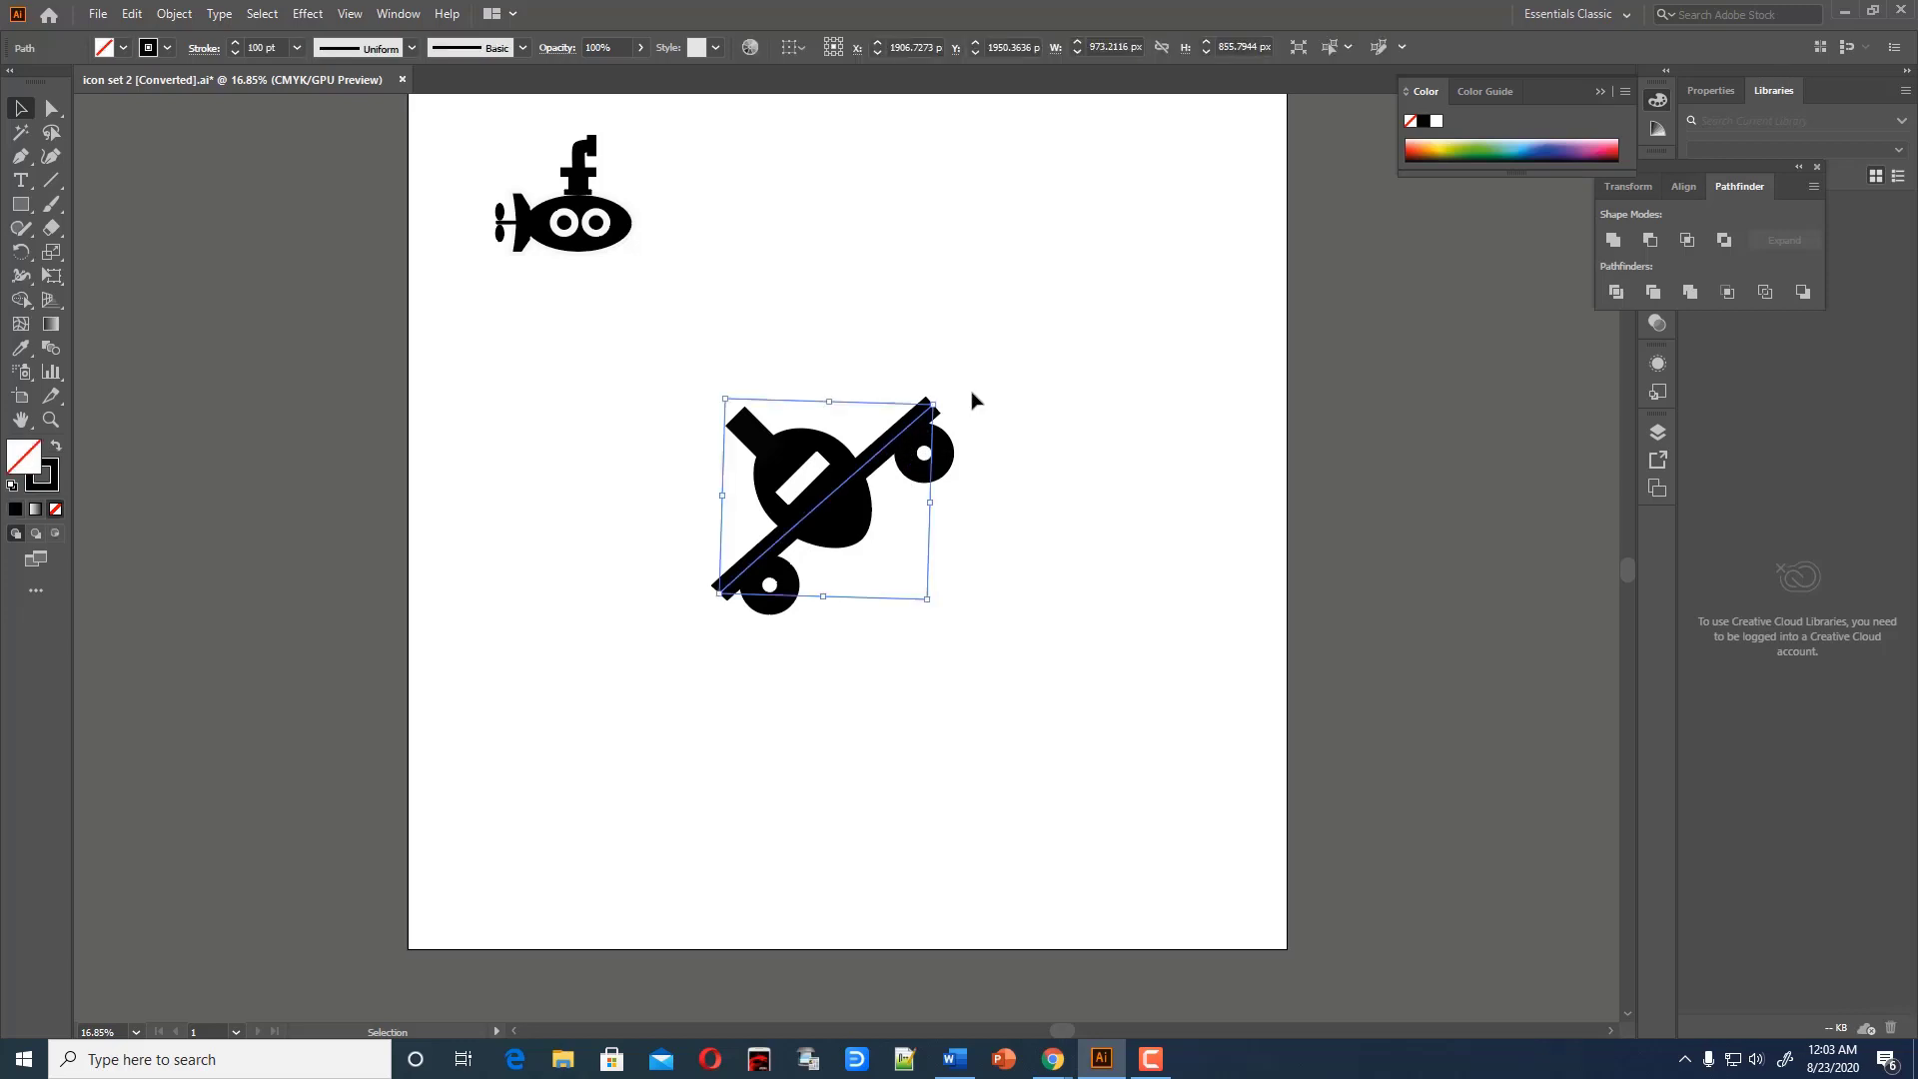
left_click_drag(941, 395, 940, 398)
left_click_drag(932, 403, 968, 369)
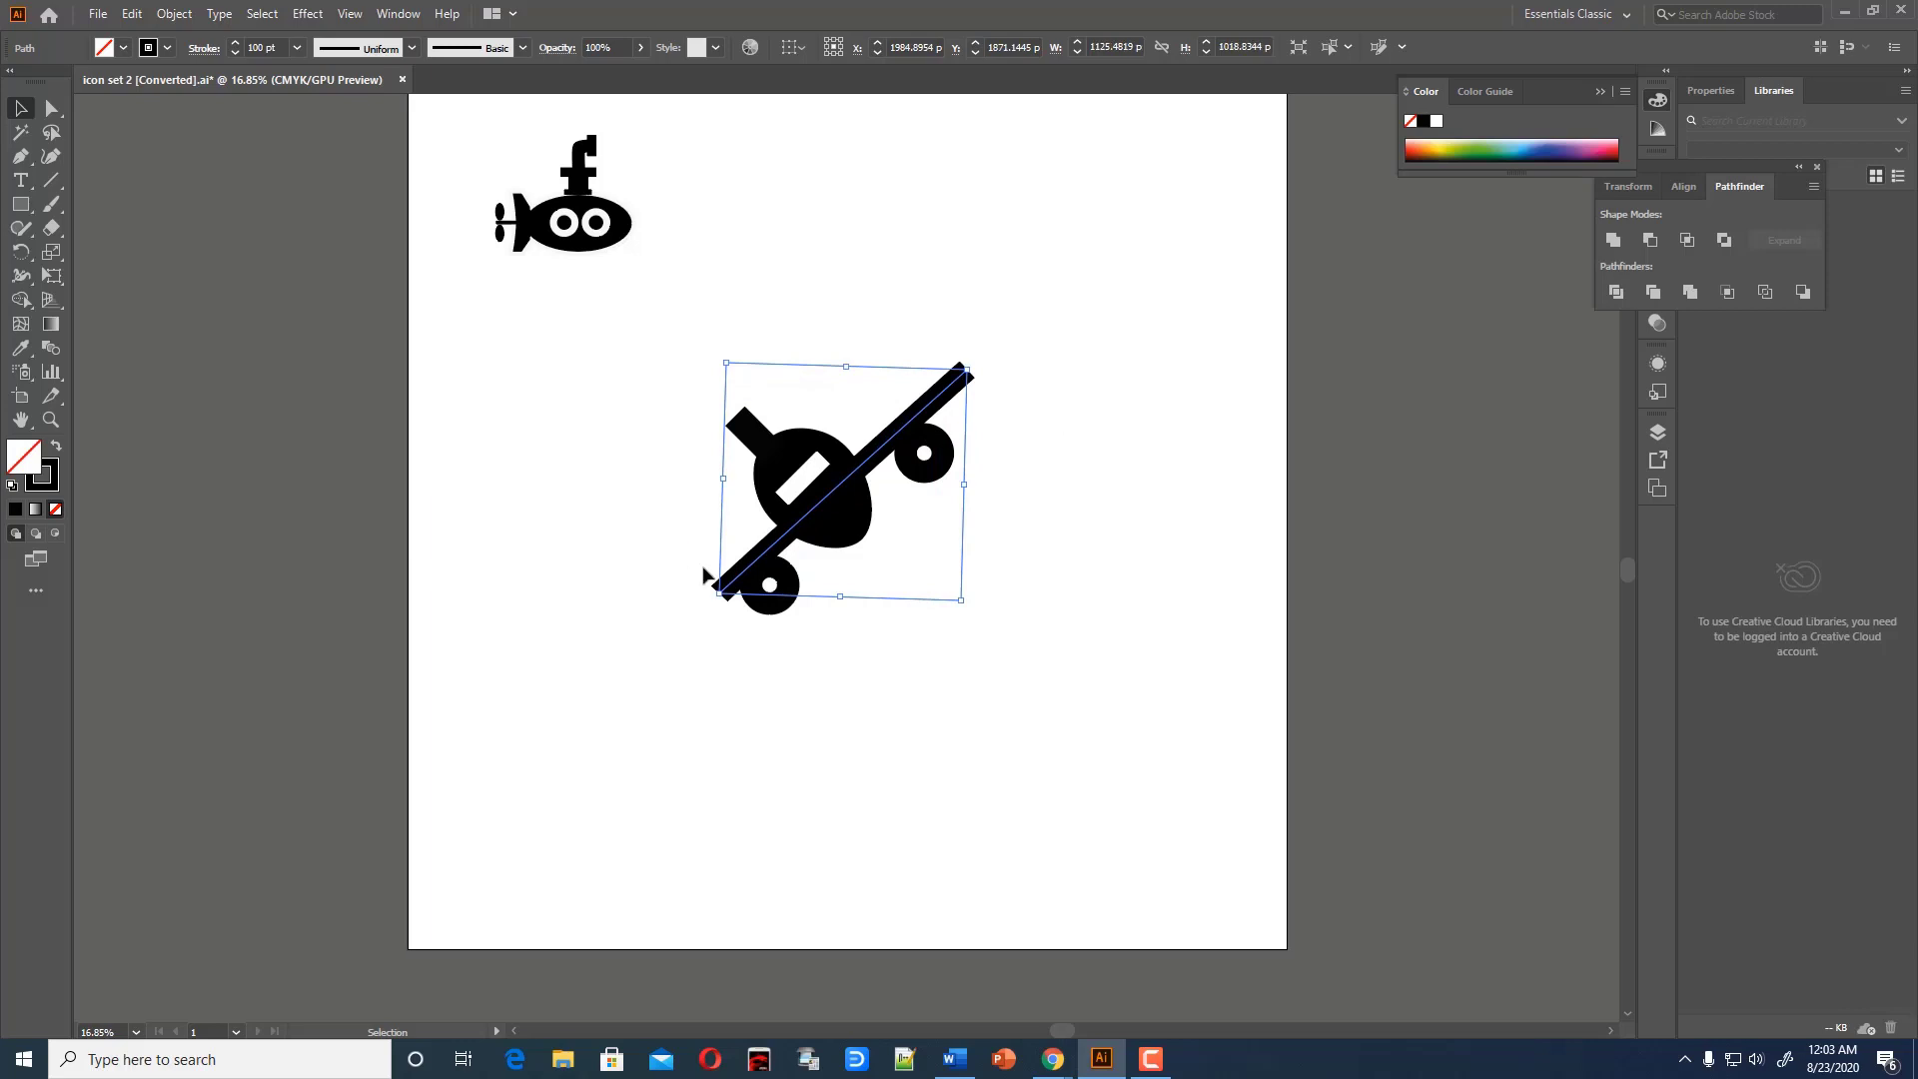
left_click_drag(719, 591, 687, 629)
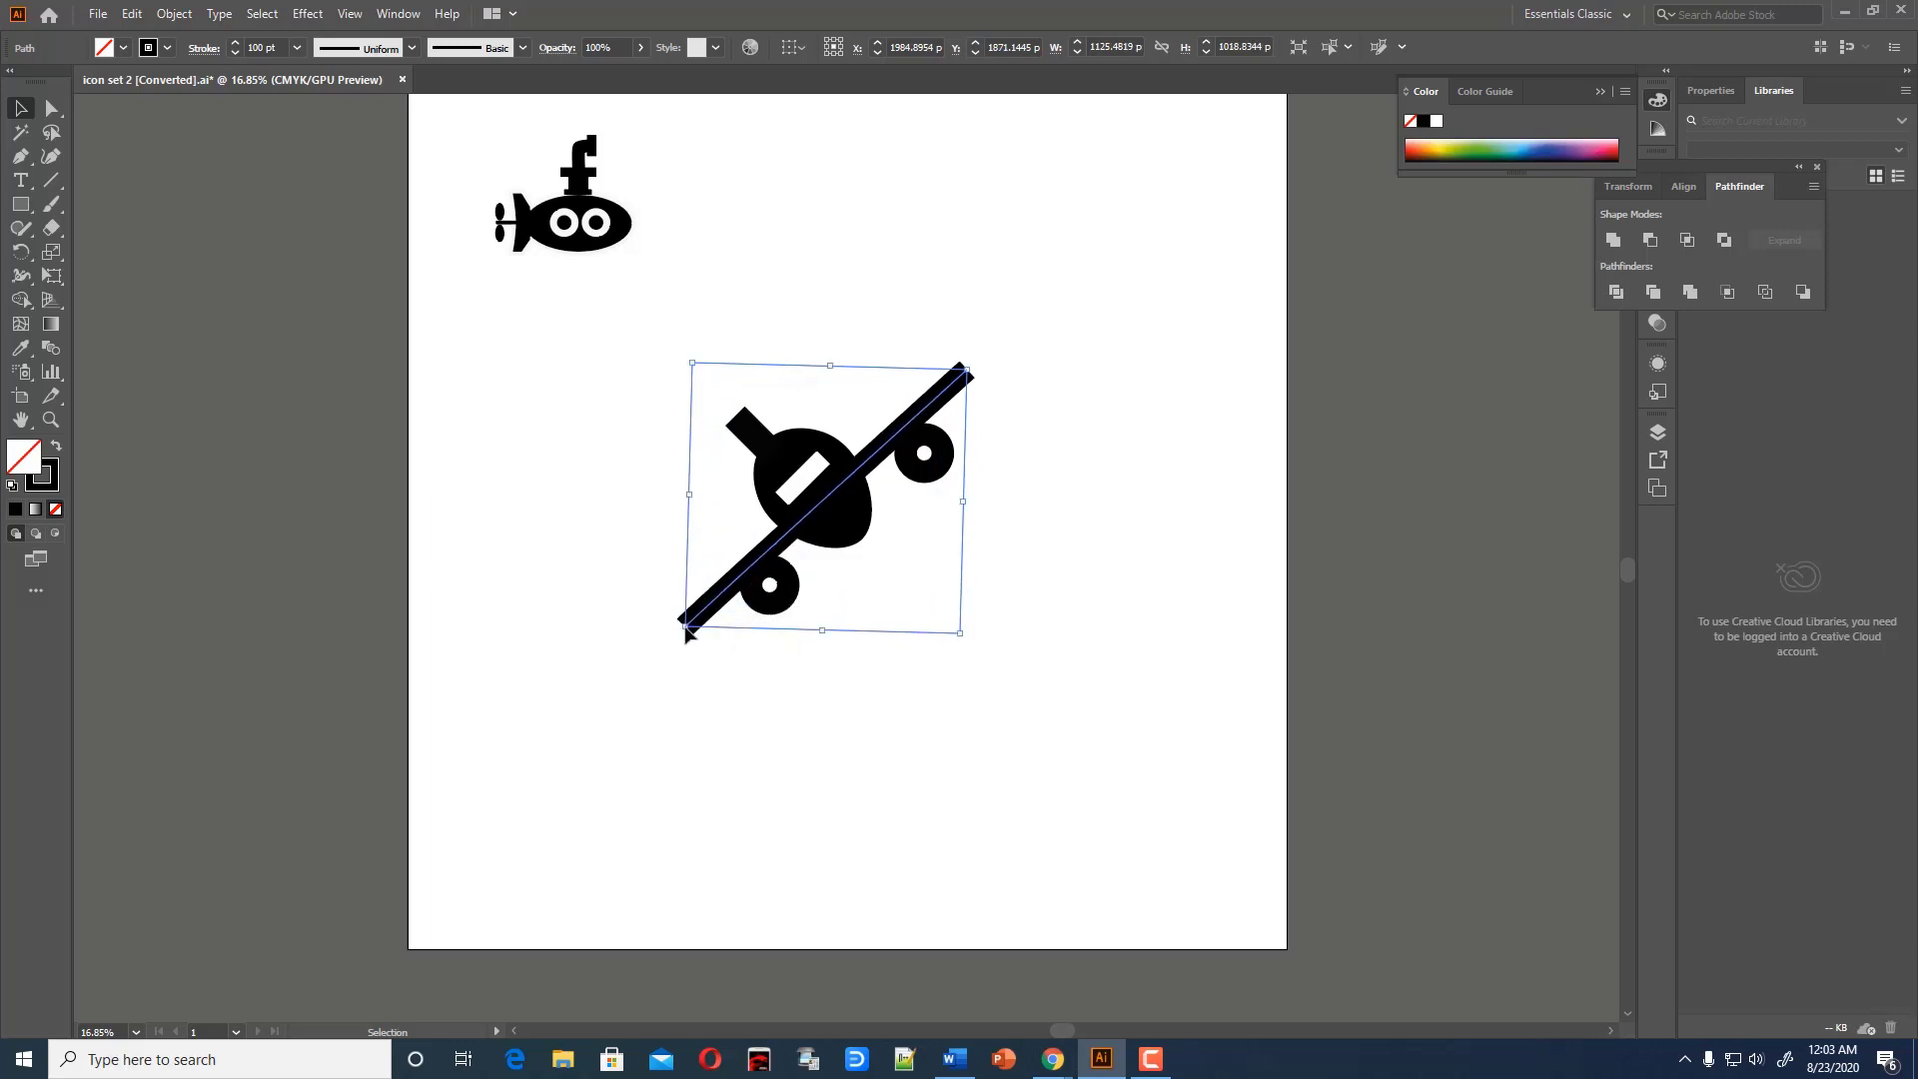
left_click(924, 626)
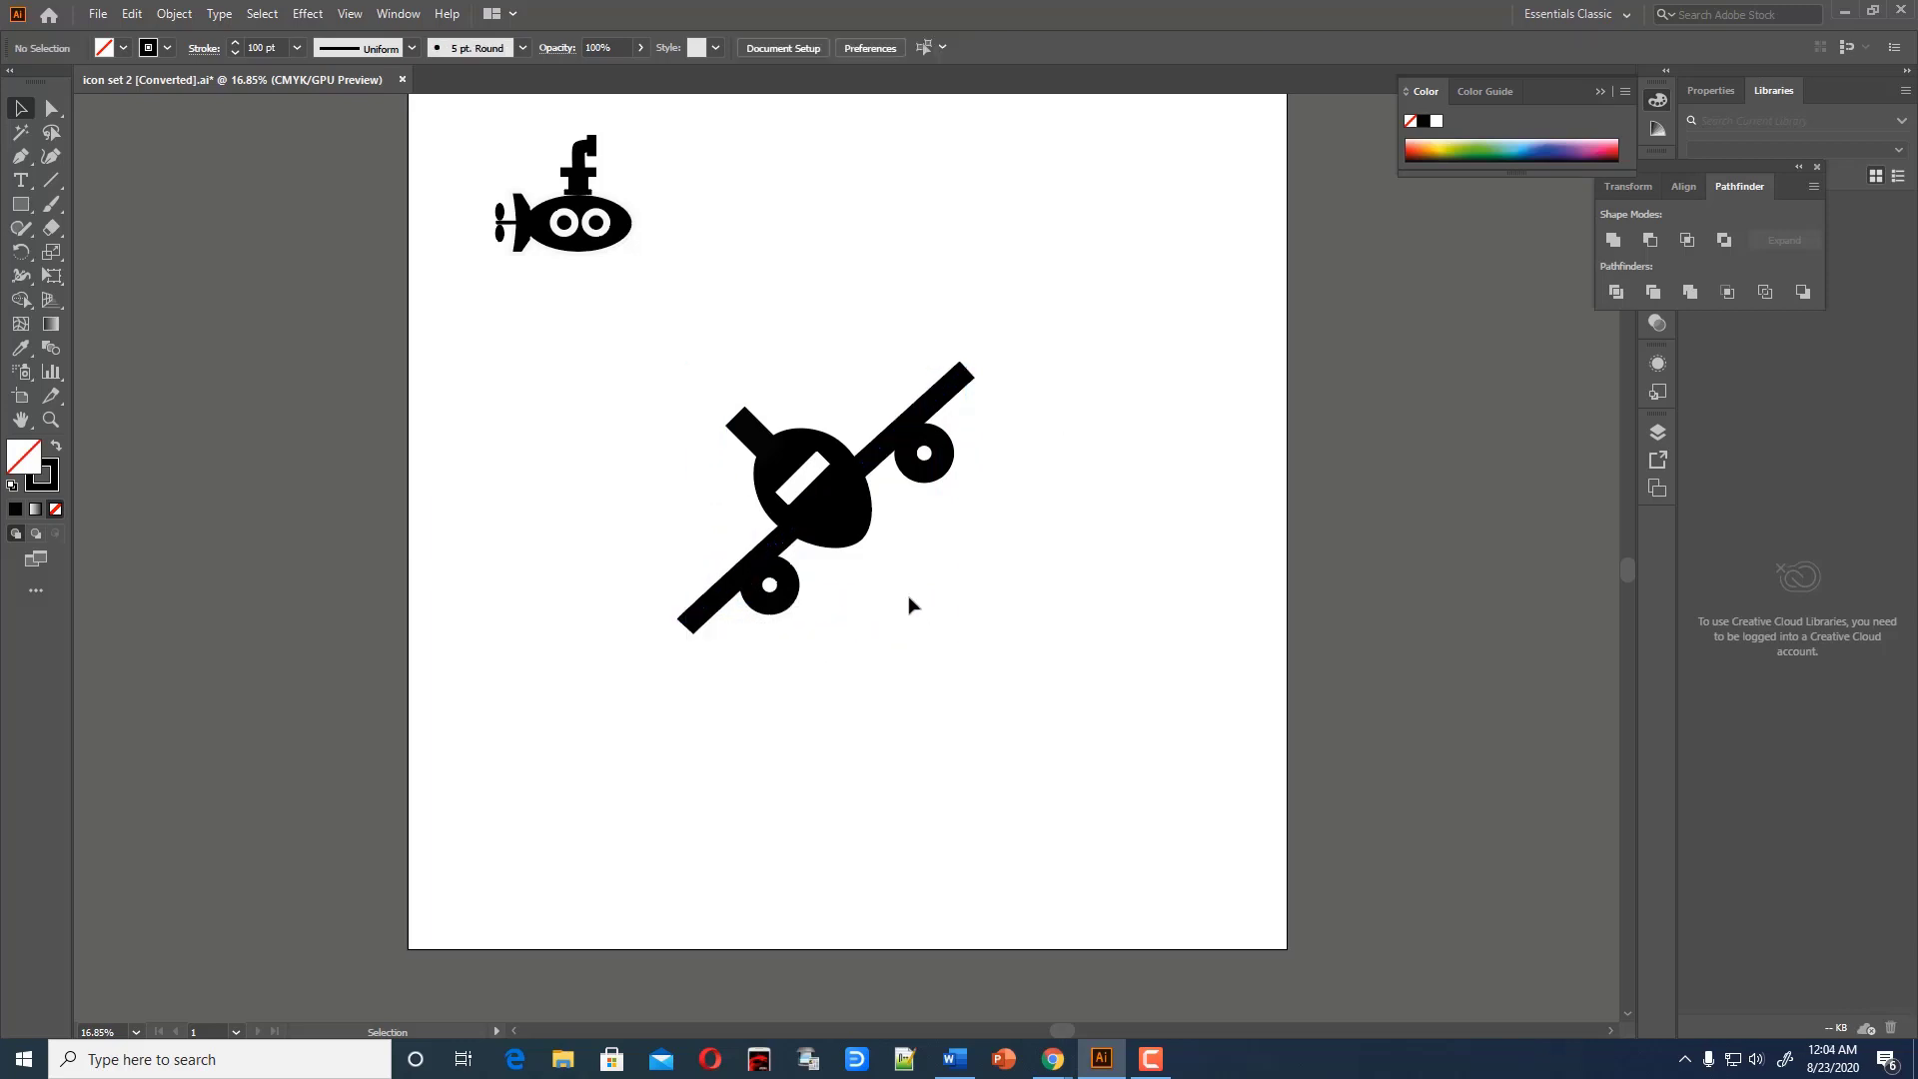
Move both ring wheels slightly outward along the lengthened diagonal bar
left_click(800, 590)
left_click_drag(799, 591, 790, 600)
left_click_drag(929, 460, 959, 420)
left_click(994, 487)
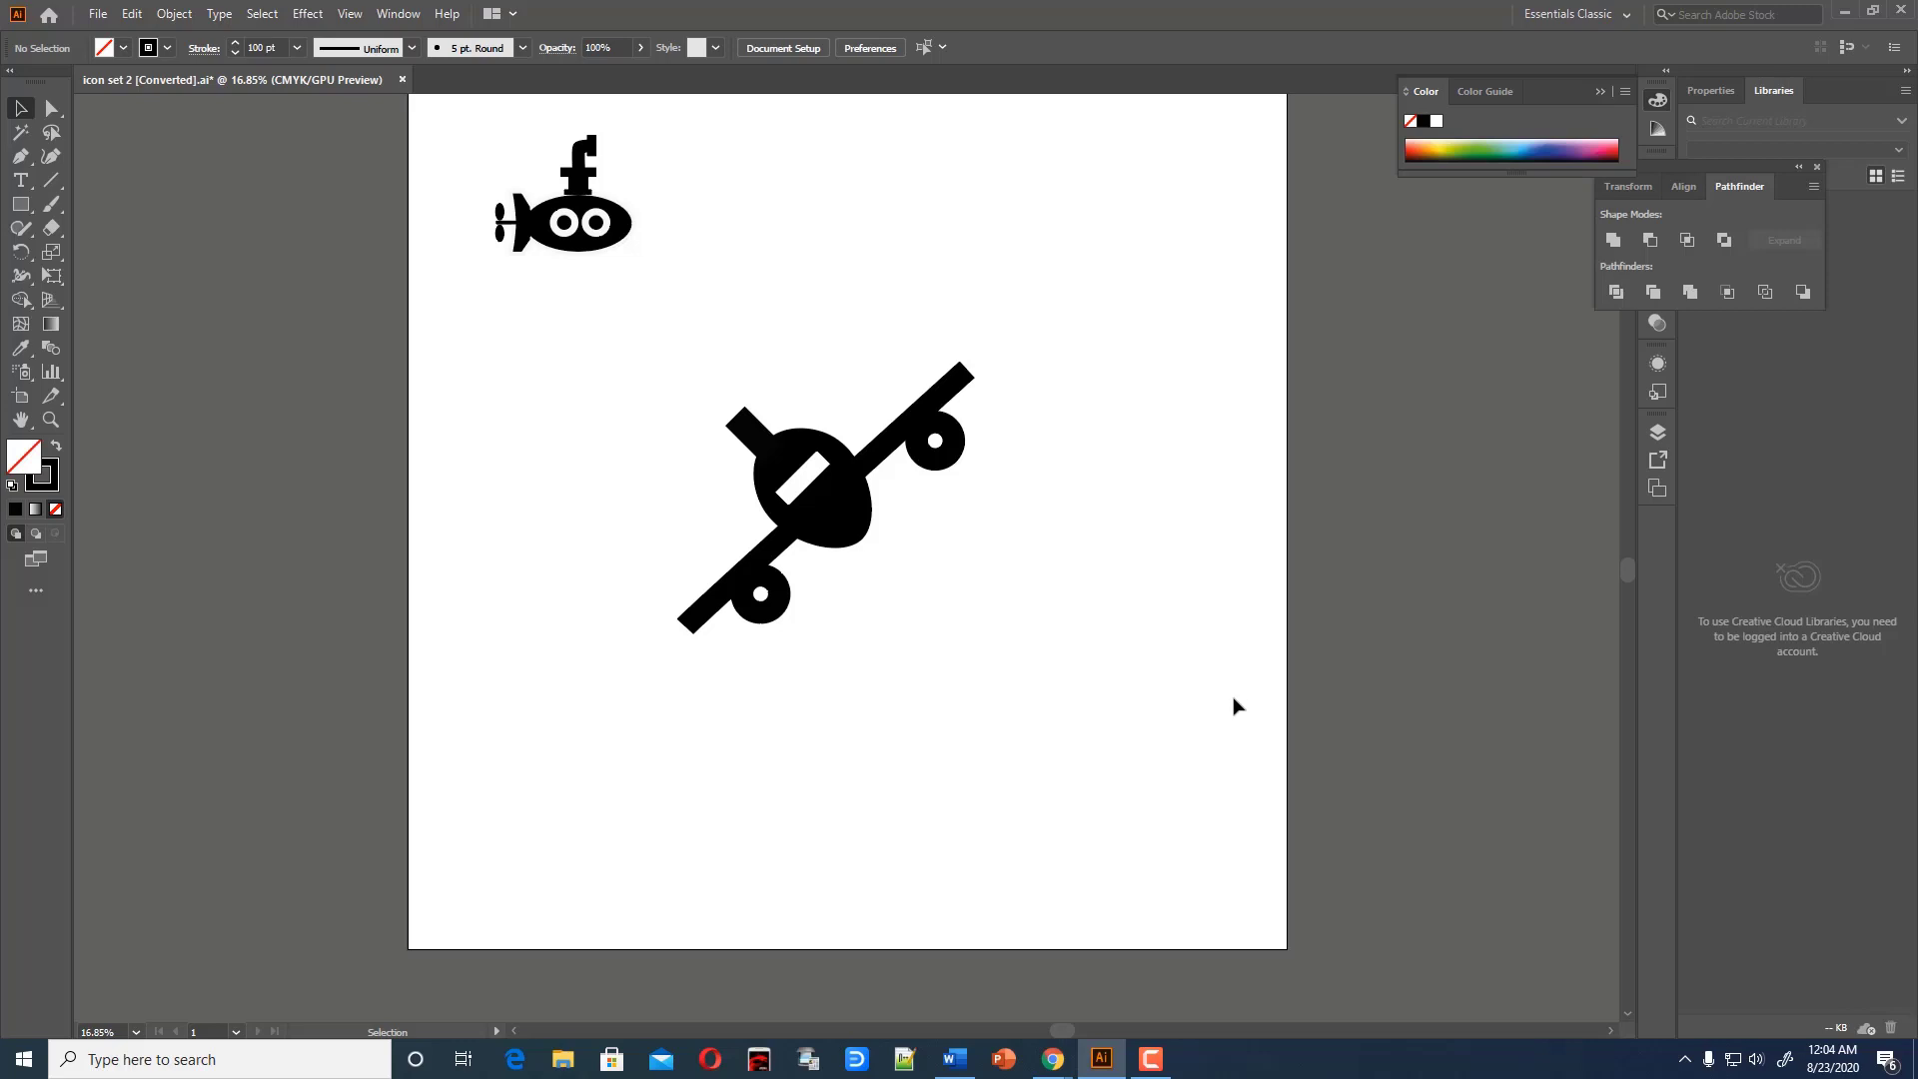
left_click(959, 378)
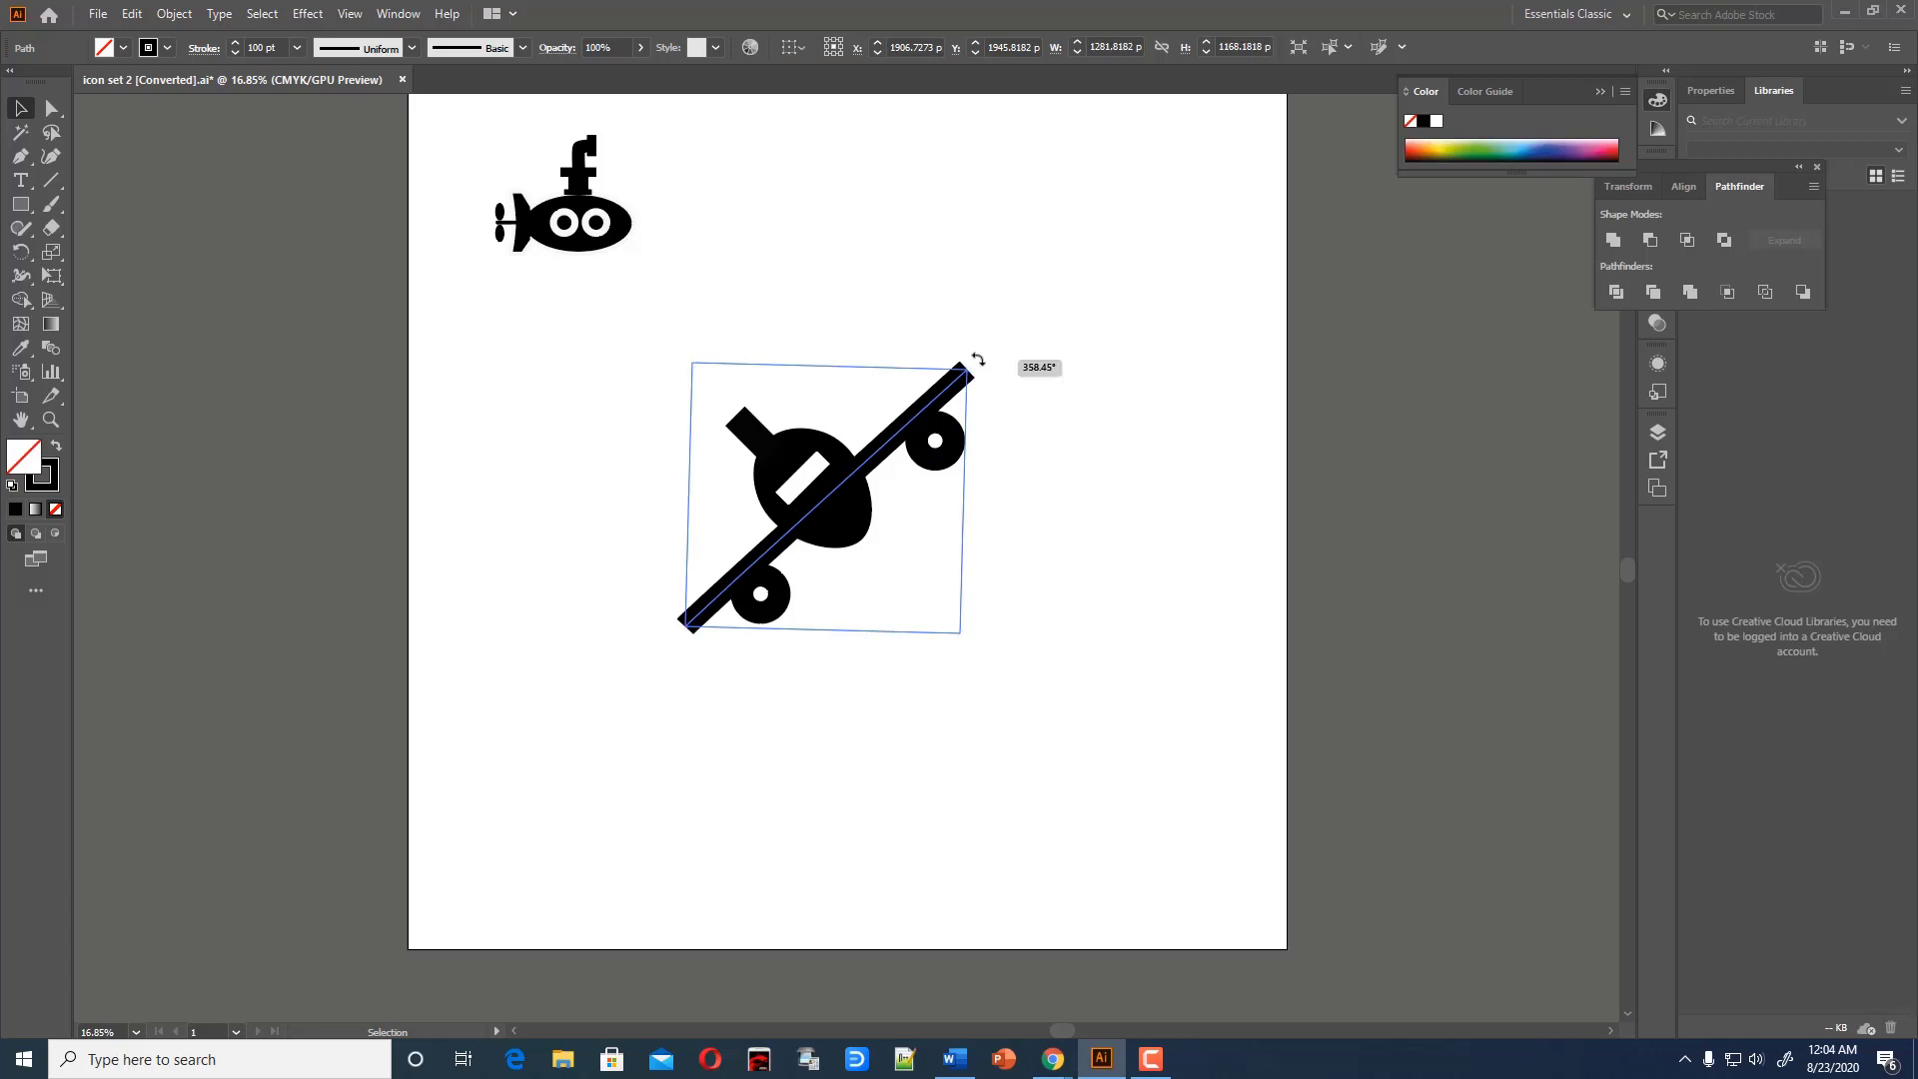
left_click(1040, 407)
left_click_drag(680, 363, 1291, 747)
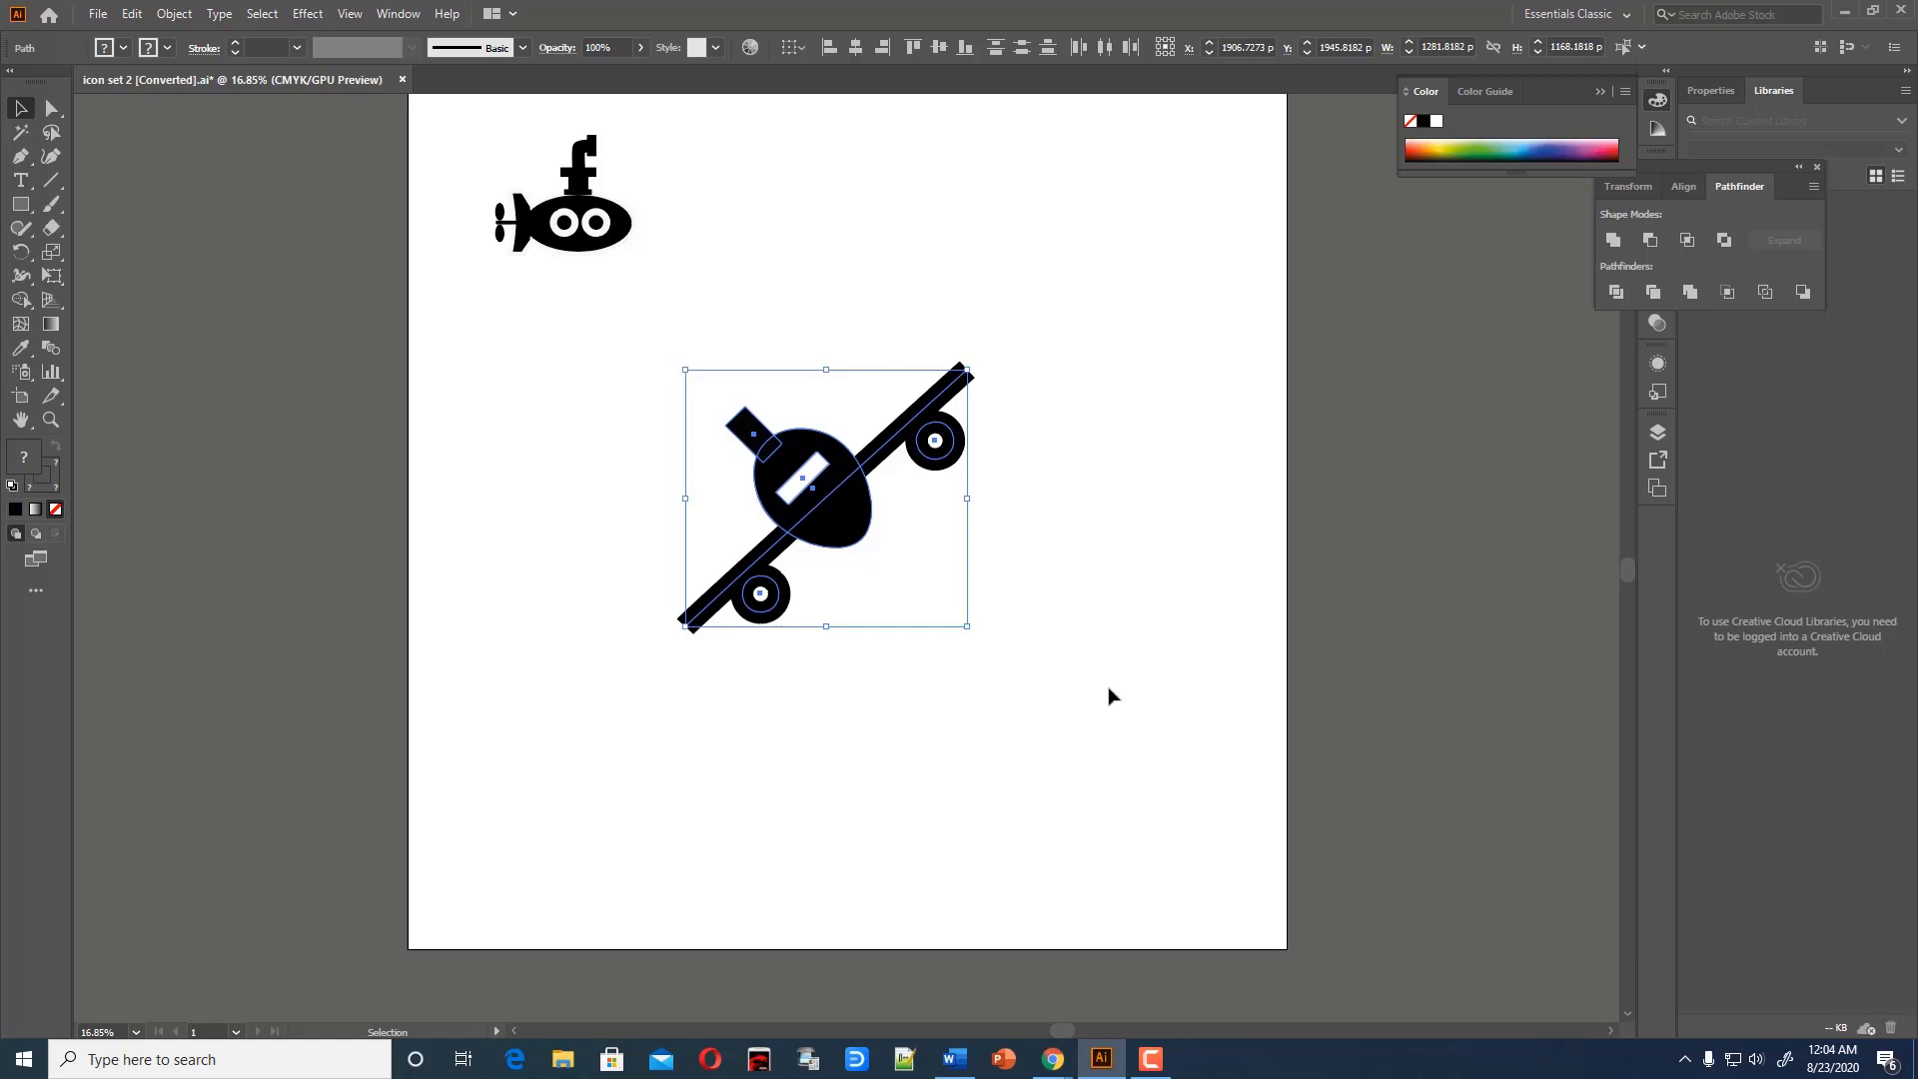
left_click(1037, 612)
left_click_drag(562, 368, 1176, 777)
left_click(1176, 776)
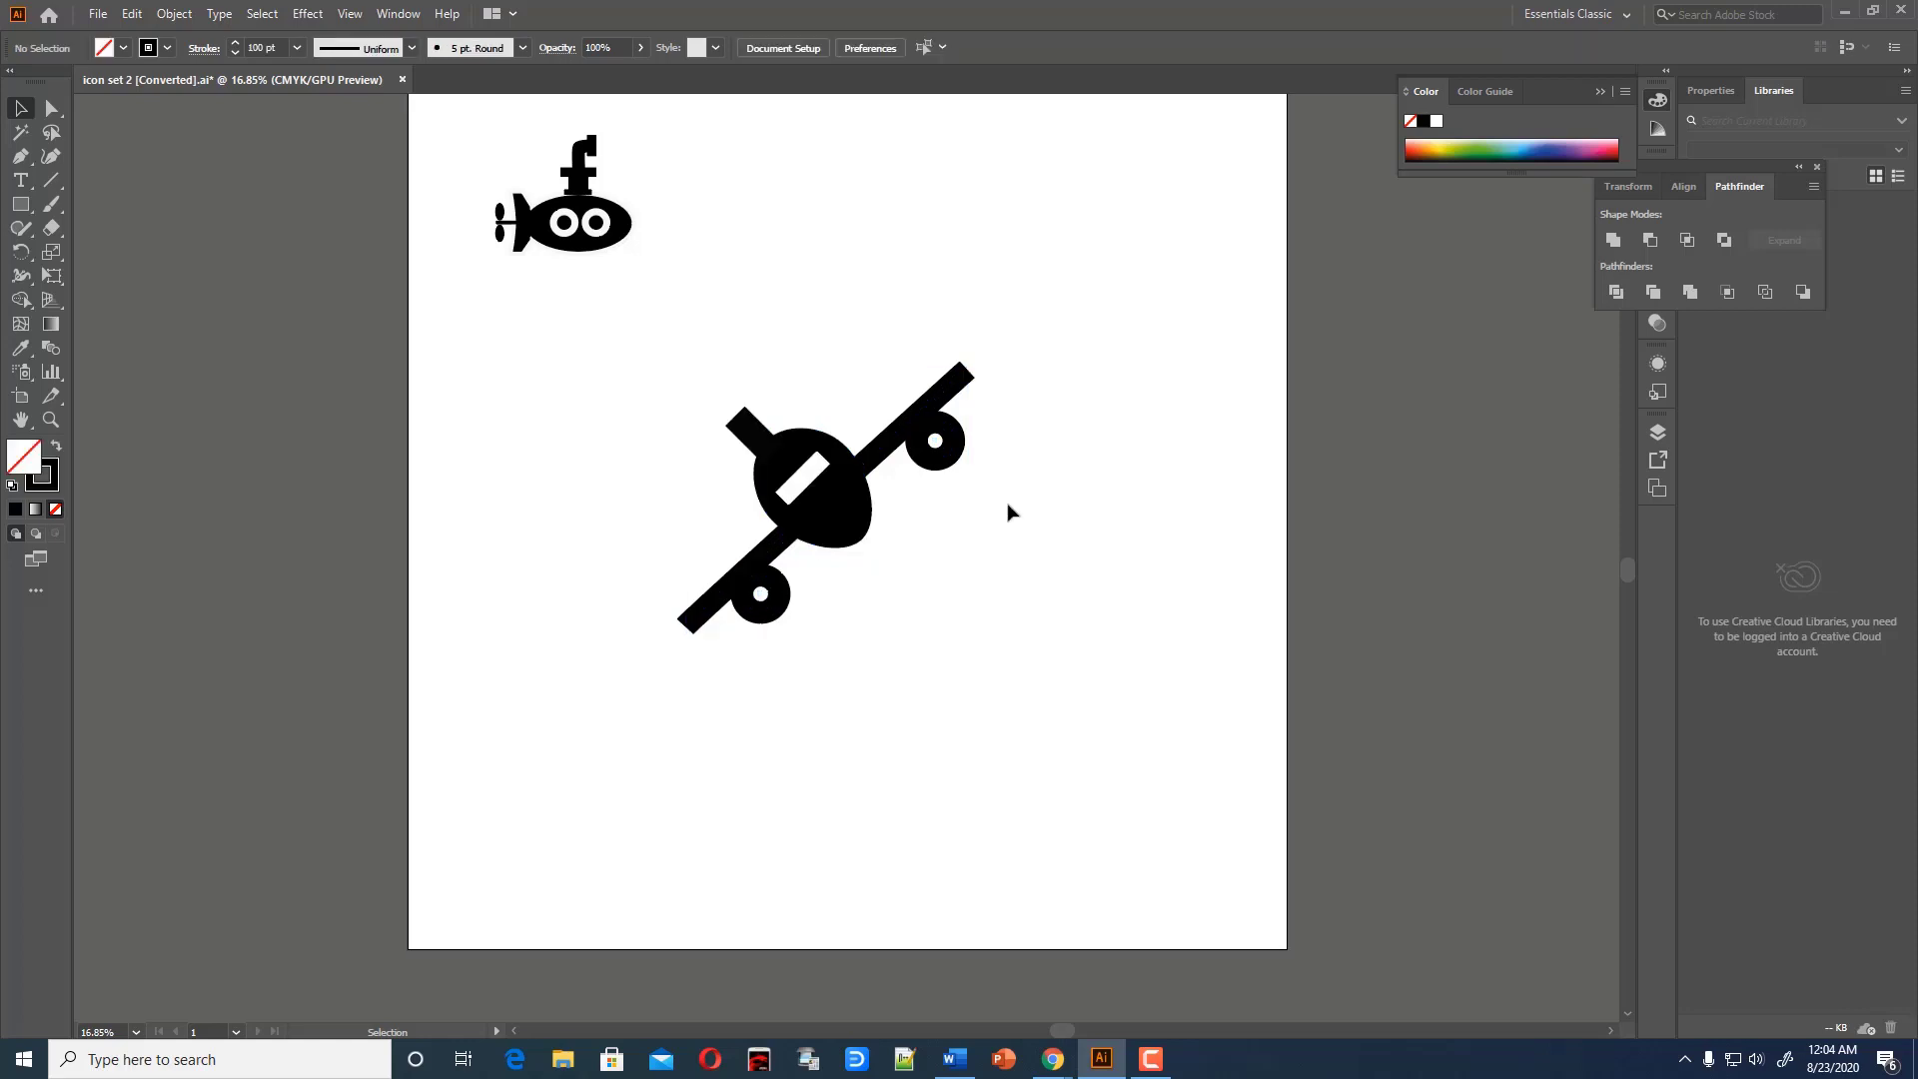
left_click_drag(664, 363, 1299, 679)
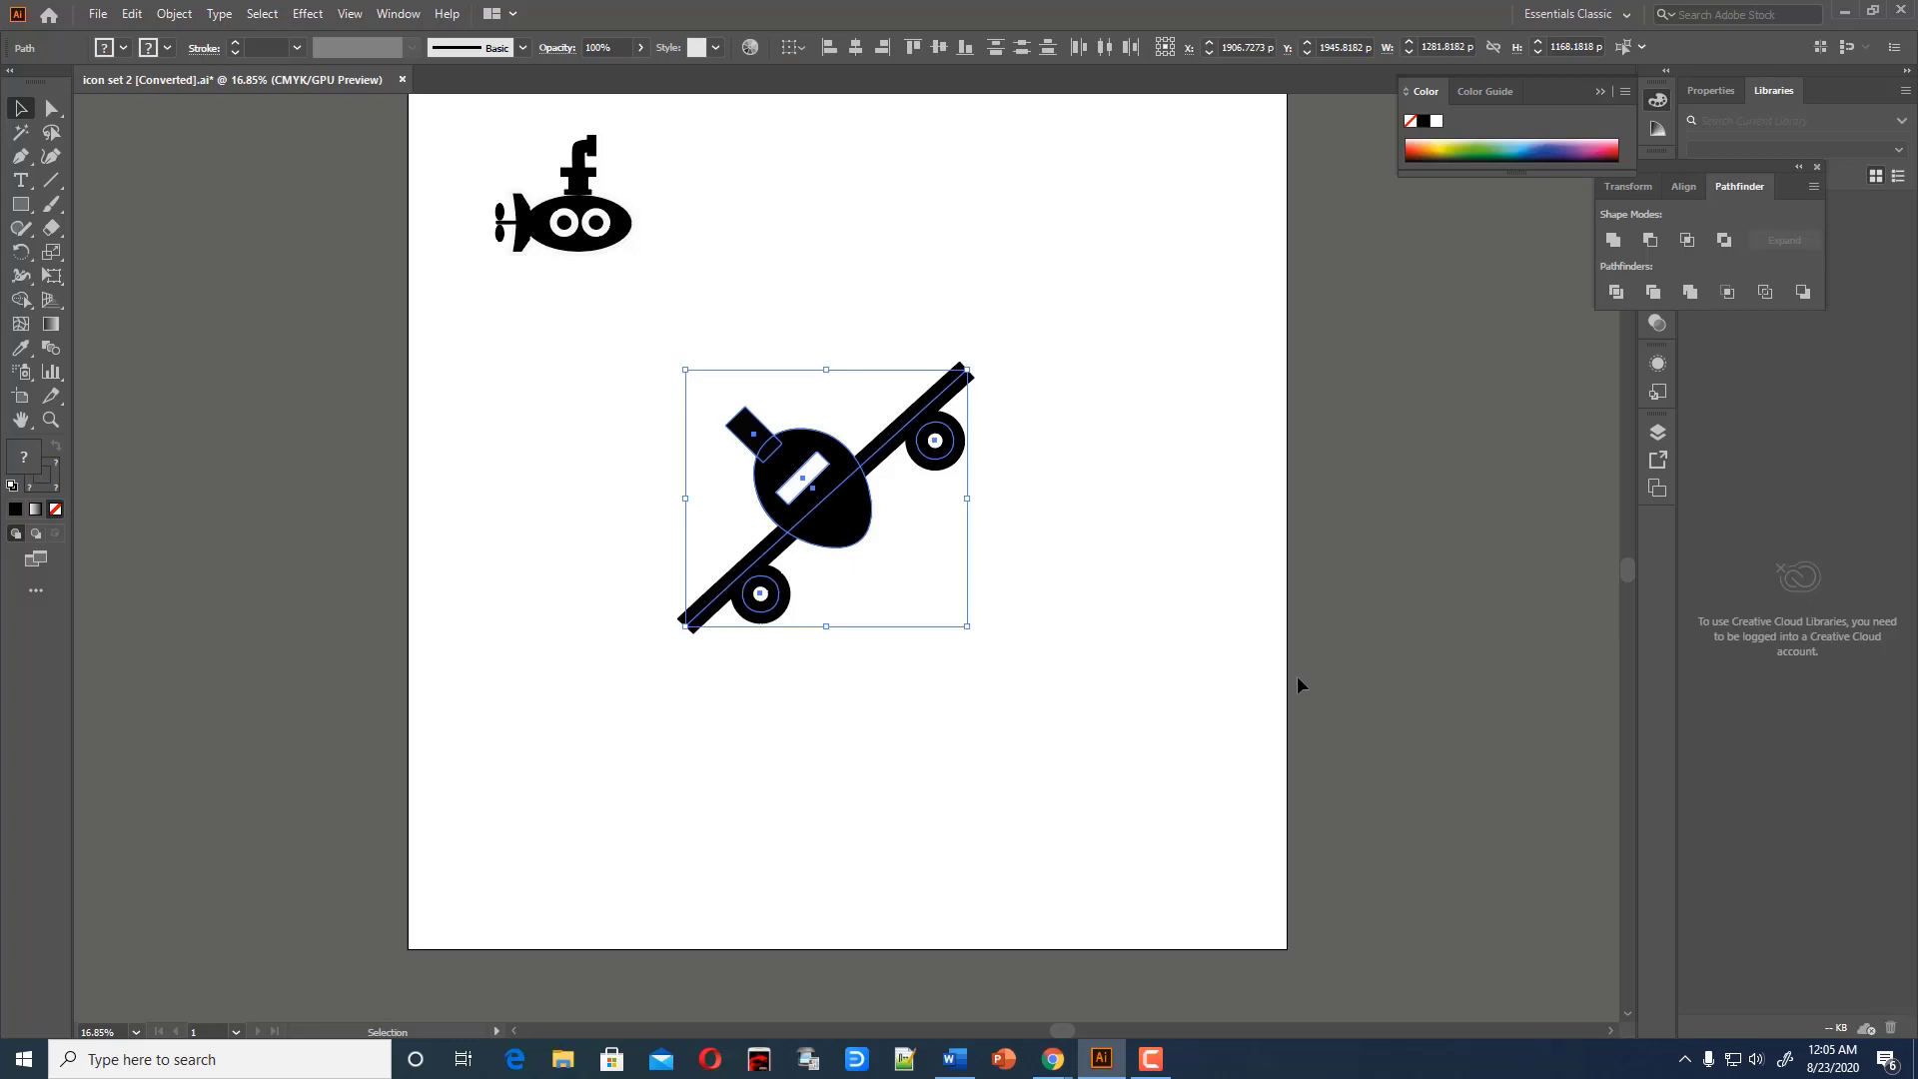
left_click(1148, 651)
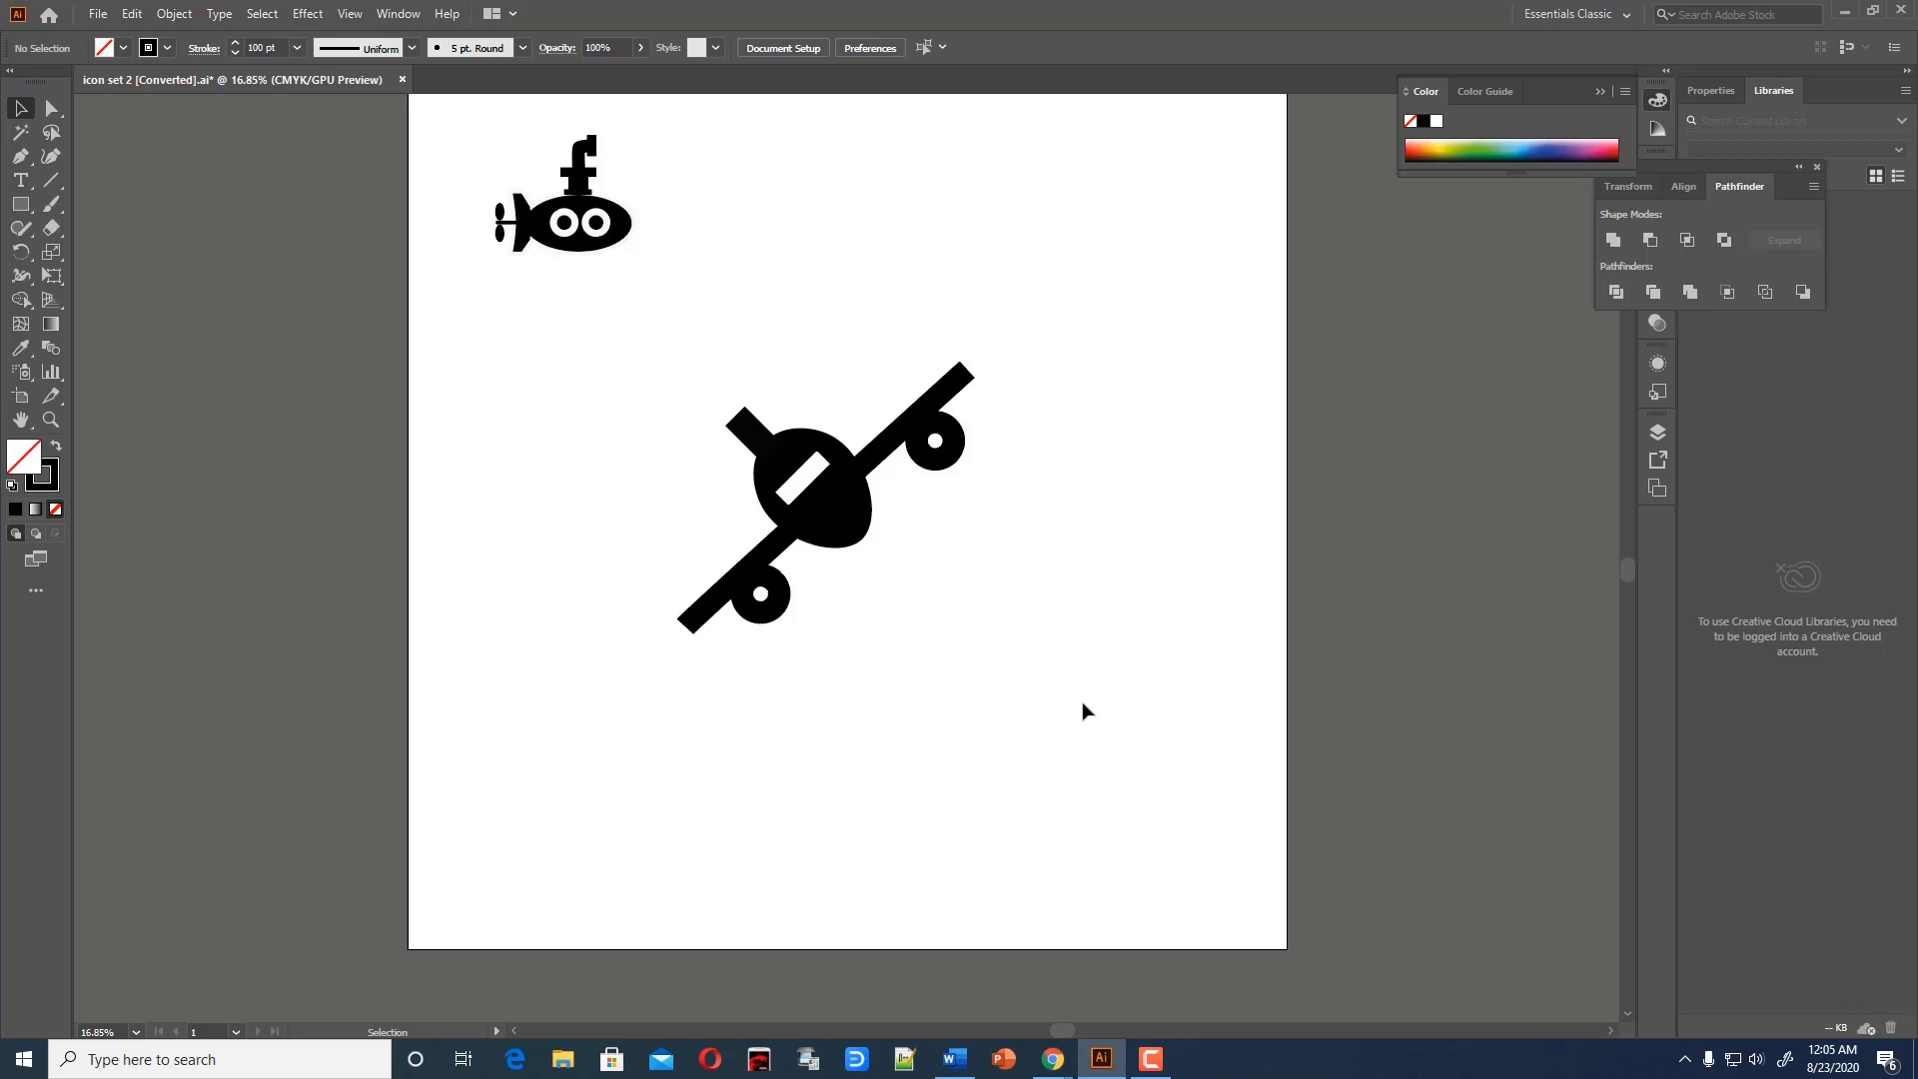
left_click_drag(666, 381, 979, 642)
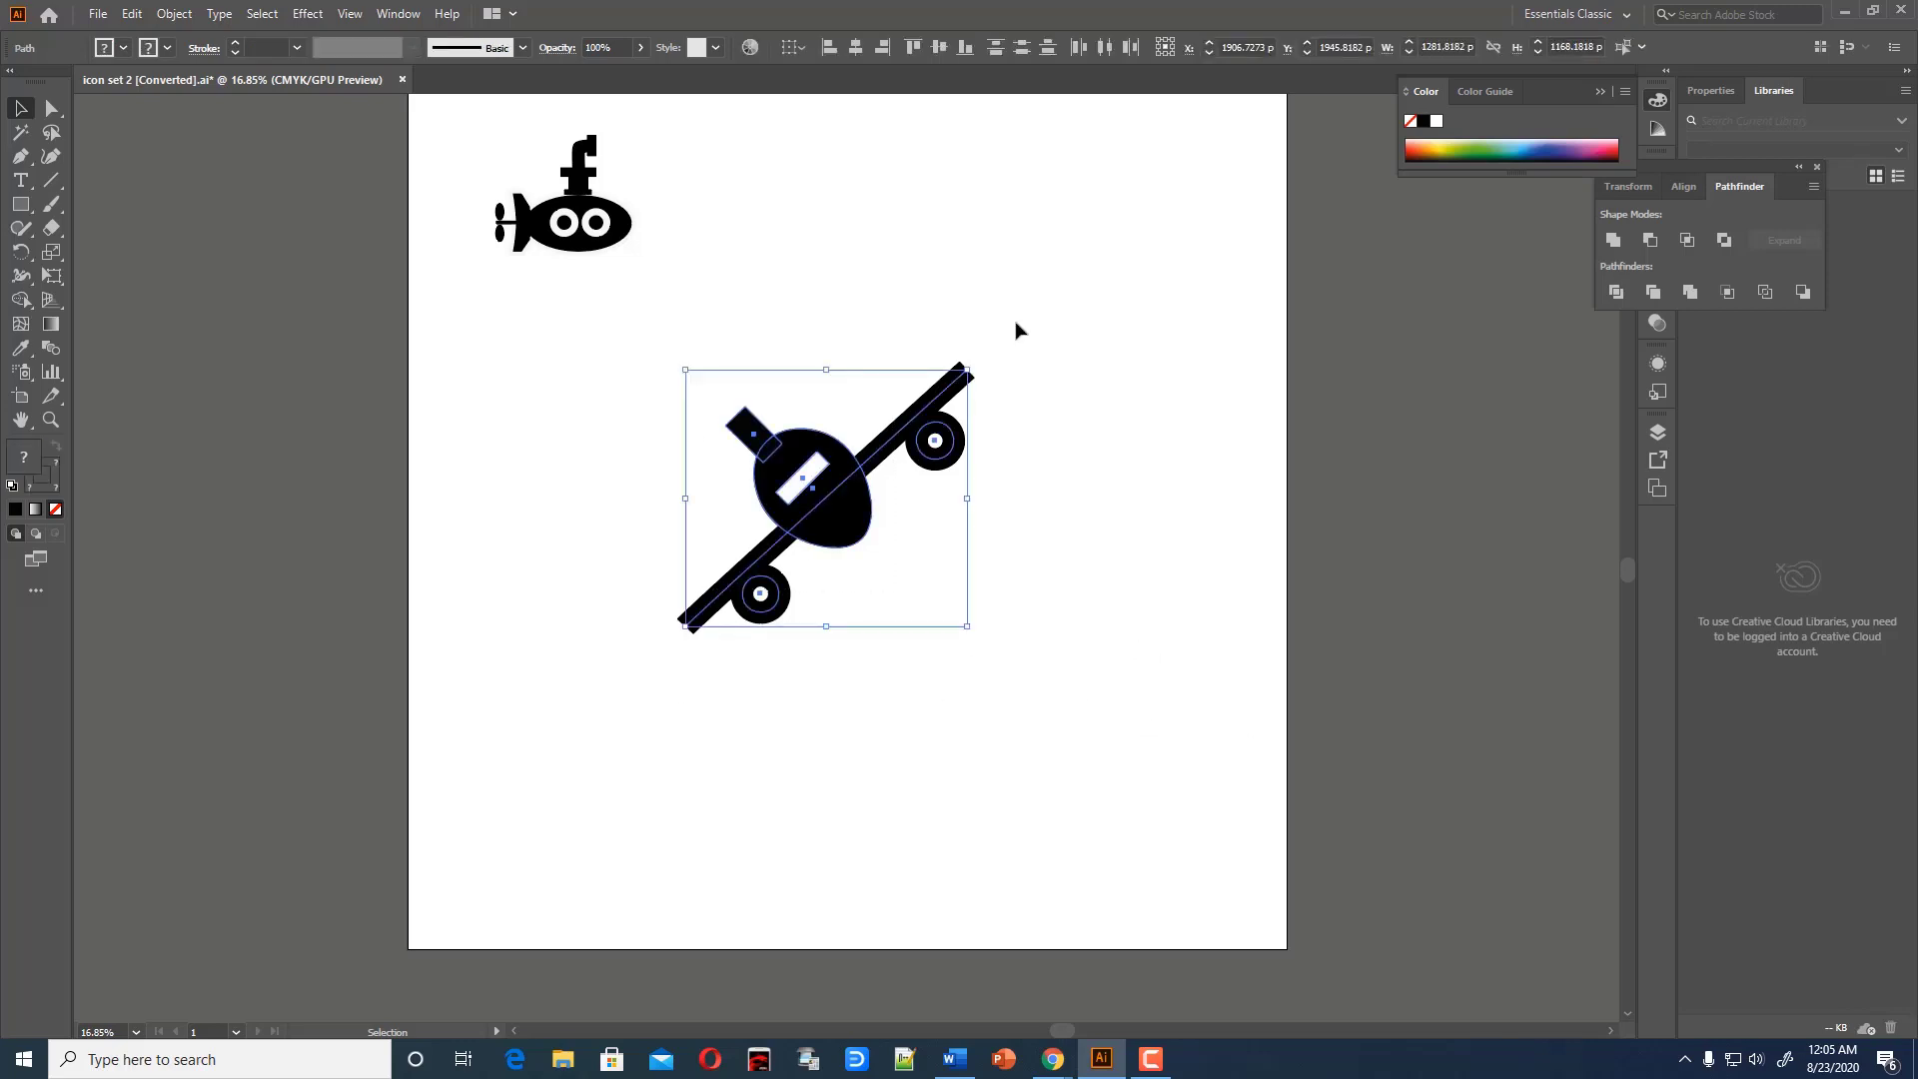
left_click(1099, 342)
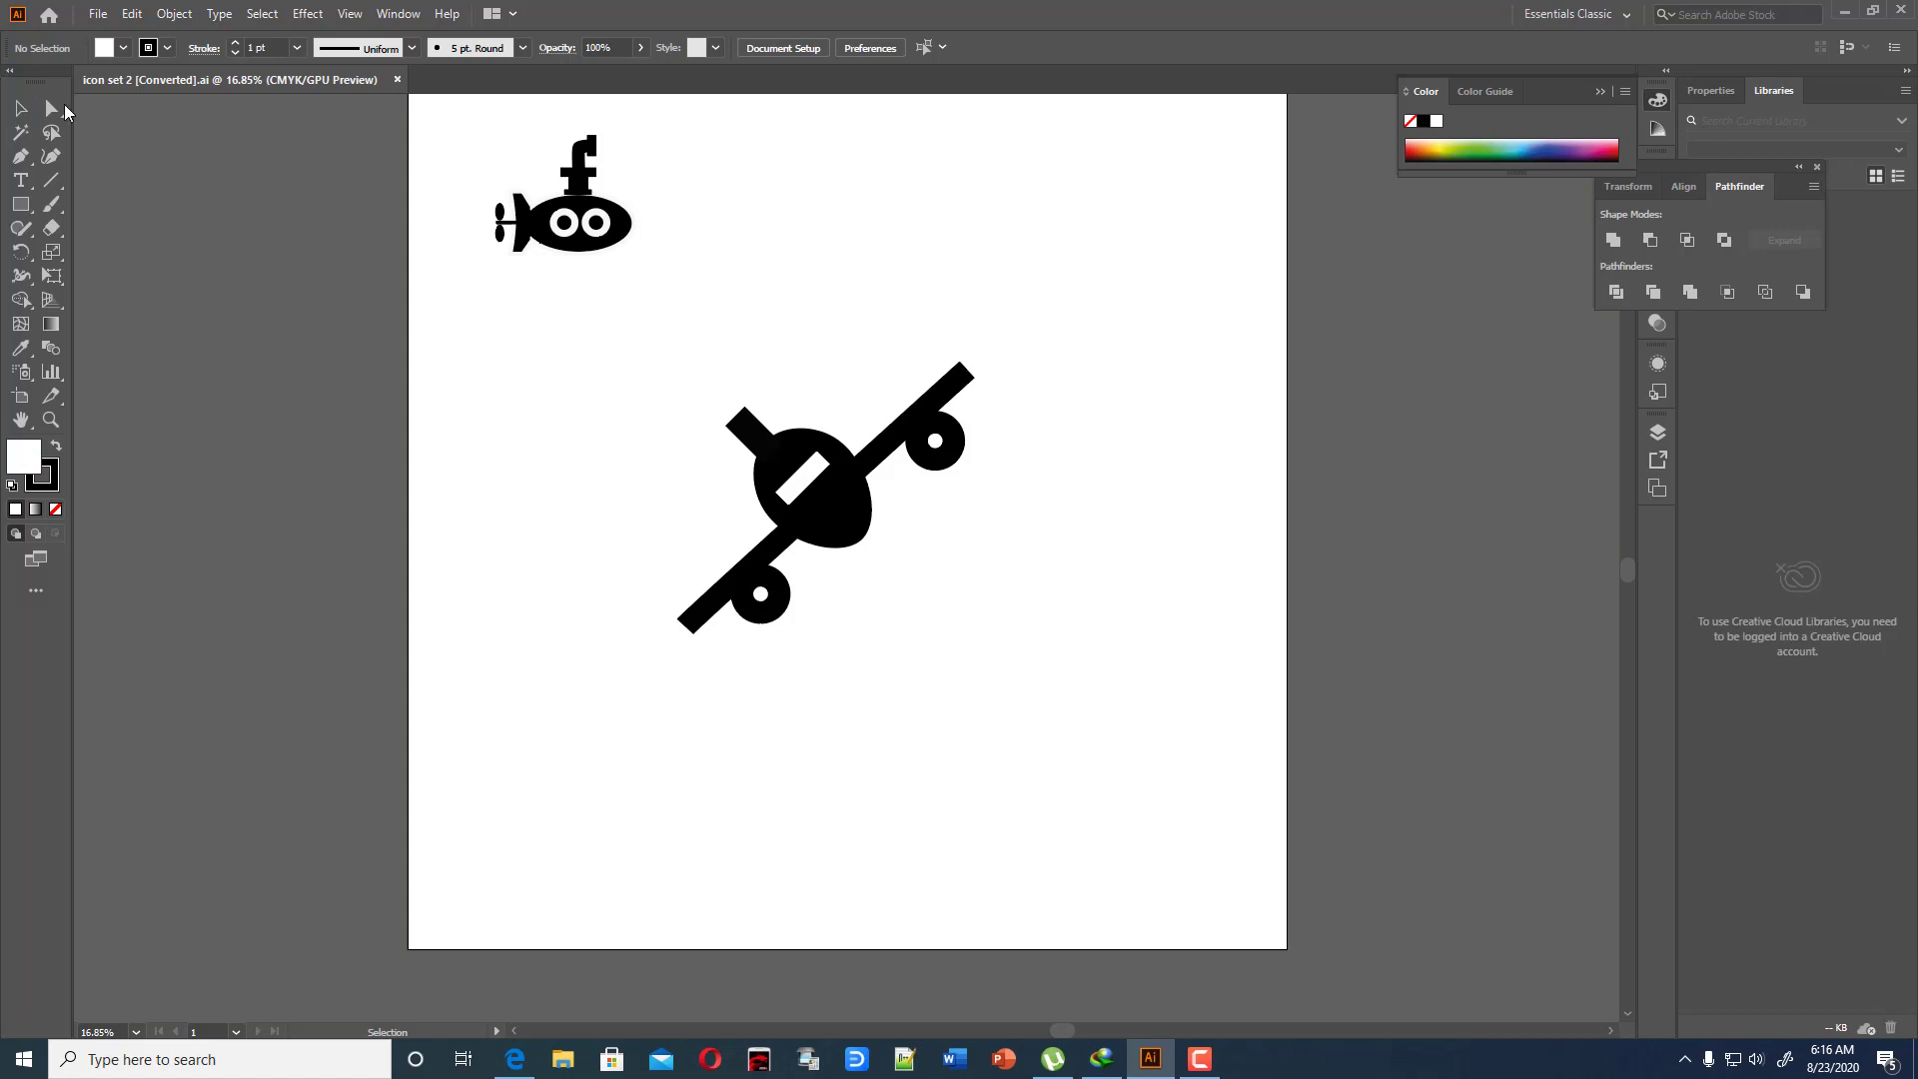
Try to scale all parts of the plane icon down together about their centre
left_click(20, 108)
left_click_drag(631, 354, 1355, 911)
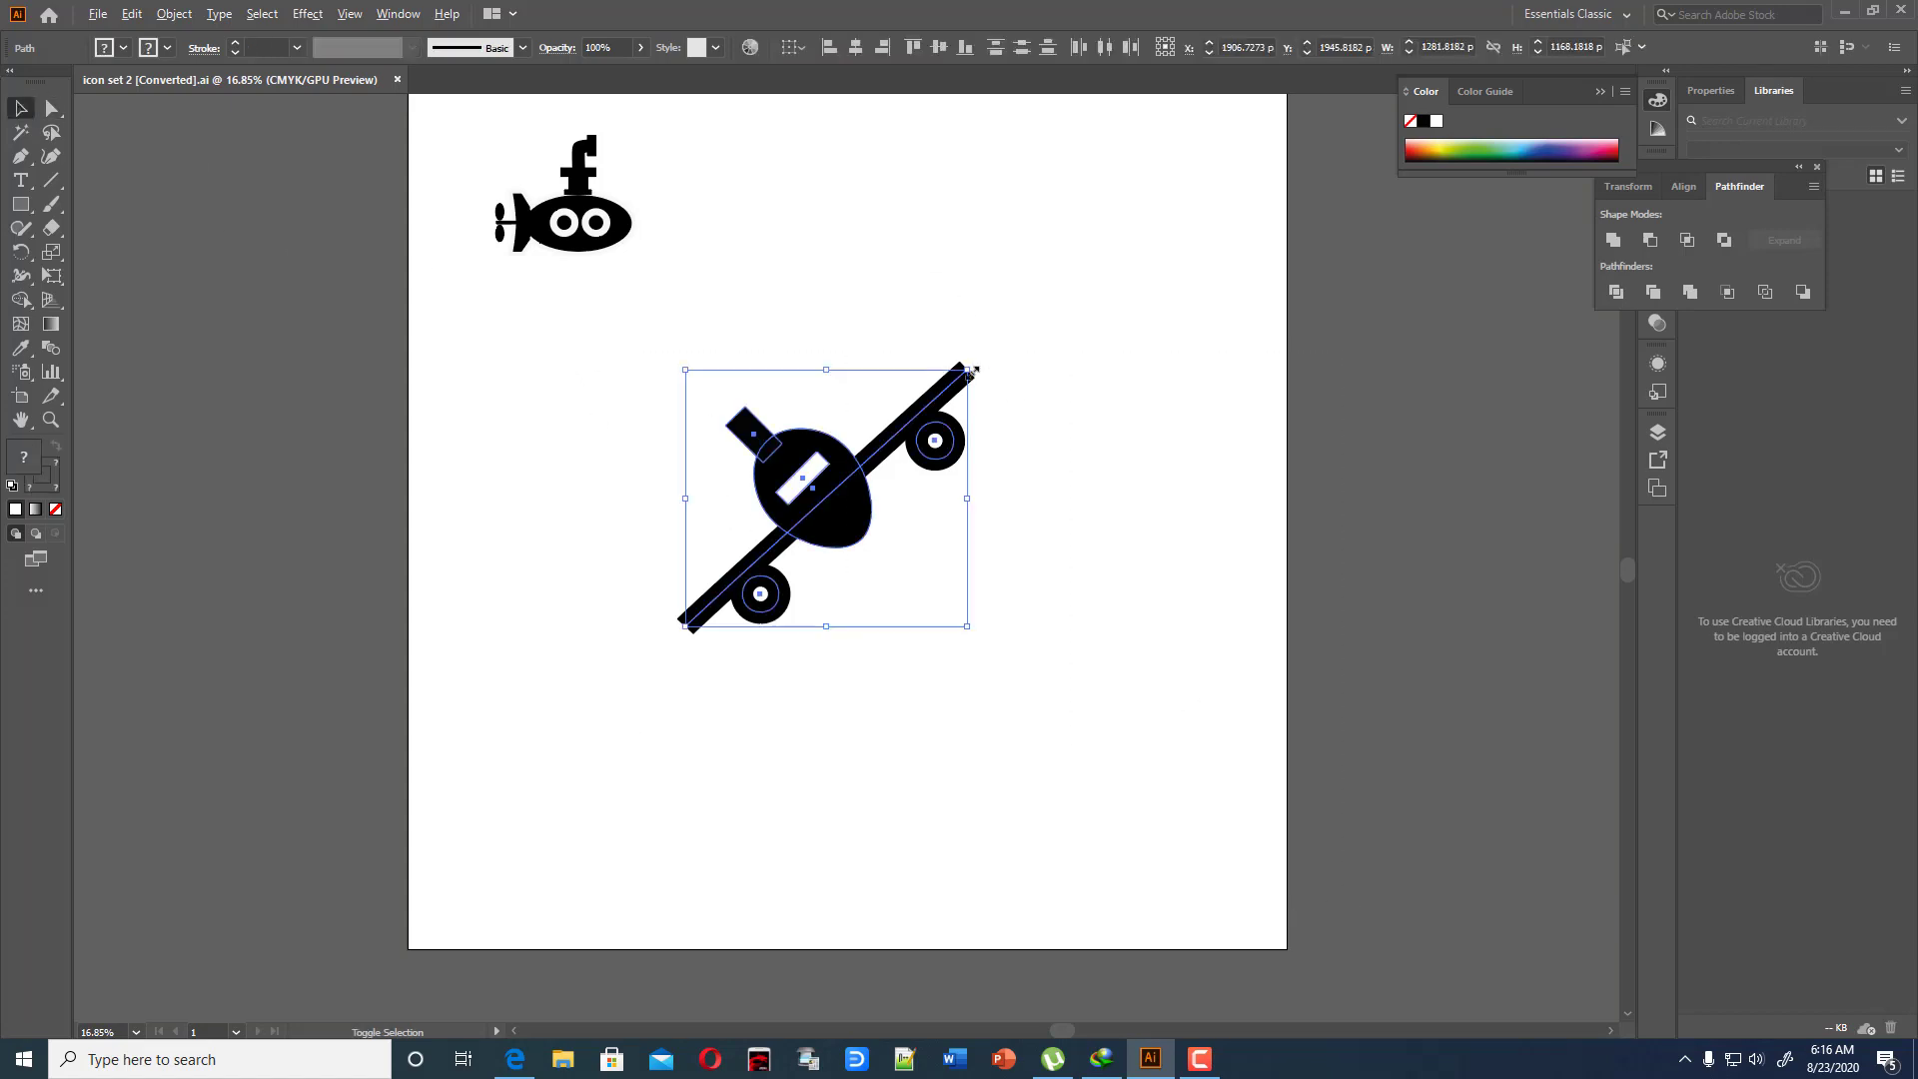
left_click_drag(974, 370, 887, 432)
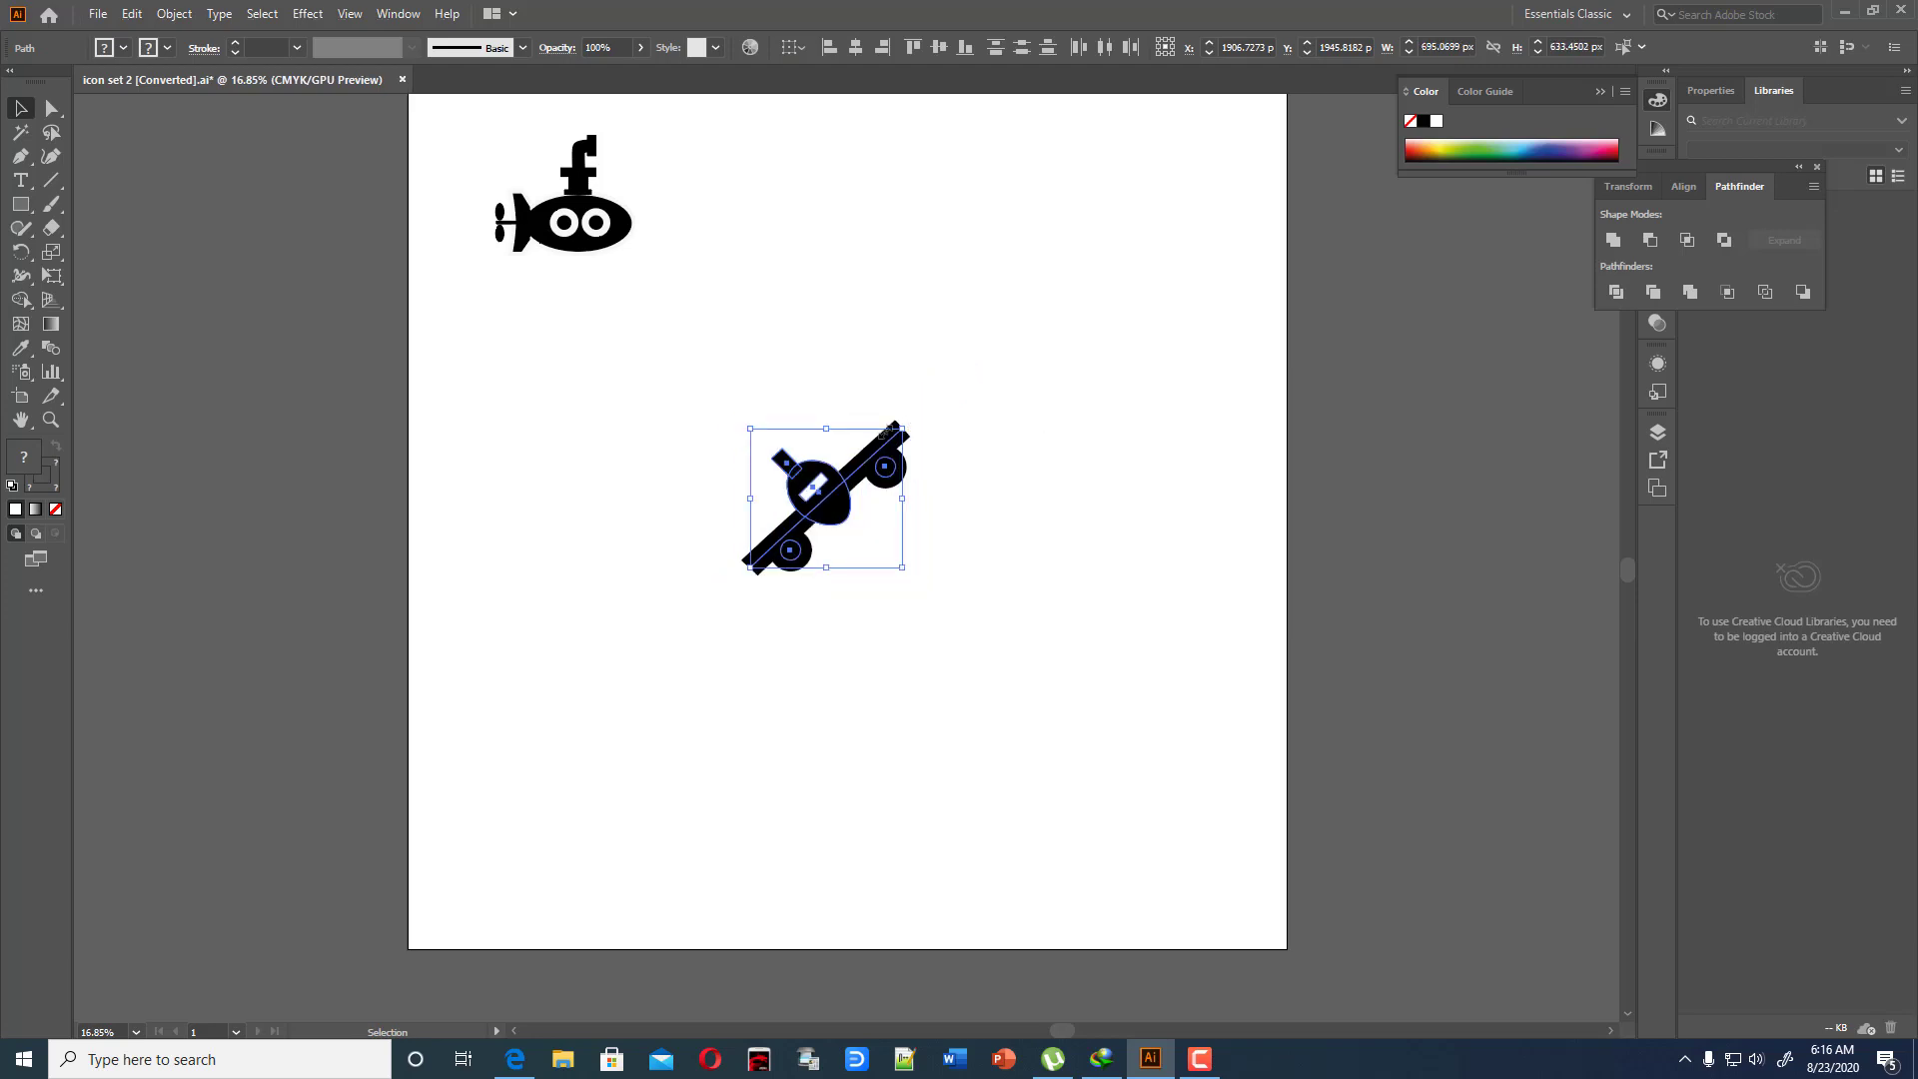
key("ctrl+z")
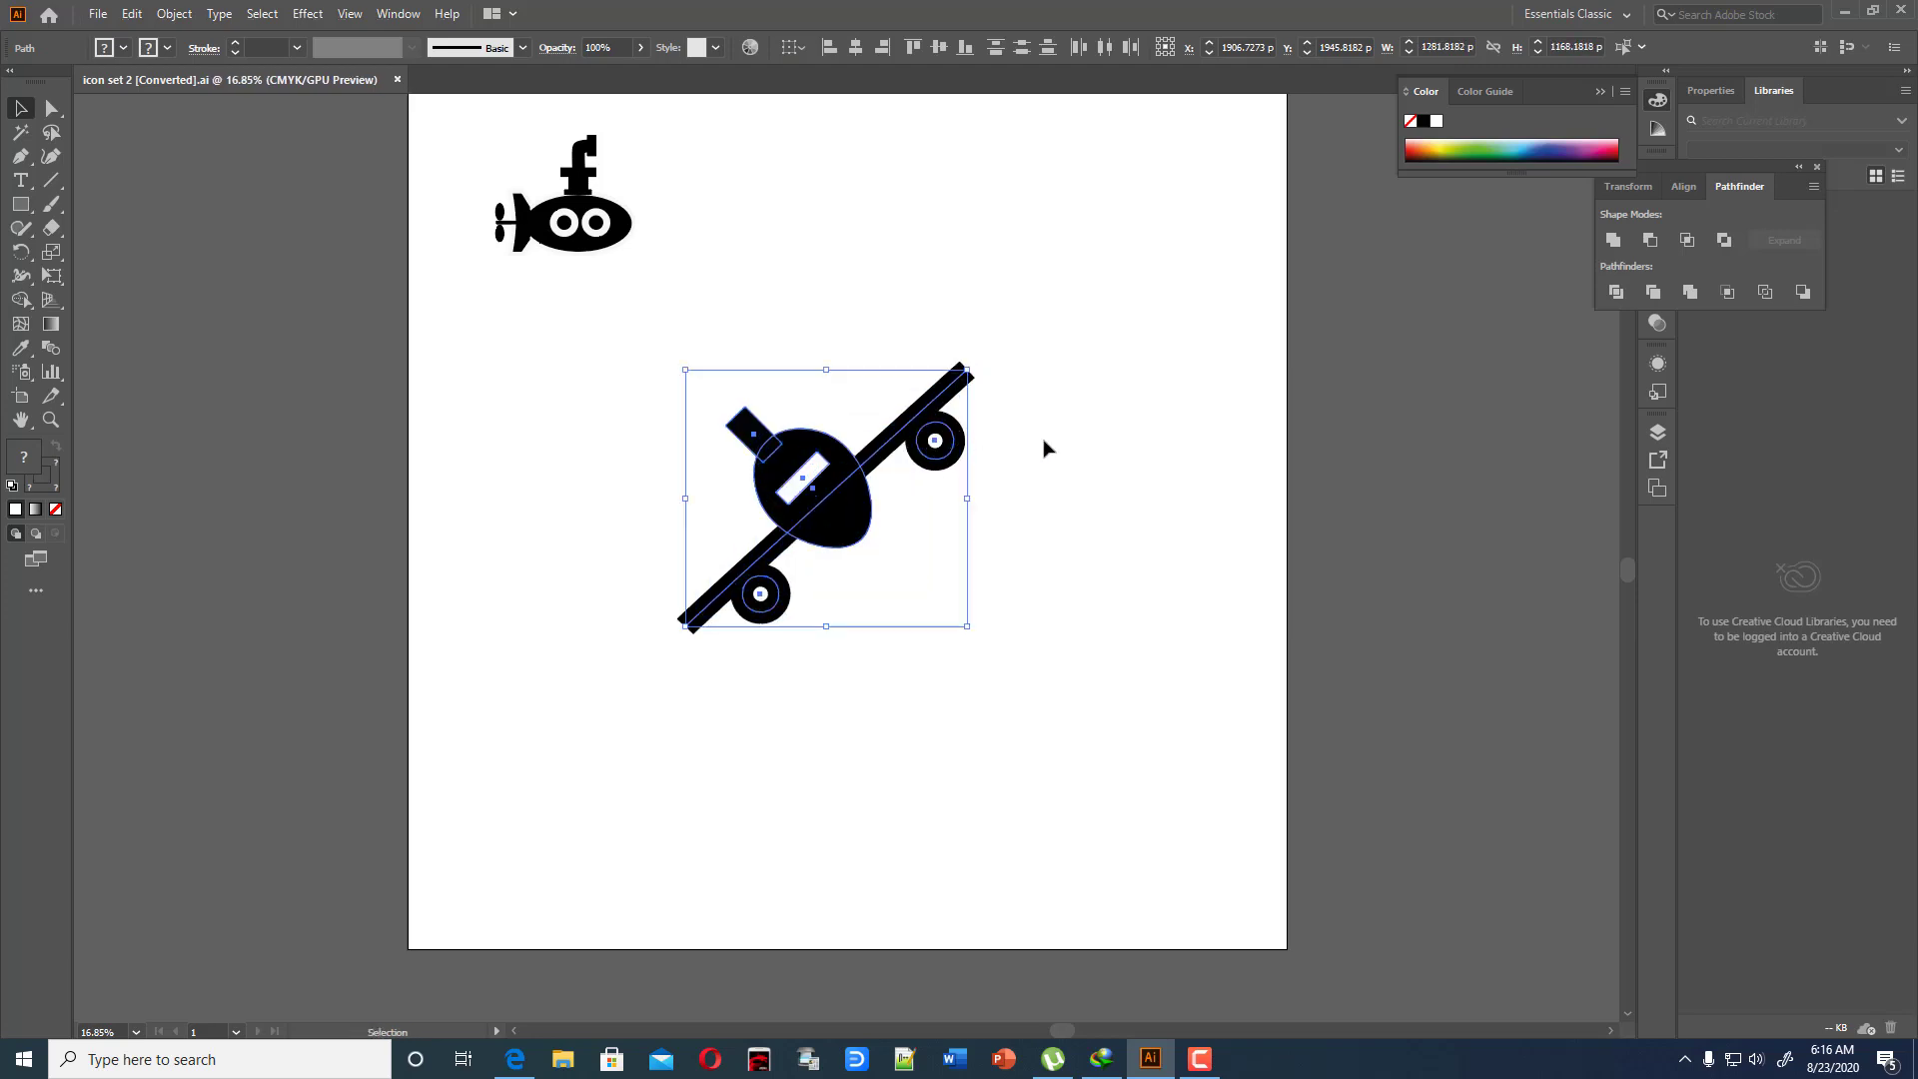
Expand the fill and stroke of all the plane icon's parts into filled shapes
left_click(1044, 440)
left_click_drag(685, 358, 1320, 793)
left_click(174, 14)
left_click(236, 256)
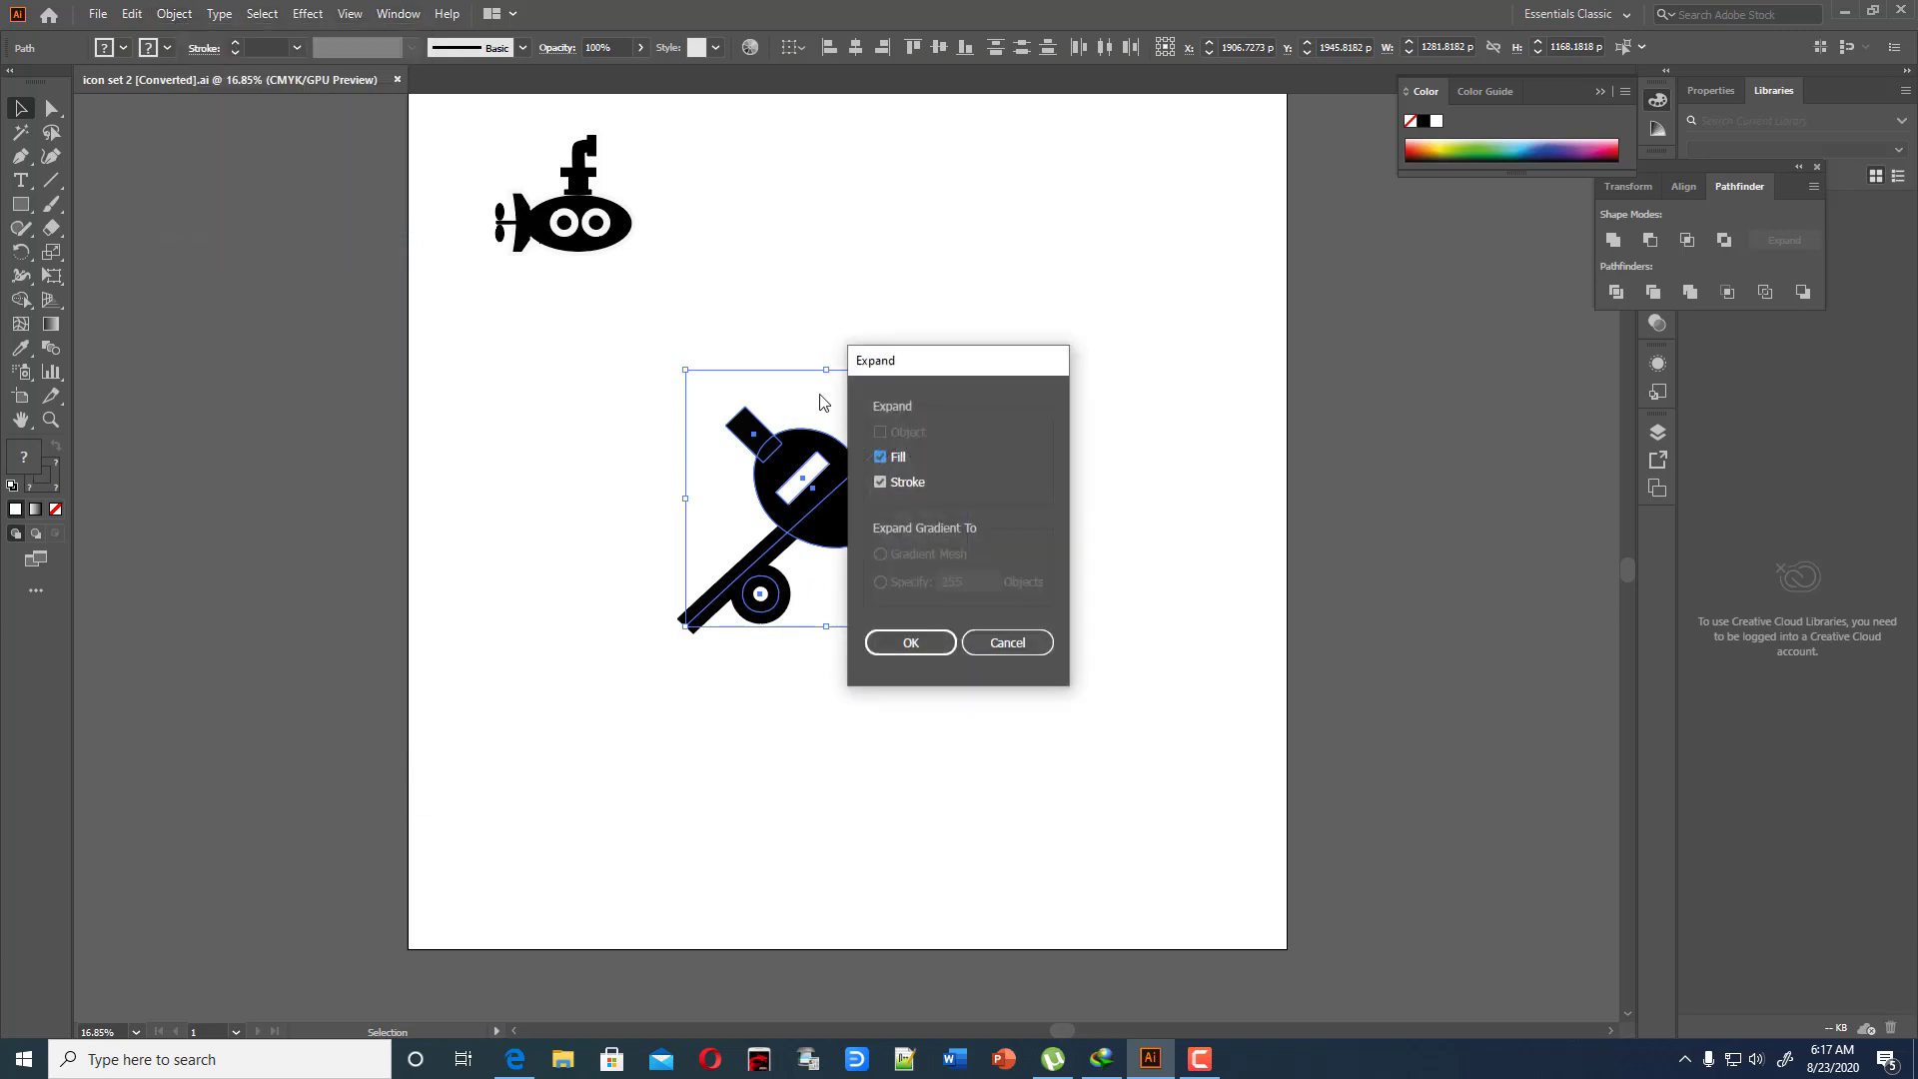
left_click(911, 642)
left_click(694, 436)
Scale the whole plane icon down about its centre to about 653 × 598 px
left_click_drag(642, 377, 1289, 704)
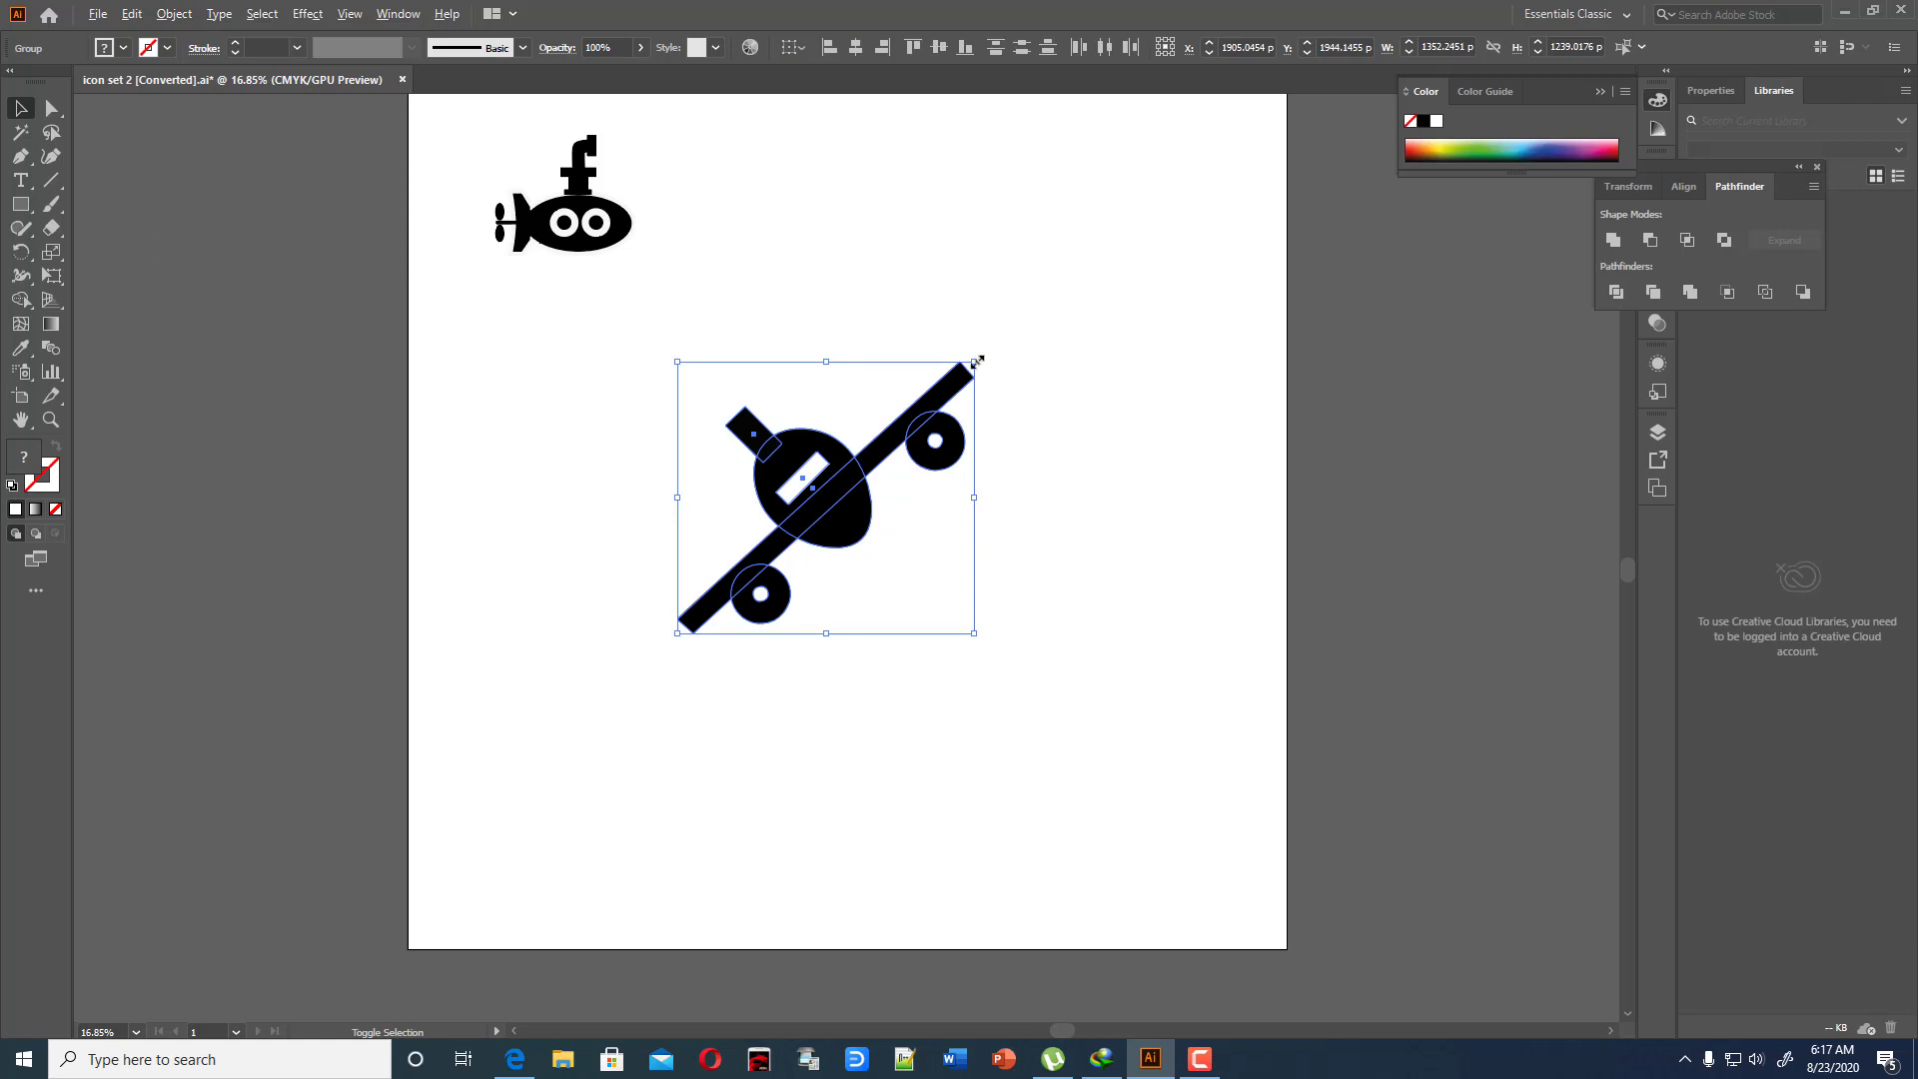
left_click_drag(977, 361, 899, 430)
left_click(708, 436)
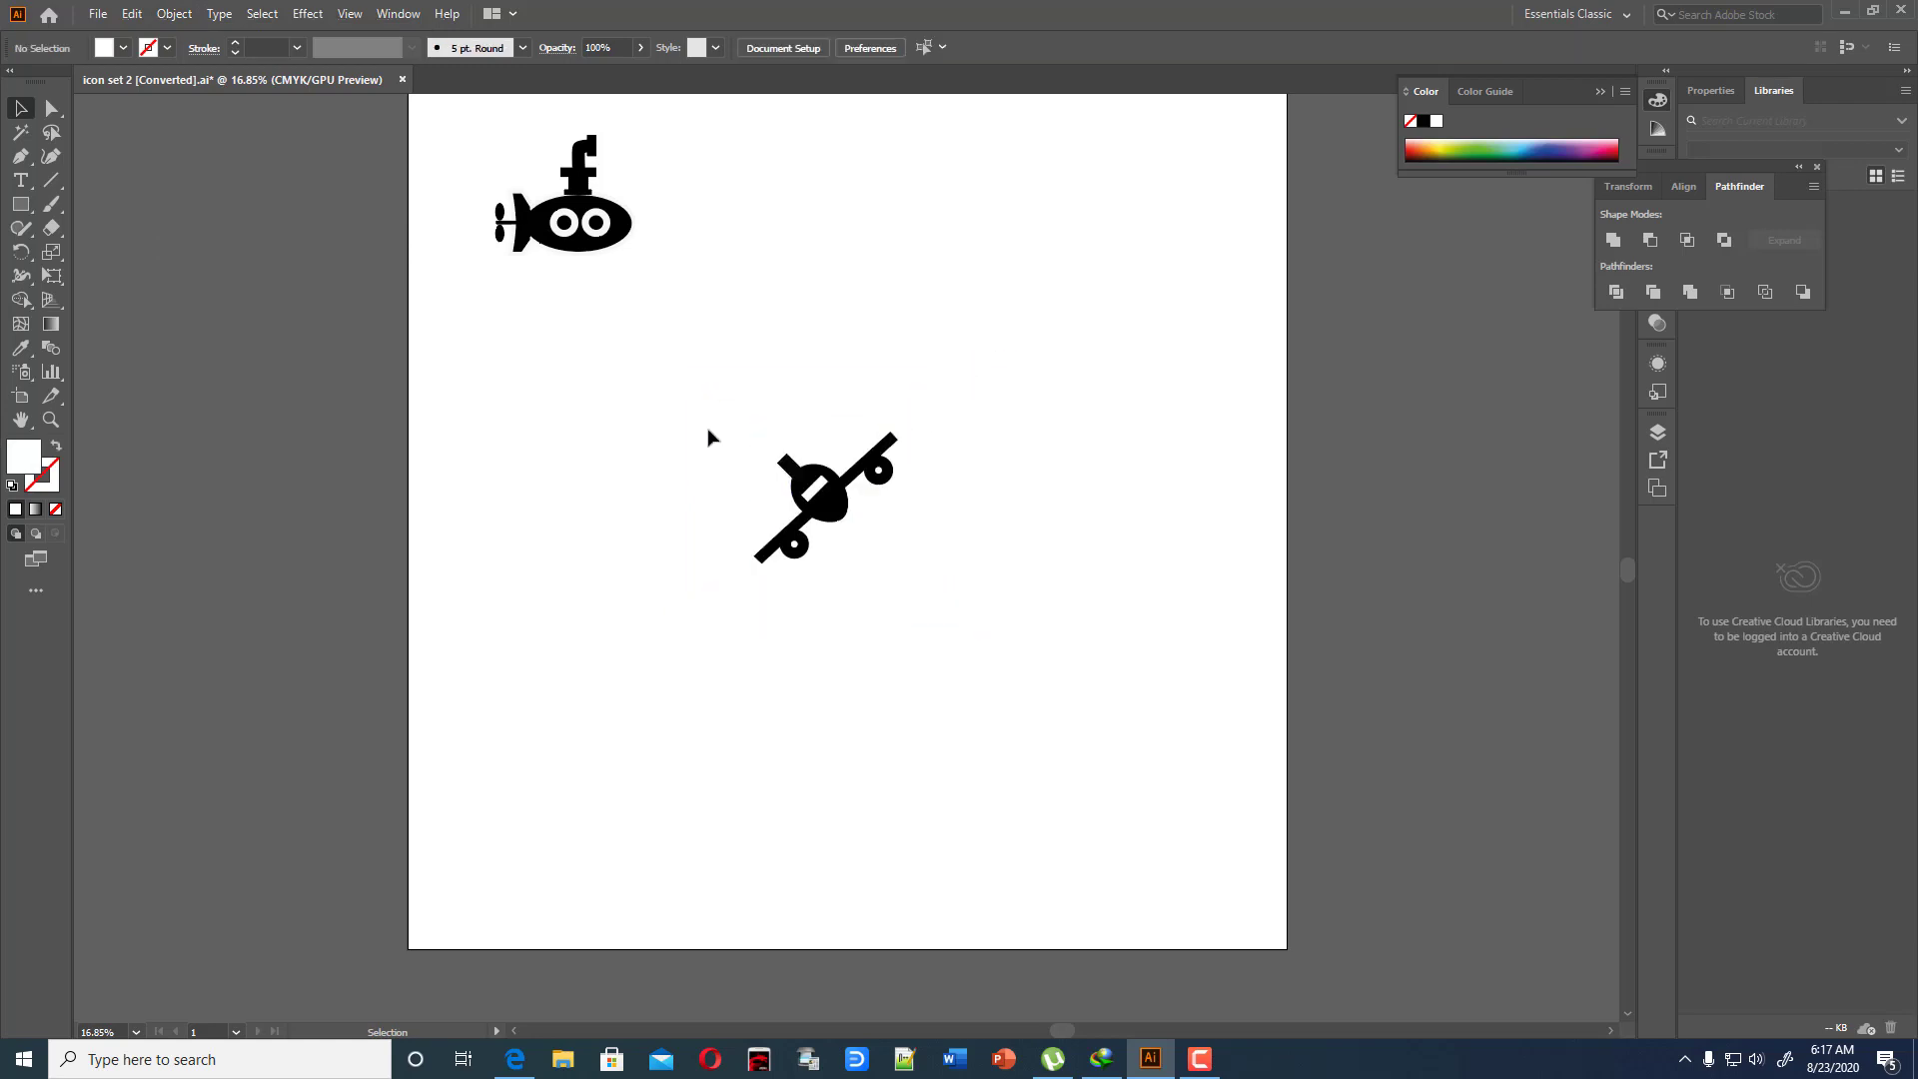
Move the whole plane icon beside the submarine icon, aligned with it in the artboard's top row
left_click_drag(713, 462, 949, 404)
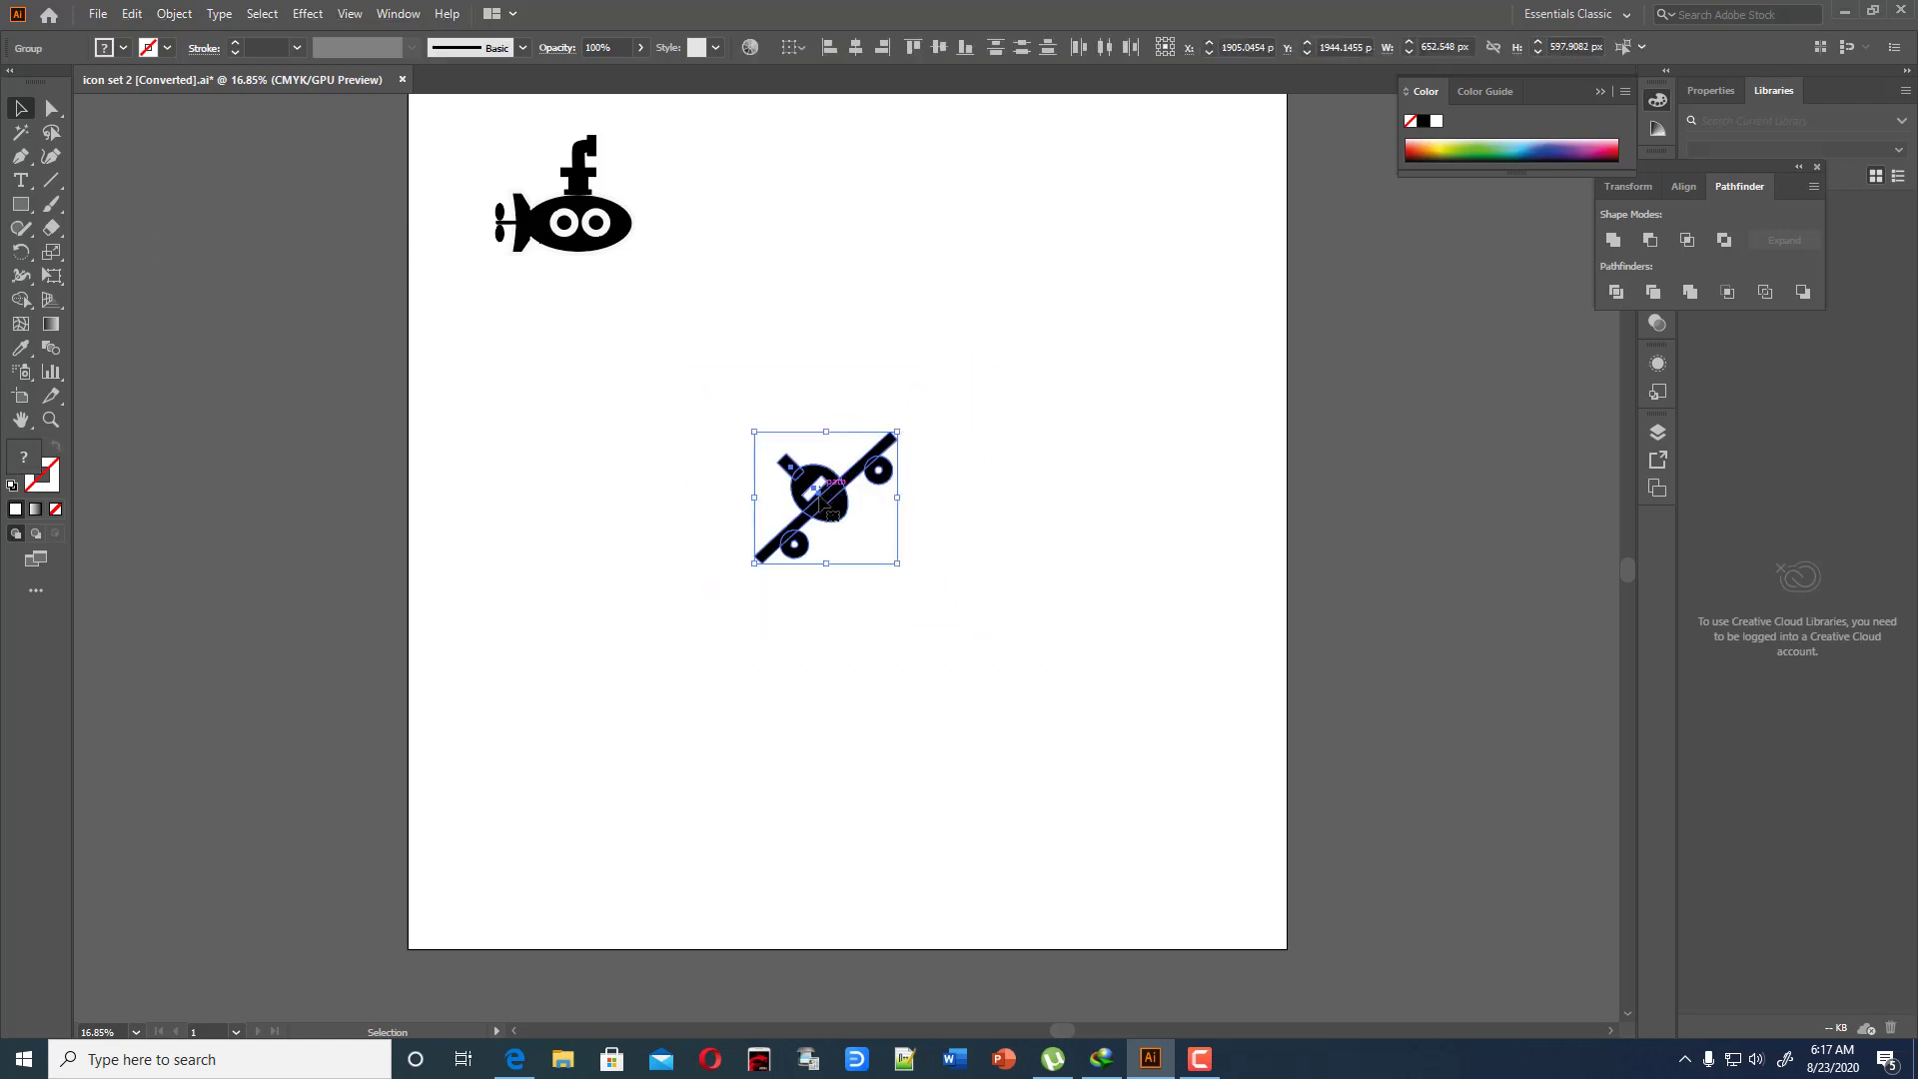
left_click_drag(815, 502, 720, 207)
left_click(830, 287)
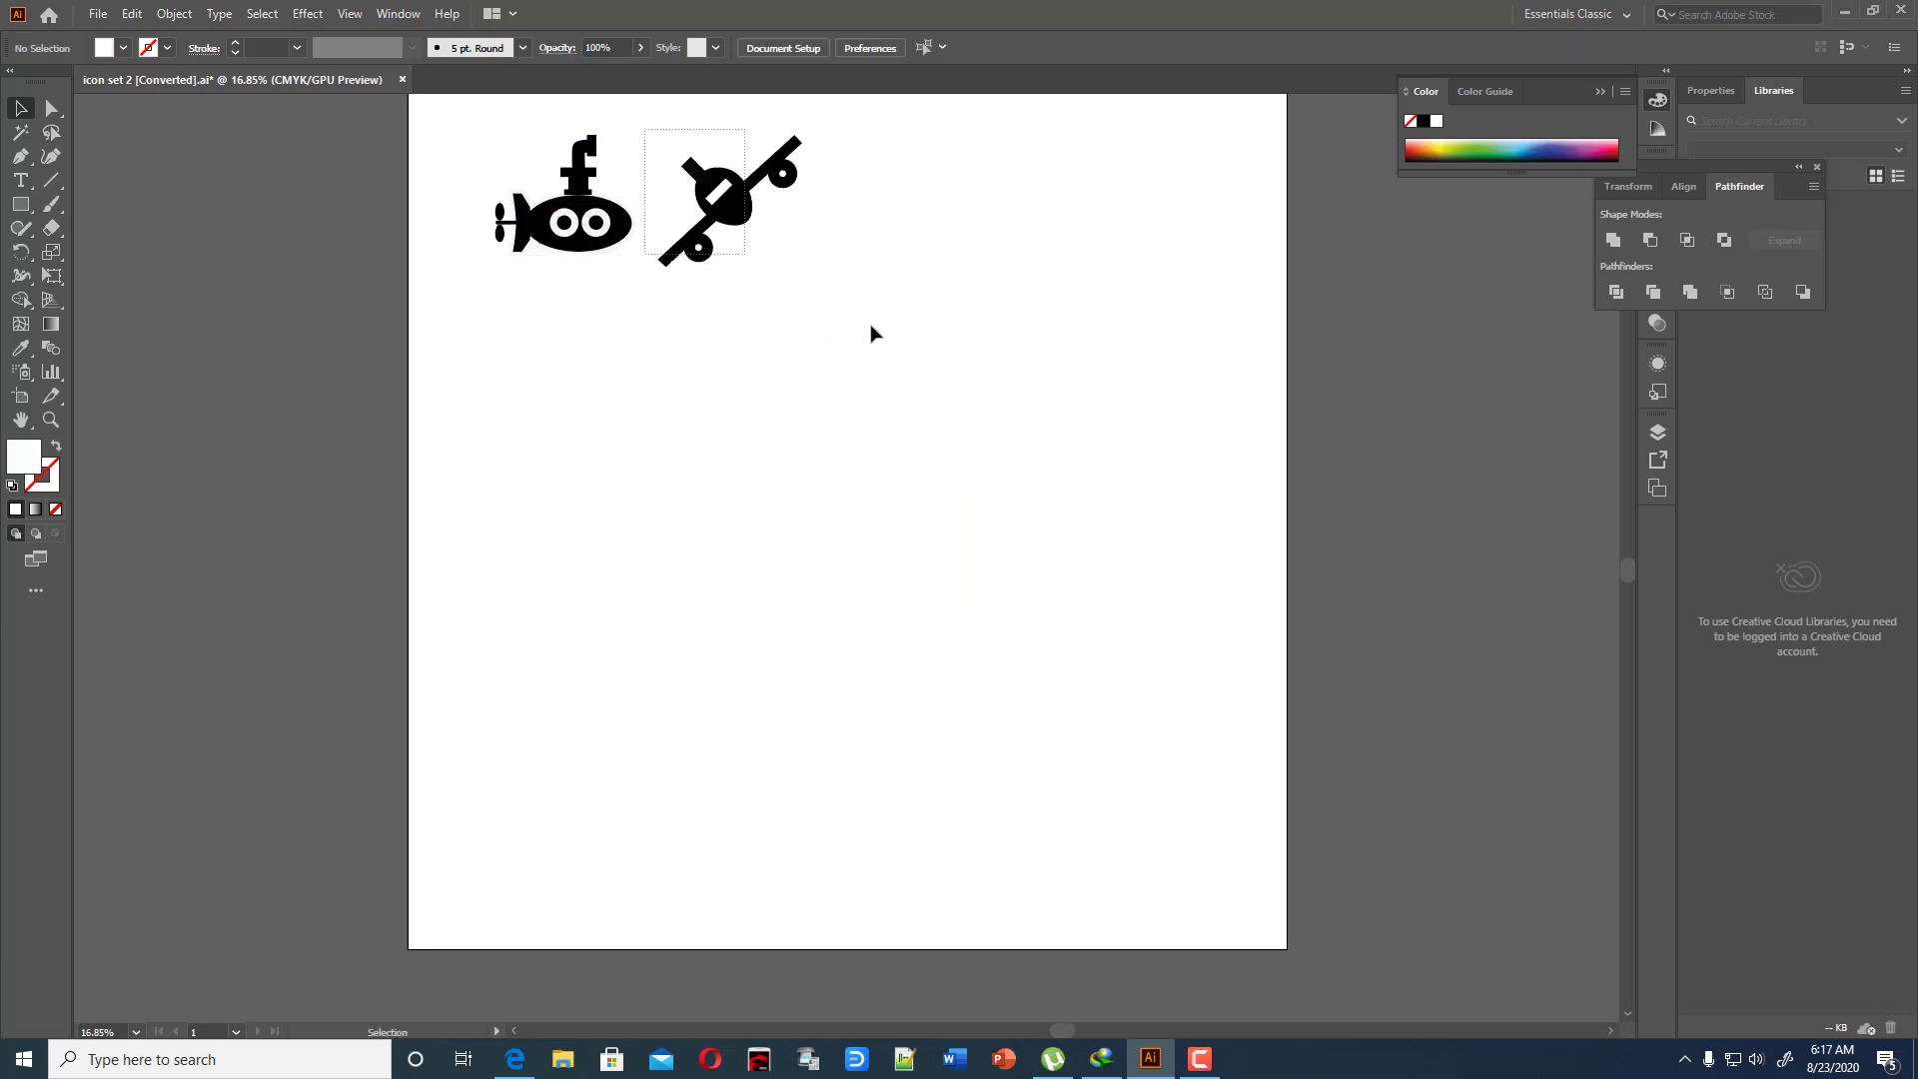
left_click_drag(873, 329, 723, 188)
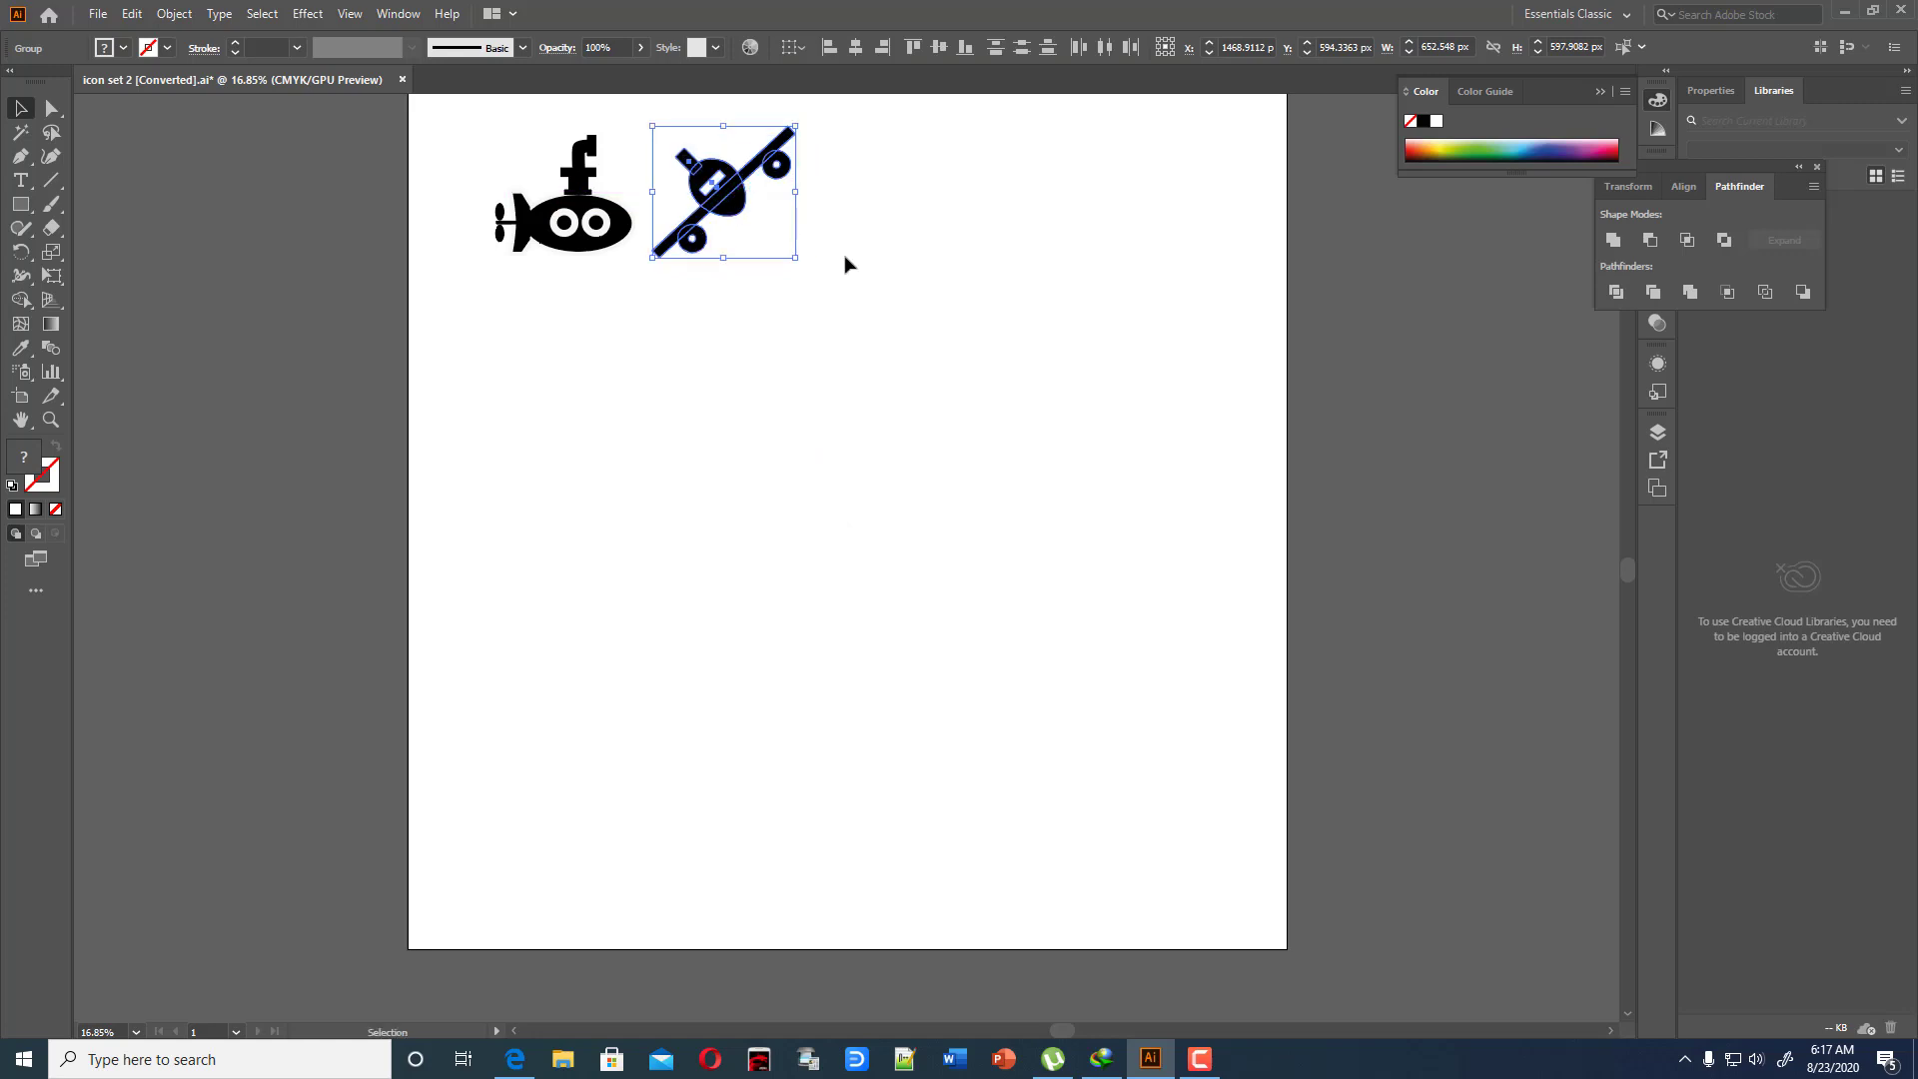
left_click(877, 303)
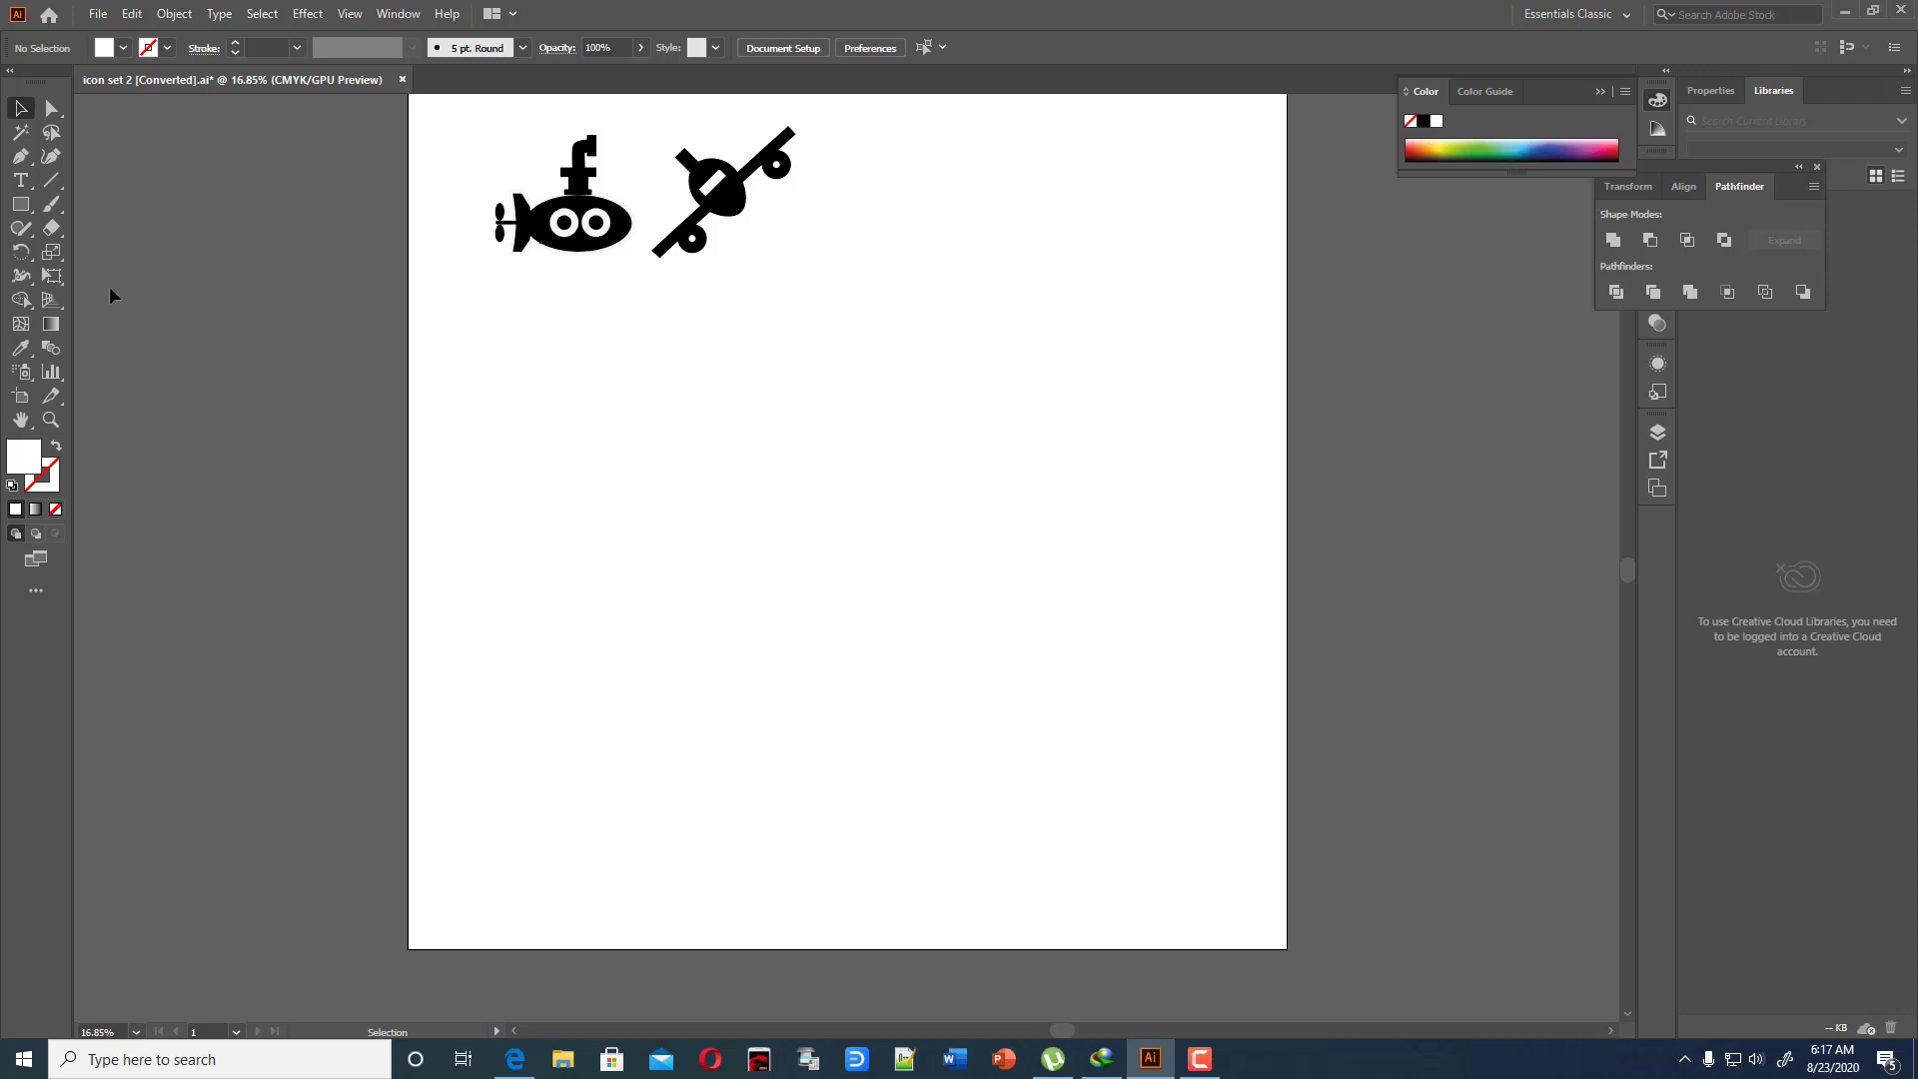
Draw a circle about 605 px in diameter near the middle of the artboard and fill it with black
left_click(21, 203)
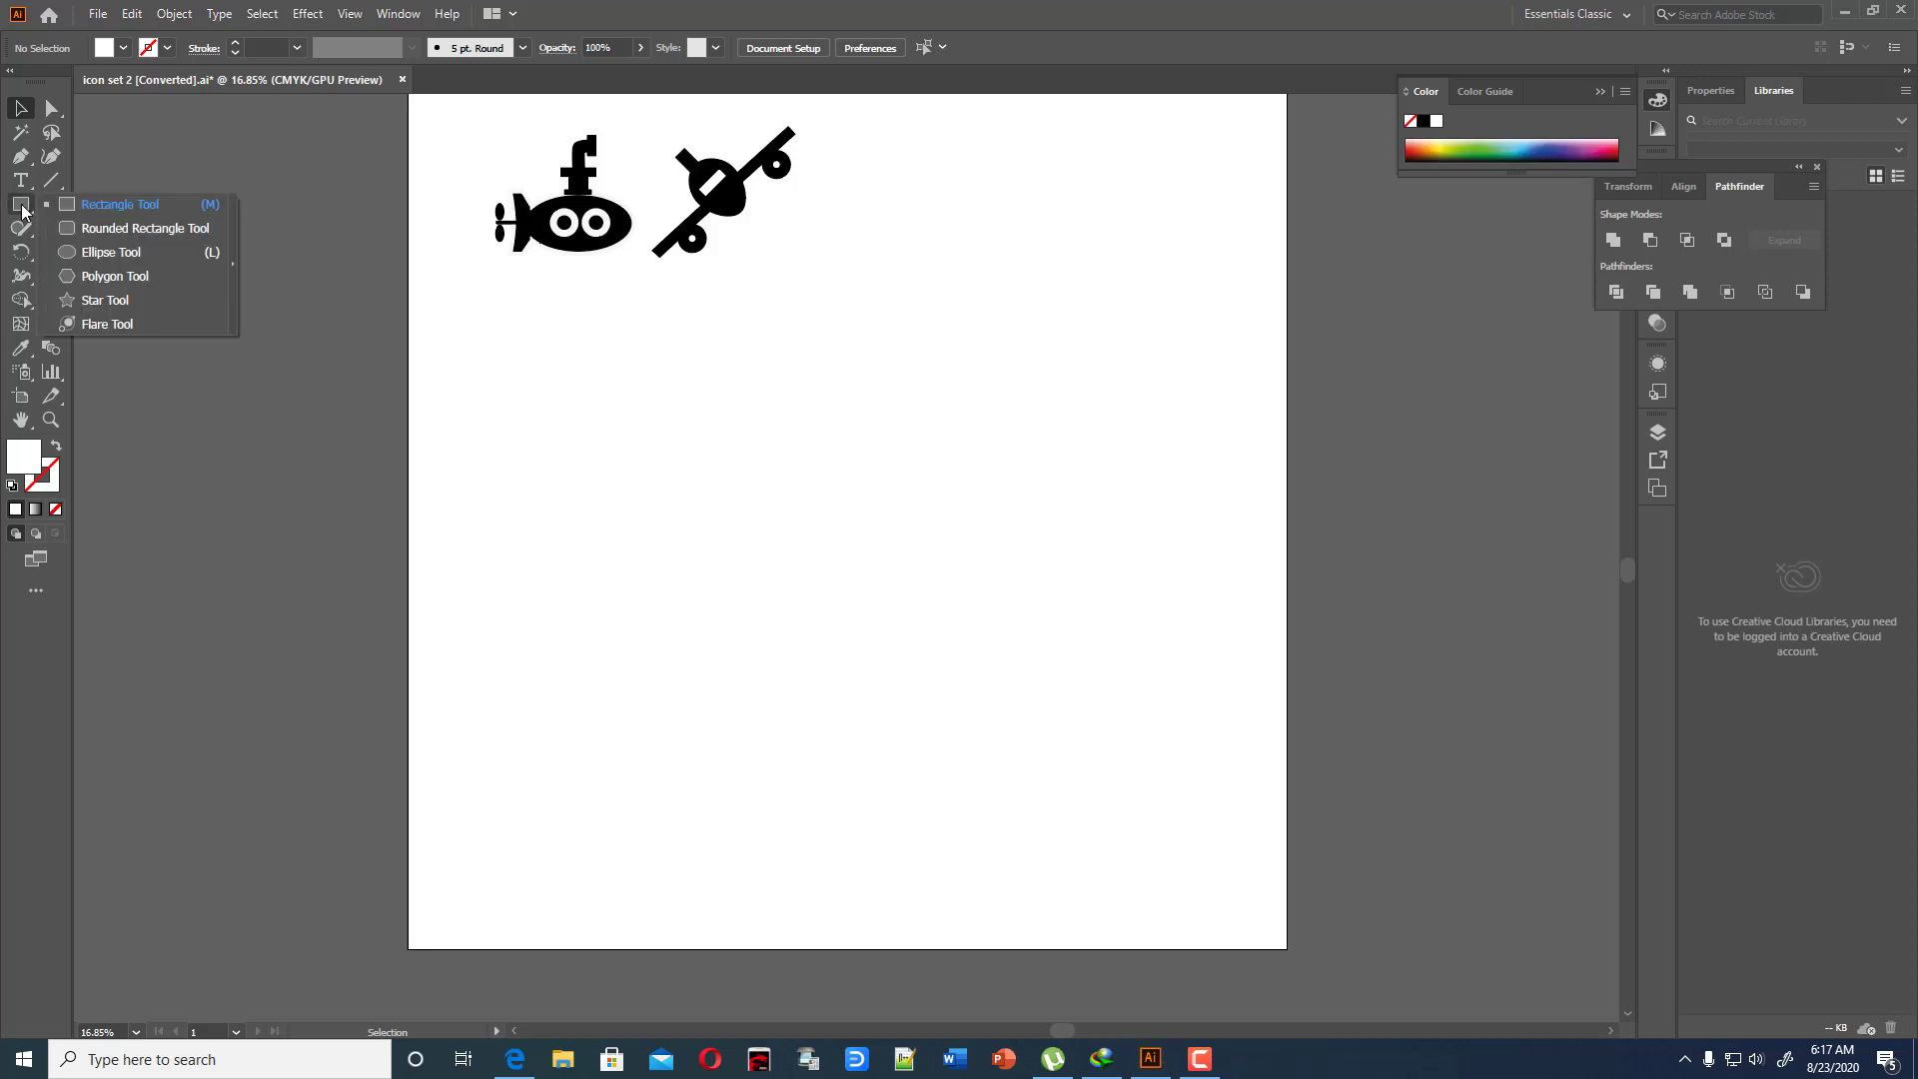
left_click(76, 254)
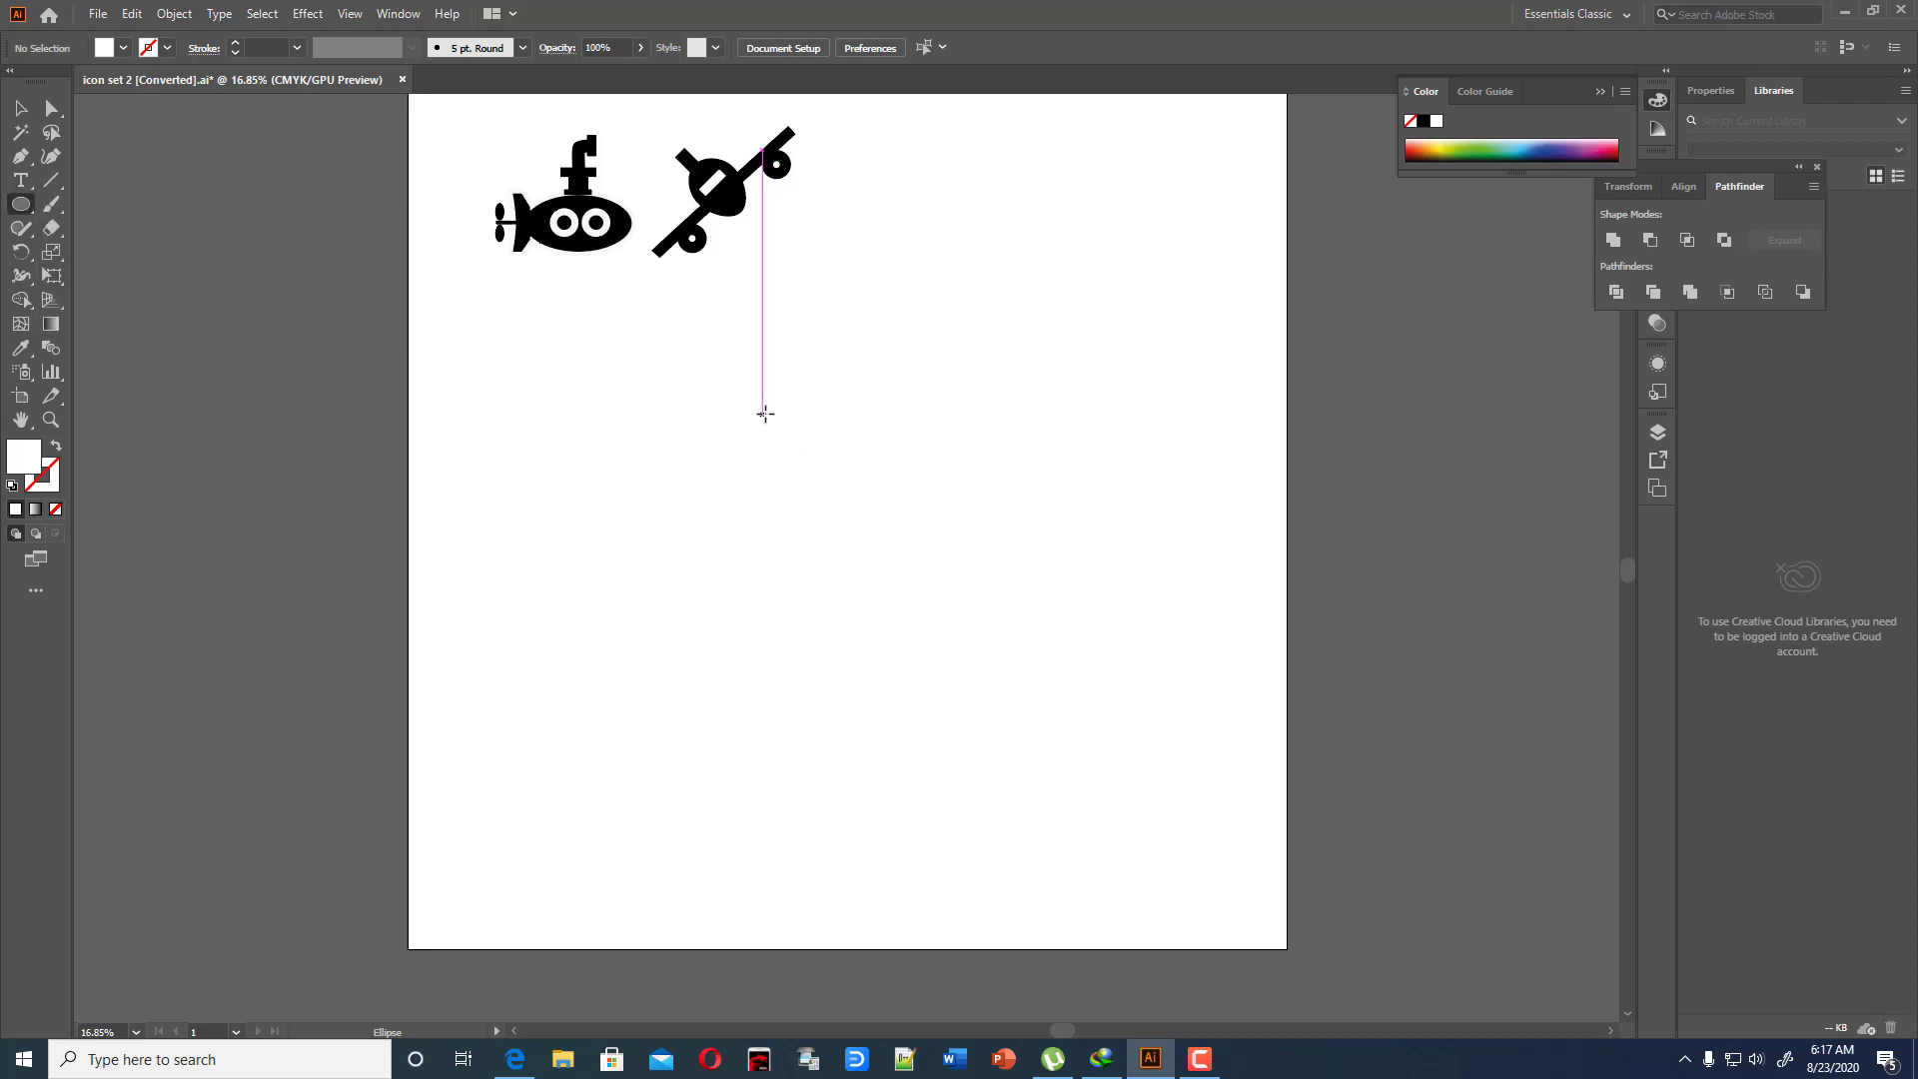
left_click_drag(763, 413, 895, 545)
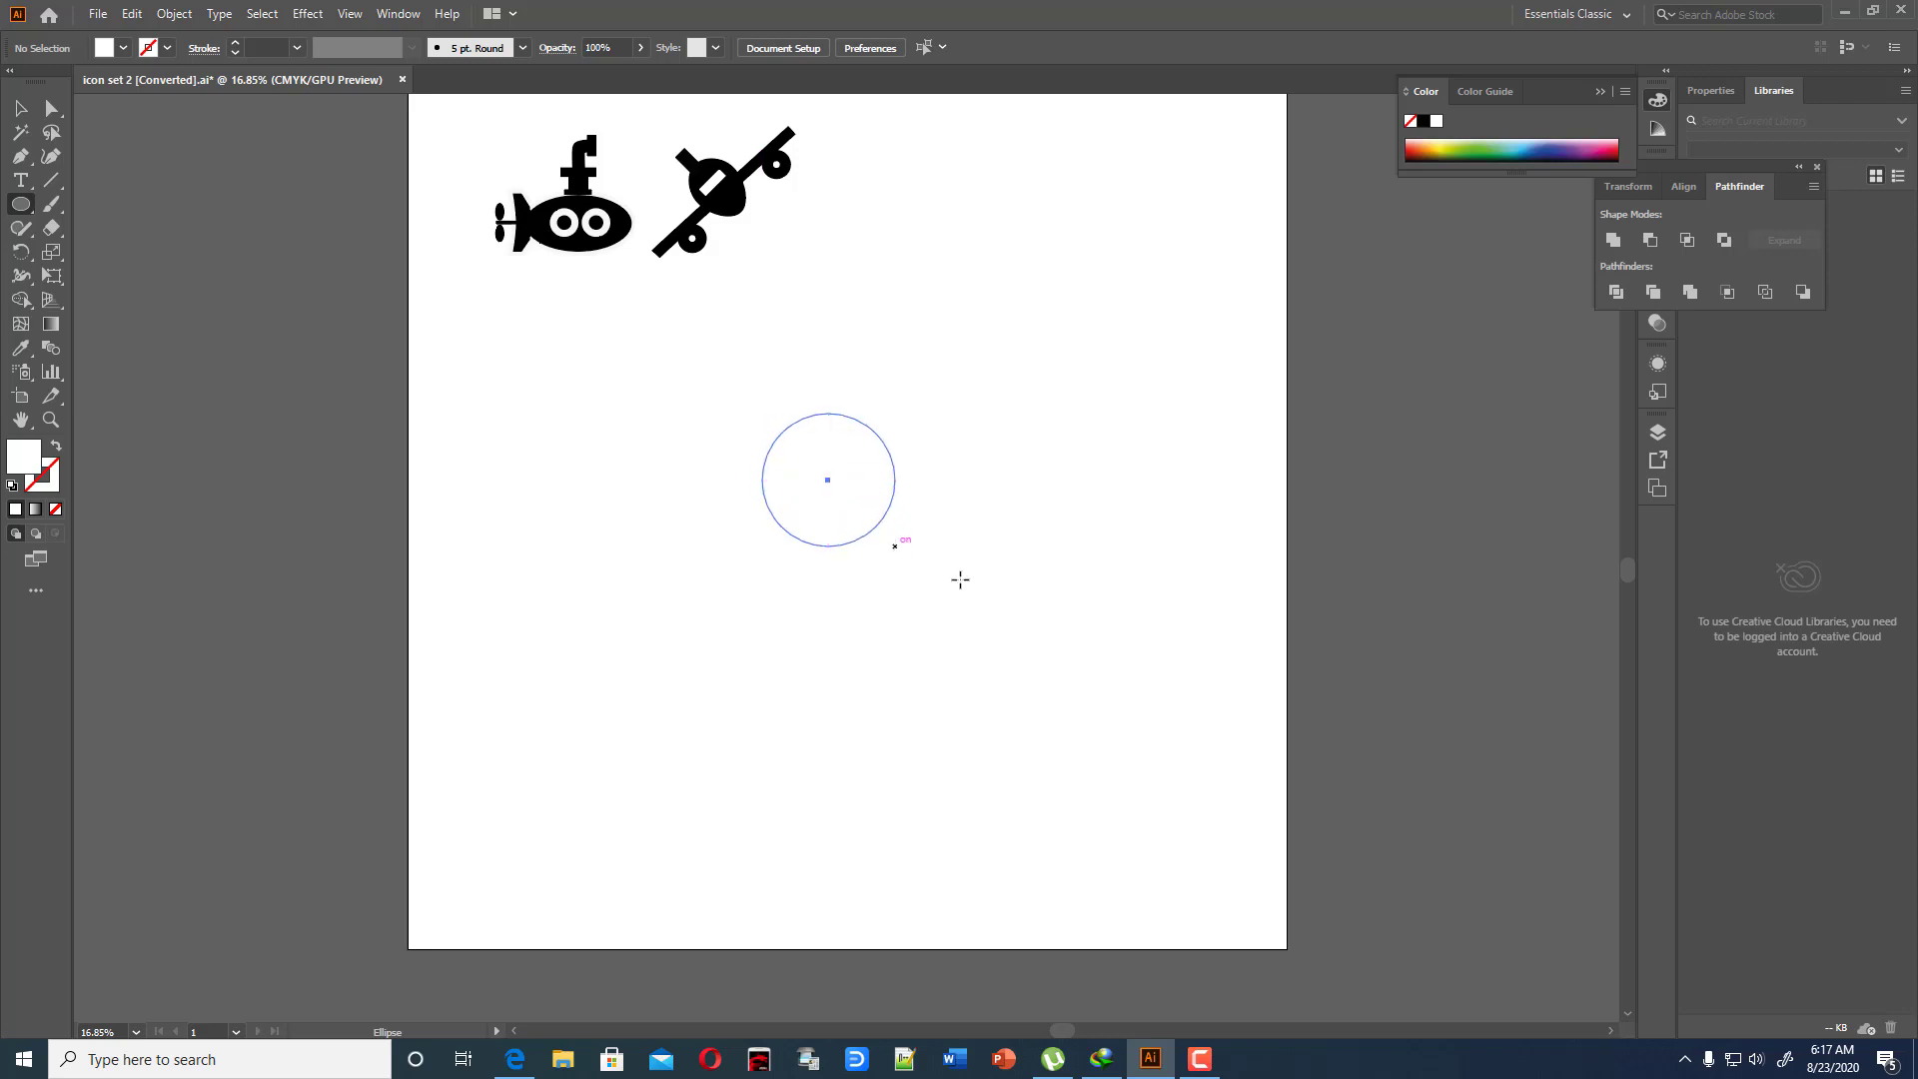
double_click(25, 459)
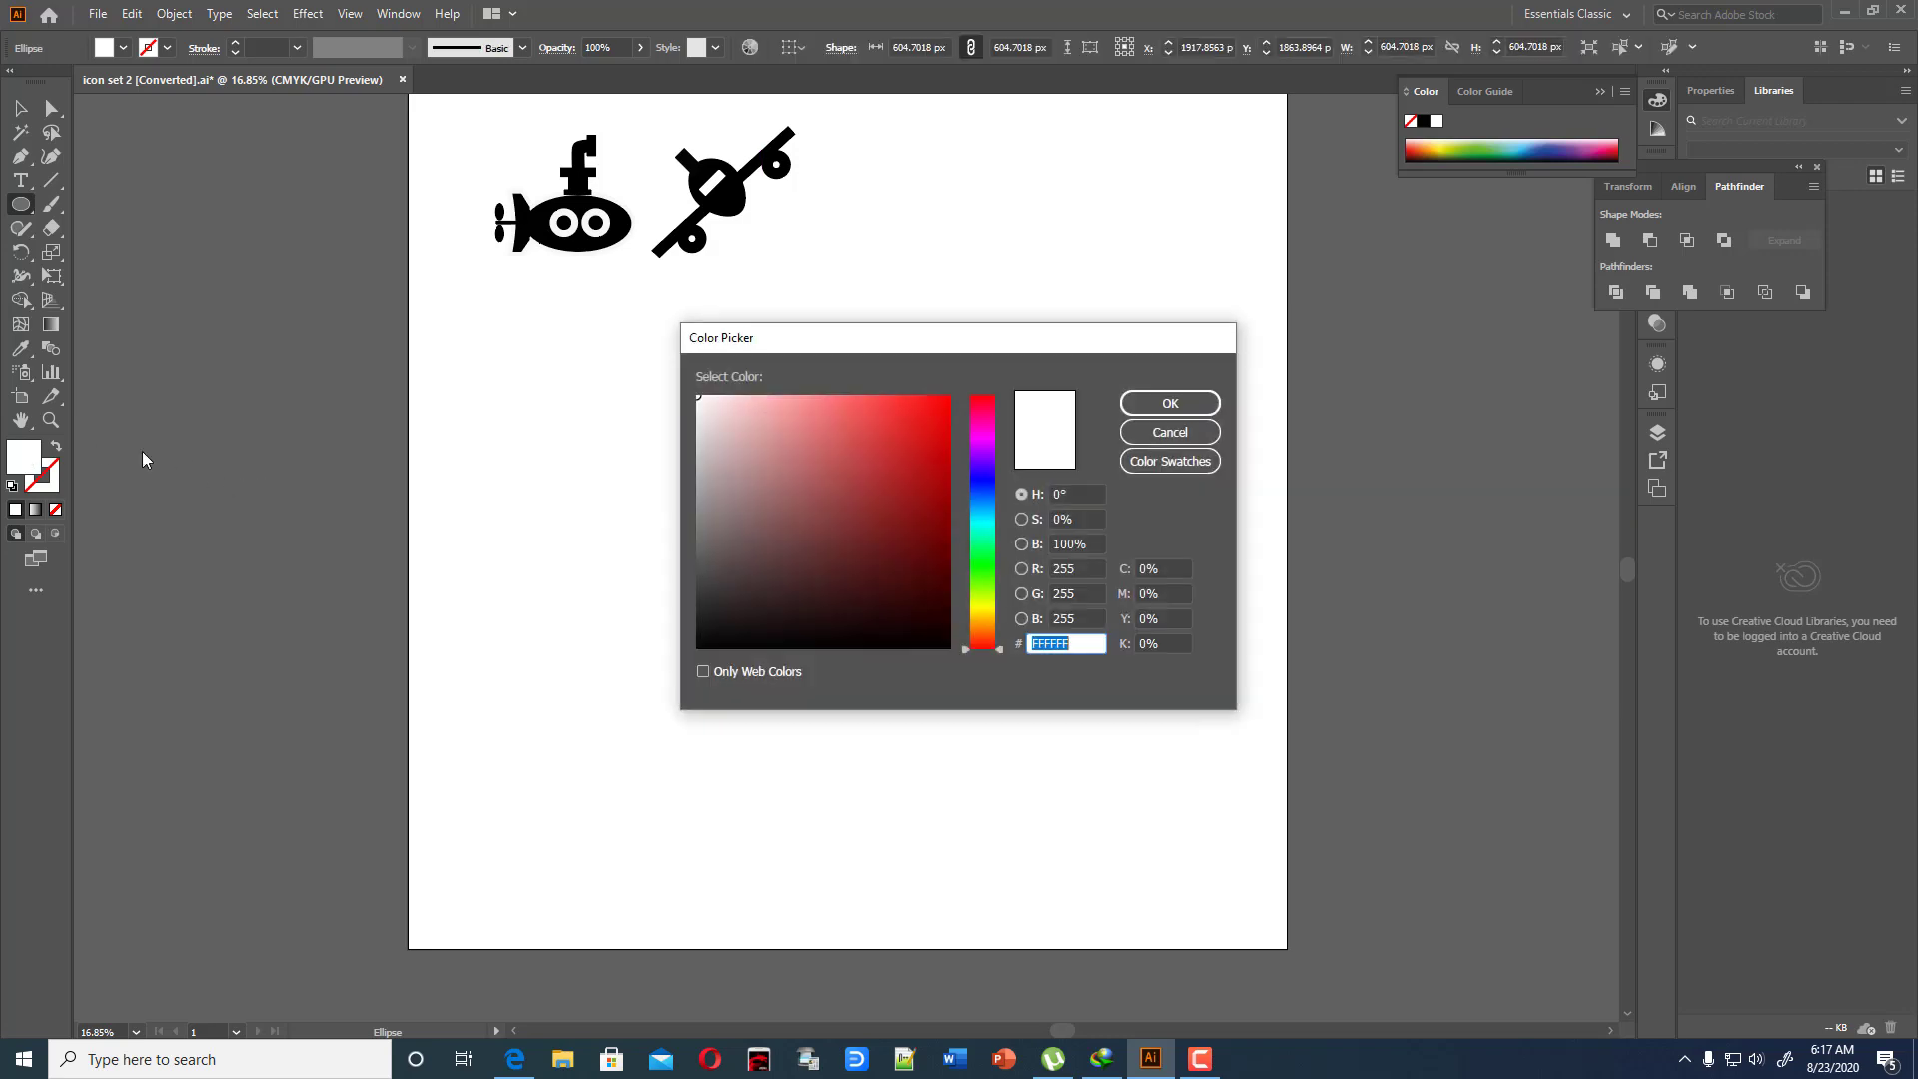
left_click(939, 644)
left_click(1167, 405)
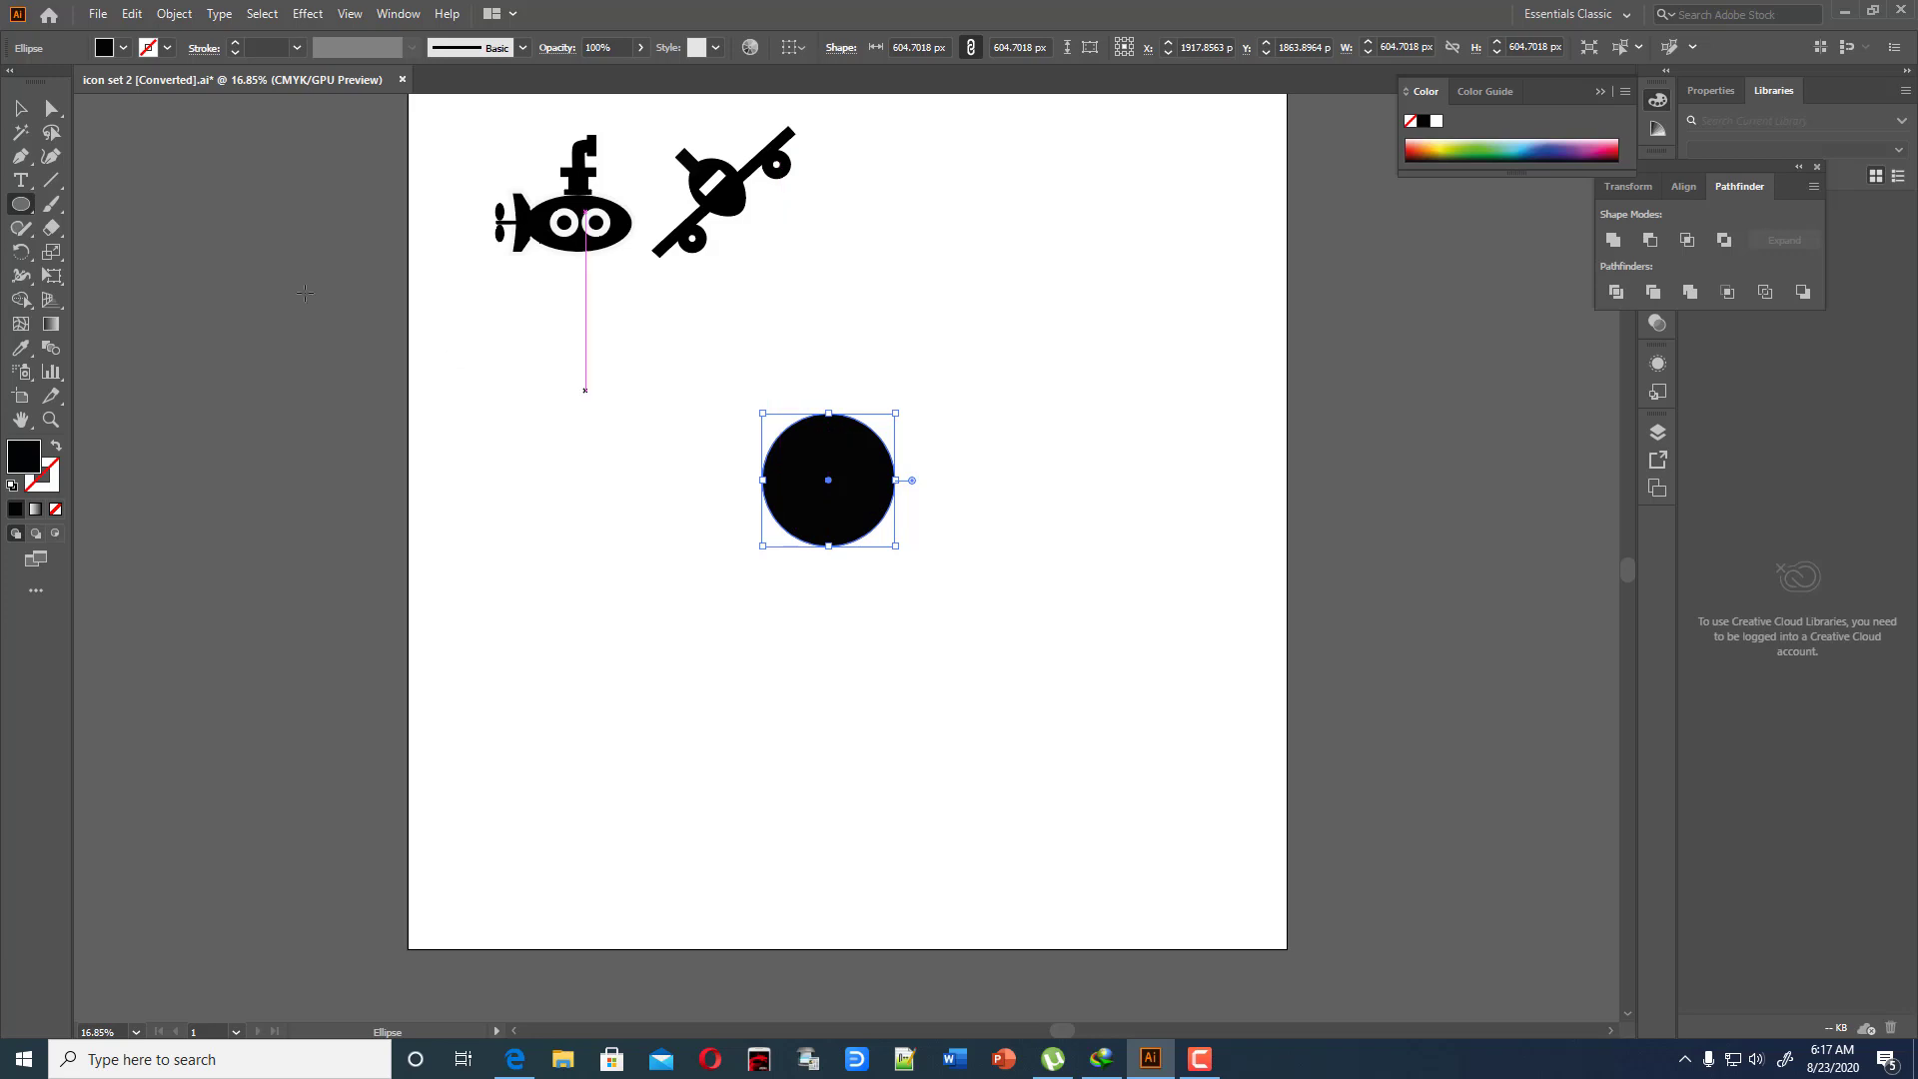
Reshape the black circle into an egg with the Curvature tool, raising its top anchor point and moving its bottom anchor point up slightly
left_click(20, 107)
left_click(520, 389)
left_click(850, 480)
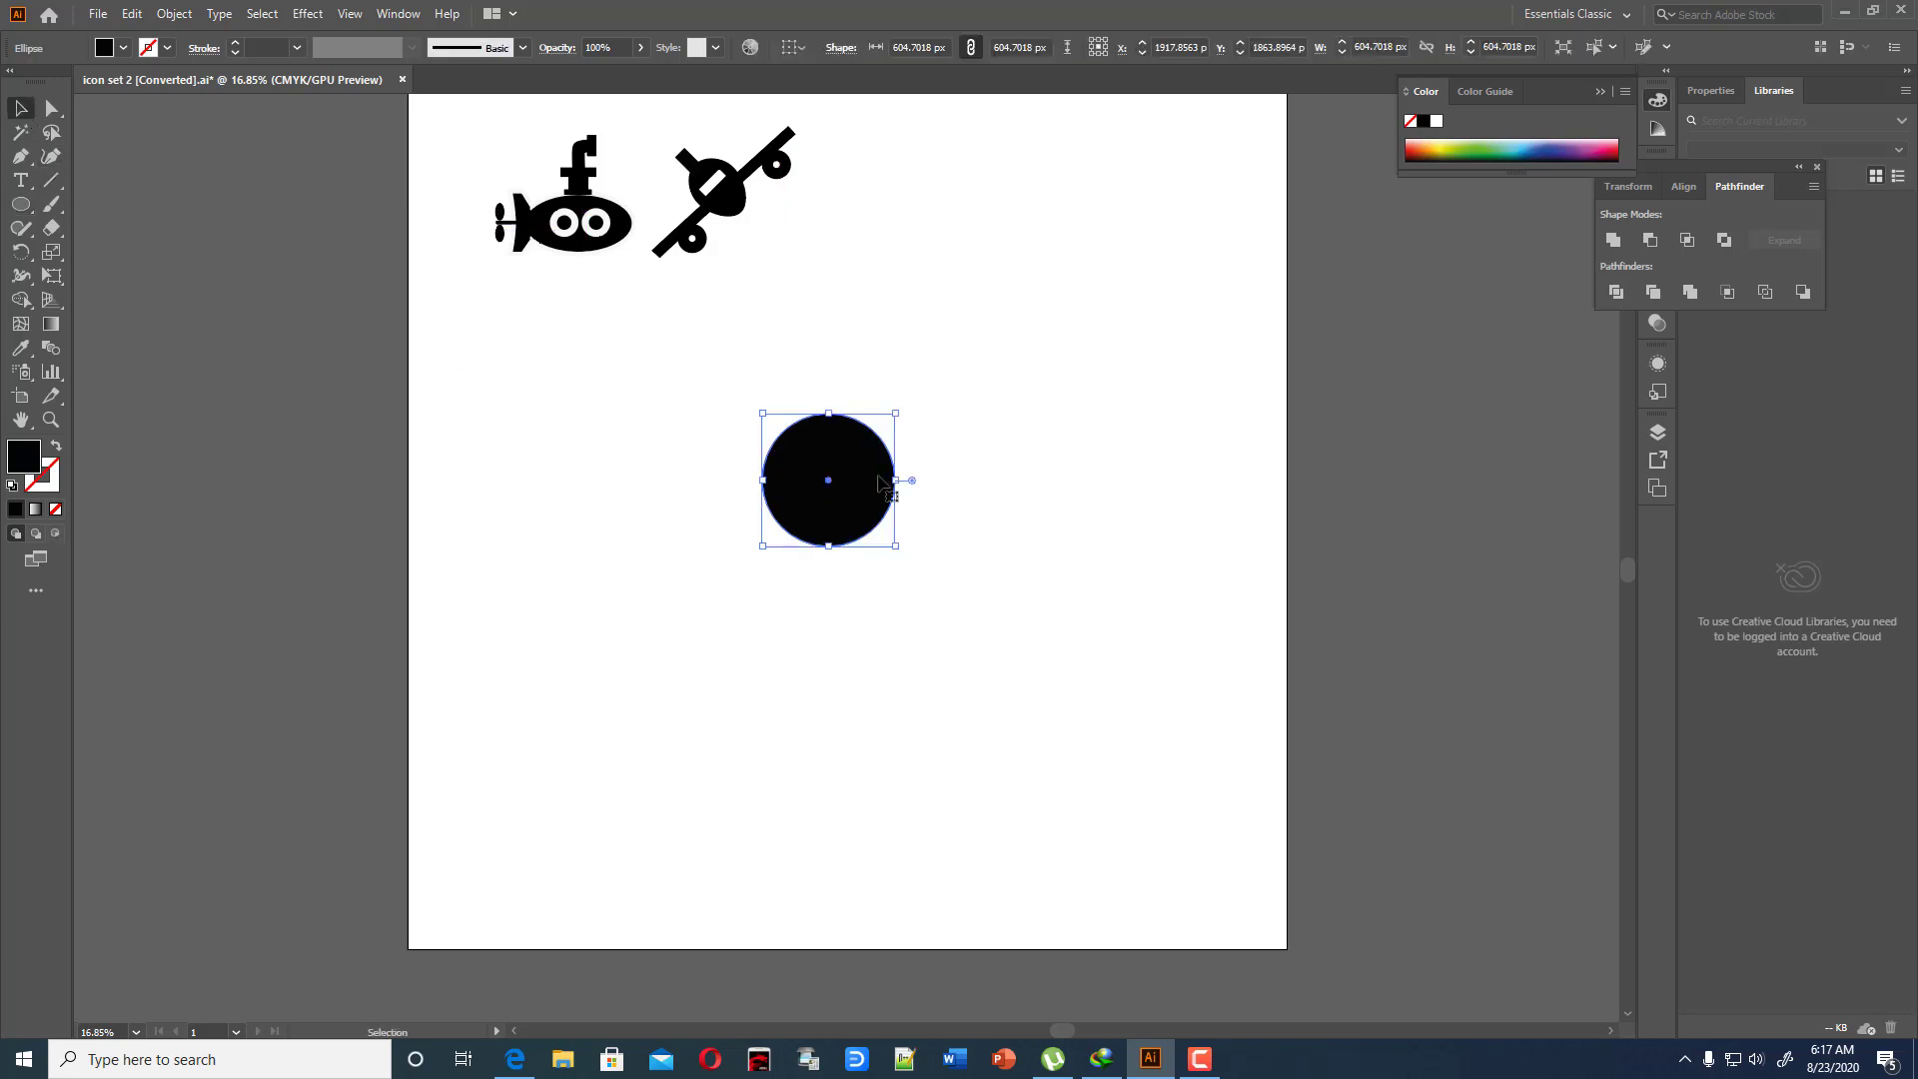
left_click(50, 156)
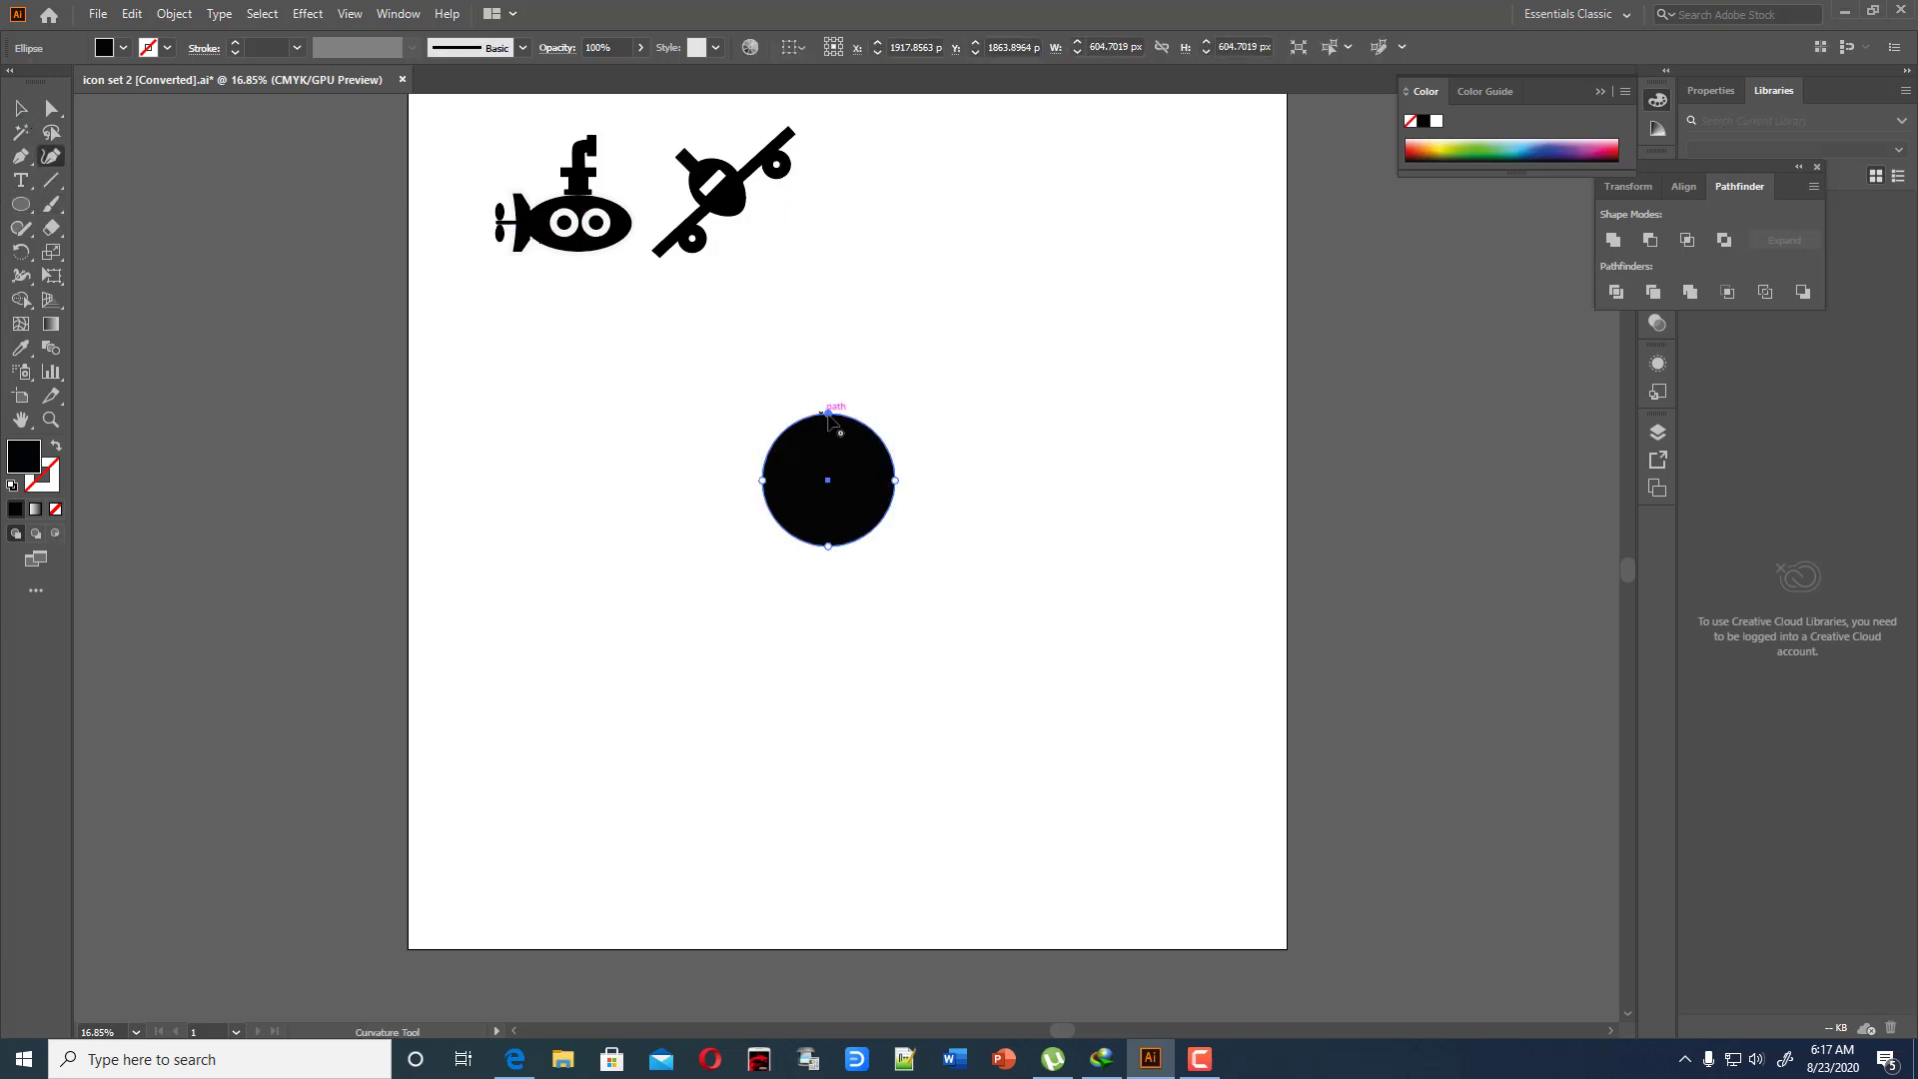
left_click_drag(828, 412, 828, 394)
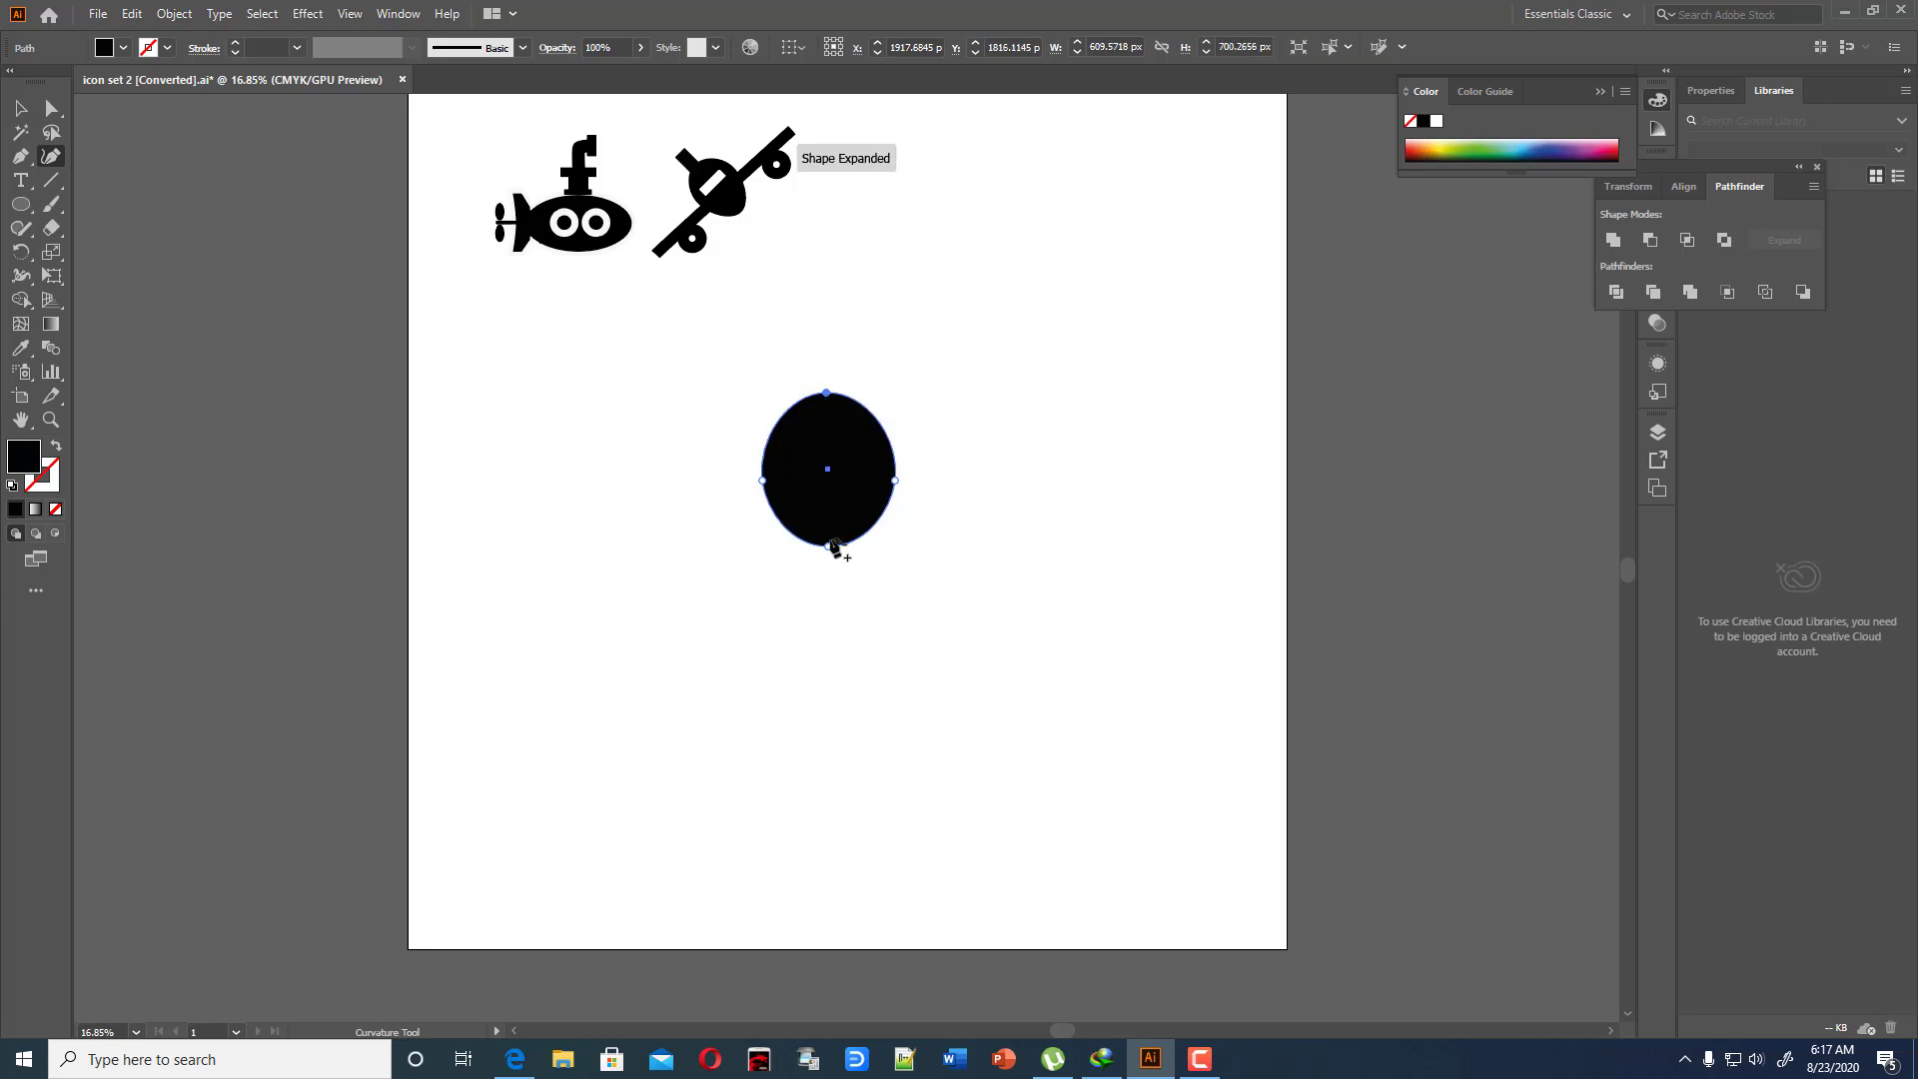
left_click_drag(827, 545, 826, 528)
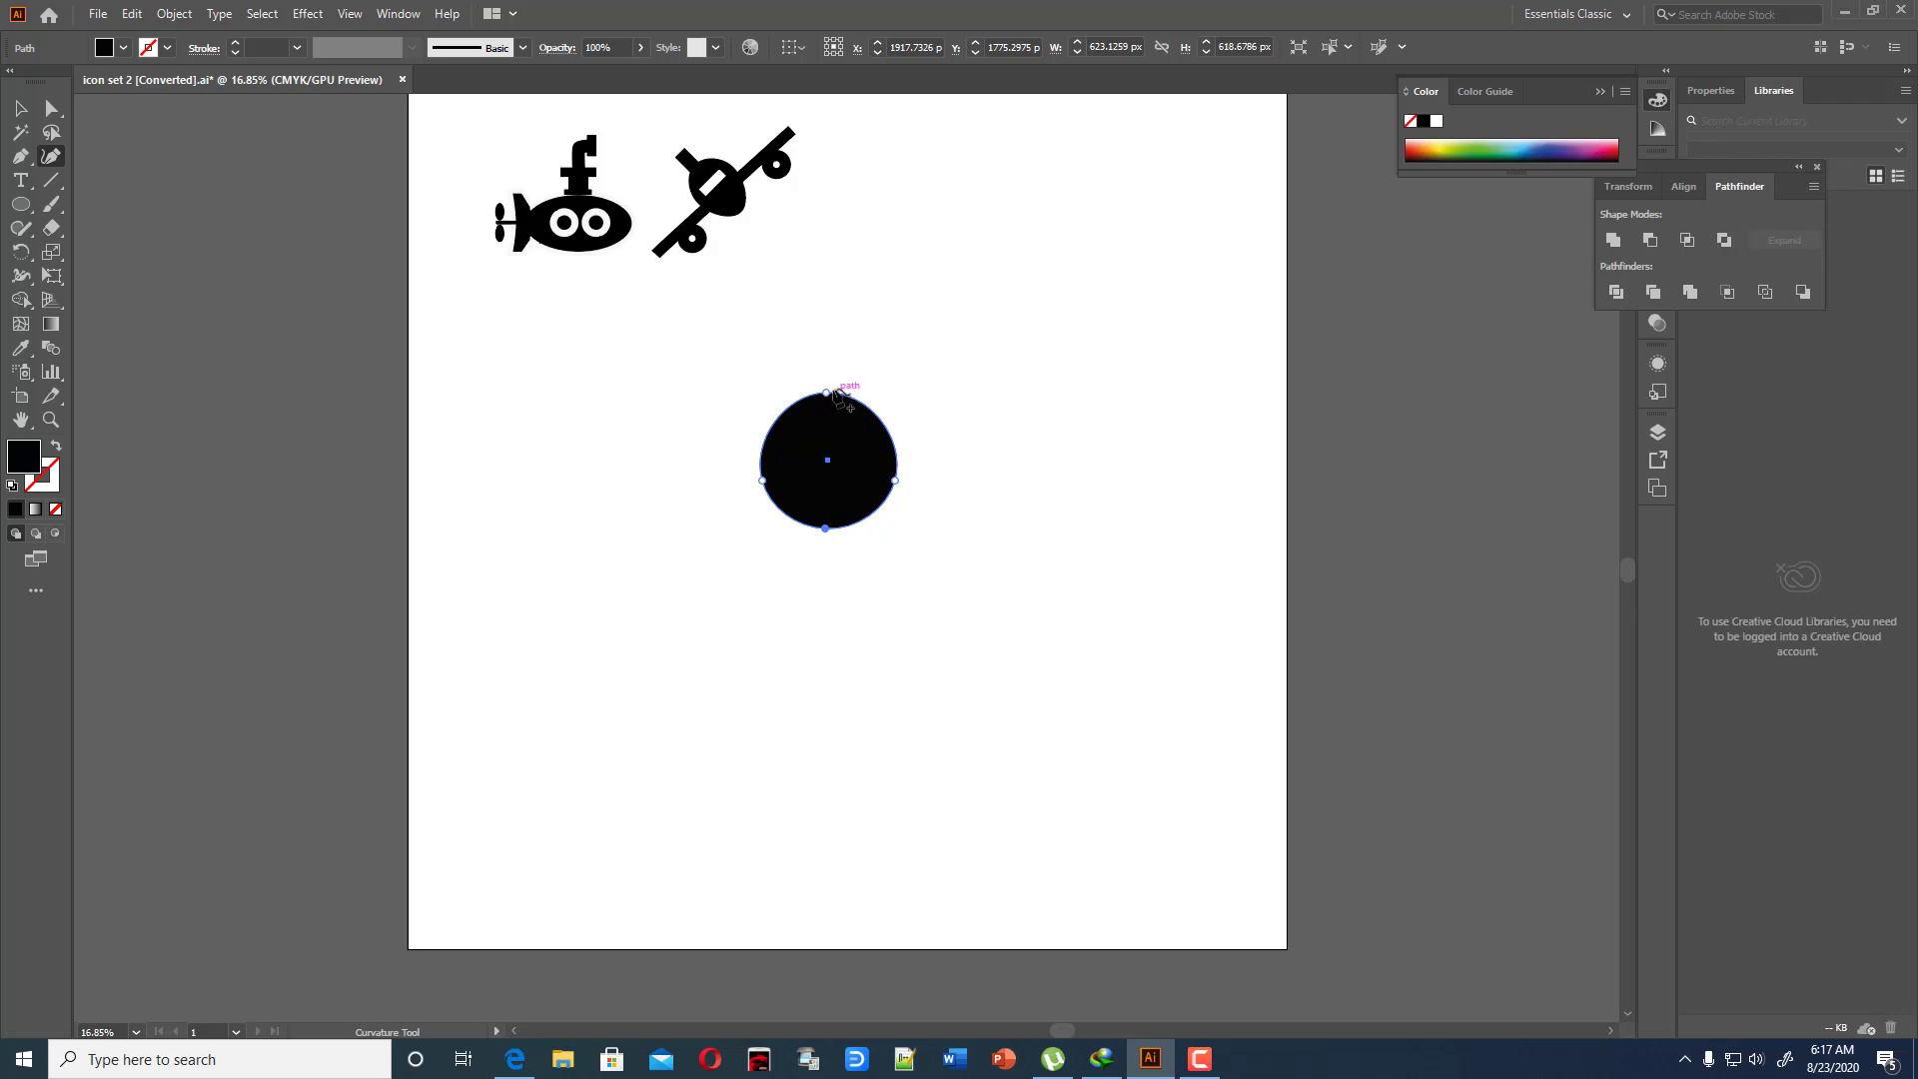
left_click_drag(825, 393, 989, 449)
Level the handles of the egg's top anchor point horizontally and raise that anchor slightly with the Direct Selection tool
left_click(52, 108)
left_click(745, 452)
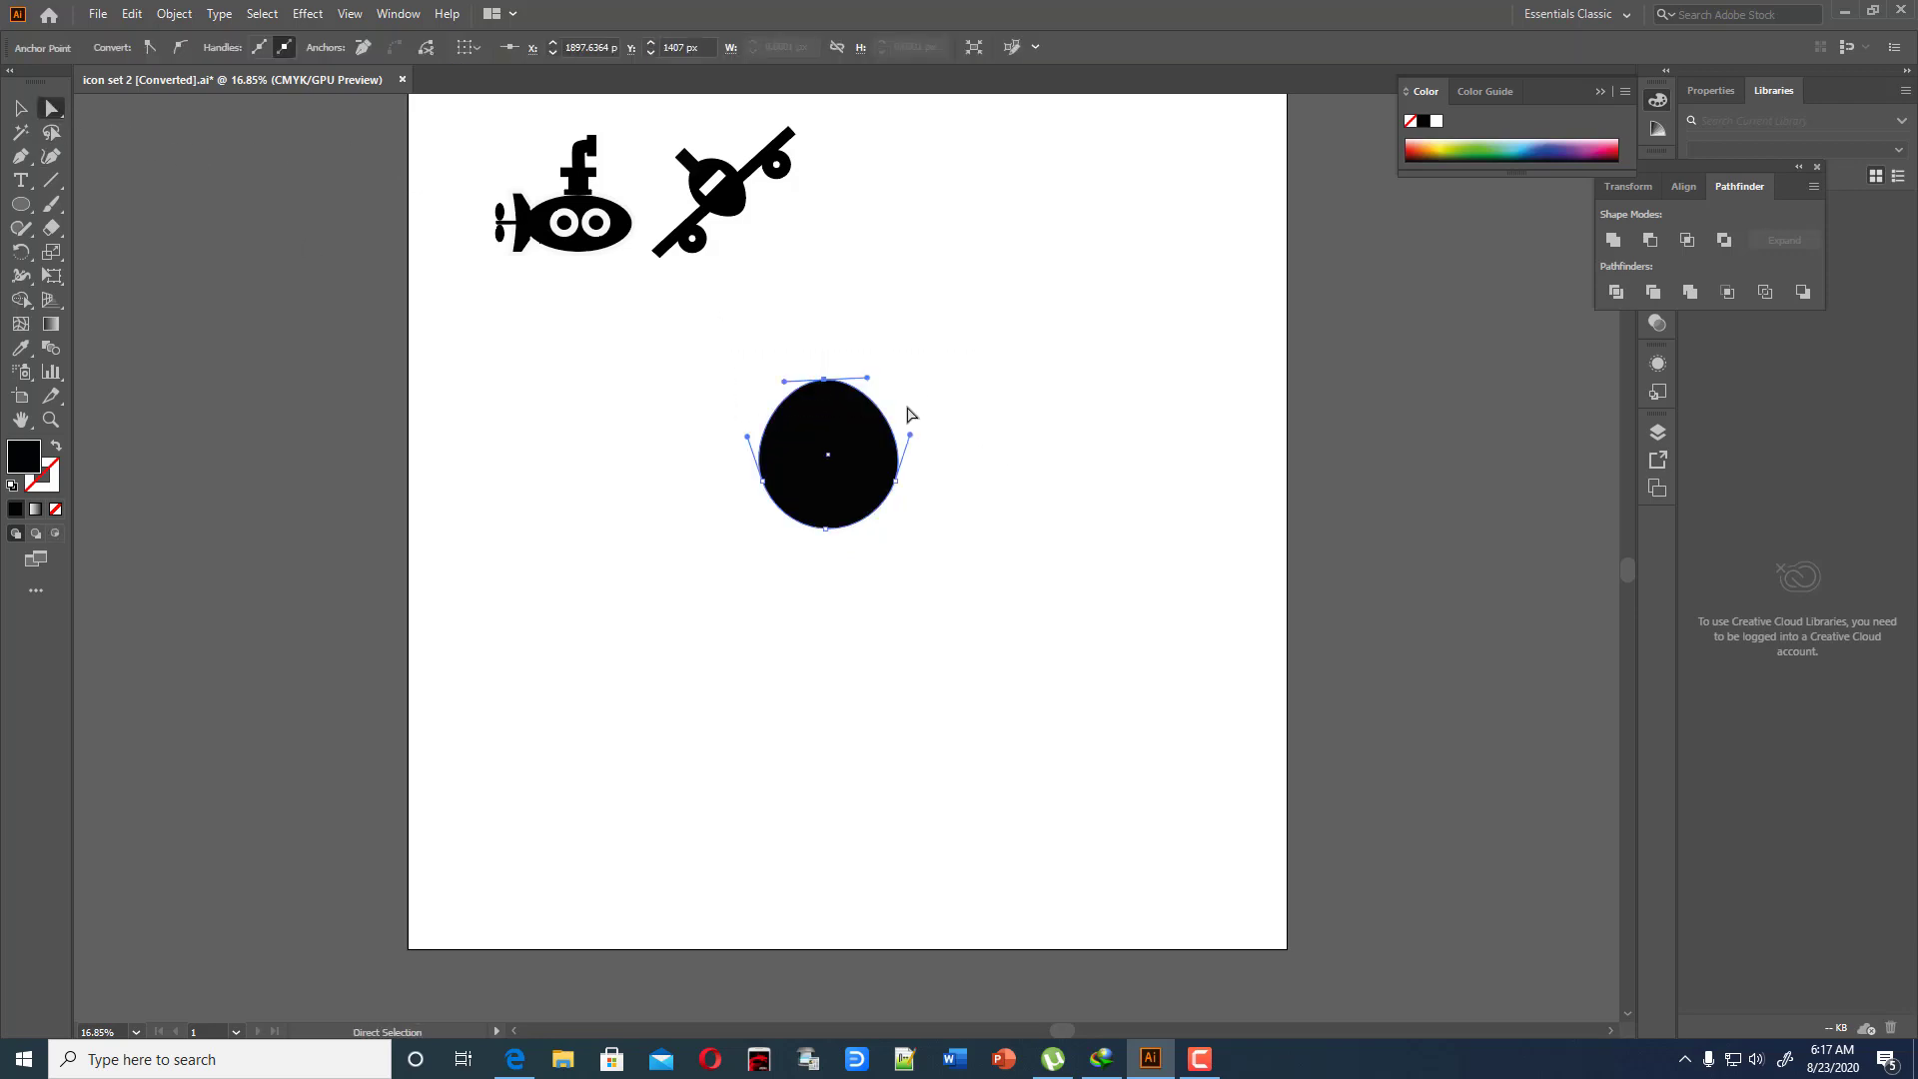
left_click(798, 439, "ctrl")
key("ctrl+equal")
key("ctrl+equal")
key("ctrl+equal")
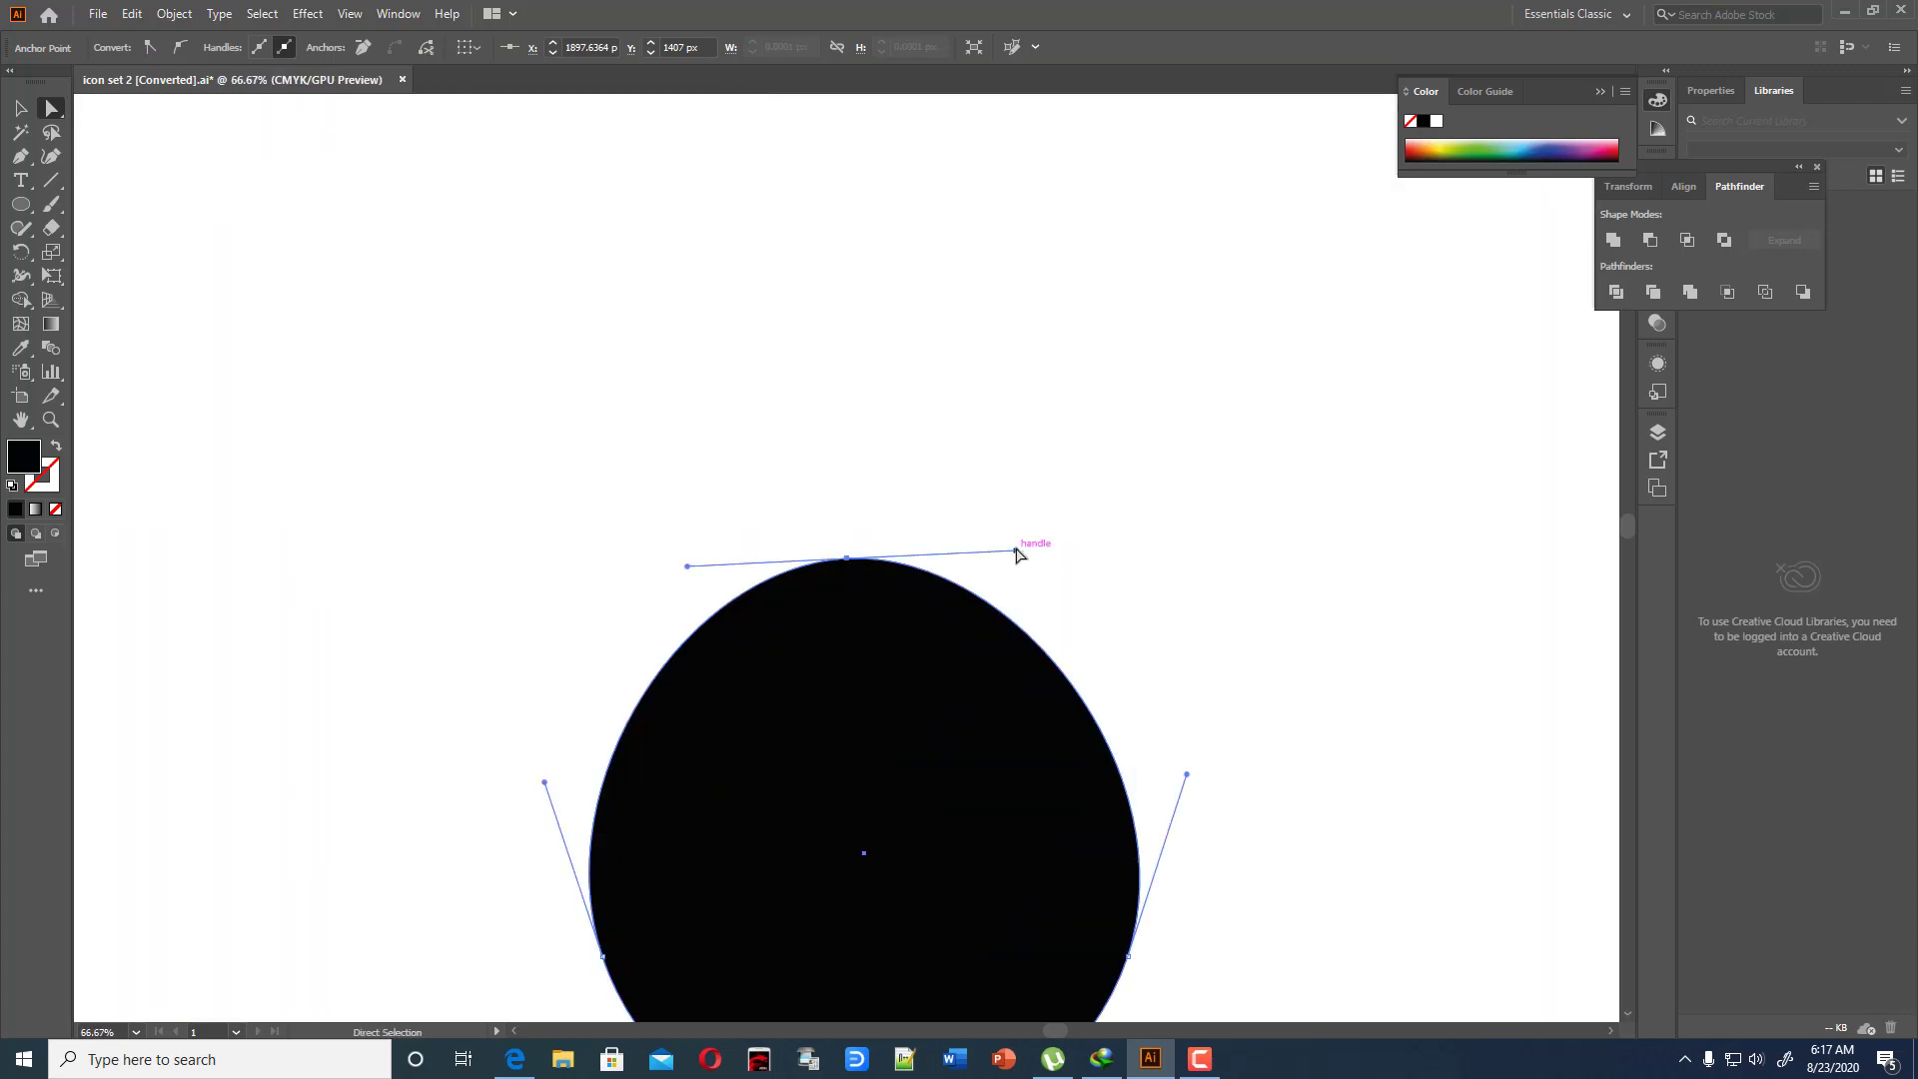
left_click_drag(1017, 550, 1022, 558)
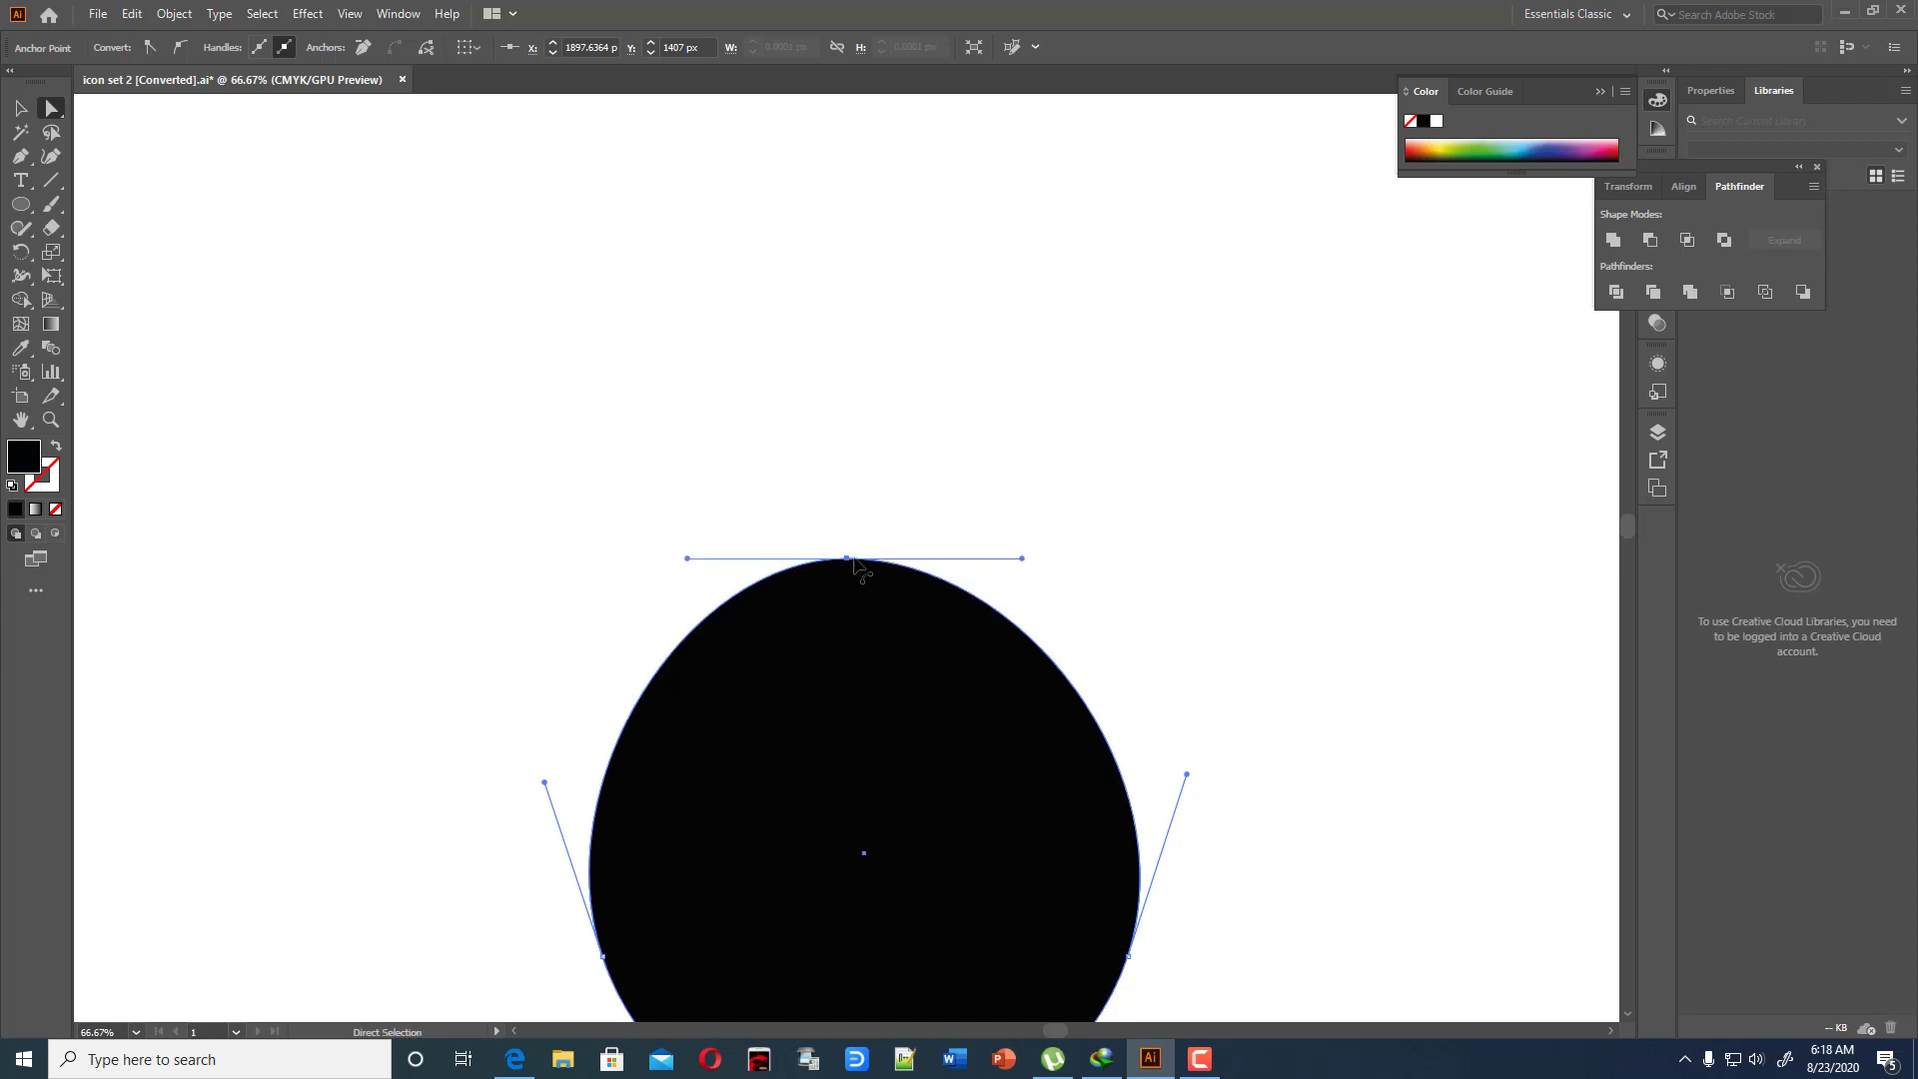
left_click_drag(849, 558, 851, 548)
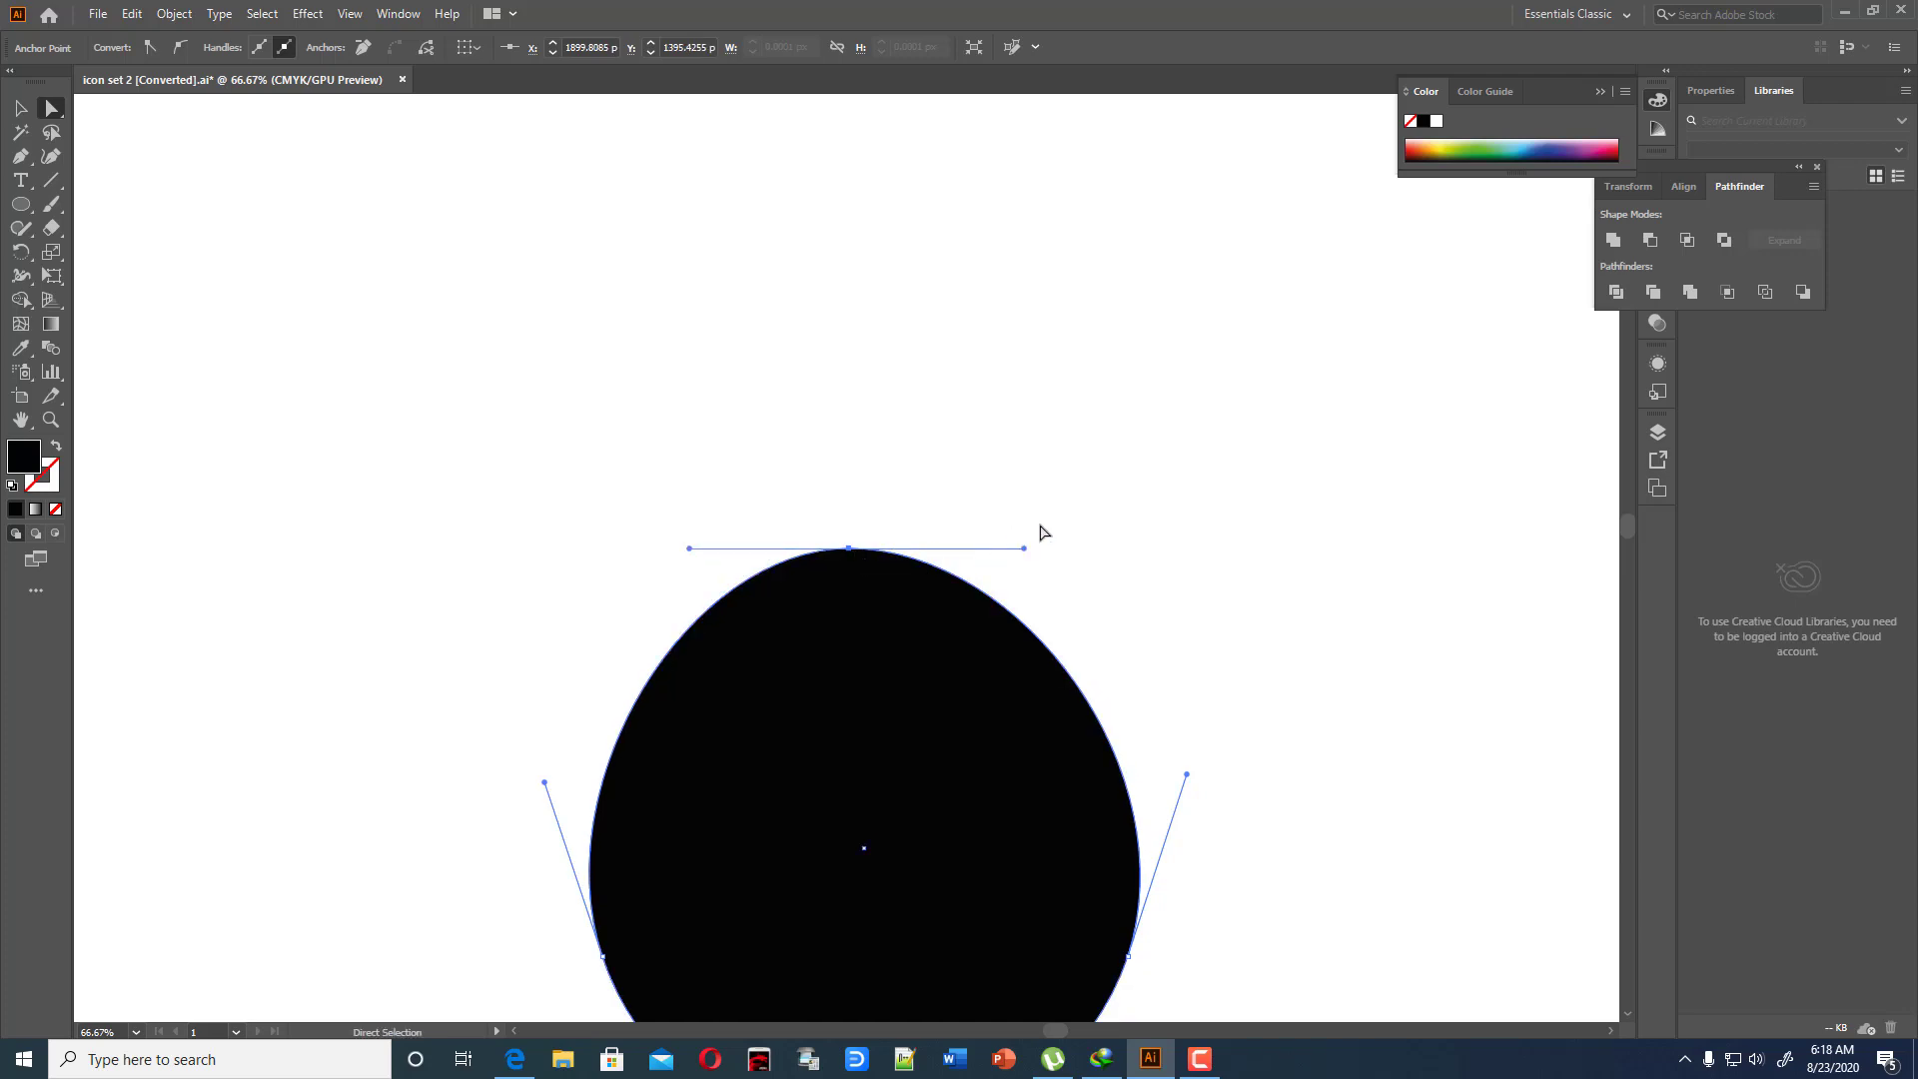
Reselect the egg's top anchor point and nudge it up by 50 px to make the top taller
left_click(815, 503)
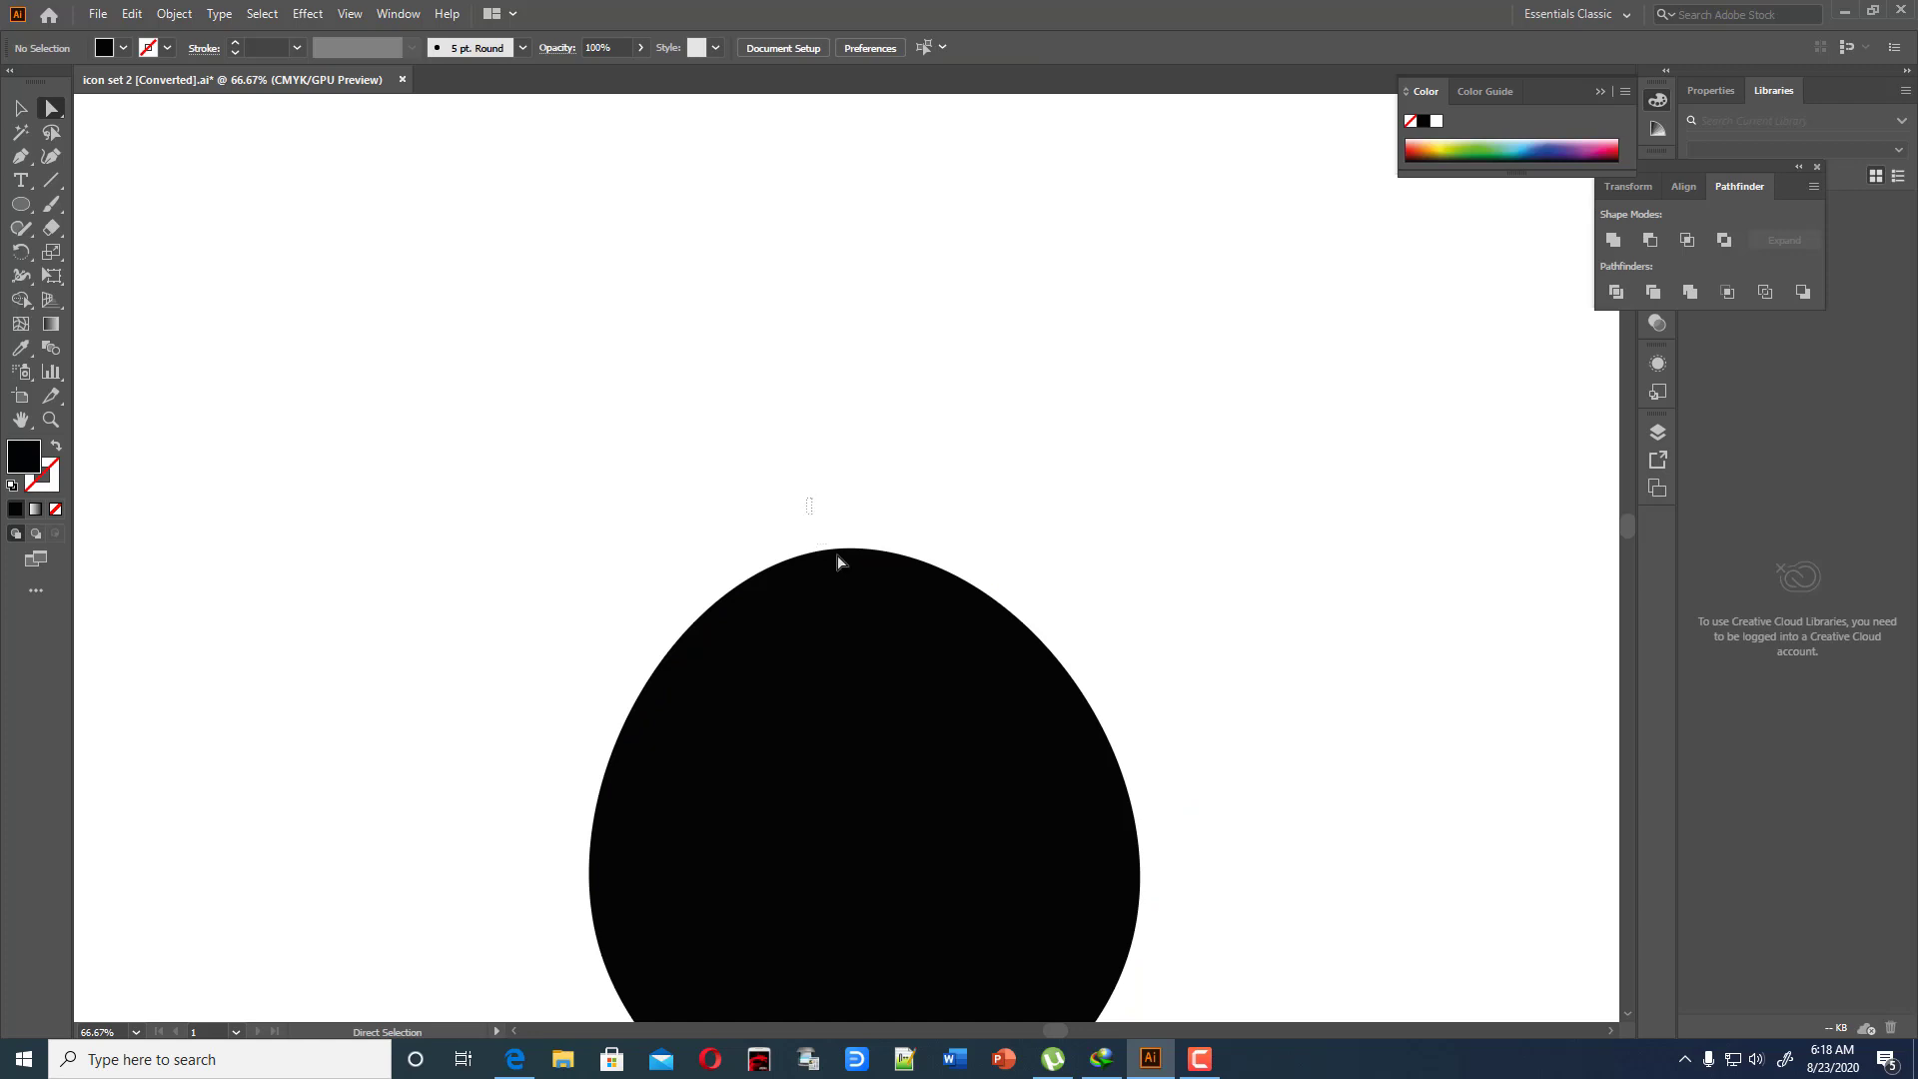
left_click(848, 549)
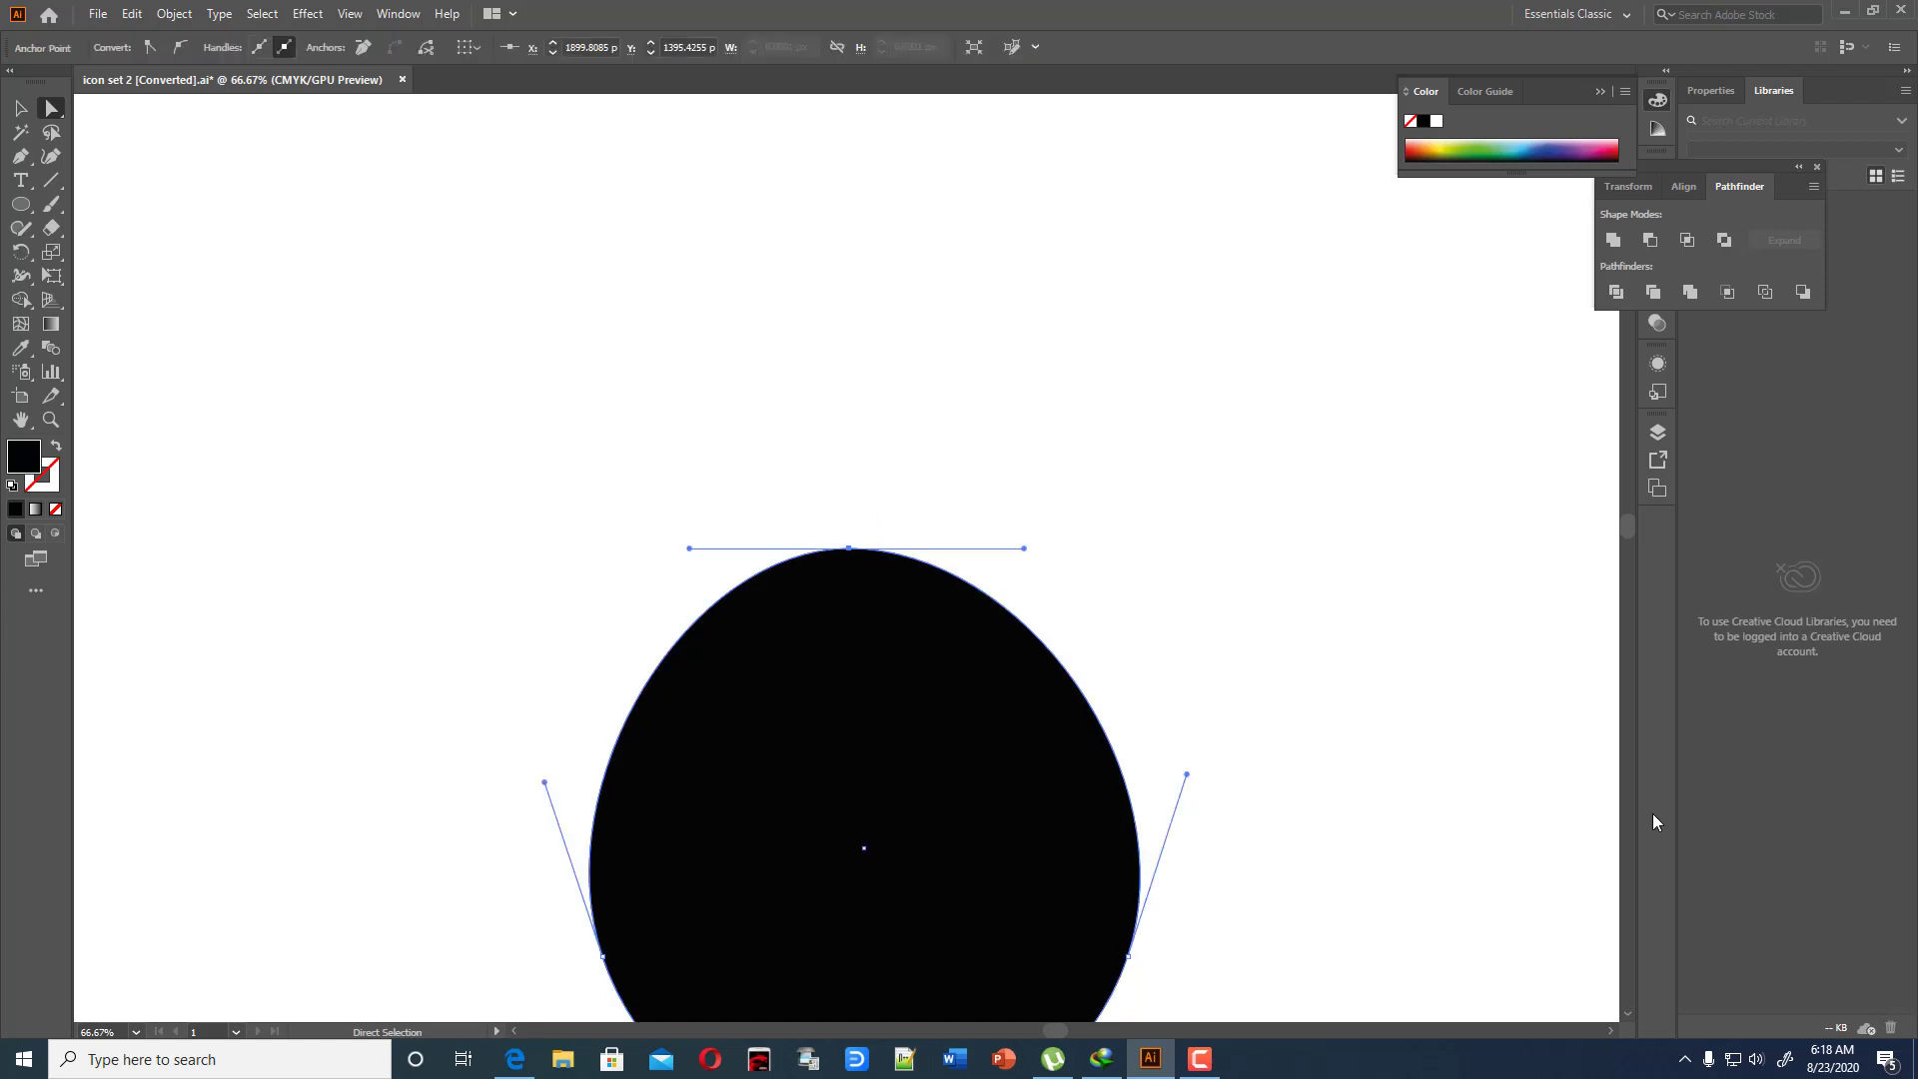
key("shift+Up")
key("shift+Up")
key("shift+Up")
key("shift+Up")
key("shift+Up")
key("shift+Up")
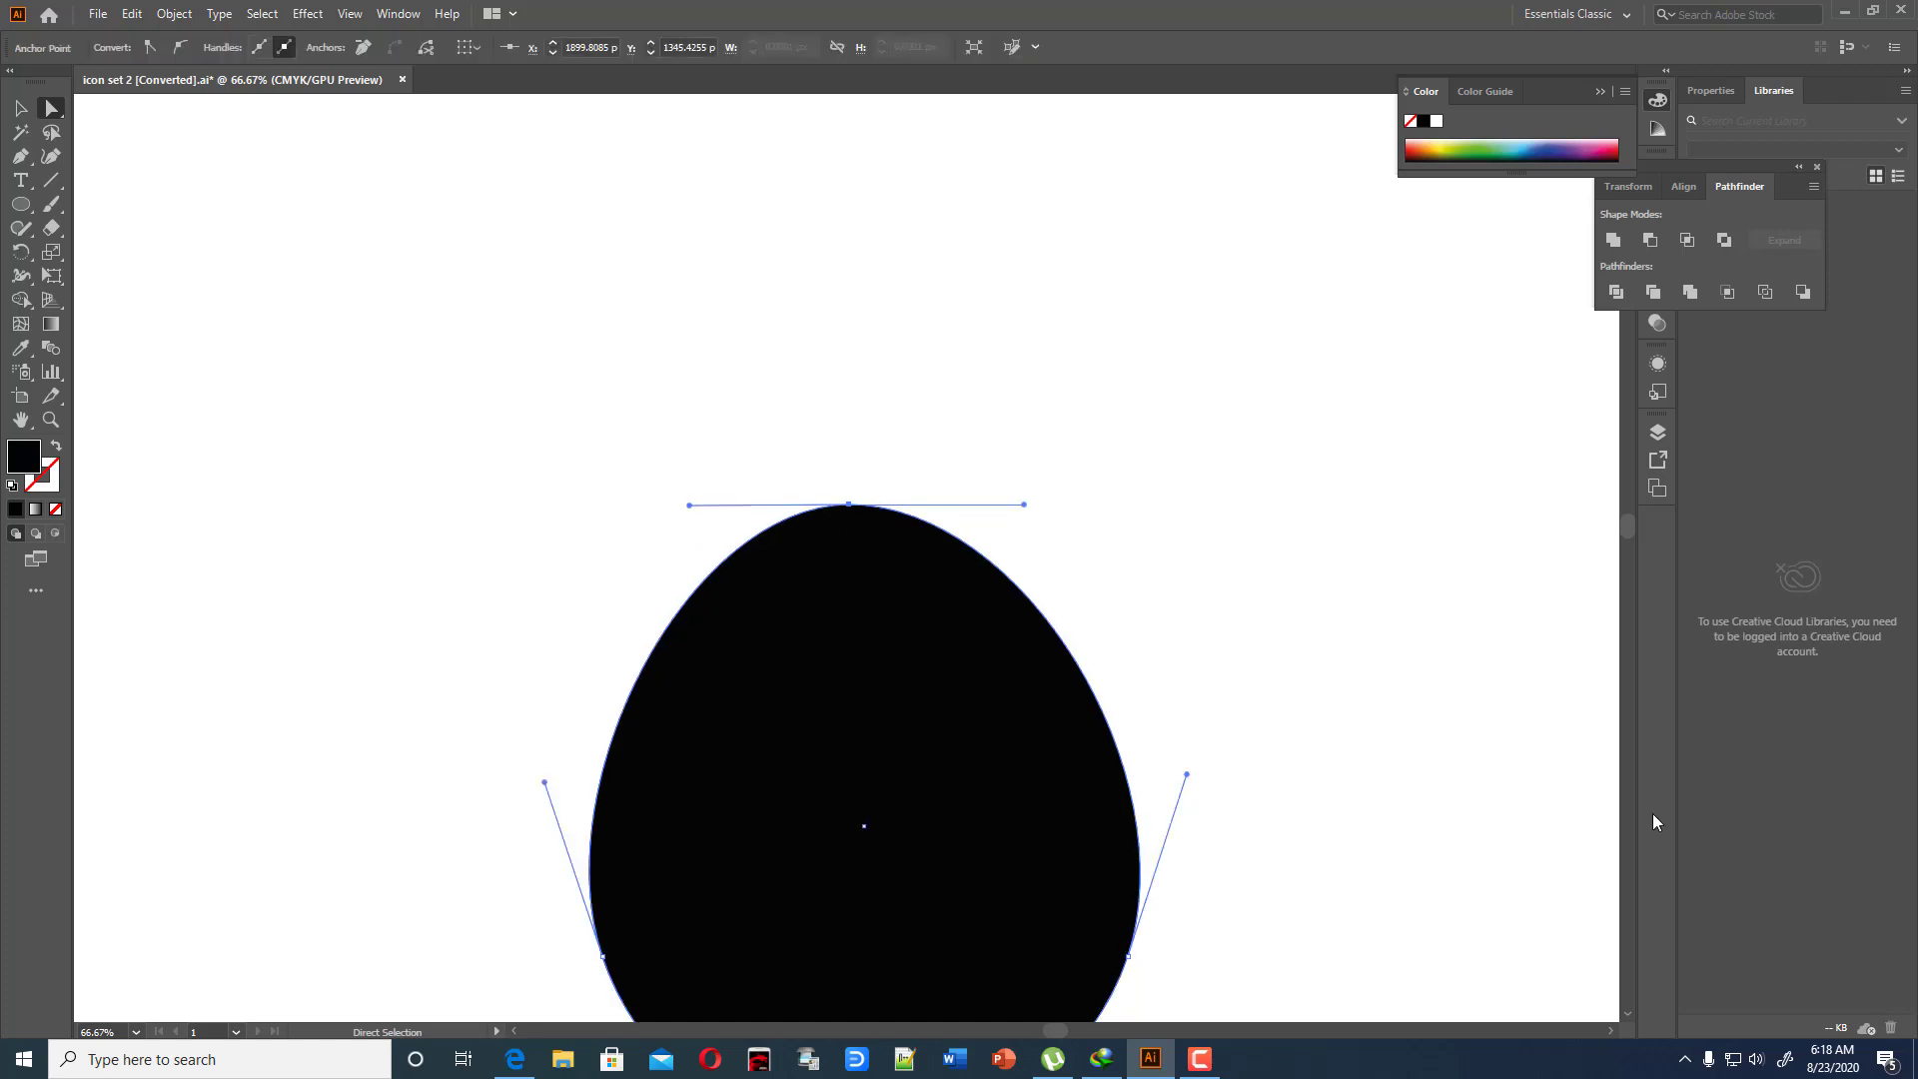
scroll(1483, 546, "down", 3)
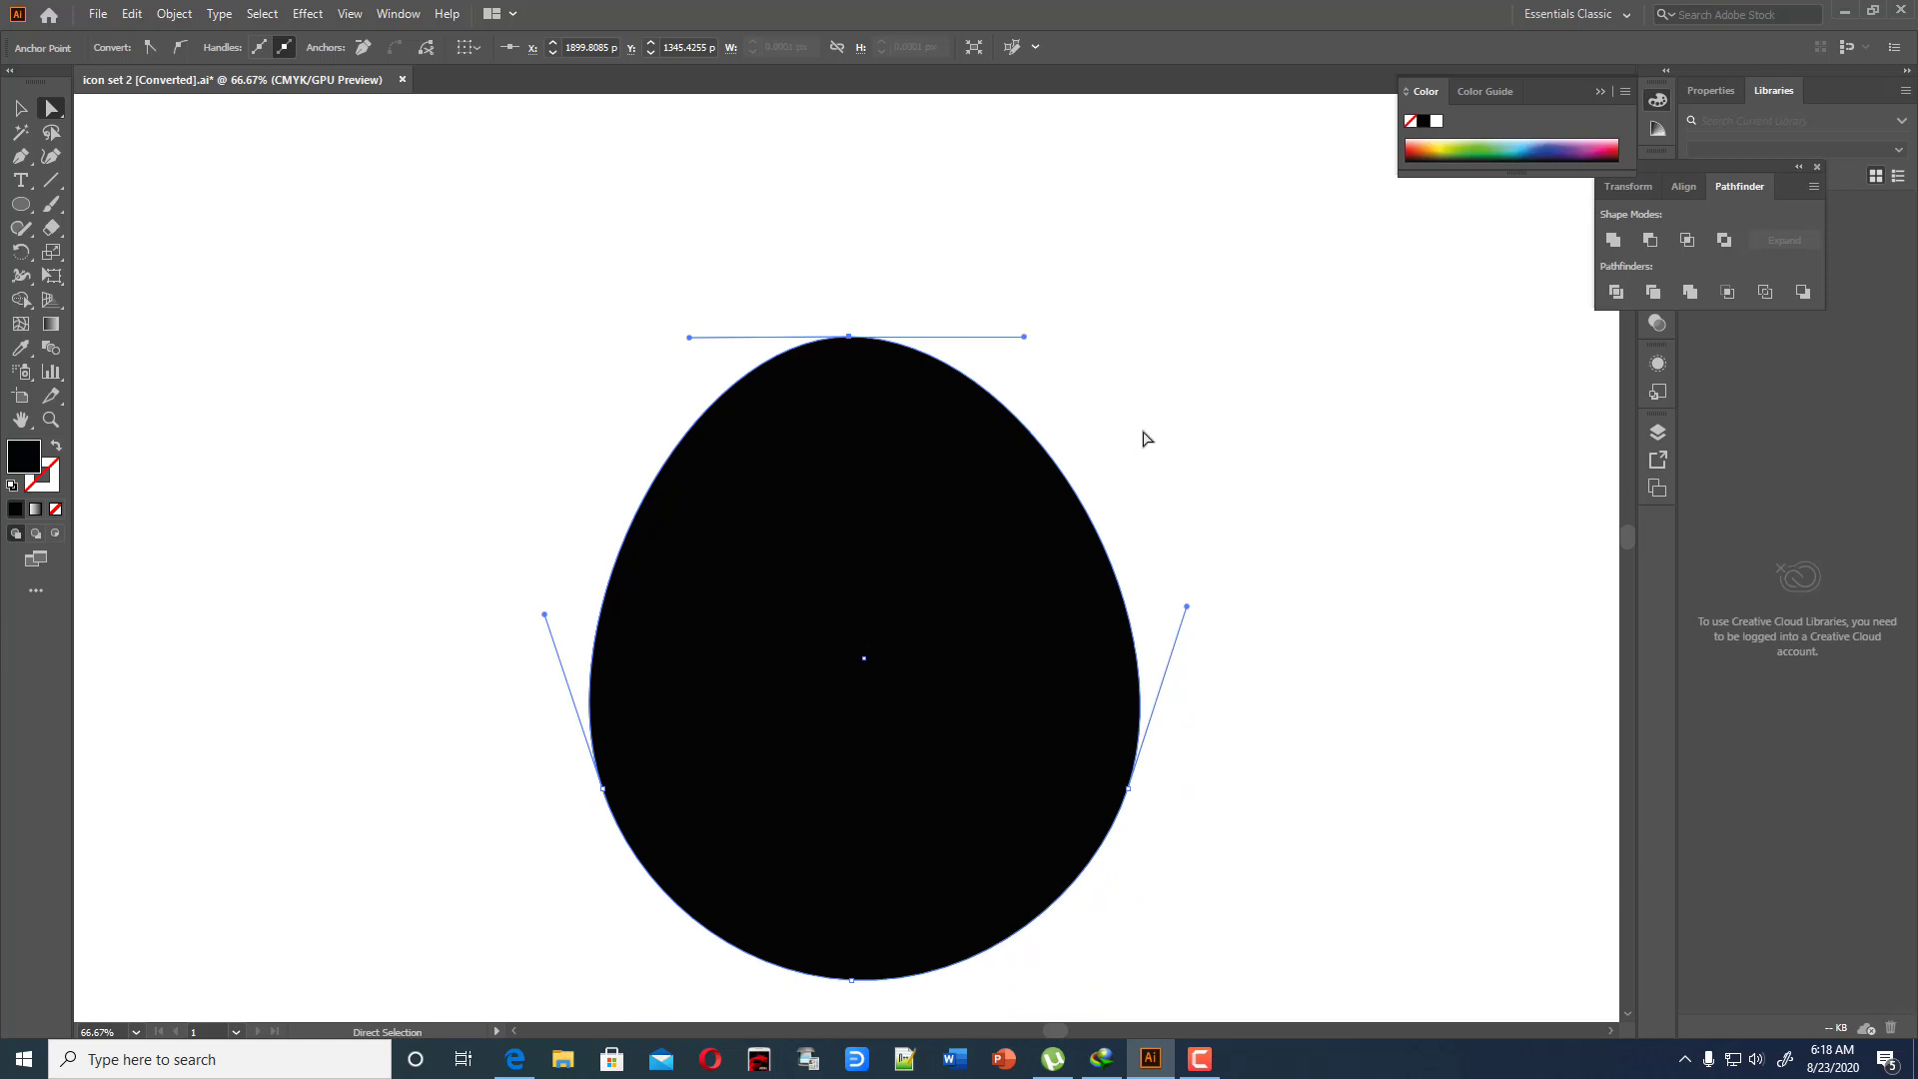
Try raising the egg's top anchor point another 50 px, and bring it back down by the same amount
key("shift+Up")
key("shift+Up")
key("shift+Up")
key("shift+Up")
key("shift+Up")
key("shift+Up")
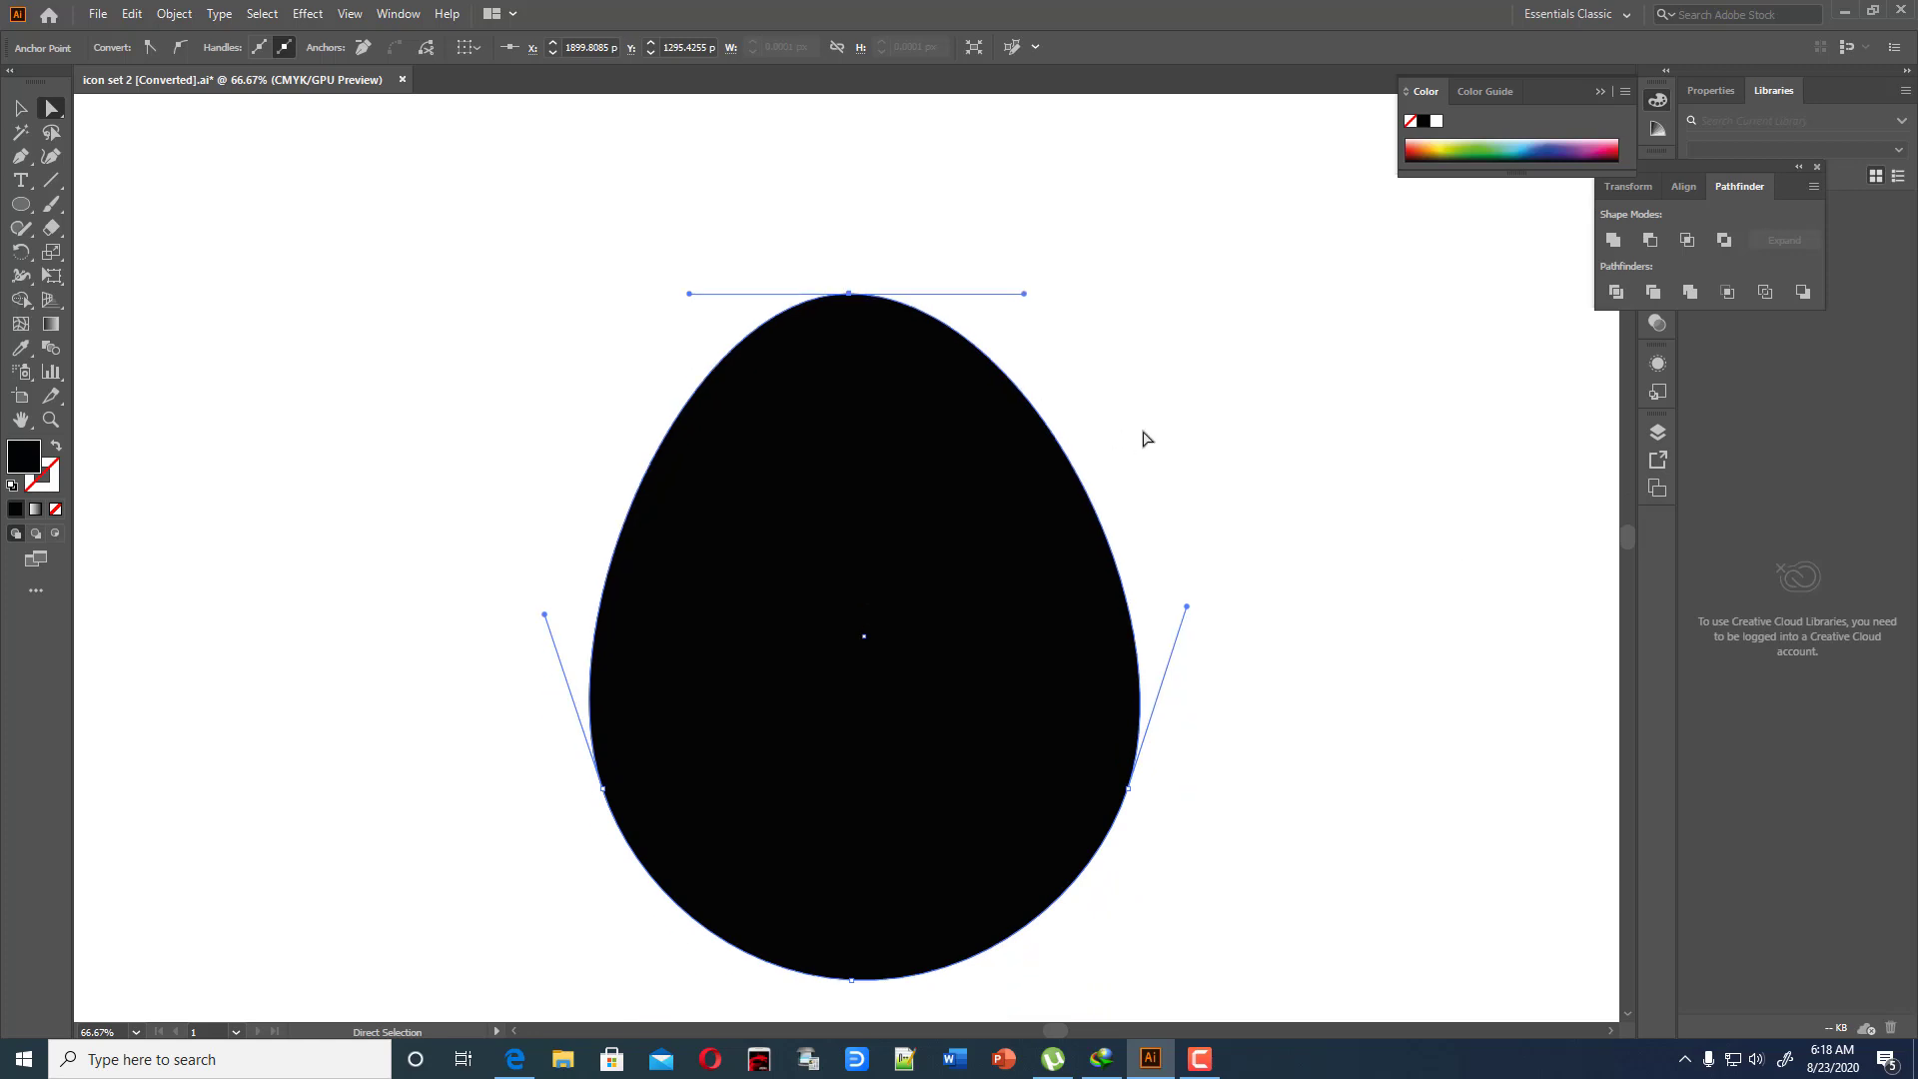
key("shift+Down")
key("shift+Down")
key("shift+Down")
key("shift+Down")
key("shift+Down")
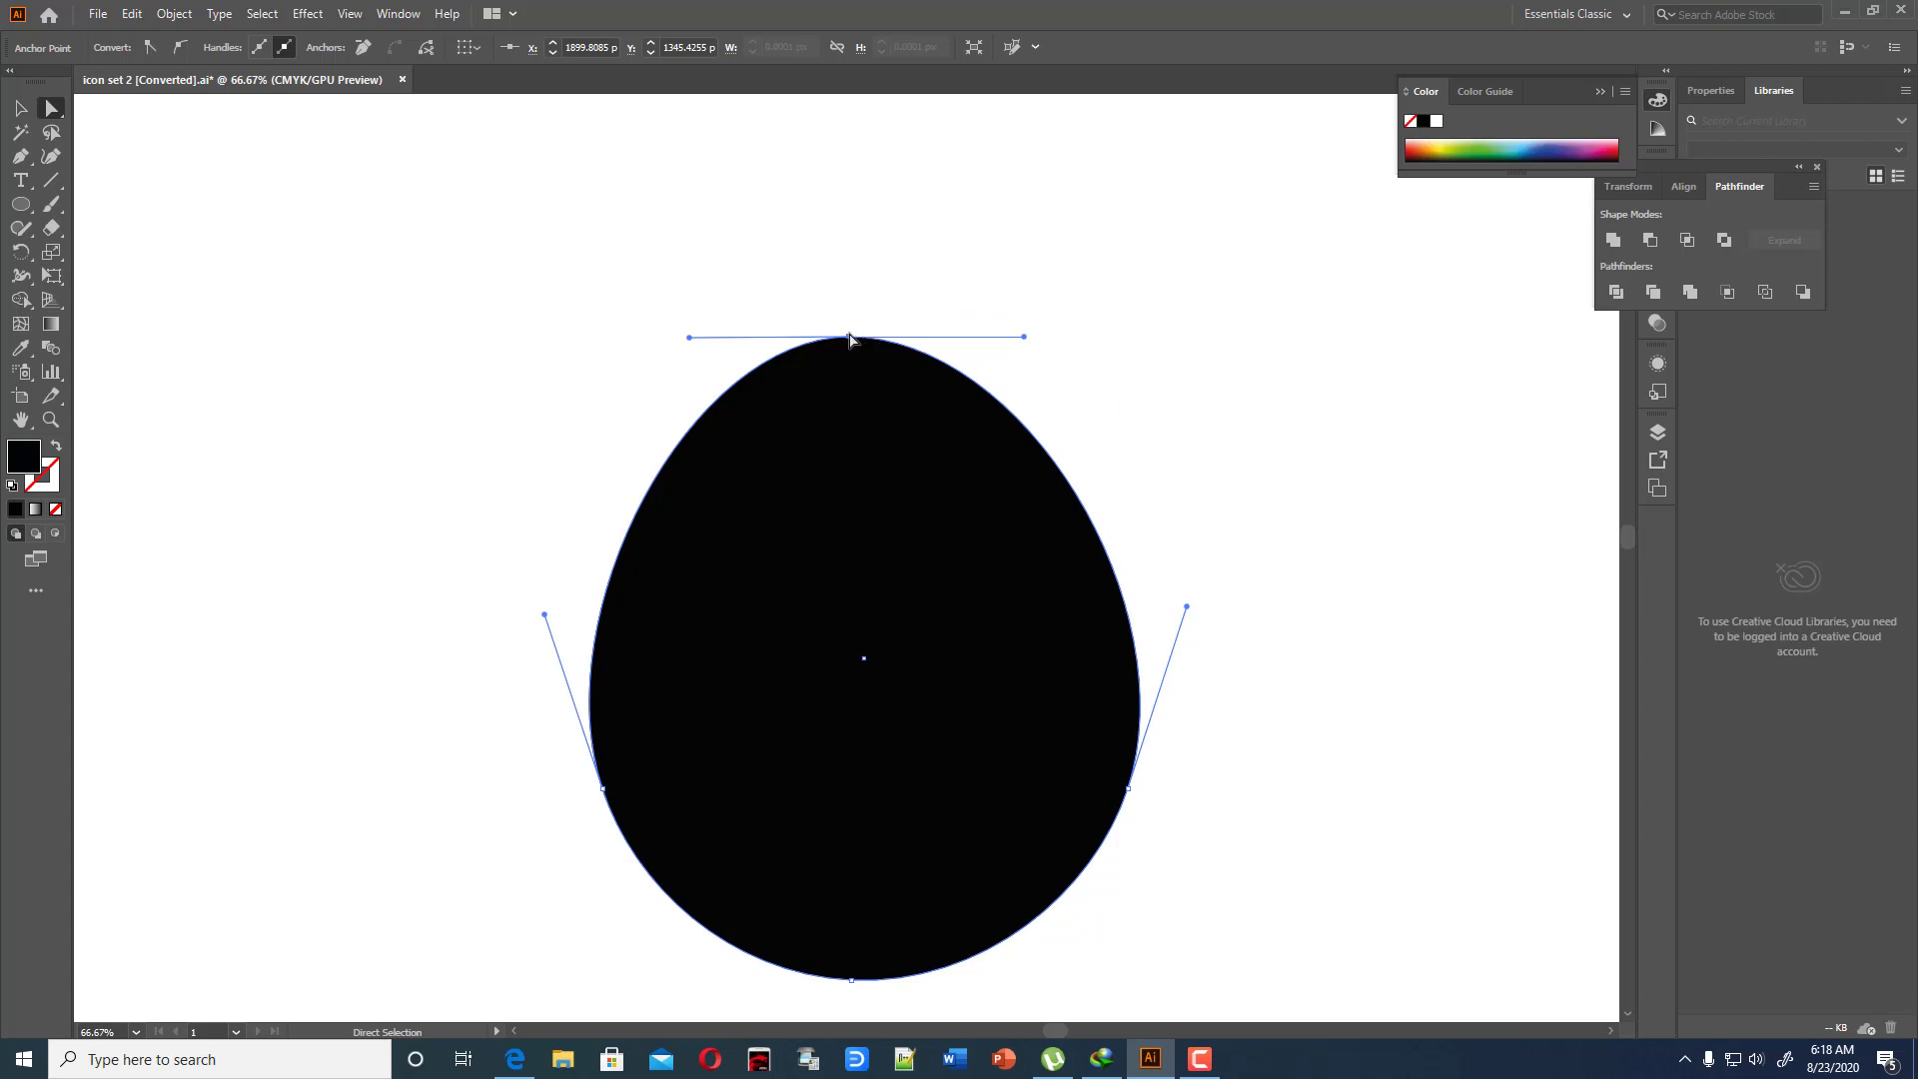
Raise the egg's top anchor point to about Y 1329 px, lengthen its horizontal handle slightly, and deselect the egg
left_click_drag(848, 336, 847, 330)
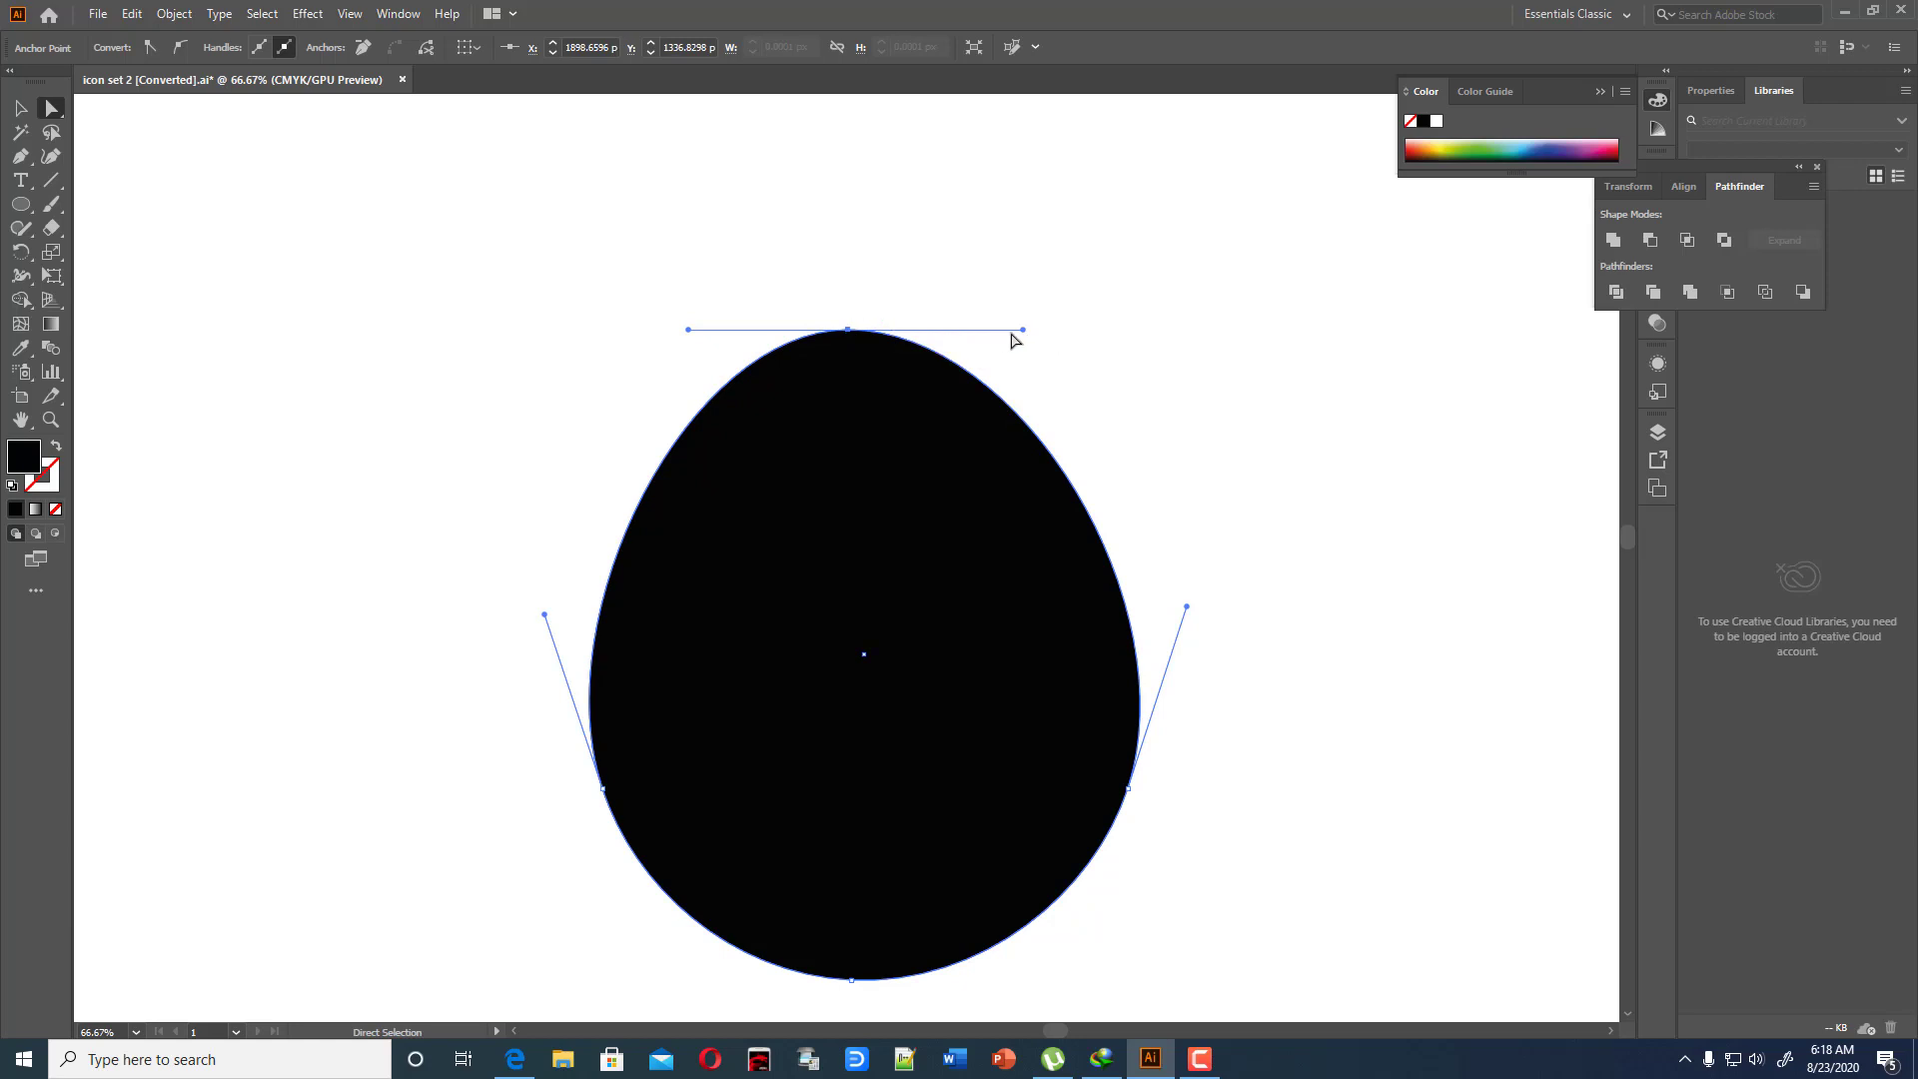
left_click_drag(1024, 329, 1027, 330)
left_click_drag(859, 333, 850, 325)
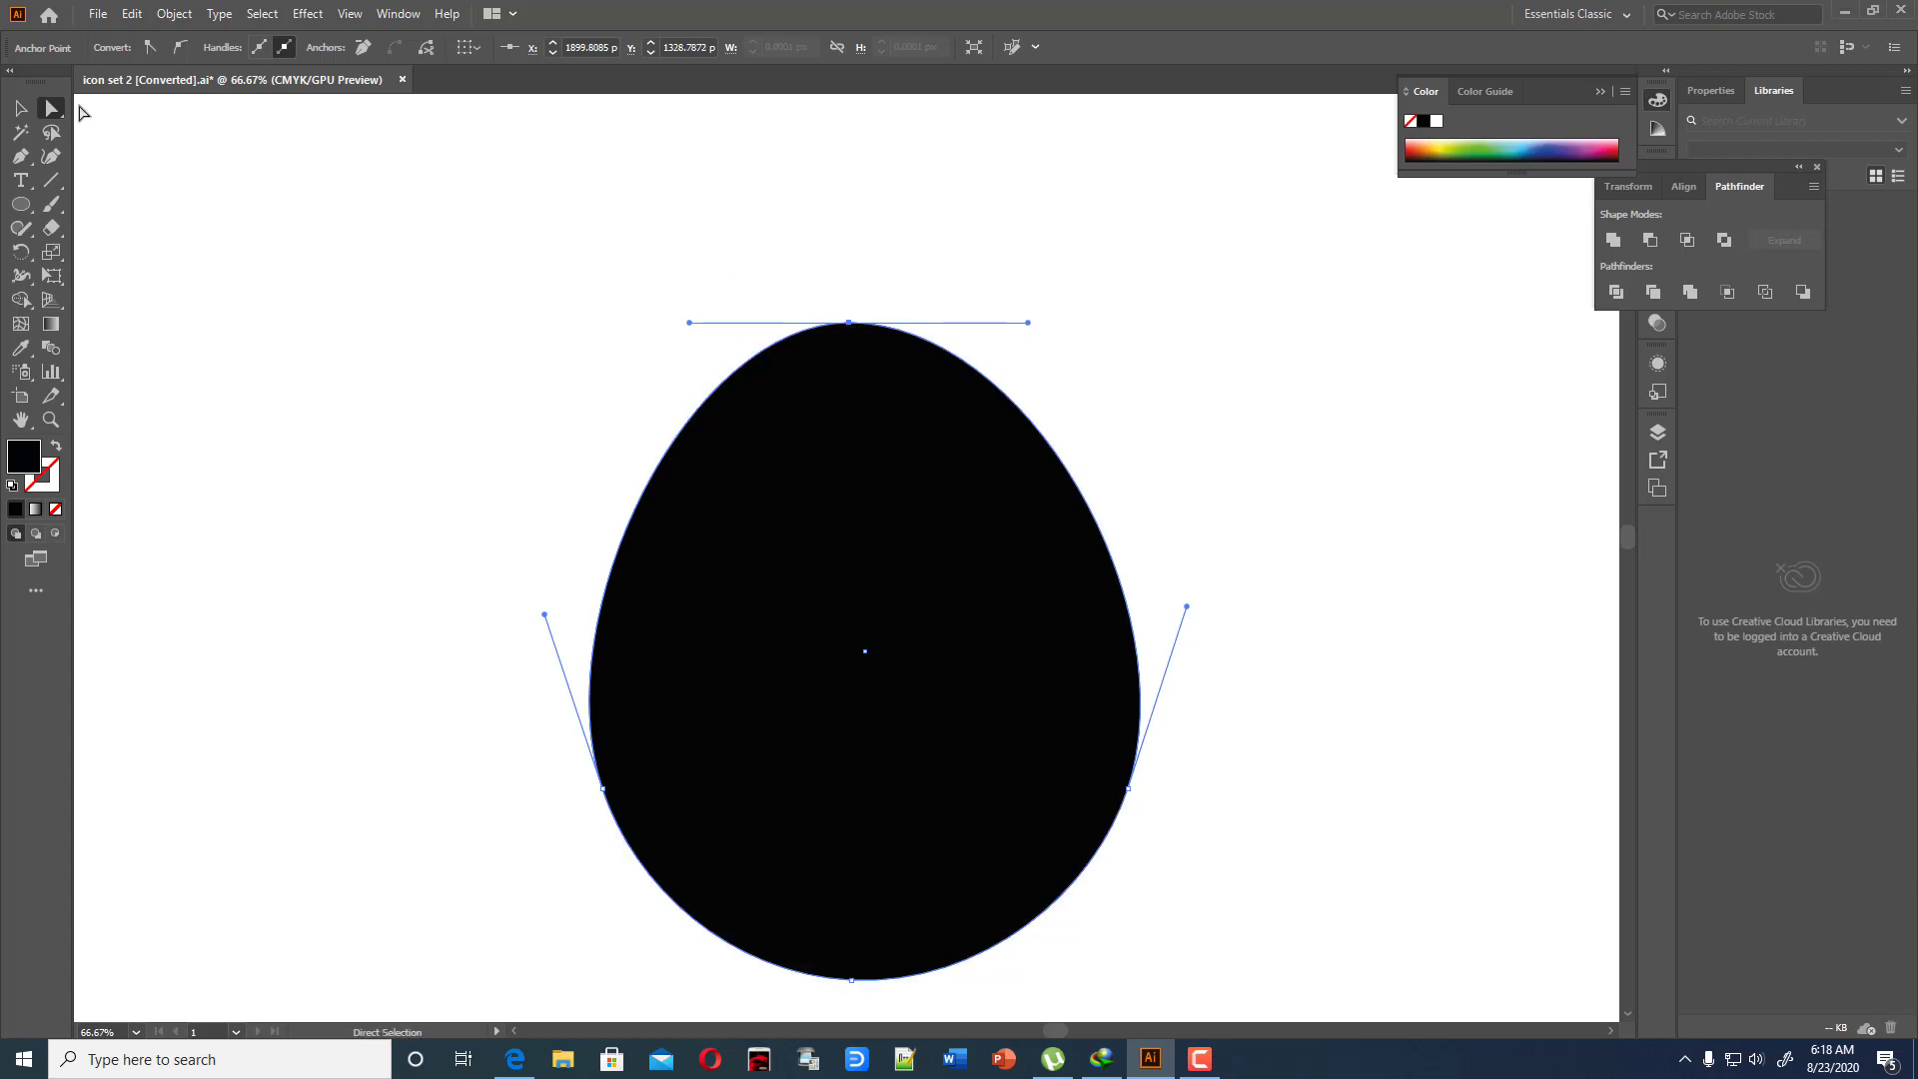
left_click(20, 108)
left_click(280, 218)
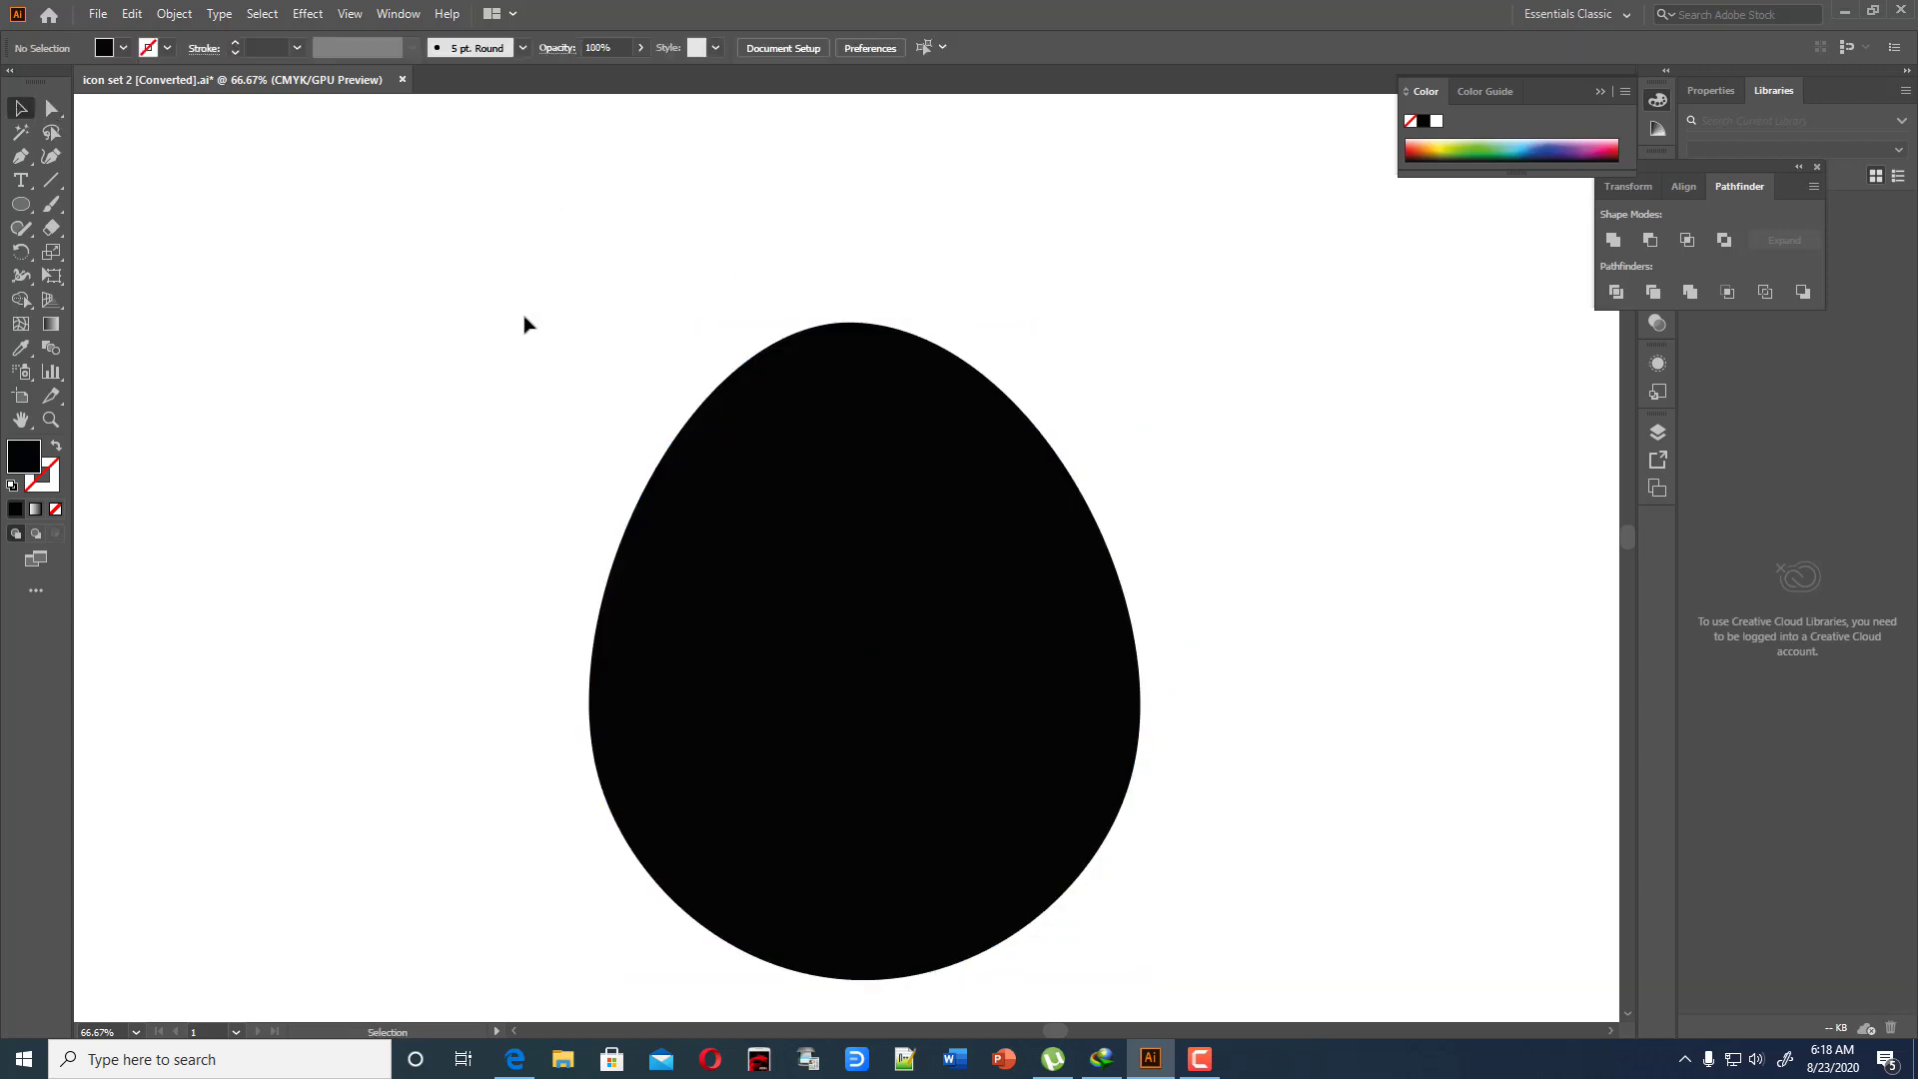
Level the bottom anchor point's handles, lower that anchor to about Y 2092 px, and shift the top anchor directly above it
left_click(963, 793)
scroll(962, 797, "down", 1)
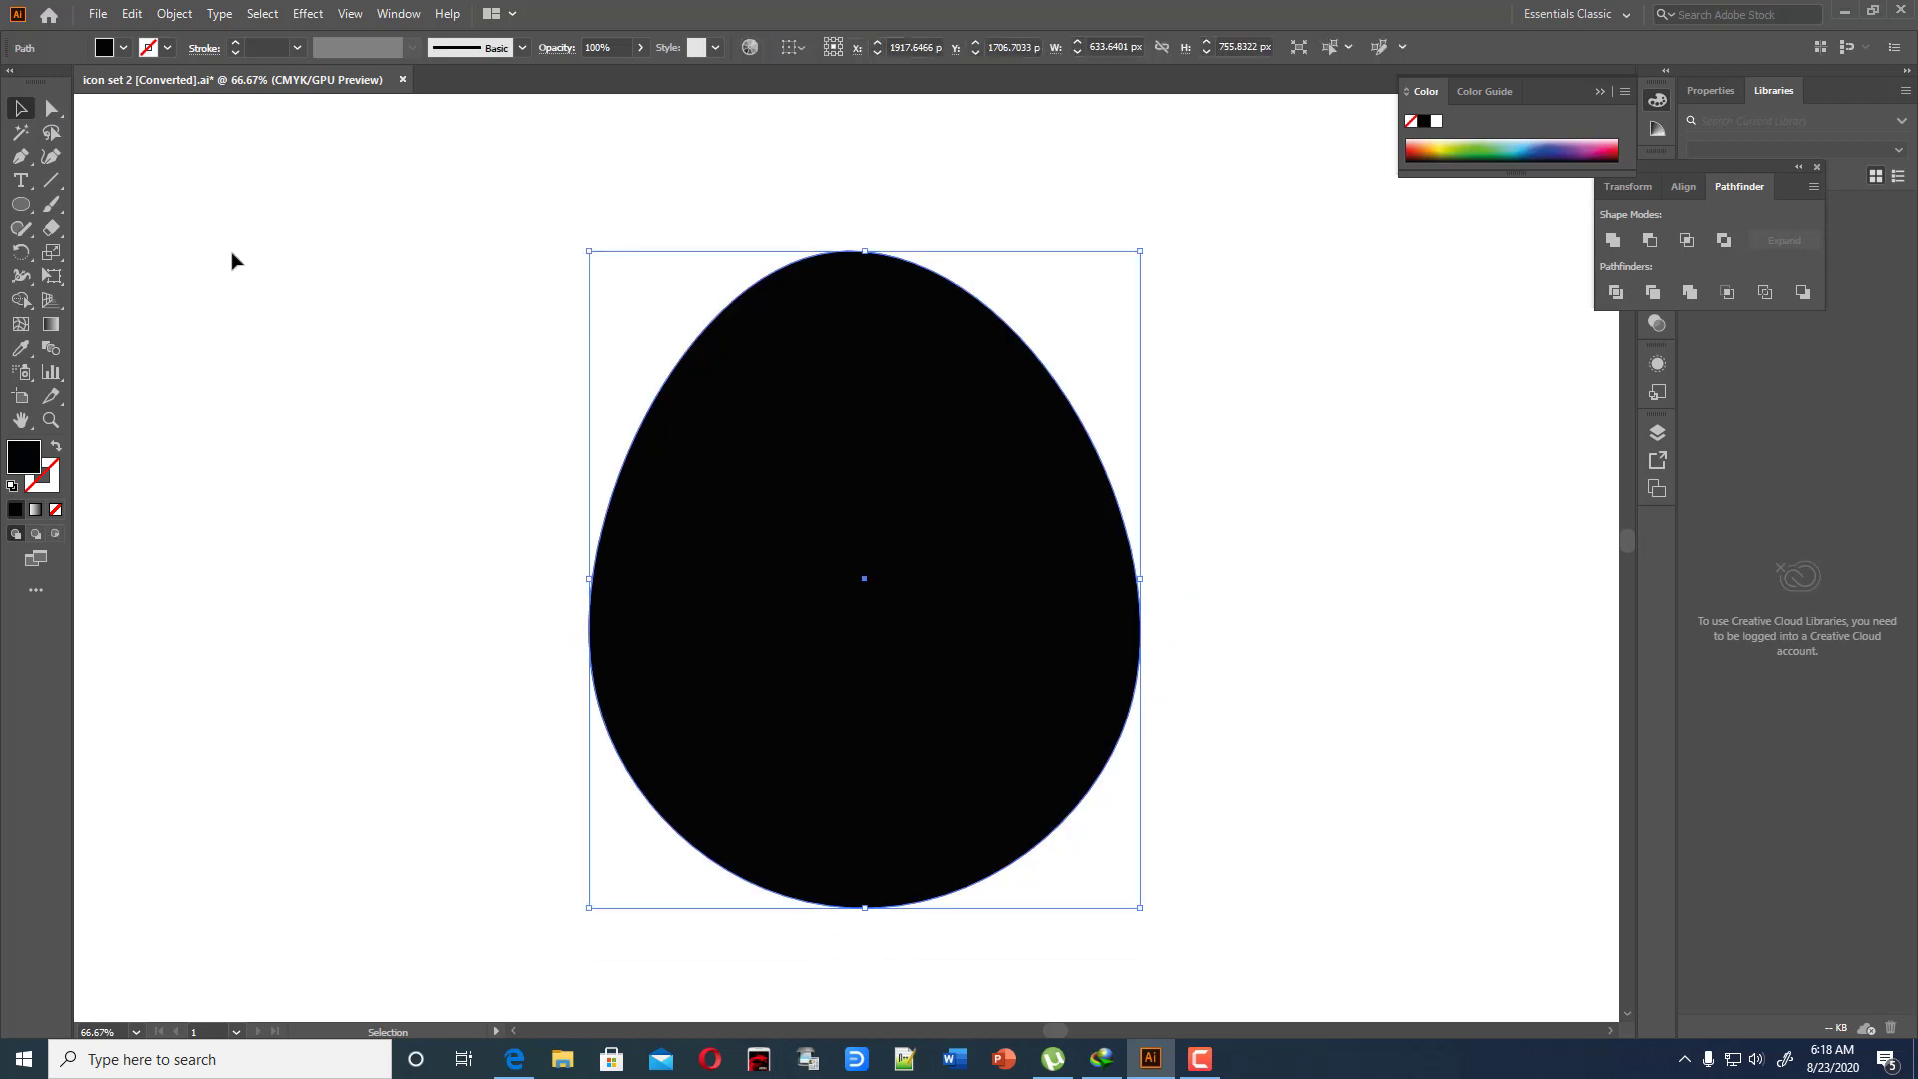
left_click(52, 108)
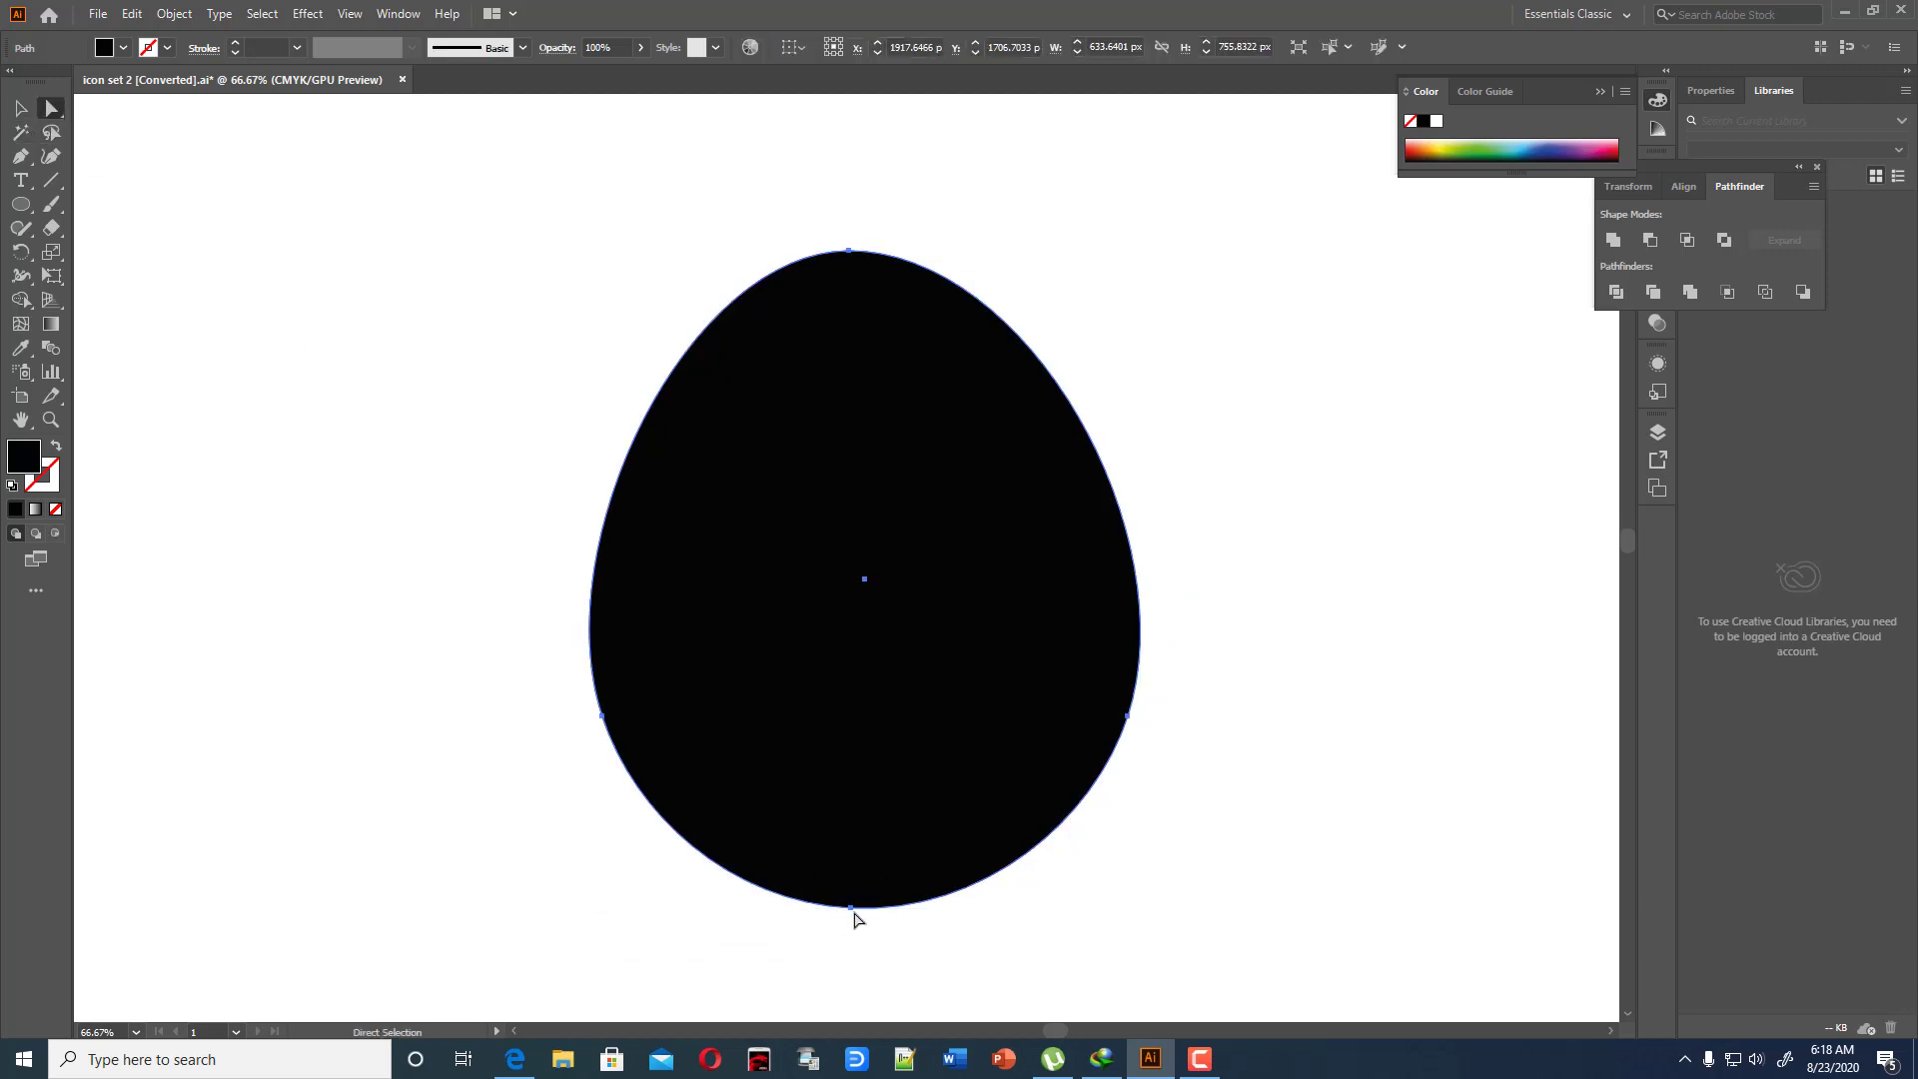
left_click(850, 909)
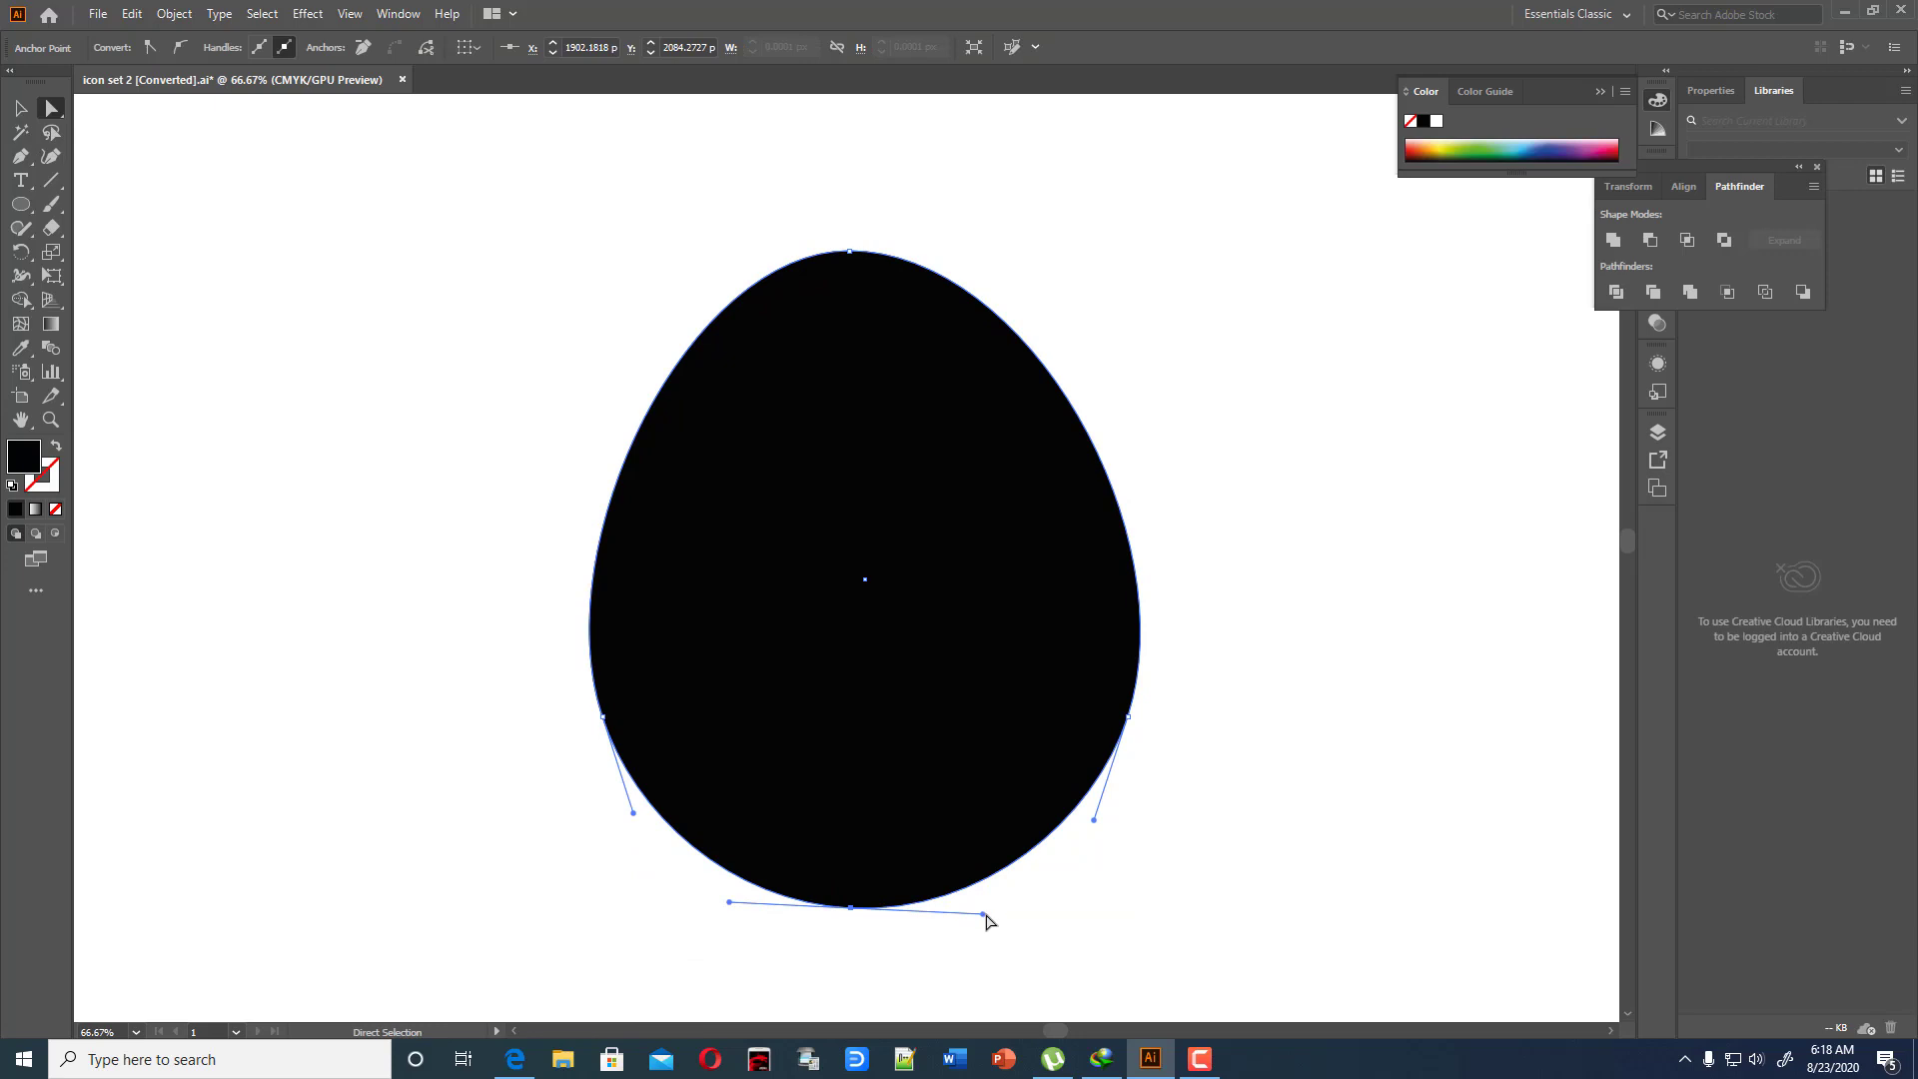
left_click_drag(983, 913, 987, 909)
left_click_drag(852, 908, 858, 915)
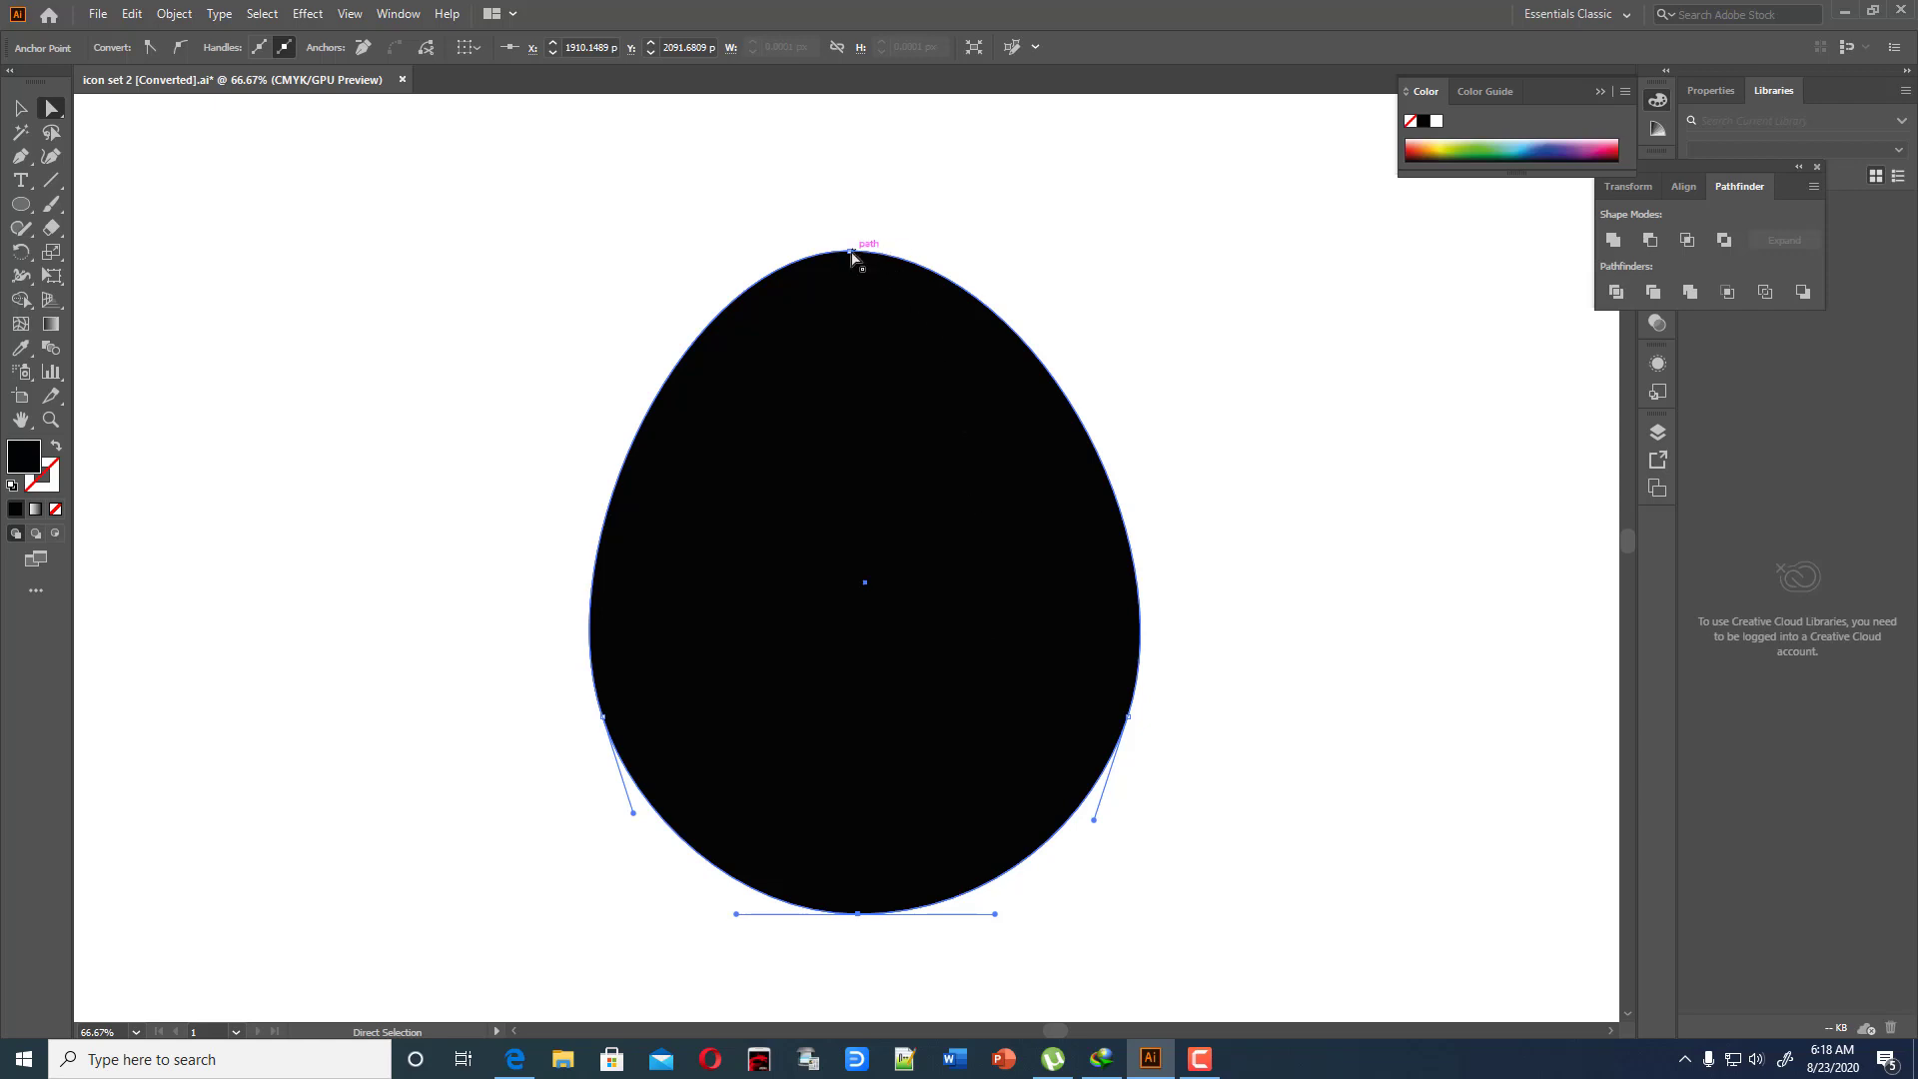
left_click_drag(850, 251, 860, 254)
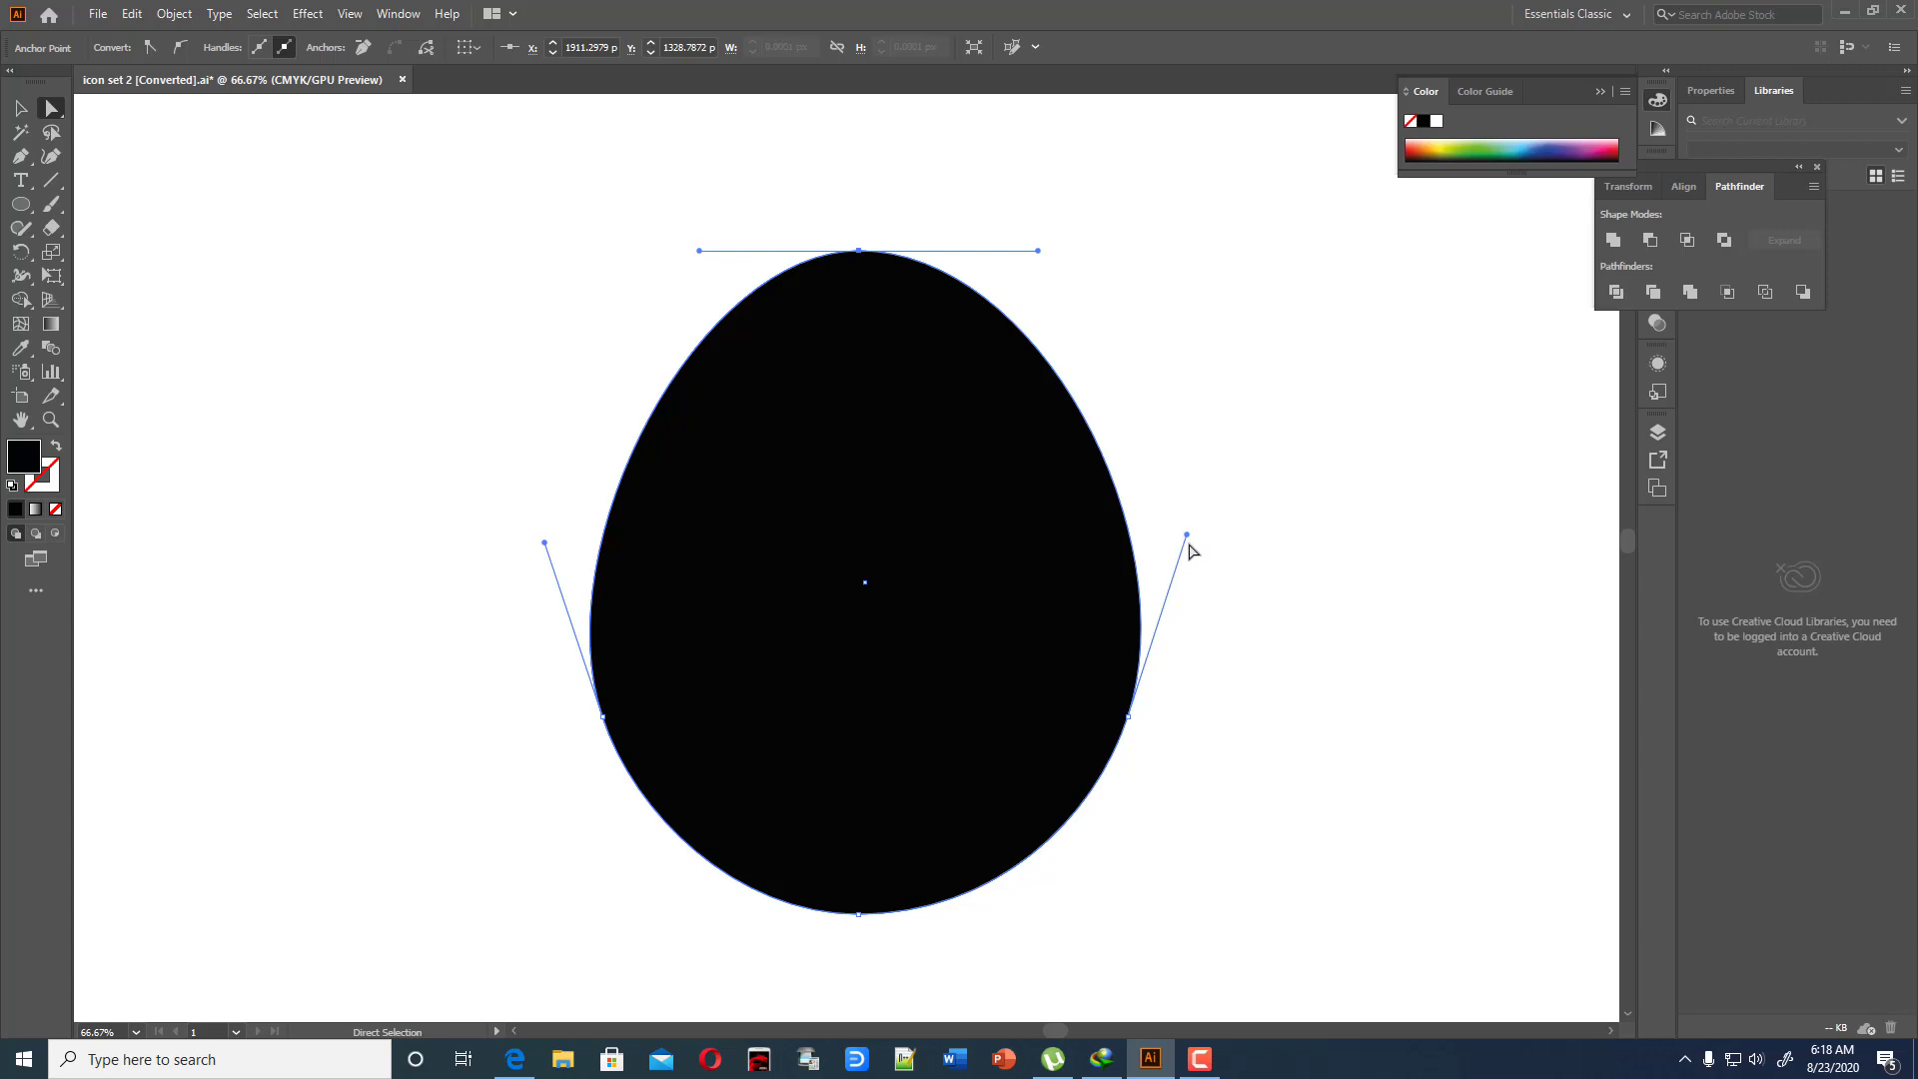
Adjust the upper handles of the egg's two side anchor points to balance its curves, and deselect the egg
left_click_drag(1187, 536, 1188, 527)
left_click(1082, 578)
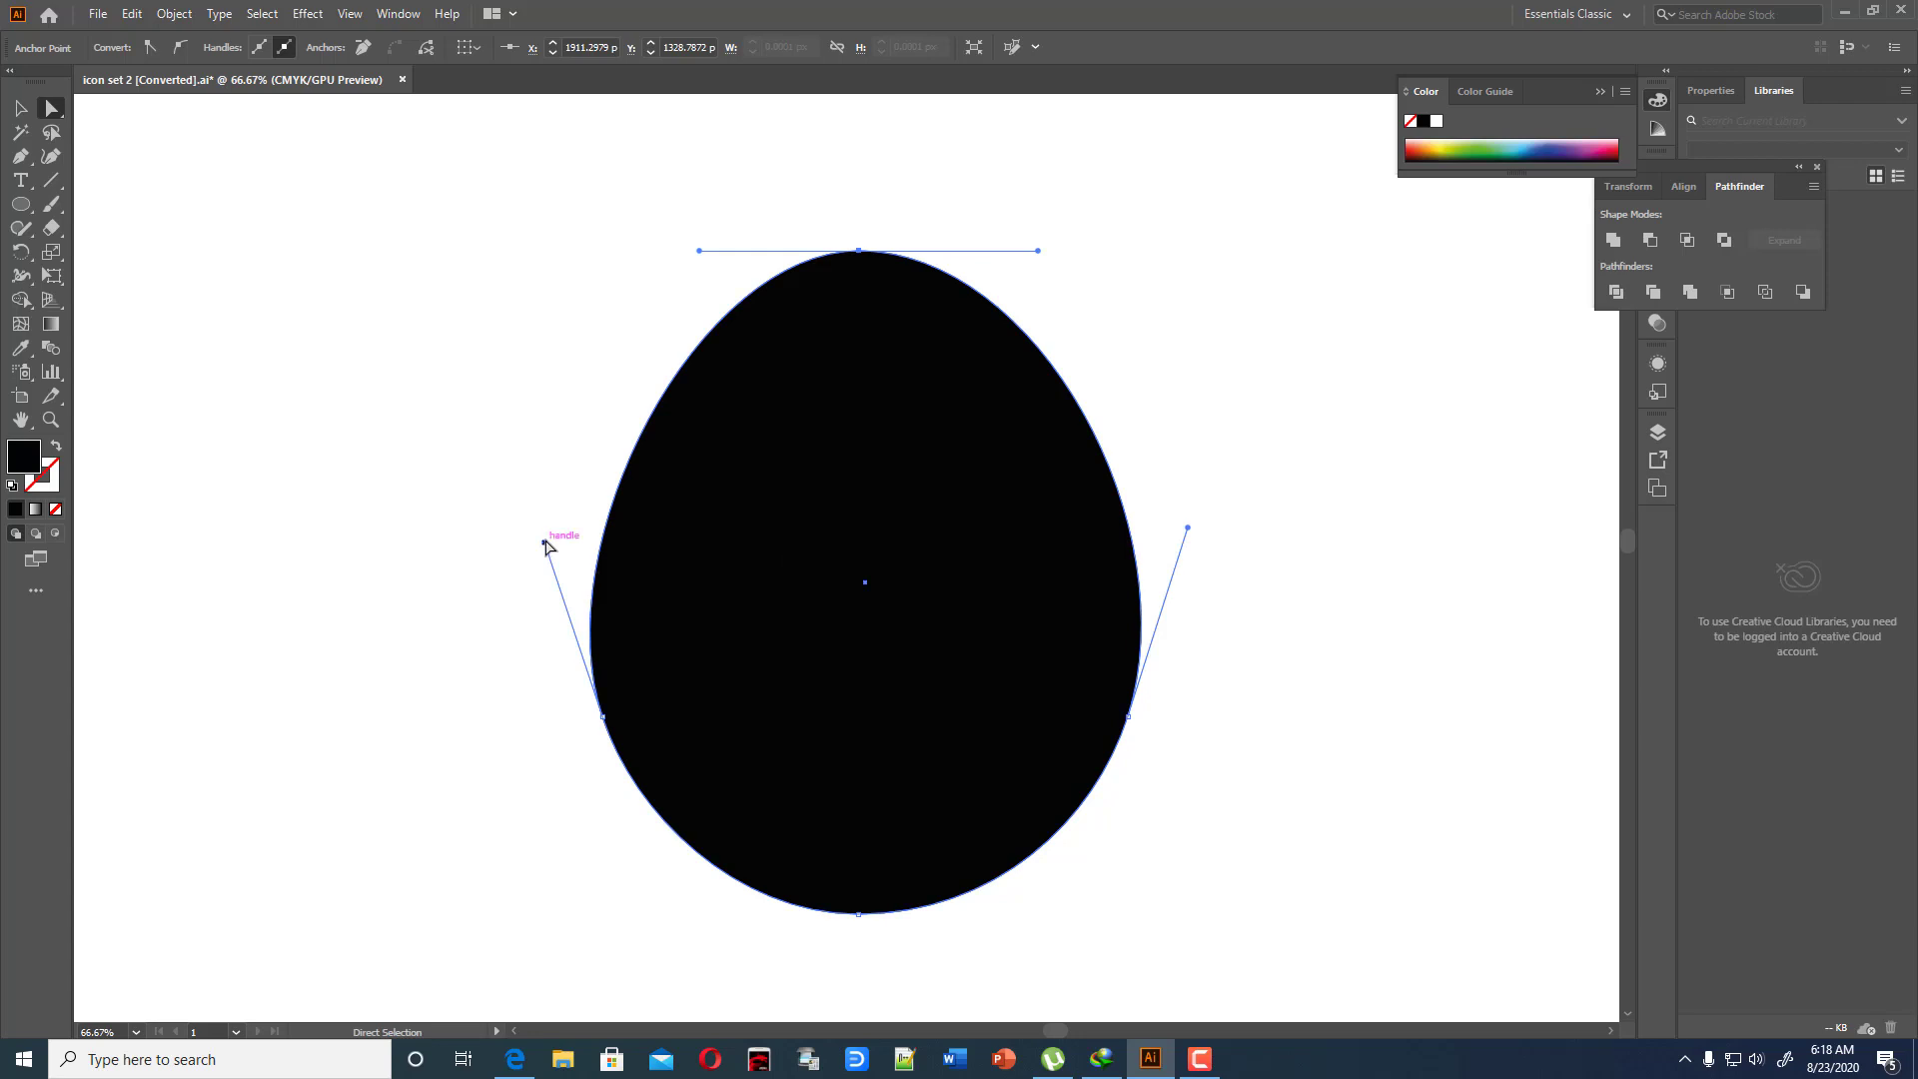
left_click_drag(546, 539, 540, 540)
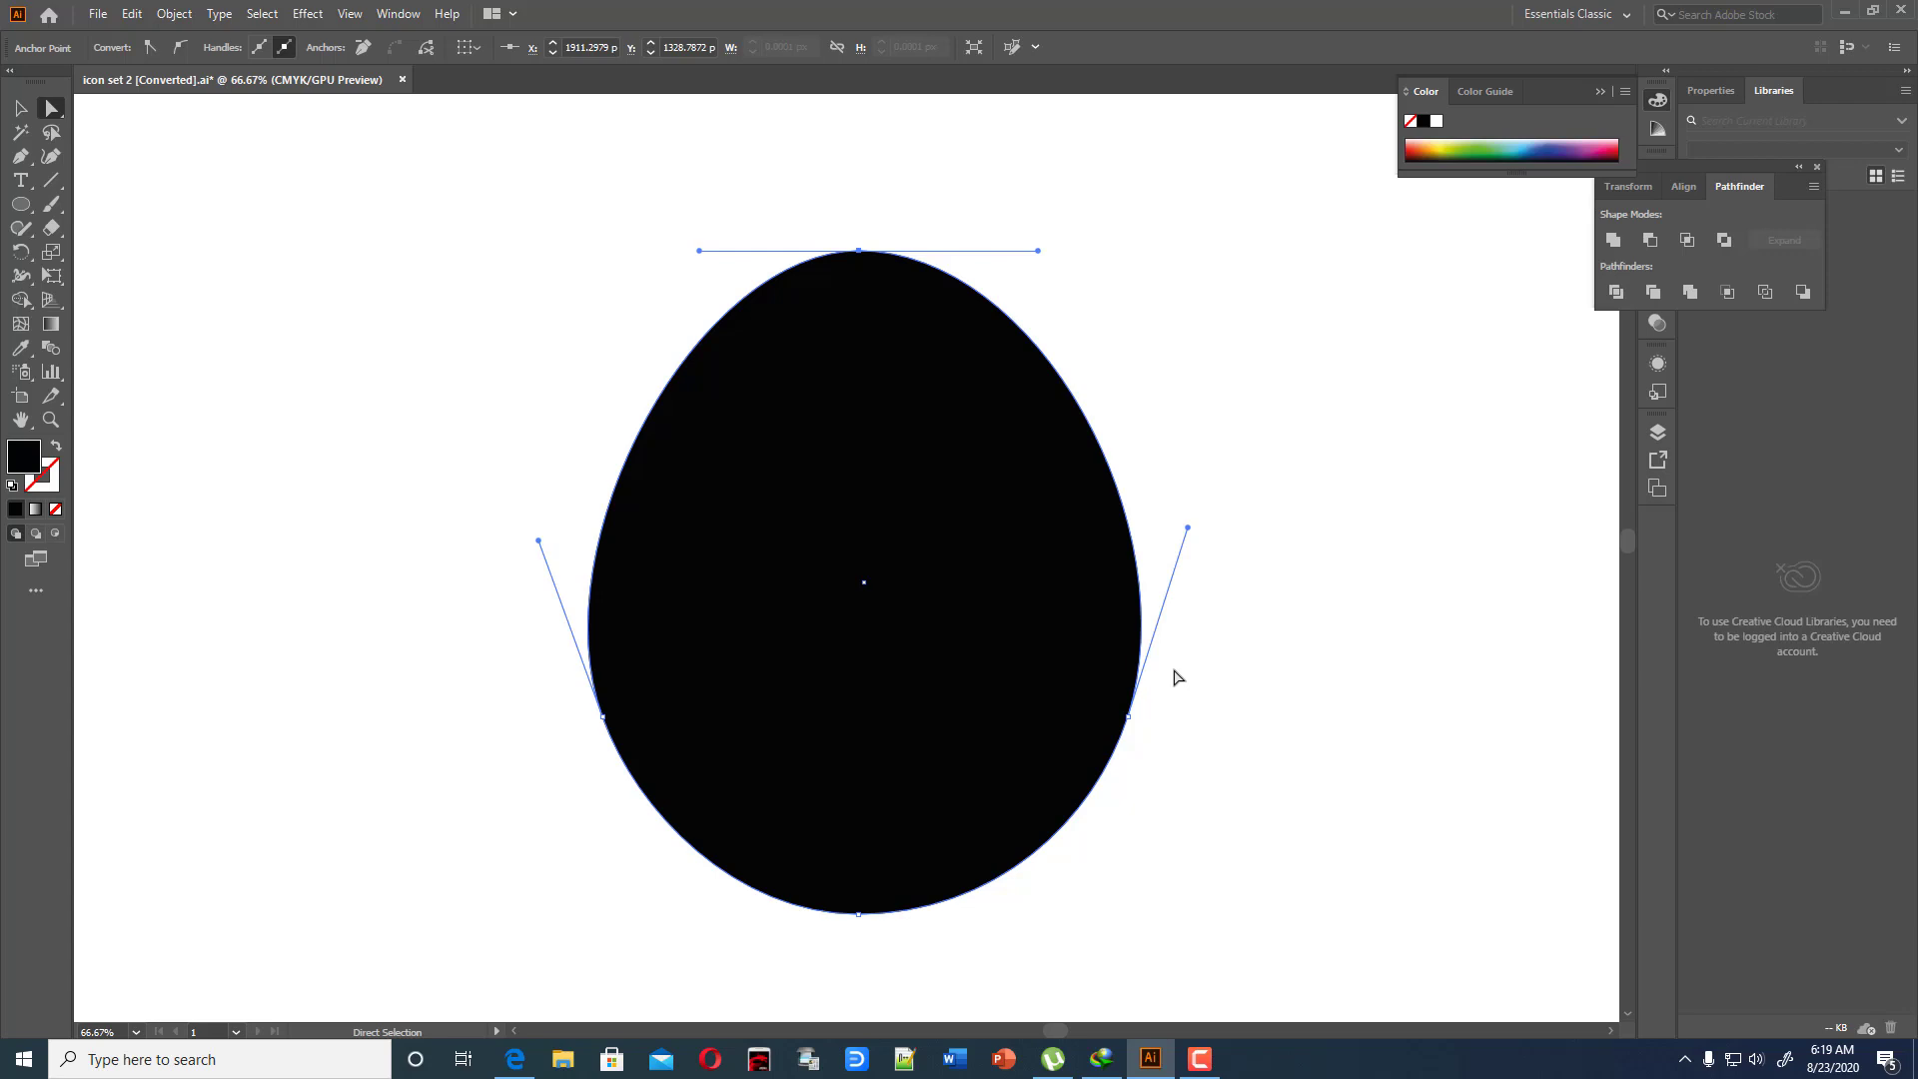
left_click_drag(1189, 527, 1194, 535)
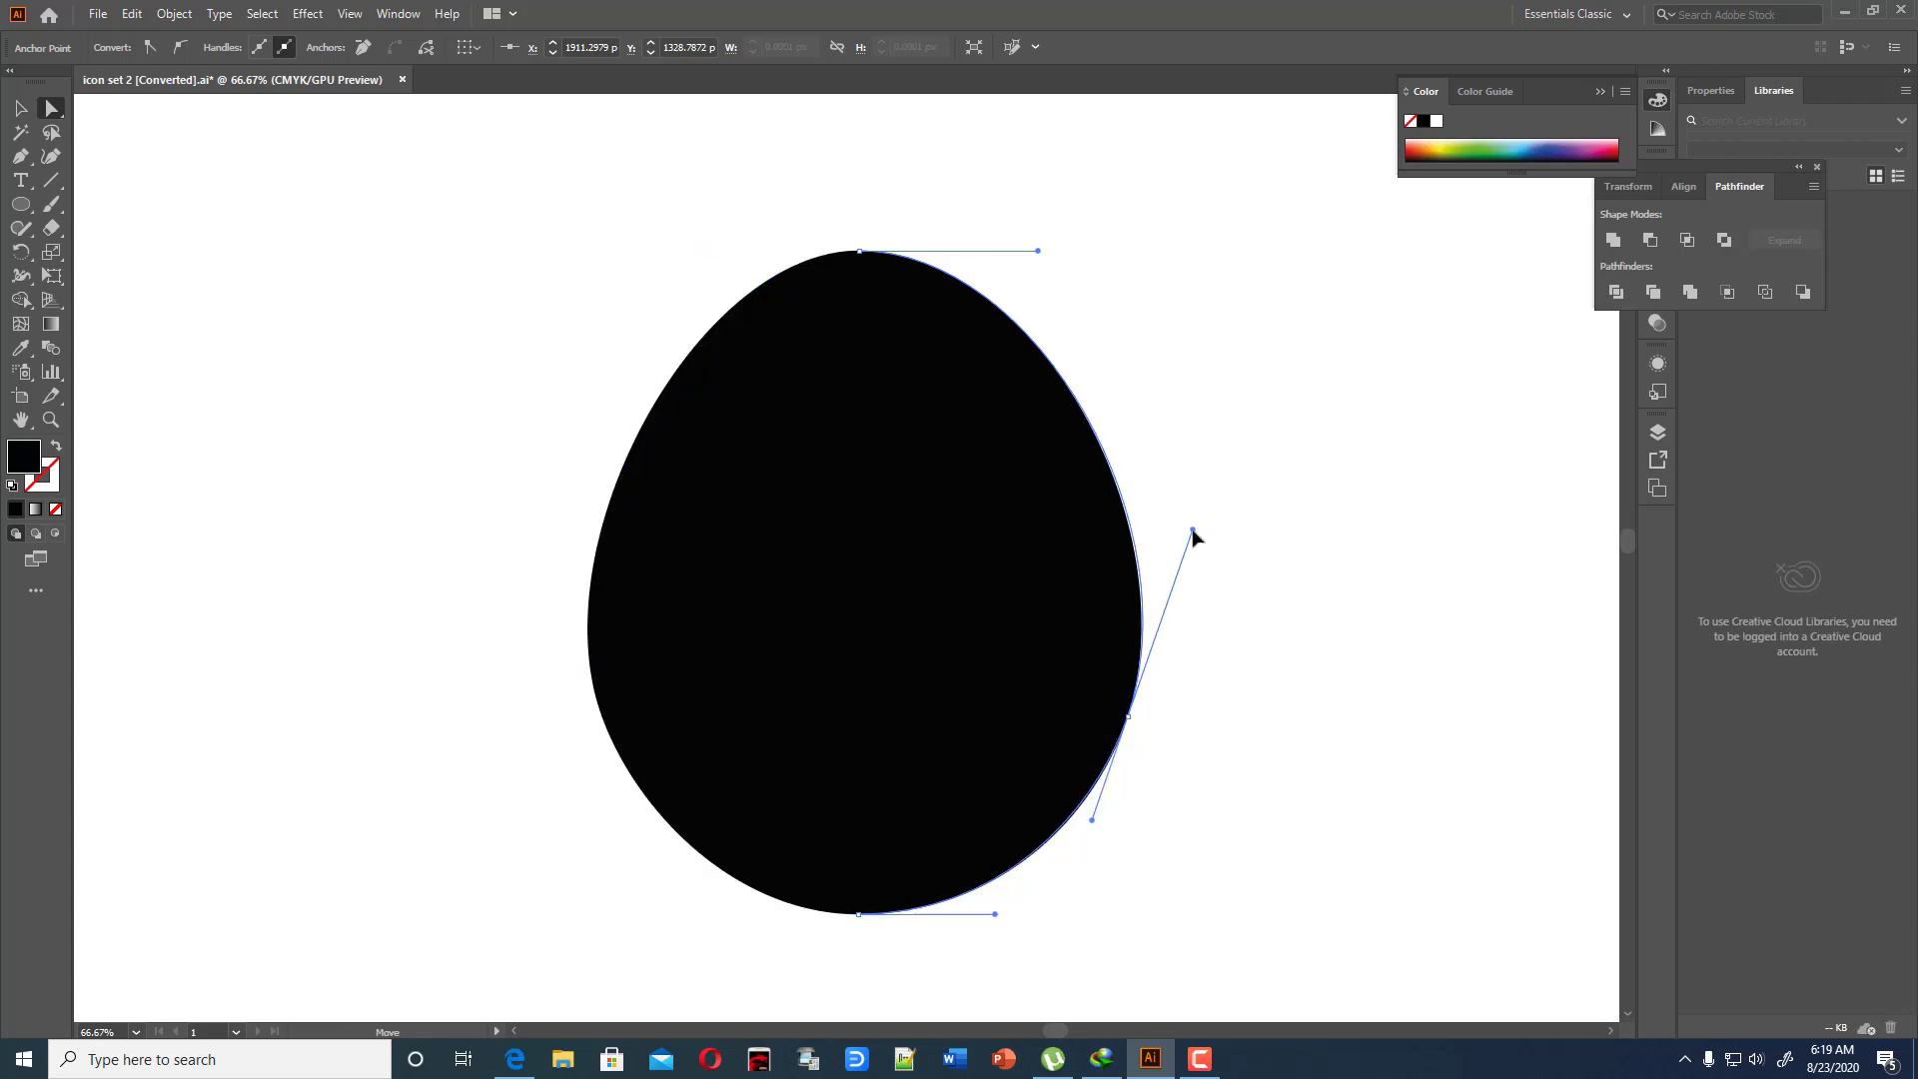
left_click(20, 107)
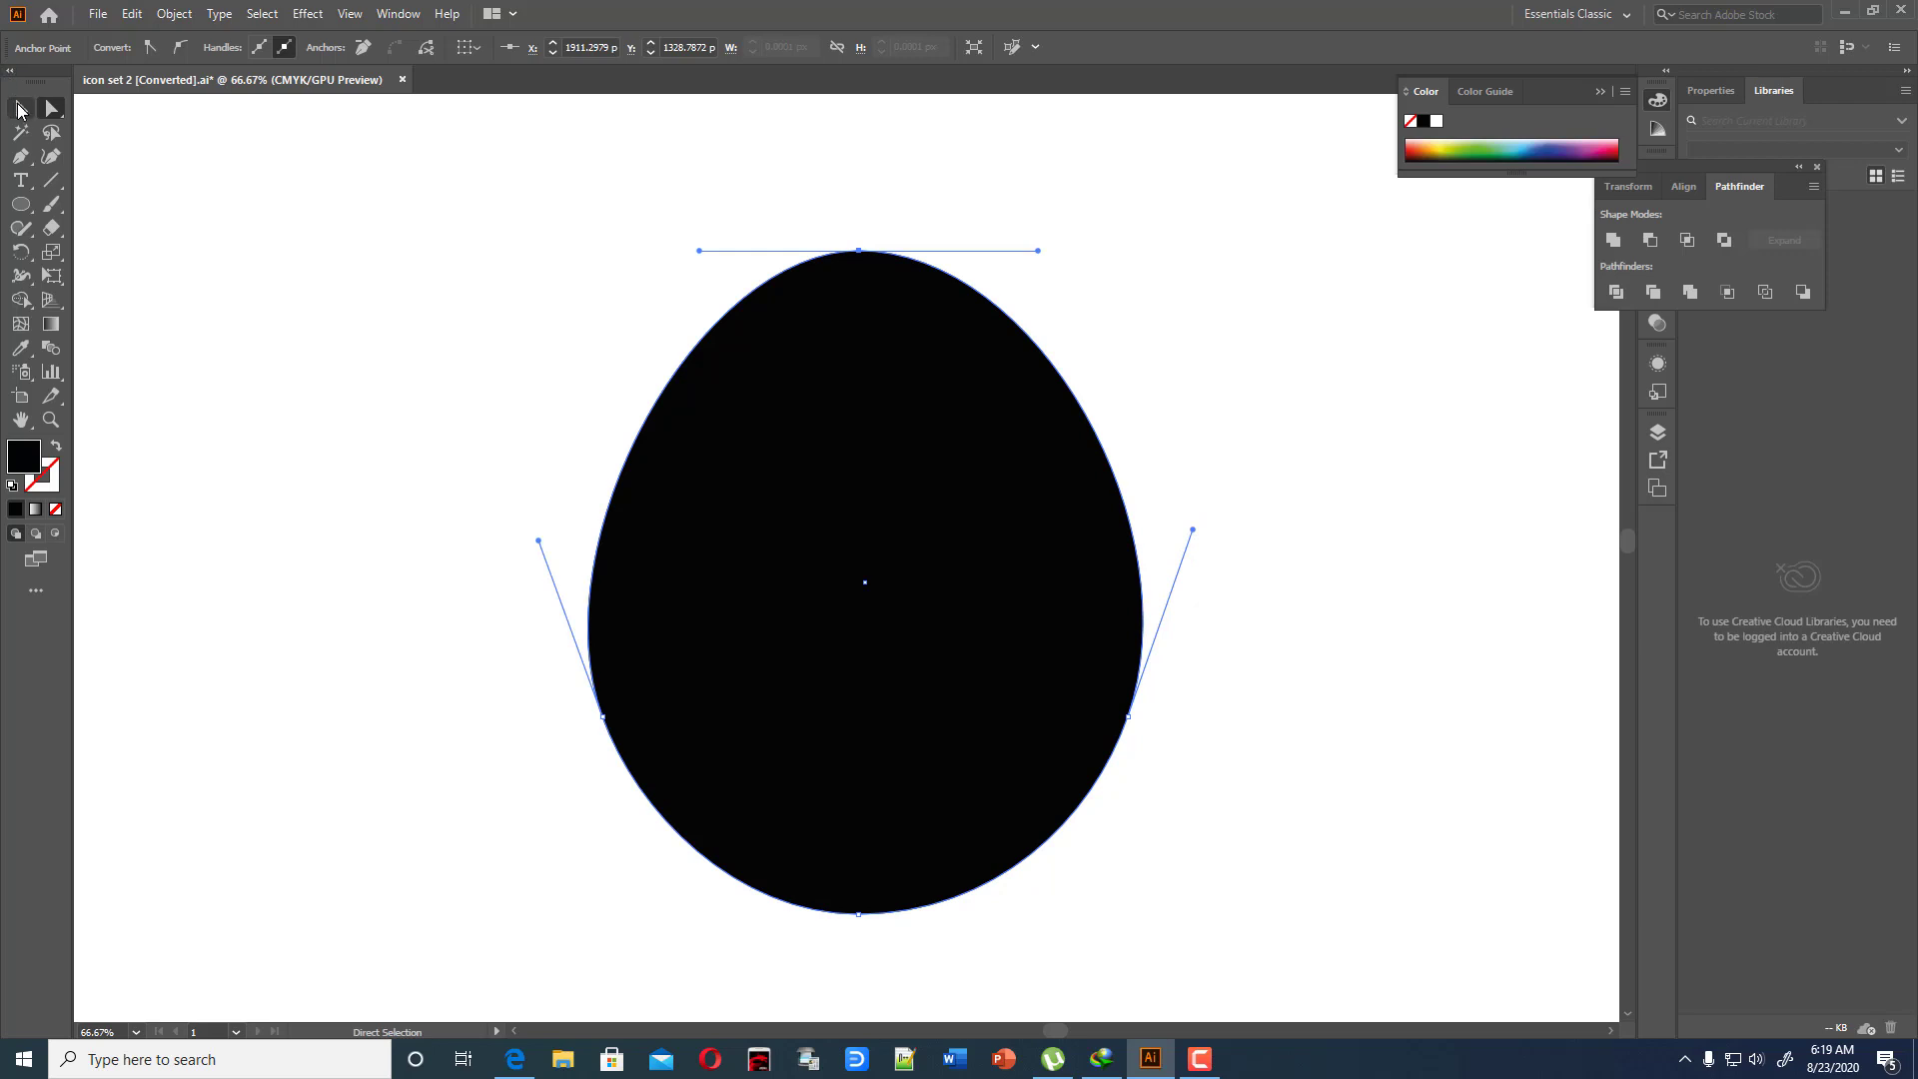
left_click(428, 329)
left_click_drag(428, 335, 1237, 902)
left_click(1251, 840)
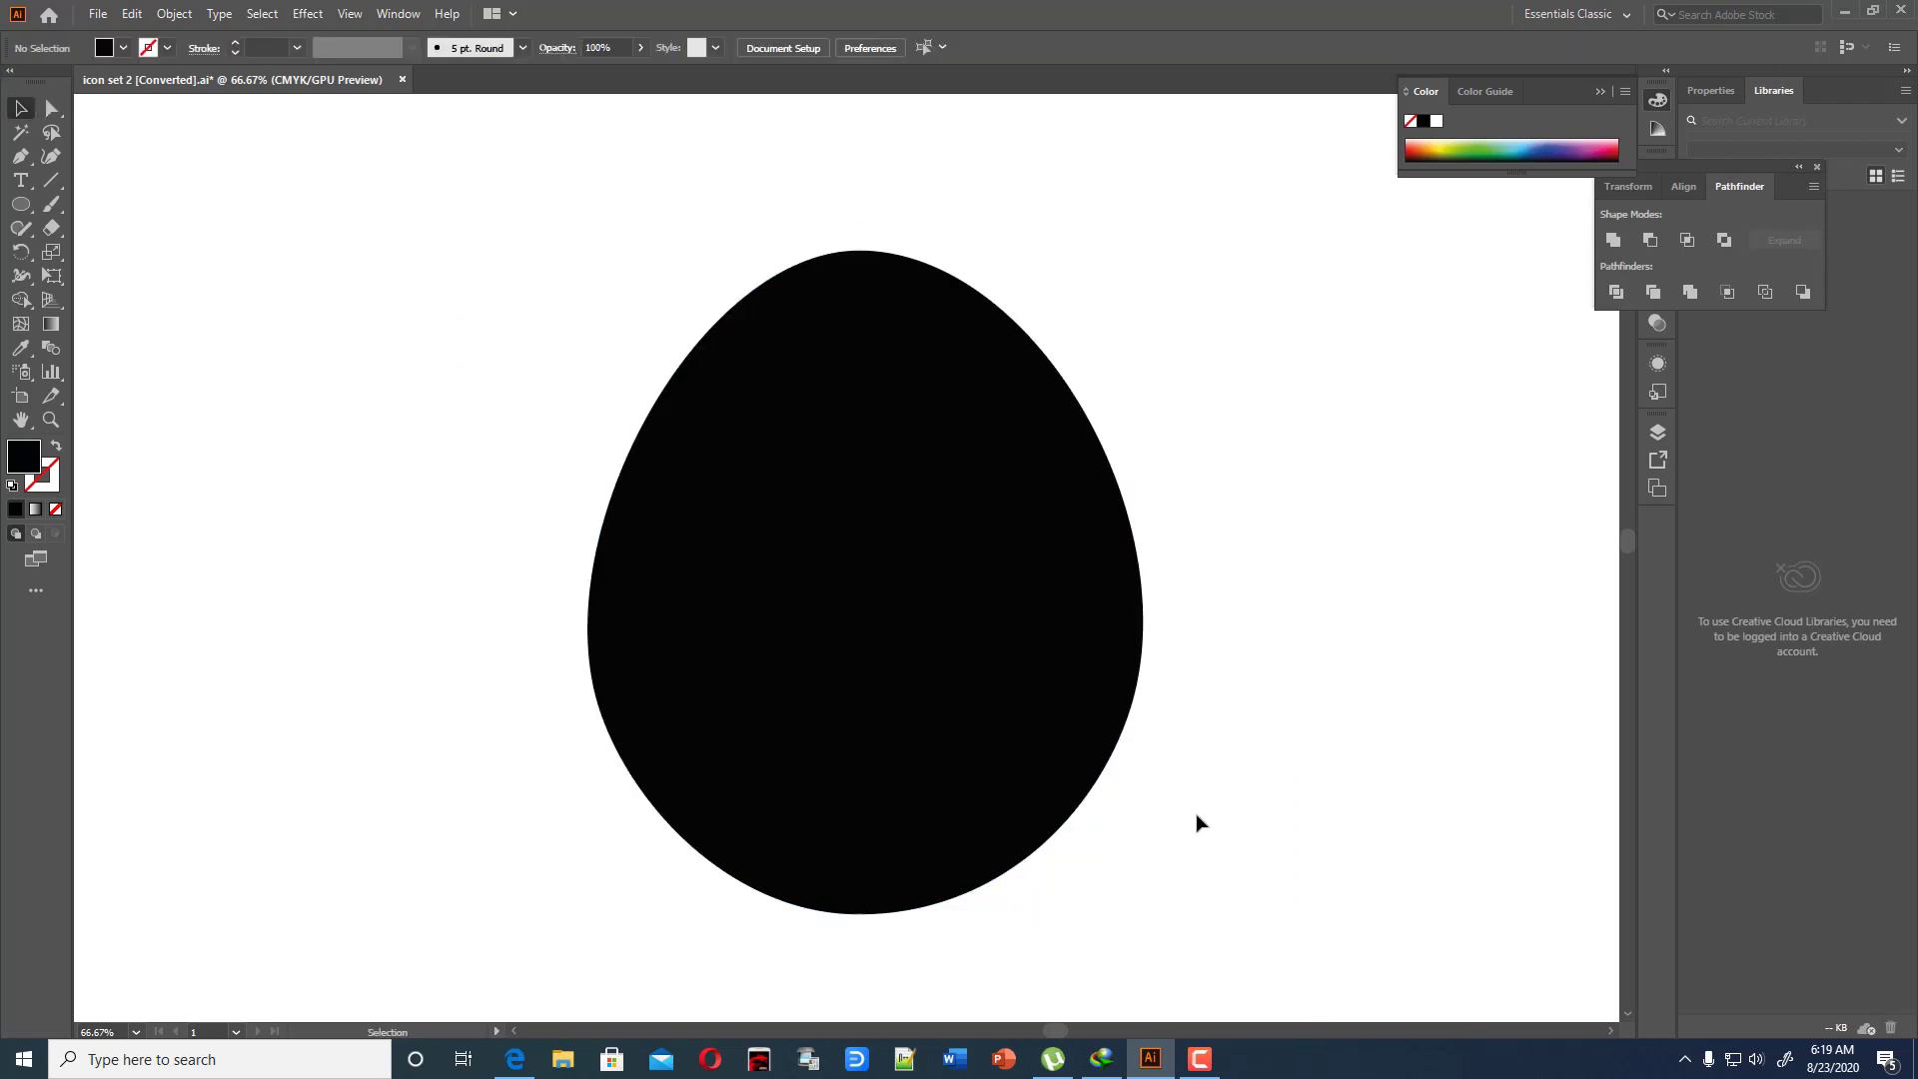
Draw a thin horizontal black rectangle about 198 × 24 px in the empty area beside the egg
left_click_drag(20, 203, 74, 207)
left_click_drag(182, 246, 355, 266)
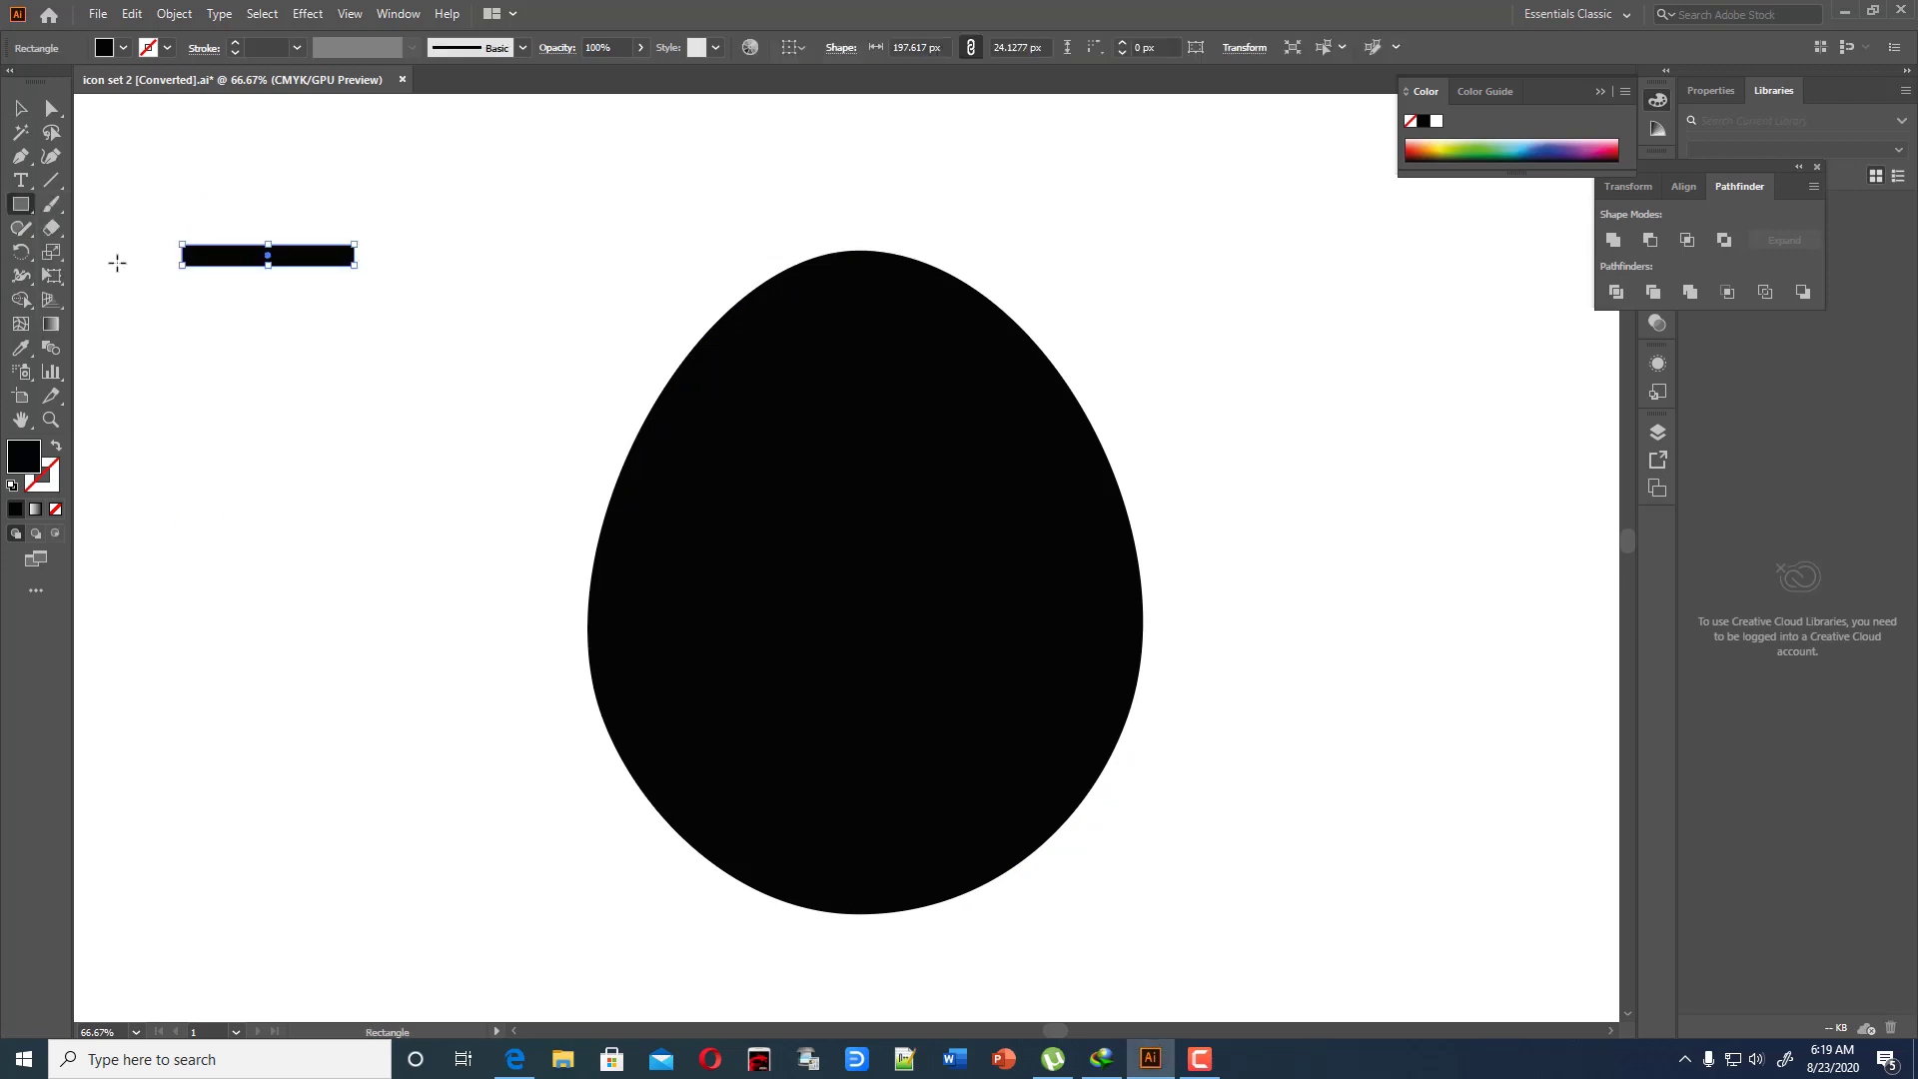
left_click(20, 108)
left_click(178, 188)
Move the thin rectangle onto the egg, scale it about its centre to about 347 × 42 px, and place it above the egg's middle
left_click_drag(216, 250, 809, 513)
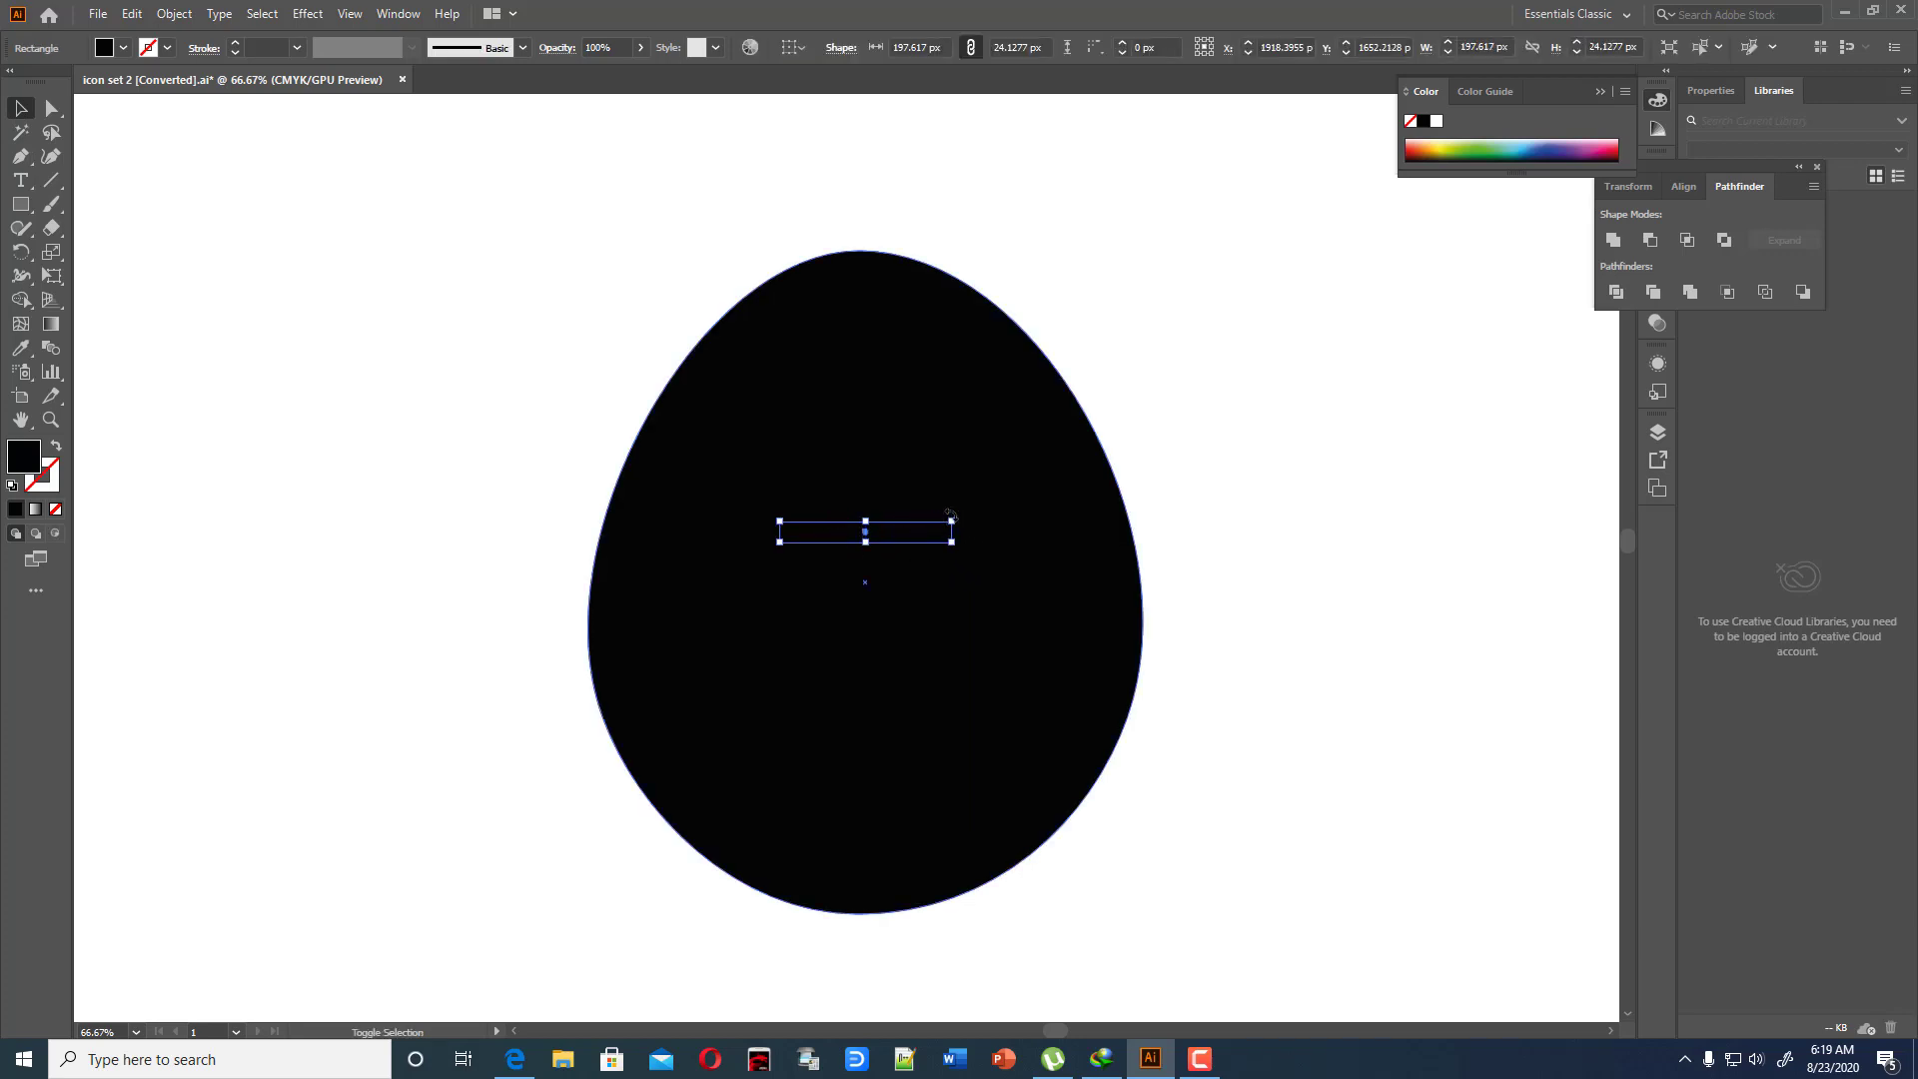
left_click_drag(953, 519, 1017, 513)
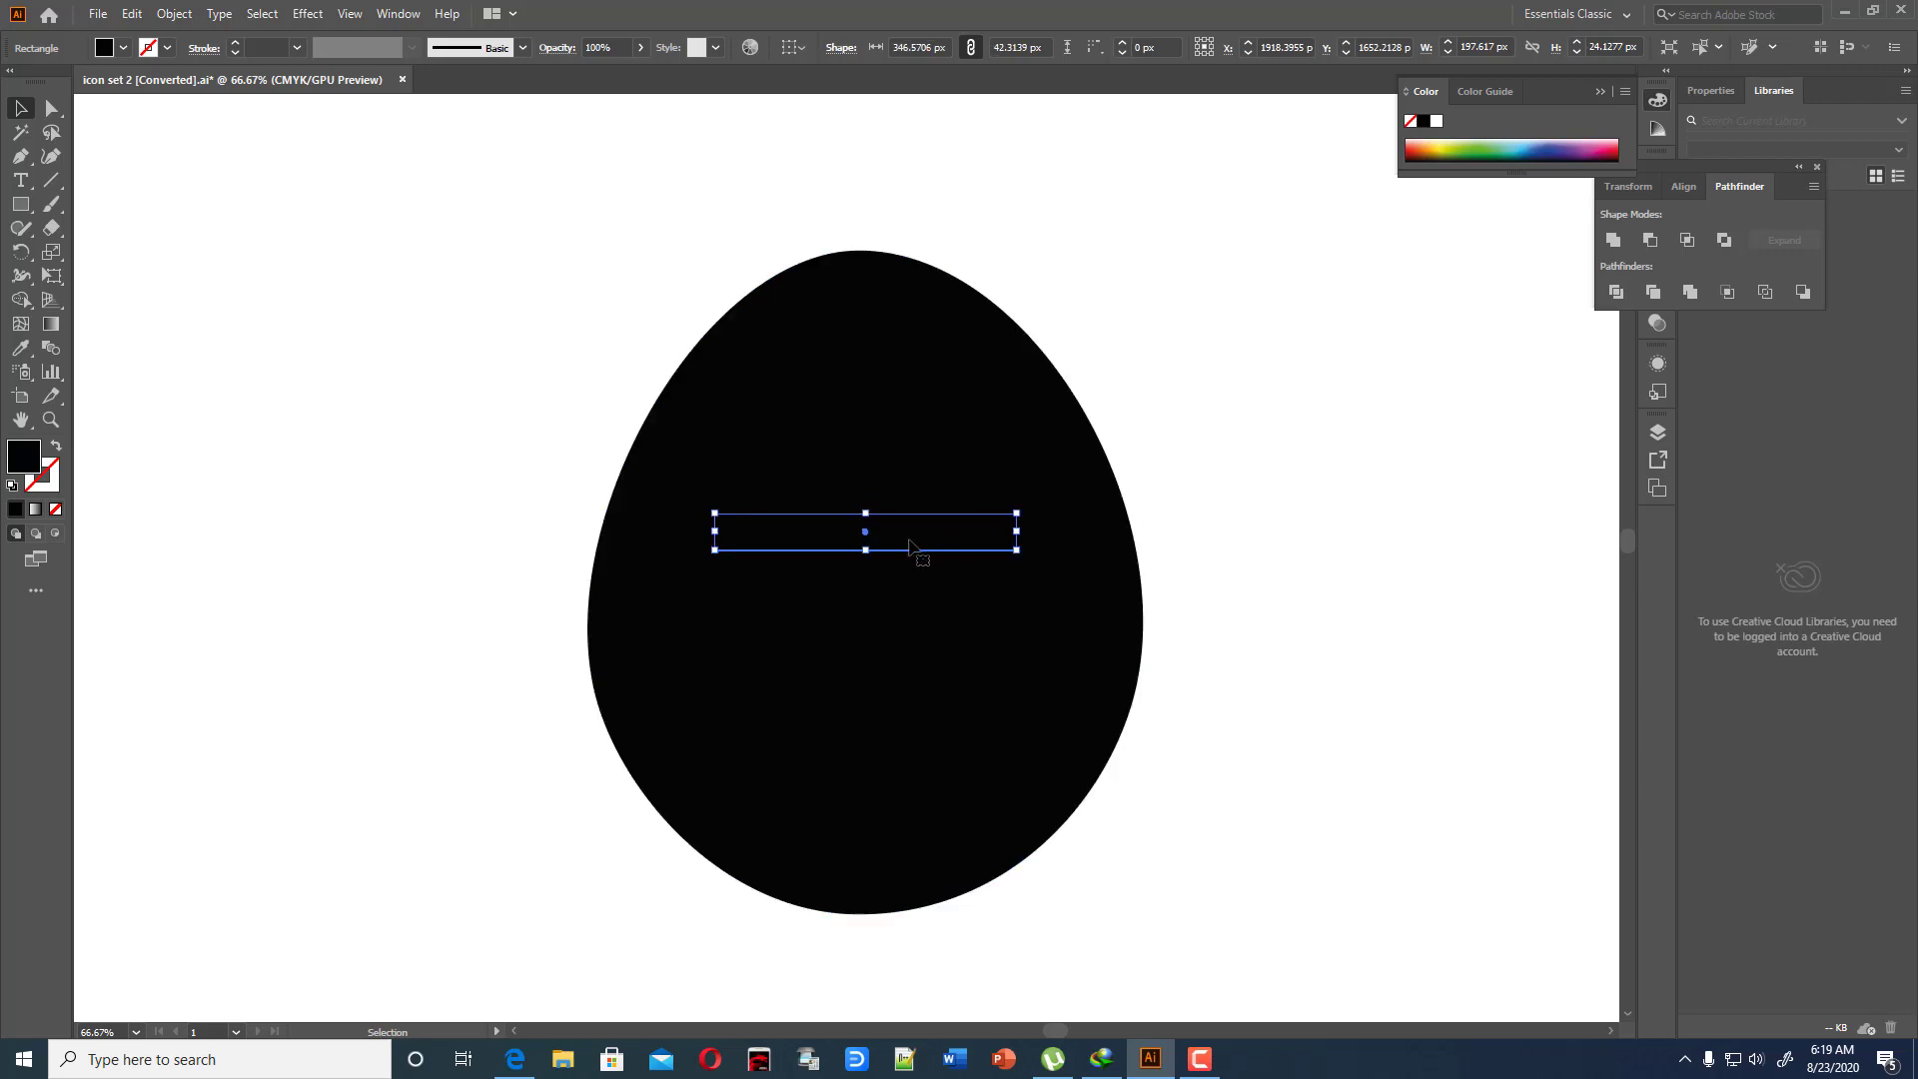
left_click_drag(866, 534, 842, 497)
left_click(1224, 524)
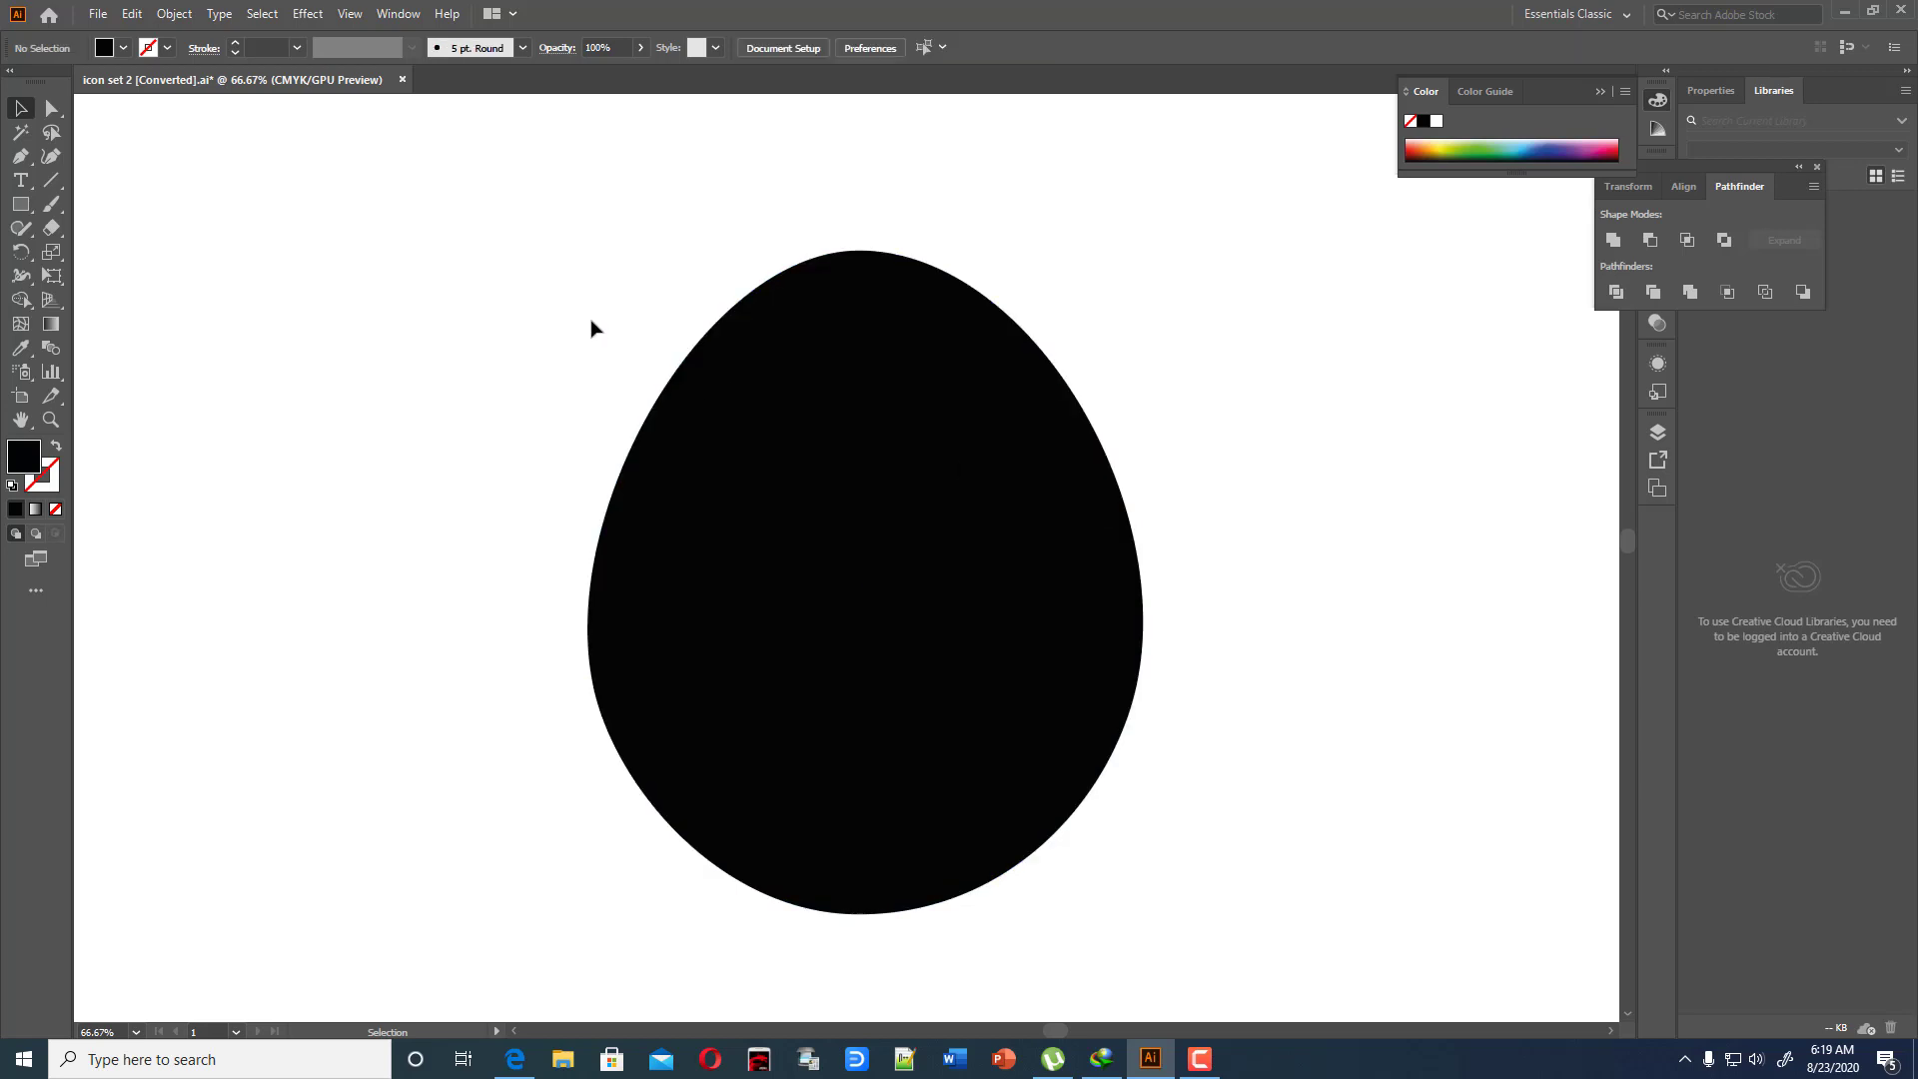
Fill the rectangle on the egg with white by sampling the artboard with the Eyedropper, and deselect it
left_click_drag(574, 300, 1249, 900)
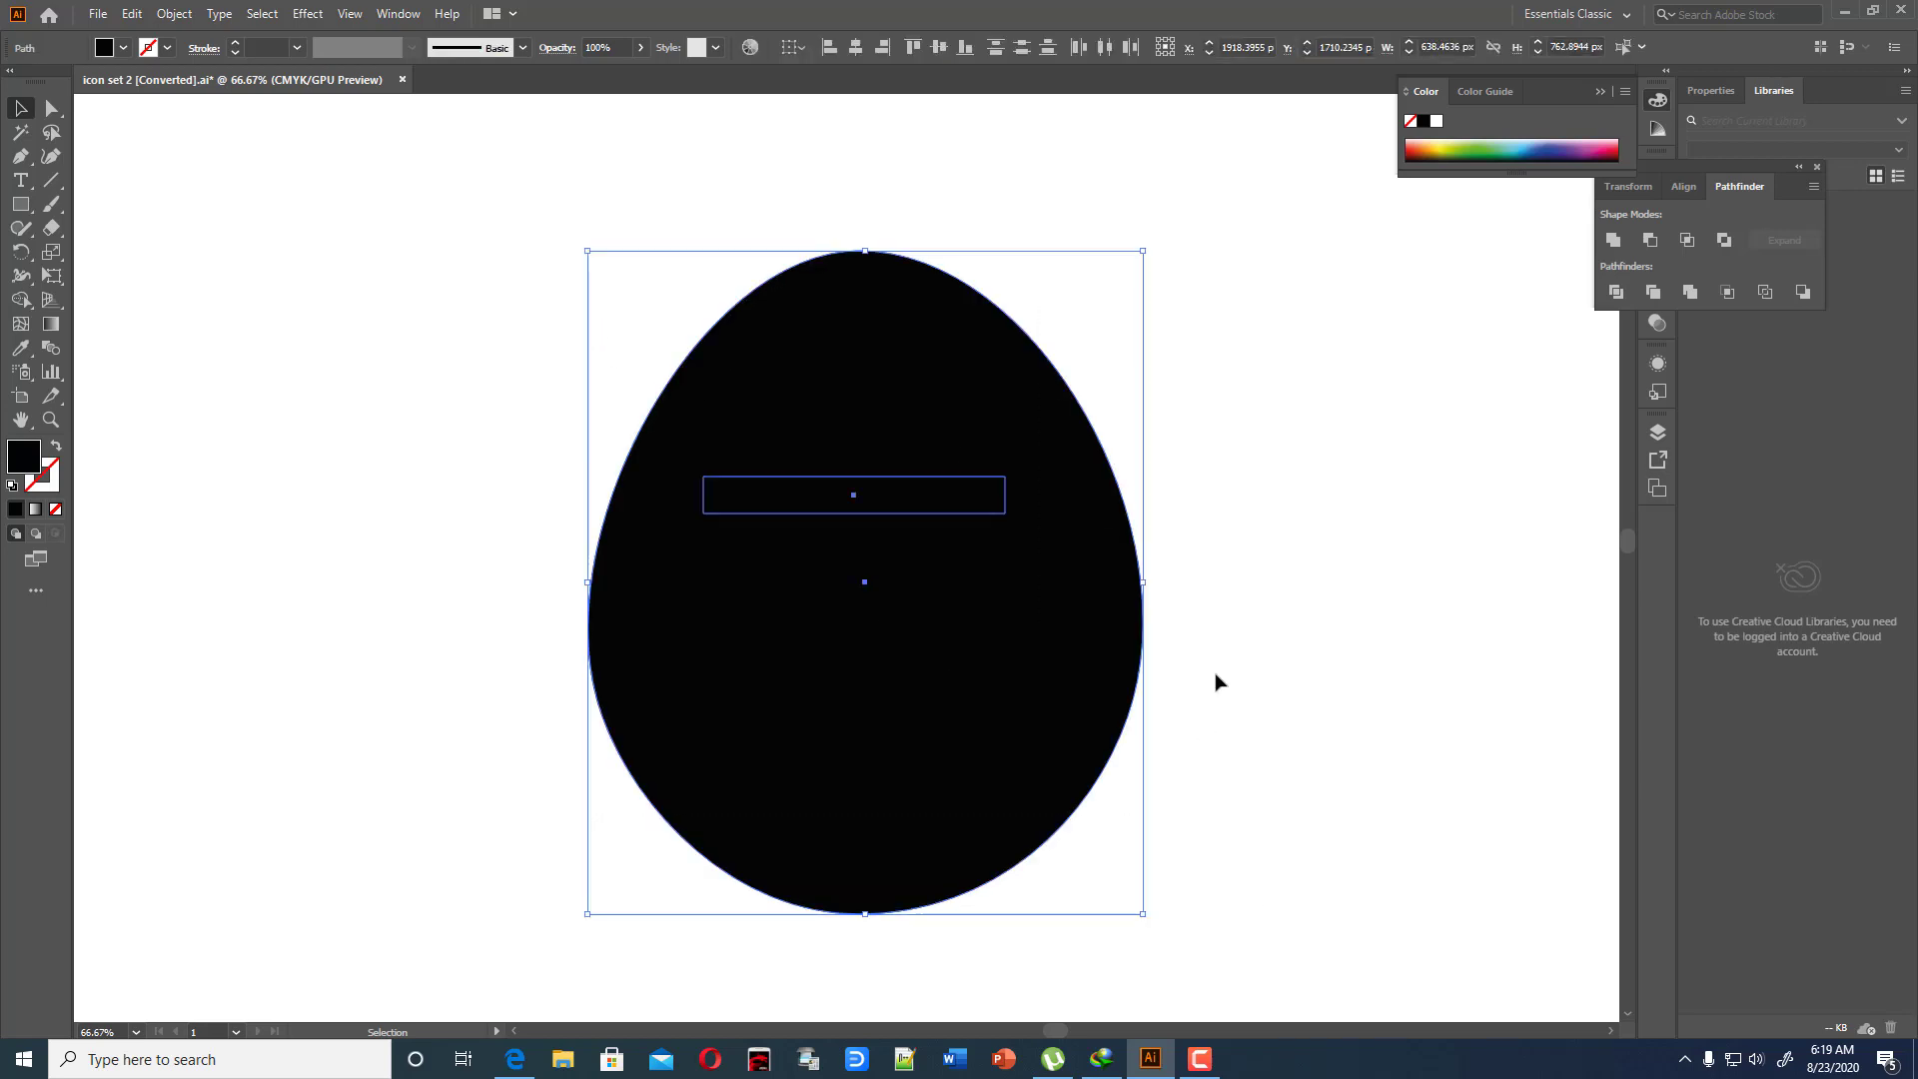
left_click(920, 509)
key("i")
left_click(480, 402)
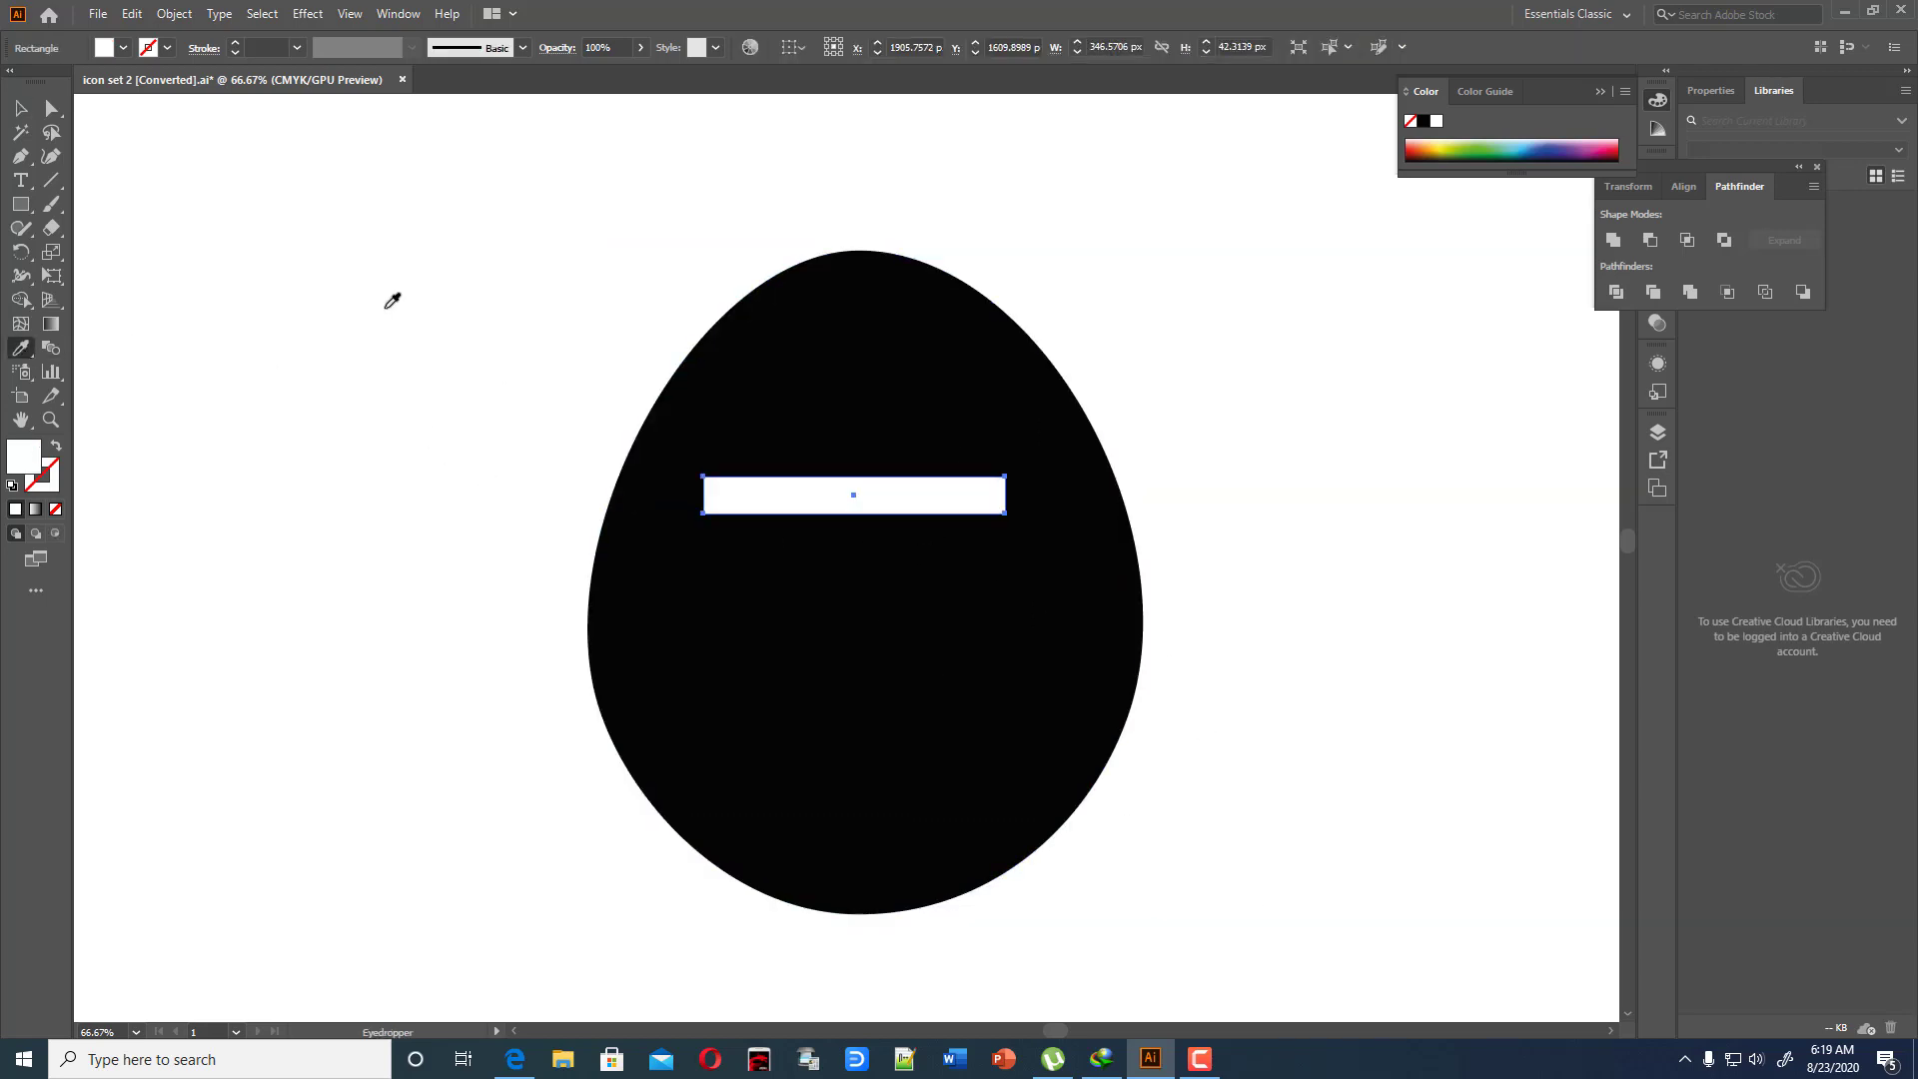
key("v")
left_click(200, 186)
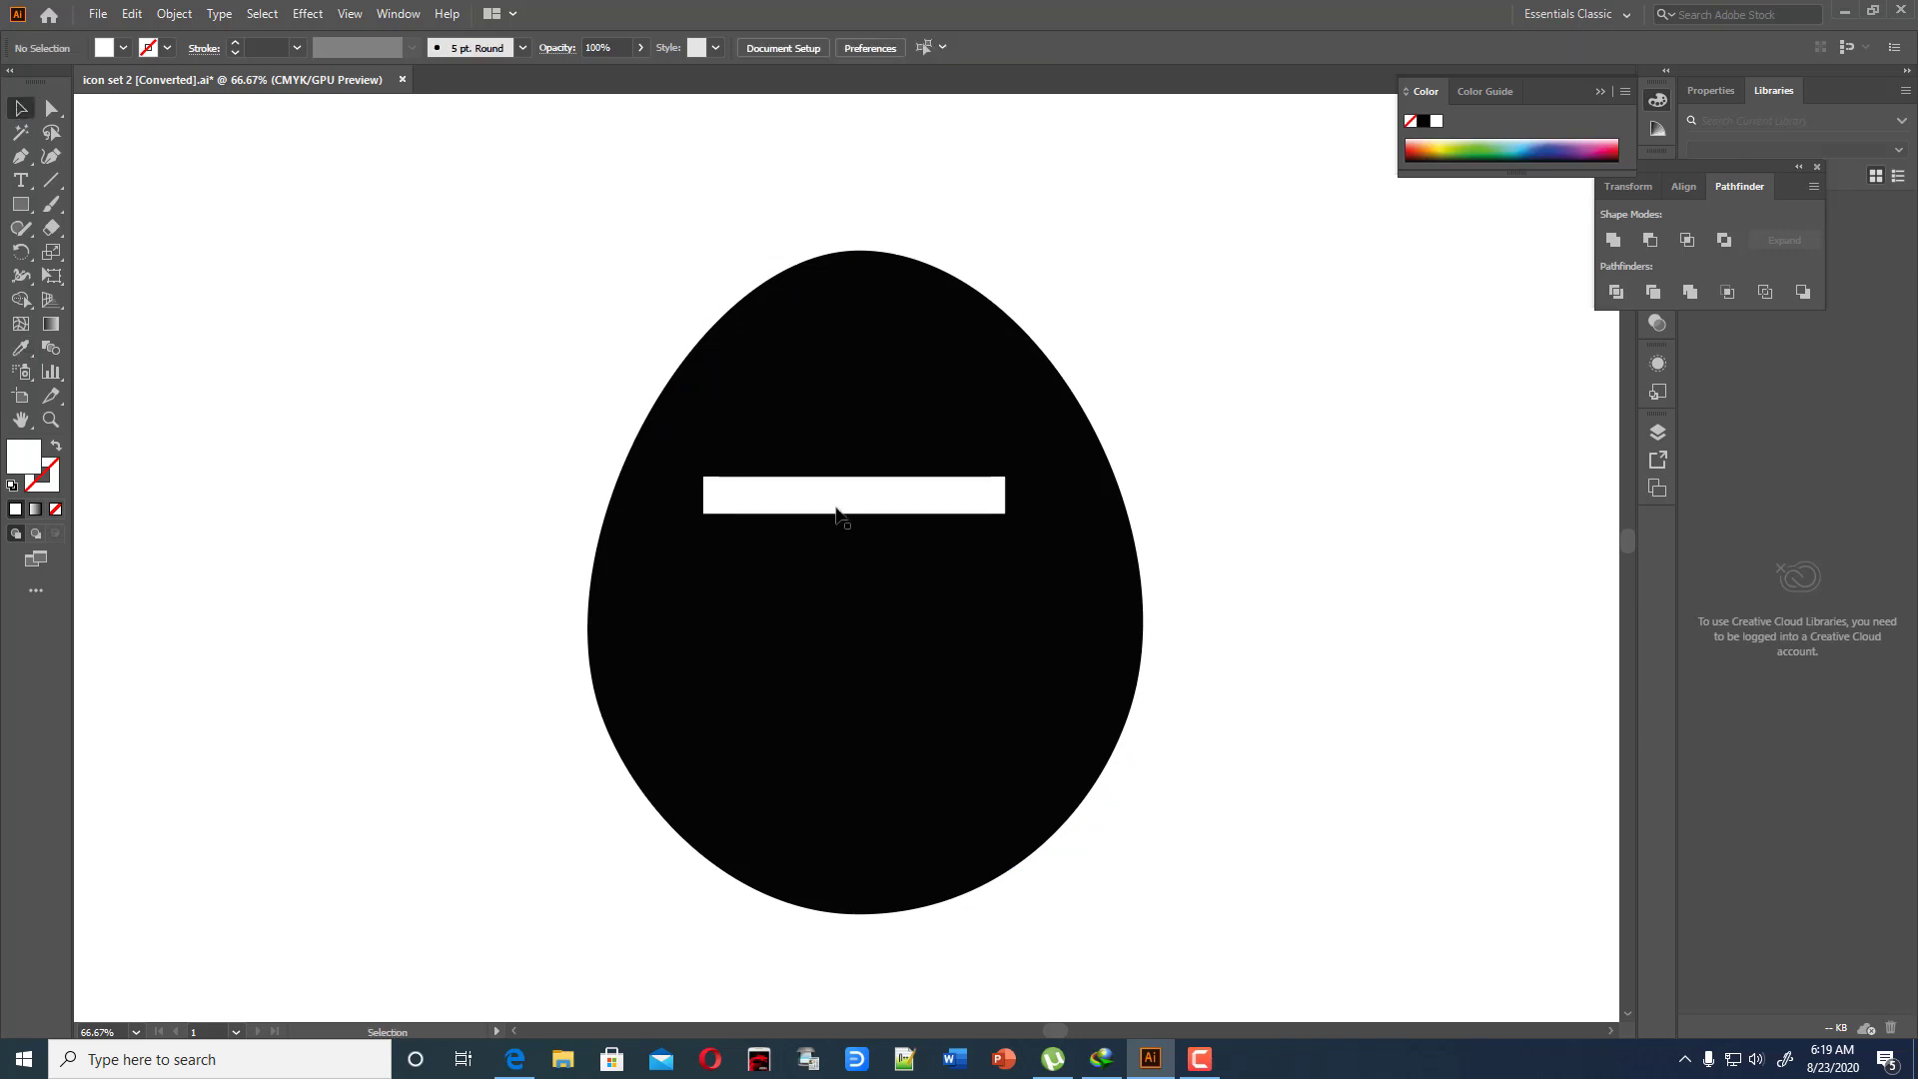
Select the egg and the white bar together and align their centres horizontally
left_click_drag(609, 264, 1227, 909)
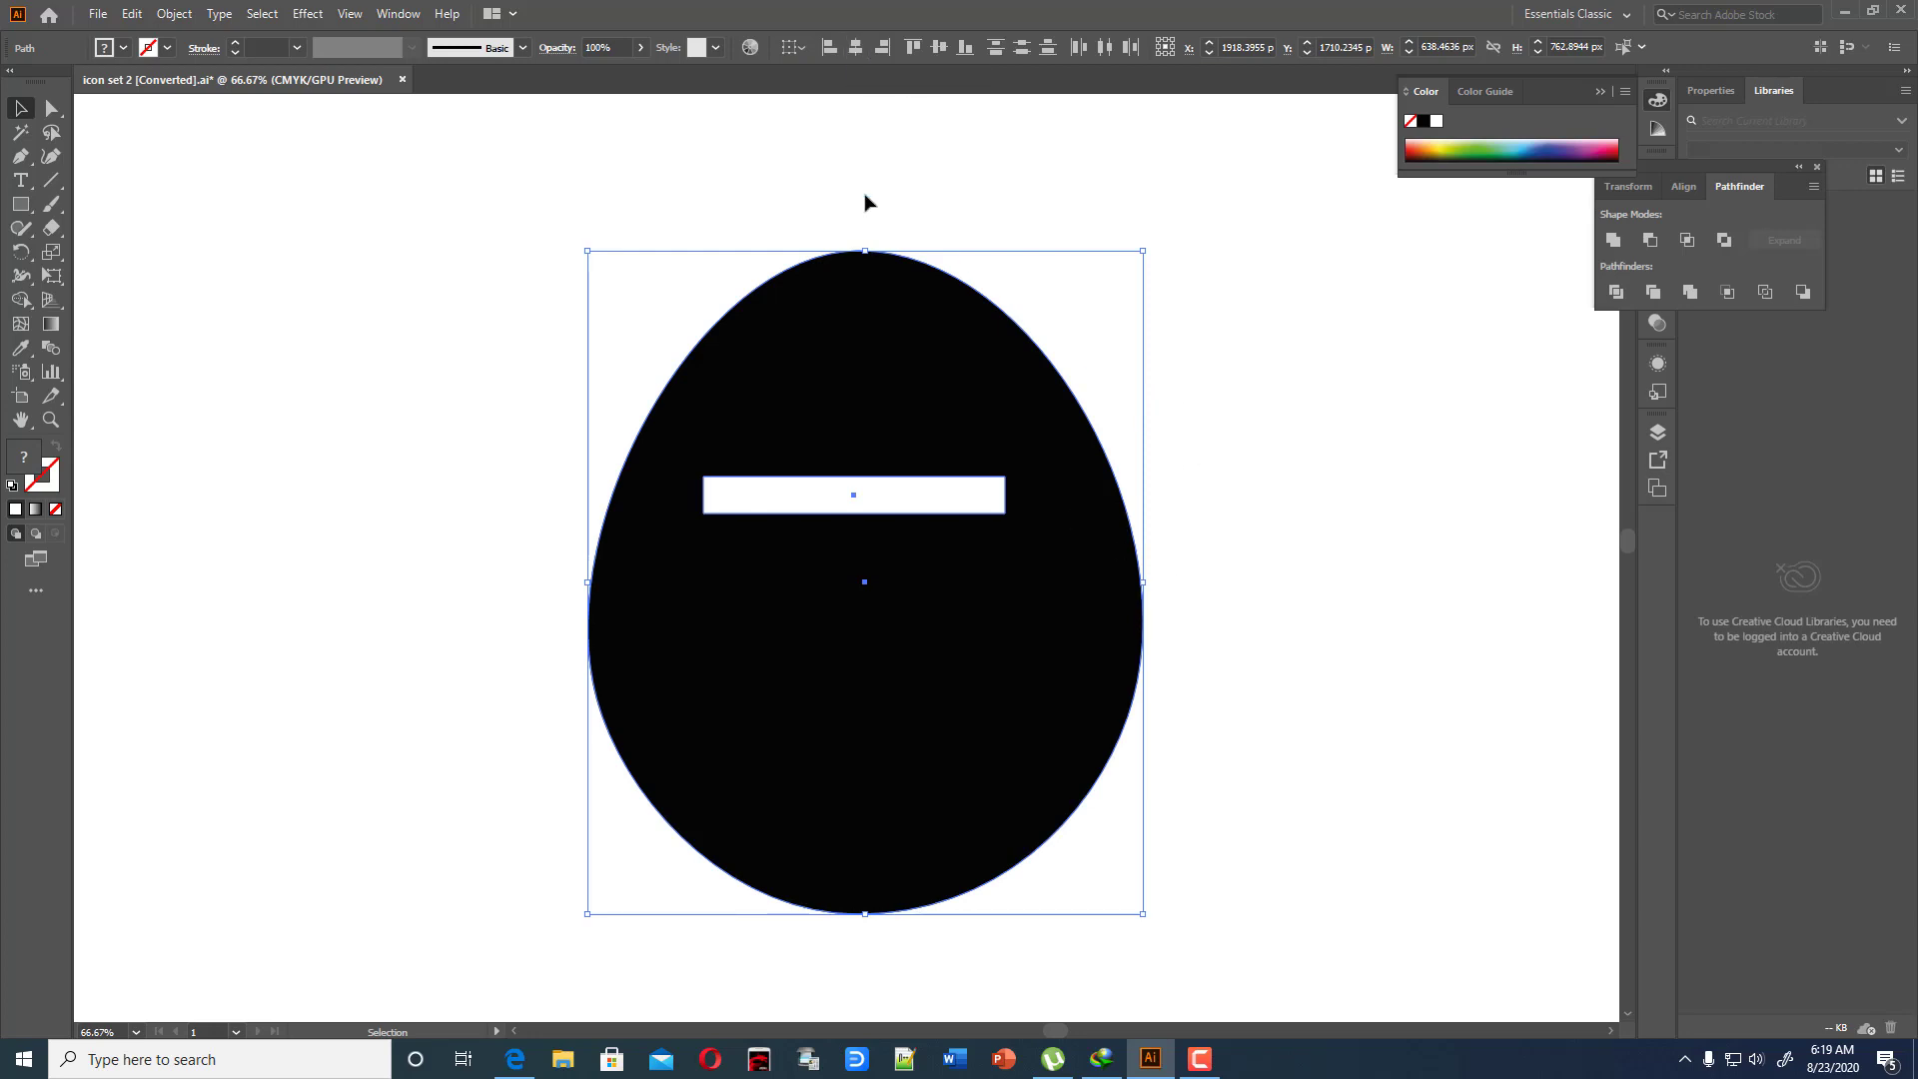
left_click(1275, 500)
left_click_drag(493, 265, 1272, 899)
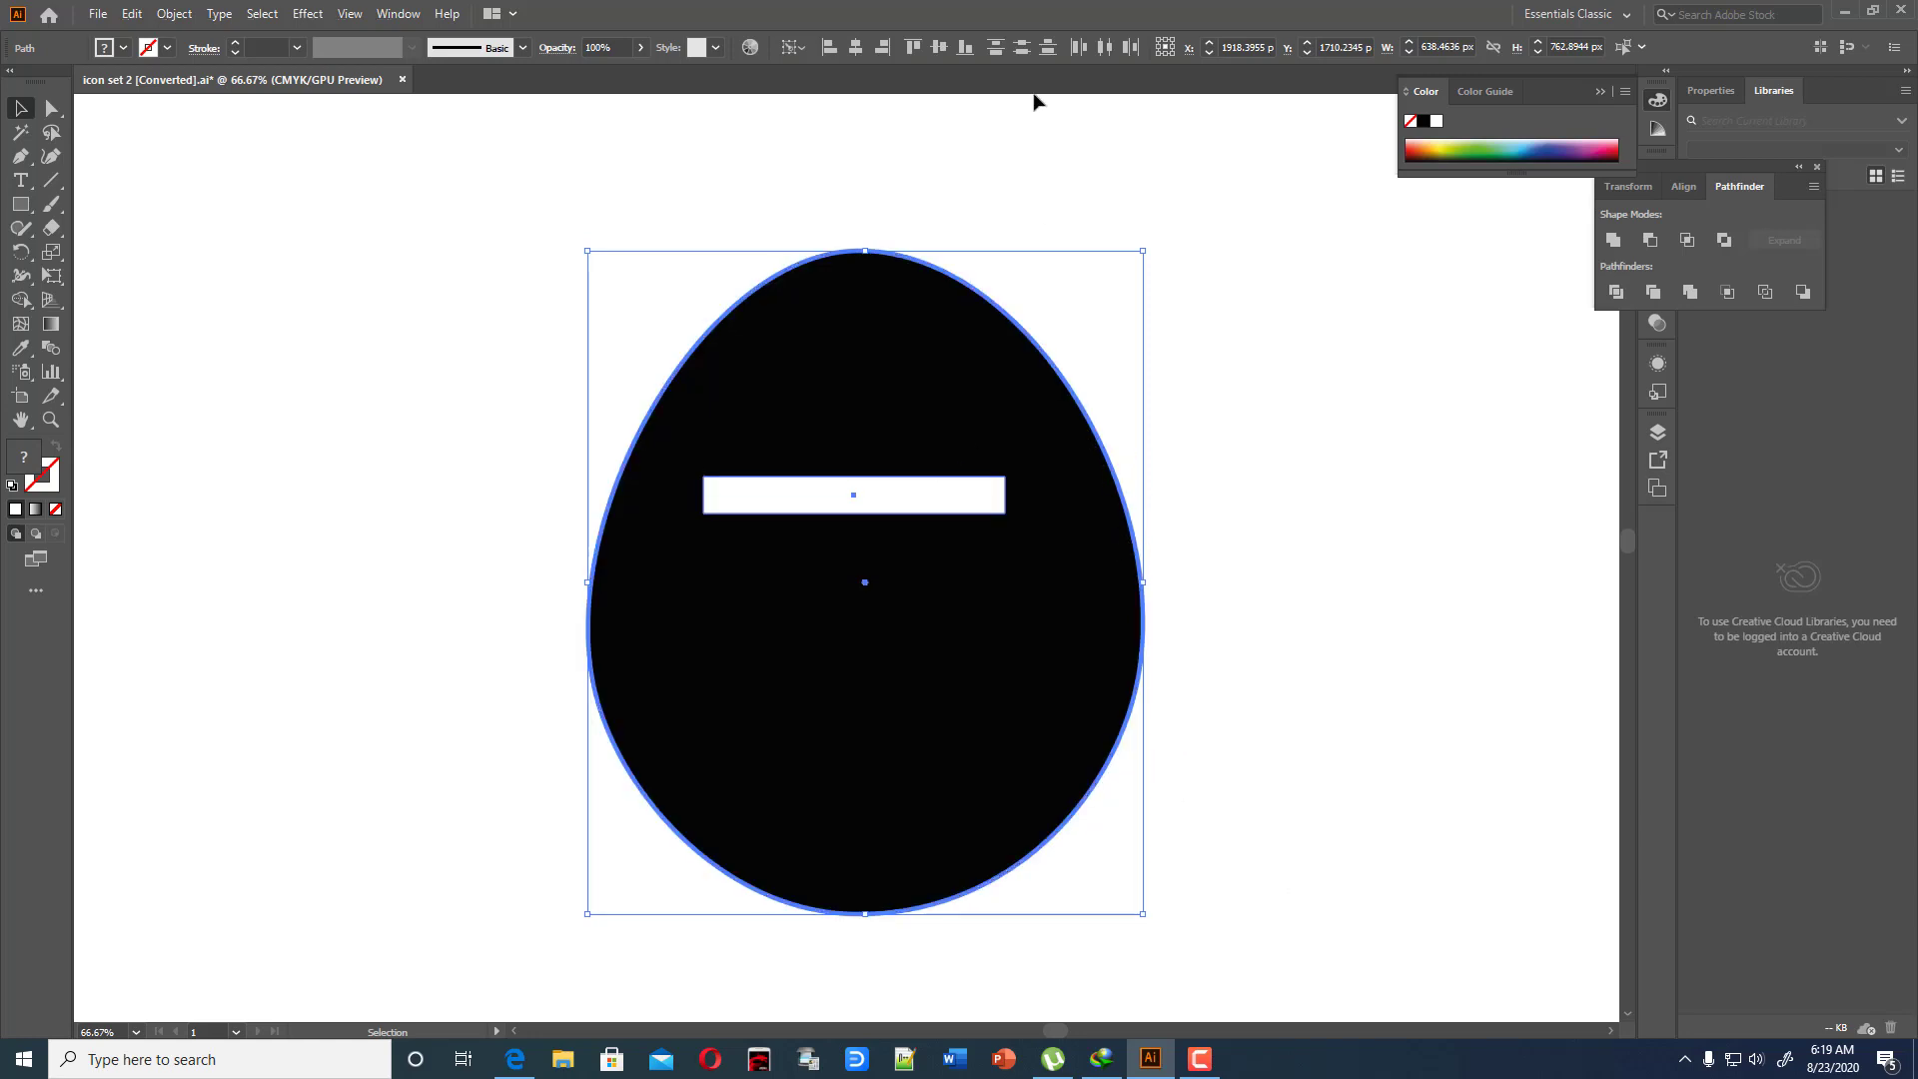
left_click(856, 50)
left_click(1222, 455)
scroll(1266, 469, "down", 1)
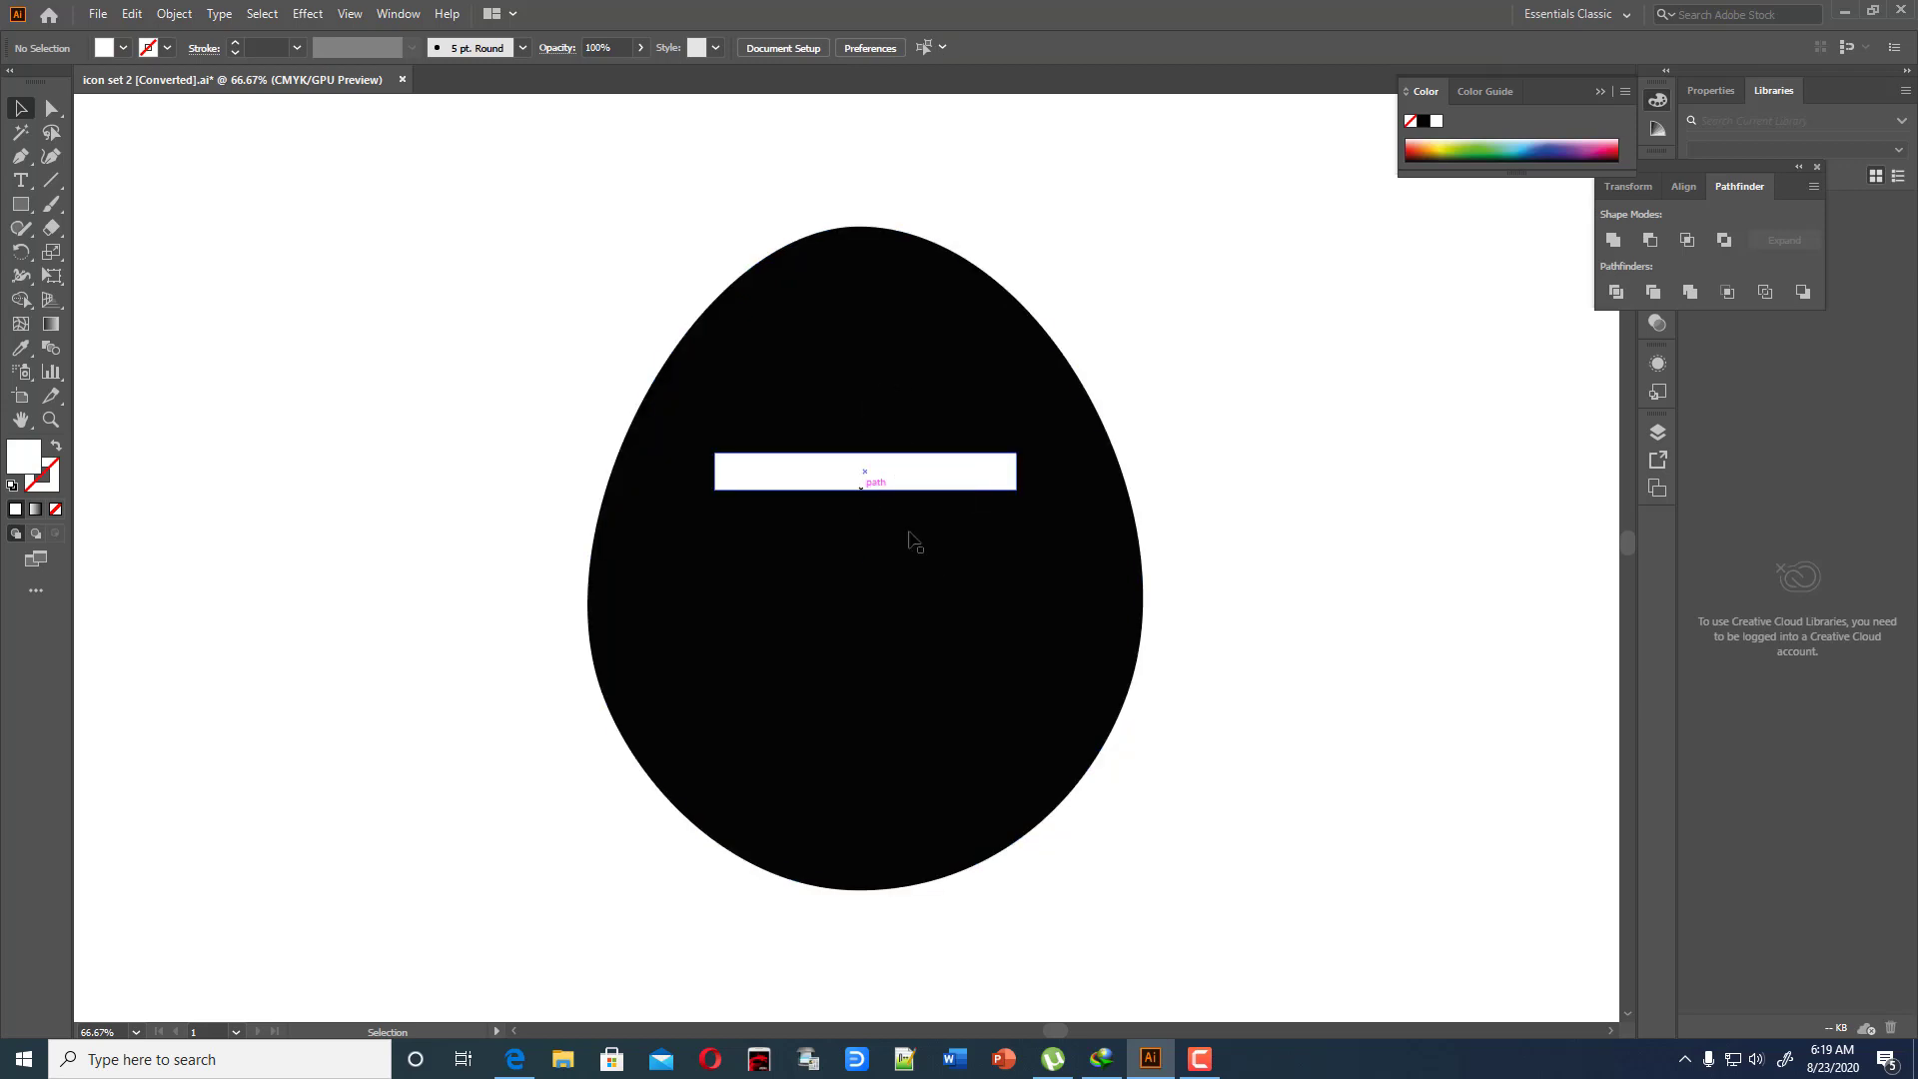
Draw an ellipse about 85 × 147 px overlapping the egg's top and fill it with black sampled from the egg using the Eyedropper
scroll(812, 271, "up", 1)
scroll(812, 271, "up", 3)
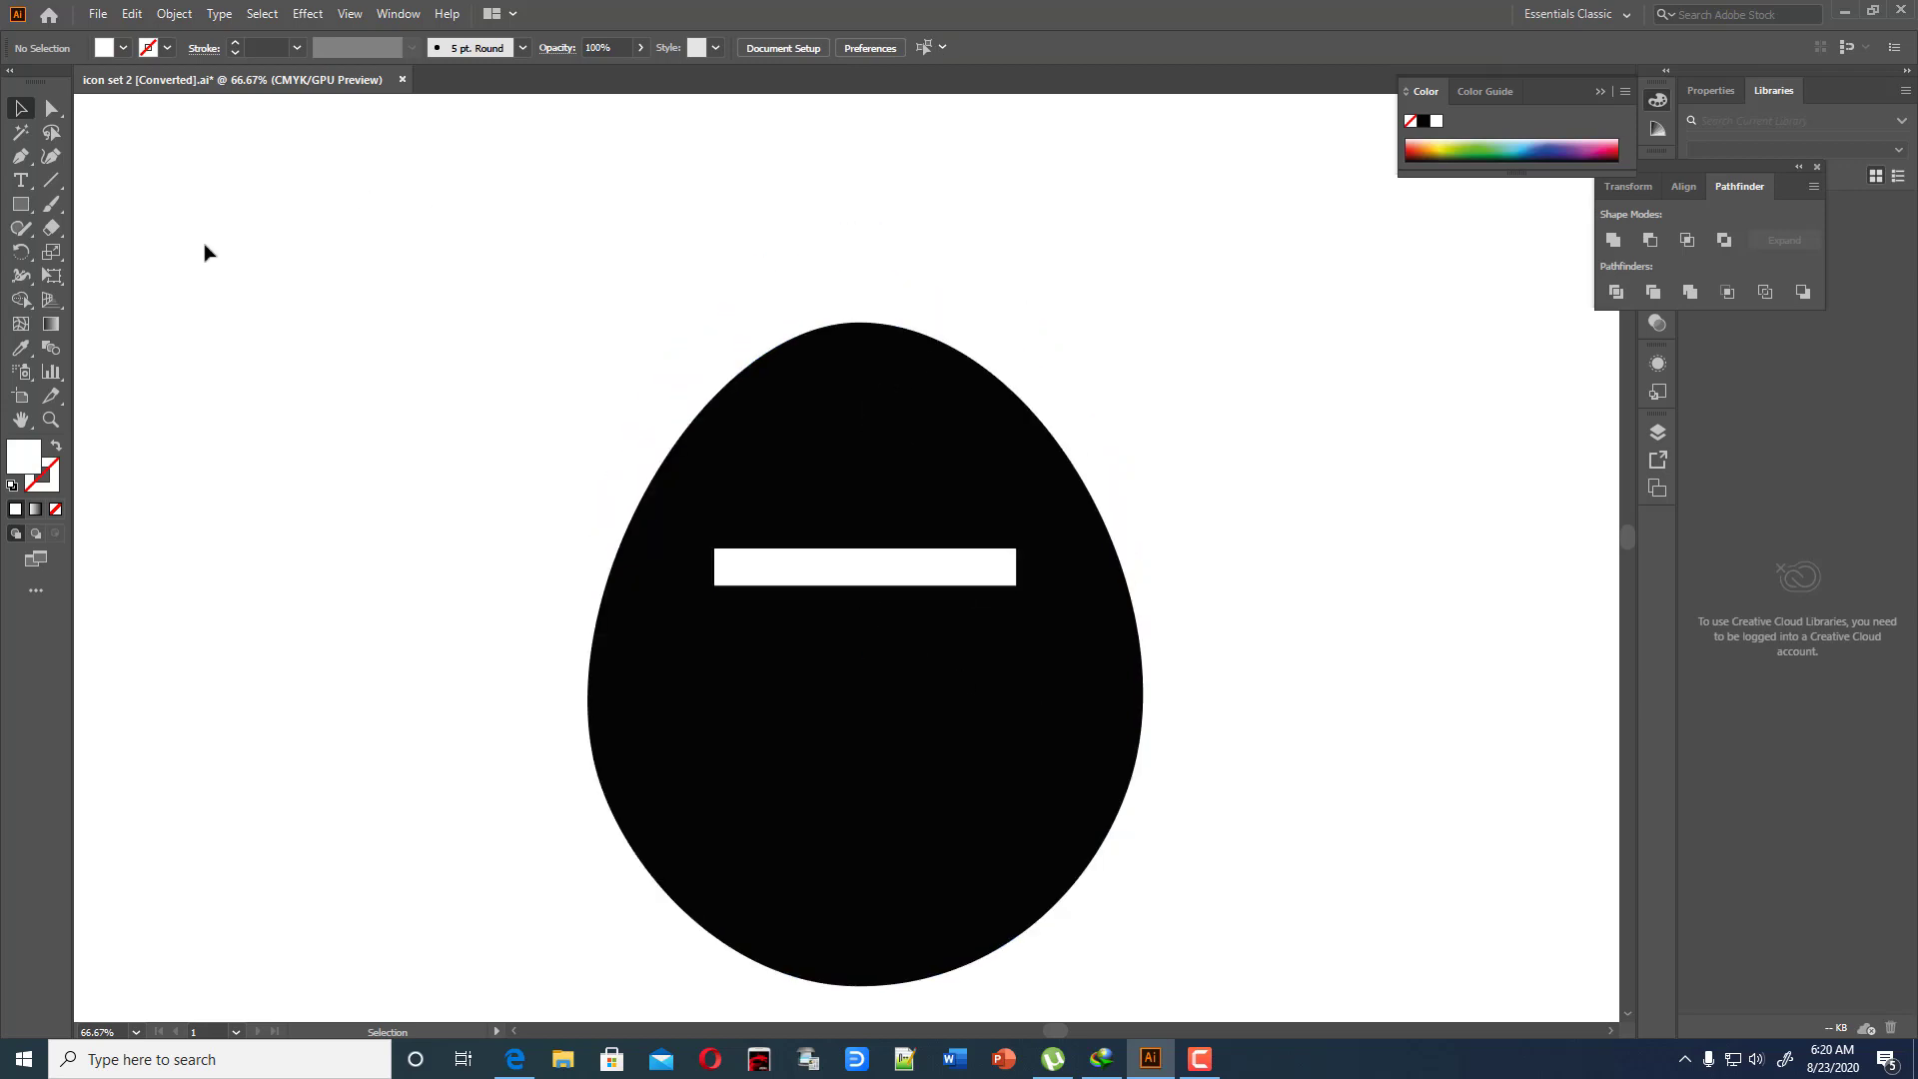
left_click_drag(20, 205, 50, 212)
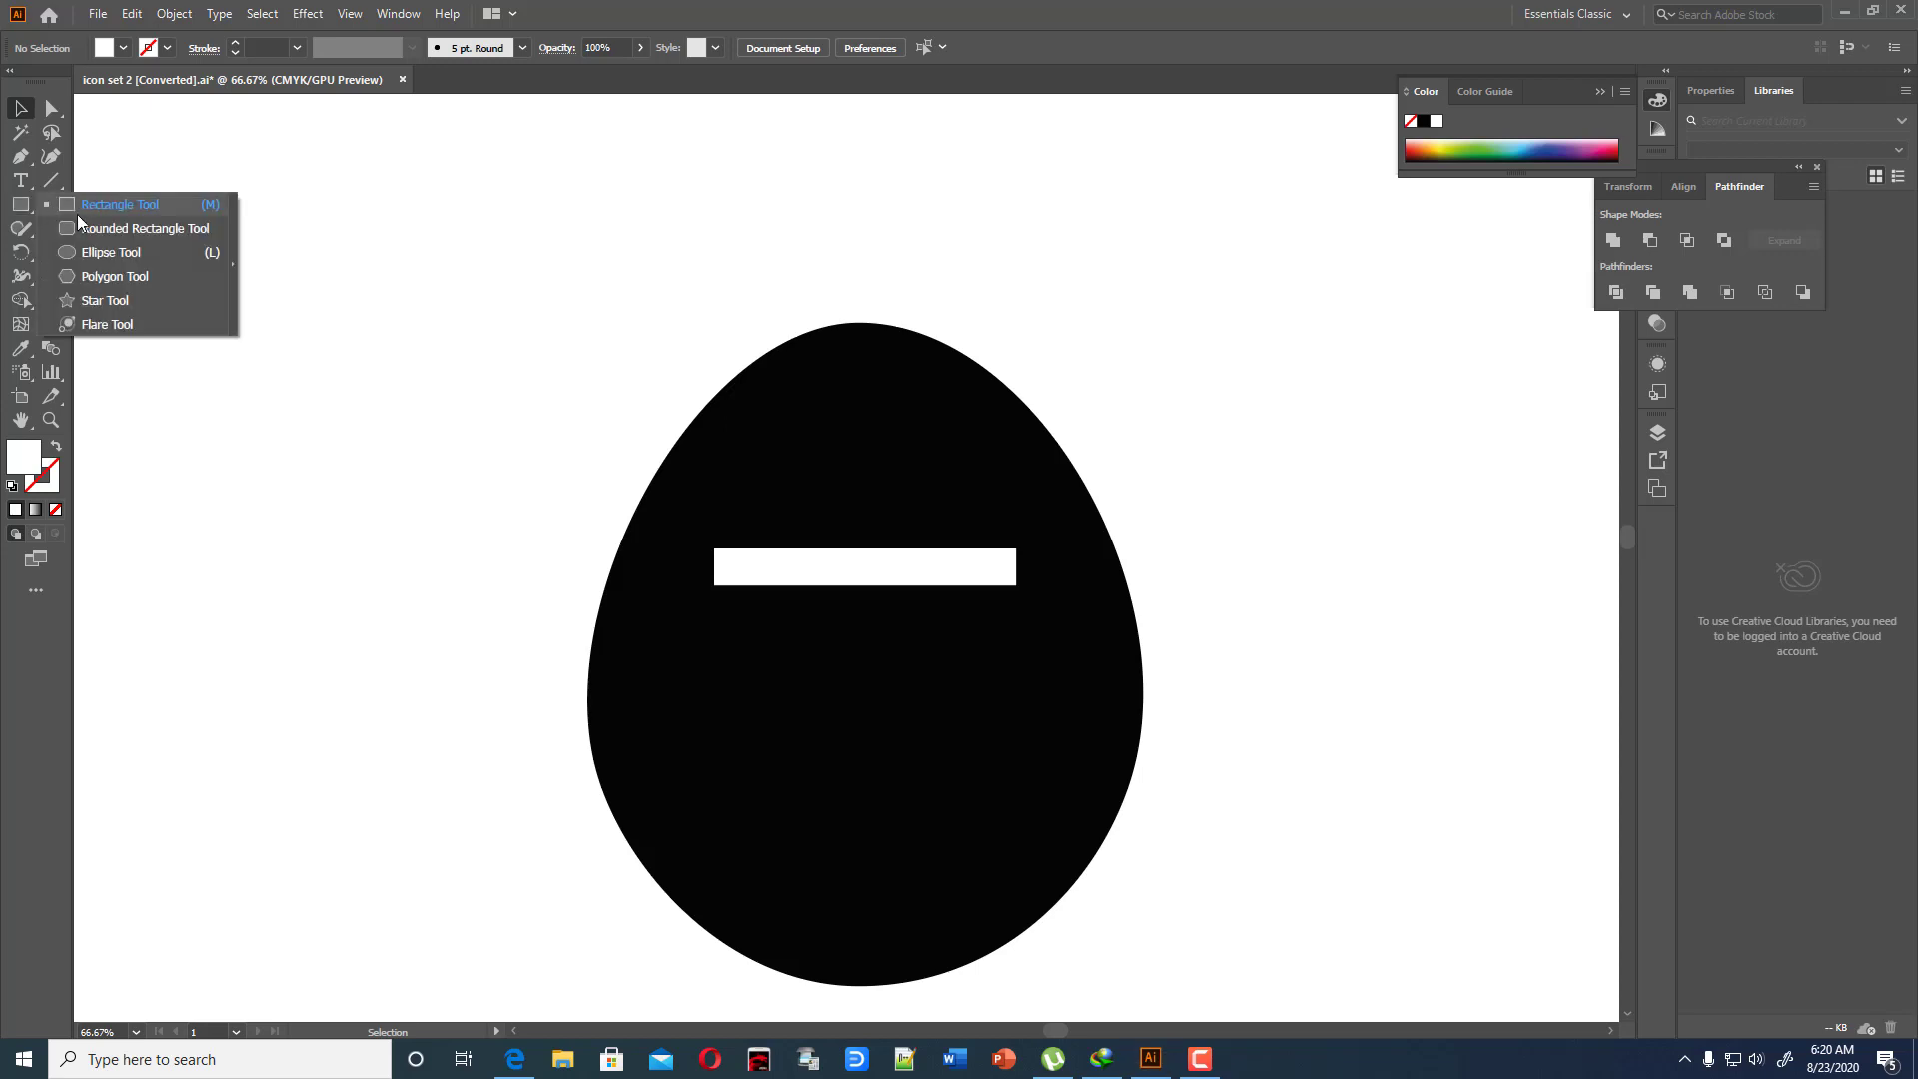
left_click(105, 252)
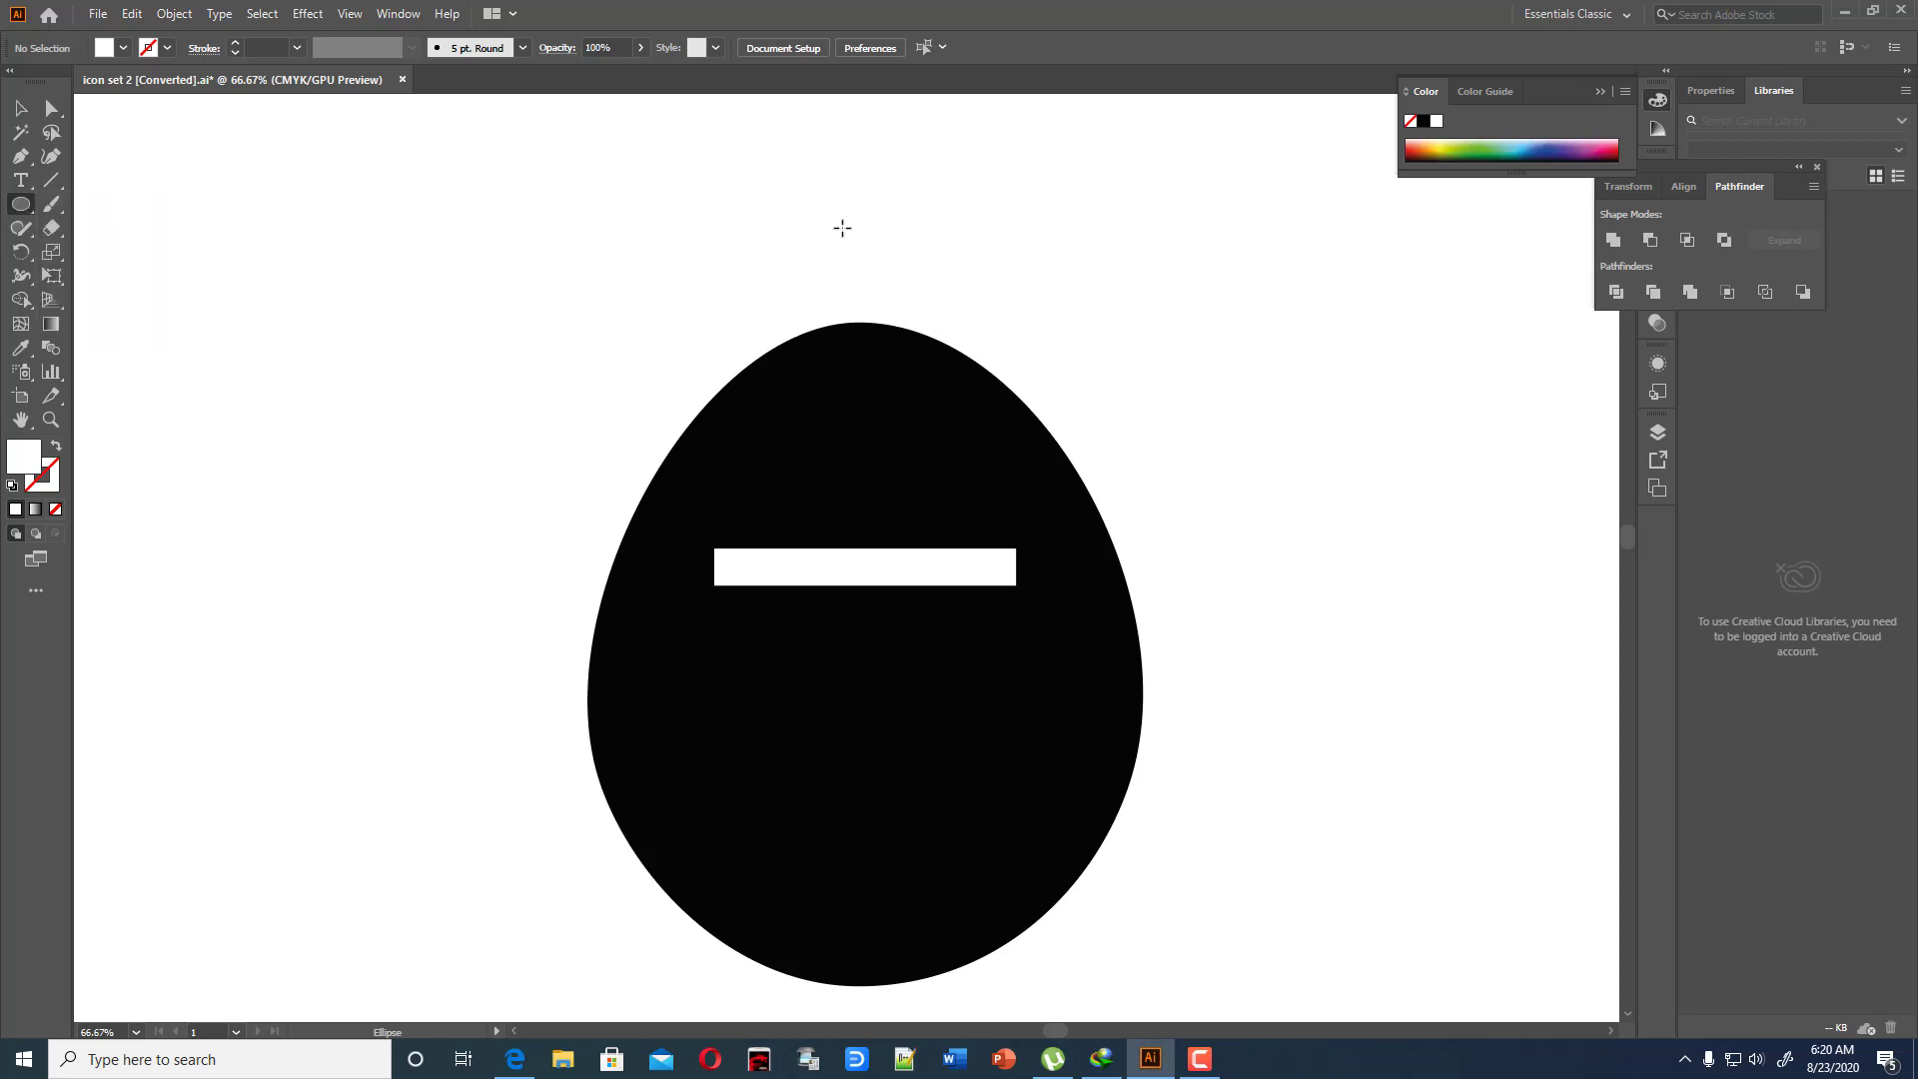
left_click_drag(825, 229, 897, 357)
left_click(20, 348)
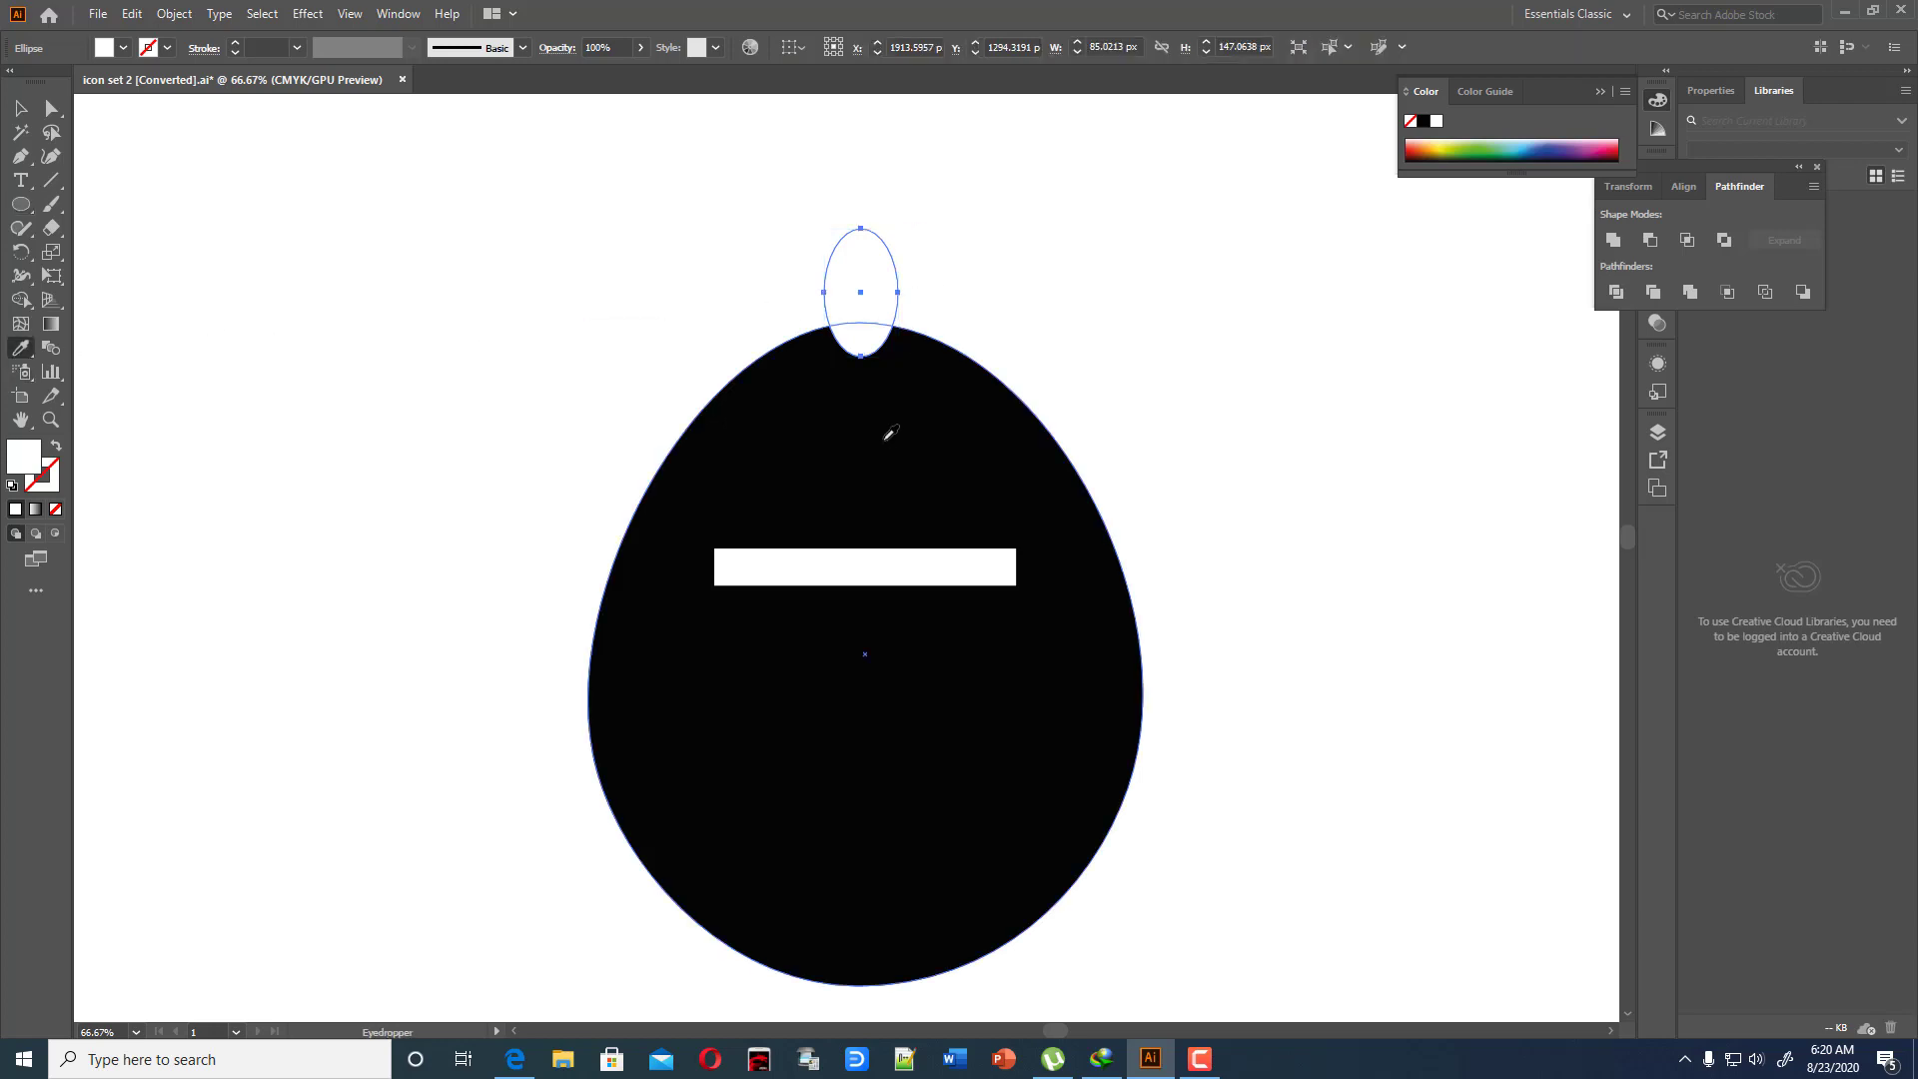
left_click(891, 432)
Reshape the small ellipse into a taller teardrop with a widened base using the Curvature tool, and deselect it
left_click(50, 156)
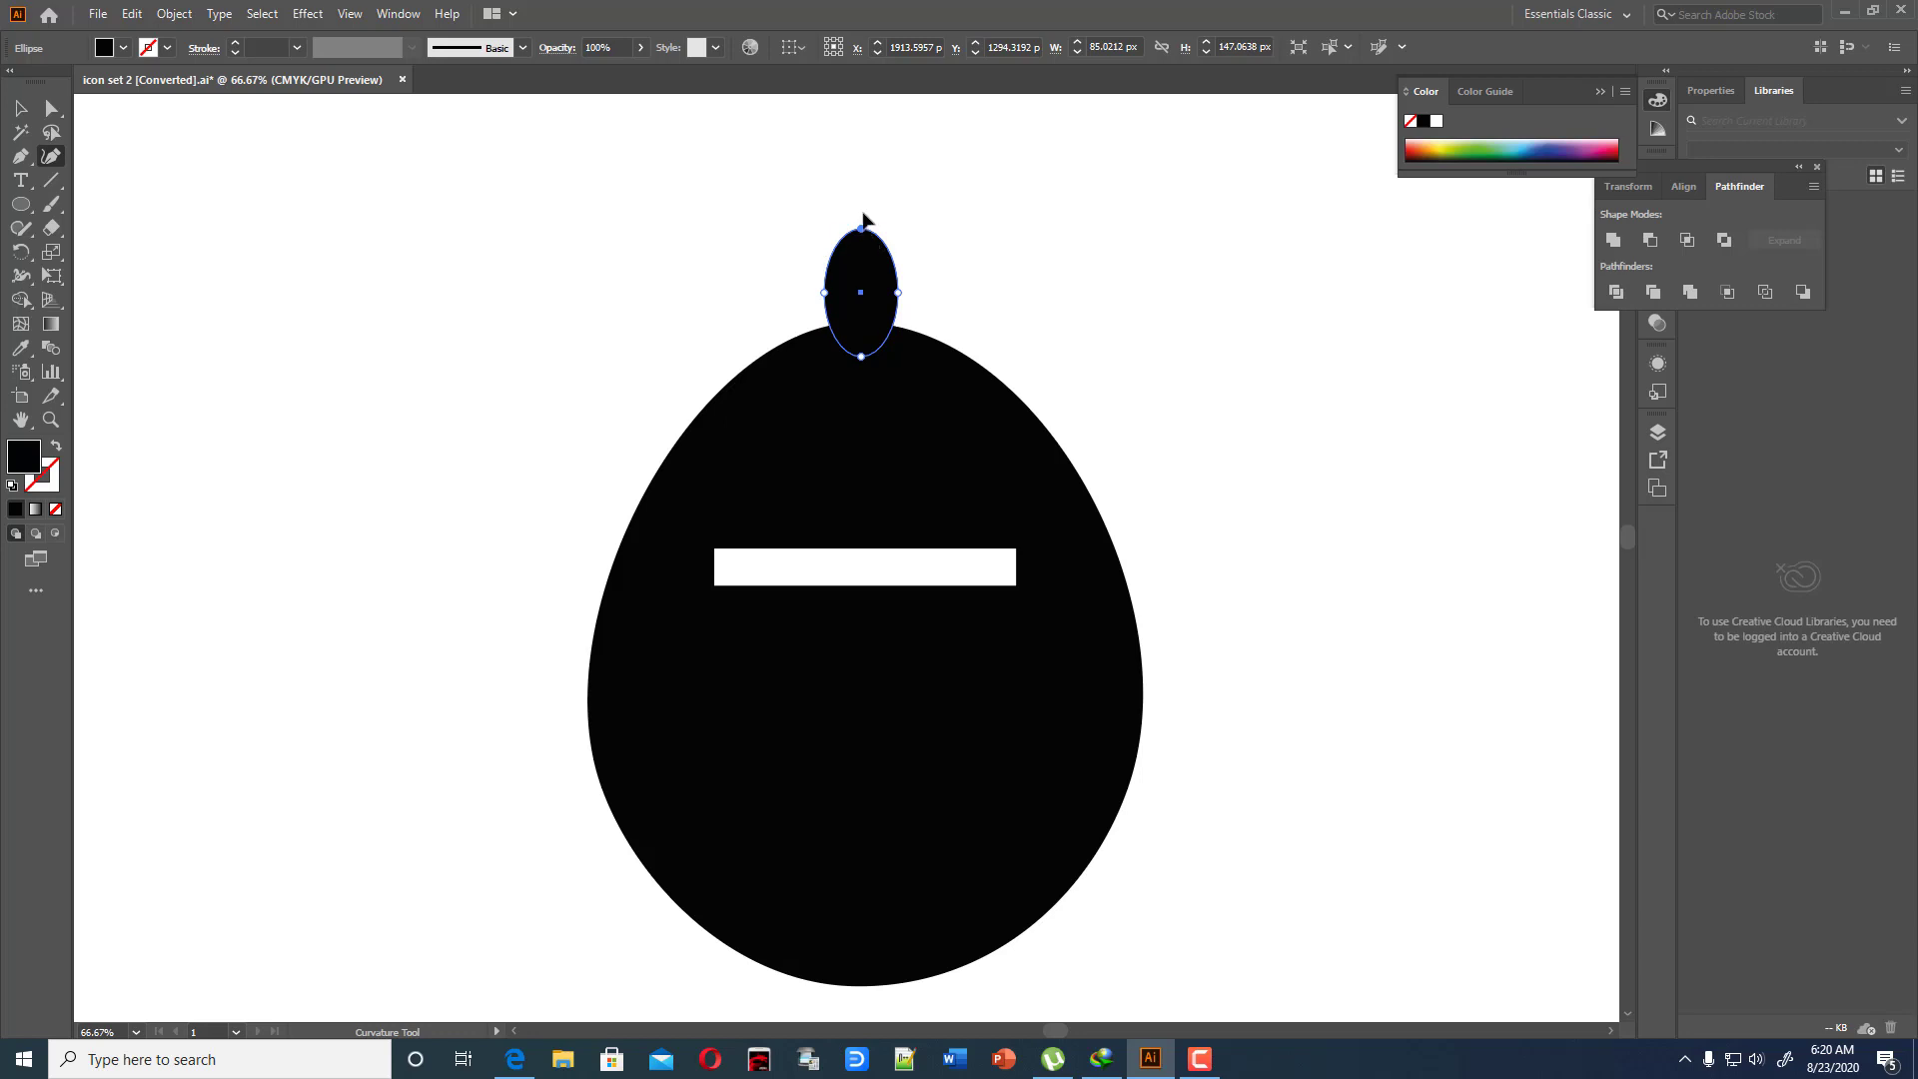
mouse_move(863, 214)
left_mouse_down()
mouse_move(856, 197)
mouse_move(873, 205)
left_mouse_up()
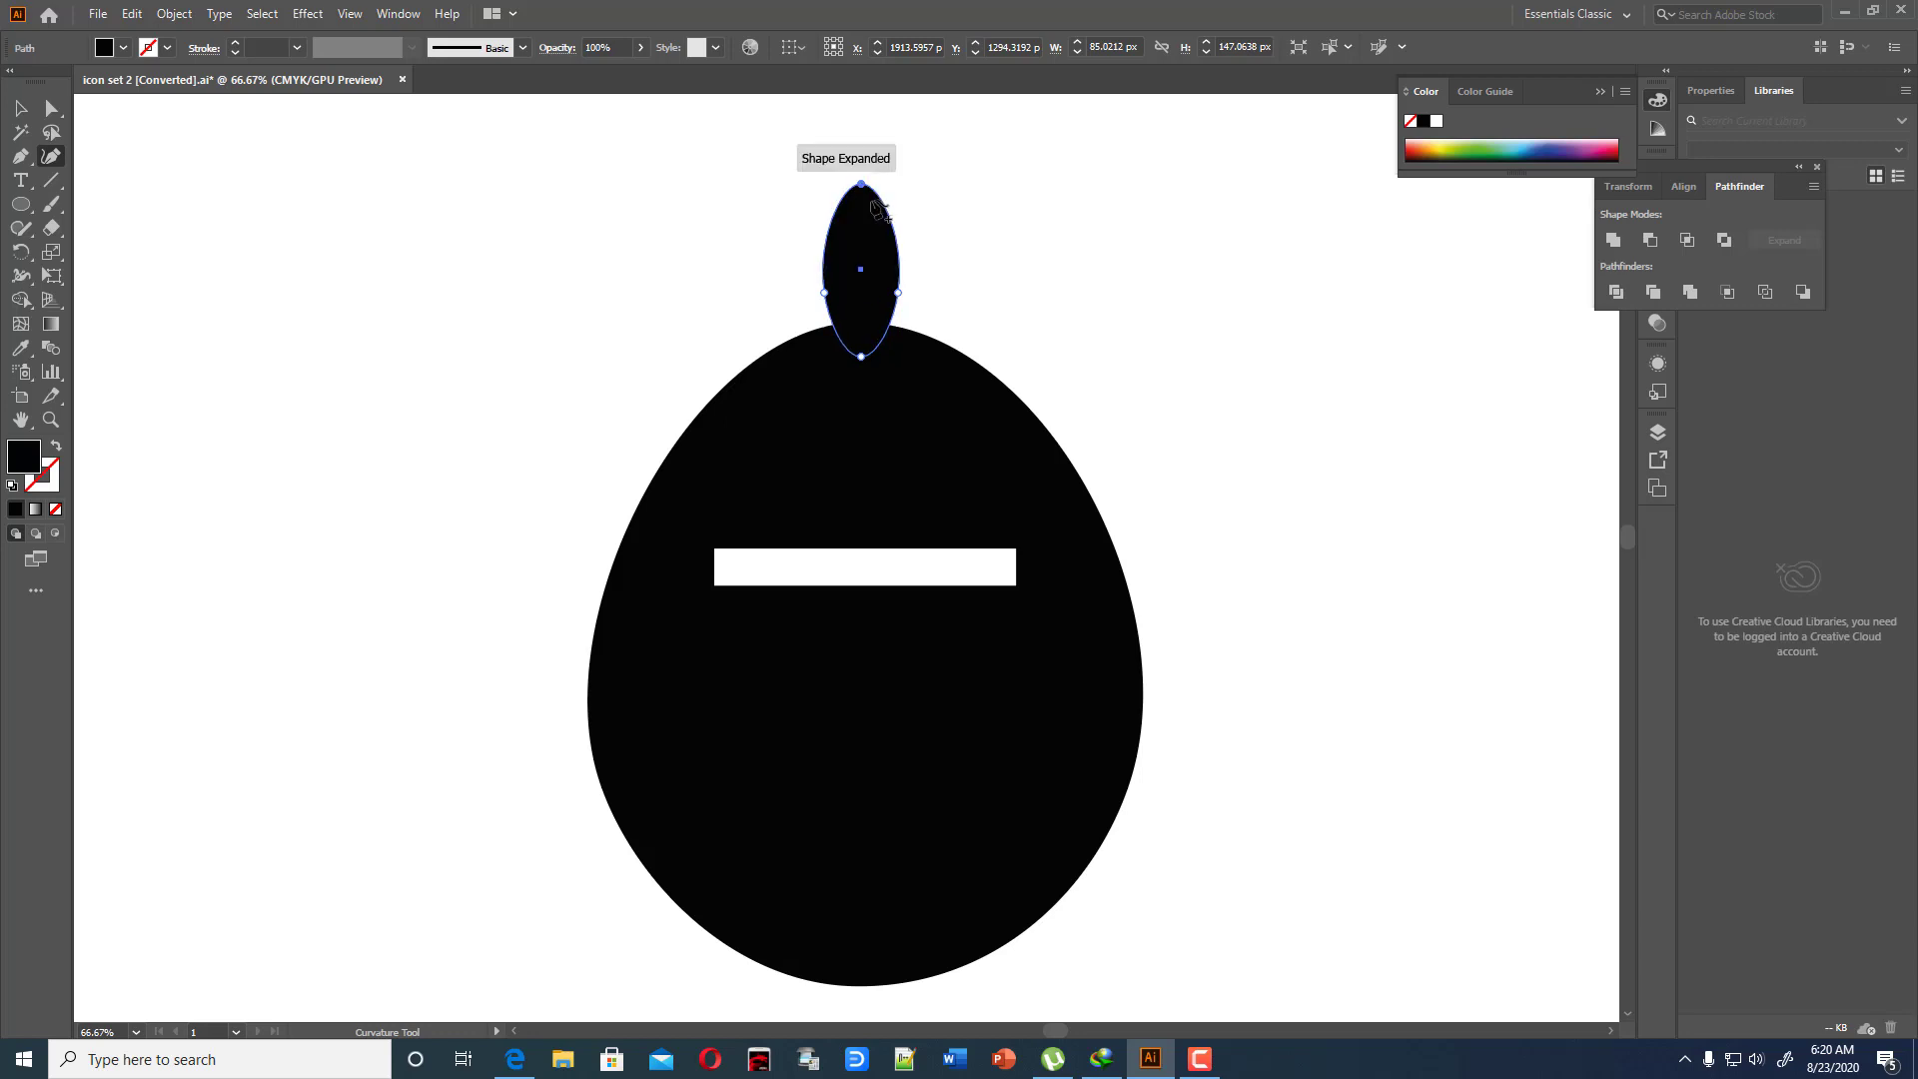
mouse_move(861, 357)
left_mouse_down()
mouse_move(864, 373)
mouse_move(892, 355)
mouse_move(829, 356)
left_mouse_up()
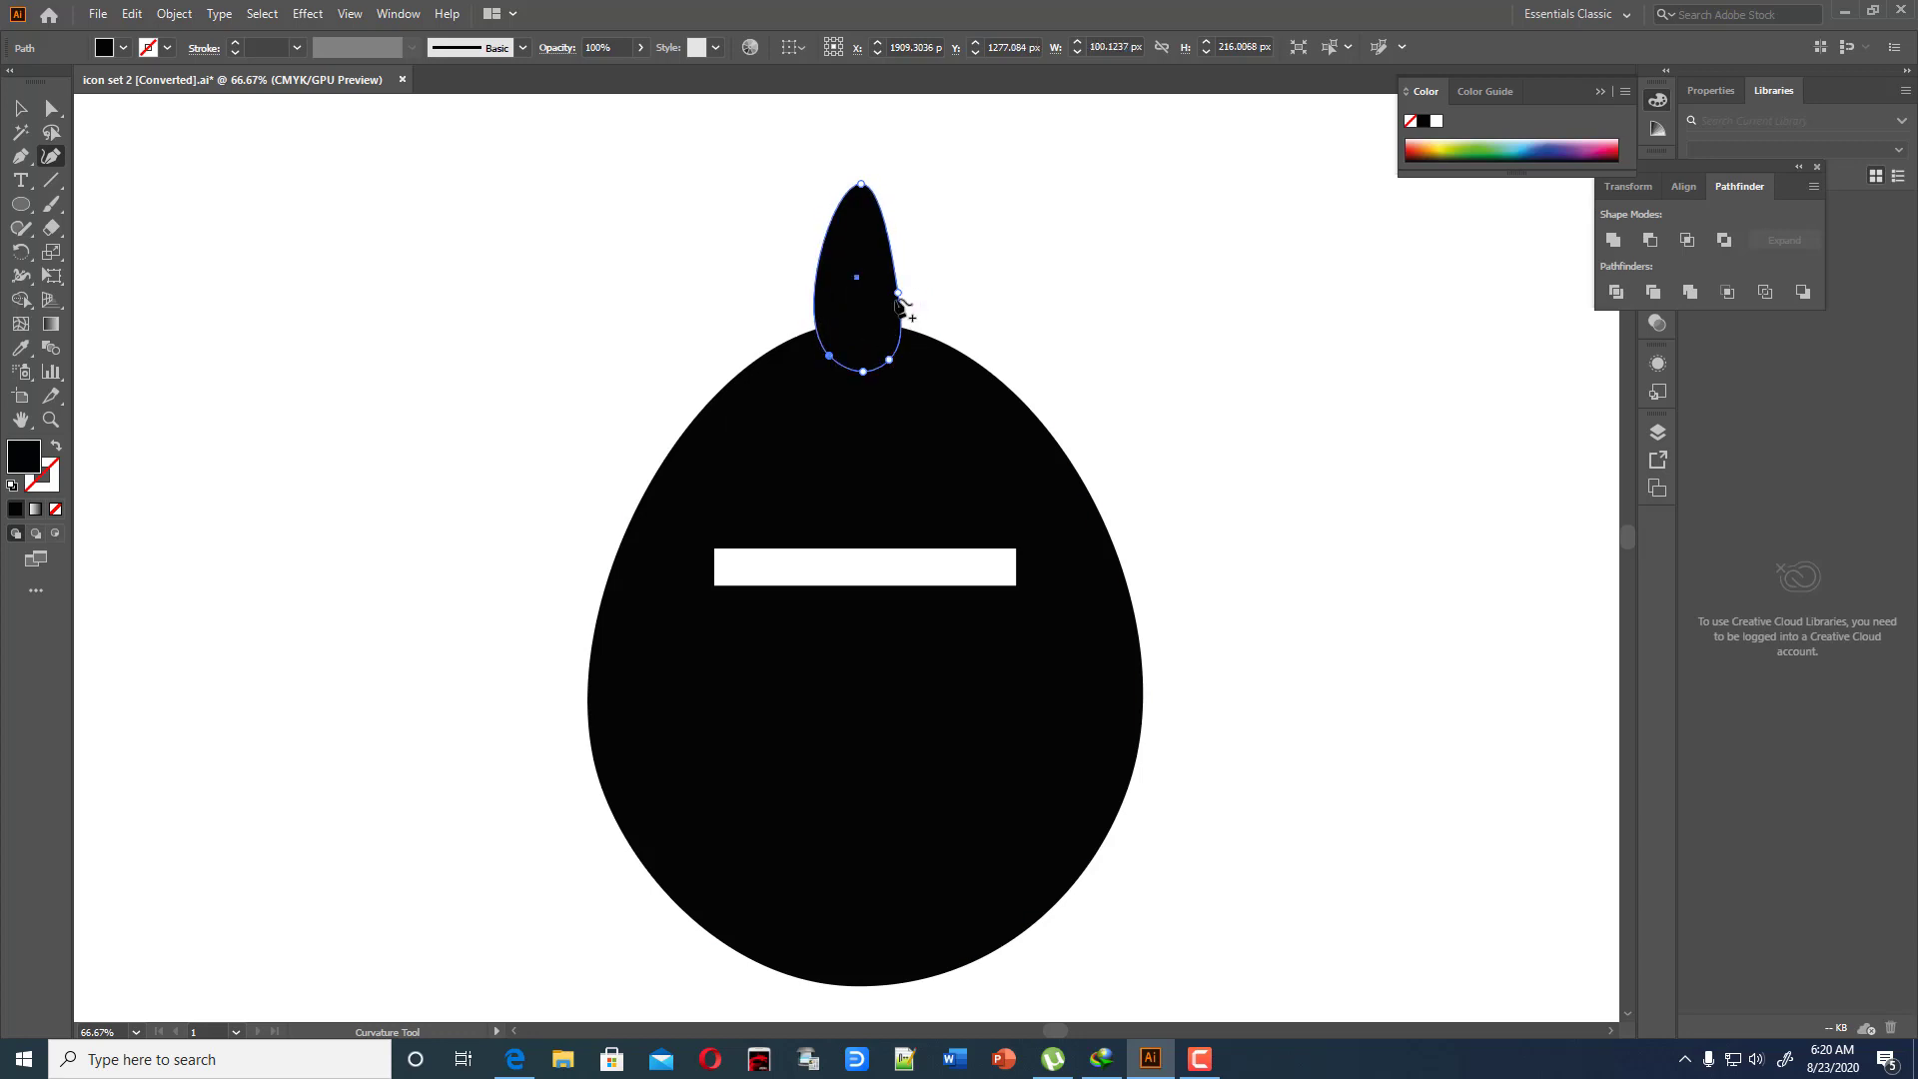
left_click_drag(898, 297, 903, 348)
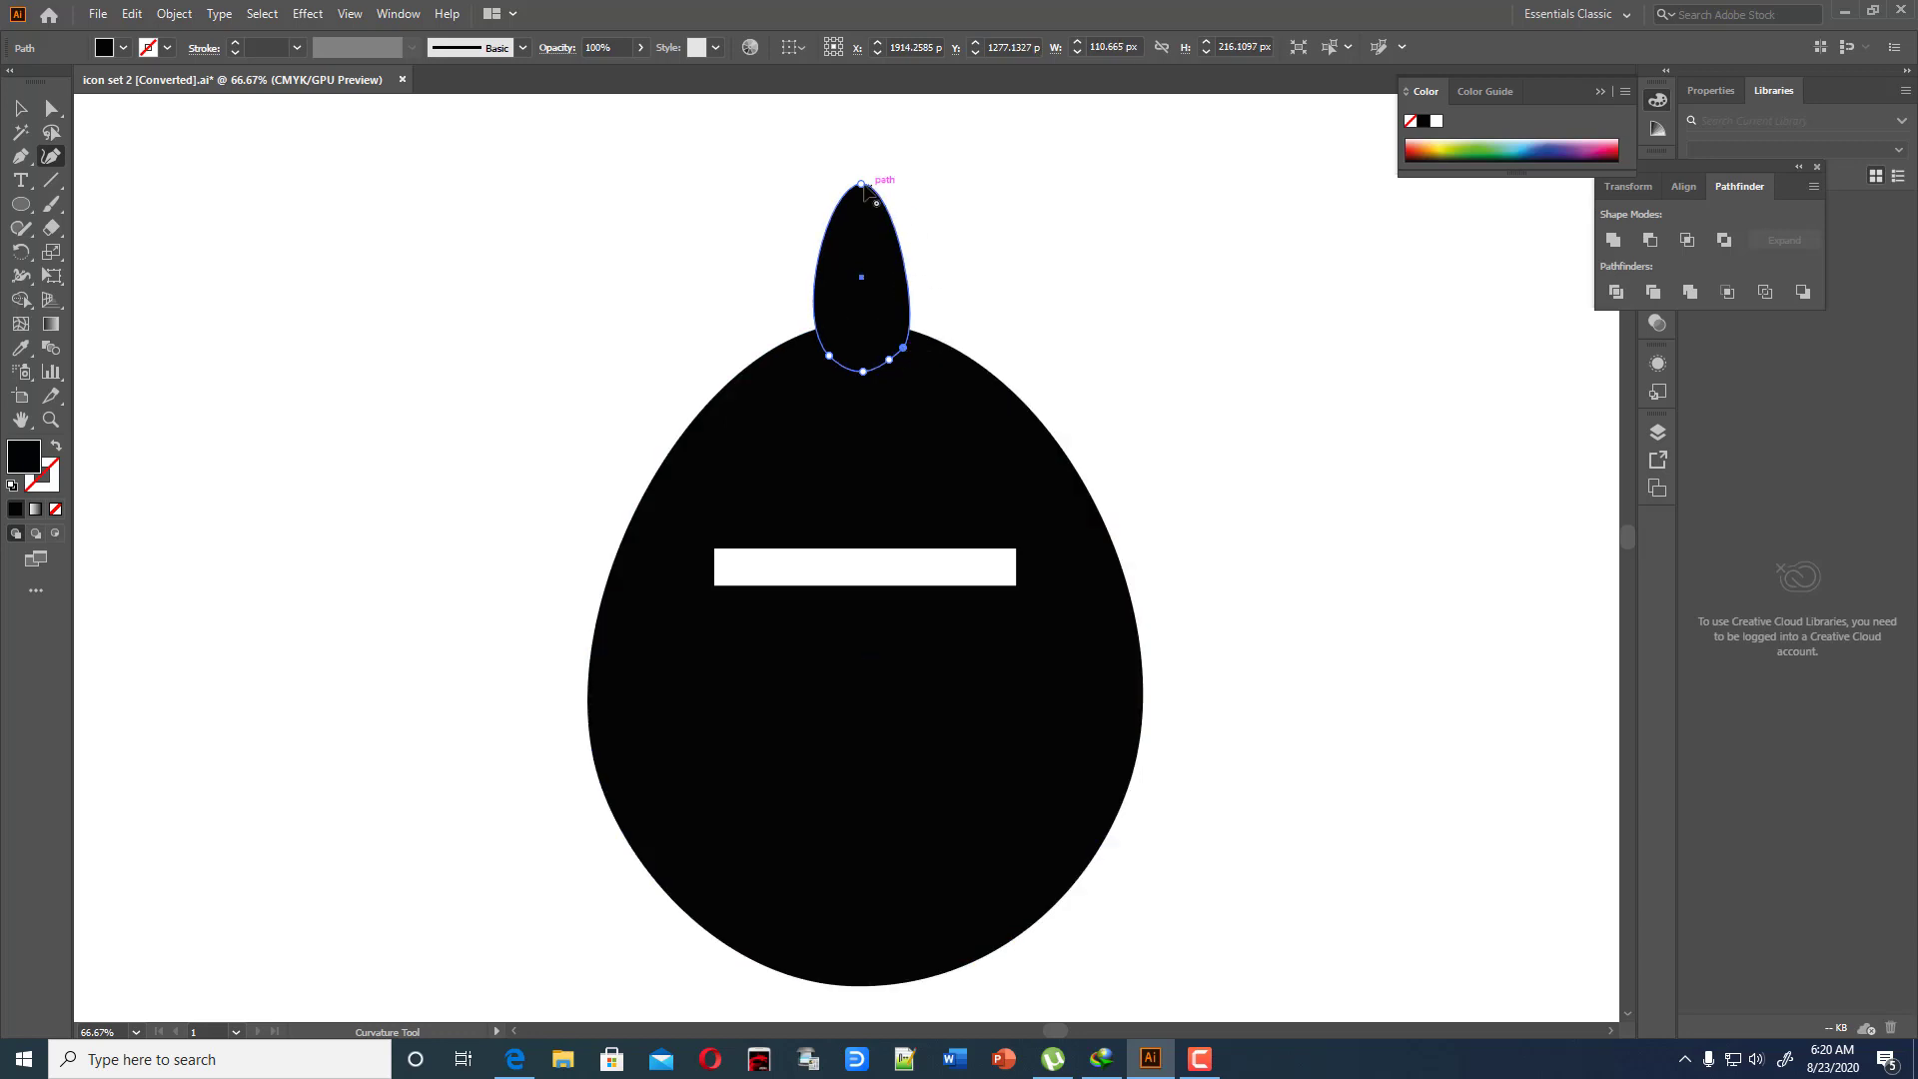
left_click_drag(861, 185, 862, 183)
left_click(905, 256)
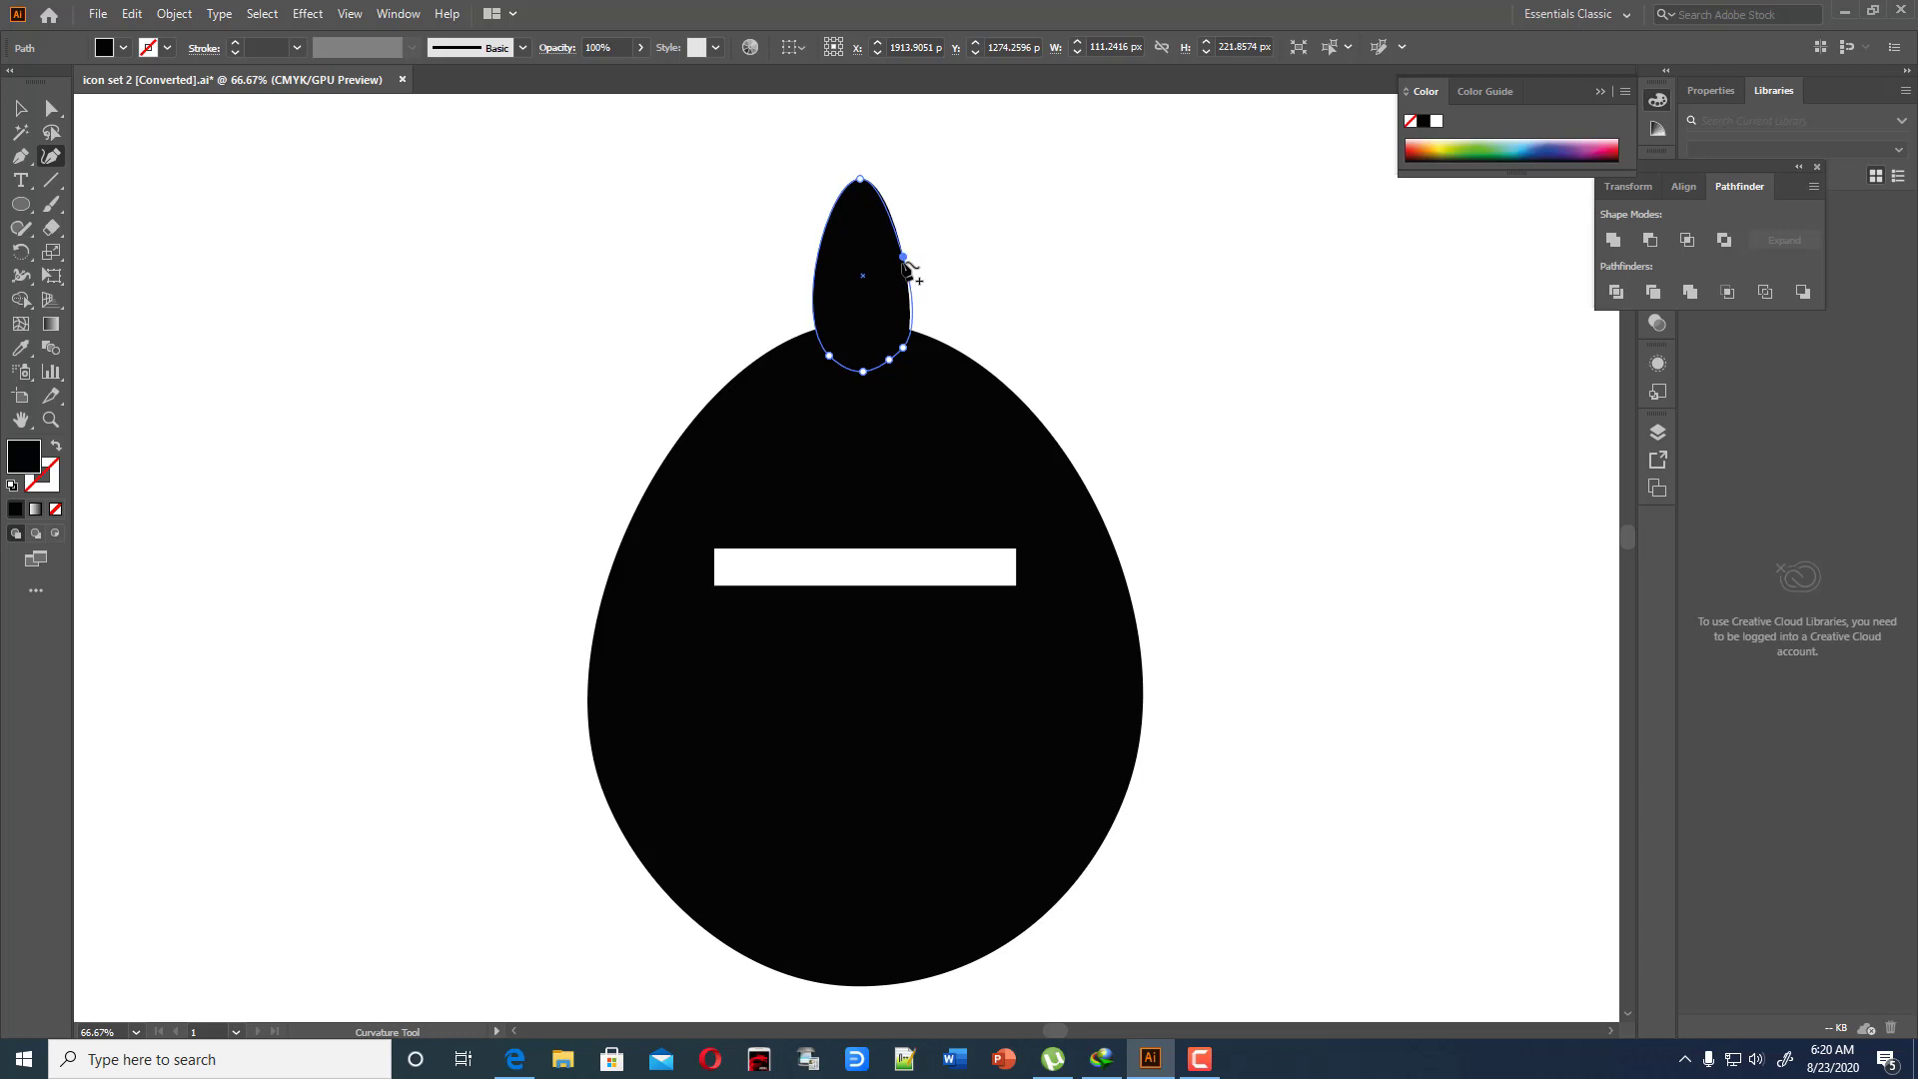
left_click_drag(905, 258, 908, 253)
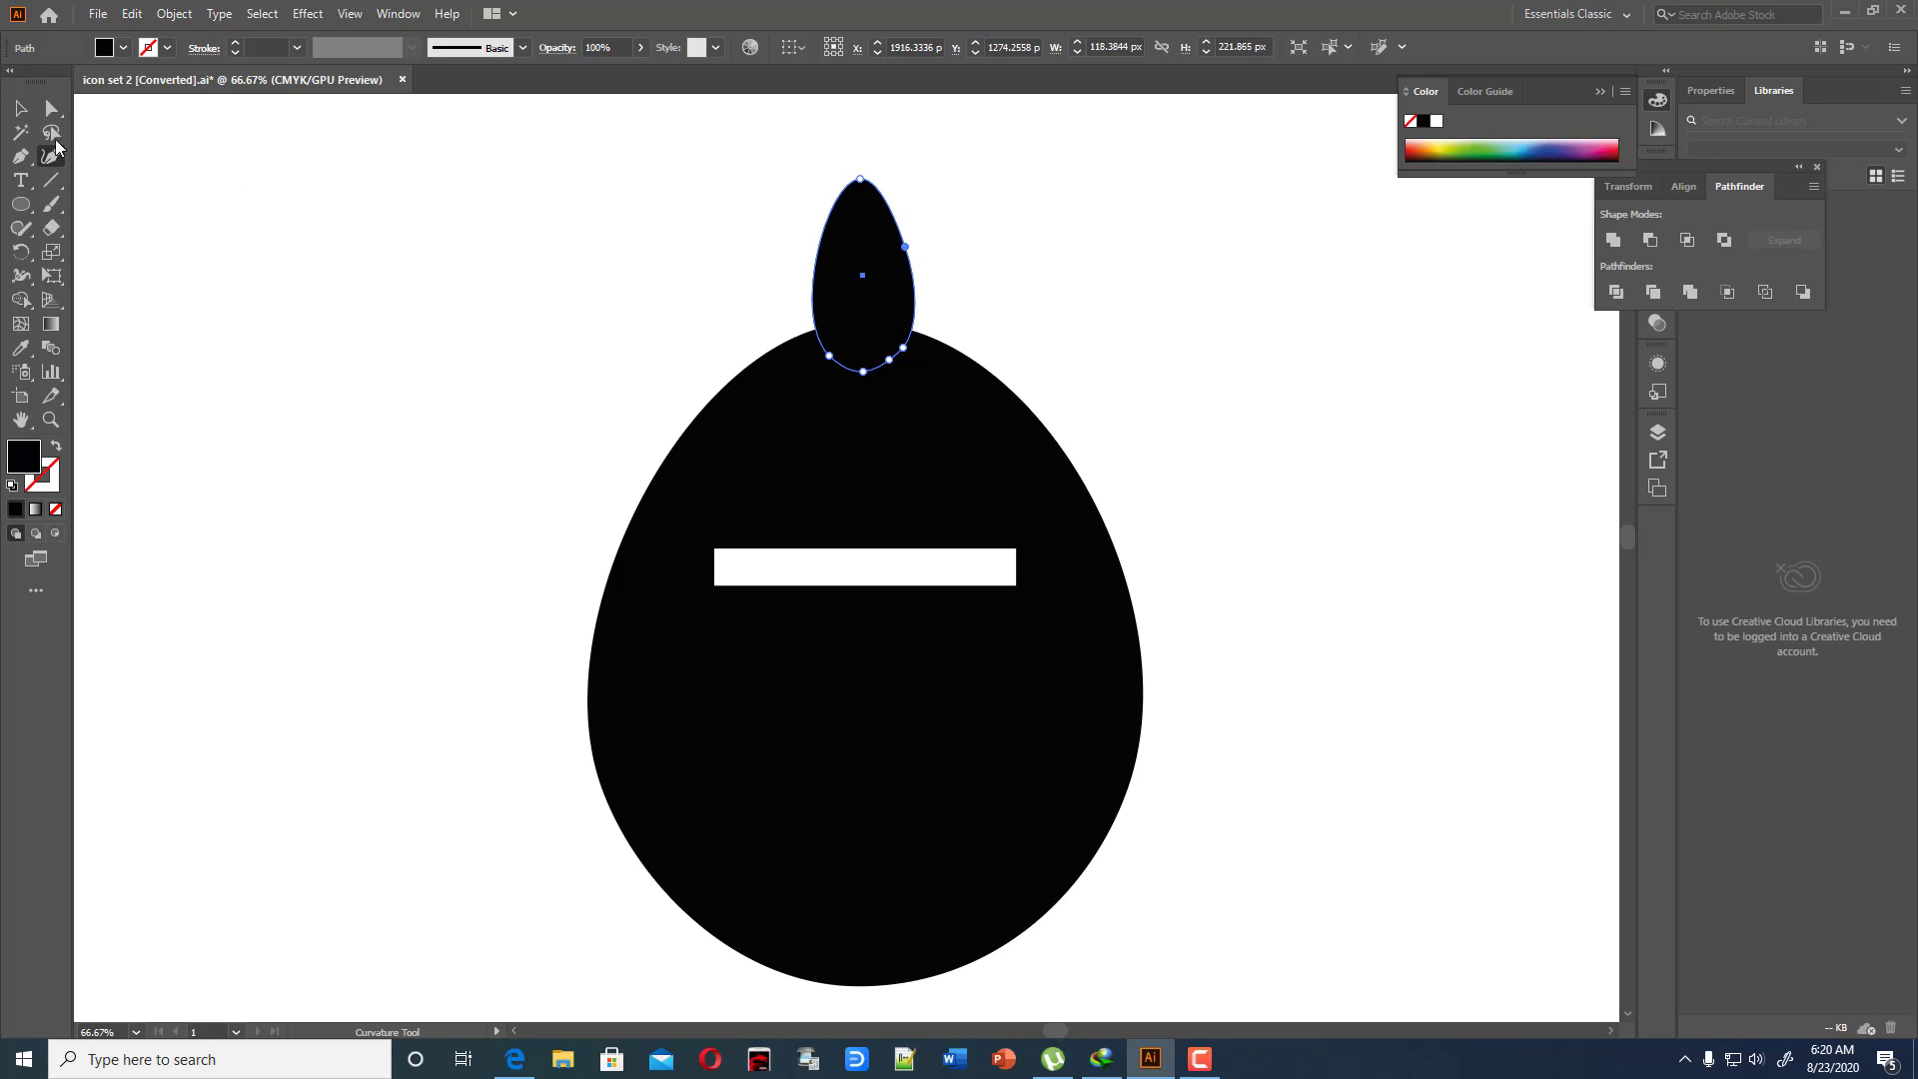
left_click(24, 111)
left_click(253, 186)
Try to remove the anchor point on the upper right side of the teardrop with the Delete Anchor Point tool
scroll(795, 380, "down", 1)
scroll(797, 383, "up", 2)
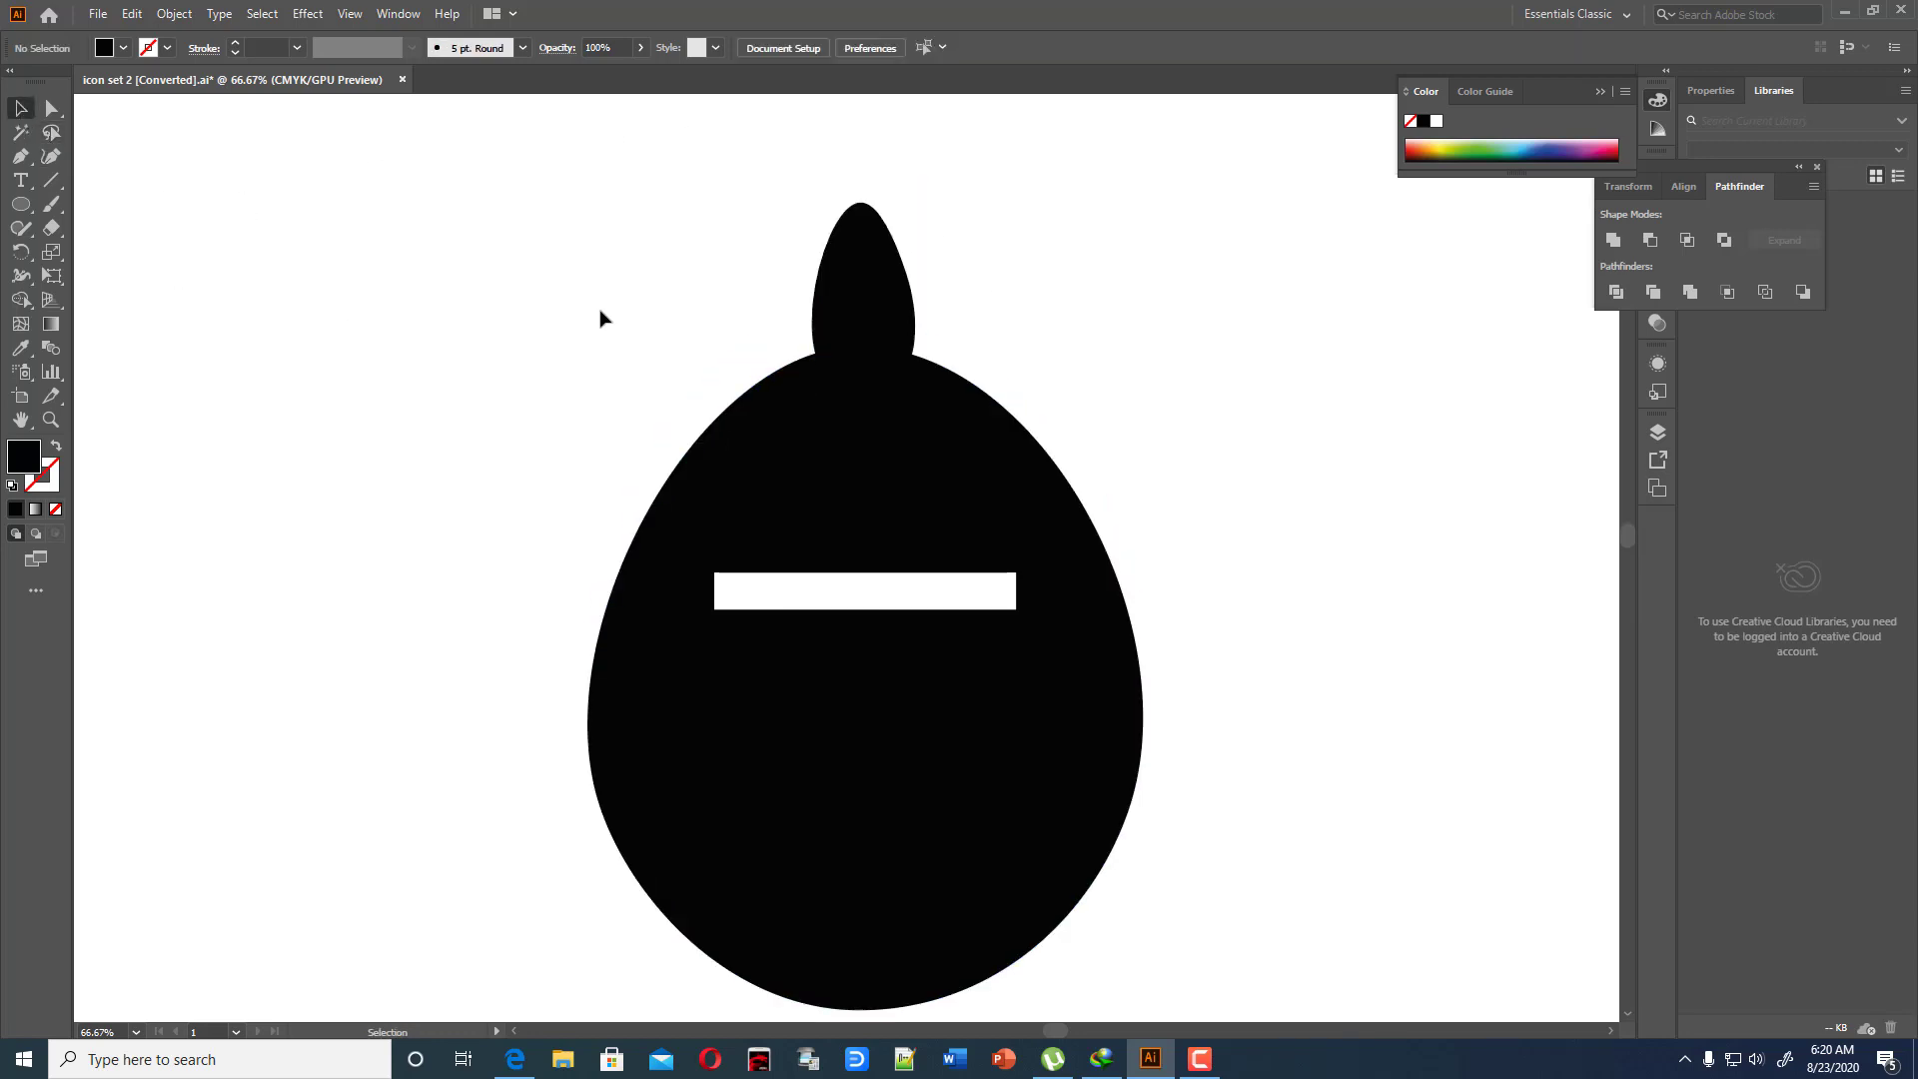
left_click(867, 311)
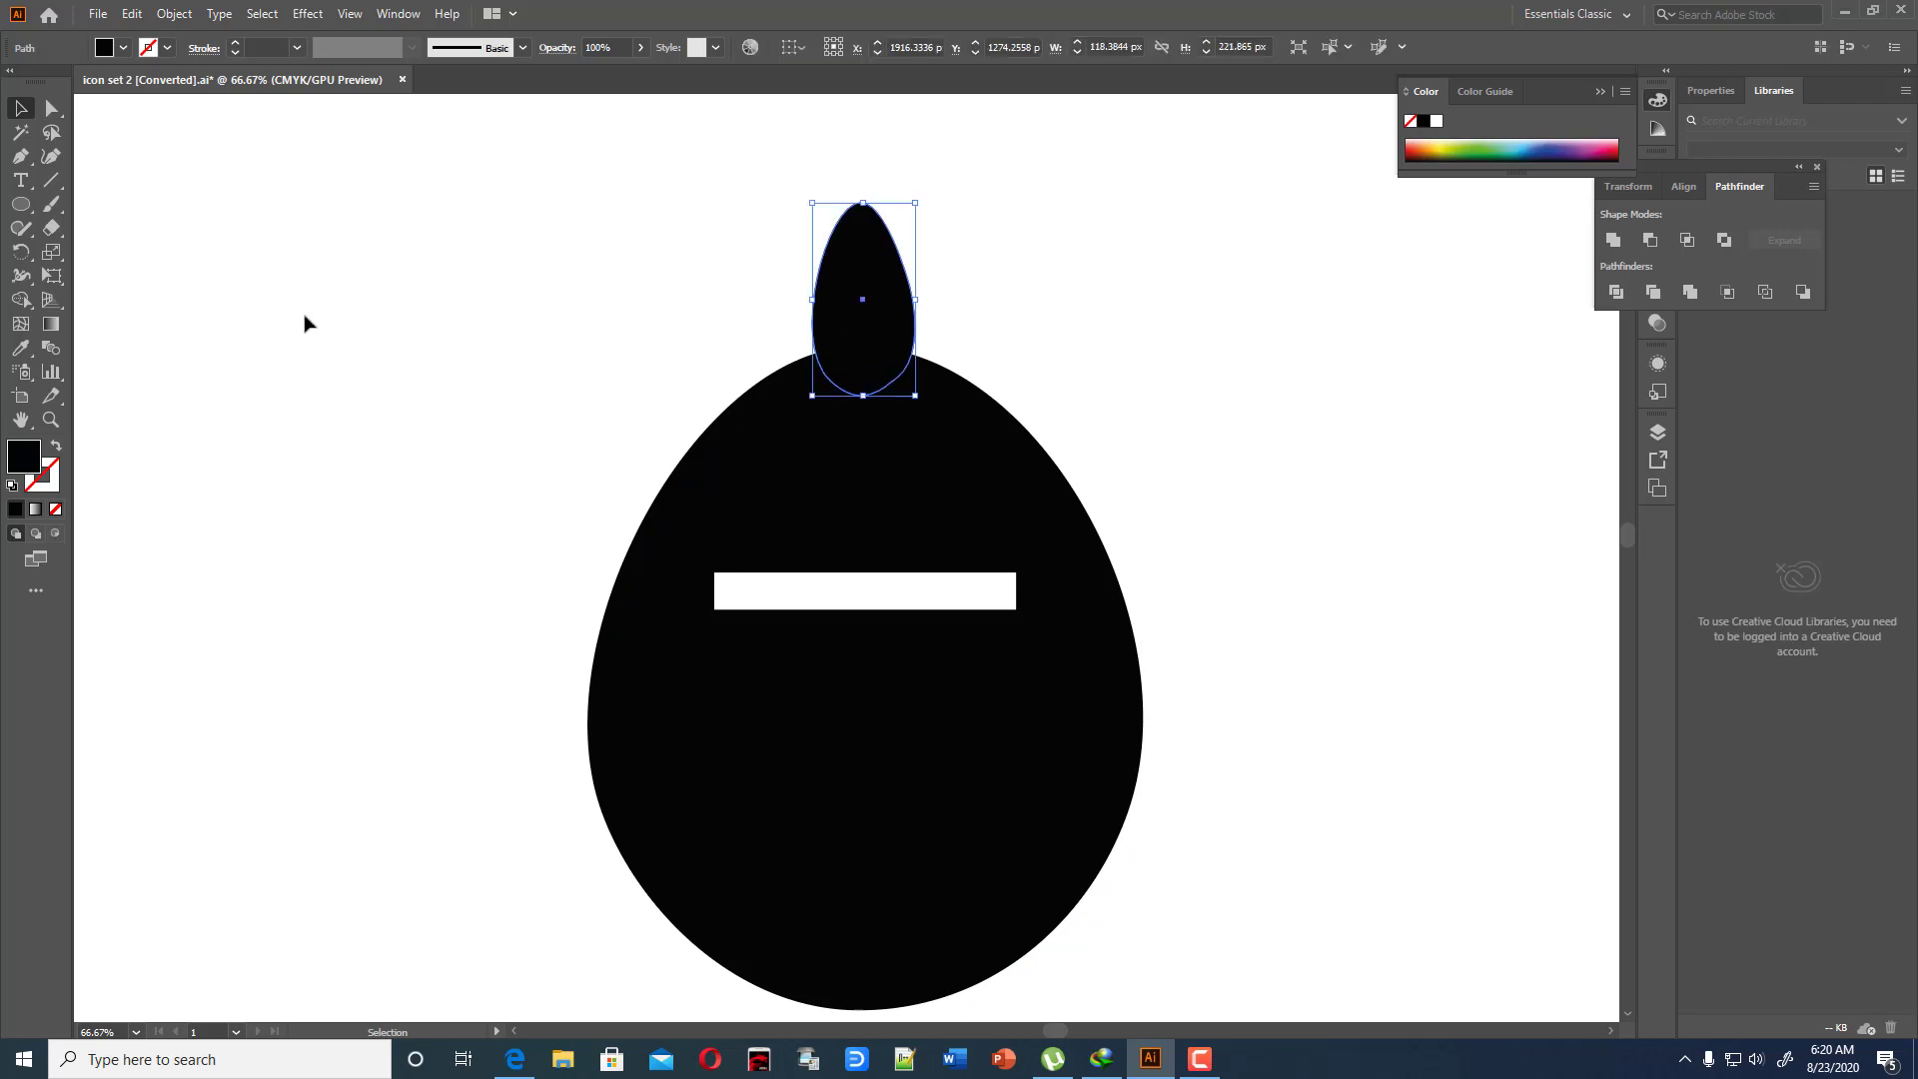
left_click(52, 108)
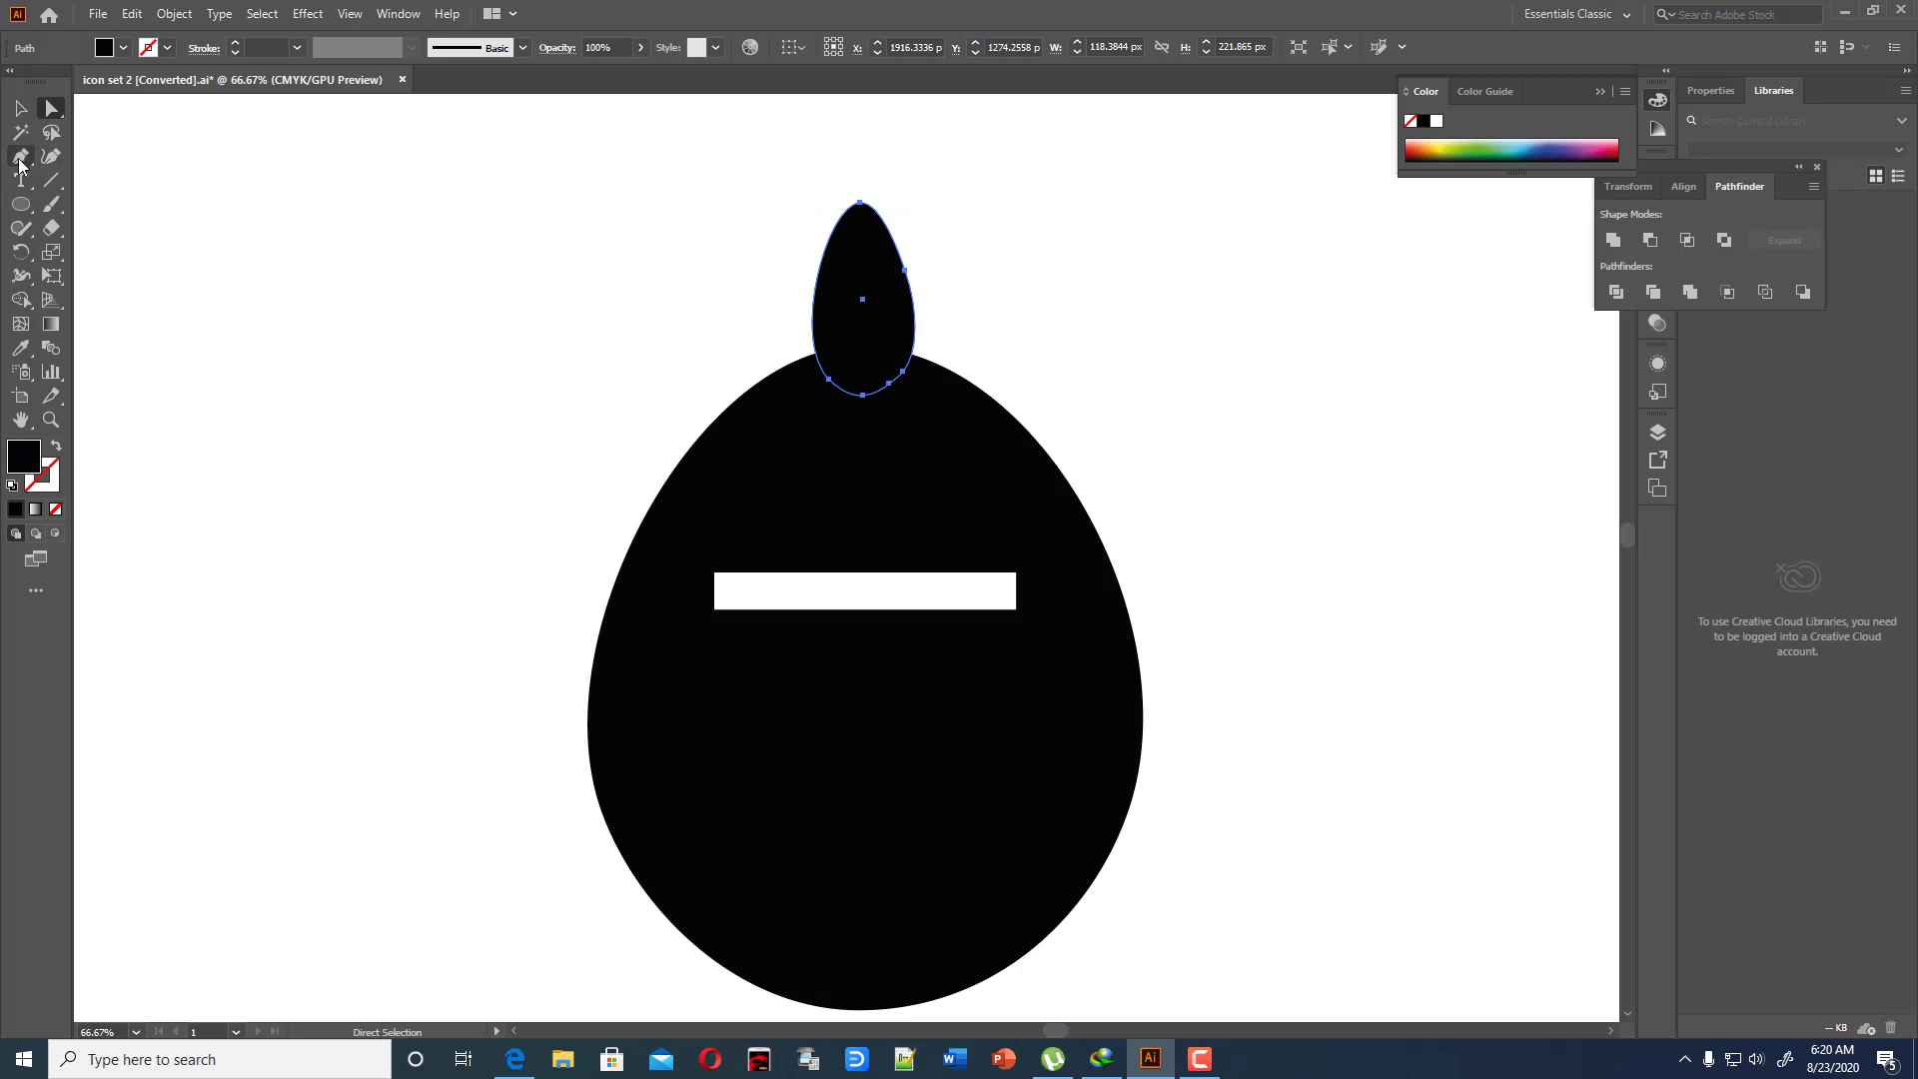
left_click_drag(21, 157, 100, 205)
left_click(904, 270)
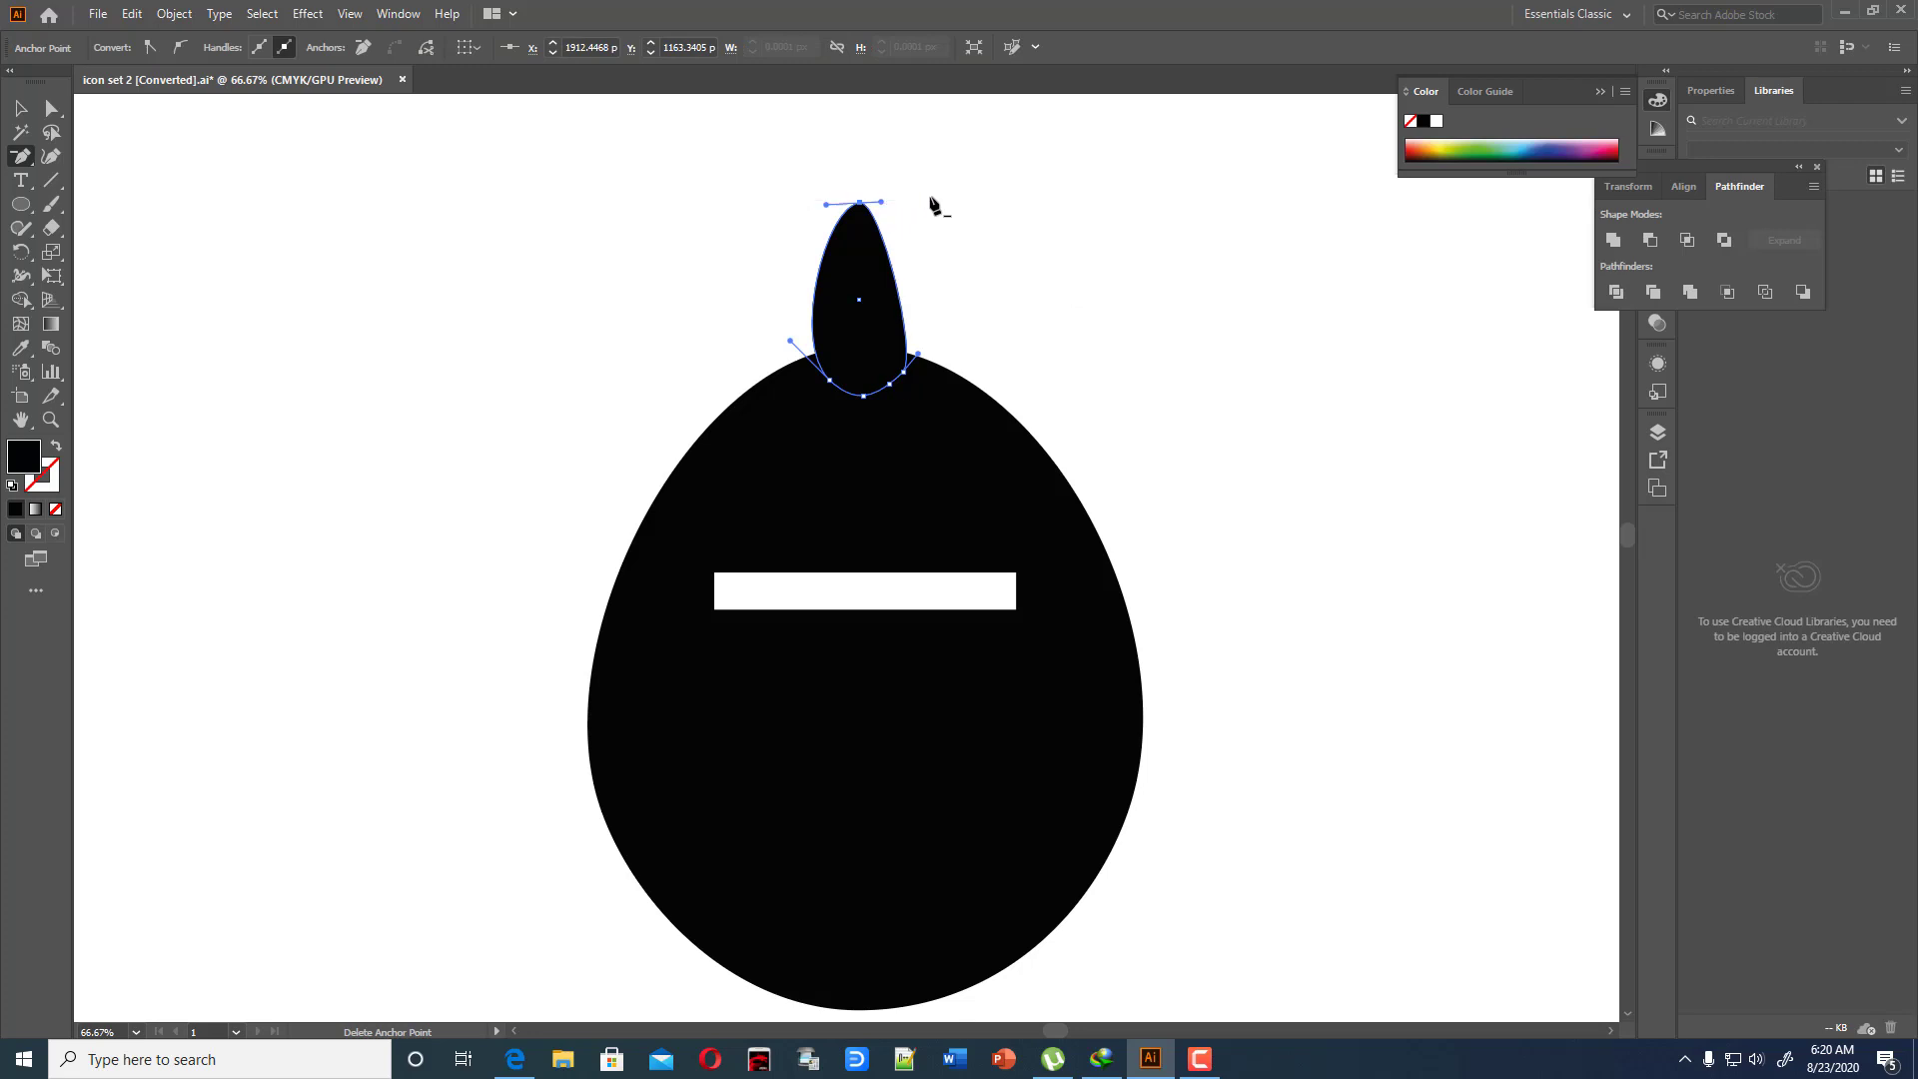
key("ctrl+z")
Select only the teardrop's top anchor point, nudge it up by 50 px to lengthen the tip, and deselect it
left_click(21, 108)
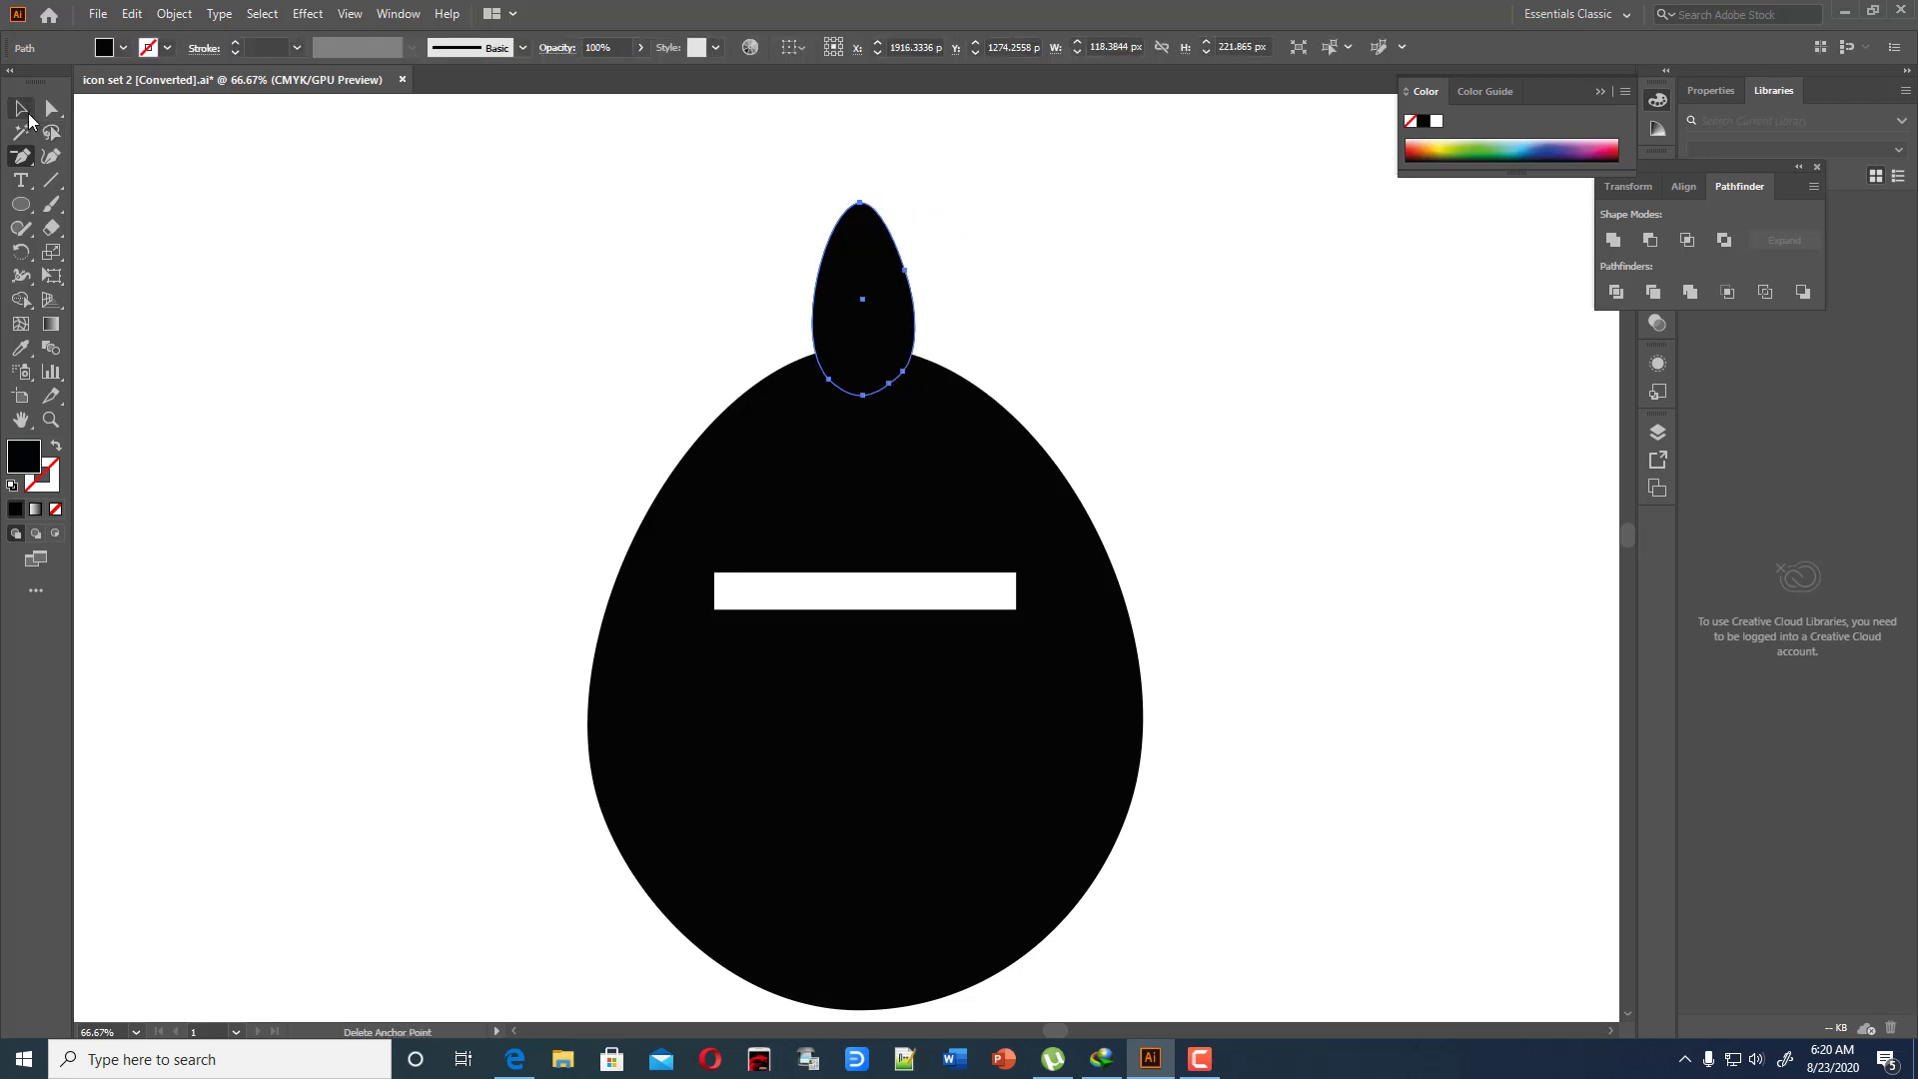
left_click(790, 278)
left_click(909, 322)
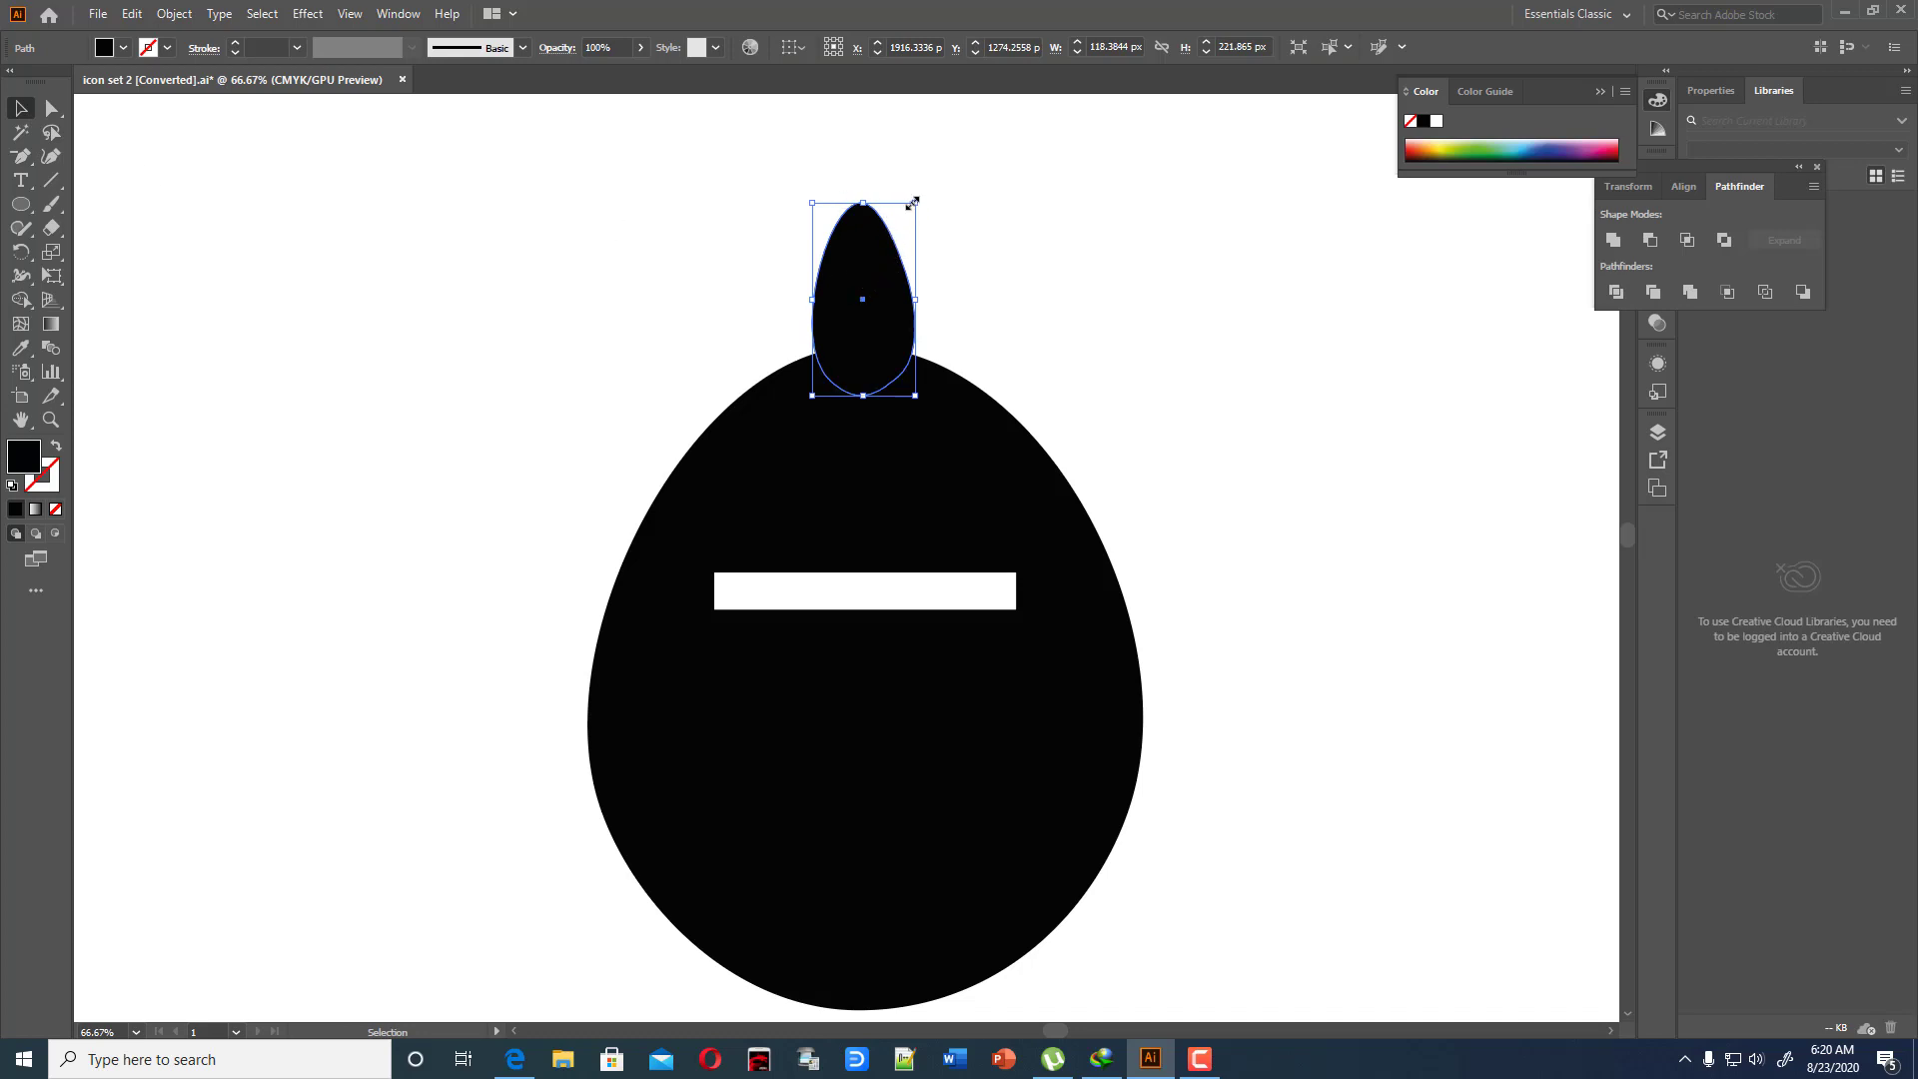
left_click(865, 163)
left_click(52, 107)
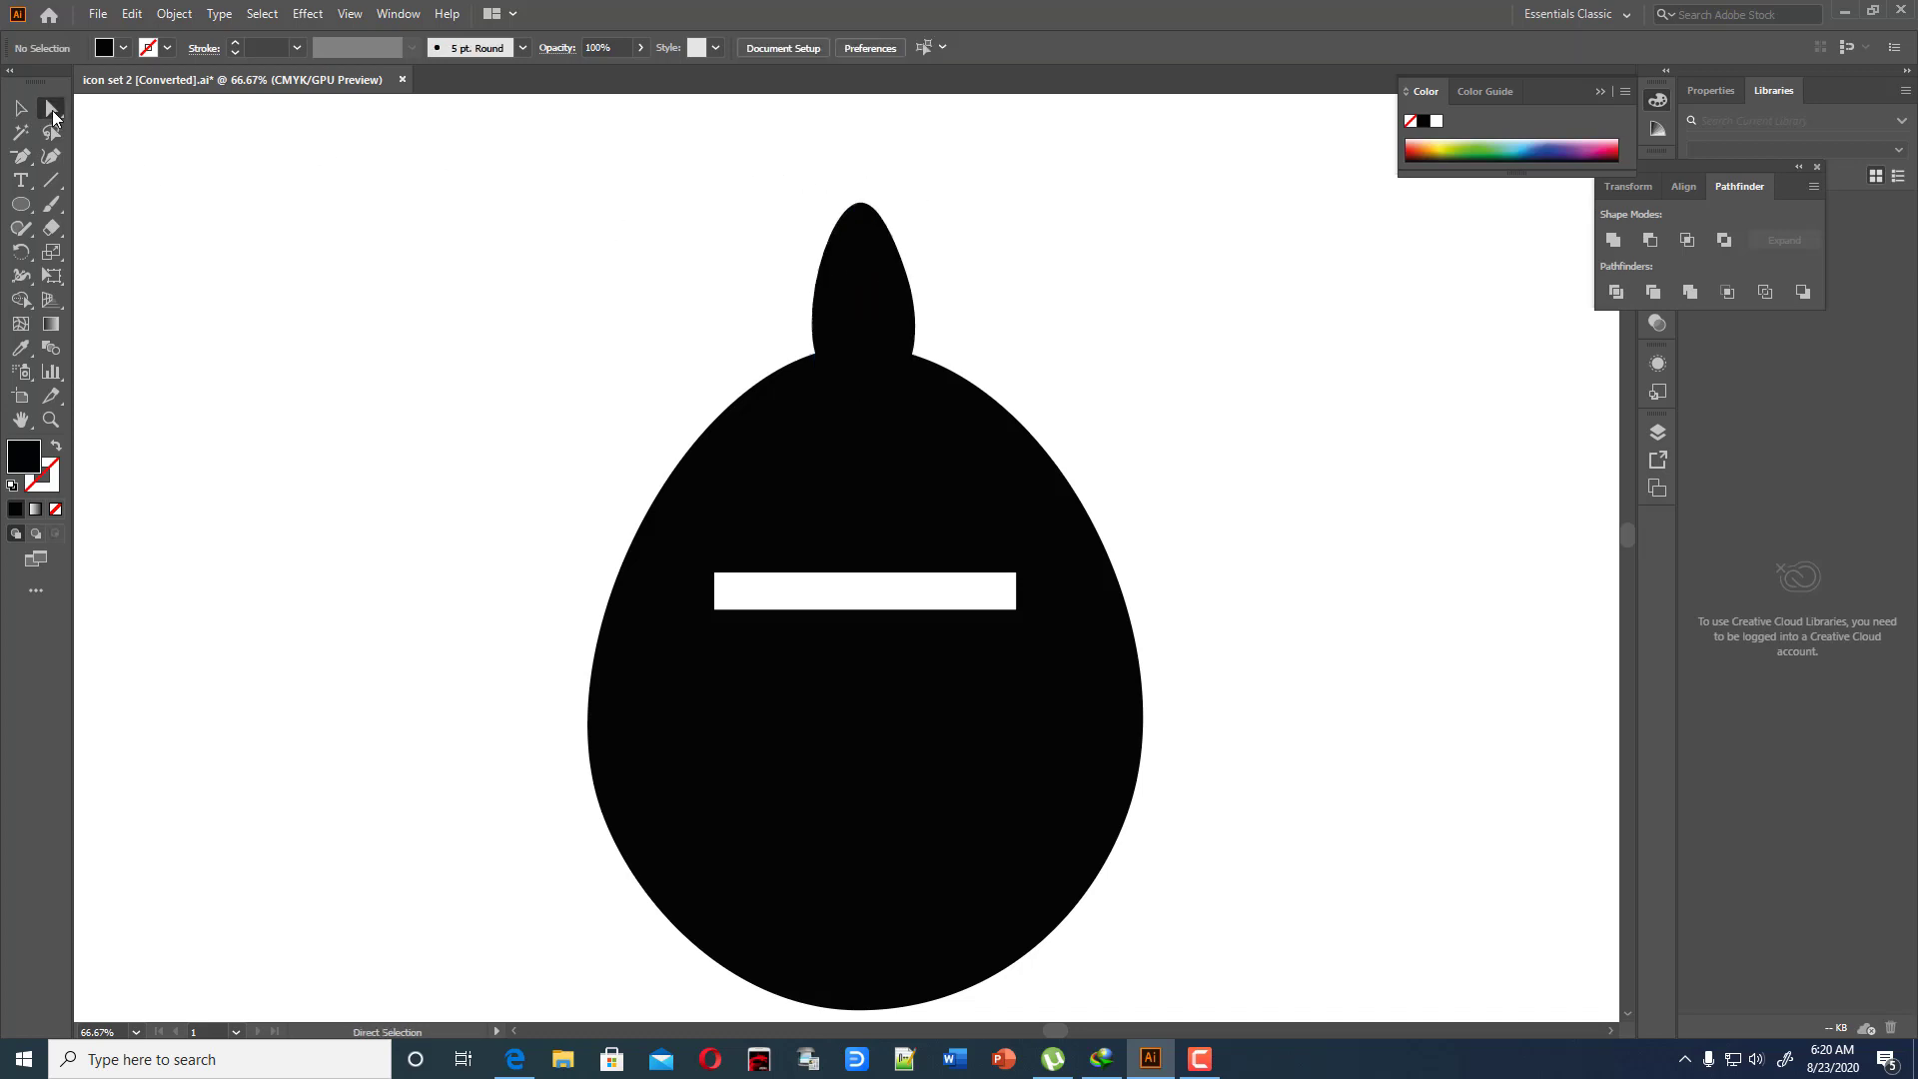
left_click_drag(795, 178, 999, 242)
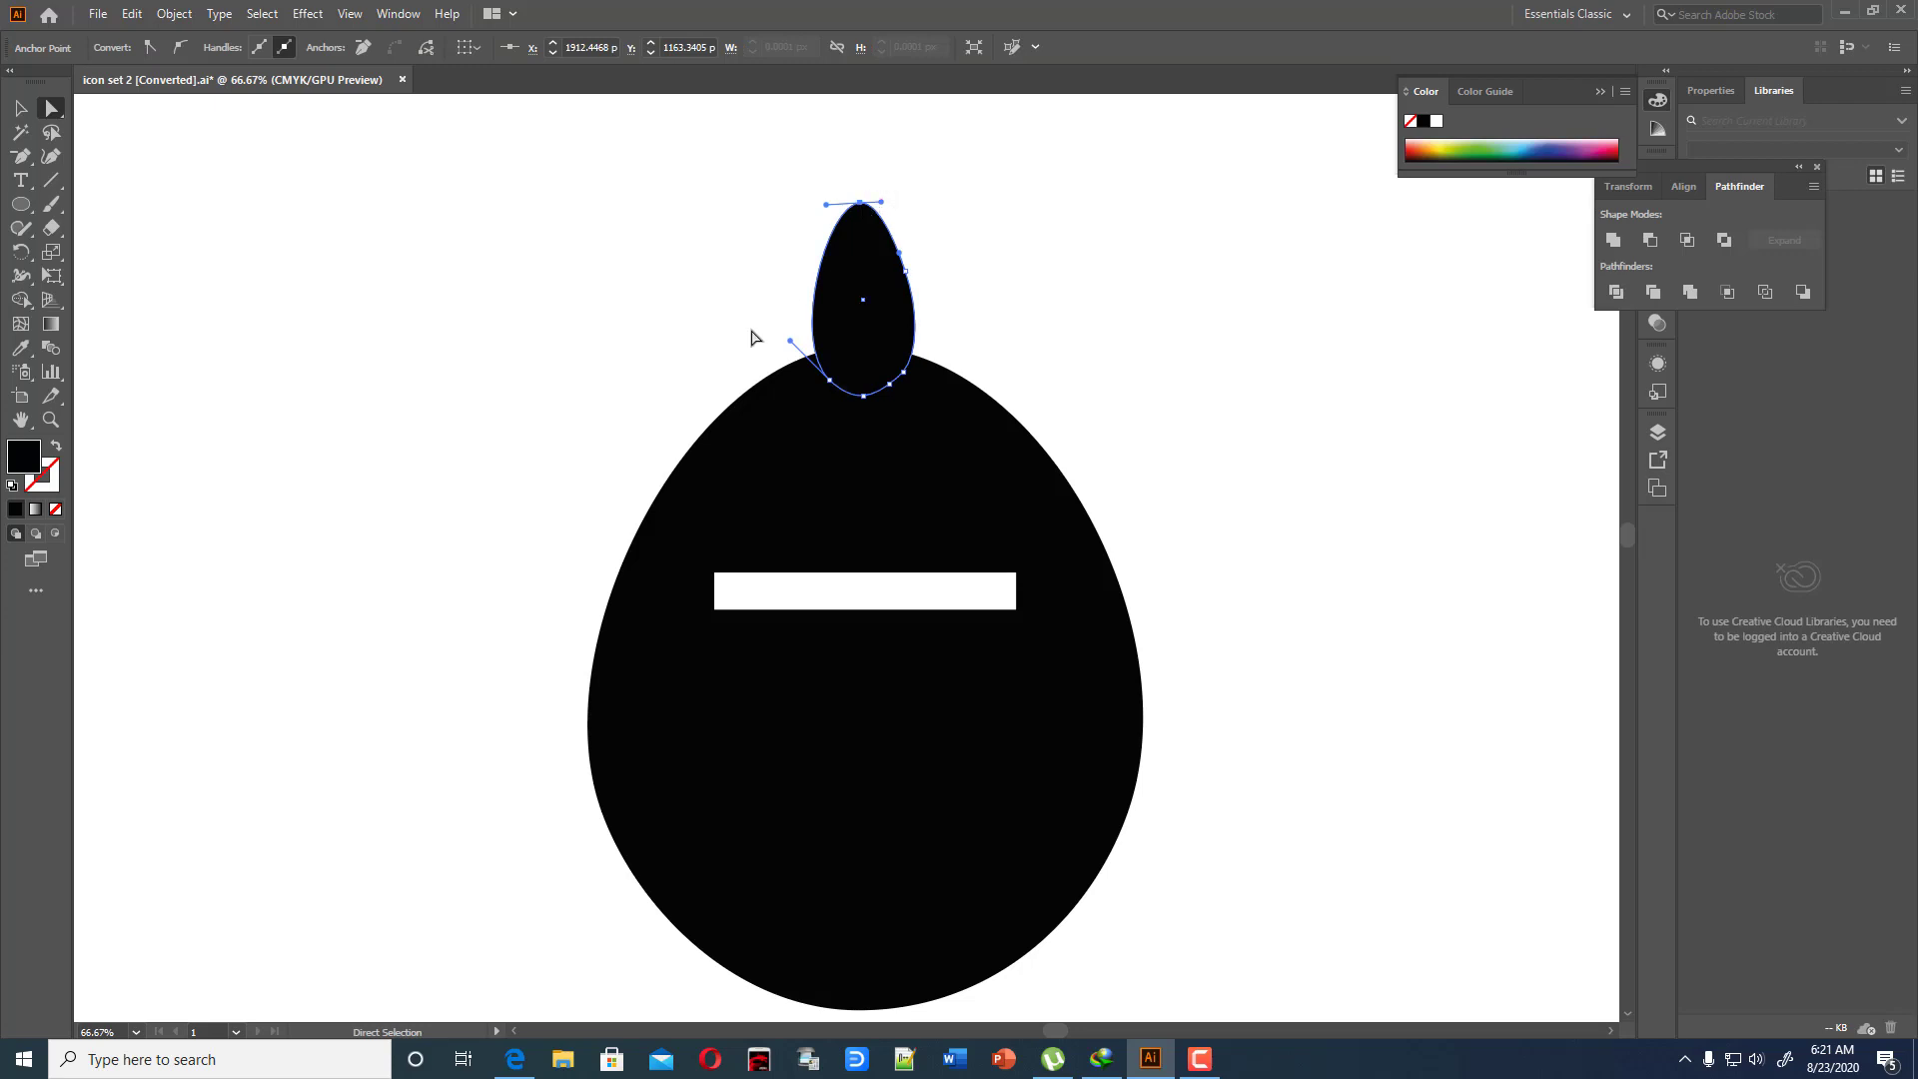
key("shift+Up")
key("shift+Up")
key("shift+Up")
key("shift+Up")
key("shift+Up")
key("shift+Up")
key("shift+Up")
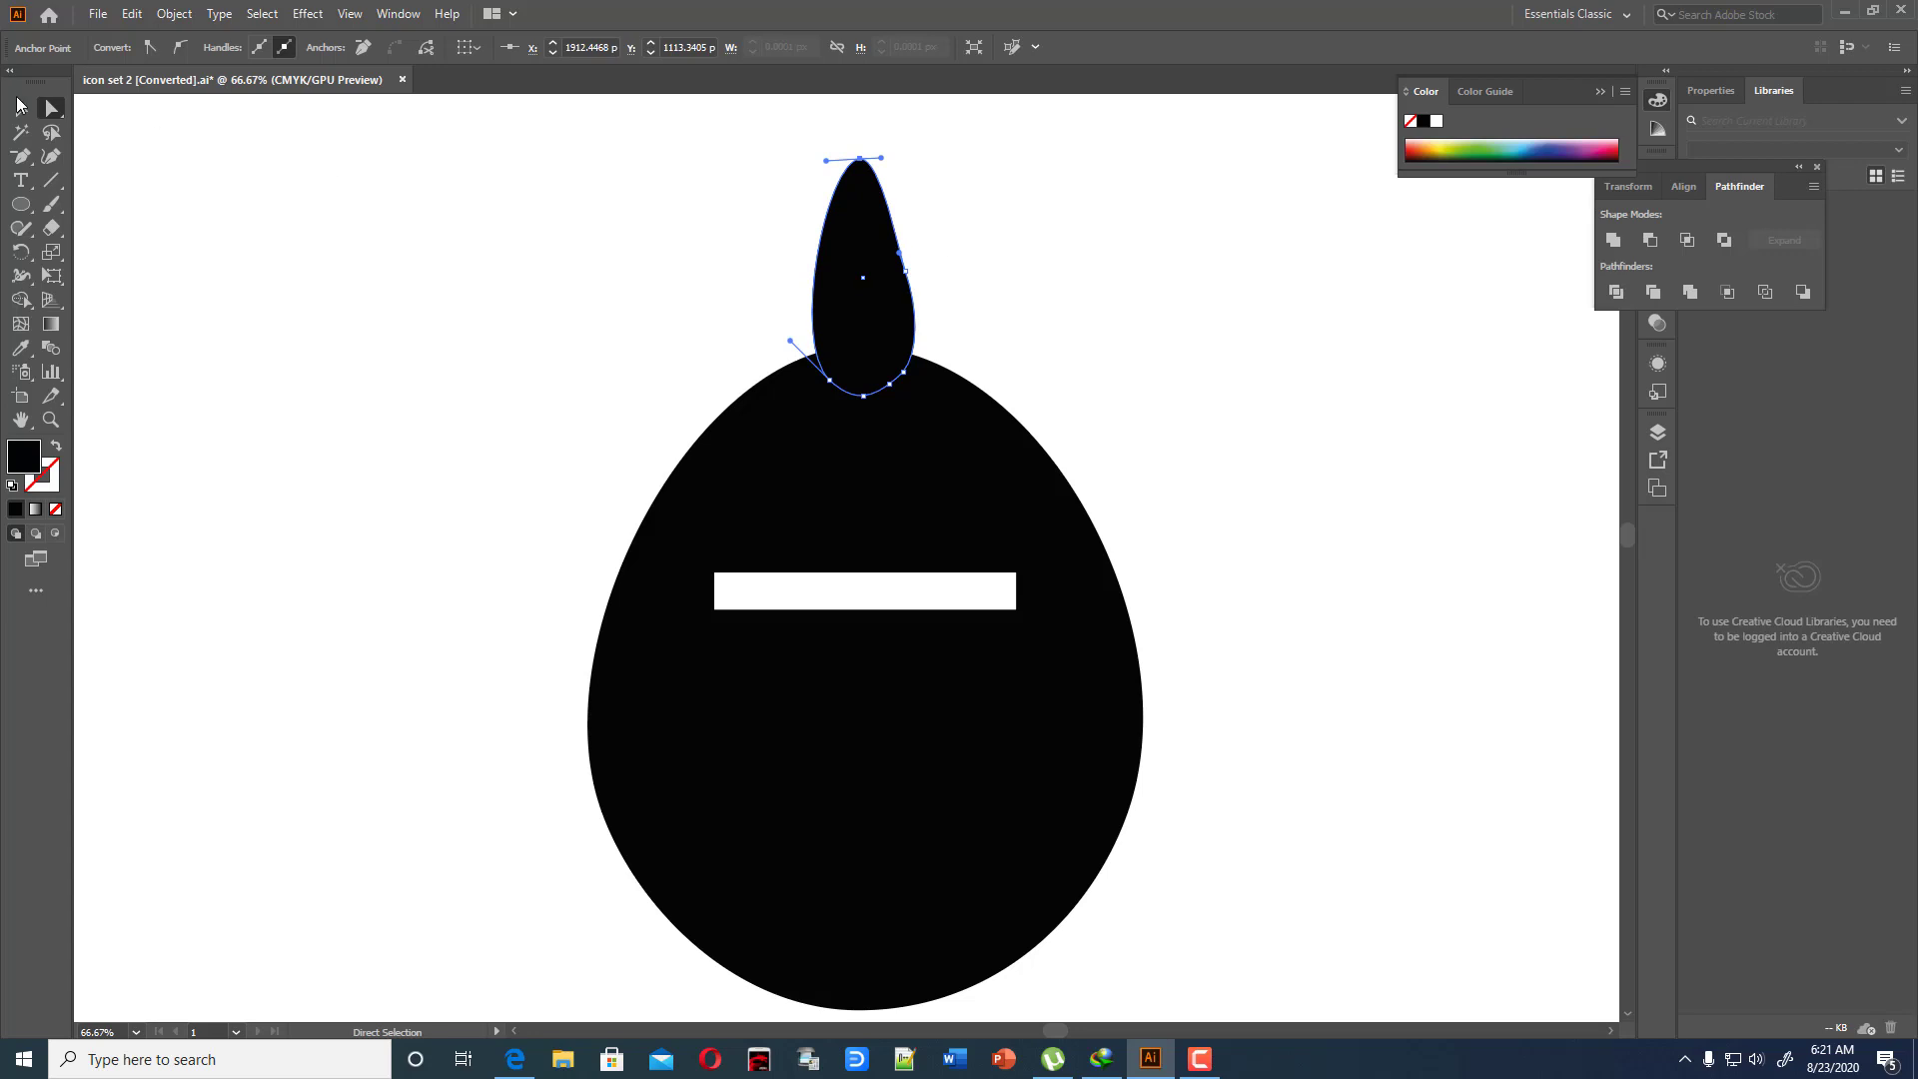
key("v")
left_click(309, 189)
Move the teardrop to the empty area beside the egg and cover its right half with a rectangle about 110 × 309 px
left_click_drag(815, 270, 413, 293)
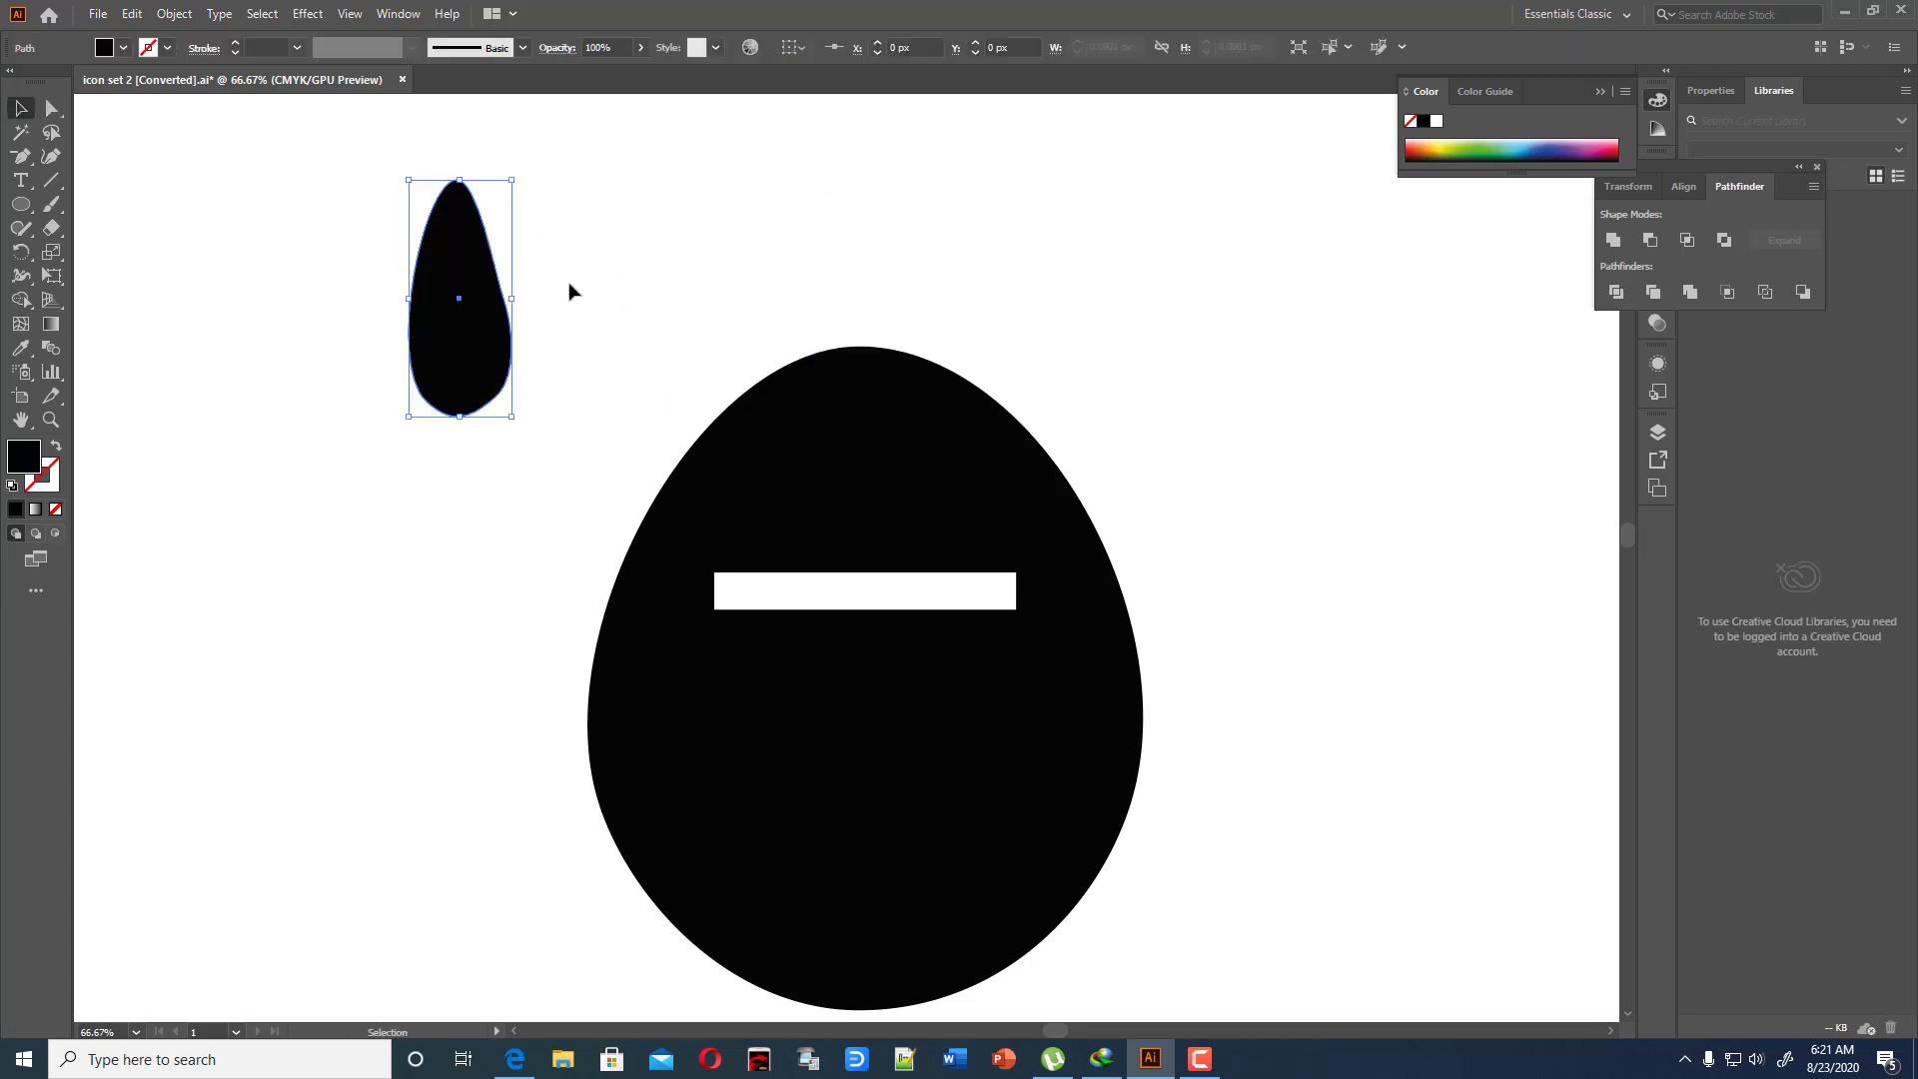
left_click(188, 205)
left_click_drag(27, 218, 110, 203)
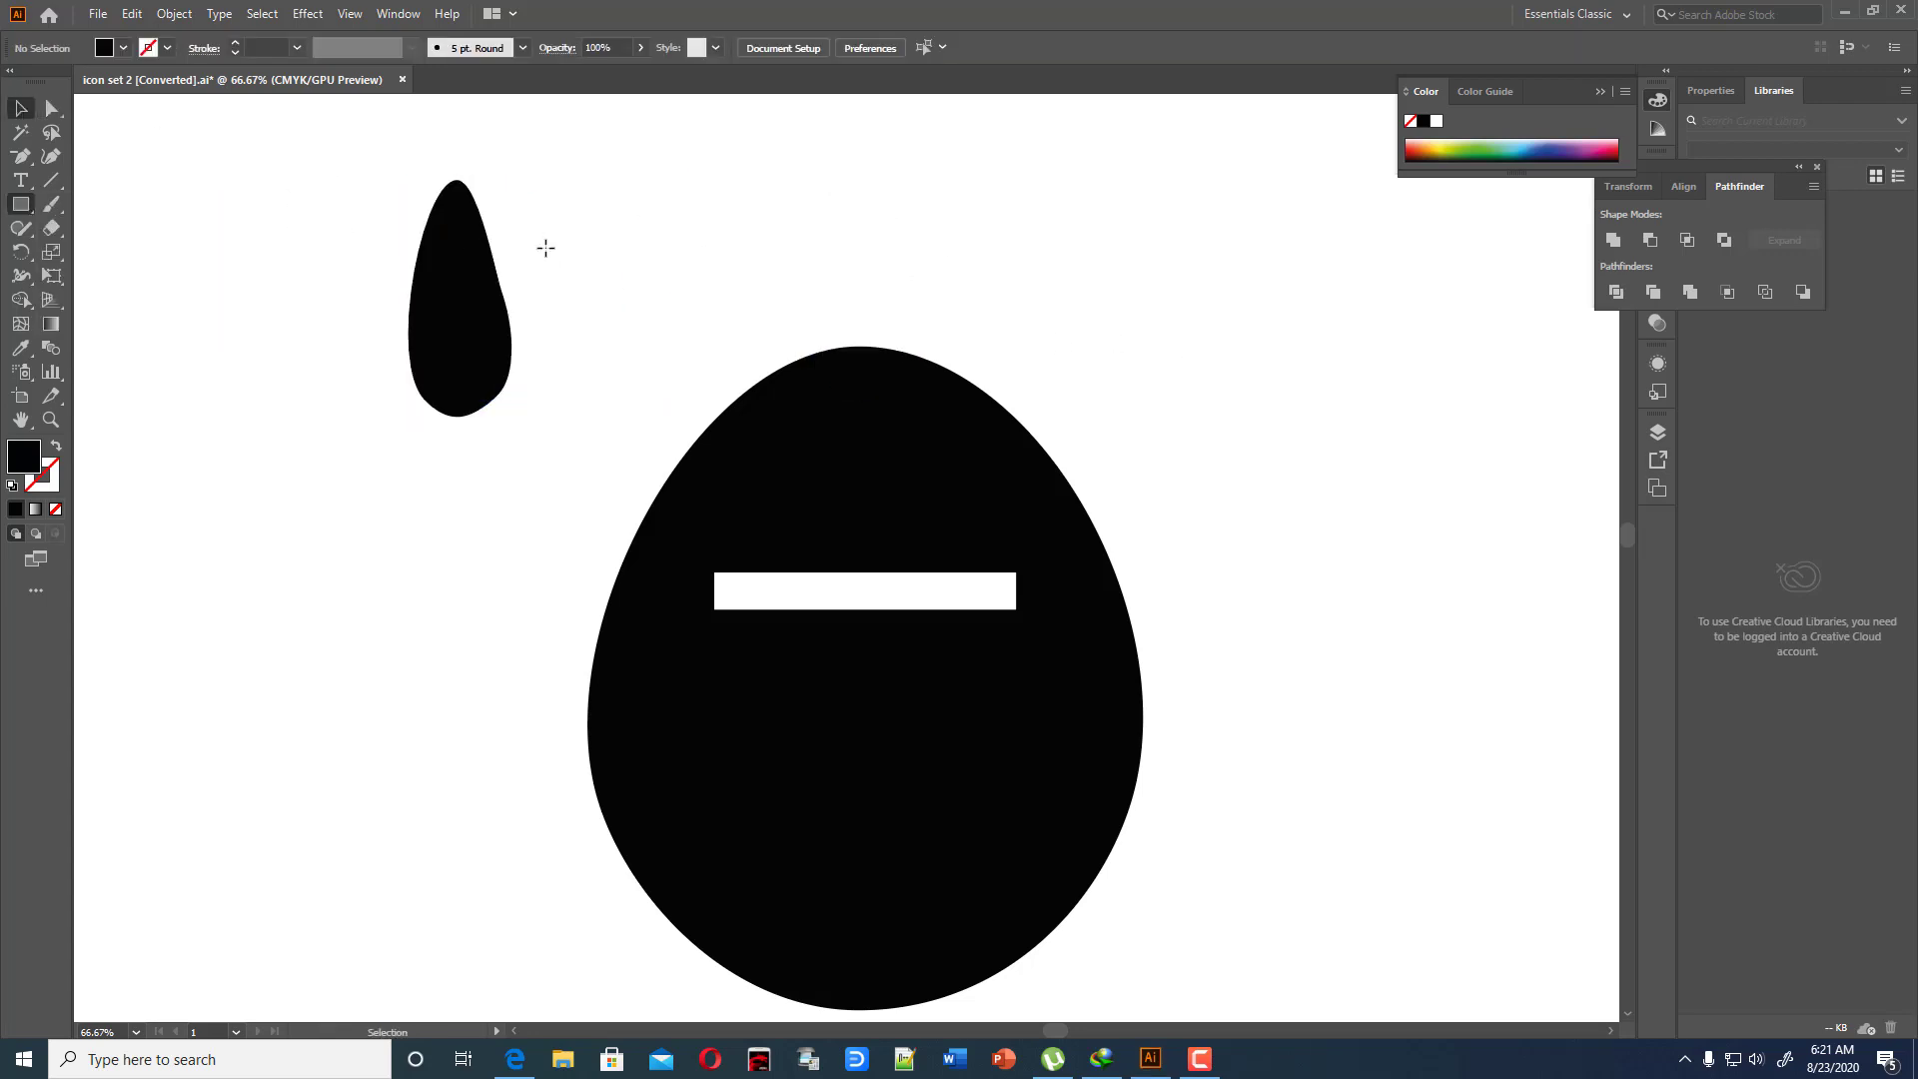
mouse_move(454, 166)
left_mouse_down()
mouse_move(460, 295)
mouse_move(519, 415)
mouse_move(549, 434)
left_mouse_up()
Select the teardrop and the covering rectangle and subtract the rectangle with Minus Front, keeping the teardrop's left half
left_click(20, 108)
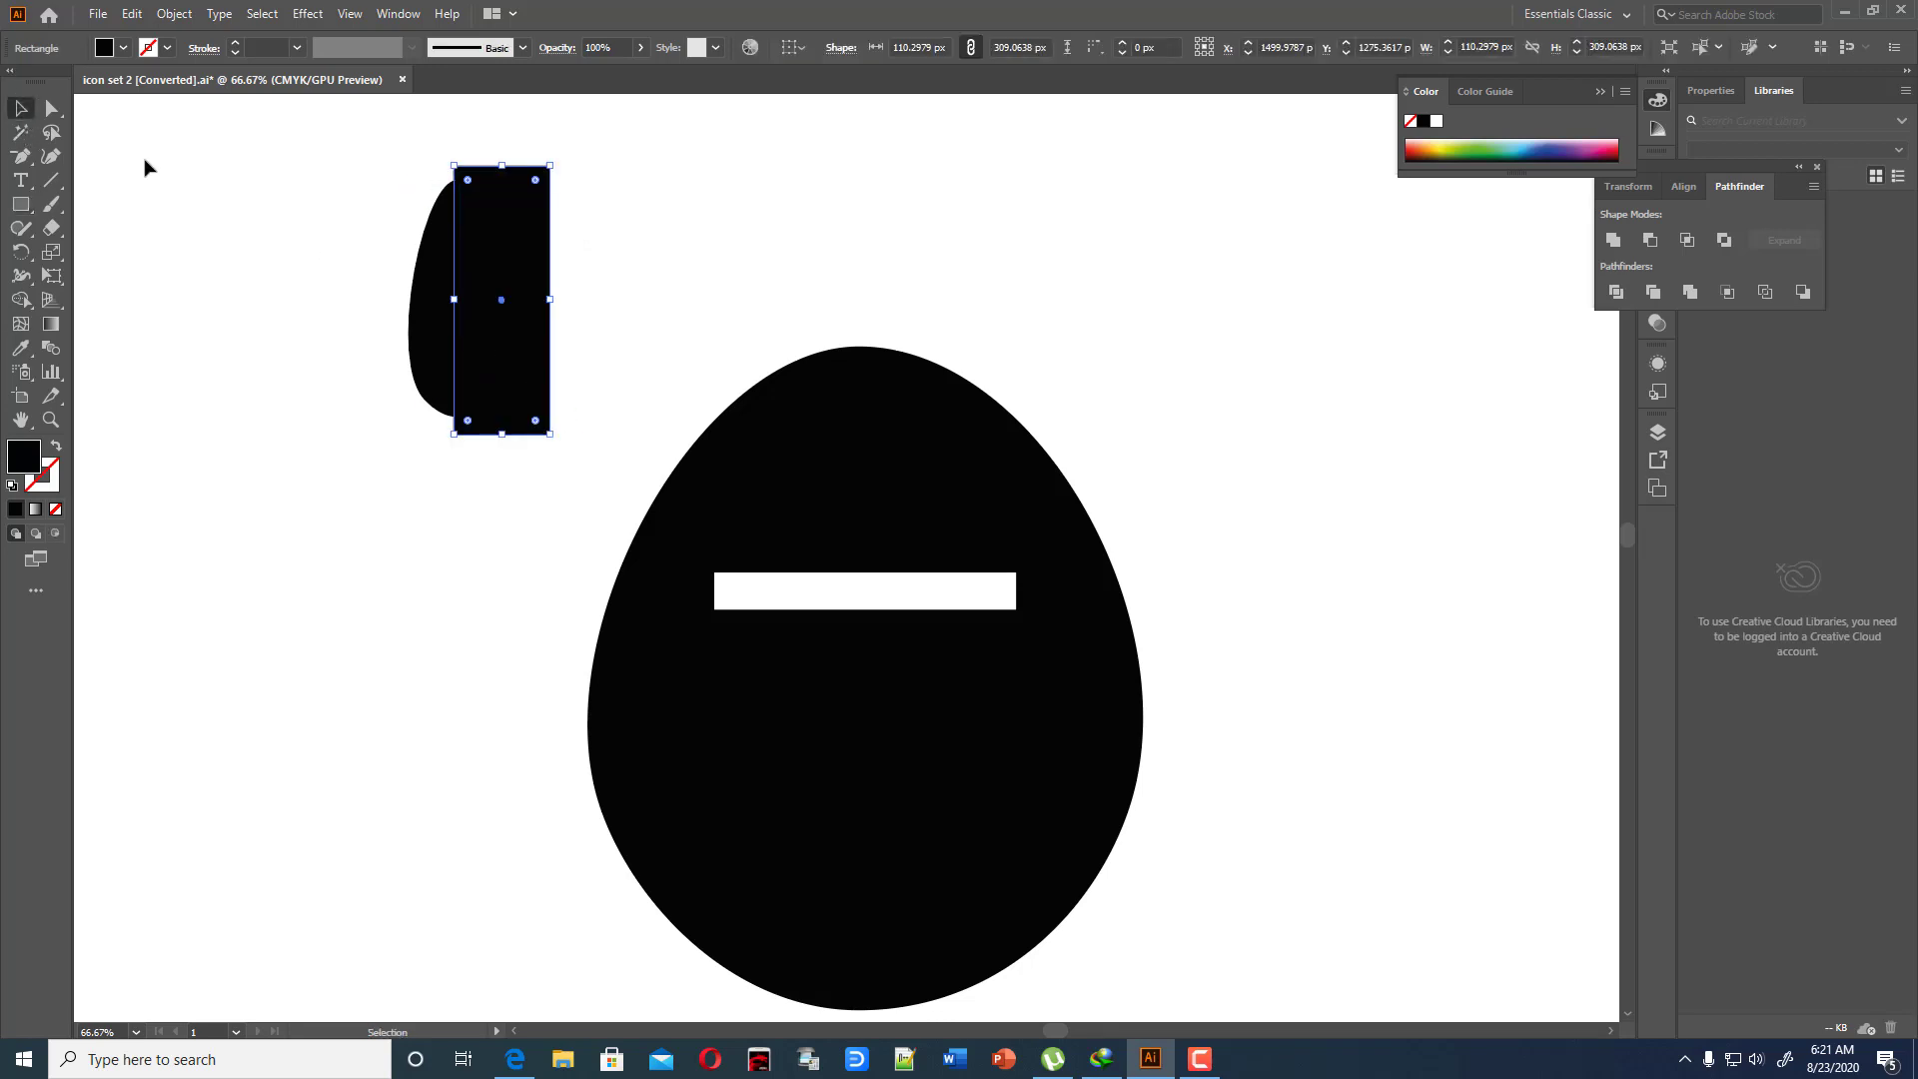
left_click_drag(333, 160, 480, 260)
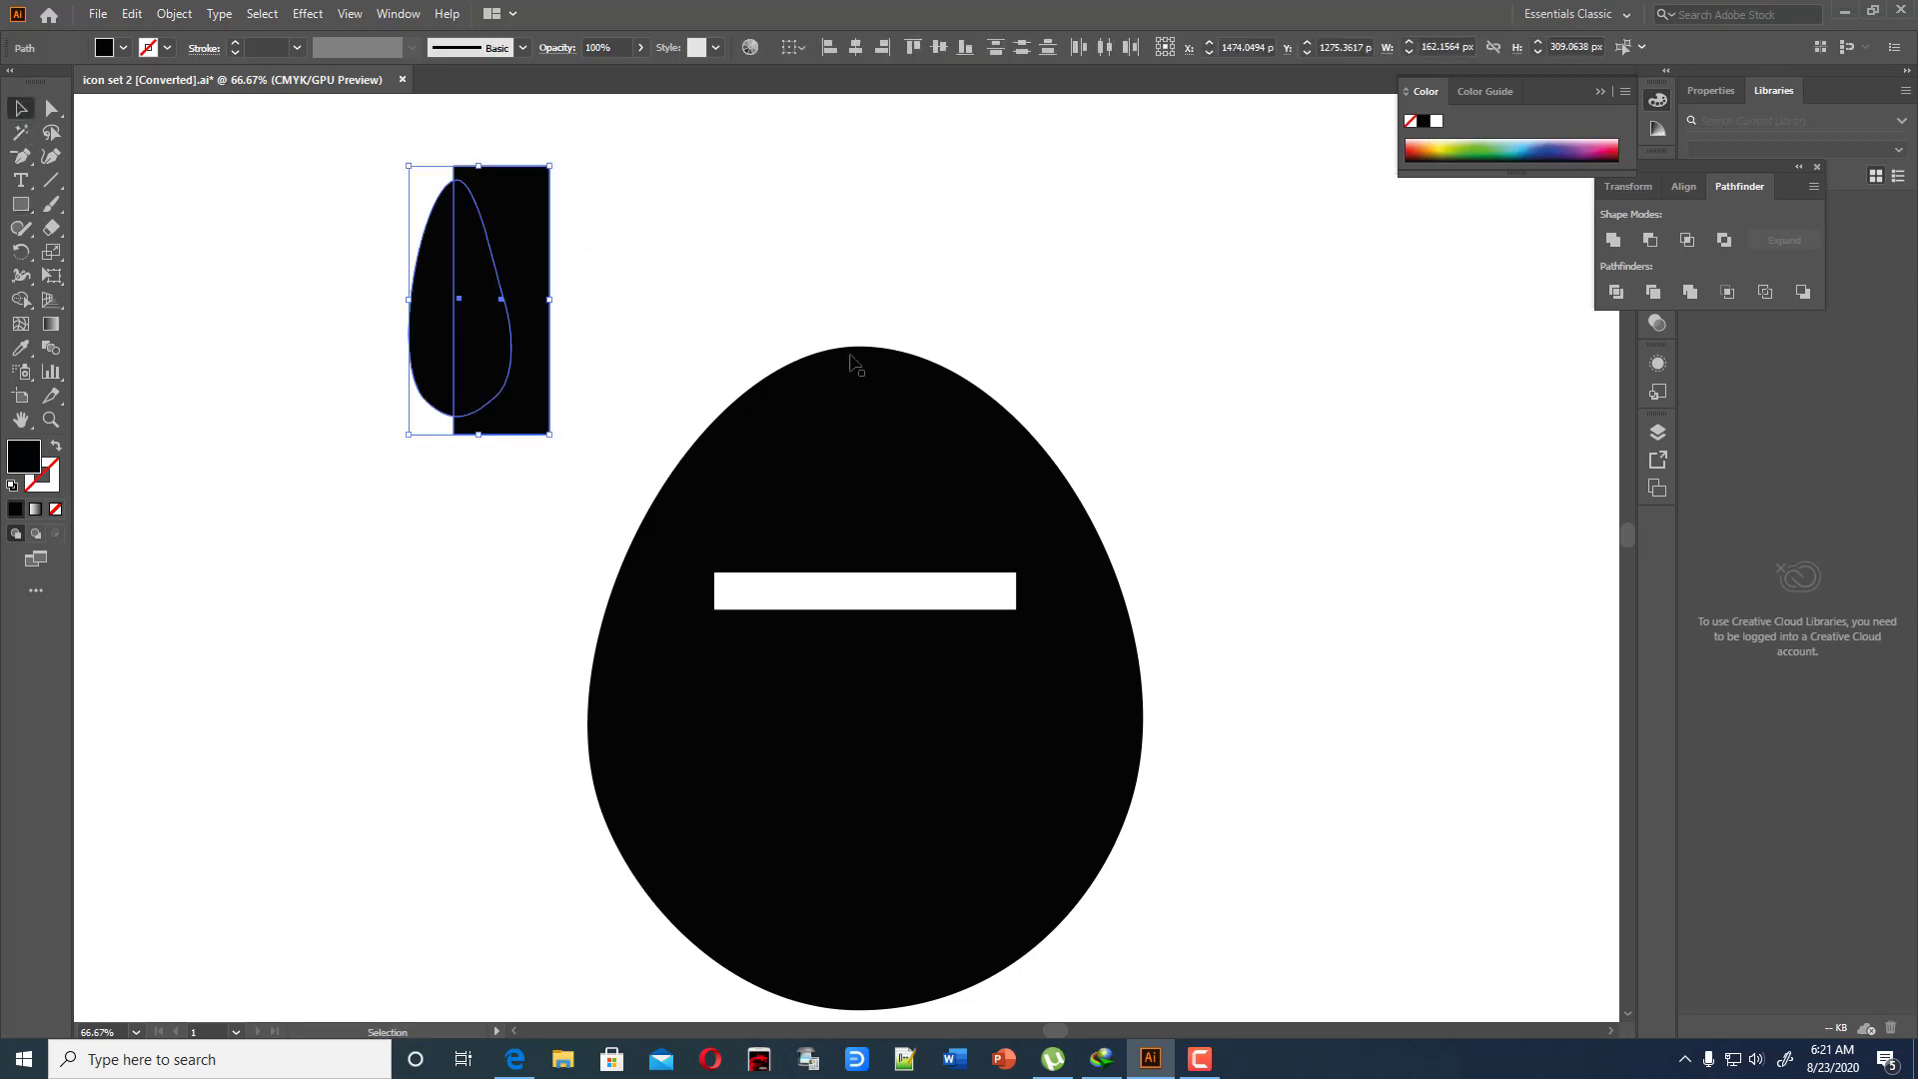
left_click(1651, 240)
left_click(465, 275)
Paste a copy of the half teardrop in front of the original and reflect it across a vertical axis
key("a")
left_click(433, 283)
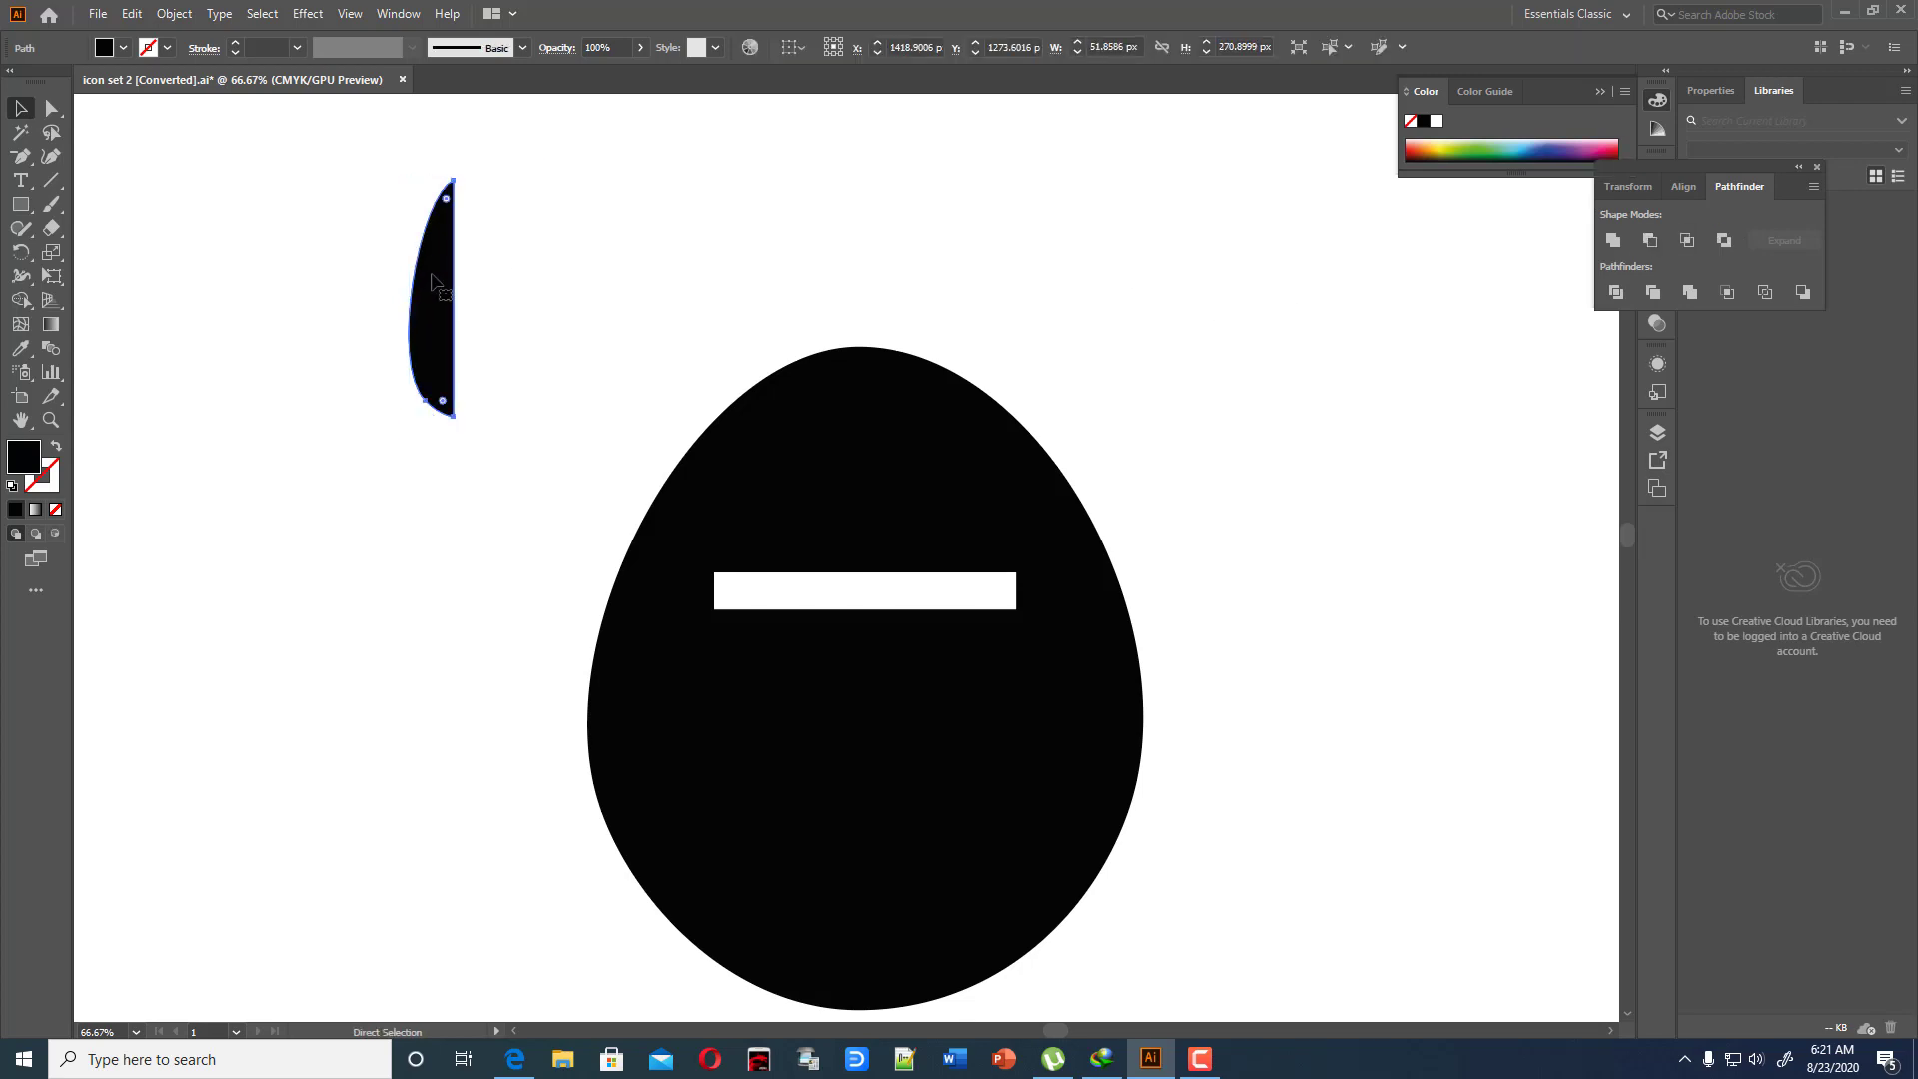
key("v")
right_click(432, 276)
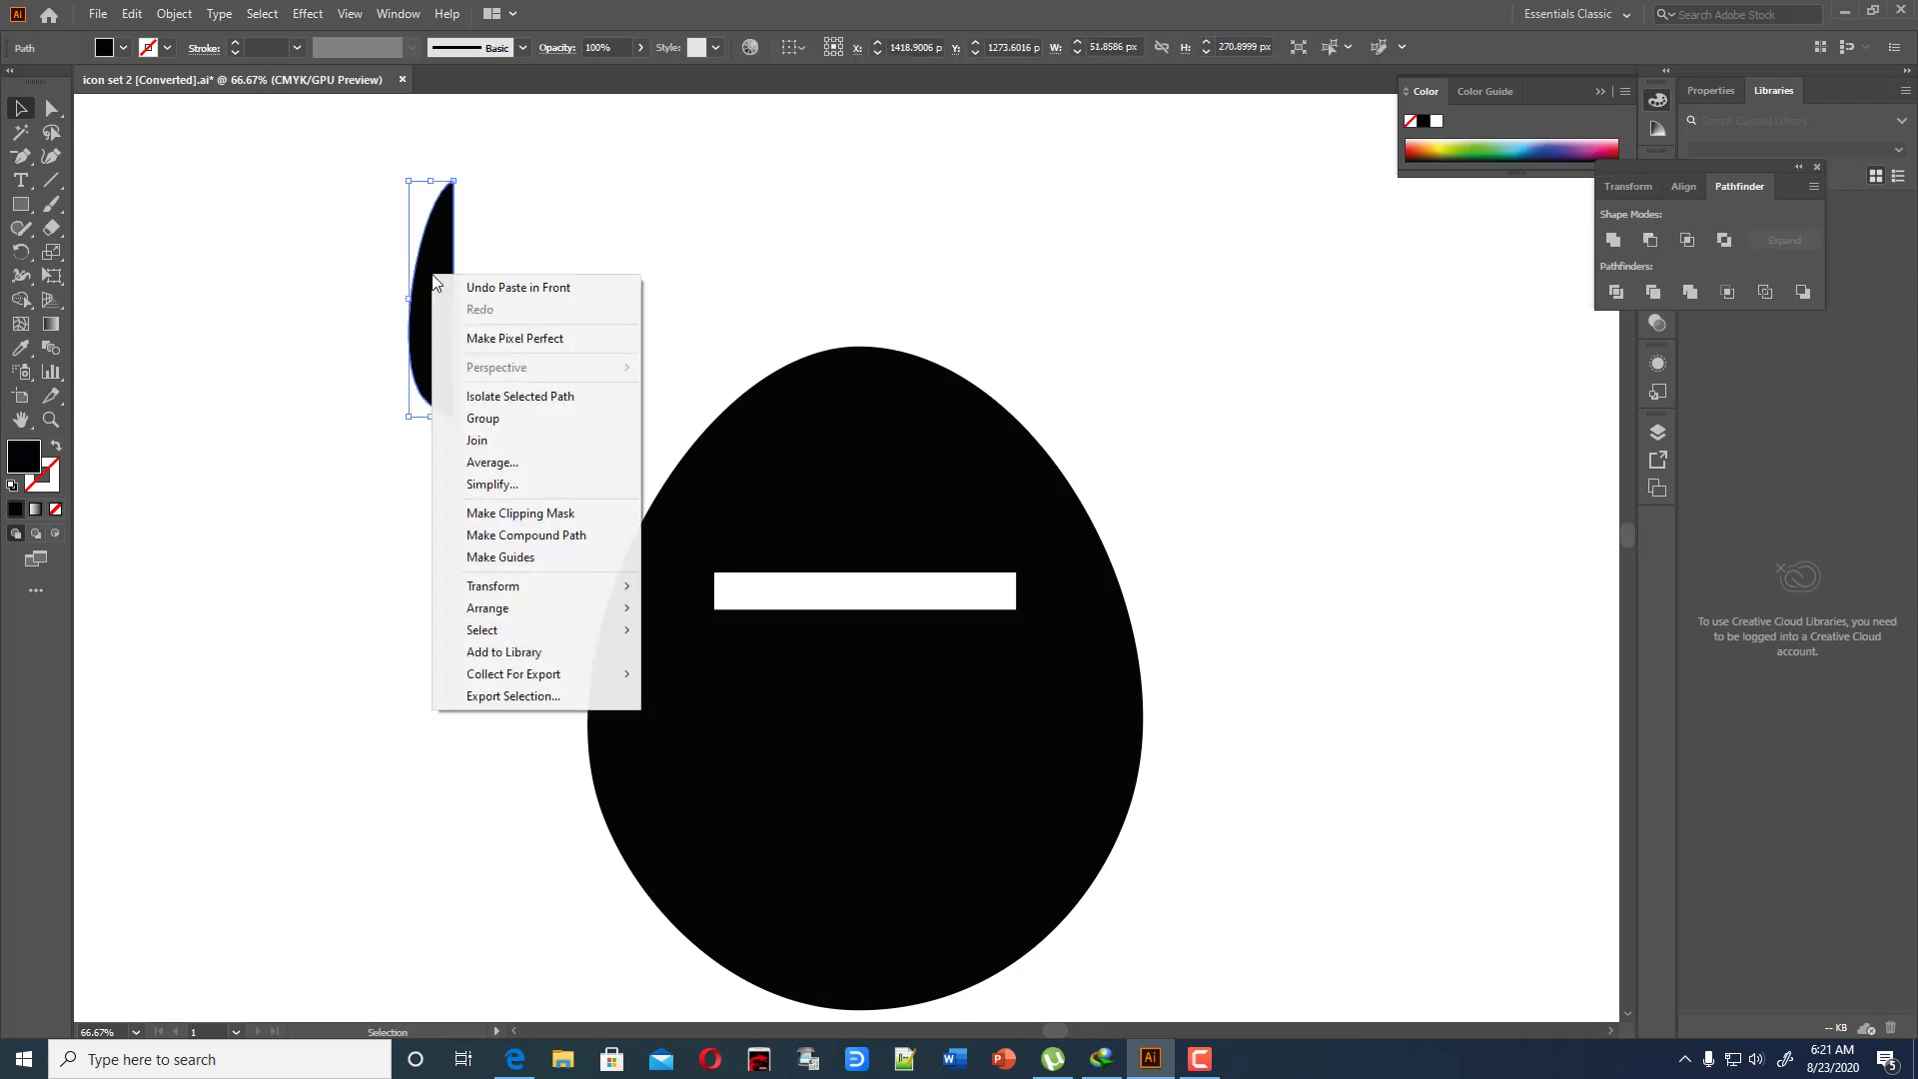
mouse_move(512, 589)
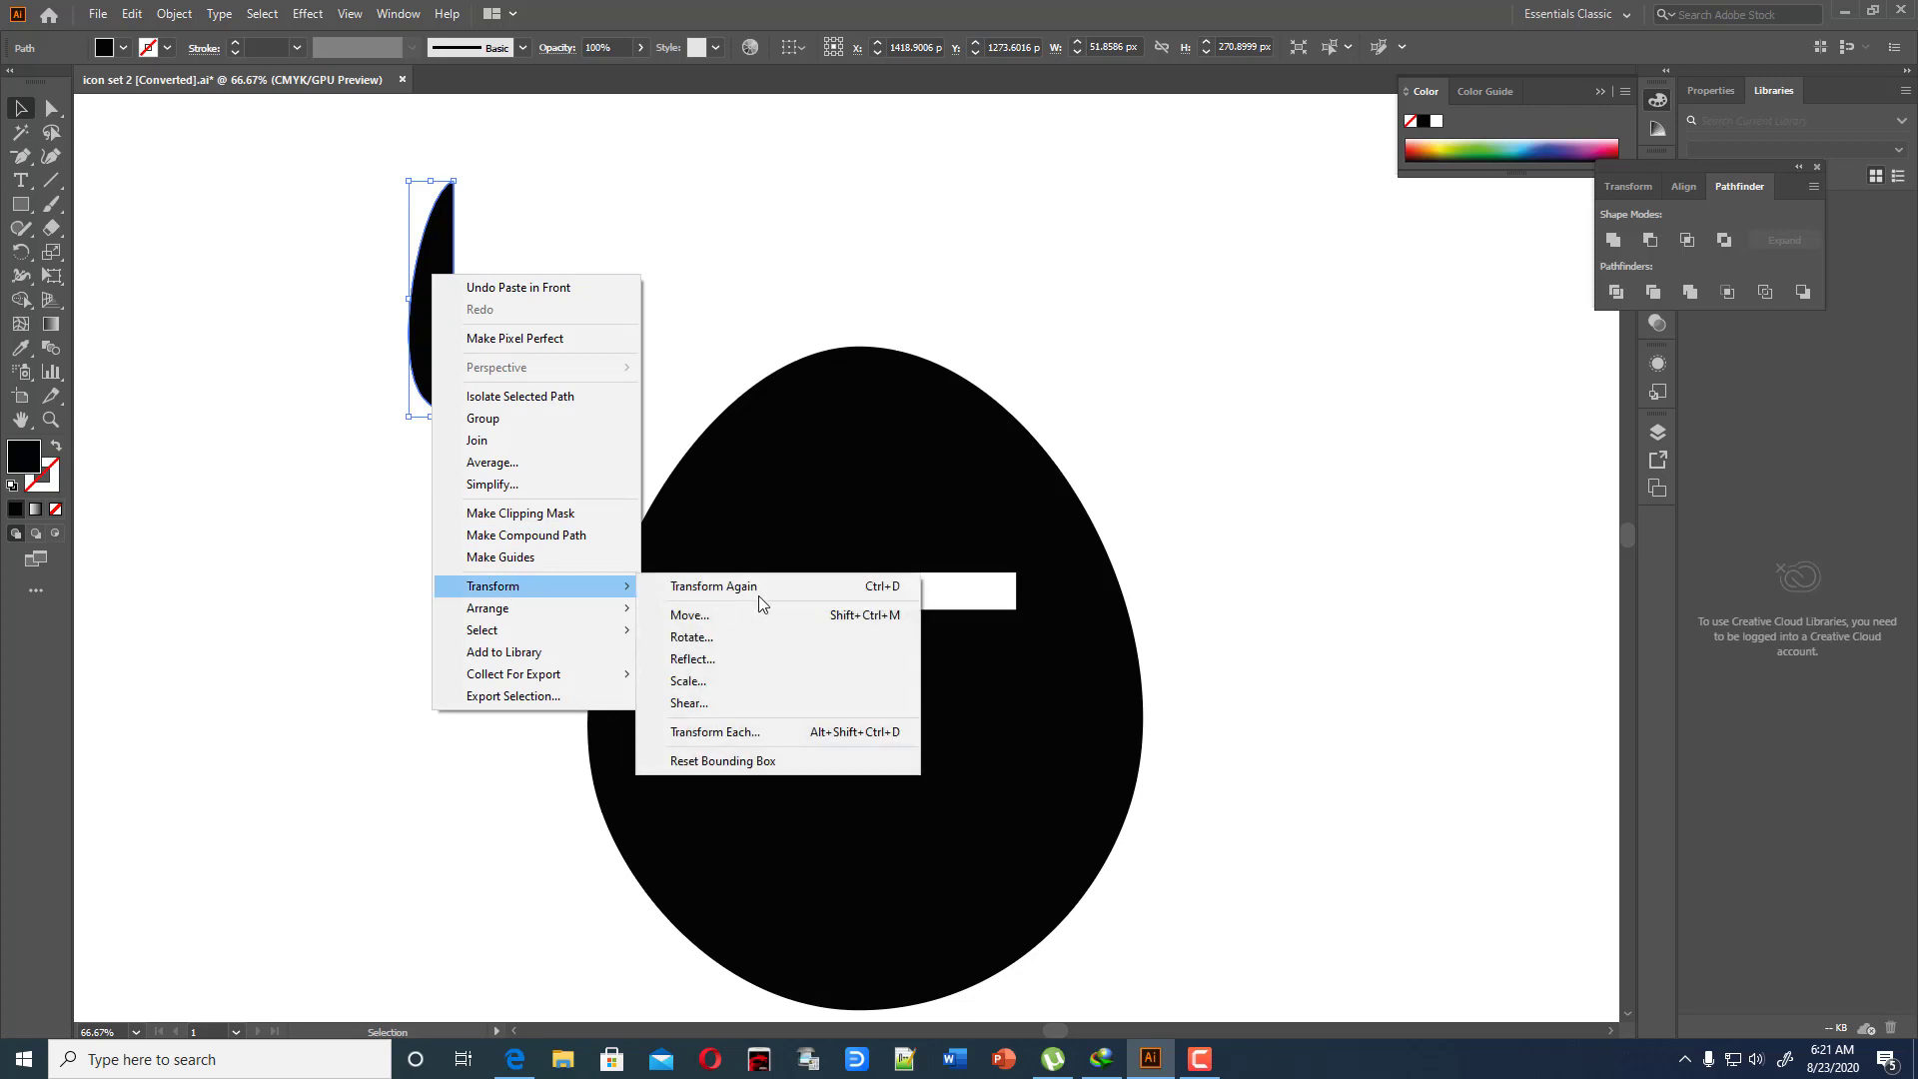
left_click(721, 656)
left_click(963, 656)
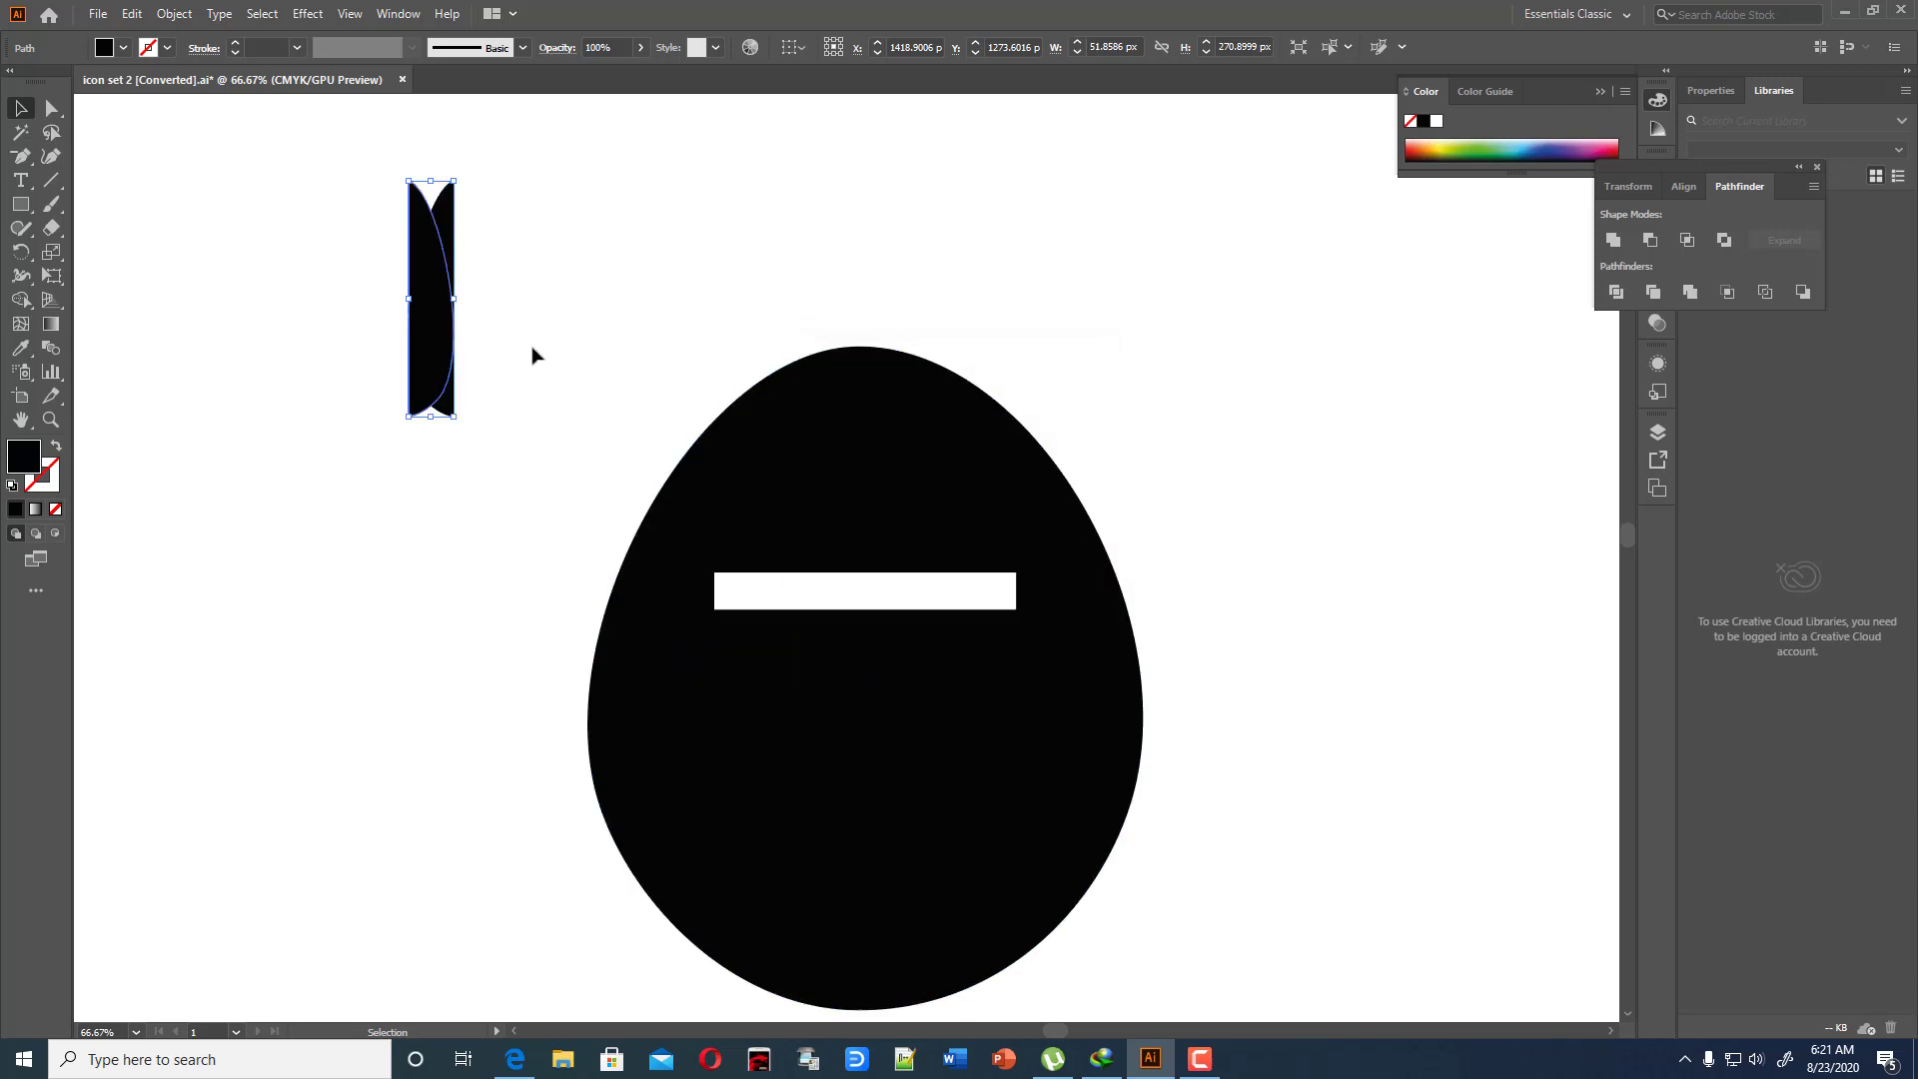
Join the mirrored half to the original along their straight edges, unite both into one symmetrical teardrop, and deselect it
left_click_drag(438, 323, 479, 320)
left_click_drag(377, 189, 811, 335)
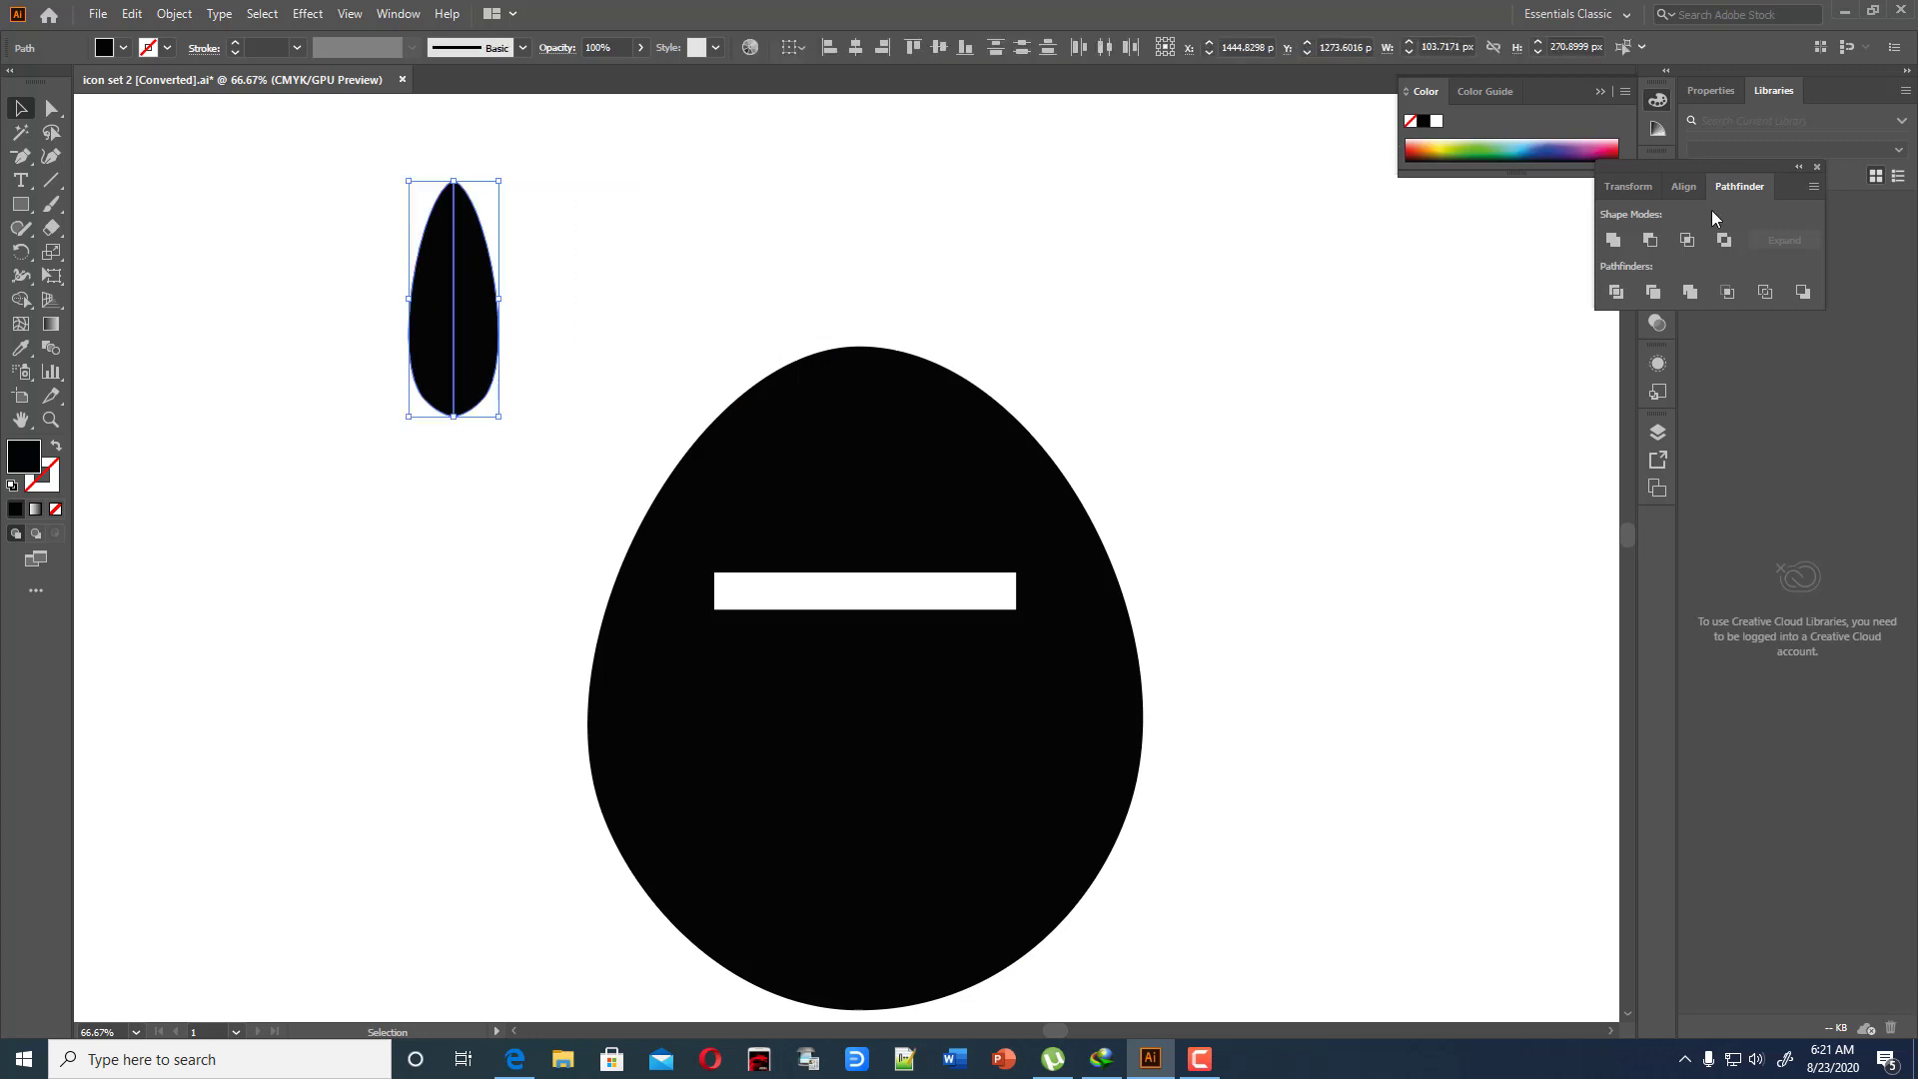
left_click(1614, 240)
left_click(1242, 282)
Move the symmetrical teardrop onto the egg's top, centred over the white bar with its base overlapping the egg, and deselect it
left_click_drag(500, 302, 901, 298)
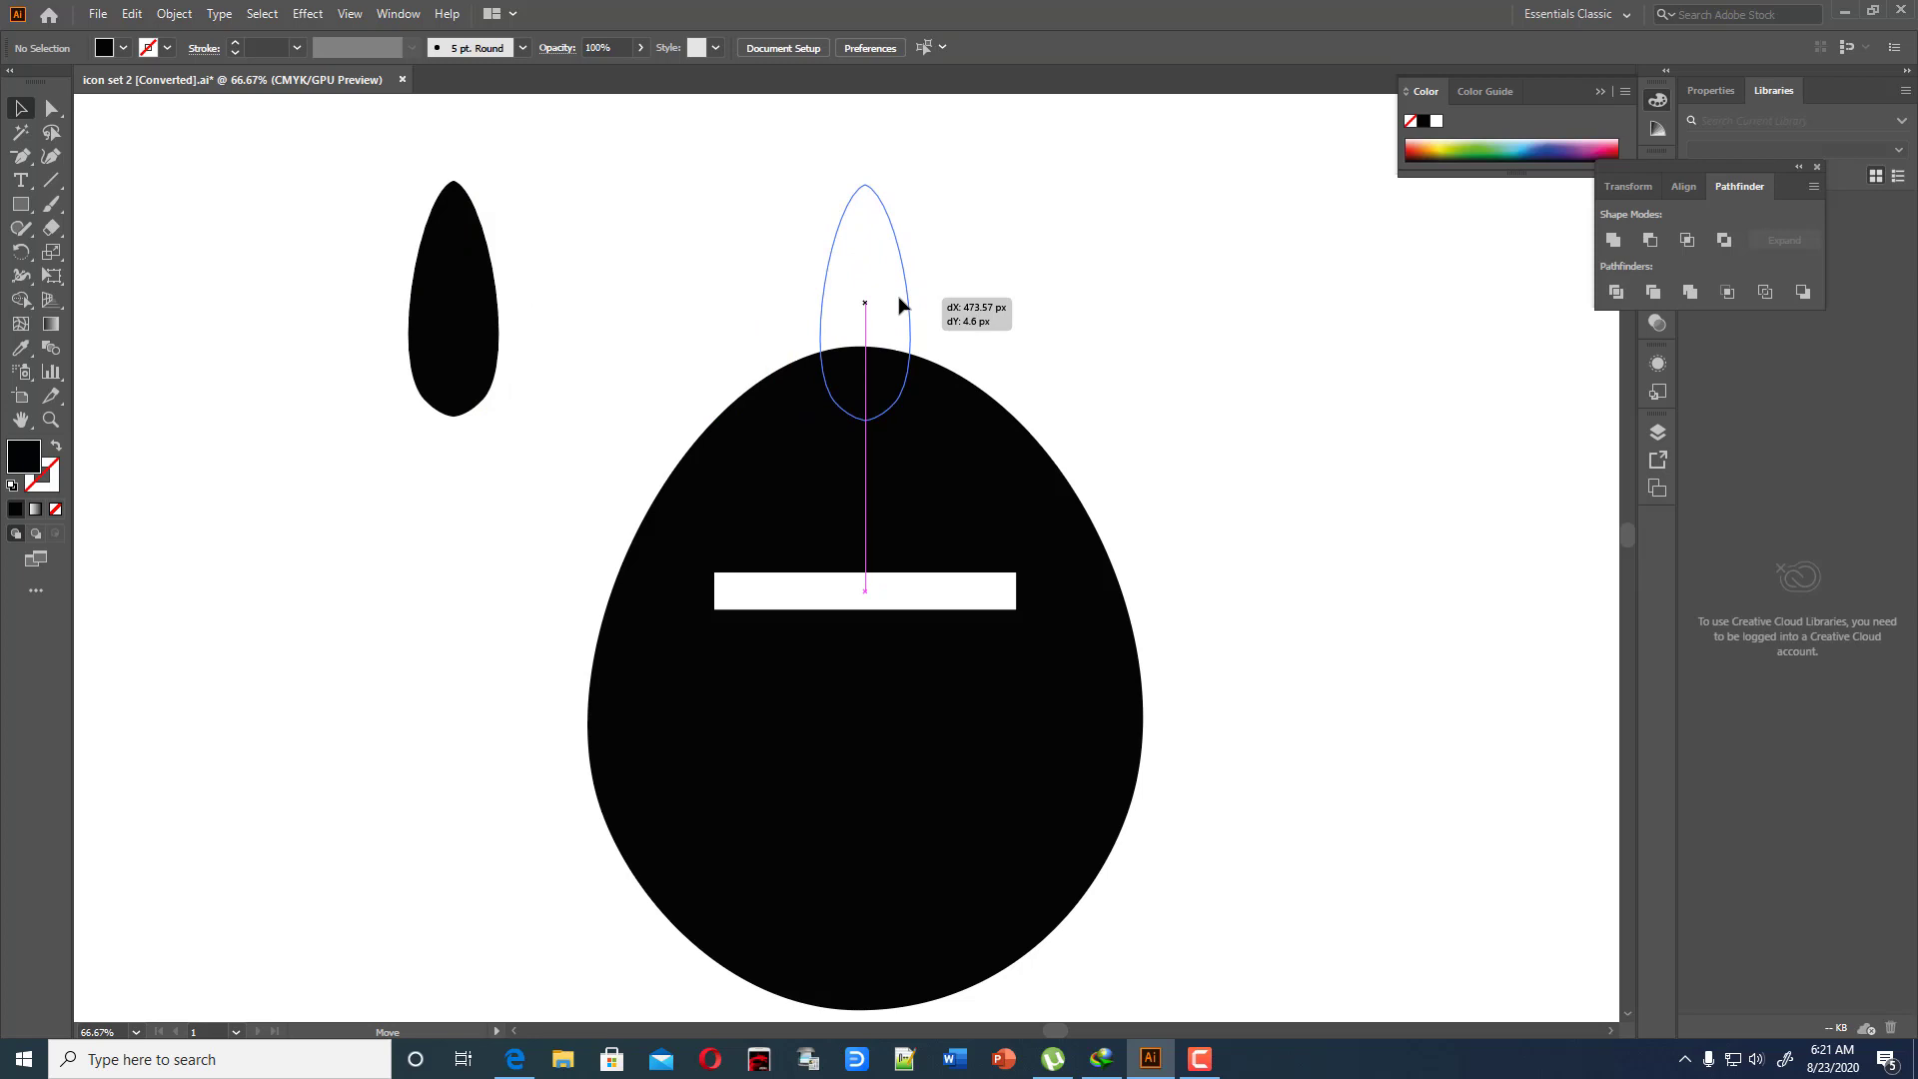
left_click_drag(901, 305, 901, 305)
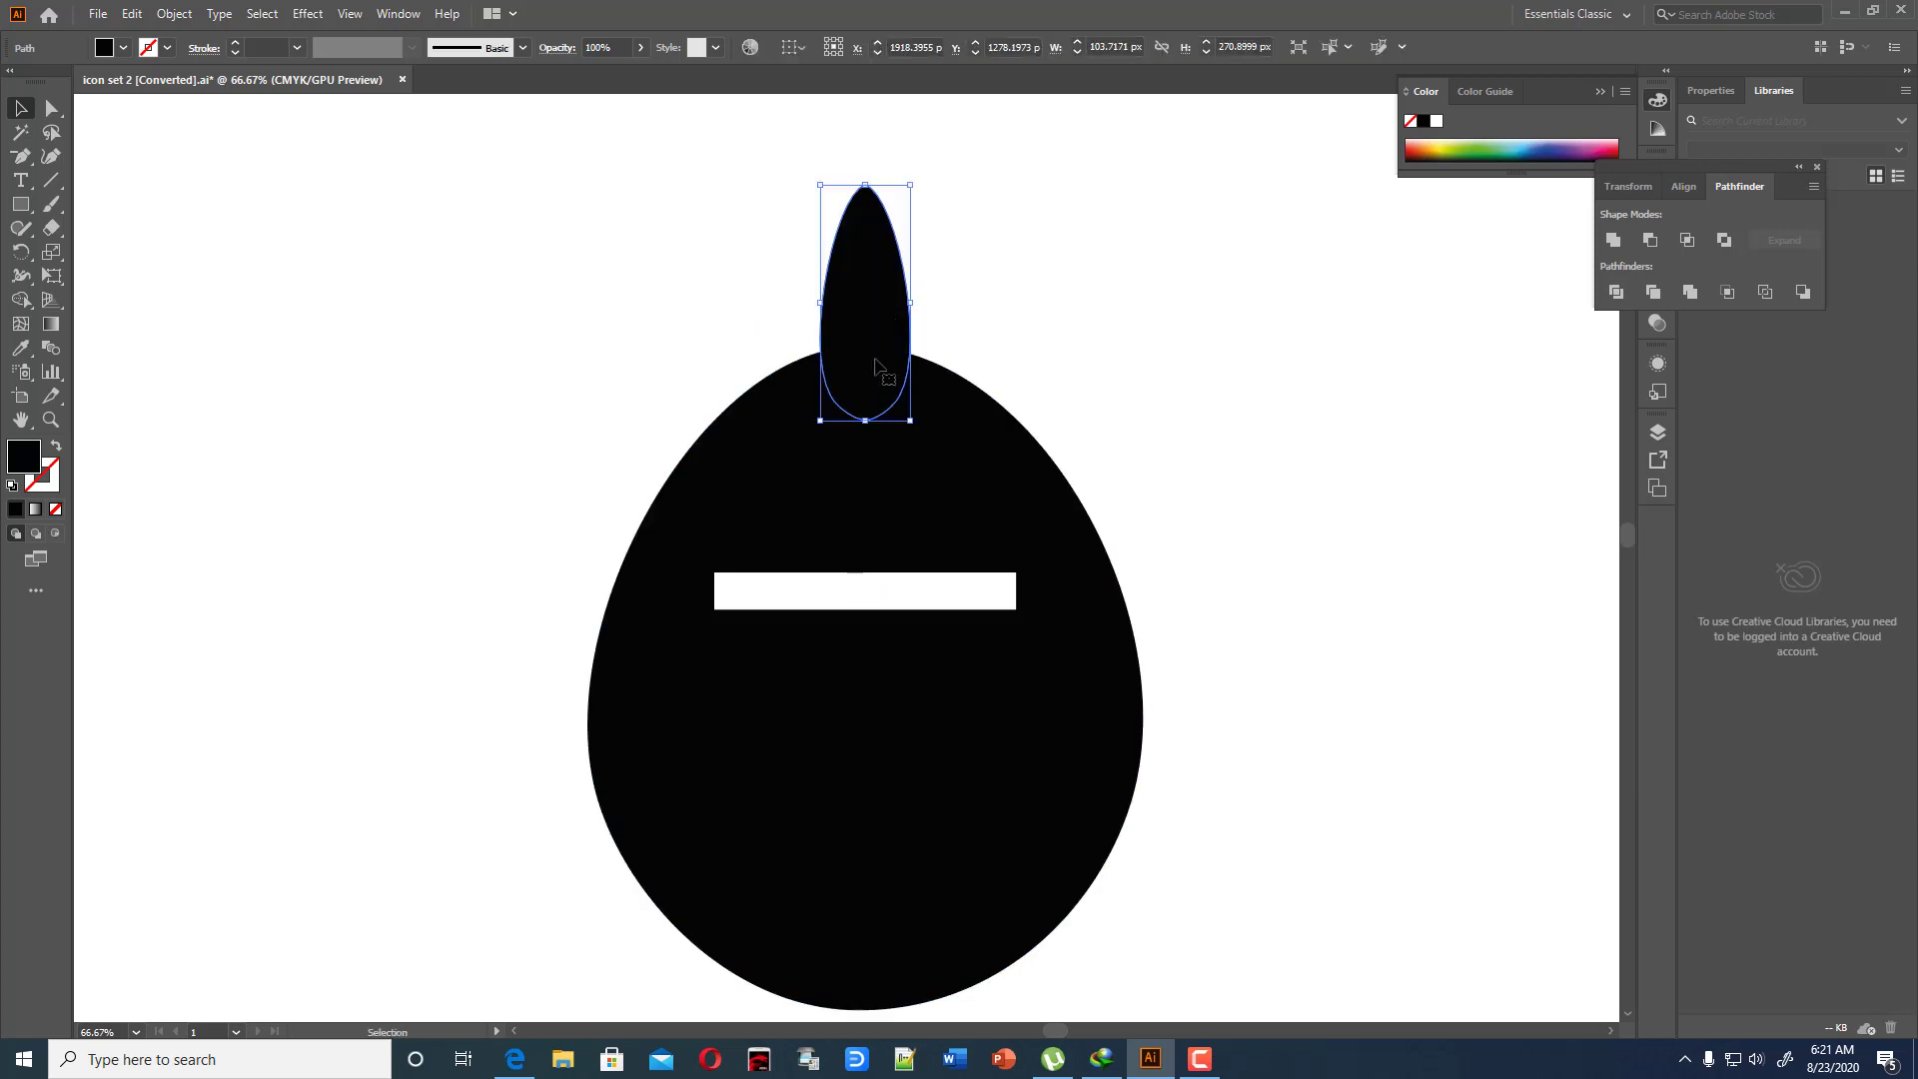
left_click_drag(879, 369, 877, 372)
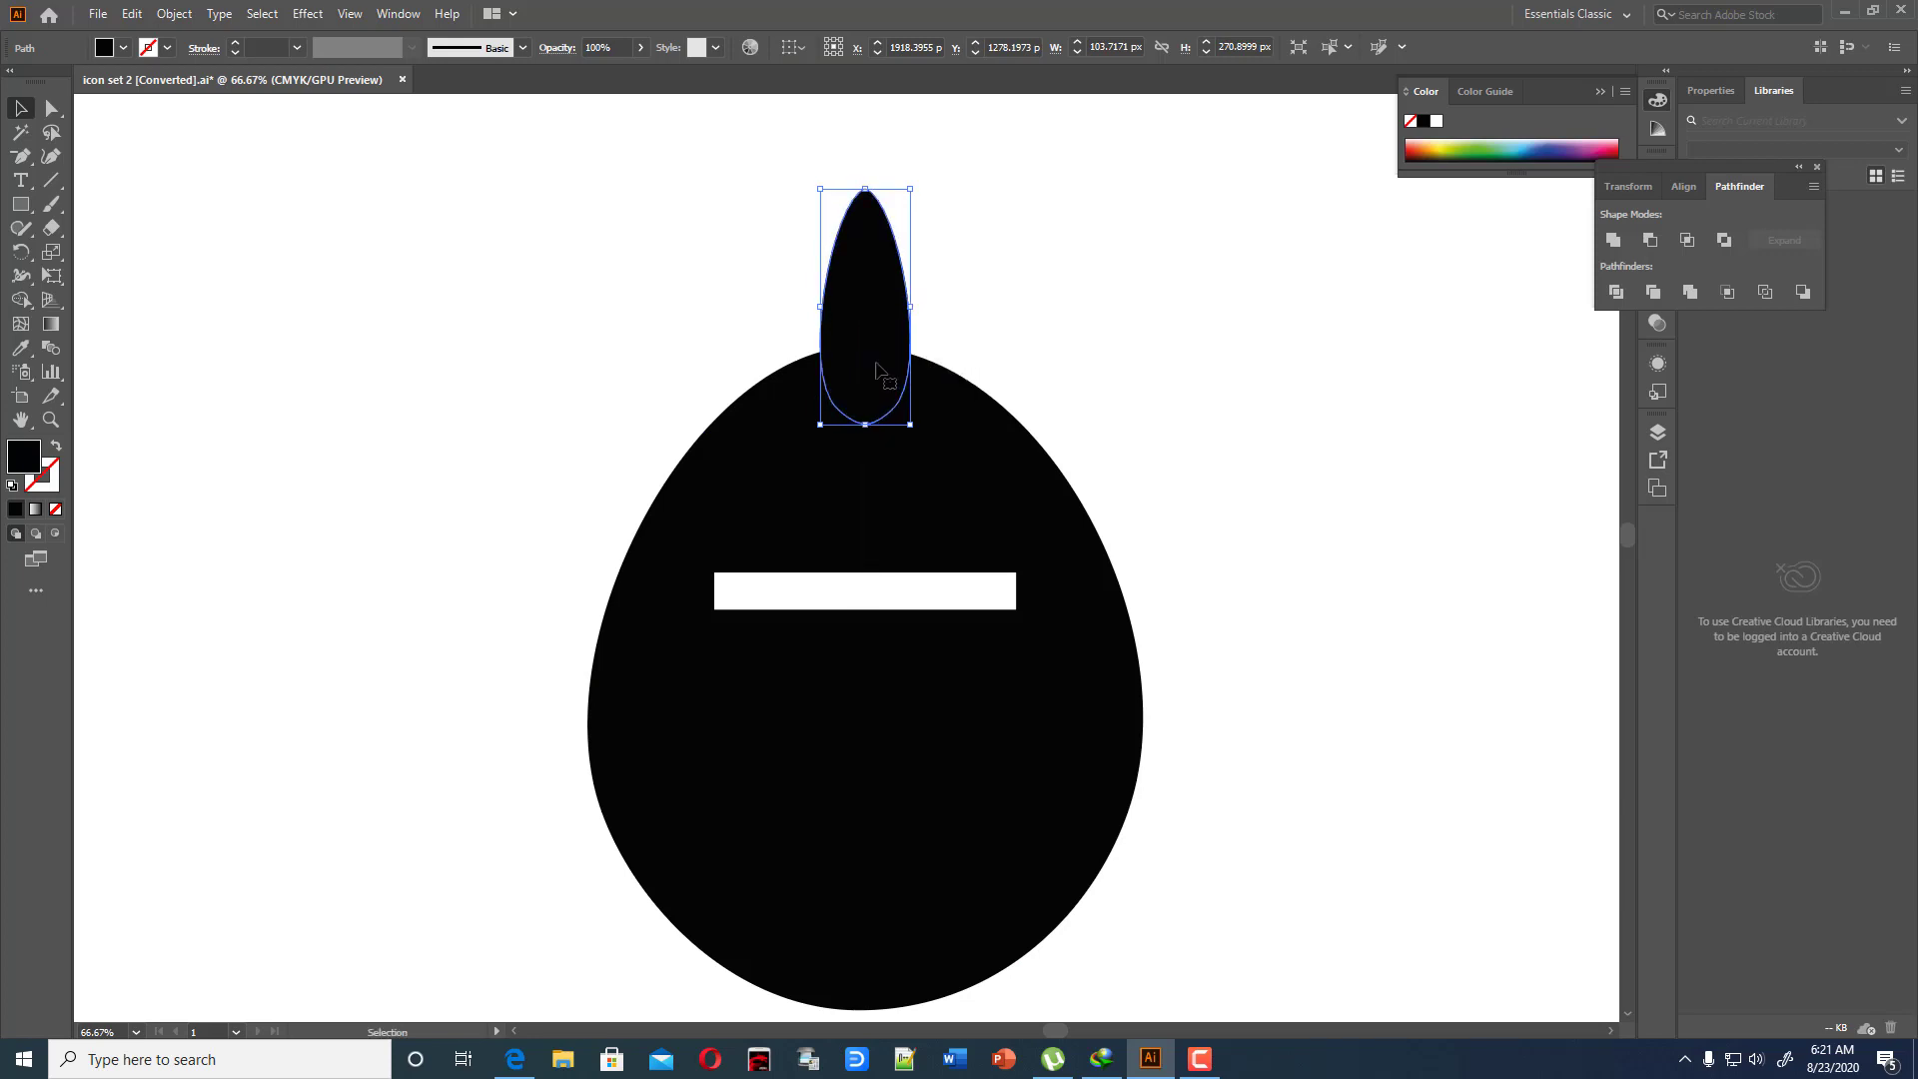
left_click(1089, 336)
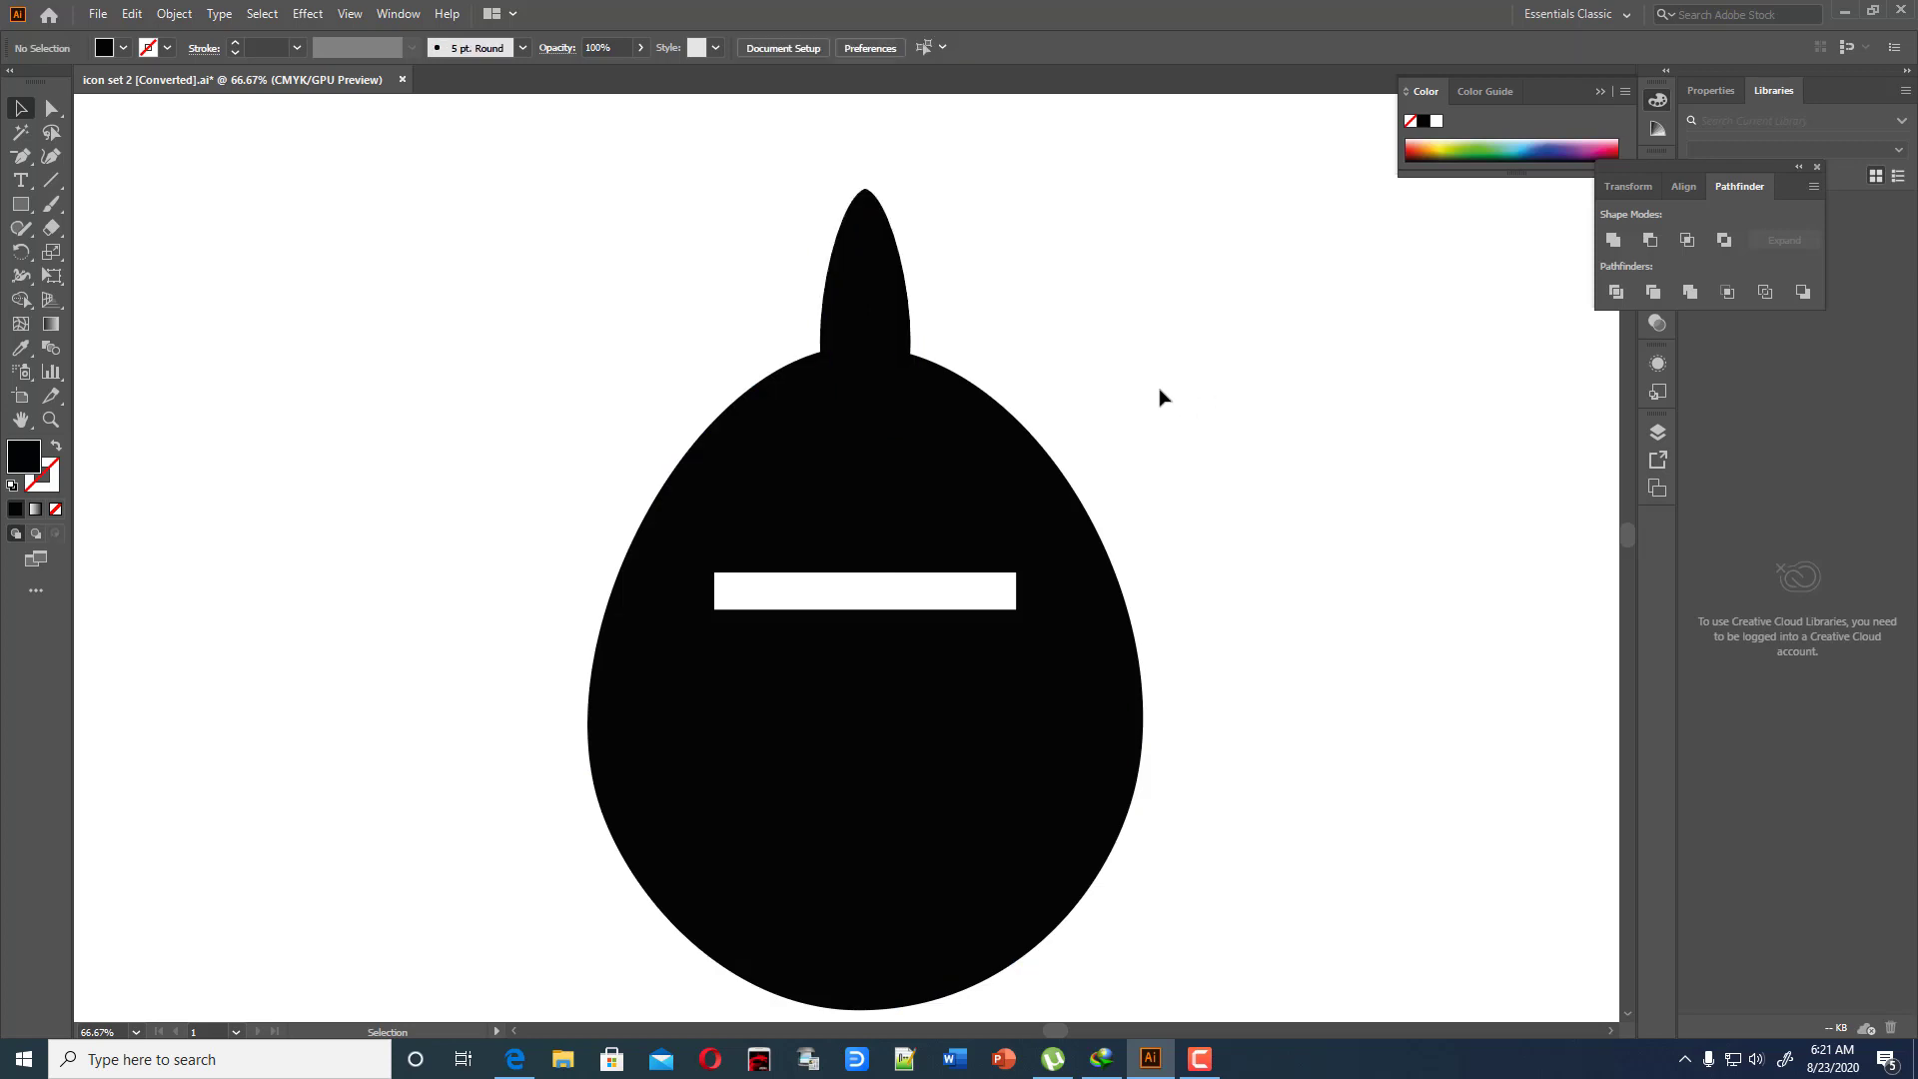
Draw a thin black bar about 218 × 18 px in the empty area beside the teardrop, thickening it and rounding its corners
left_click_drag(20, 204, 80, 208)
left_click_drag(410, 252, 603, 268)
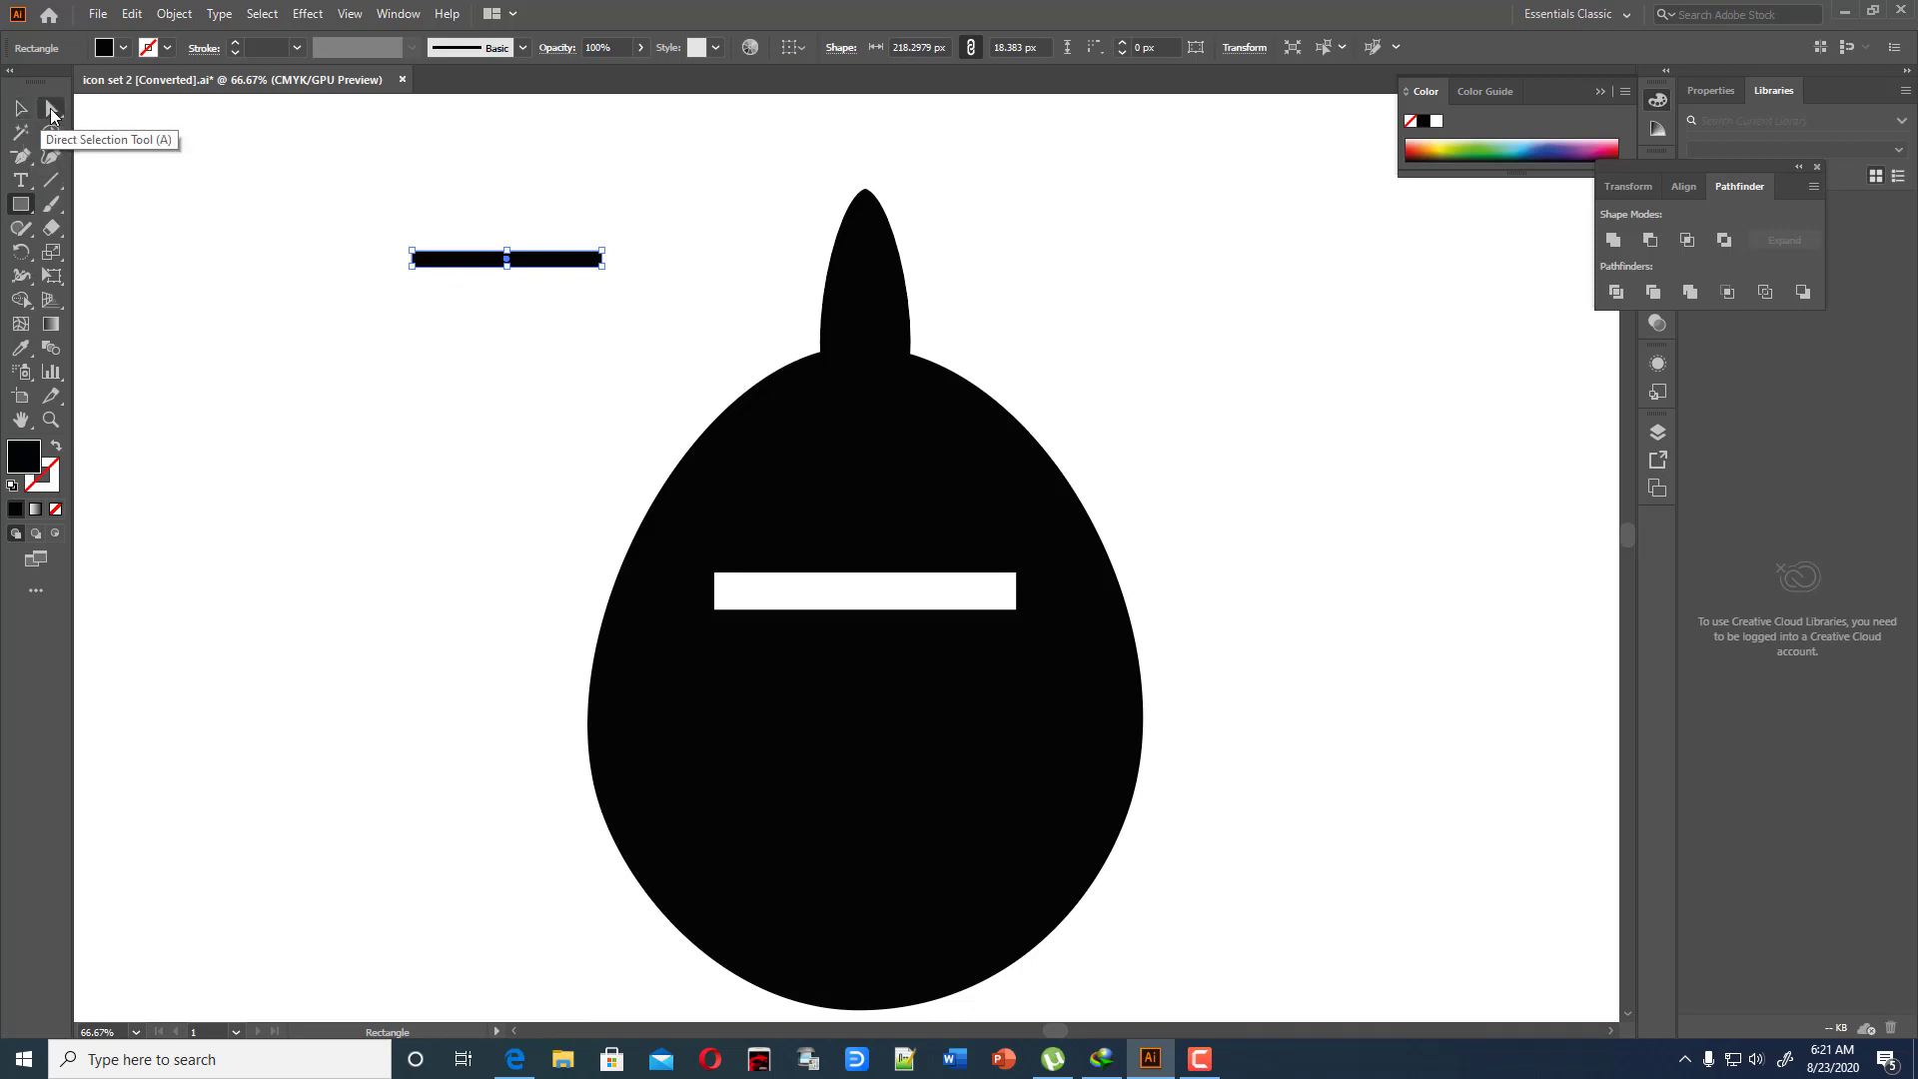
left_click(51, 108)
left_click_drag(594, 258, 852, 277)
Move the rounded black bar across the teardrop's middle, centred over the white bar, and deselect it
left_click(23, 108)
left_click(235, 137)
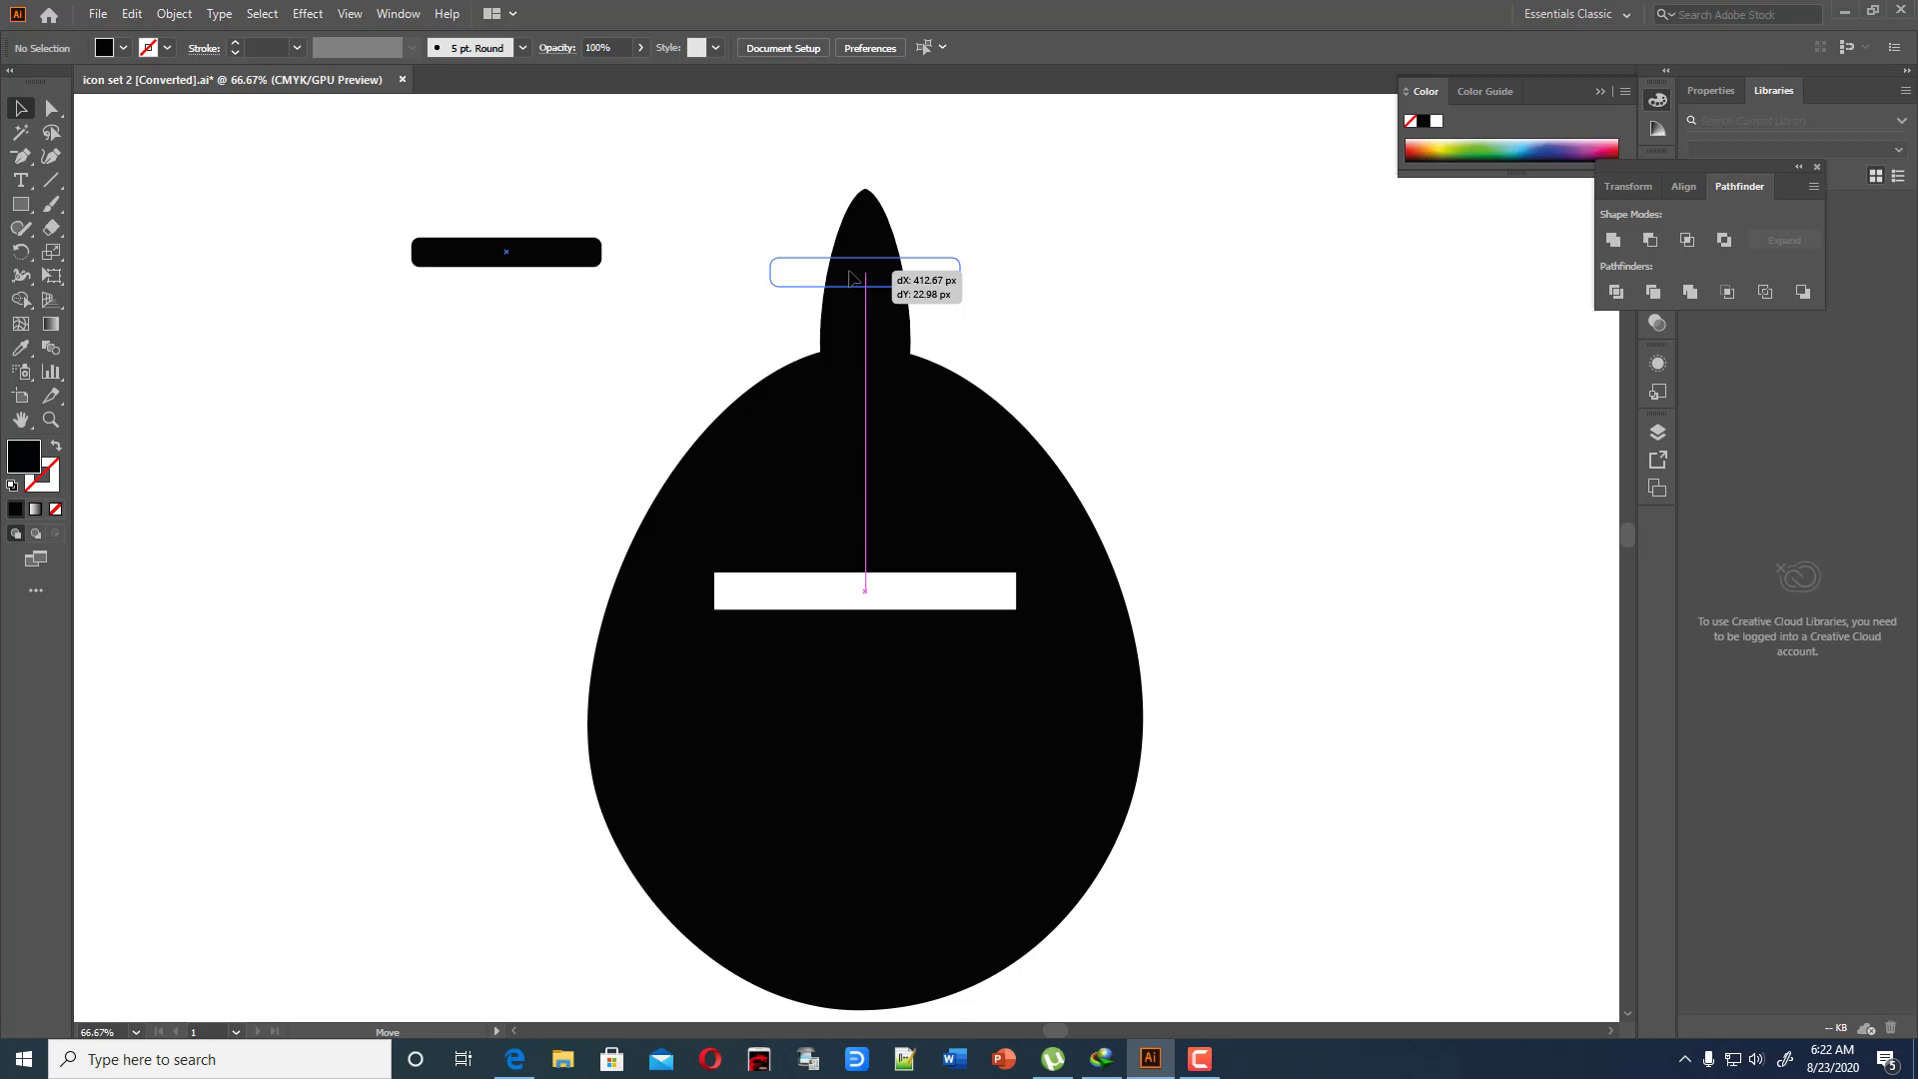
mouse_move(850, 278)
left_mouse_down()
mouse_move(852, 360)
mouse_move(854, 303)
left_mouse_up()
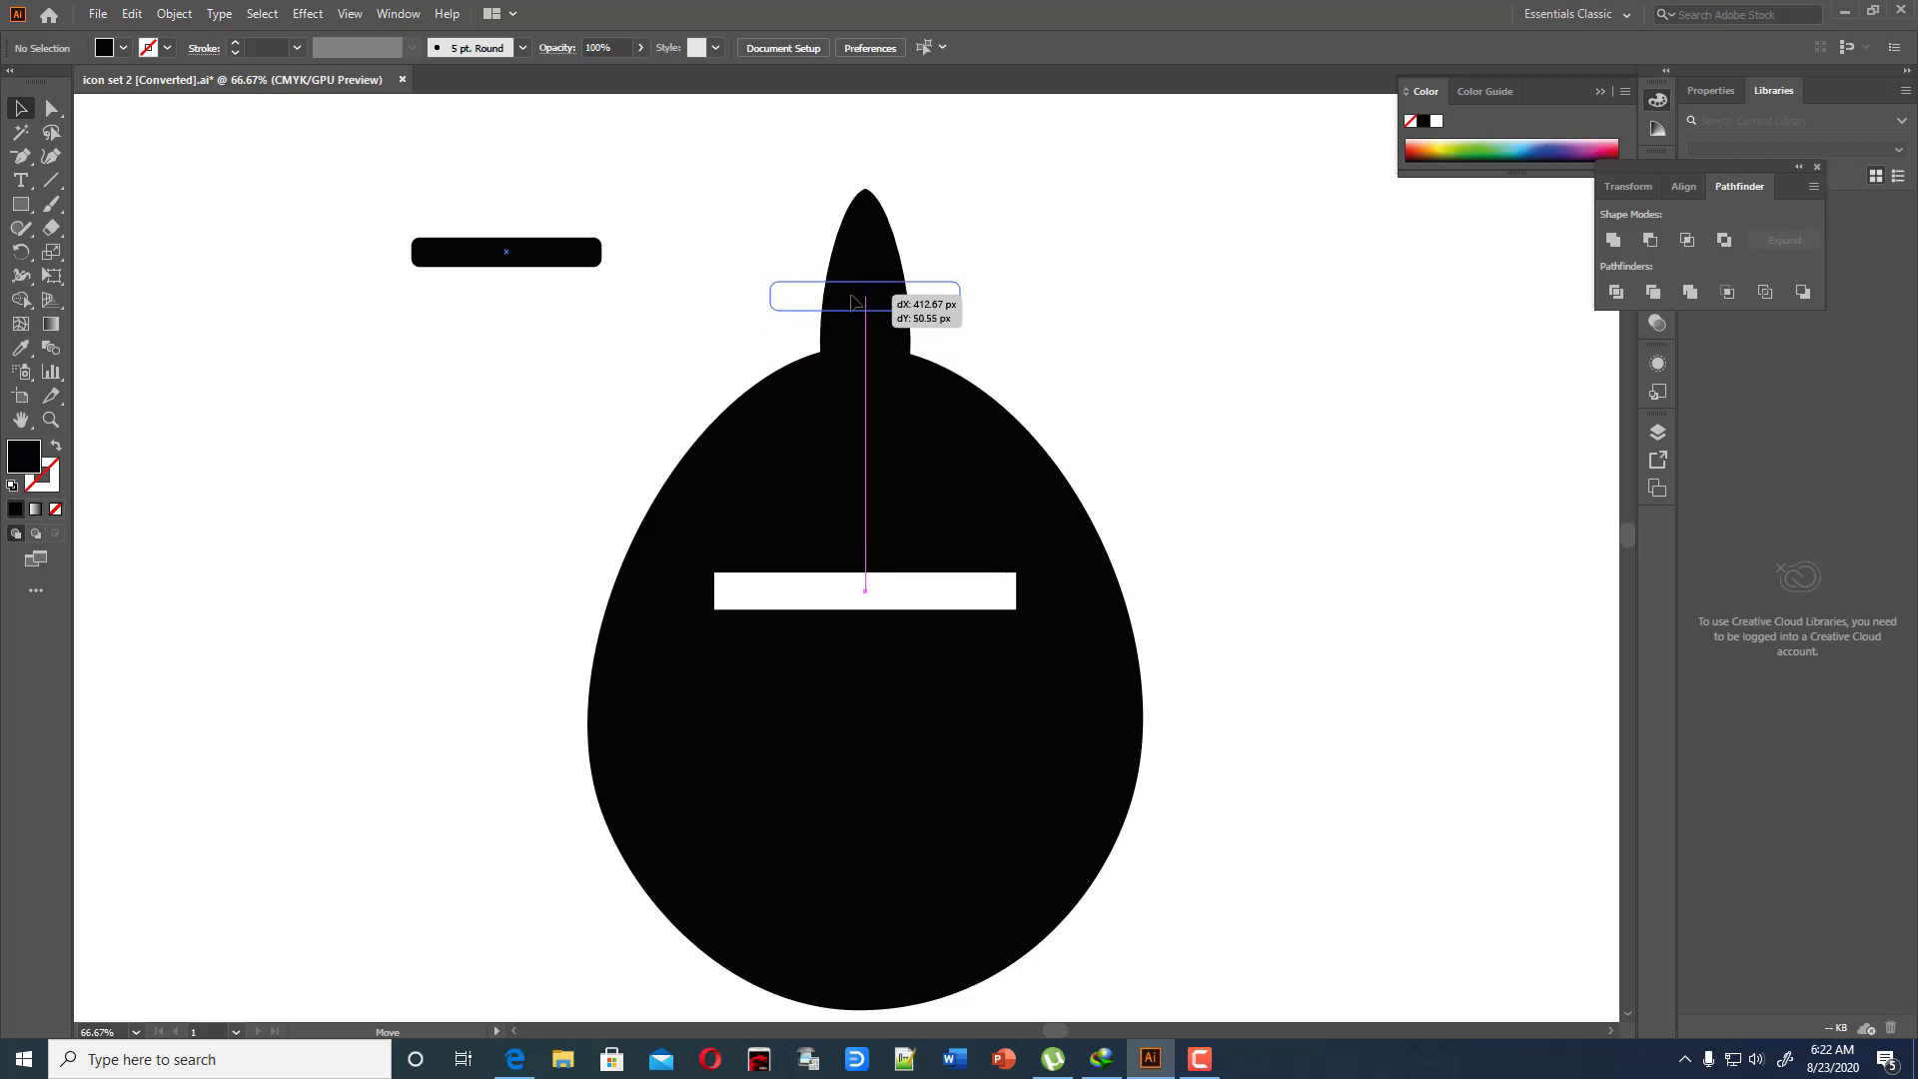
left_click_drag(855, 303, 854, 302)
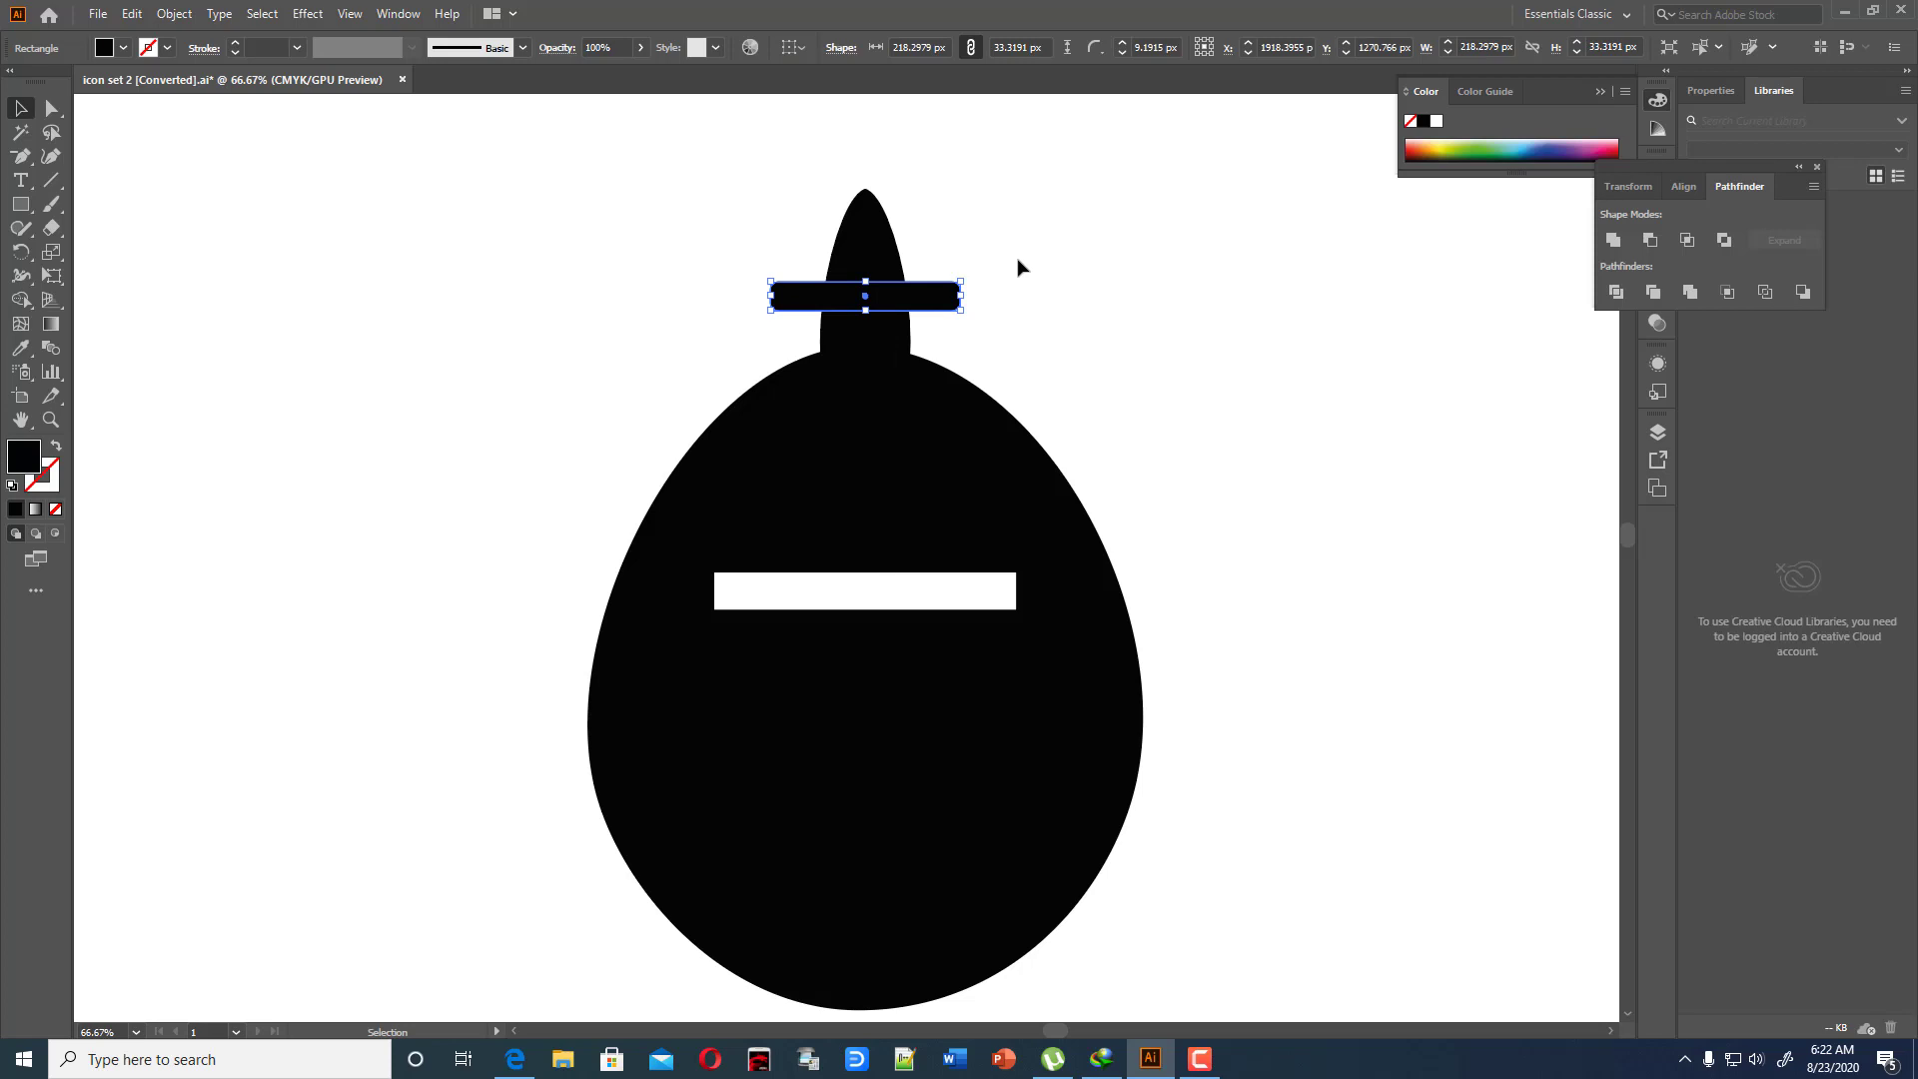
left_click(1019, 267)
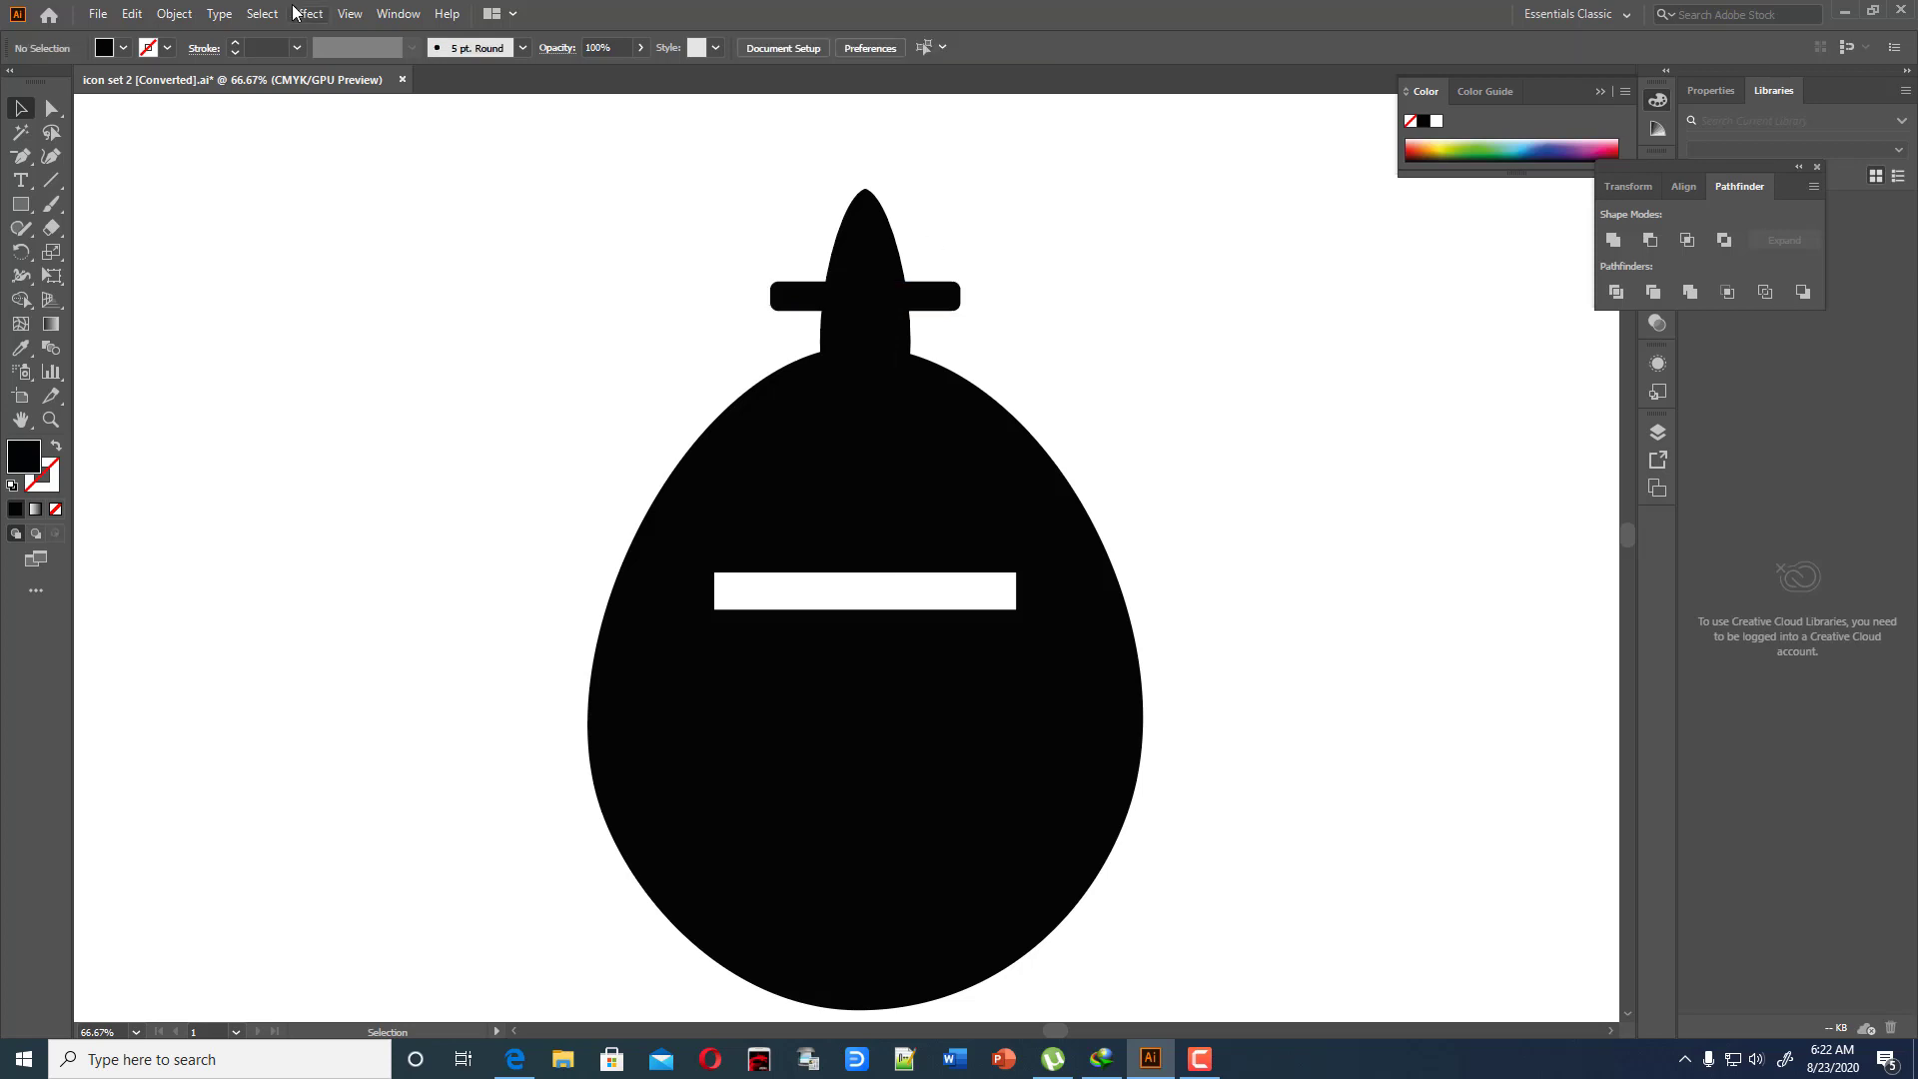
Check in the view options whether Smart Guides are enabled, and check the crossbar's centring on the teardrop
left_click(351, 15)
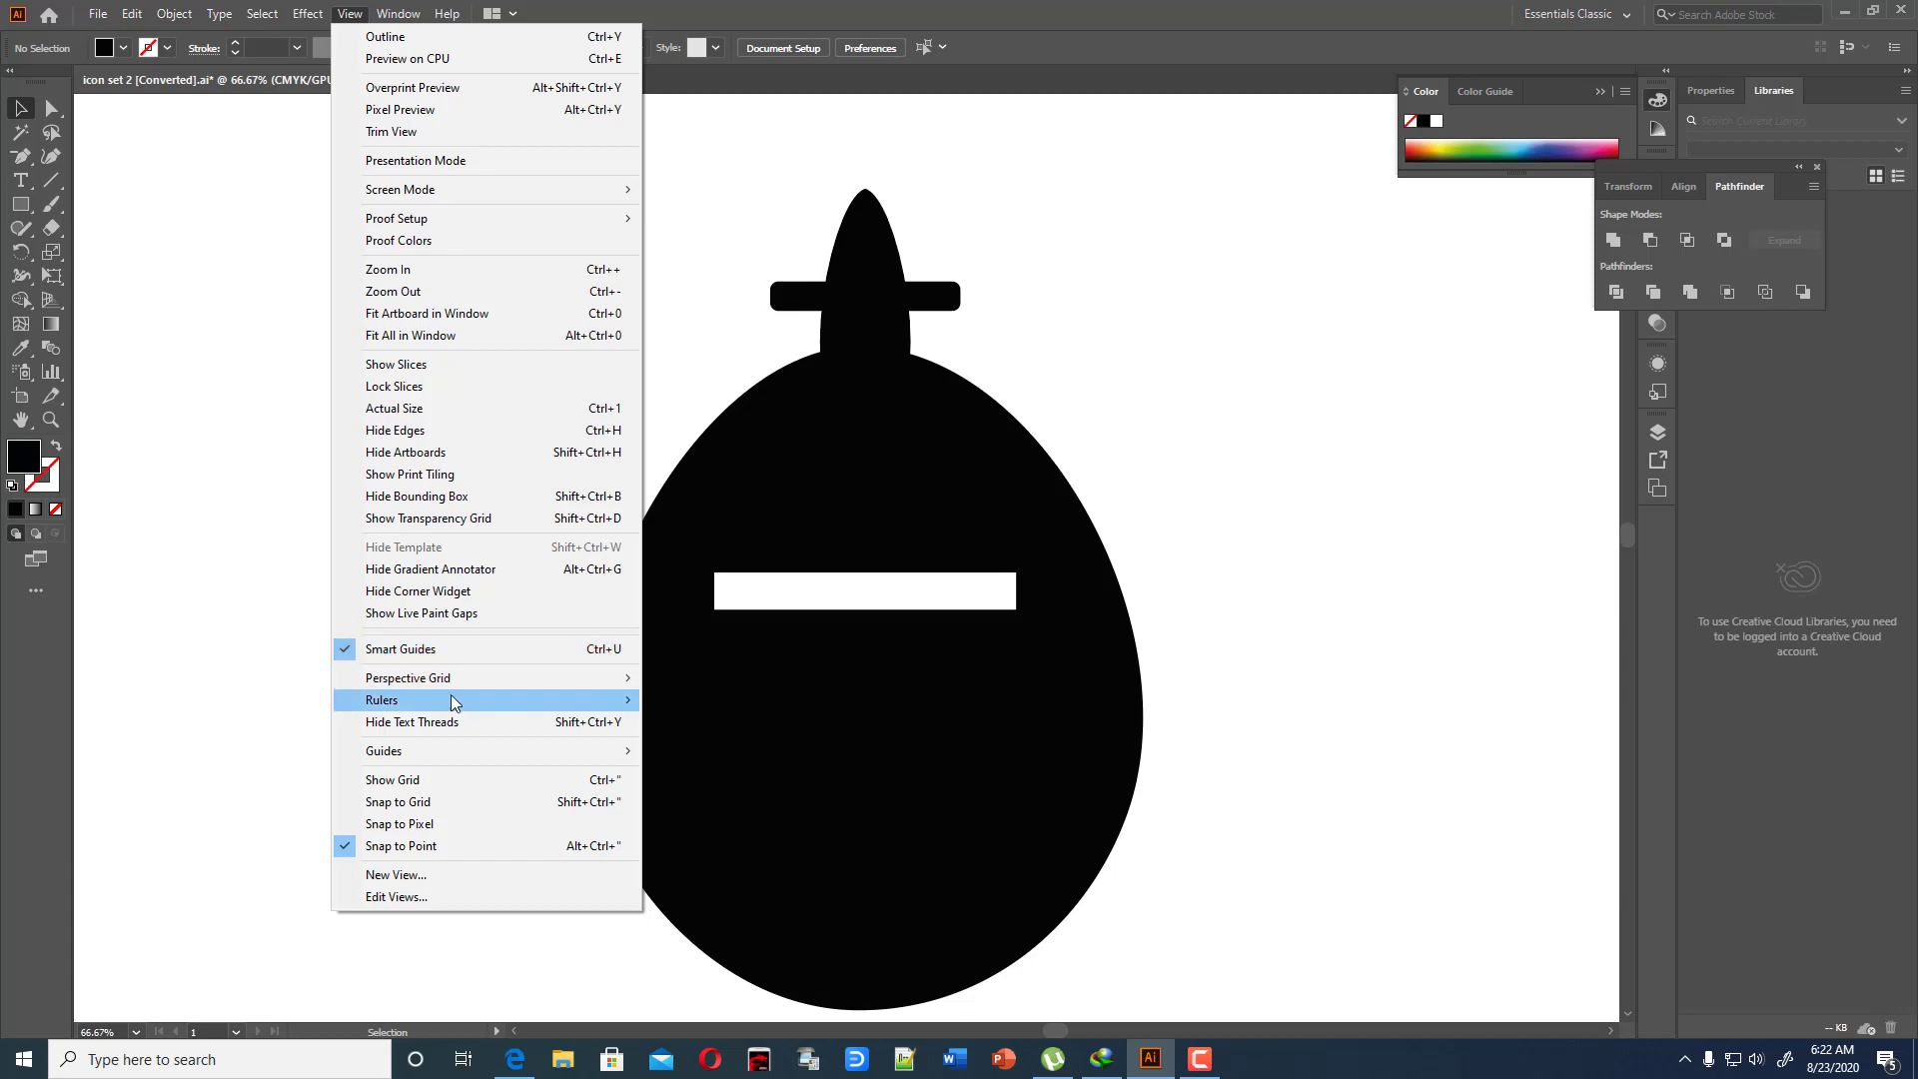
mouse_move(457, 686)
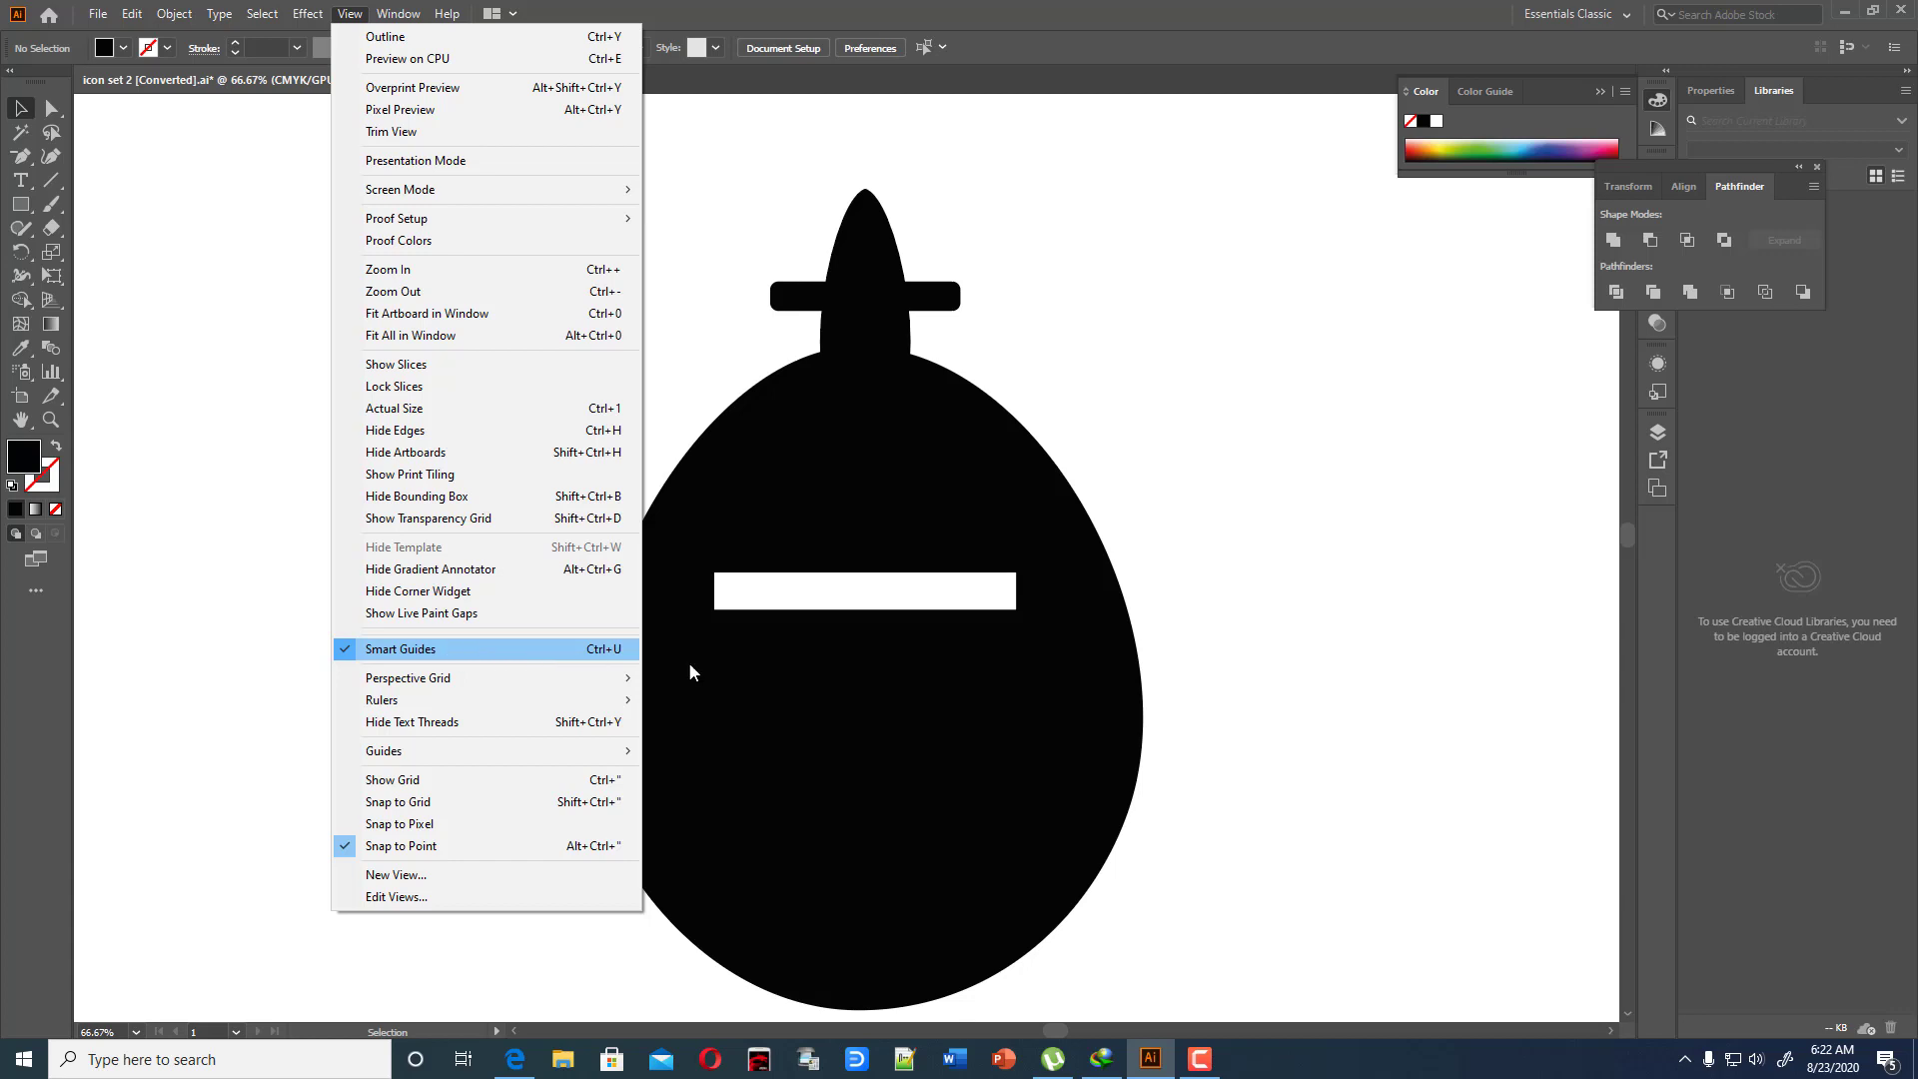
left_click(923, 307)
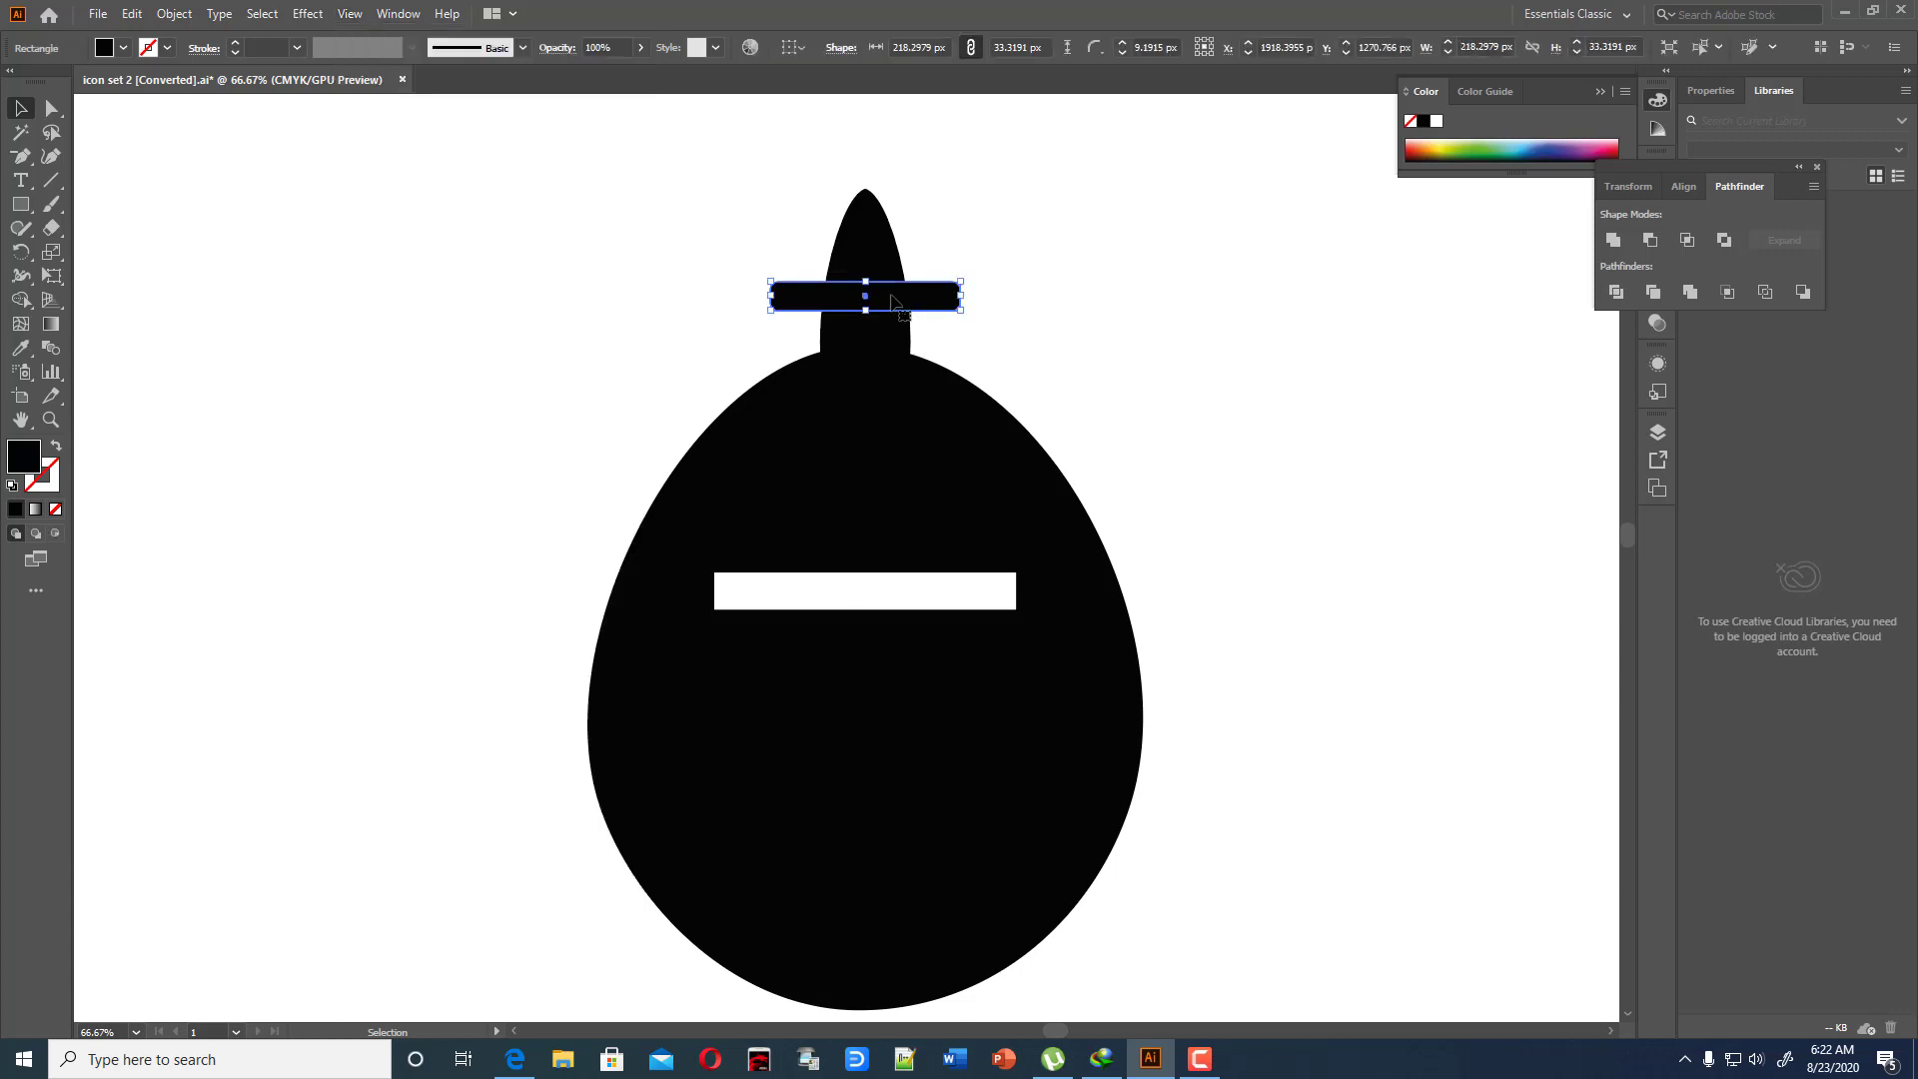
left_click_drag(868, 308, 871, 298)
left_click(1053, 291)
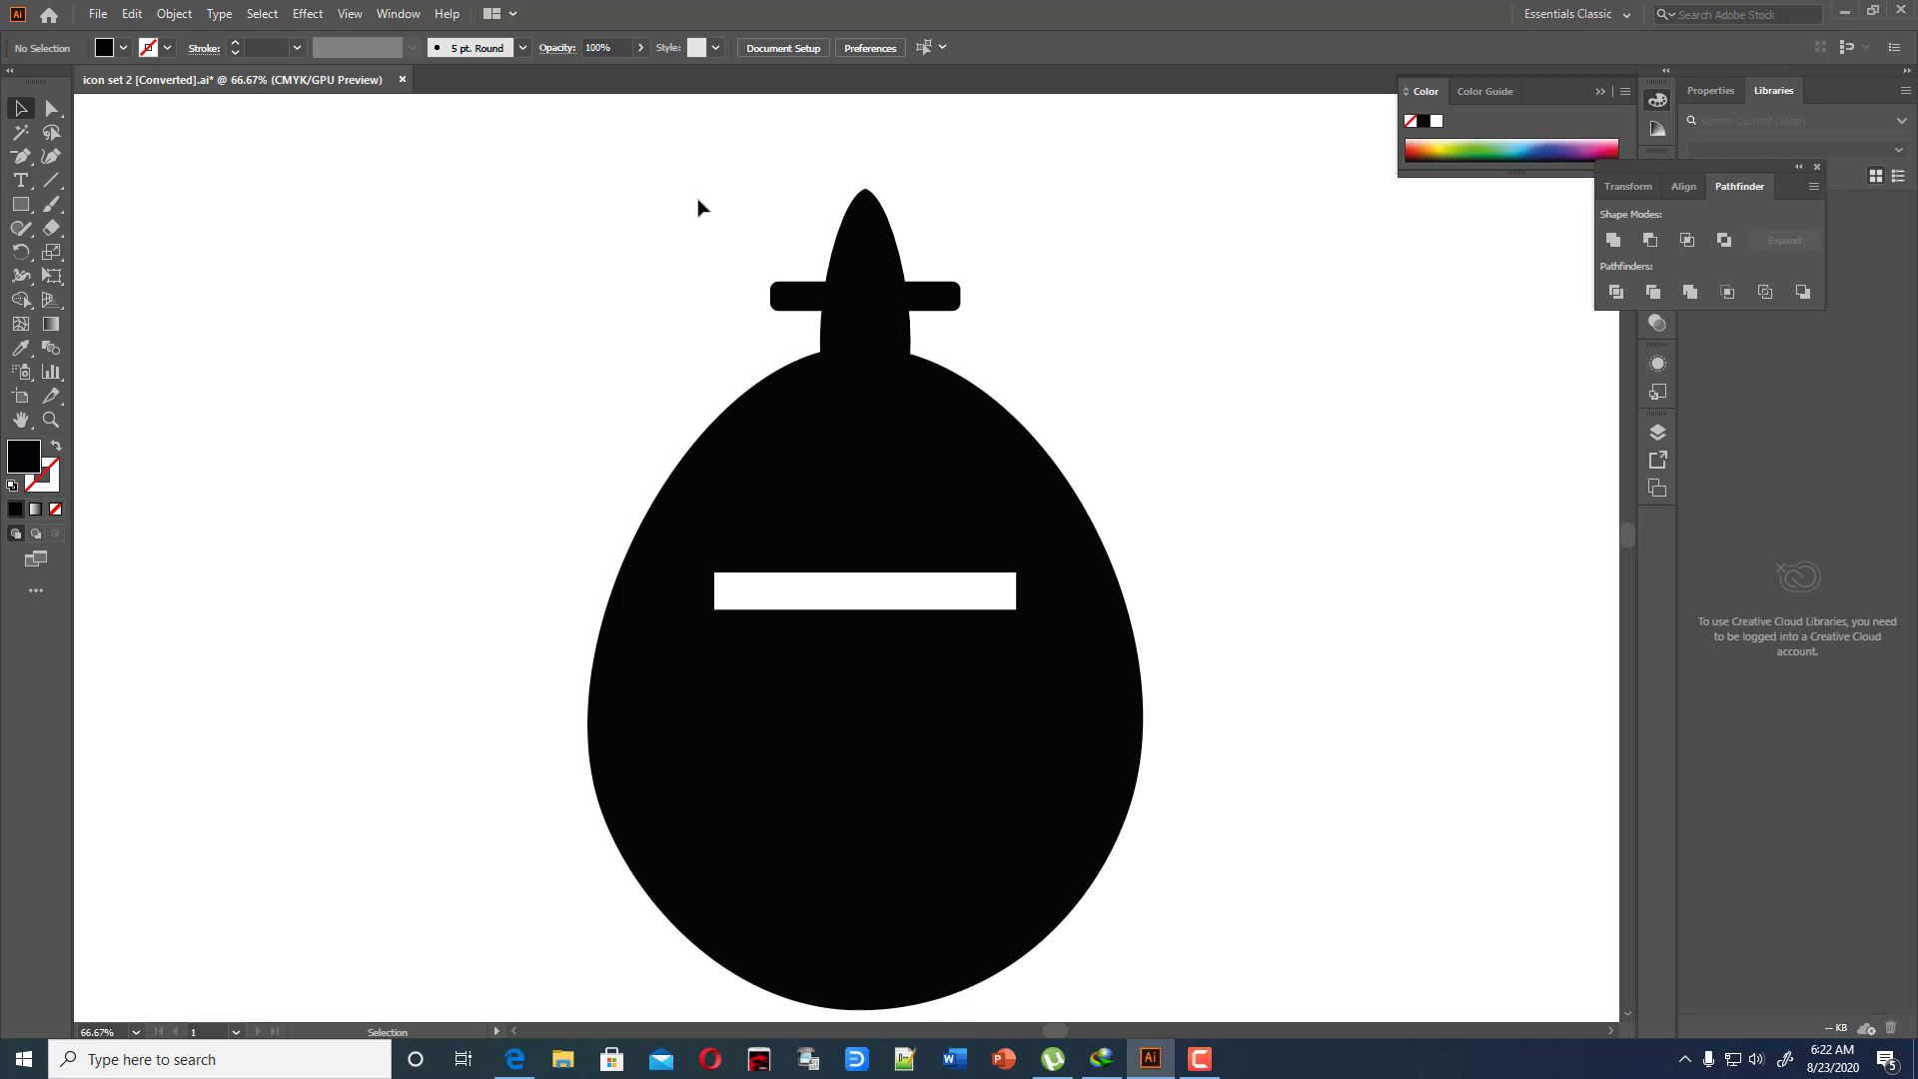
Align the vertical centres of all the shapes to the egg as key object, shift them slightly sideways together, and deselect them
left_click_drag(698, 207, 1324, 1012)
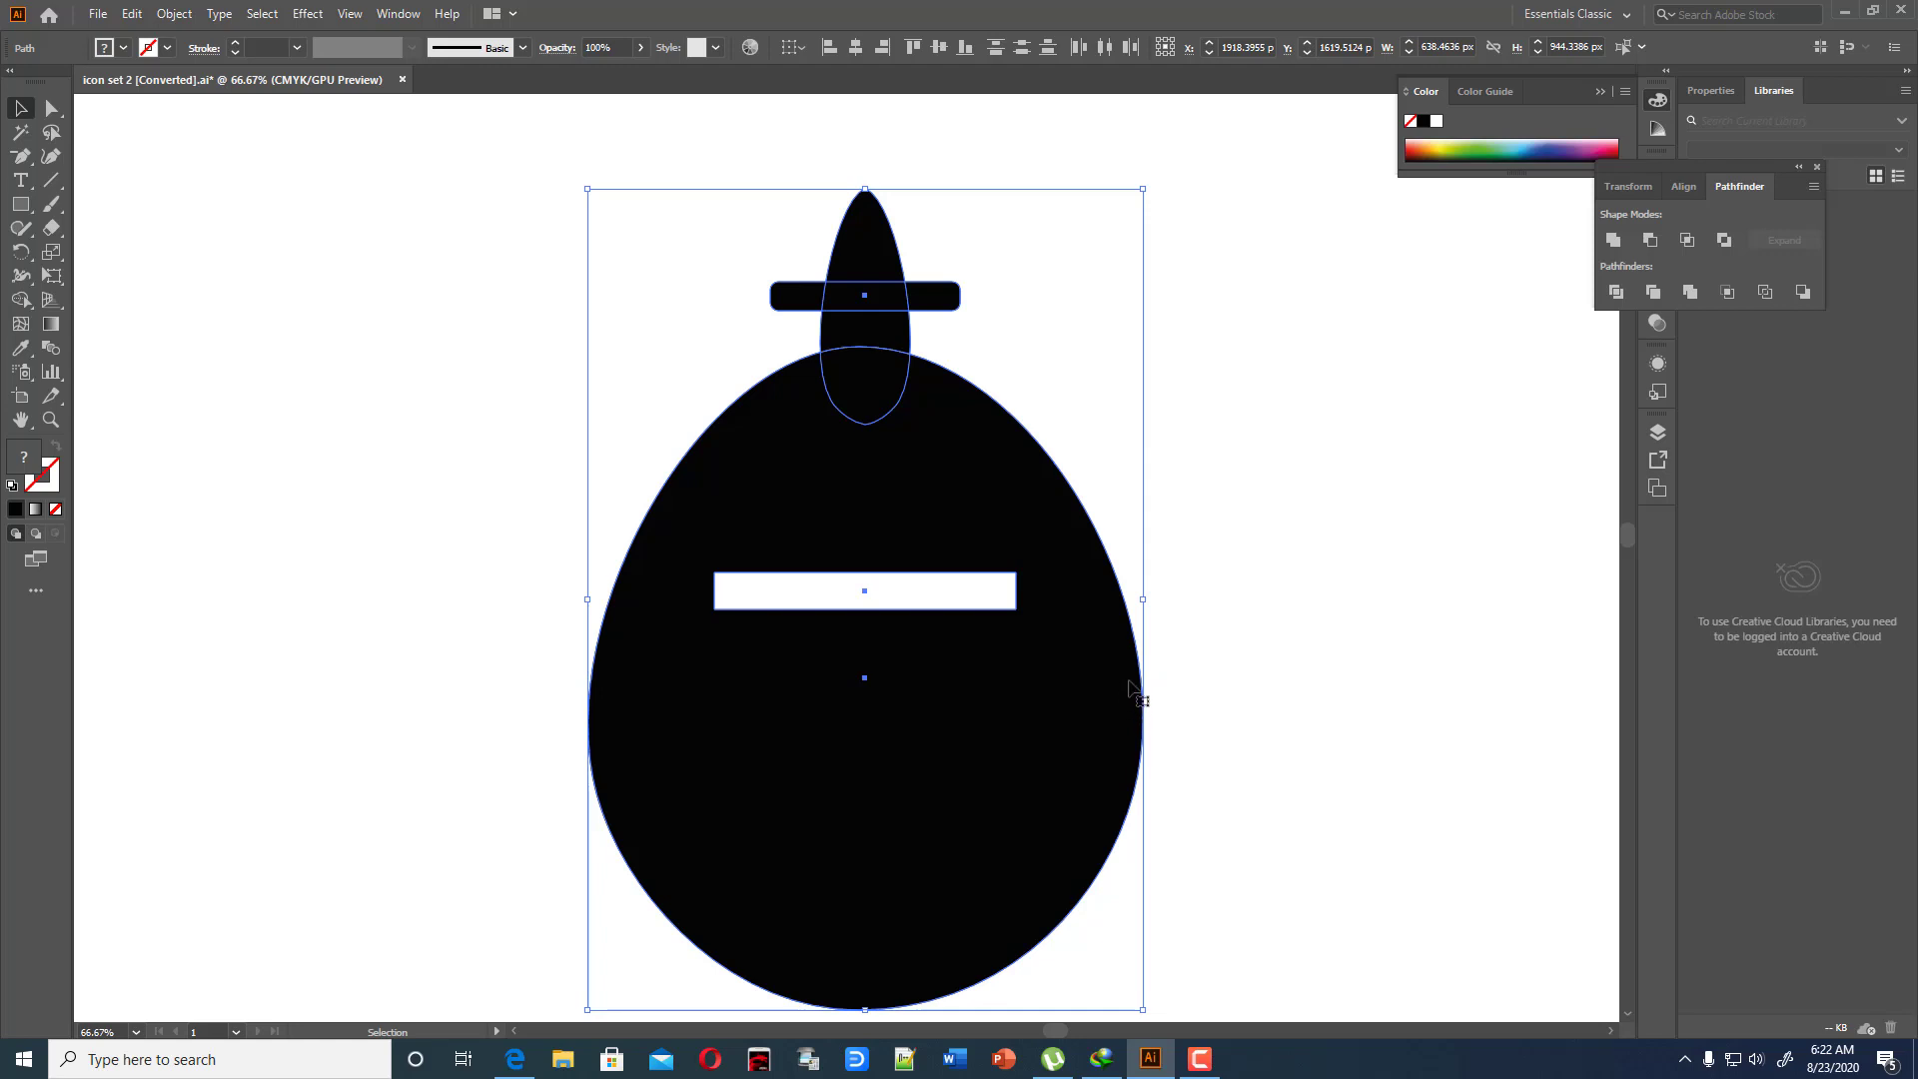
left_click(1129, 688)
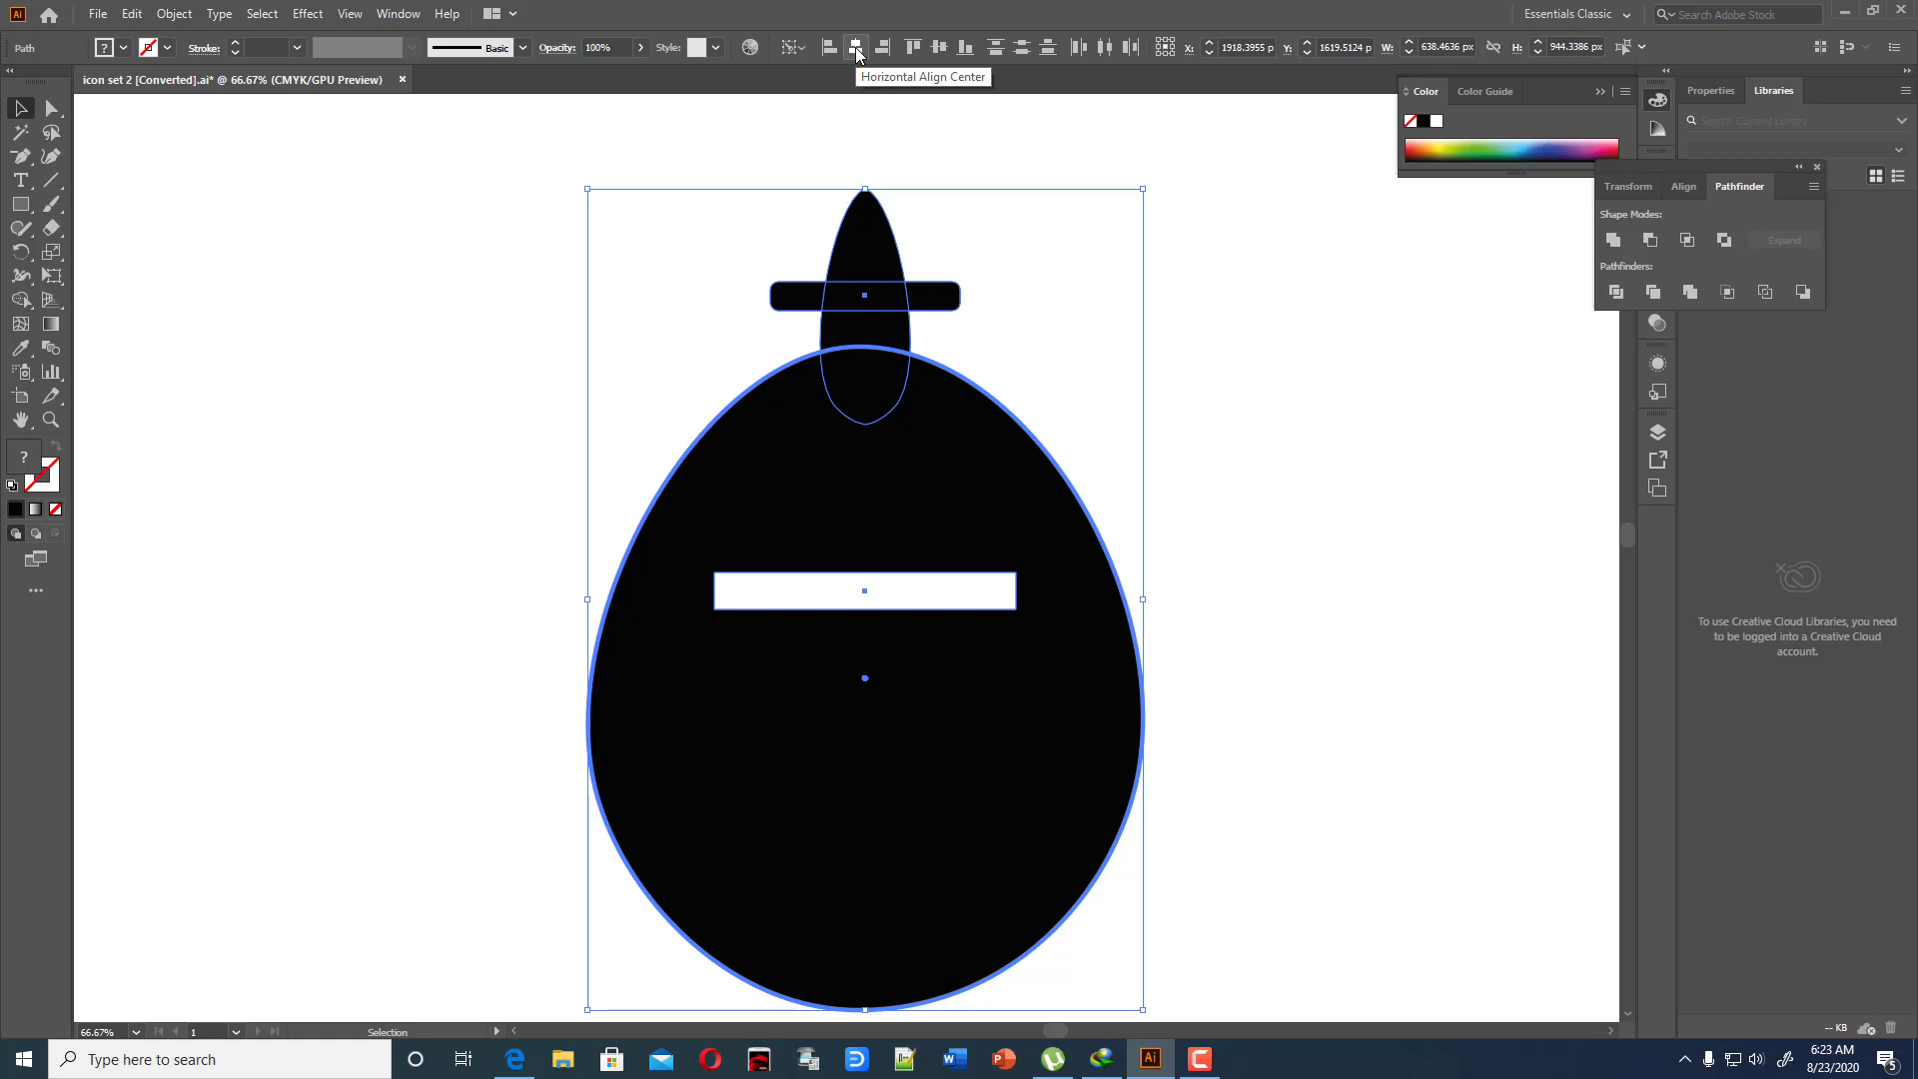
left_click(939, 49)
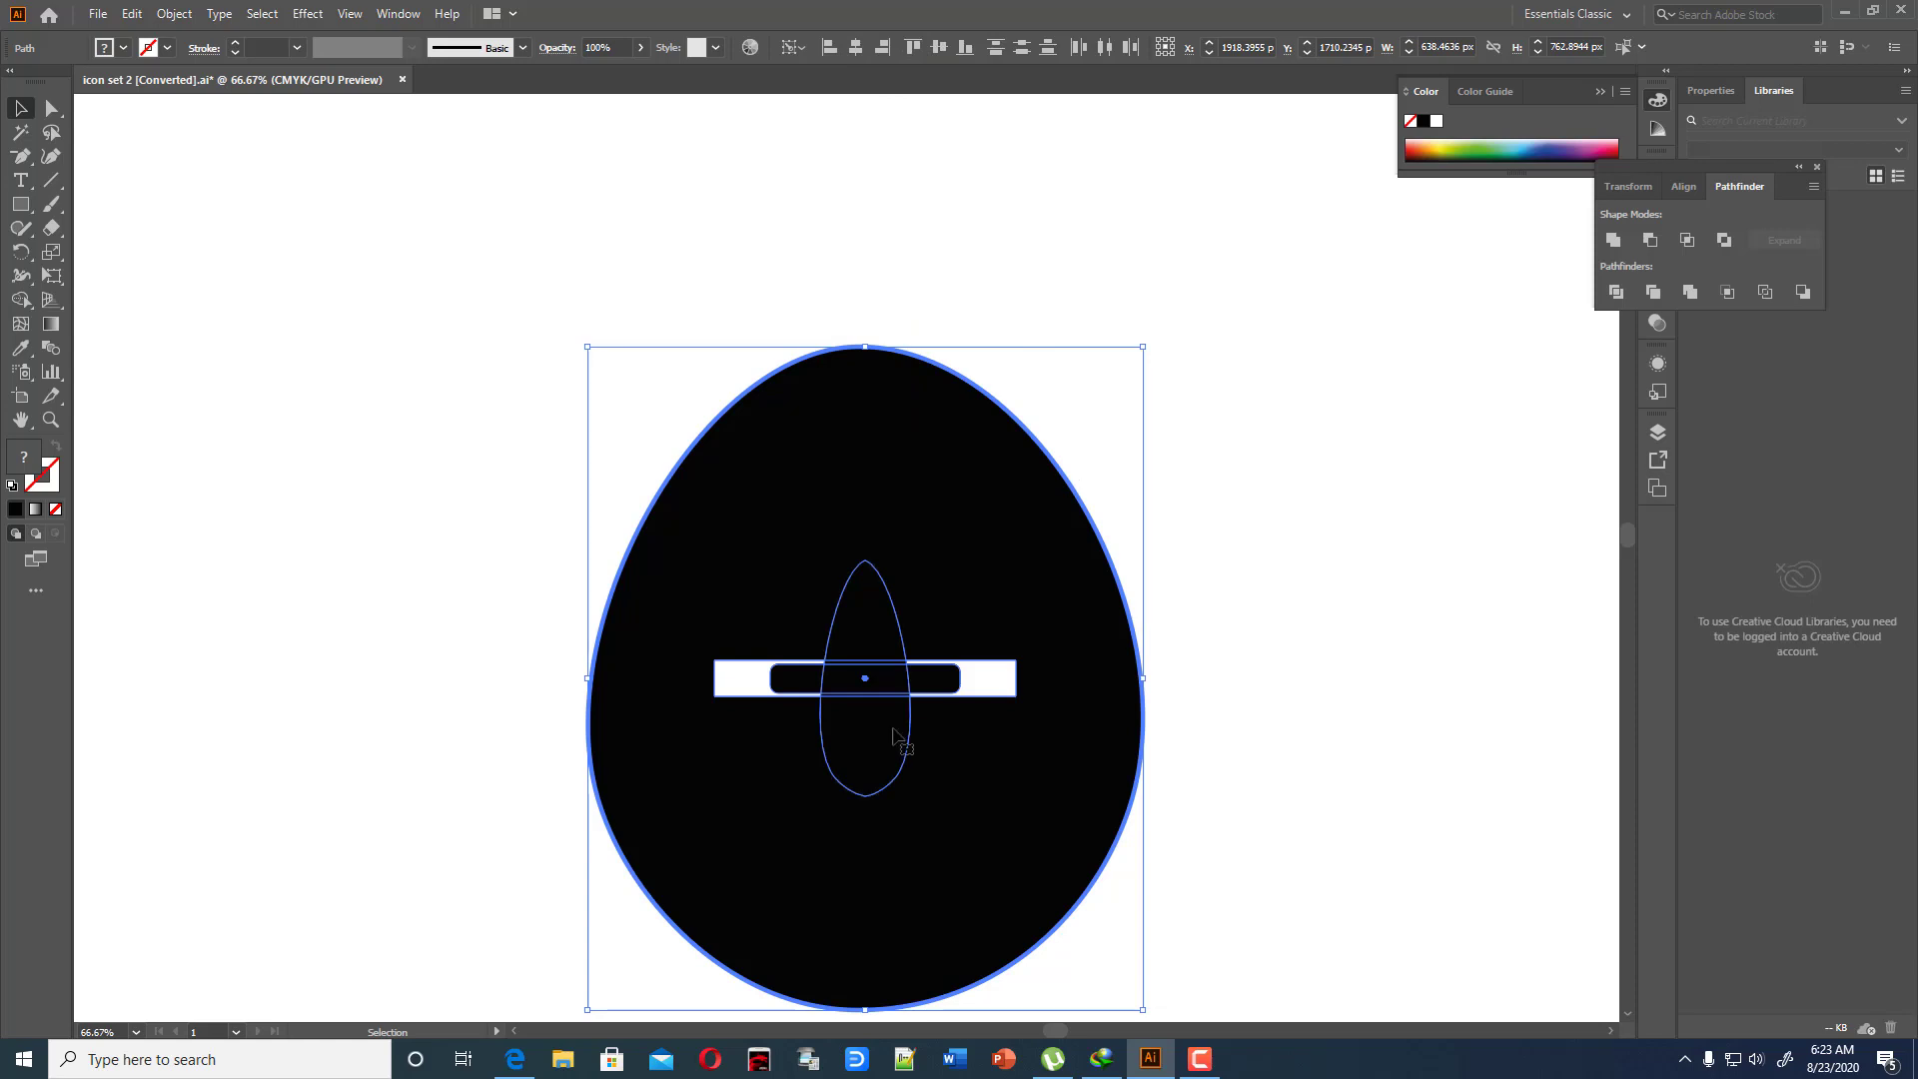
mouse_move(867, 679)
left_mouse_down()
mouse_move(867, 602)
mouse_move(859, 679)
left_mouse_up()
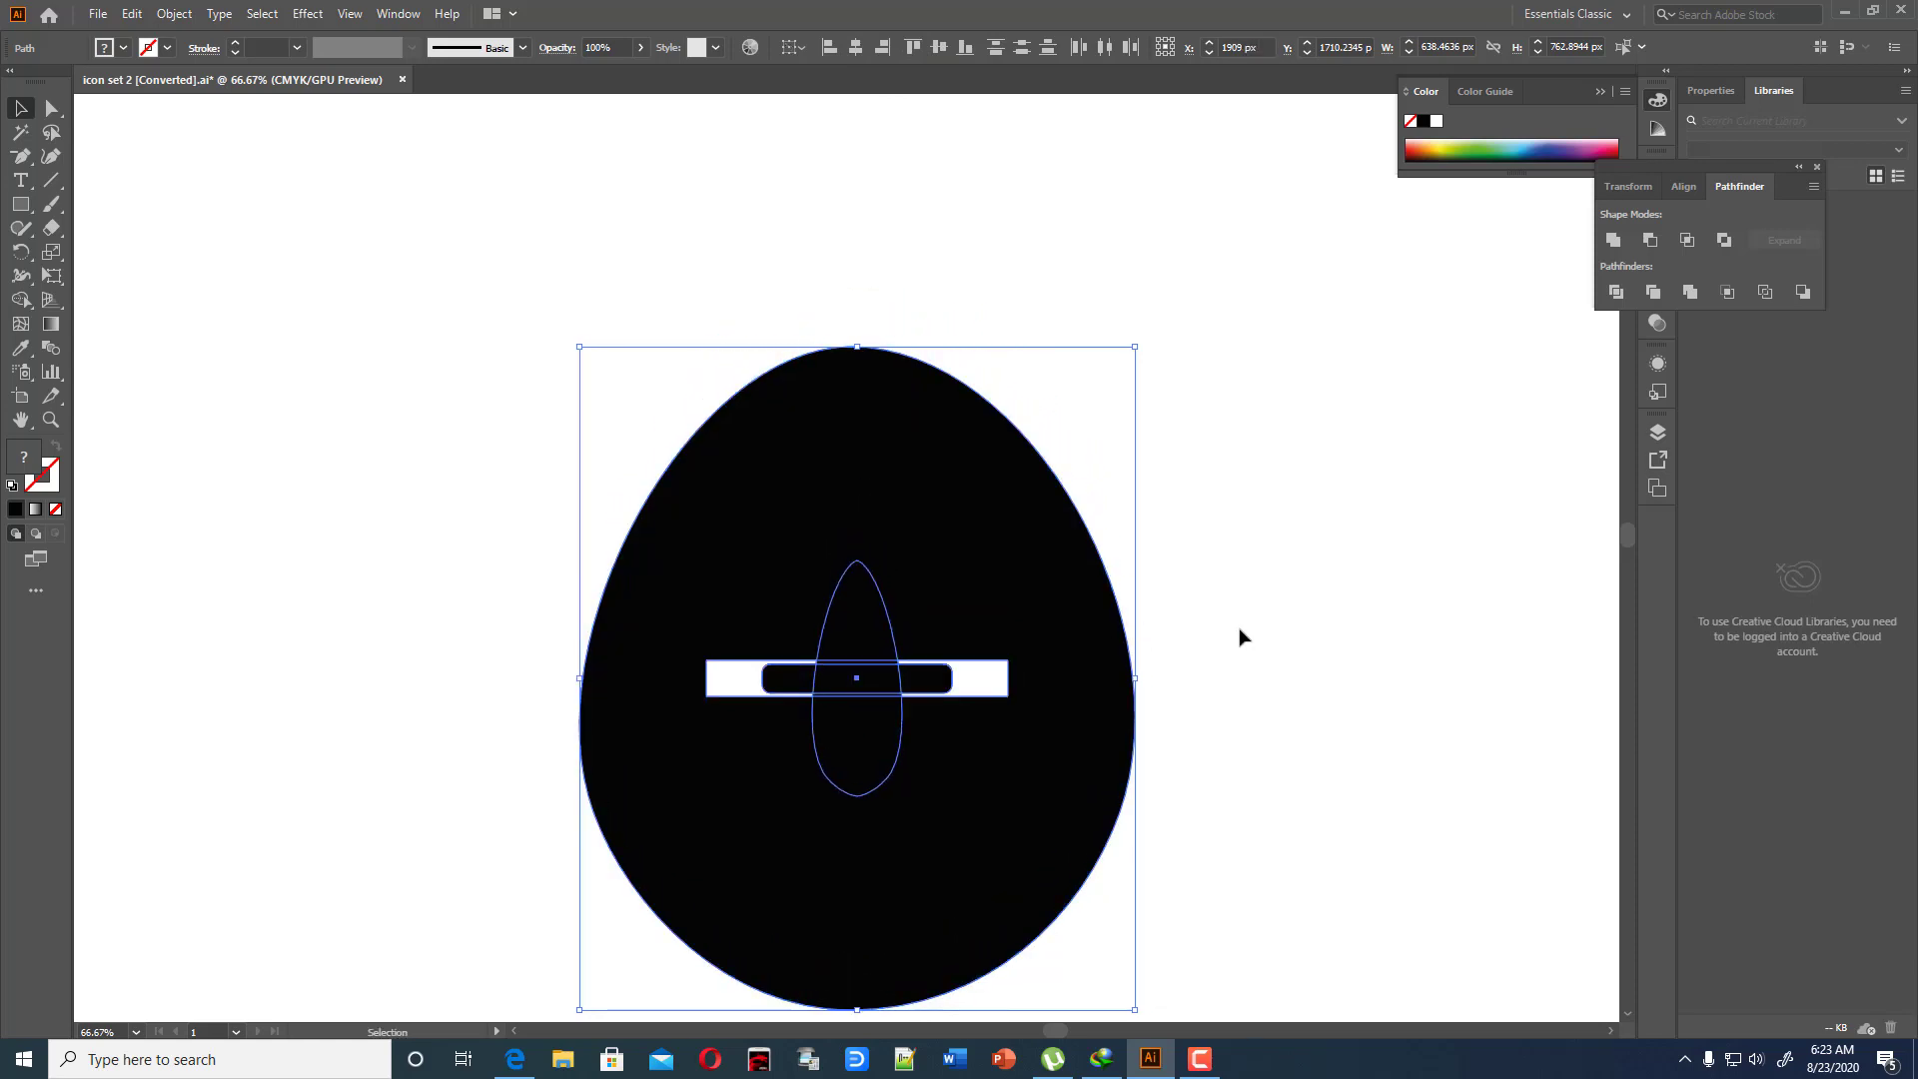
left_click(1242, 636)
Move the crossbar and teardrop together straight up until the teardrop's base overlaps the egg's top, and deselect them
left_click(865, 666)
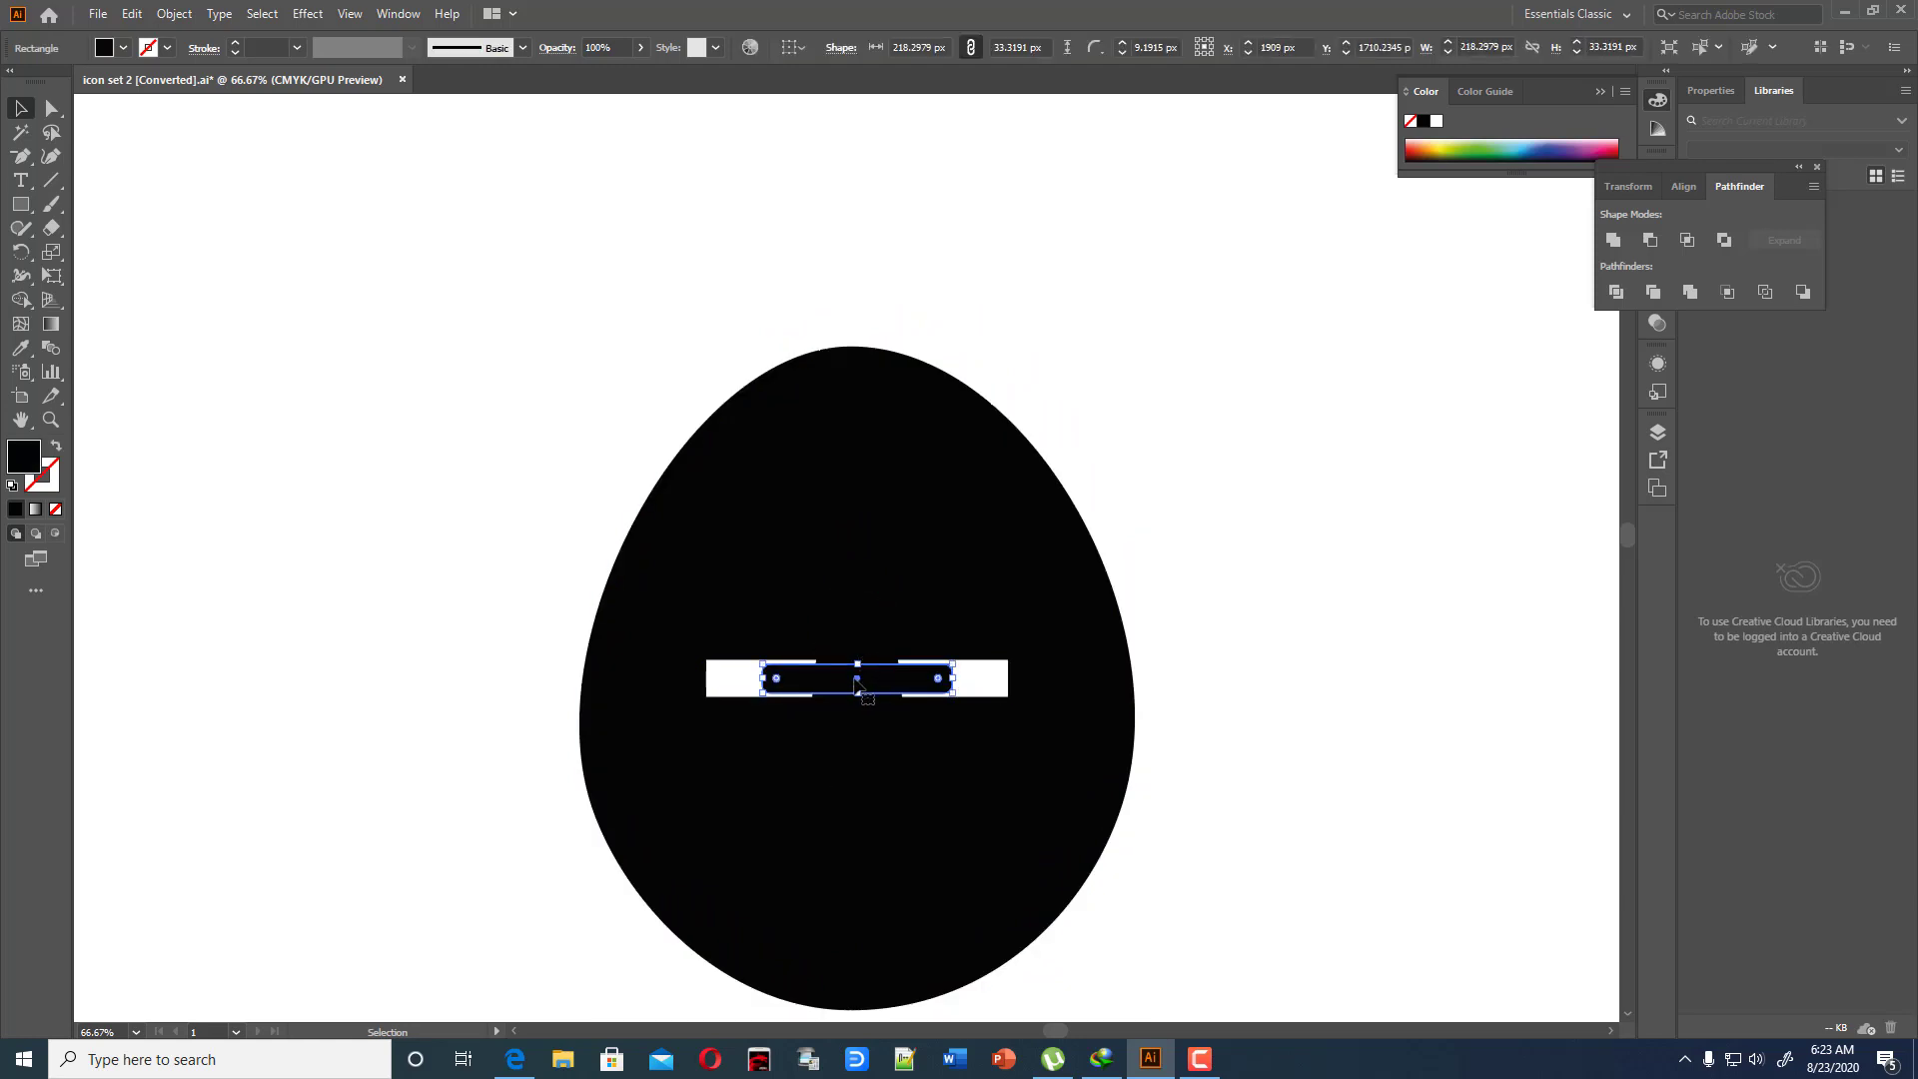
mouse_move(856, 683)
left_mouse_down()
mouse_move(856, 595)
mouse_move(856, 678)
left_mouse_up()
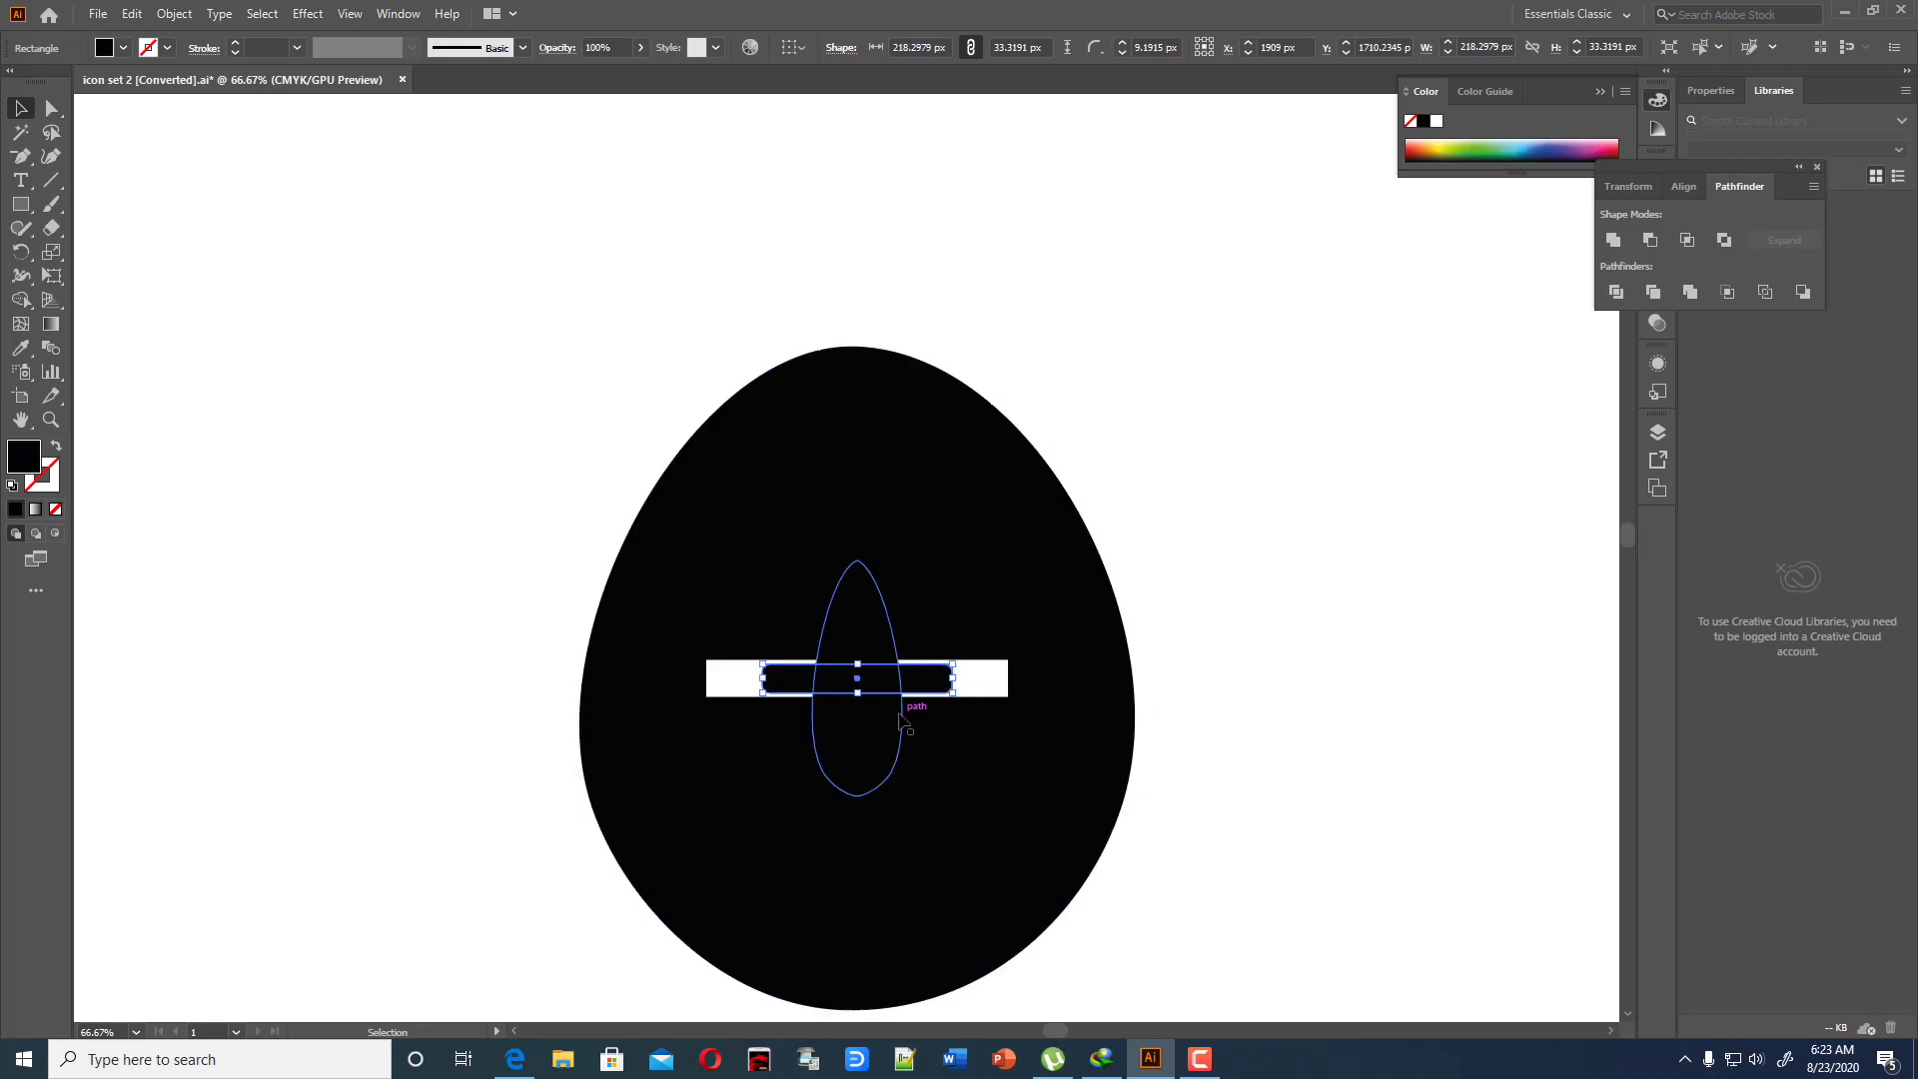
left_click(893, 719, "shift")
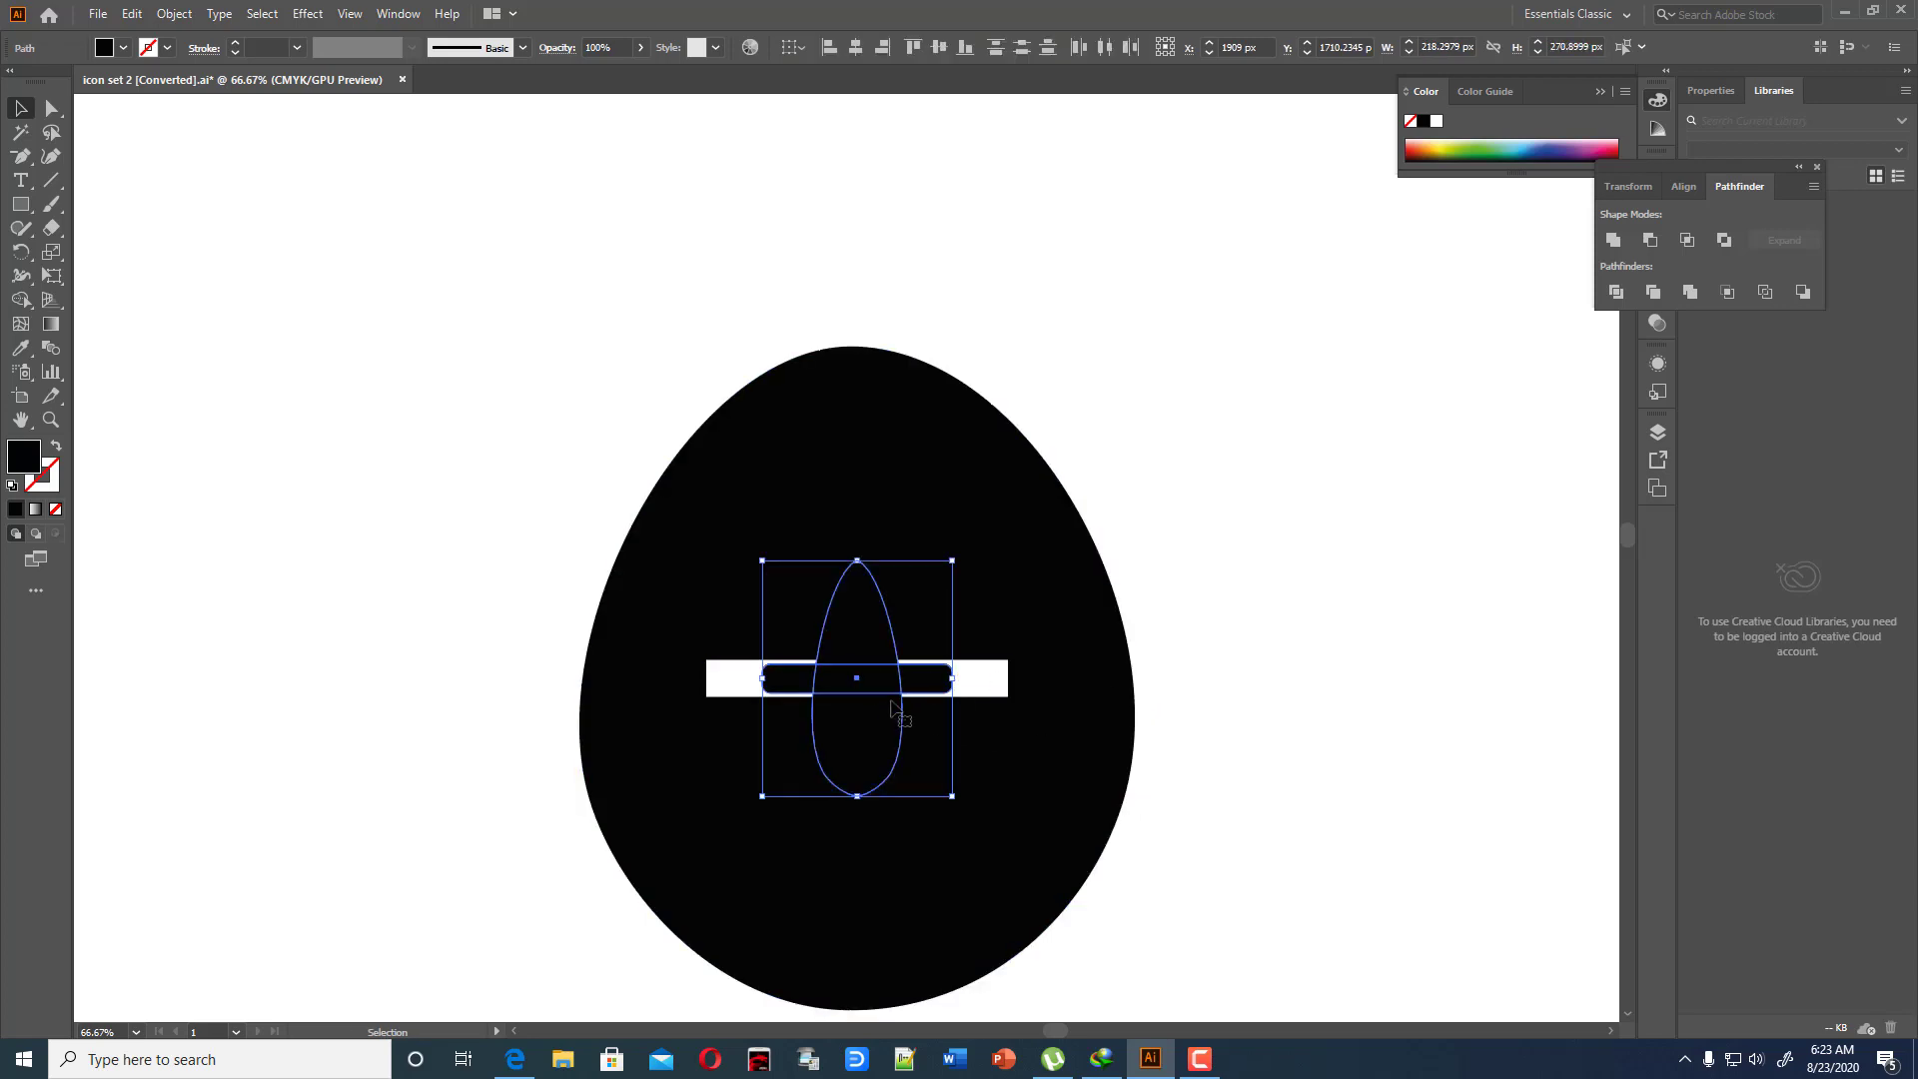
left_click_drag(856, 686, 858, 310)
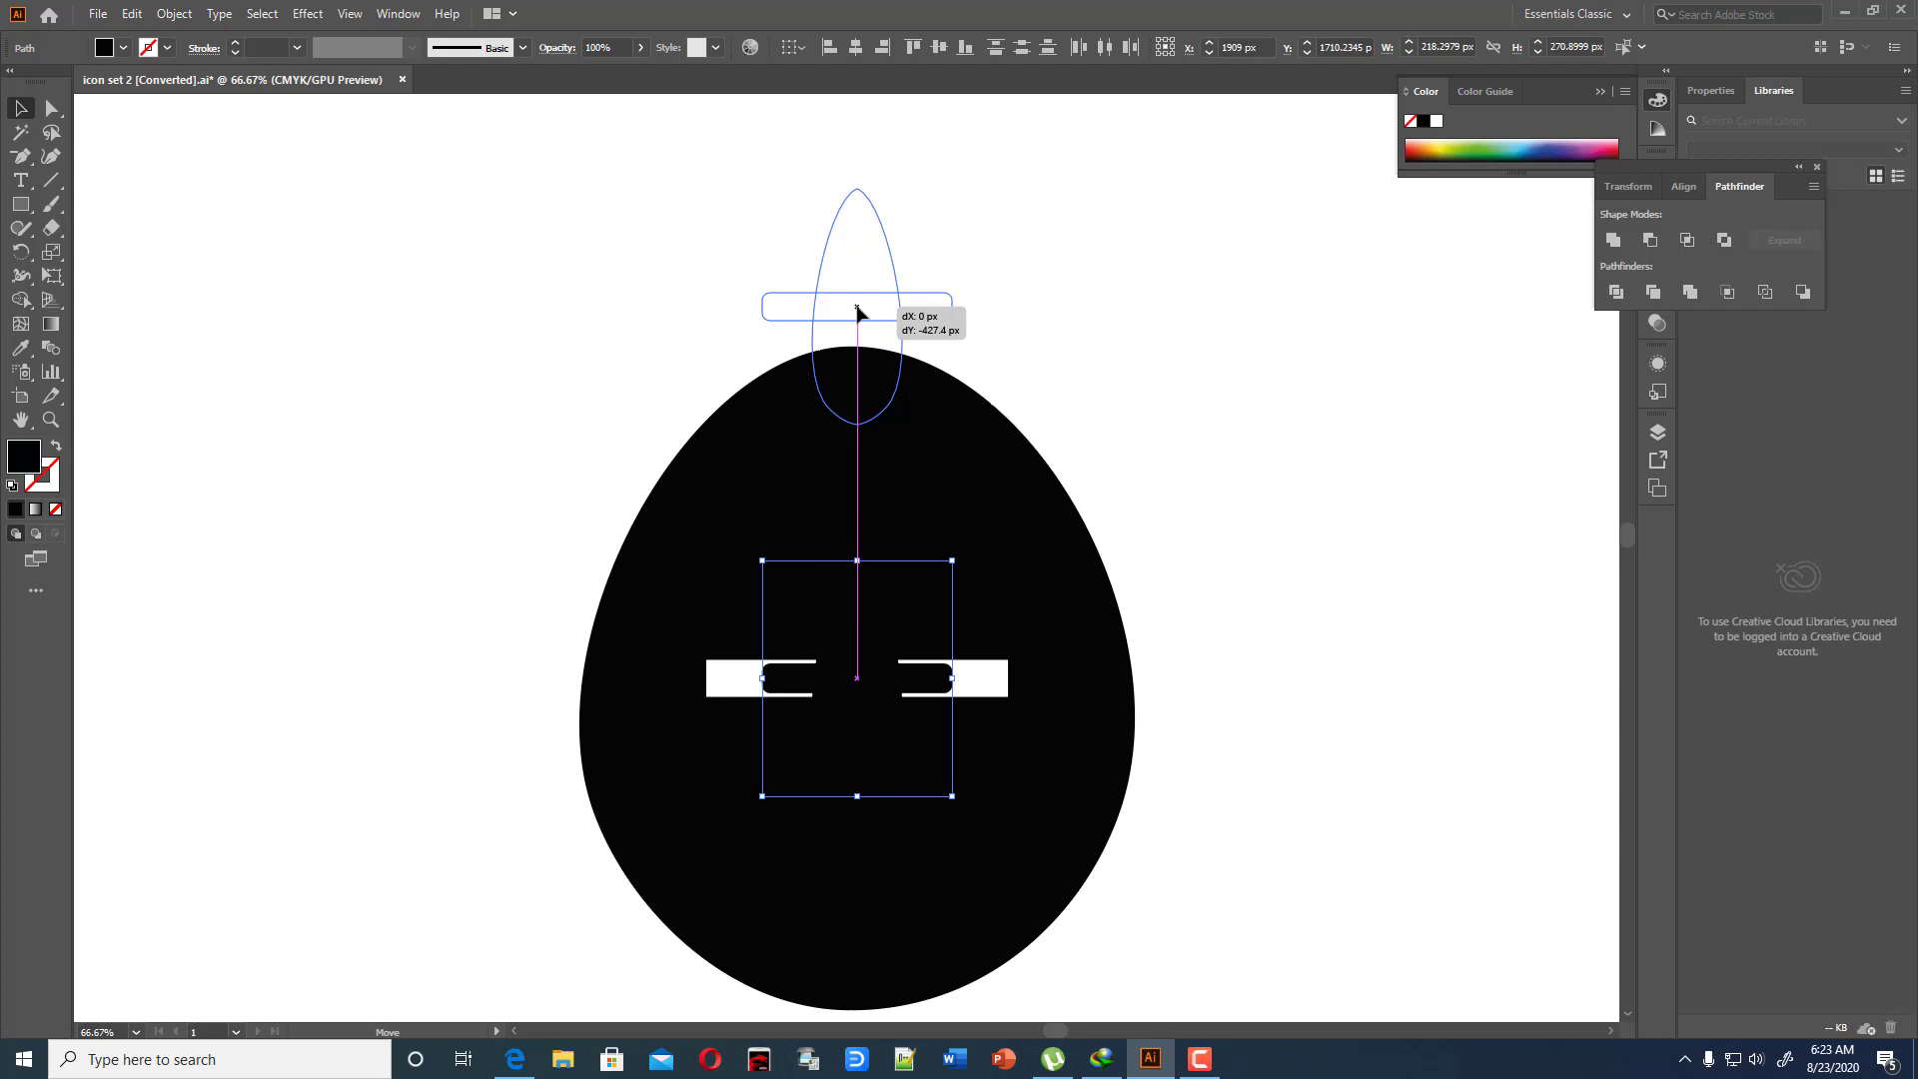
left_click_drag(857, 311, 857, 310)
left_click(892, 260)
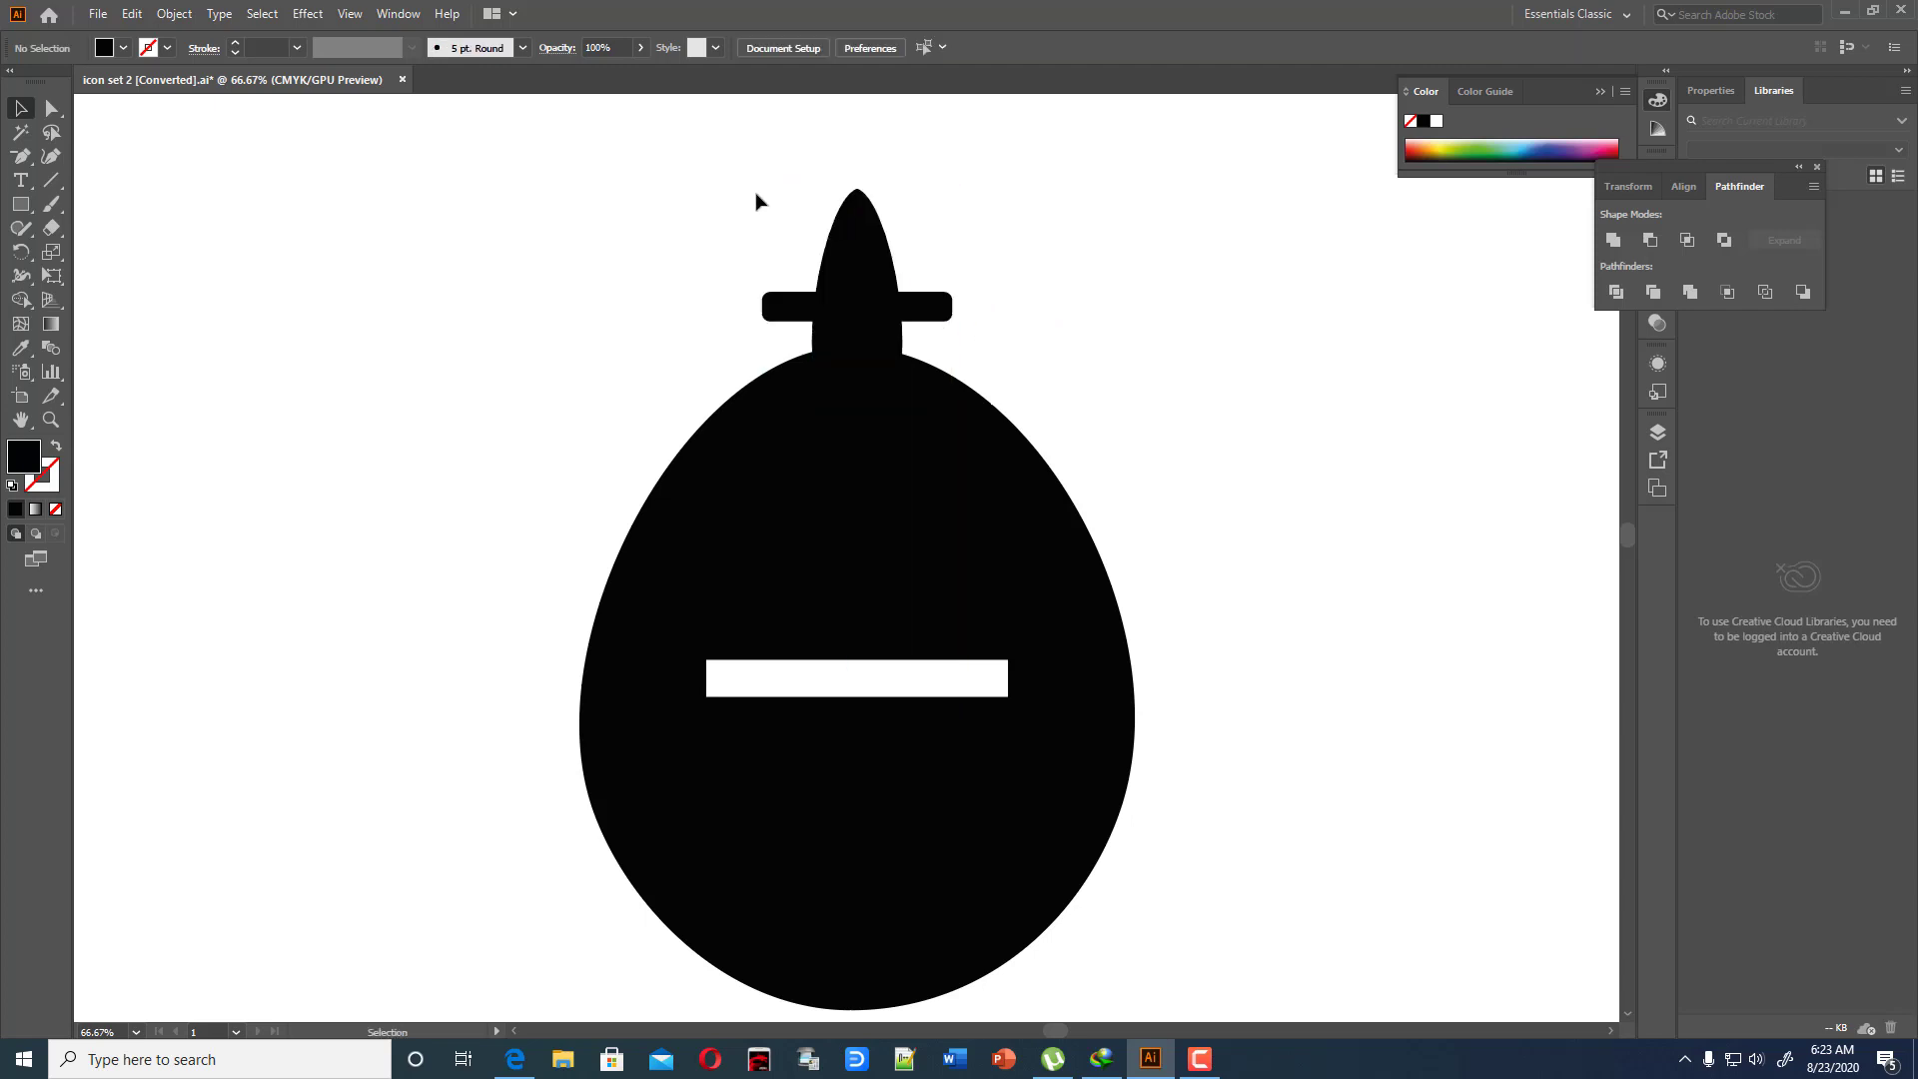
left_click(858, 246)
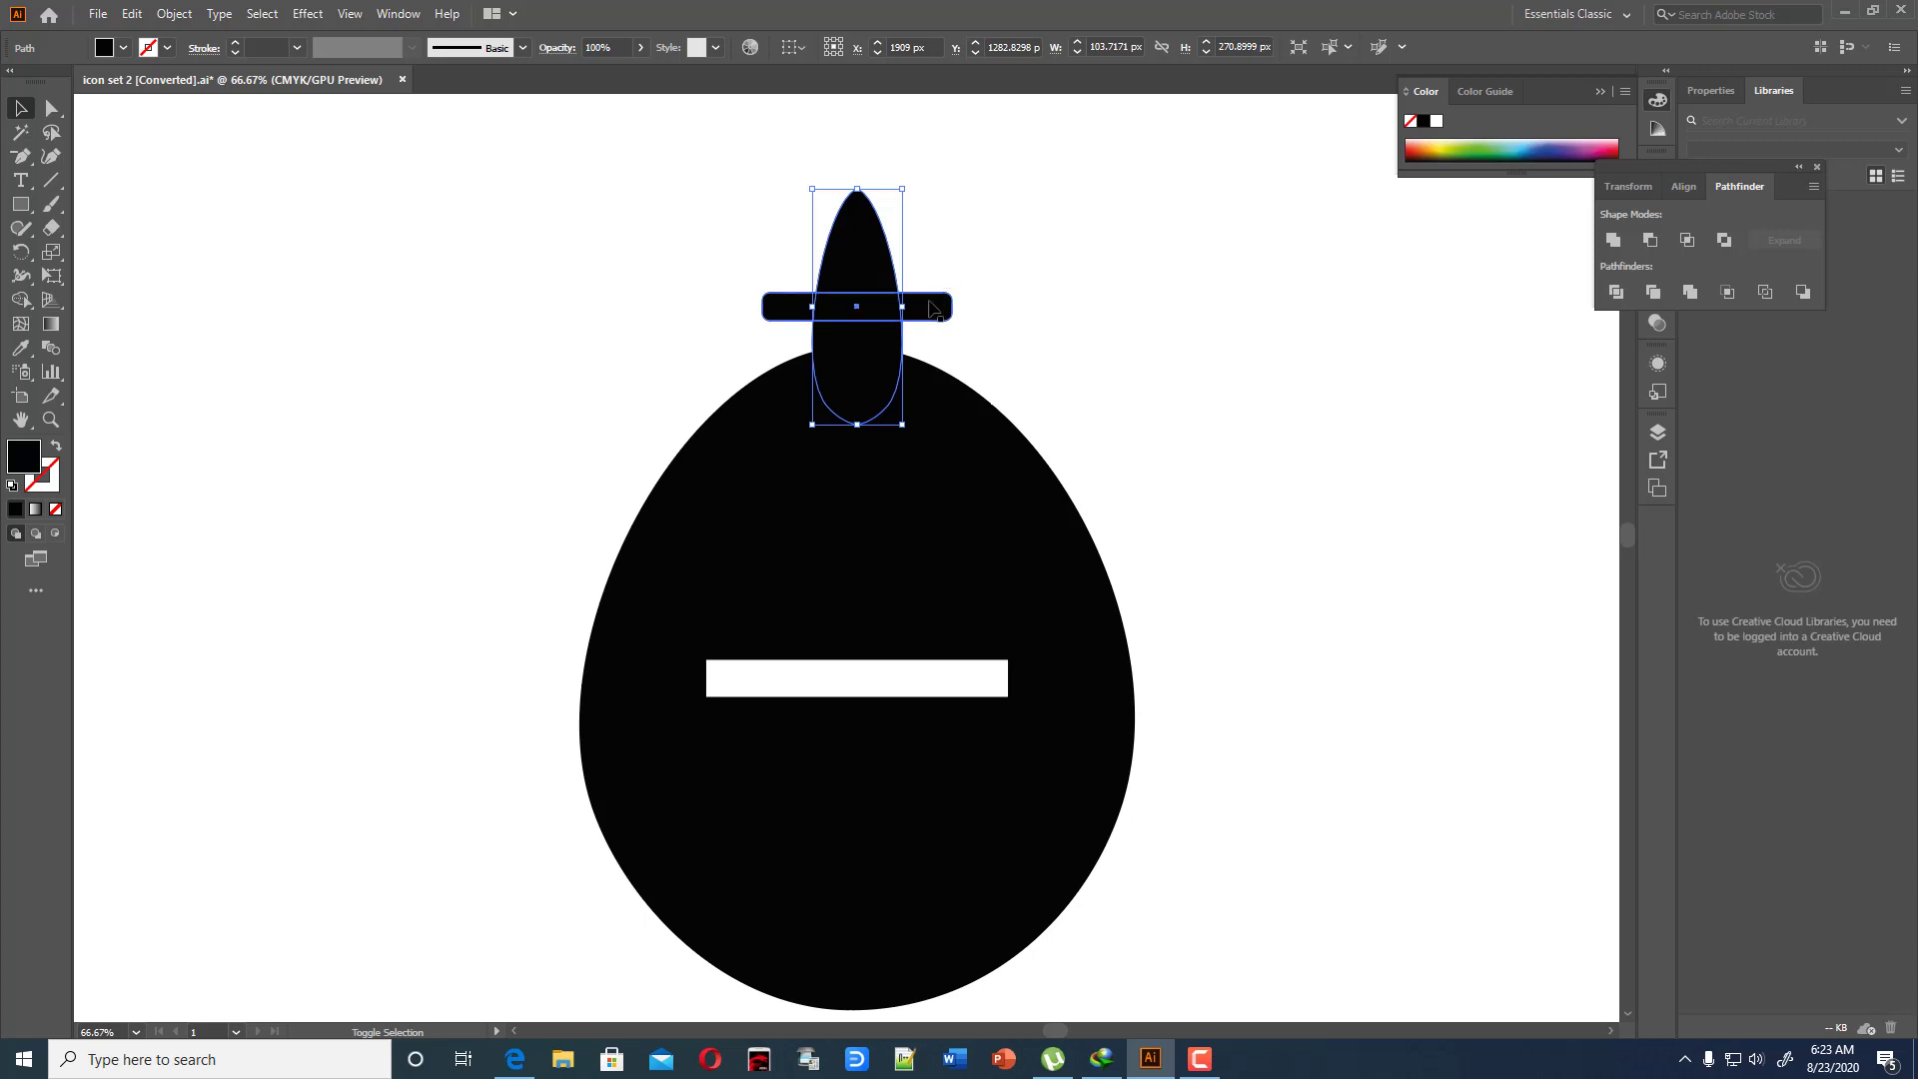
left_click(940, 307, "shift")
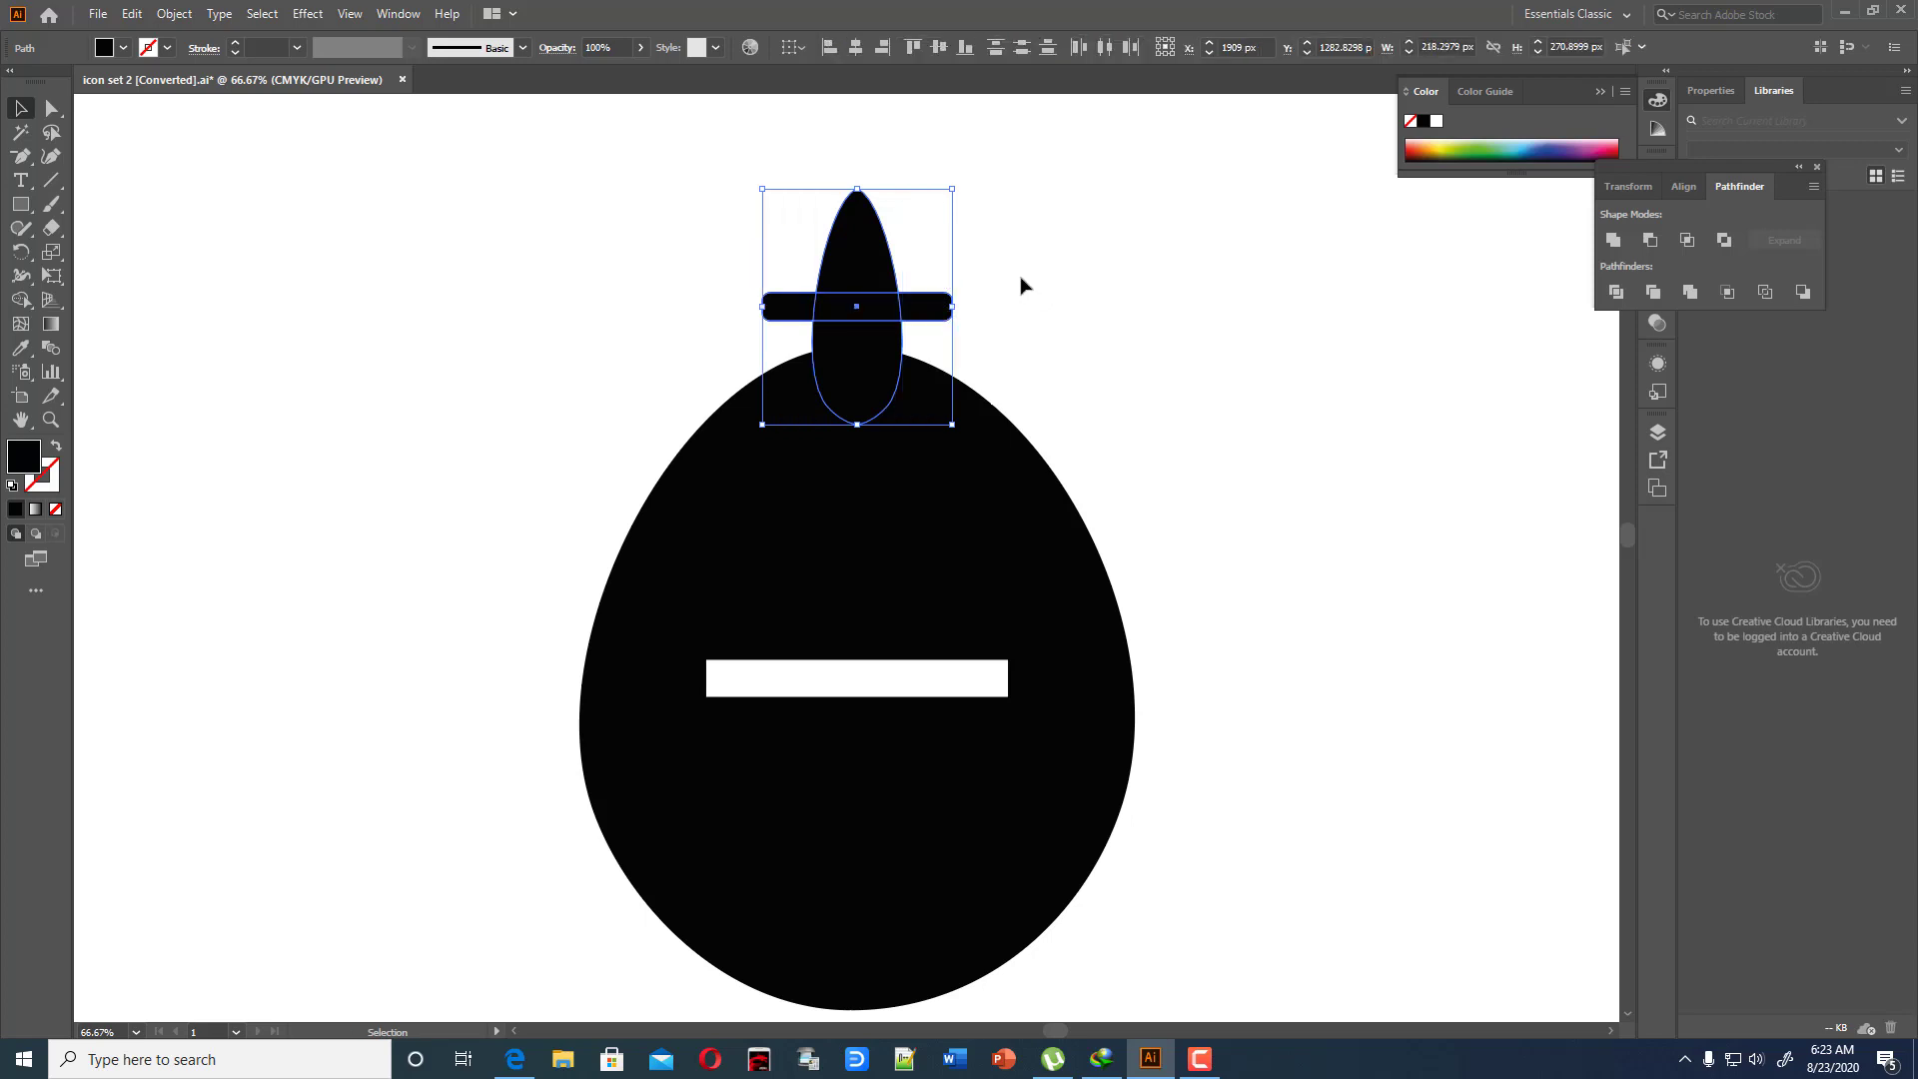
left_click_drag(857, 307, 858, 307)
left_click(1017, 328)
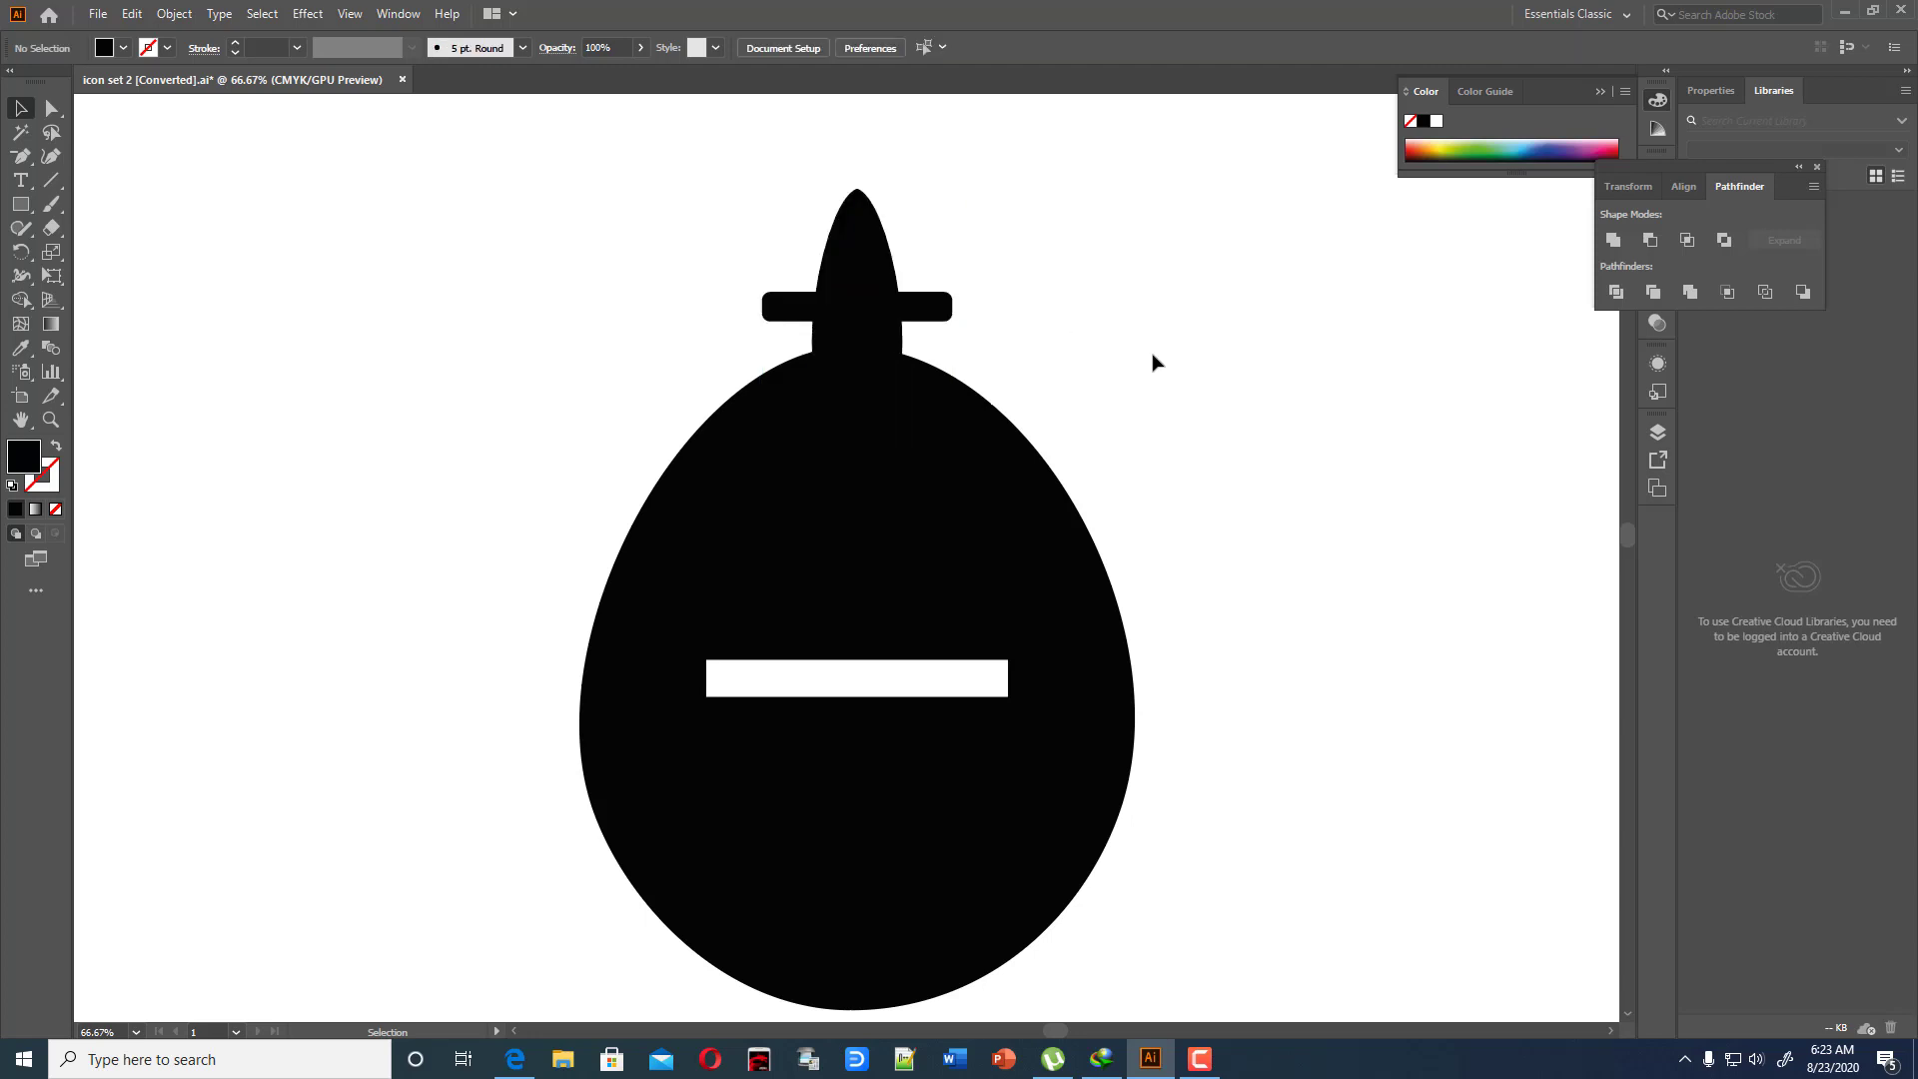
Draw a horizontal black rectangle about 656 × 71 px extending outward from inside the egg's right side
scroll(947, 493, "down", 1)
scroll(943, 506, "down", 1)
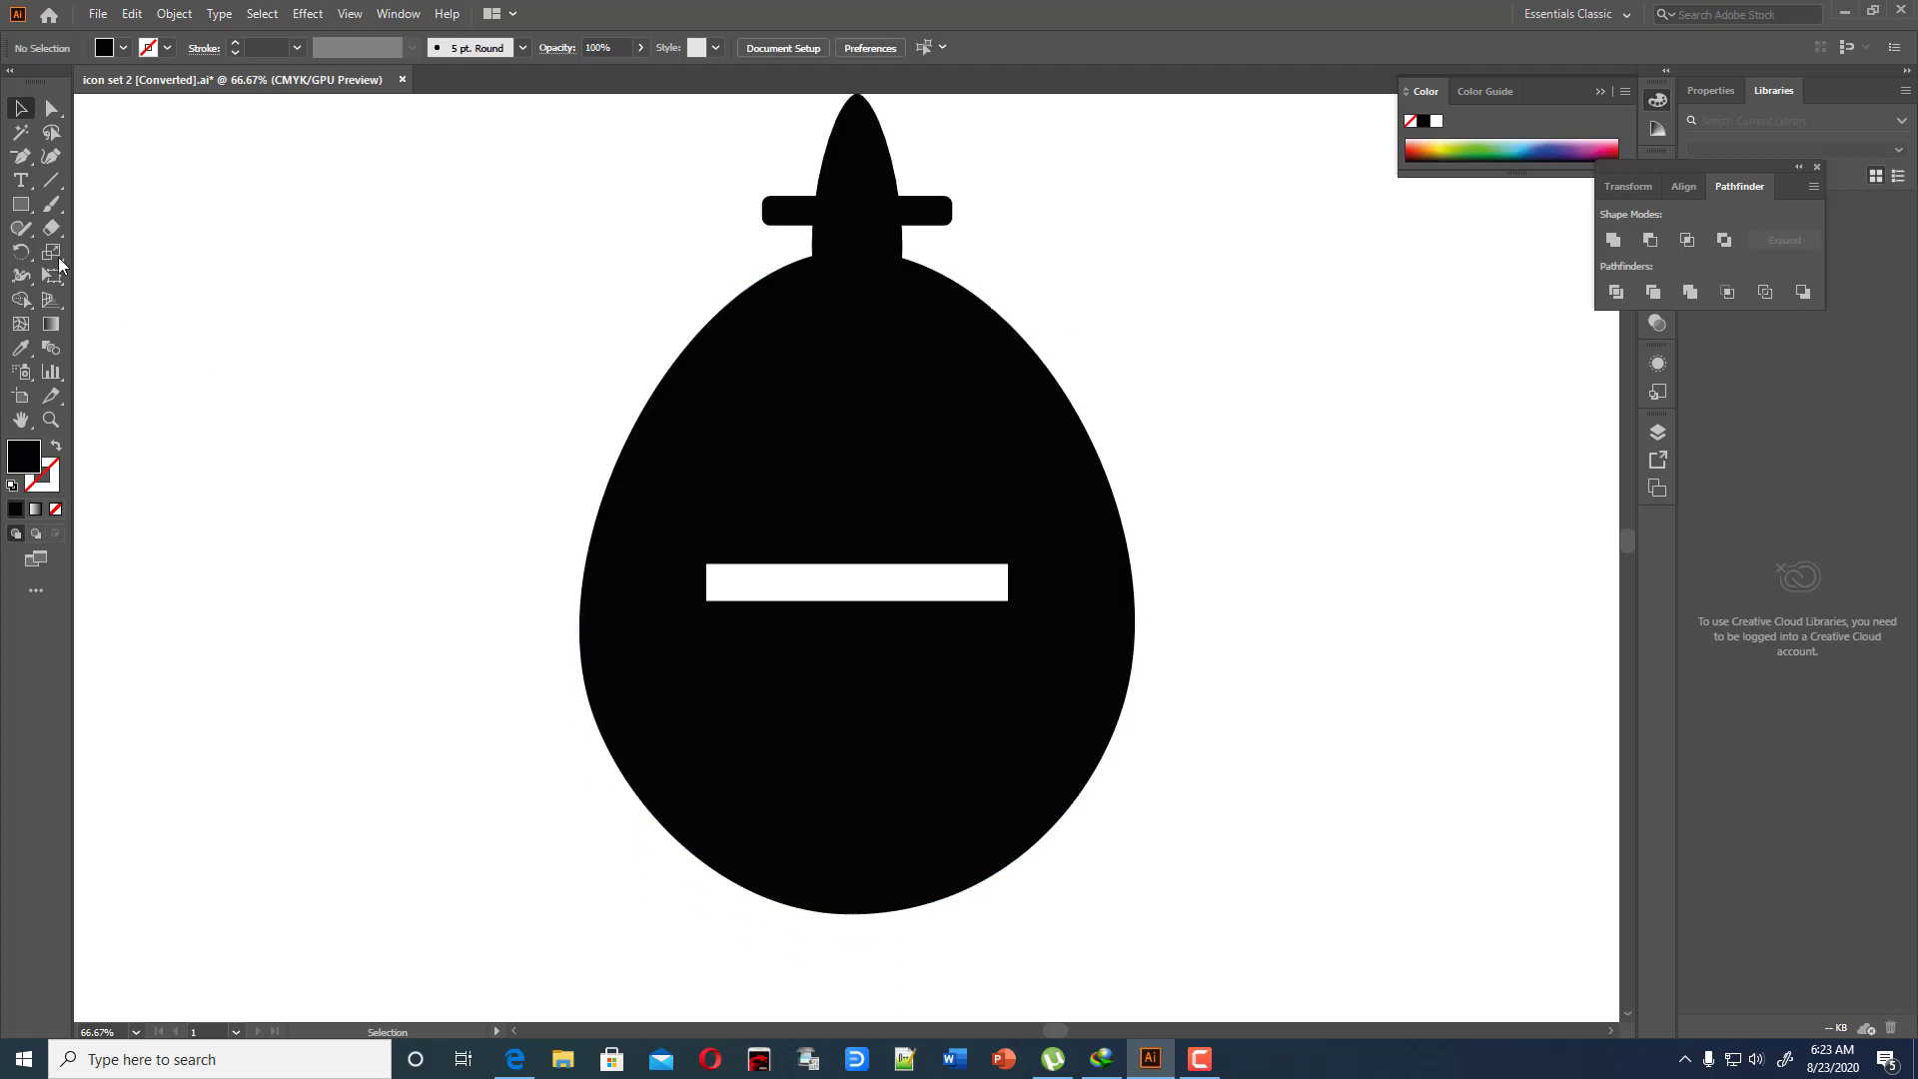
left_click_drag(20, 207, 64, 208)
scroll(856, 548, "down", 2)
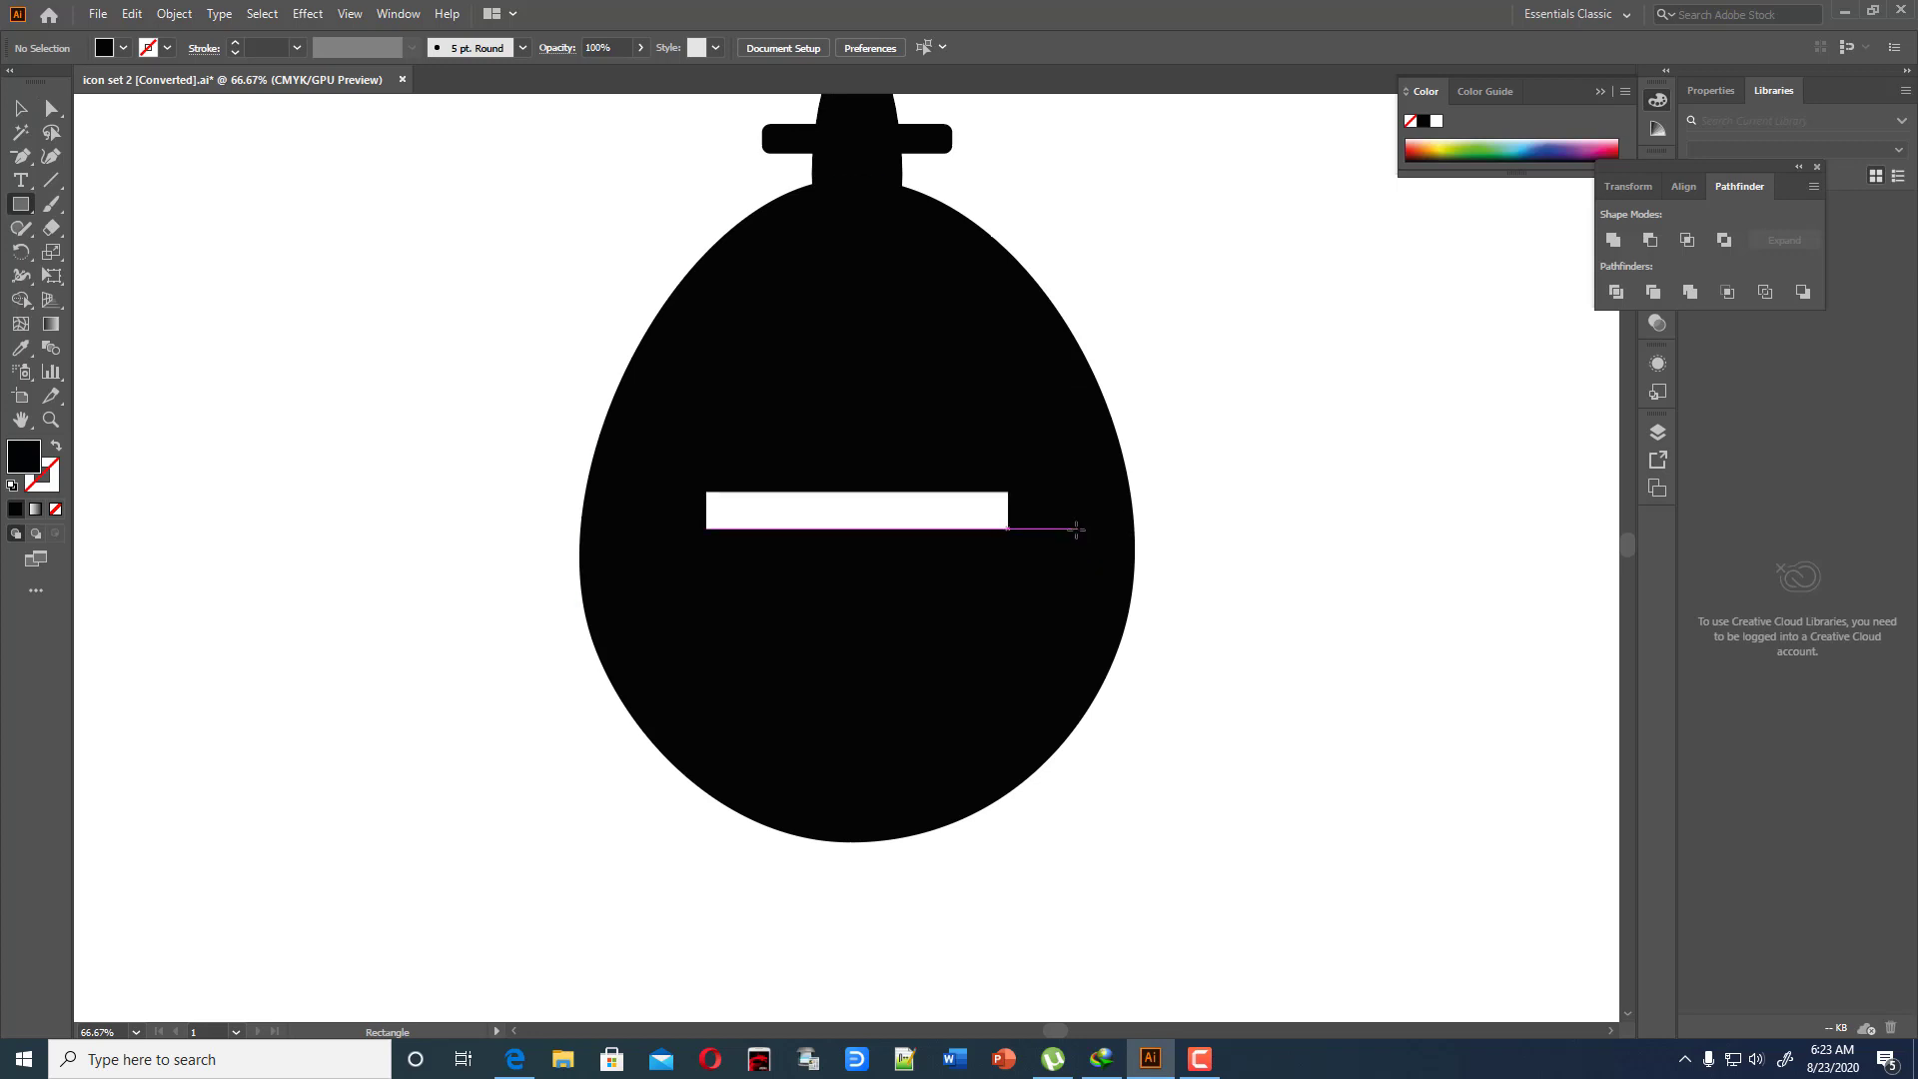
left_click_drag(1042, 549, 1613, 611)
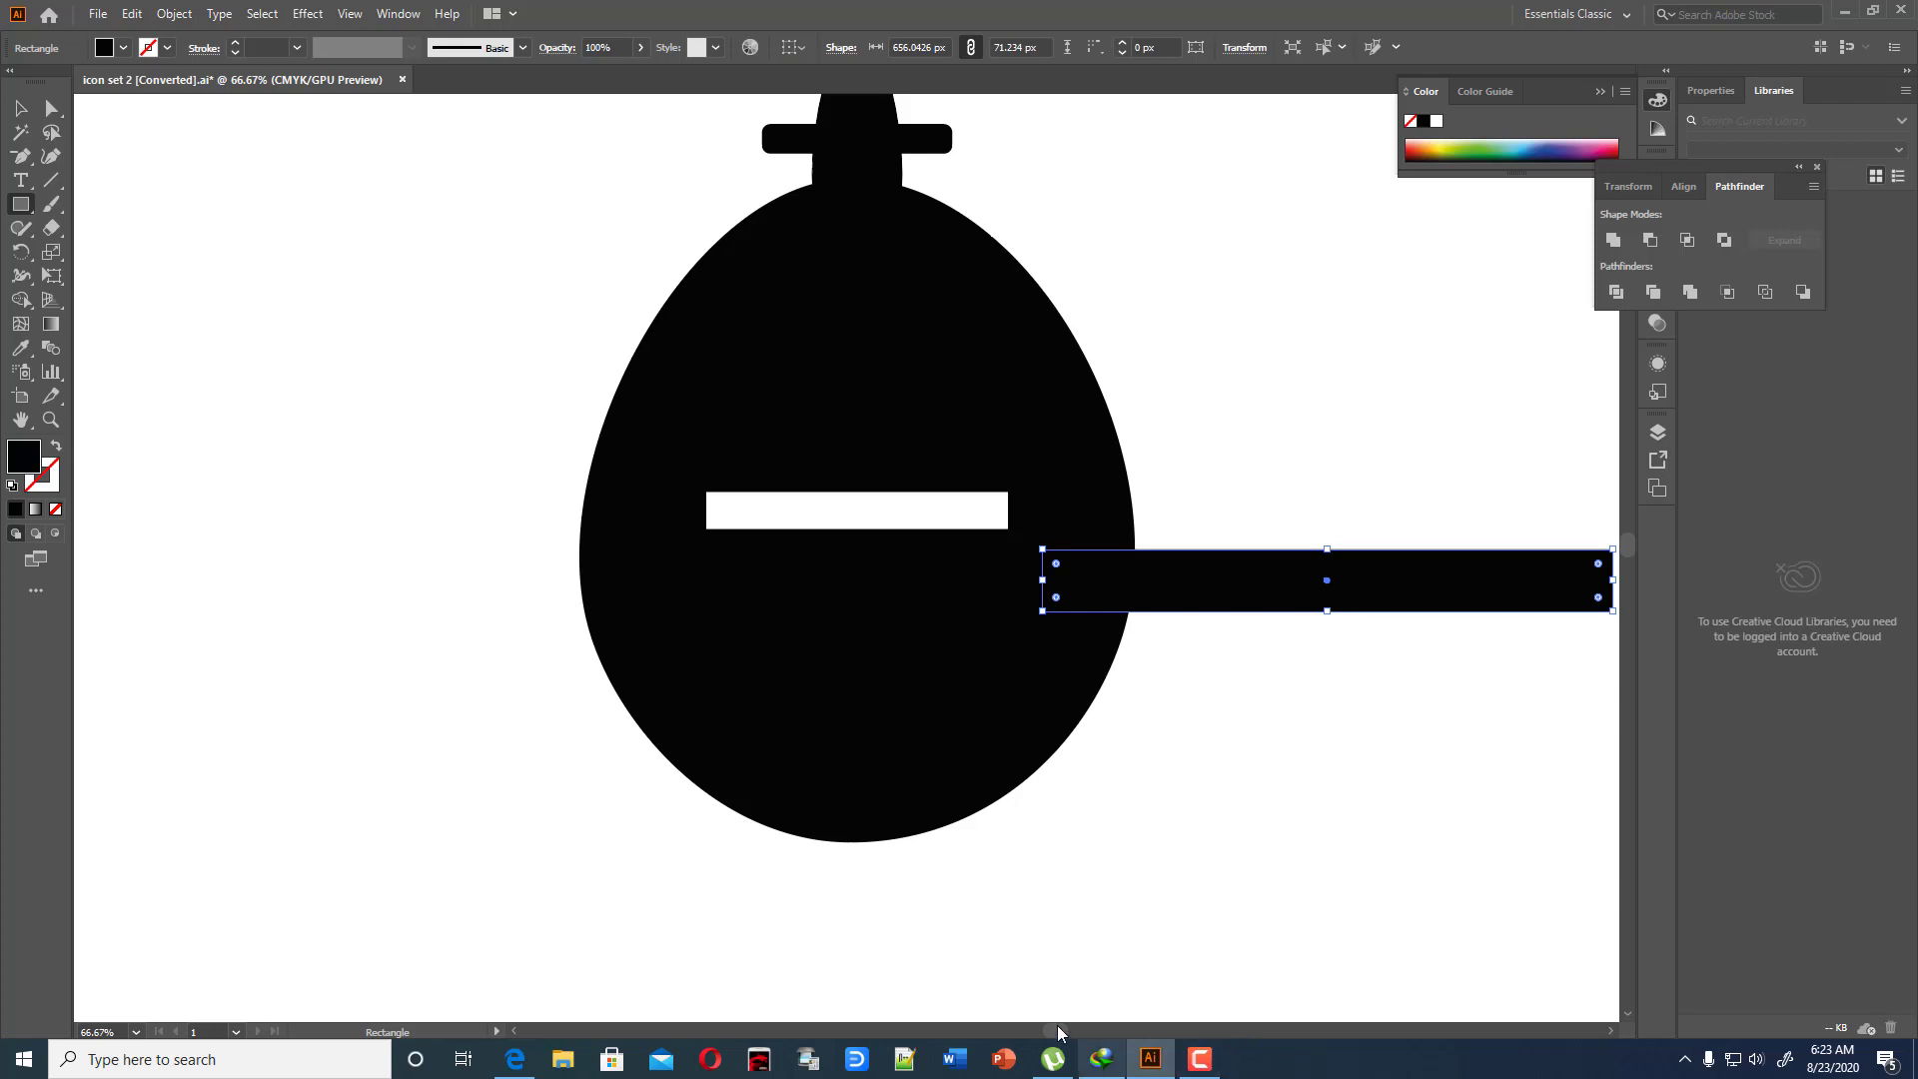
Raise the side rectangle level with the white bar's lower edge, lengthen it outward to about 954 px, and deselect it
scroll(1088, 956, "right", 5)
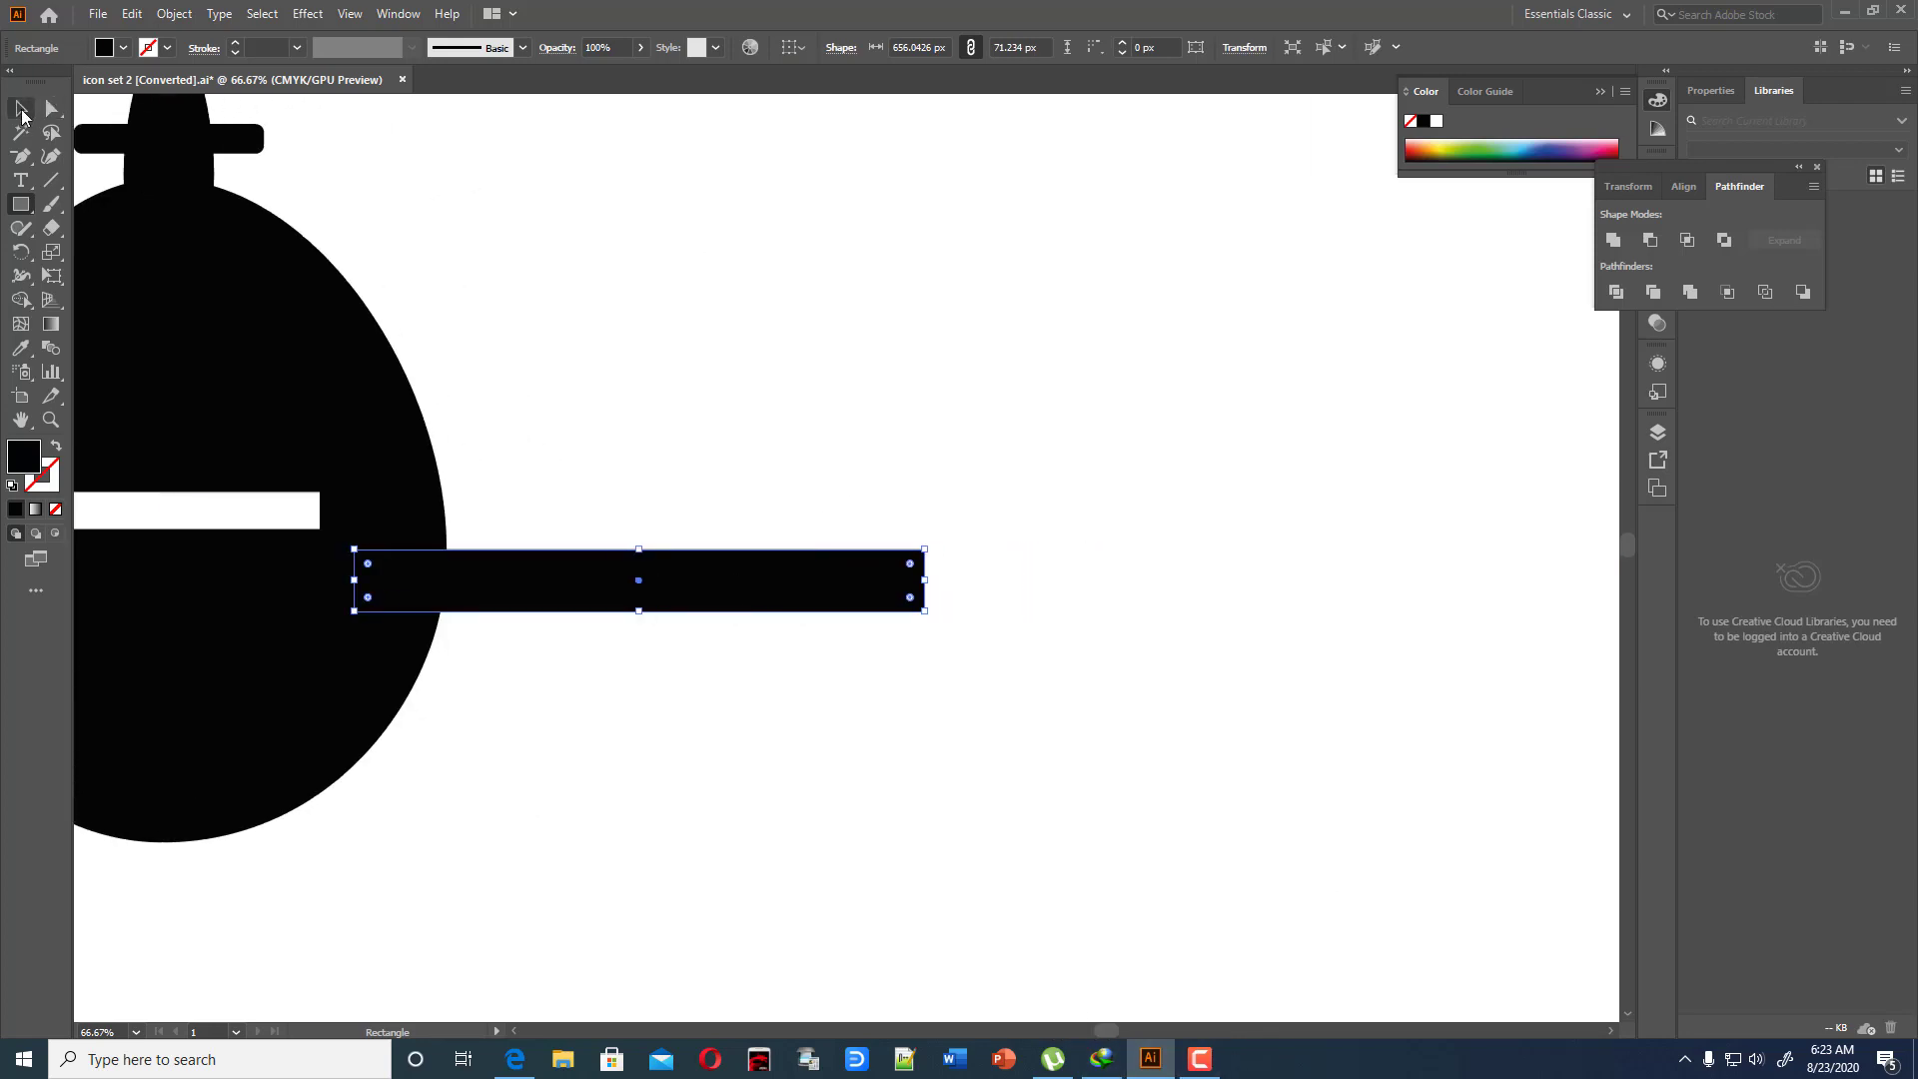
key("v")
left_click_drag(676, 588, 677, 567)
left_click_drag(935, 529, 1183, 529)
left_click(1144, 440)
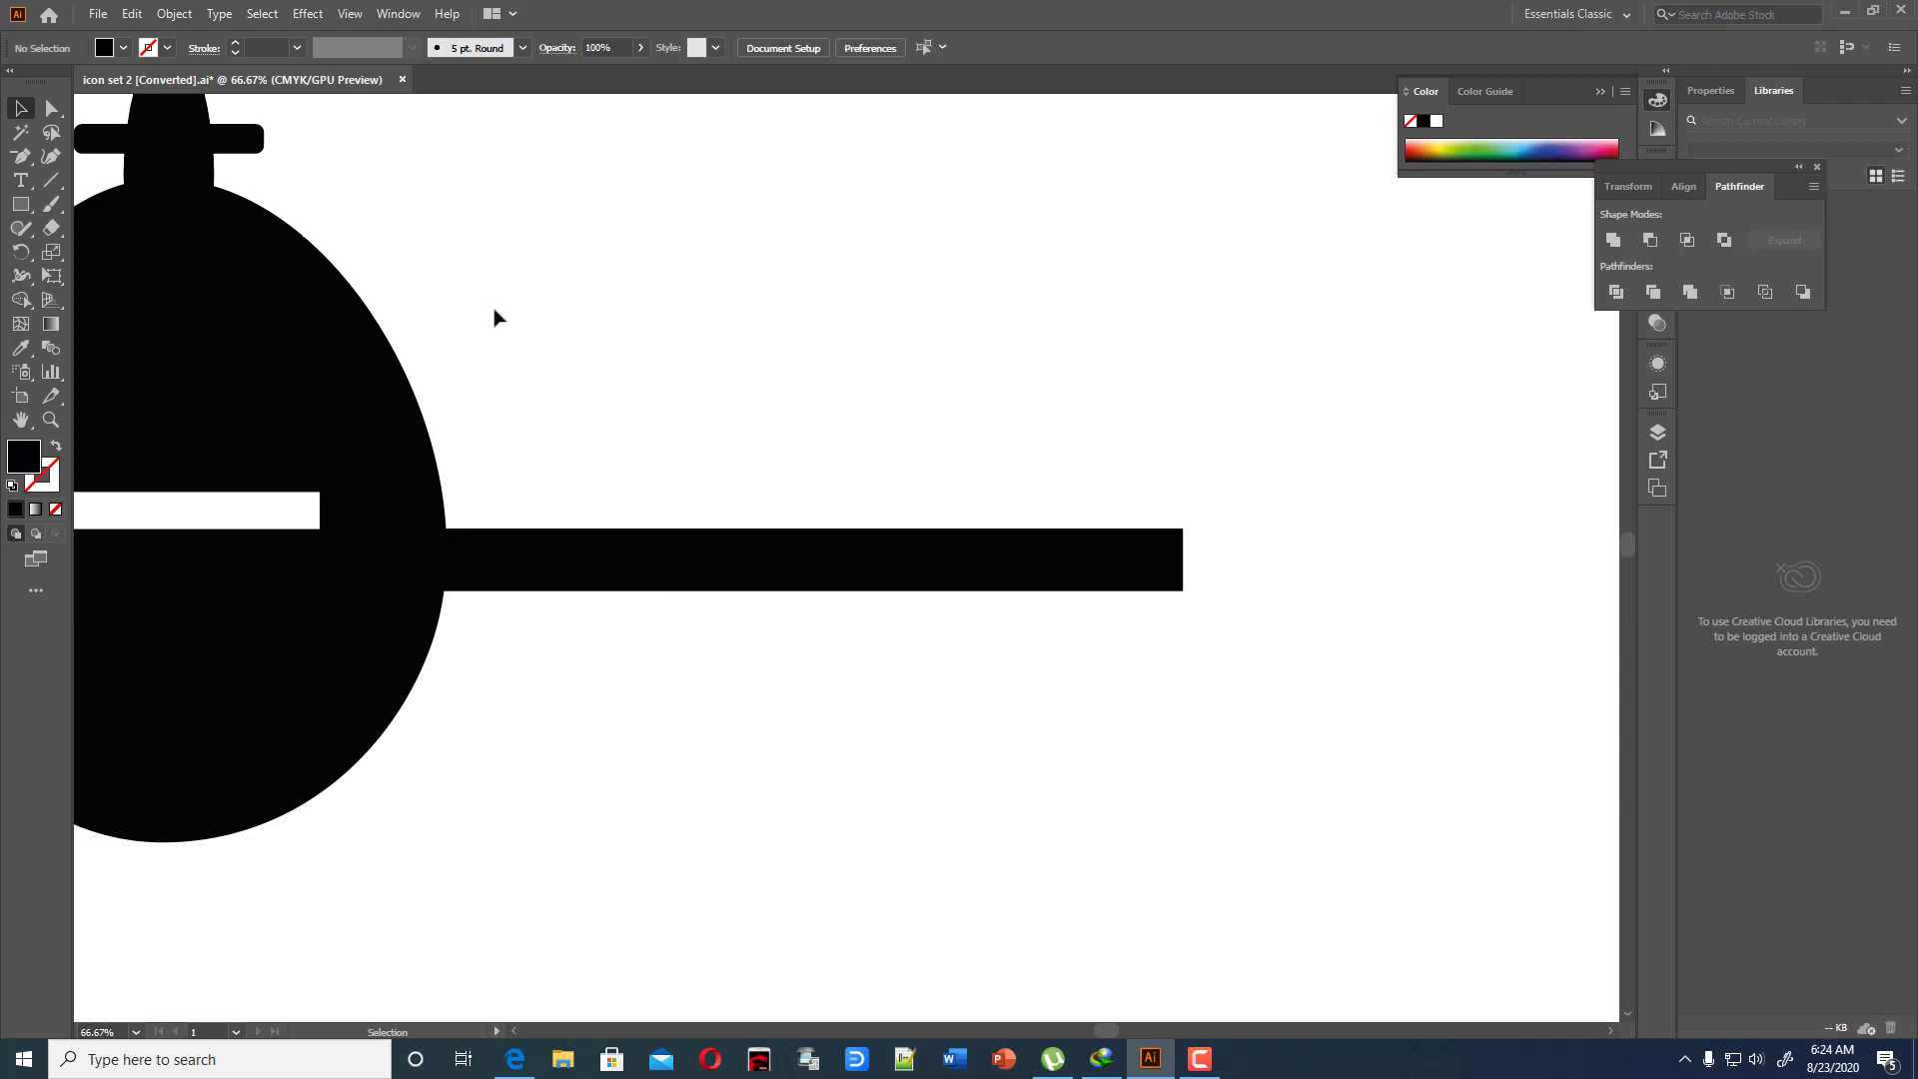
Round both corners of the rectangle's outer end to a radius of about 35.6 px and deselect it
key("a")
left_click_drag(1096, 445, 1274, 727)
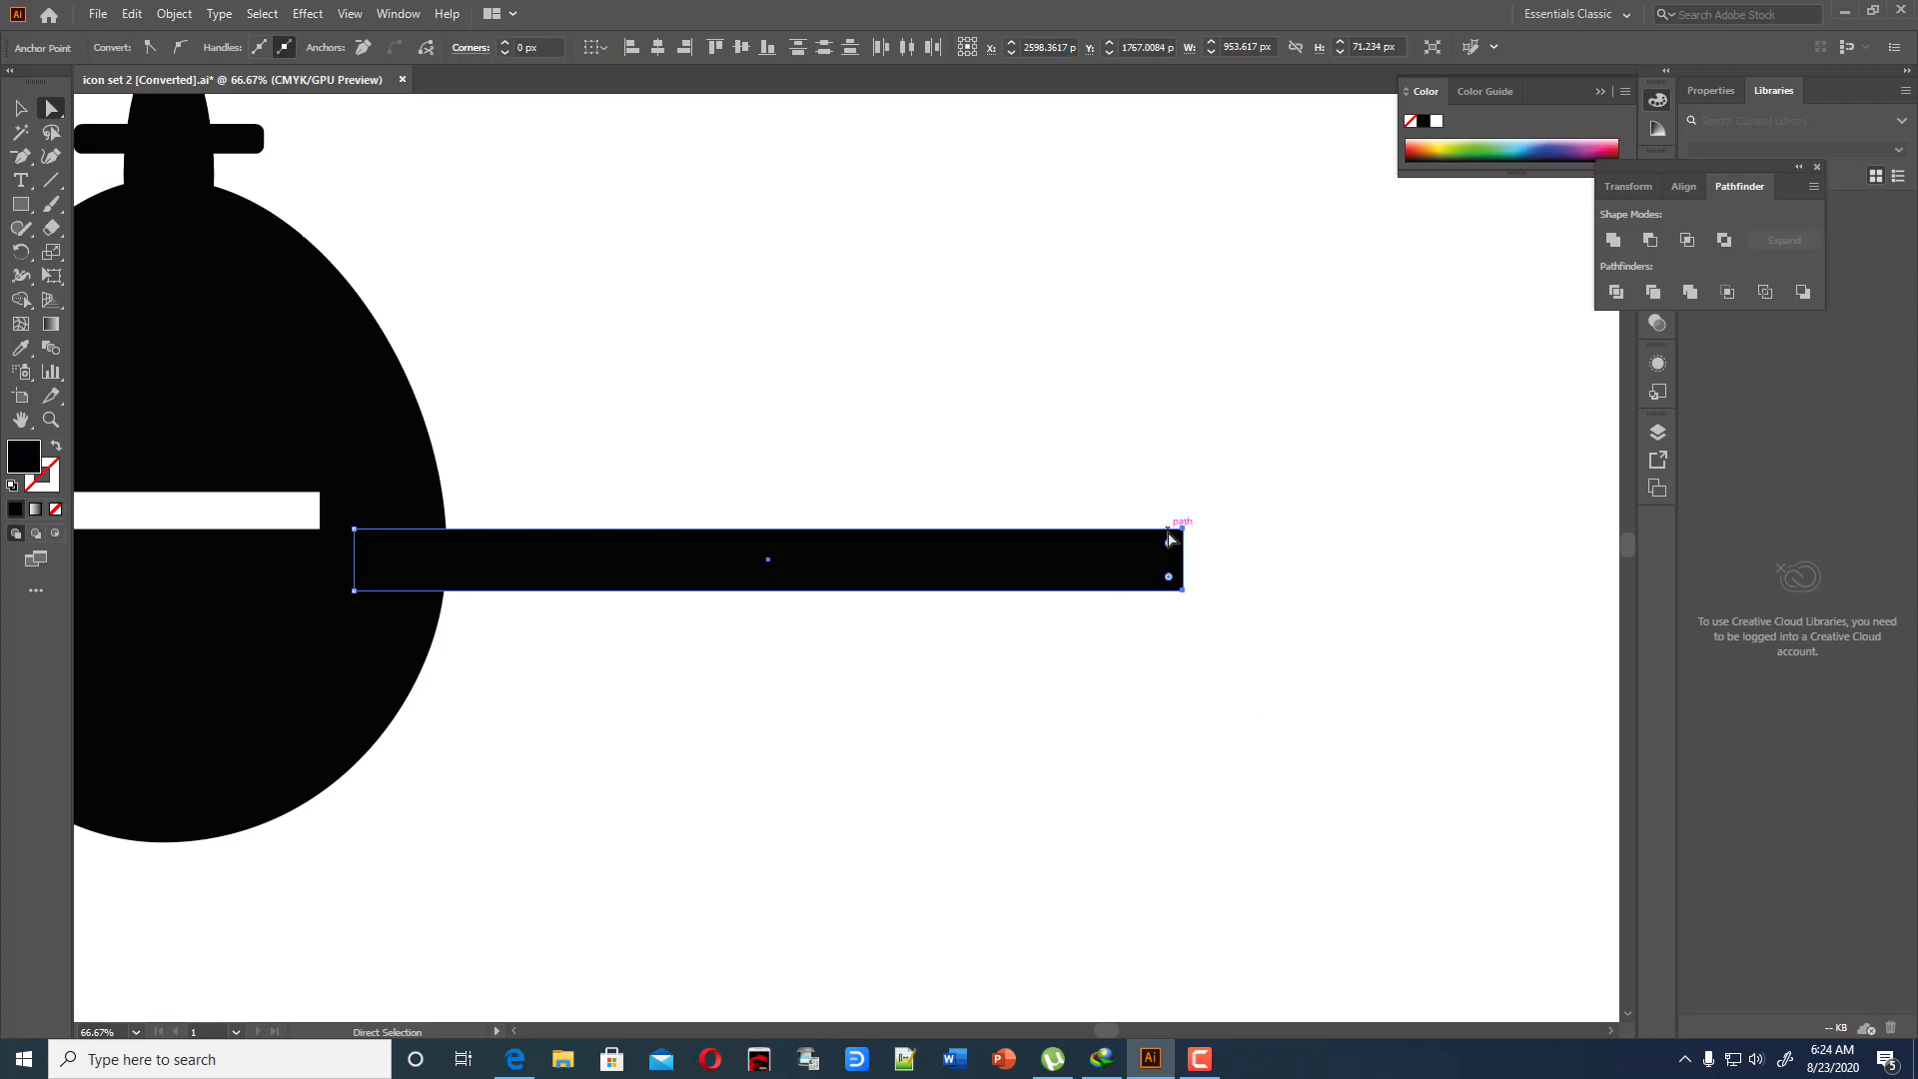
left_click_drag(1169, 547, 989, 601)
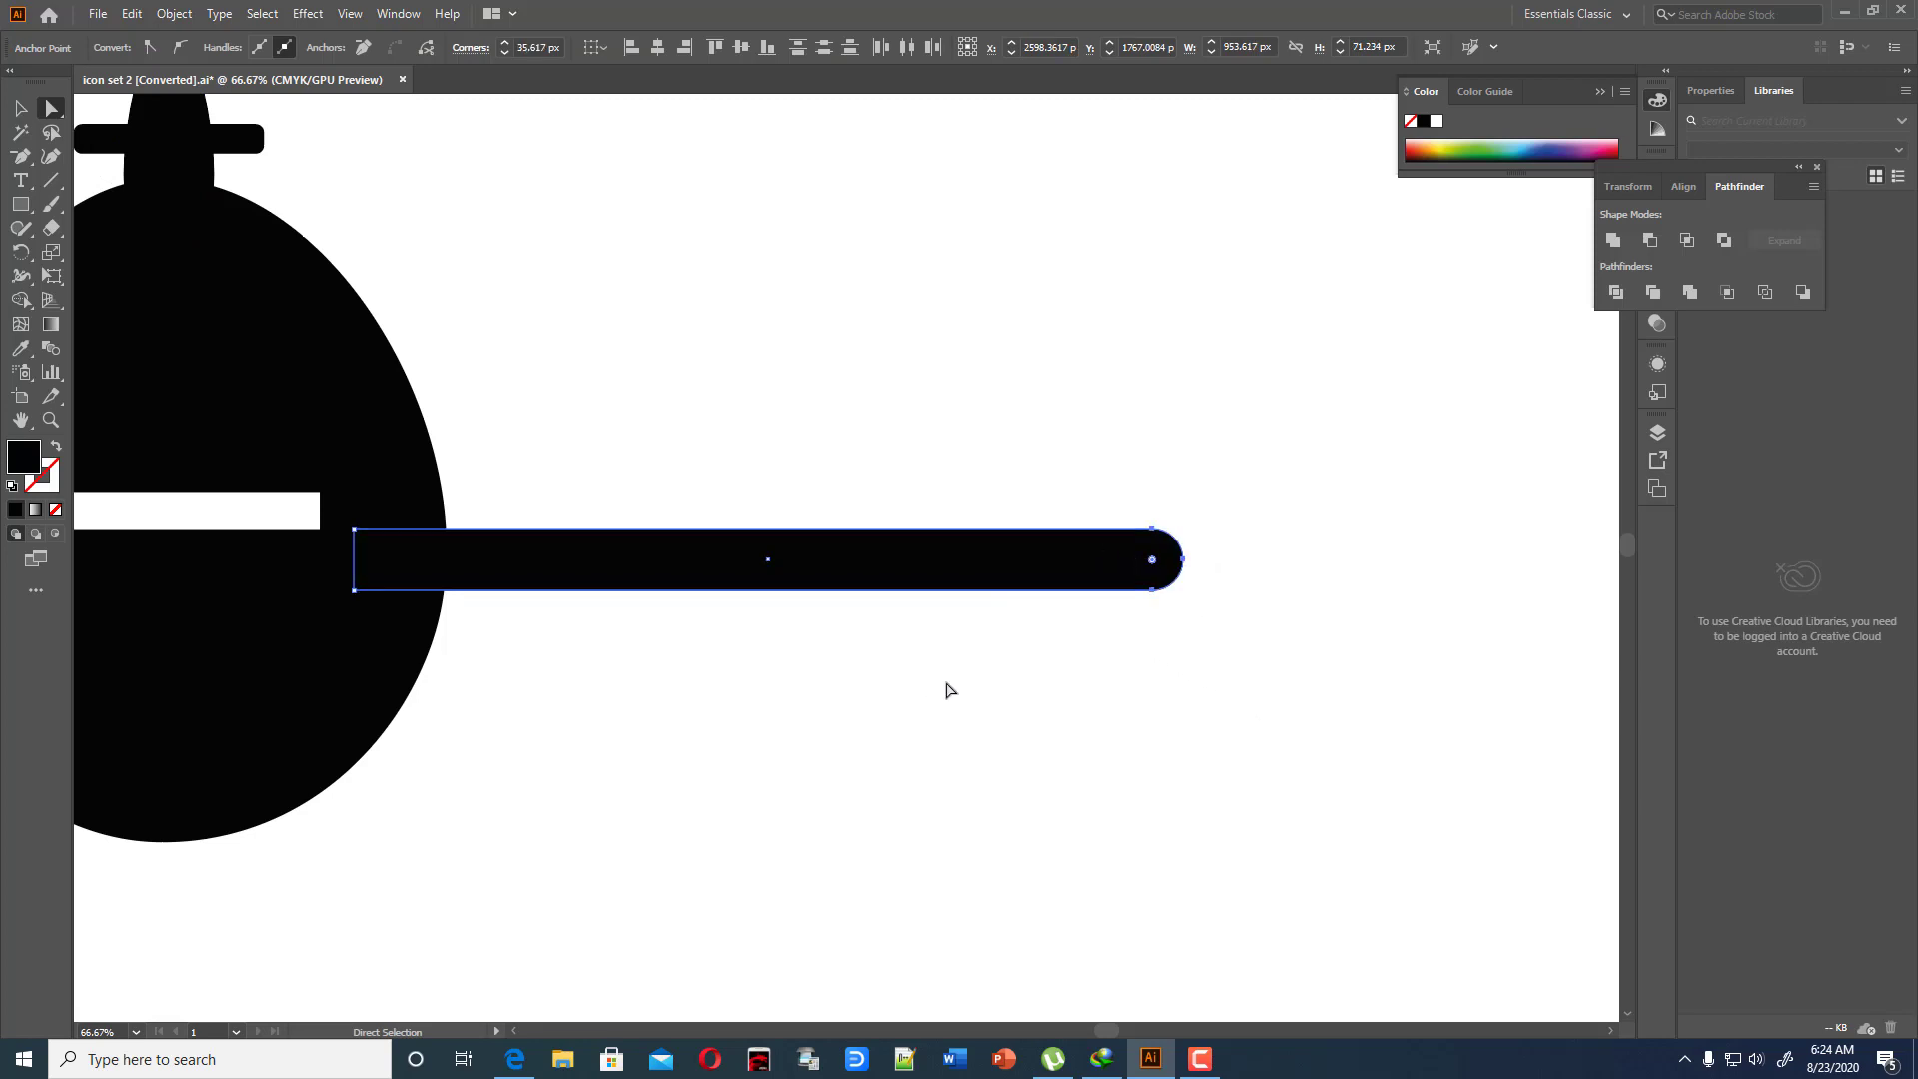
left_click(909, 425)
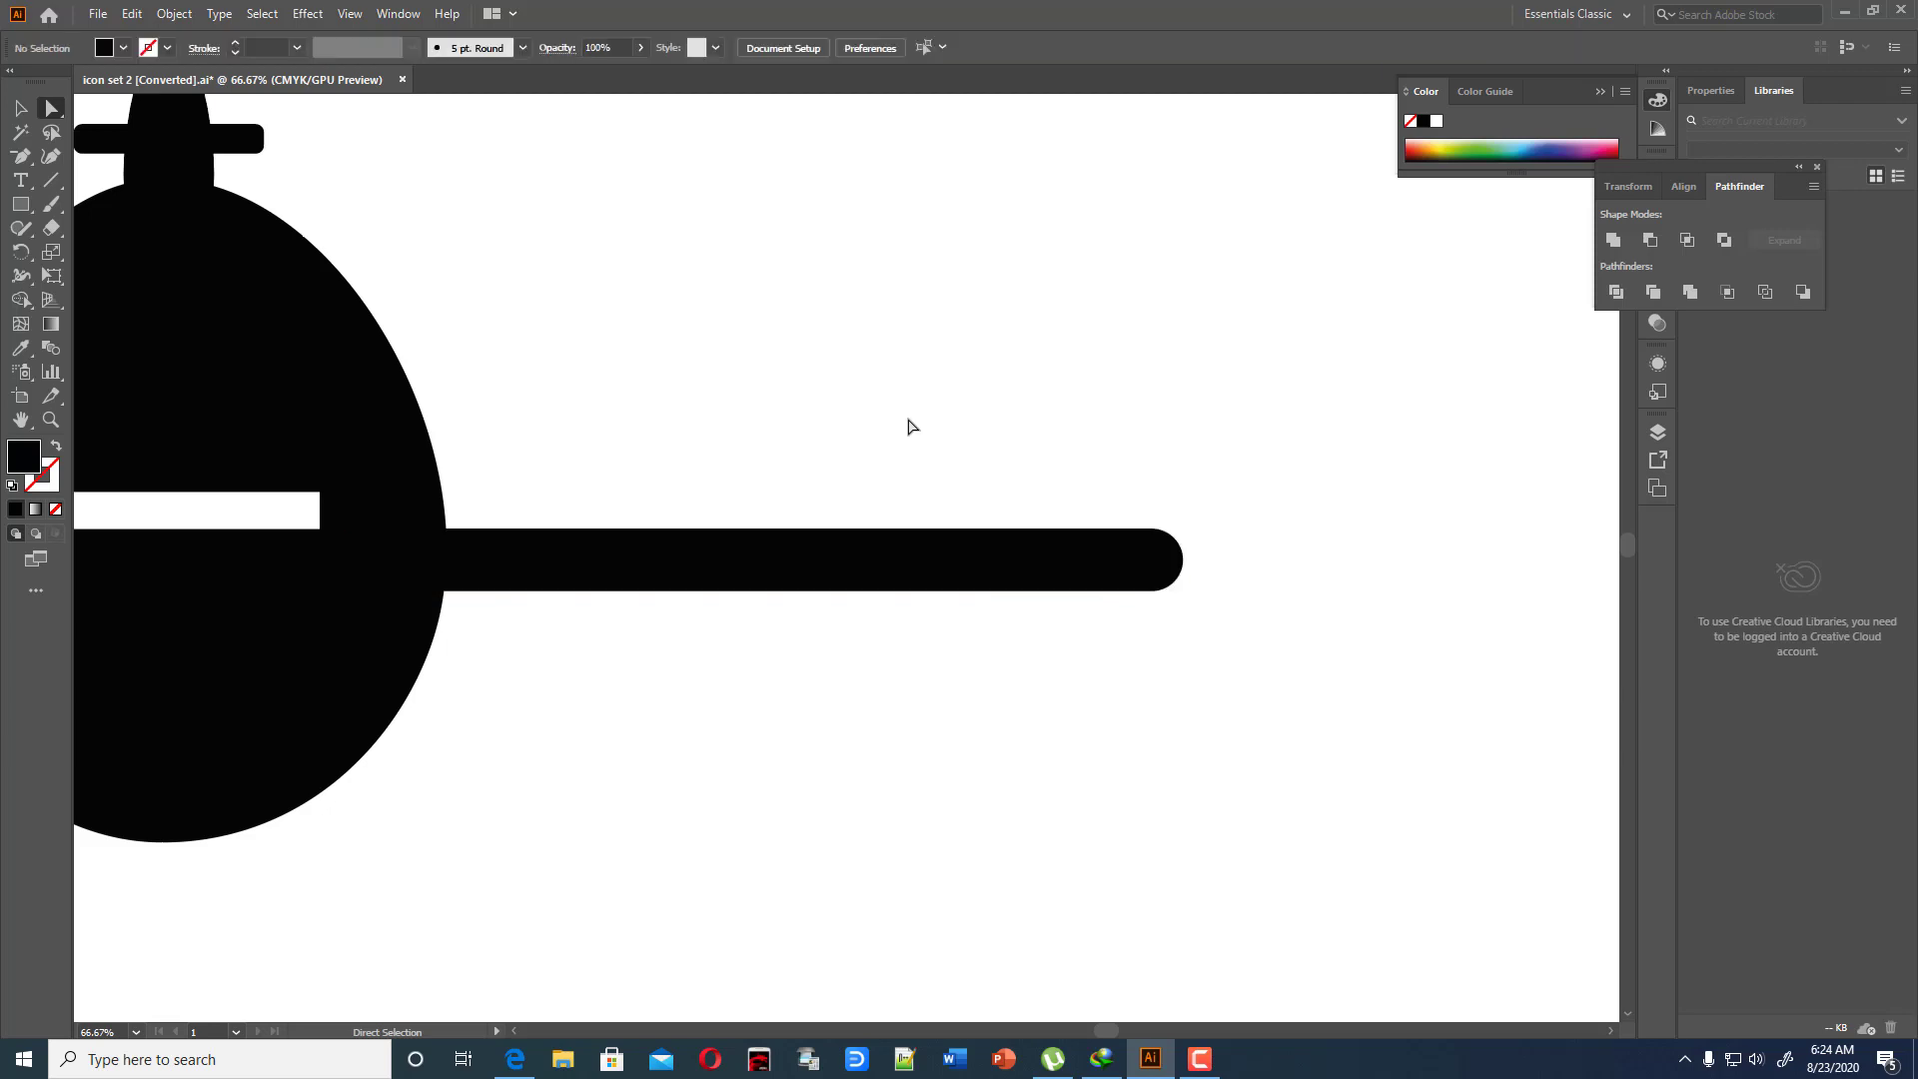
Move the round-ended bar clear of the egg and pull its lower inner corner down and slightly outward to taper the bar
left_click_drag(629, 559, 939, 581)
key("ctrl+shift+a")
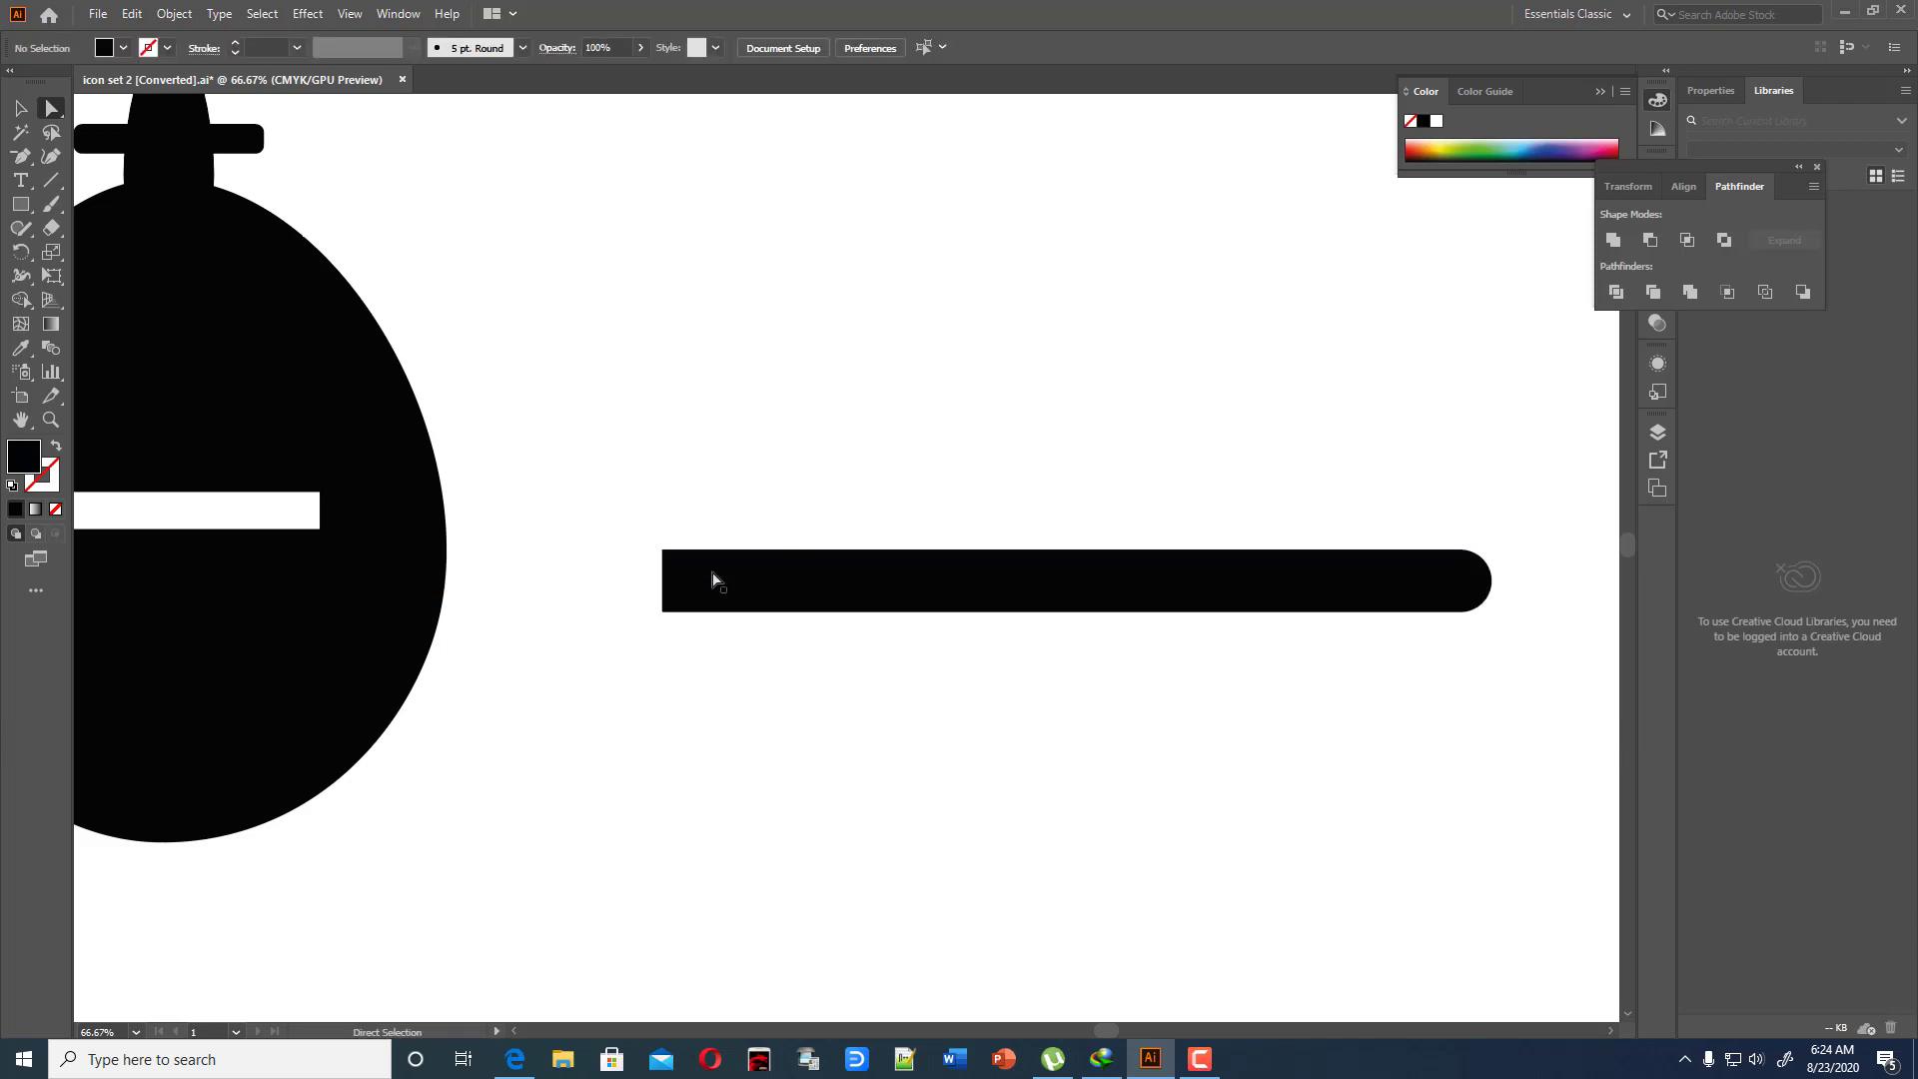
left_click_drag(620, 591, 742, 675)
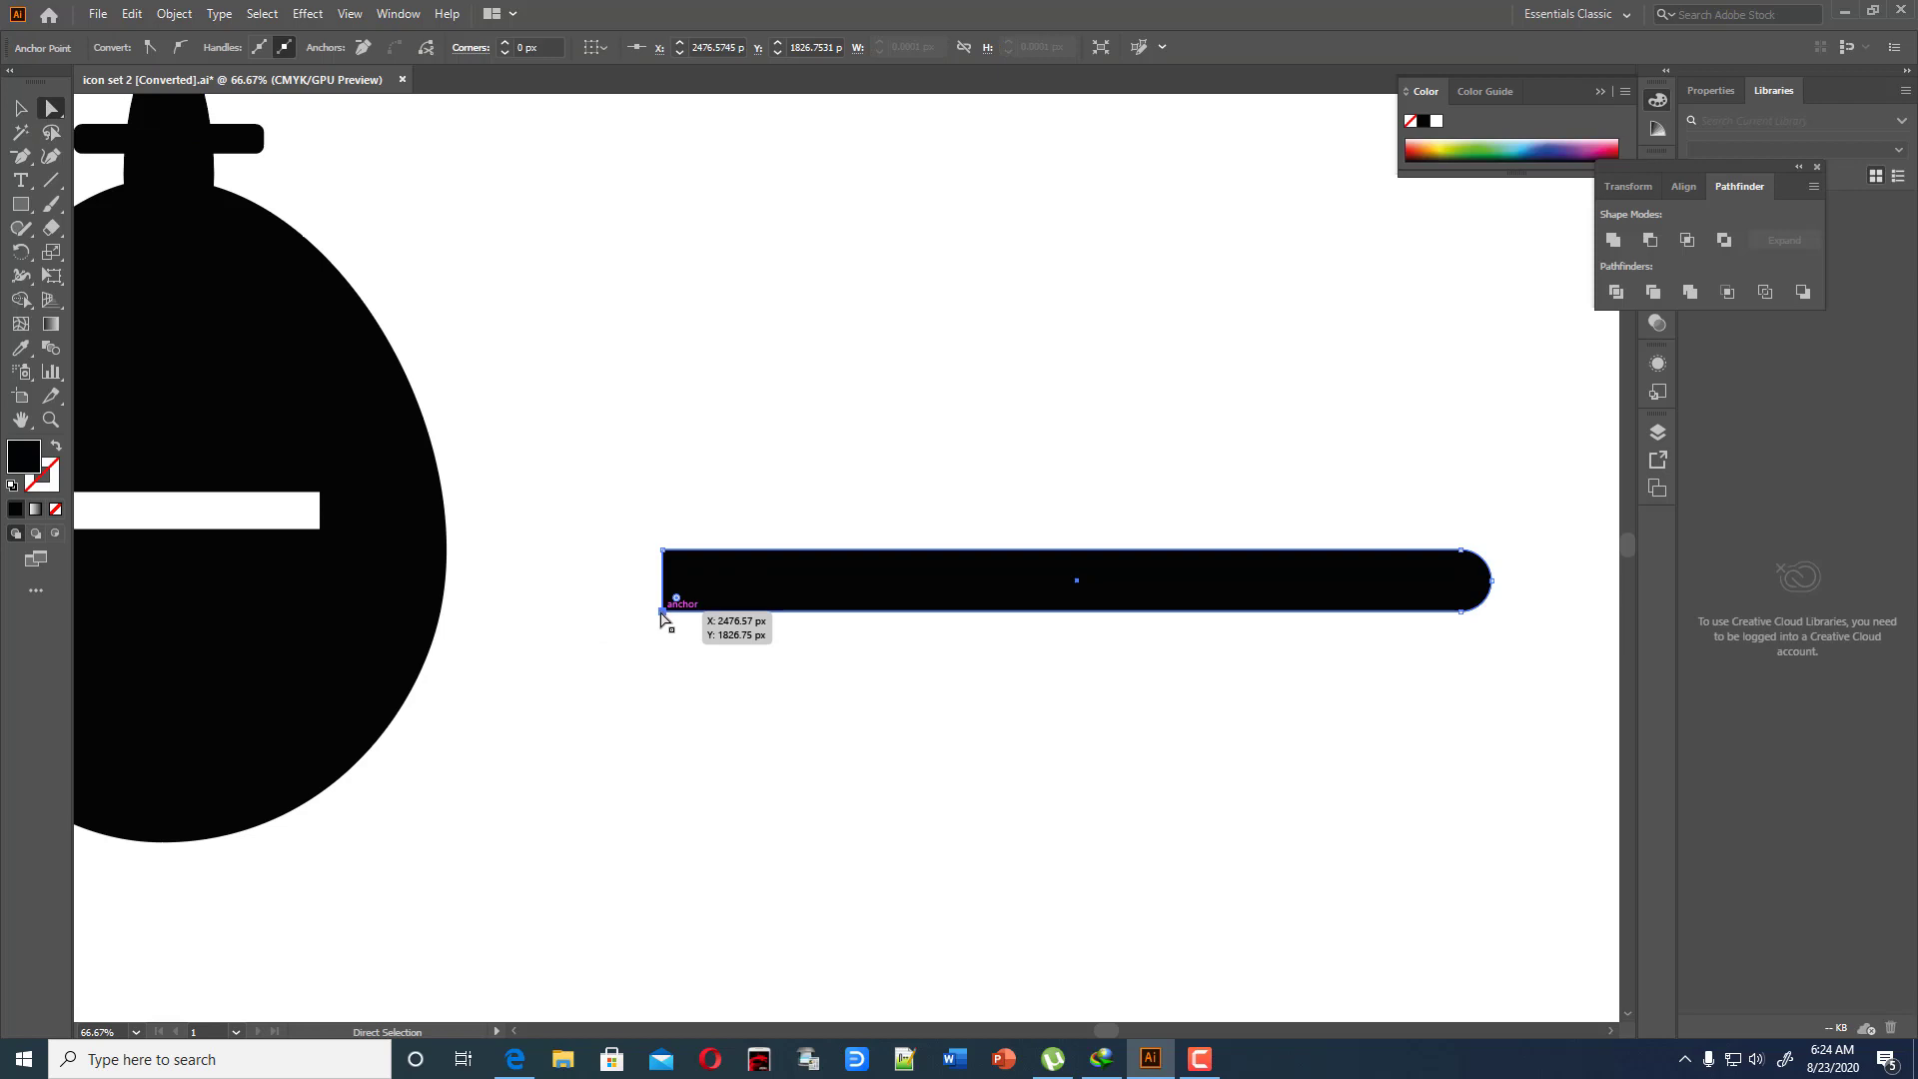
left_click_drag(661, 612, 636, 684)
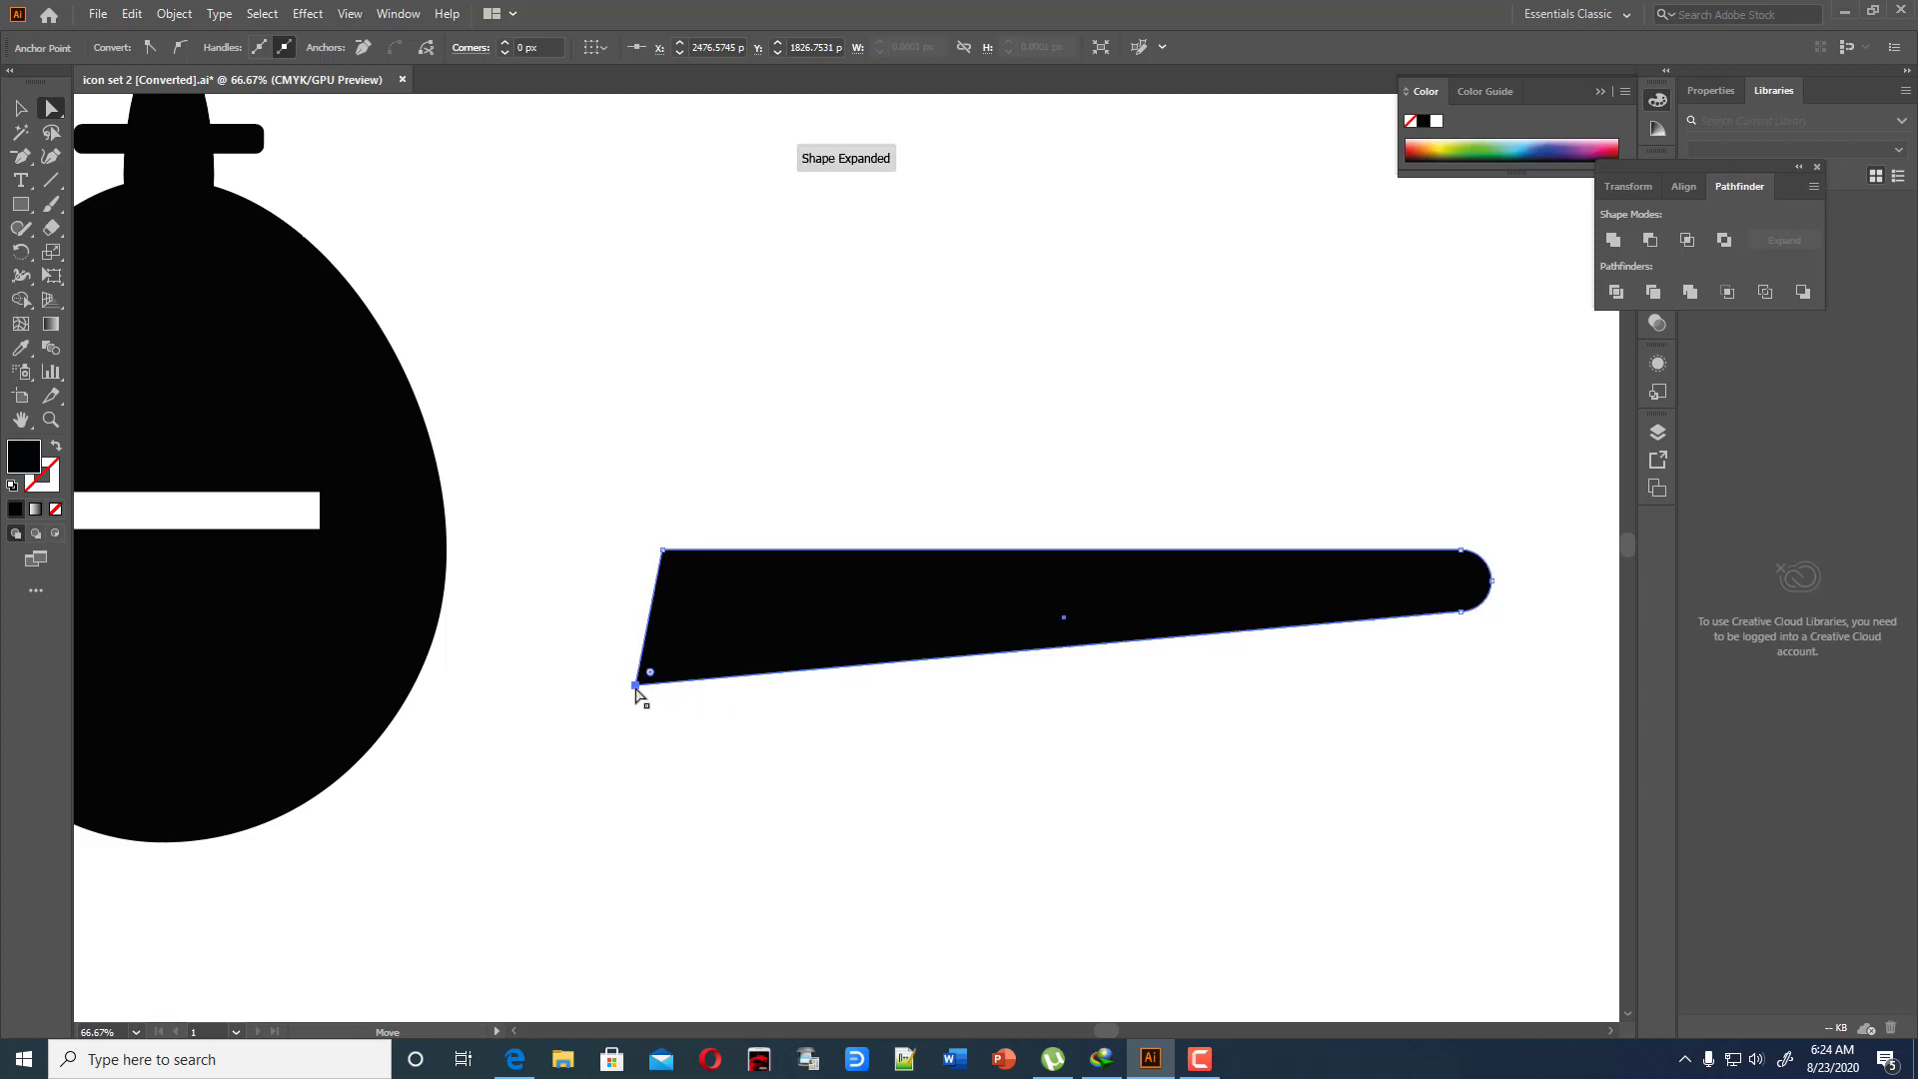
left_click_drag(1465, 616, 1467, 617)
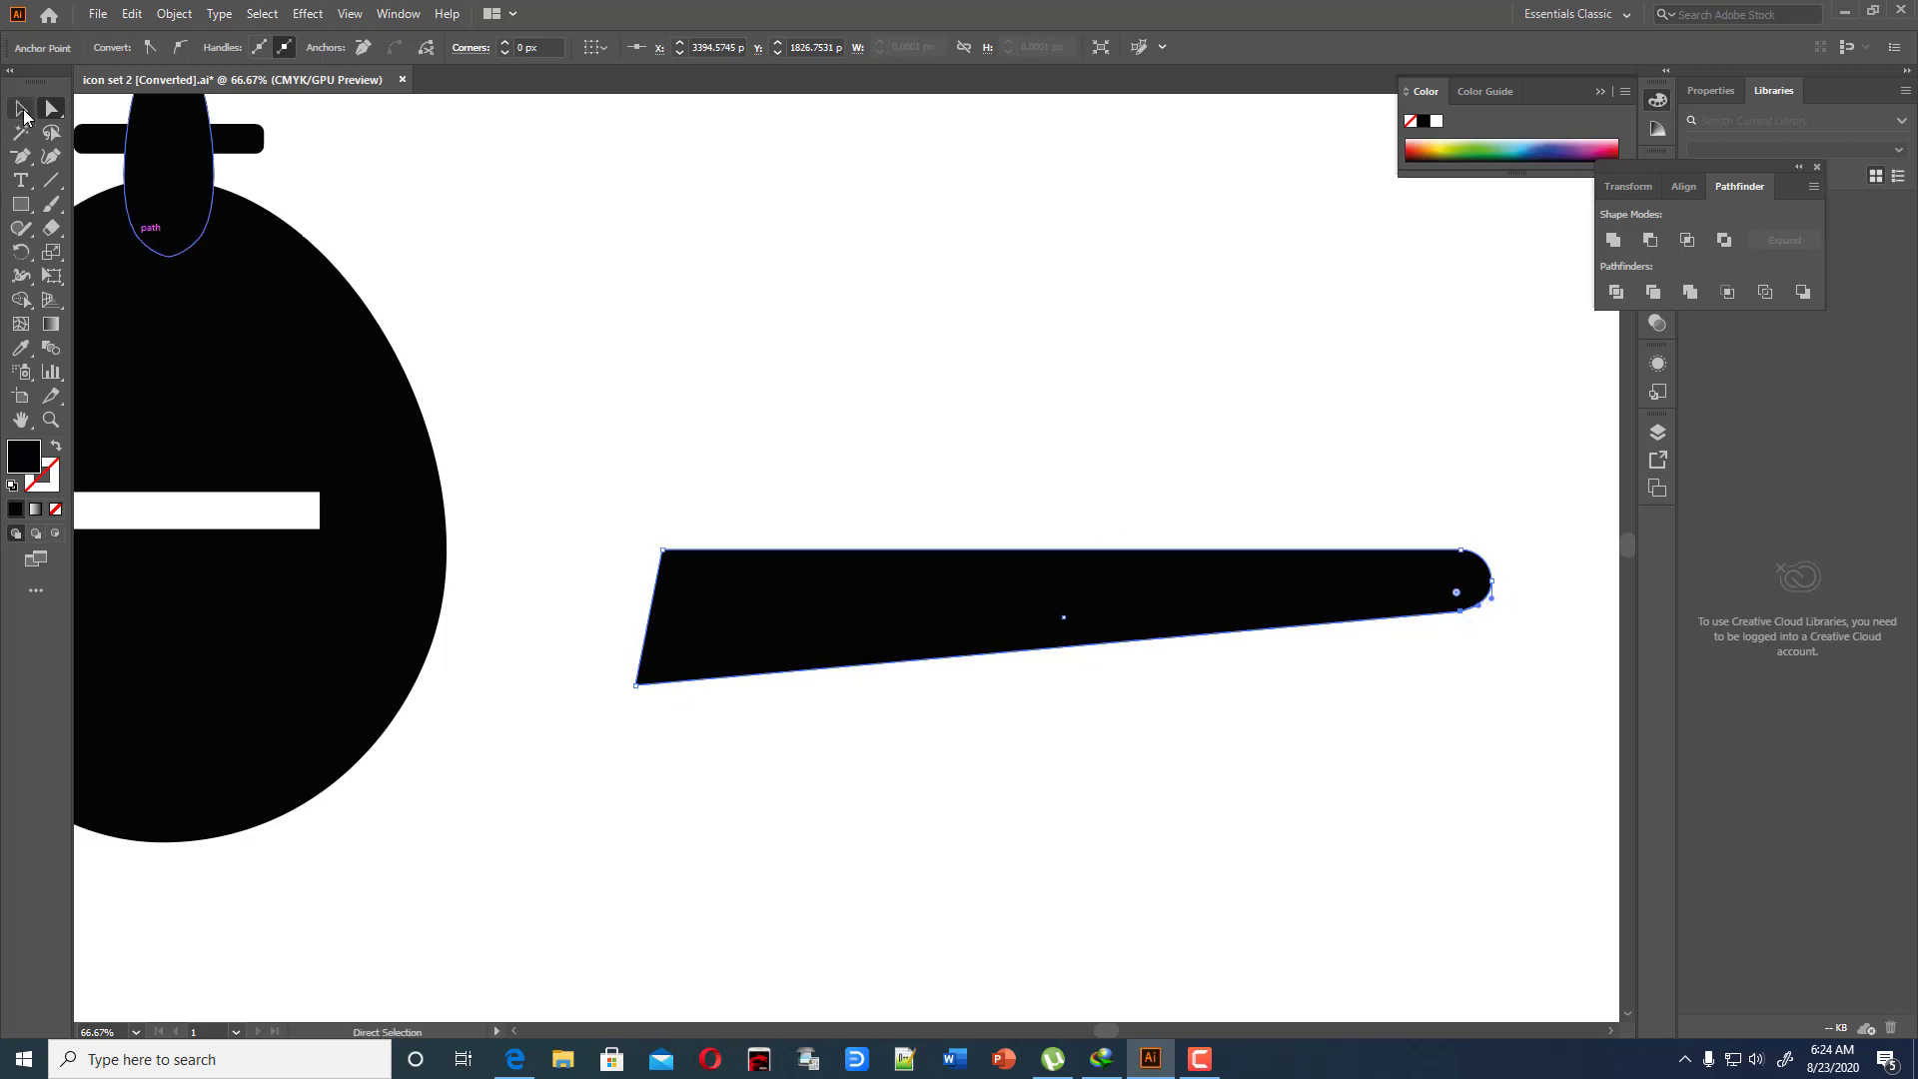
Move the tapered bar back so its wide end overlaps the egg's right side, and deselect it
key("v")
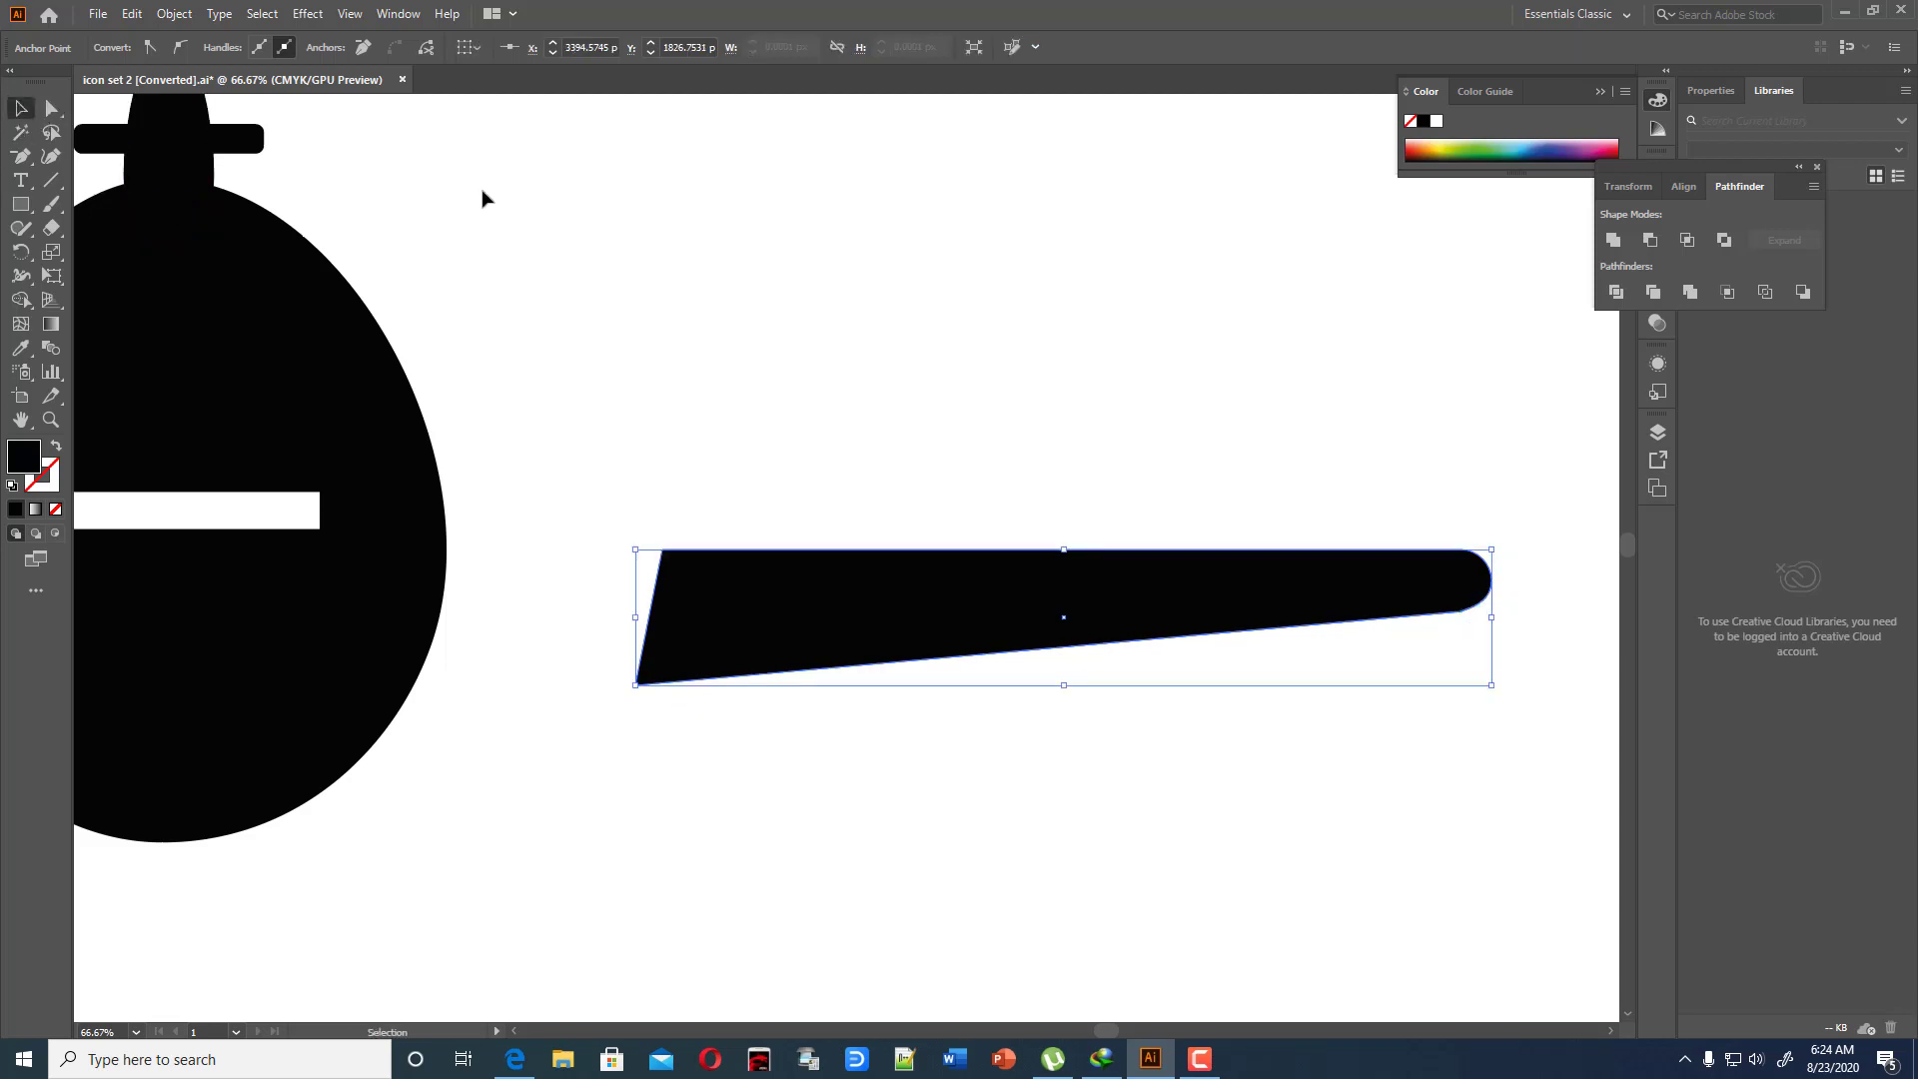
left_click(484, 193)
left_click_drag(877, 610, 573, 589)
left_click(827, 433)
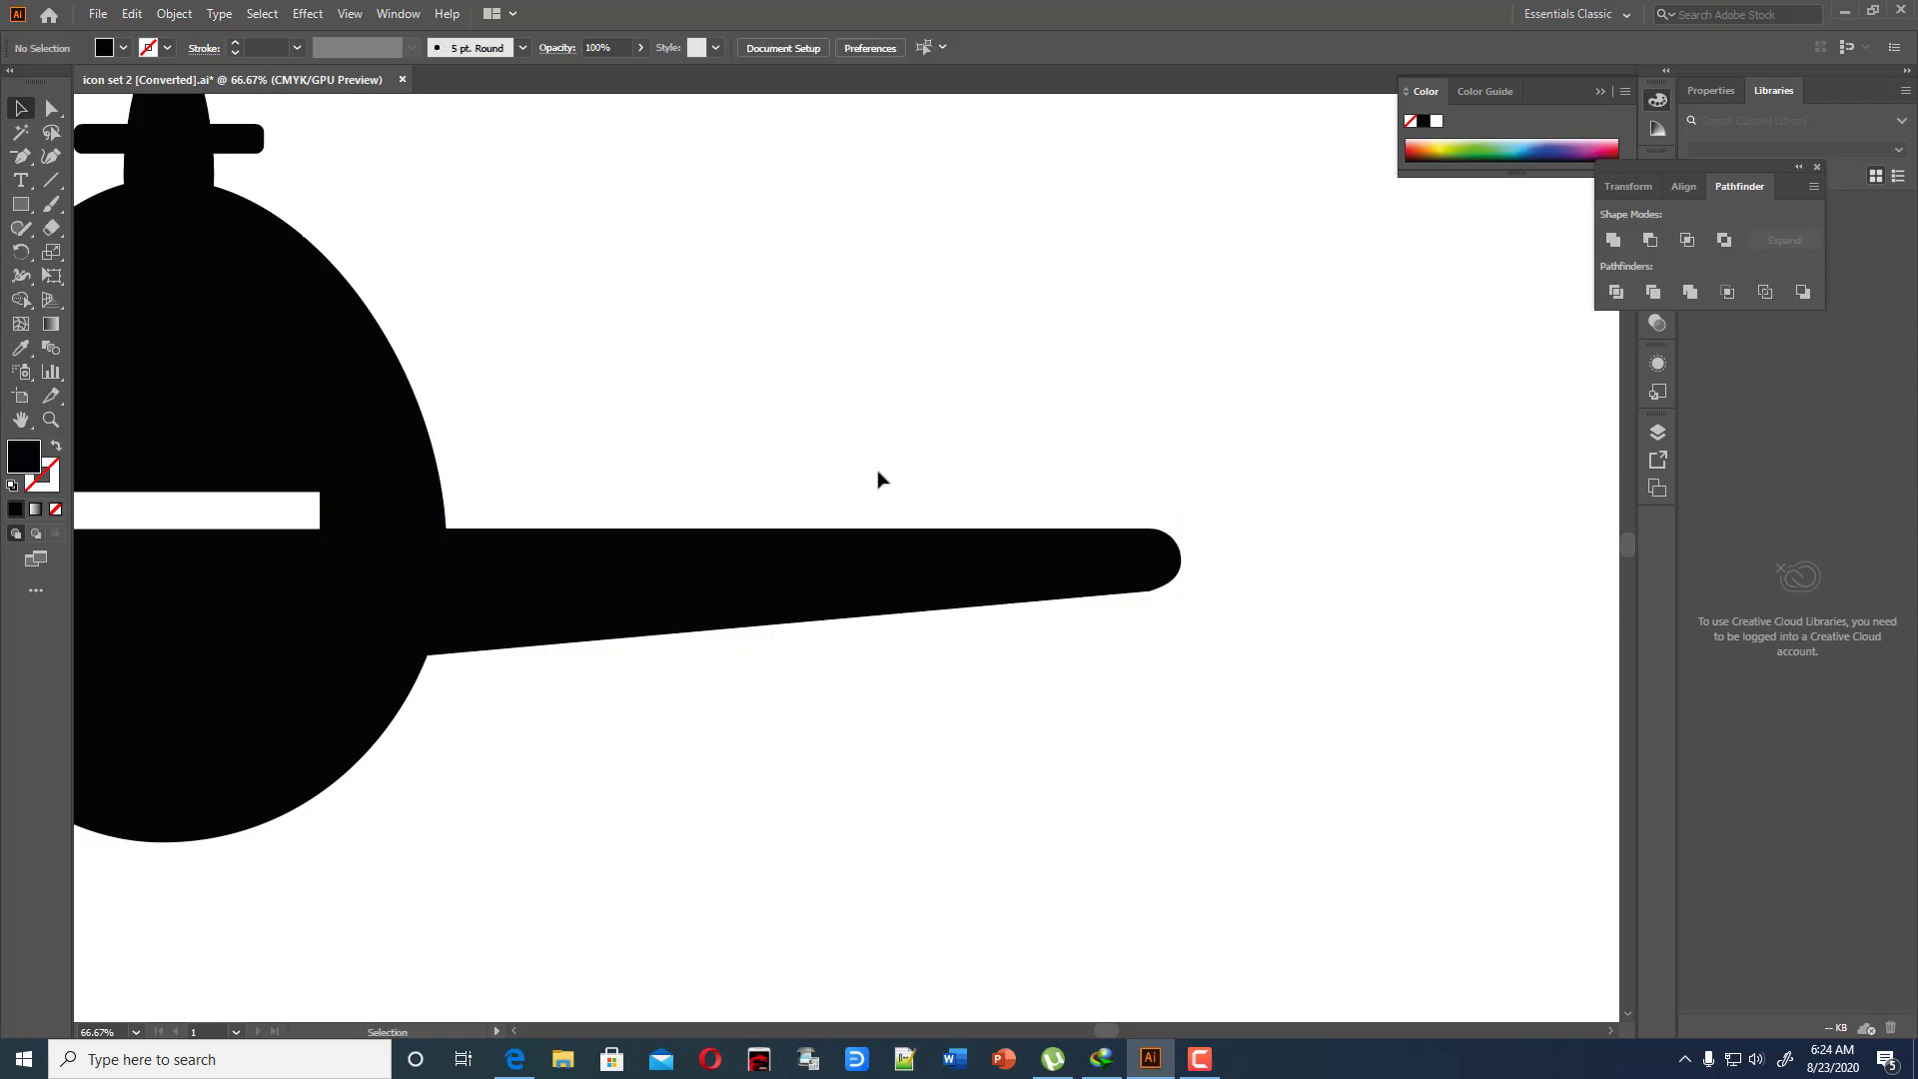
left_click_drag(1107, 1031, 1094, 1030)
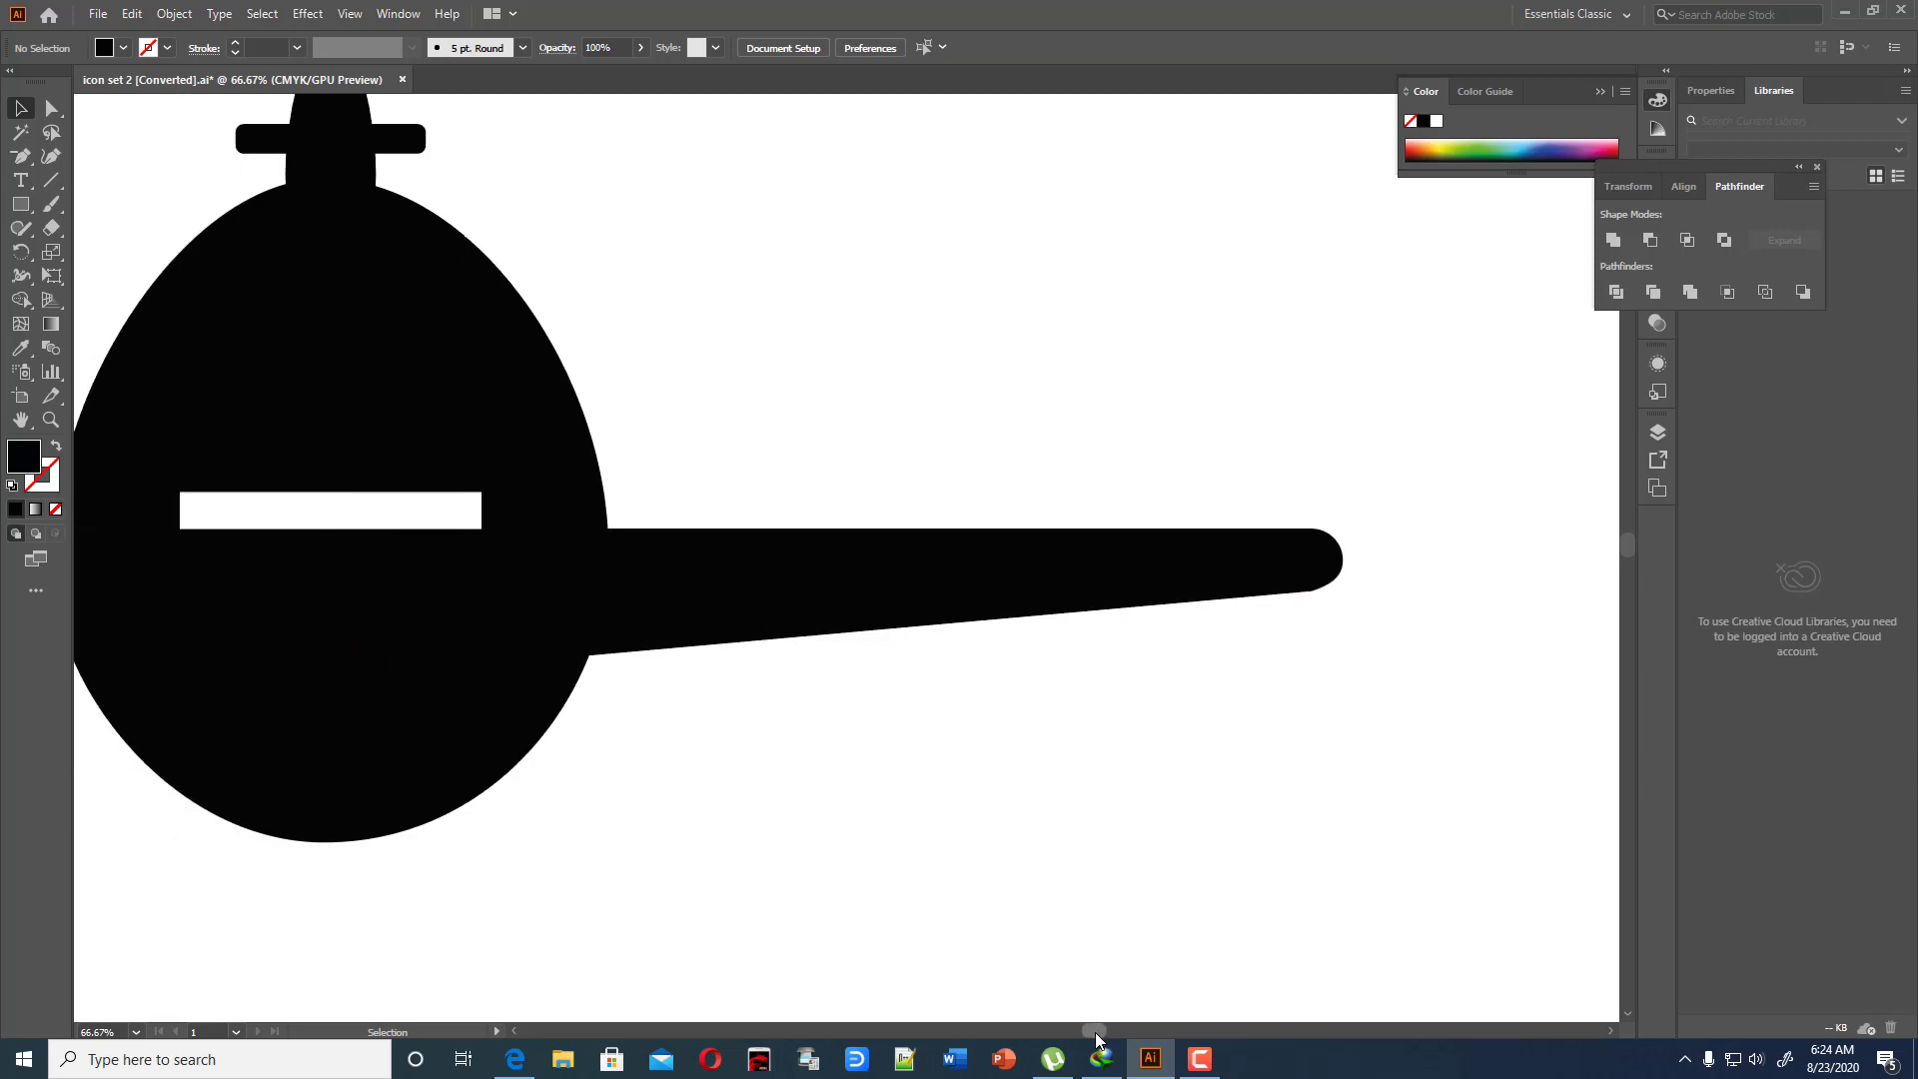
Draw a small black circle about 50.6 px across just below the outer half of the wing and deselect it
left_click_drag(20, 204, 74, 254)
scroll(856, 661, "down", 1)
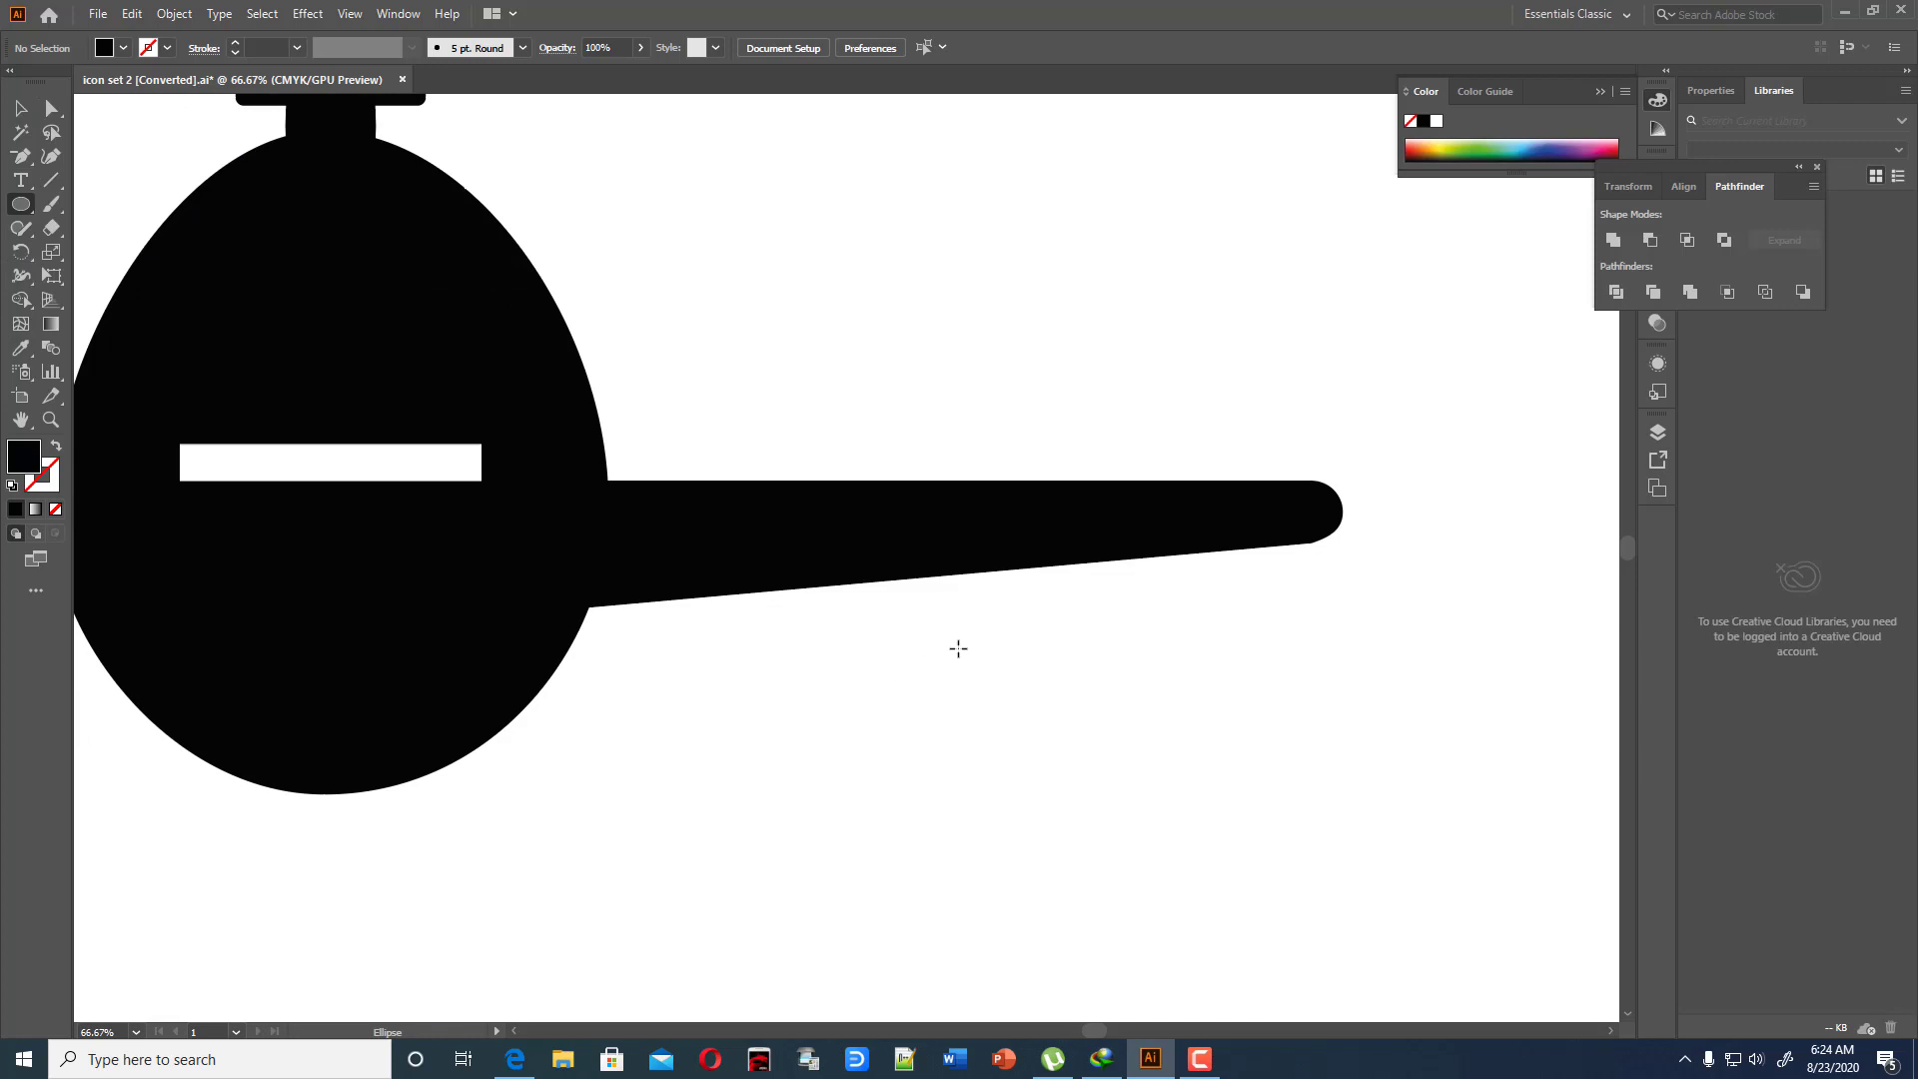
left_click_drag(958, 642, 1043, 621)
key("v")
left_click(855, 272)
Draw a short vertical rounded rectangle joining the wing's lower edge to the circle, line the circle up beneath it, and deselect
left_click(26, 210)
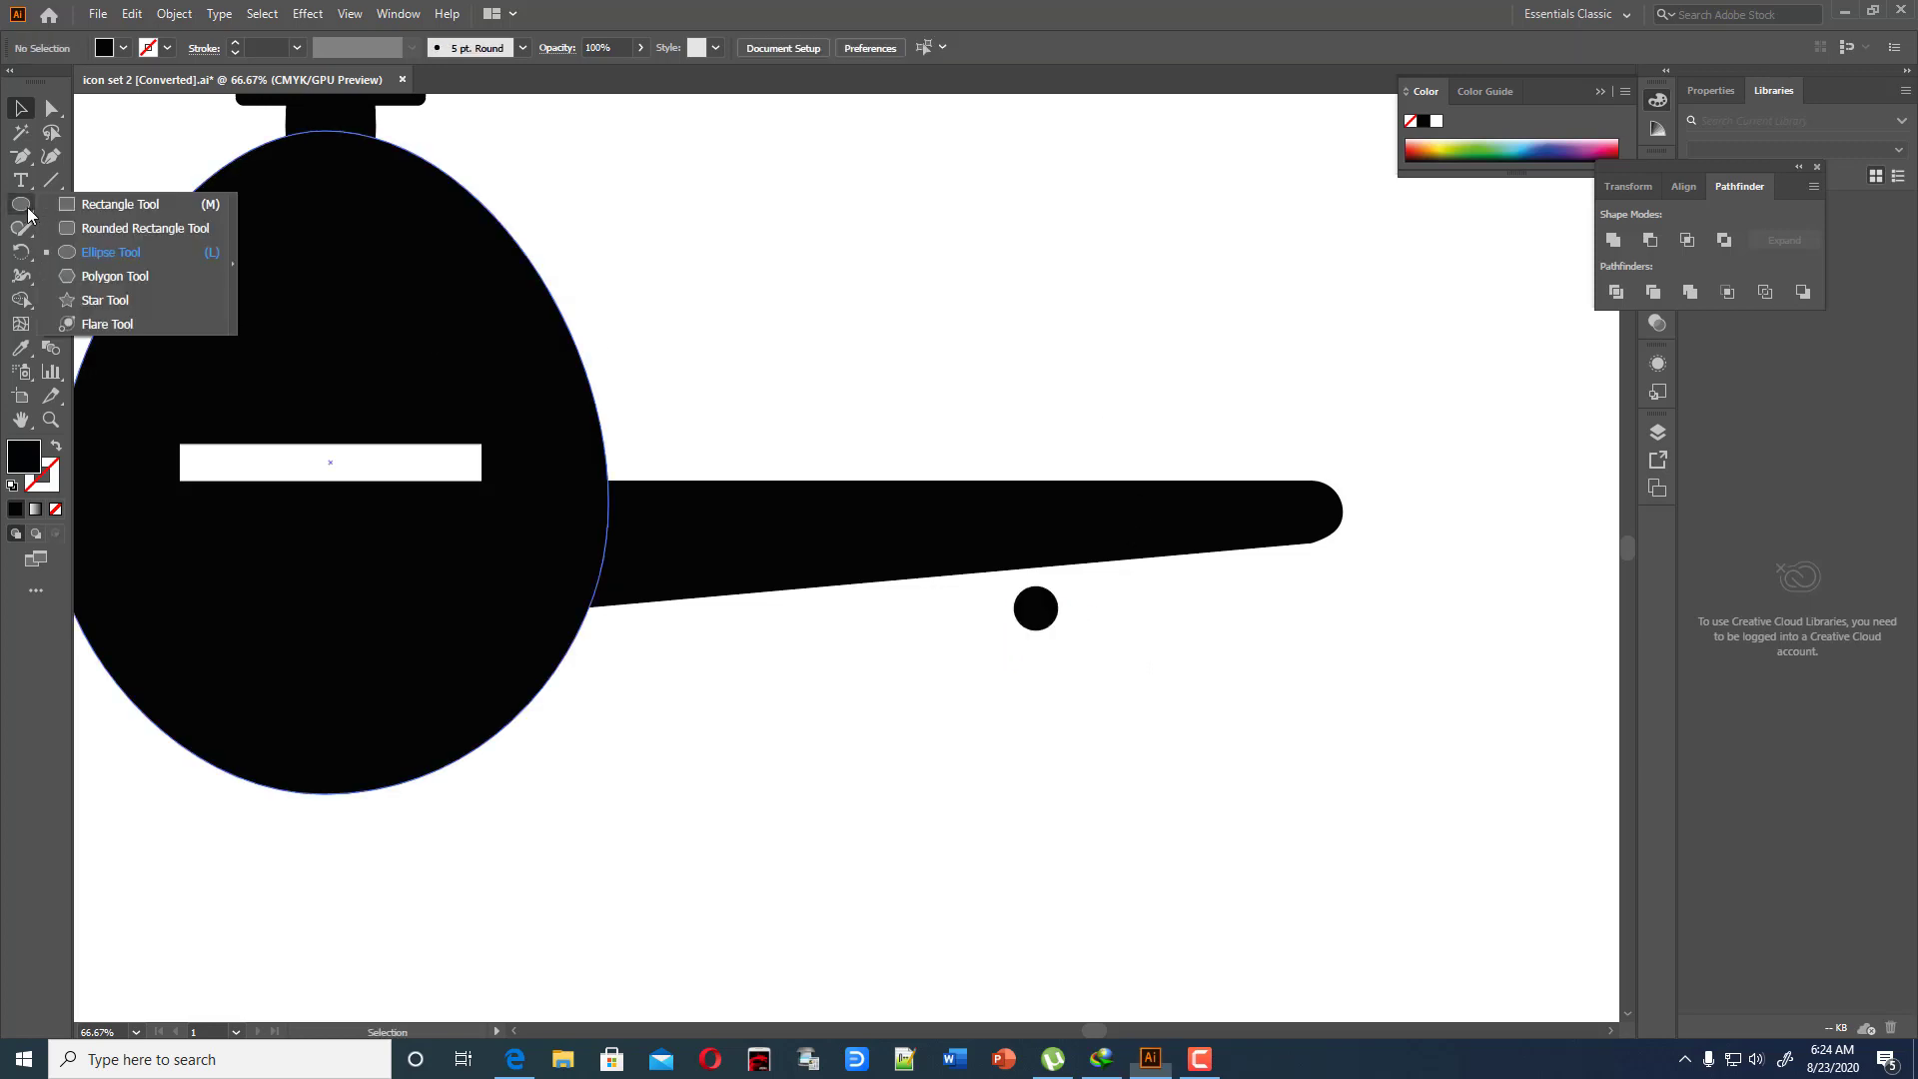
left_click(145, 228)
left_click_drag(1019, 561, 1034, 629)
left_click(21, 108)
left_click(780, 240)
left_click(1139, 642)
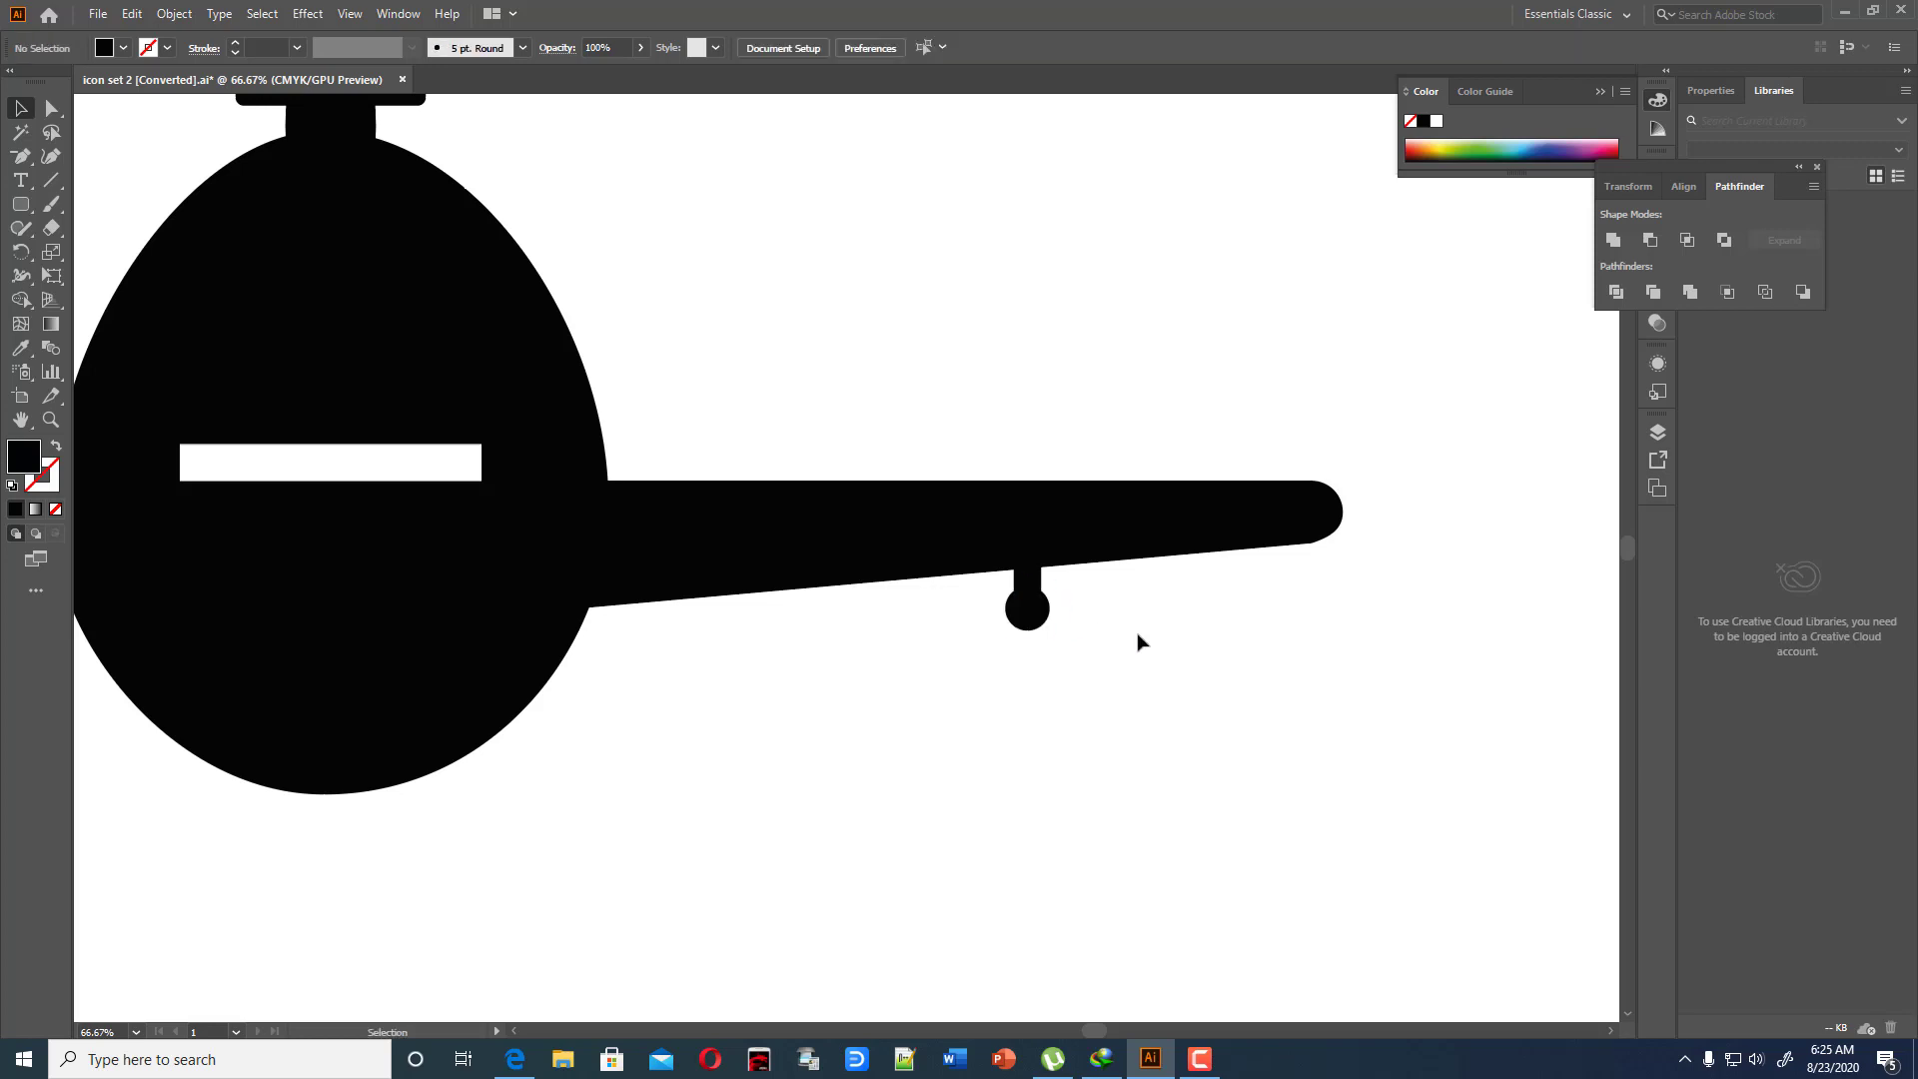
Enlarge the circle below the wing to about 70.7 px and reposition it under the rounded stem
left_click(1038, 612)
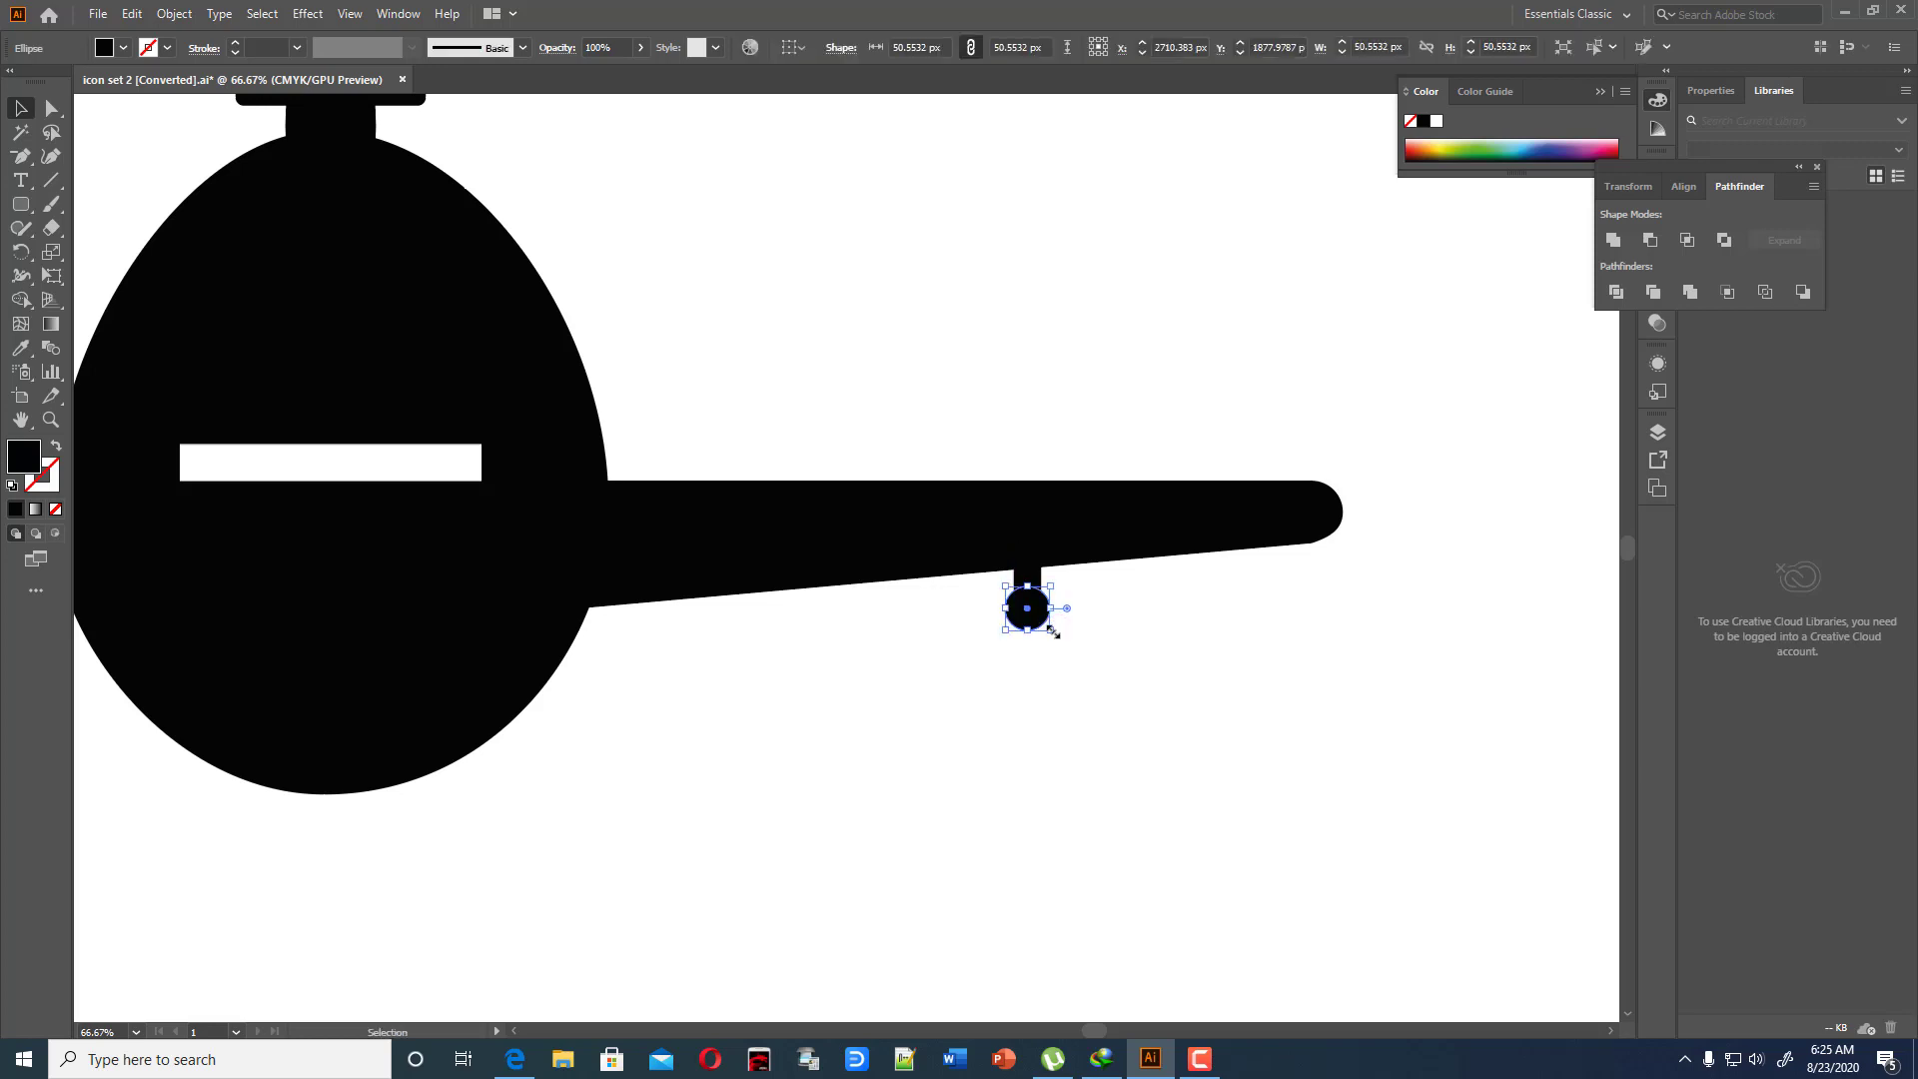
left_click_drag(1051, 629, 1063, 637)
left_click_drag(1027, 627, 1040, 637)
Centre the rounded stem and the circle horizontally on each other and deselect them
left_click(1032, 578, "shift")
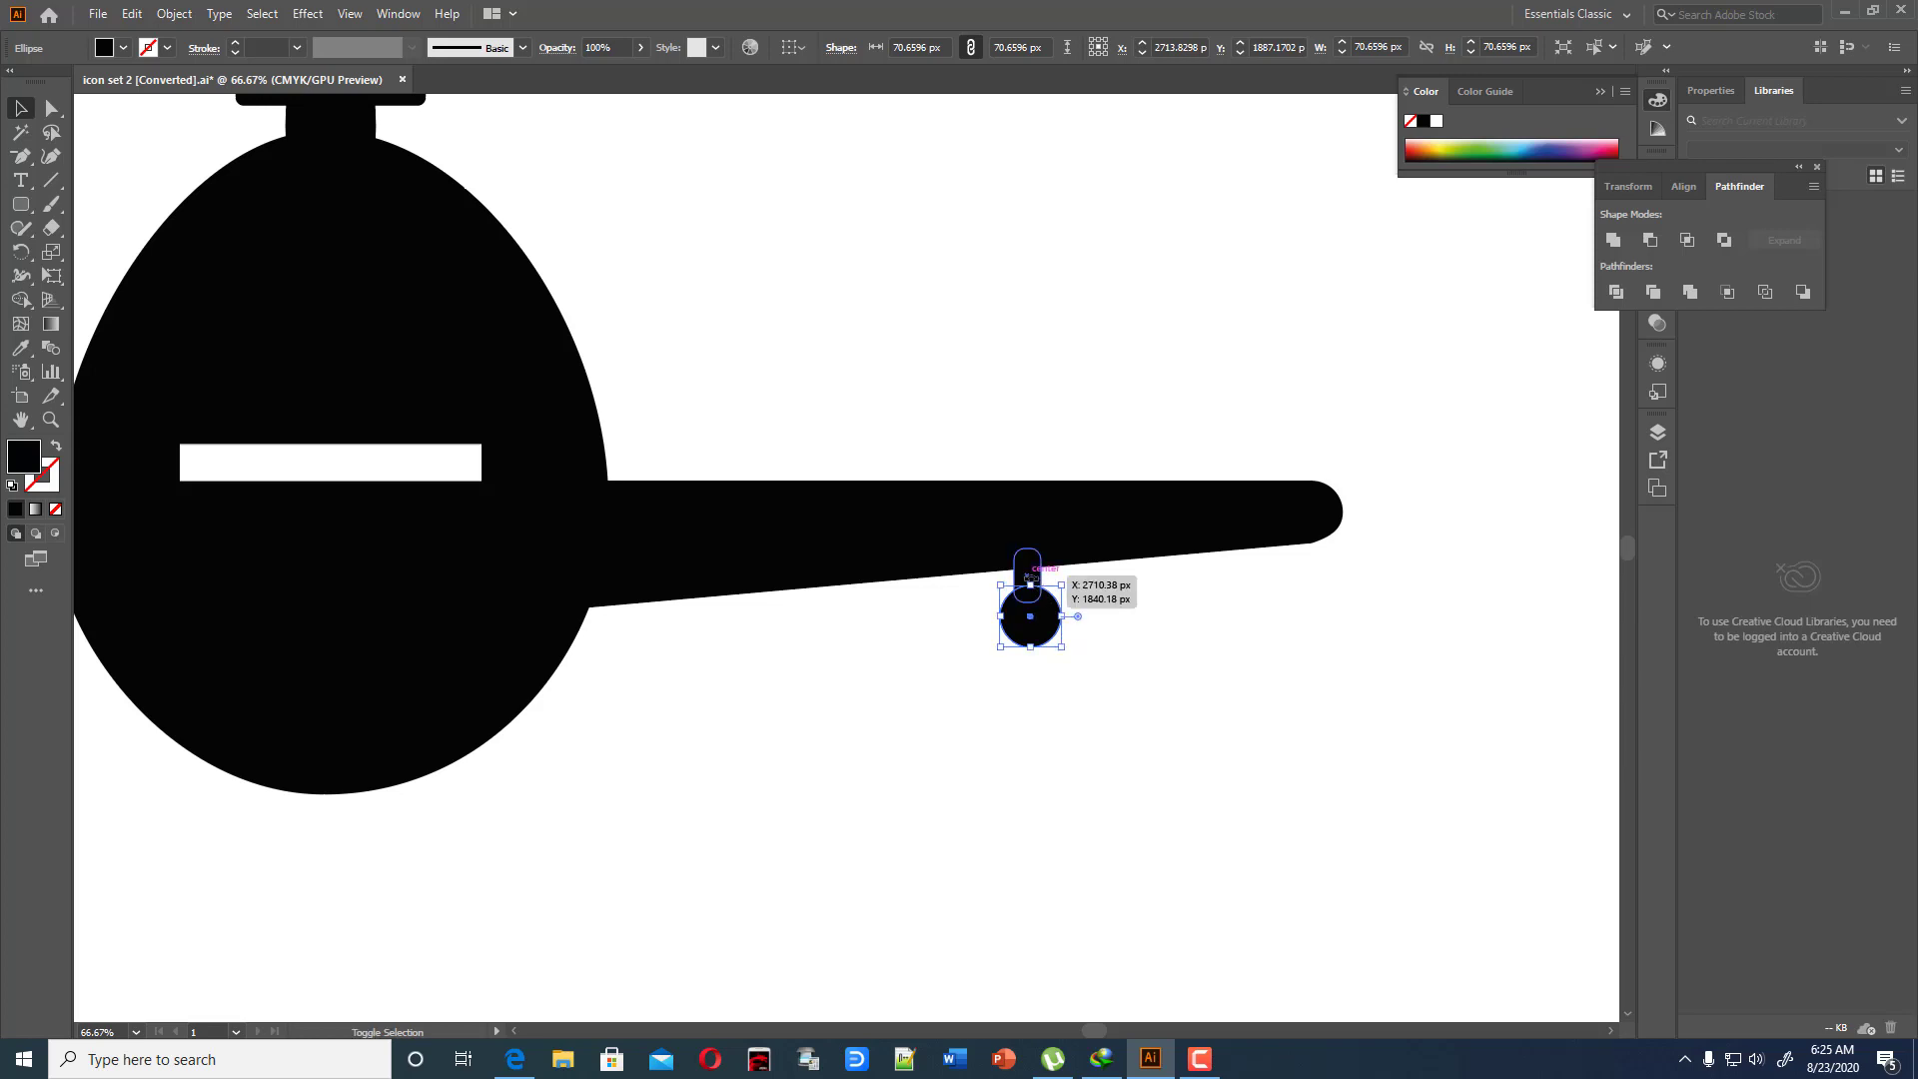
left_click(1029, 578, "shift")
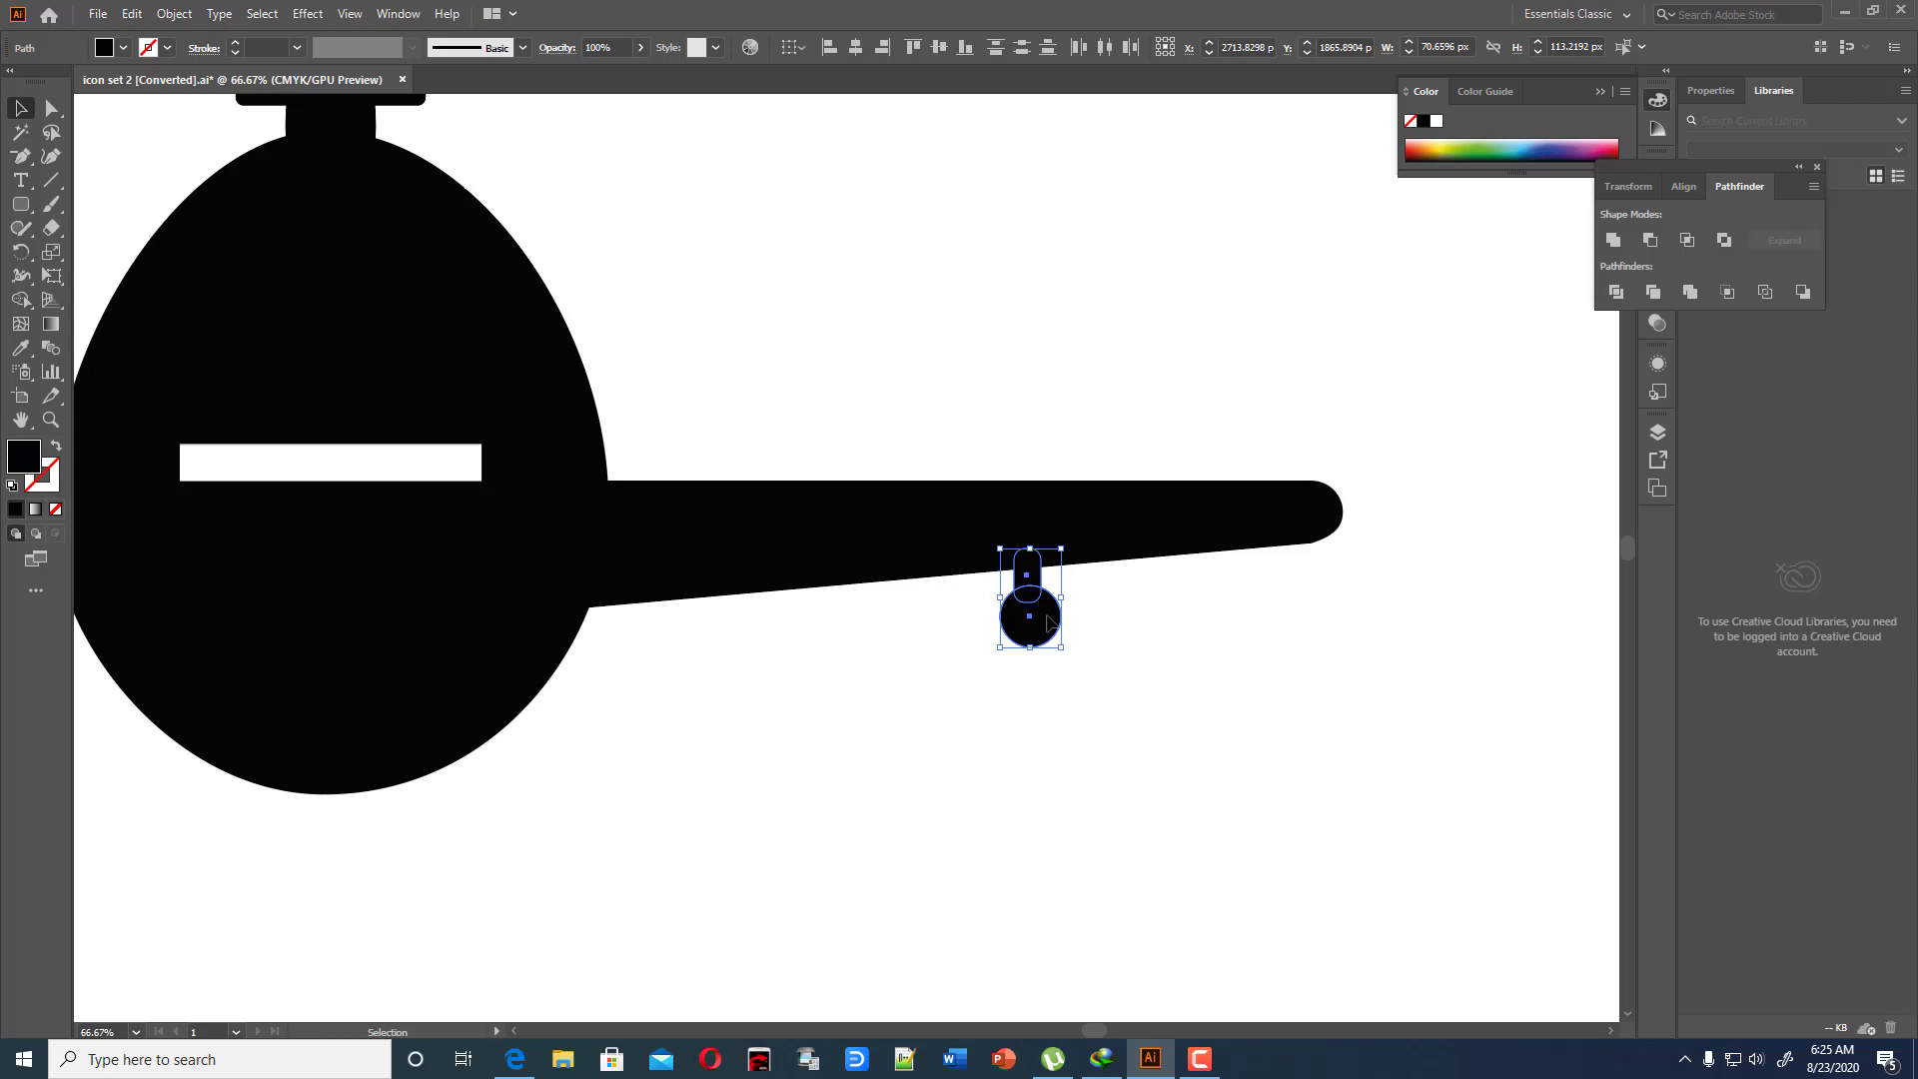
left_click(1048, 623)
left_click(861, 48)
left_click(967, 606)
Place a smaller copy of the stem-and-circle pair farther out along the wing's lower edge and deselect it
key("a")
left_click_drag(965, 605, 1173, 680)
key("v")
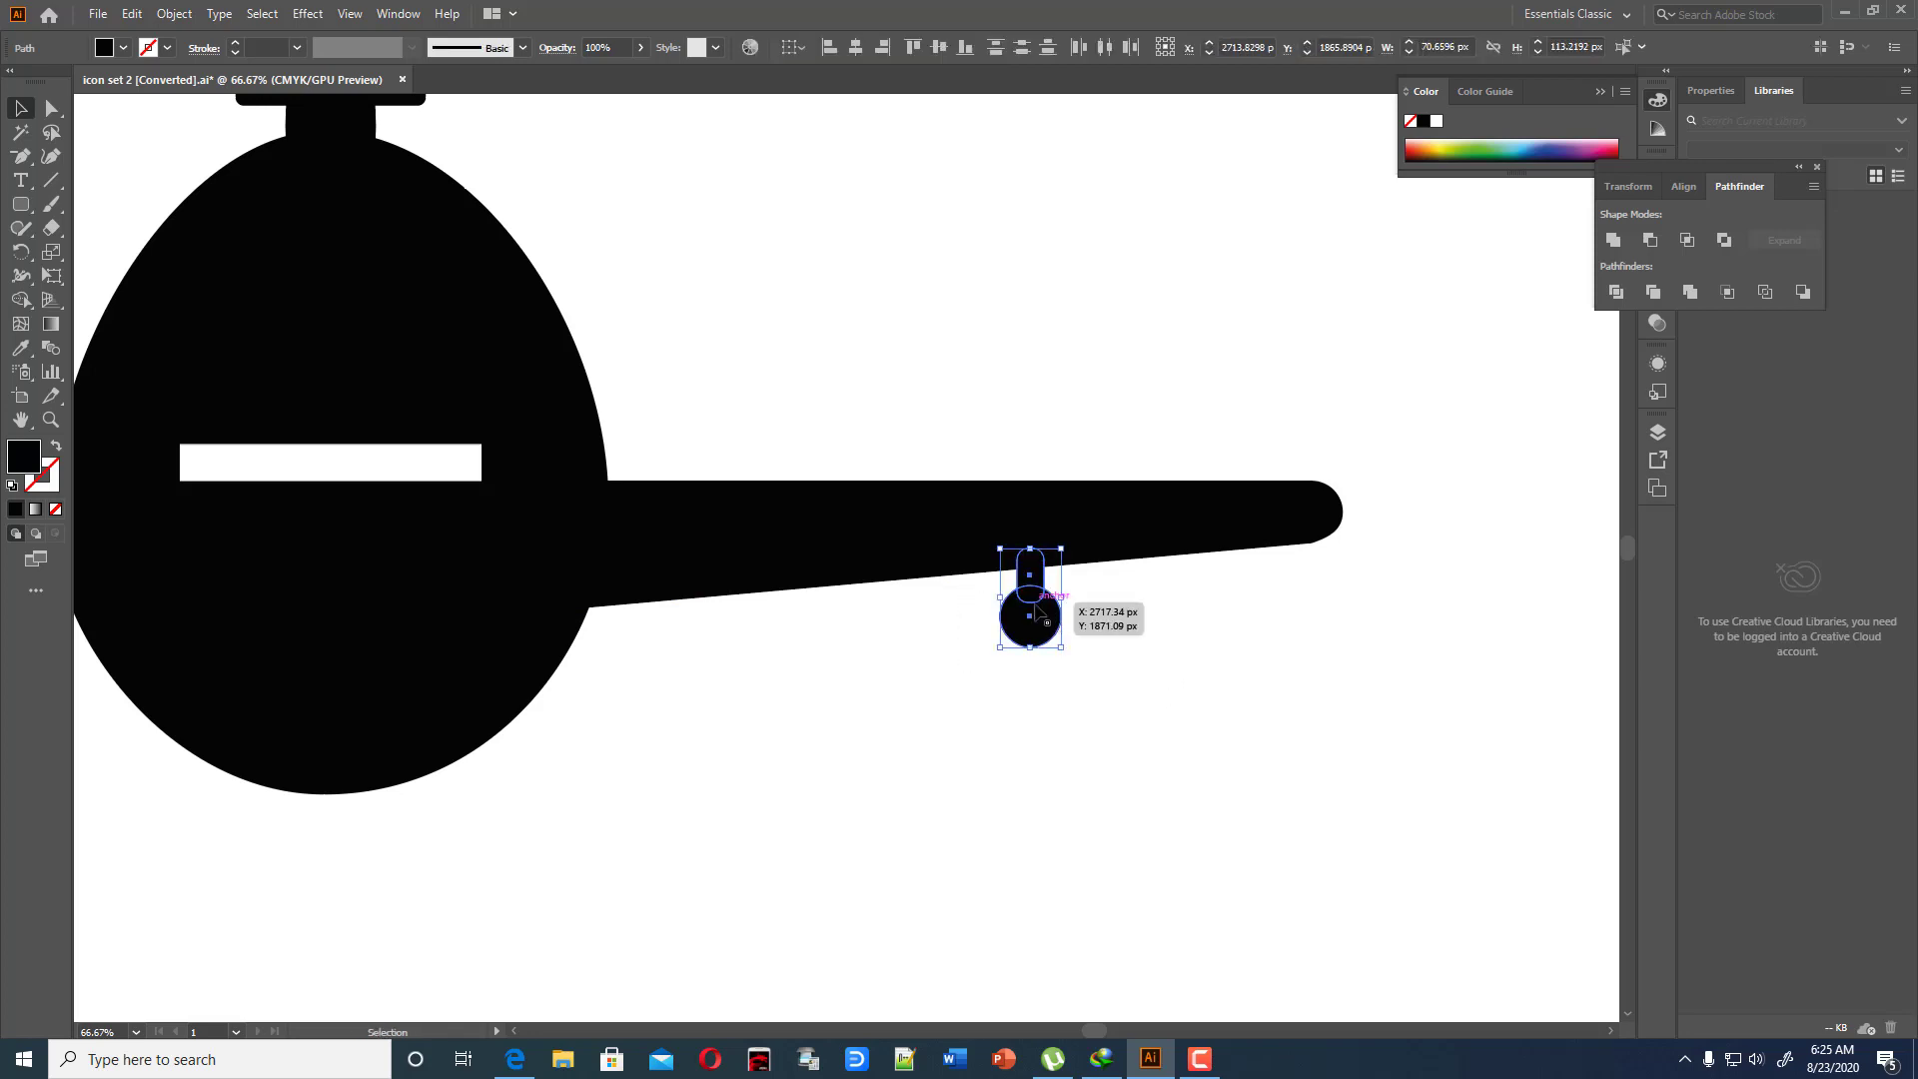
left_click_drag(1038, 612, 1132, 593)
left_click(1206, 641)
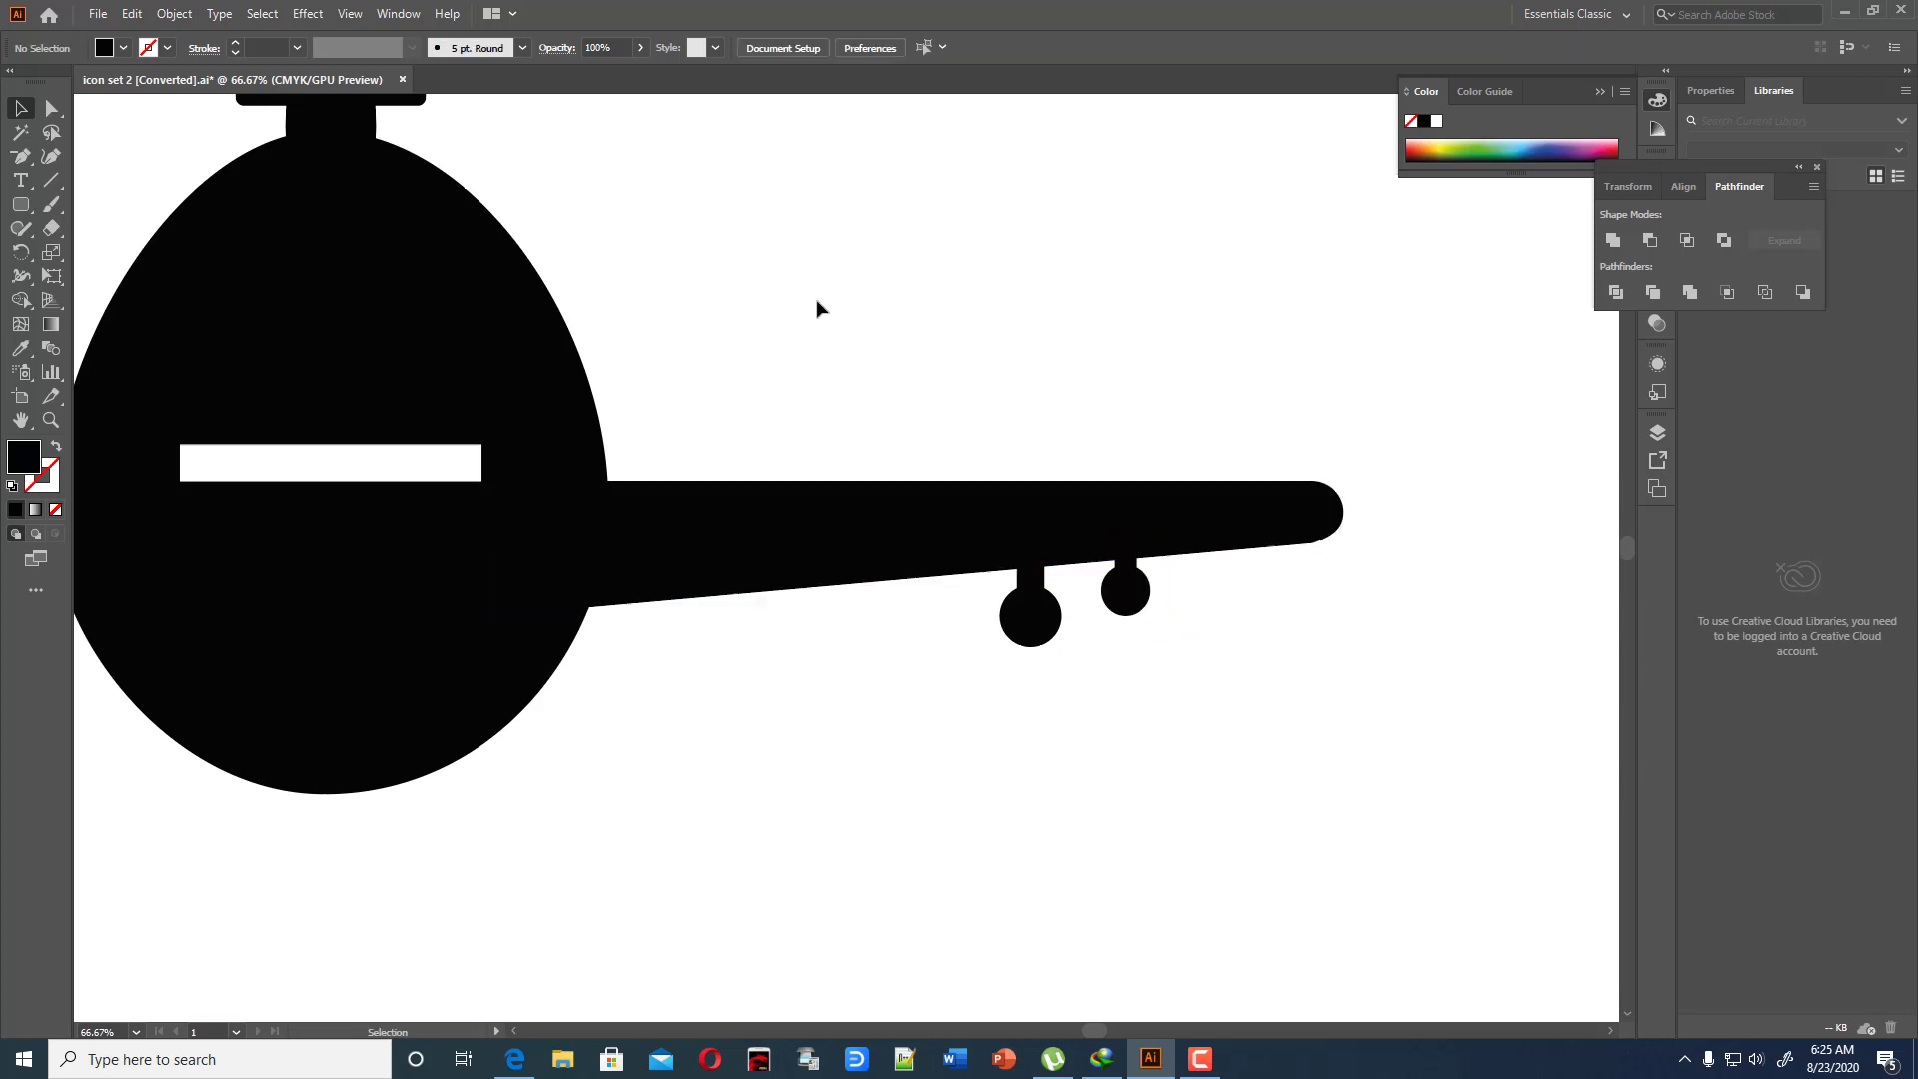
Reflect a copy of the wing and its two stem-and-circle pairs across the vertical axis
left_click(949, 514)
scroll(1451, 1006, "down", 1)
key("ctrl+shift+b")
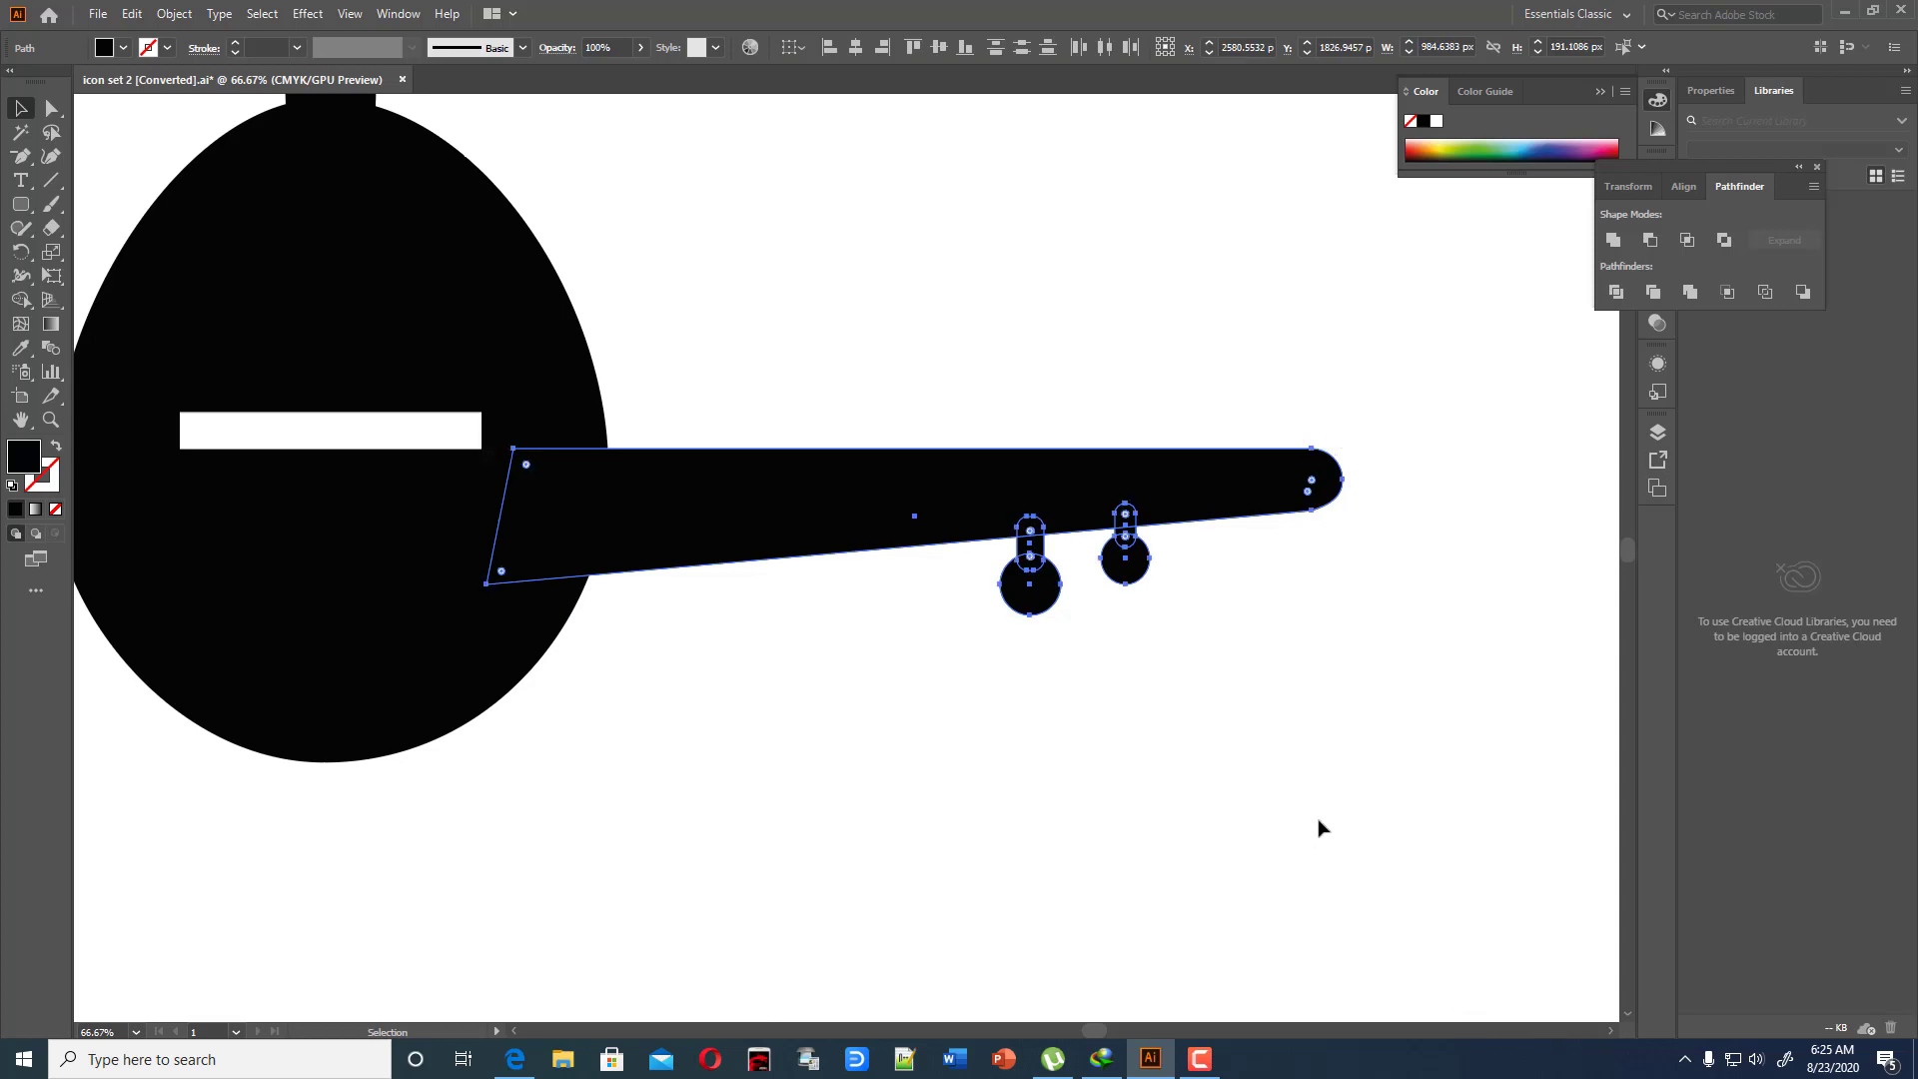
key("v")
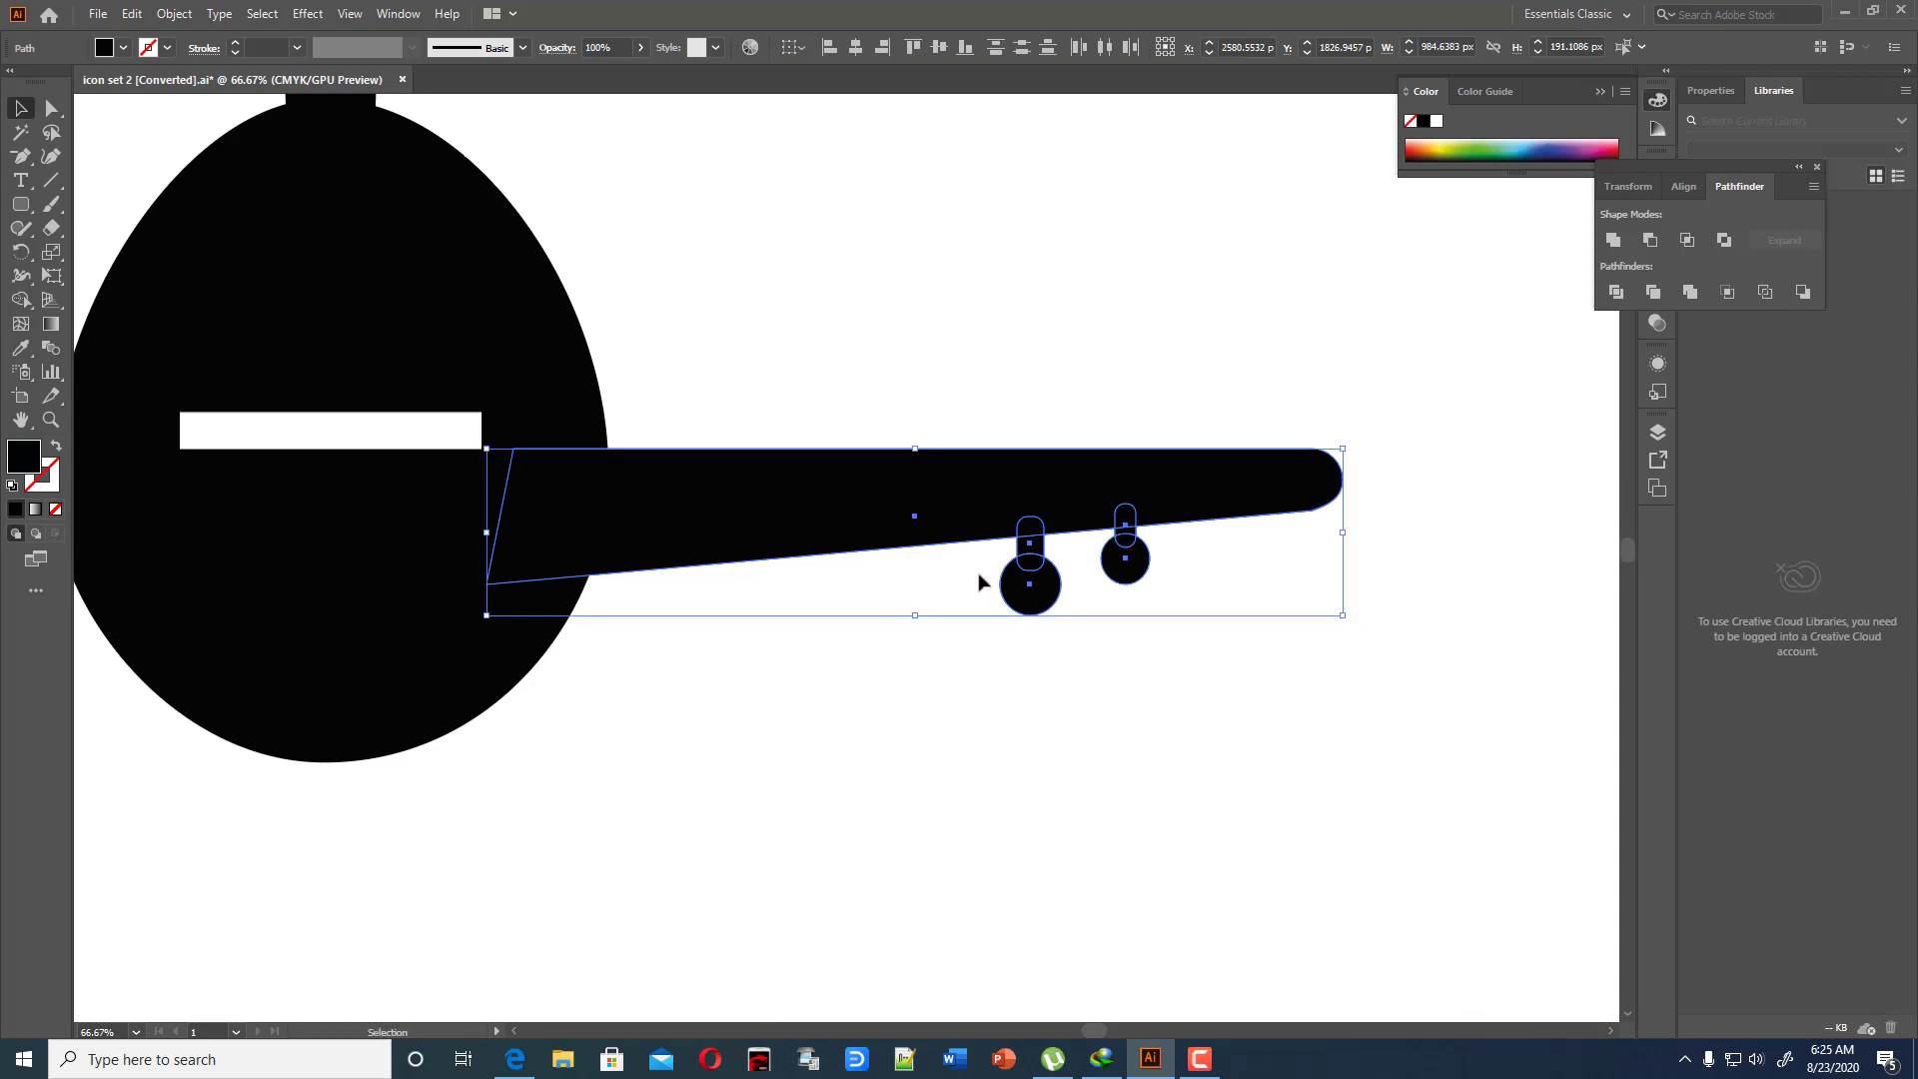
right_click(963, 536)
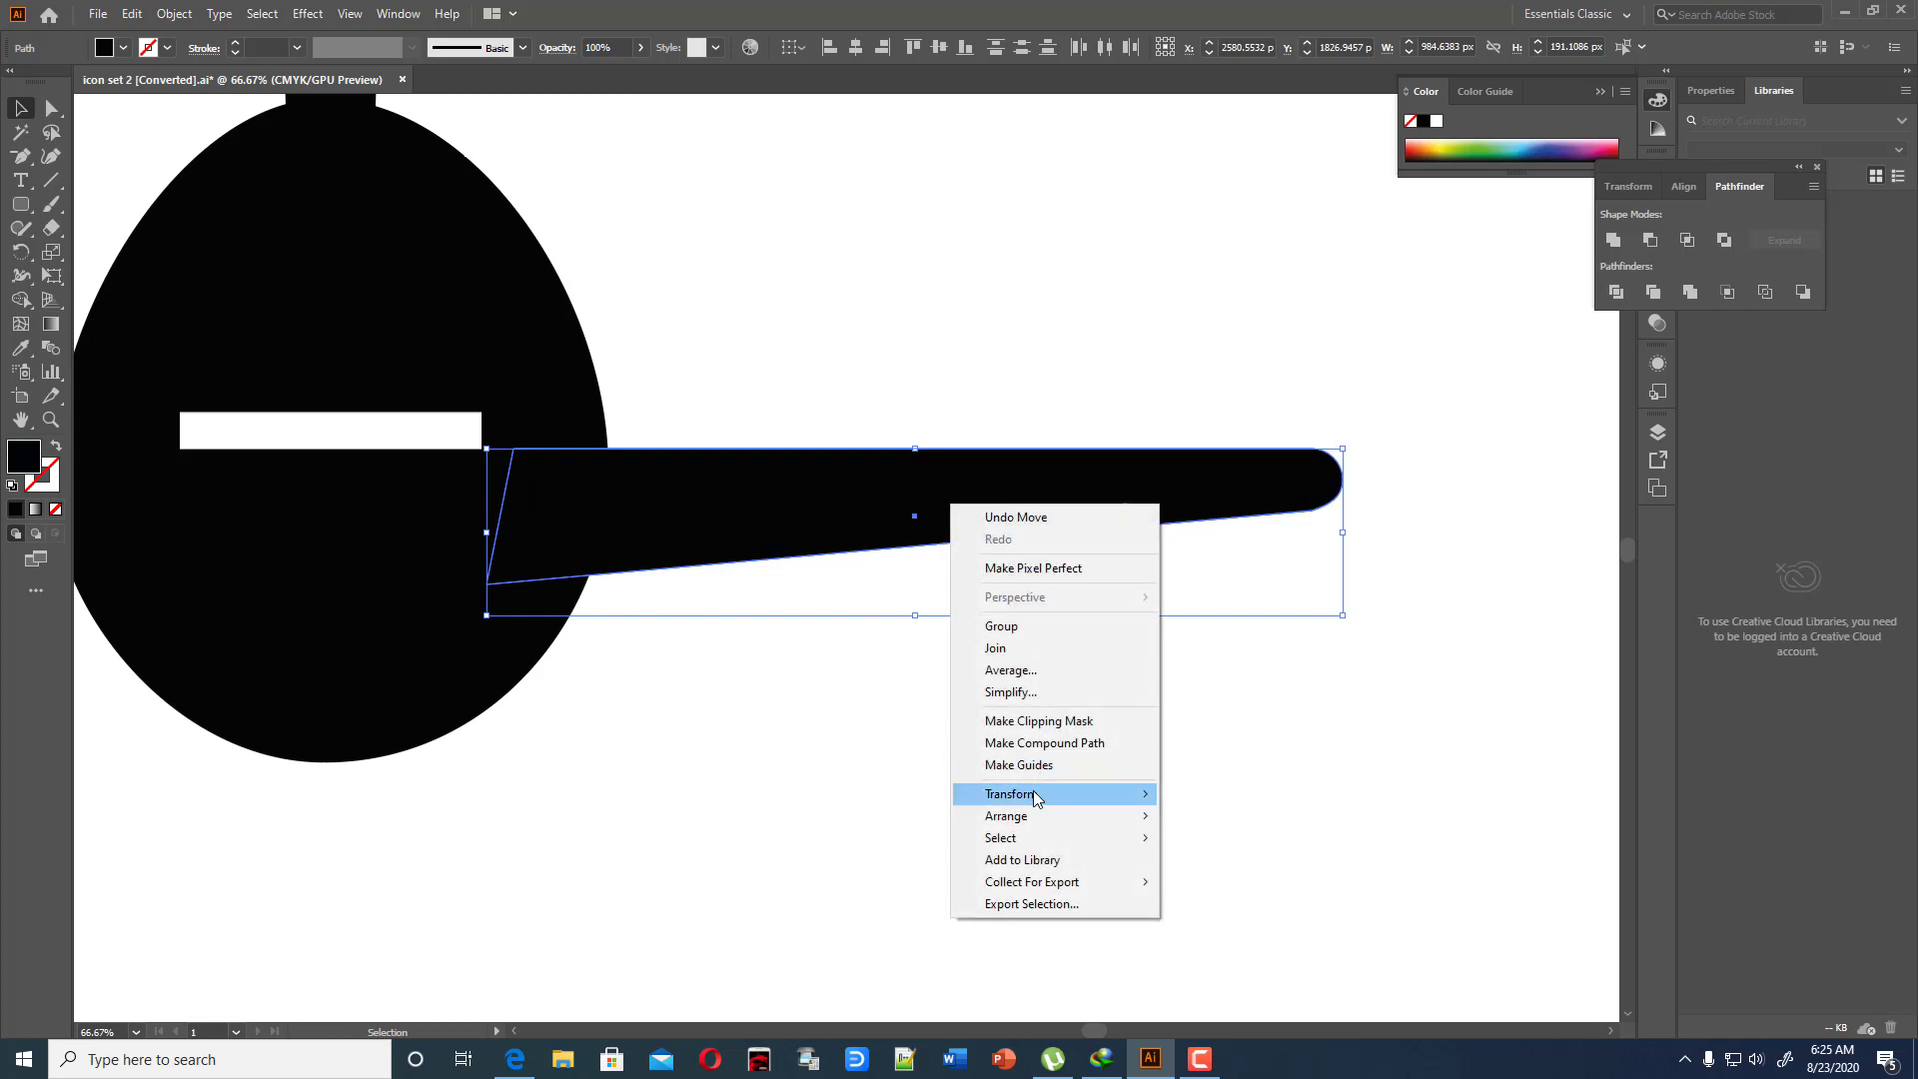
mouse_move(1034, 789)
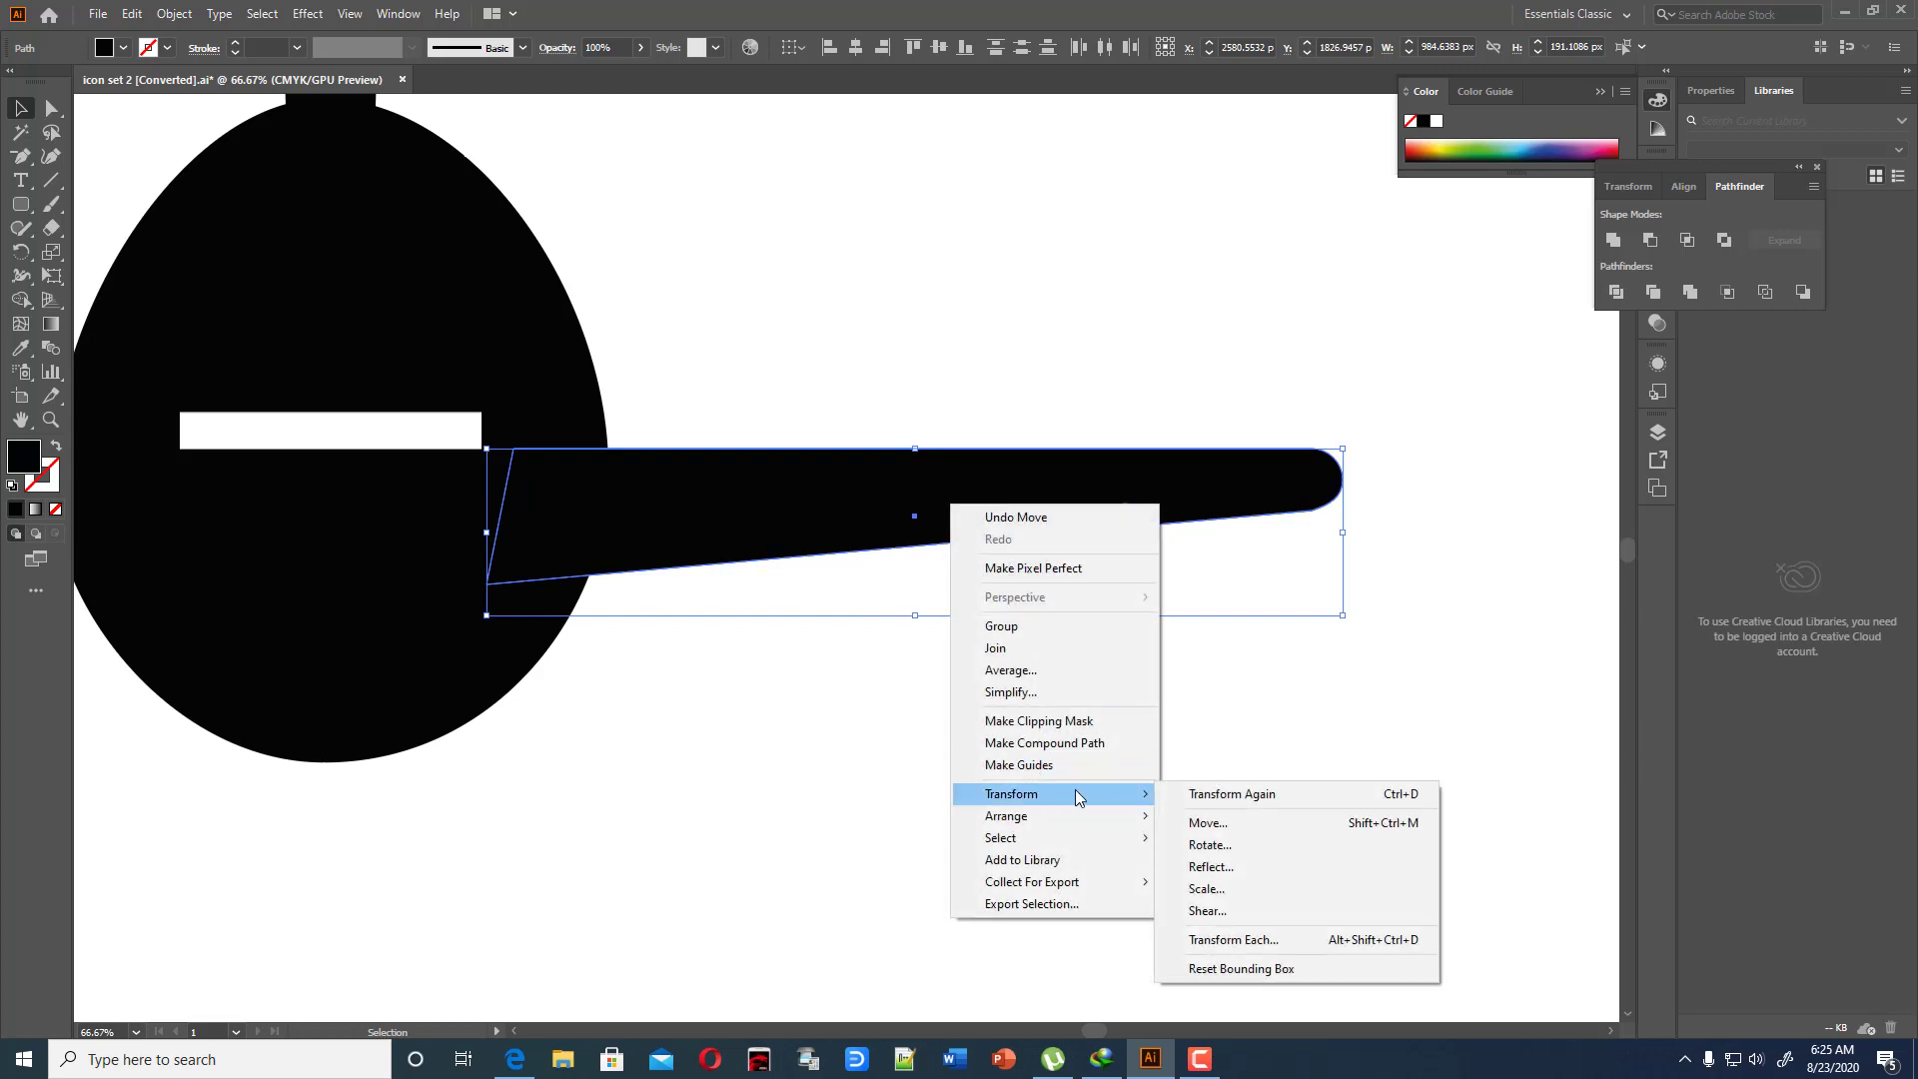
left_click(1209, 867)
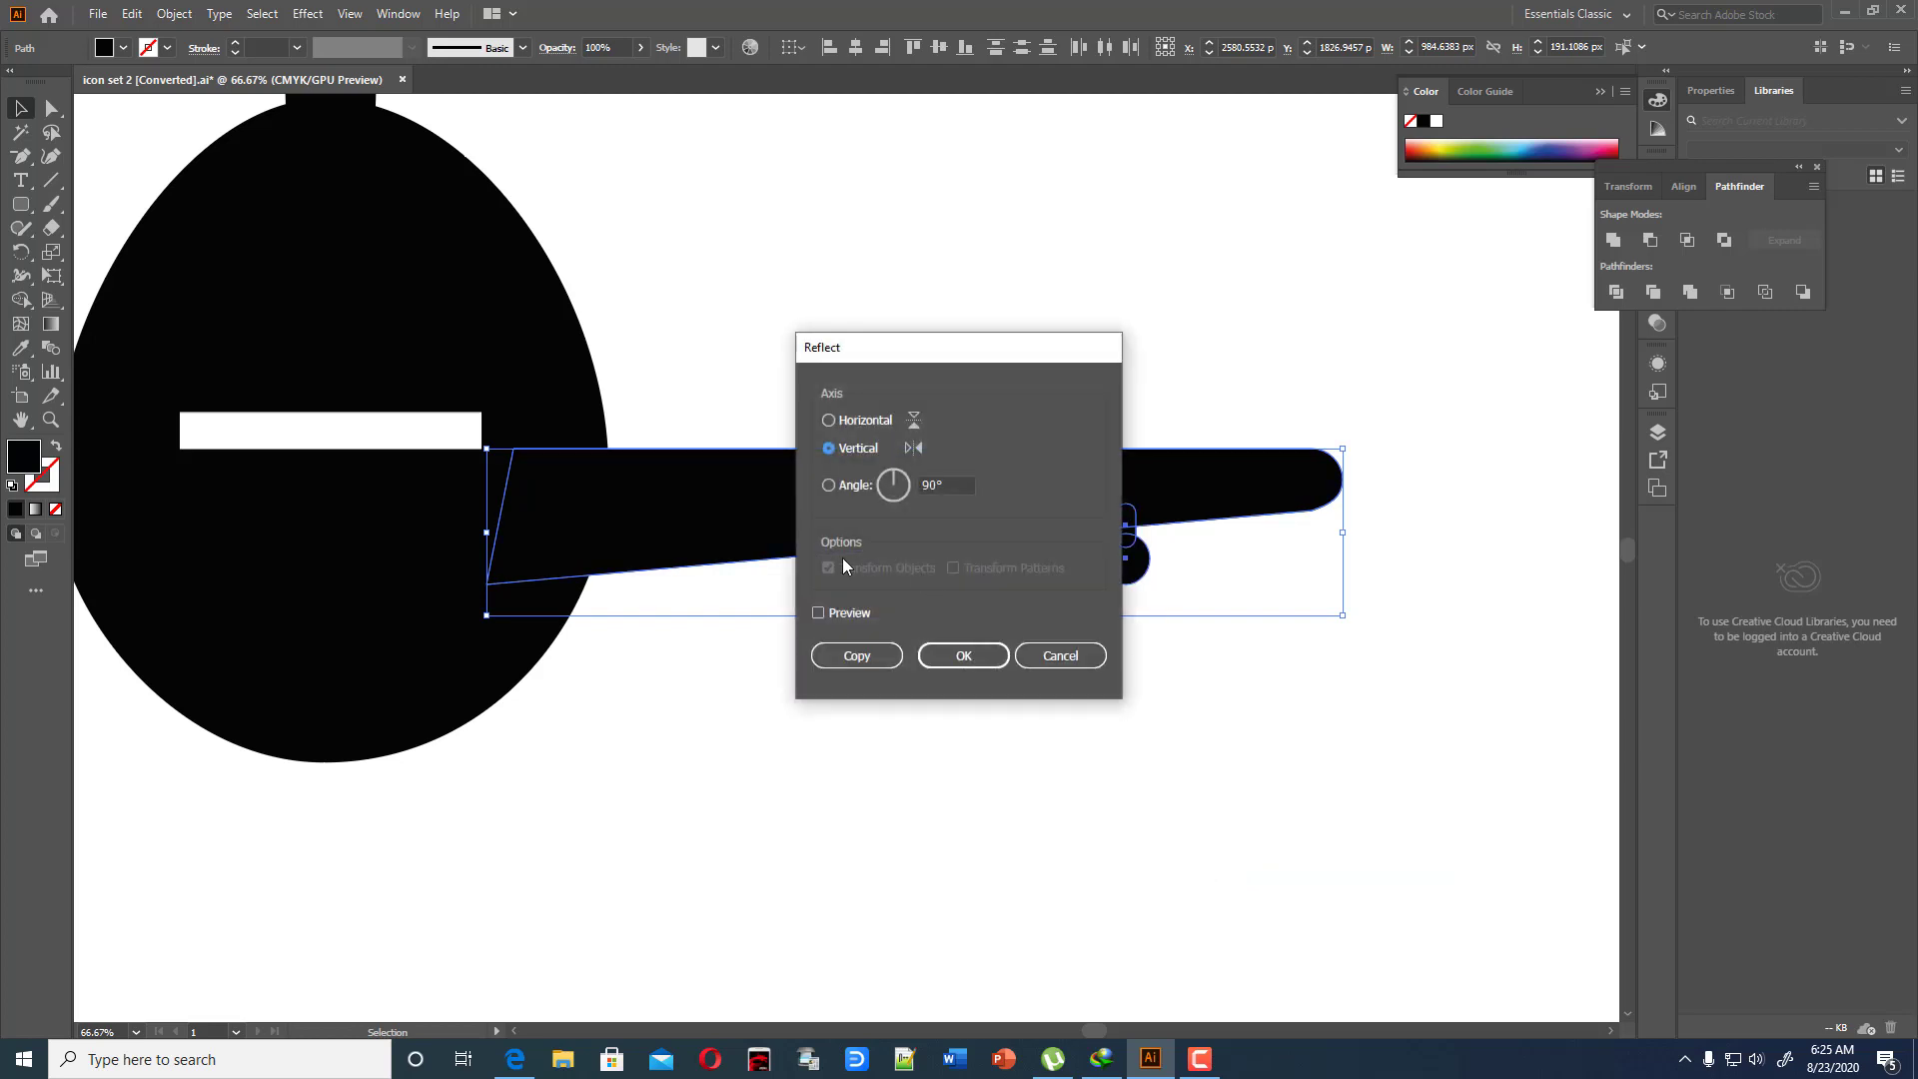
left_click(819, 614)
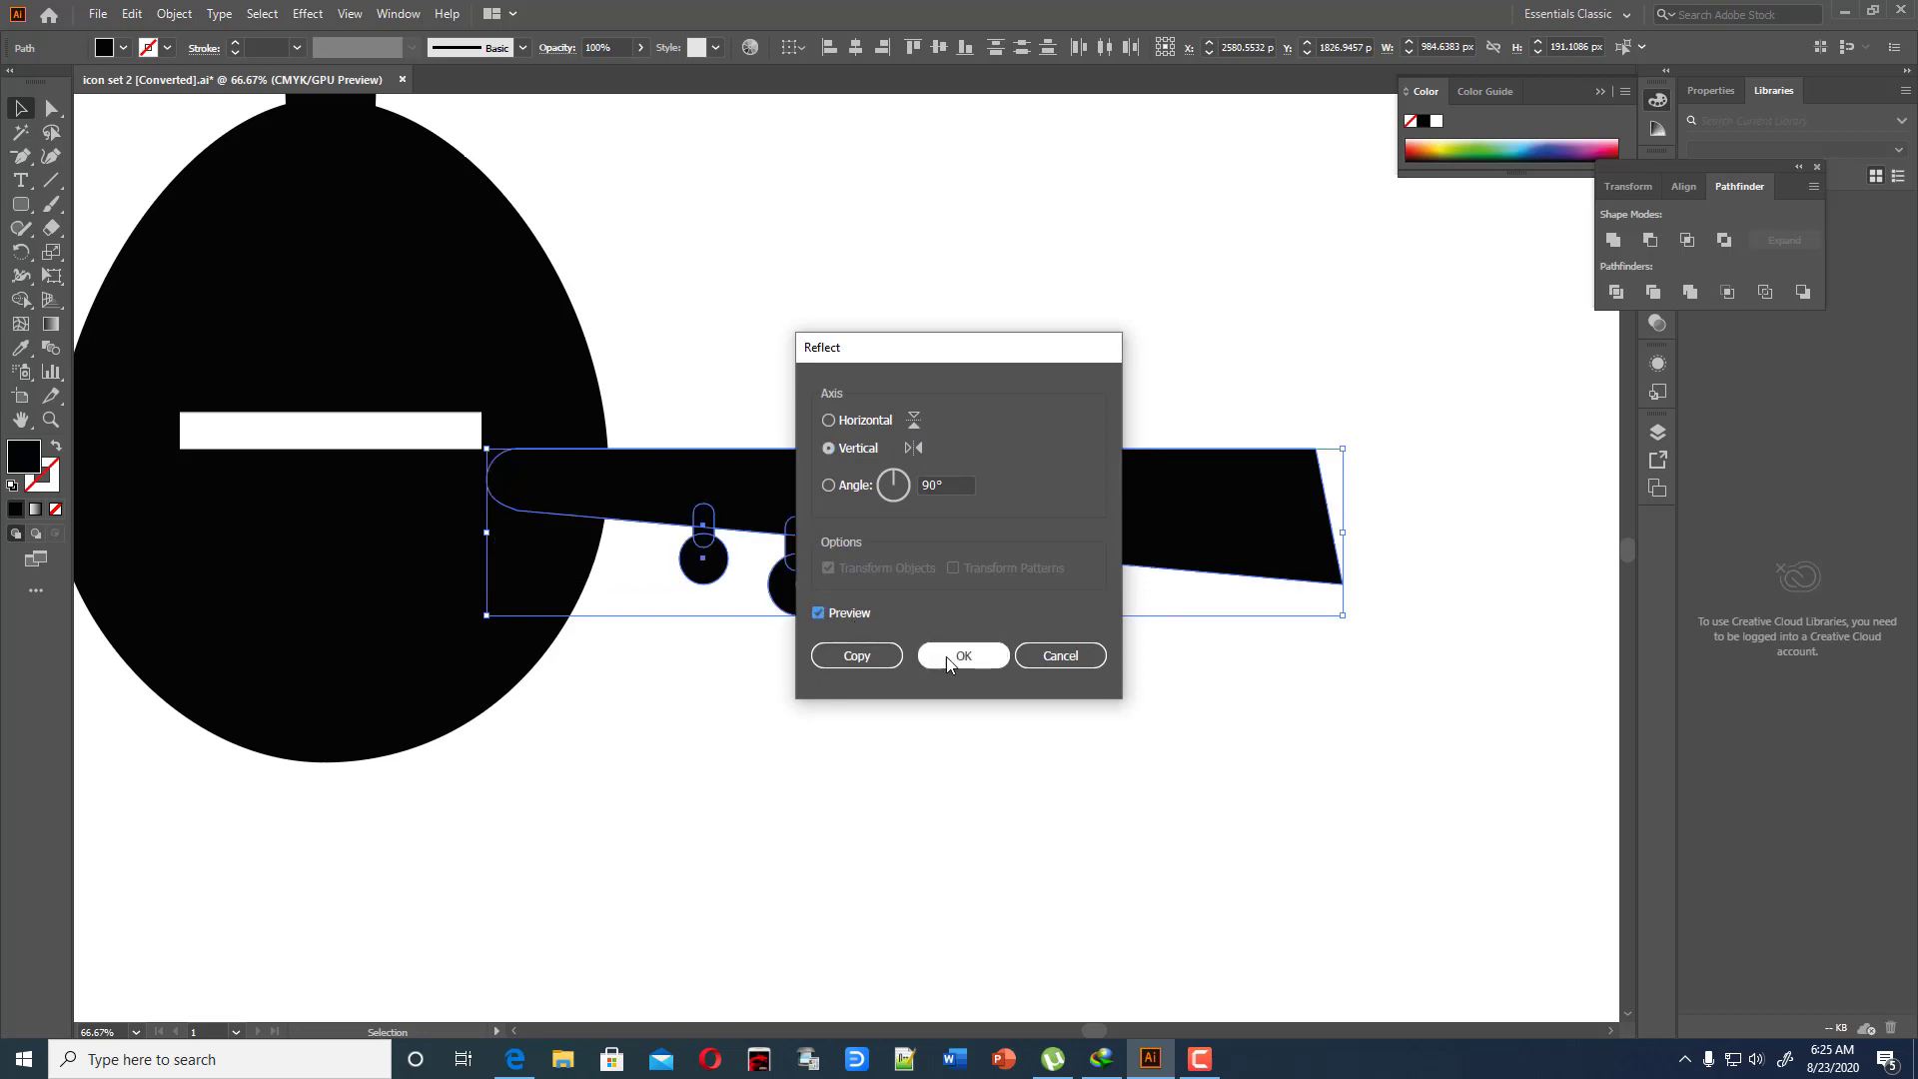
left_click(863, 657)
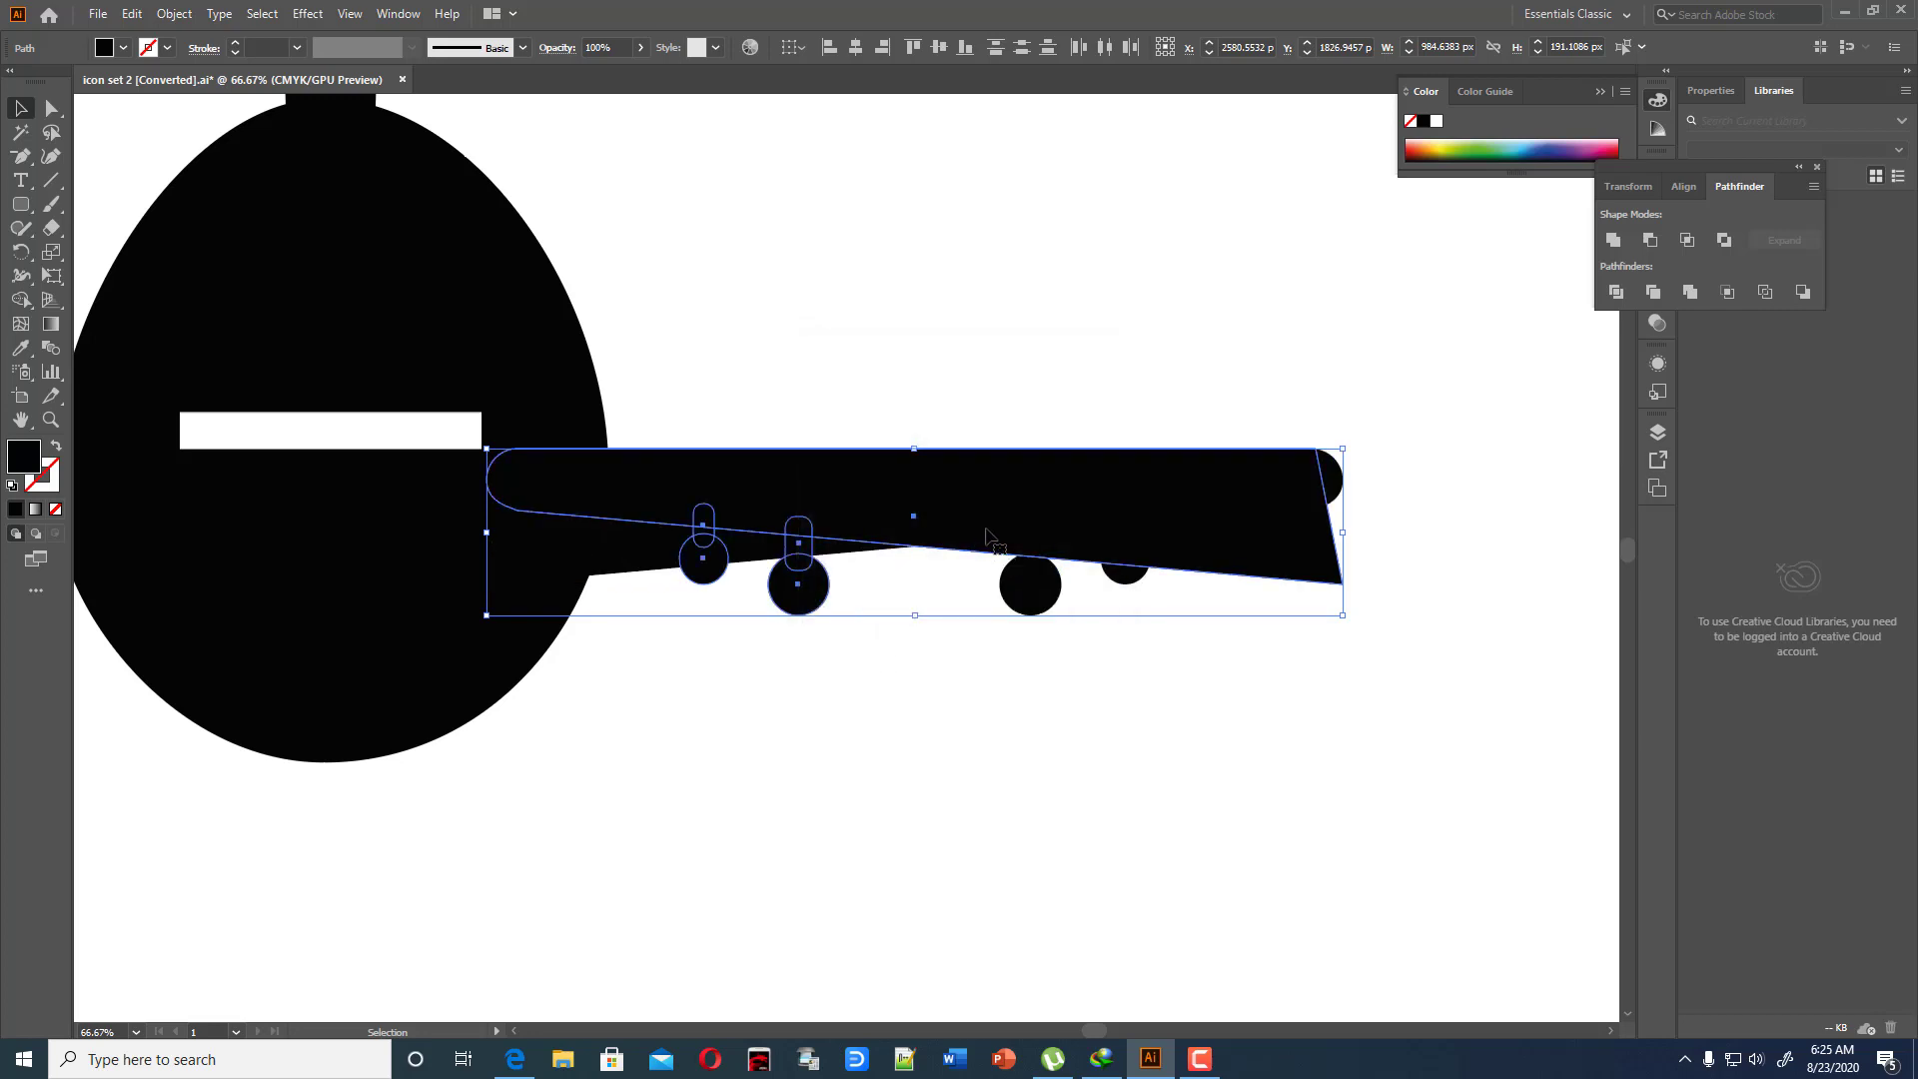
Shift the reflected wing copy horizontally in 50 px increments across the egg to its left side
key("Left")
key("Left")
key("Left")
key("Left")
key("Left")
key("Left")
key("Left")
key("Left")
key("Left")
key("Left")
key("Left")
key("Left")
key("Left")
key("Left")
key("Left")
key("Left")
key("Left")
key("Left")
key("Left")
key("Left")
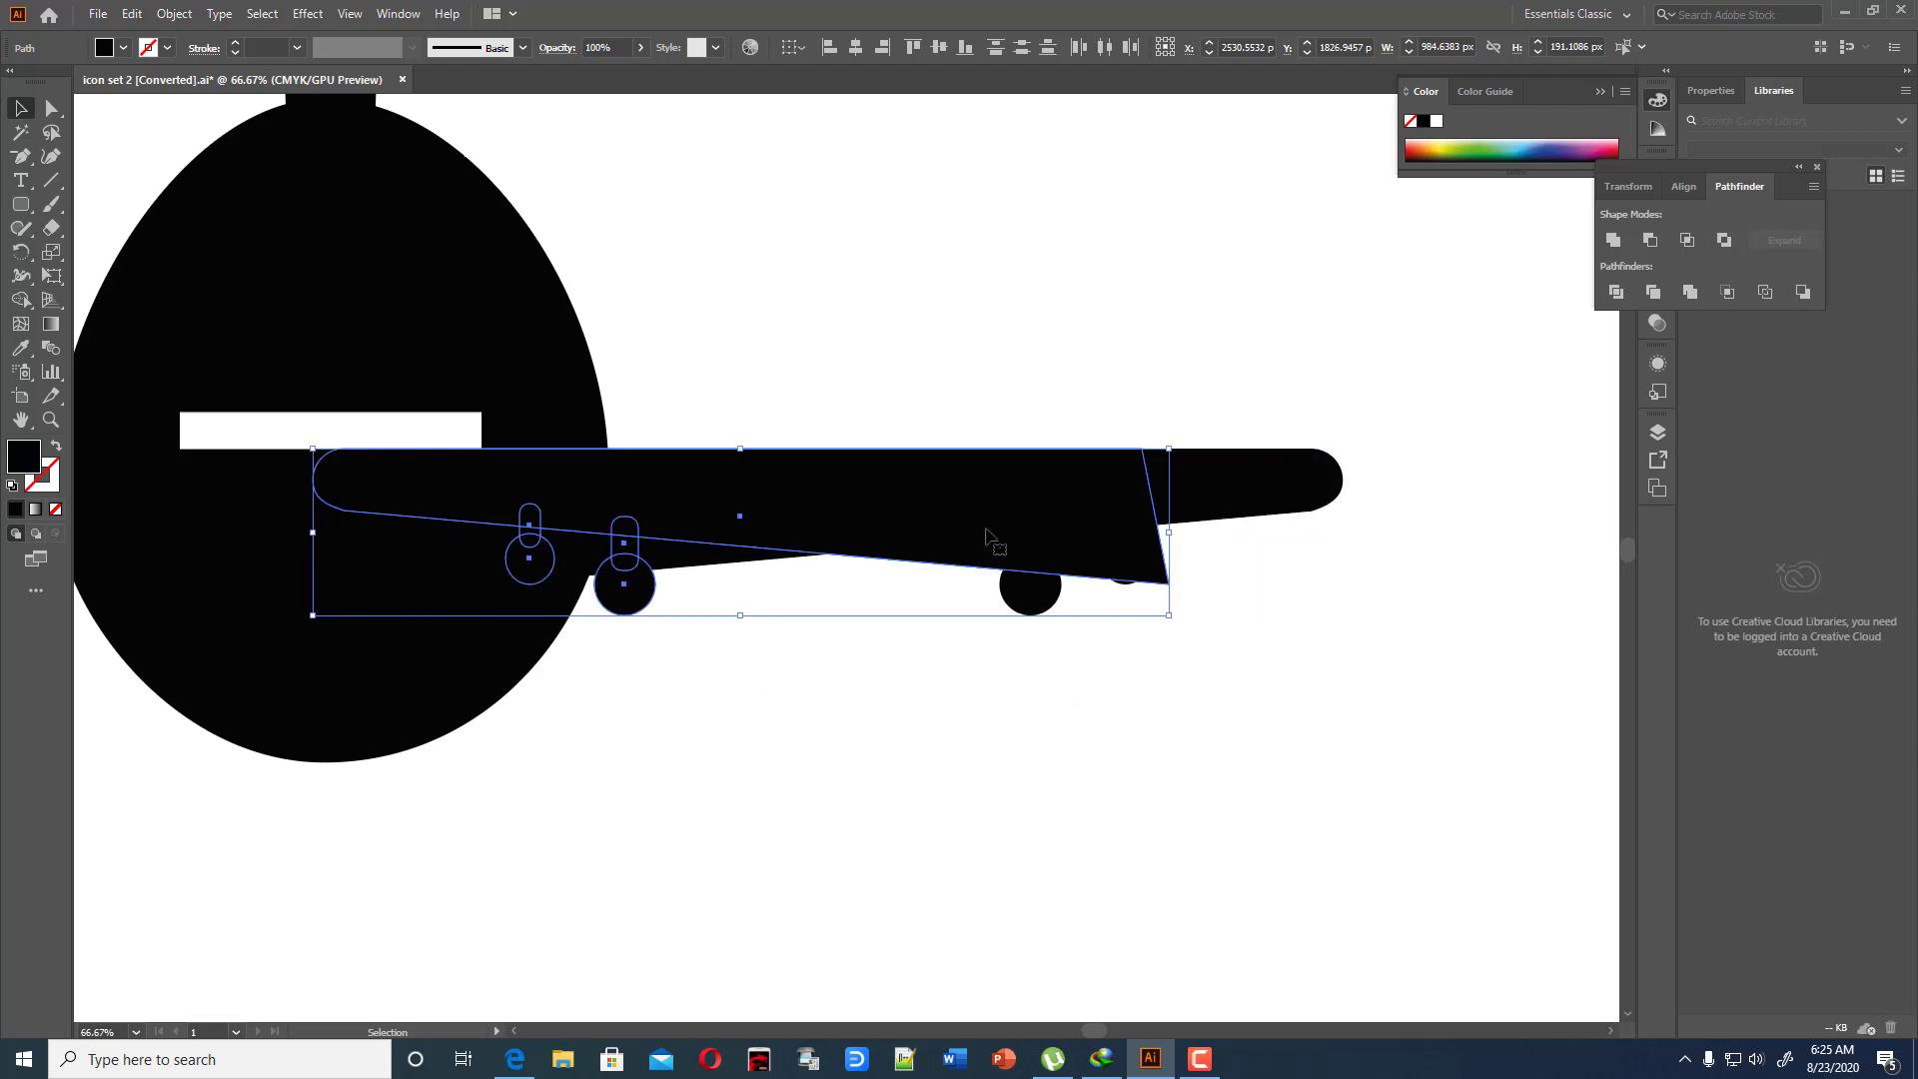
key("Left")
key("Left")
key("Left")
key("Left")
key("Left")
key("Left")
key("Left")
key("Left")
key("Left")
key("Left")
key("Left")
key("Left")
key("Left")
key("Left")
key("Left")
key("Left")
key("Left")
key("Left")
key("Left")
key("Left")
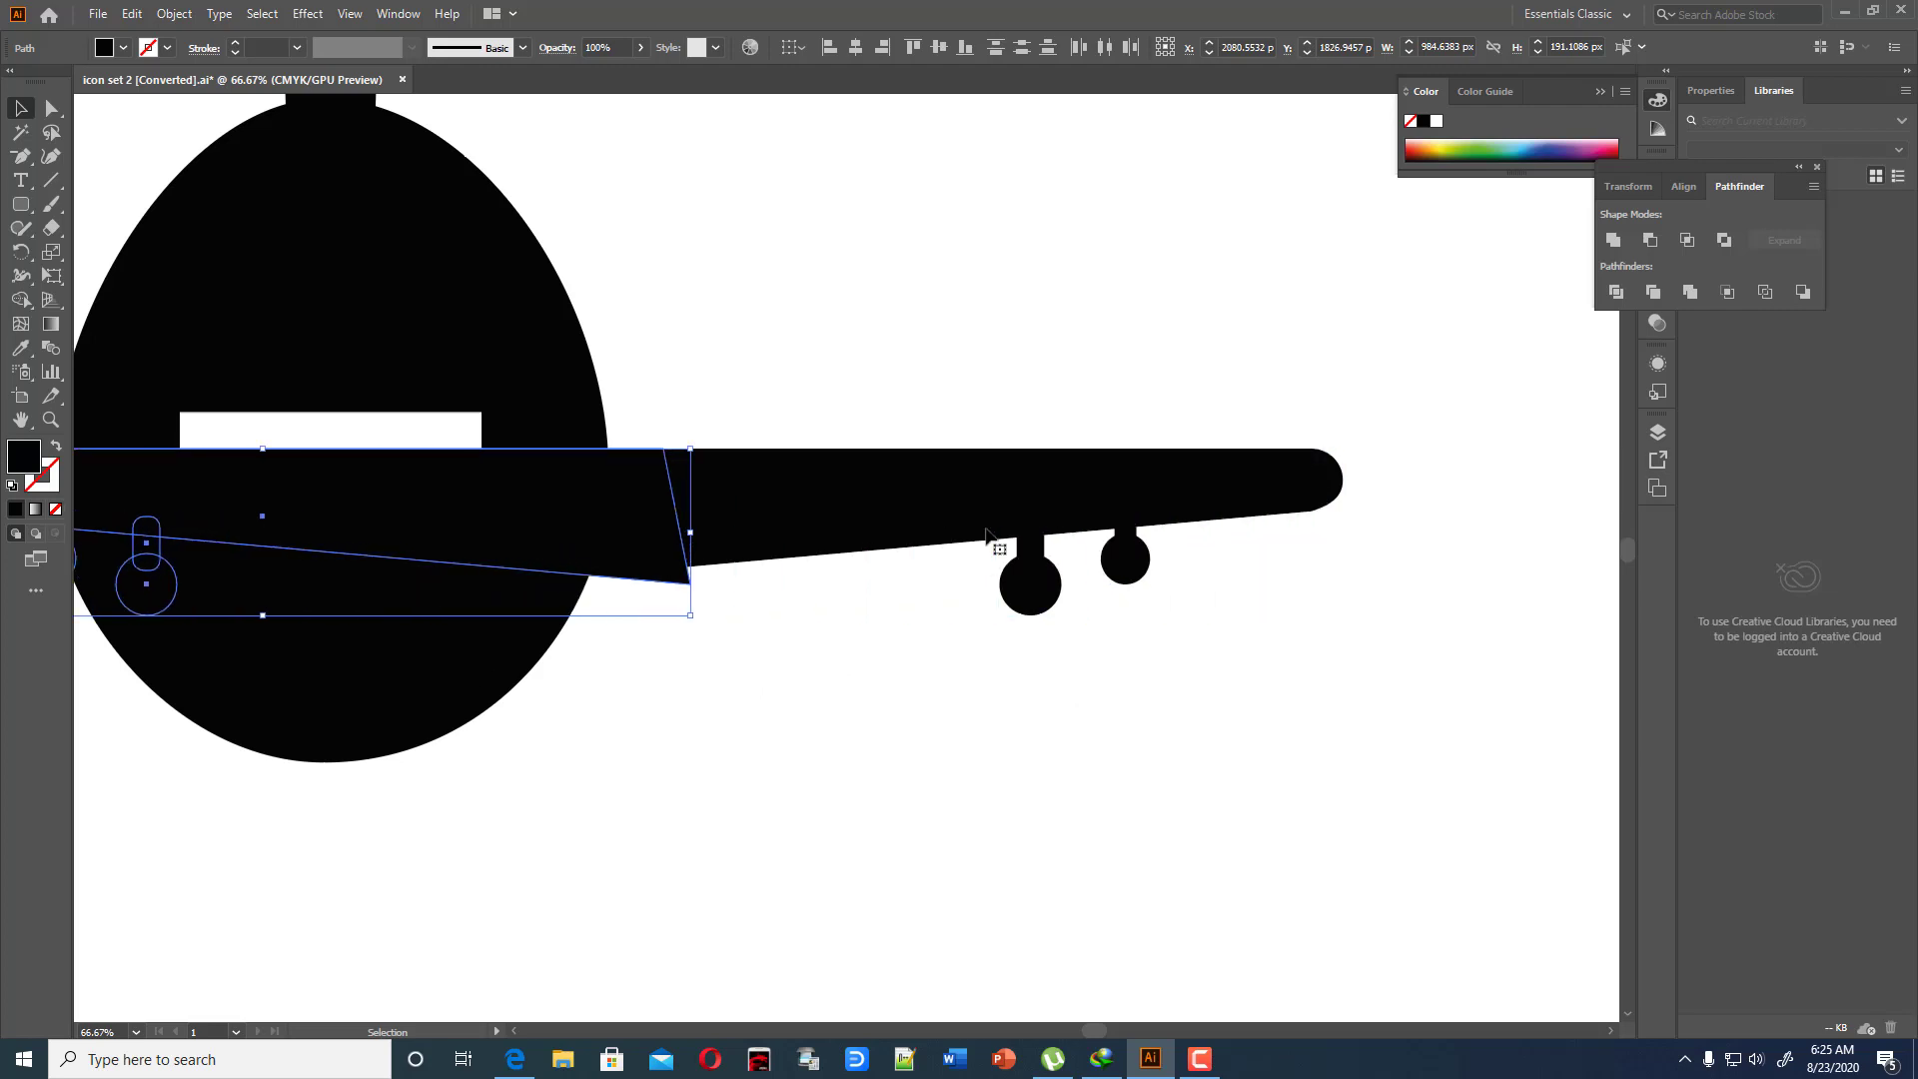
key("Left")
key("Left")
key("Left")
key("Left")
key("Left")
key("Left")
key("Left")
key("Left")
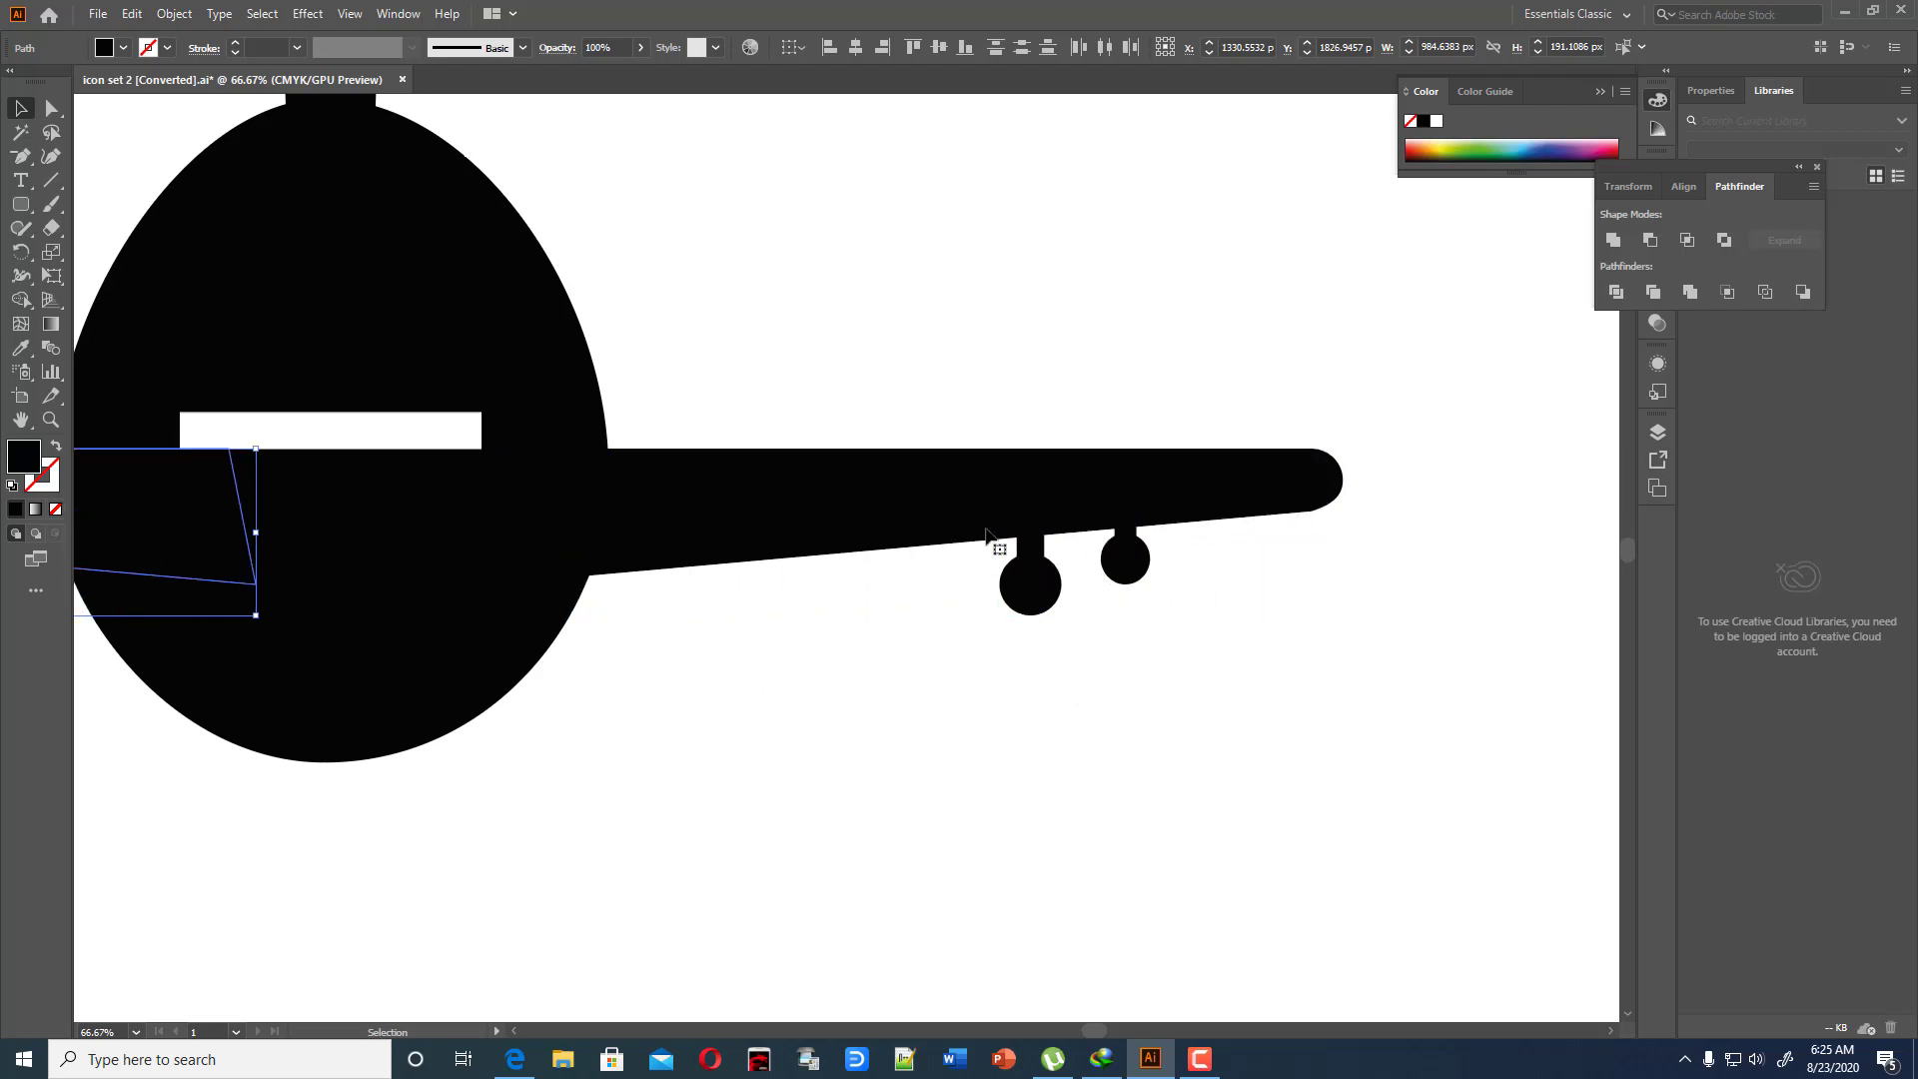
left_click(986, 536)
left_click(1600, 728)
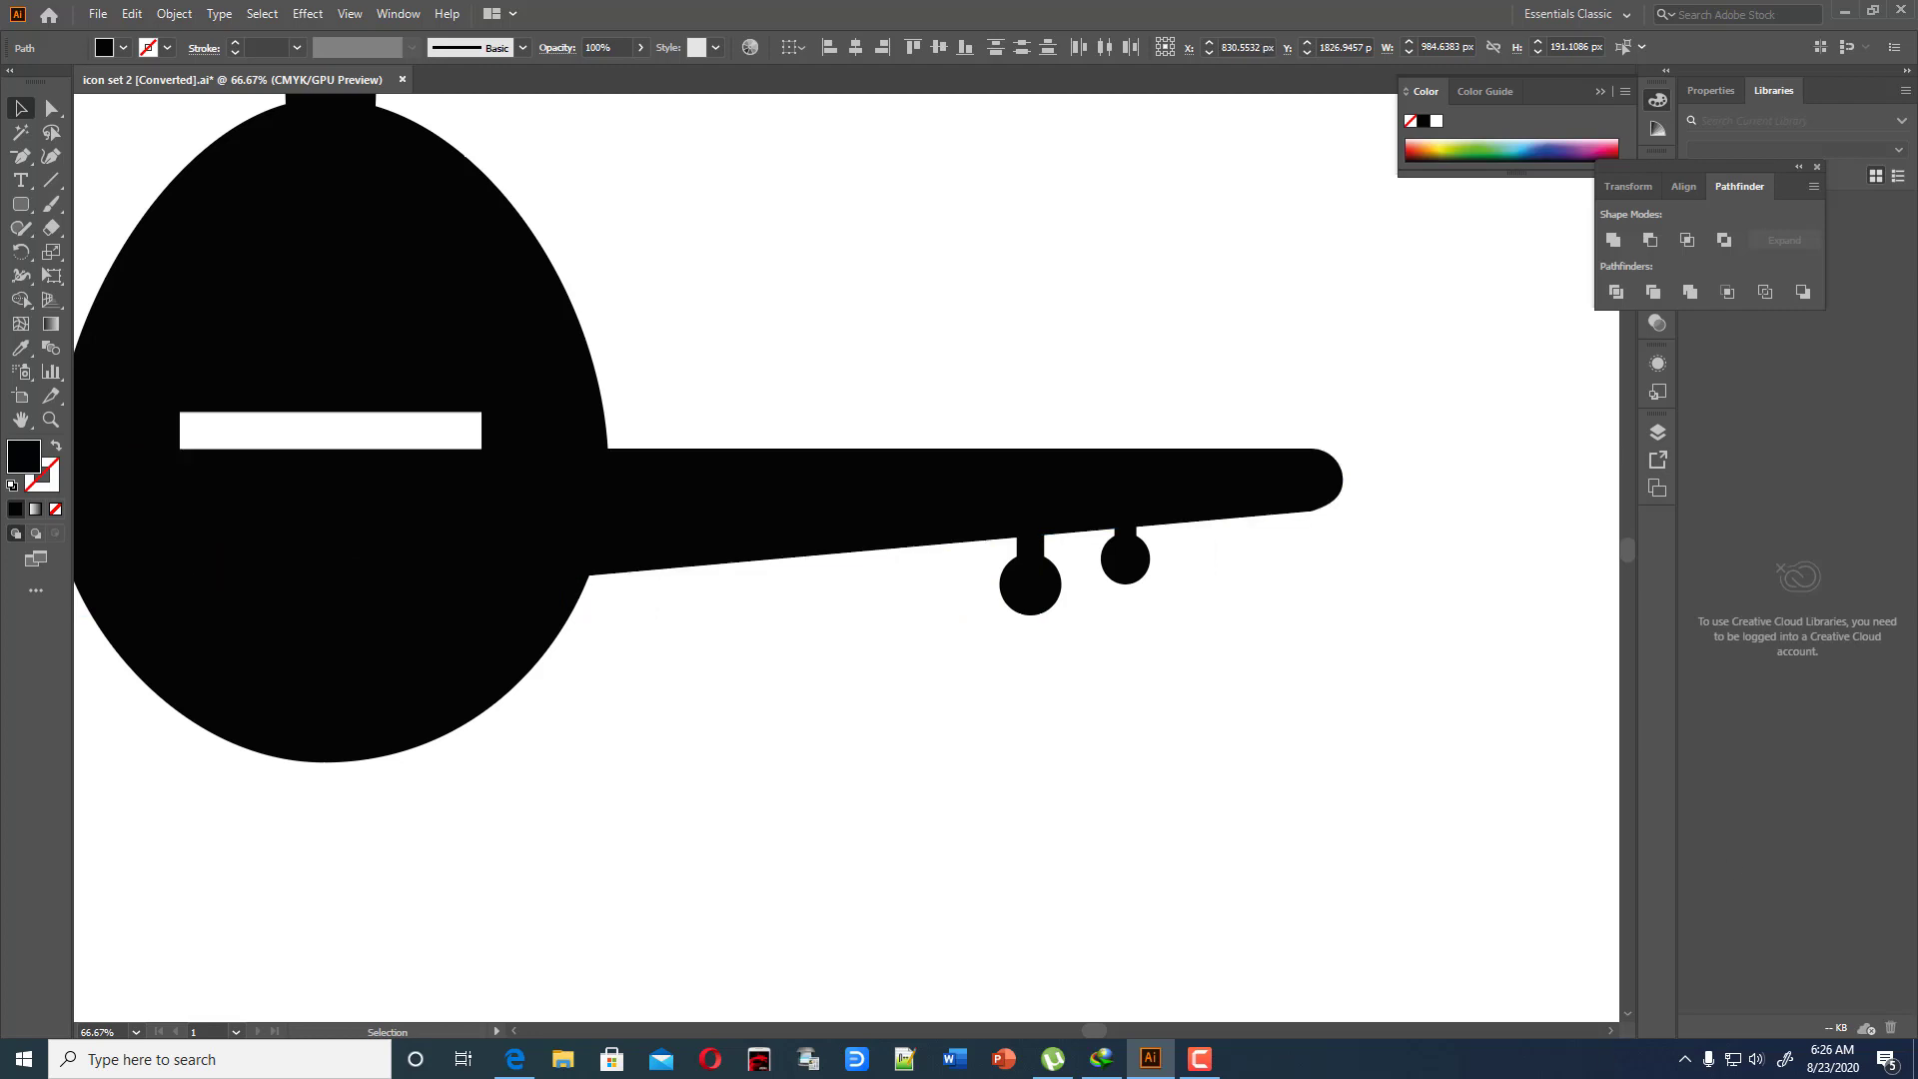
Position the reflected wing so its wide end overlaps the egg's left side, and deselect it
left_click_drag(1091, 1030, 1037, 1036)
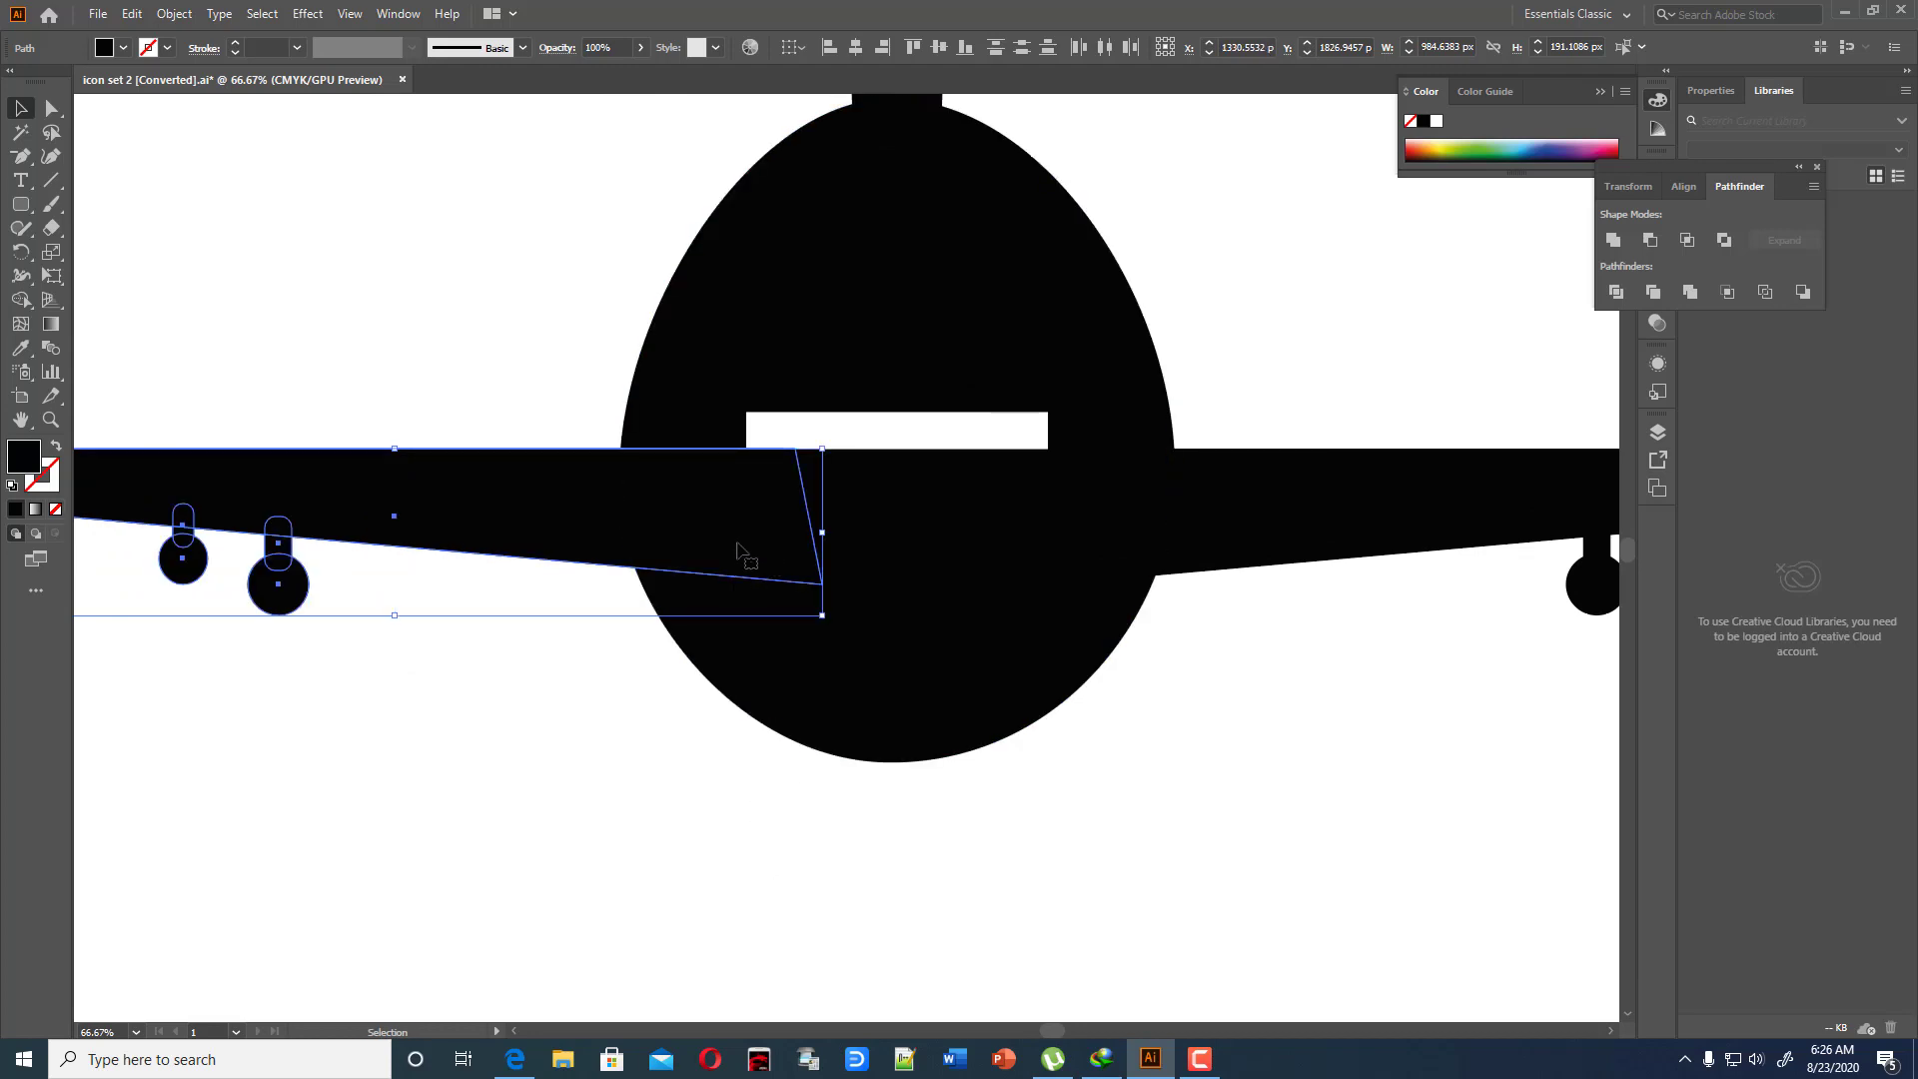
left_click_drag(744, 552, 629, 543)
left_click(629, 710)
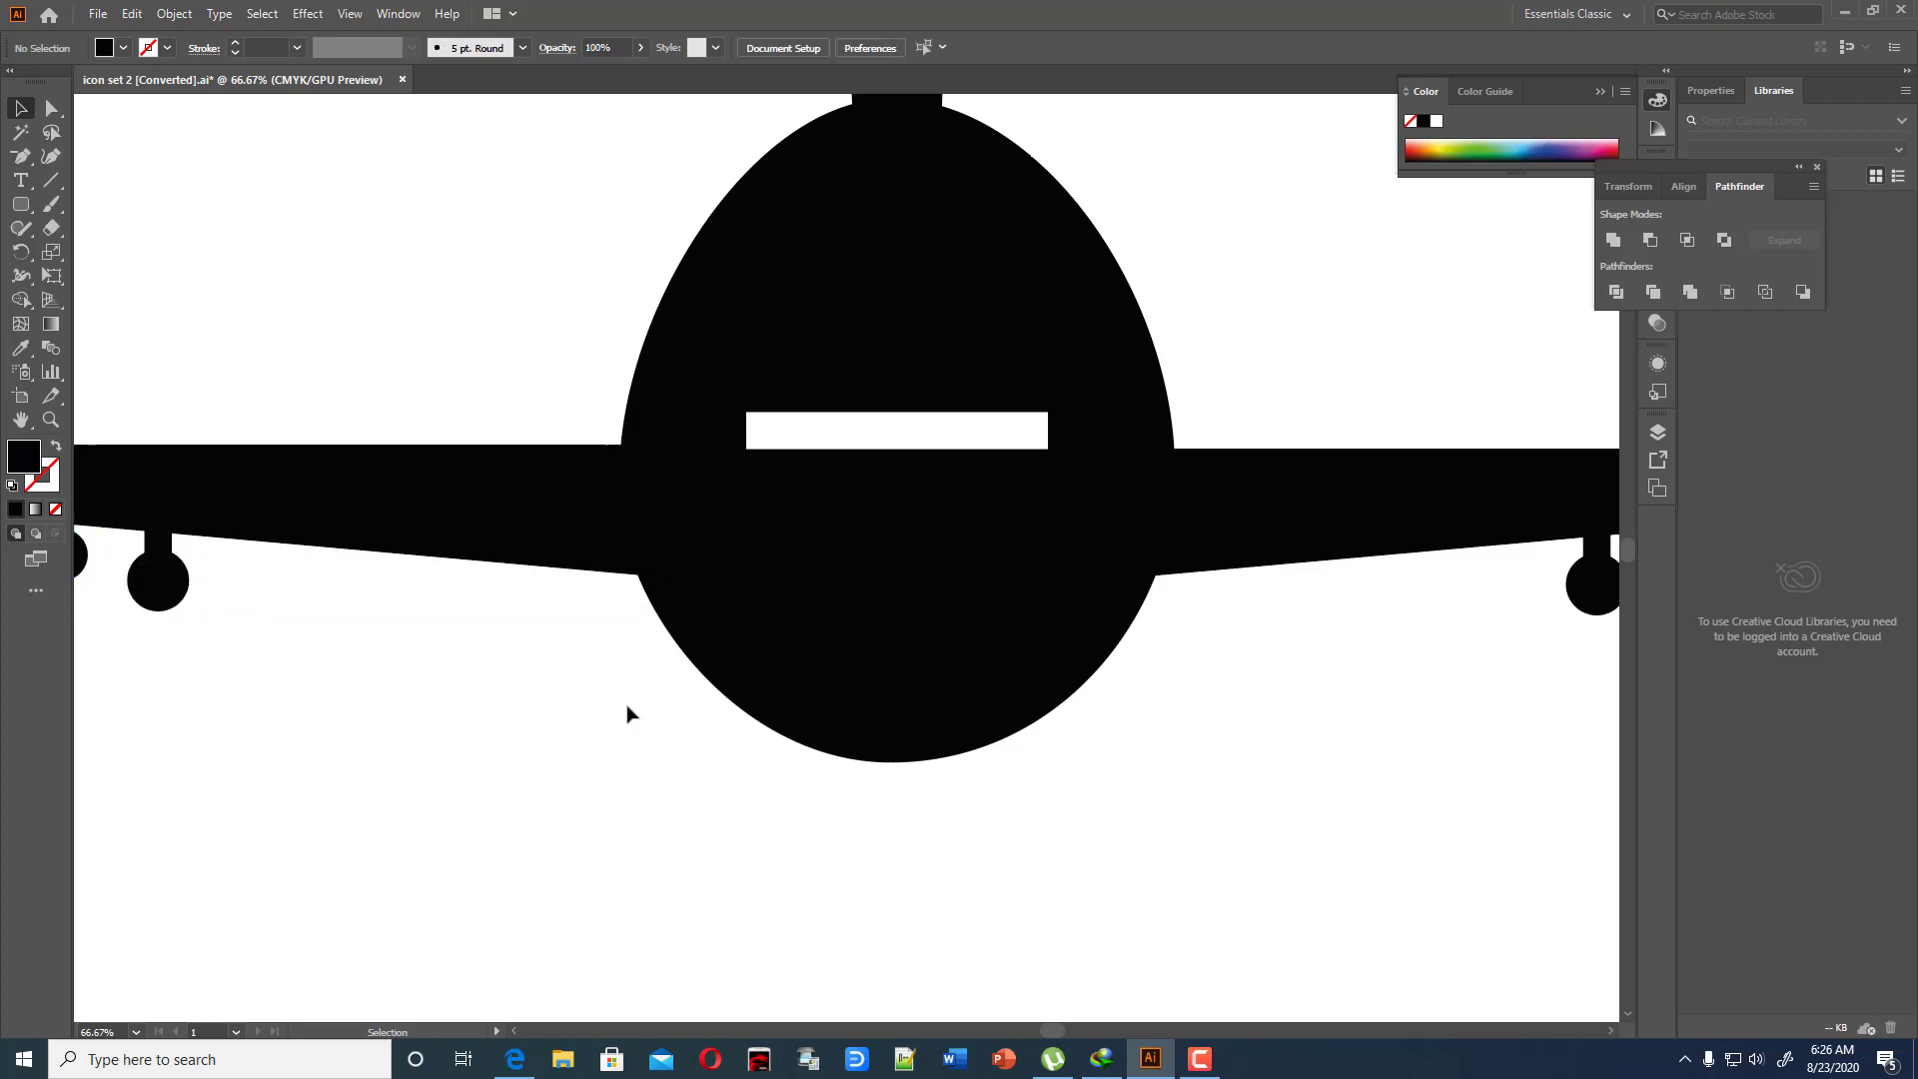
Show the rulers and place a vertical guide at the right wing's outer tip
key("ctrl+minus")
key("ctrl+minus")
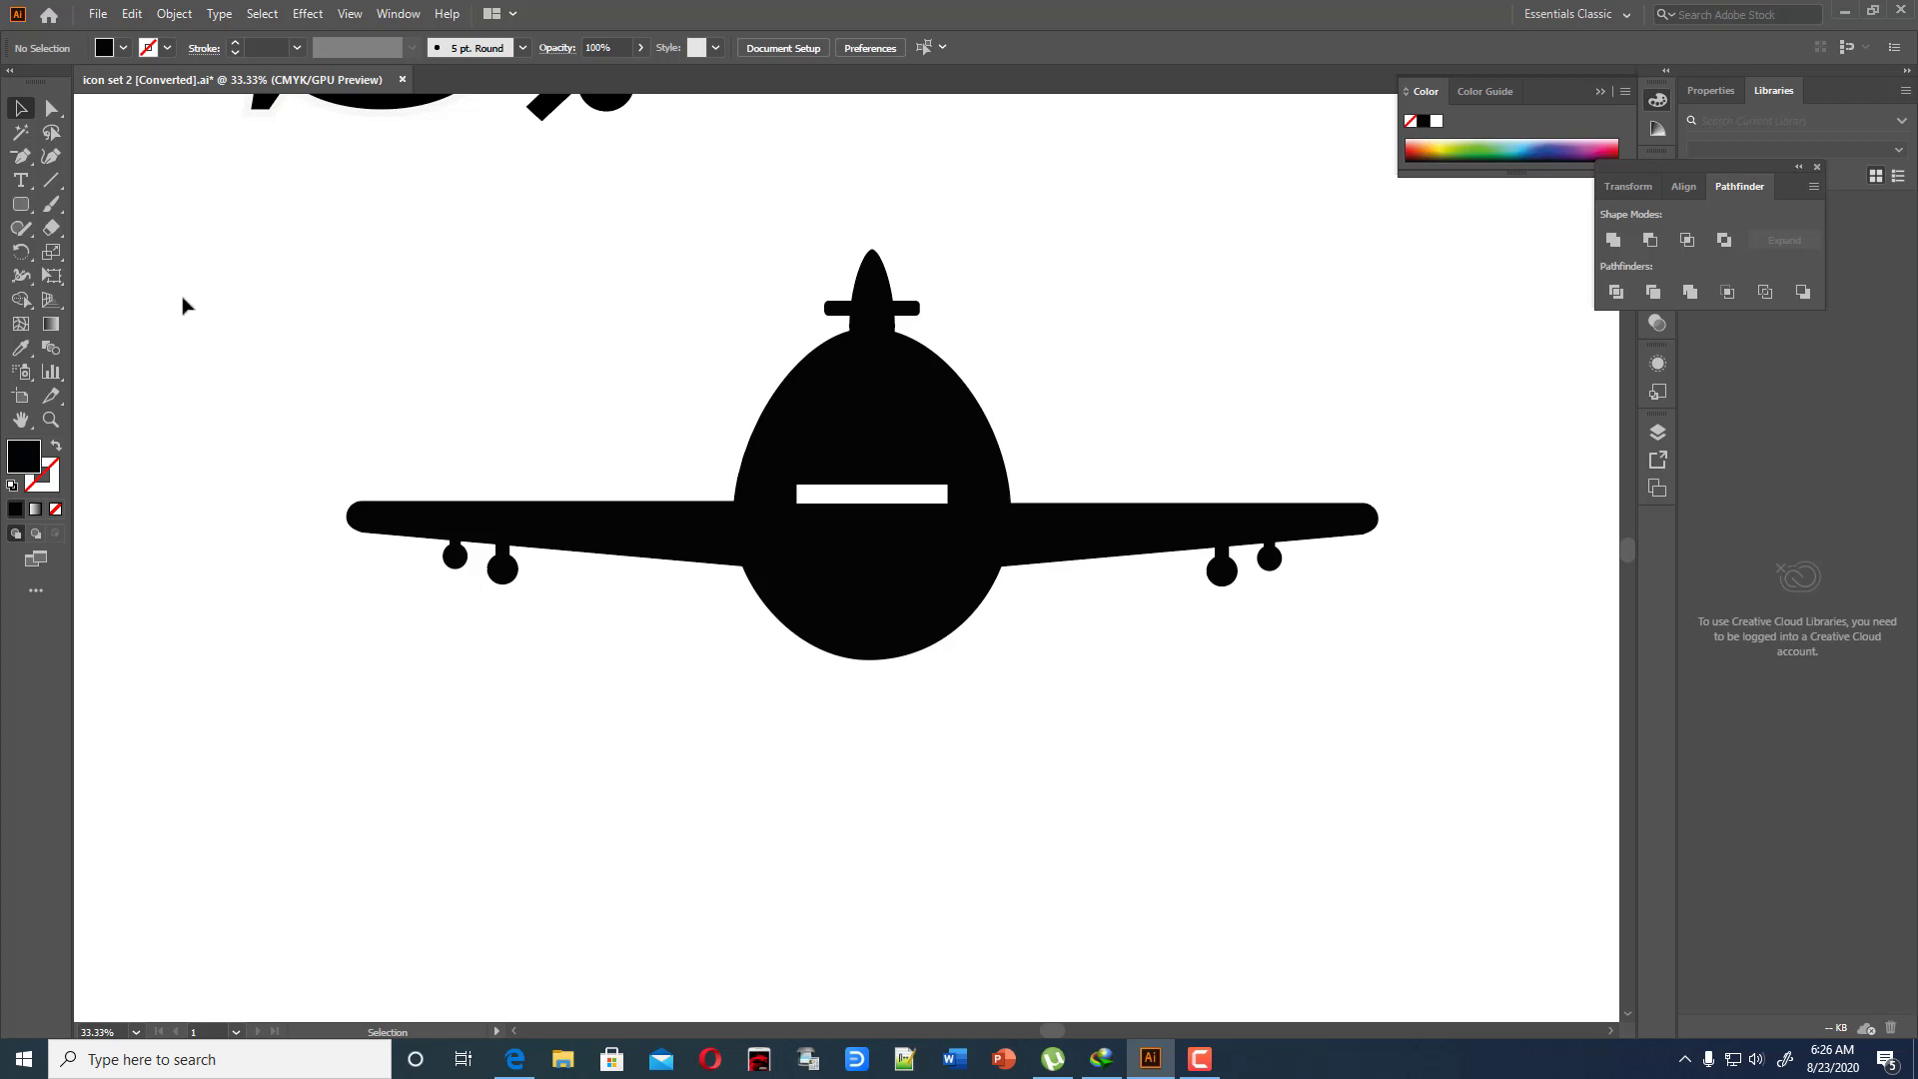
key("a")
key("ctrl+r")
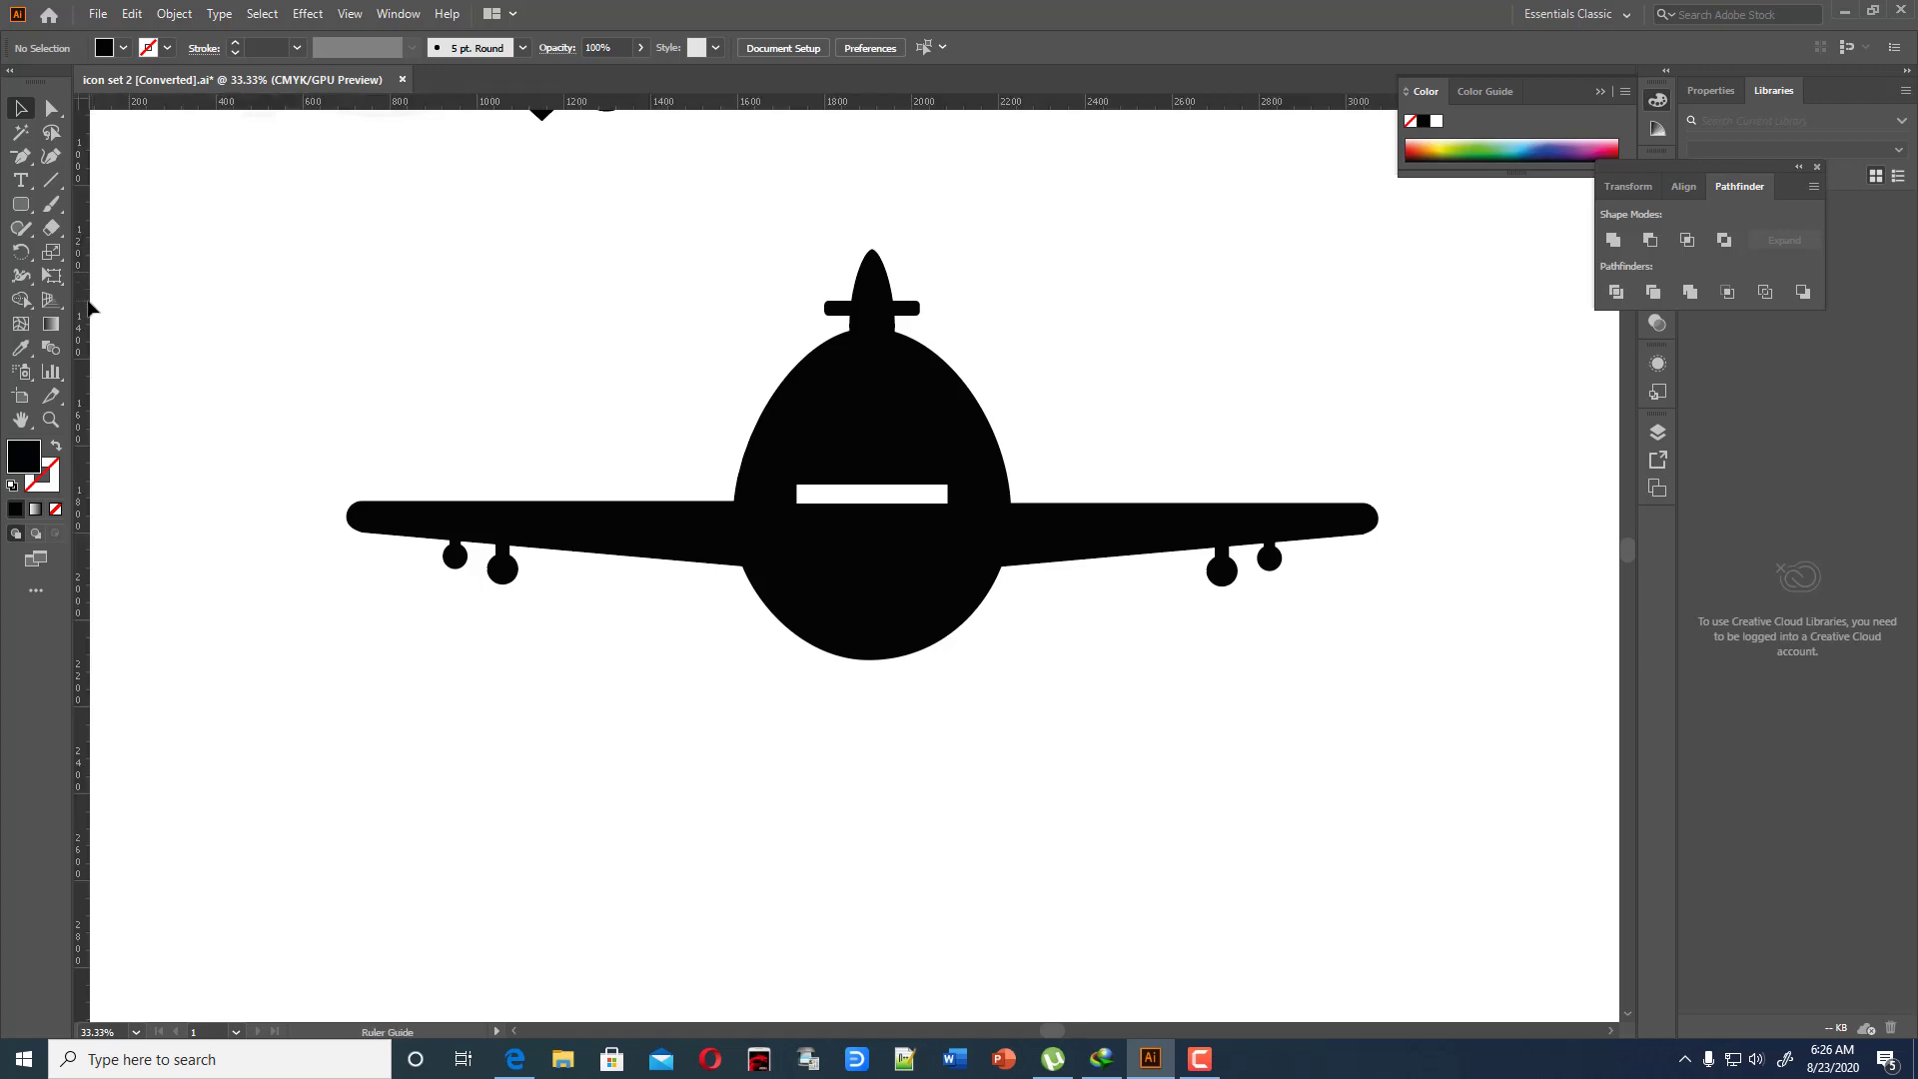
left_click_drag(88, 309, 1378, 649)
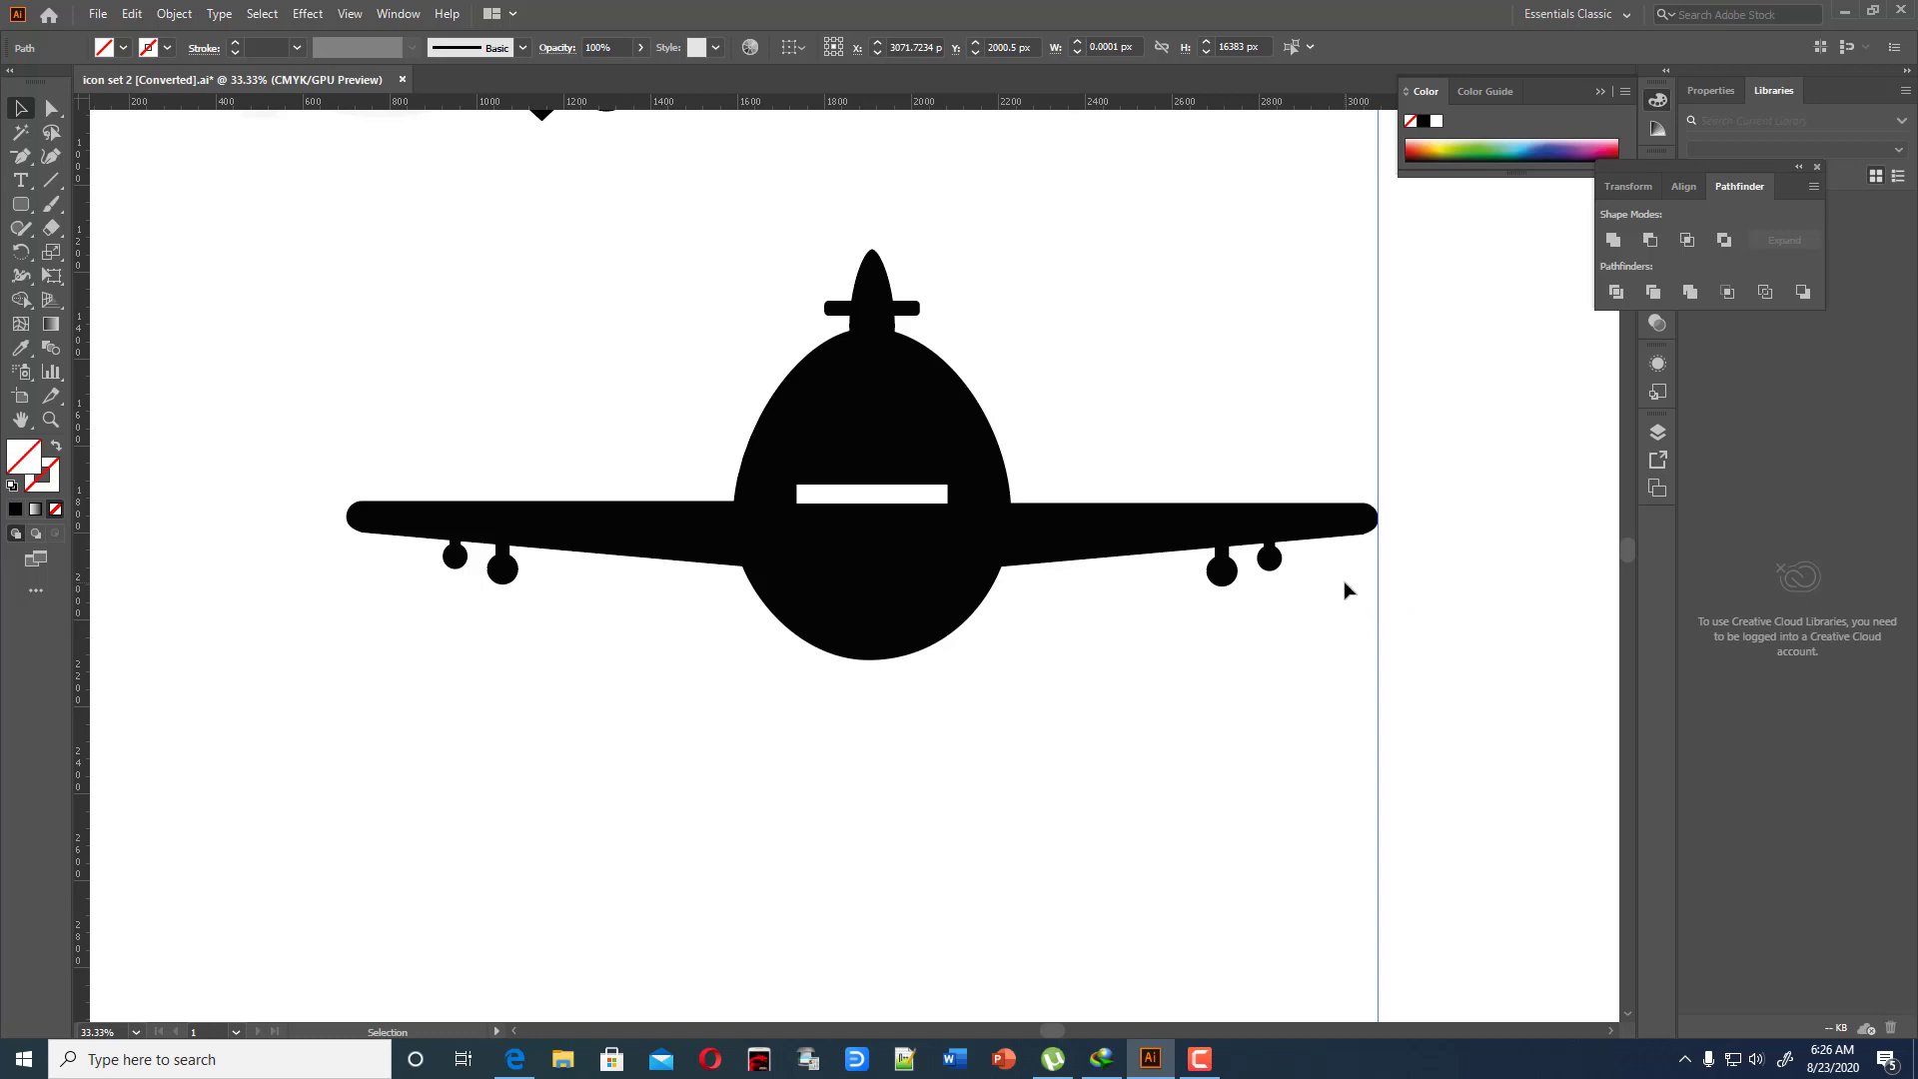
Display the artwork as outlines and move the vertical guide to the right end of the central bar
key("ctrl")
key("ctrl+y")
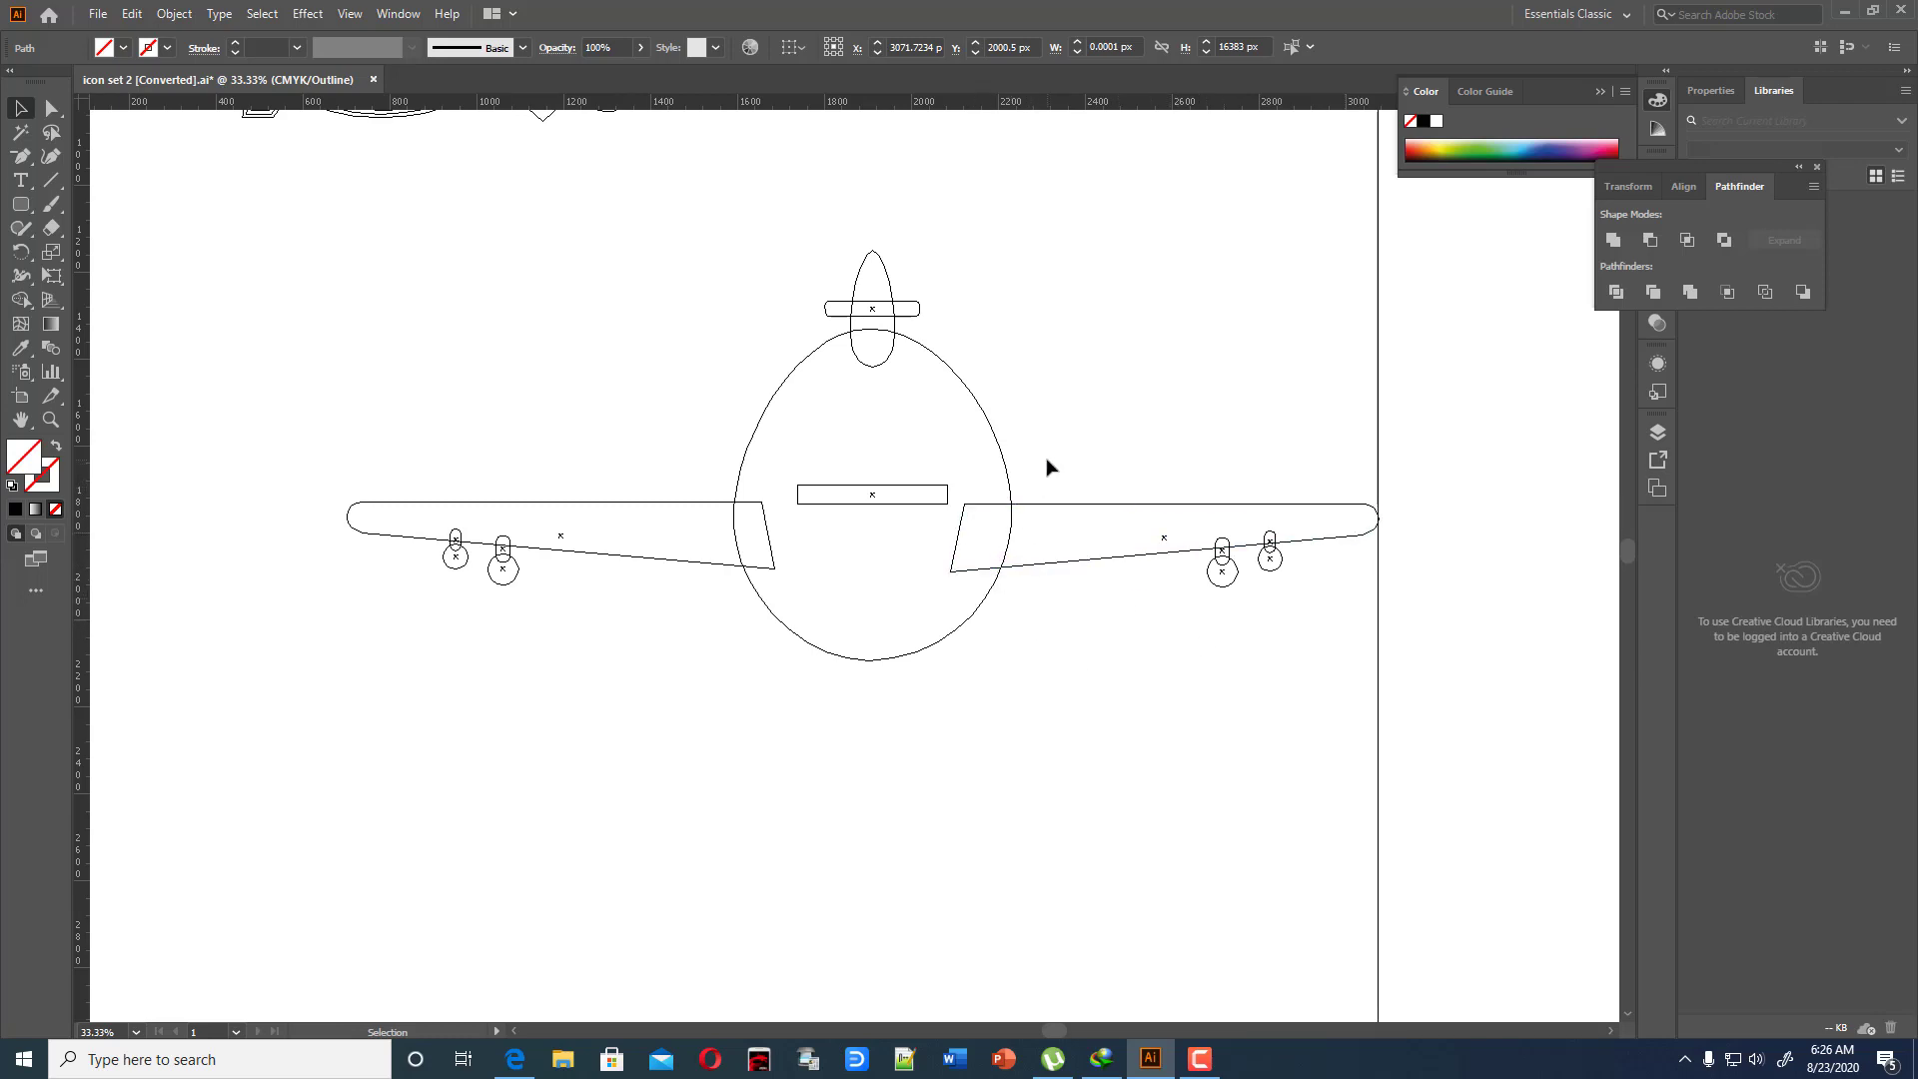
left_click(1121, 478)
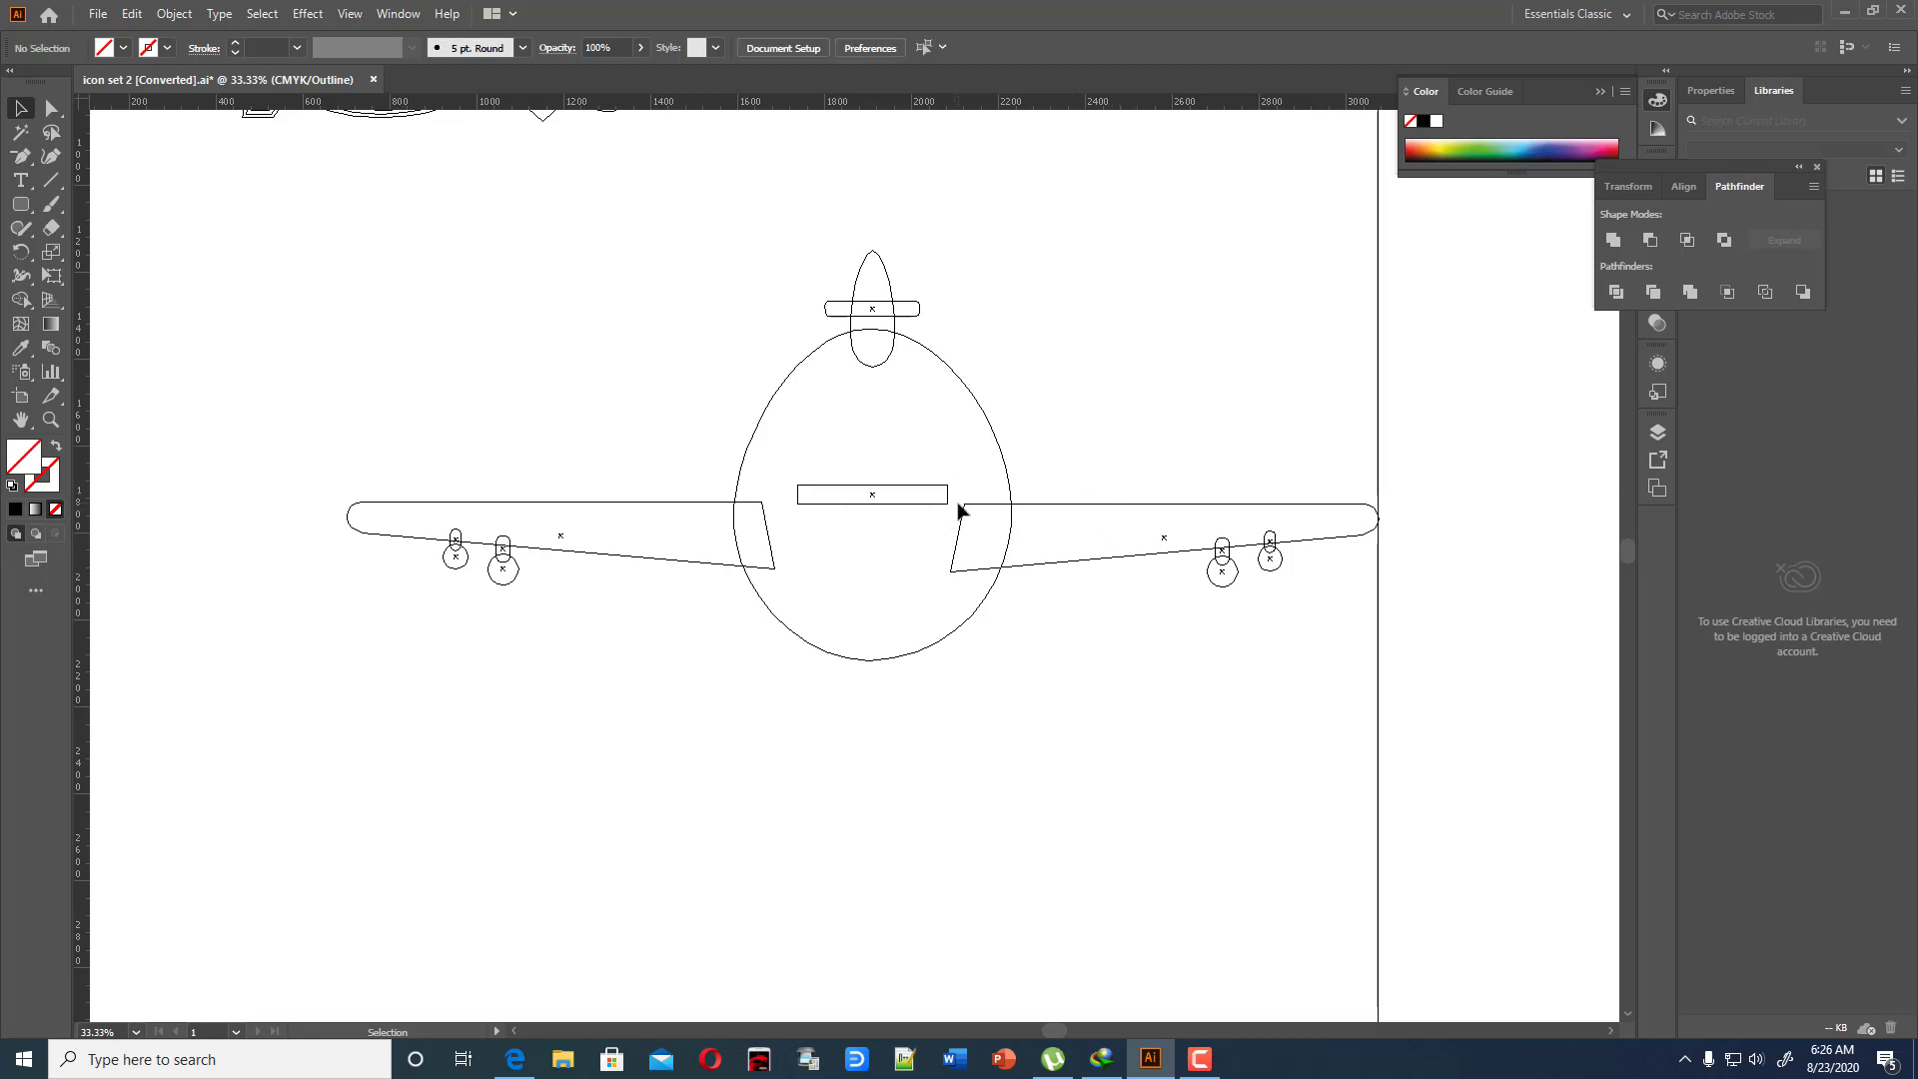
left_click_drag(1379, 445, 954, 557)
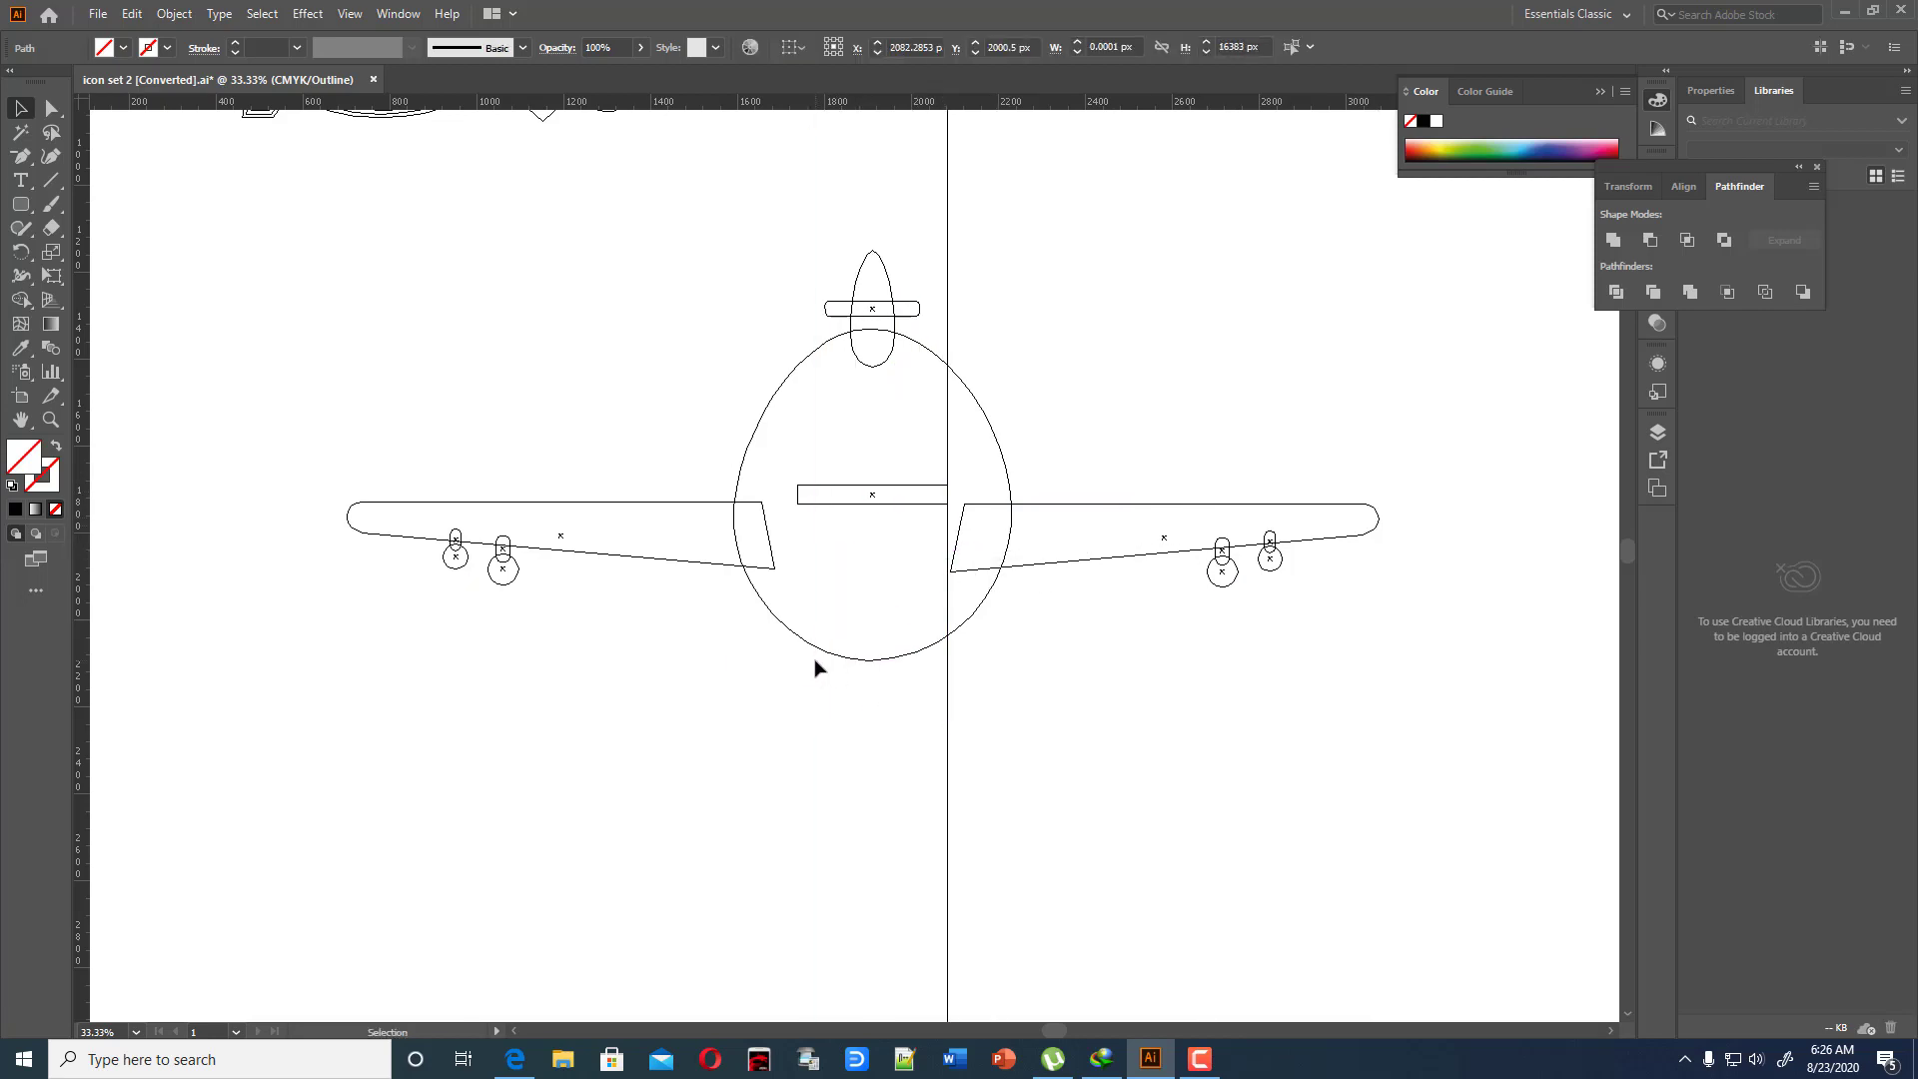
Set the keyboard increment to 10 px in the preferences
key("ctrl+k")
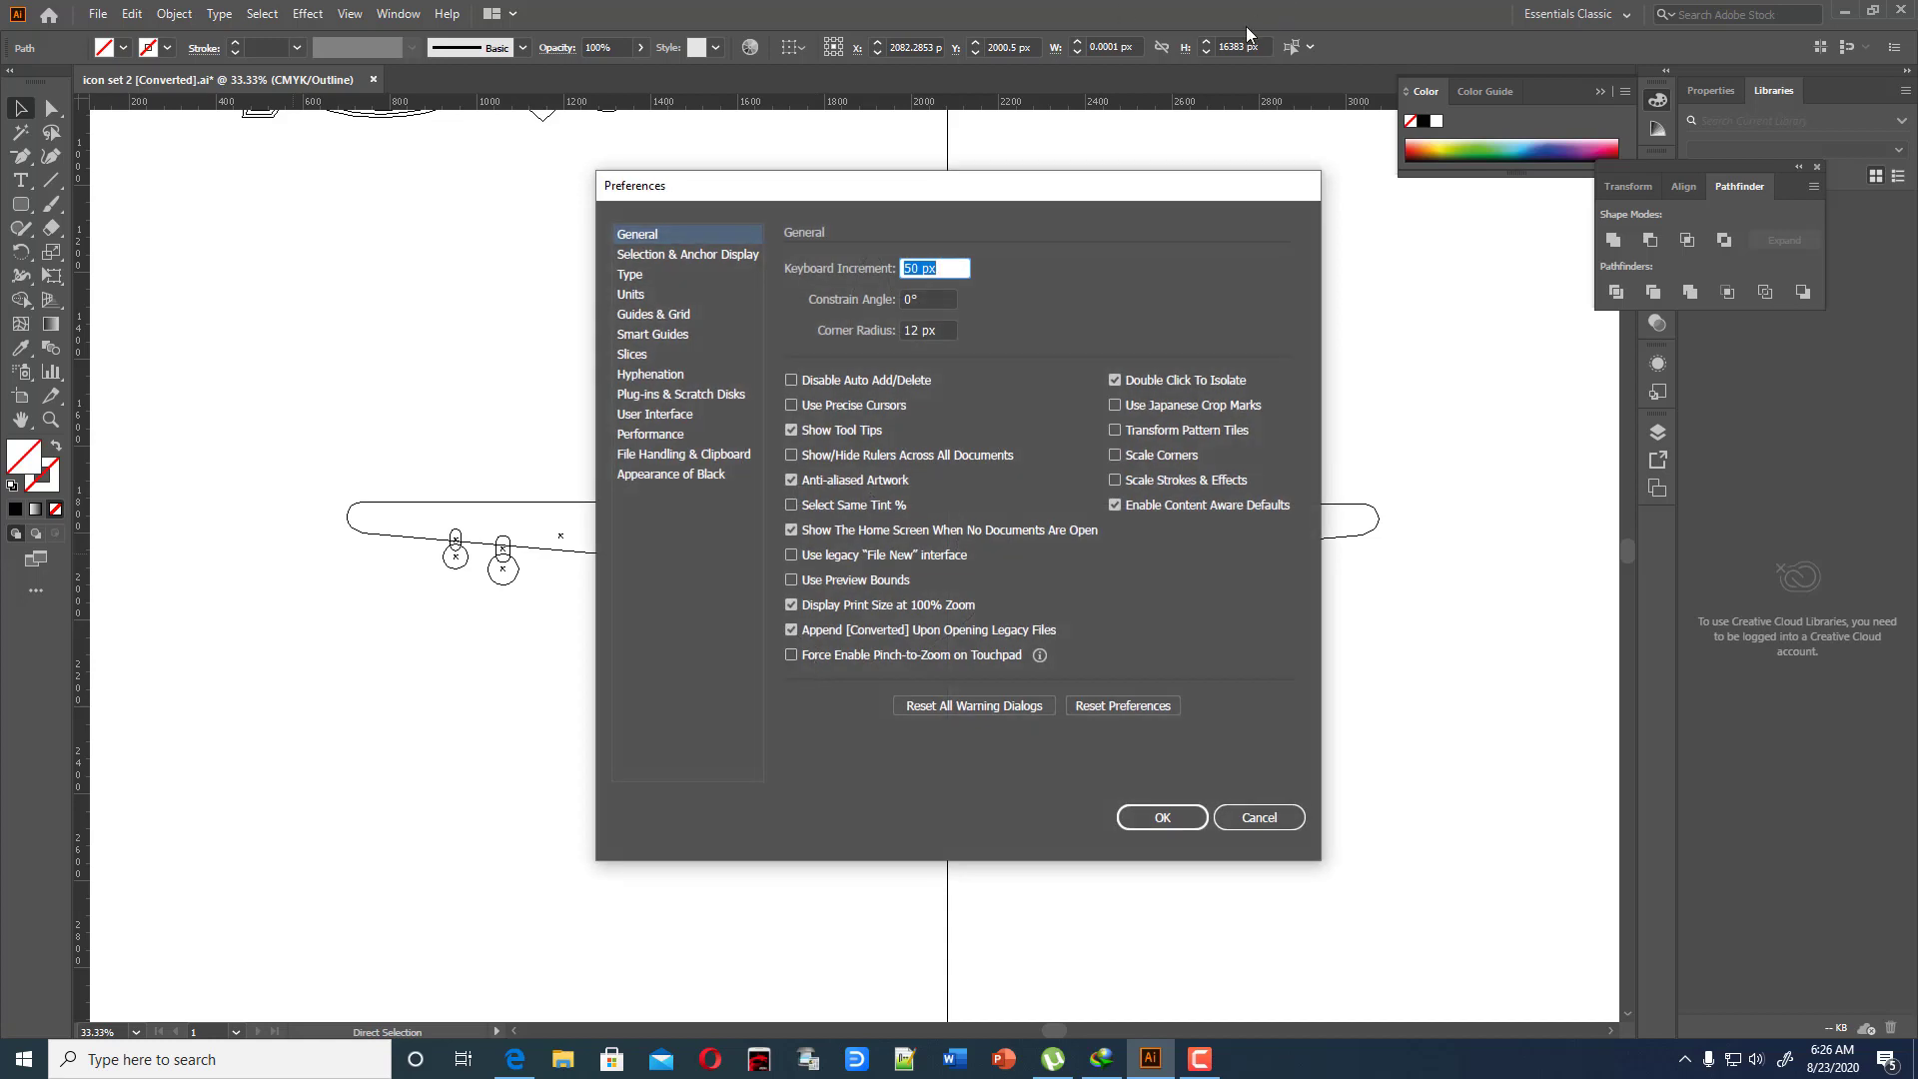
double_click(918, 270)
type("10")
left_click(1167, 828)
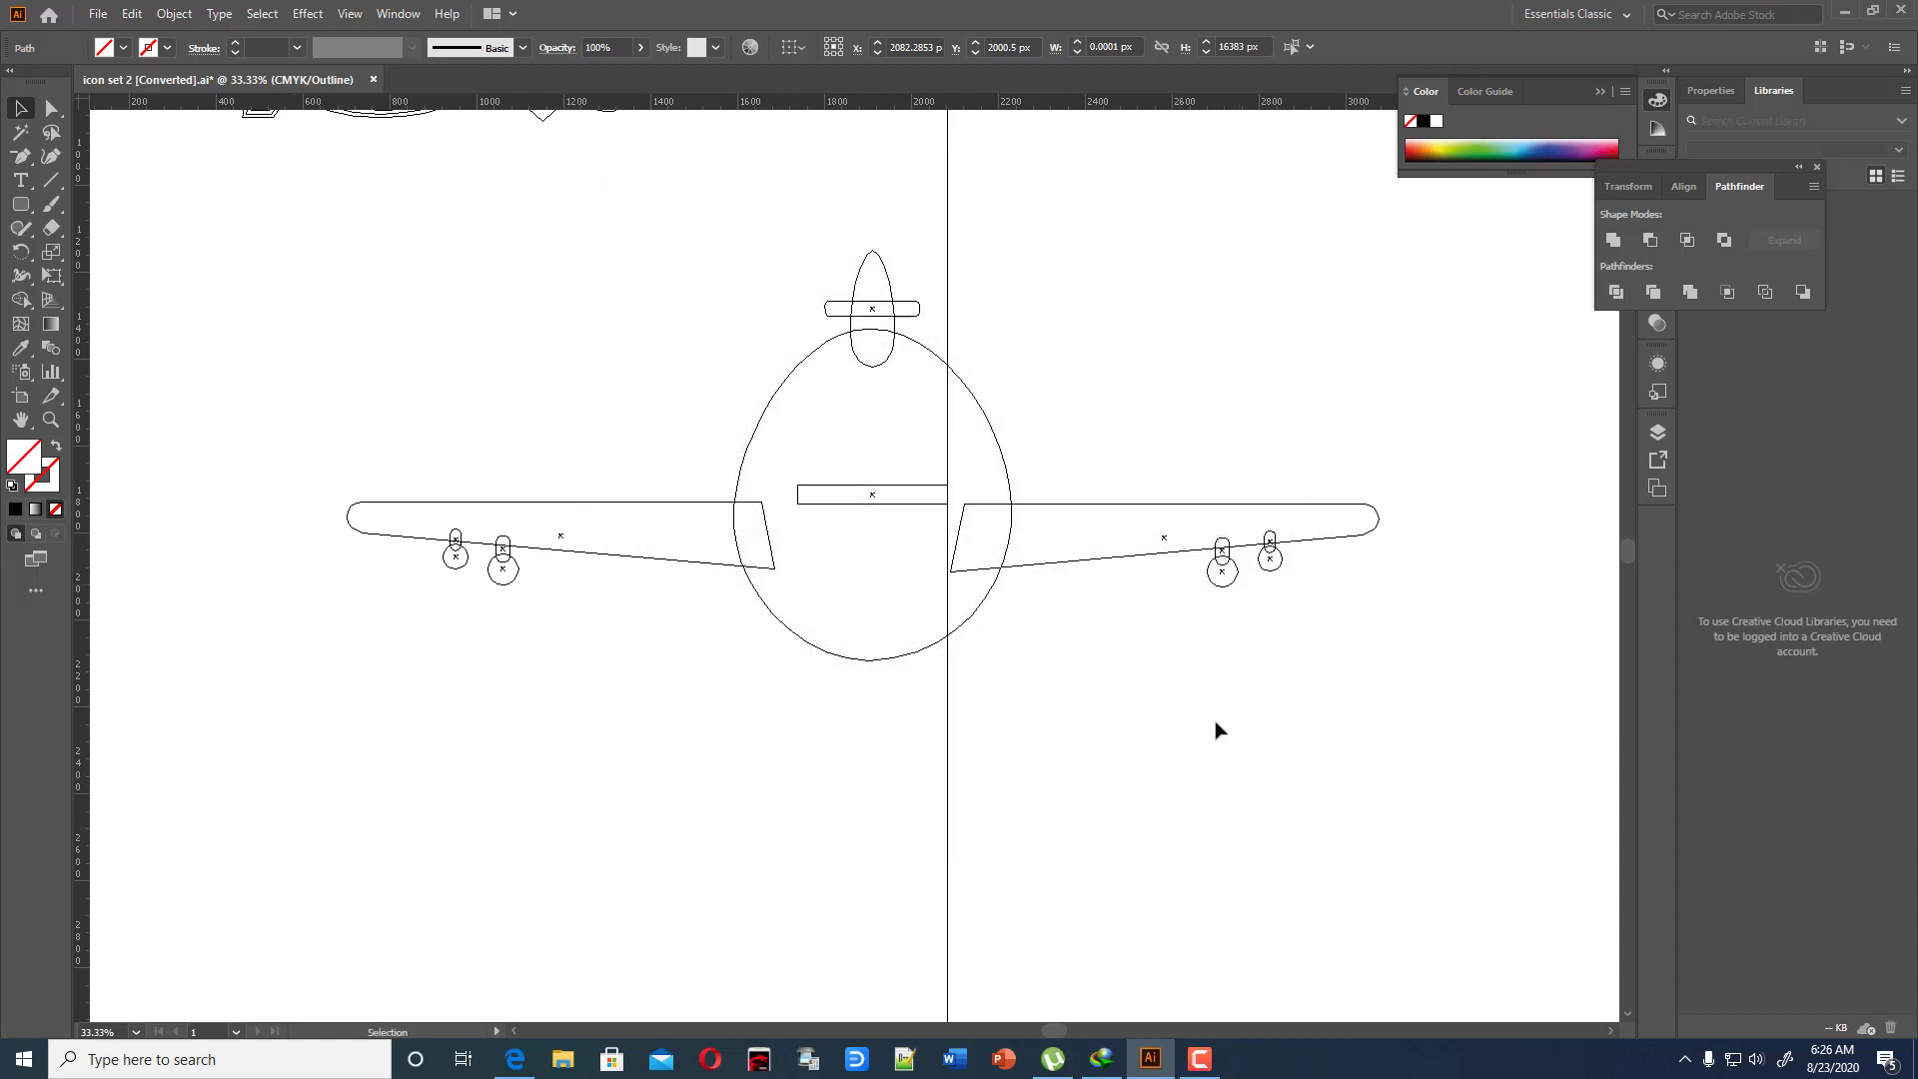
Measure the gap between the bar's left end and the left wing's inner corner by nudging the guide across it
left_click_drag(949, 410, 798, 483)
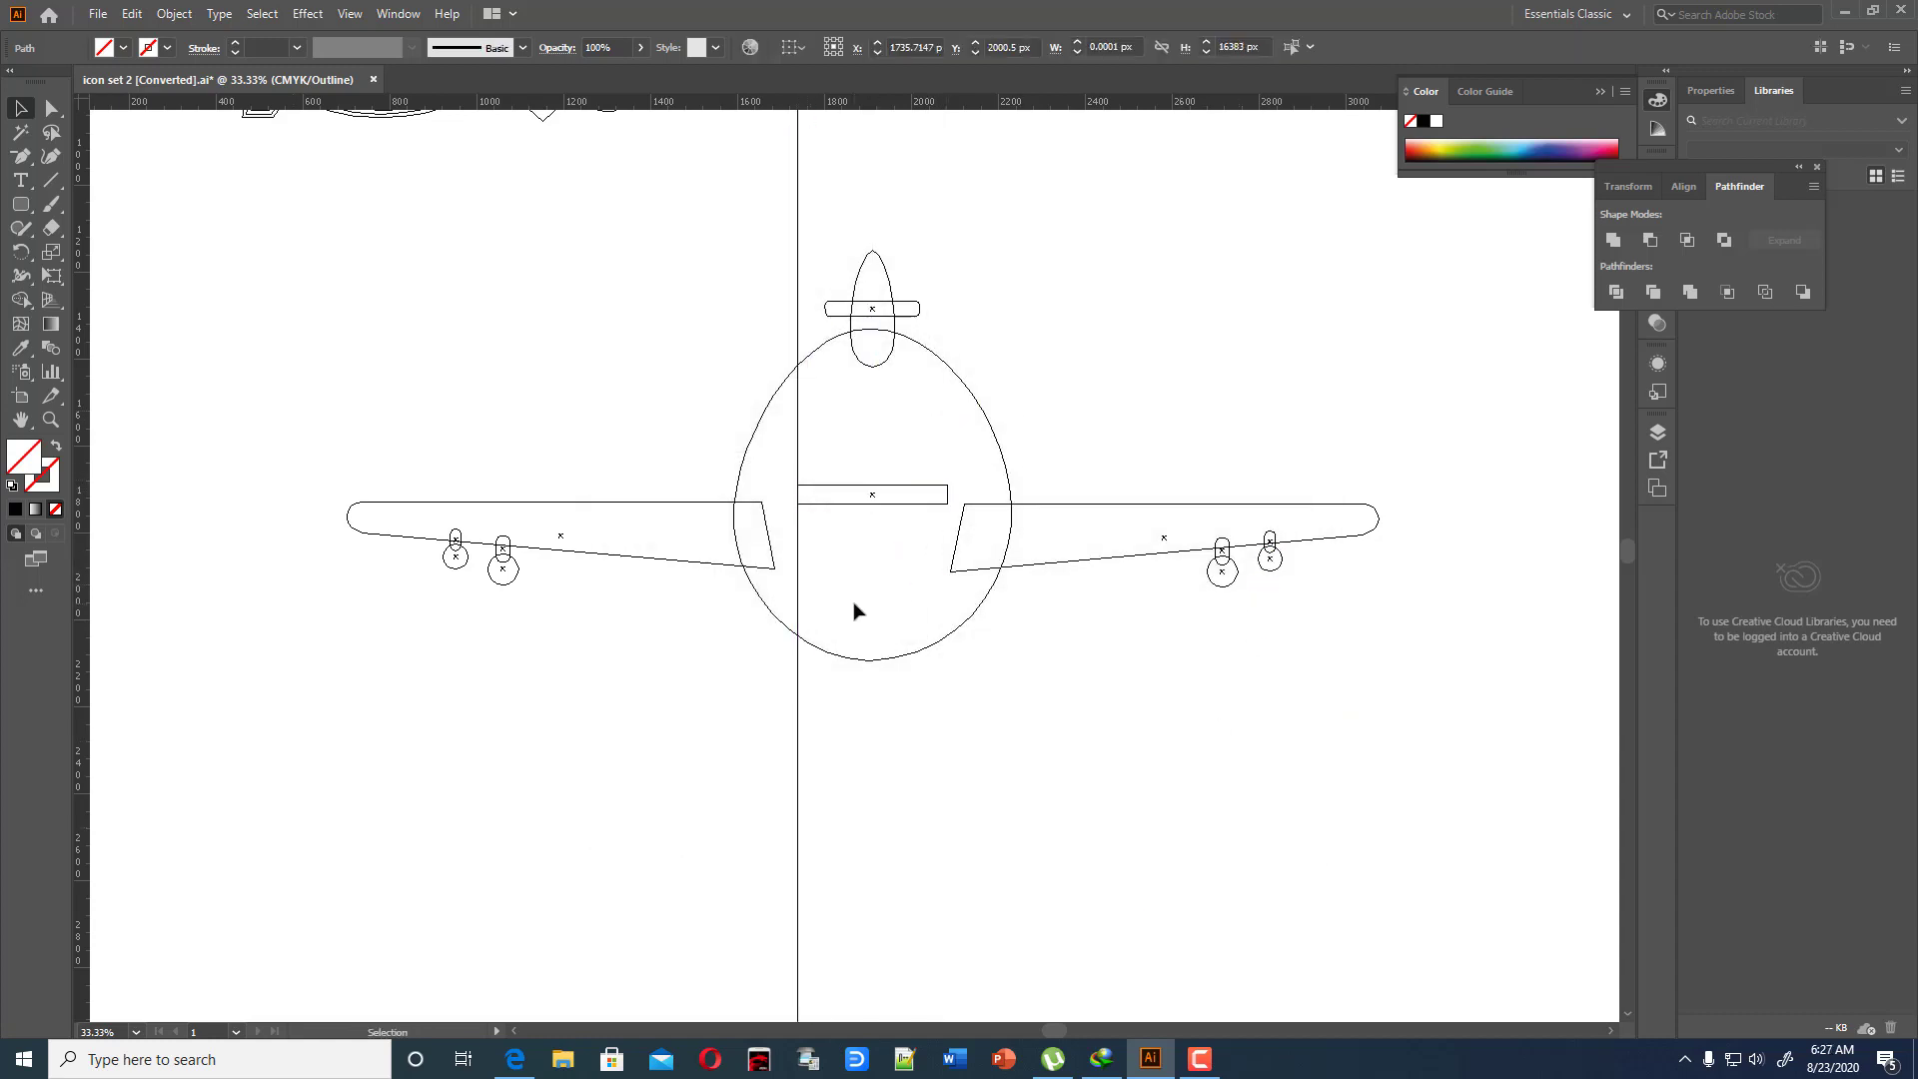
key("Left")
key("Left")
key("Left")
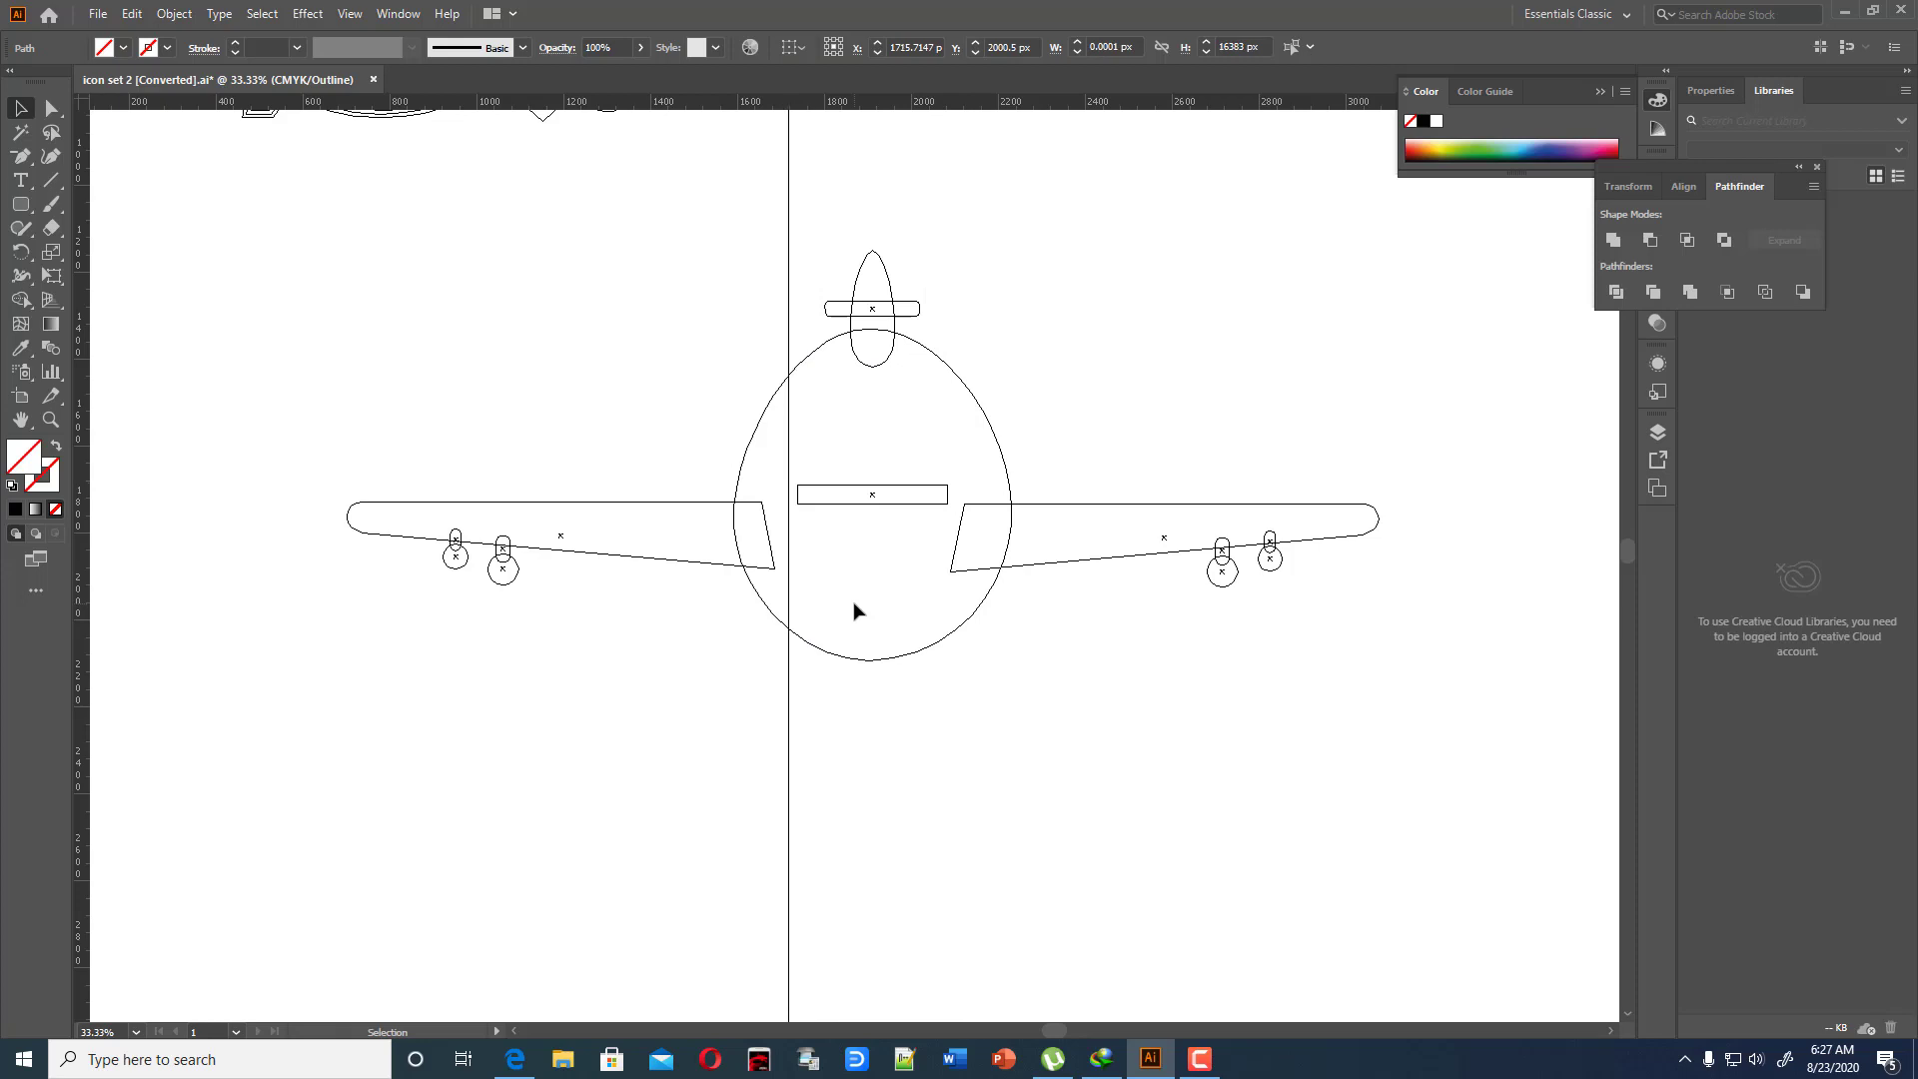
key("Left")
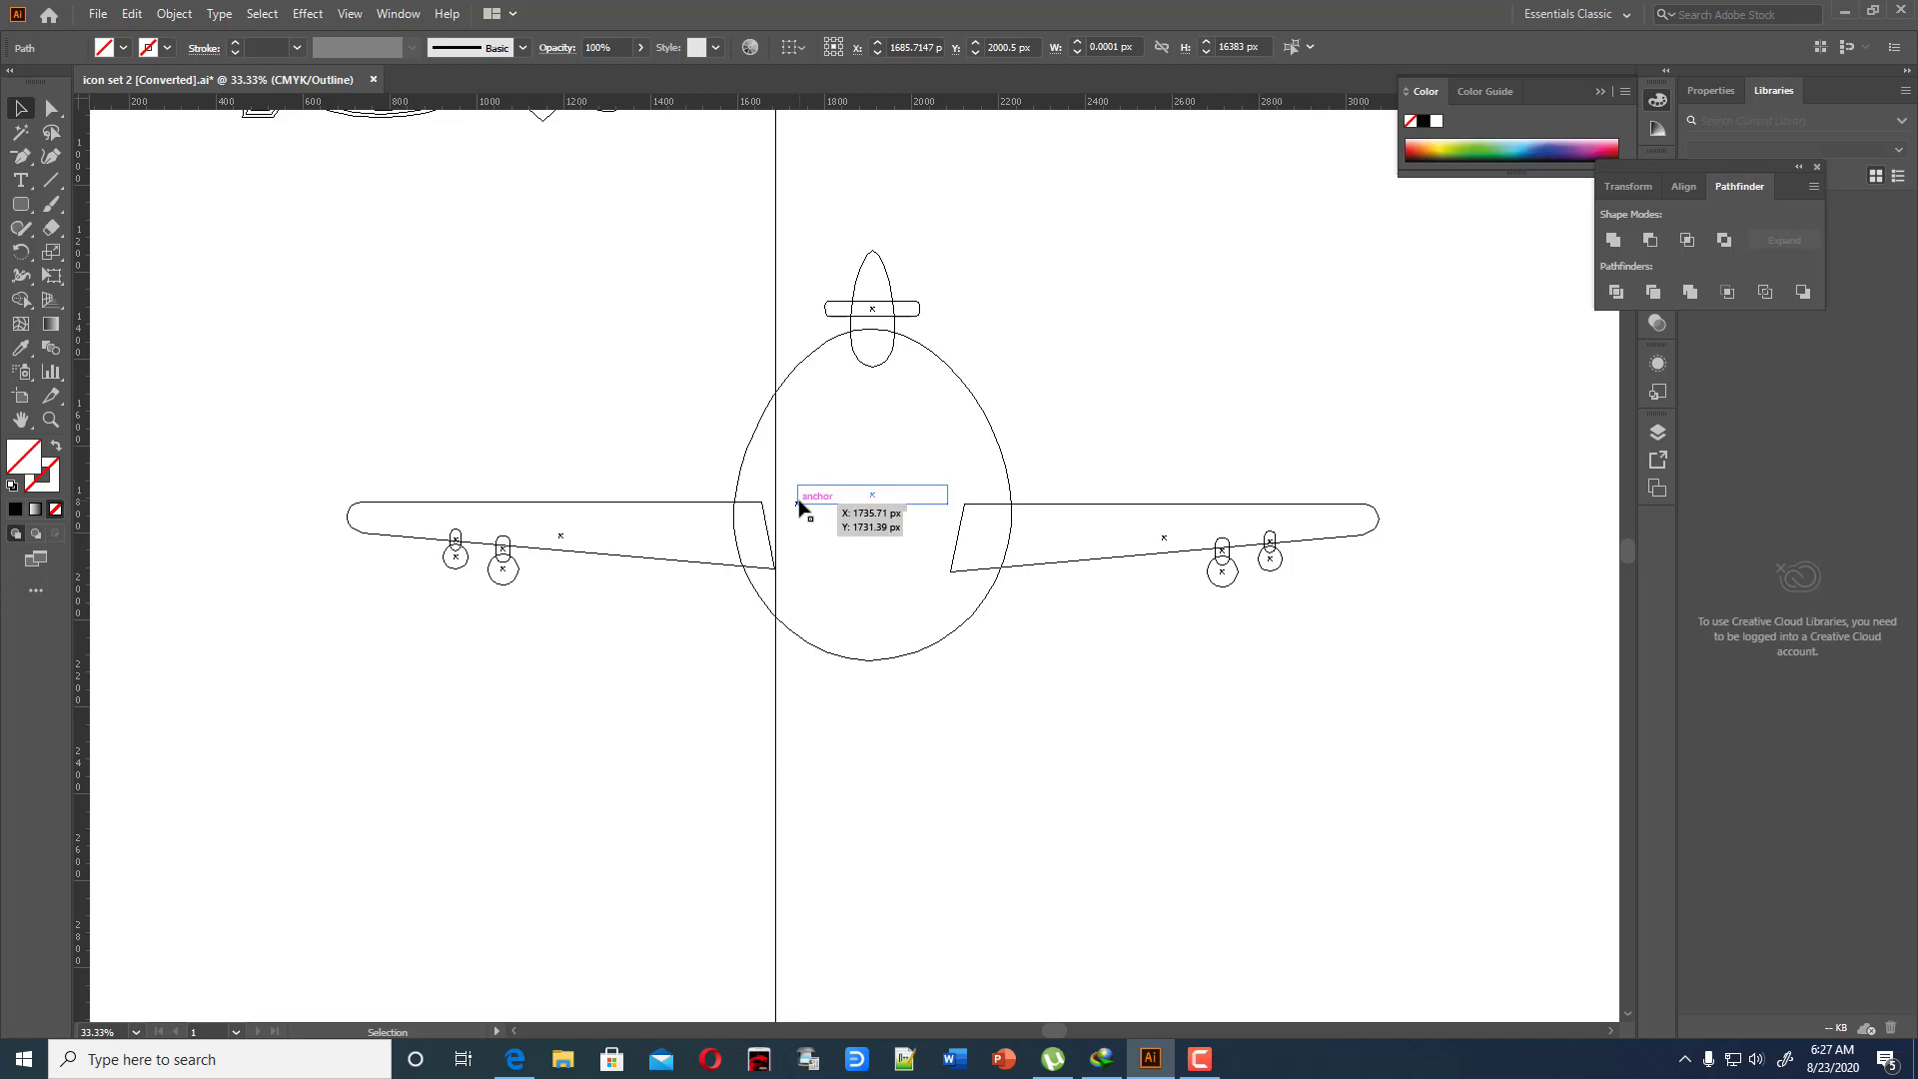
Move the guide to the bar's right end, nudge it about 50 px to the right, and deselect it
left_click_drag(775, 318, 947, 451)
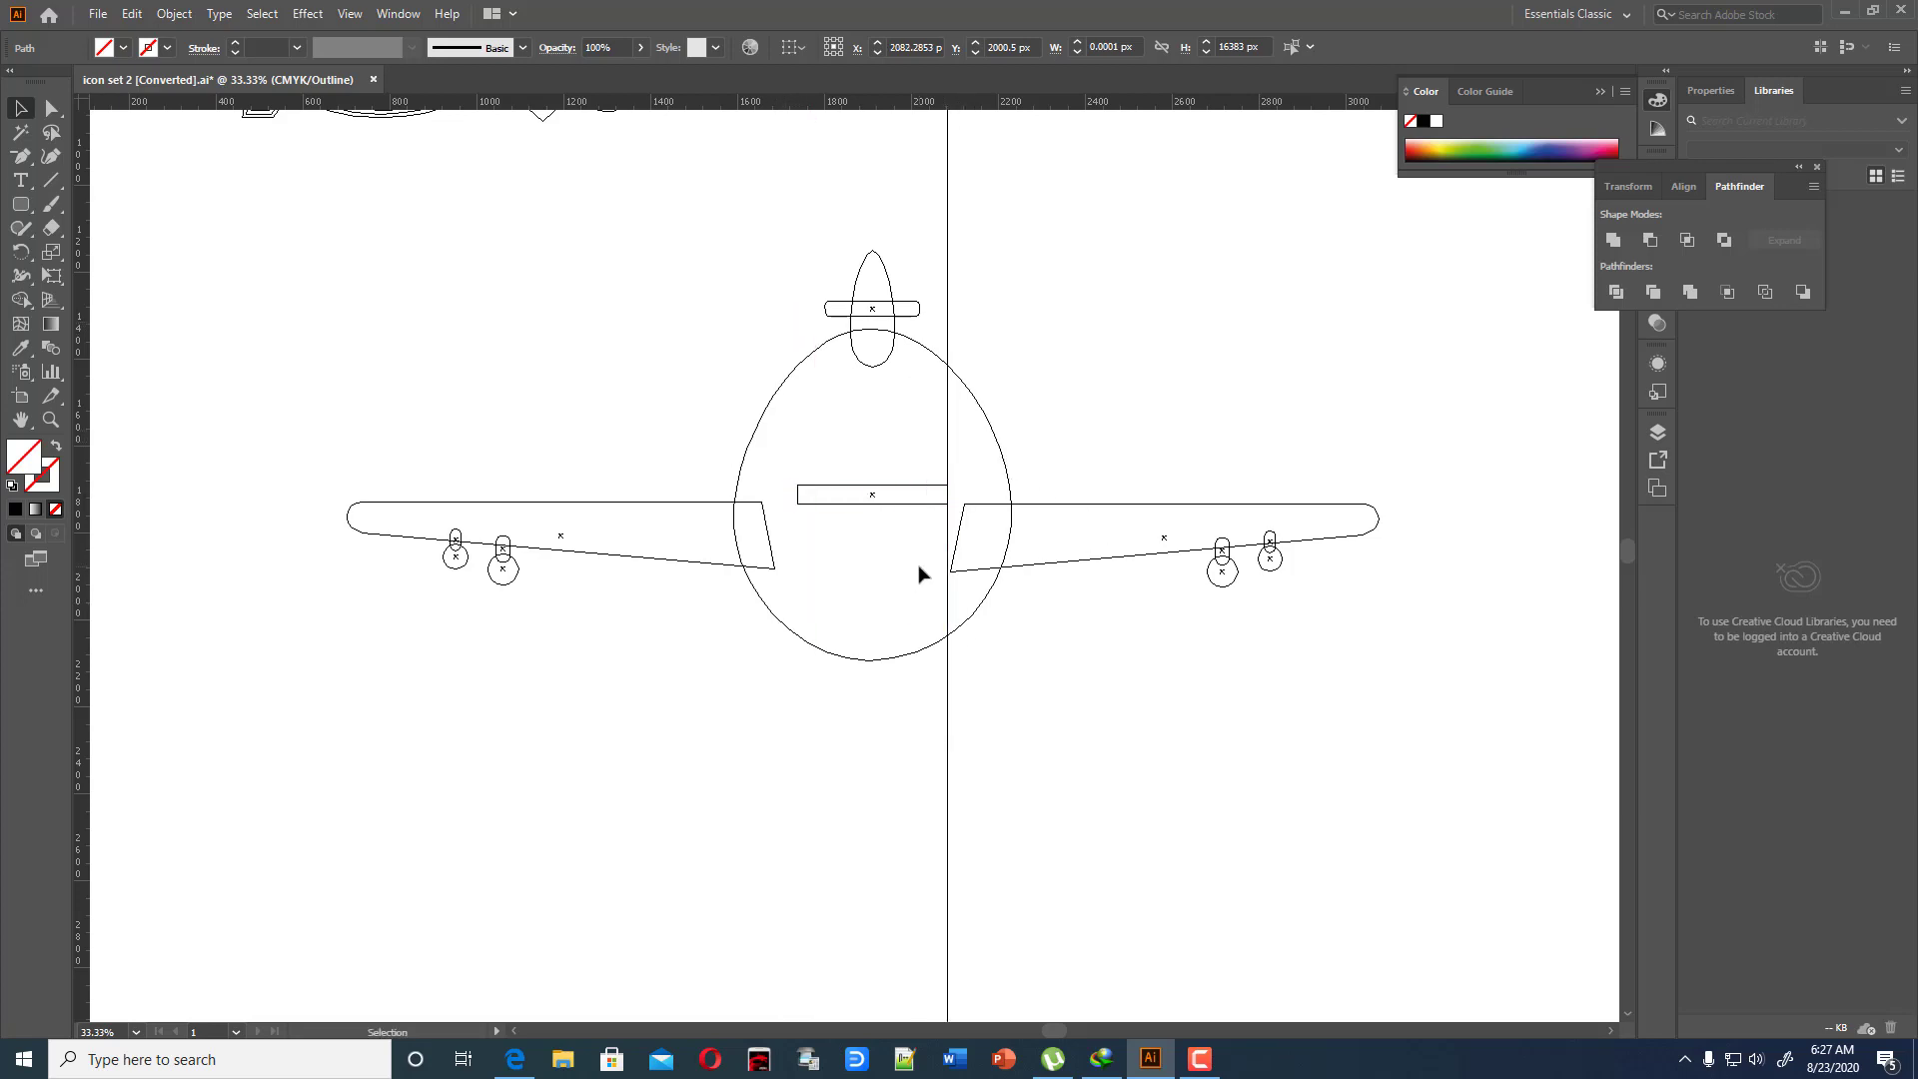
key("shift+Right")
key("shift+Right")
key("shift+Right")
key("shift+Right")
key("shift+Right")
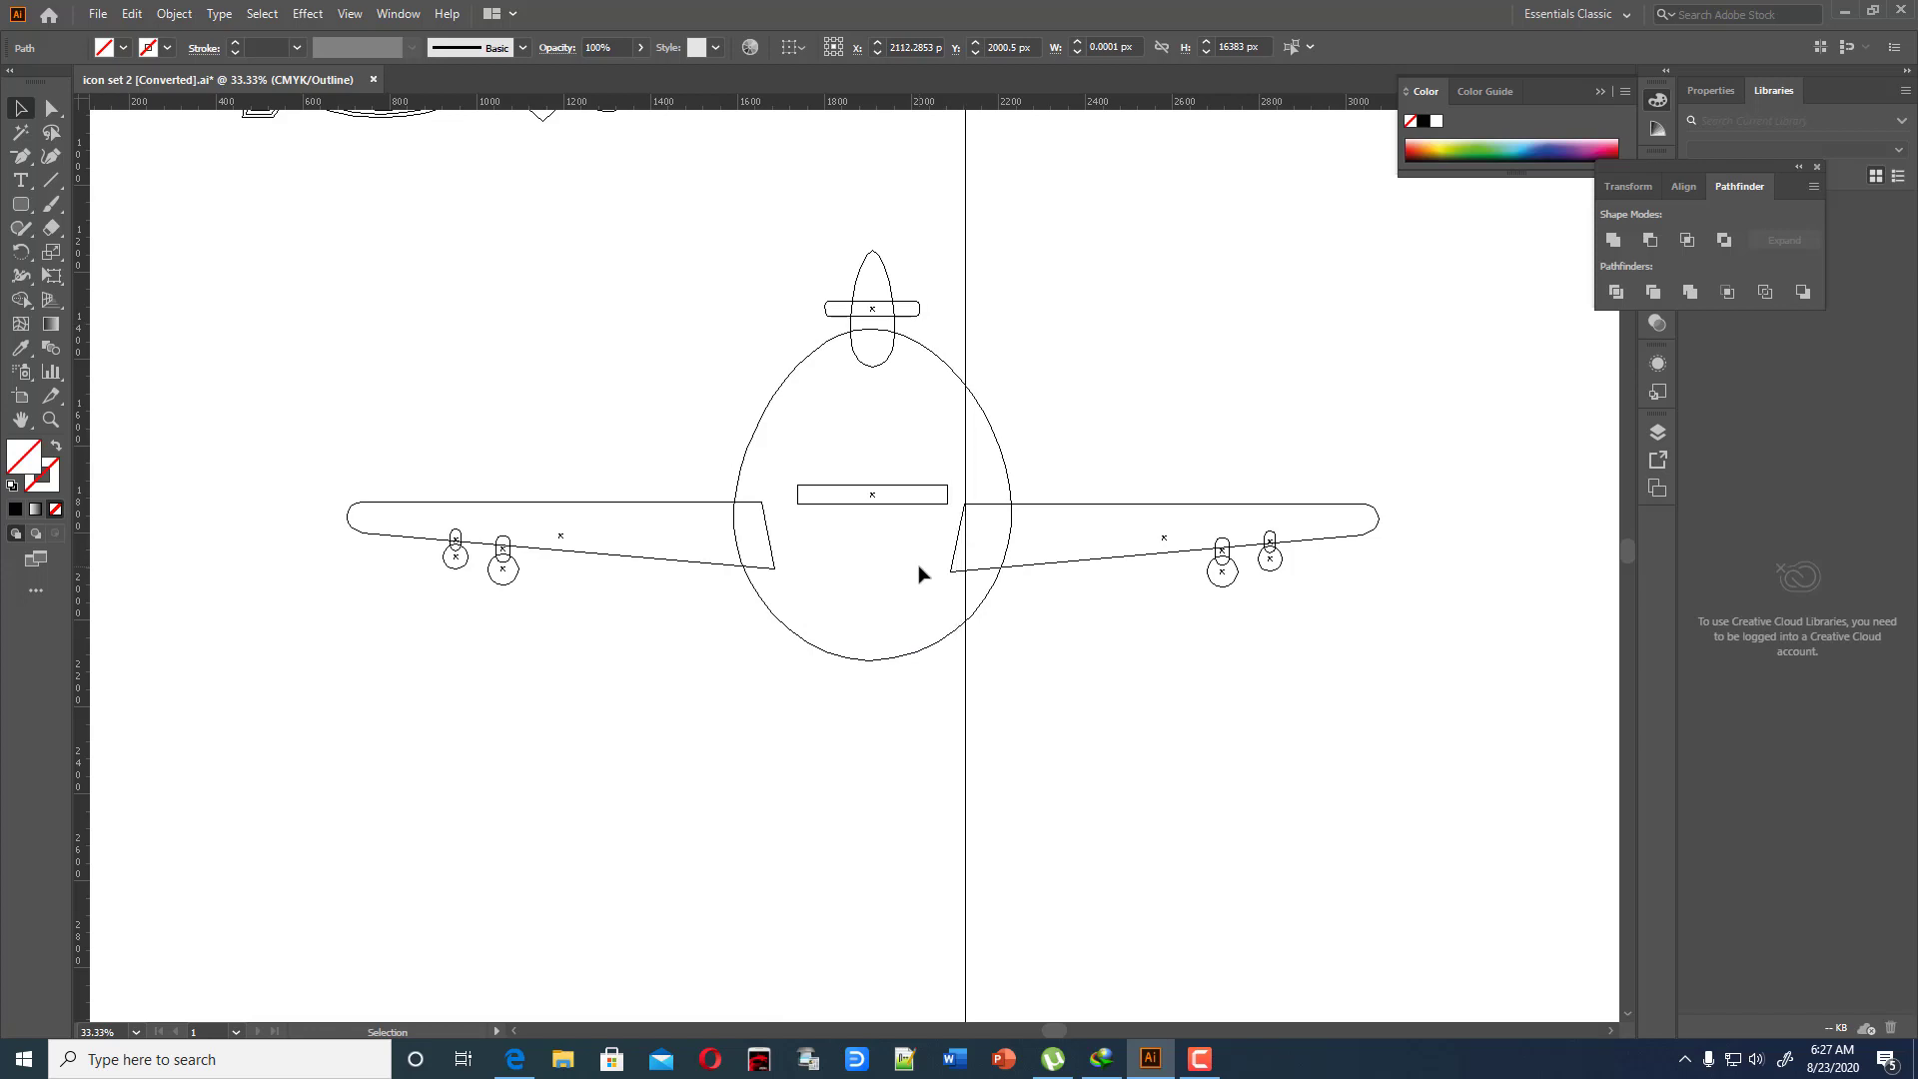
left_click(1136, 396)
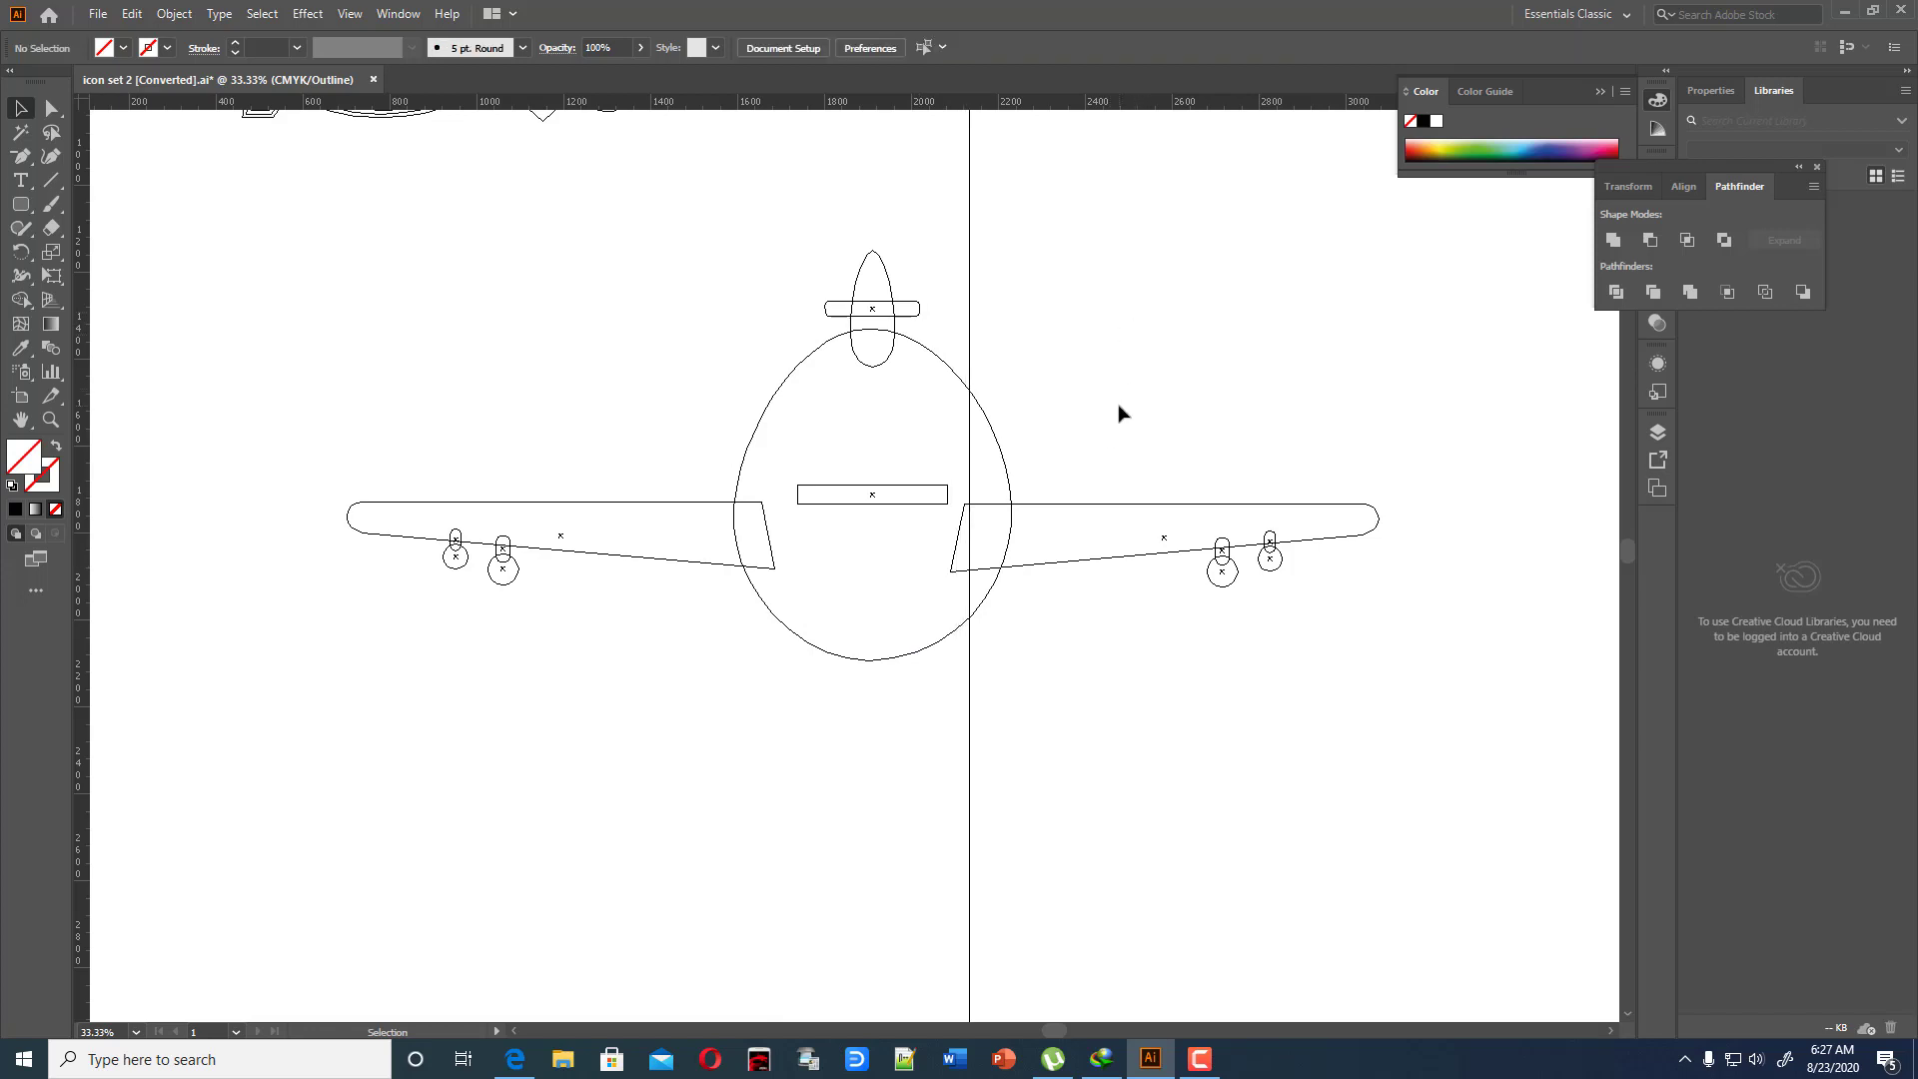
Move the right wing outward until its inner lower corner meets the vertical guide, and deselect it
left_click_drag(1118, 409, 1235, 627)
left_click_drag(1177, 556, 1187, 551)
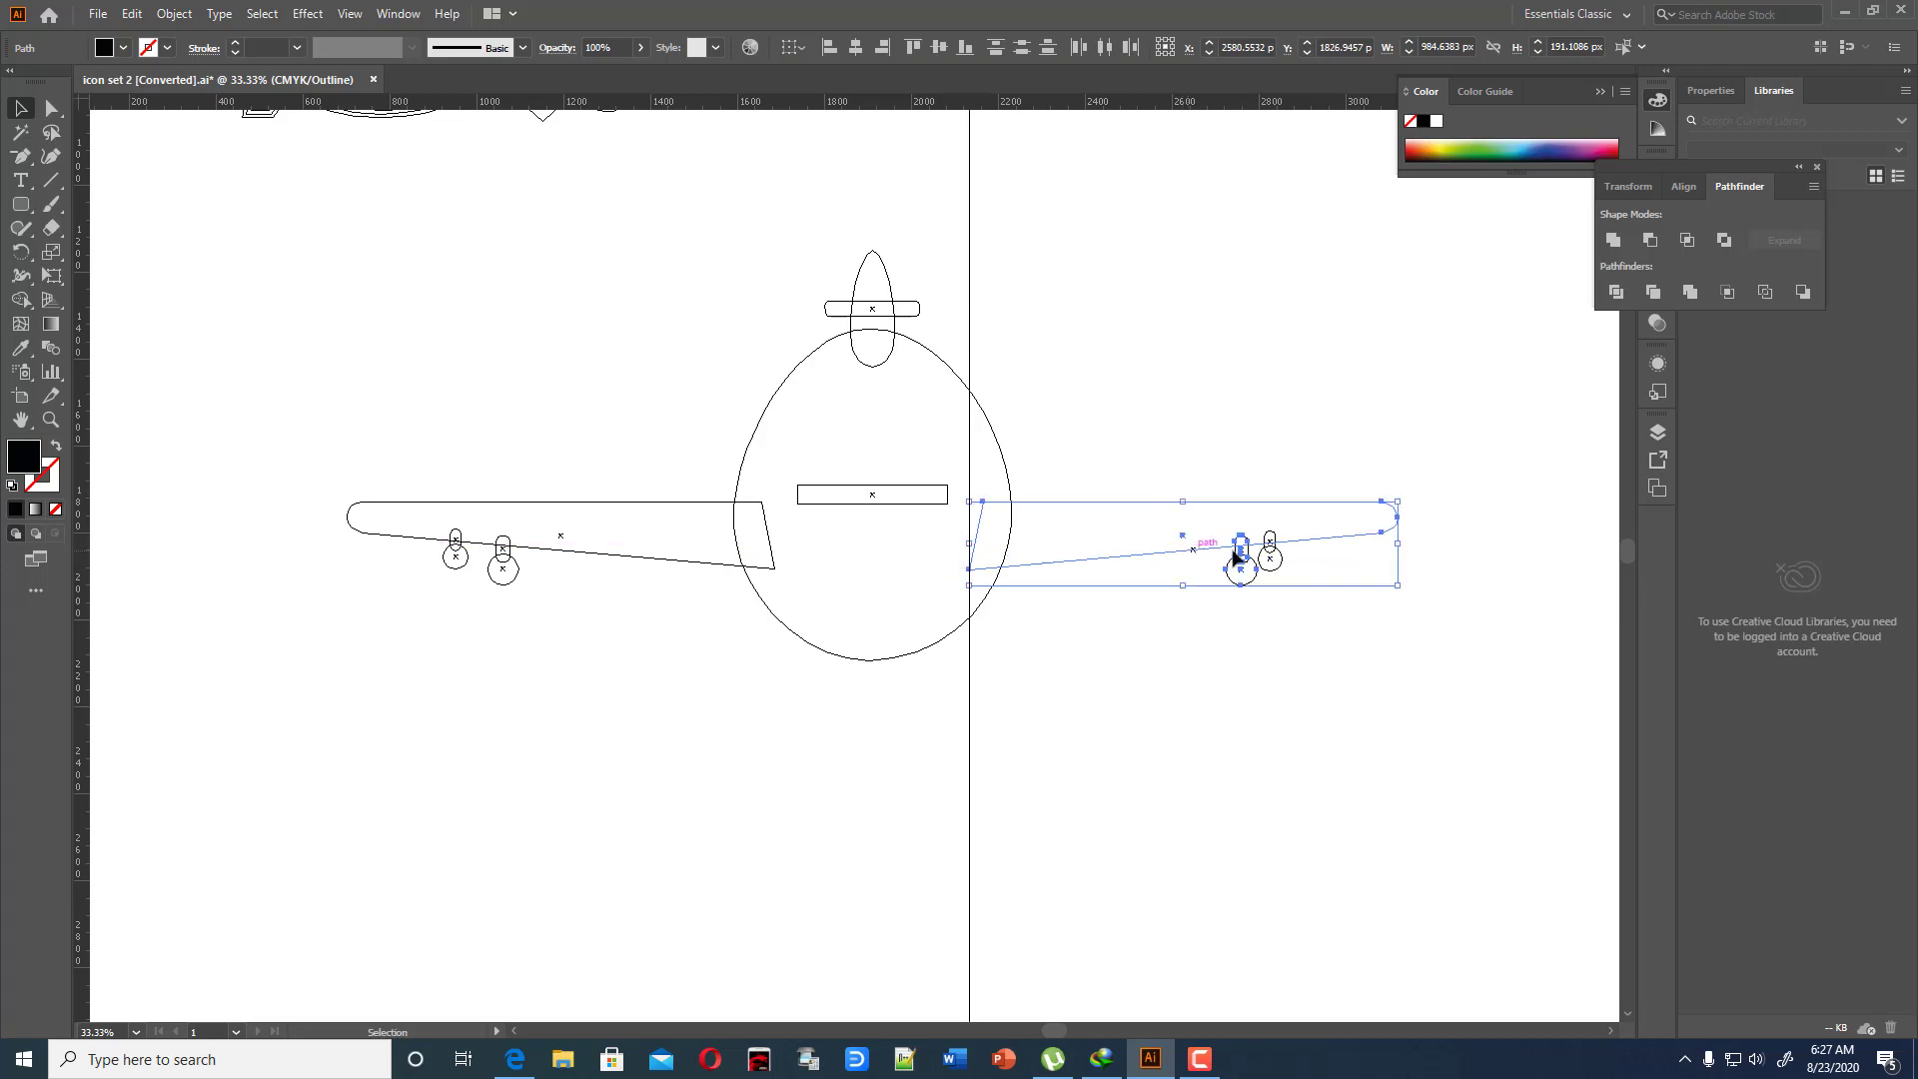
left_click(1235, 452)
Measure the left wing's gap by moving the guide to the bar's left end and nudging it 50 px left
left_click_drag(966, 427, 797, 468)
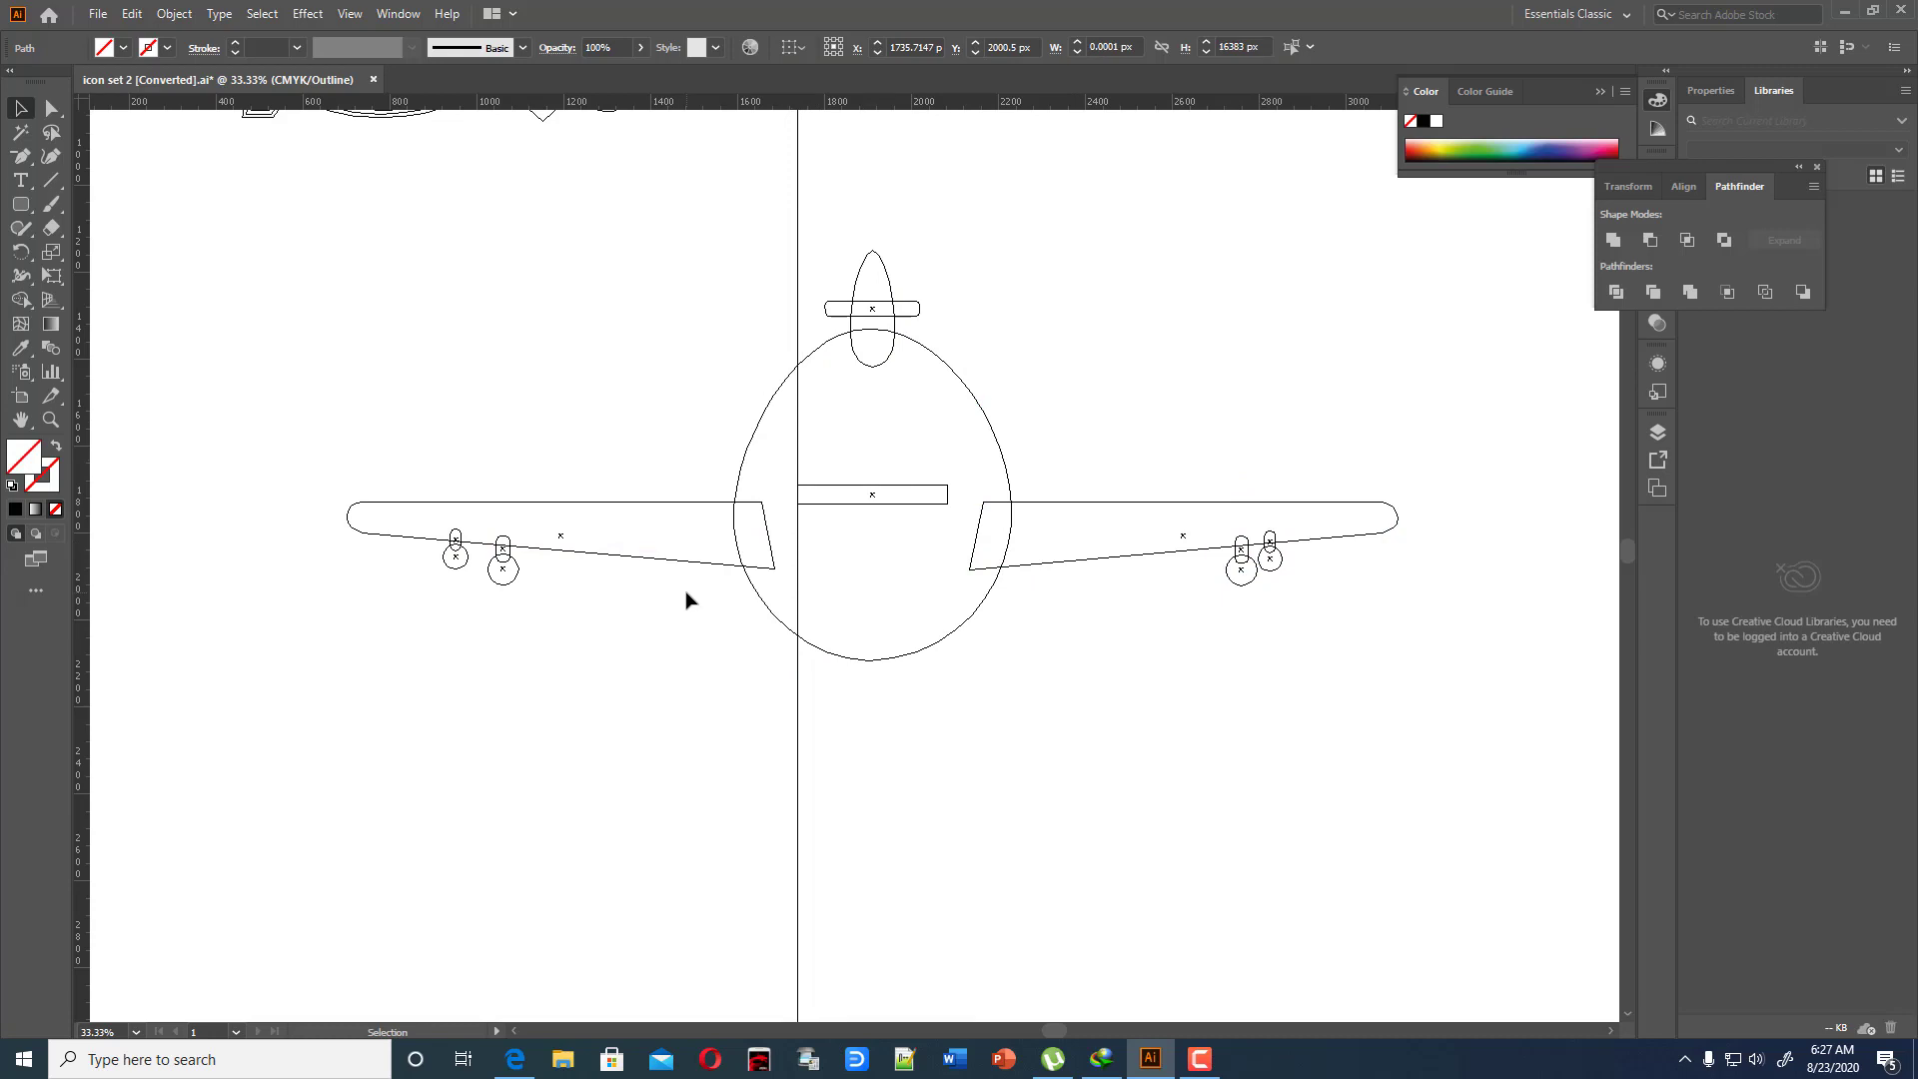
key("Left")
key("Left")
key("Left")
key("Left")
key("Left")
key("Left")
key("Left")
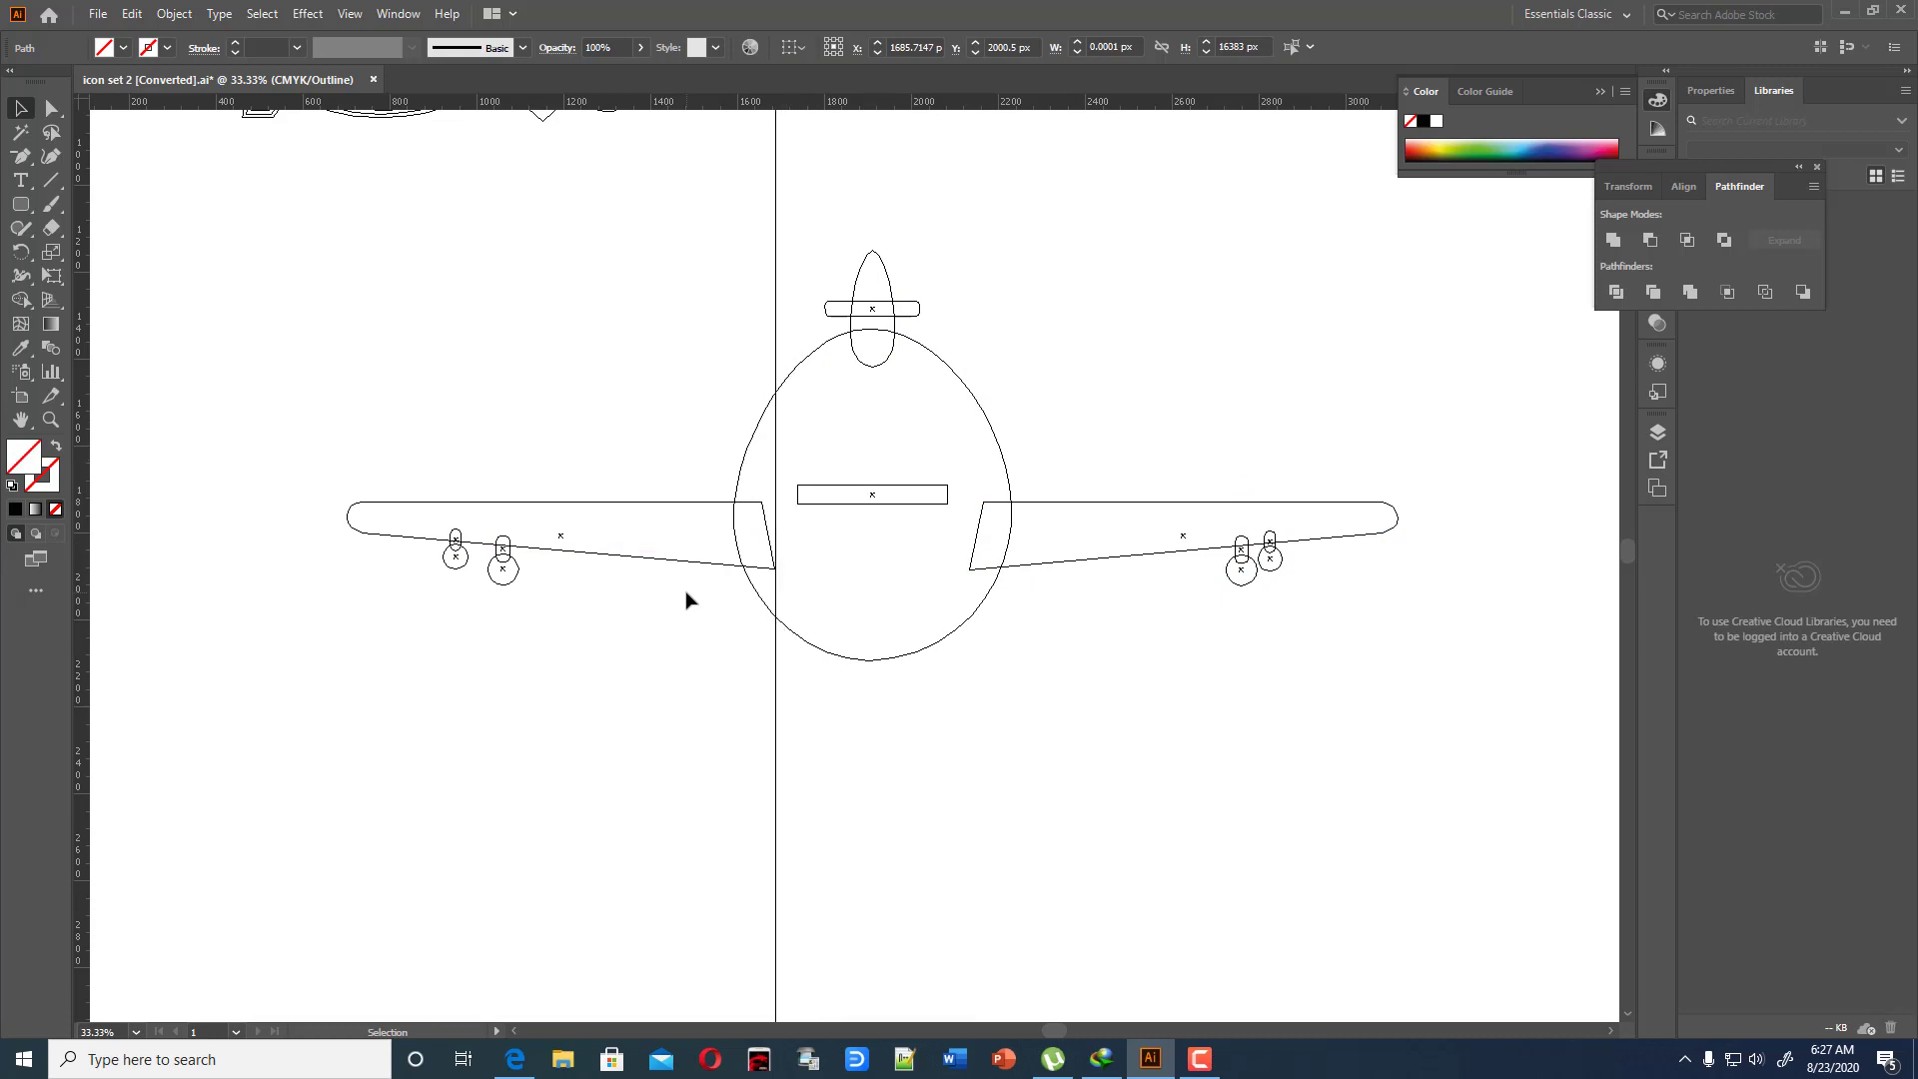
left_click(1201, 358)
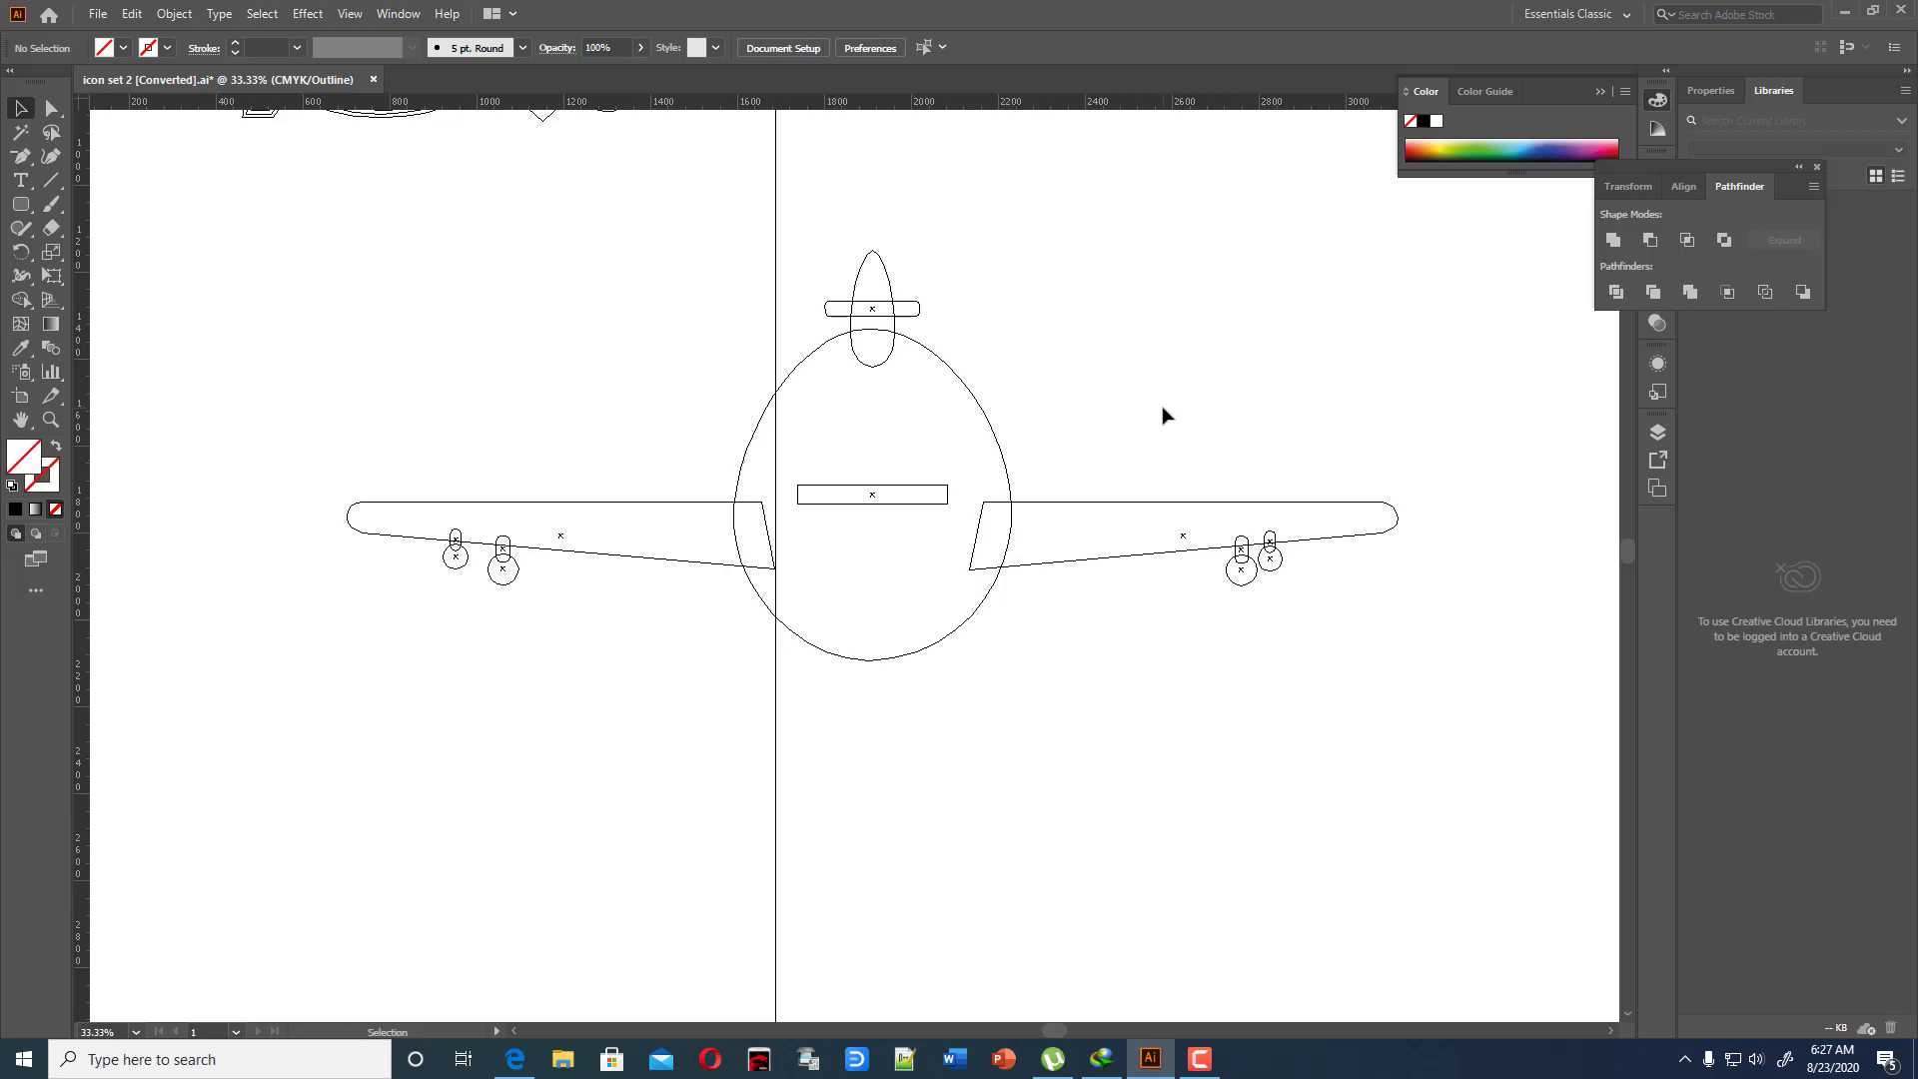
Return the artwork to the filled preview and delete the vertical guide
key("ctrl+y")
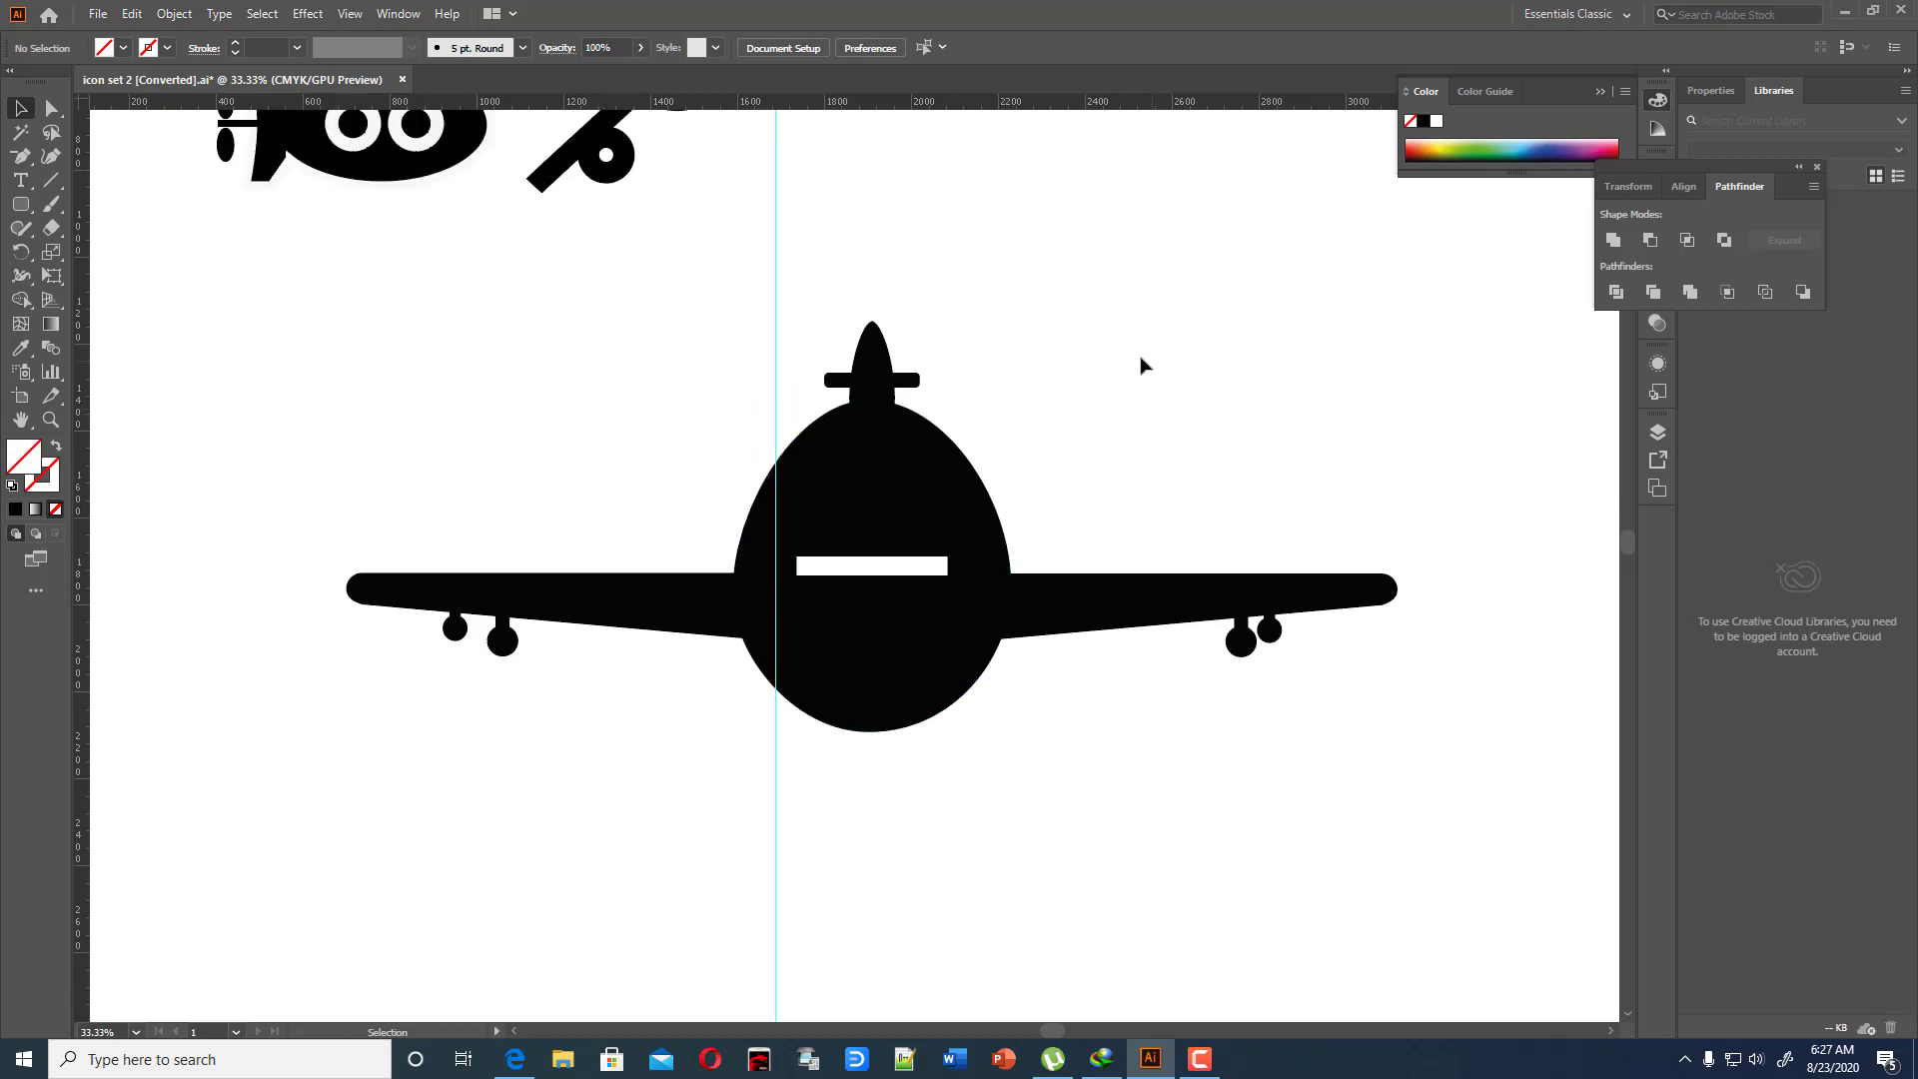
scroll(1139, 364, "up", 1)
left_click(775, 273)
key("Delete")
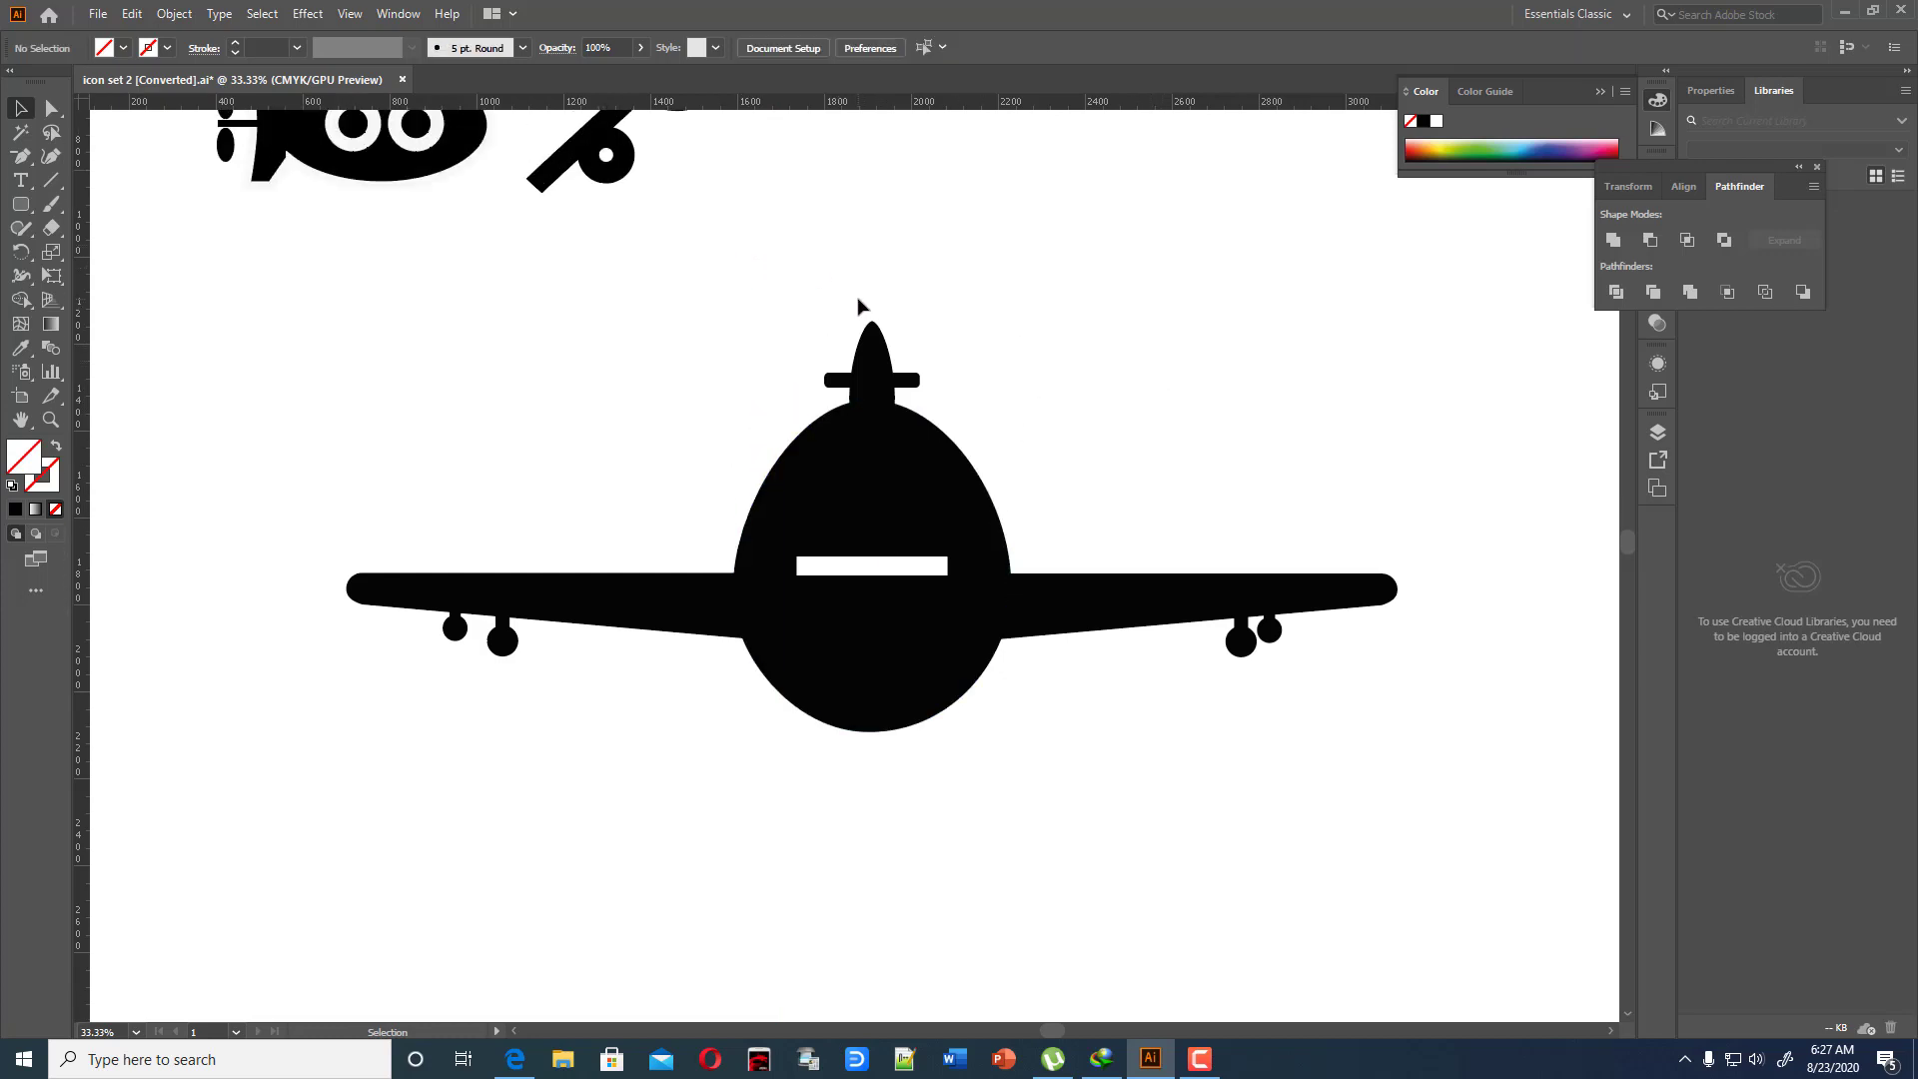
scroll(1159, 478, "up", 1)
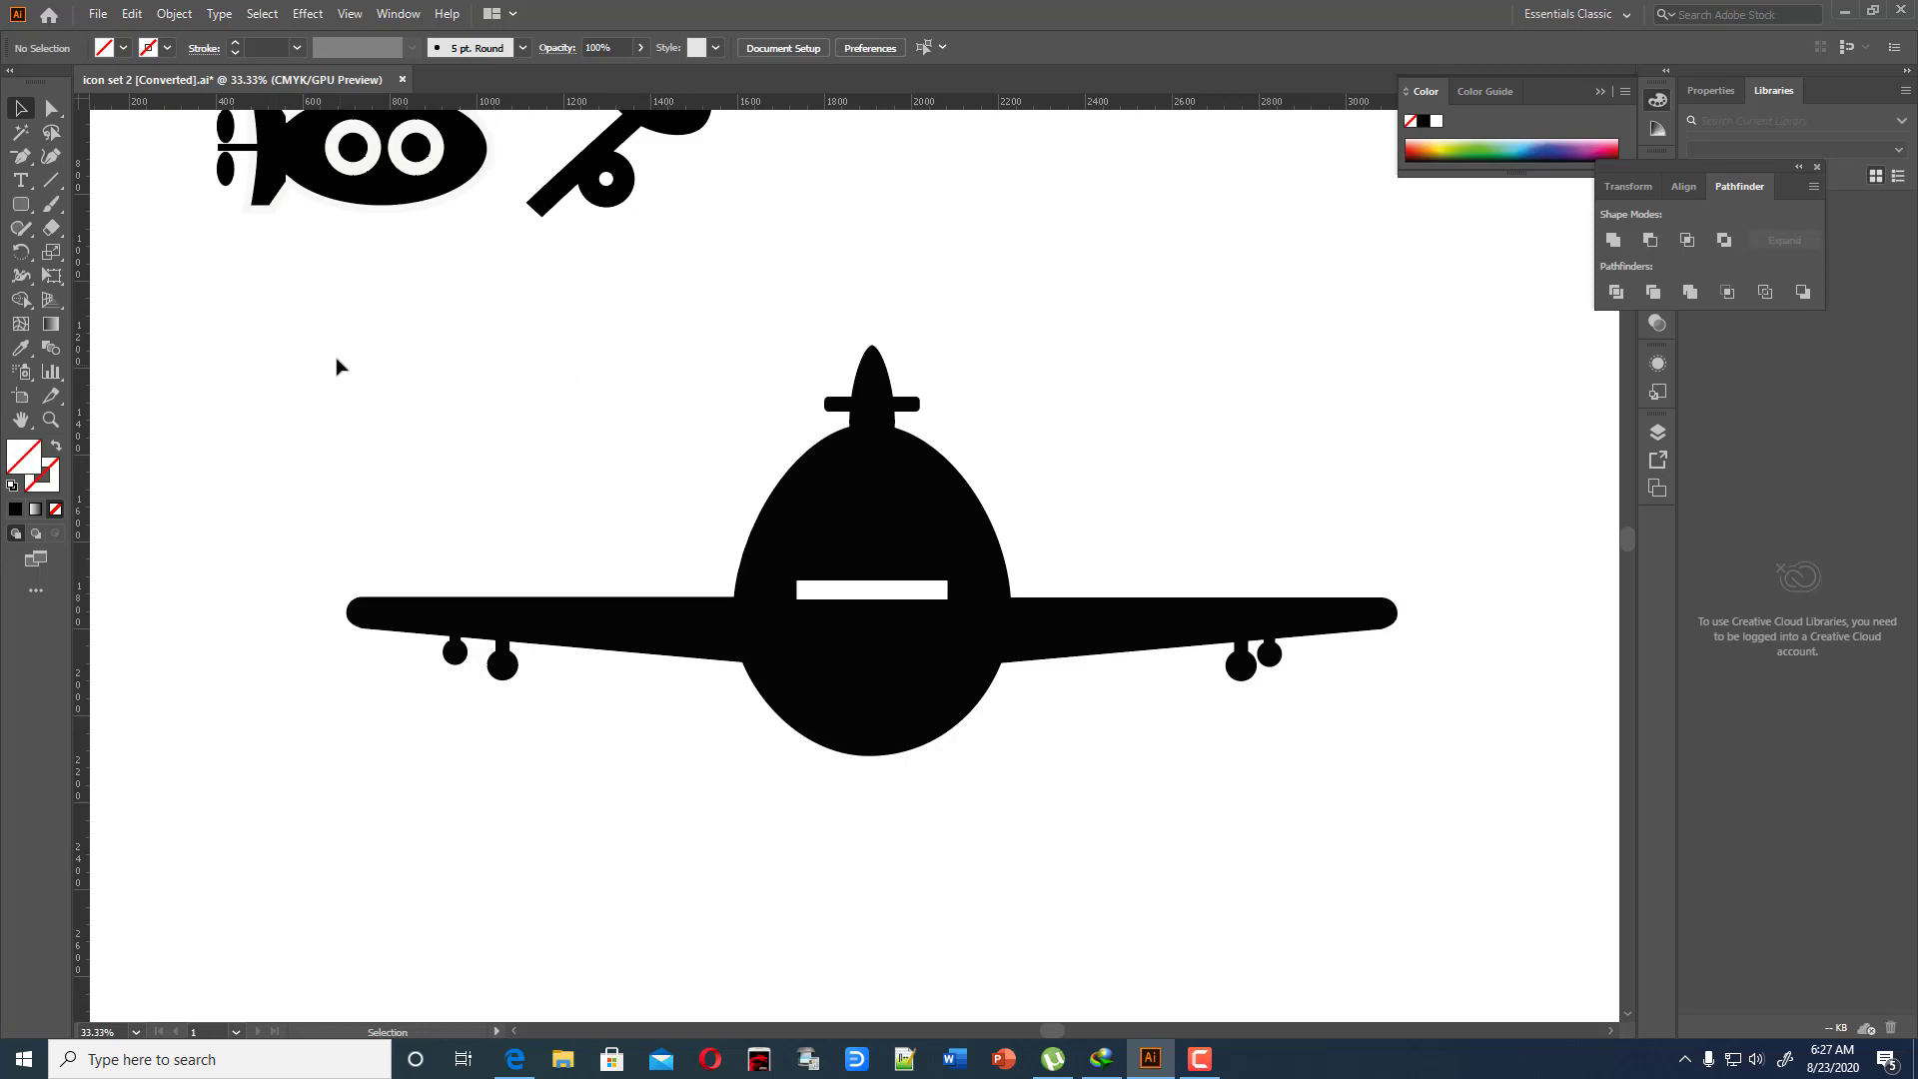
left_click_drag(336, 367, 1499, 826)
left_click(472, 114, "shift")
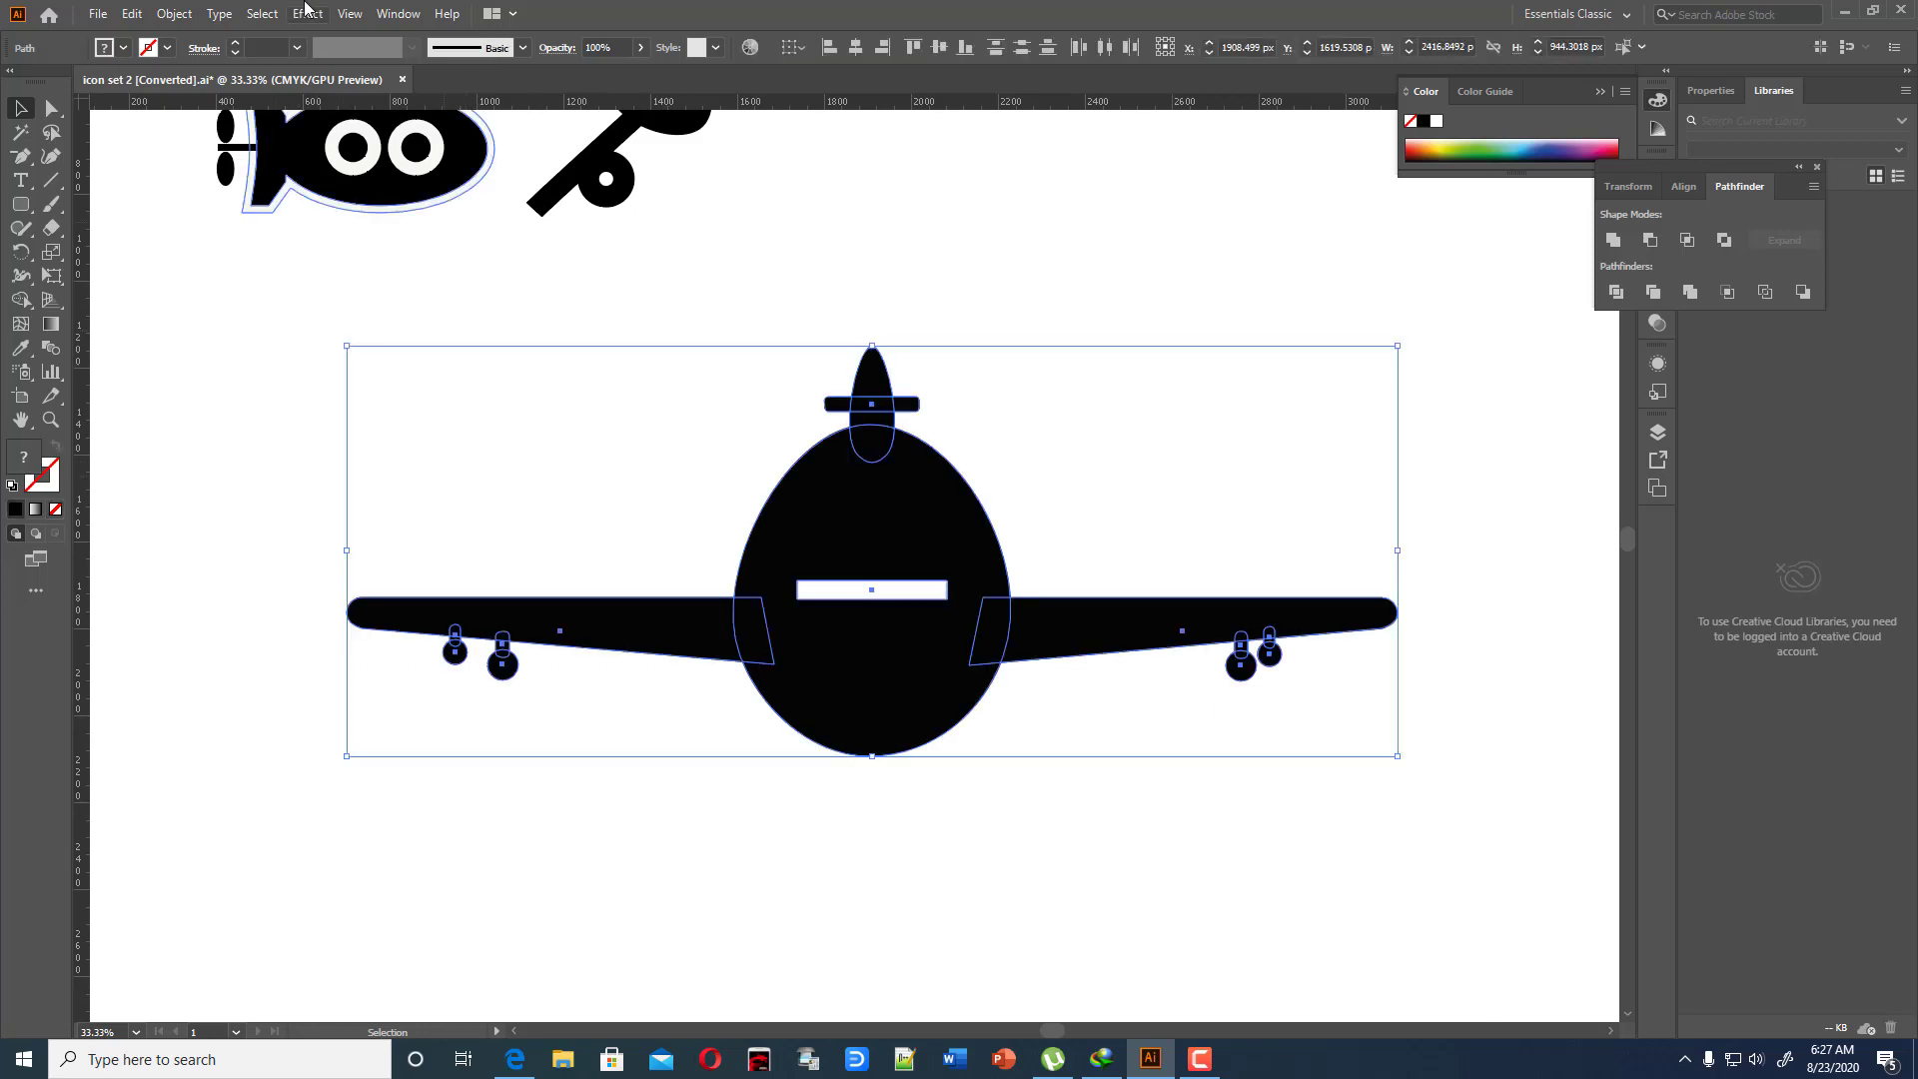
left_click(174, 14)
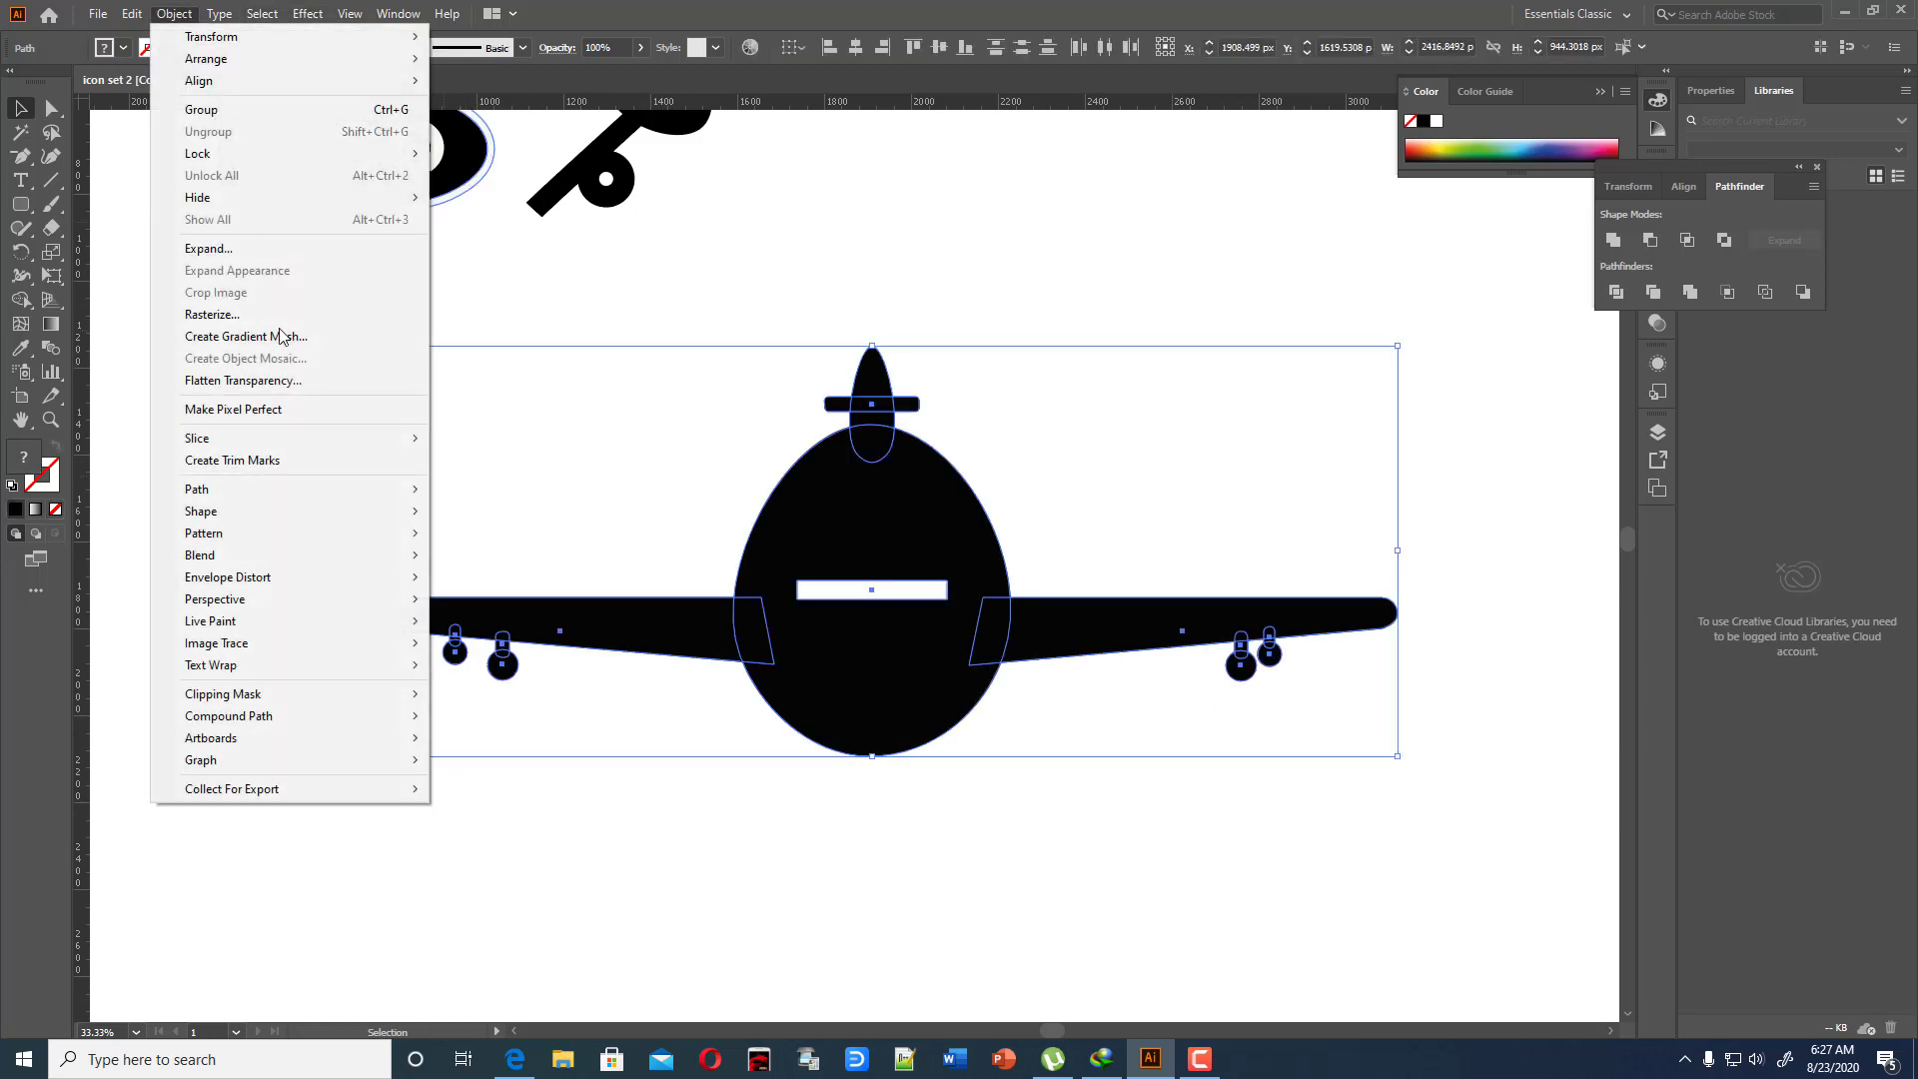
left_click(248, 252)
left_click(683, 382)
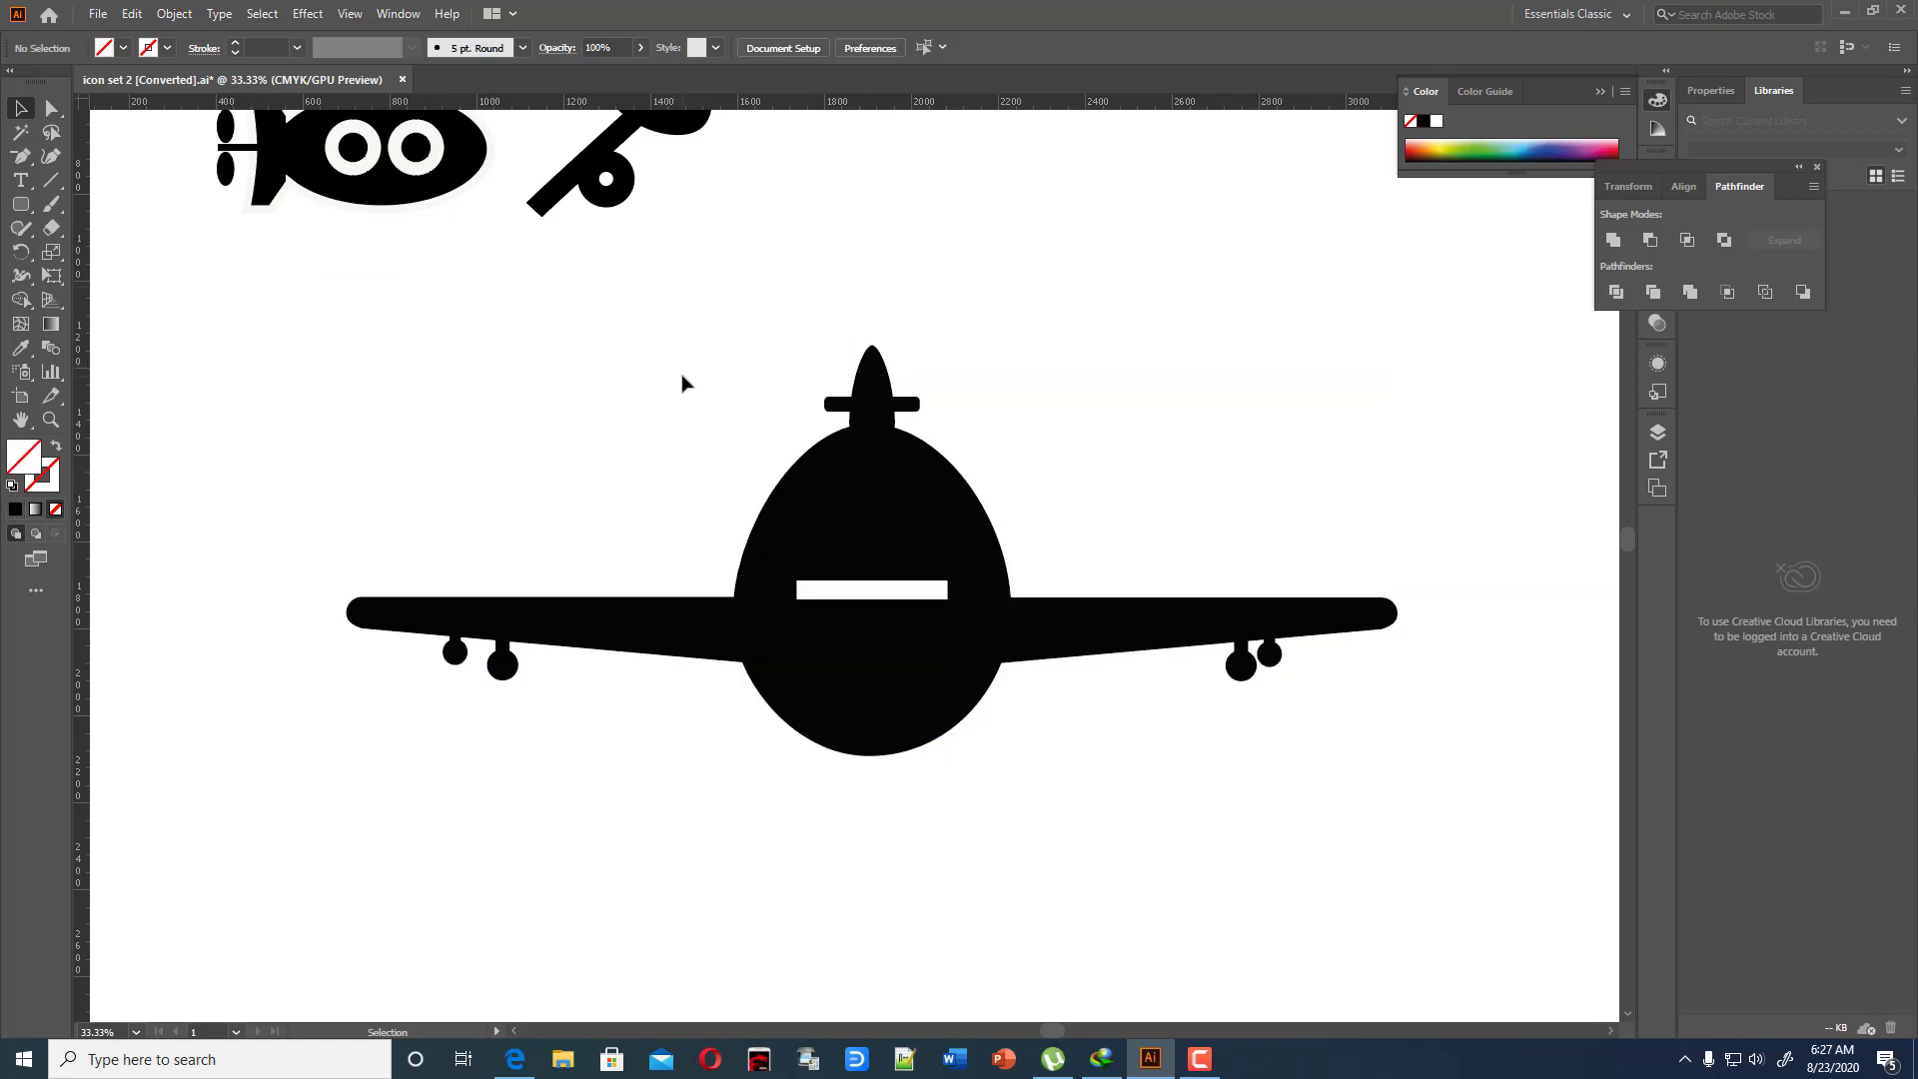
Make the airplane body's top slightly pointed by lowering both direction handles of its top anchor point
key("ctrl+minus")
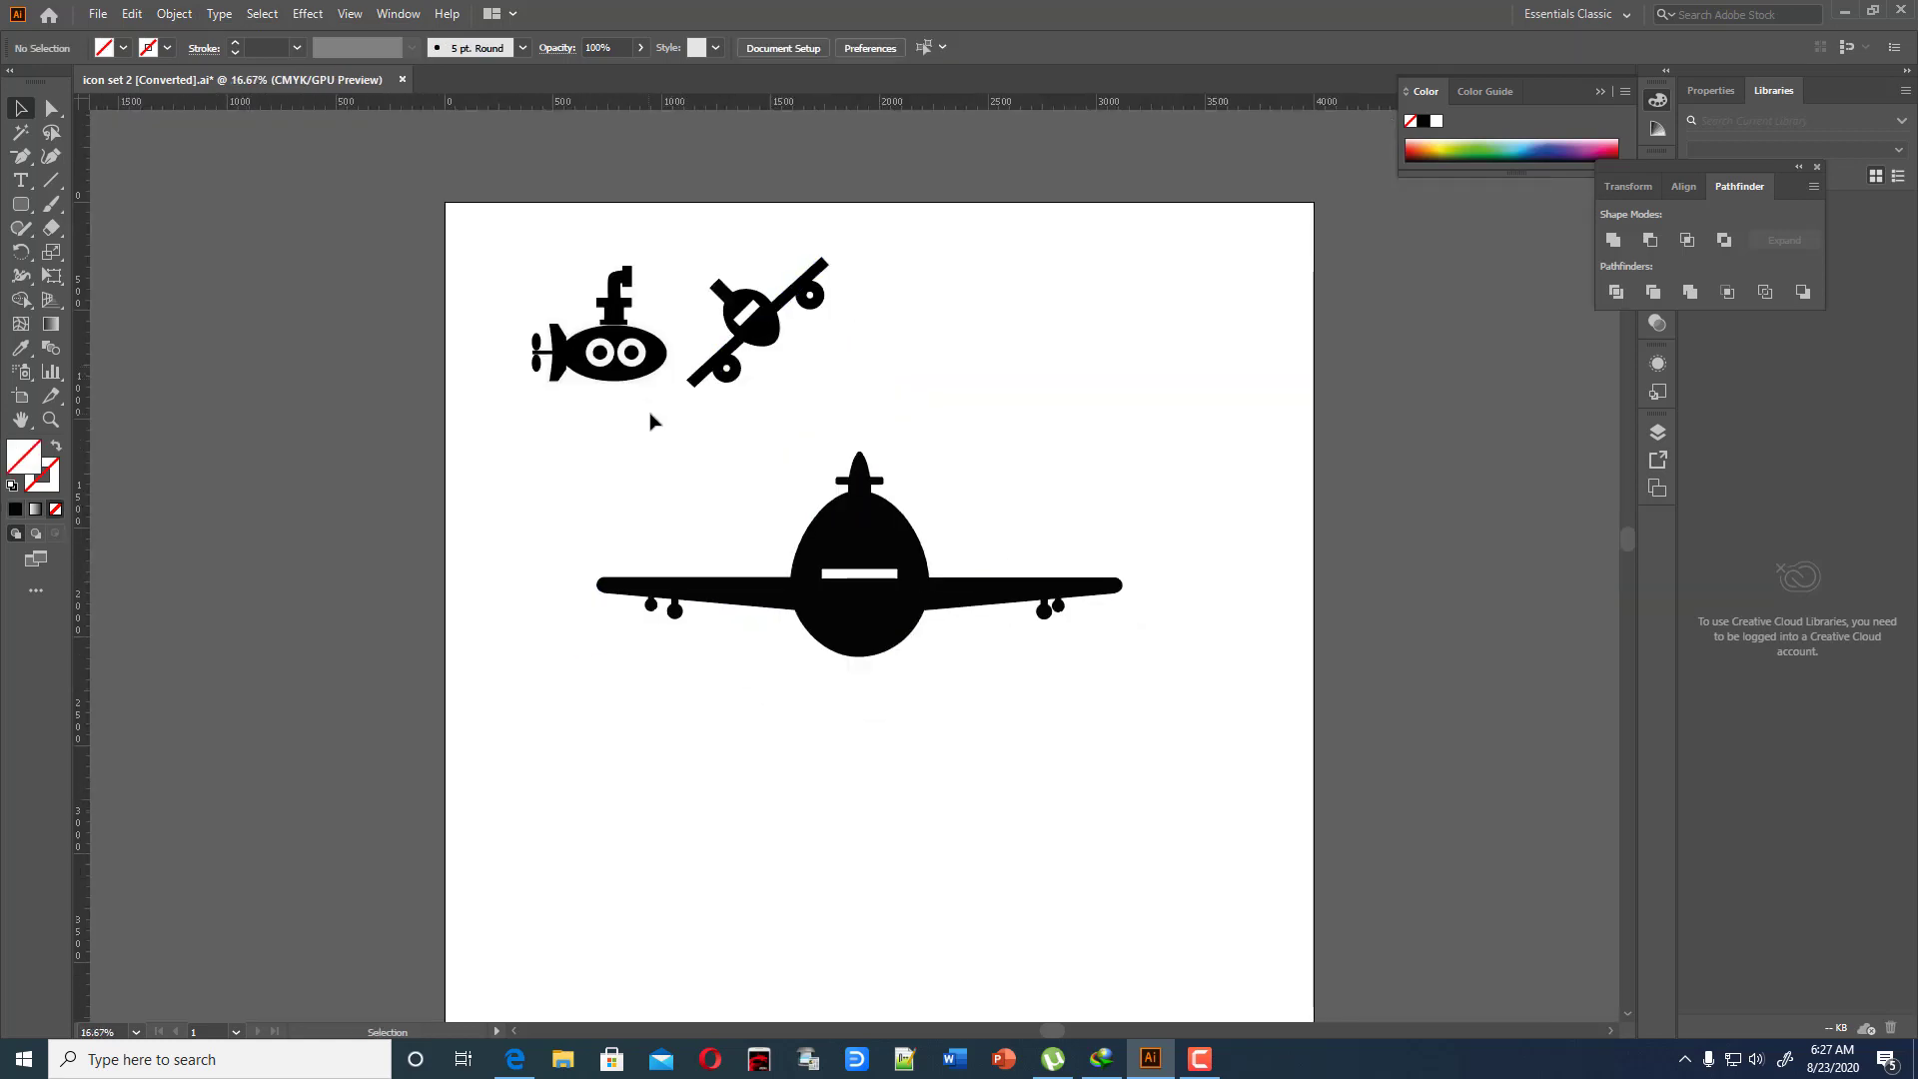
left_click_drag(793, 634, 1154, 769)
left_click(1052, 709)
left_click(909, 540)
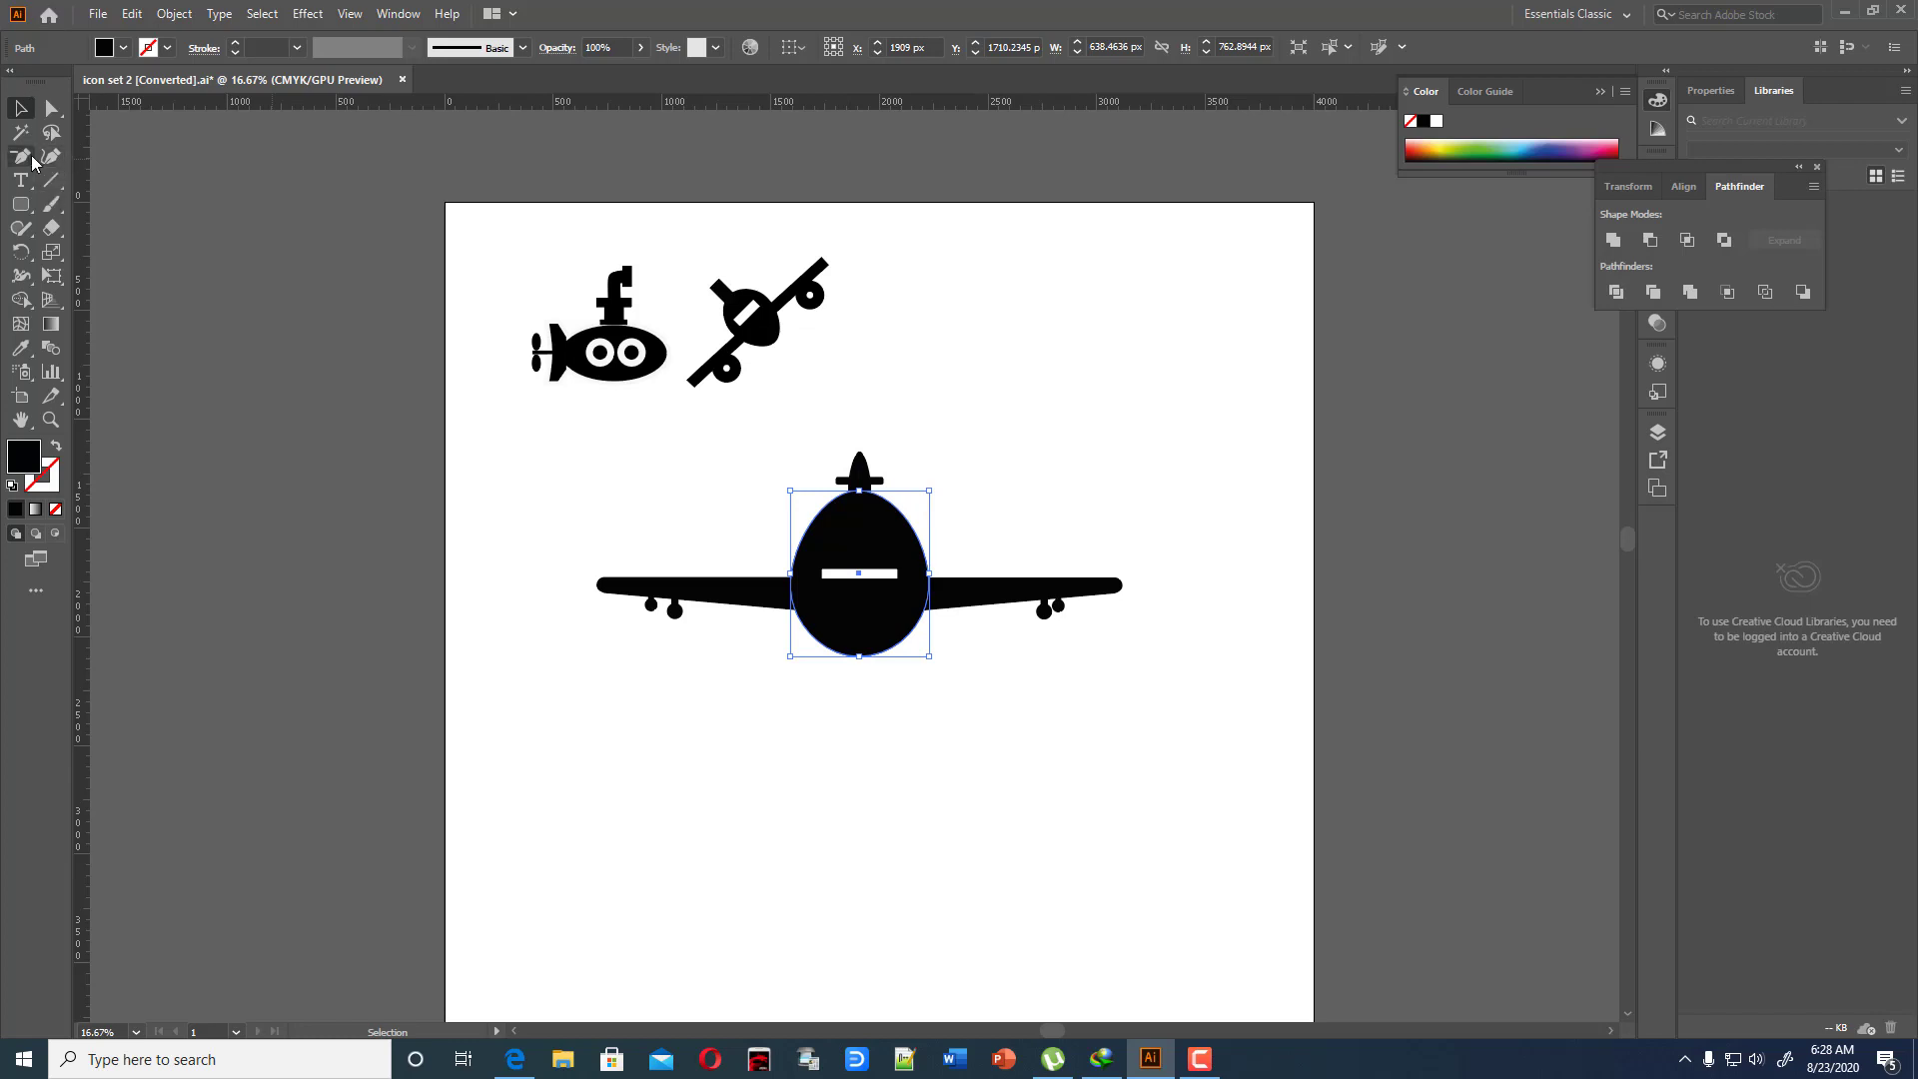
left_click(54, 108)
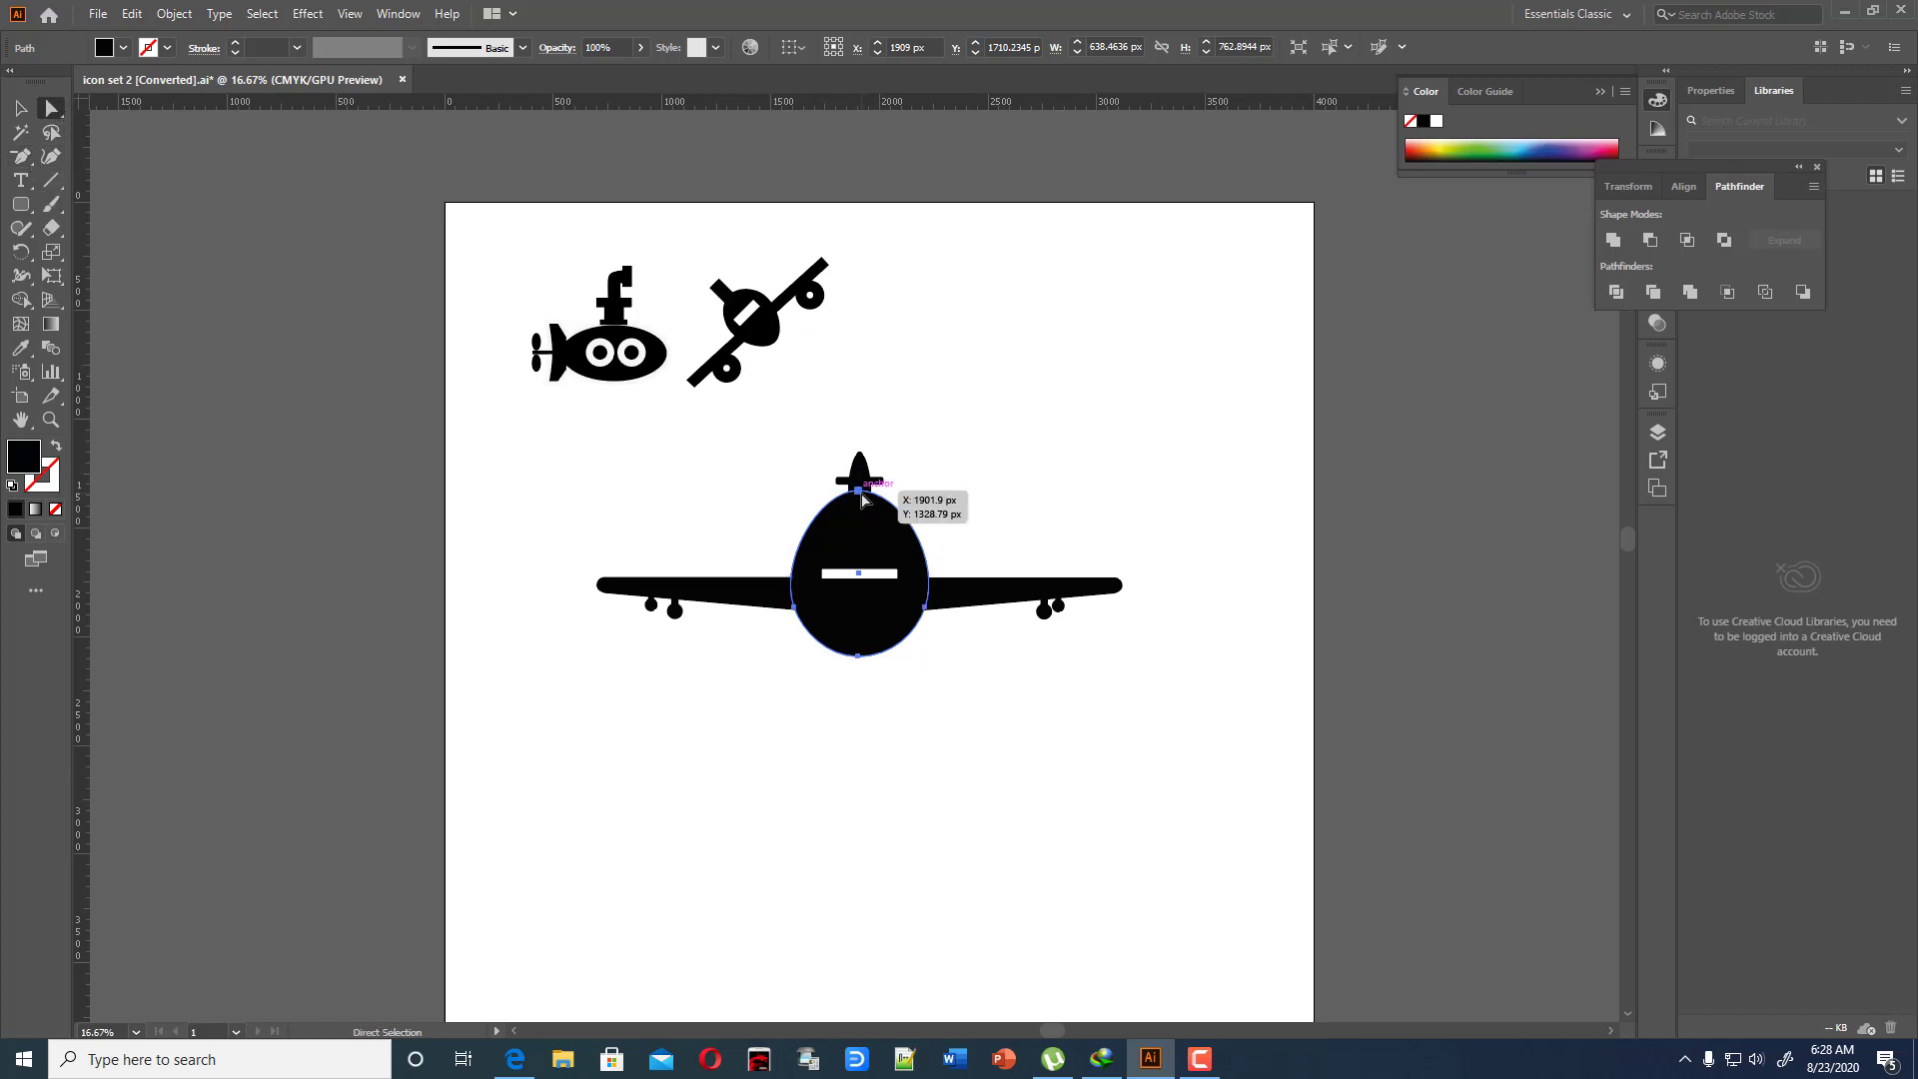
left_click(860, 490)
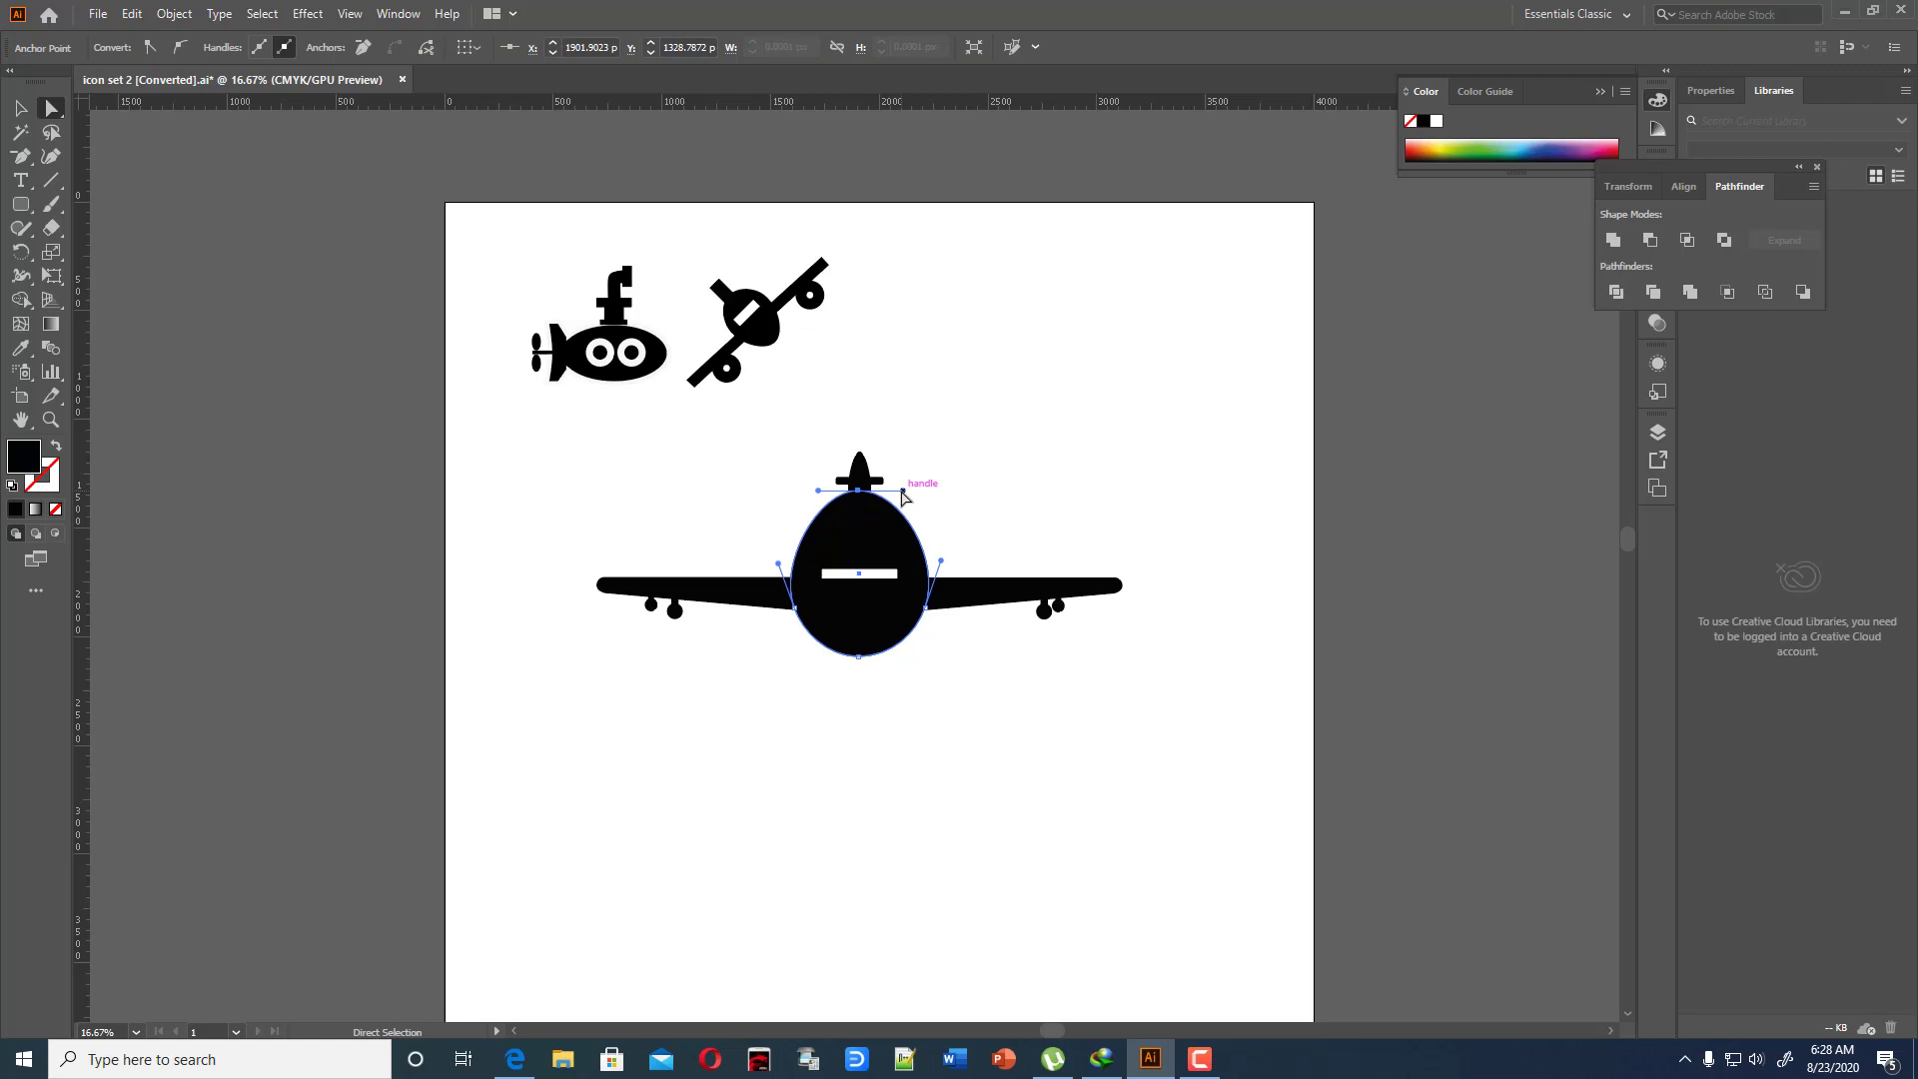
left_click_drag(902, 490, 821, 497)
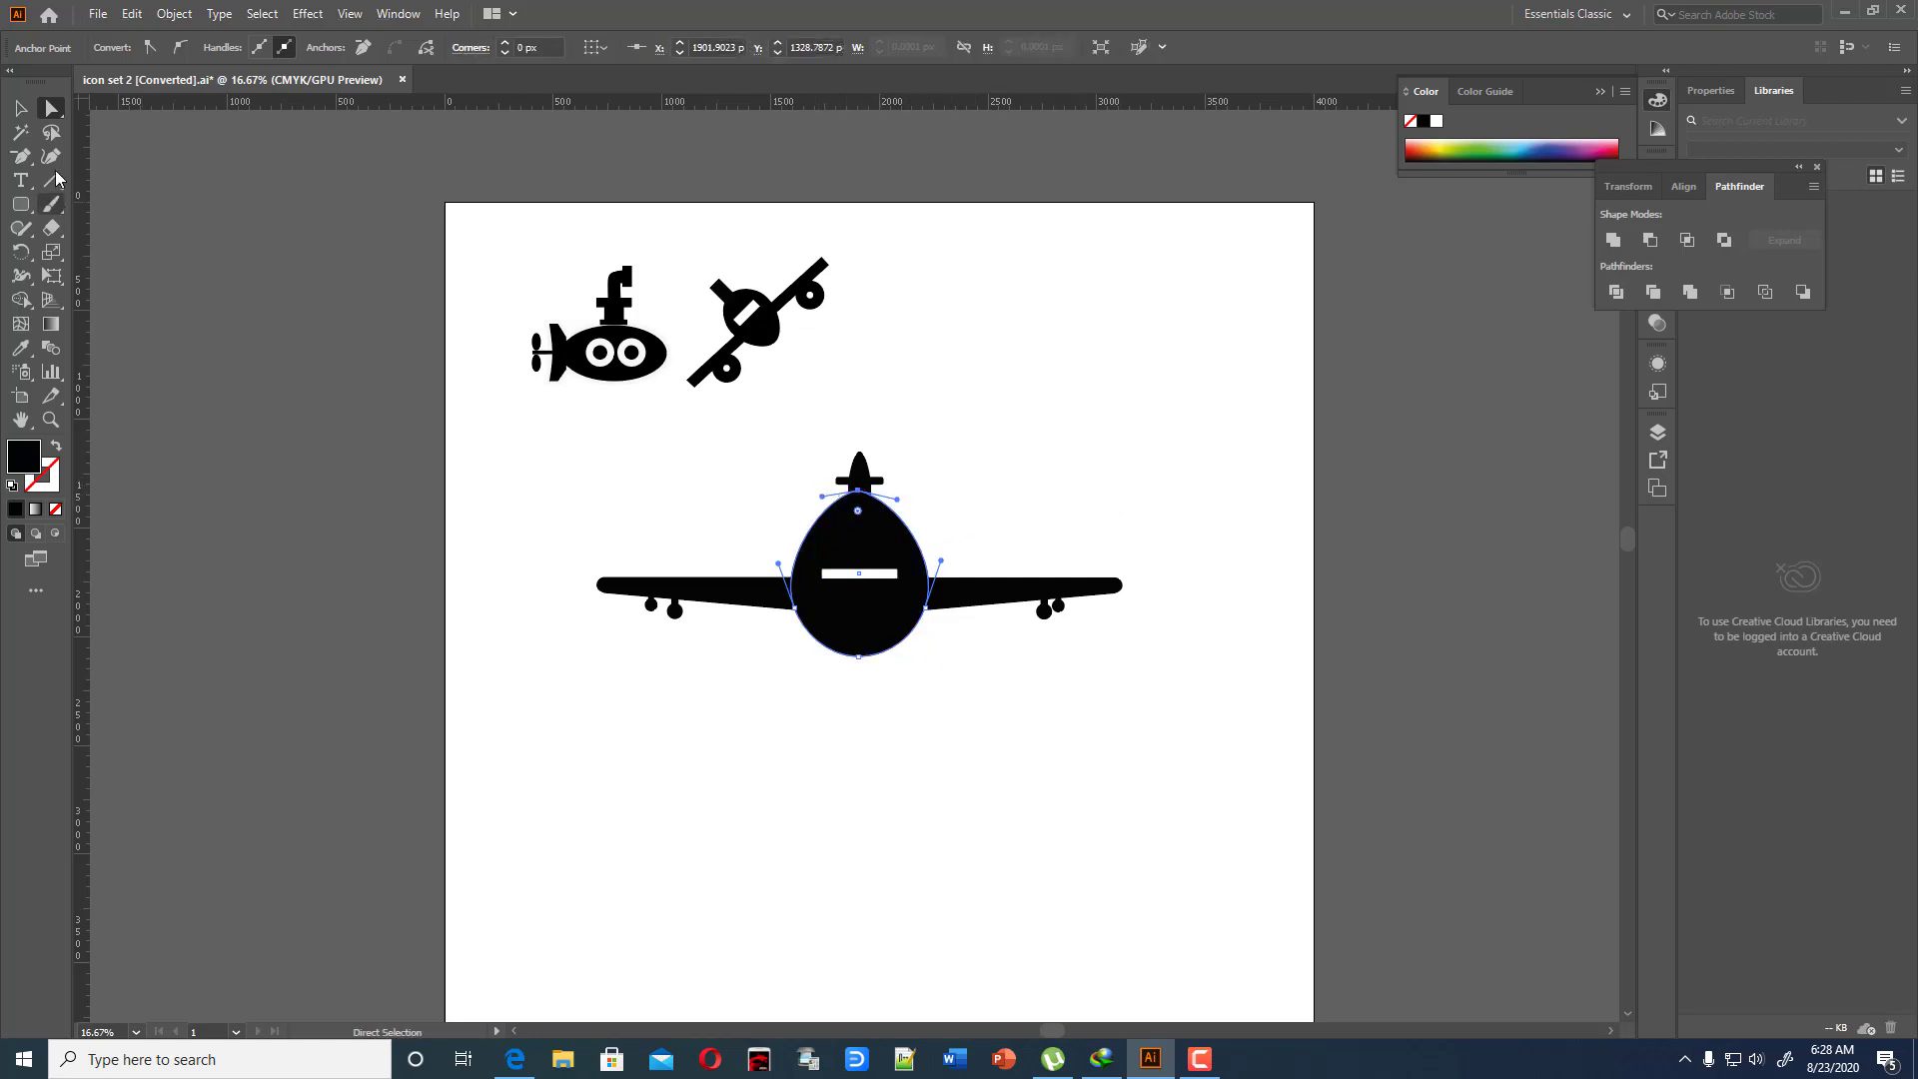
left_click(24, 112)
left_click(986, 416)
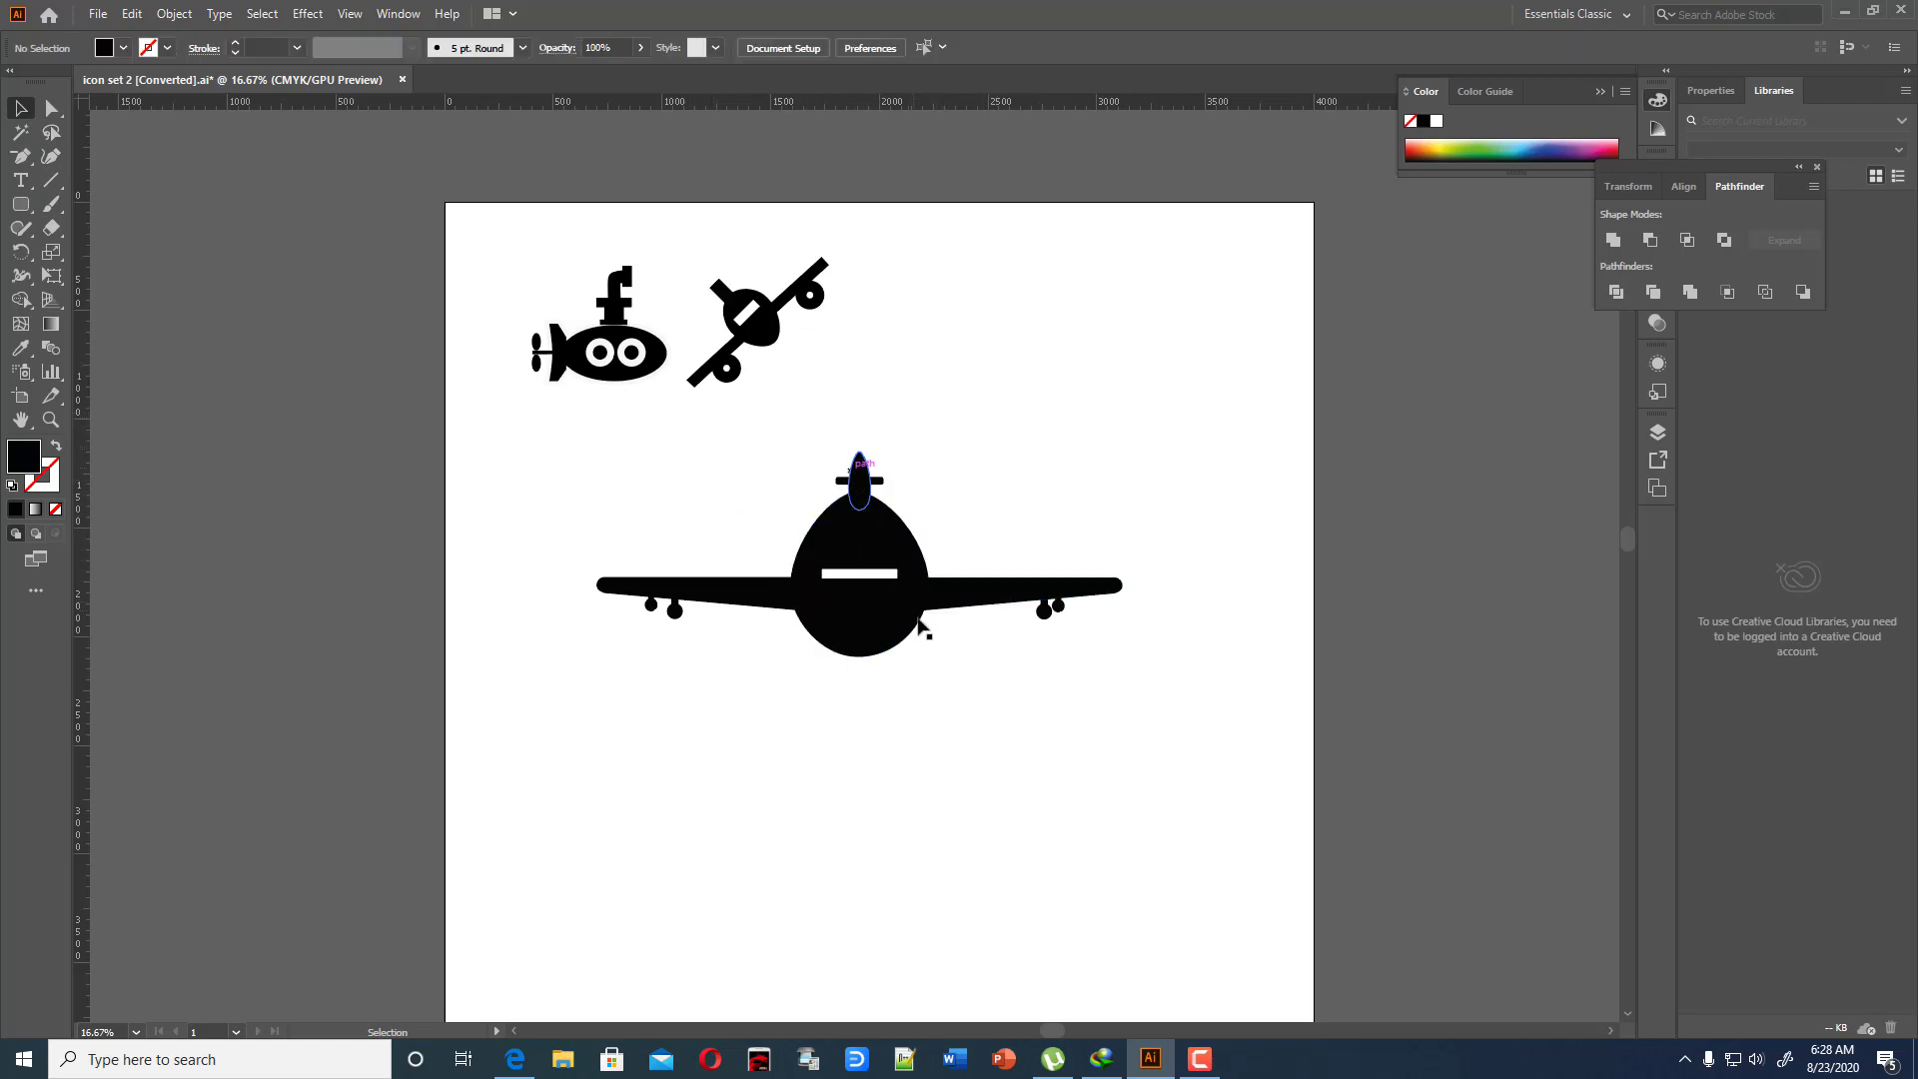
Scale the whole airplane down to about 1155 × 451 px and place it in the top row beside the tilted plane
left_click_drag(553, 464, 1199, 736)
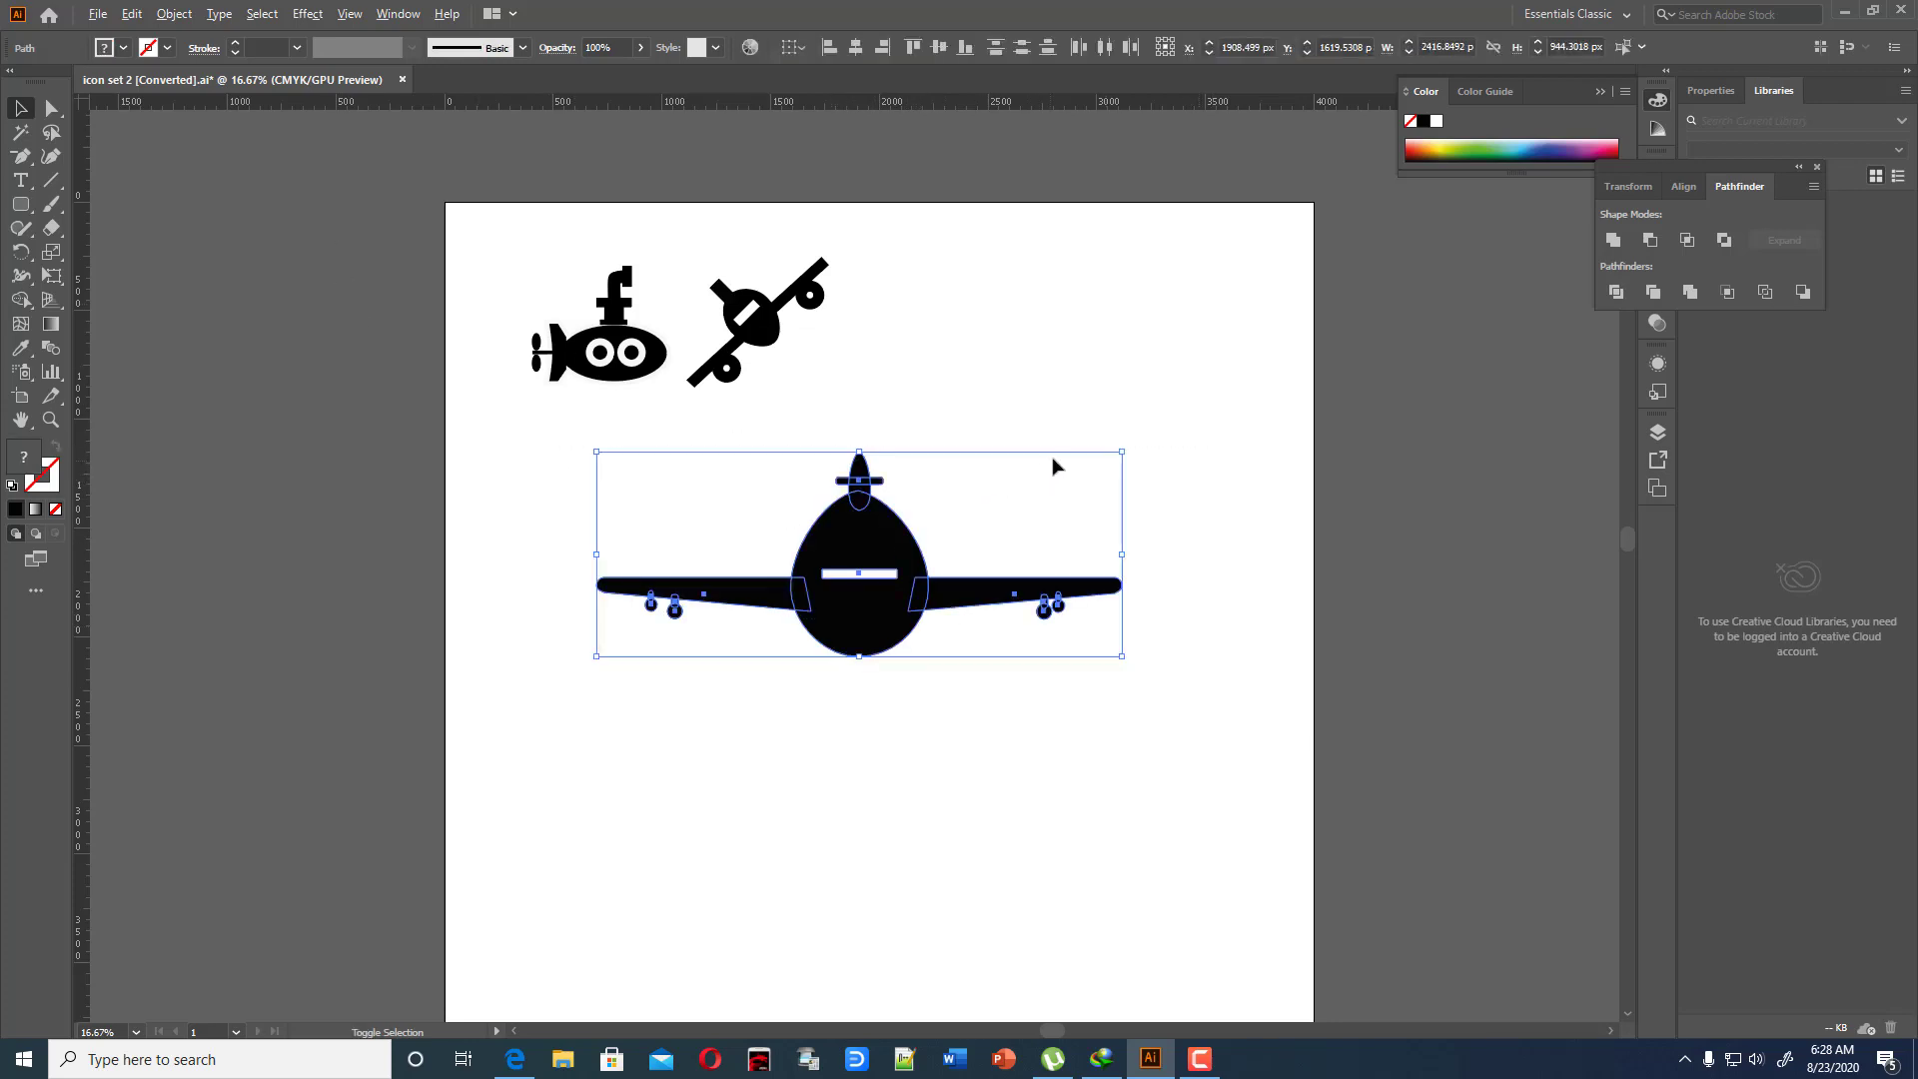
left_click_drag(1125, 452, 1032, 511)
key("ctrl+z")
left_click_drag(1121, 452, 1054, 513)
left_click_drag(879, 549, 1054, 327)
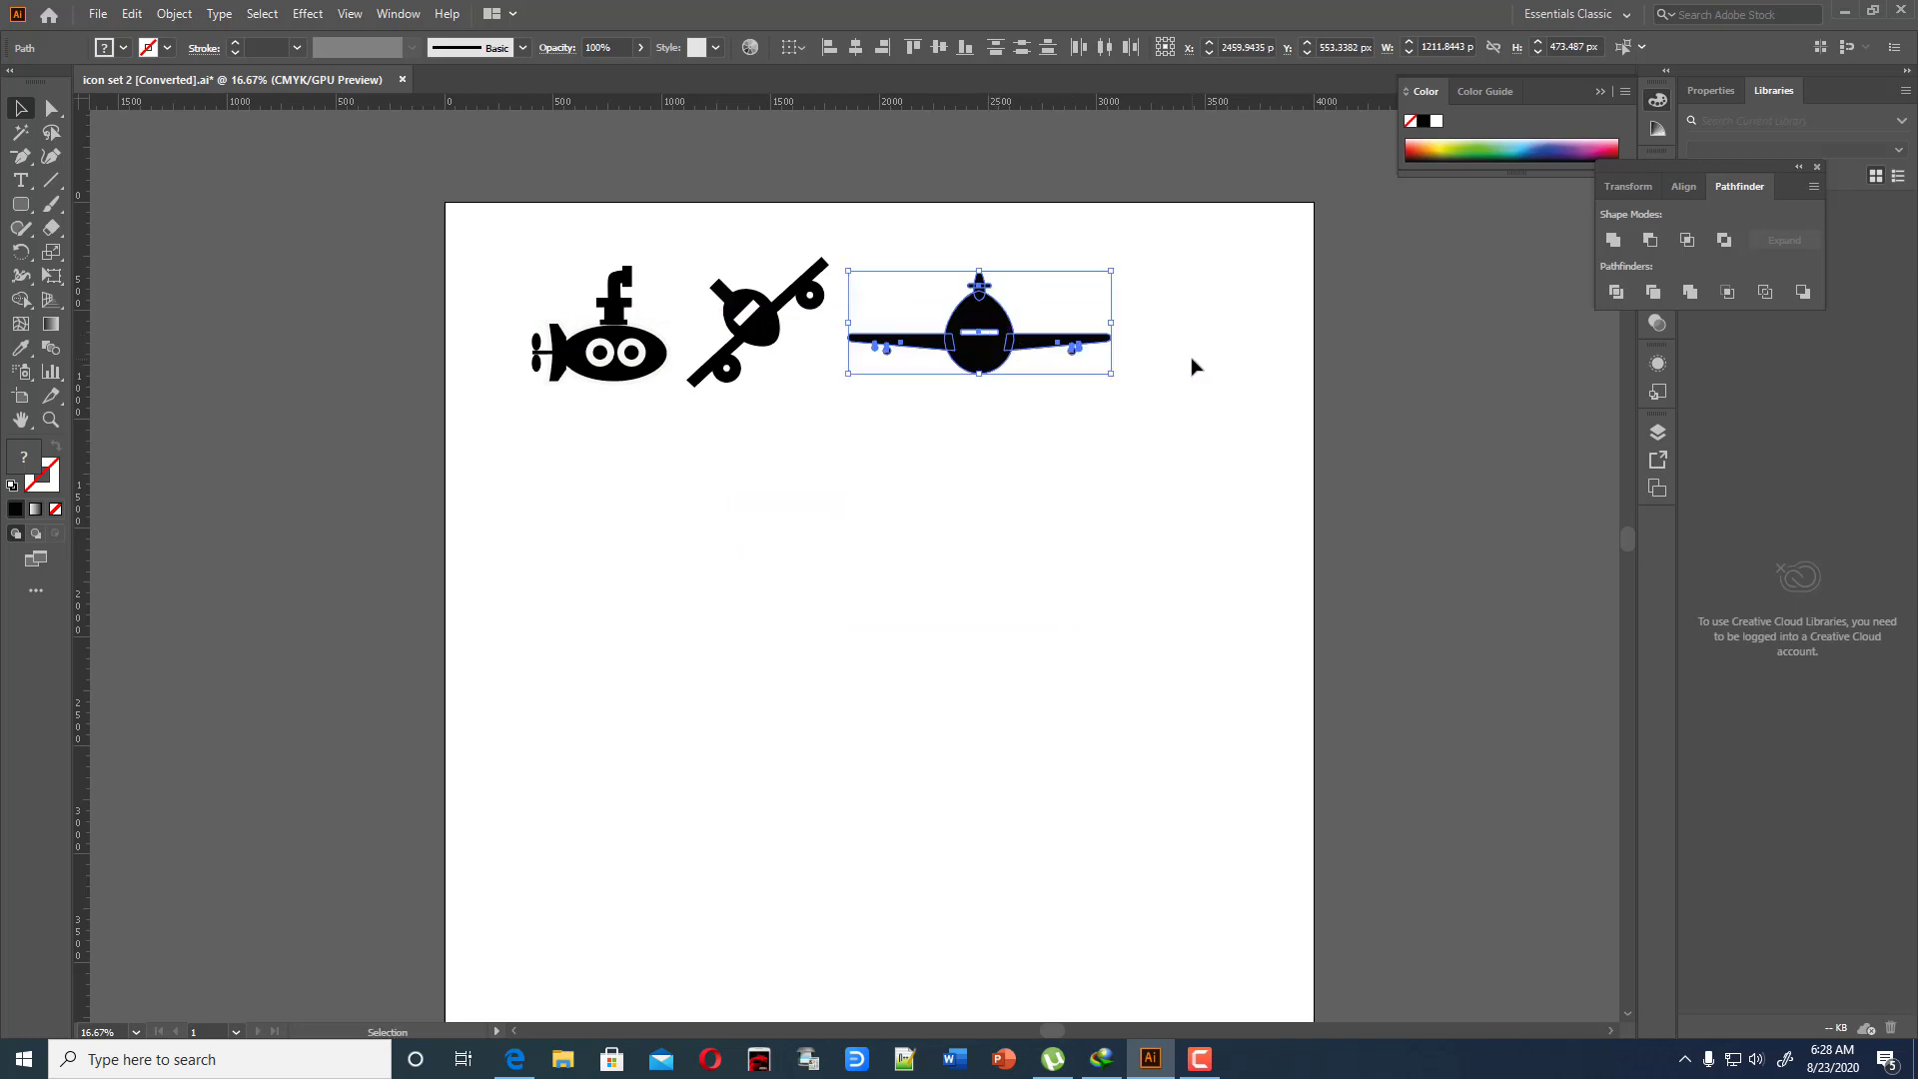
left_click_drag(1111, 269, 1105, 272)
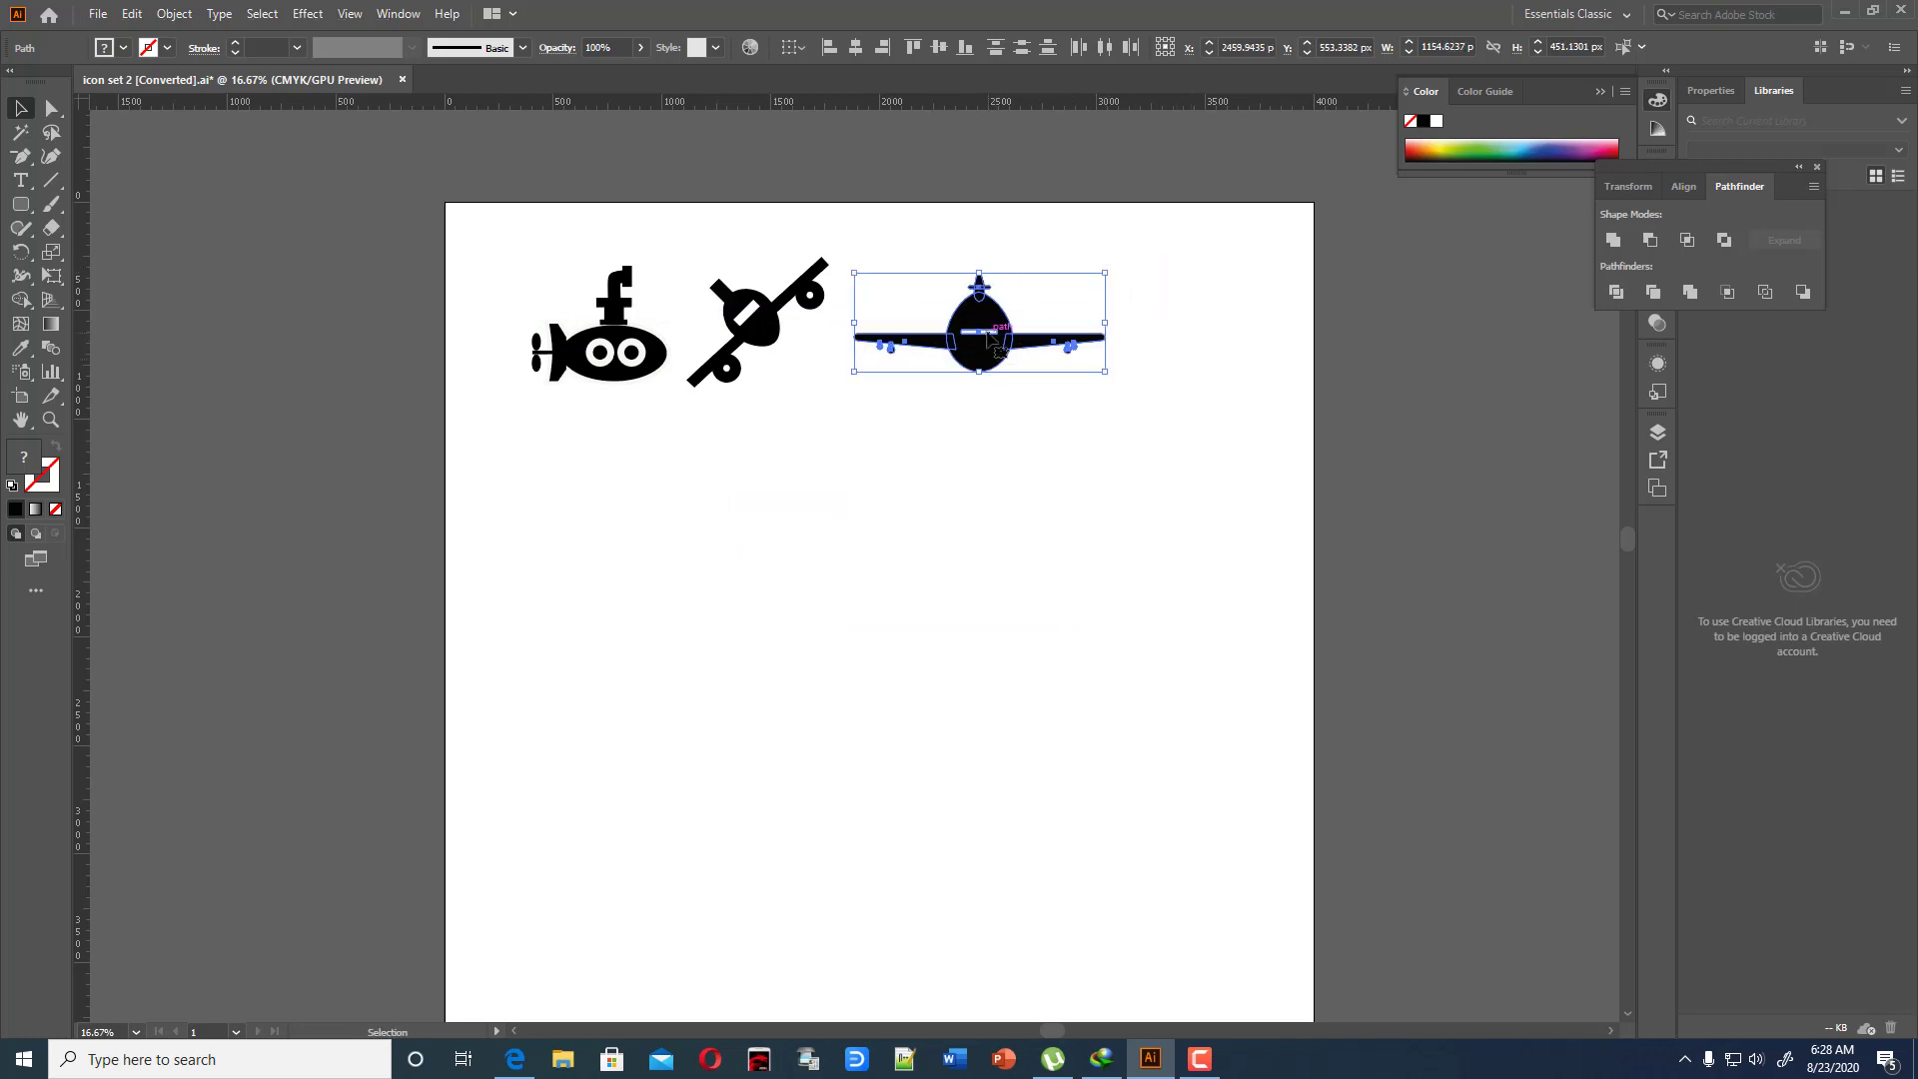
left_click_drag(987, 340, 989, 346)
left_click(1061, 546)
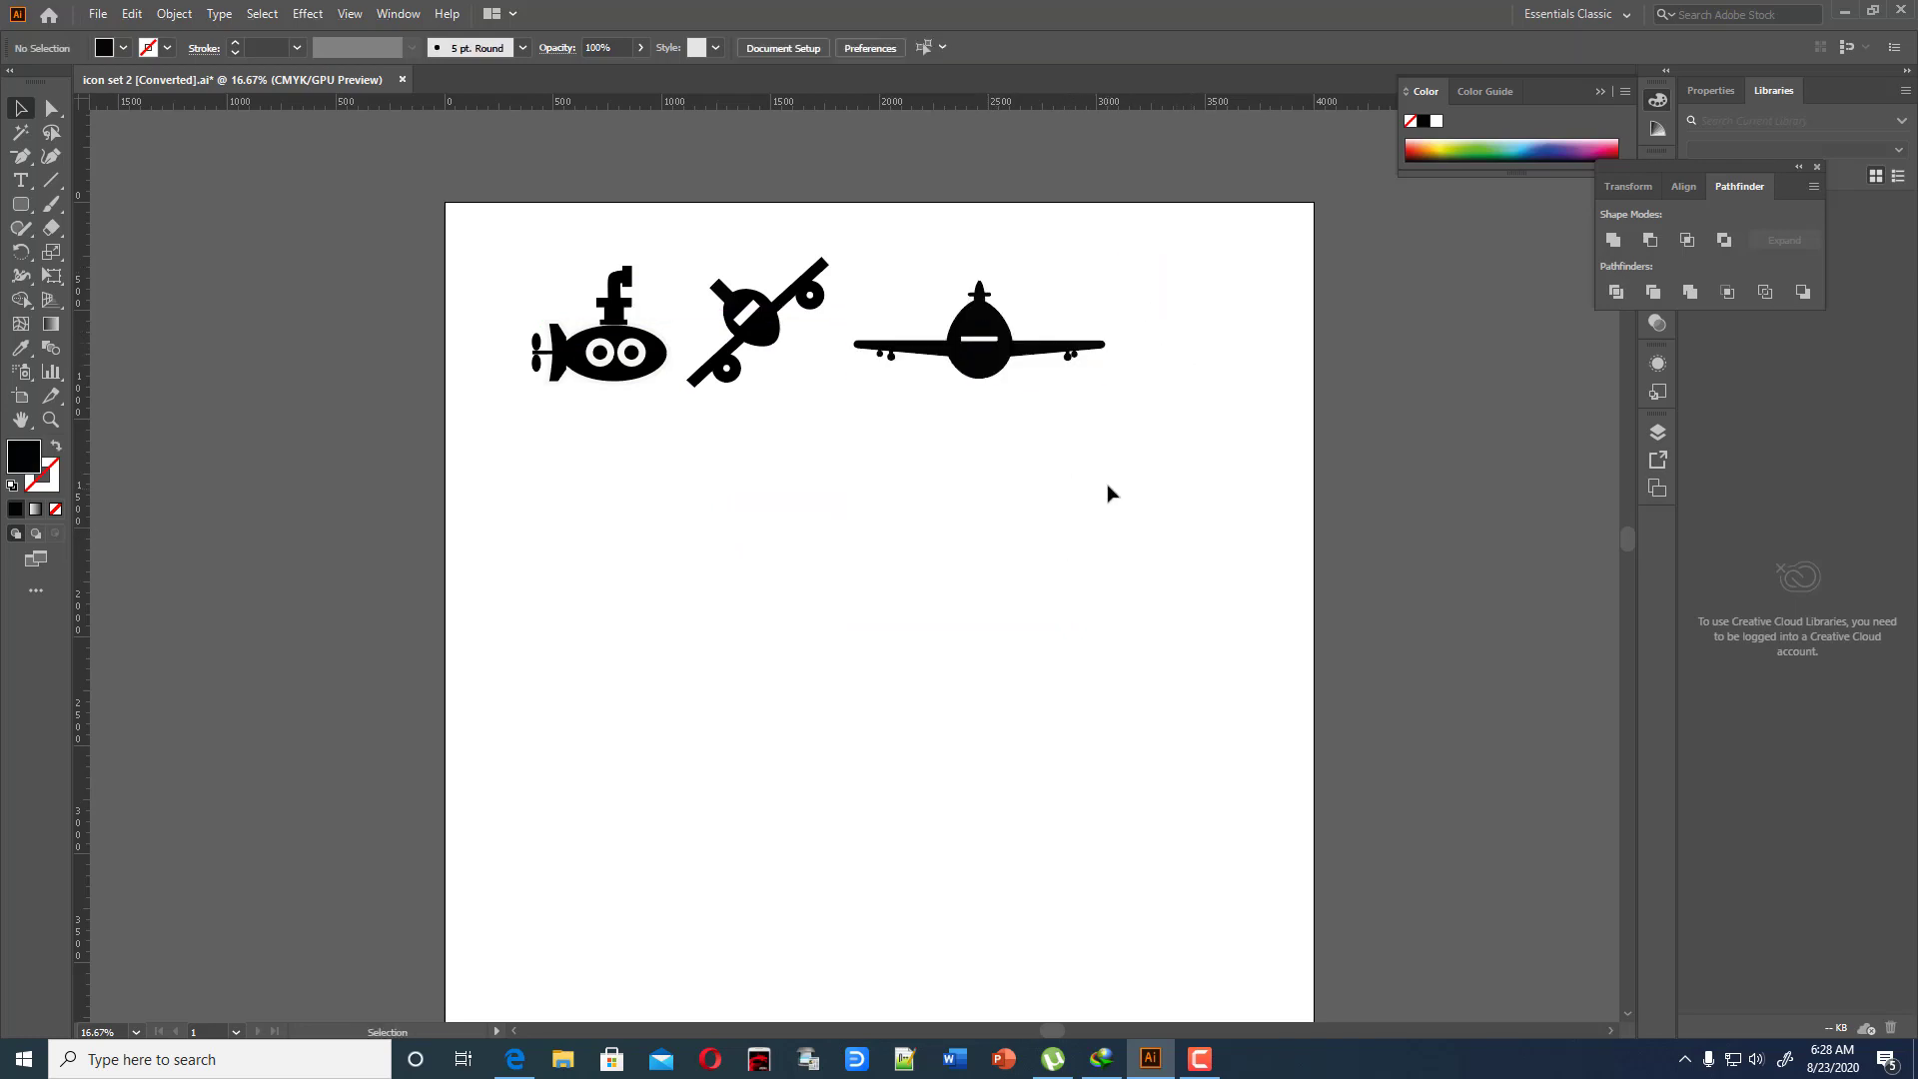
left_click_drag(904, 248, 1099, 479)
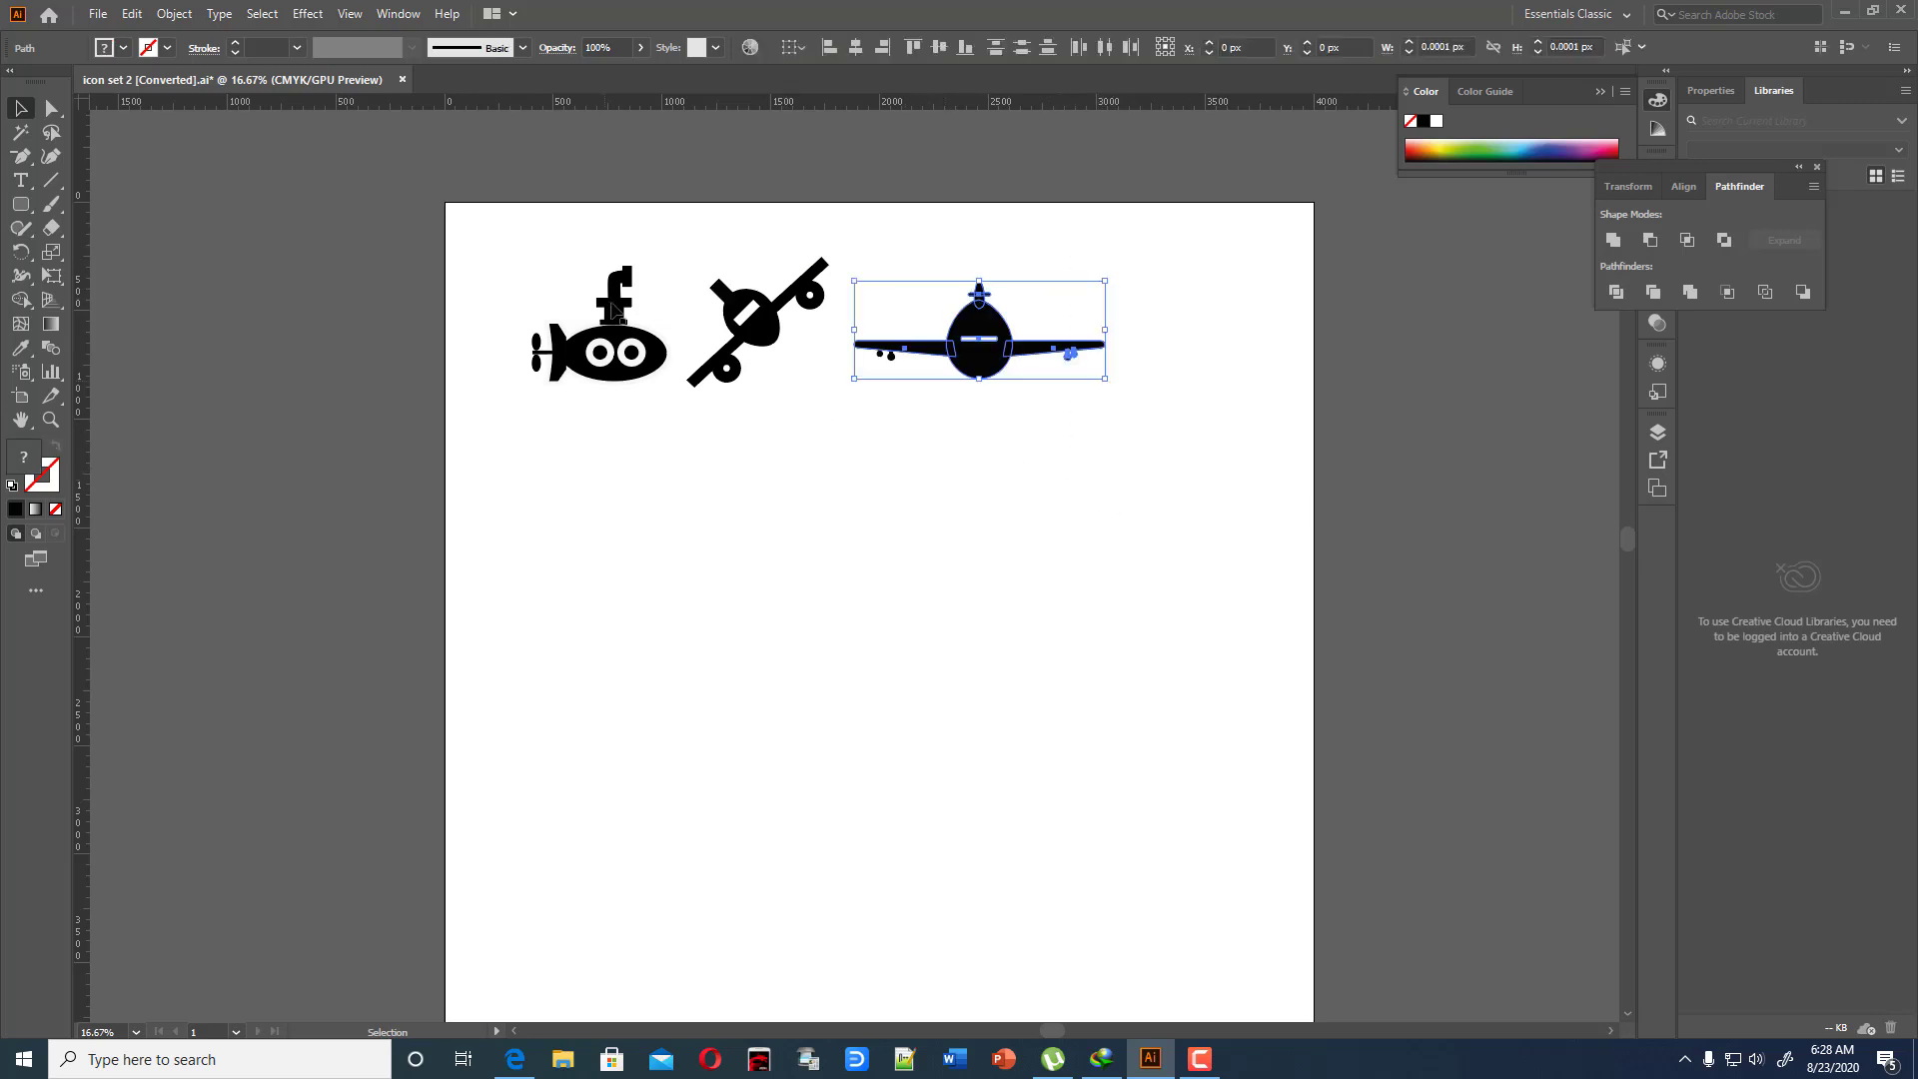
left_click_drag(1042, 345, 1163, 340)
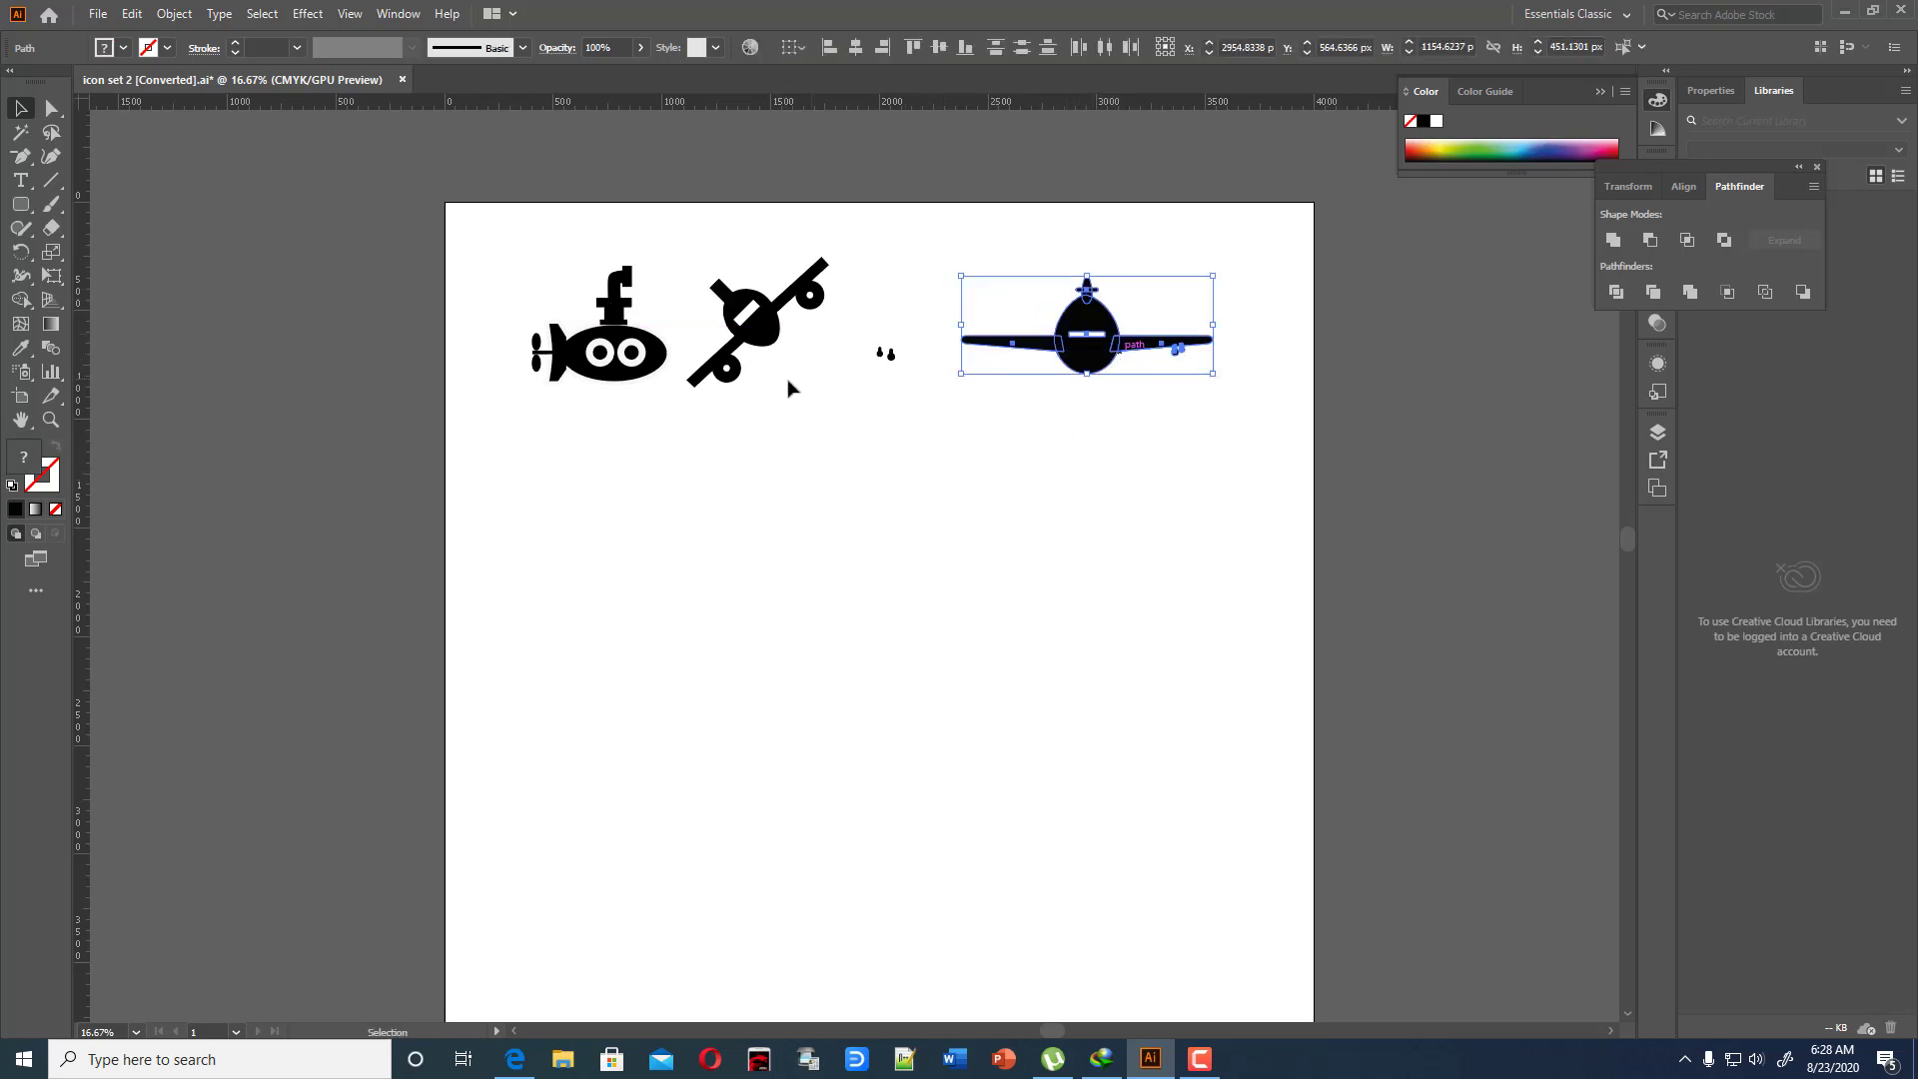
key("ctrl+z")
Group all parts of the airplane and move it toward the right end of the top row
left_click_drag(872, 282, 1233, 543)
key("v")
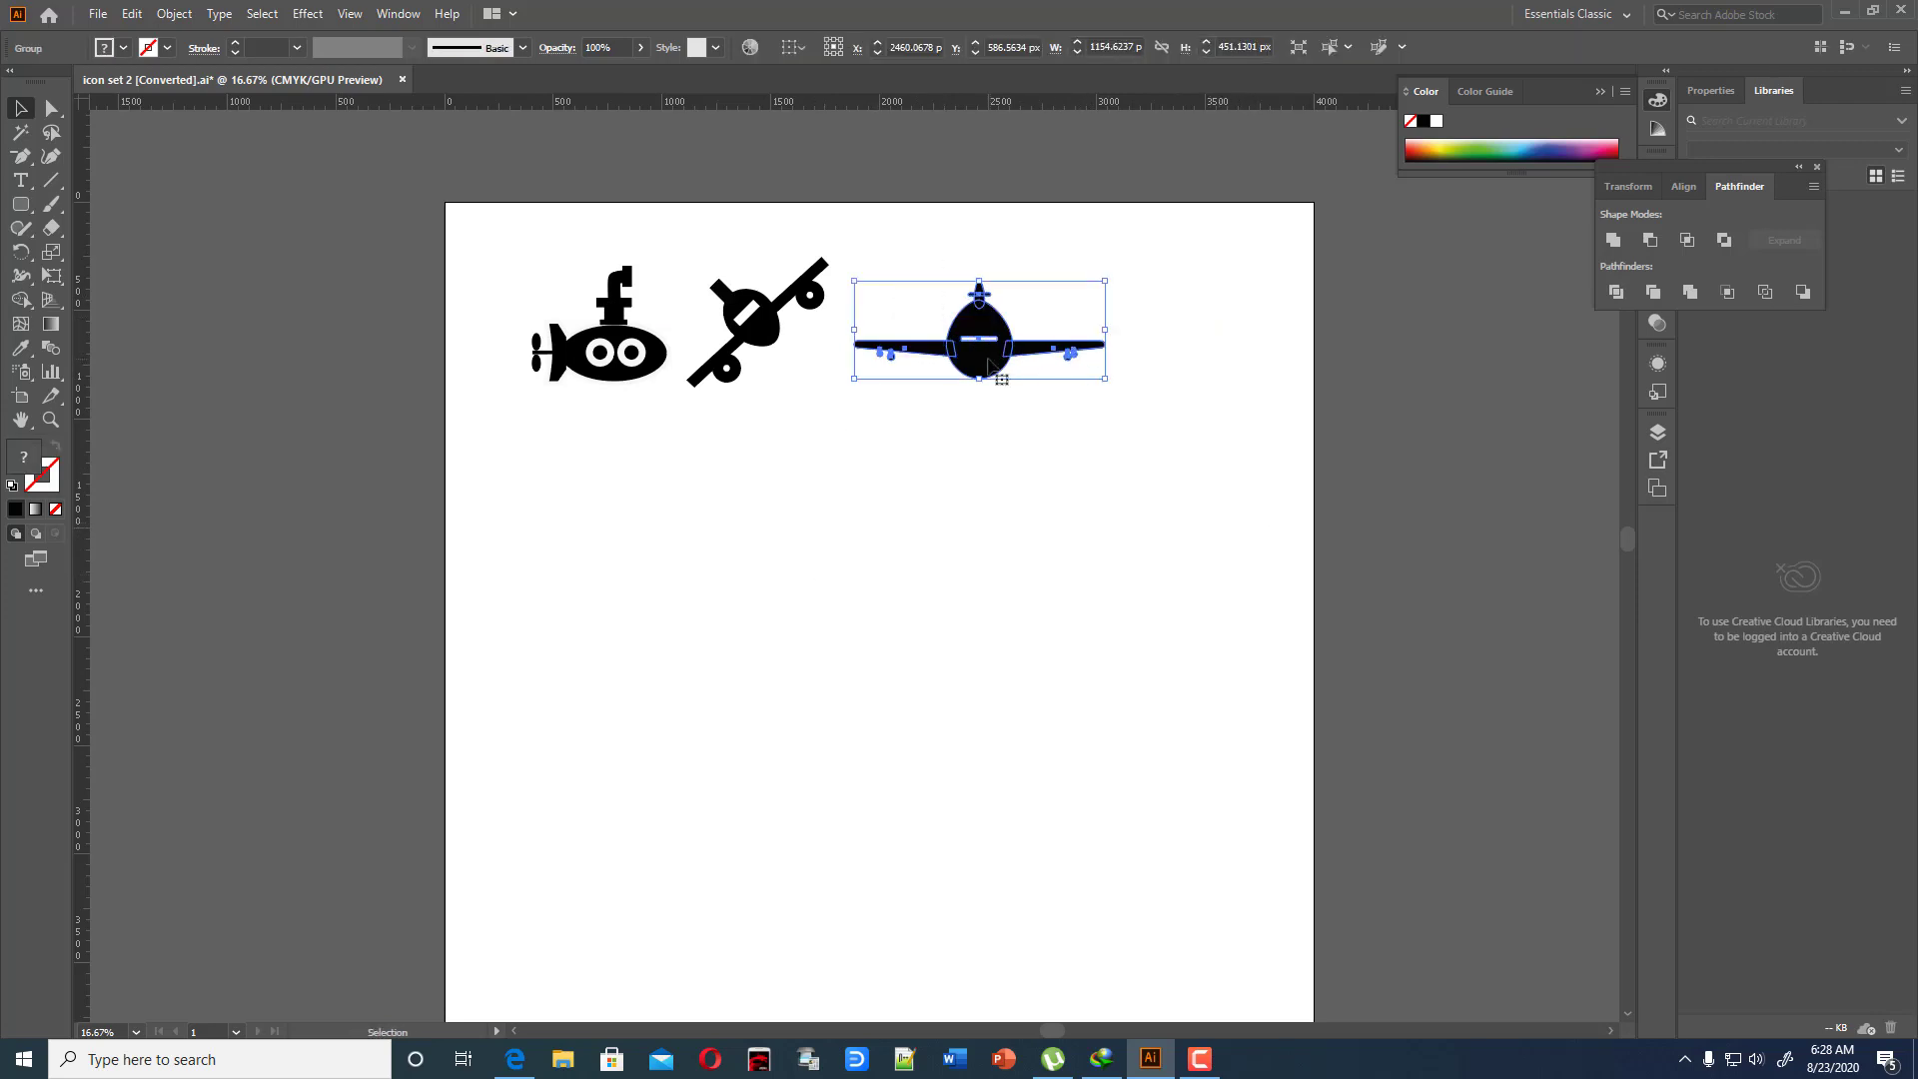
left_click_drag(1013, 360, 1109, 356)
left_click(1135, 433)
Even out the top row by moving the tilted plane midway and enlarging it slightly, and lower the airplane a little
left_click_drag(722, 229, 939, 469)
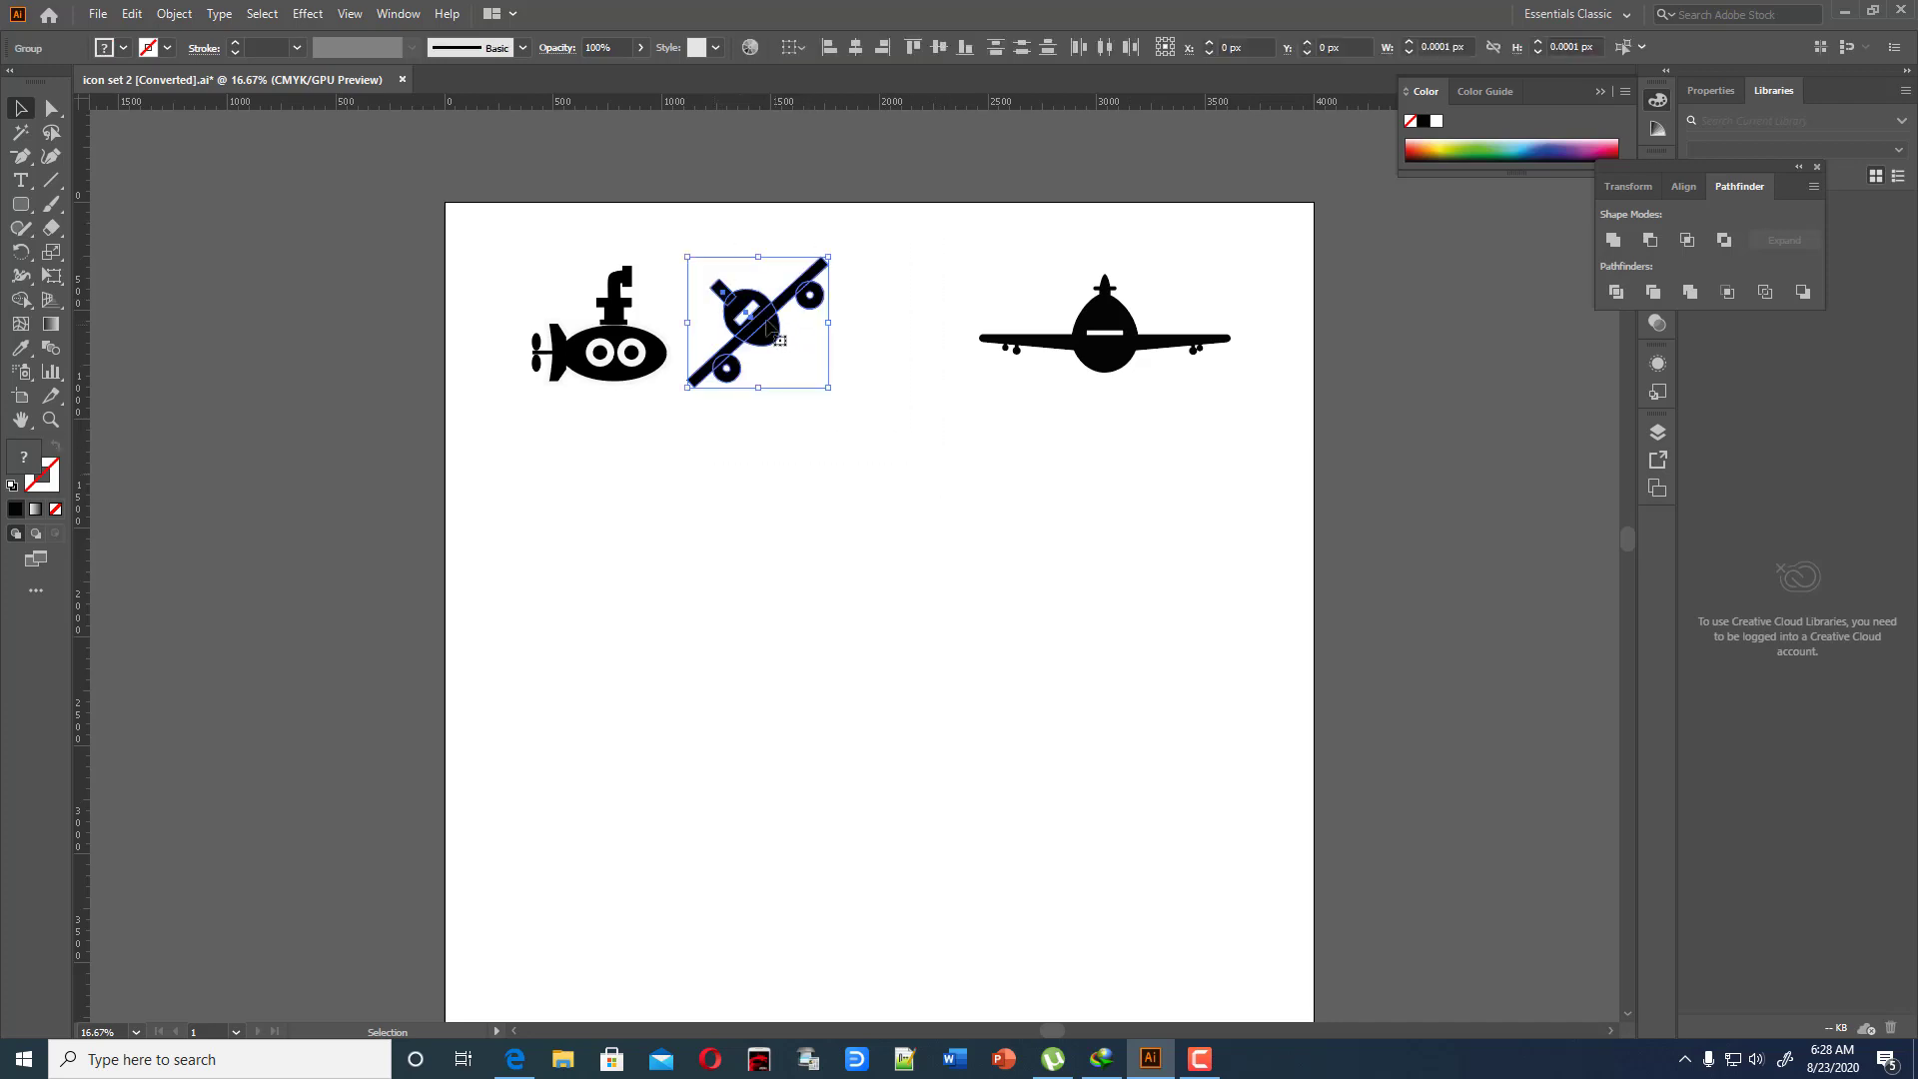
left_click_drag(789, 315, 918, 257)
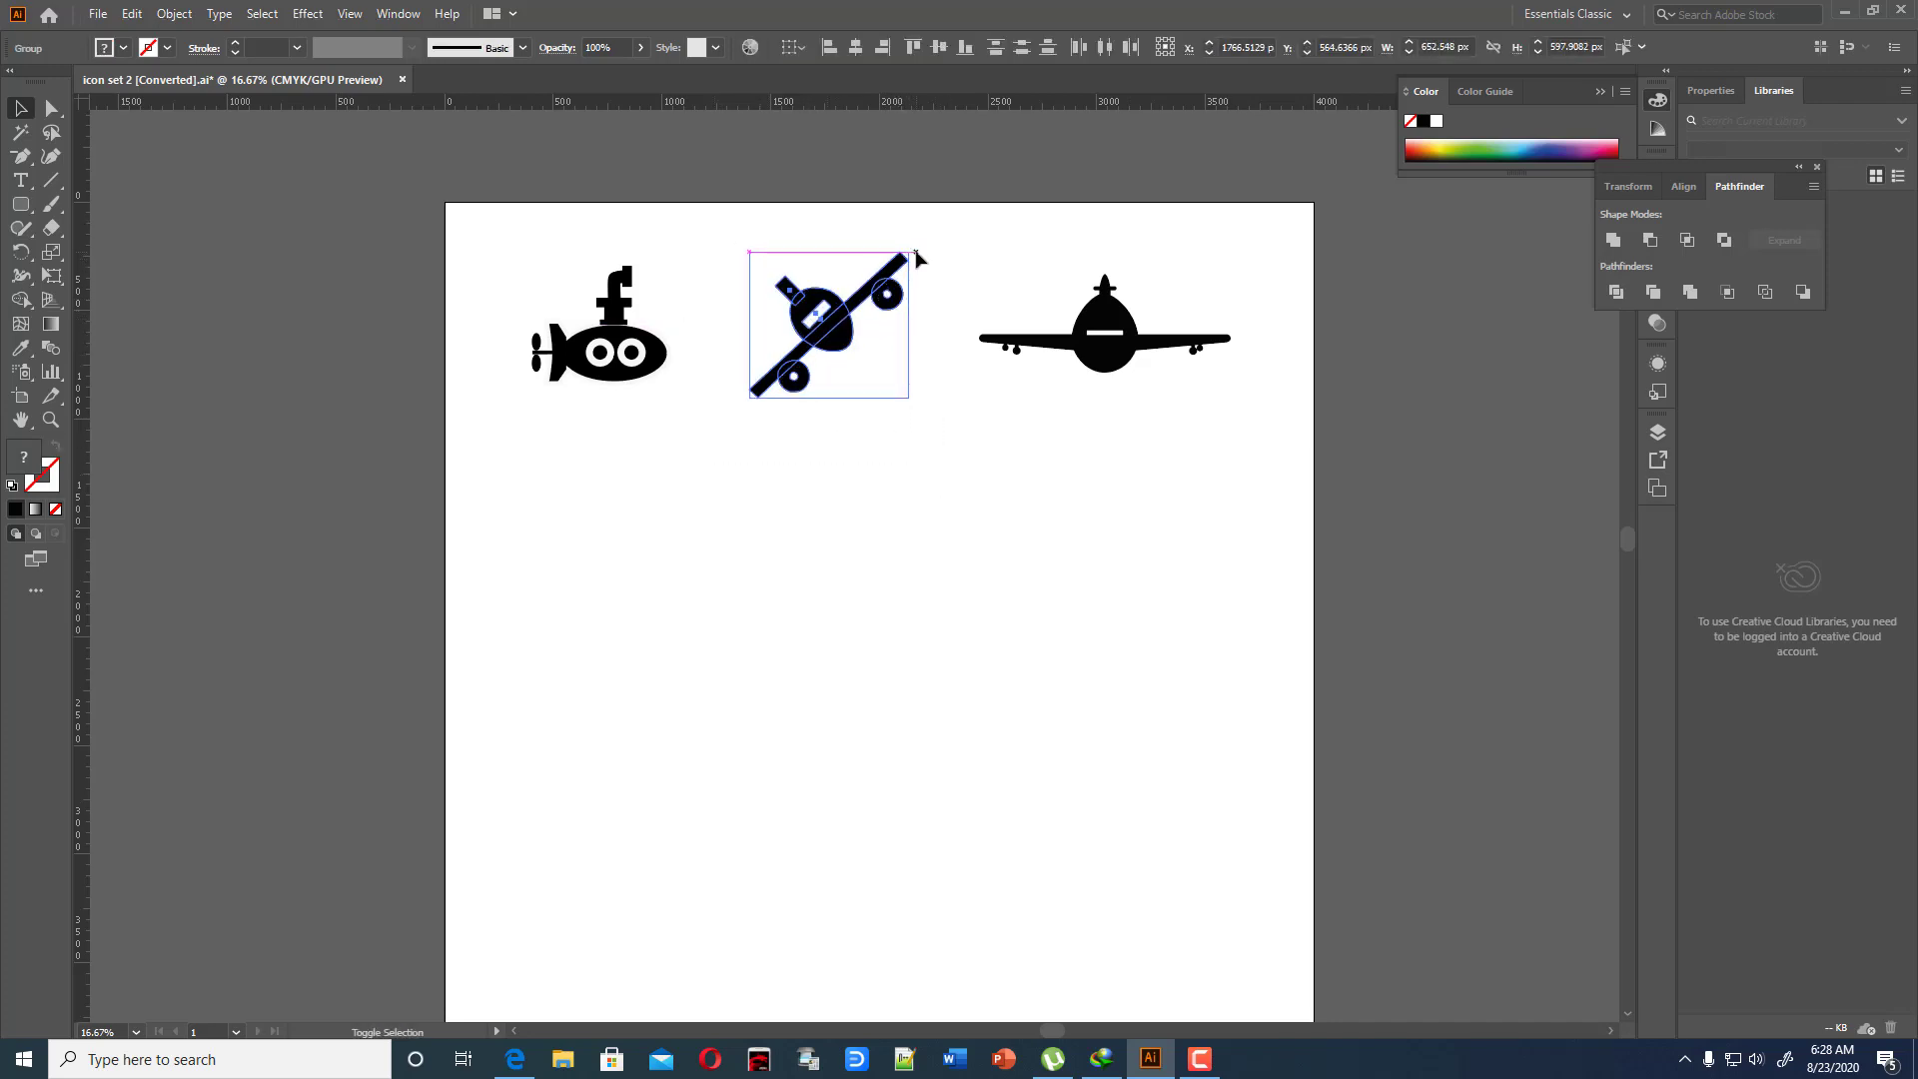
left_click(1061, 400)
left_click_drag(1124, 342, 1114, 350)
left_click(1139, 532)
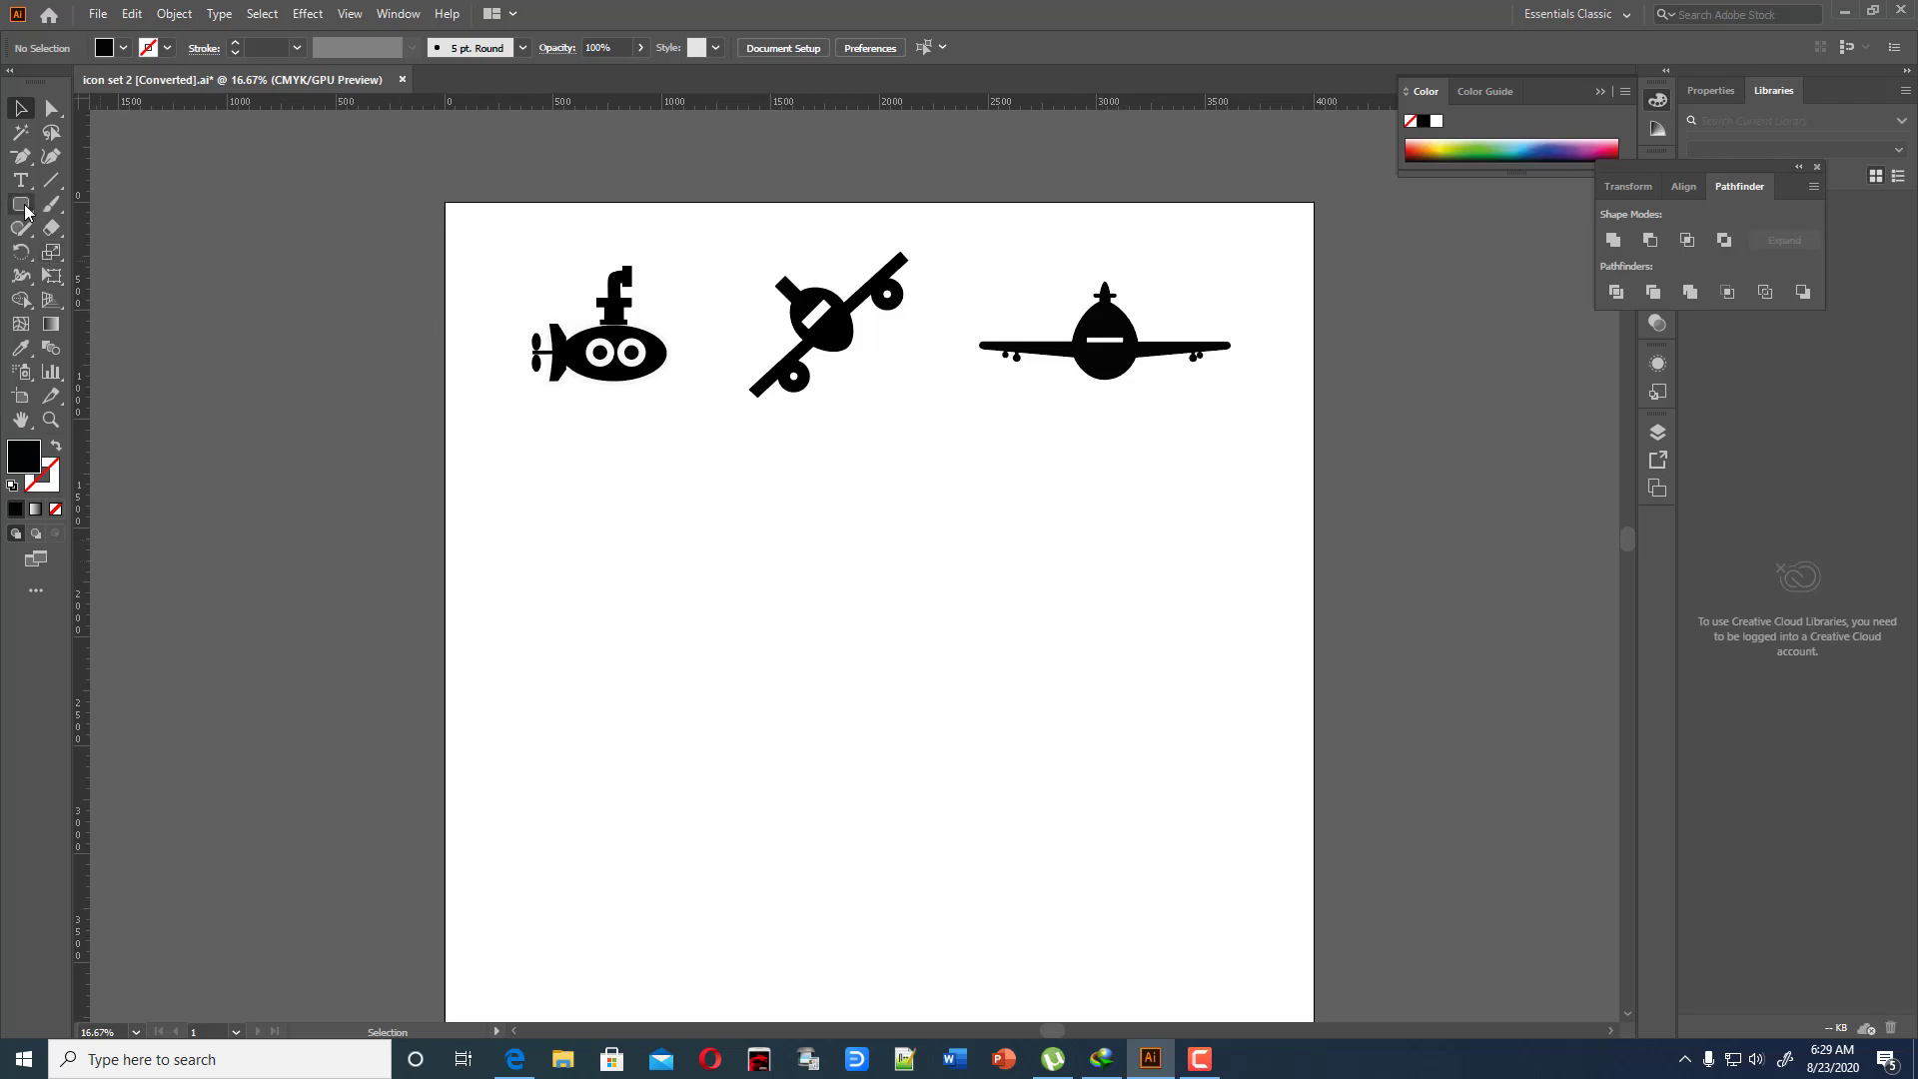
Draw a circle about 542 px in diameter below the submarine, with no fill and a 102 pt black stroke
left_click_drag(21, 205, 79, 262)
left_click_drag(655, 636, 715, 696)
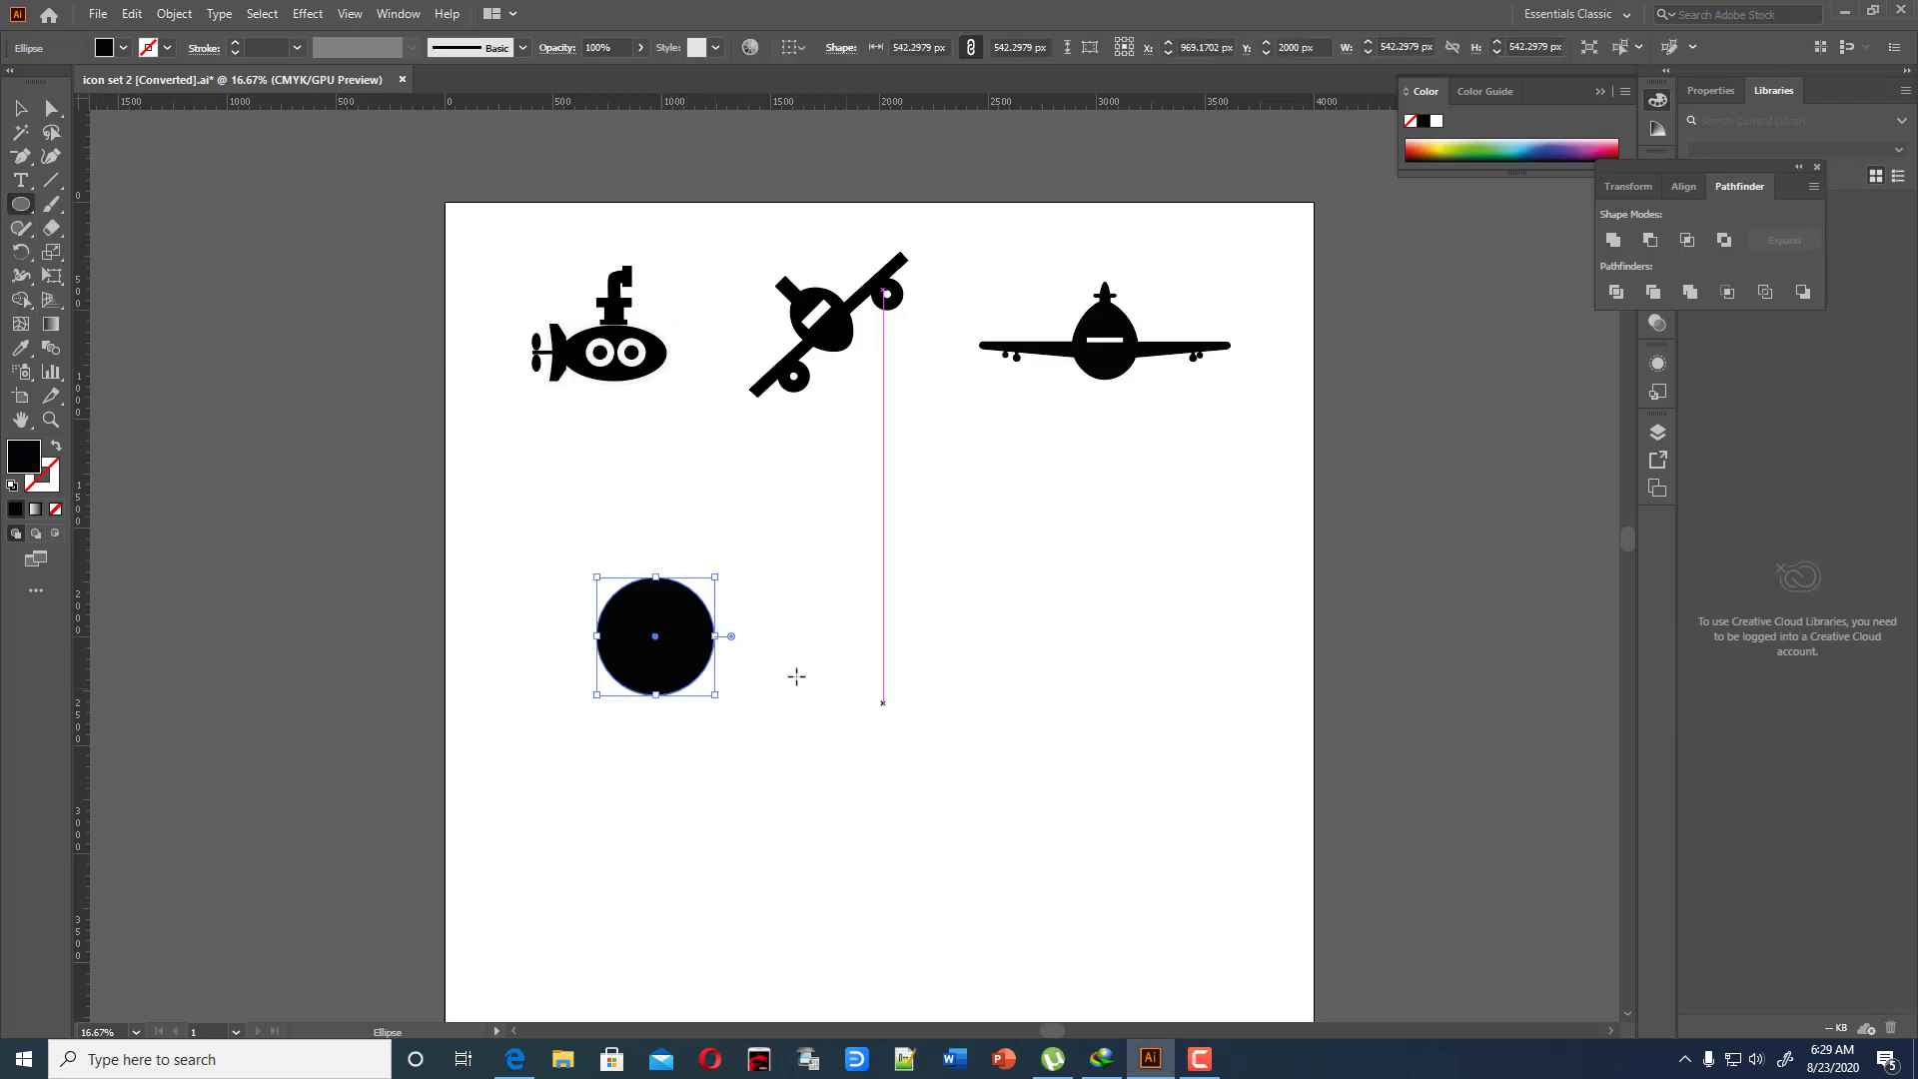
left_click(56, 447)
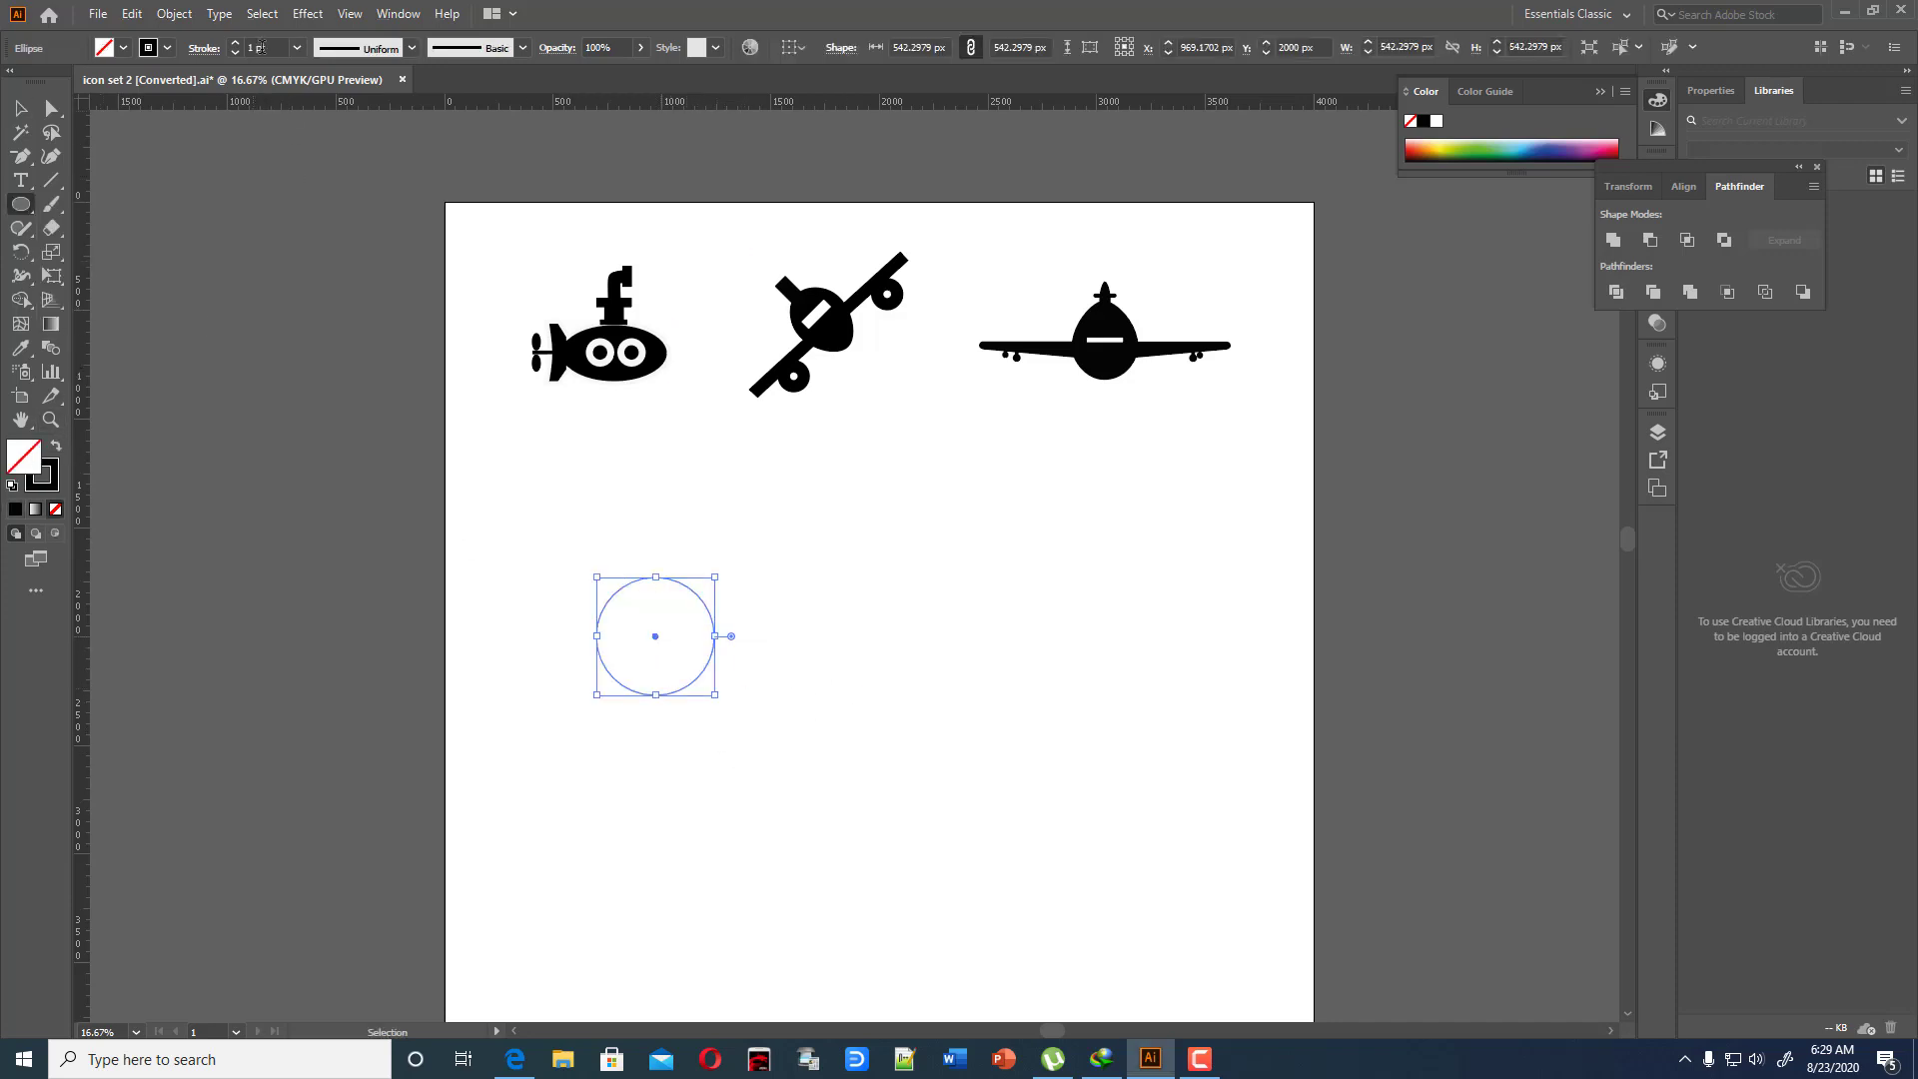
scroll(261, 47, "up", 10)
scroll(262, 47, "up", 20)
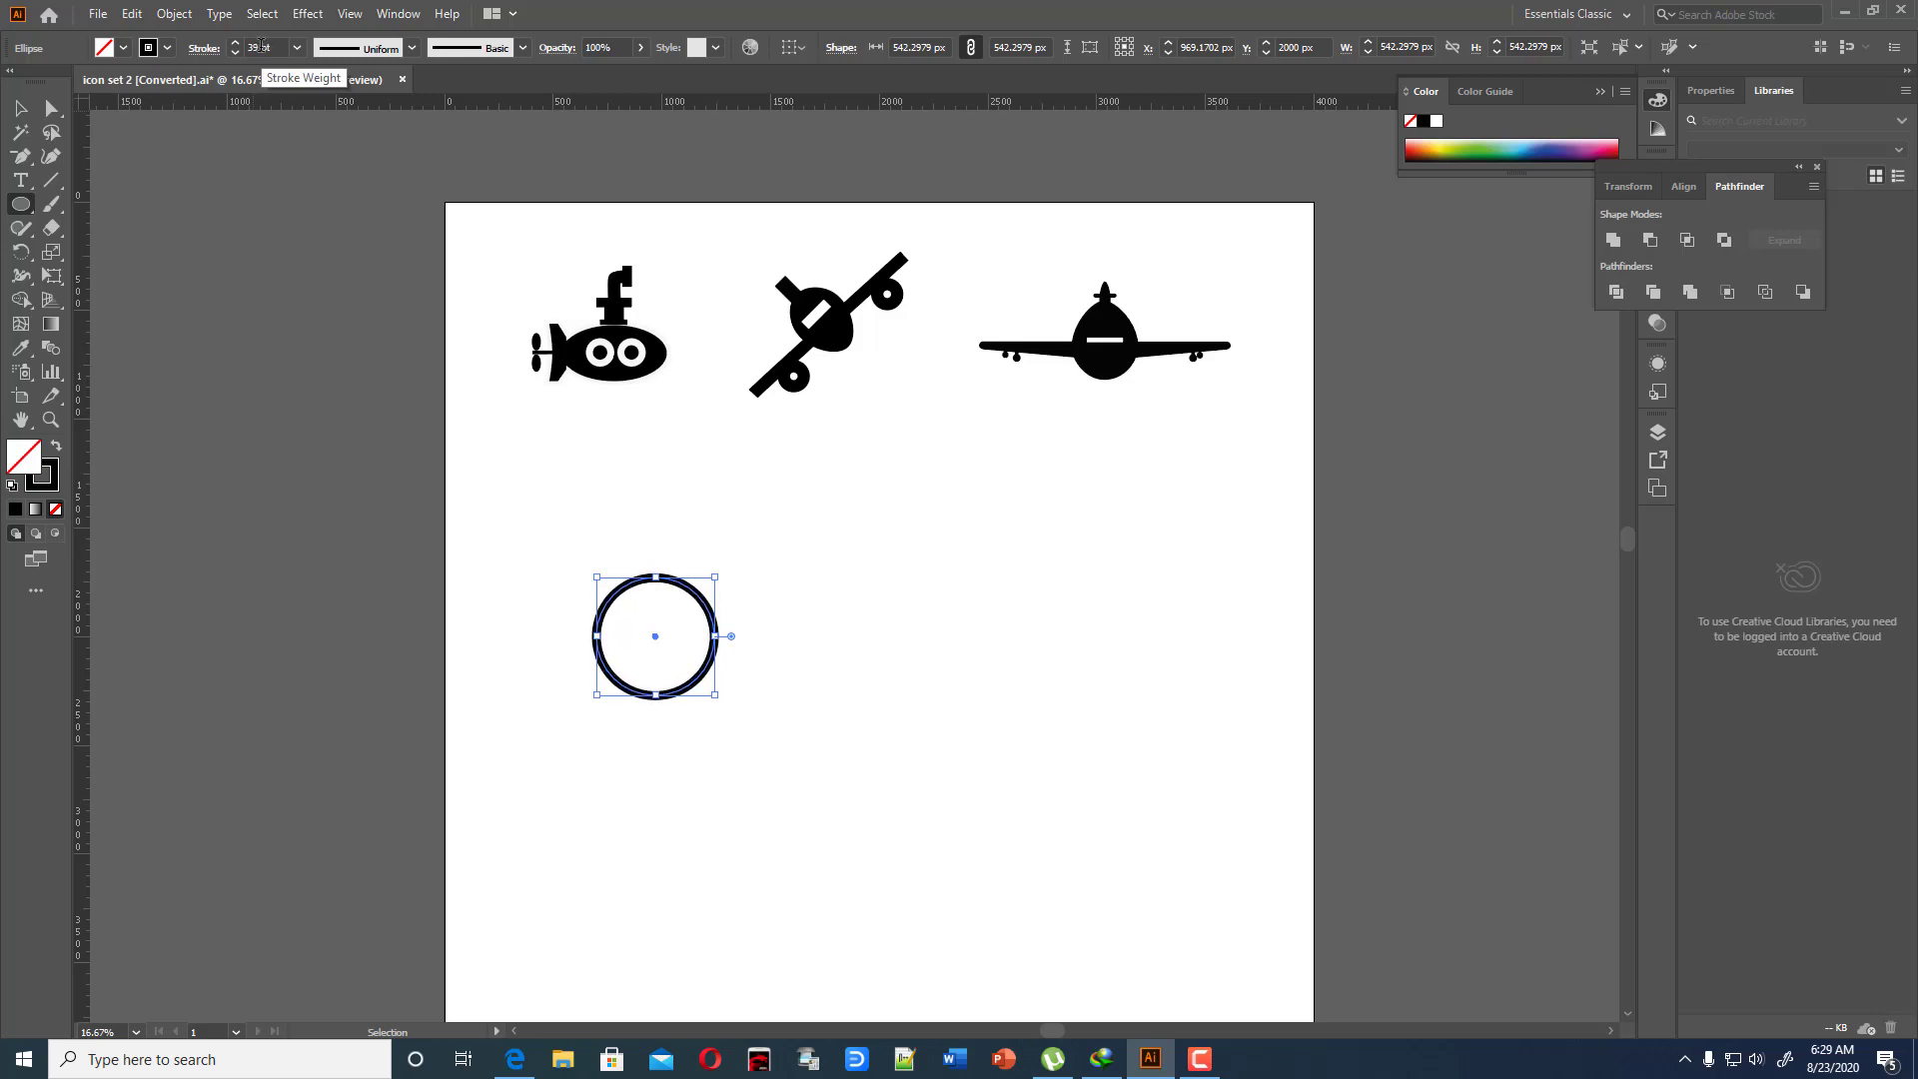
scroll(262, 47, "up", 20)
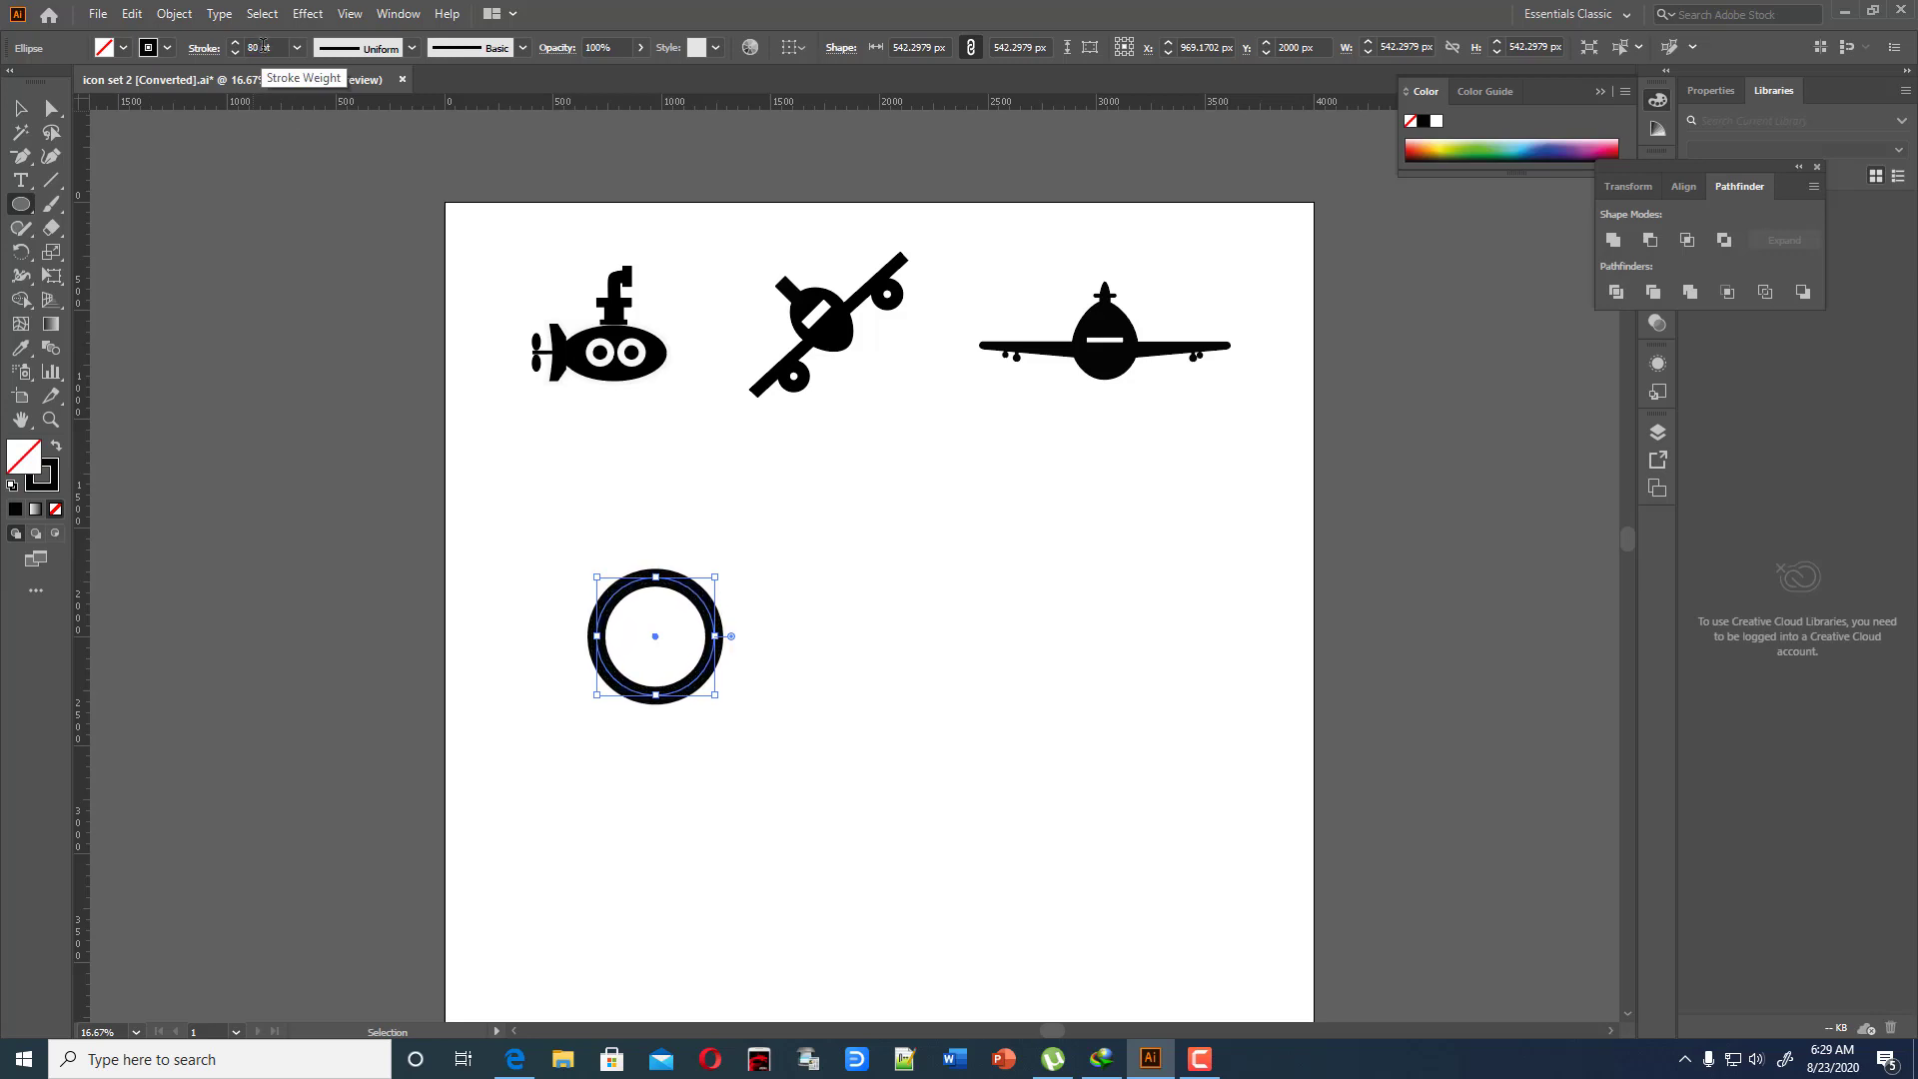
scroll(261, 47, "up", 2)
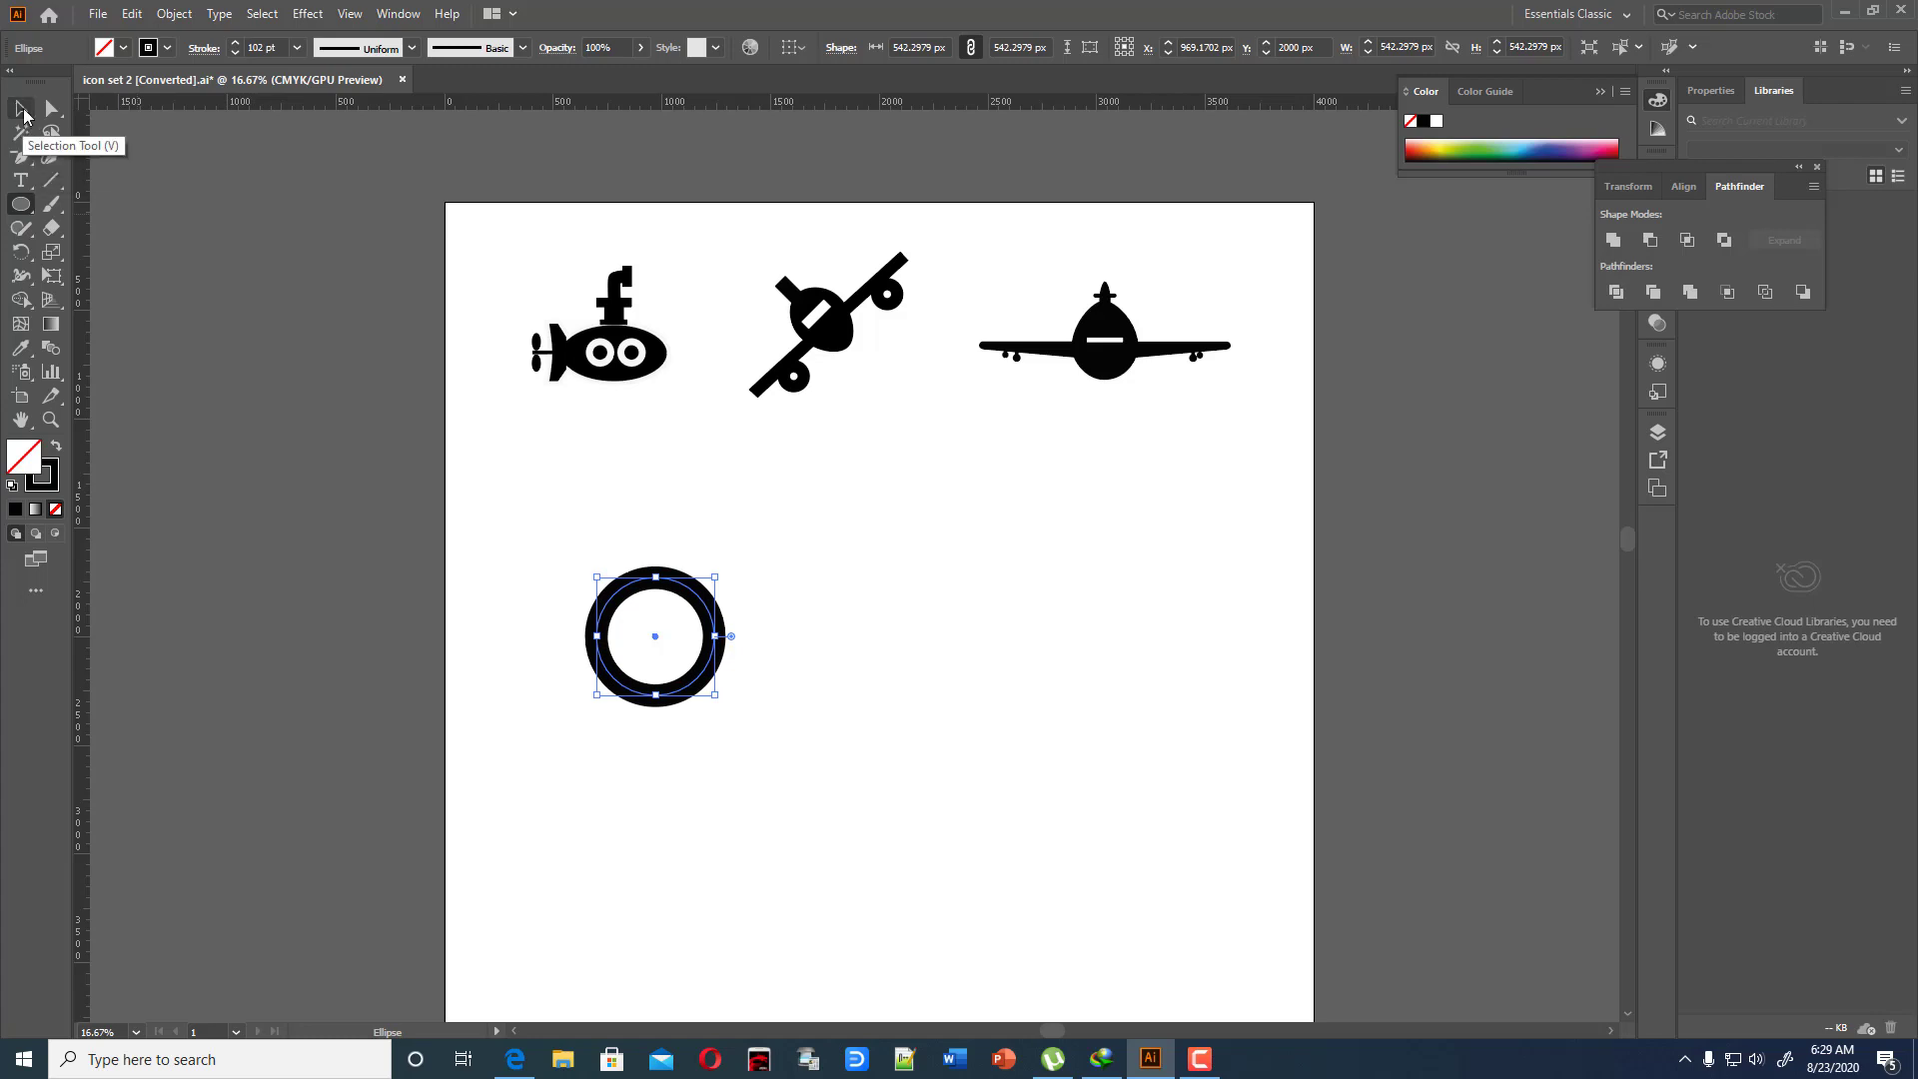
Move the ring down to the empty lower left area of the artboard, centred at about X 1166, Y 2801 px
left_click(20, 107)
left_click(624, 634)
left_click(705, 611)
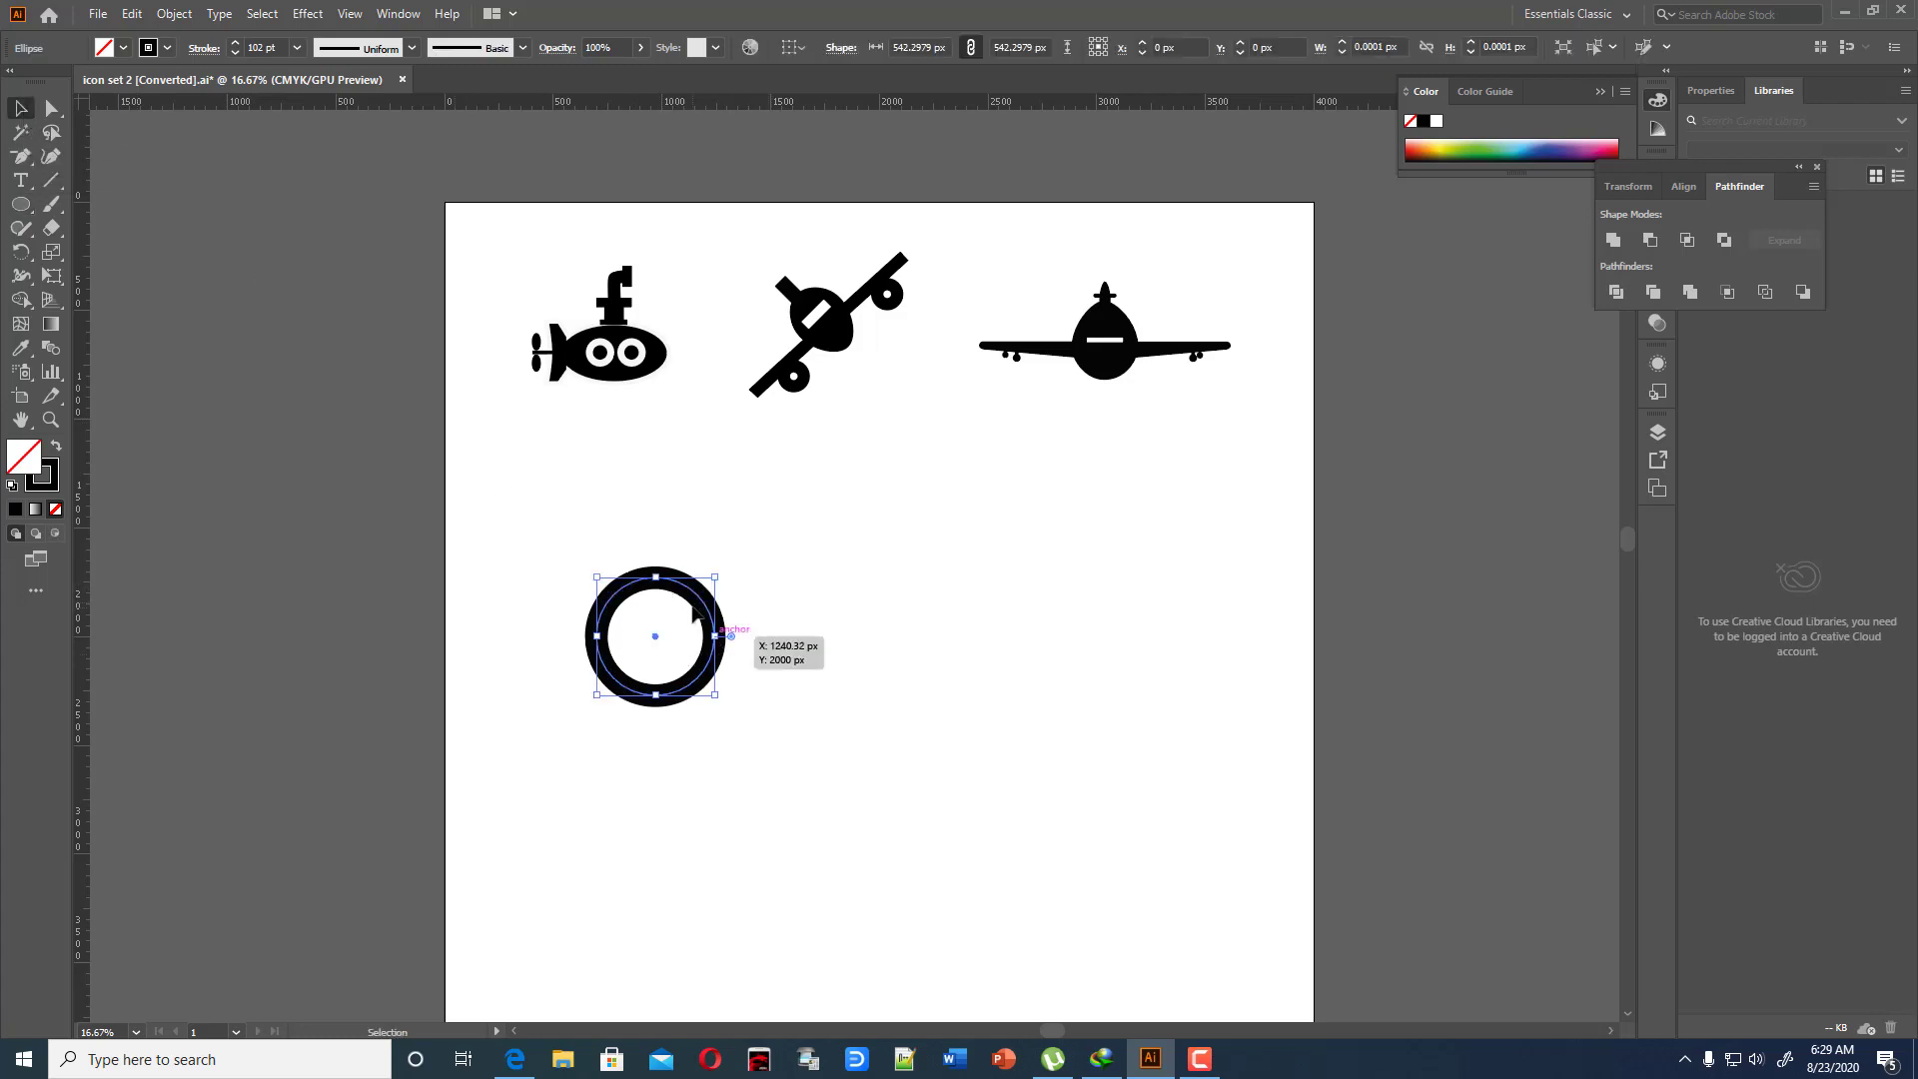
left_click_drag(705, 605, 1178, 851)
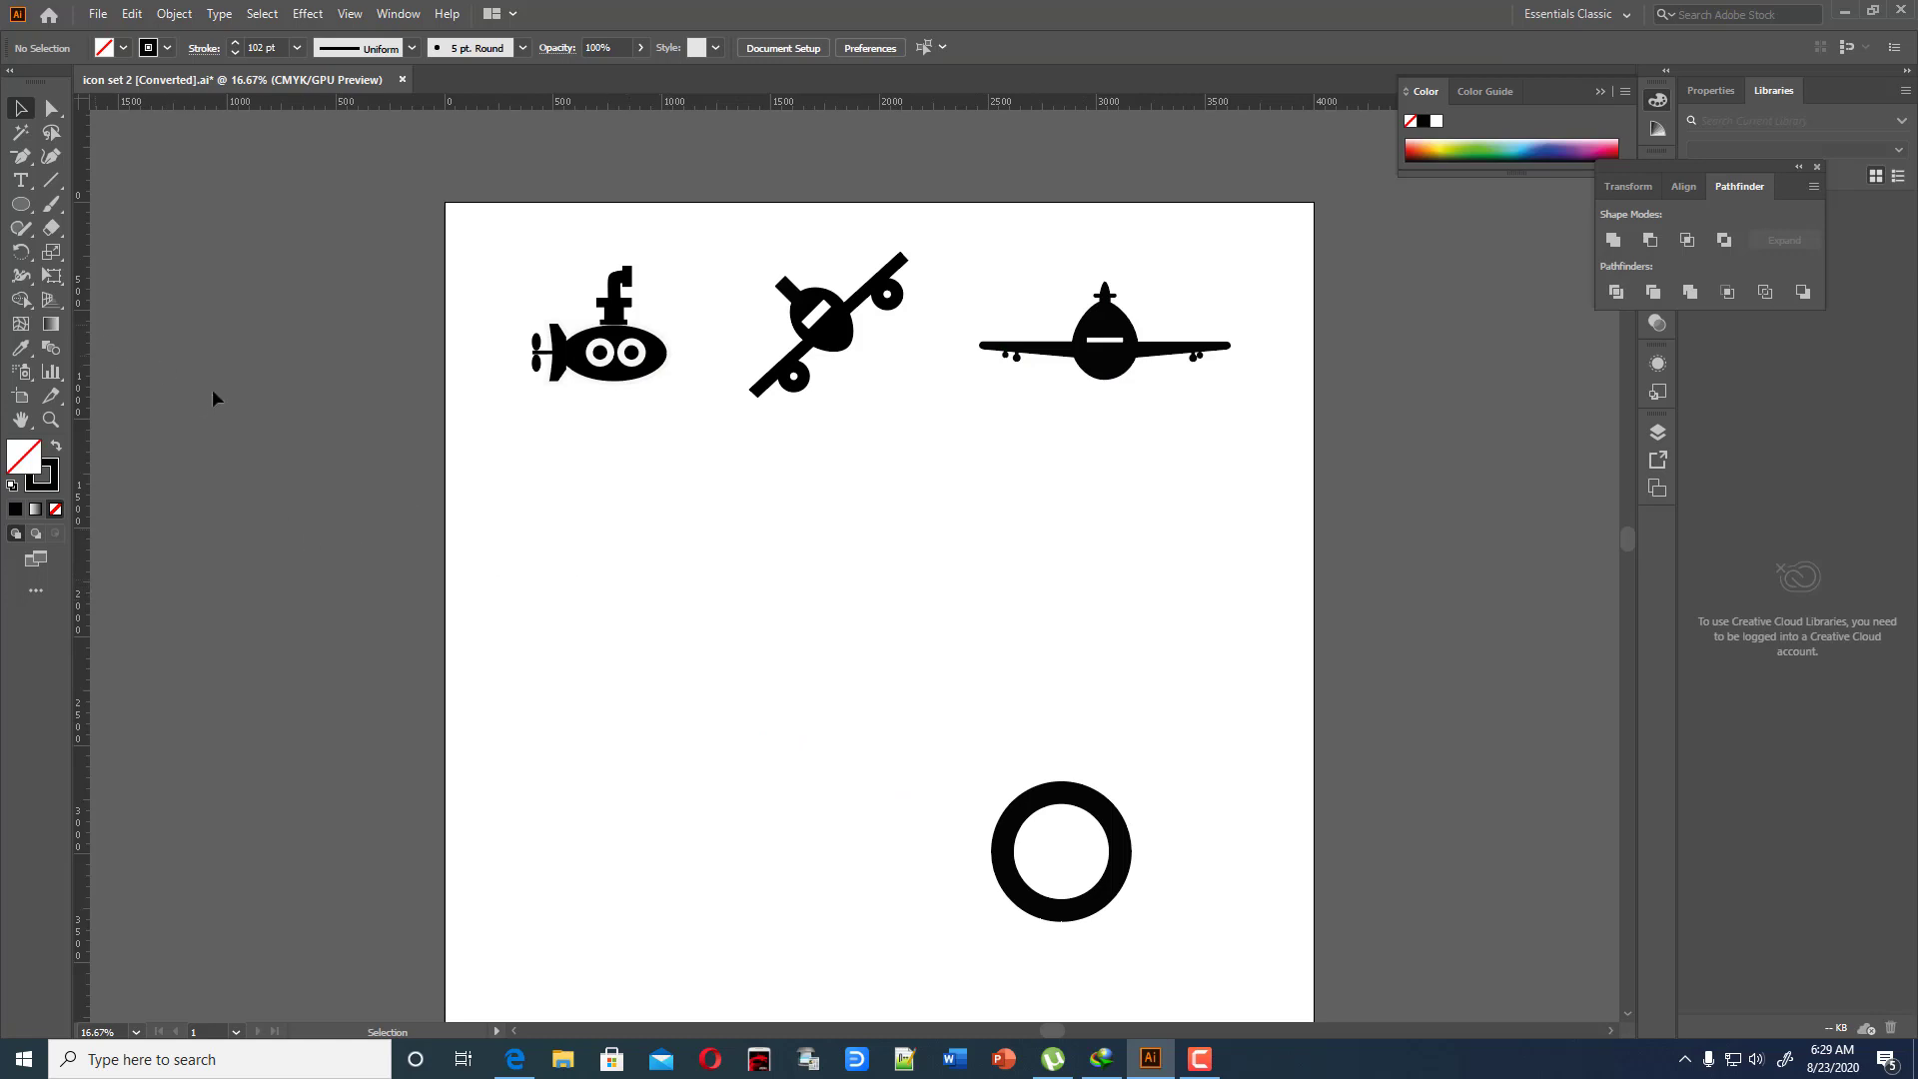
left_click_drag(1096, 824, 731, 783)
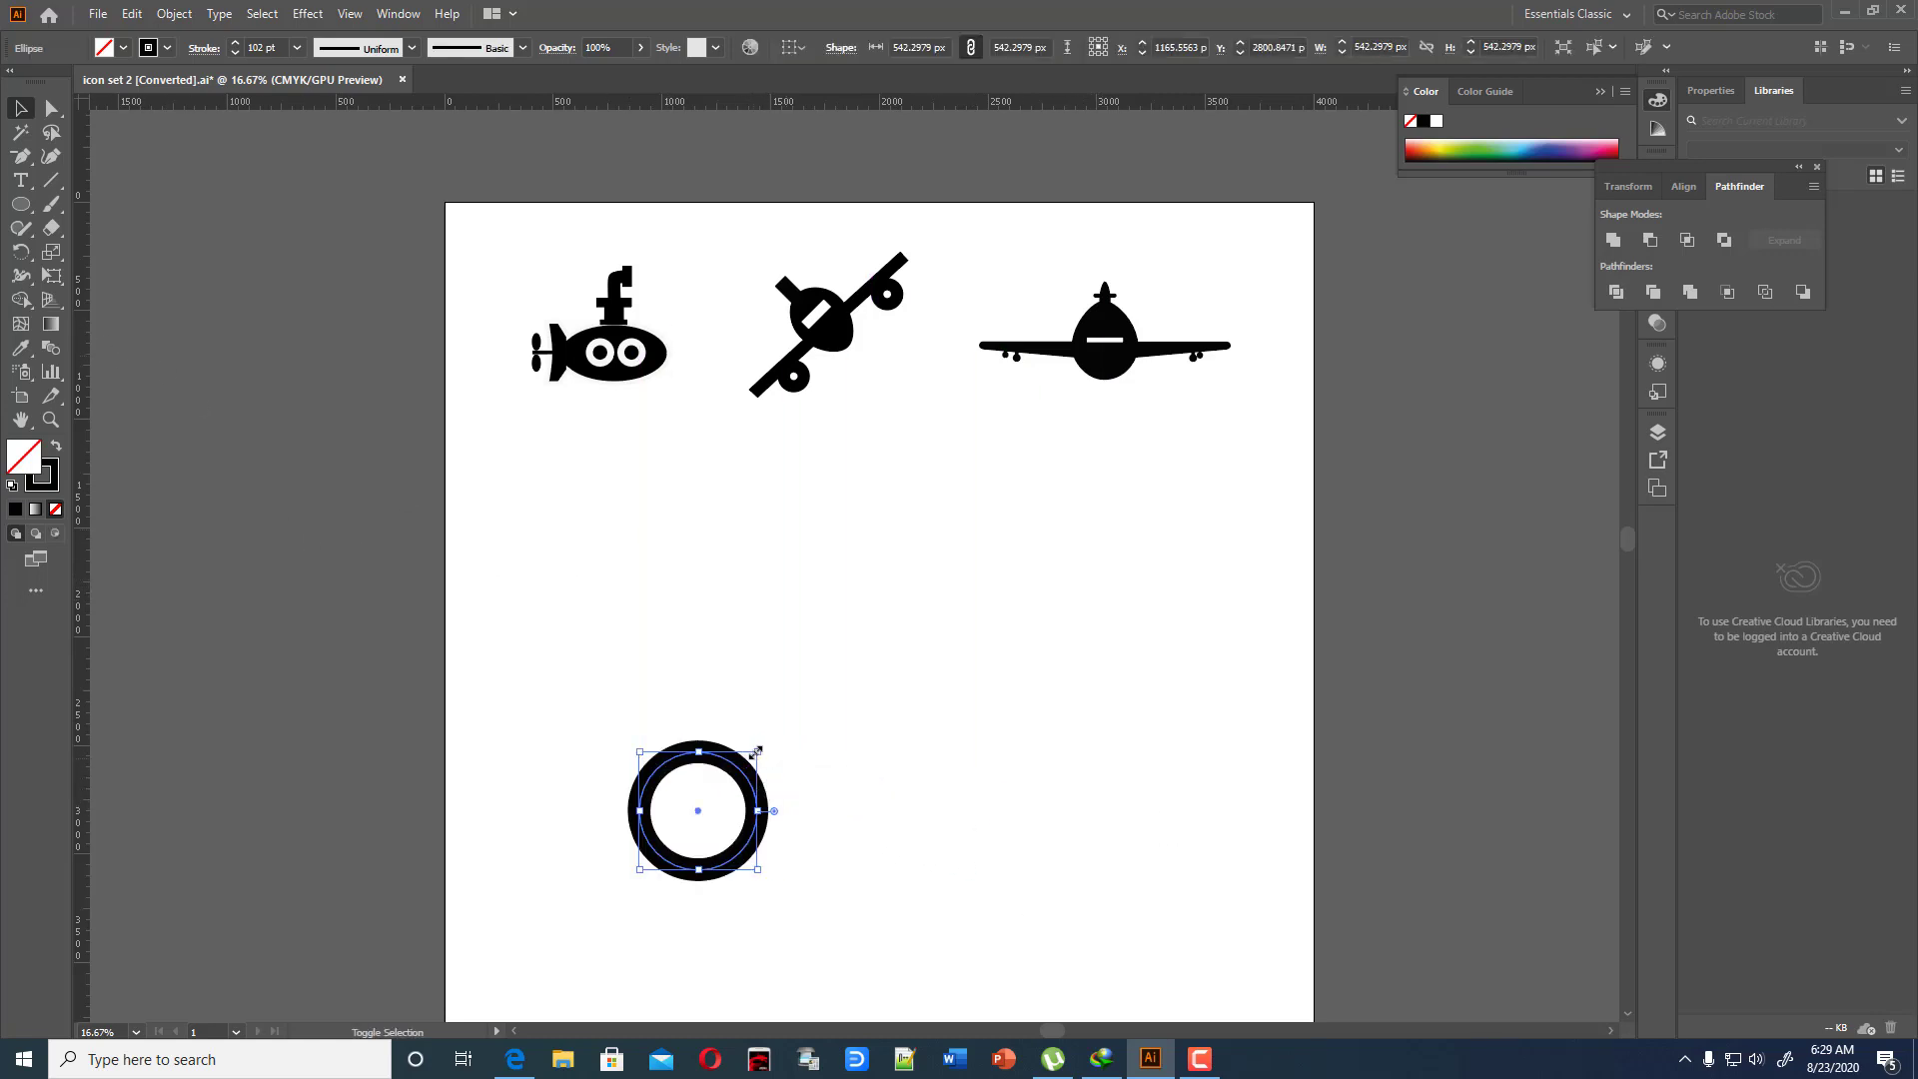
Shrink the ring slightly and place a copy level with it, about 779 px to the right
left_click_drag(751, 762, 909, 791)
left_click(813, 770)
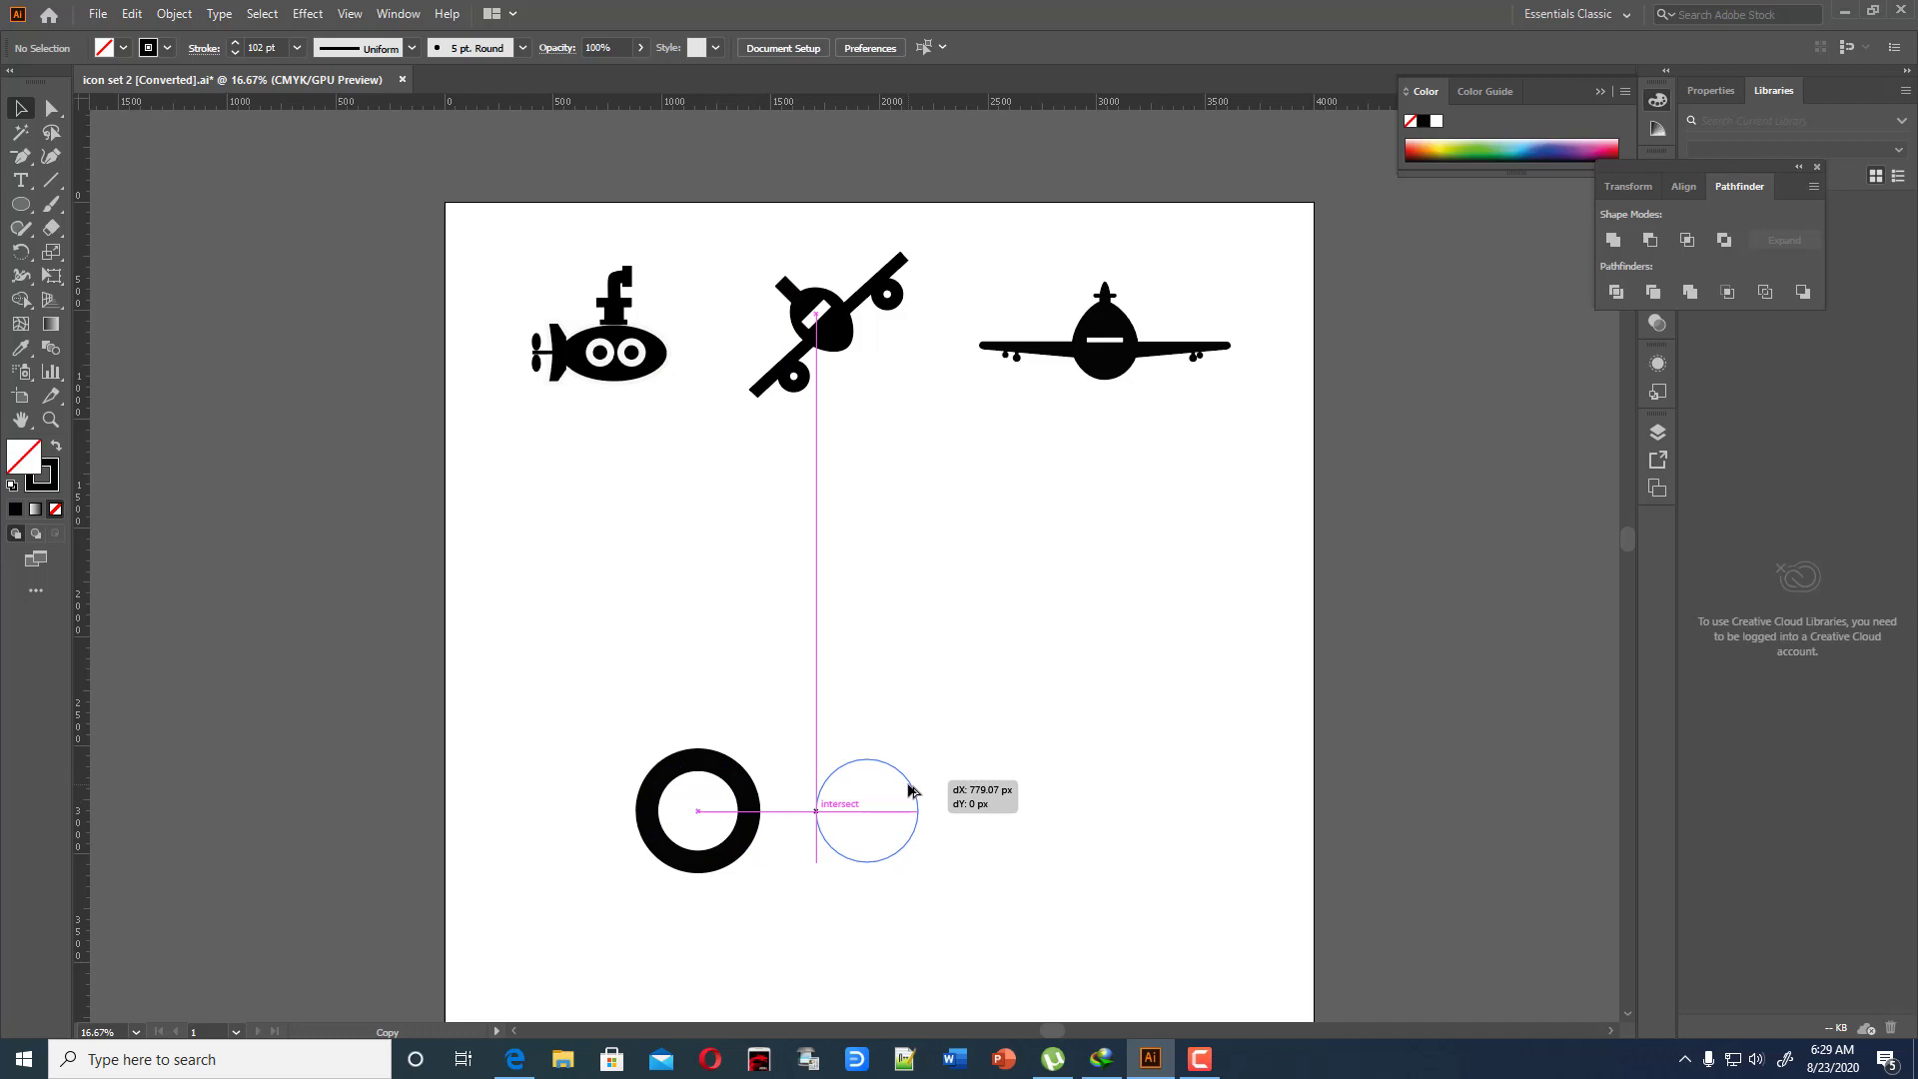
left_click_drag(911, 790, 910, 790)
left_click(999, 830)
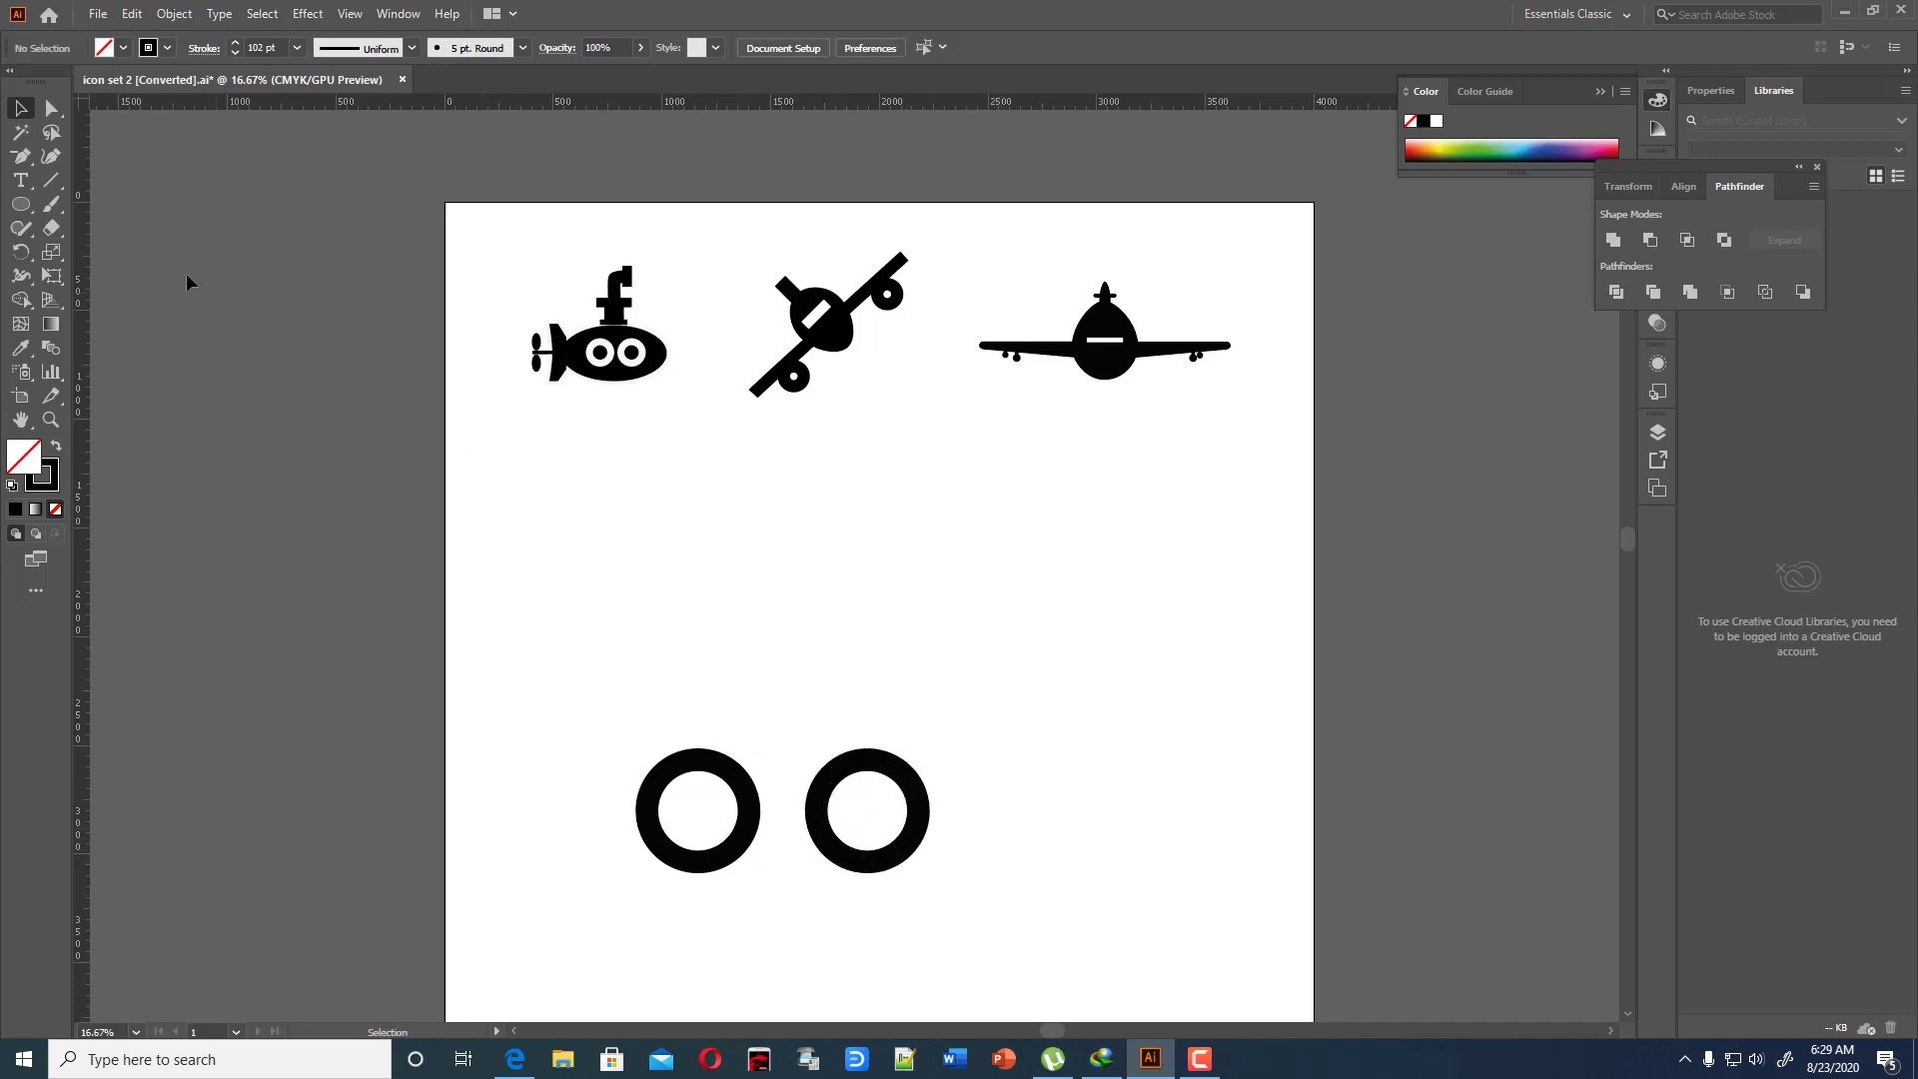
Choose the Rounded Rectangle tool and set the stroke weight to 8 pt
right_click(20, 204)
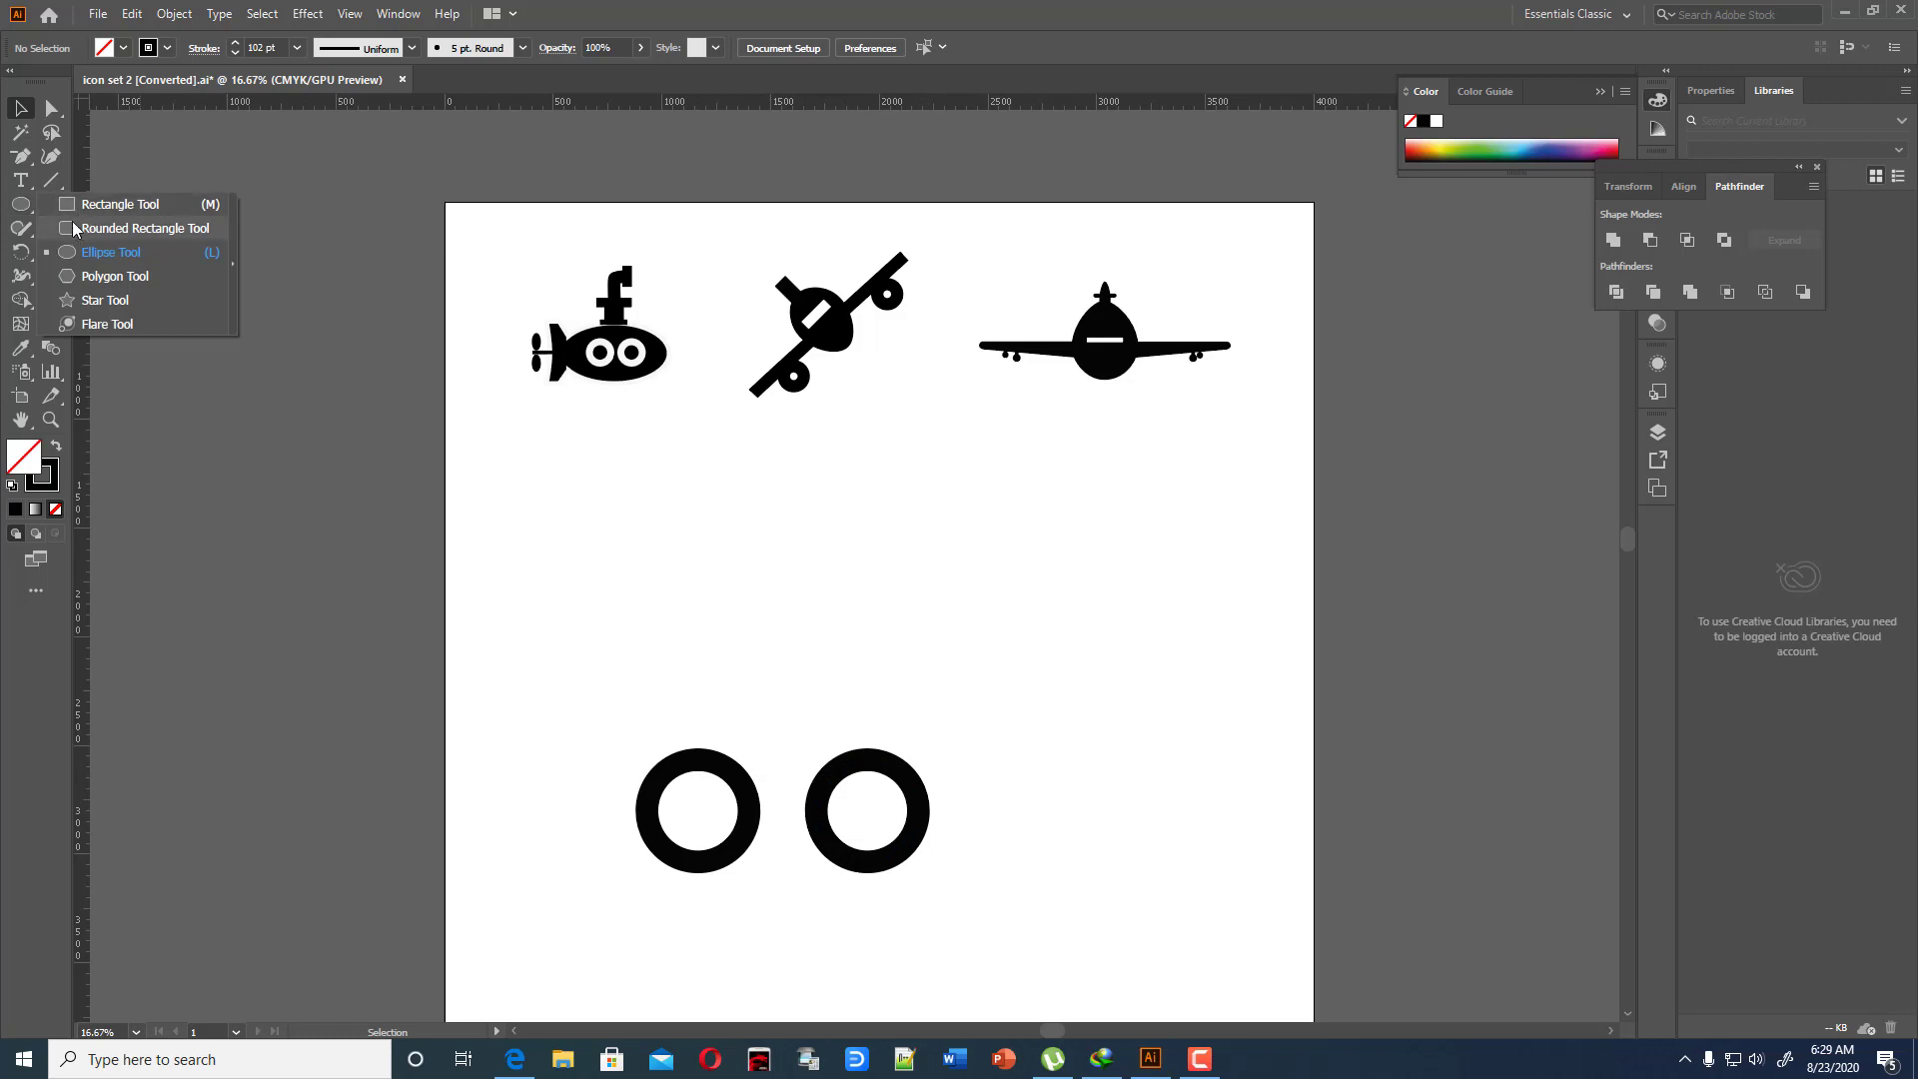
left_click(69, 229)
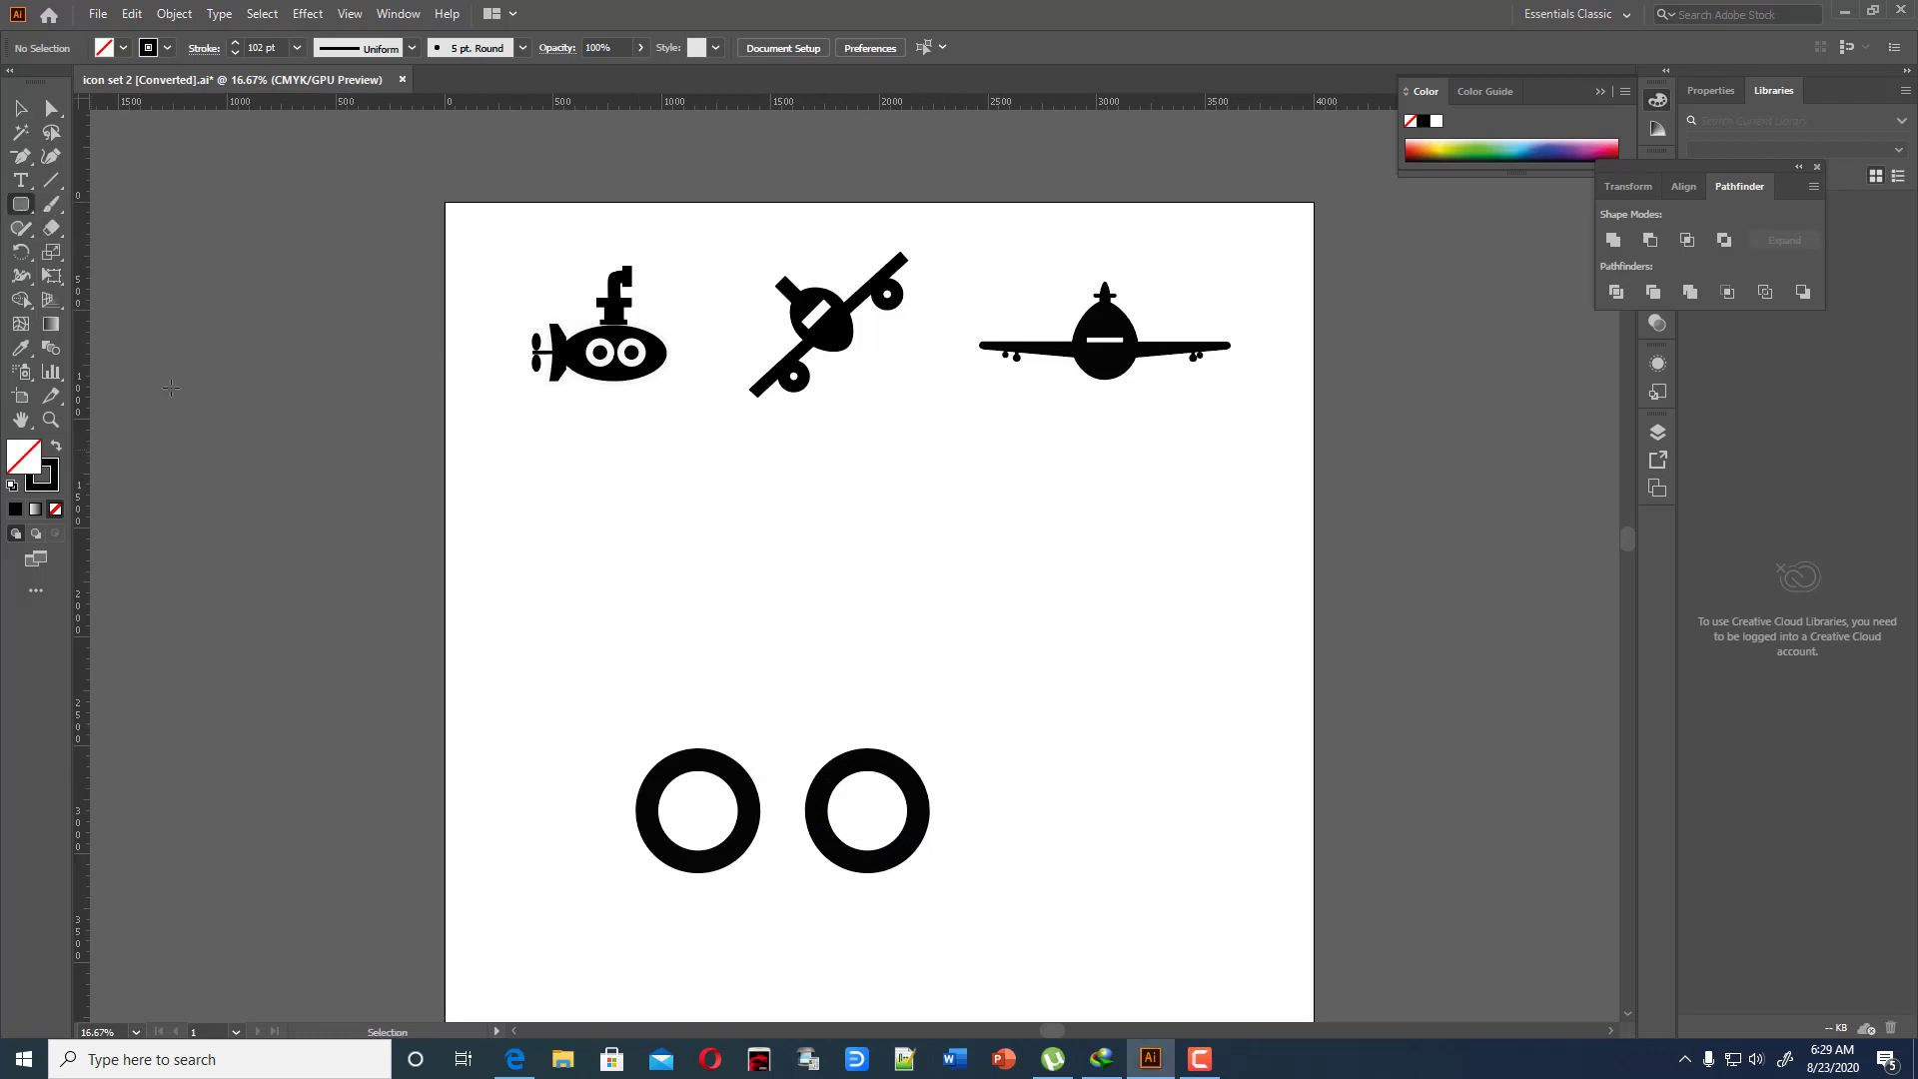
left_click(297, 48)
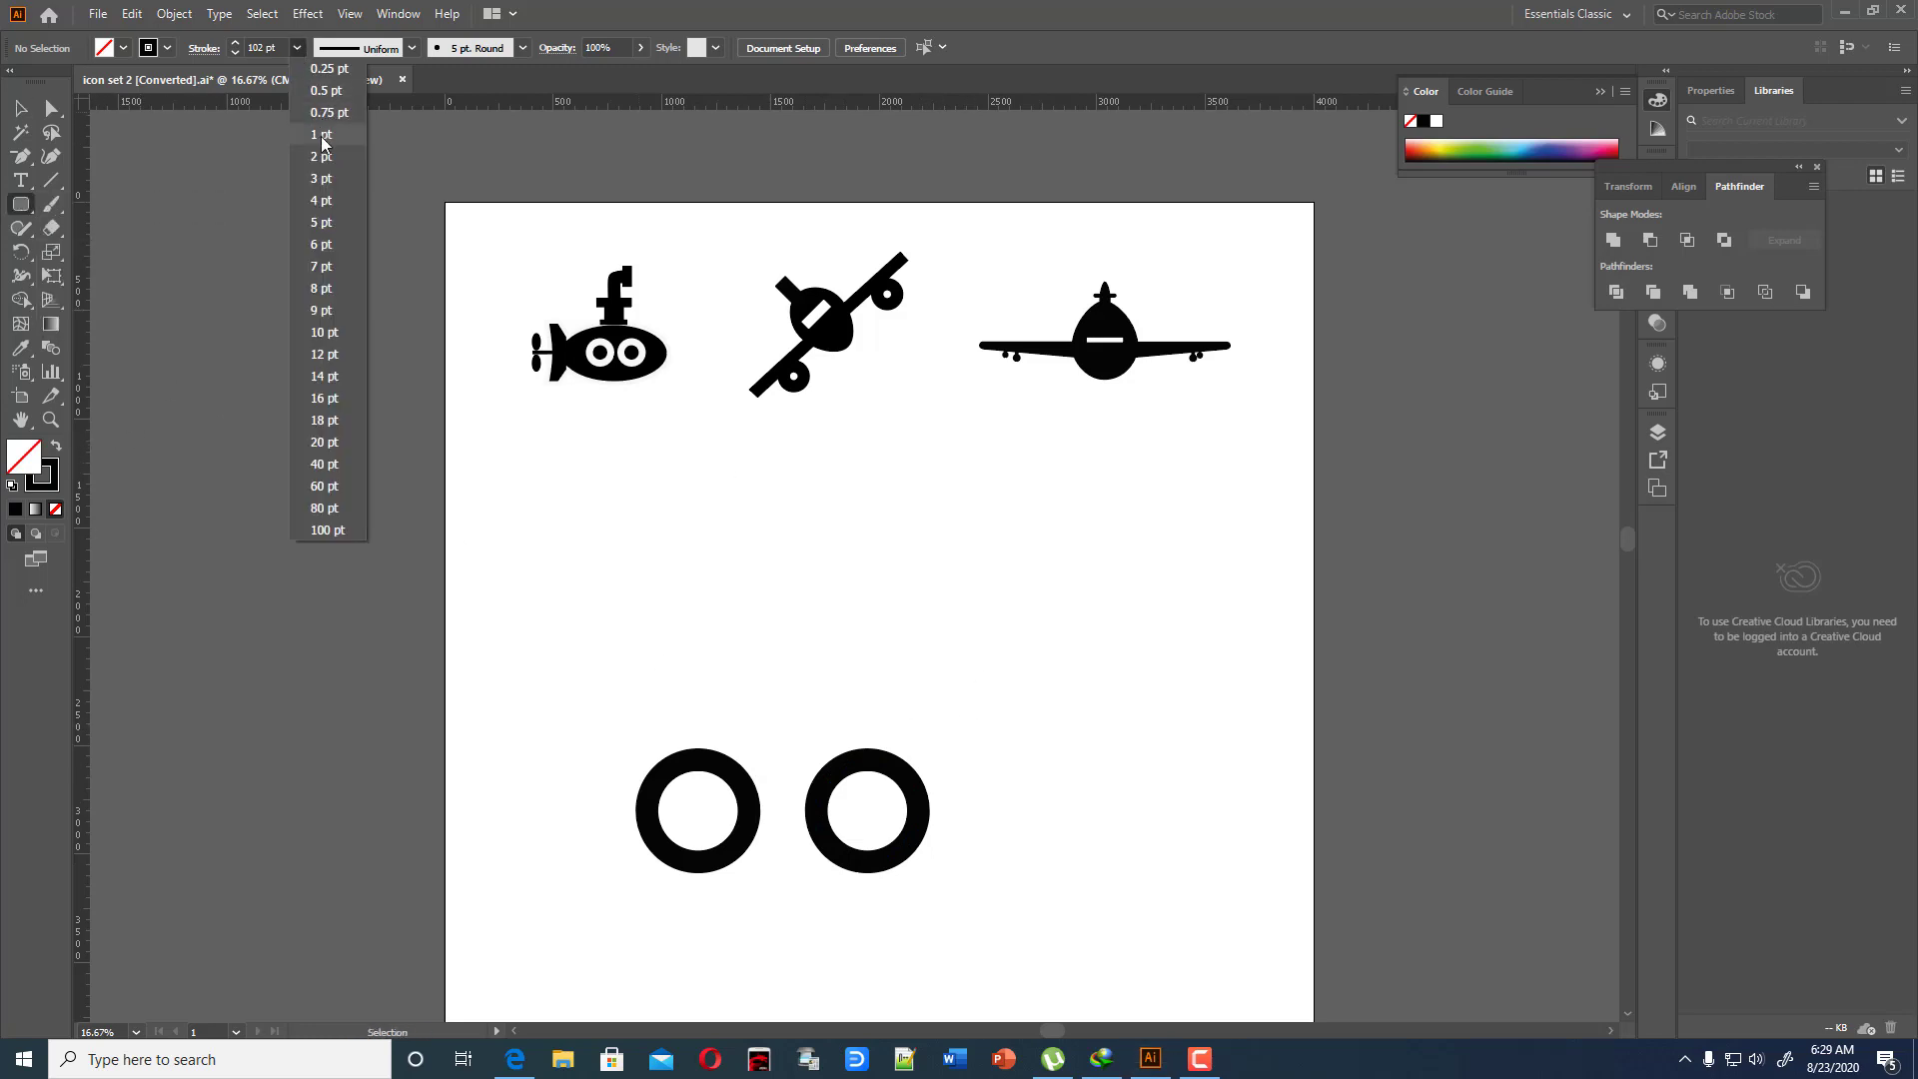
left_click(320, 135)
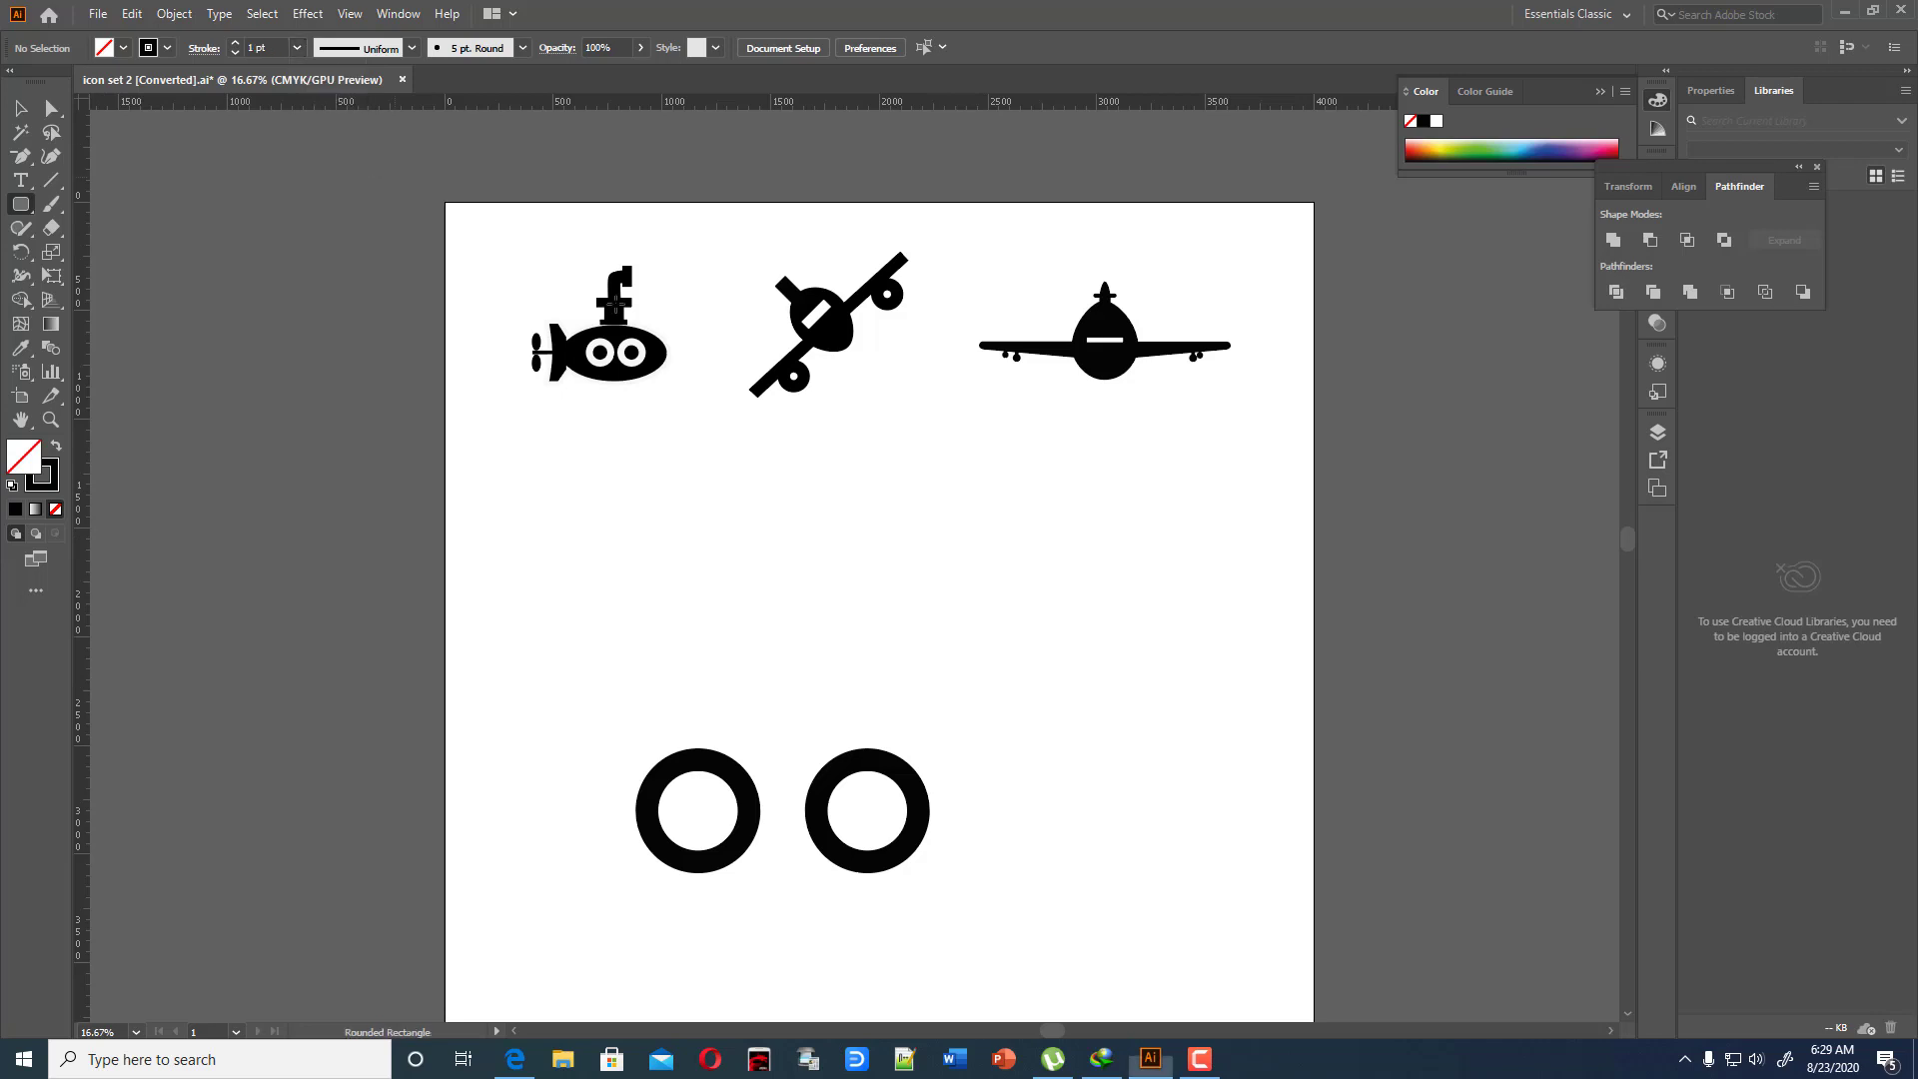
left_click(297, 48)
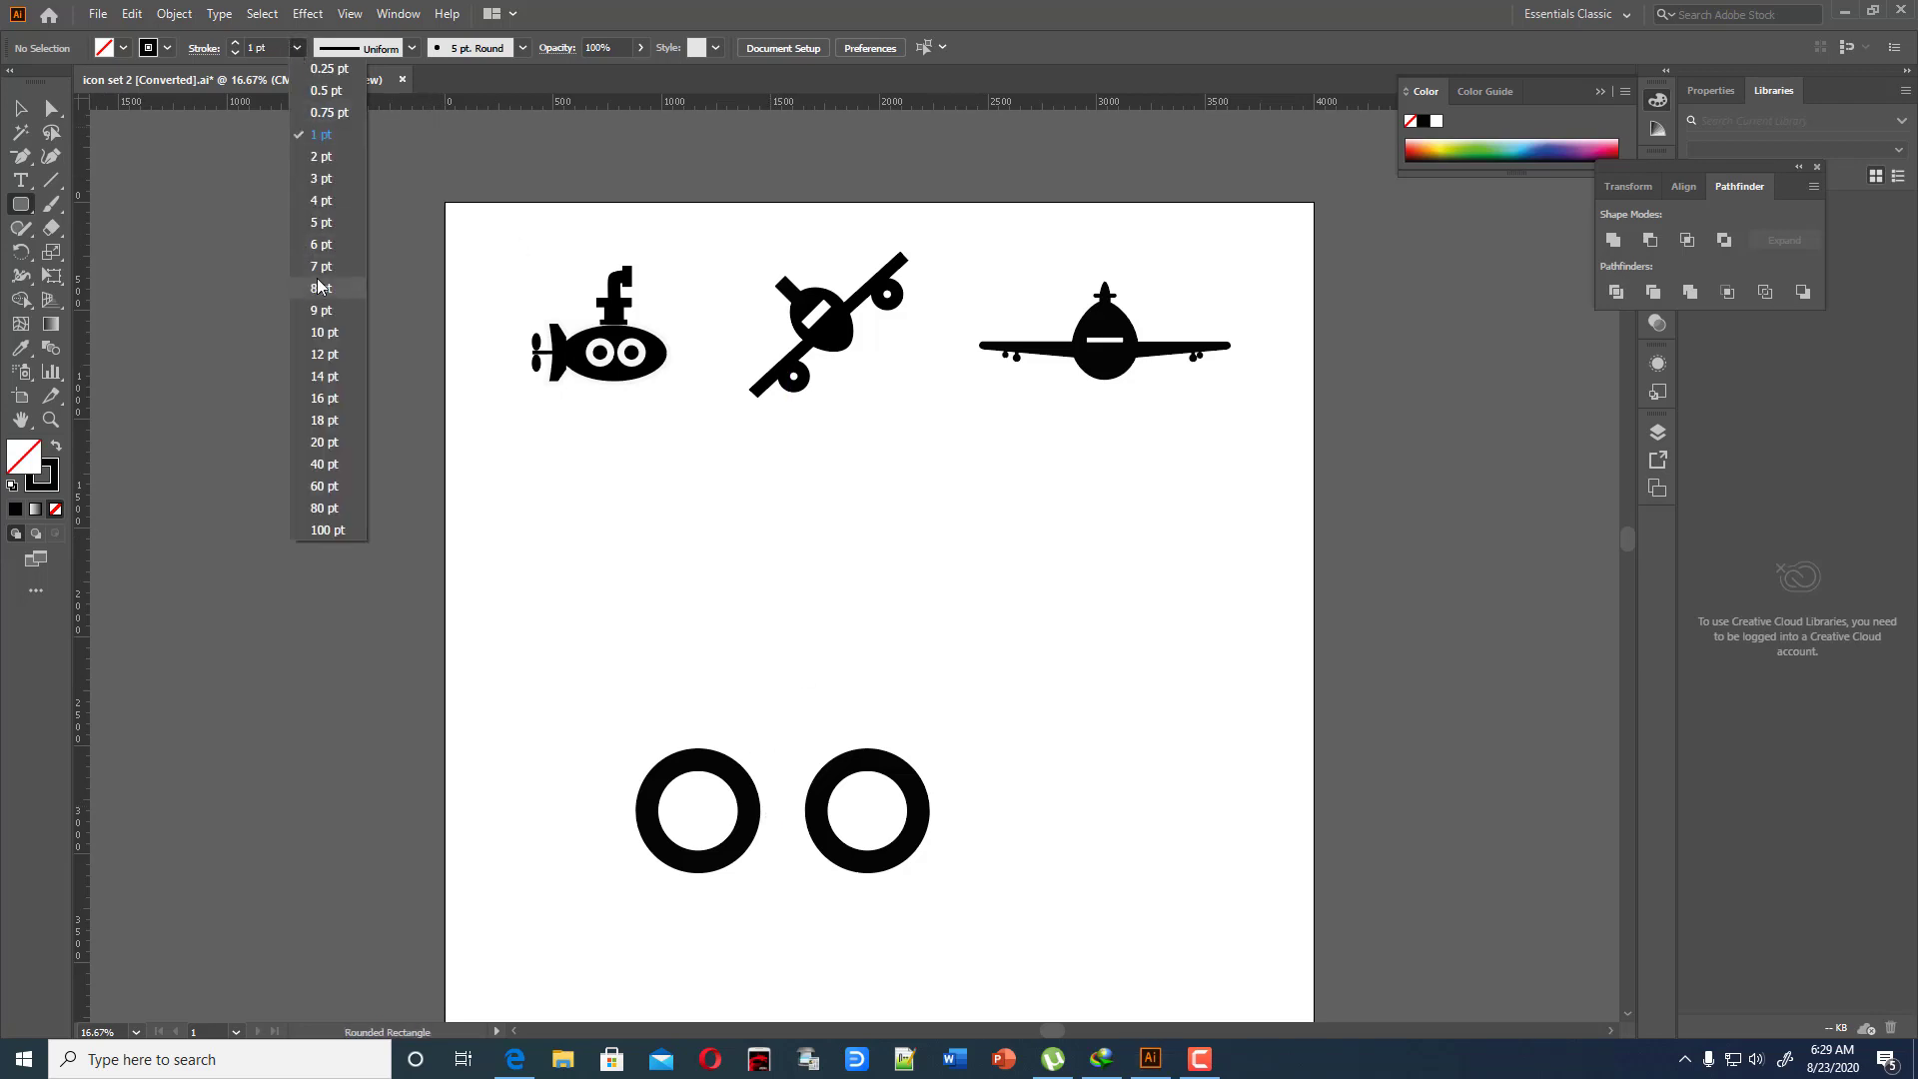
left_click(320, 287)
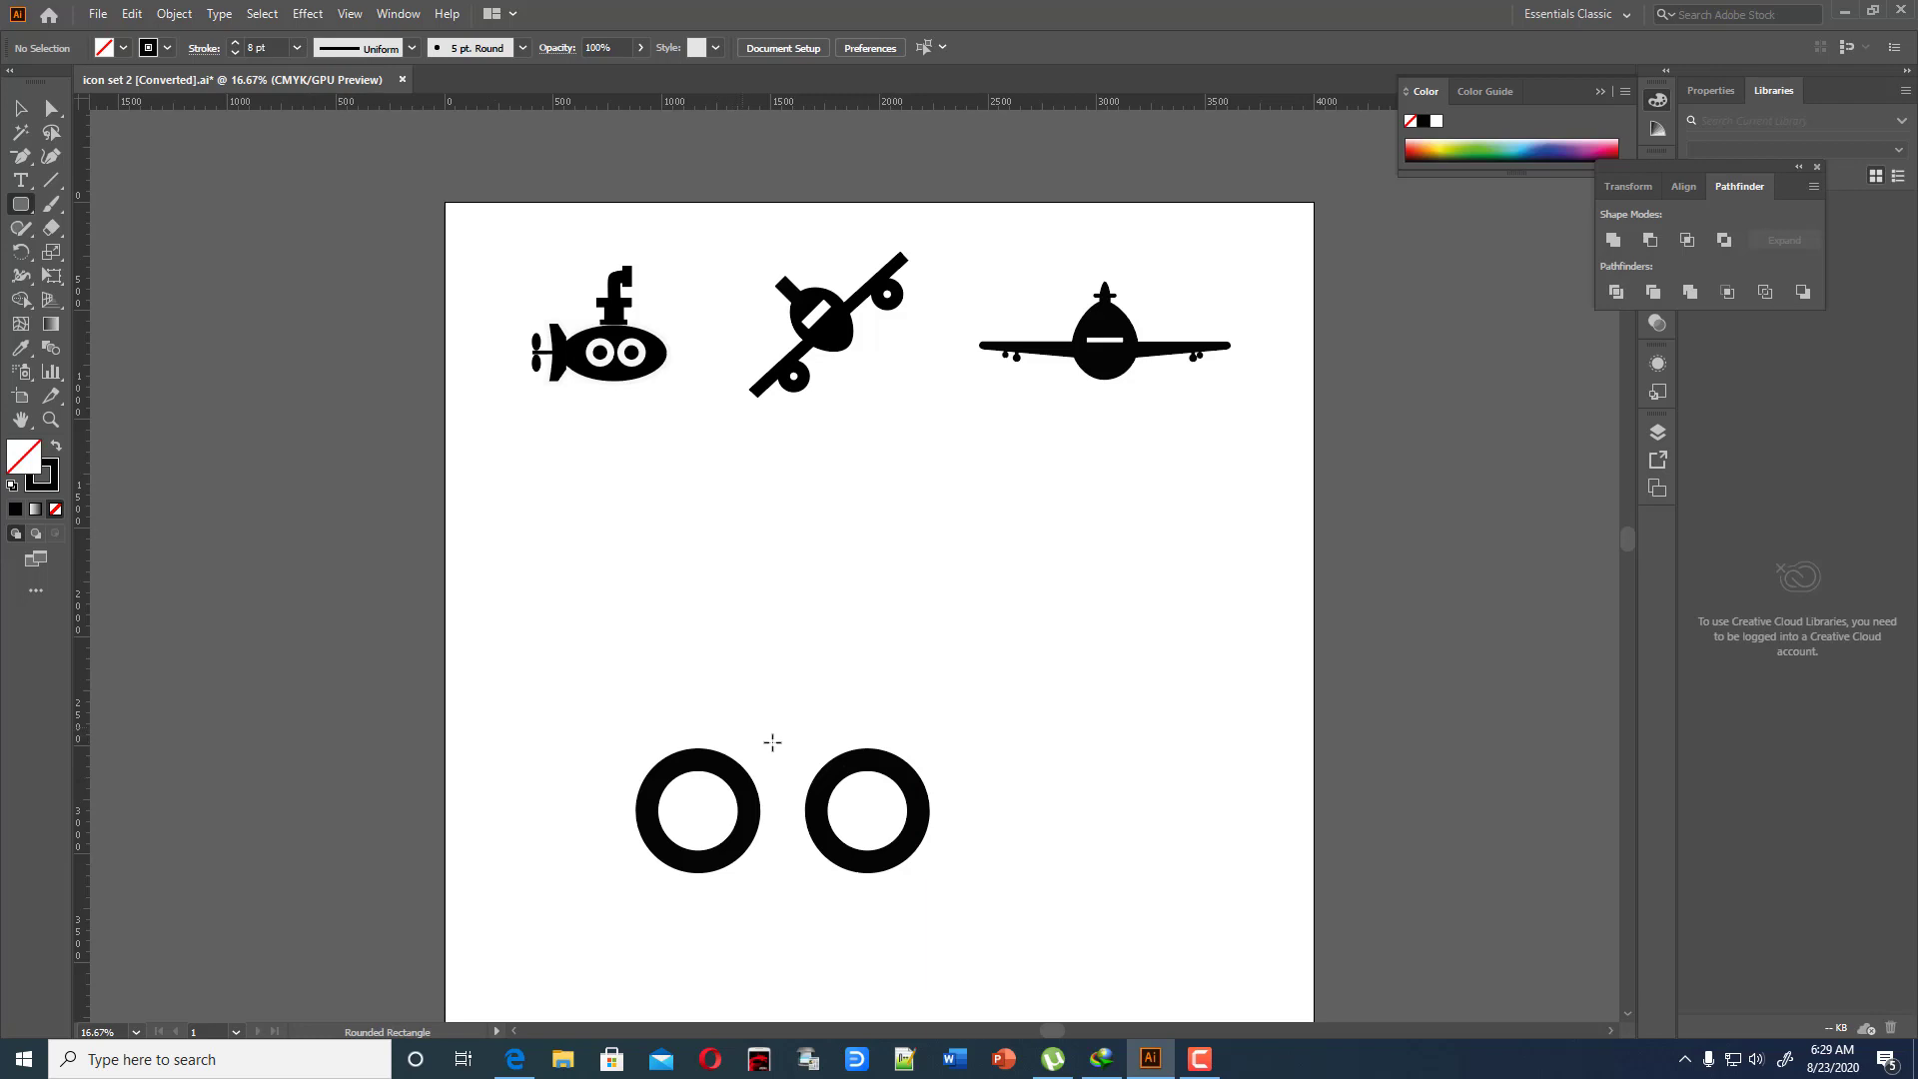
left_click_drag(769, 740, 795, 850)
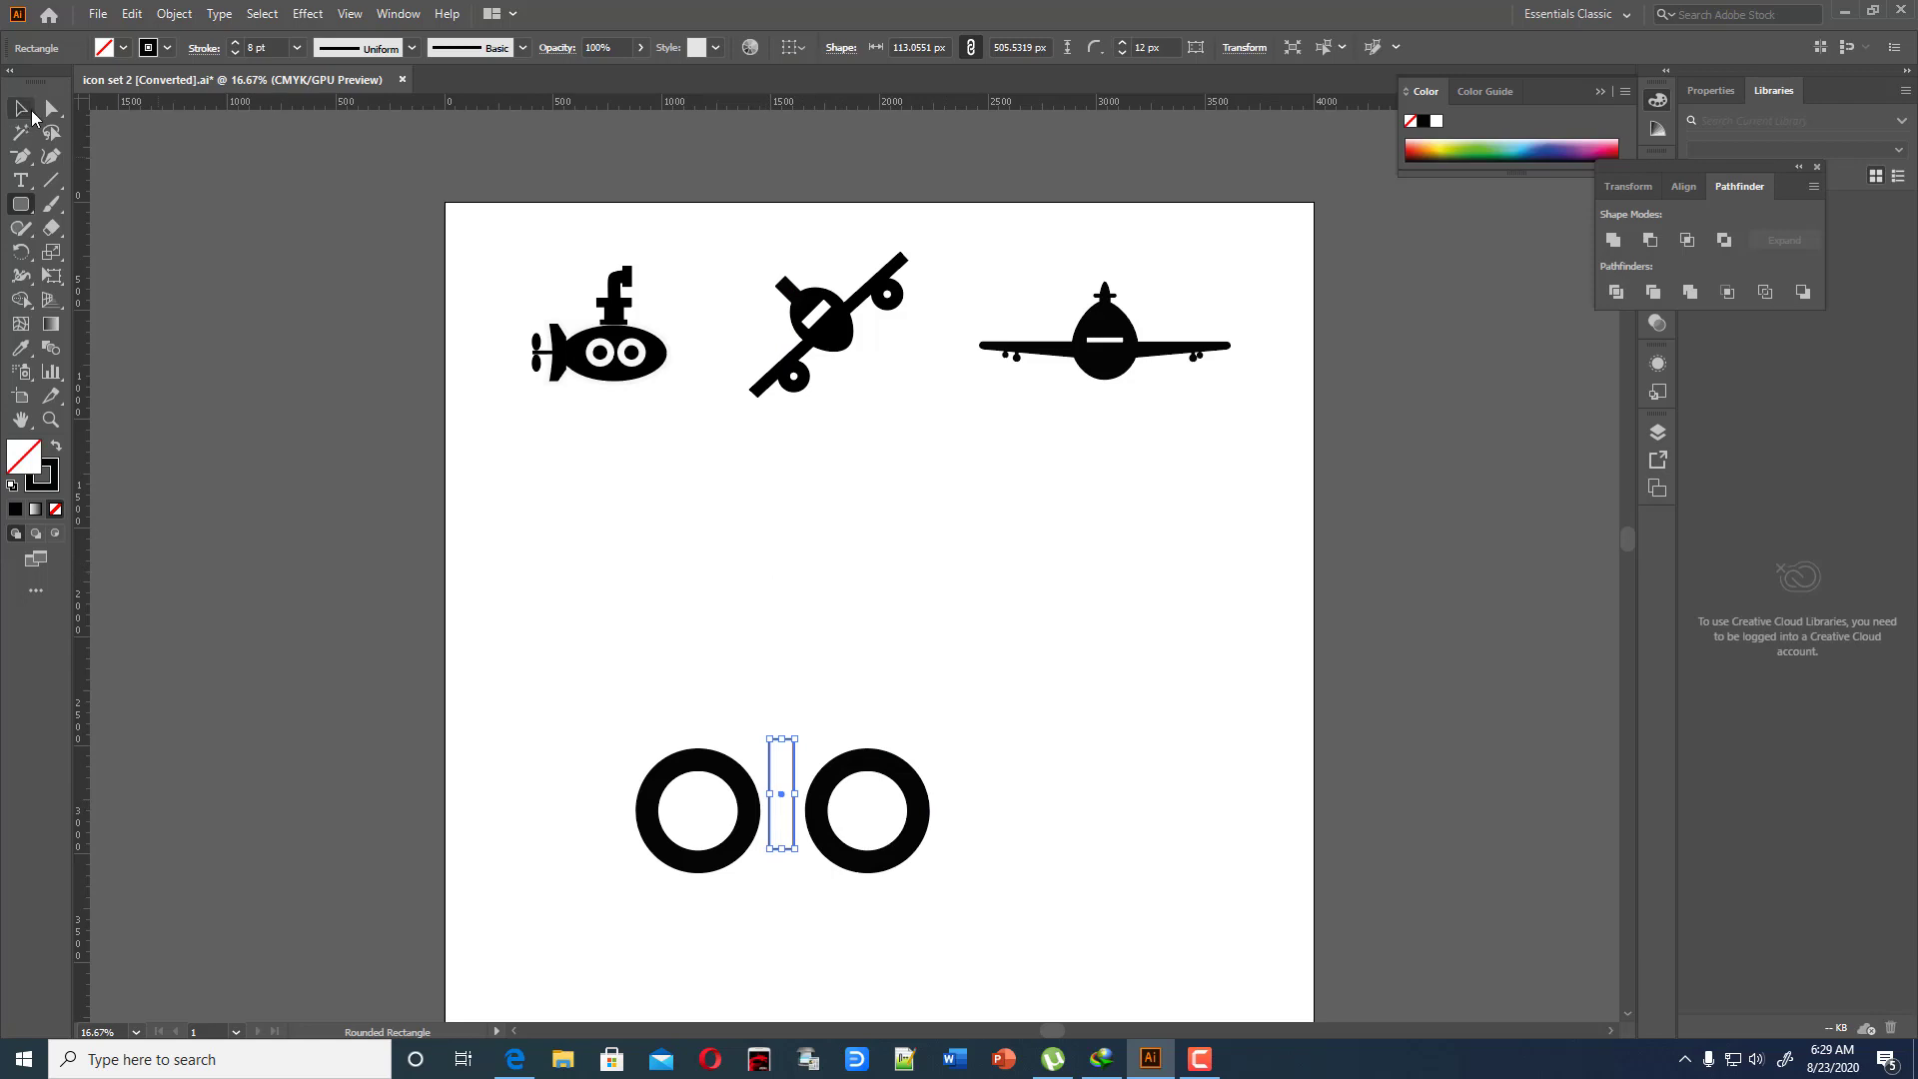
left_click(51, 108)
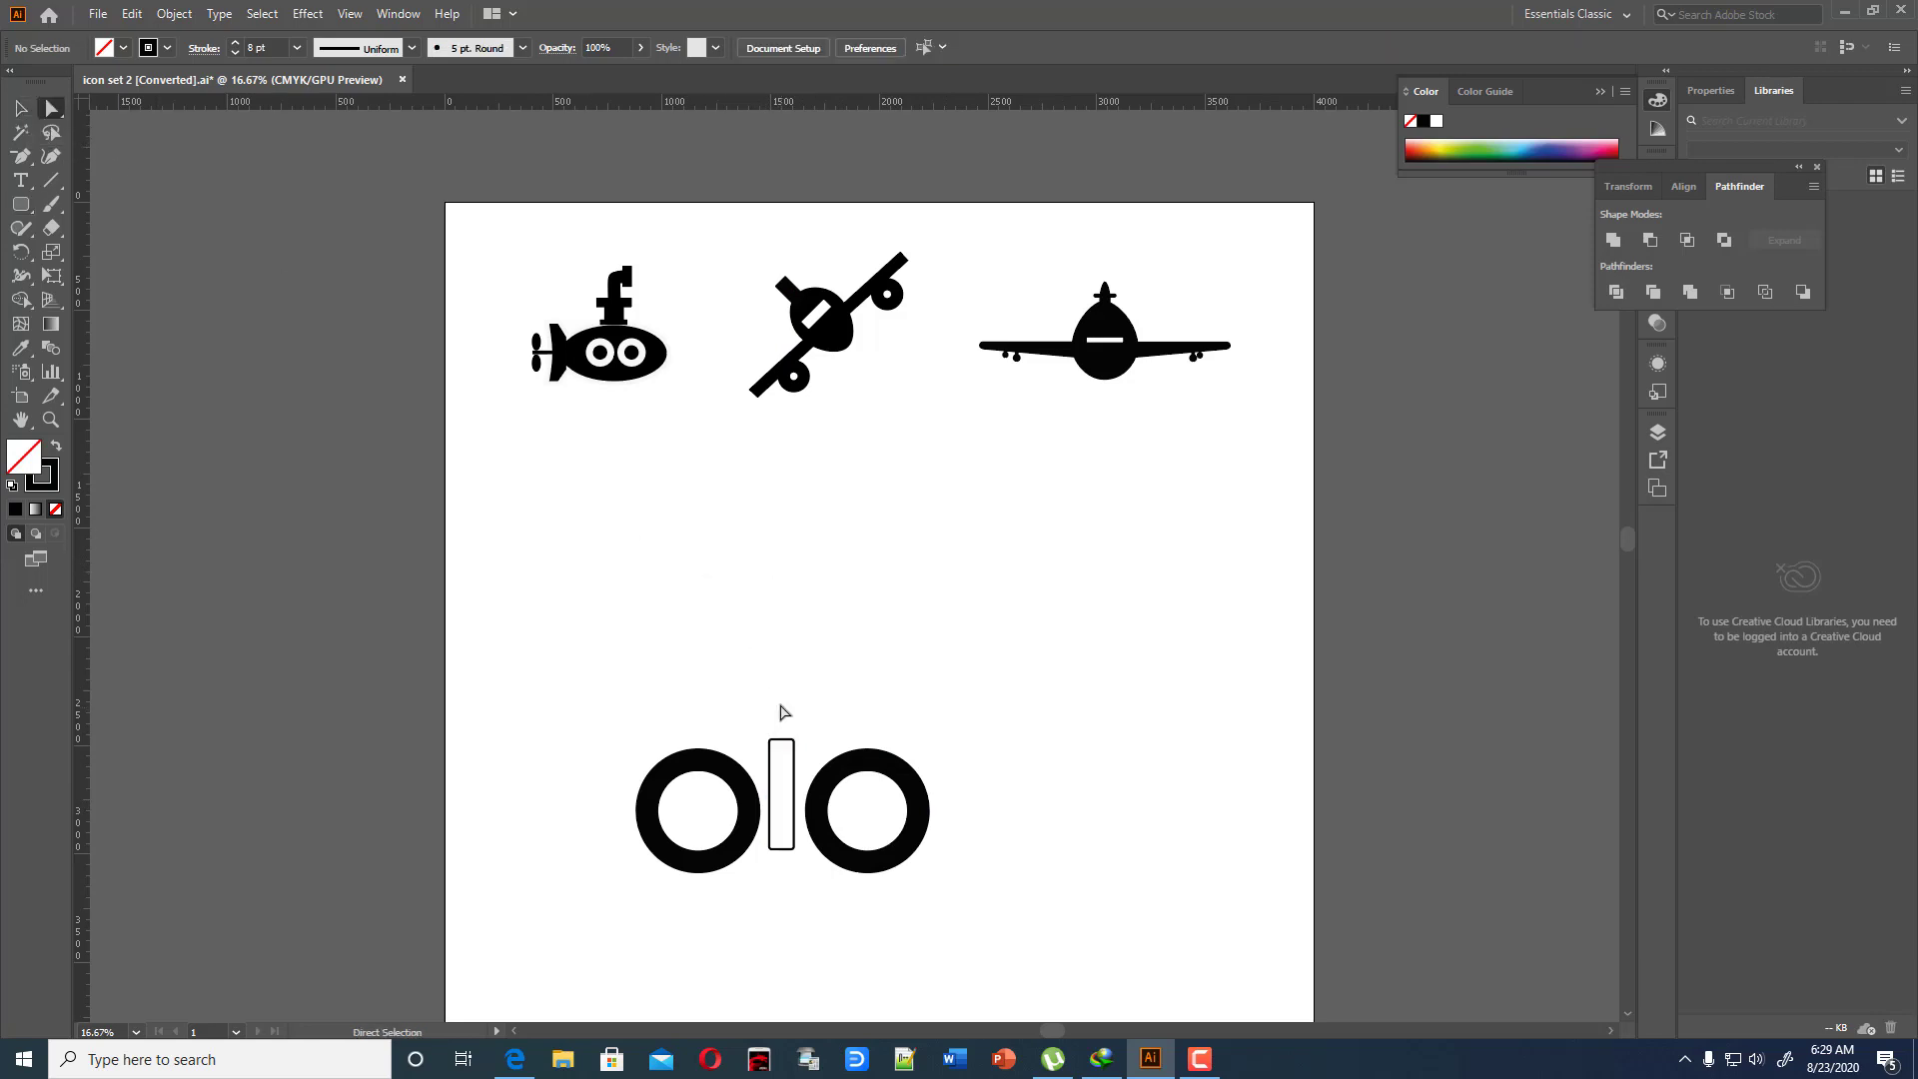
left_click_drag(781, 753, 791, 745)
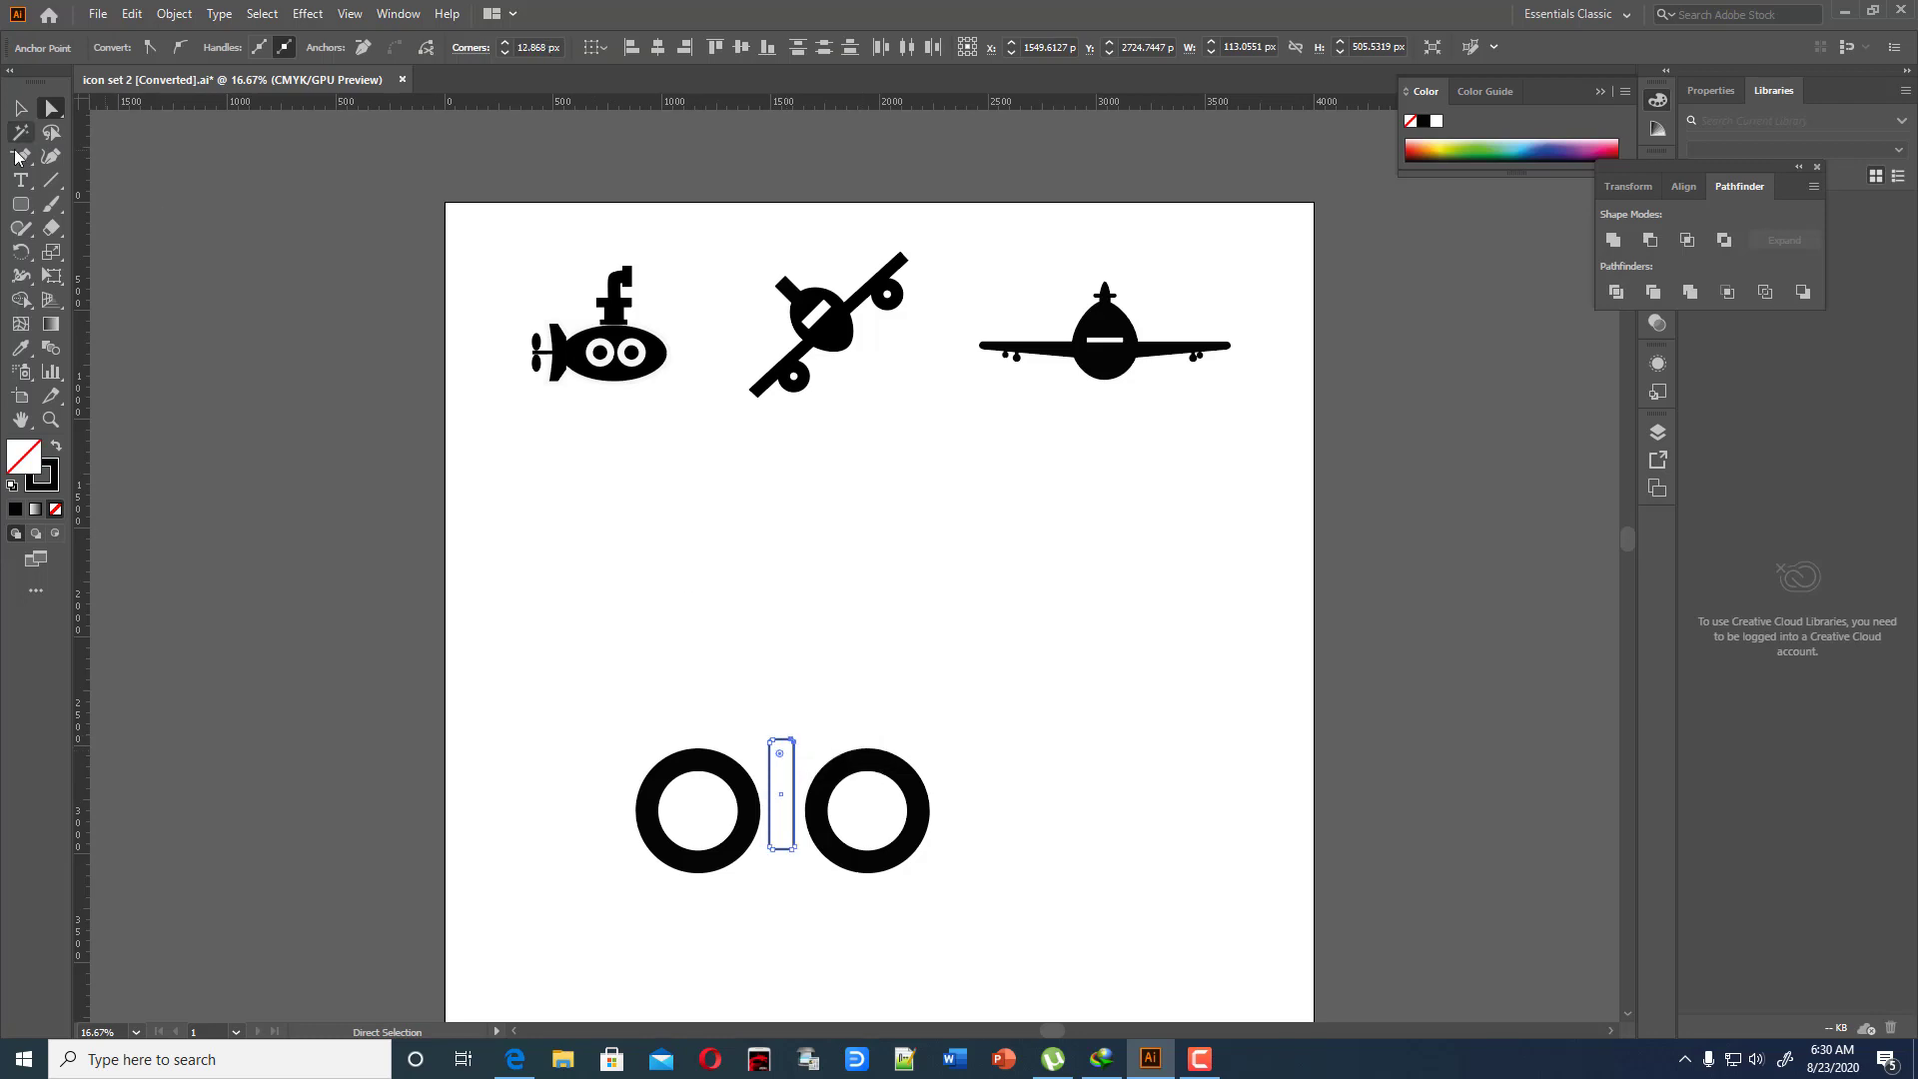
left_click(20, 108)
left_click(375, 389)
left_click(782, 741)
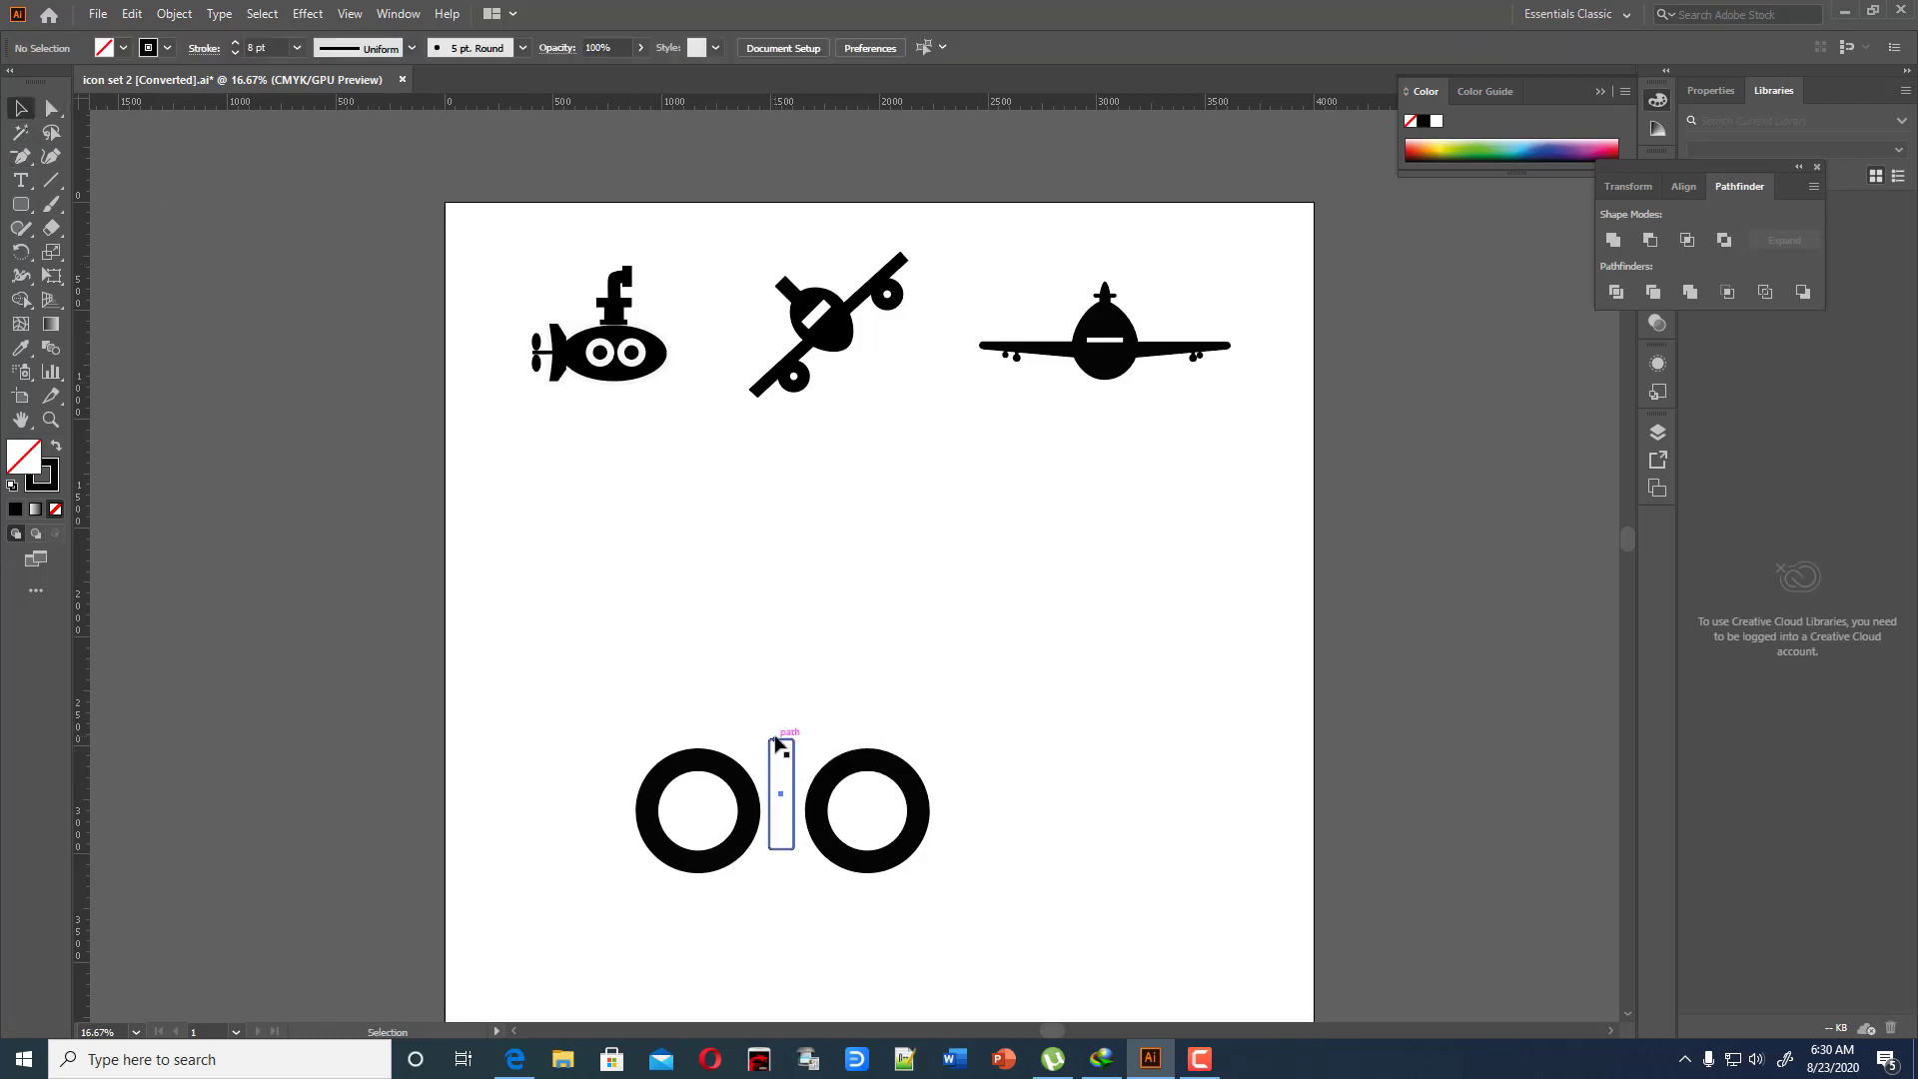
key("Delete")
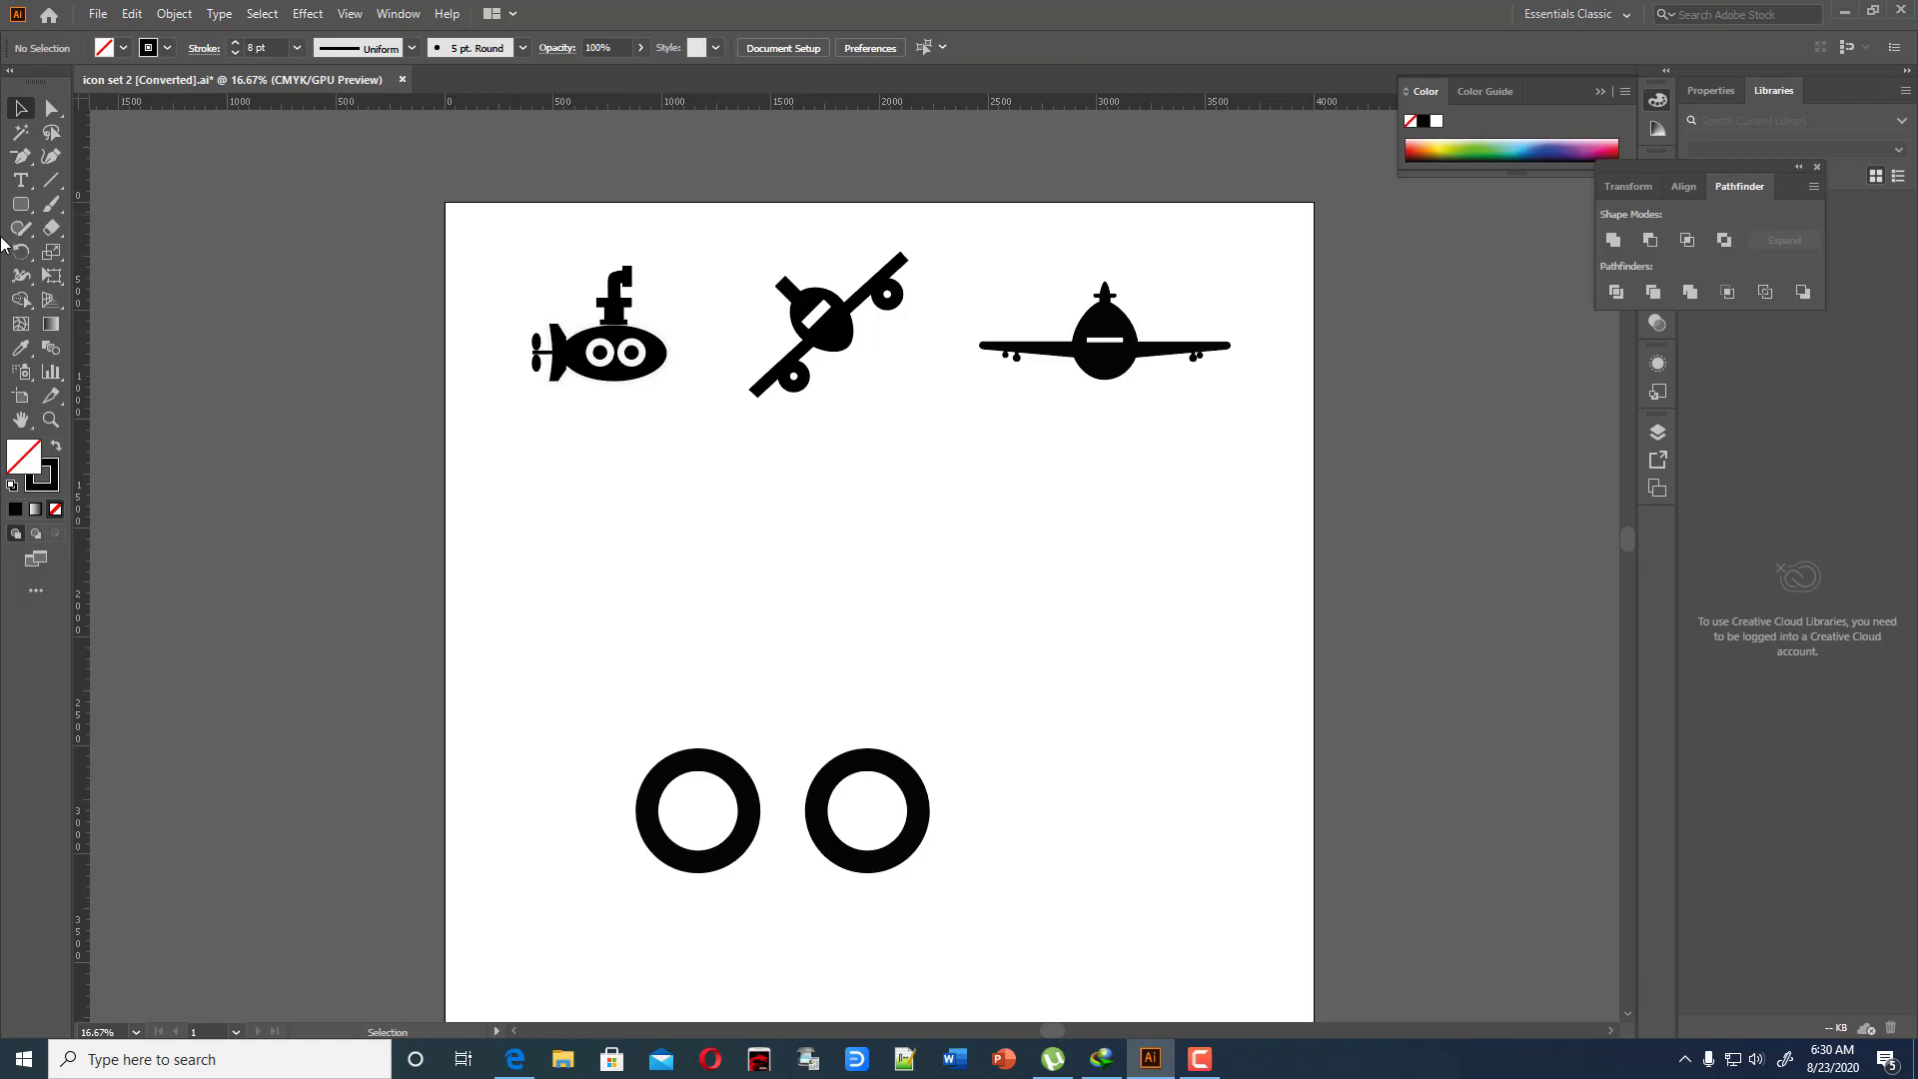
left_click_drag(20, 203, 110, 228)
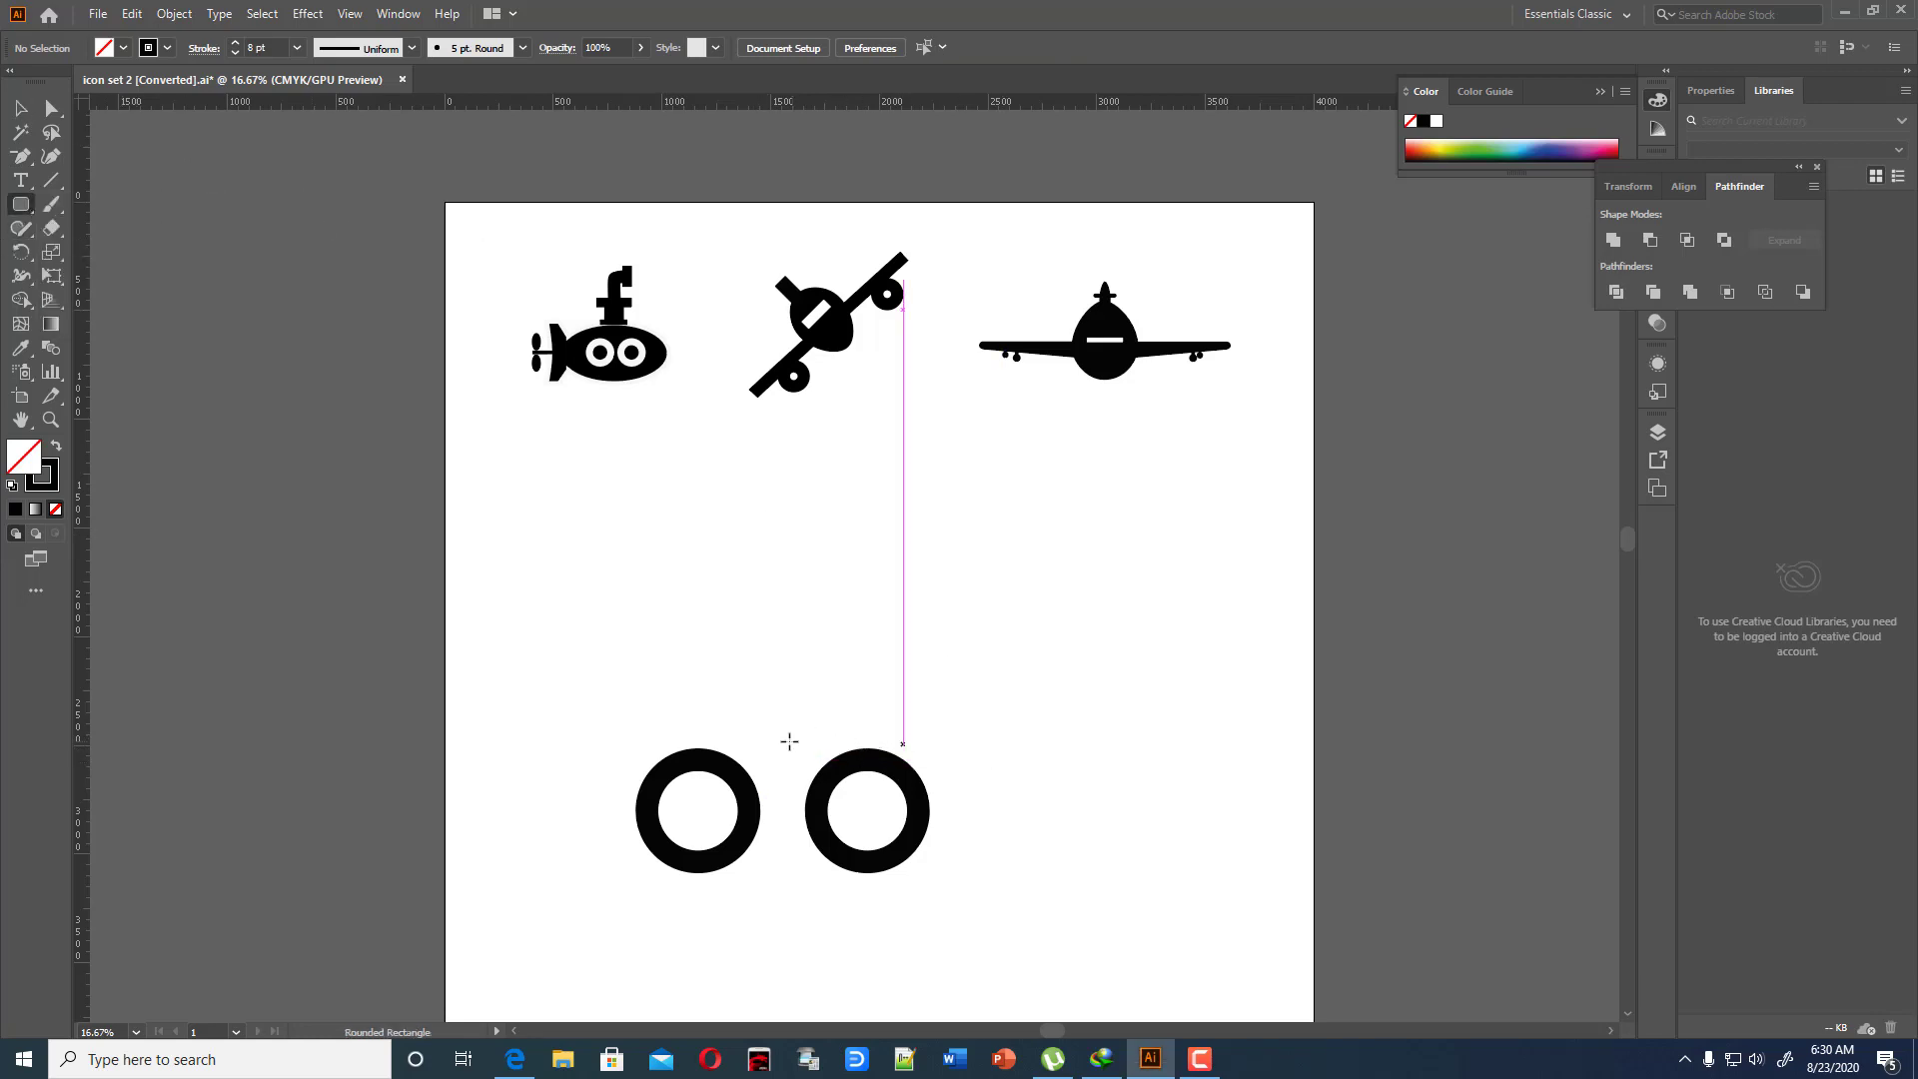
left_click_drag(765, 738, 794, 850)
key("Delete")
Draw a narrow upright rectangle about 92 by 506 px between the two rings, with no fill
left_click_drag(22, 210, 124, 207)
left_click_drag(779, 740, 799, 849)
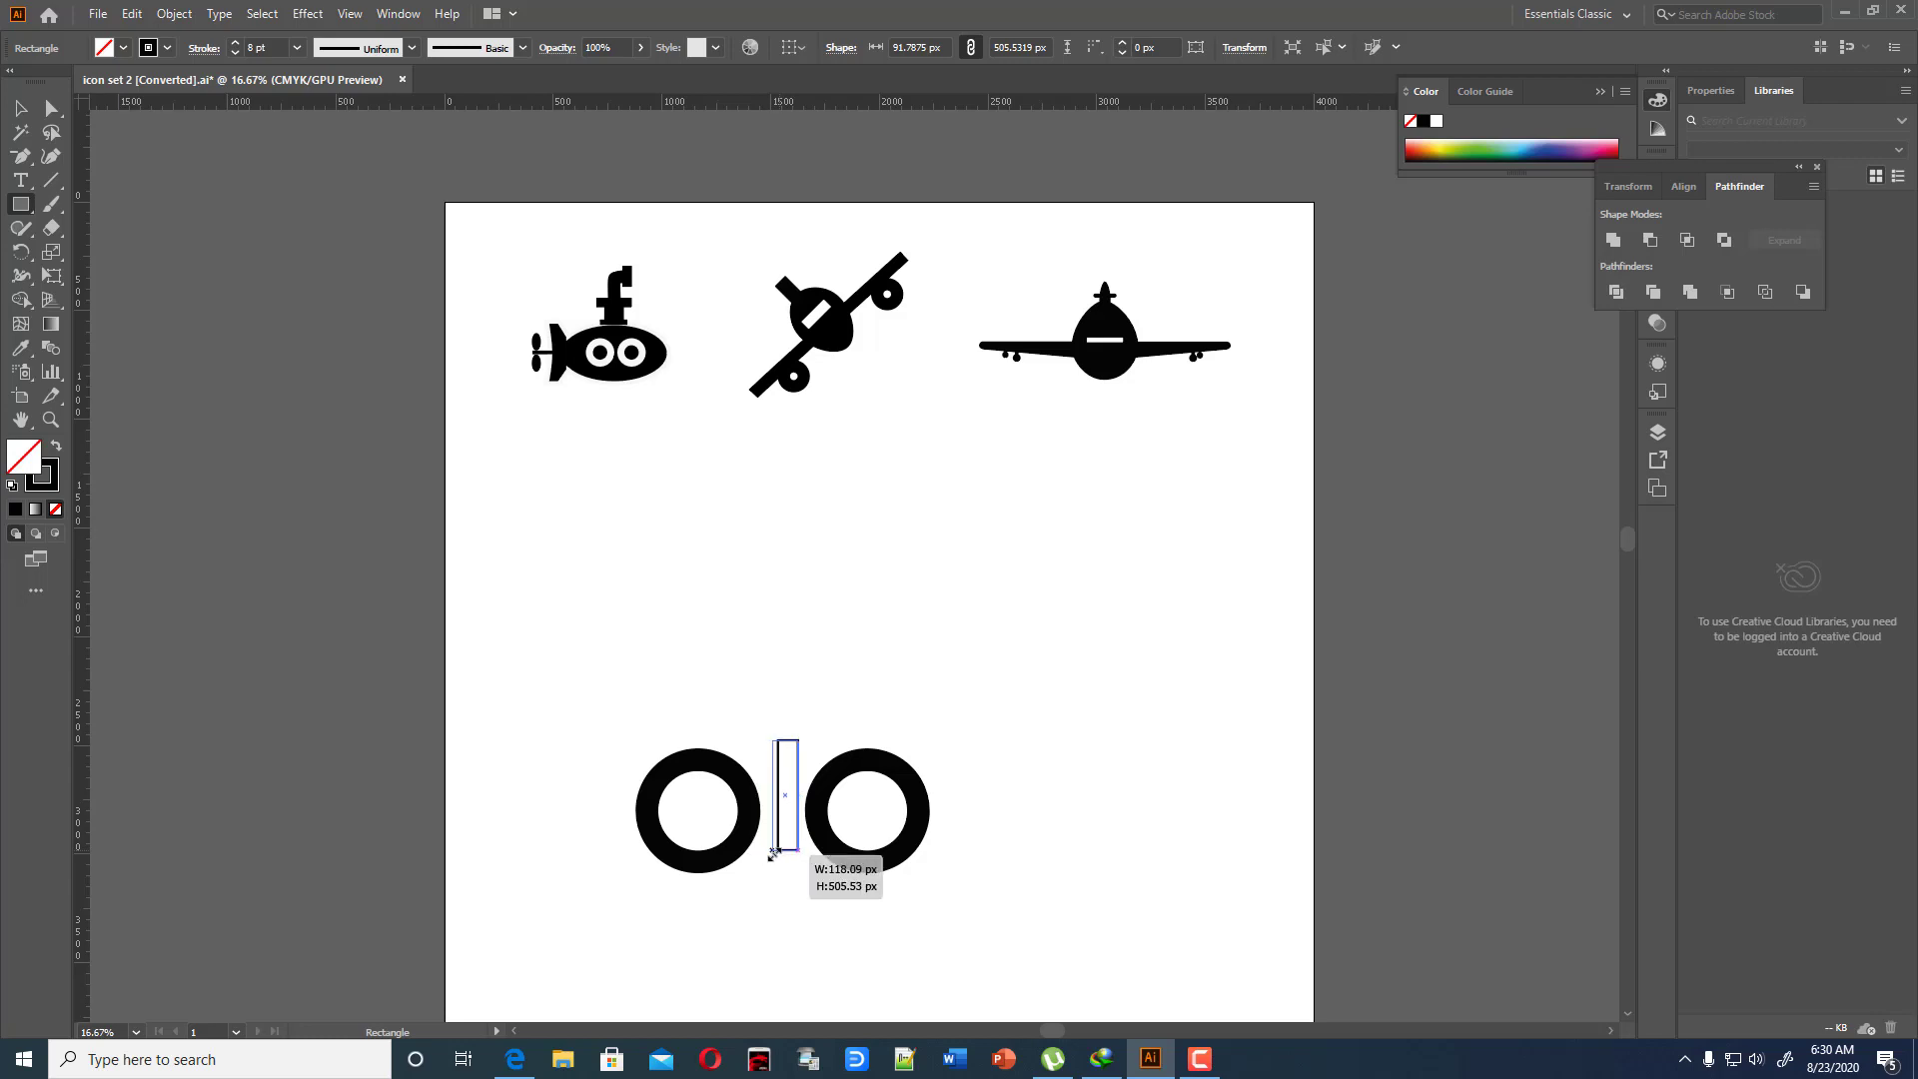
mouse_move(799, 850)
left_mouse_down()
mouse_move(825, 844)
mouse_move(810, 826)
left_mouse_up()
left_click(800, 825, "ctrl")
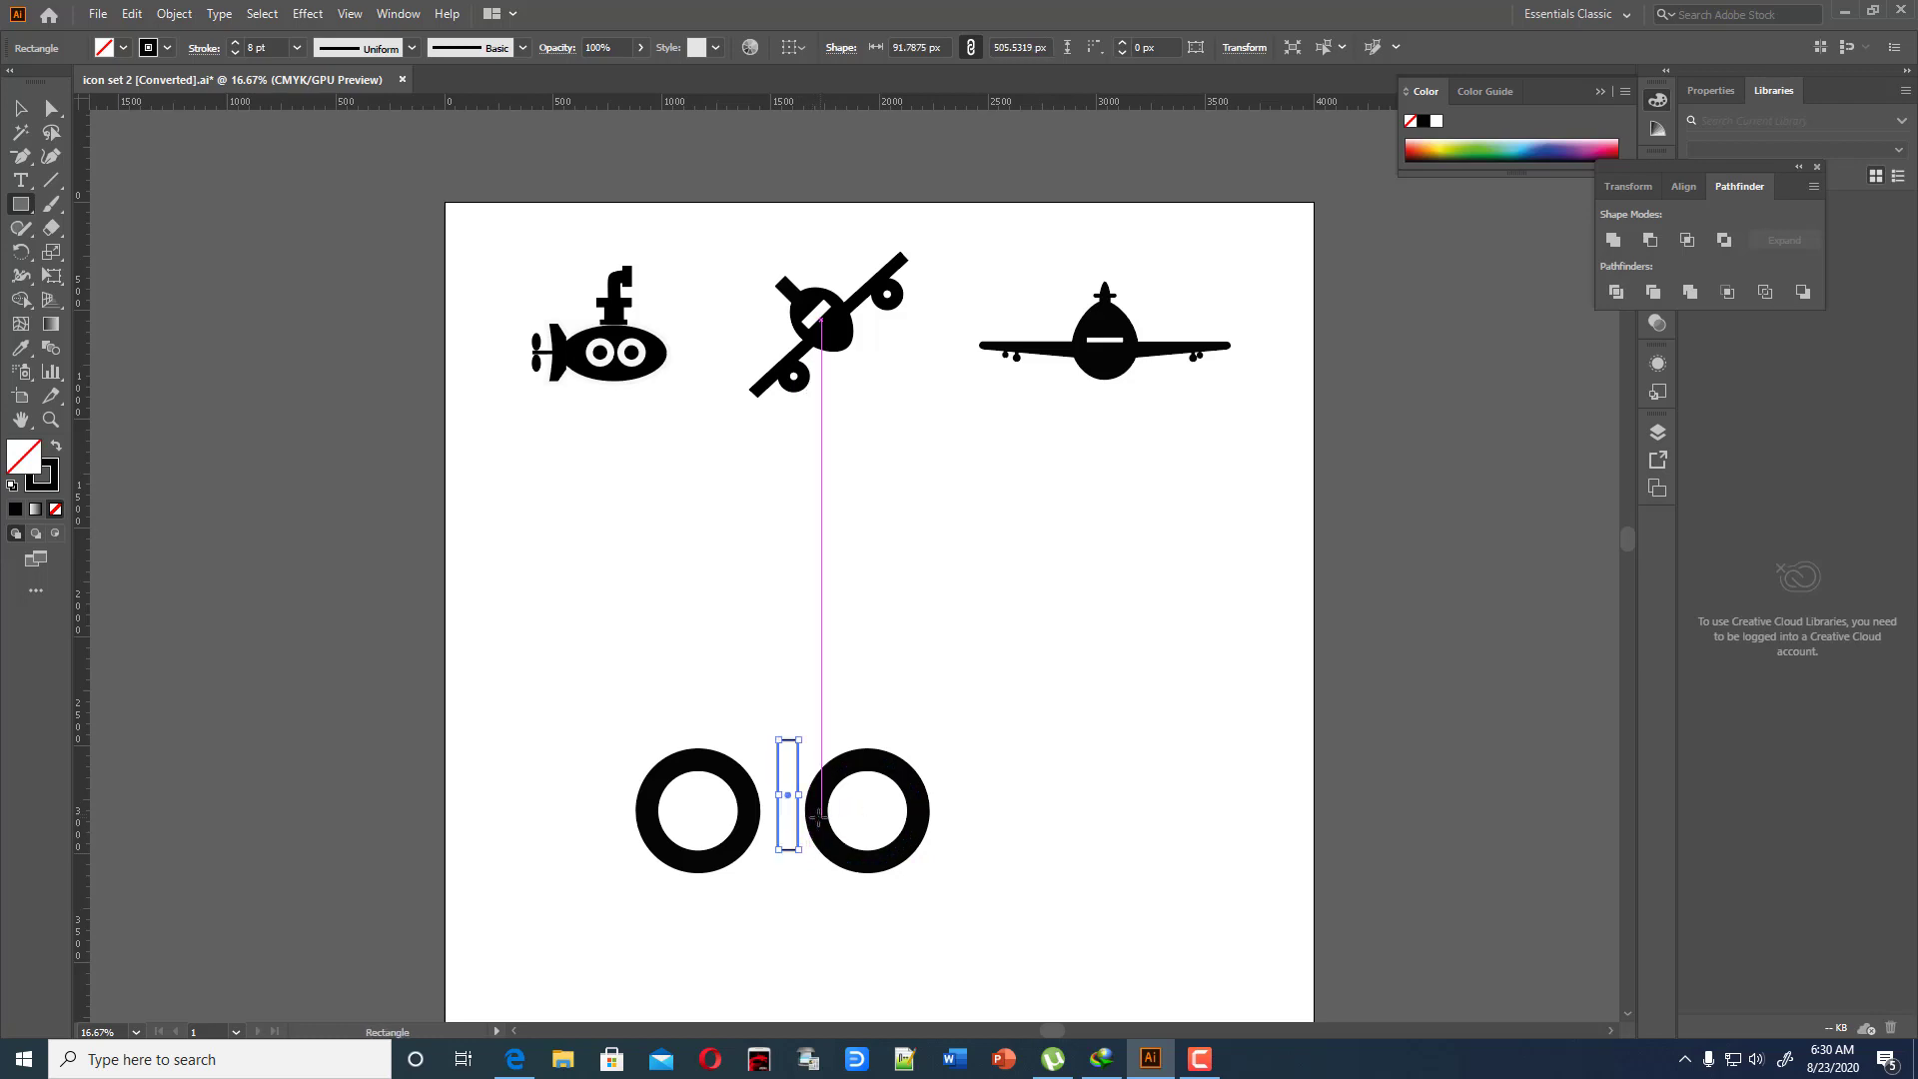
Resize the upright bar to about 100 by 489 px and shift it closer to the left ring
left_click(21, 108)
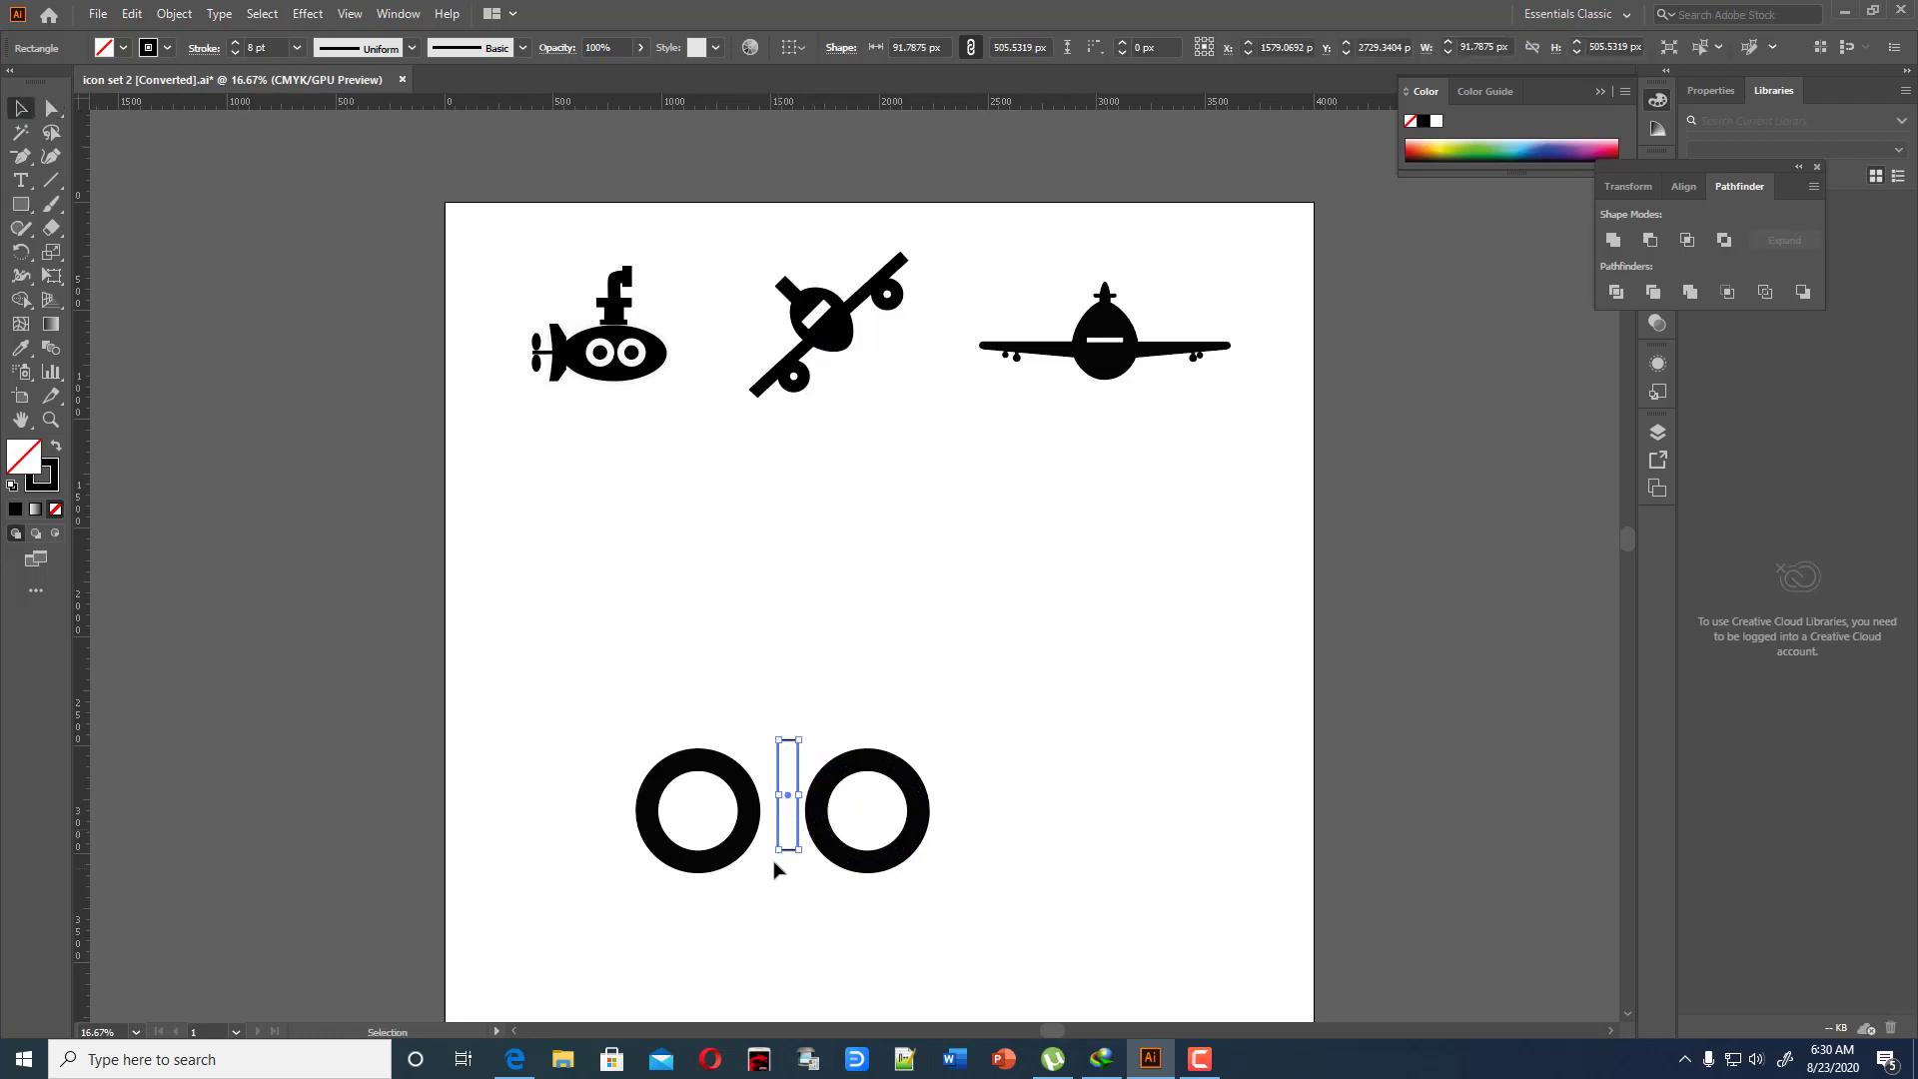
left_click(52, 108)
left_click(728, 694)
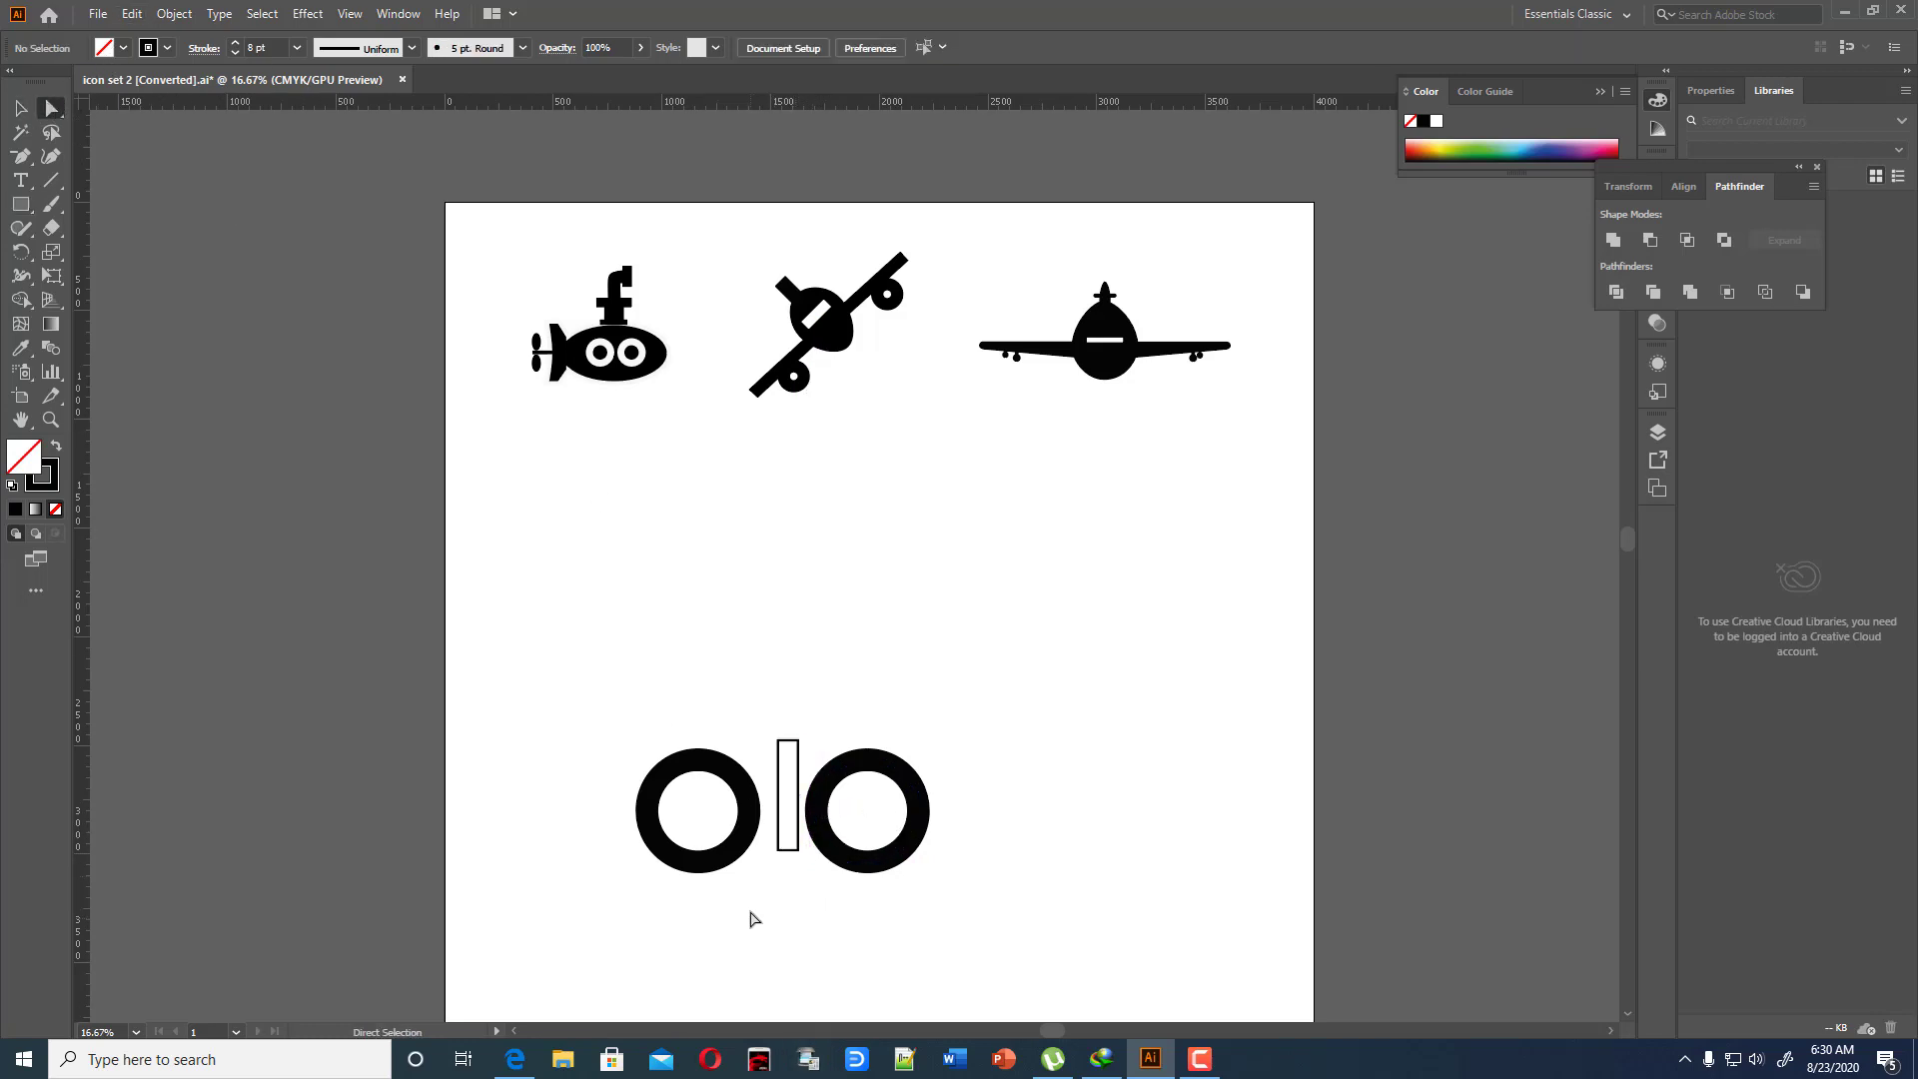
left_click_drag(800, 840, 753, 909)
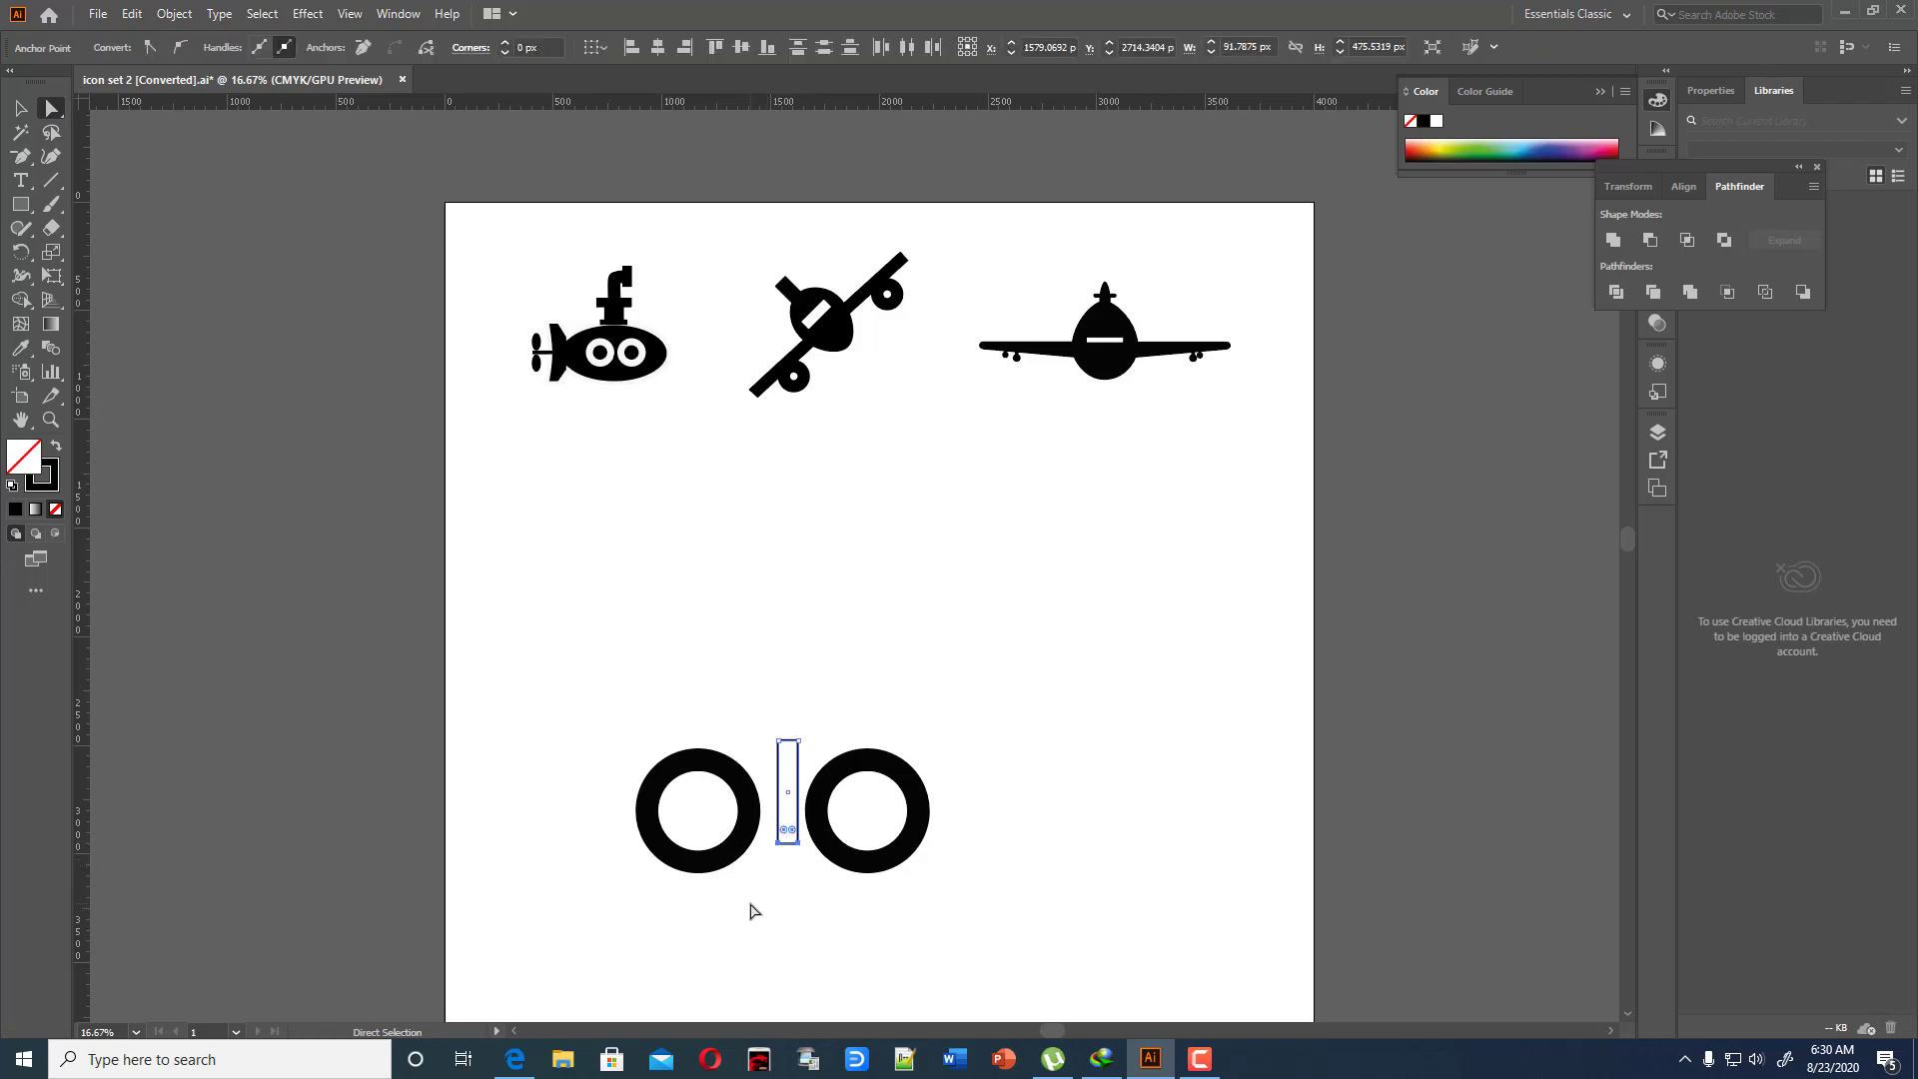
key("v")
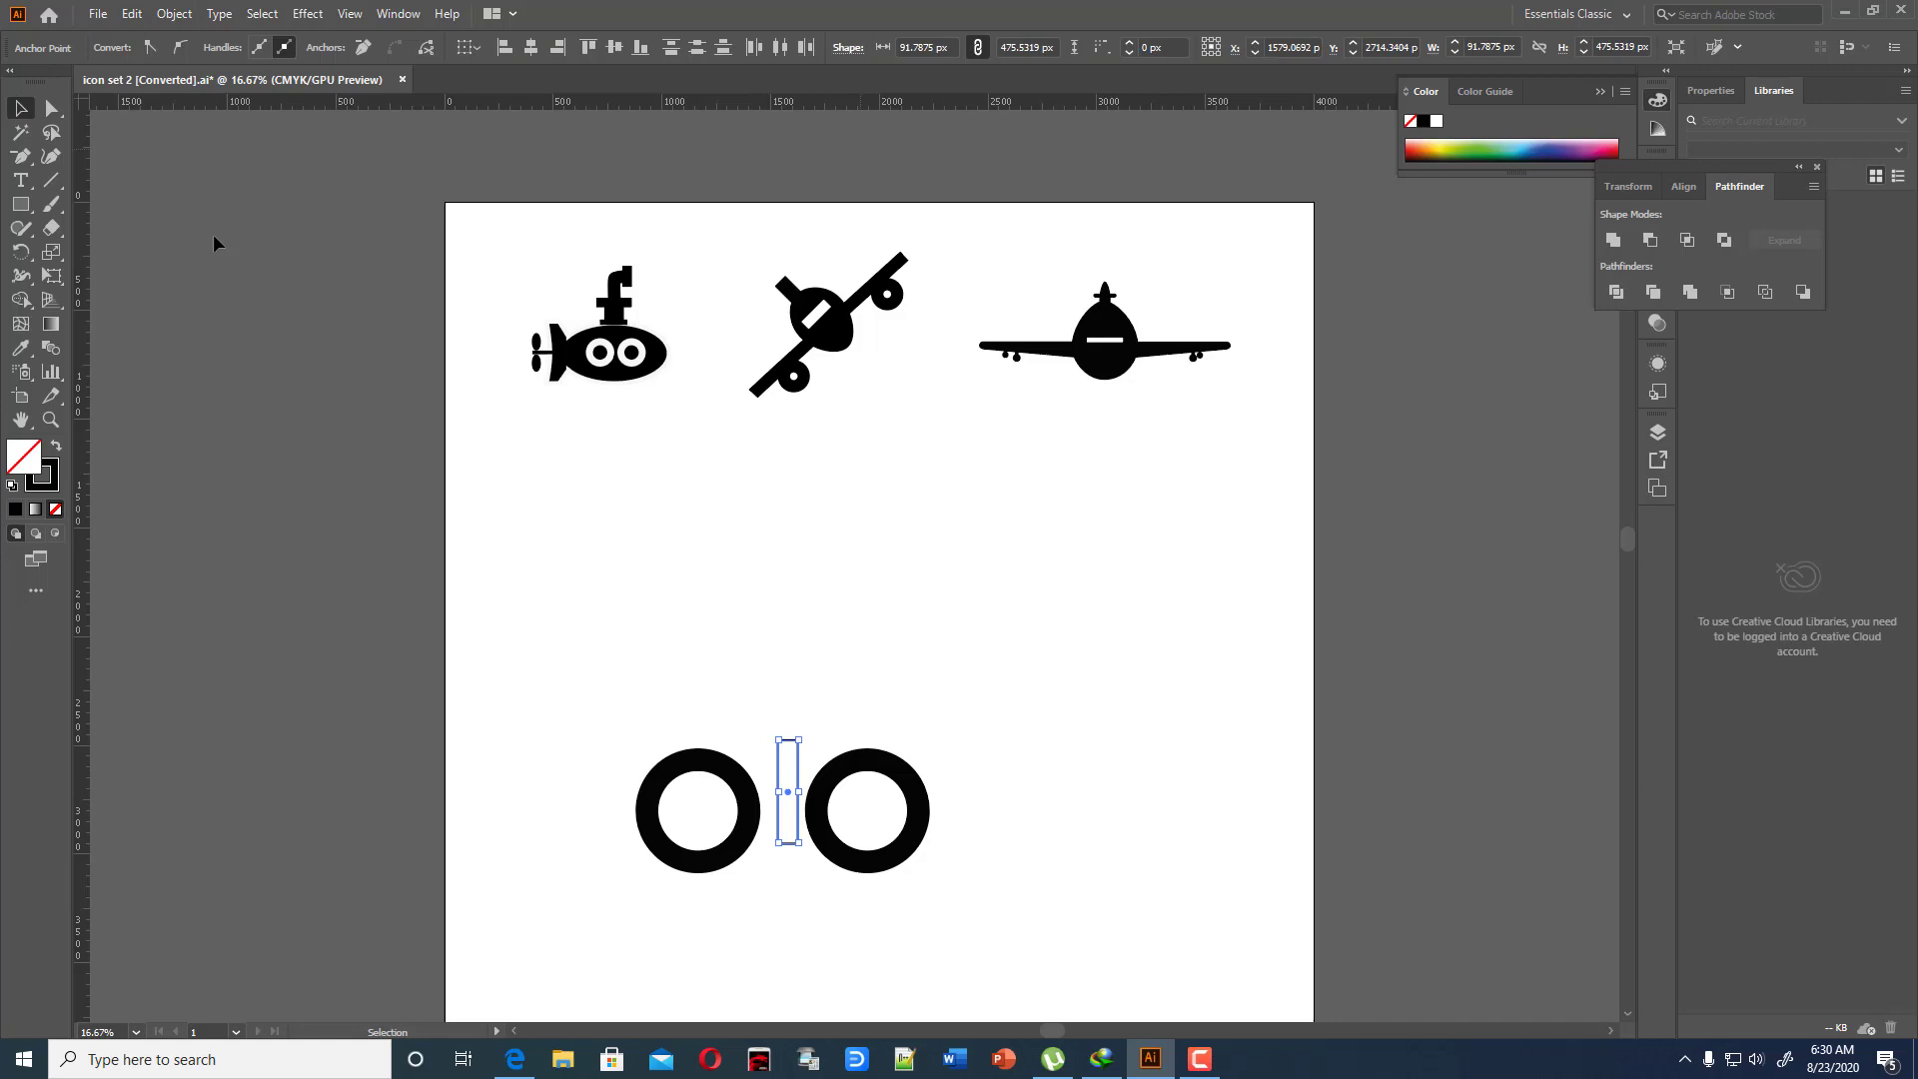
left_click(1016, 656)
left_click_drag(795, 765, 791, 737)
left_click(845, 730)
left_click(794, 739)
left_click(856, 700)
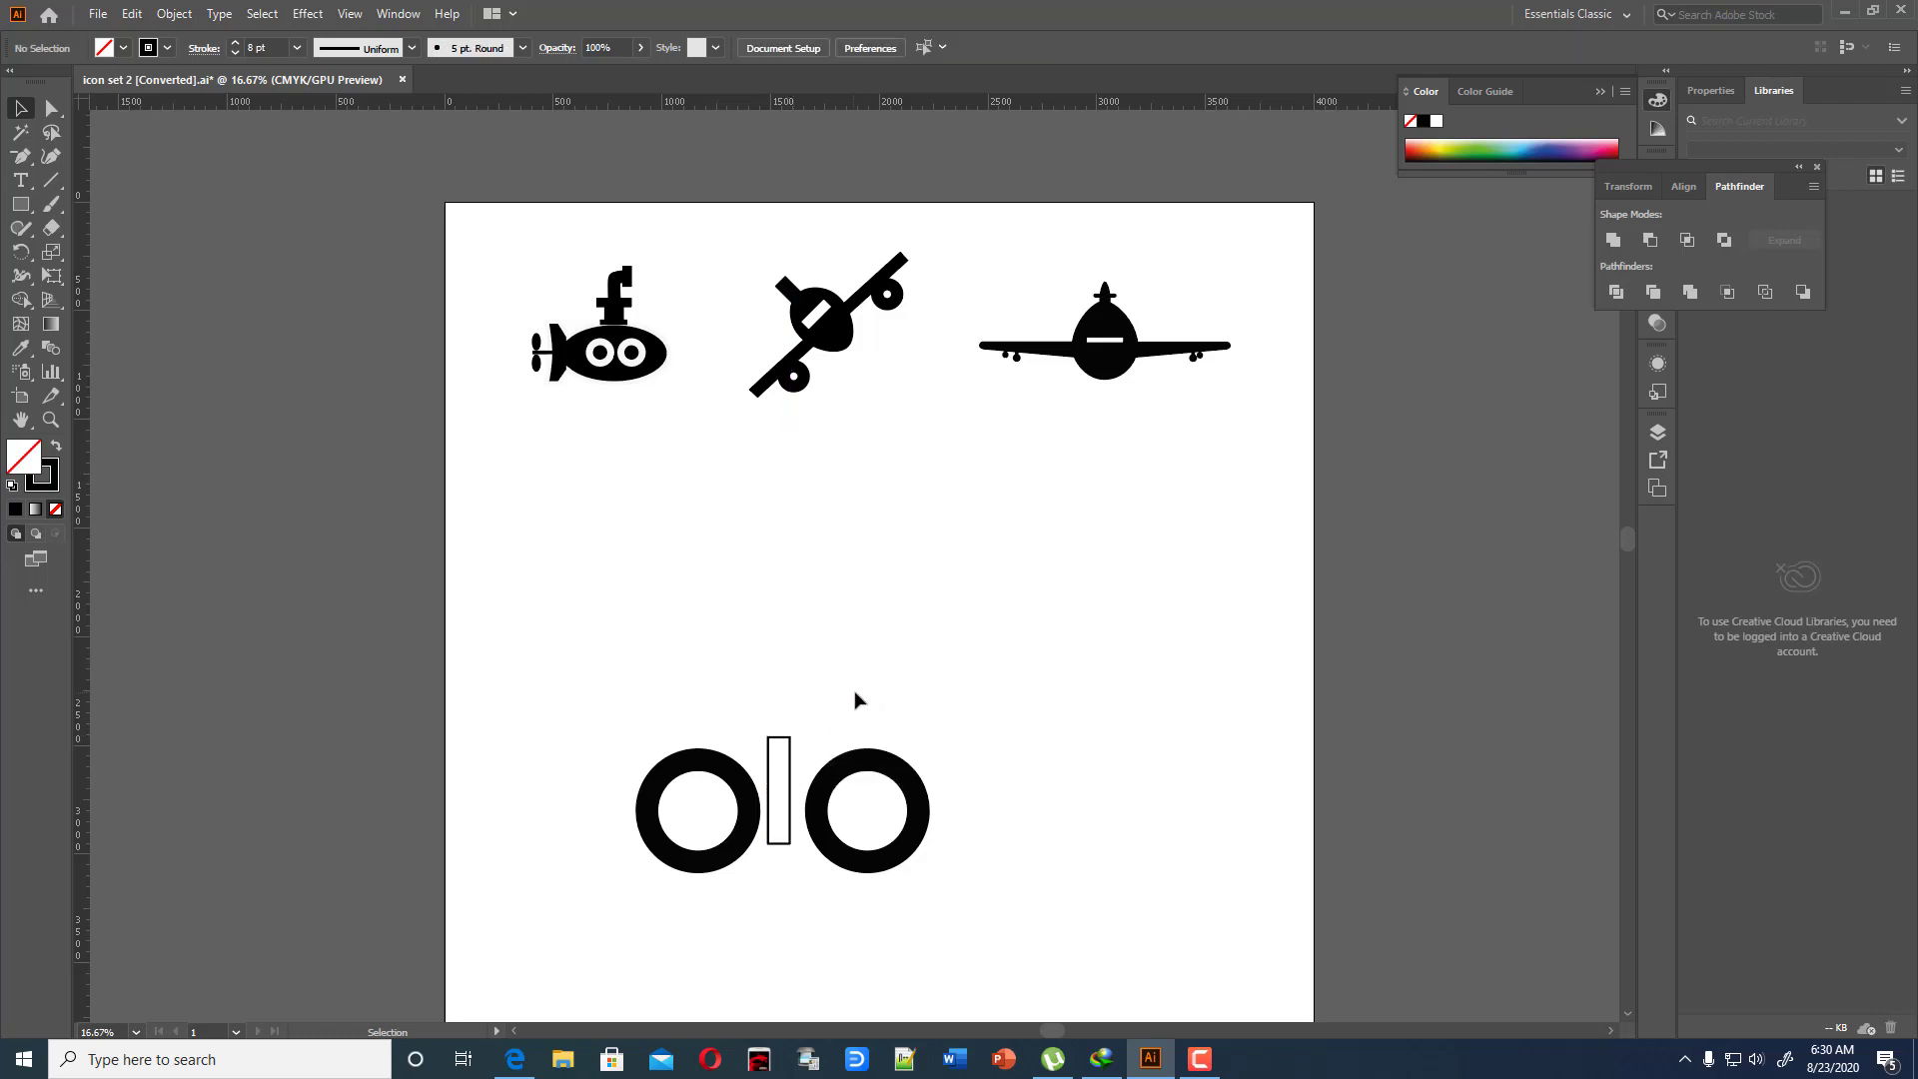
Round both lower corners of the upright bar fully and shorten it to about 479 px
left_click(50, 108)
left_click(765, 845)
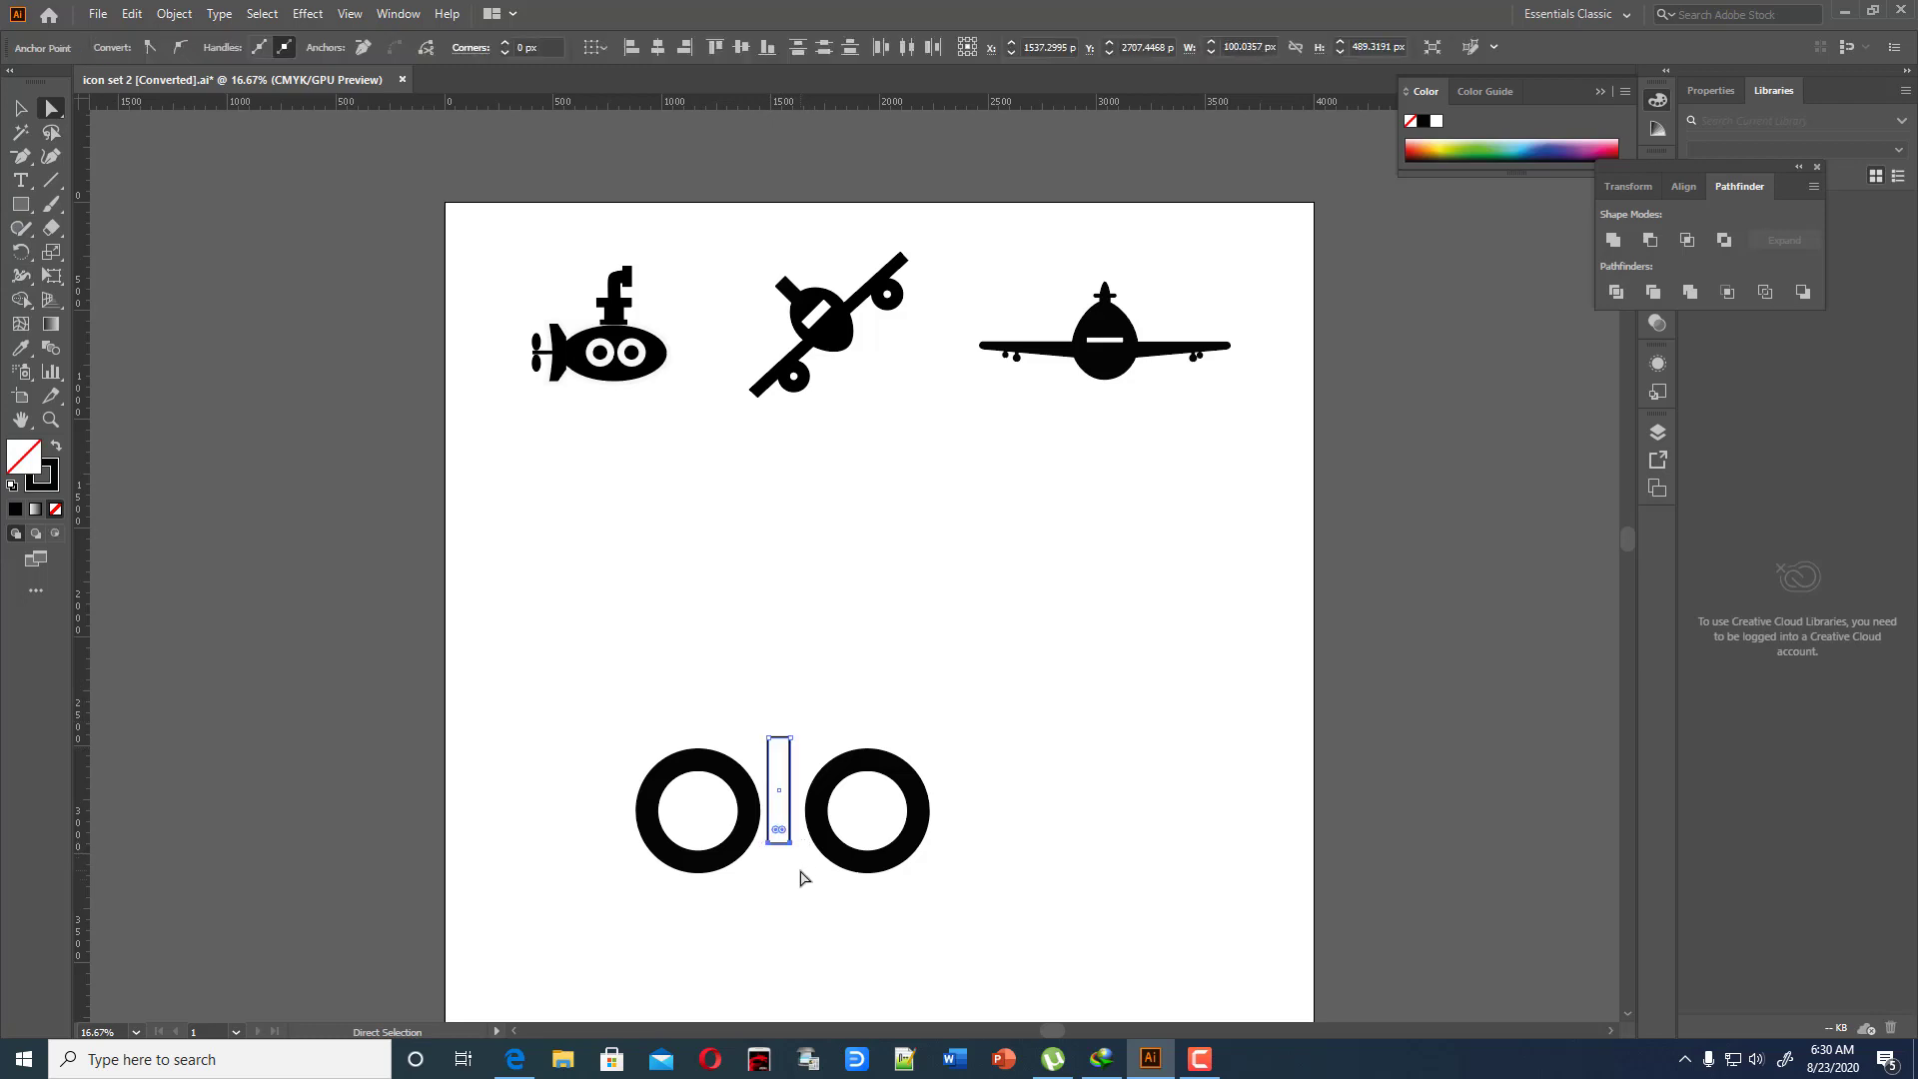
left_click_drag(779, 829, 811, 831)
left_click(20, 108)
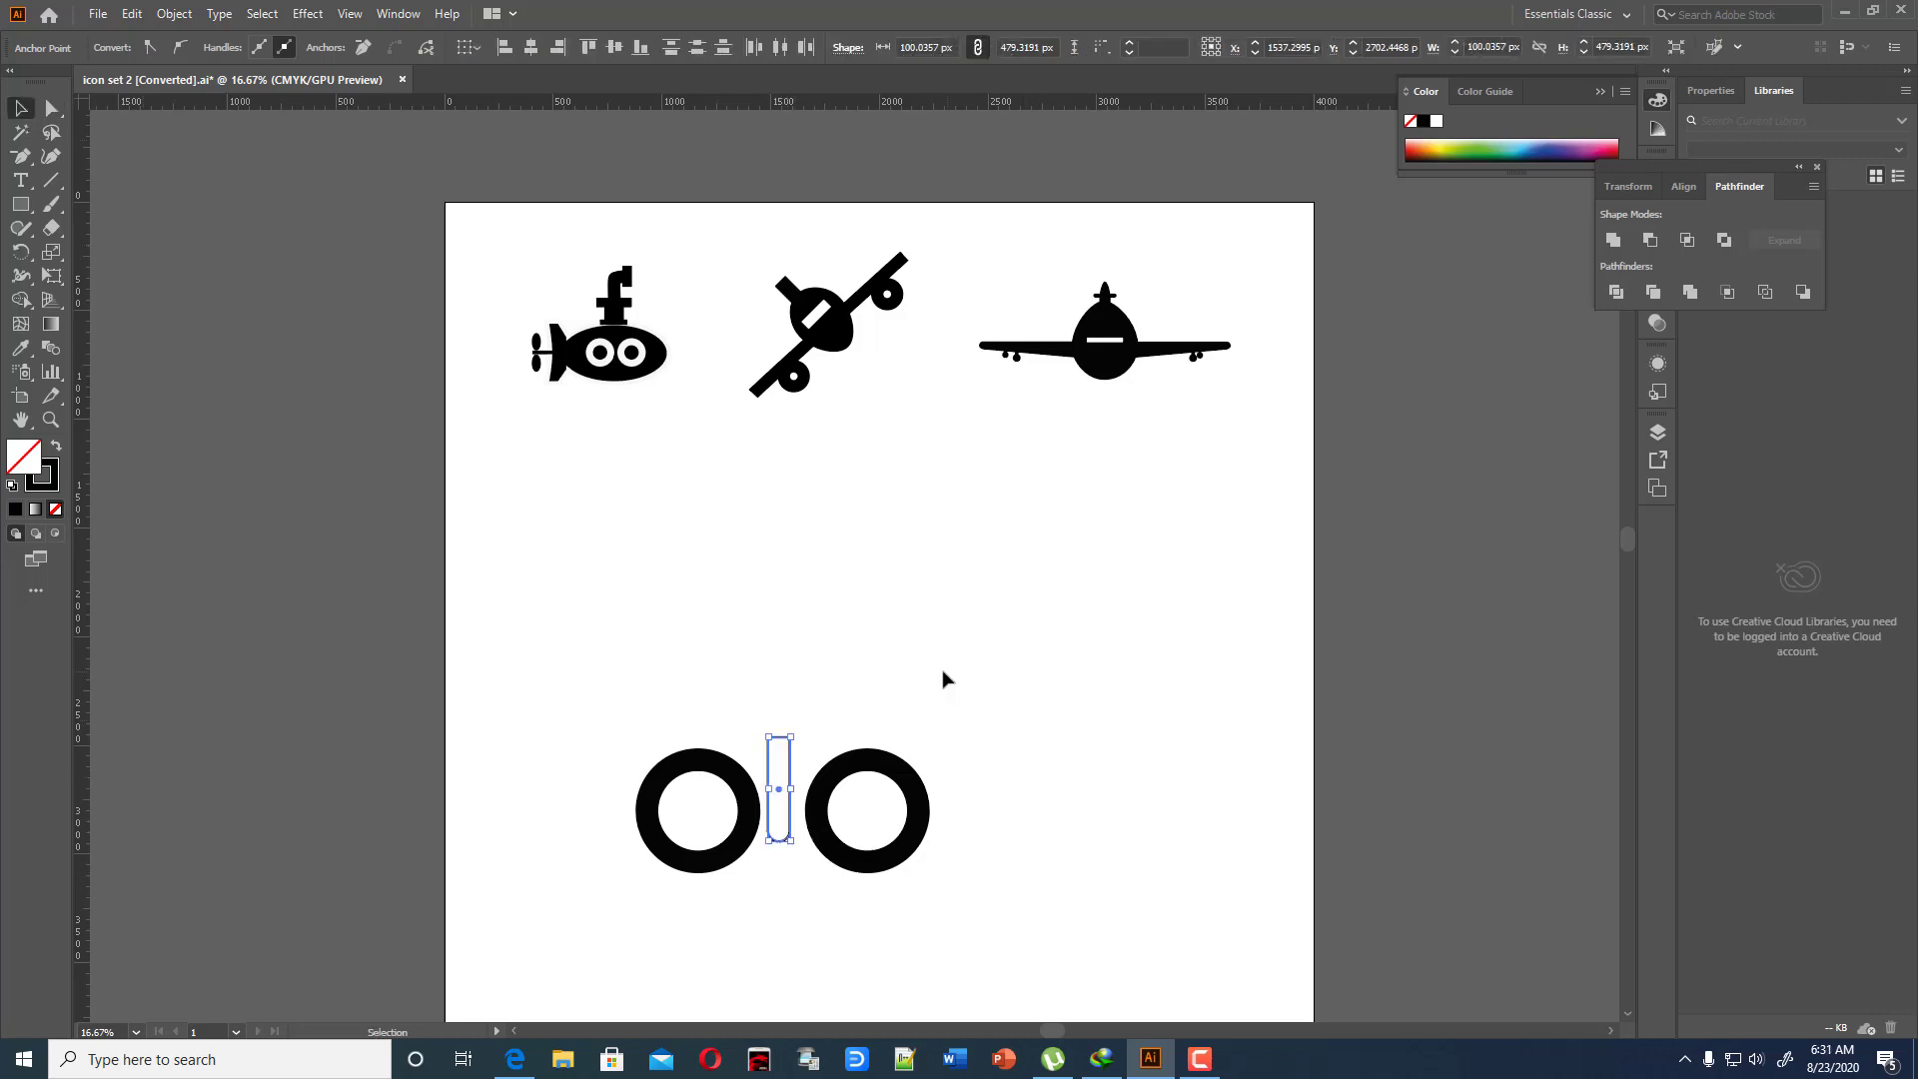
left_click(885, 635)
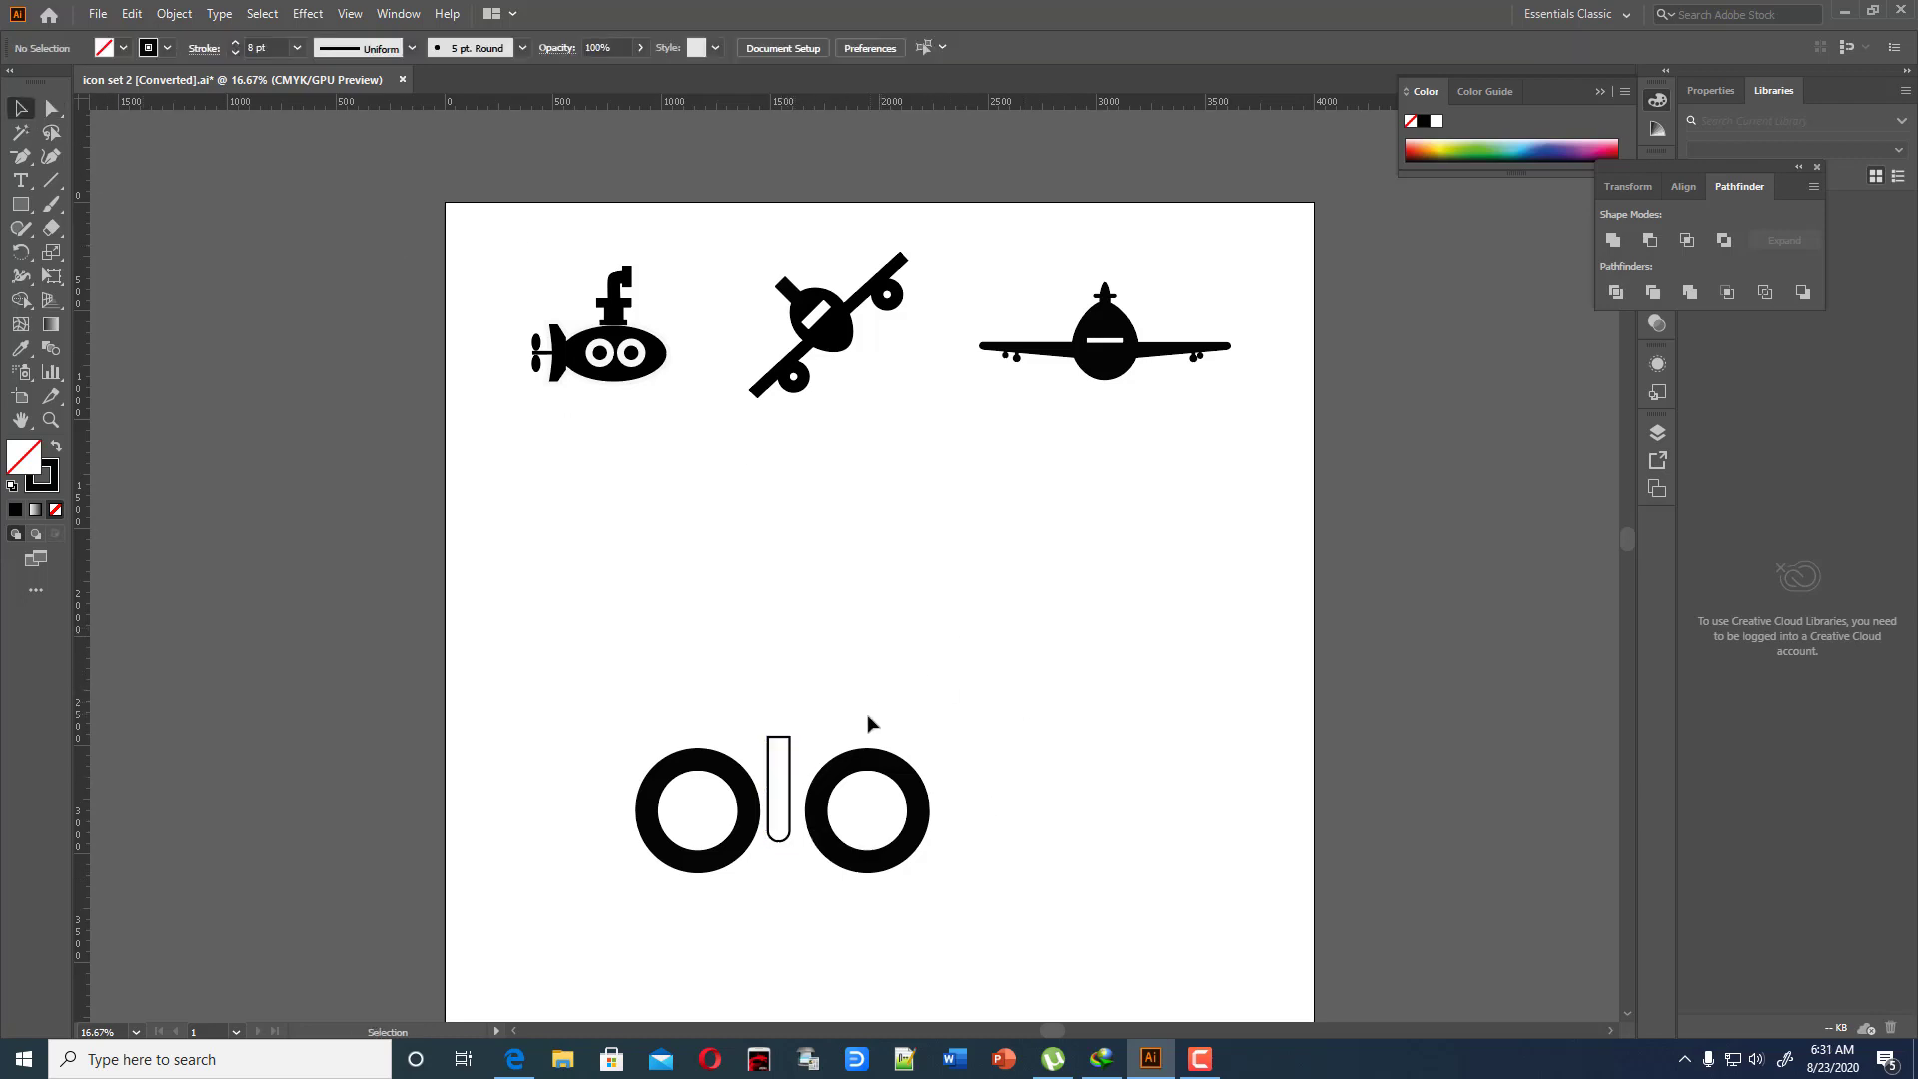
Draw a horizontal rectangle about 639 by 234 px above the upright bar and round its two left corners fully
left_click(20, 204)
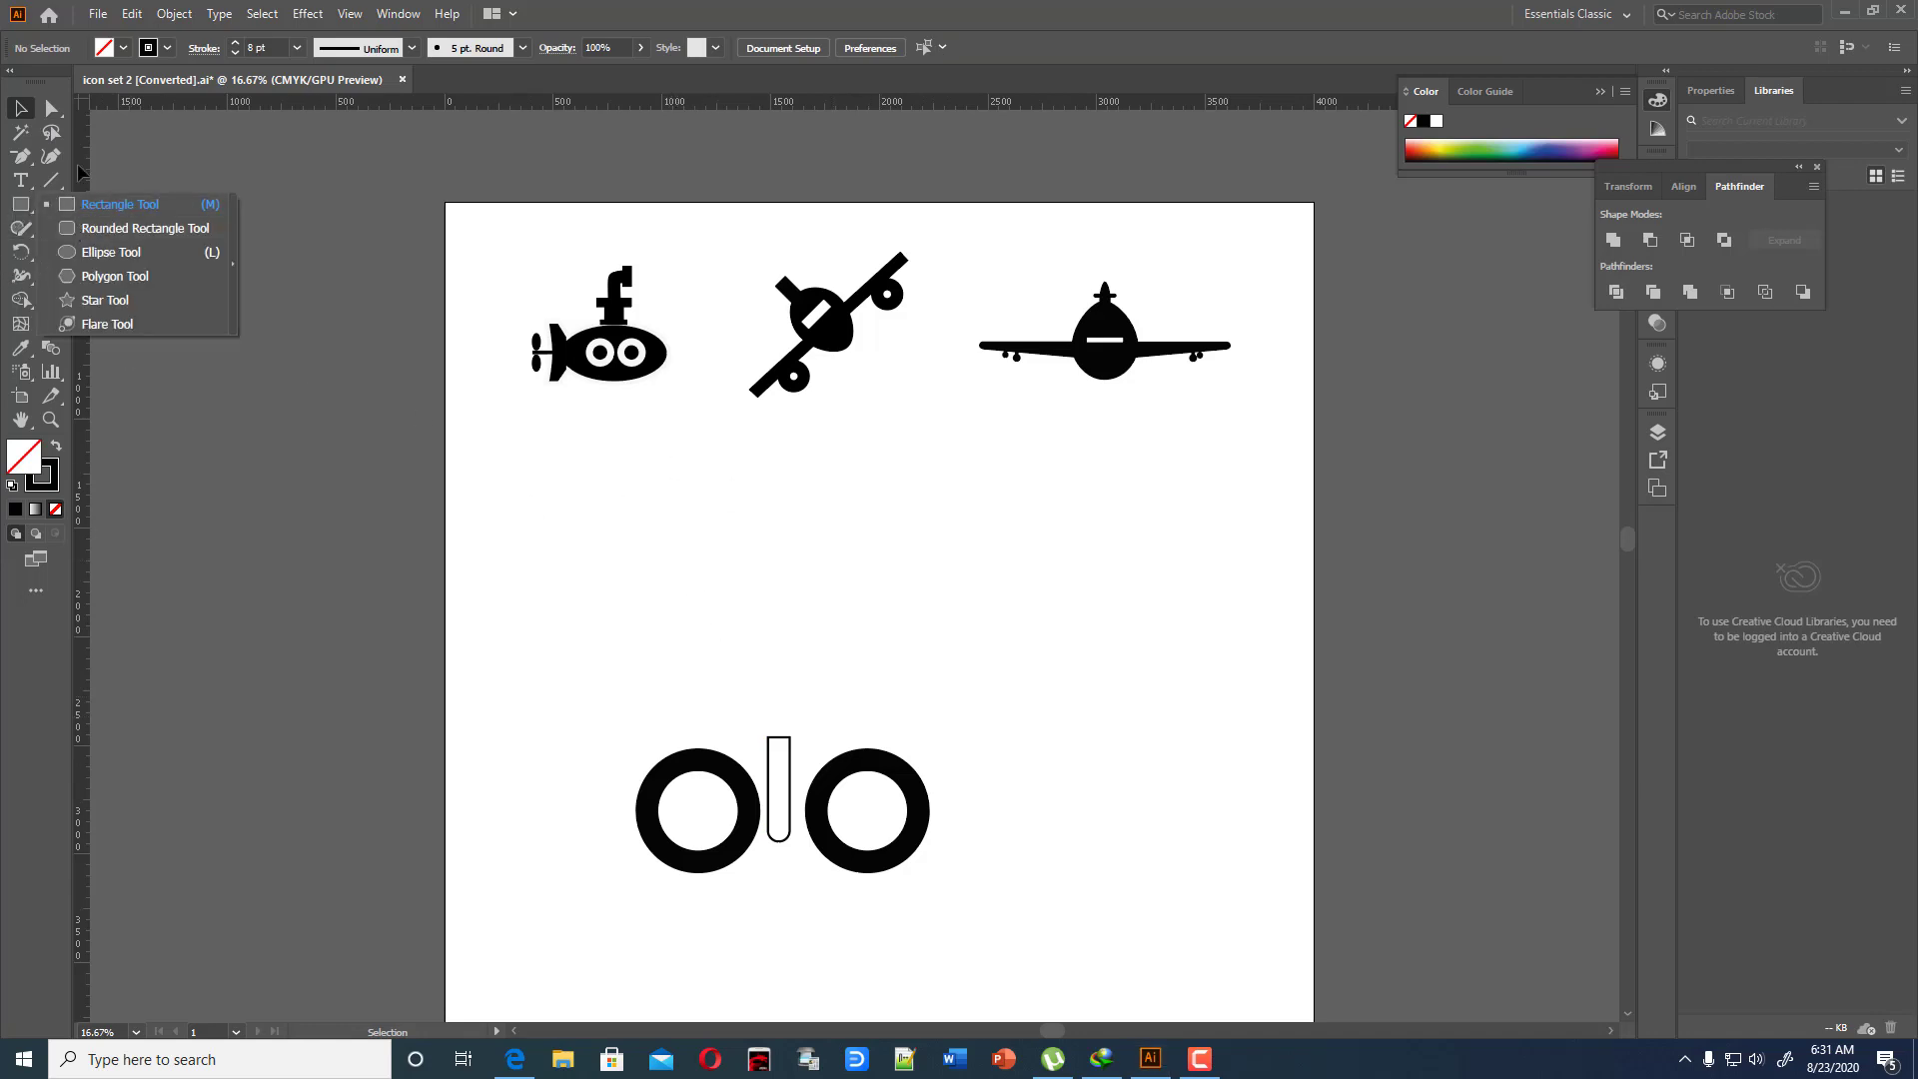
left_click(100, 205)
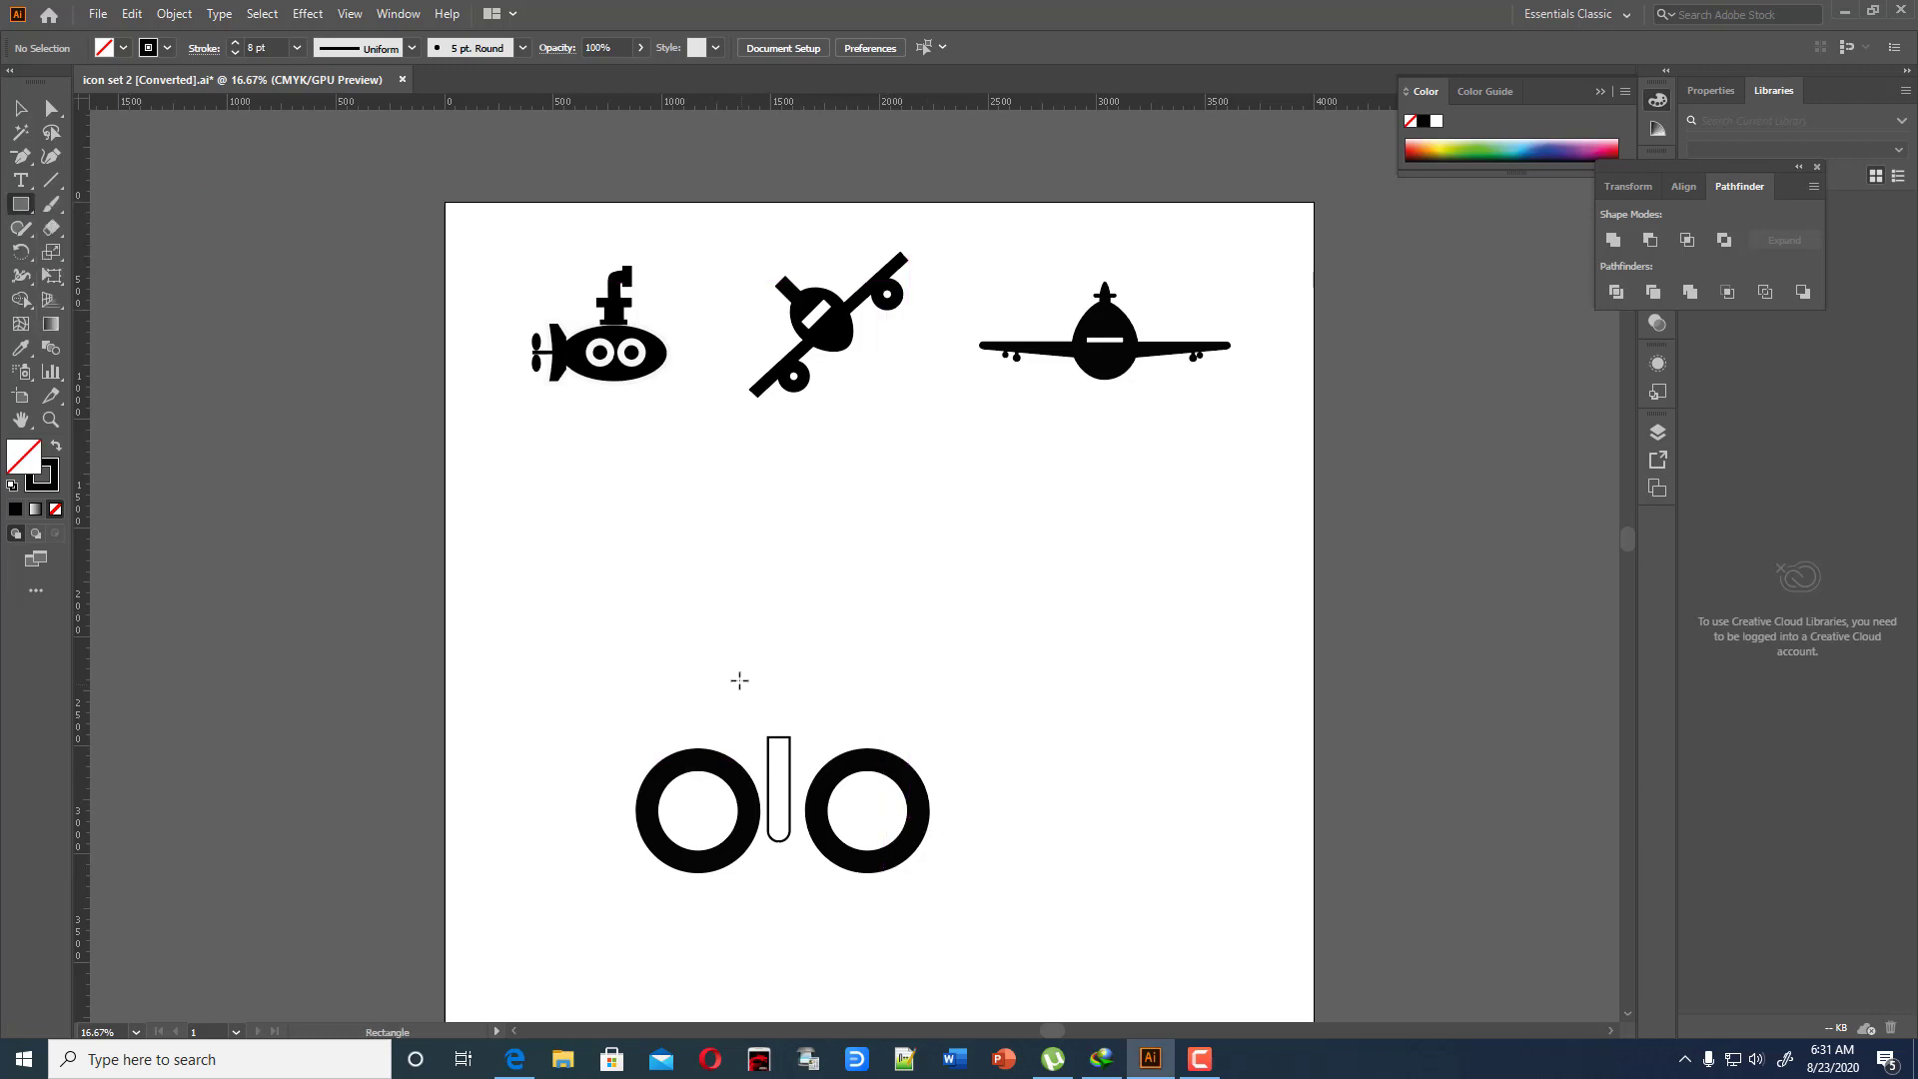
left_click_drag(714, 664, 854, 712)
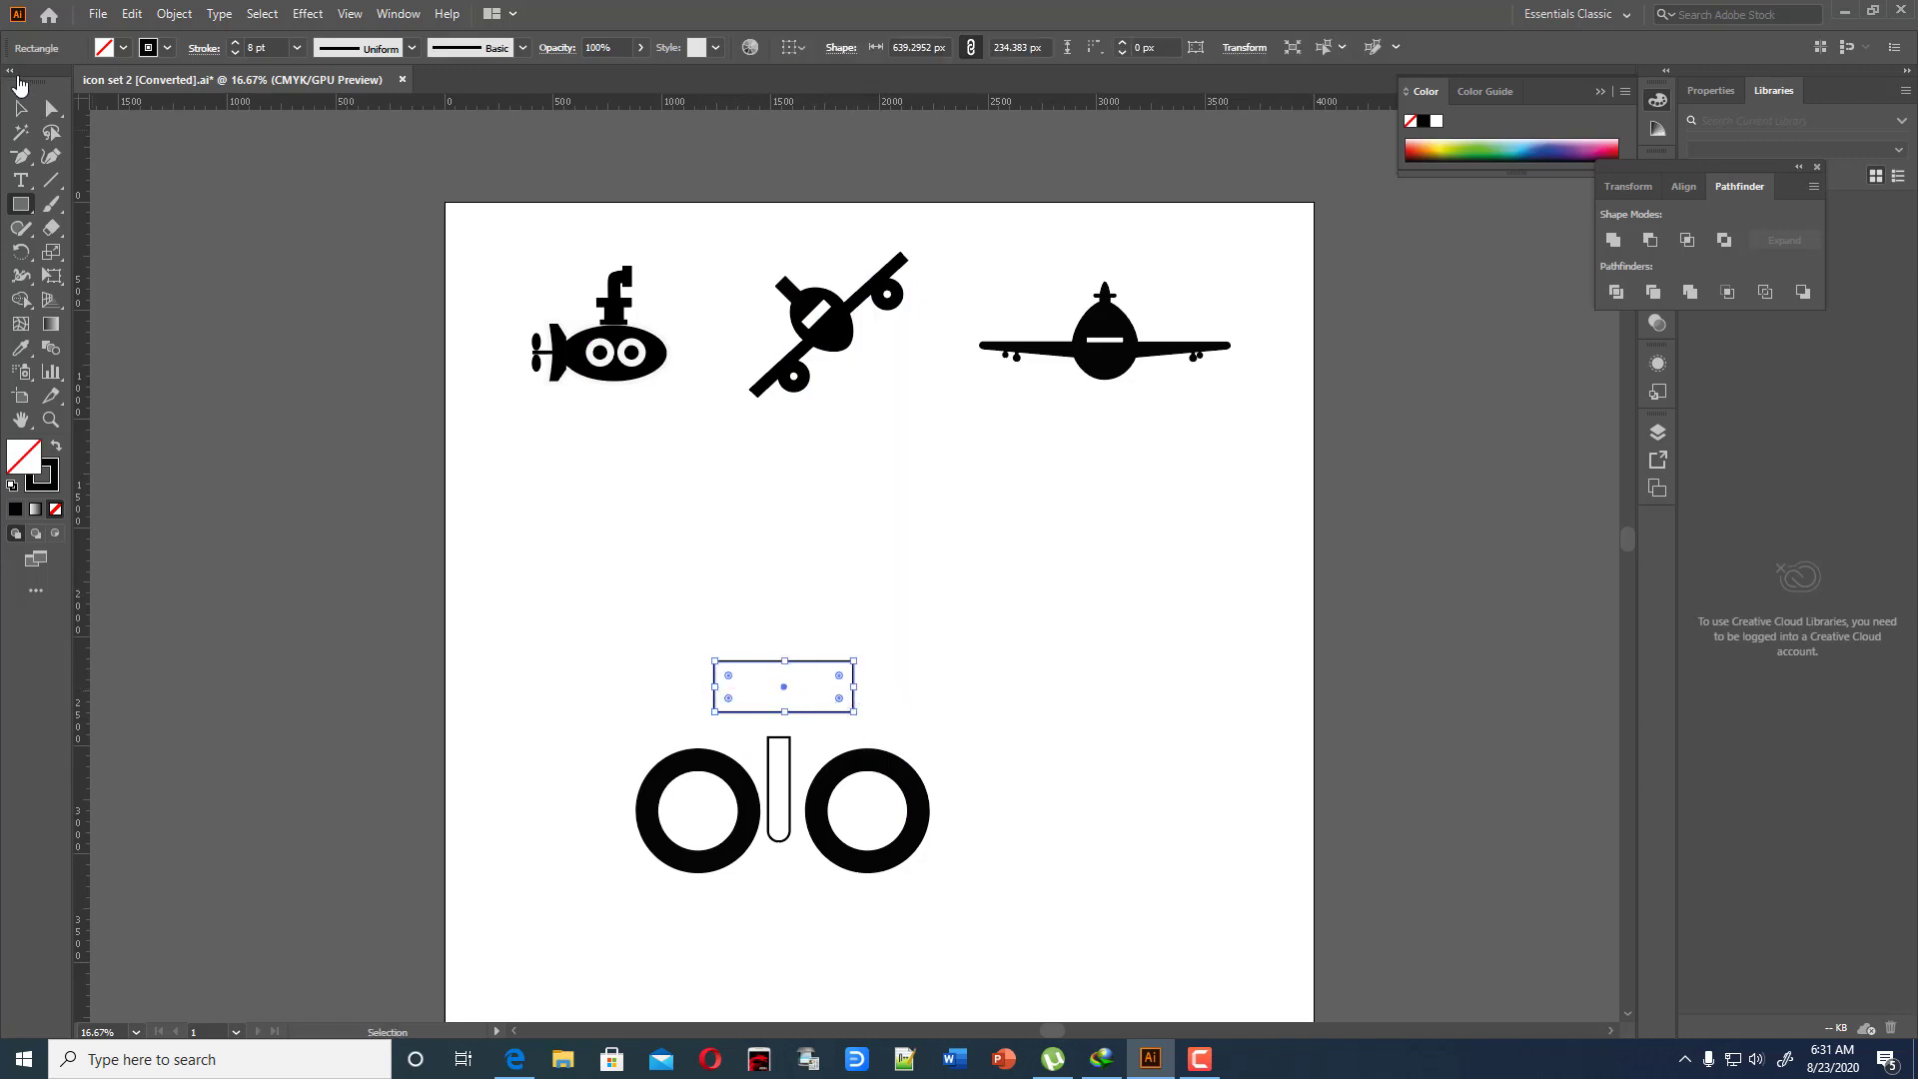
left_click(53, 111)
left_click_drag(685, 635, 741, 680)
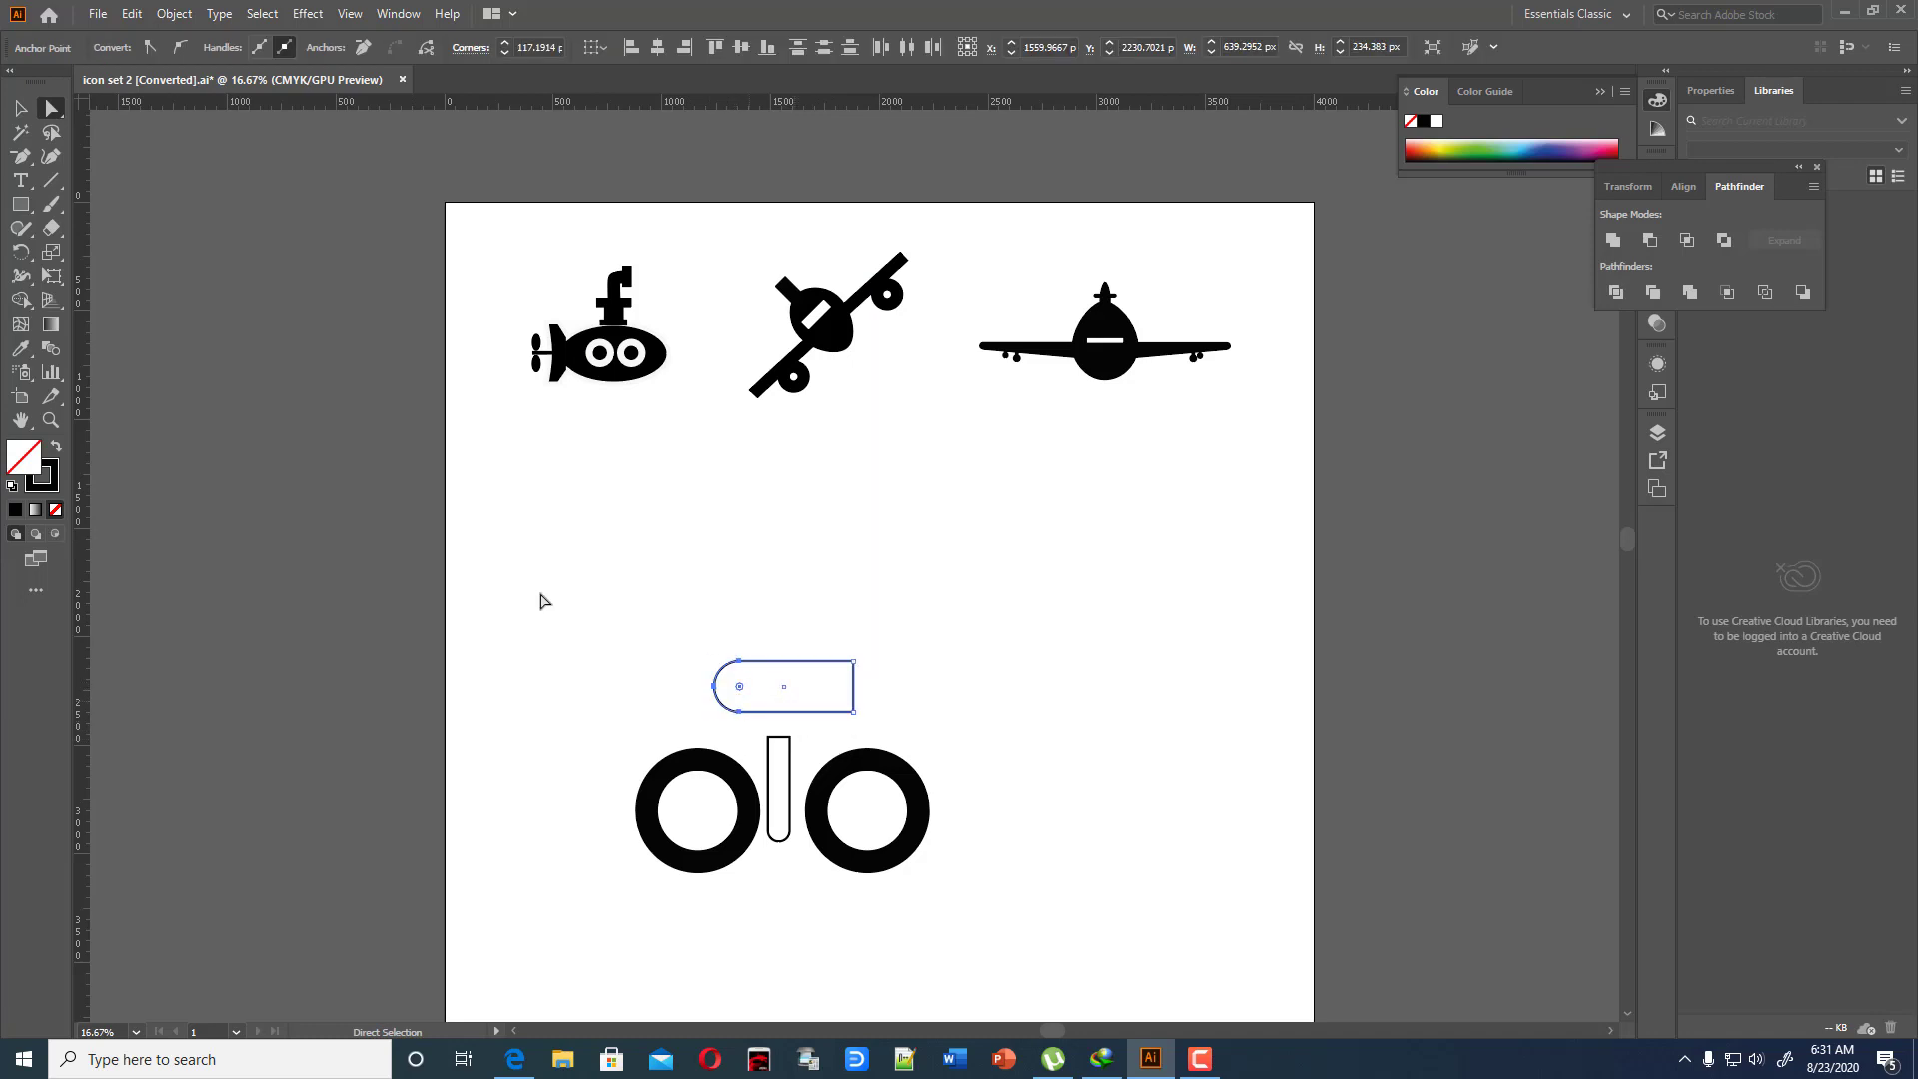
left_click(21, 108)
Nudge the submarine slightly to the right and move the horizontal block up and right to about X 1643, Y 2162 px
left_click_drag(617, 363, 620, 362)
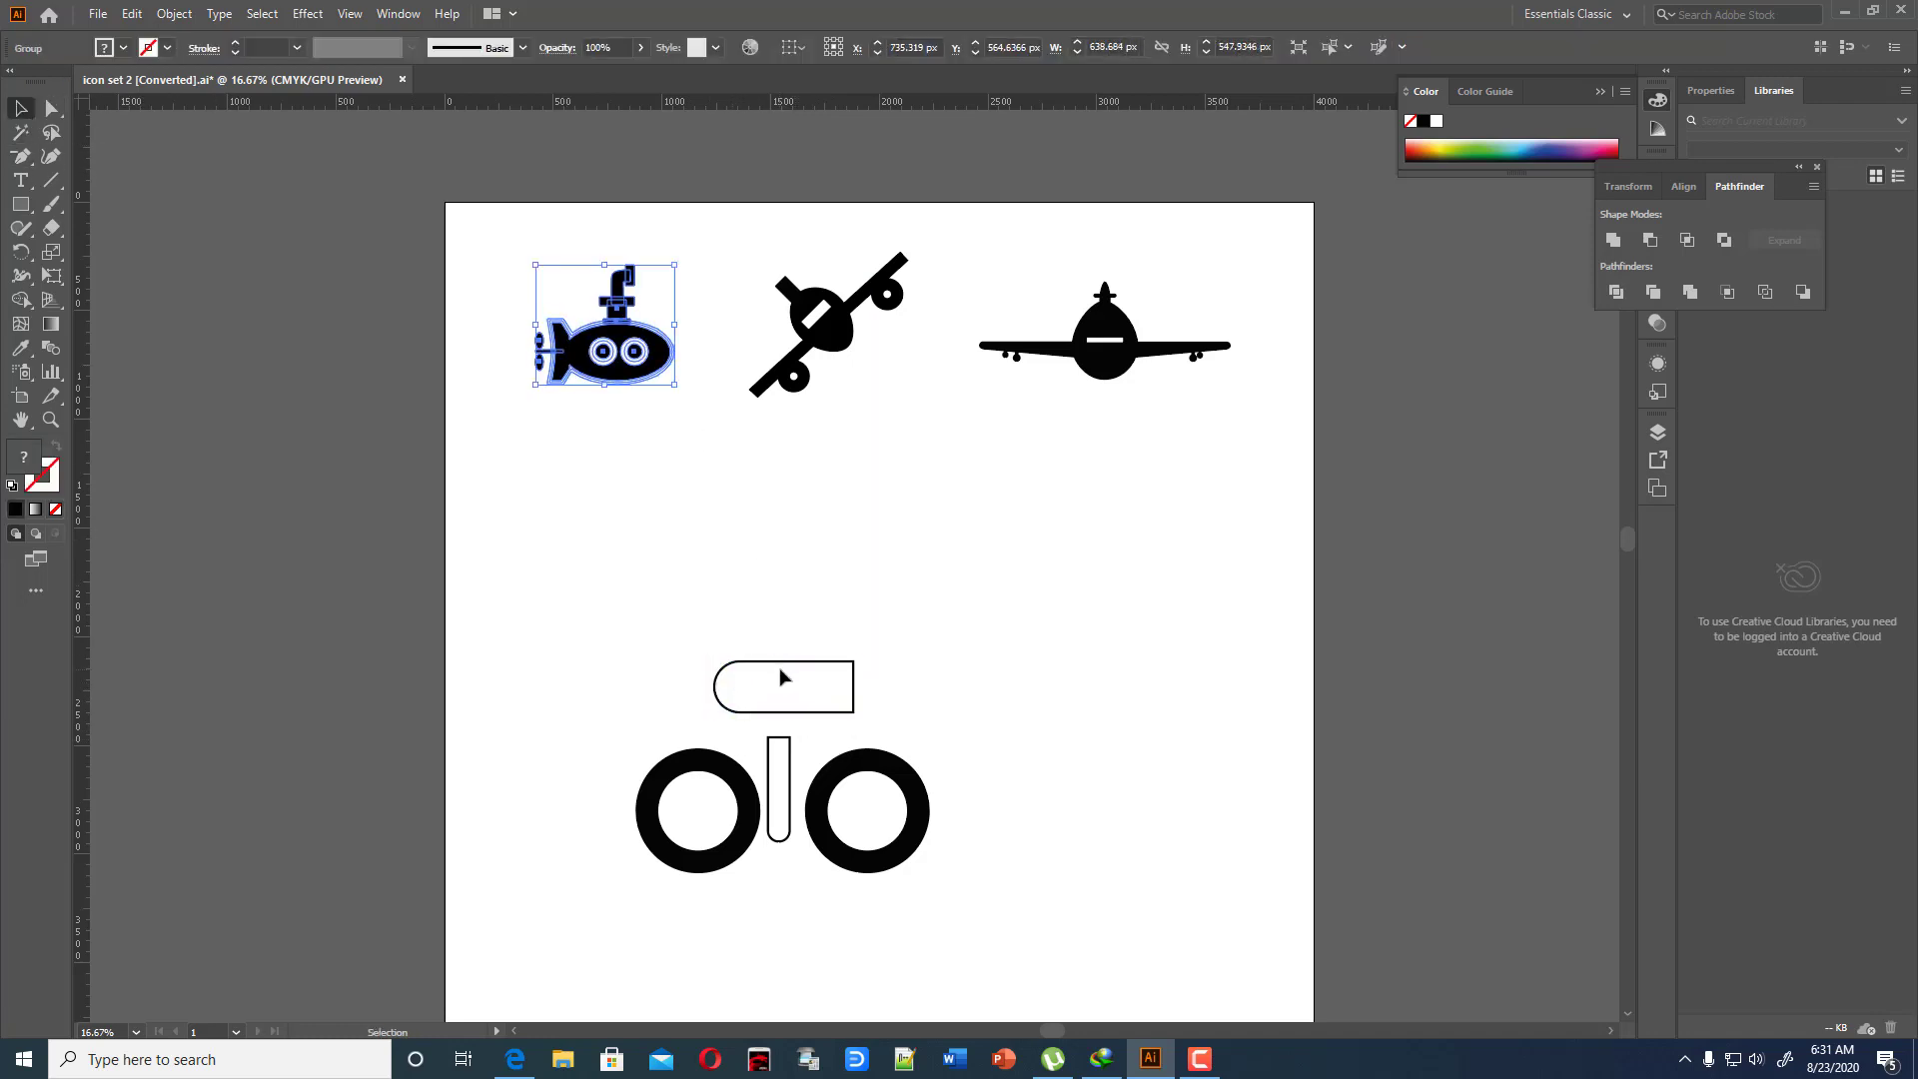
left_click_drag(789, 662, 809, 652)
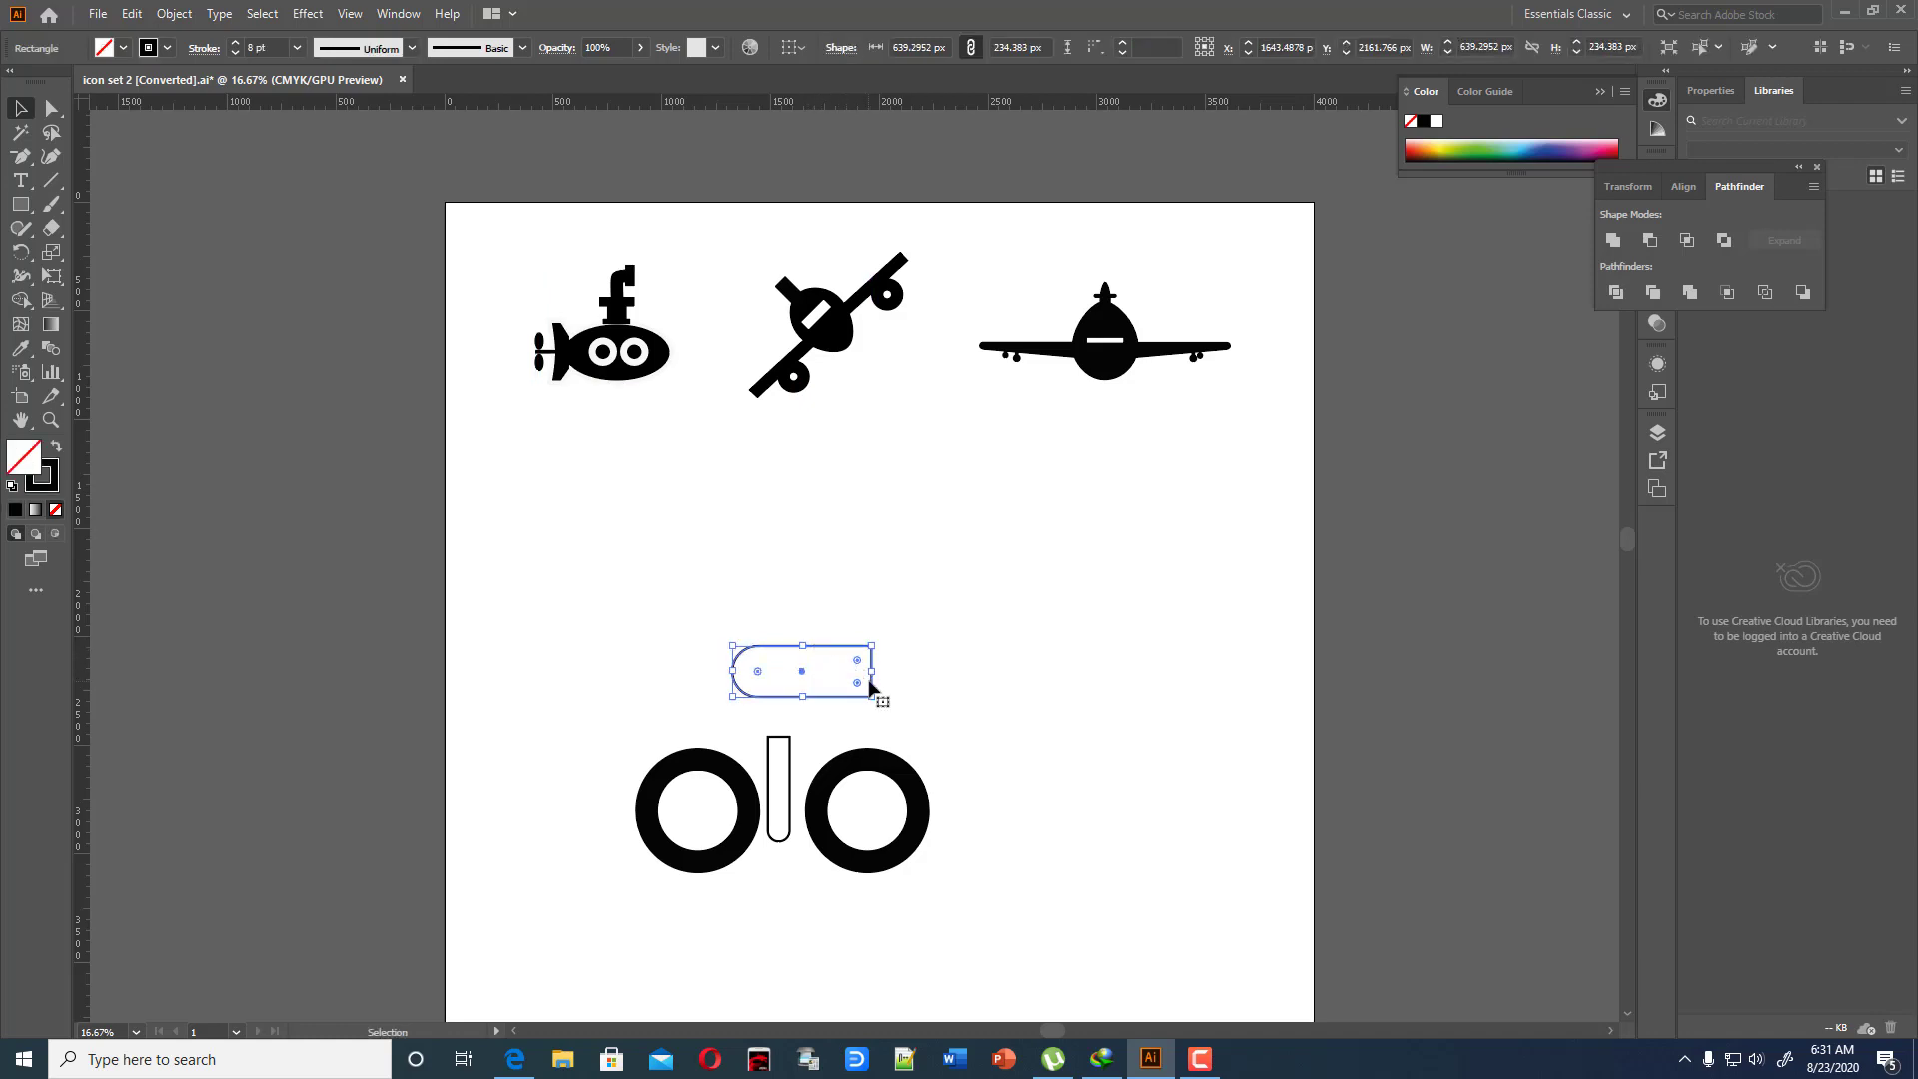
left_click(960, 668)
Widen the upright bar between the rings to about 138 px
left_click(789, 752)
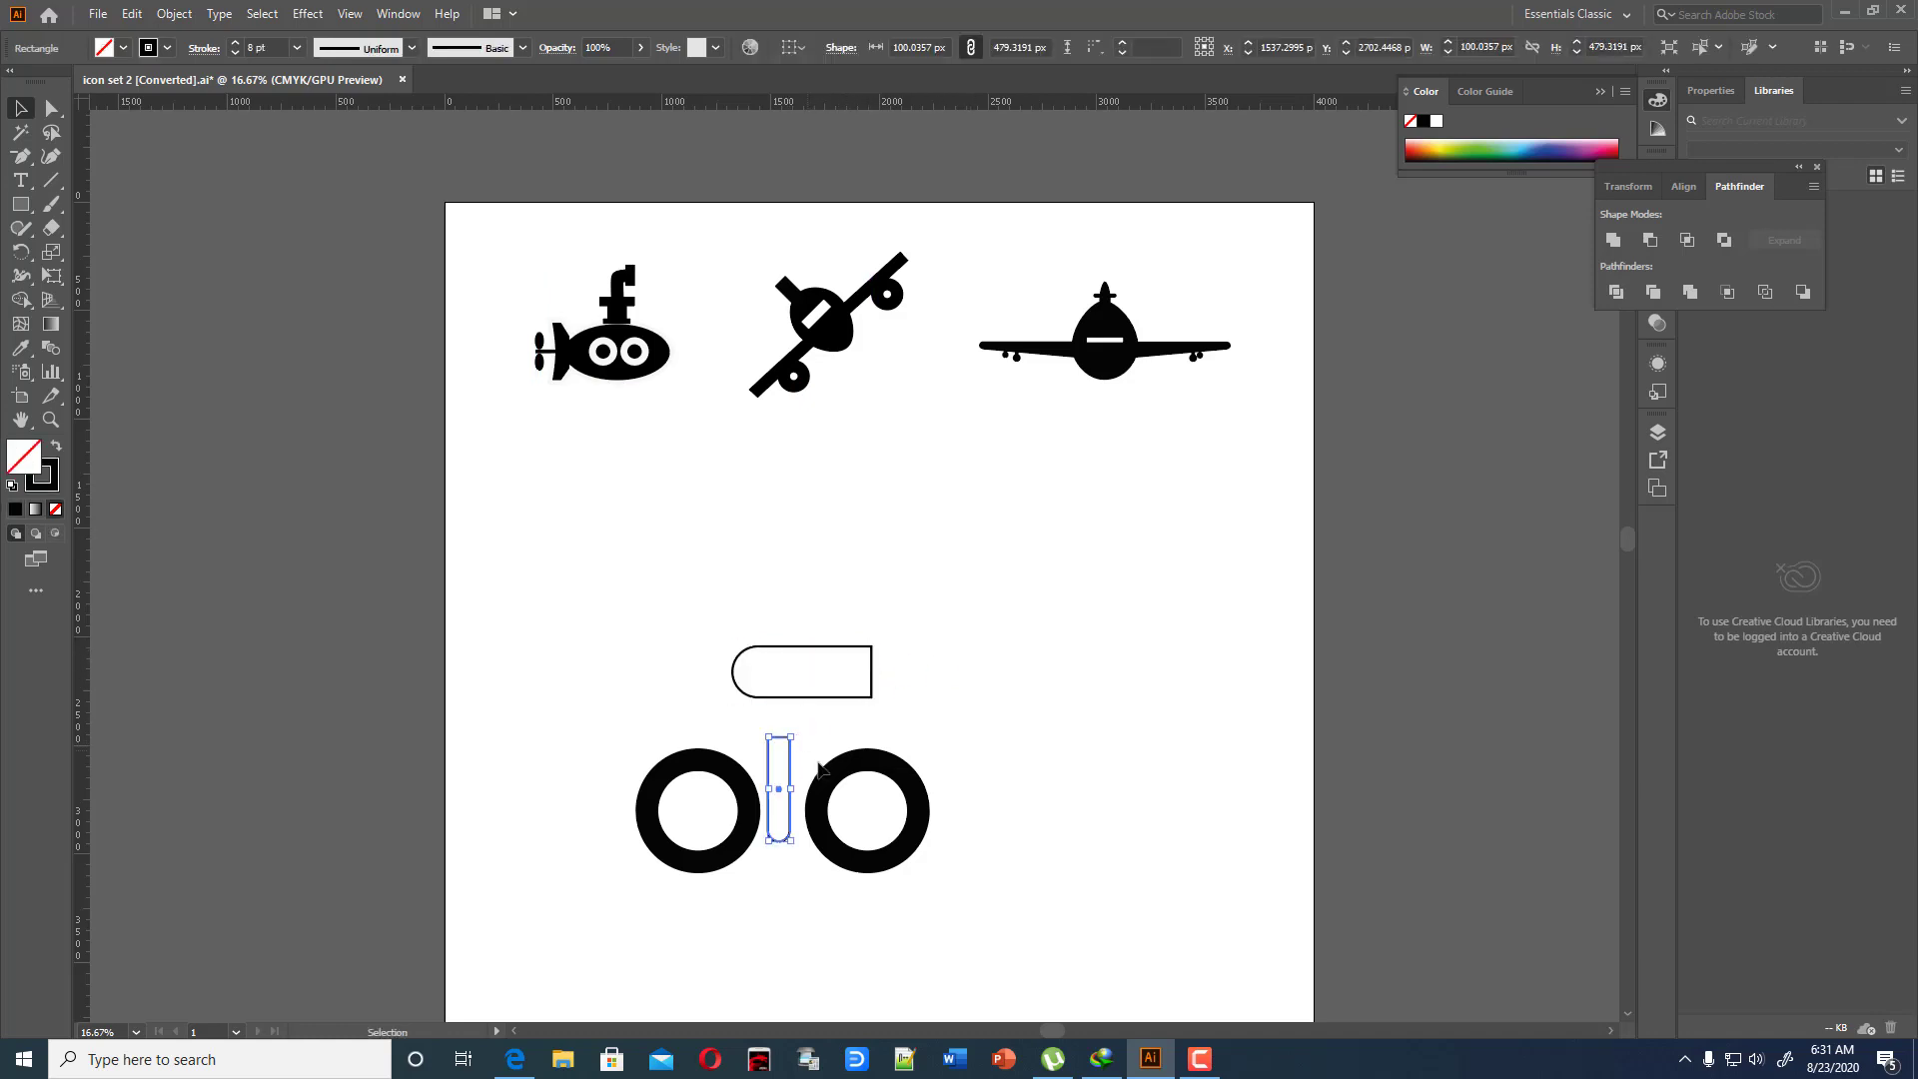
left_click_drag(793, 792, 799, 791)
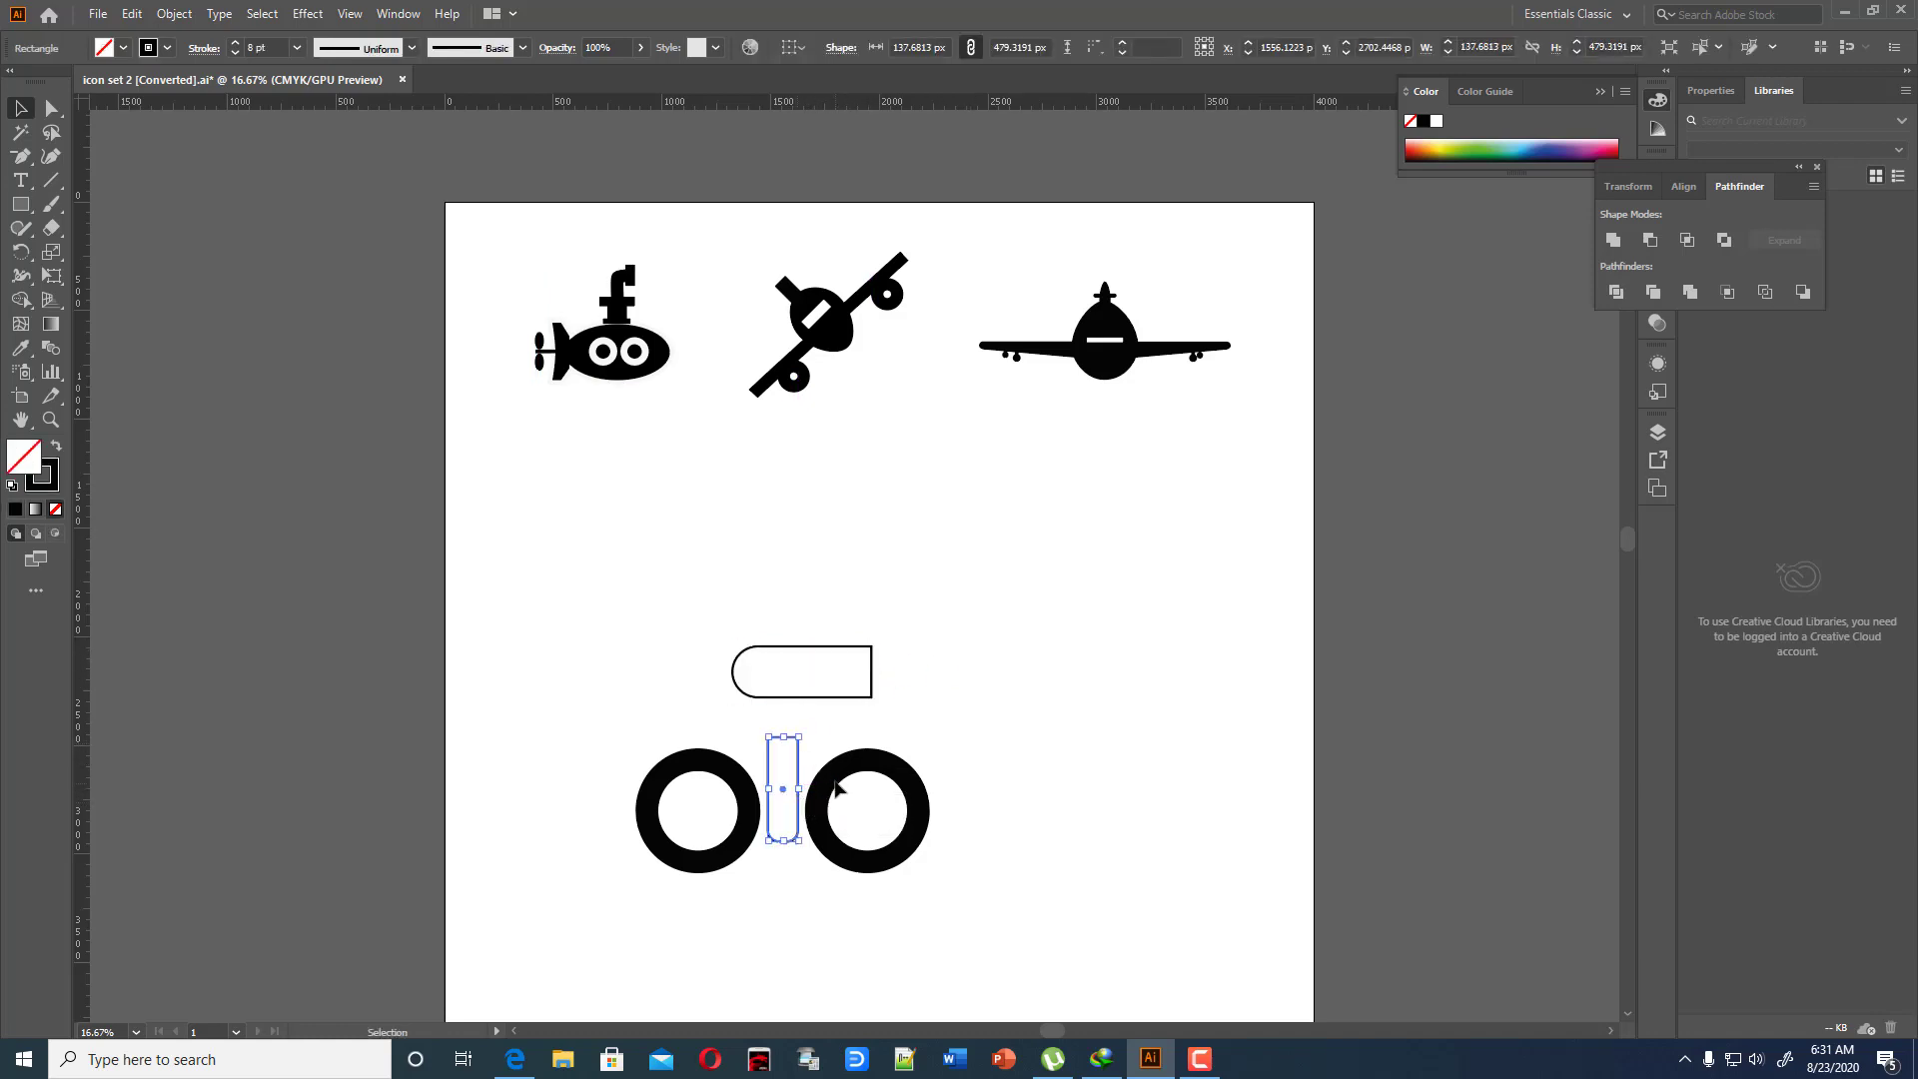
key("a")
key("v")
Duplicate the upright bar, tilt the copy with its rounded end up, and place it linking the bar to the block's rounded end
left_click_drag(796, 775, 674, 722)
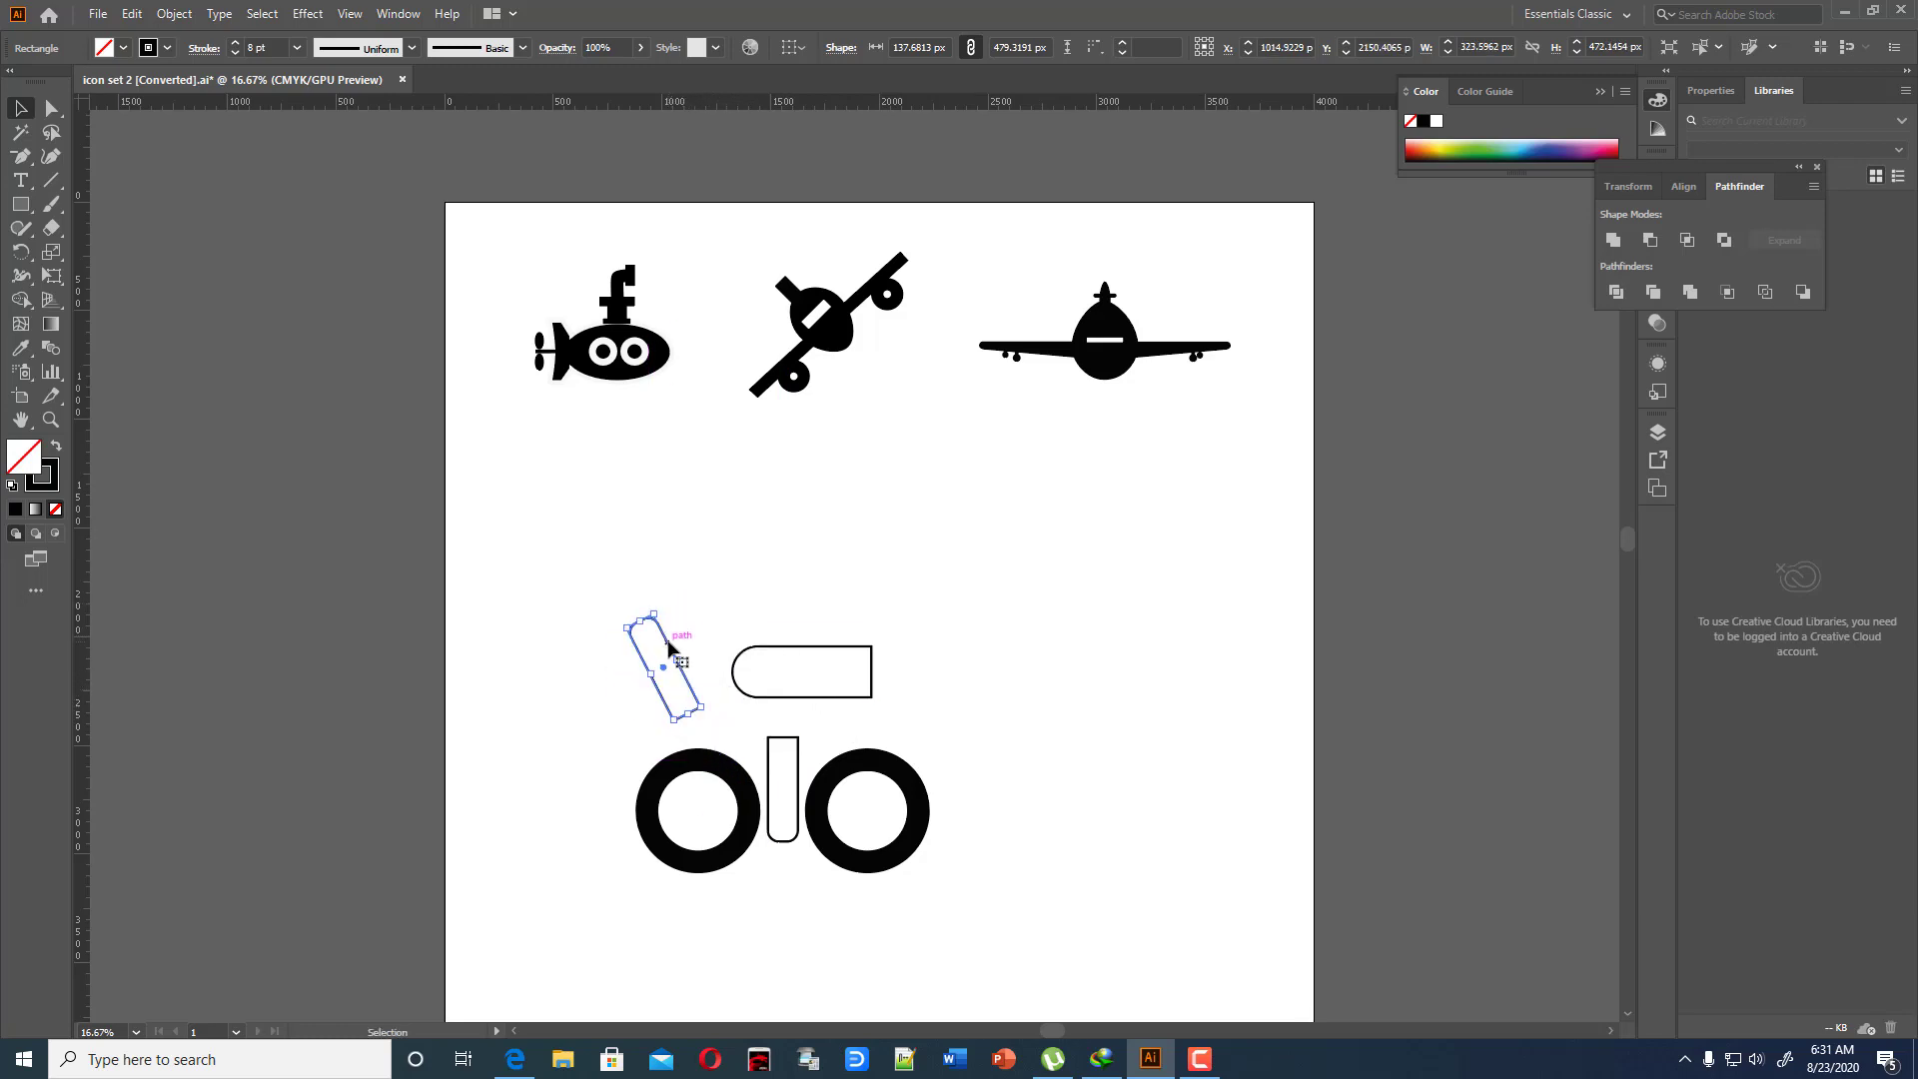
mouse_move(690, 656)
left_mouse_down()
mouse_move(764, 680)
mouse_move(722, 675)
left_mouse_up()
left_click(802, 646)
left_click(814, 615)
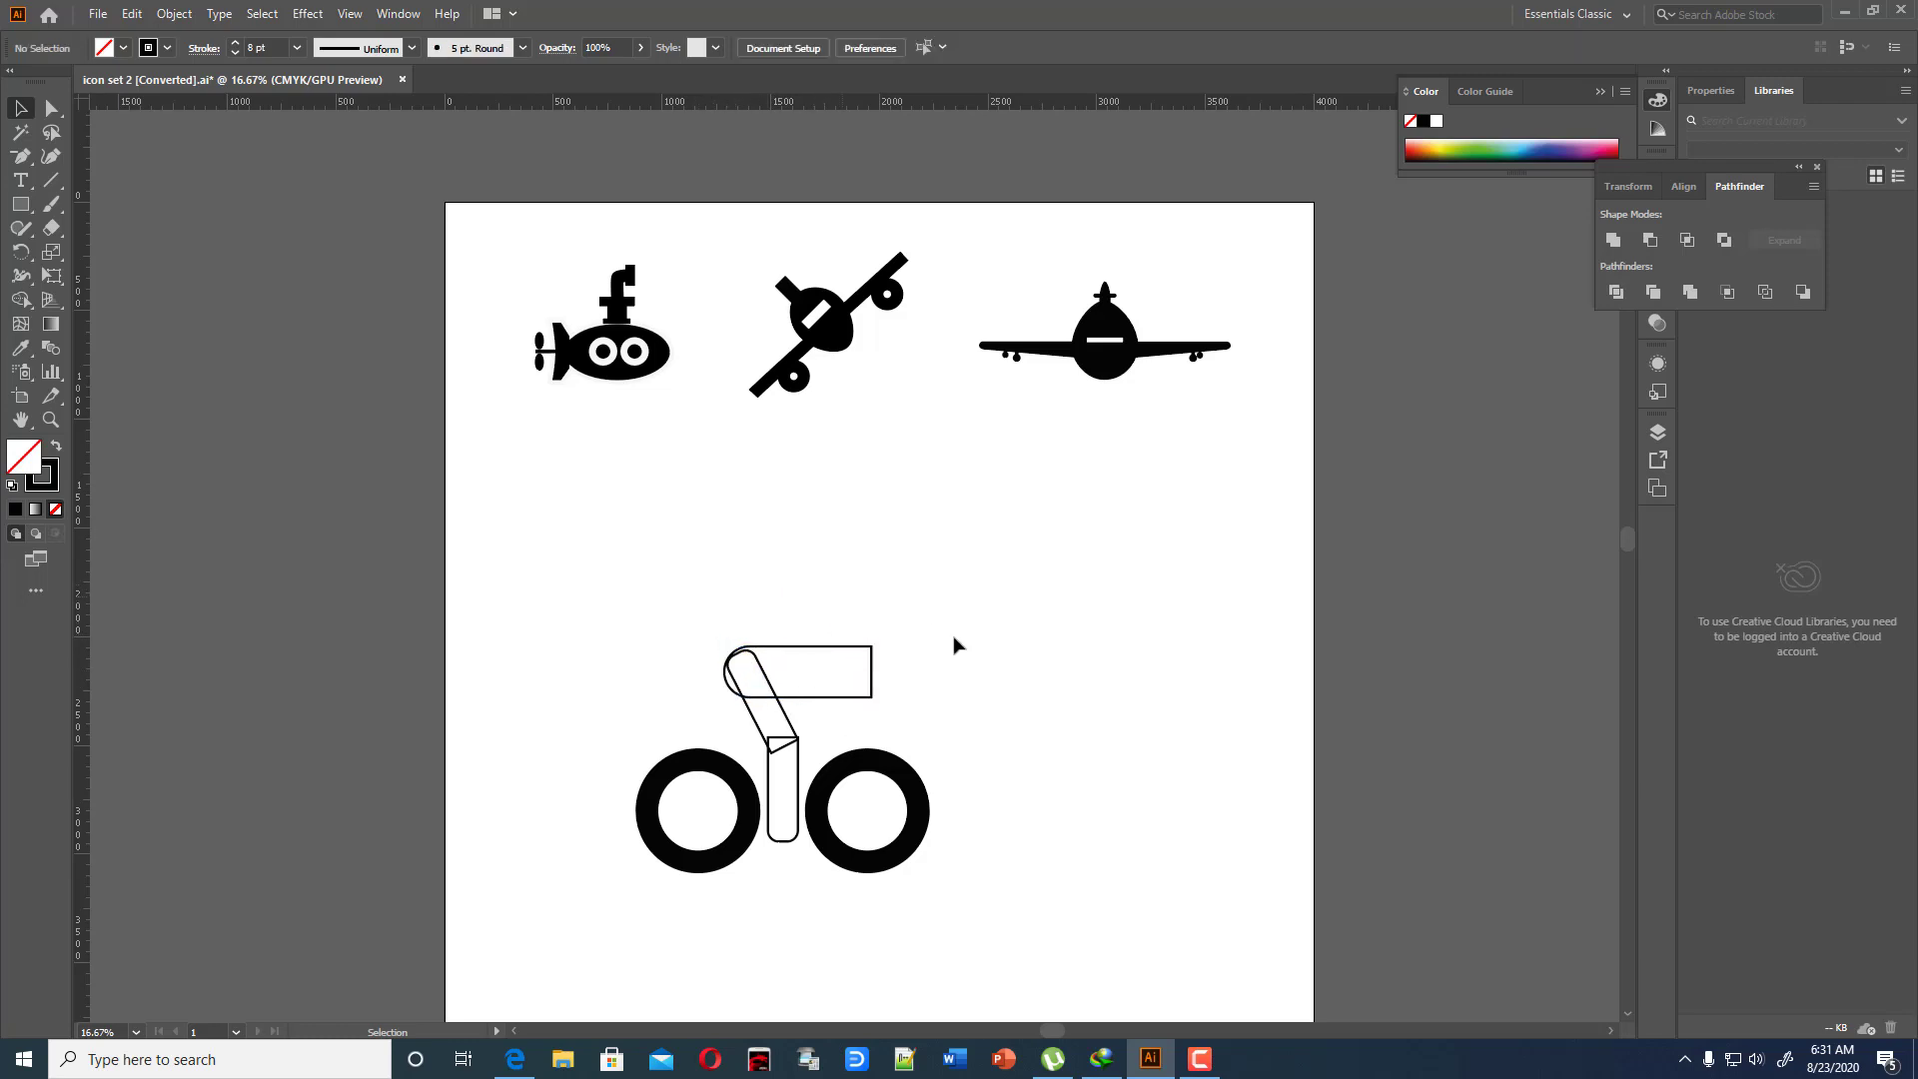
left_click(775, 698)
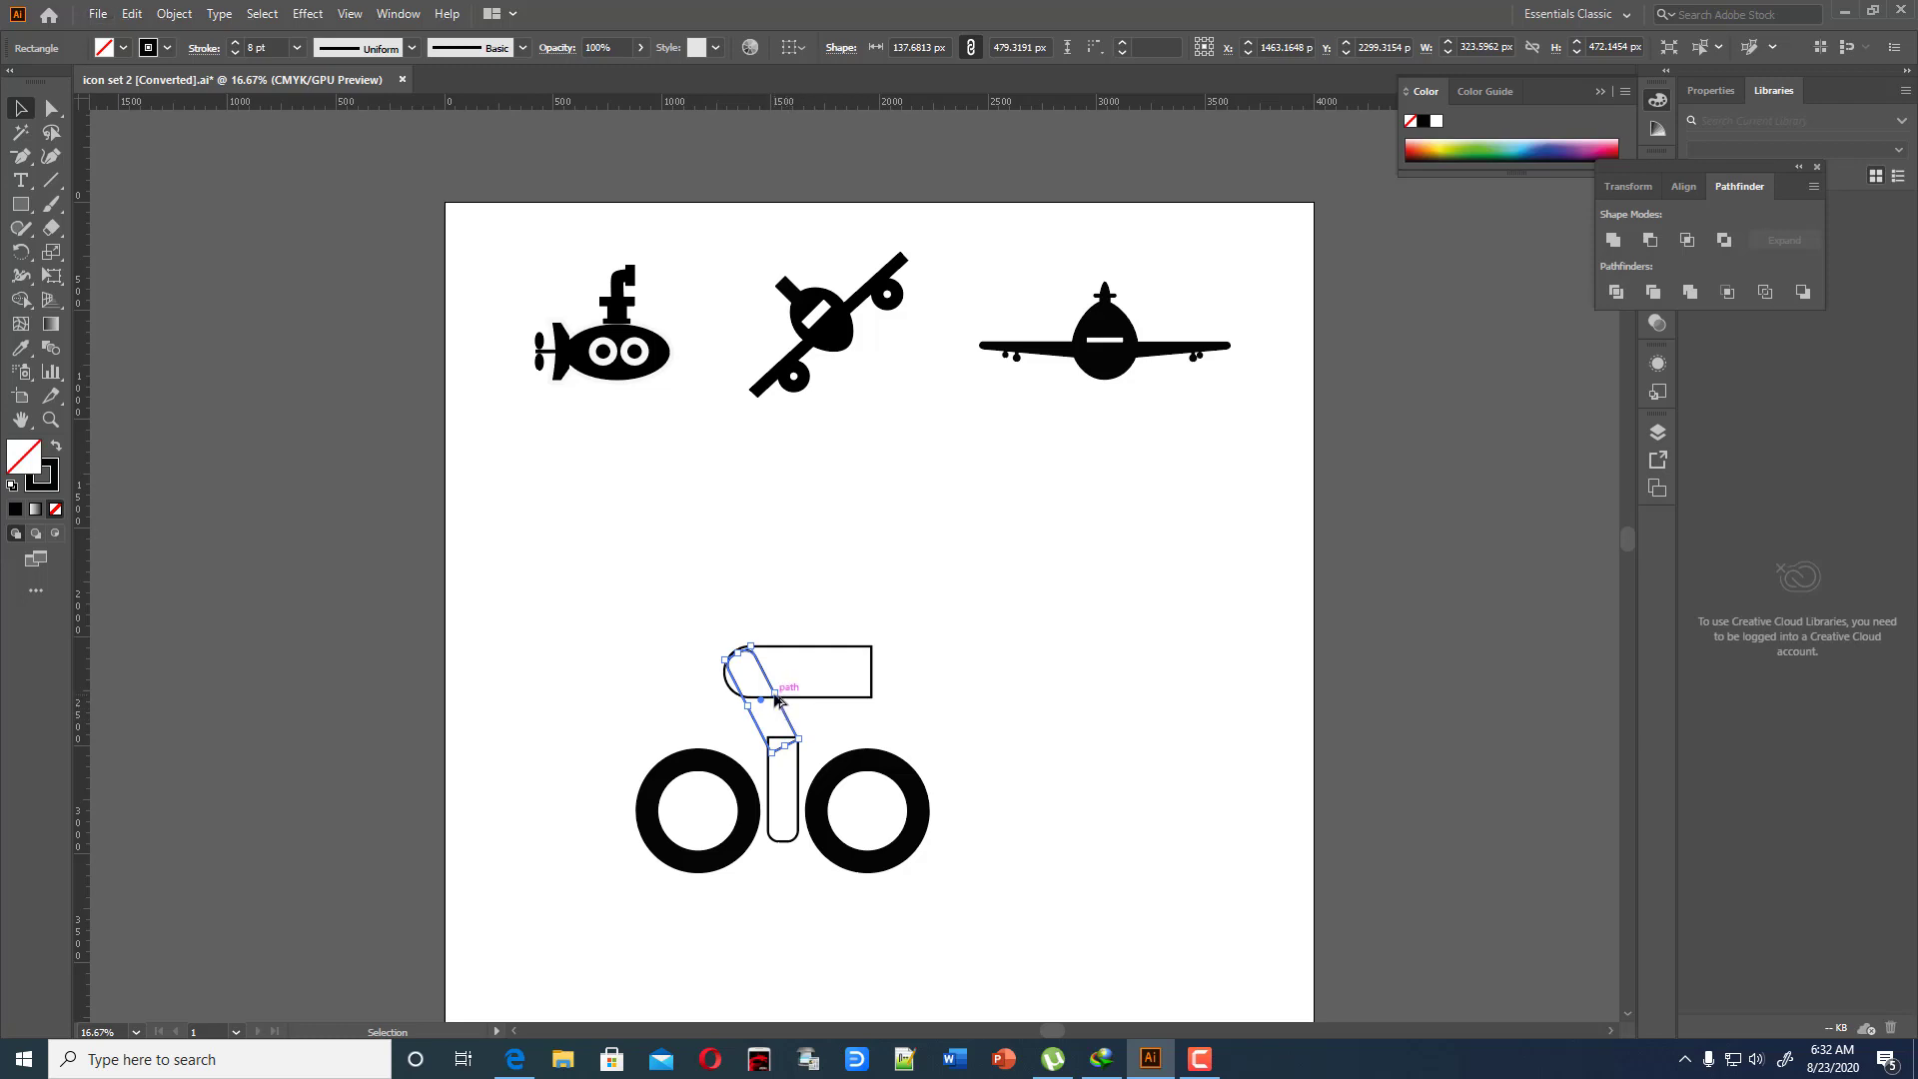
Make a slimmer copy of the tilted bar, about 100 by 339 px, leaning the opposite way at the horizontal block's square end
left_click_drag(786, 704, 1001, 702)
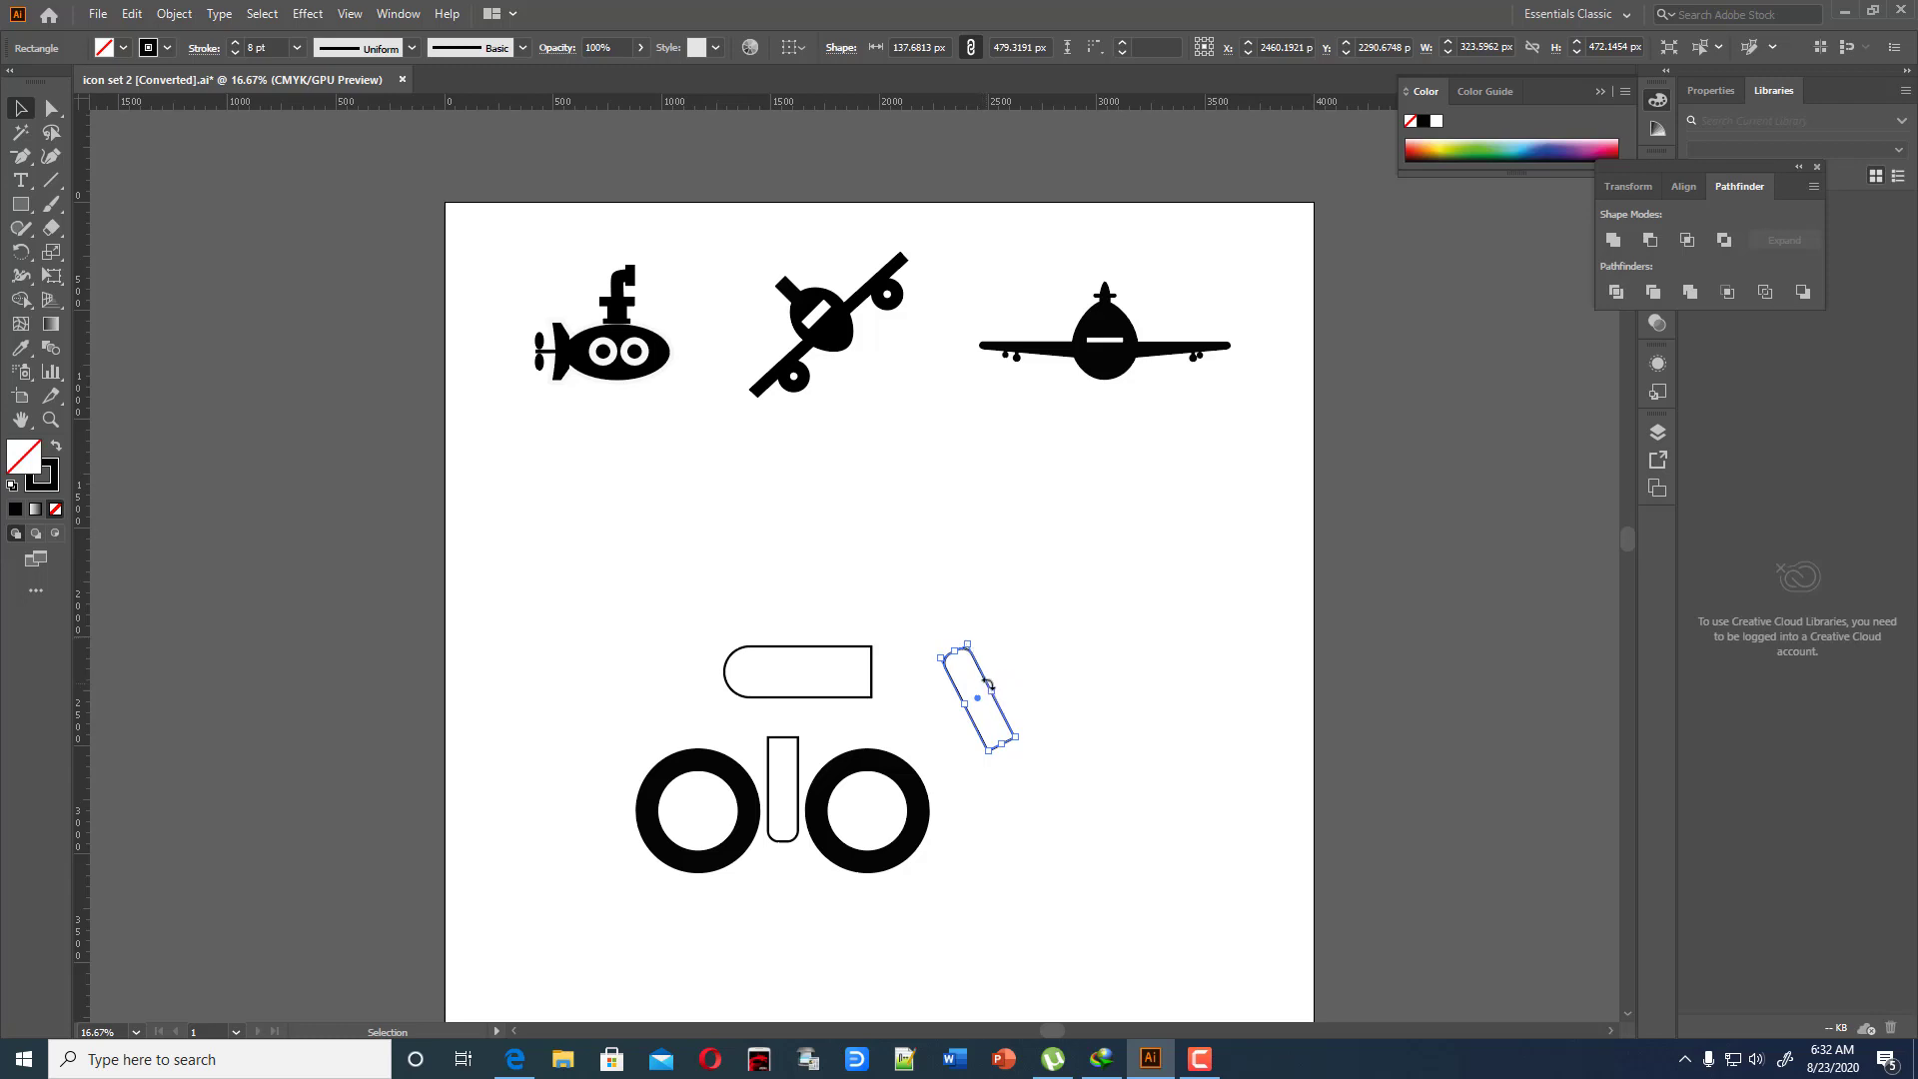
left_click_drag(987, 684, 939, 713)
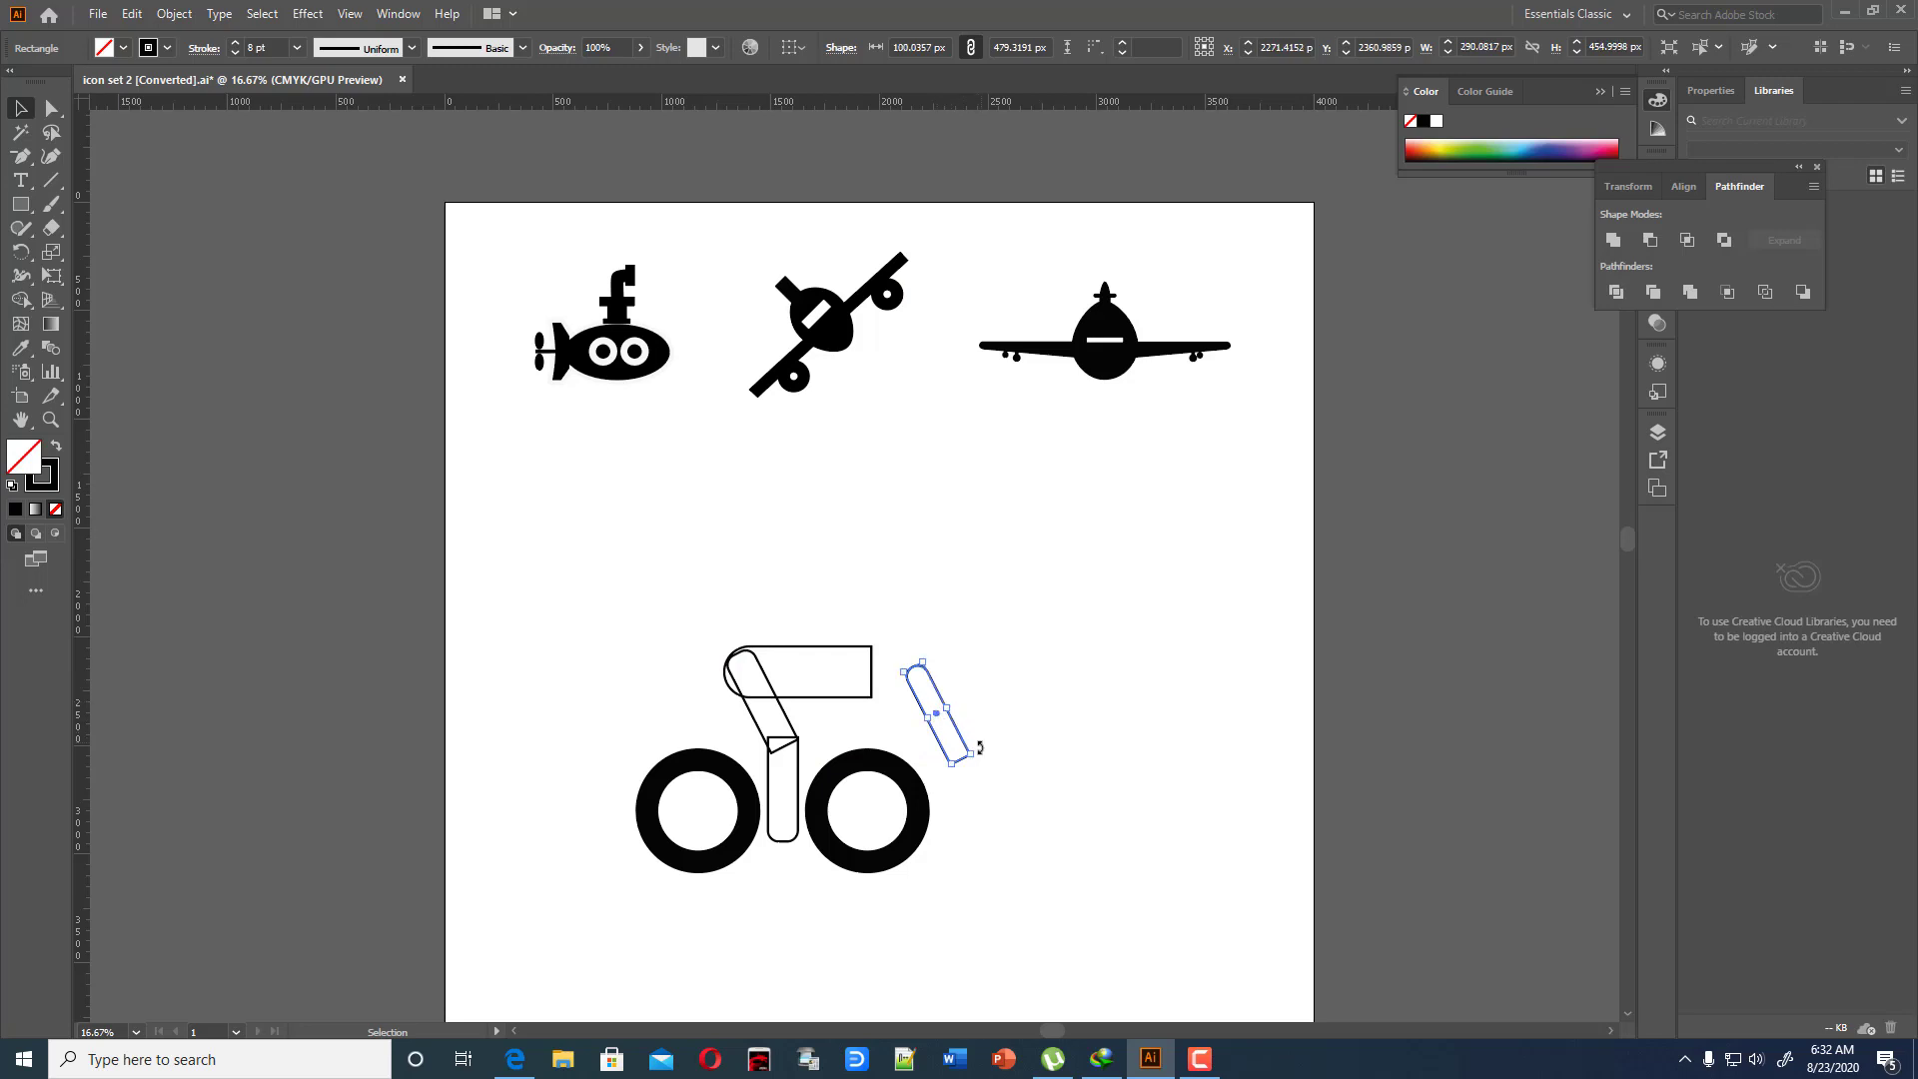
left_click_drag(977, 748, 952, 664)
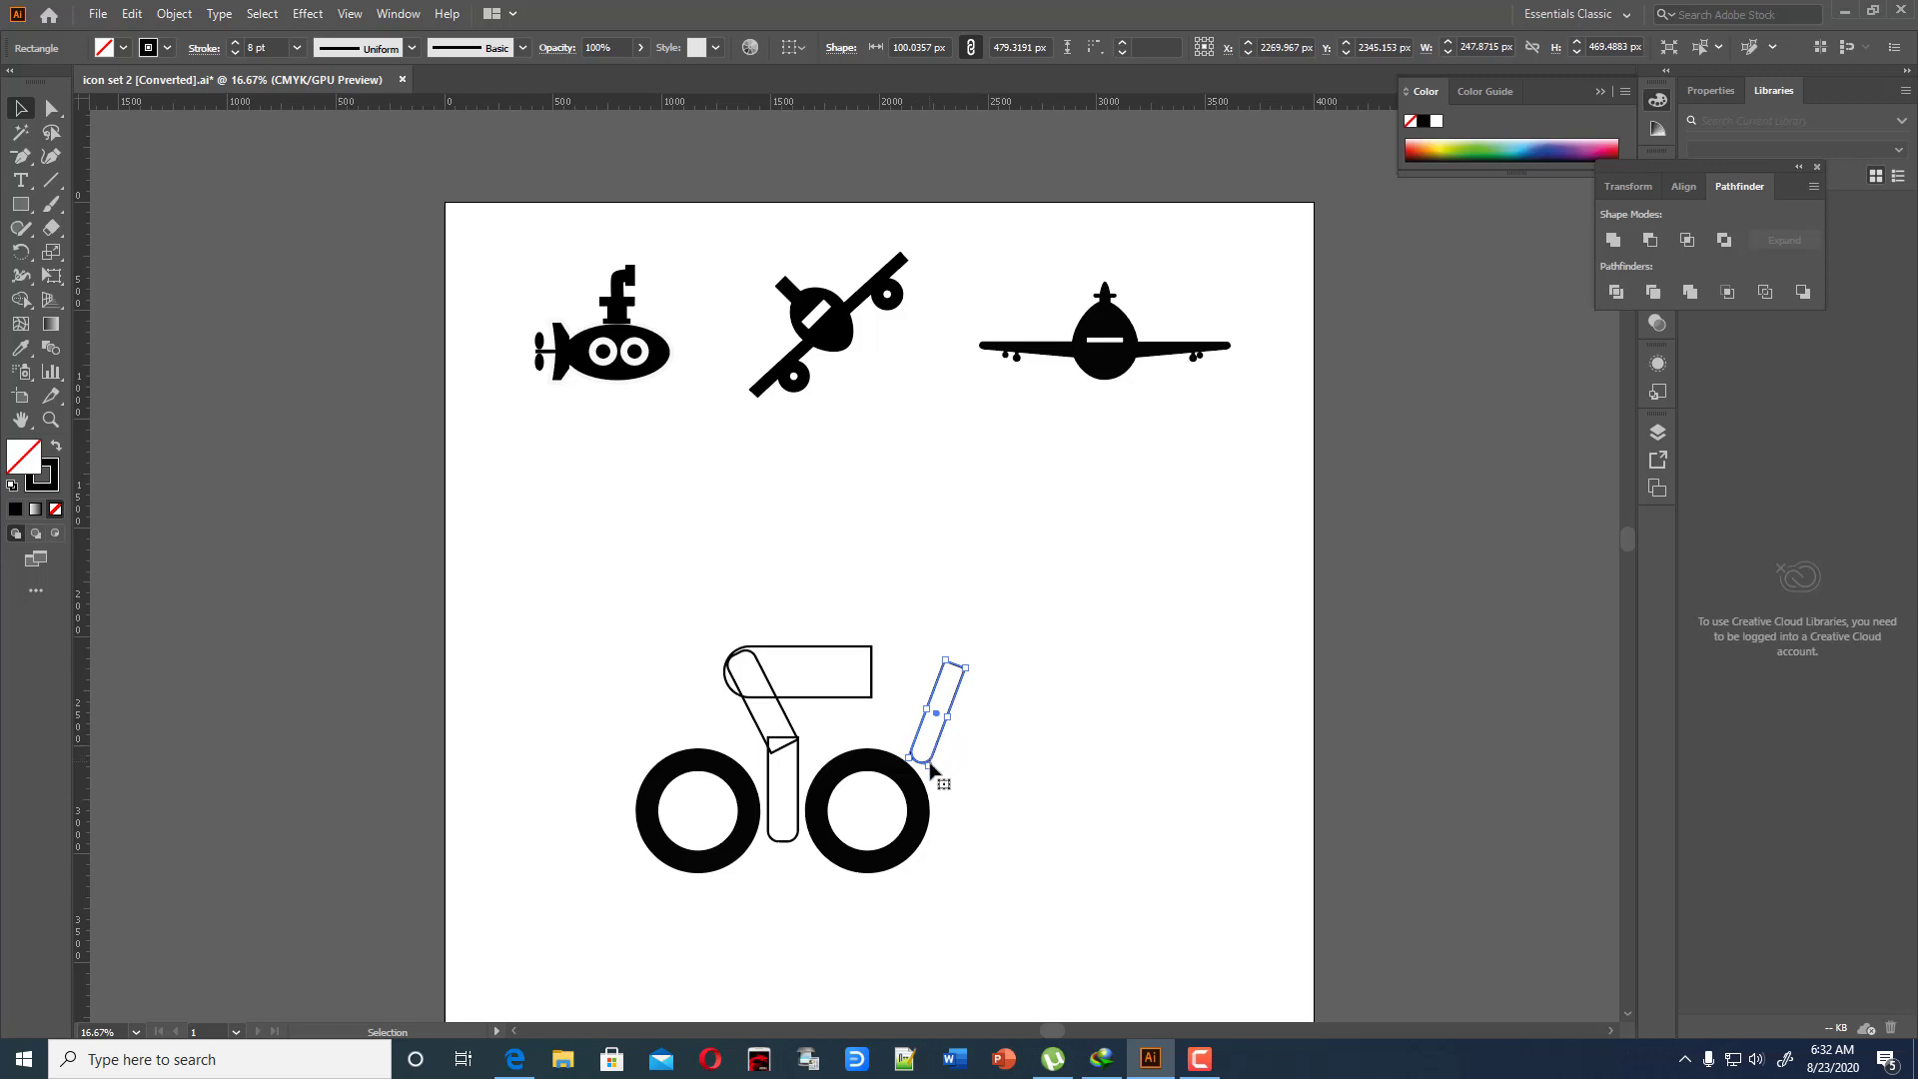
left_click_drag(931, 766, 826, 713)
left_click(926, 674)
Round the two square corners at the horizontal block's right end
key("a")
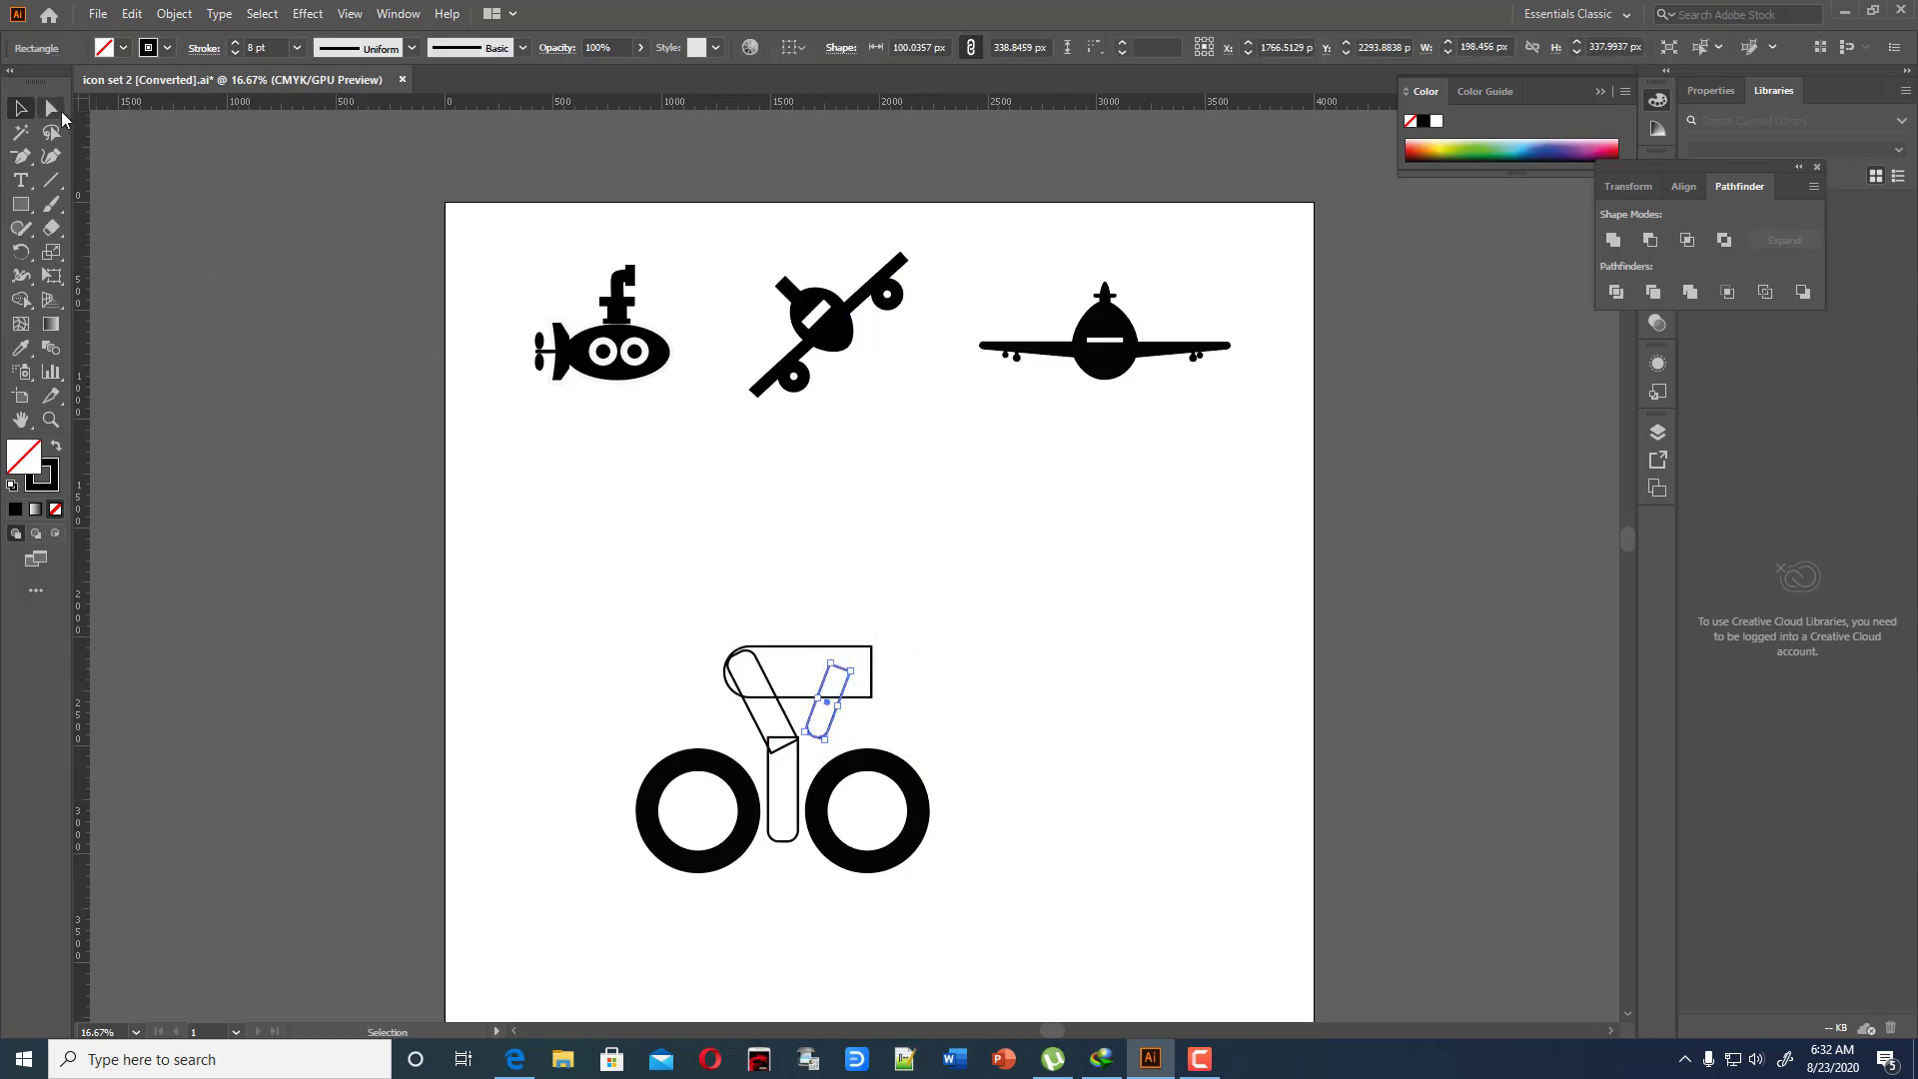
left_click(866, 626)
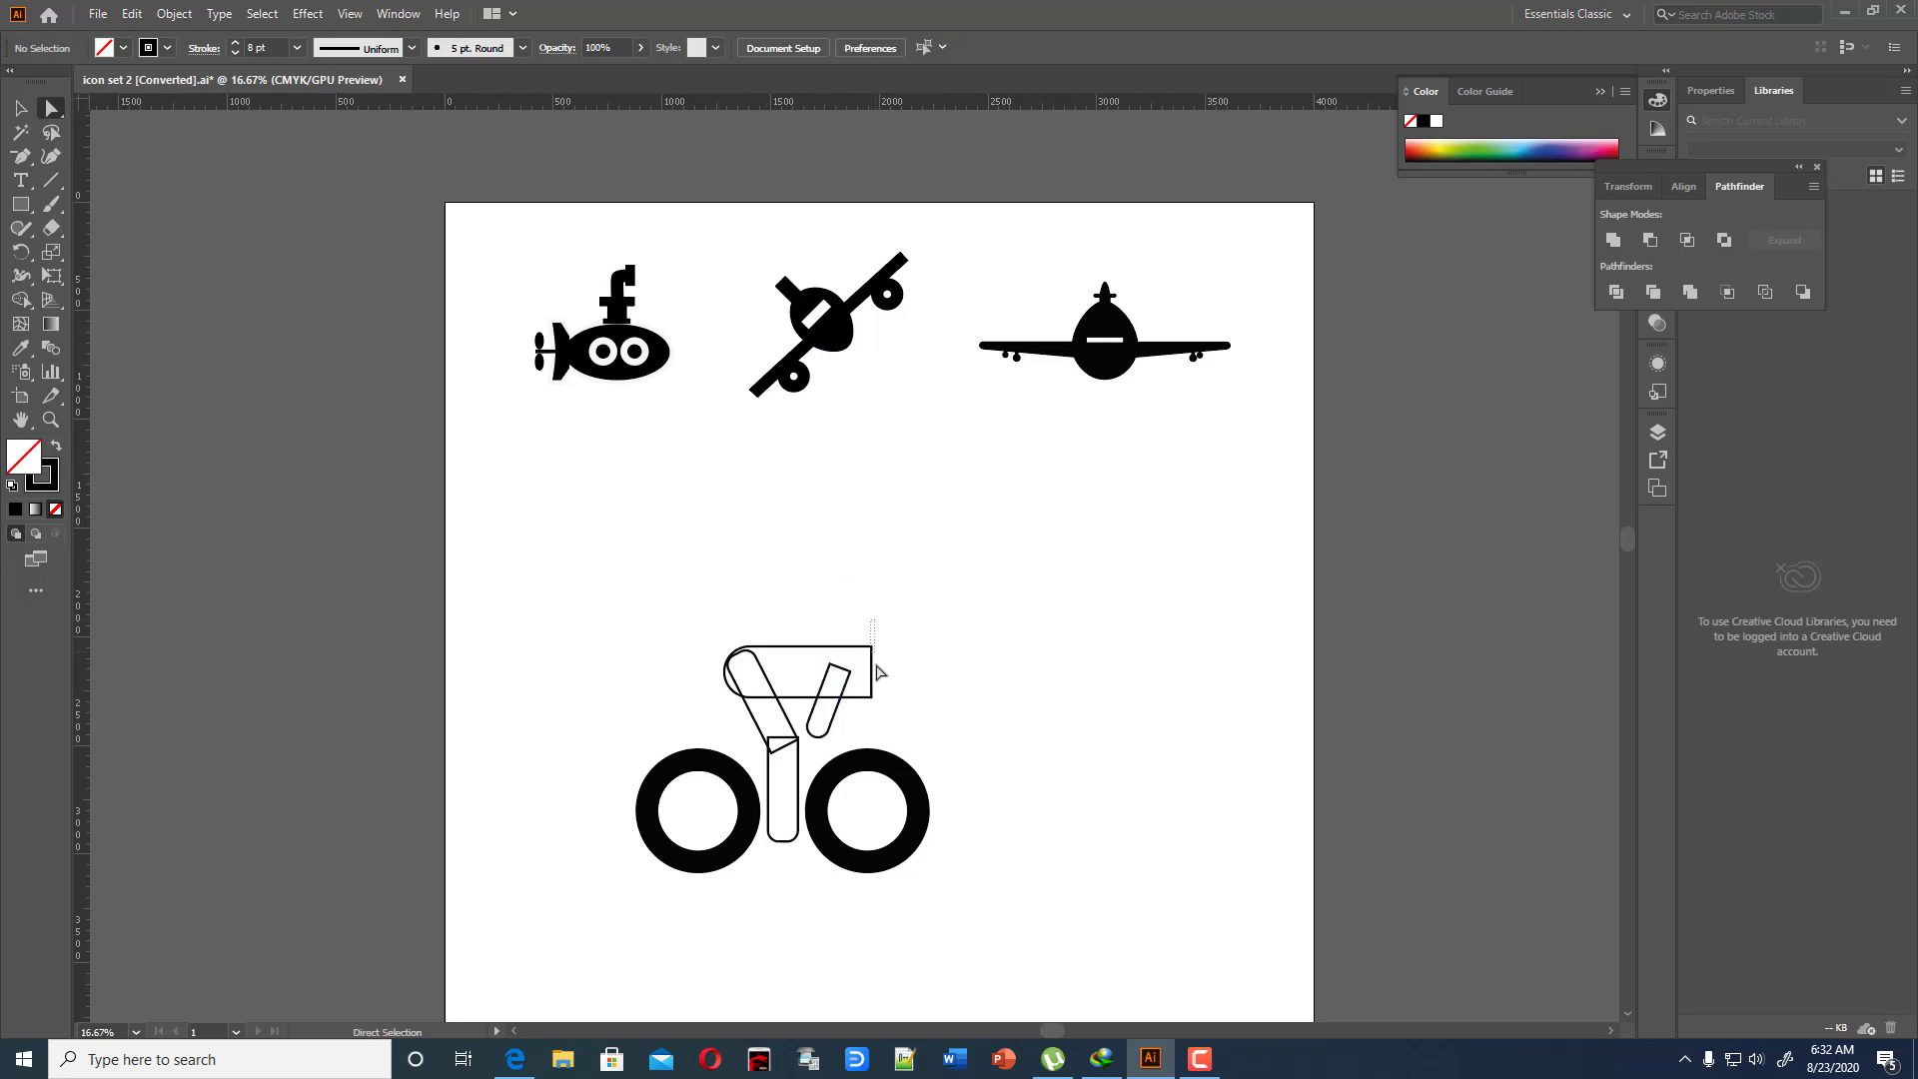
left_click_drag(879, 672, 845, 712)
left_click(981, 632)
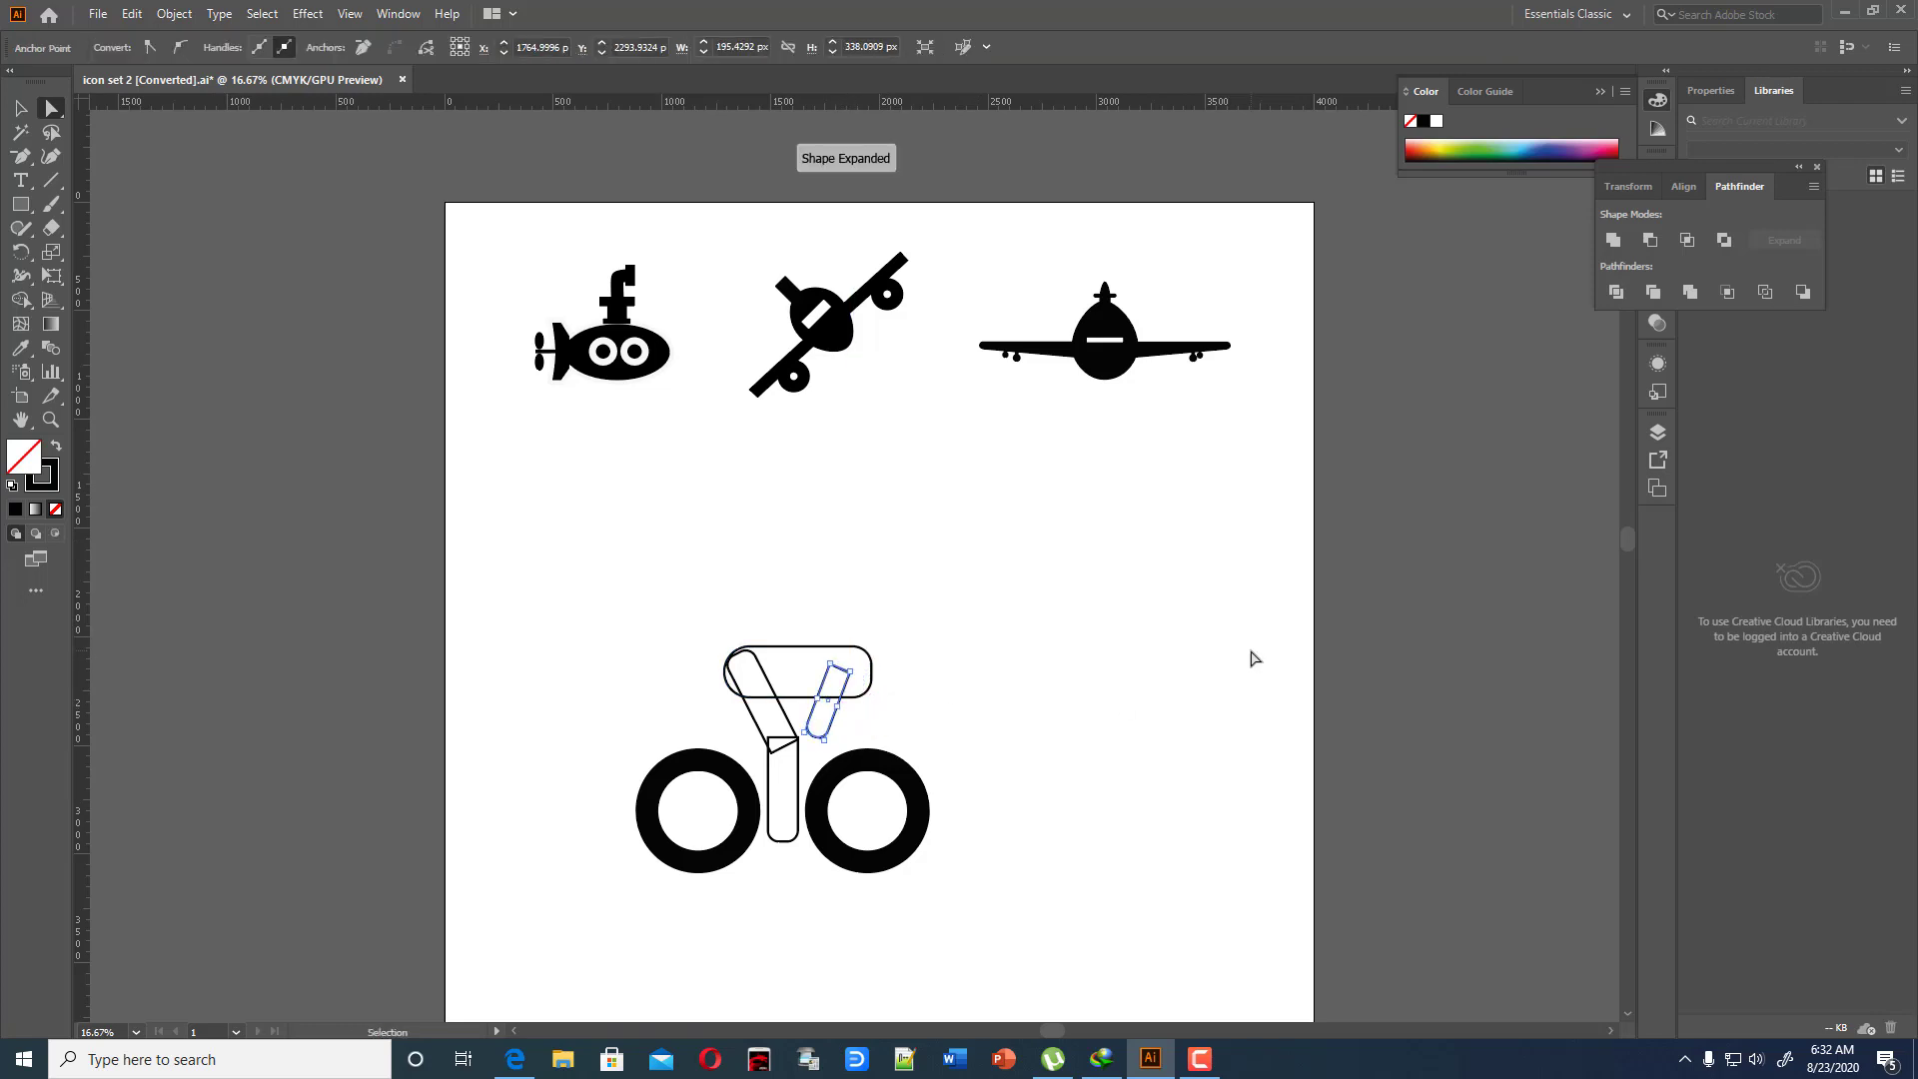
left_click(1179, 632)
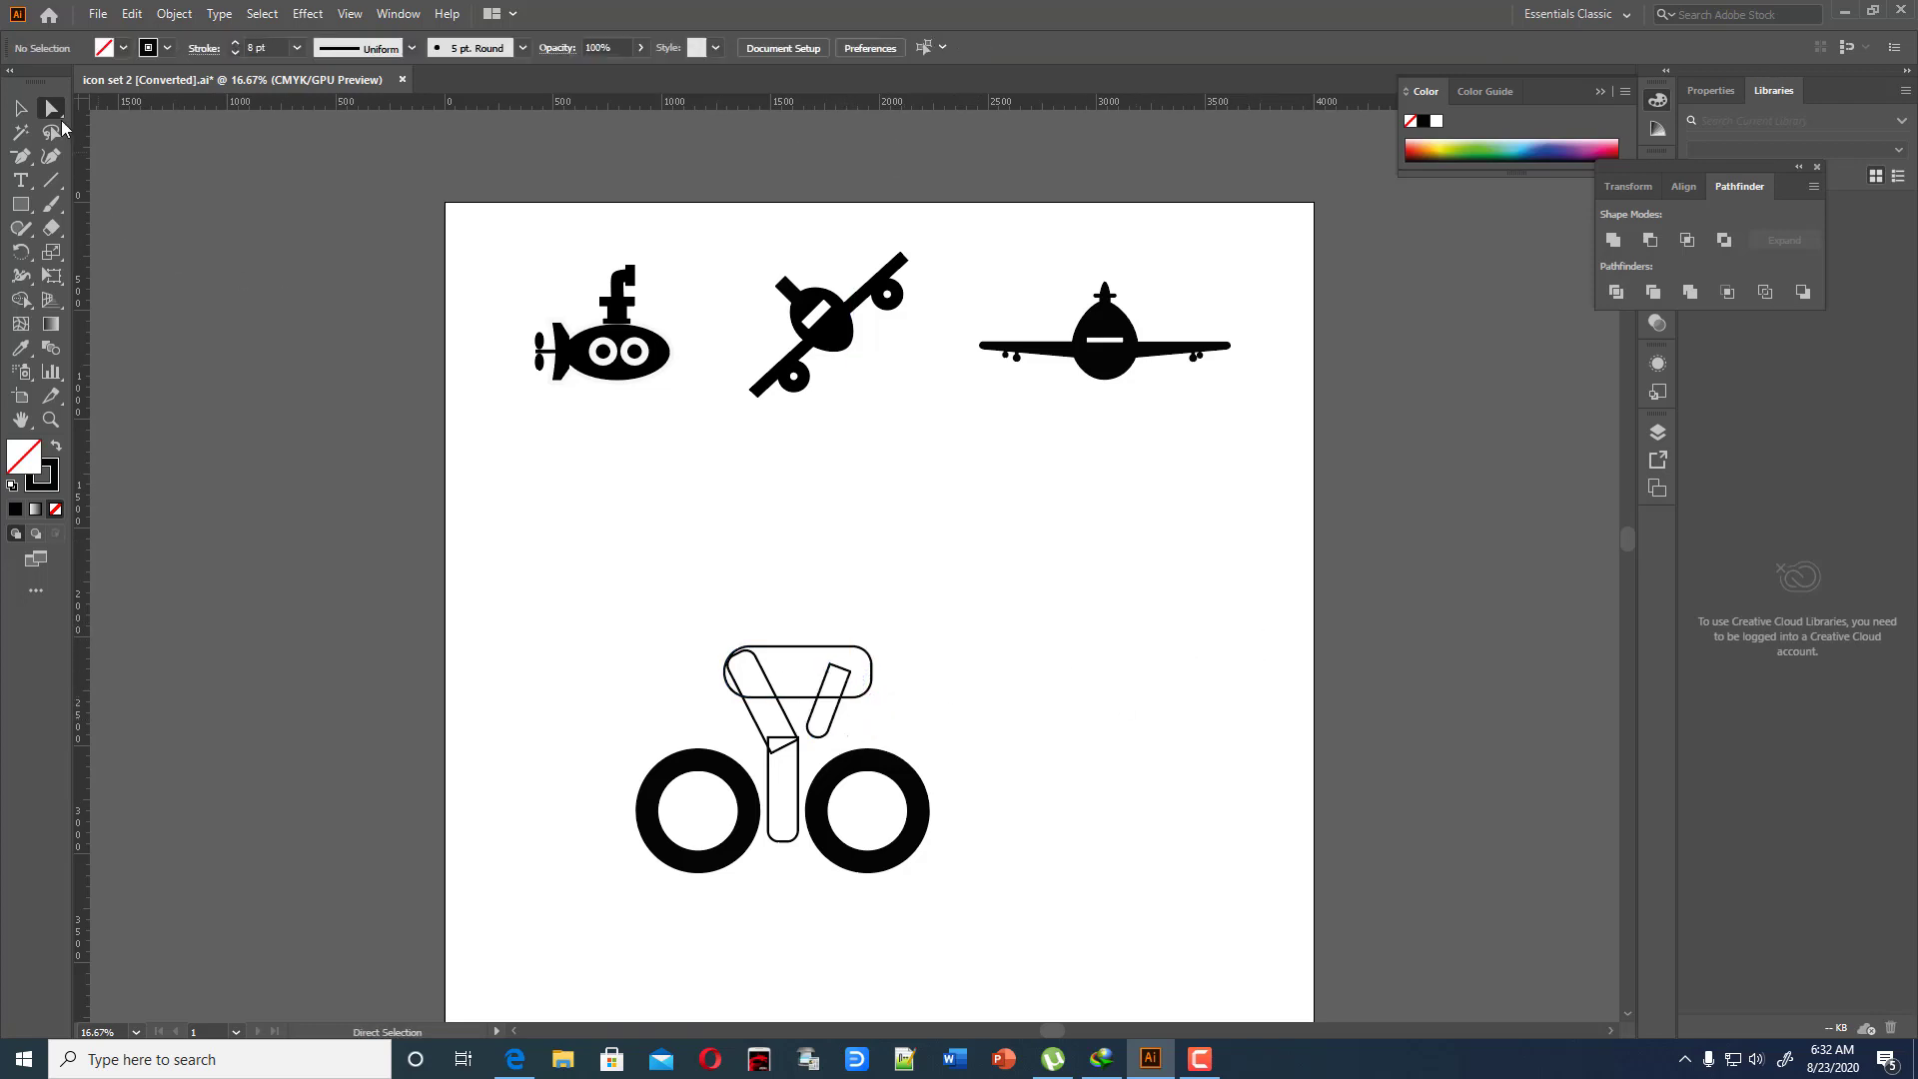
Move the slim bar to the block's right end and join an oppositely tilted duplicate to its lower end as a forearm
left_click(20, 107)
left_click_drag(834, 722, 856, 725)
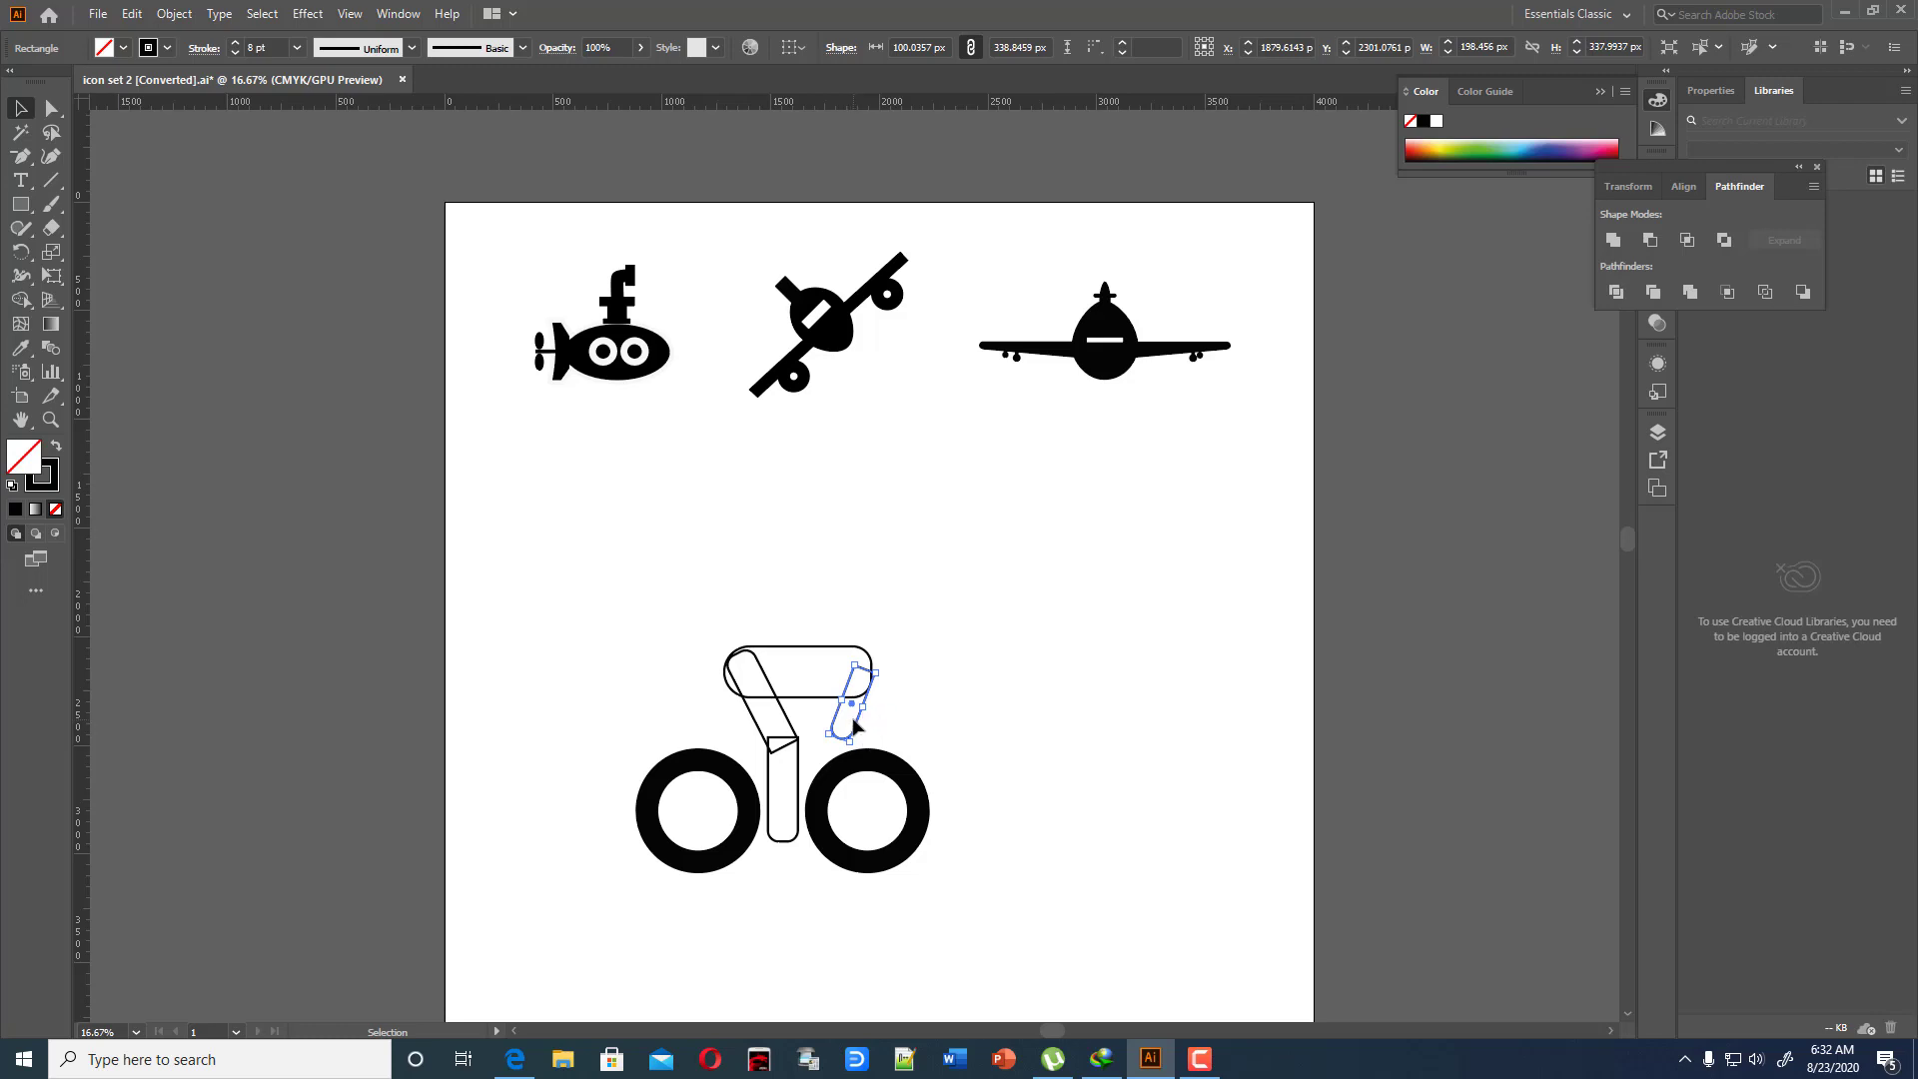
left_click_drag(858, 726, 1004, 748)
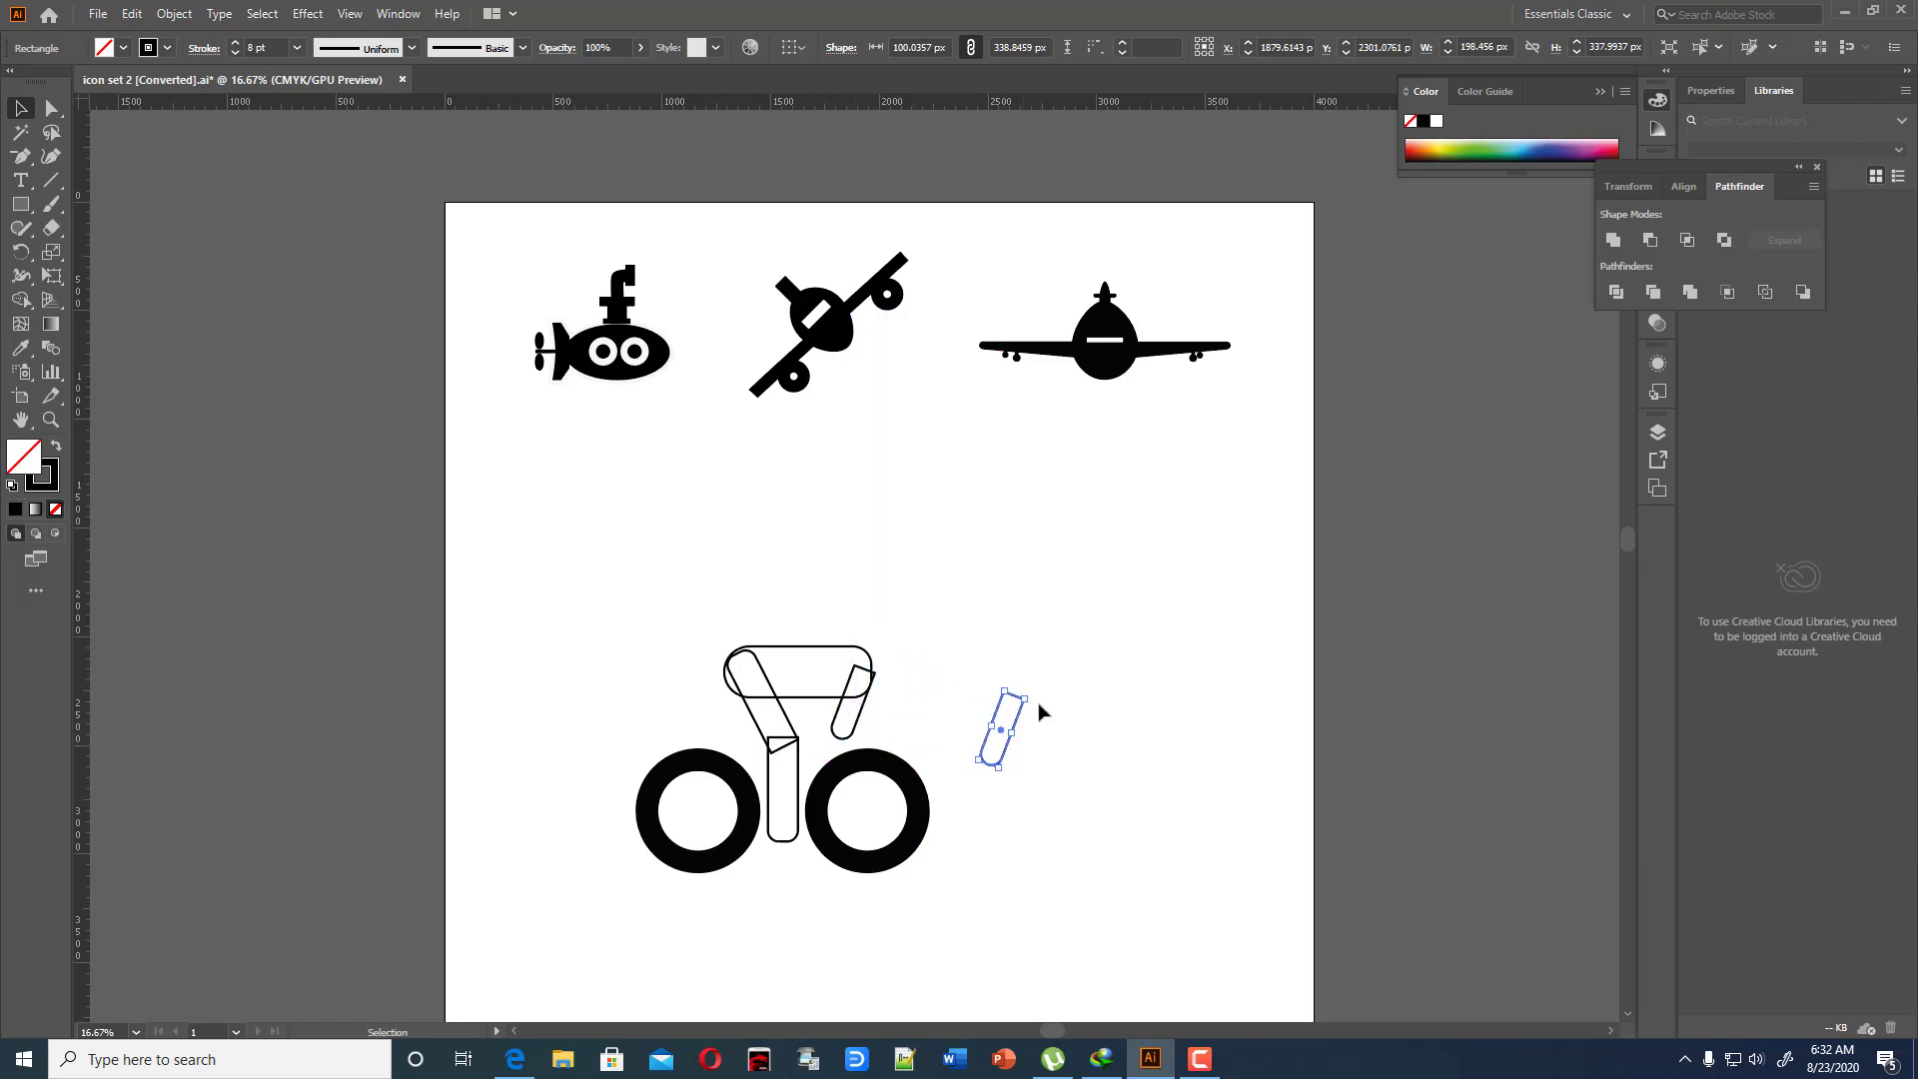
left_click_drag(1044, 686, 865, 739)
left_click(938, 721)
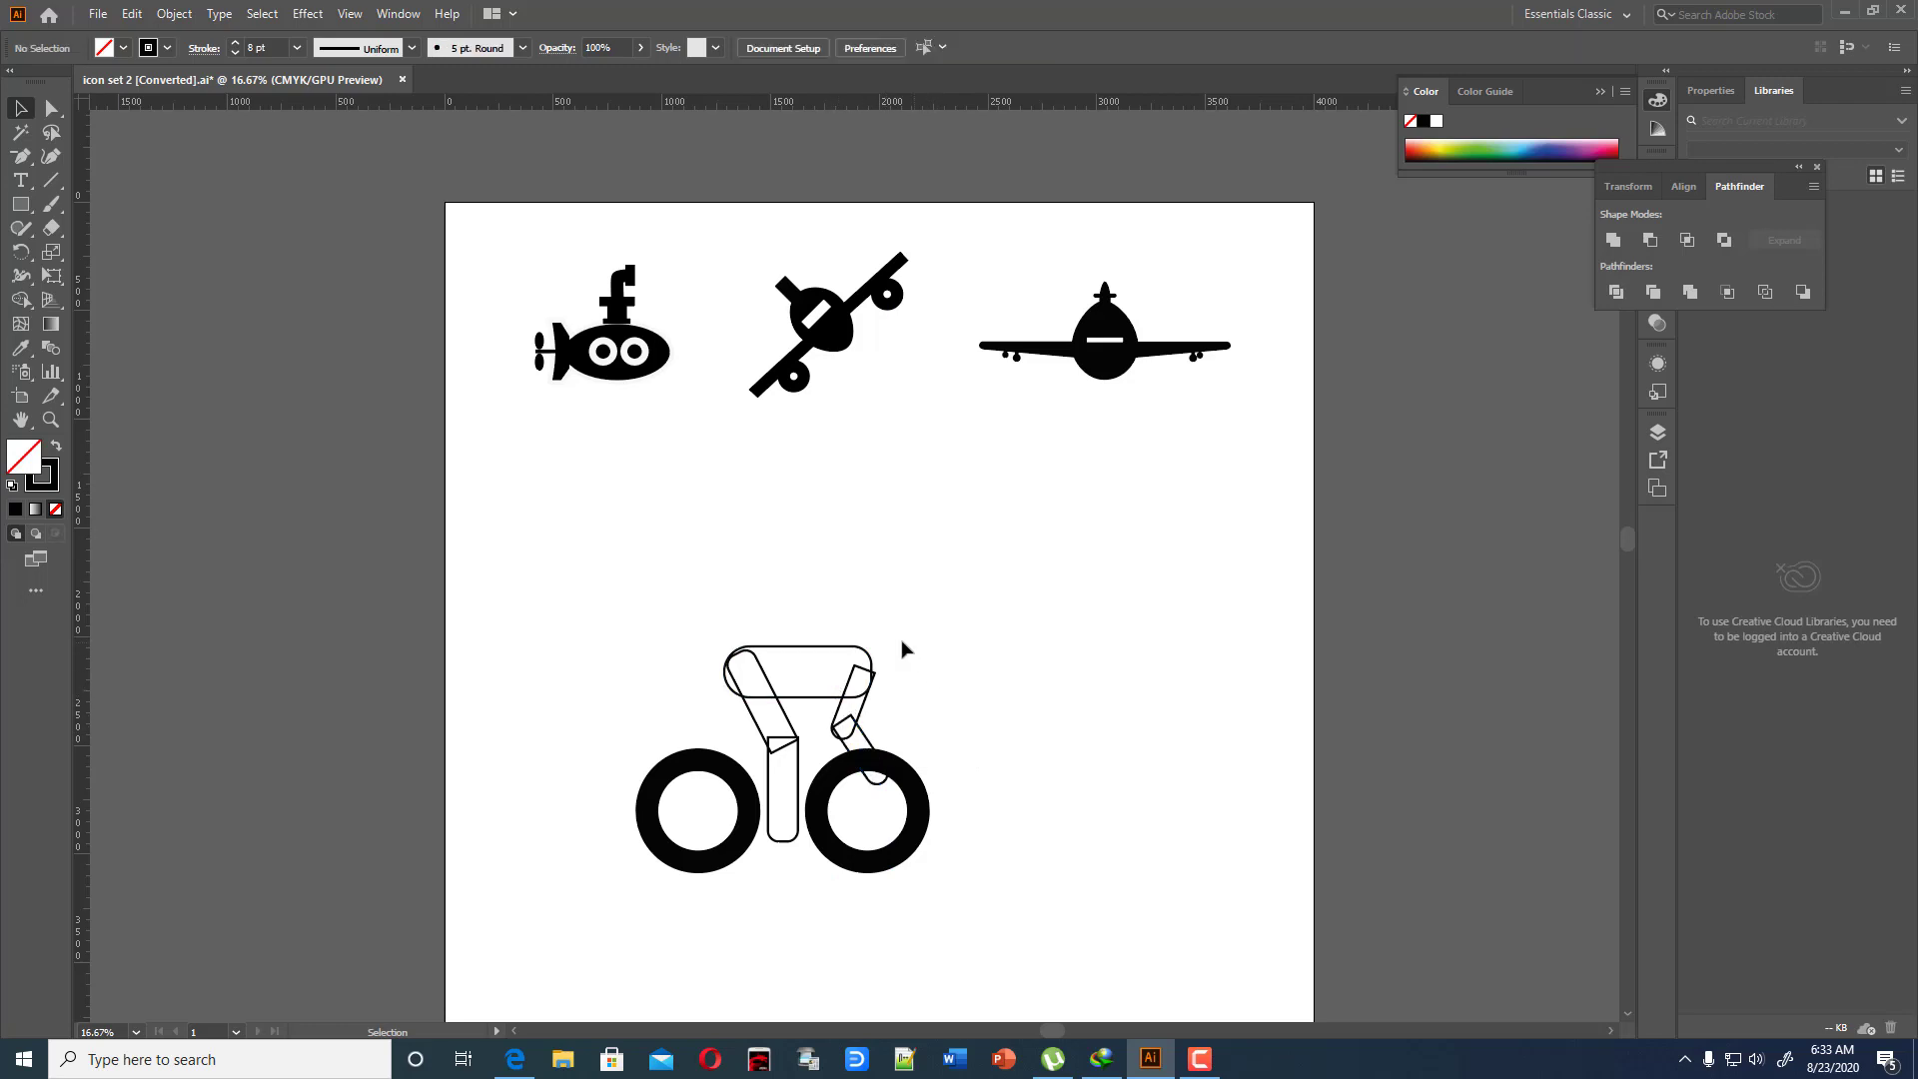
Widen the horizontal block slightly on its right side so it covers the top of the slim bar
left_click(879, 669)
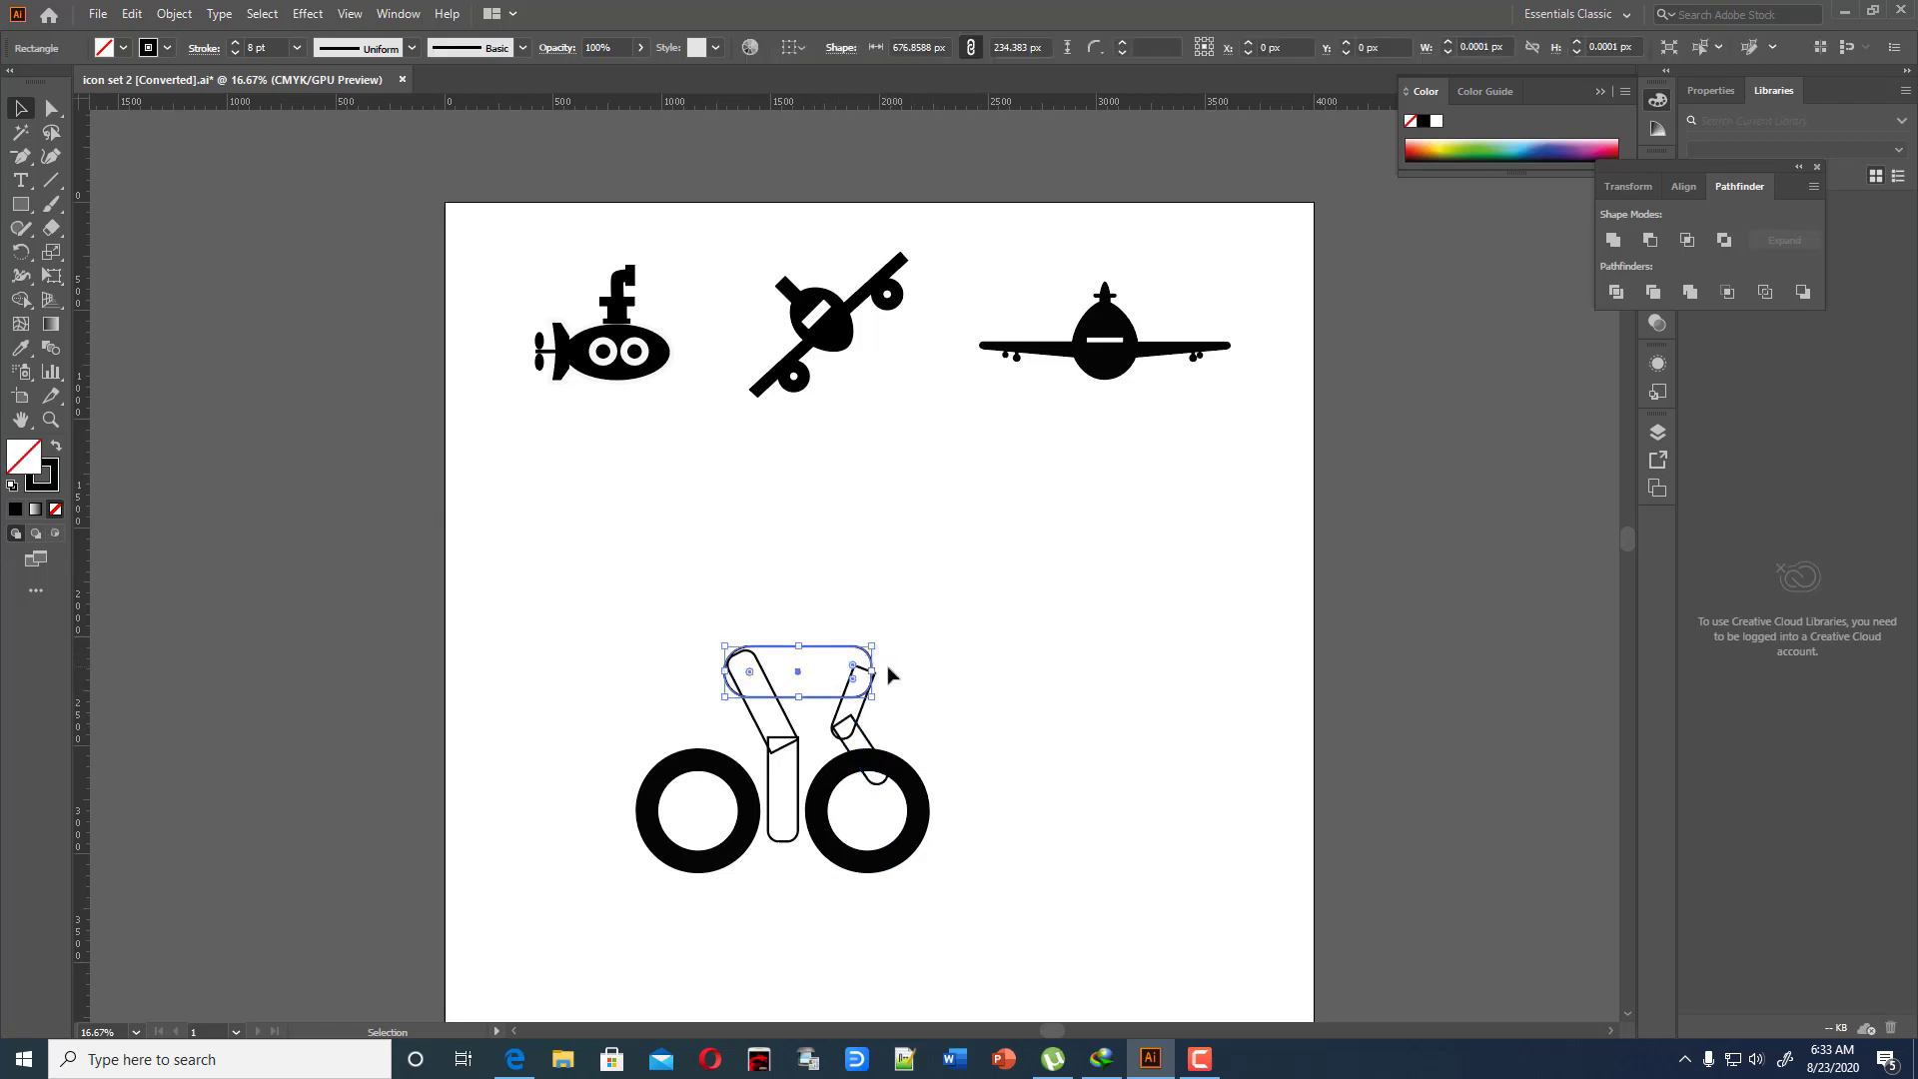
left_click_drag(884, 671, 881, 670)
left_click(987, 671)
Draw a circle in the empty area below the submarine, give it black fill without stroke, and shrink it to about 169 px
left_click_drag(20, 204, 22, 206)
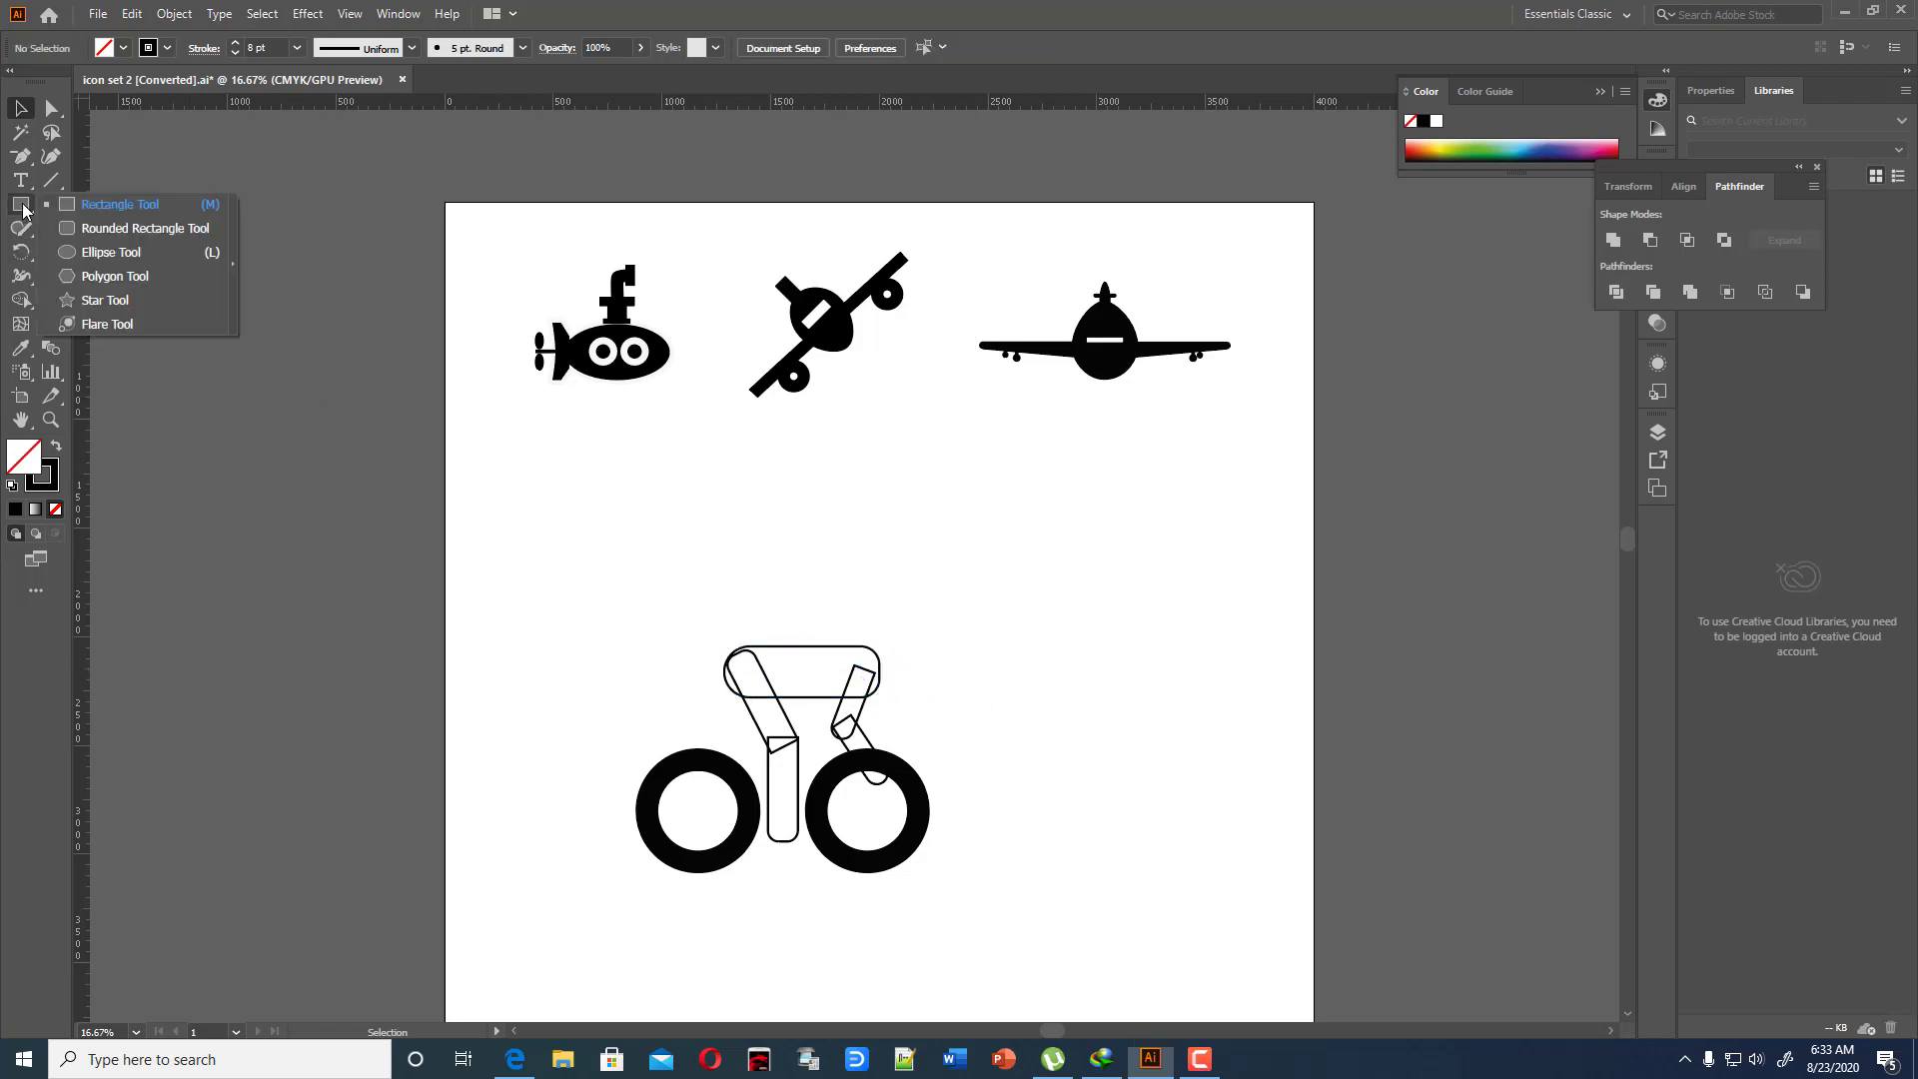
left_click(100, 248)
left_click_drag(563, 530, 579, 557)
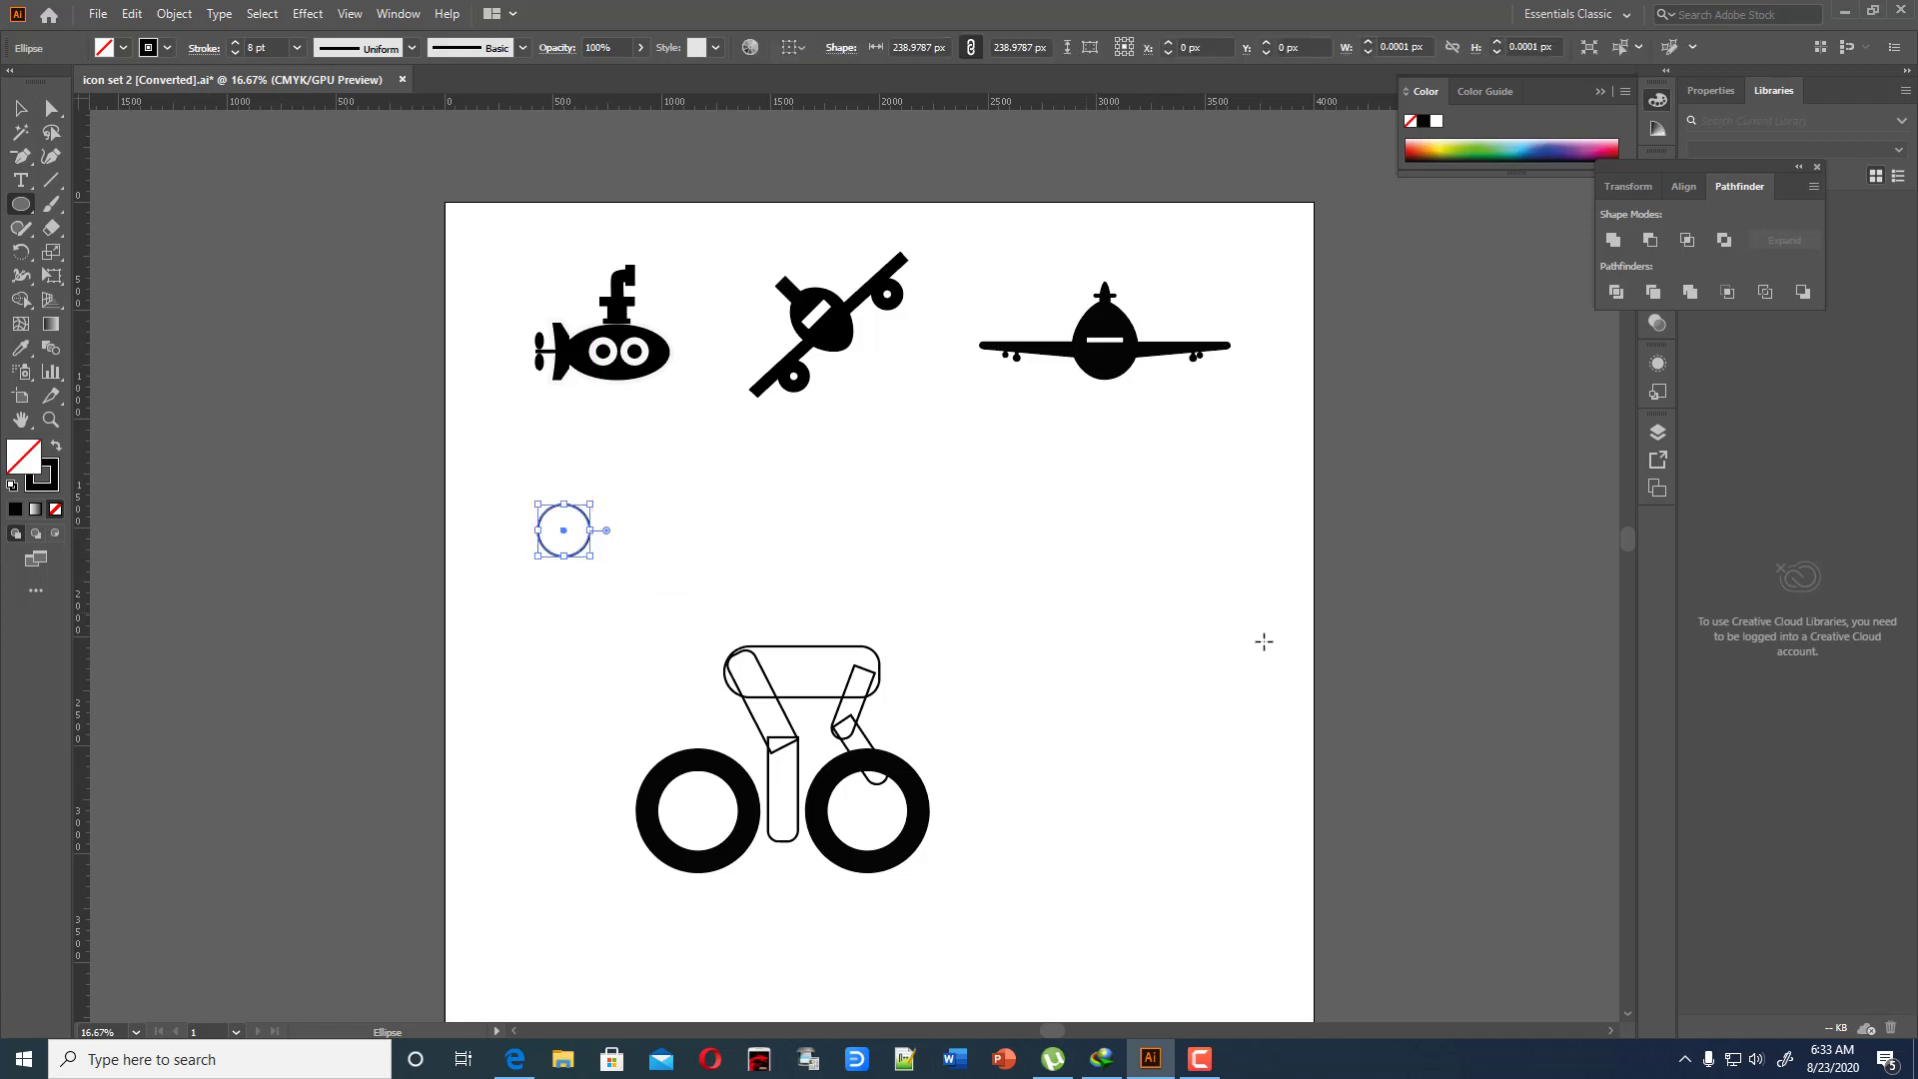
left_click(57, 453)
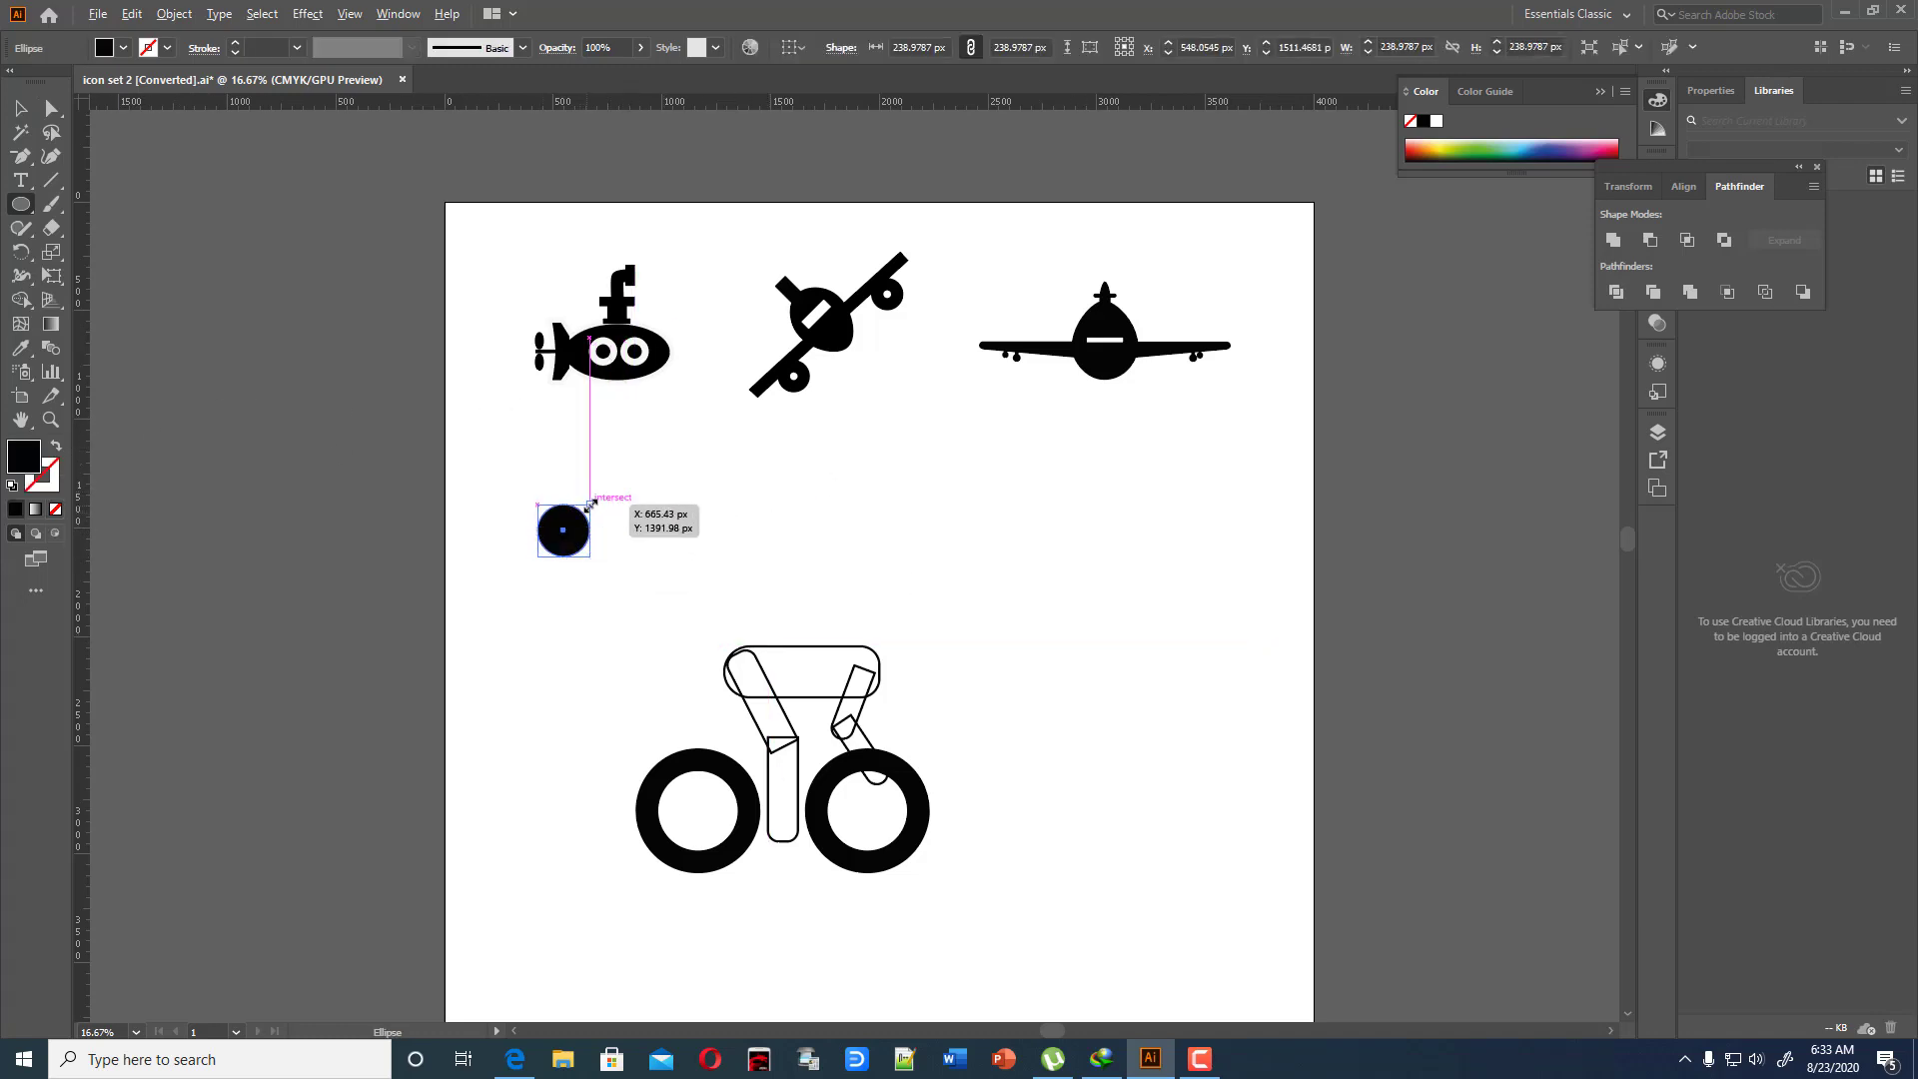
left_click(648, 498)
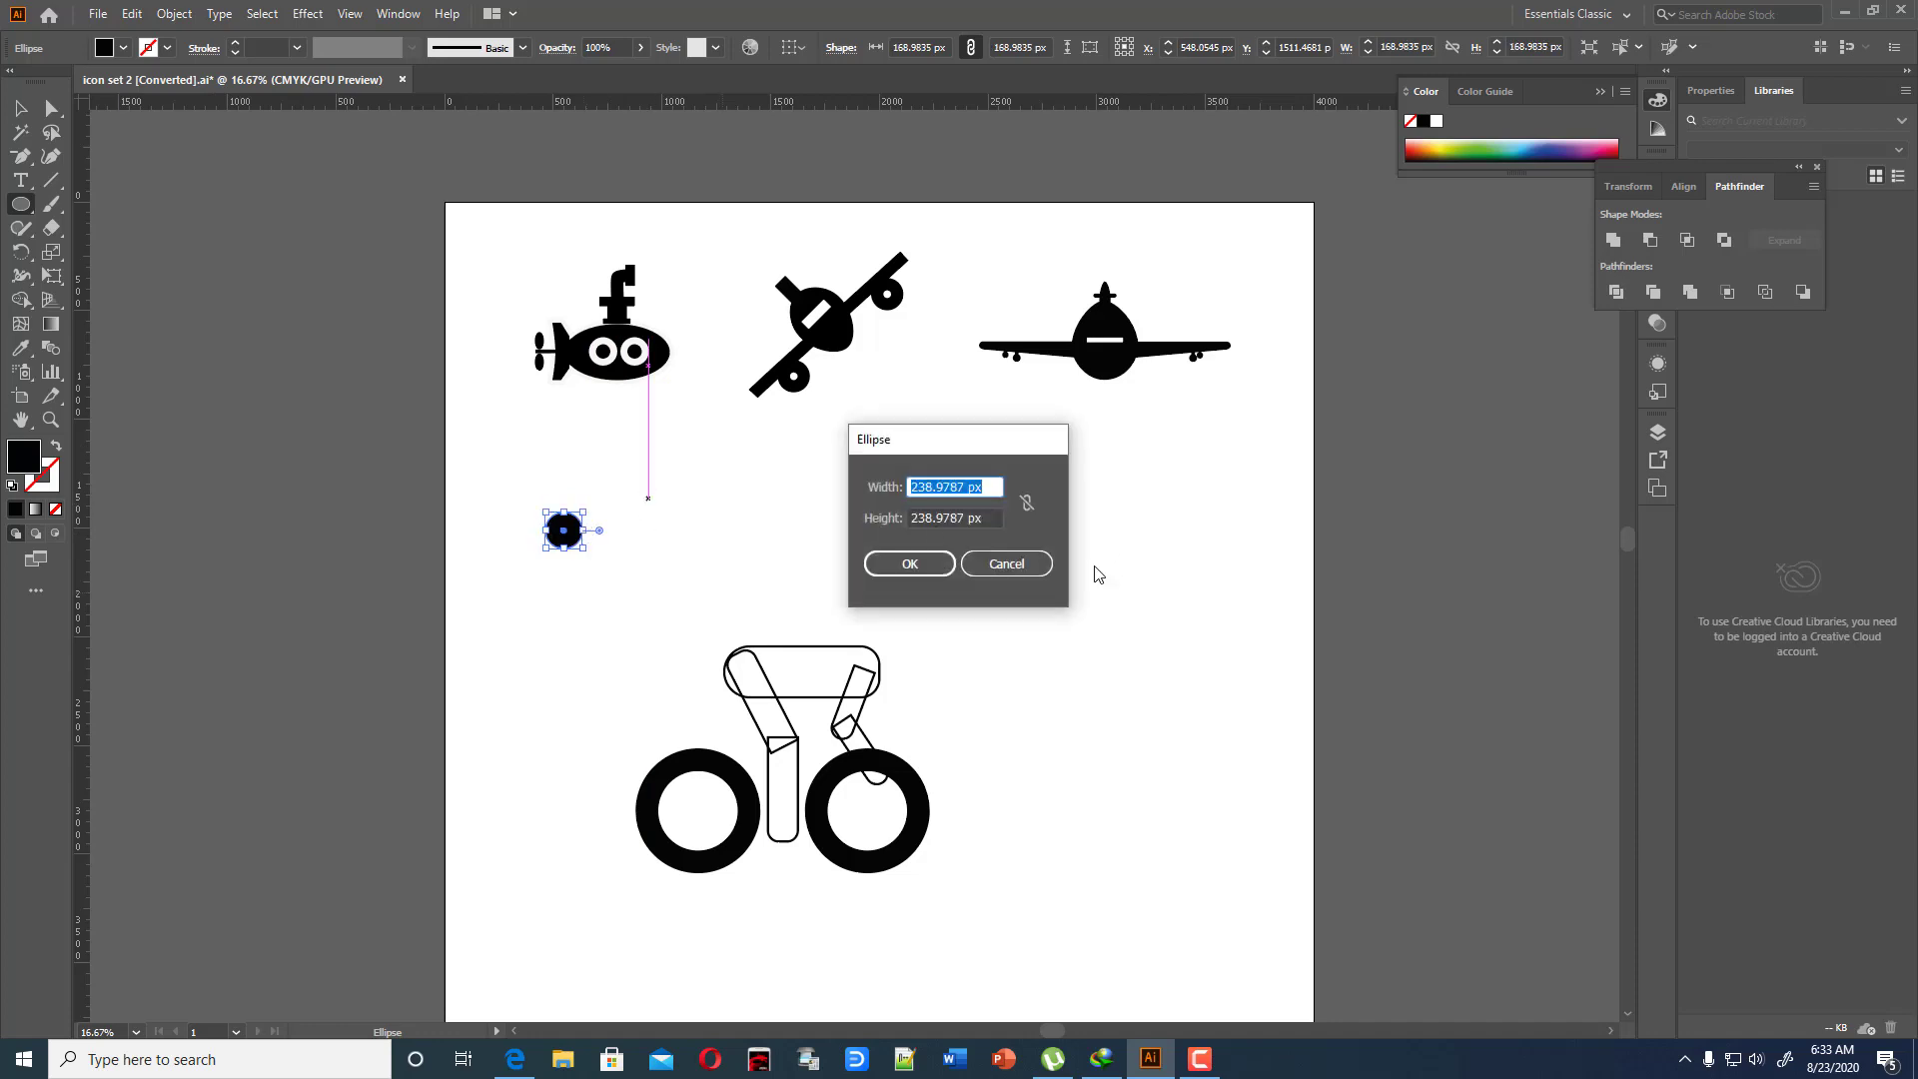
left_click(1006, 563)
Place the black circle just above the block's right end as the head and enlarge it to suit the body
left_click(21, 107)
left_click(572, 505)
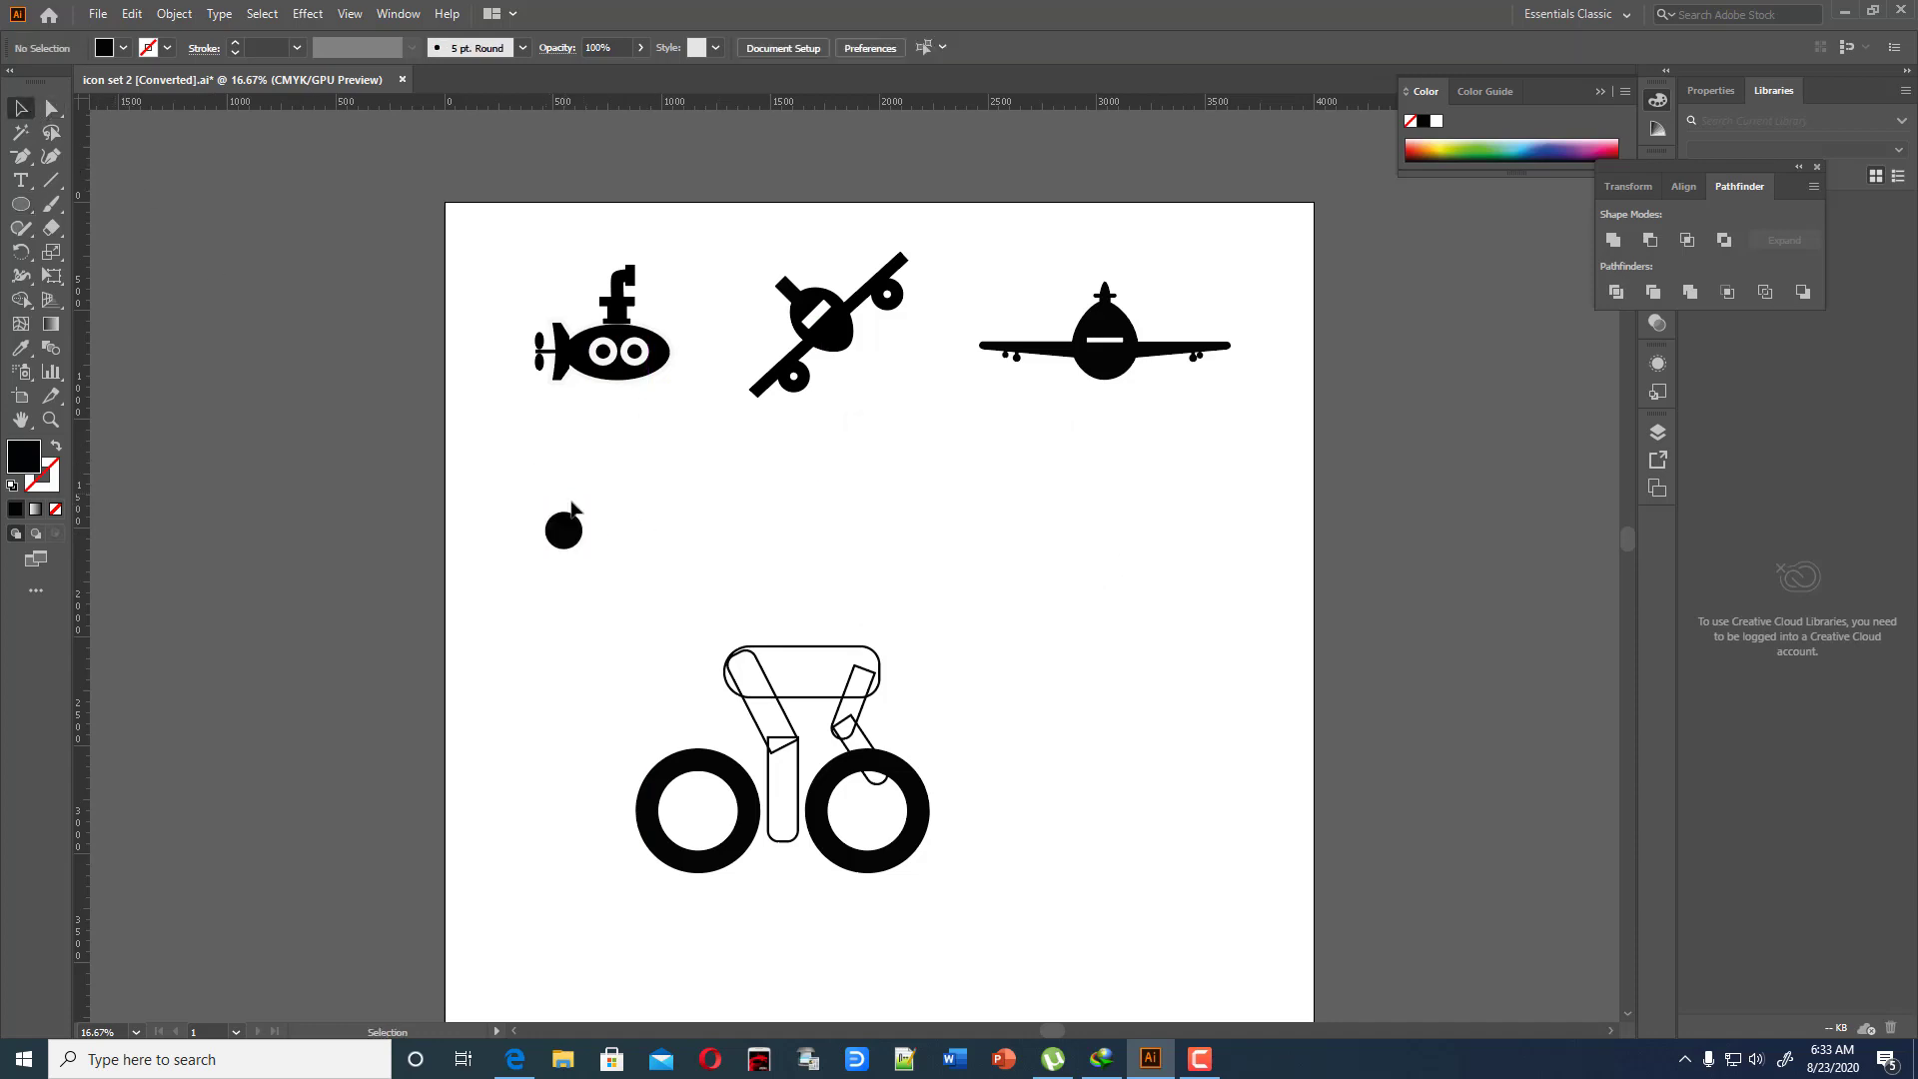
left_click_drag(574, 538, 932, 599)
left_click(1017, 661)
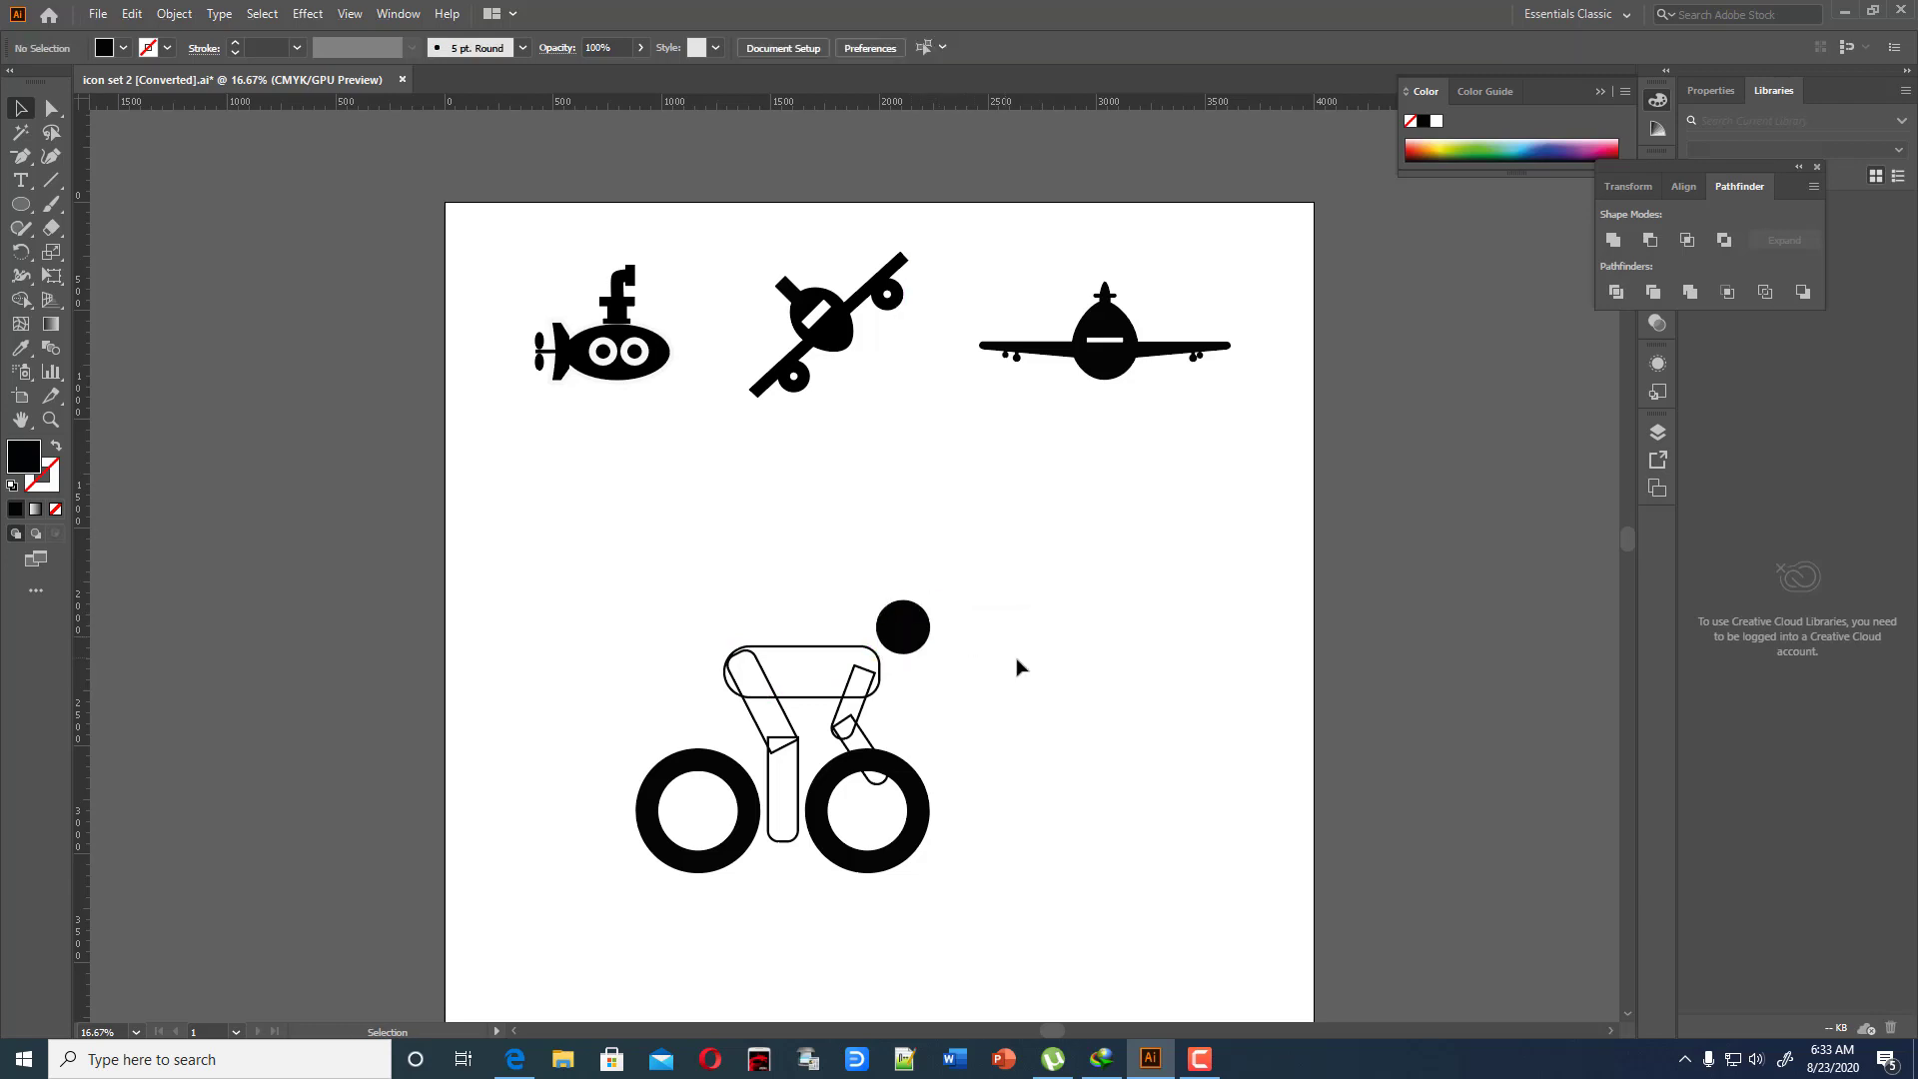
left_click(916, 644)
left_click_drag(934, 602, 929, 606)
Make the horizontal block slightly taller by raising its upper edge
left_click(811, 652)
mouse_move(805, 647)
left_mouse_down()
mouse_move(765, 714)
mouse_move(884, 830)
mouse_move(1029, 836)
left_mouse_up()
left_click(1075, 677)
Move the two wheel rings outward, away from both sides of the figure
left_click(971, 815)
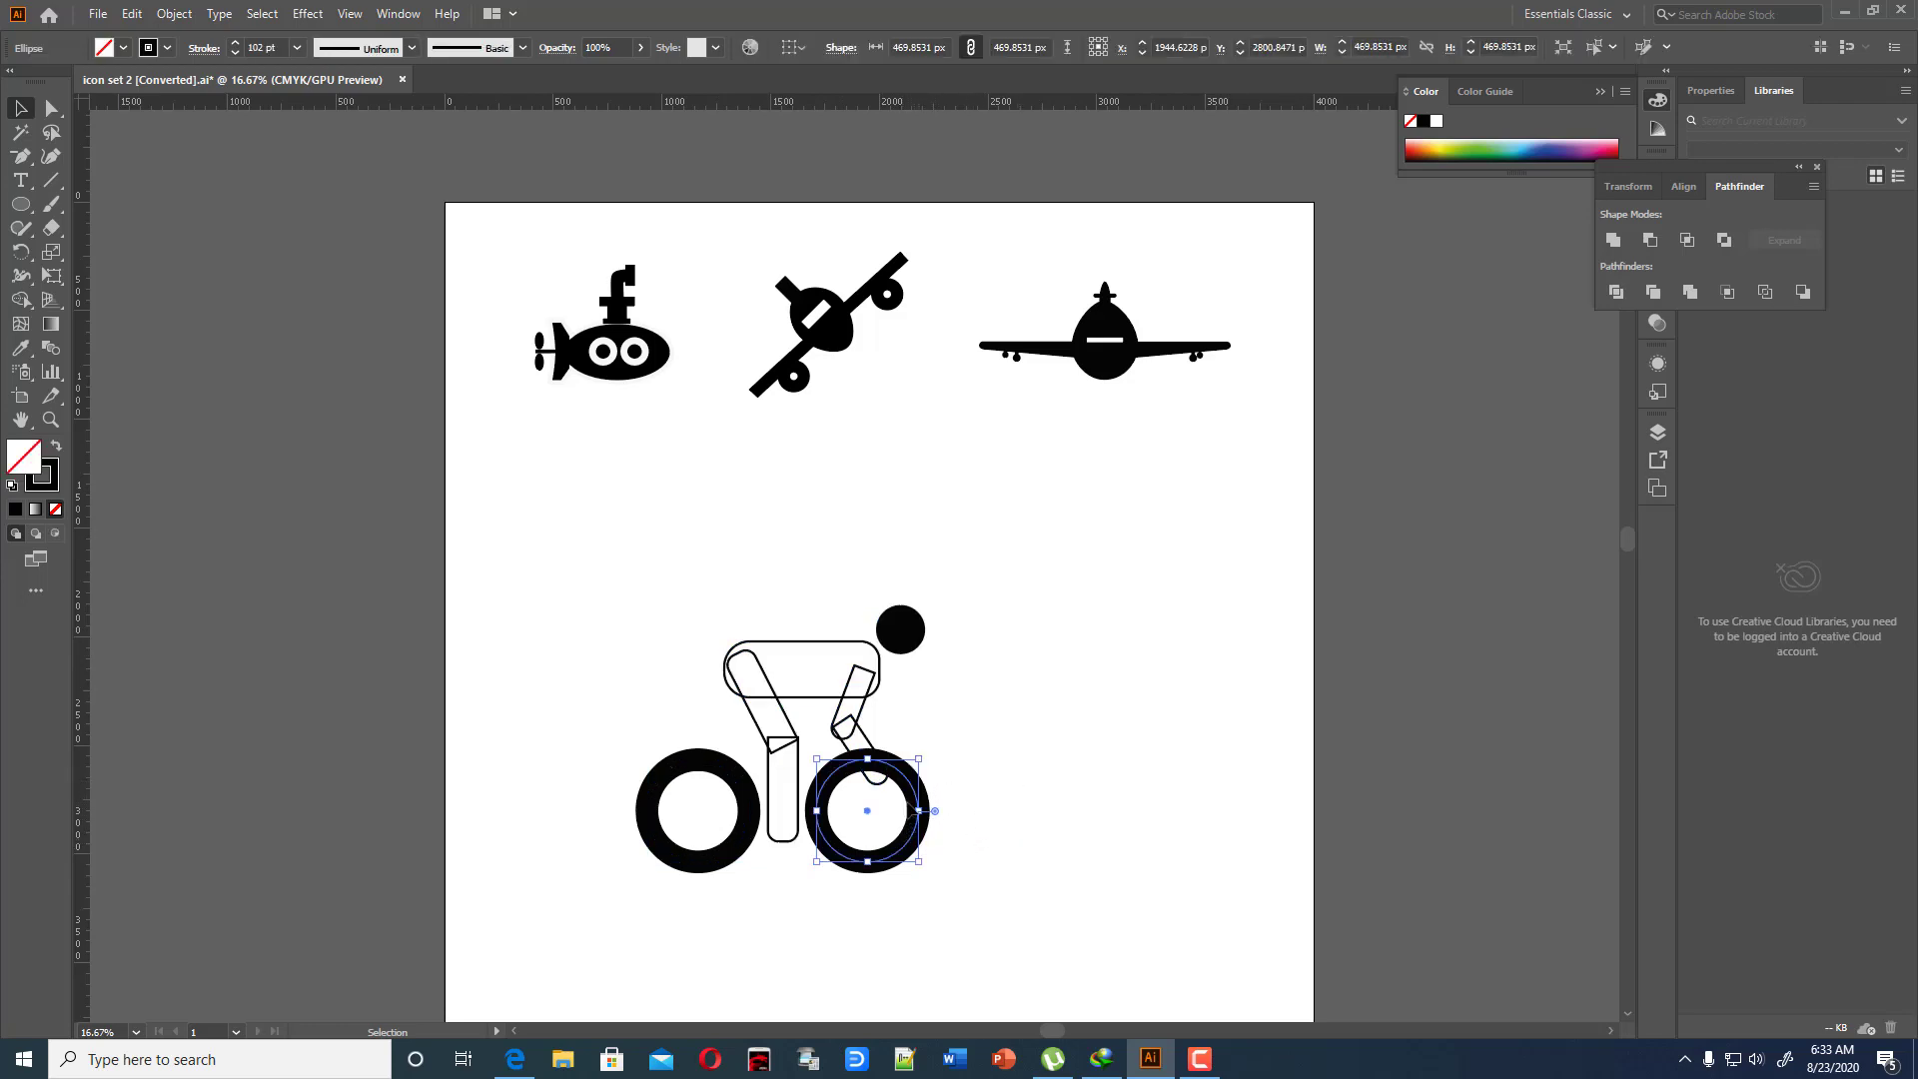
left_click_drag(868, 811, 1149, 815)
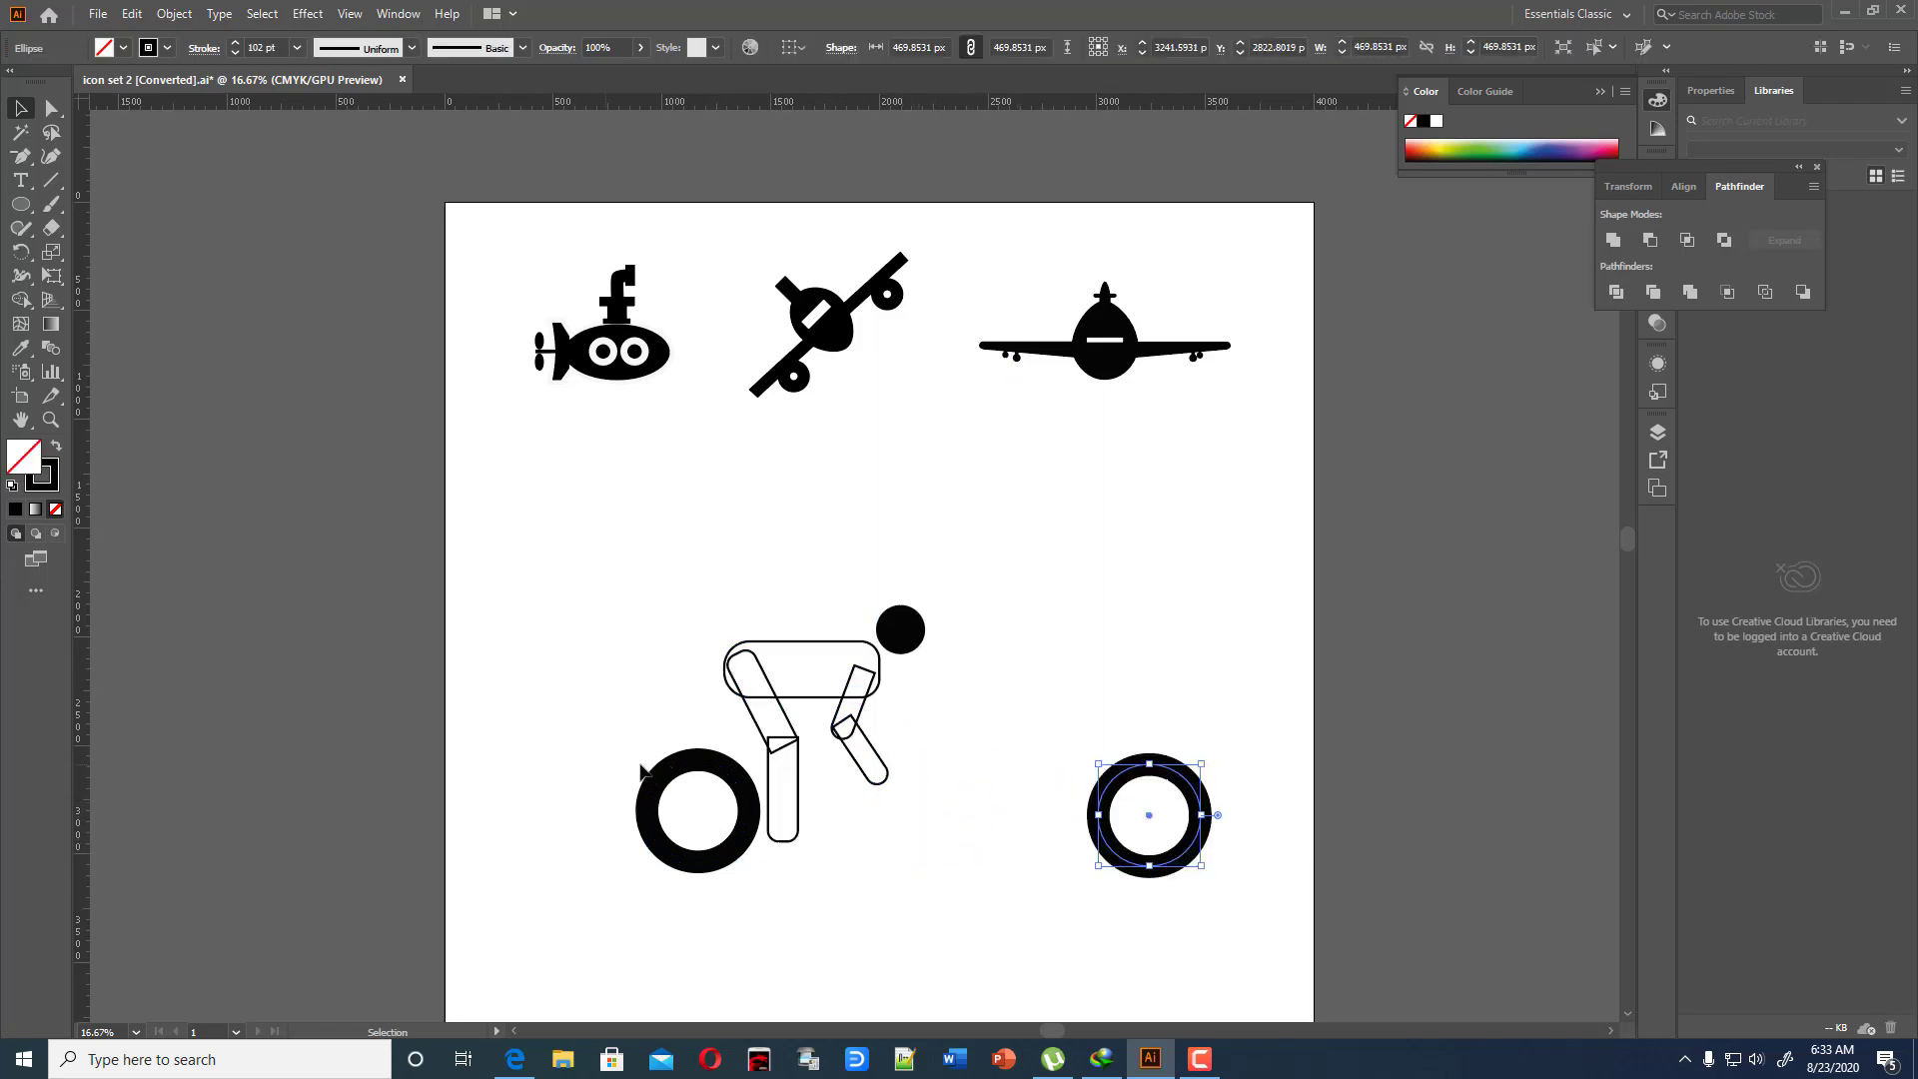
left_click_drag(703, 772, 468, 784)
left_click(811, 771)
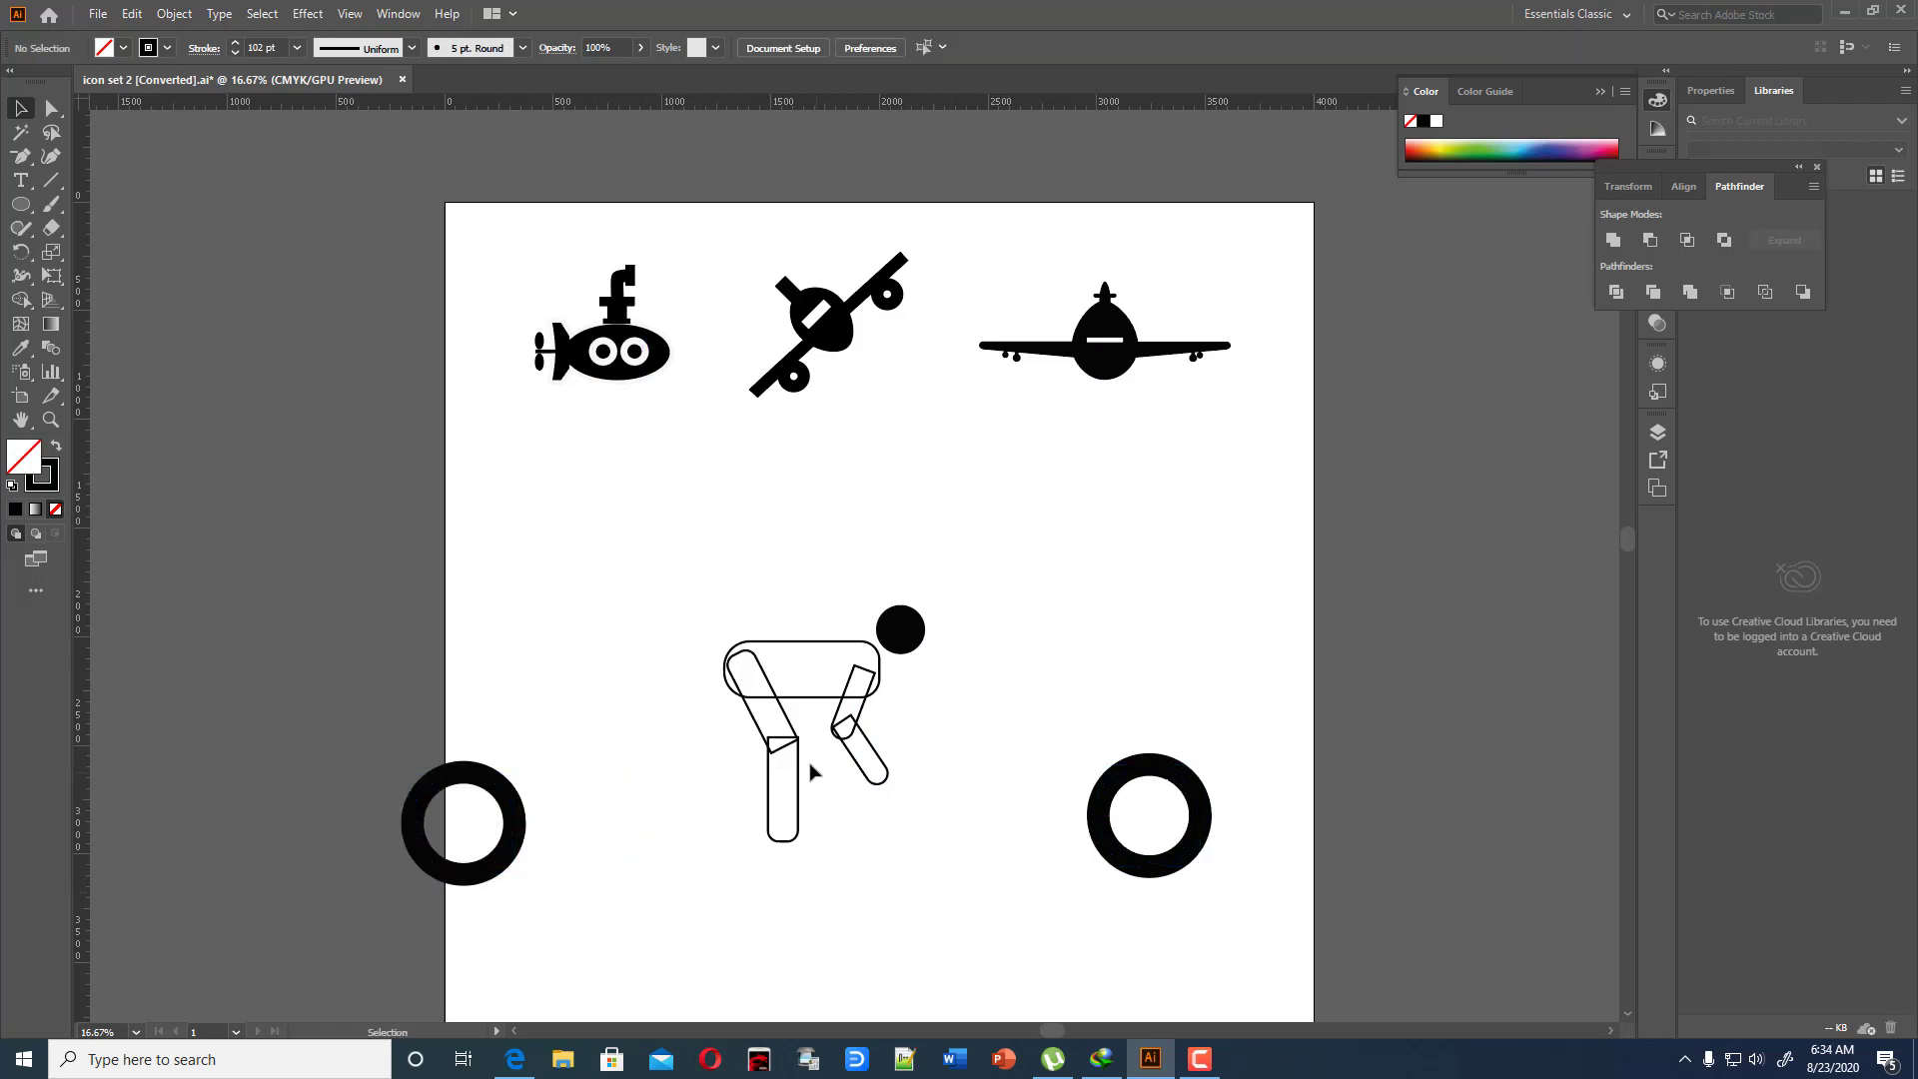
Swap fill and stroke on the body, leg and arm shapes so they become solid black
left_click_drag(682, 640, 819, 847)
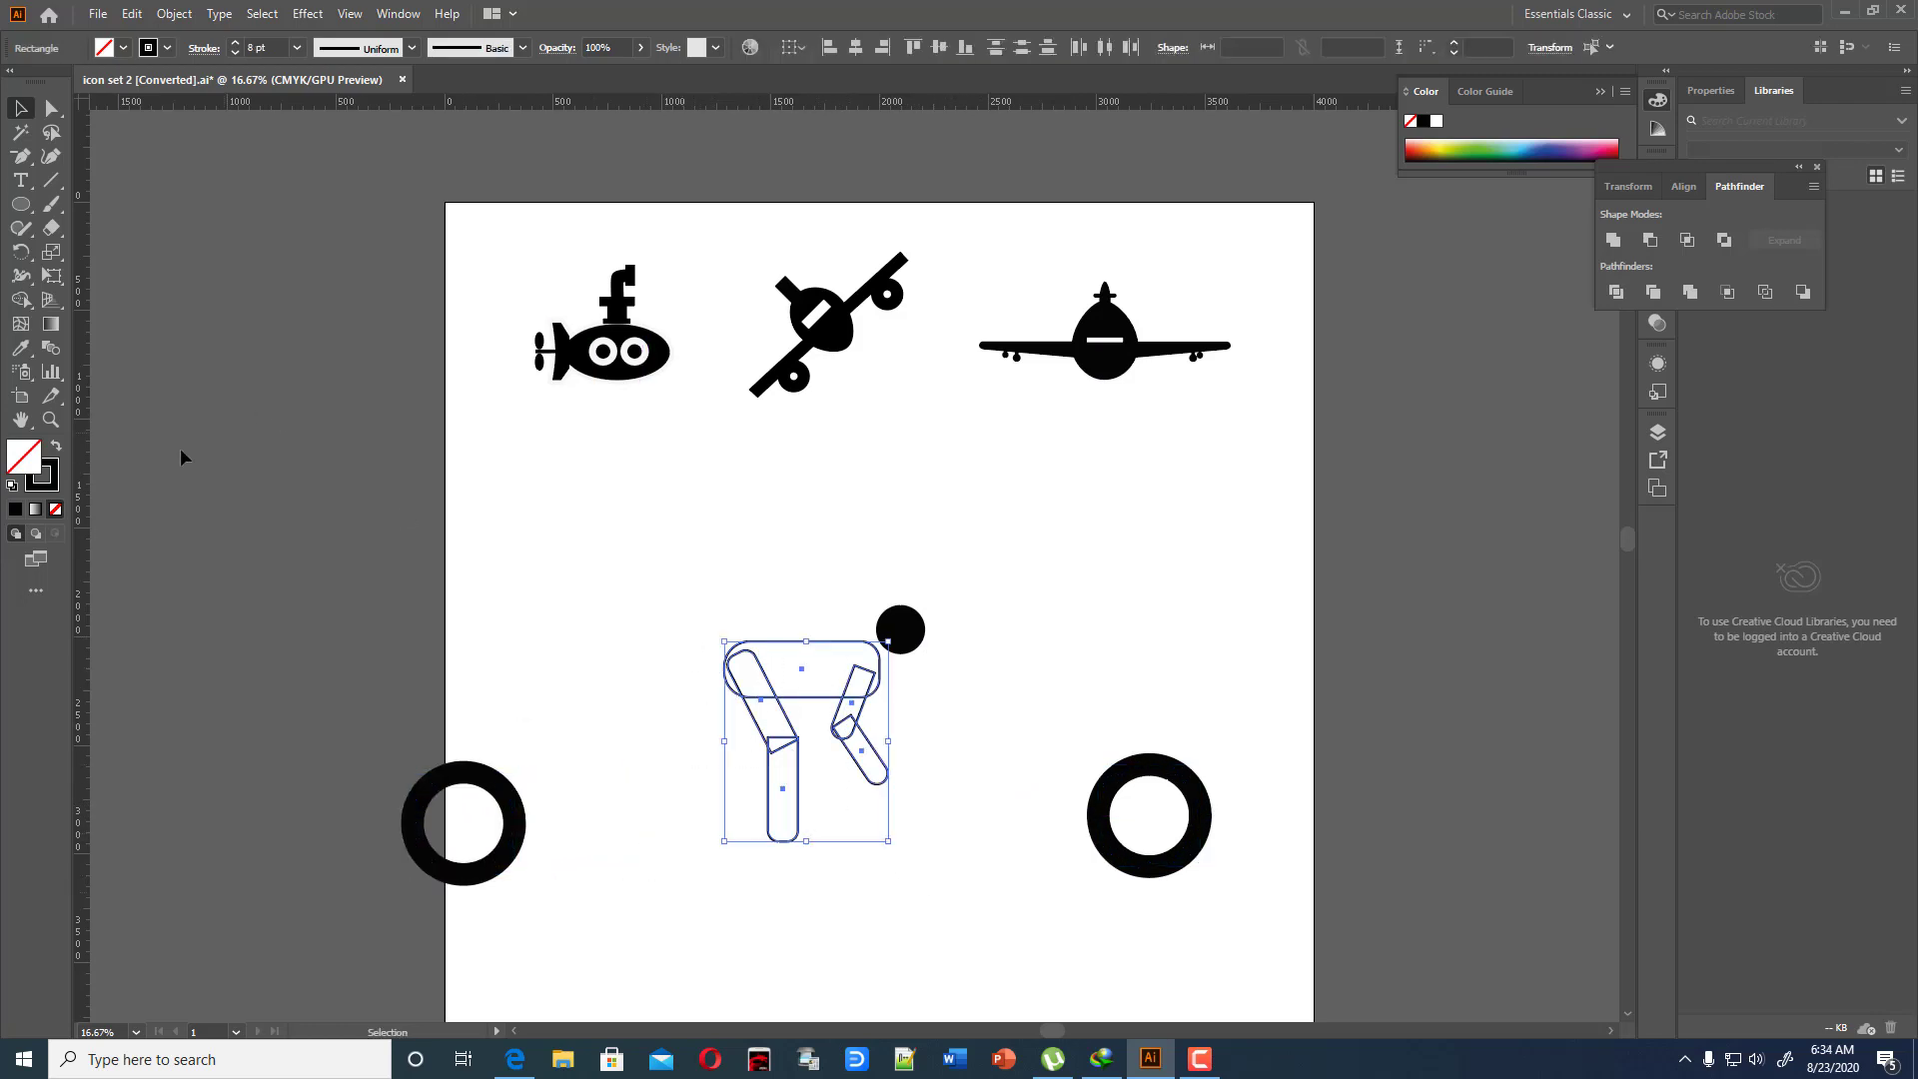
left_click(56, 449)
left_click(461, 530)
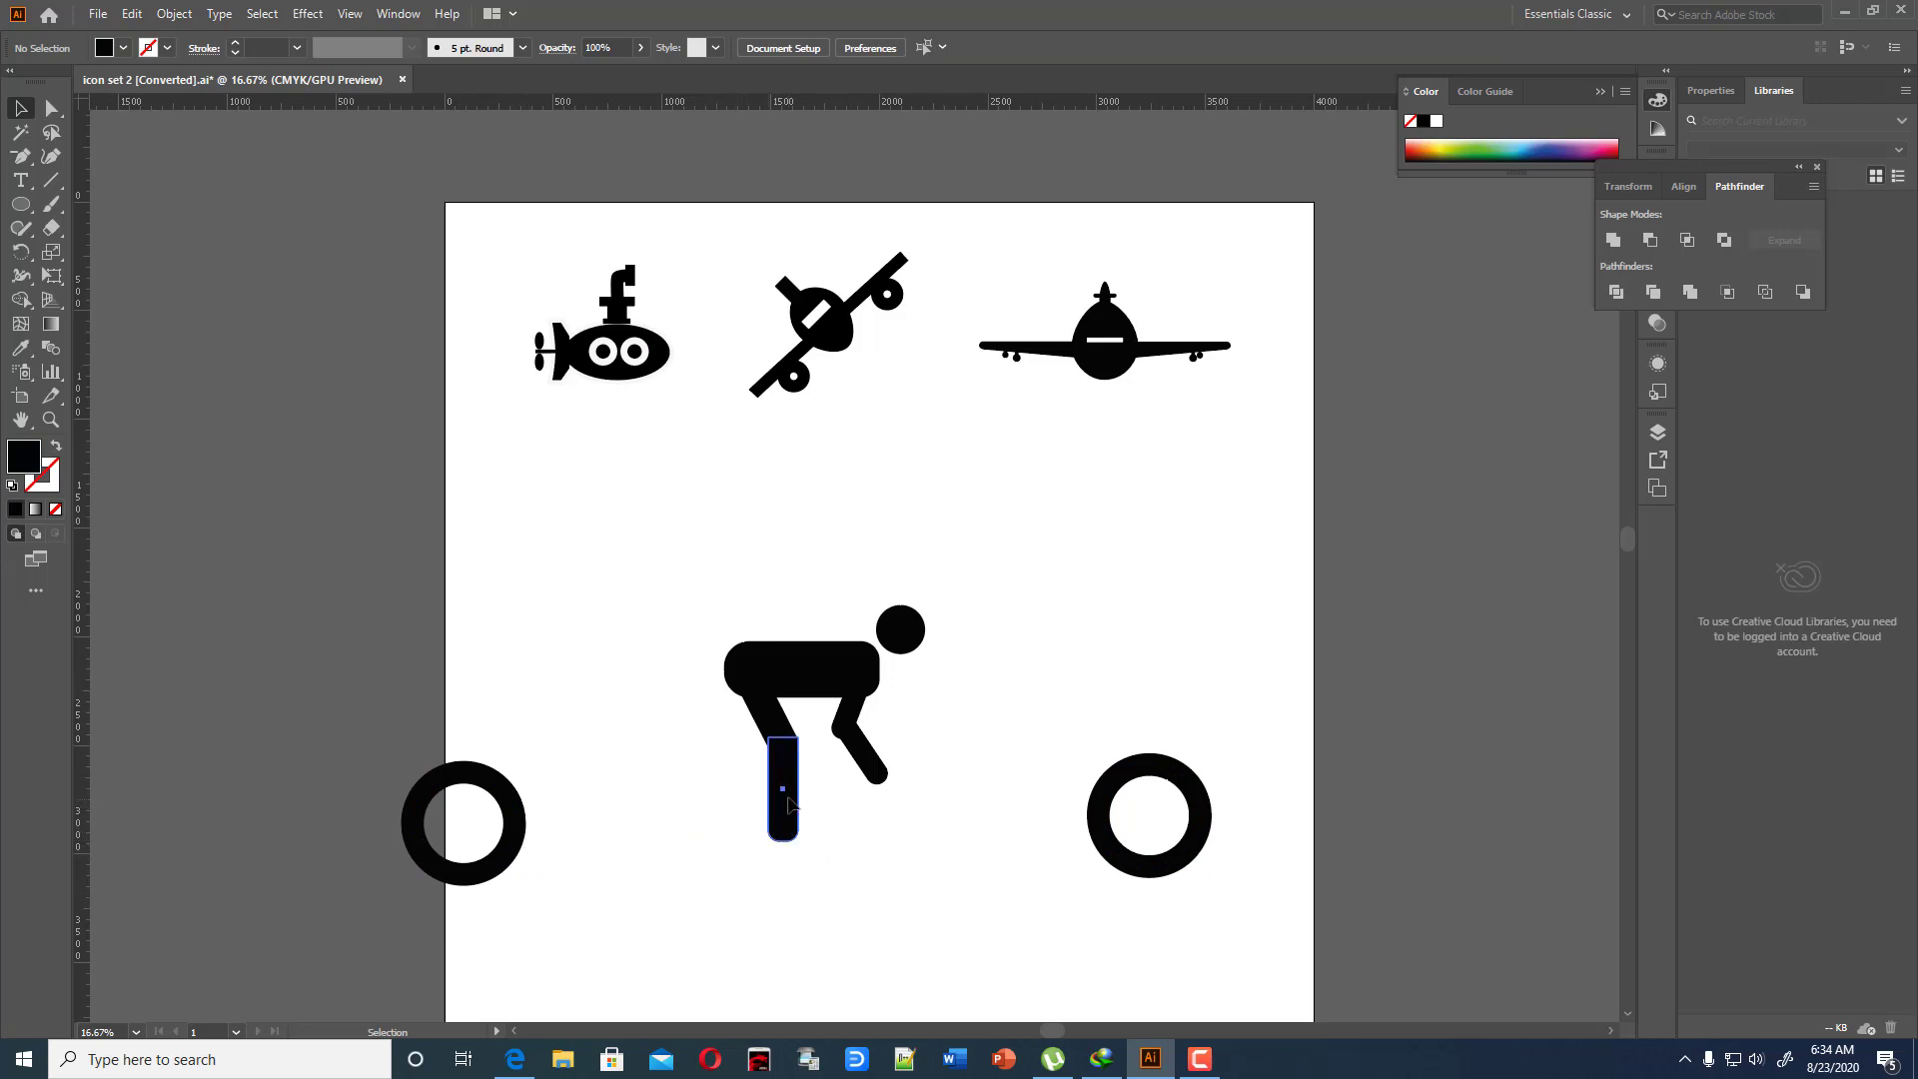
Unite the upright bar and the tilted bar above it into a single leg shape
left_click_drag(788, 804, 789, 804)
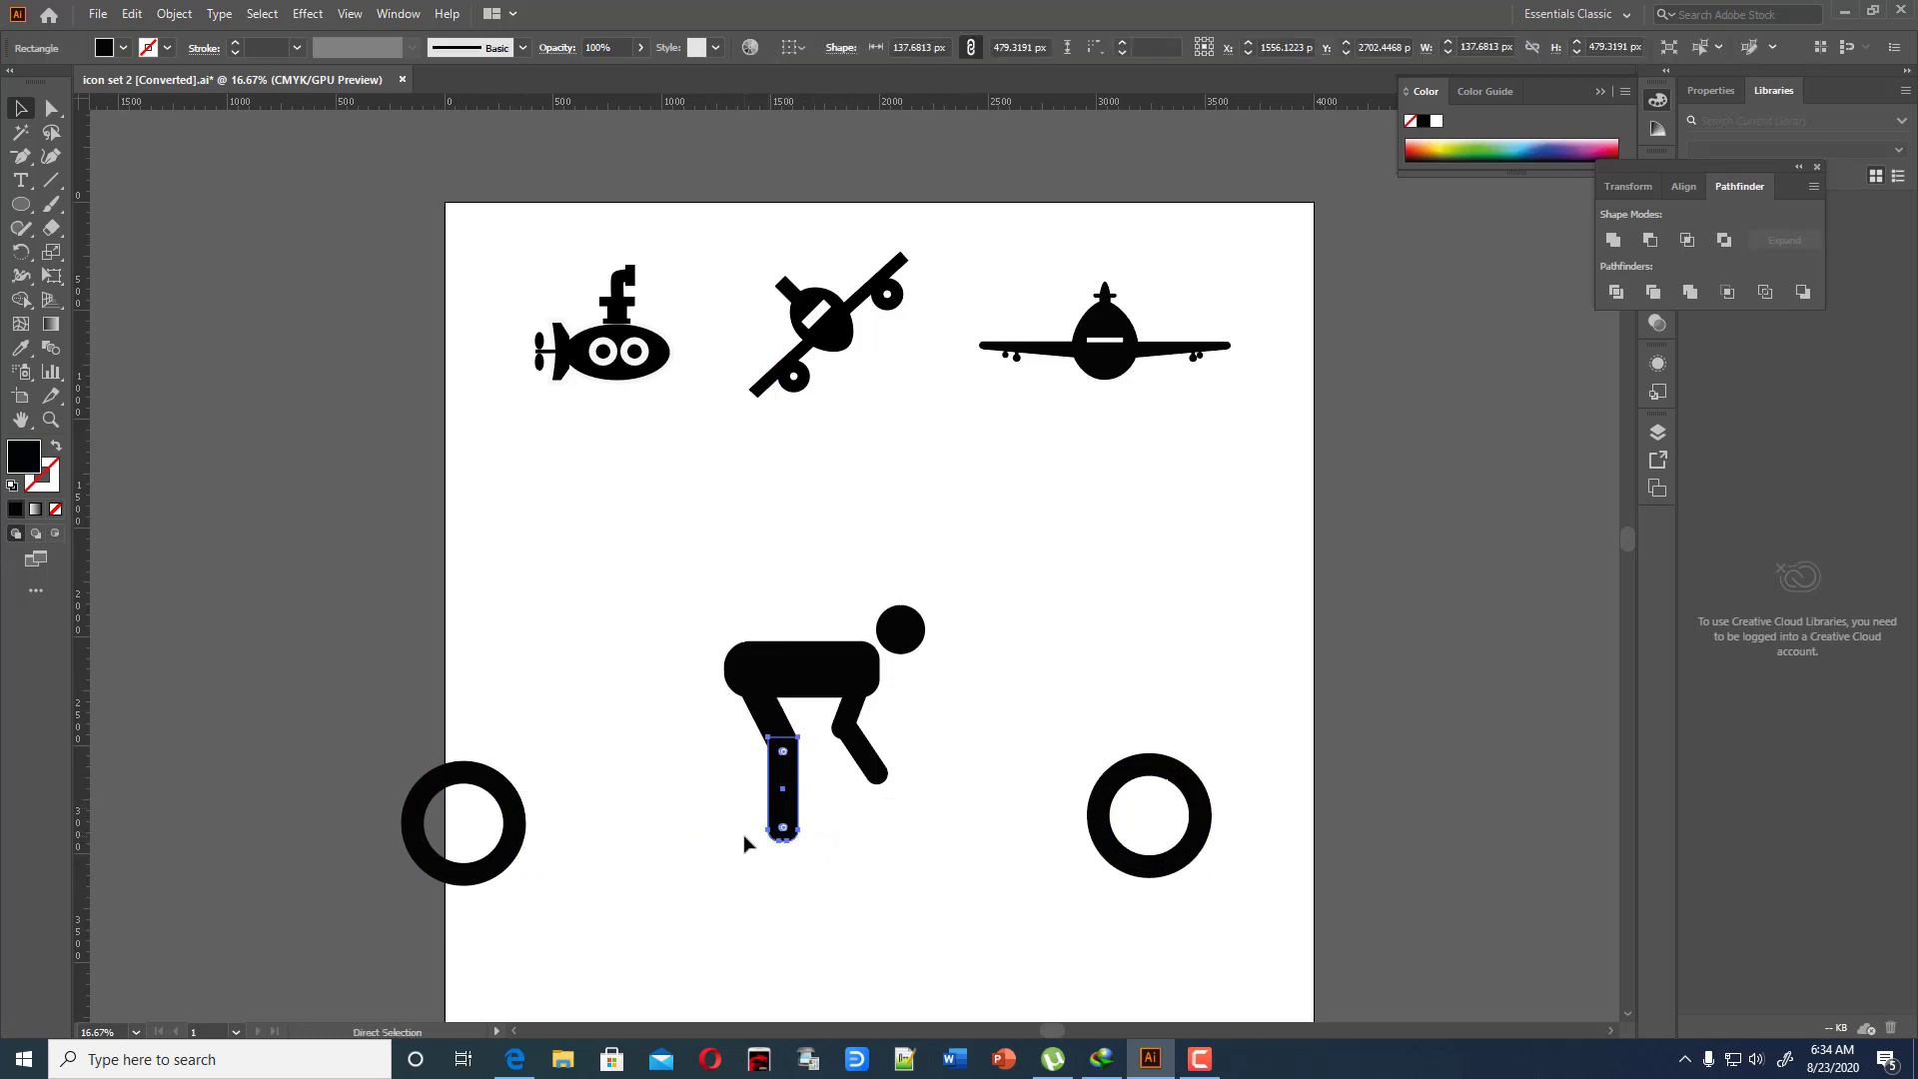
key("ctrl+plus")
key("ctrl+plus")
key("ctrl+plus")
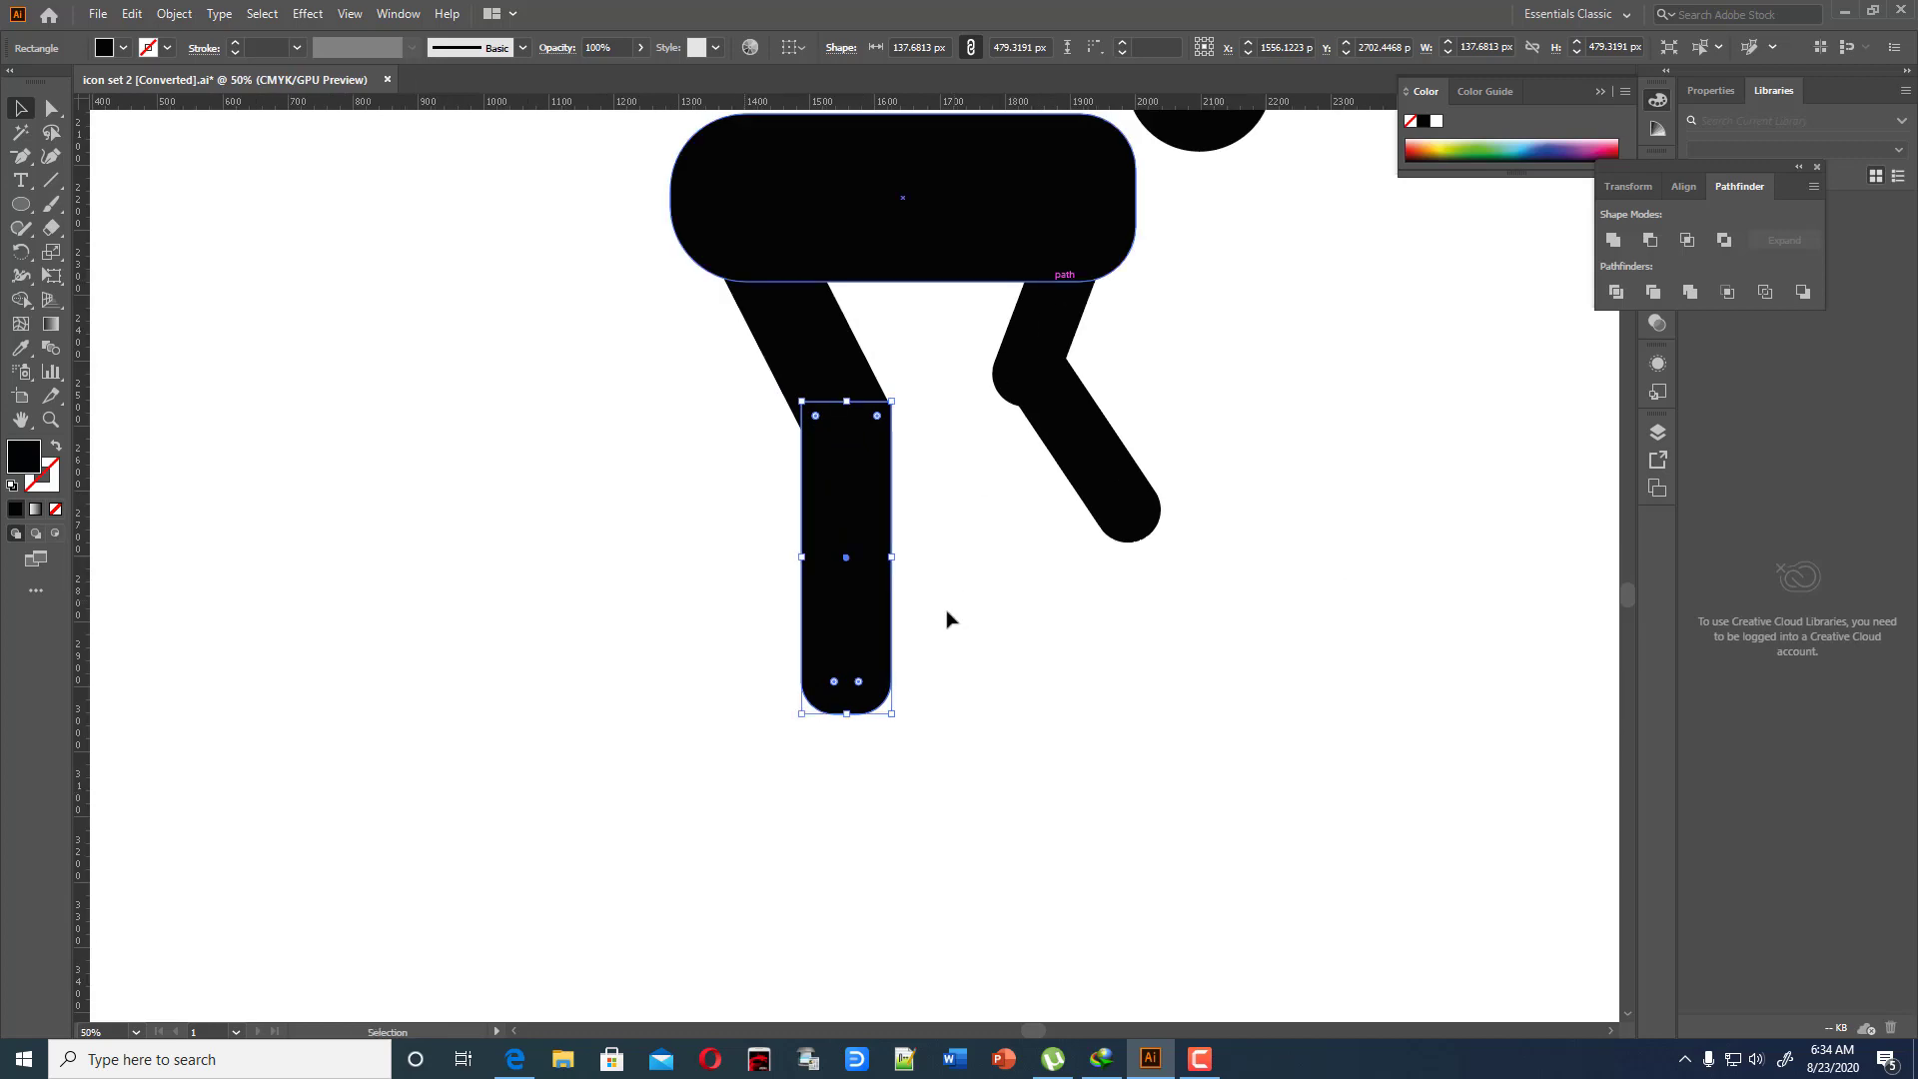
left_click(947, 621)
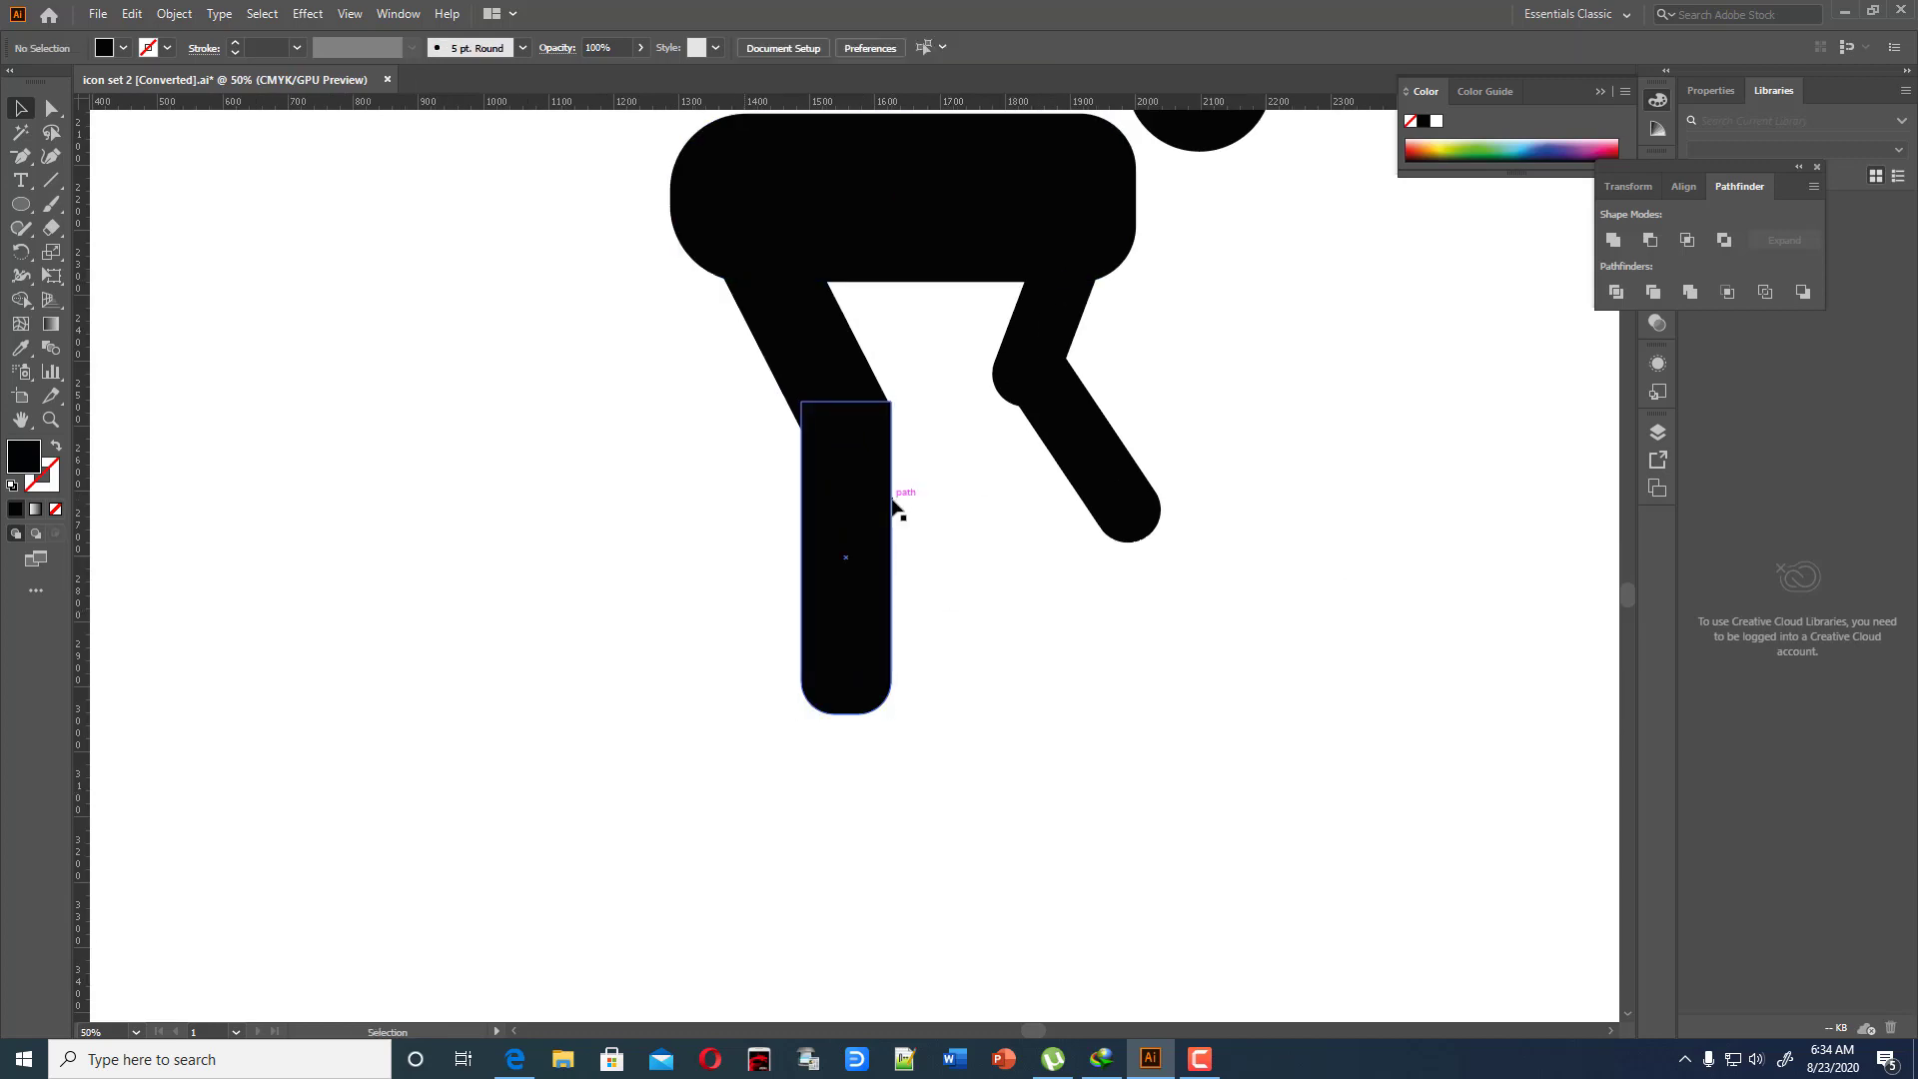
left_click(857, 421)
left_click(876, 397, "shift")
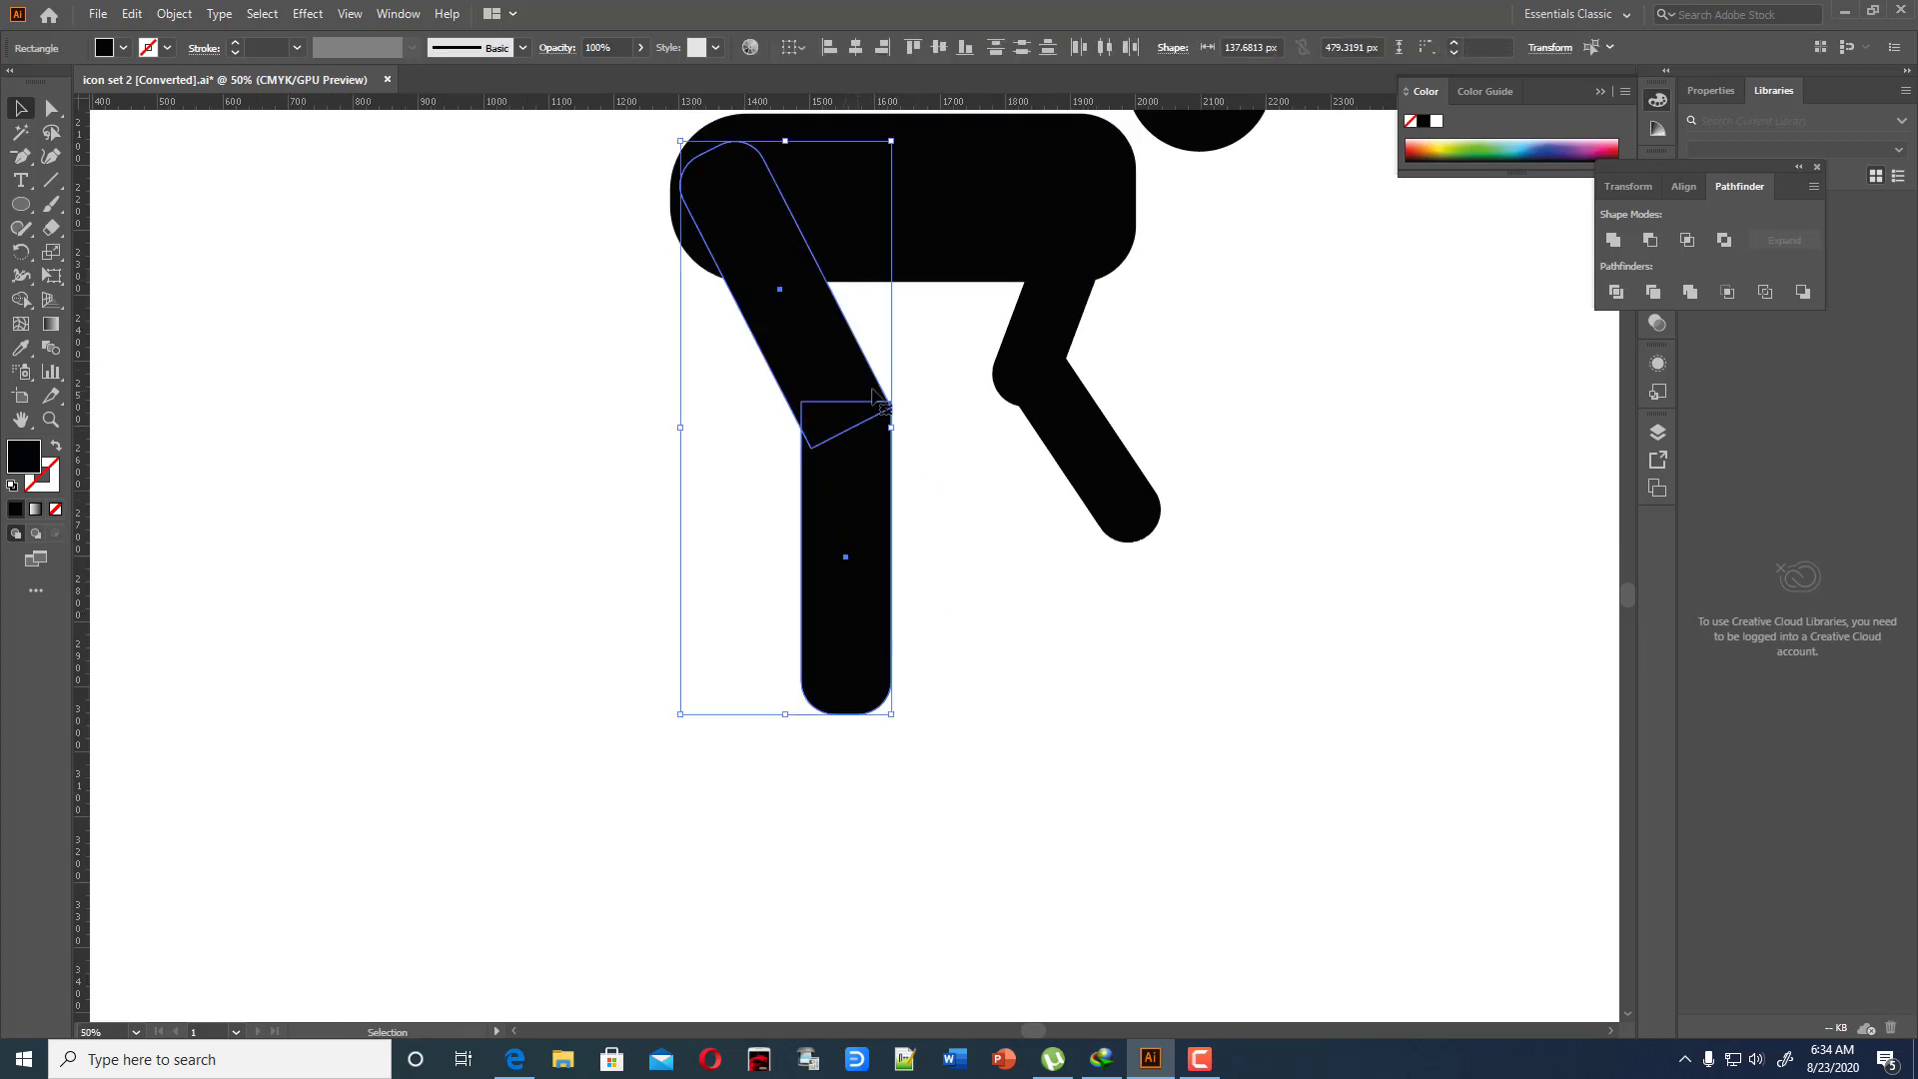
left_click(1613, 241)
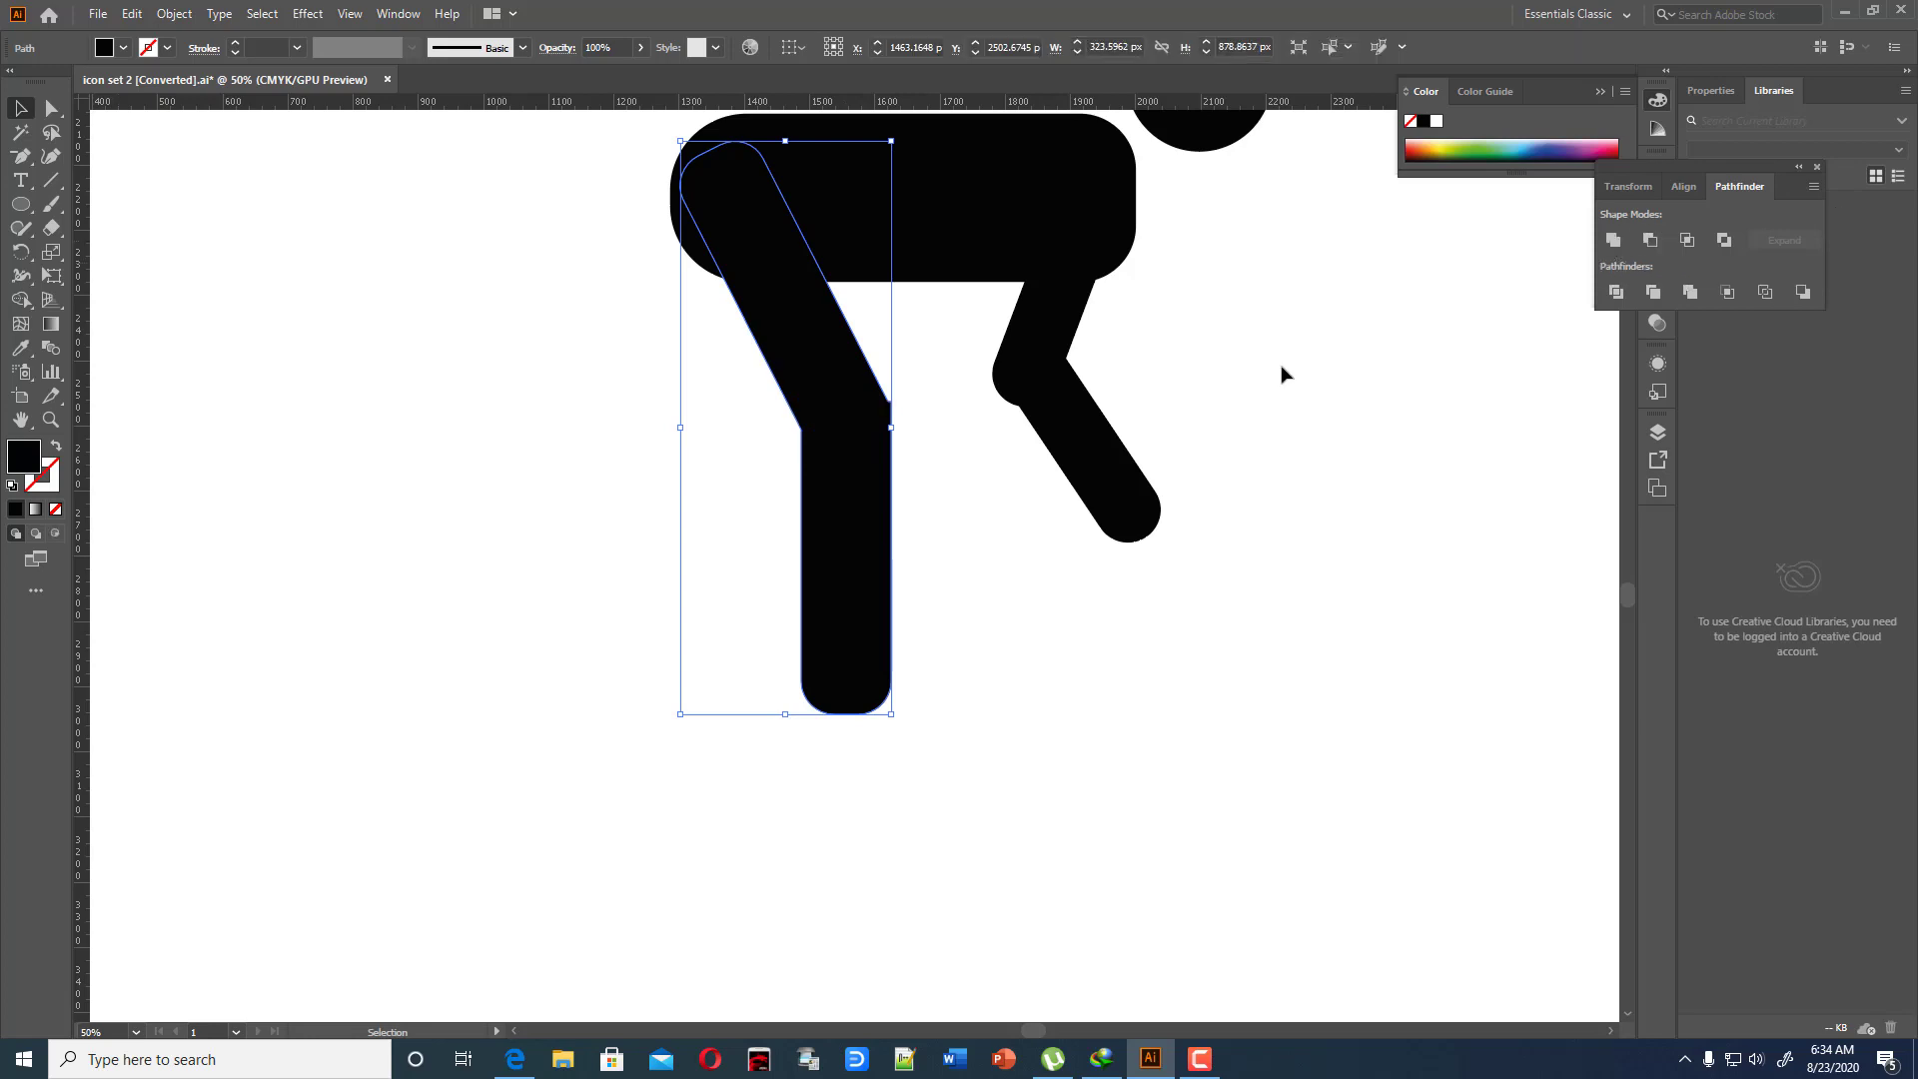
left_click(869, 344)
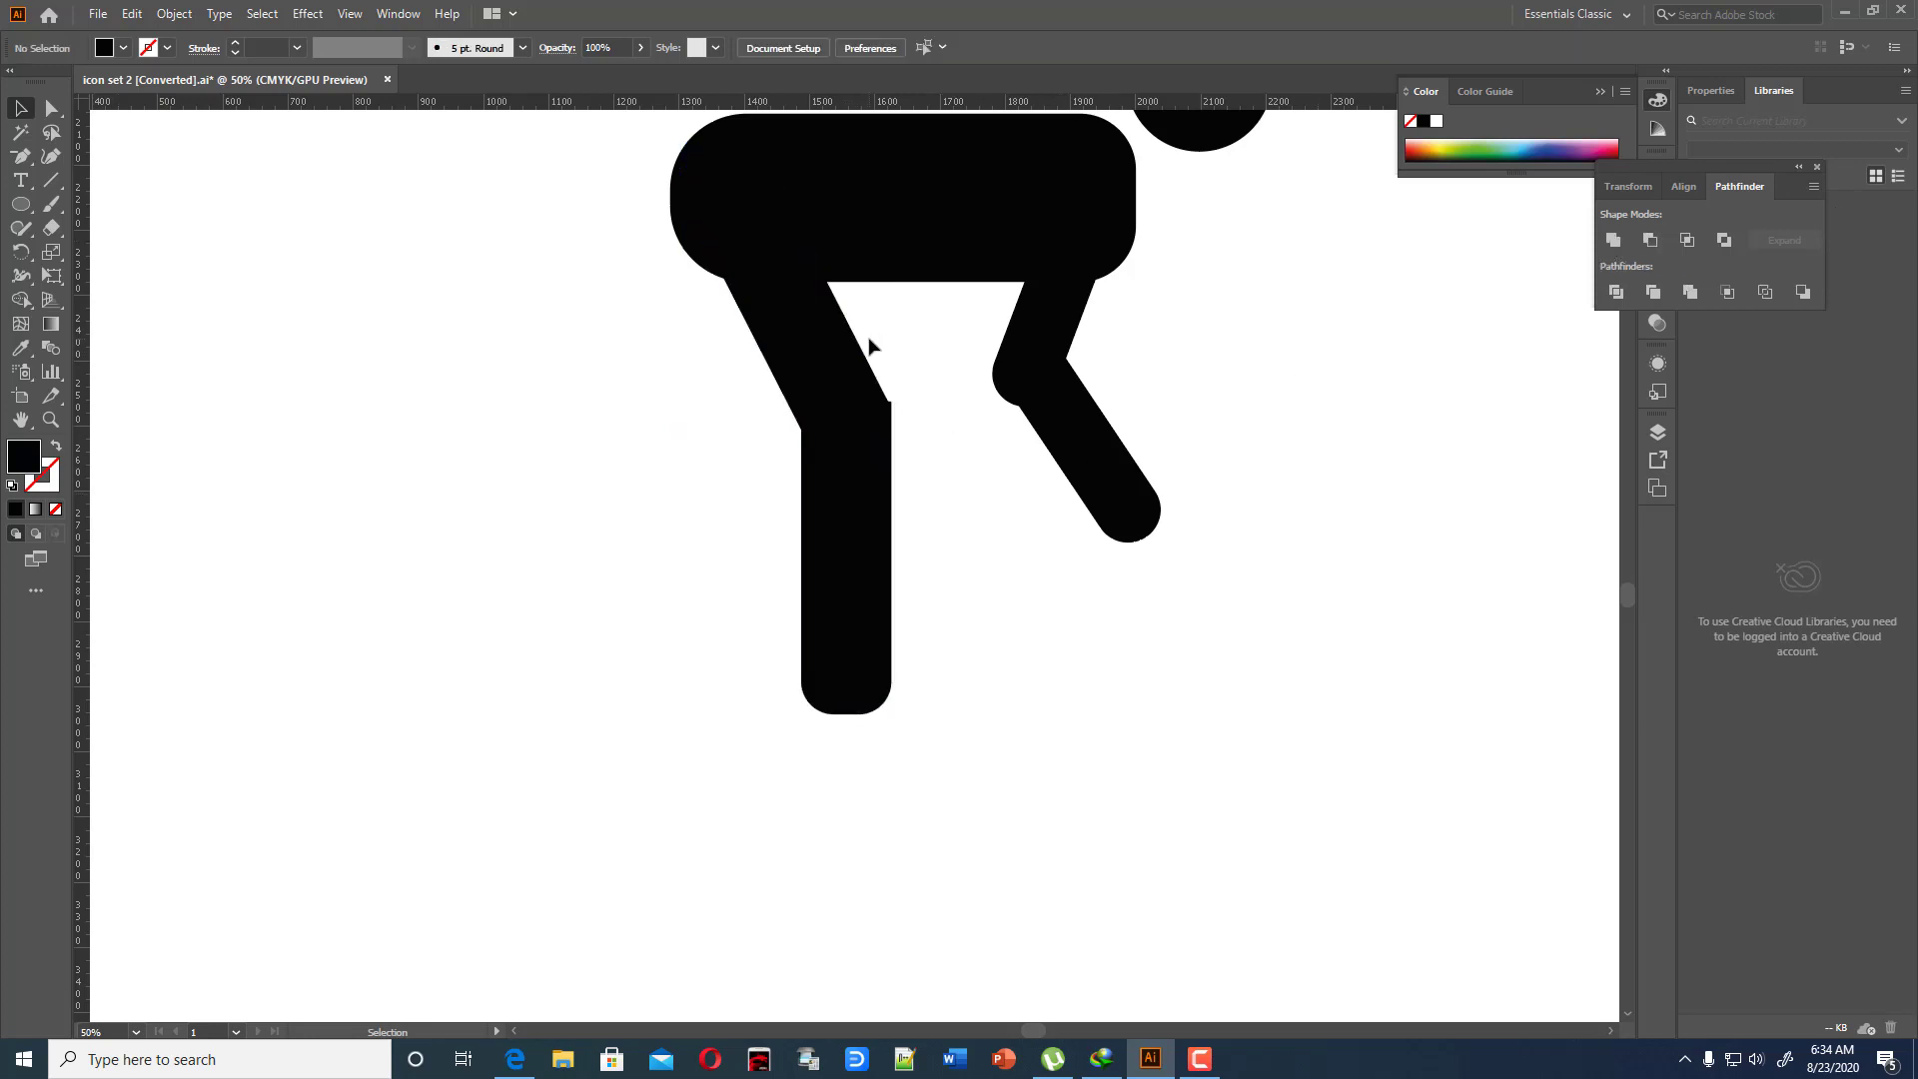
Shift the leg's front knee anchor slightly inward with the Curvature tool to smooth the notch at the joint
left_click(887, 452)
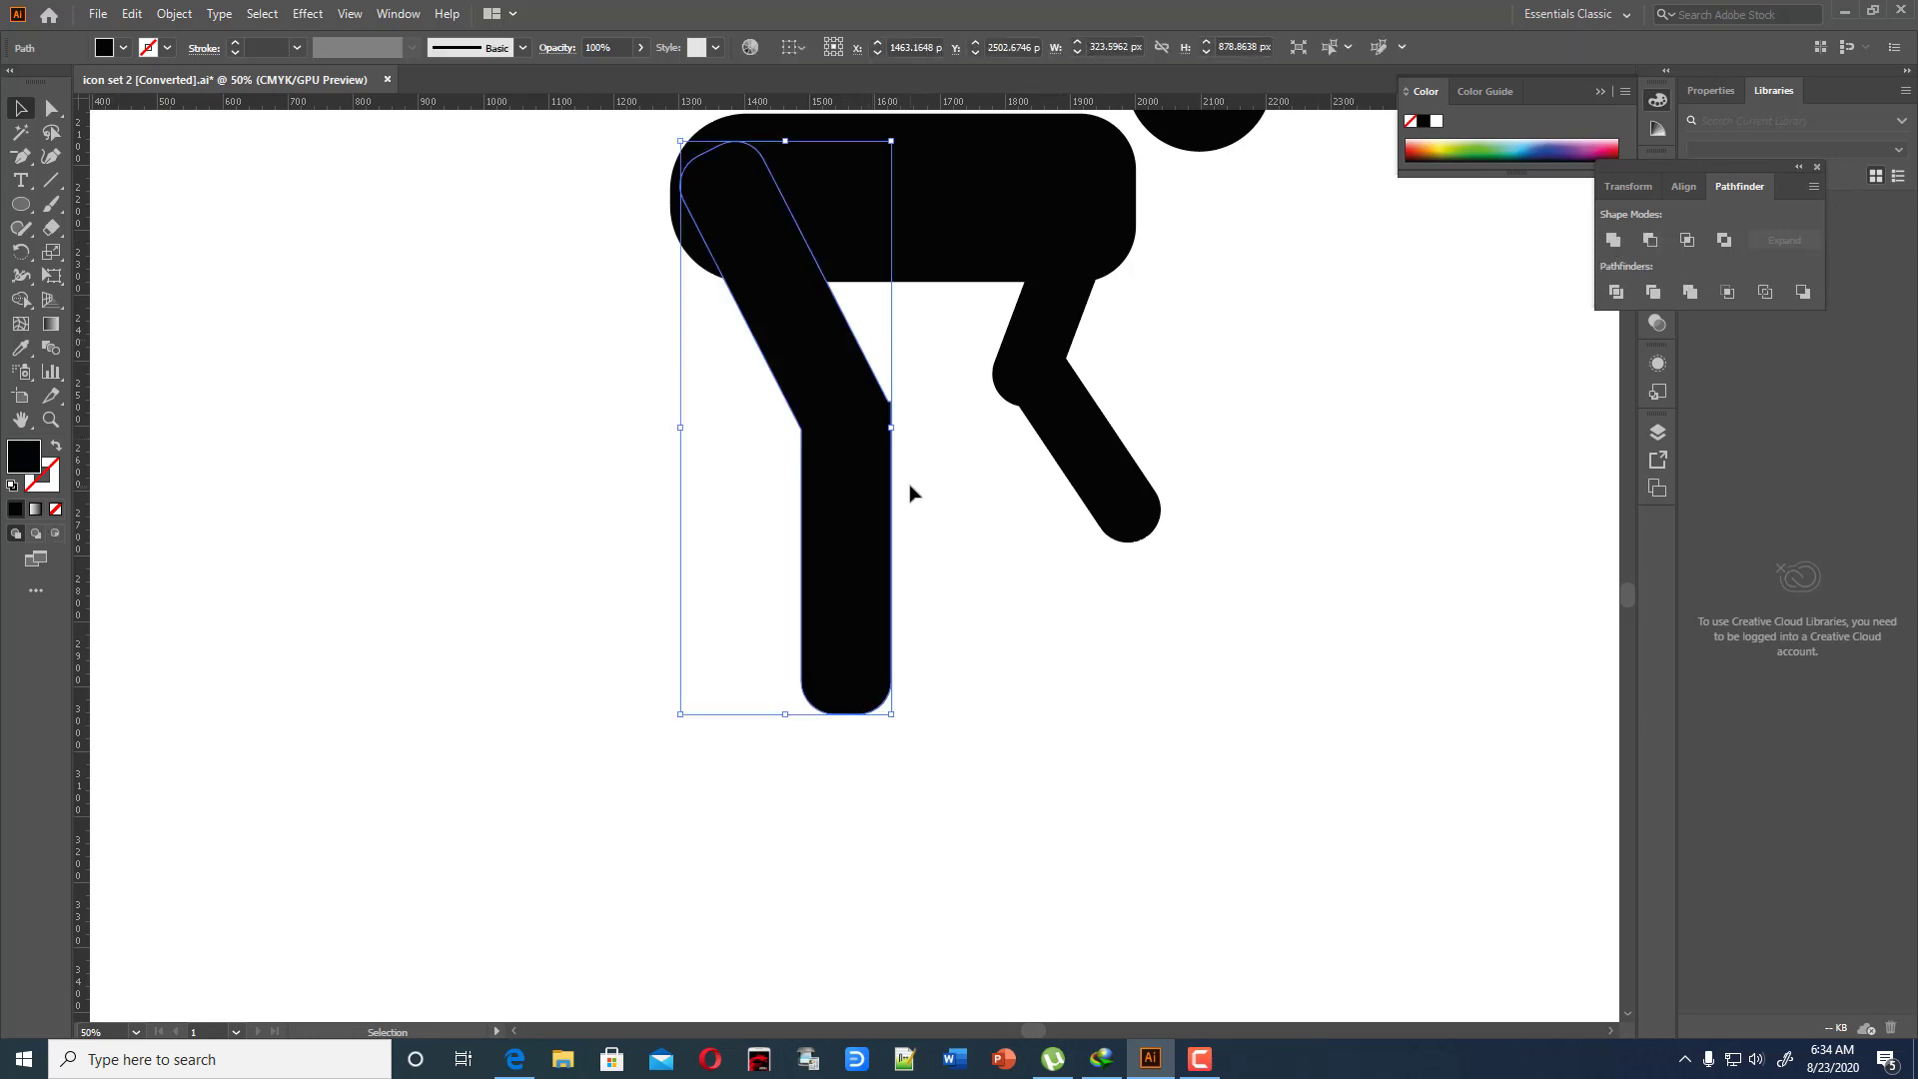
left_click(51, 156)
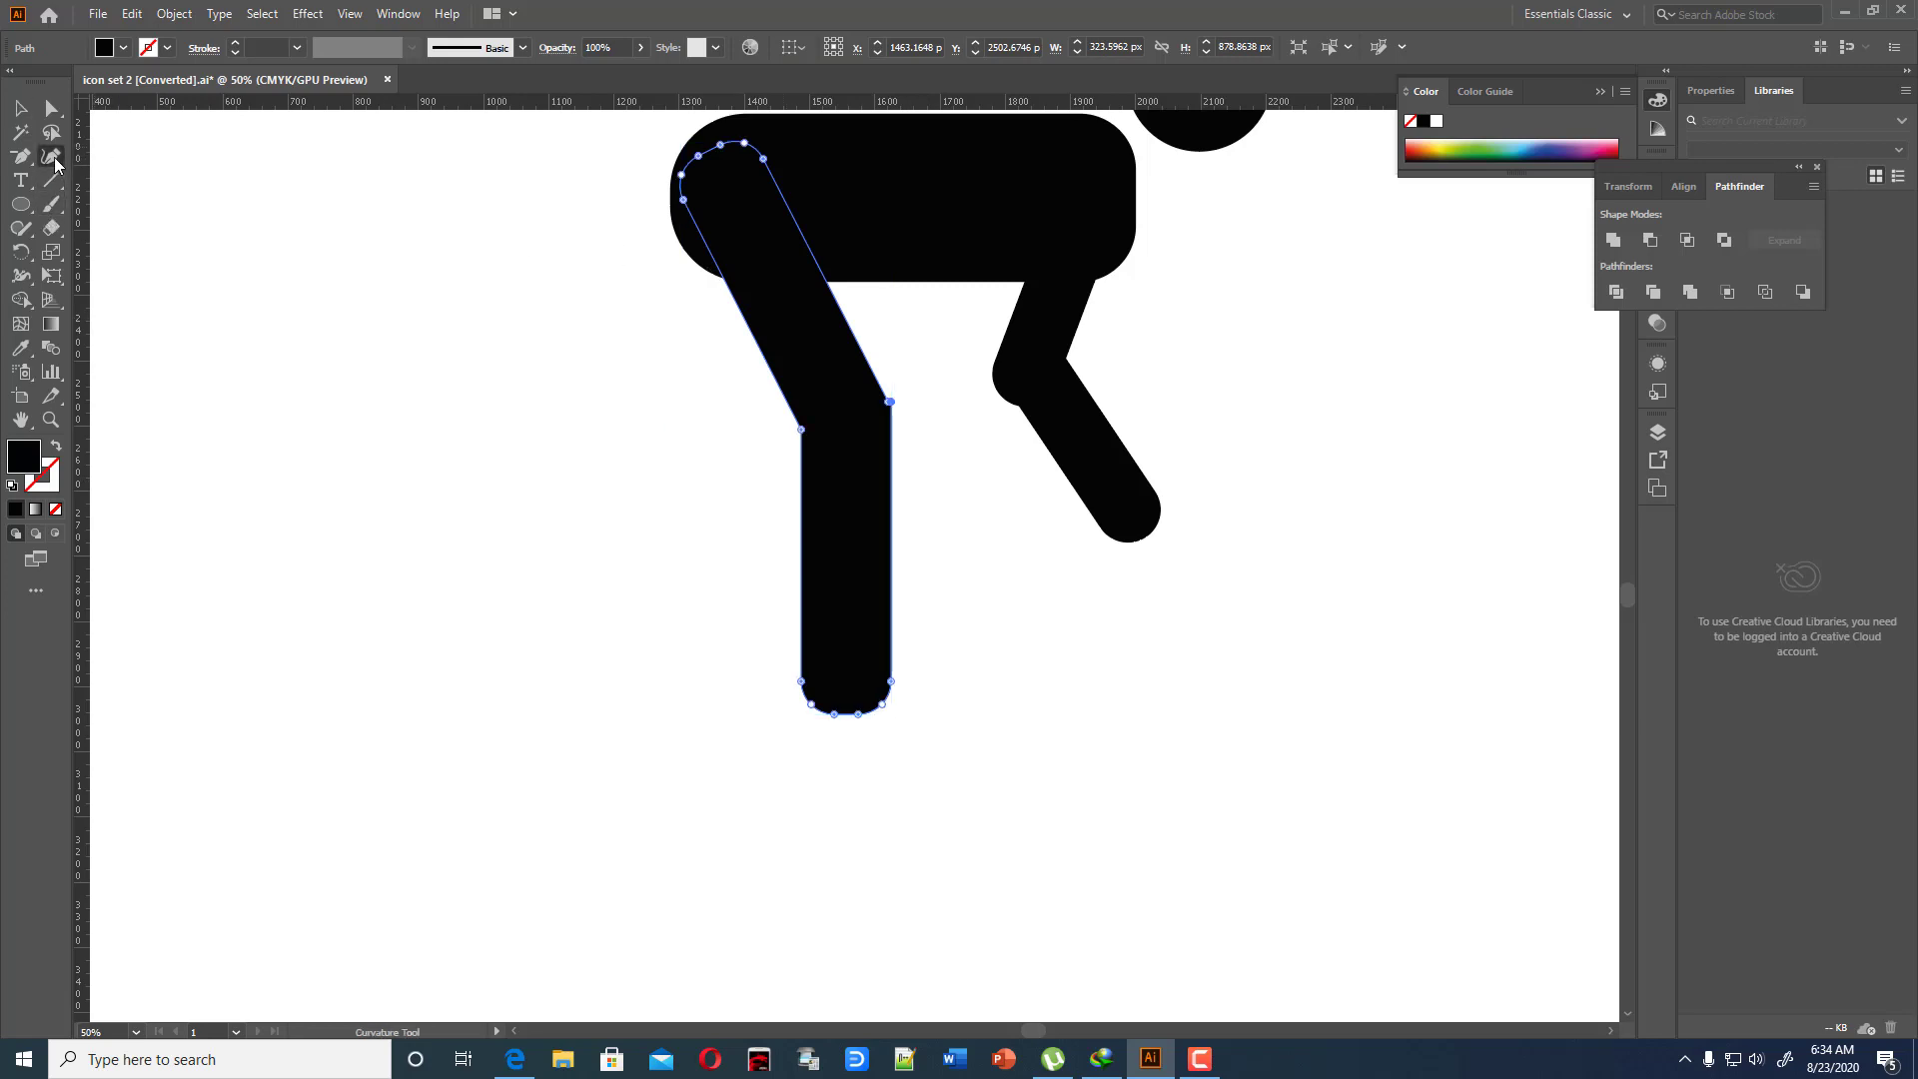
left_click(890, 403)
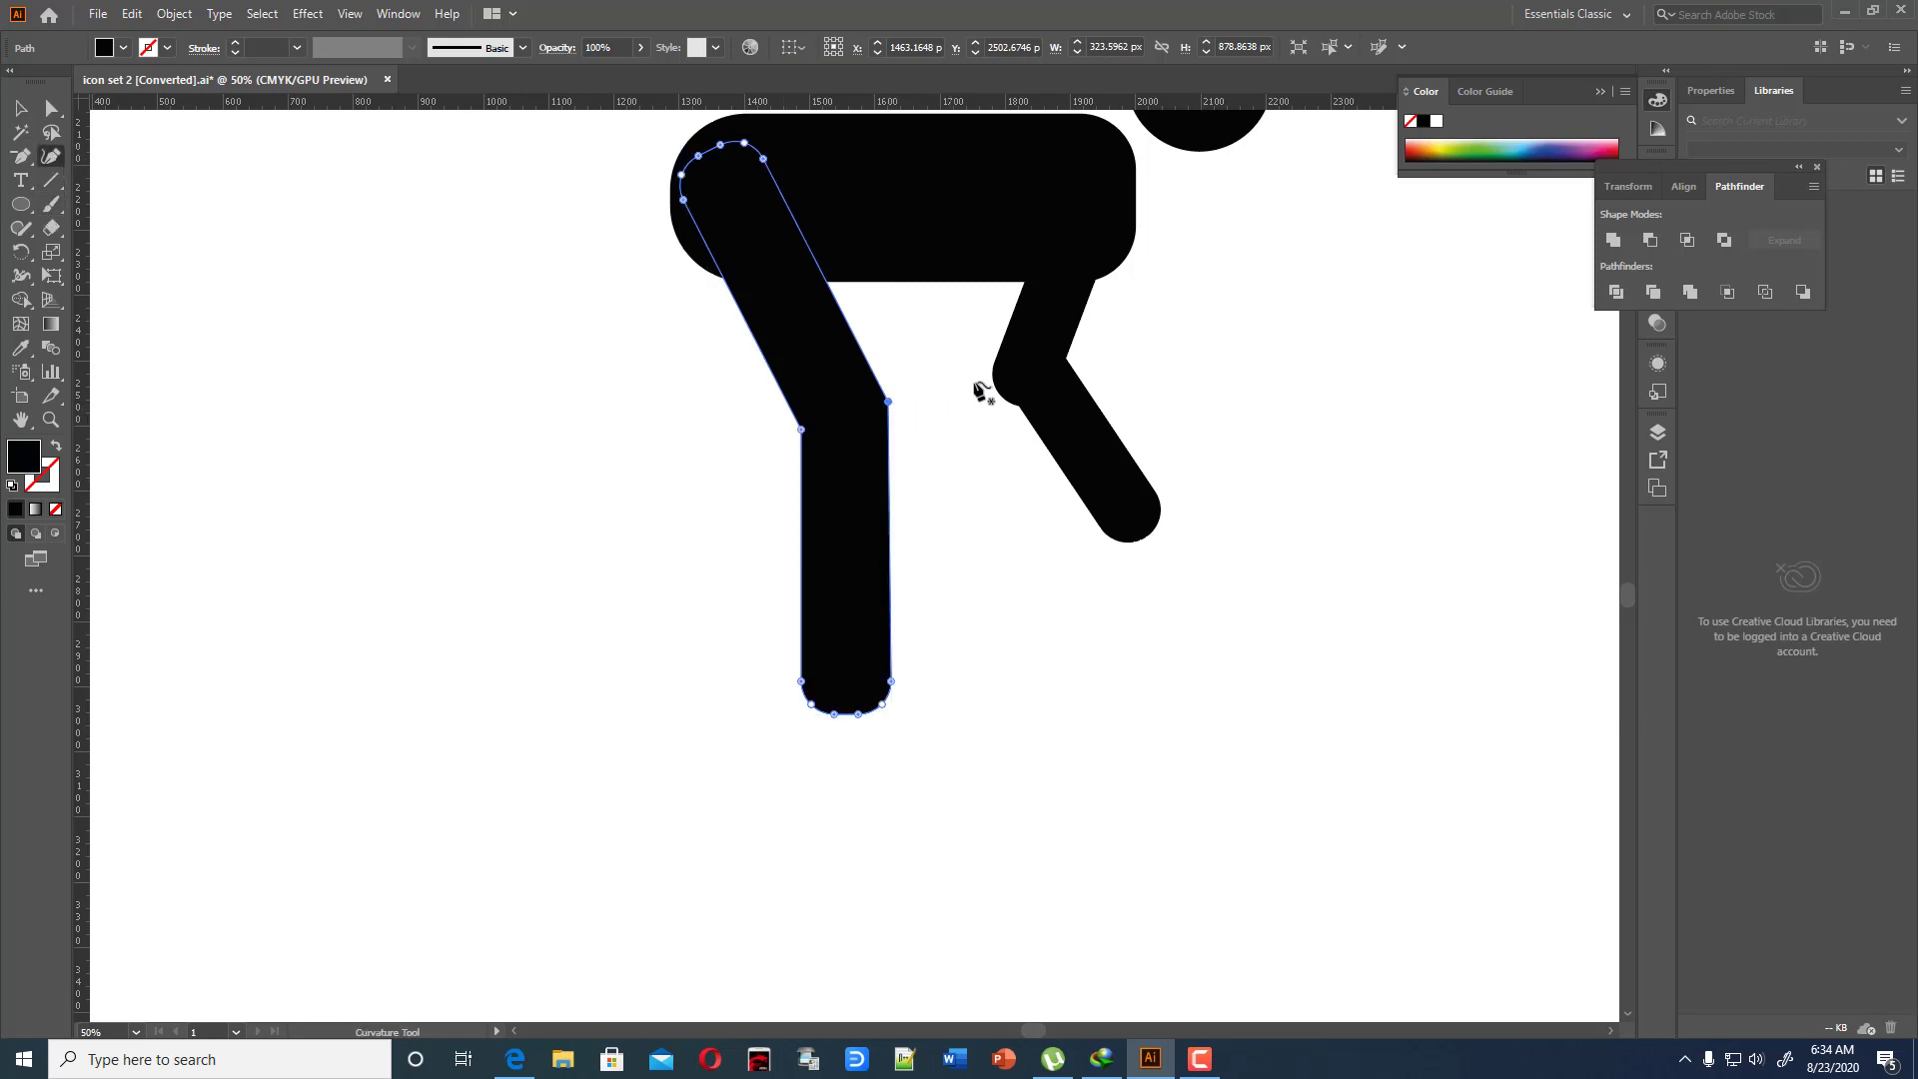
left_click(51, 108)
left_click(236, 282)
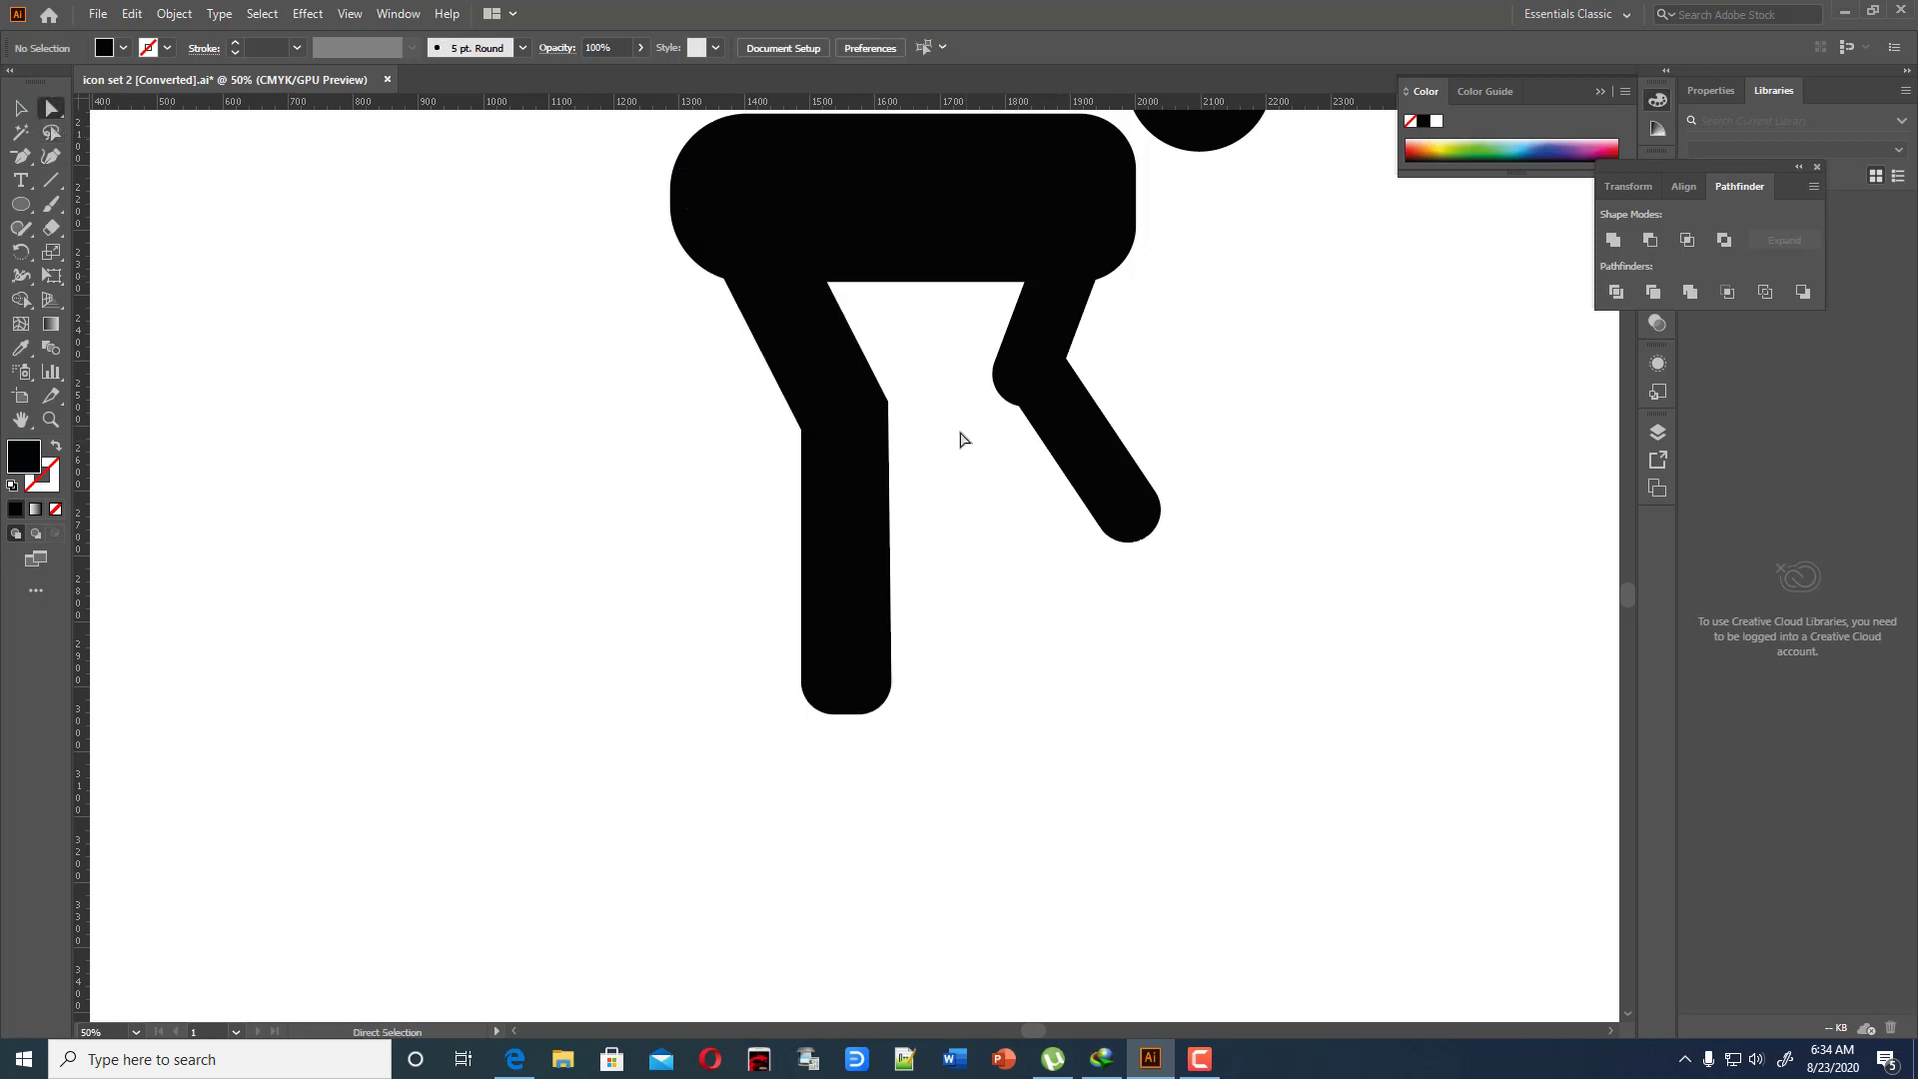
Round the leg's front knee corner to a radius of about 63 px
left_click_drag(882, 371, 980, 510)
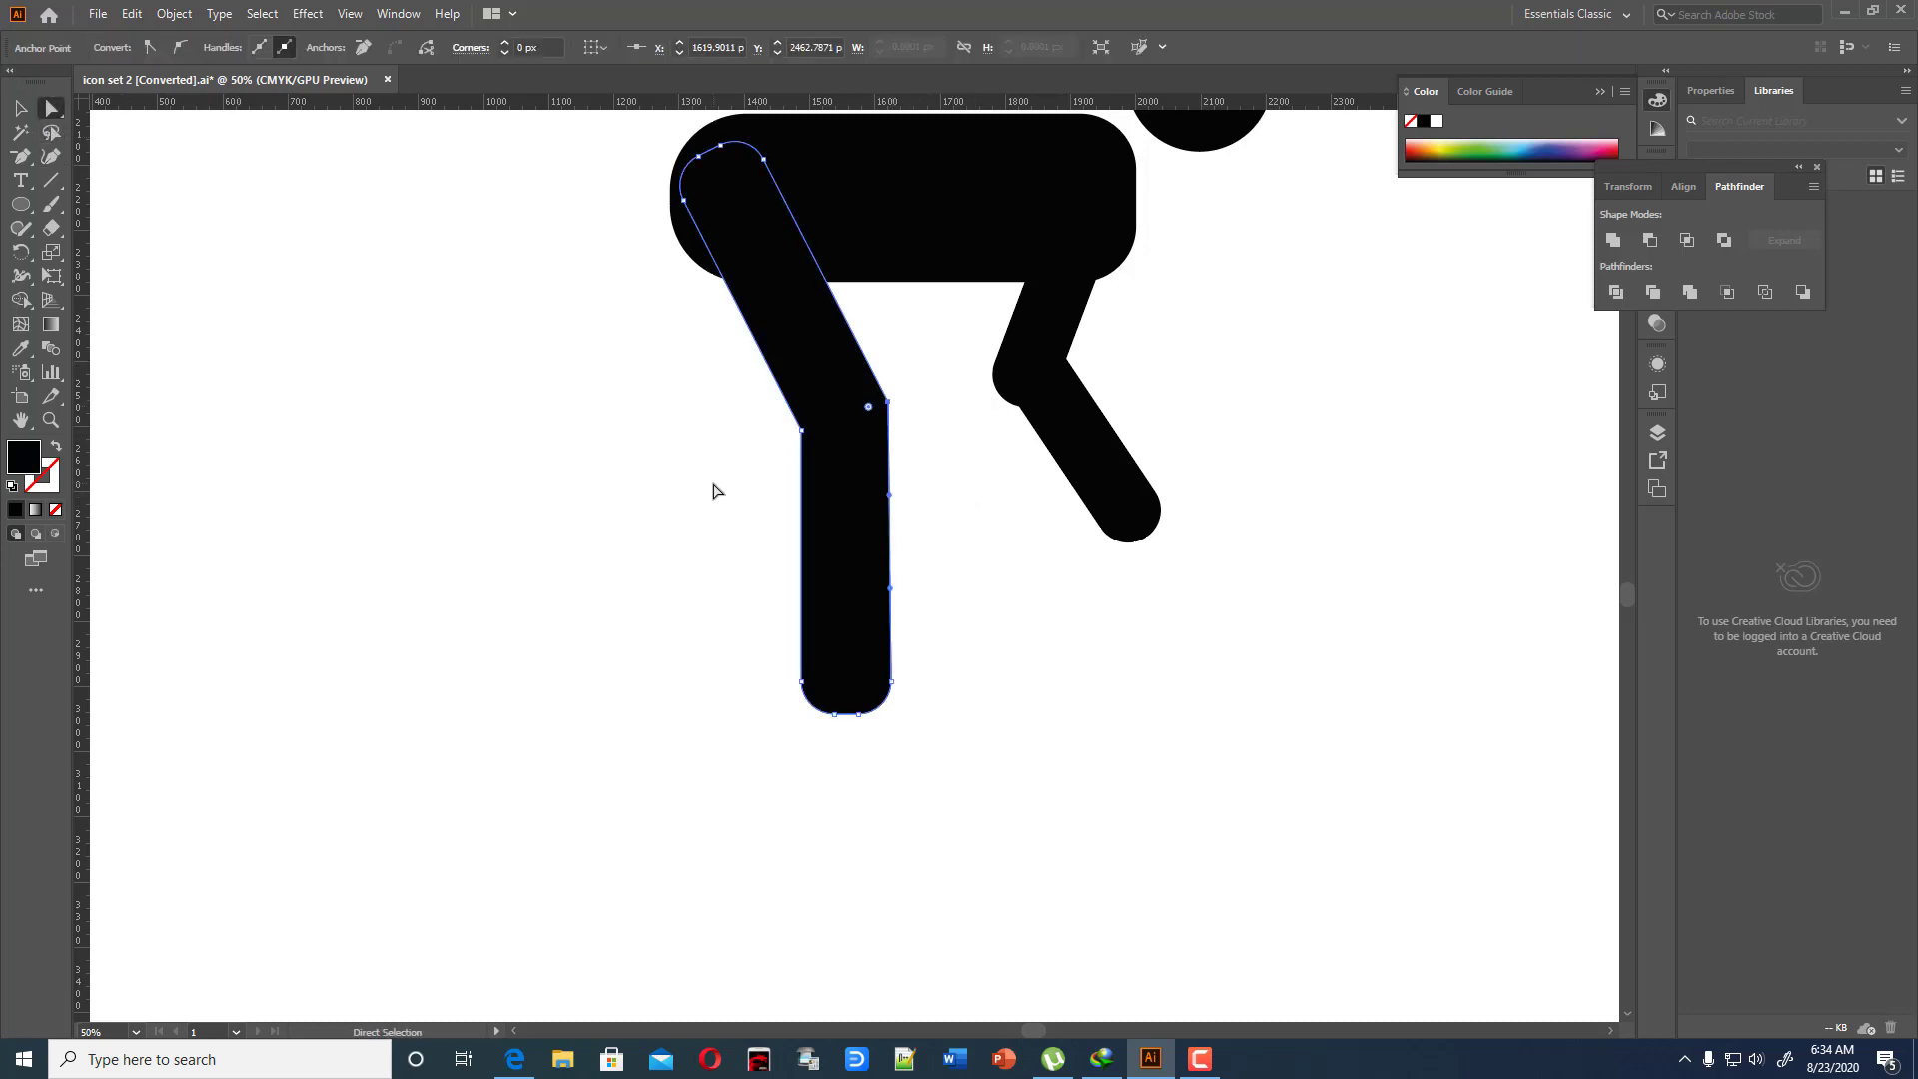
key("ctrl+equal")
key("ctrl+equal")
key("ctrl+equal")
key("ctrl+equal")
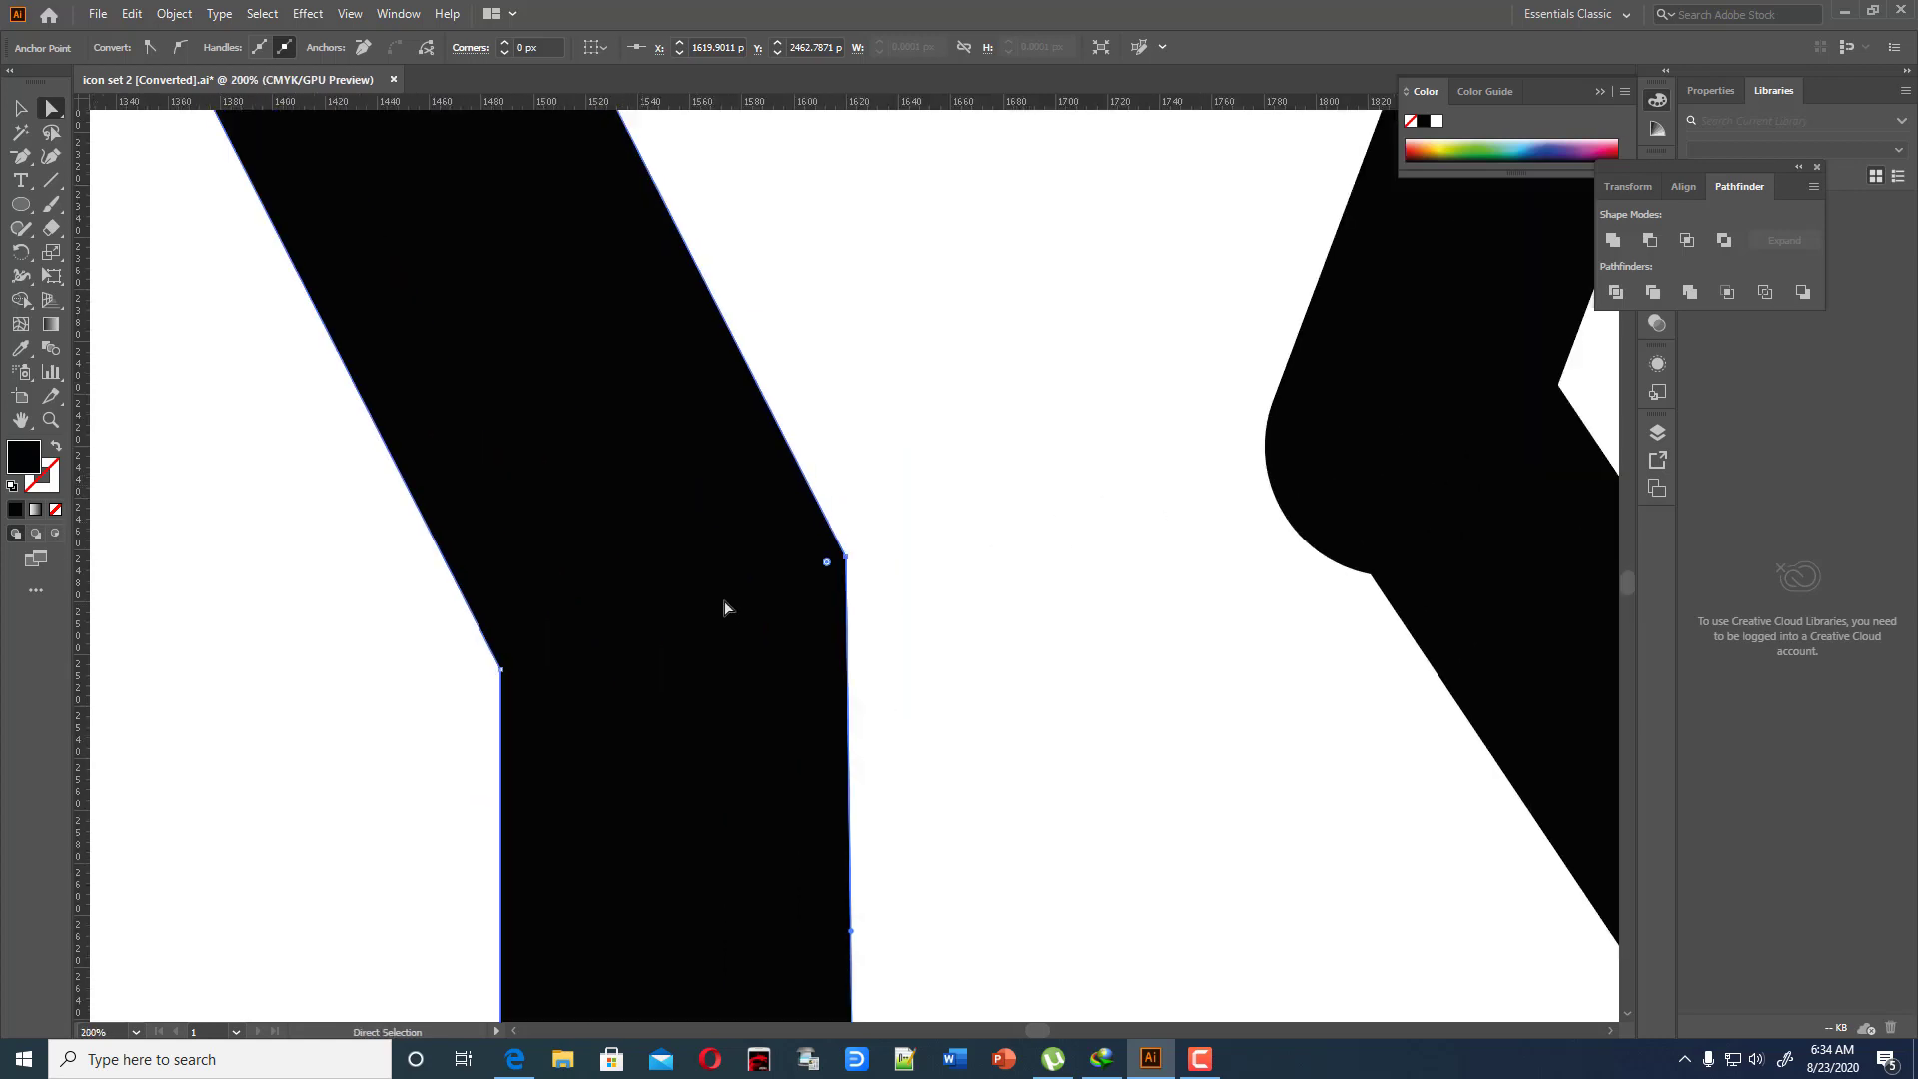
left_click_drag(826, 565, 693, 617)
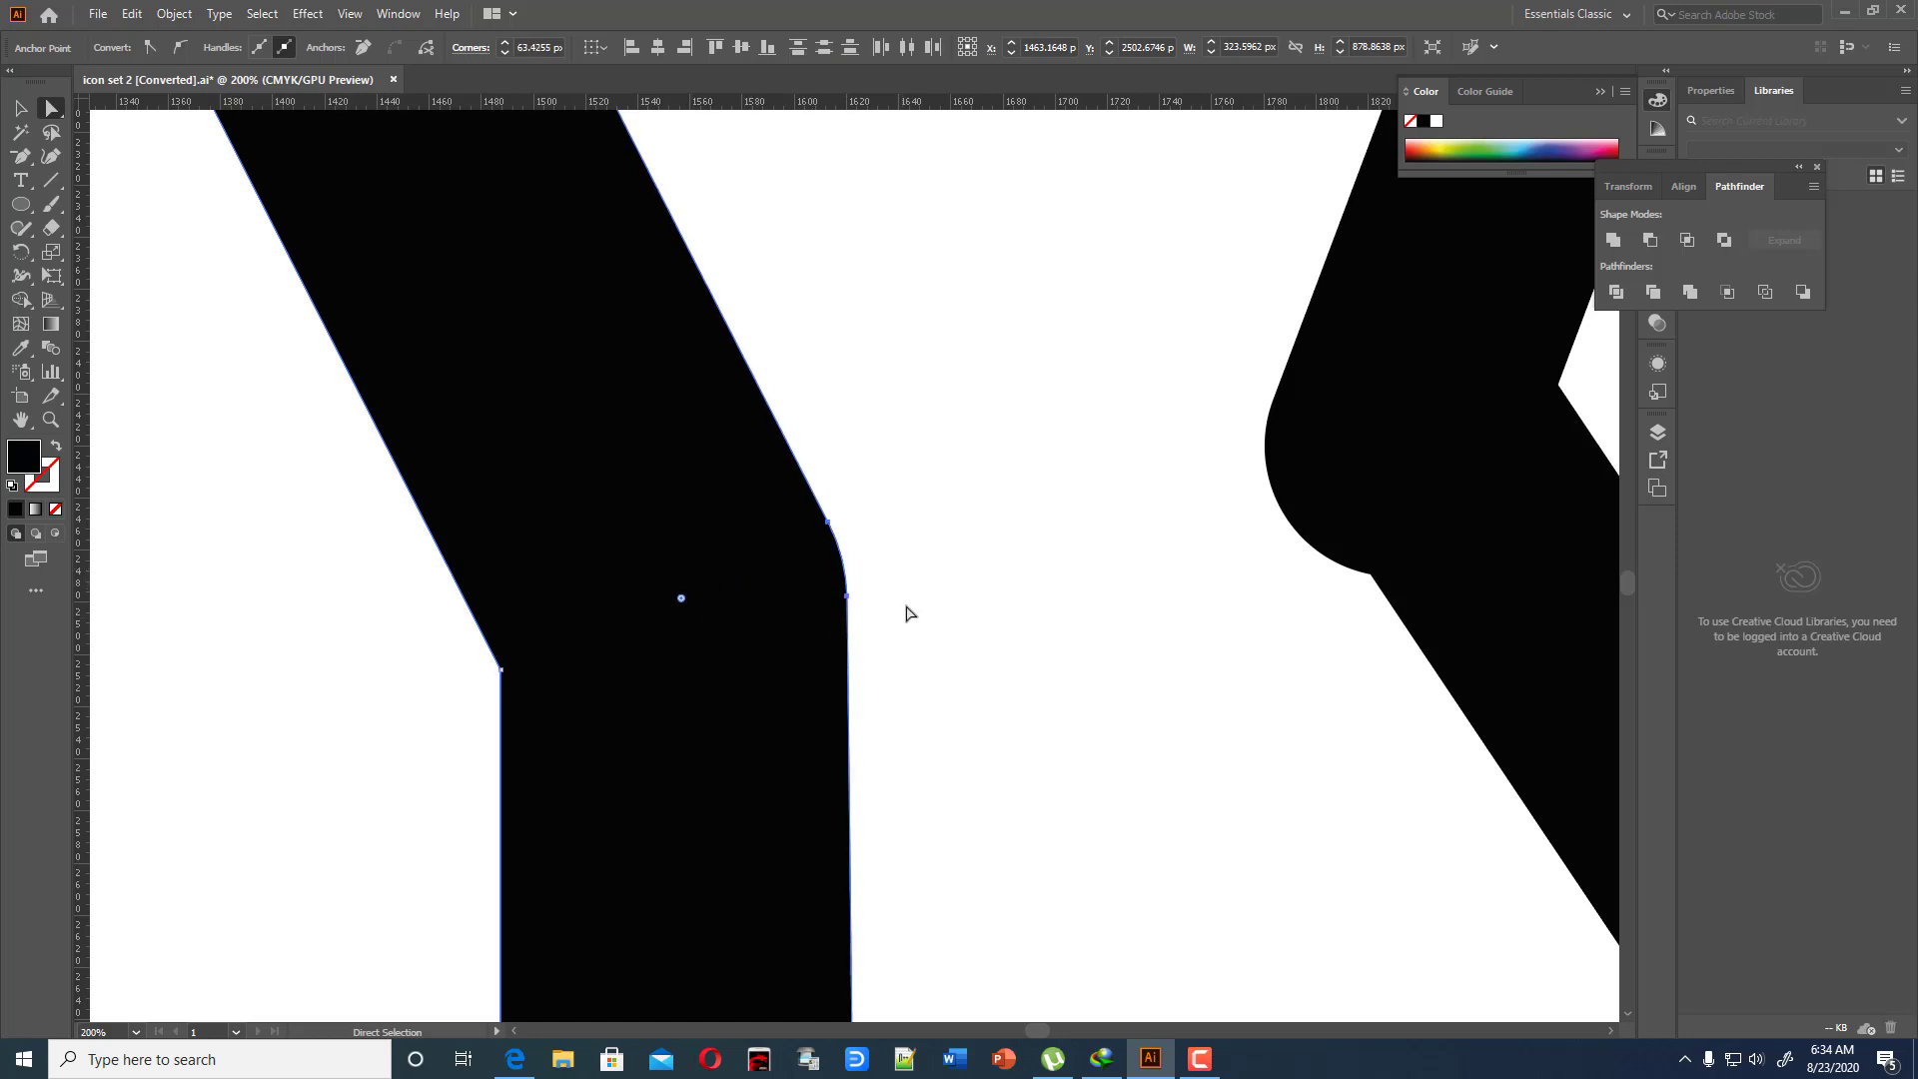
Nudge the lower arm bar slightly downward at the elbow
left_click(21, 108)
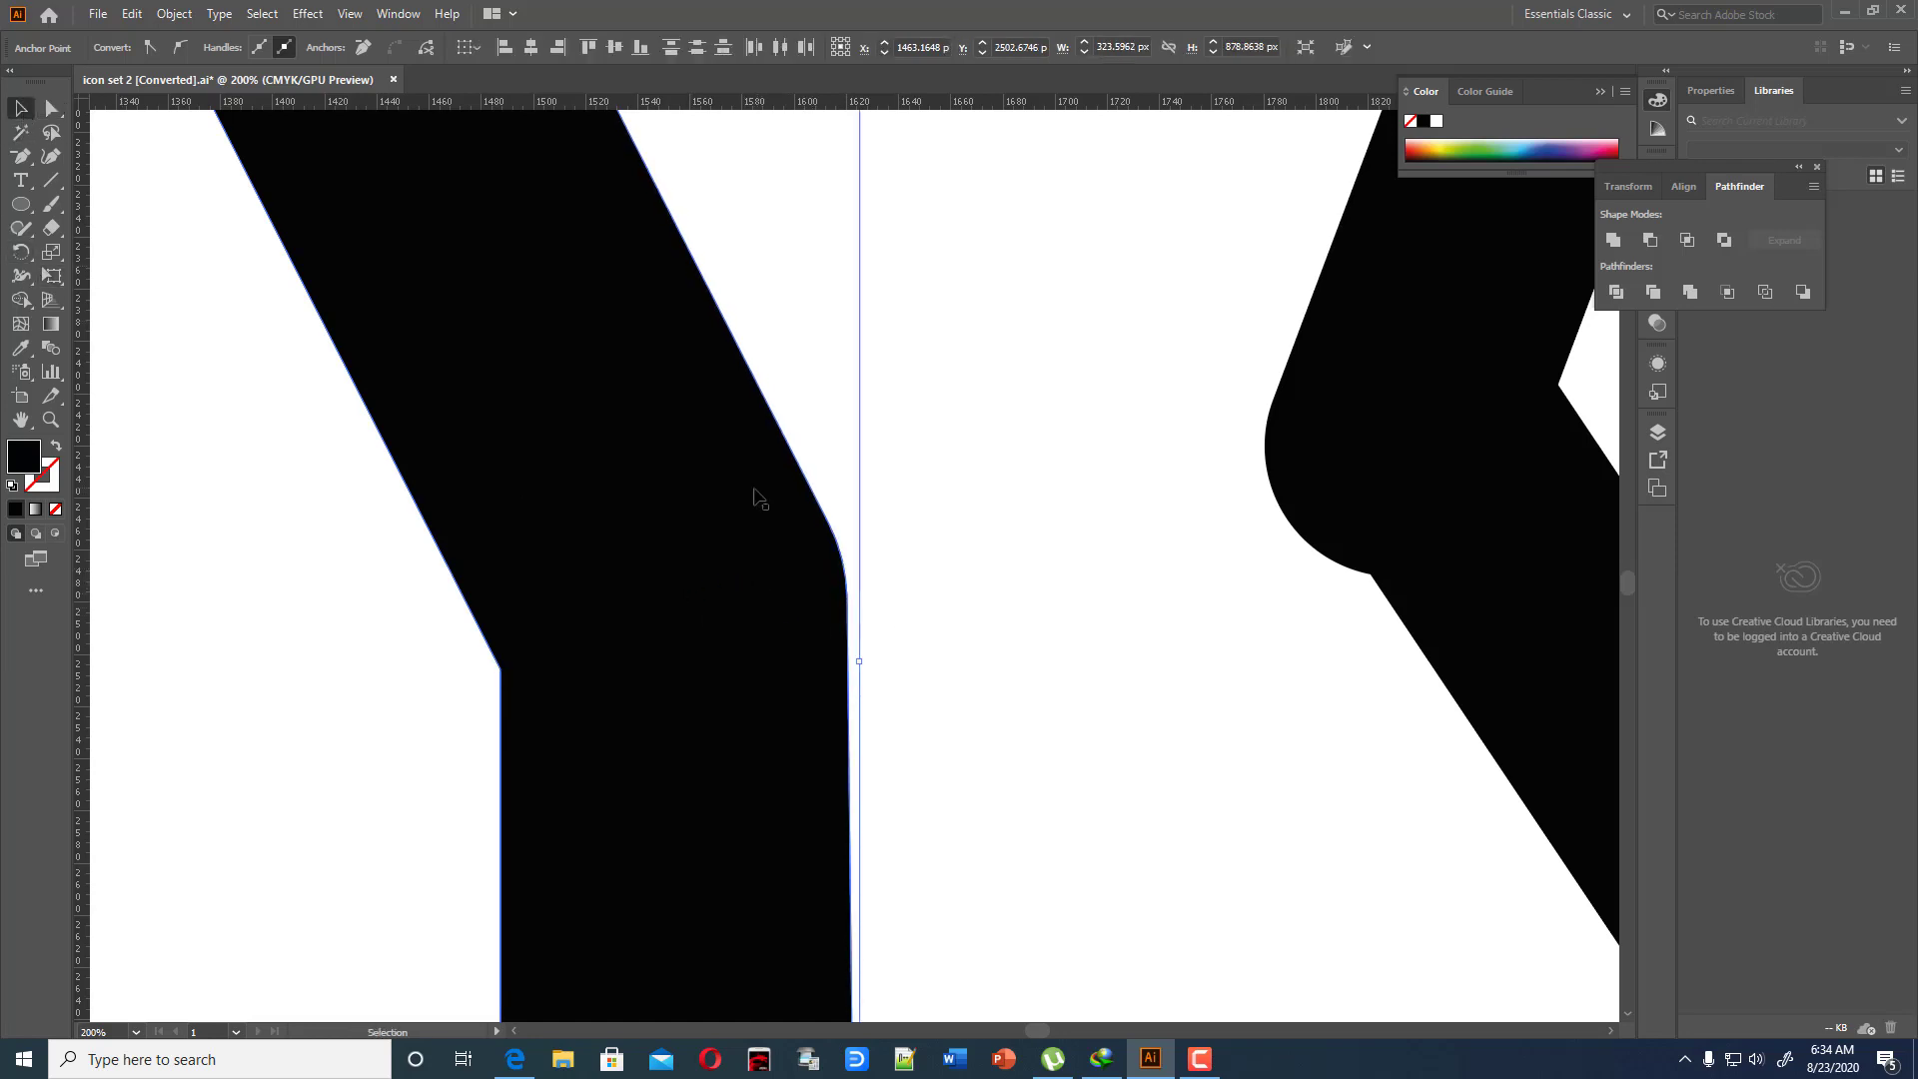
left_click(935, 499)
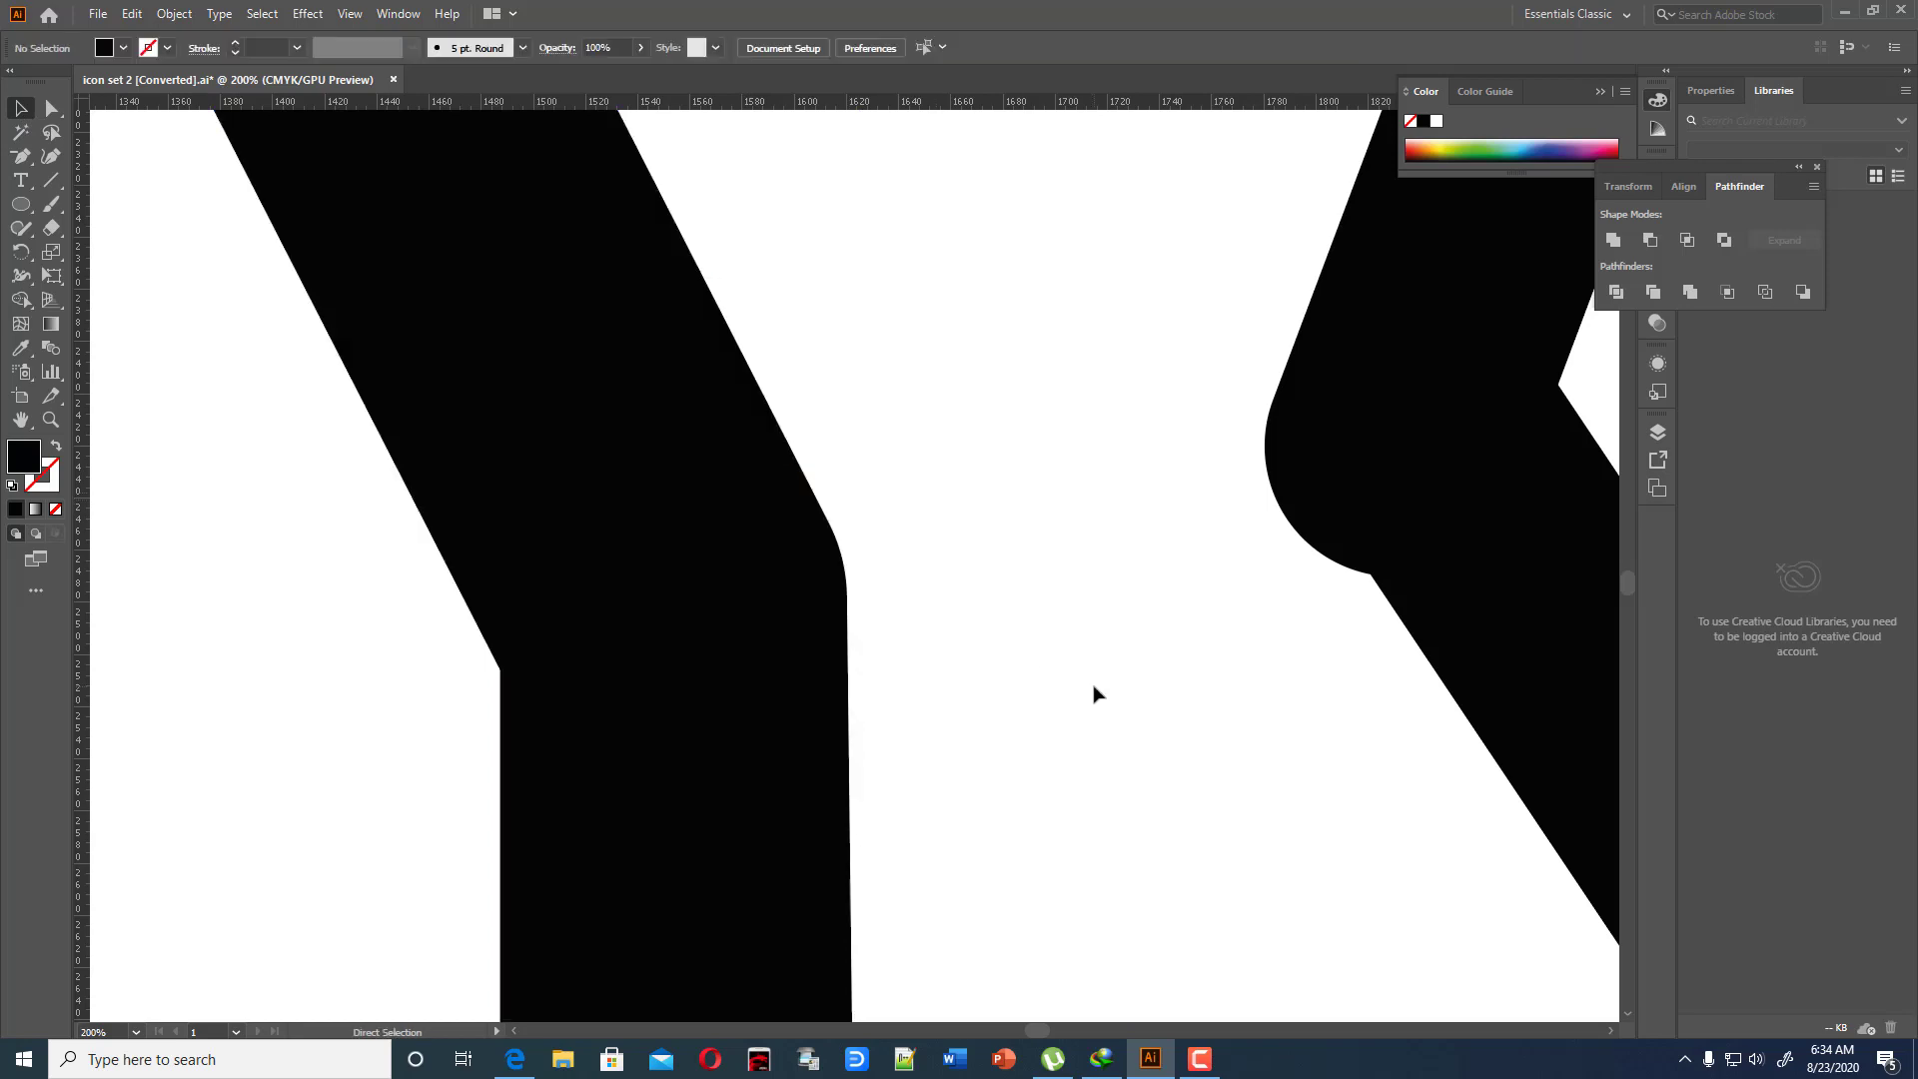
key("ctrl+minus")
key("ctrl+minus")
key("ctrl+minus")
key("ctrl+minus")
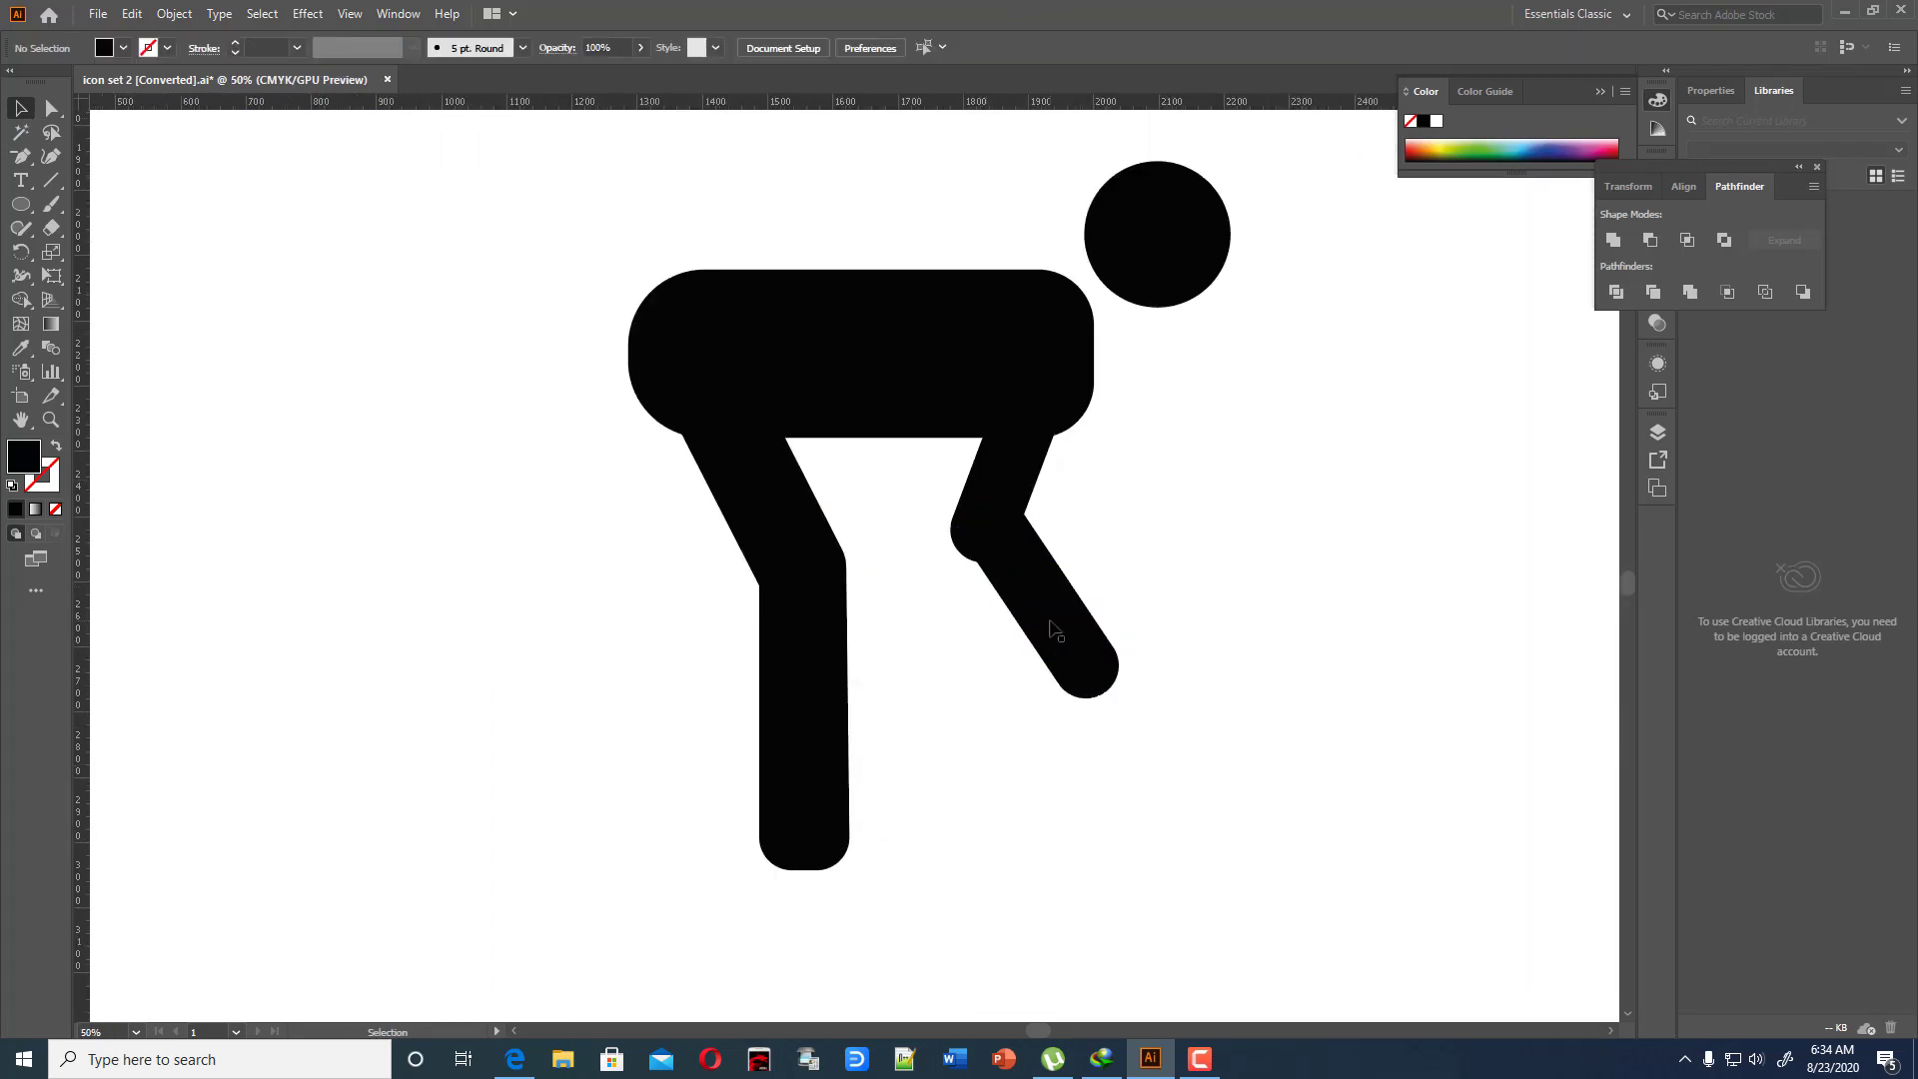
left_click_drag(1052, 630, 1048, 632)
left_click(1105, 628)
Try to unite the upper and lower arm bars into one shape, and undo the union
left_click_drag(937, 511, 1162, 708)
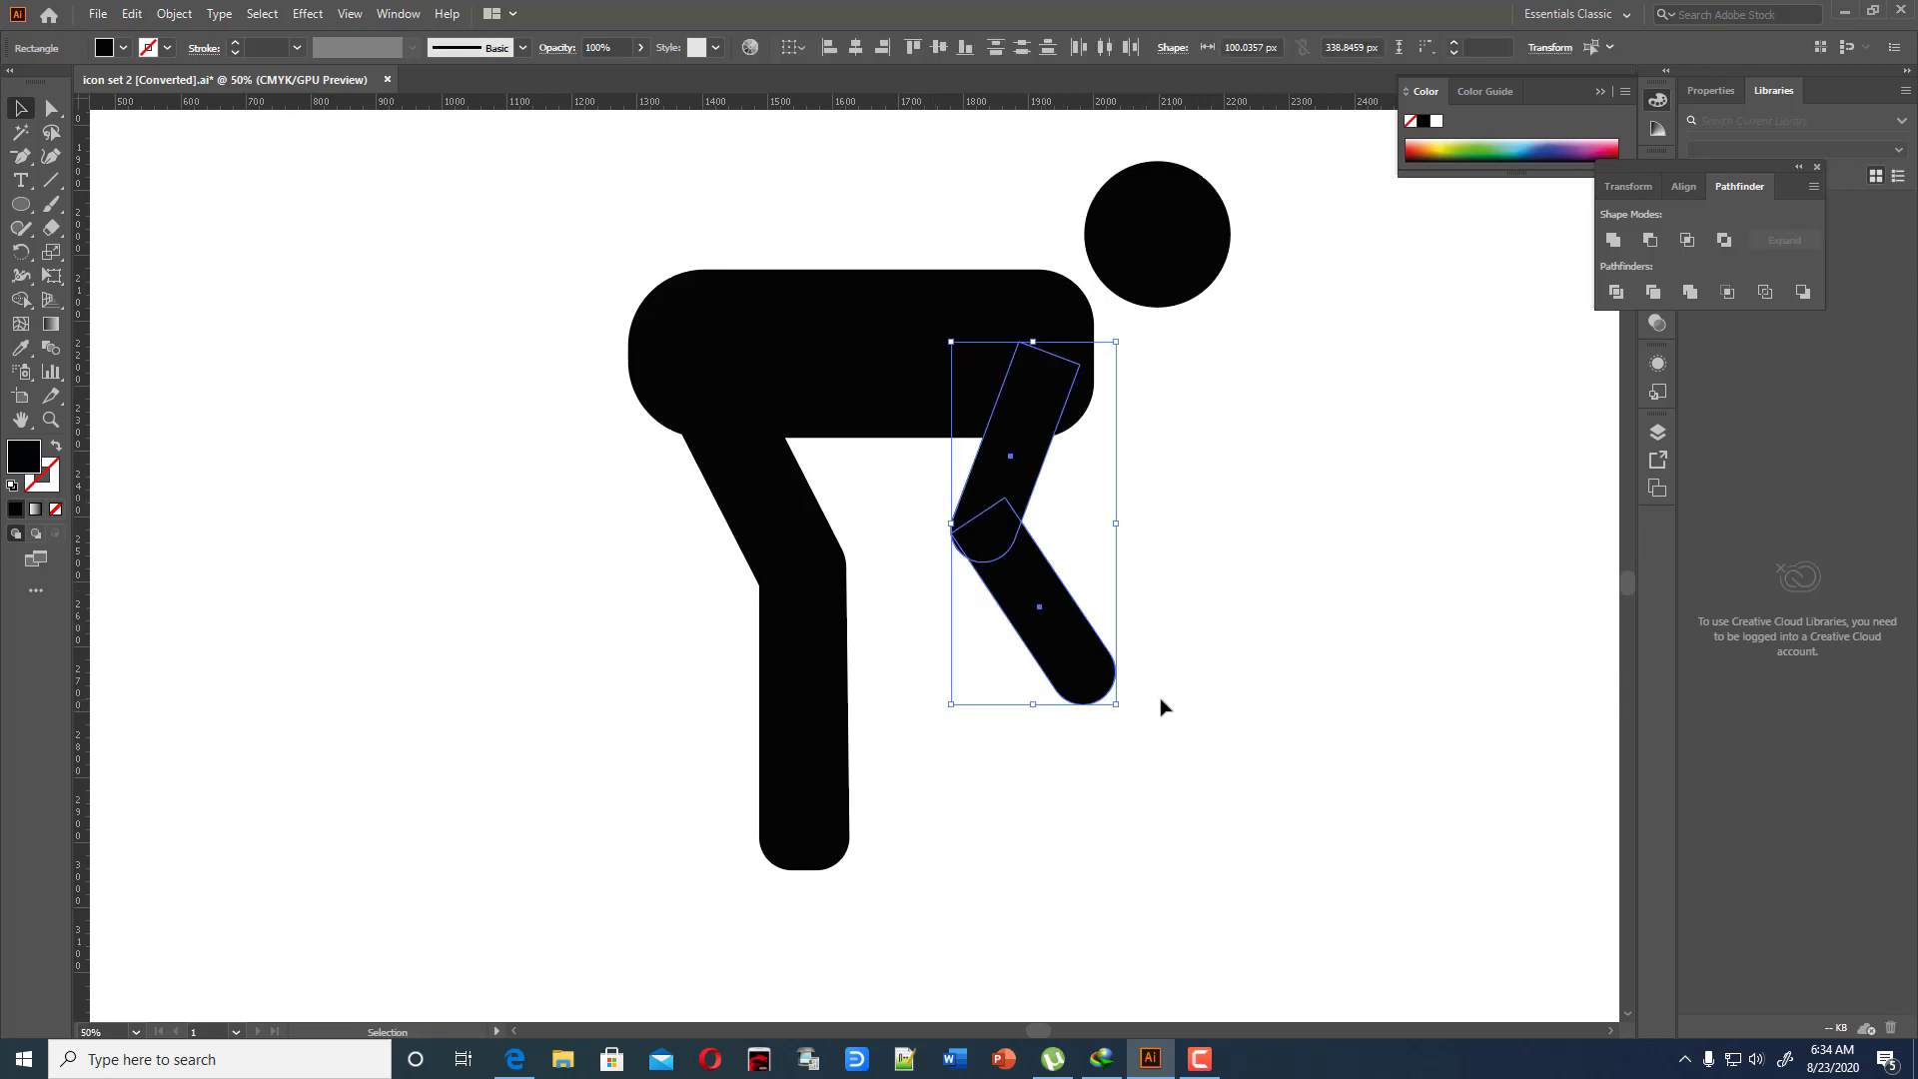
left_click(1613, 240)
left_click(1342, 549)
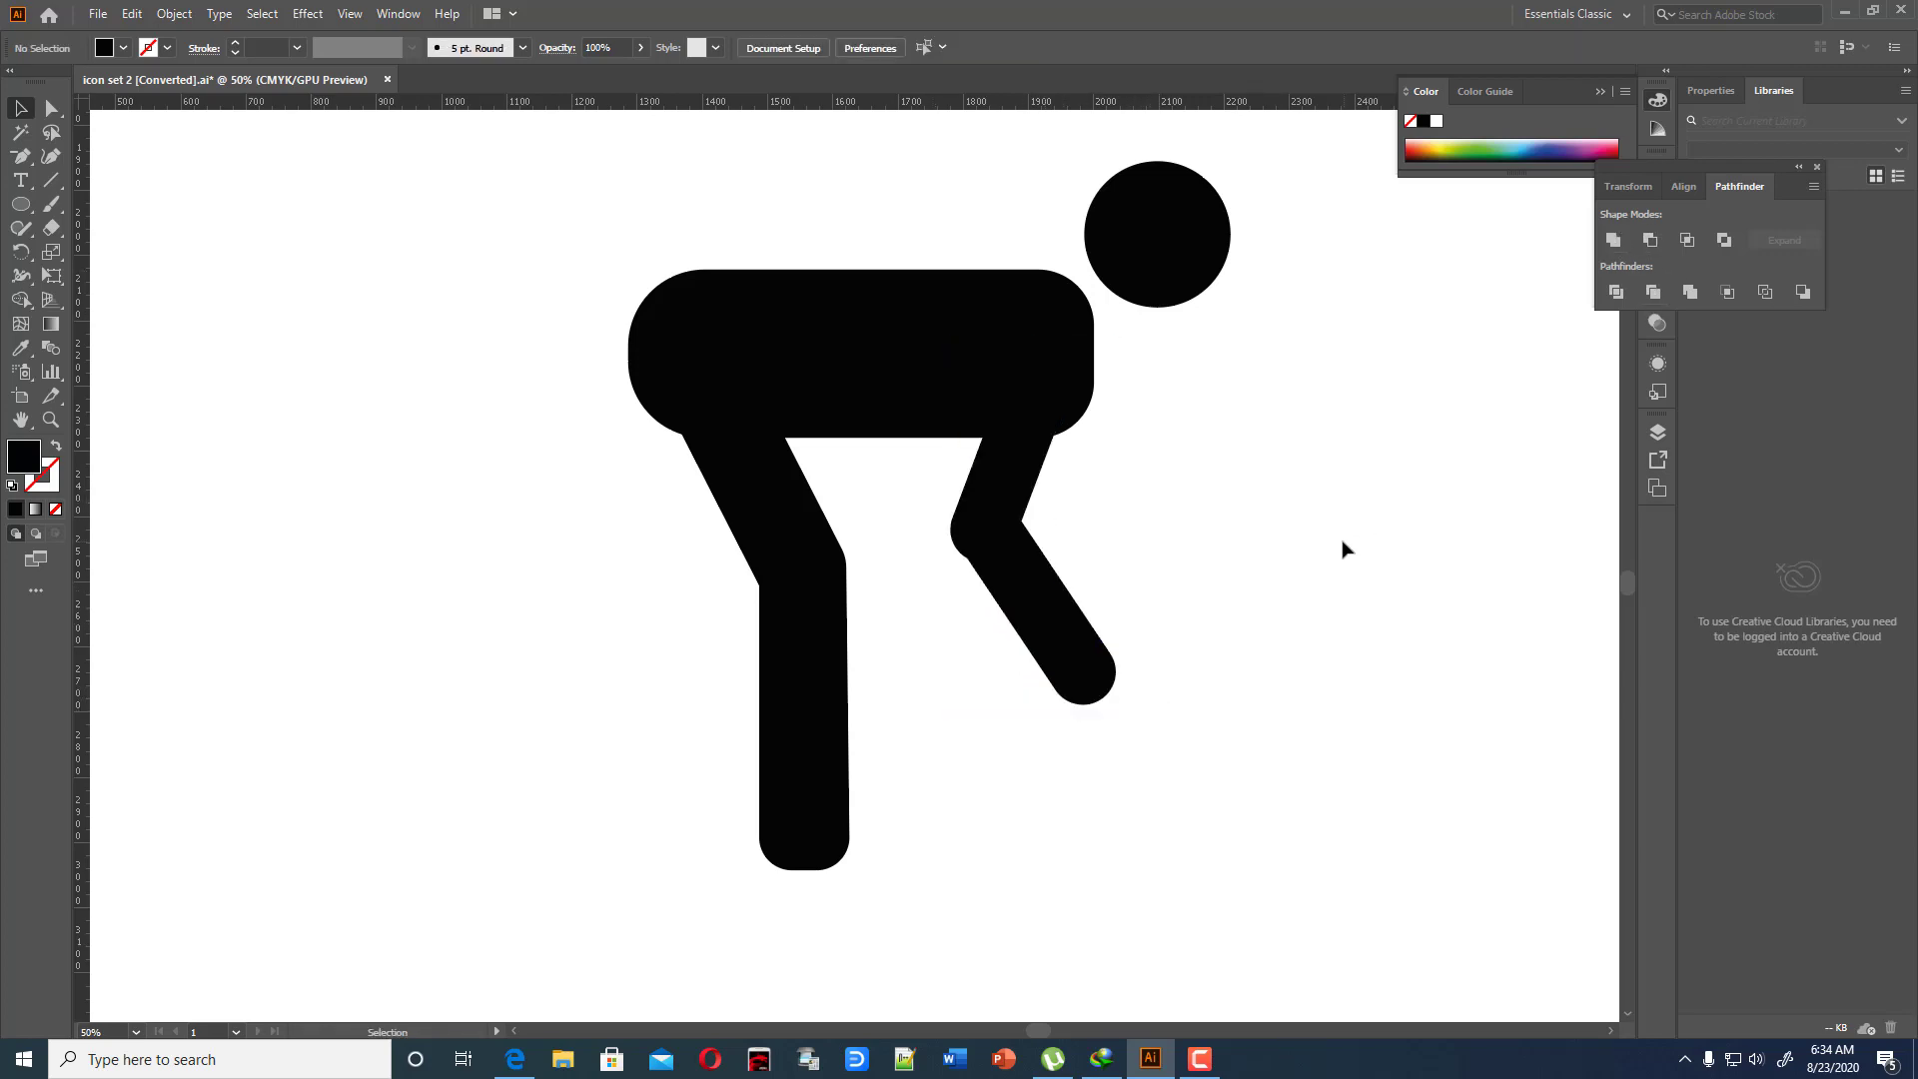
left_click_drag(944, 527, 1144, 698)
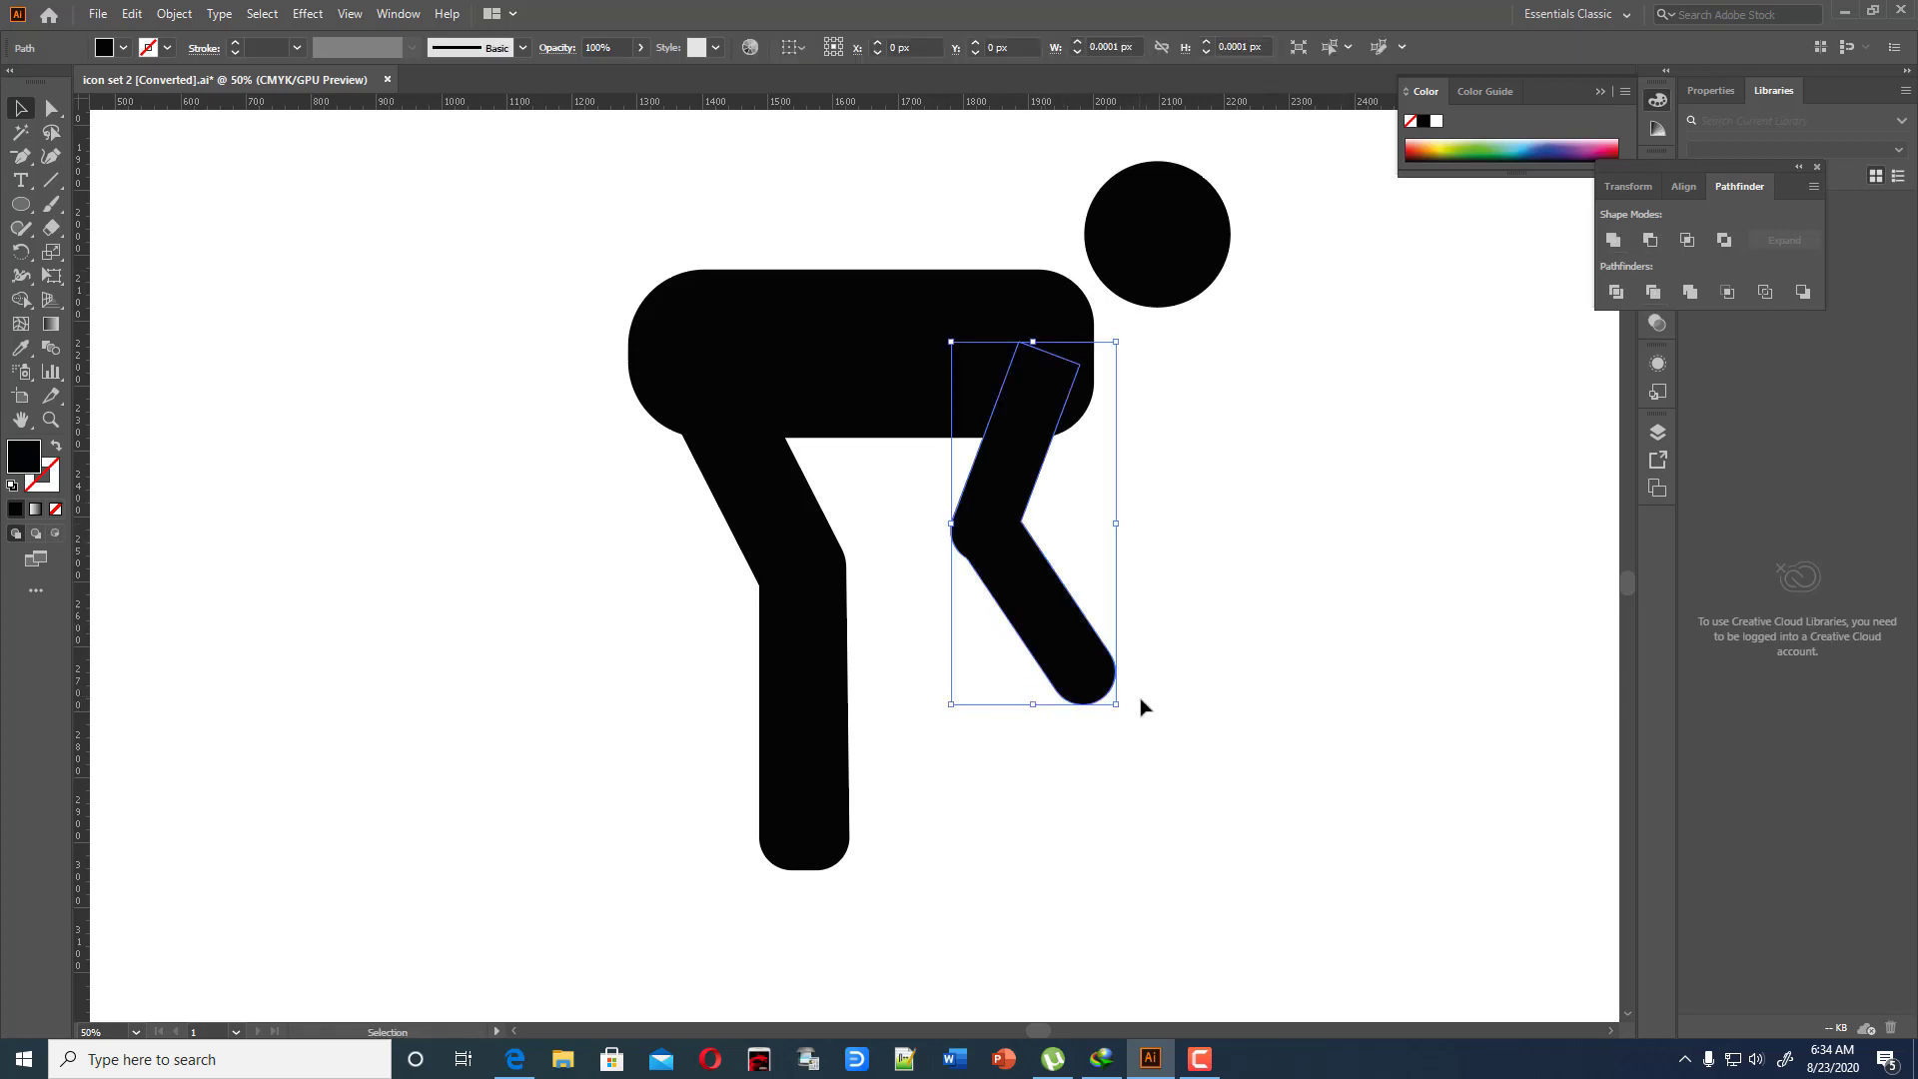
left_click(1176, 660)
key("ctrl+z")
left_click(1177, 643)
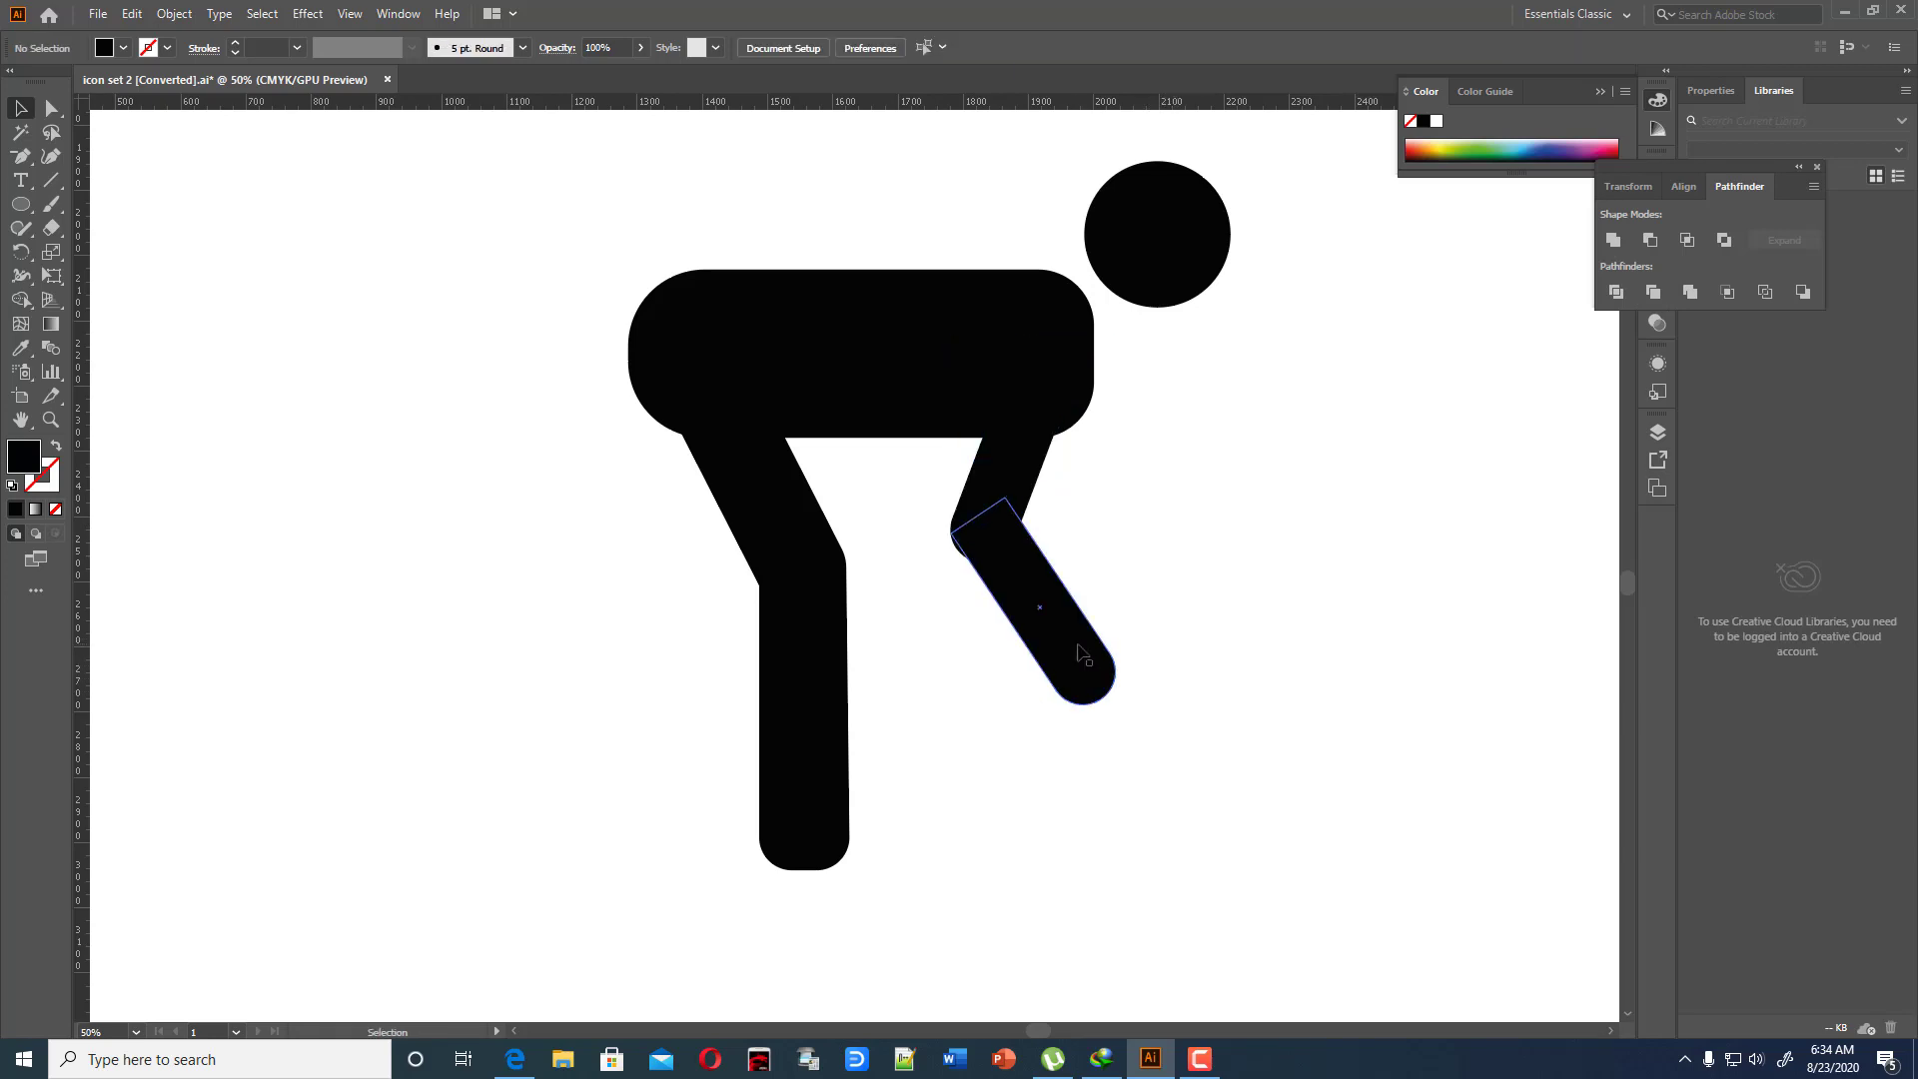
Shift the lower arm bar slightly up and back, and cut off its corner protruding at the elbow with the Shape Builder tool
left_click_drag(1067, 660, 1057, 593)
left_click(1121, 562)
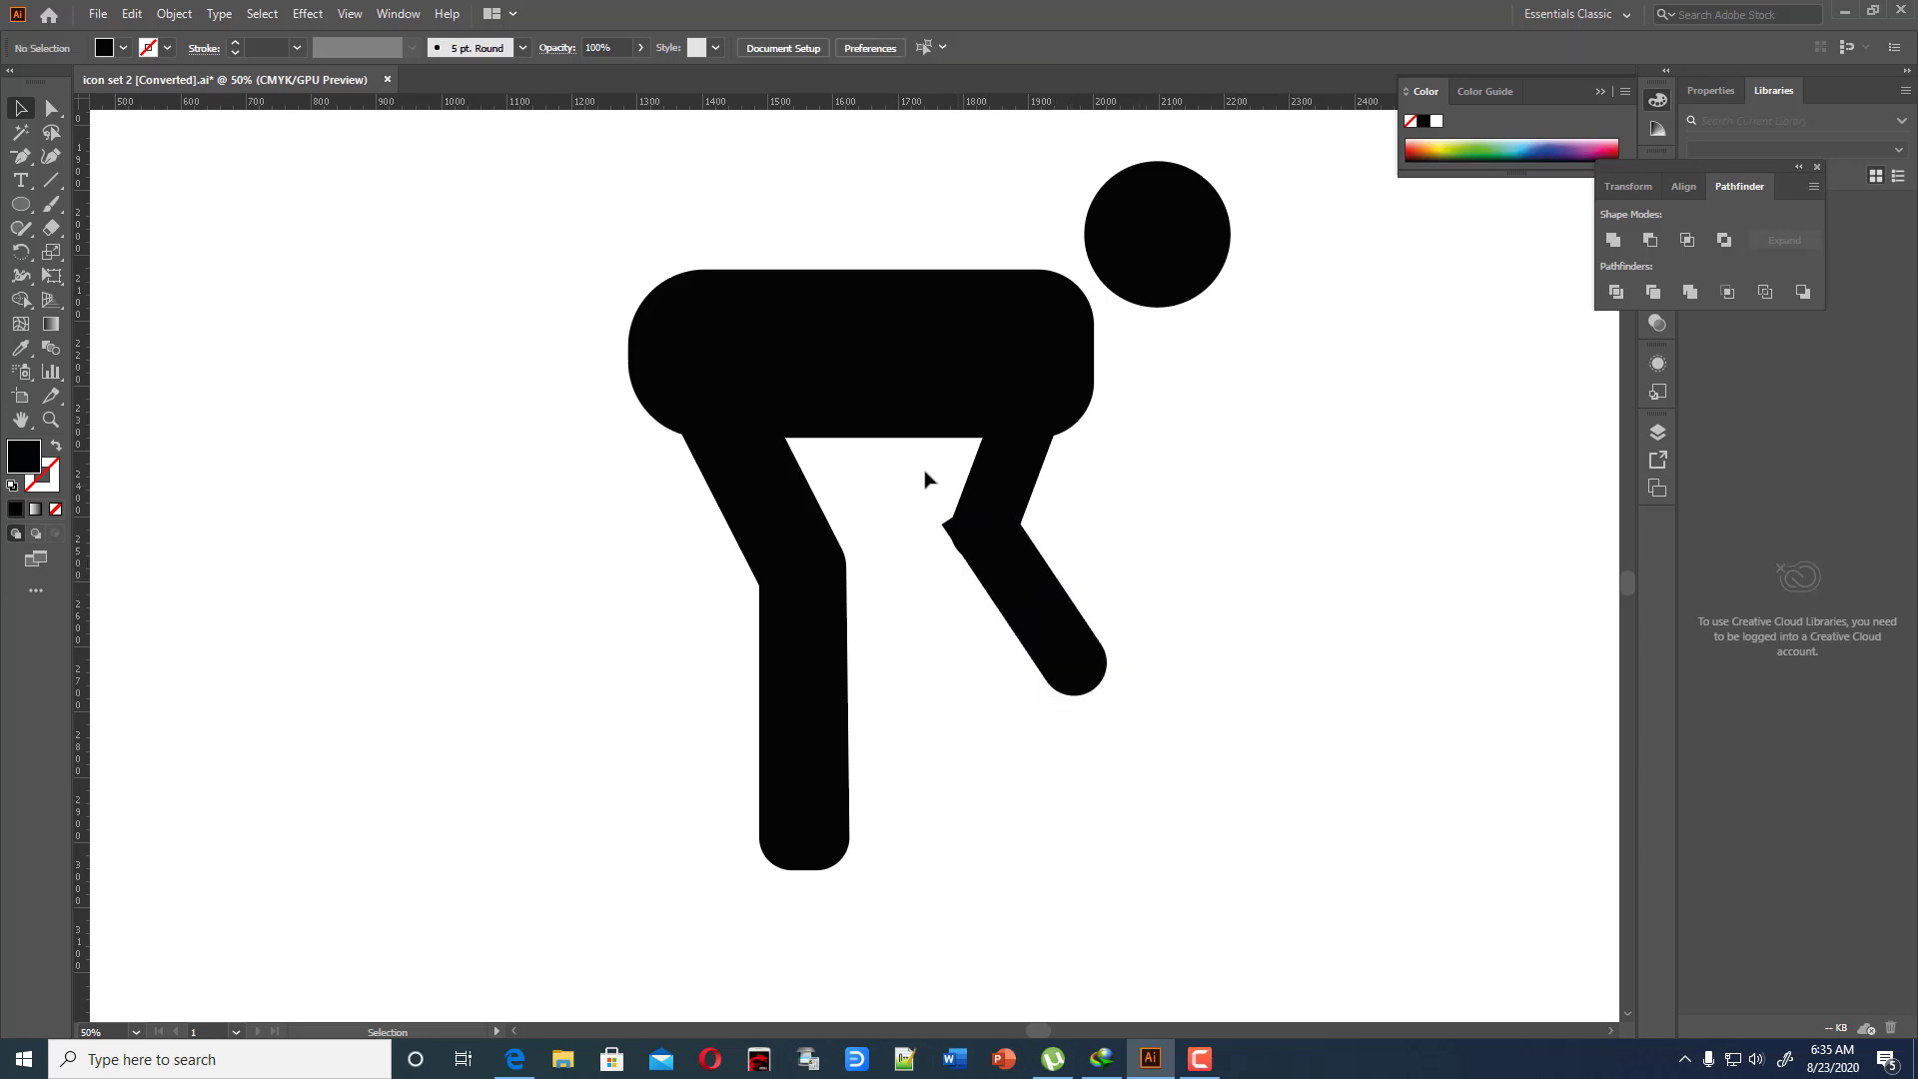
left_click_drag(918, 468, 1046, 629)
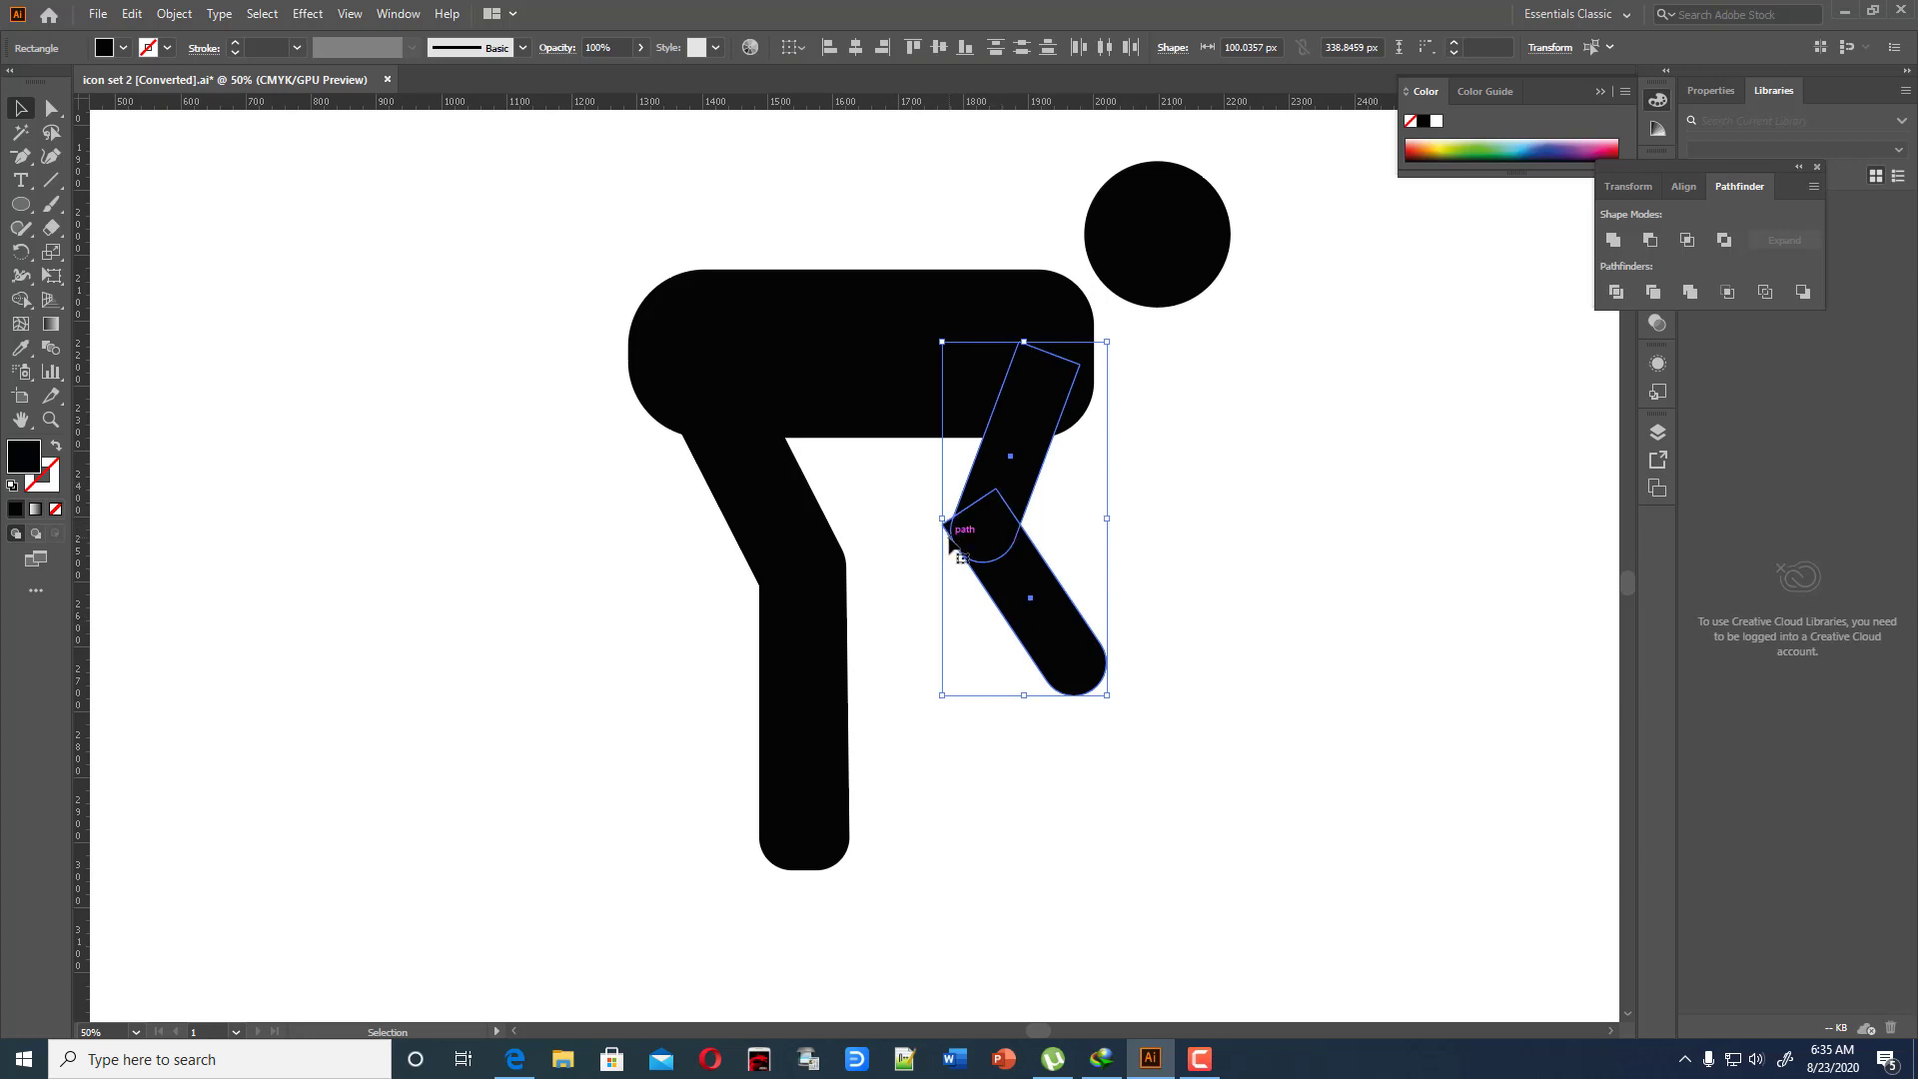
key("ctrl+plus")
key("ctrl+plus")
key("ctrl+plus")
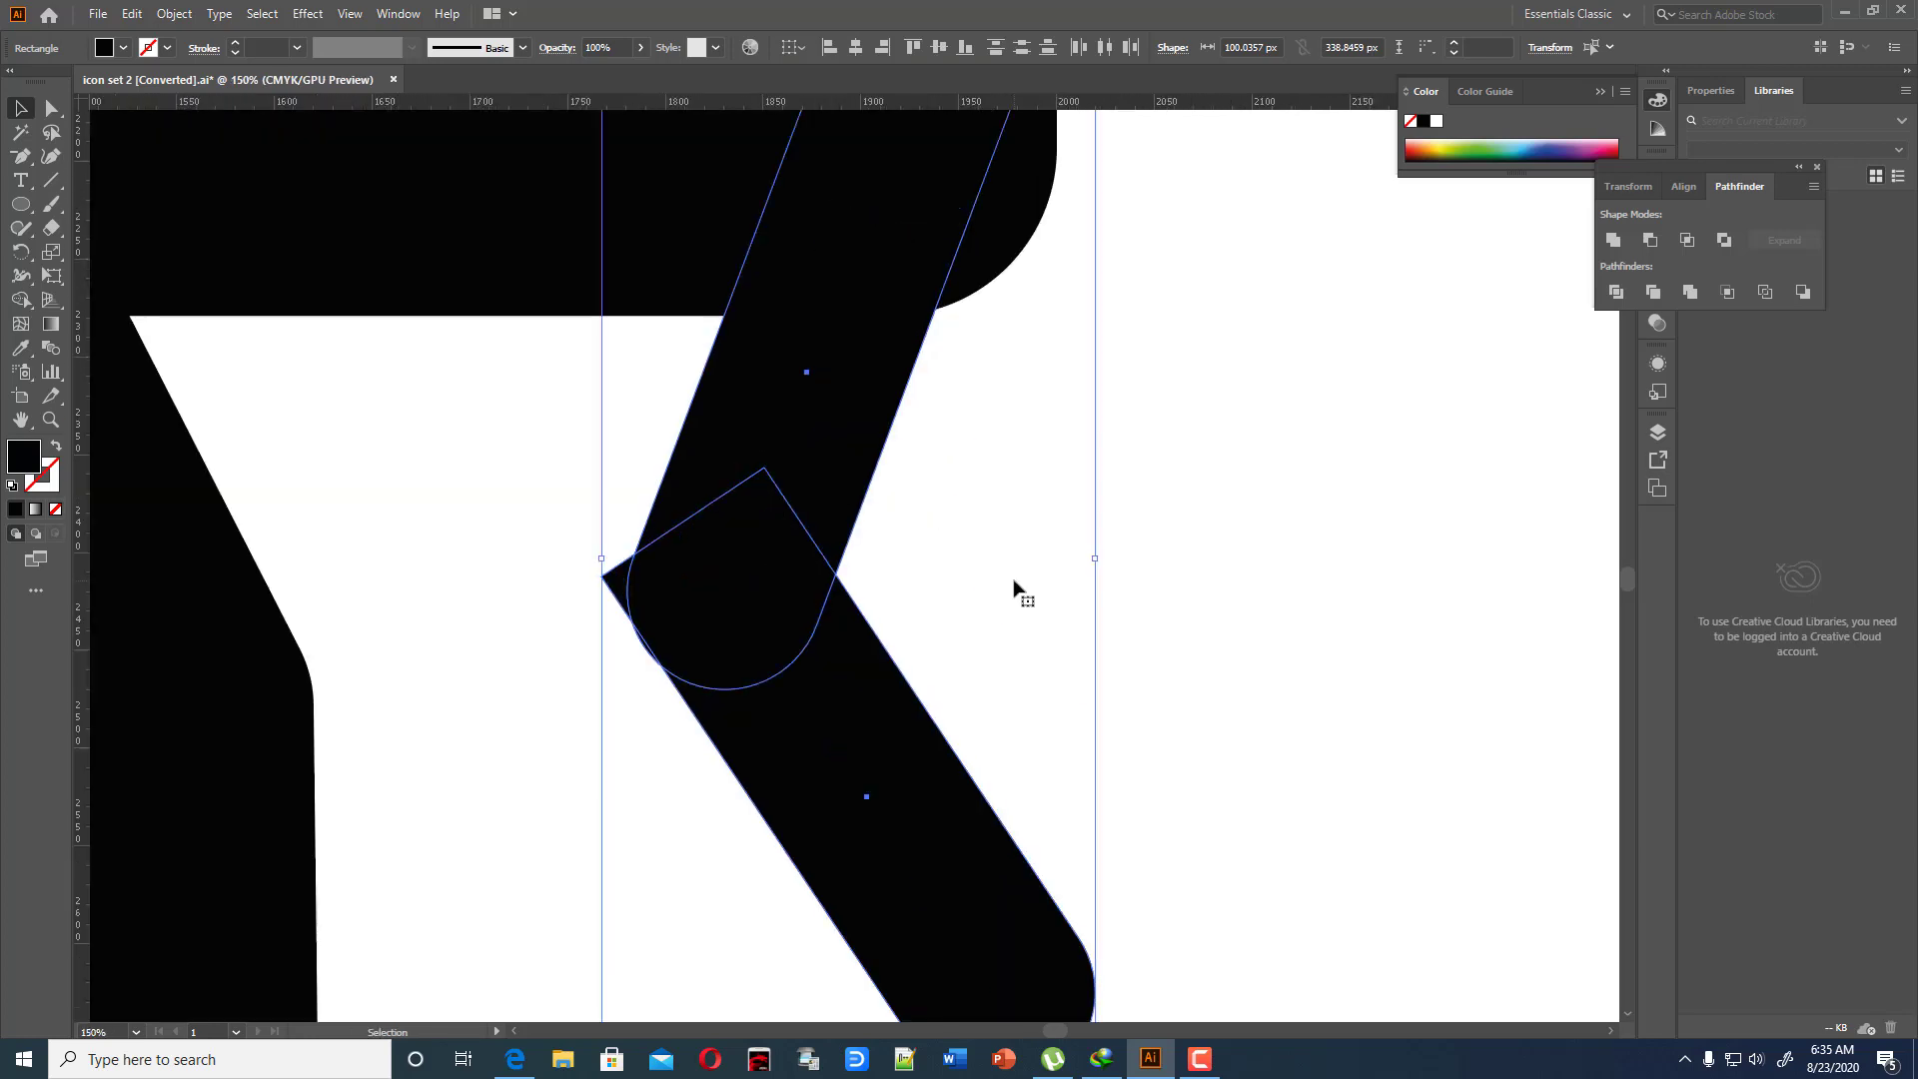
left_click(23, 302)
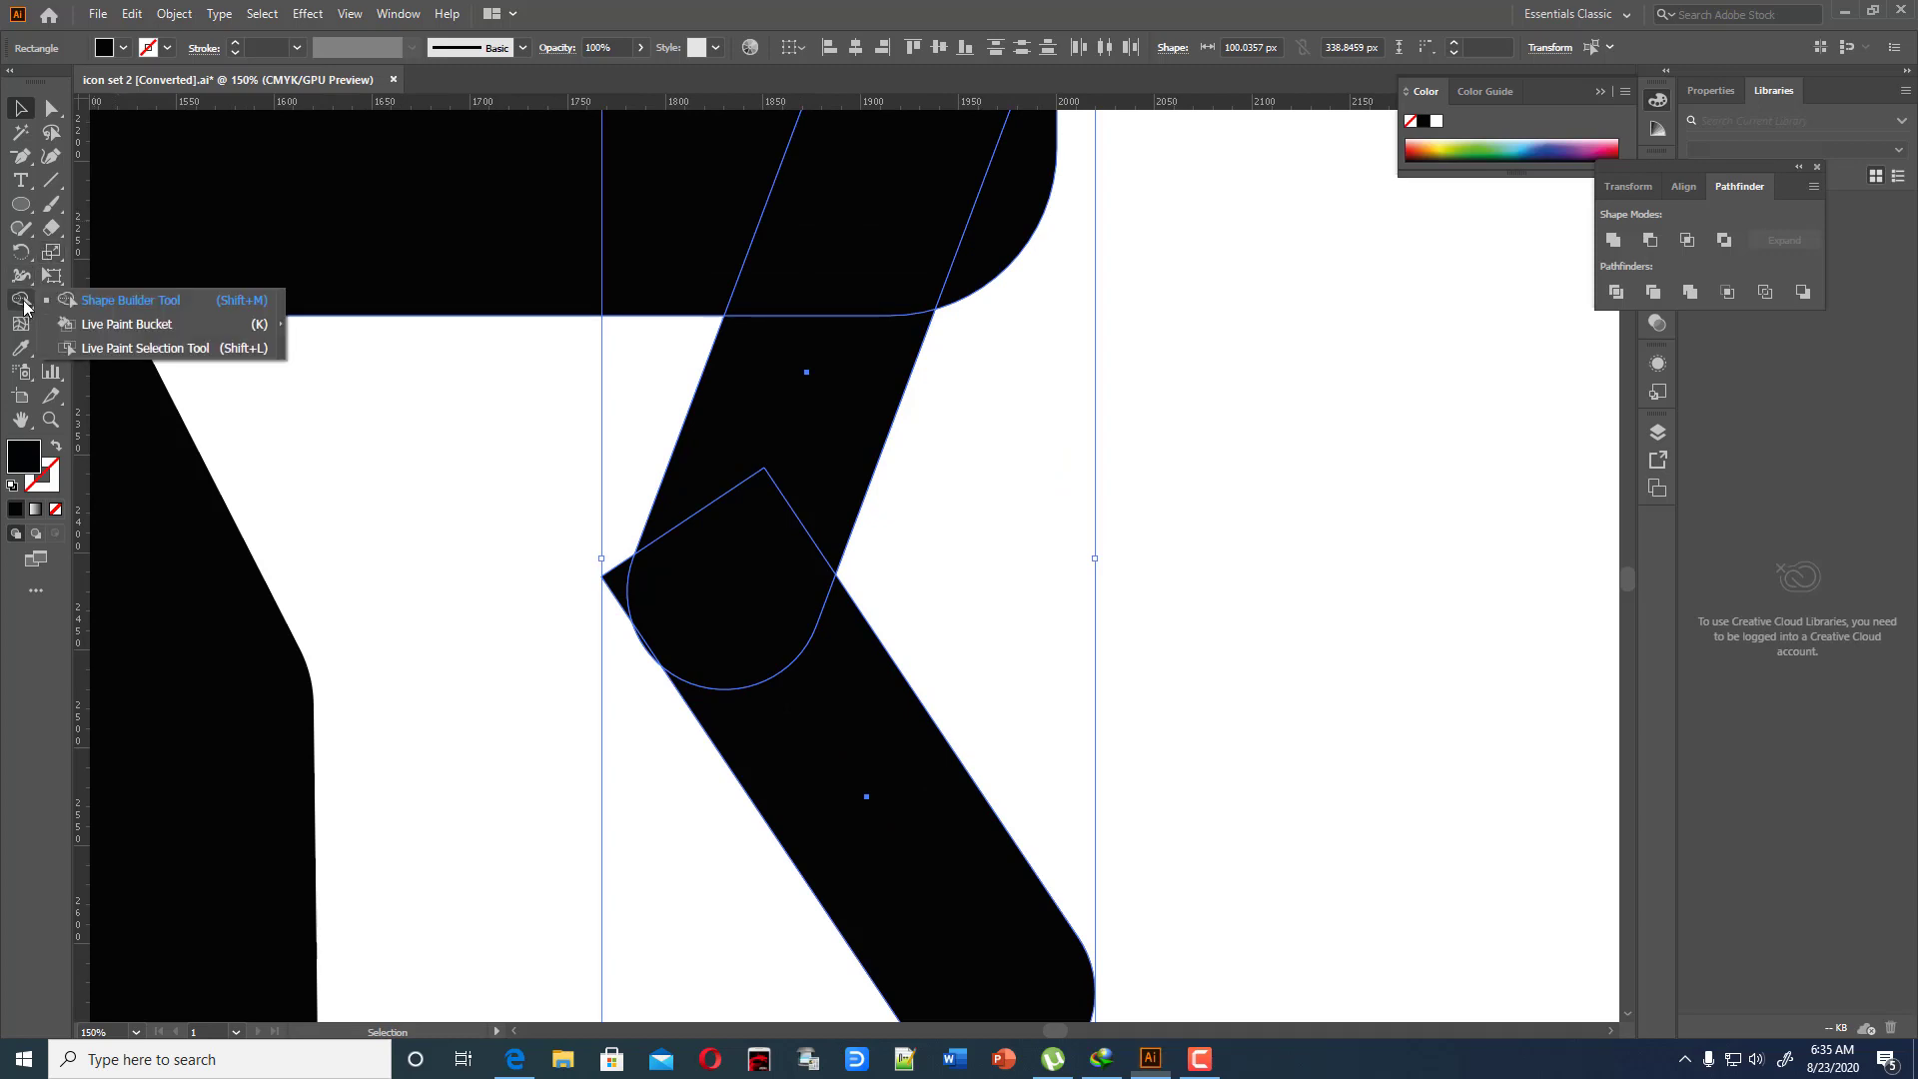
left_click(23, 303)
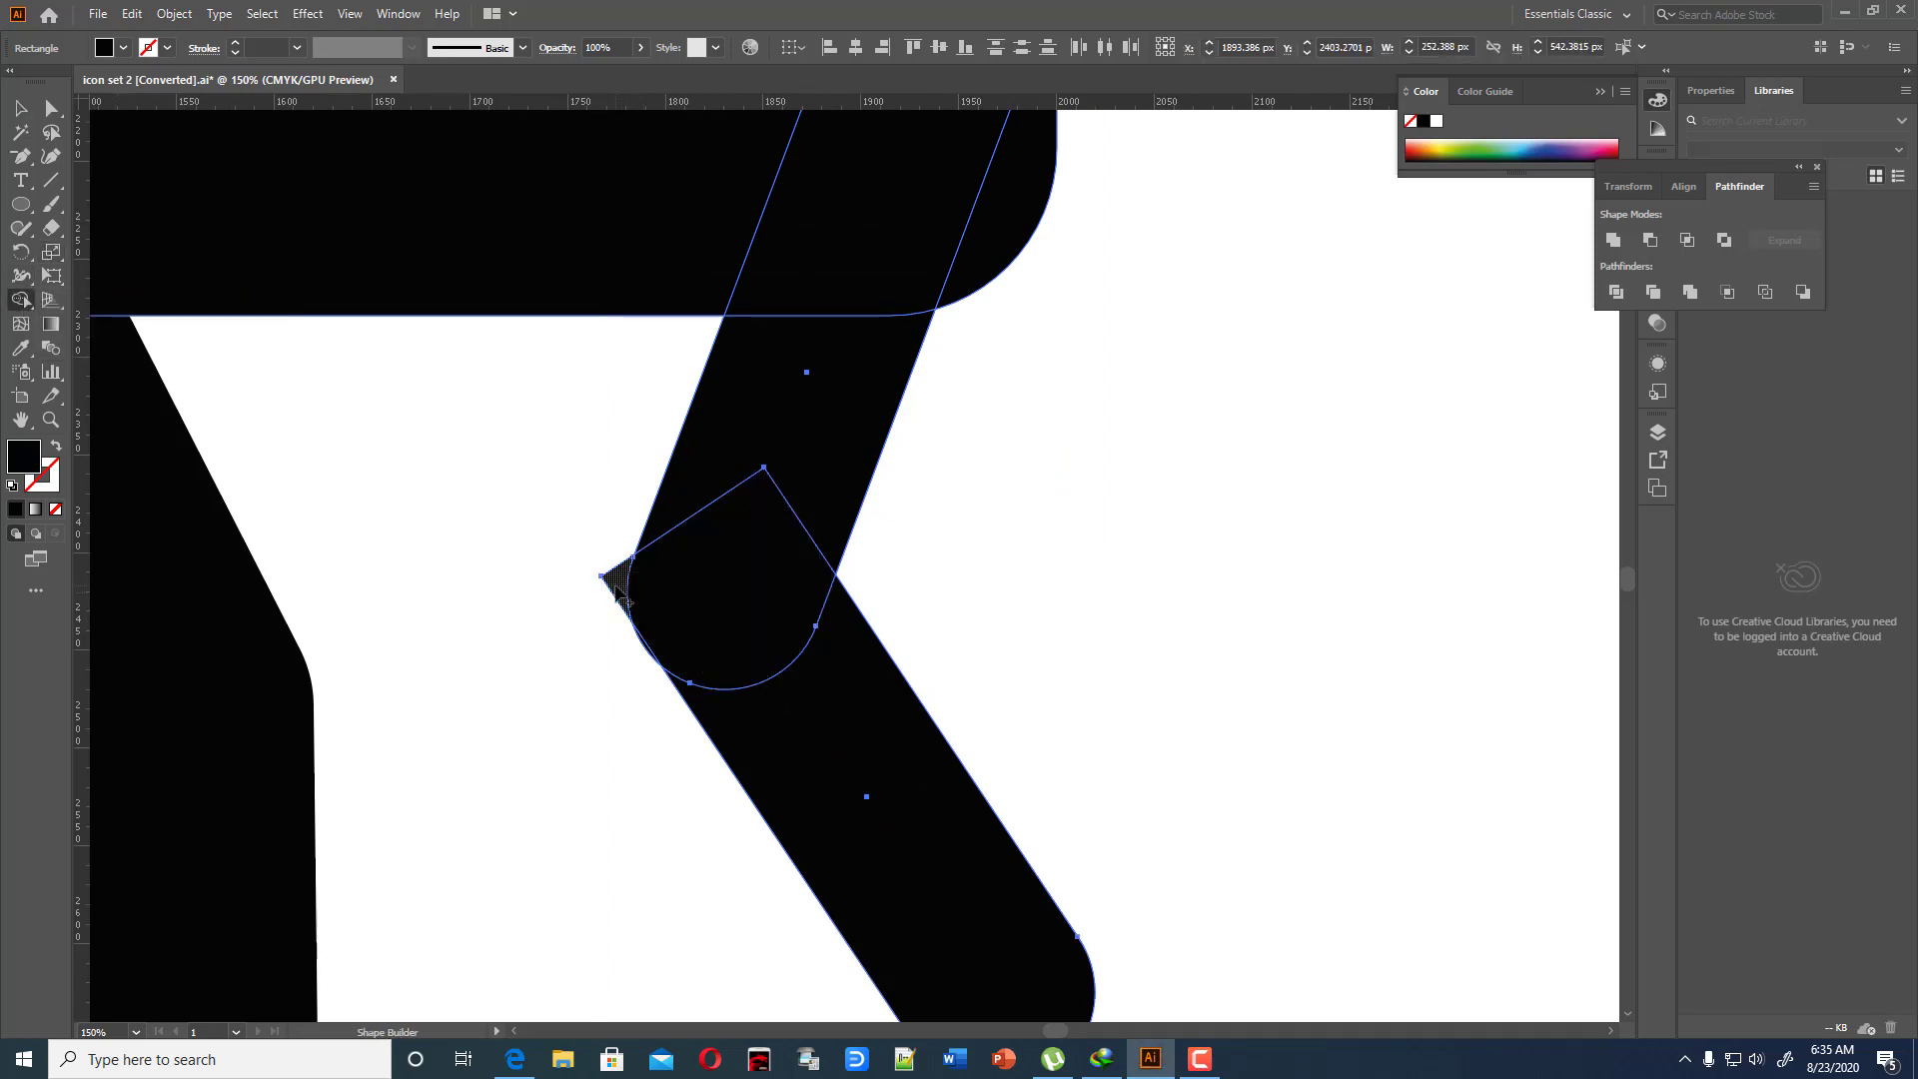
left_click(619, 590, "alt")
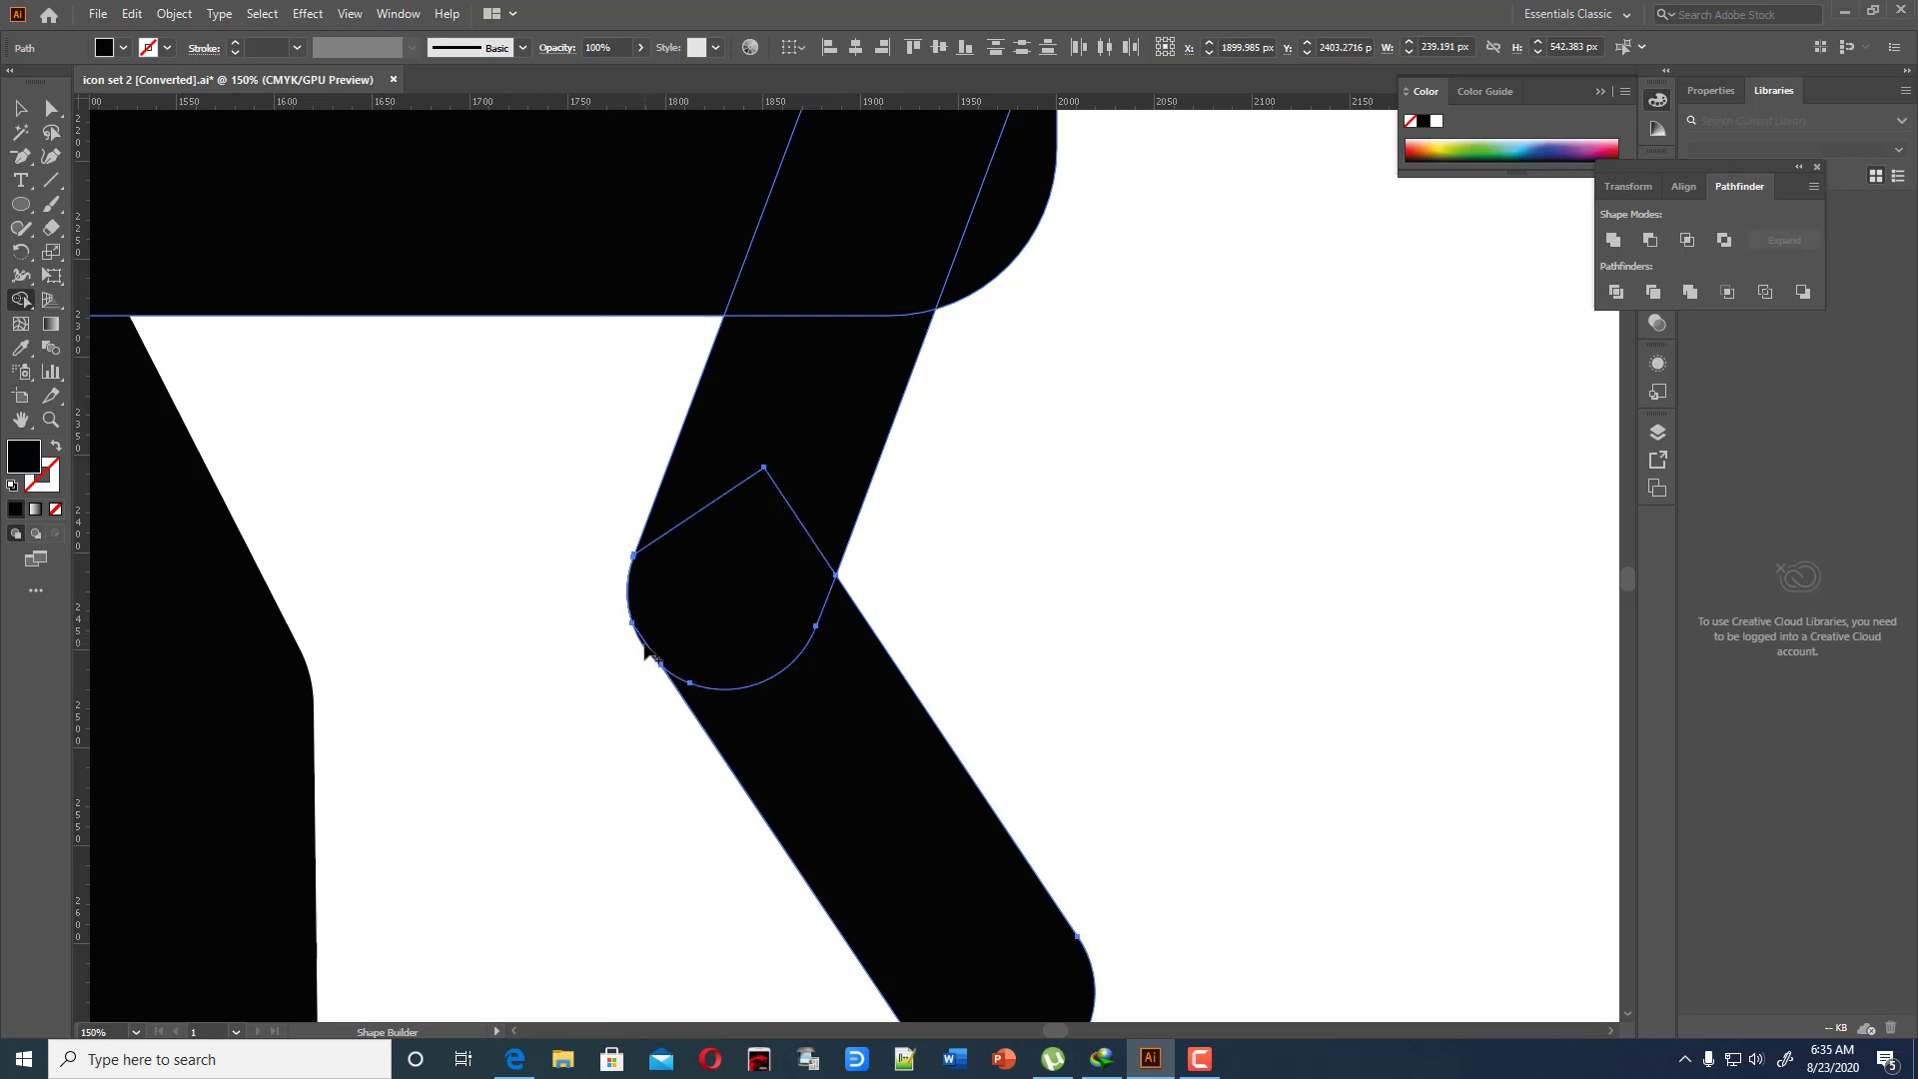
key("v")
left_click(1002, 548)
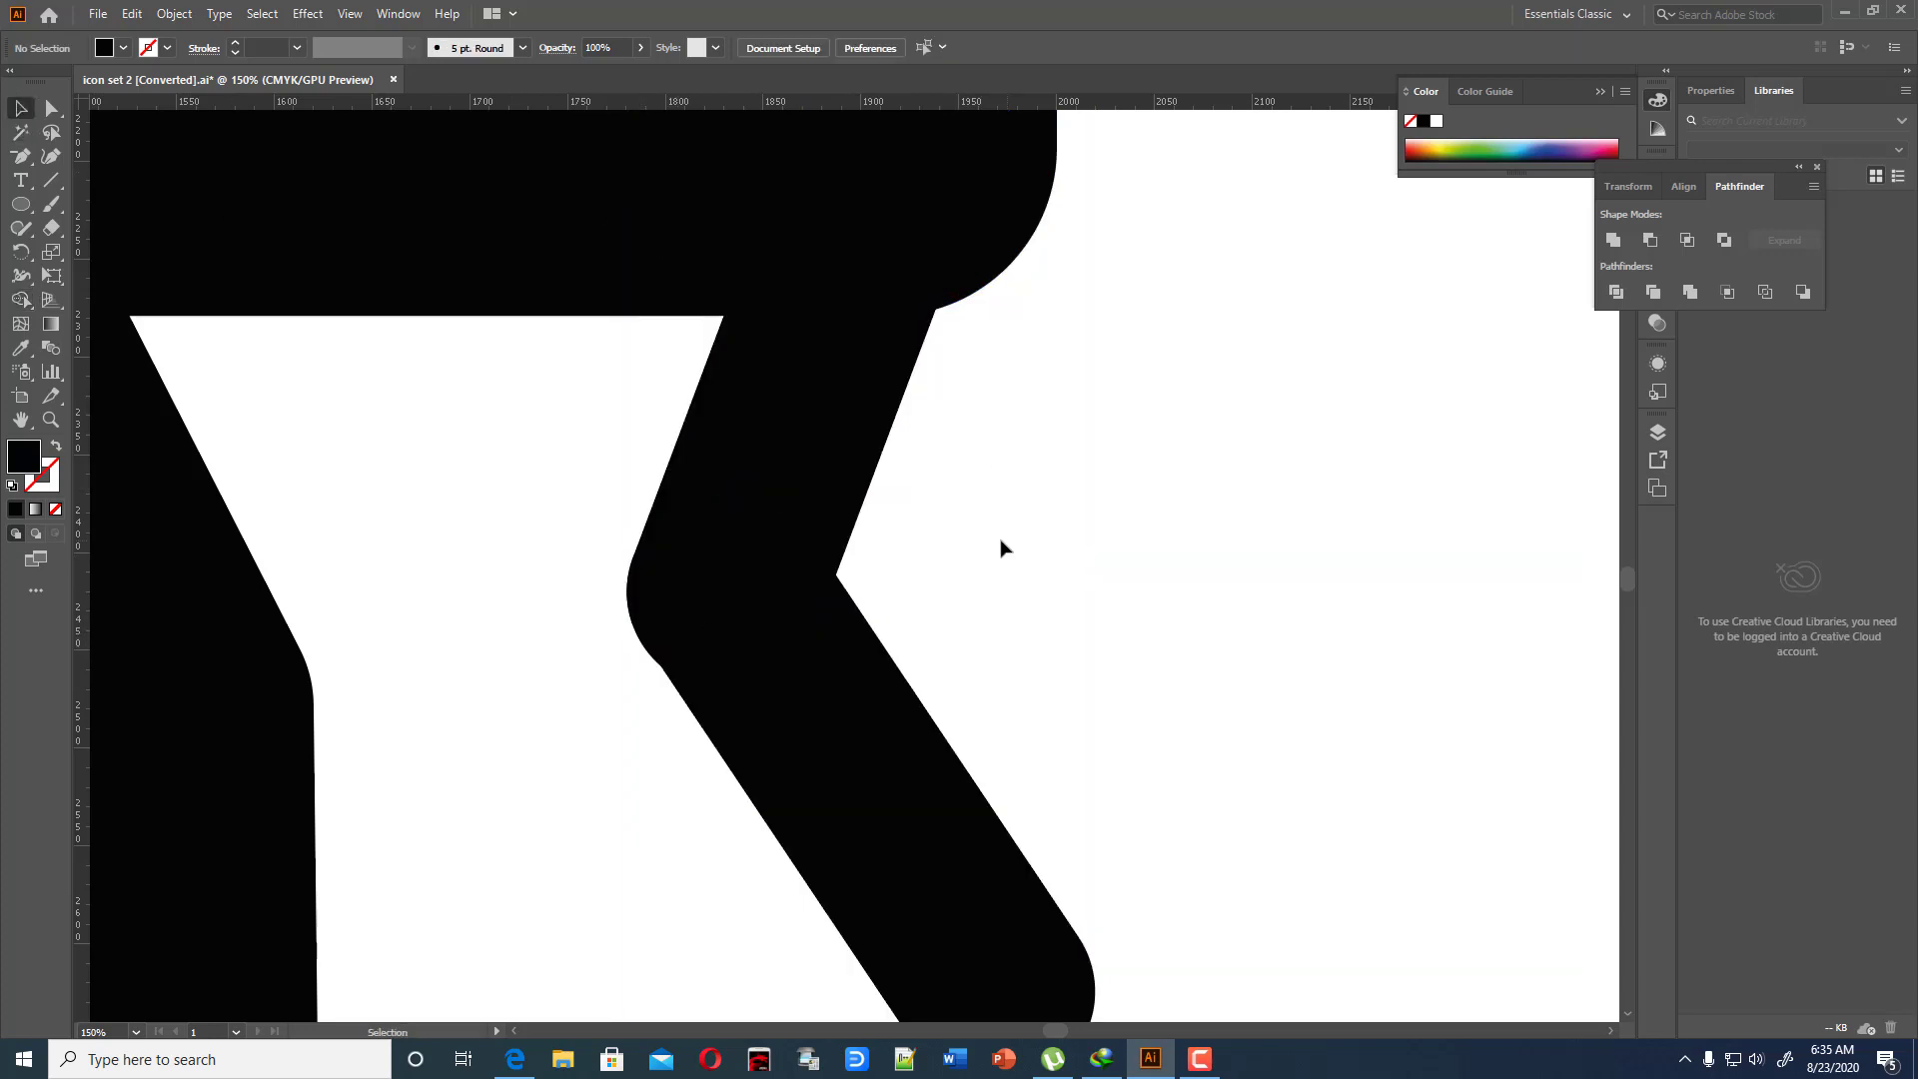
Unite the upper and lower arm pieces into a single arm shape
key("ctrl+minus")
key("ctrl+minus")
key("ctrl+minus")
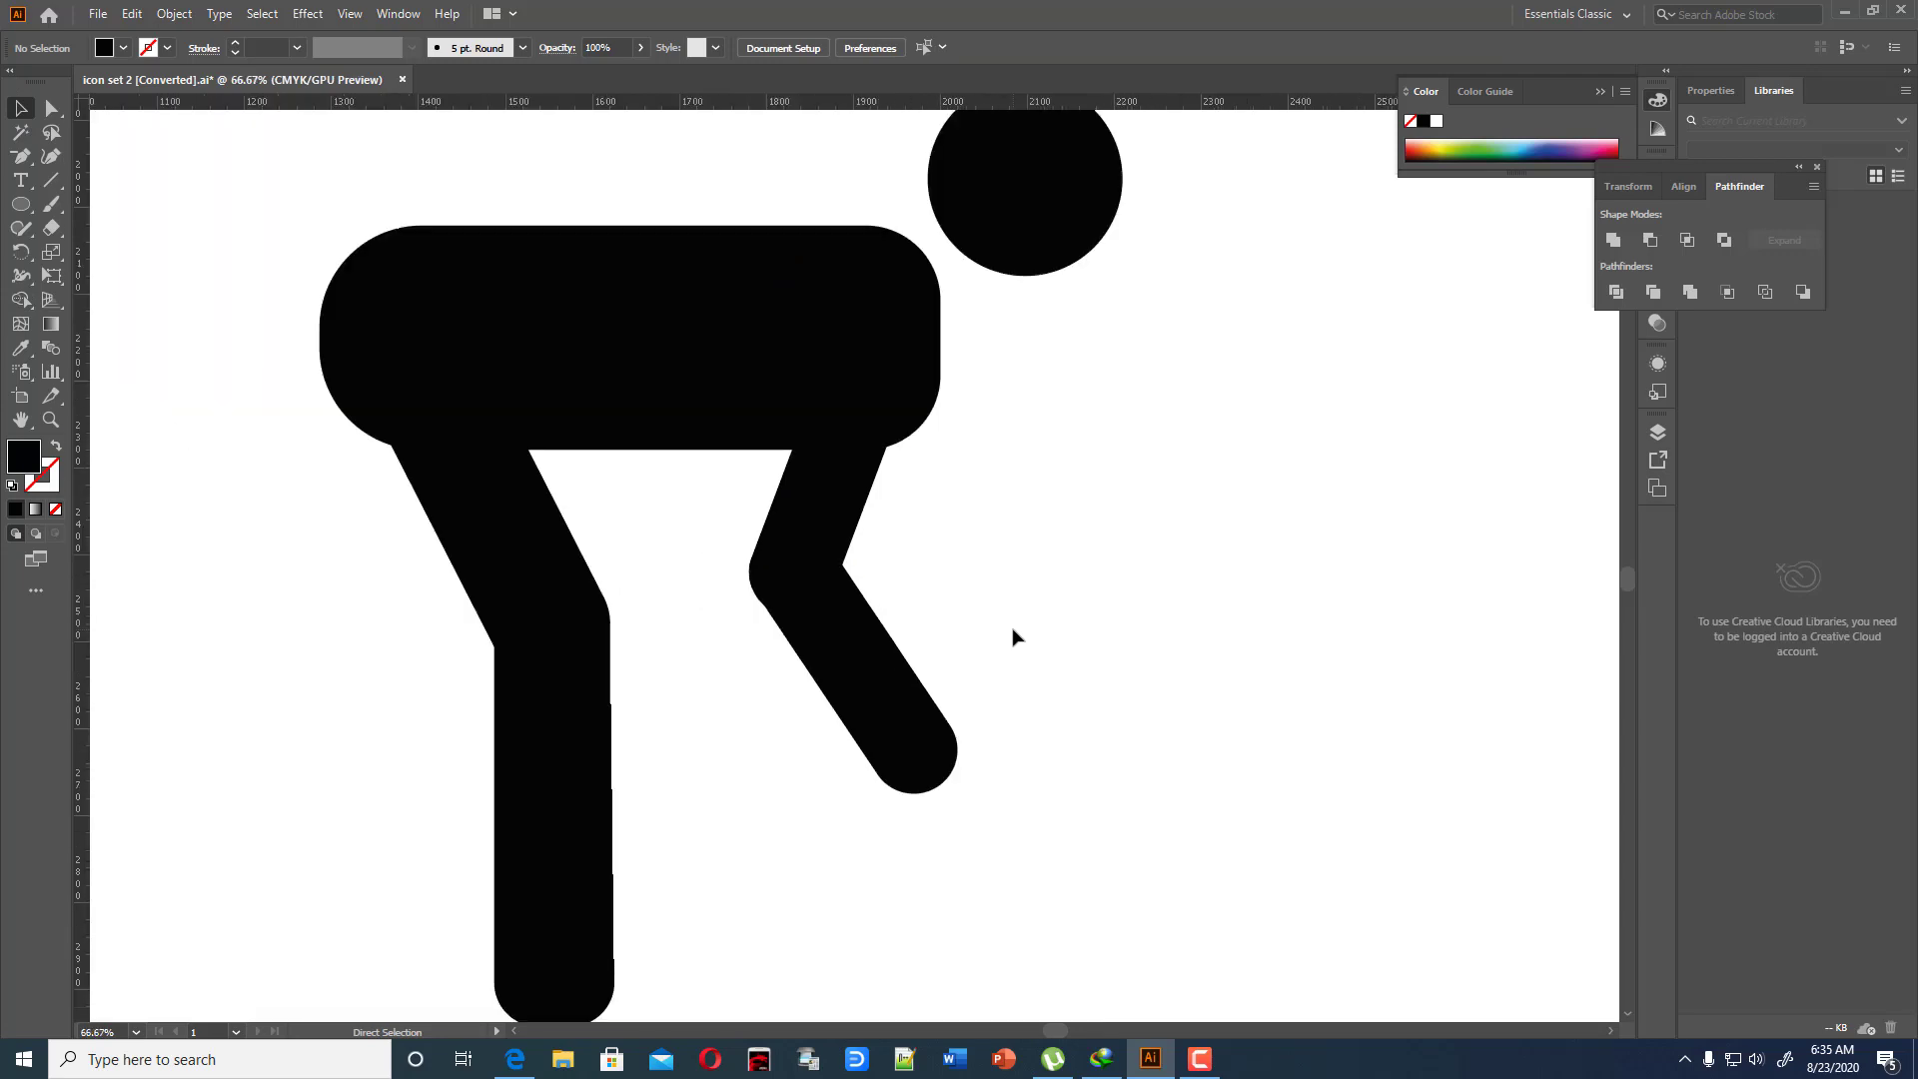
left_click(787, 531)
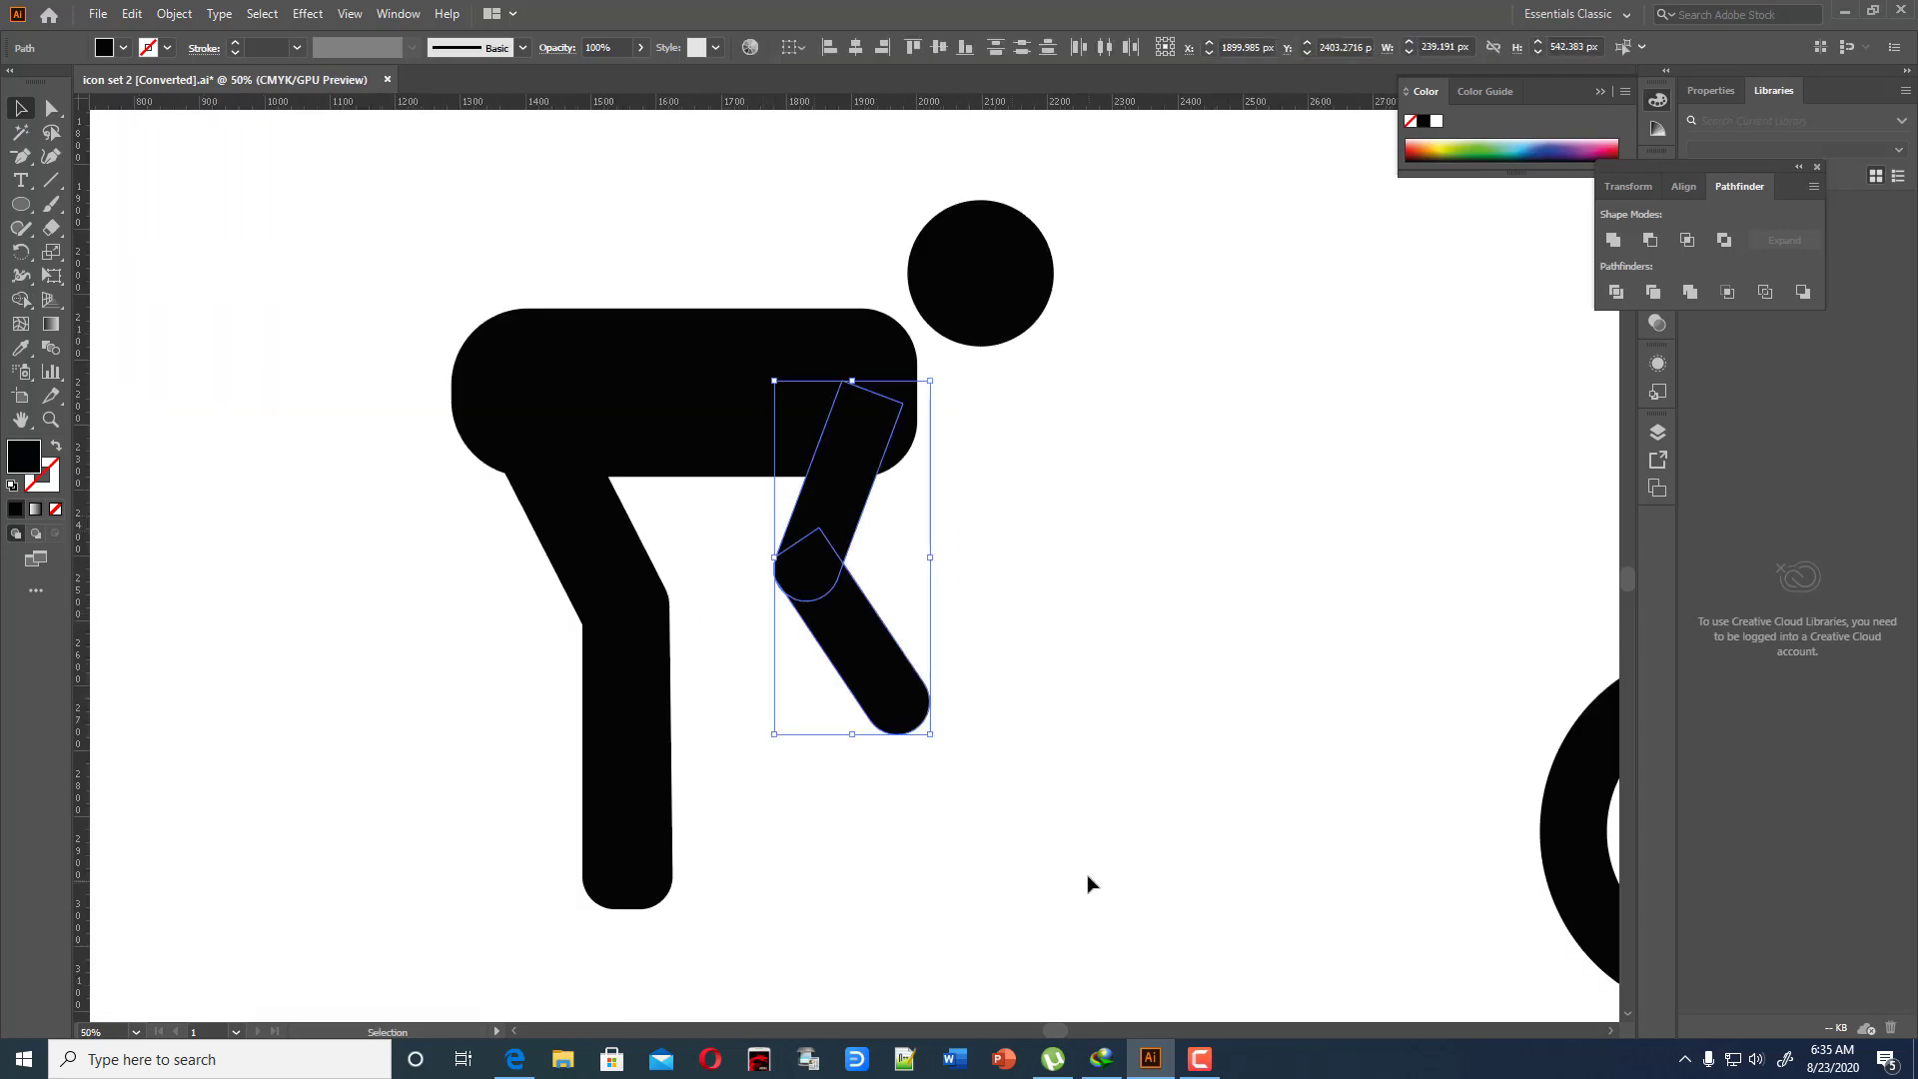
left_click(1616, 240)
left_click(1200, 503)
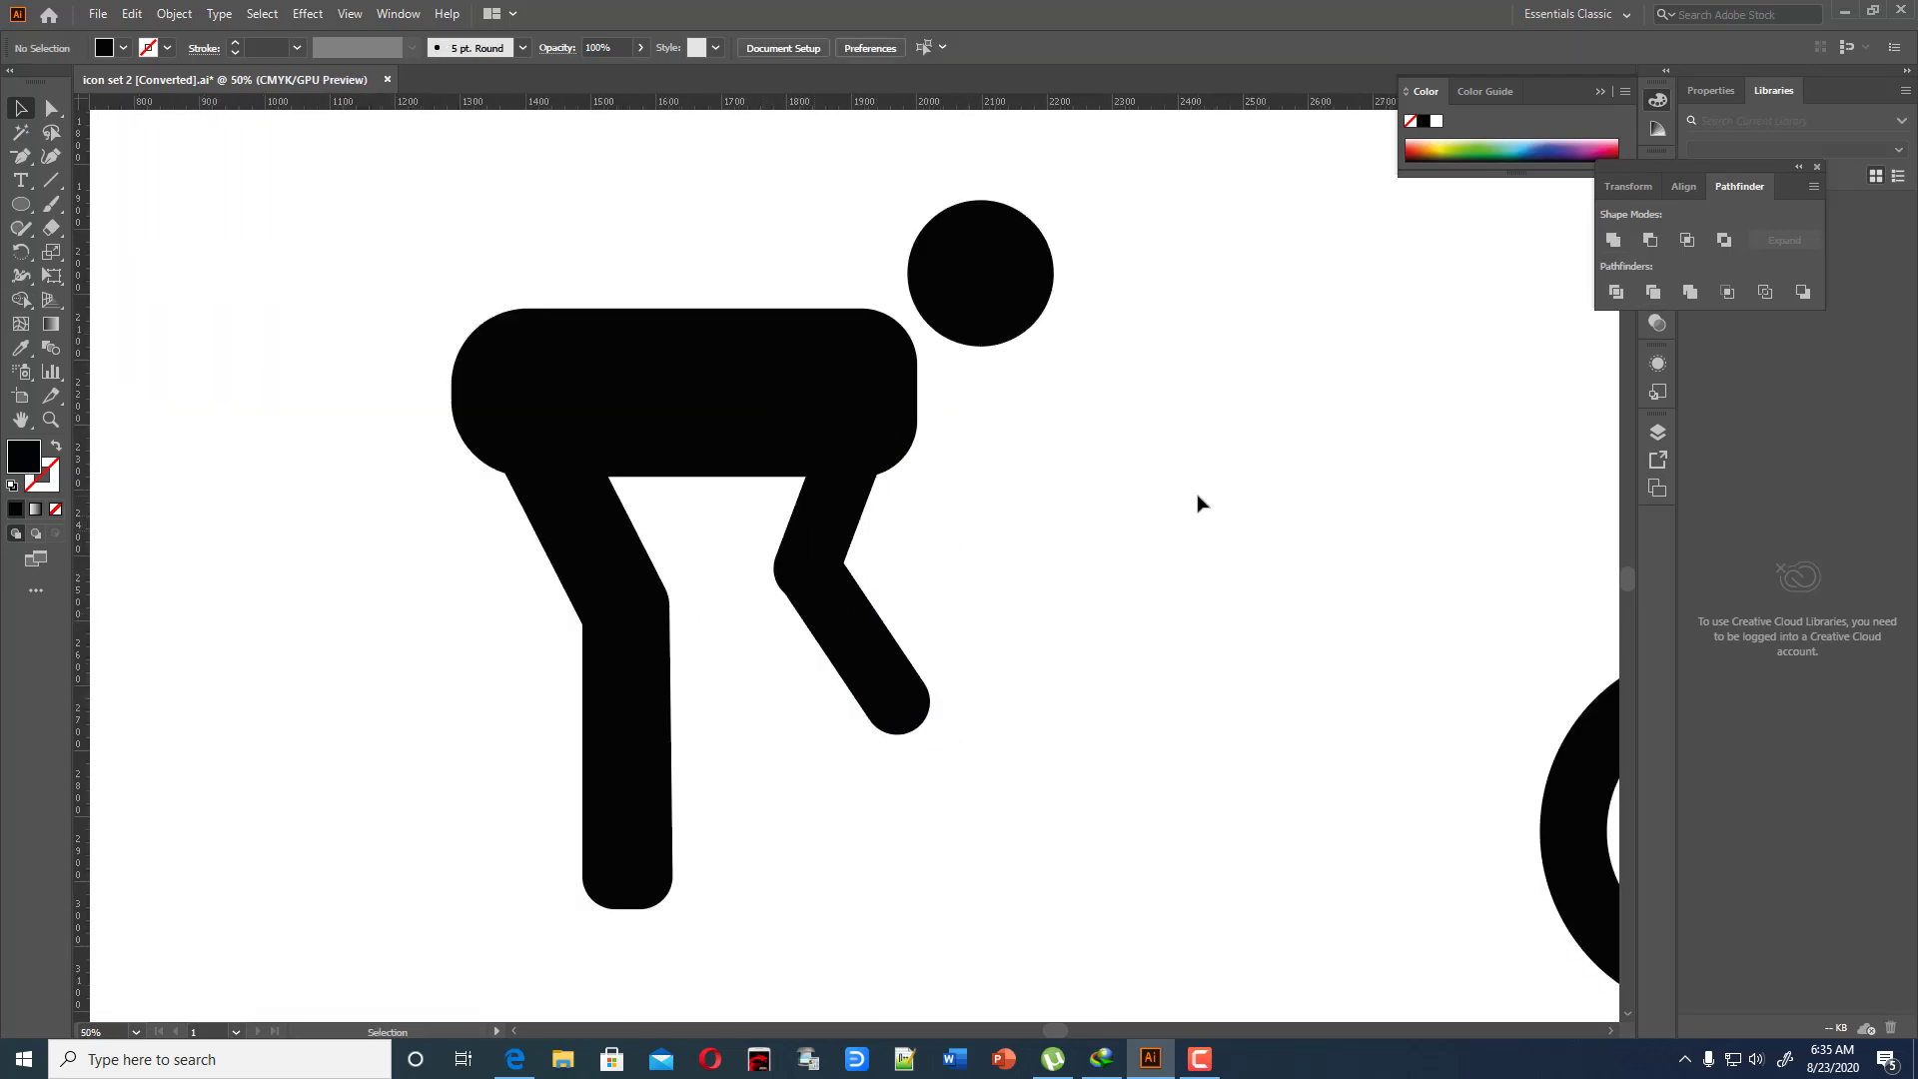
Move the two wheel rings beneath the rider, one under the hand and the other behind the leg at the same height
key("ctrl+minus")
key("ctrl+minus")
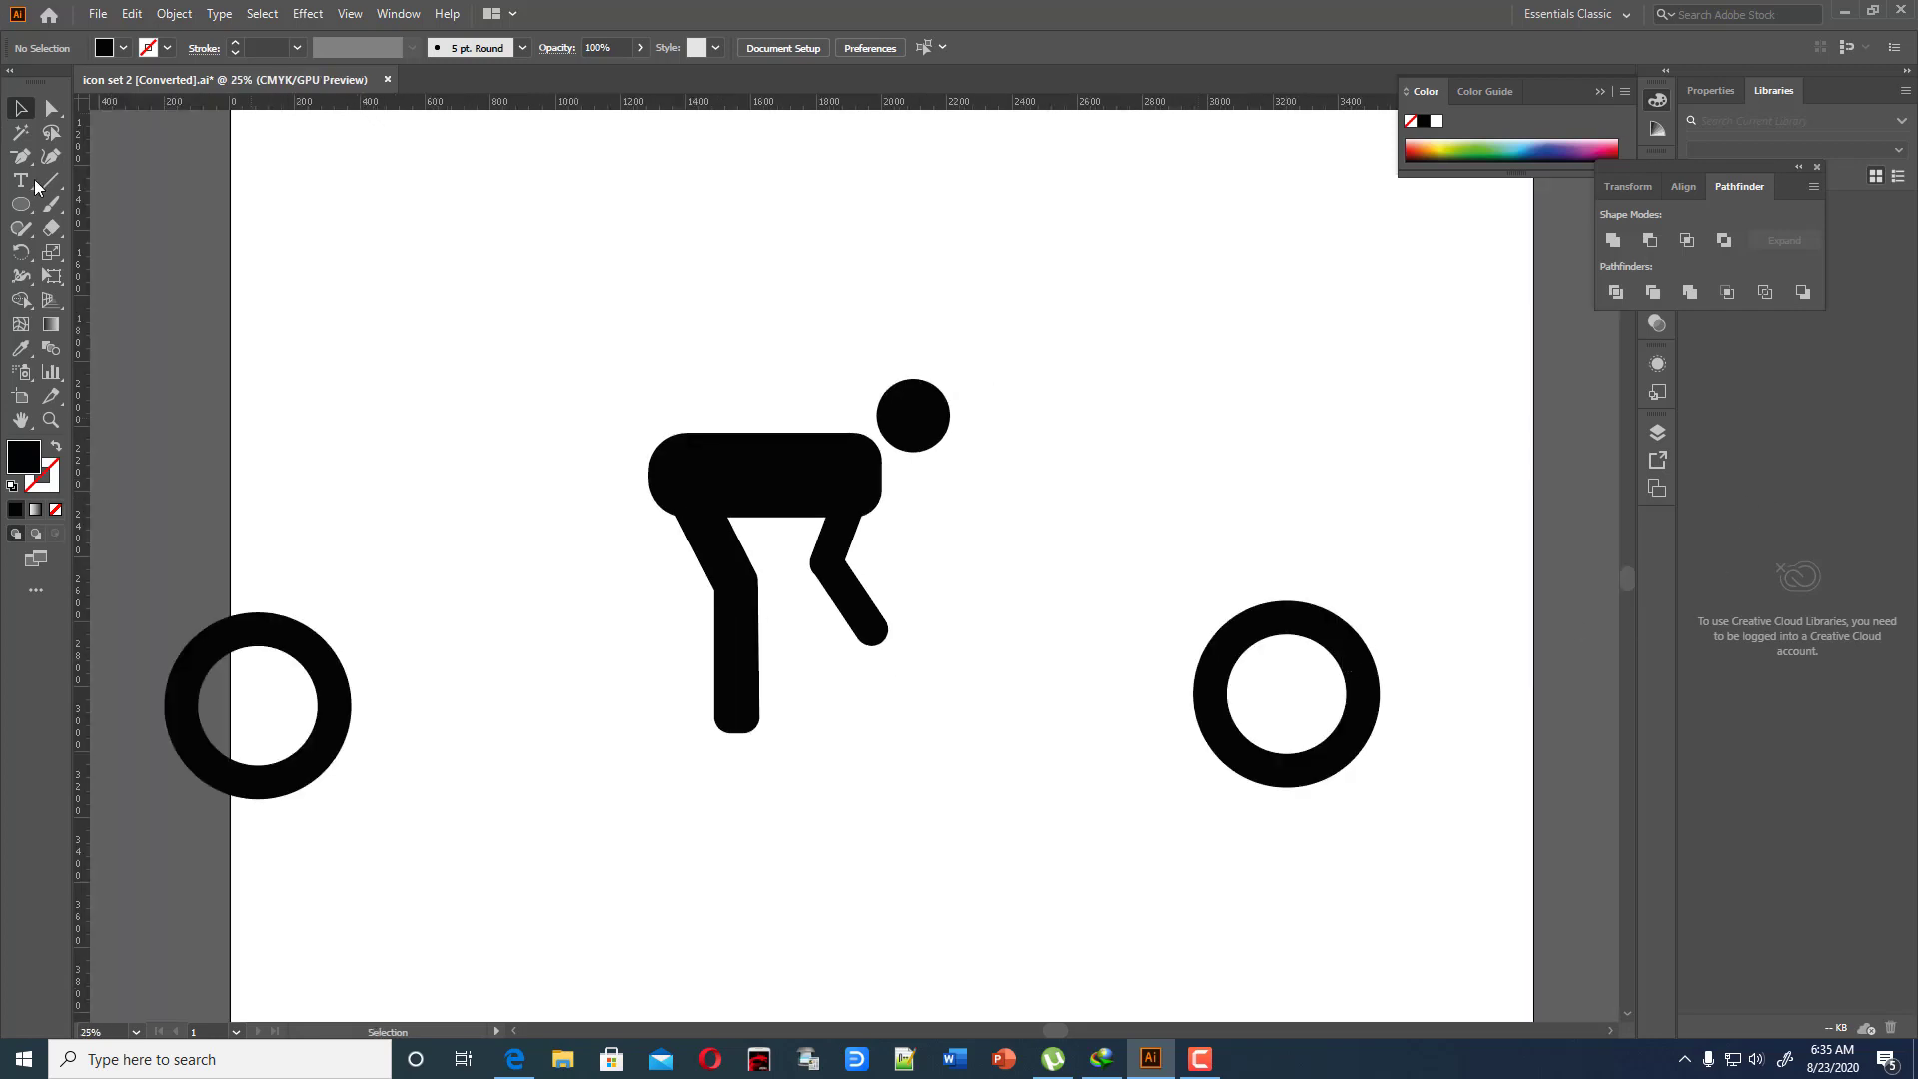
left_click_drag(1361, 672, 985, 662)
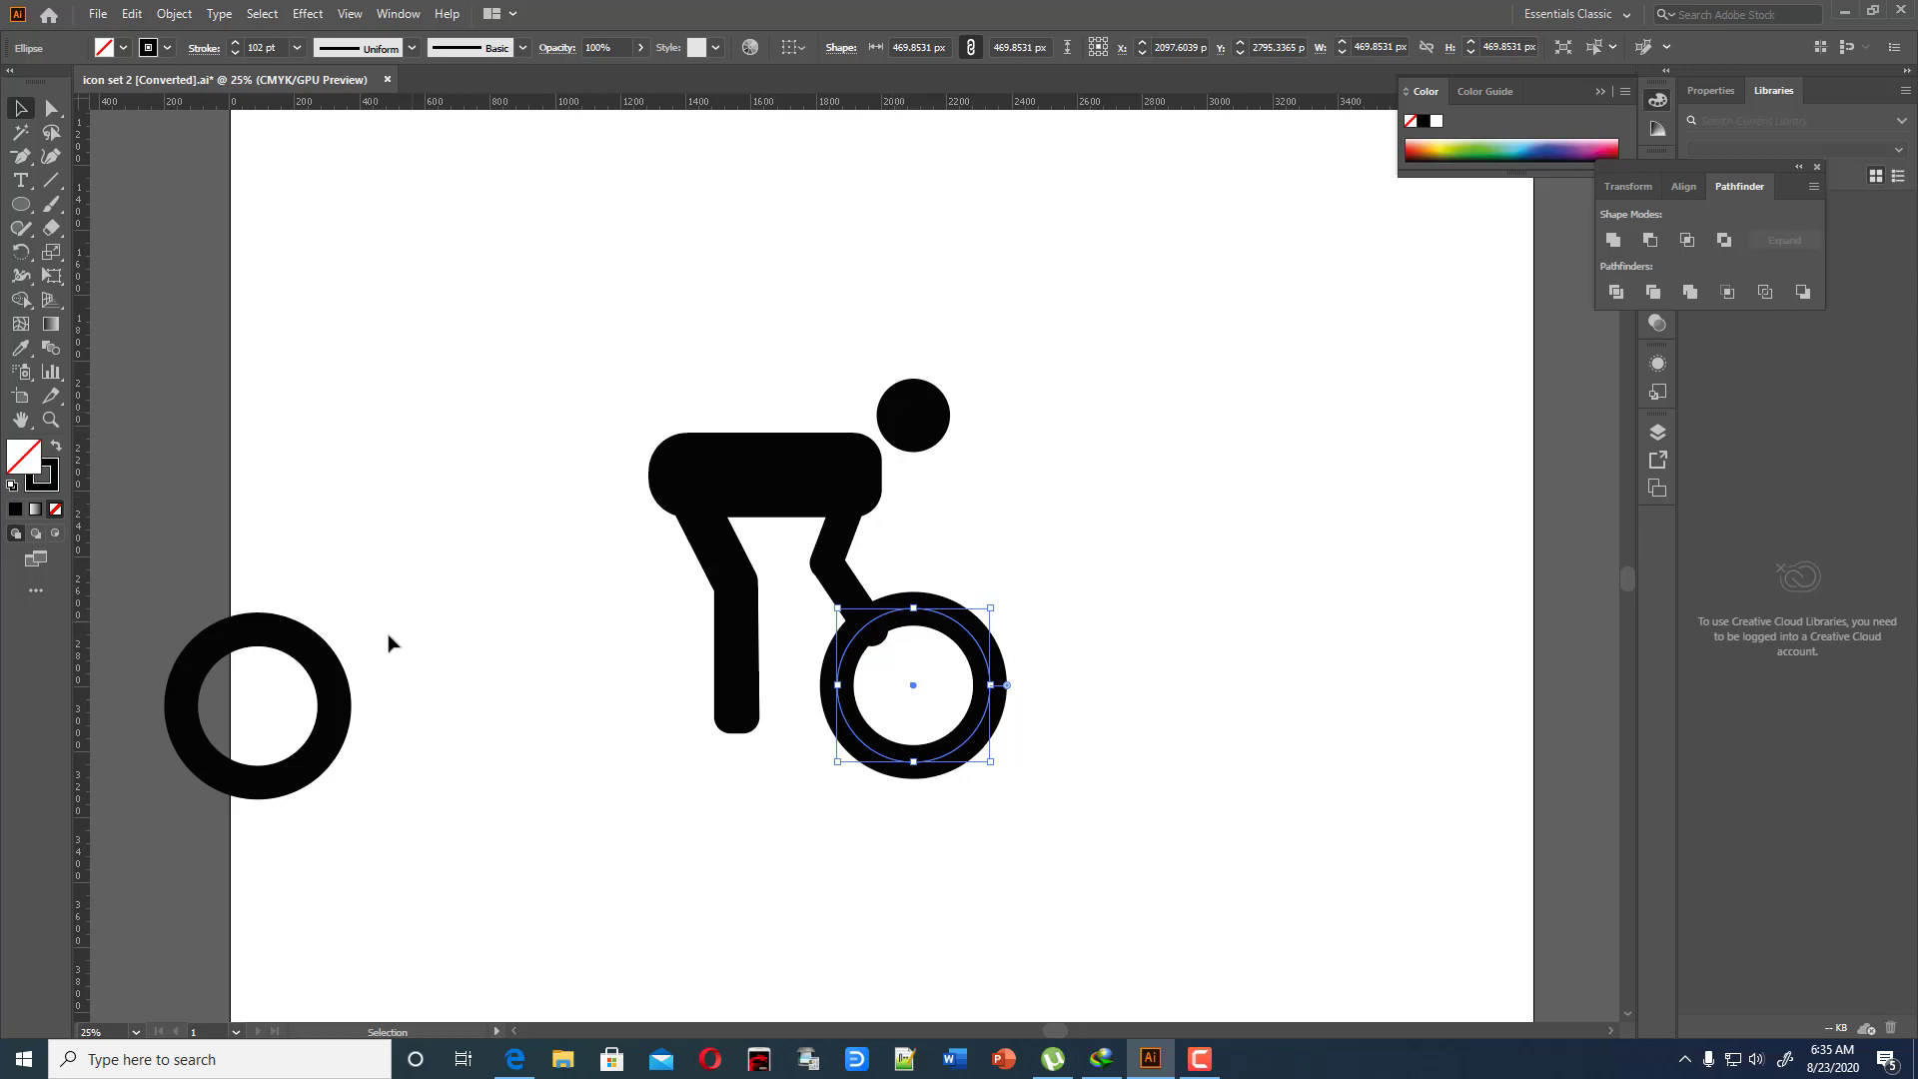
left_click(331, 688)
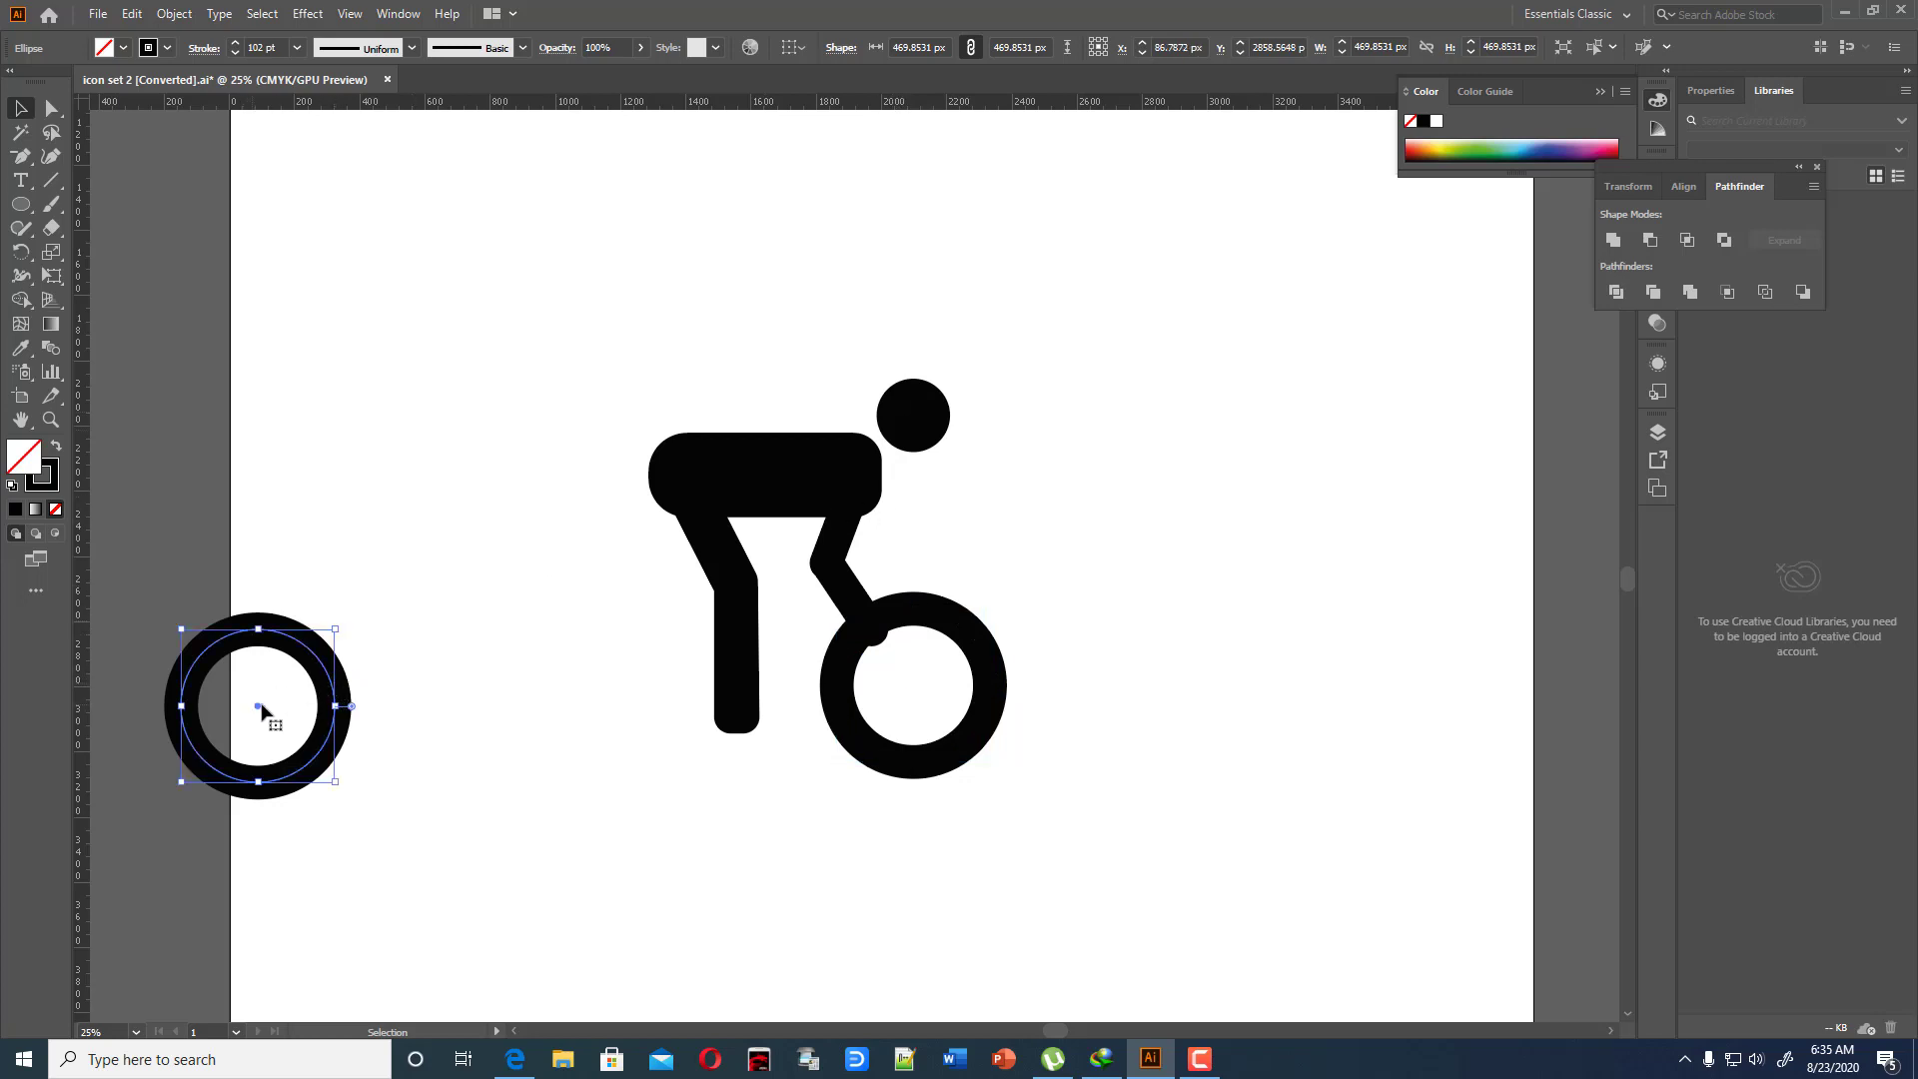
left_click_drag(257, 709, 602, 692)
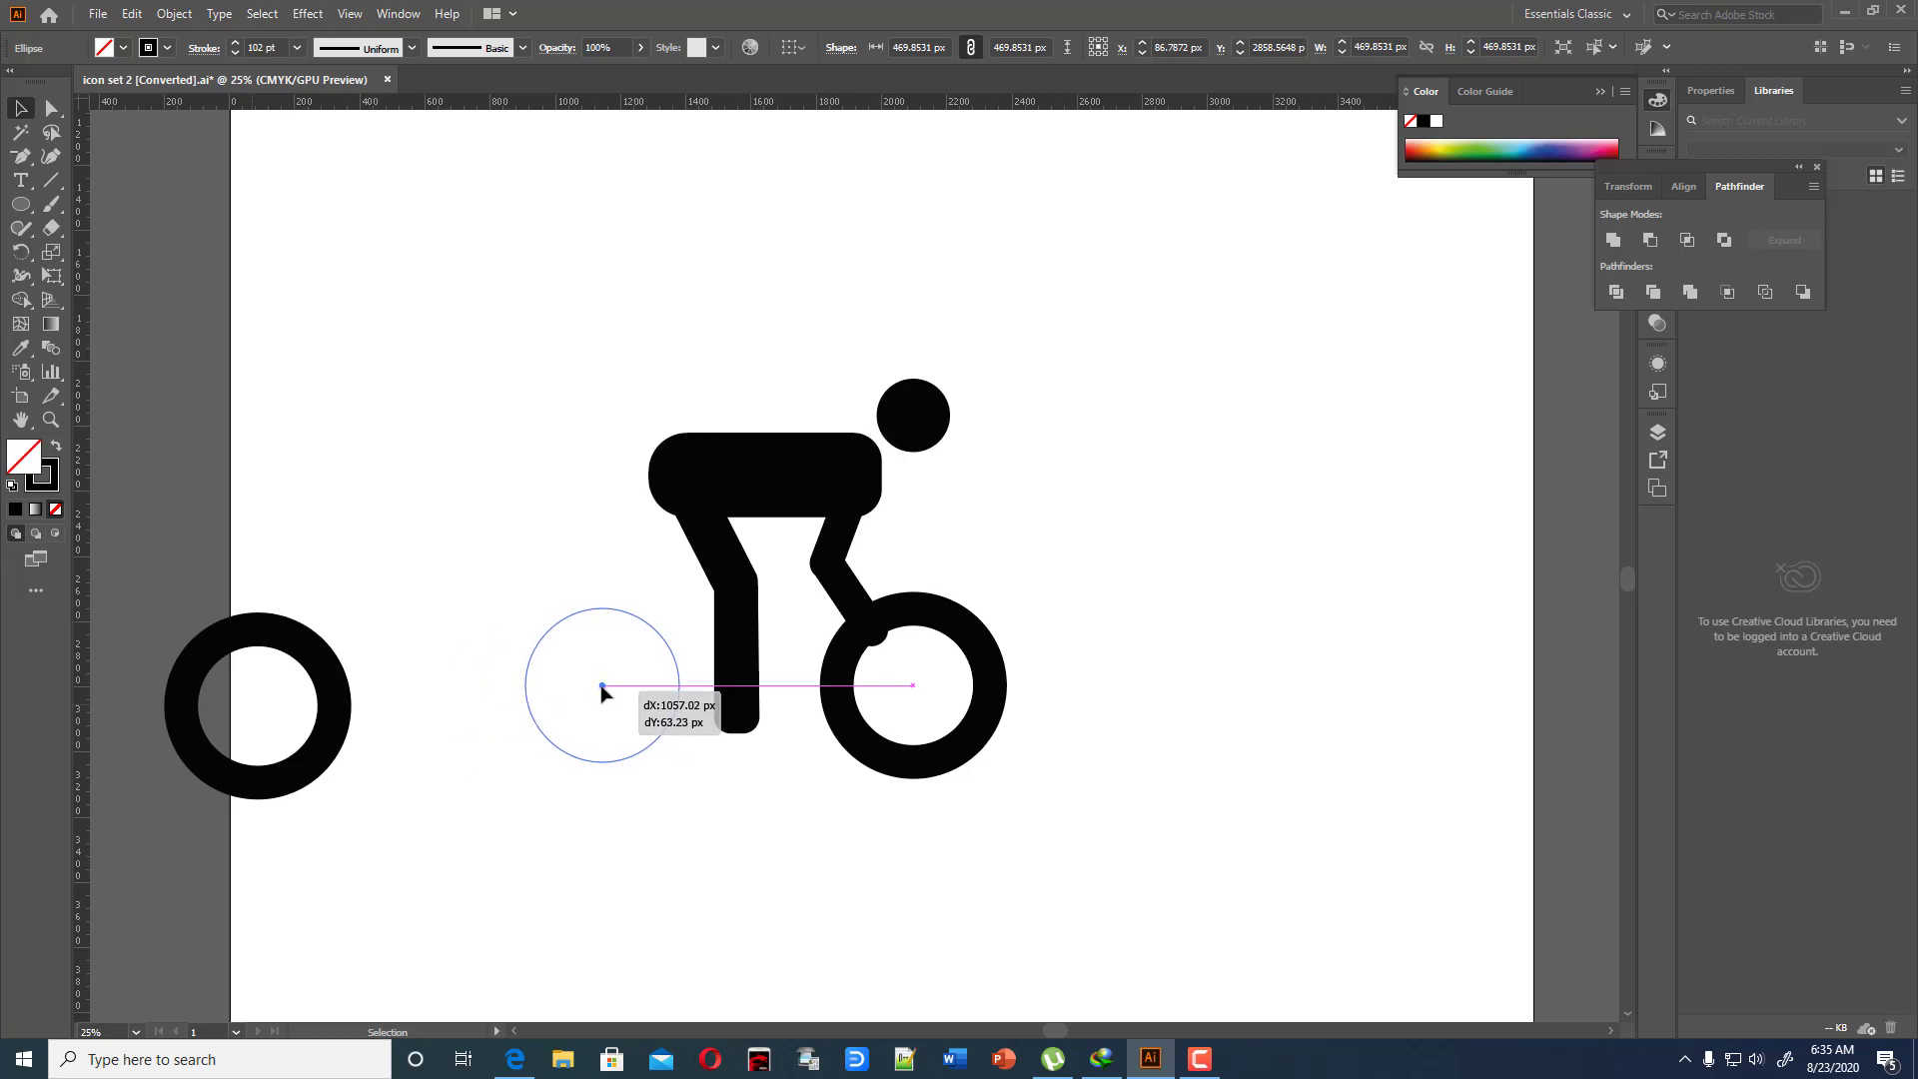
left_click_drag(602, 692, 603, 691)
left_click(1089, 707)
Expand the fill and stroke of all the cyclist's parts, including the wheel rings
left_click_drag(541, 443, 1353, 899)
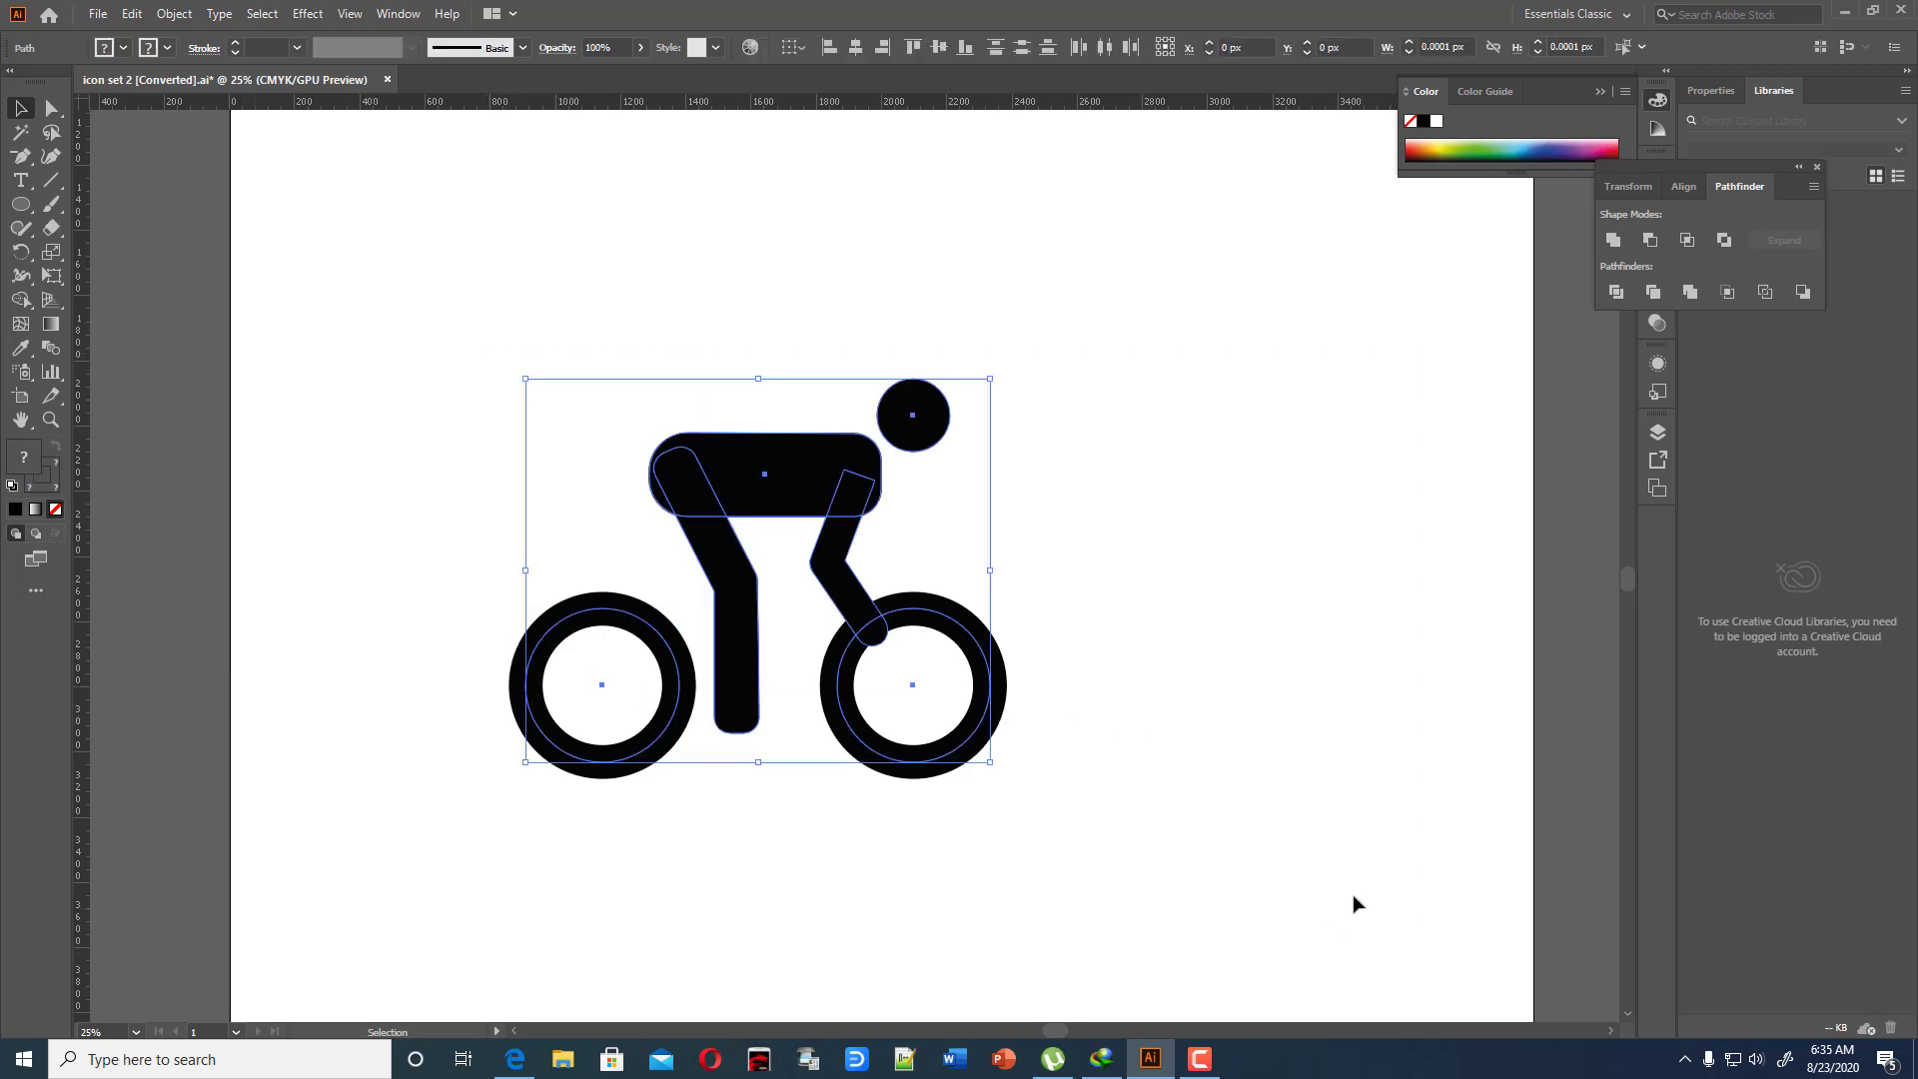
key("ctrl+minus")
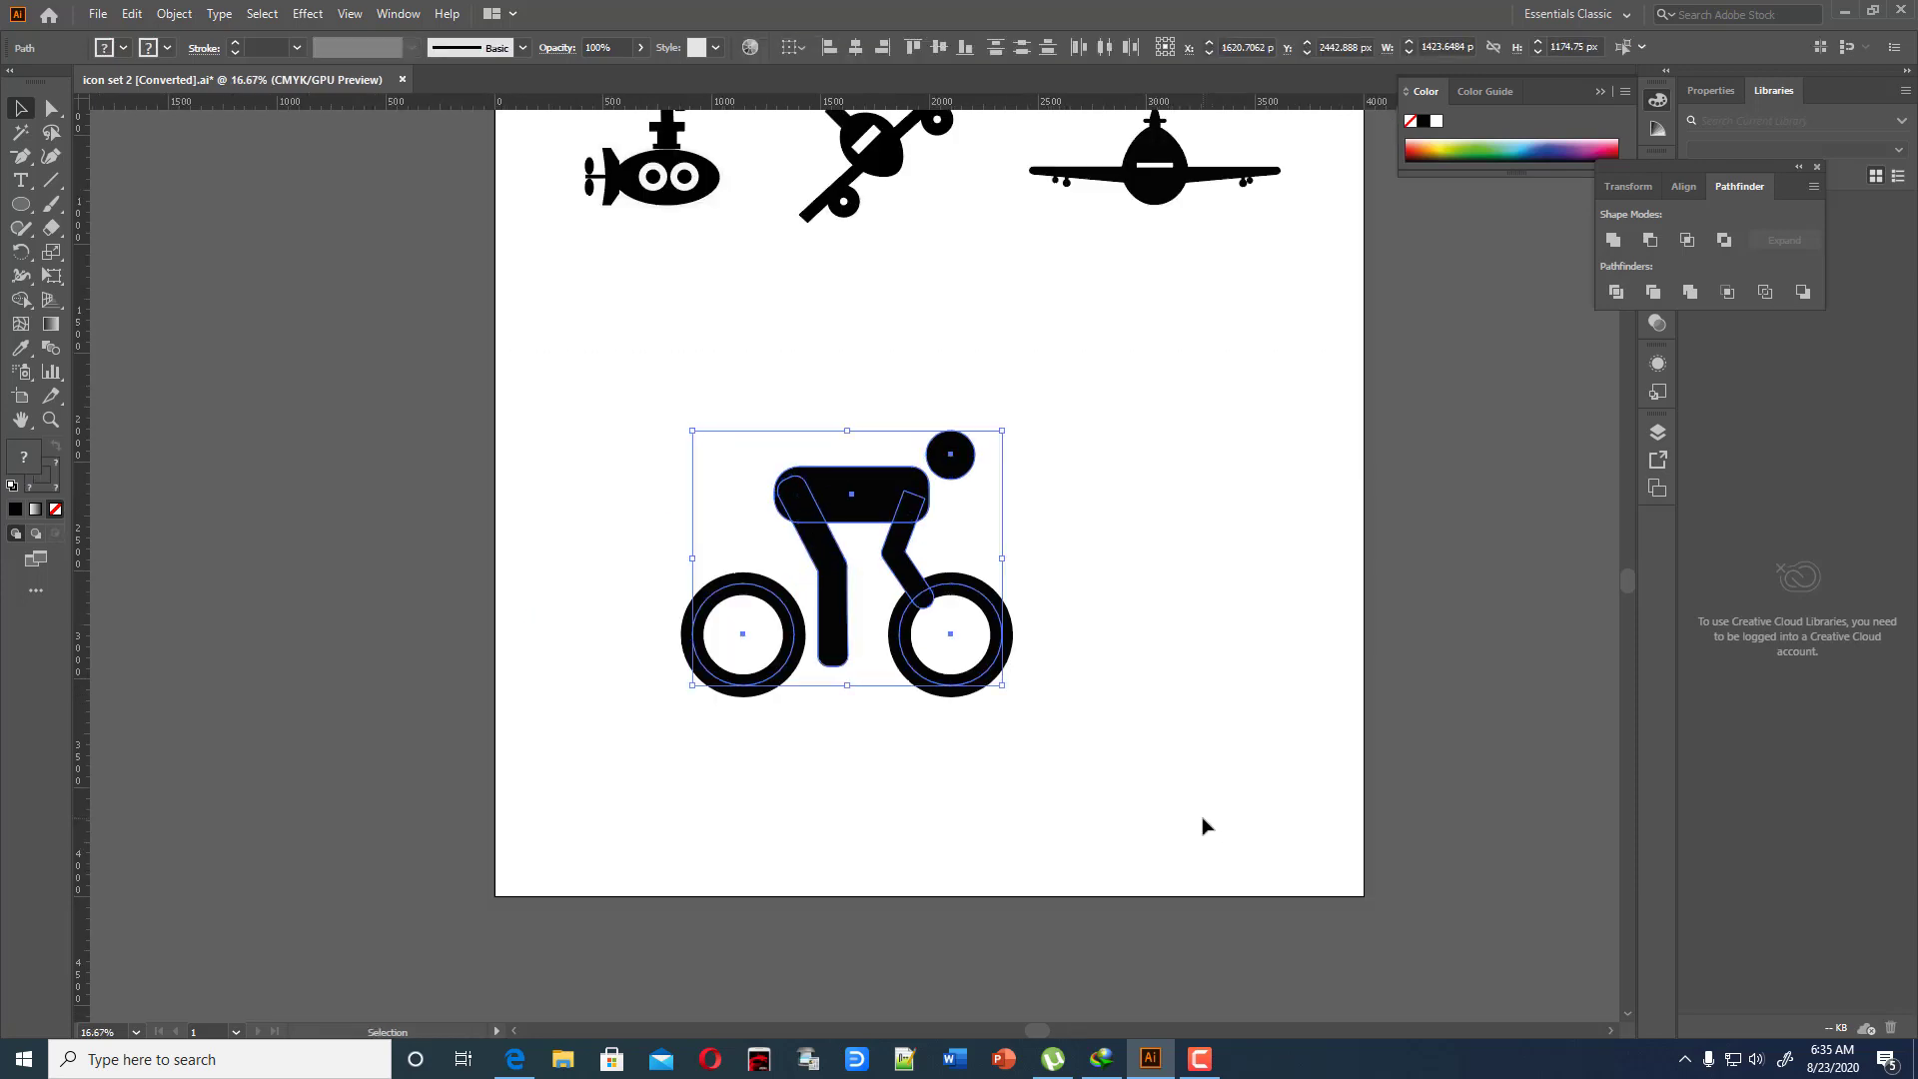
left_click(174, 13)
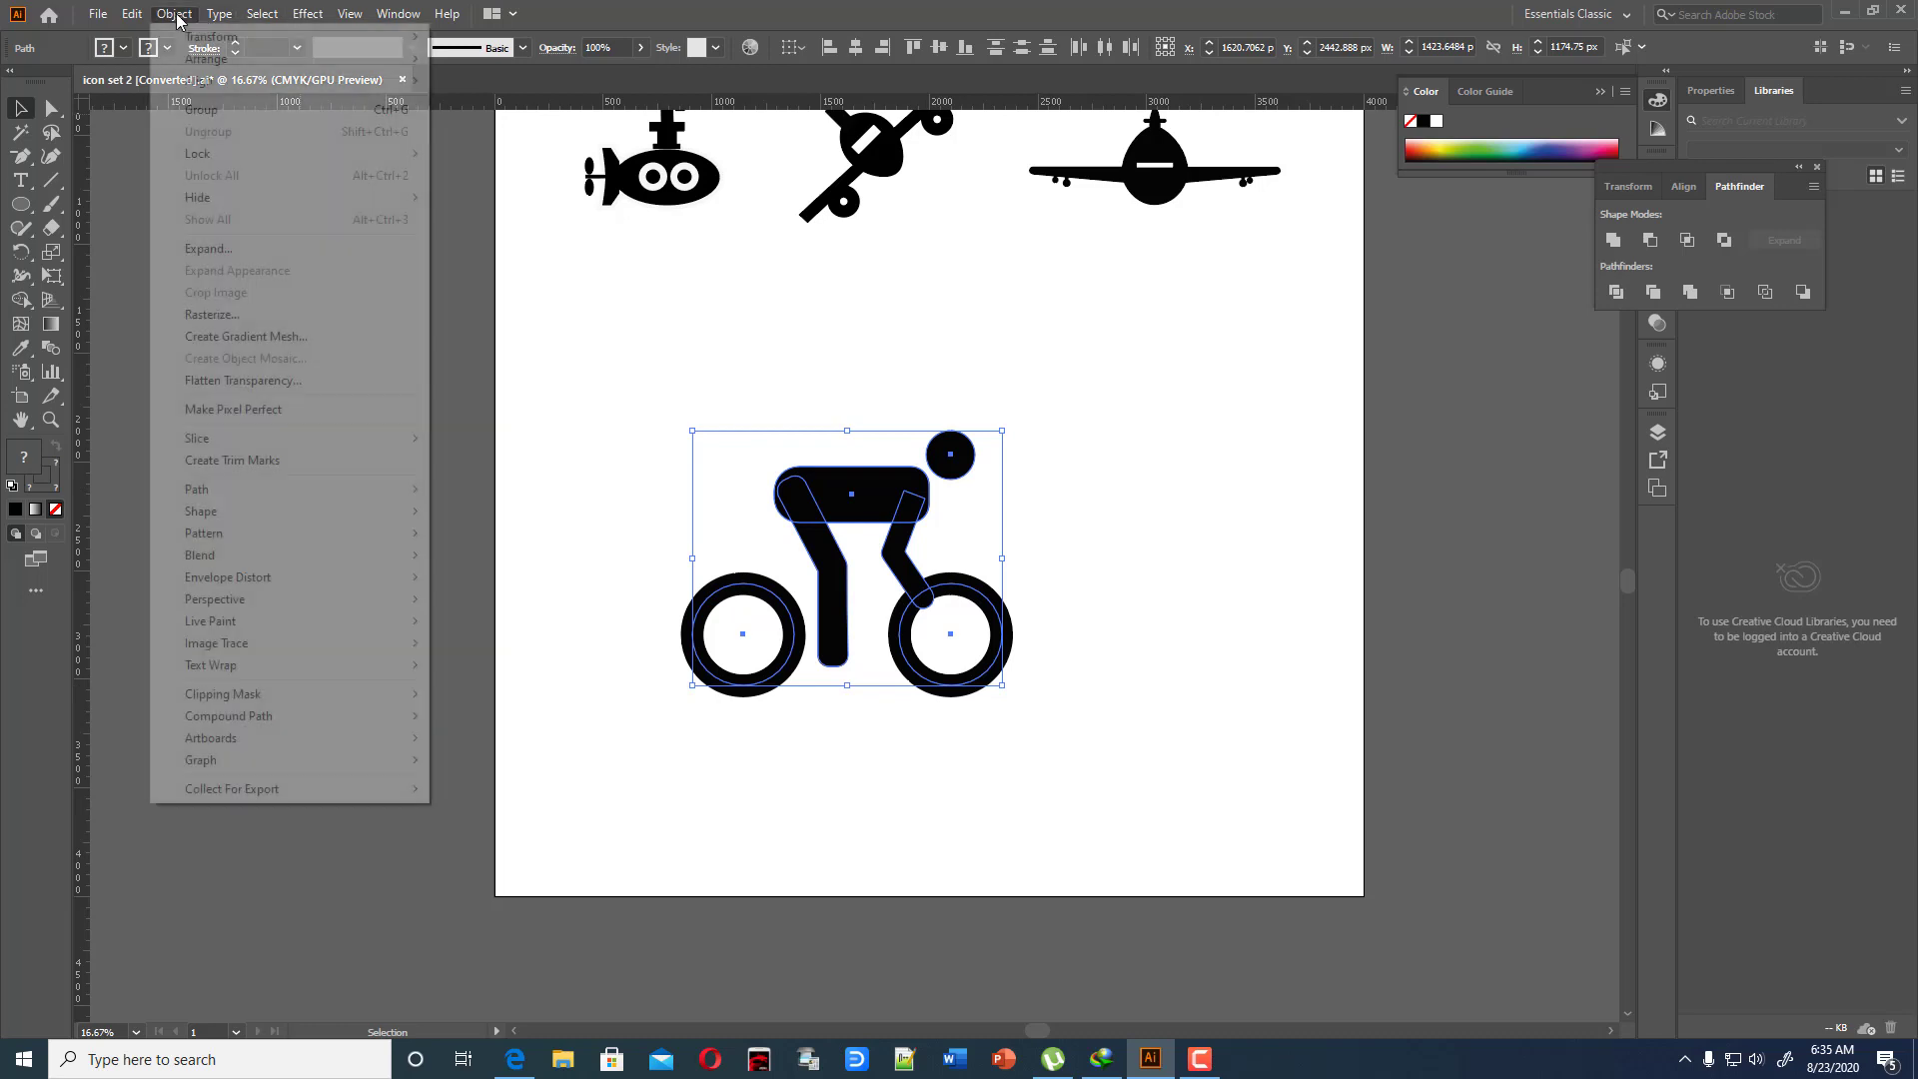
left_click(210, 248)
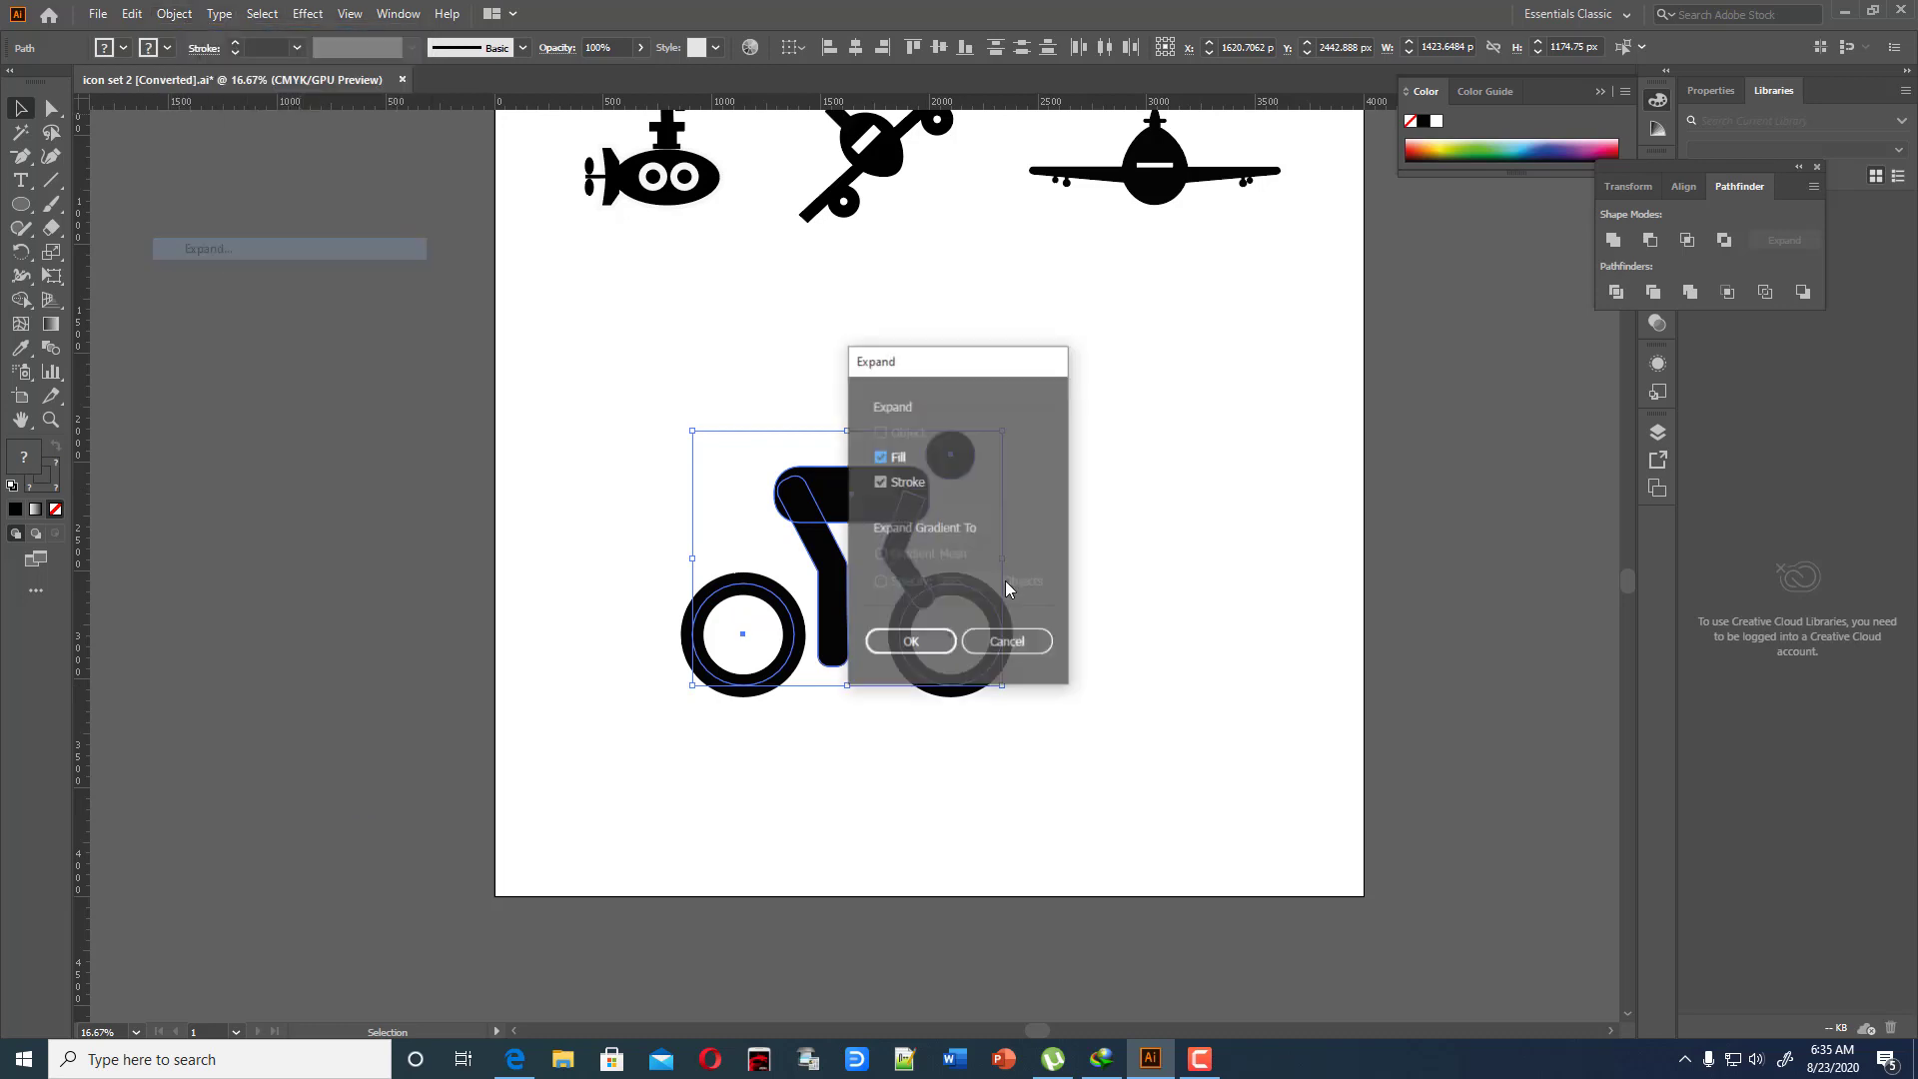
left_click(921, 645)
left_click(1207, 600)
Scale the whole cyclist down and place it beneath the submarine icon
left_click_drag(998, 737, 999, 734)
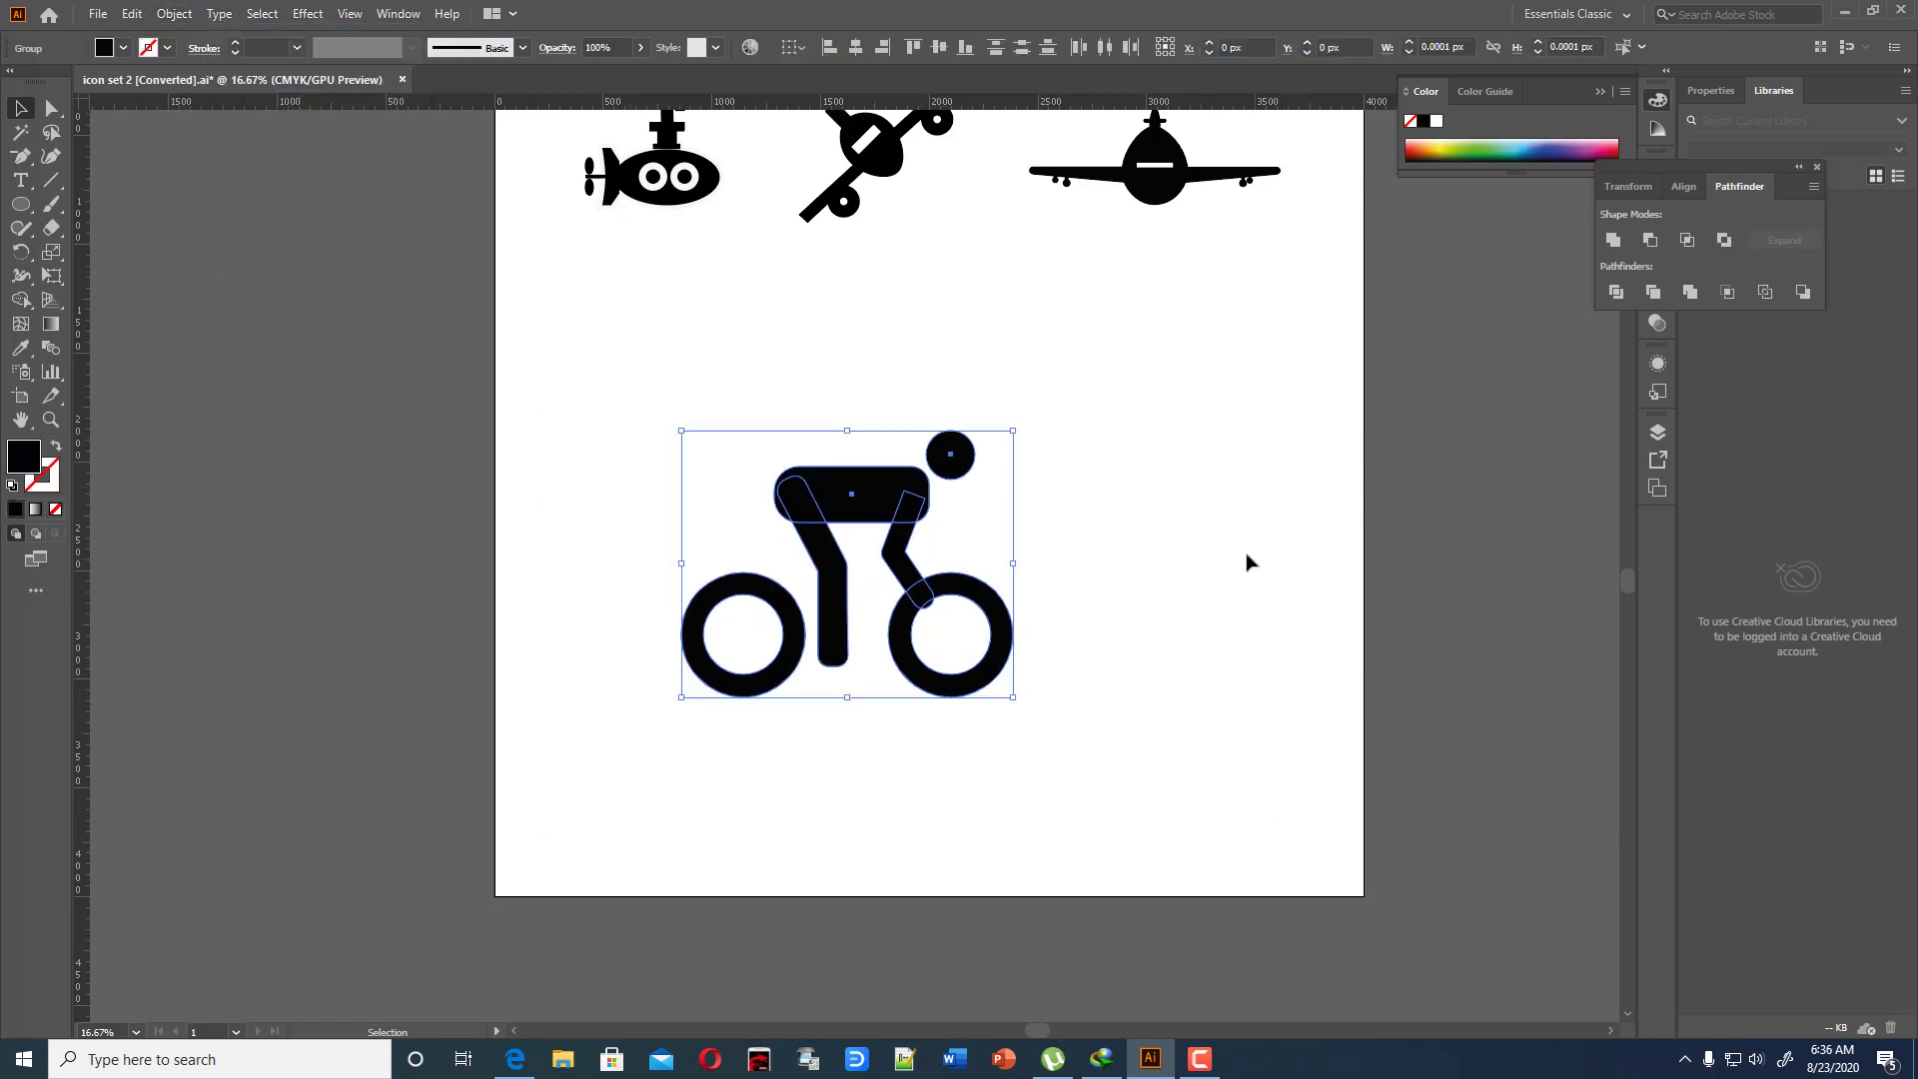
left_click_drag(1014, 433, 952, 480)
left_click_drag(867, 539, 666, 324)
mouse_move(752, 266)
left_mouse_down()
mouse_move(735, 288)
mouse_move(744, 268)
left_mouse_up()
left_click(871, 335)
Try enlarging and repositioning the cyclist's head circle, and undo the changes
left_click(714, 290)
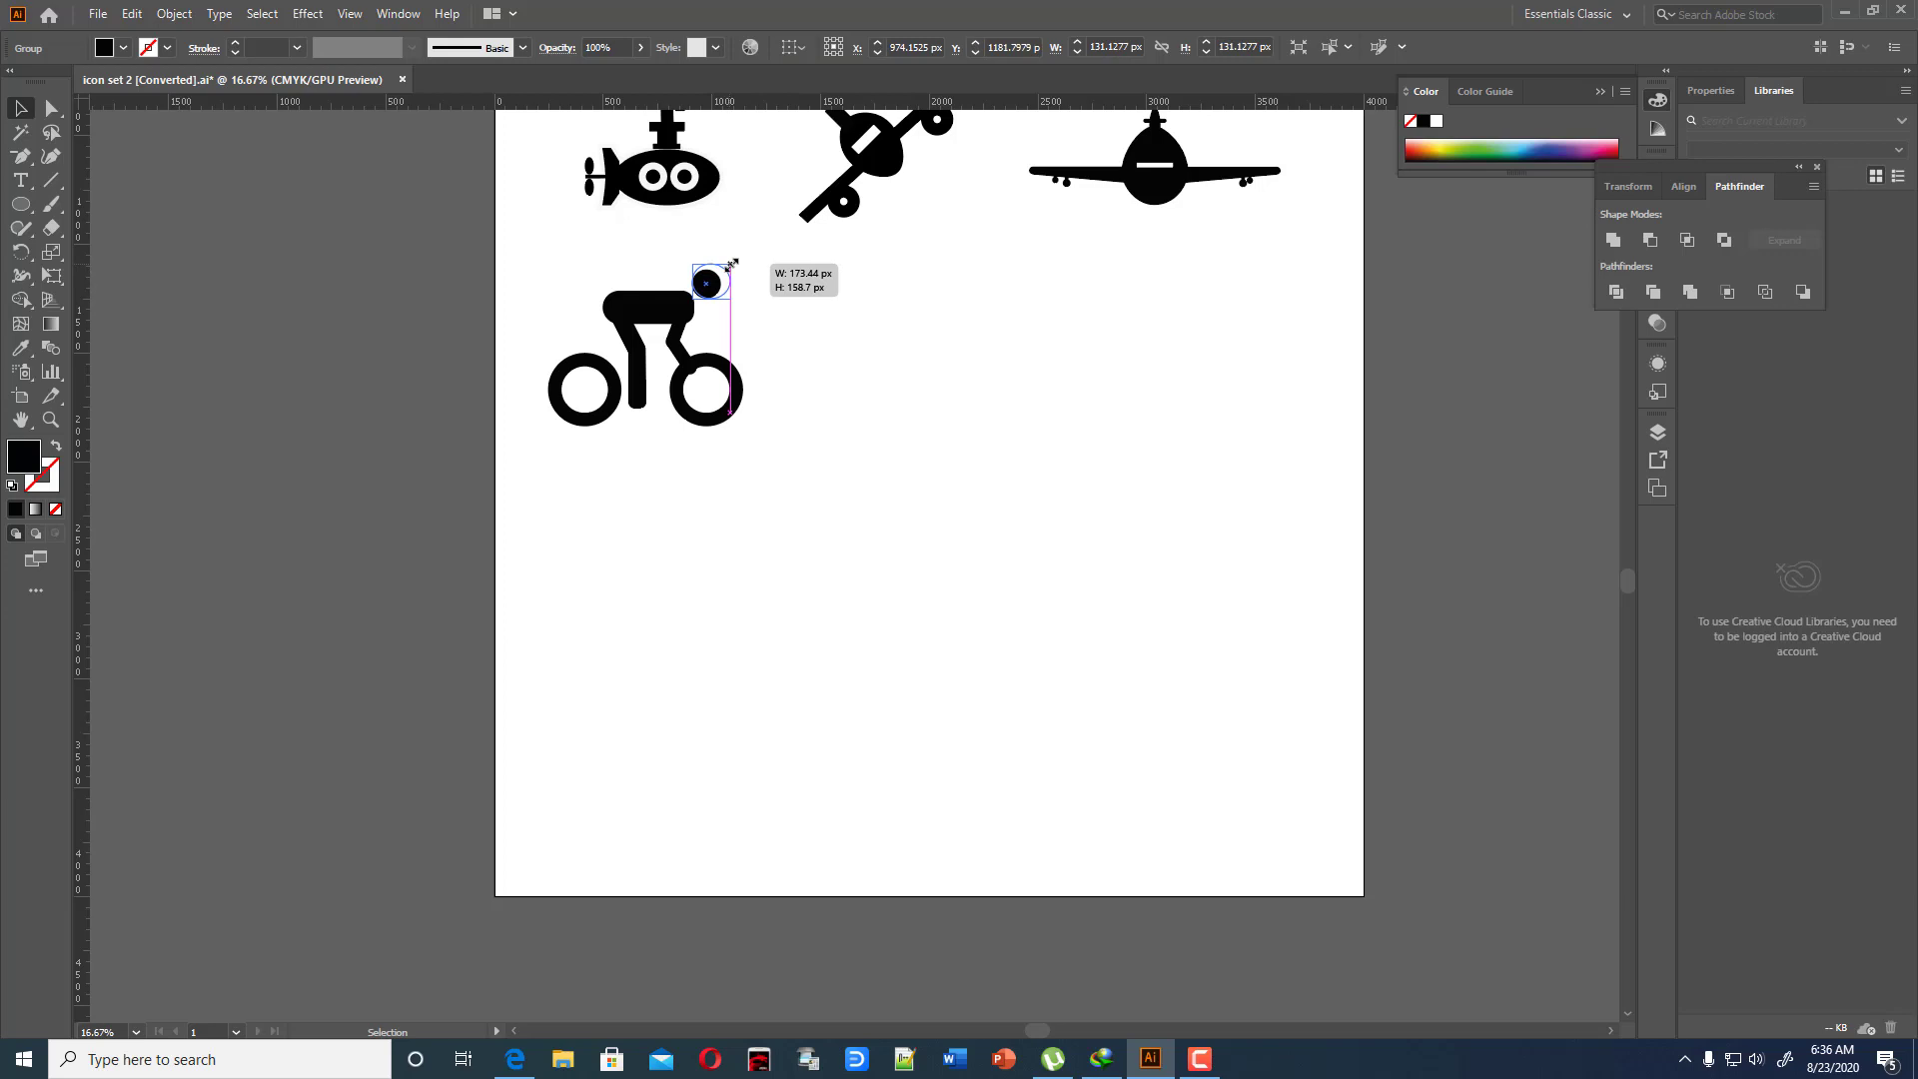
left_click_drag(731, 262, 733, 261)
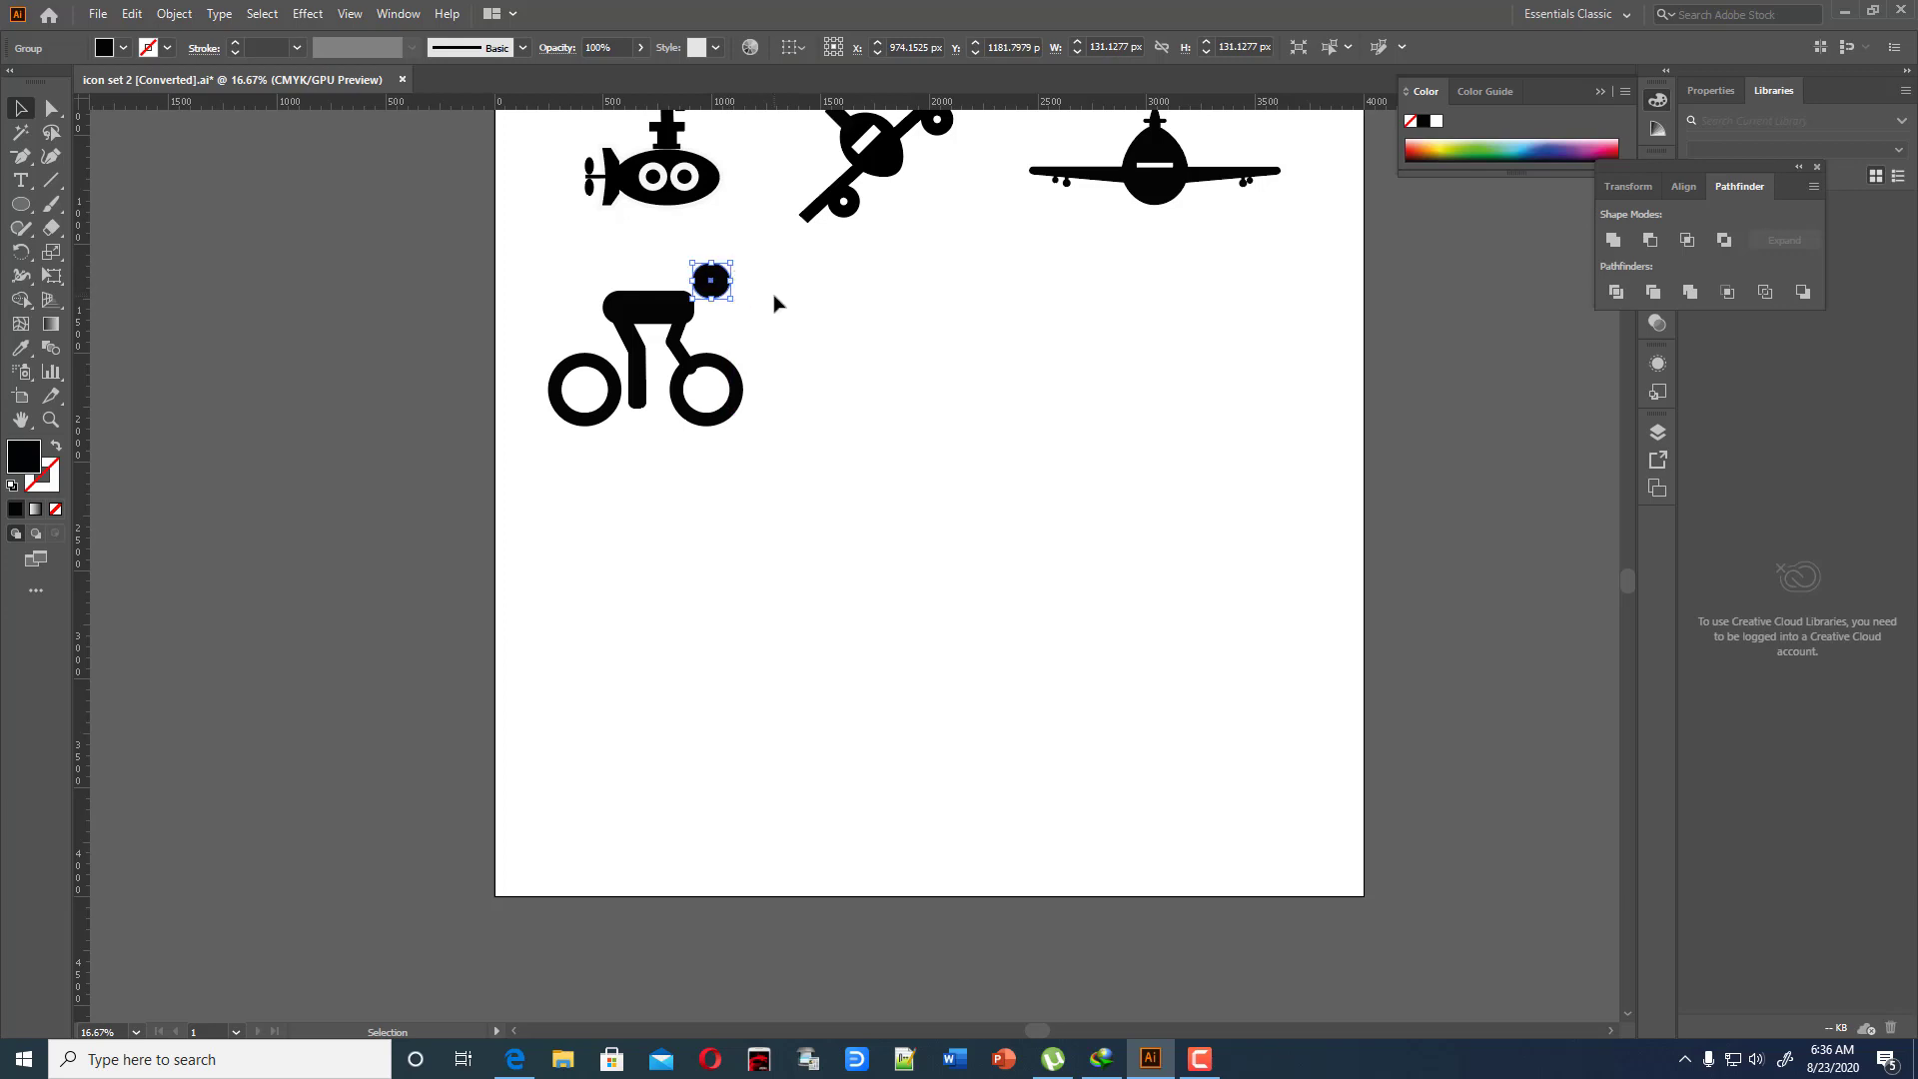
left_click(759, 312)
key("ctrl+z")
left_click(779, 333)
left_click(711, 290)
left_click_drag(727, 271, 721, 289)
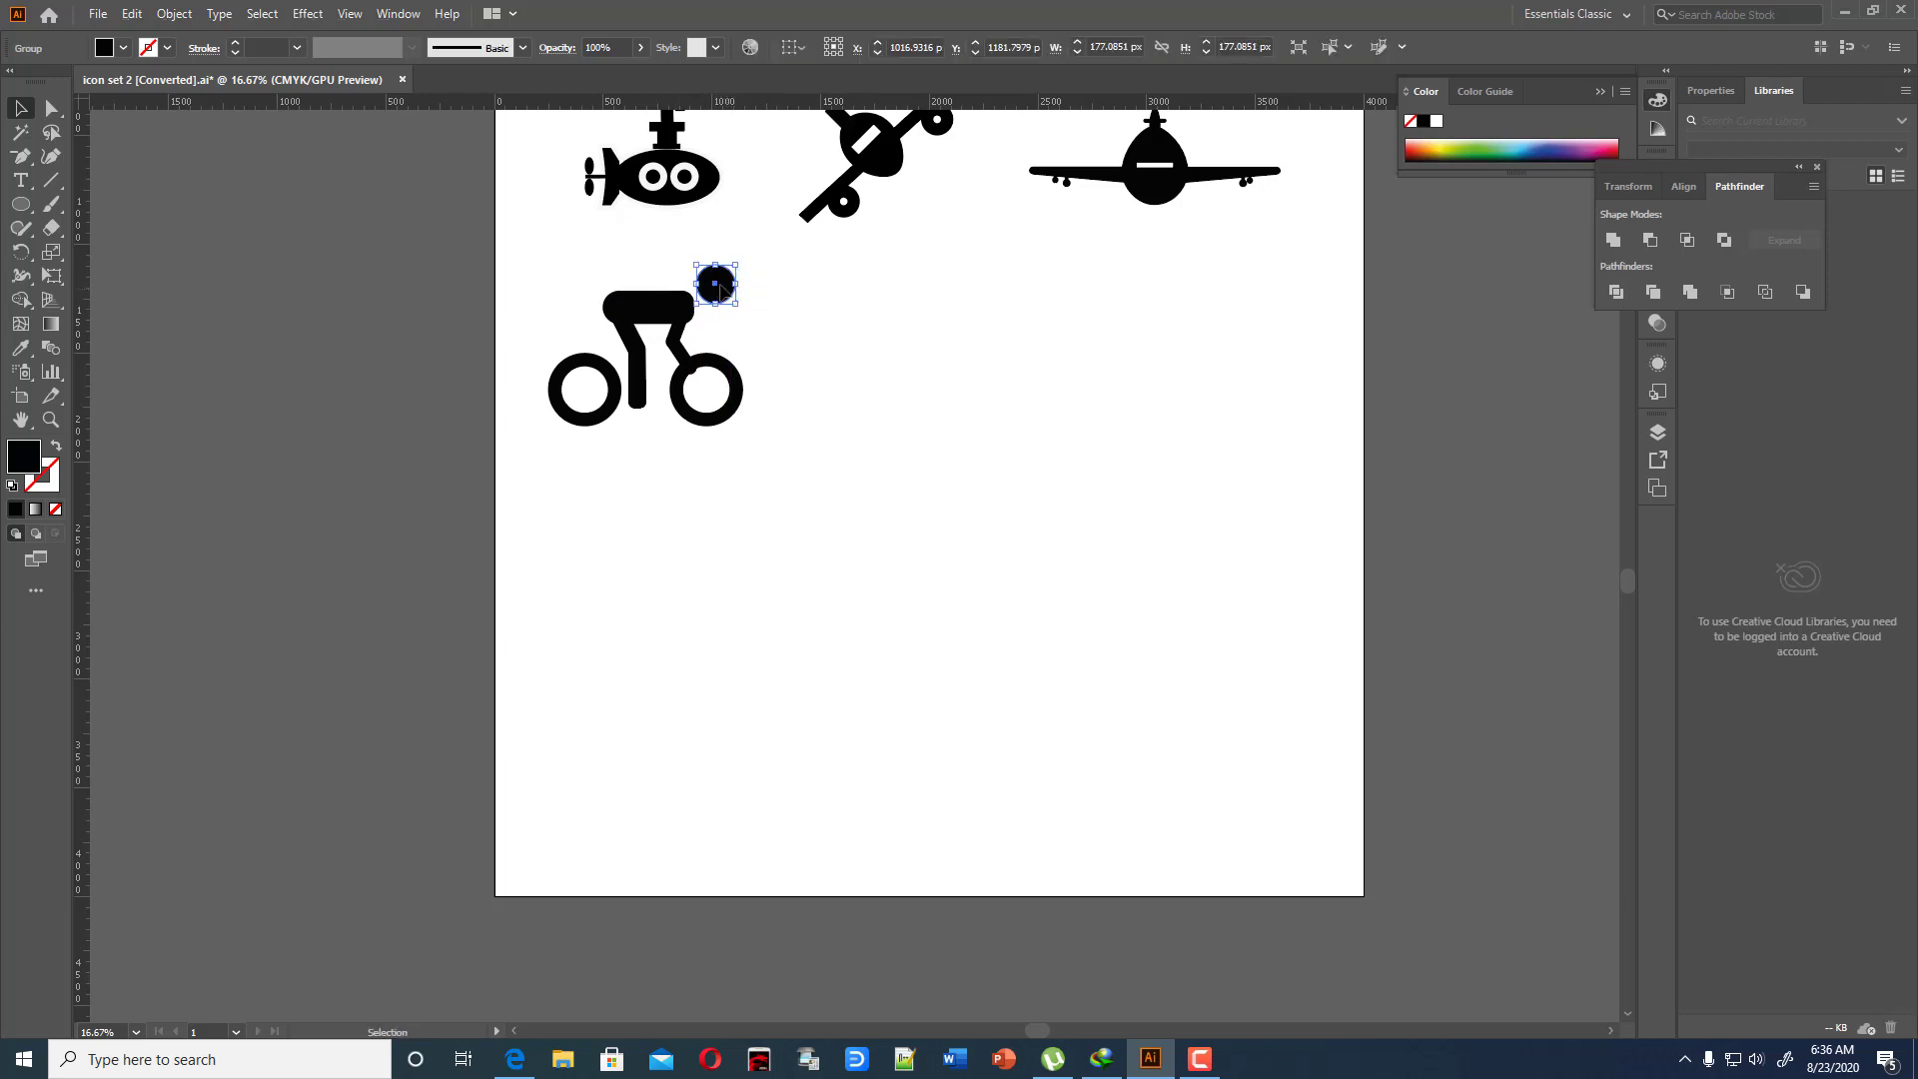
key("ctrl+z")
left_click(799, 318)
key("ctrl+z")
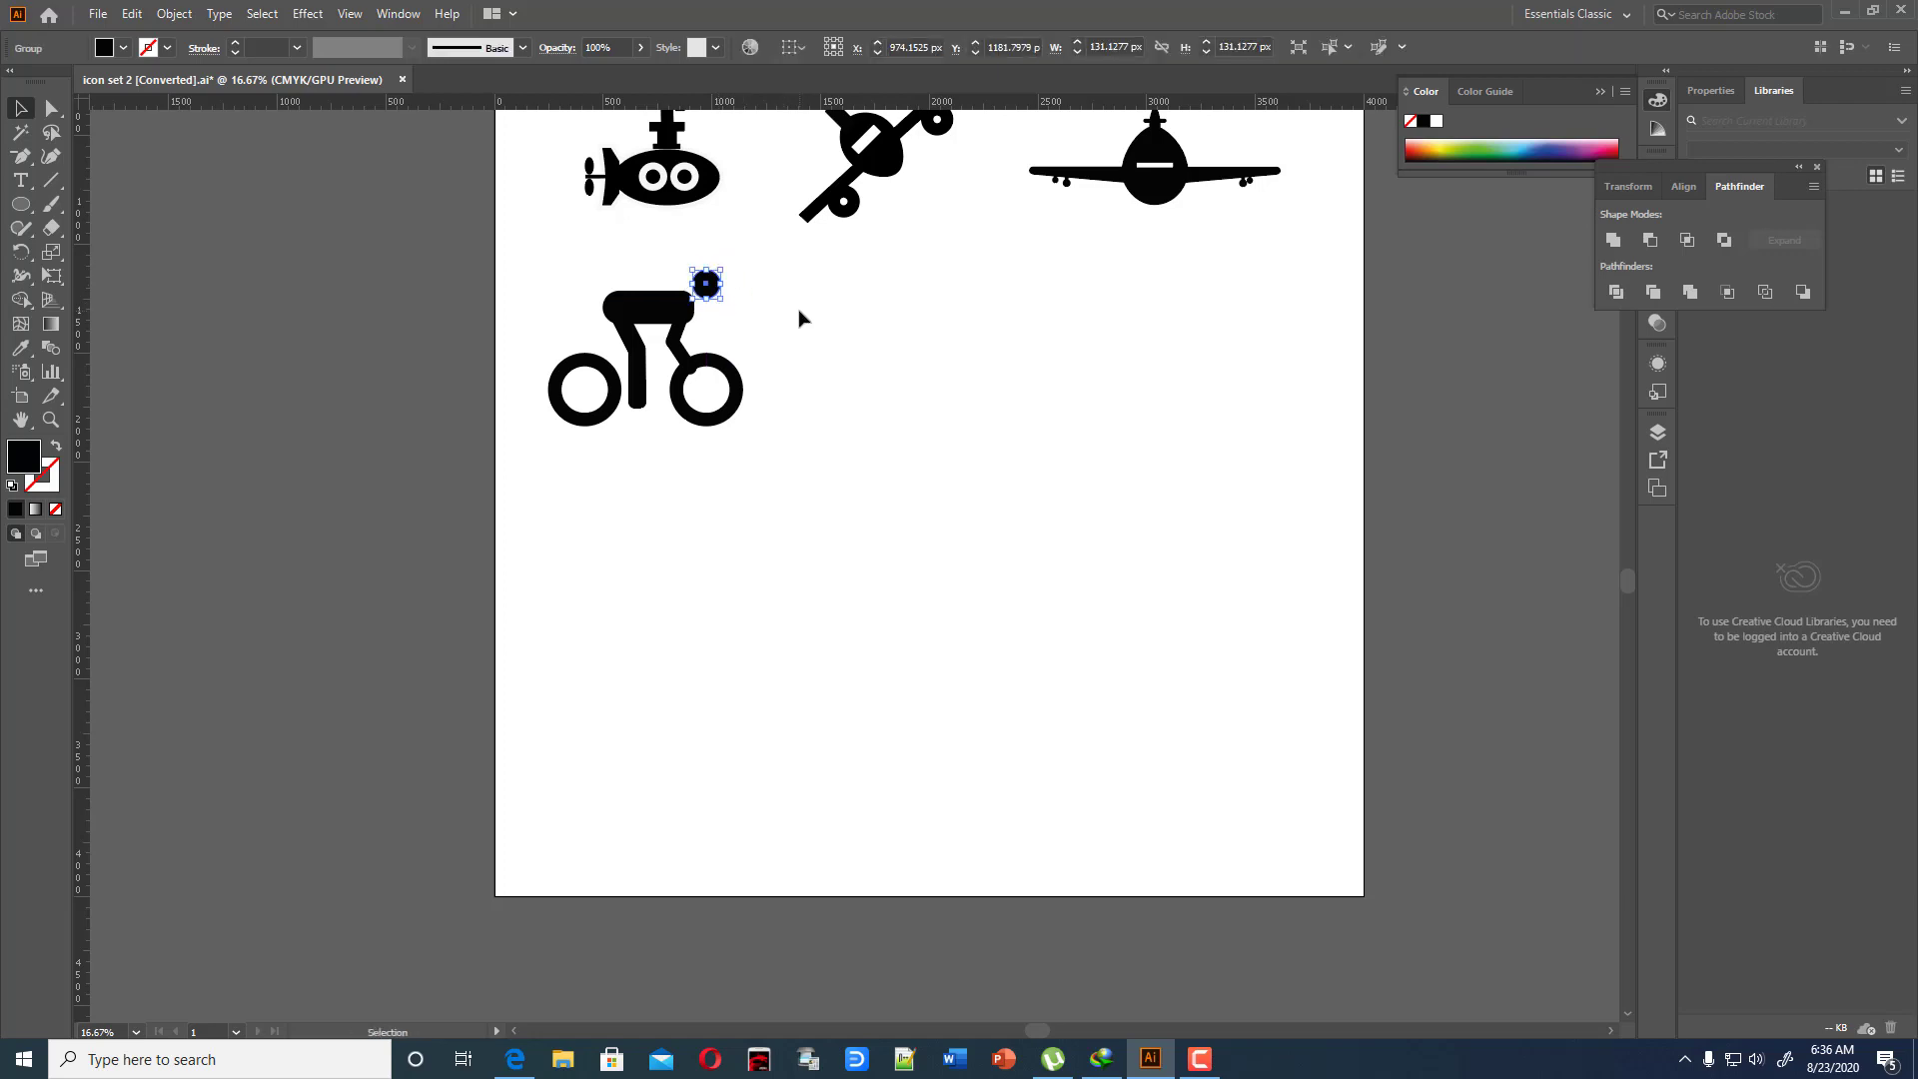
left_click(799, 318)
Draw a black upright rectangle beside the cyclist and widen it to about 446 by 593 px
scroll(815, 338, "up", 3)
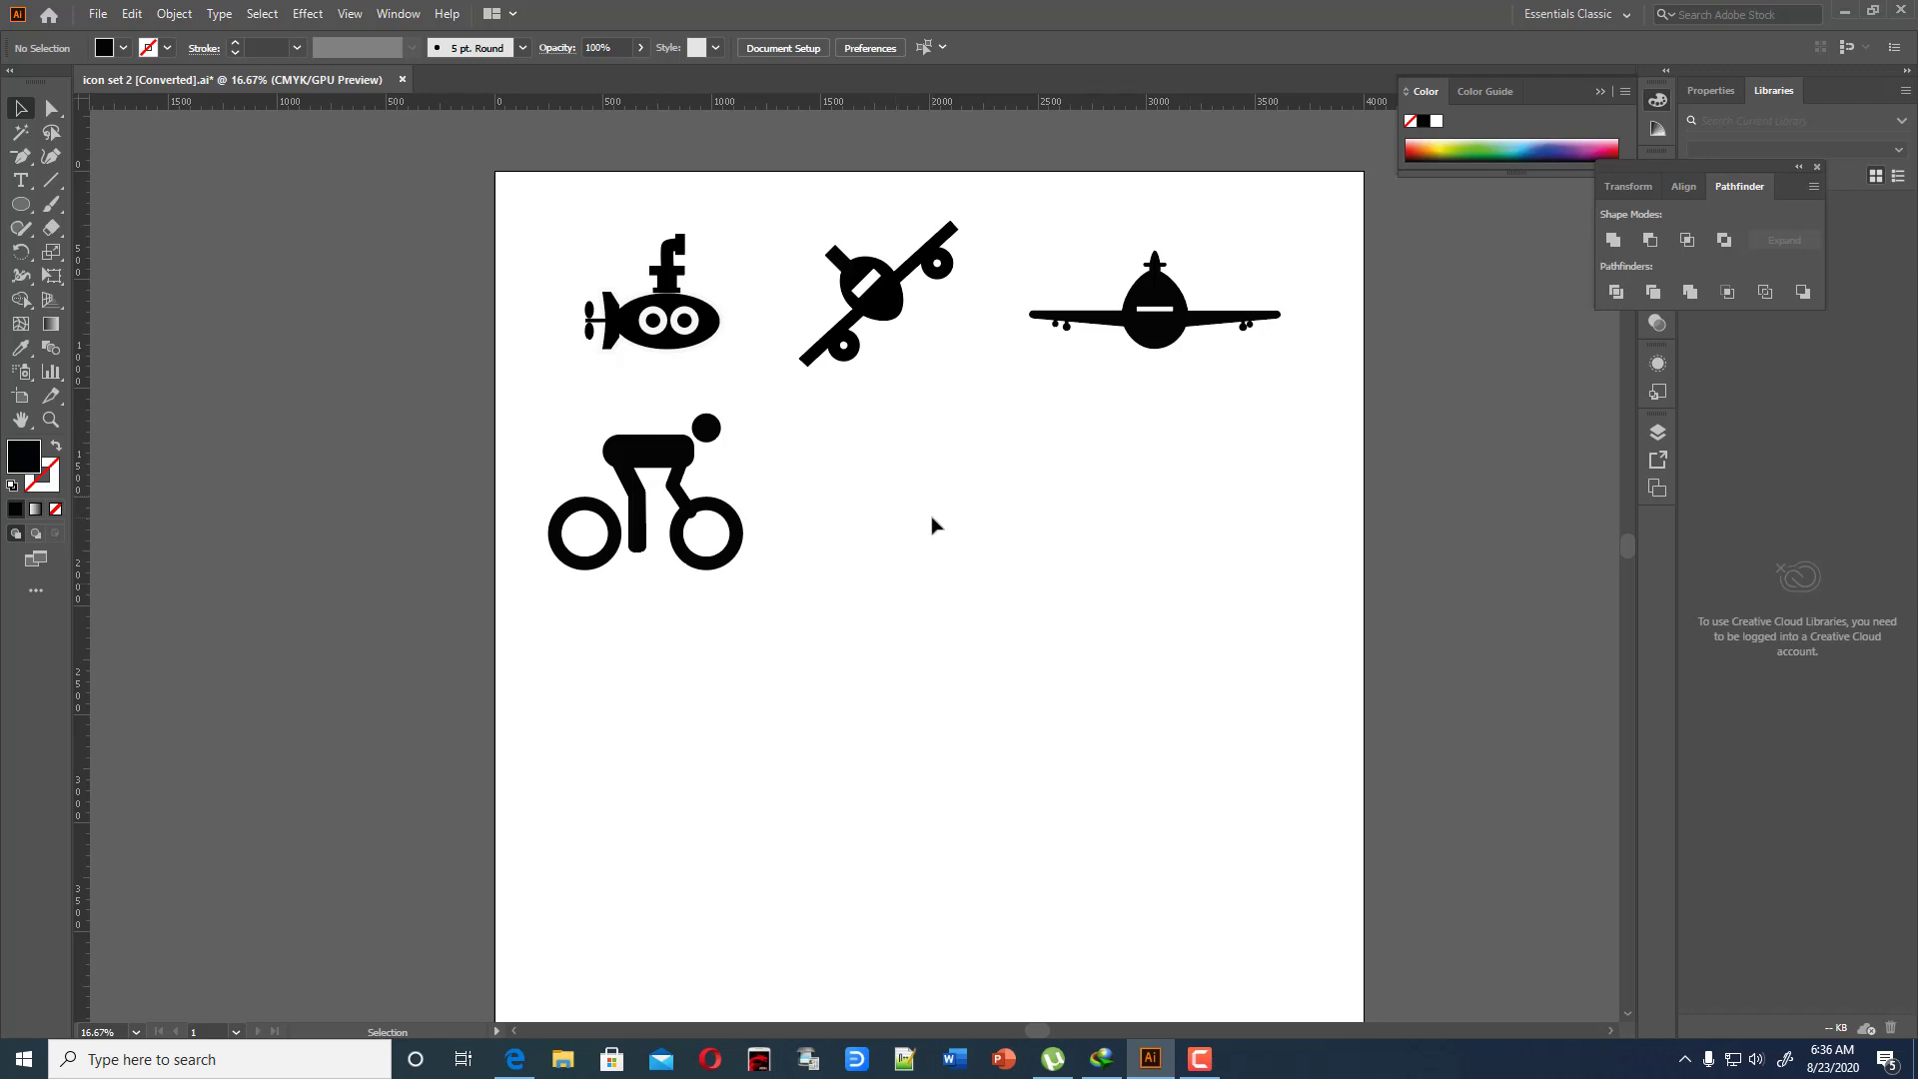
left_click(21, 204)
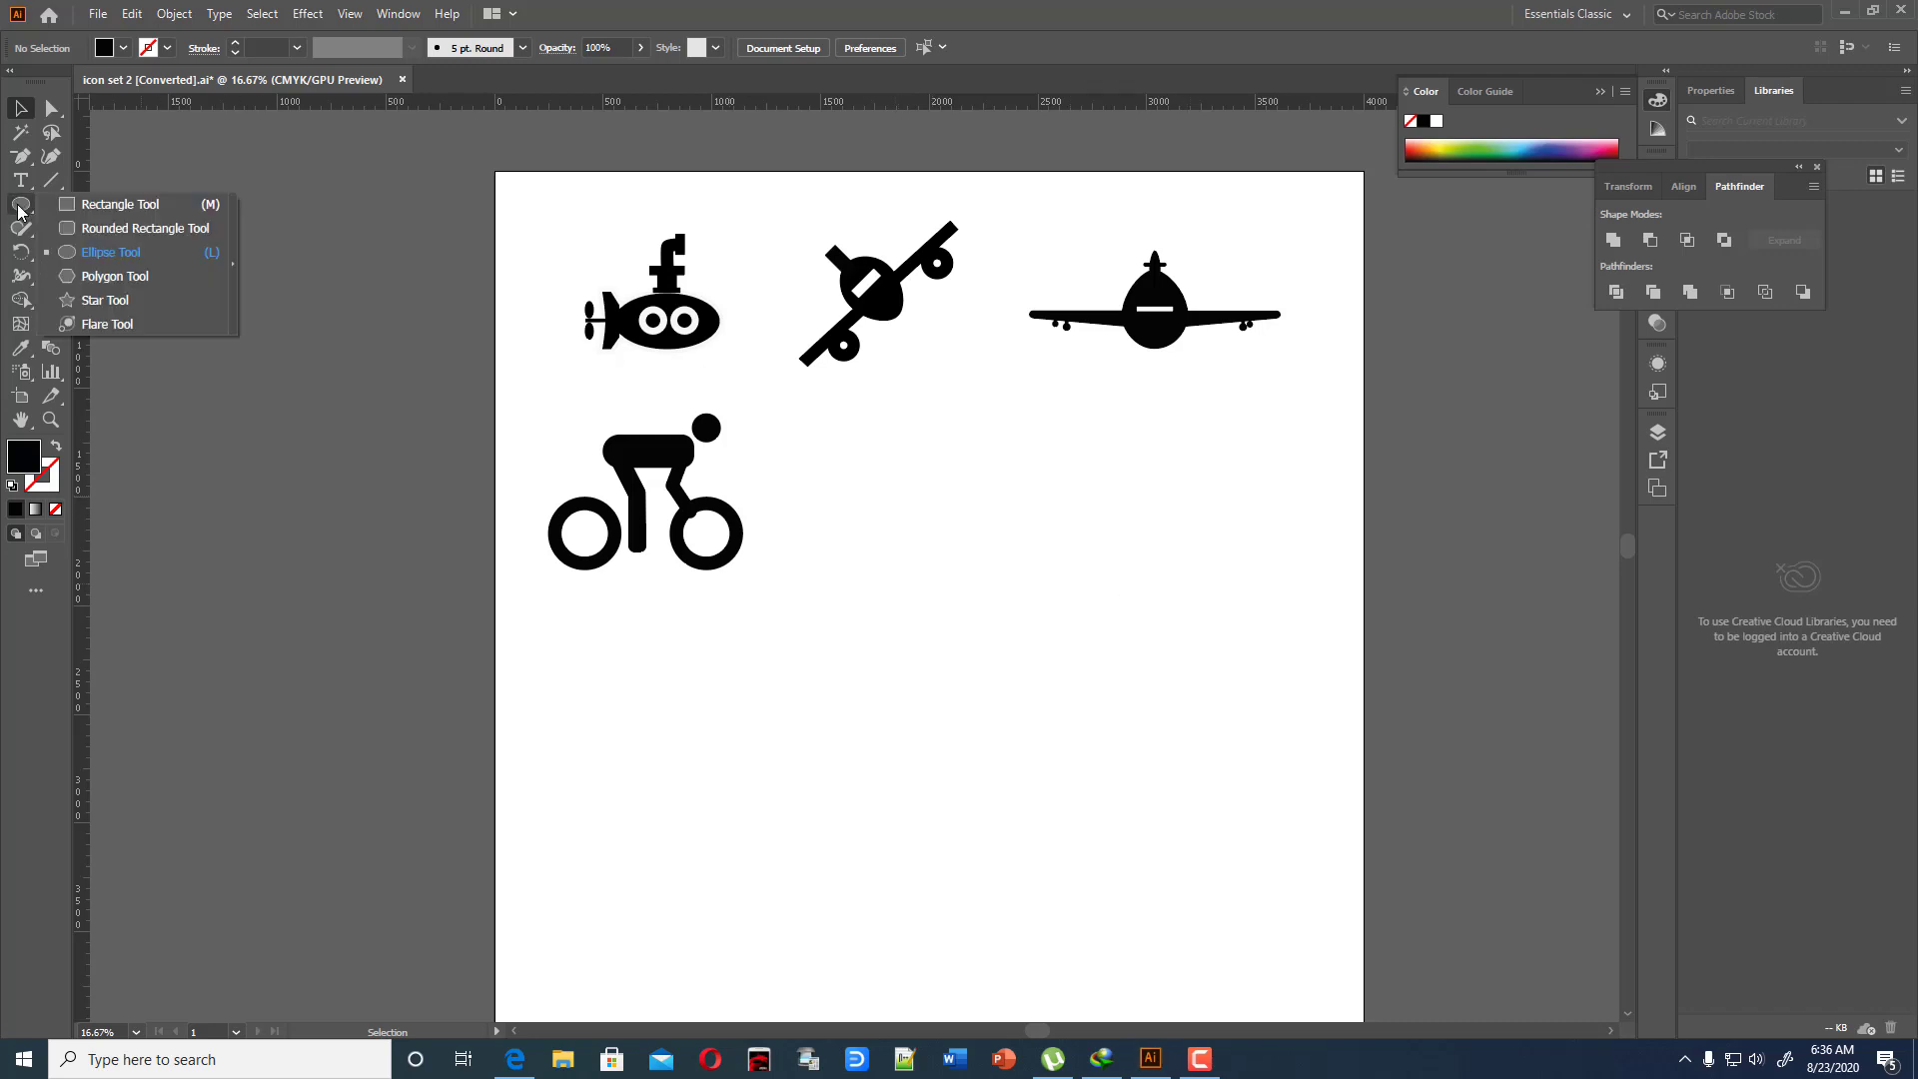
left_click(80, 211)
left_click_drag(912, 465, 991, 592)
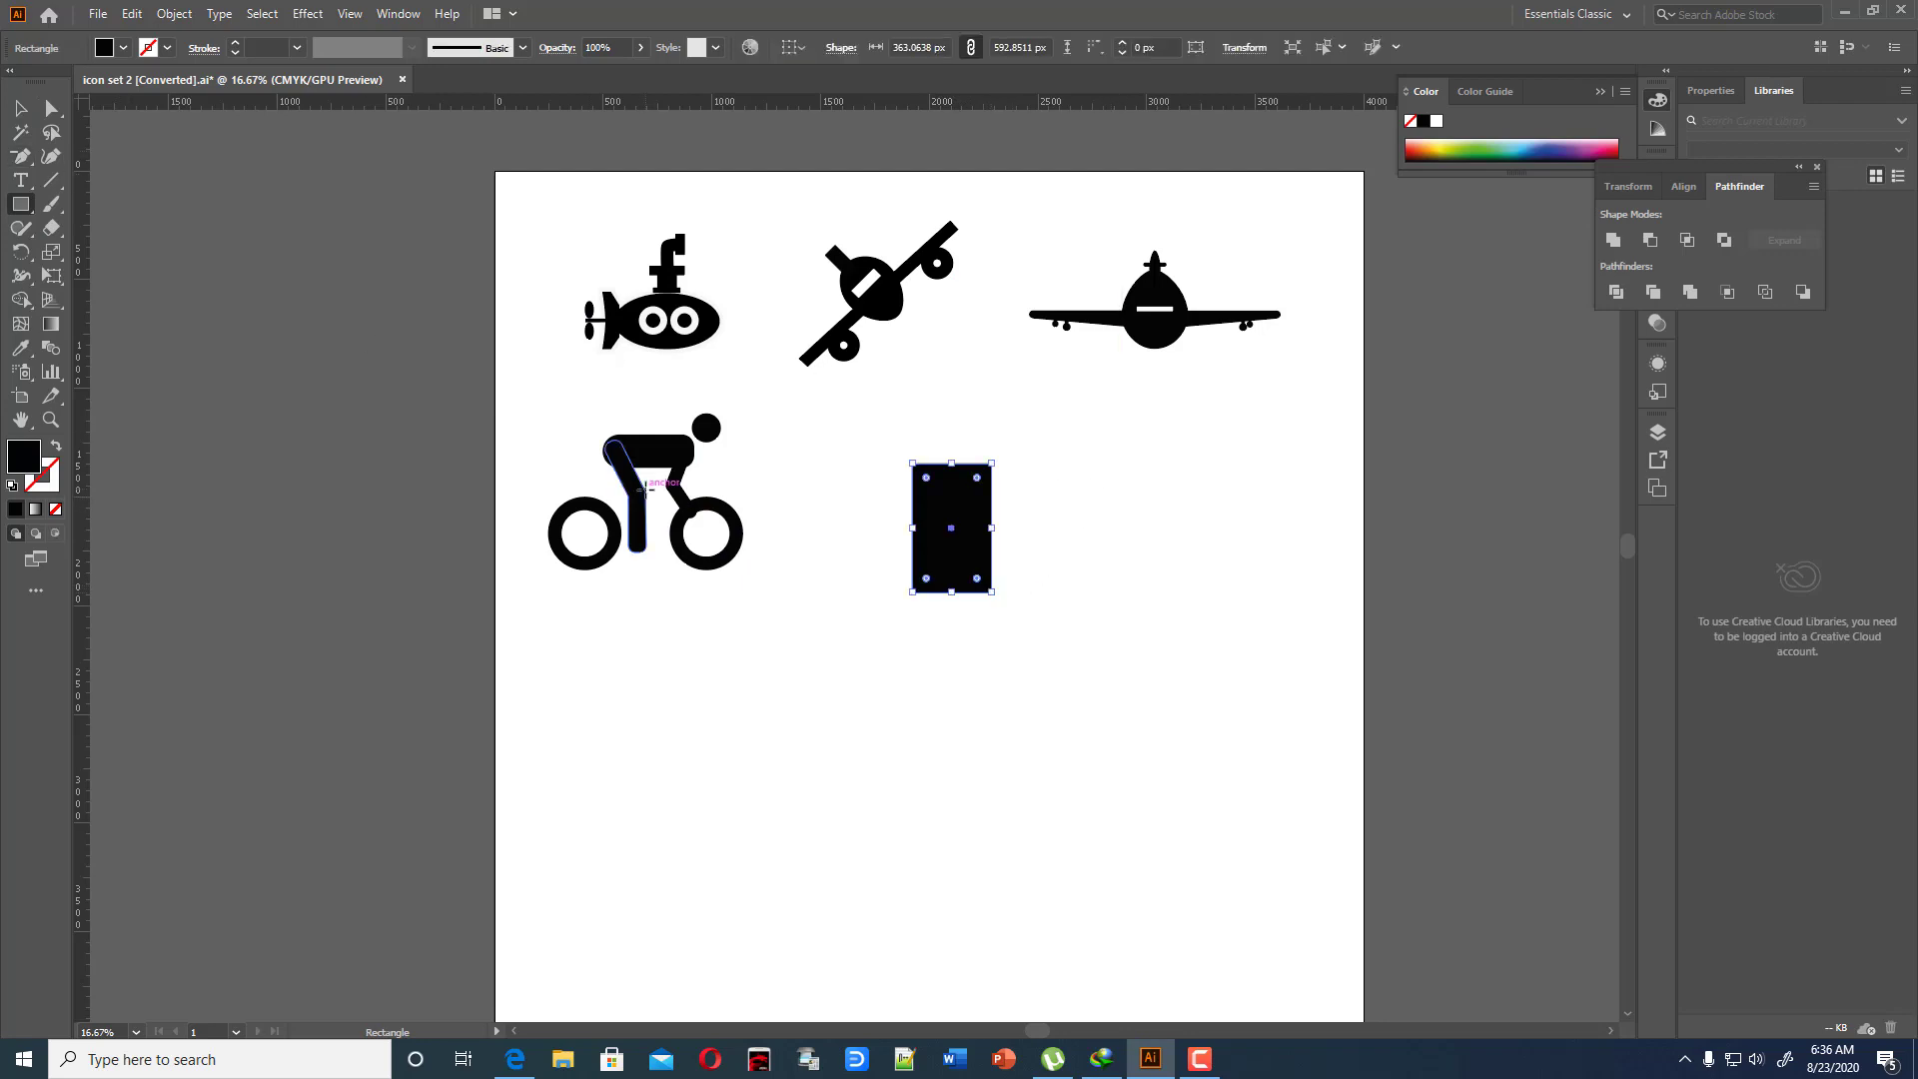
left_click_drag(997, 531, 1009, 531)
Round the rectangle's two top corners to a radius of about 223 px to form an arch
key("a")
left_click_drag(878, 441, 1365, 571)
left_click_drag(998, 480, 978, 550)
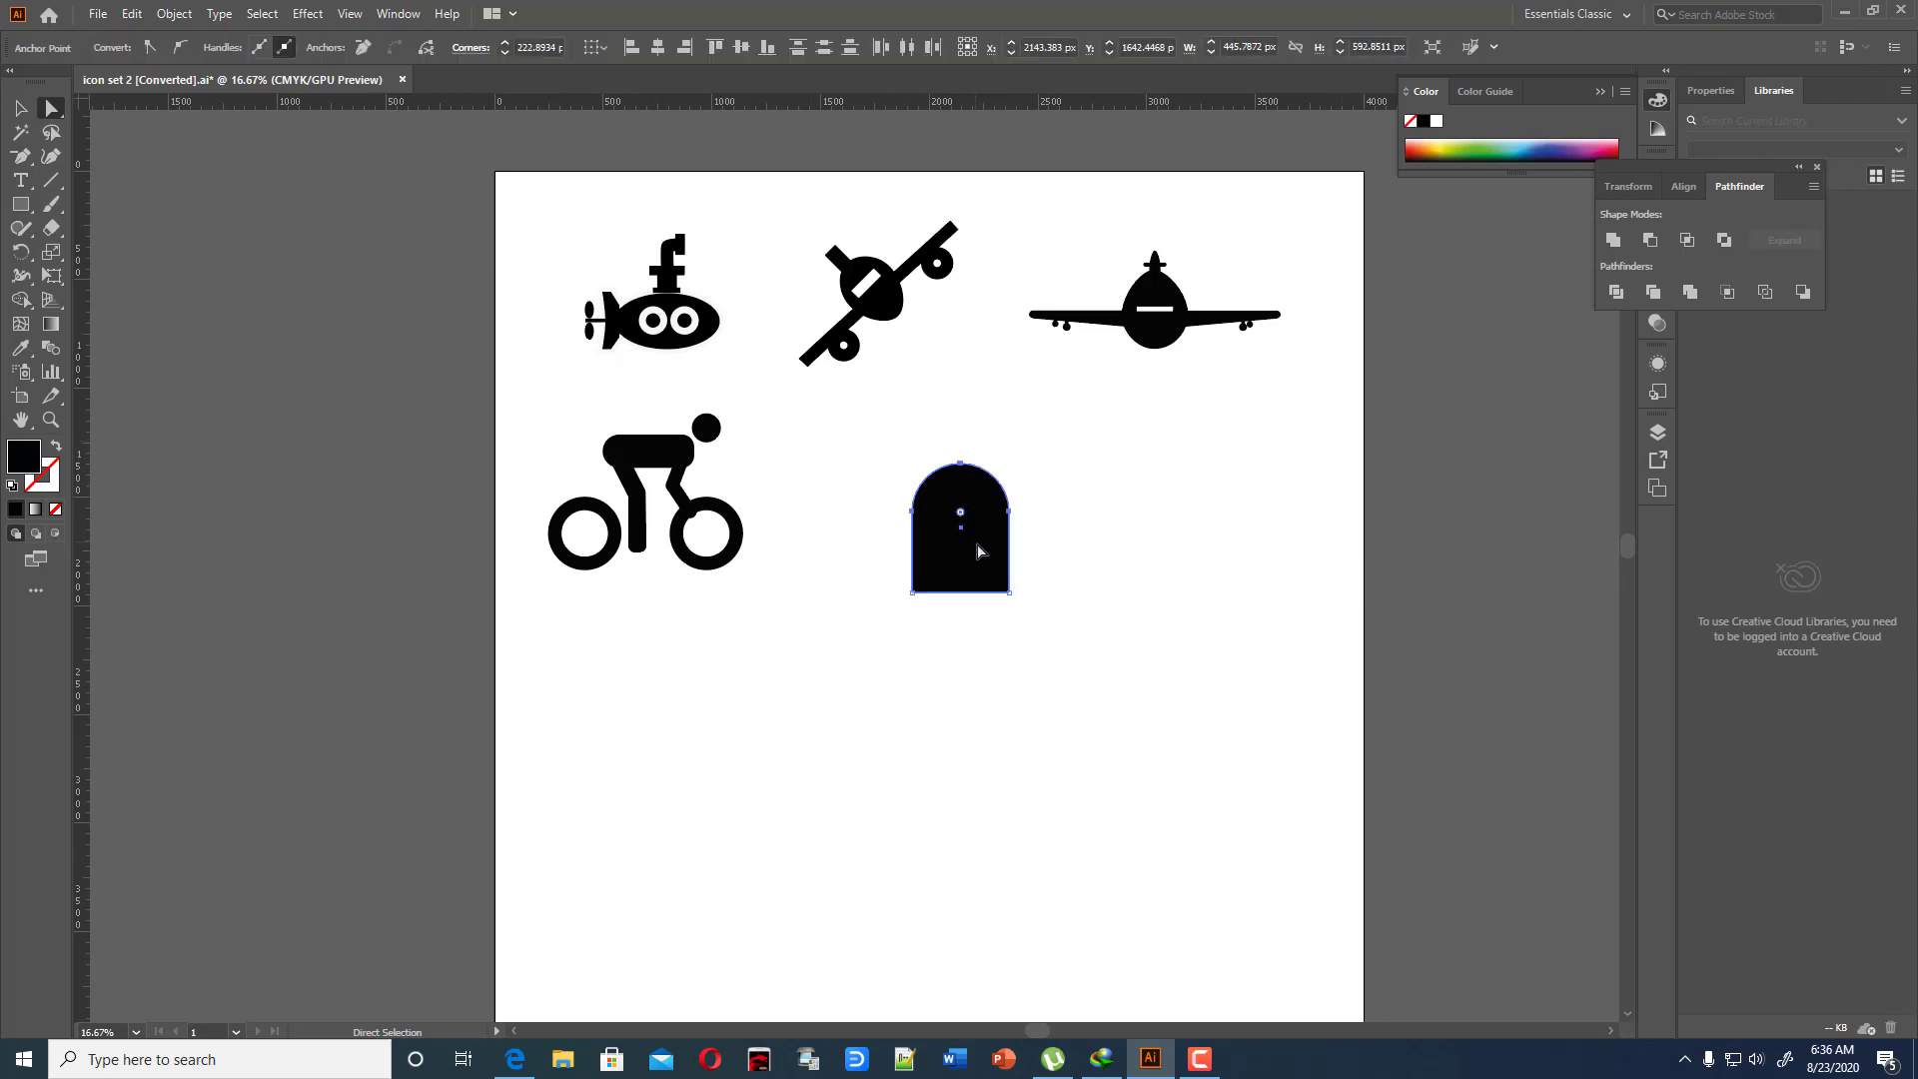
key("v")
left_click(163, 160)
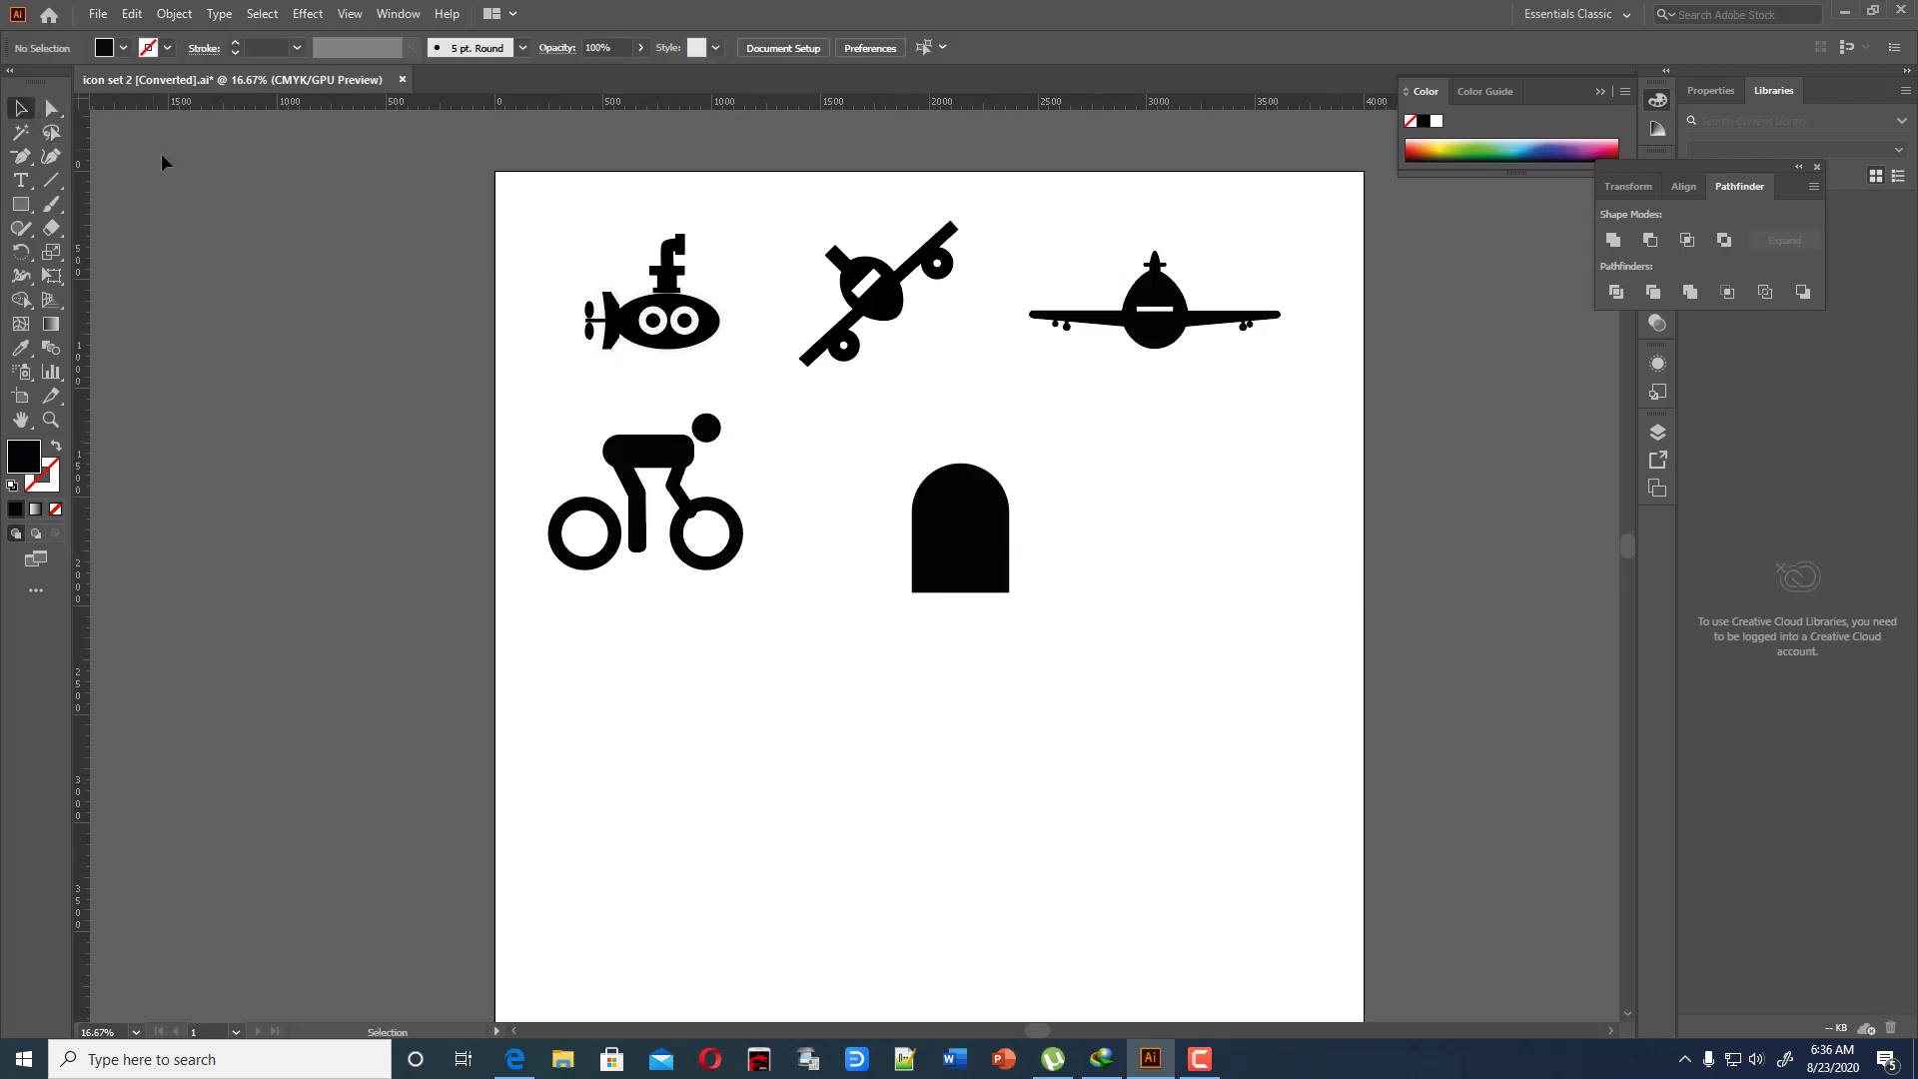
Move the arch lower on the artboard and slightly round its two bottom corners
left_click_drag(978, 548, 985, 611)
left_click(1133, 678)
left_click(51, 108)
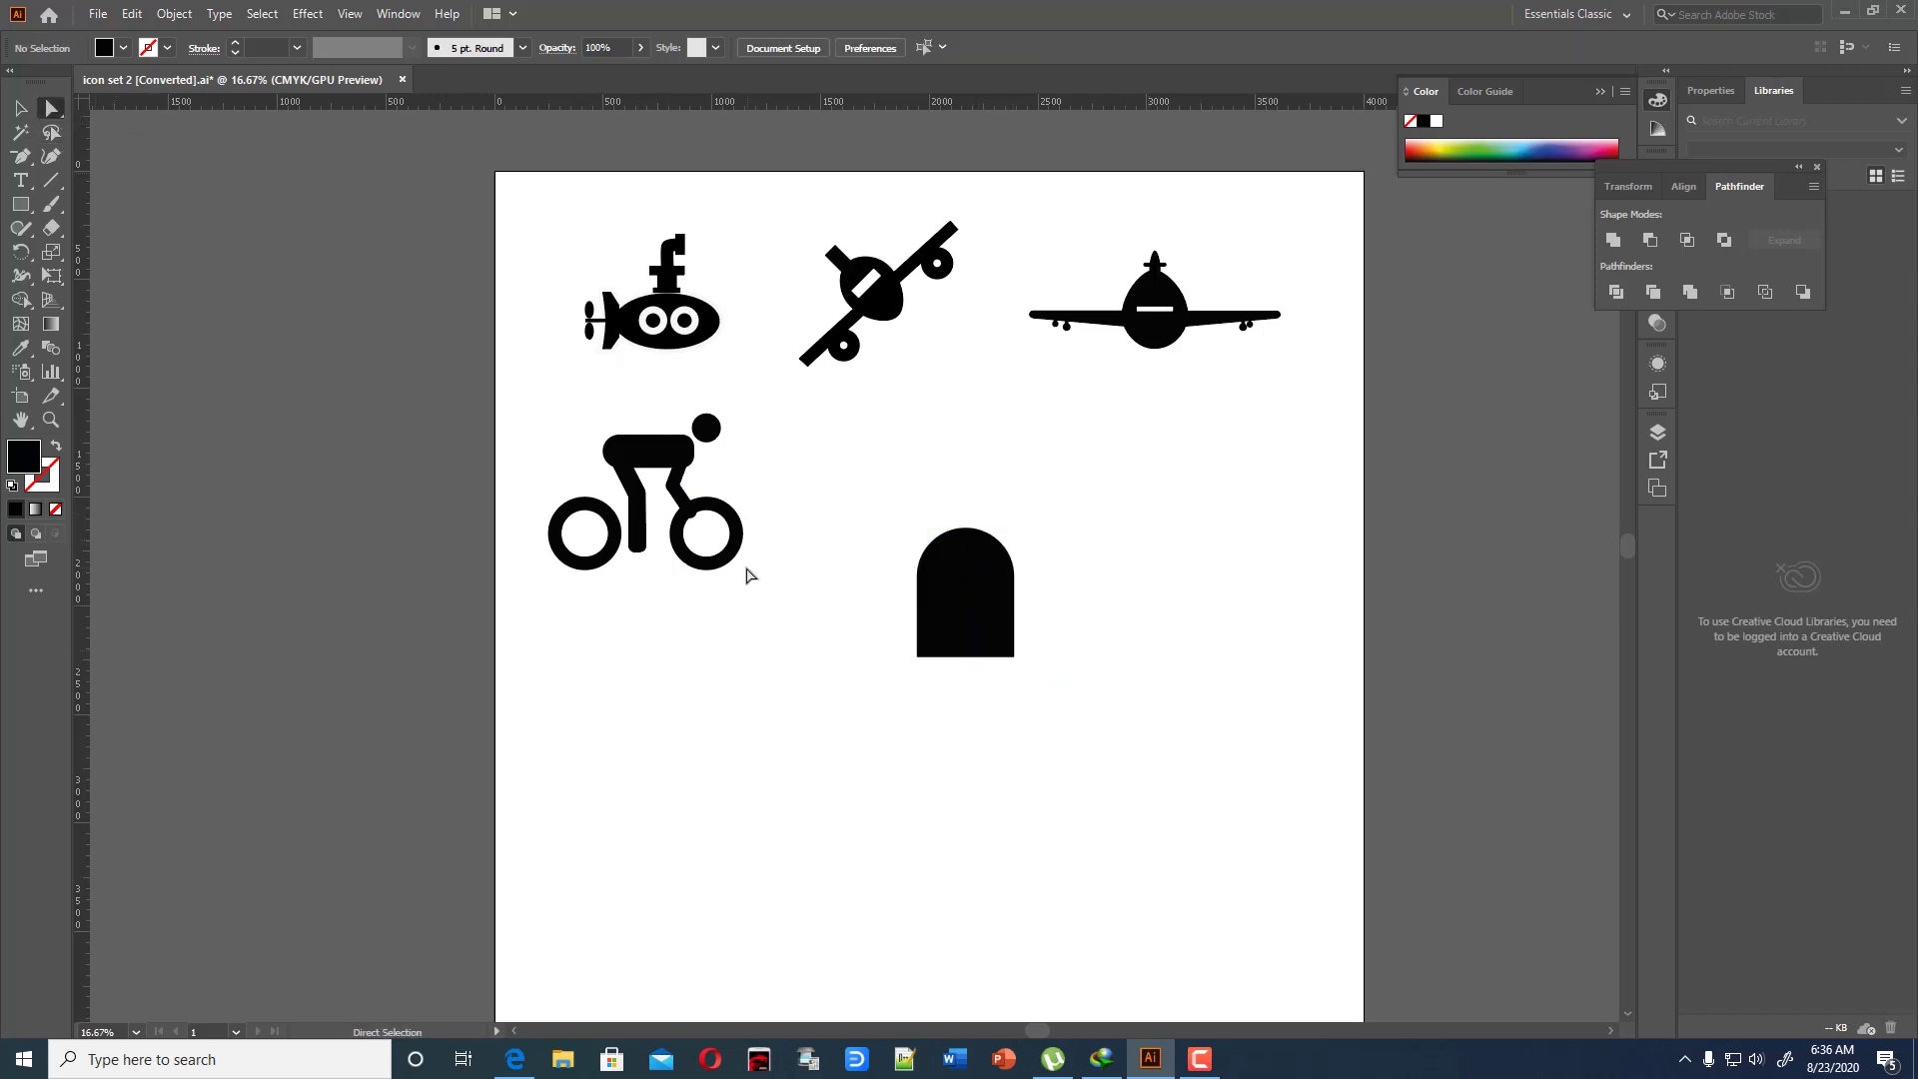
left_click_drag(864, 635, 1201, 700)
left_click_drag(1002, 653, 990, 638)
left_click(1113, 651)
Draw an upright black bar about 161 by 435 px over the arch's lower half, round its ends to about 80 px and centre it
left_click(20, 203)
left_click(110, 228)
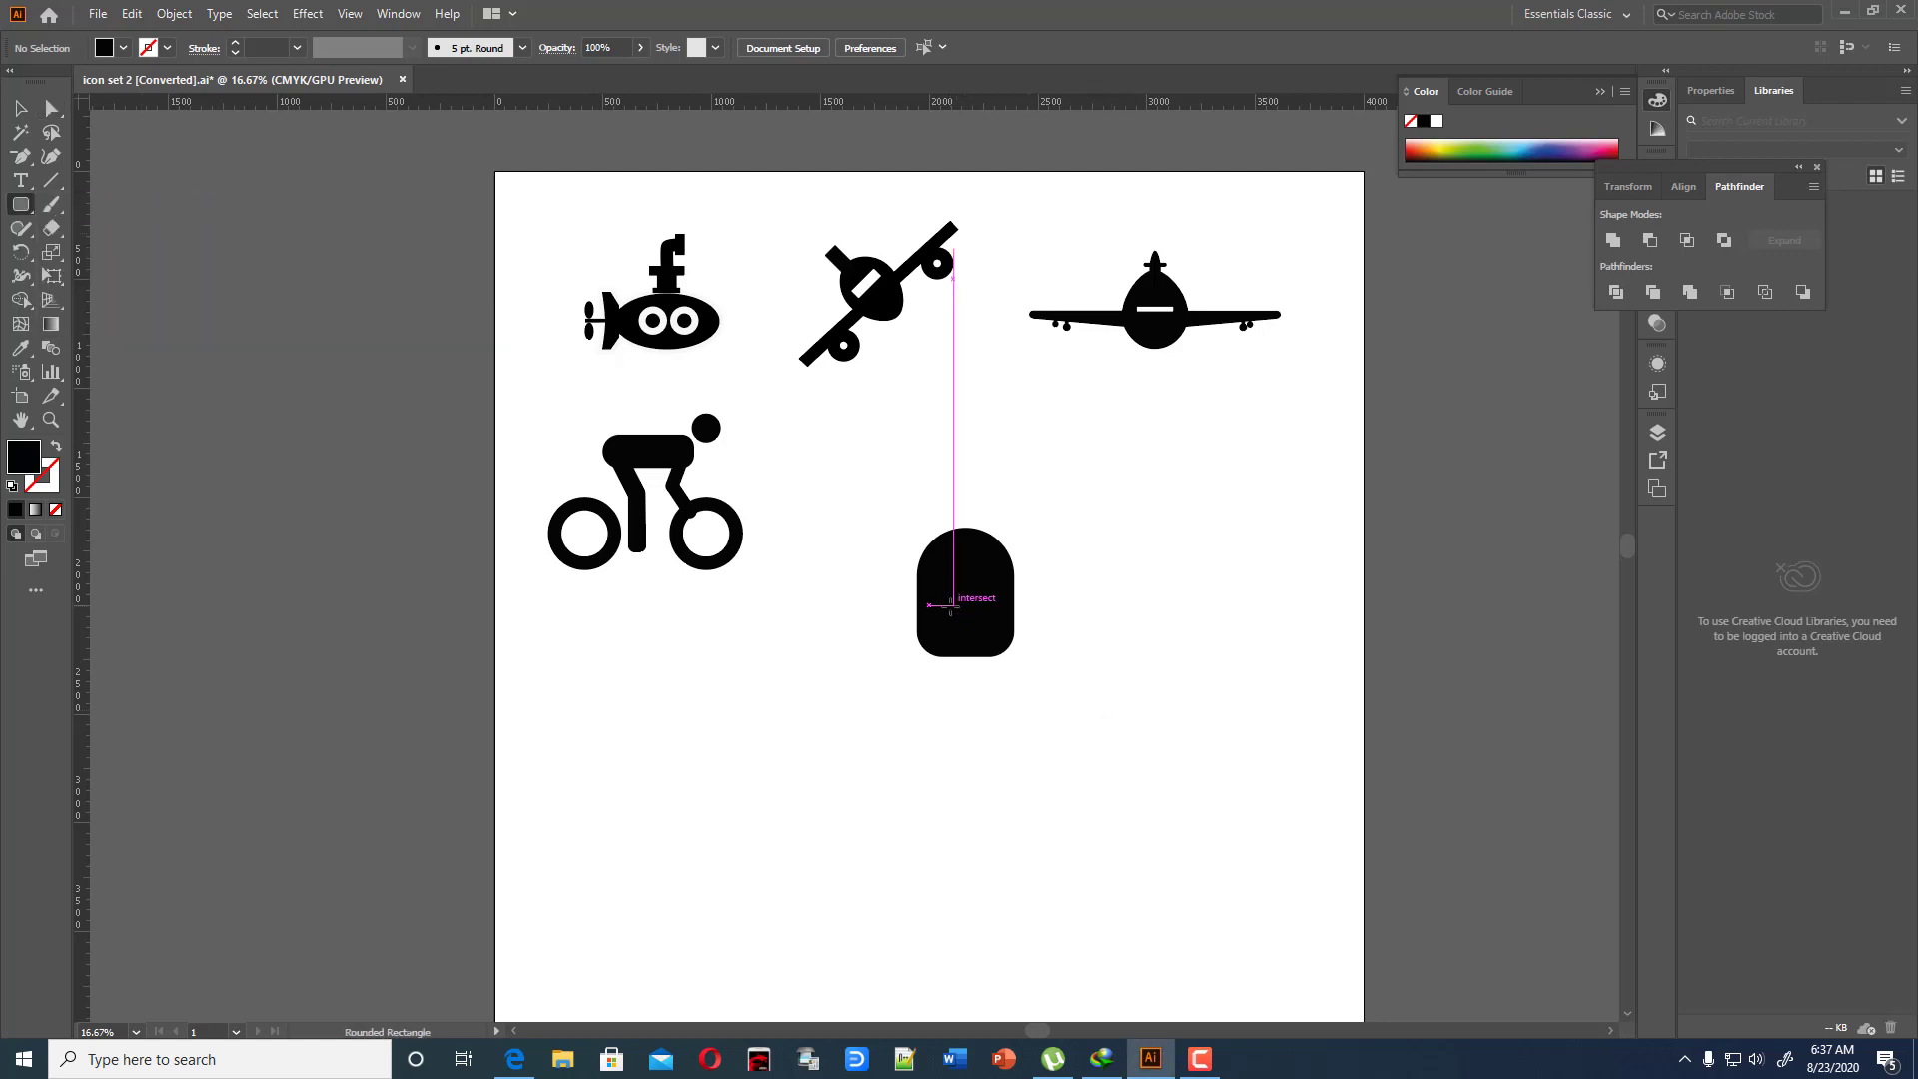
left_click_drag(956, 608, 989, 699)
key("a")
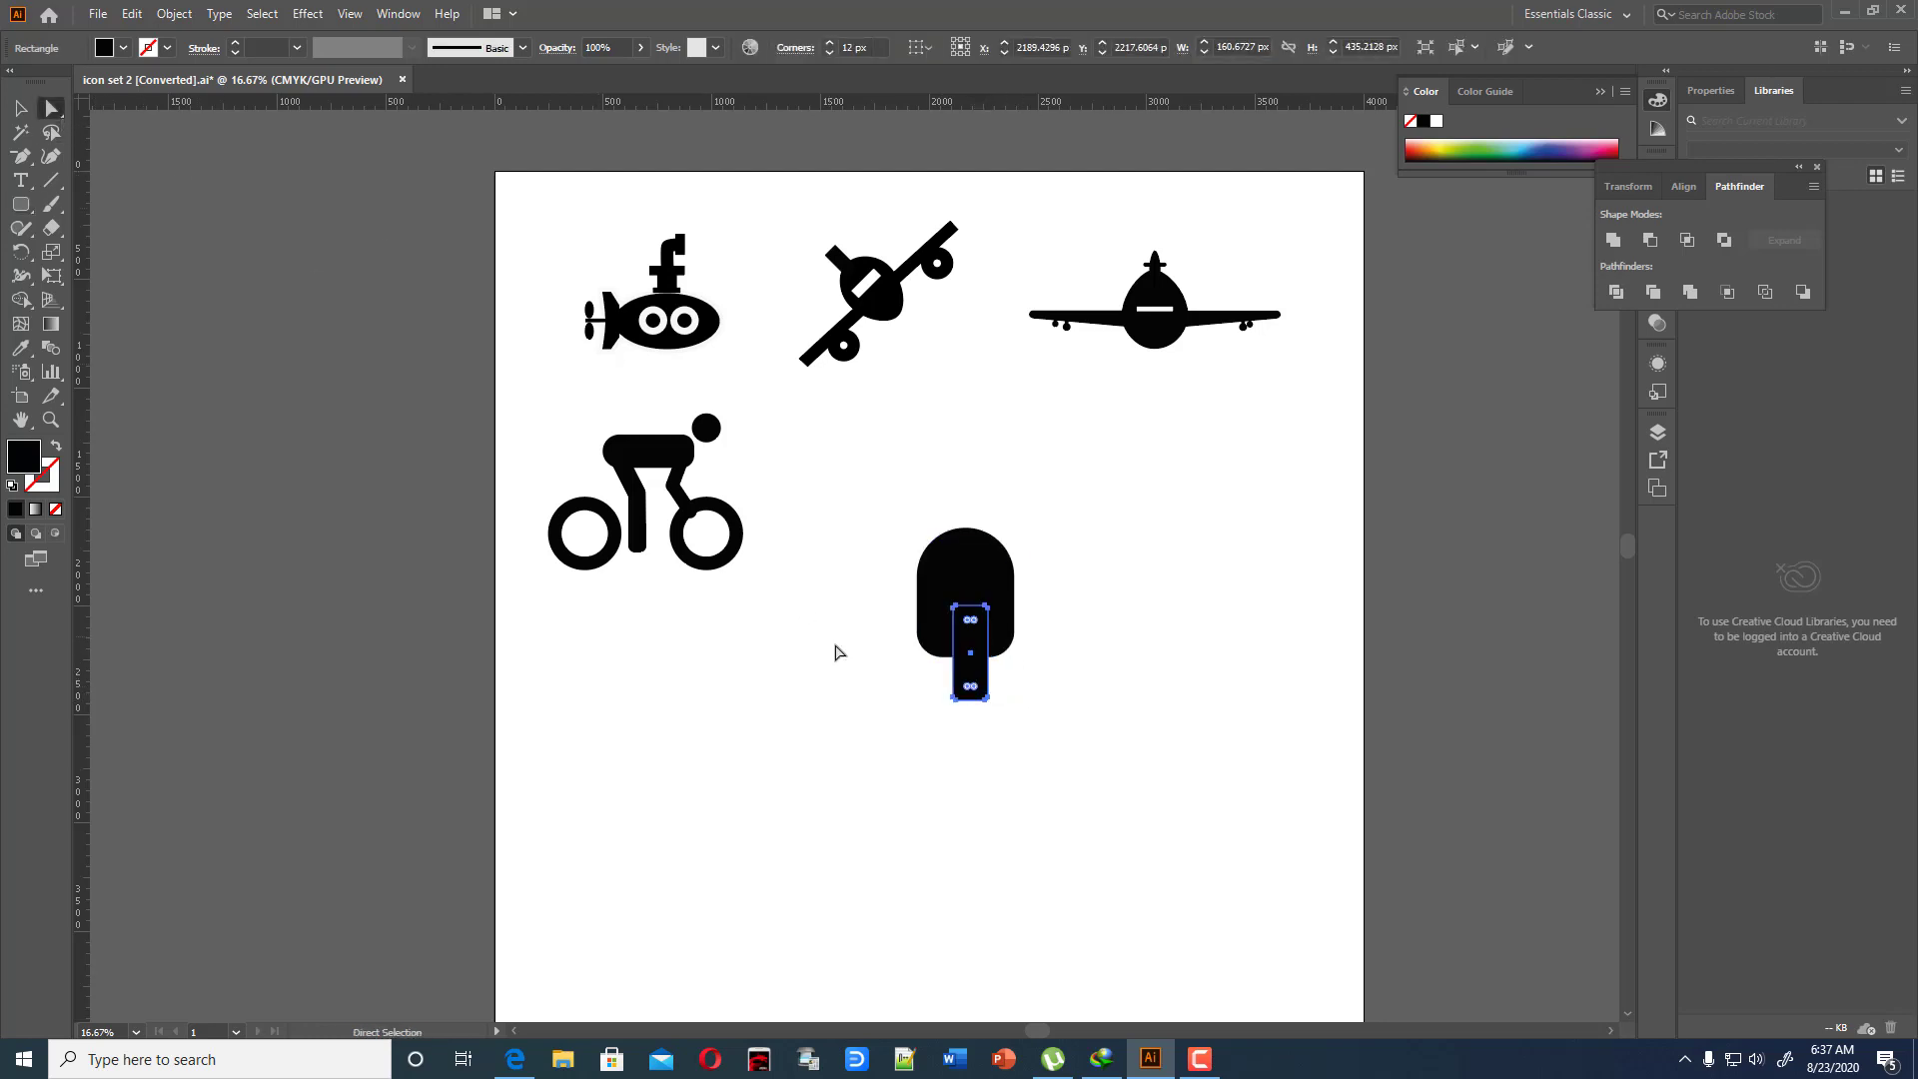
left_click_drag(978, 627, 976, 682)
left_click(18, 116)
left_click(758, 590)
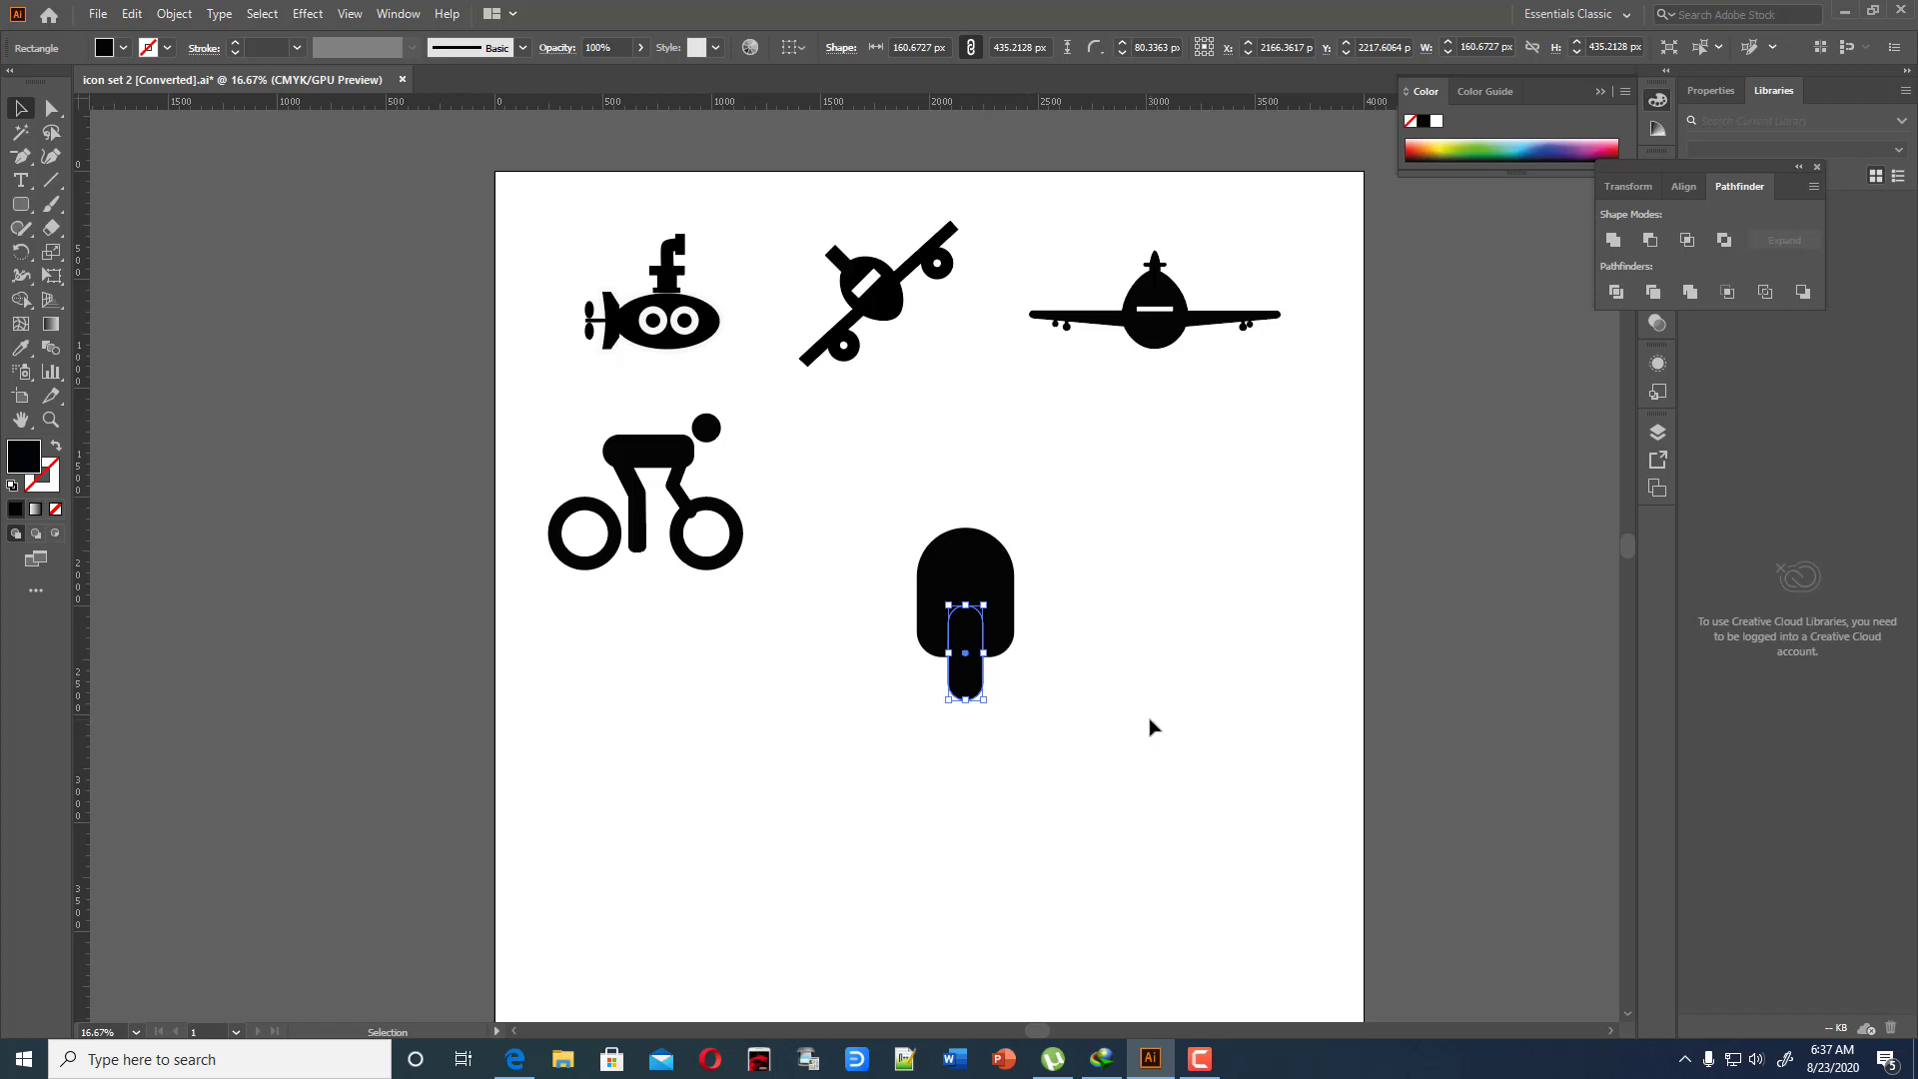
Widen the bar to about 207 px and raise it so only its lower end sticks out beneath the arch
left_click(977, 668, "shift")
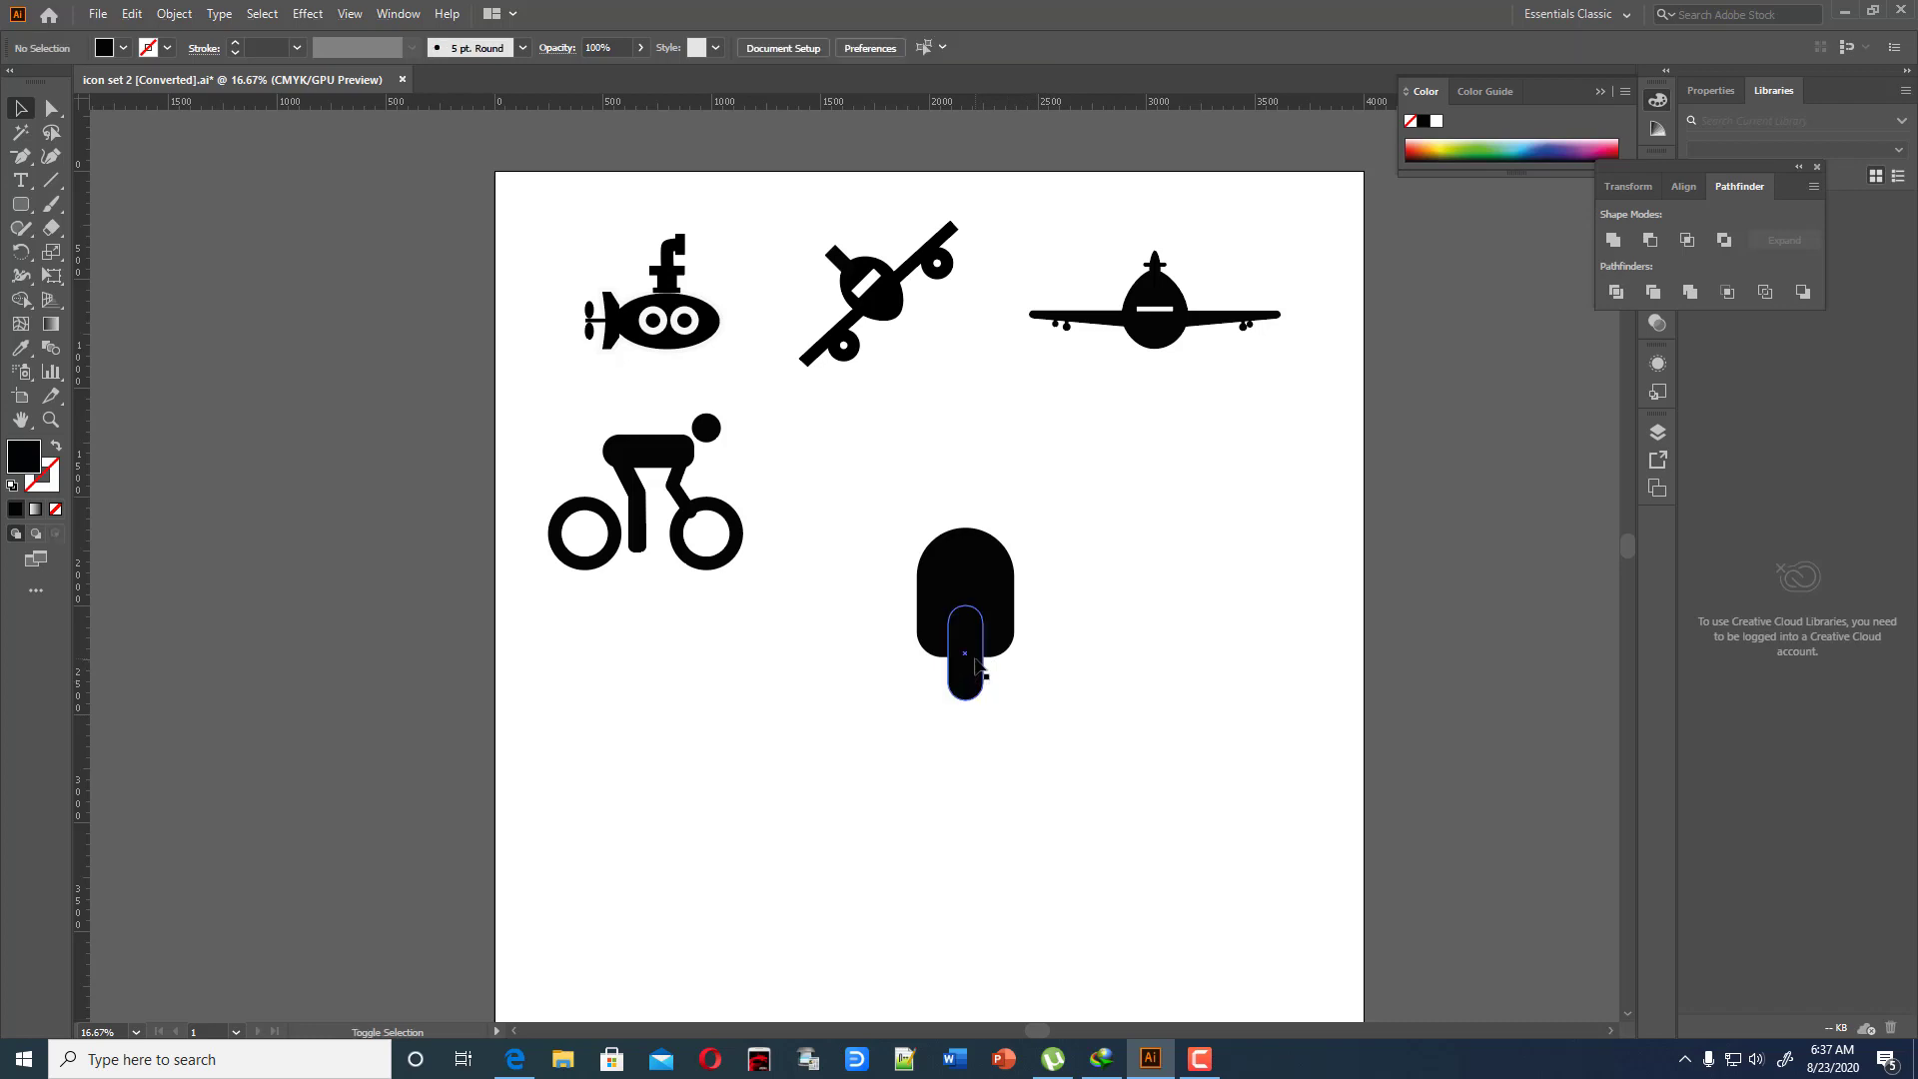
mouse_move(977, 668)
left_mouse_down()
mouse_move(971, 686)
mouse_move(995, 639)
left_mouse_up()
left_click(1027, 650)
left_click(994, 655)
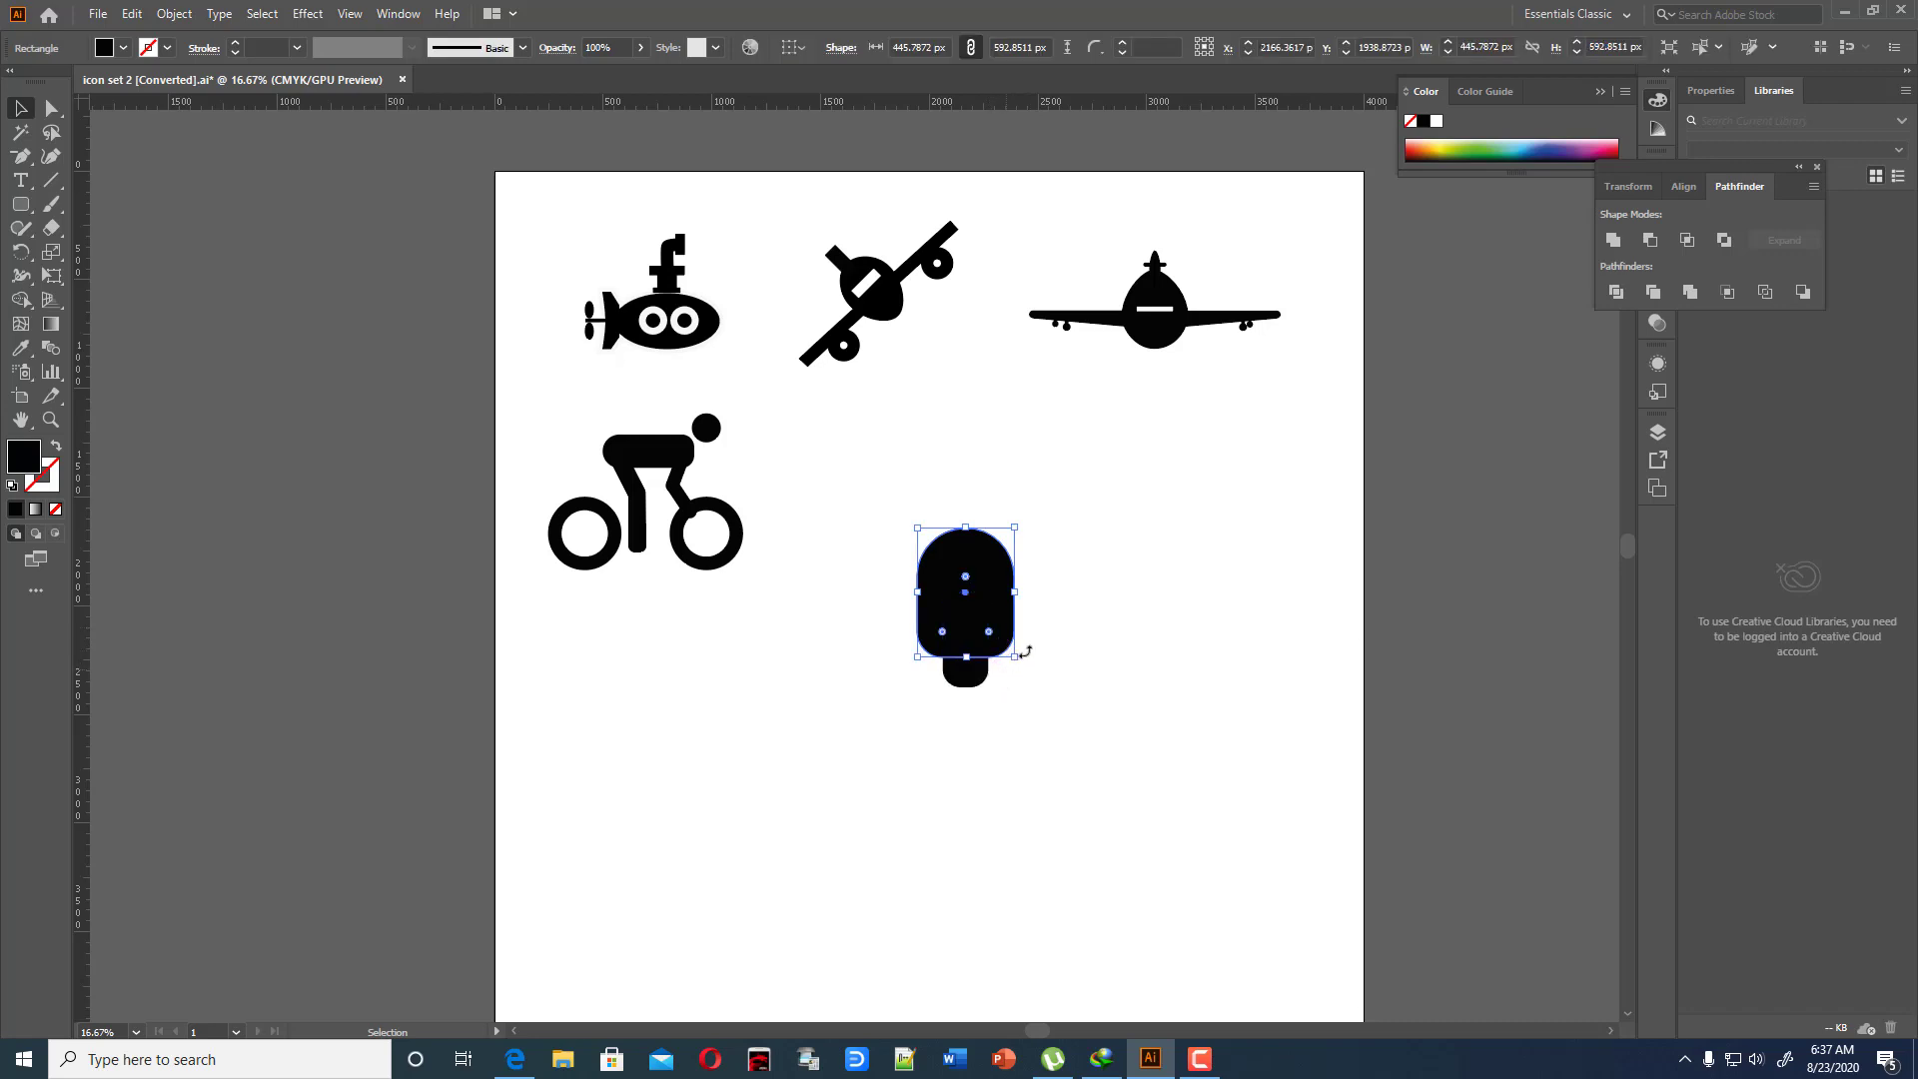
left_click(1074, 666)
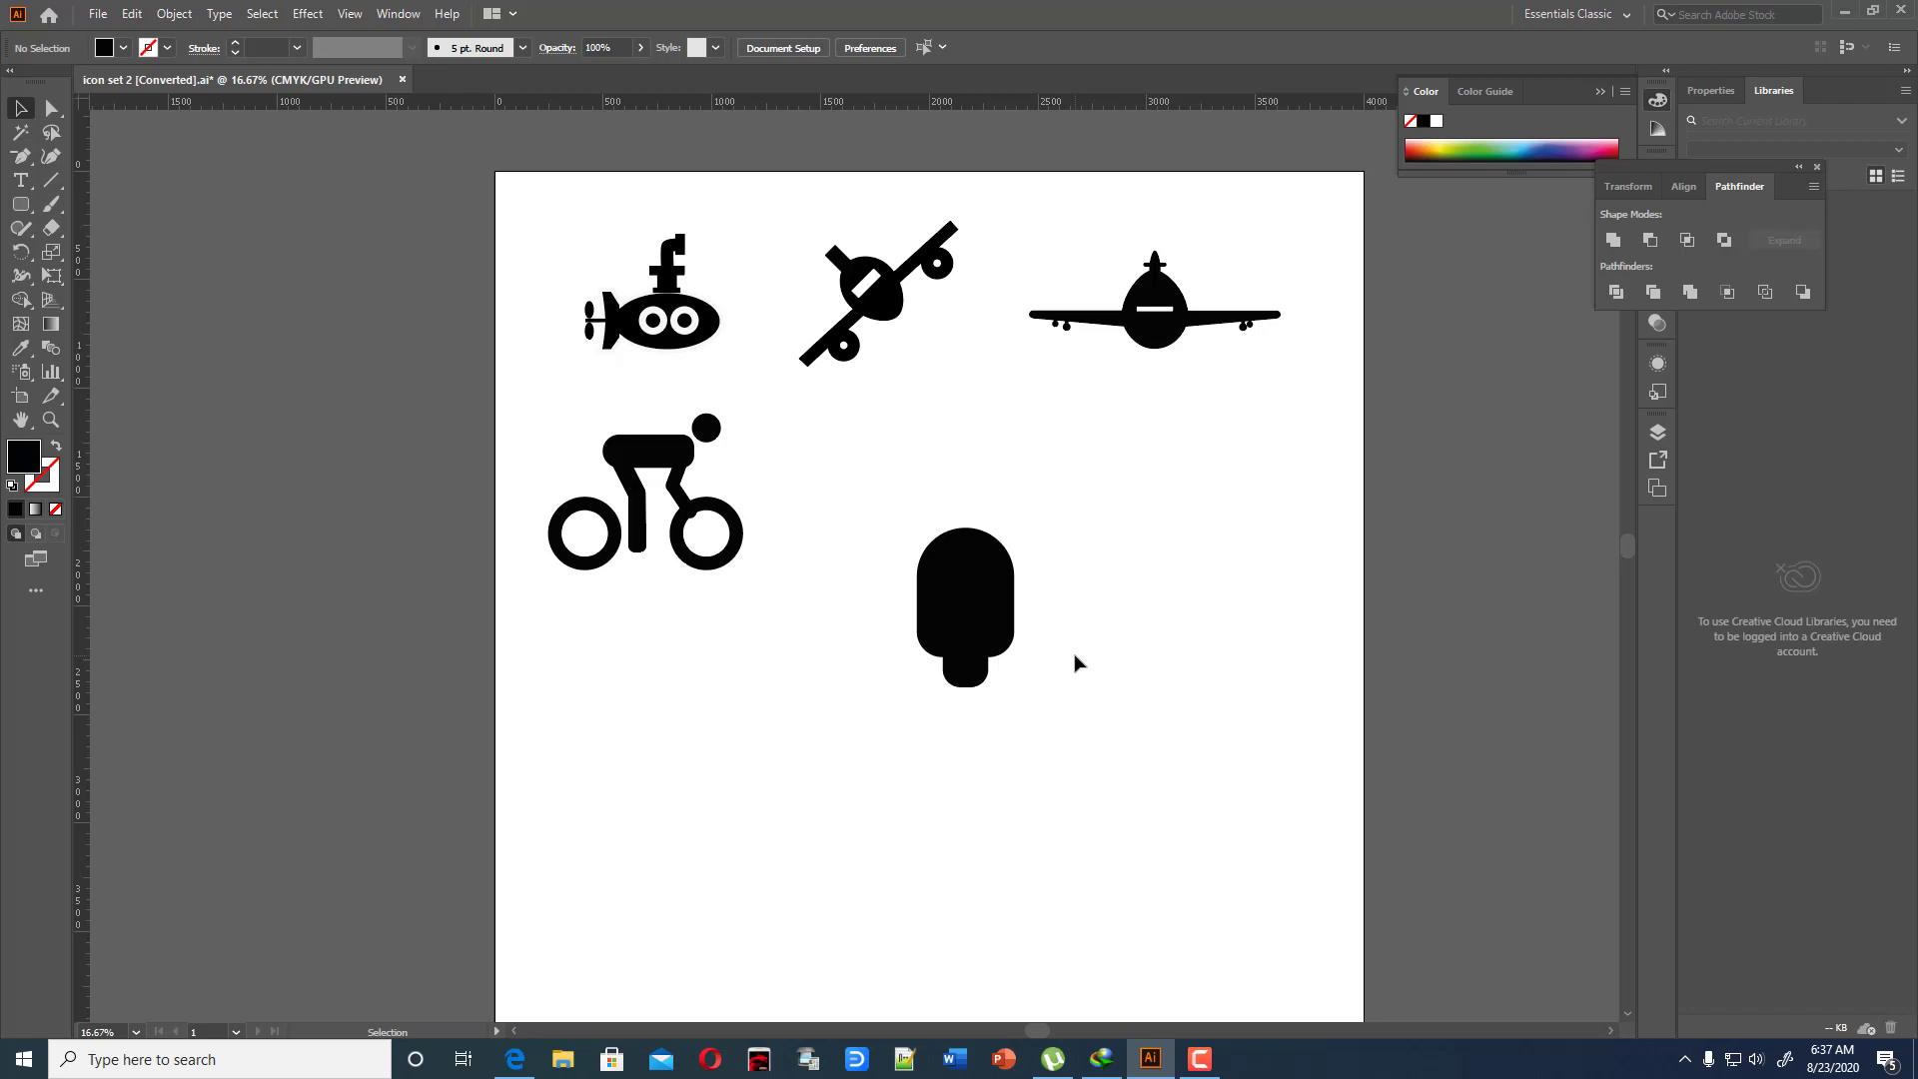
left_click(999, 648)
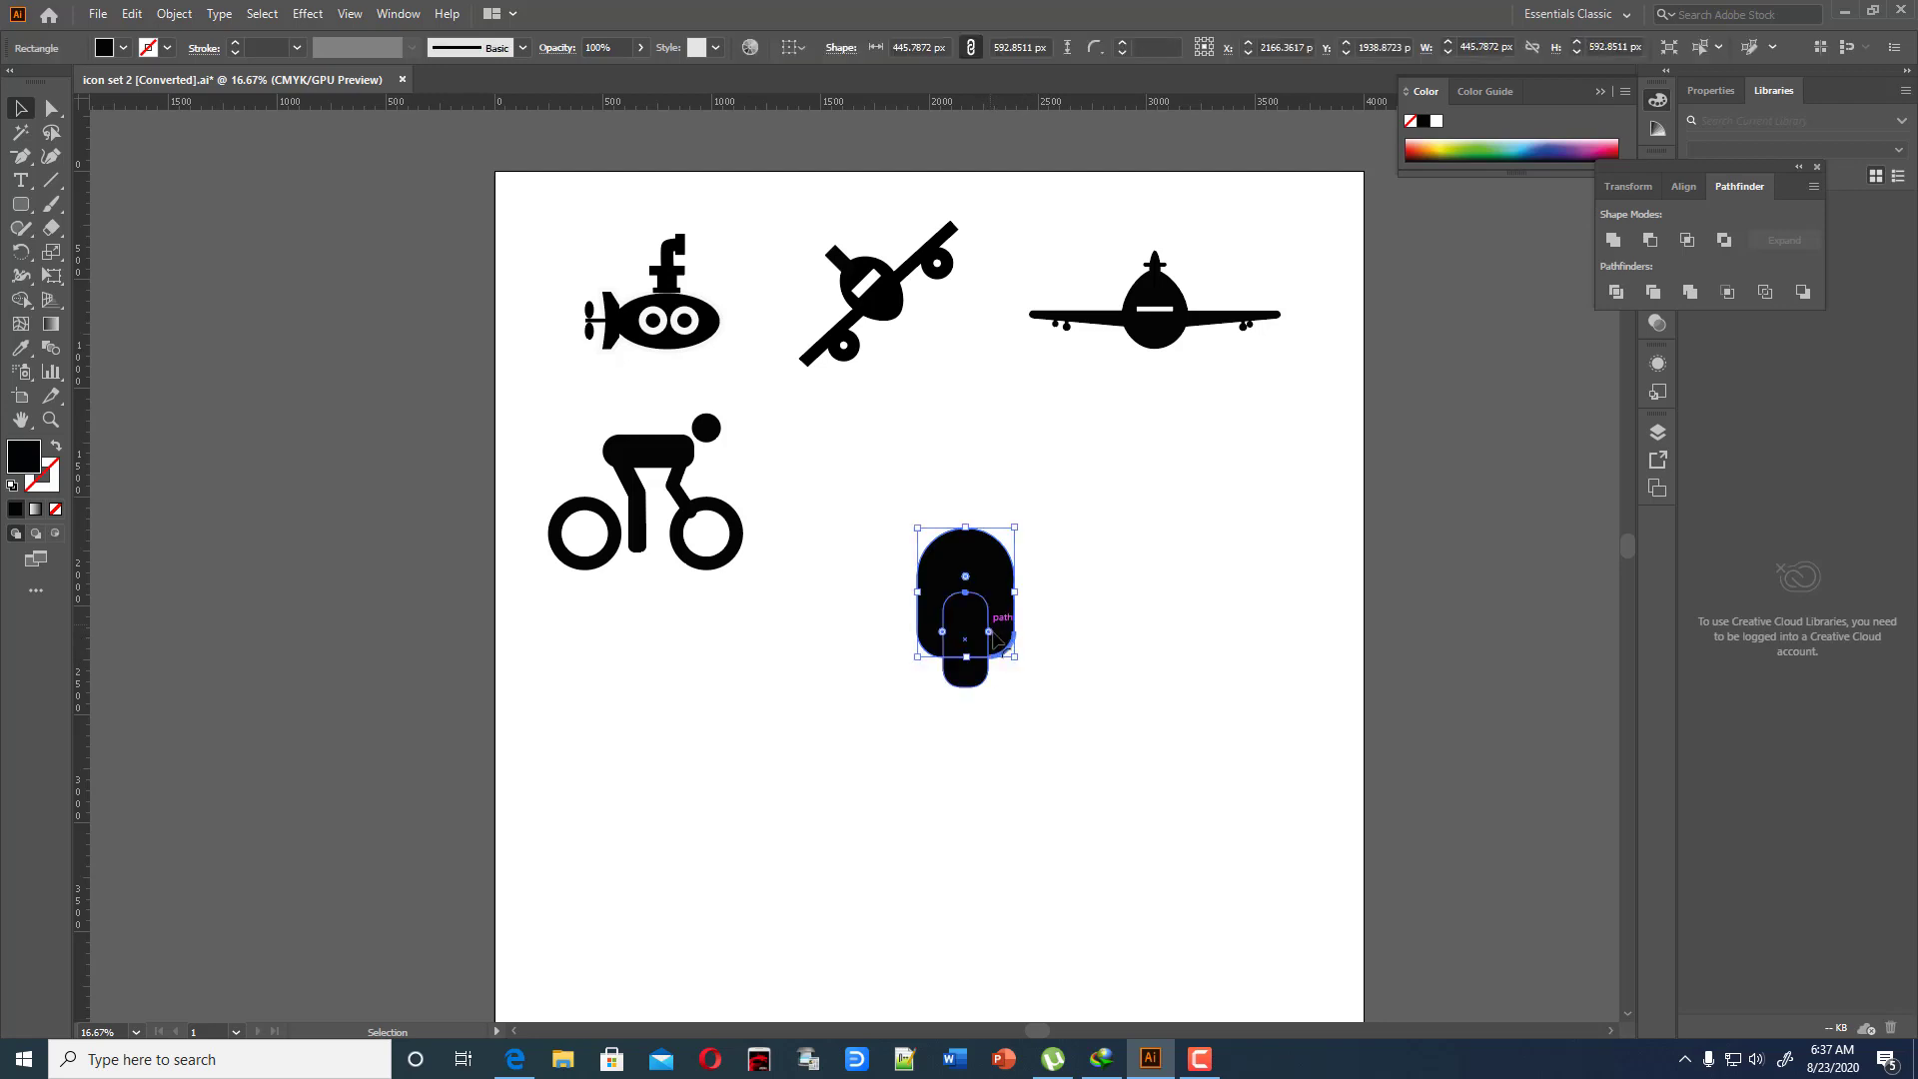
left_click(1064, 626)
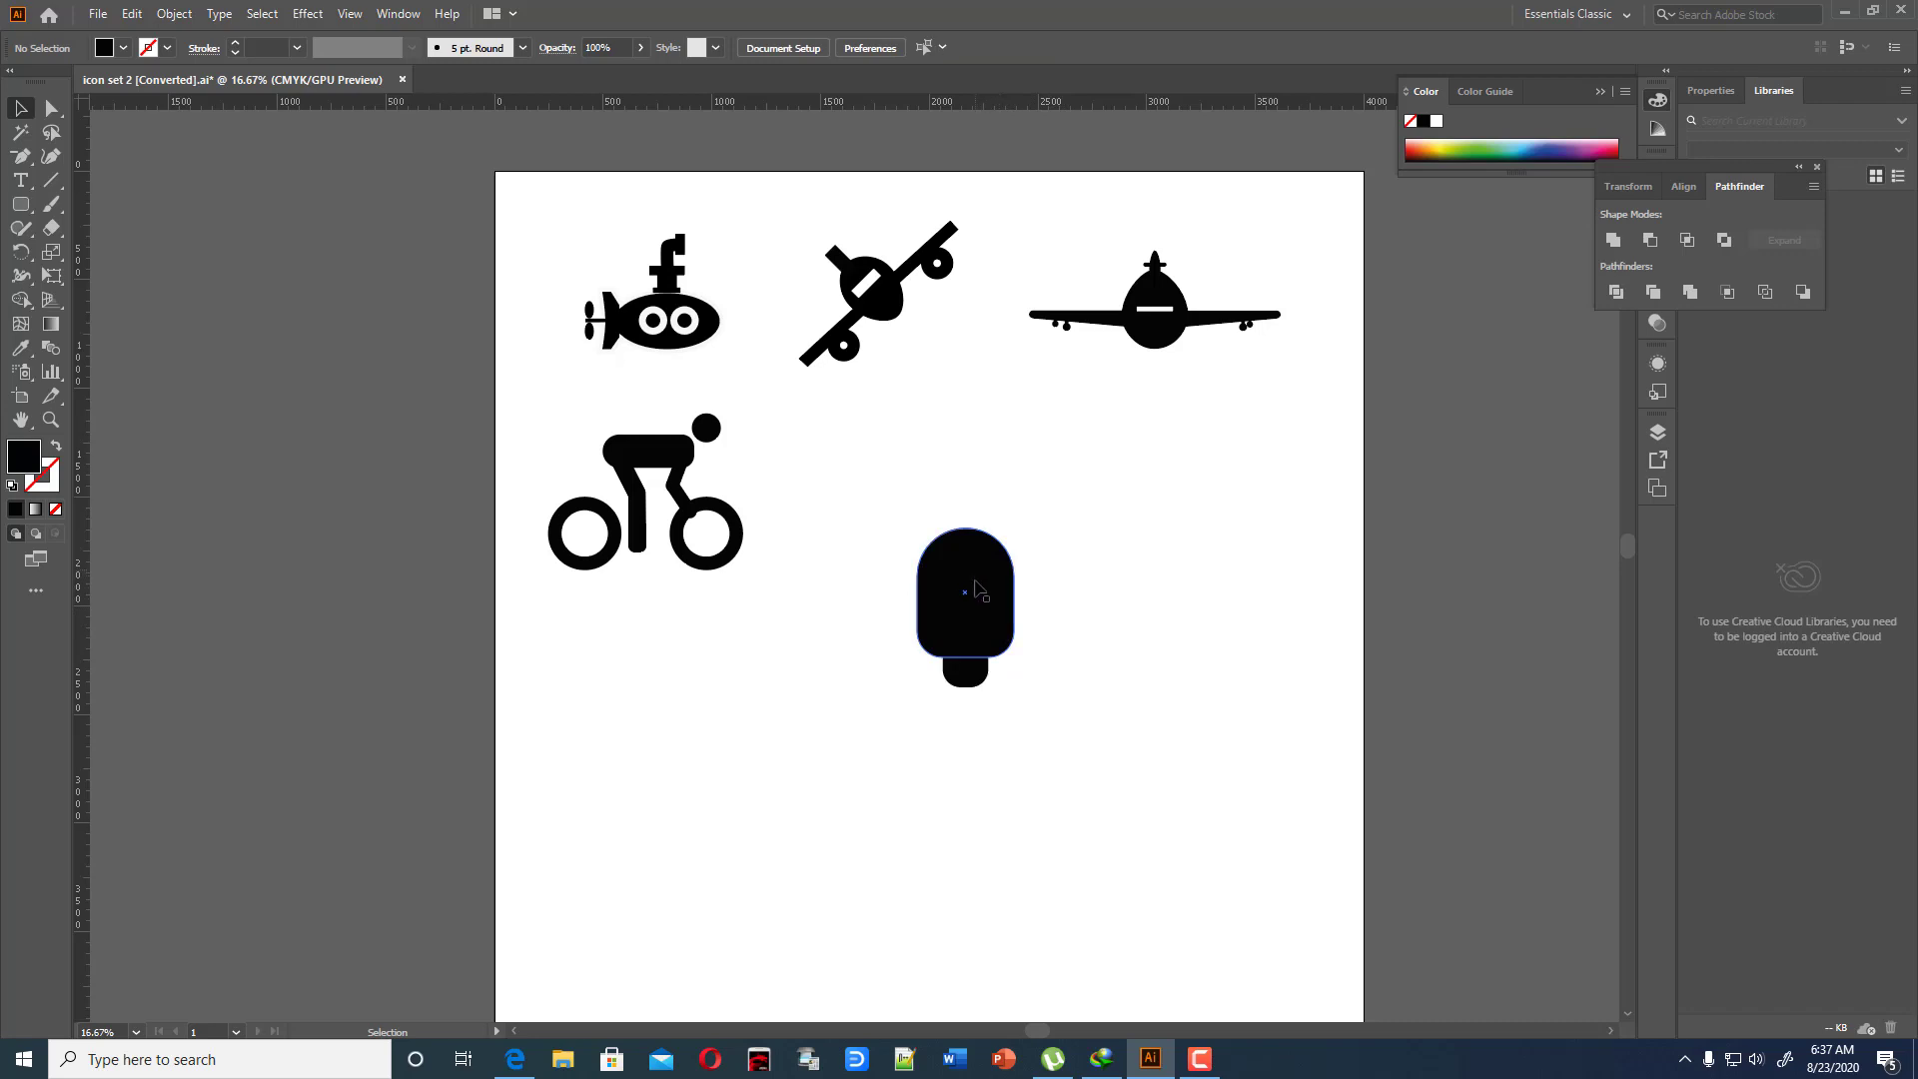
left_click(991, 657)
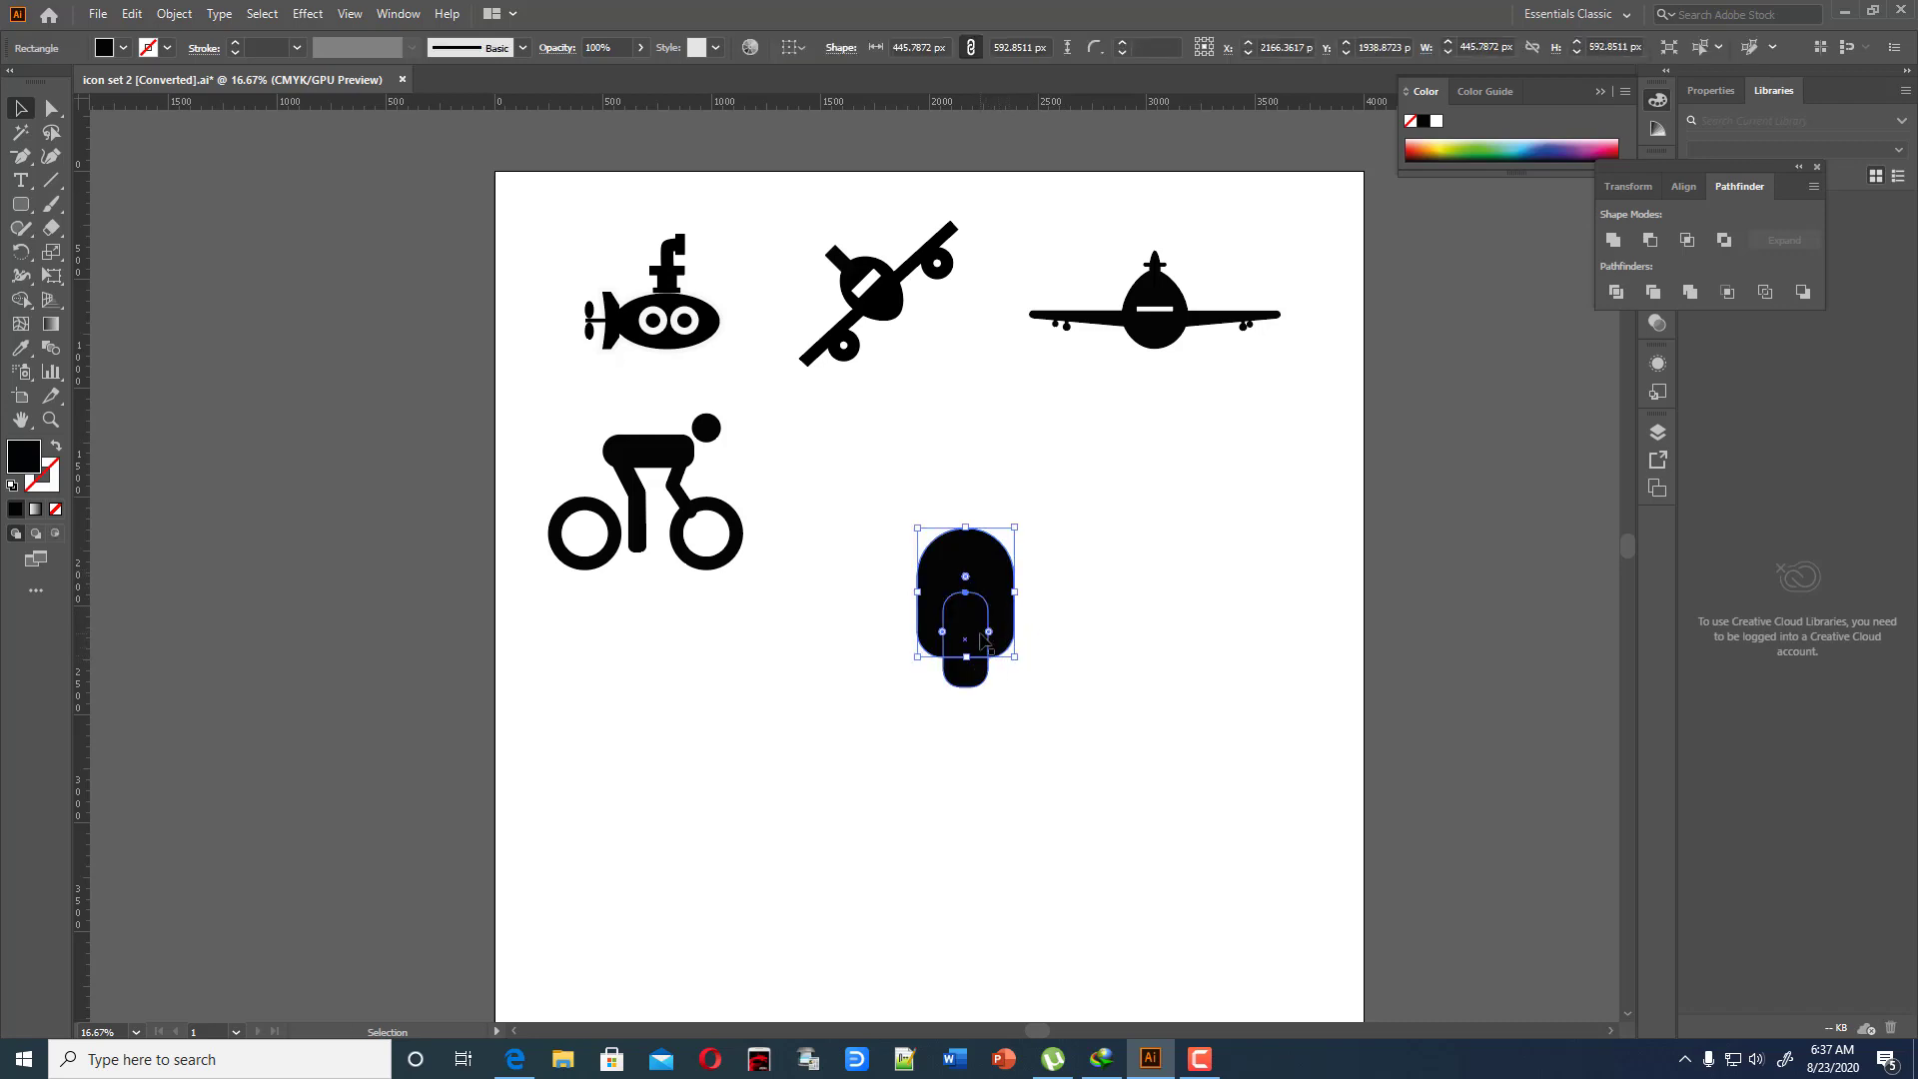
Move the arch and bar together beneath the front-view airplane, and place a spare copy of the bar below the cyclist
left_click(977, 638)
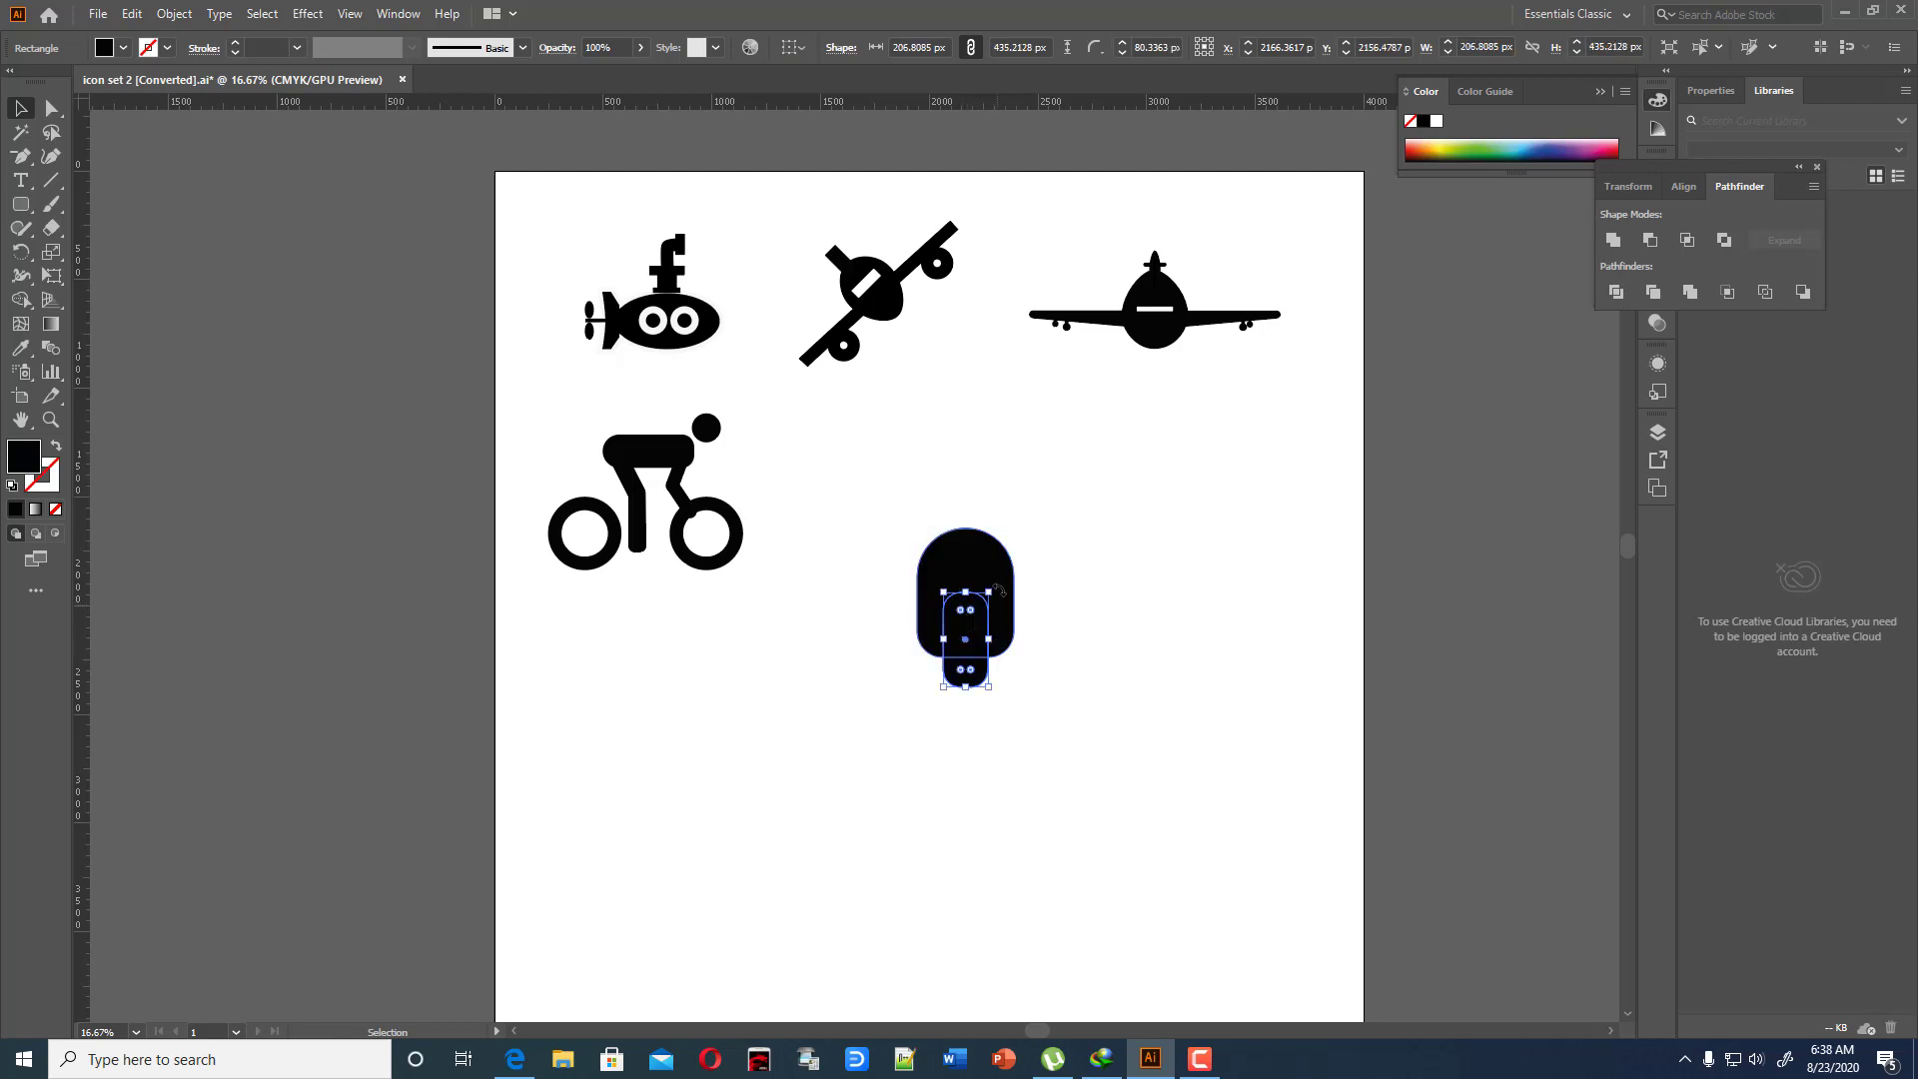
left_click(997, 573, "shift")
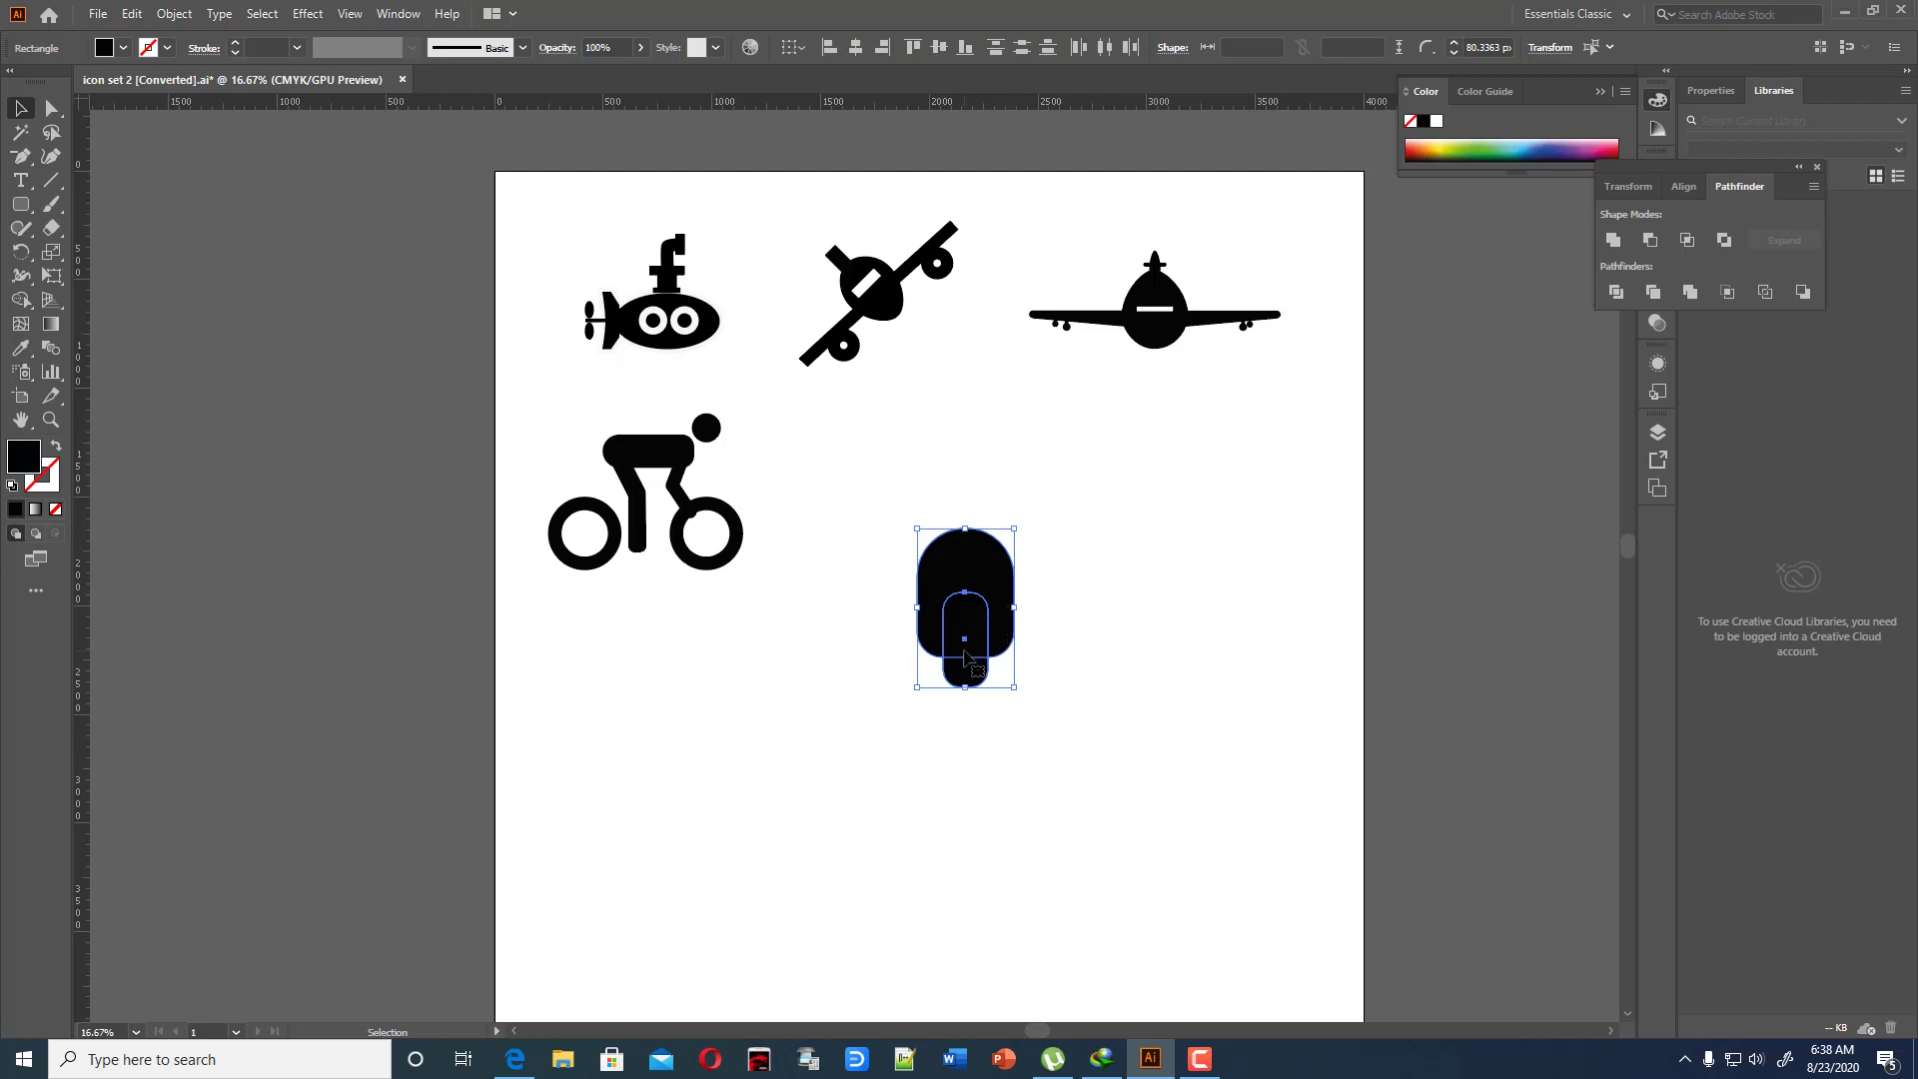
left_click_drag(963, 657, 1139, 736)
left_click(1199, 677)
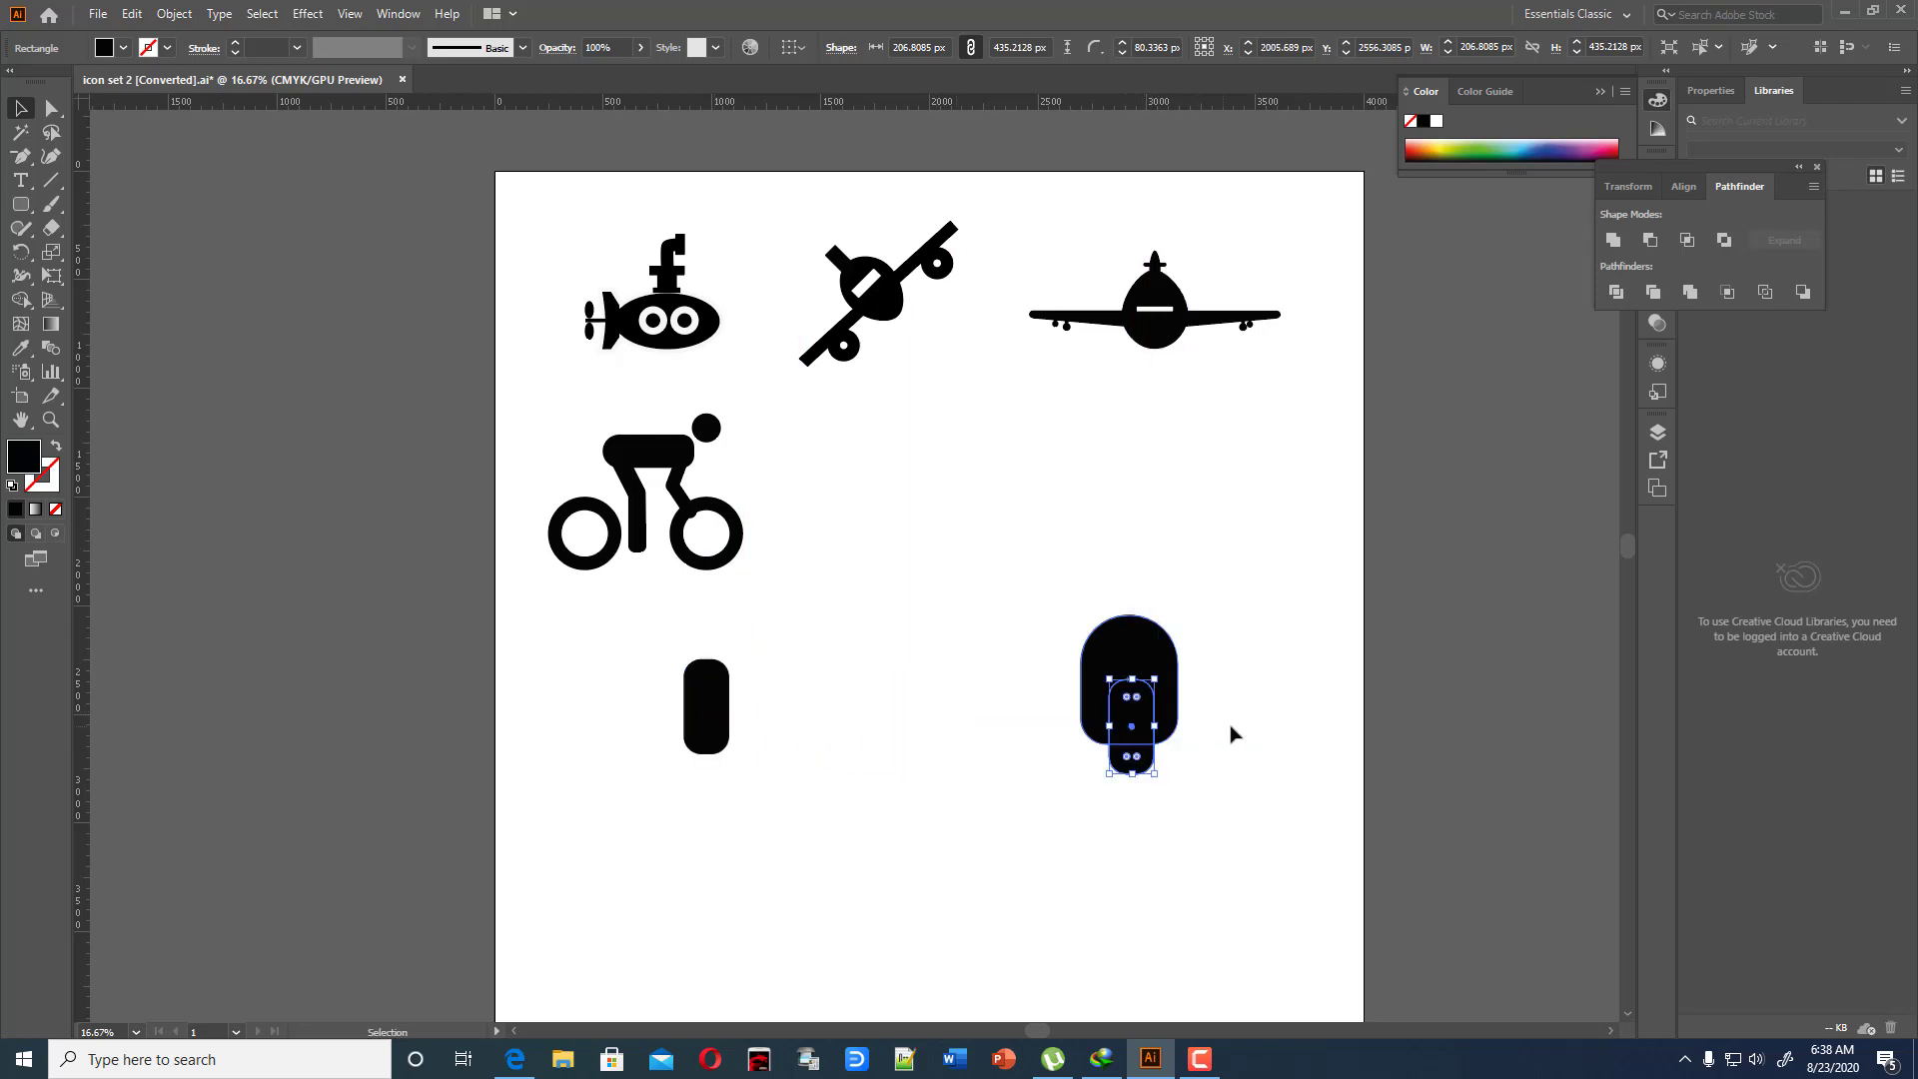
Cut the overlapping bar out of the arch with Minus Front to leave a rounded notch
left_click_drag(1045, 569, 1227, 821)
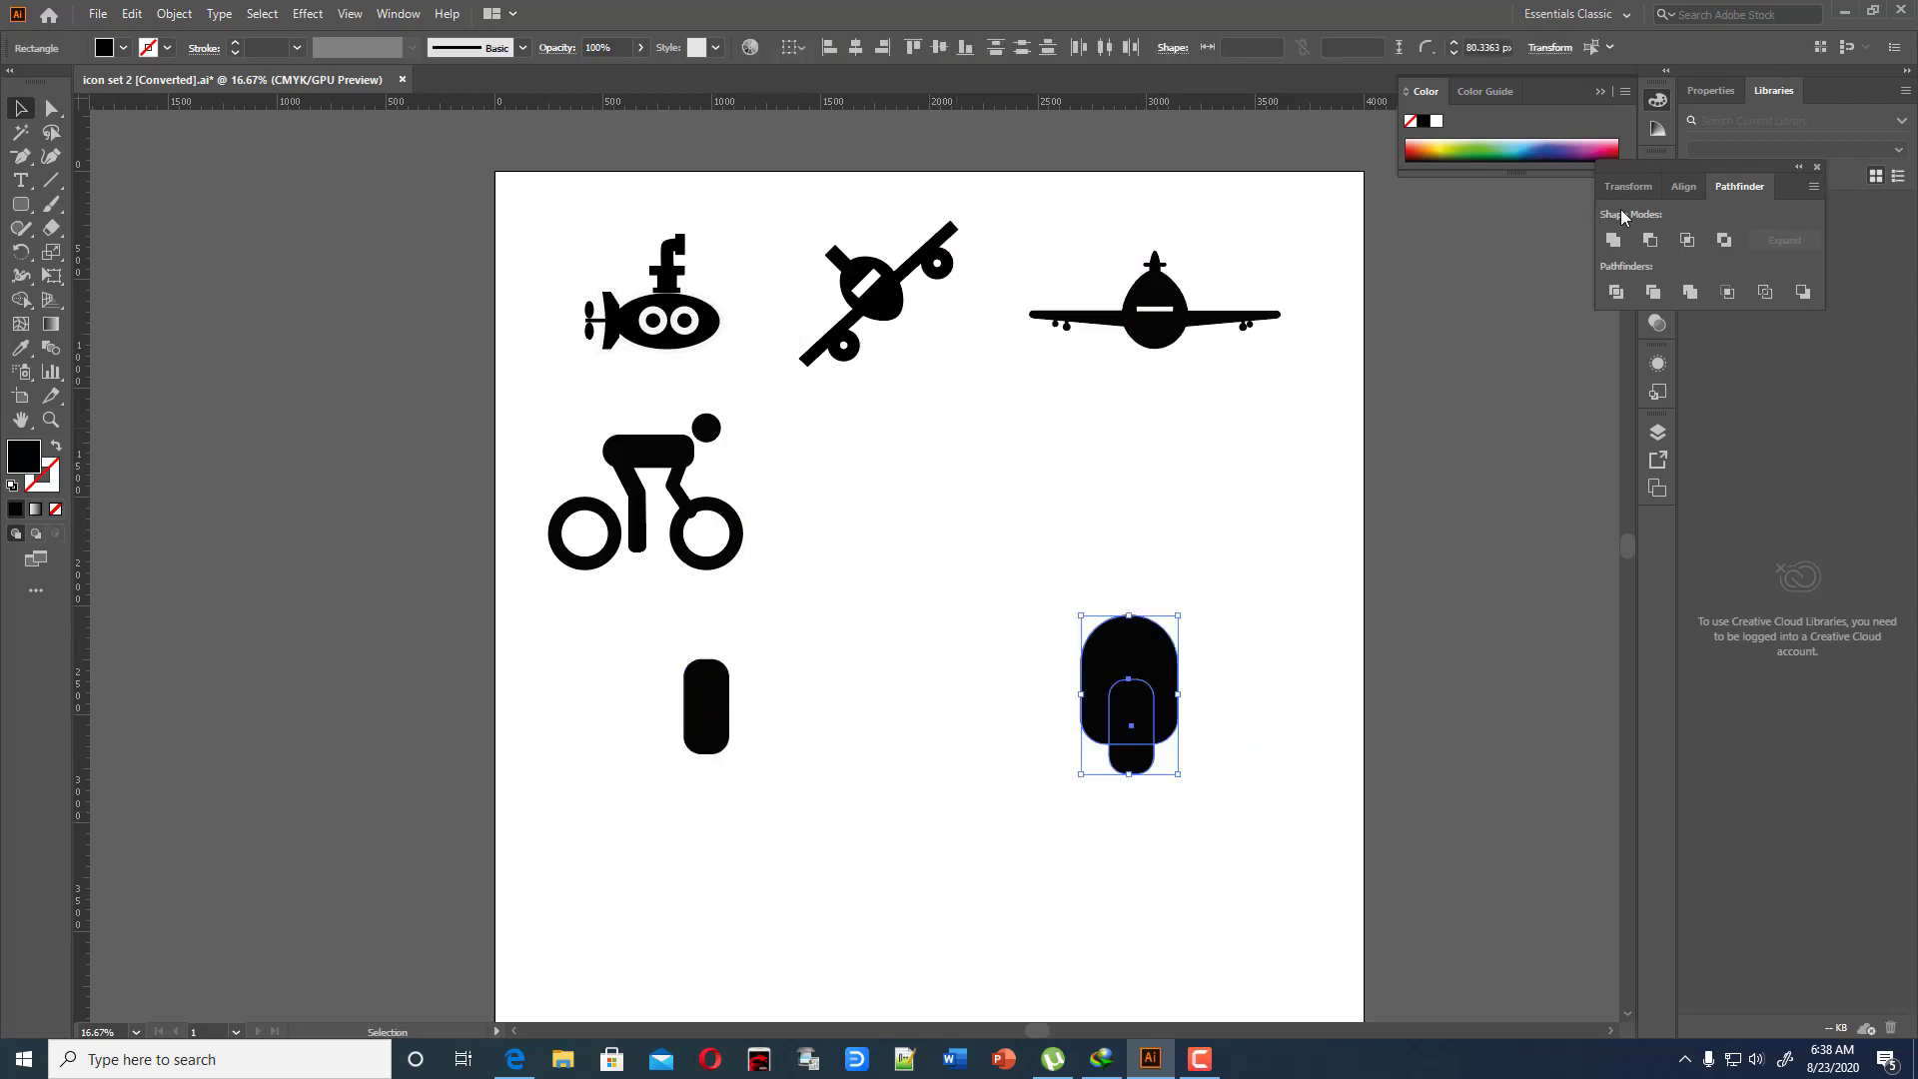
left_click(1651, 242)
left_click(1281, 504)
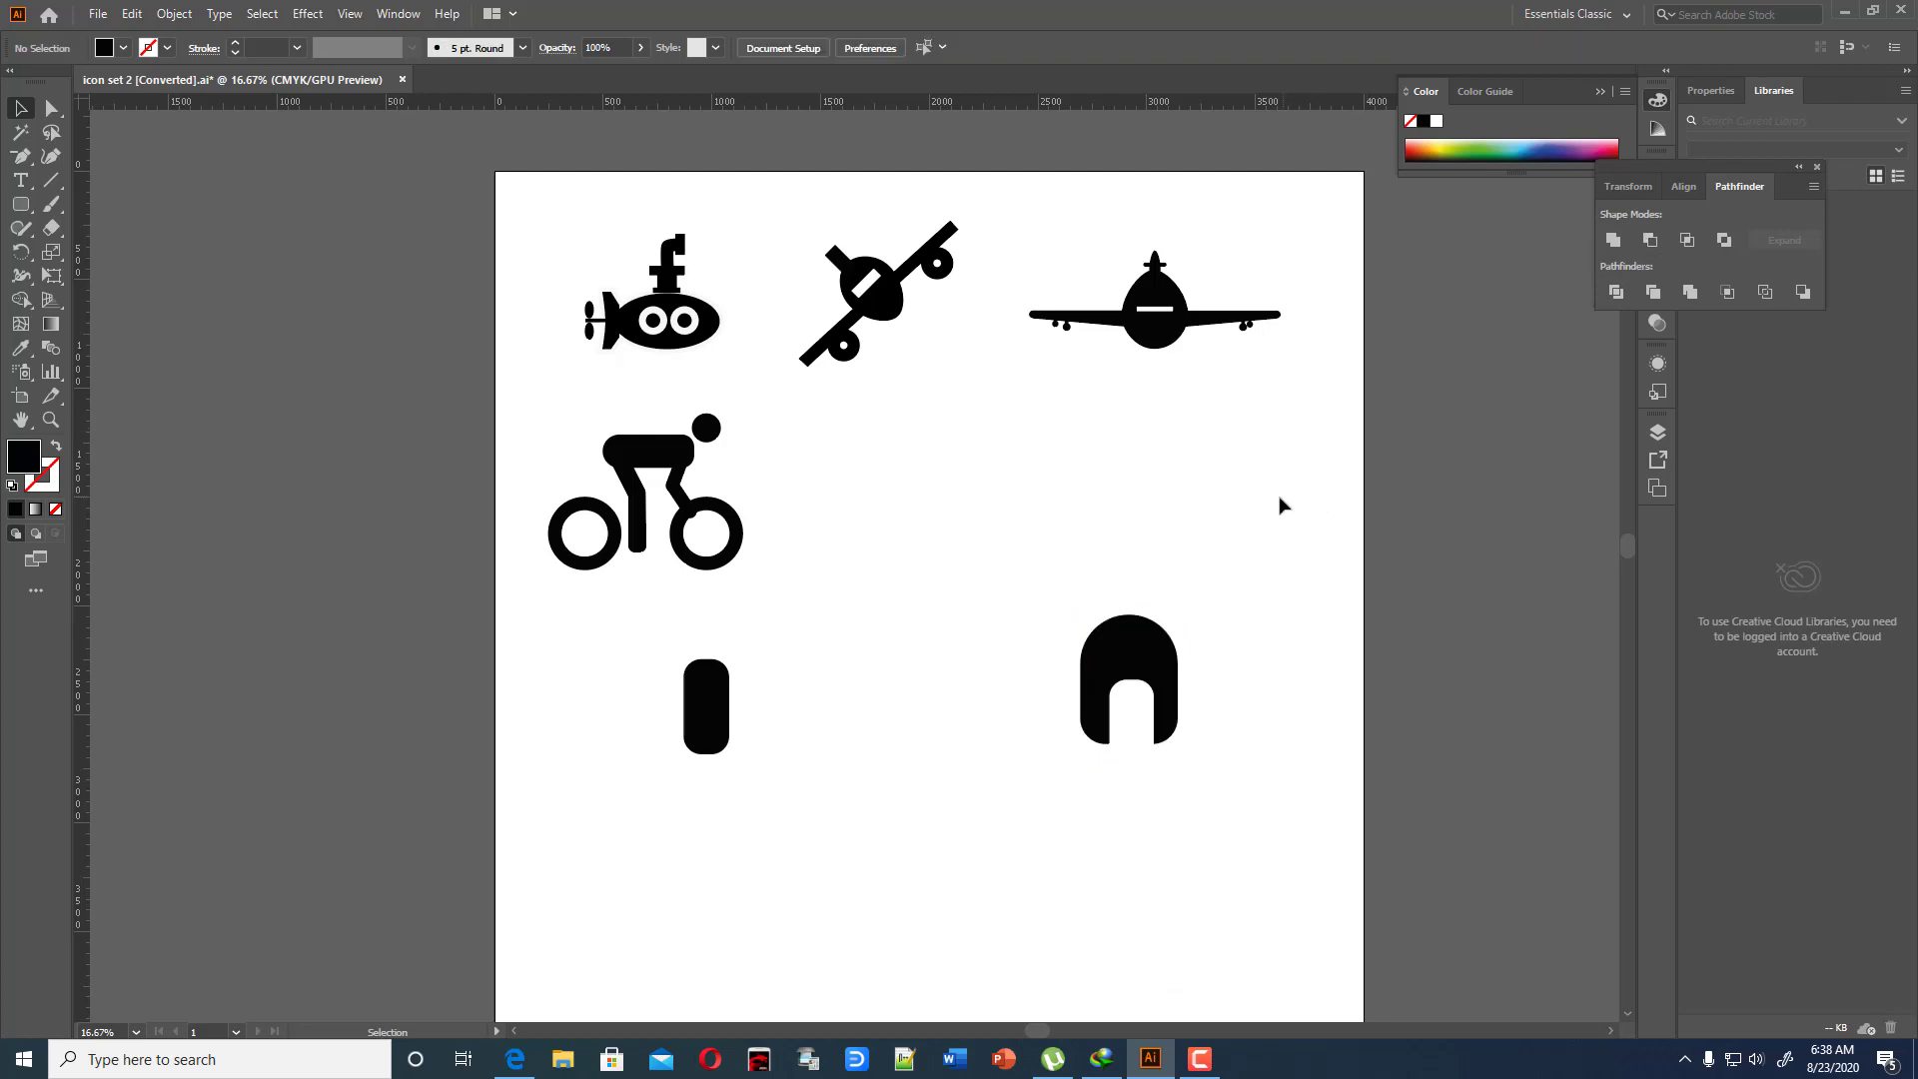
Place the spare bar in the arch's notch, narrowed slightly so a thin even gap surrounds it
left_click(727, 682)
left_click_drag(729, 706, 1135, 736)
left_click(822, 707)
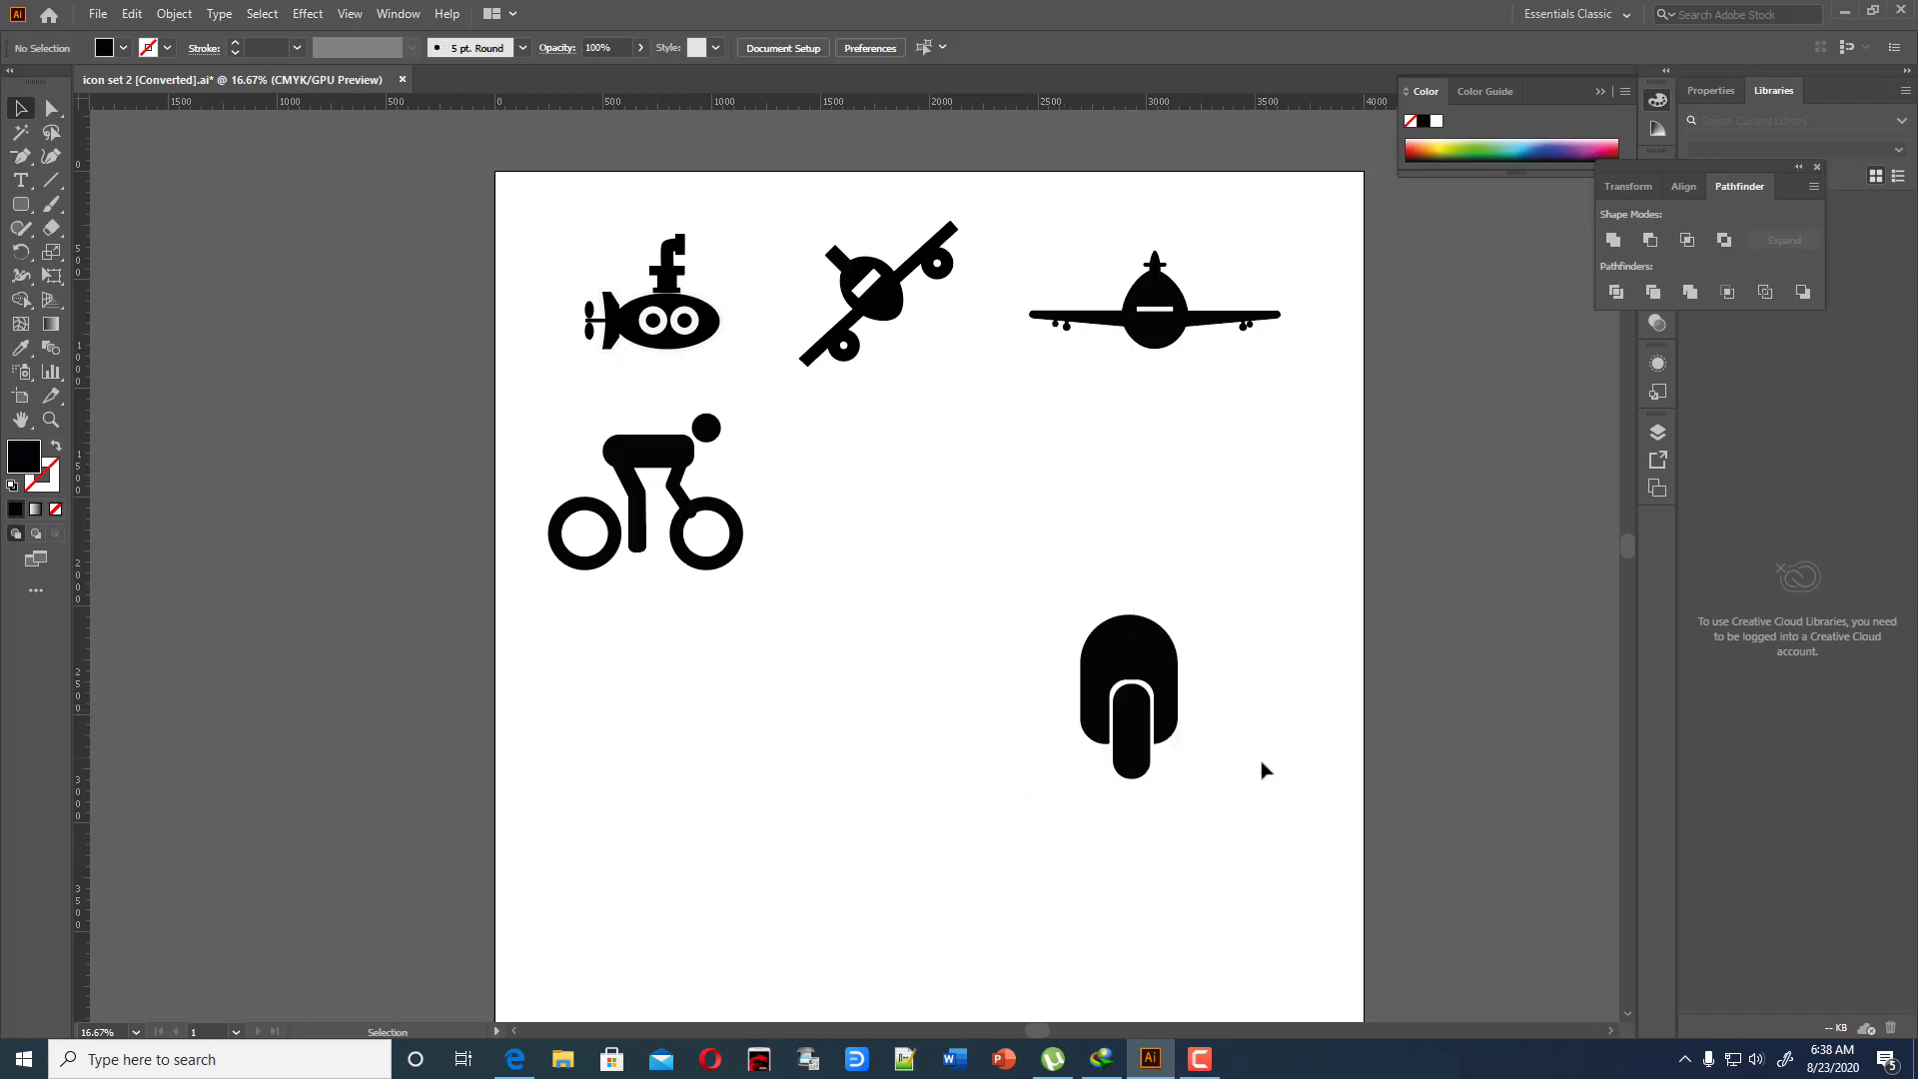
Move the scooter body and wheel together toward the middle of the artboard, below and to the right of the cyclist icon
left_click_drag(1054, 559, 1310, 813)
left_click_drag(1190, 693, 1019, 699)
left_click(1119, 702)
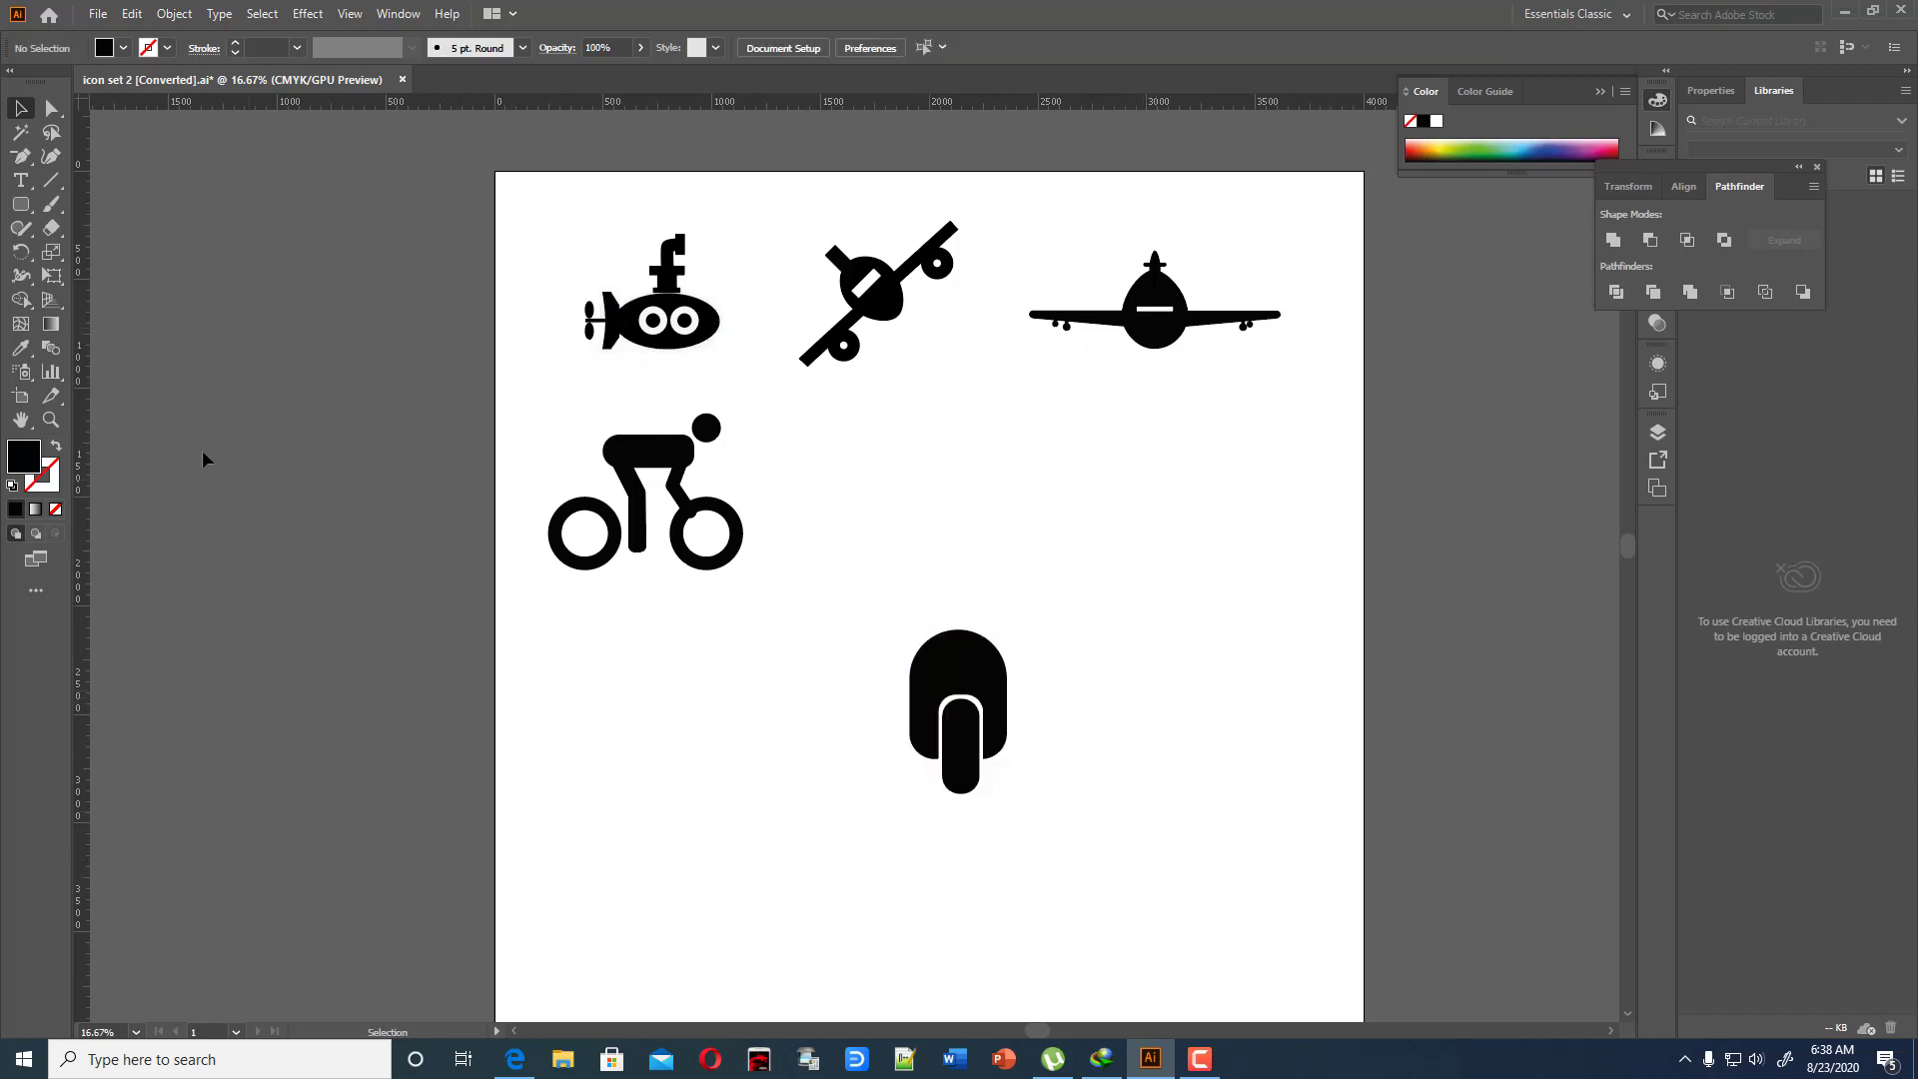
Draw a circle about 244 px wide above the scooter body and give it no fill and a 62 pt black stroke
left_click_drag(20, 204, 80, 257)
left_click_drag(890, 570, 910, 596)
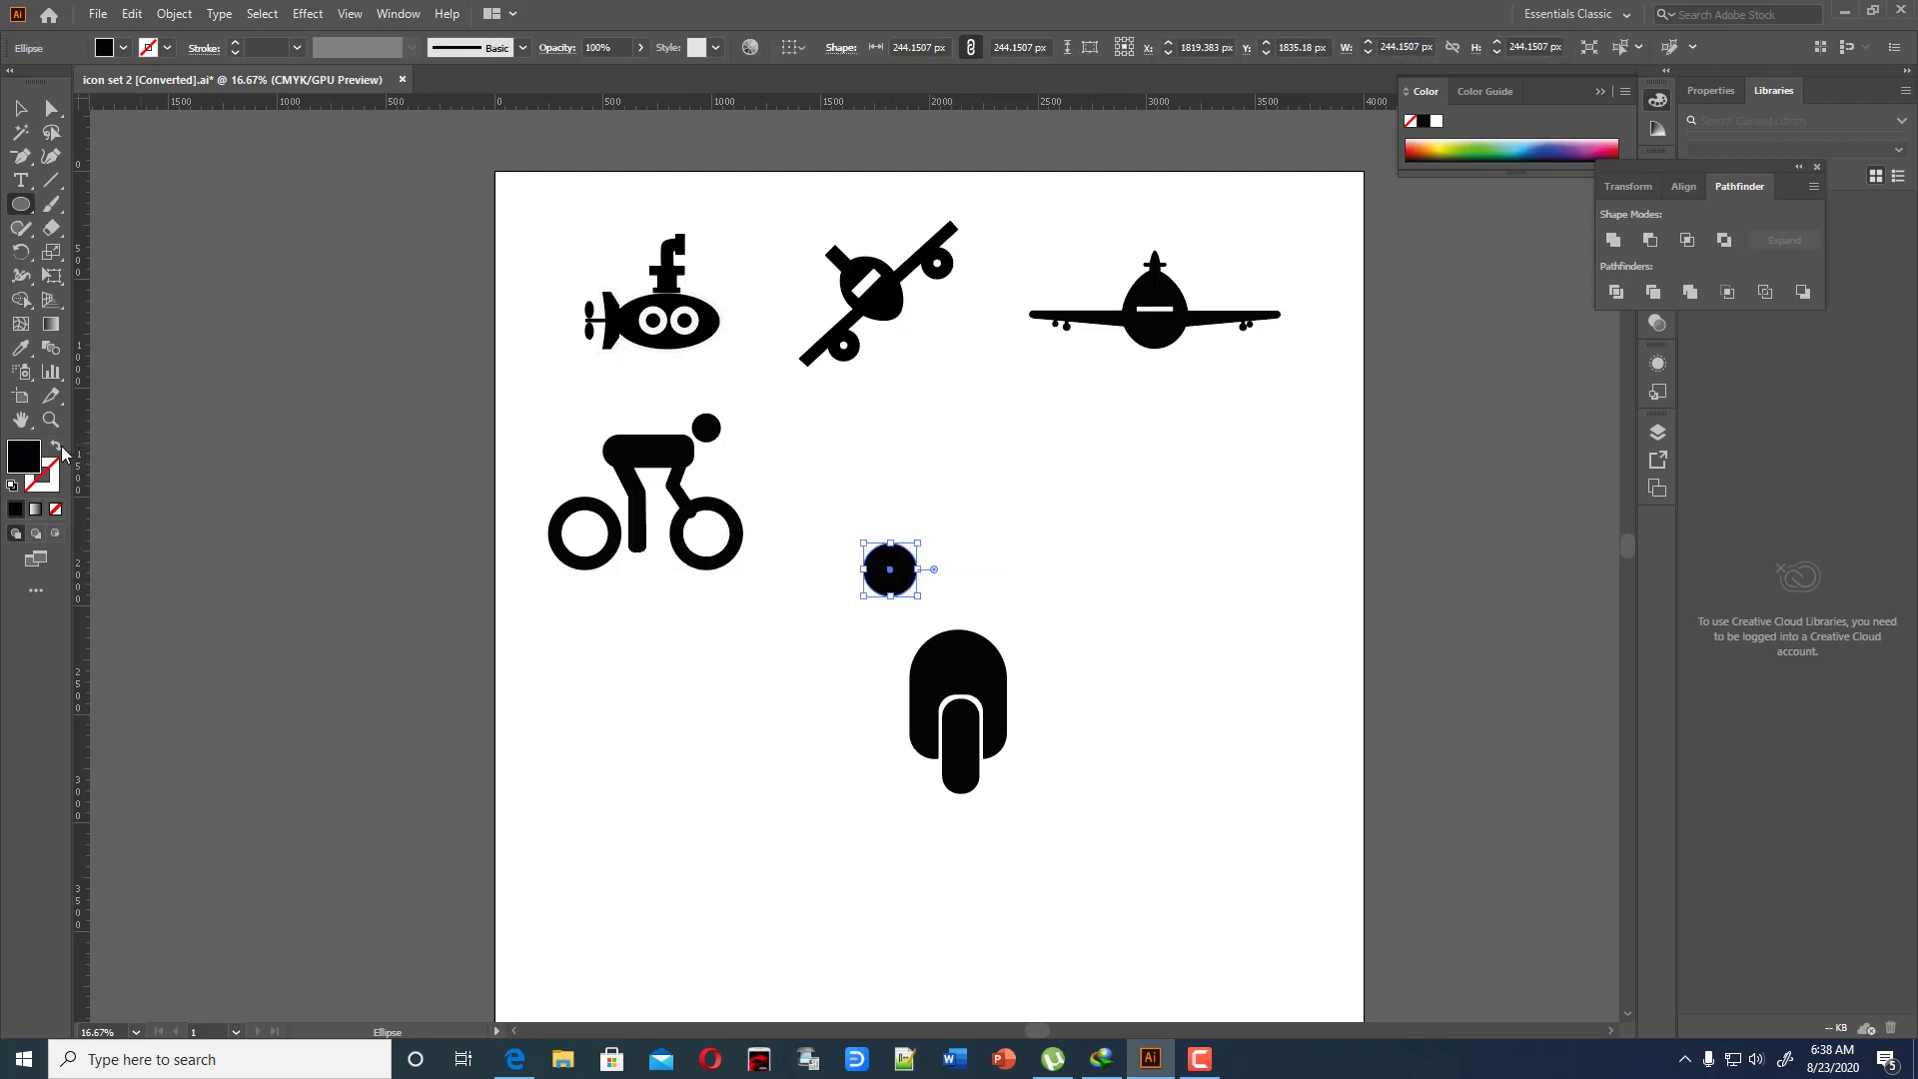
key("shift+x")
scroll(256, 47, "up", 20)
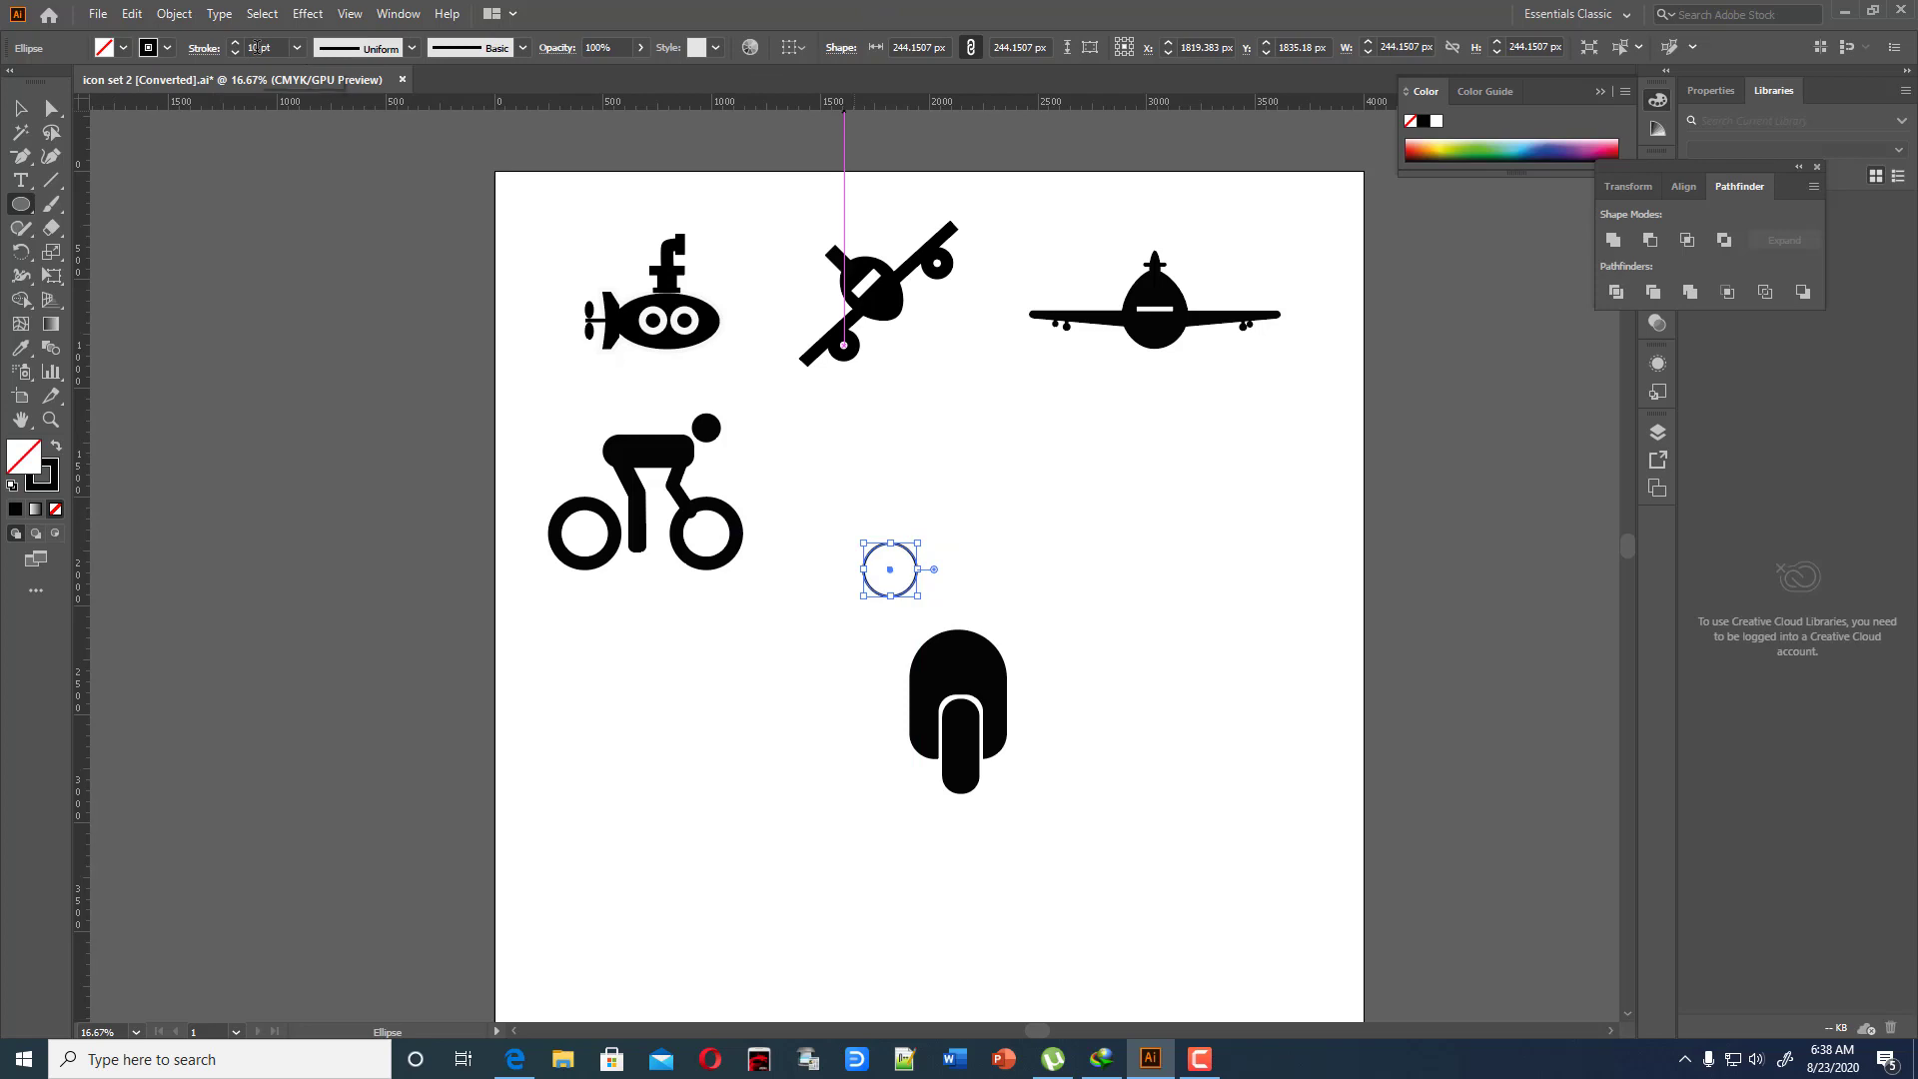
scroll(255, 47, "up", 20)
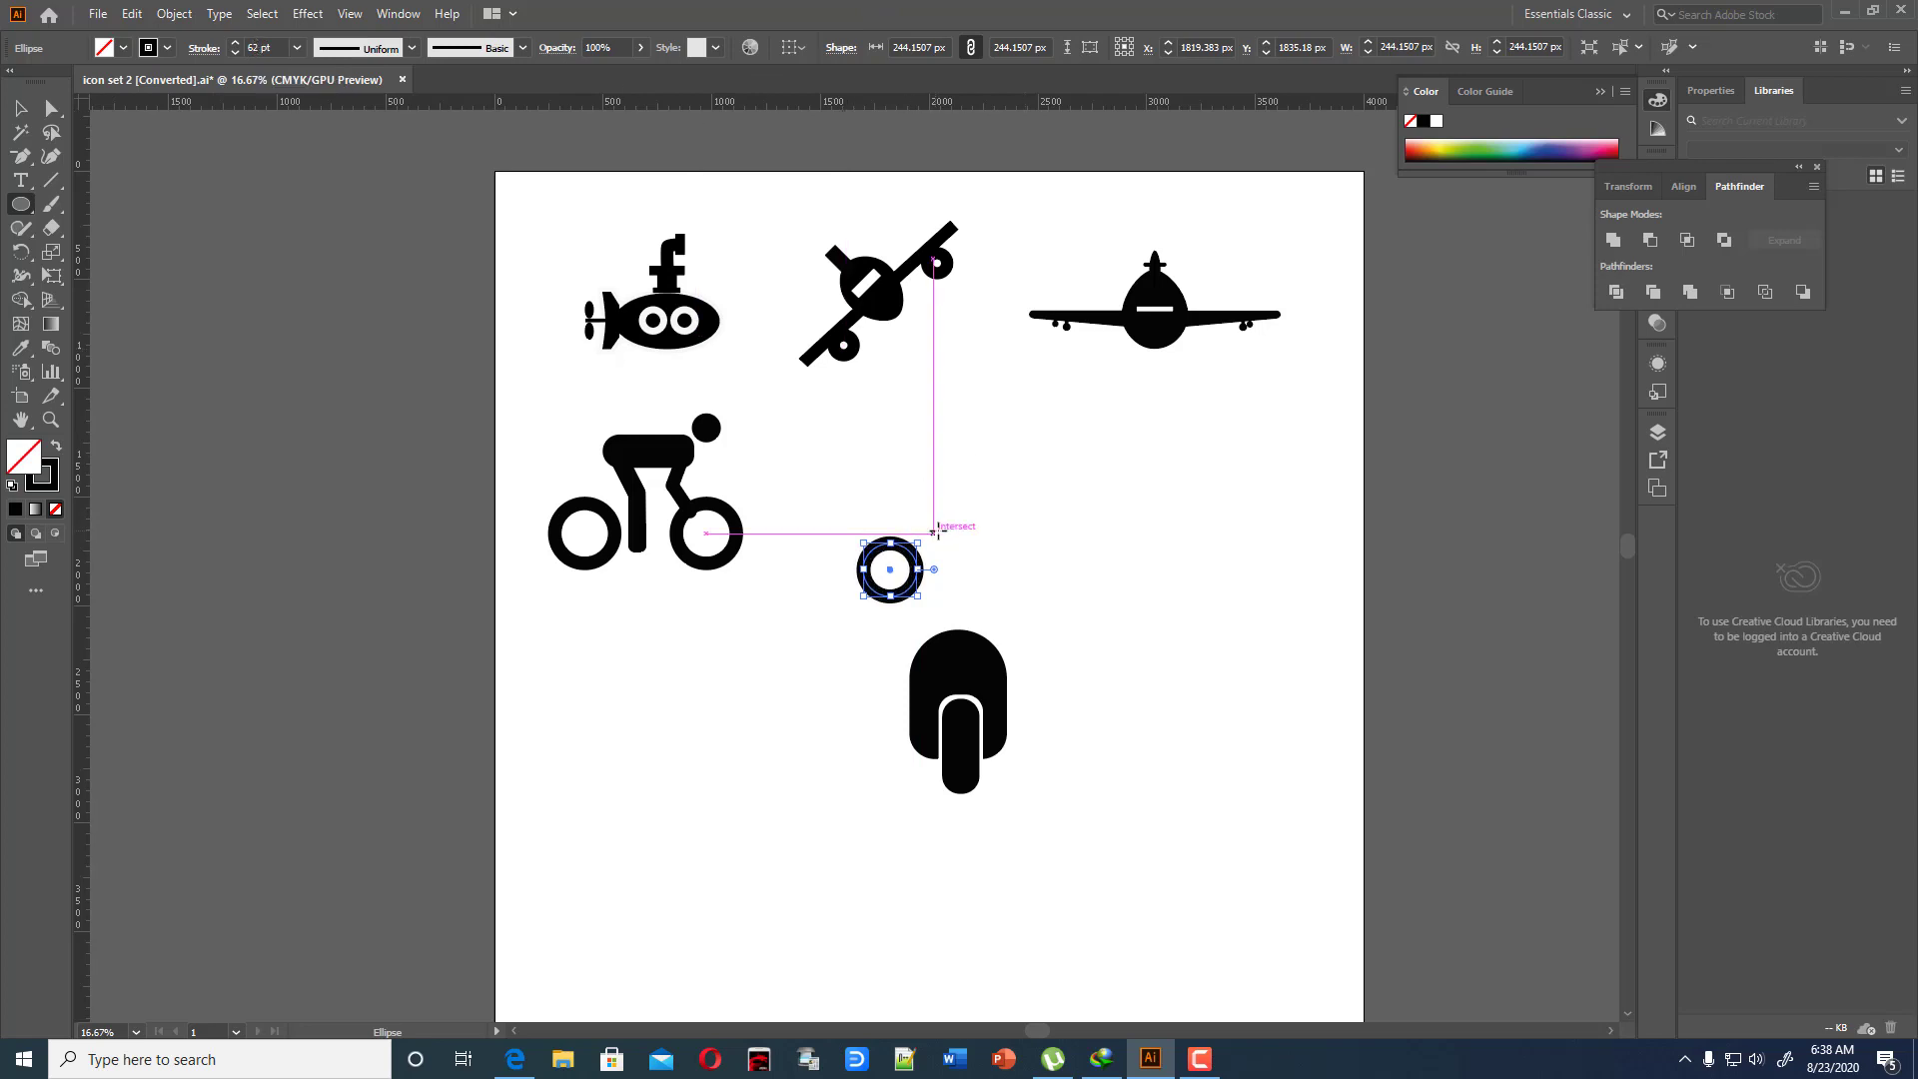
Scale the ring down to about 152 px and place it centred at the top of the scooter body
left_click(20, 108)
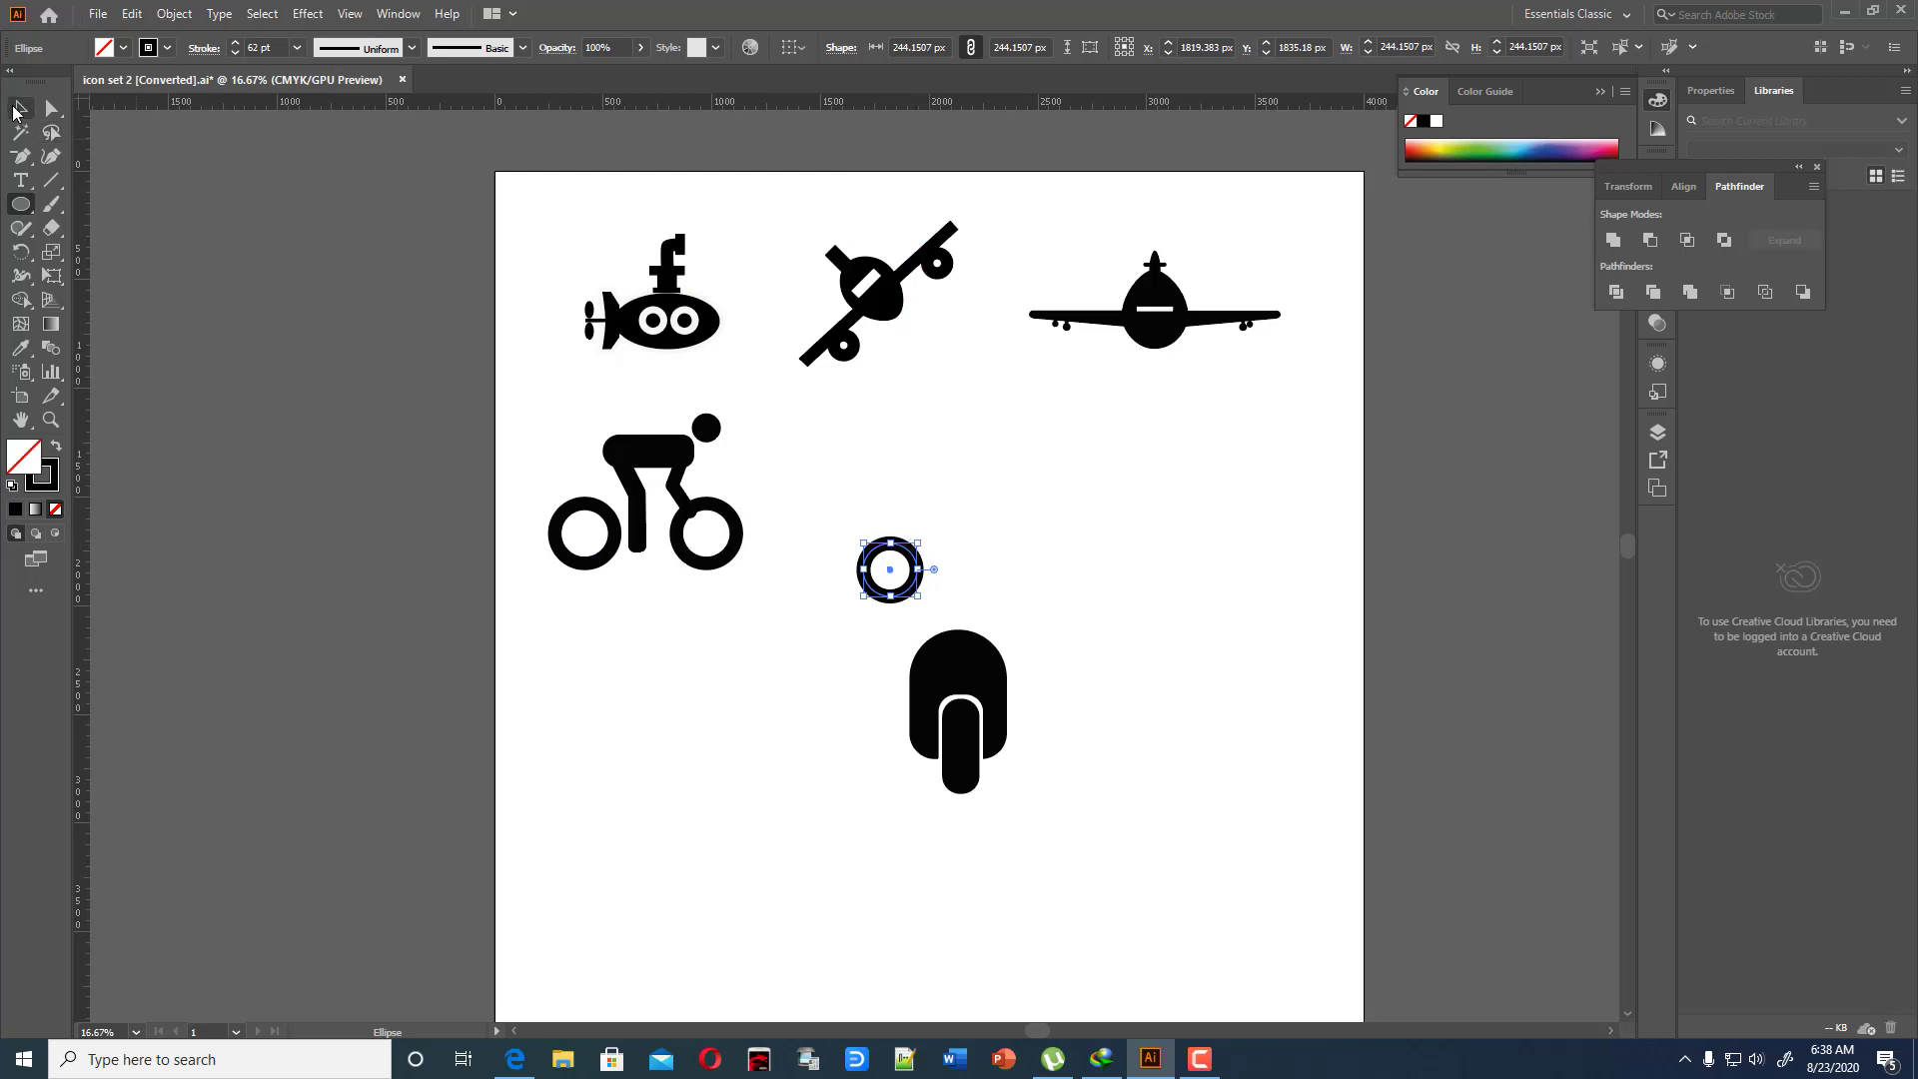
left_click(185, 181)
left_click(921, 570)
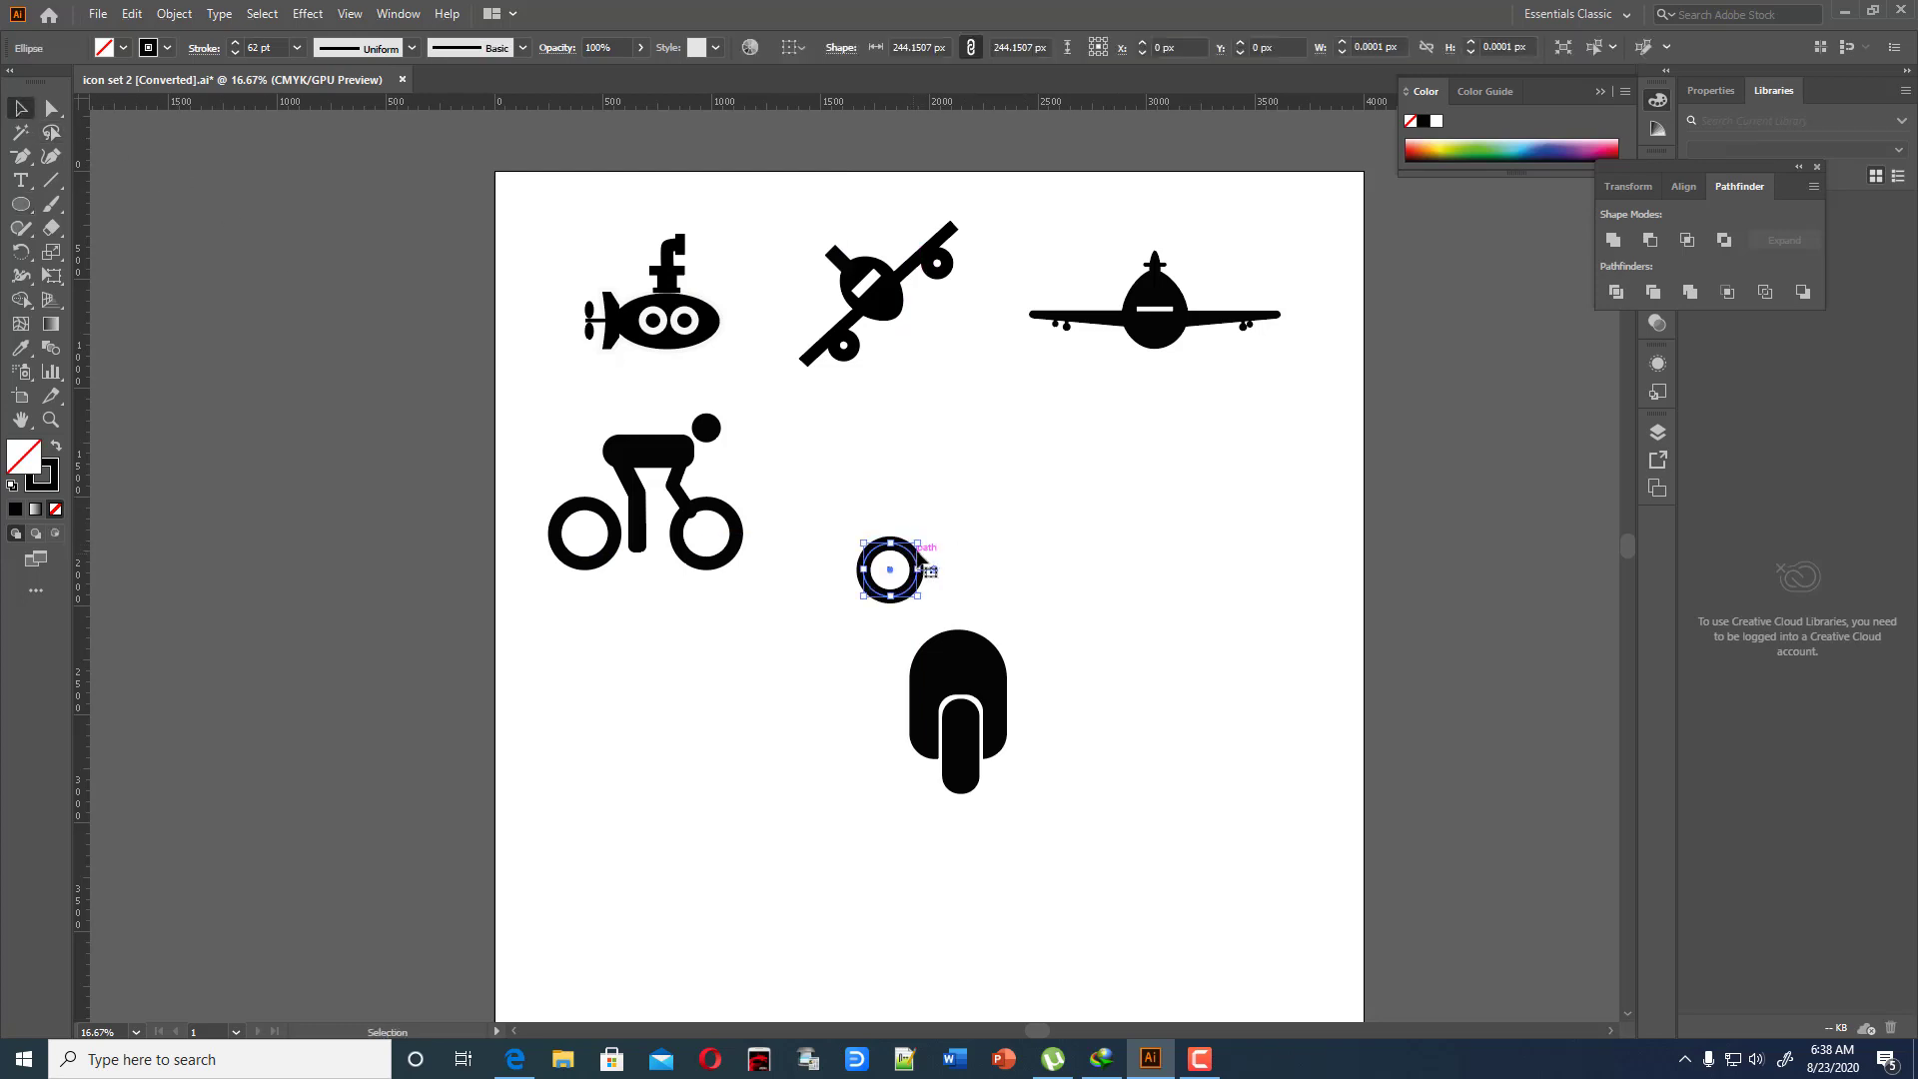
left_click_drag(910, 551, 910, 550)
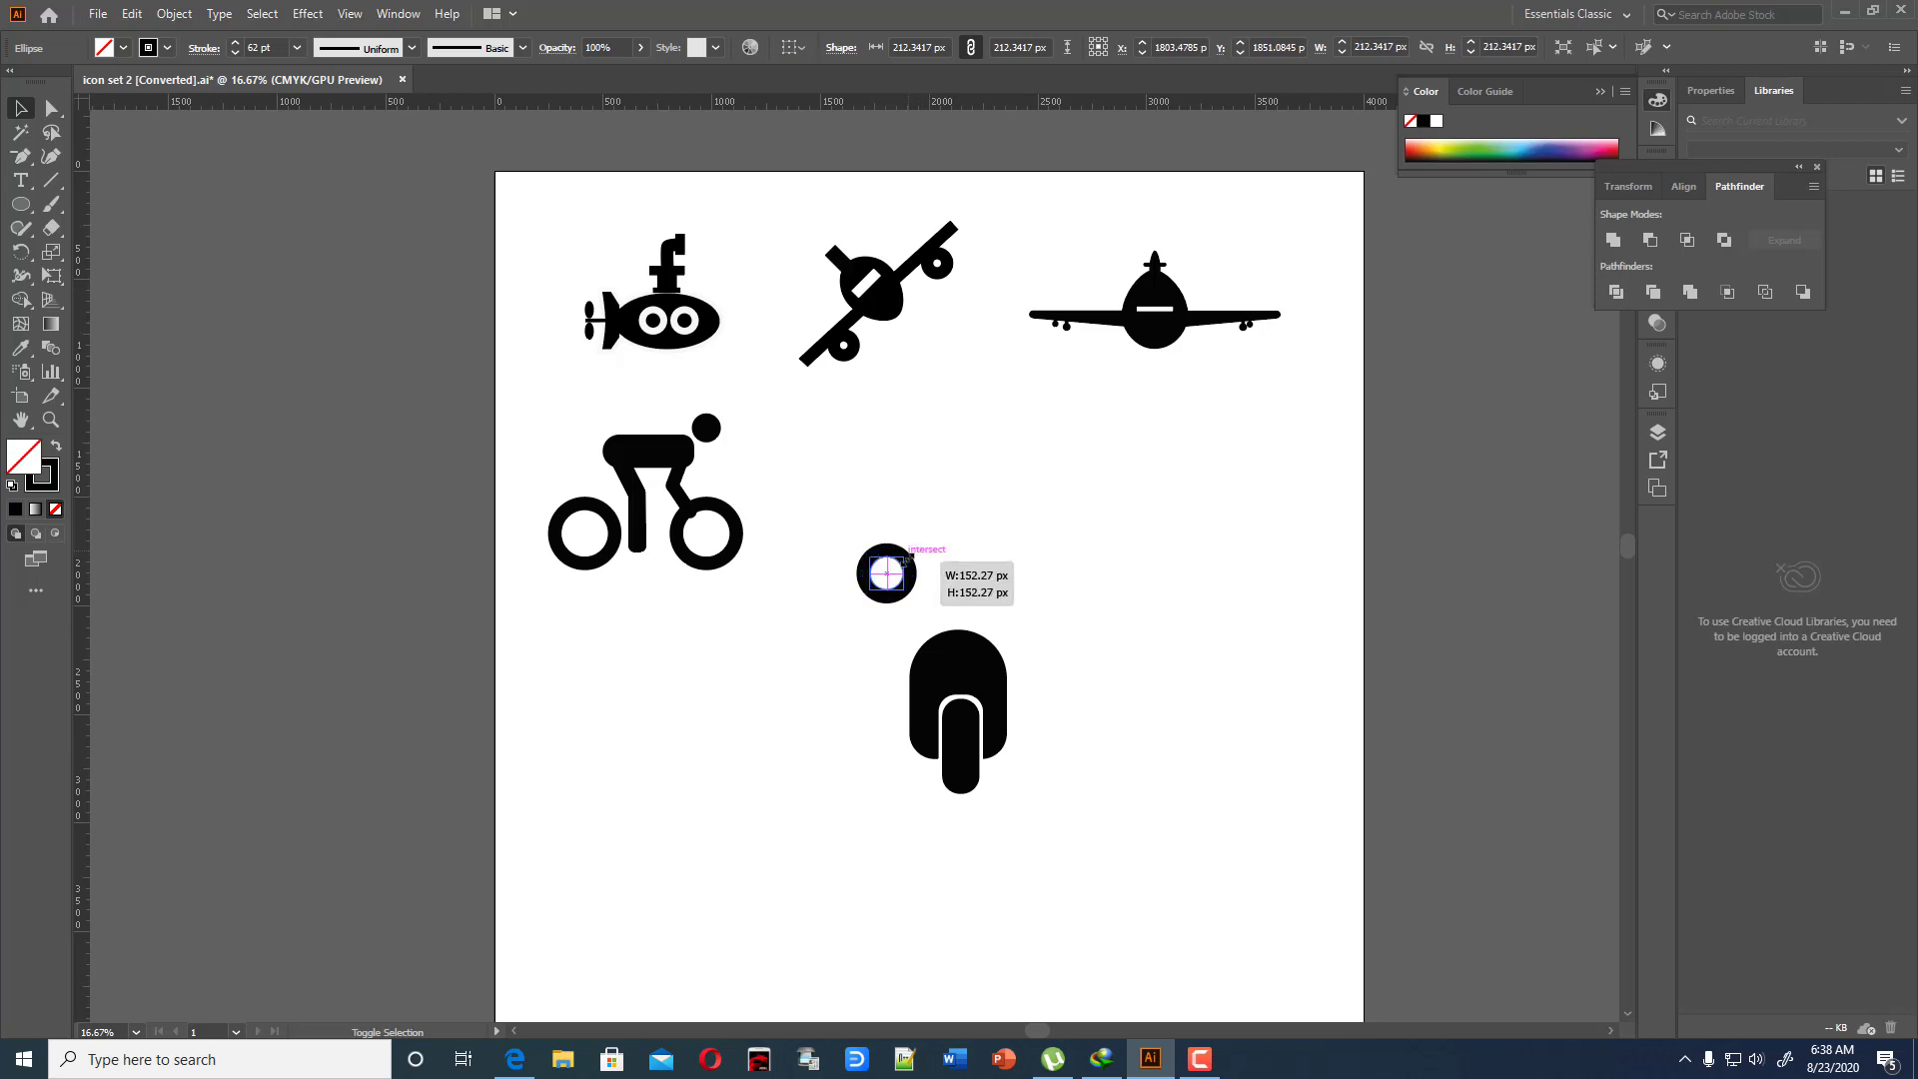
left_click(942, 565)
left_click_drag(886, 572, 958, 605)
Raise the ring slightly to leave a gap above the scooter body, keeping the two centred on each other
left_click(994, 674)
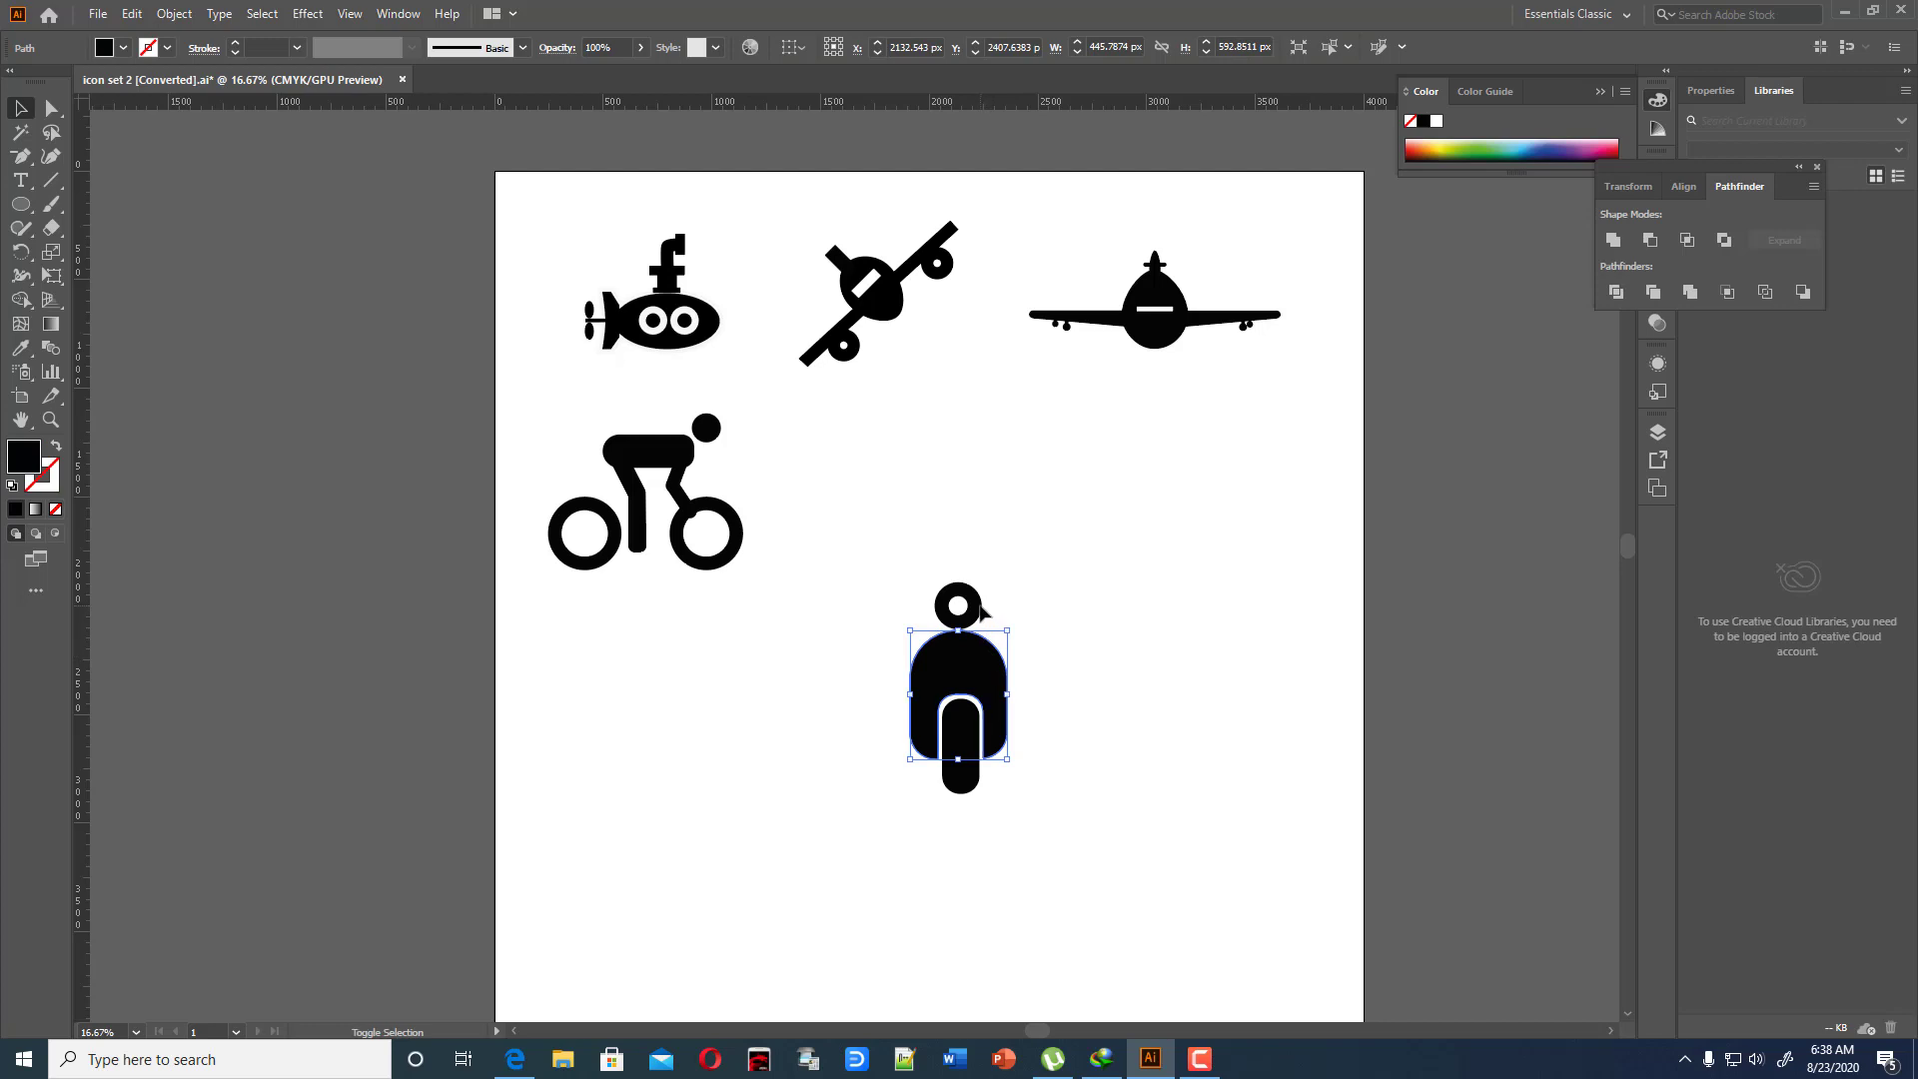
left_click(980, 606, "shift")
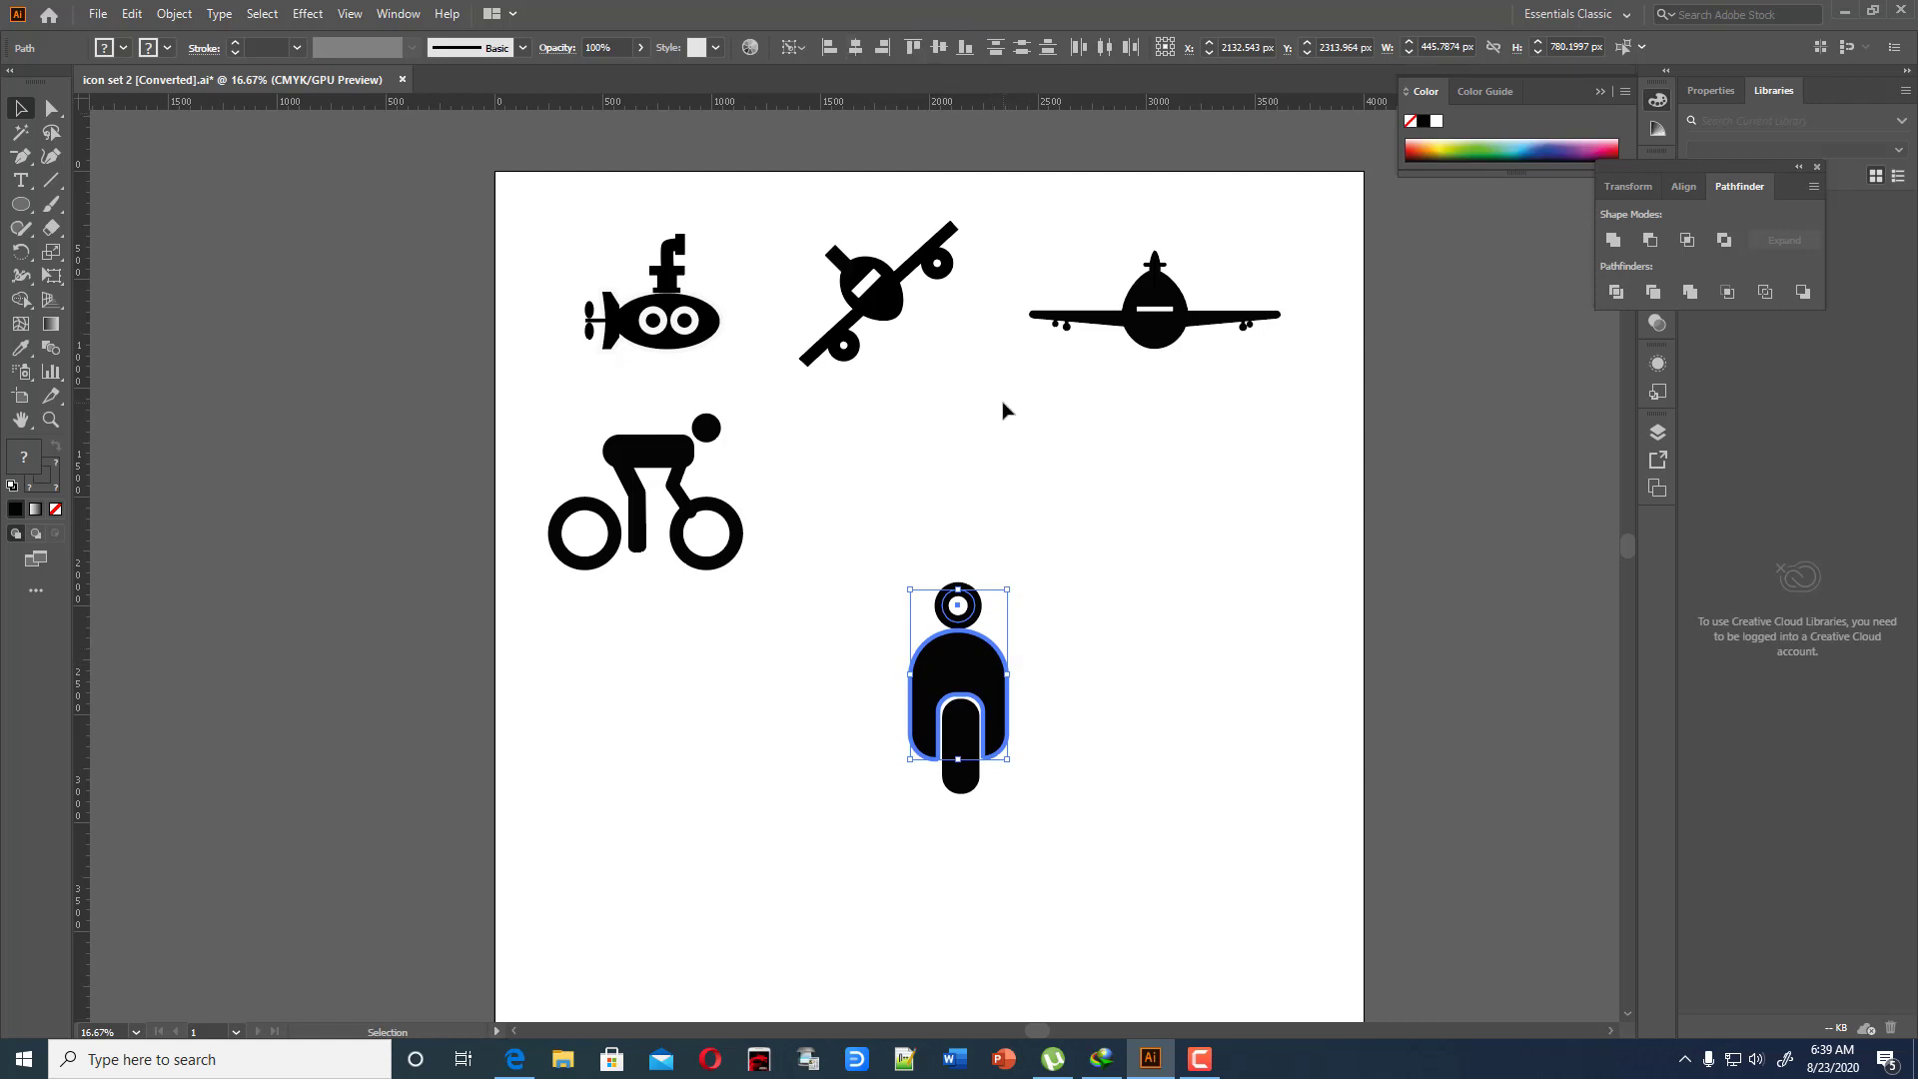
left_click(989, 480)
left_click_drag(971, 596, 969, 591)
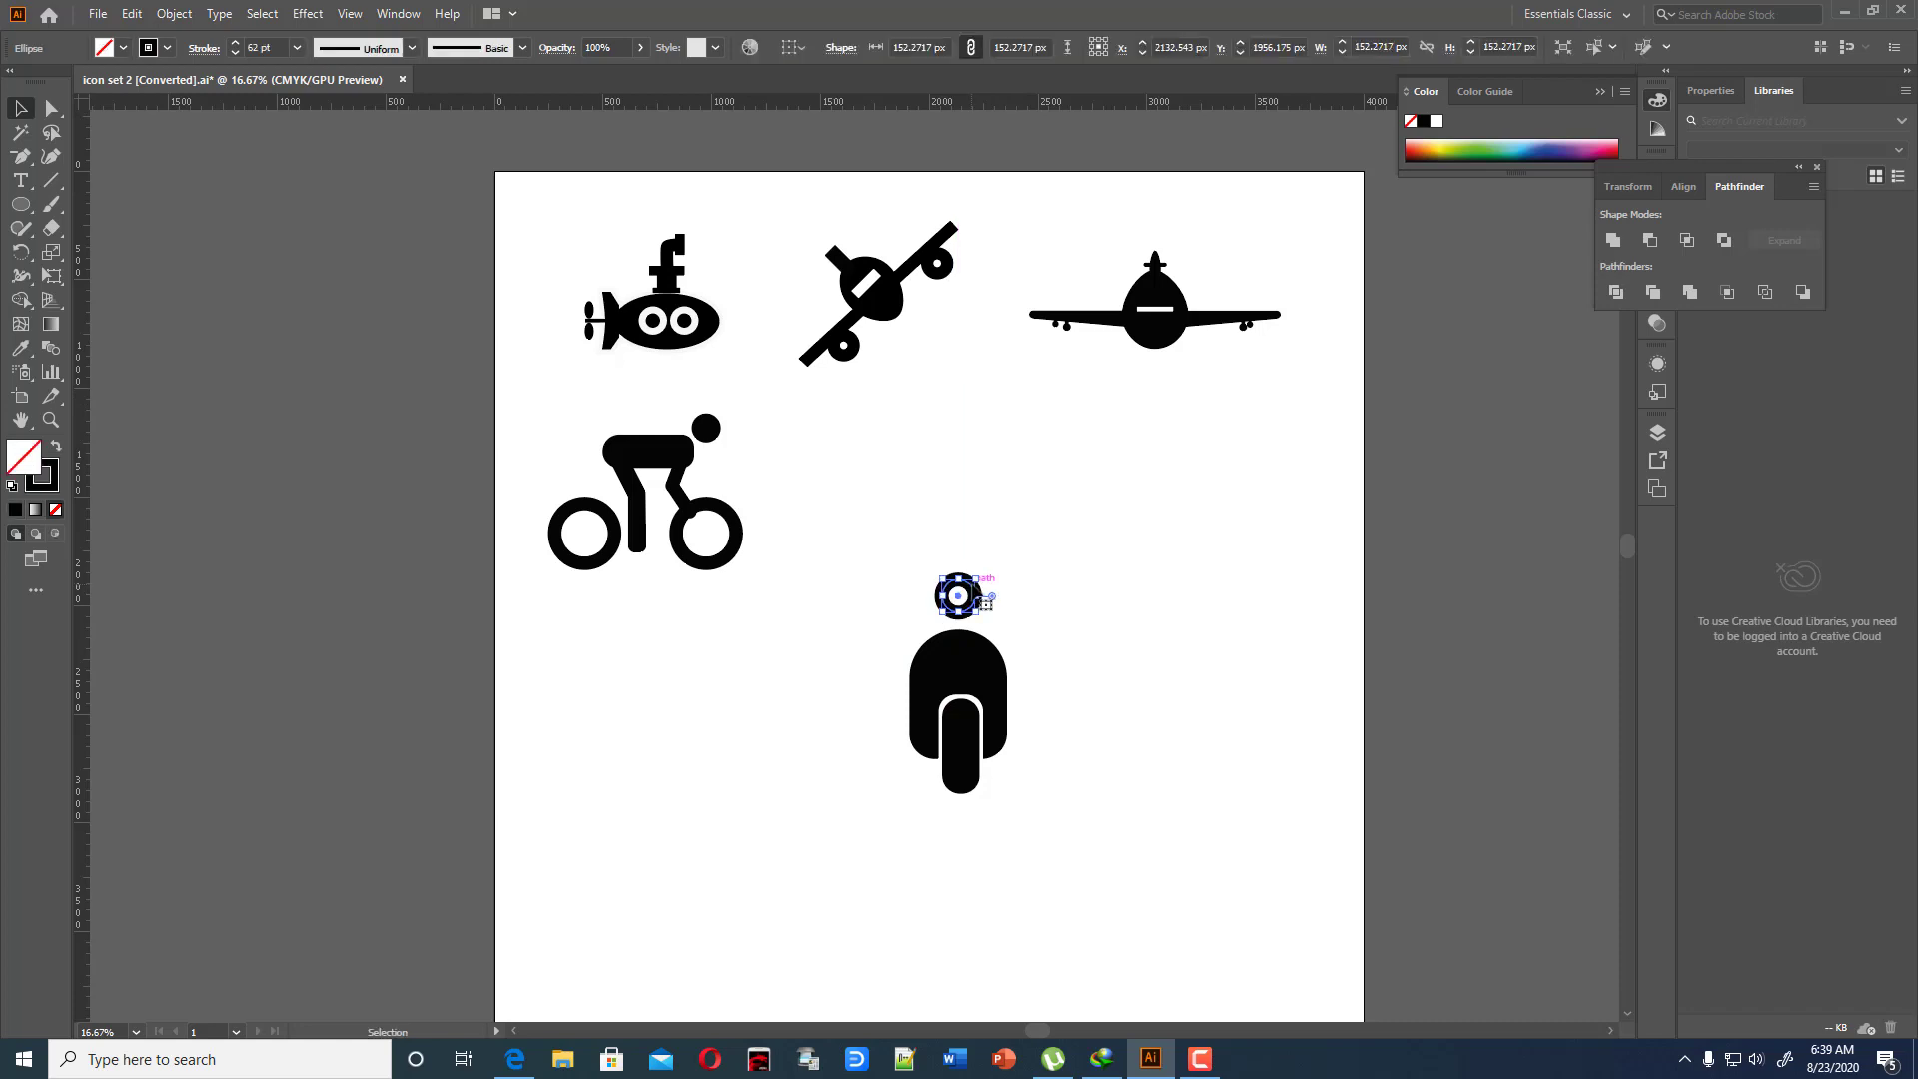
left_click(1129, 545)
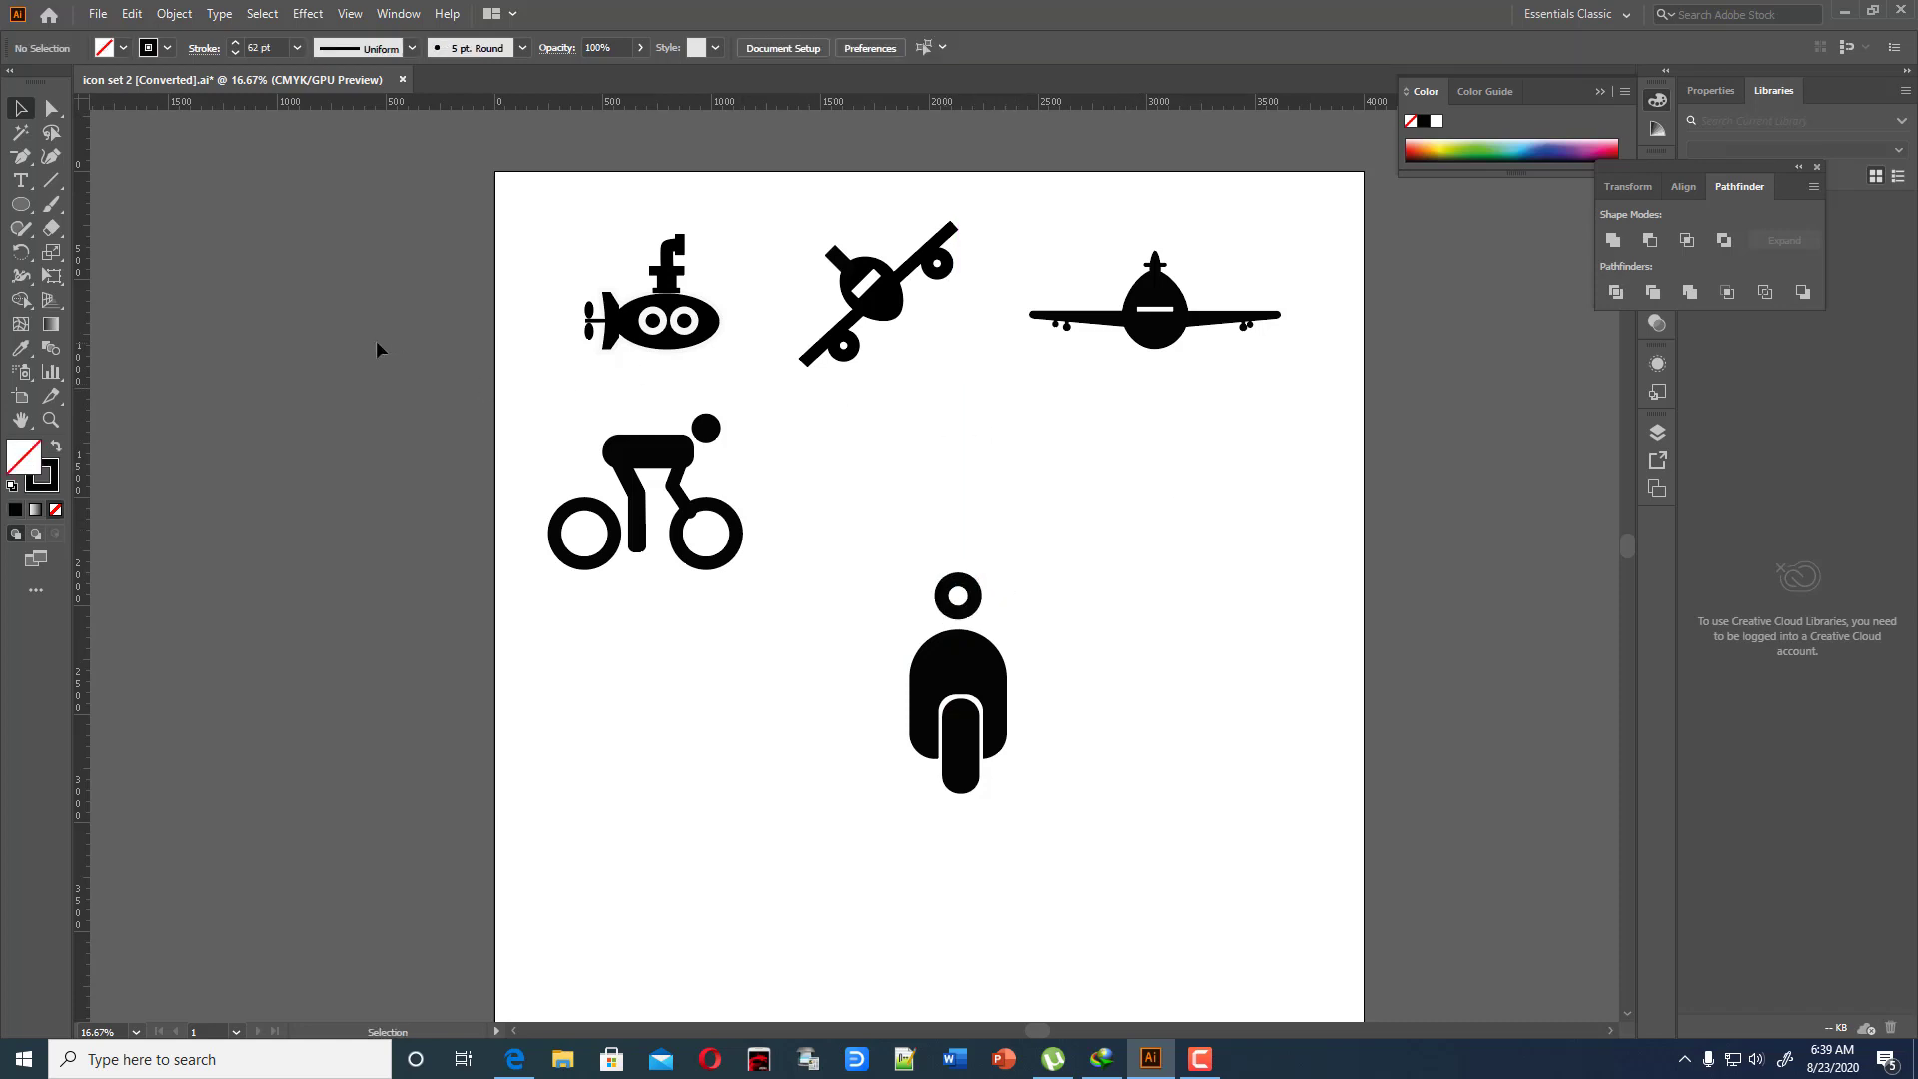
Draw a horizontal handlebar line about 240 px long with the Pen tool, running outward from the ring's left edge
left_click_drag(20, 206, 419, 388)
key("m")
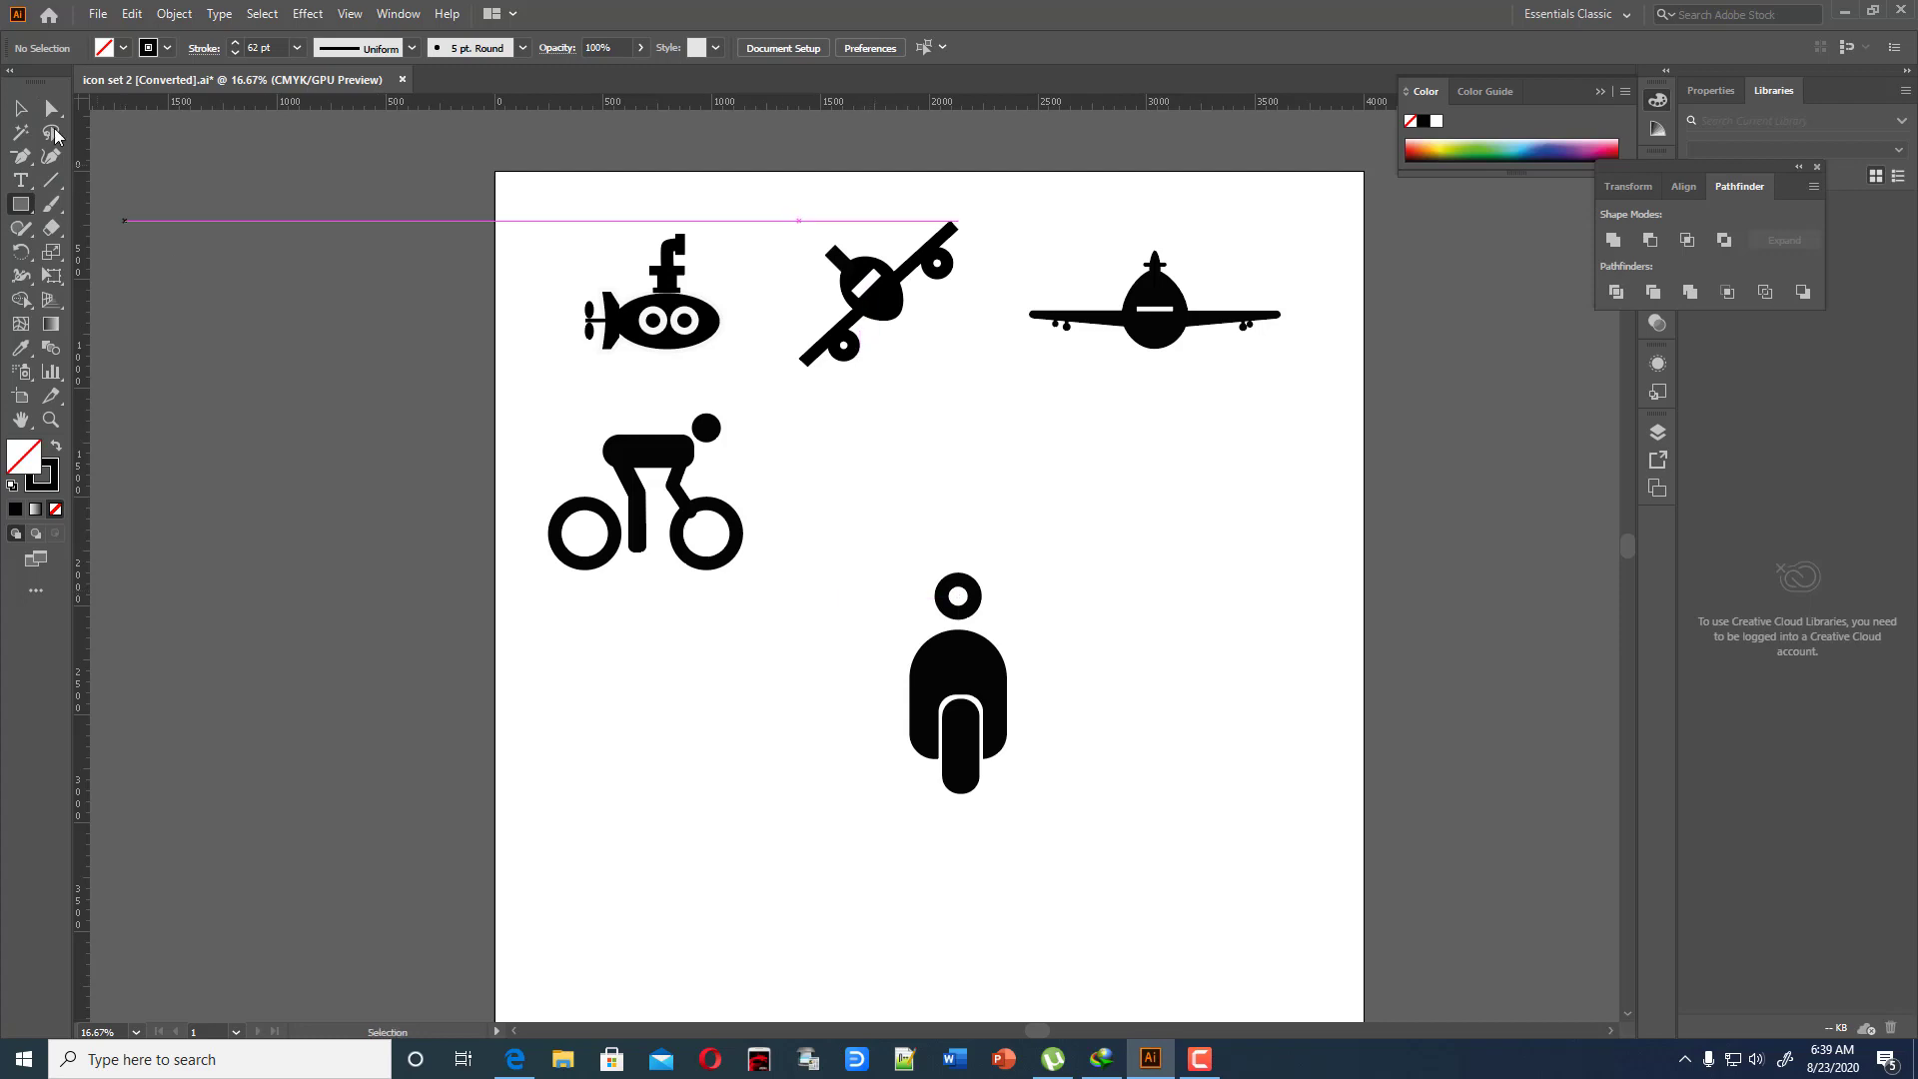
left_click(20, 155)
left_click_drag(20, 156, 100, 157)
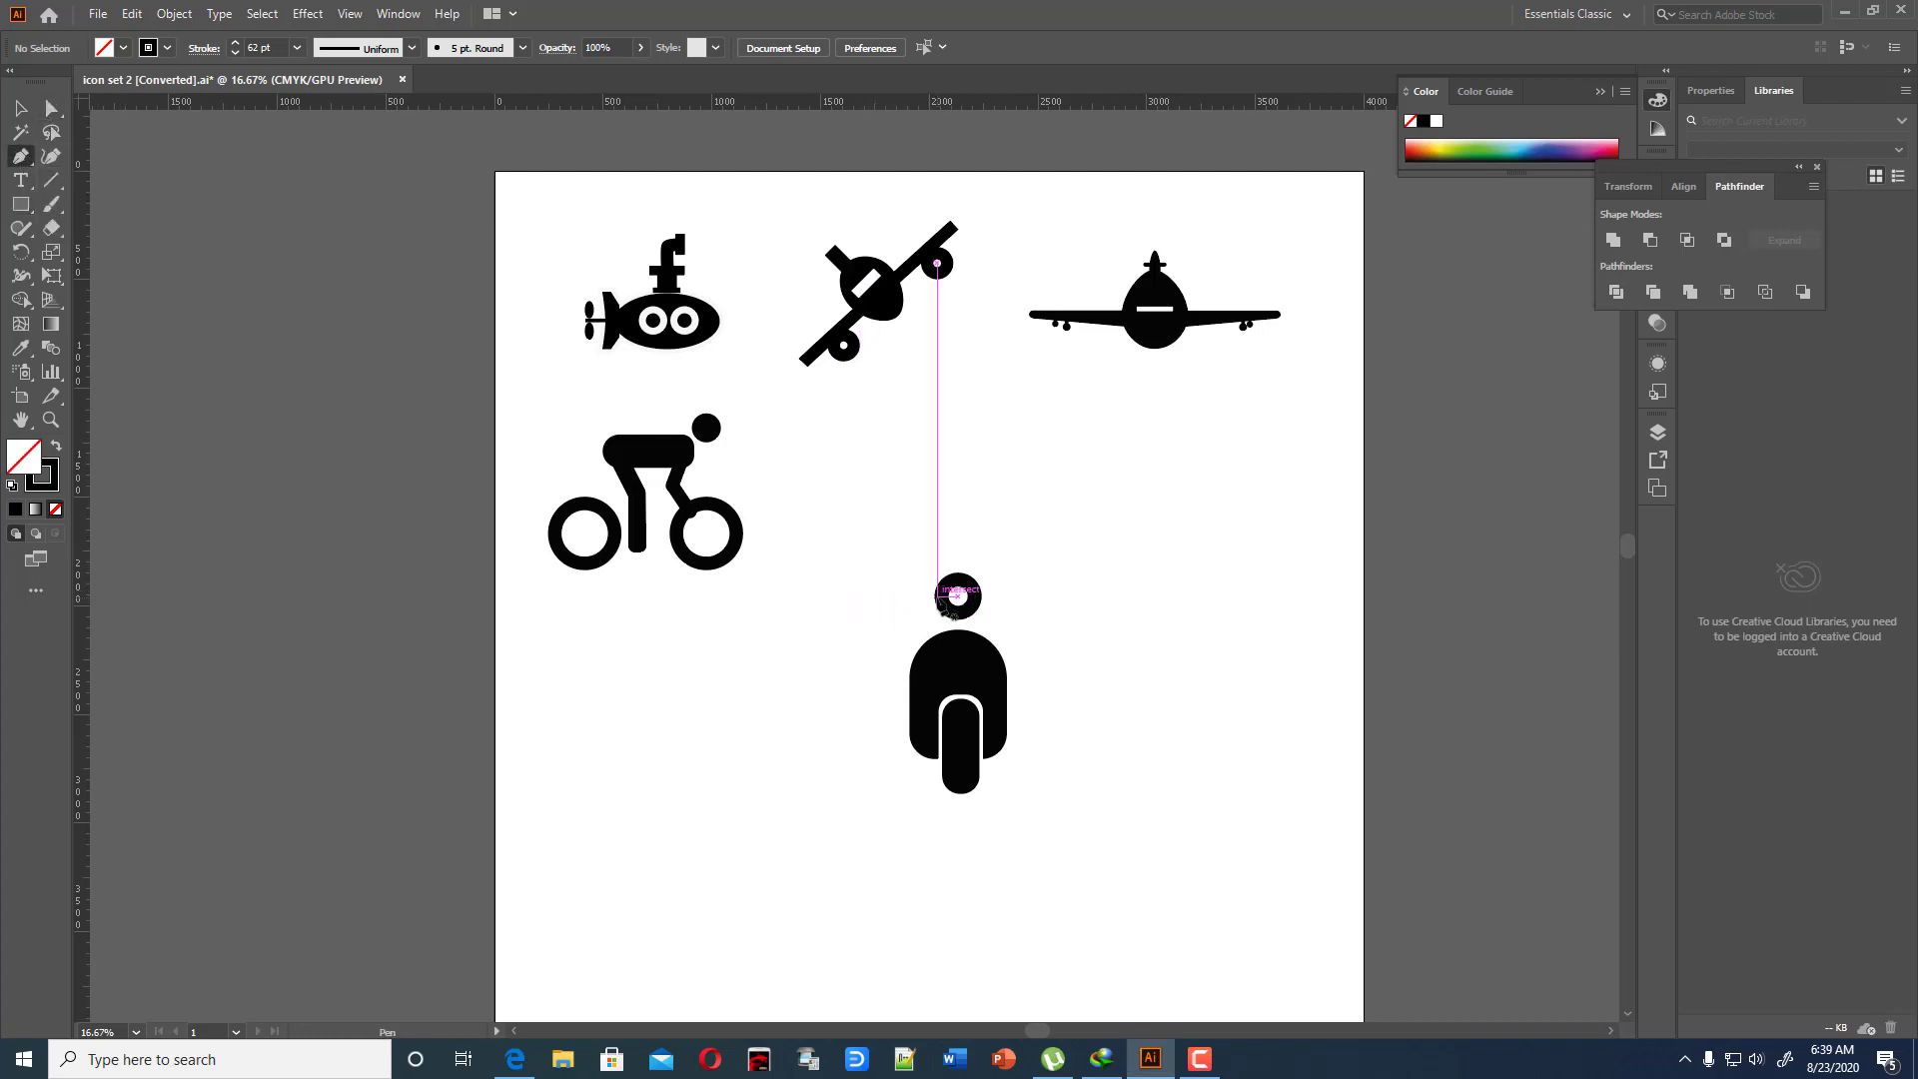
left_click(936, 596)
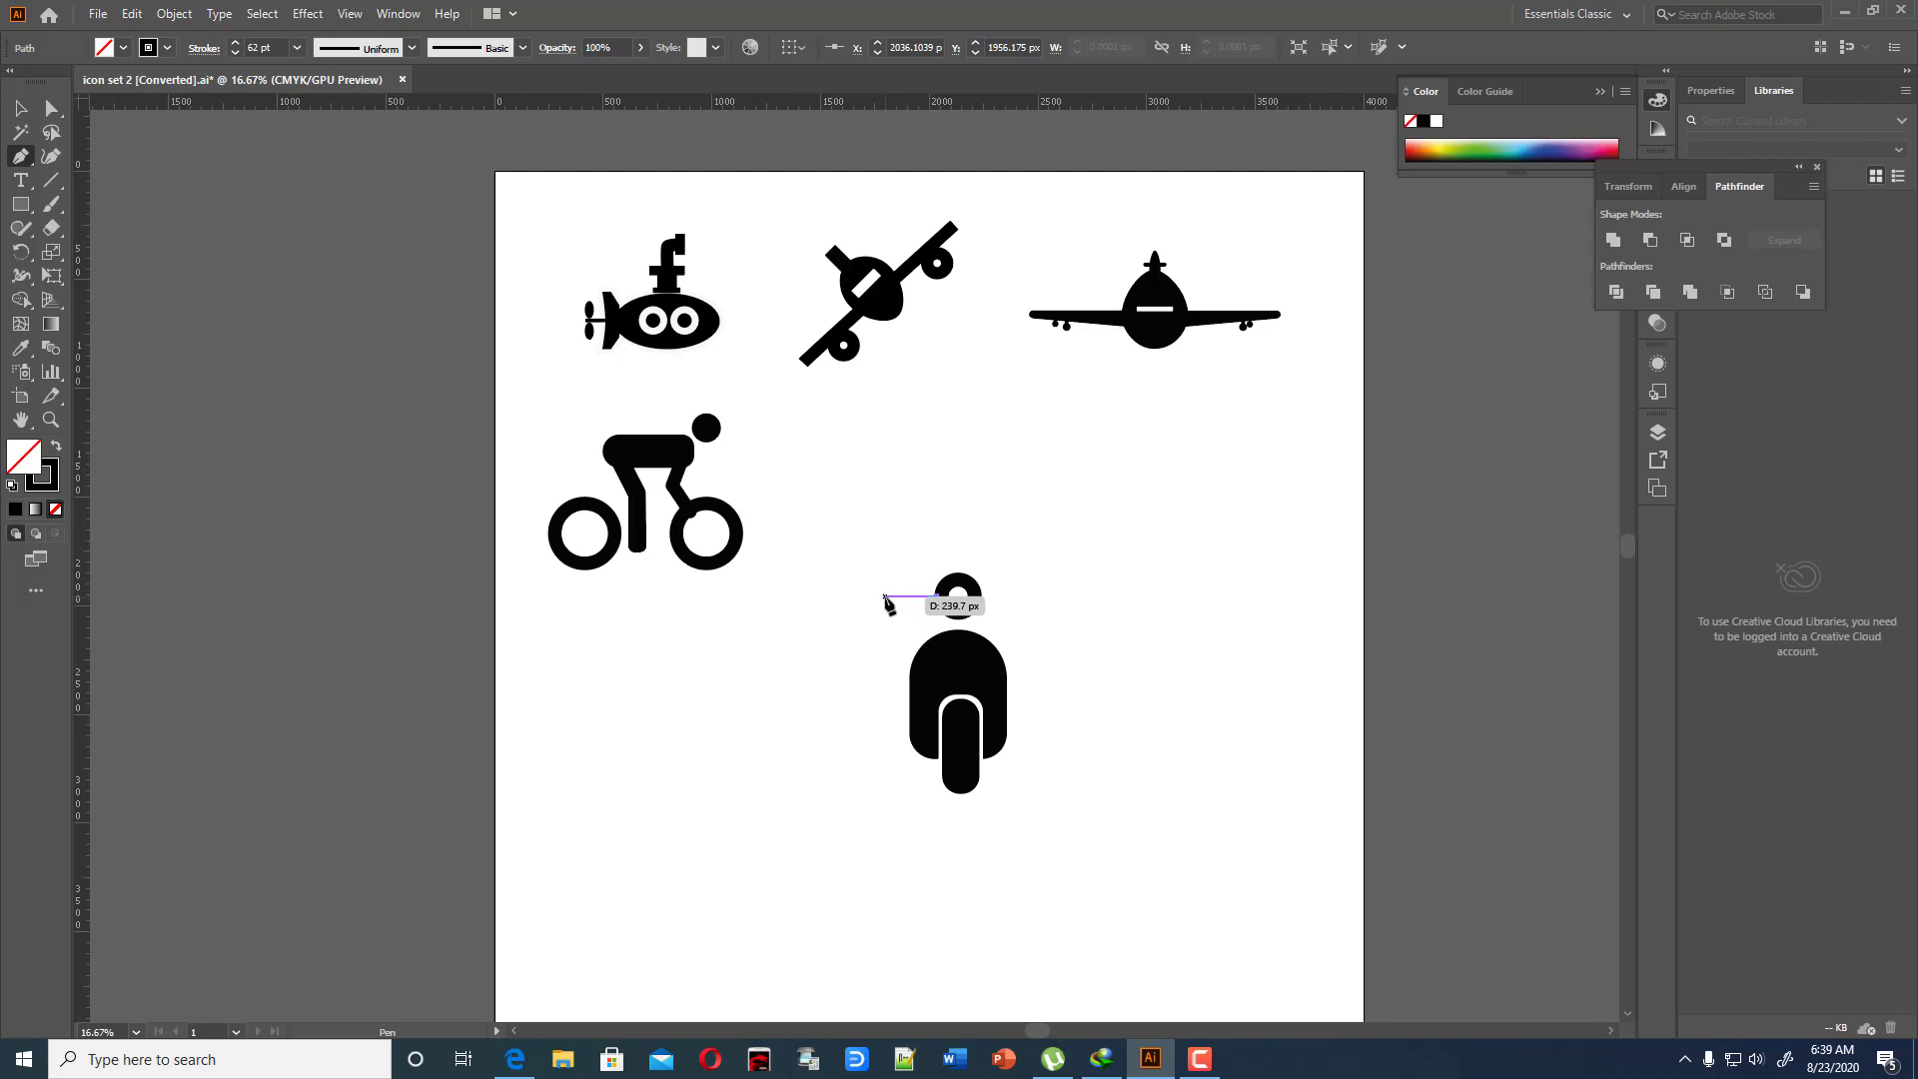
left_click(885, 598)
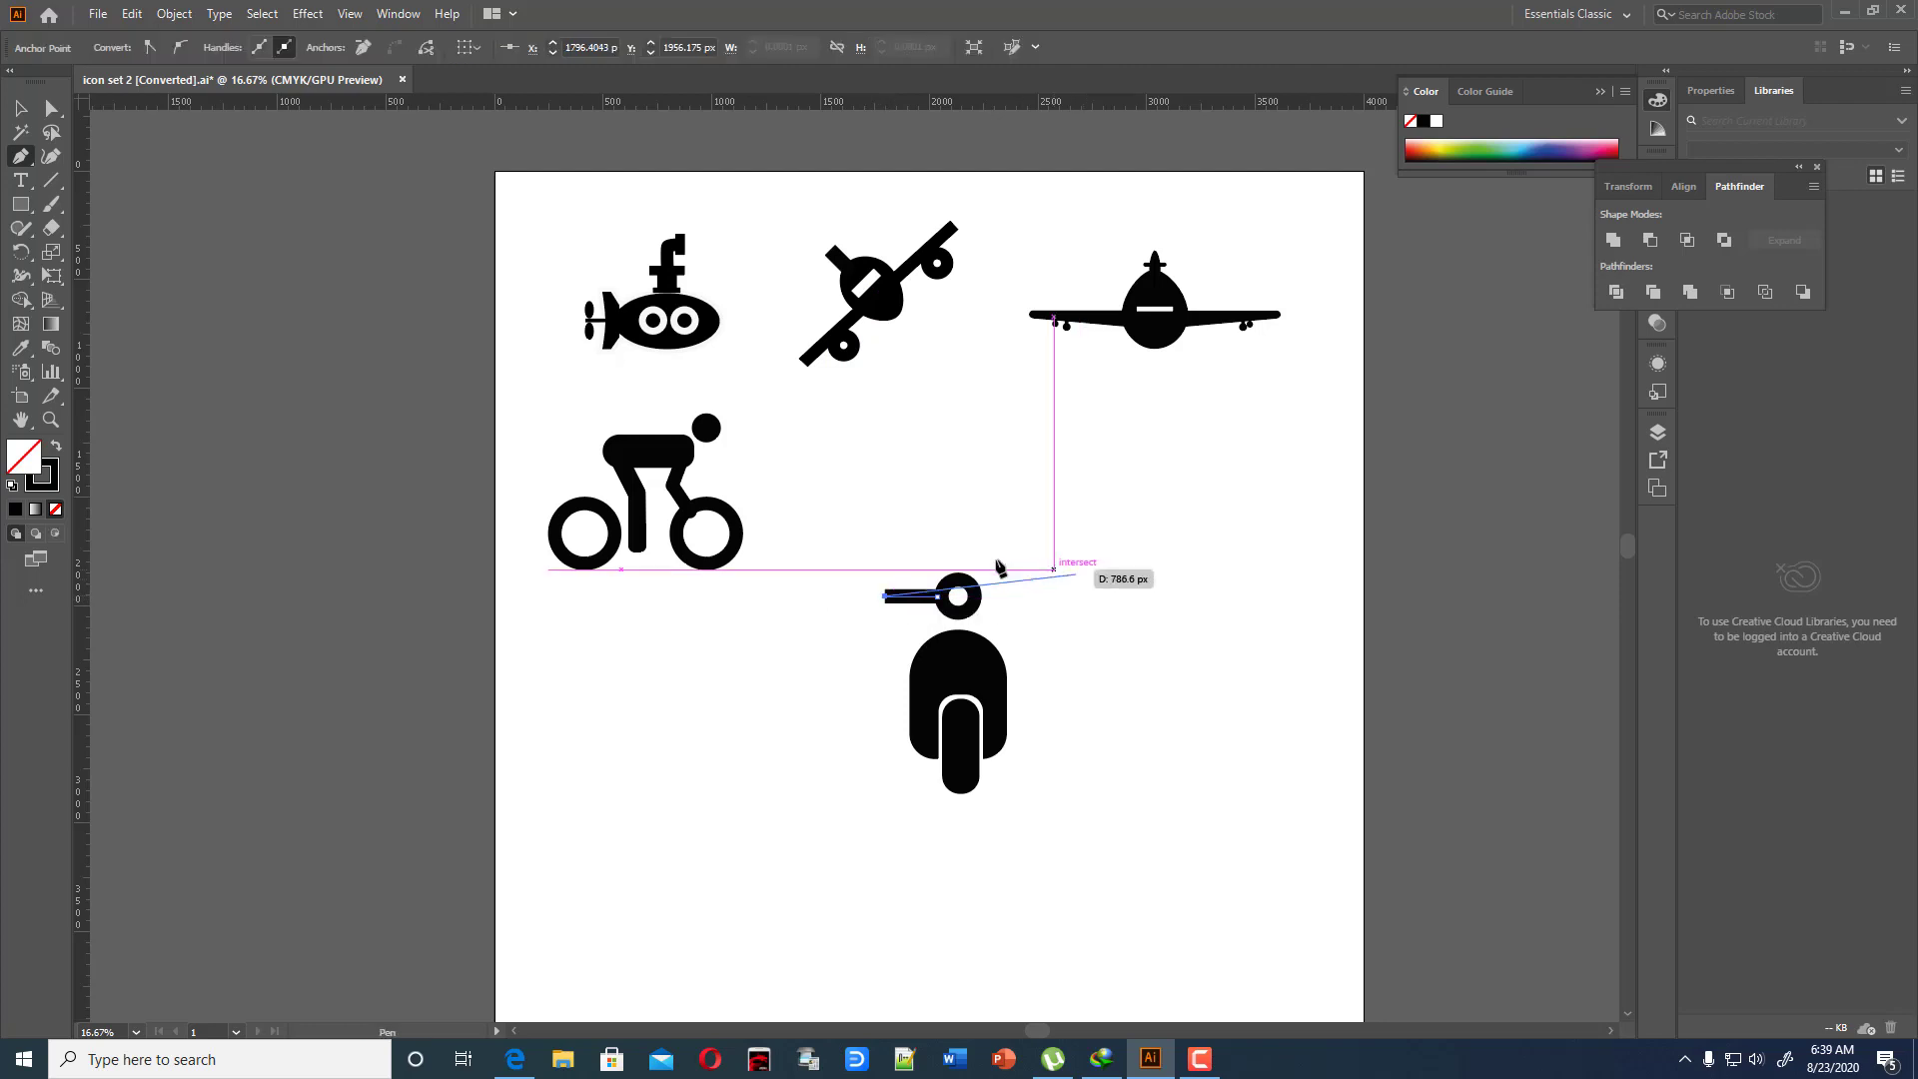
key("v")
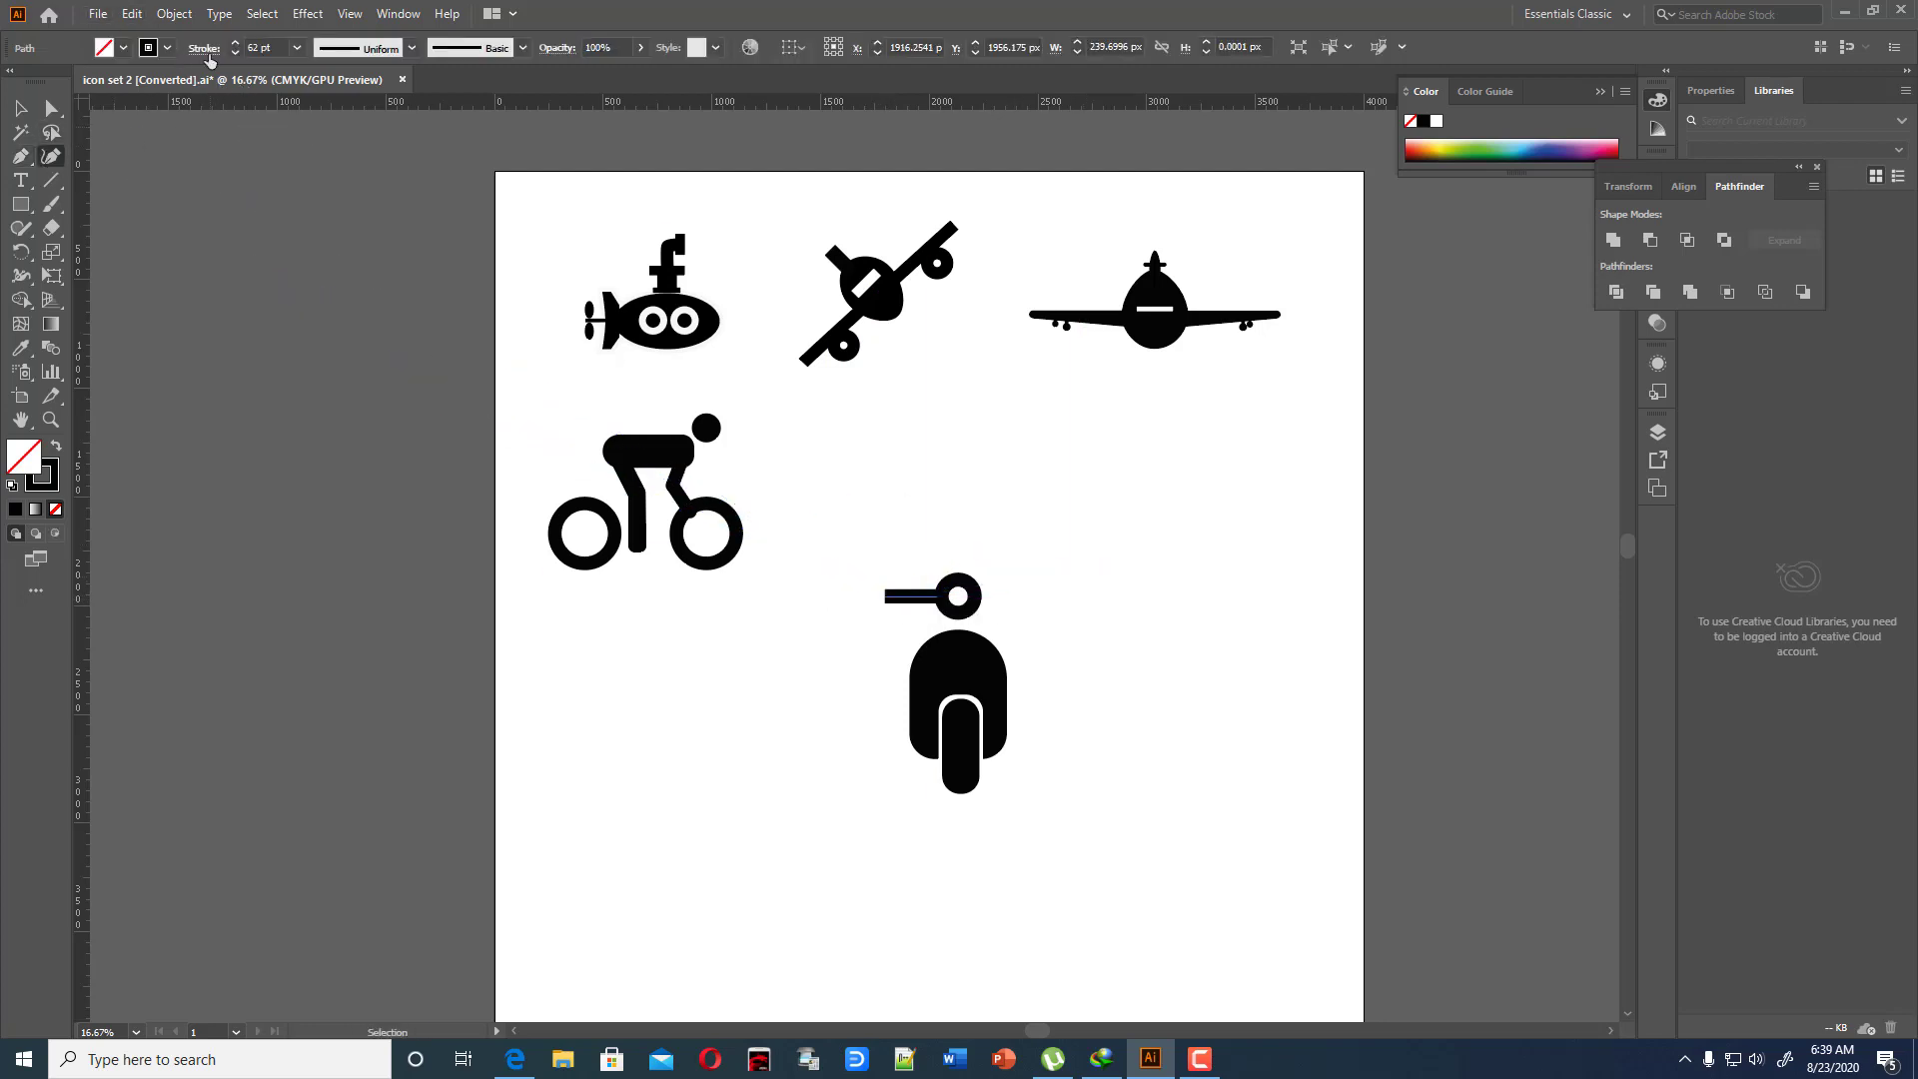
Give the handlebar line's stroke round caps and deselect it
left_click(204, 49)
left_click(100, 99)
left_click(100, 125)
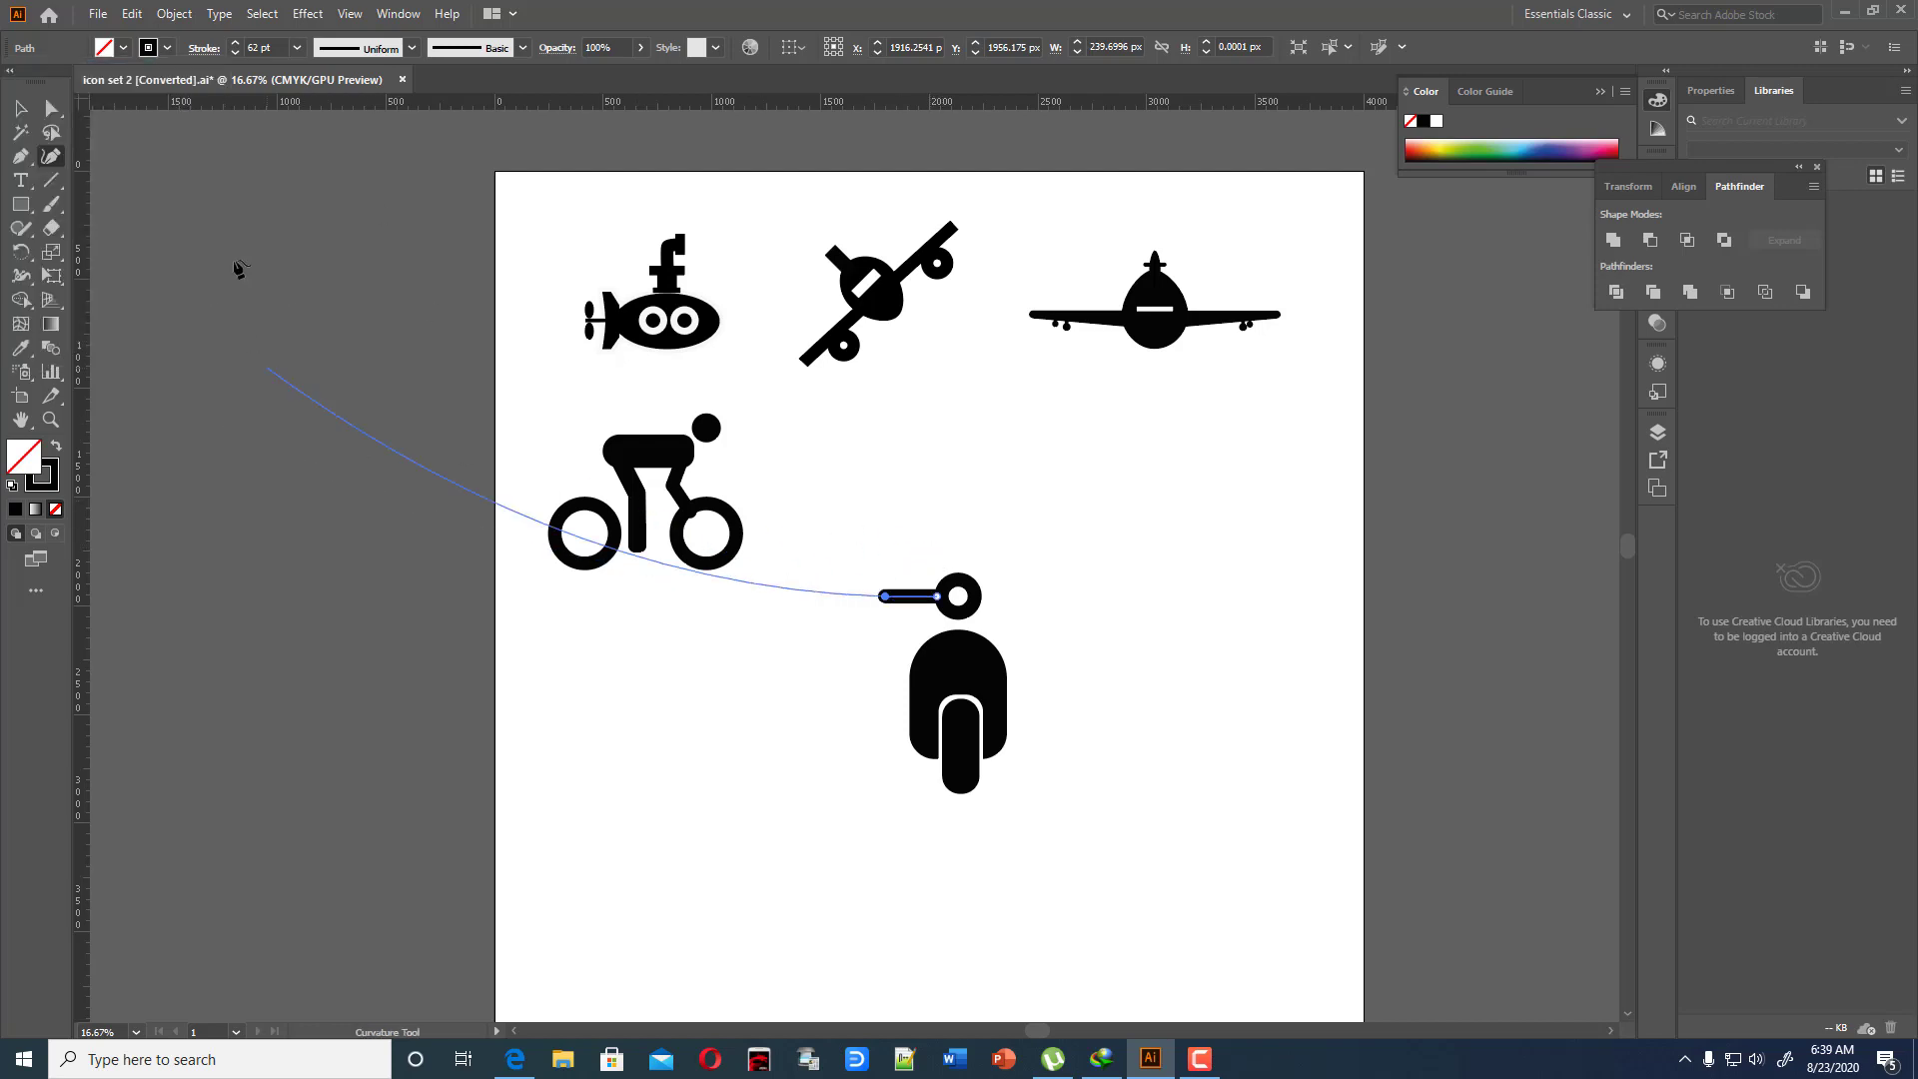
left_click(20, 108)
left_click(278, 213)
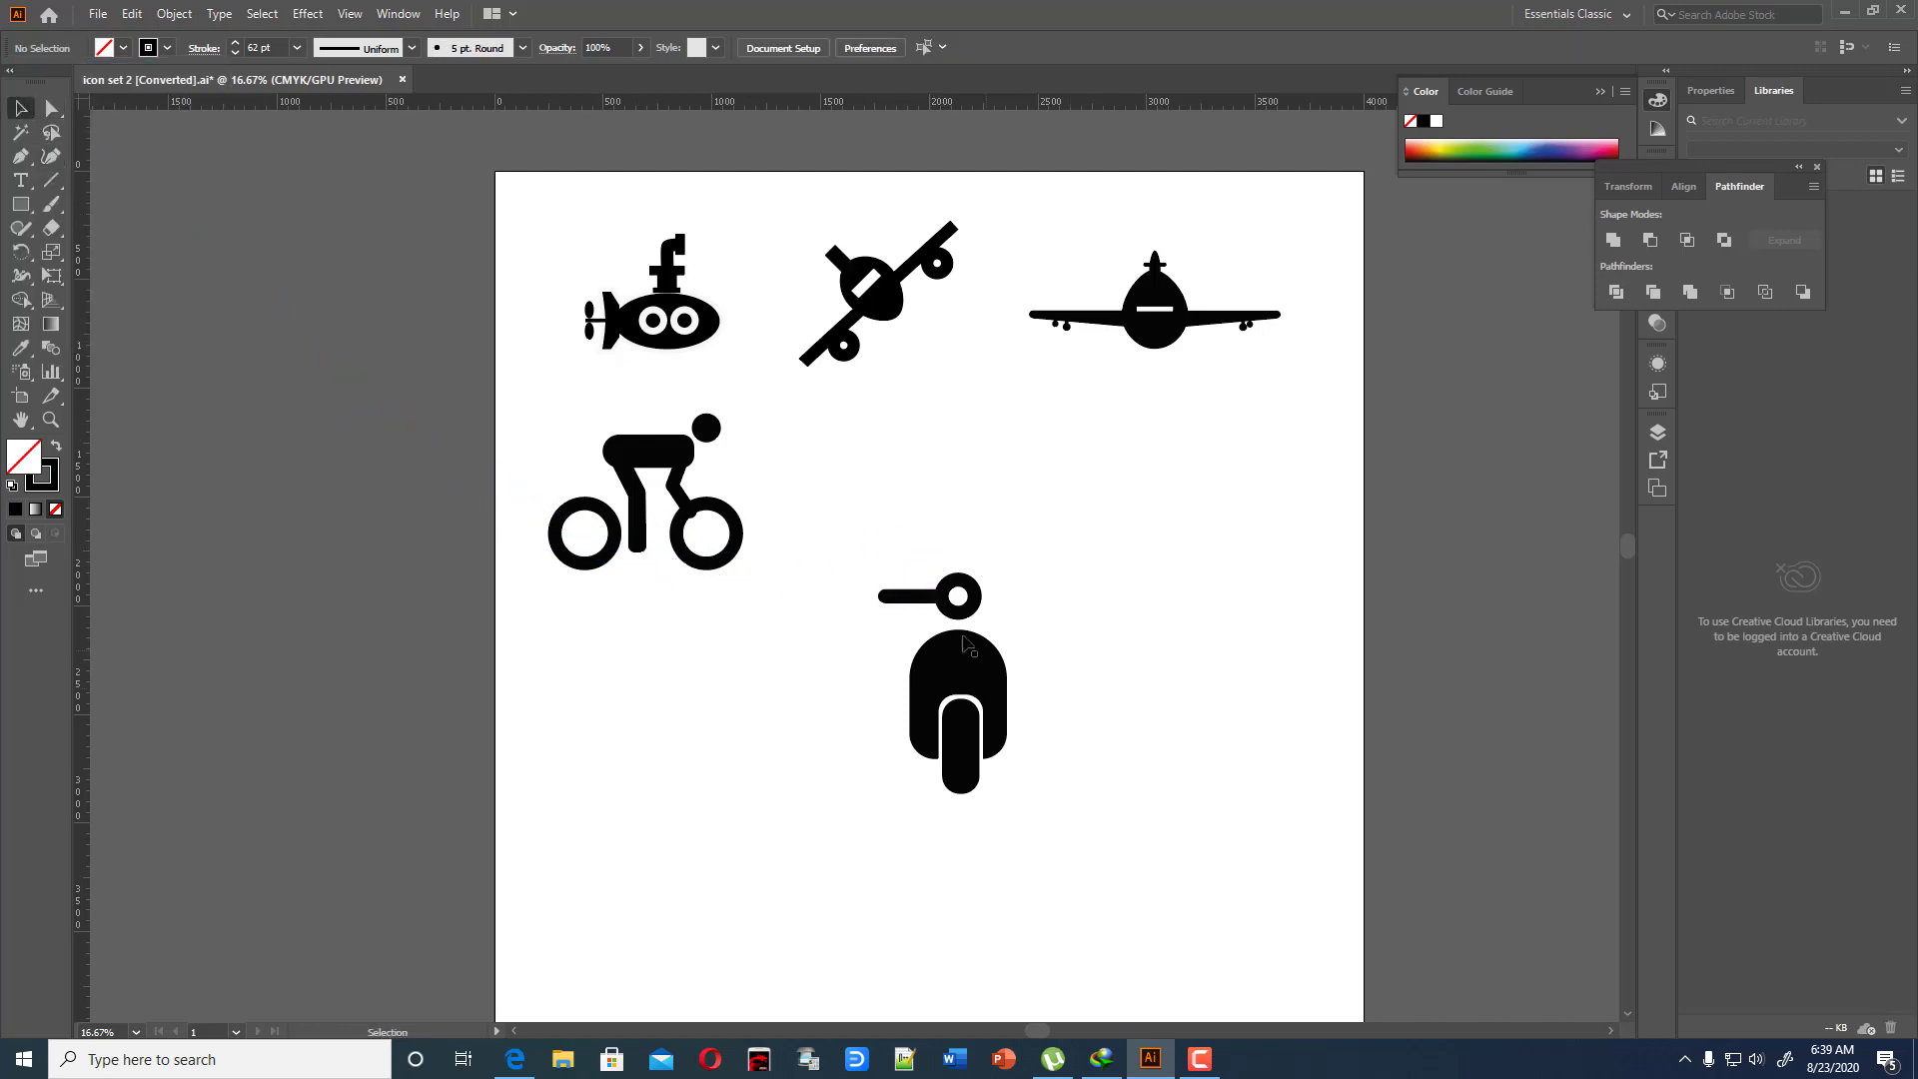
Copy the handlebar in place, reflect it across the vertical axis, and move it to the ring's right side
left_click(899, 600)
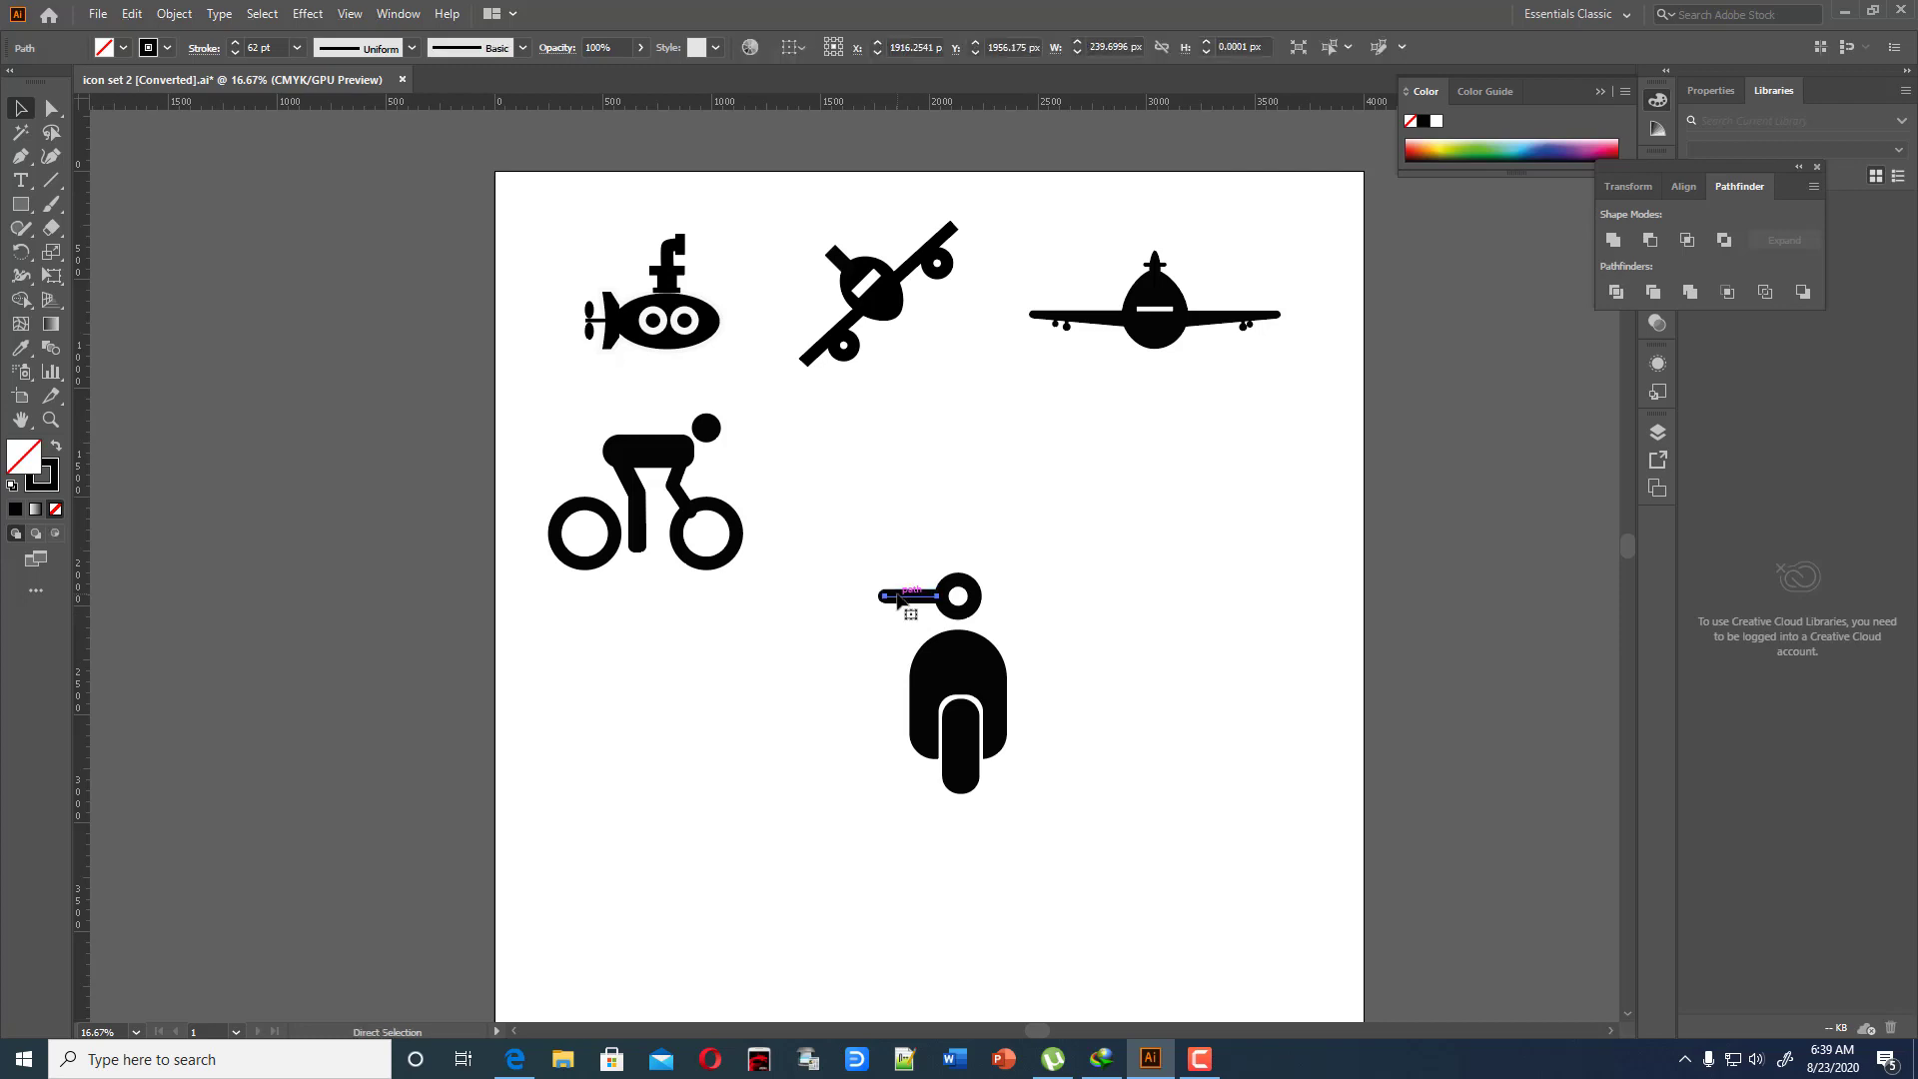
right_click(899, 597)
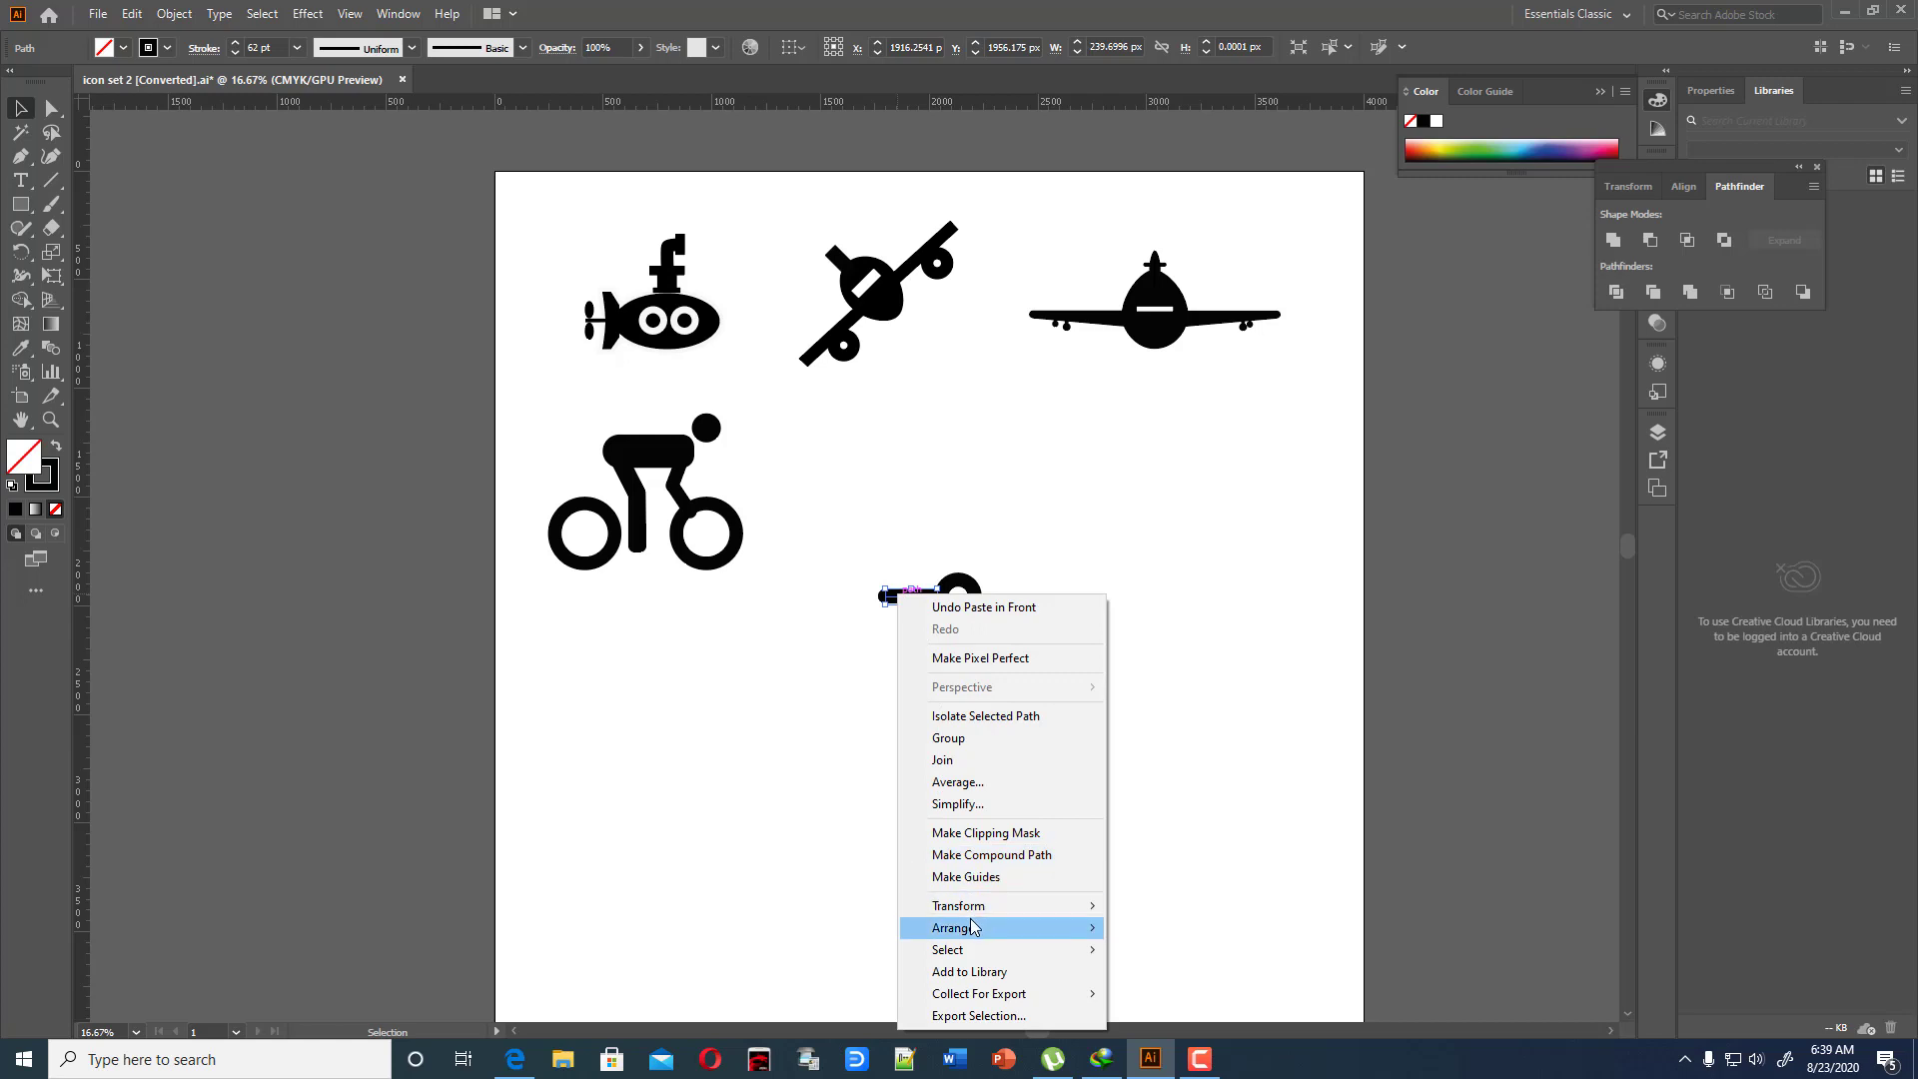
mouse_move(974, 907)
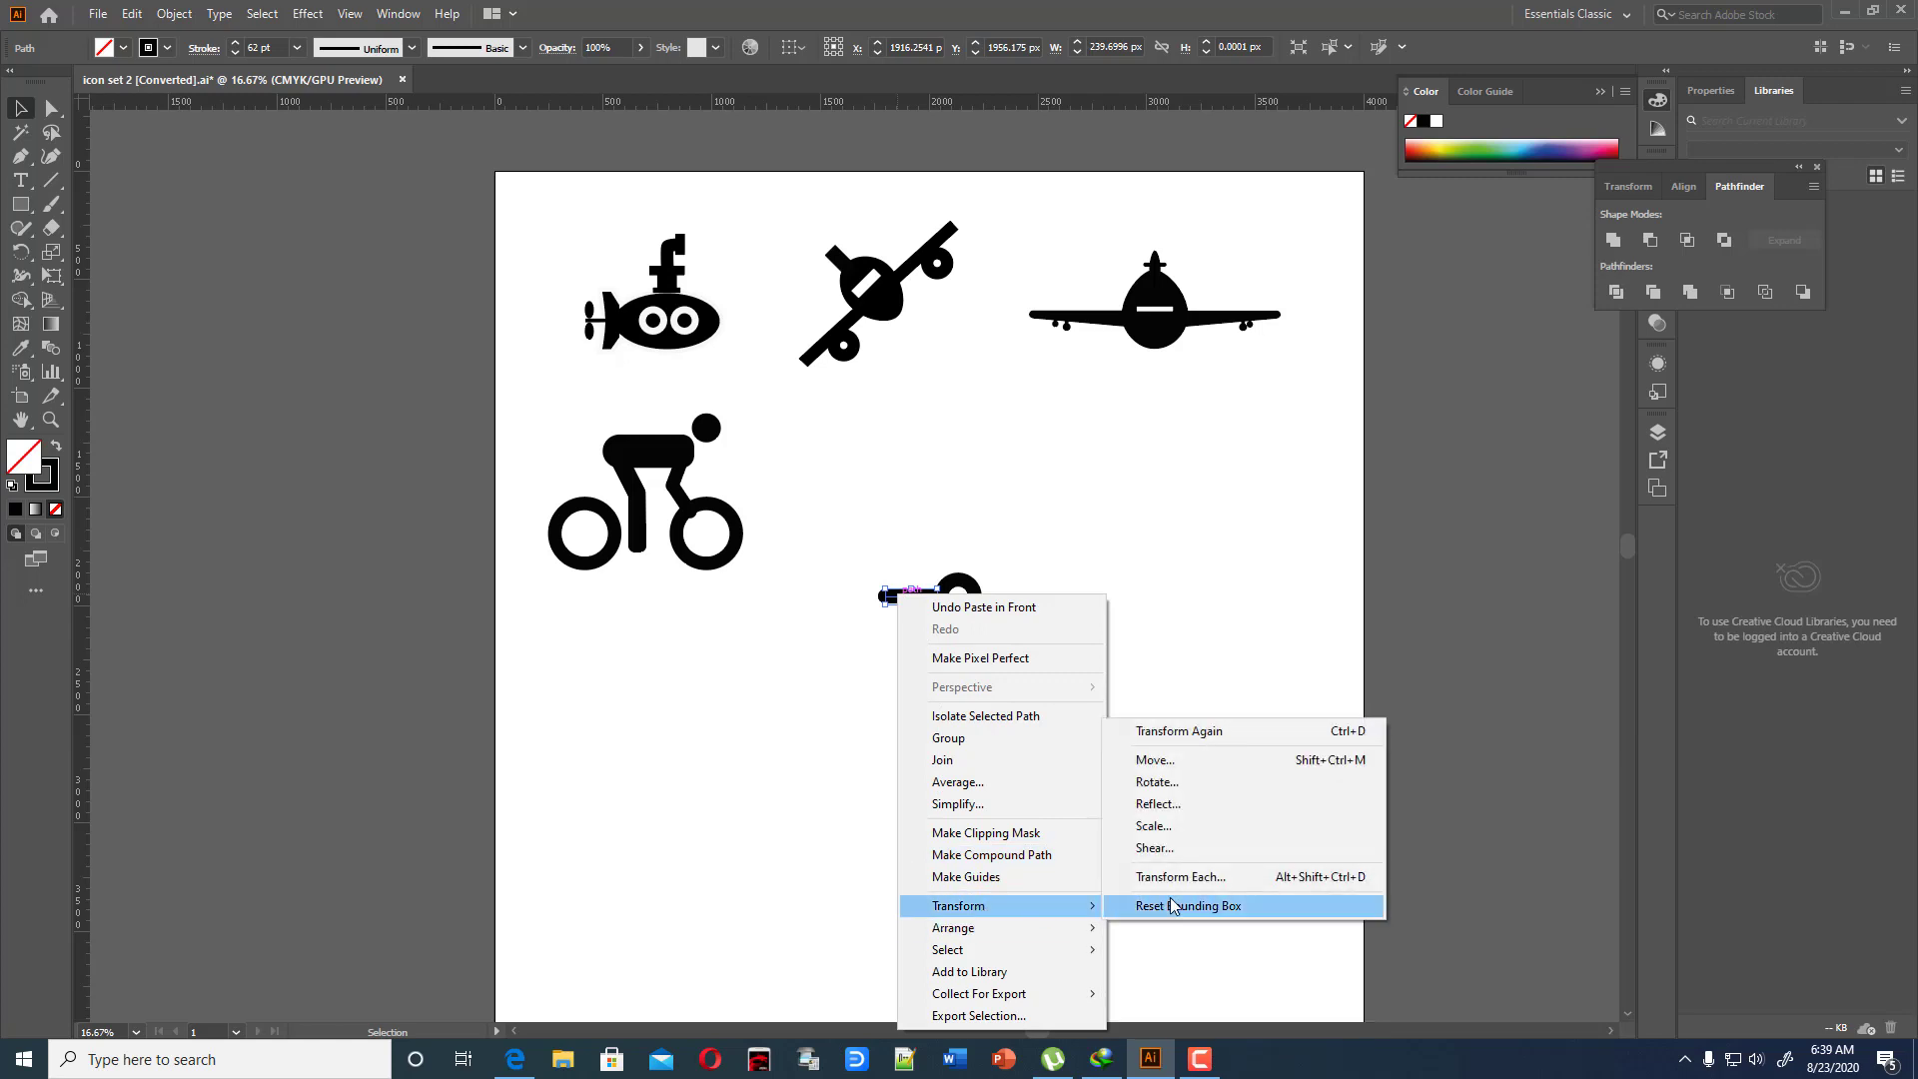
left_click(1175, 803)
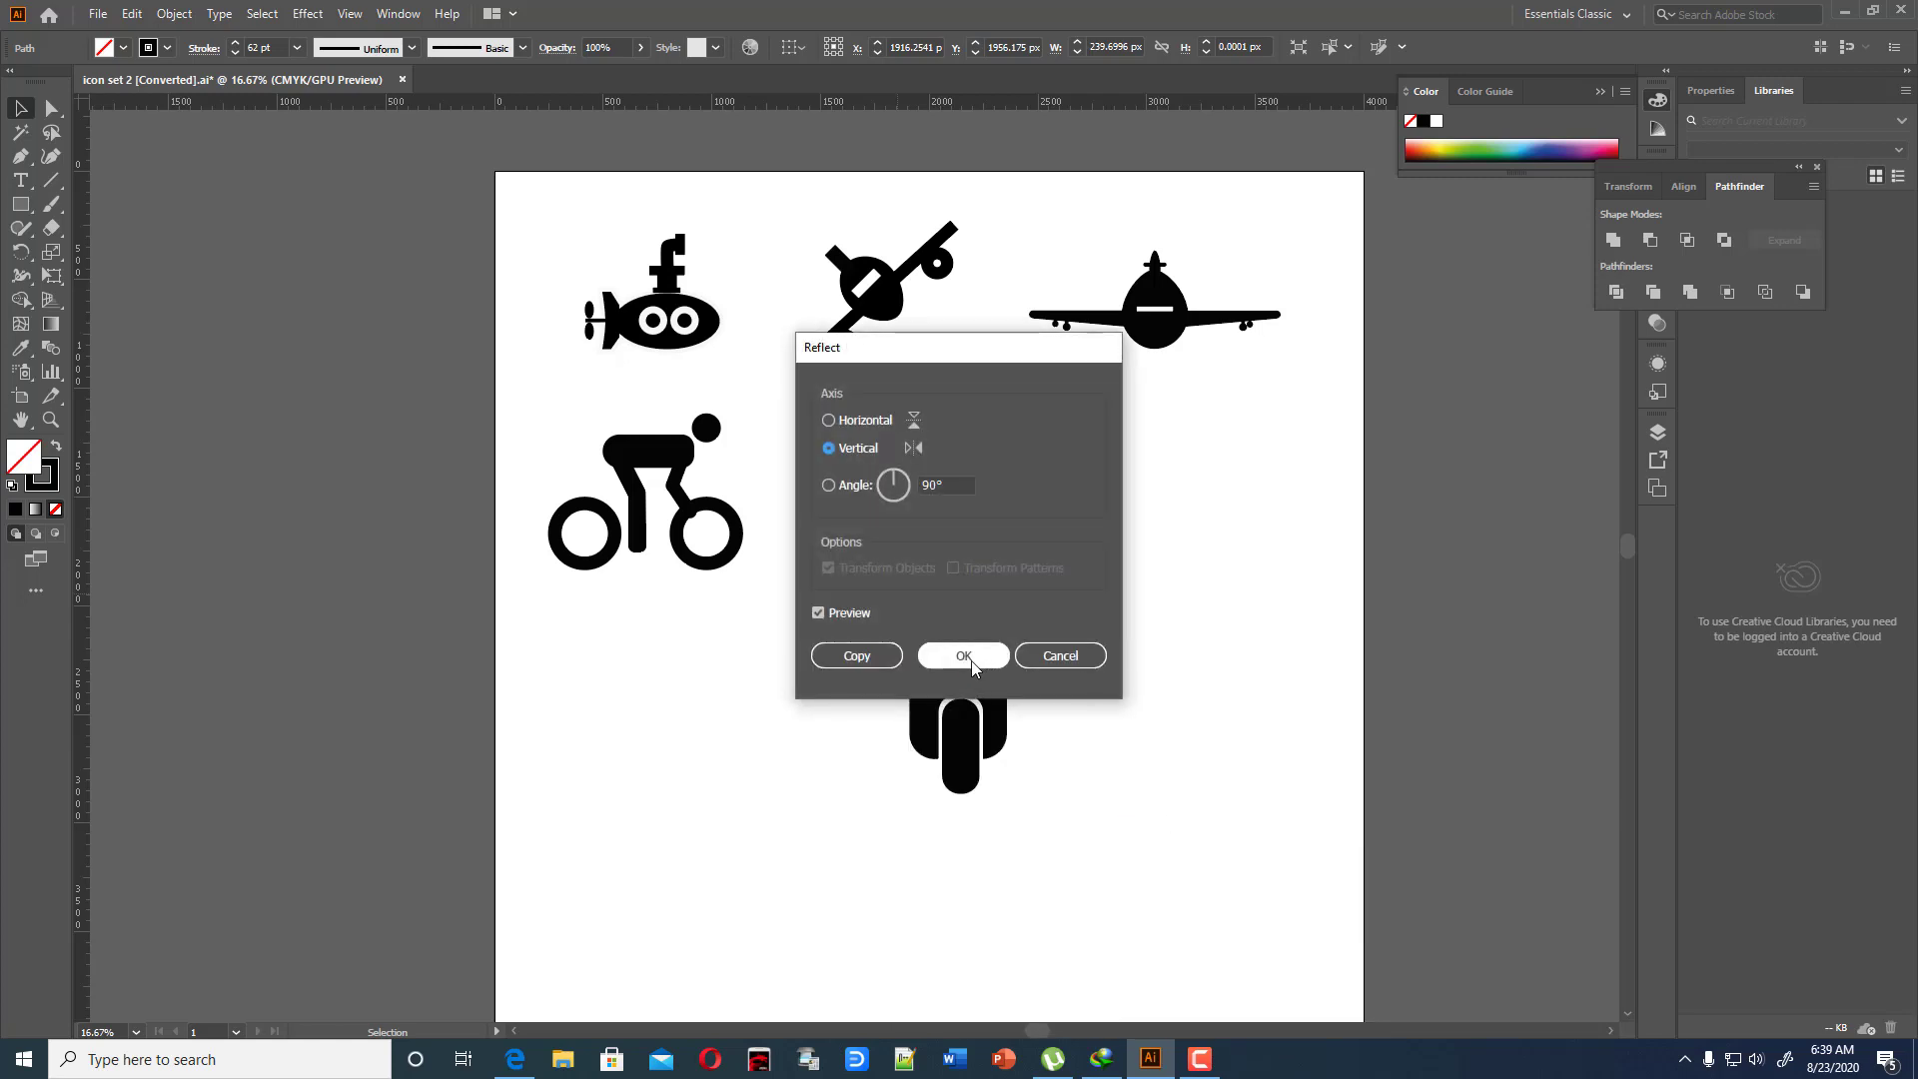
left_click(964, 656)
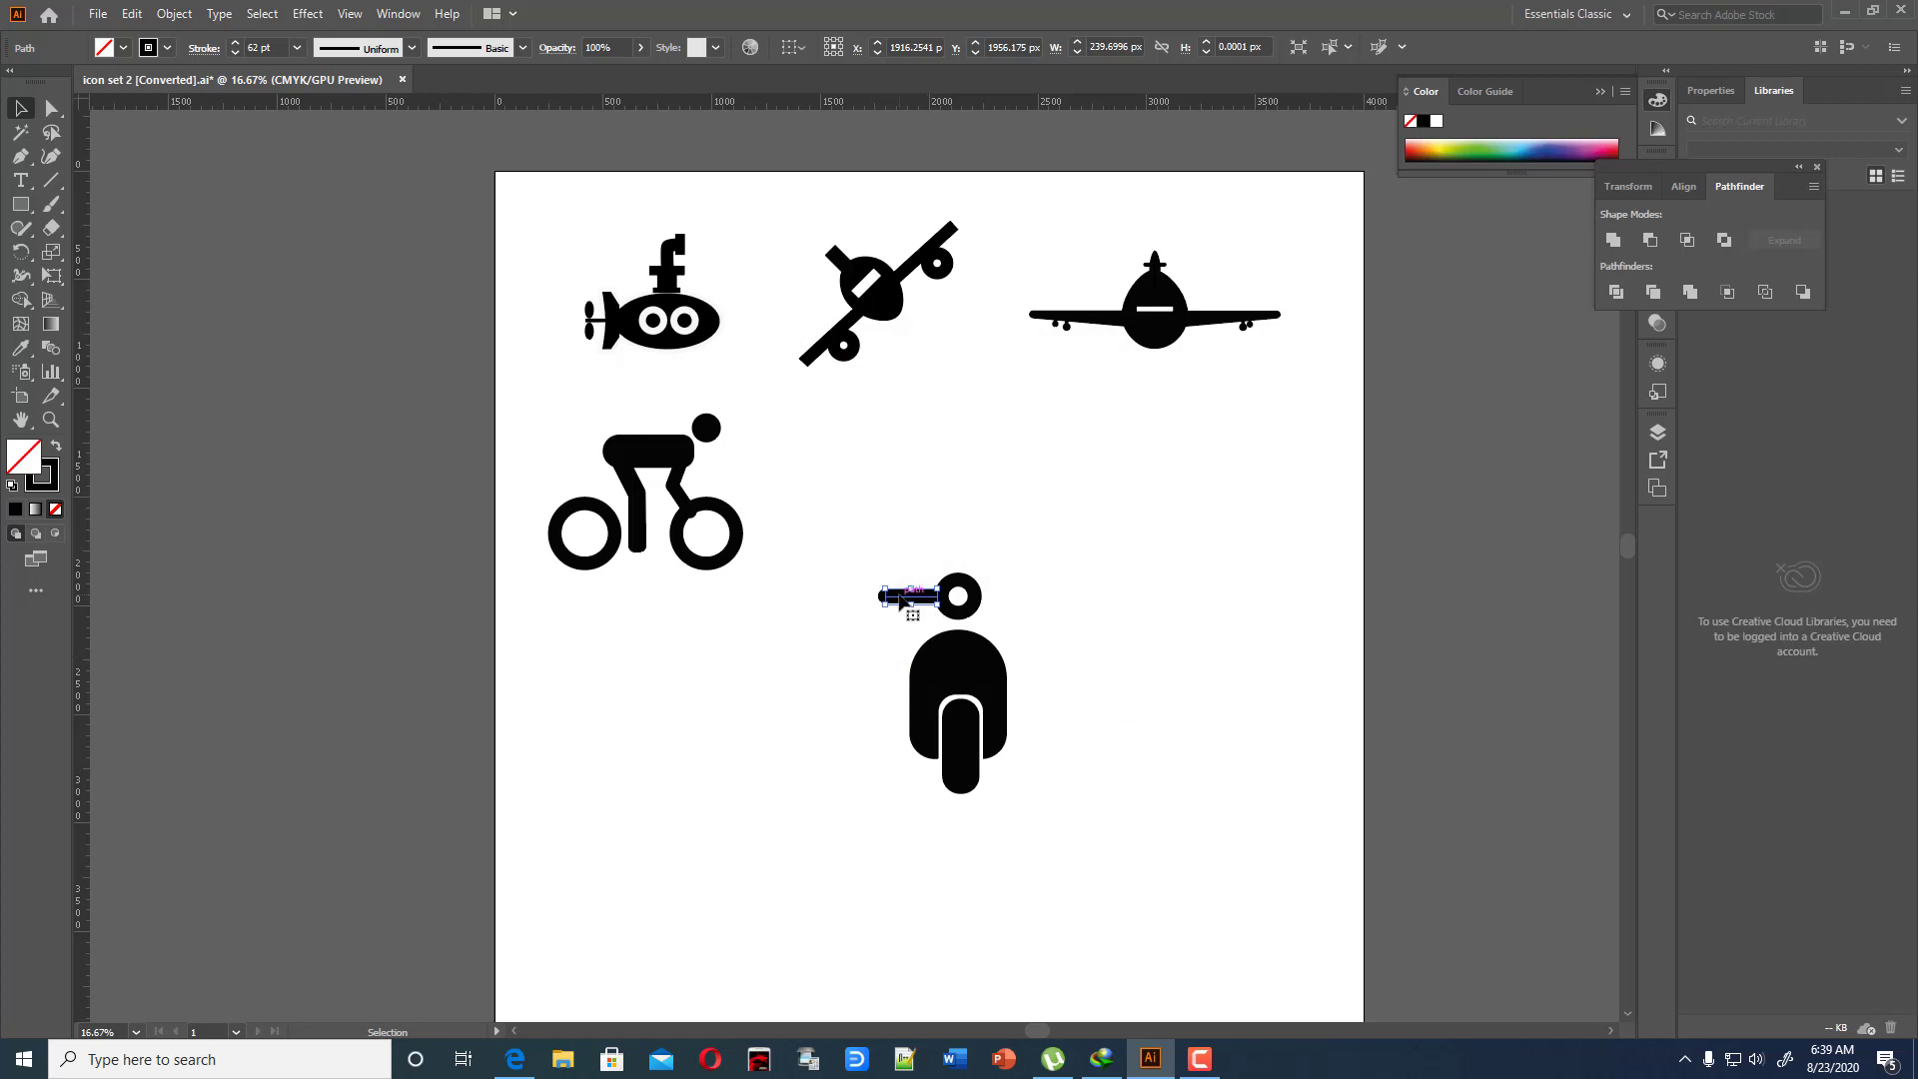
left_click_drag(902, 599, 1021, 598)
left_click(1053, 631)
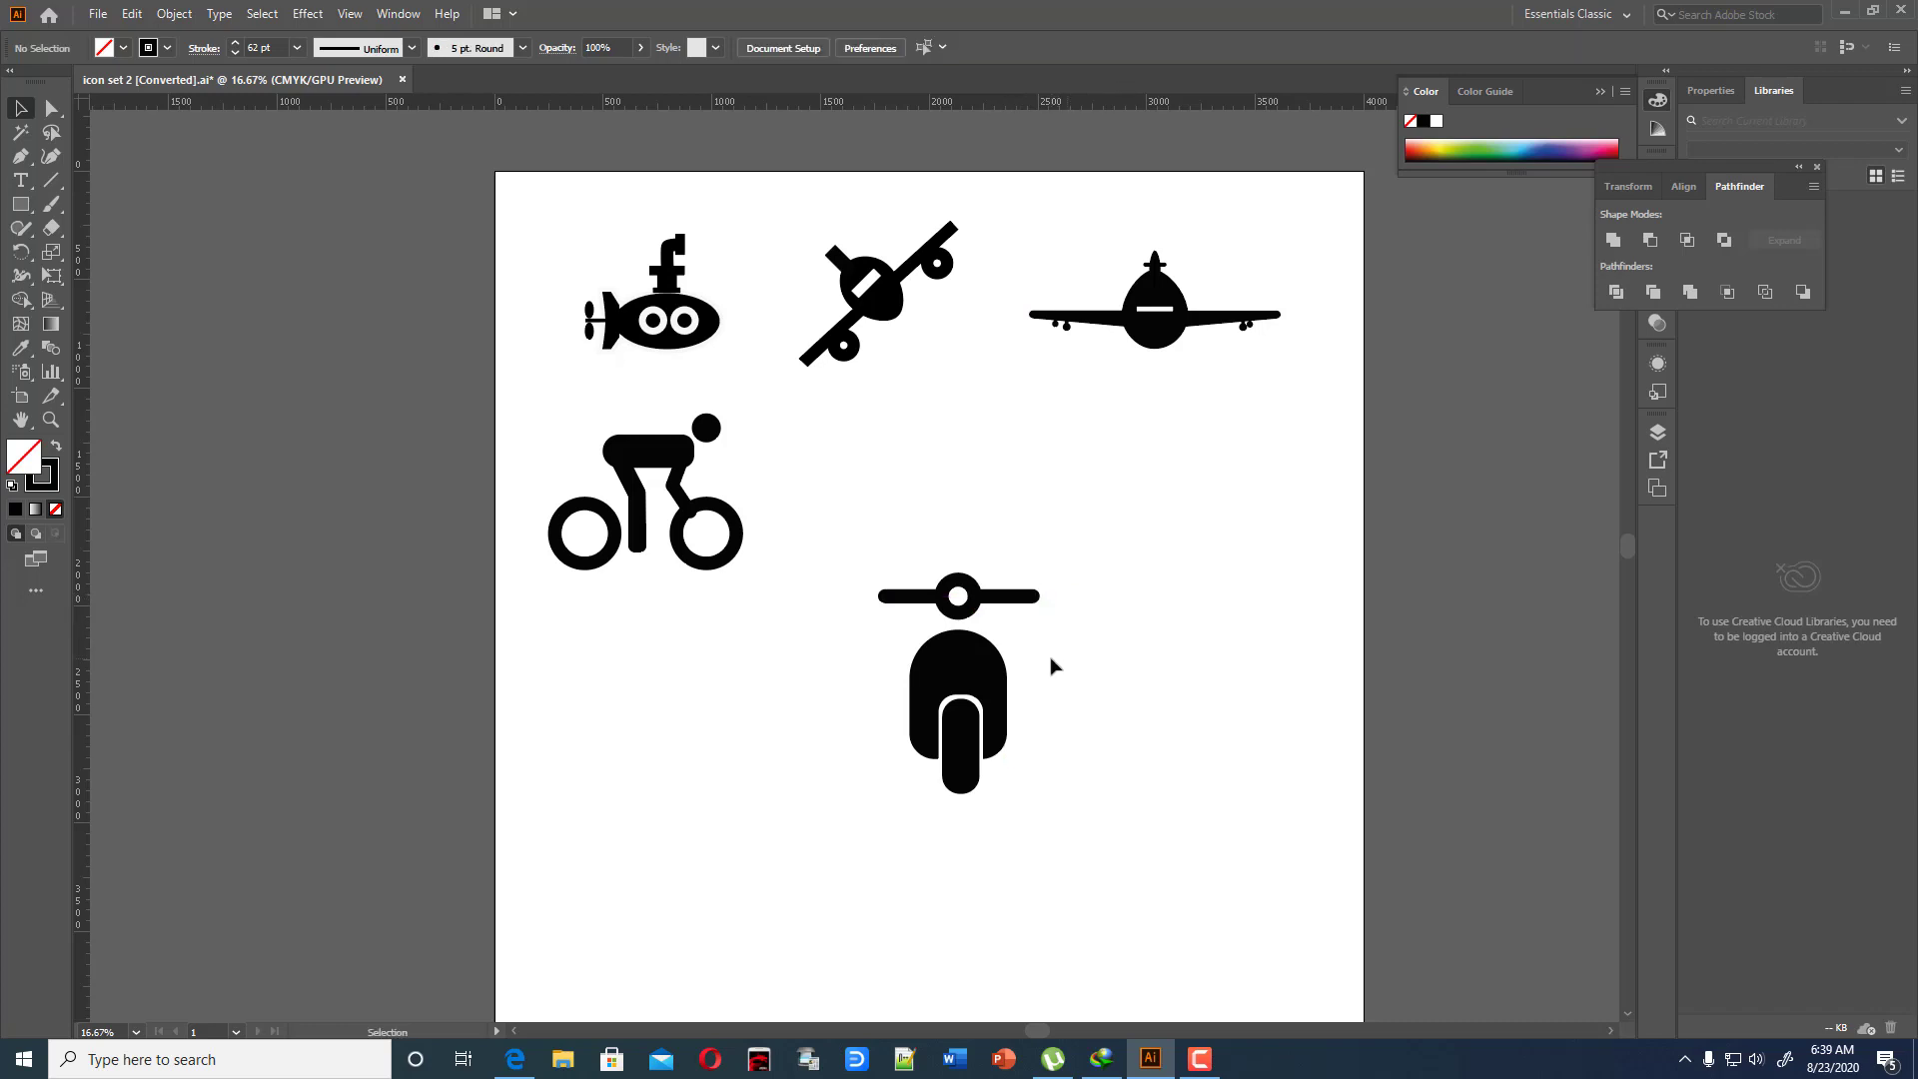
Shift both handlebars inward in Outline view so their inner ends overlap the ring's stroke, and return to the normal preview
key("ctrl+y")
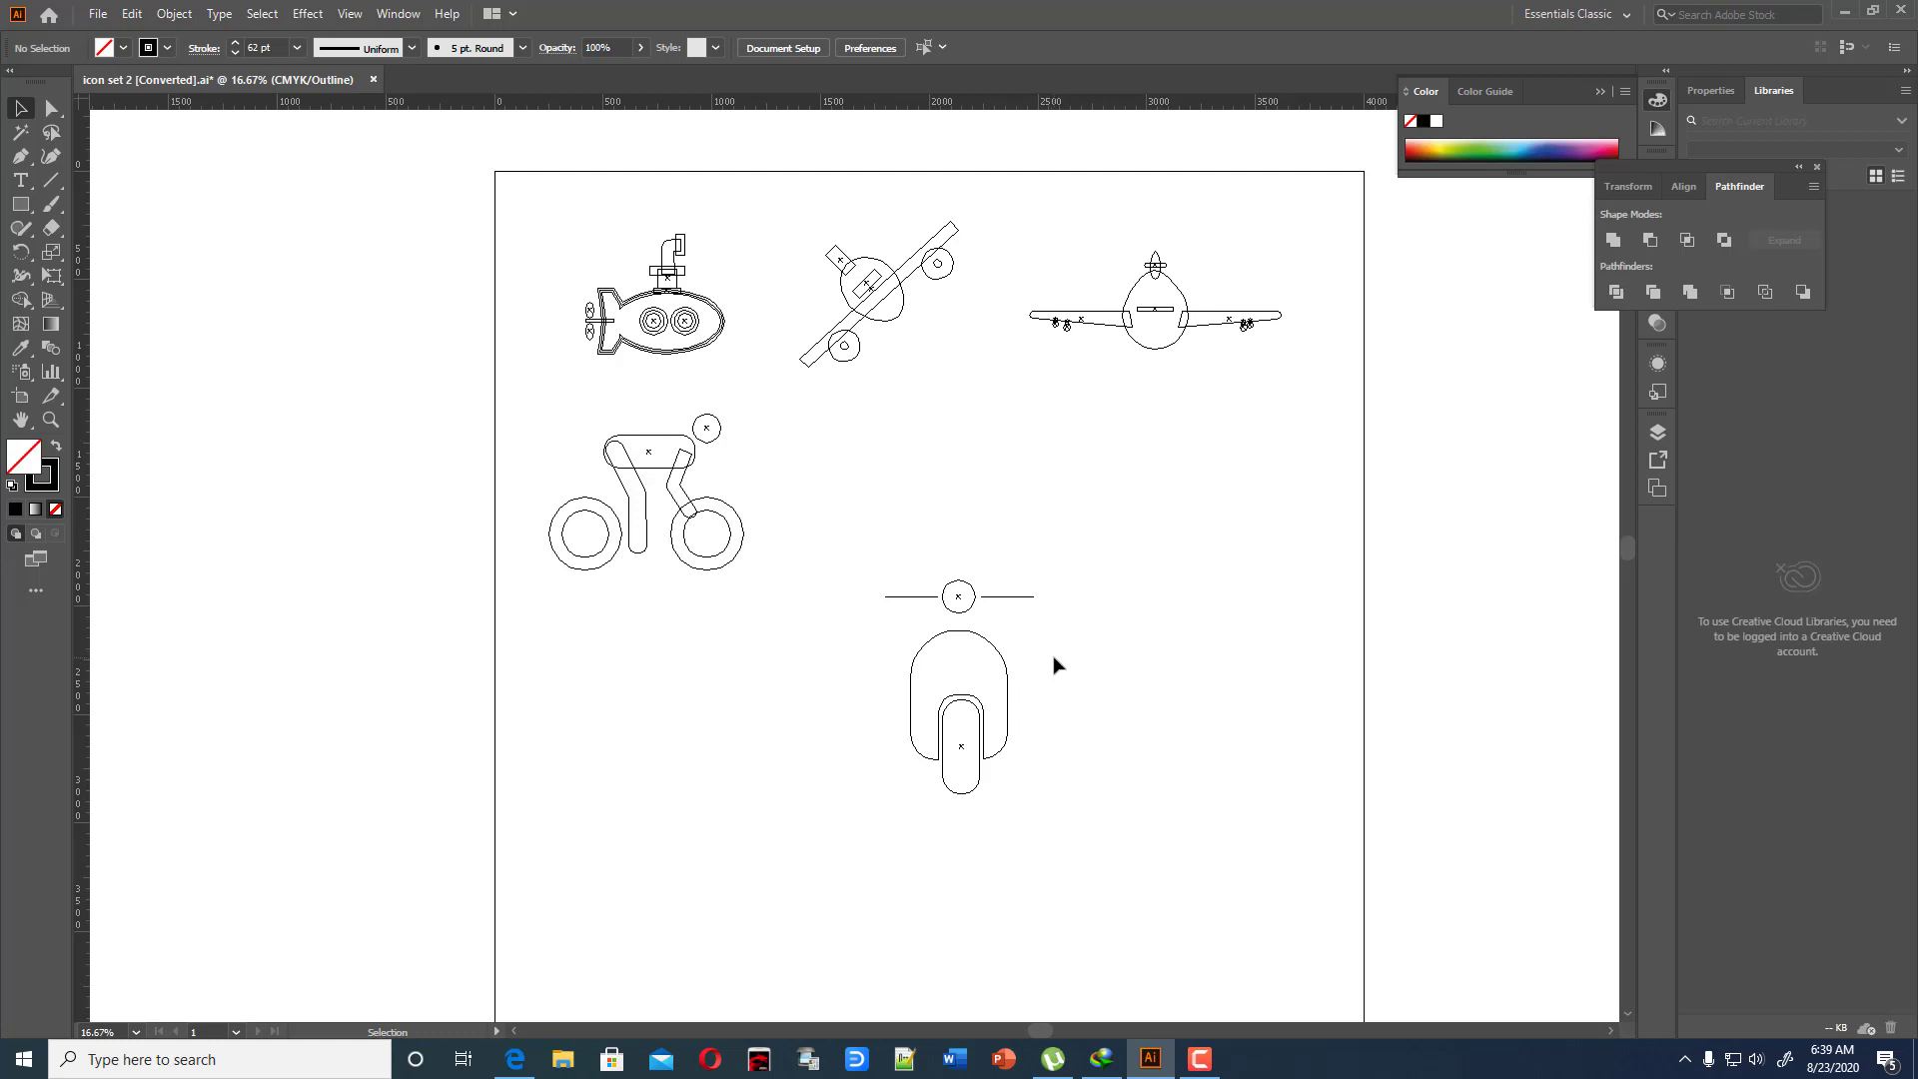
key("ctrl+equal")
key("ctrl+equal")
key("ctrl+equal")
key("ctrl+equal")
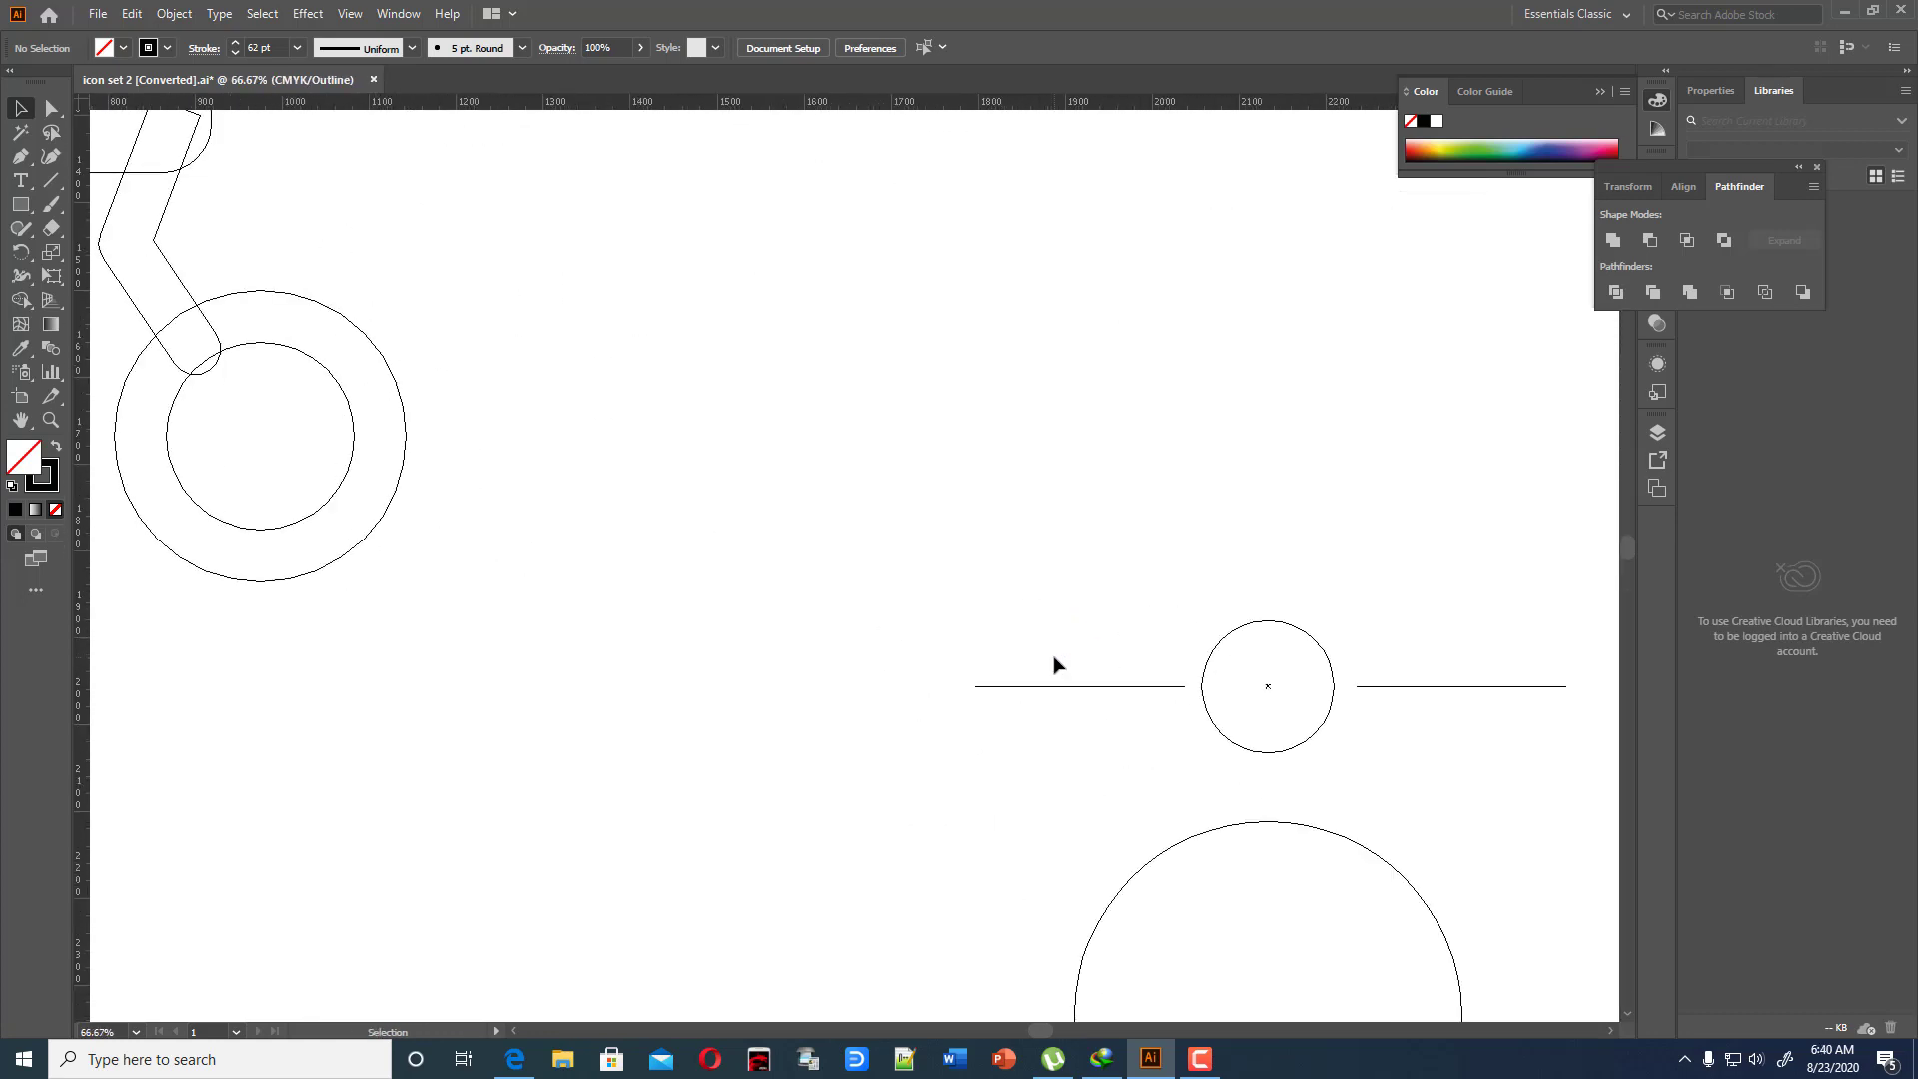
left_click_drag(1430, 689, 1389, 693)
left_click(1324, 736)
left_click_drag(1155, 698, 1169, 693)
left_click(1285, 788)
left_click(1124, 770)
key("ctrl+y")
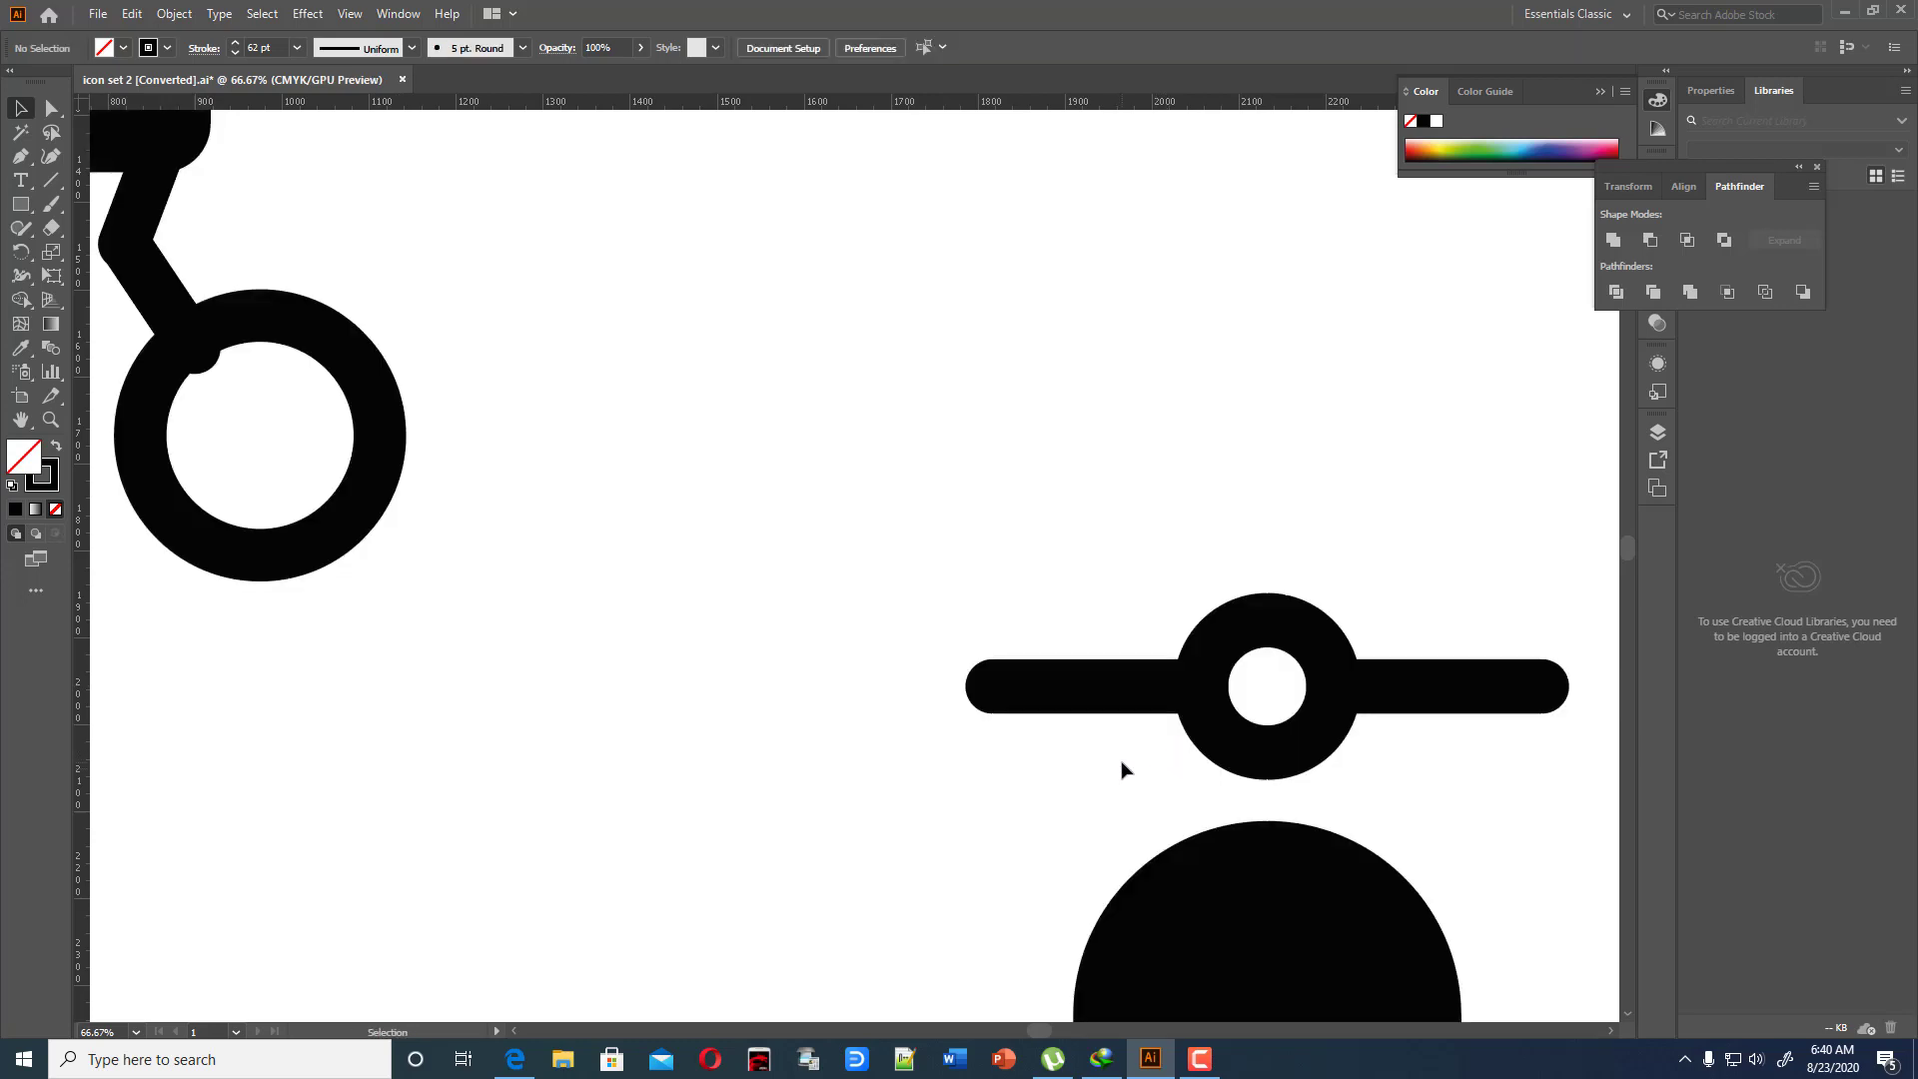
Move the ring and both handlebars together slightly down and right so they sit centred above the wheel
scroll(618, 693, "down", 1)
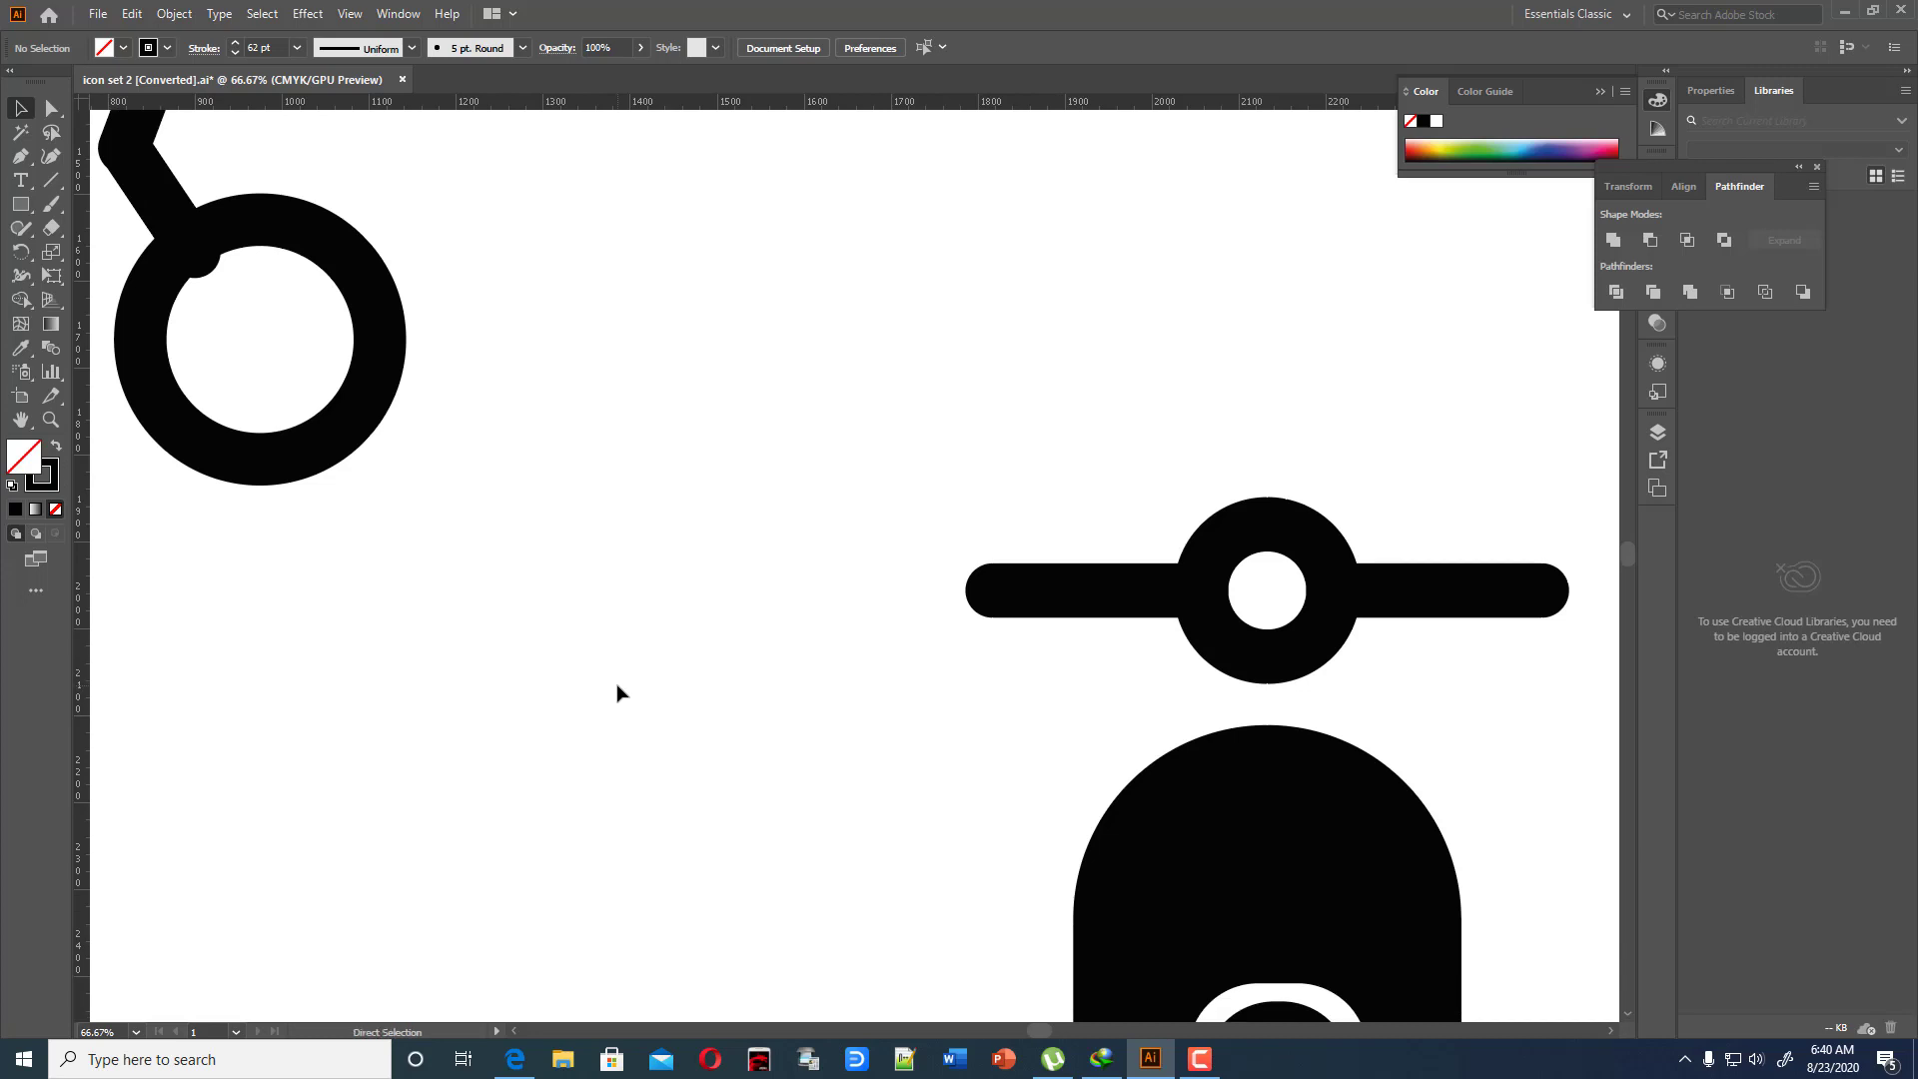
key("ctrl+minus")
key("ctrl+minus")
scroll(631, 708, "down", 1)
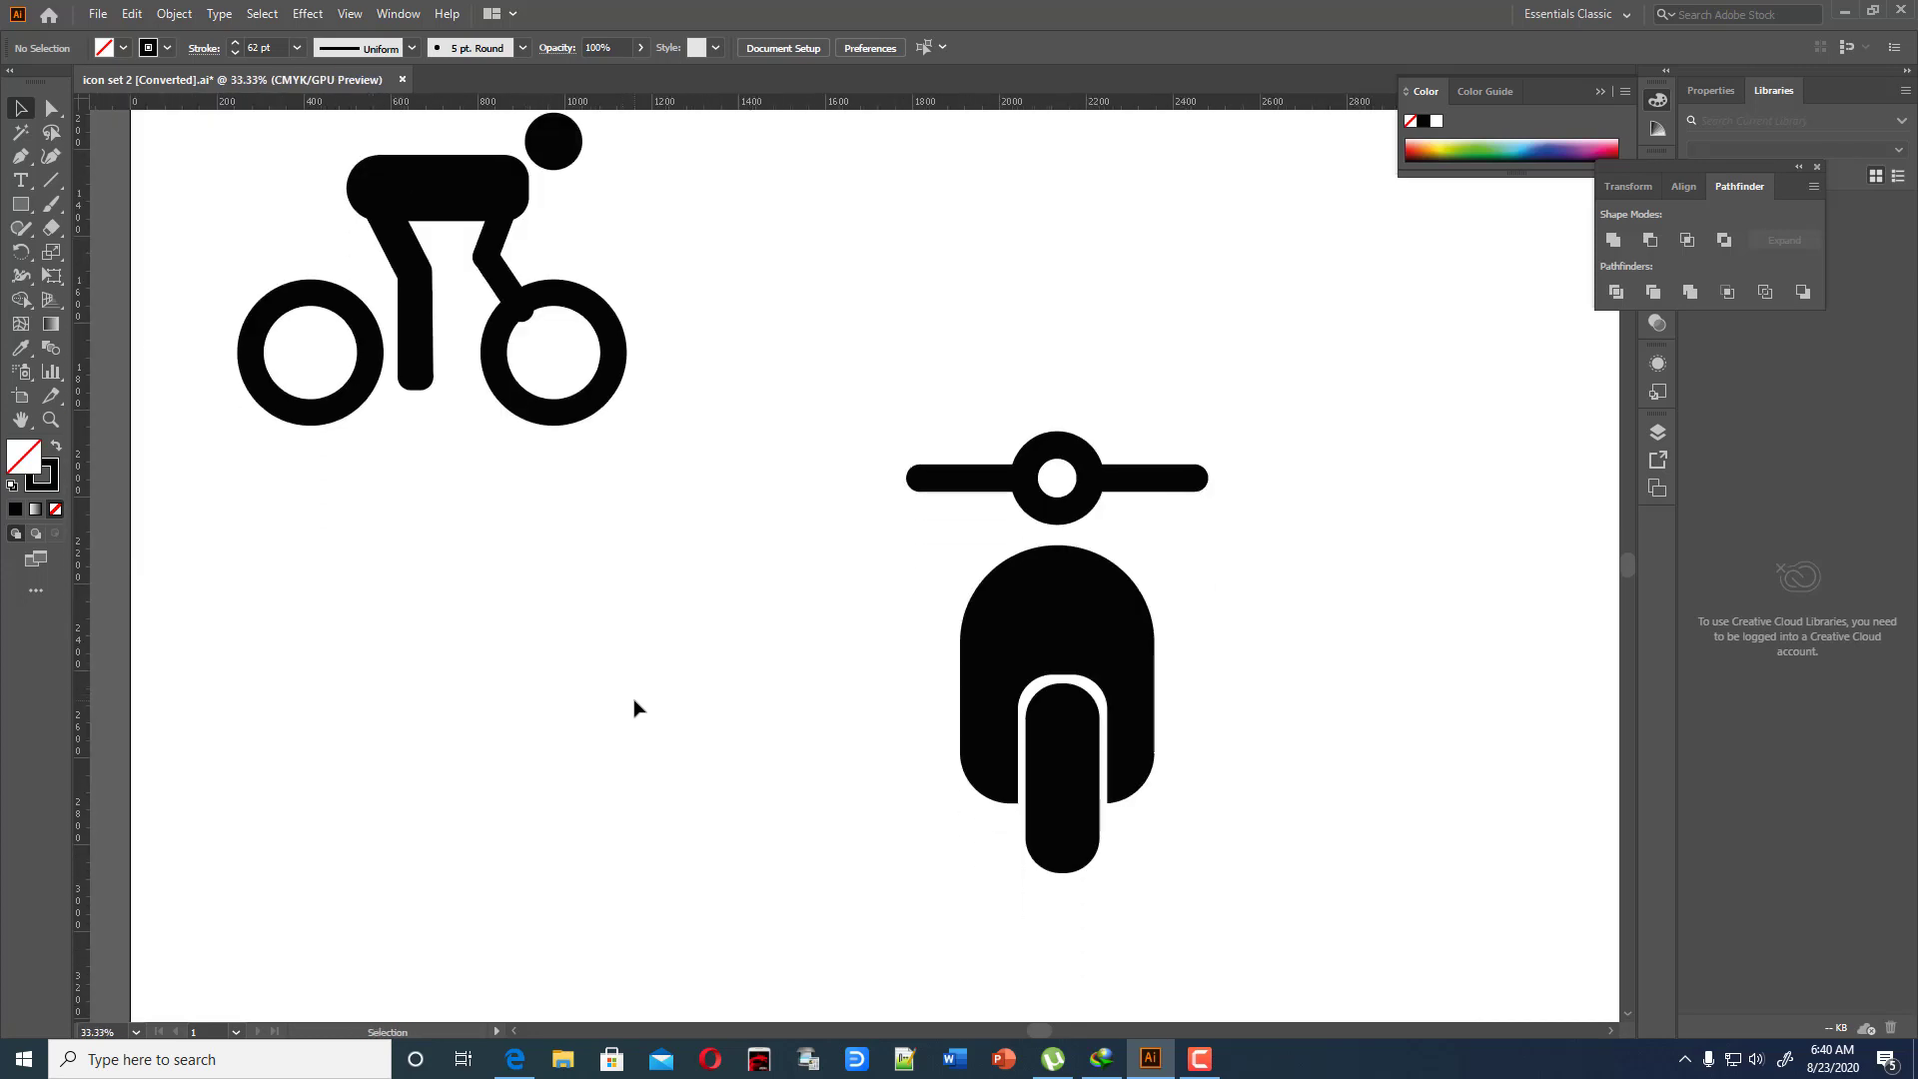
key("ctrl+minus")
scroll(930, 857, "up", 1)
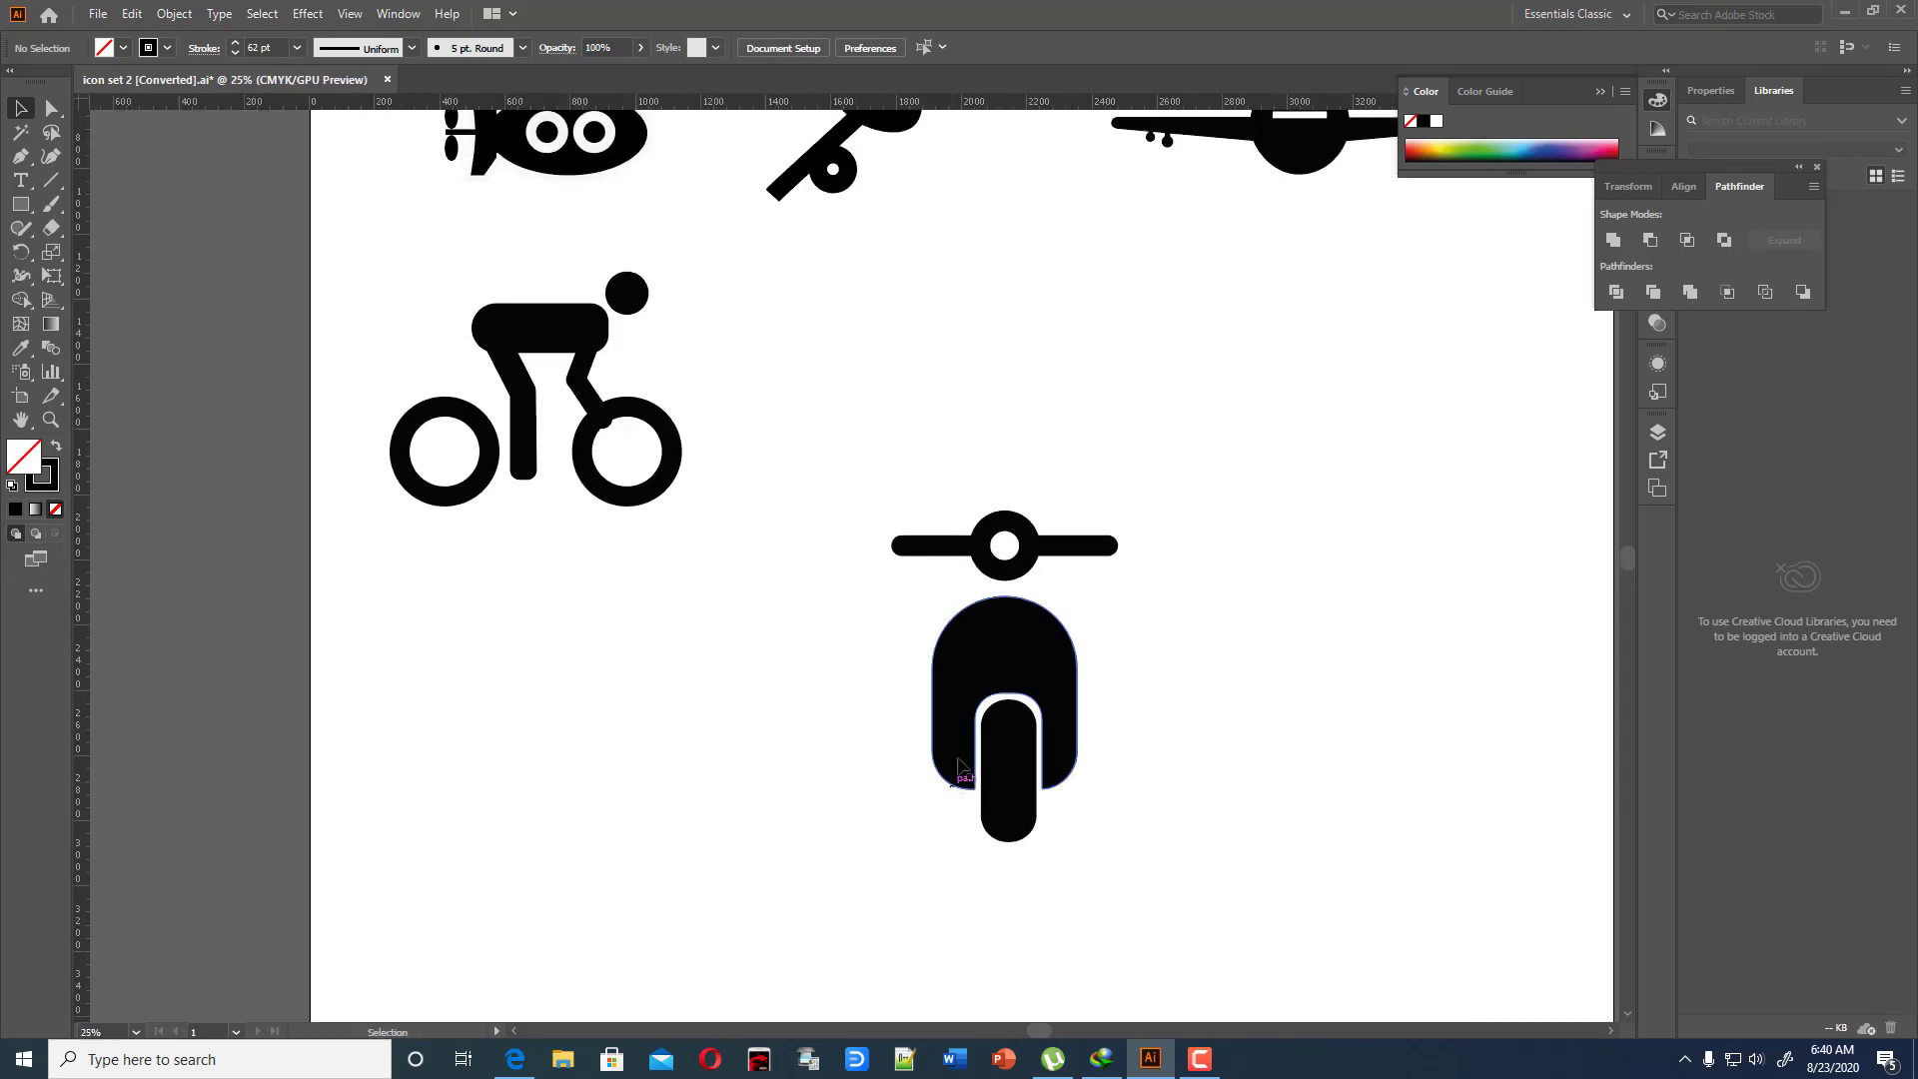
left_click_drag(869, 500, 1161, 585)
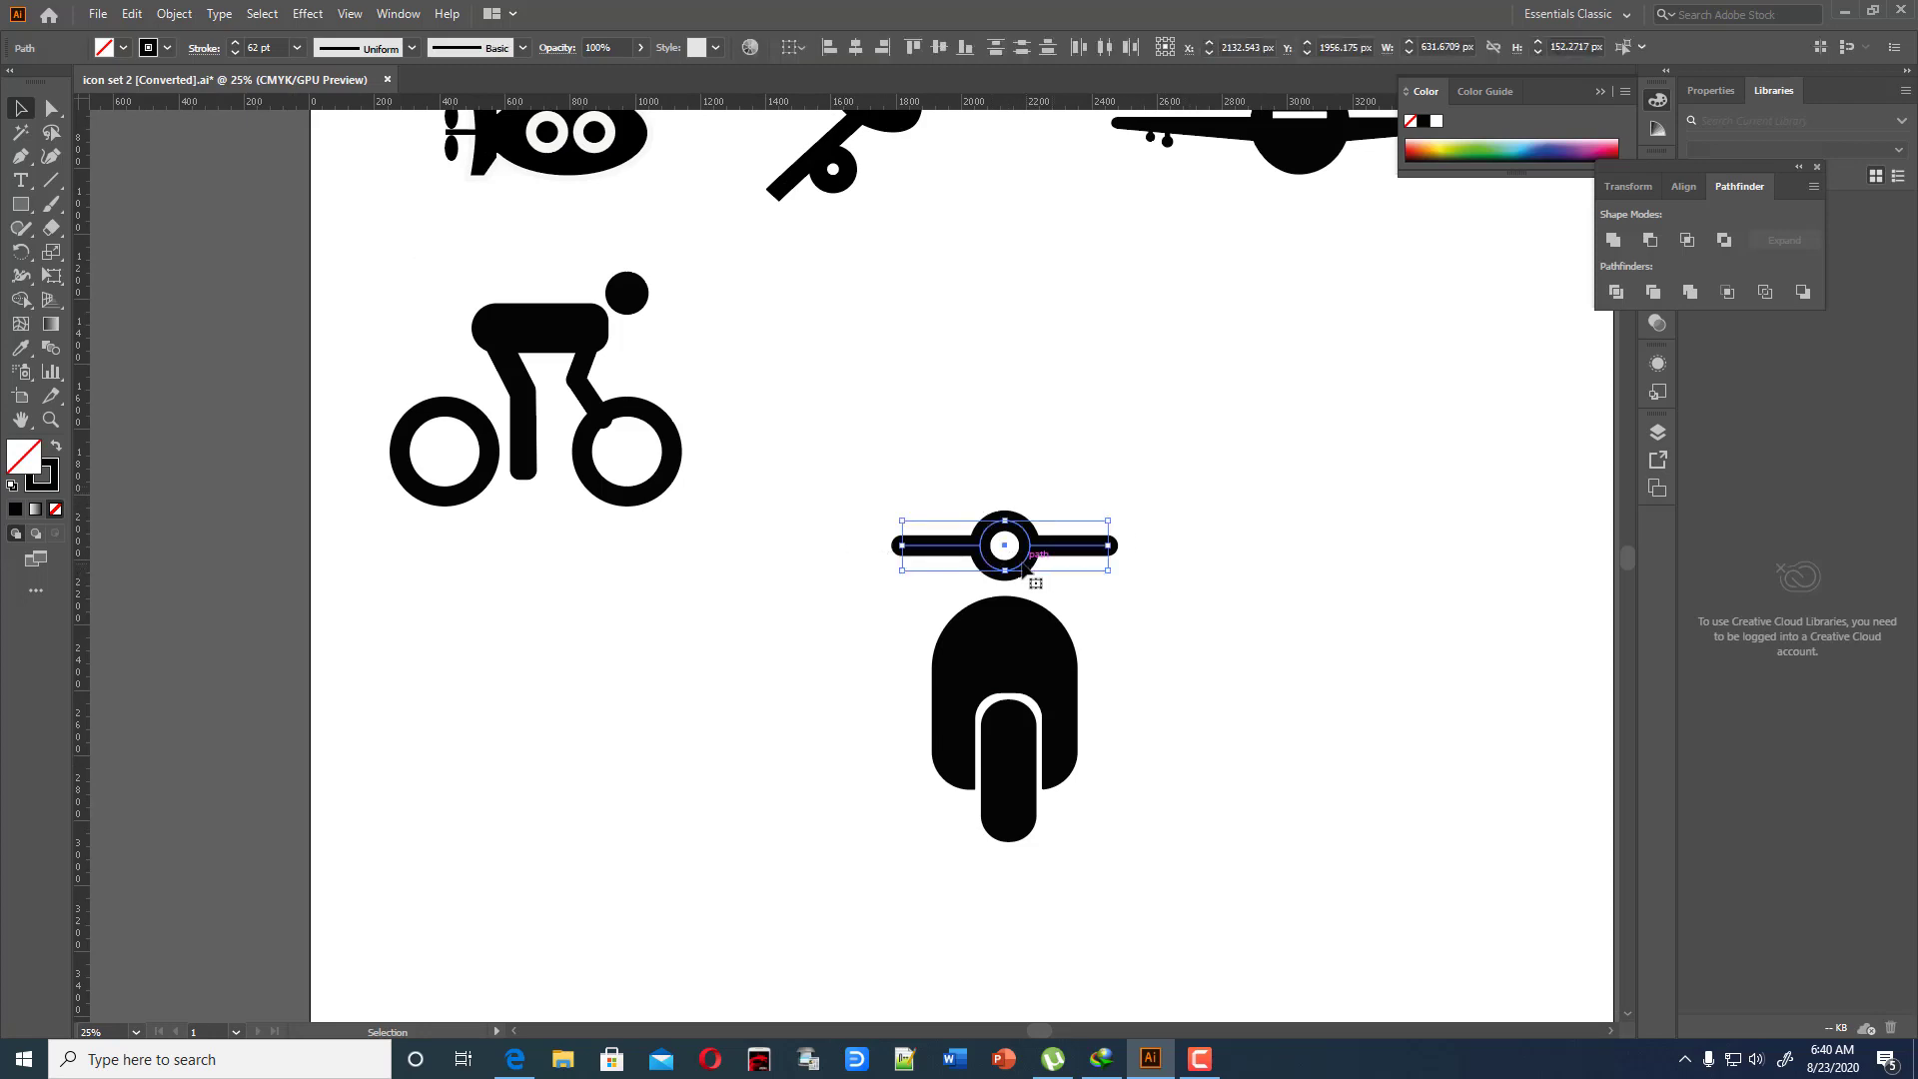
left_click_drag(1024, 567, 1029, 577)
left_click(1271, 694)
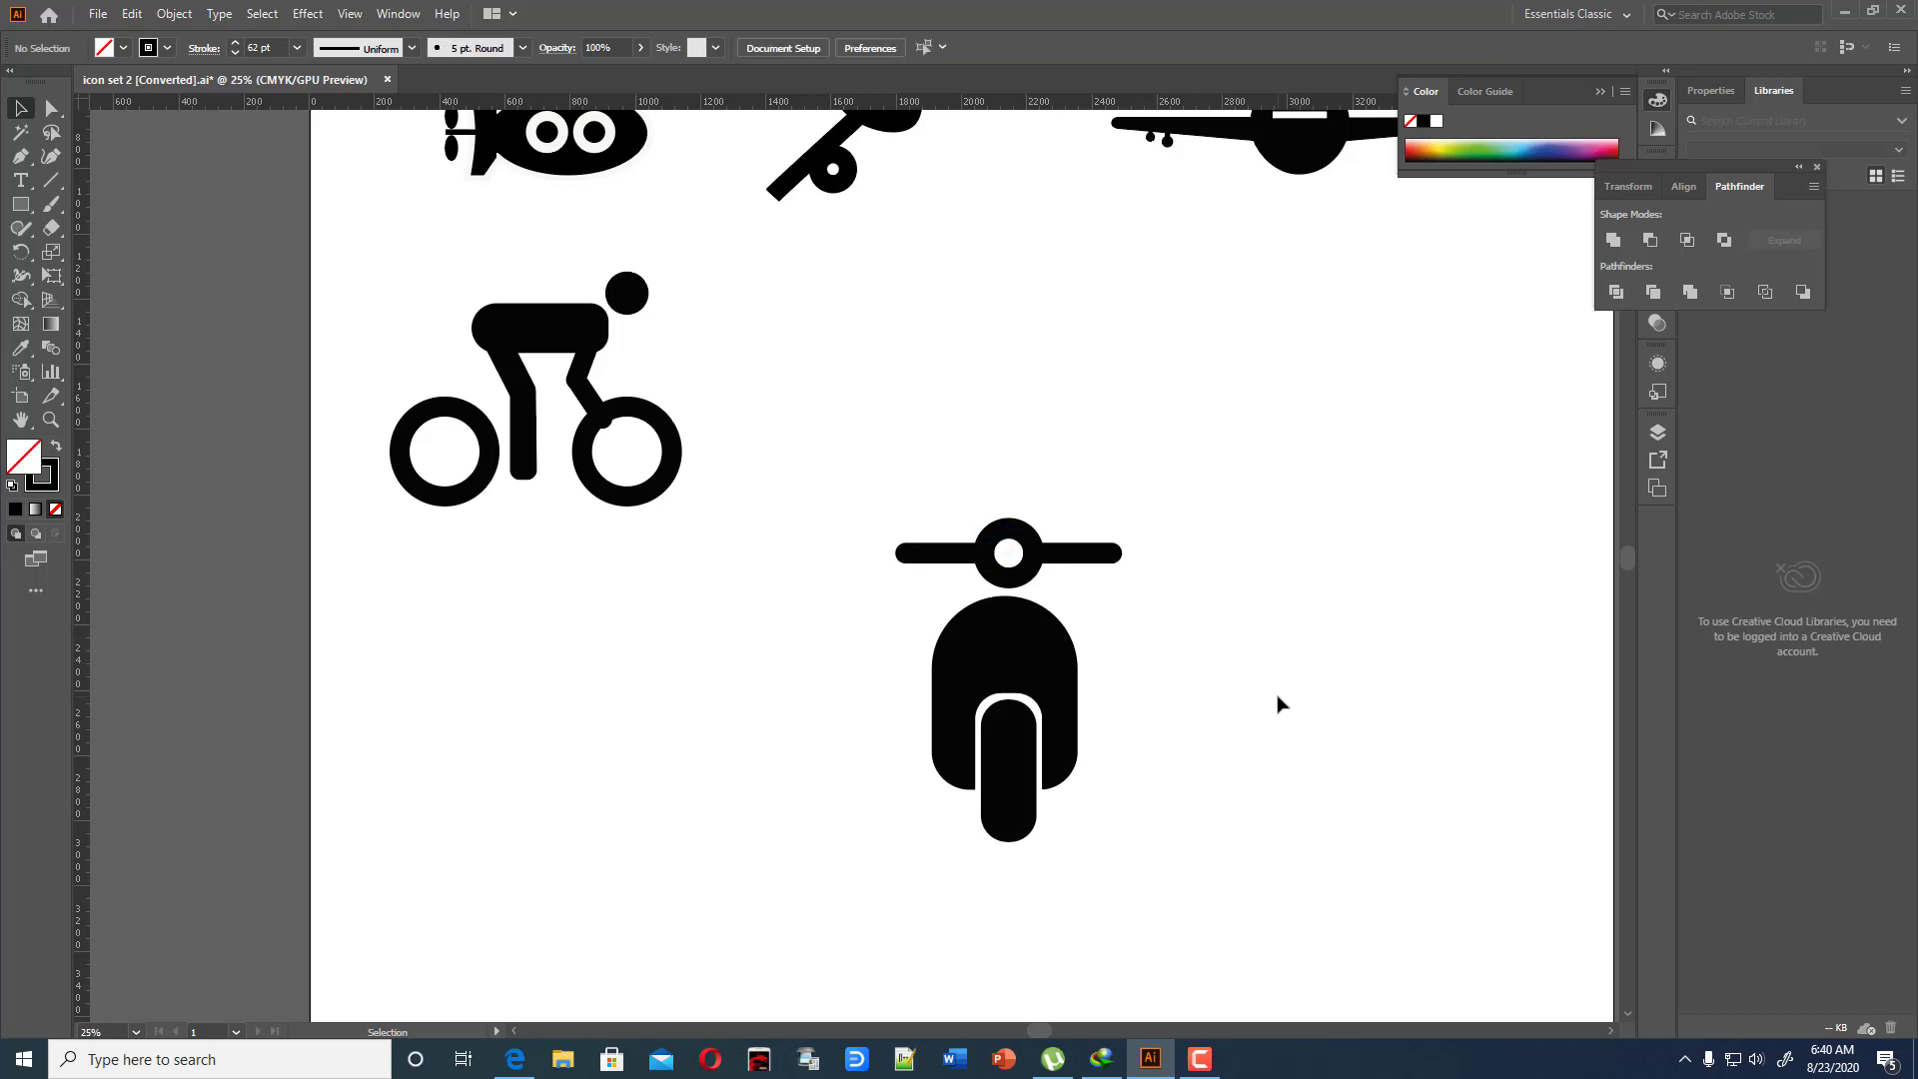
Reduce the stroke weight of both handlebars to 38 pt and deselect them
scroll(1279, 704, "down", 2)
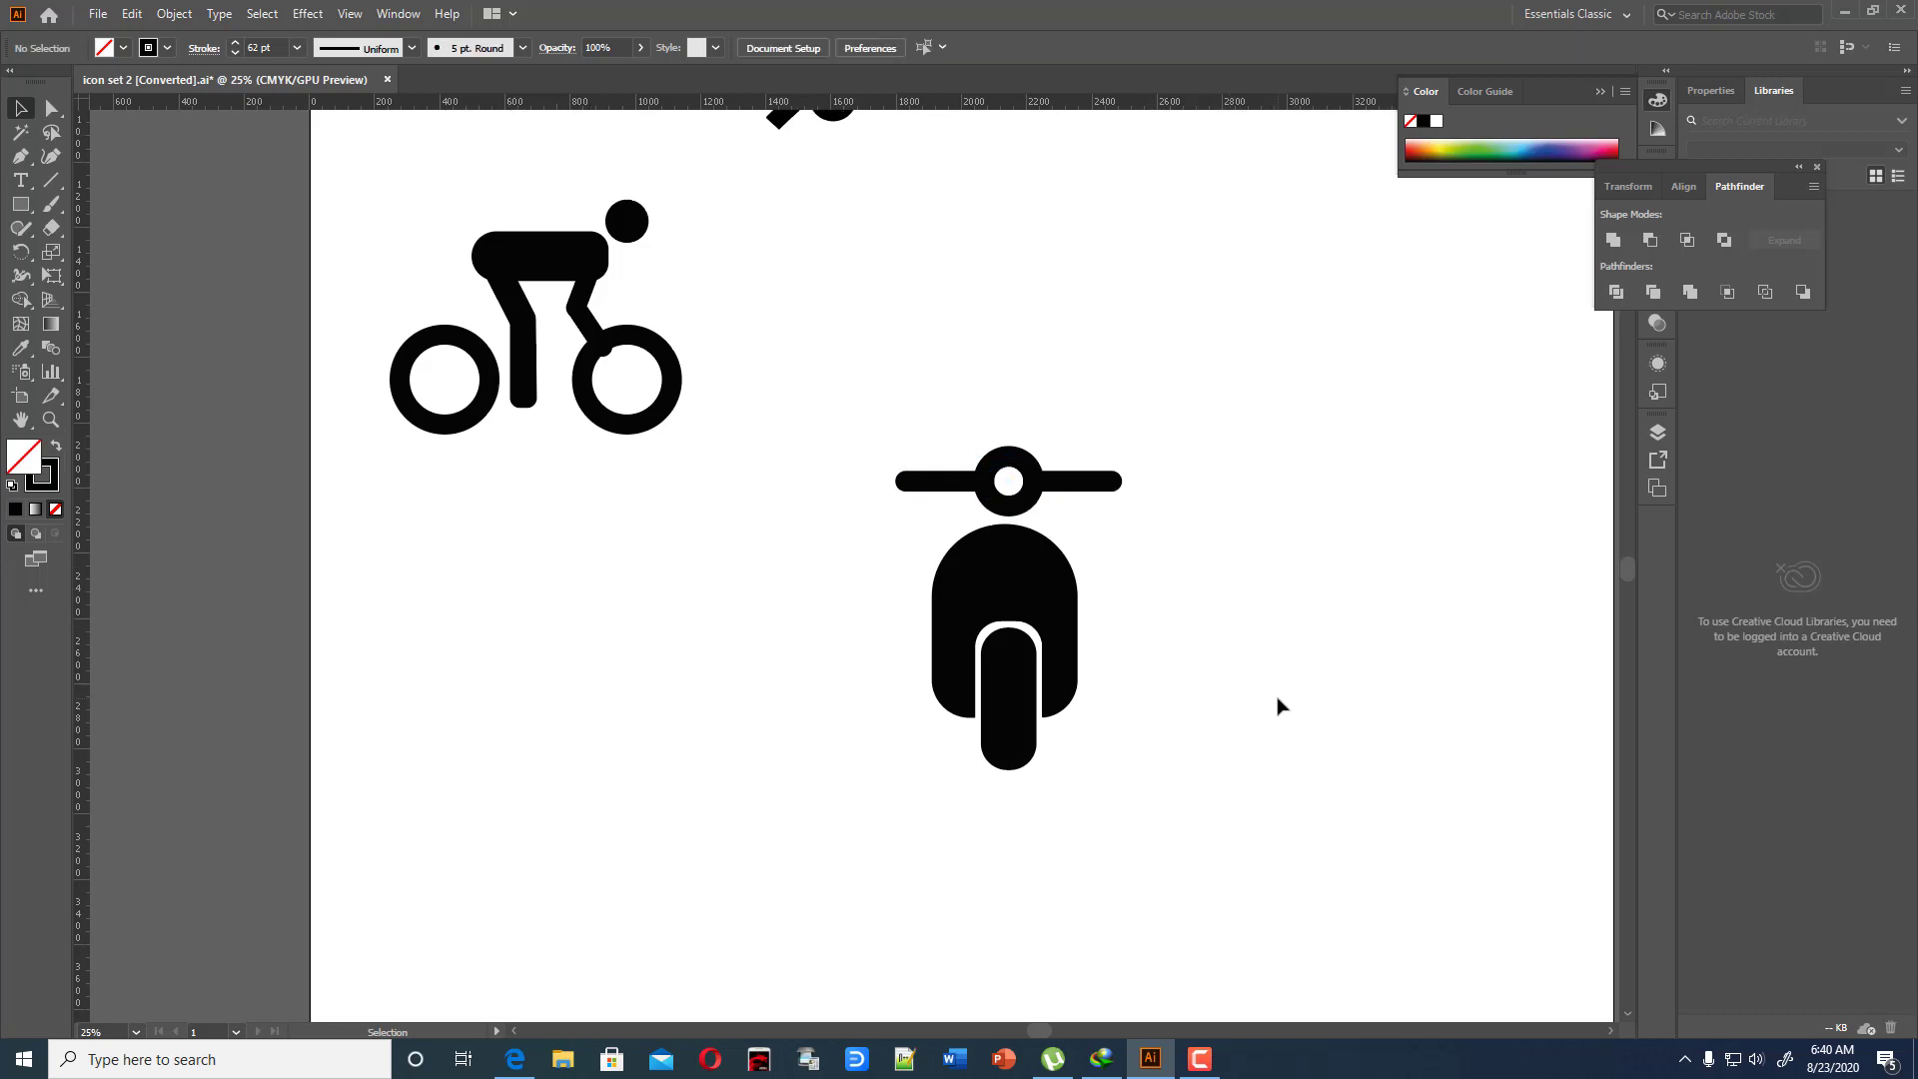
left_click(1089, 487)
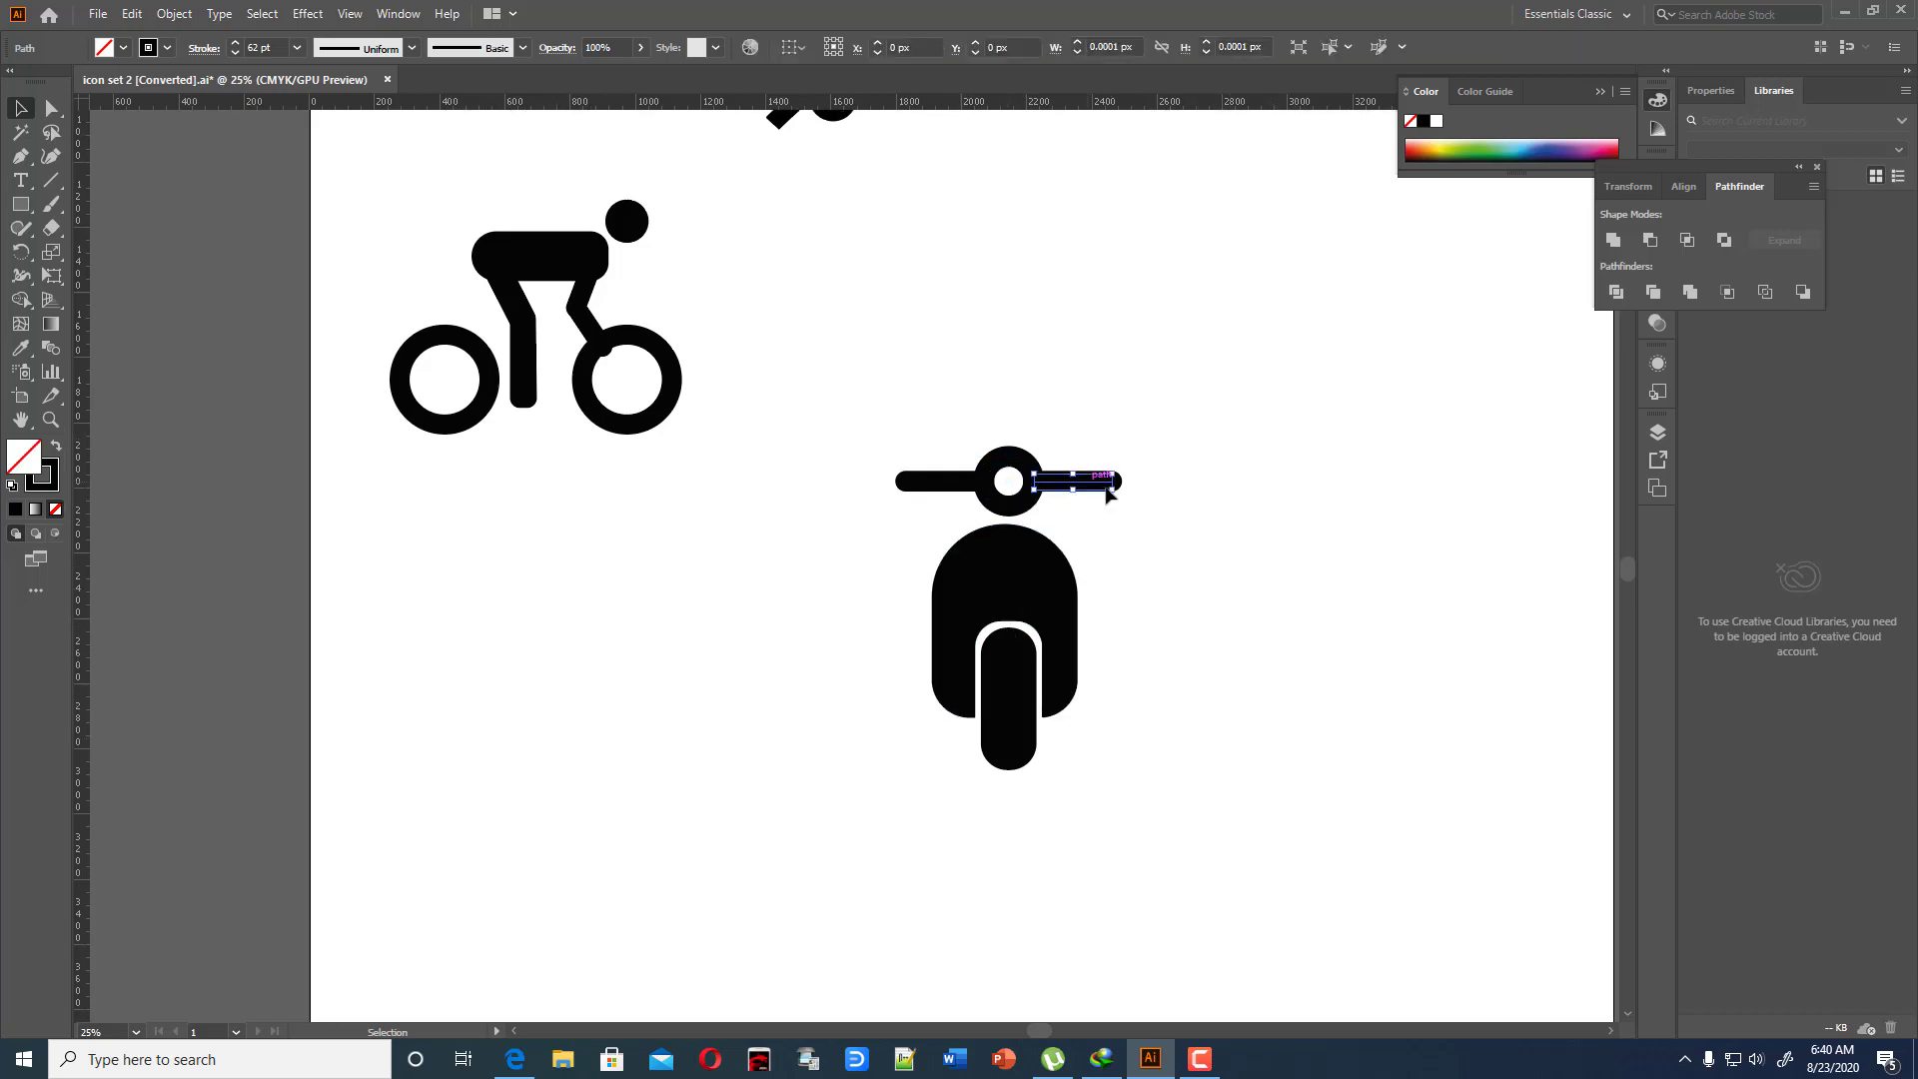
left_click(920, 484, "shift")
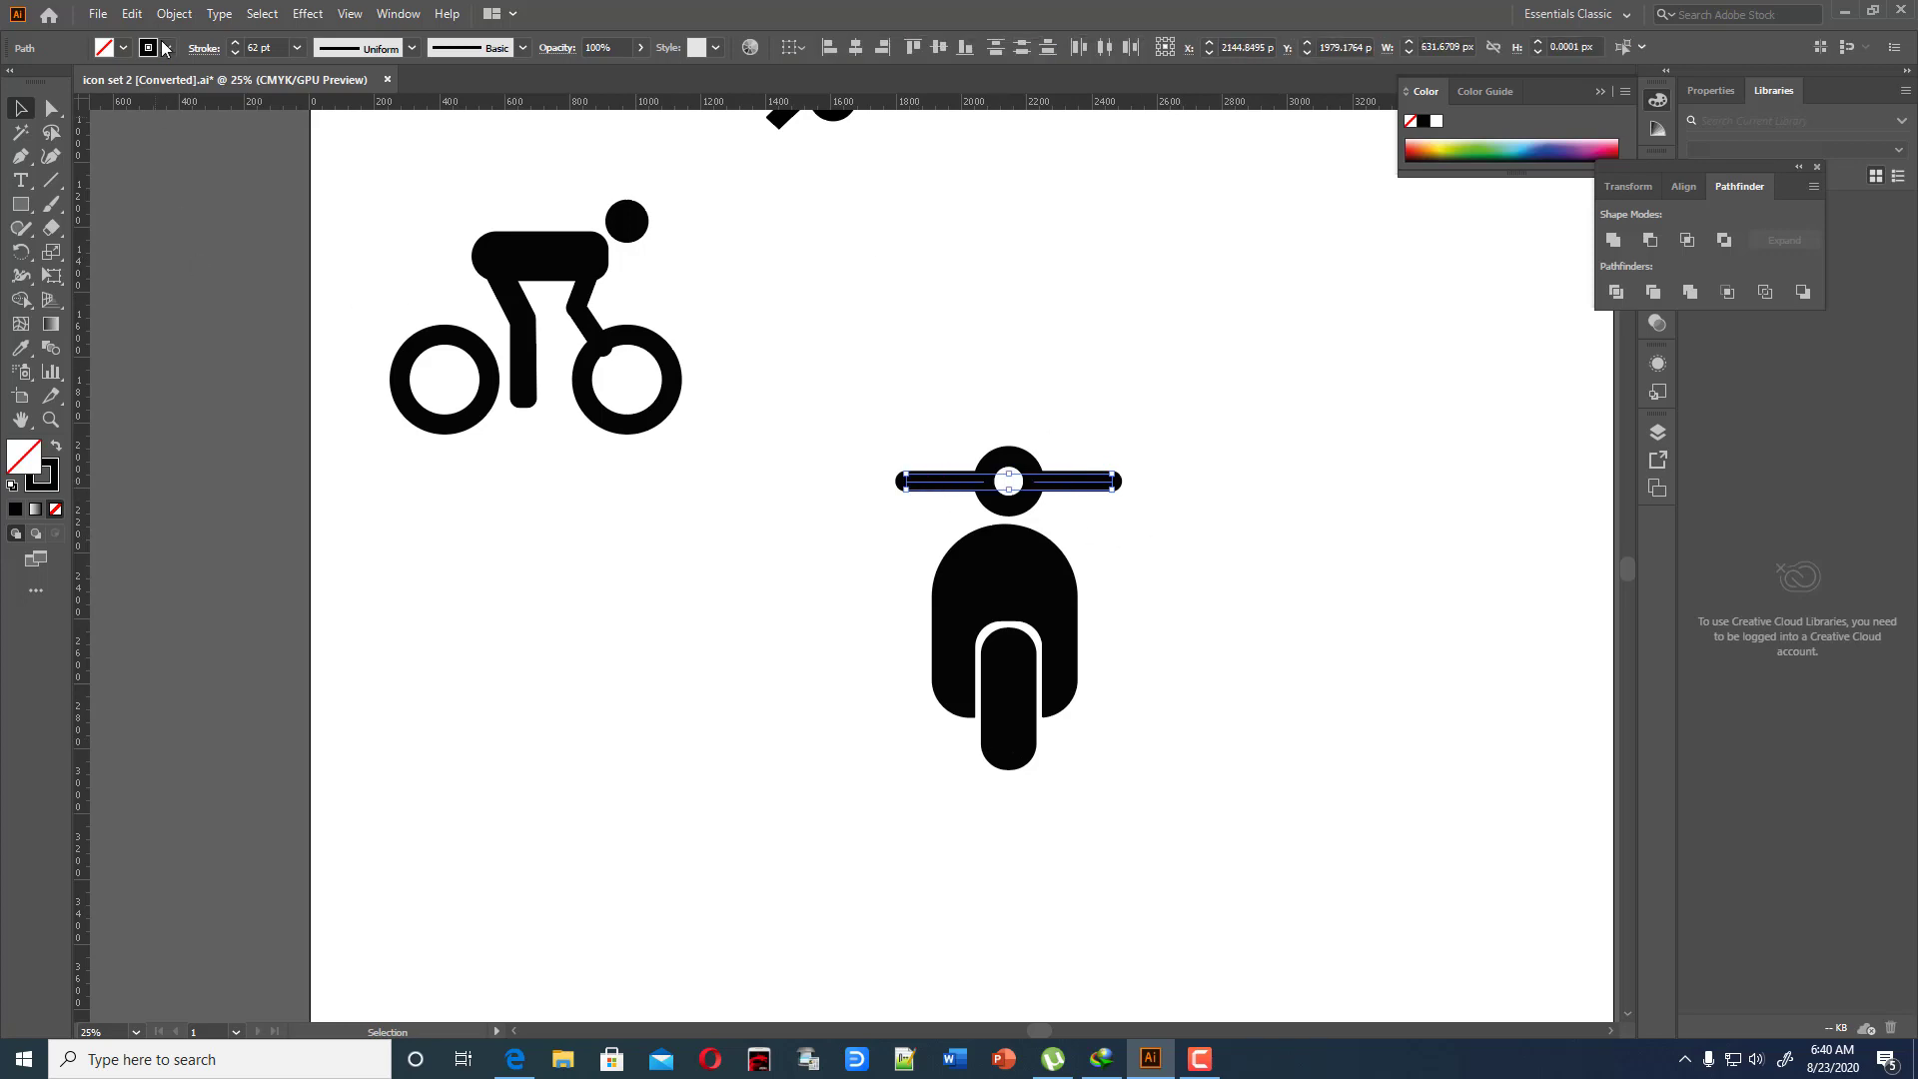
left_click(297, 48)
left_click(260, 47)
scroll(260, 47, "down", 6)
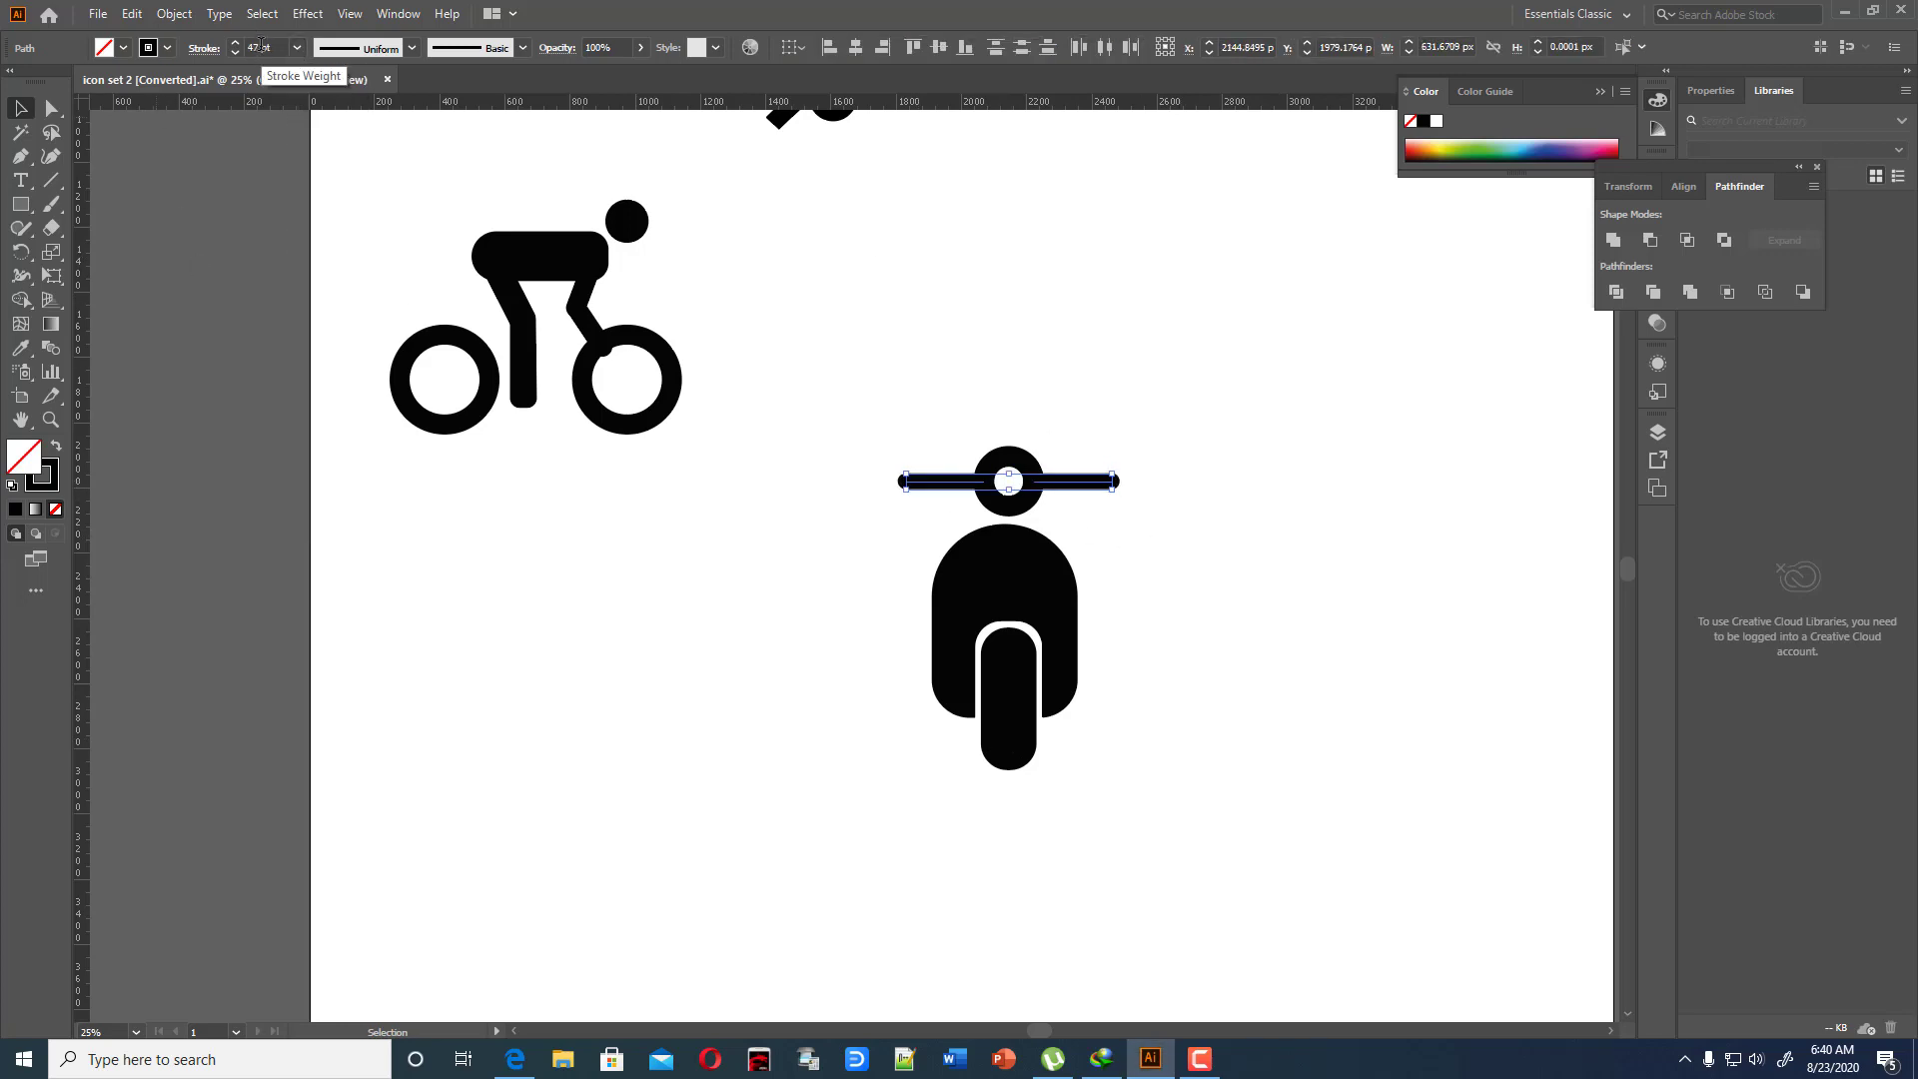
left_click(1260, 657)
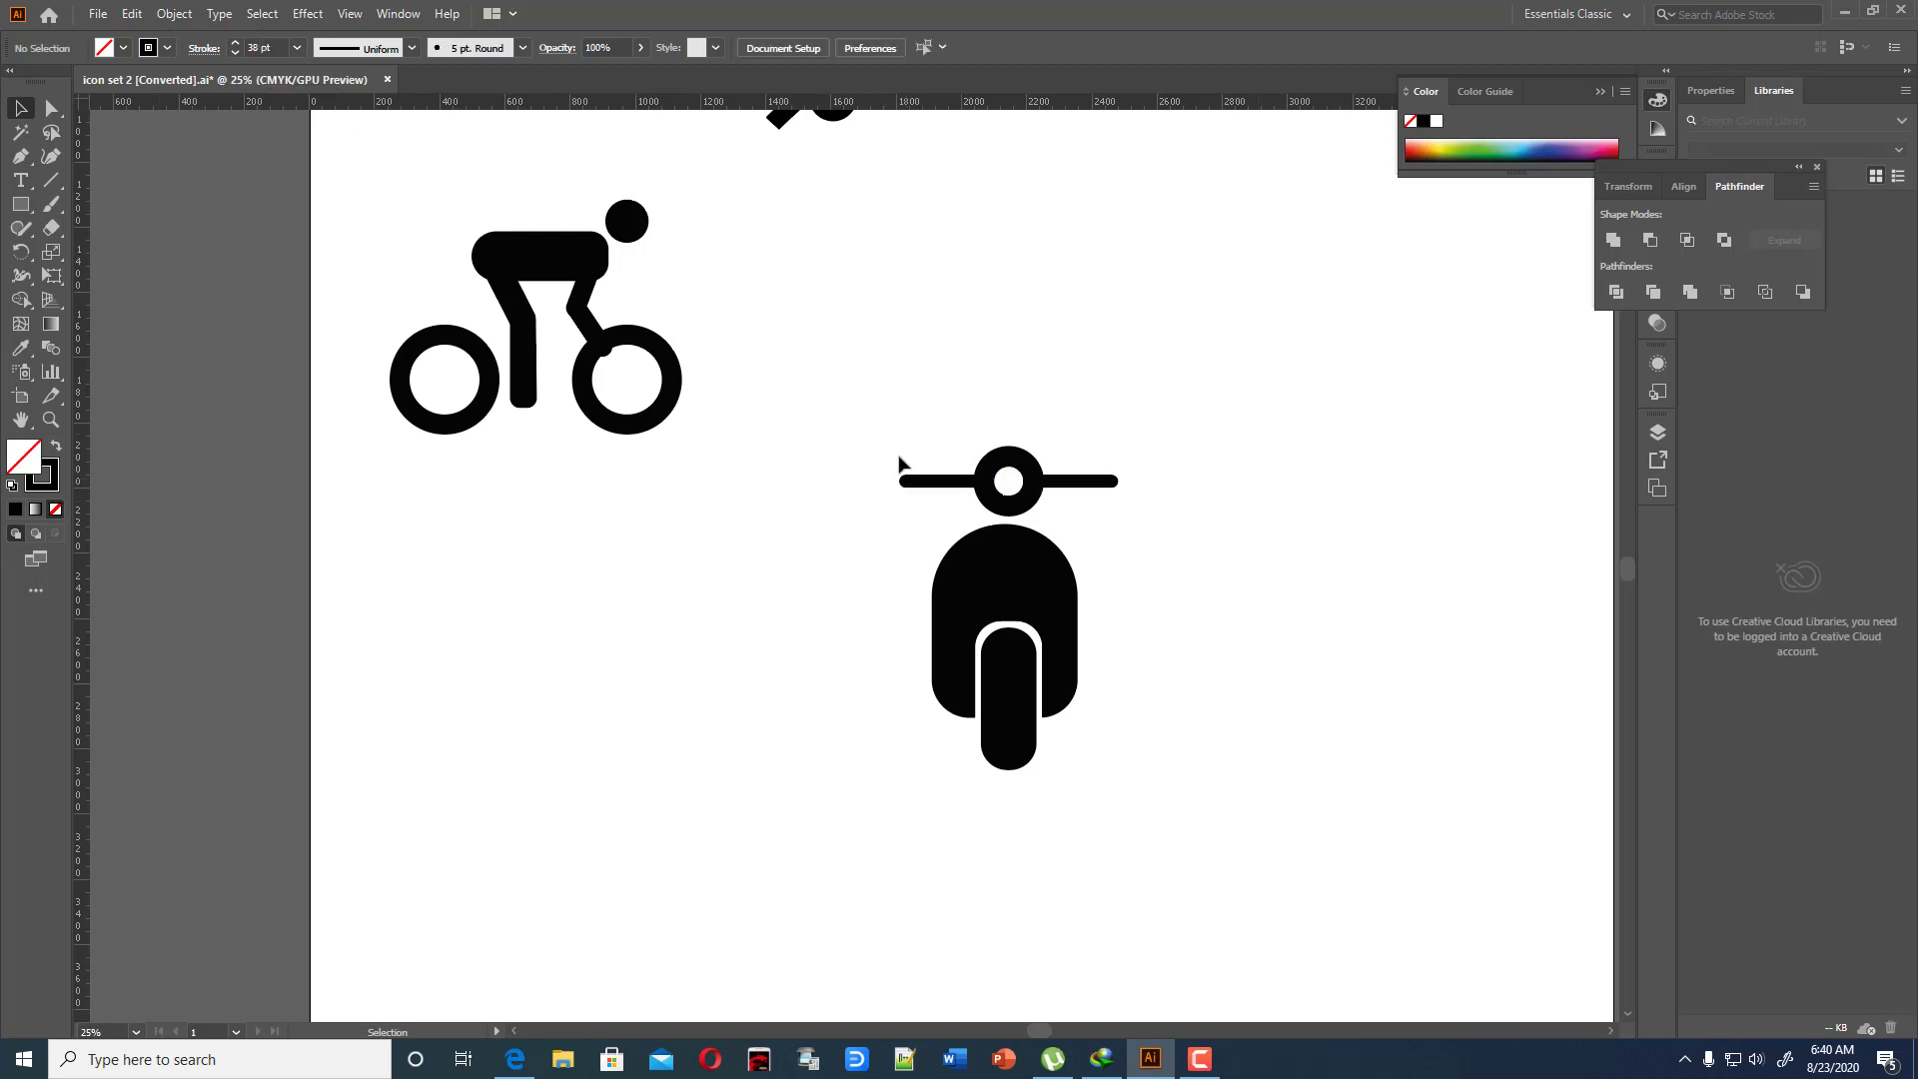
Select all parts of the scooter icon, expand their fills and strokes into shapes, and deselect the artwork
left_click_drag(900, 457, 1379, 963)
key("ctrl+minus")
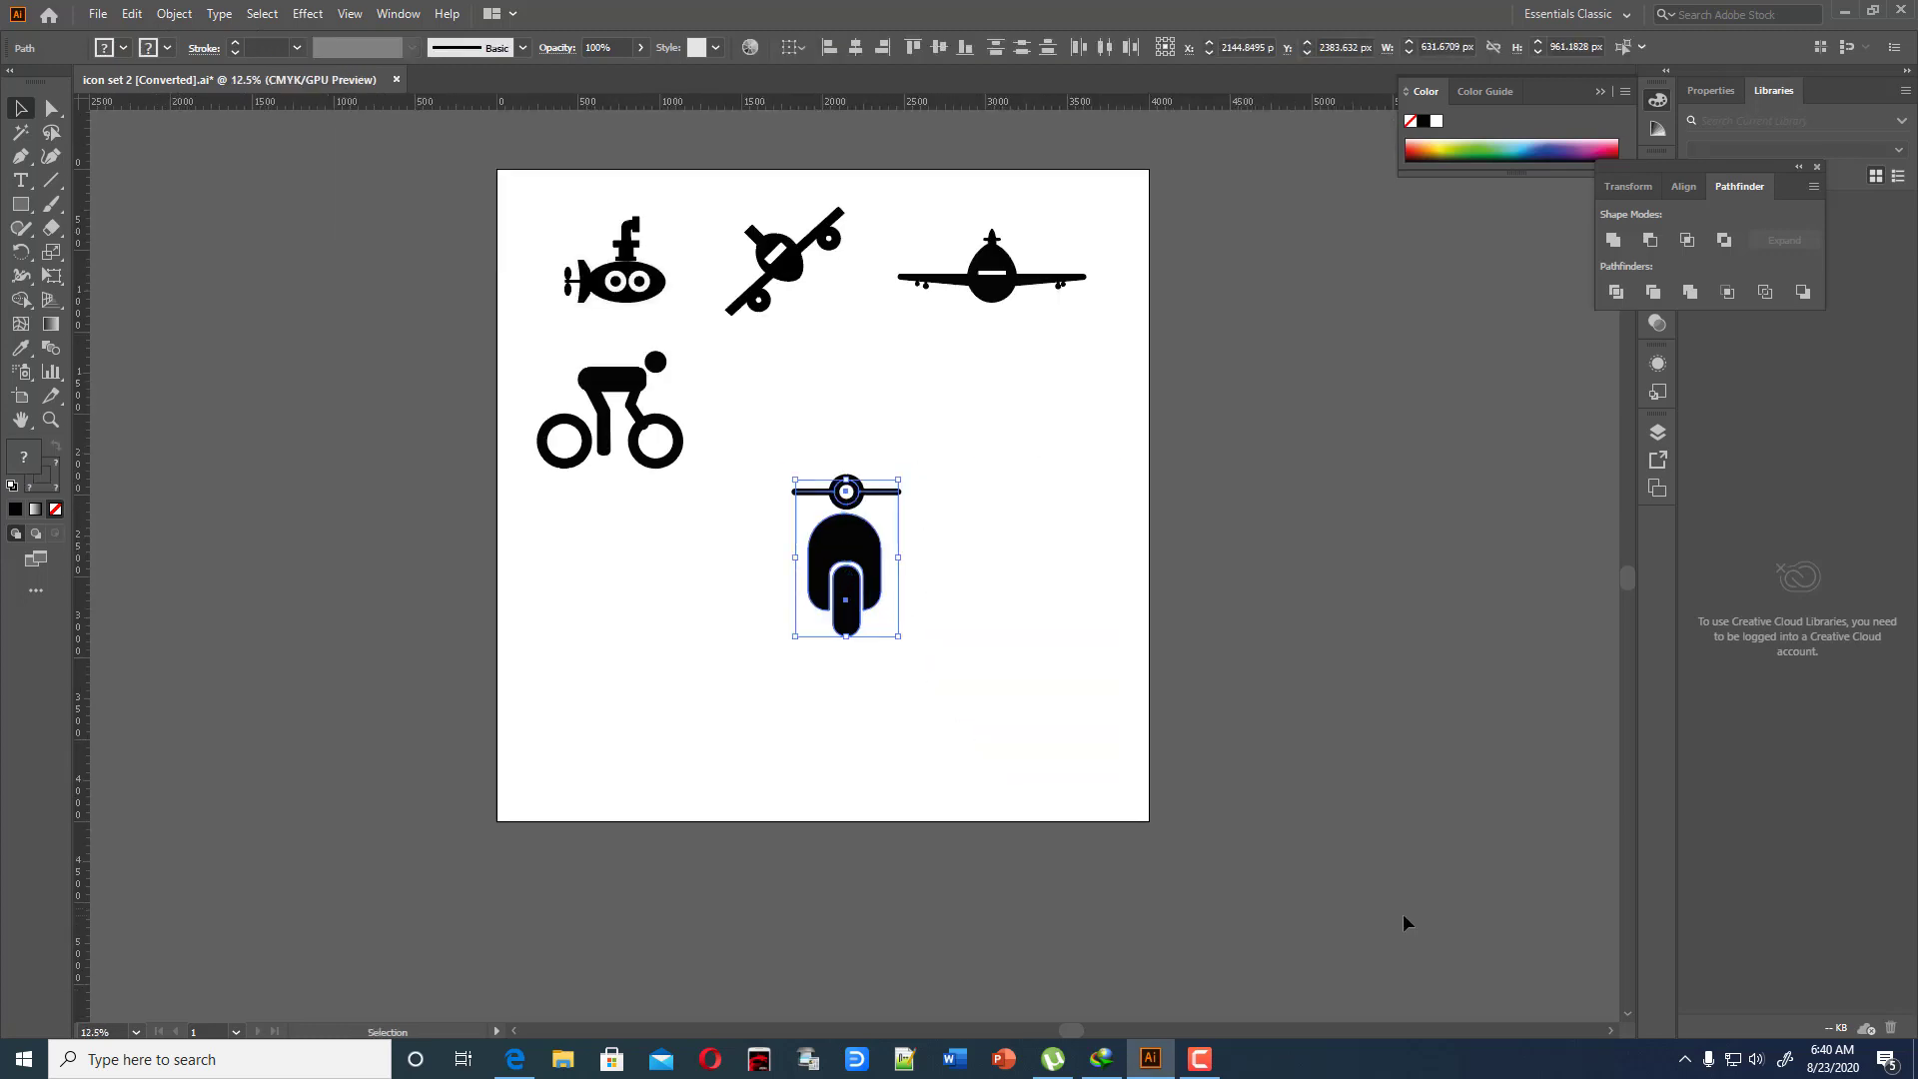
left_click(182, 16)
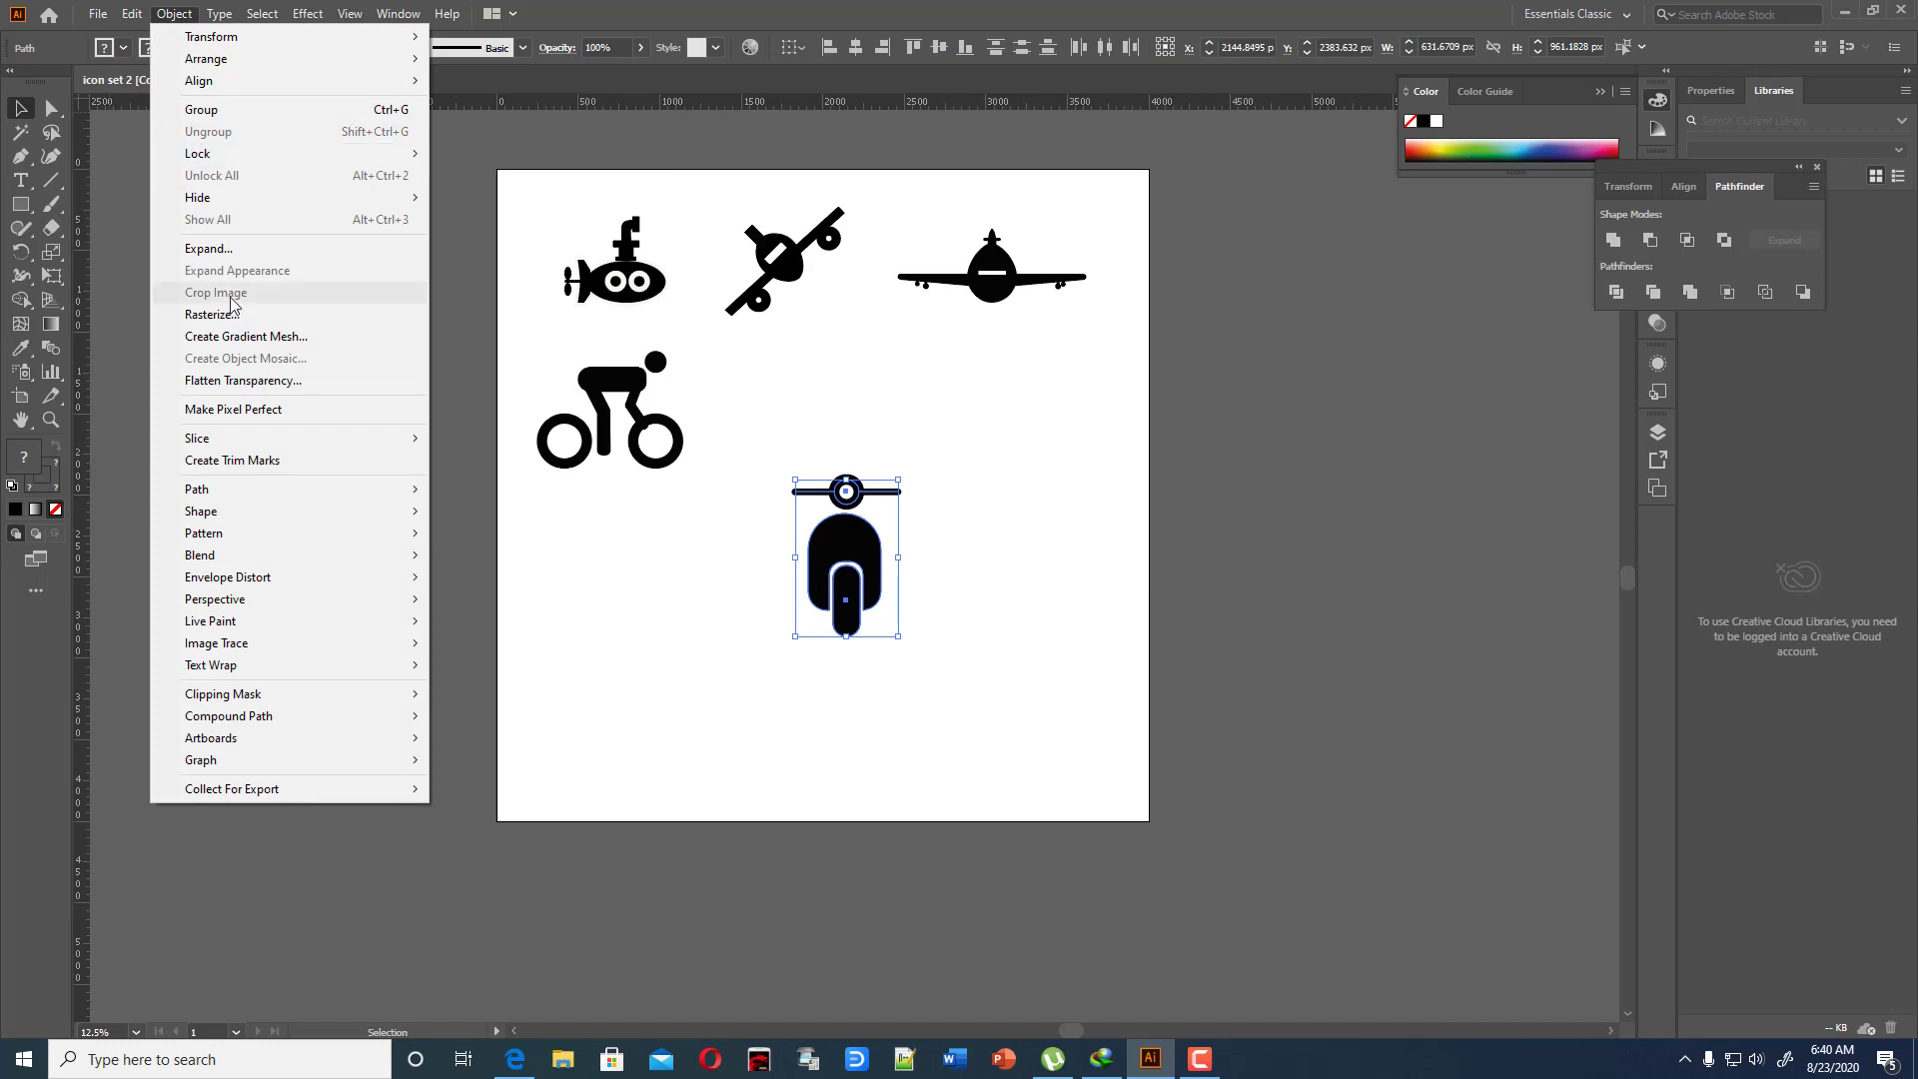
left_click(205, 249)
left_click(911, 642)
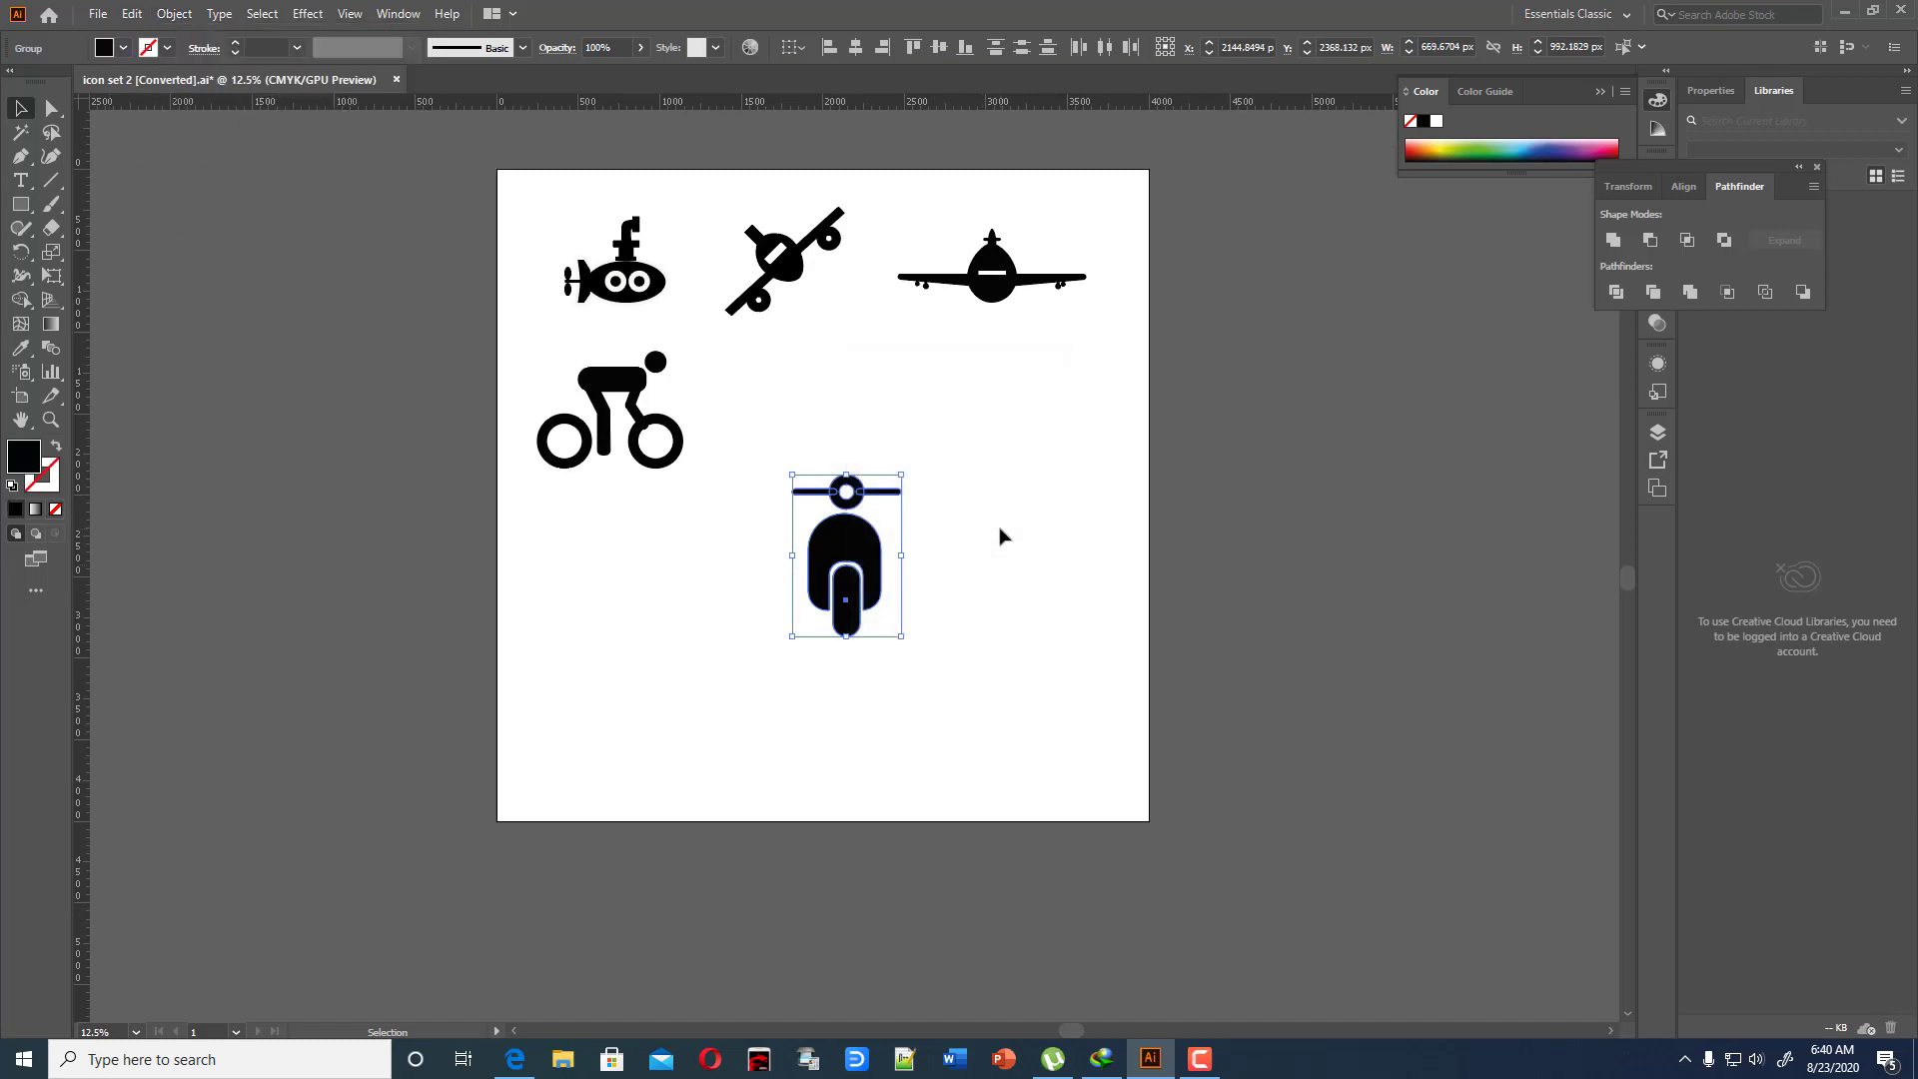
mouse_move(781, 437)
left_mouse_down()
mouse_move(878, 676)
mouse_move(963, 531)
mouse_move(914, 487)
mouse_move(884, 499)
mouse_move(792, 388)
mouse_move(770, 398)
mouse_move(785, 410)
left_mouse_up()
left_click(957, 481)
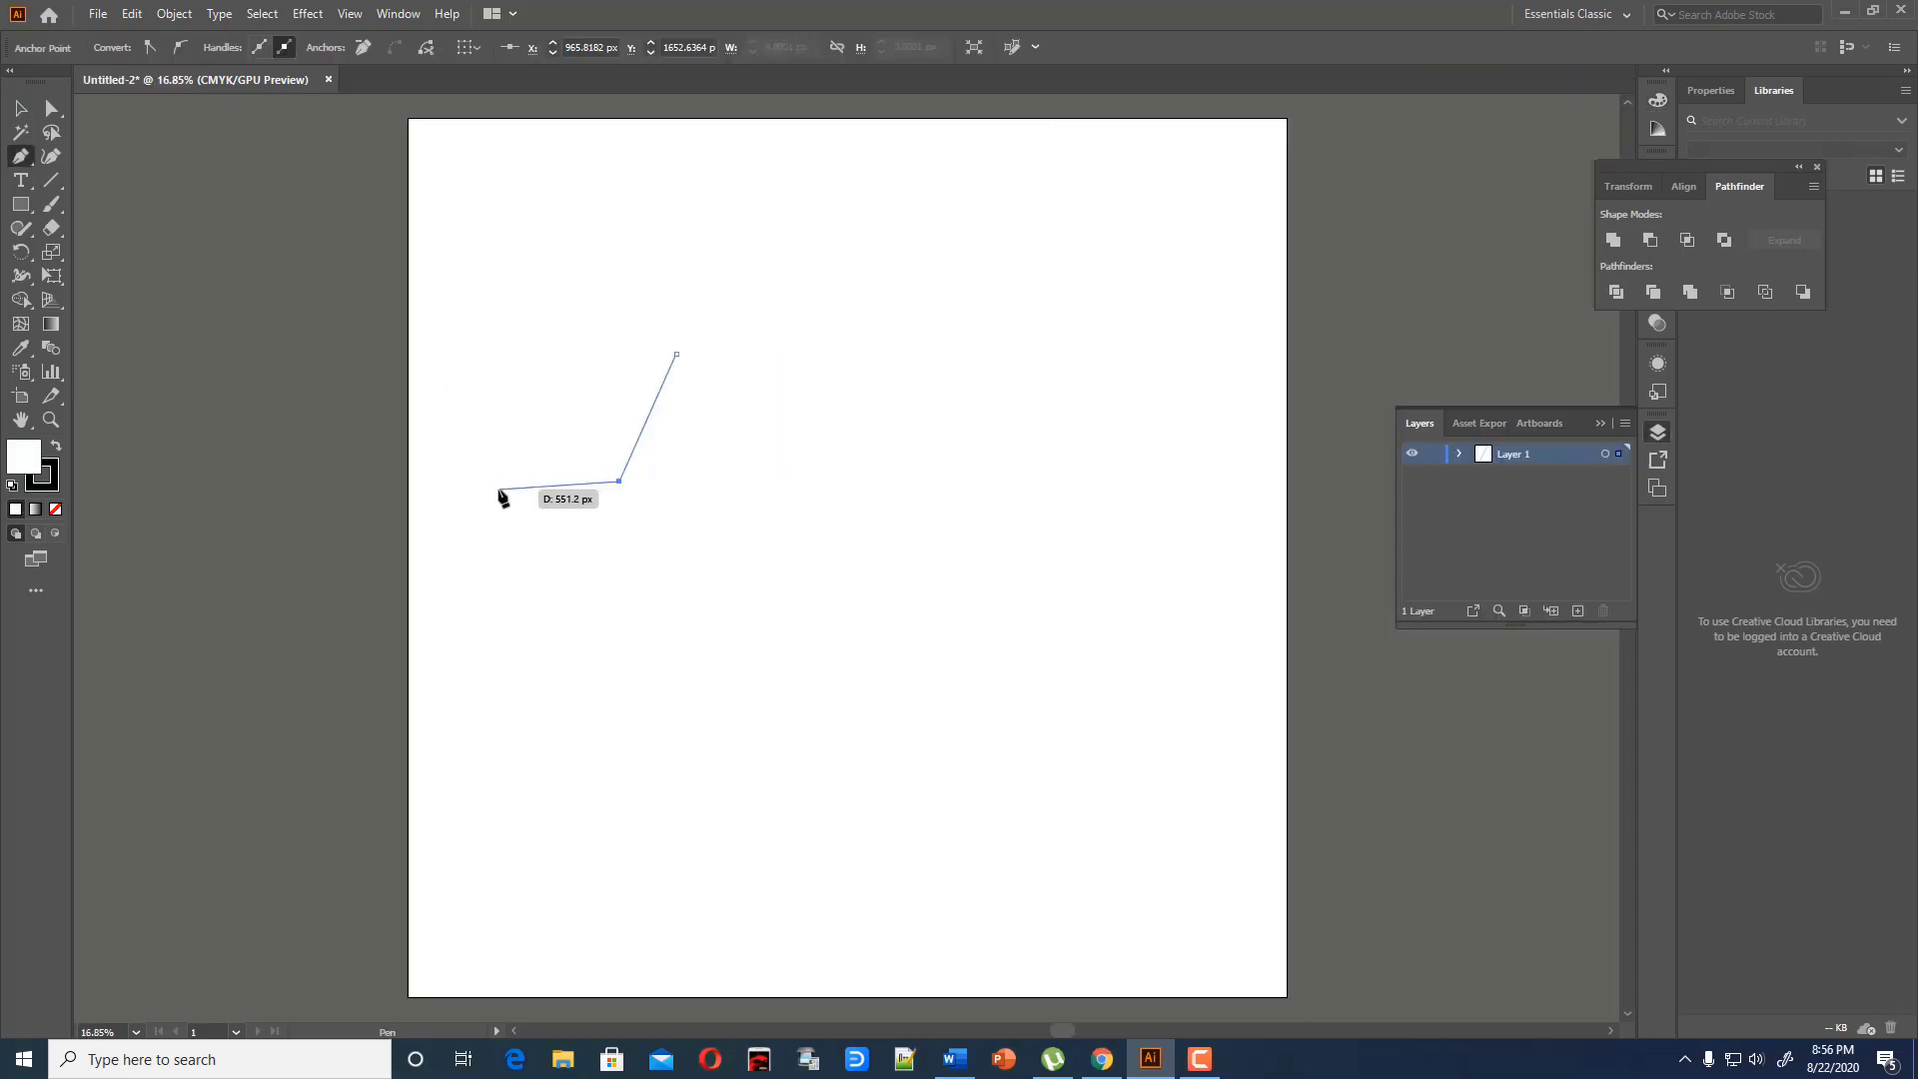
Complete the closed six-point outline of a stepped rear vehicle body with the Pen tool and level its upper edge
left_click(498, 490)
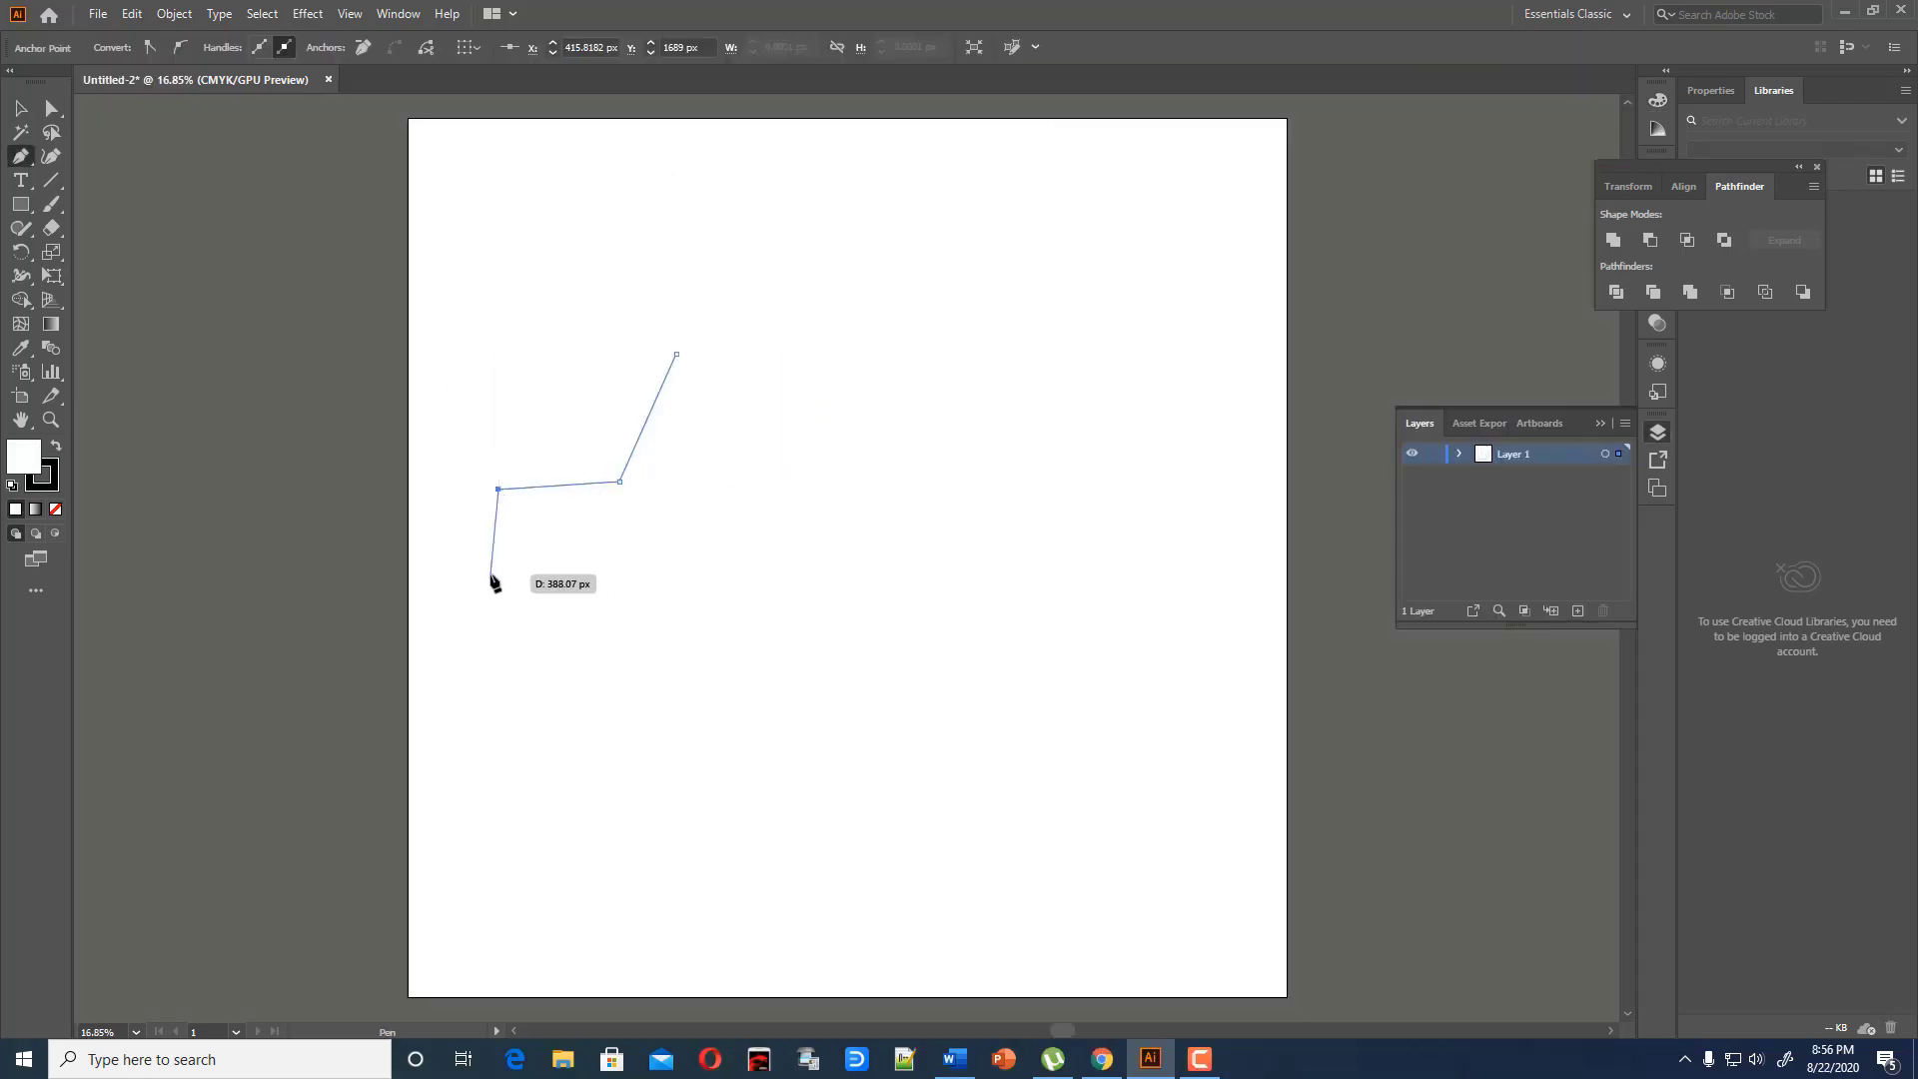
left_click(490, 571)
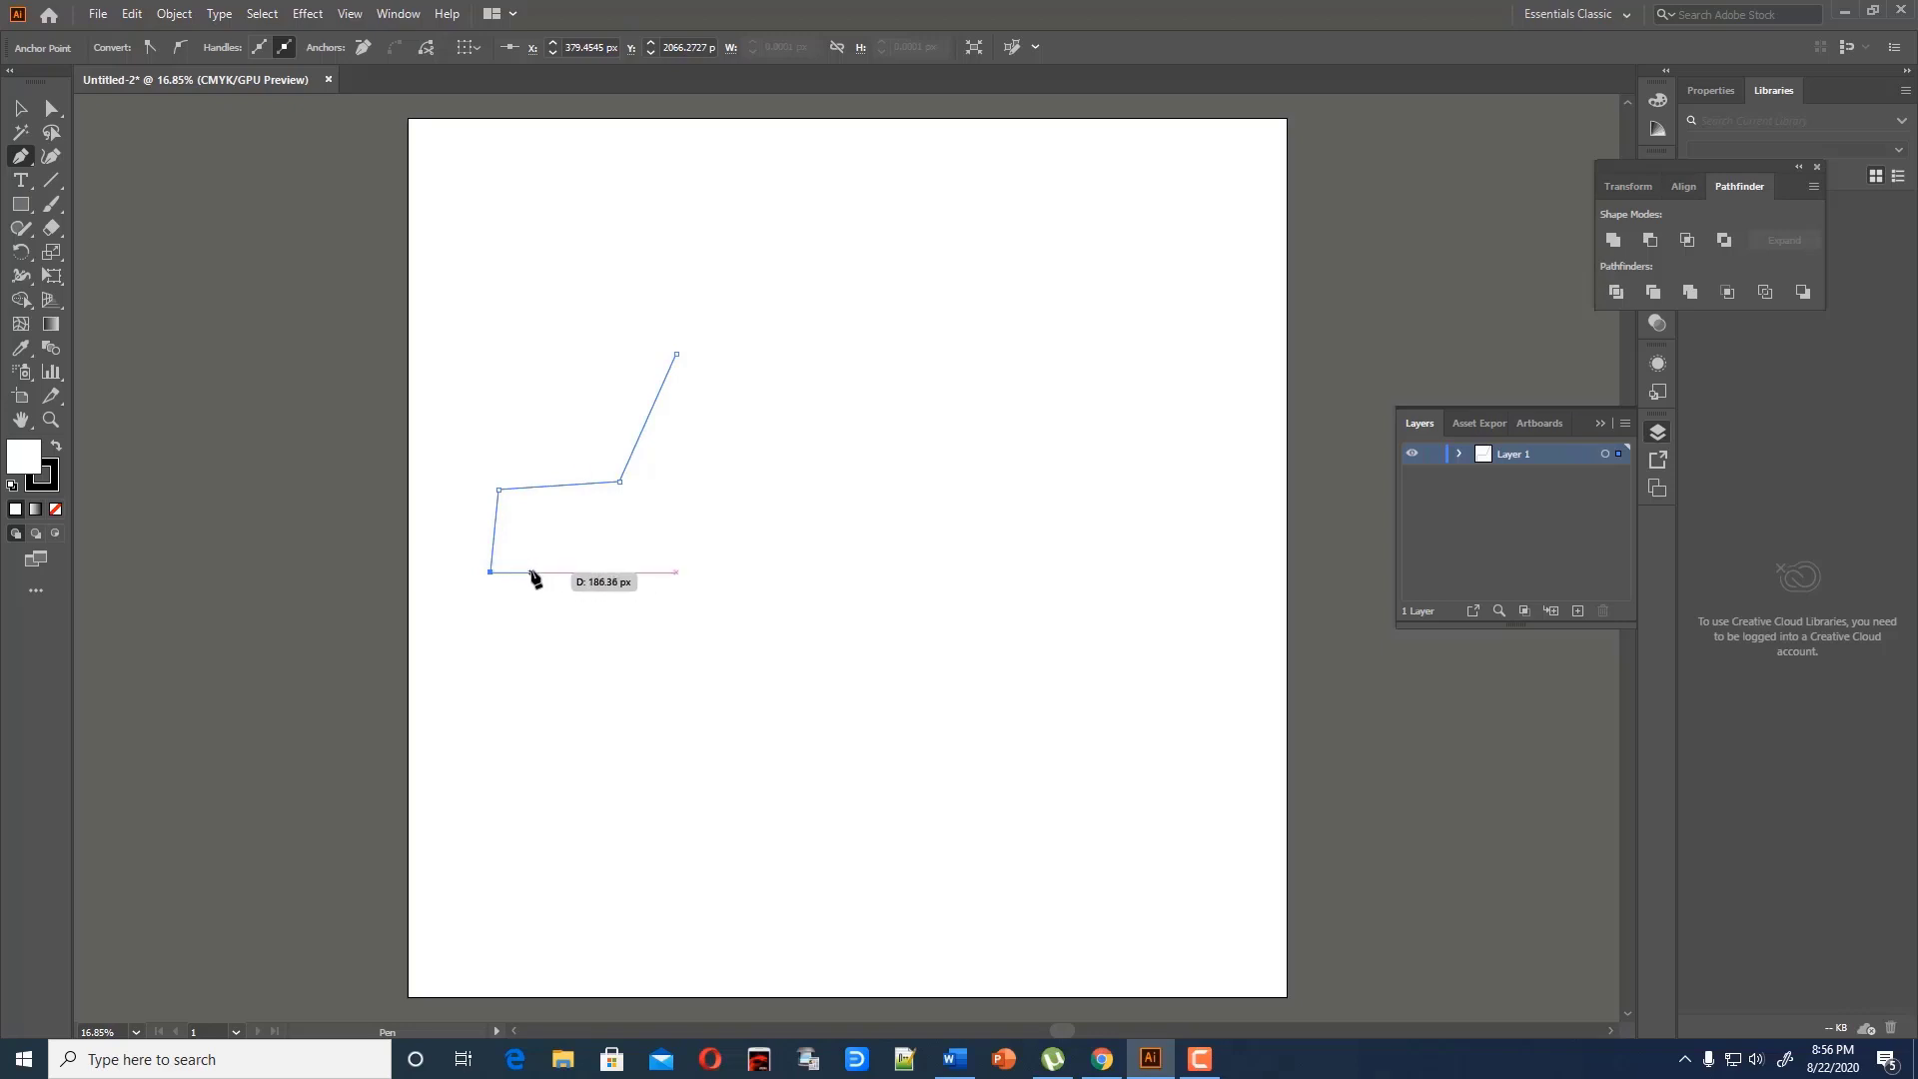
left_click(749, 573)
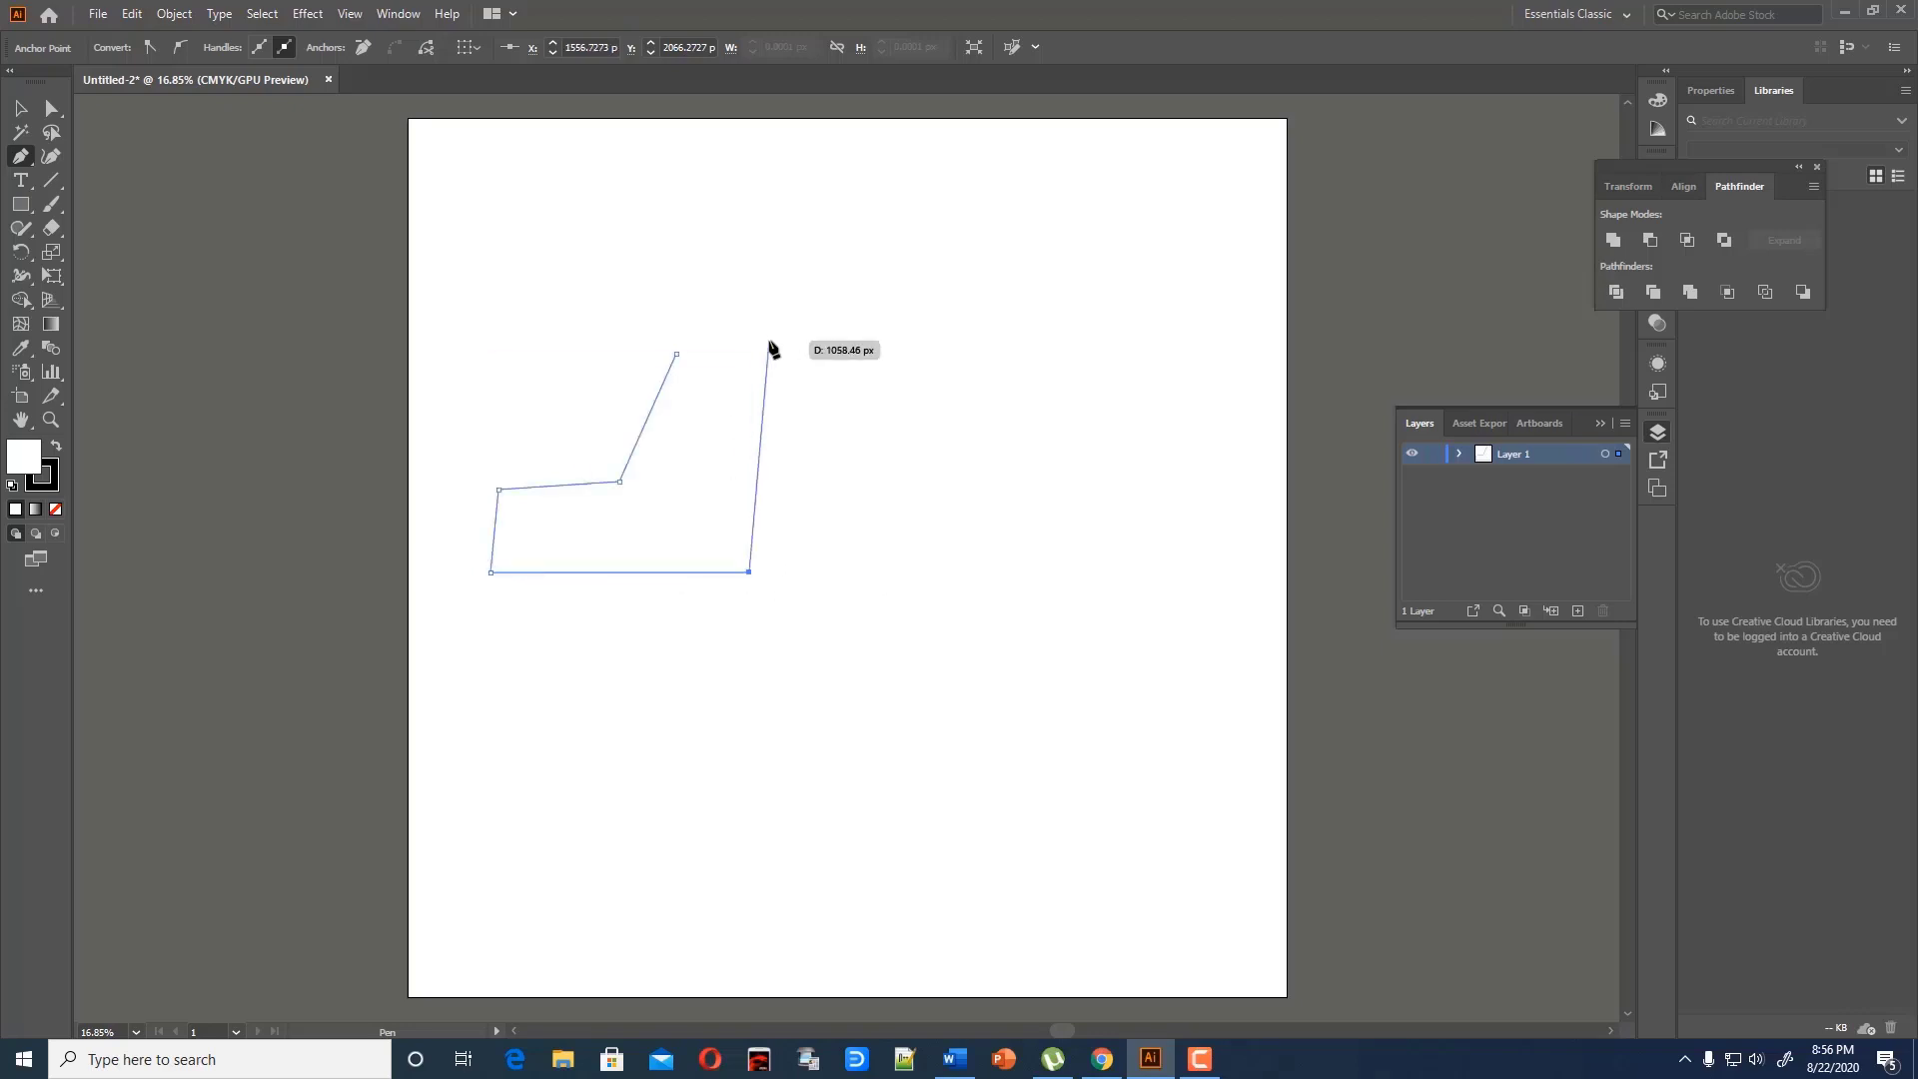
left_click(750, 349)
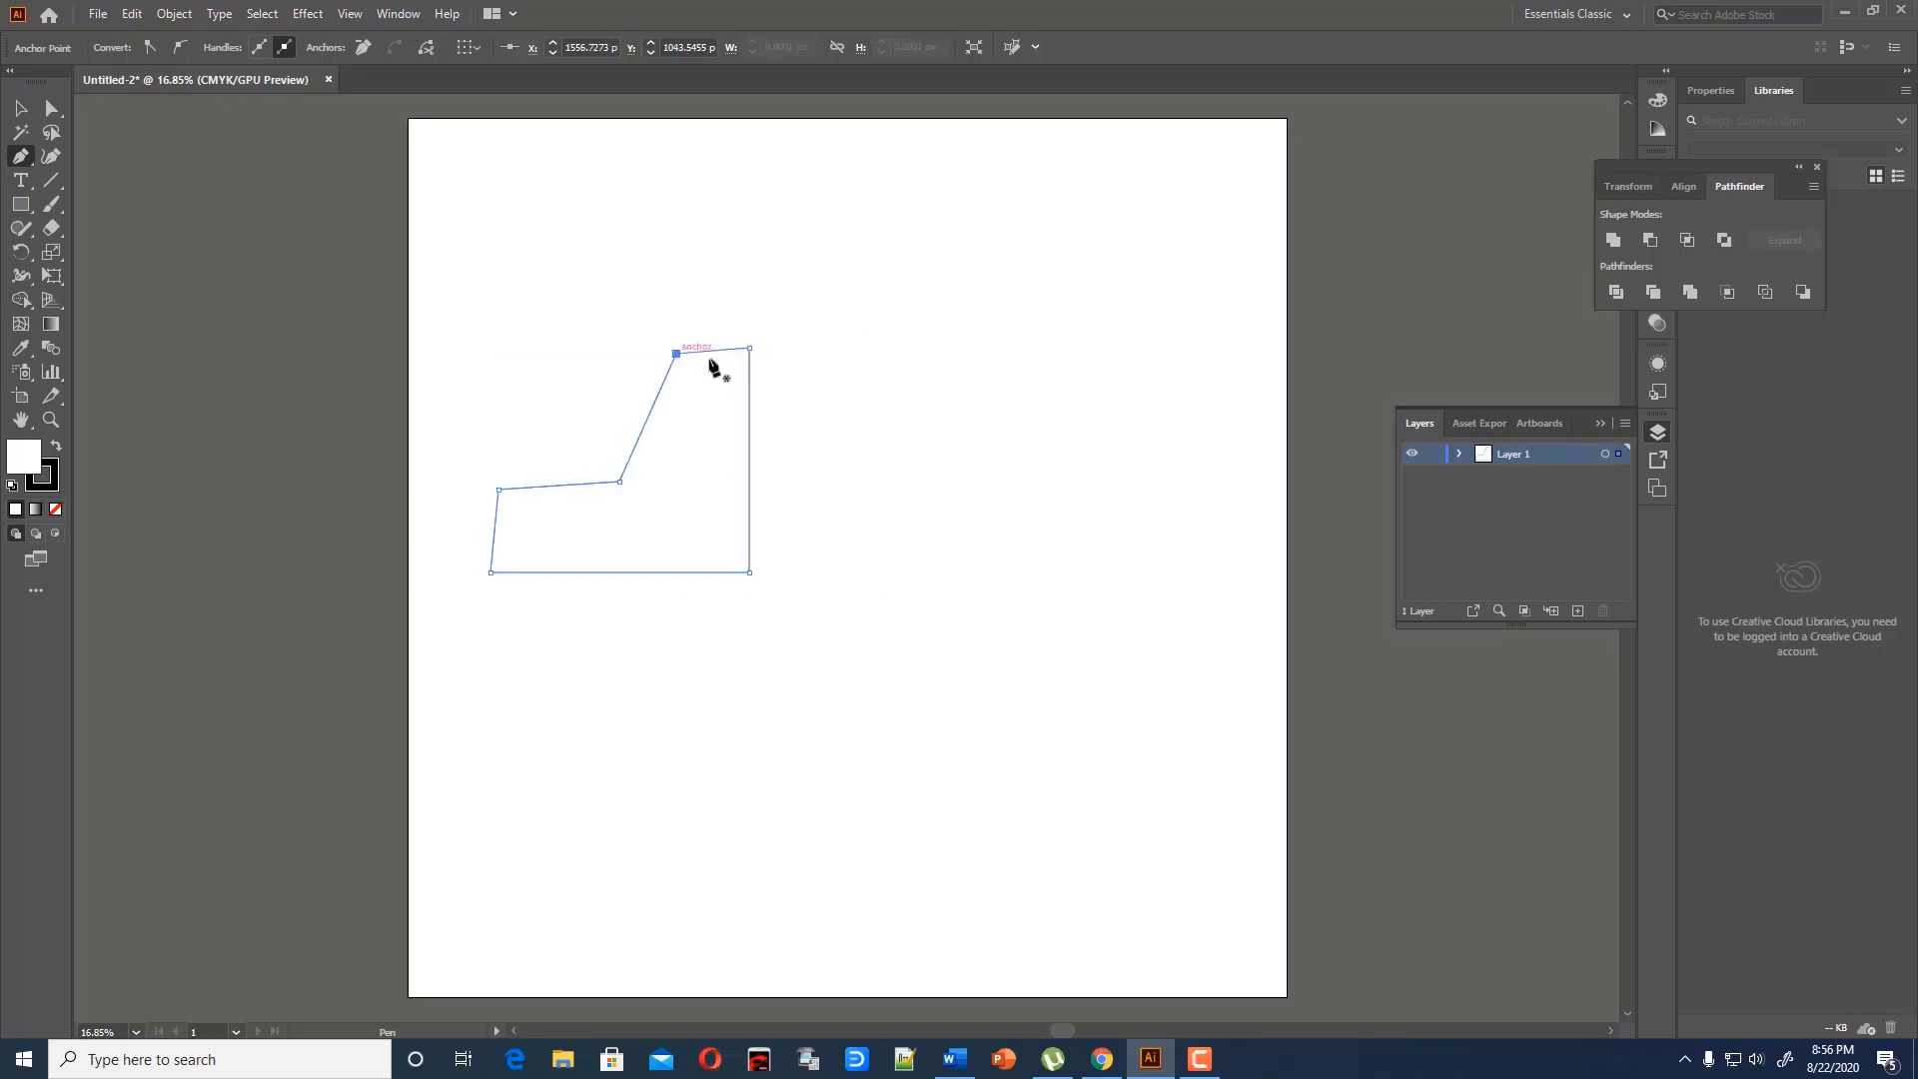
key("shift+grave")
left_click_drag(750, 349, 750, 352)
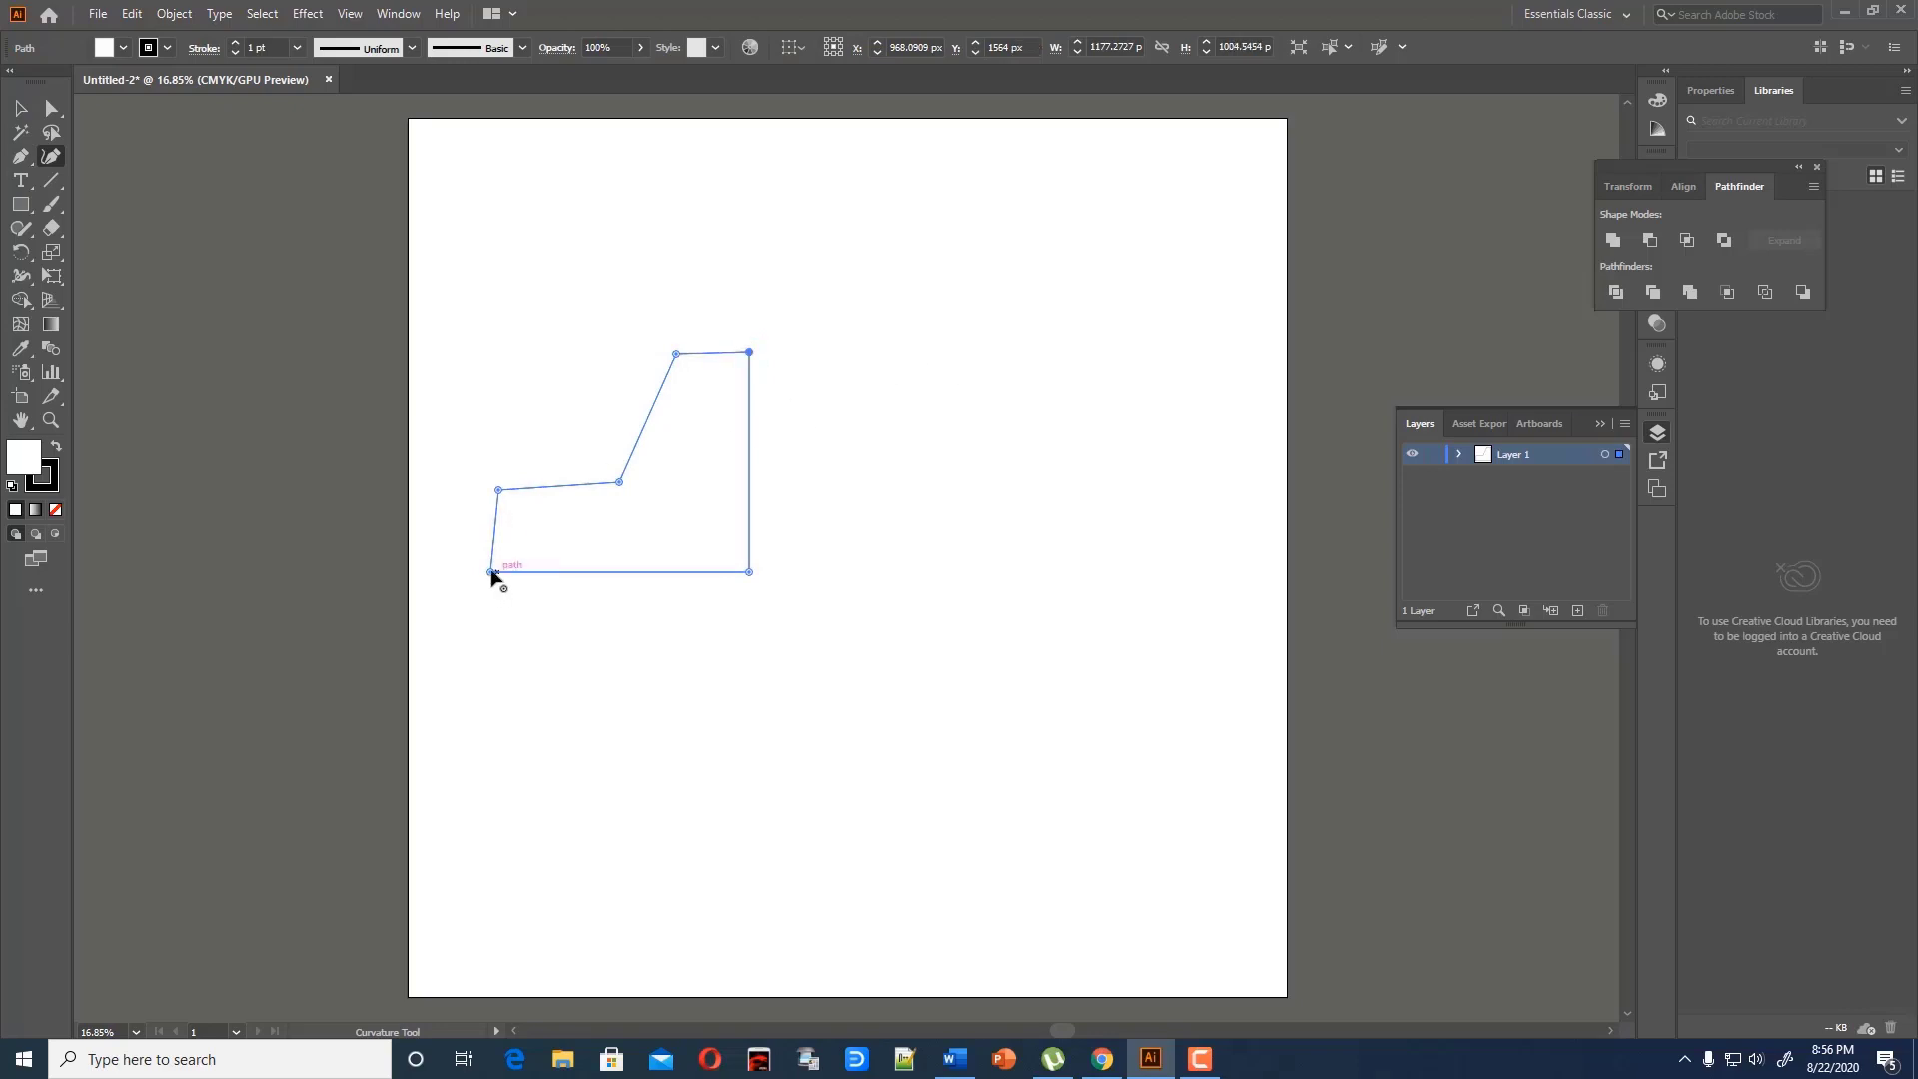
Swap the rear body's fill and stroke so it is filled black, and deselect it
key("shift+x")
key("v")
left_click(178, 200)
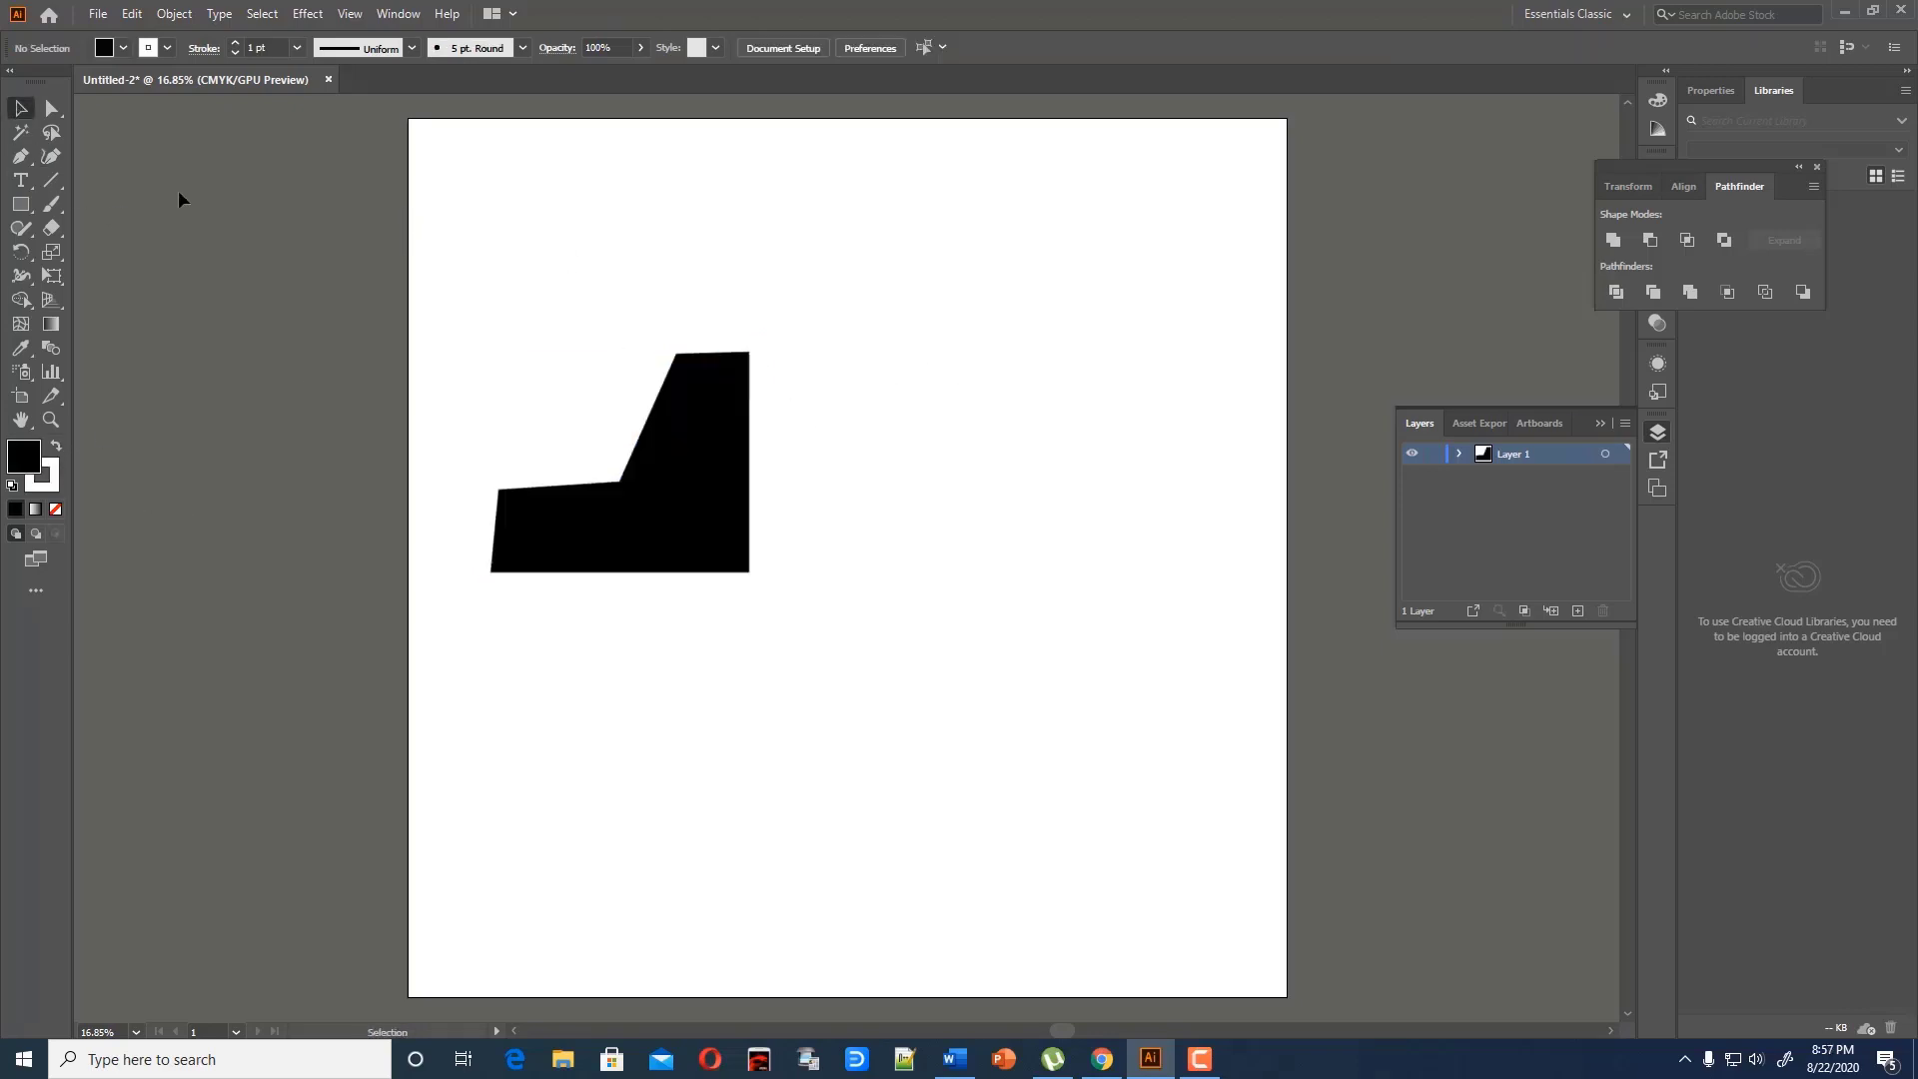
Draw a closed cab outline adjoining the rear body's vertical edge, with a sloped front, white fill and 39 pt black stroke
left_click(21, 157)
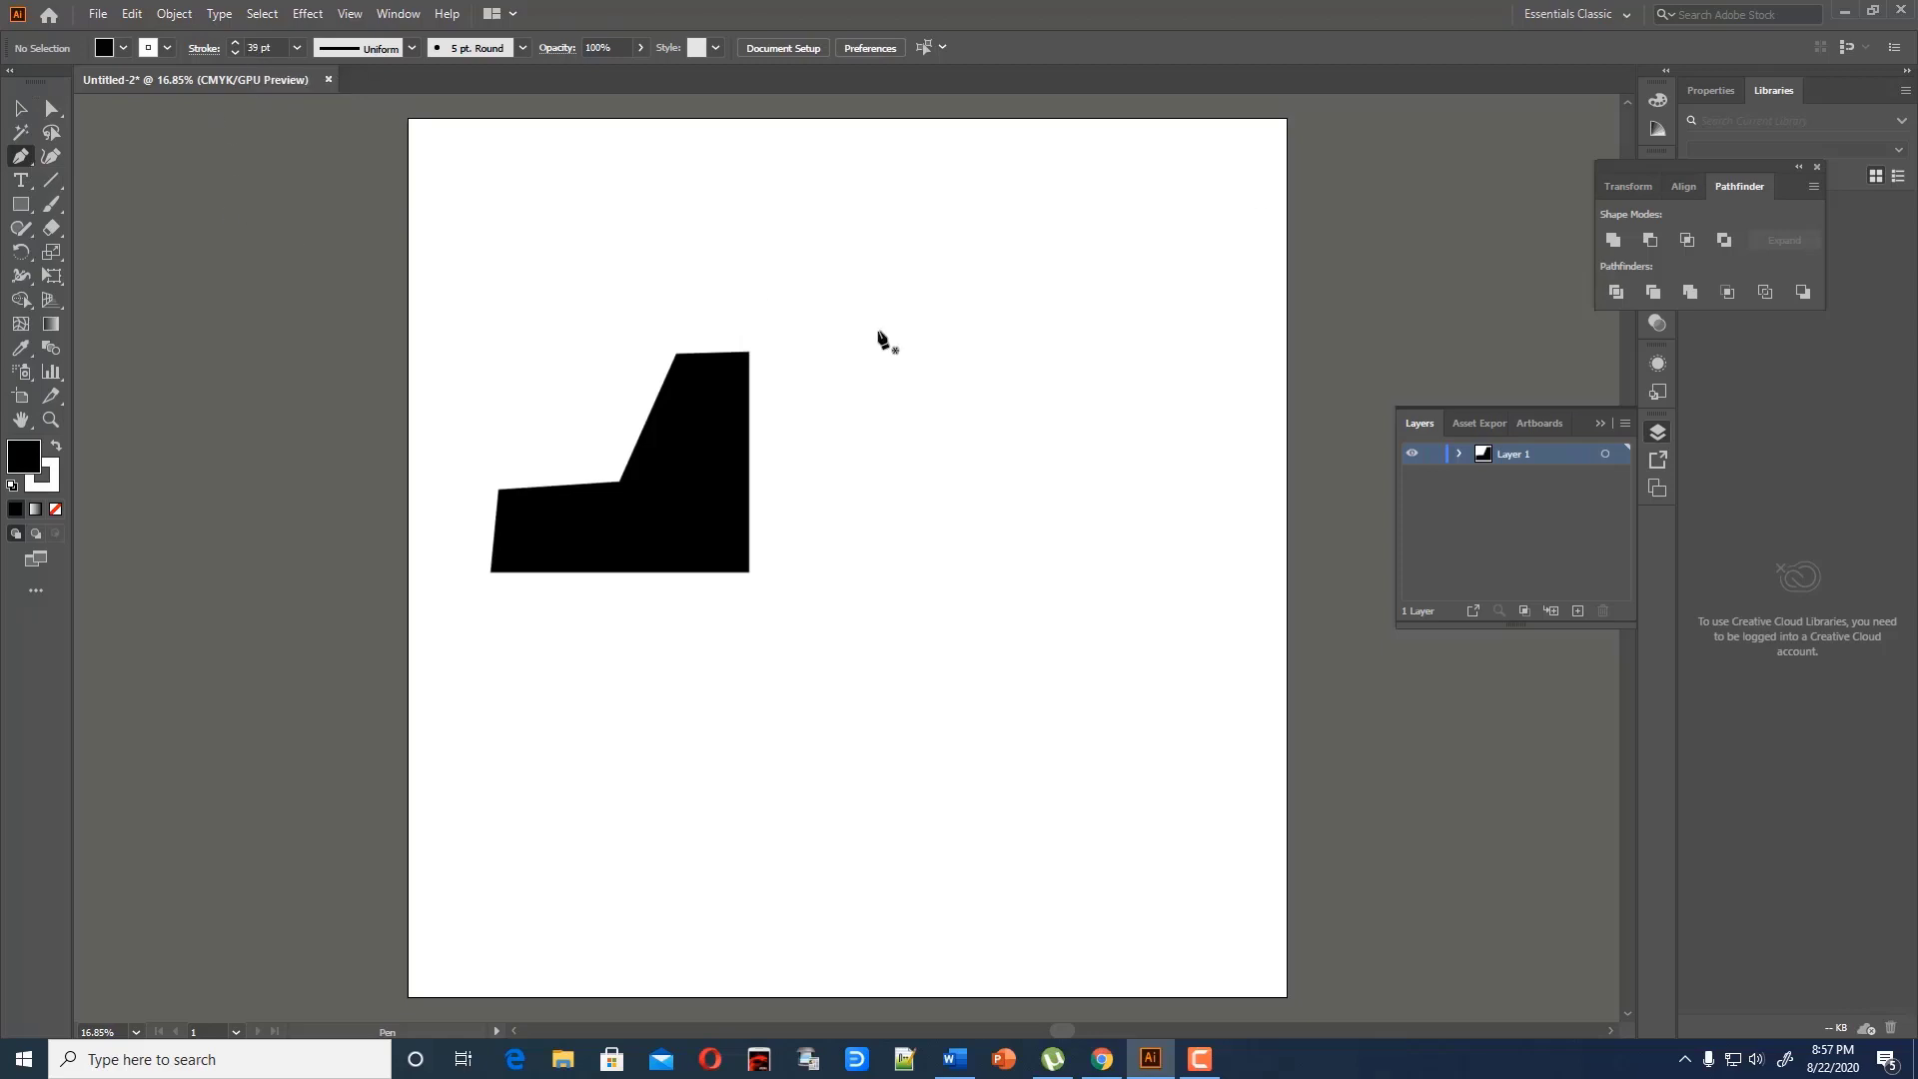
left_click(749, 571)
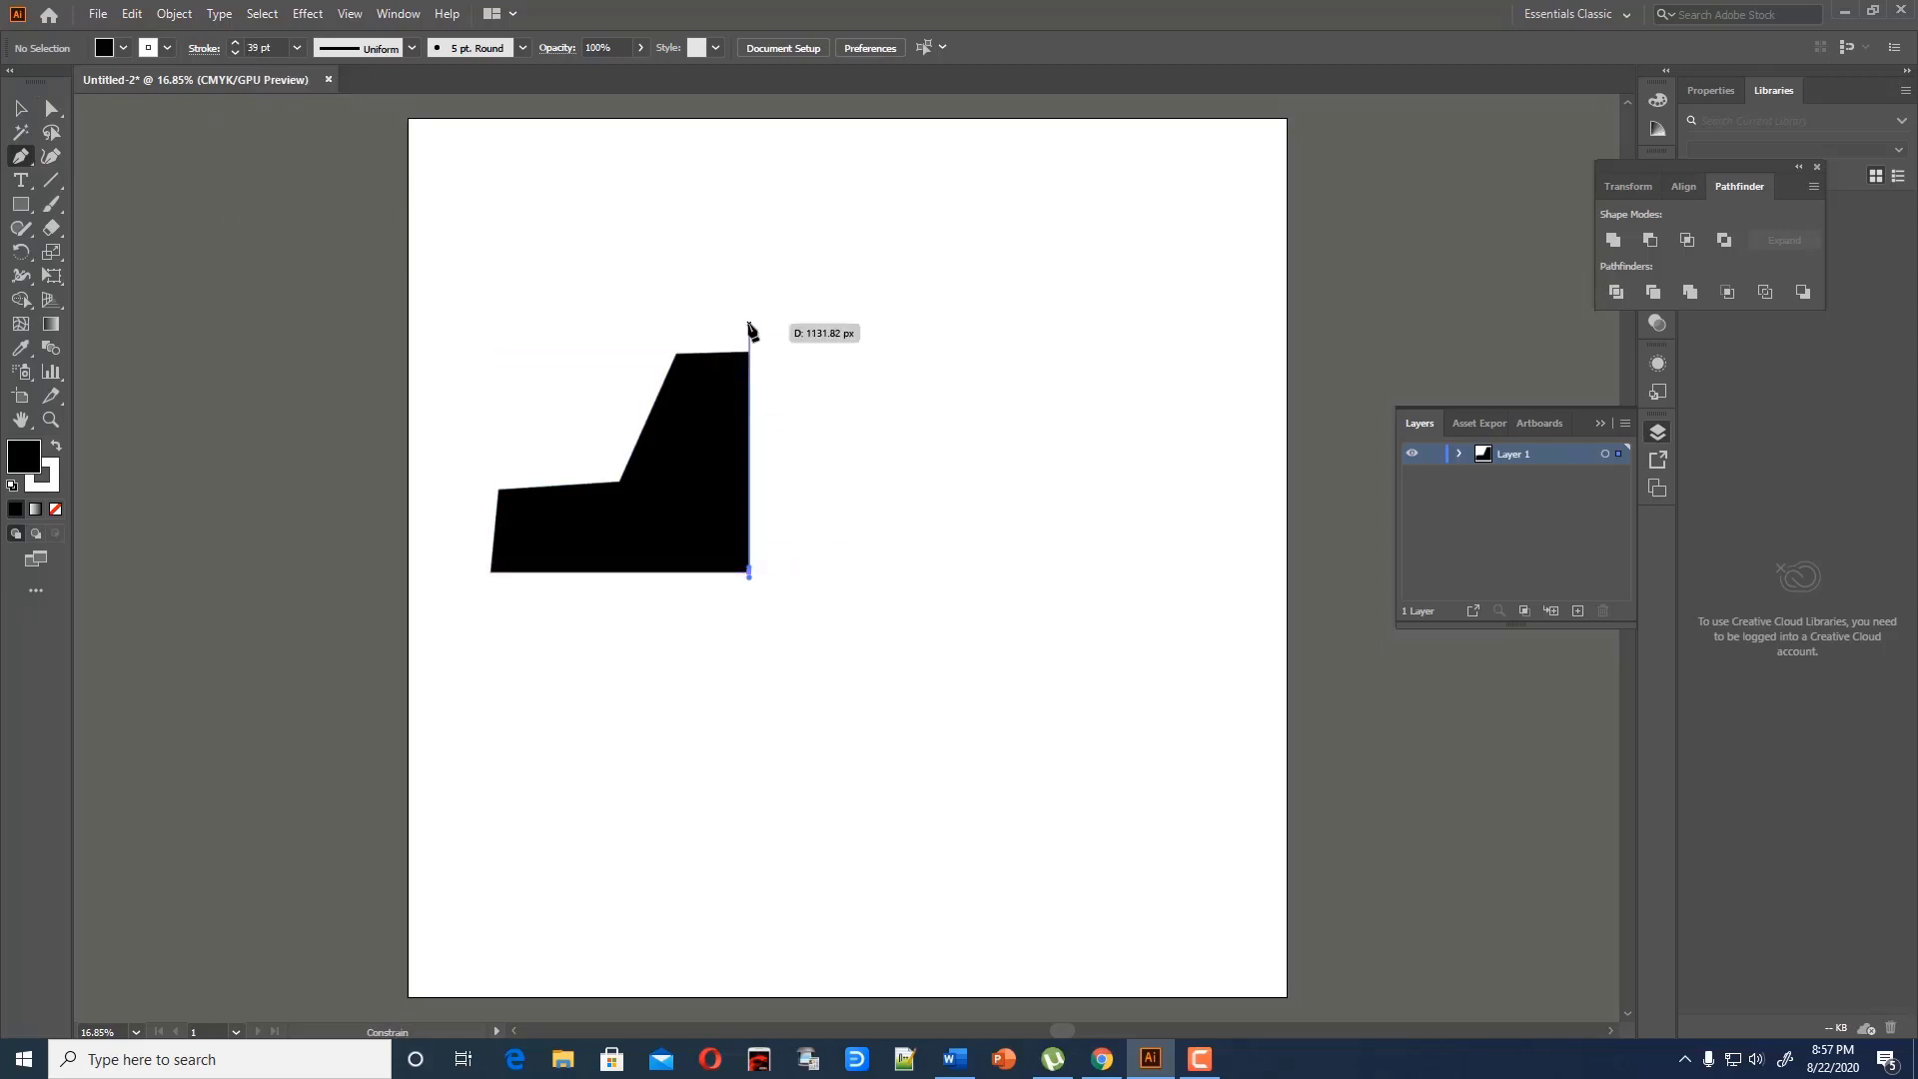
left_click(750, 323)
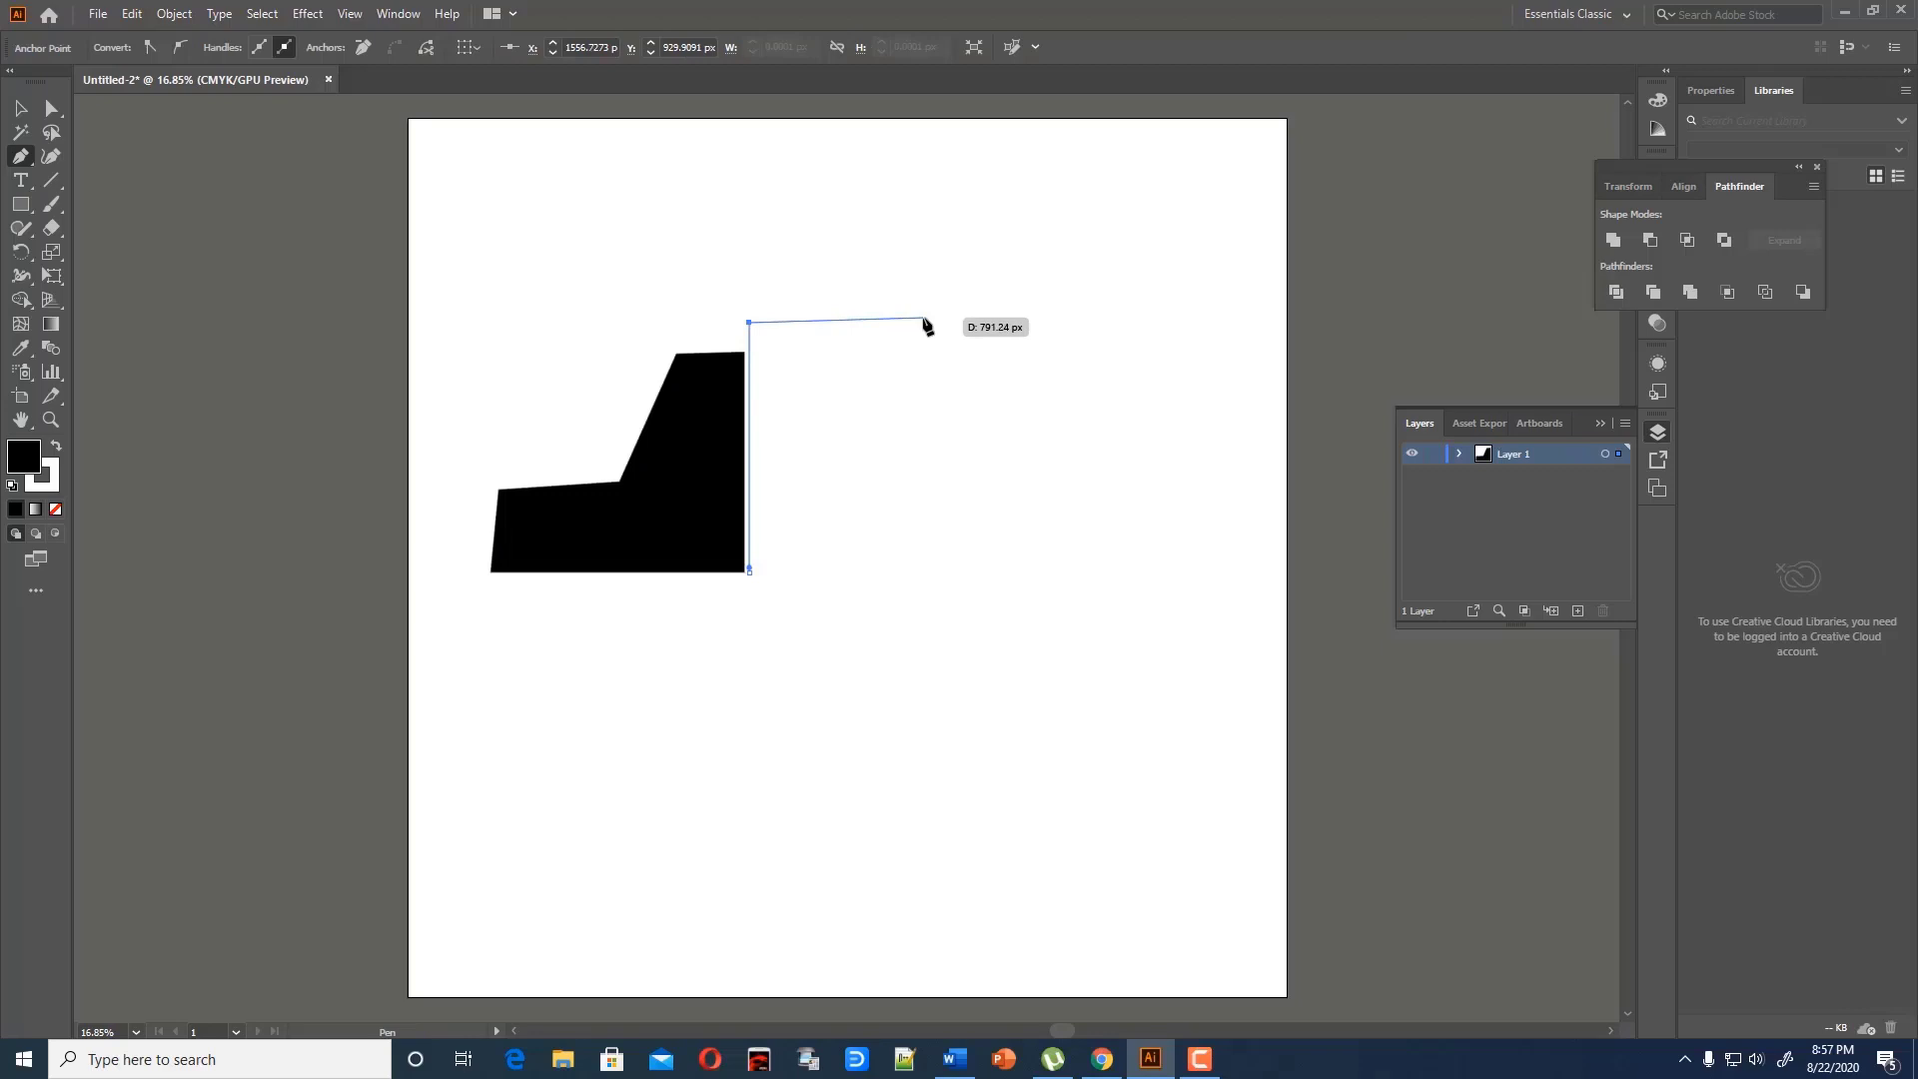
left_click(923, 319)
left_click(56, 446)
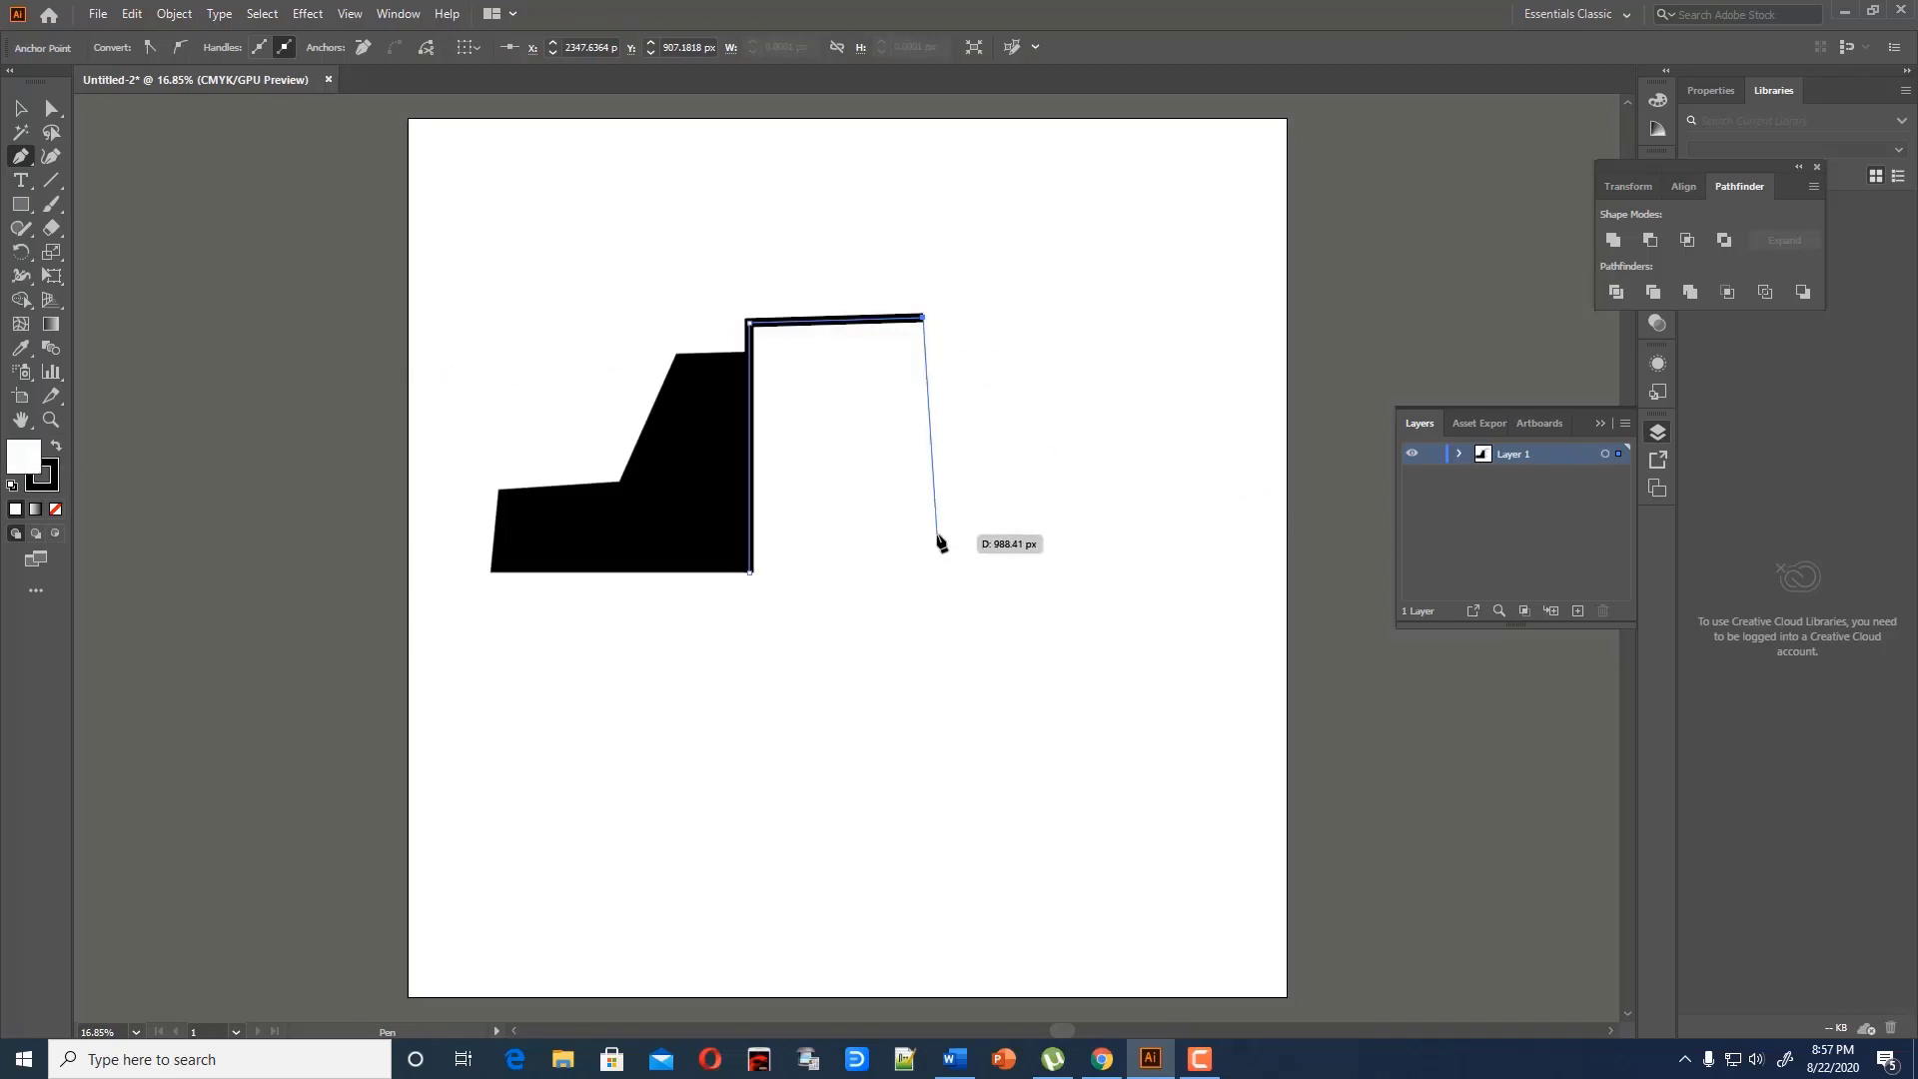
left_click(1075, 532)
left_click(1075, 573)
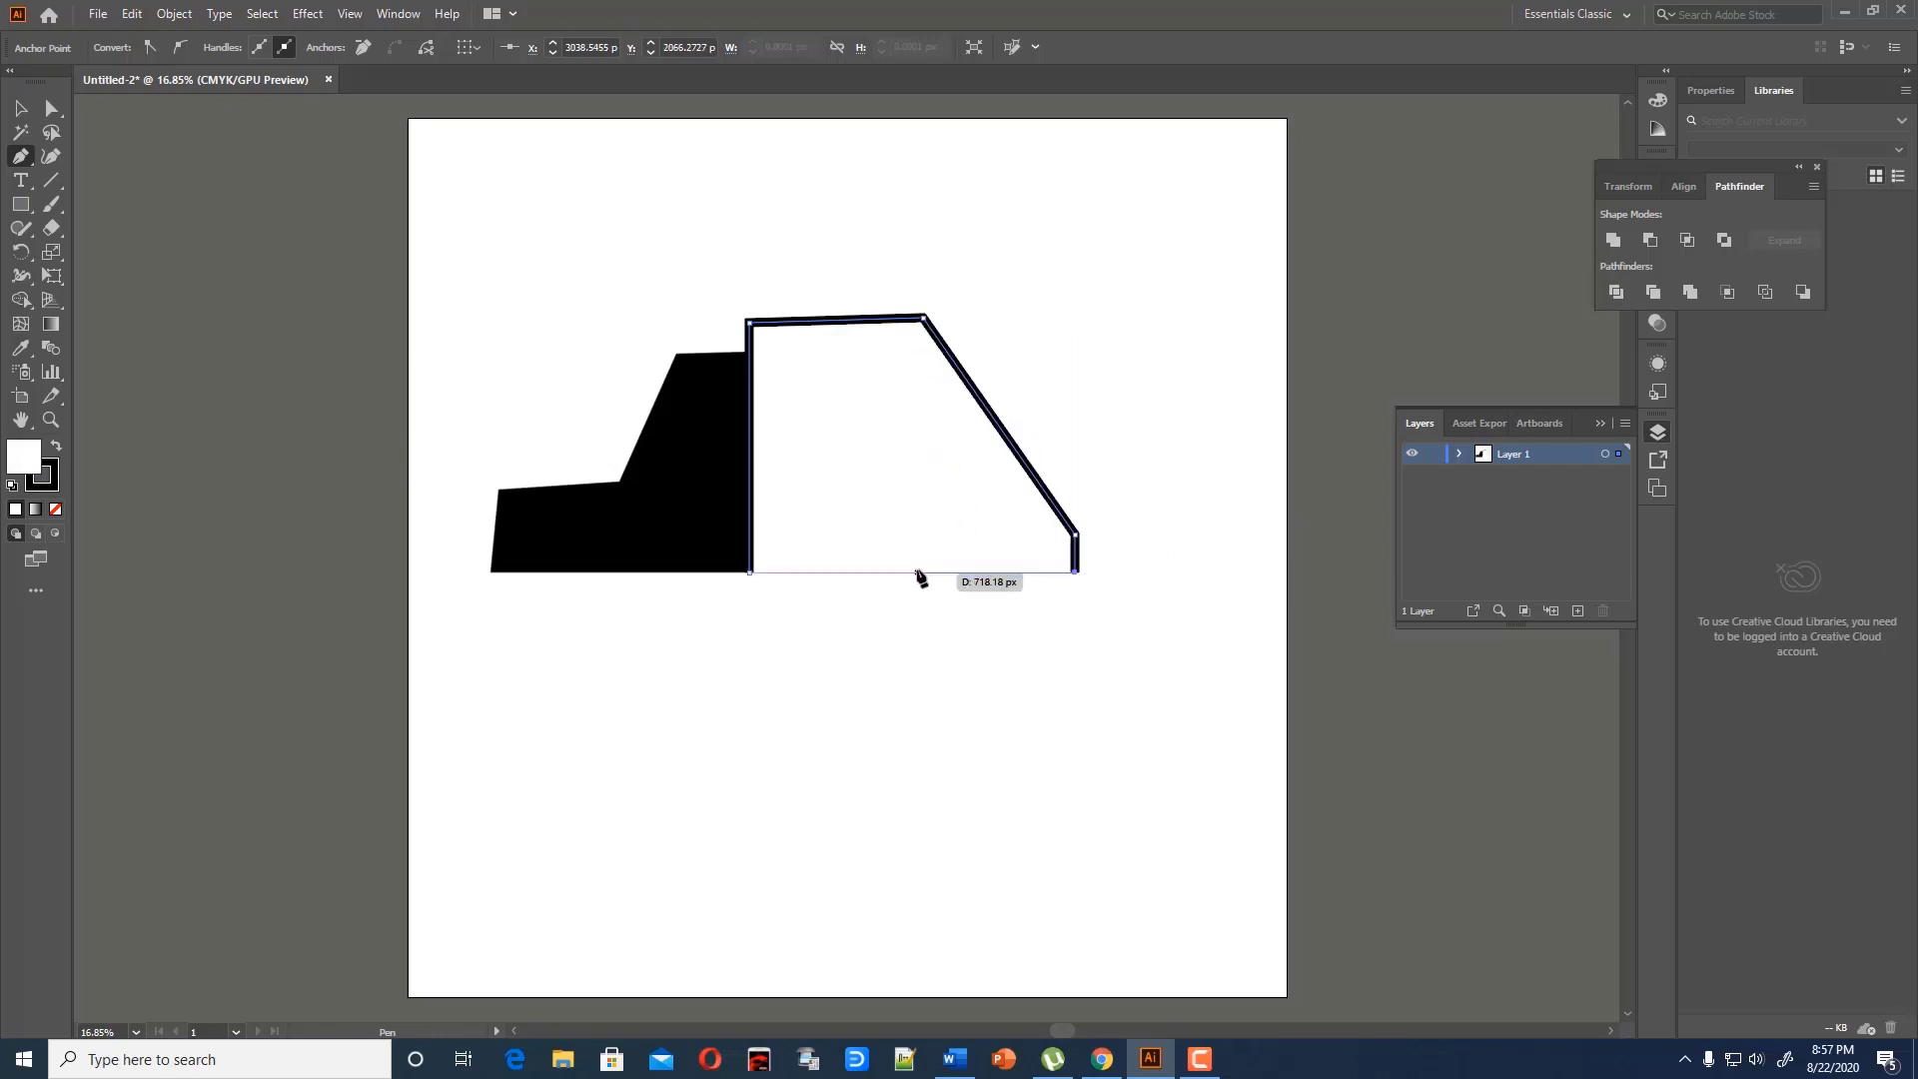
left_click(949, 573)
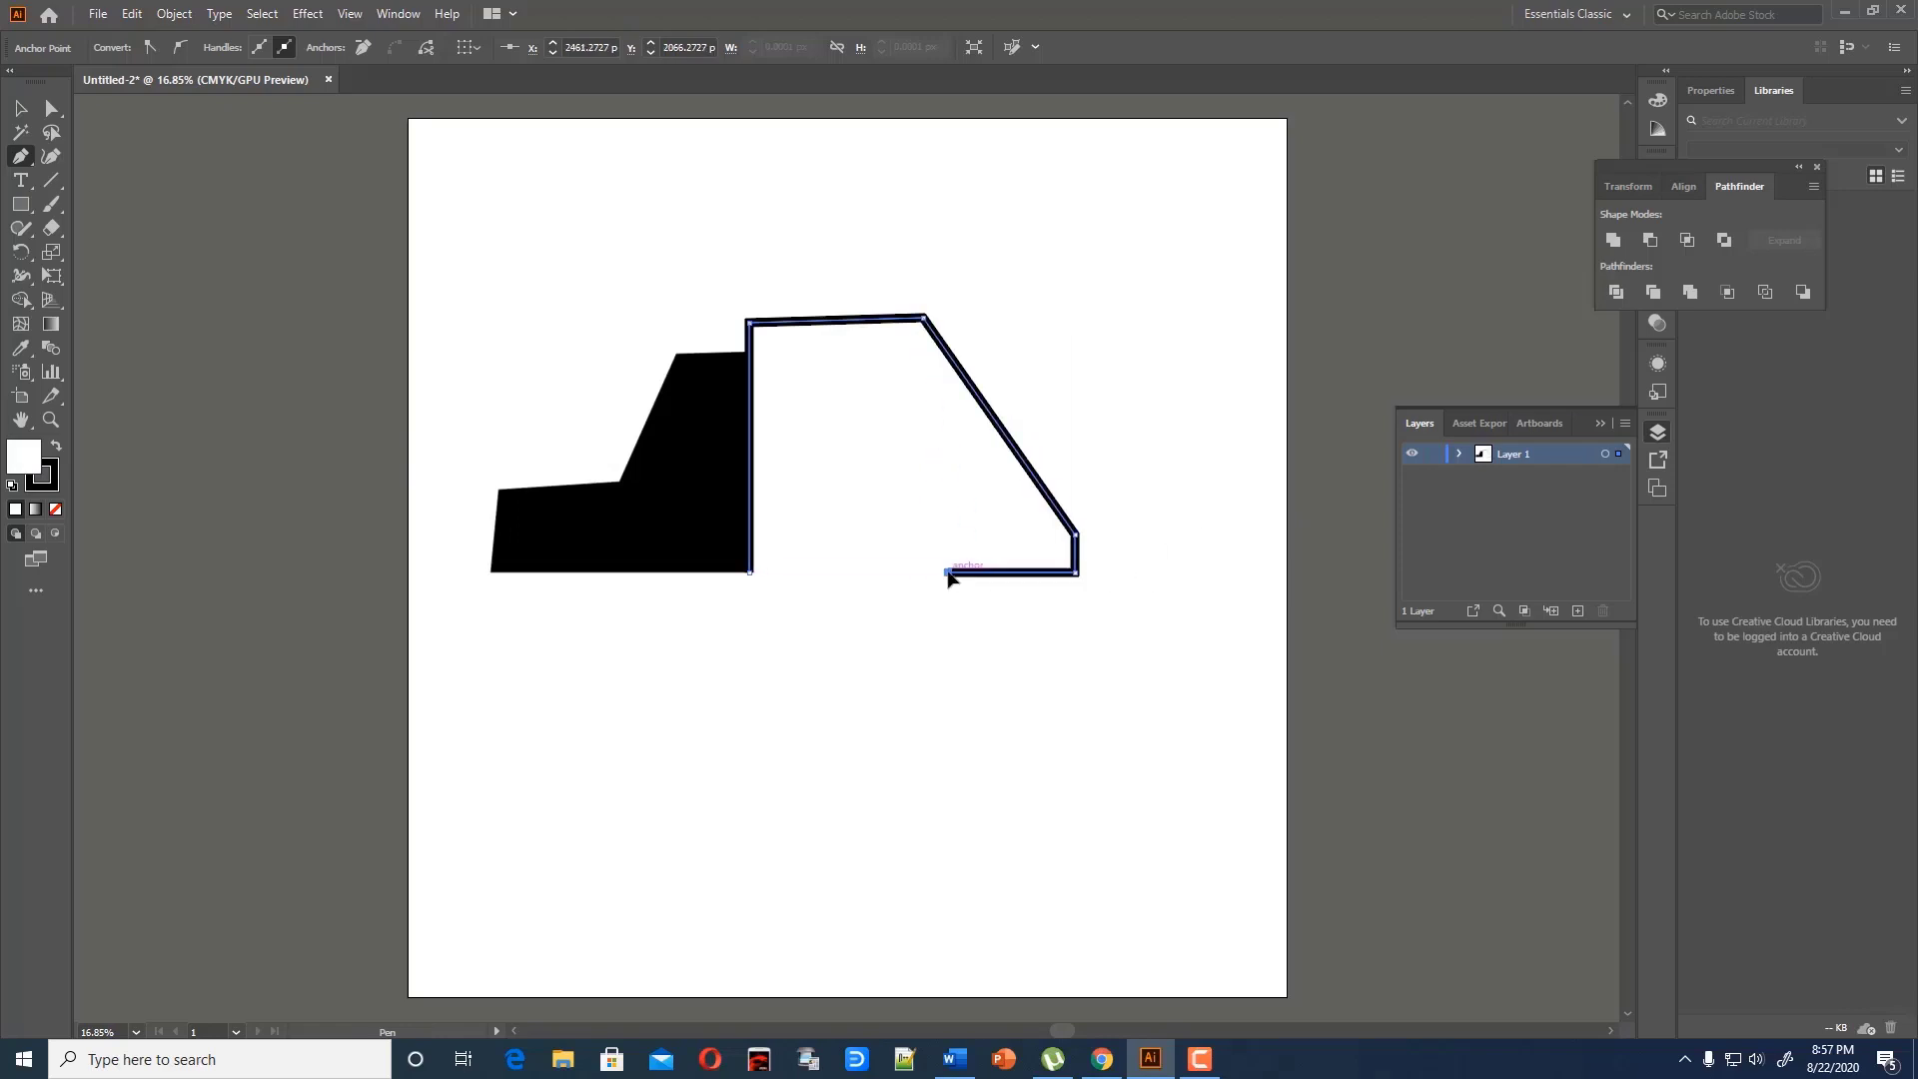
left_click(750, 576)
Reshape the cab by raising its rear roof corner slightly, pulling the front roof corner rearward and raising the lower end of the slope
left_click(51, 163)
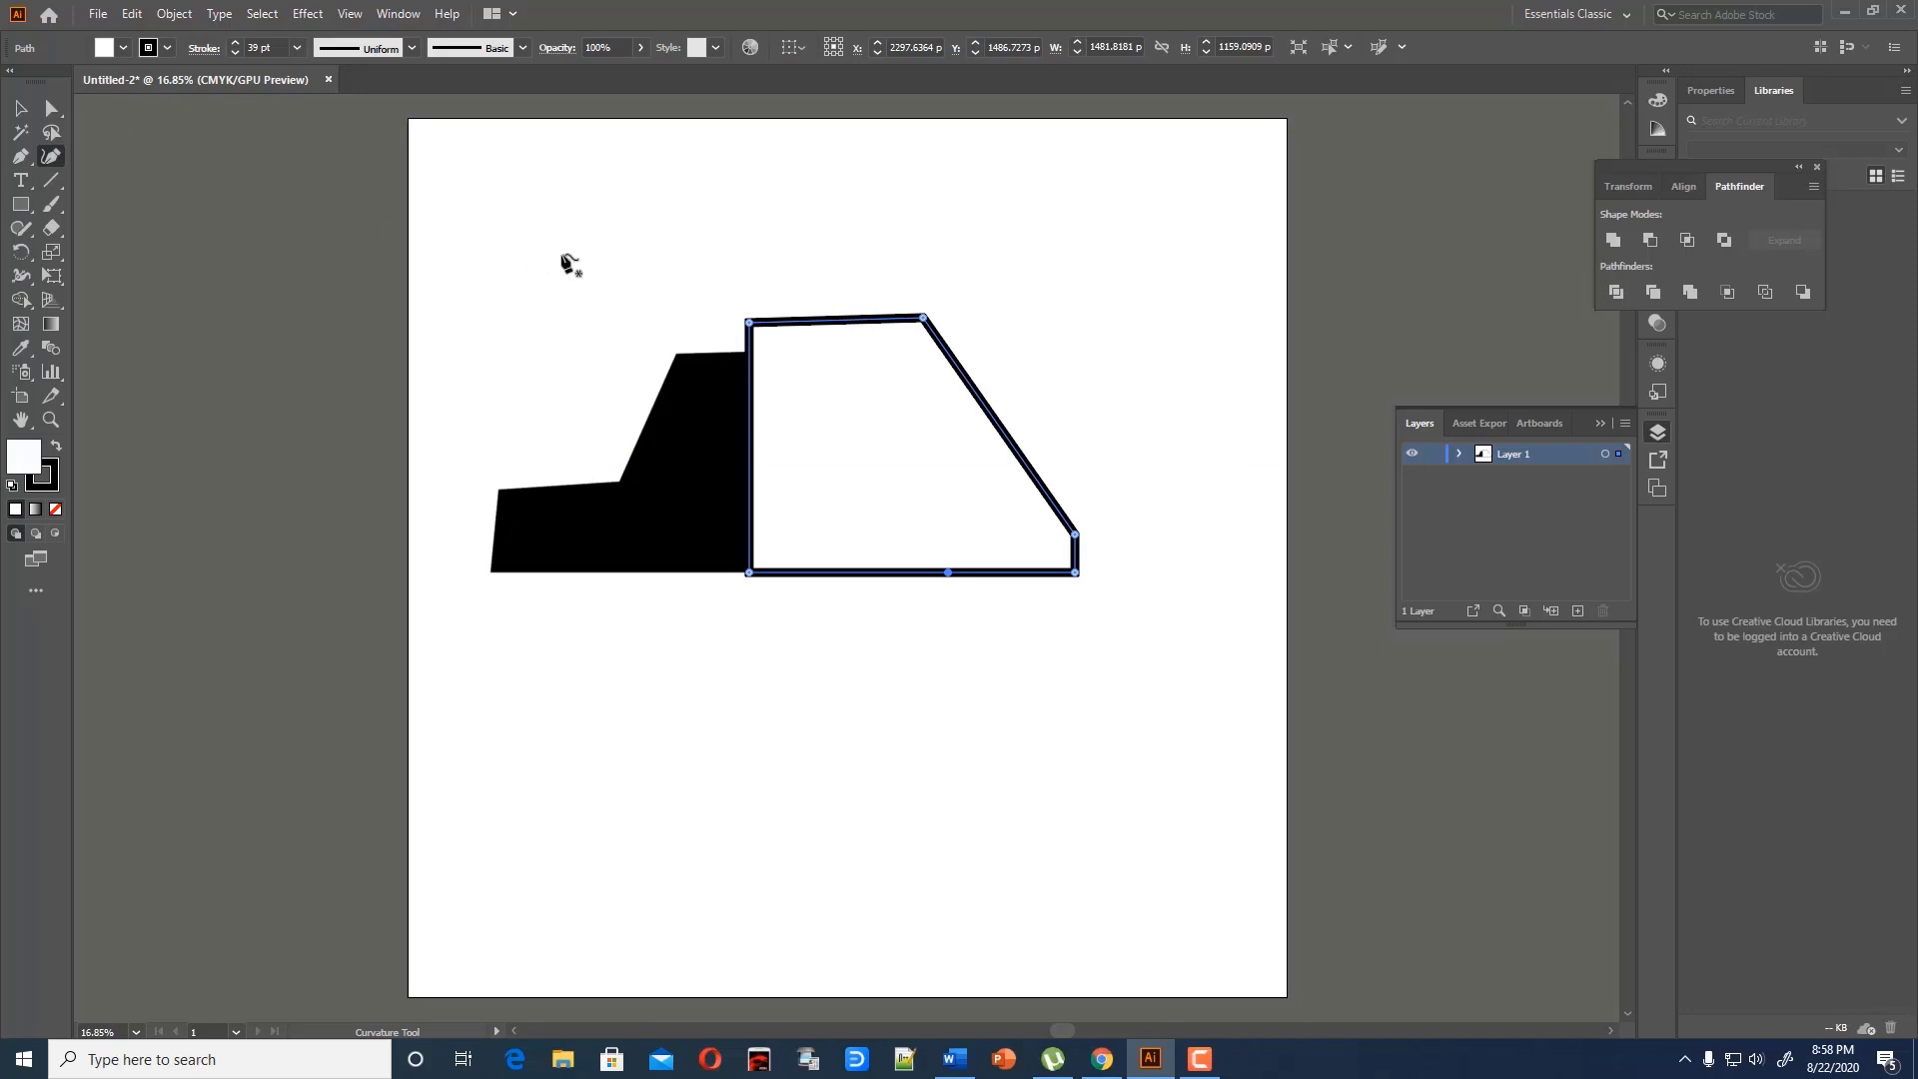
left_click_drag(749, 322, 749, 313)
left_click_drag(923, 317, 877, 313)
left_click_drag(1075, 534, 1077, 465)
left_click(1074, 508)
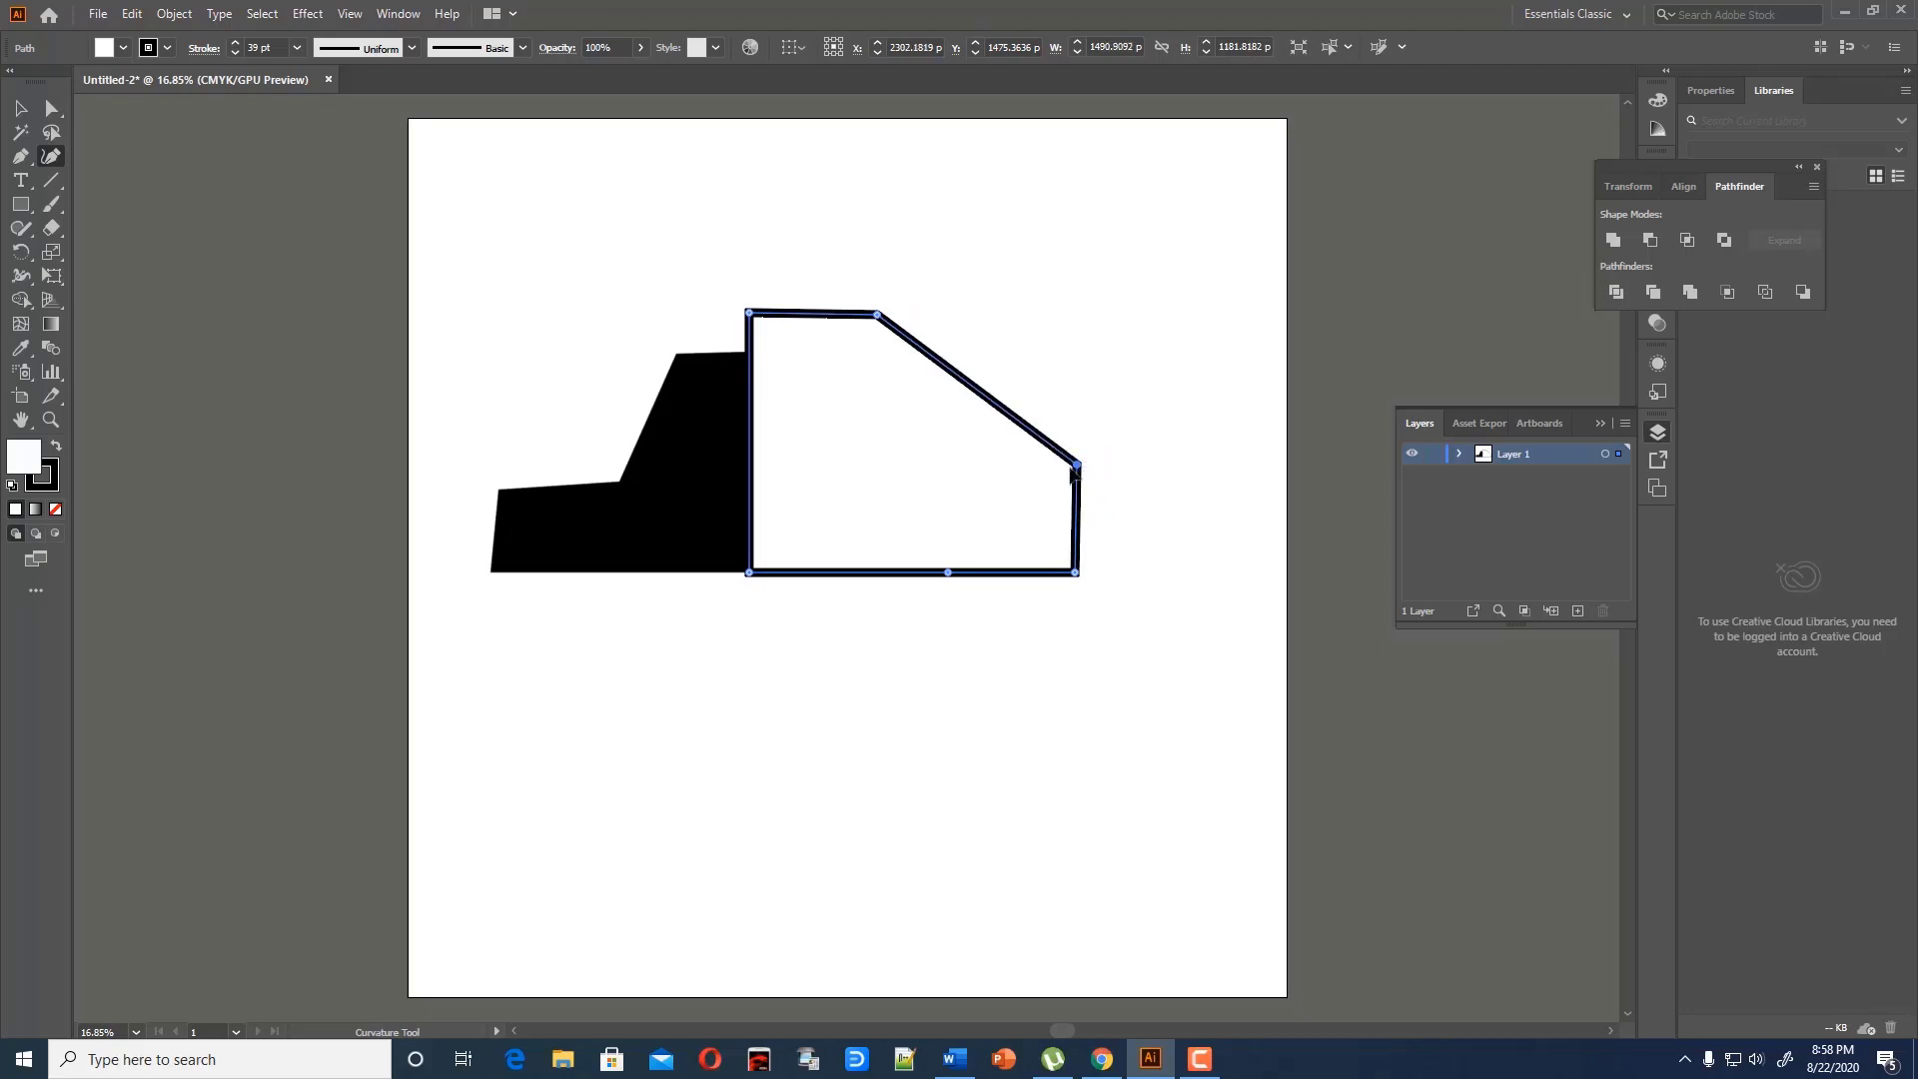
Increase the cab outline's stroke weight to 218 pt and deselect it
key("v")
left_click(870, 343)
scroll(277, 47, "up", 10)
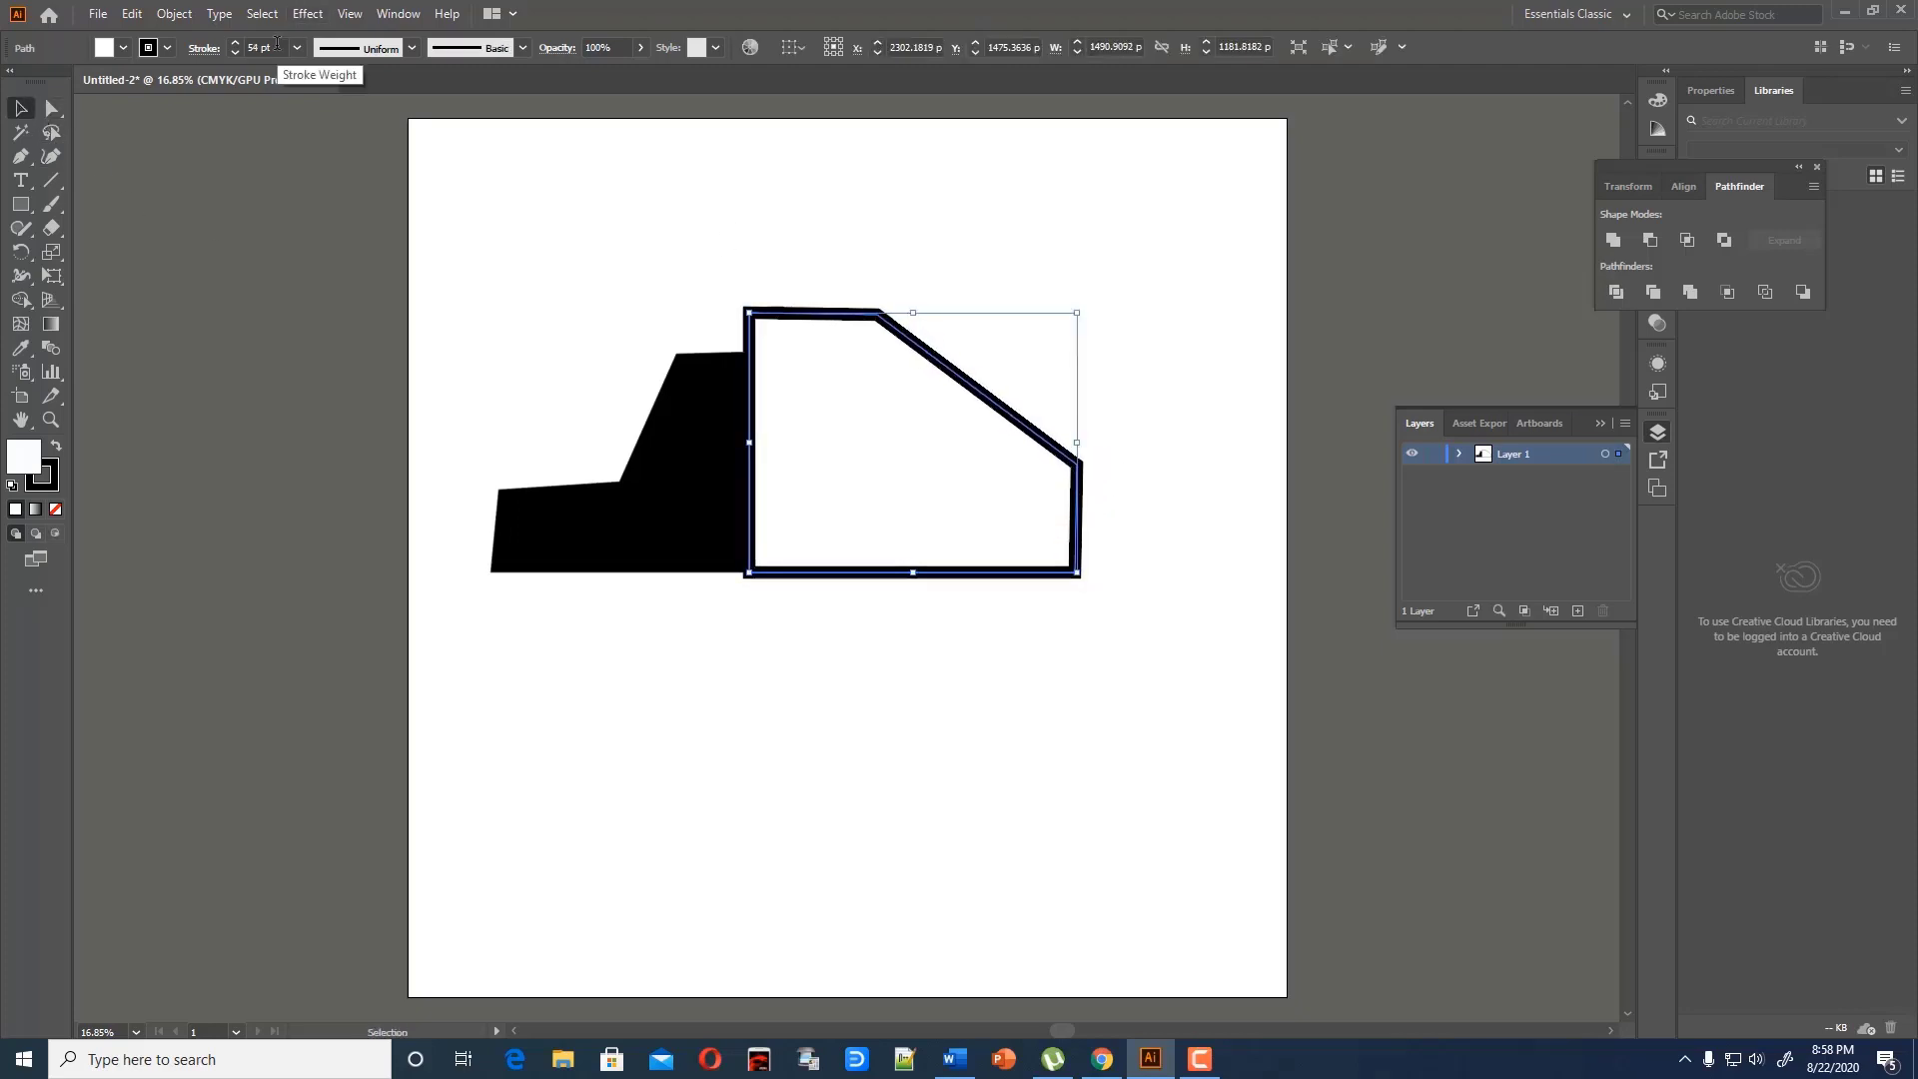
scroll(277, 47, "up", 20)
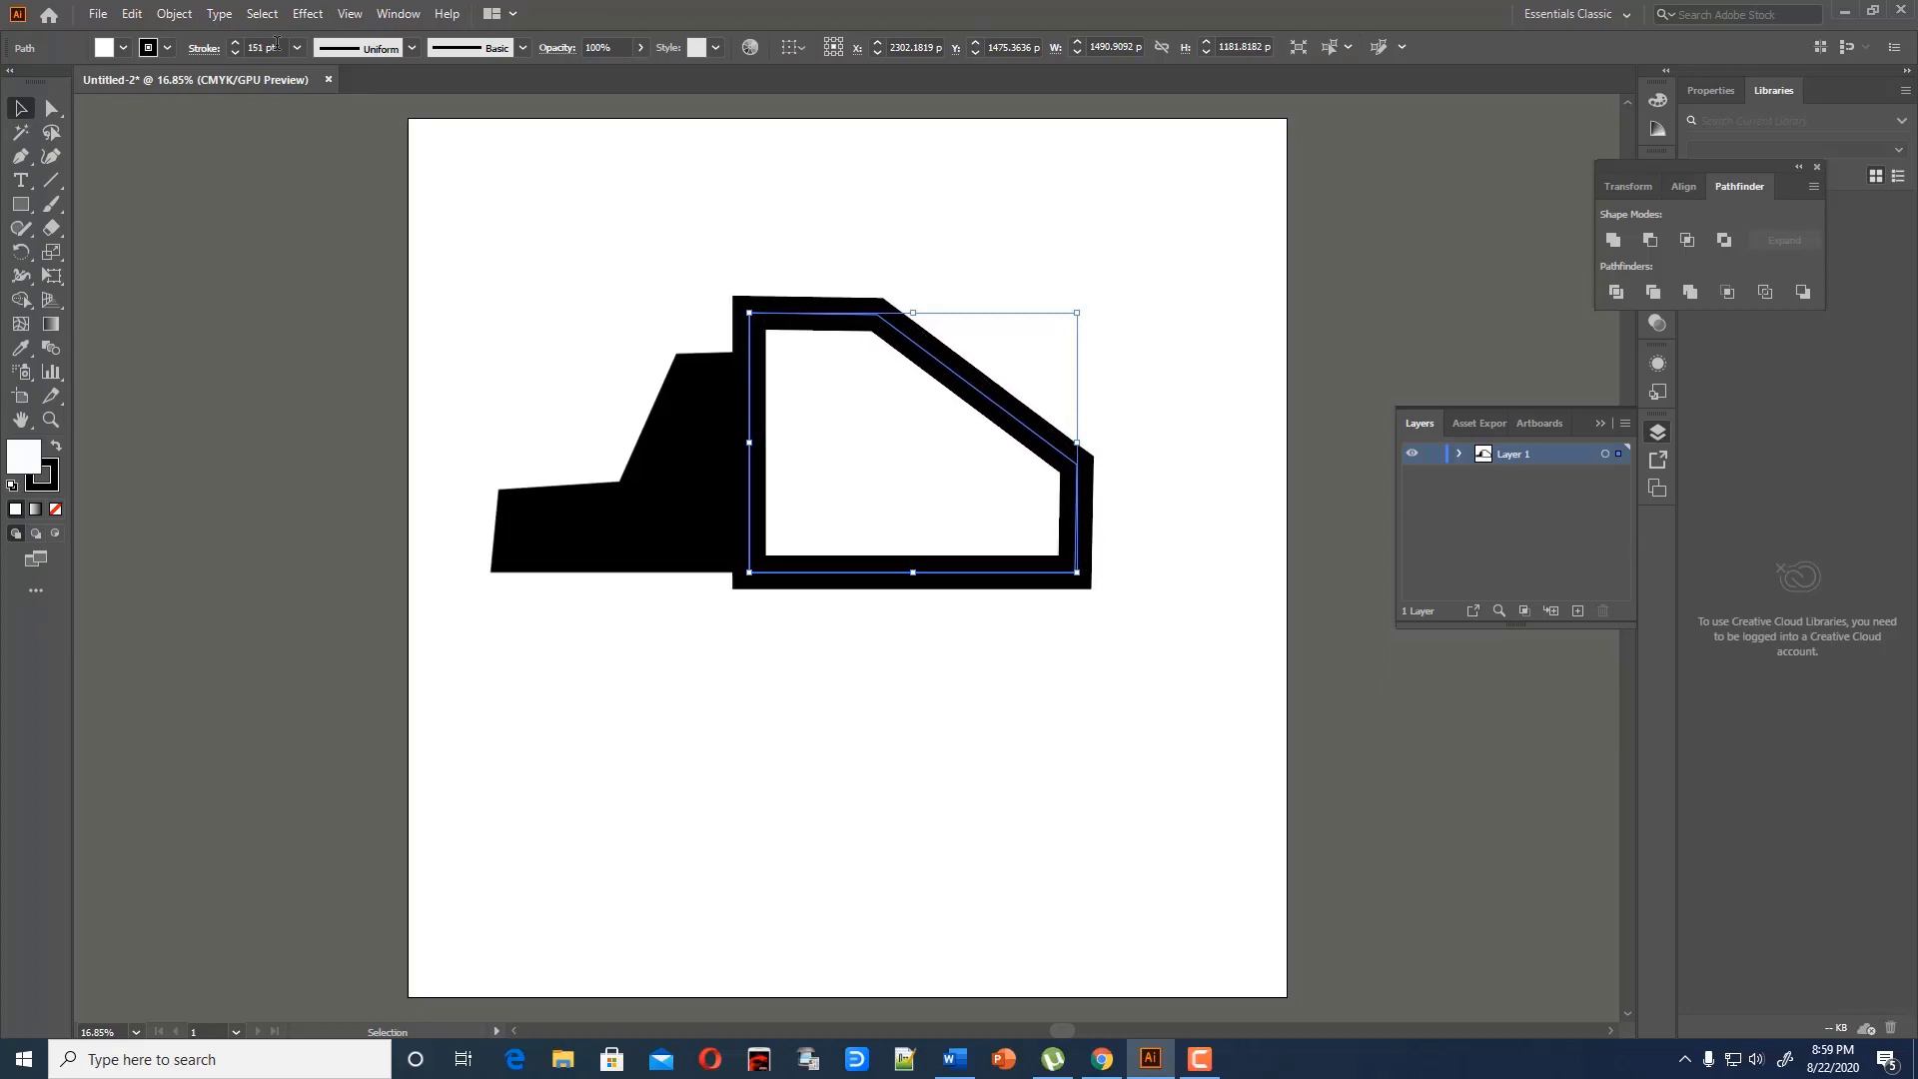
scroll(277, 47, "up", 10)
left_click(679, 244)
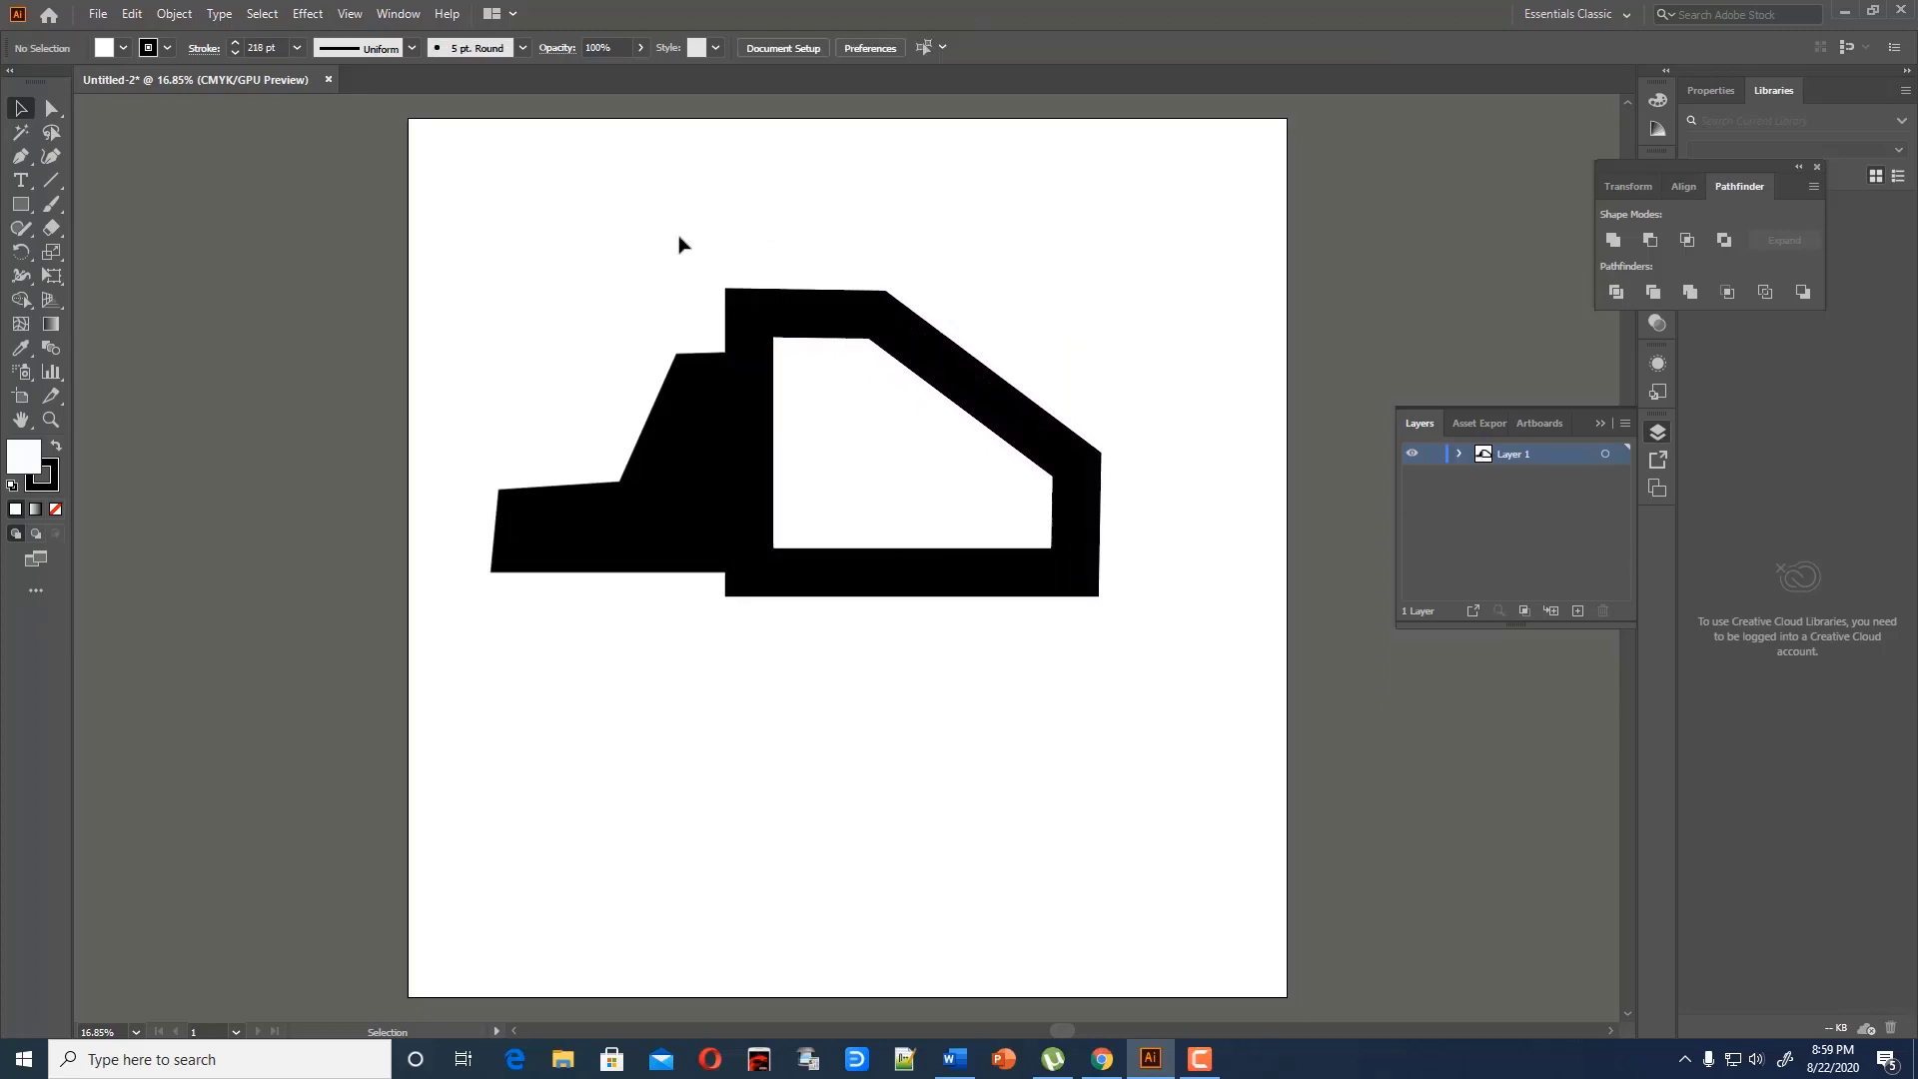
Copy the cab's white fill and 218 pt black stroke onto the stepped rear body with the Eyedropper
left_click(705, 367)
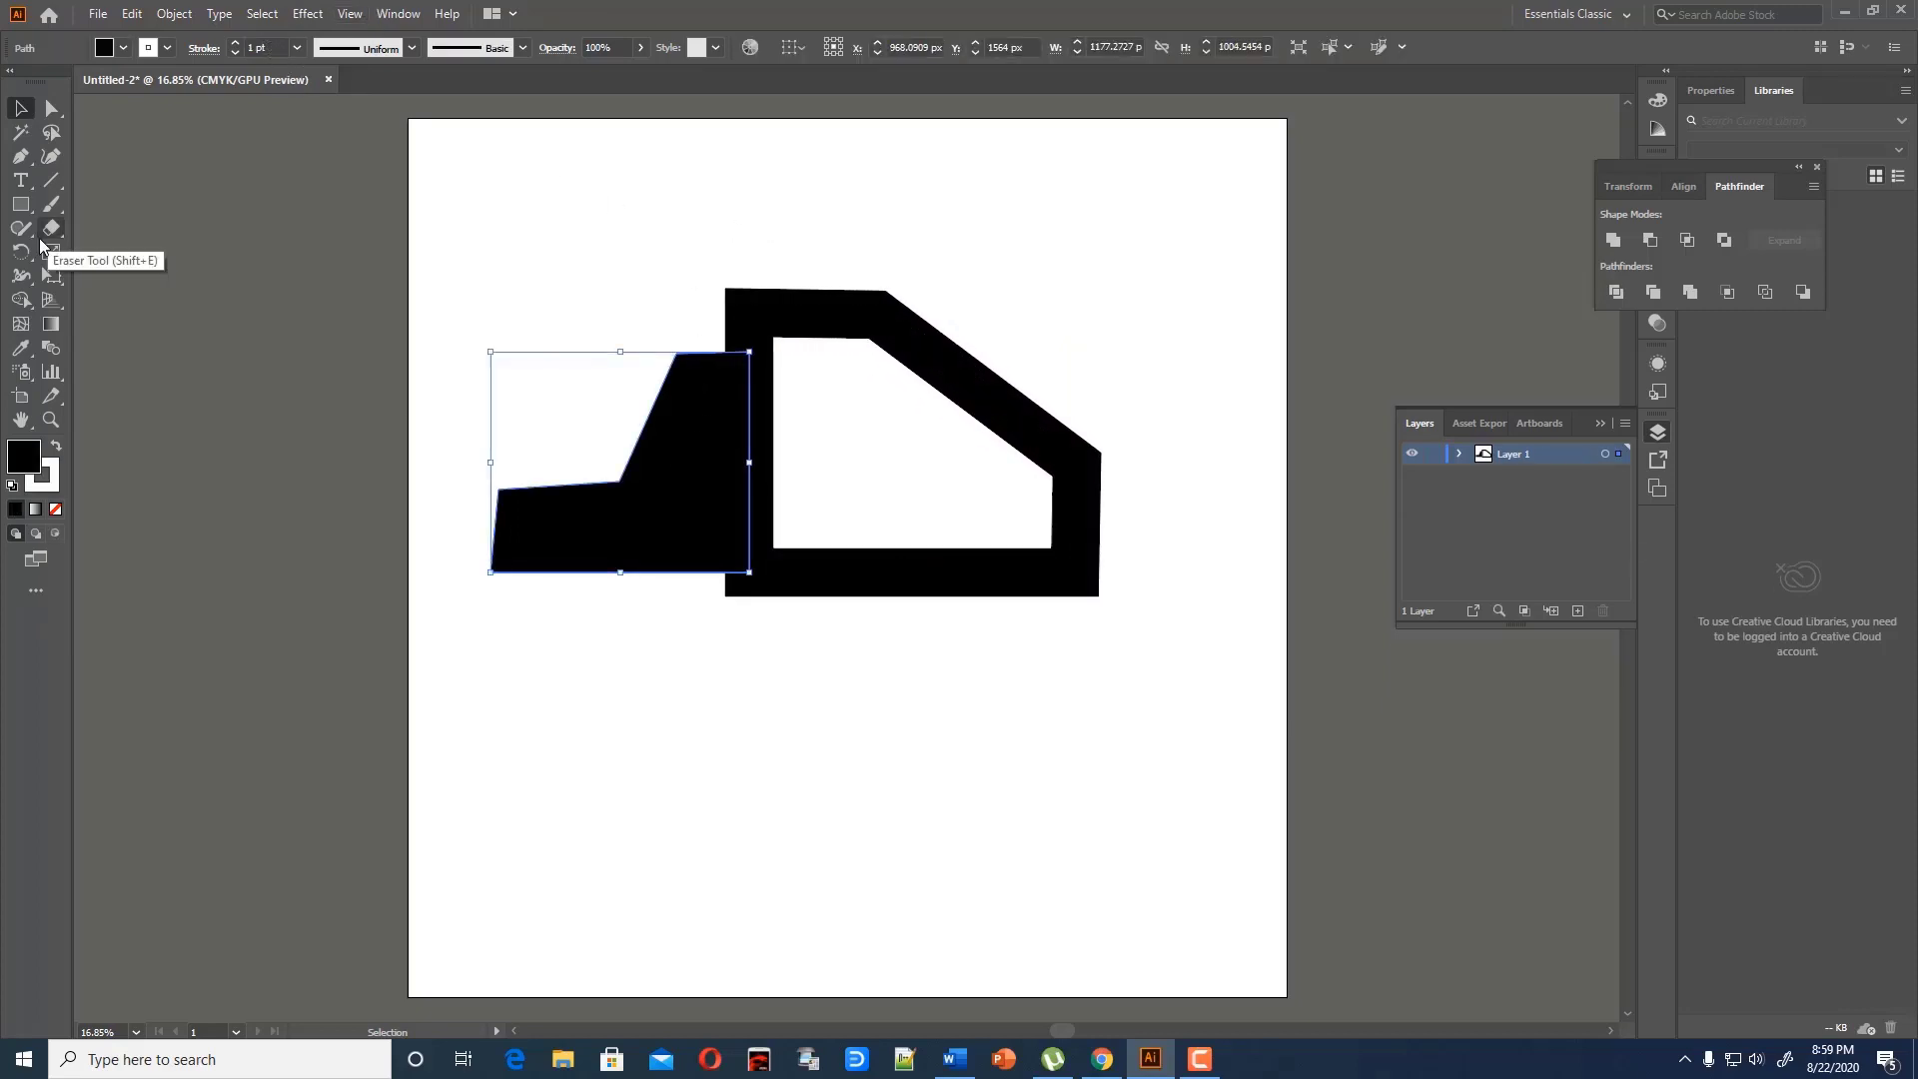
left_click(20, 348)
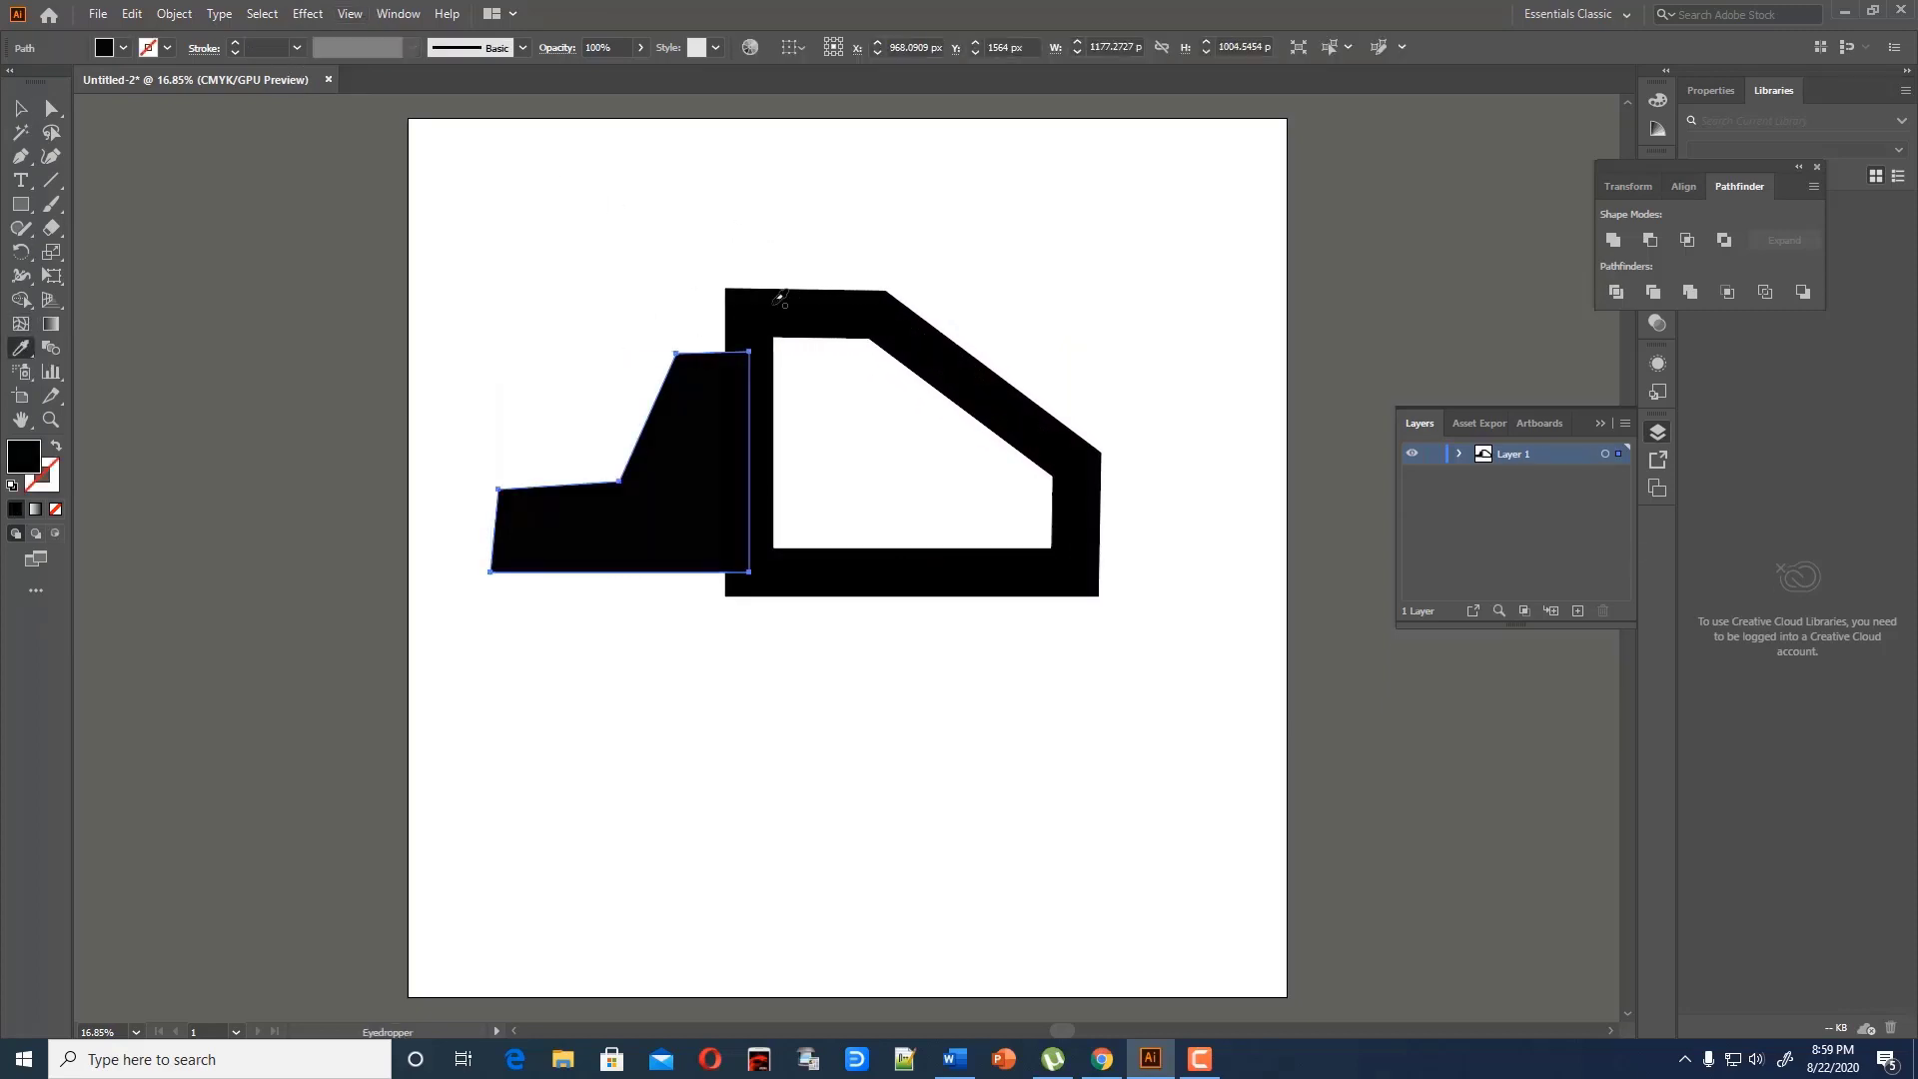
double_click(41, 476)
left_click(1165, 433)
left_click(55, 445)
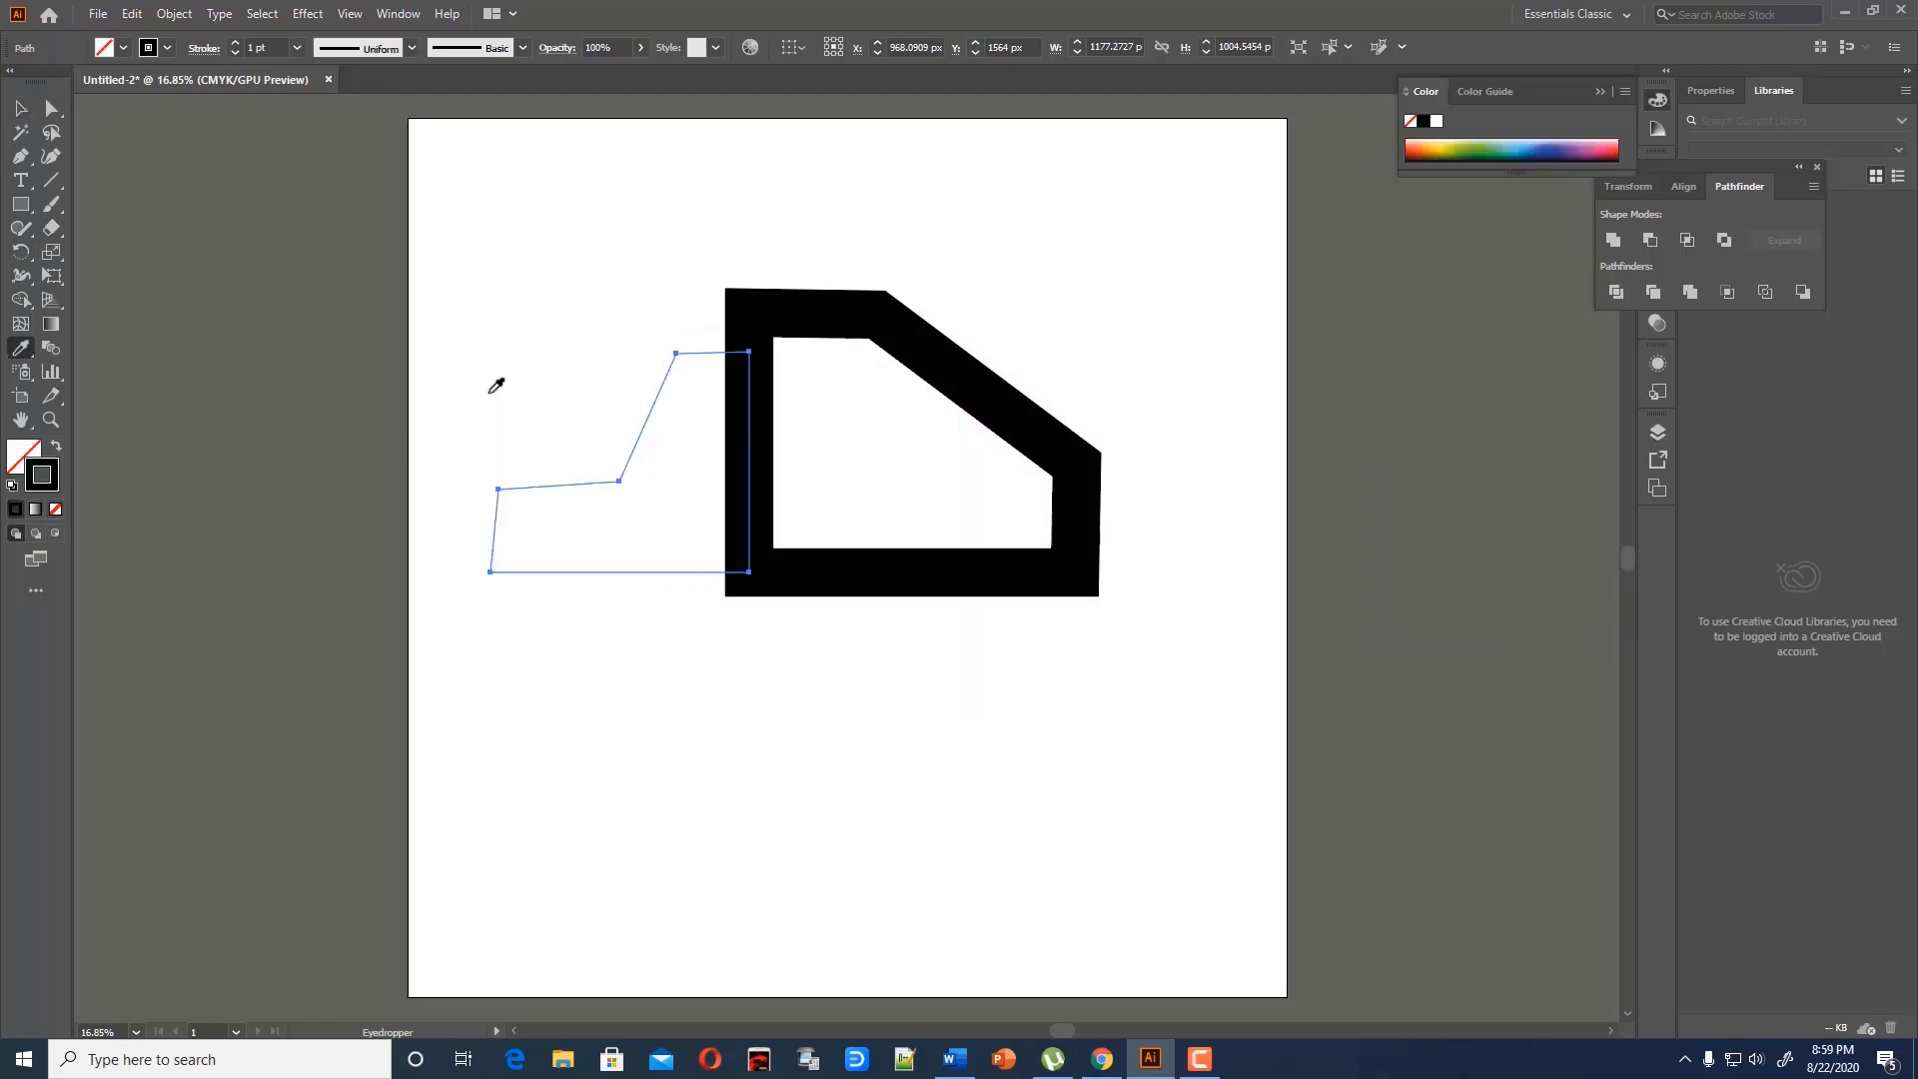
left_click(759, 450)
key("v")
left_click(465, 185)
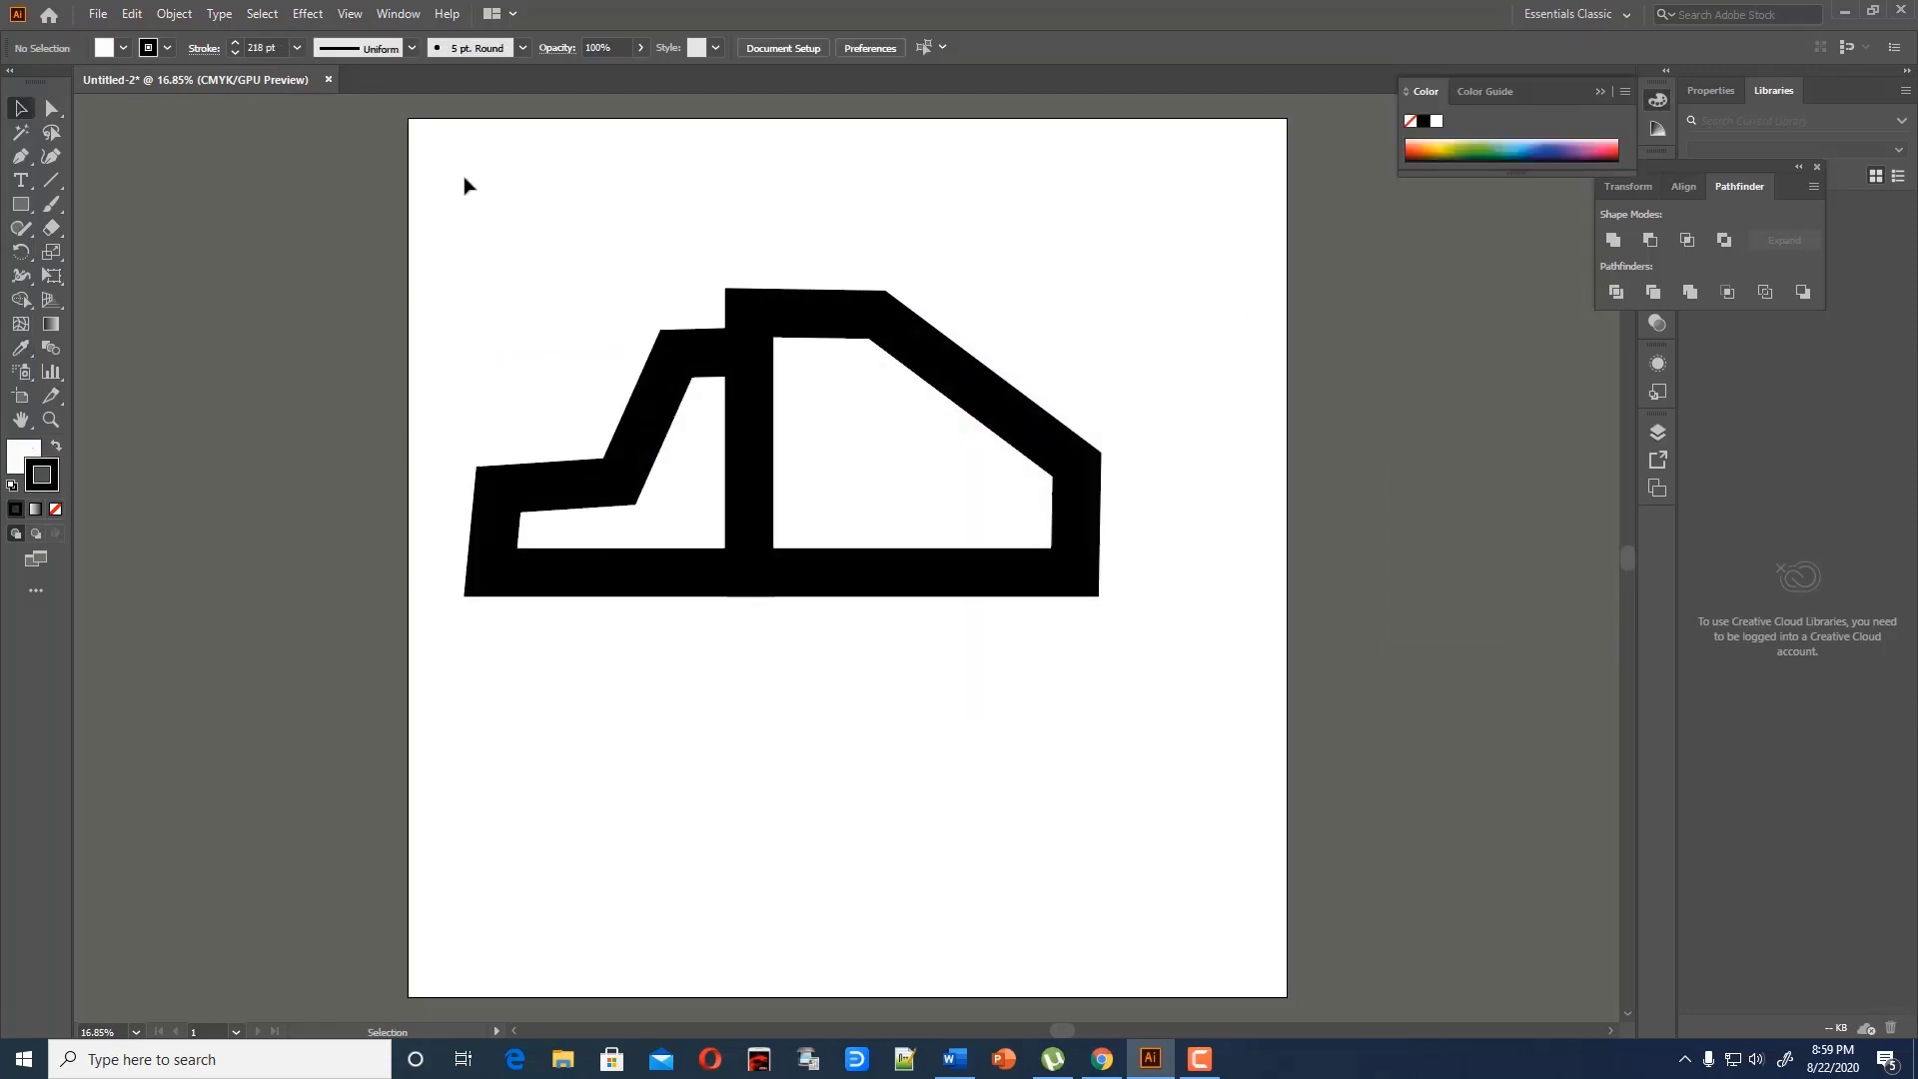
Try swapping the rear body's fill and stroke colours, and undo the swap
left_click(685, 422)
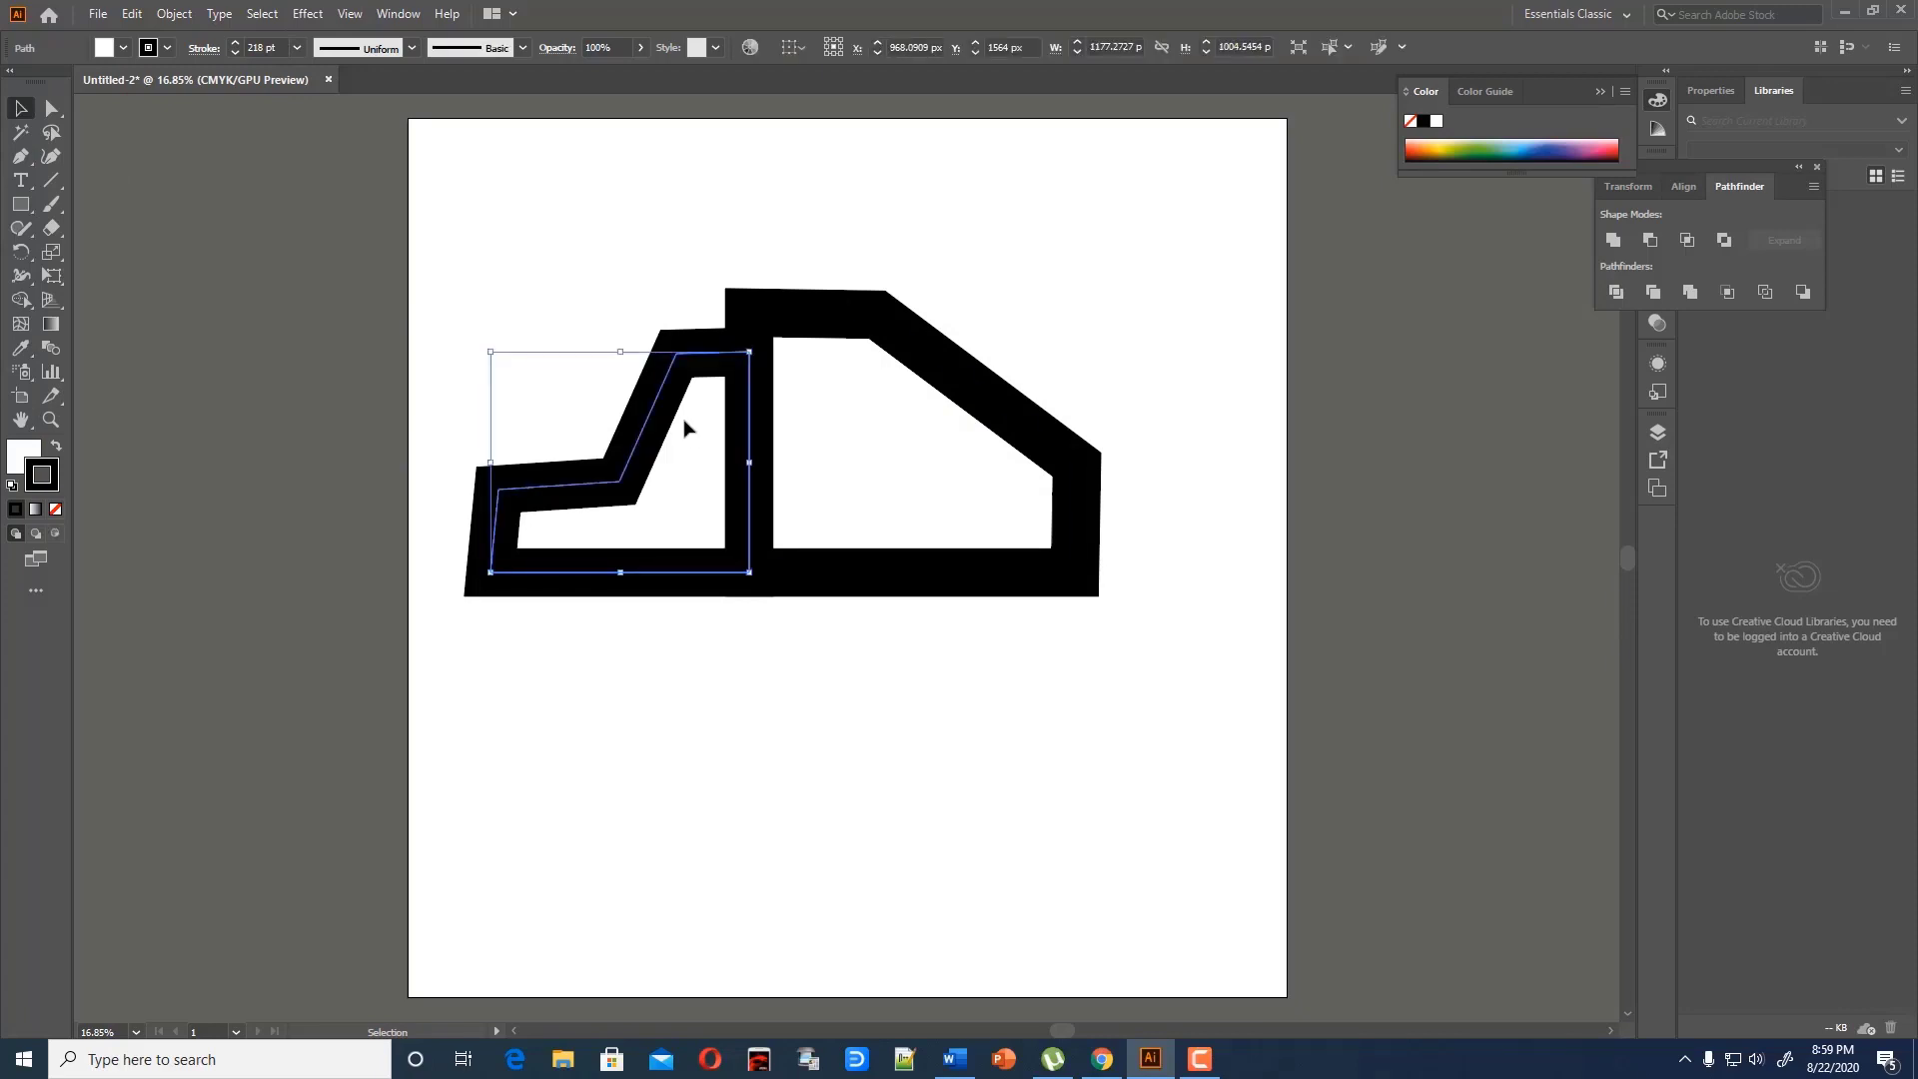
left_click(57, 447)
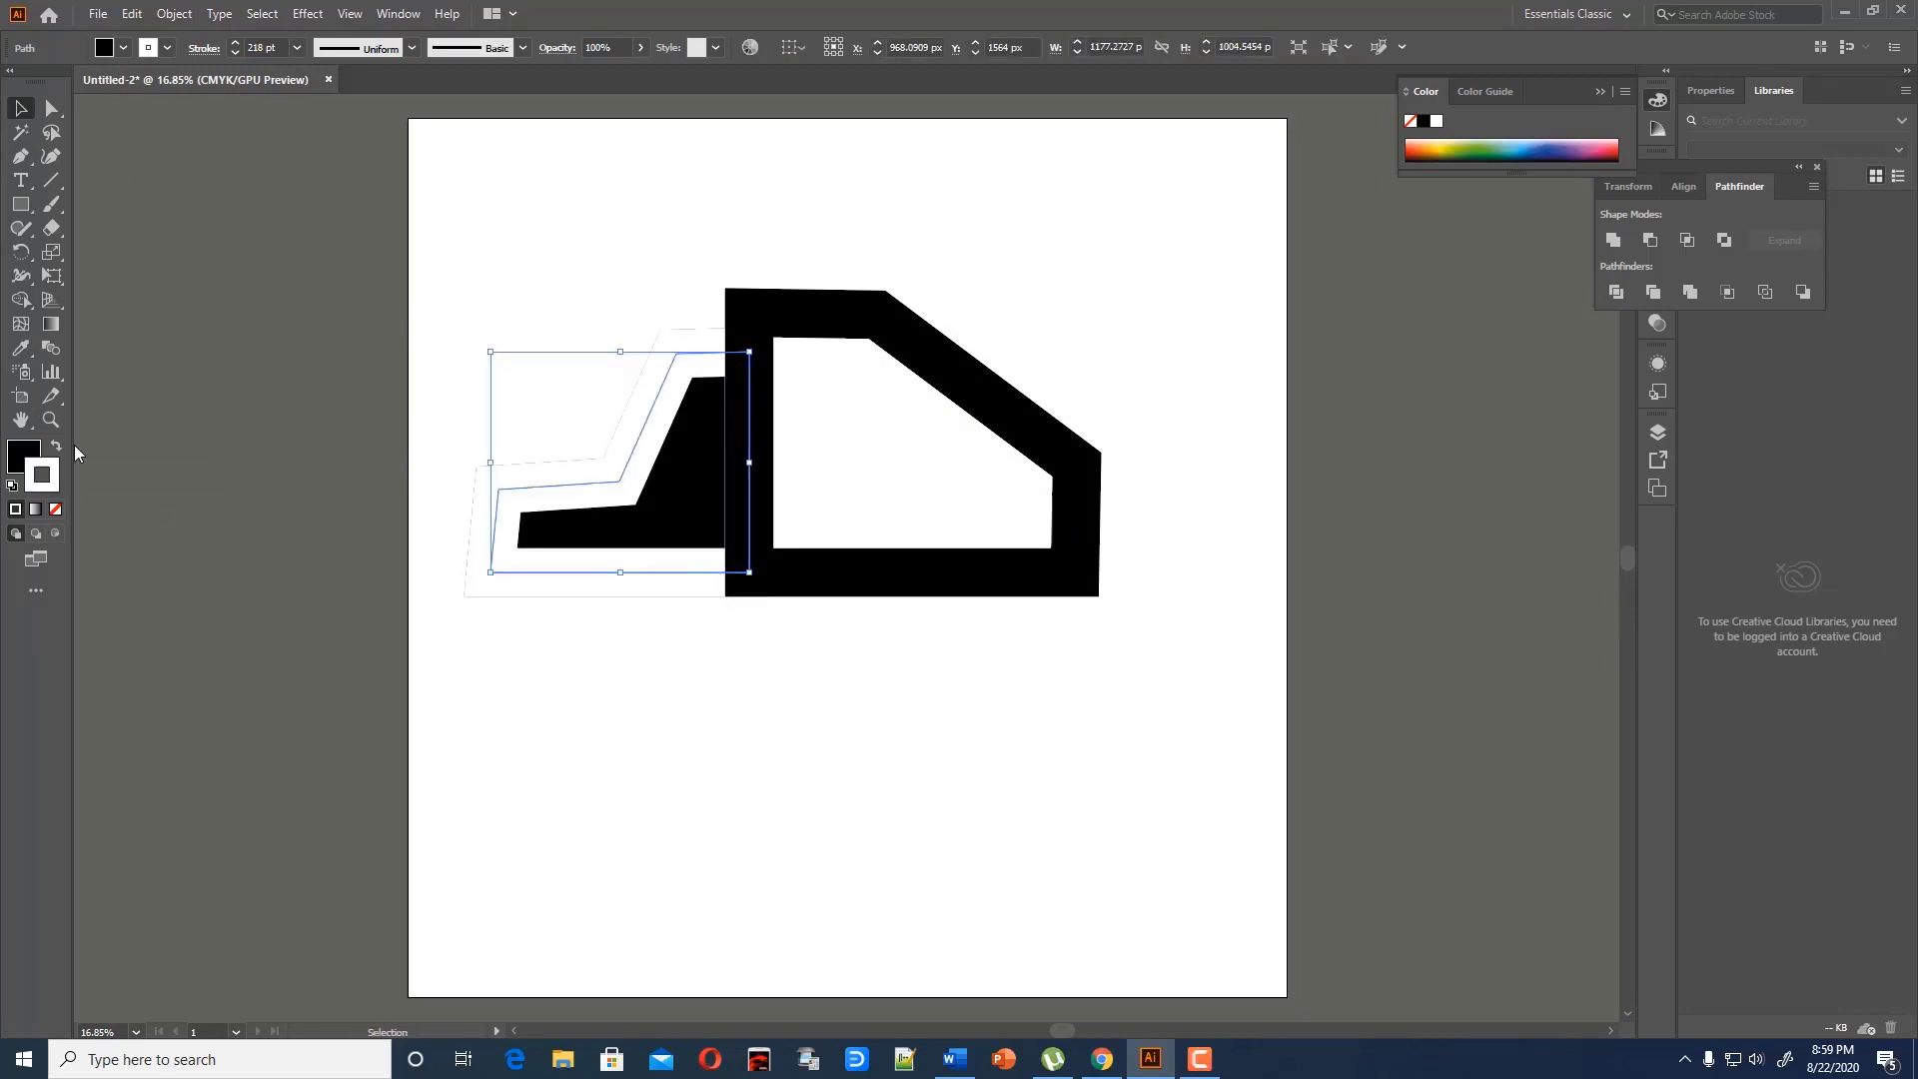
key("ctrl+z")
key("ctrl+z")
key("ctrl+shift+z")
Fill the inside of the rear body solid black, keeping the full outer extent of its thick black outline
left_click(57, 447)
left_click(440, 475)
left_click(640, 470)
left_click(57, 447)
left_click(440, 480)
mouse_move(713, 487)
left_mouse_down()
mouse_move(713, 779)
mouse_move(741, 760)
mouse_move(752, 500)
mouse_move(728, 497)
left_mouse_up()
left_click(57, 446)
left_click(56, 509)
left_click(697, 696)
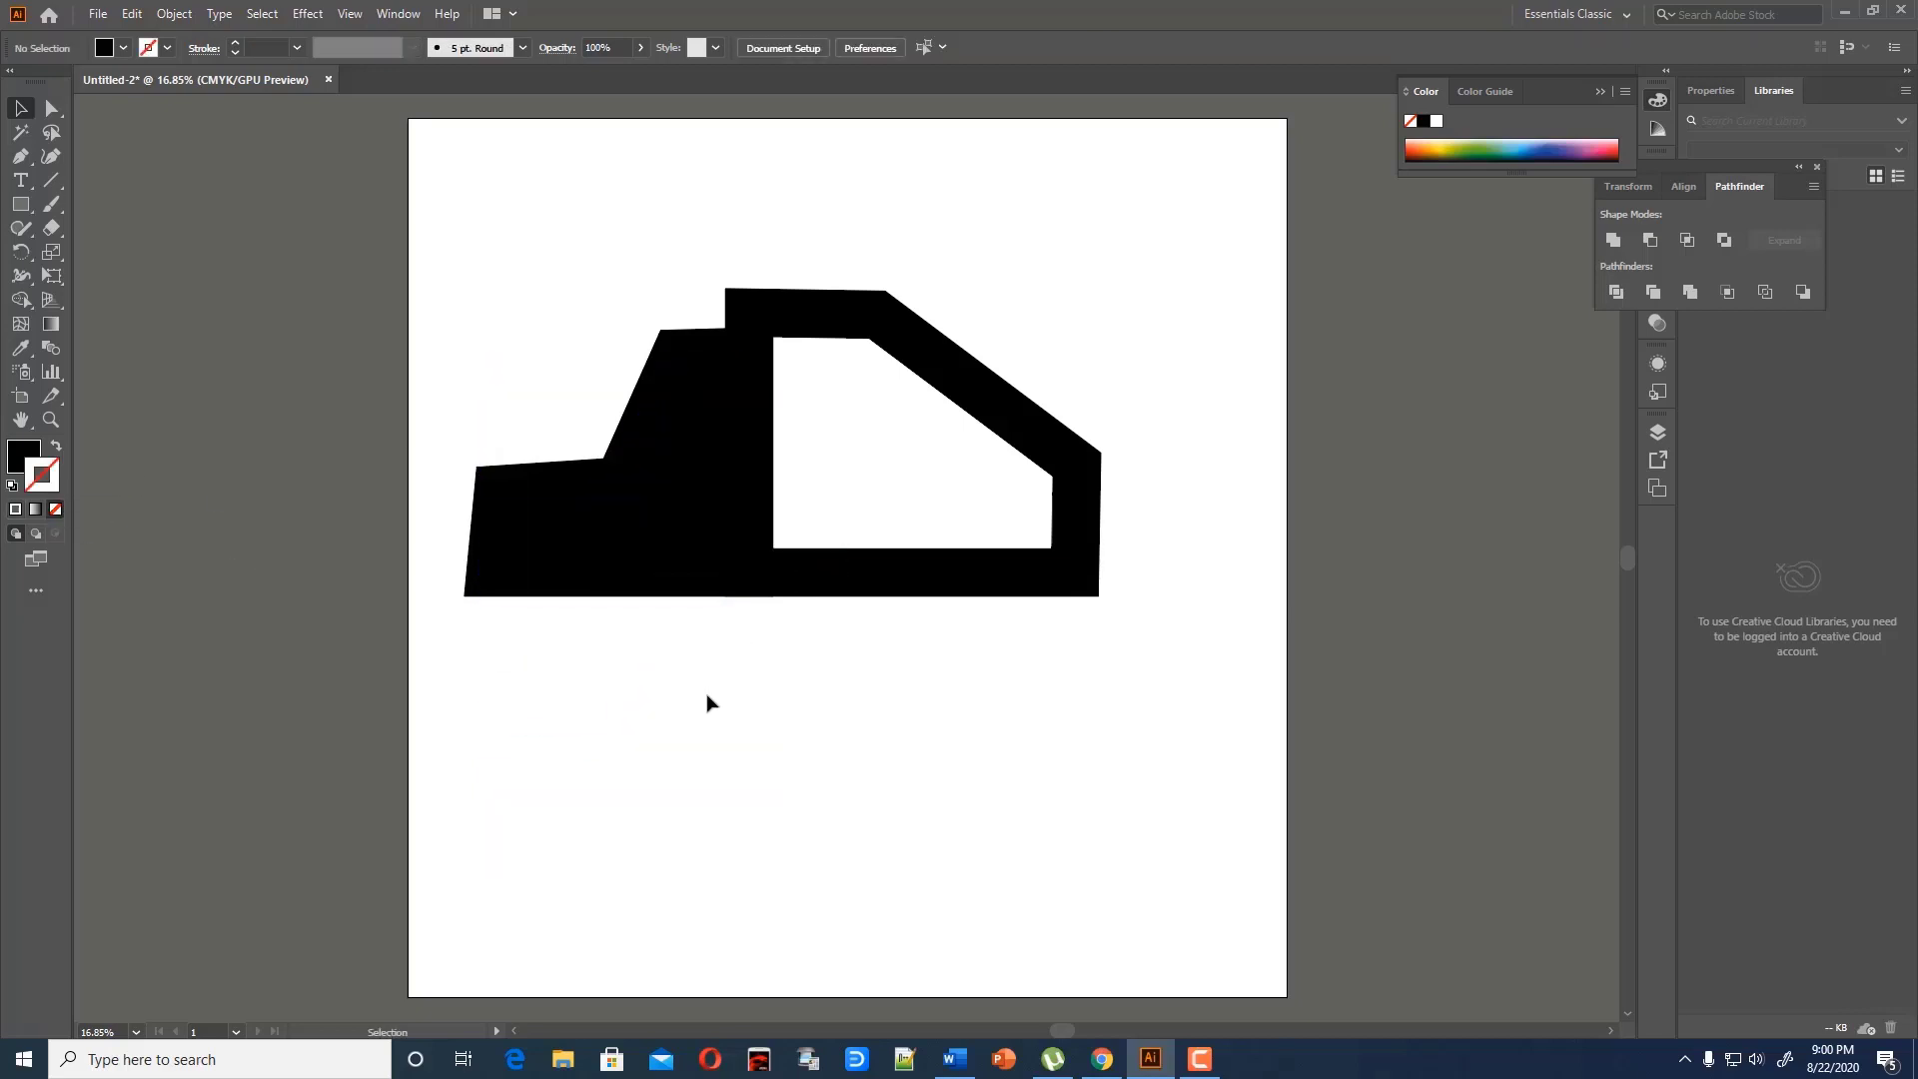
Draw a straight diagonal arm line with the Pen tool from inside the cab window up past its sloped roof
key("p")
left_click(57, 446)
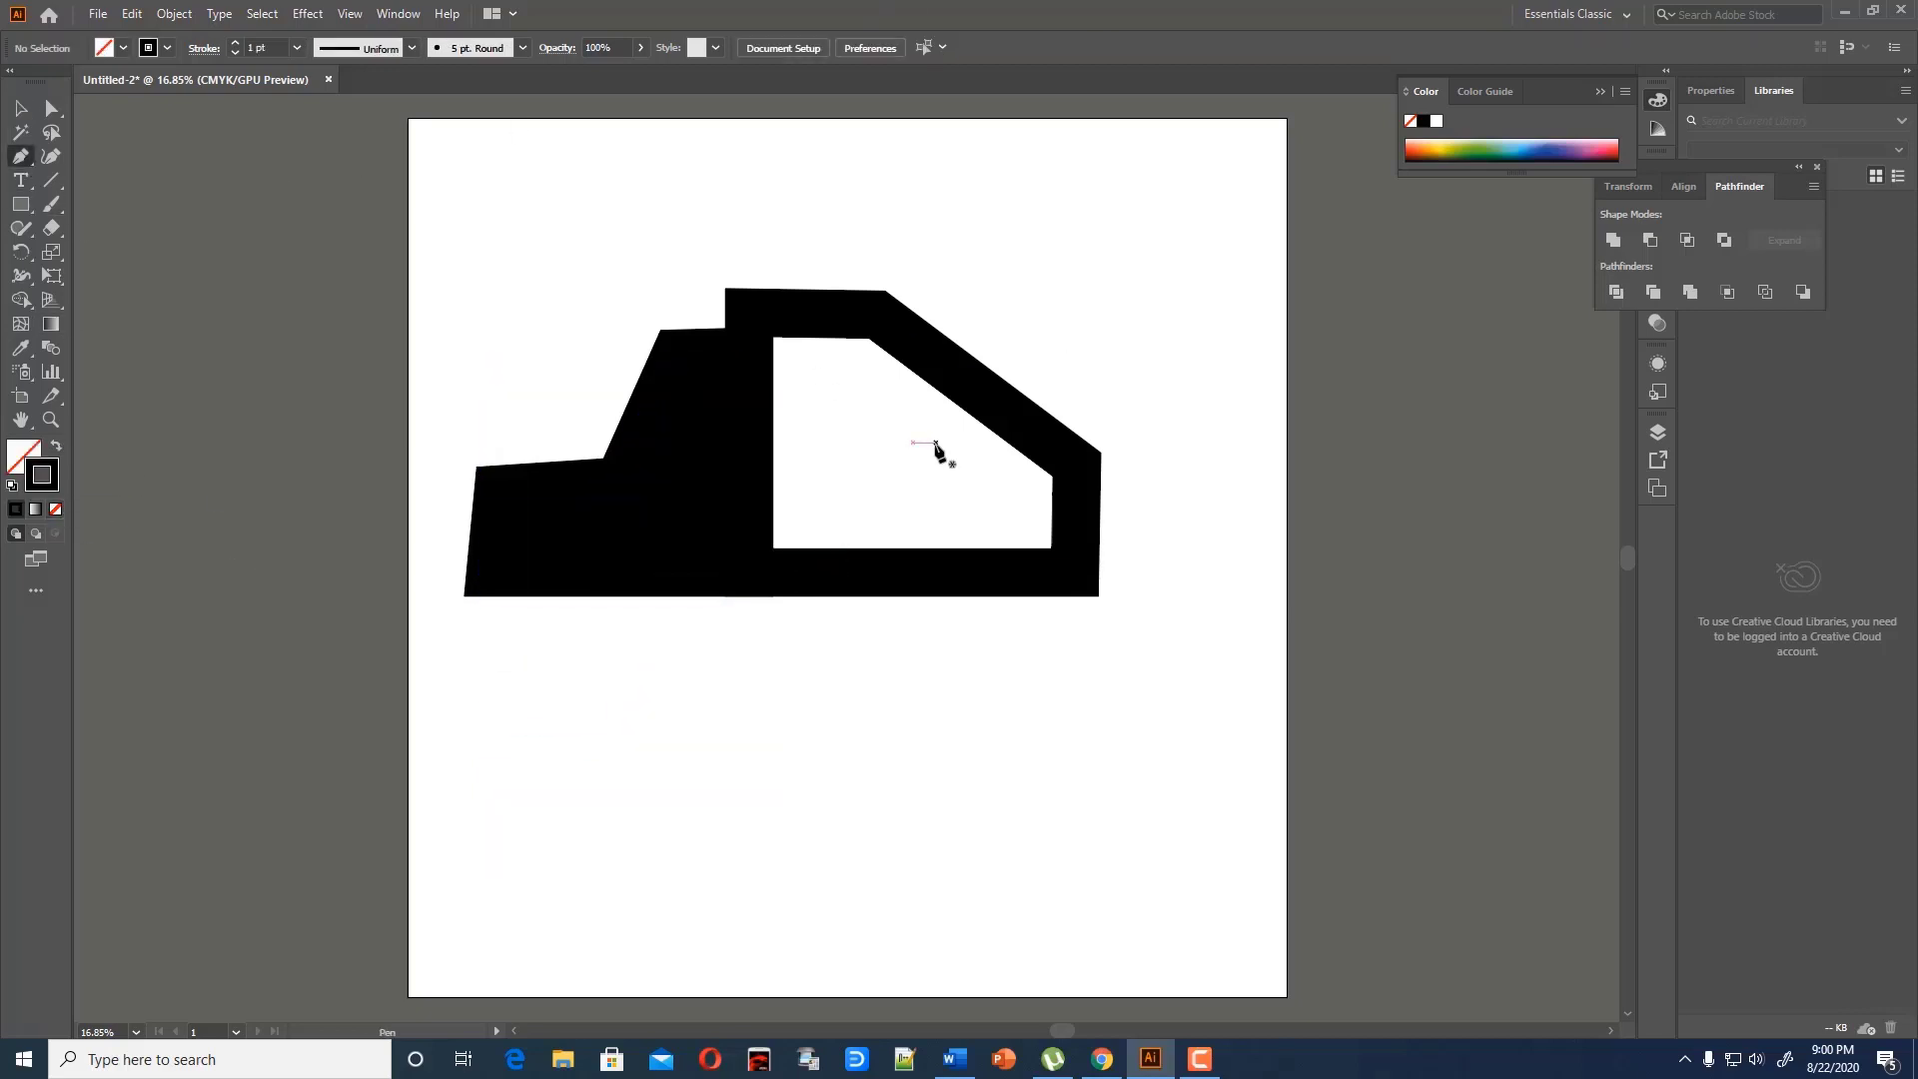
left_click(934, 442)
left_click(1095, 239)
Copy the cab's white fill and 218 pt black stroke onto the diagonal arm line with the Eyedropper and deselect it
key("i")
key("shift+x")
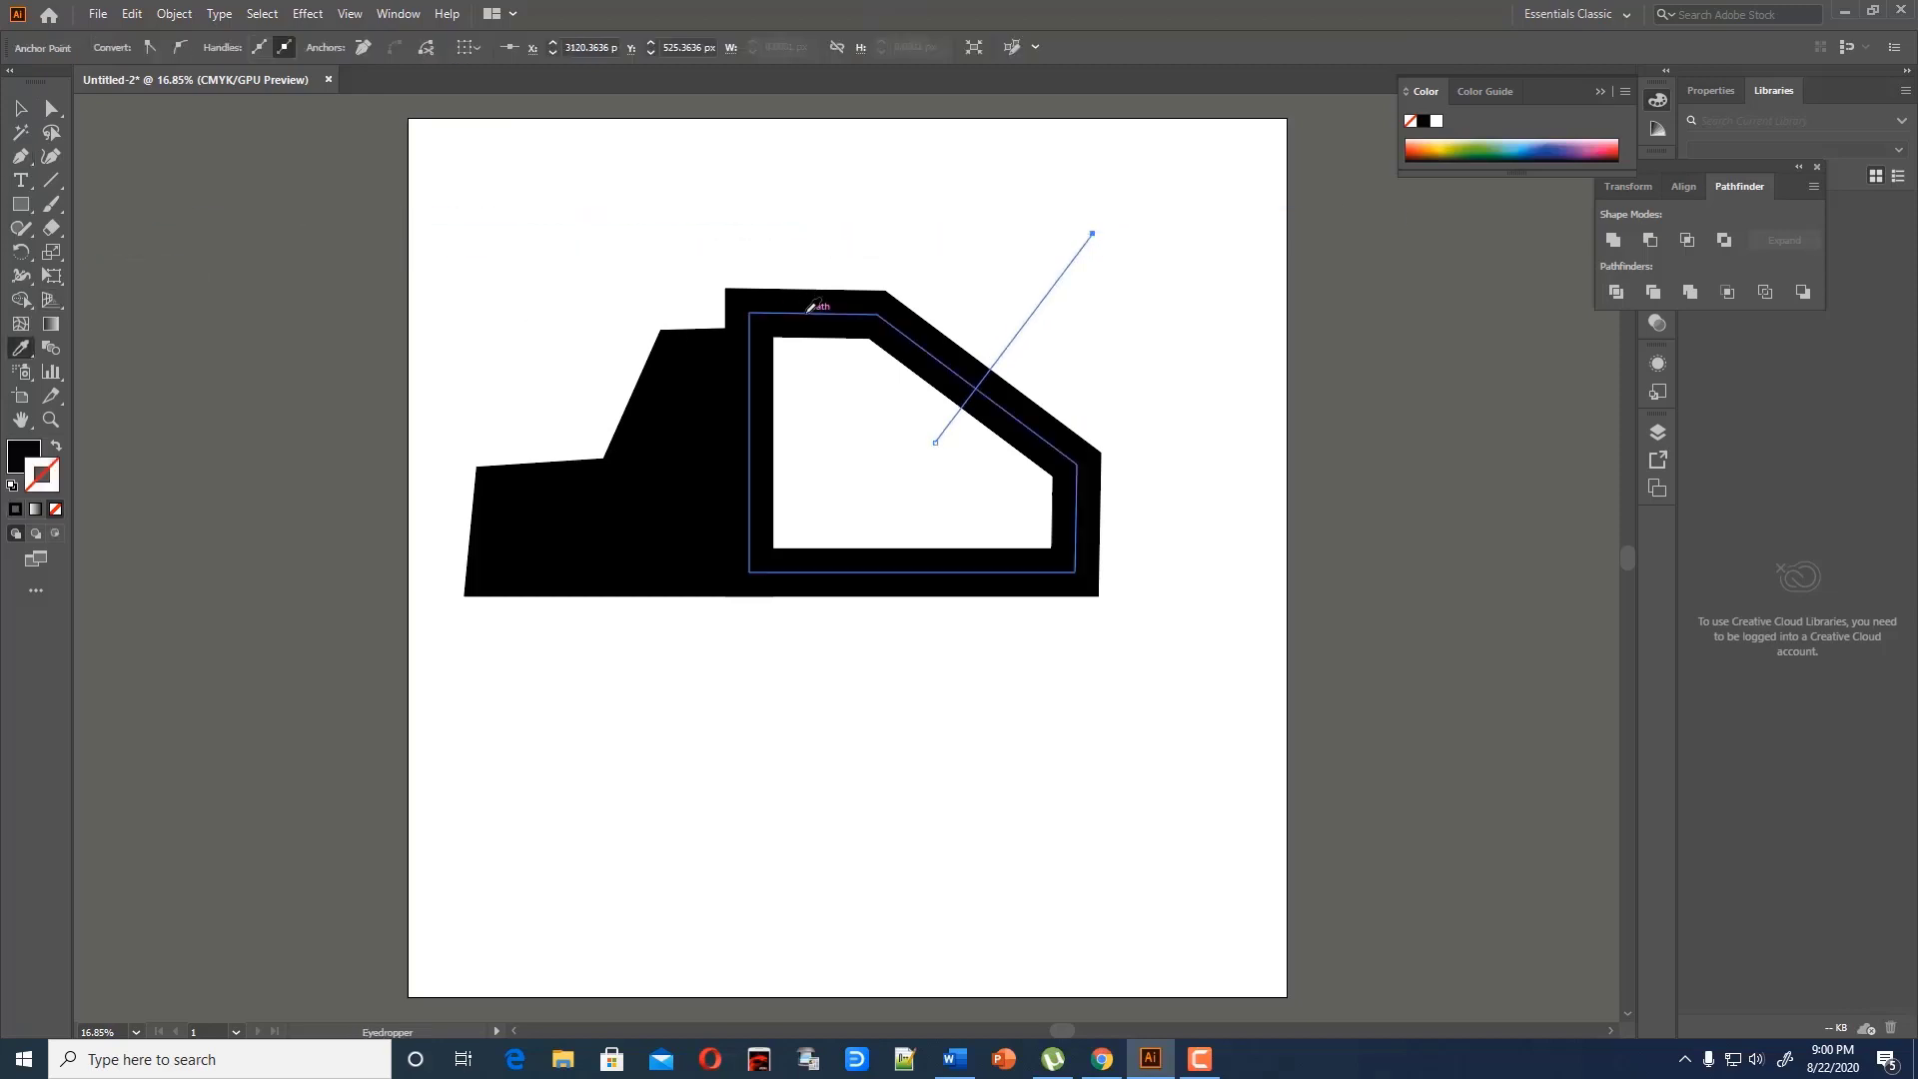
left_click(55, 446)
left_click(909, 385)
left_click(21, 109)
left_click(993, 317)
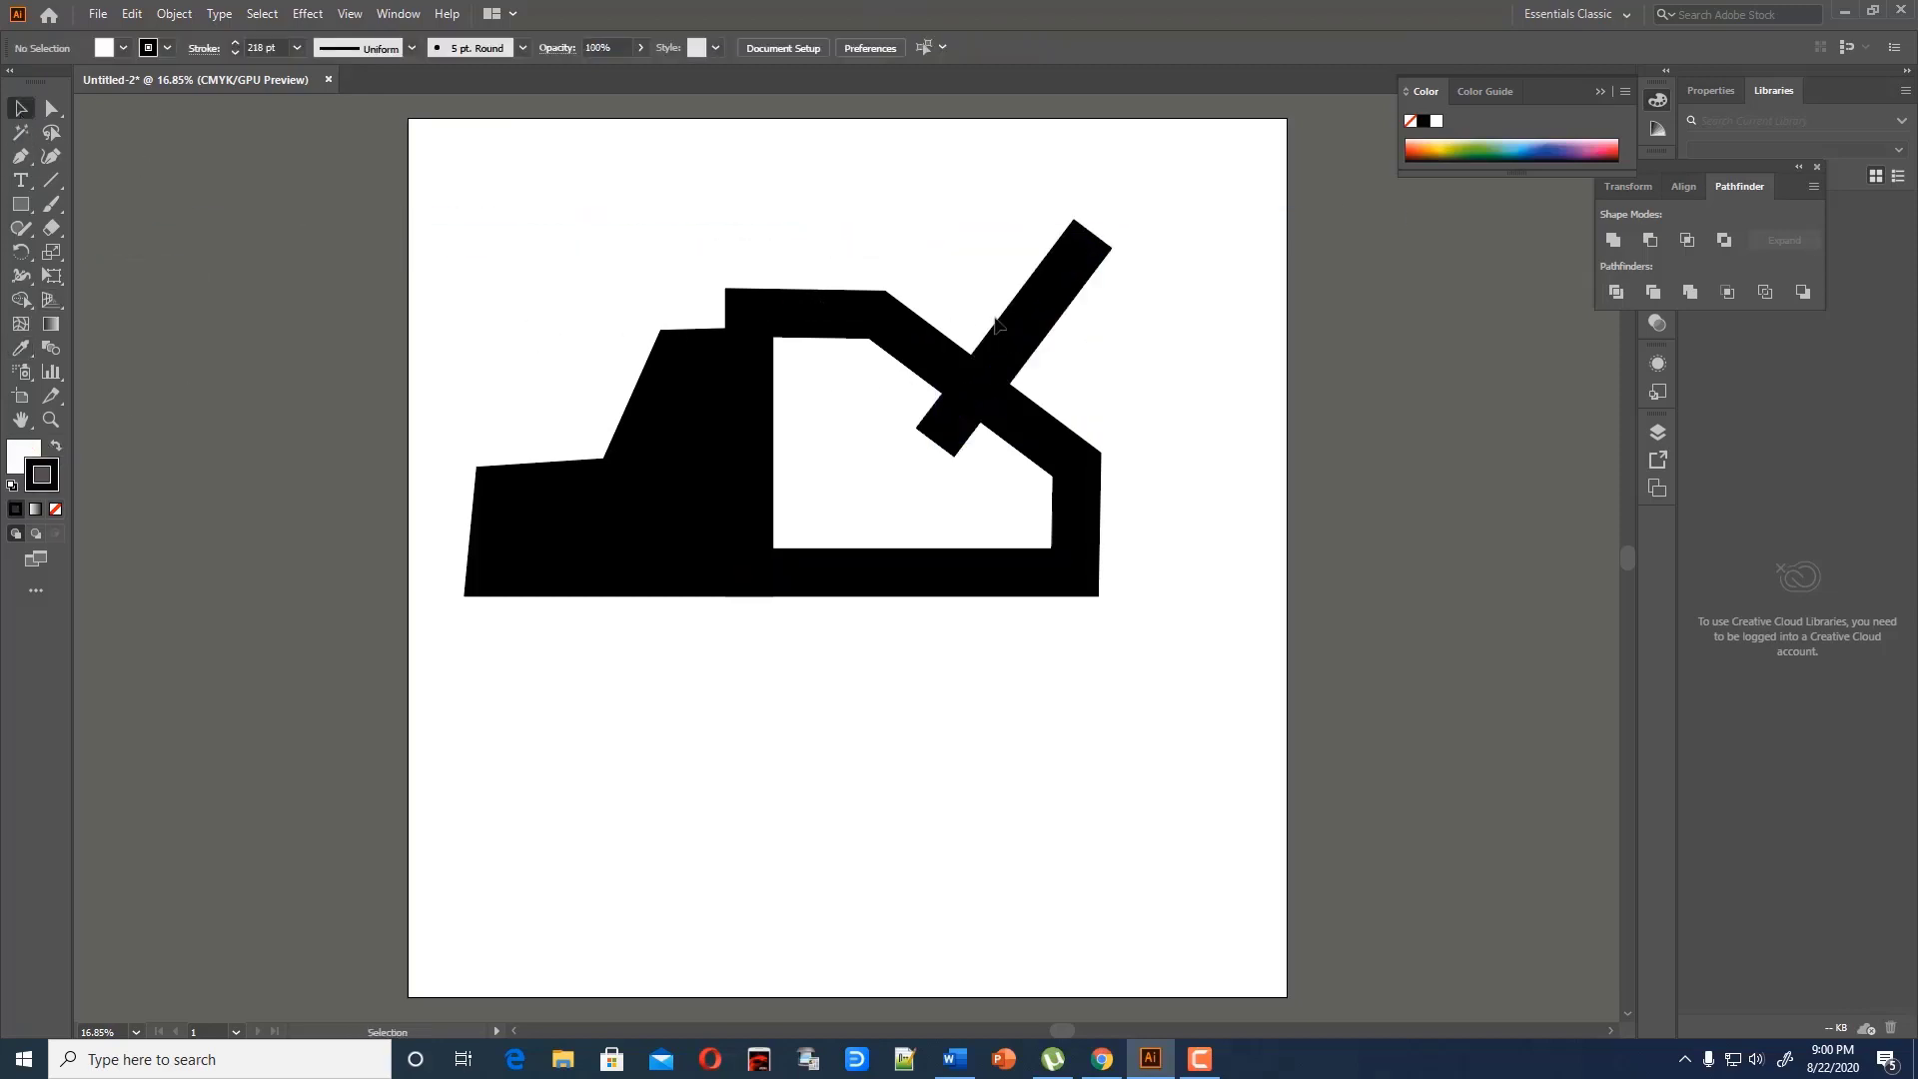
Narrow the cab outline slightly from its outer side and shift the diagonal arm inwards to match
left_click(874, 312)
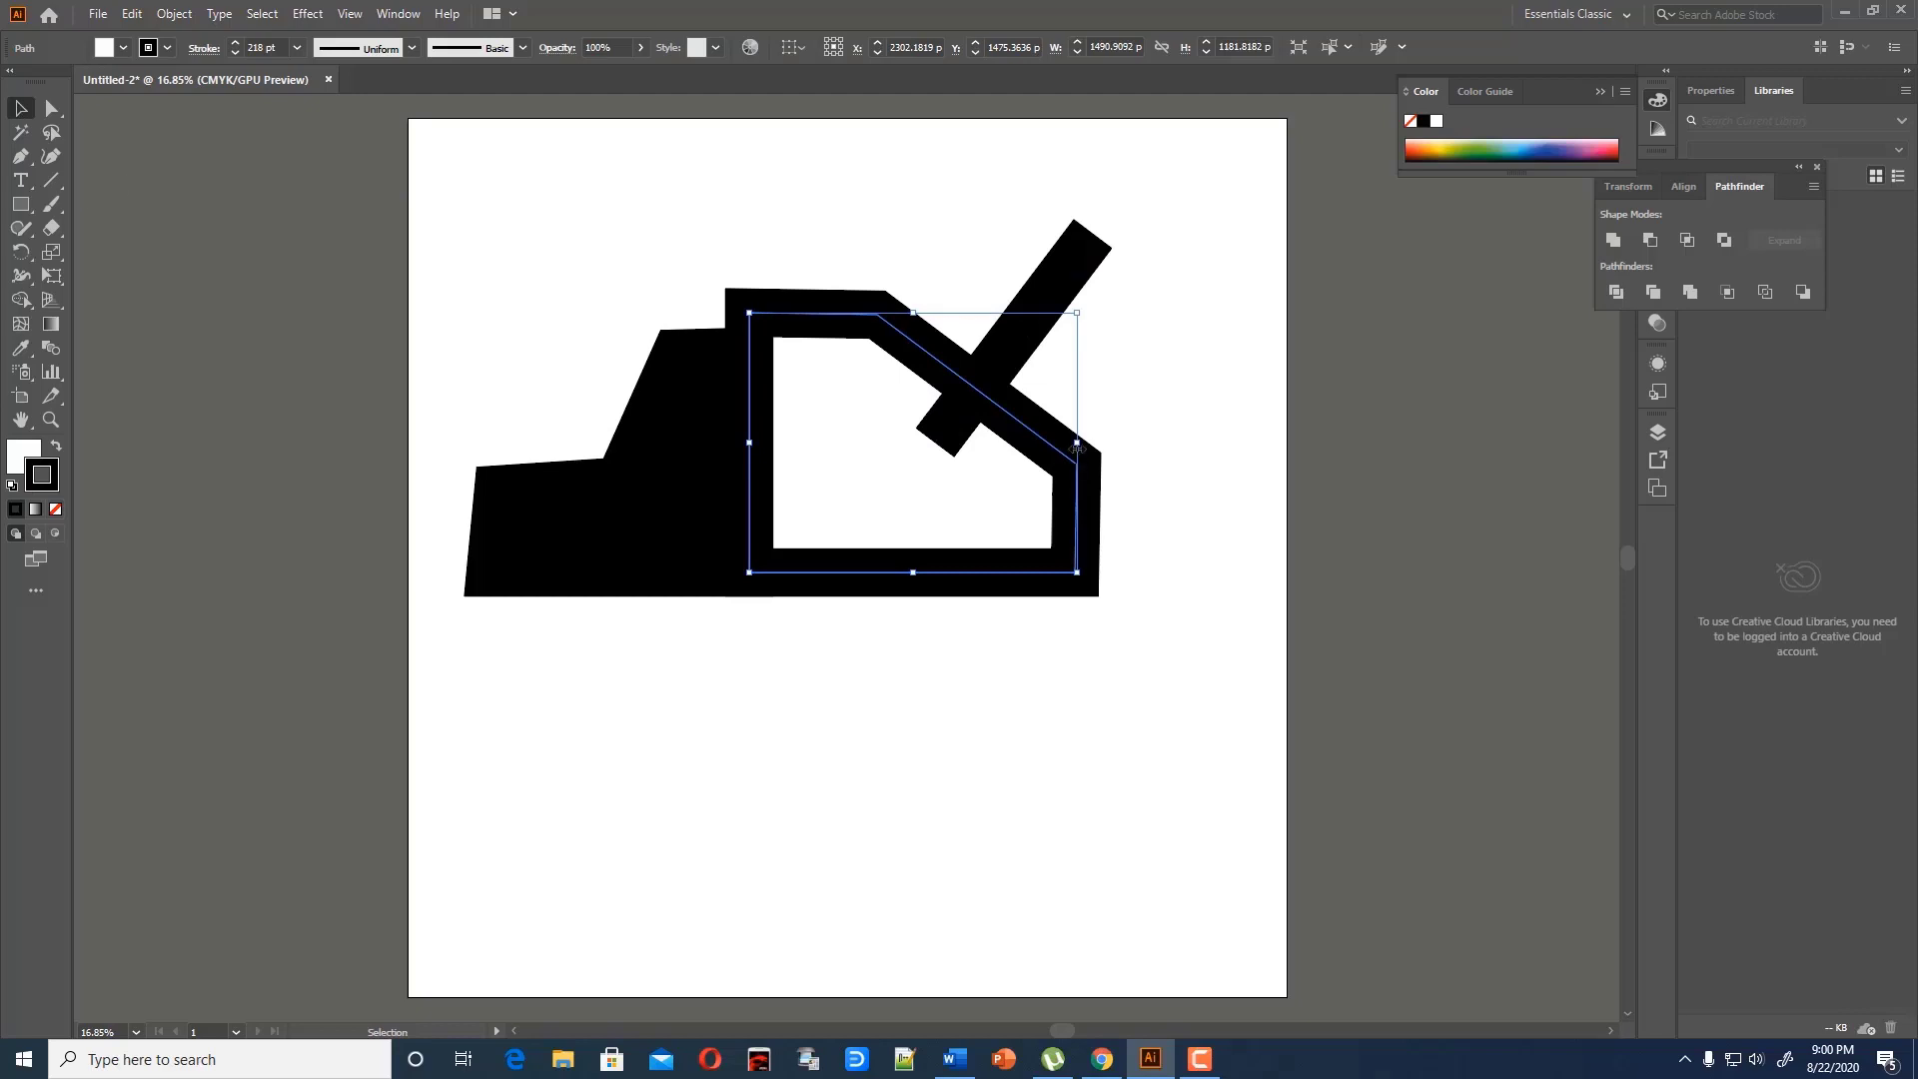
left_click_drag(1077, 443, 1049, 441)
left_click_drag(1031, 317, 1009, 317)
left_click(1175, 373)
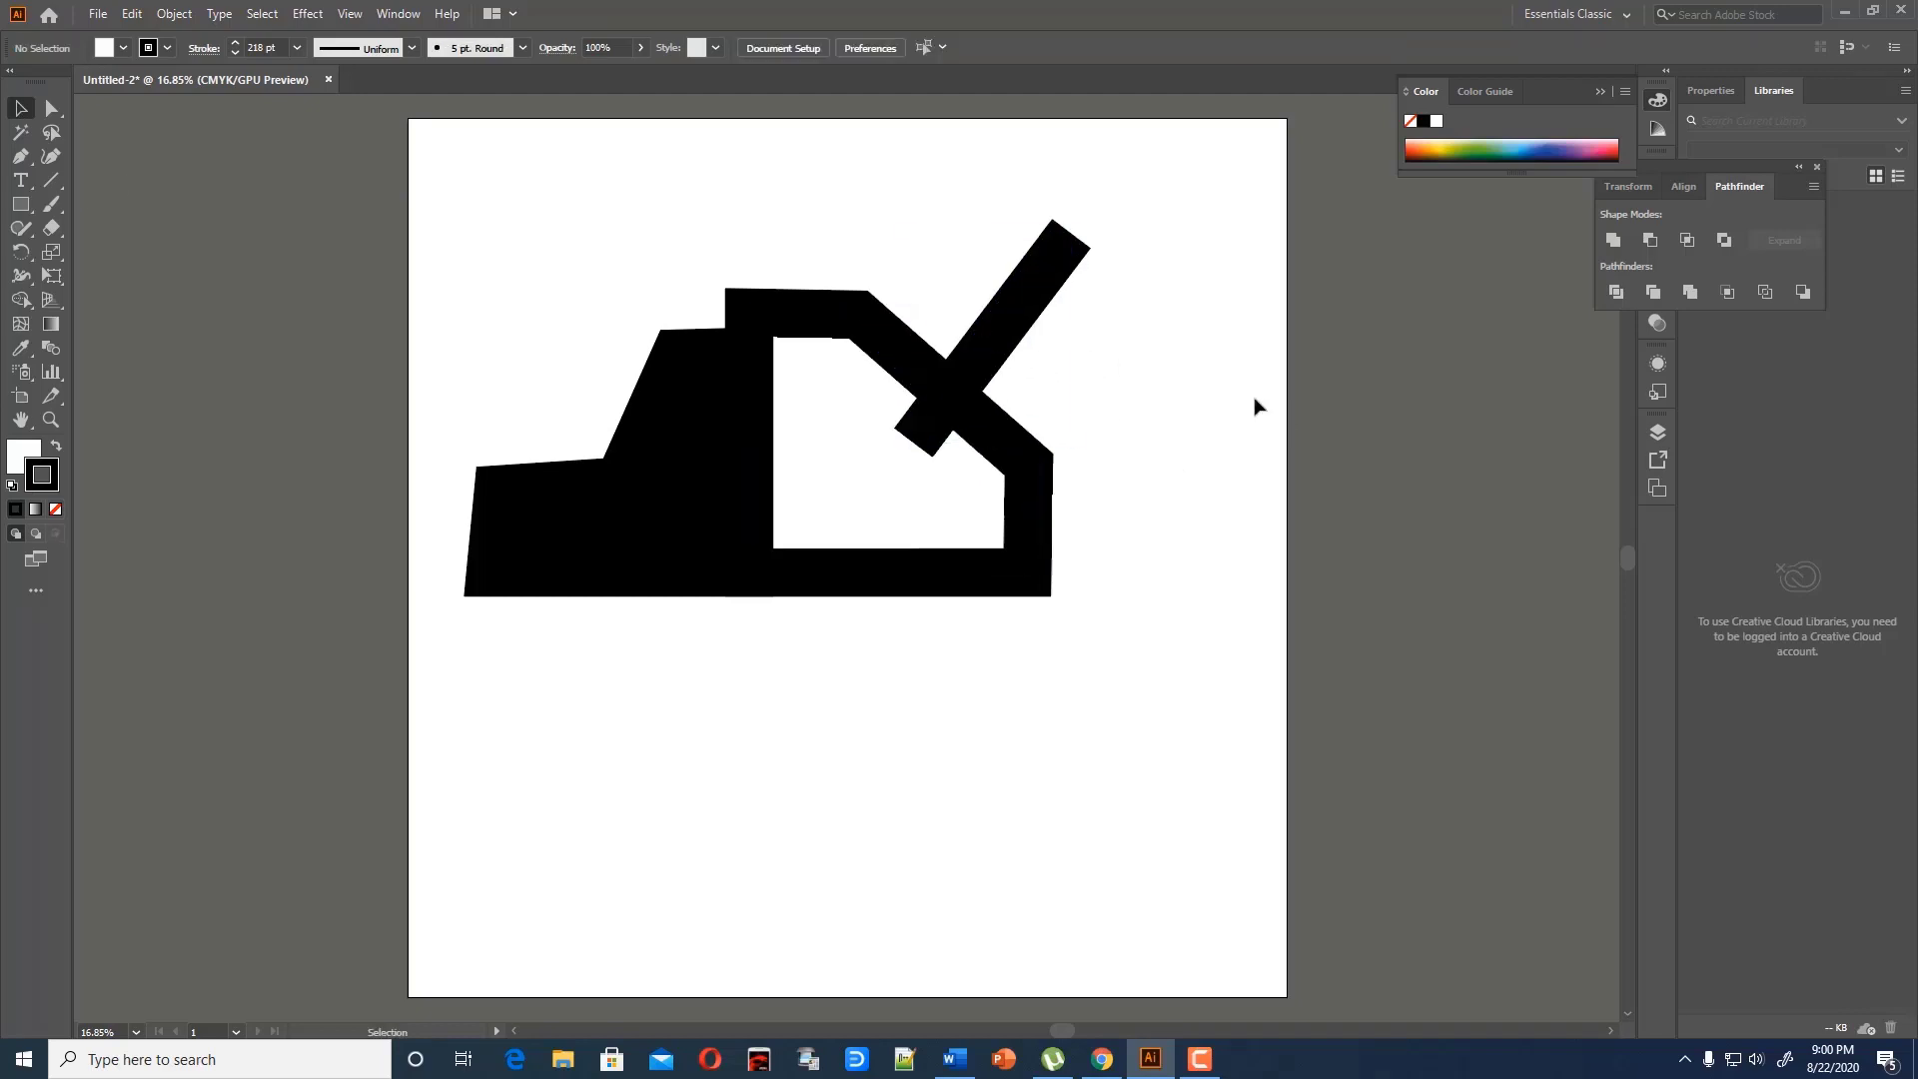
Cut the cab outline's bottom edge at two points with the Scissors tool and delete the segment between them
left_click(967, 595)
left_click_drag(51, 228, 150, 252)
left_click(859, 572)
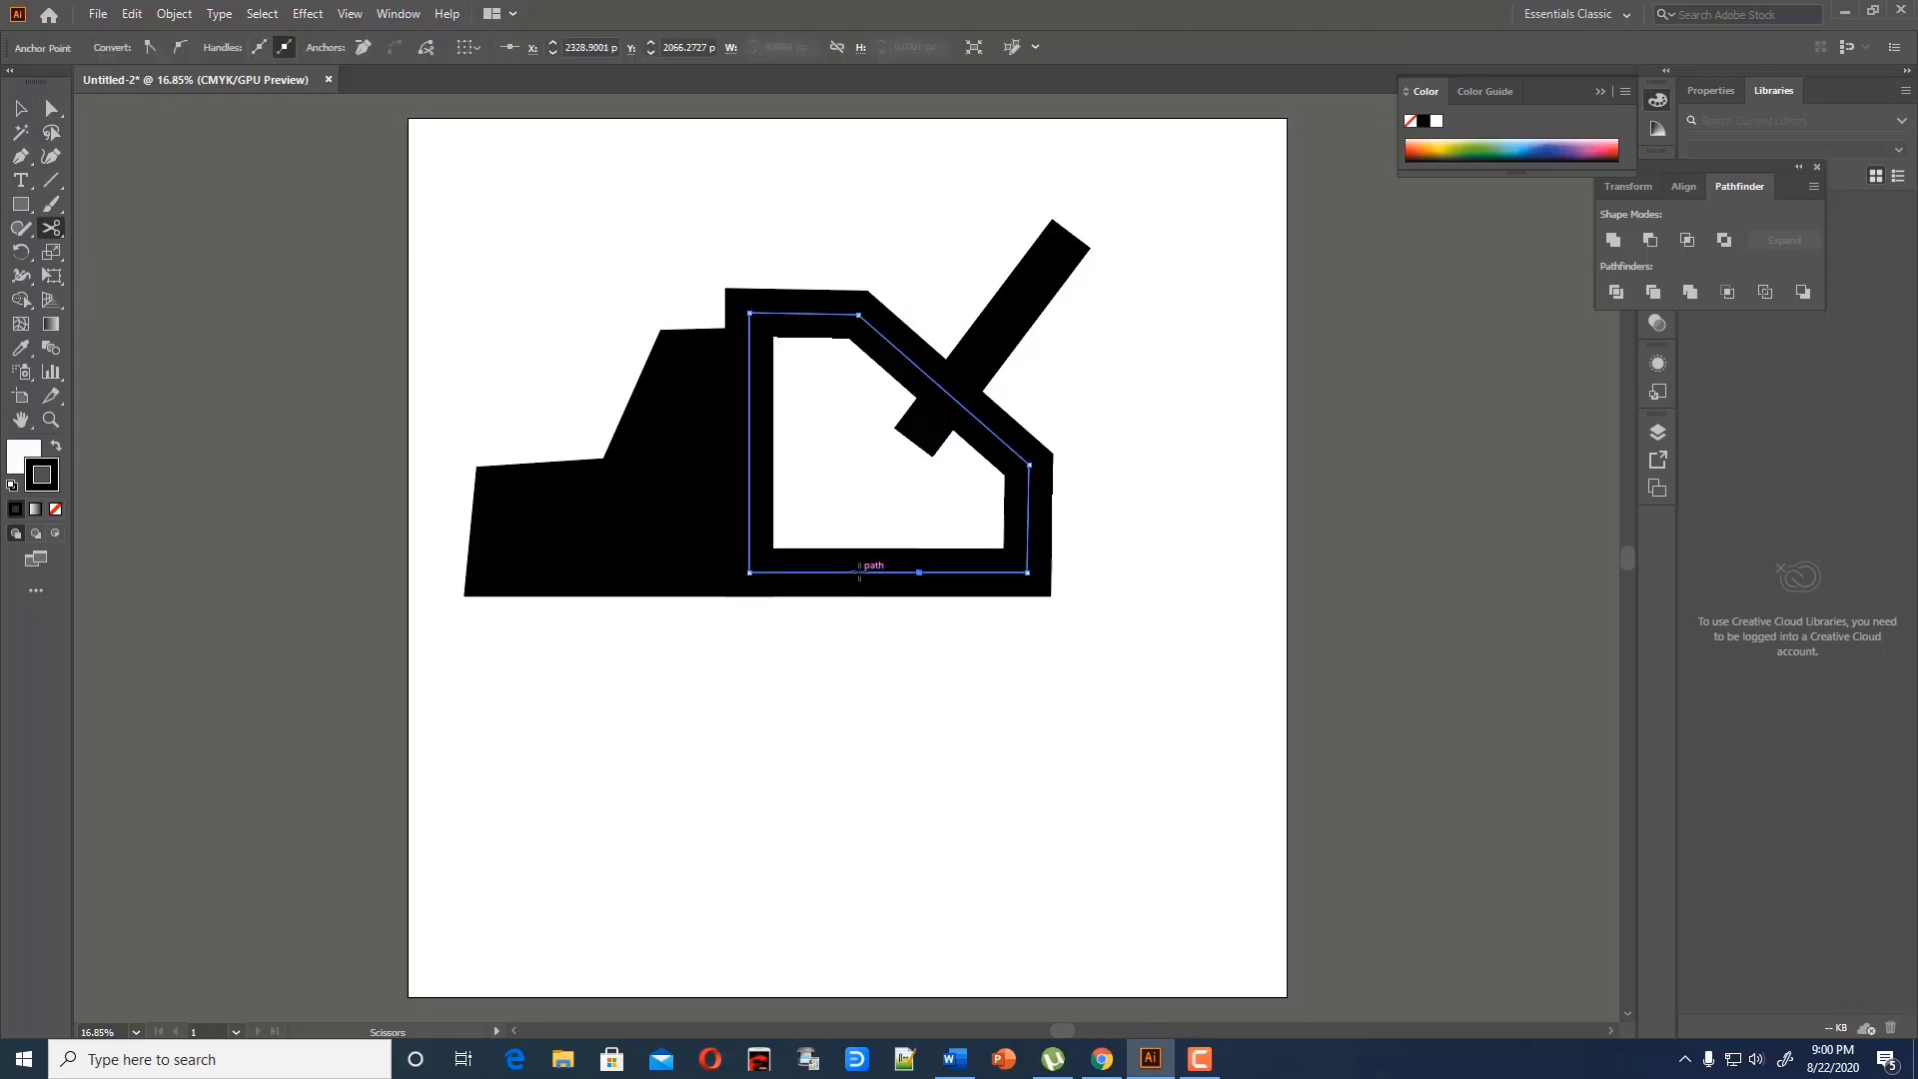
left_click(822, 572)
key("v")
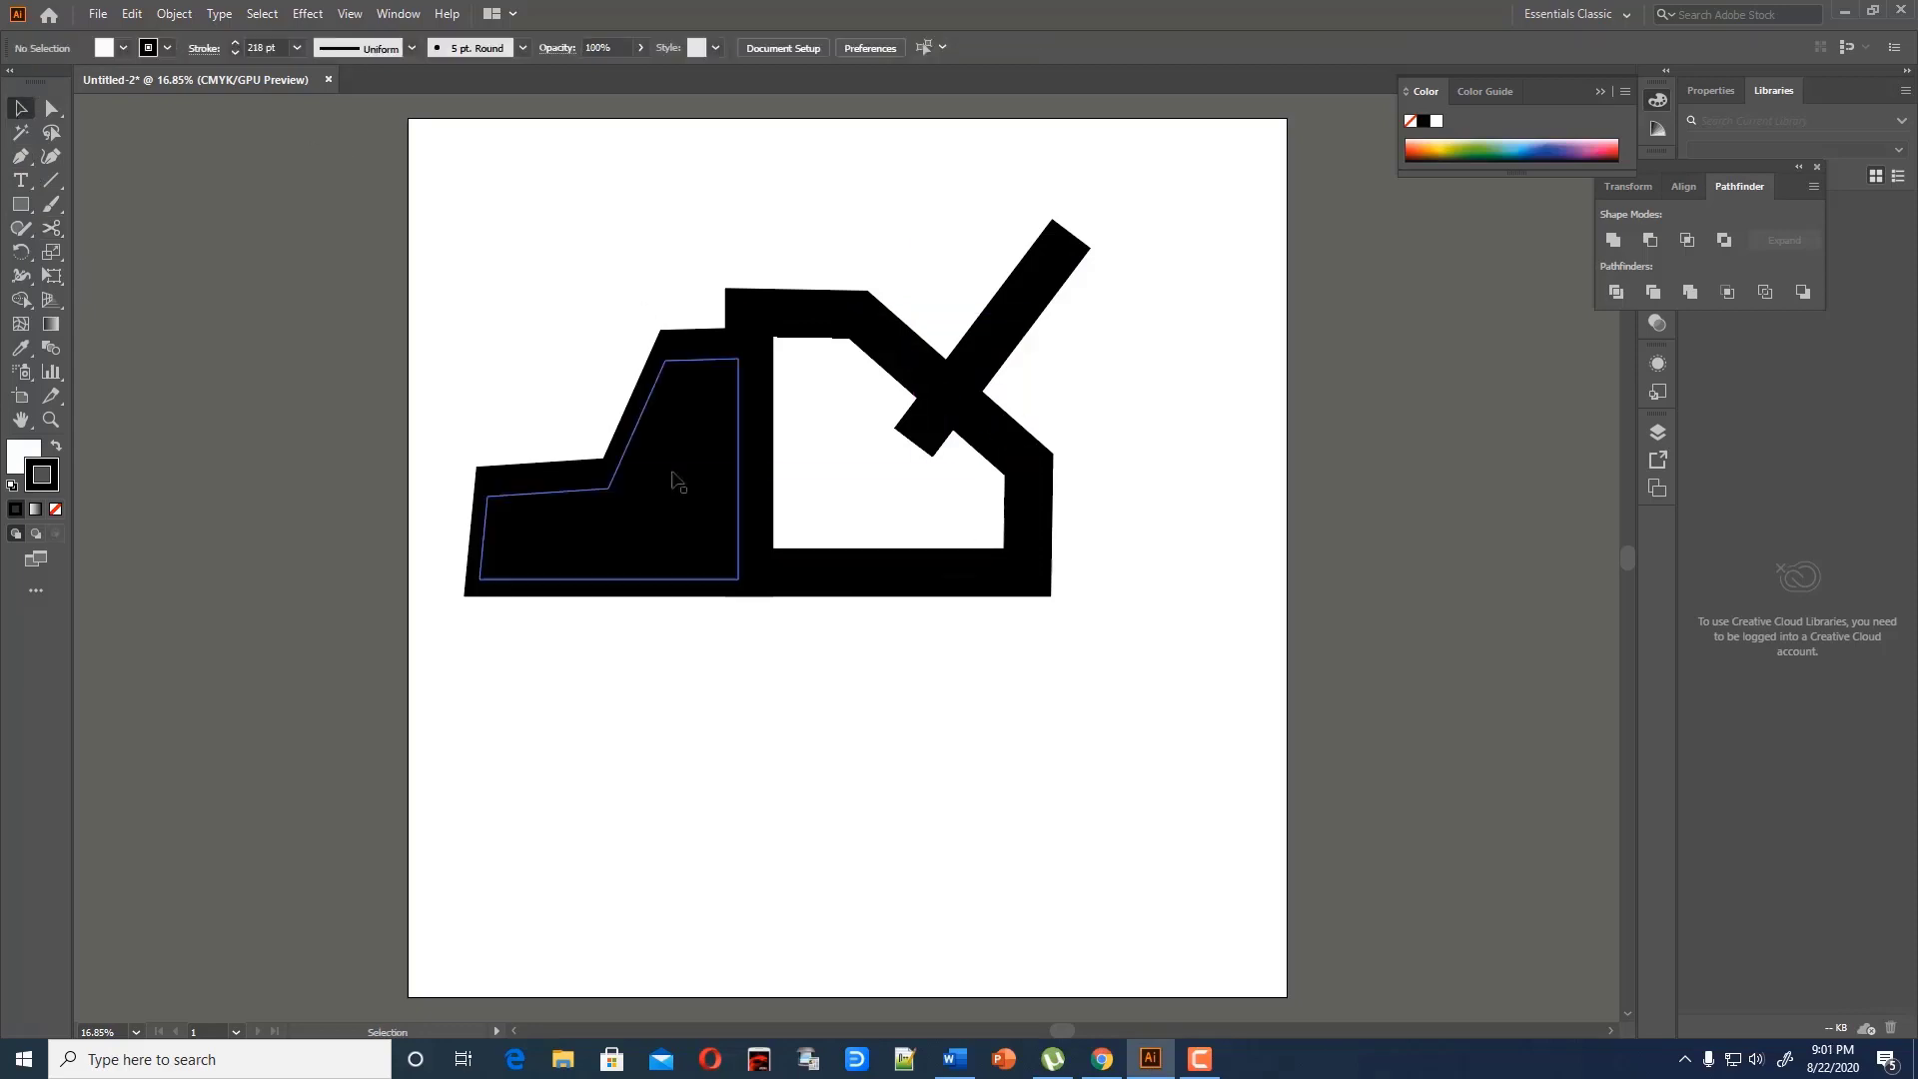
left_click(869, 572)
key("Delete")
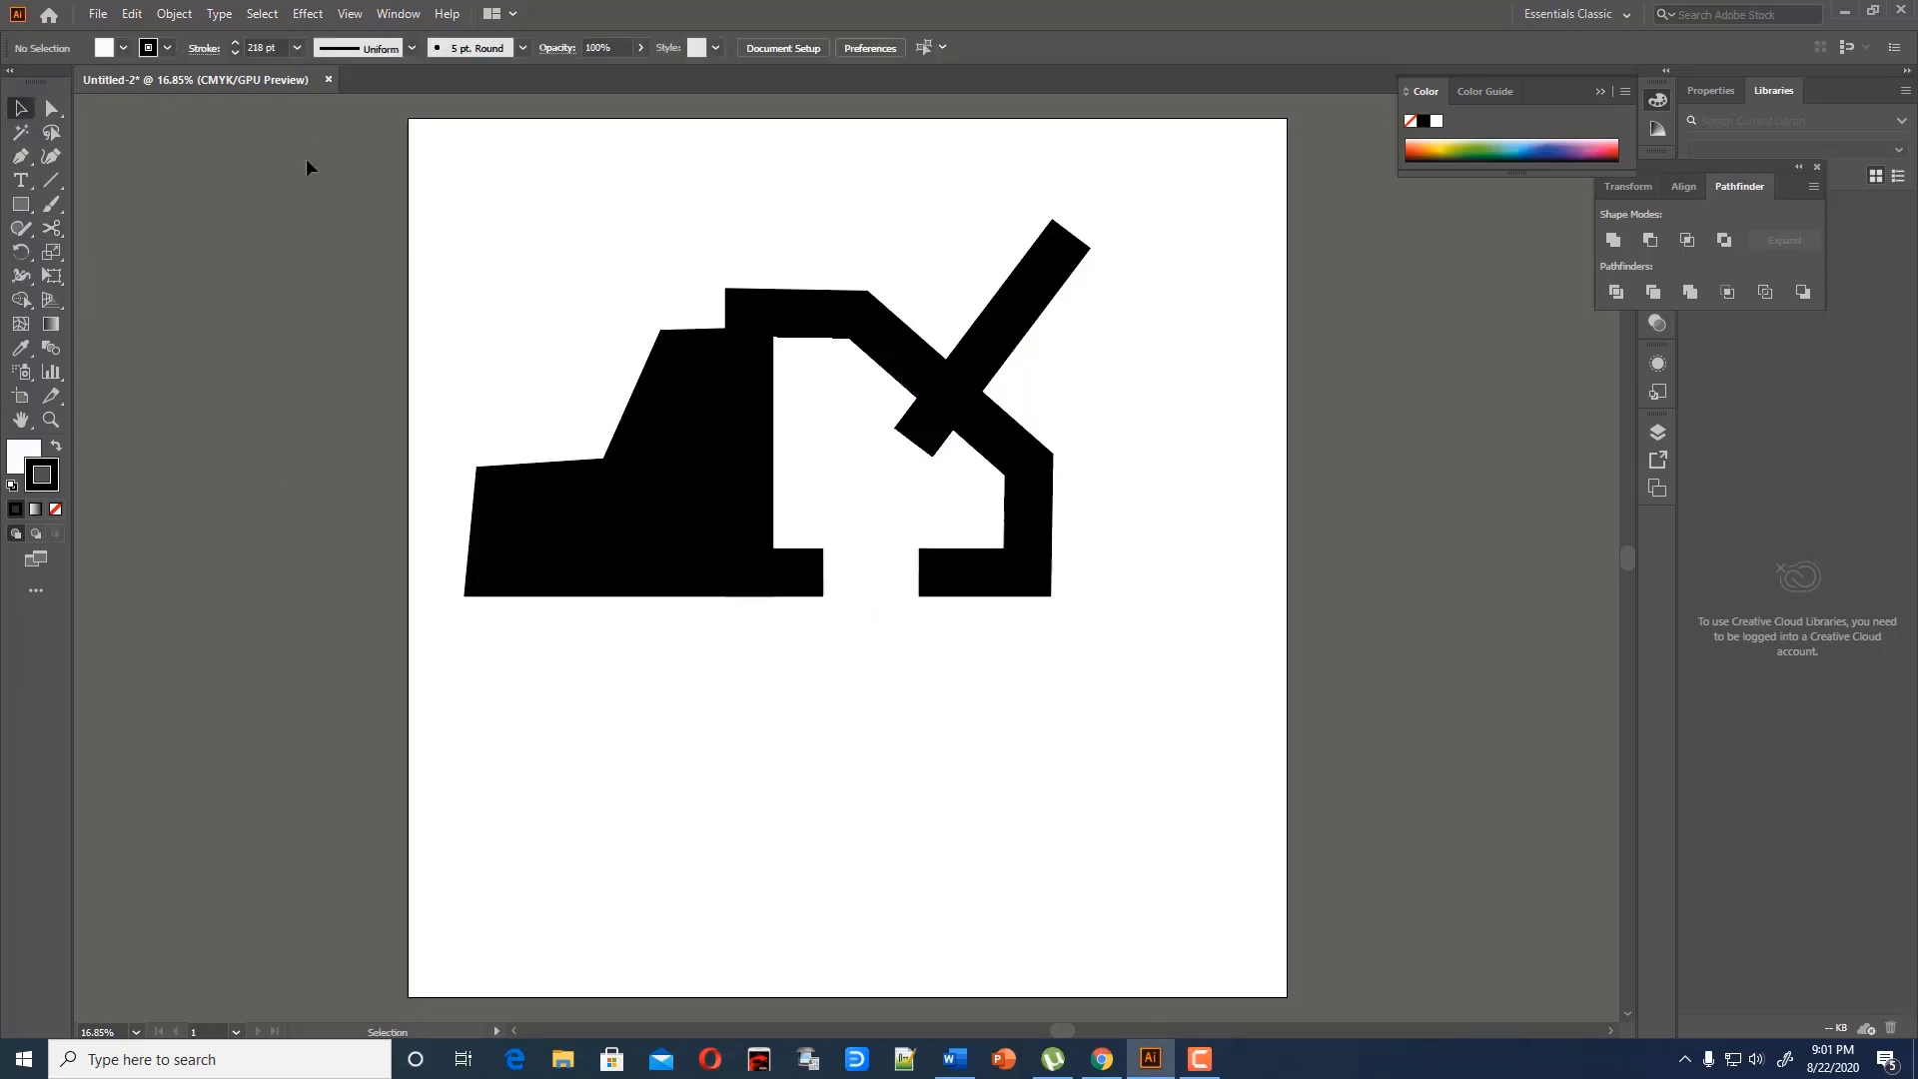
Expand all the vehicle artwork so that its strokes become filled shapes, and deselect it
left_click_drag(20, 217, 90, 256)
left_click(20, 107)
key("ctrl+a")
left_click(173, 13)
left_click(209, 247)
left_click(884, 650)
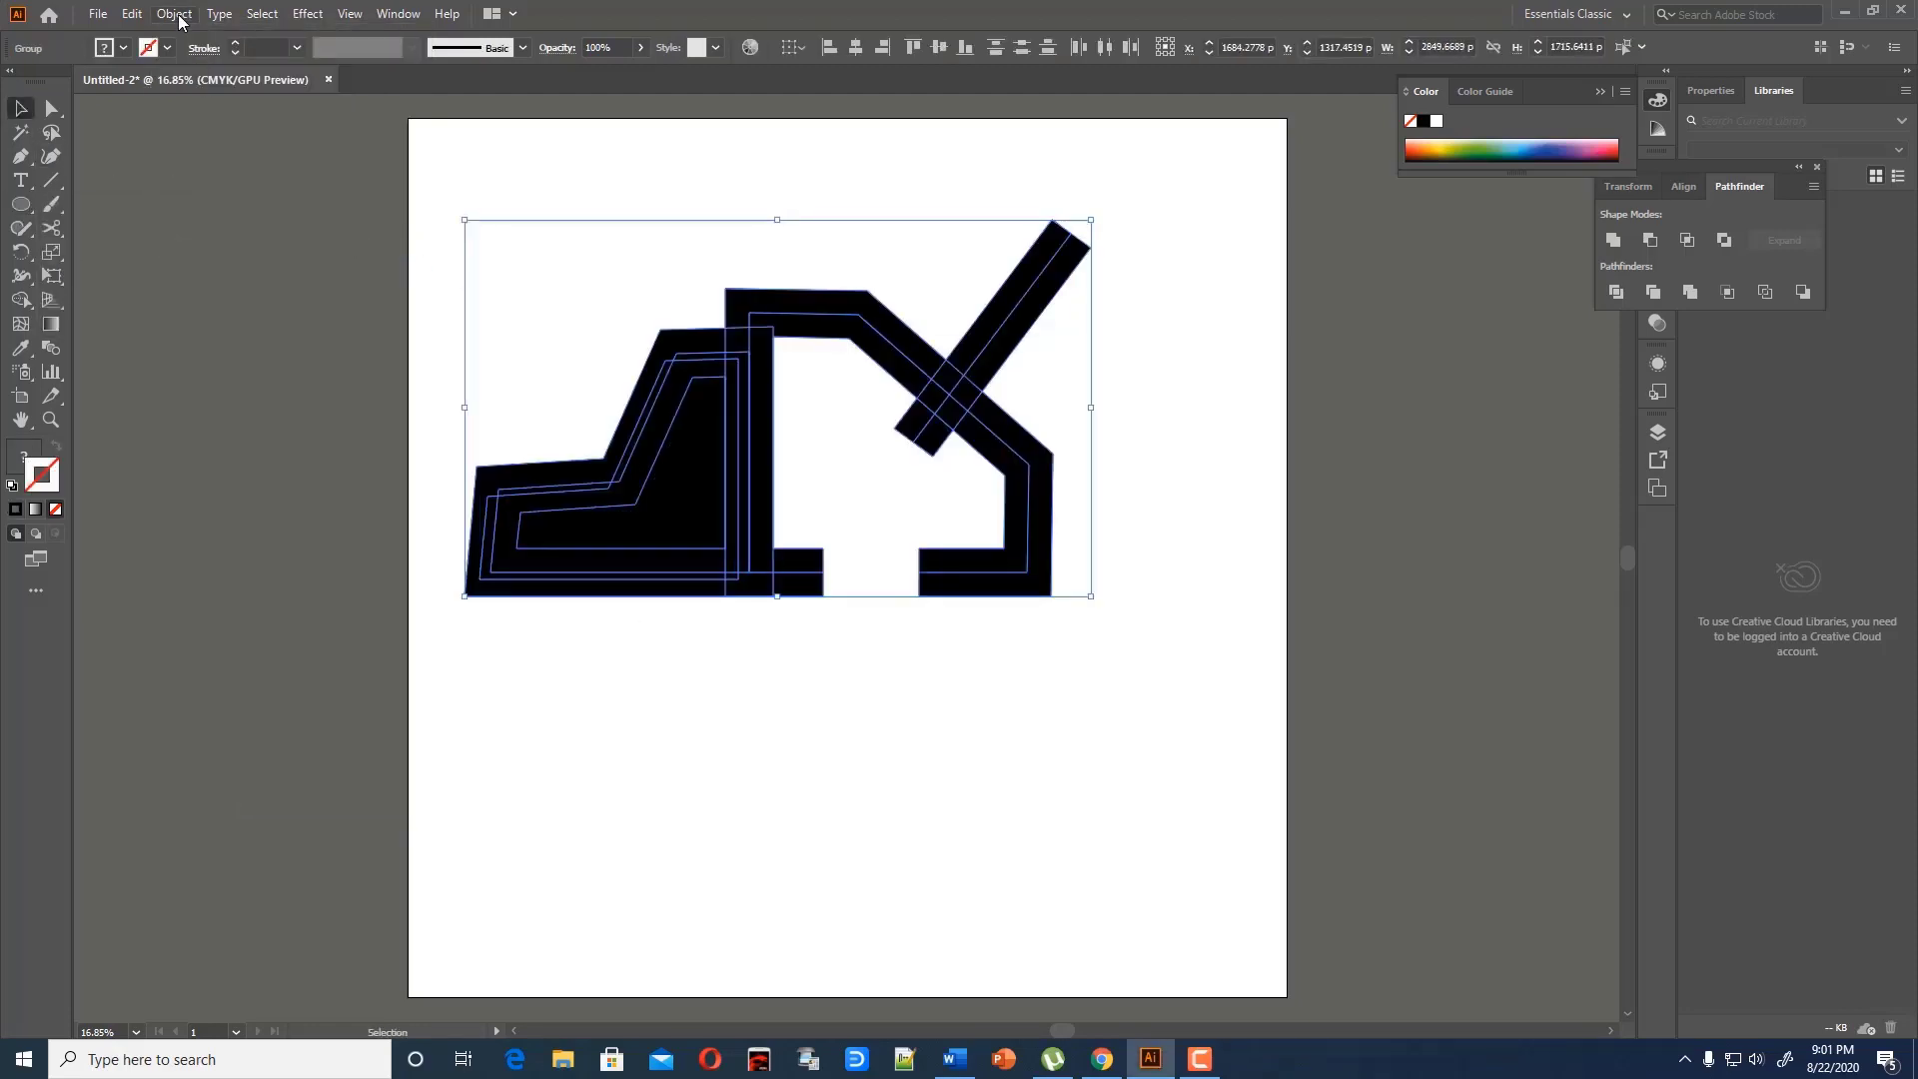
left_click(1257, 731)
Try uniting all the vehicle's shapes with Pathfinder, and undo the union
key("ctrl+a")
left_click(1613, 240)
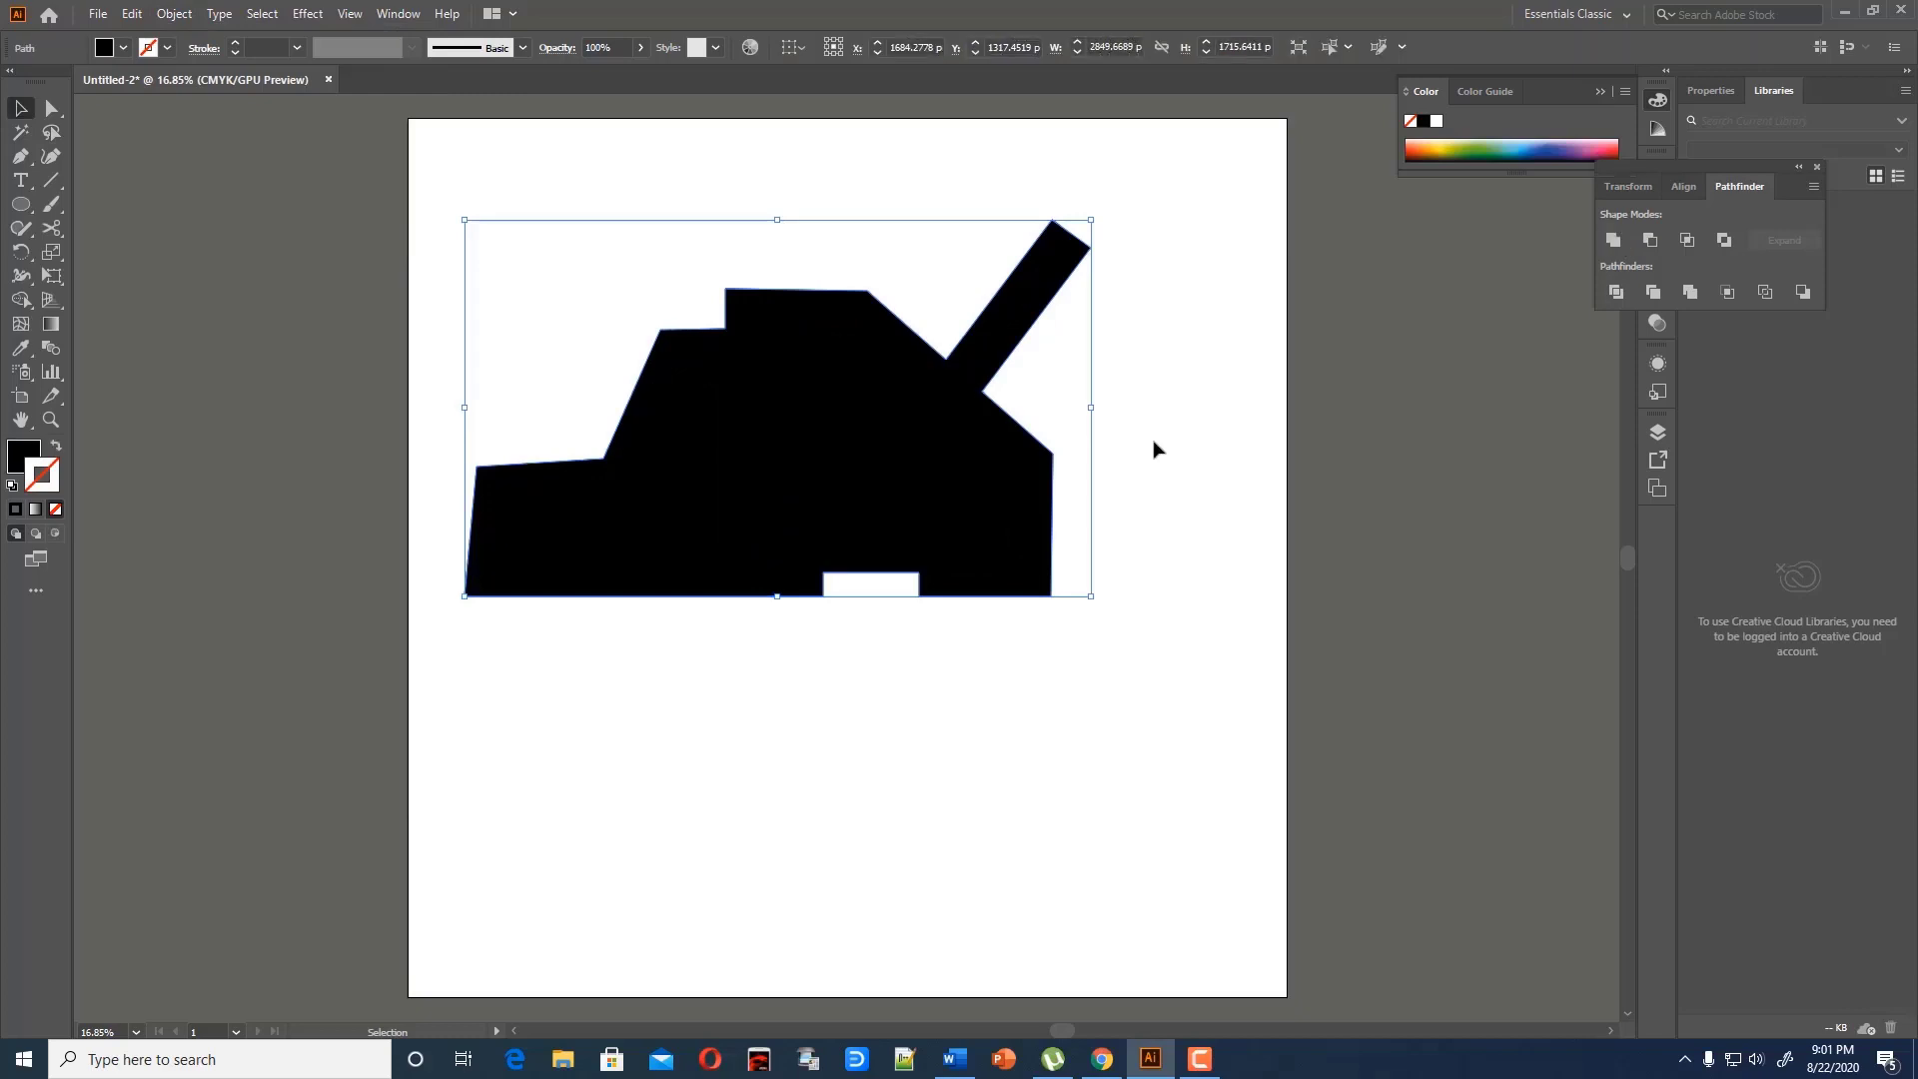
key("ctrl+z")
left_click(1149, 433)
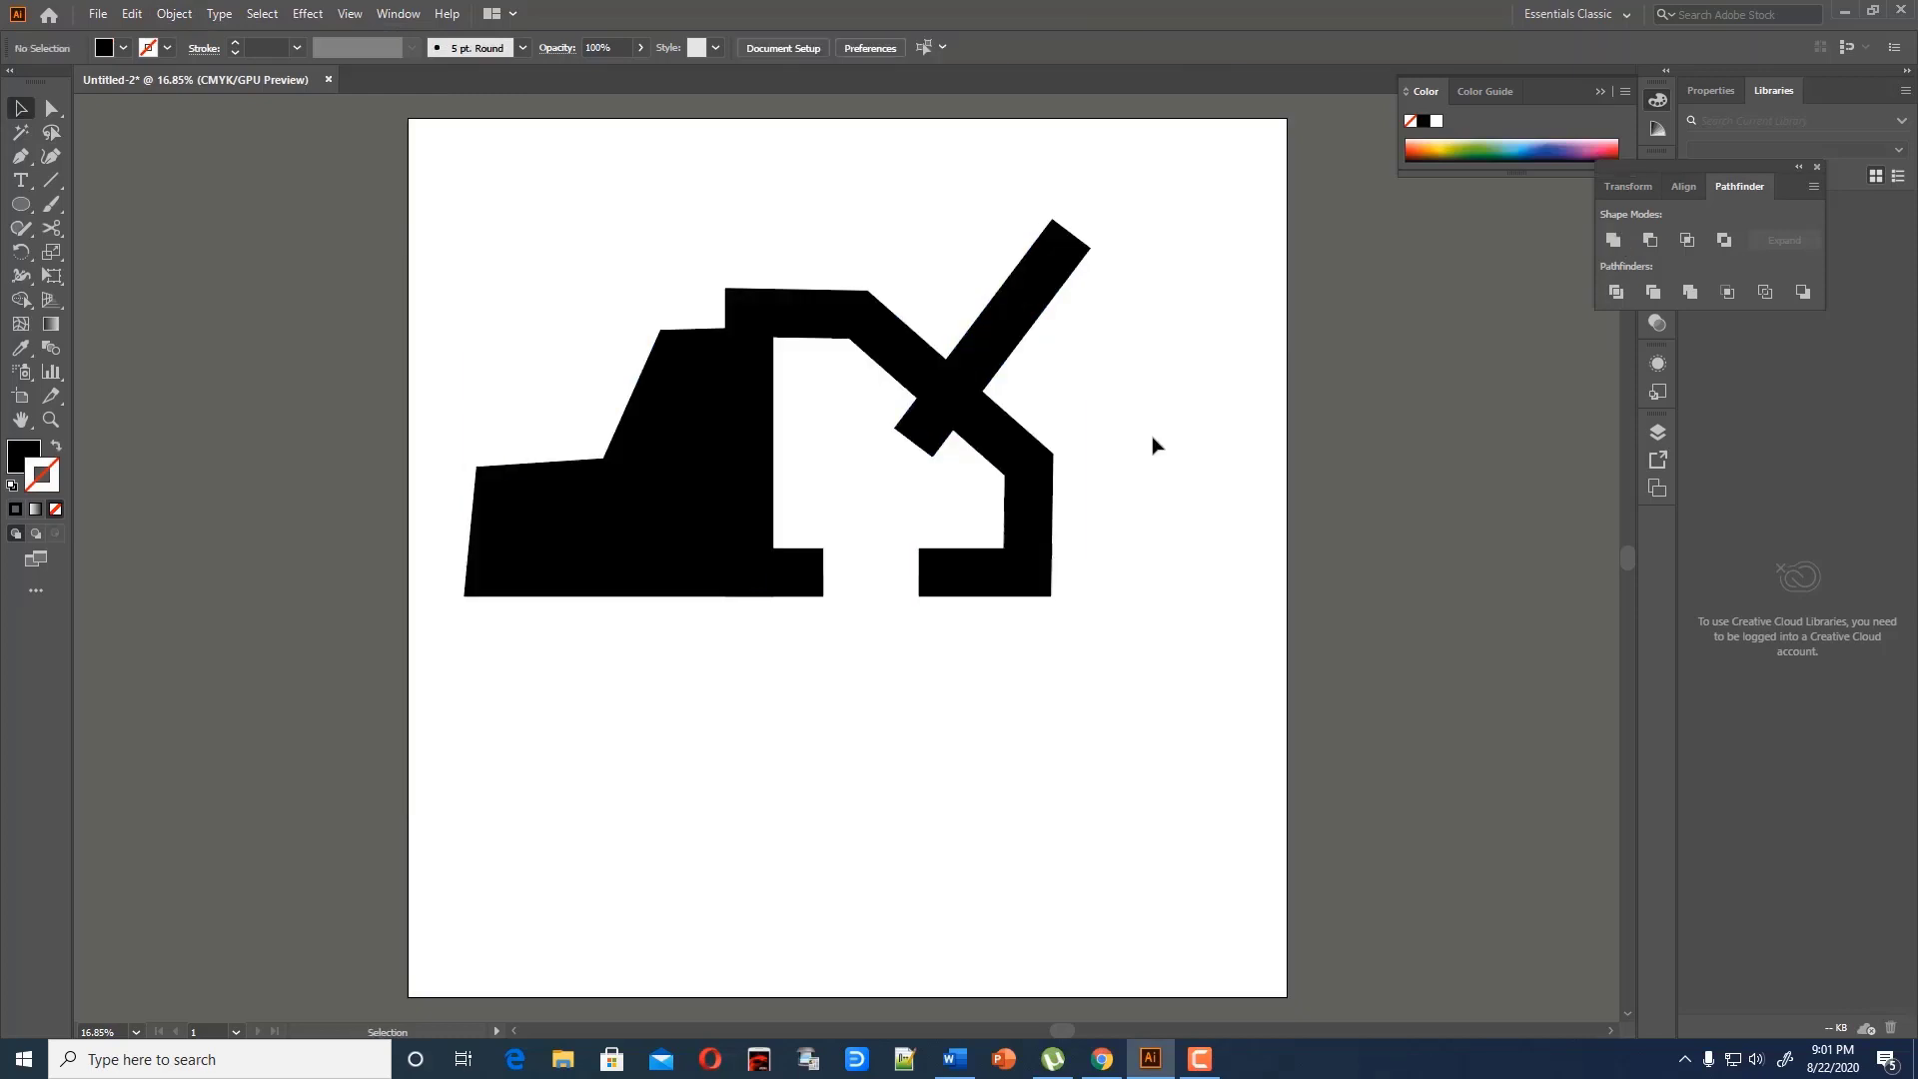
Cut a round wheel arch out of the solid body's lower edge, using a circle and the Shape Builder tool
left_click(22, 206)
left_click(77, 248)
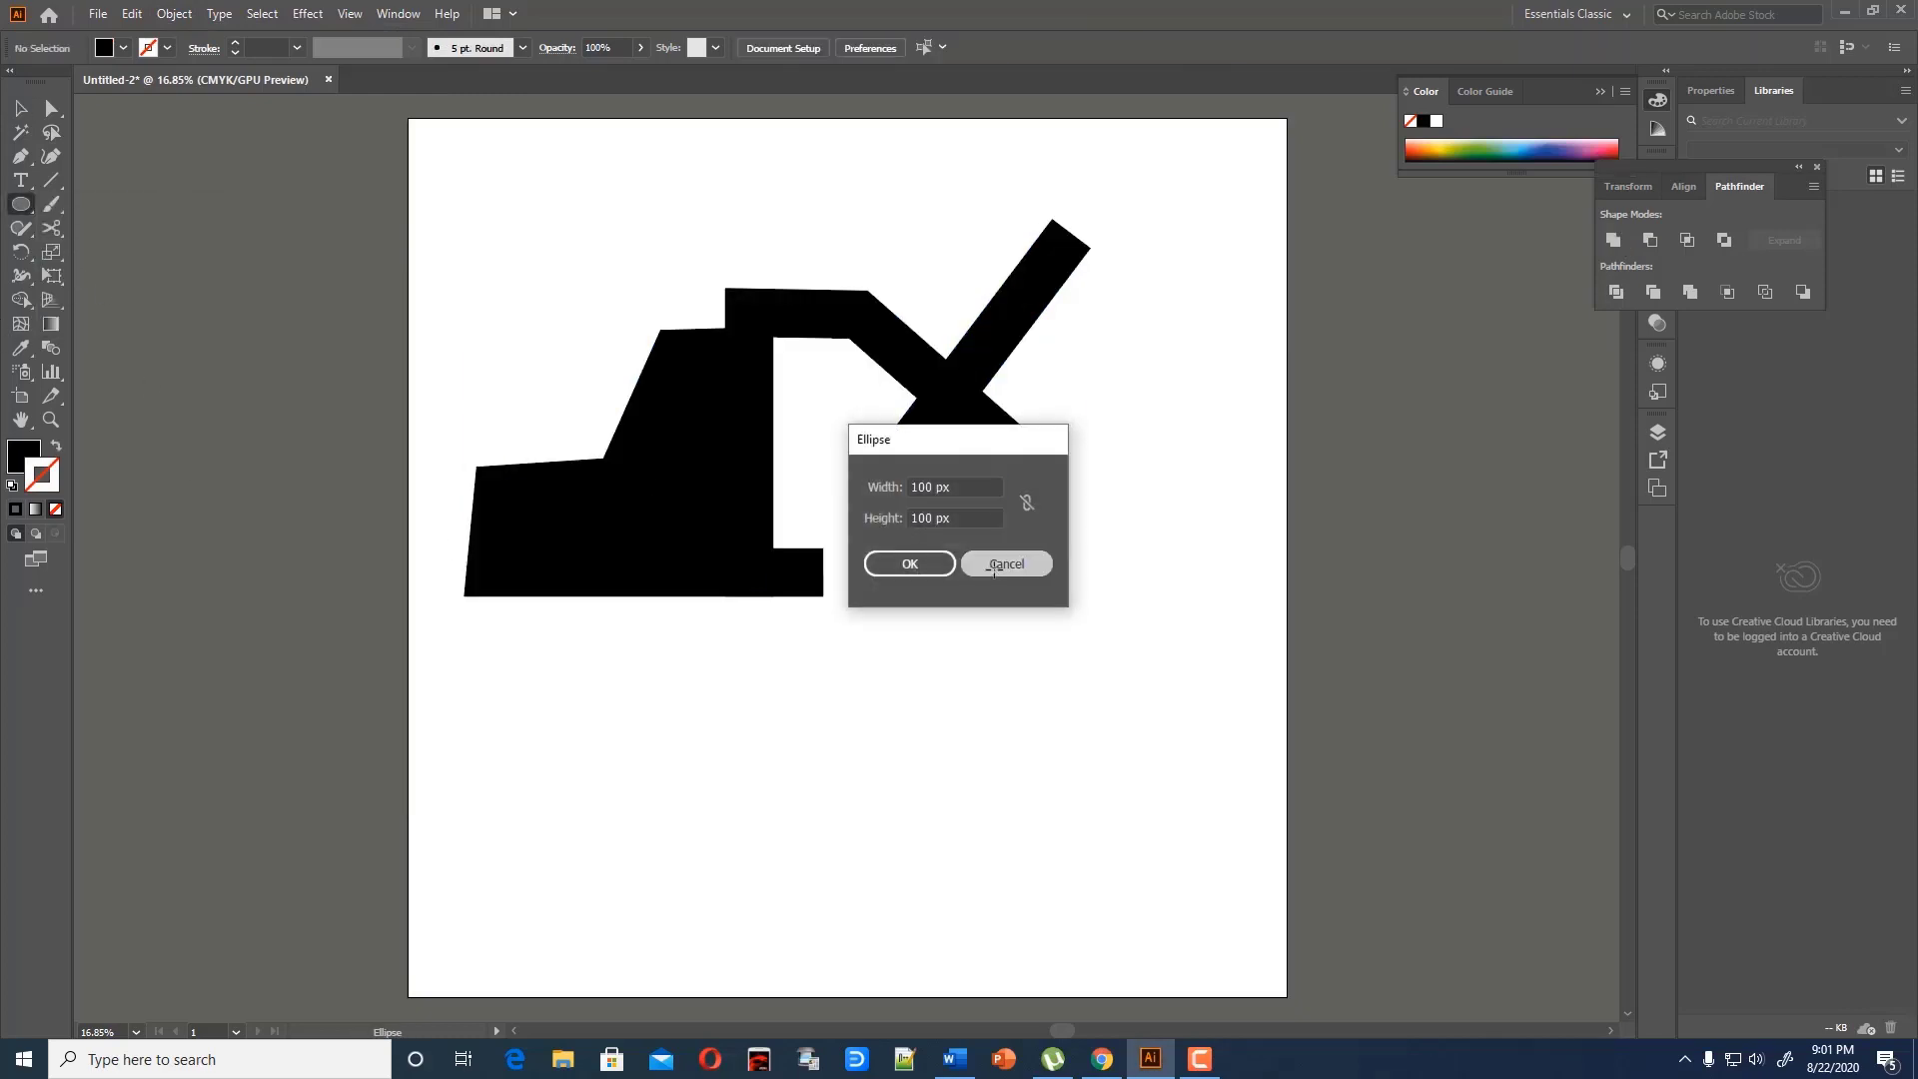
left_click(1041, 560)
left_click_drag(647, 760, 697, 522)
key("v")
left_click(770, 735)
left_click(469, 317)
key("ctrl+a")
key("shift+m")
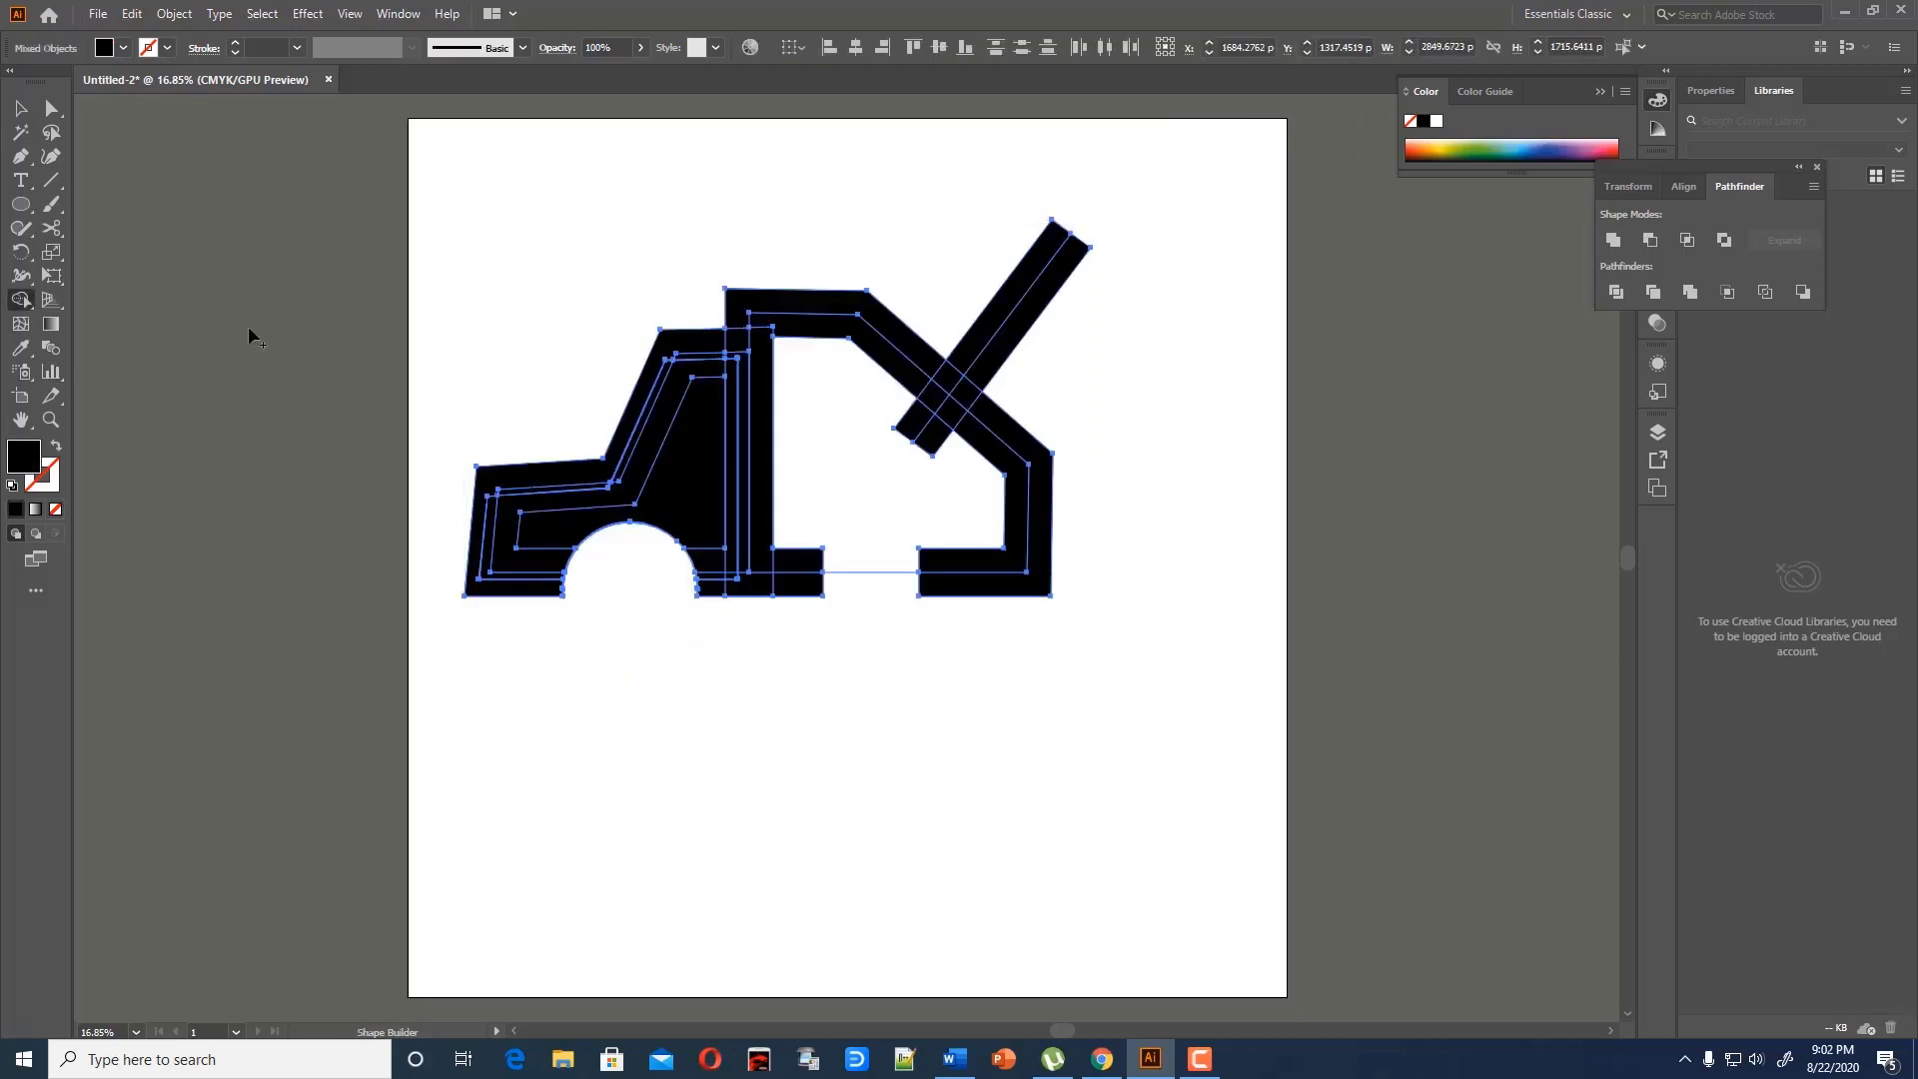
double_click(20, 108)
key("Escape")
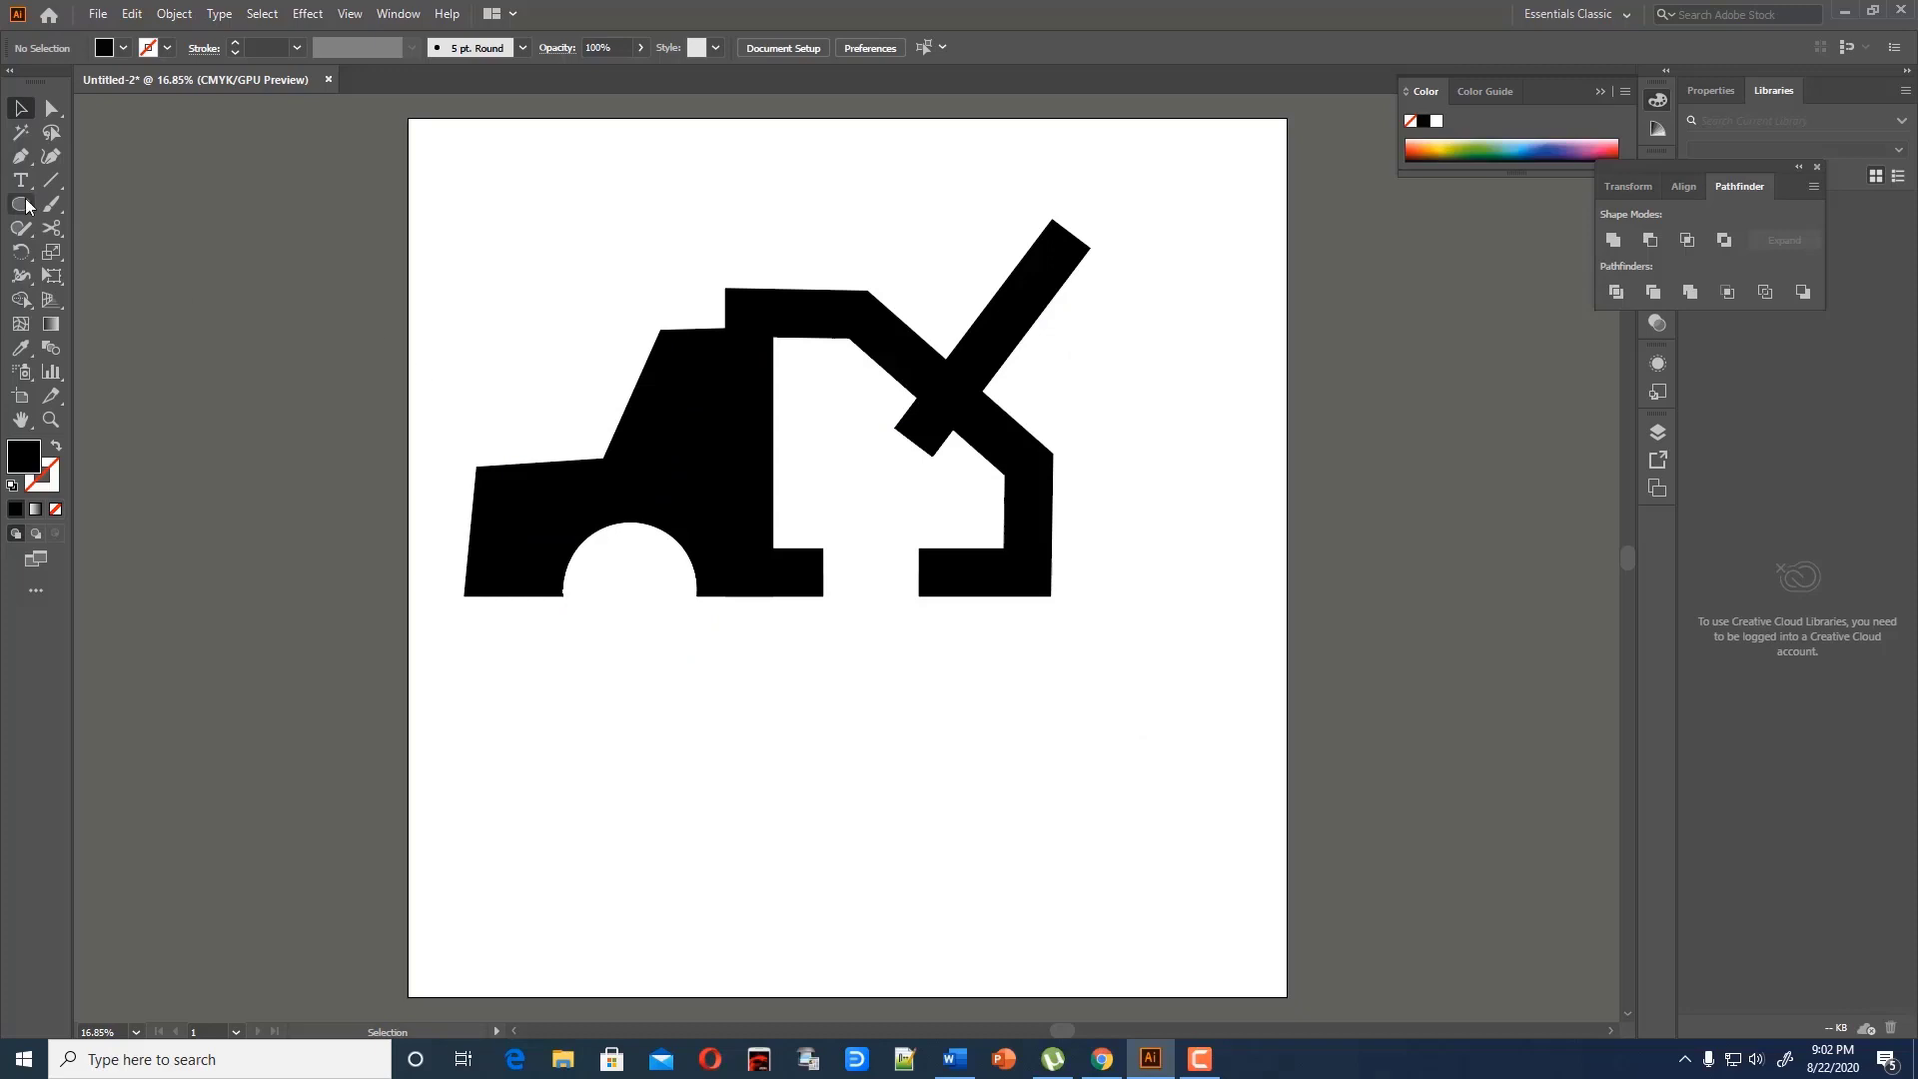
Add a black circular wheel inside the wheel arch and a smaller one at the gap in the cab's bottom edge
left_click(22, 205)
mouse_move(580, 661)
left_mouse_down()
mouse_move(687, 767)
mouse_move(641, 595)
mouse_move(633, 616)
mouse_move(756, 827)
mouse_move(813, 698)
mouse_move(913, 575)
left_mouse_up()
key("v")
left_click(706, 650)
left_click(756, 704)
left_click(938, 698)
left_click(899, 587)
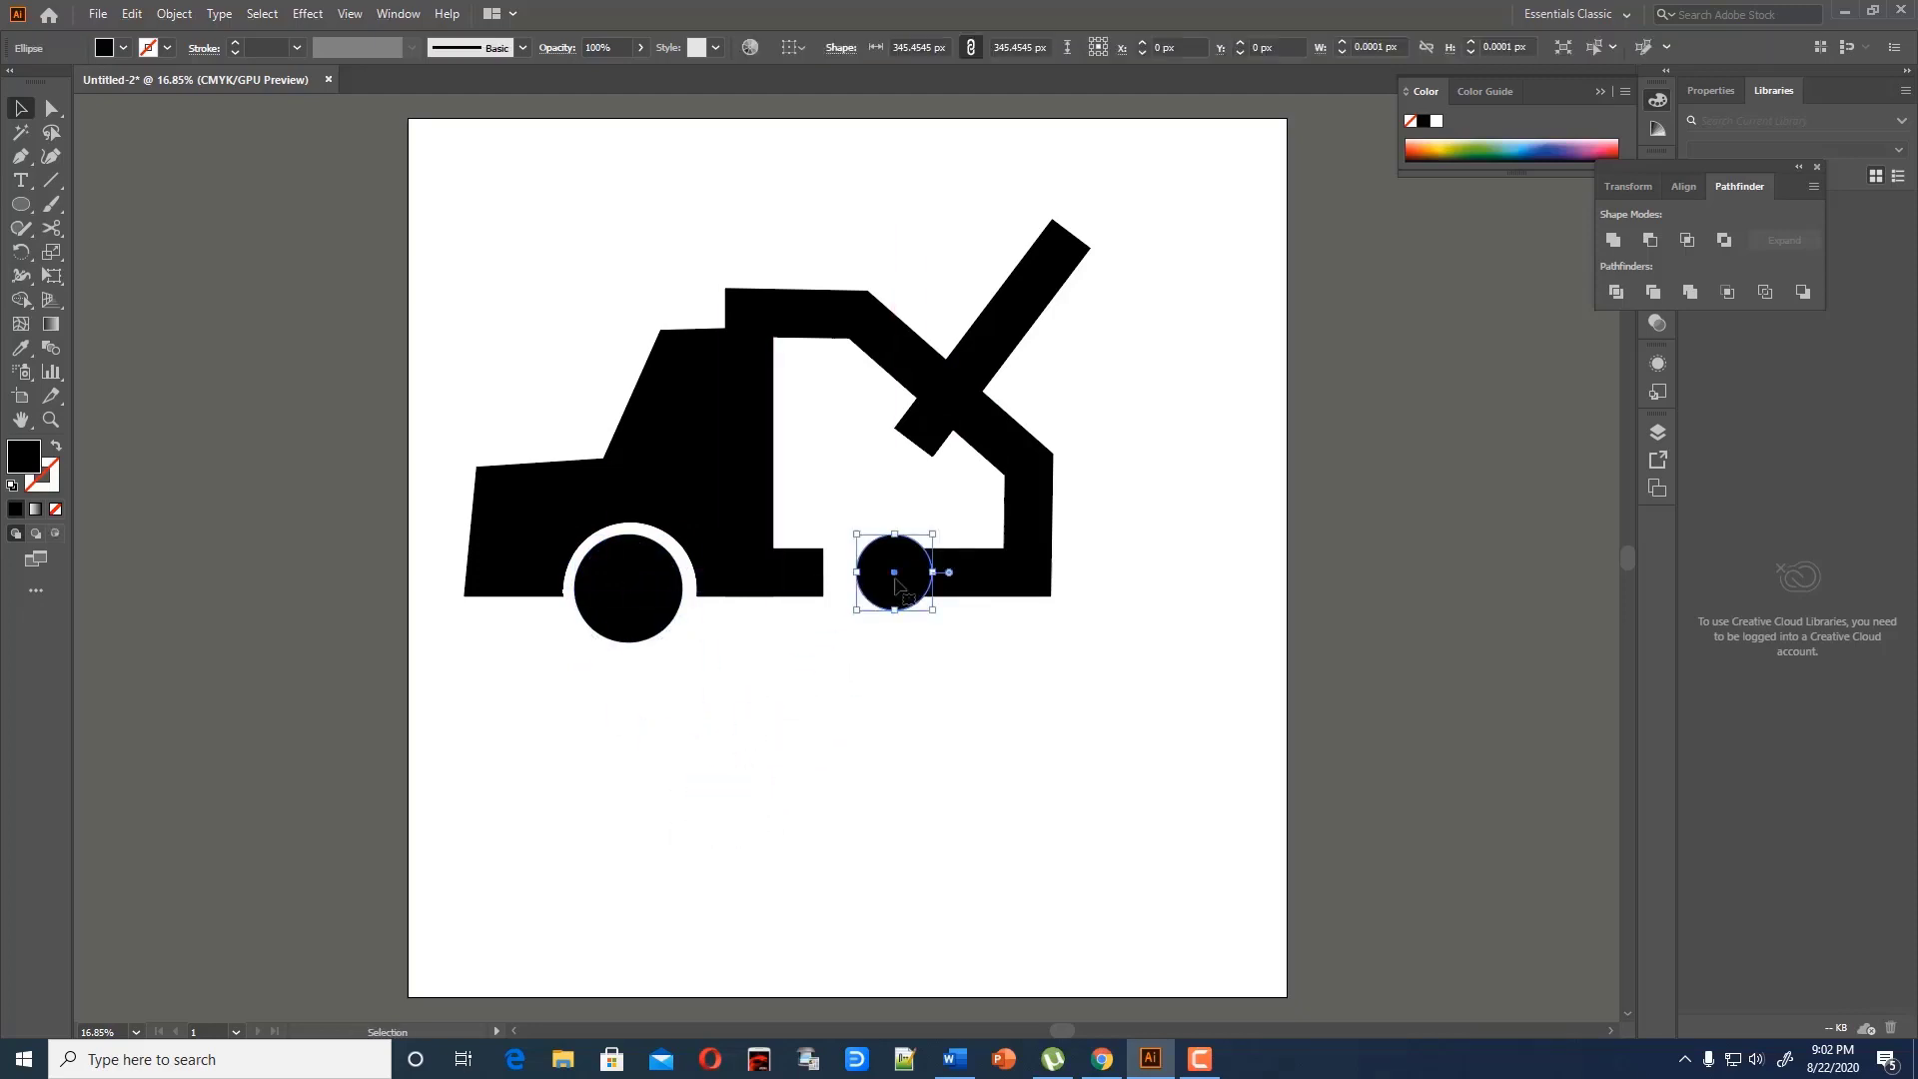
Scale the whole vehicle down to a small icon and place it in the artboard's upper-left corner
key("ctrl+a")
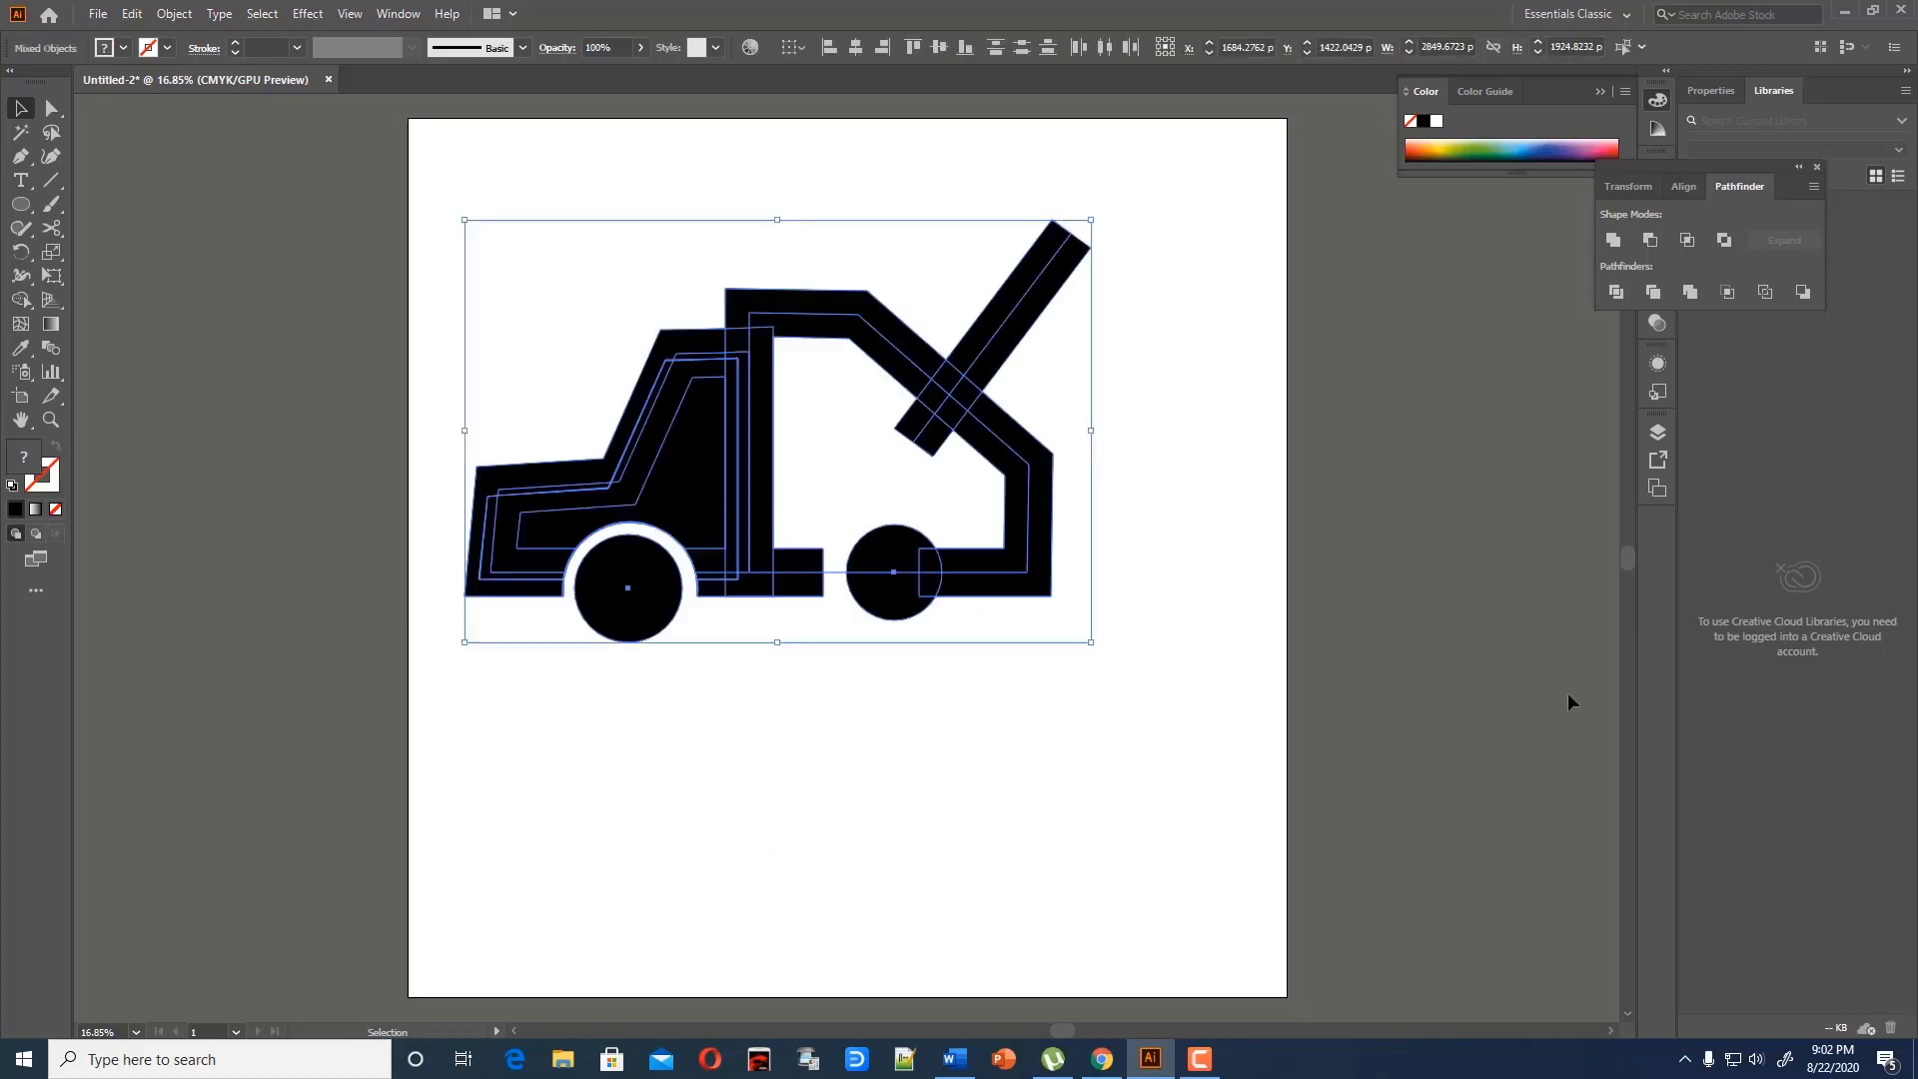
left_click(174, 14)
left_click(493, 227)
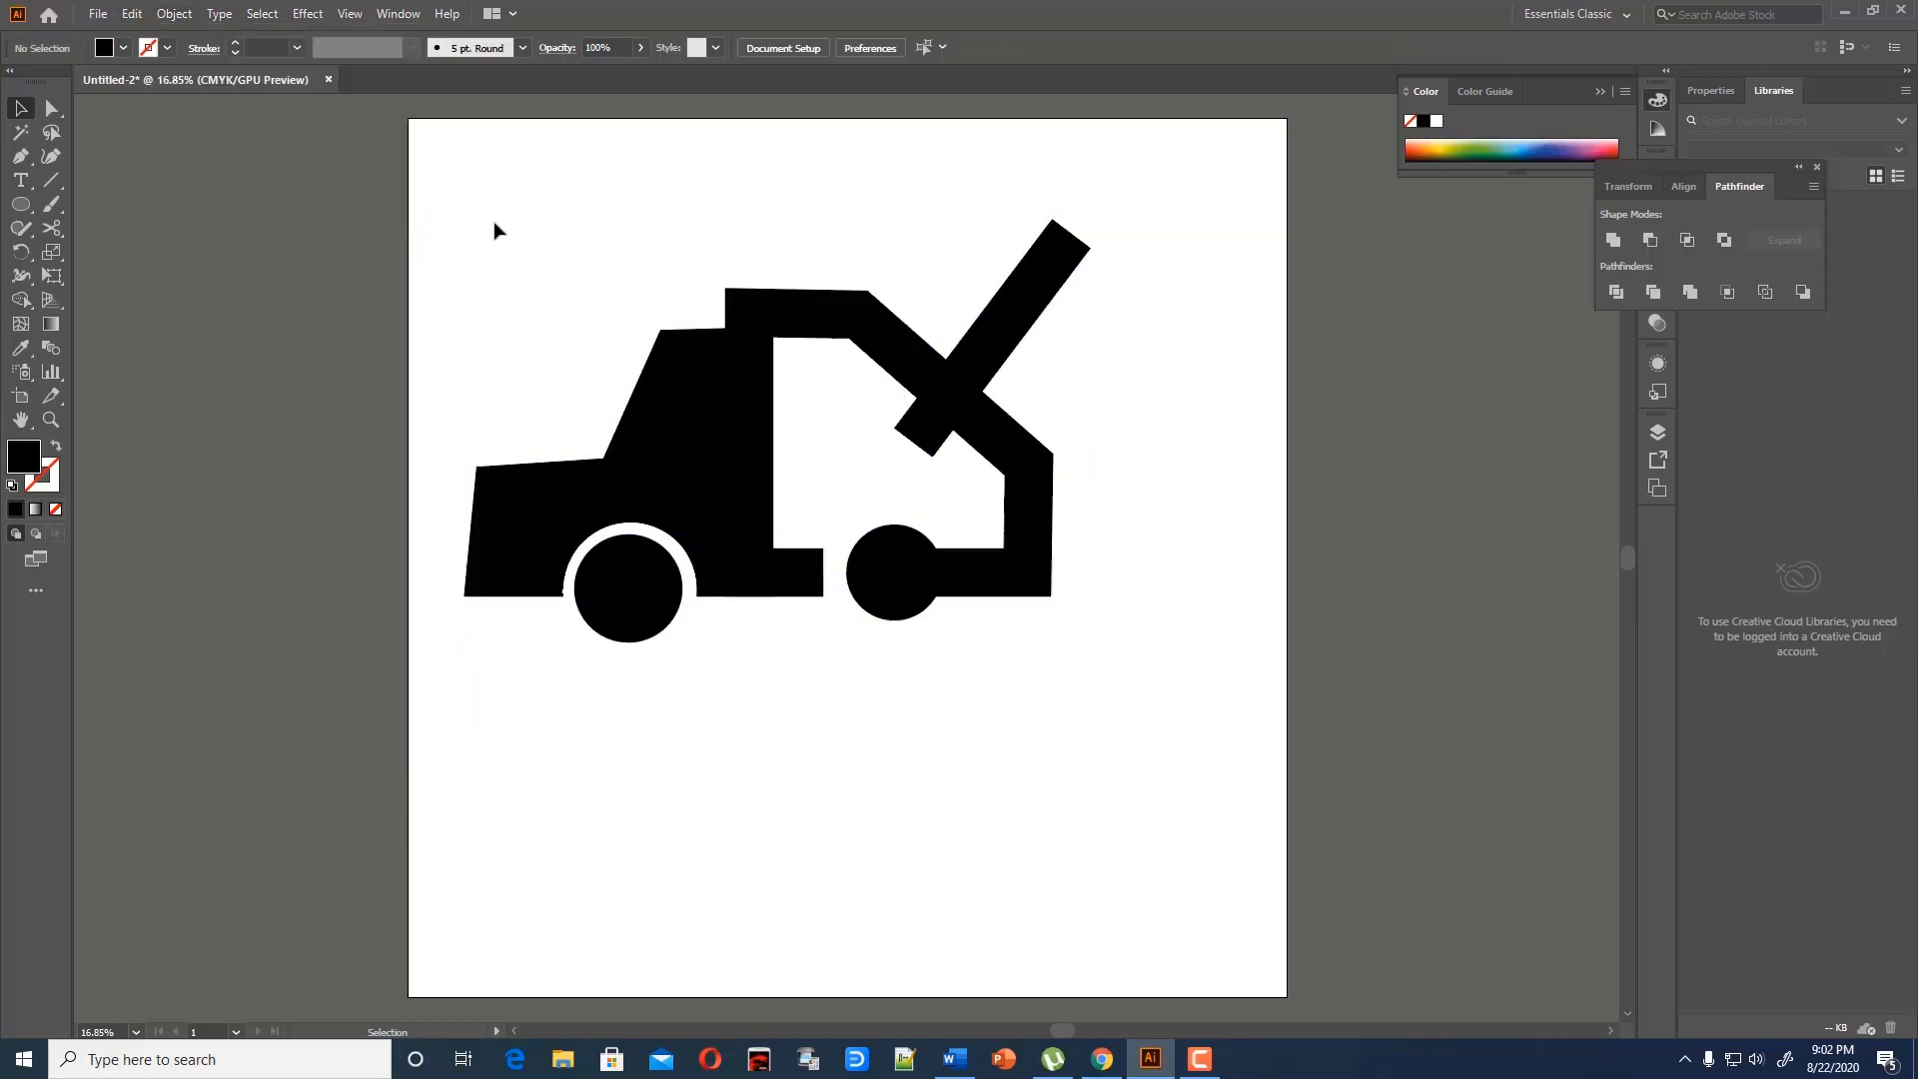
key("ctrl+a")
left_click_drag(1091, 219, 651, 137)
left_click(874, 329)
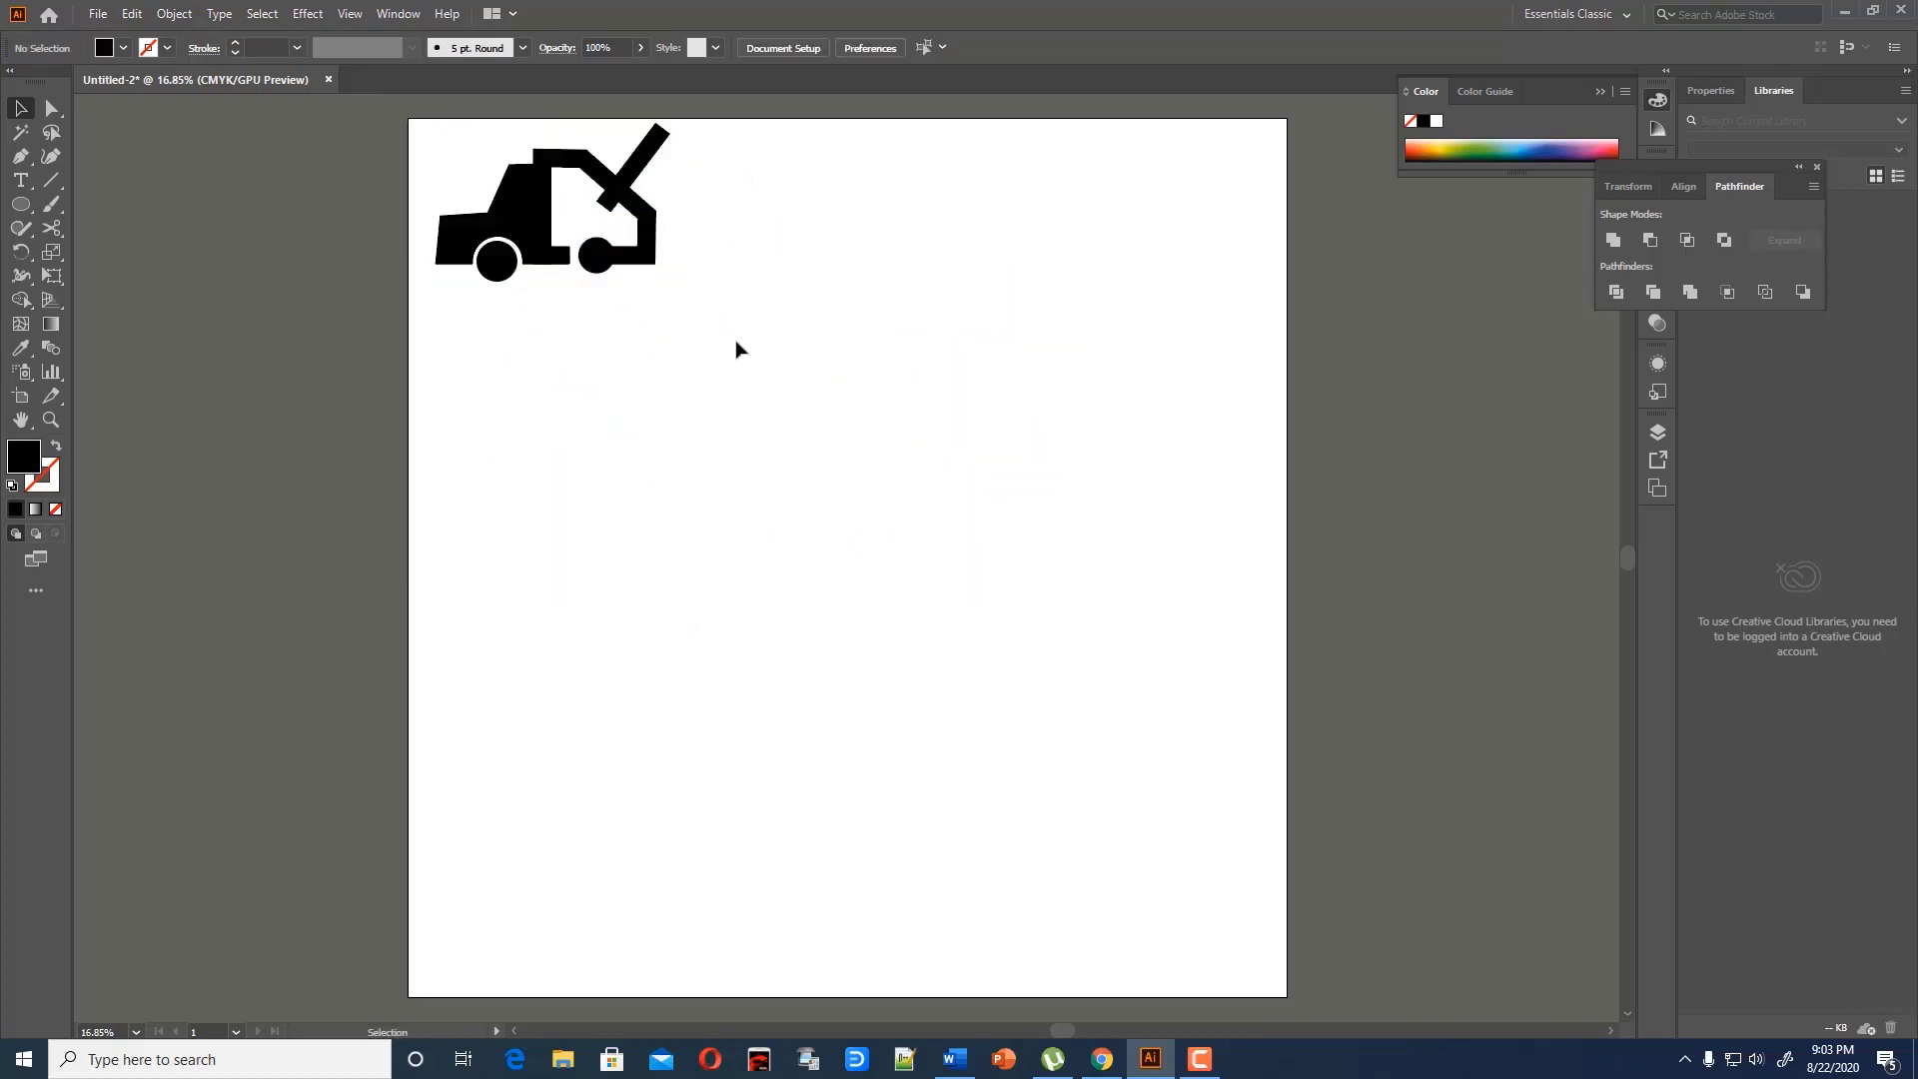
Add the text label "Dumptruck" in 300 pt Myriad Pro, then scale it down and centre it beneath the vehicle icon
left_click(543, 413)
left_click(957, 47)
key("BackSpace")
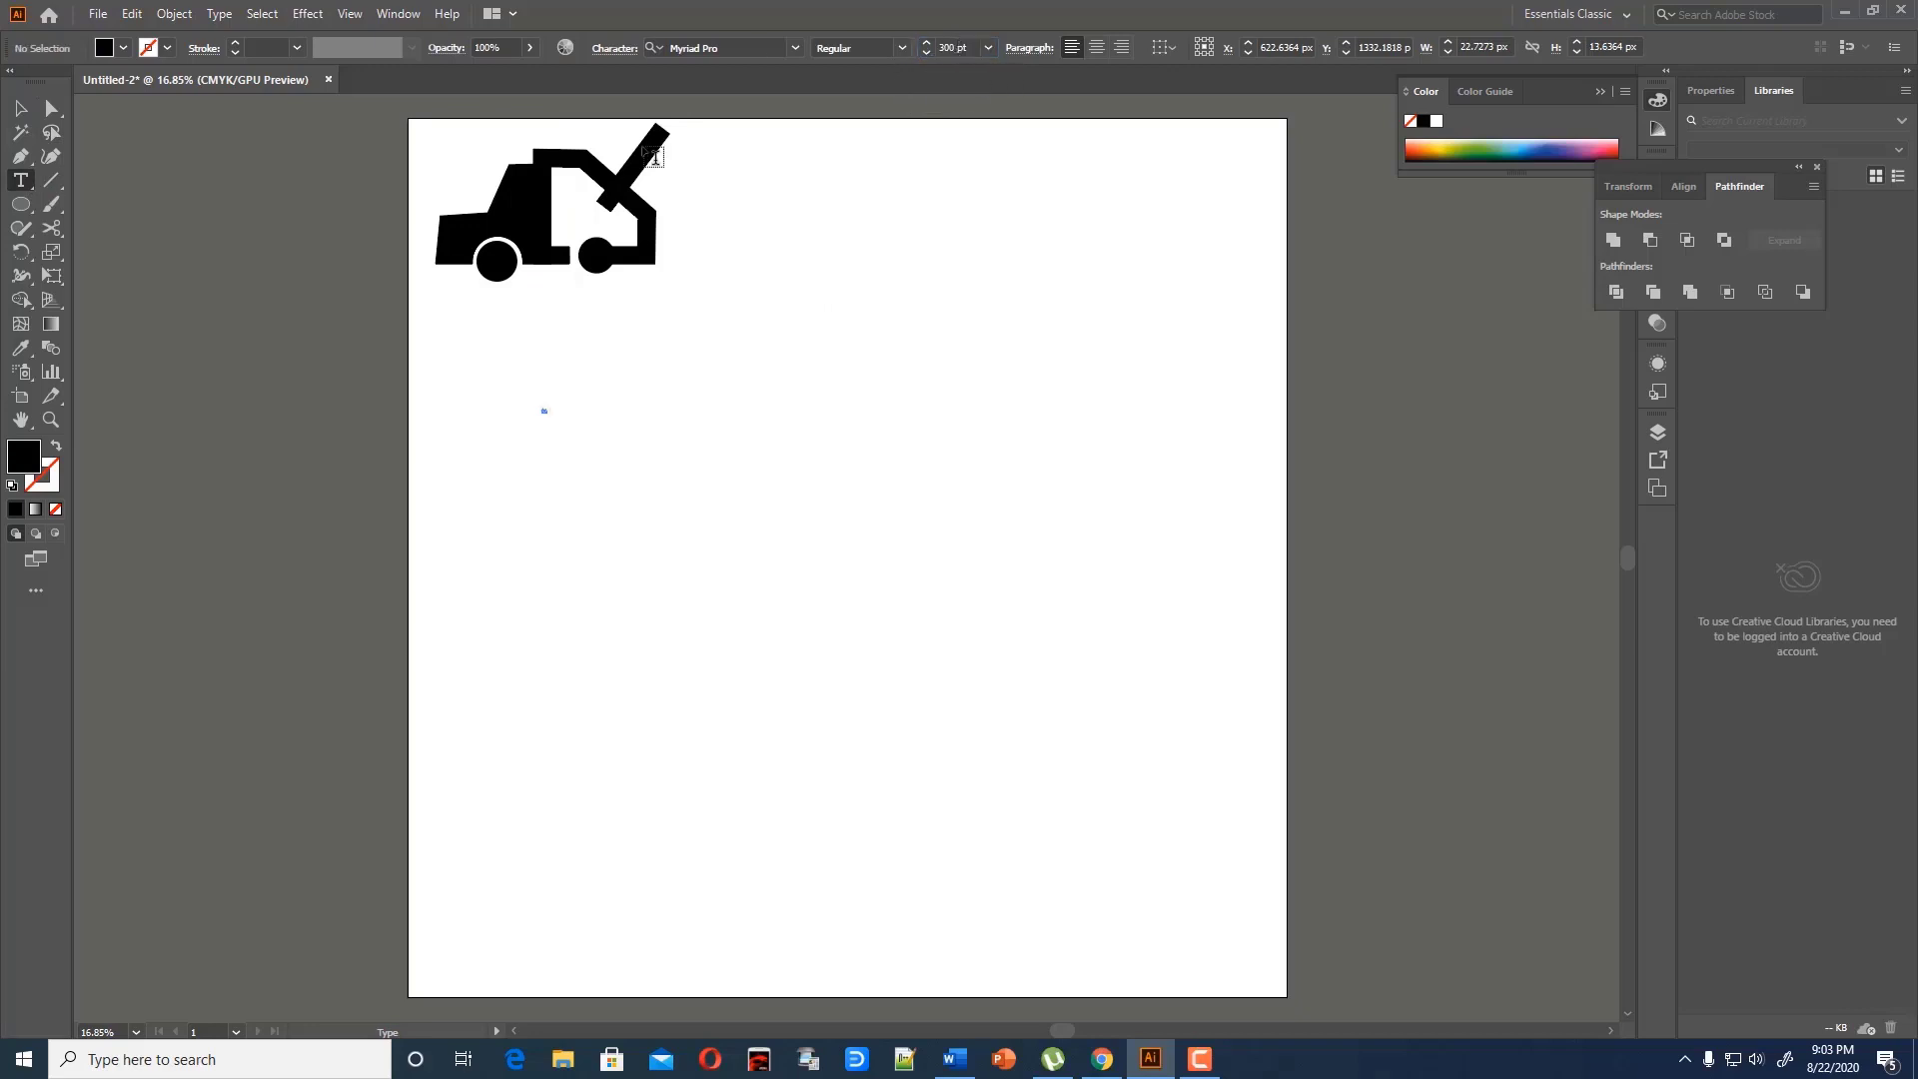
key("Escape")
left_click(631, 416)
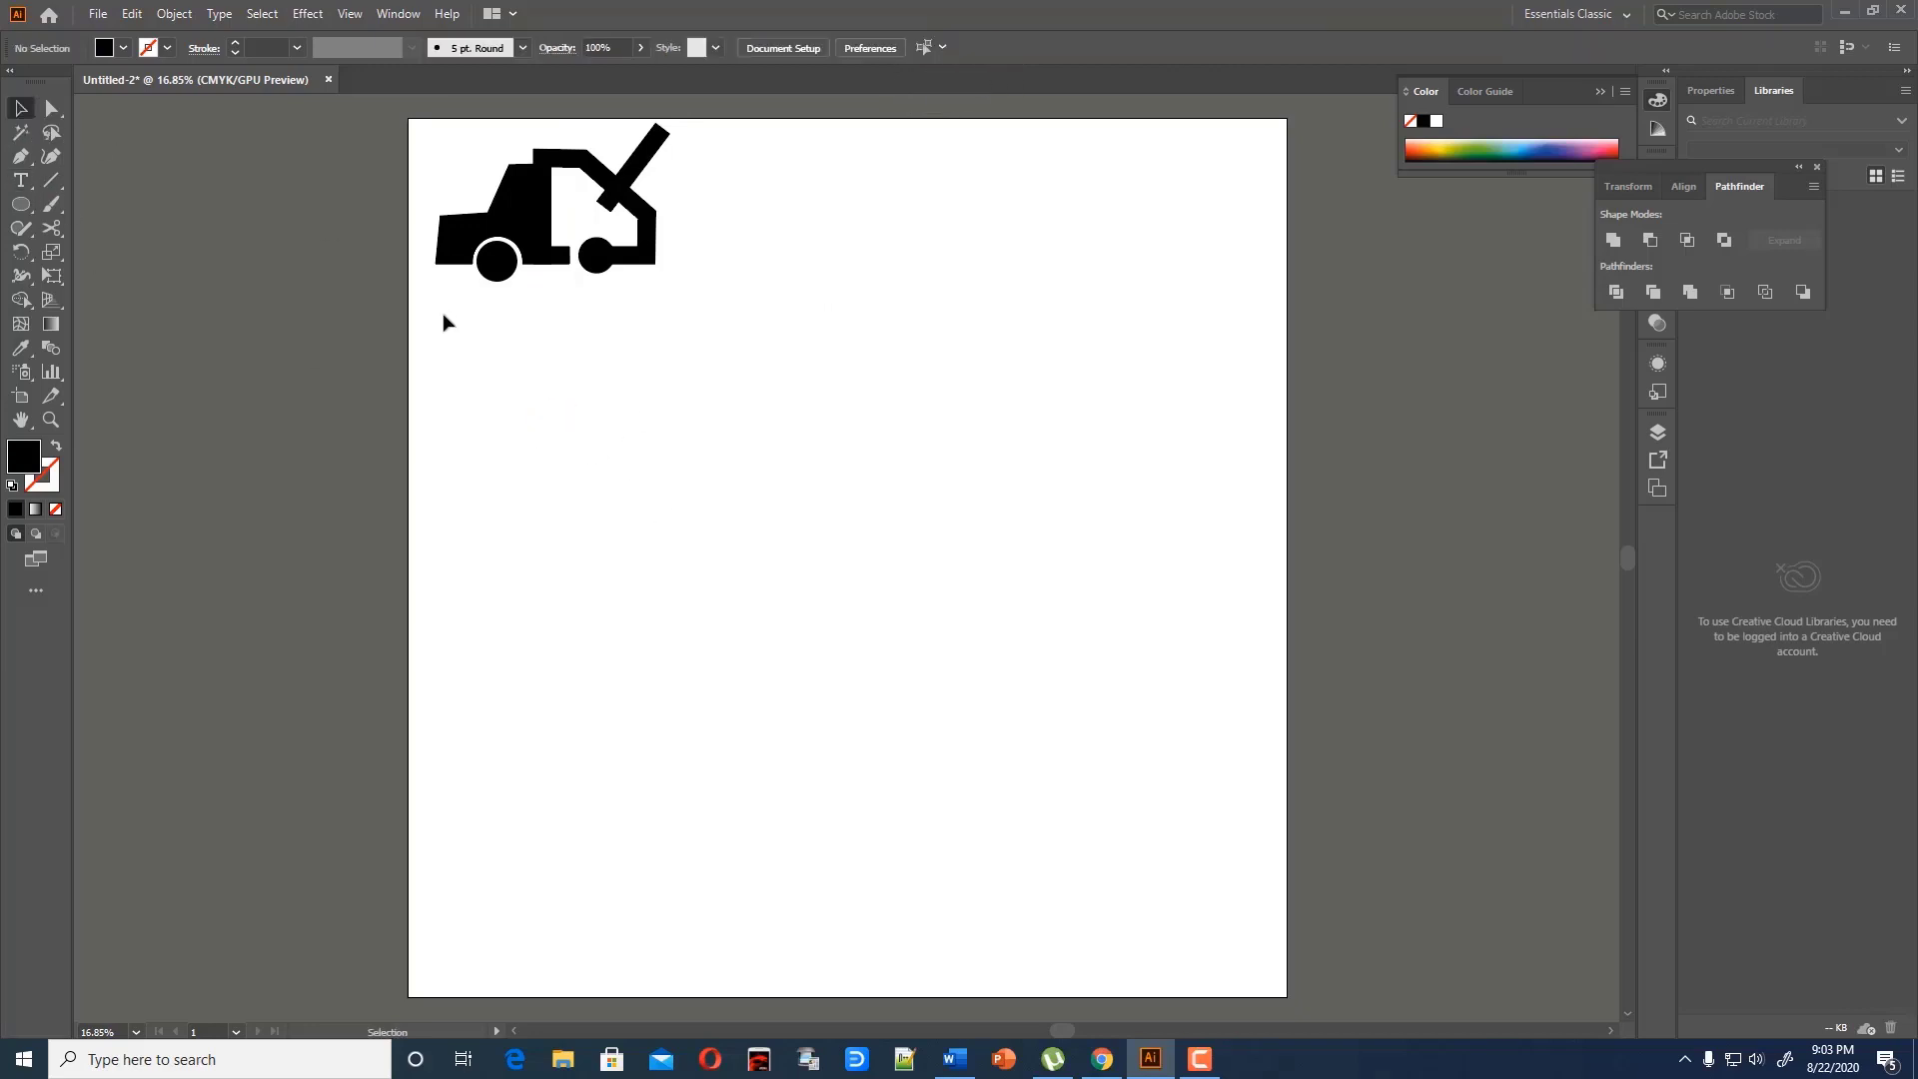
key("t")
left_click(549, 405)
key("BackSpace")
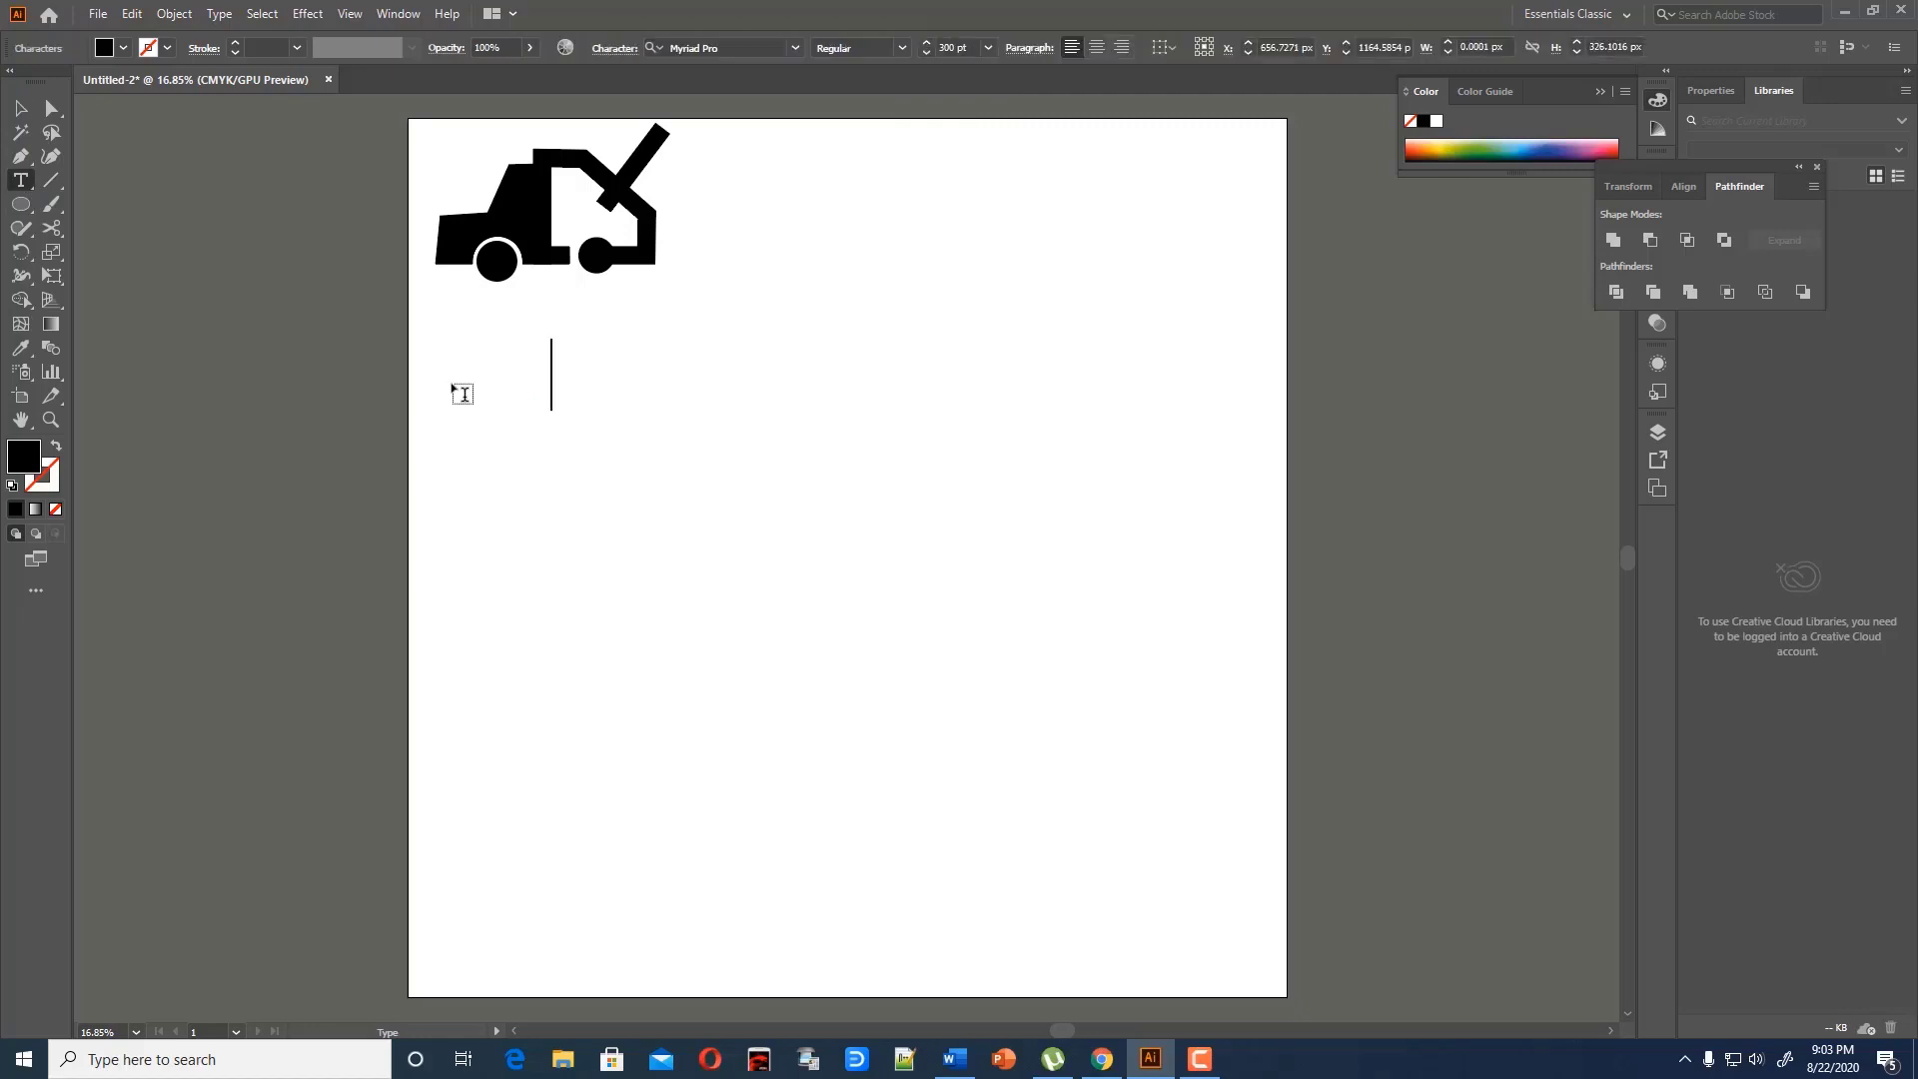
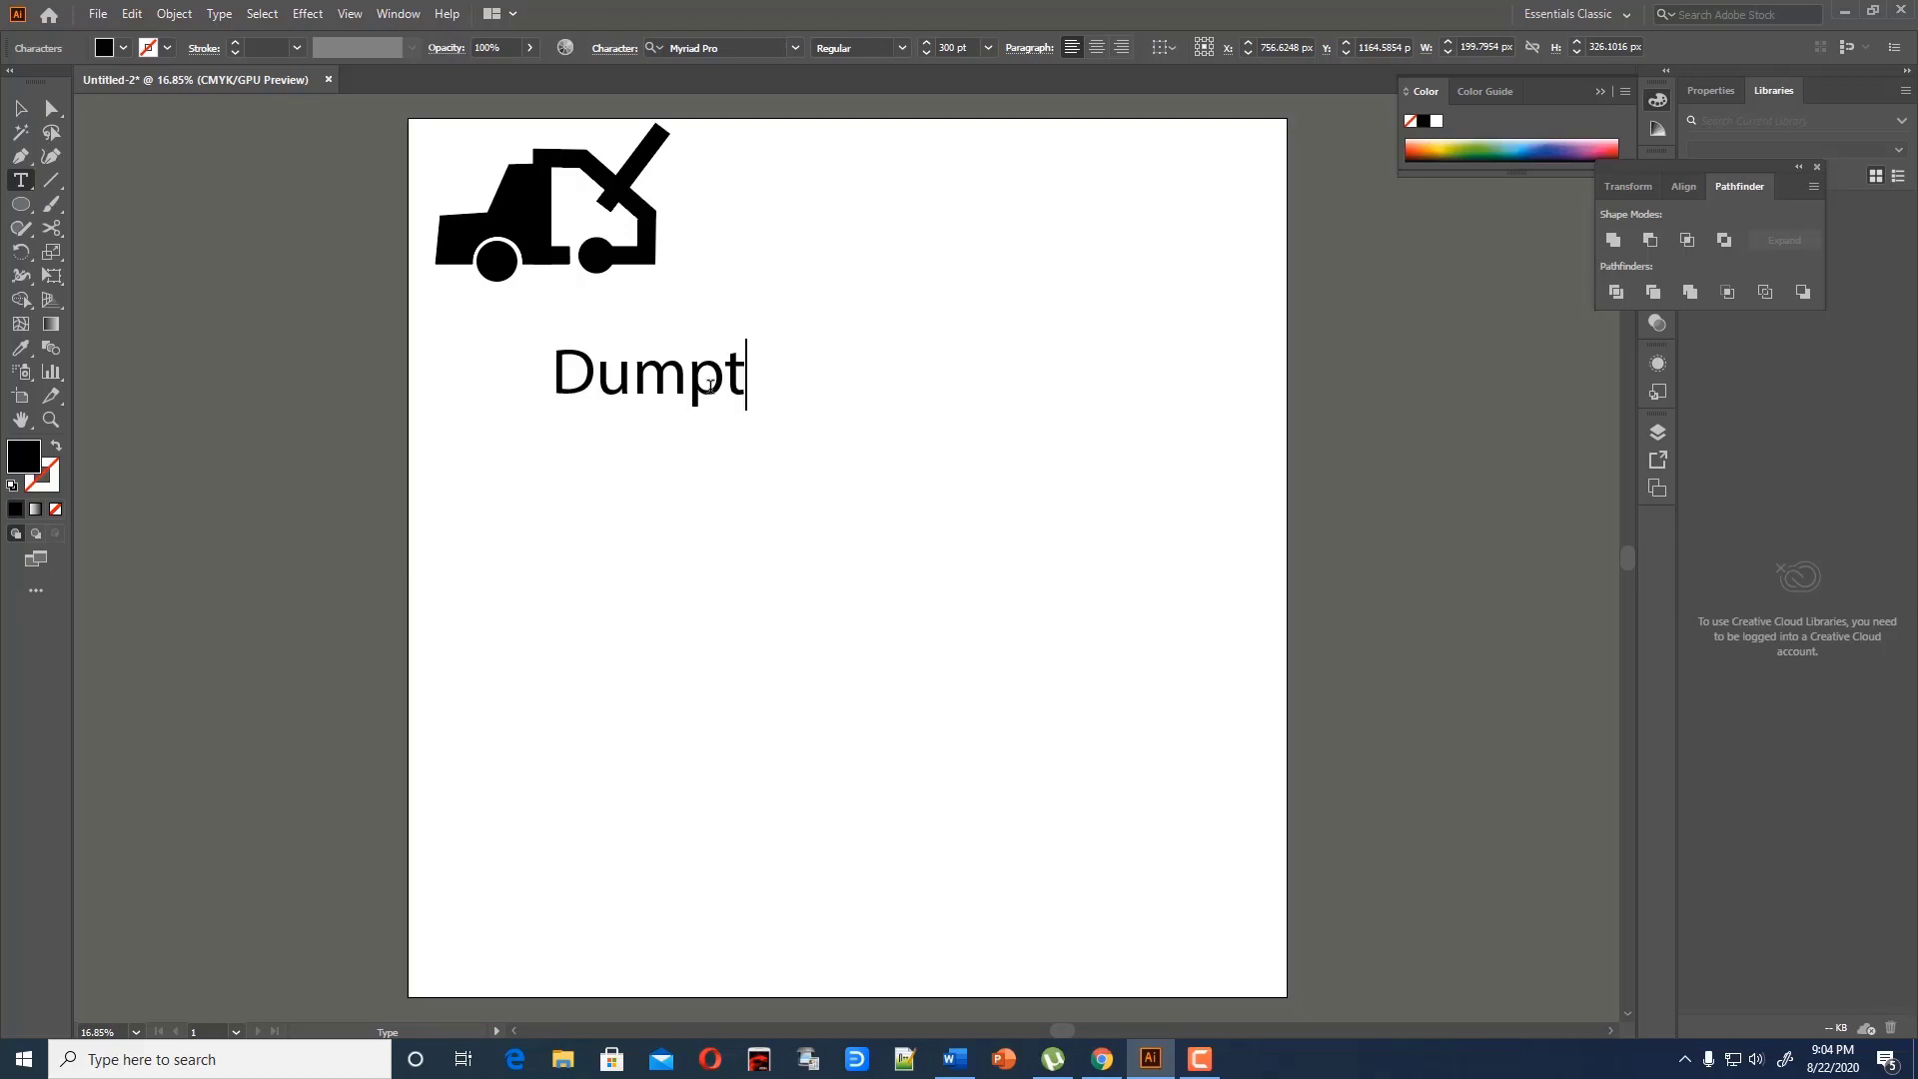
key("Escape")
left_click_drag(780, 378, 573, 313)
Flatten the Dumptruck label's transparency with Convert All Text to Outlines enabled
left_click(174, 13)
left_click(242, 381)
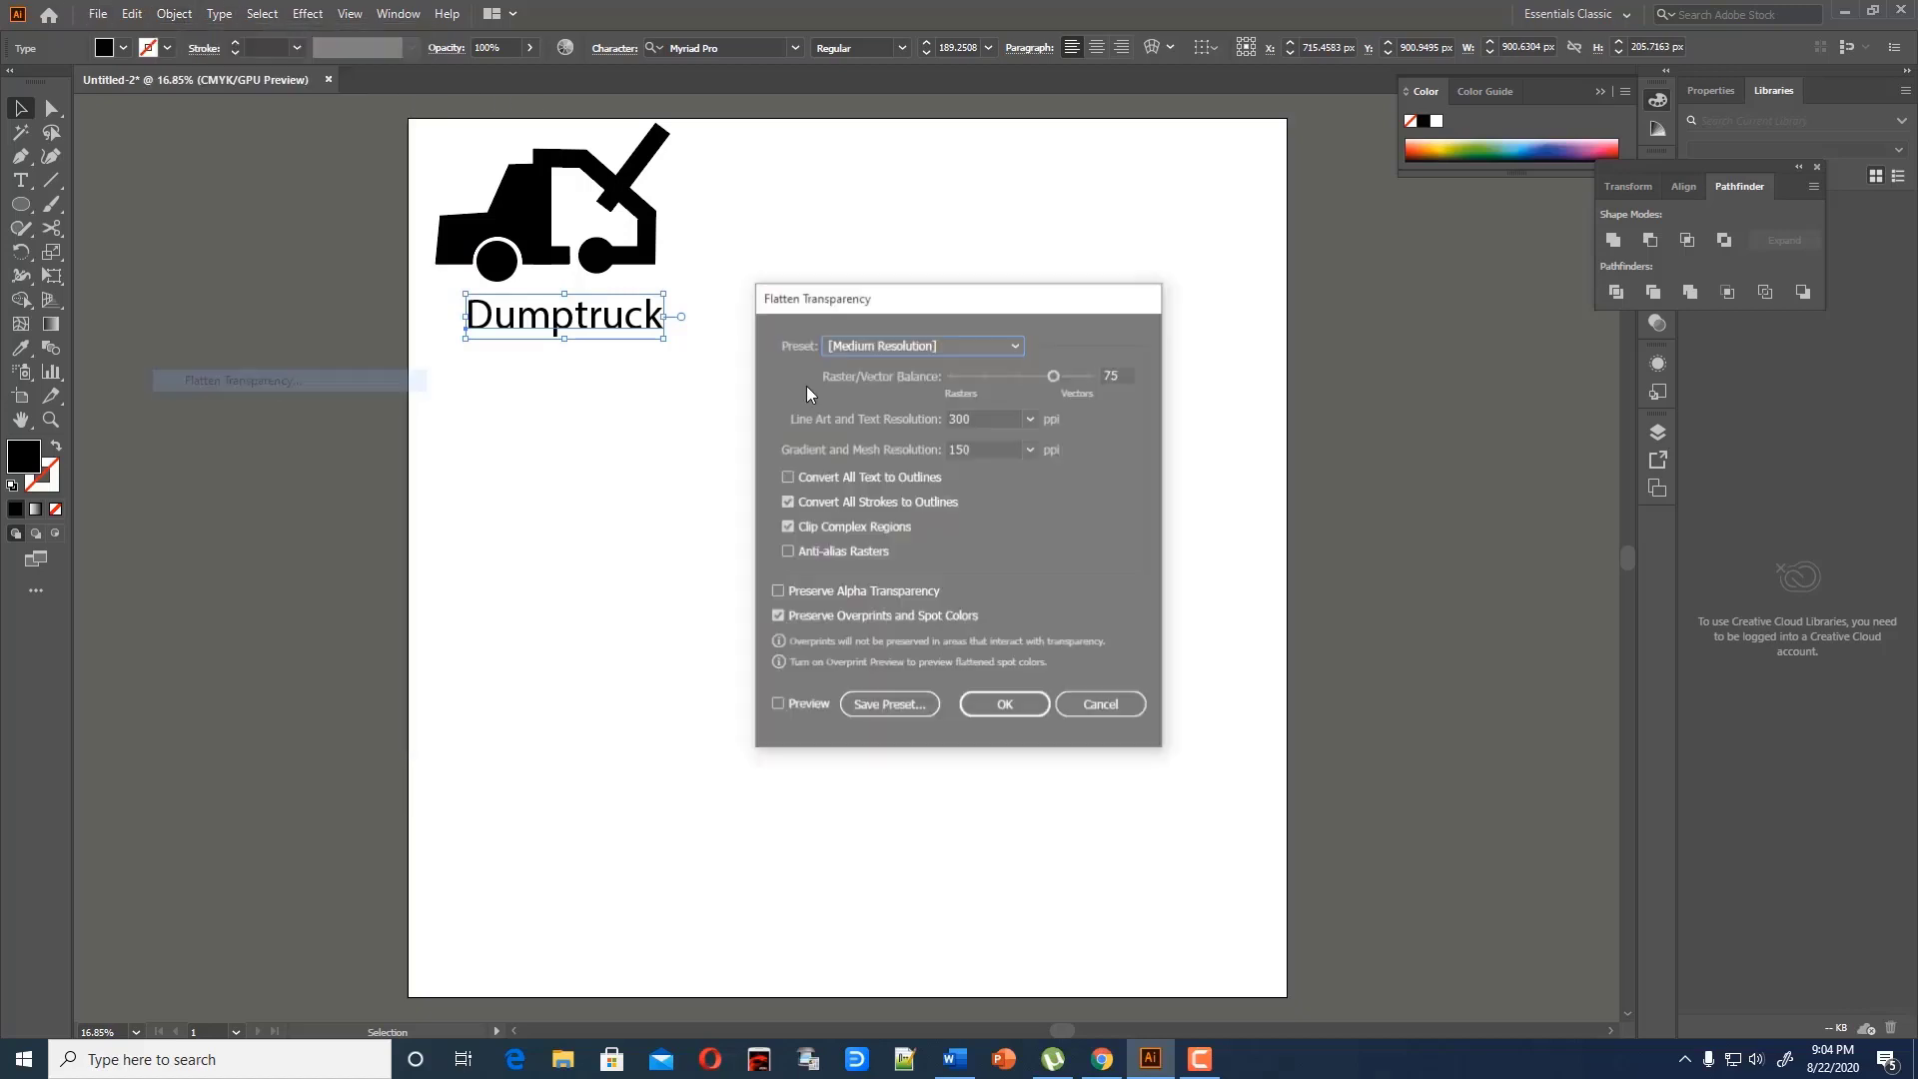
key("Down")
left_click(786, 476)
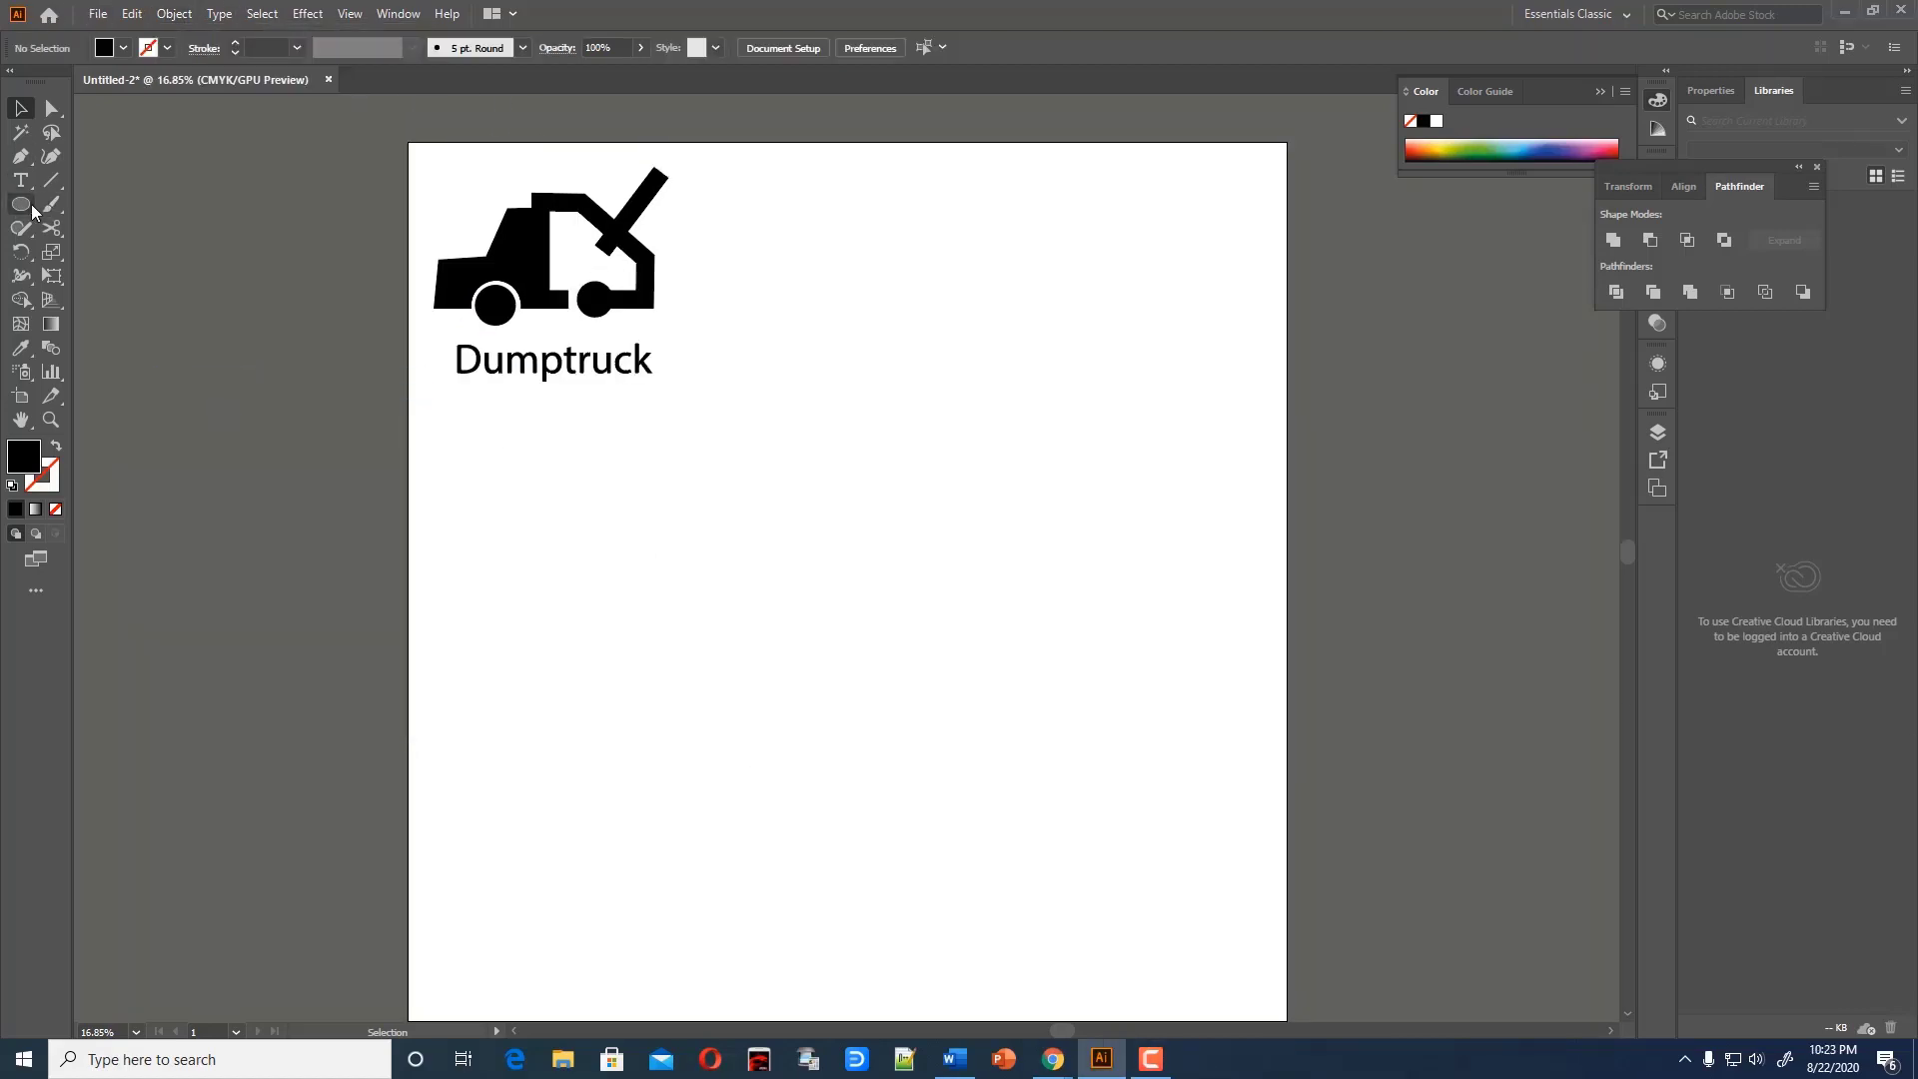
Draw a black upright ellipse about 982 by 1336 px in the artboard's centre and convert its top anchor to a sharp corner
left_click_drag(839, 458, 1055, 749)
left_click_drag(20, 156, 120, 228)
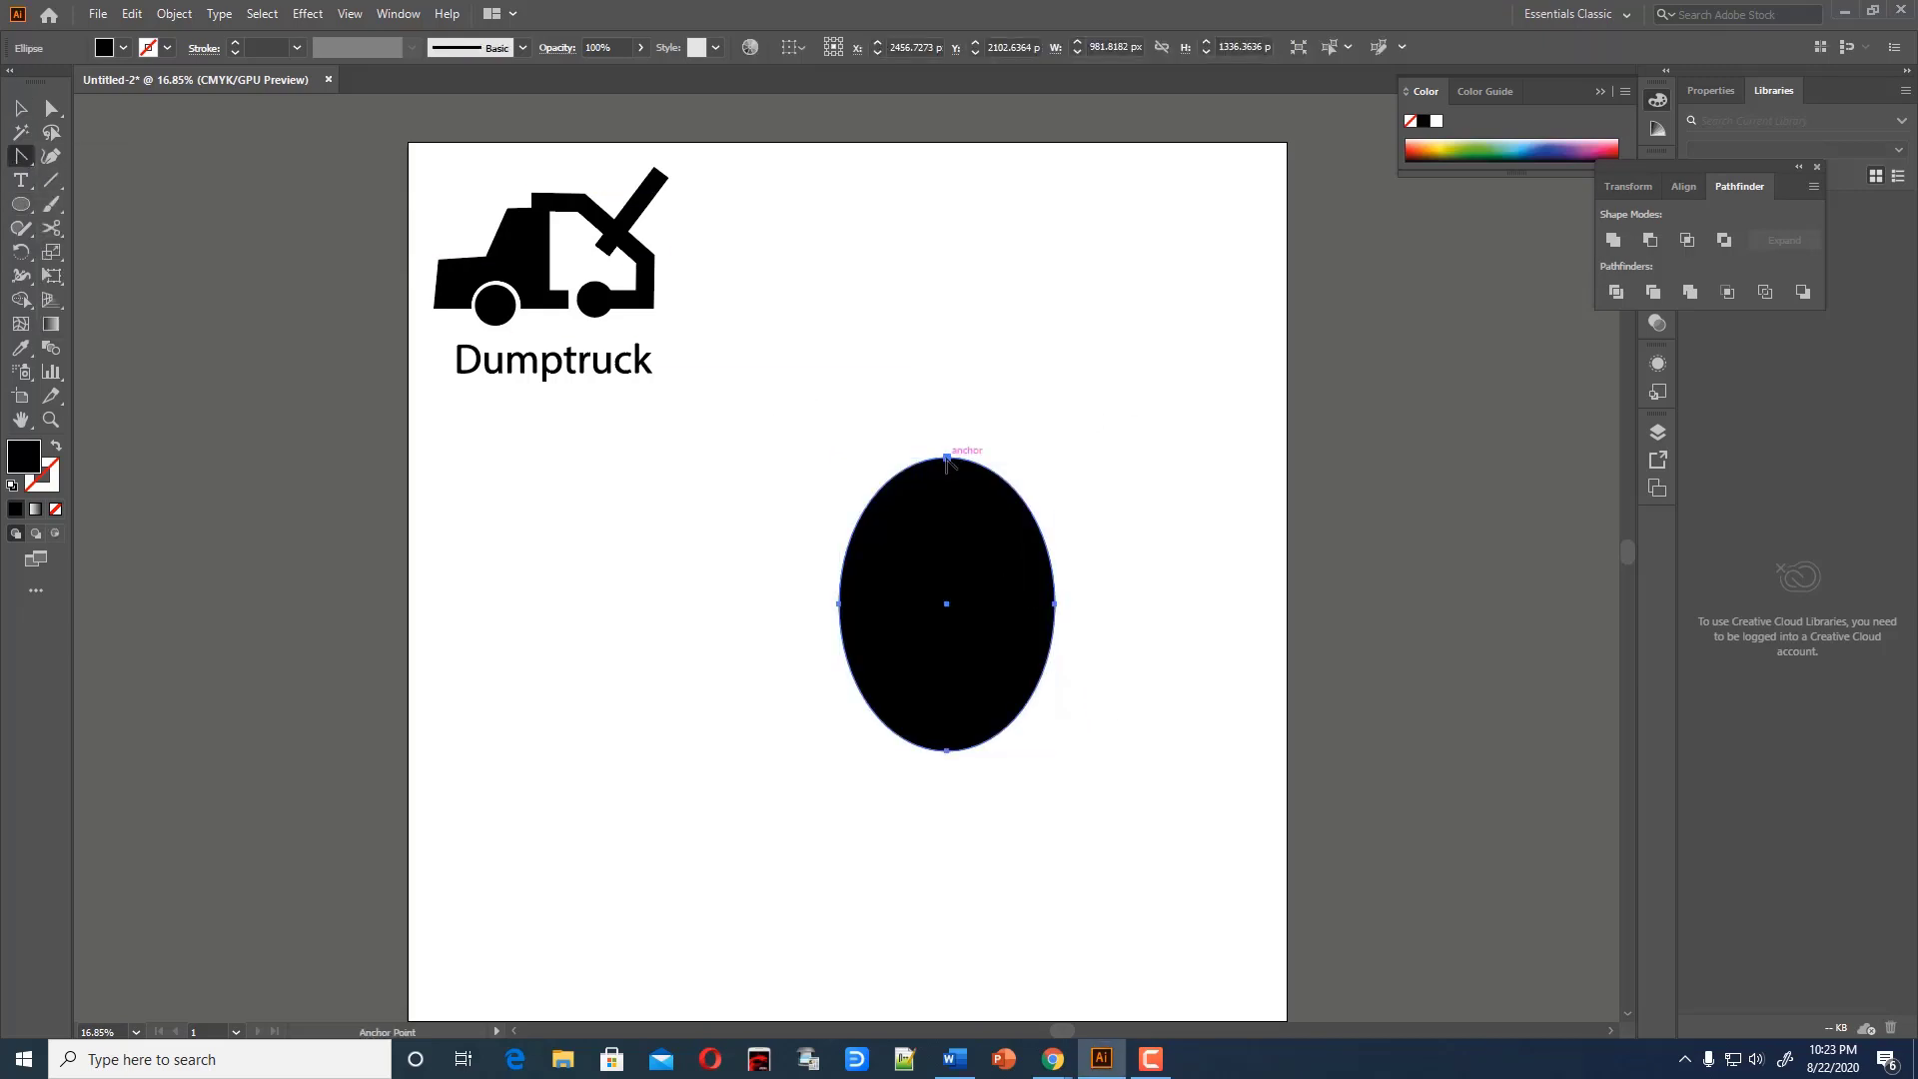
left_click(948, 457)
Try pulling the pointed oval's bottom anchor downwards with the Curvature tool, and undo the change
left_click(50, 156)
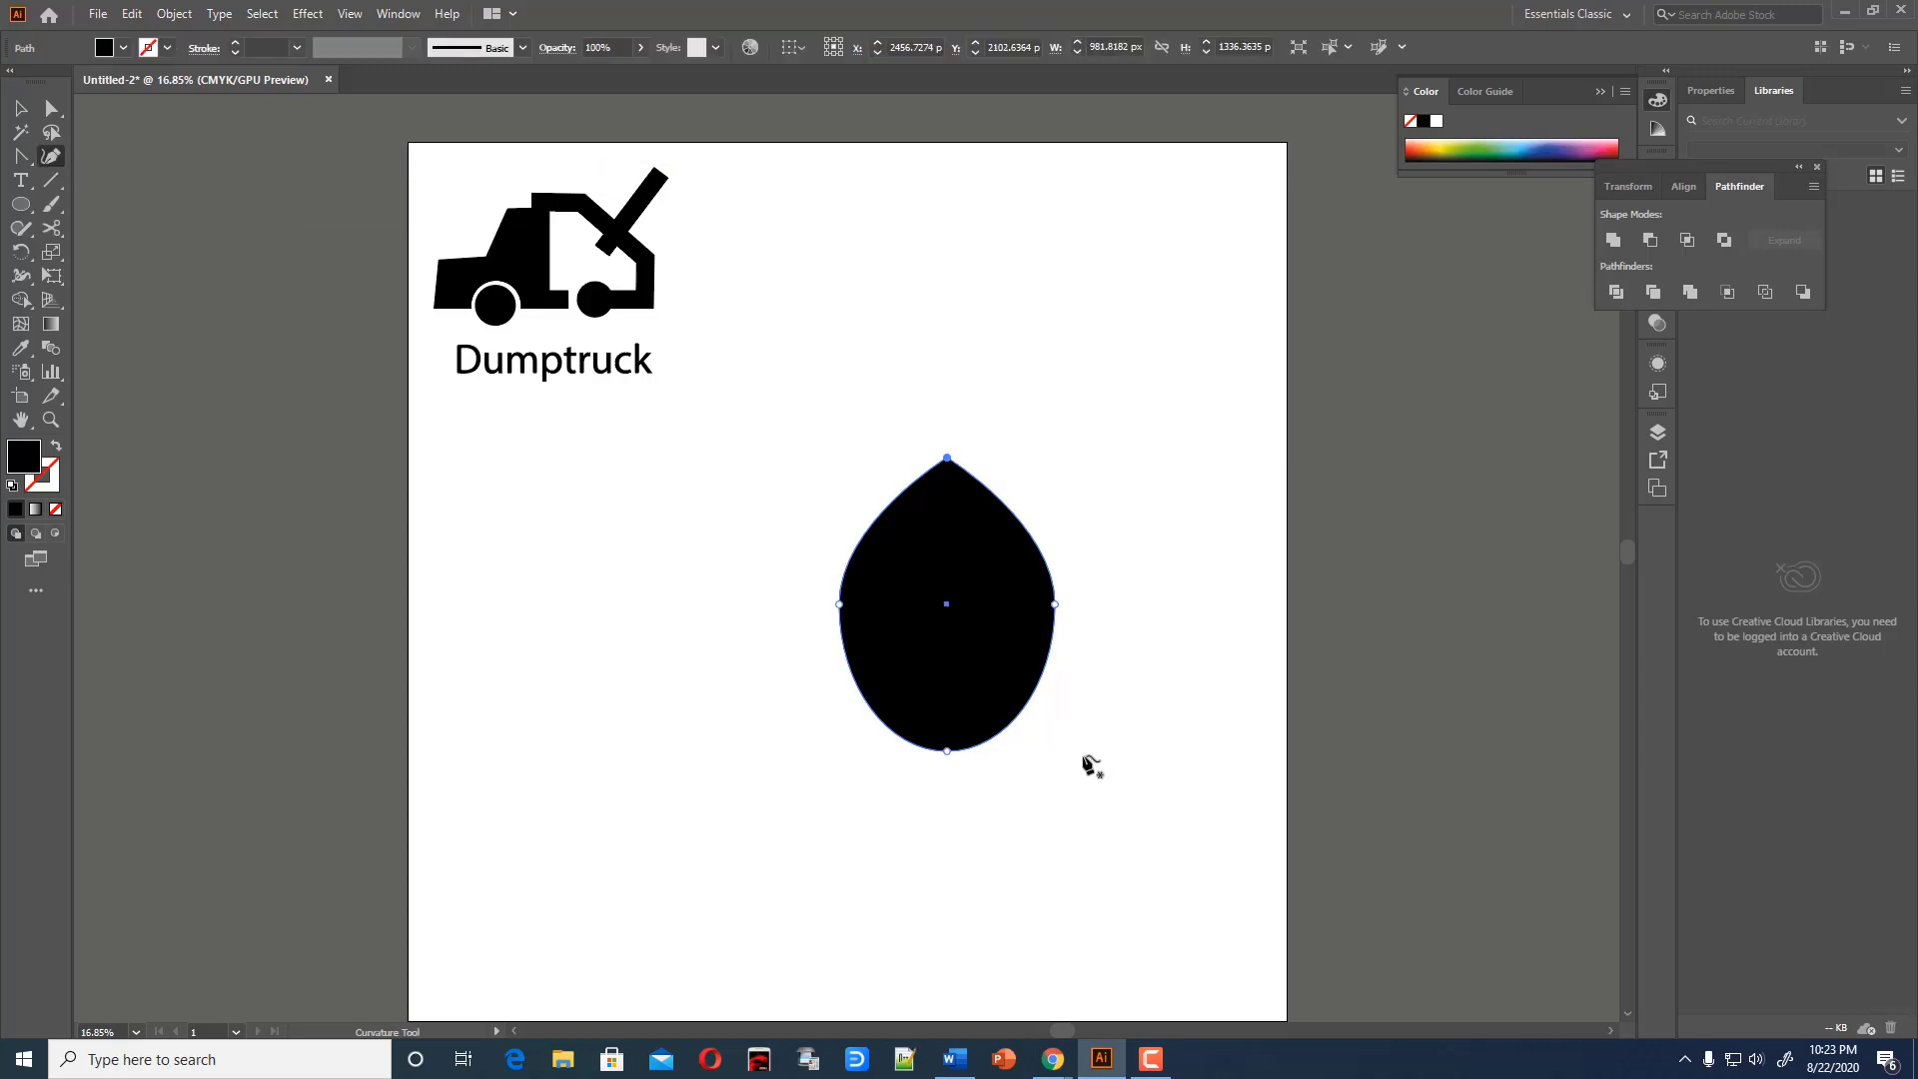
left_click_drag(948, 751, 947, 828)
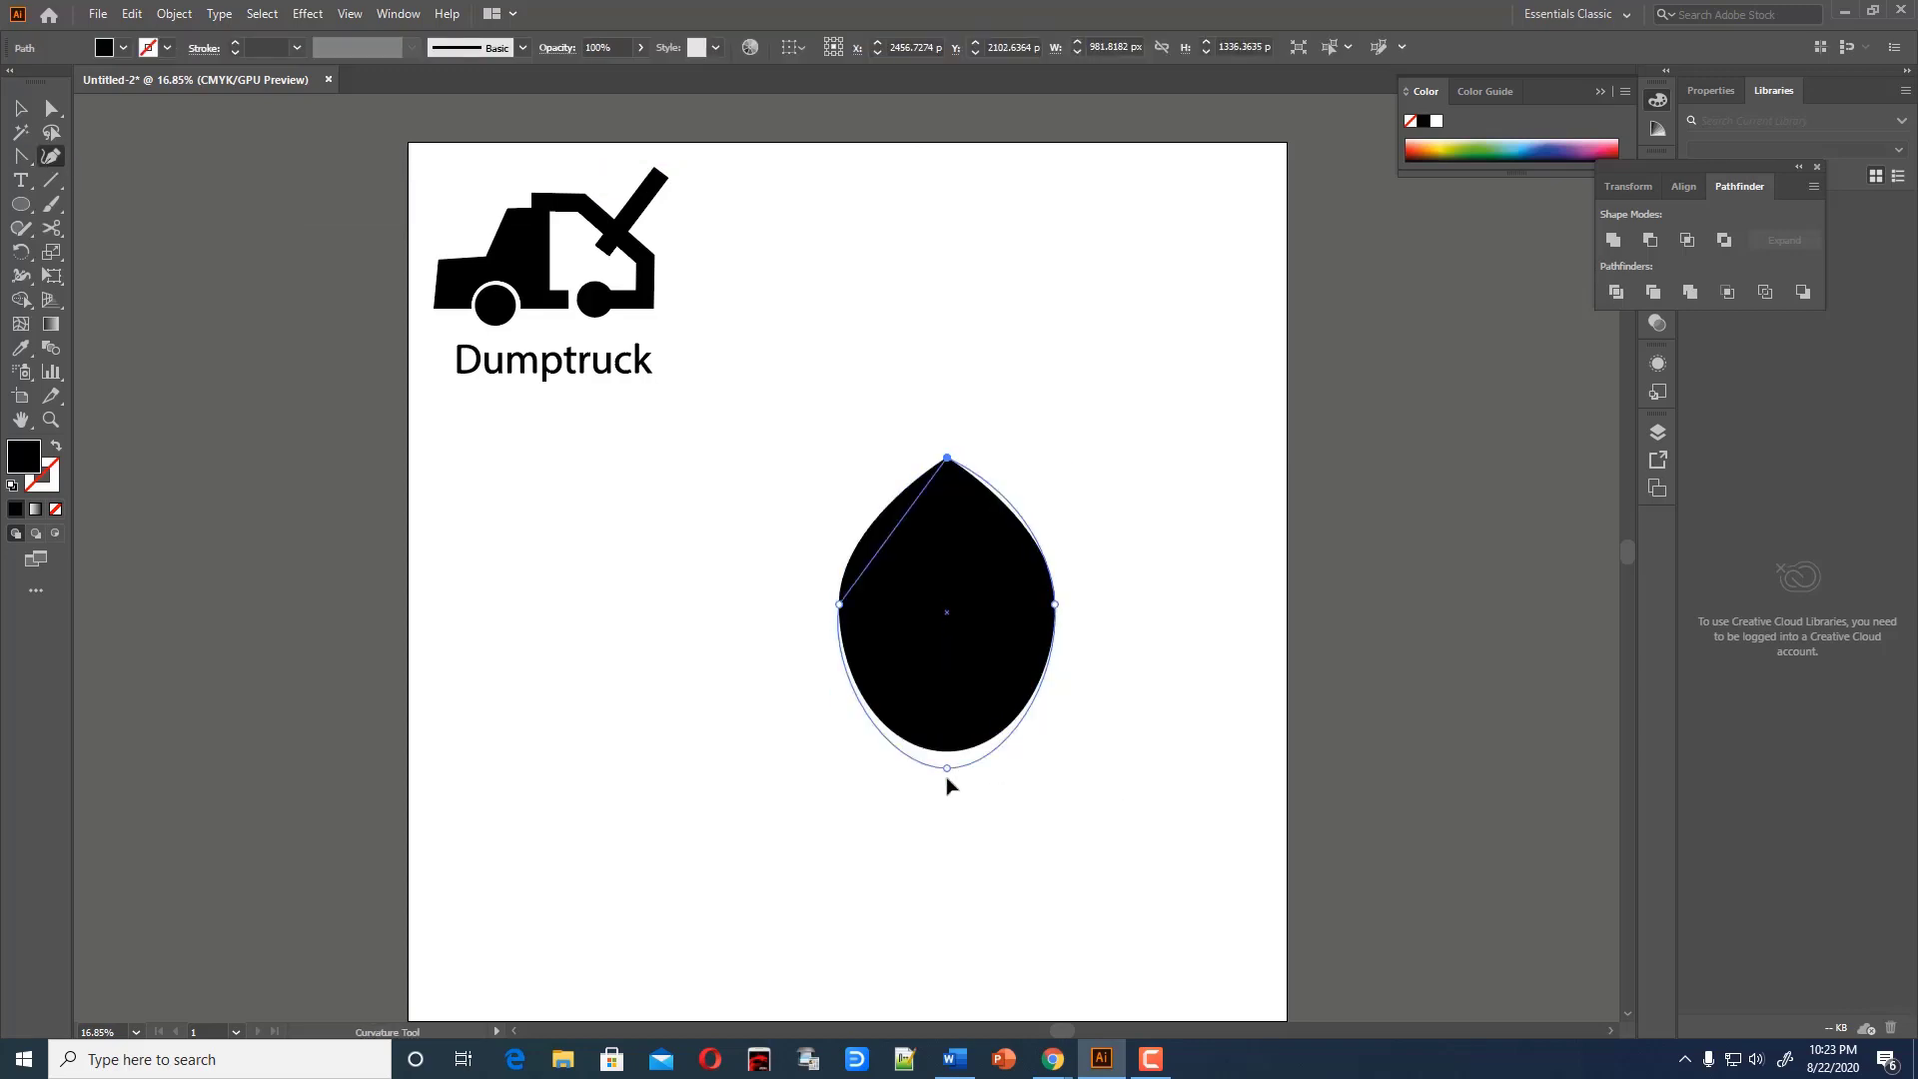
key("ctrl+z")
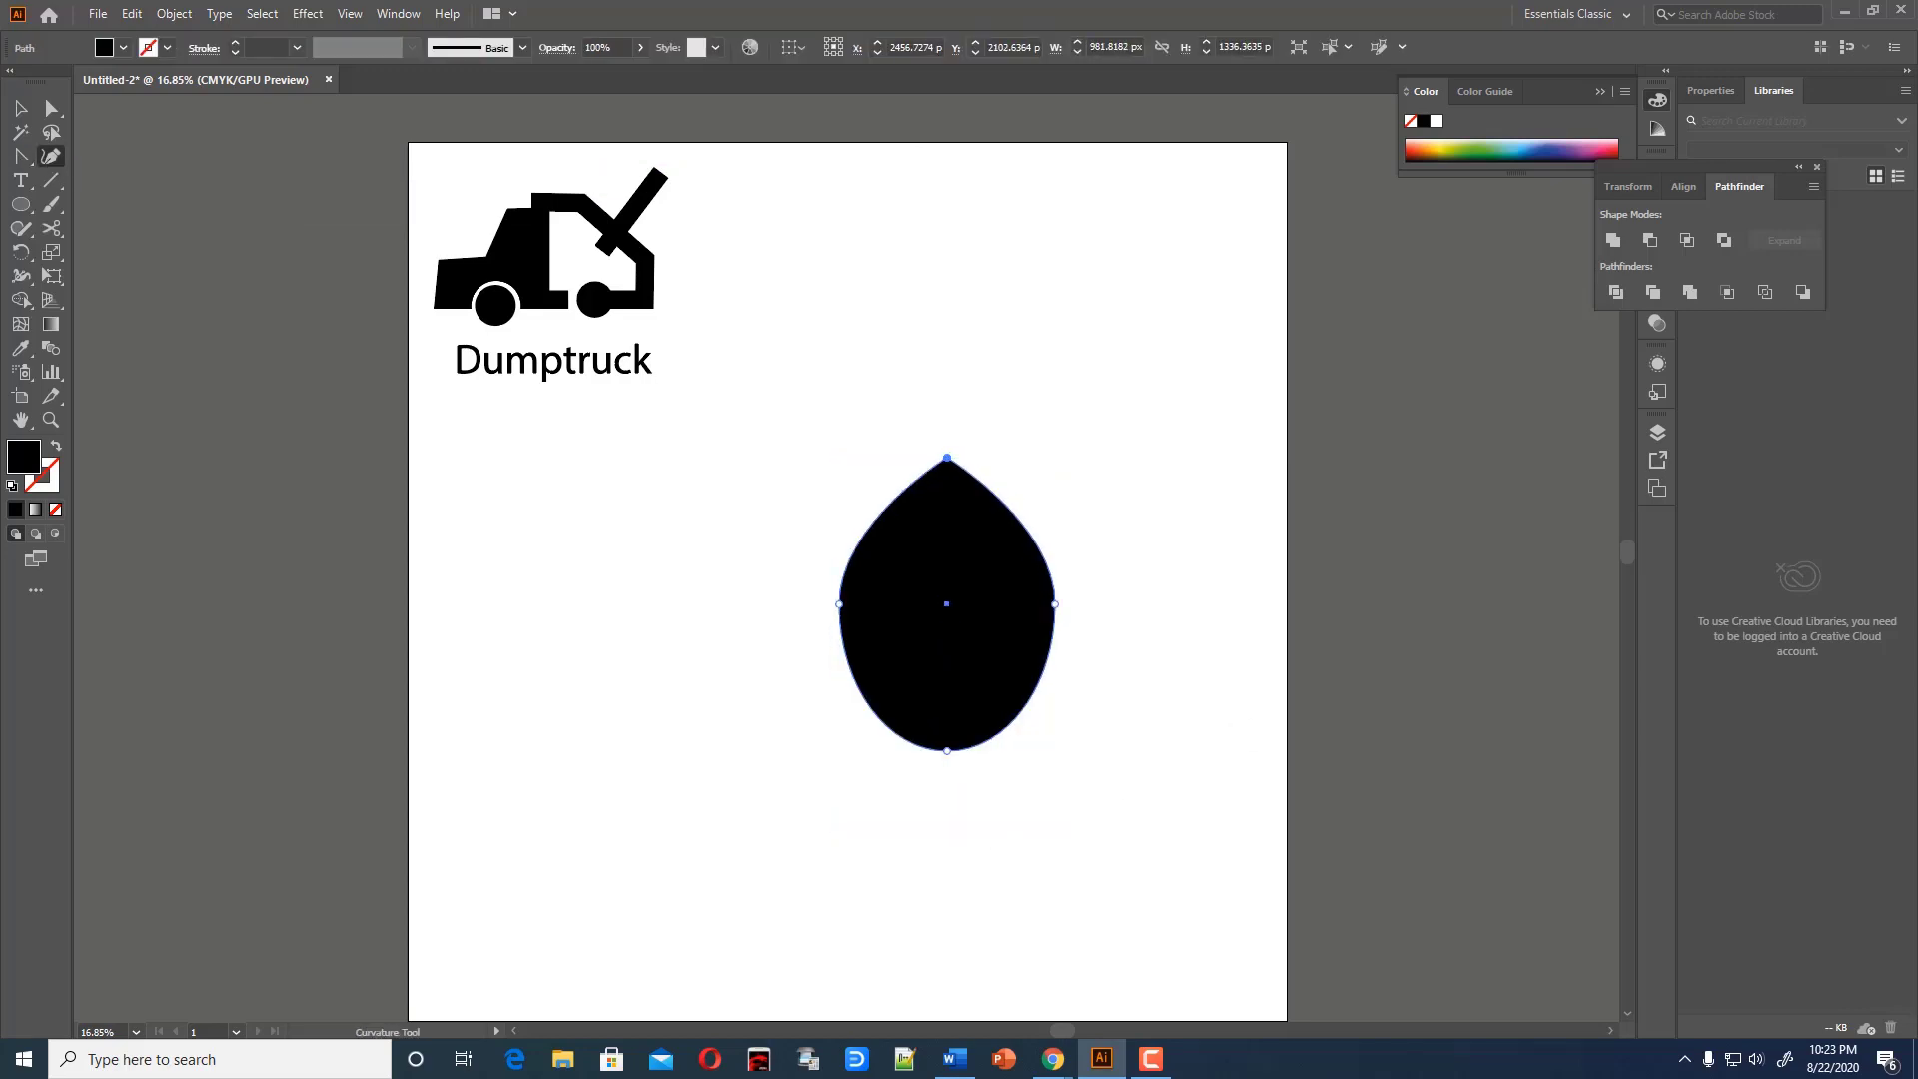
Cover the lower part of the pointed oval with a rectangle and subtract it with Minus Front, leaving only the pointed cap
right_click(20, 203)
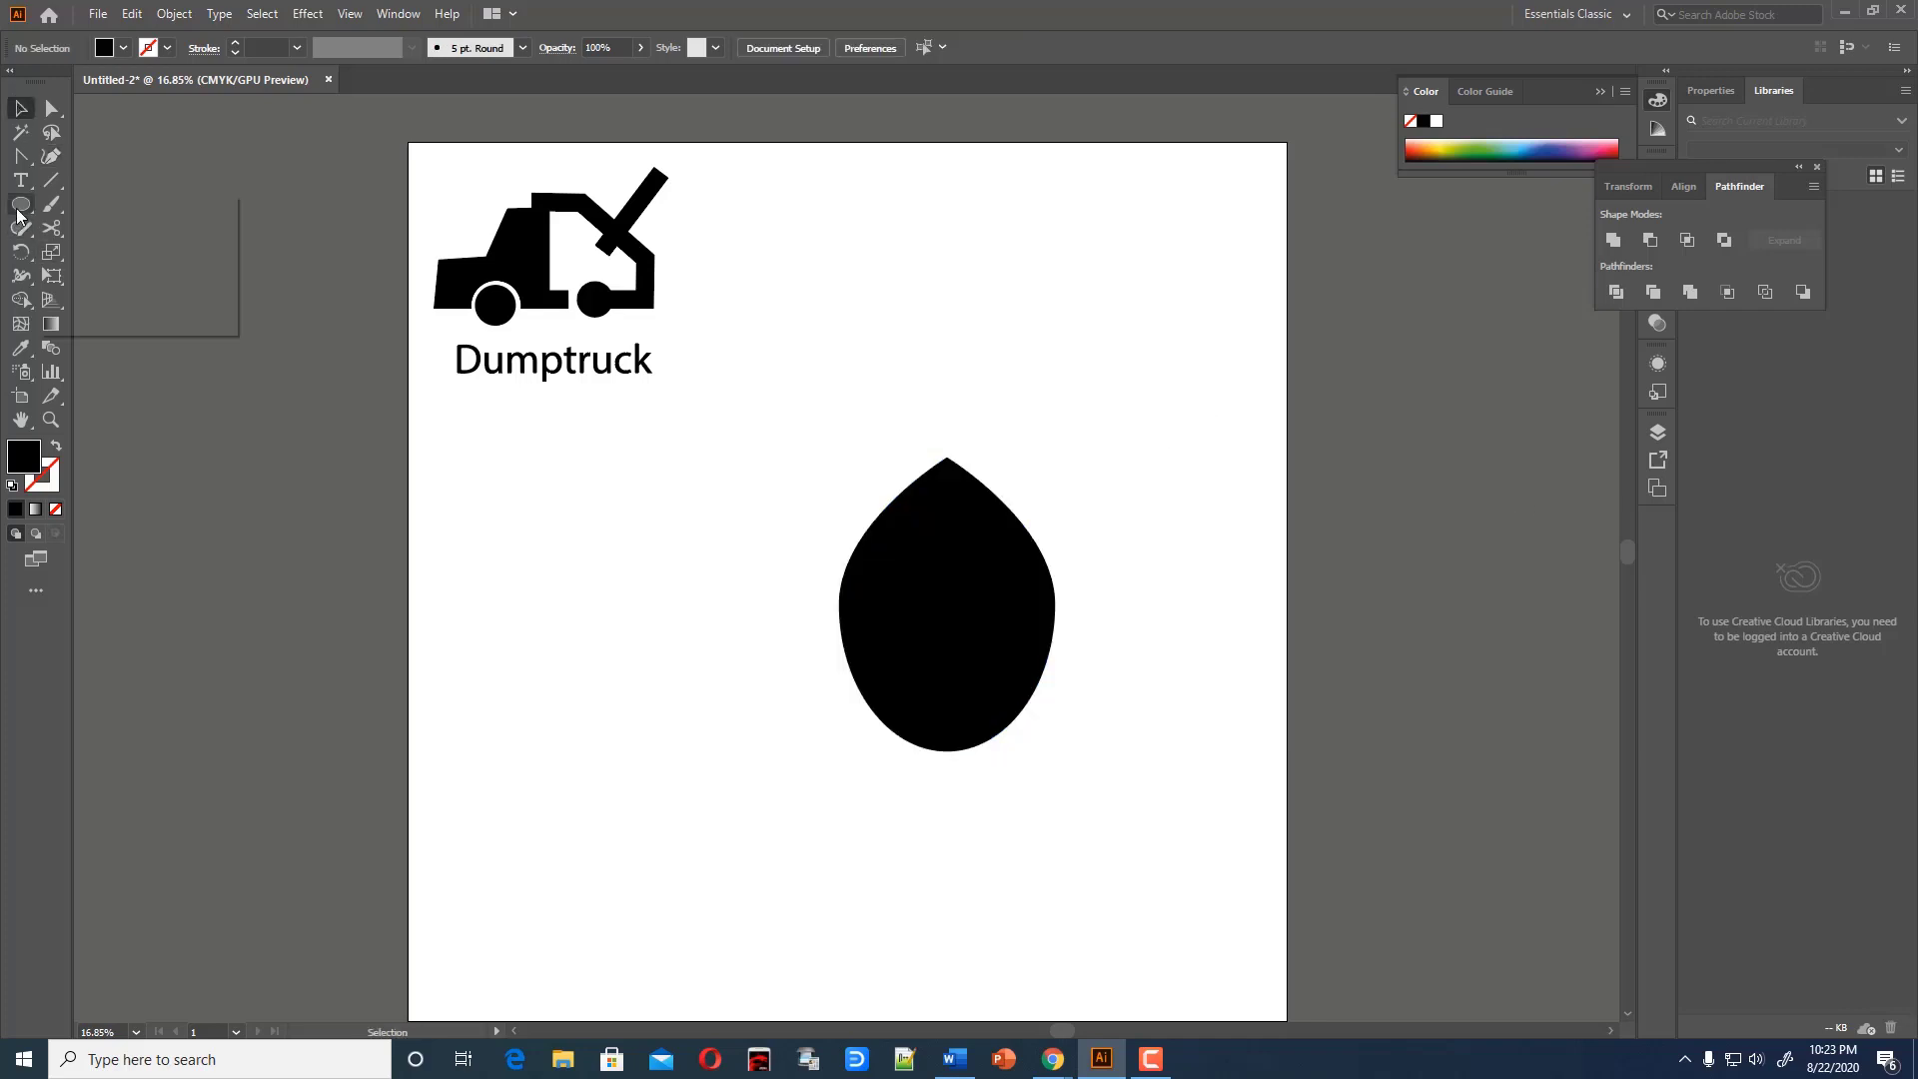
left_click(90, 210)
left_click_drag(804, 530, 1116, 822)
key("v")
left_click_drag(685, 317, 1124, 921)
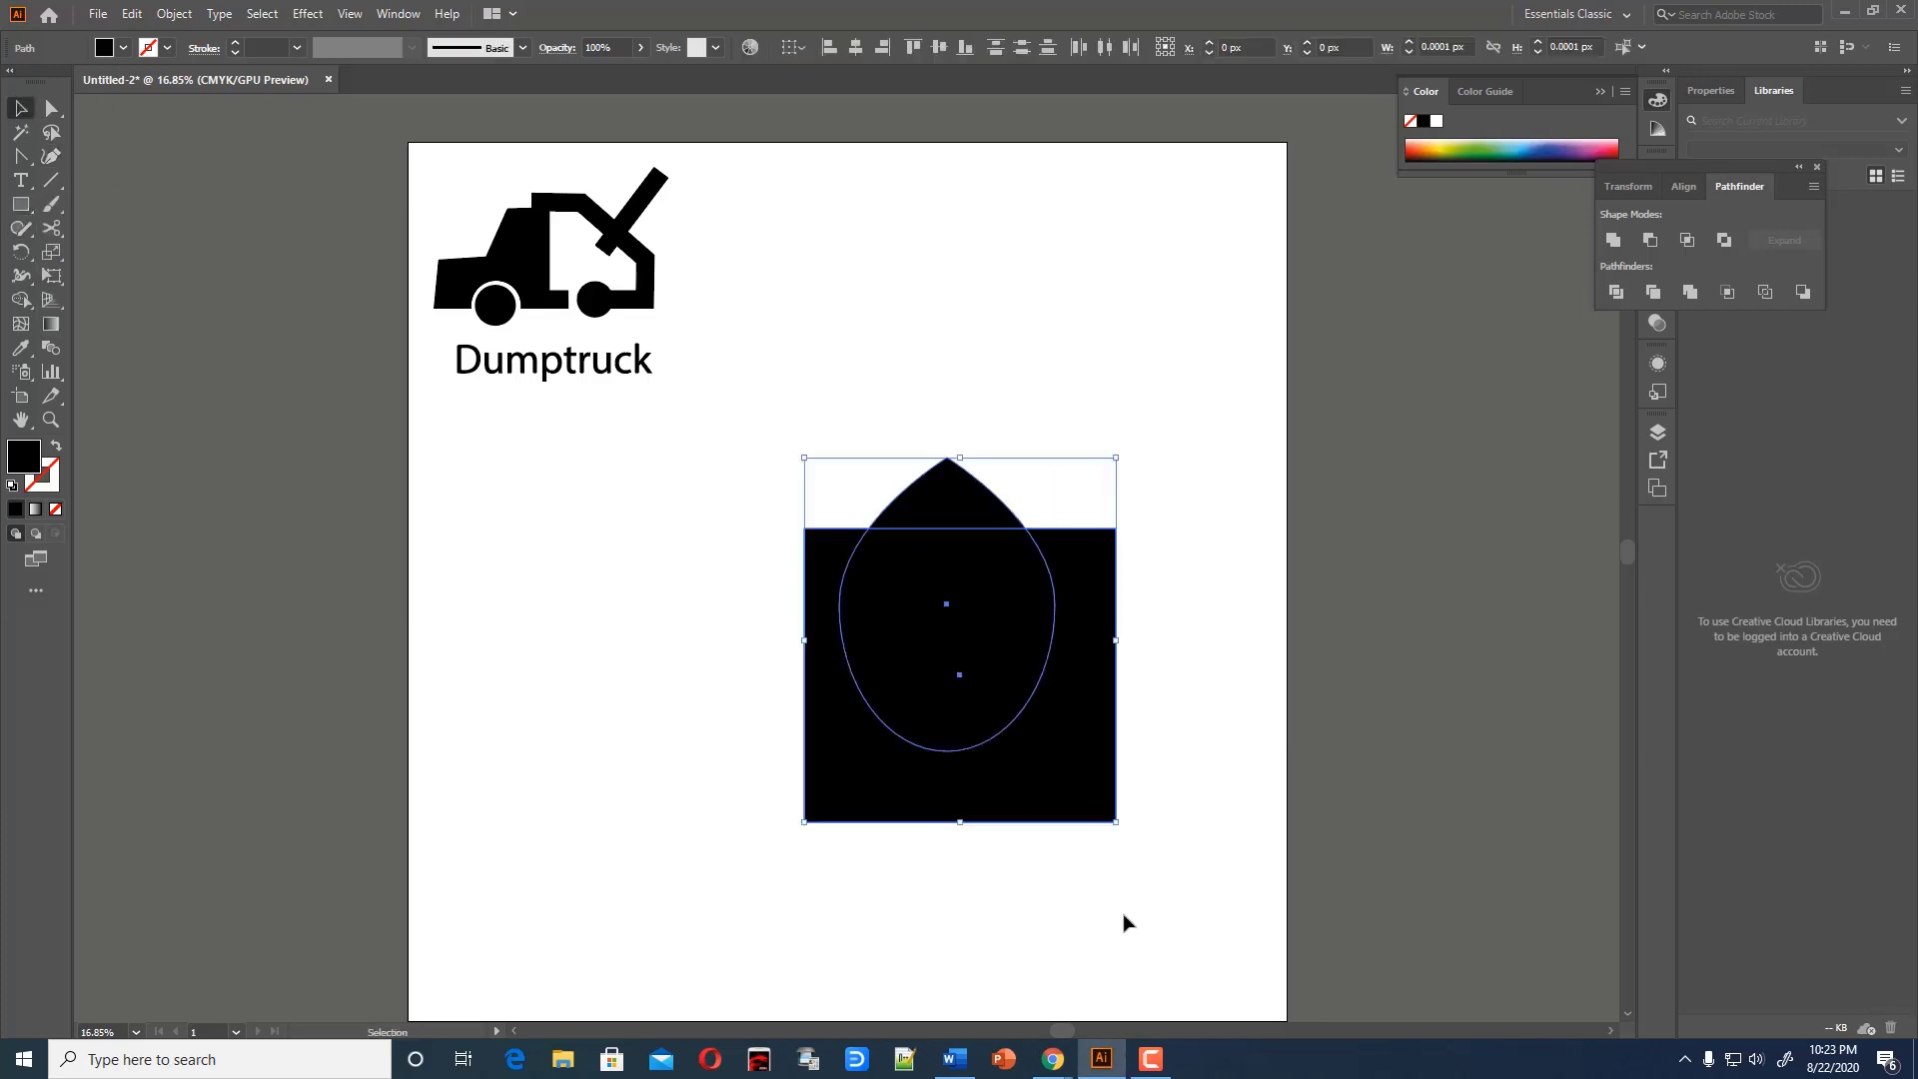
left_click(1651, 240)
left_click(1230, 429)
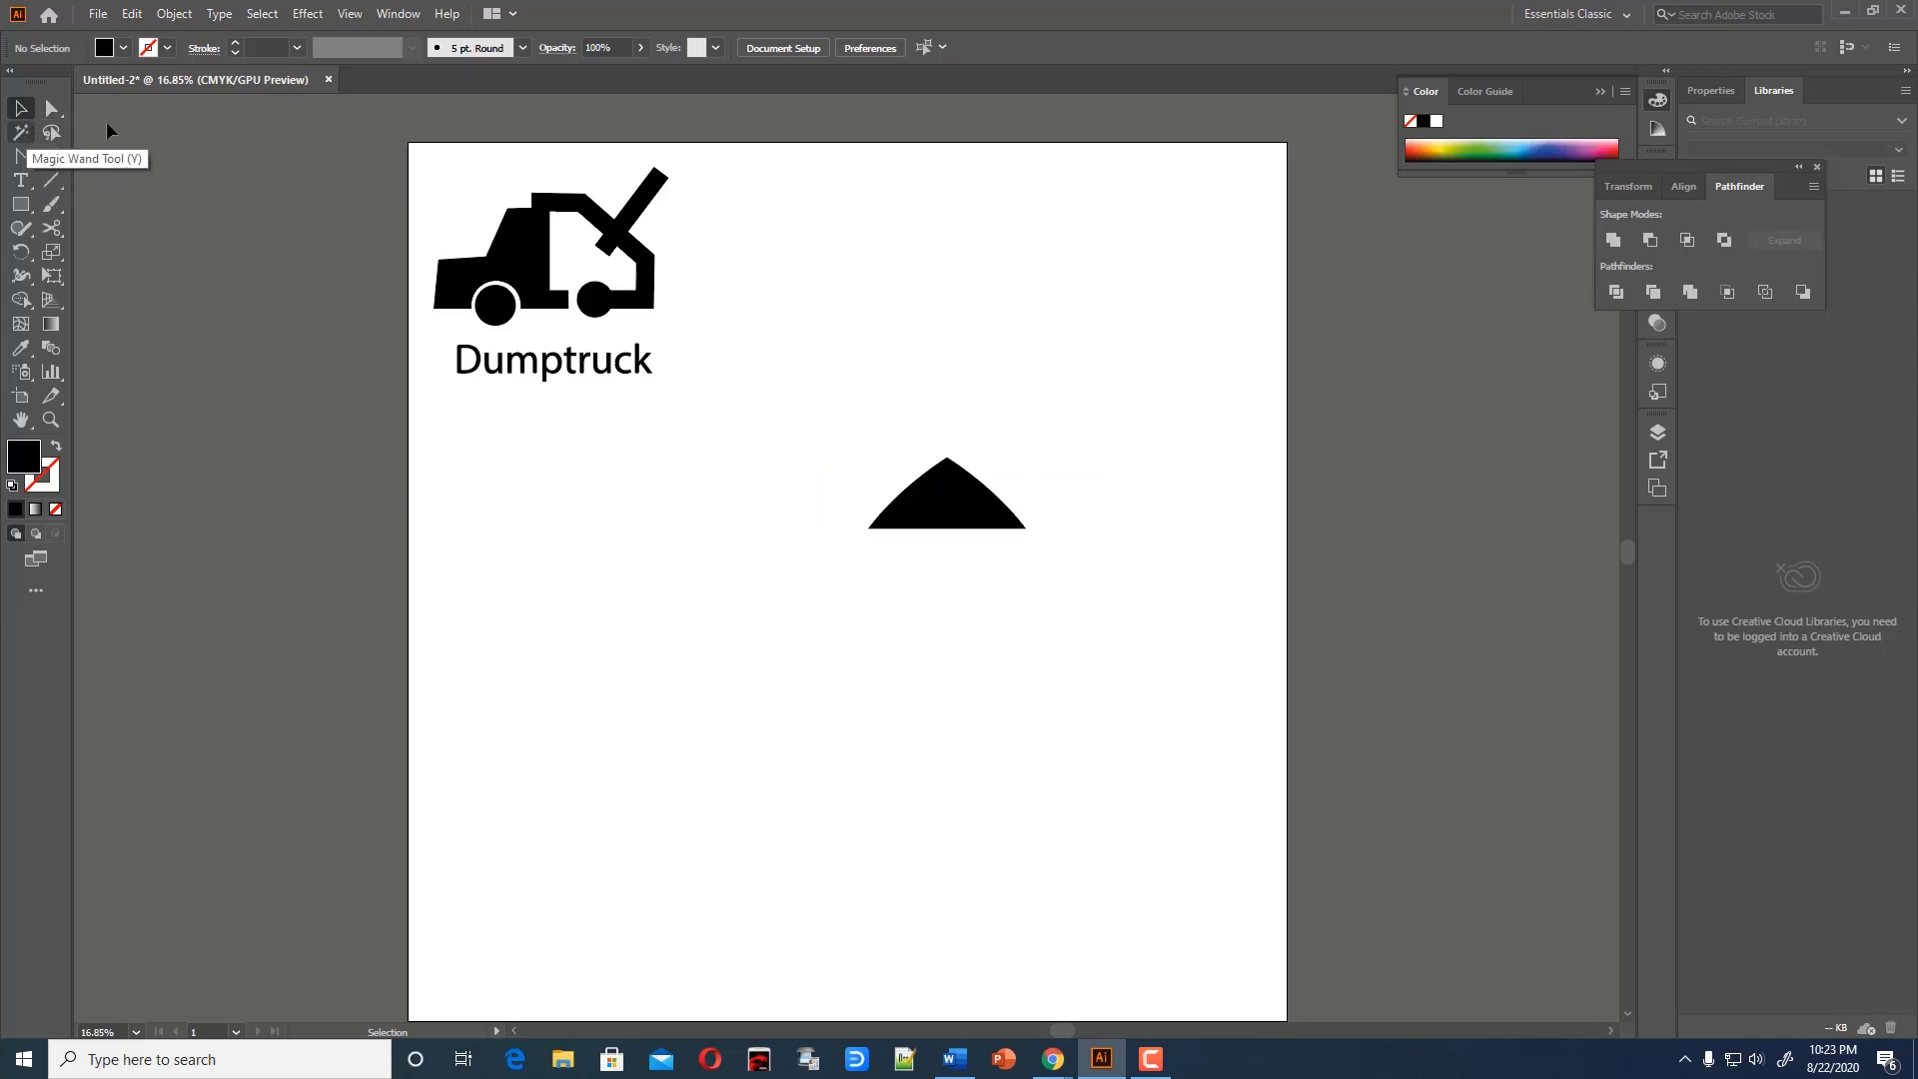
Draw a black body about 876 by 1282 px just below the cap with the Pen tool, with a smoothly curved outer right edge
right_click(53, 158)
left_click(82, 156)
left_click(867, 539)
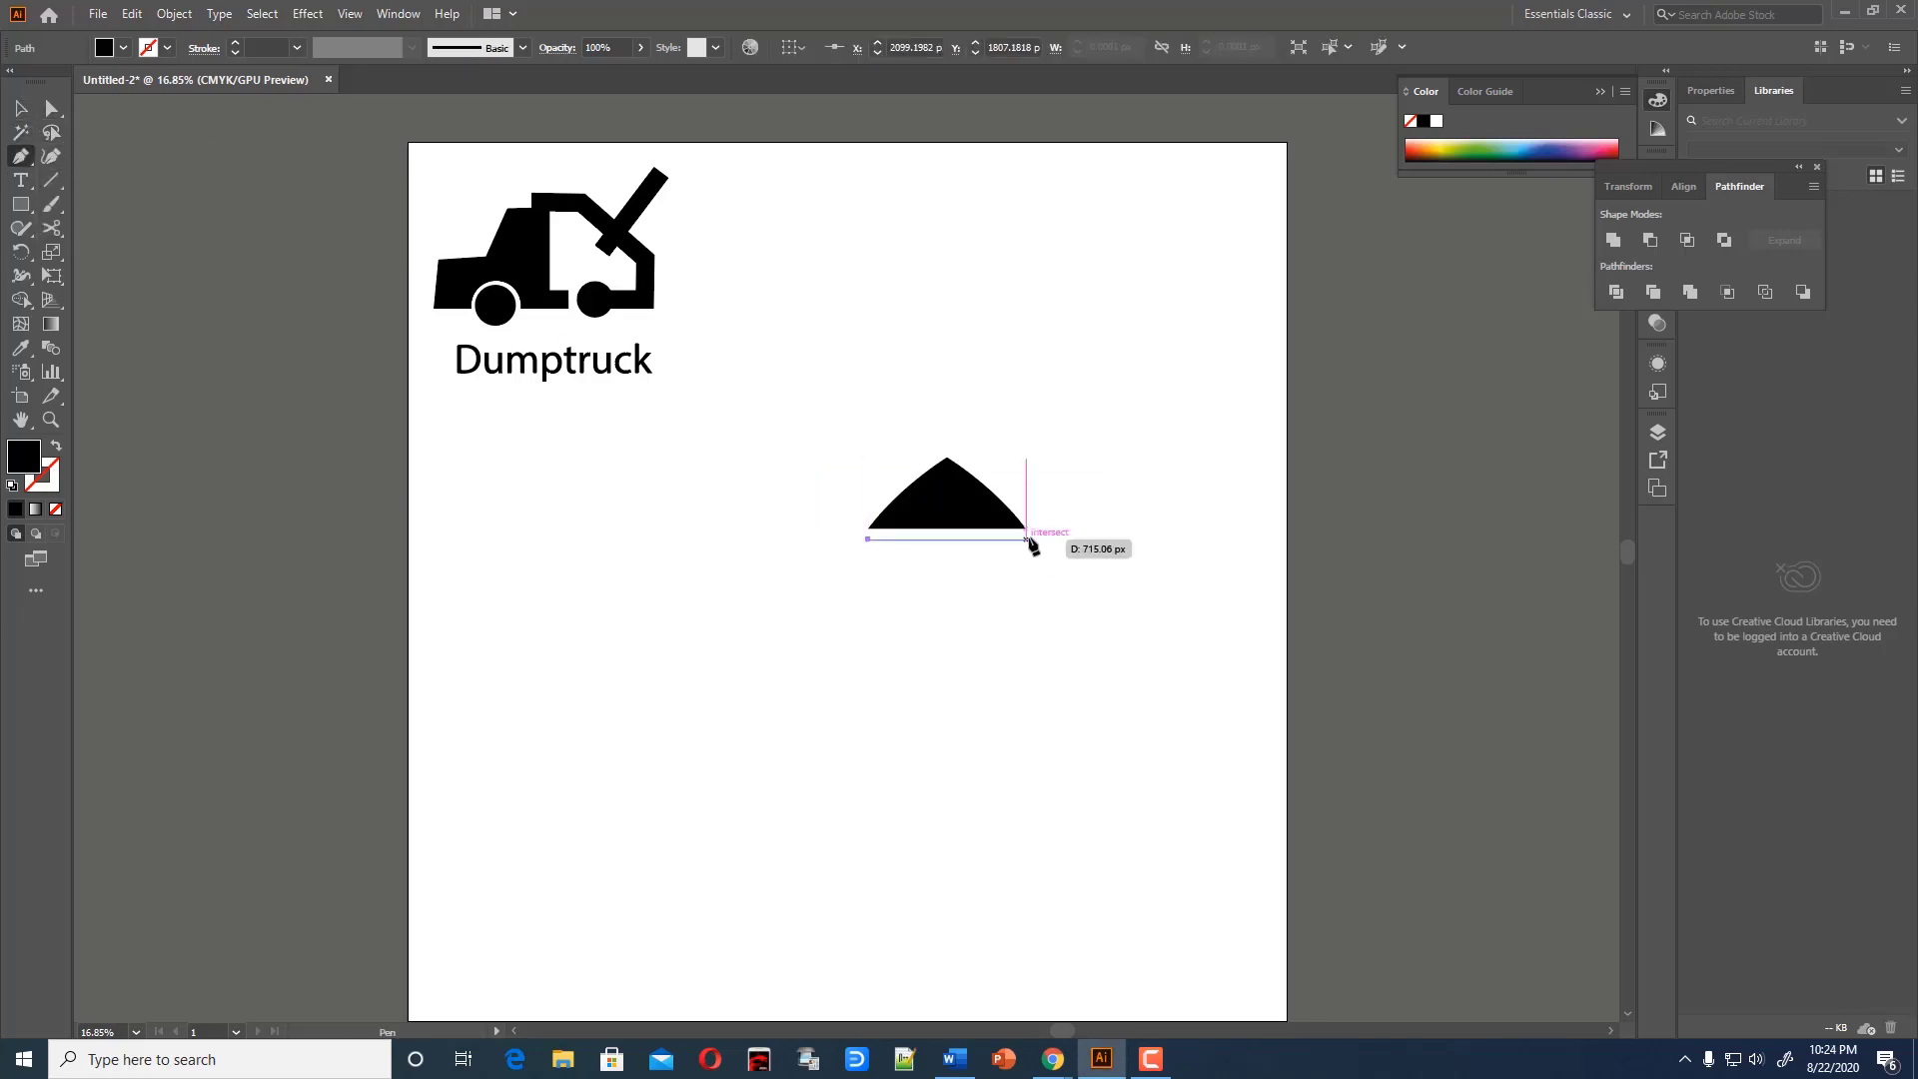
left_click(1027, 539)
scroll(1049, 600, "down", 1)
left_click_drag(1051, 578, 1056, 616)
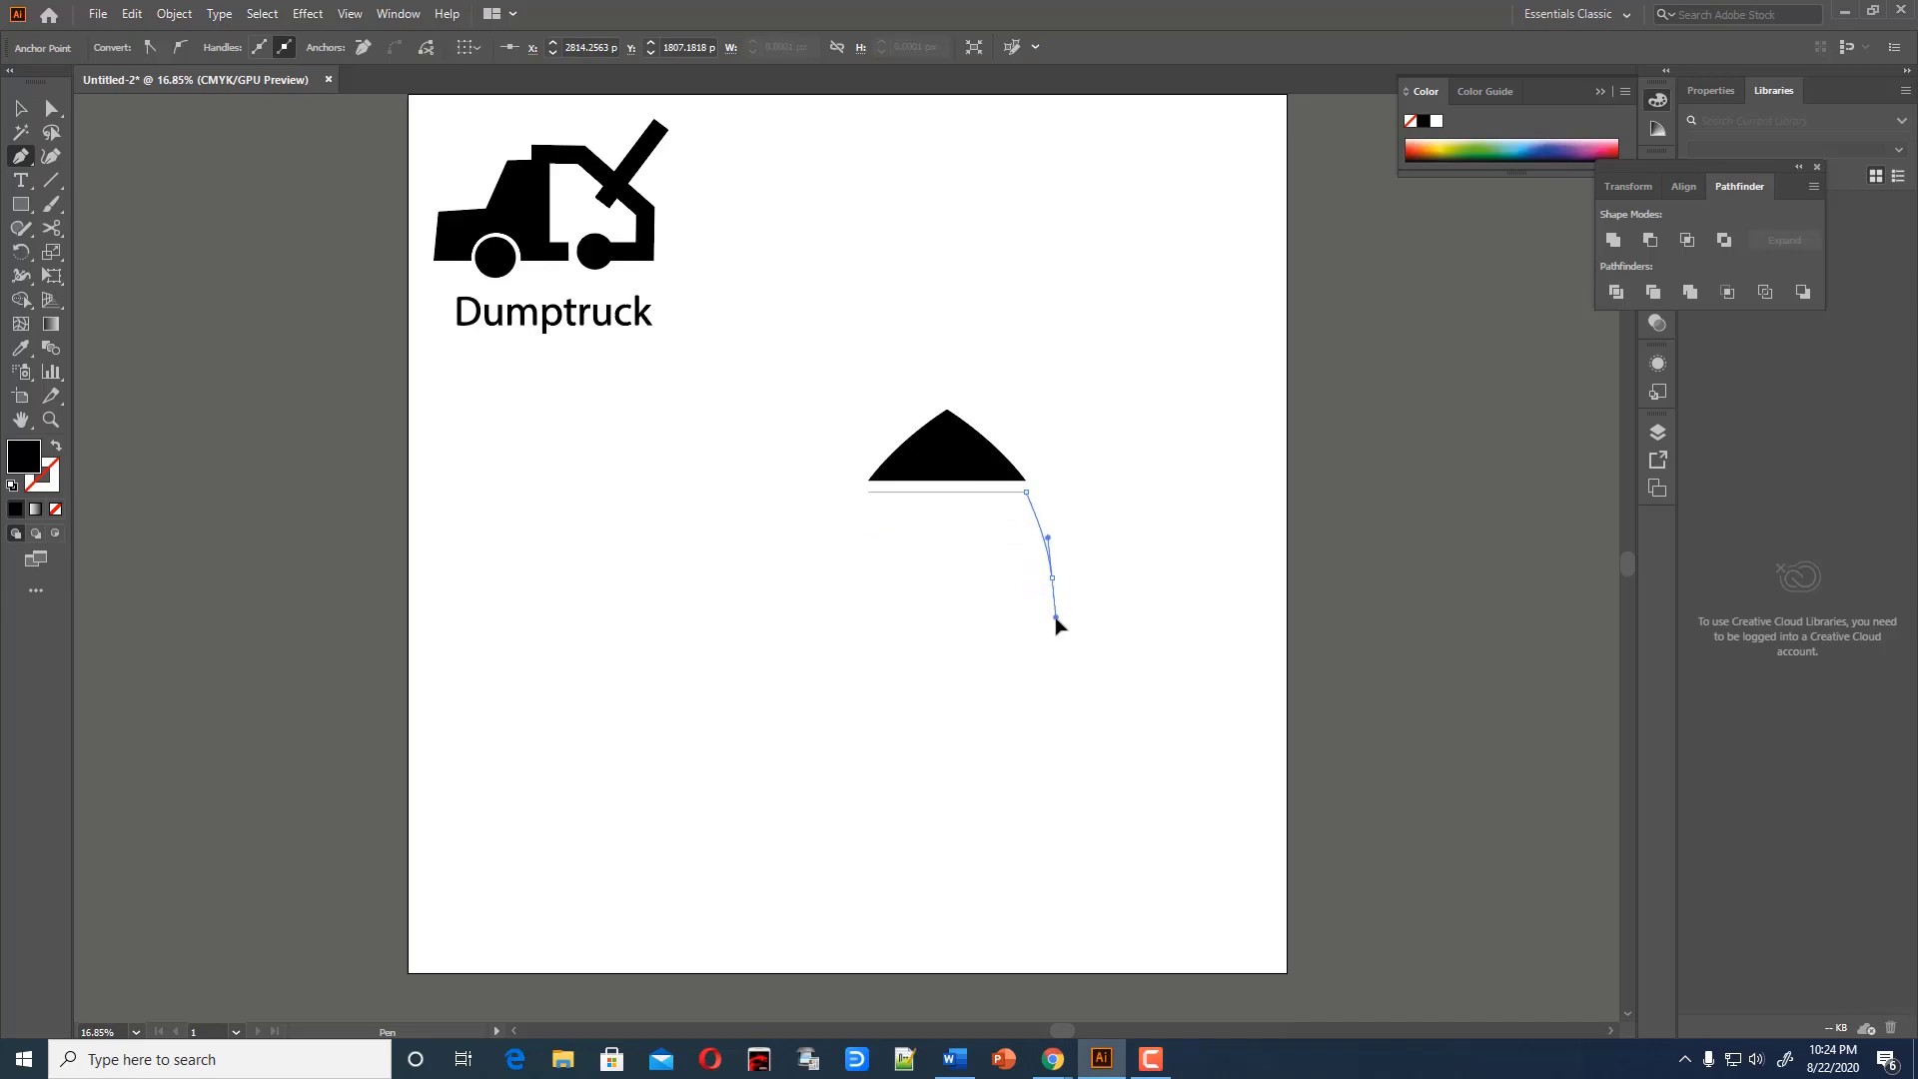
left_click(1056, 771)
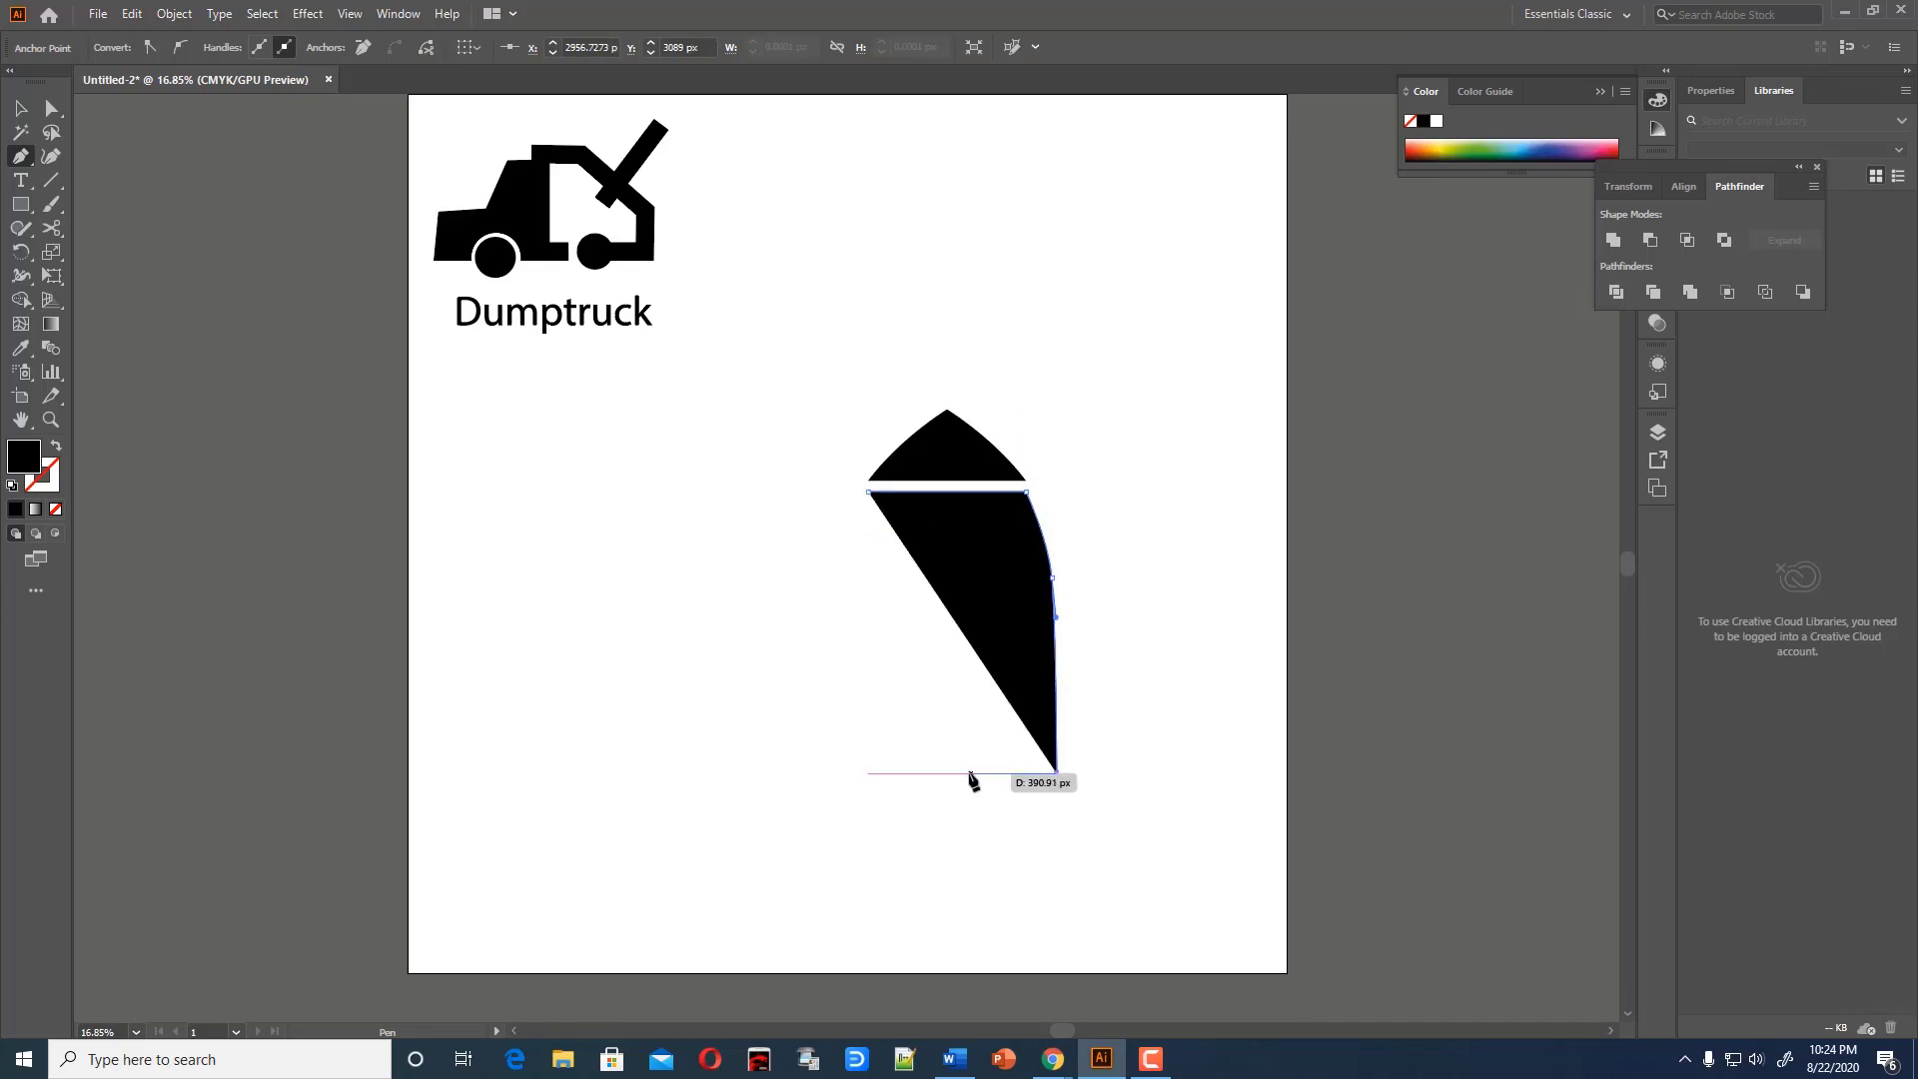
left_click(868, 771)
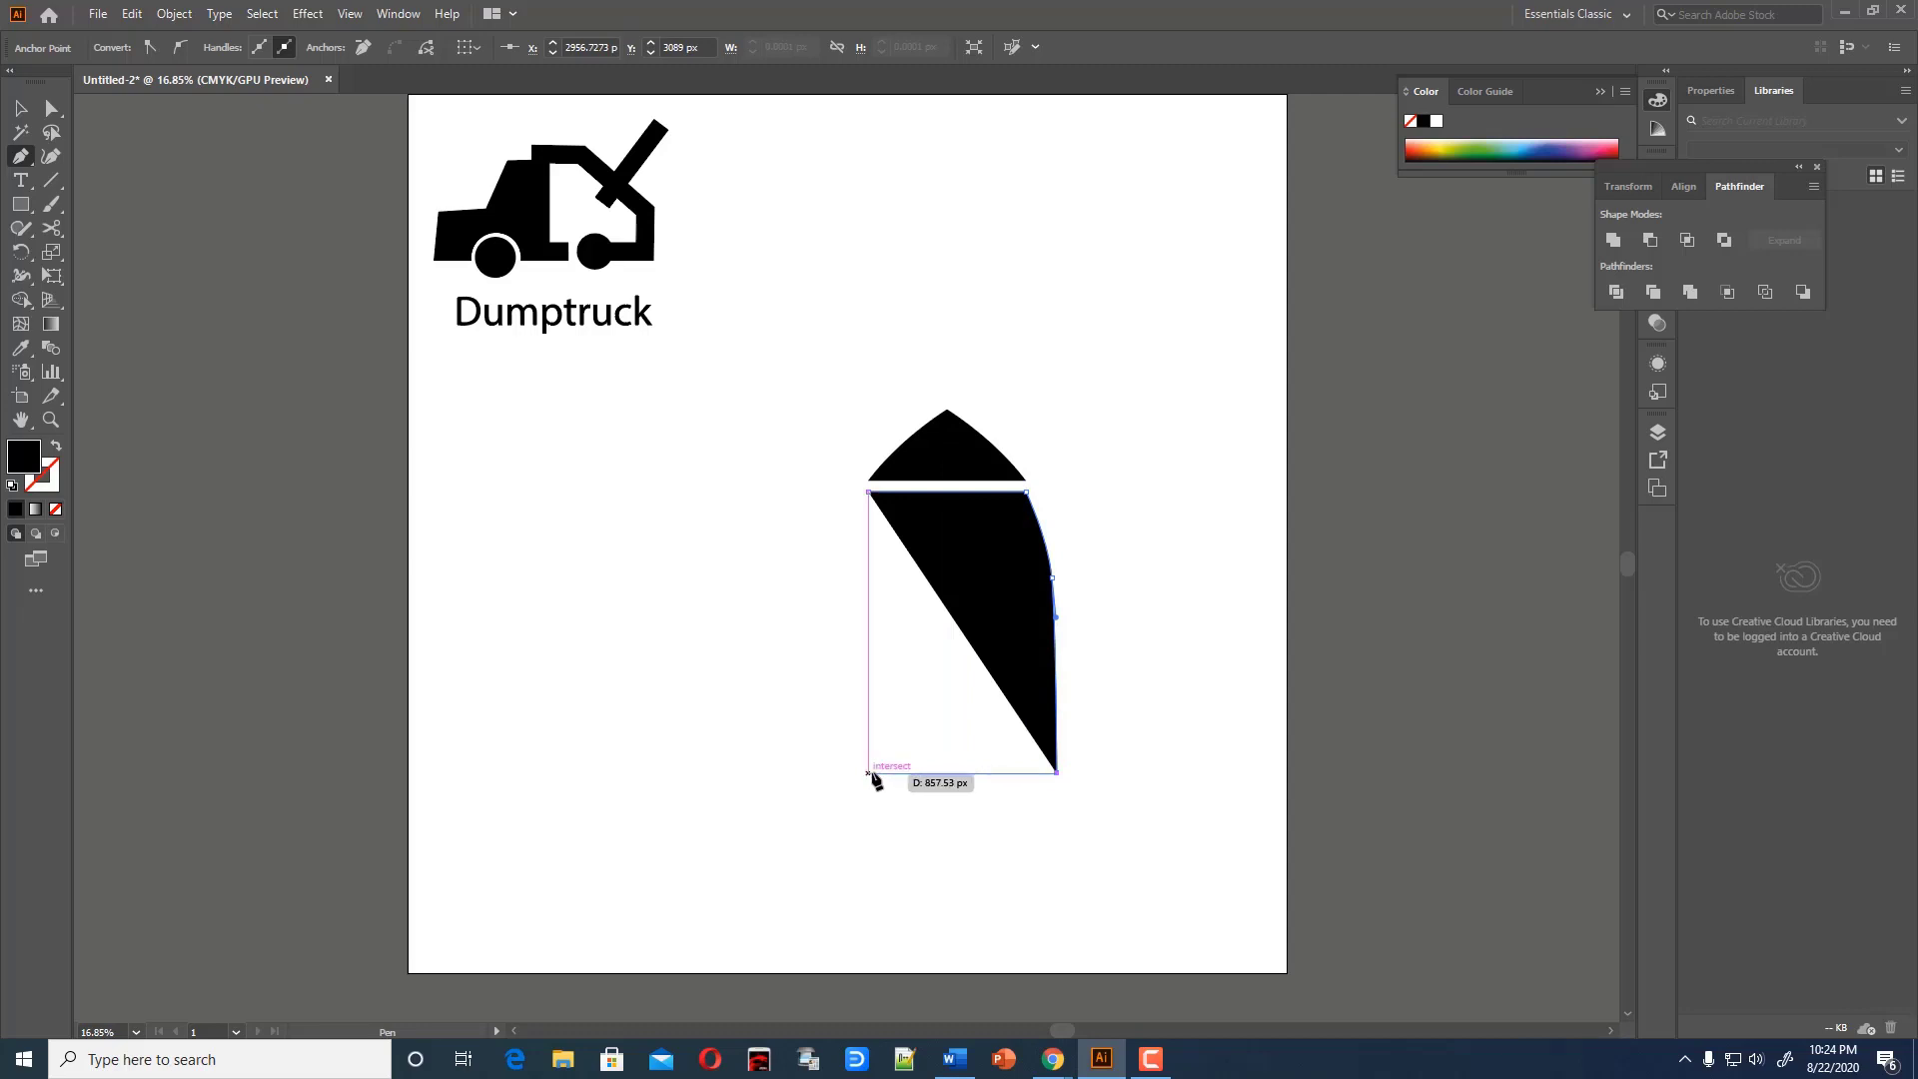
left_click(869, 491)
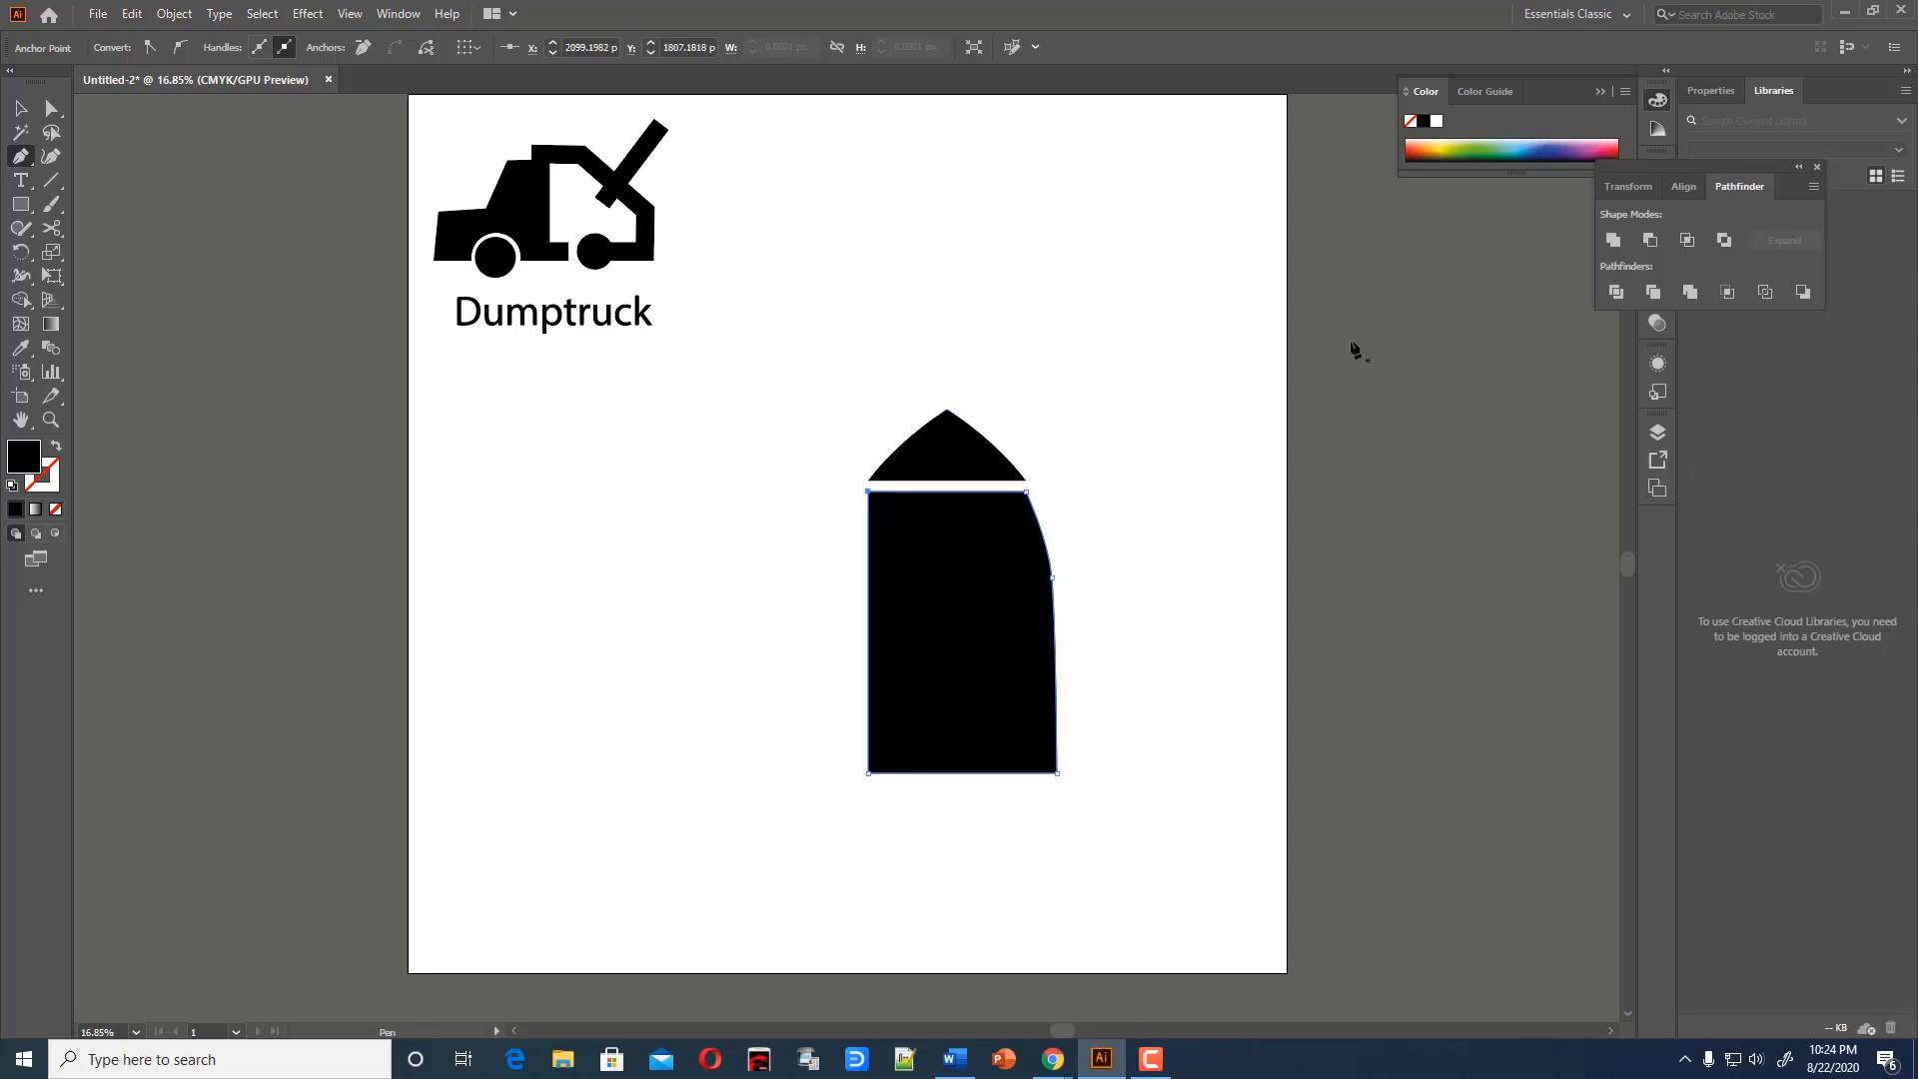
key("shift+grave")
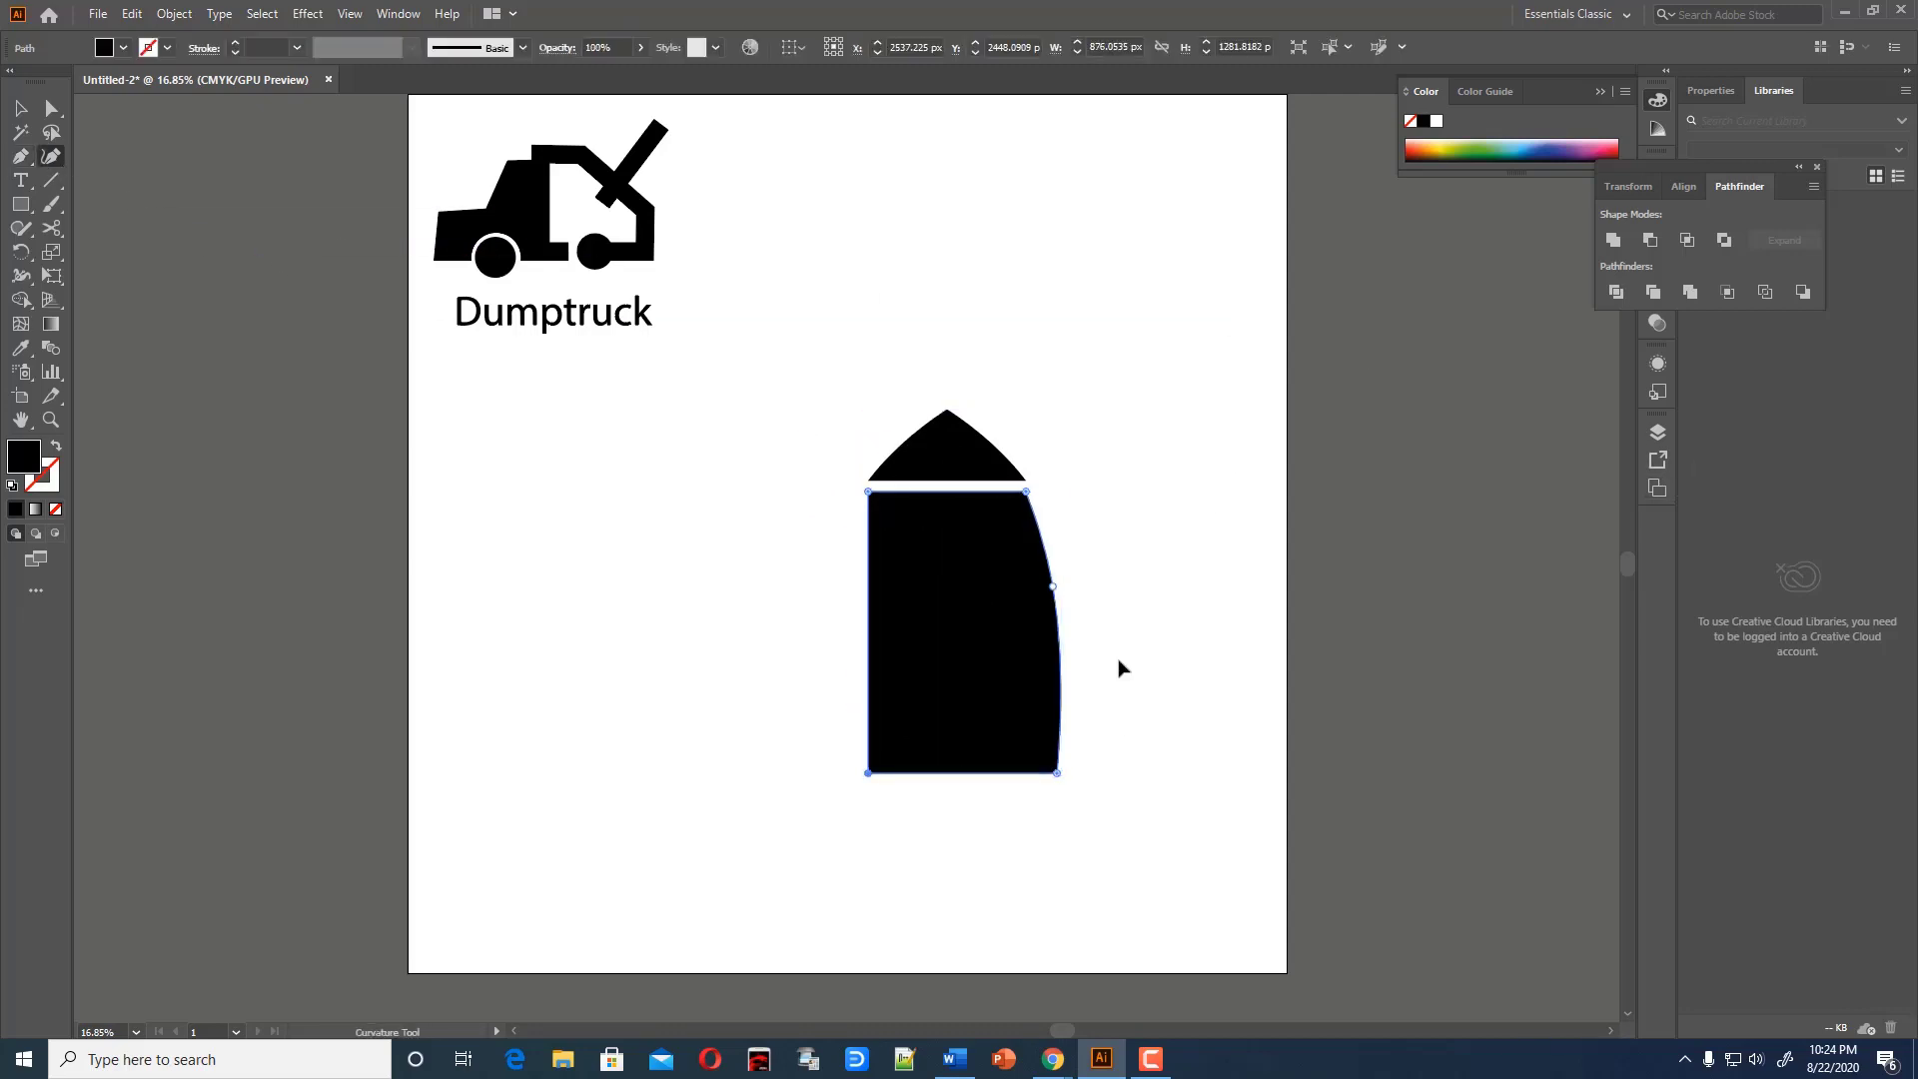
key("ctrl+shift+a")
Cover the left part of the body with a rectangle and subtract it with Minus Front, leaving the curved right half
left_click(20, 204)
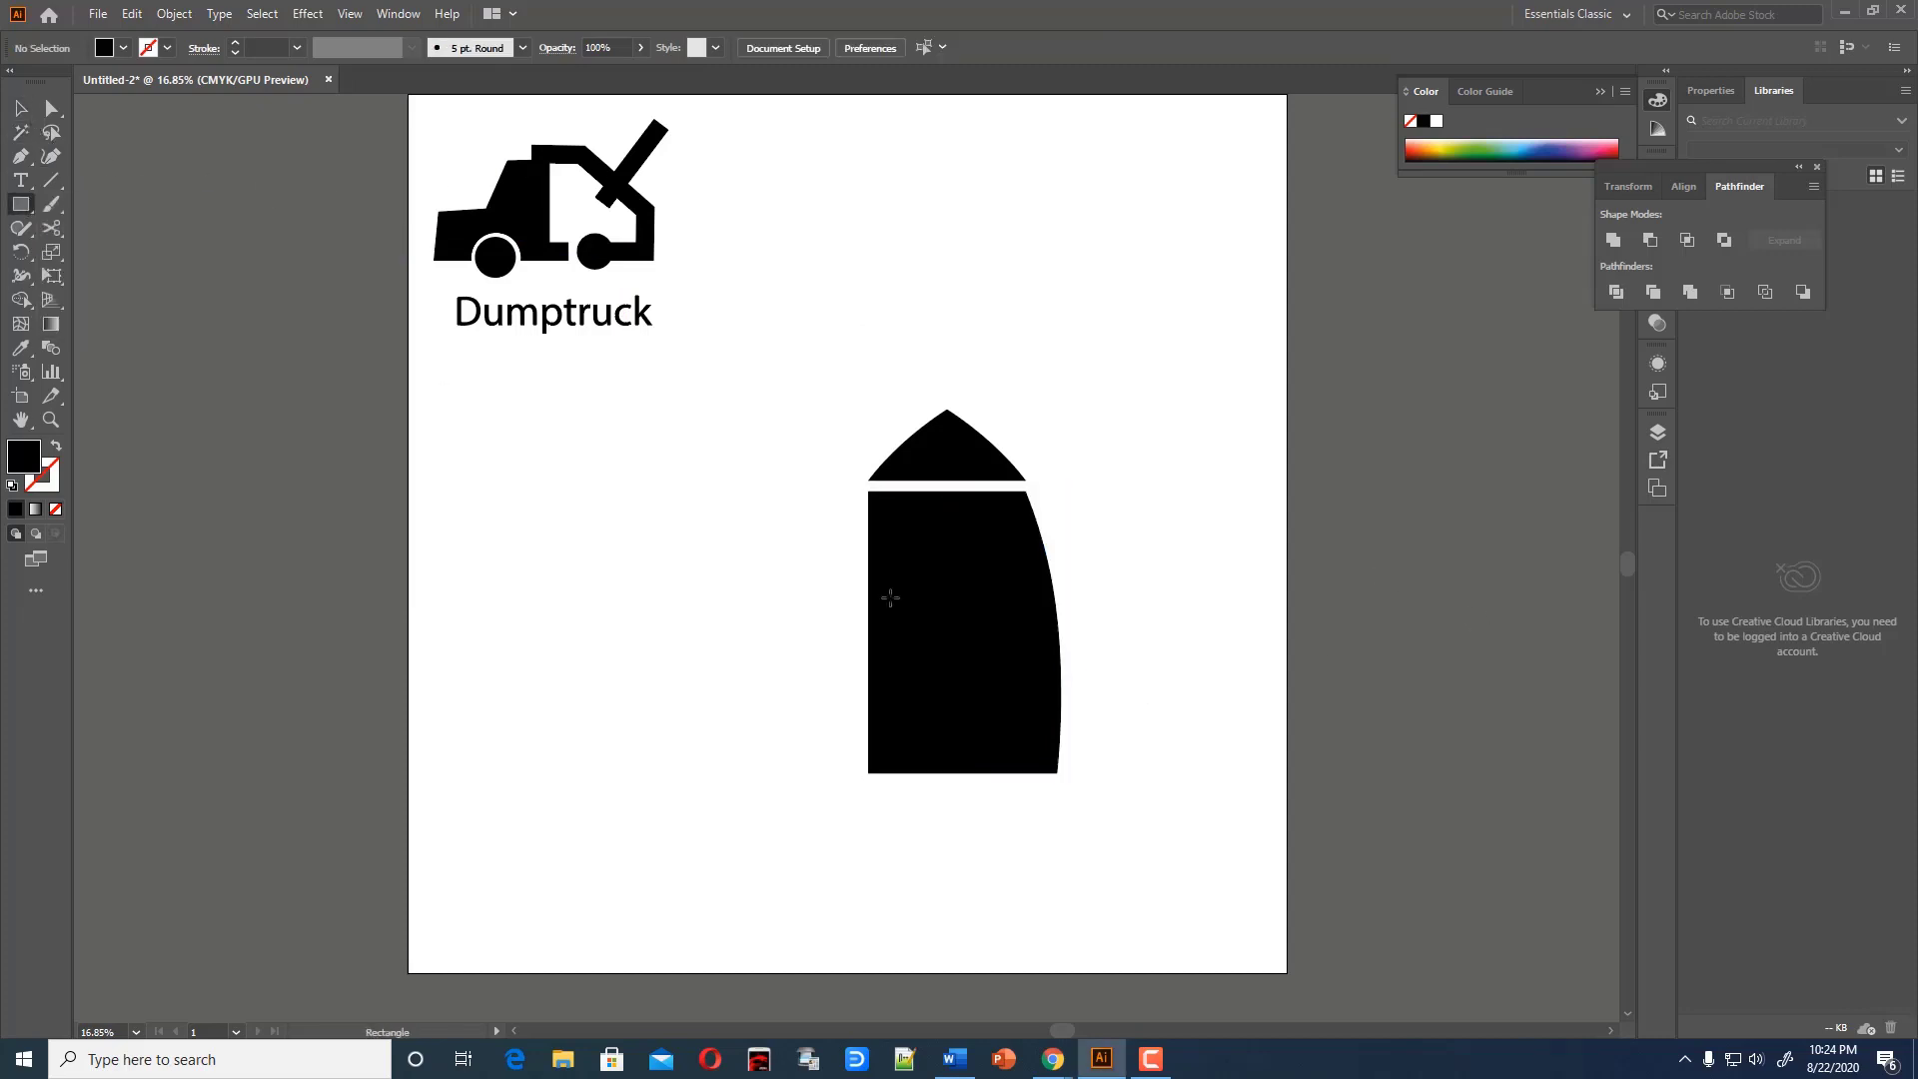
left_click_drag(836, 485, 966, 799)
key("v")
left_click_drag(634, 506, 999, 700)
left_click(1651, 240)
Place a mirrored copy of the half against its straight side to form a symmetric body about 1068 px wide
right_click(999, 584)
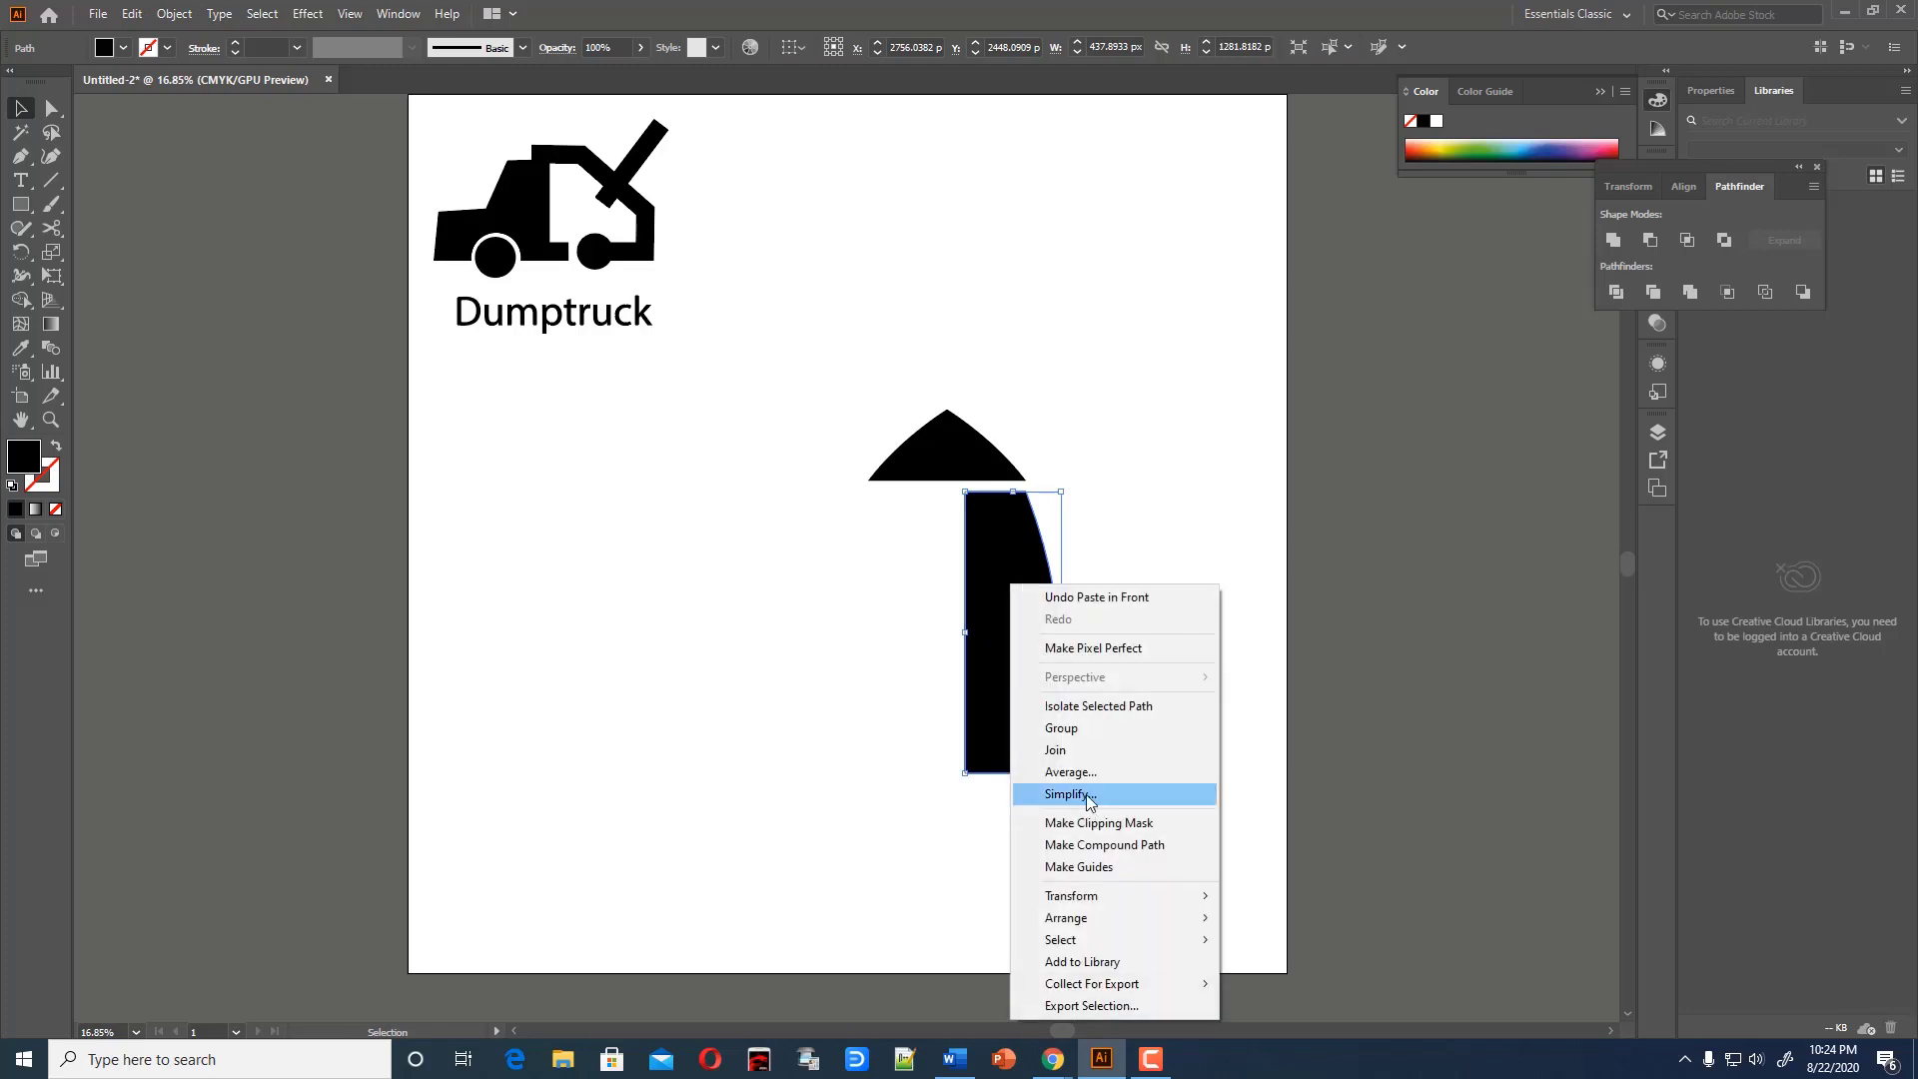
mouse_move(1221, 893)
left_click(1307, 792)
left_click(1012, 667)
left_click_drag(1013, 666, 915, 666)
mouse_move(1061, 633)
left_mouse_down()
mouse_move(1029, 612)
mouse_move(1063, 633)
left_mouse_up()
left_click_drag(868, 632, 828, 640)
Narrow the cap and the body, the body to about 1041 px, so that their sides form one continuous outline
left_click(1017, 463)
left_click_drag(862, 445, 873, 445)
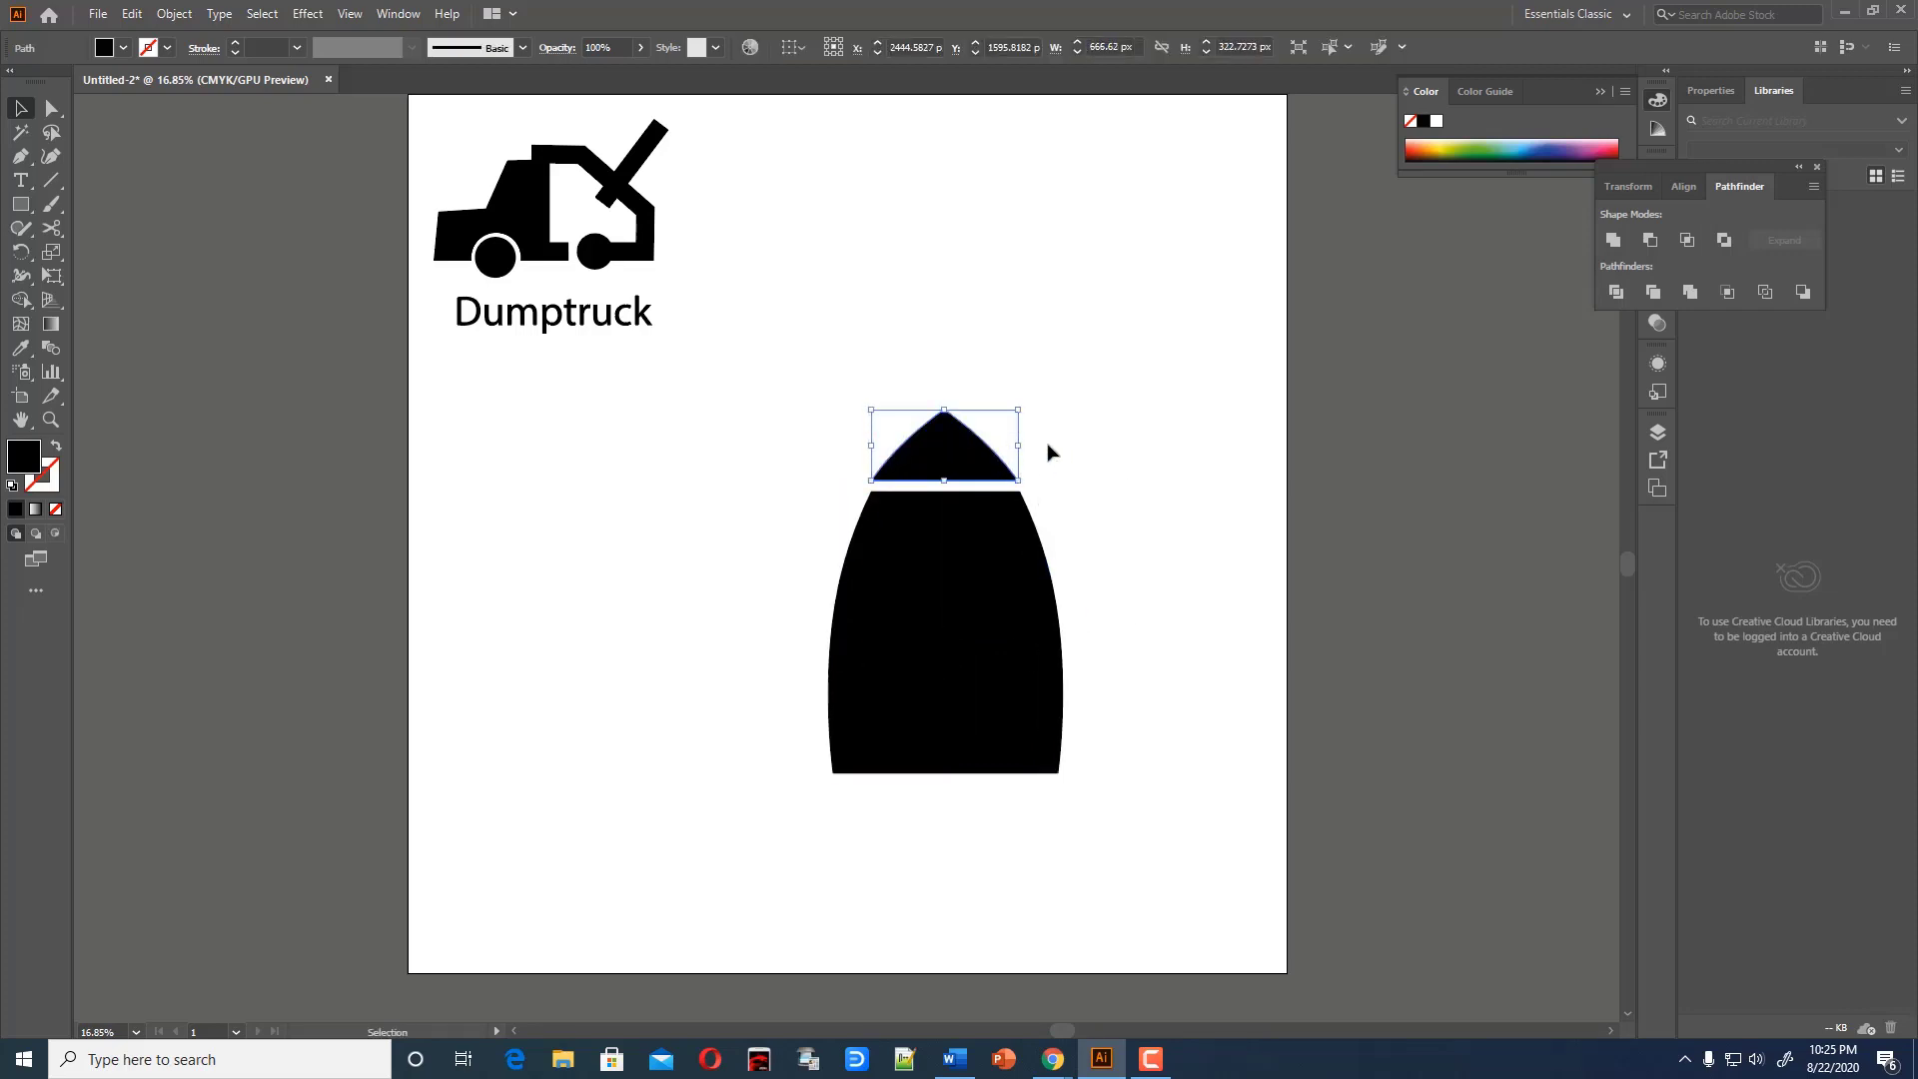
left_click(1034, 456)
left_click(948, 702)
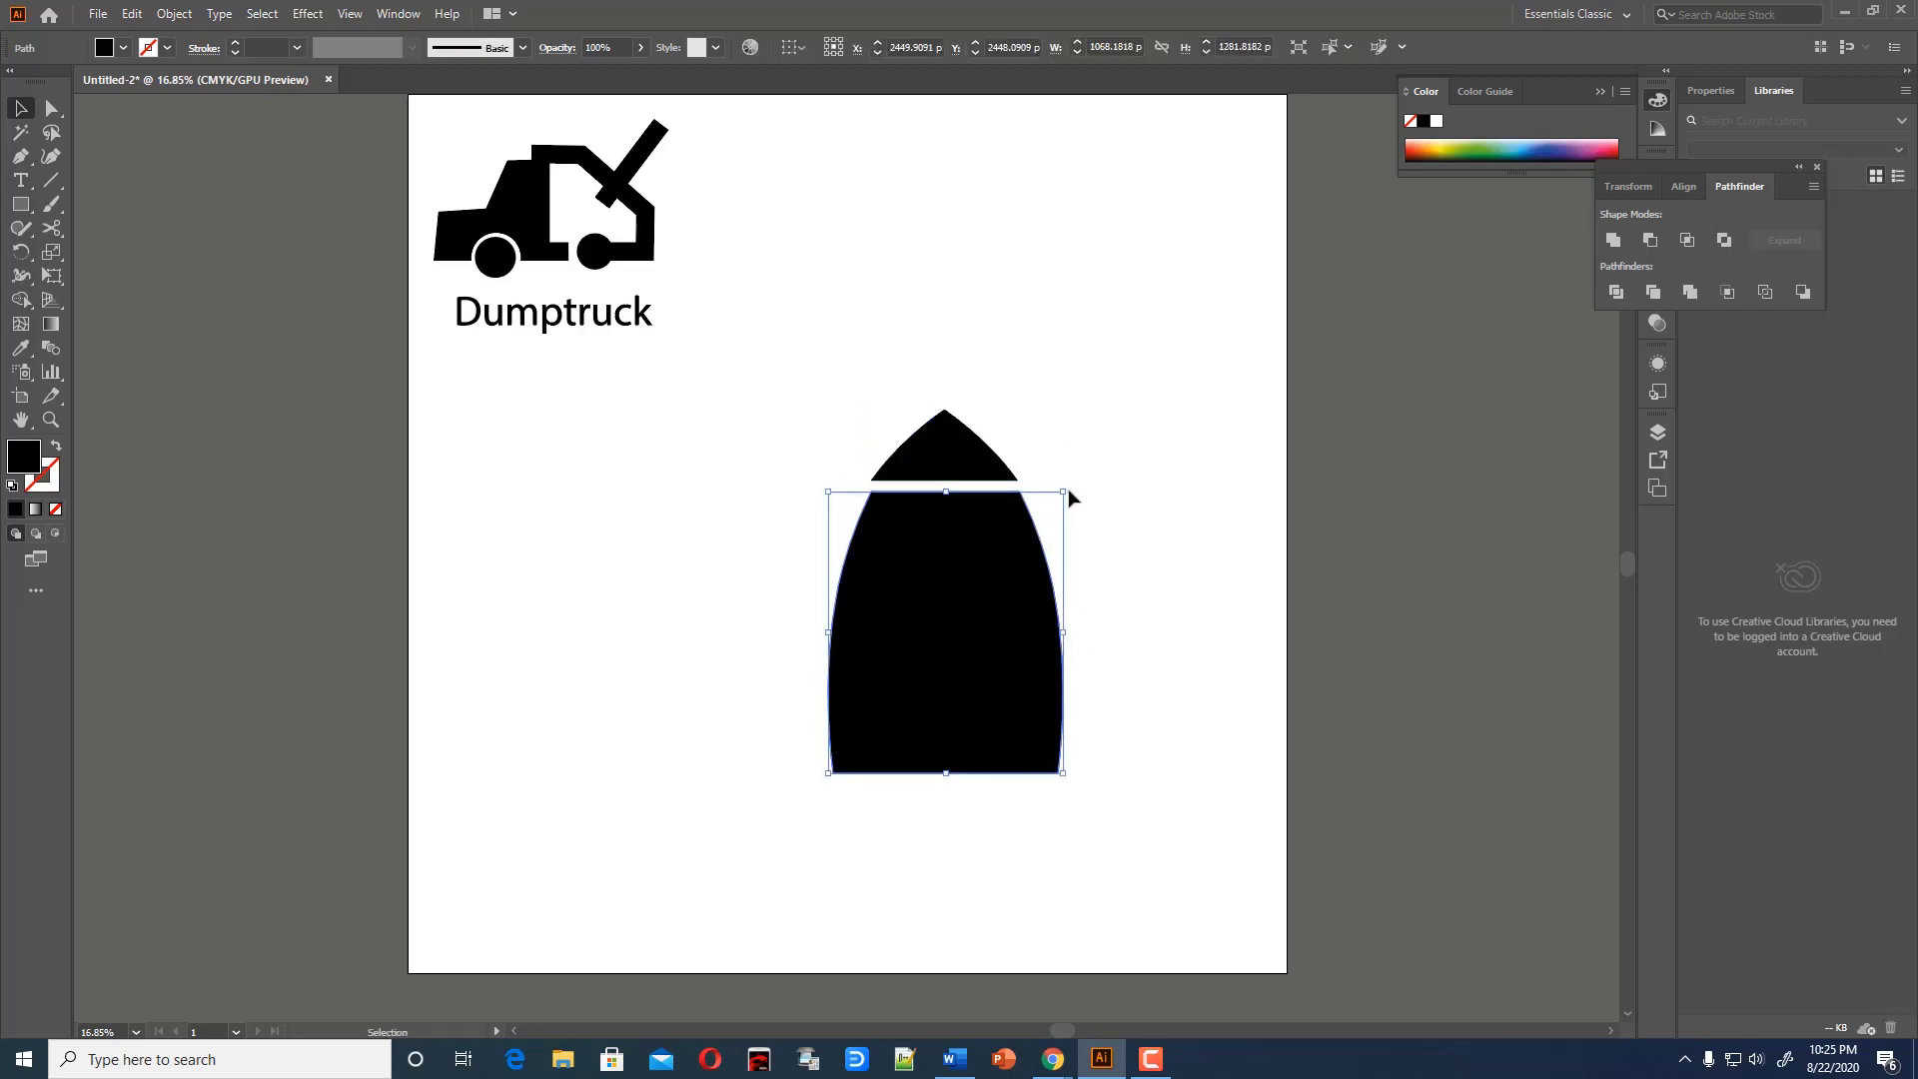
left_click_drag(1063, 493, 1010, 446)
left_click(1004, 456)
left_click(1100, 540)
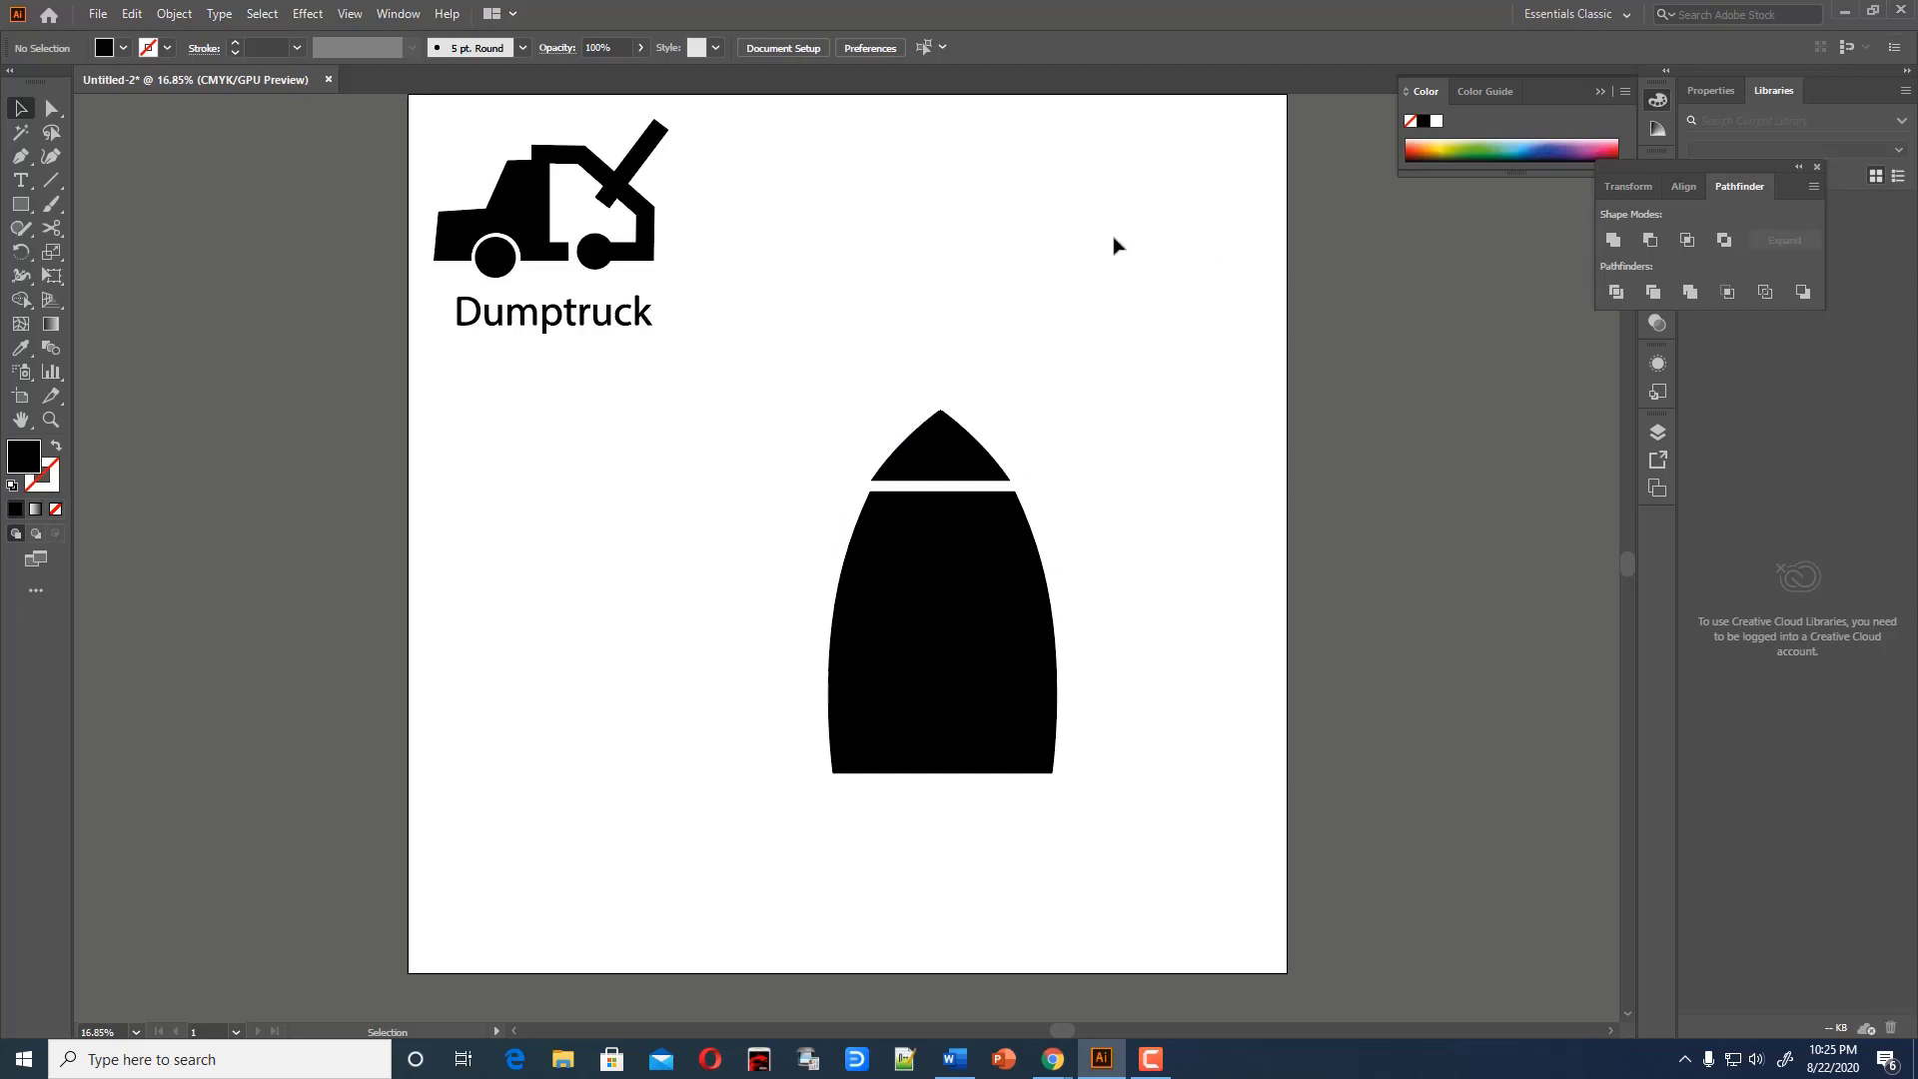
Cover the left half of the cap and body with a rectangle about 616 by 2209 px, and try subtracting it from everything at once
left_click_drag(805, 343, 940, 828)
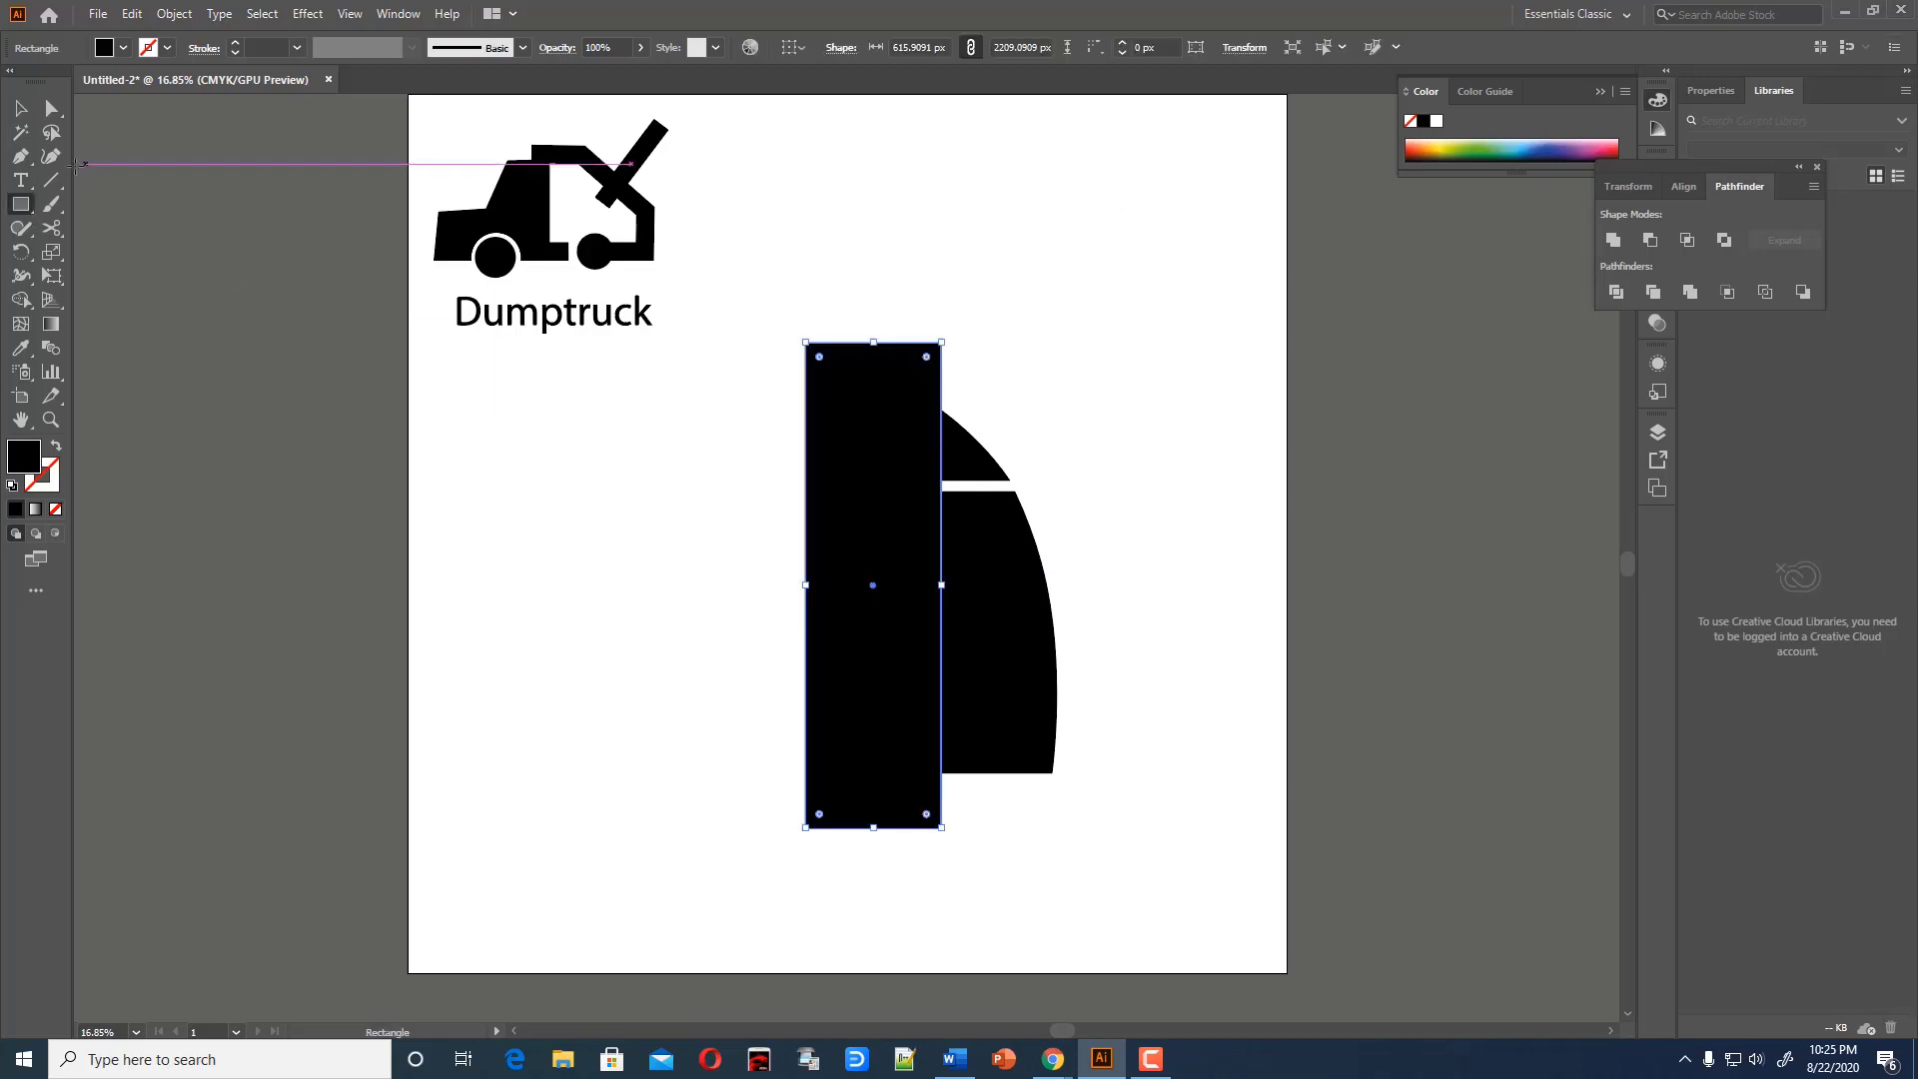
key("v")
key("ctrl+a")
left_click(1651, 240)
left_click(1114, 463)
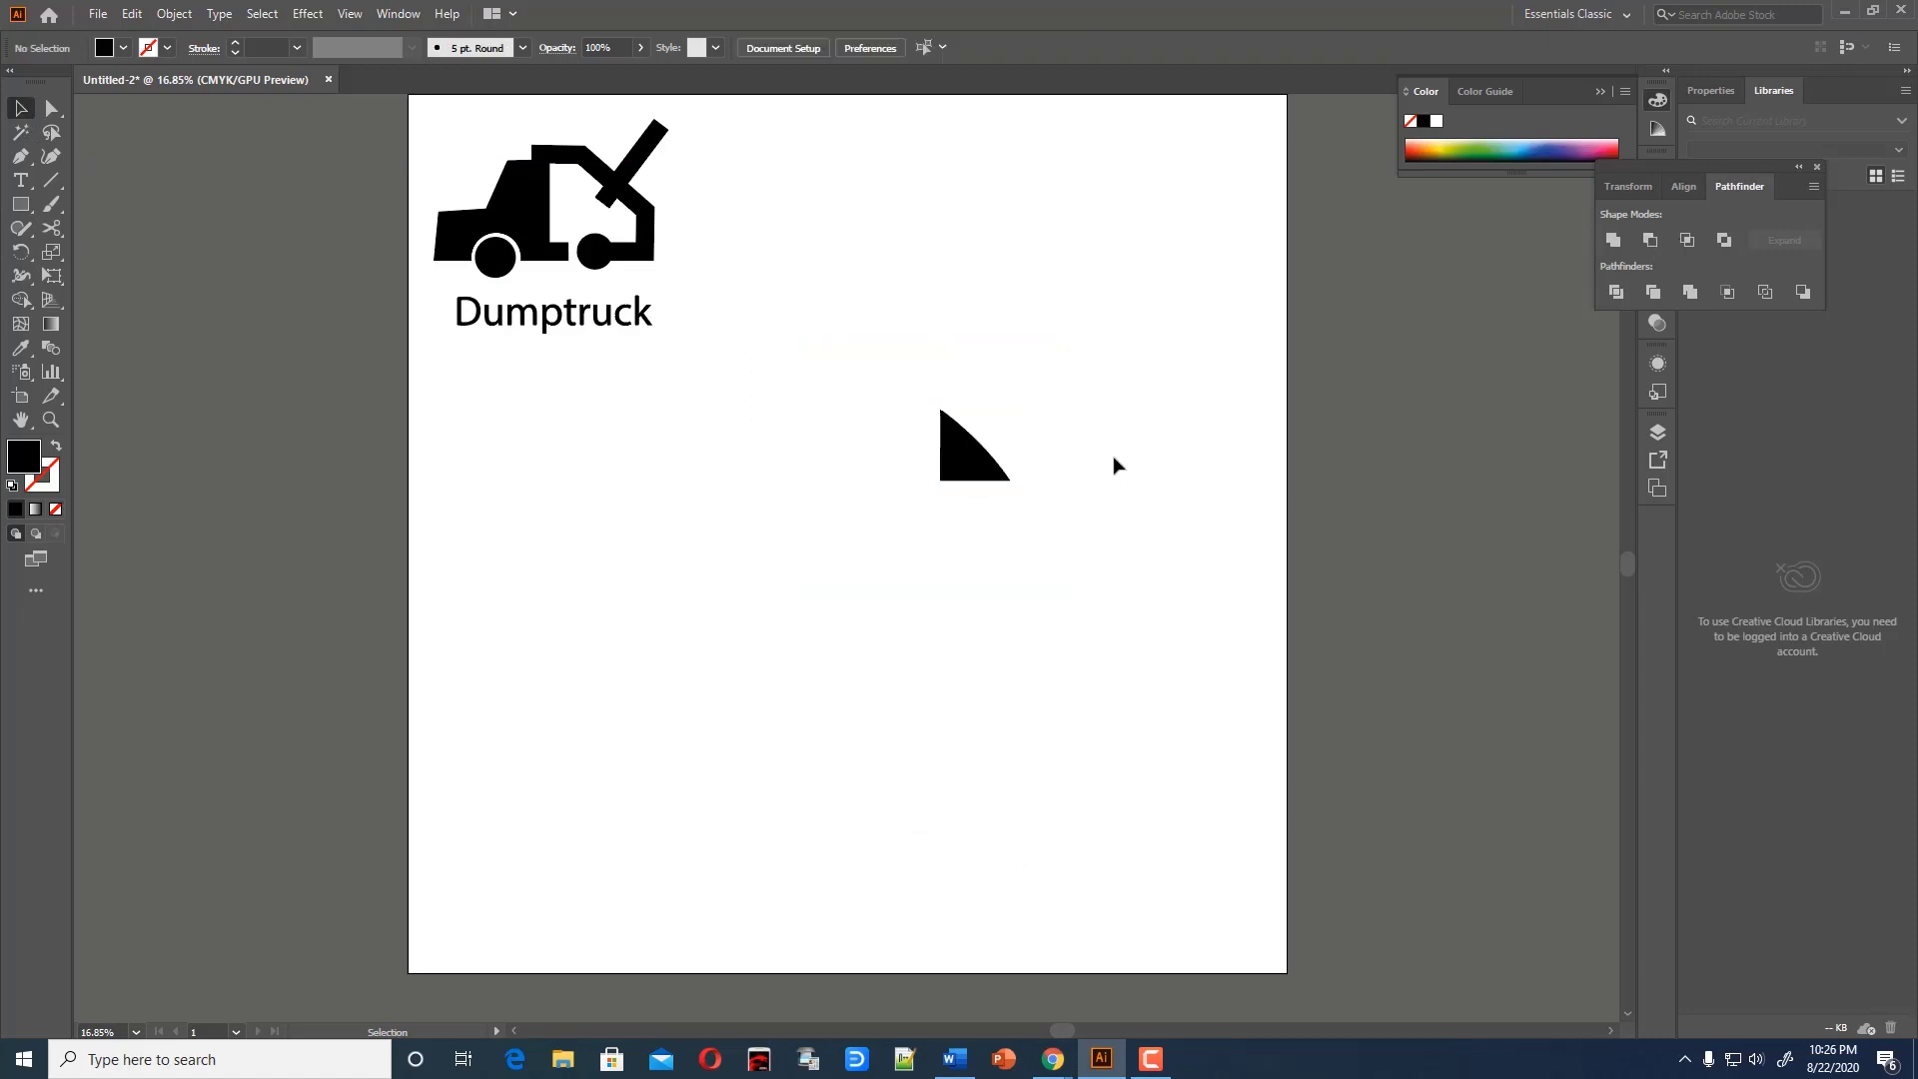
key("ctrl+z")
Try subtracting the covering rectangle from the body alone with Minus Front, and undo it
left_click(1069, 650)
left_click(994, 599)
left_click(829, 454, "shift")
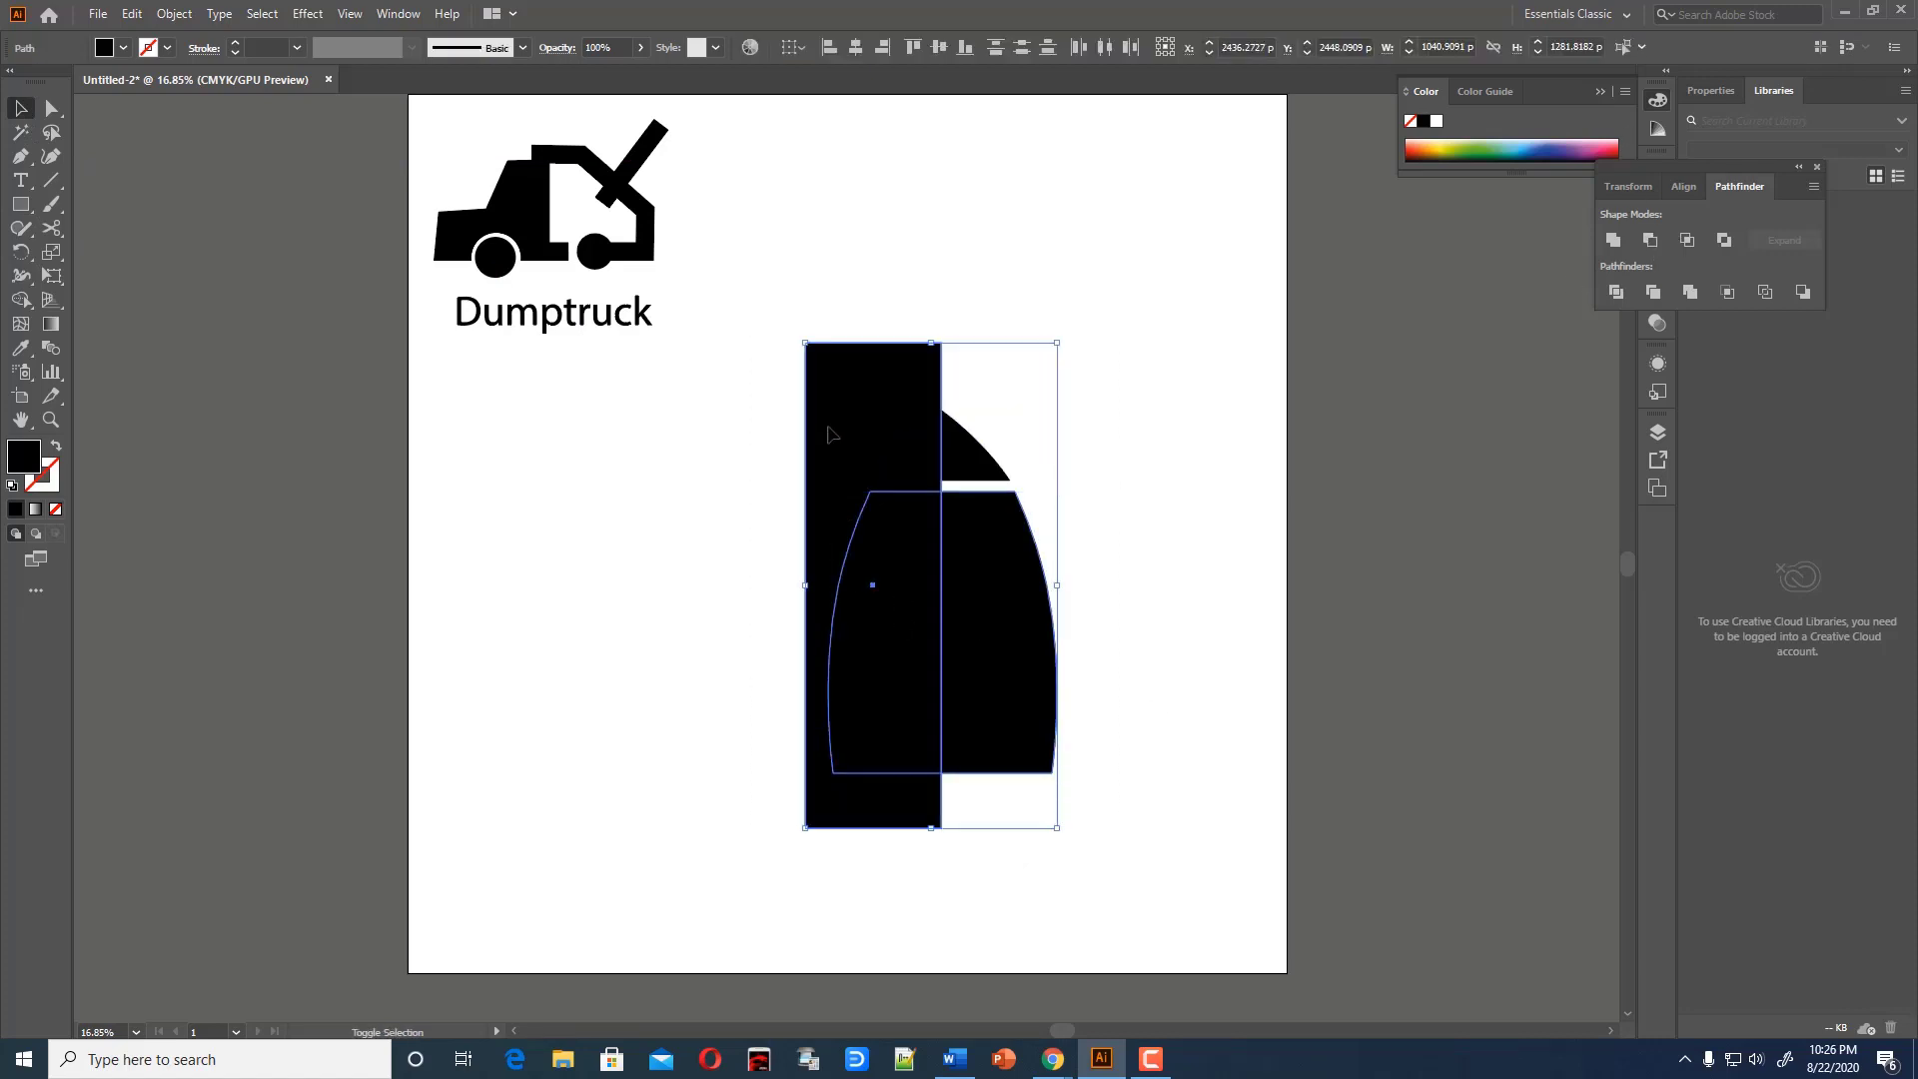
left_click(1650, 240)
left_click(1054, 499)
key("ctrl+z")
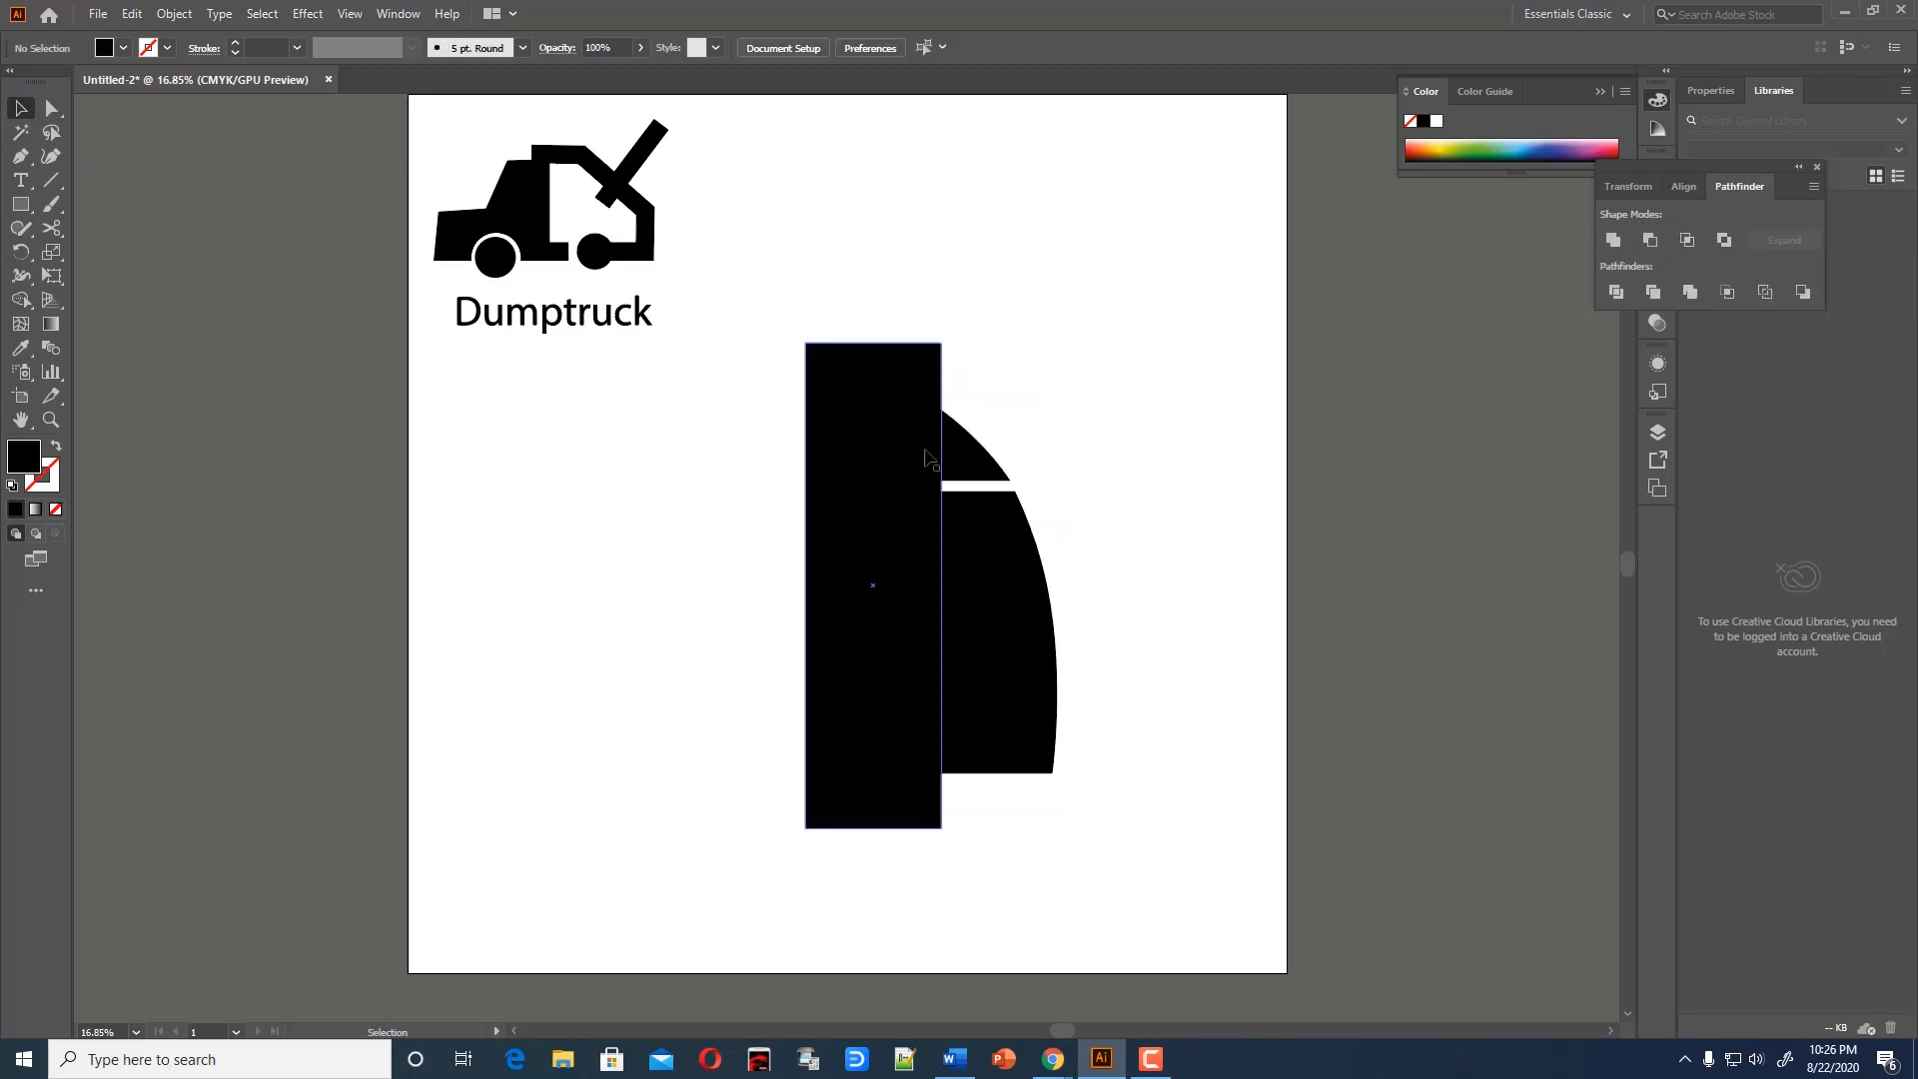
Try subtracting a copy of the rectangle from the body and shifting the remaining rectangle, and undo these changes
left_click_drag(904, 455, 970, 512, "alt")
left_click(1009, 619, "shift")
left_click(1651, 240)
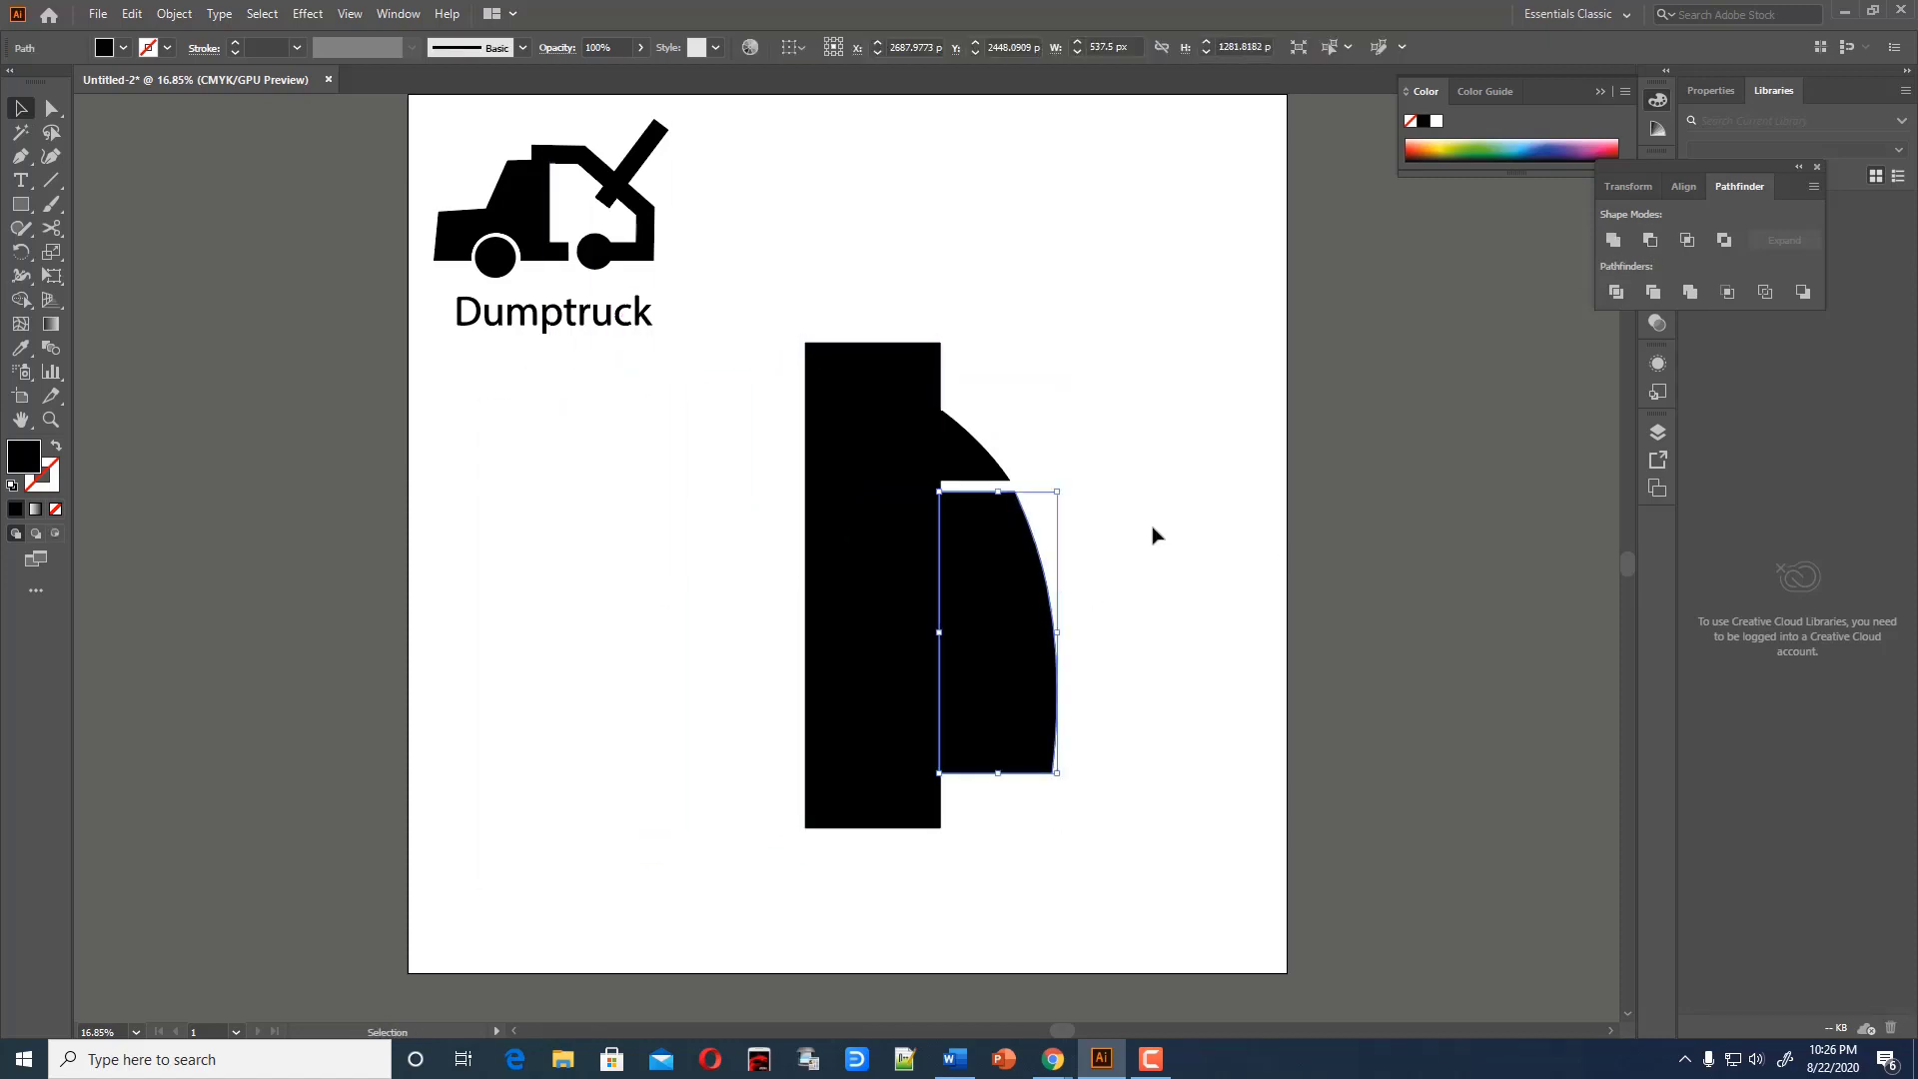
left_click(1152, 535)
left_click_drag(849, 555, 538, 593)
left_click_drag(584, 588, 897, 575)
left_click(878, 332)
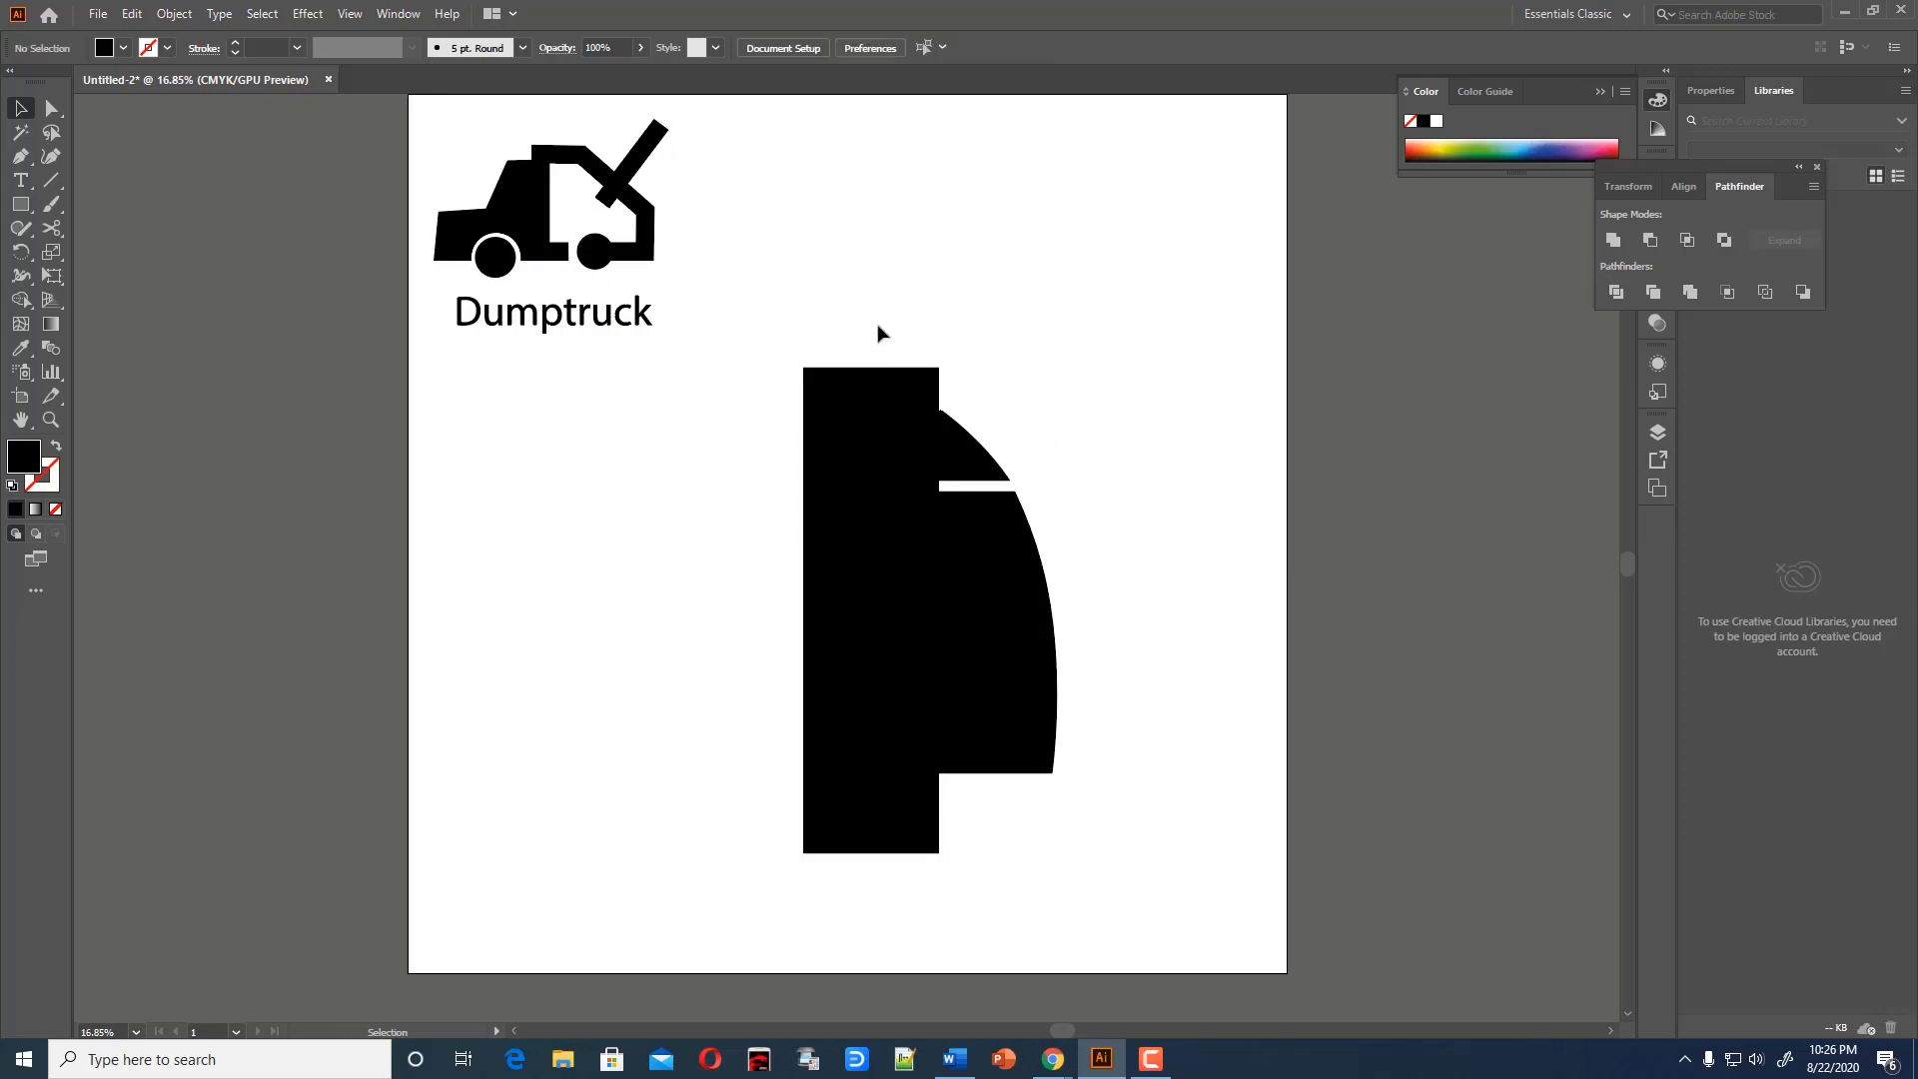
key("ctrl+z")
key("ctrl+z")
key("ctrl+z")
key("ctrl+z")
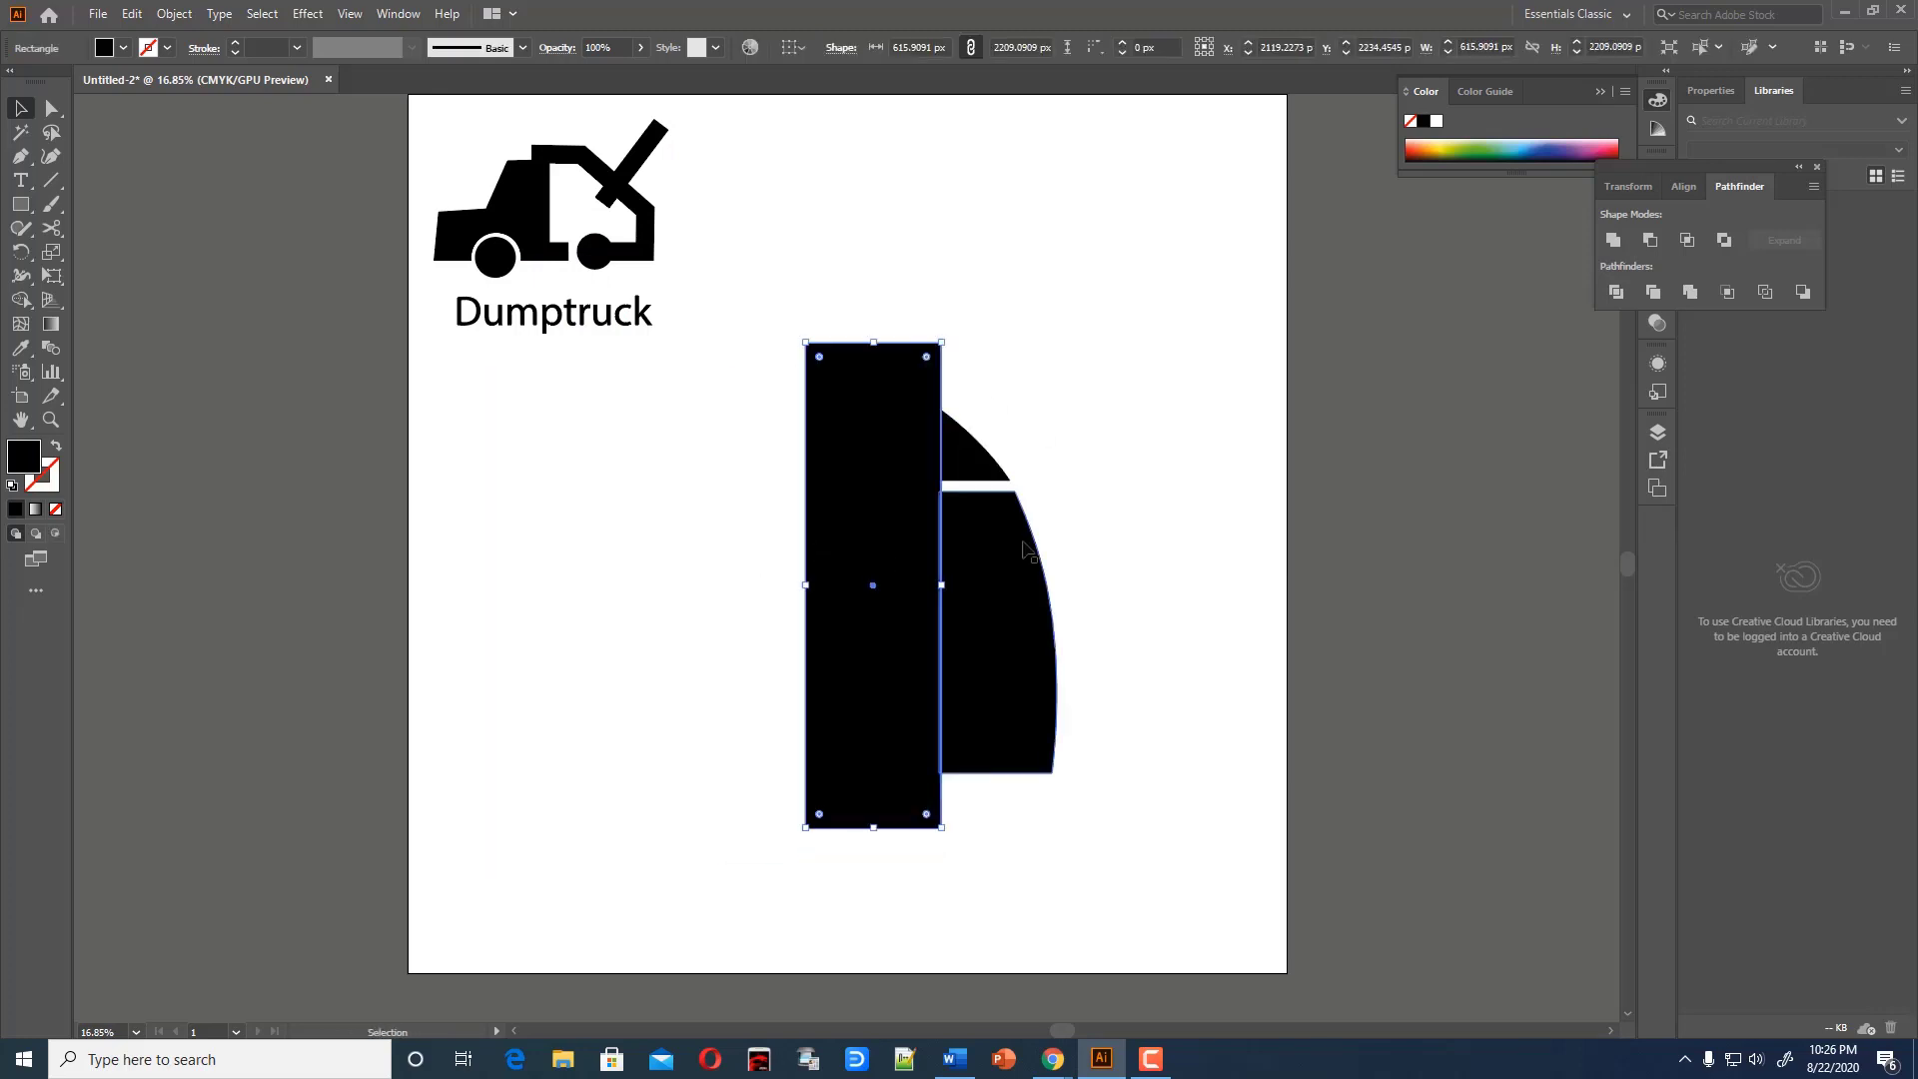
Subtract the covering rectangle from both the body and the cap, leaving only their right halves
key("ctrl+z")
key("ctrl+z")
key("ctrl+z")
key("ctrl+z")
key("ctrl+z")
key("ctrl+z")
key("ctrl+z")
key("ctrl+z")
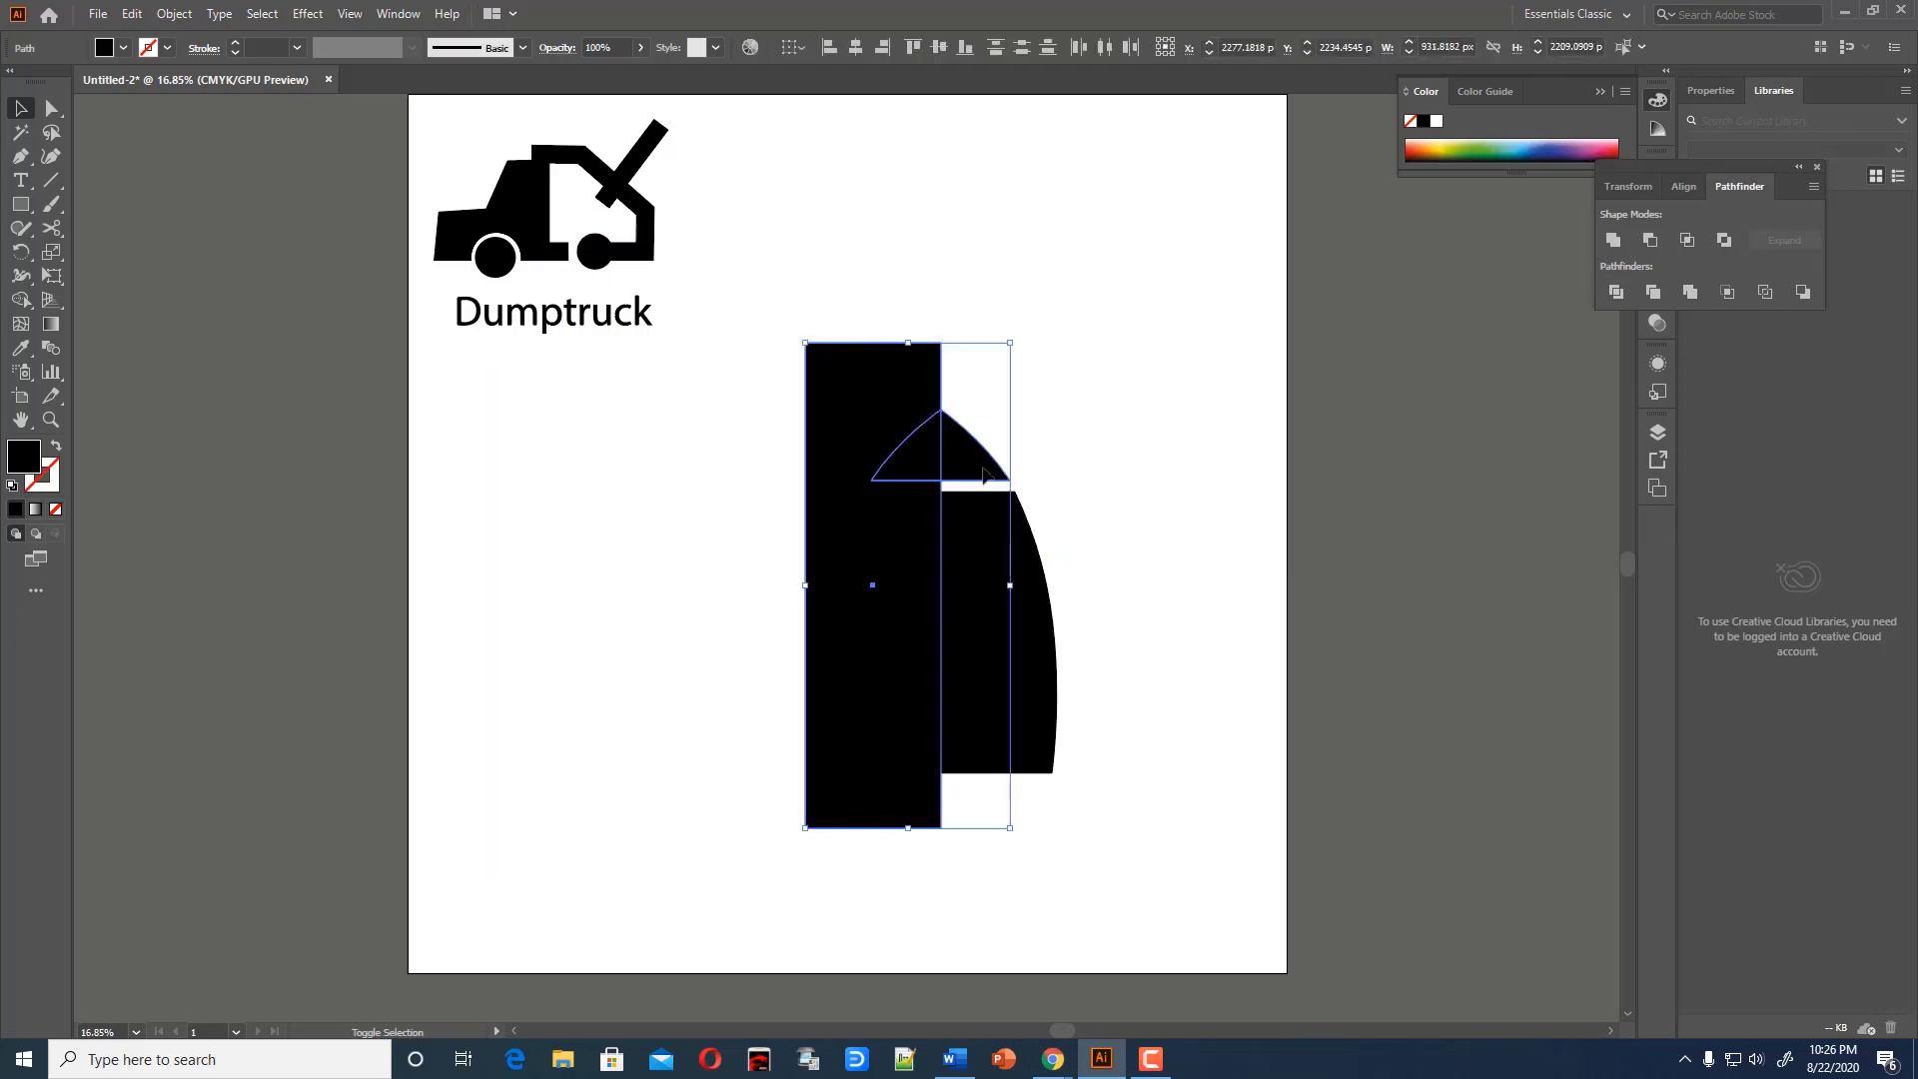
key("ctrl+z")
key("ctrl+z")
Reflect a copy of the cap and body halves and place it against their straight left edges
right_click(1022, 654)
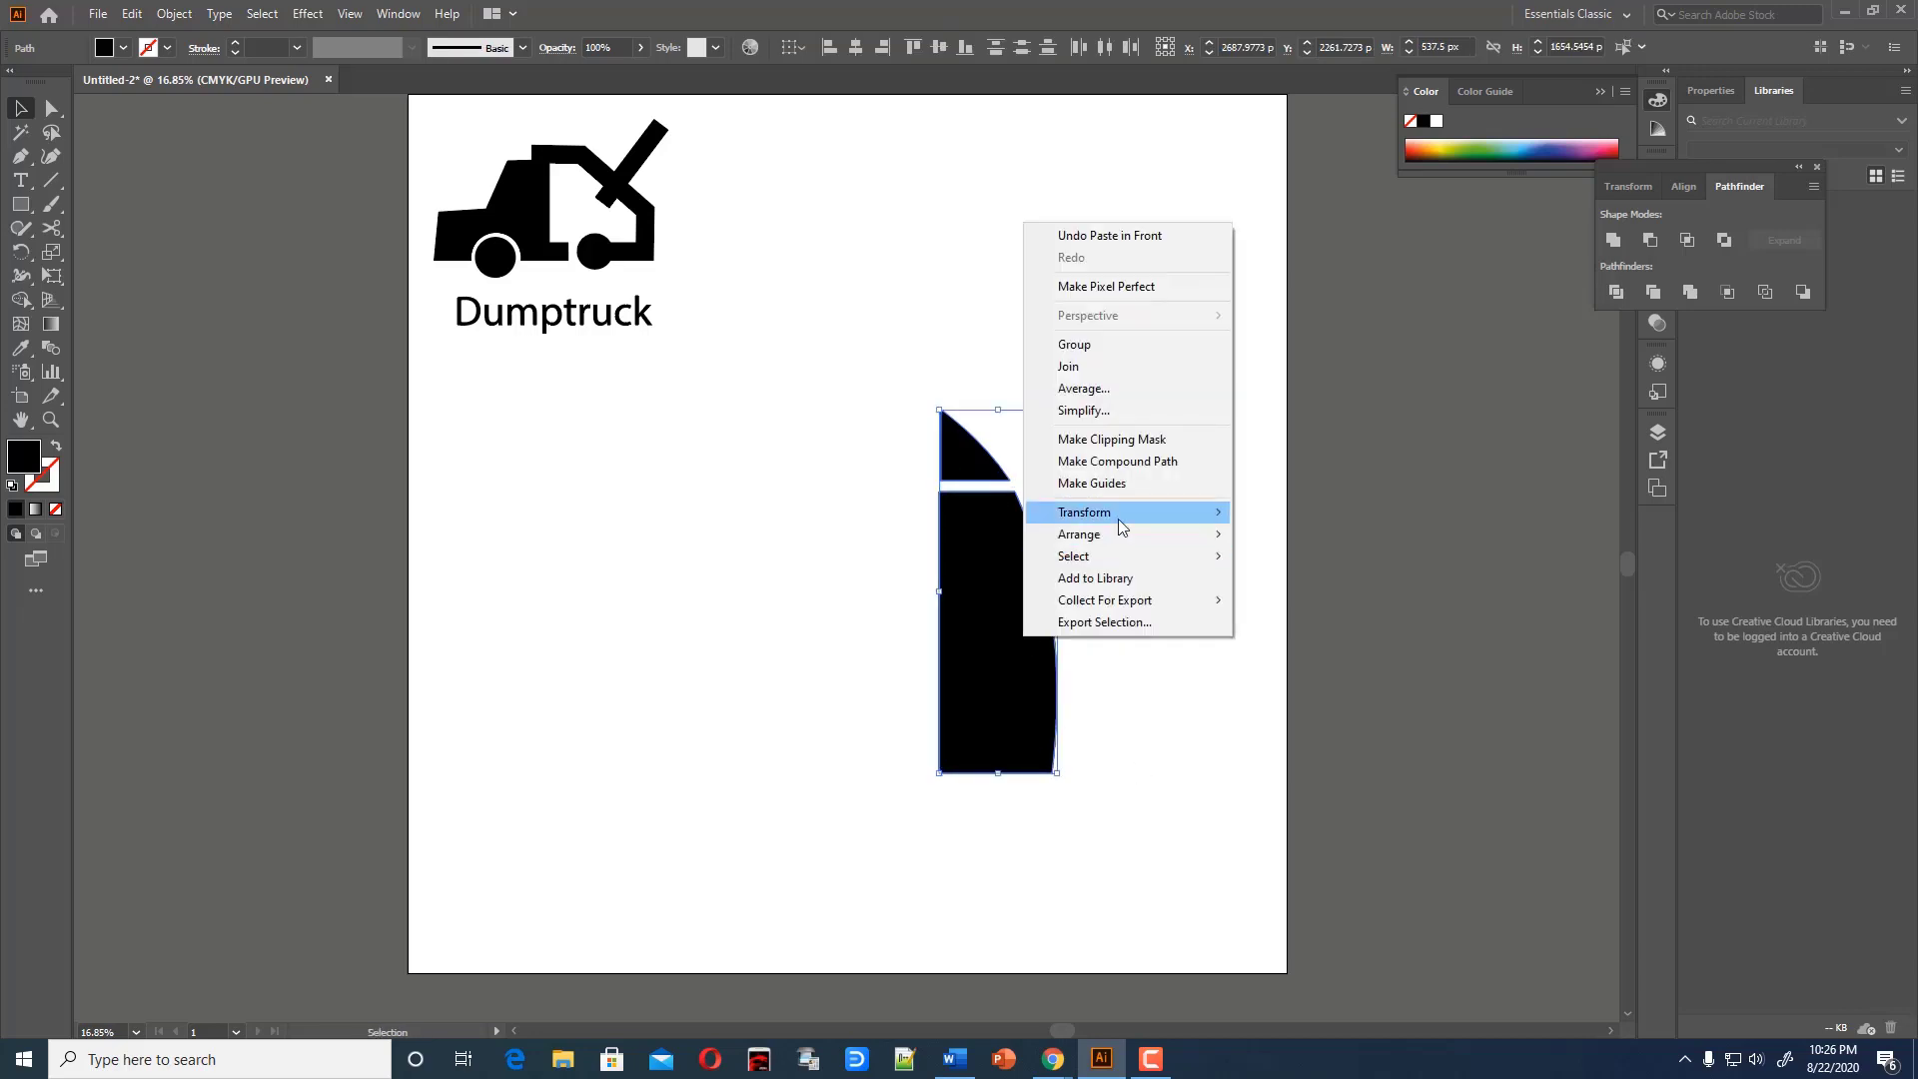
left_click(1249, 603)
left_click(857, 655)
left_click_drag(1039, 639, 922, 634)
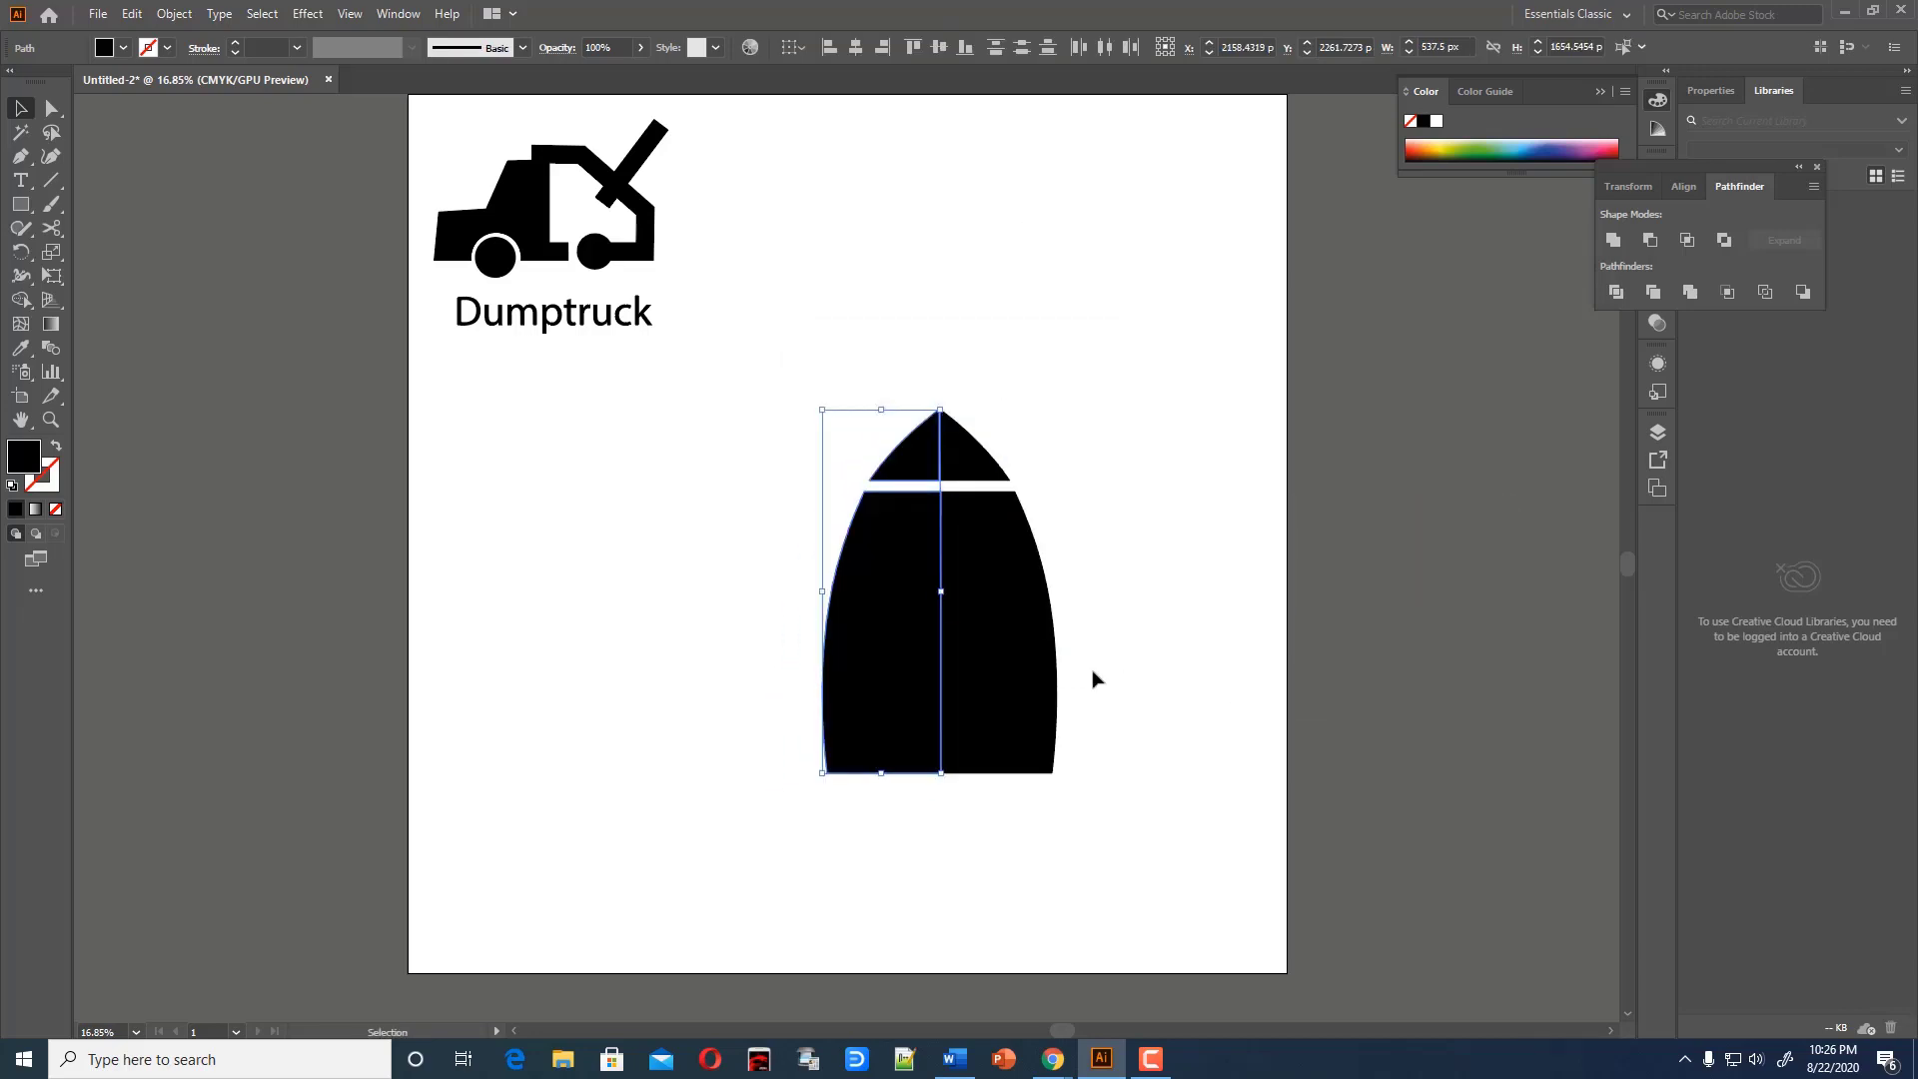
left_click(1093, 678)
Nudge the mirrored halves inwards to overlap the originals slightly, and group all cap and body pieces
left_click(912, 651)
left_click_drag(934, 543, 927, 475)
left_click(1033, 459)
left_click_drag(827, 411, 1169, 613)
scroll(1169, 612, "down", 1)
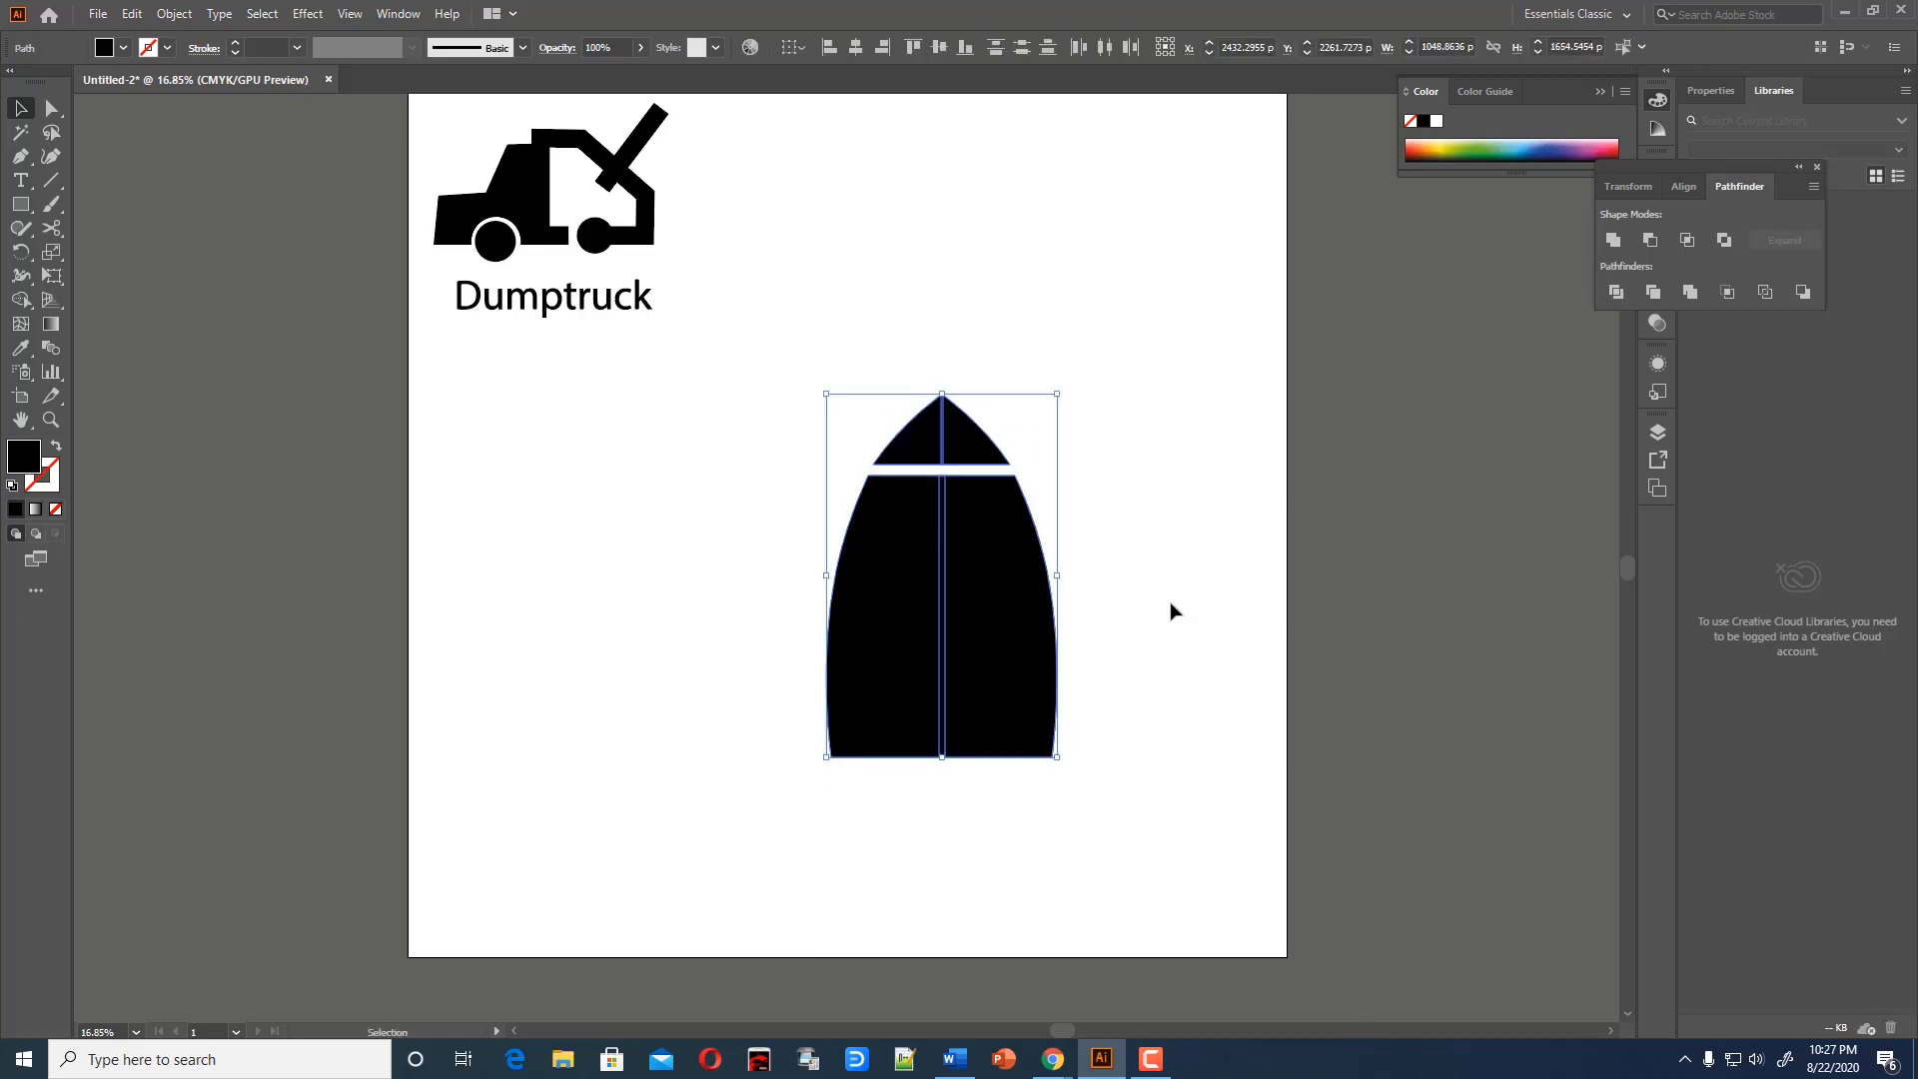
key("ctrl+g")
left_click(1109, 549)
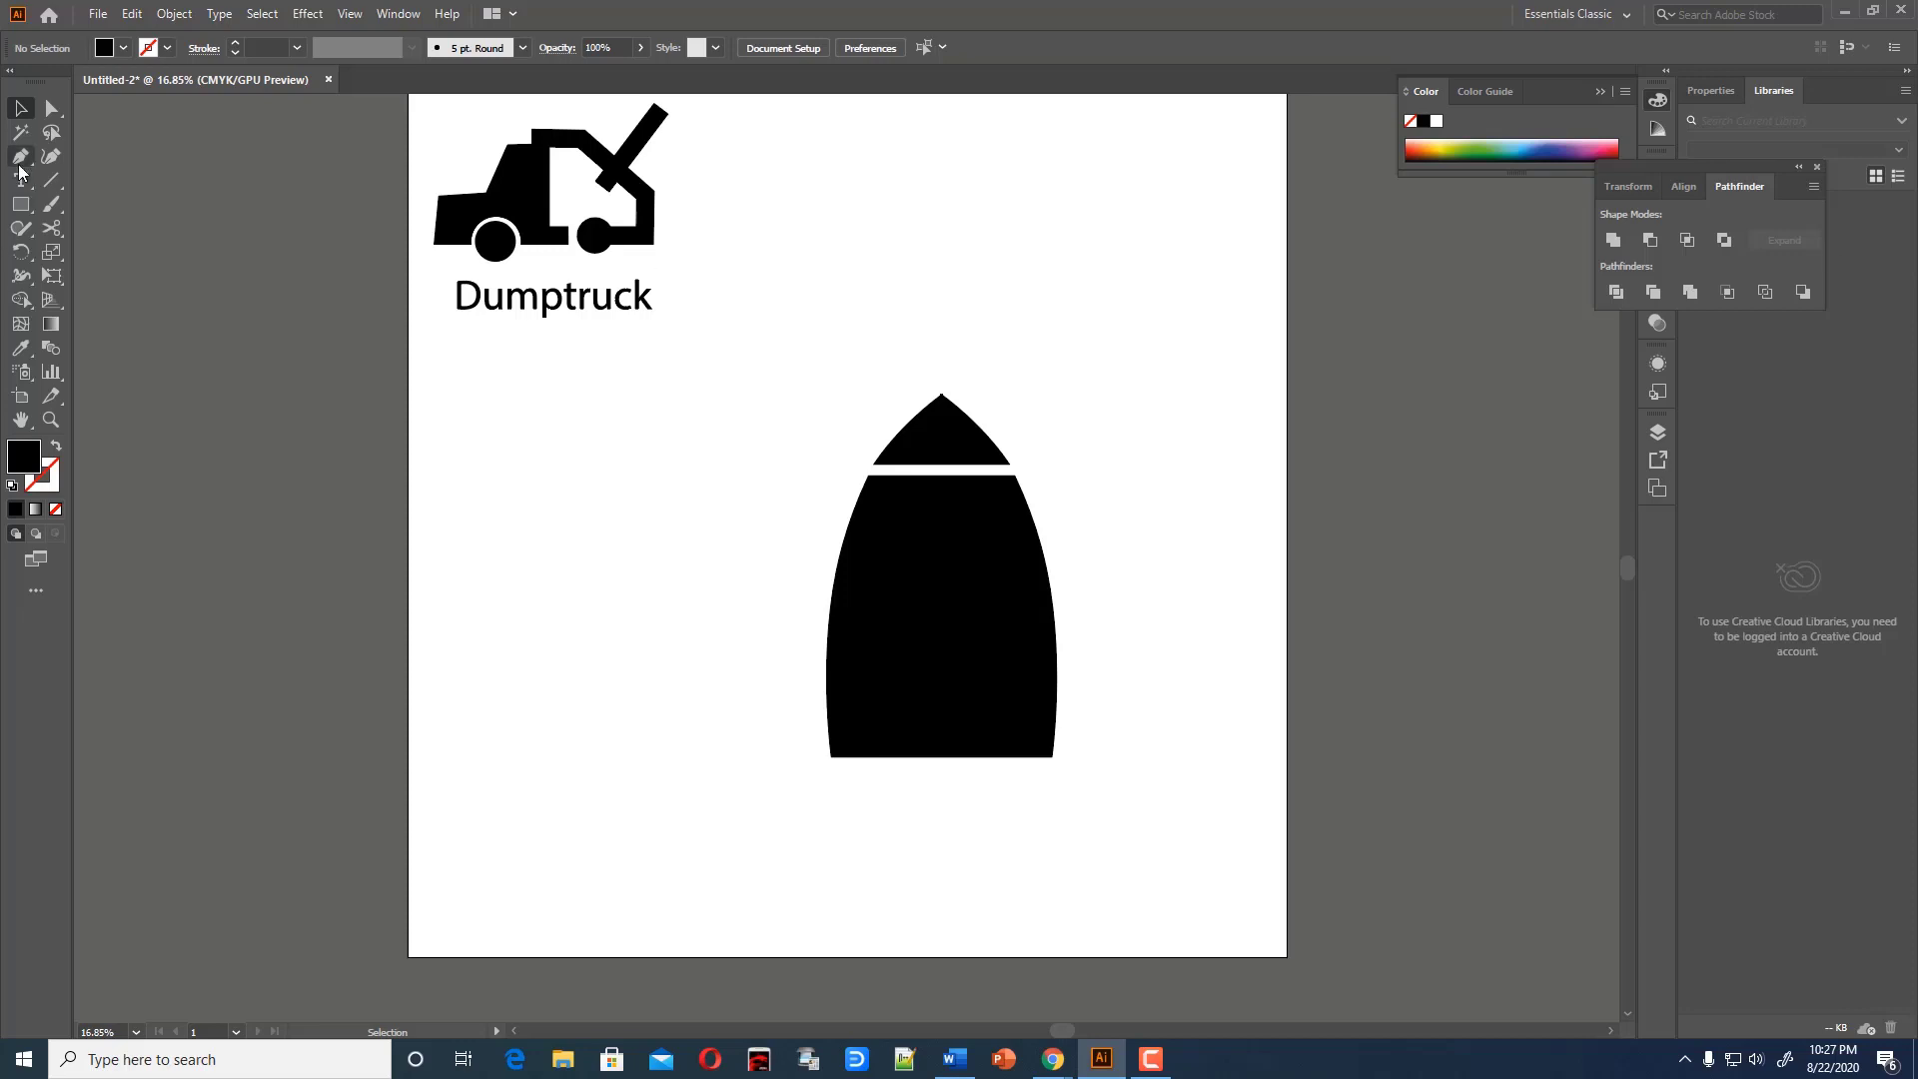
left_click(1065, 584)
left_click_drag(1132, 584, 1156, 600)
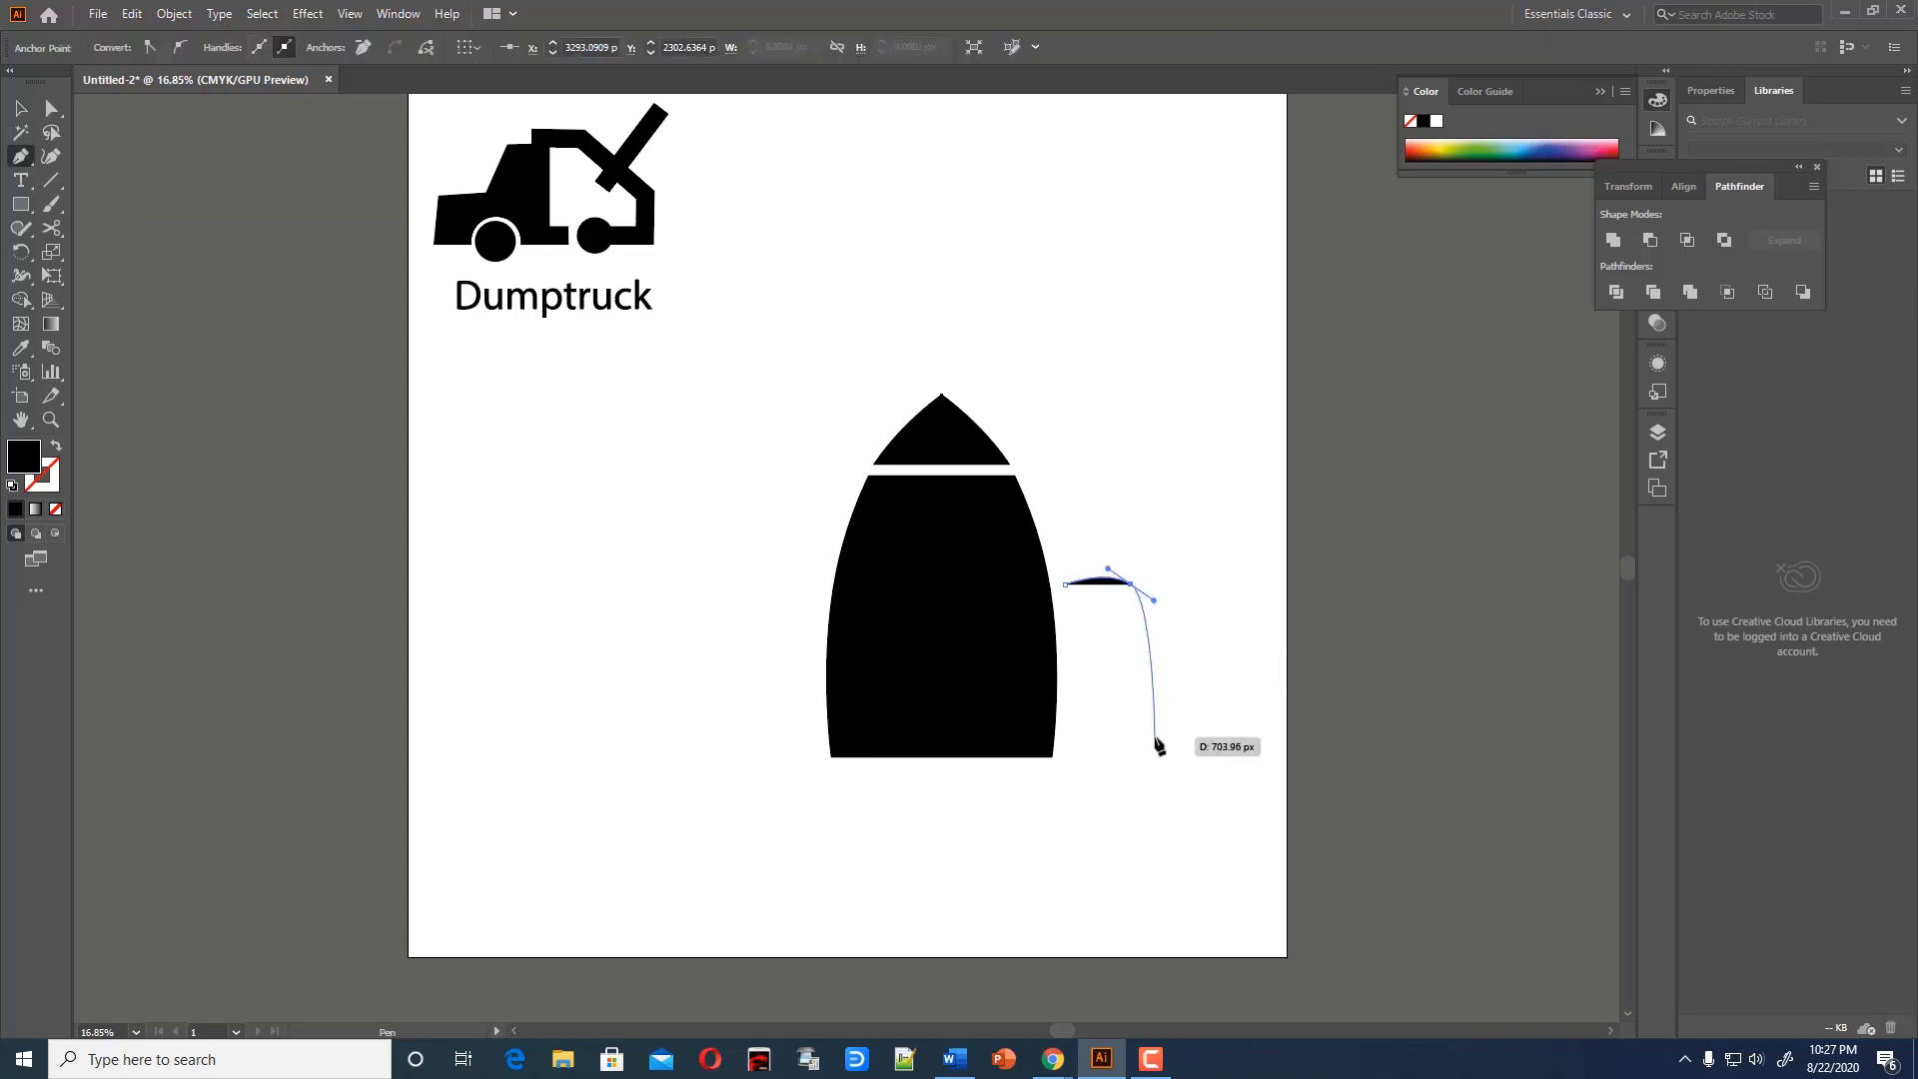
left_click(1156, 738)
left_click(1086, 737)
left_click(1065, 583)
key("v")
key("ctrl+z")
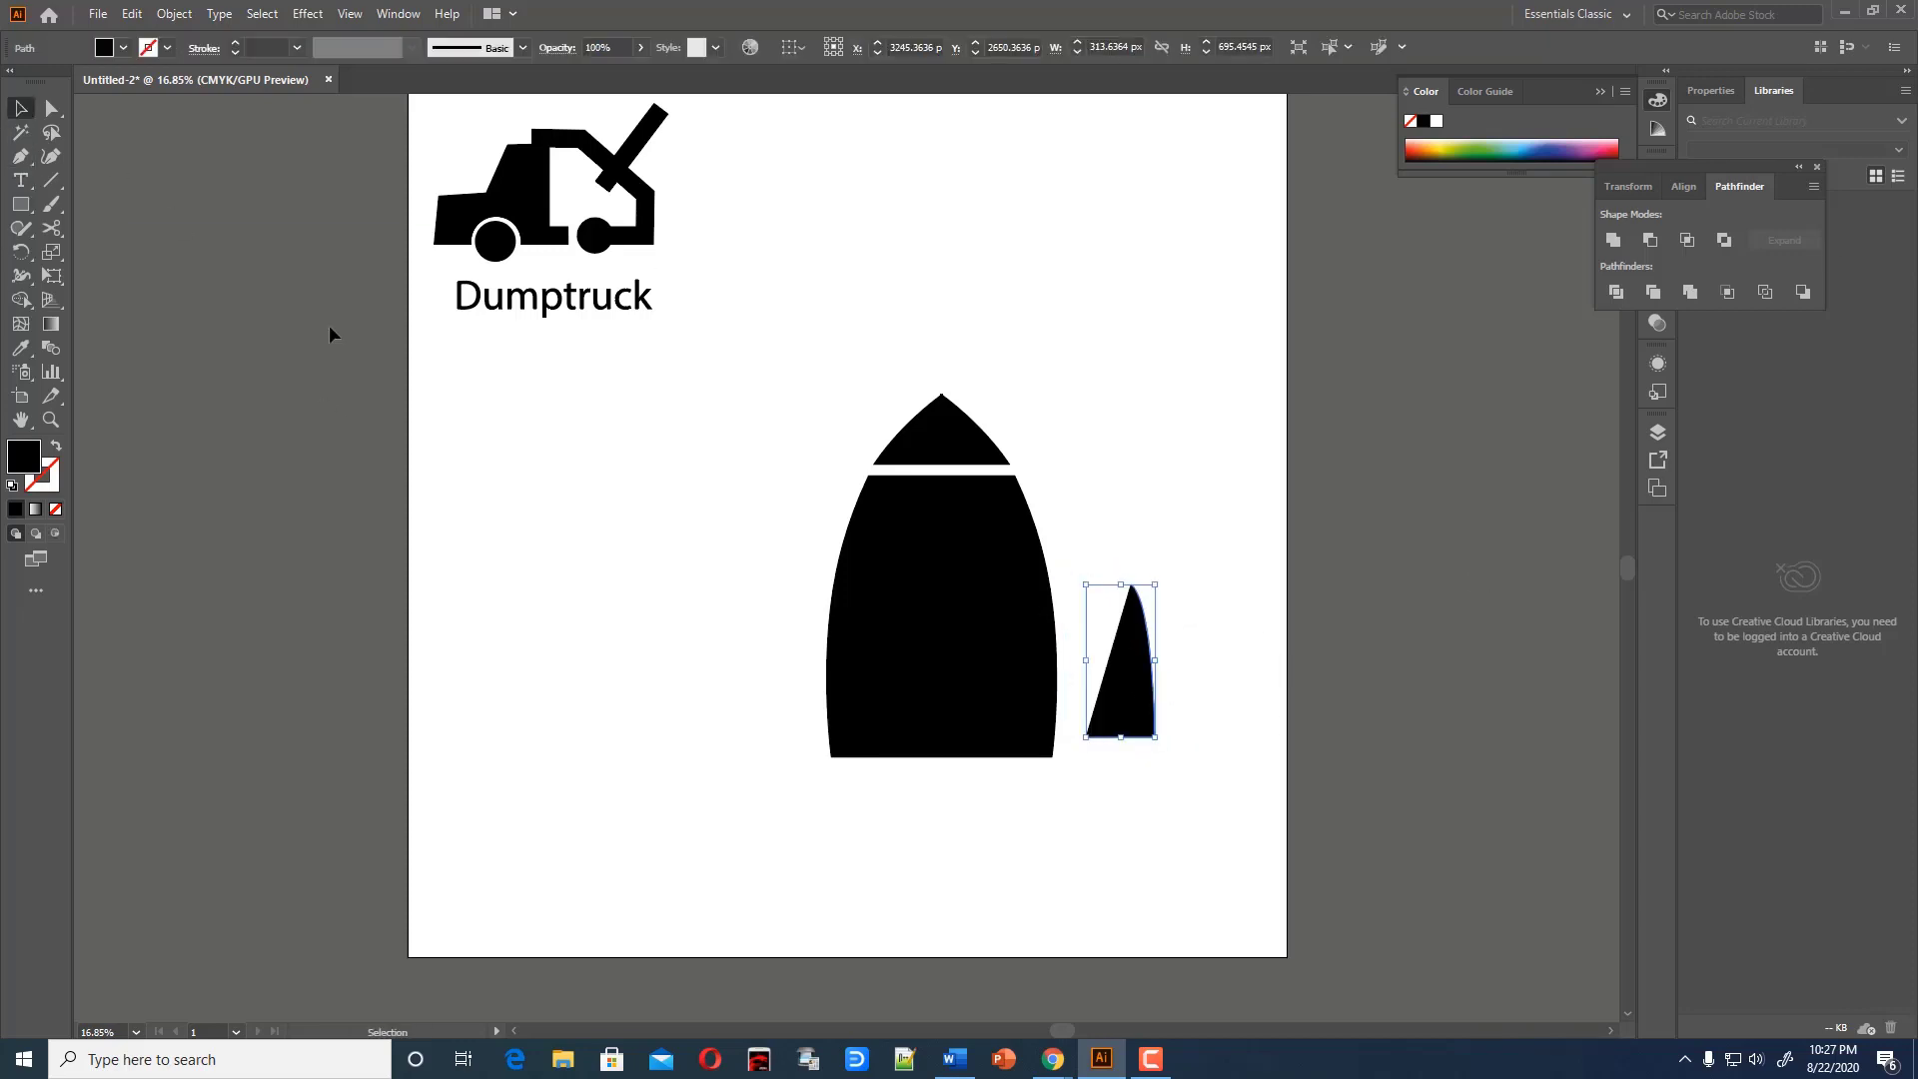
key("Delete")
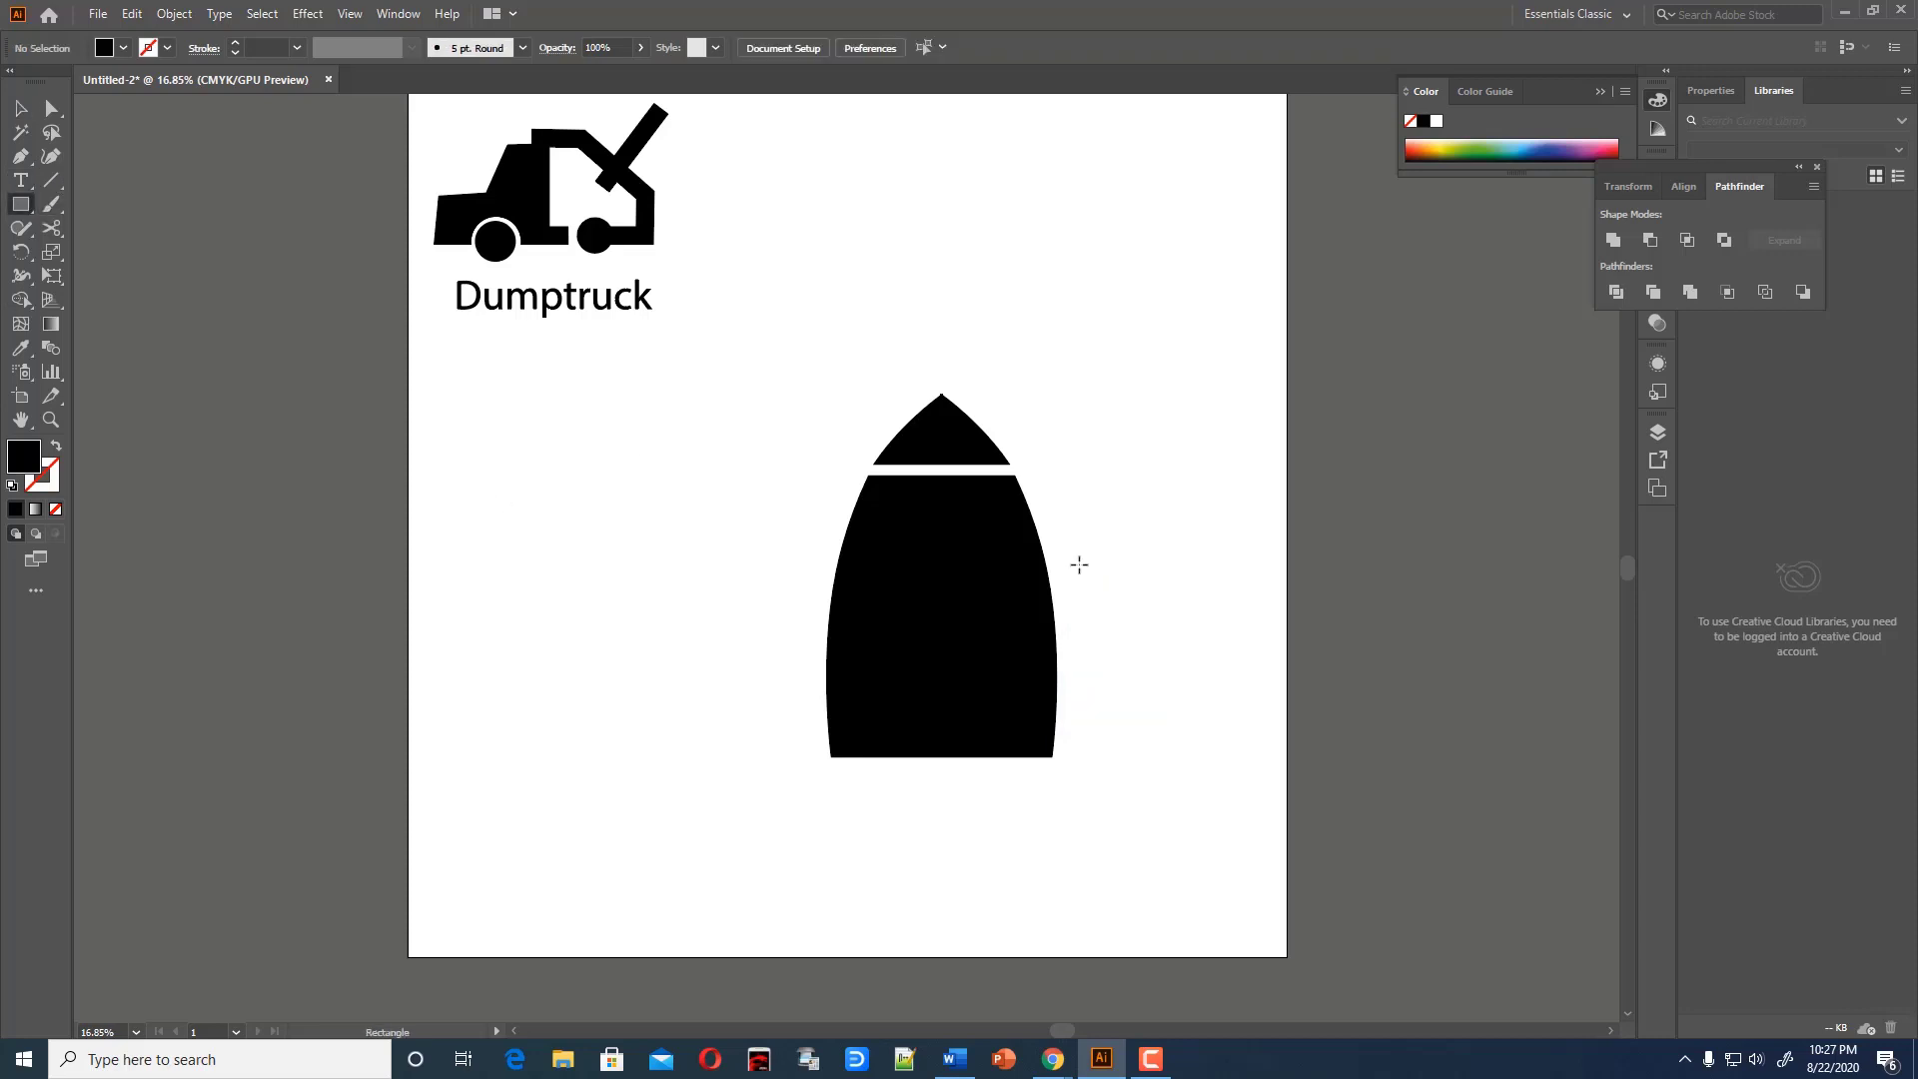
Draw a fin rectangle about 355 by 877 px beside the body's lower right side and strongly round its upper outer corner
left_click_drag(1079, 565, 1158, 758)
left_click(55, 118)
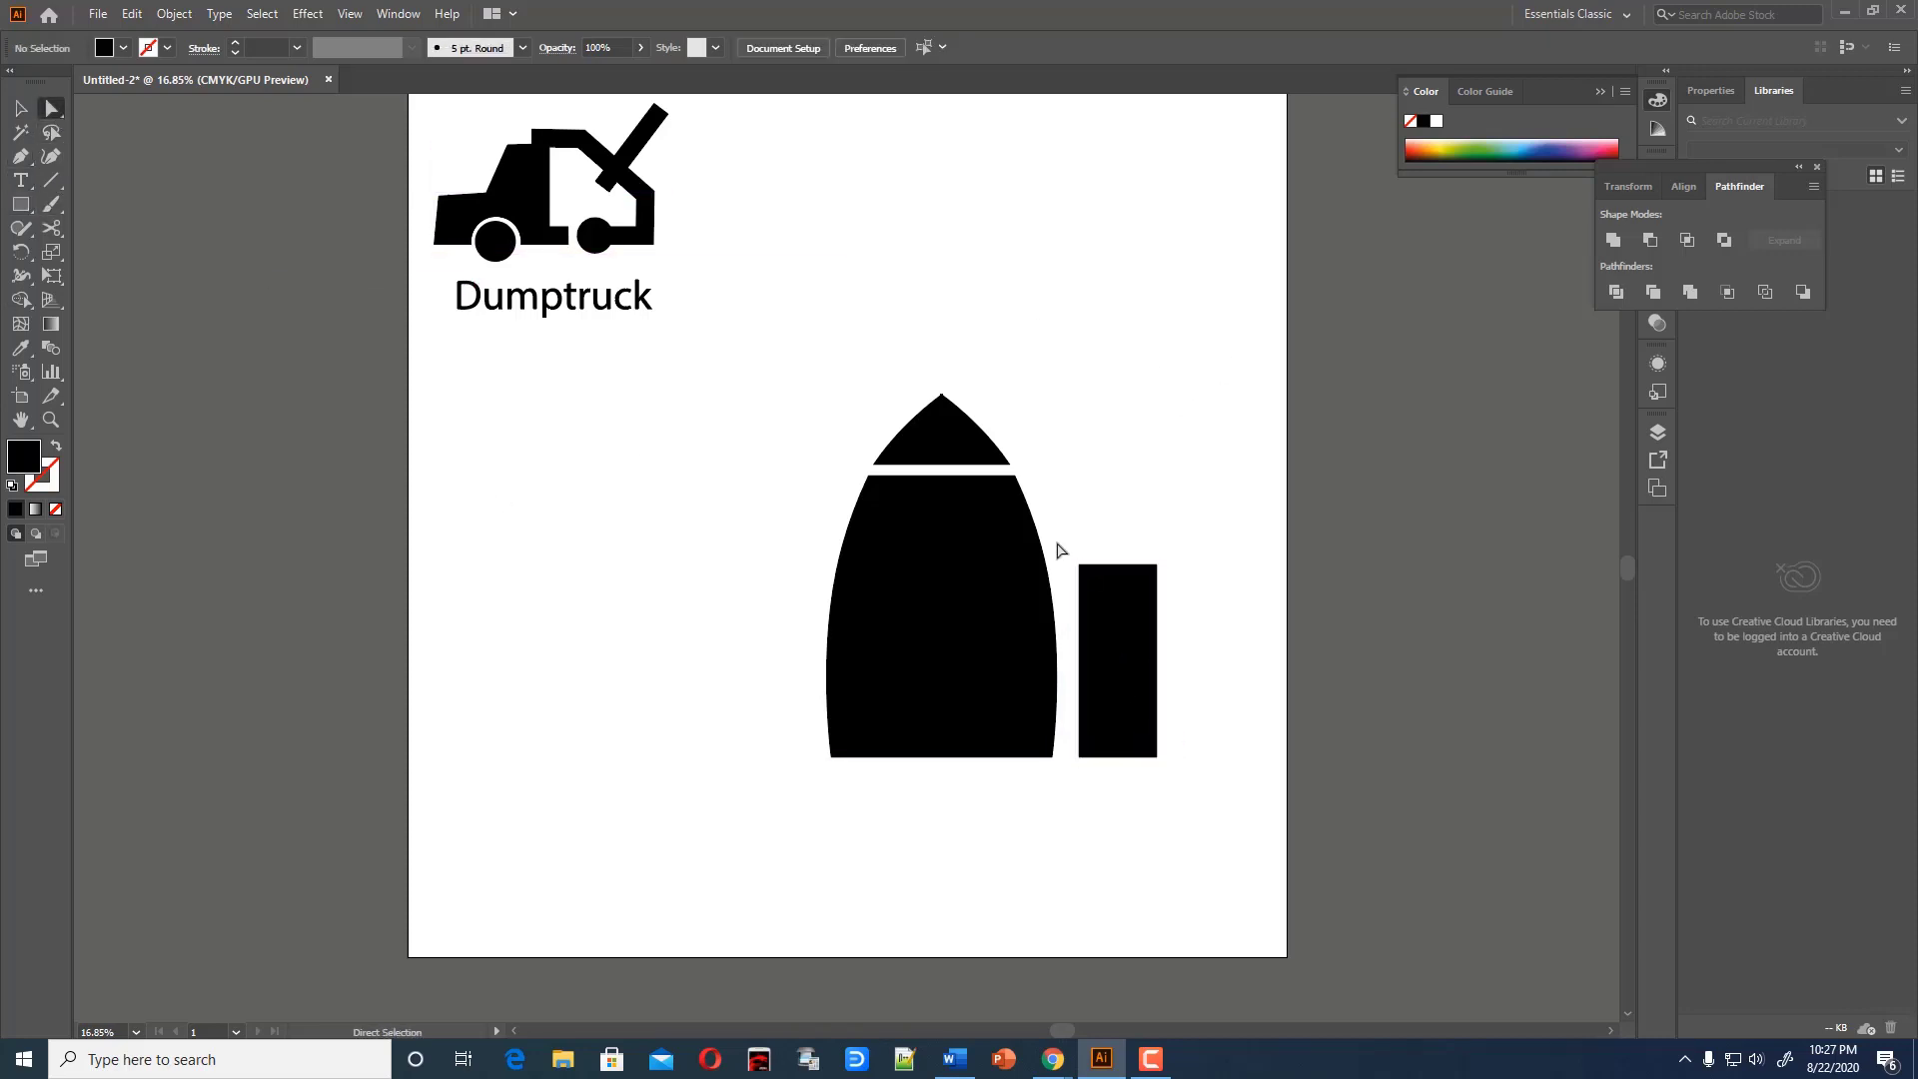
left_click(1157, 566)
left_click_drag(1143, 578, 1092, 640)
left_click(20, 108)
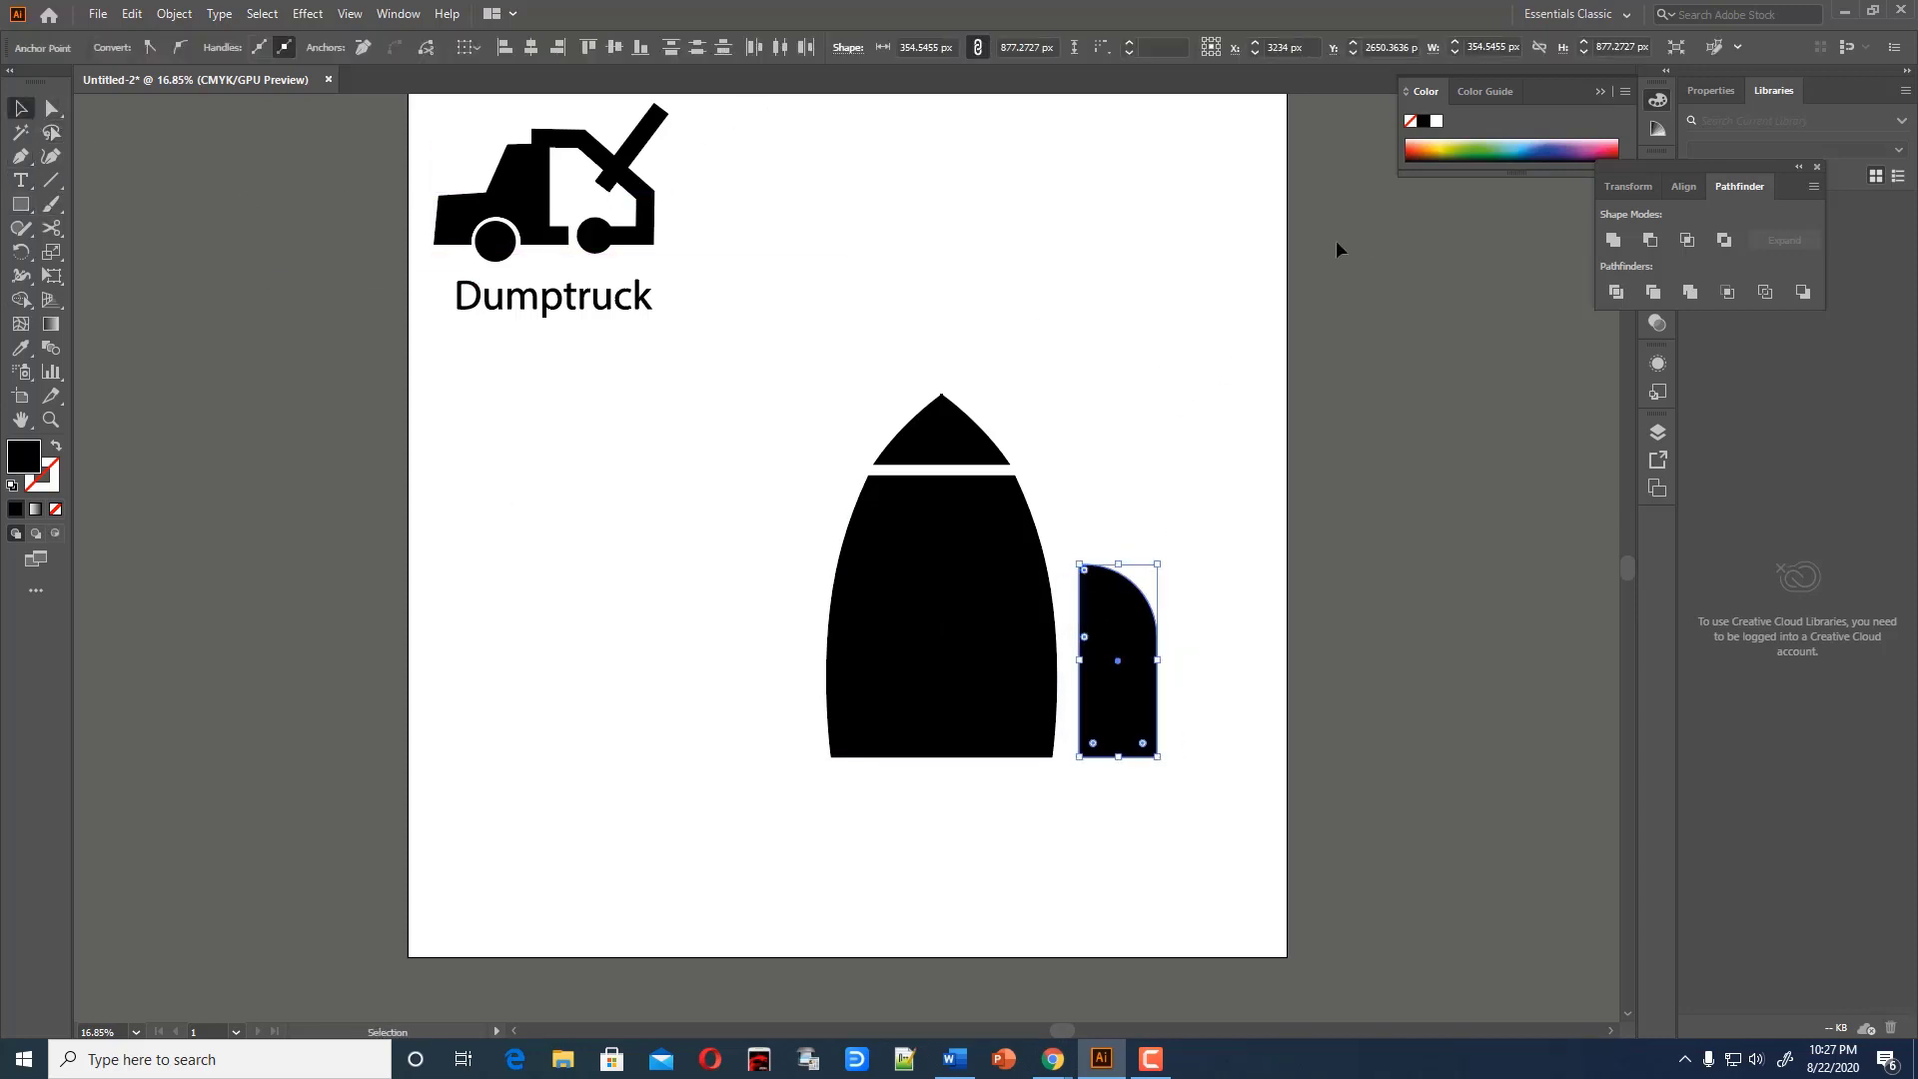
left_click(1147, 463)
Reflect a copy of the rounded fin and place it level with the original on the body's left side
left_click(1149, 668)
right_click(1155, 666)
mouse_move(1199, 530)
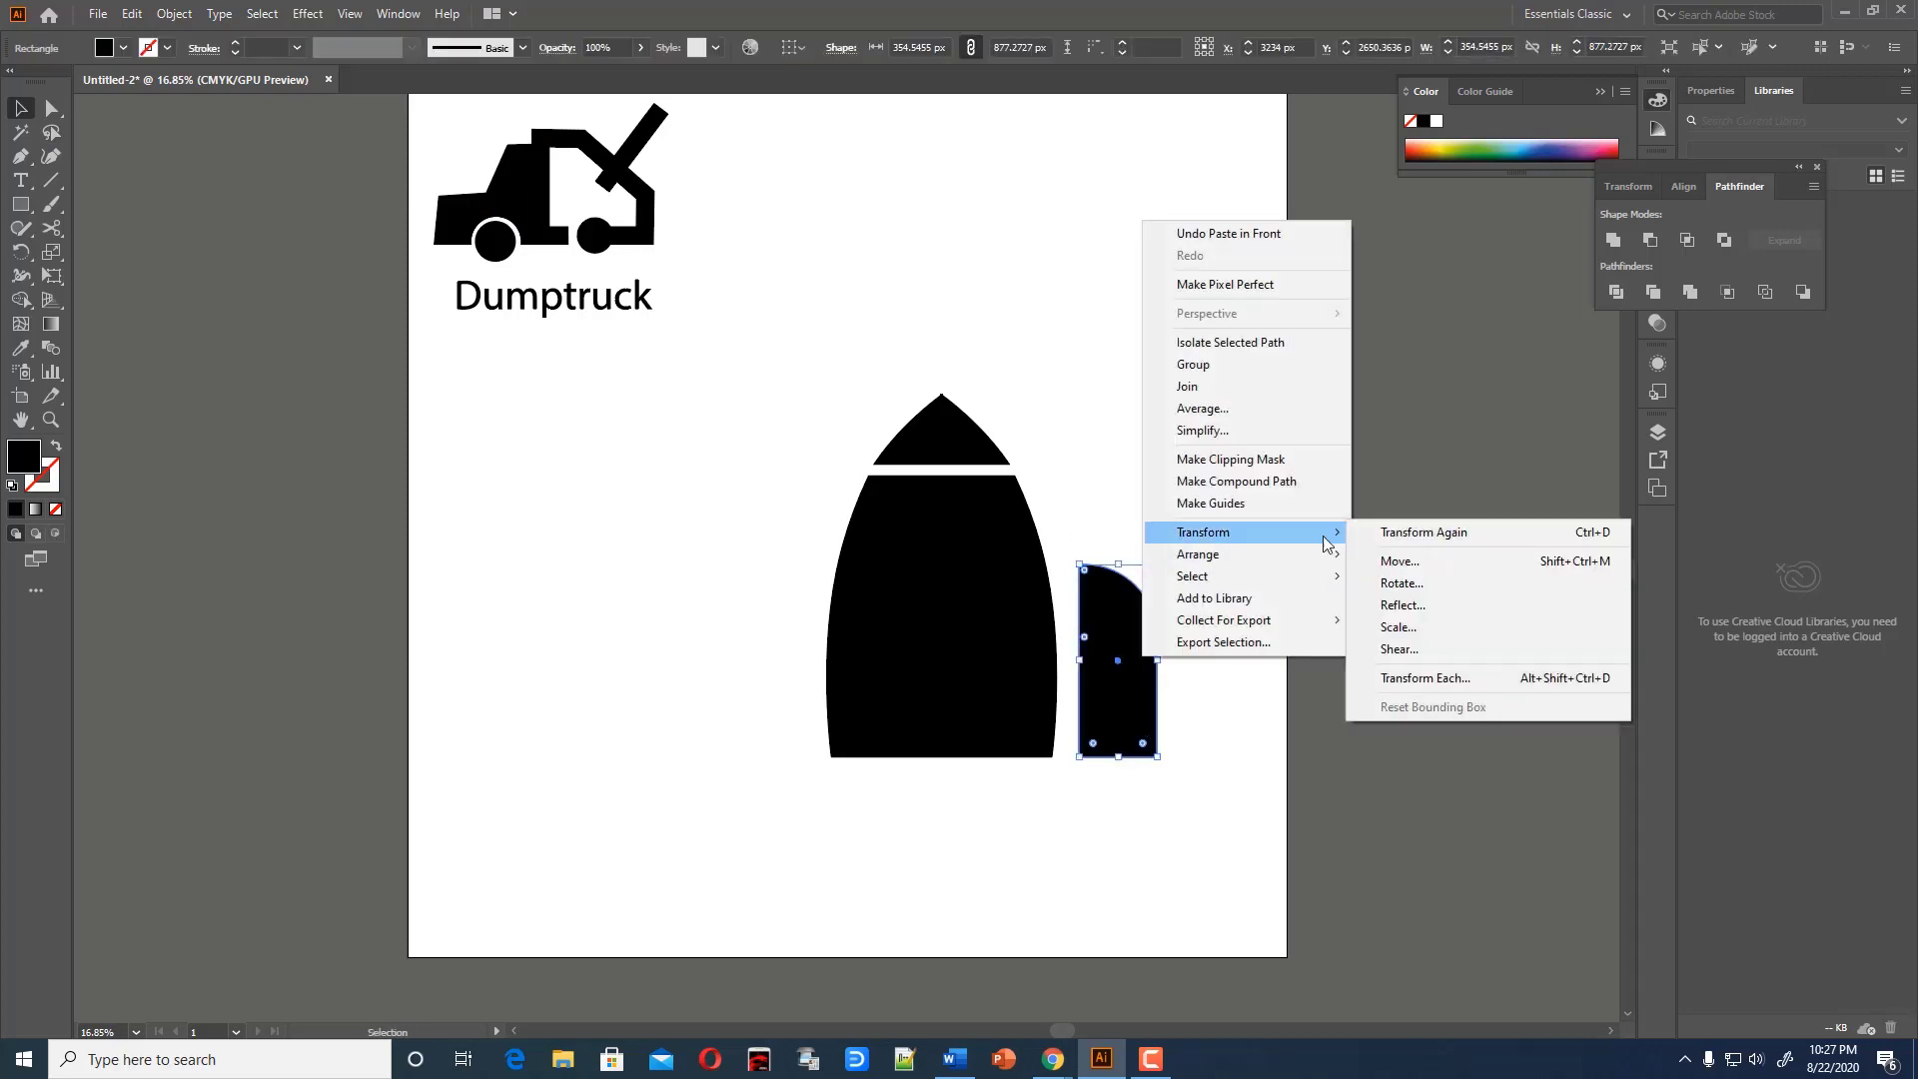
left_click(1394, 586)
left_click(871, 646)
left_click_drag(1119, 700, 767, 699)
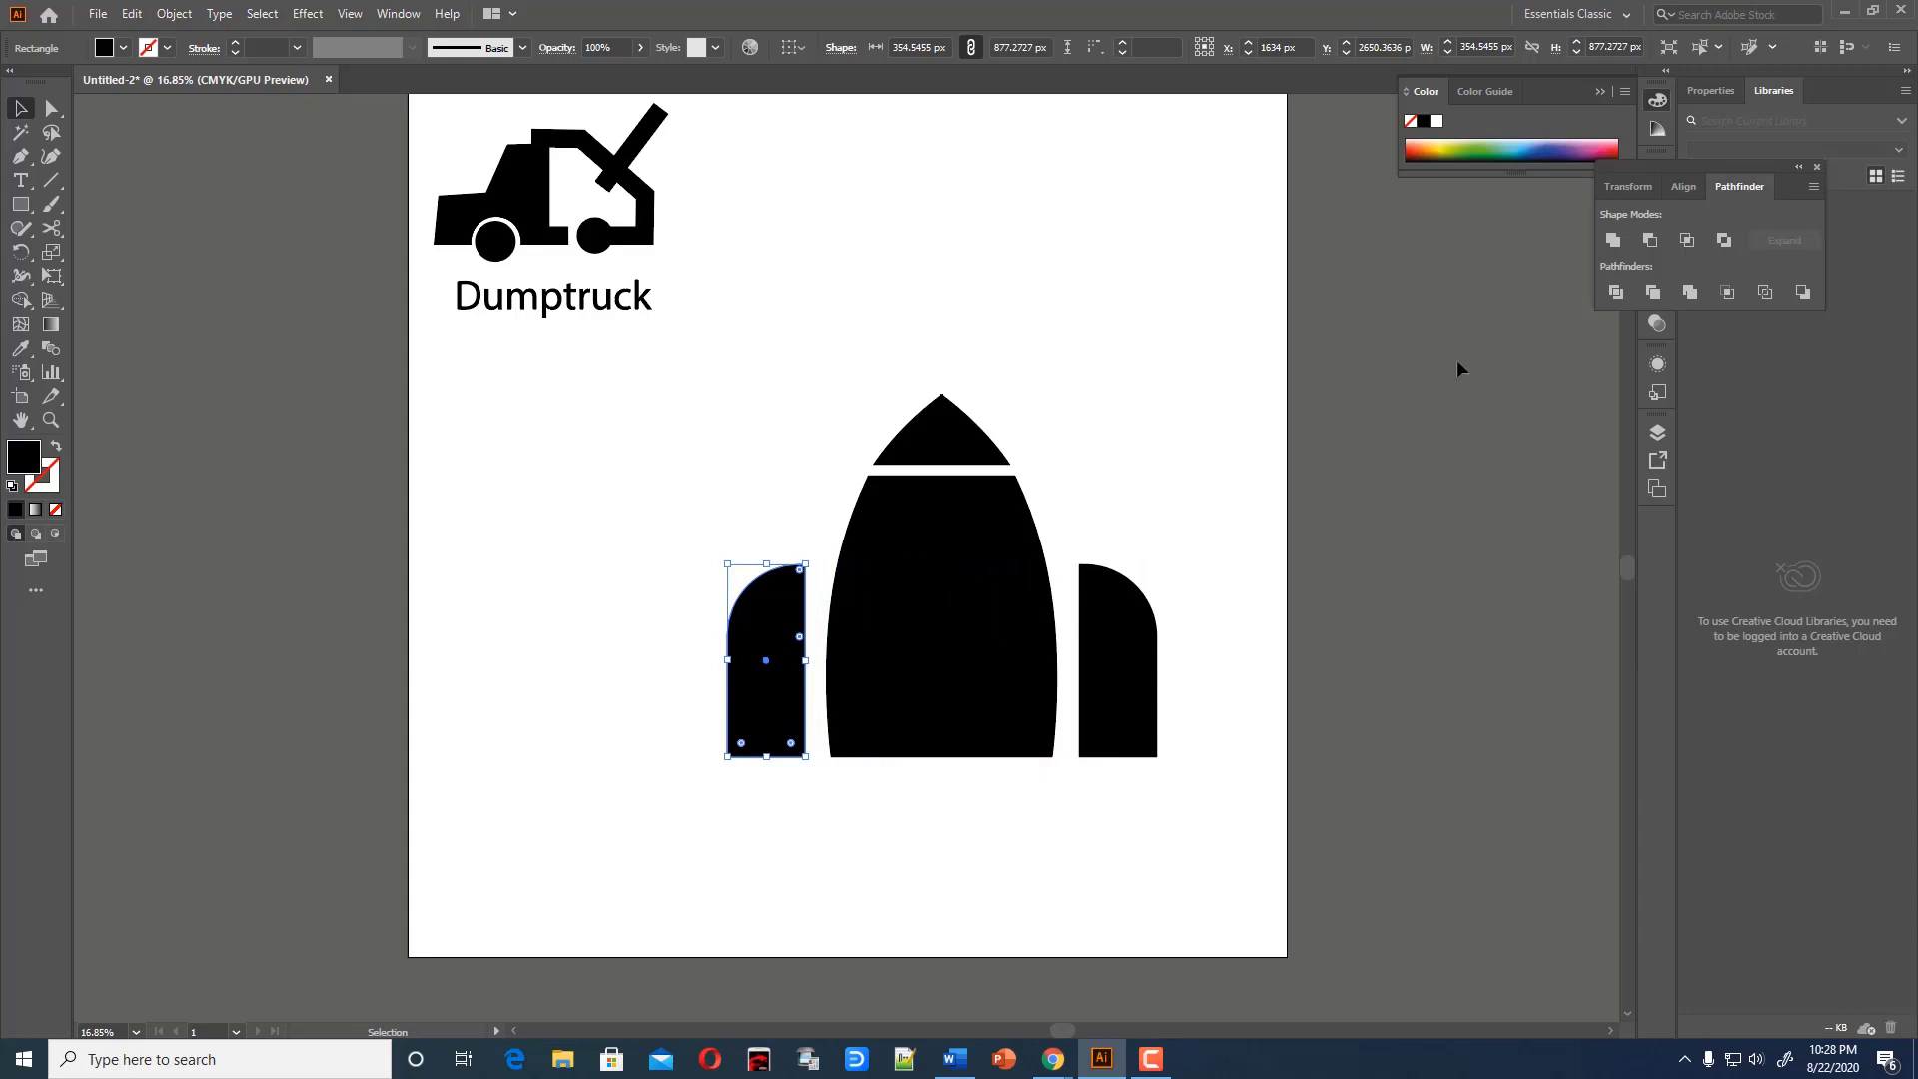
Move both fins inwards until a narrow, even gap separates each from the body
left_click_drag(1111, 642, 1105, 642)
left_click_drag(755, 651, 763, 650)
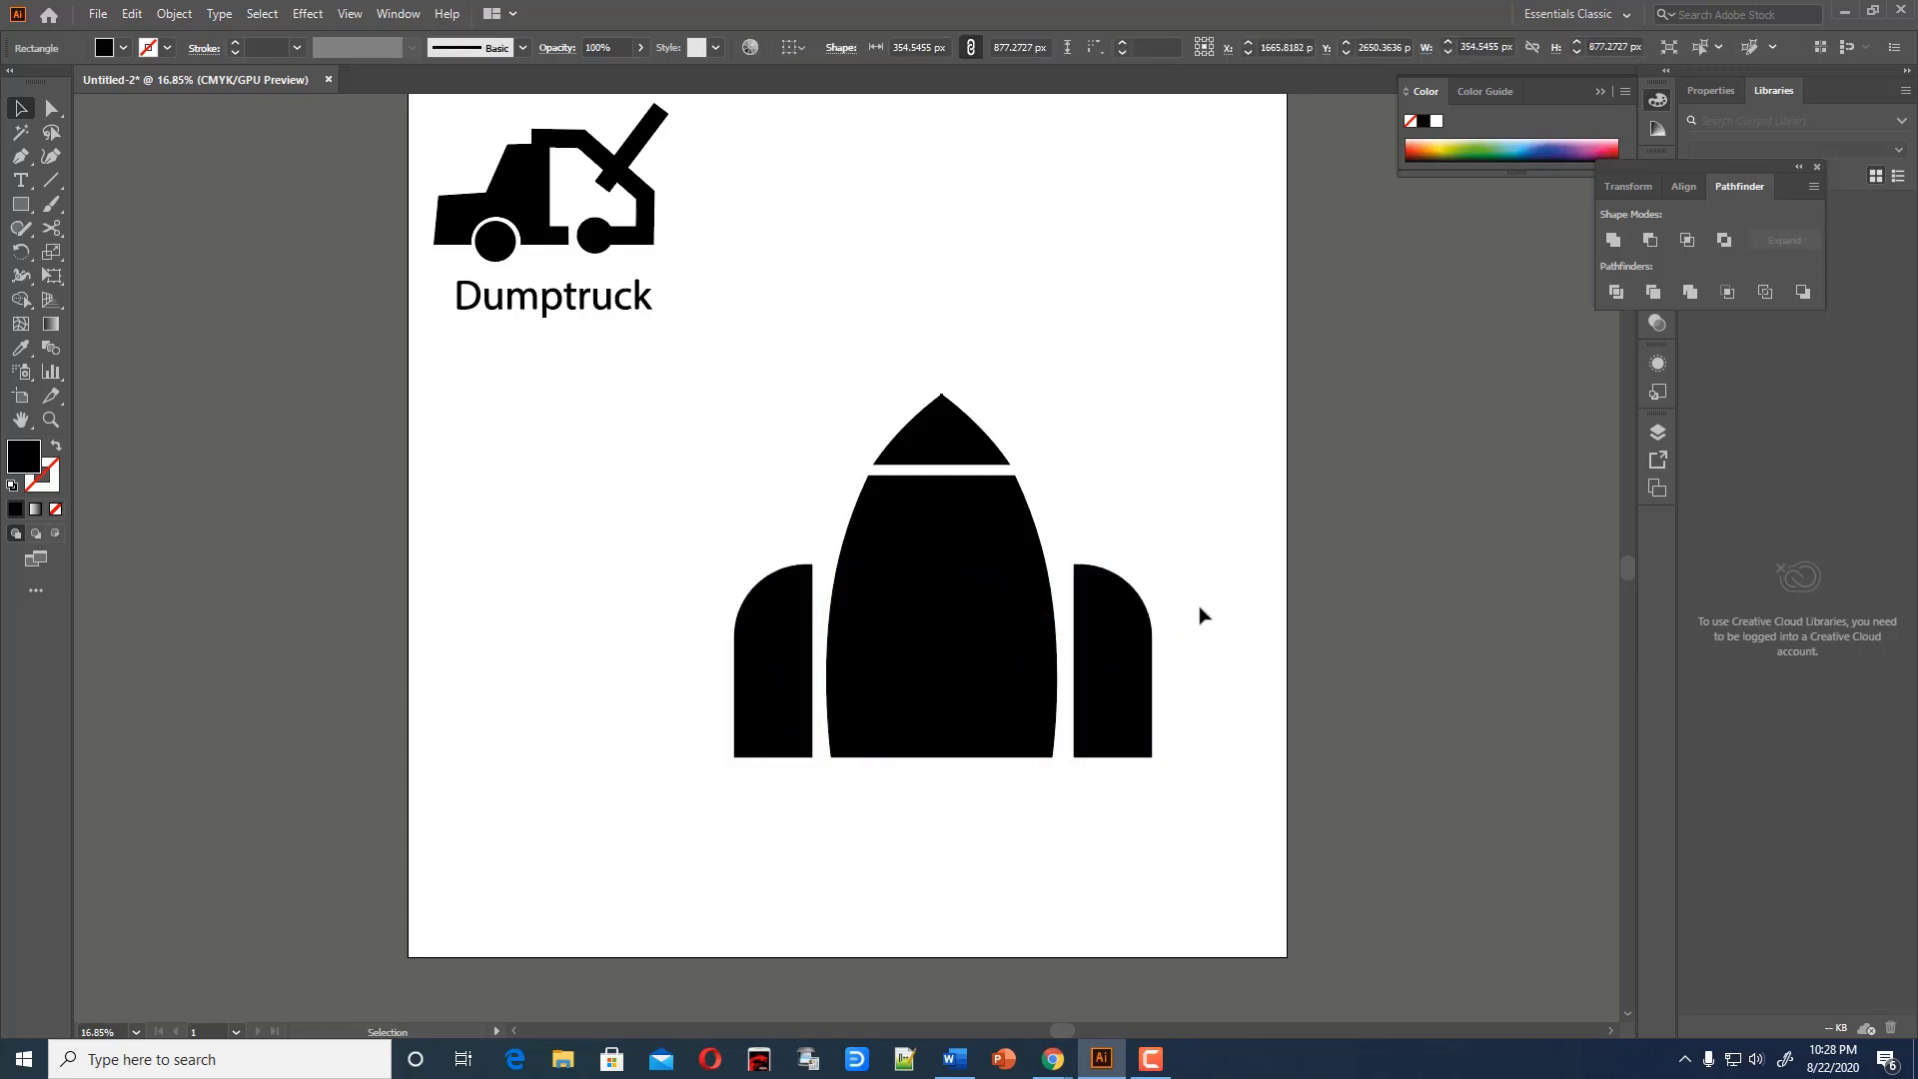
left_click_drag(1111, 655, 1105, 655)
left_click_drag(762, 654, 767, 655)
left_click(1239, 553)
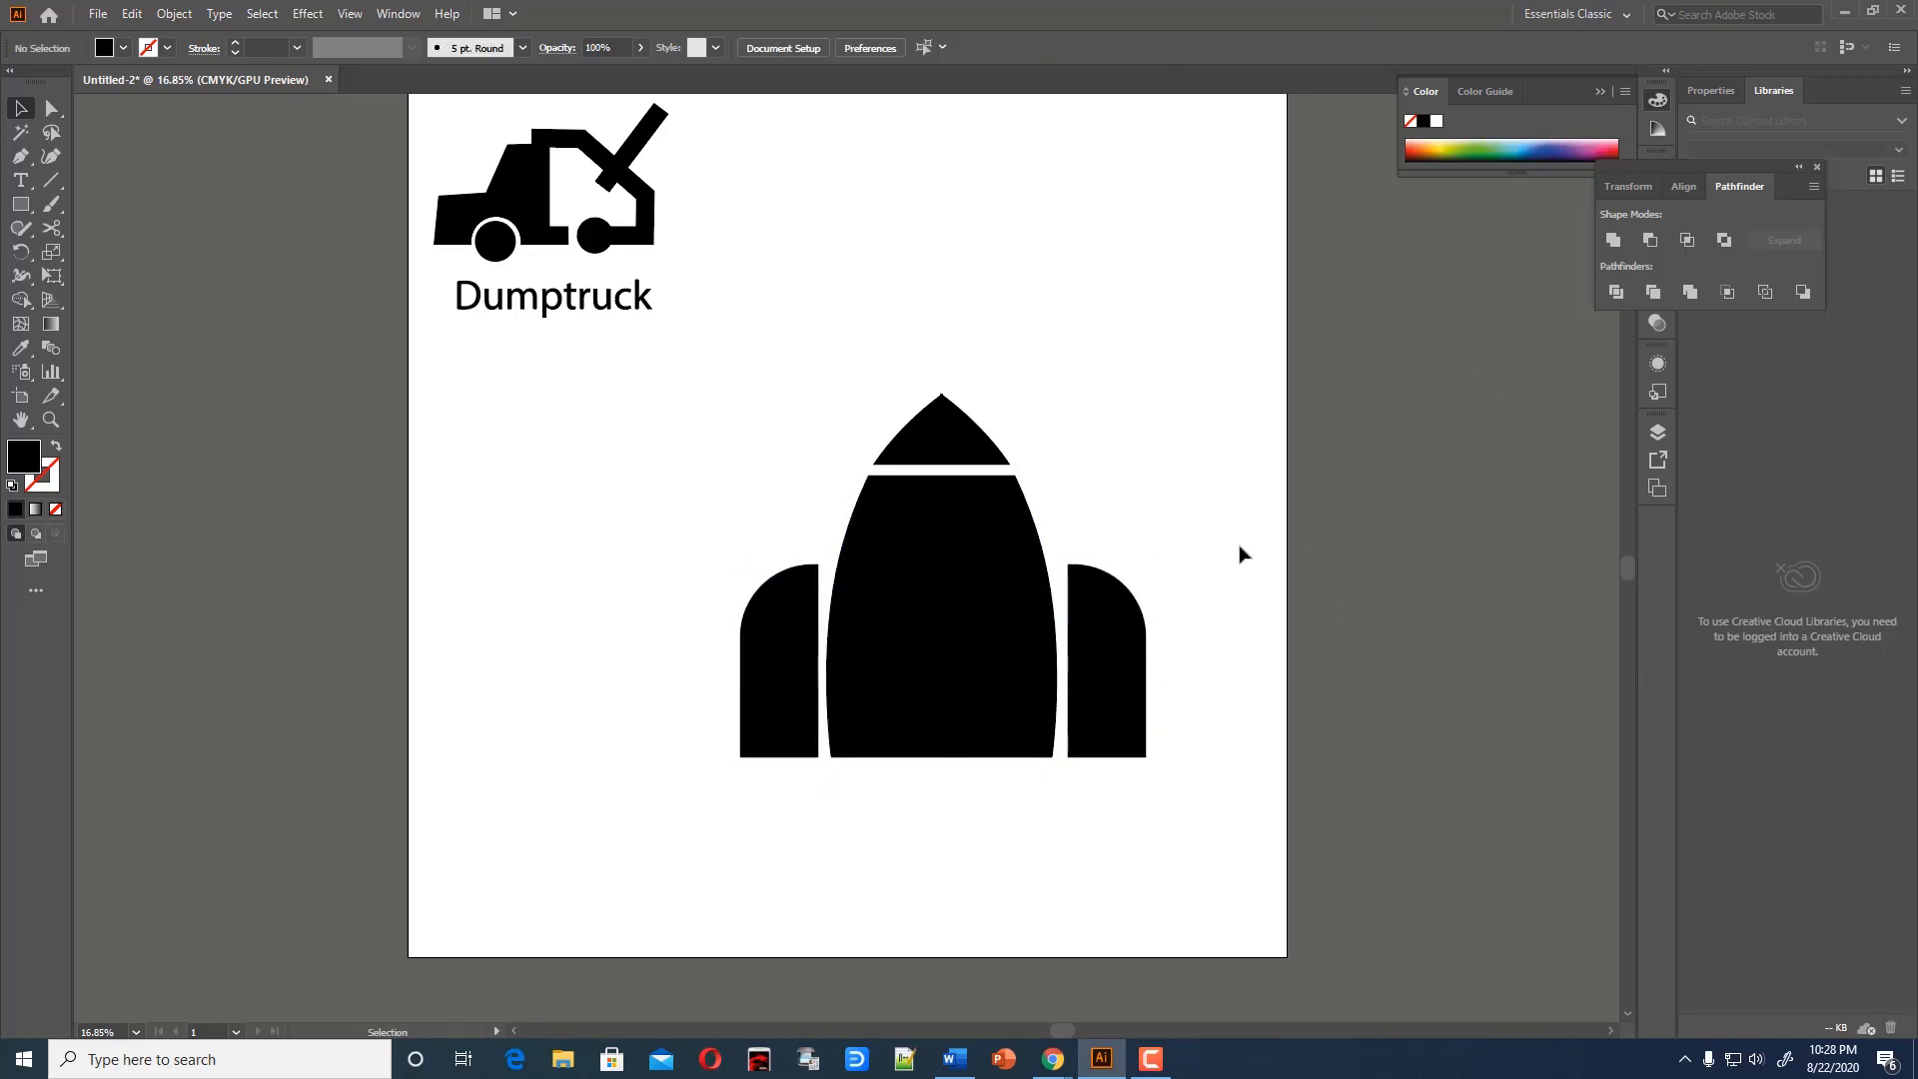
Show the rulers and try a vertical guide along the body's left side
key("ctrl+r")
left_click_drag(82, 599, 840, 600)
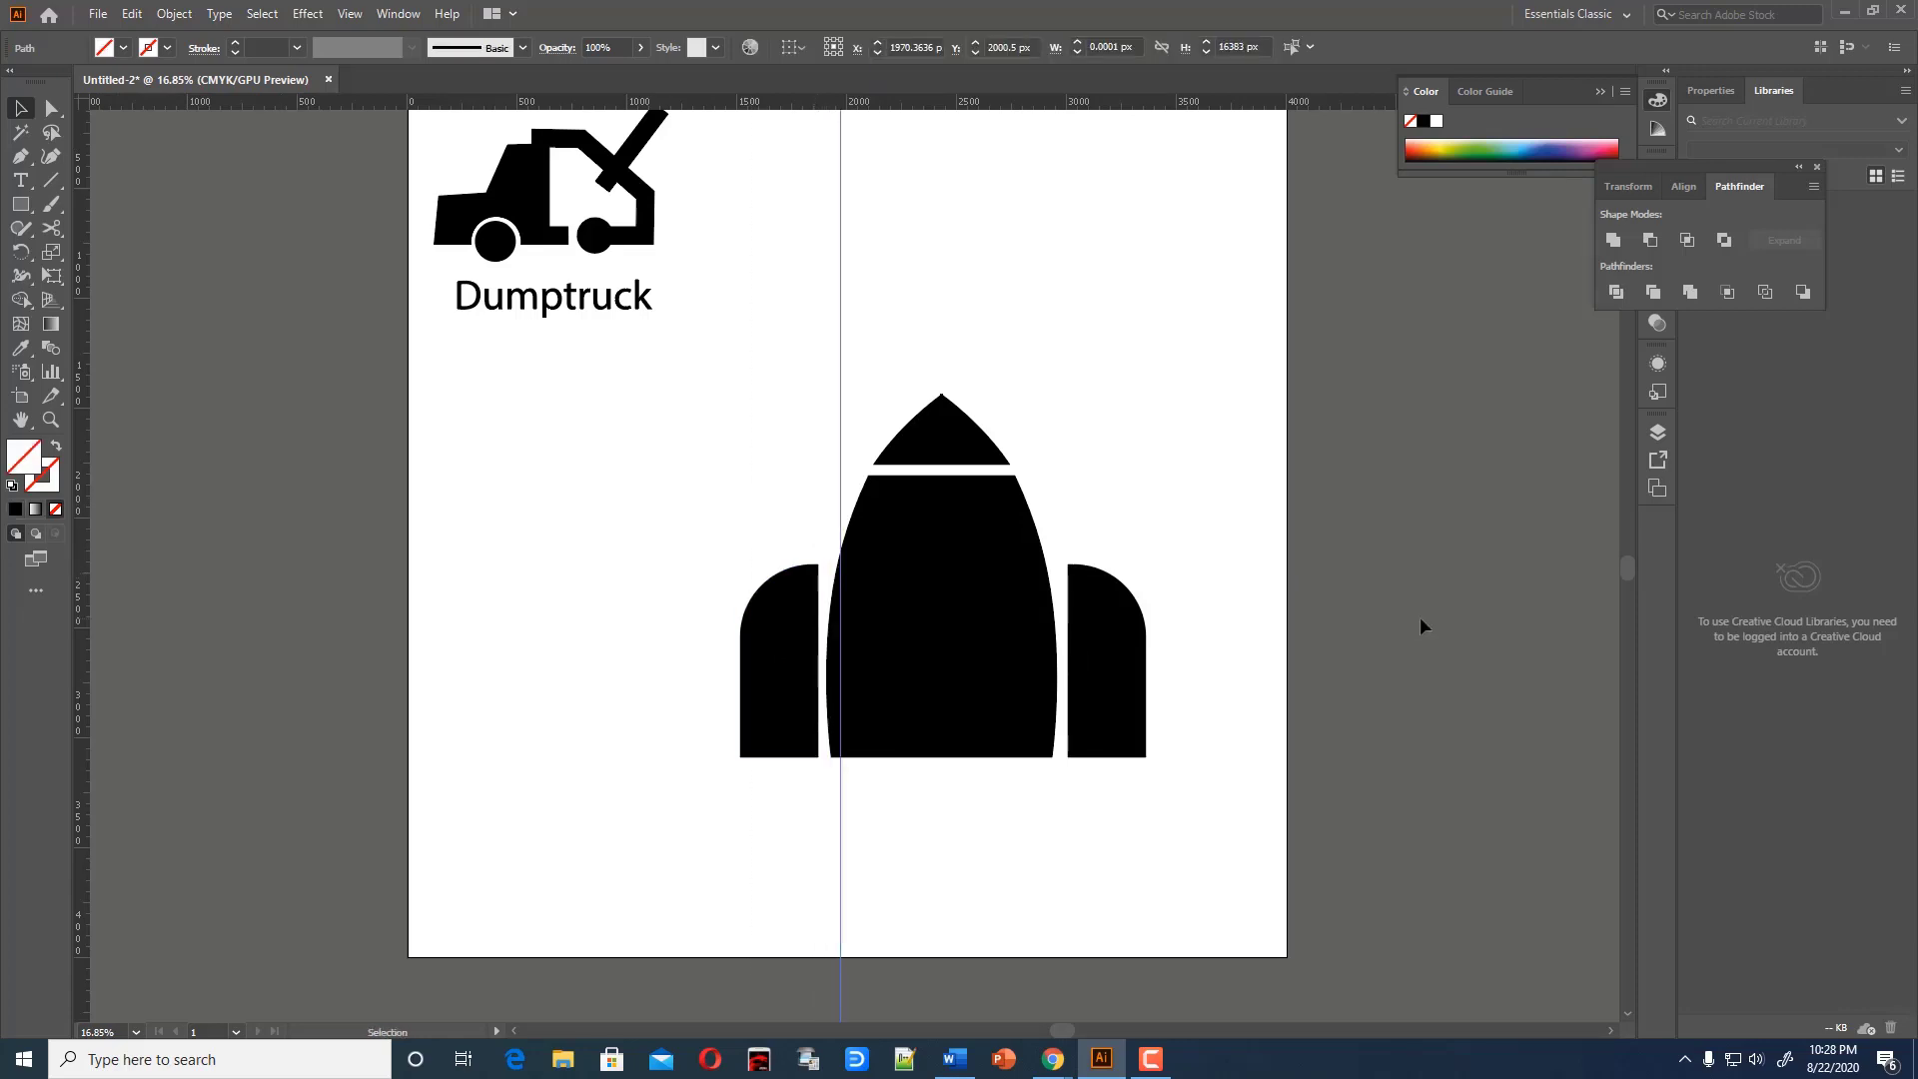
left_click_drag(836, 257, 1057, 472)
key("ctrl+shift+a")
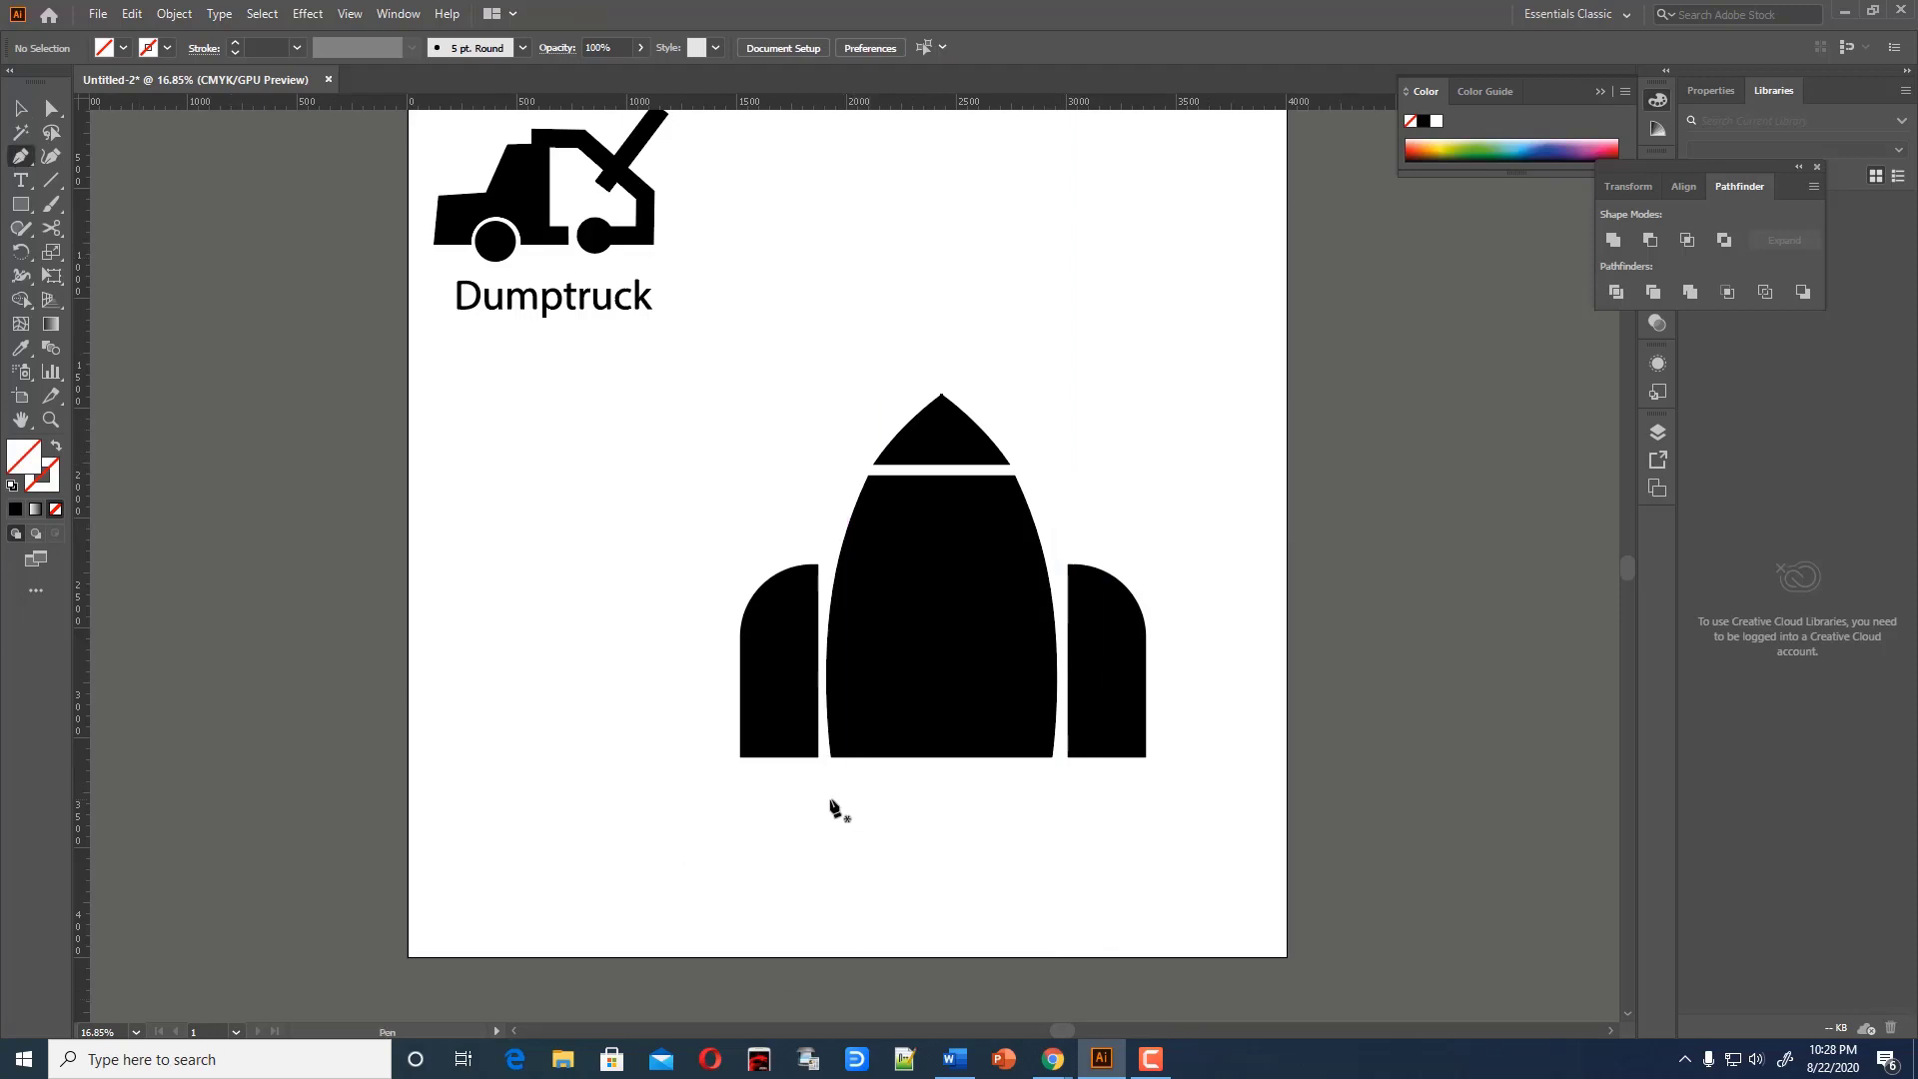
Draw a trapezoid nozzle about 1005 by 232 px beneath the rocket's body, wider at its base, and fill it black
left_click(867, 775)
left_click(1028, 776)
left_click(1068, 821)
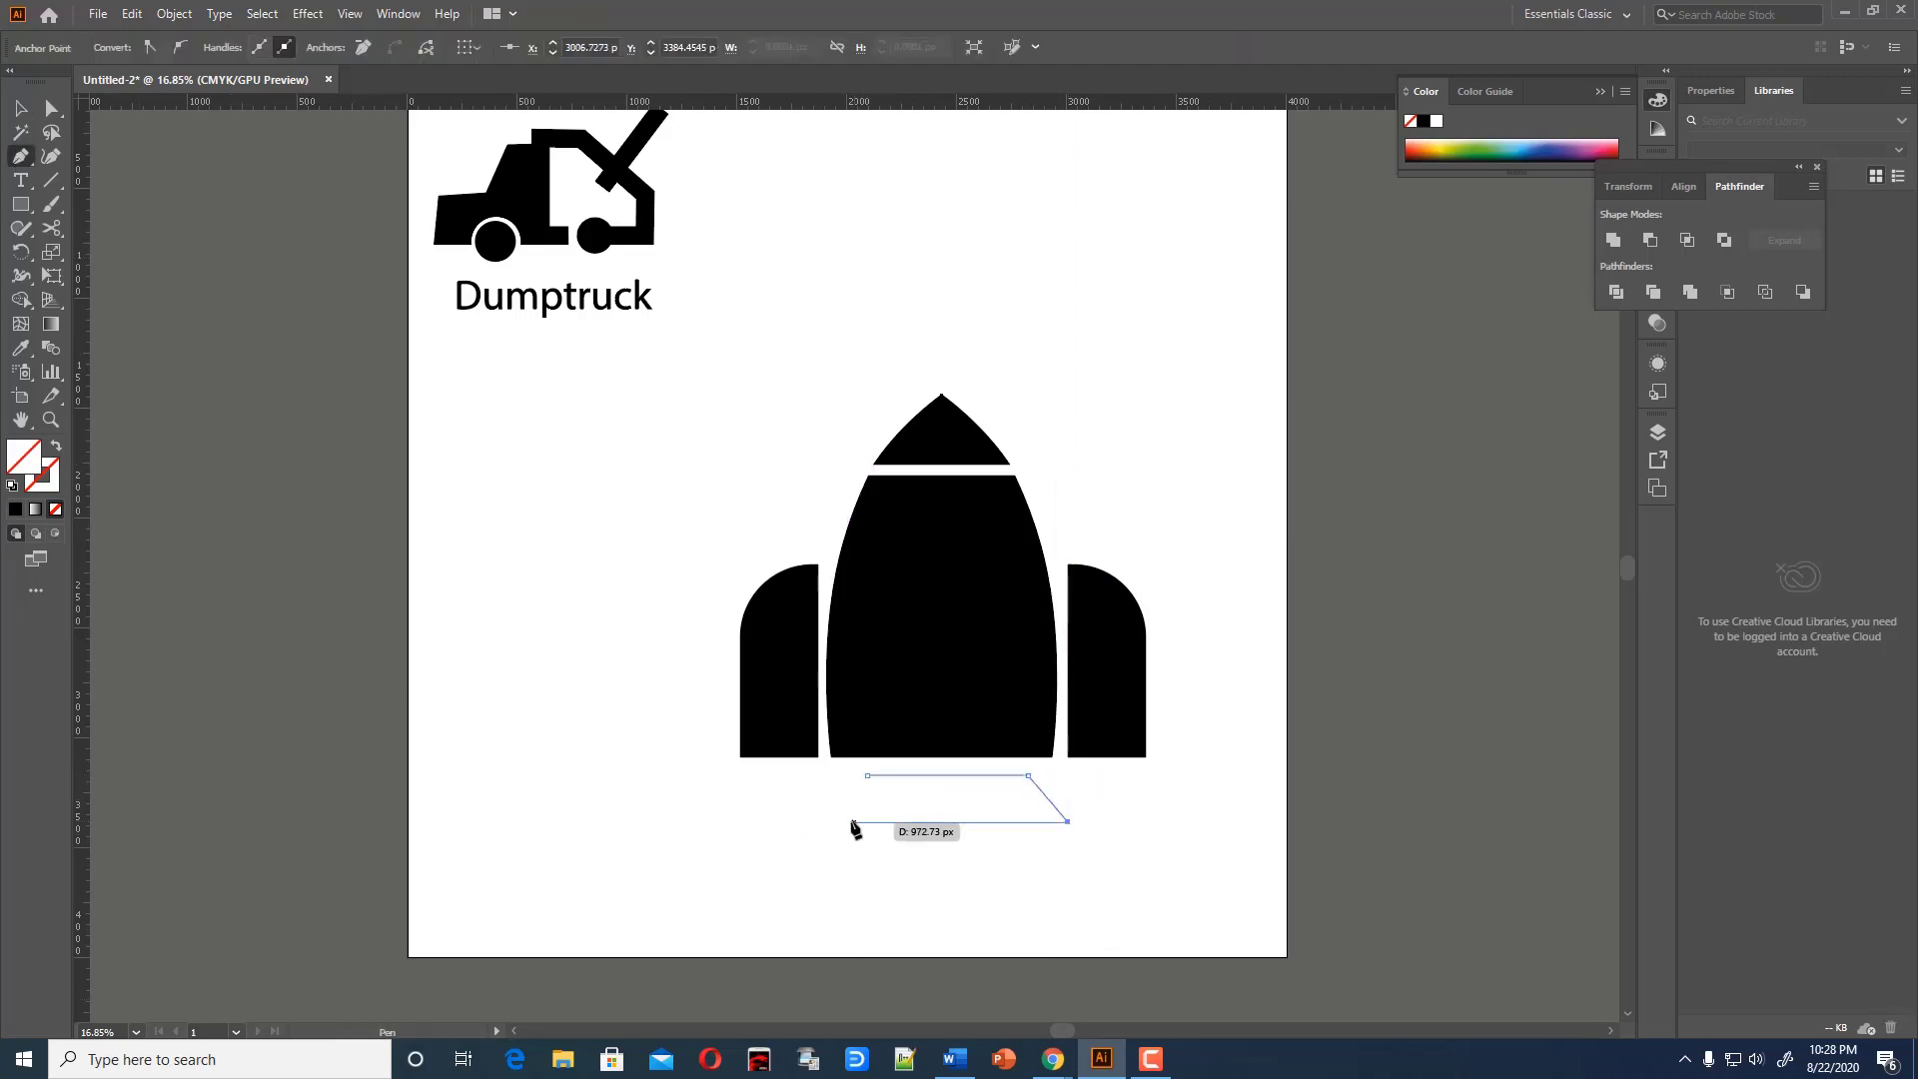
left_click(838, 821)
left_click(868, 775)
key("shift+grave")
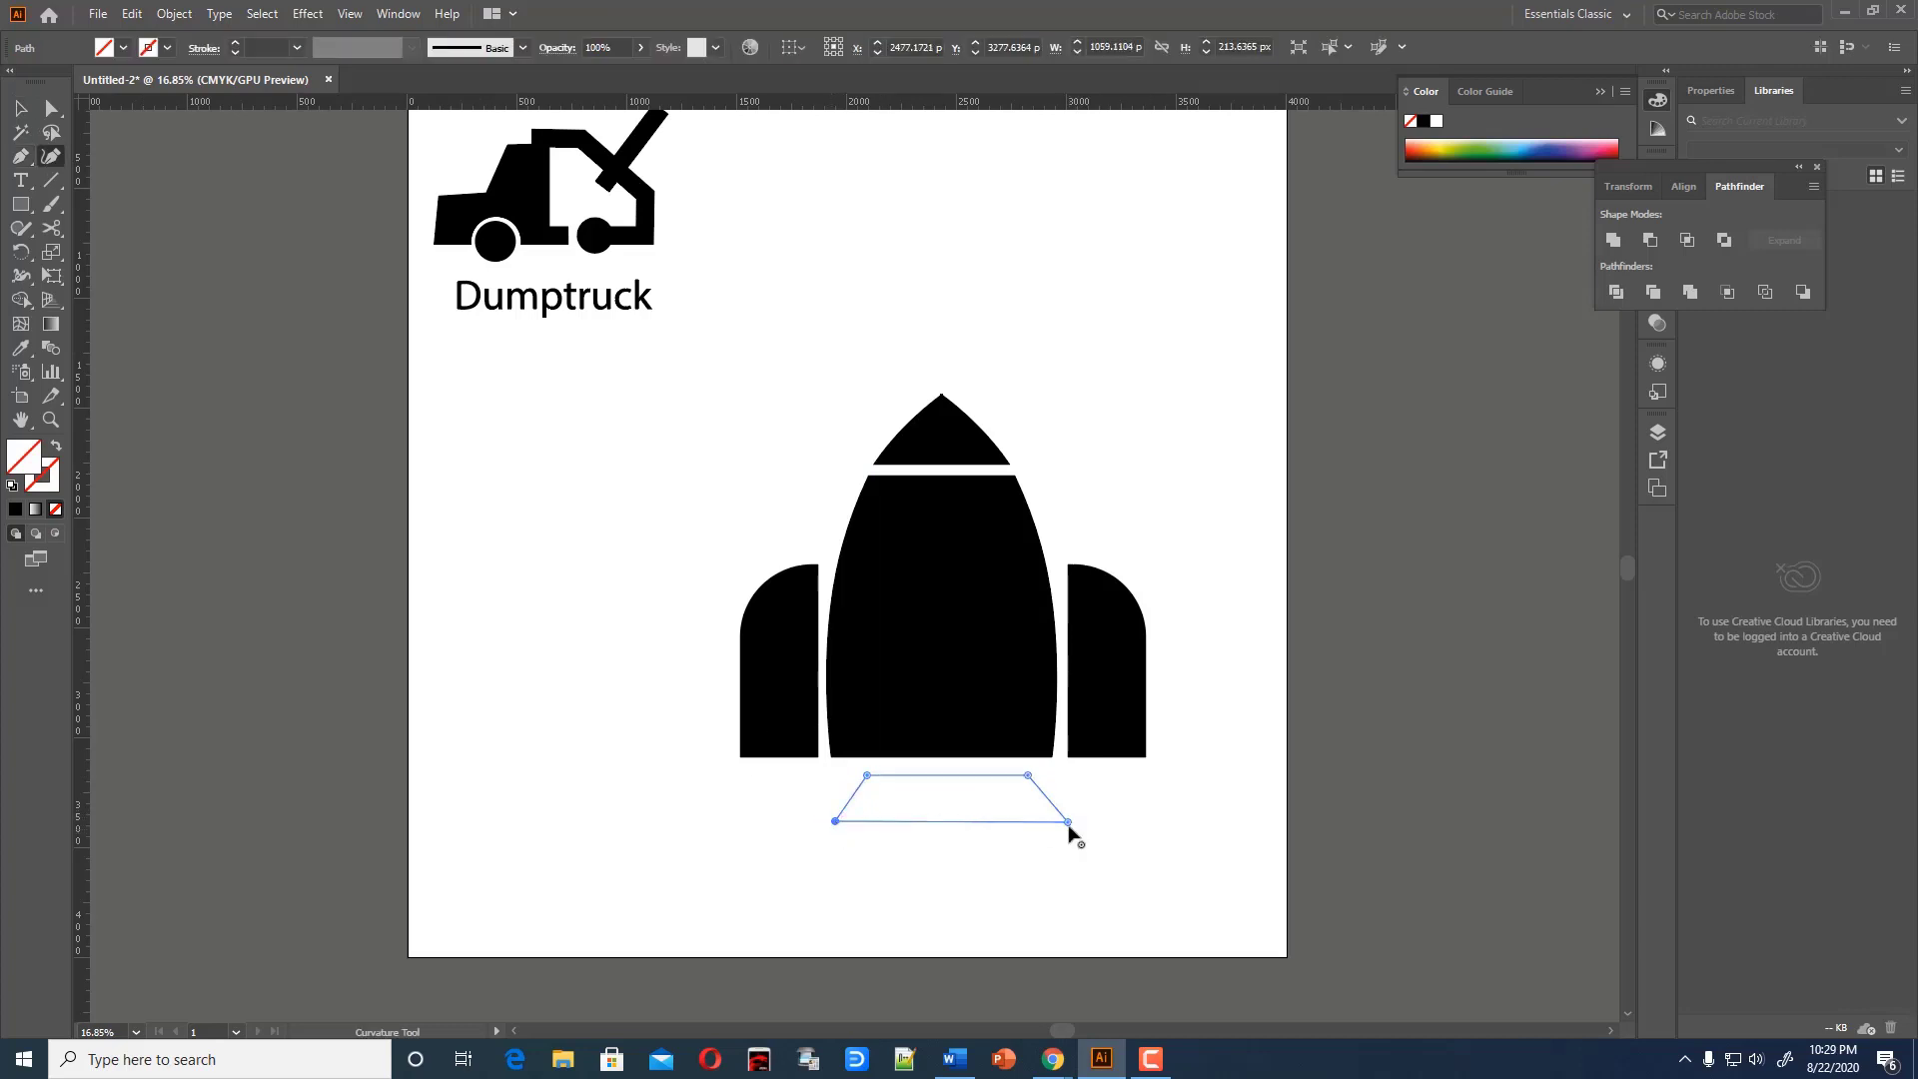
left_click(15, 509)
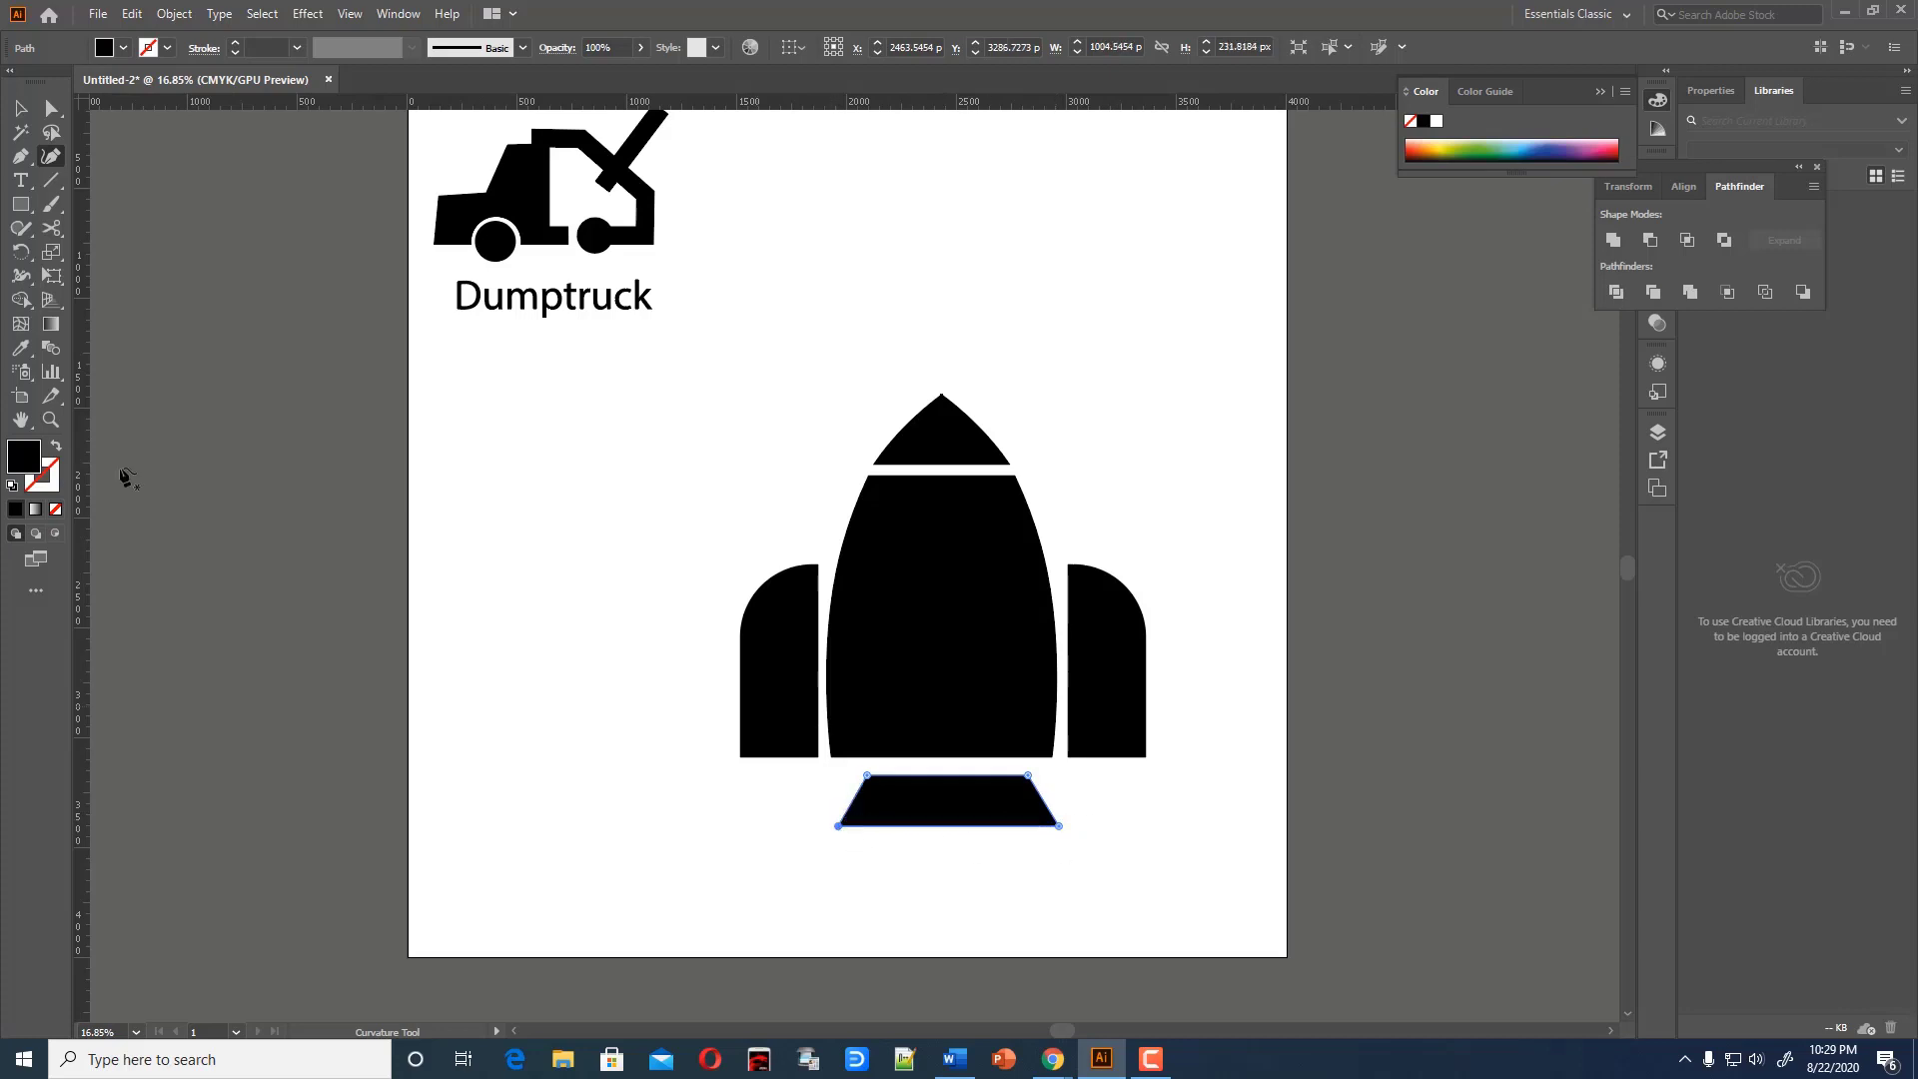
Cut away the nozzle's left half along its vertical centre using a covering rectangle and Minus Front
left_click(20, 204)
mouse_move(821, 778)
left_mouse_down()
mouse_move(949, 882)
mouse_move(1069, 768)
left_mouse_up()
key("v")
left_click(1650, 240)
left_click(1151, 607)
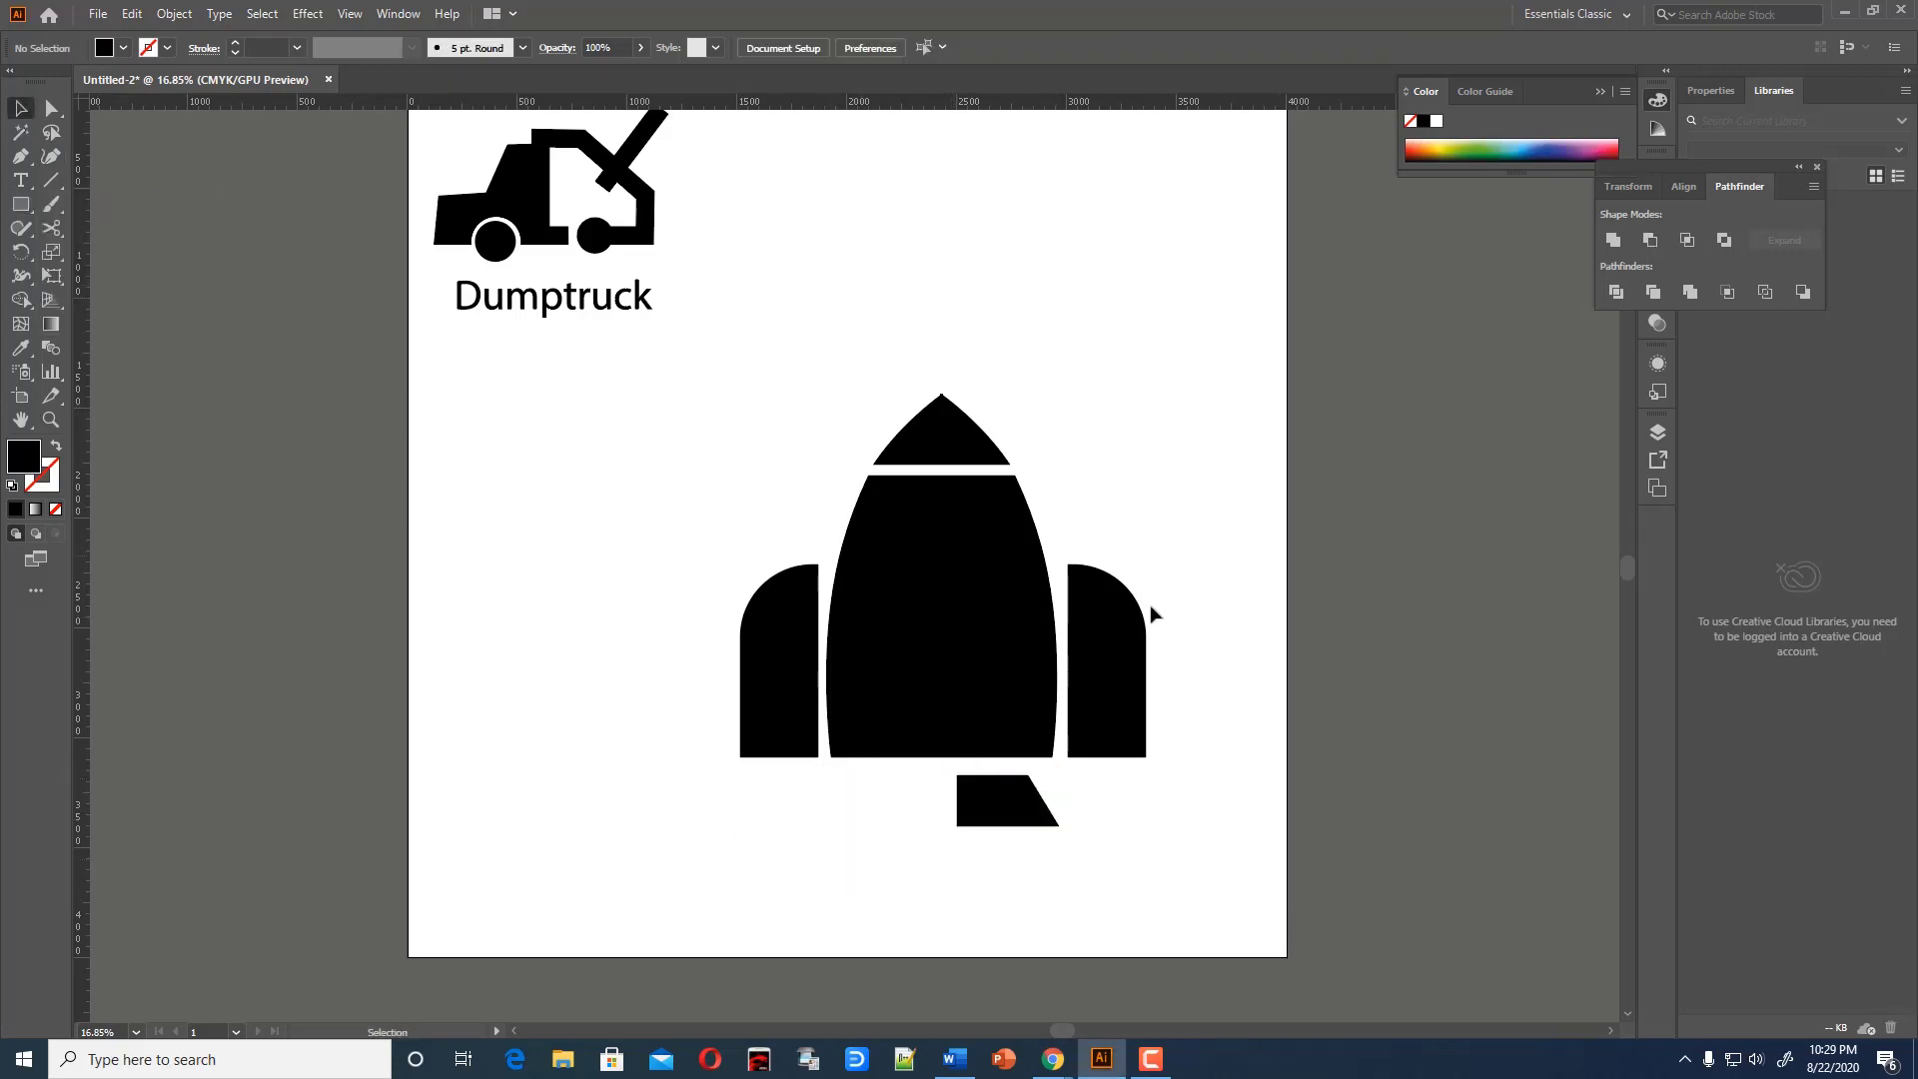
Reflect a copy of the half nozzle across the vertical axis and join both halves into a symmetrical nozzle centred beneath the body
left_click(1009, 799)
right_click(999, 804)
mouse_move(1032, 677)
left_click(1194, 757)
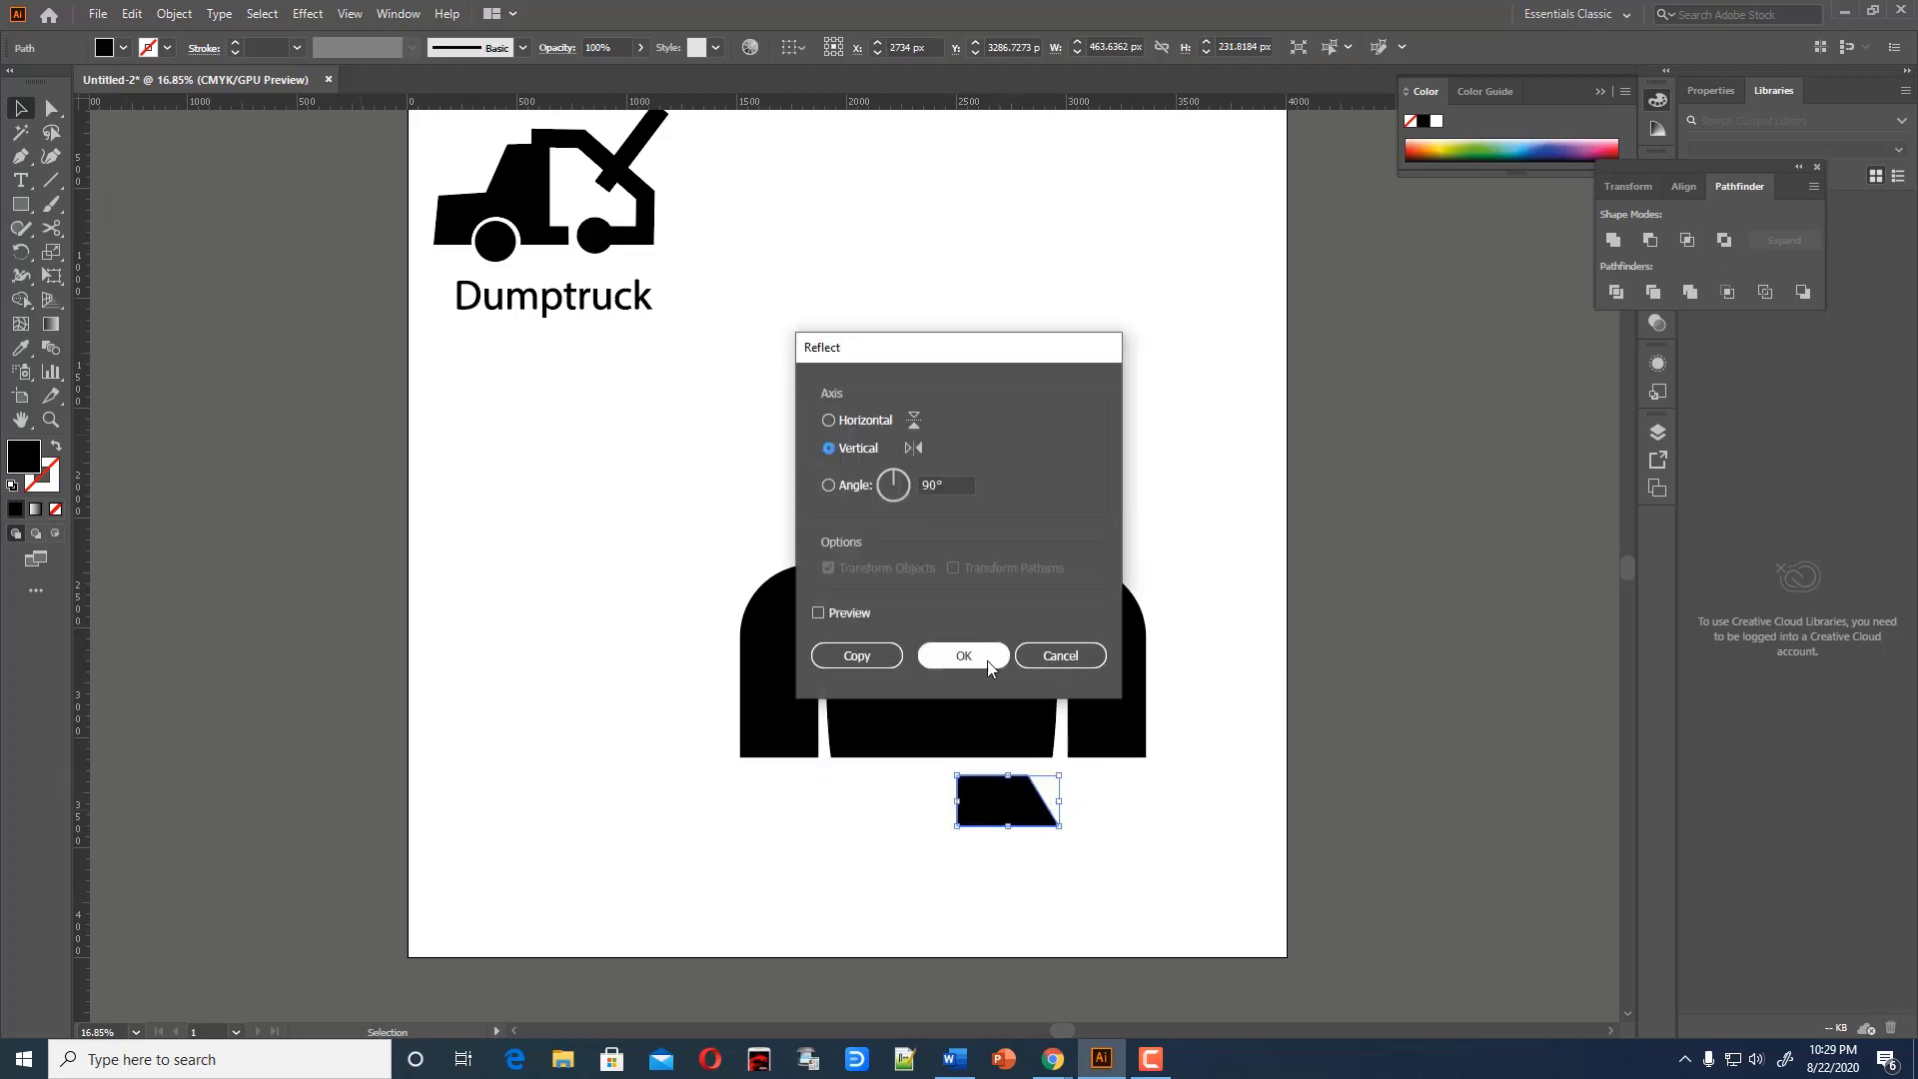
left_click(857, 655)
mouse_move(1009, 799)
left_mouse_down()
mouse_move(907, 799)
mouse_move(994, 822)
left_mouse_up()
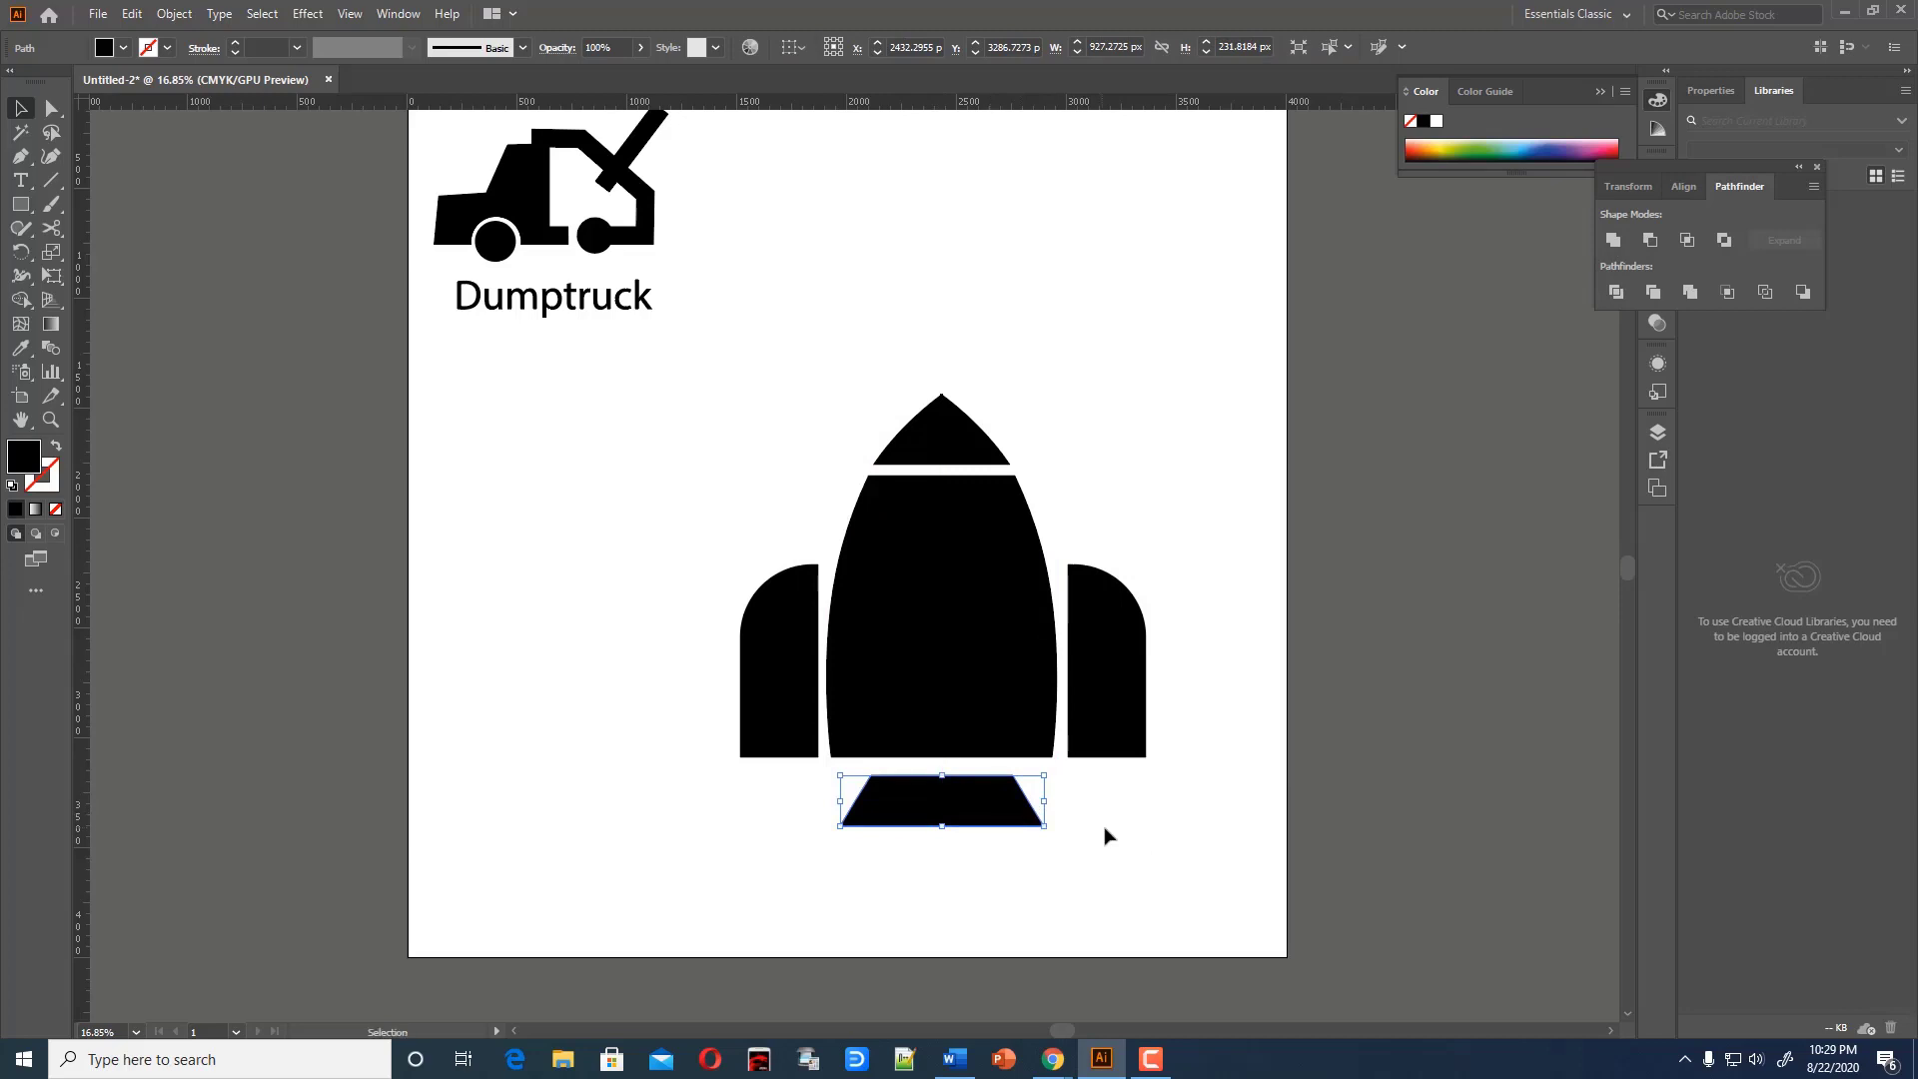
Scale the whole rocket down to about 655 by 697 px and place it beside the dumptruck icon, level with its top
key("ctrl+a")
left_click(173, 13)
key("Escape")
left_click_drag(1147, 387, 1029, 536)
scroll(1049, 599, "up", 2)
left_click_drag(915, 615, 811, 299)
left_click_drag(904, 173, 856, 266)
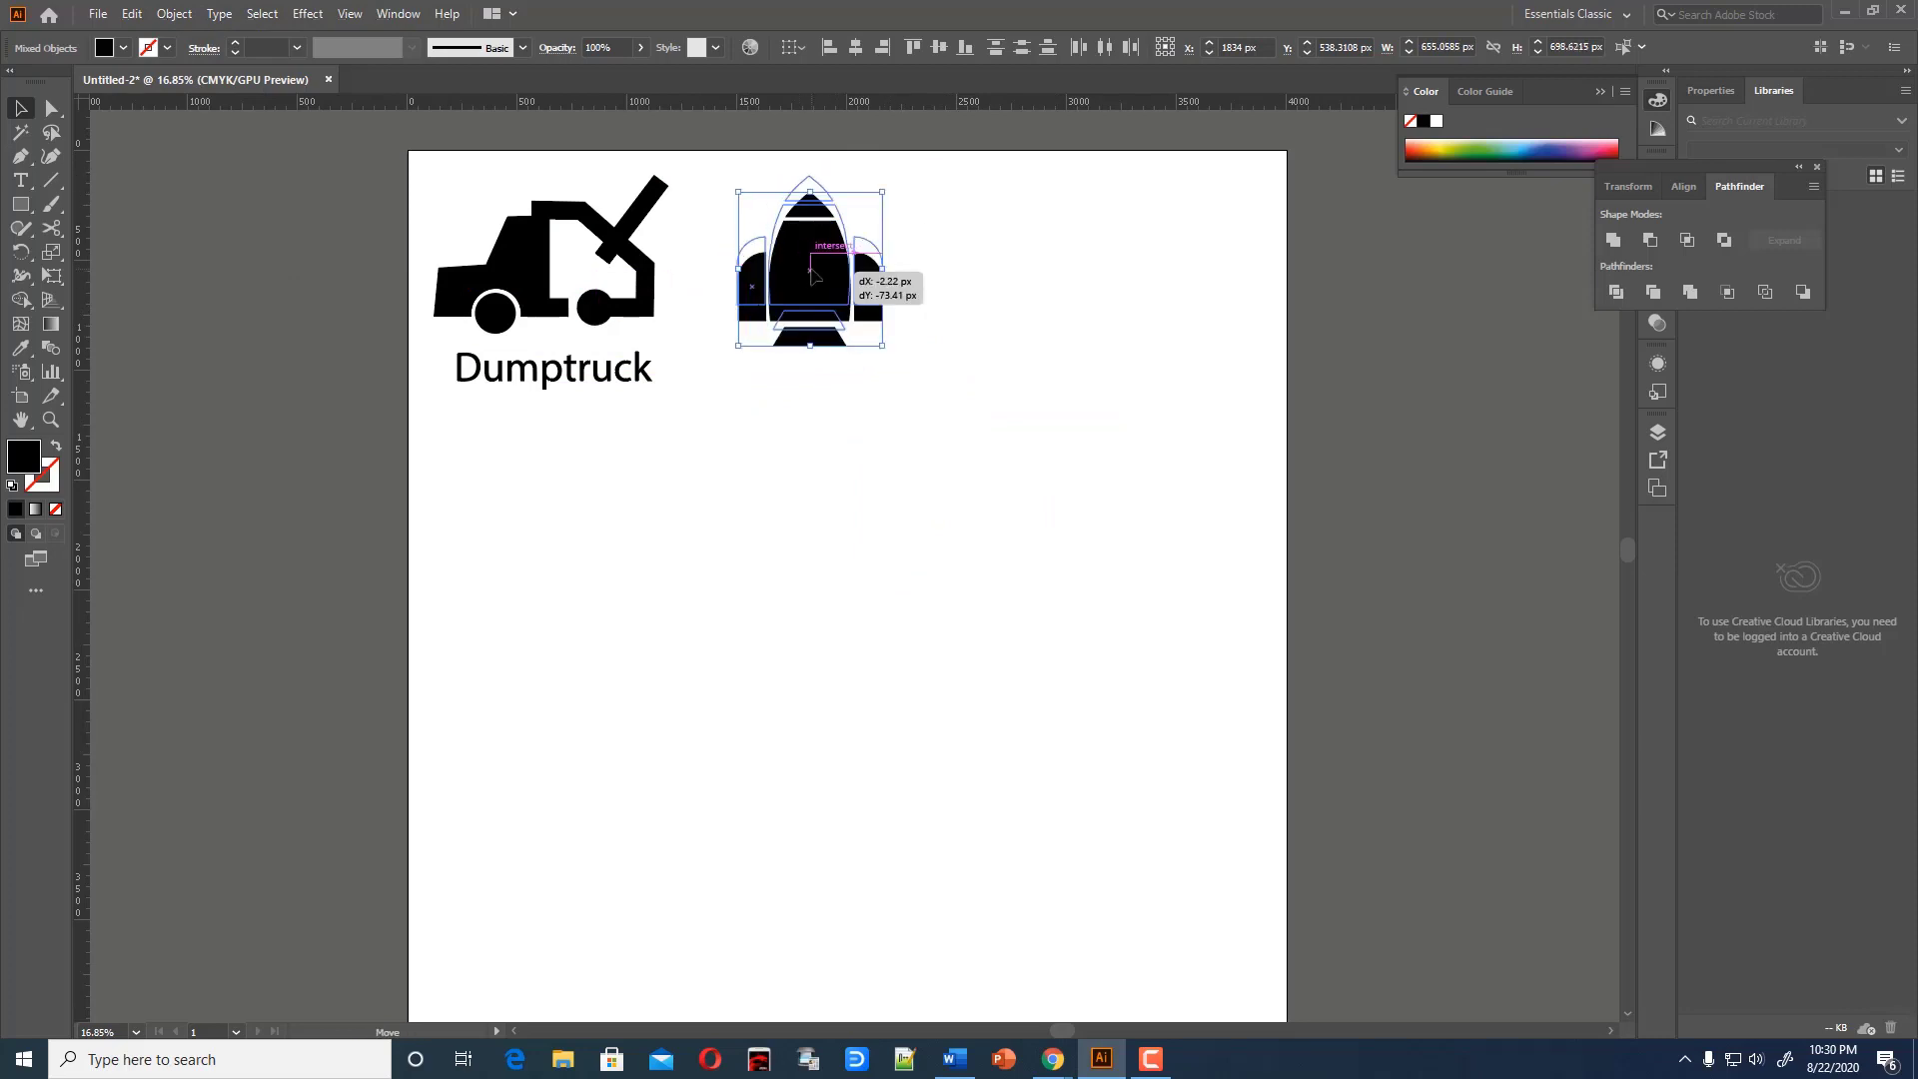
Add the text "Rocket" in 300 pt Myriad Pro Regular on the empty area below the icons
left_click(1556, 232)
key("t")
left_click(687, 560)
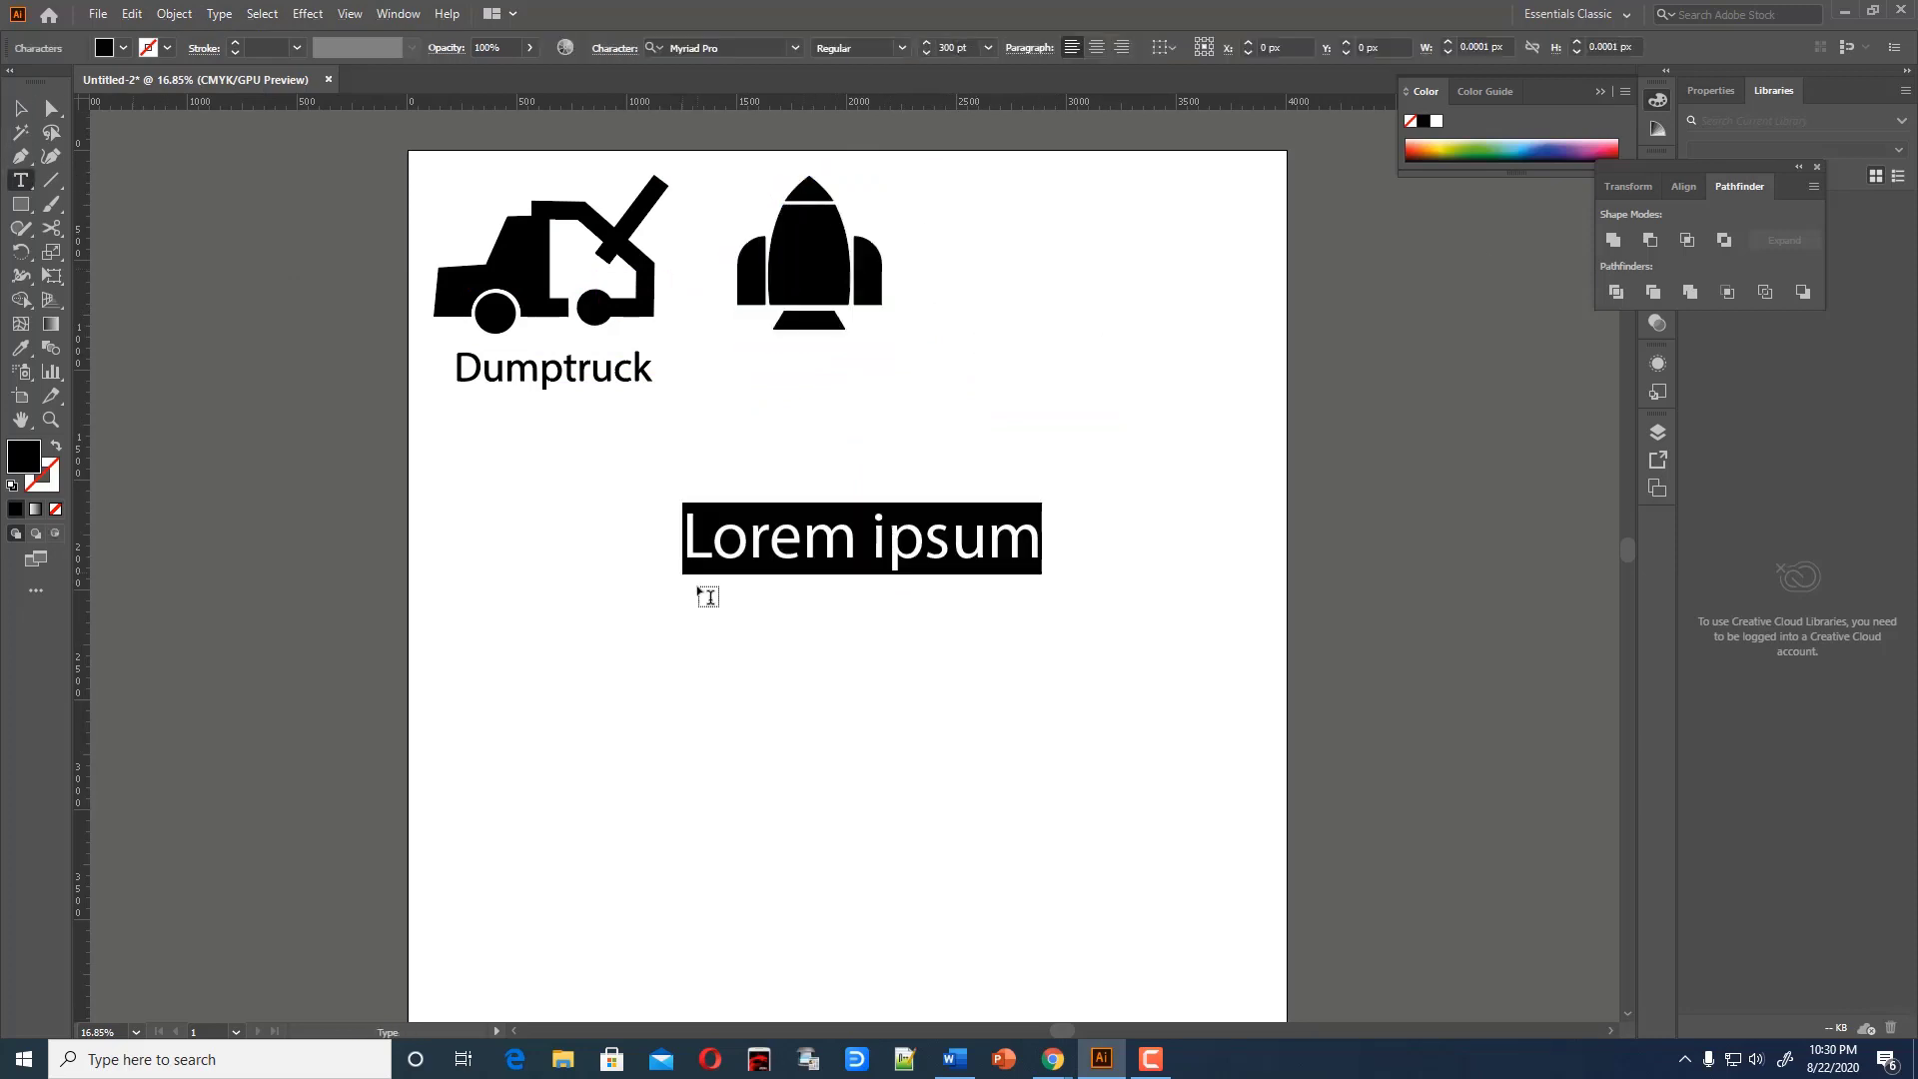
key("BackSpace")
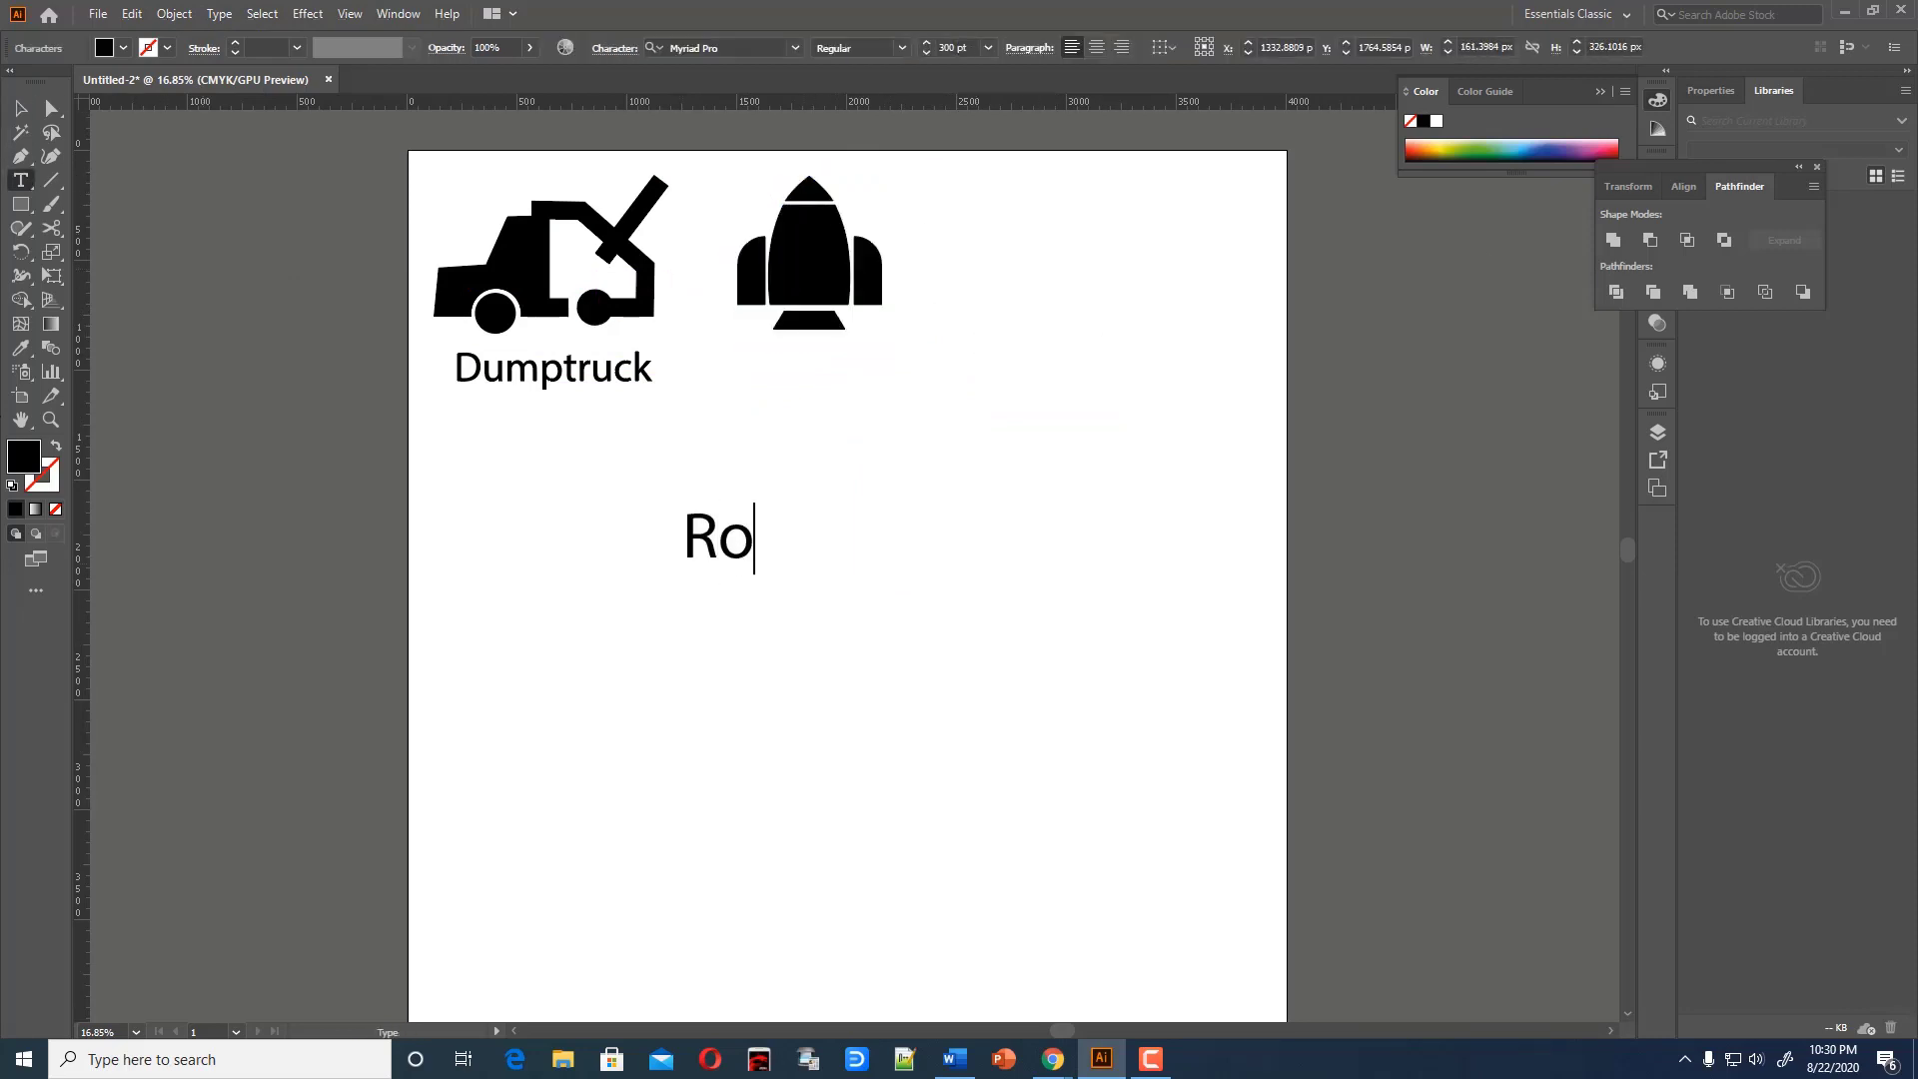
key("Escape")
Expand the Rocket text into outlined shapes, like the Dumptruck label
left_click(465, 360)
left_click(174, 13)
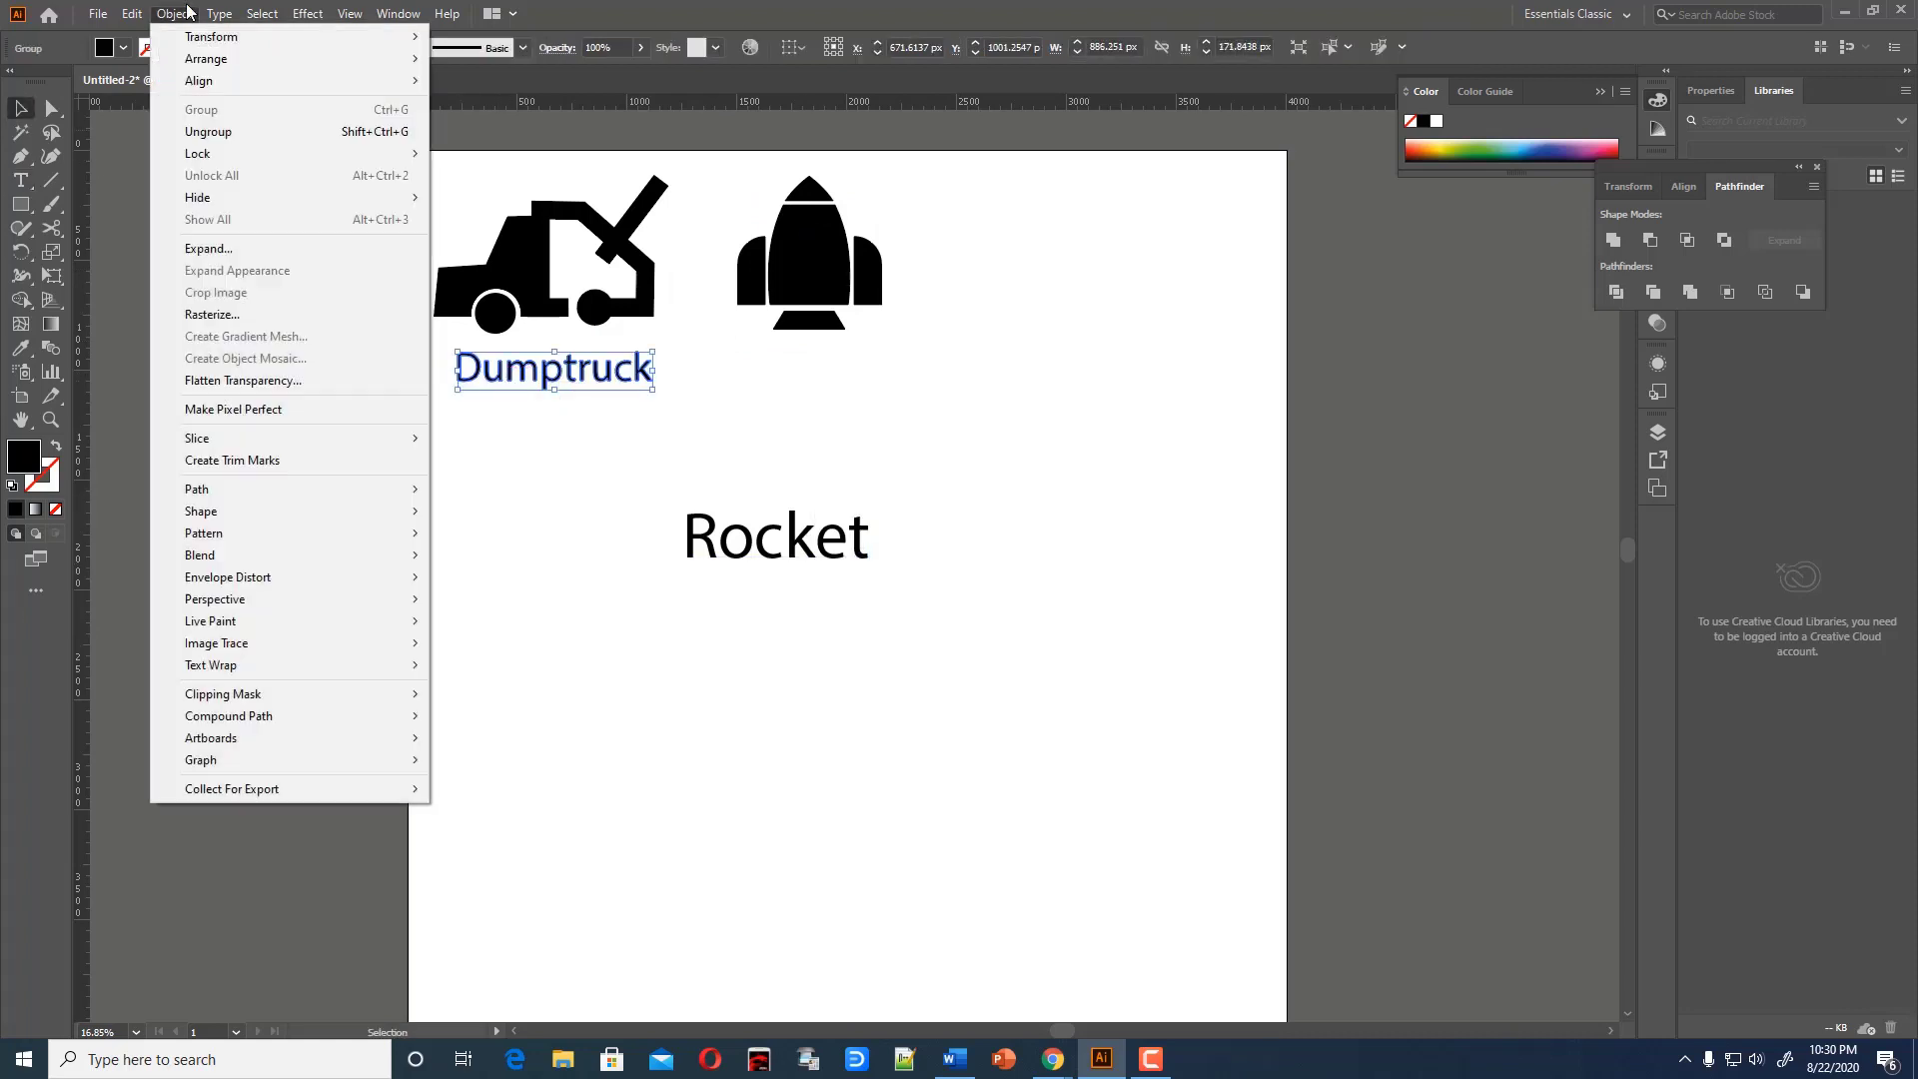
left_click(200, 385)
left_click(1004, 707)
left_click(799, 536)
left_click(174, 13)
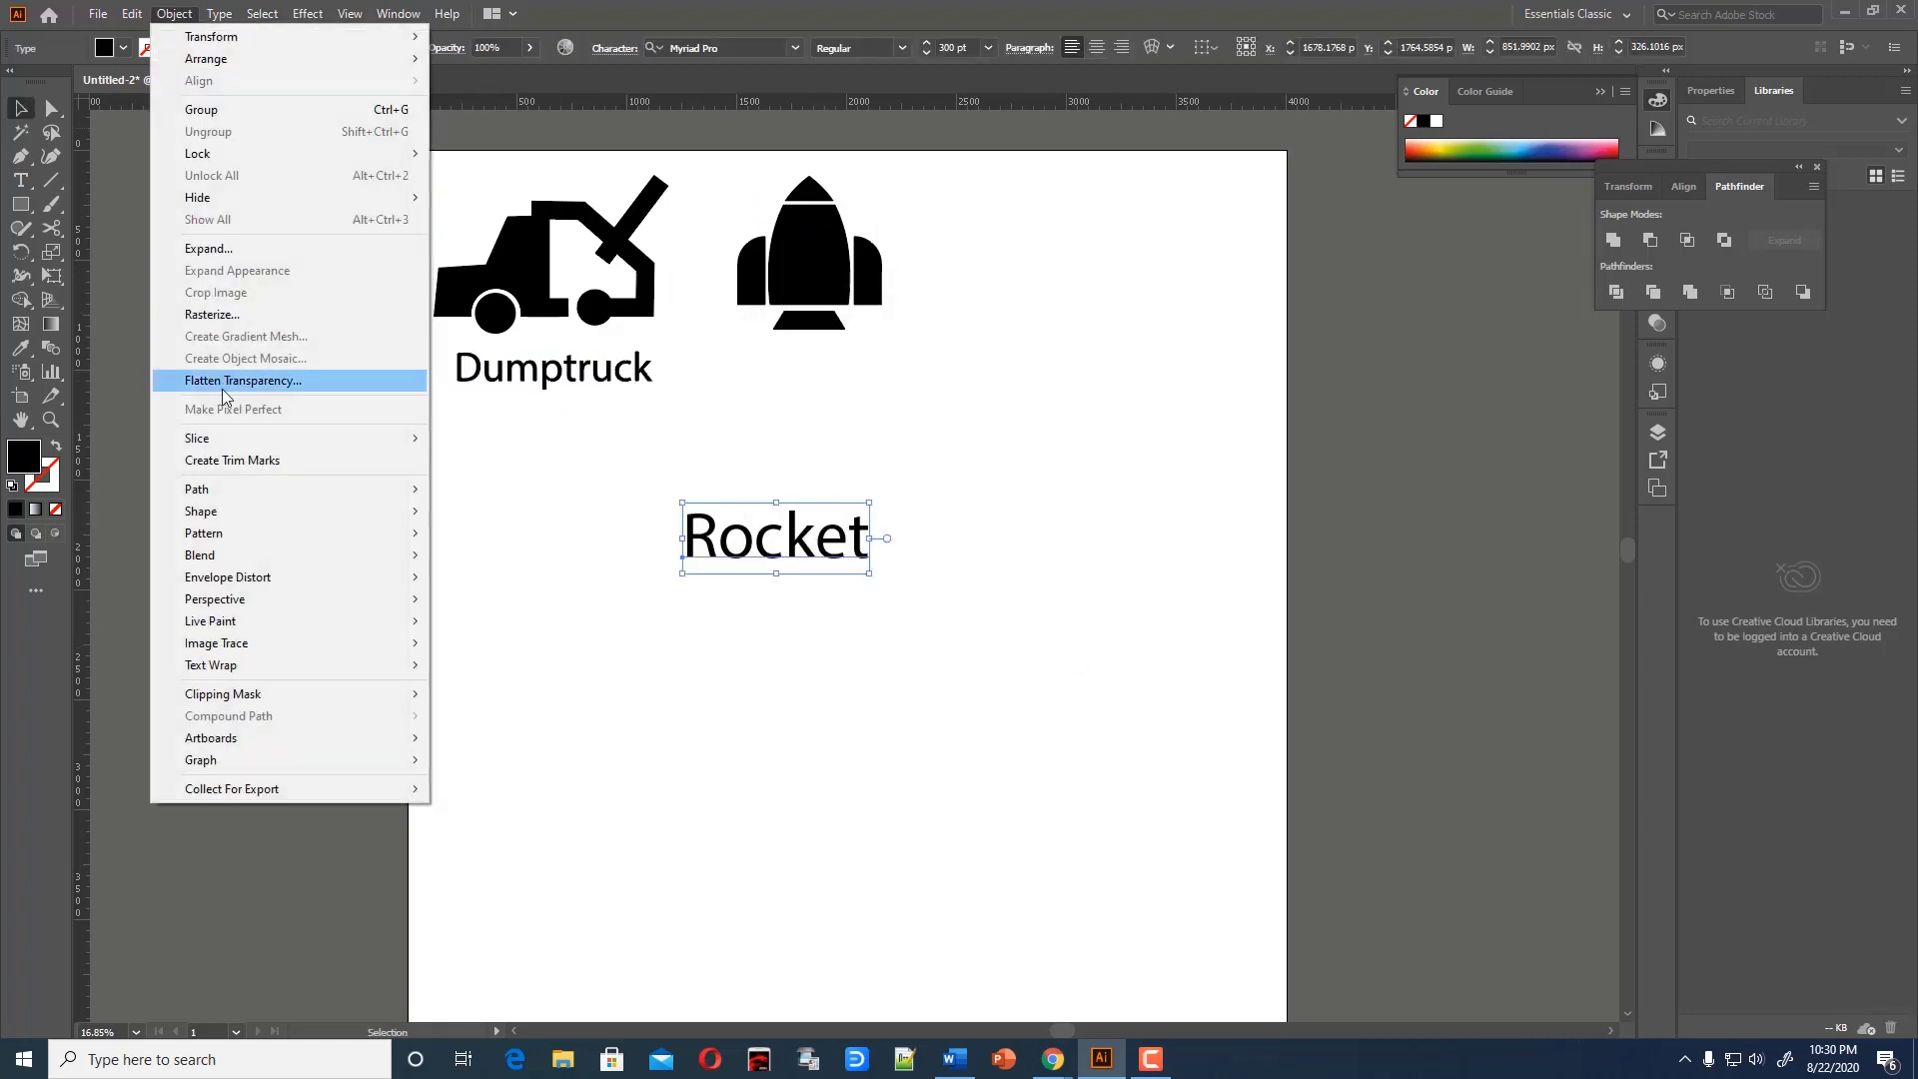
left_click(199, 384)
left_click(1004, 706)
Shrink the Rocket lettering to match the Dumptruck label and centre it beneath the rocket icon
left_click(759, 531)
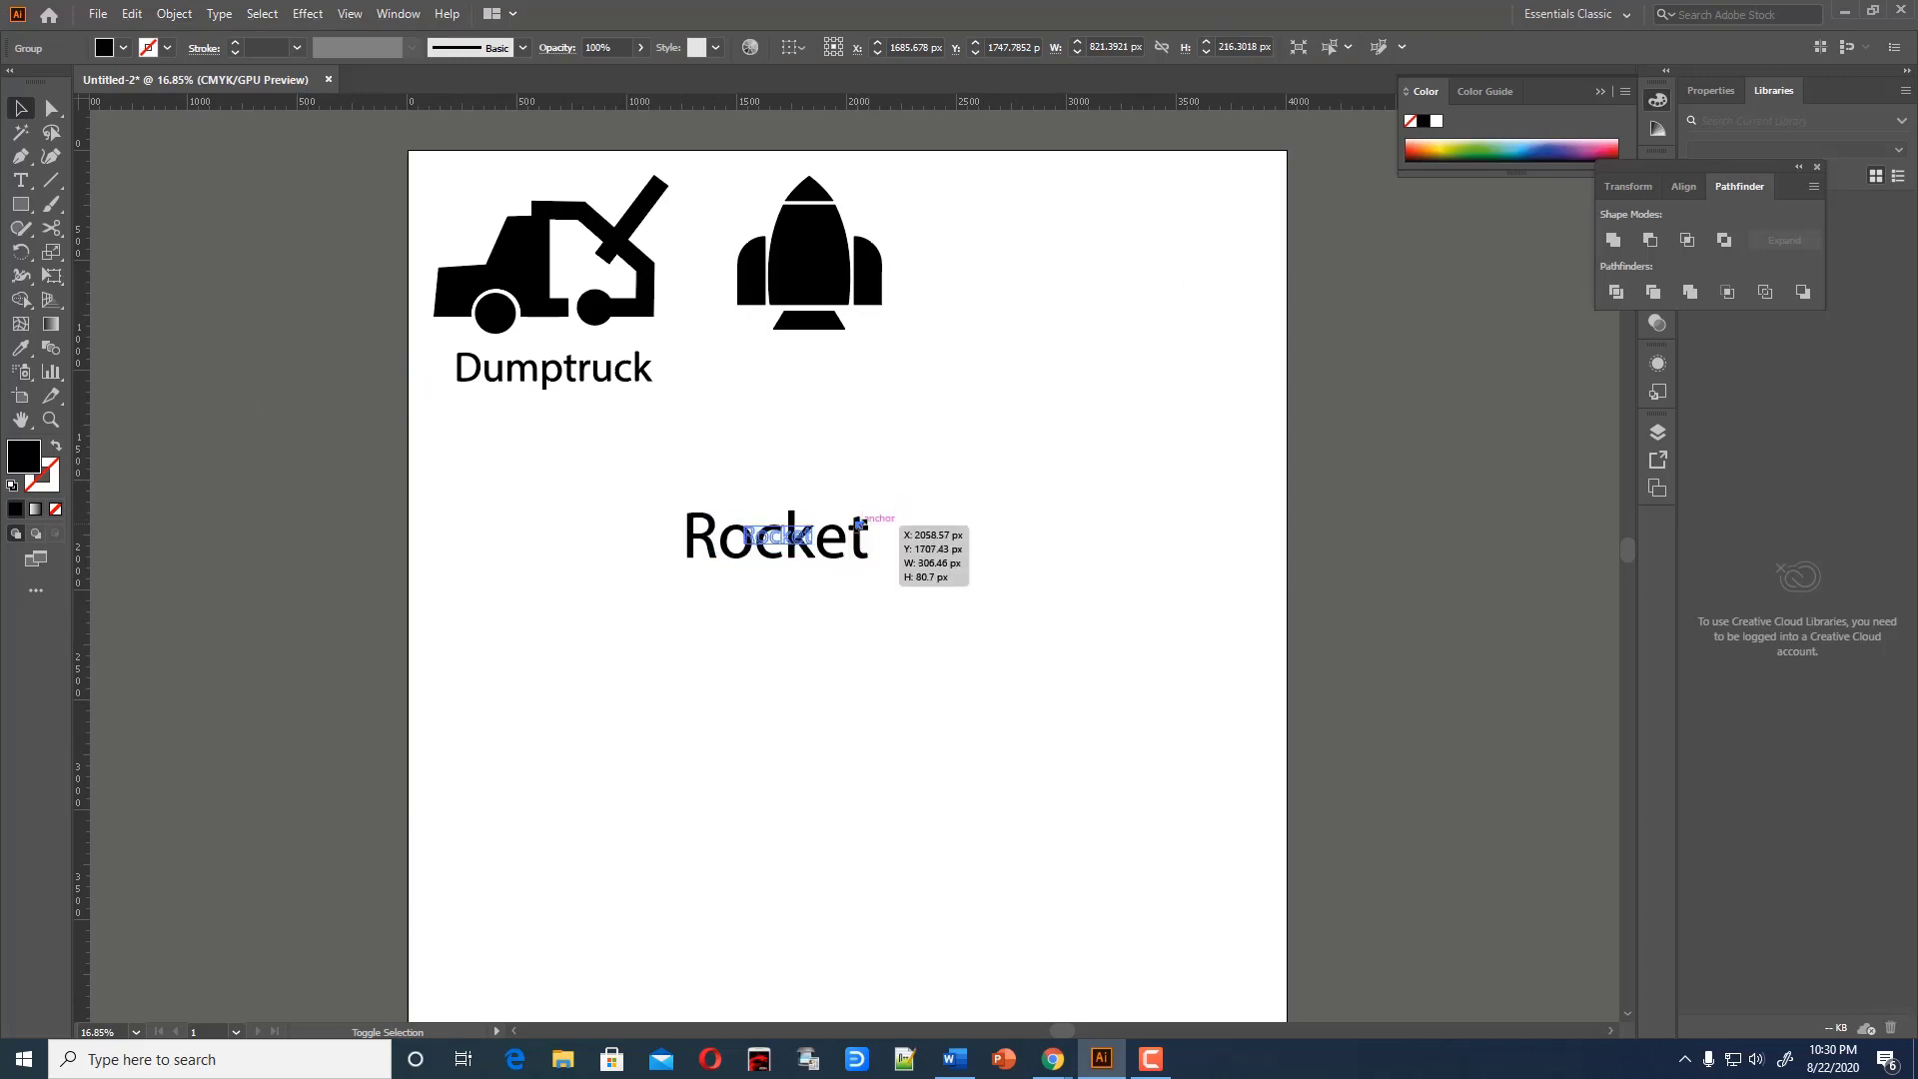
mouse_move(871, 508)
left_mouse_down()
mouse_move(809, 515)
mouse_move(838, 515)
left_mouse_up()
left_click_drag(793, 543, 823, 377)
left_click(1418, 520)
left_click_drag(727, 142, 1429, 687)
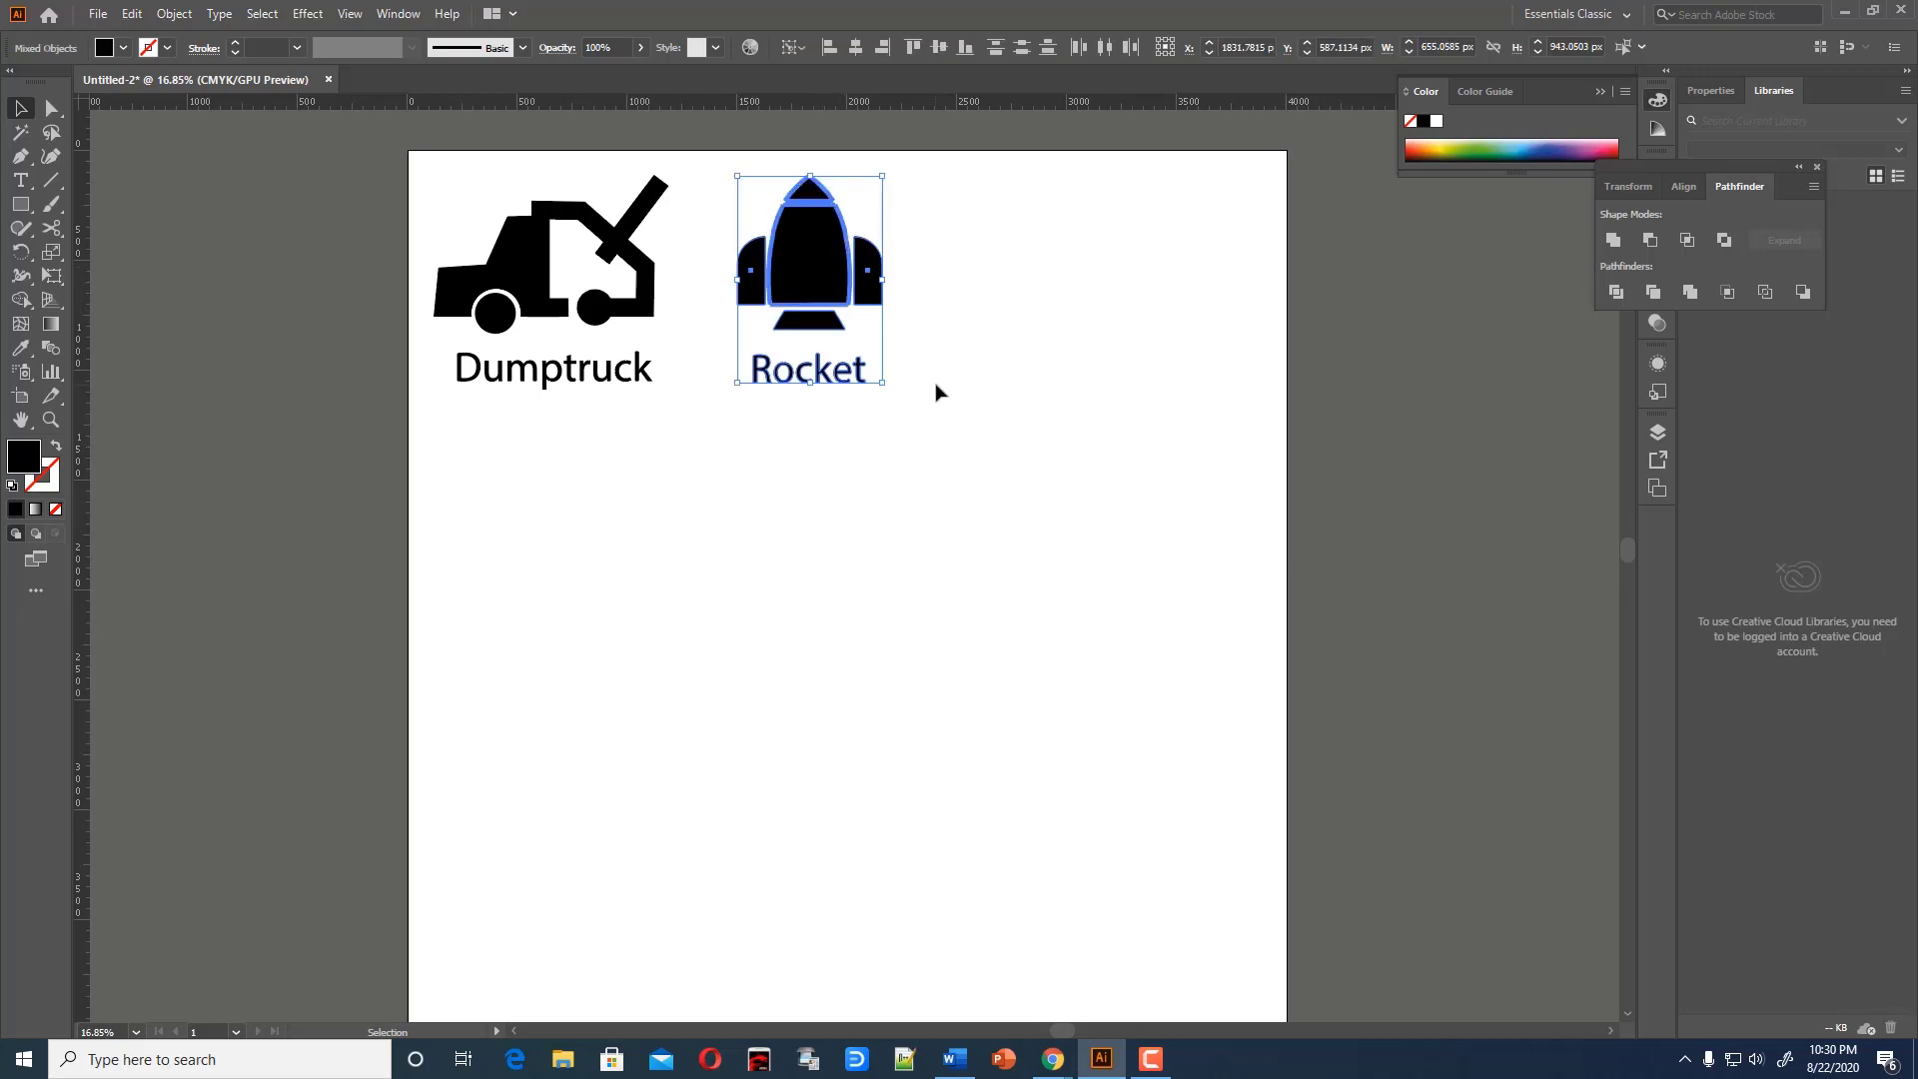
left_click(1119, 418)
left_click(756, 368)
left_click_drag(817, 374, 812, 378)
left_click(962, 448)
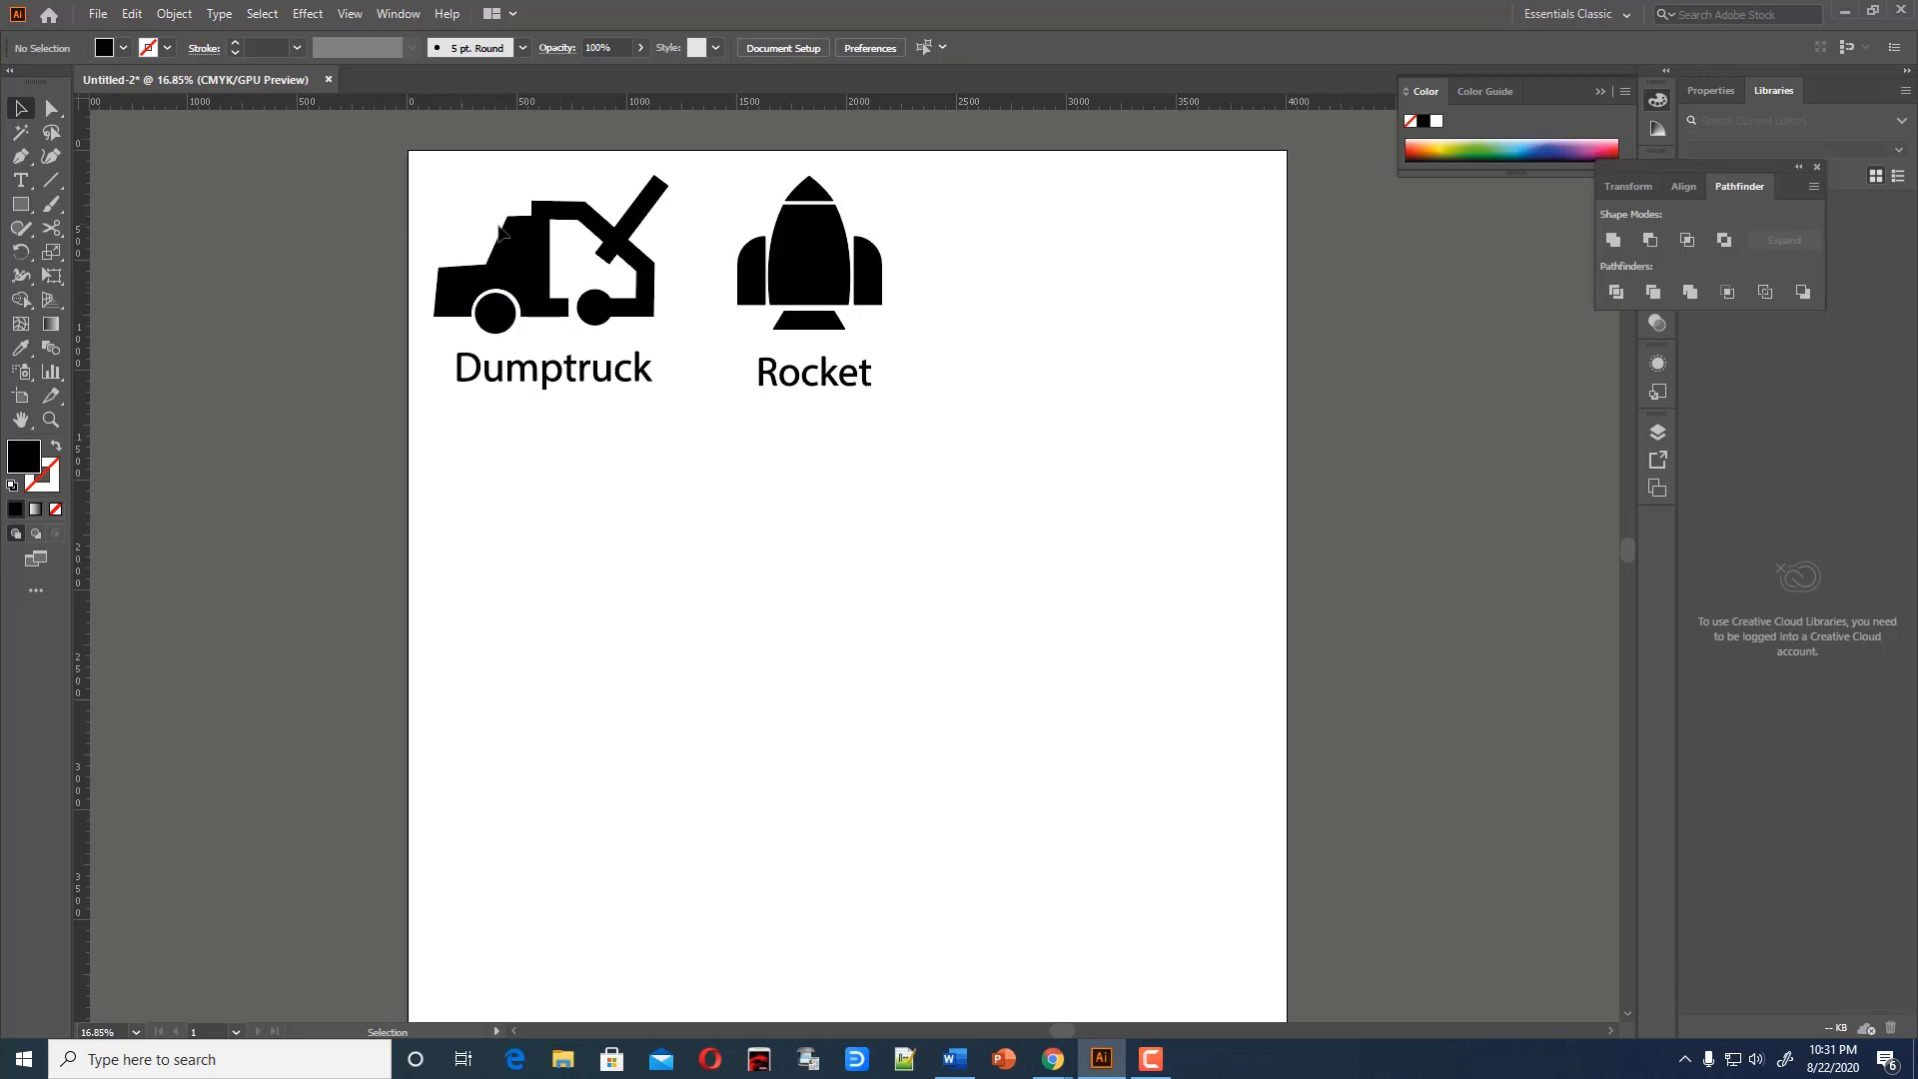
Draw a round window about 155 px across on the rocket's upper body and fill it off-white (F9F9F4)
key("l")
mouse_move(763, 502)
left_mouse_down()
mouse_move(780, 519)
mouse_move(809, 244)
left_mouse_up()
key("v")
double_click(22, 461)
left_click(696, 378)
left_click(1169, 398)
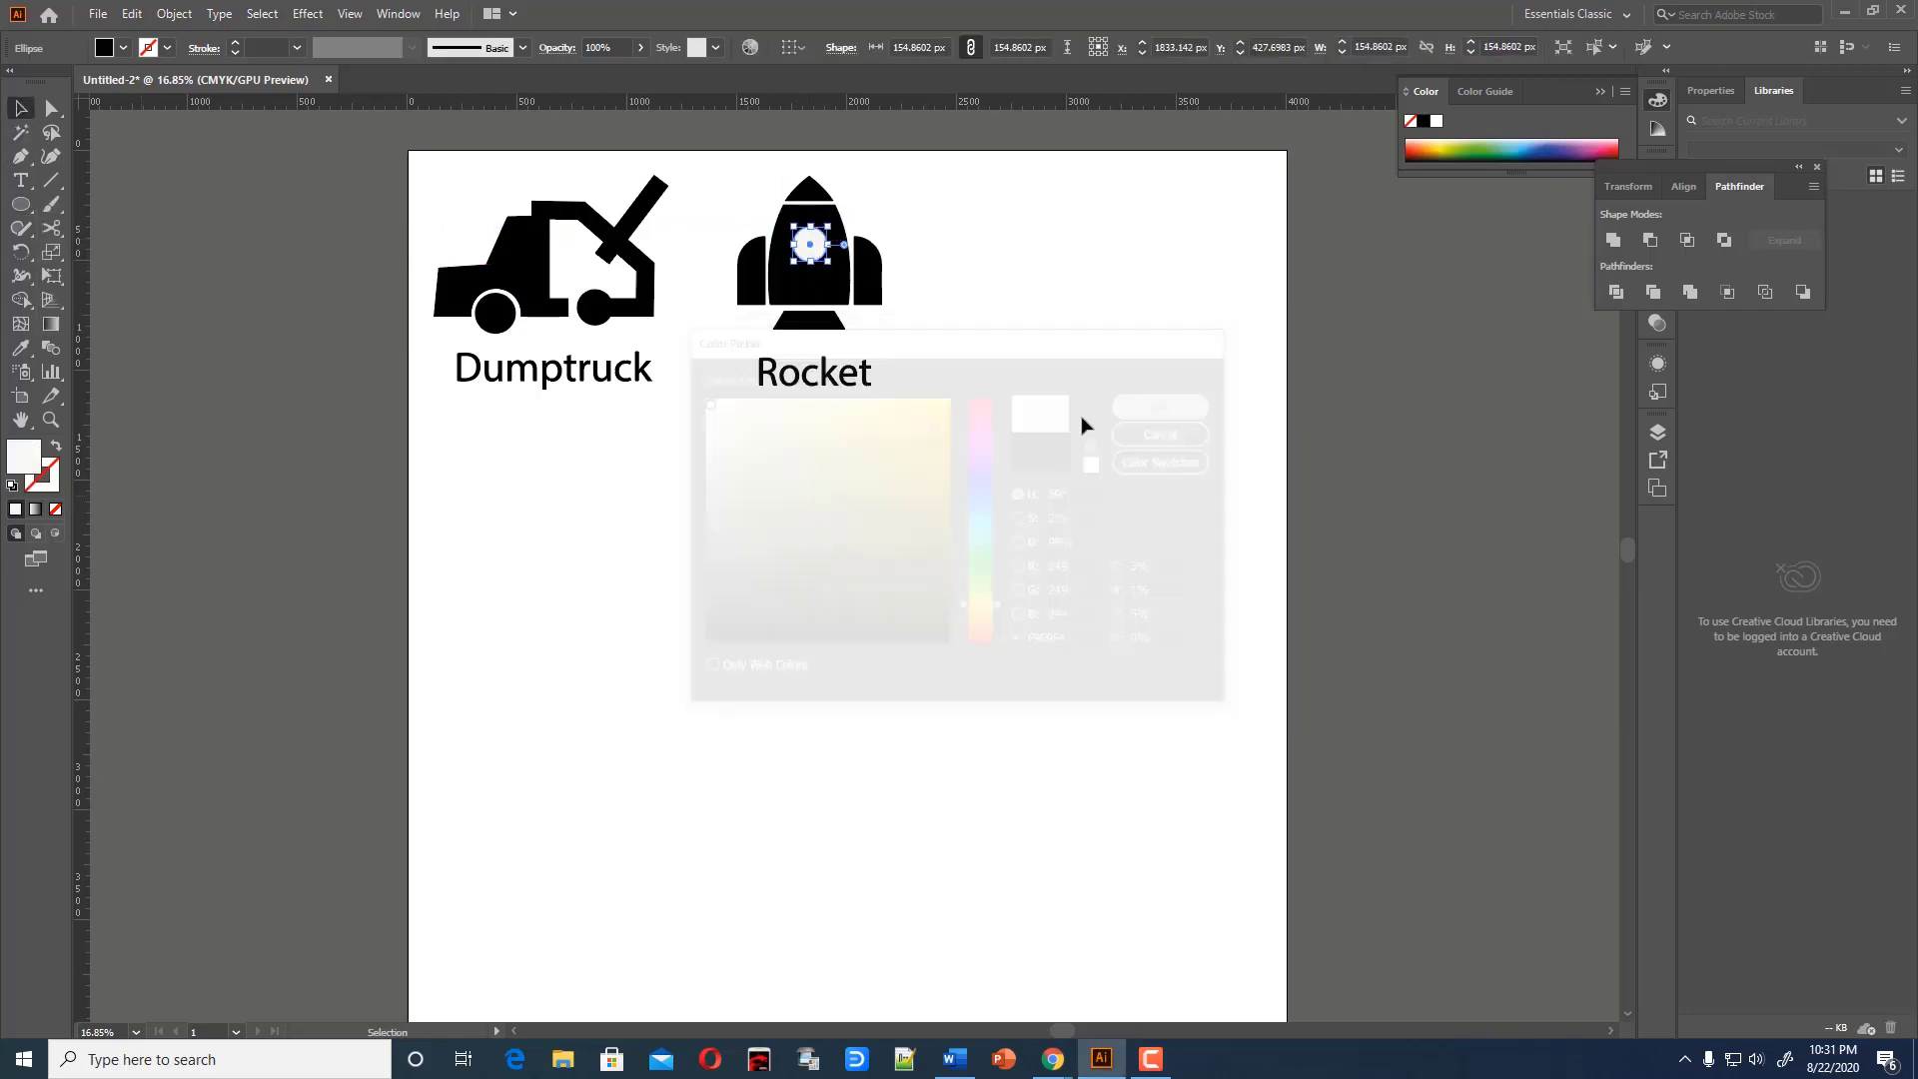
Duplicate the round window directly below the first one on the rocket's body
left_click_drag(830, 225, 741, 323)
left_click(784, 543)
key("ctrl+equal")
key("ctrl+equal")
key("ctrl+equal")
scroll(793, 539, "up", 5)
left_click(1097, 342)
key("ctrl+minus")
key("ctrl+minus")
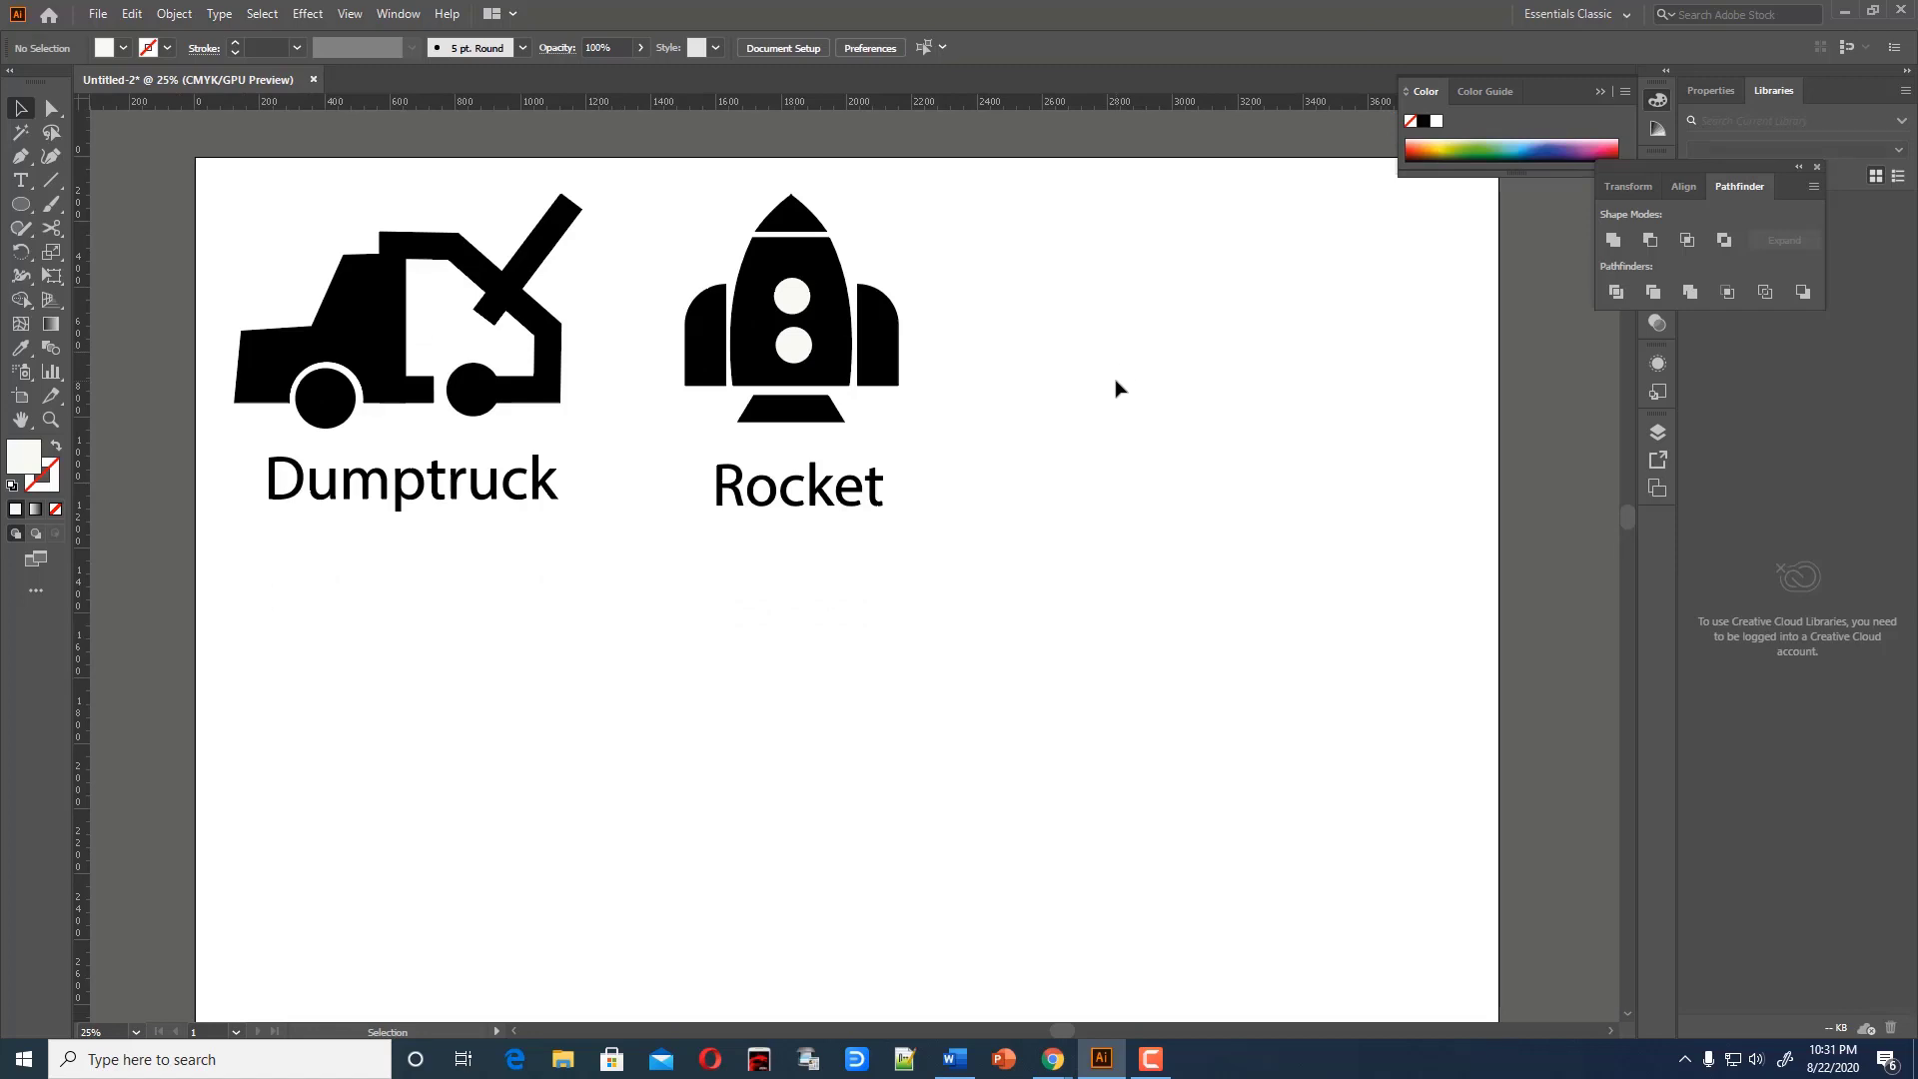
Using a black (000000) stroke and no fill, draw the ship's stepped deck line with the Pen tool, rising to a flat-topped superstructure
scroll(466, 736, "down", 1)
key("shift+x")
double_click(42, 474)
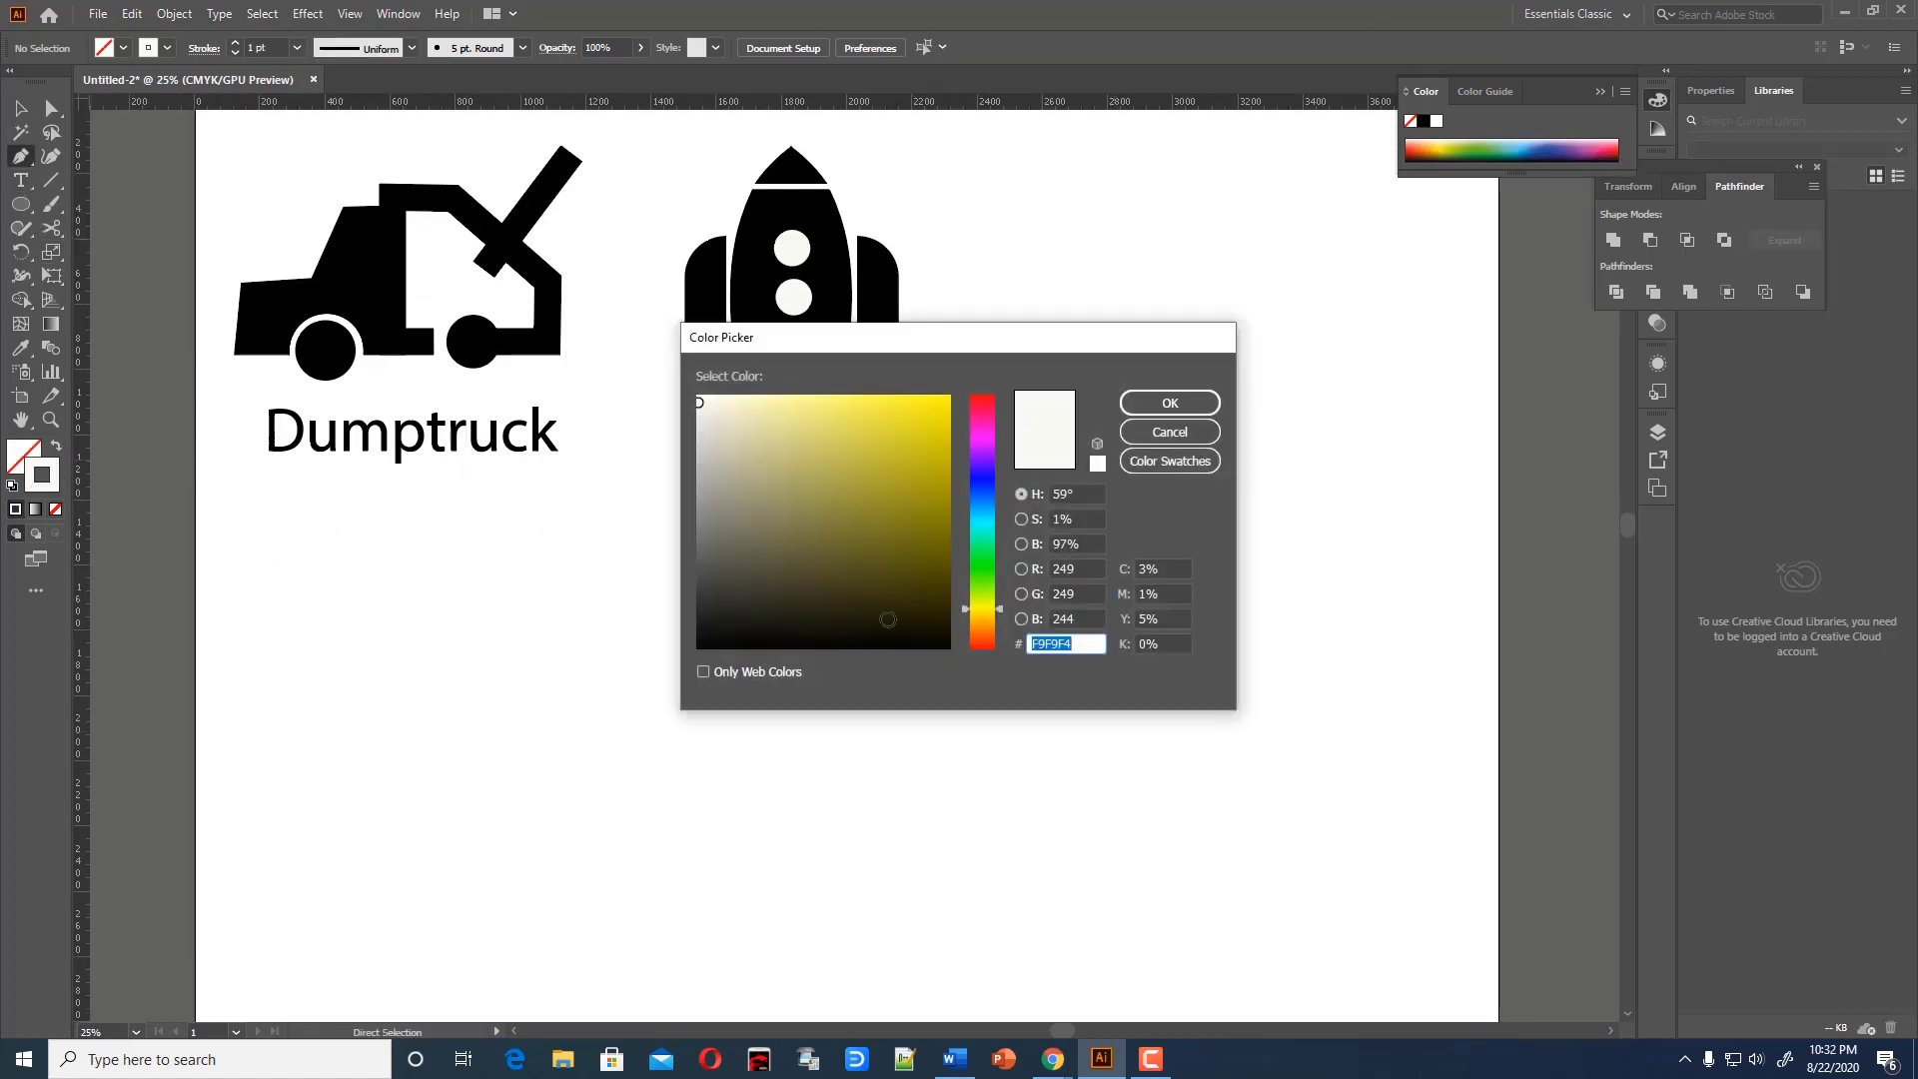
type("000000")
left_click(1165, 403)
left_click(603, 727)
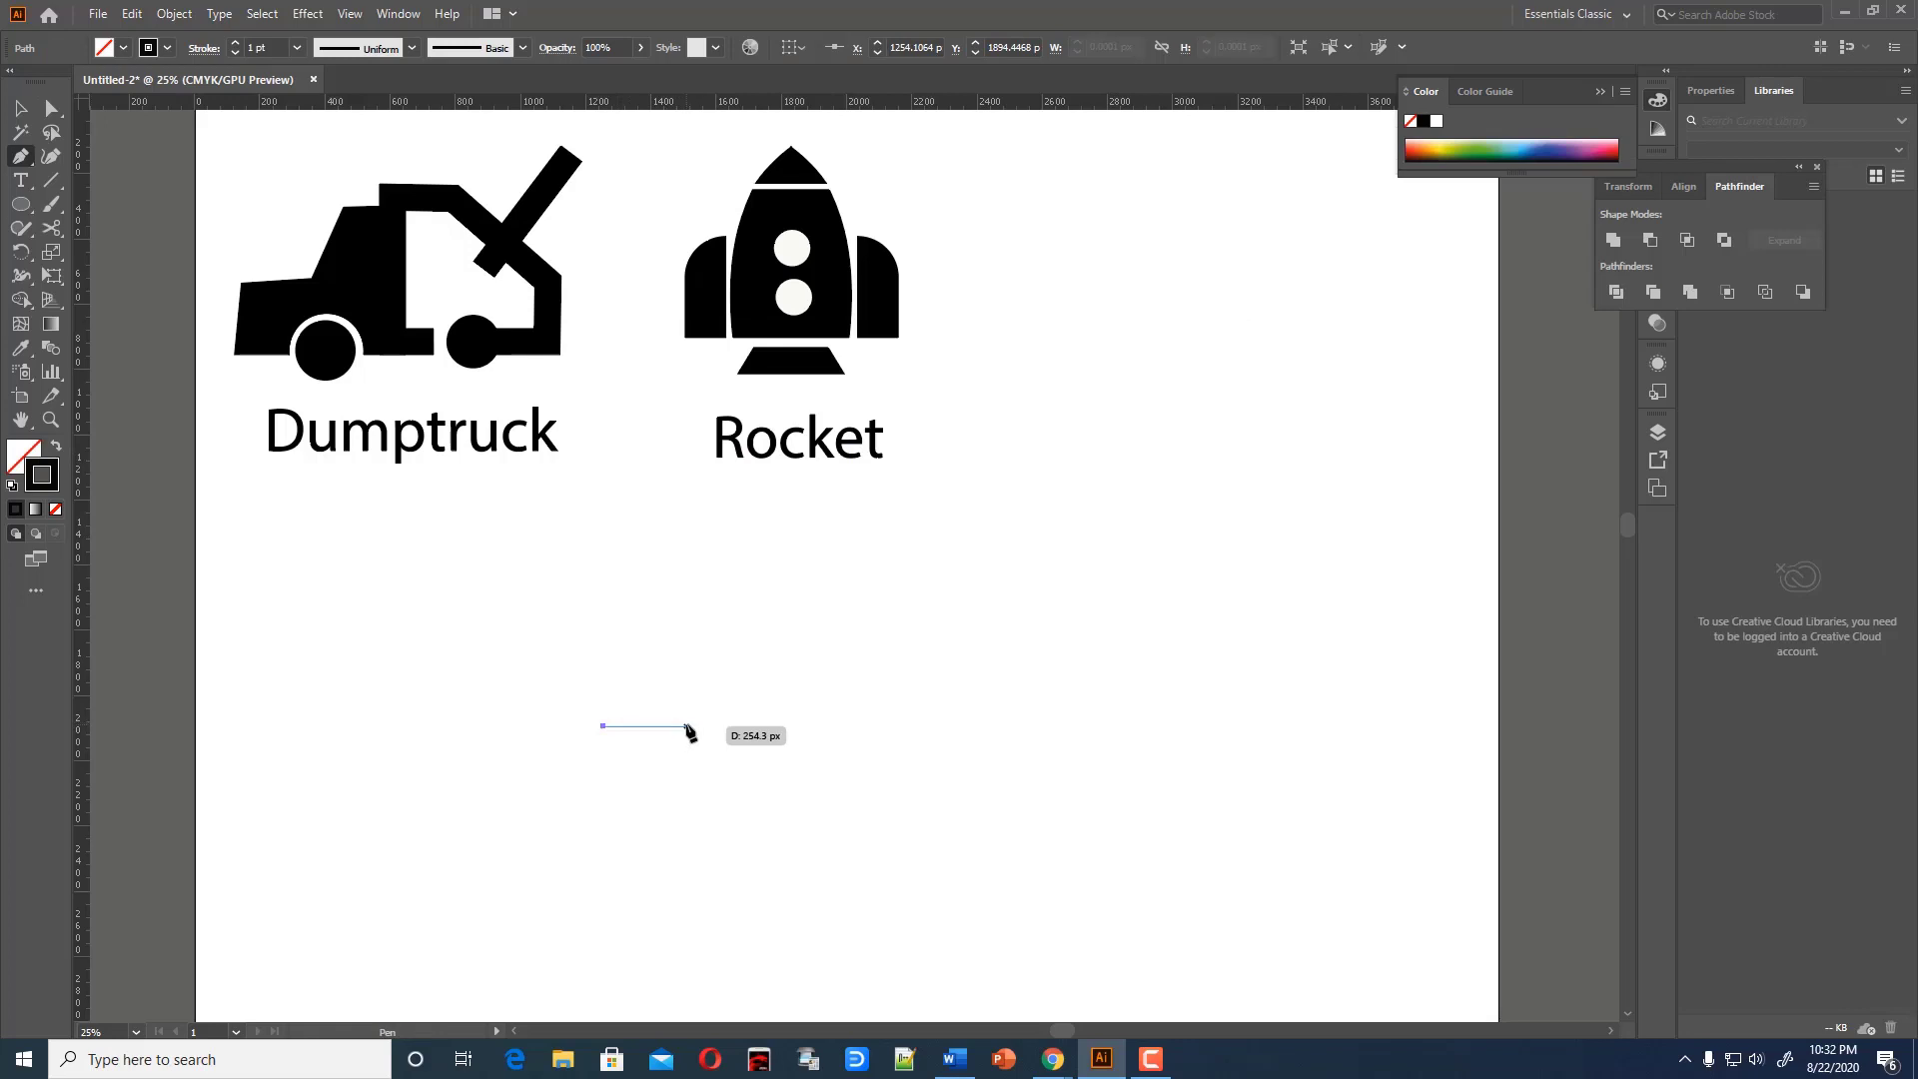
left_click(685, 726)
left_click(754, 661)
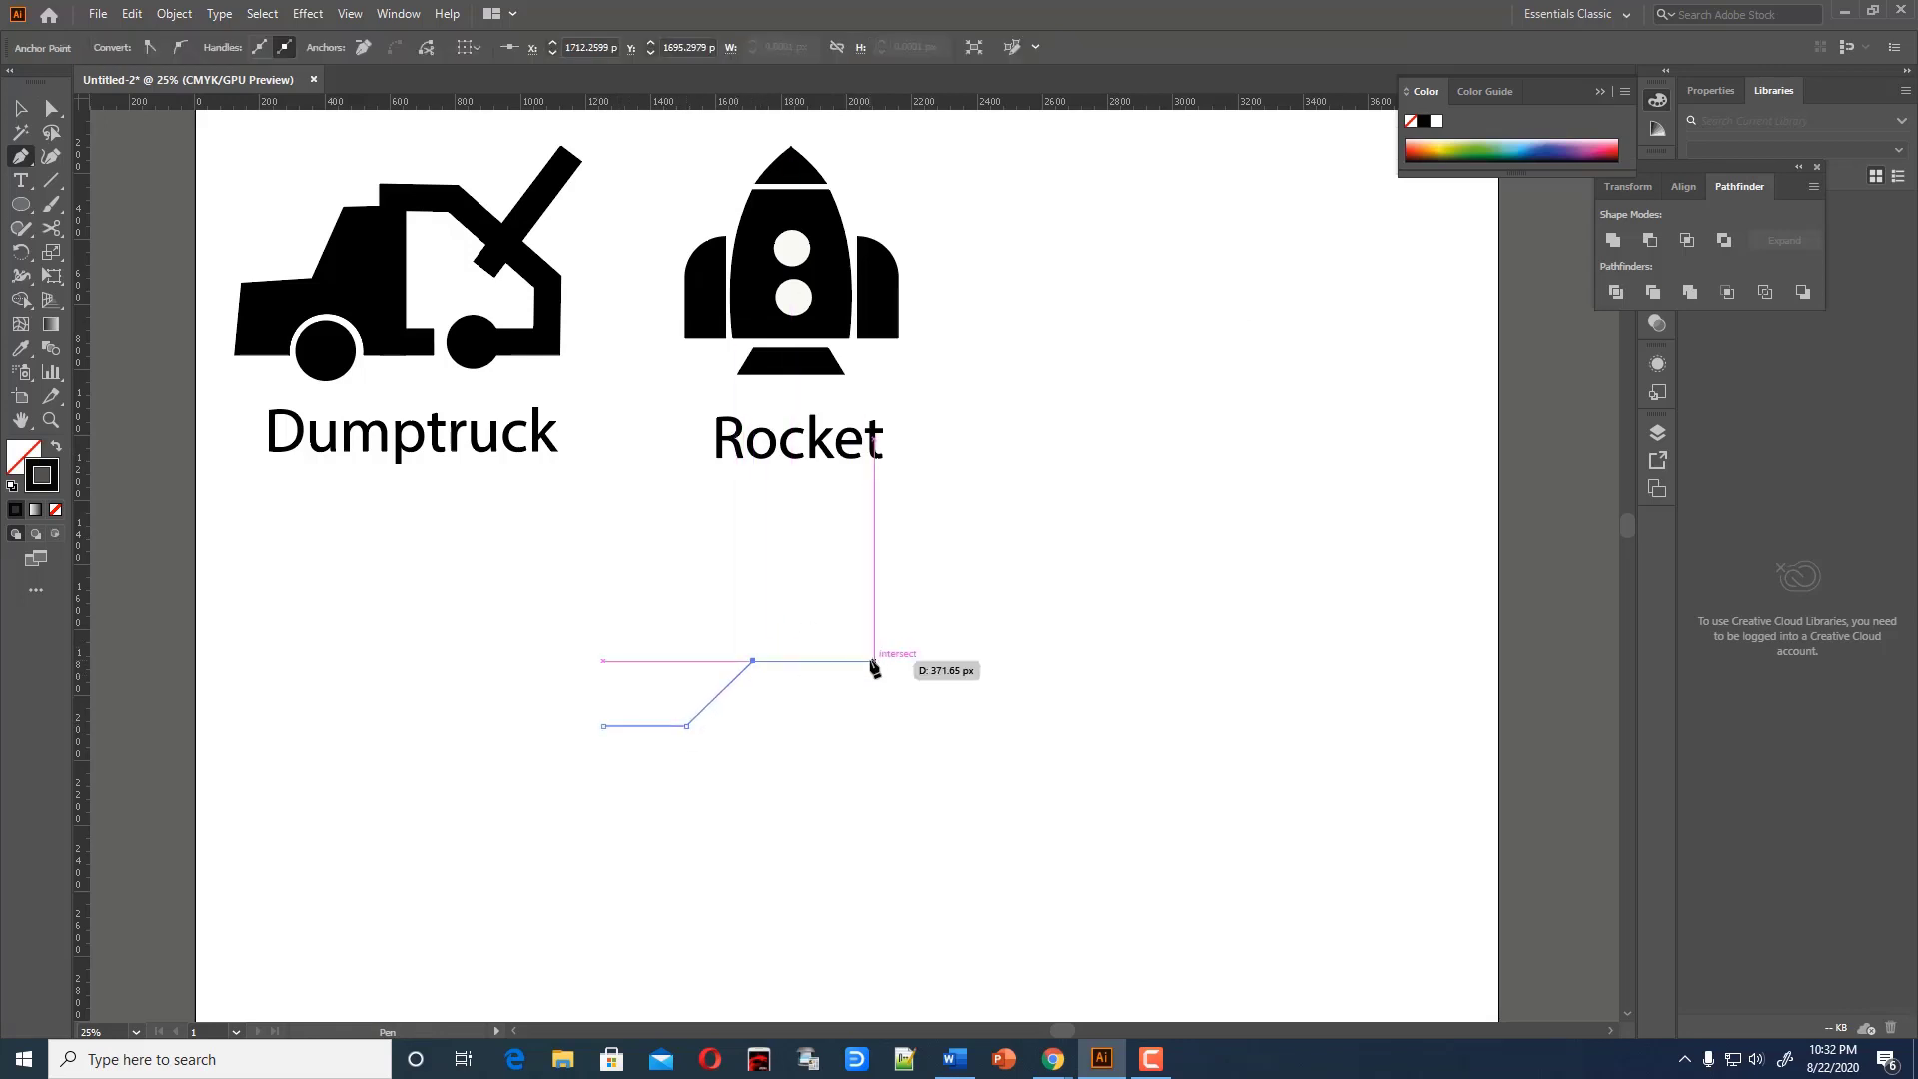
left_click(874, 662)
left_click(1060, 484)
left_click(1205, 484)
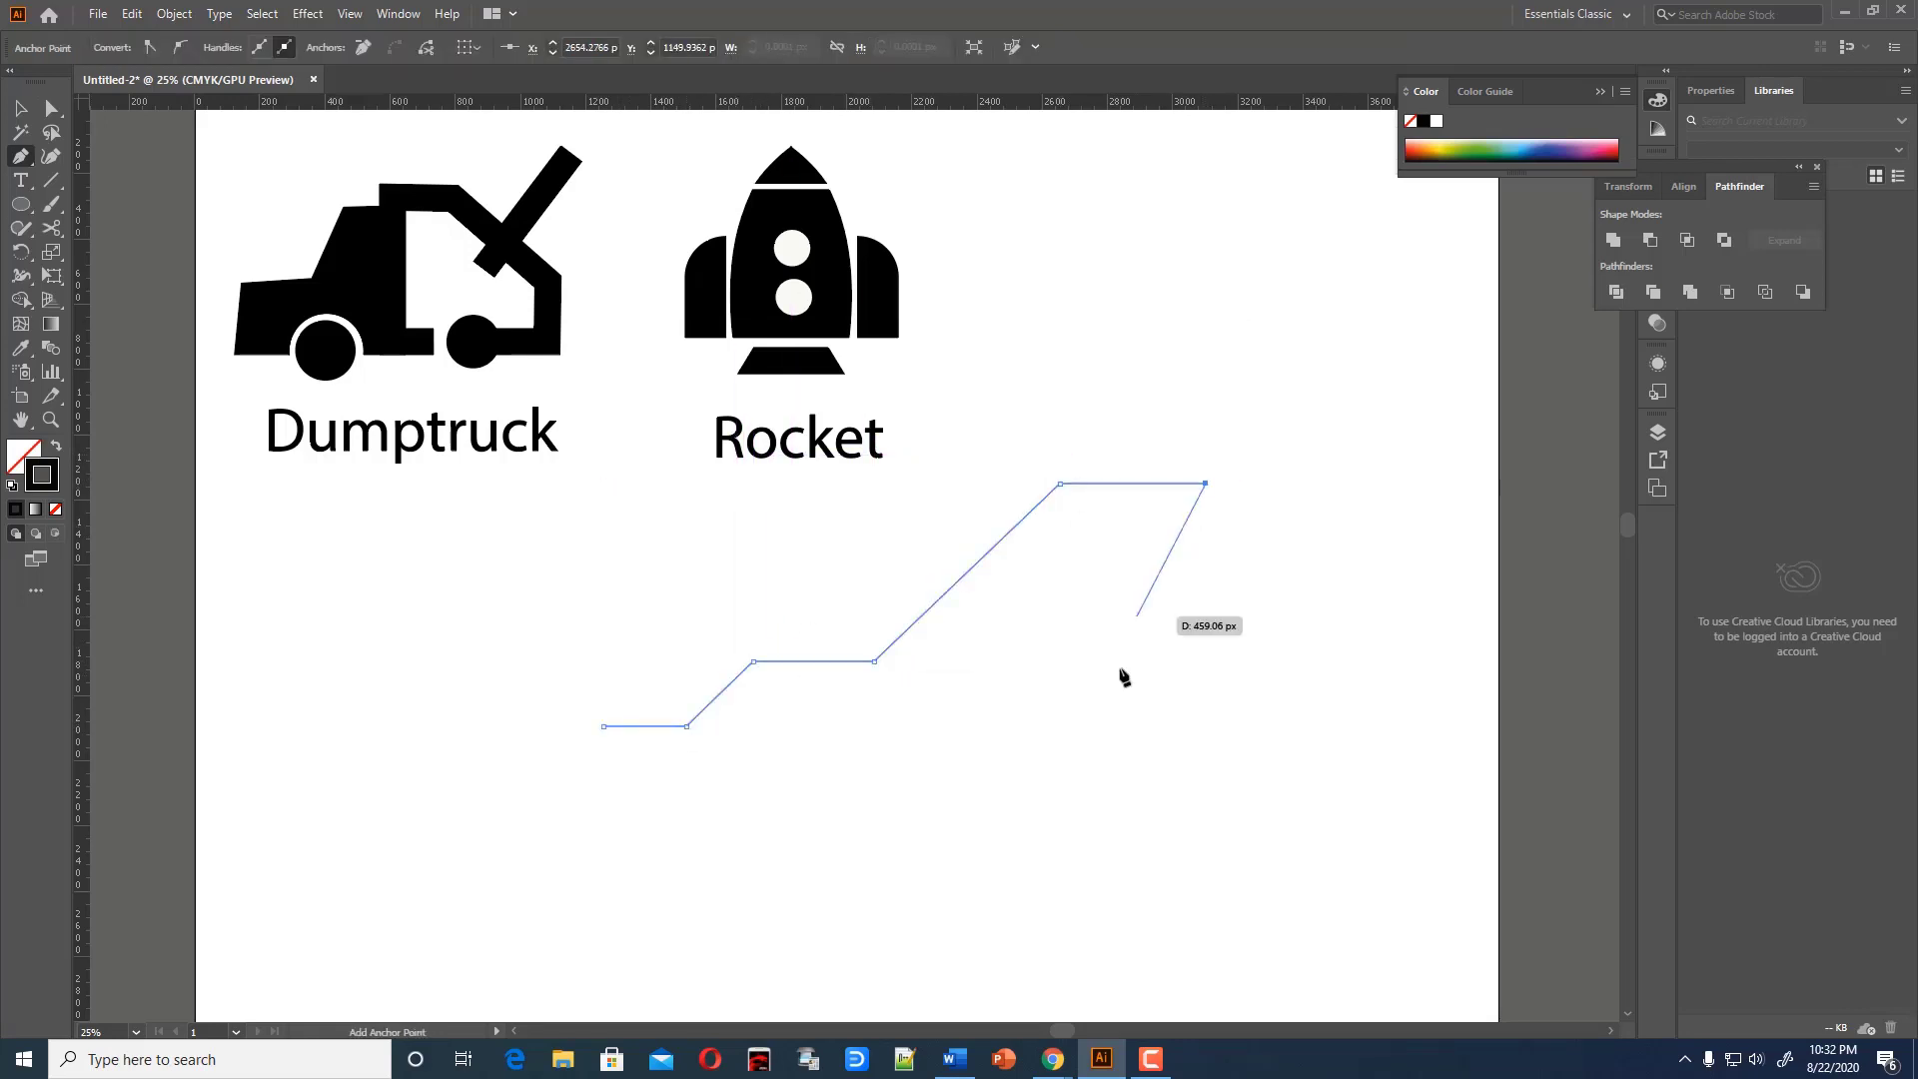
Continue the ship outline down the slanted rear to the stern and along the wavy, curved underside of the hull
left_click(1088, 791)
left_click(1217, 790)
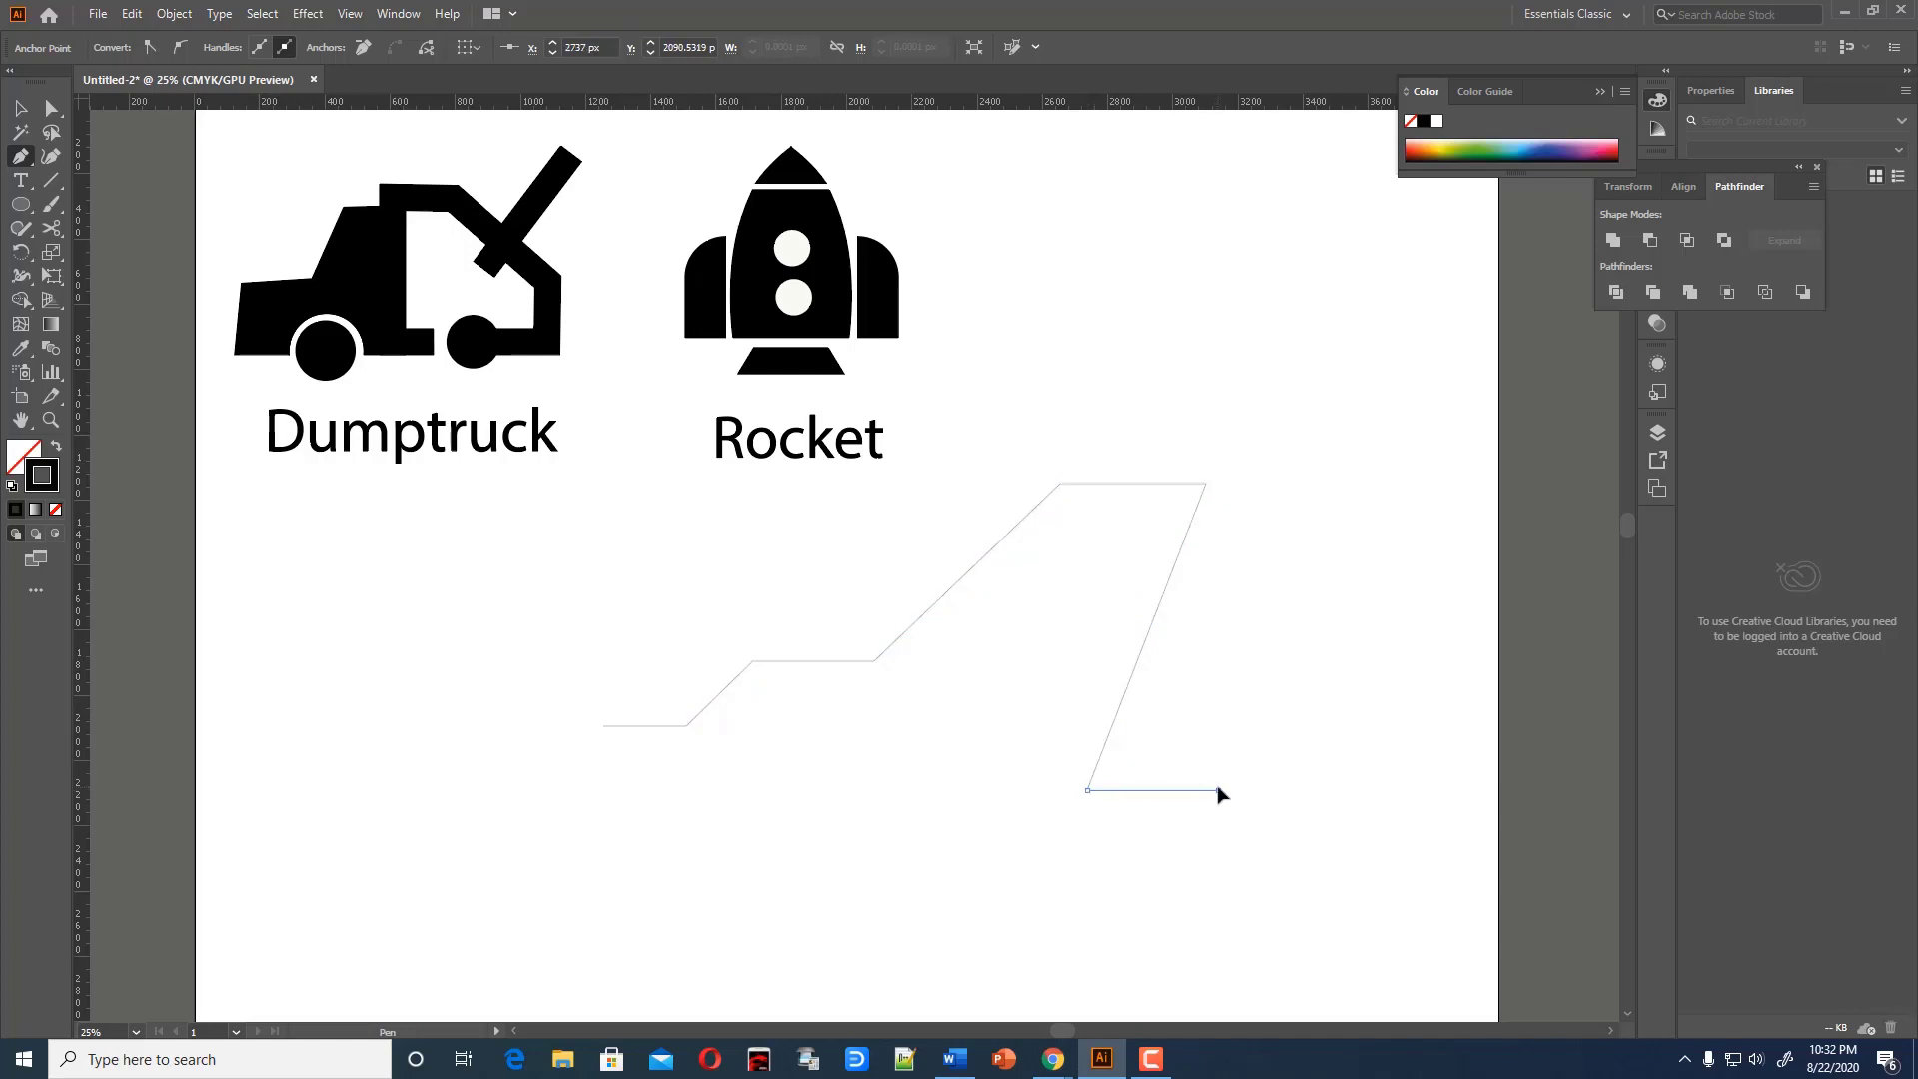
left_click_drag(1119, 860, 1092, 876)
left_click_drag(937, 945, 859, 946)
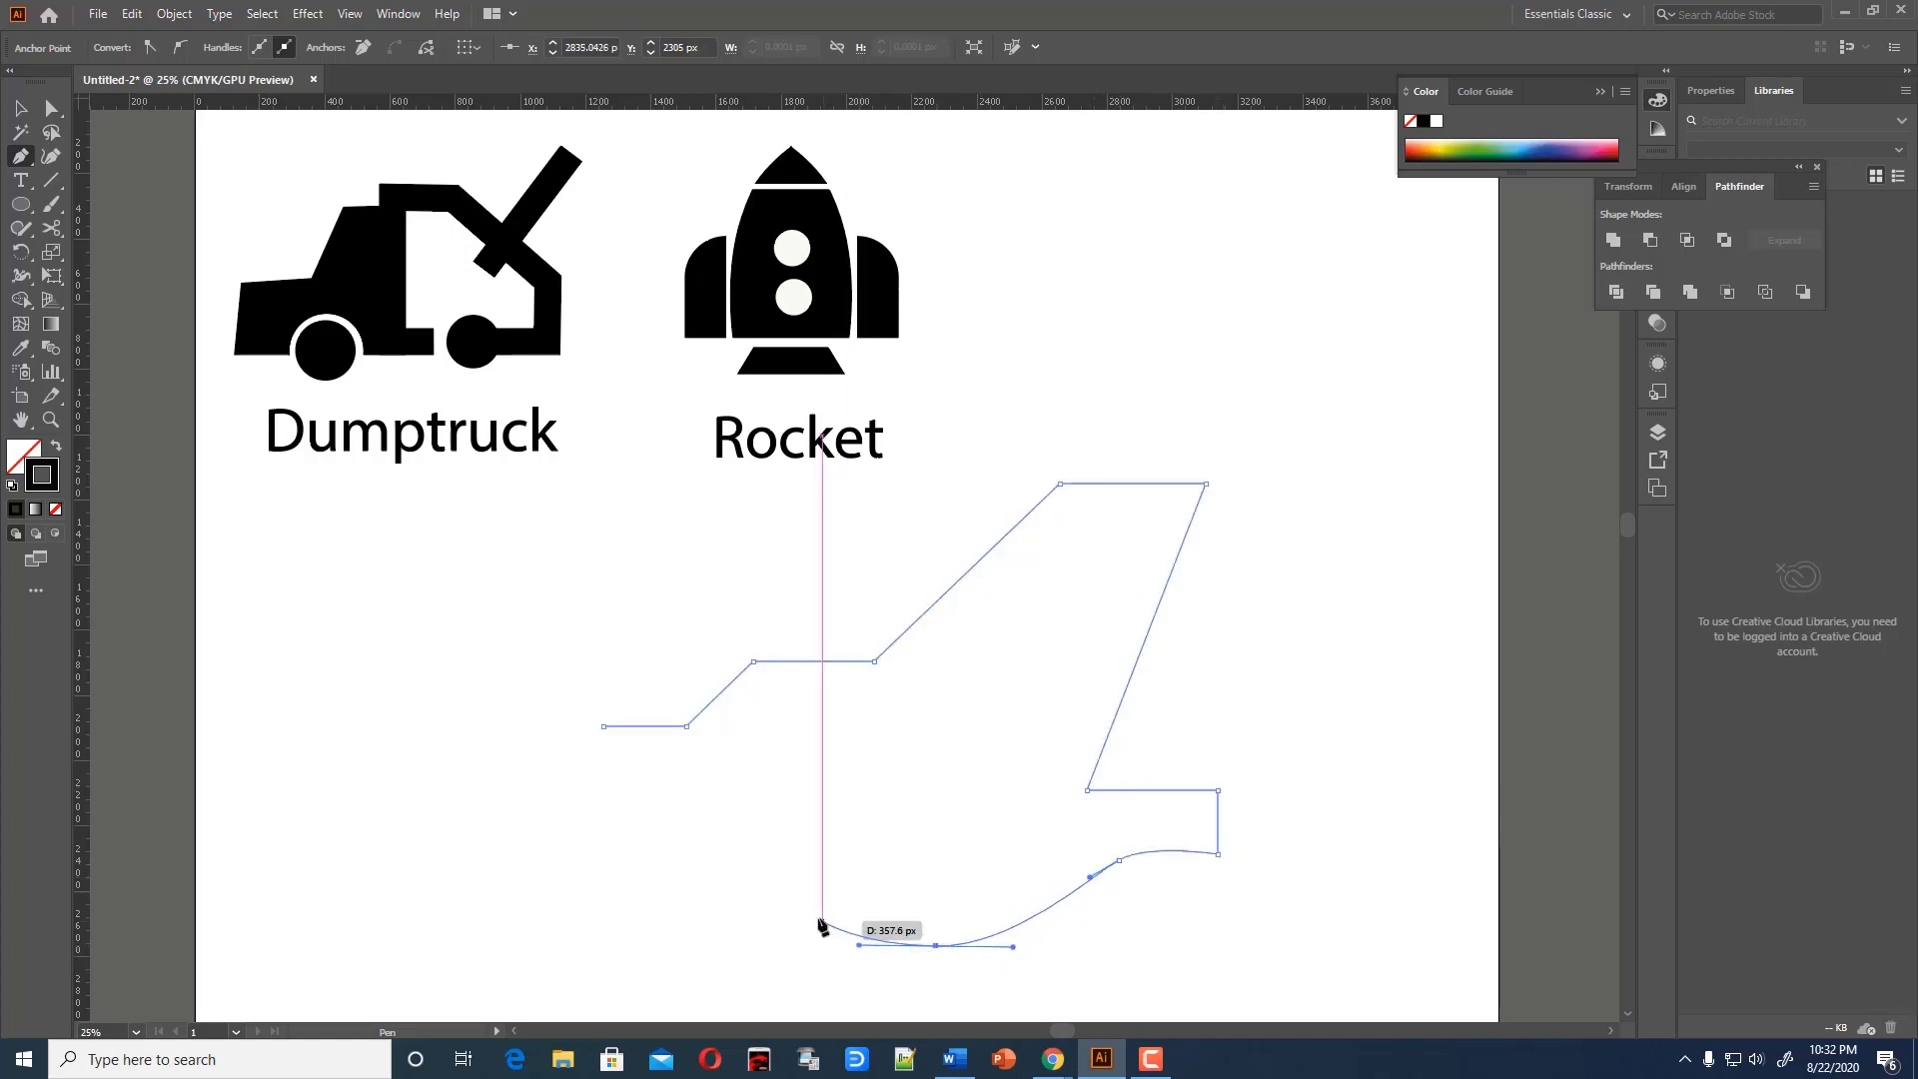
left_click_drag(795, 888, 765, 867)
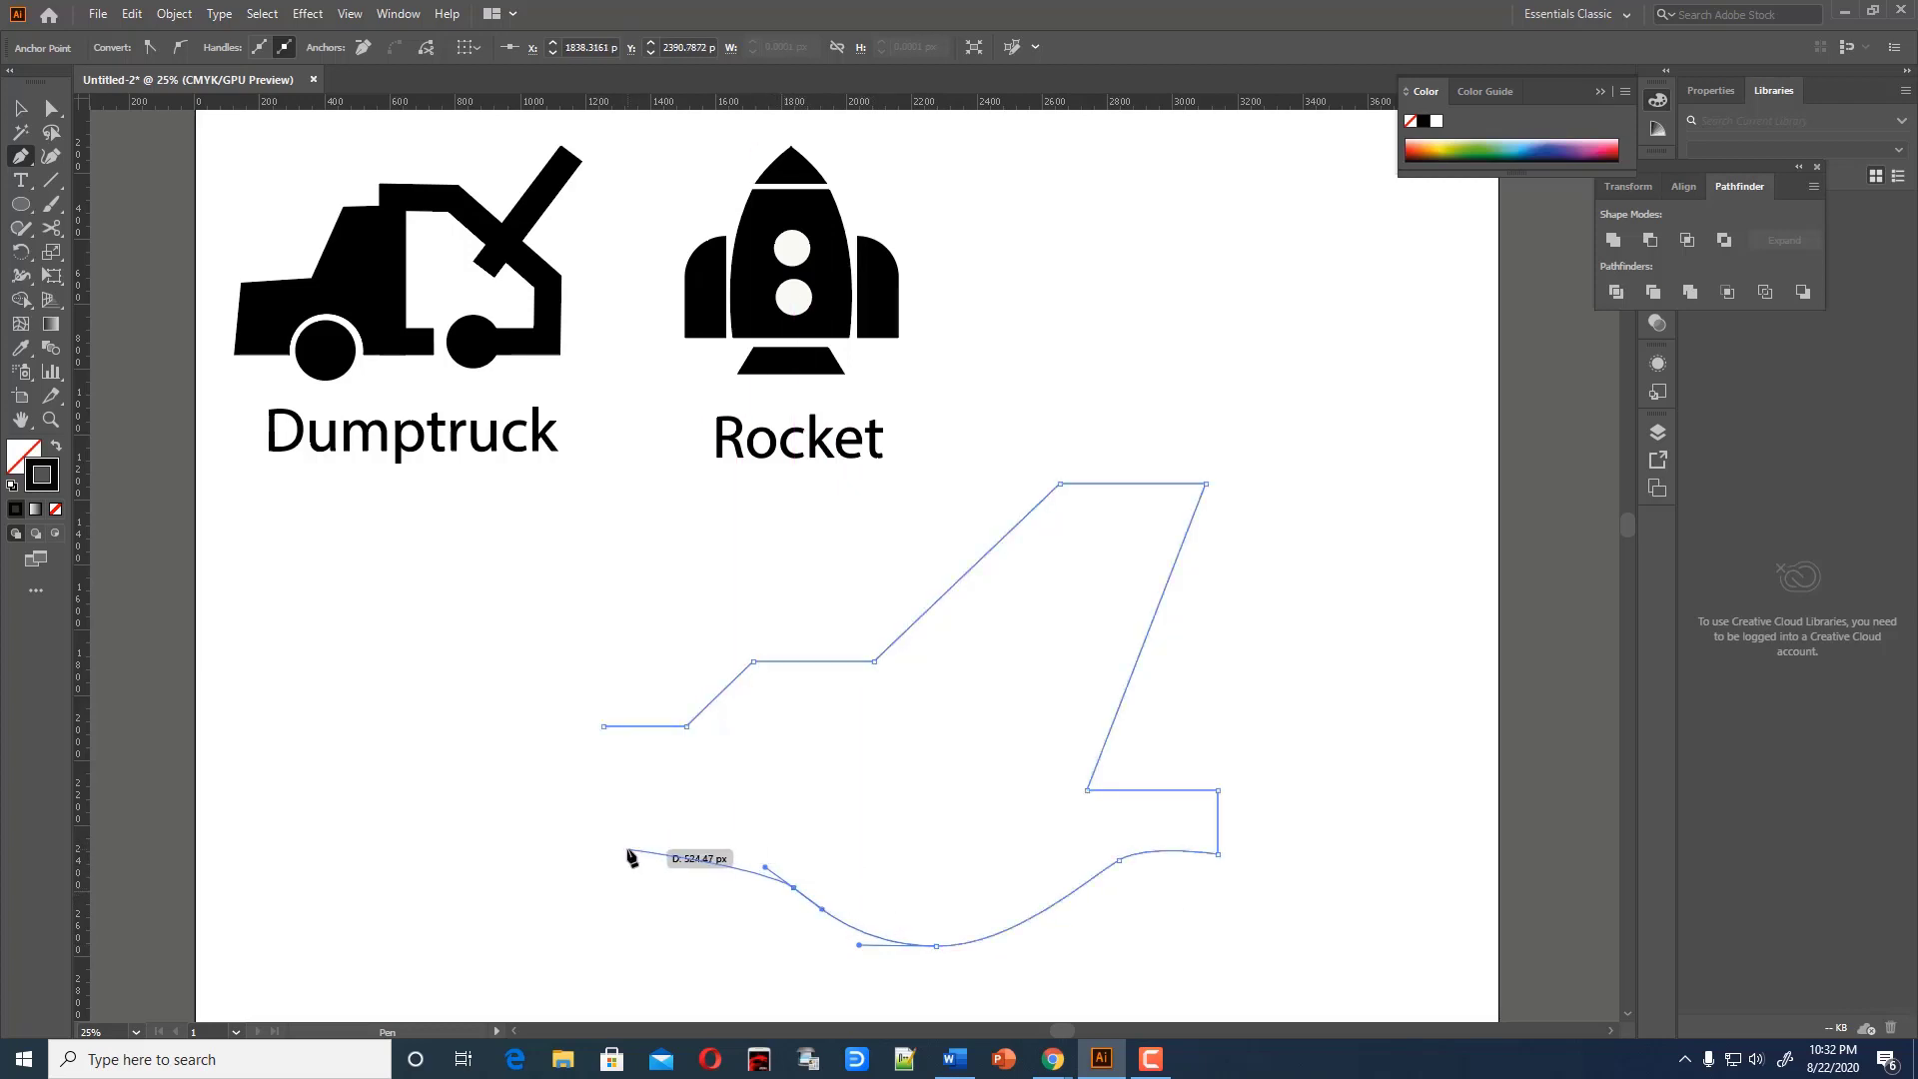
left_click_drag(604, 850, 537, 863)
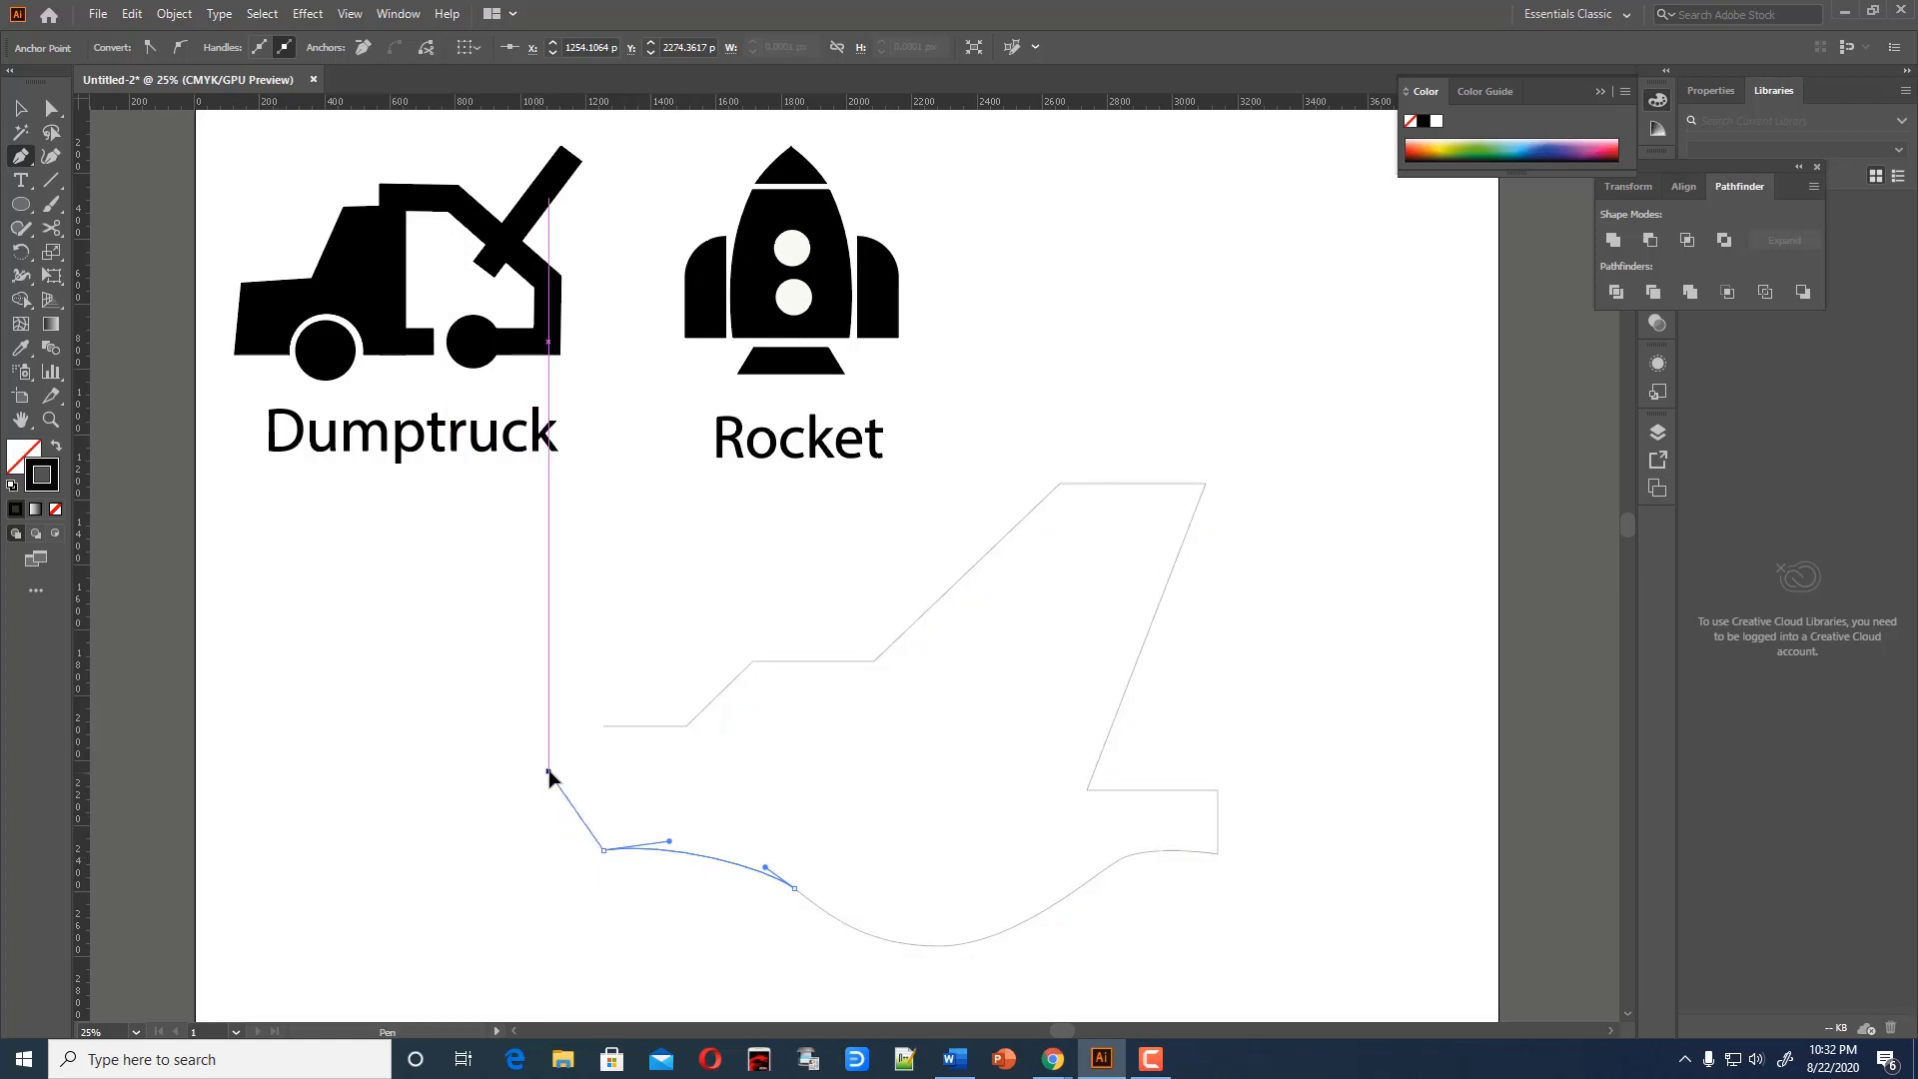
Close the ship outline at a pointed bow, about 2132 by 1419 px overall, and fill it black without a stroke
left_click(522, 726)
left_click(604, 850)
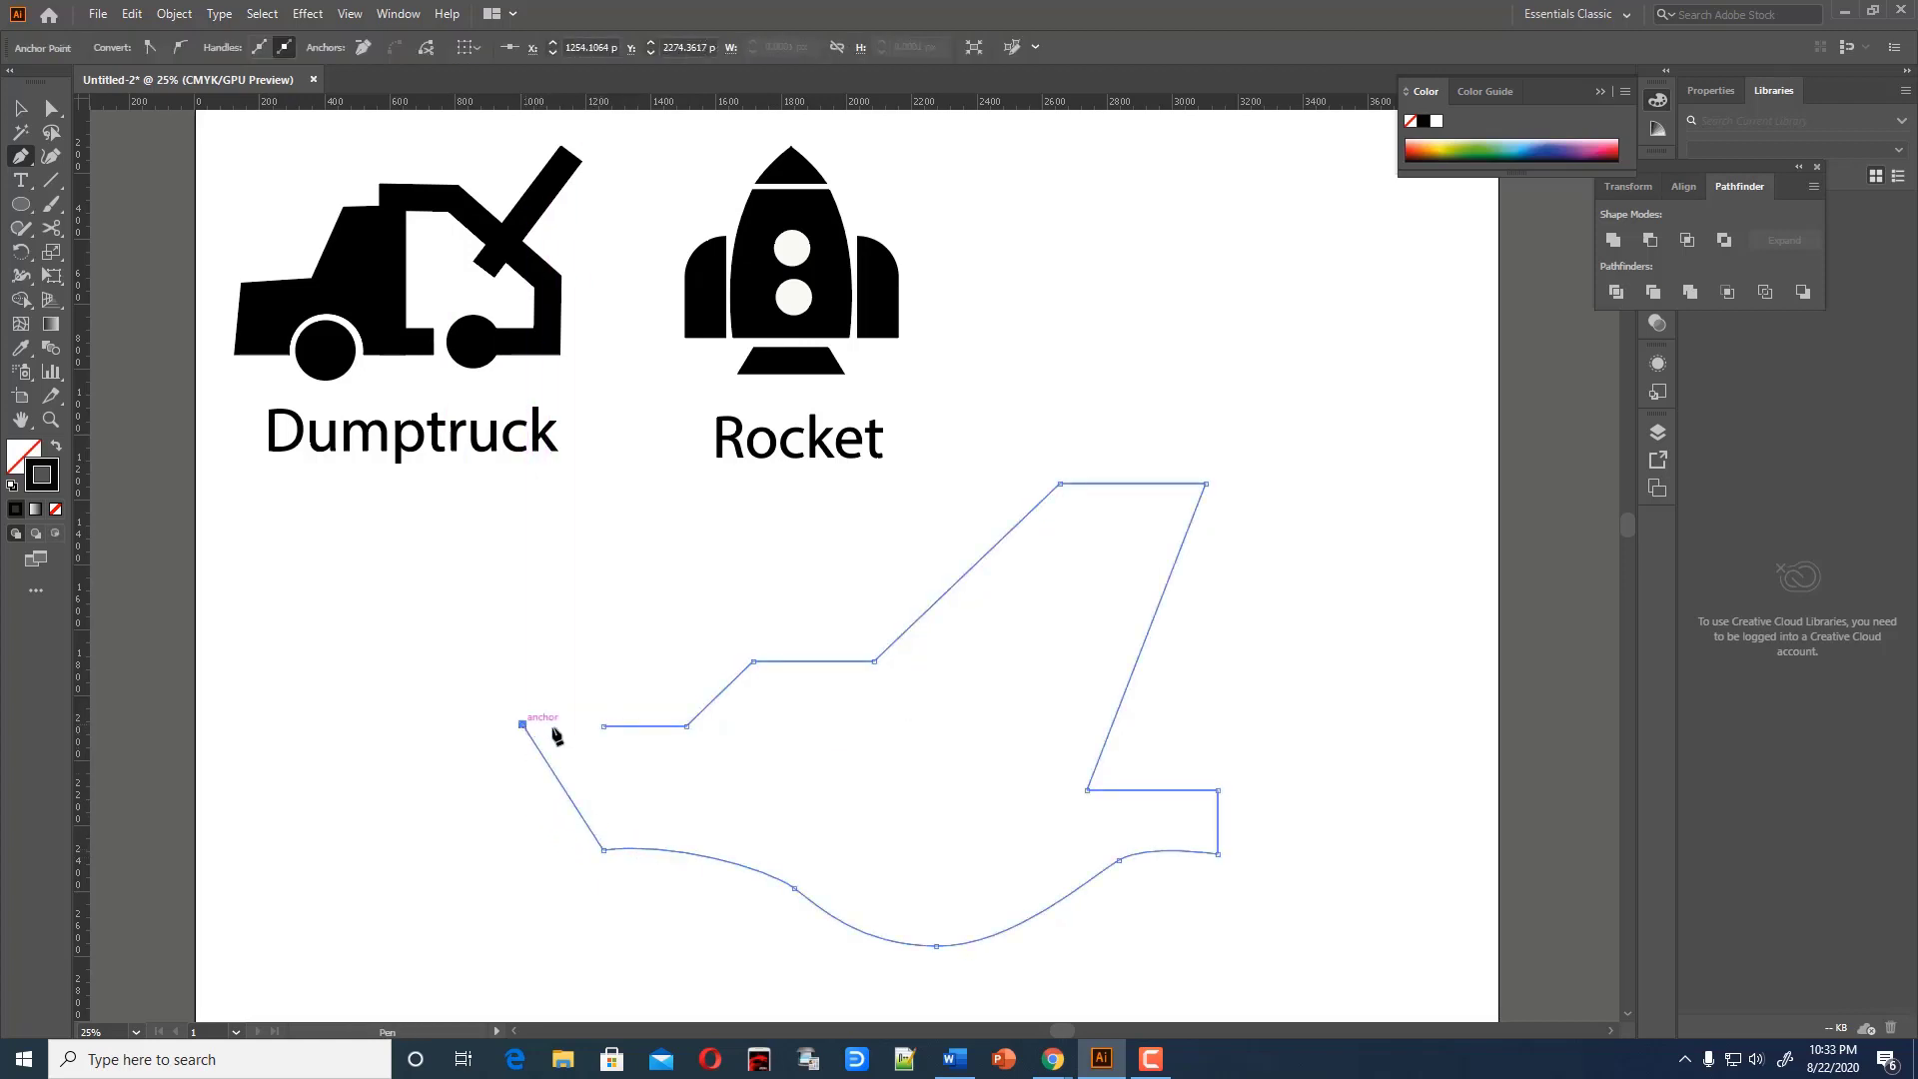
left_click(603, 727)
key("v")
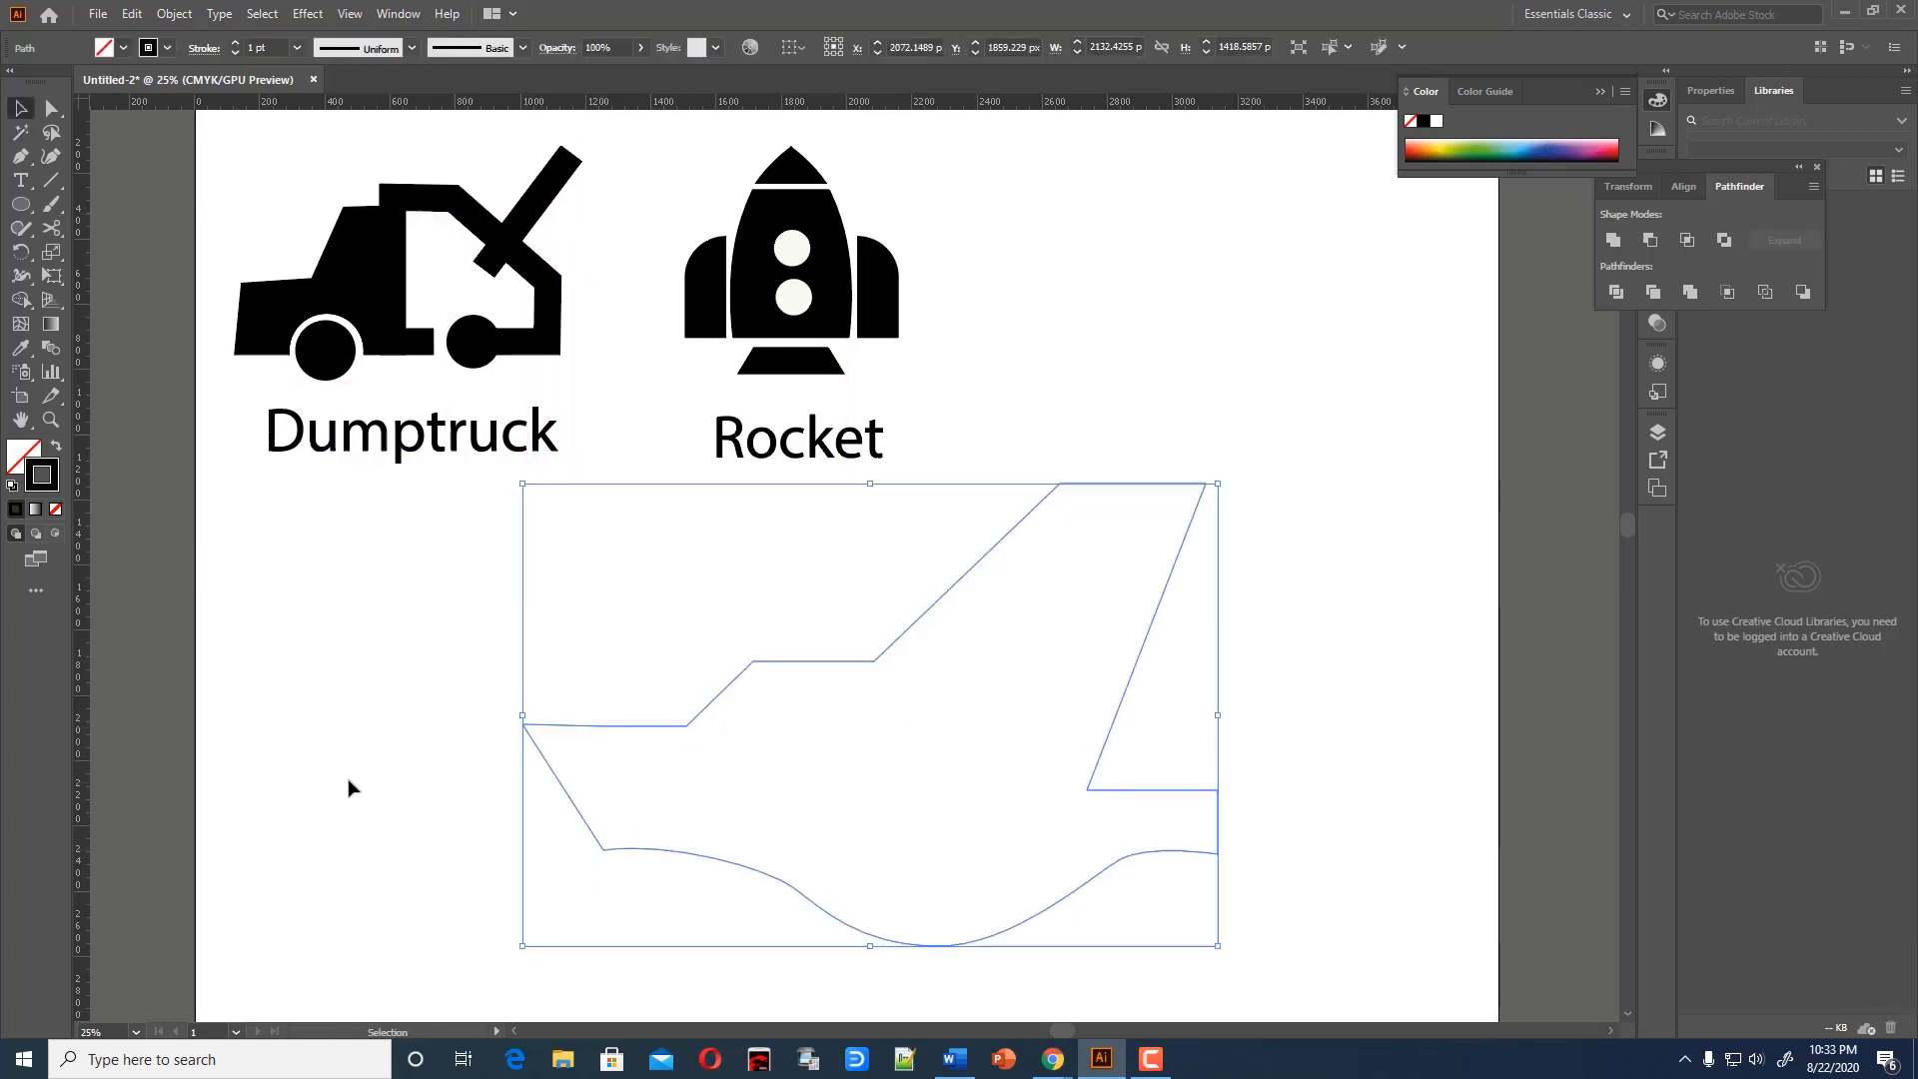
left_click(54, 448)
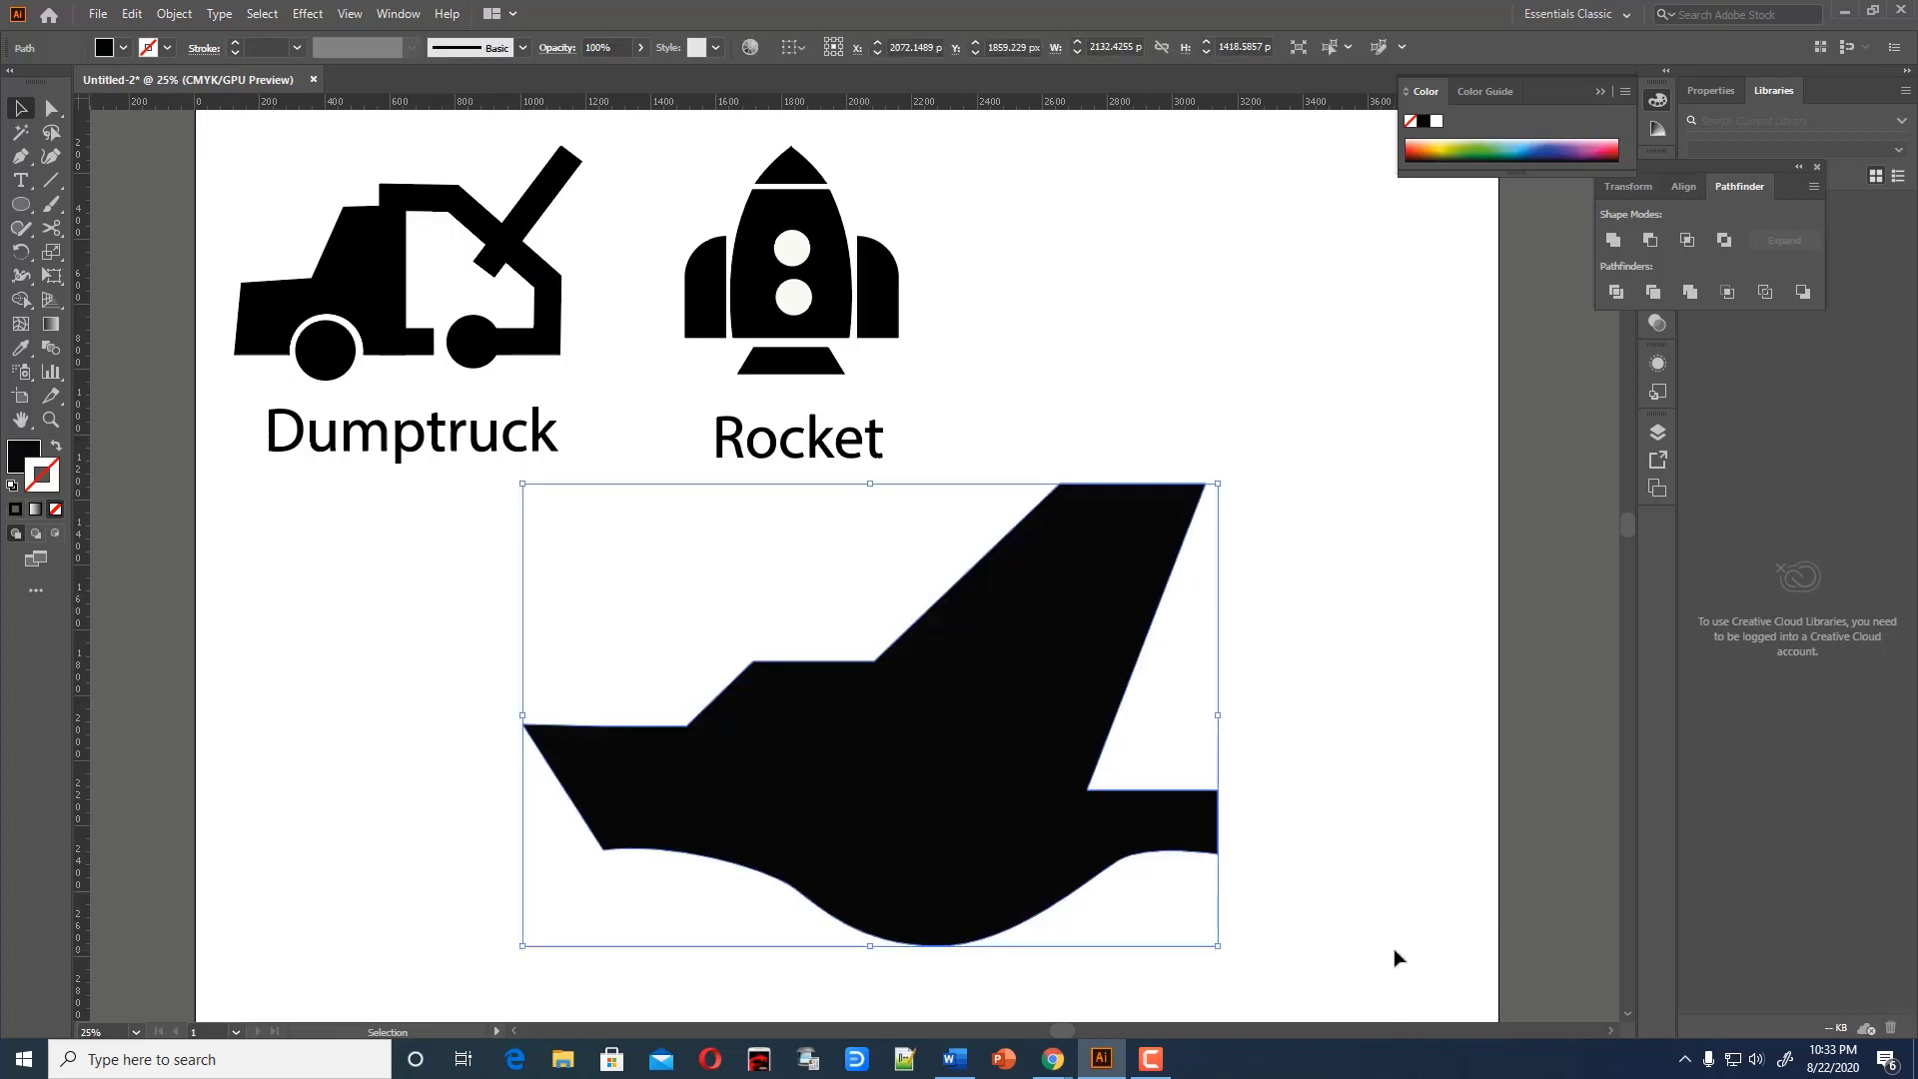
left_click(1236, 940)
Draw a wavy line about 2345 by 243 px beneath the hull, following its curve, with a black stroke and no fill
scroll(1232, 838, "down", 2)
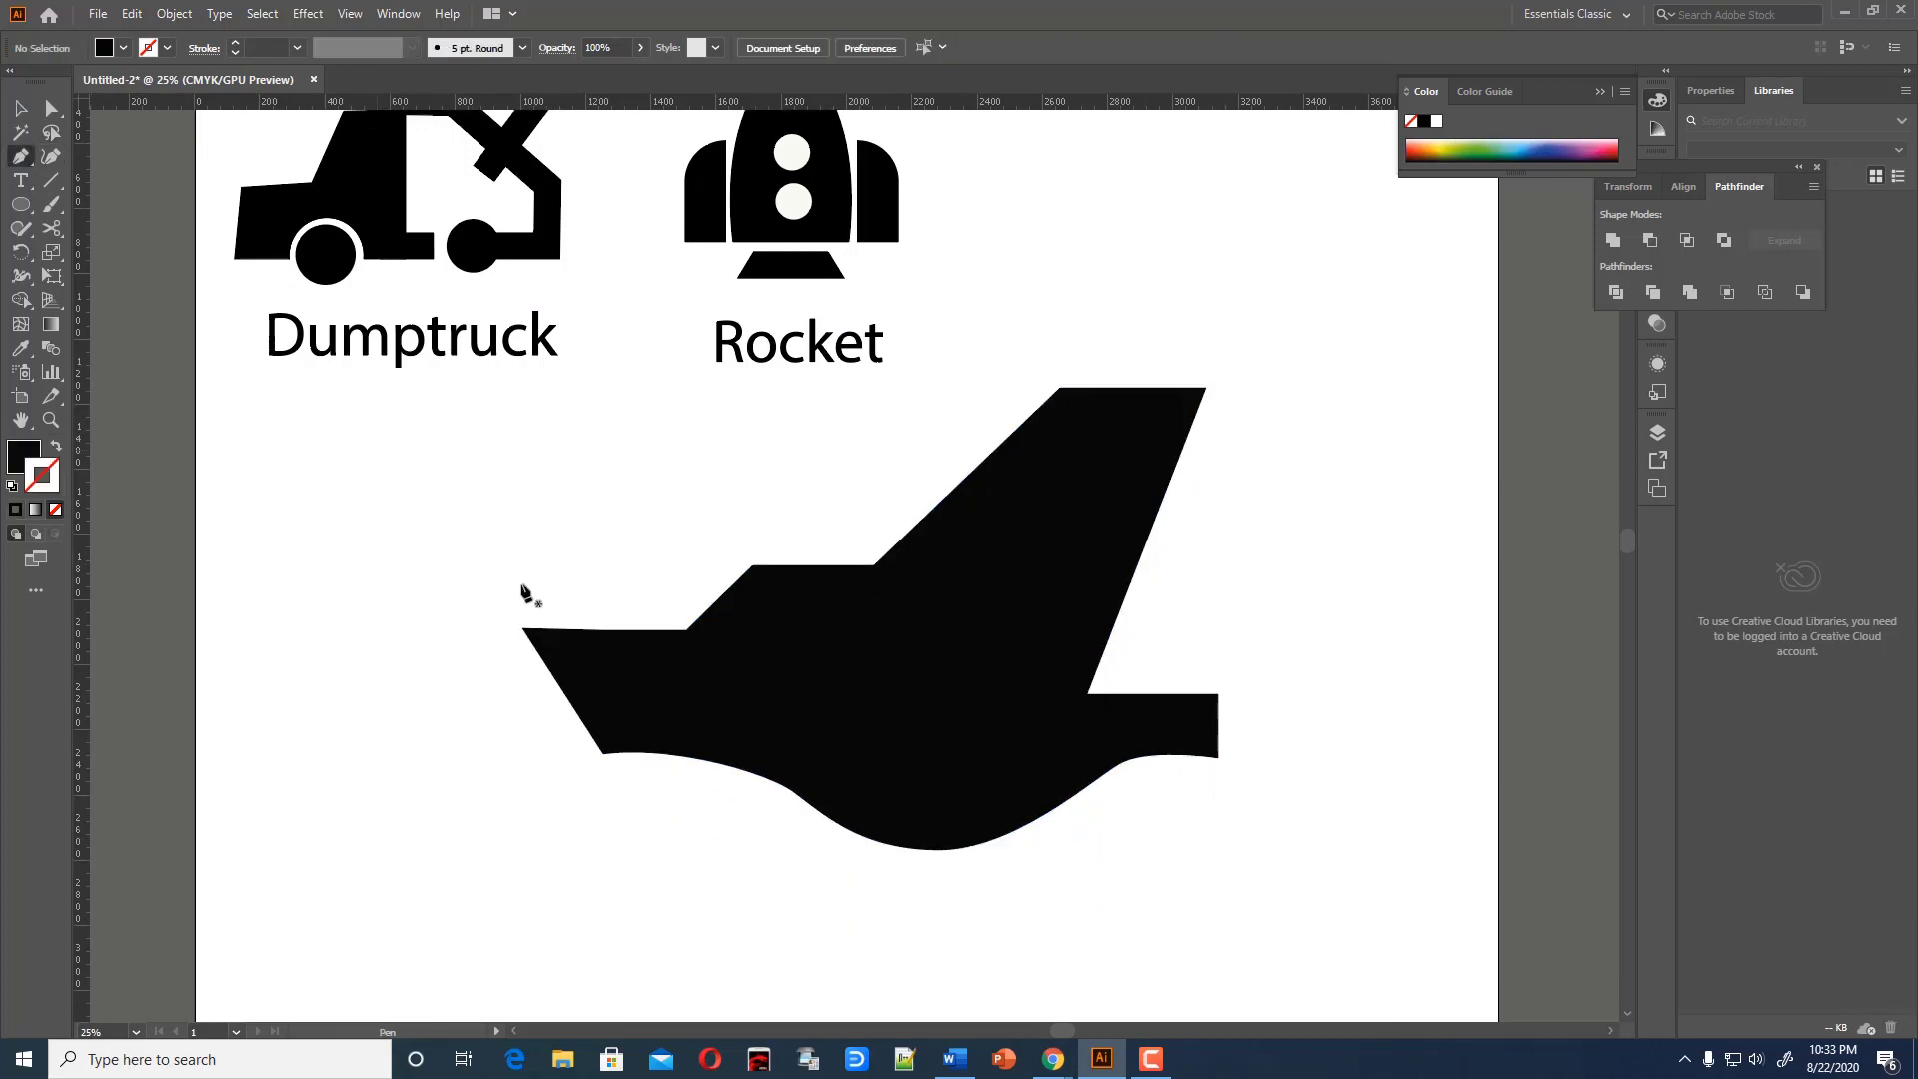
scroll(540, 640, "down", 2)
left_click(558, 744)
left_click_drag(651, 725, 693, 728)
left_click_drag(805, 778, 861, 796)
left_click_drag(987, 800, 1246, 753)
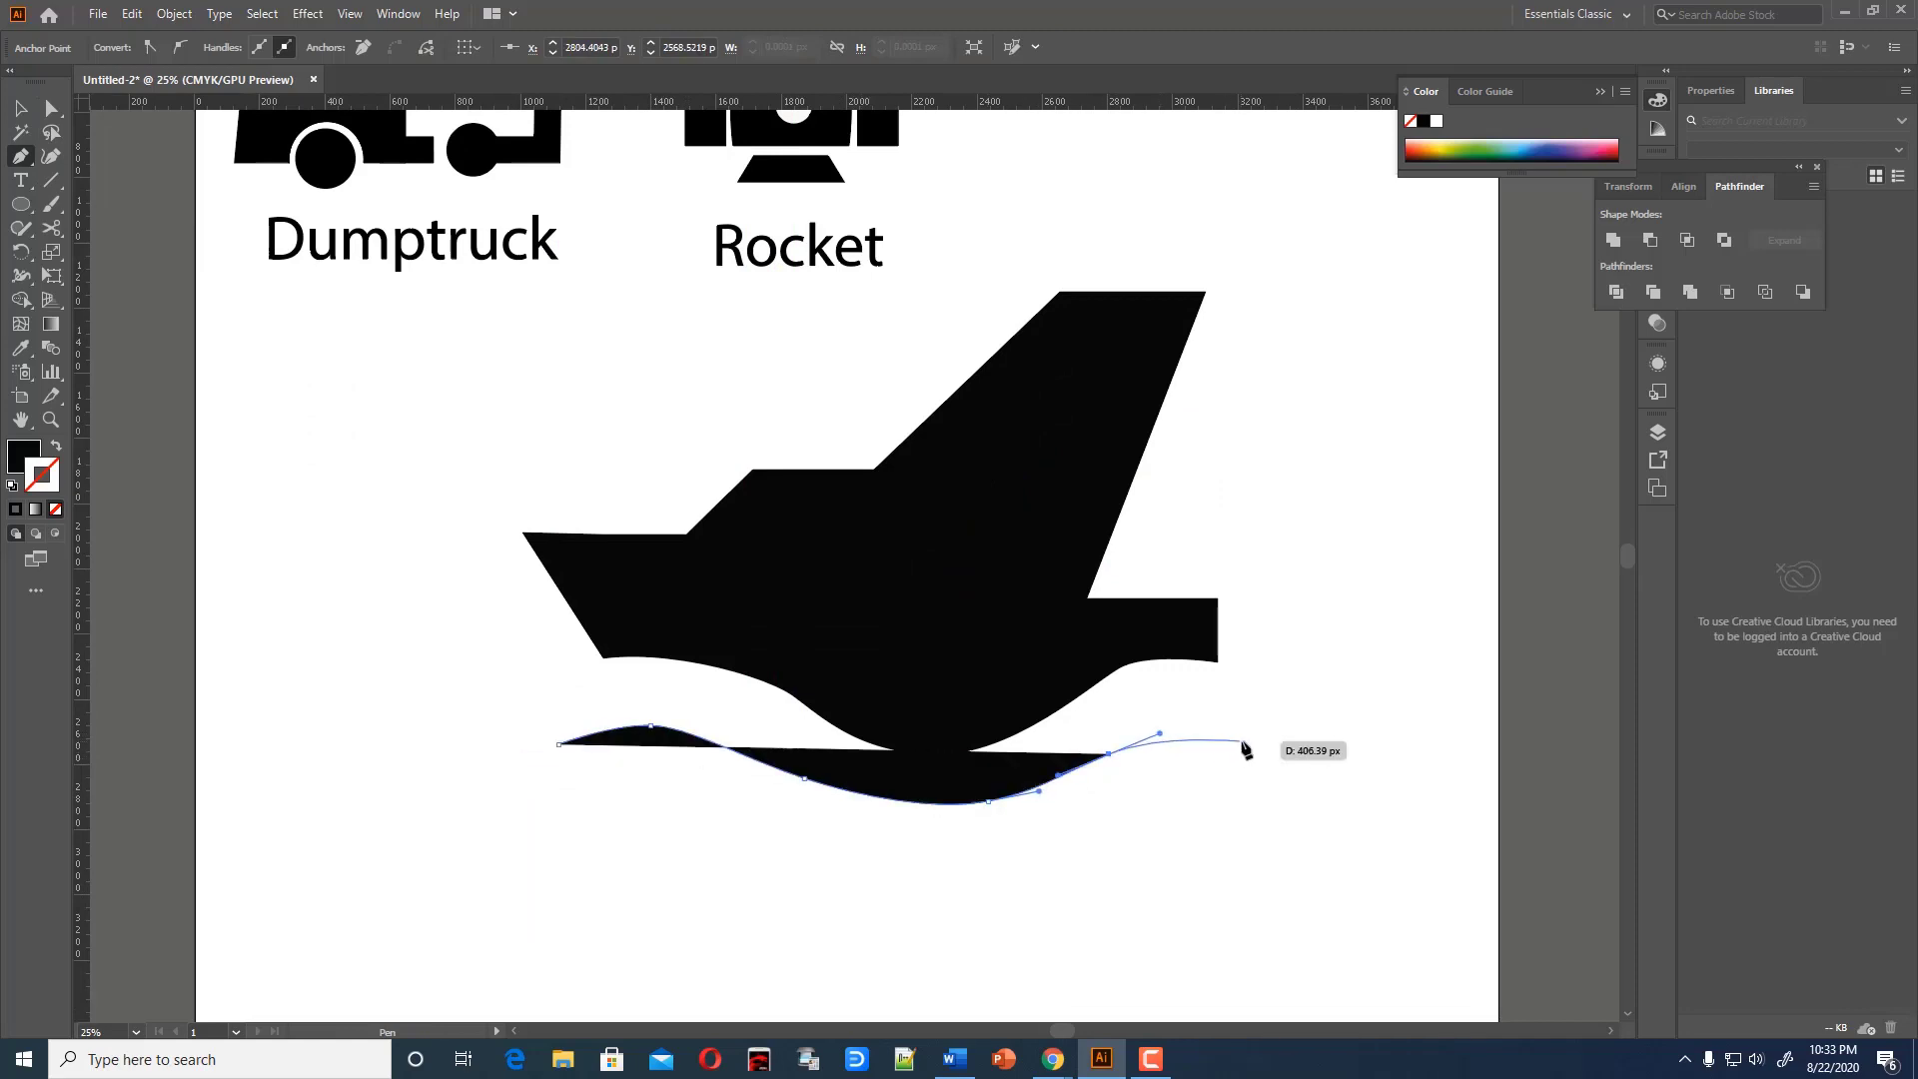
left_click(1319, 768)
left_click(56, 446)
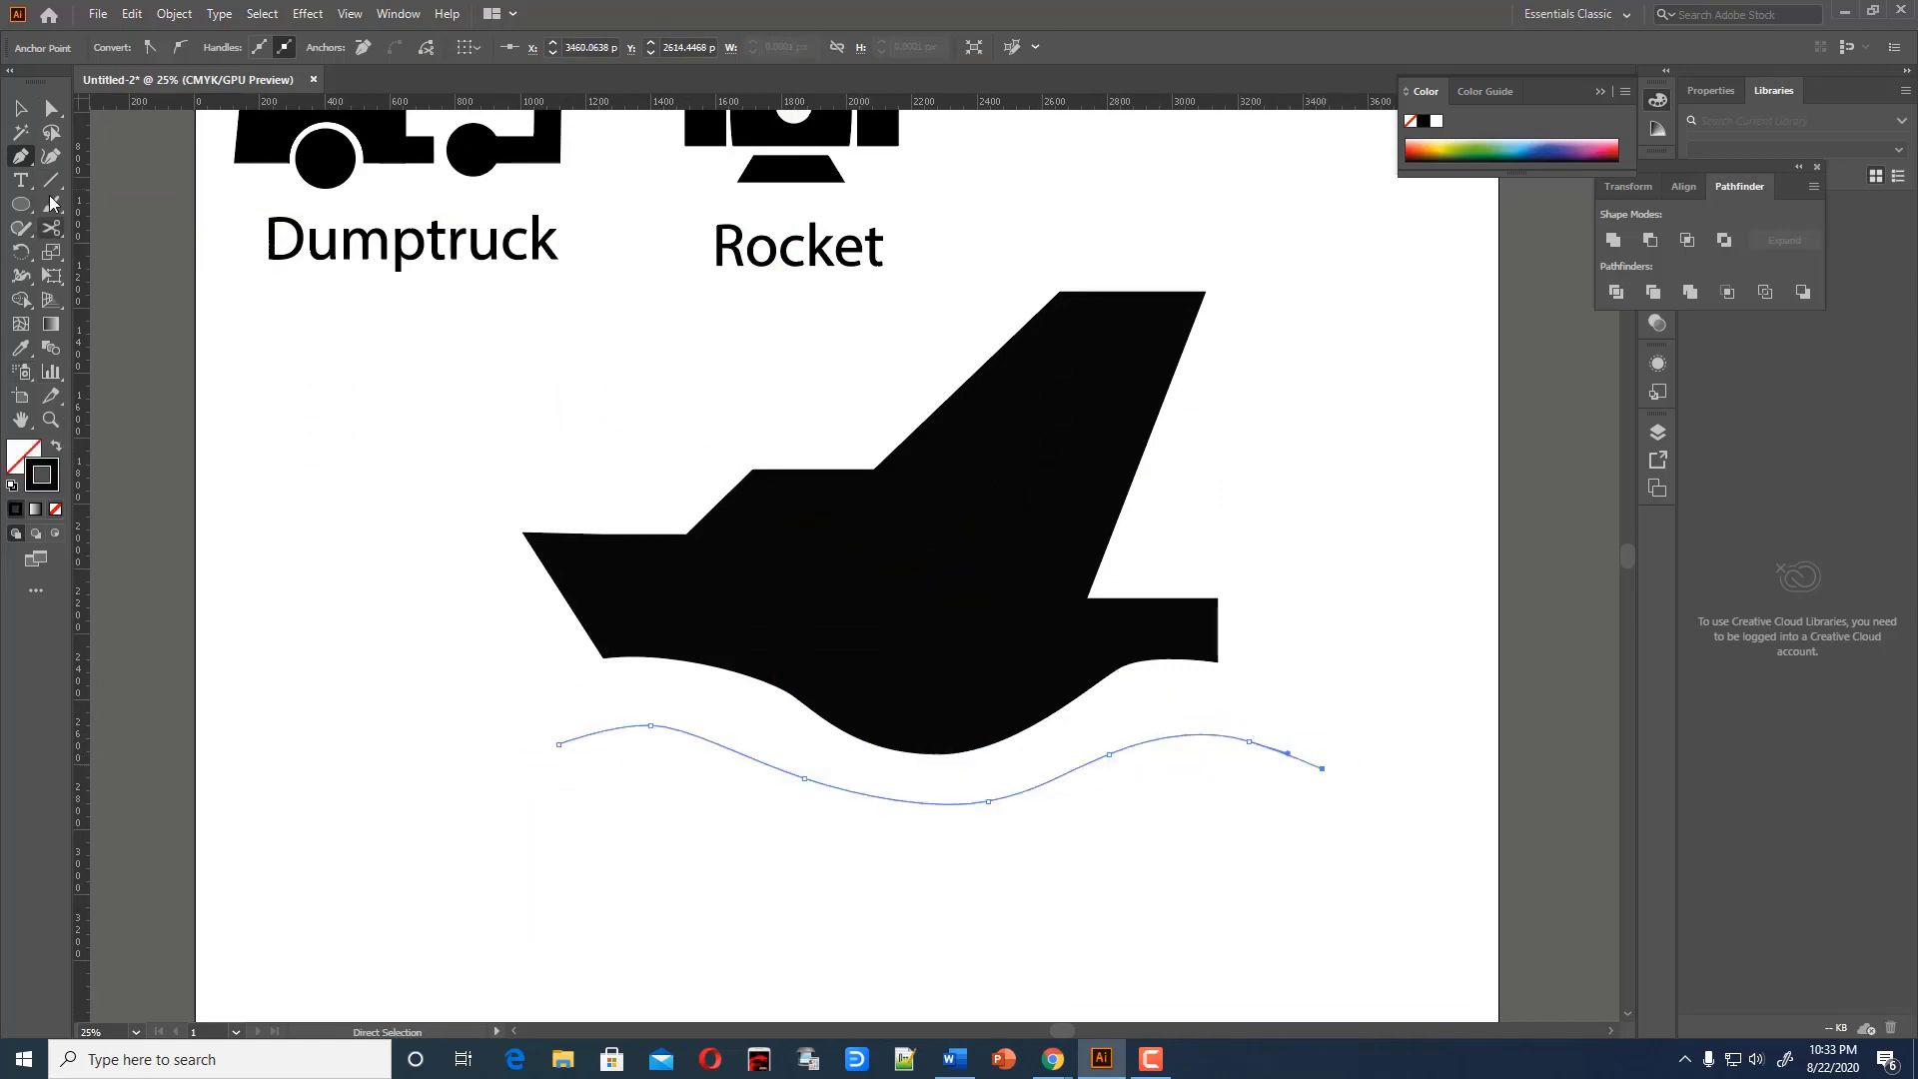
Thicken the wave line beneath the ship to a stroke weight of 153 pt
scroll(258, 47, "up", 11)
scroll(258, 47, "up", 20)
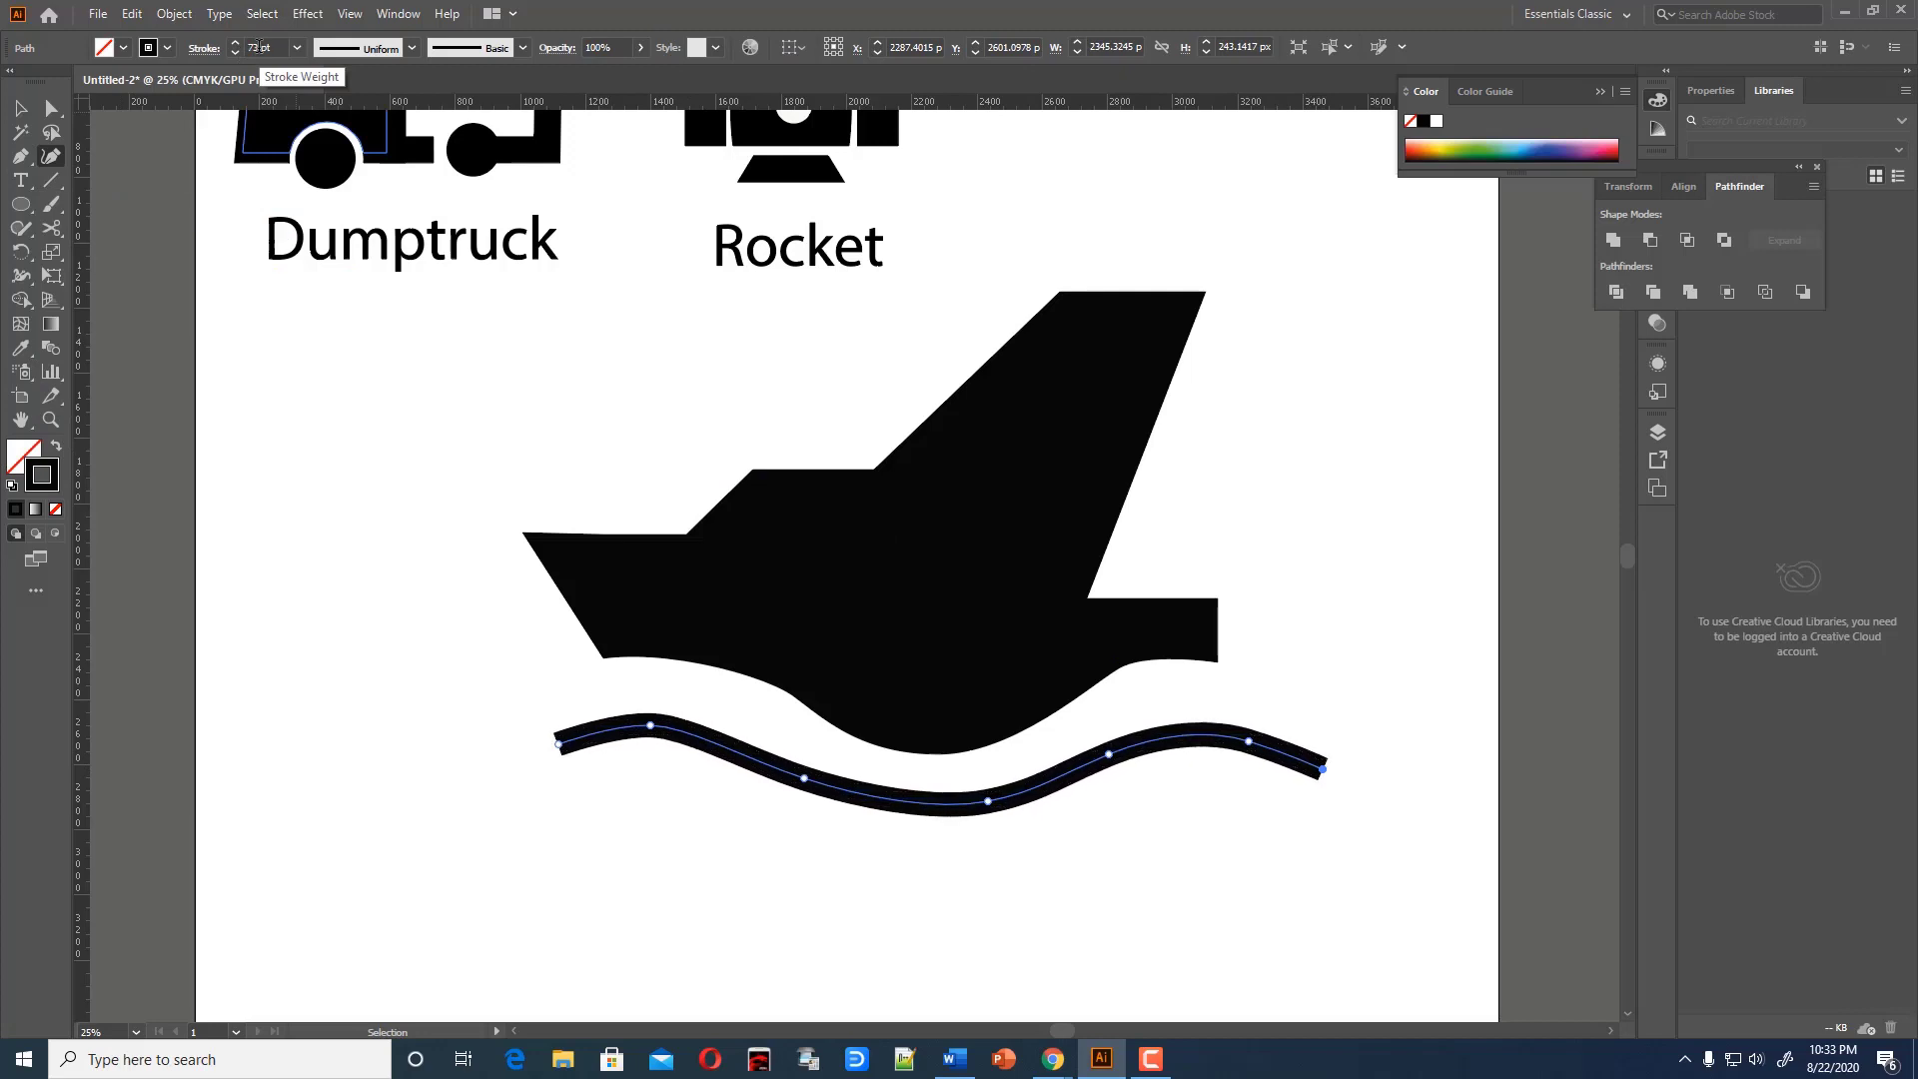
scroll(258, 47, "up", 20)
key("v")
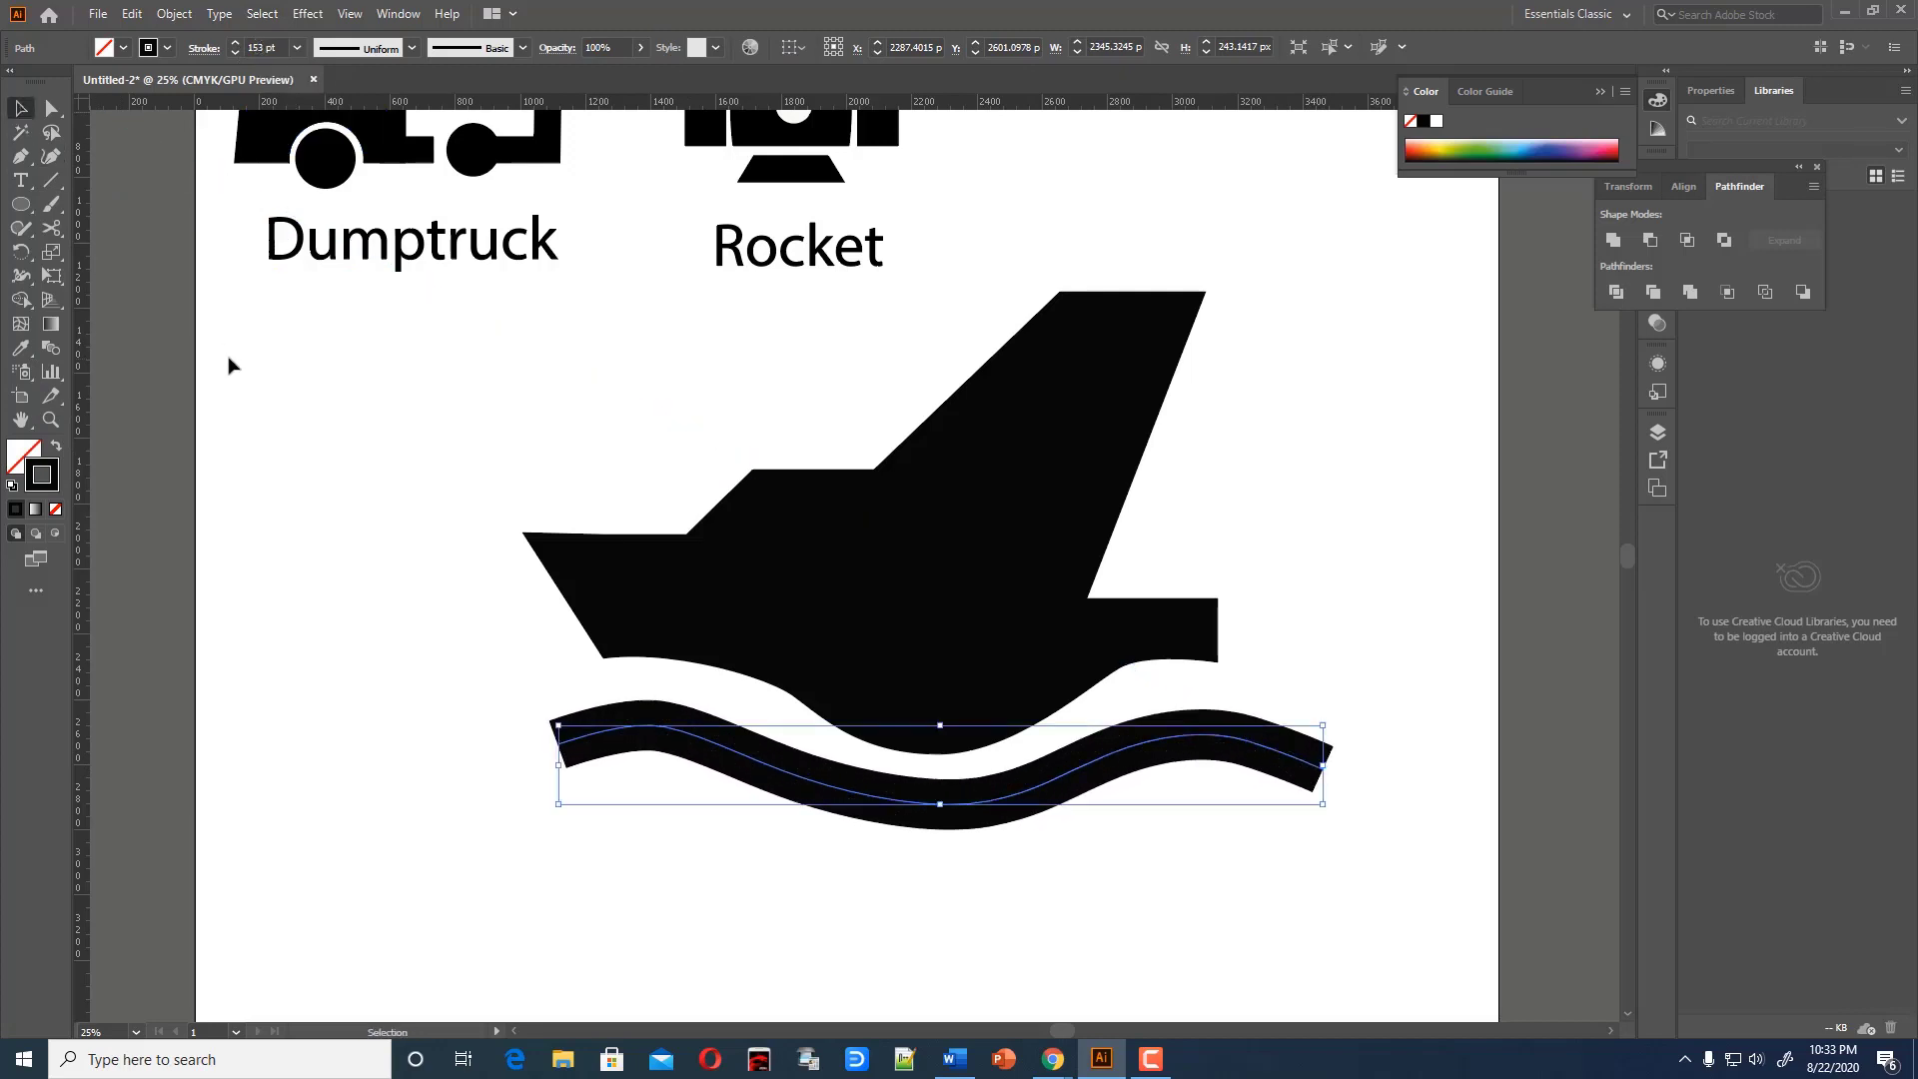
left_click(227, 363)
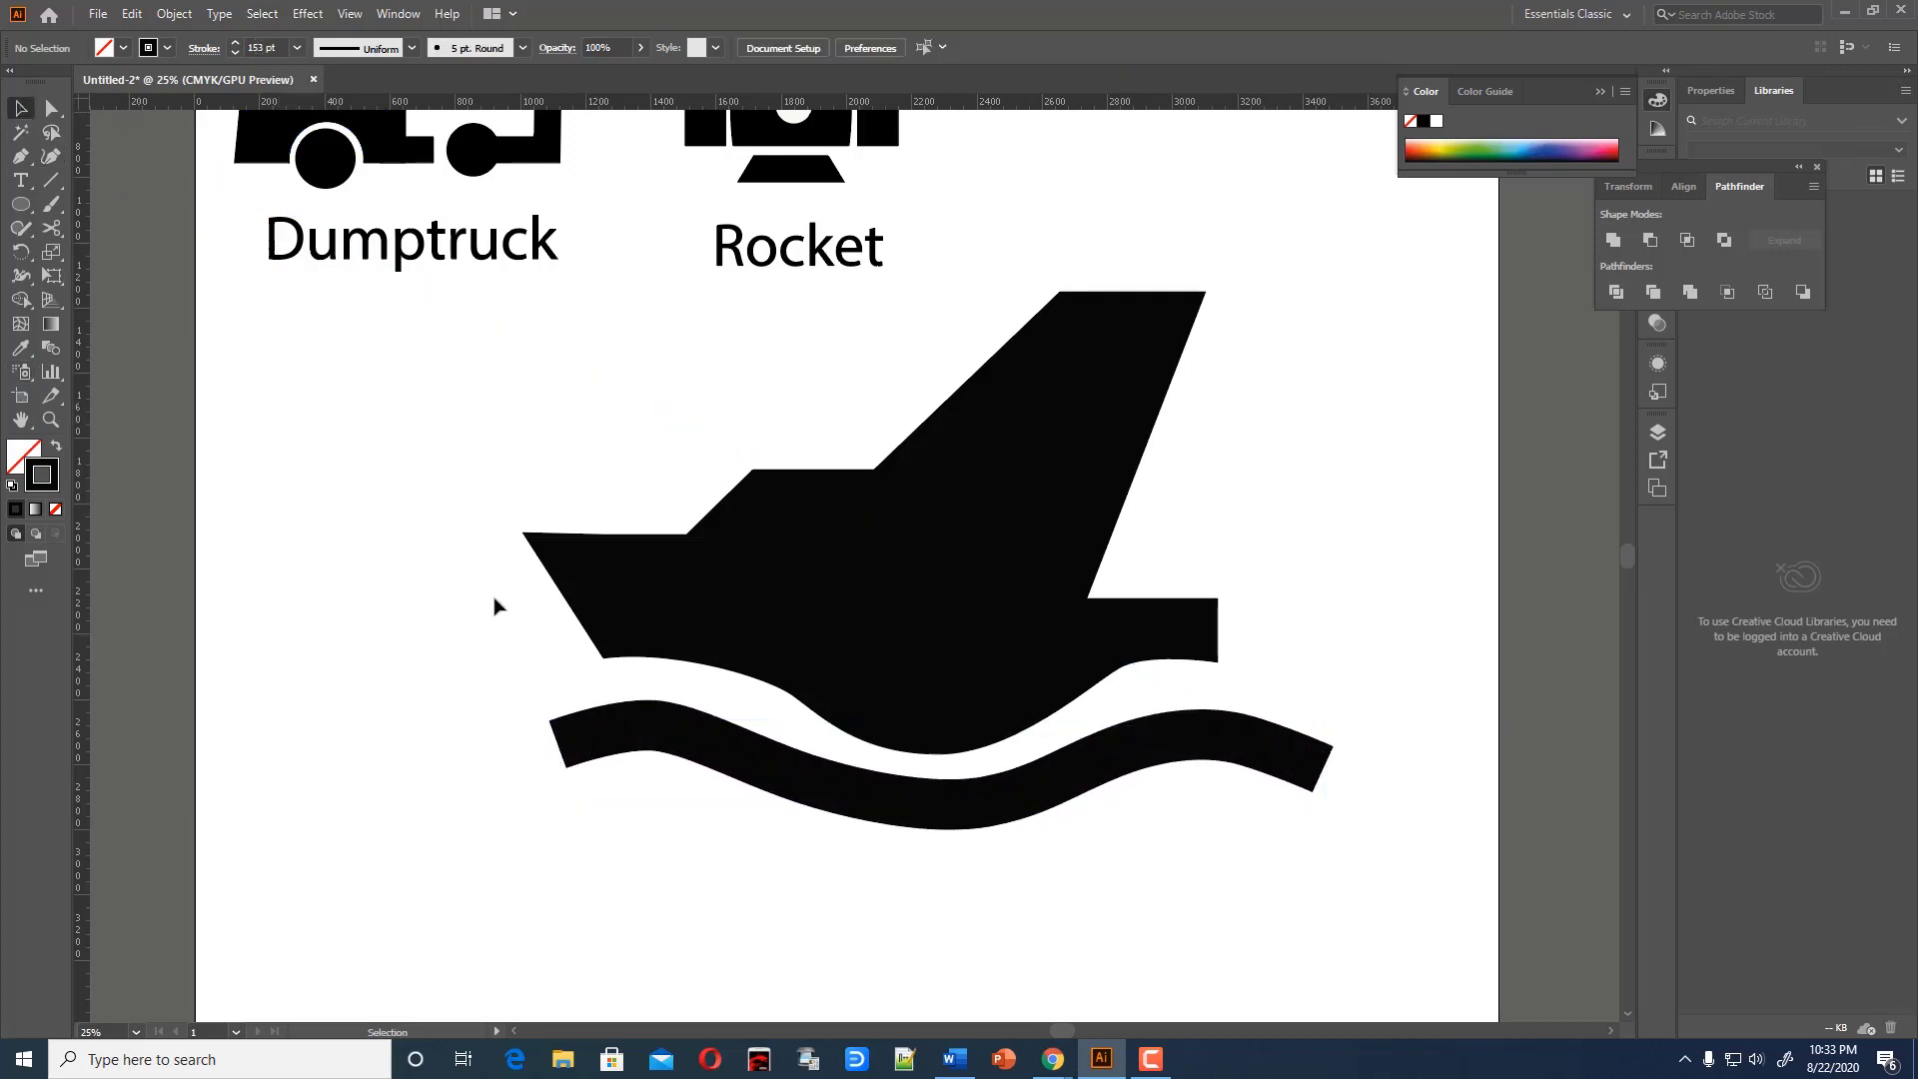
Expand the wave's thick stroke into a filled shape
left_click_drag(497, 606, 619, 859)
left_click(174, 13)
left_click(244, 245)
left_click(907, 665)
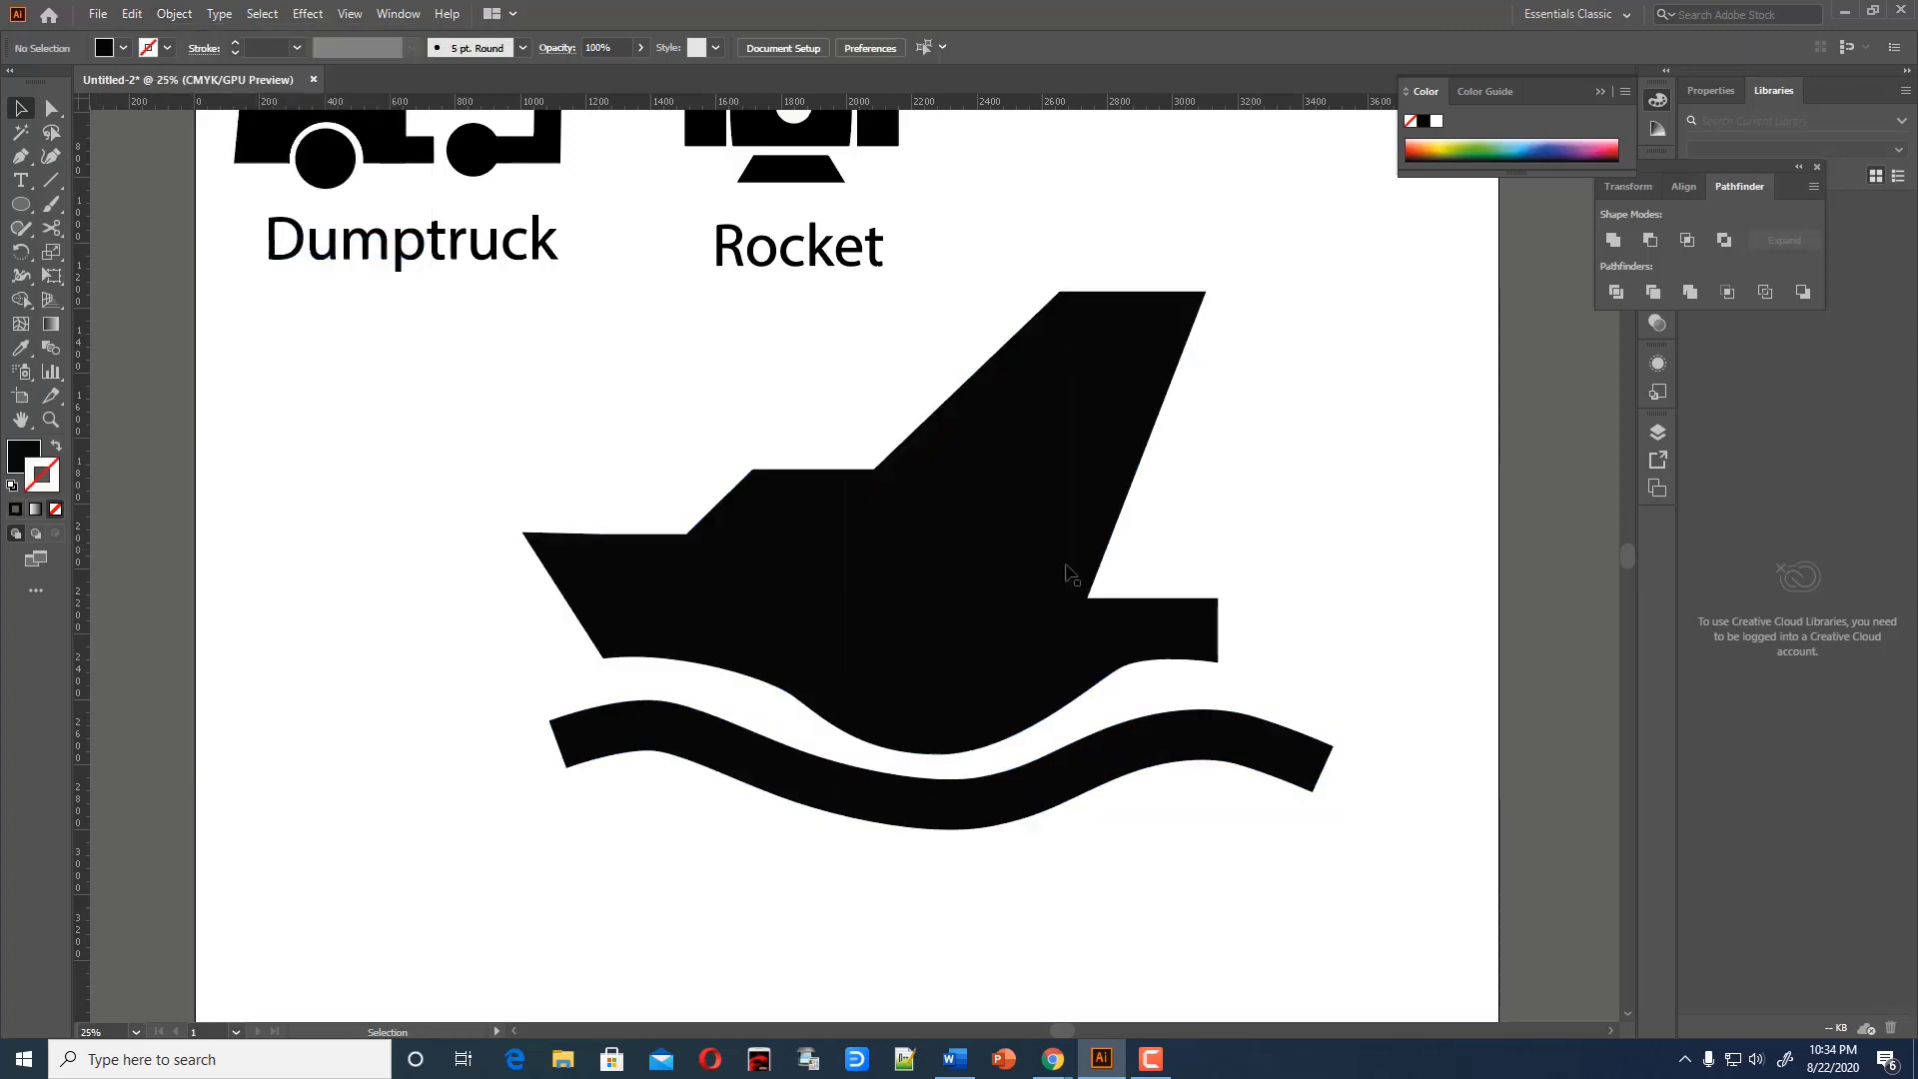
Draw two white round portholes of equal size side by side on the ship's hull
left_click_drag(20, 204, 80, 249)
mouse_move(560, 430)
left_mouse_down()
mouse_move(770, 593)
mouse_move(811, 566)
mouse_move(835, 600)
mouse_move(880, 592)
mouse_move(746, 599)
left_mouse_up()
key("v")
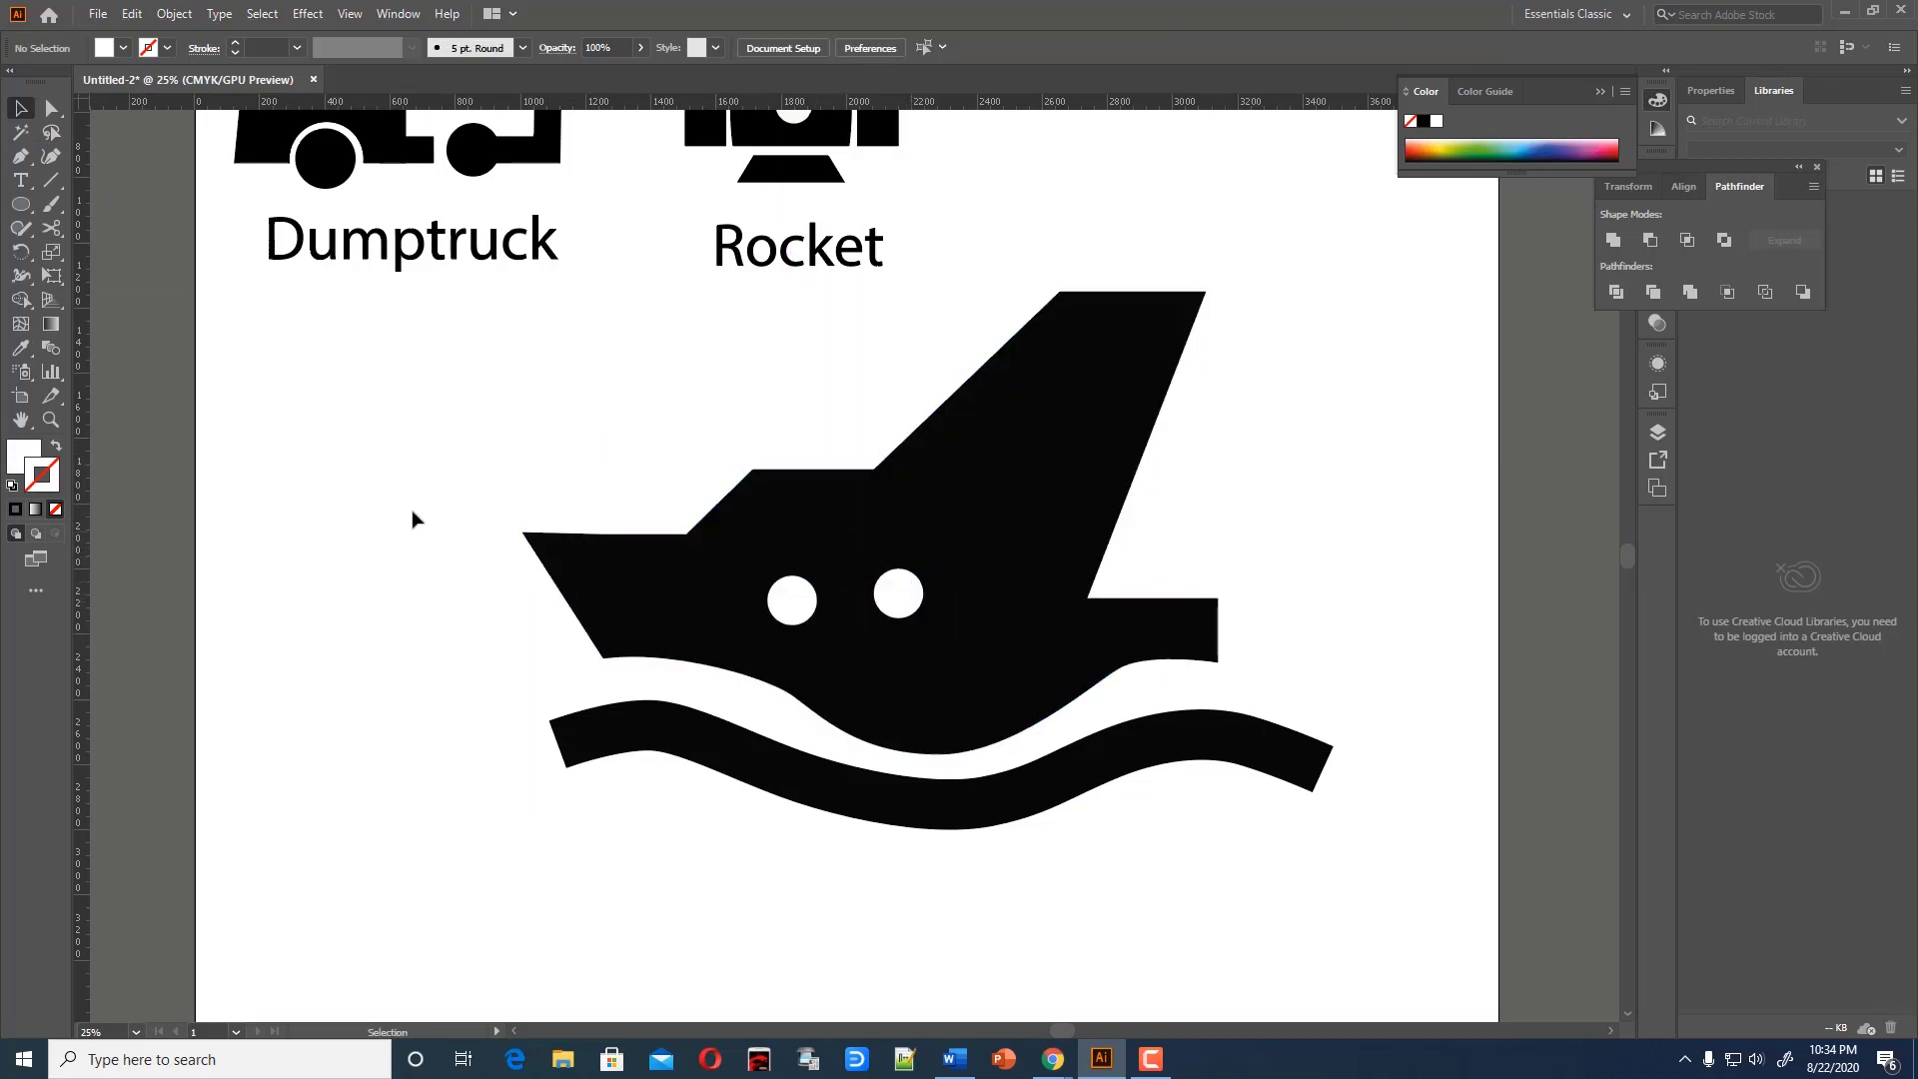
Group the ship with its wave, scale the group down and place it in the top row beside the rocket
left_click_drag(410, 519, 1357, 628)
key("ctrl+g")
left_click_drag(1332, 292, 1288, 242)
scroll(1268, 428, "up", 2)
scroll(1089, 410, "up", 3)
left_click_drag(1149, 392, 1256, 390)
Reposition the rocket and its label between the dumptruck and the ship, with the label level with "Dumptruck"
left_click_drag(1021, 211, 651, 651)
left_click_drag(786, 377, 879, 364)
left_click(707, 214)
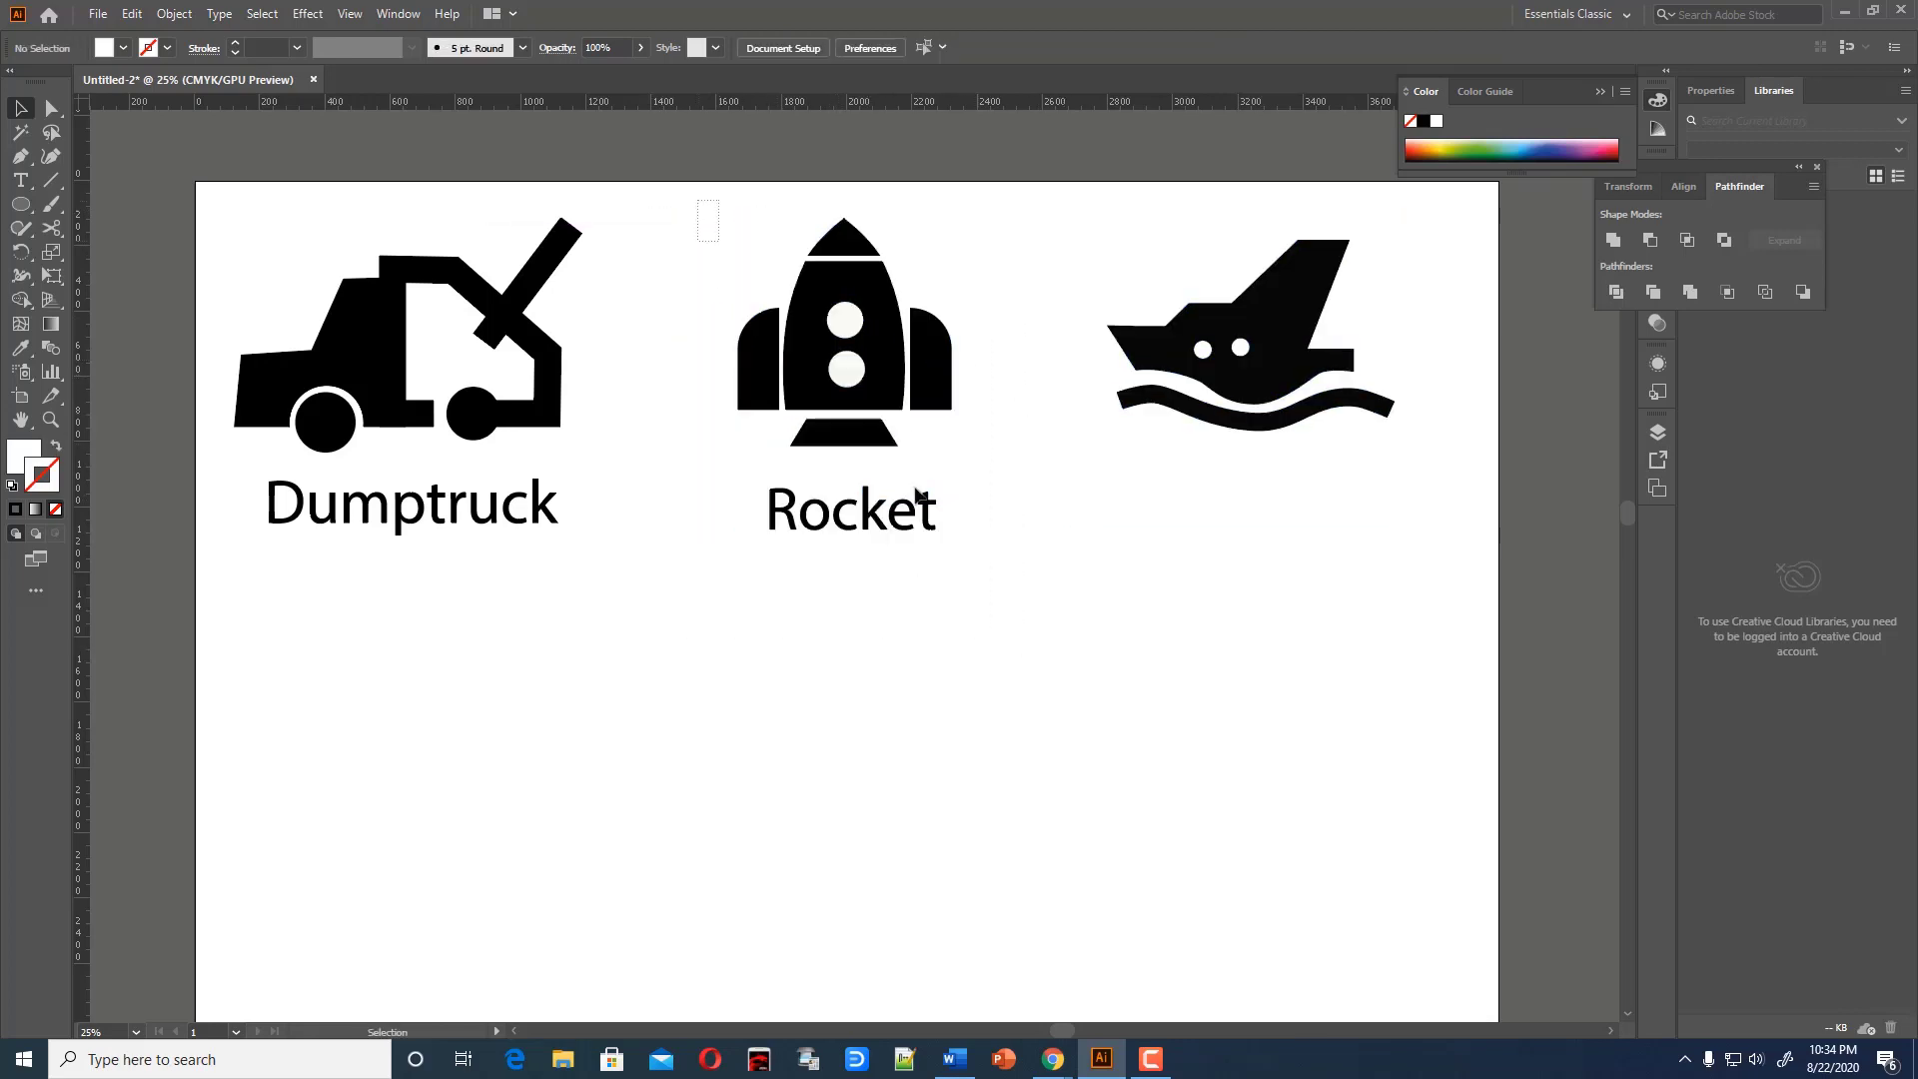
left_click(847, 343)
left_click(699, 490)
left_click_drag(558, 105, 881, 510)
left_click(1017, 609)
left_click(984, 536)
key("Delete")
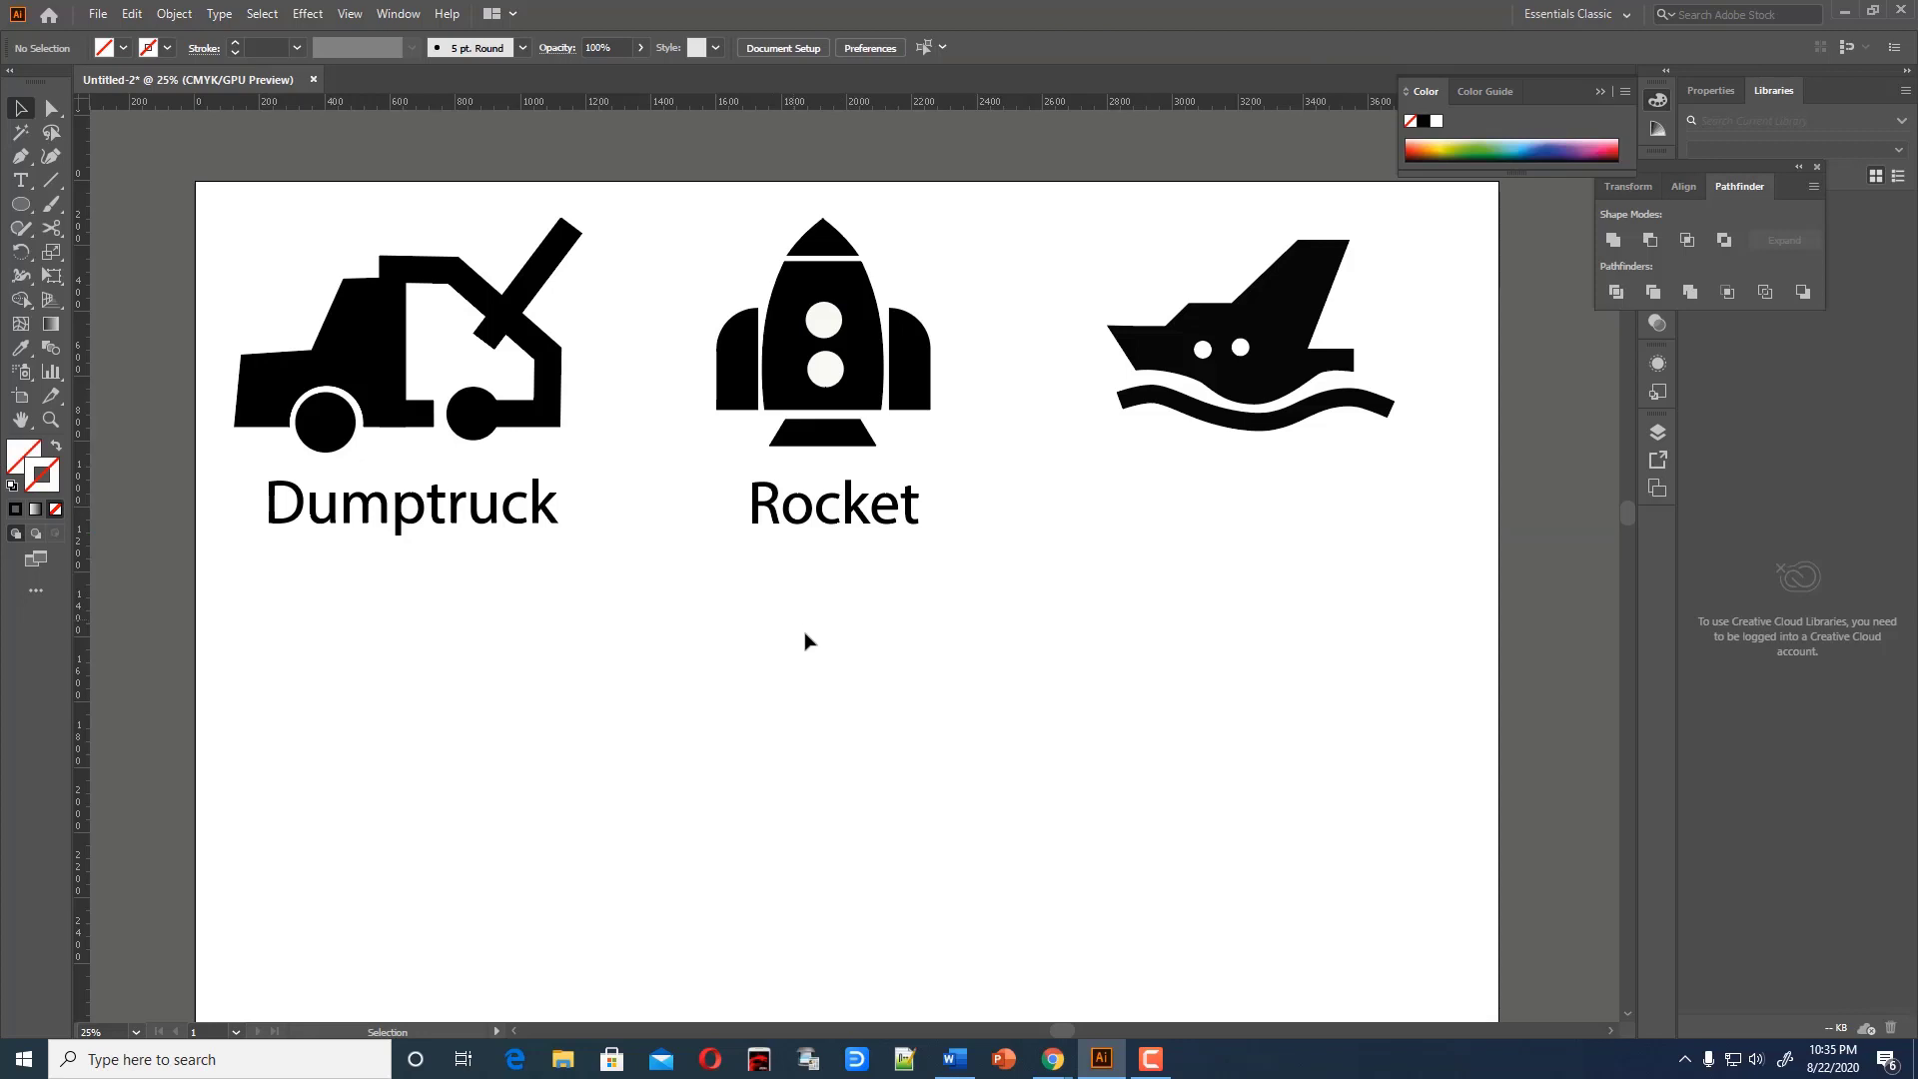
Add the text "ship" in Myriad Pro at 300 pt on empty canvas and expand it into shapes
key("t")
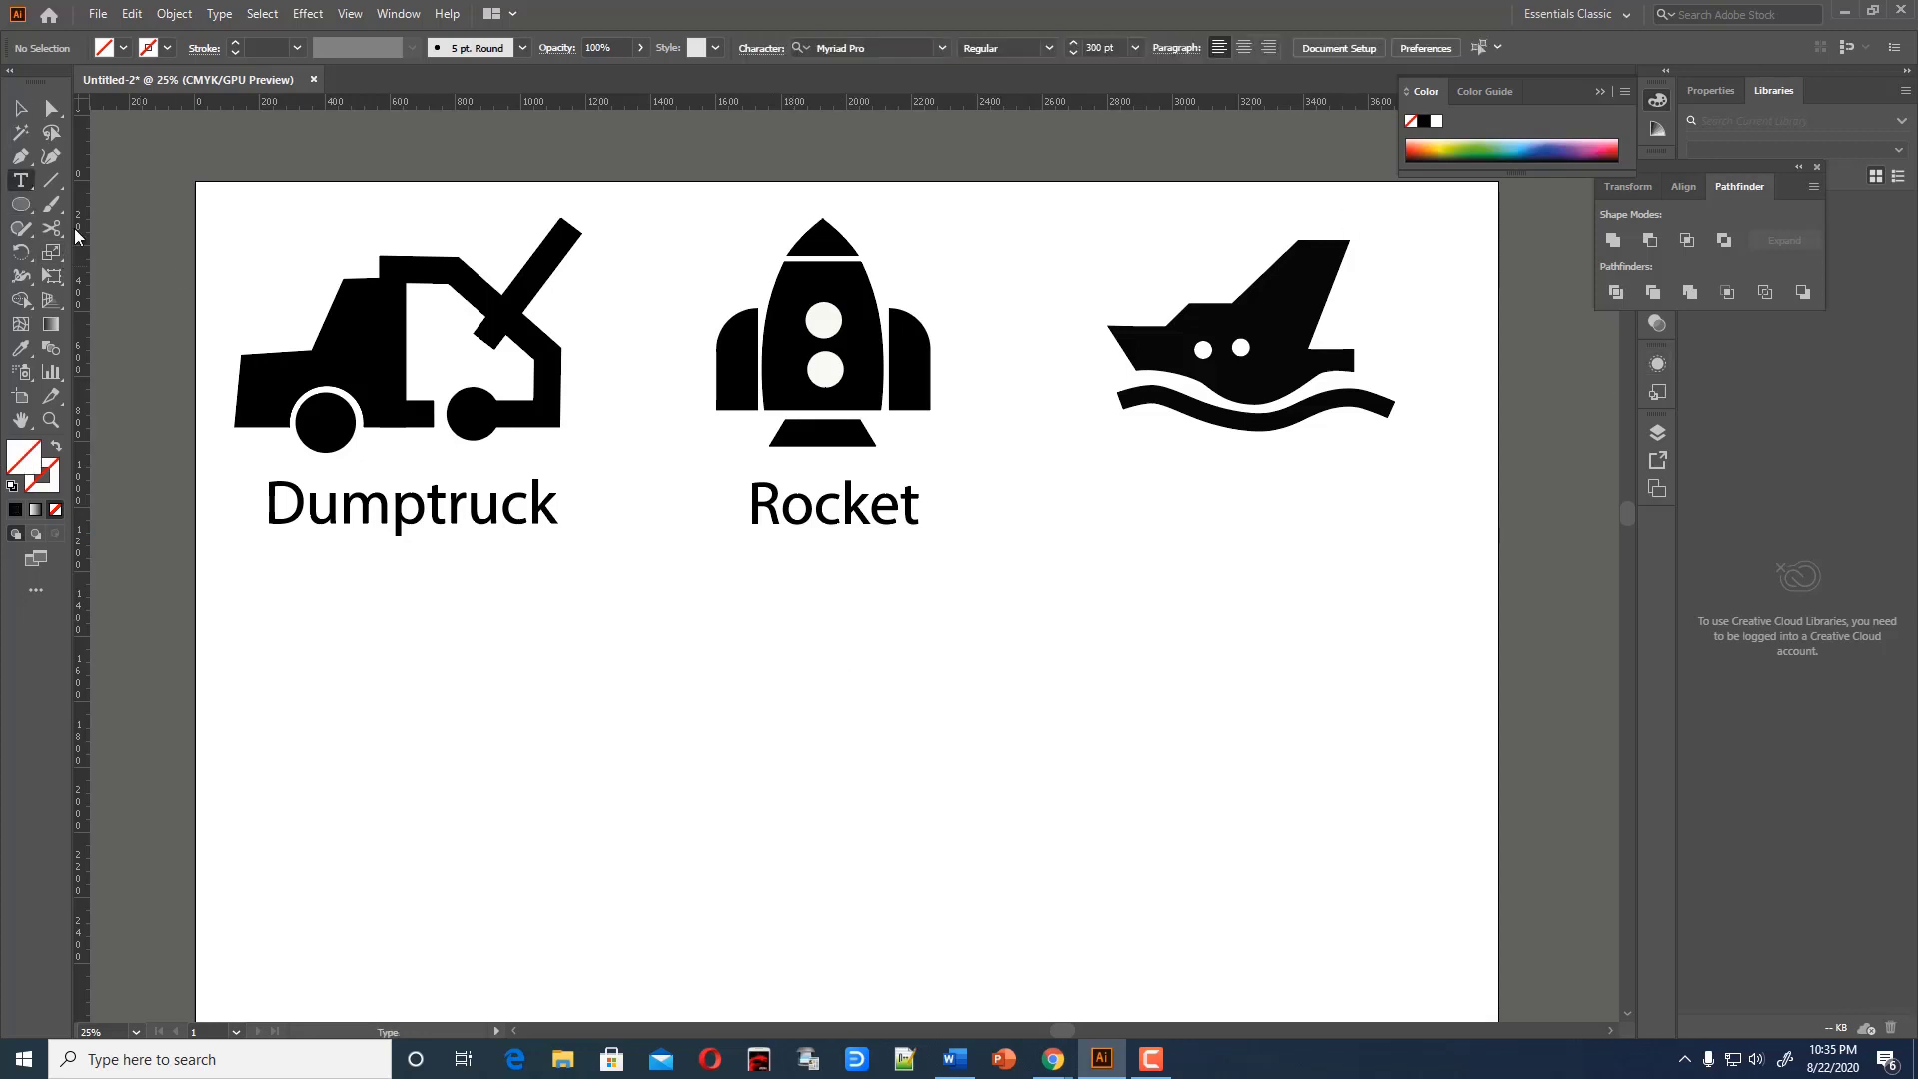
left_click(505, 683)
type("ship")
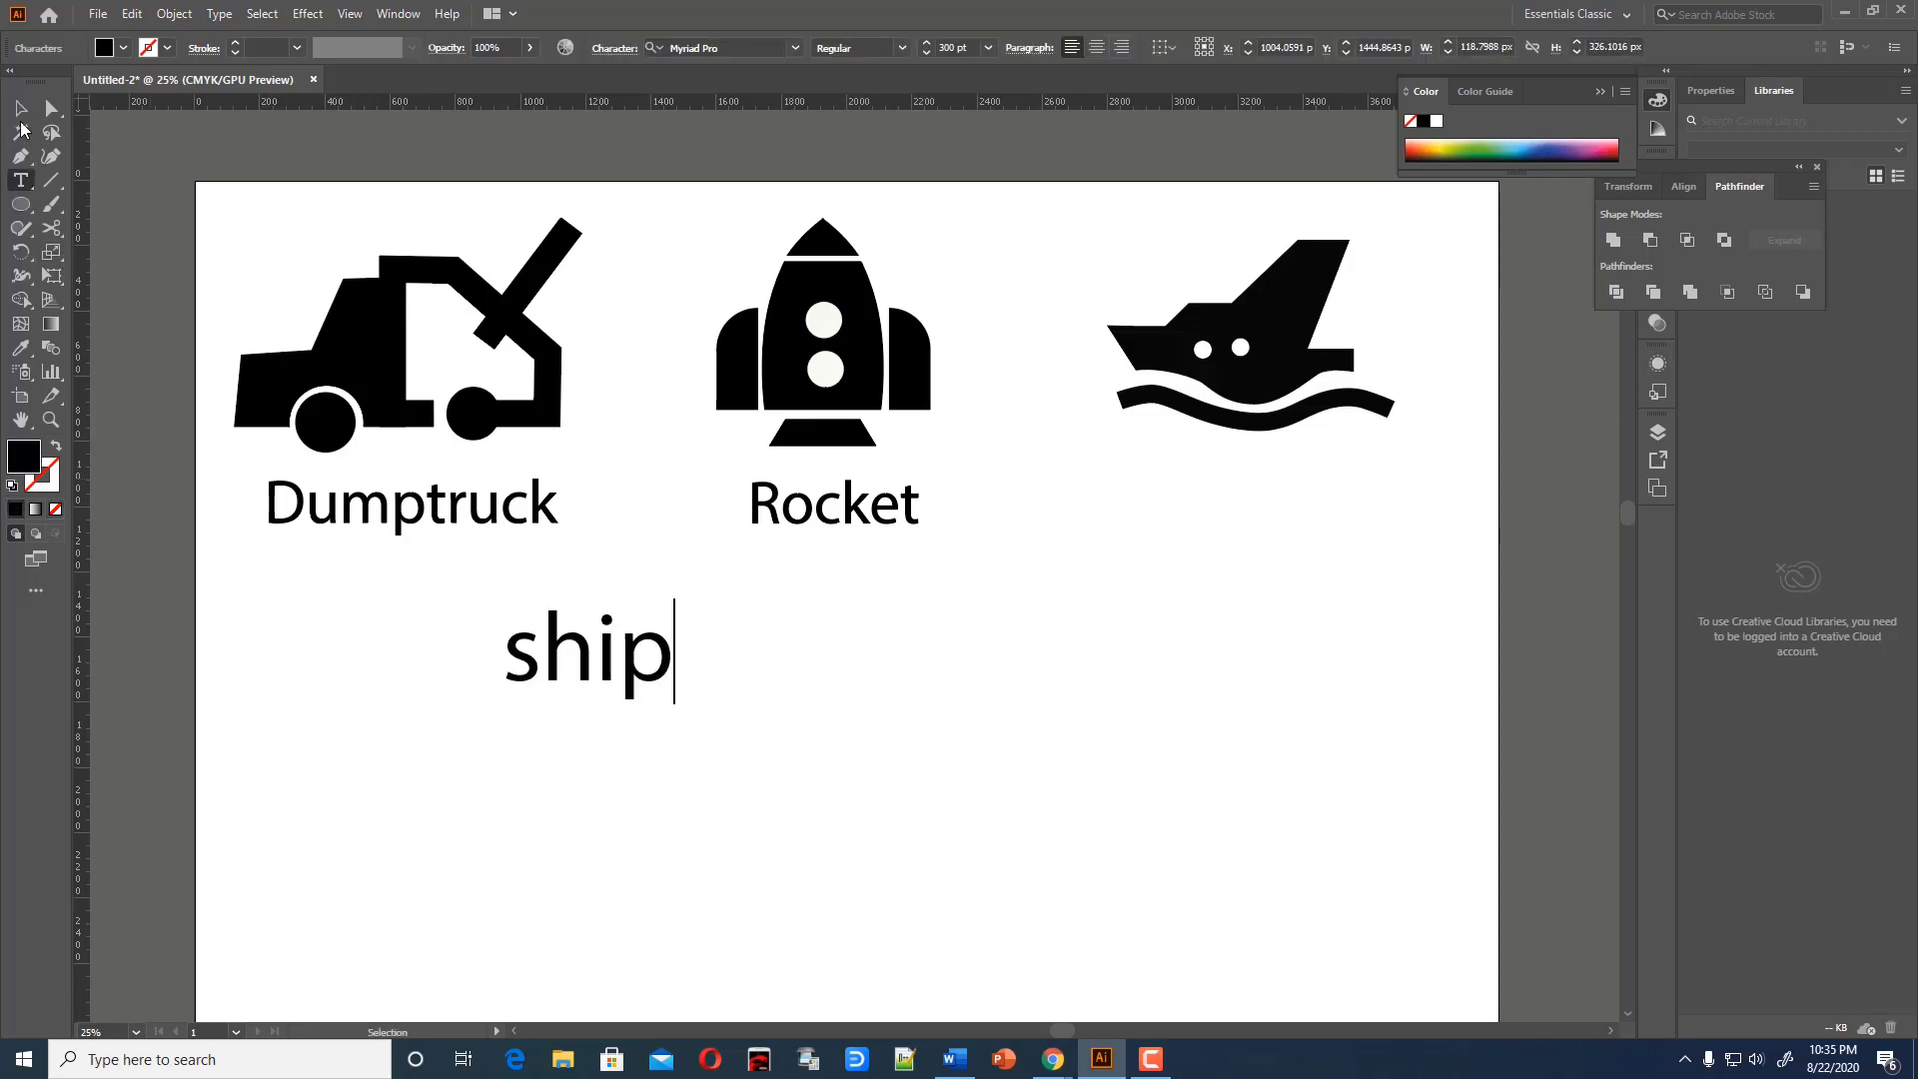
left_click(20, 107)
left_click(174, 14)
left_click(249, 381)
left_click(1004, 705)
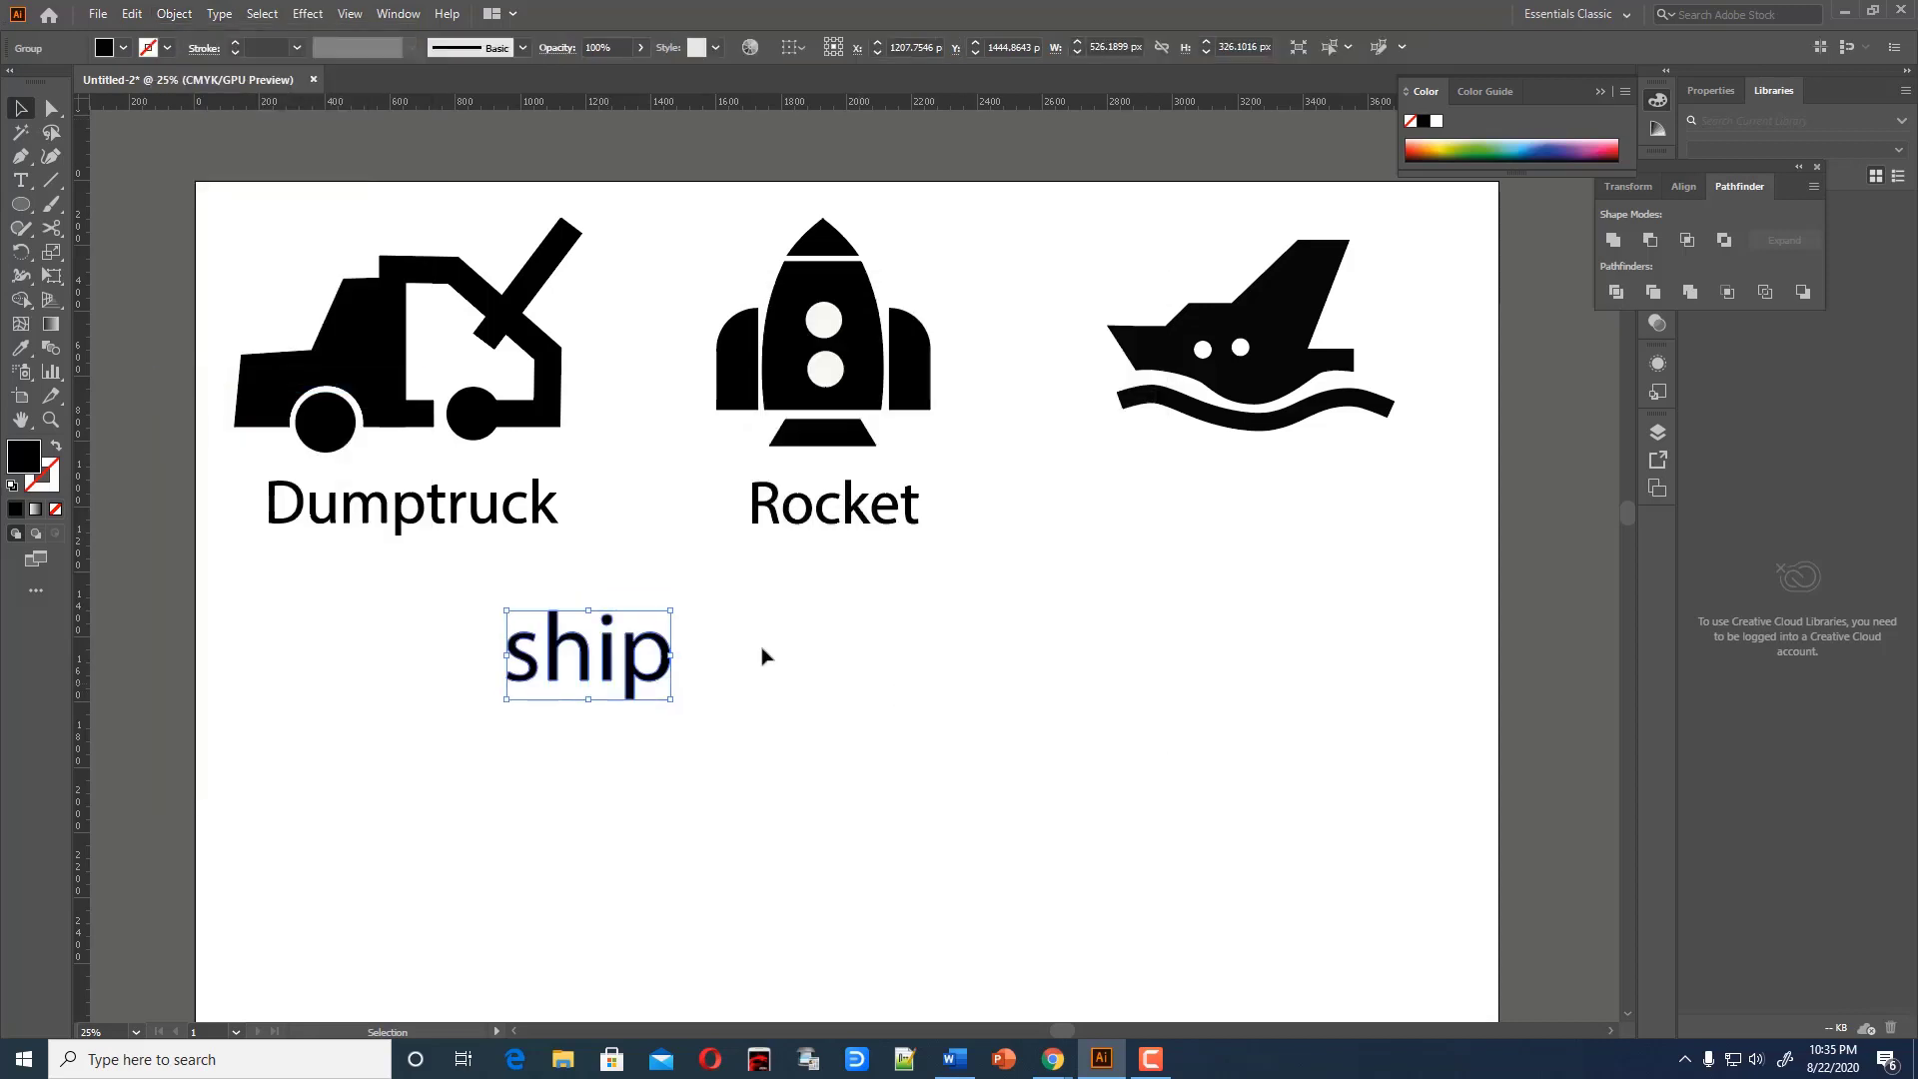
Scale the "ship" lettering down and place it centred beneath the ship icon
left_click_drag(671, 606, 1295, 507)
left_click(1295, 500)
left_click(1418, 619)
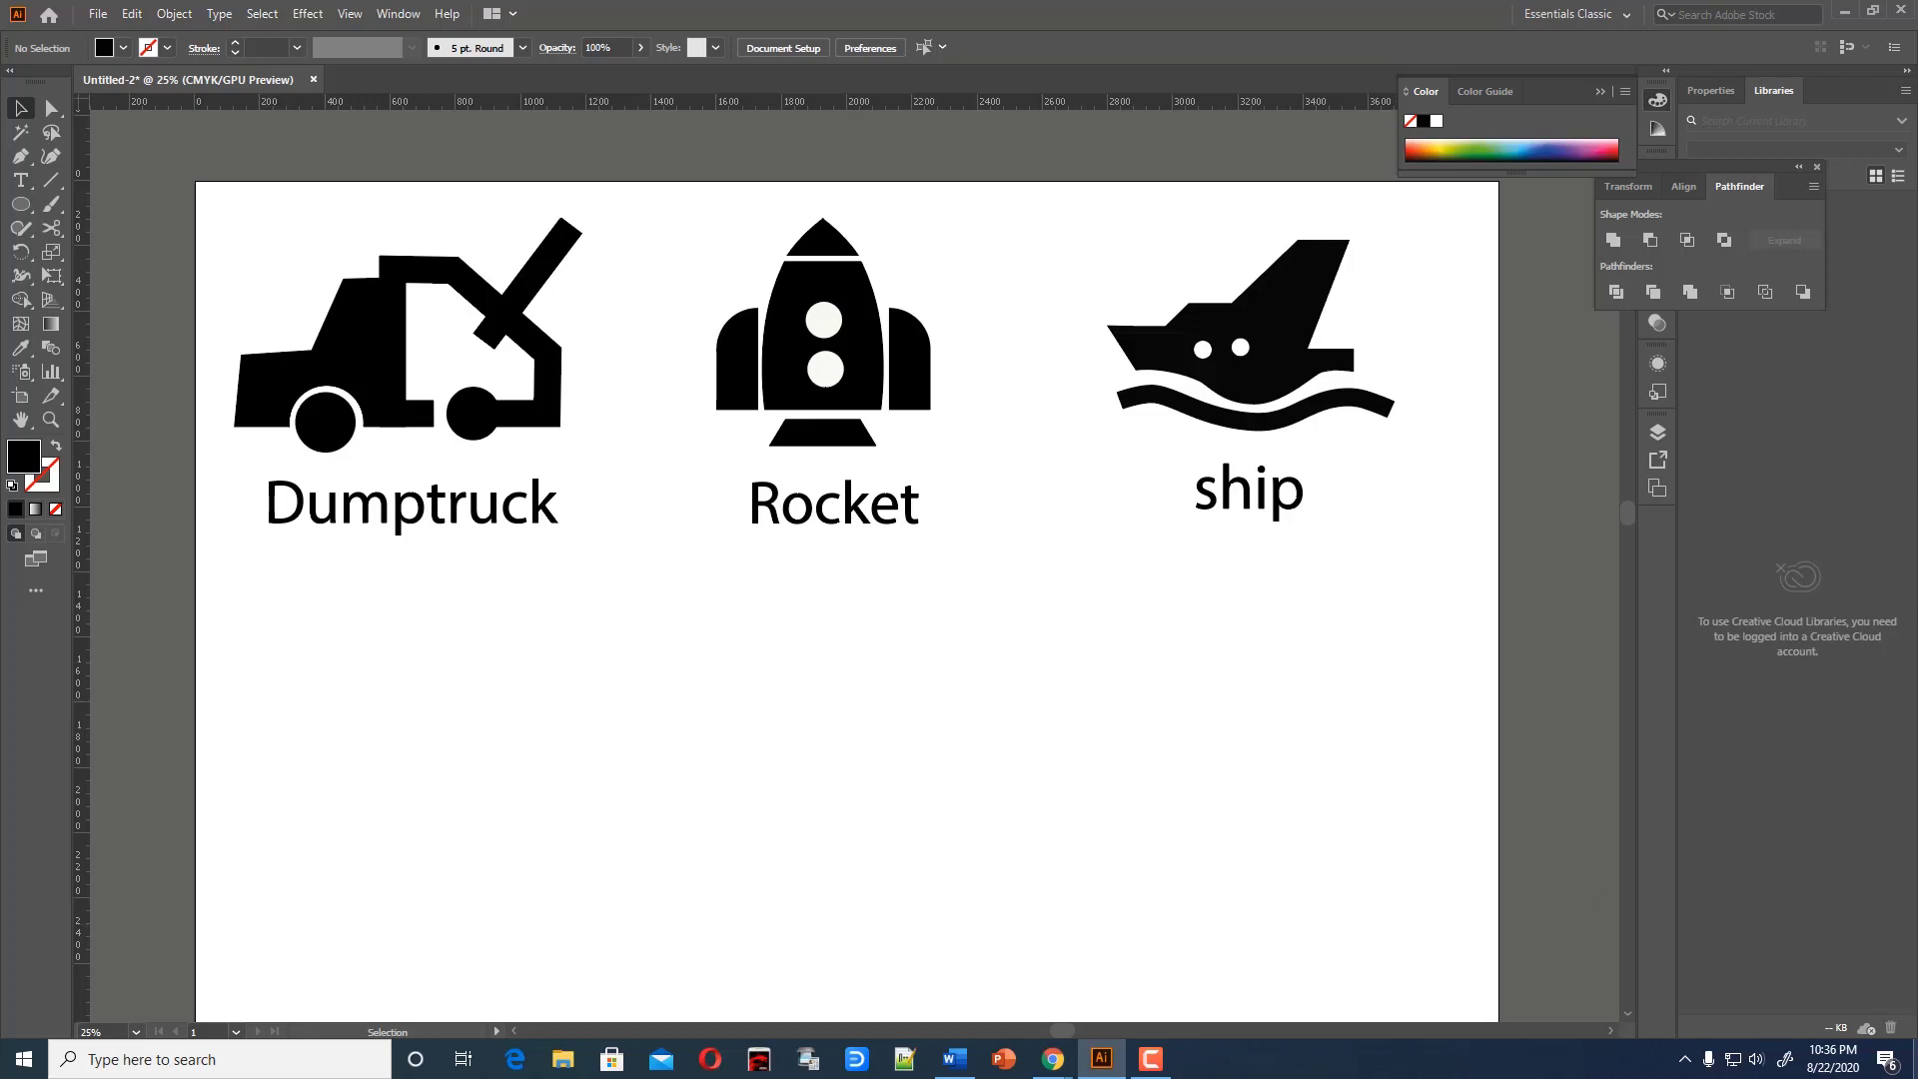
Copy the dumptruck's cab and front wheel to the empty area below the Dumptruck label
left_click_drag(332, 441, 370, 462)
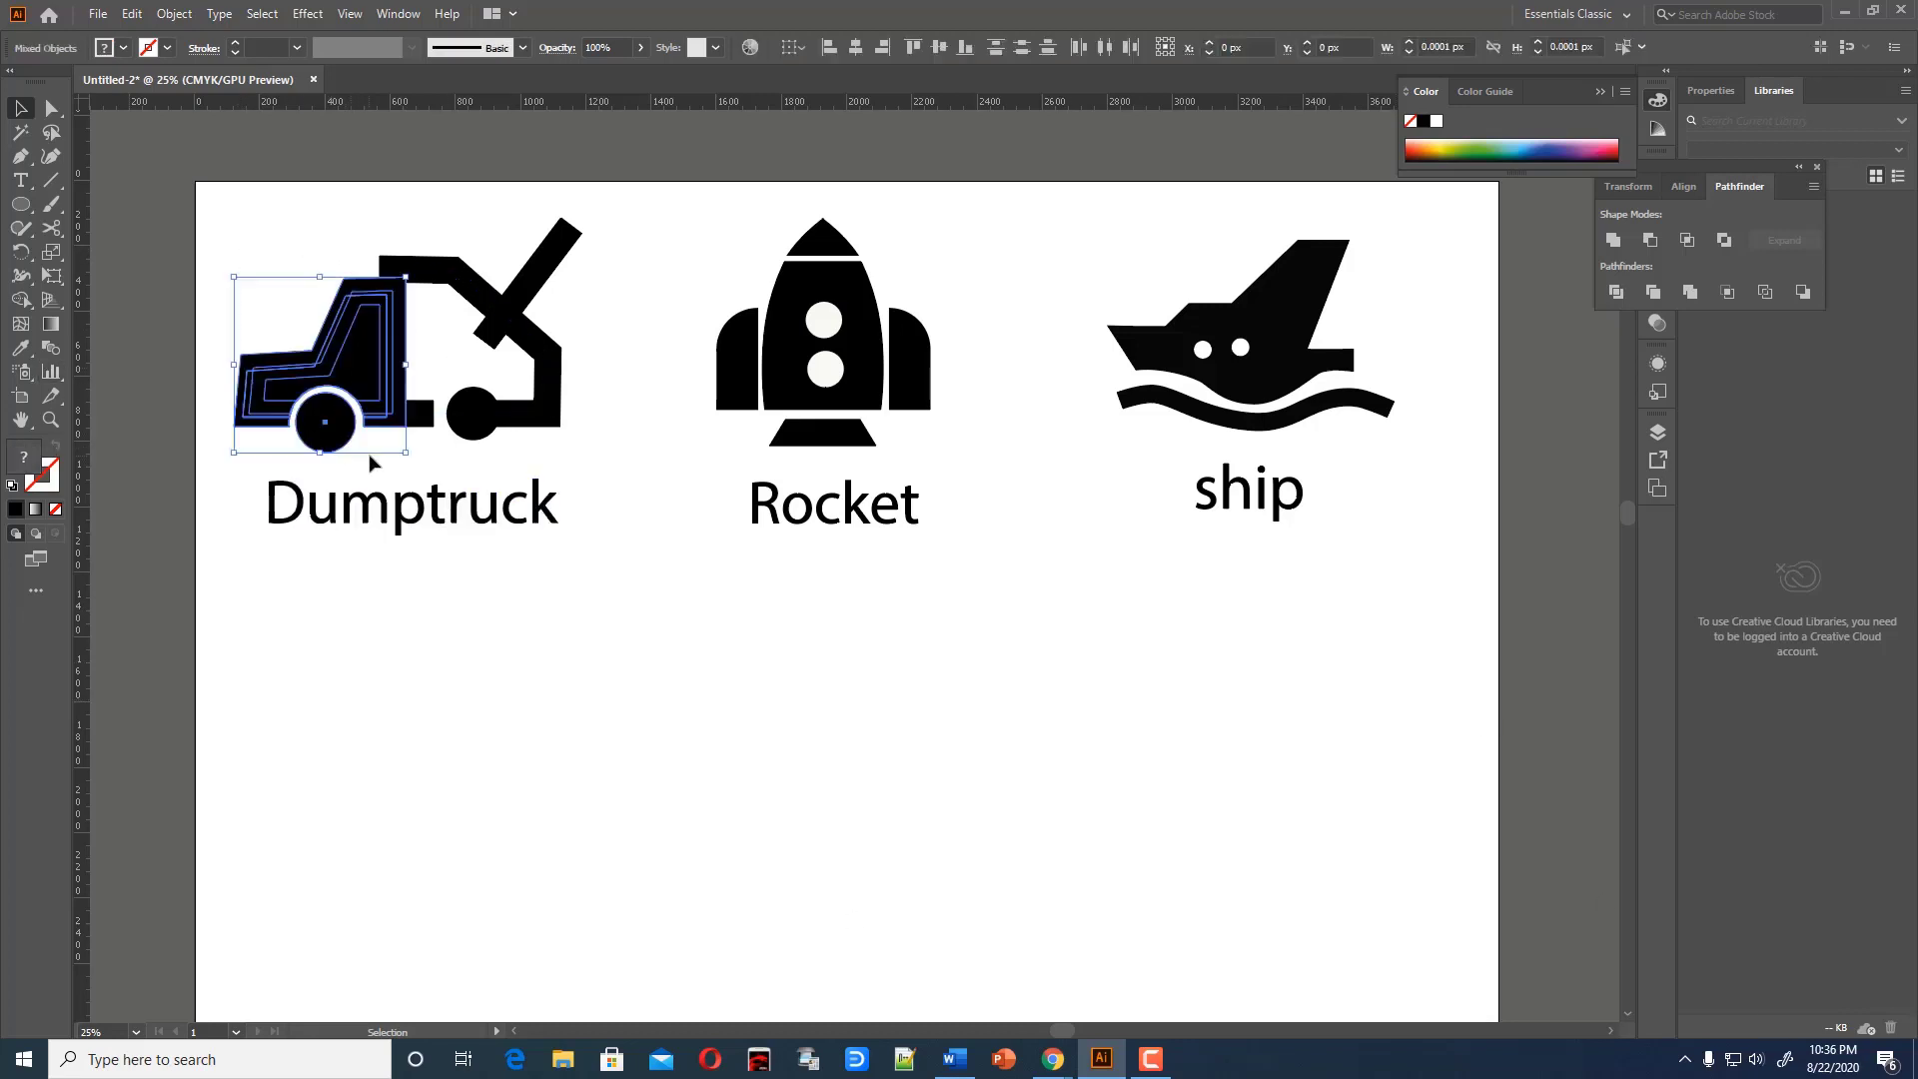
left_click_drag(371, 364, 417, 803)
left_click(987, 606)
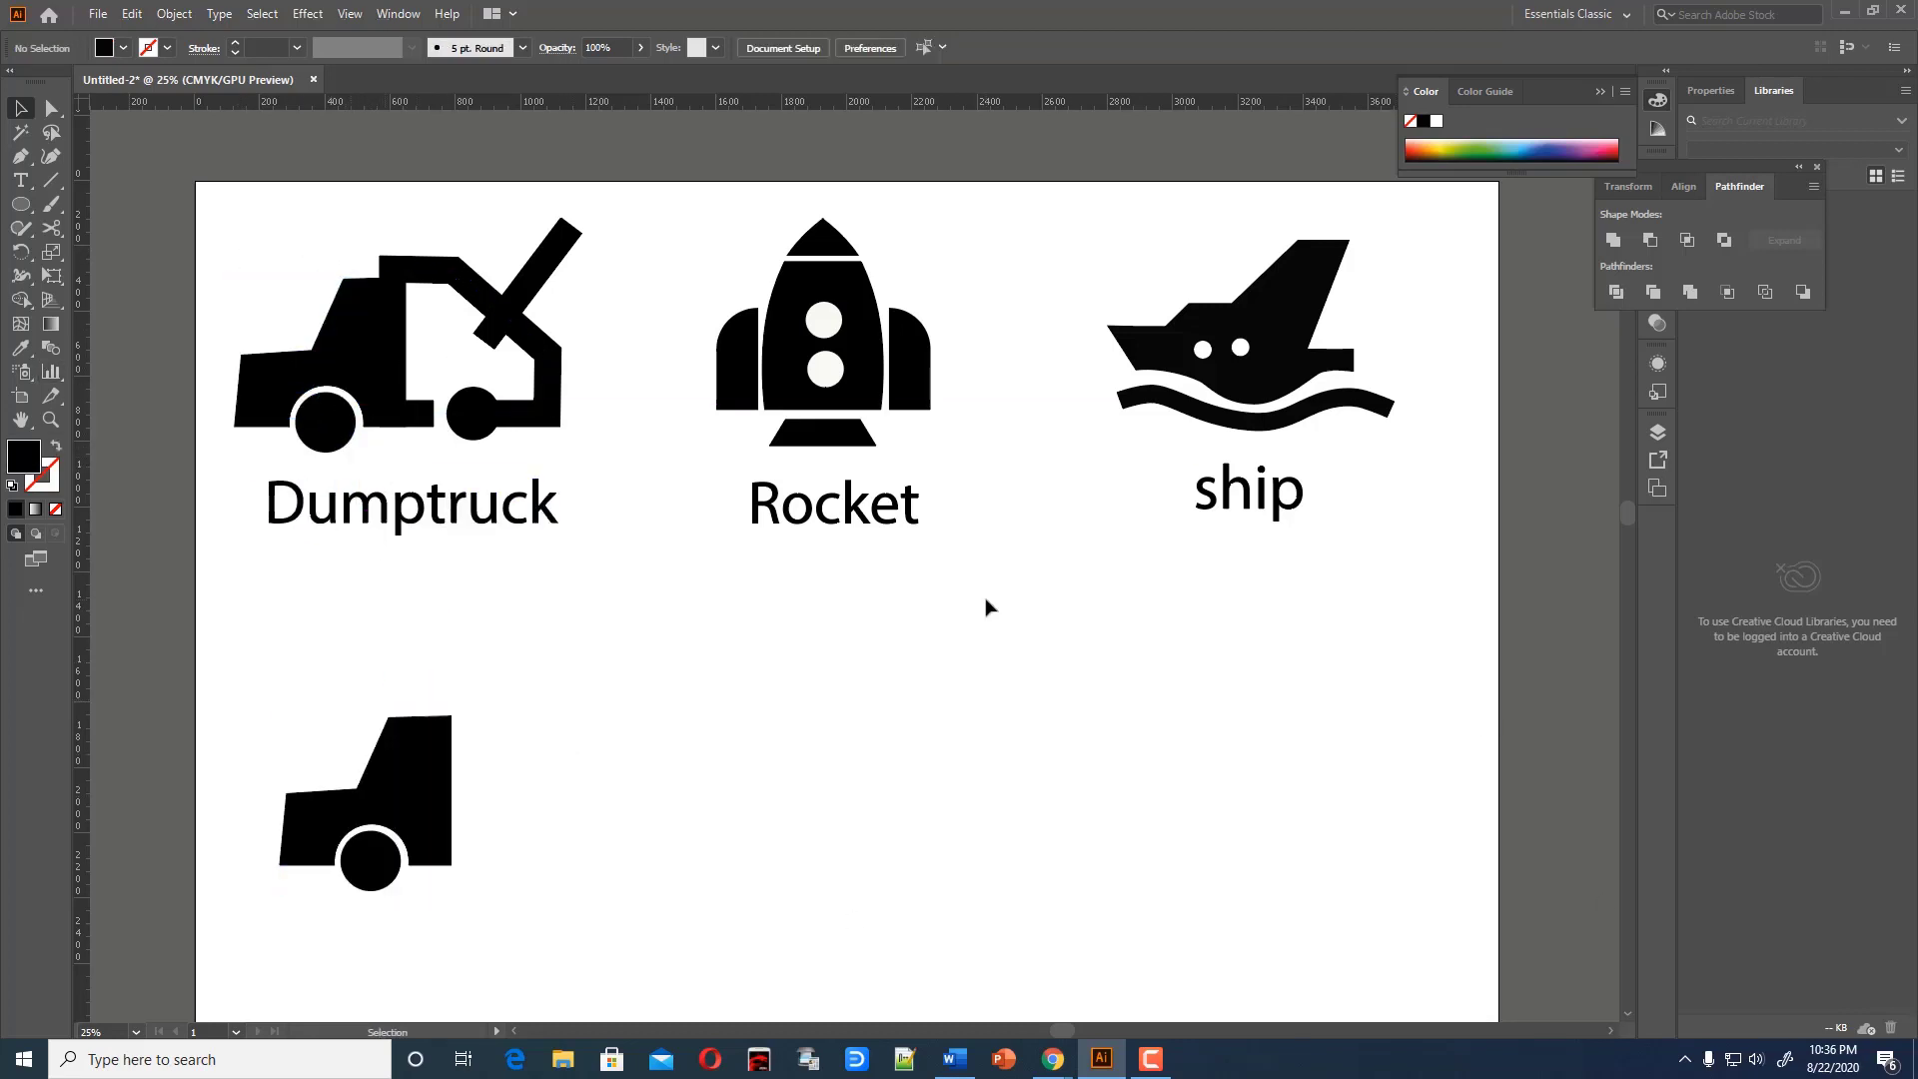
Draw a stepped, hooked crane arm about 850 by 352 px from the copied cab's back, with a black stroke and no fill
key("p")
scroll(480, 749, "down", 2)
left_click(452, 717)
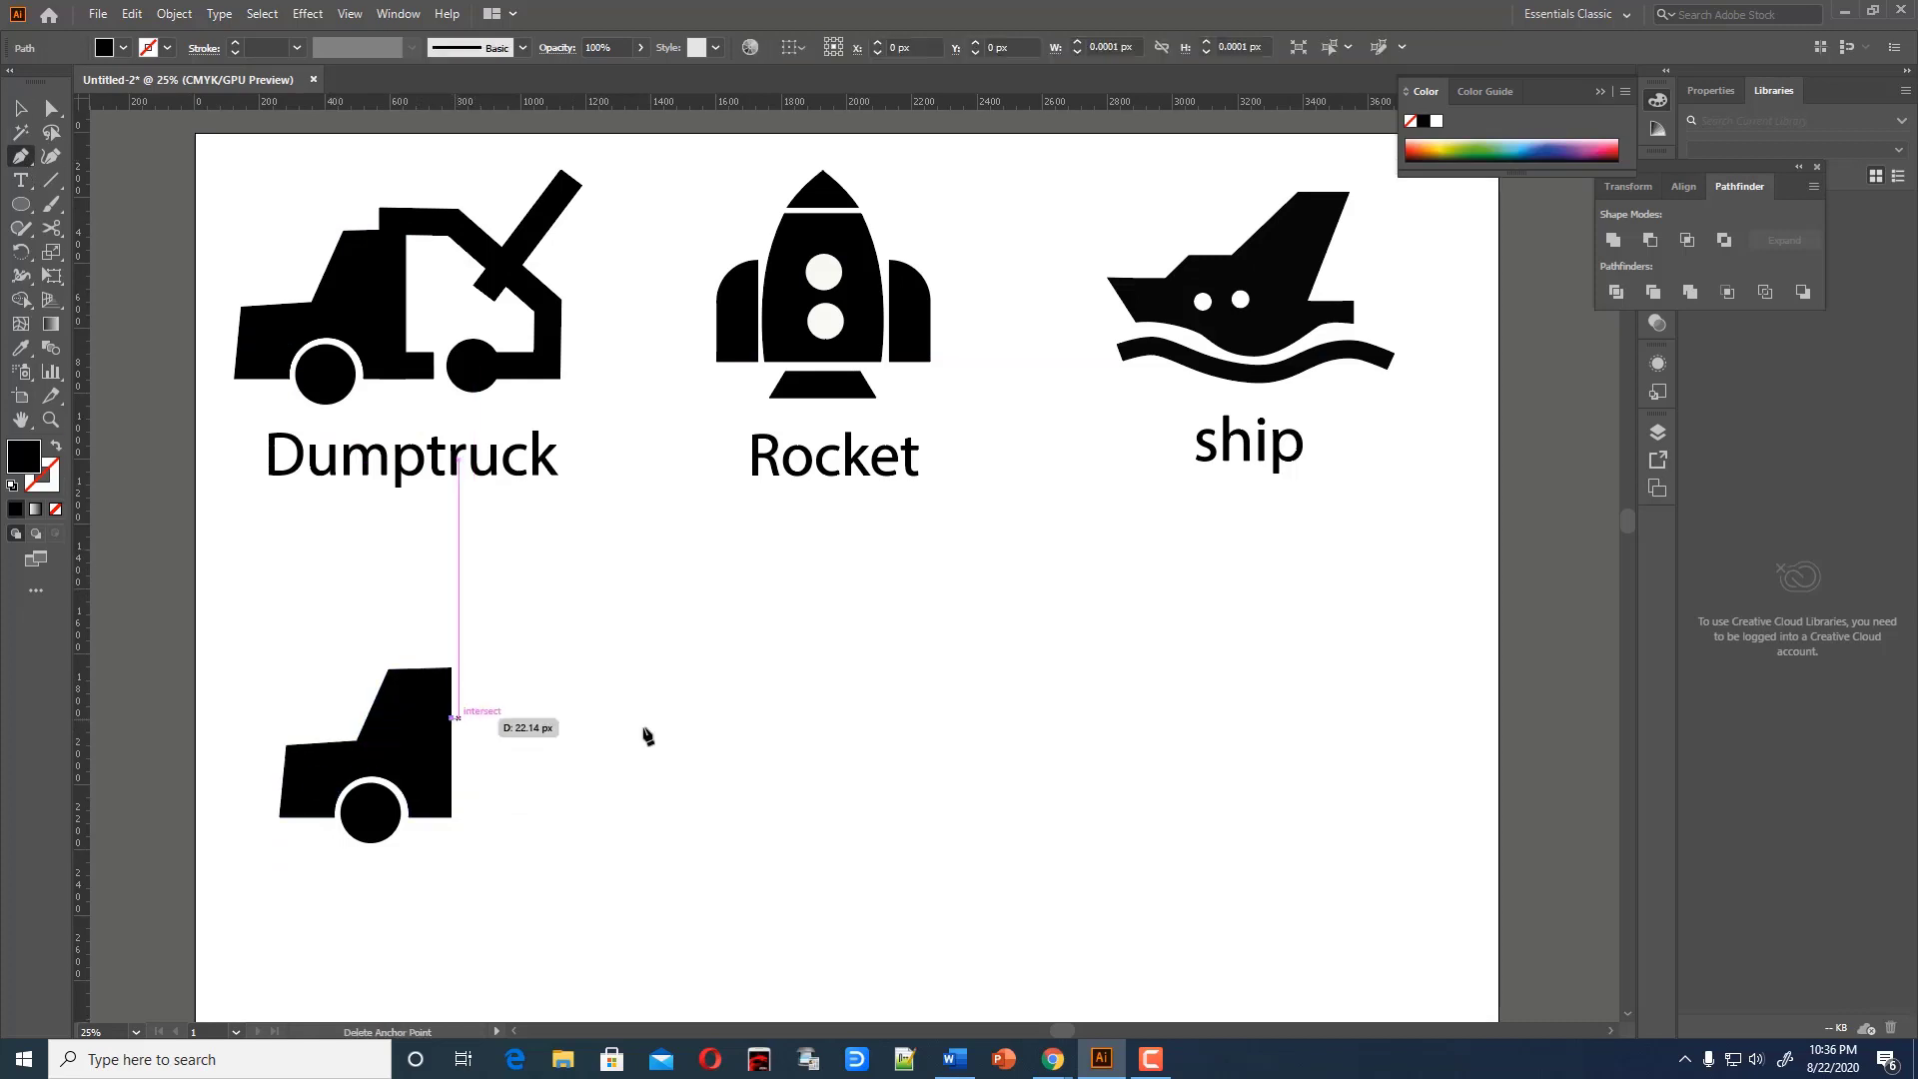
left_click(559, 717)
left_click(623, 603)
left_click(729, 603)
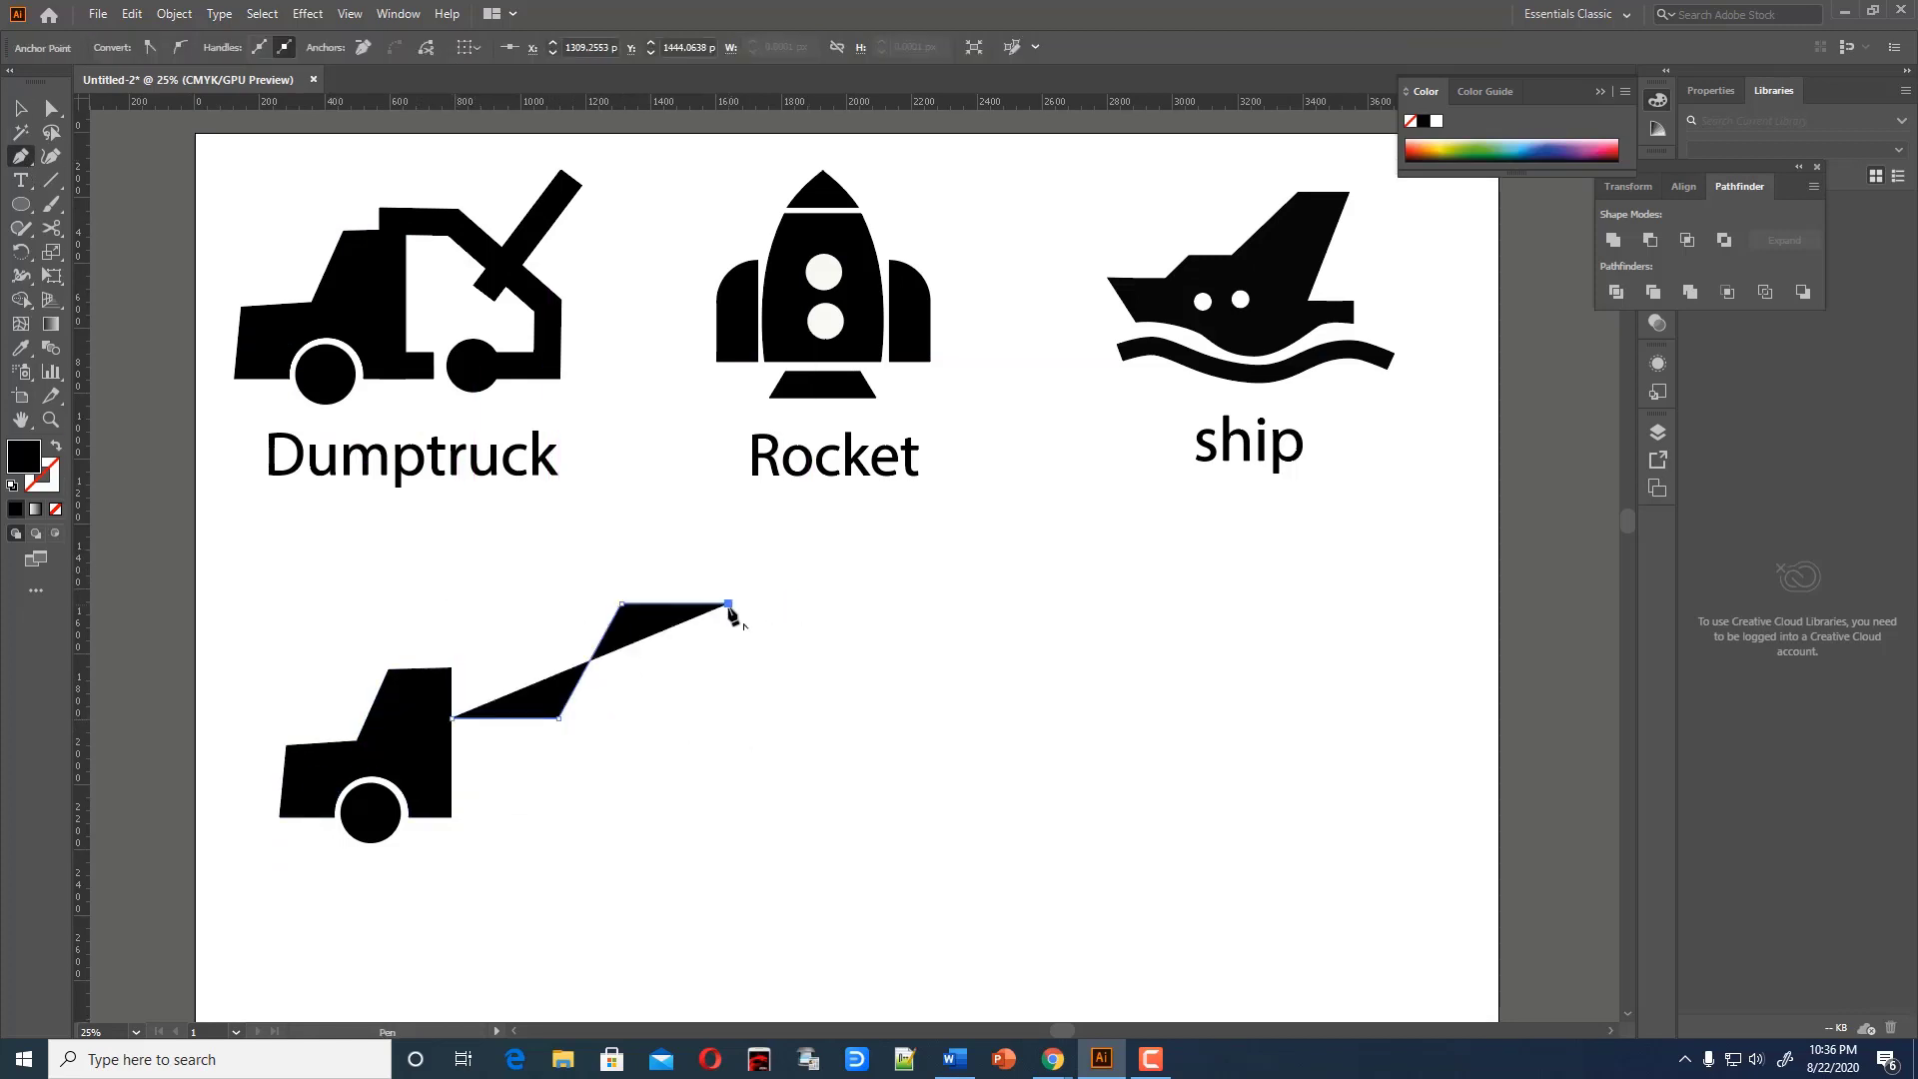
left_click(728, 677)
key("shift+x")
key("shift+grave")
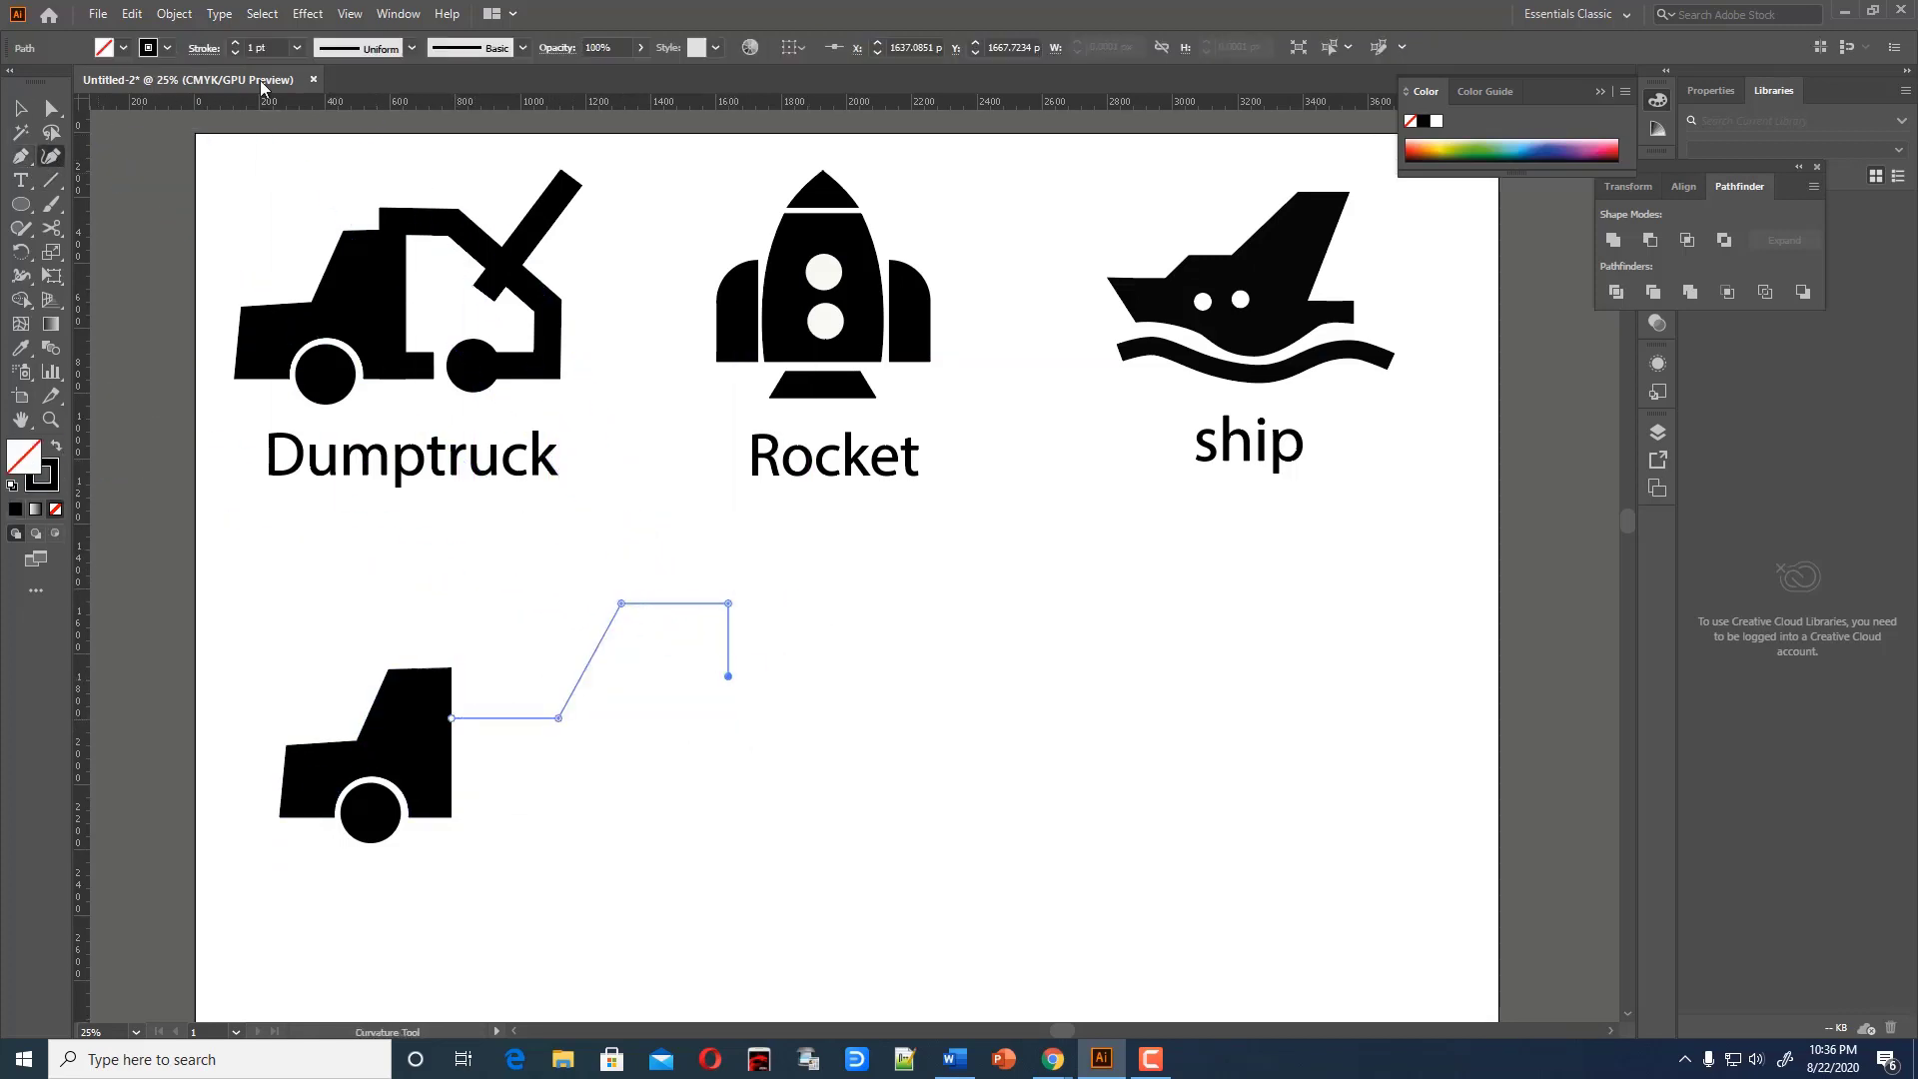
Set the crane arm's stroke weight to 93 pt and shorten the arm horizontally, keeping it attached to the cab
scroll(279, 130, "up", 4)
scroll(271, 47, "up", 15)
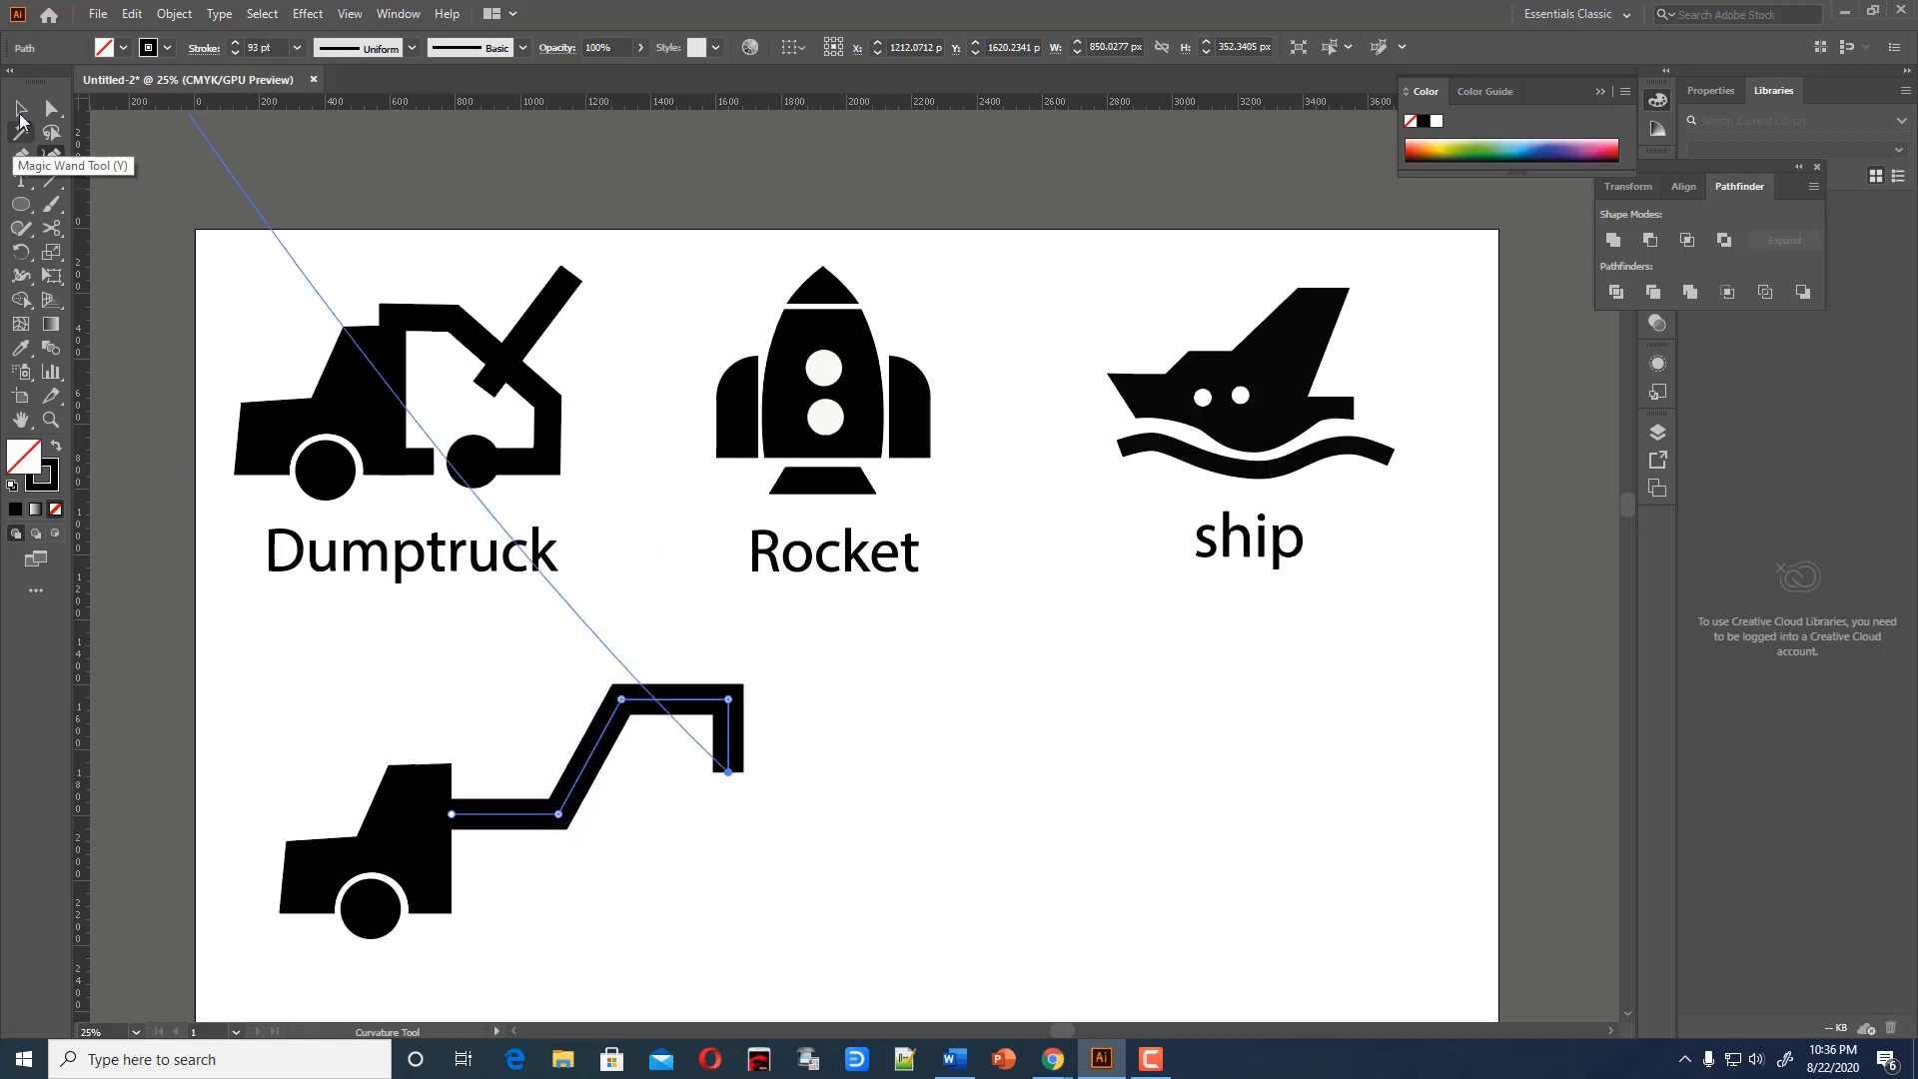
left_click(20, 107)
left_click(386, 261)
left_click(728, 744)
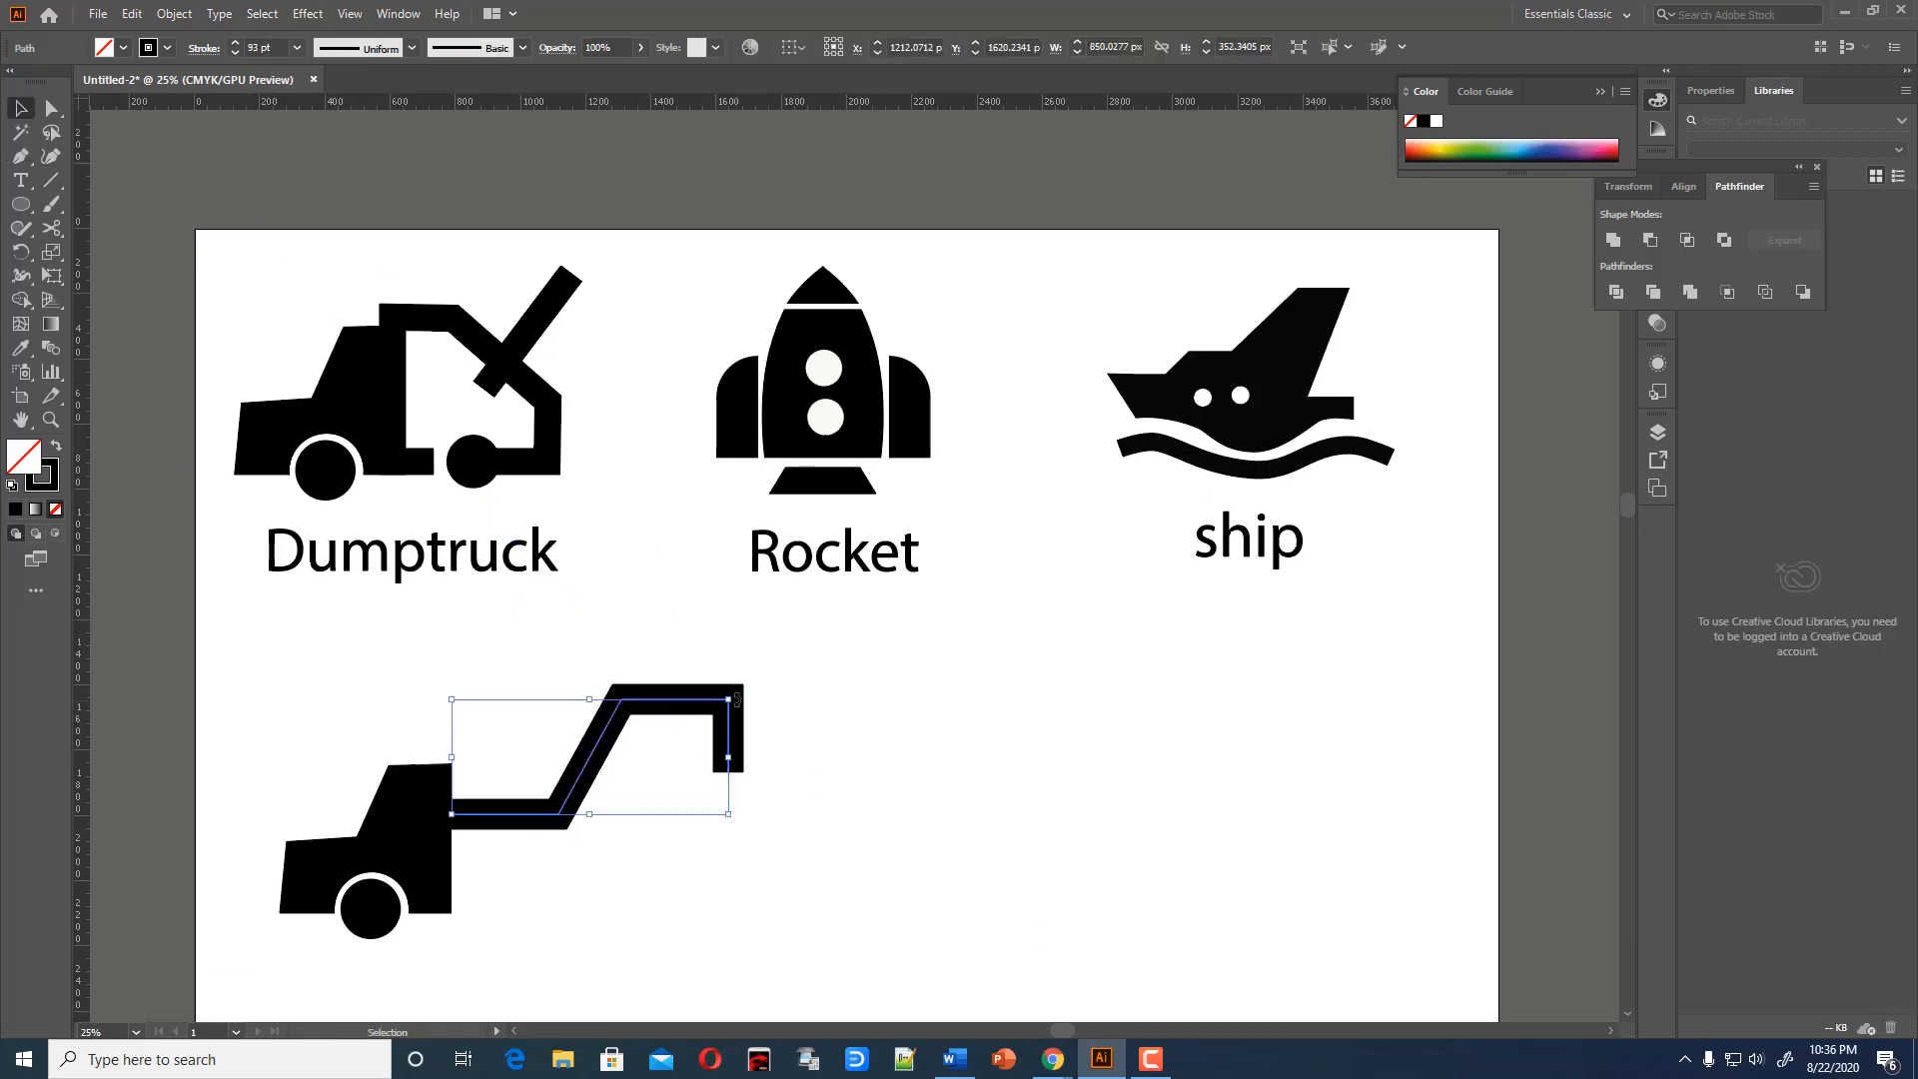
left_click_drag(728, 756, 707, 757)
scroll(720, 737, "down", 2)
left_click(852, 728)
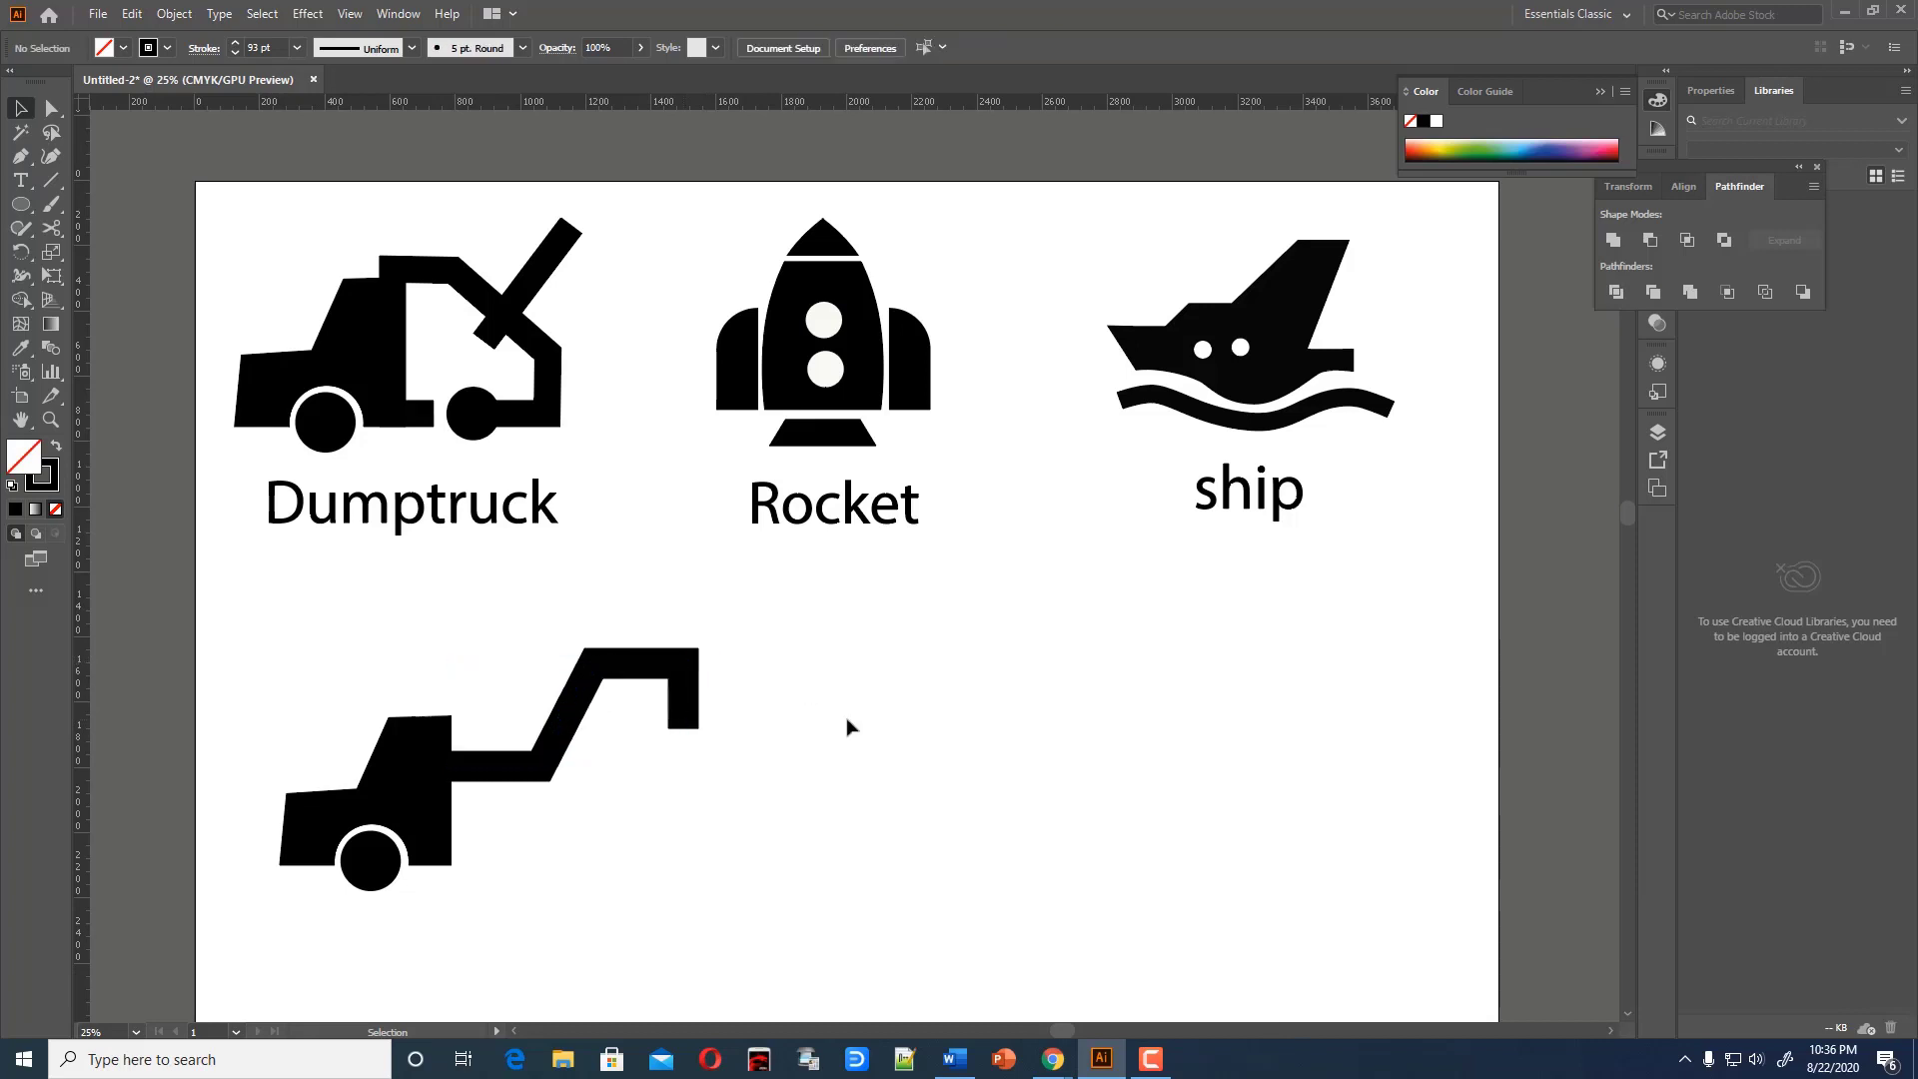
Draw a horizontal 93 pt bed line about 767 px long from the cab's base and align its lower edge with the cab
scroll(852, 728, "down", 2)
scroll(669, 748, "down", 3)
left_click(452, 744)
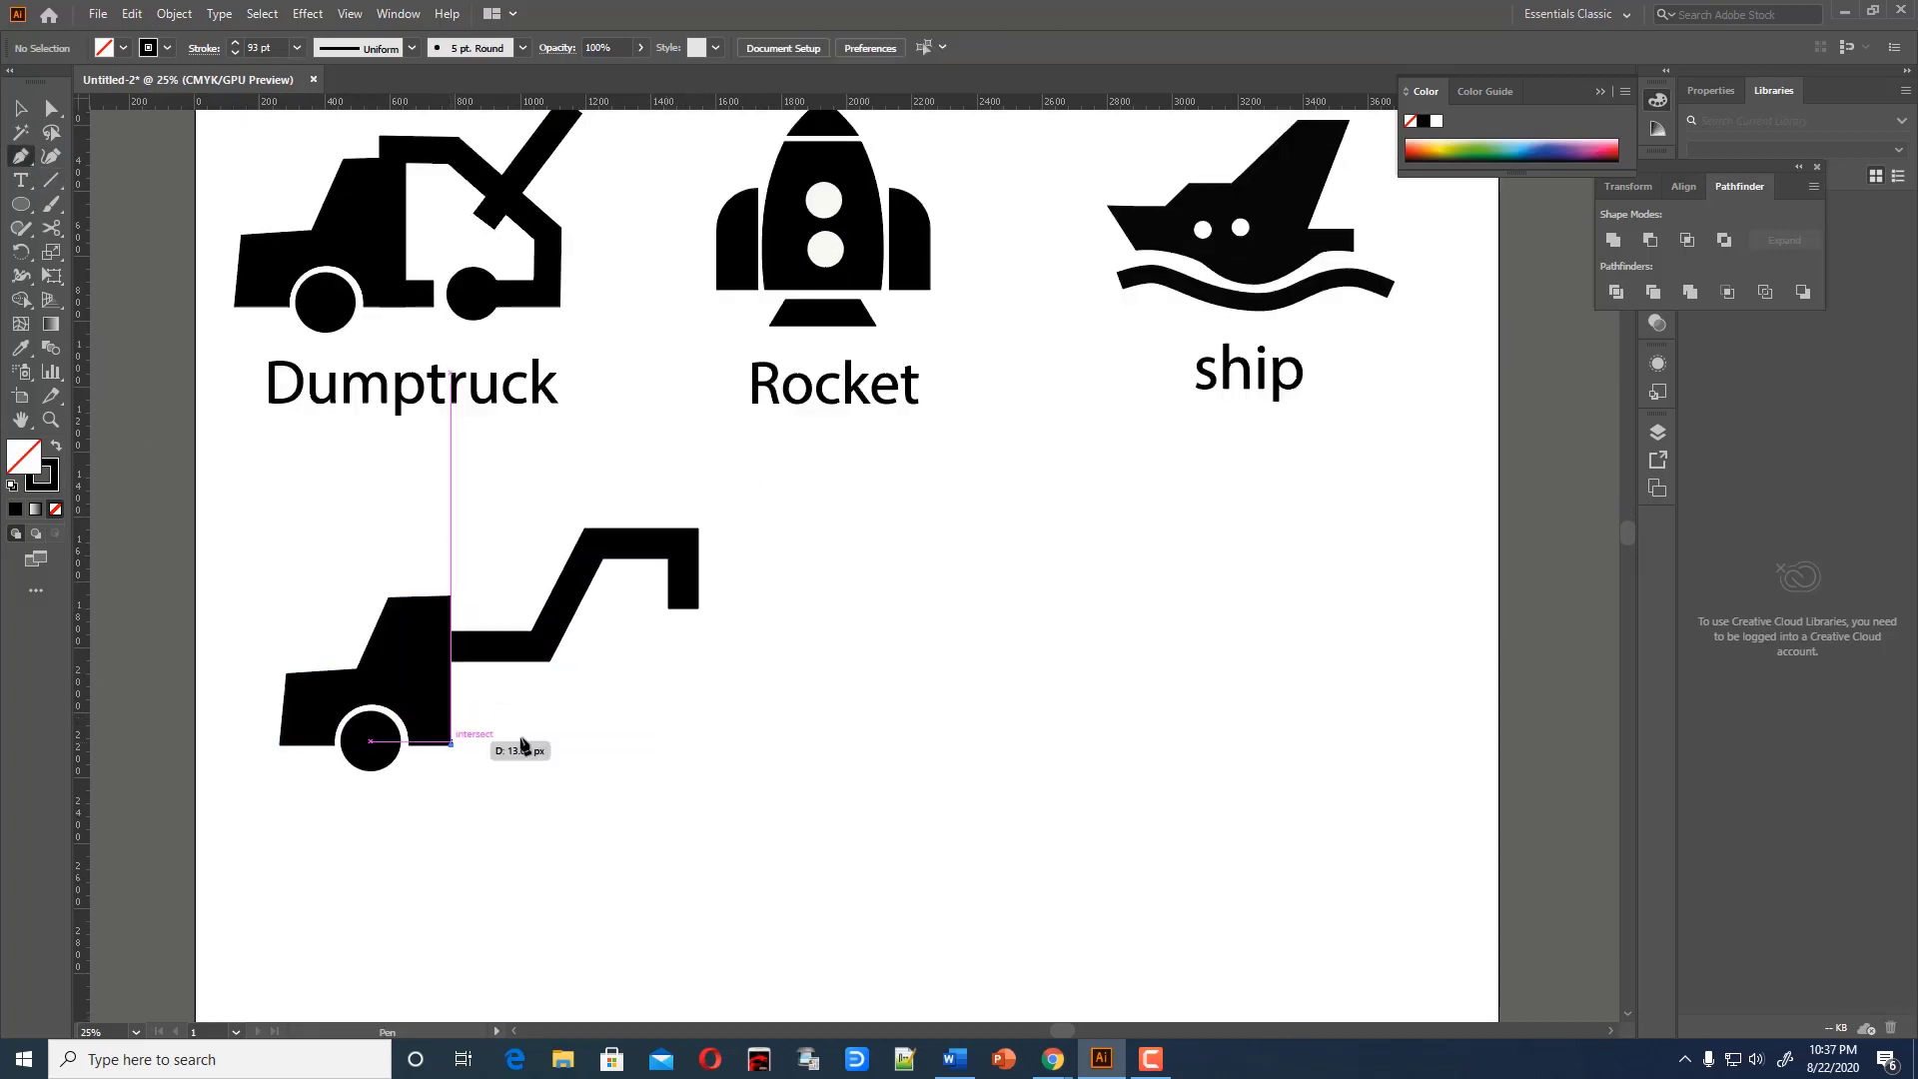
left_click(703, 745)
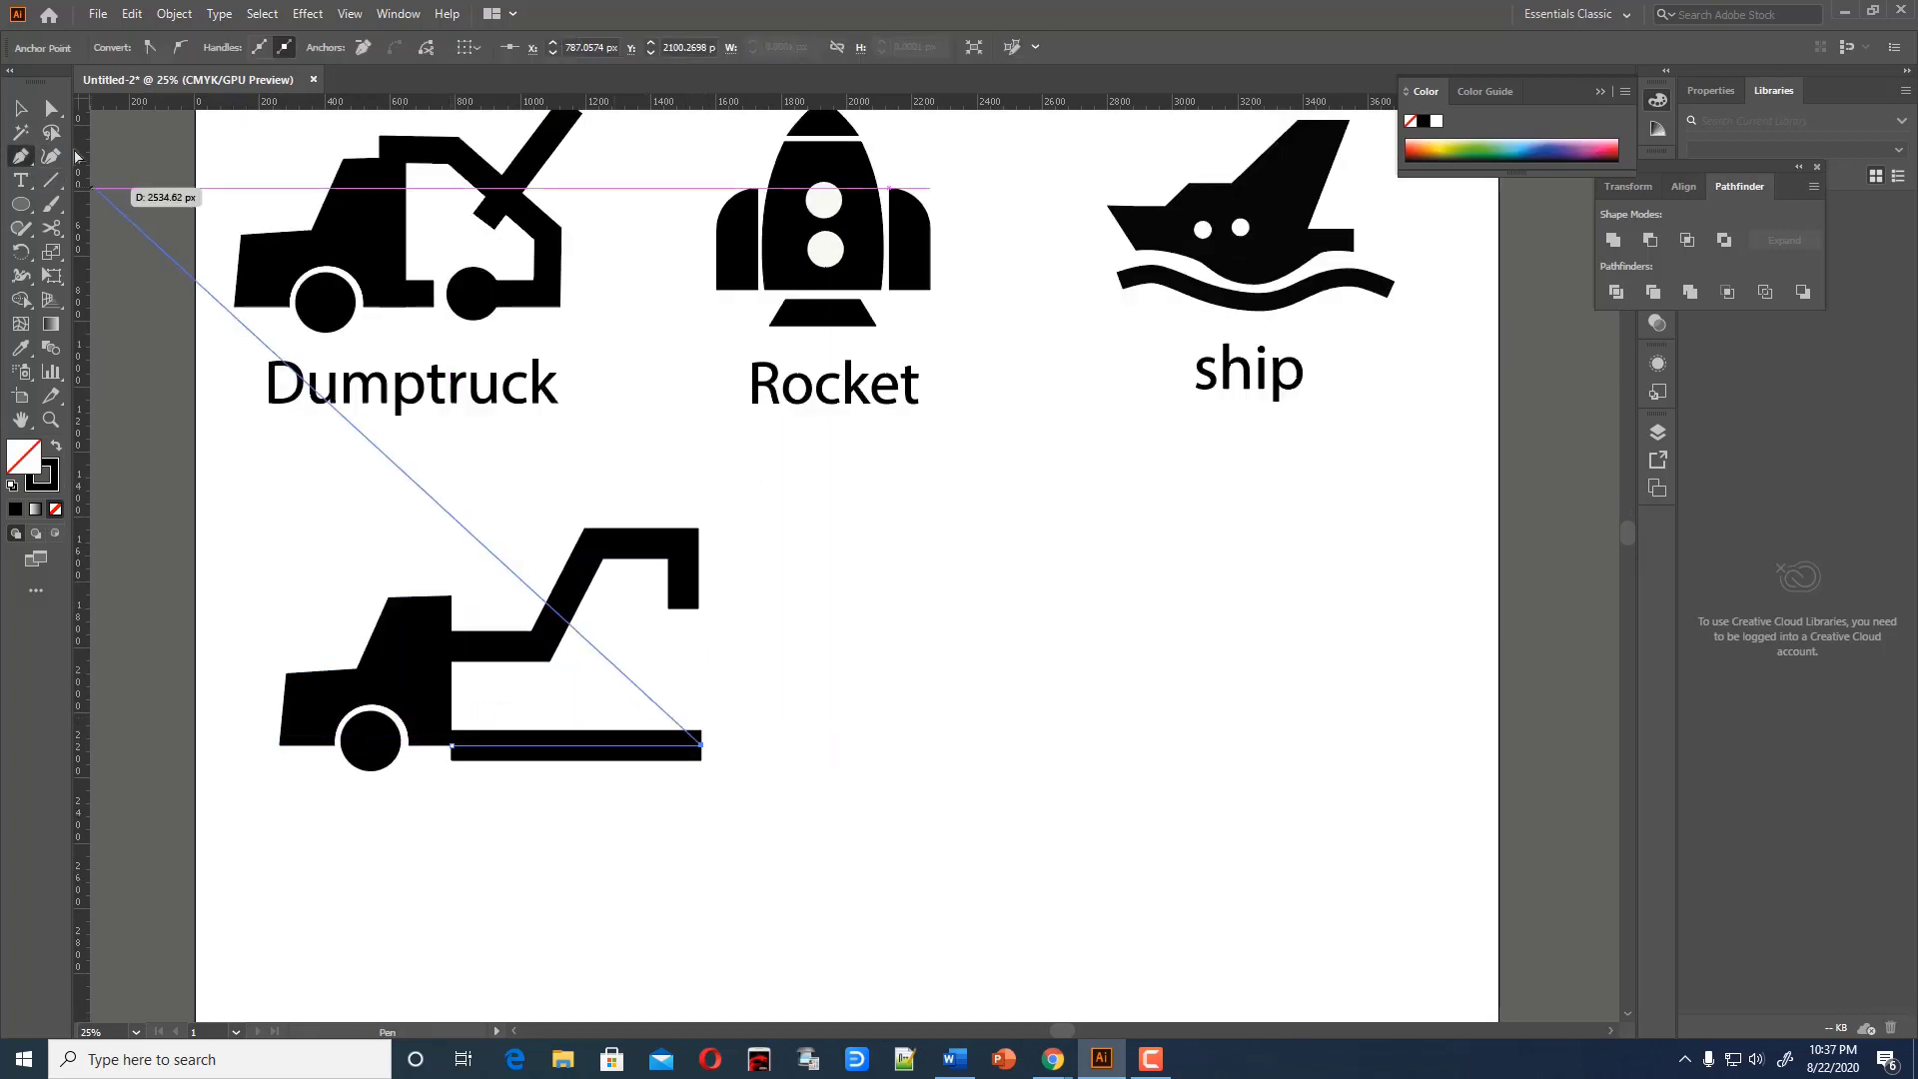
left_click(20, 107)
left_click(529, 685)
left_click_drag(541, 752, 544, 737)
left_click(640, 791)
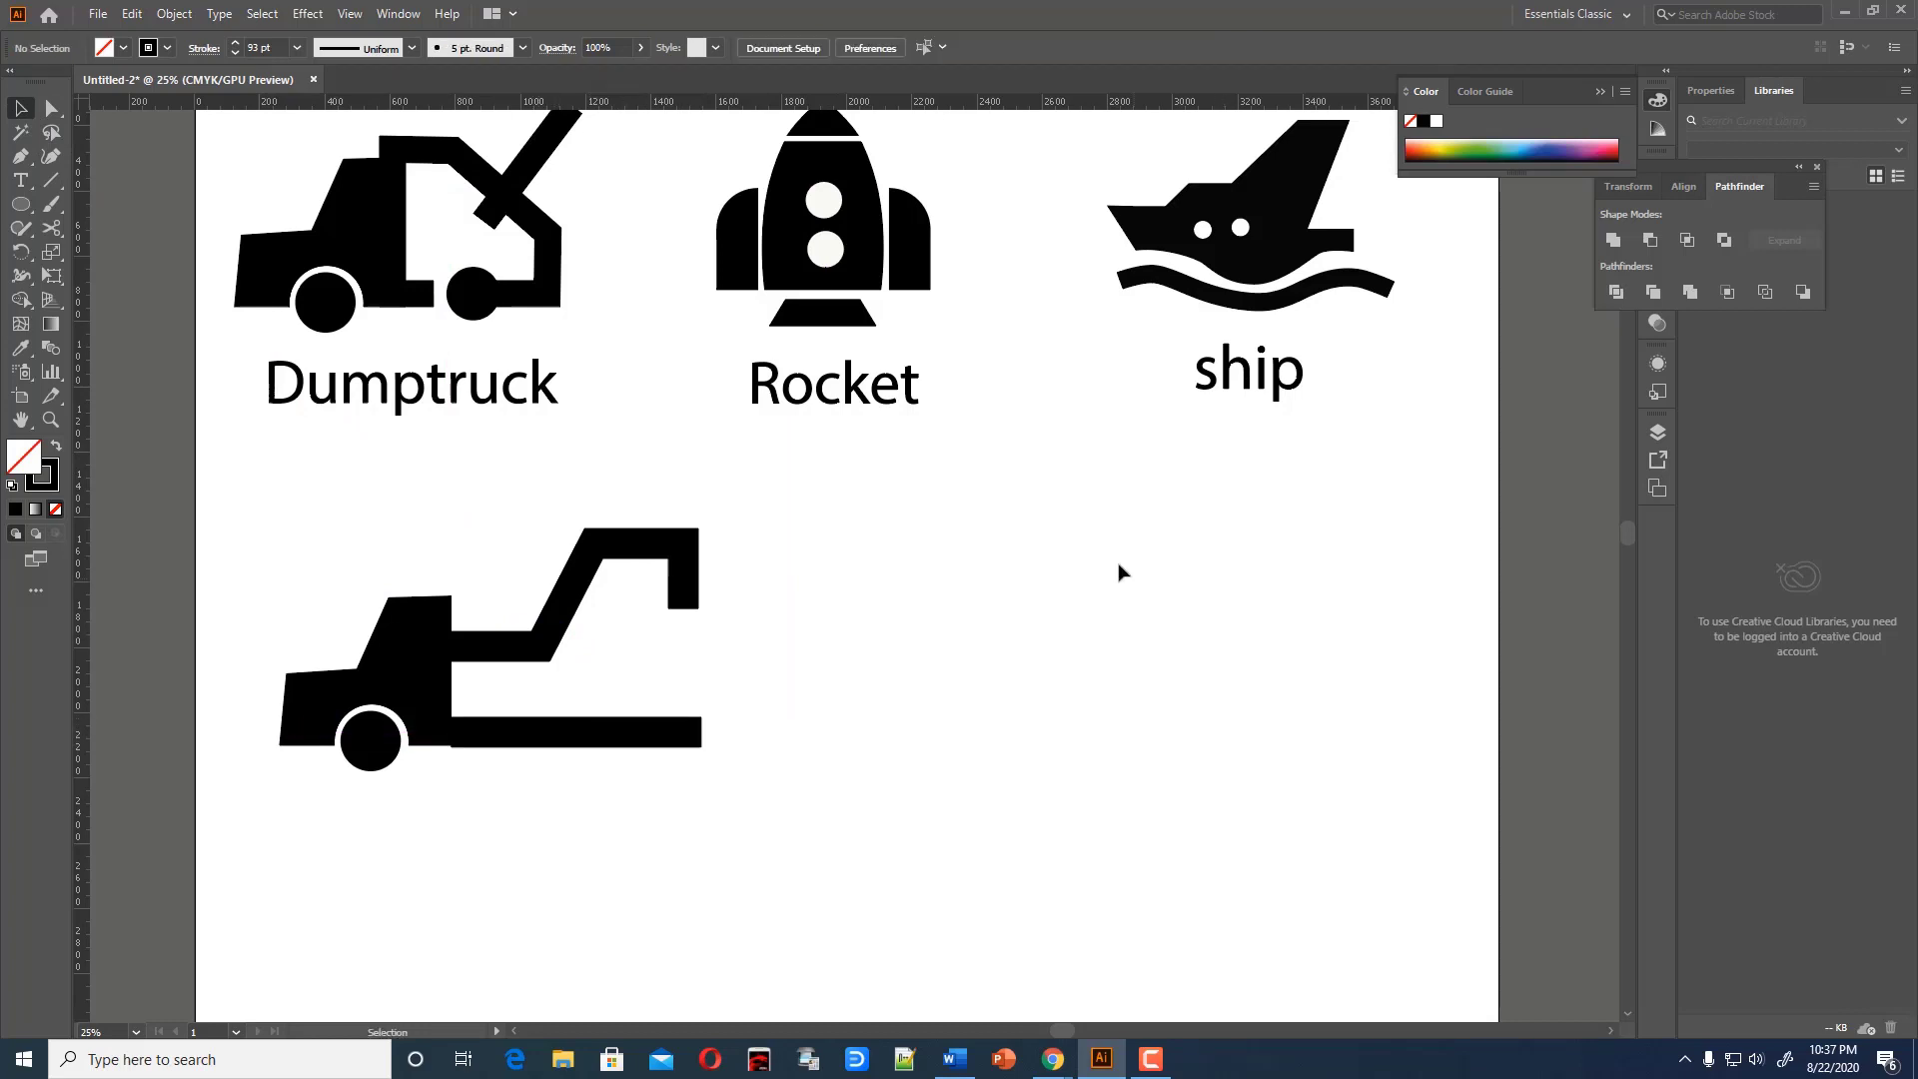
Try to fine-tune the bed line's vertical position against the cab, and delete the line
left_click(688, 741)
key("ctrl+=")
left_click_drag(693, 586, 693, 570)
left_click(779, 627)
double_click(741, 563)
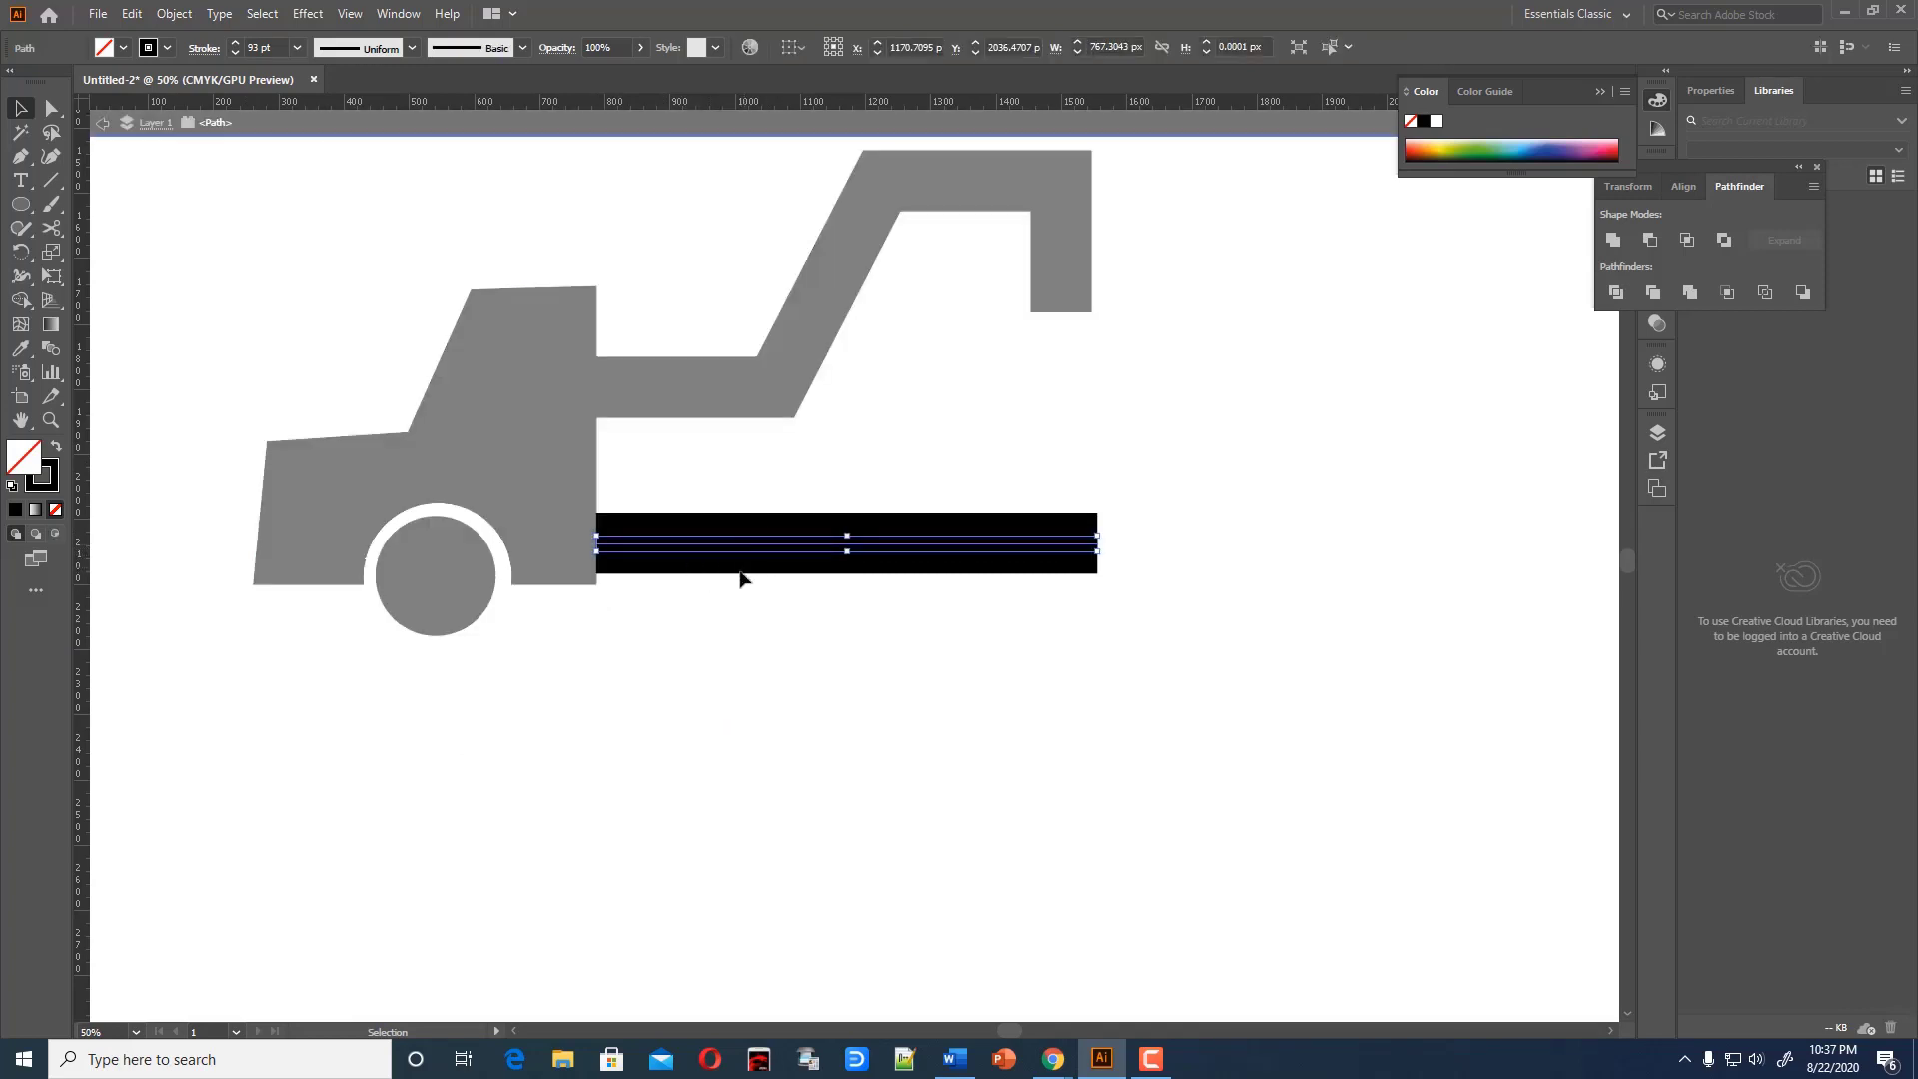
left_click(742, 617)
double_click(741, 618)
left_click(725, 552)
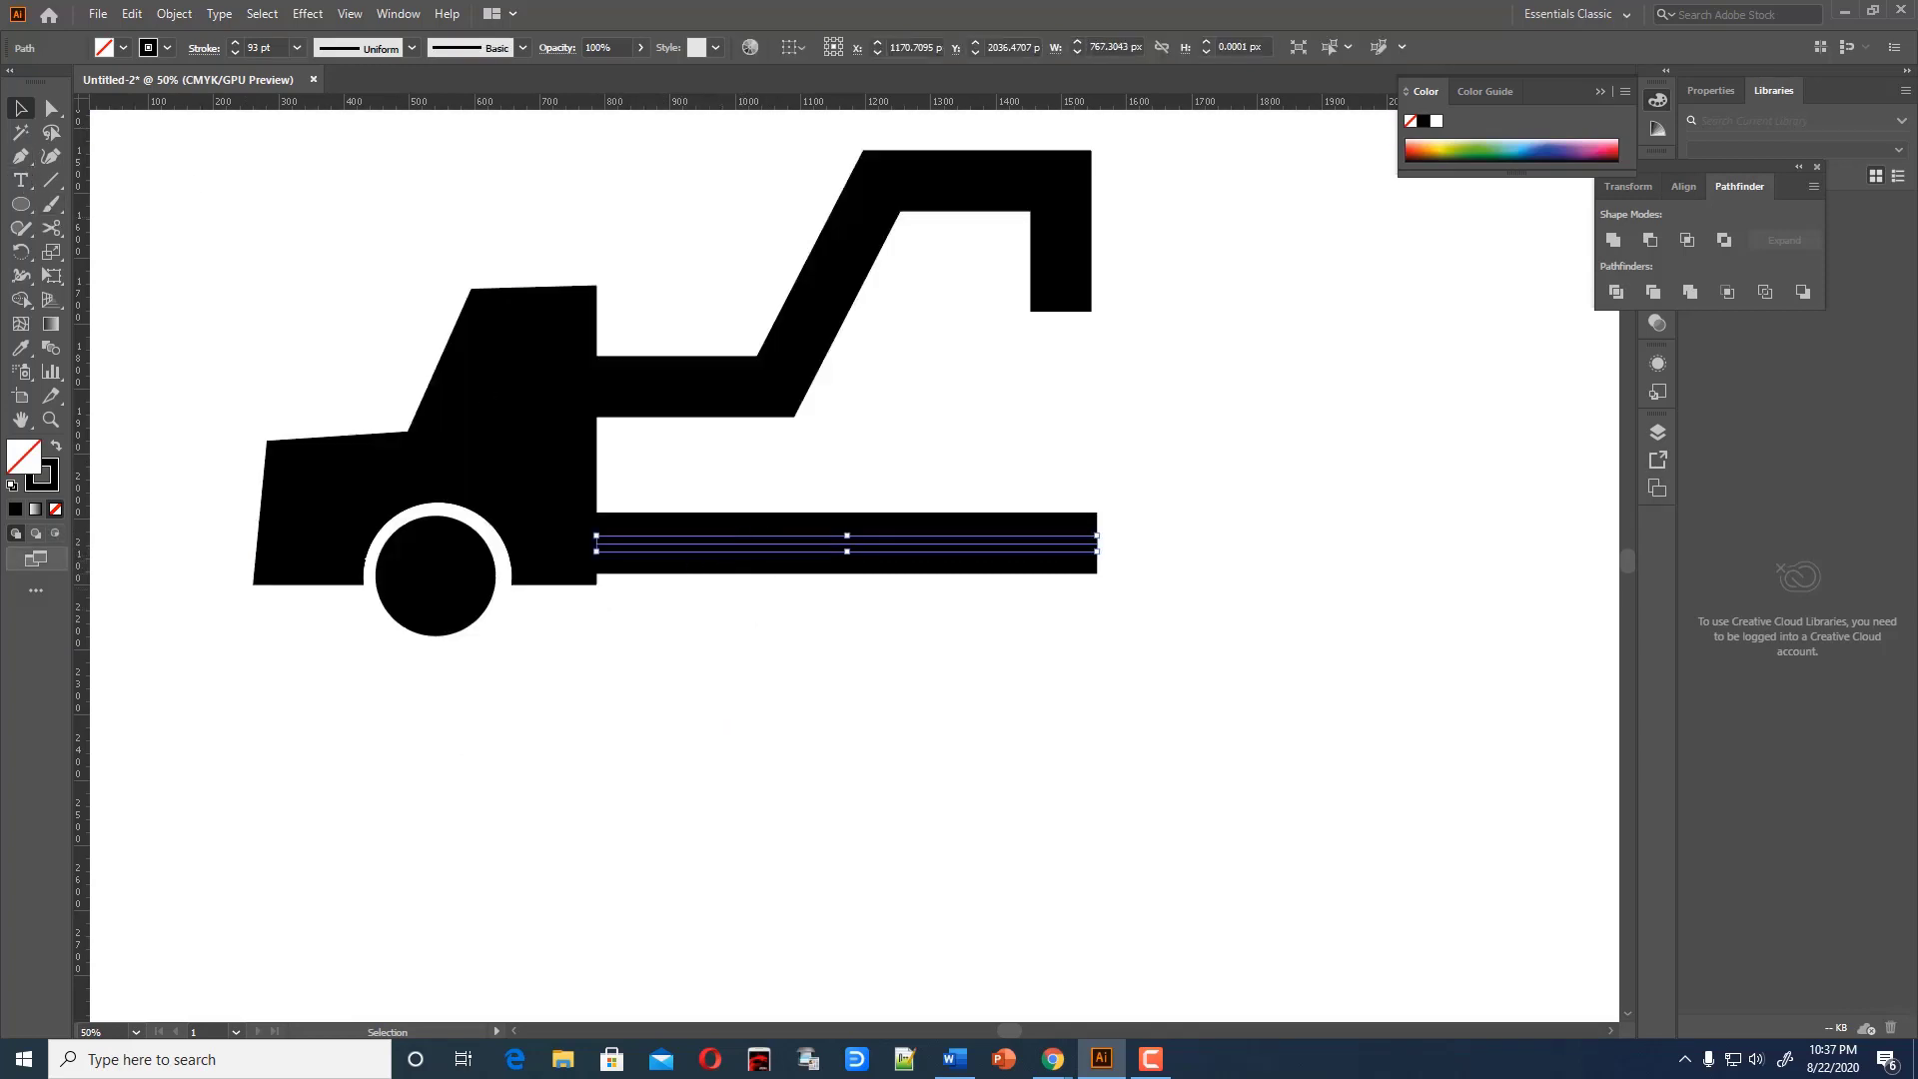
key("Delete")
Draw a black, strokeless rectangle about 778 by 94 px as the truck bed, extending from the cab's lower back edge
left_click(56, 446)
left_click_drag(20, 203, 75, 204)
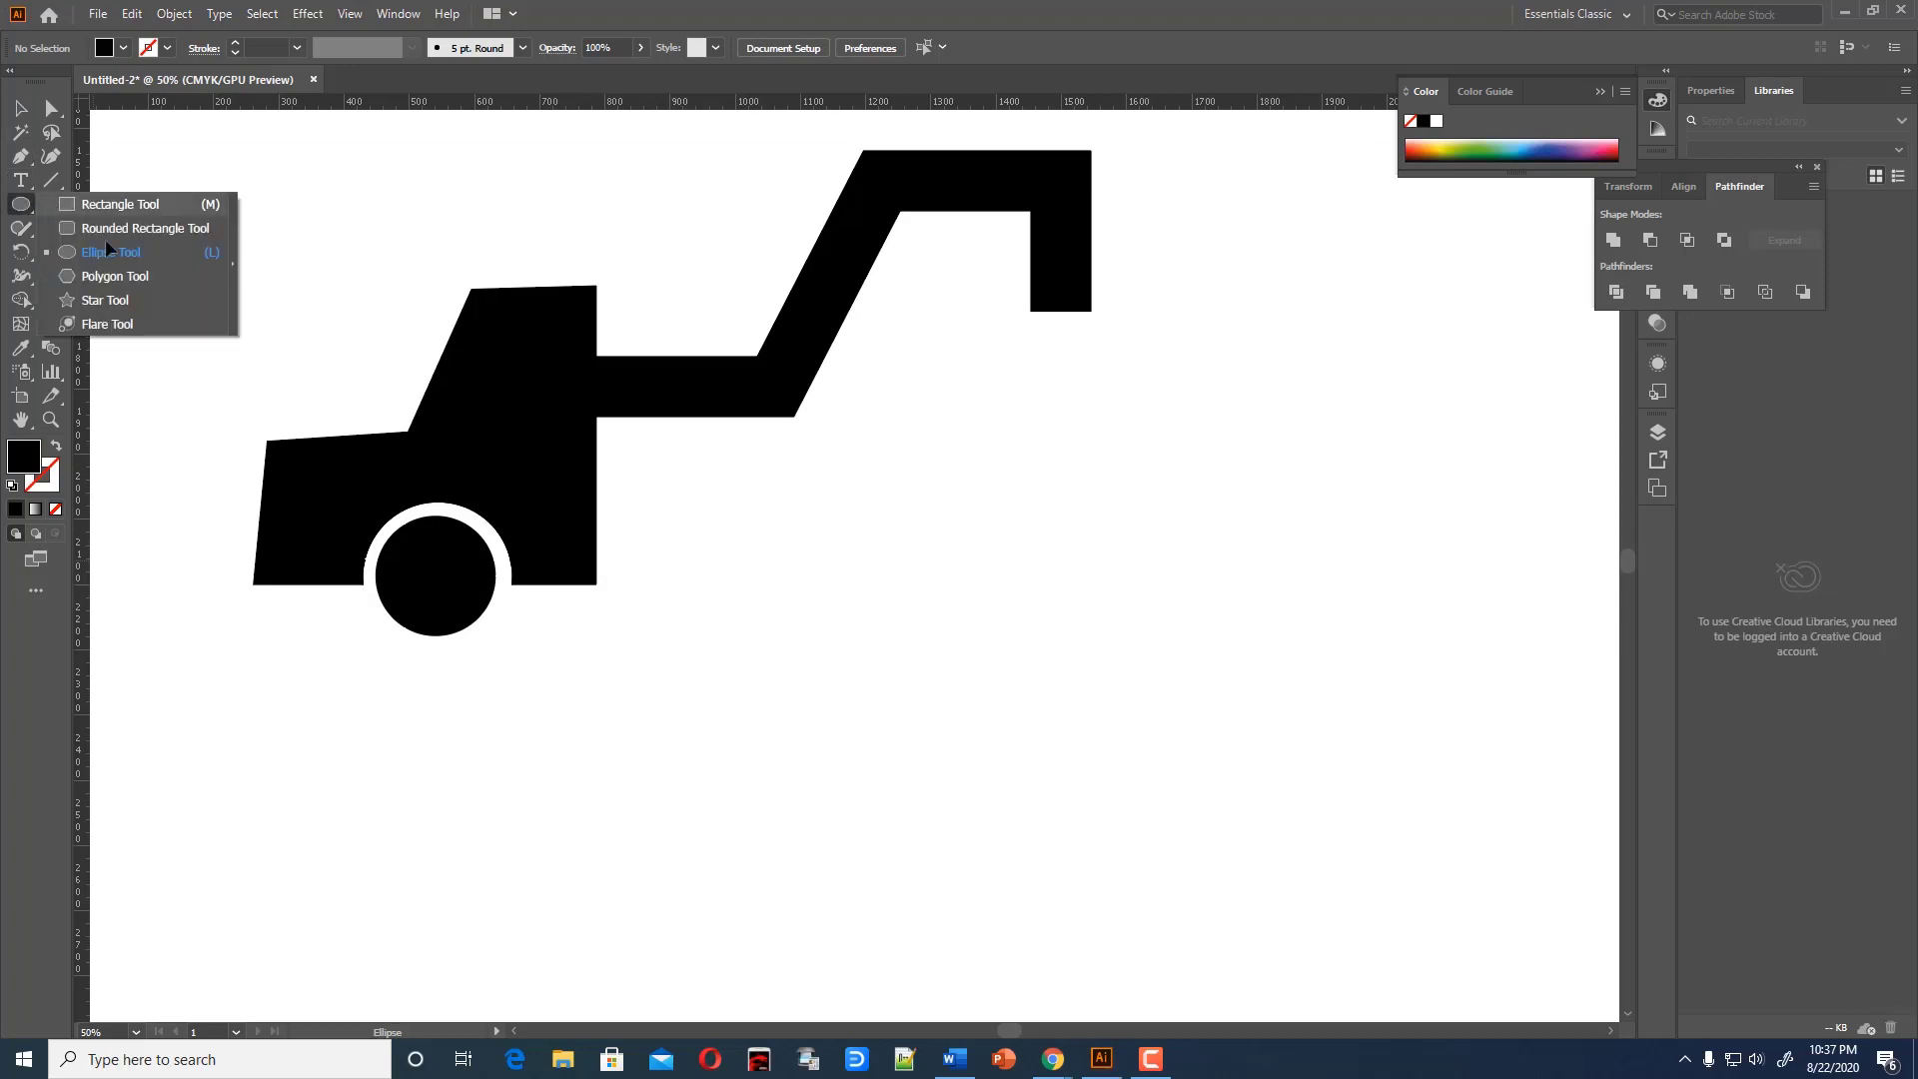
left_click_drag(596, 524, 1104, 583)
left_click(20, 107)
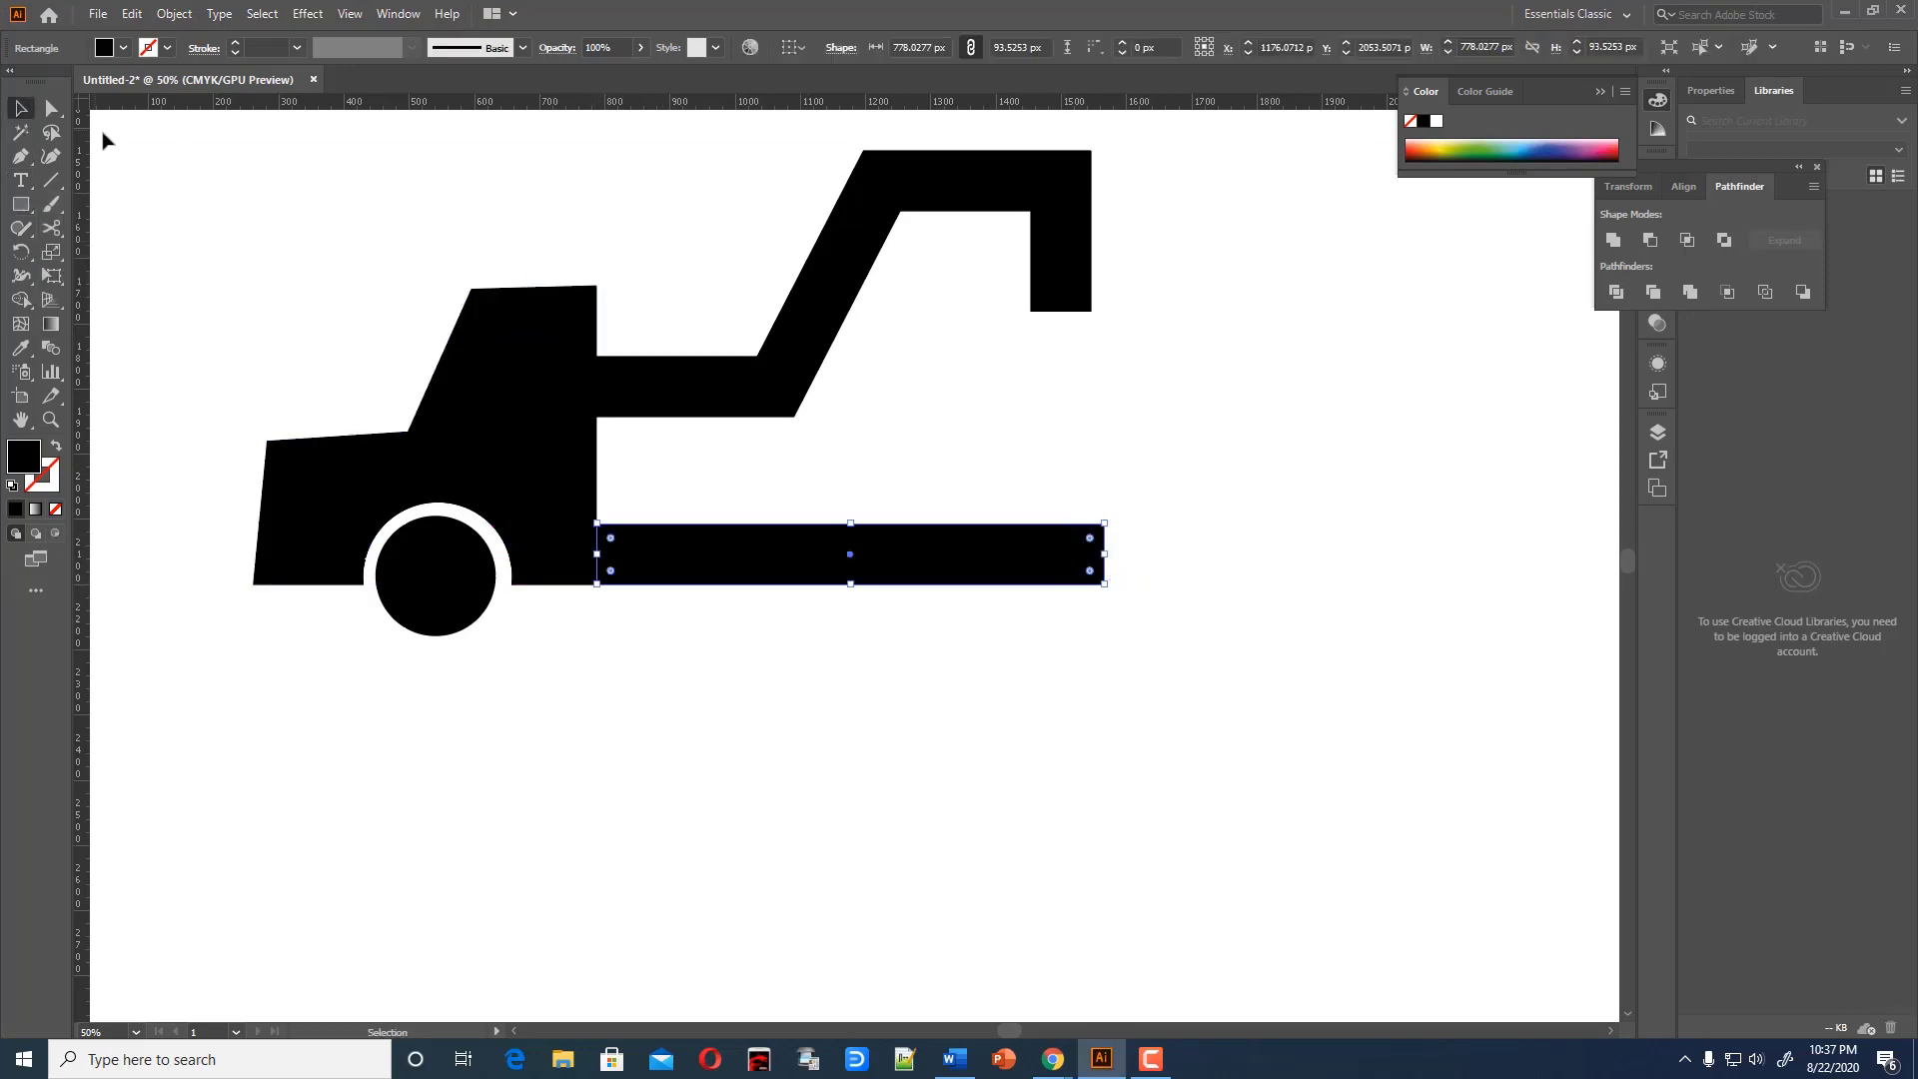
left_click(103, 140)
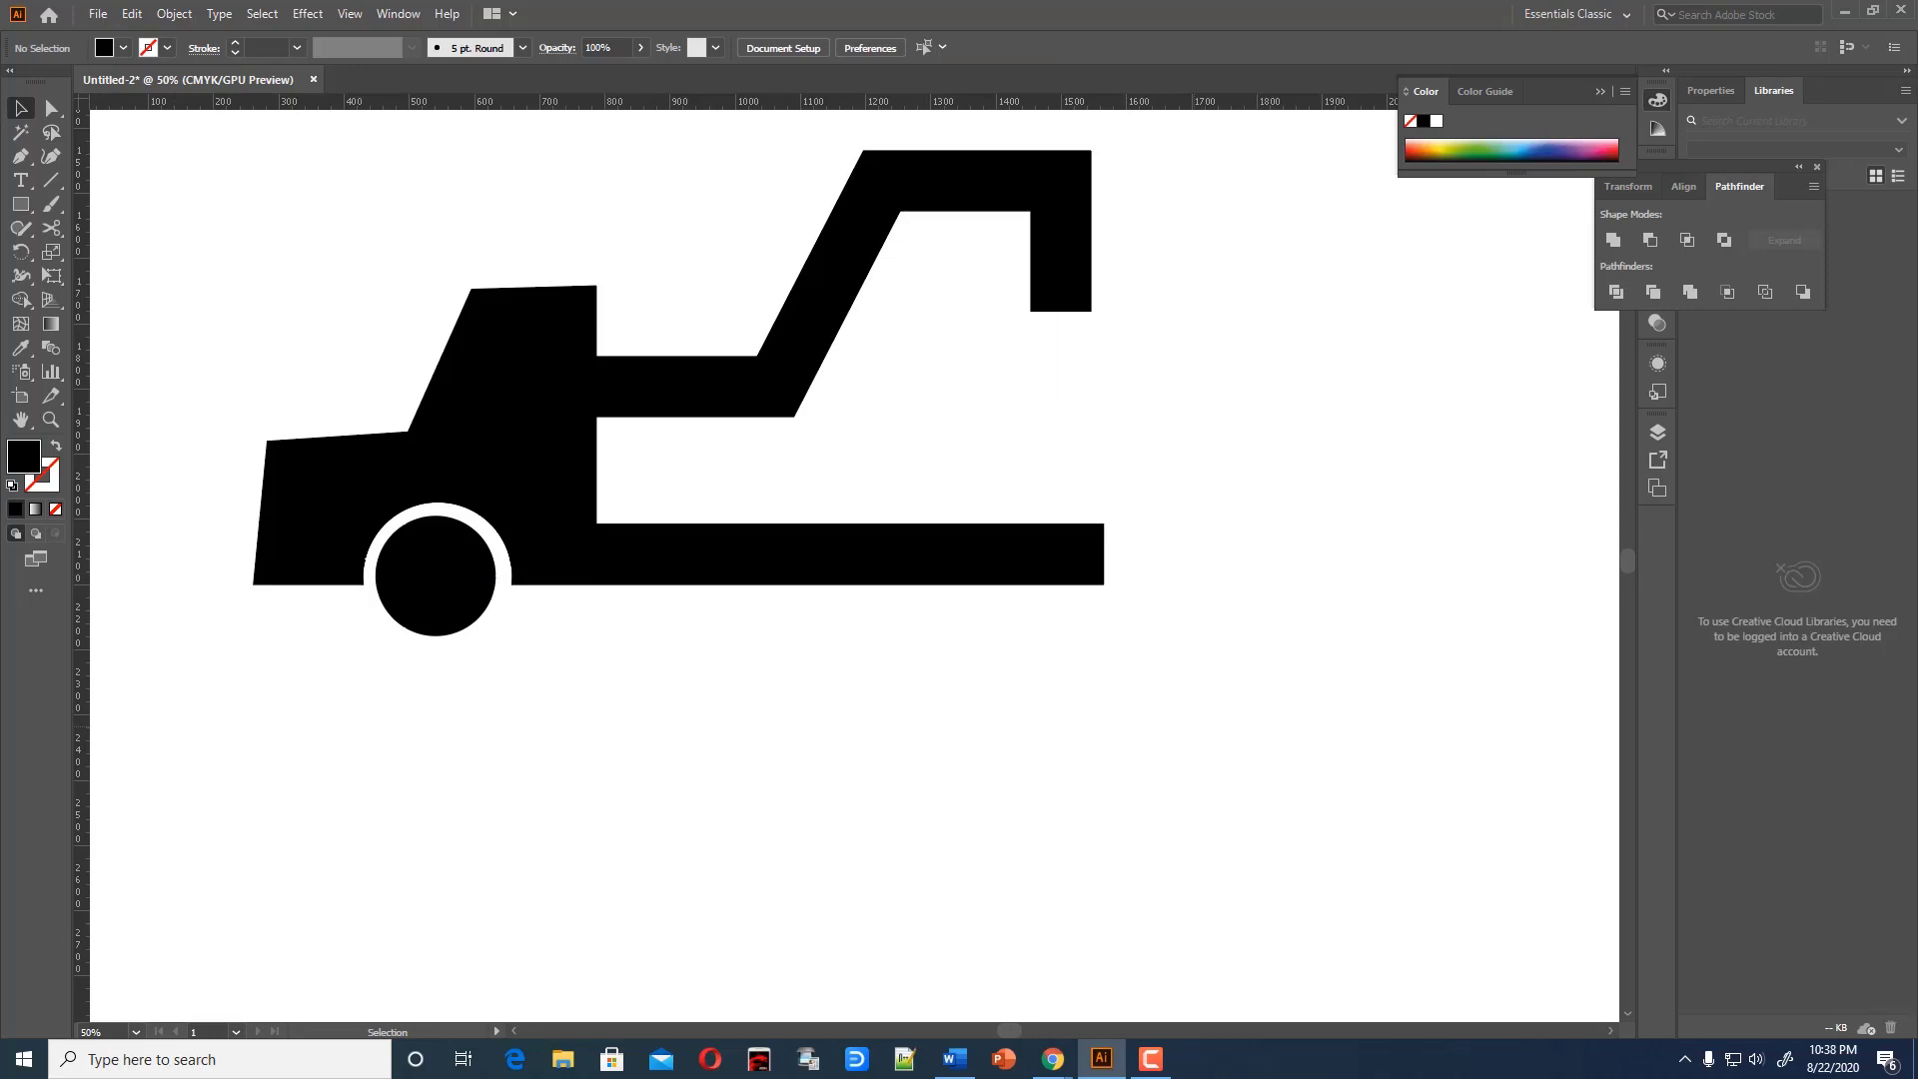
Erase a wheel-wide gap in the truck bed, leaving a short bar piece at its rear end
left_click_drag(51, 228, 75, 228)
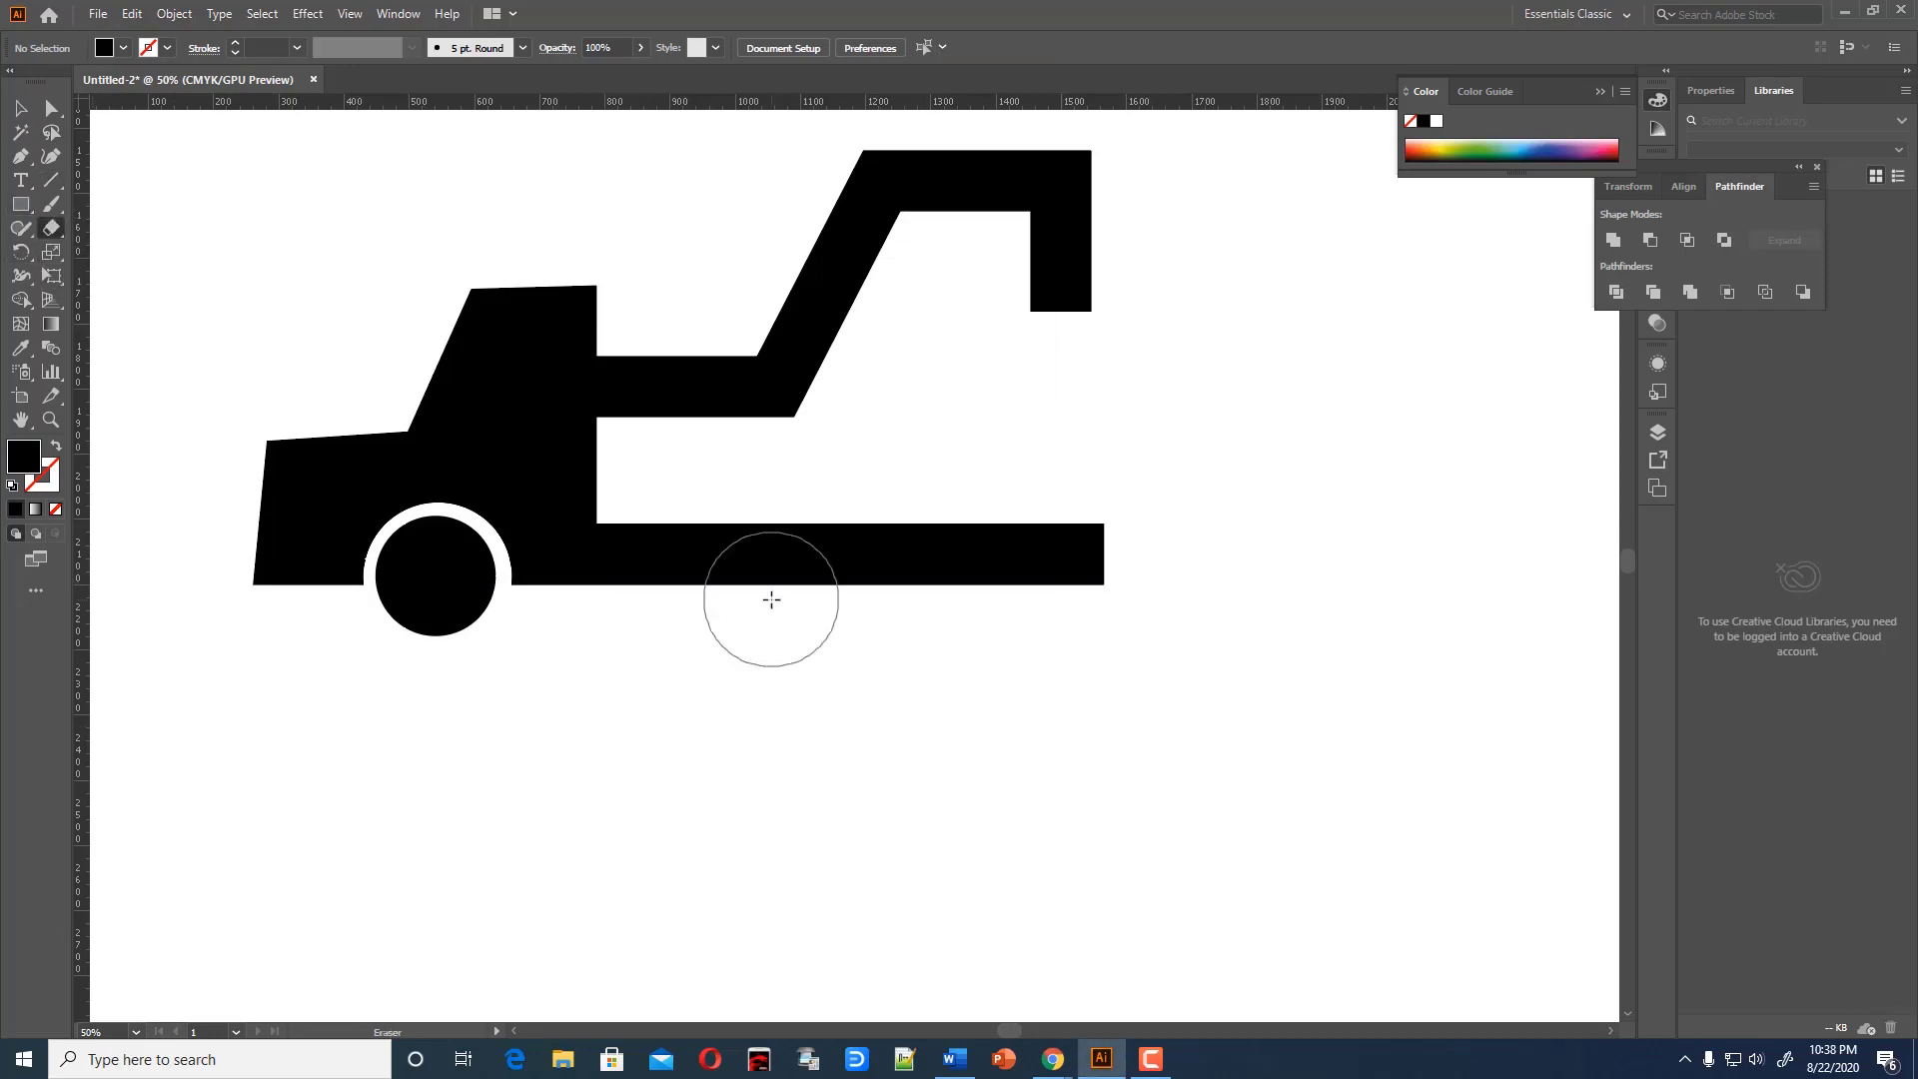
left_click_drag(784, 515, 851, 669)
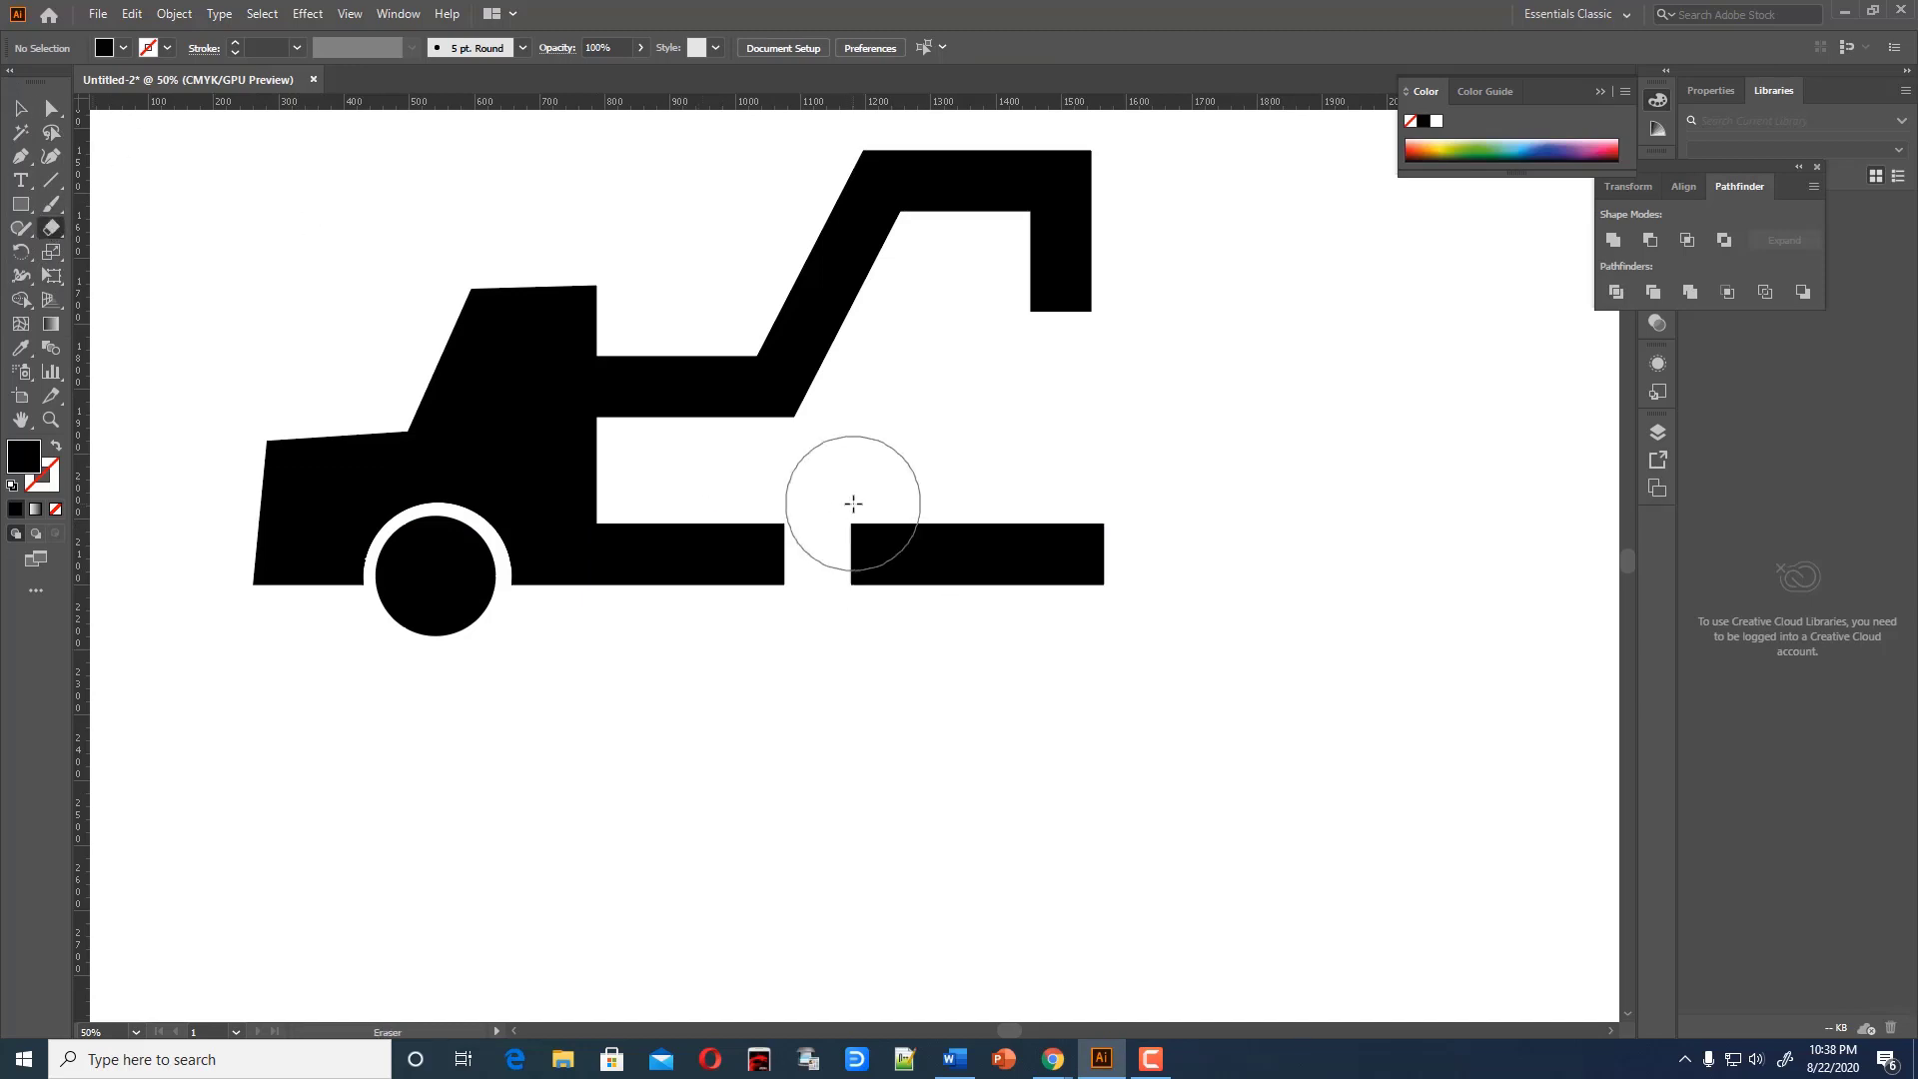
left_click_drag(879, 592, 974, 599)
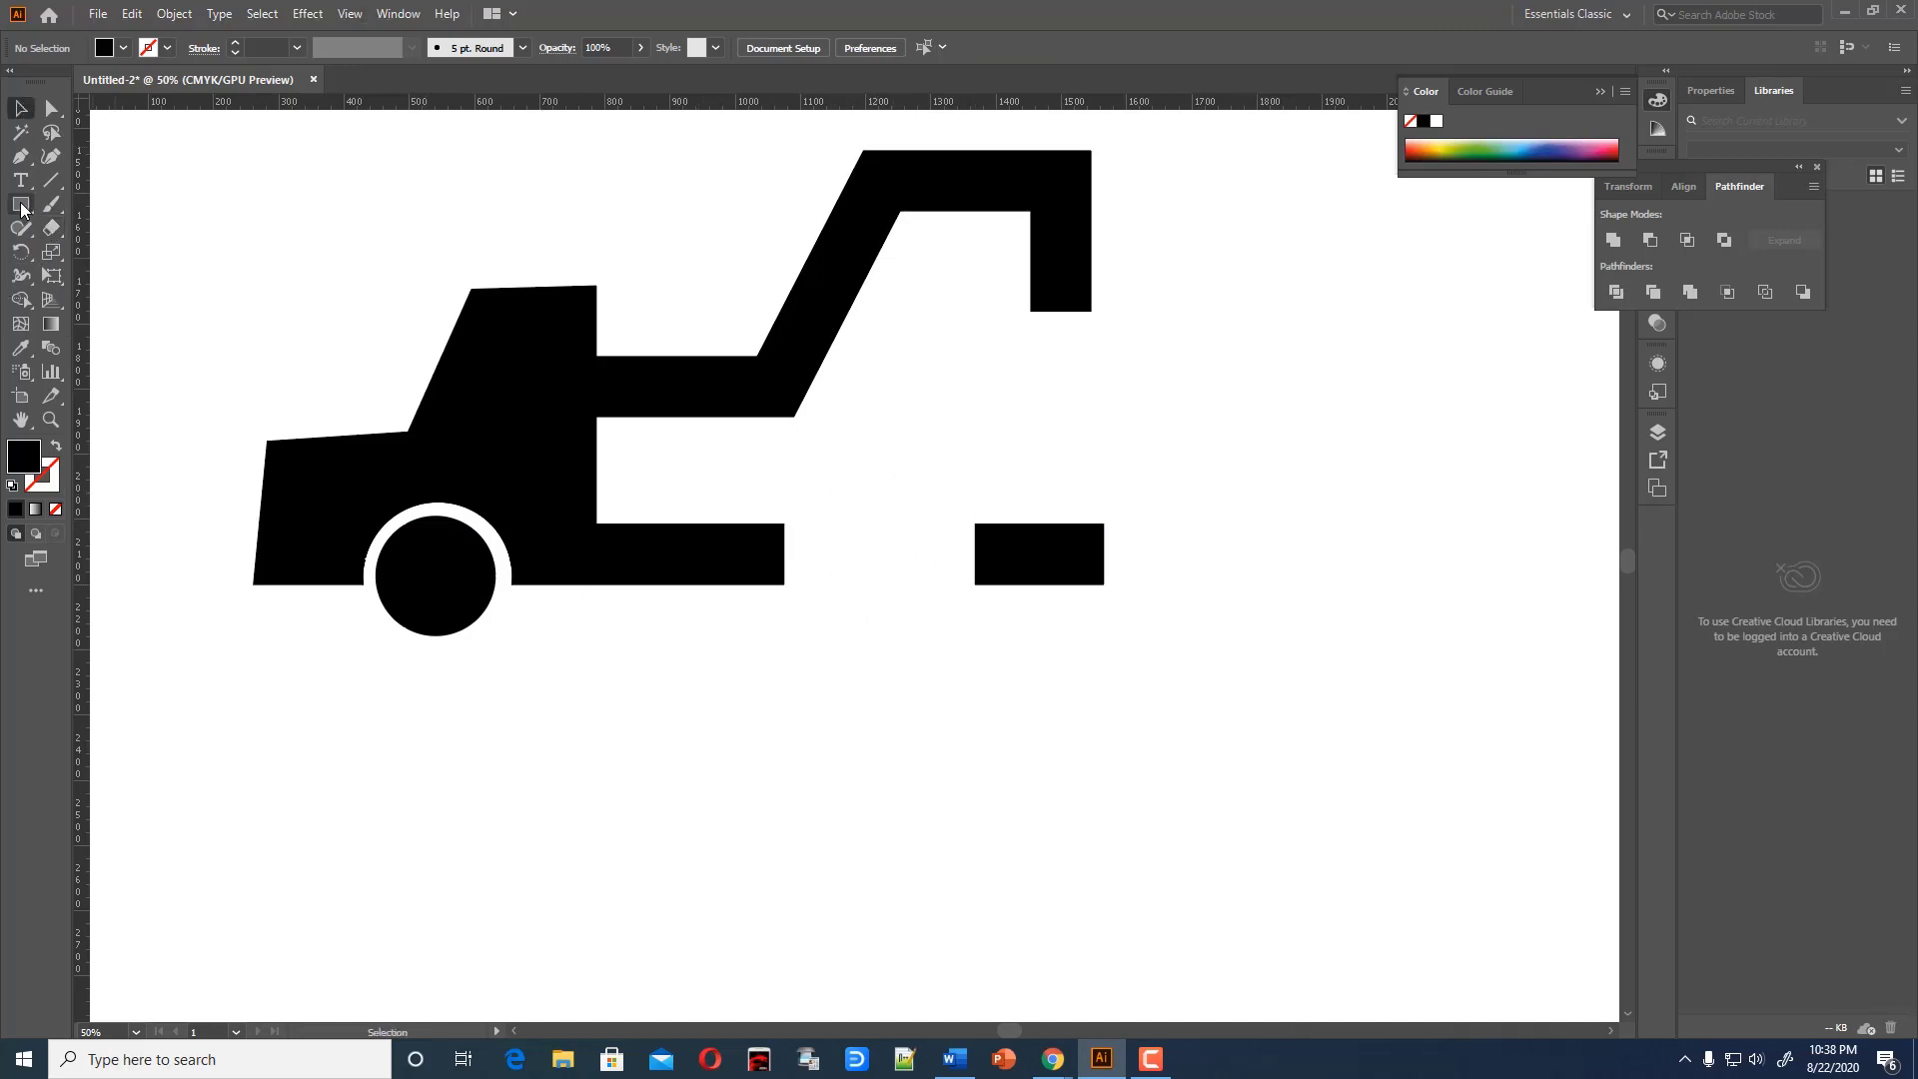
Add a black round rear wheel at the bed's gap and narrow the arm, bed and wheel together to about 712 px
left_click_drag(21, 209, 80, 252)
left_click_drag(424, 612, 760, 440)
key("ctrl+minus")
left_click_drag(1020, 452, 992, 452)
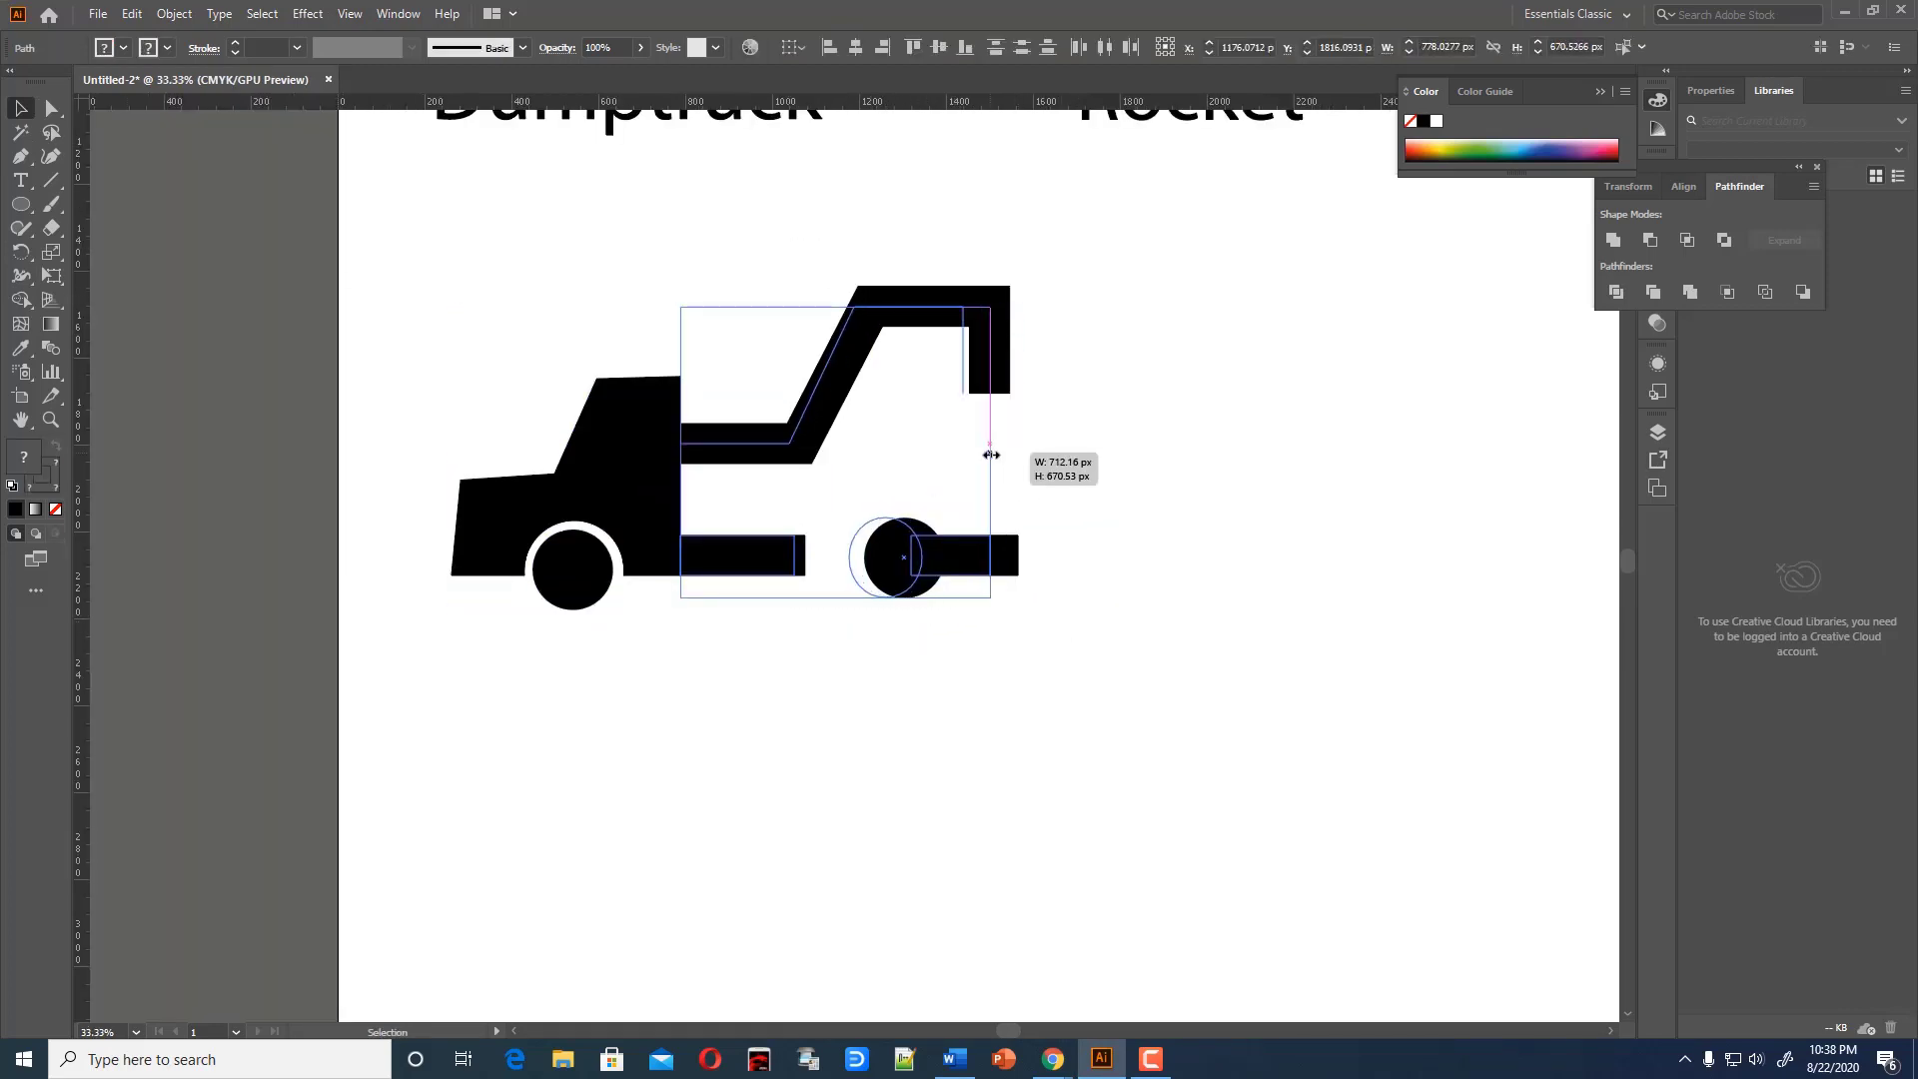
Replace the rear wheel with a copy of the front wheel, placed against the rear bed piece
left_click(874, 561)
key("Delete")
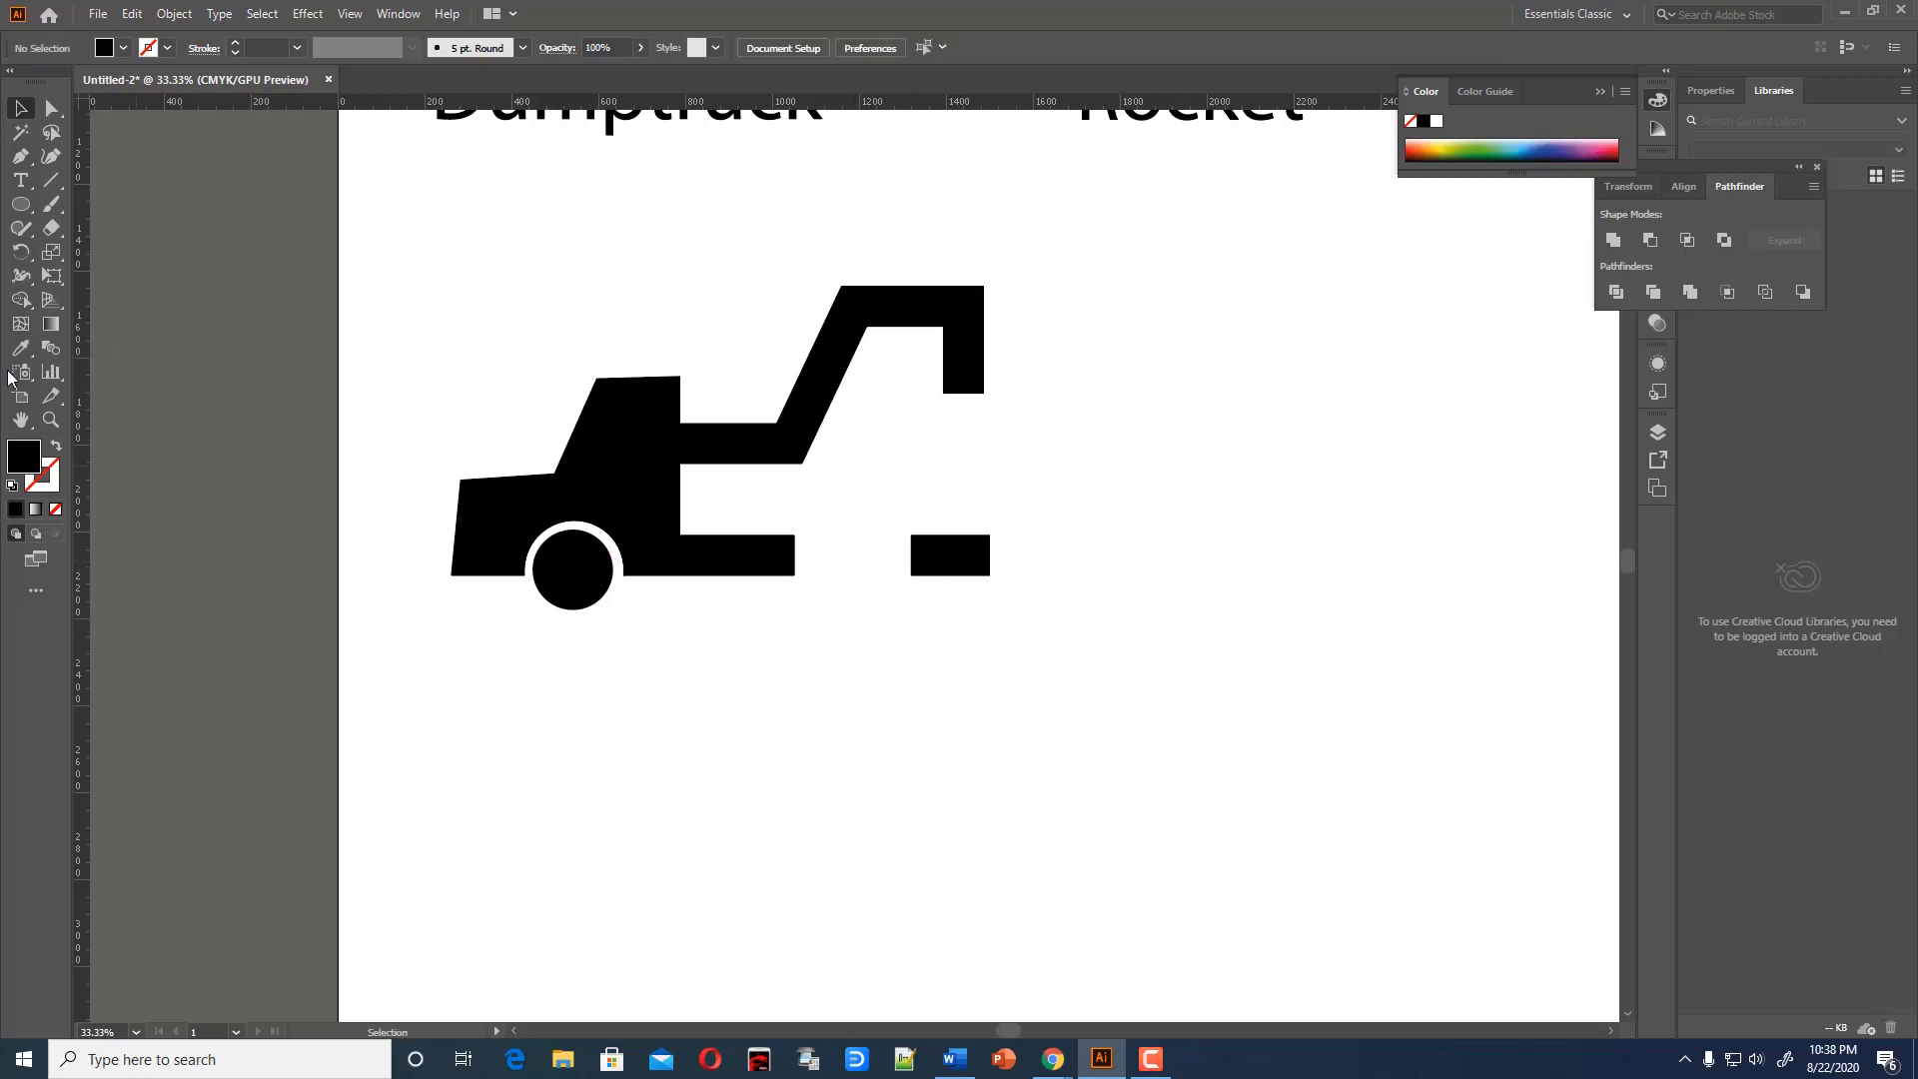
left_click(557, 584)
left_click_drag(558, 584, 863, 571)
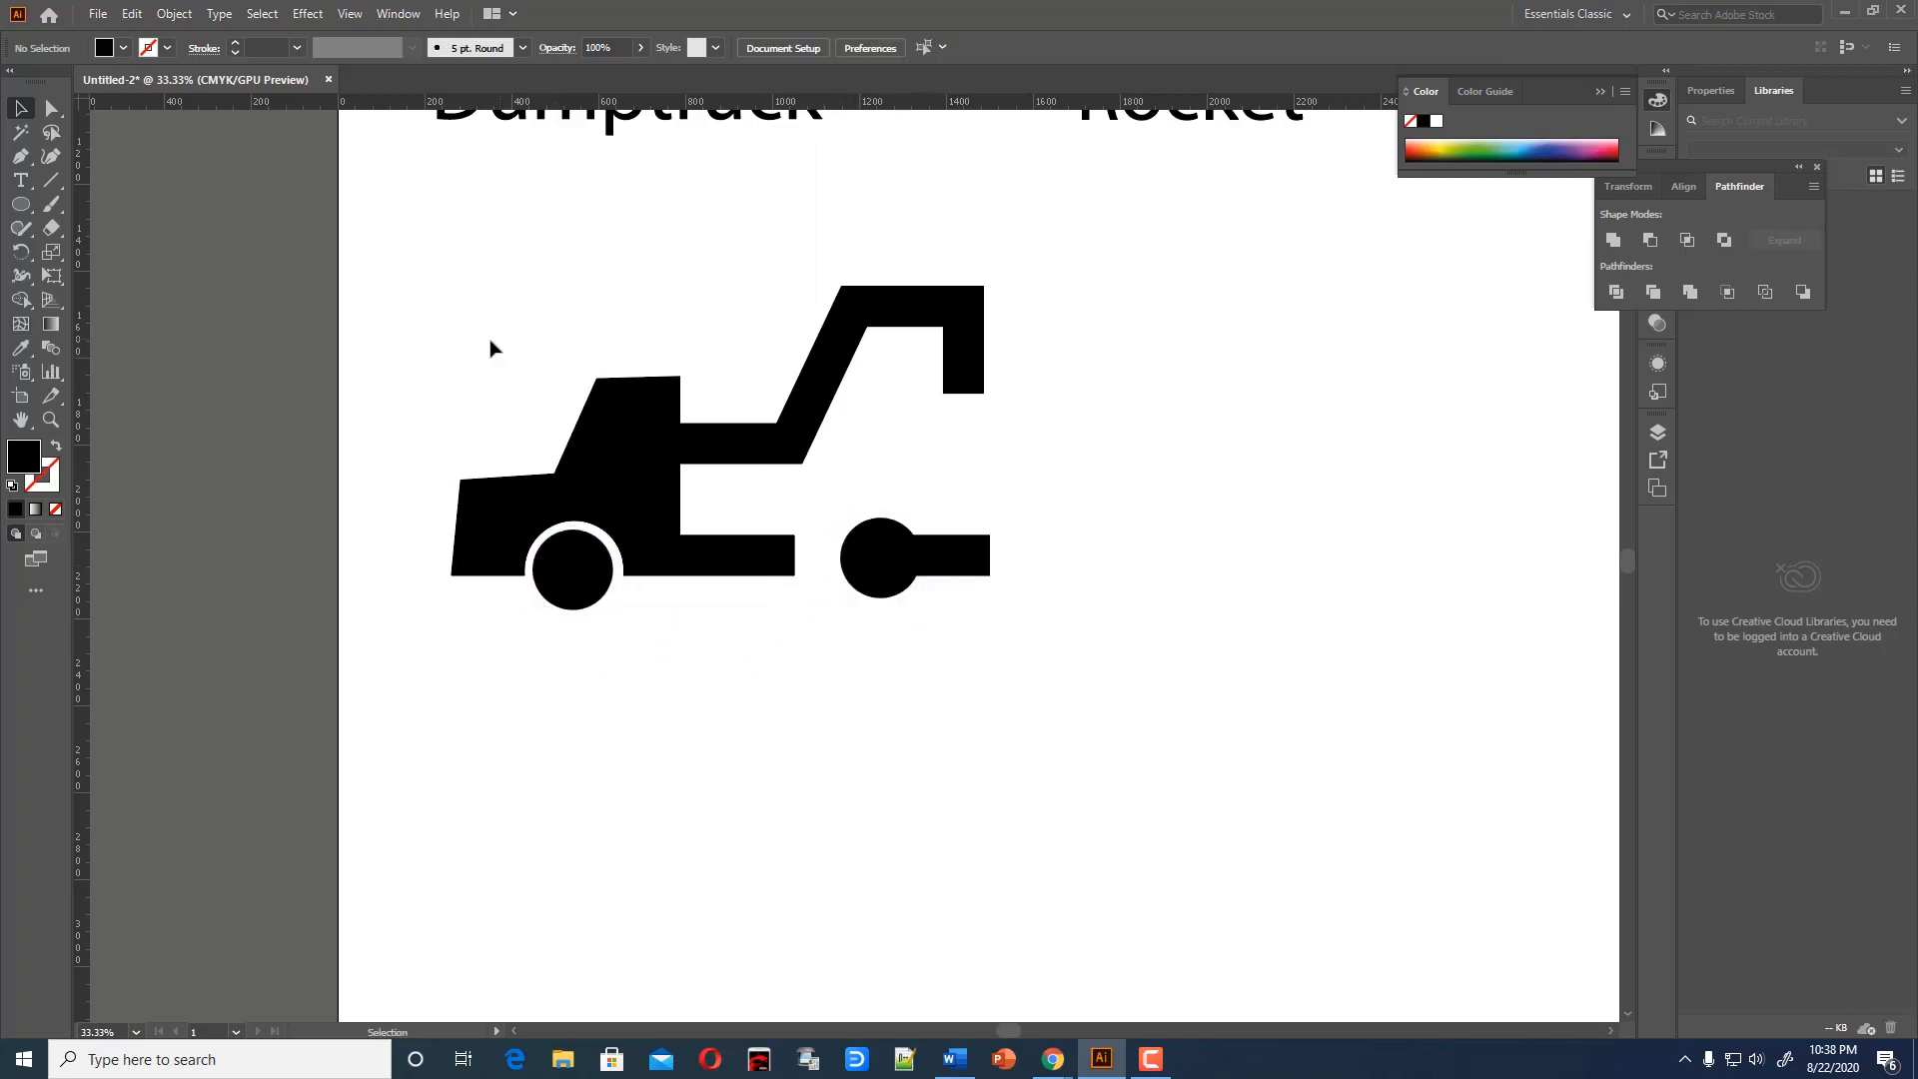
Group all parts of the crane truck and expand the group so the arm's stroke becomes a filled shape
left_click_drag(489, 342, 916, 711)
key("ctrl+g")
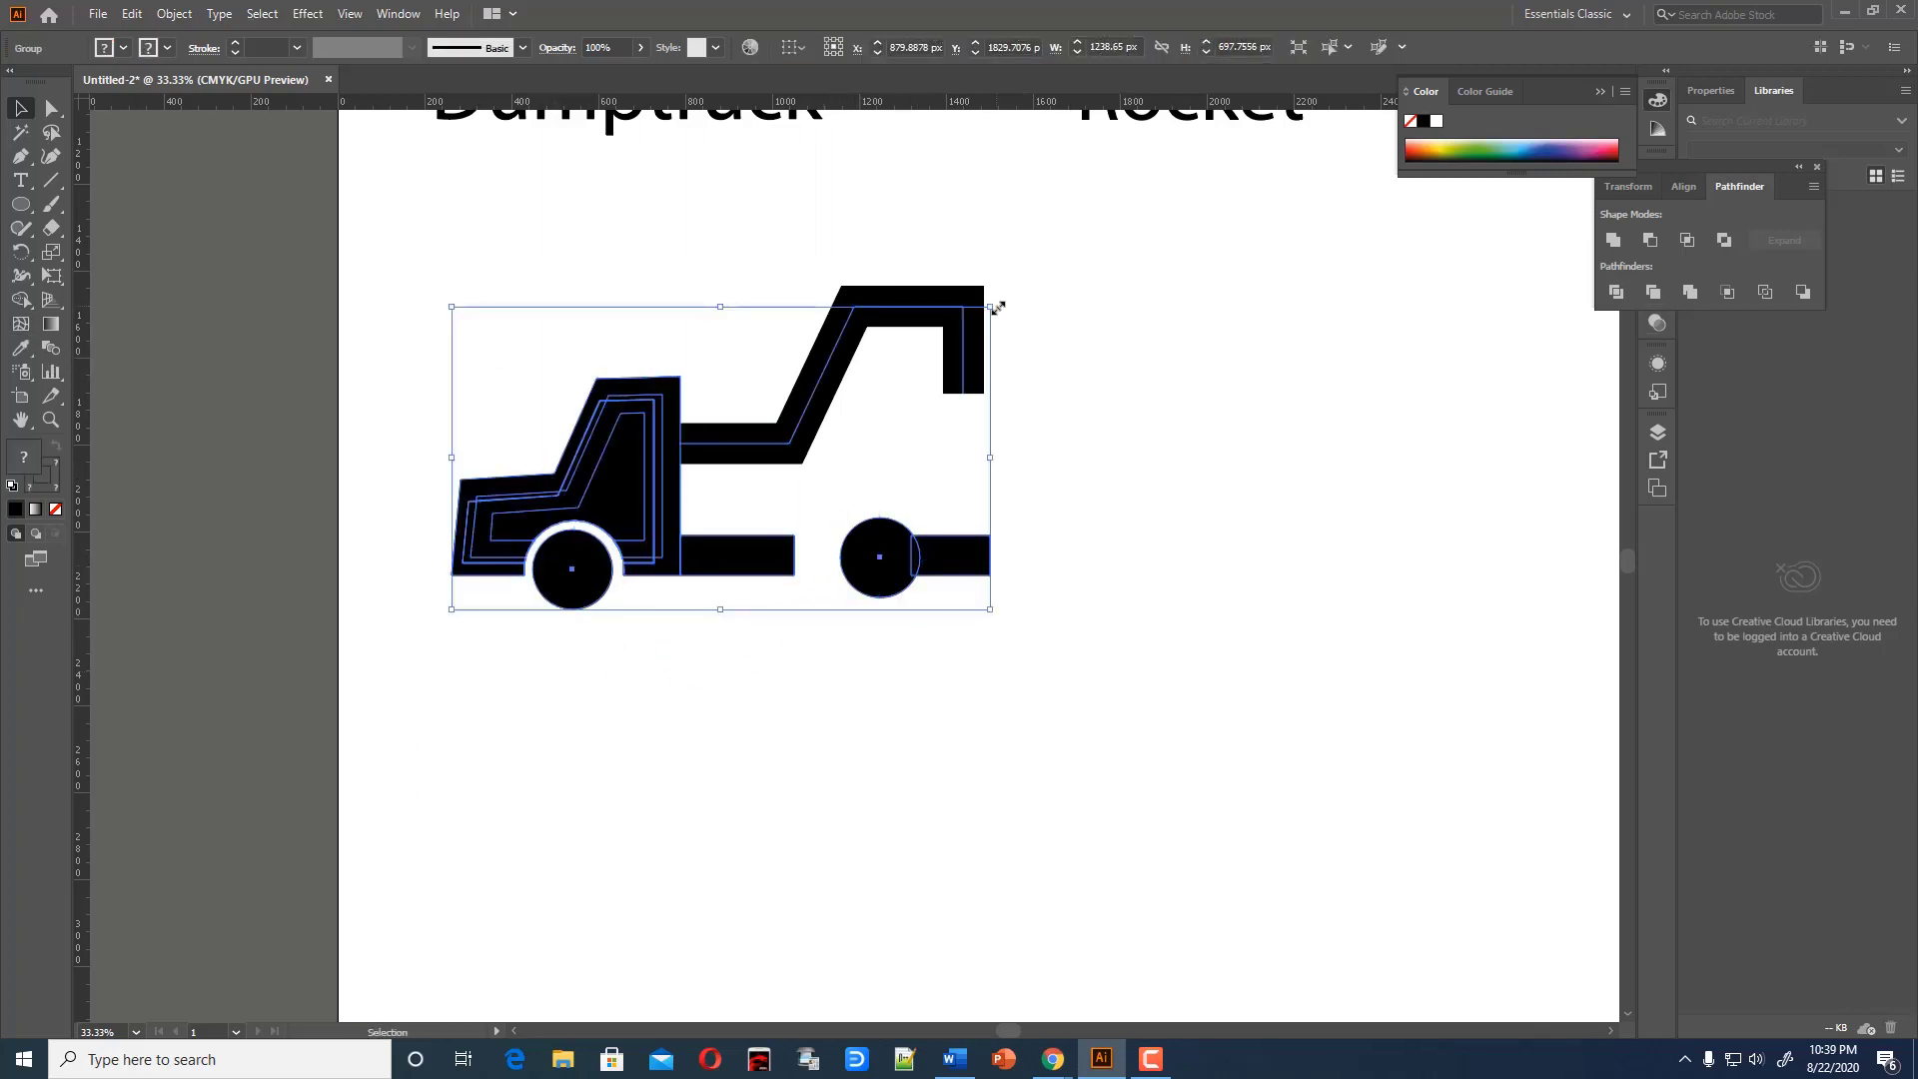
left_click(968, 386)
scroll(758, 458, "up", 2)
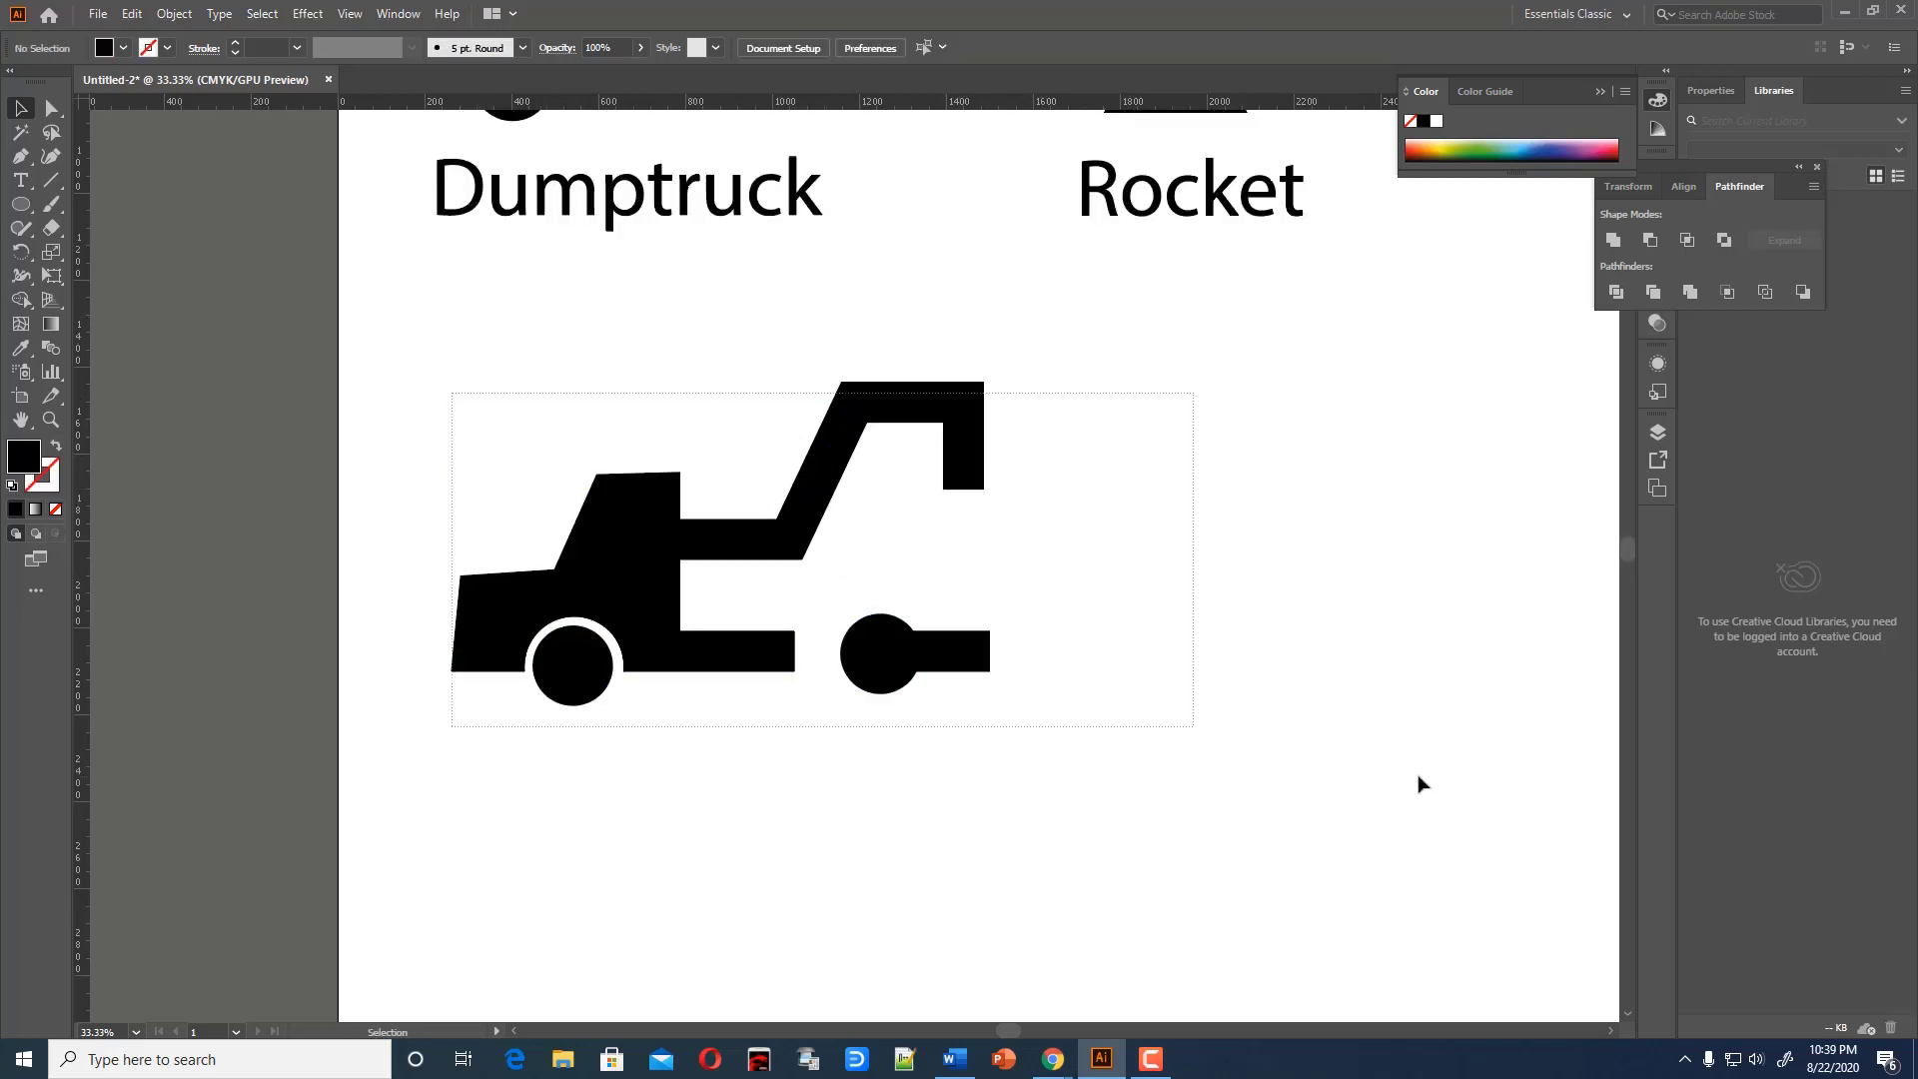
left_click(619, 560)
left_click(174, 13)
left_click(193, 245)
left_click(911, 643)
left_click(174, 13)
left_click(720, 335)
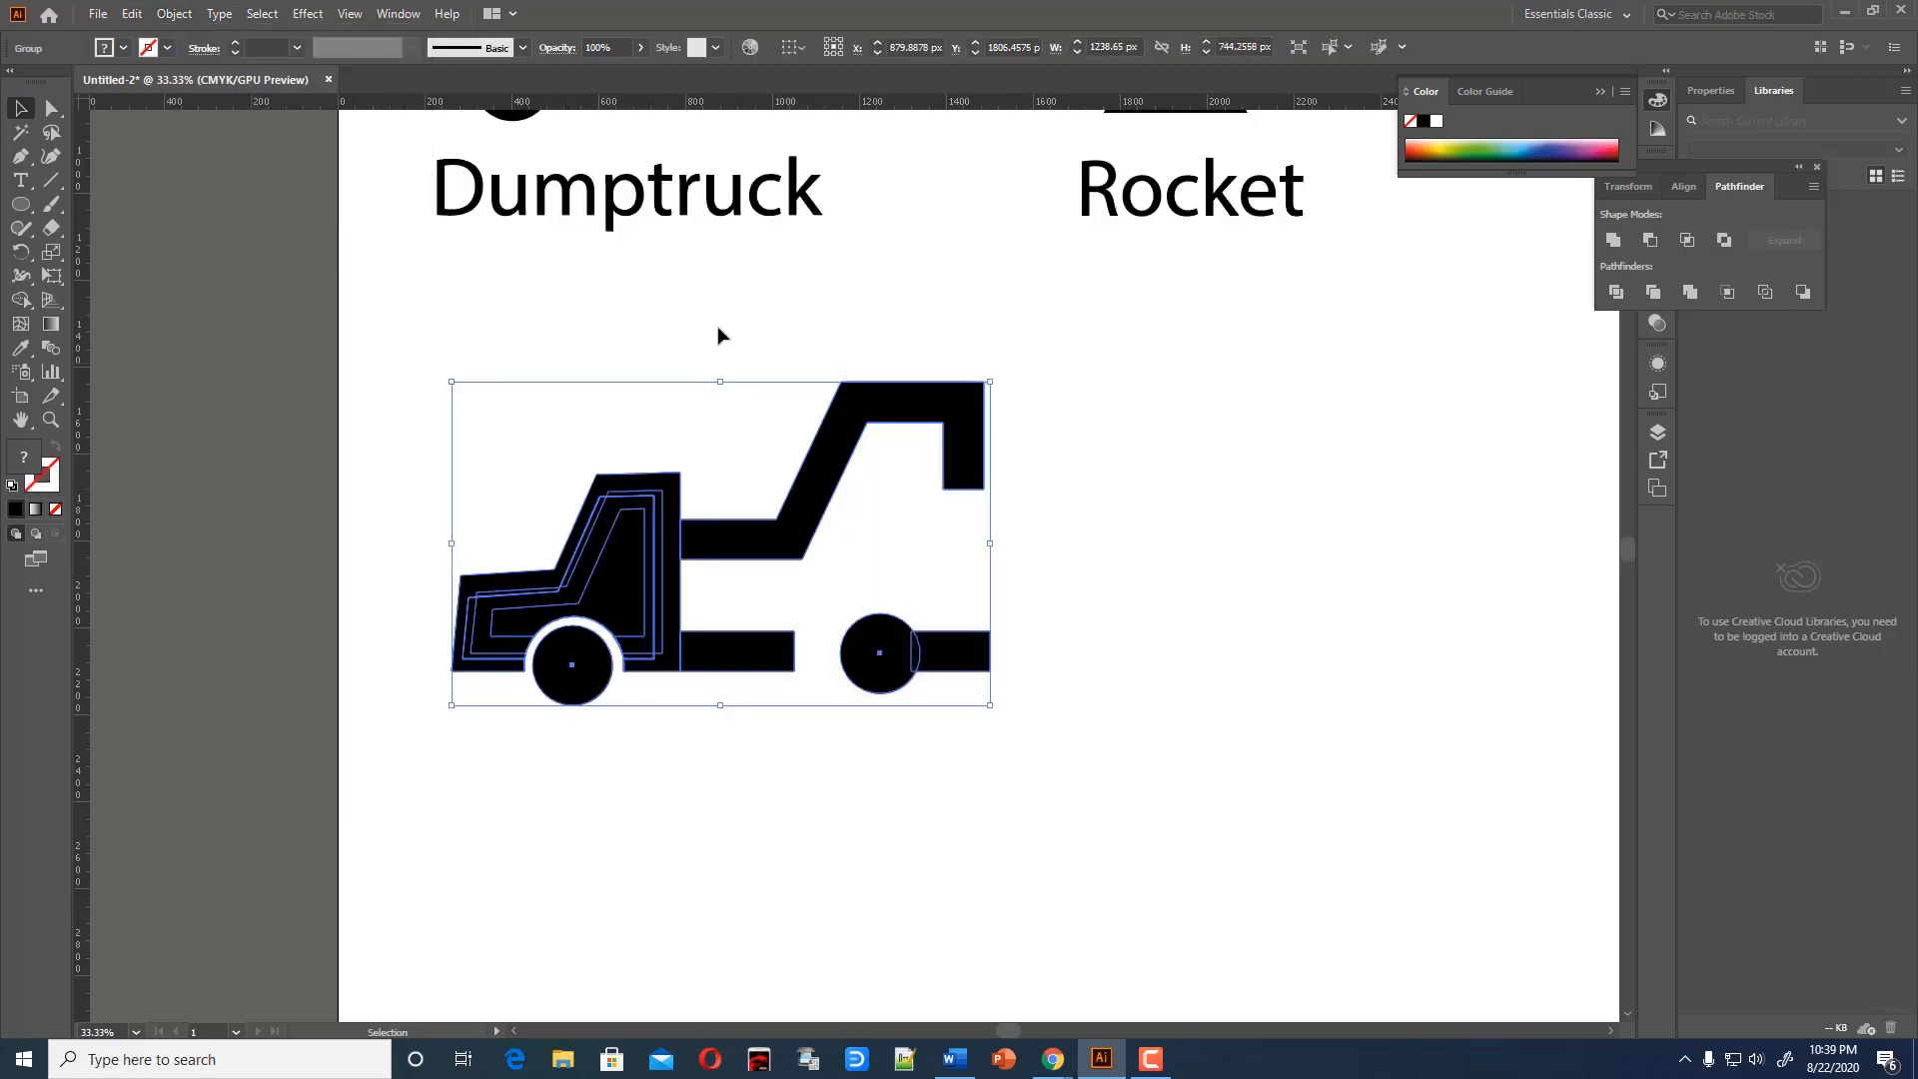
Scale the crane truck down and place it directly beneath the Dumptruck label
left_click_drag(990, 383, 653, 357)
scroll(771, 522, "up", 3)
left_click_drag(734, 554, 813, 505)
left_click(931, 600)
scroll(931, 601, "up", 2)
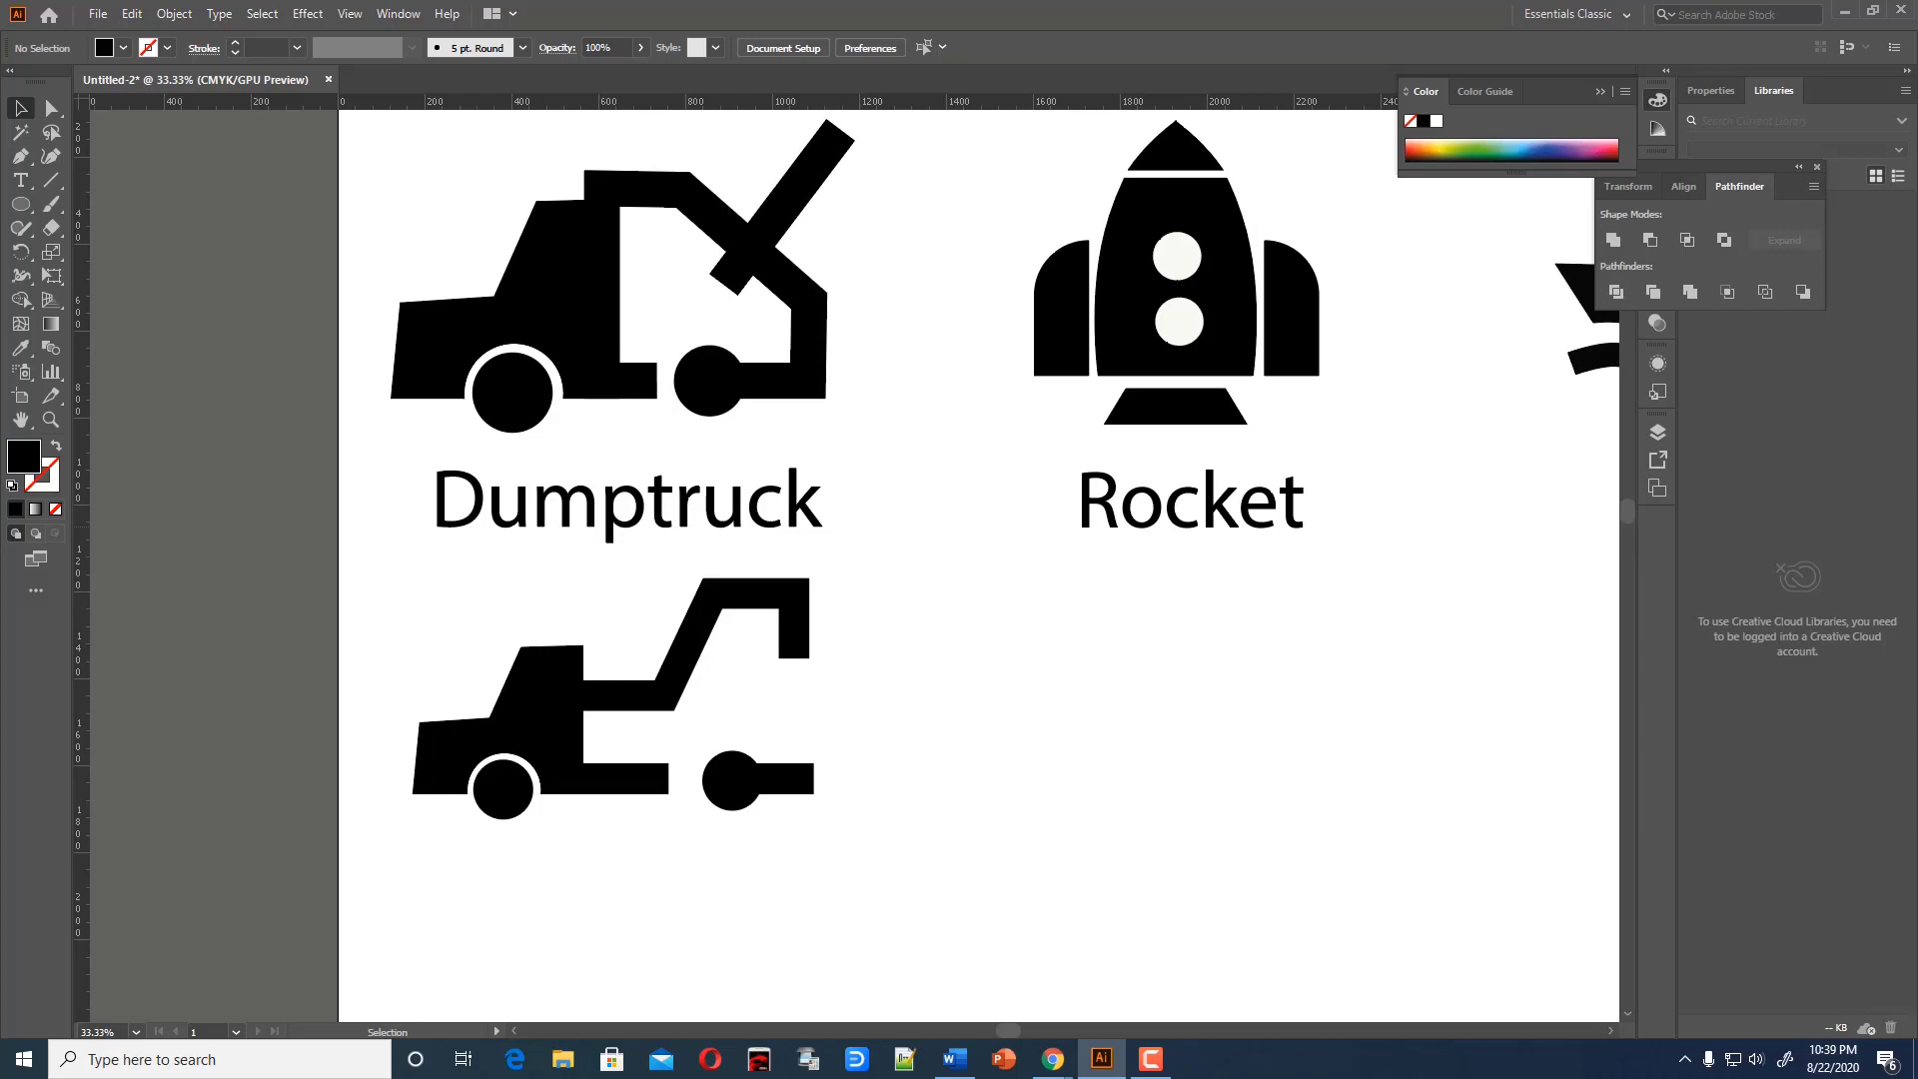
Add the label text "Breakdown" in Myriad Pro at 300 pt near the crane truck's rear
left_click(24, 188)
scroll(777, 759, "down", 3)
left_click(778, 787)
key("BackSpace")
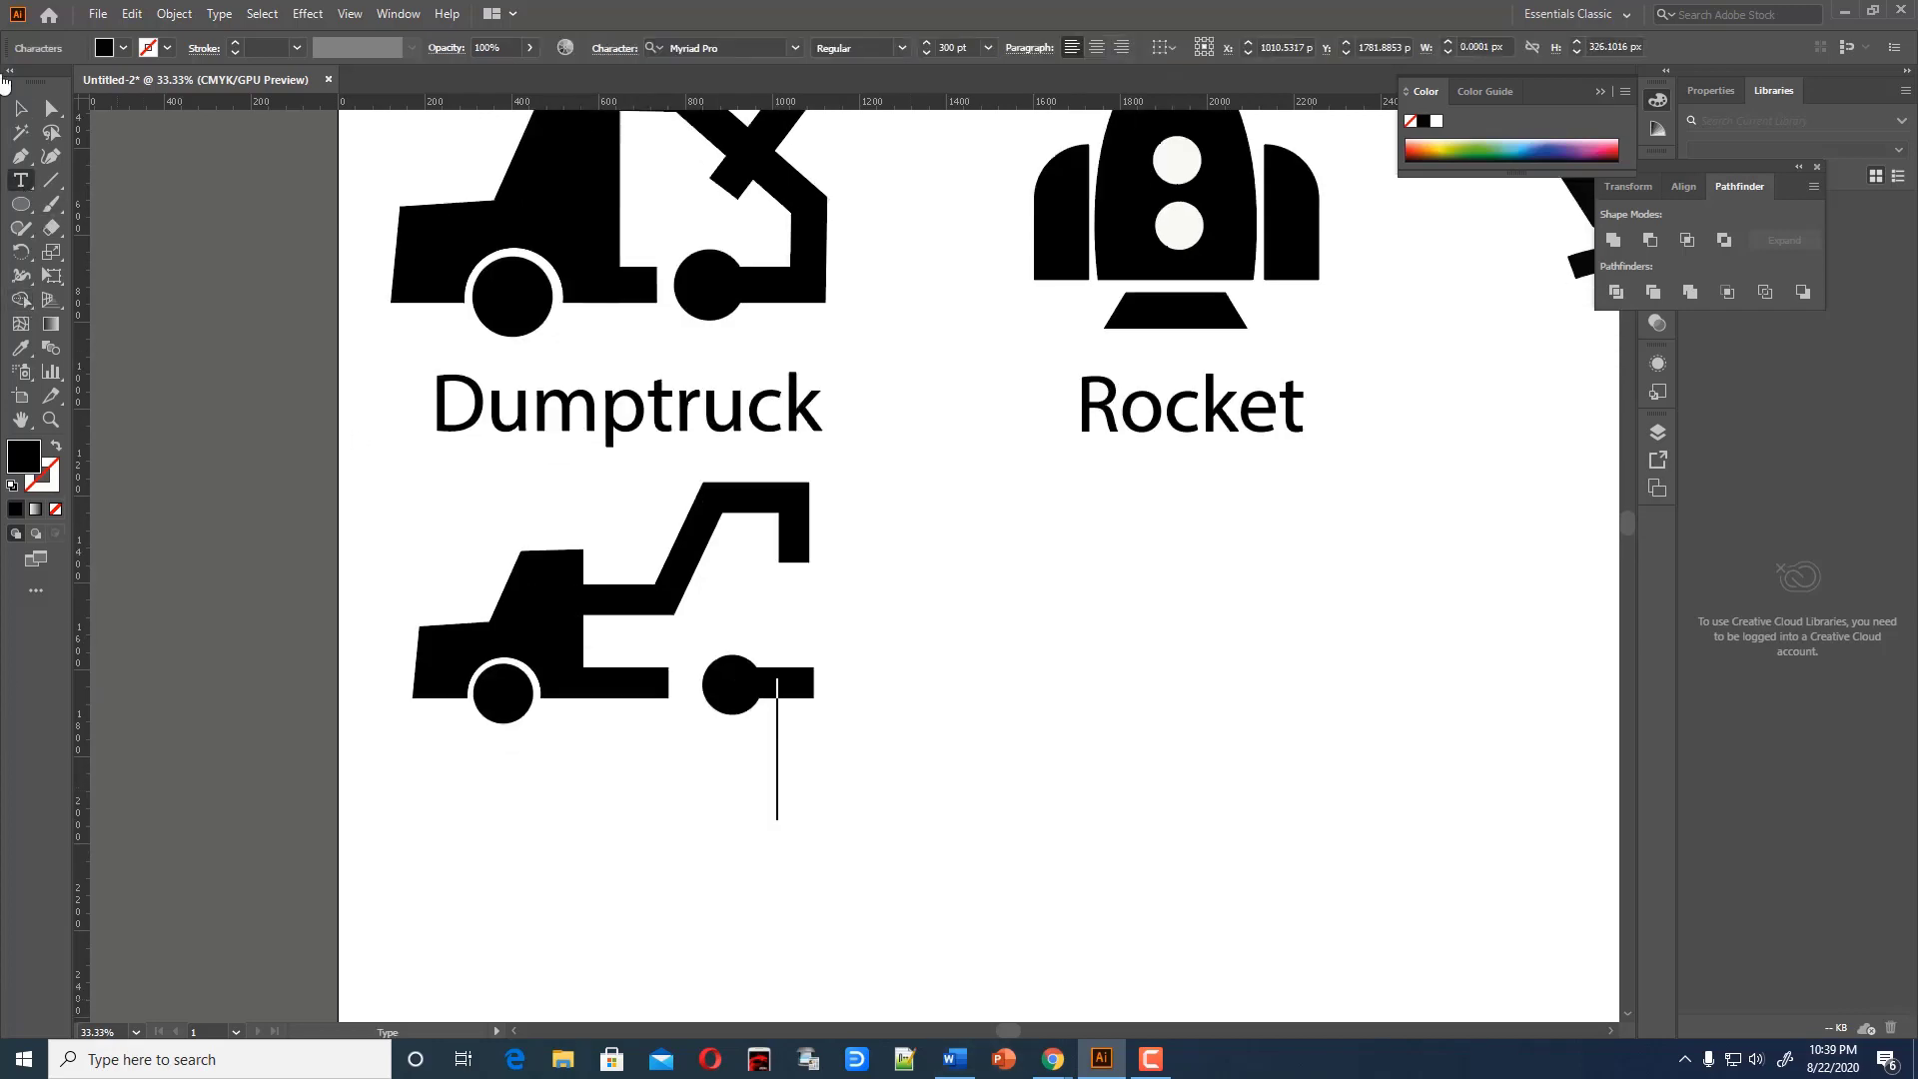
type("Bre")
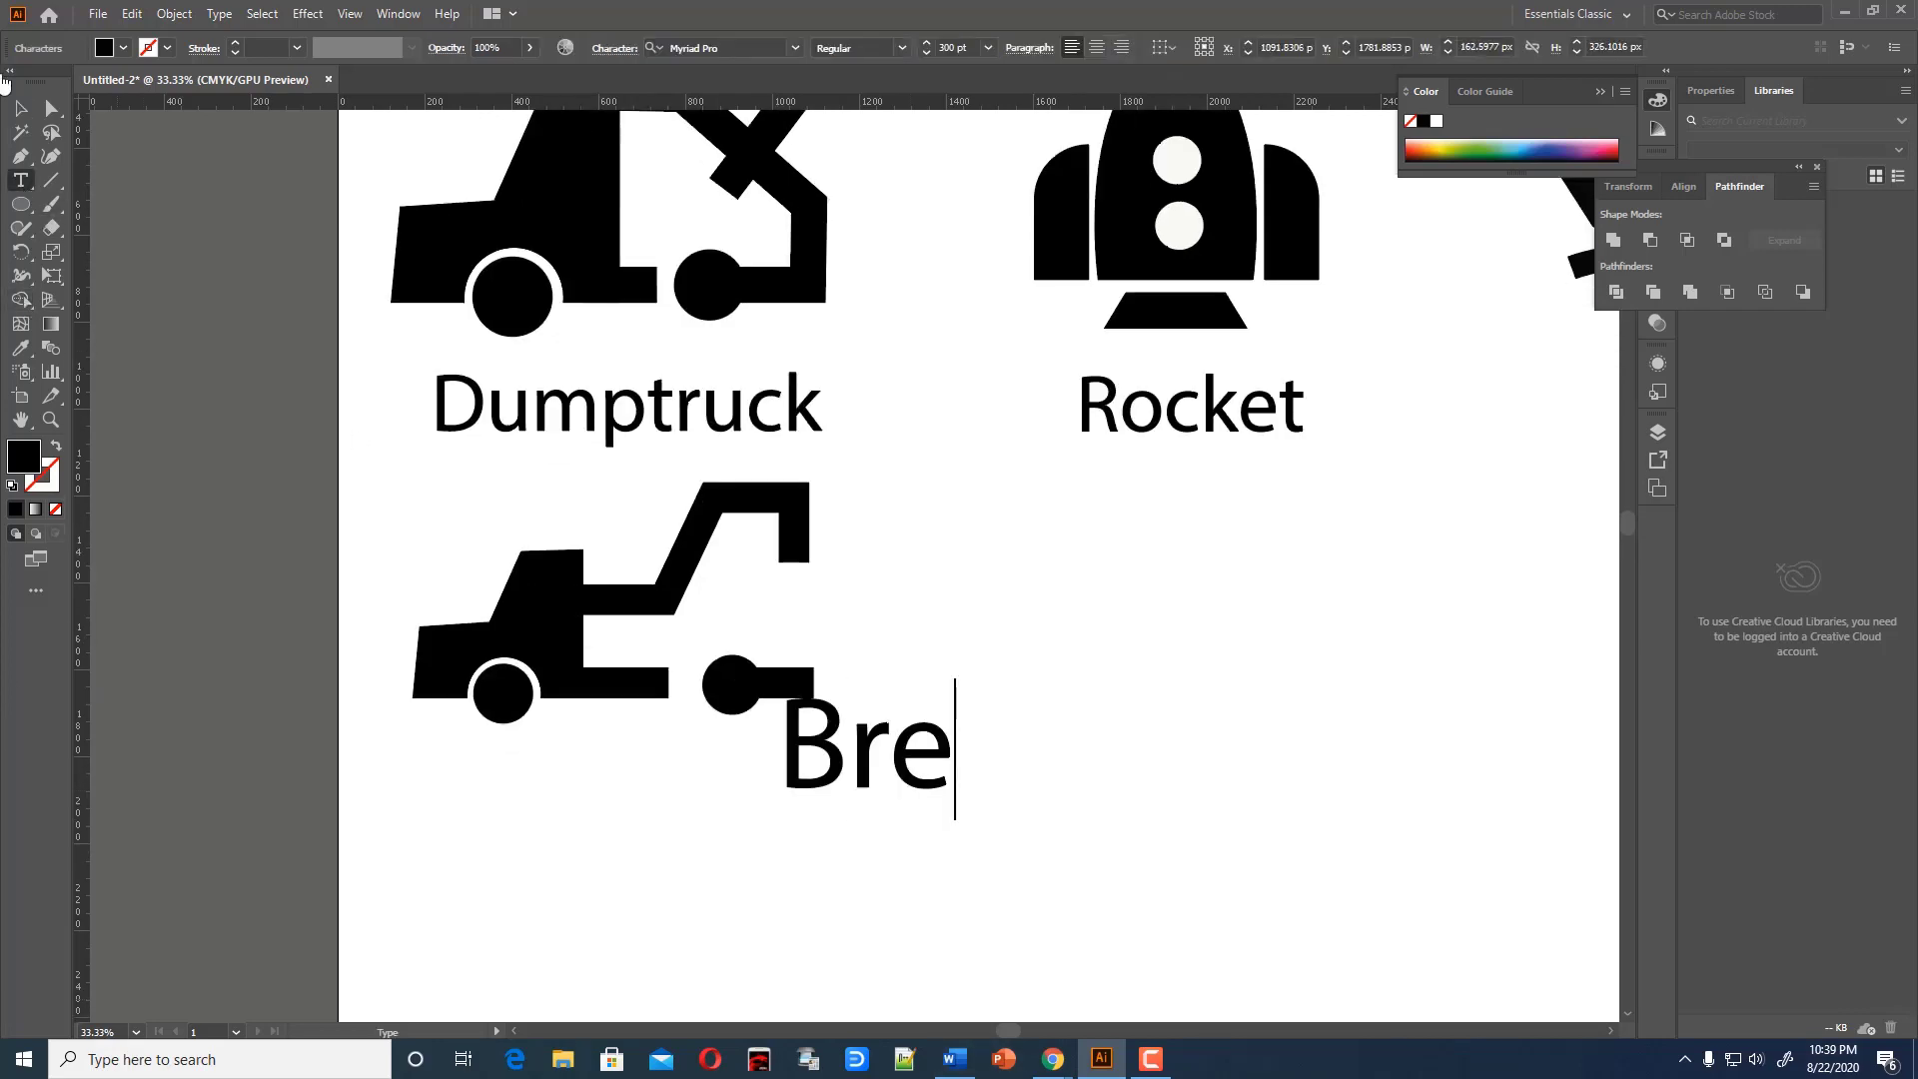
type("akdown")
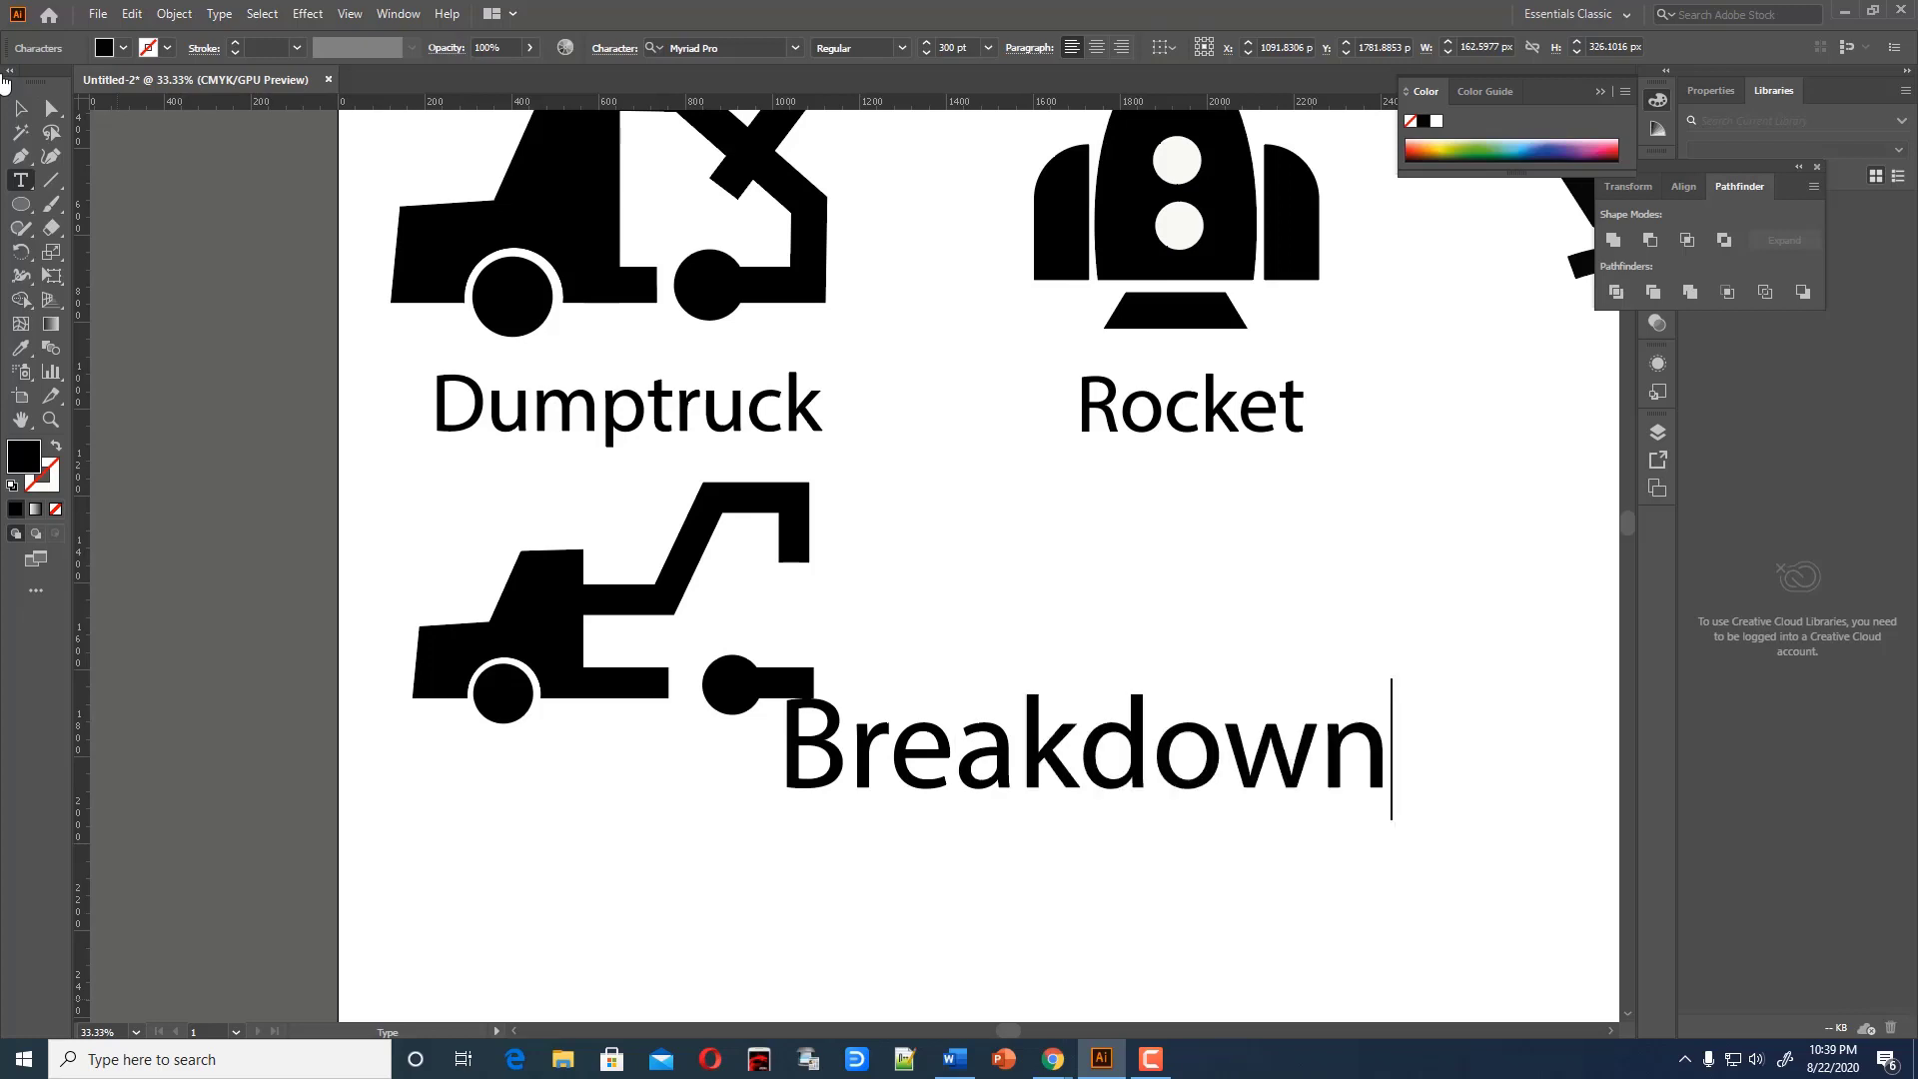
Complete the label text as "Breakdown truck" and expand it into outlines
type(" truck")
key("Escape")
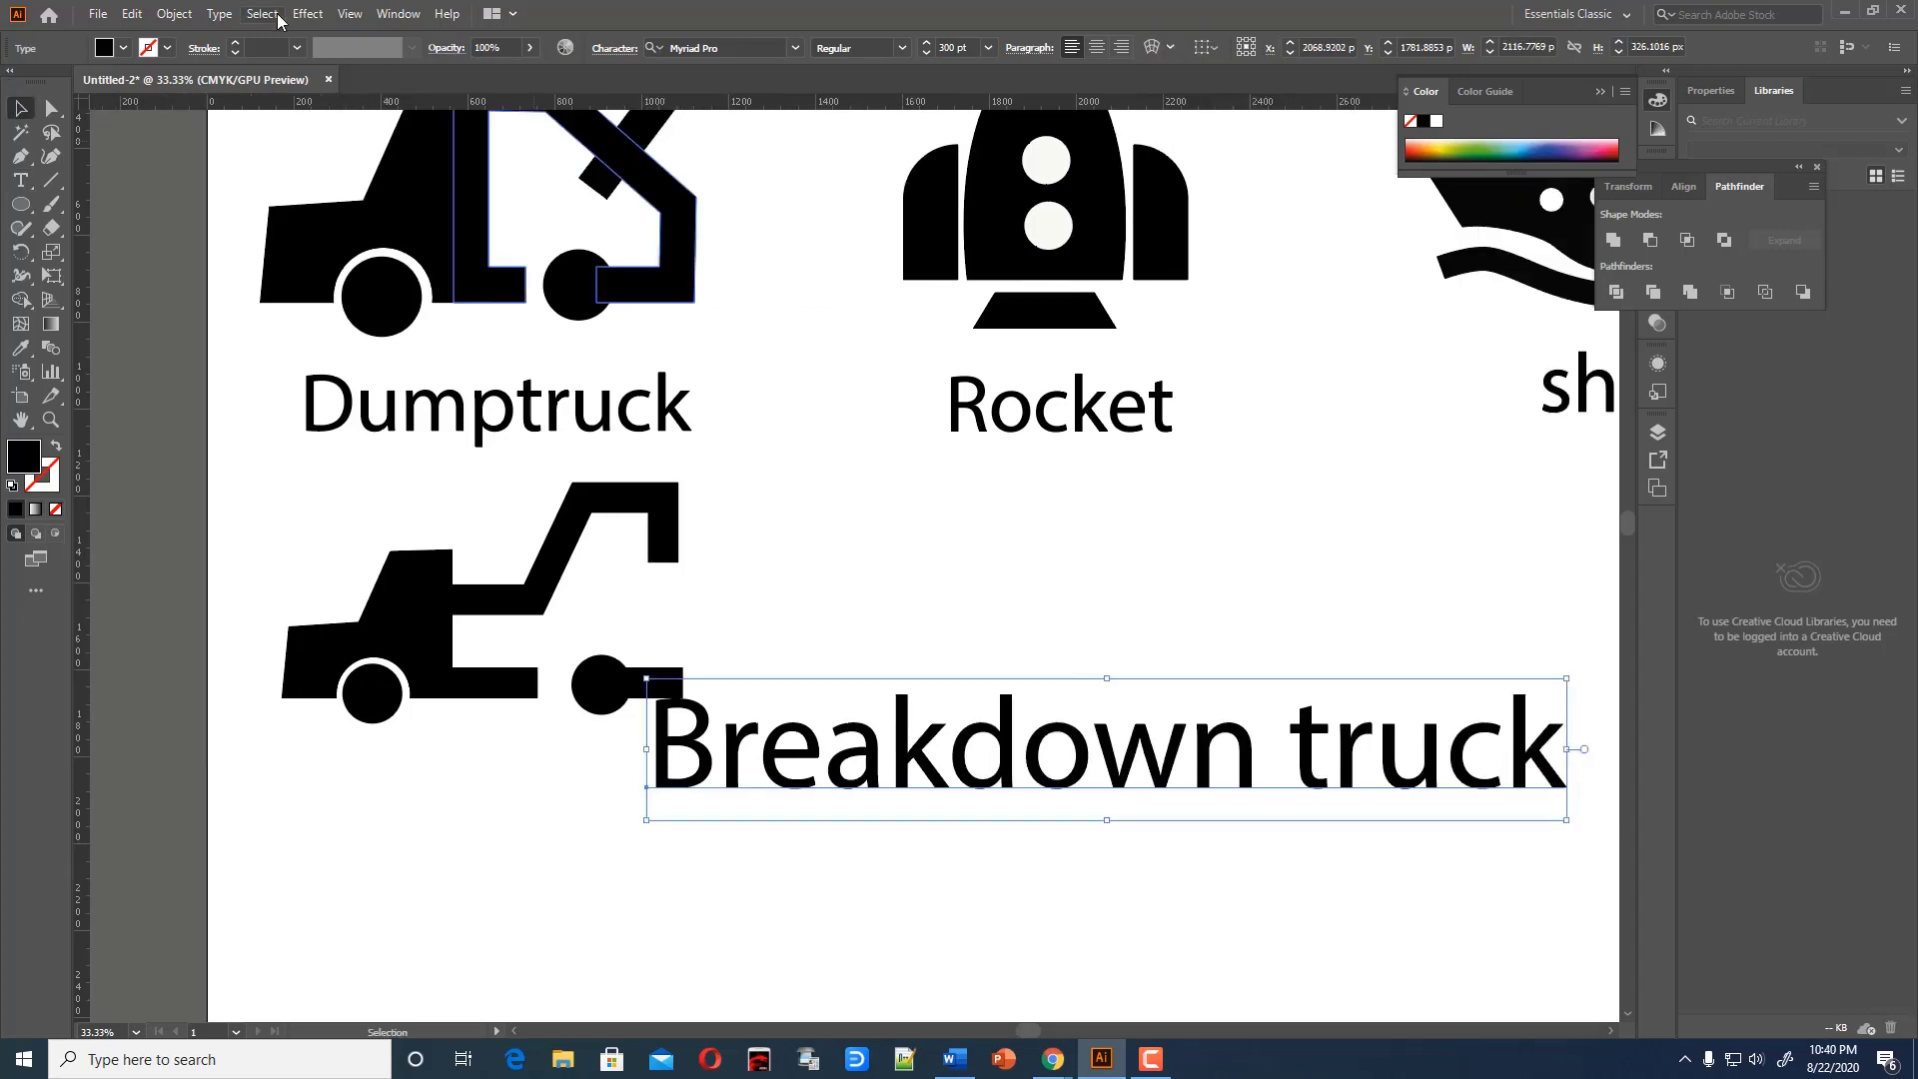
left_click(174, 13)
left_click(243, 381)
key("Return")
Scale the Breakdown truck label down to about the icon's width and place it directly beneath the crane truck
left_click_drag(1566, 679, 711, 800)
left_click_drag(569, 796, 582, 805)
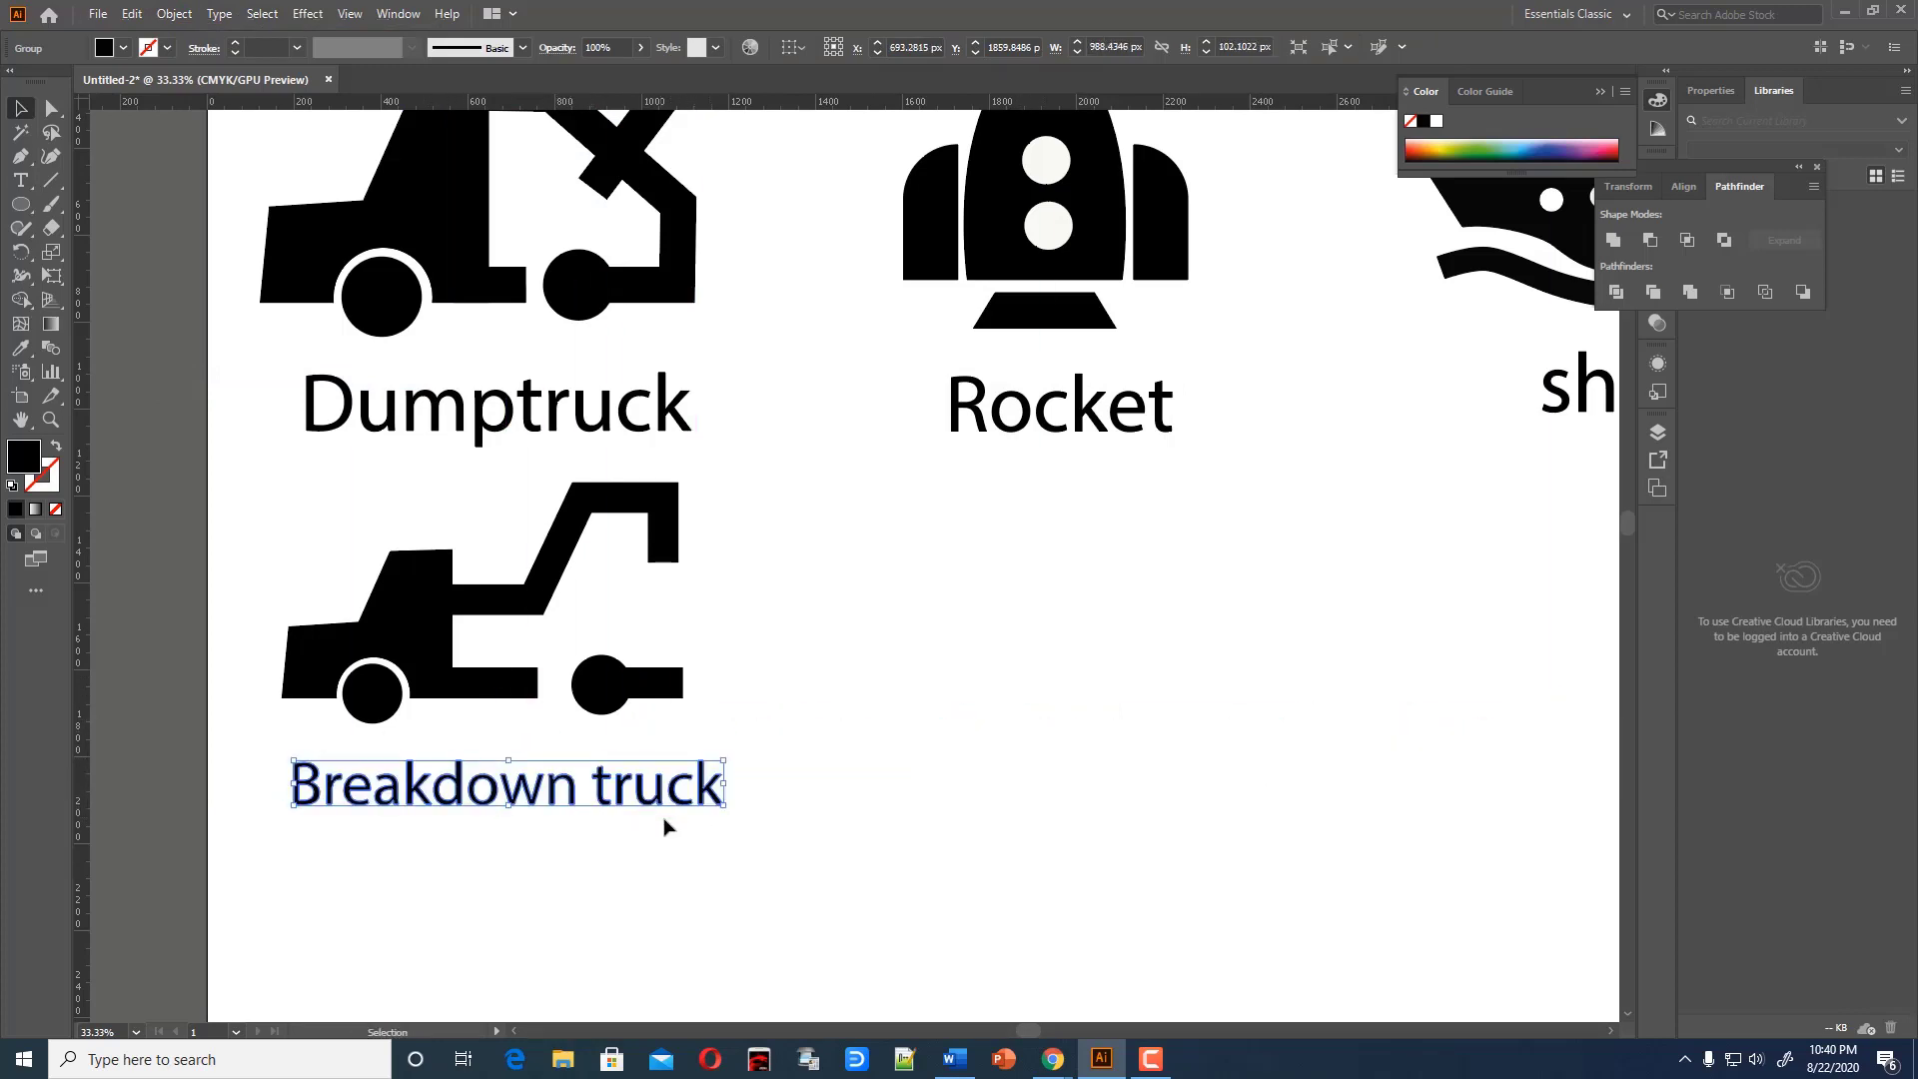
left_click_drag(723, 808, 740, 821)
left_click(971, 871)
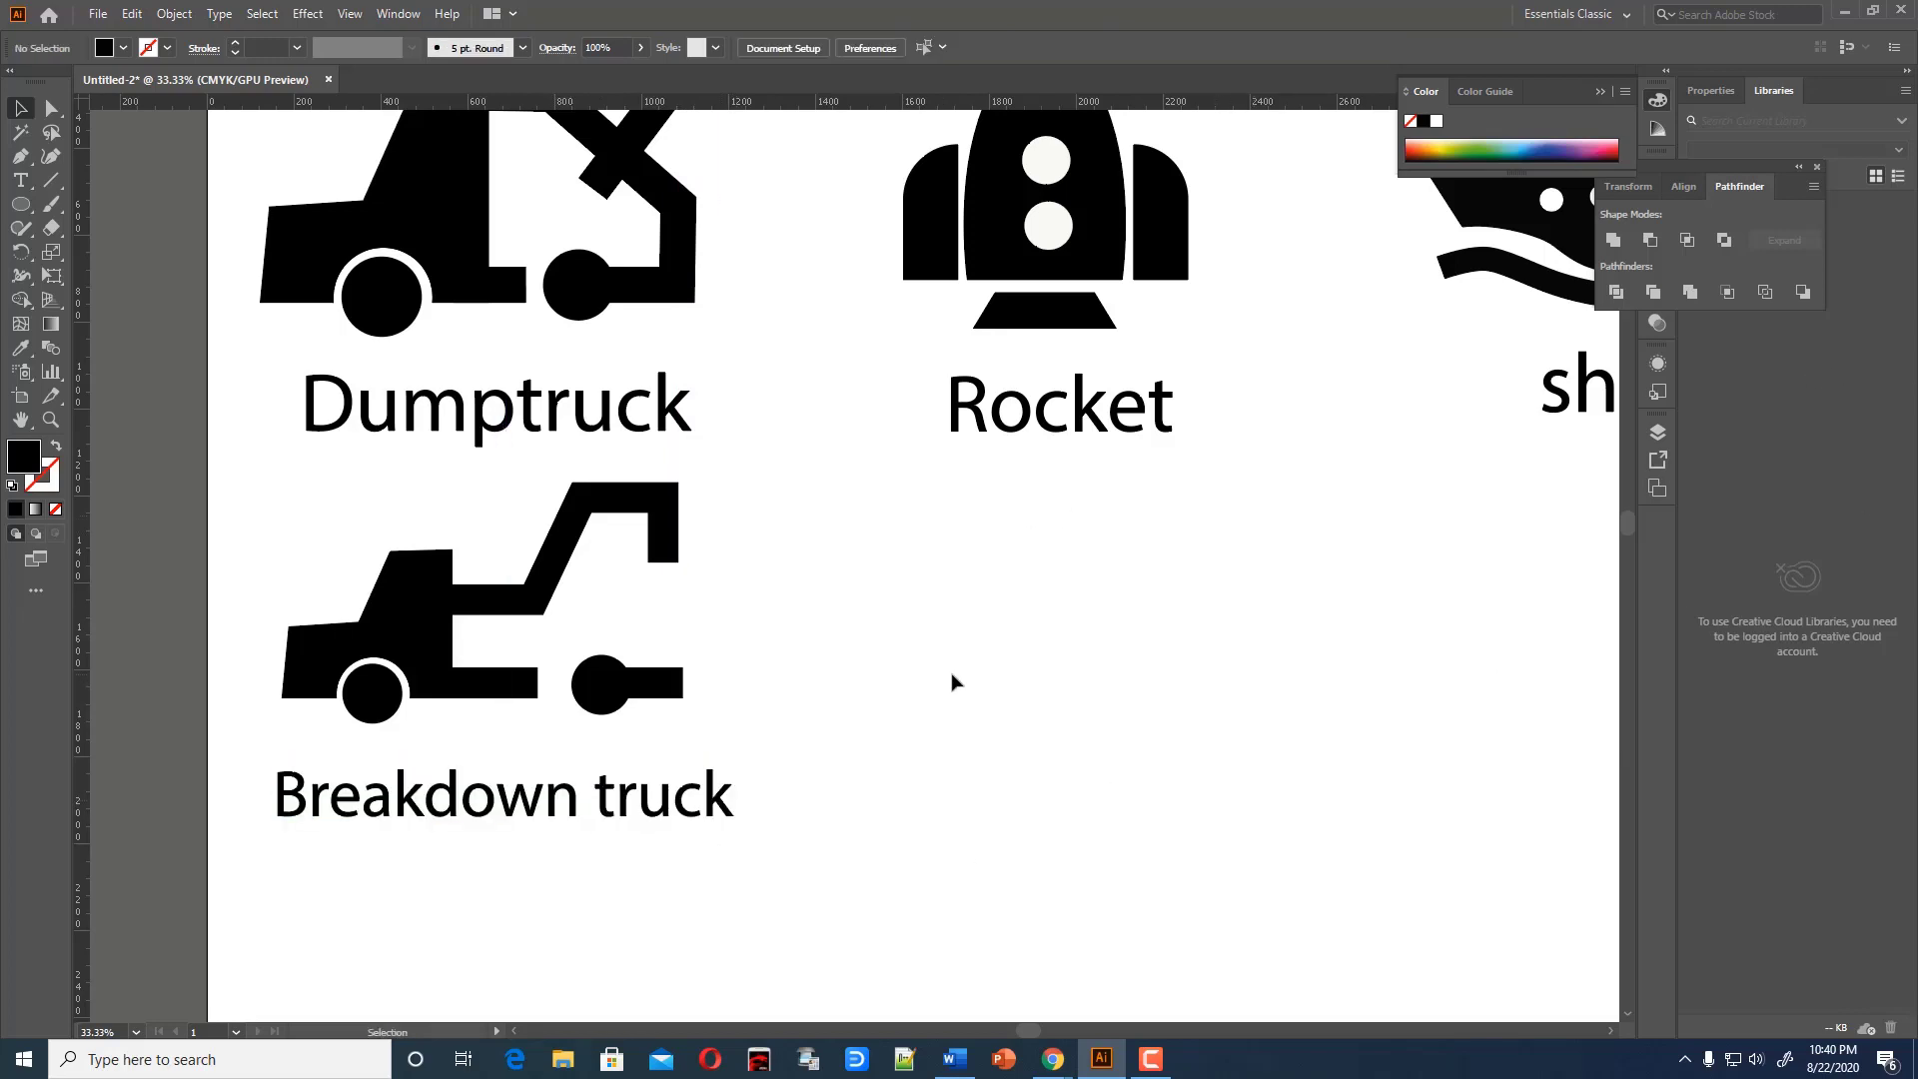
key("p")
scroll(620, 407, "down", 1)
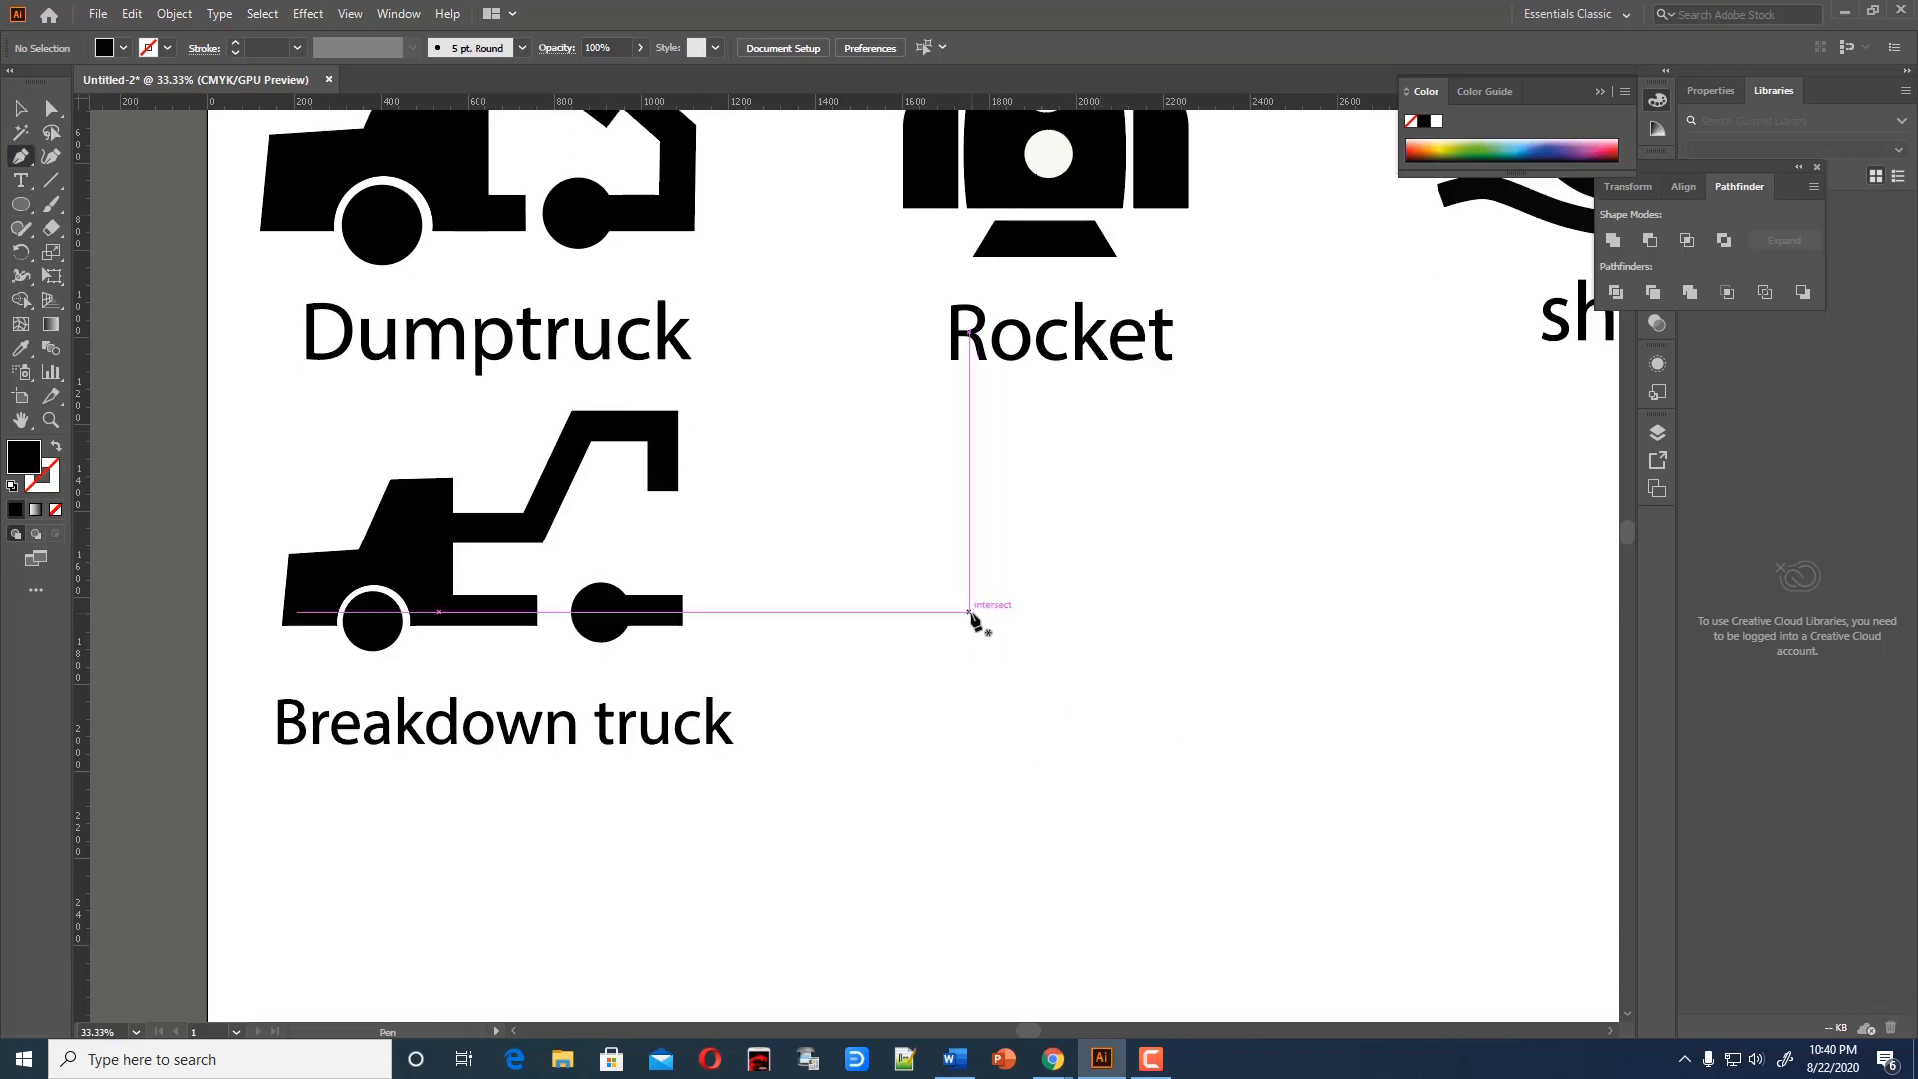
left_click(987, 734)
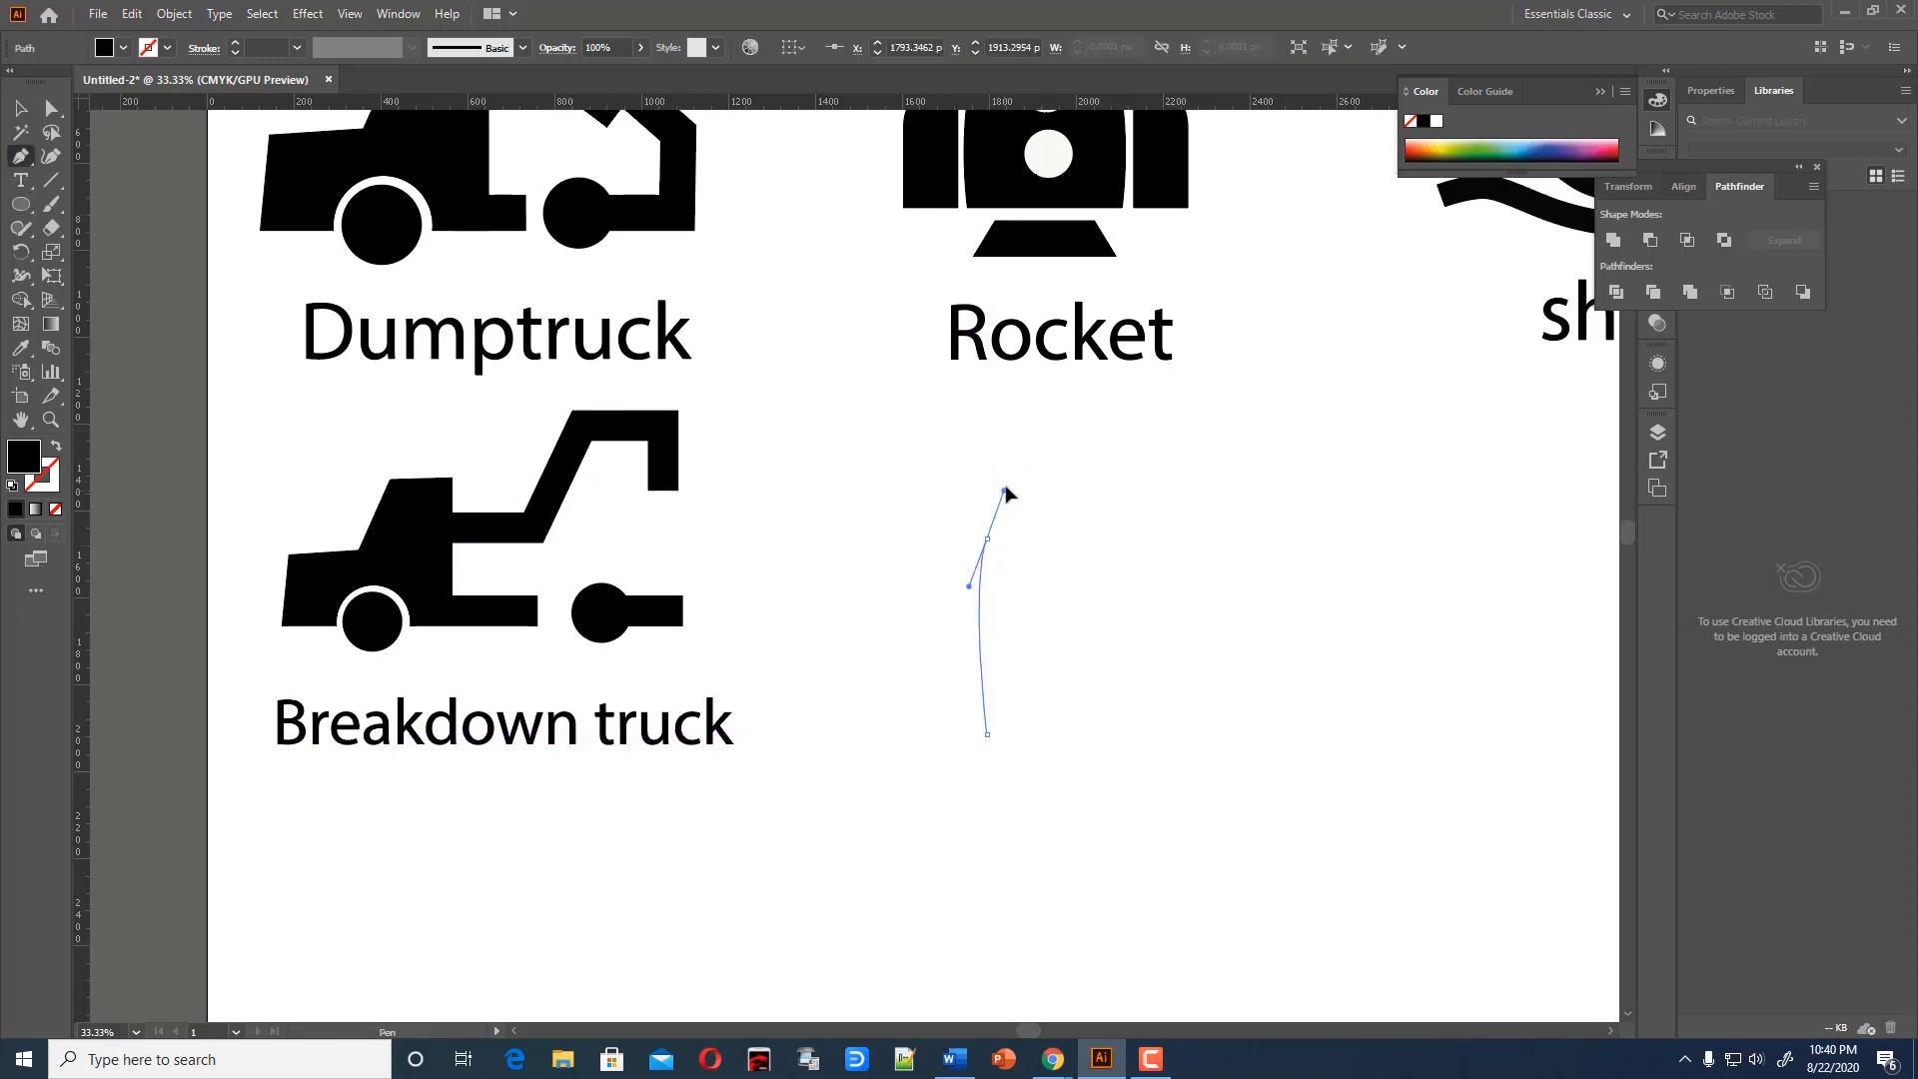
left_click_drag(1048, 482, 1081, 480)
left_click(1209, 477)
left_click(1227, 611)
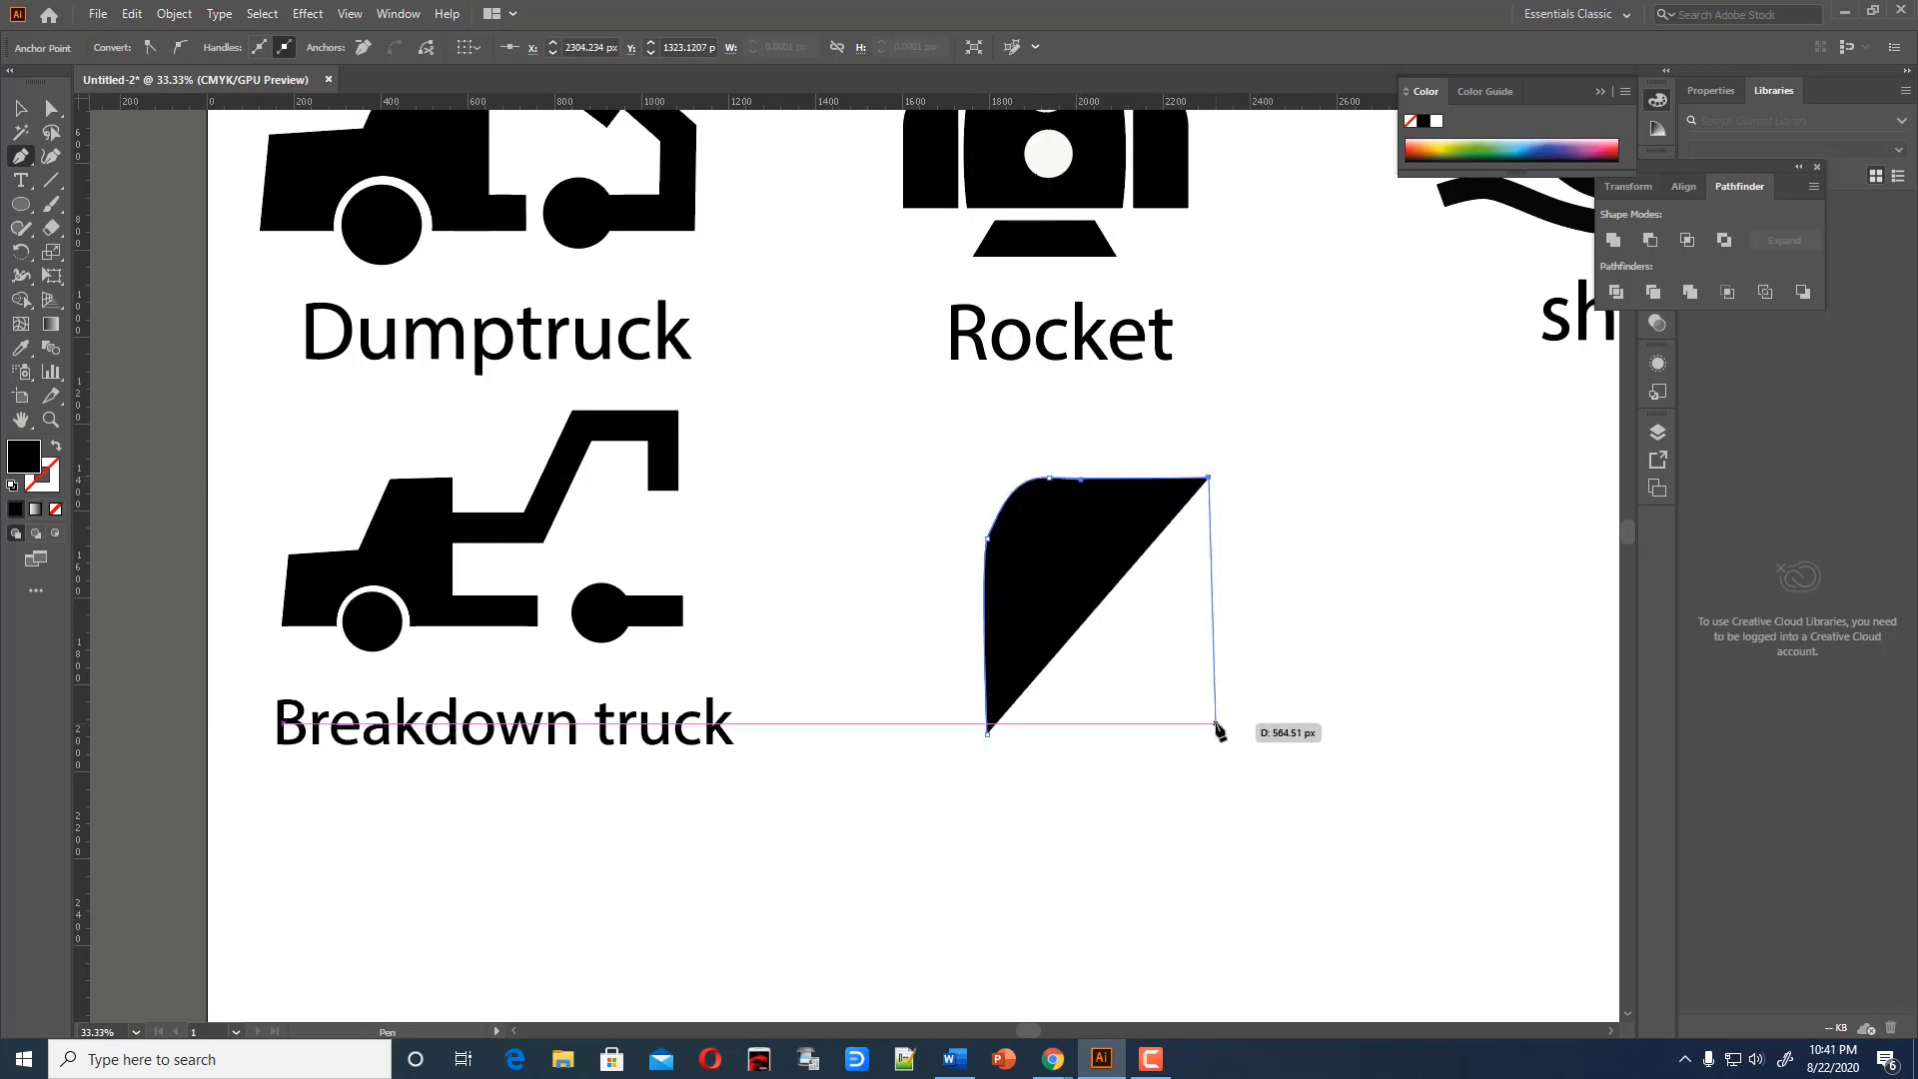
left_click(1366, 711)
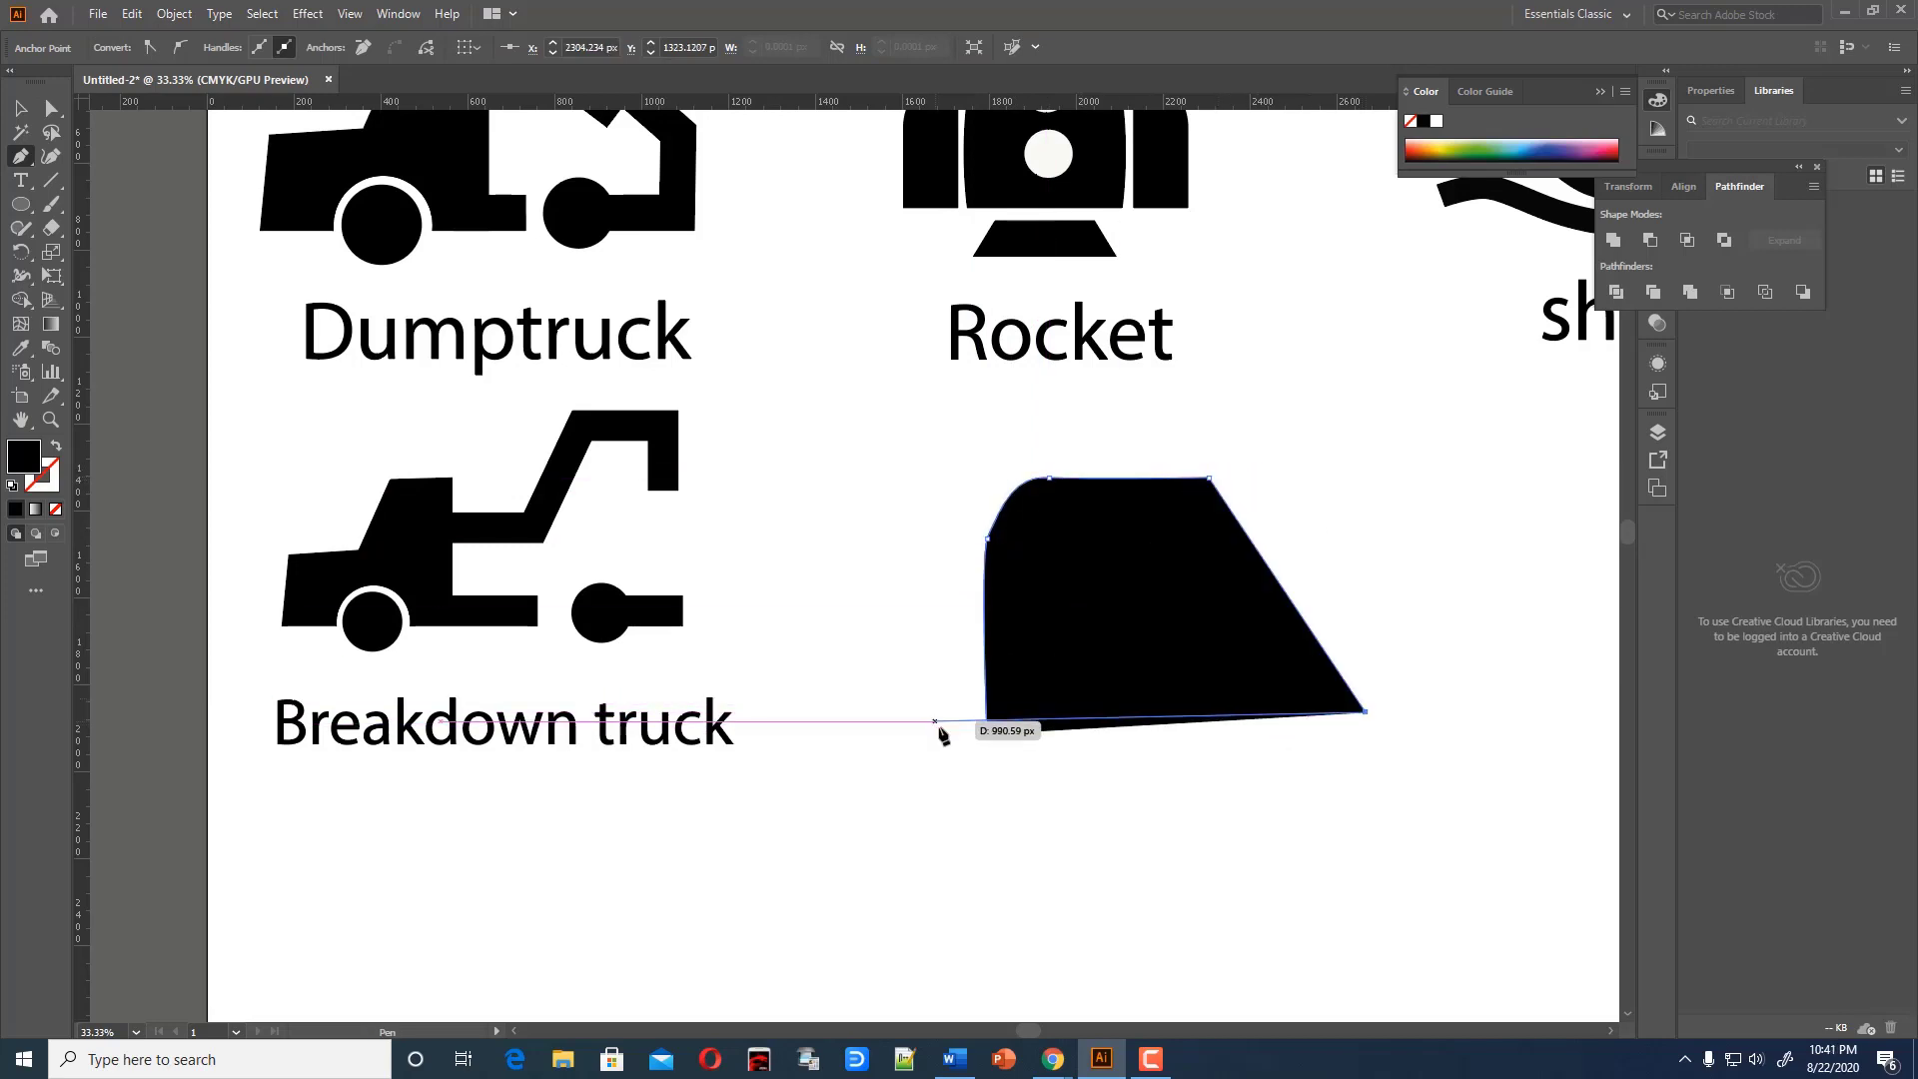
left_click(987, 732)
key("ctrl+z")
key("ctrl+z")
key("ctrl+z")
key("ctrl+z")
key("ctrl+z")
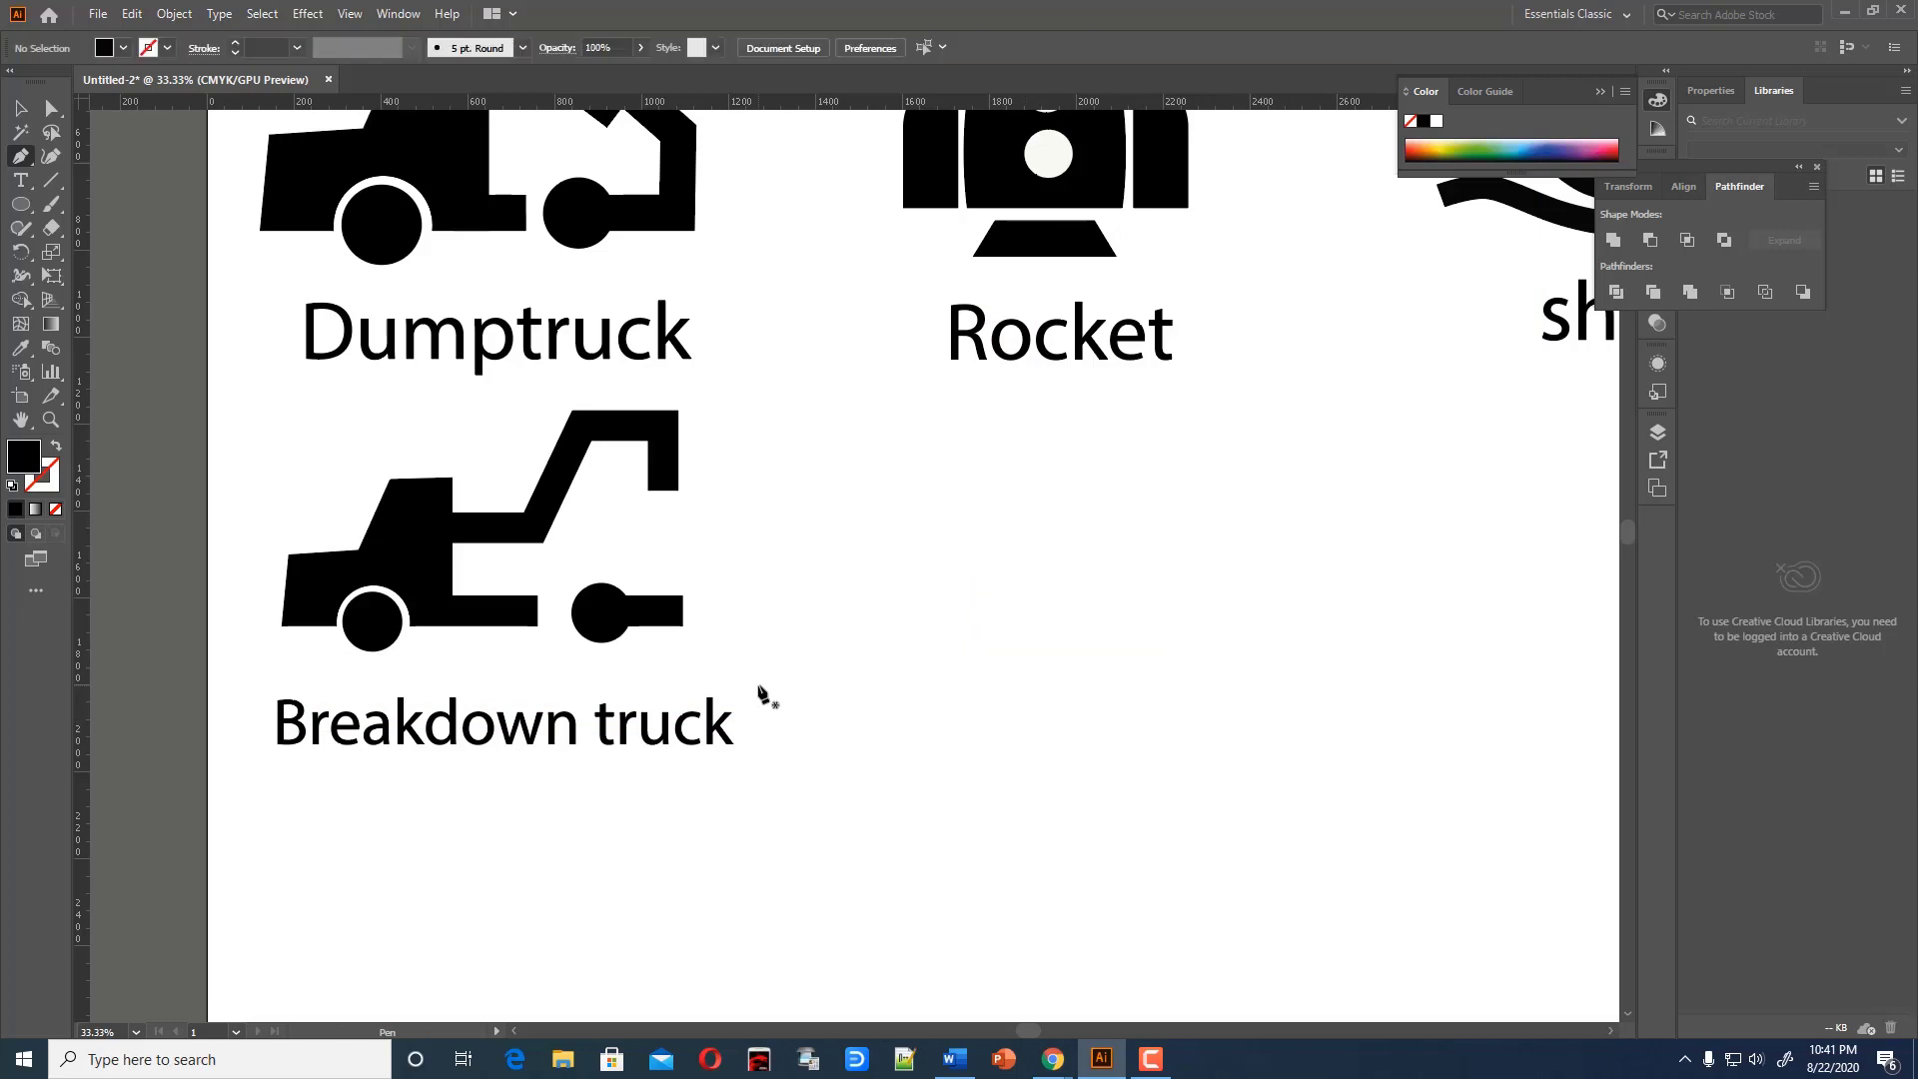
Draw a black square about 484 px wide beneath the Rocket label and round its upper-left corner fully for the loader's cab
left_click_drag(20, 203, 100, 252)
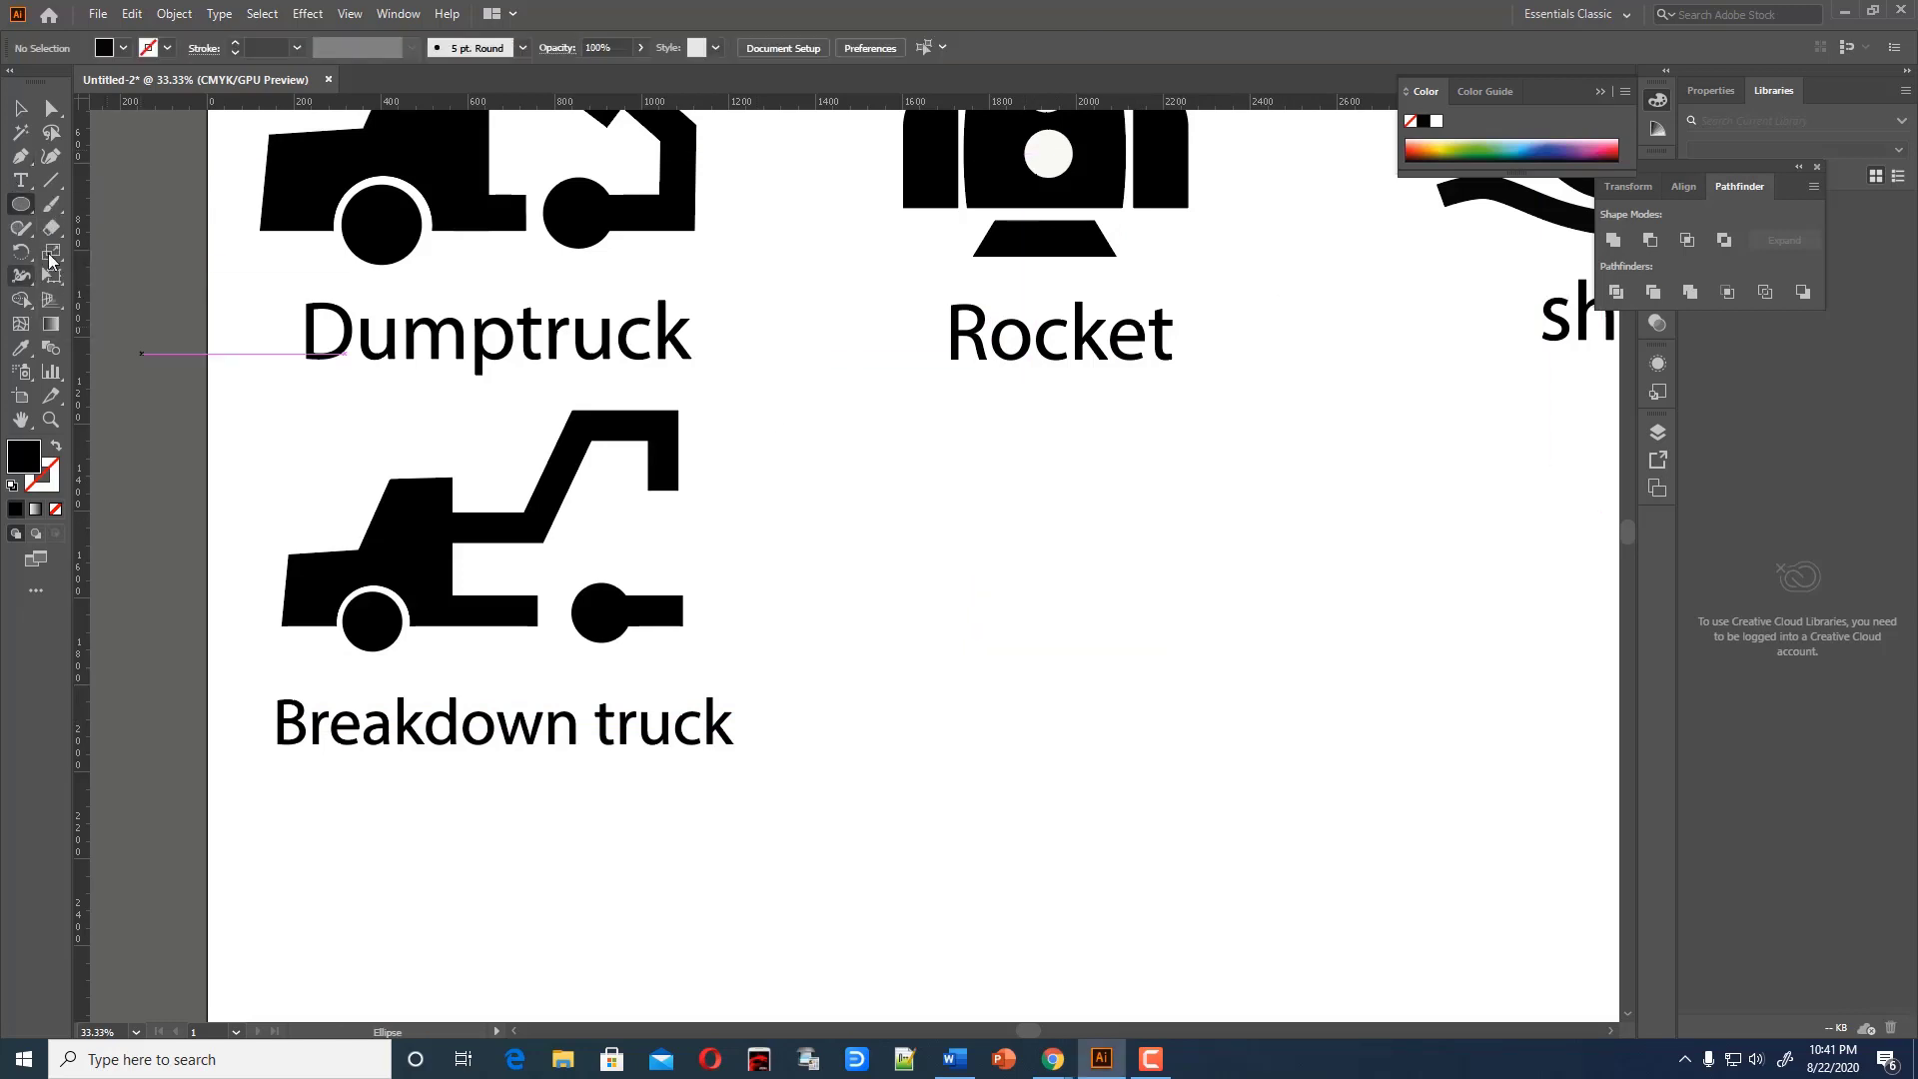
left_click_drag(20, 204, 100, 205)
left_click_drag(1005, 508, 1110, 612)
key("v")
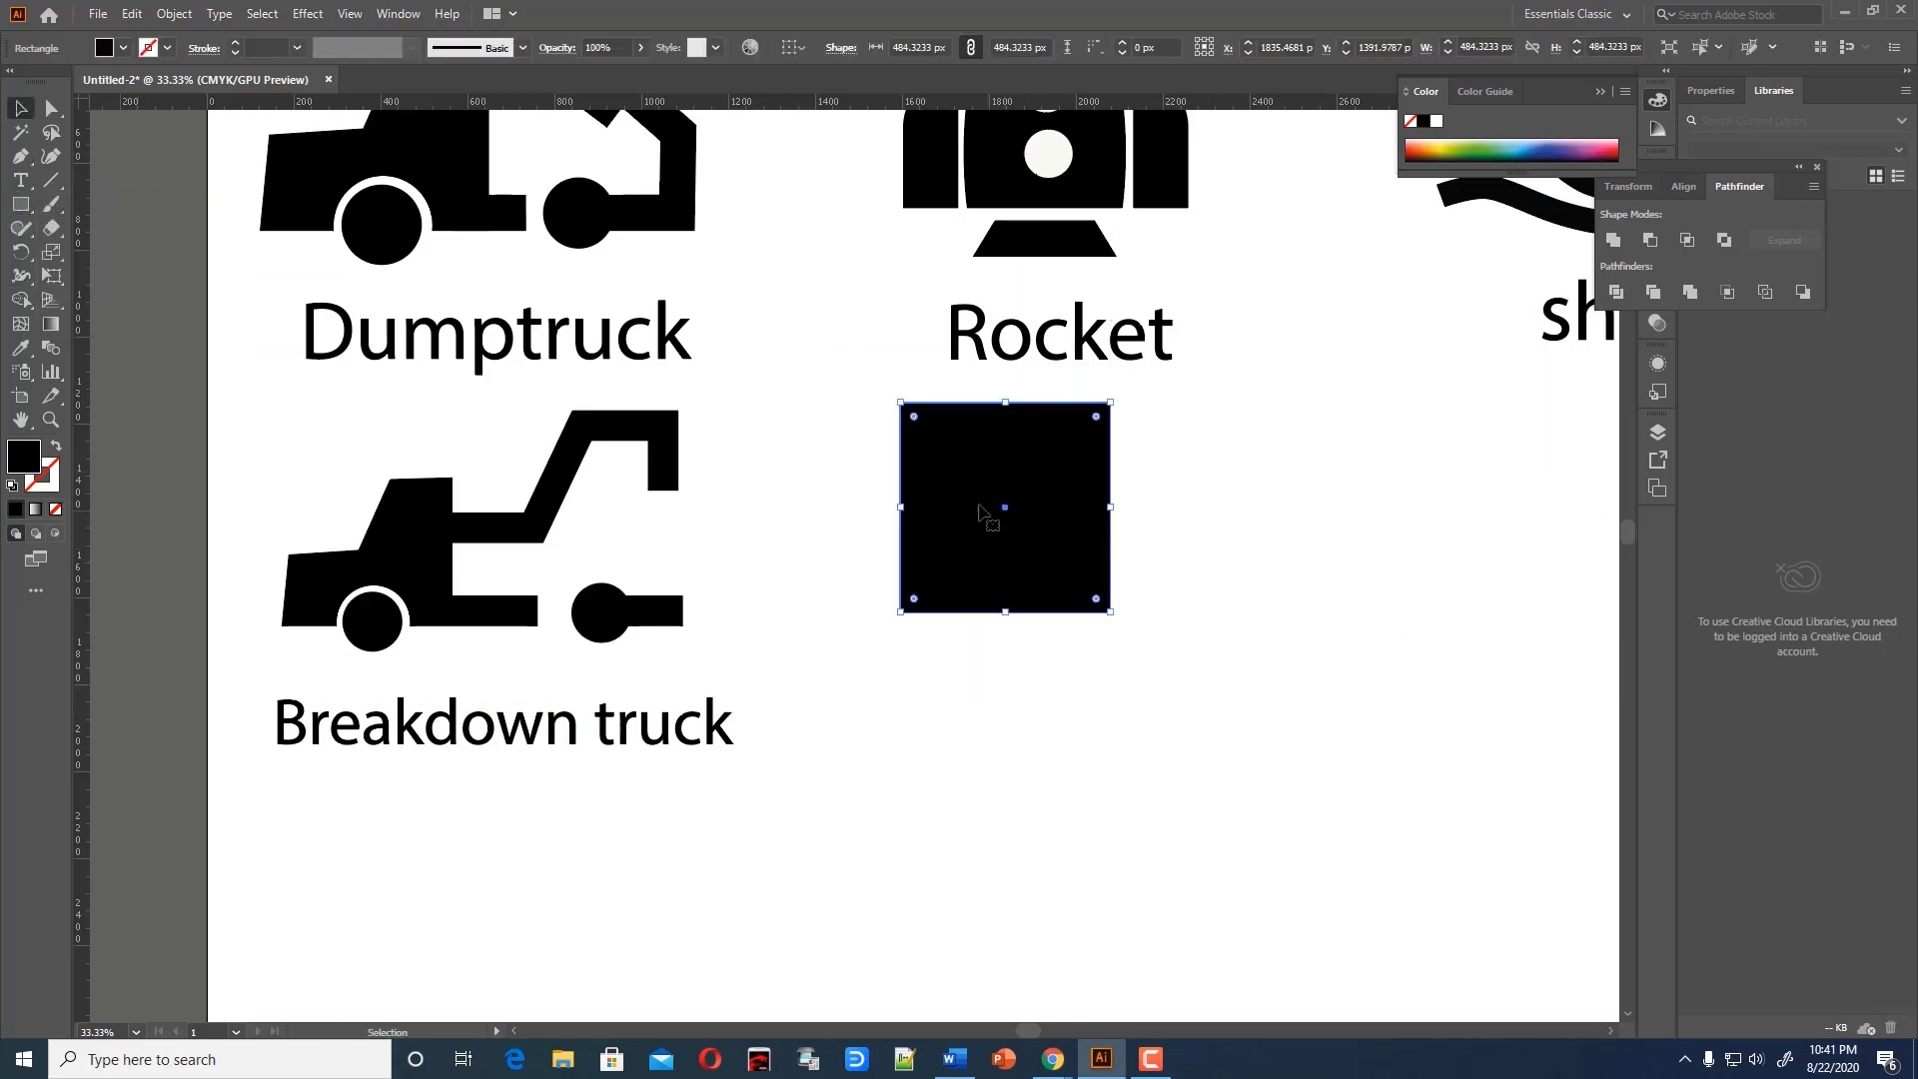
left_click_drag(983, 508, 1055, 582)
left_click(864, 428)
left_click(1030, 531)
left_click_drag(994, 502, 1079, 583)
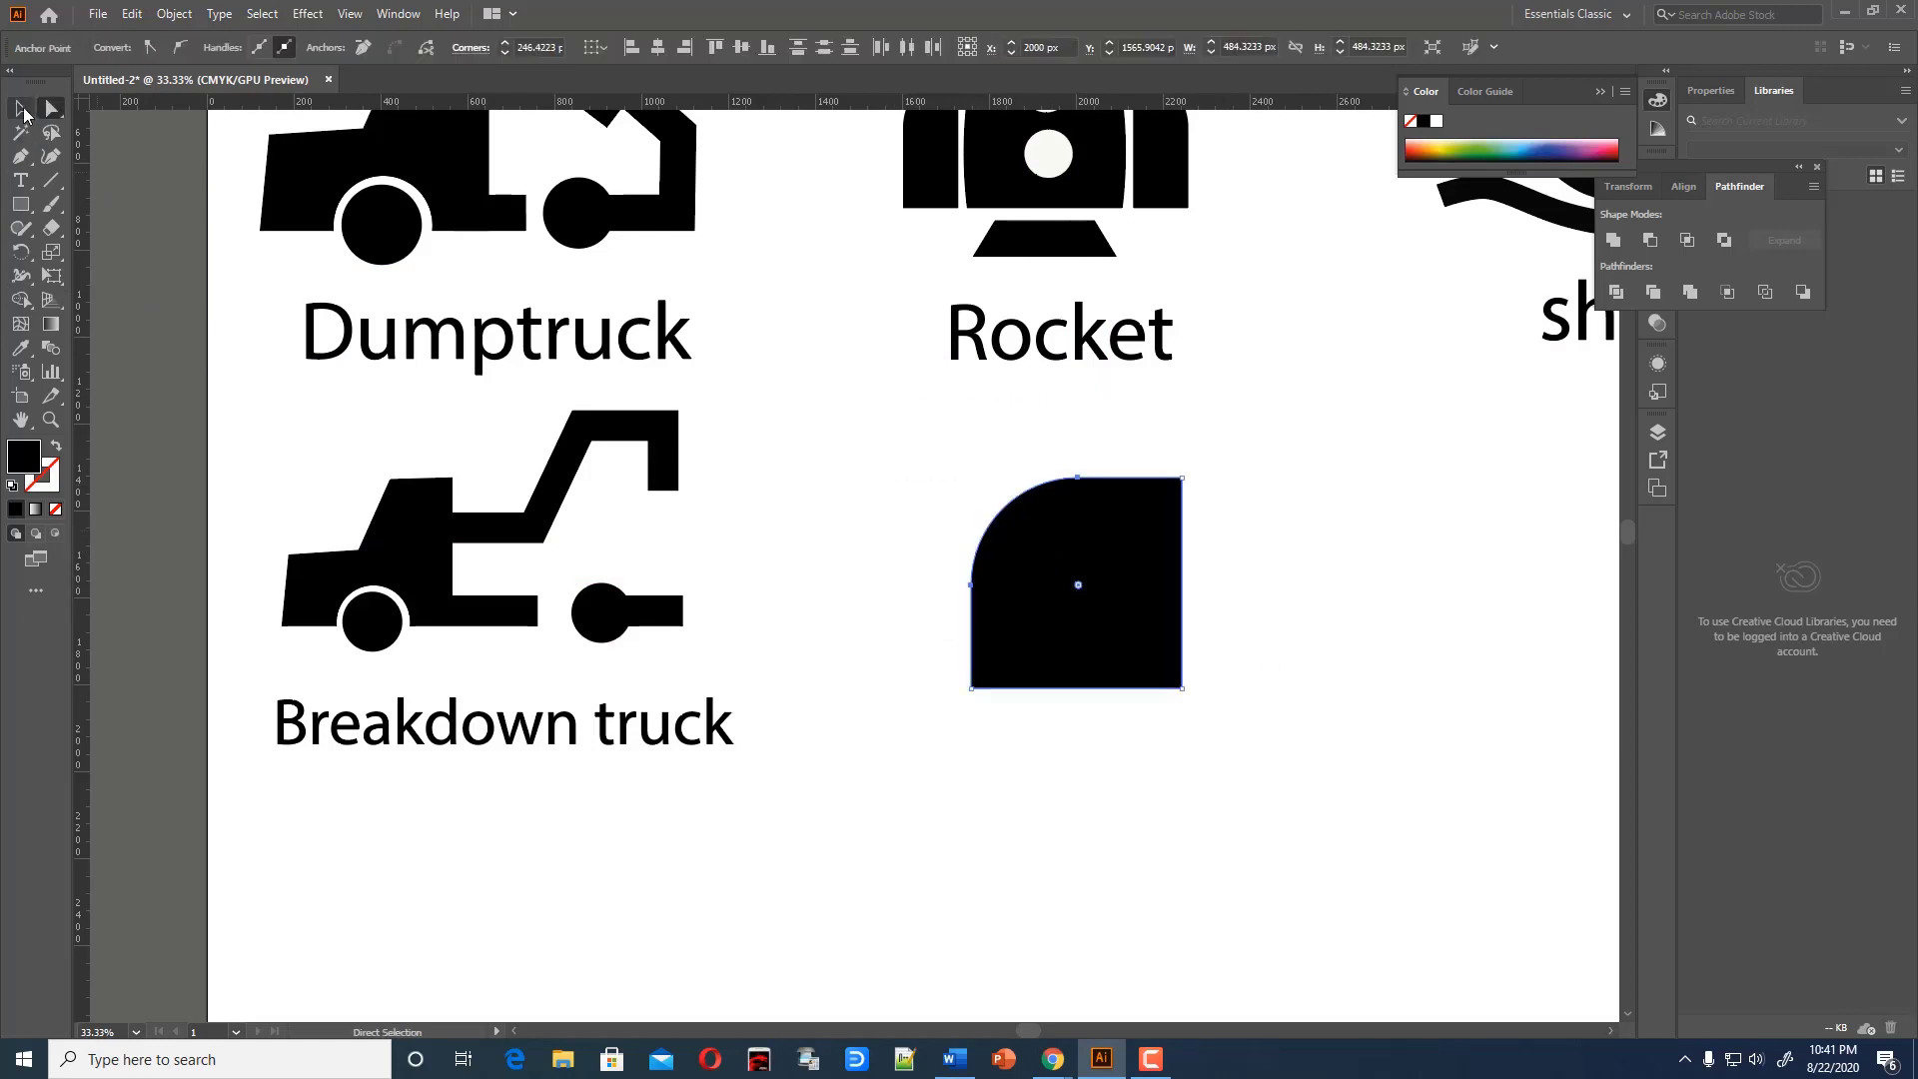
Pull the cab's lower-right corner outward so the right side slants and the shape is about 620 px wide
key("v")
left_click(1213, 510)
left_click(1177, 582)
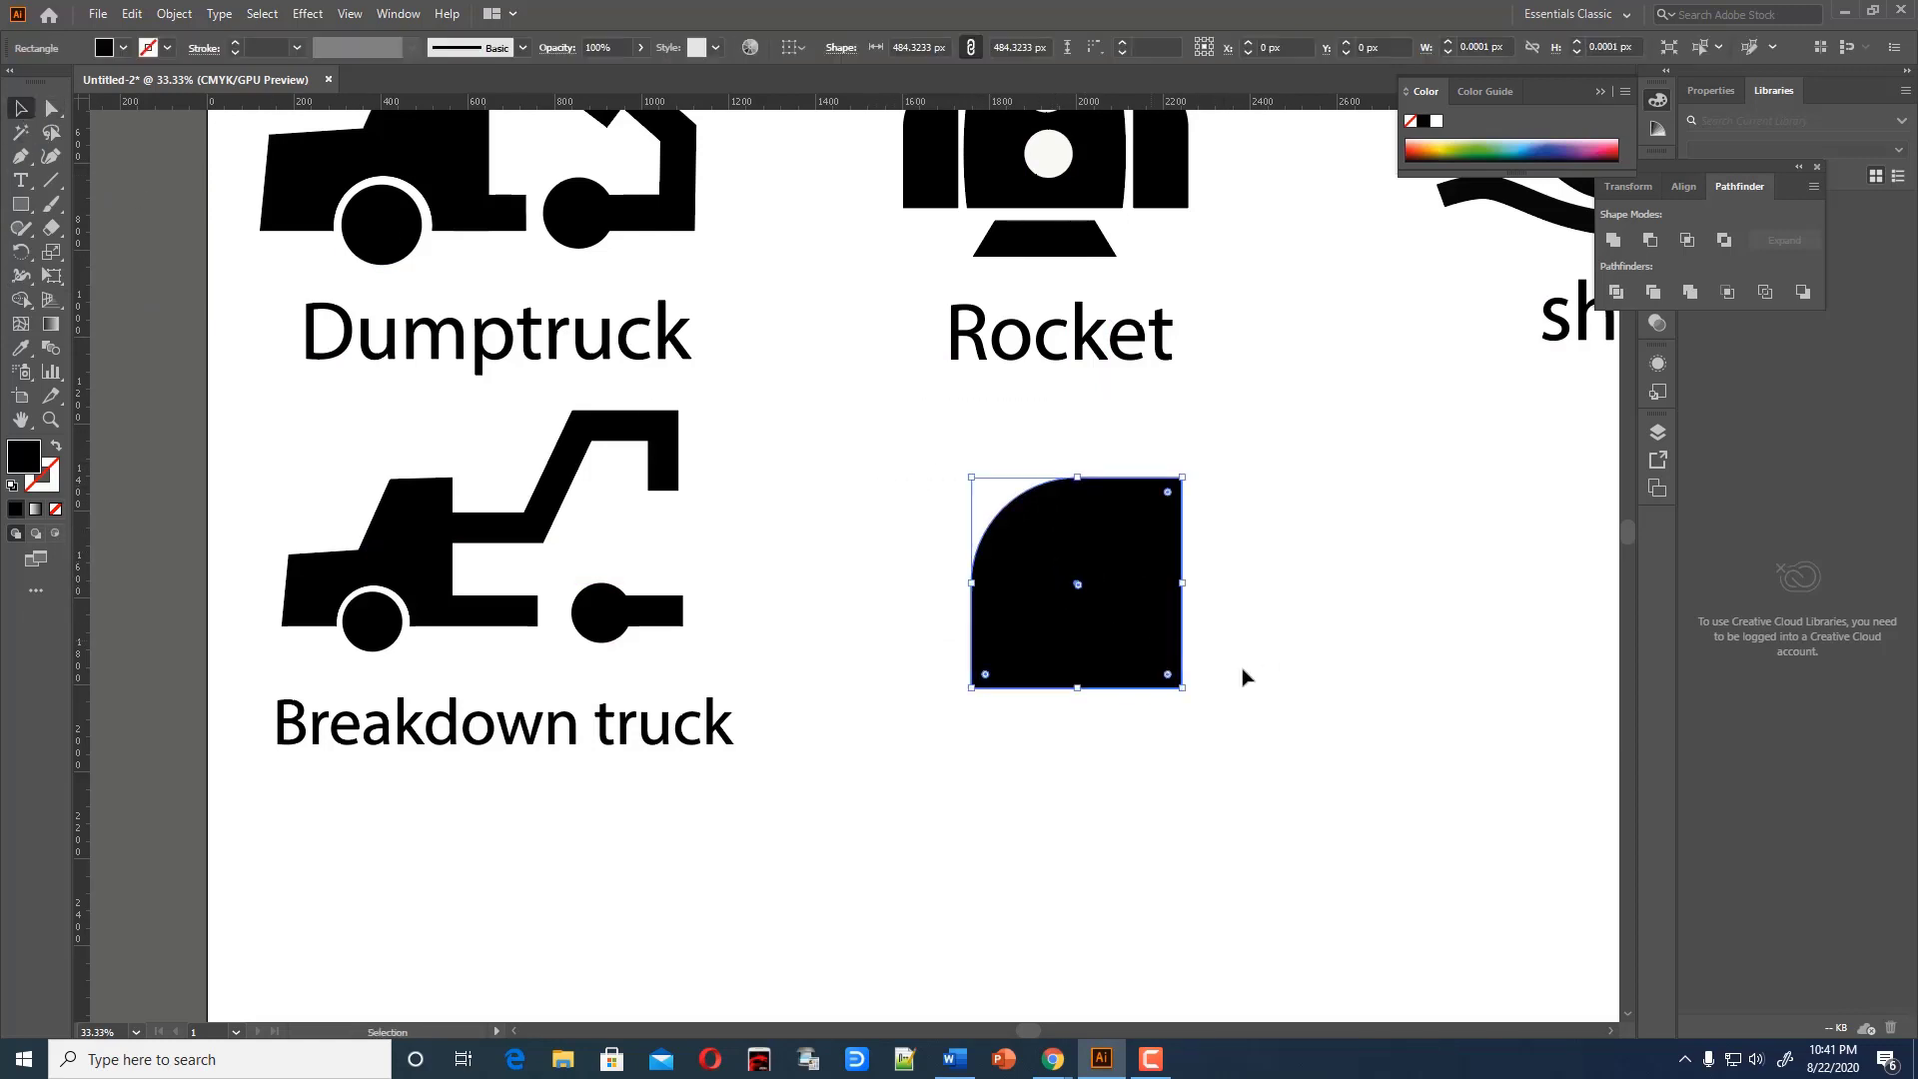
left_click(1242, 672)
key("a")
left_click_drag(1189, 695, 1244, 695)
key("v")
left_click(934, 495)
left_click(1120, 668)
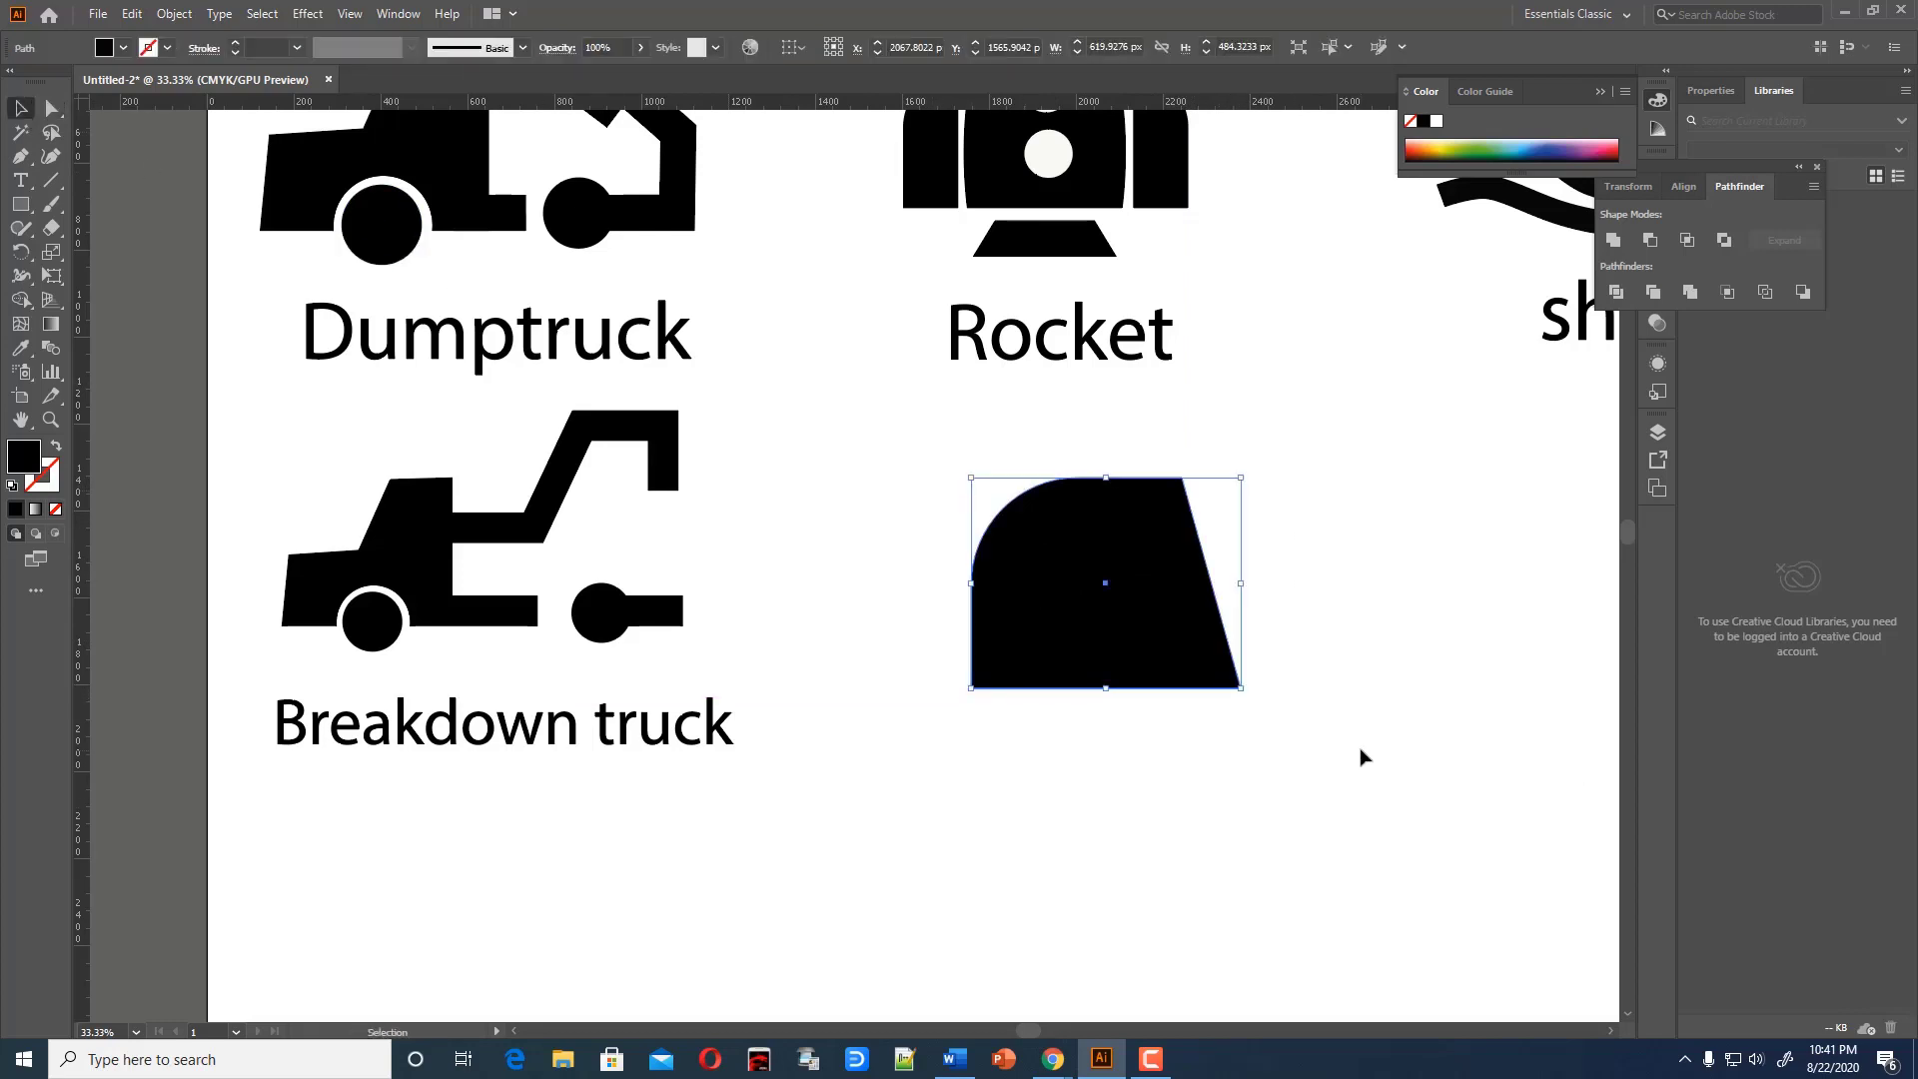
left_click(1339, 753)
Draw the loader's body beneath the cab with the Pen tool, with a slanted nose and curved undersides for the wheels
scroll(1337, 752, "down", 1)
key("p")
scroll(1237, 745, "down", 1)
left_click(940, 629)
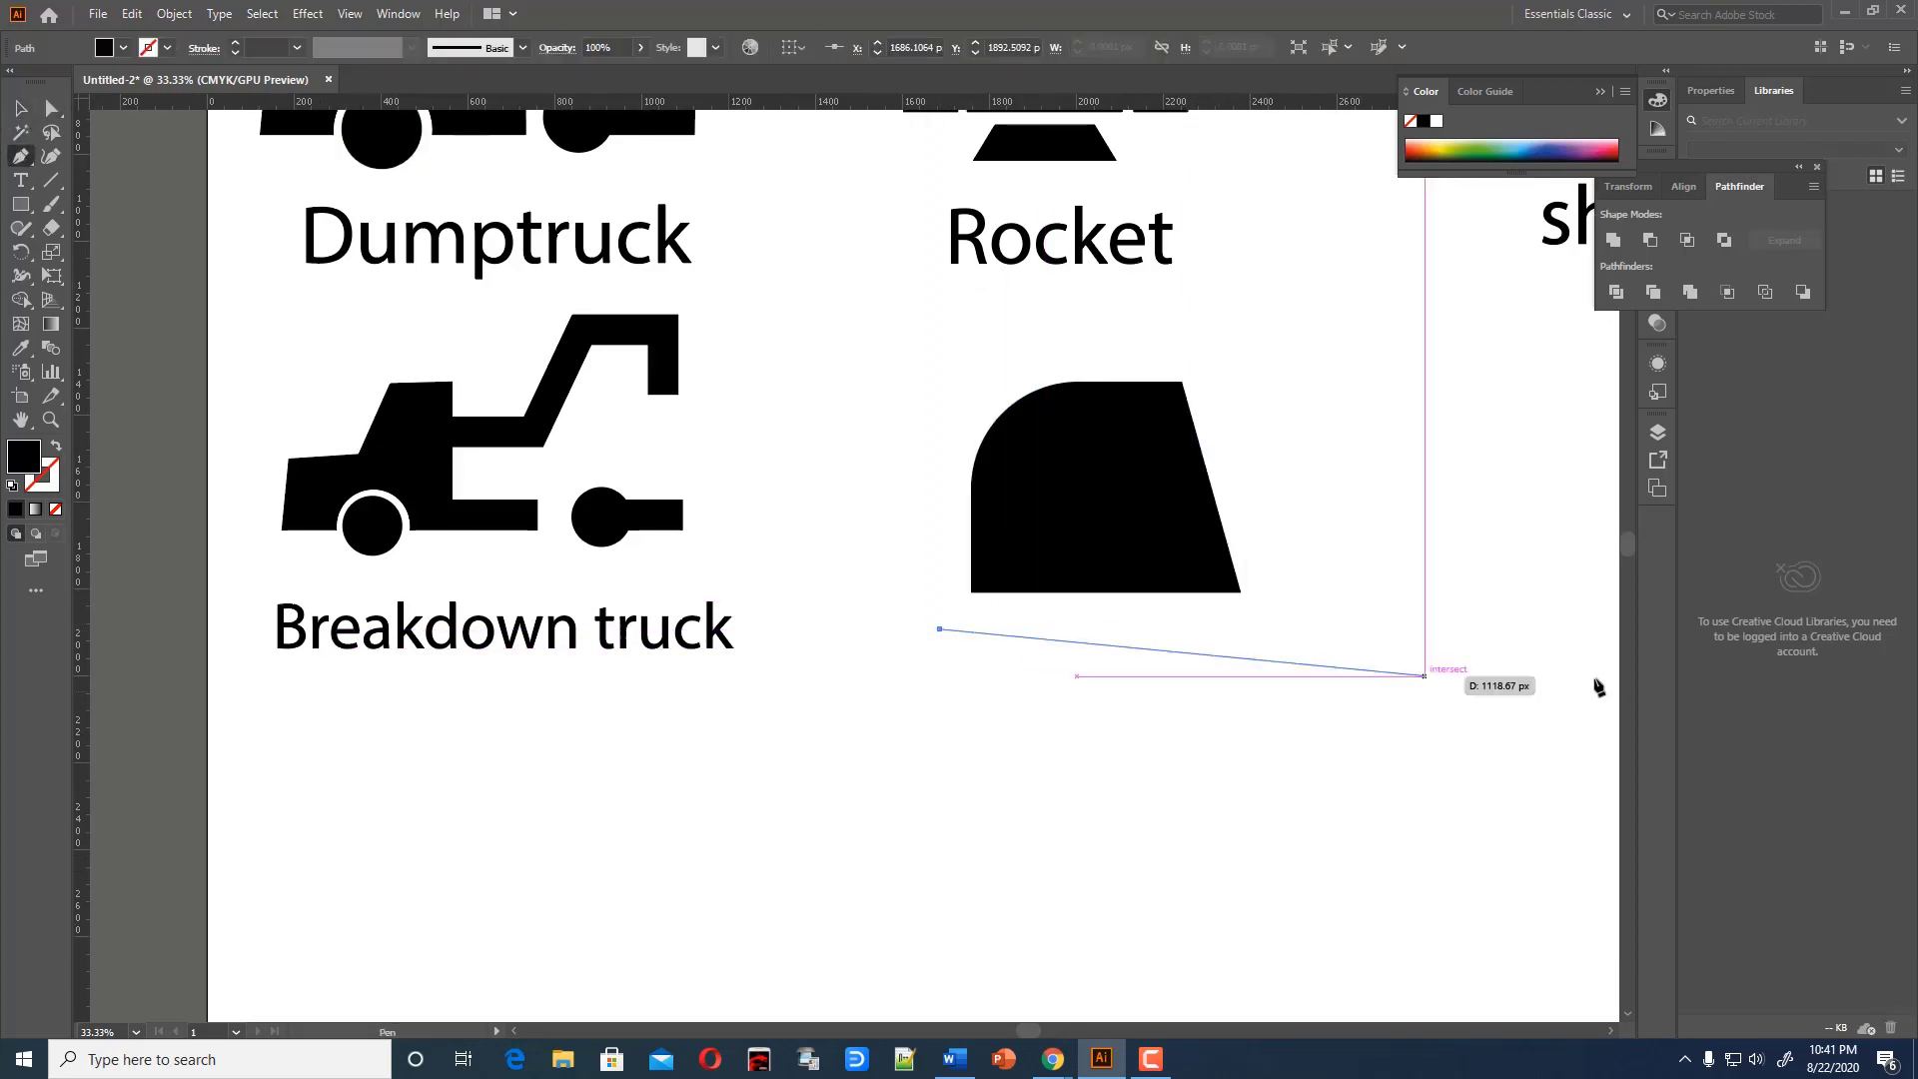
left_click(1407, 617)
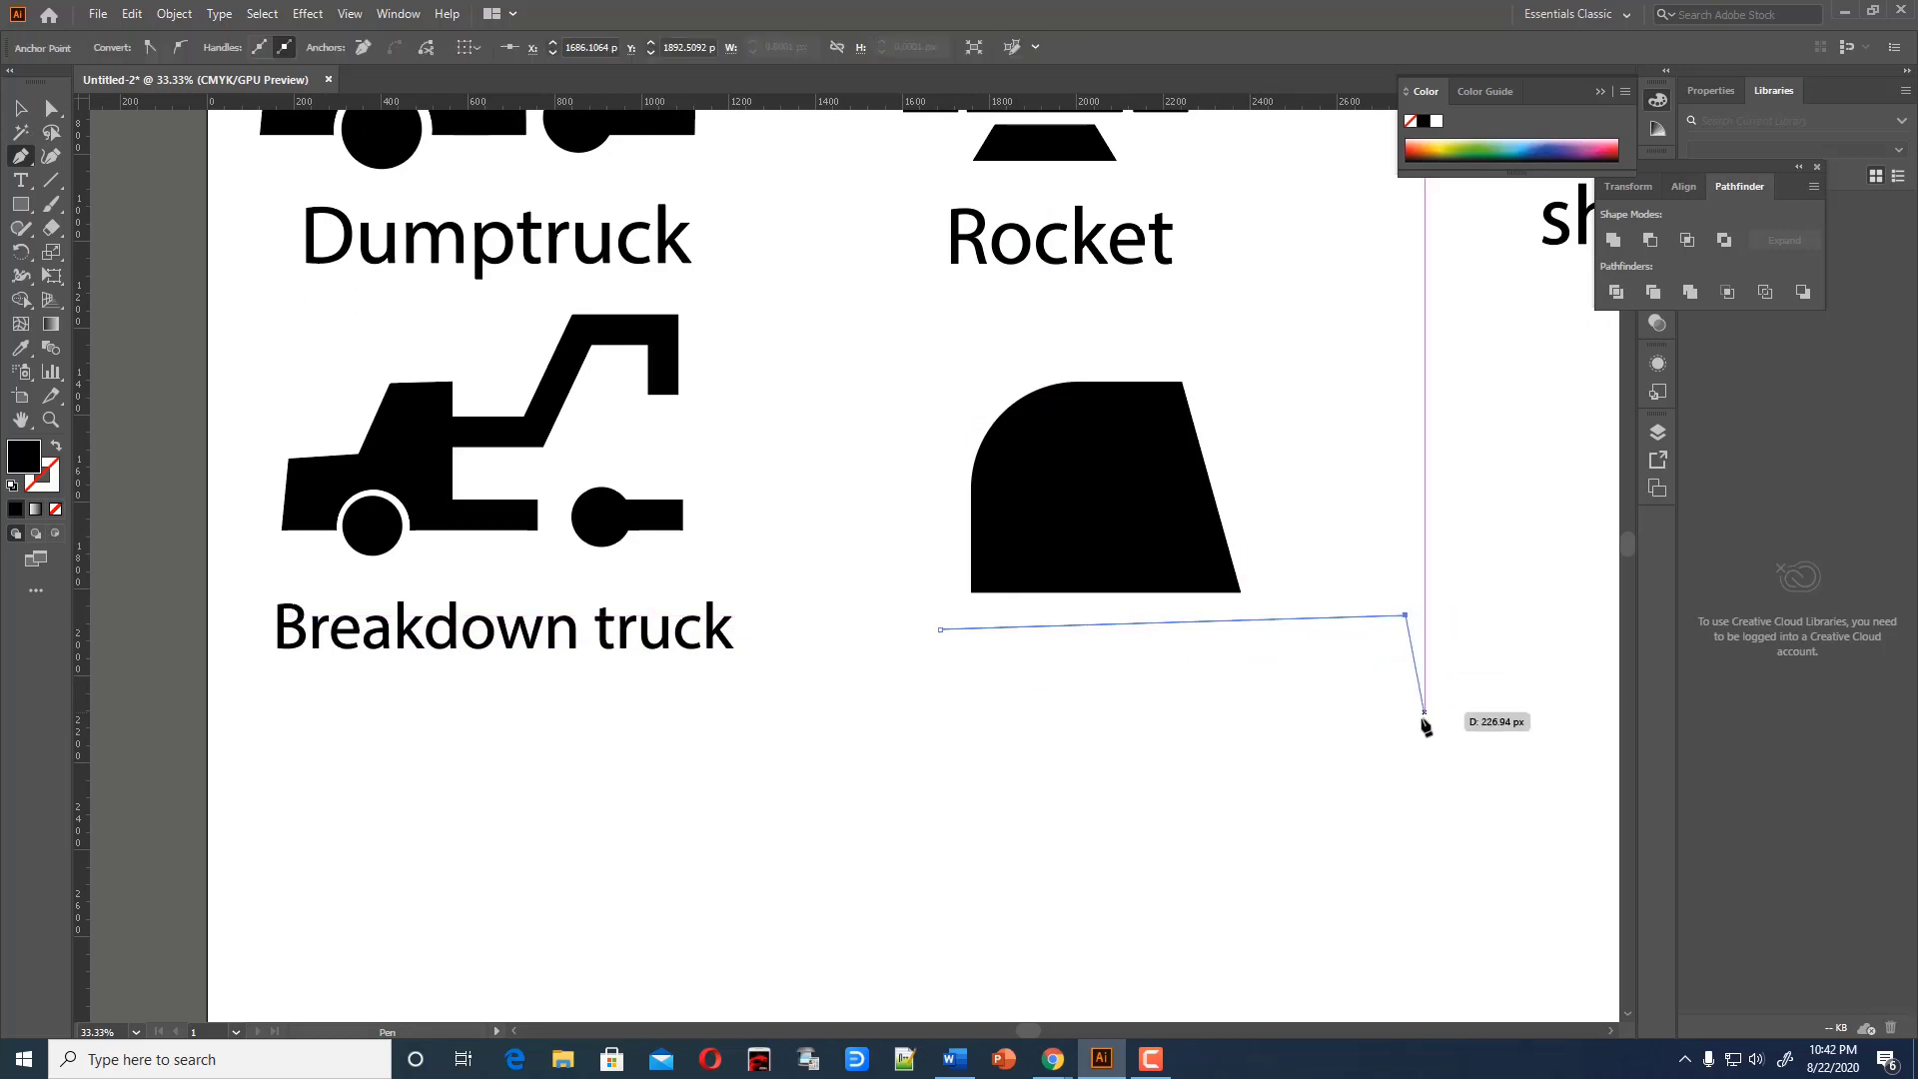
left_click(1465, 691)
left_click_drag(1233, 748, 1222, 787)
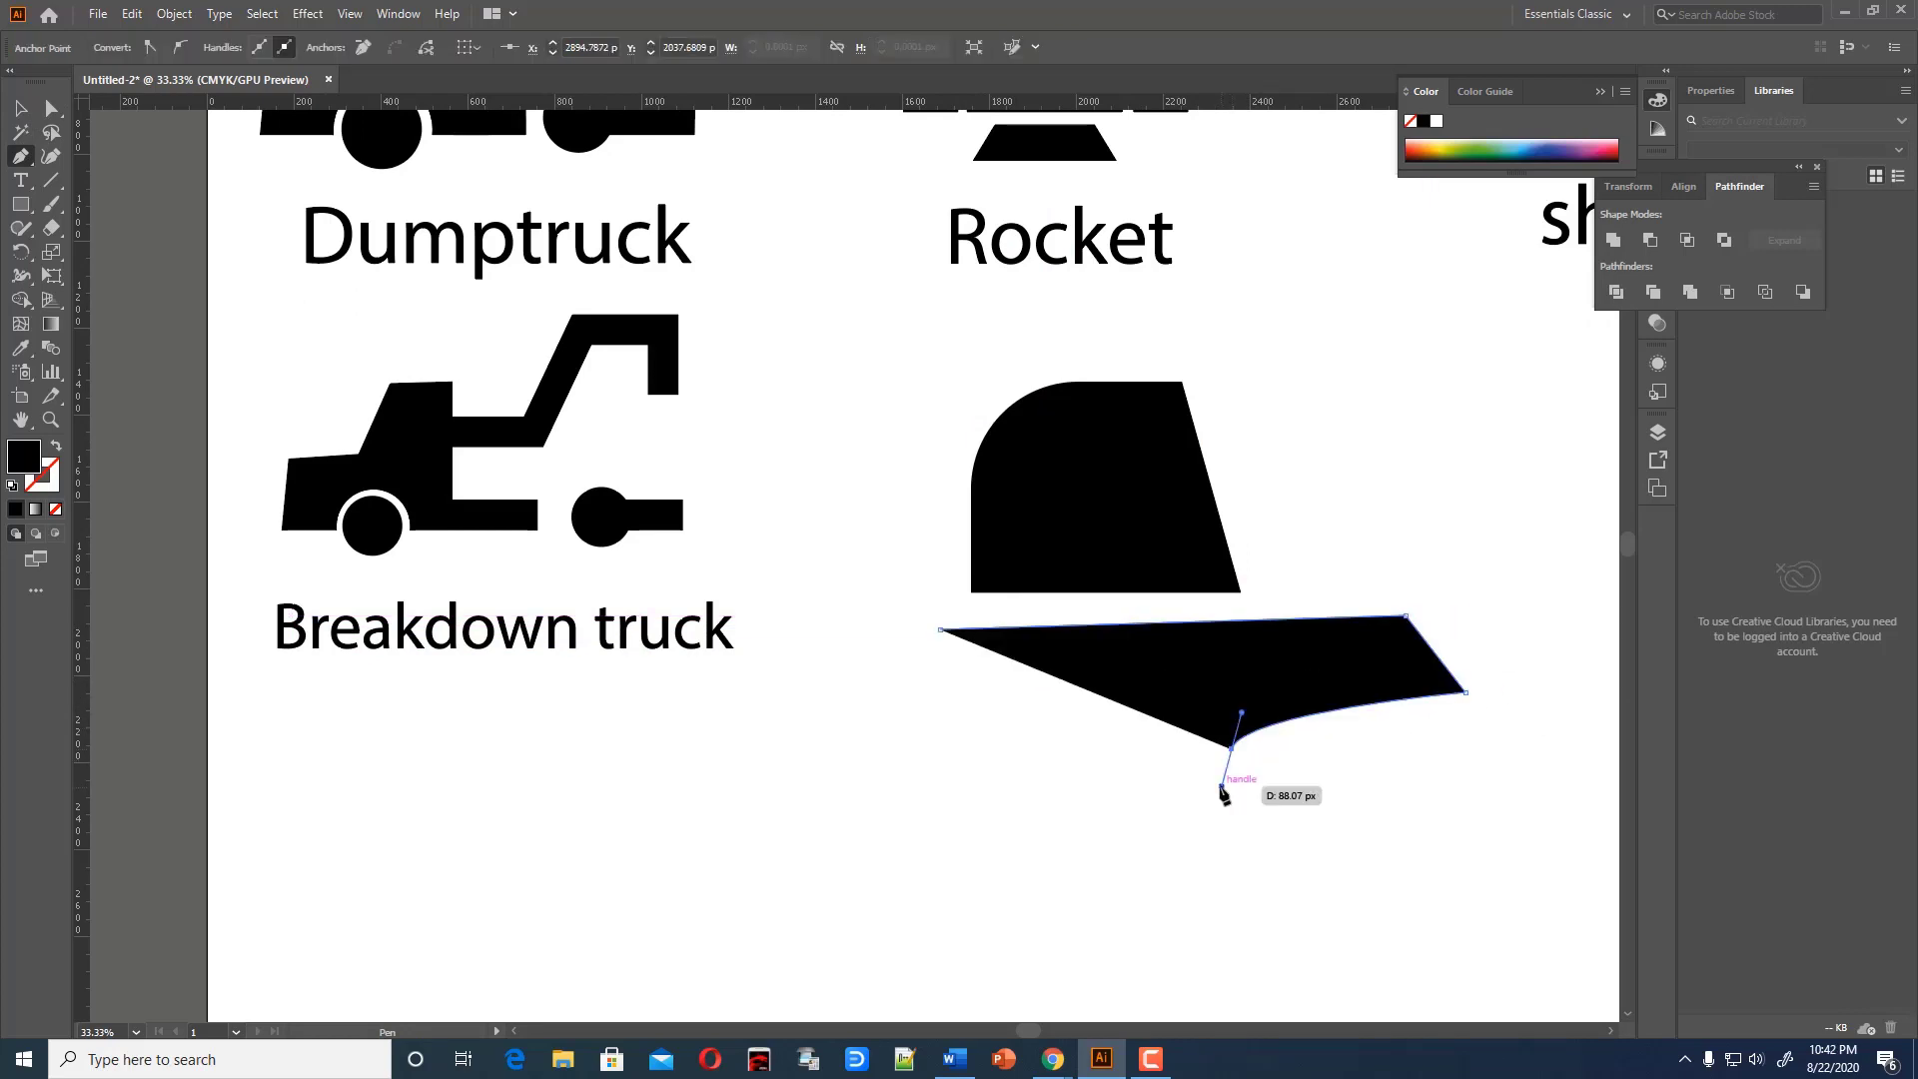
left_click(1222, 787)
left_click(1179, 786)
left_click_drag(999, 713, 937, 685)
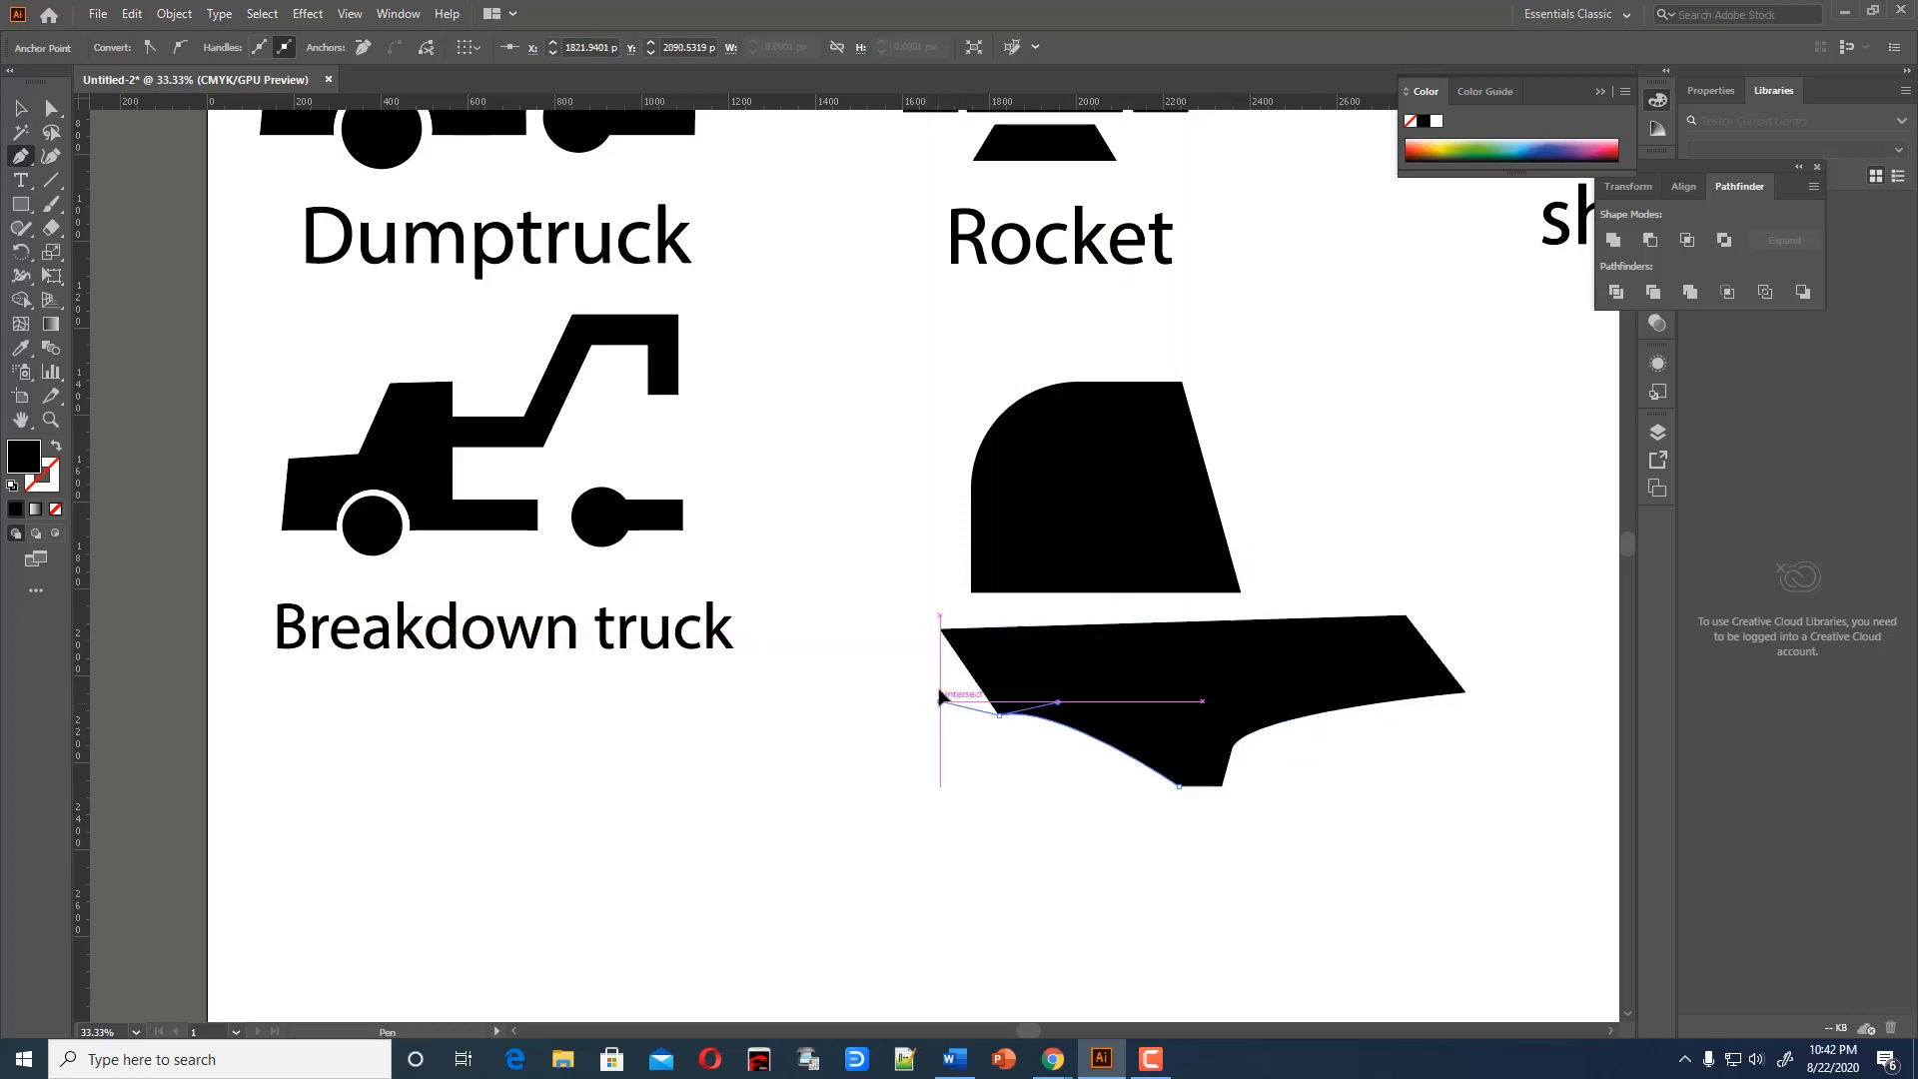
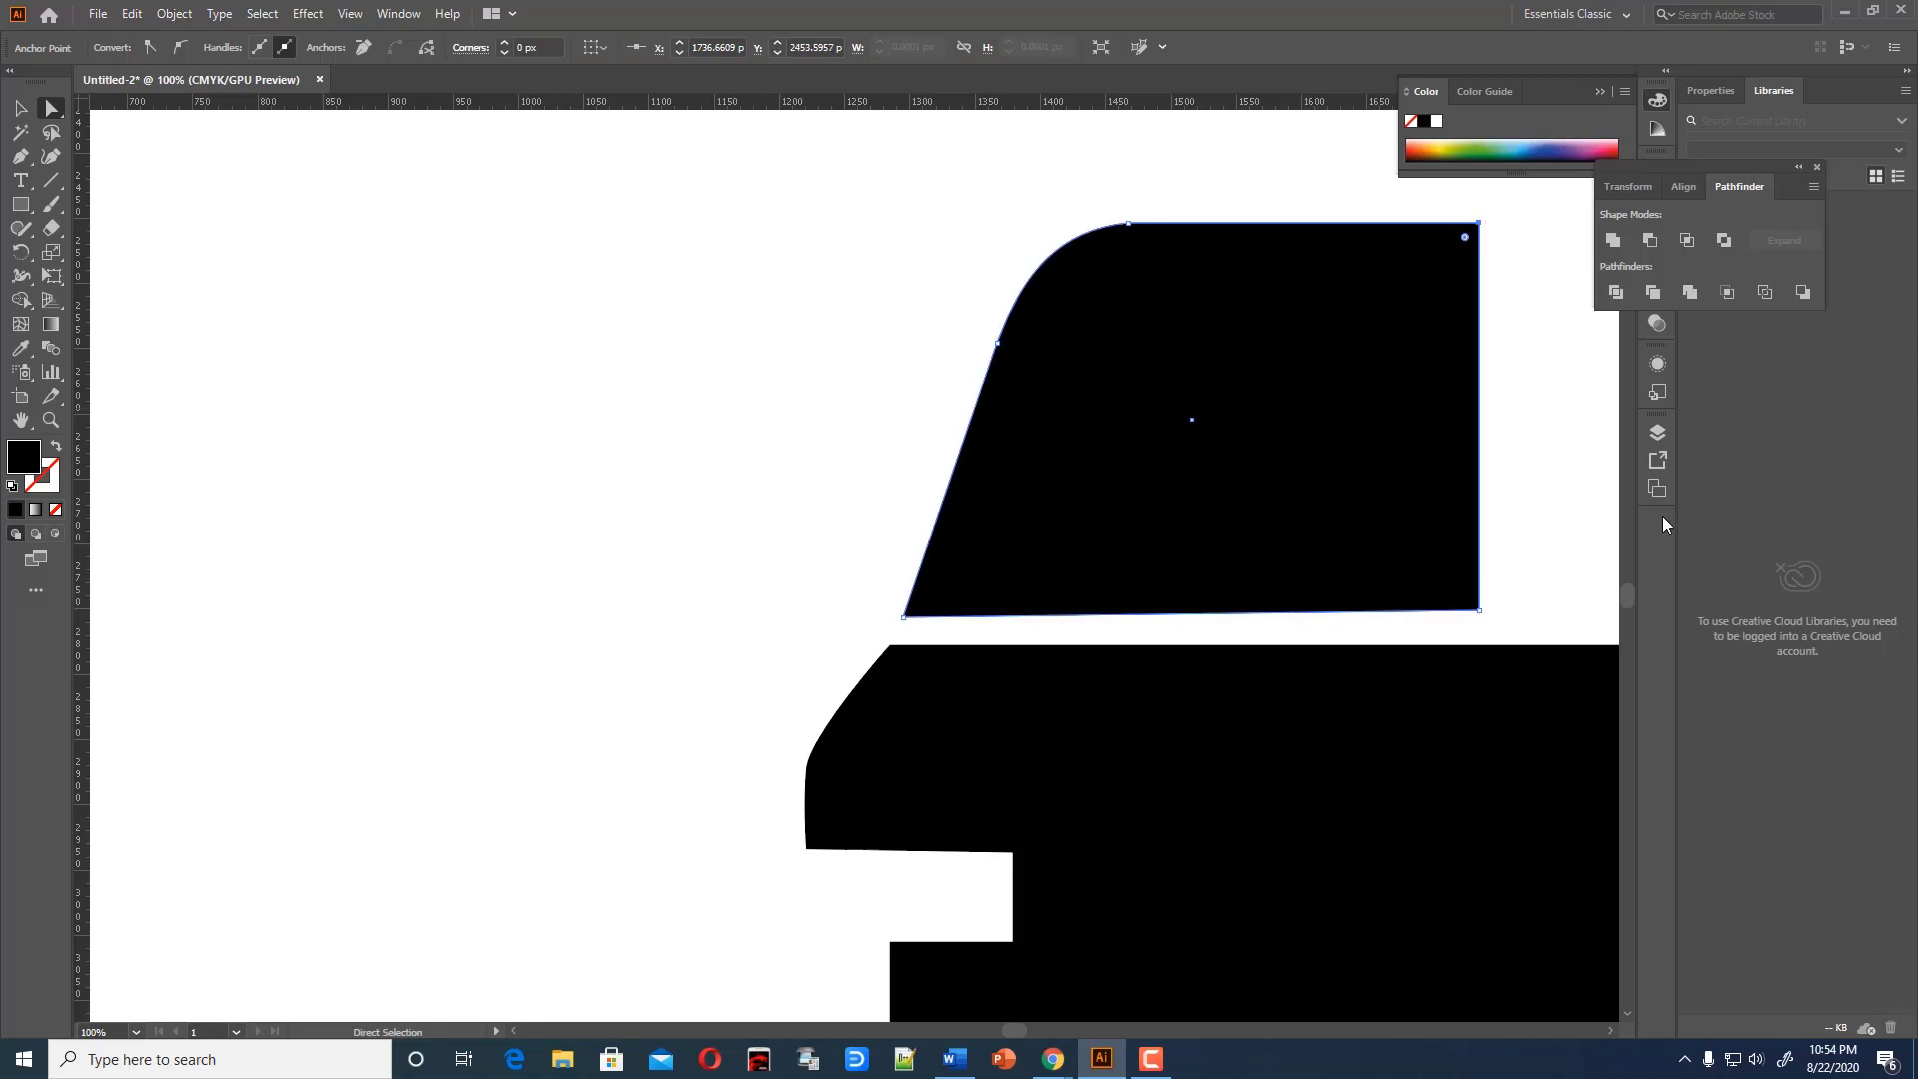
Extend the lower front edge of the minibus body slightly forward, below the headlight notch
key("v")
key("ctrl+shift+a")
key("ctrl+minus")
key("ctrl+minus")
key("ctrl+minus")
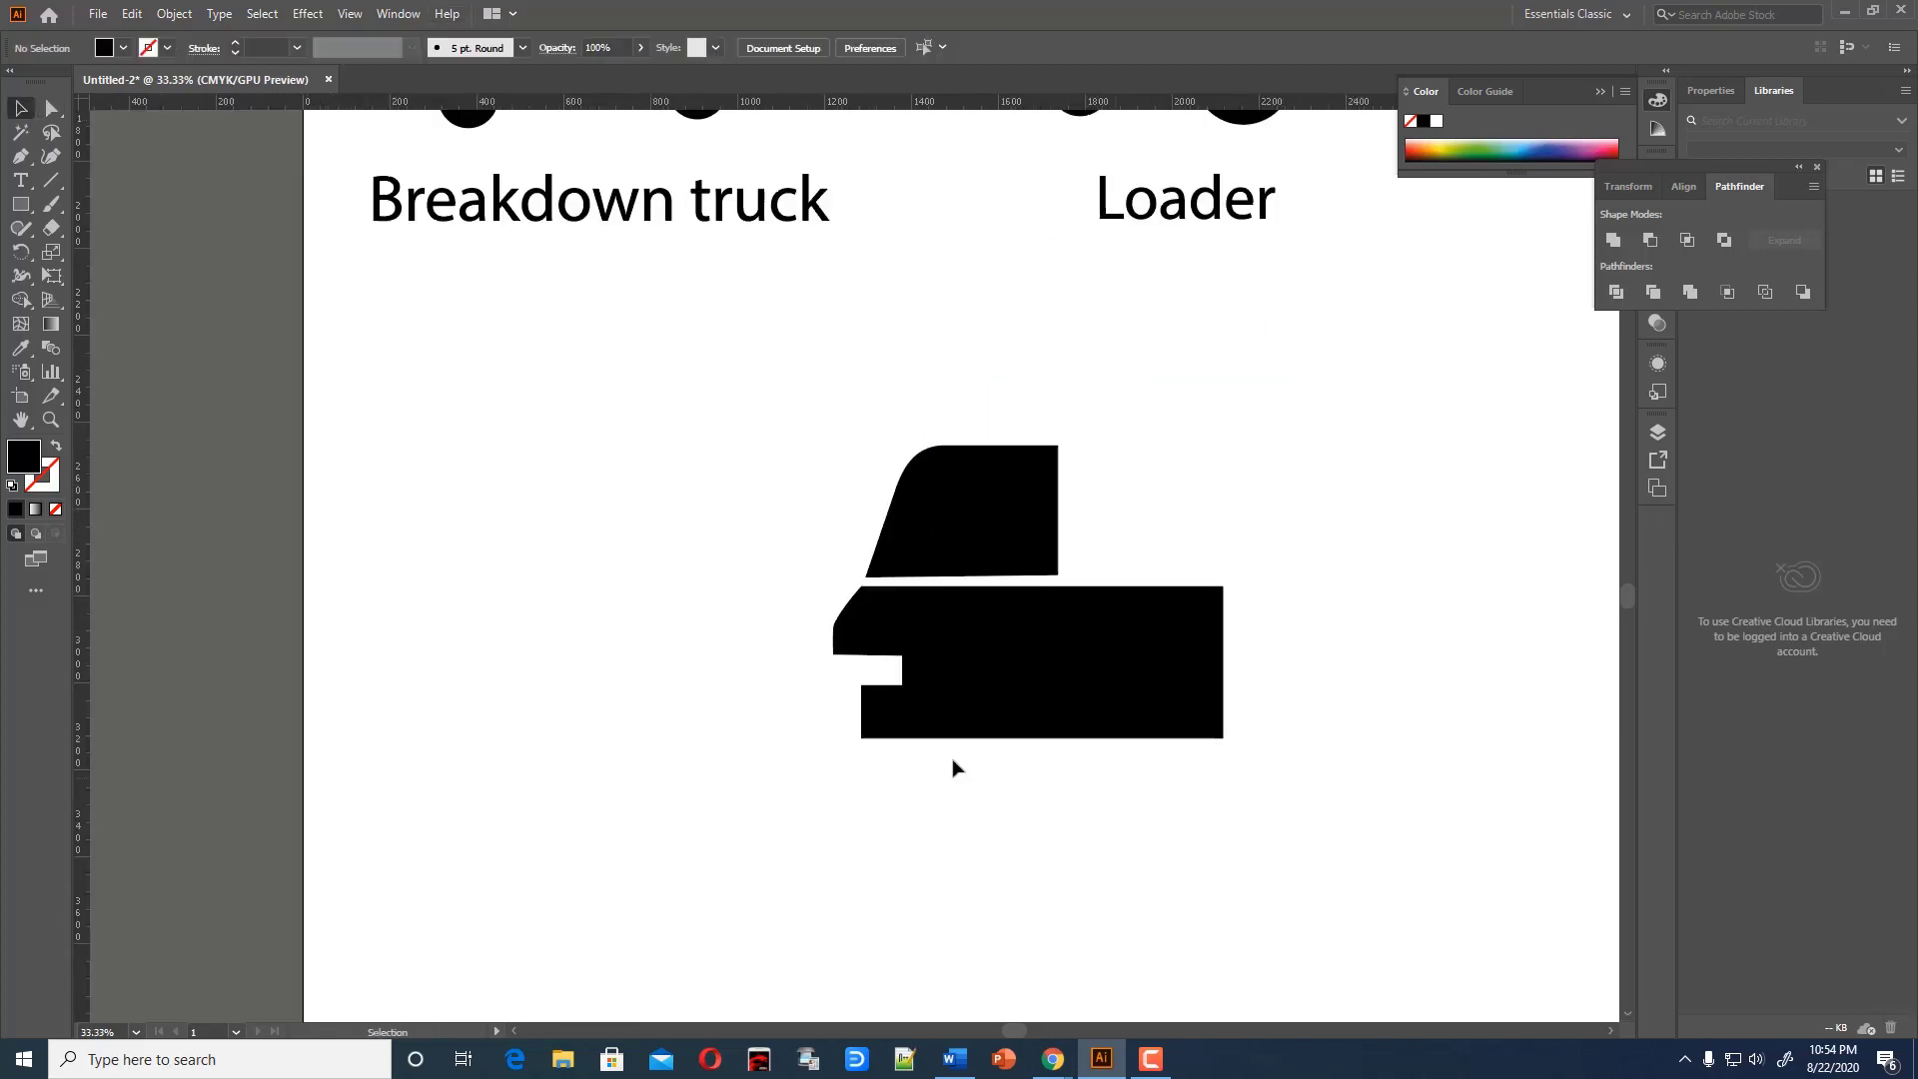
left_click_drag(837, 716, 874, 749)
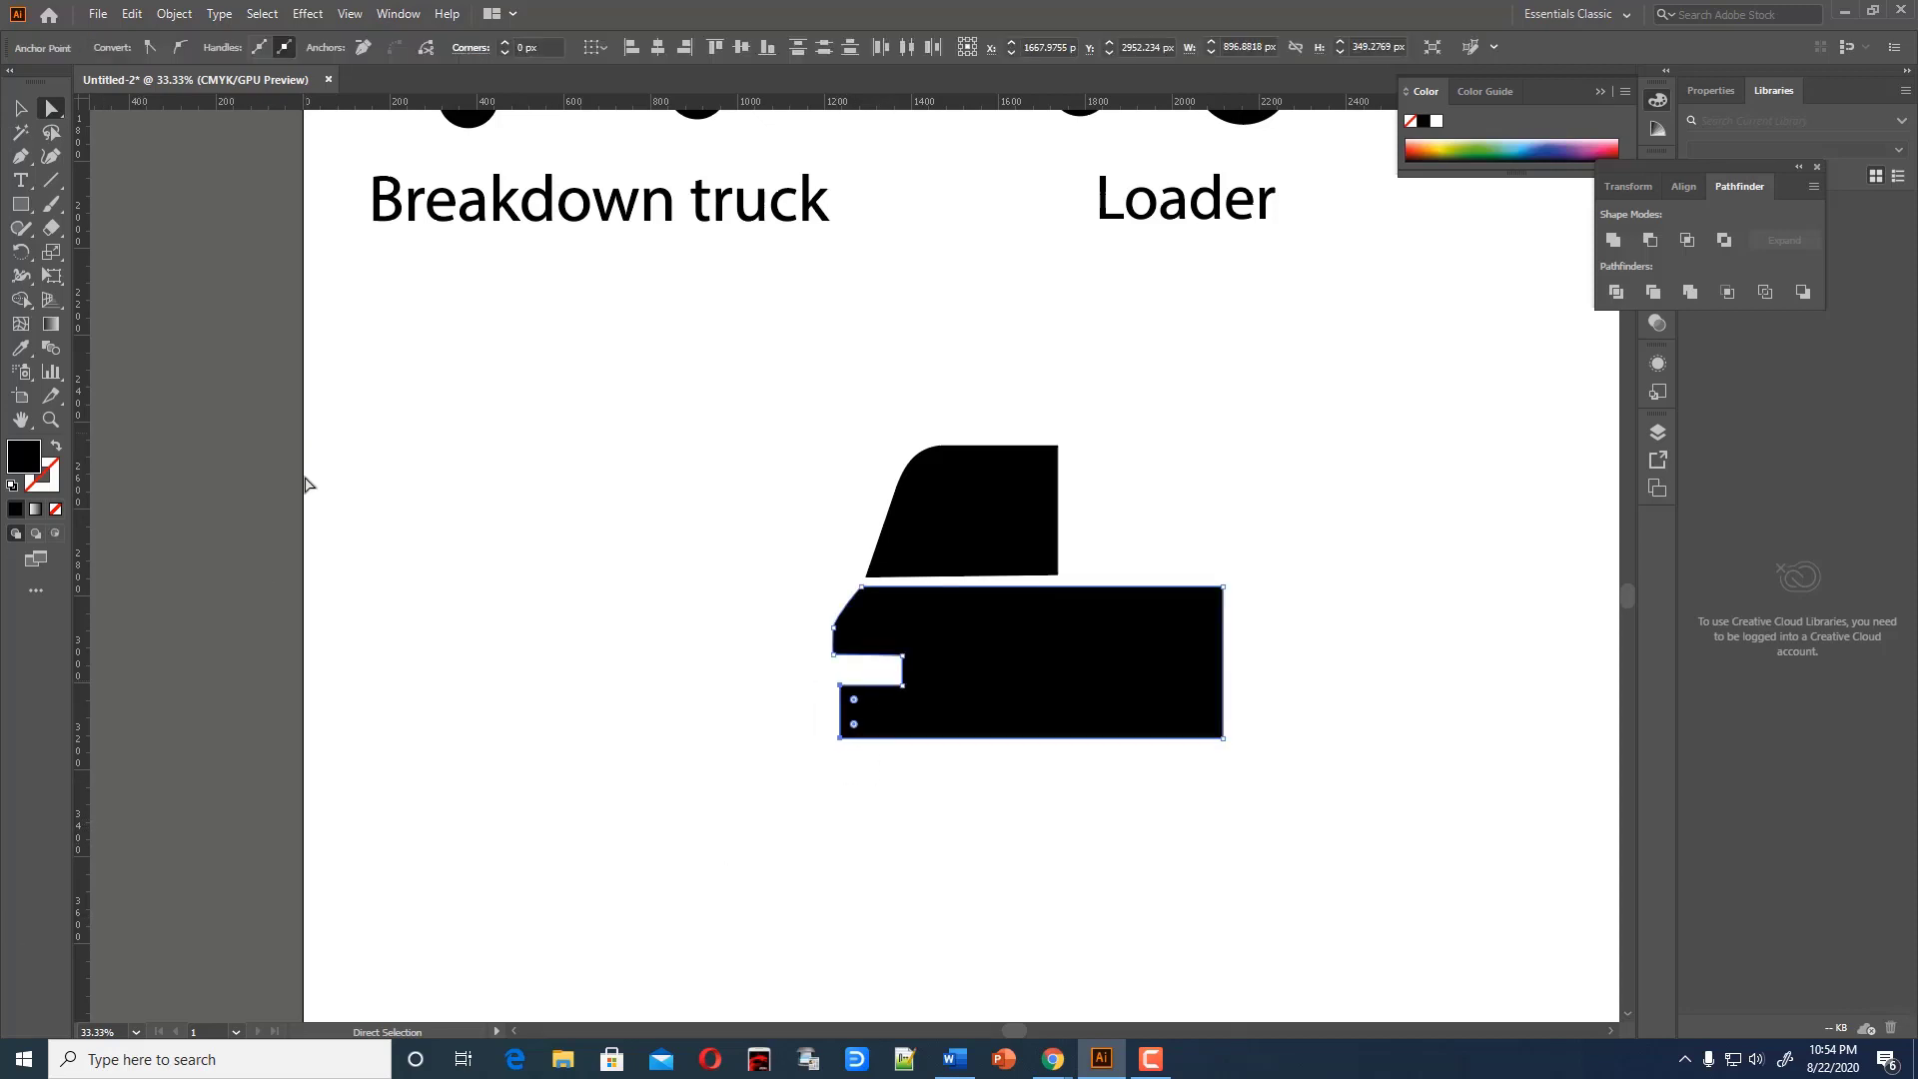
key("v")
Move the minibus's front window shape slightly up and back to widen the gap above the body
left_click_drag(710, 445, 1107, 497)
left_click(58, 159)
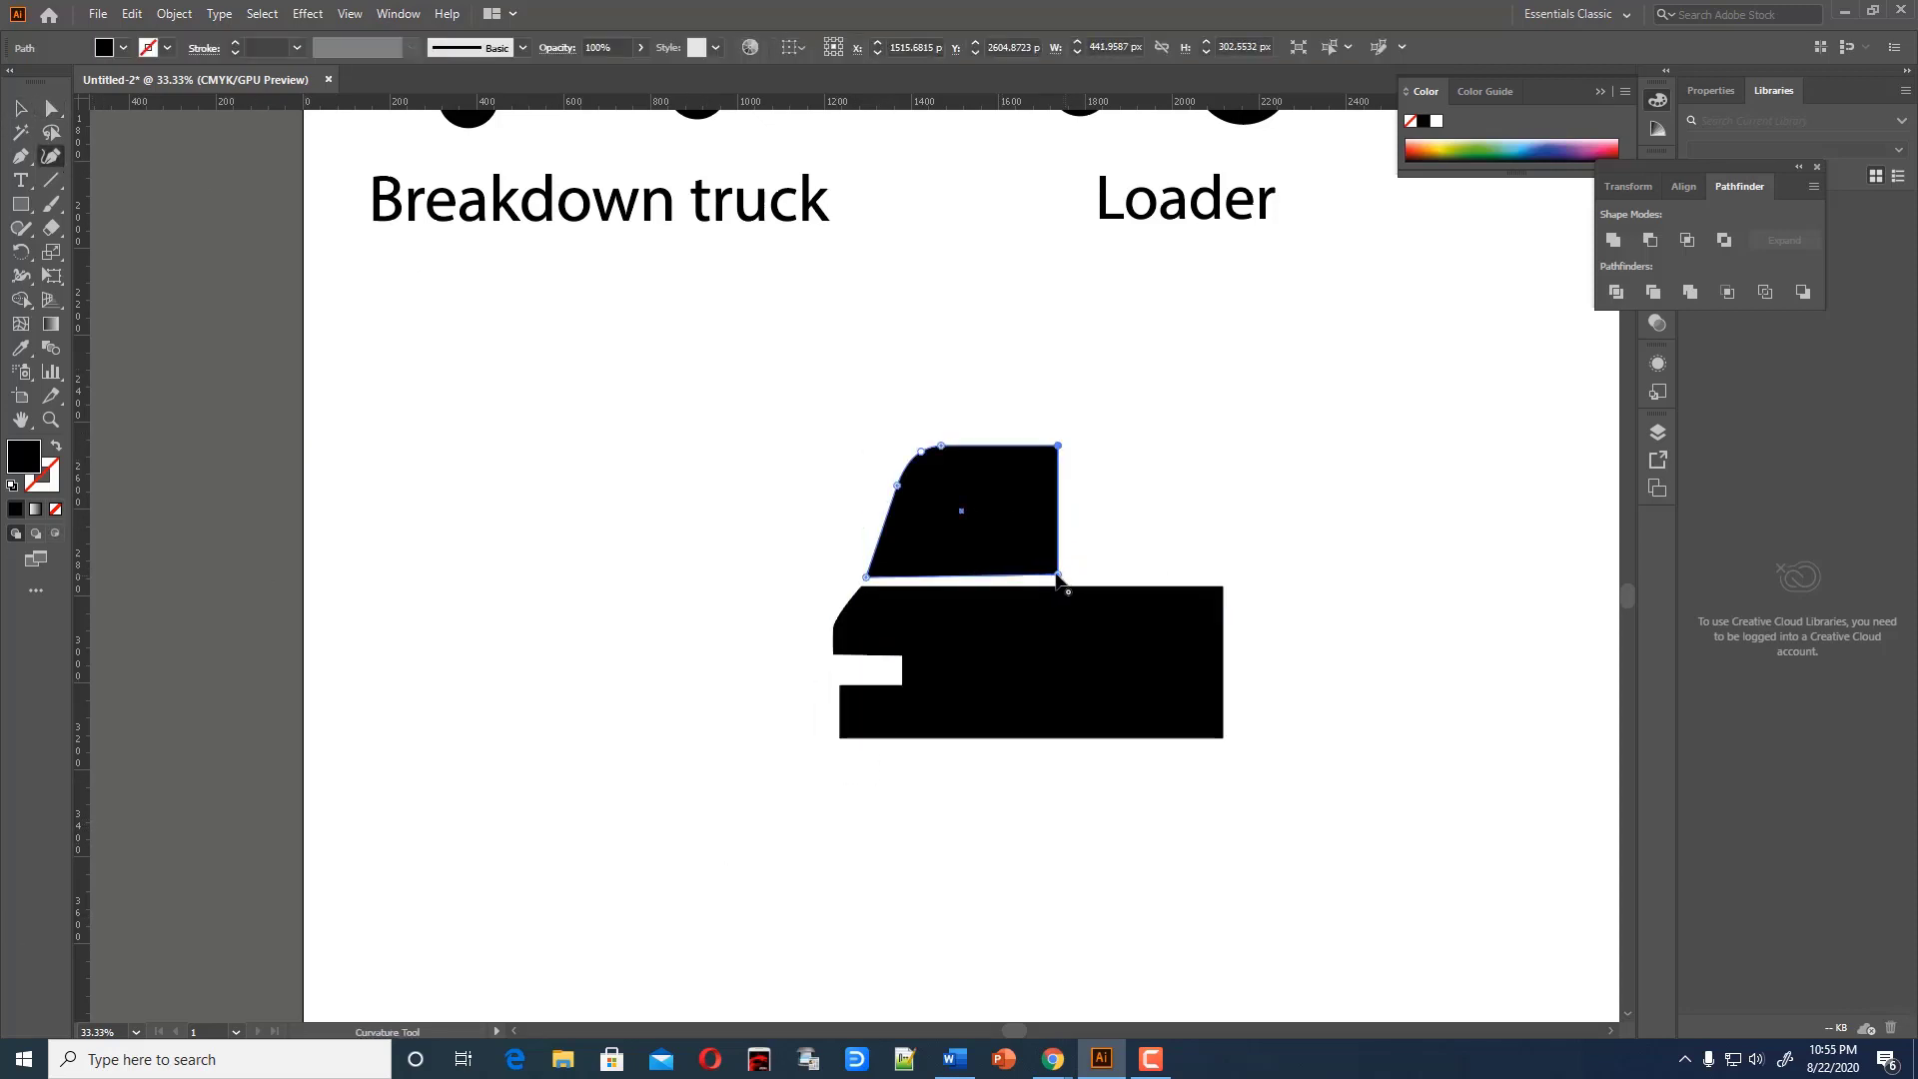
key("v")
mouse_move(960, 530)
left_mouse_down()
mouse_move(962, 500)
mouse_move(981, 516)
left_mouse_up()
left_click(1157, 494)
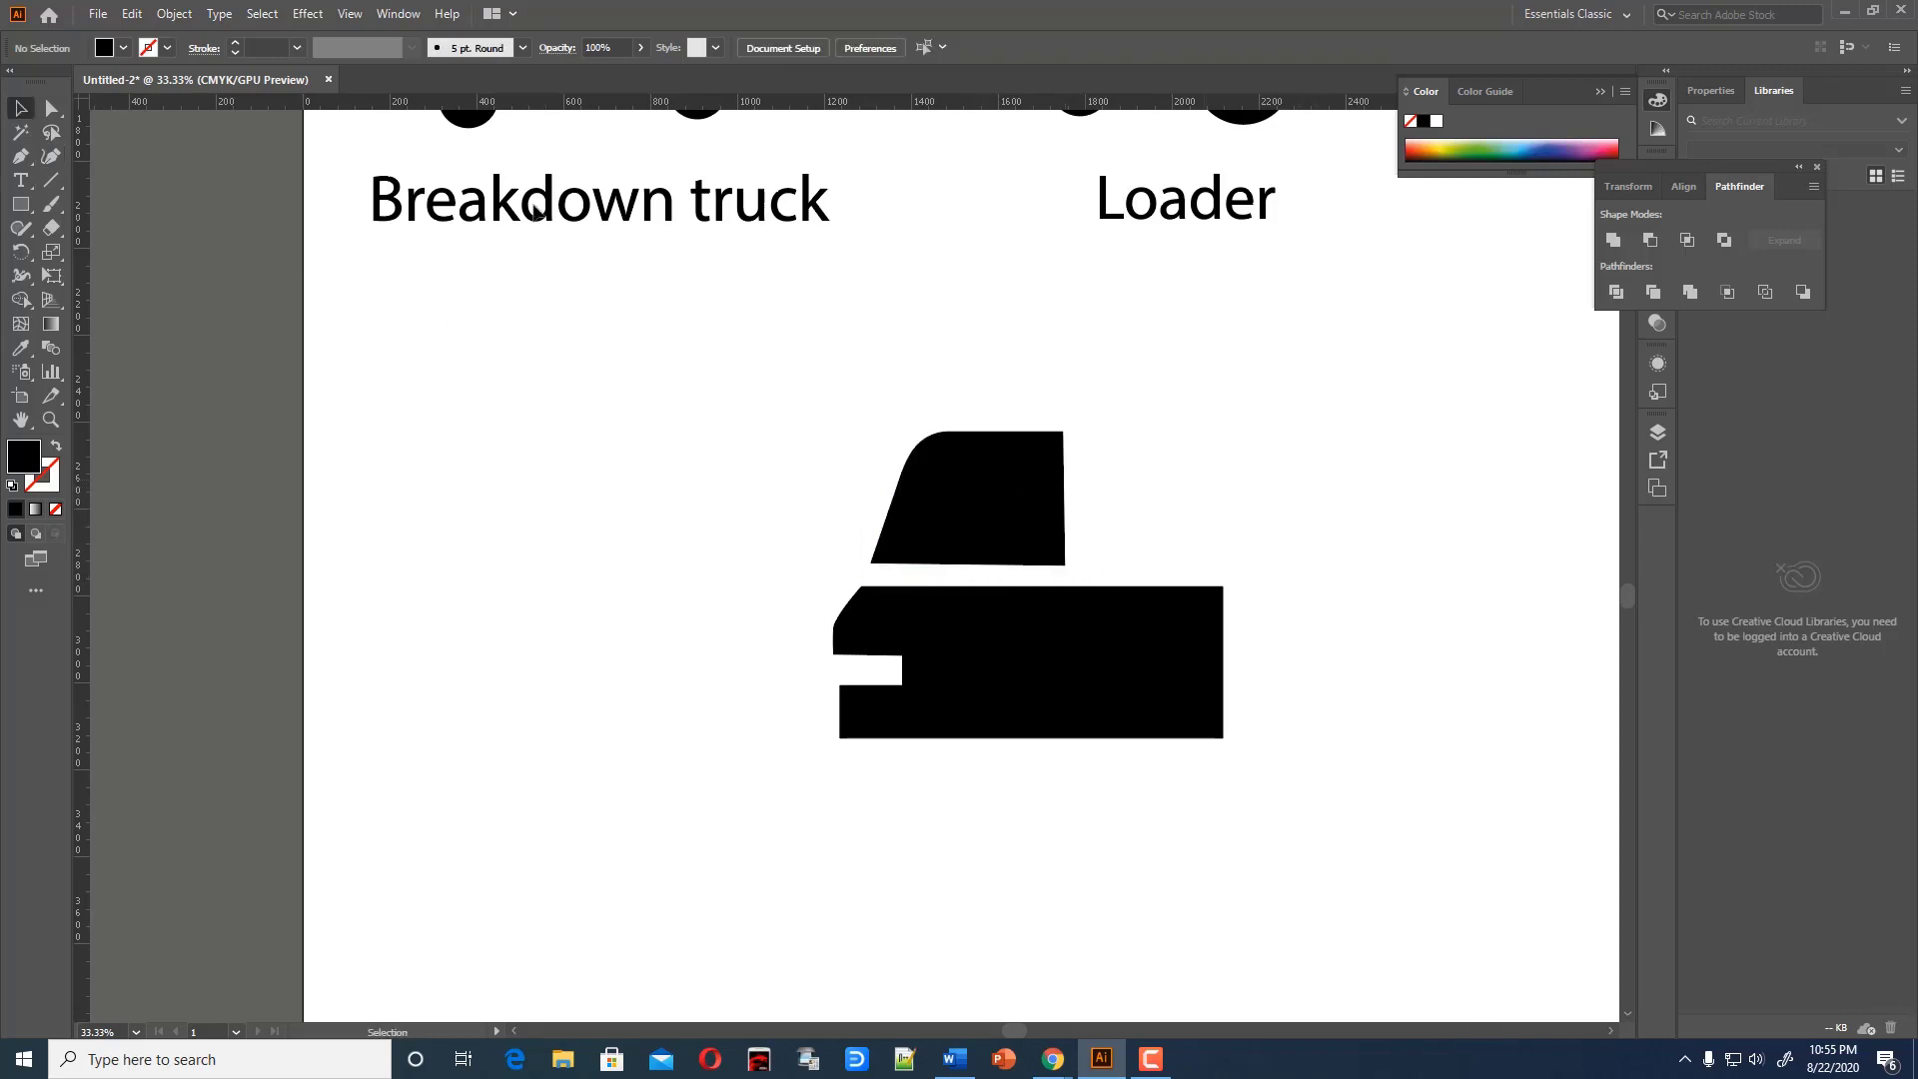
Add two rectangular windows behind the front window, separated by narrow gaps and ending near the body's rear edge
mouse_move(1076, 435)
left_mouse_down()
mouse_move(1143, 561)
mouse_move(1249, 501)
mouse_move(1194, 514)
mouse_move(1194, 572)
mouse_move(1116, 566)
left_mouse_up()
key("v")
left_click(480, 411)
left_click(1319, 517)
left_click(1121, 556)
left_click(1344, 615)
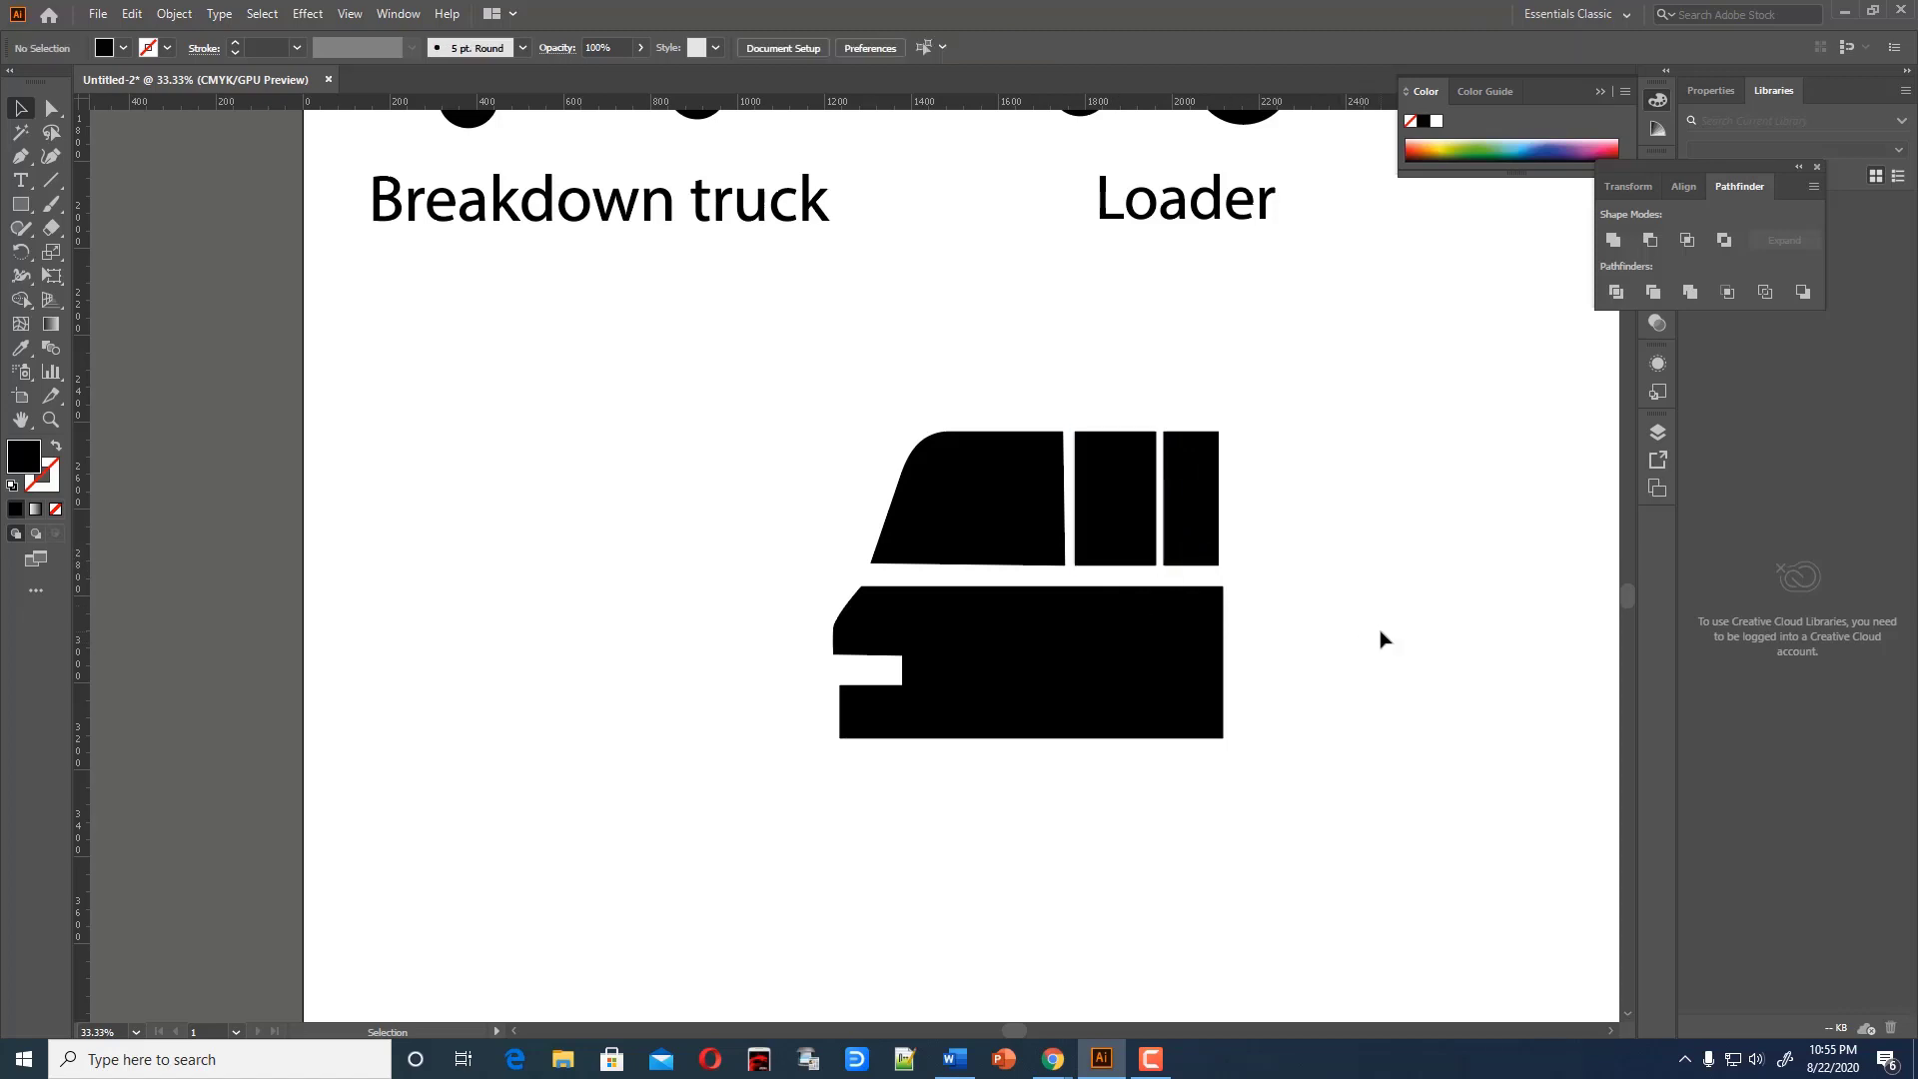
left_click_drag(856, 445, 1332, 557)
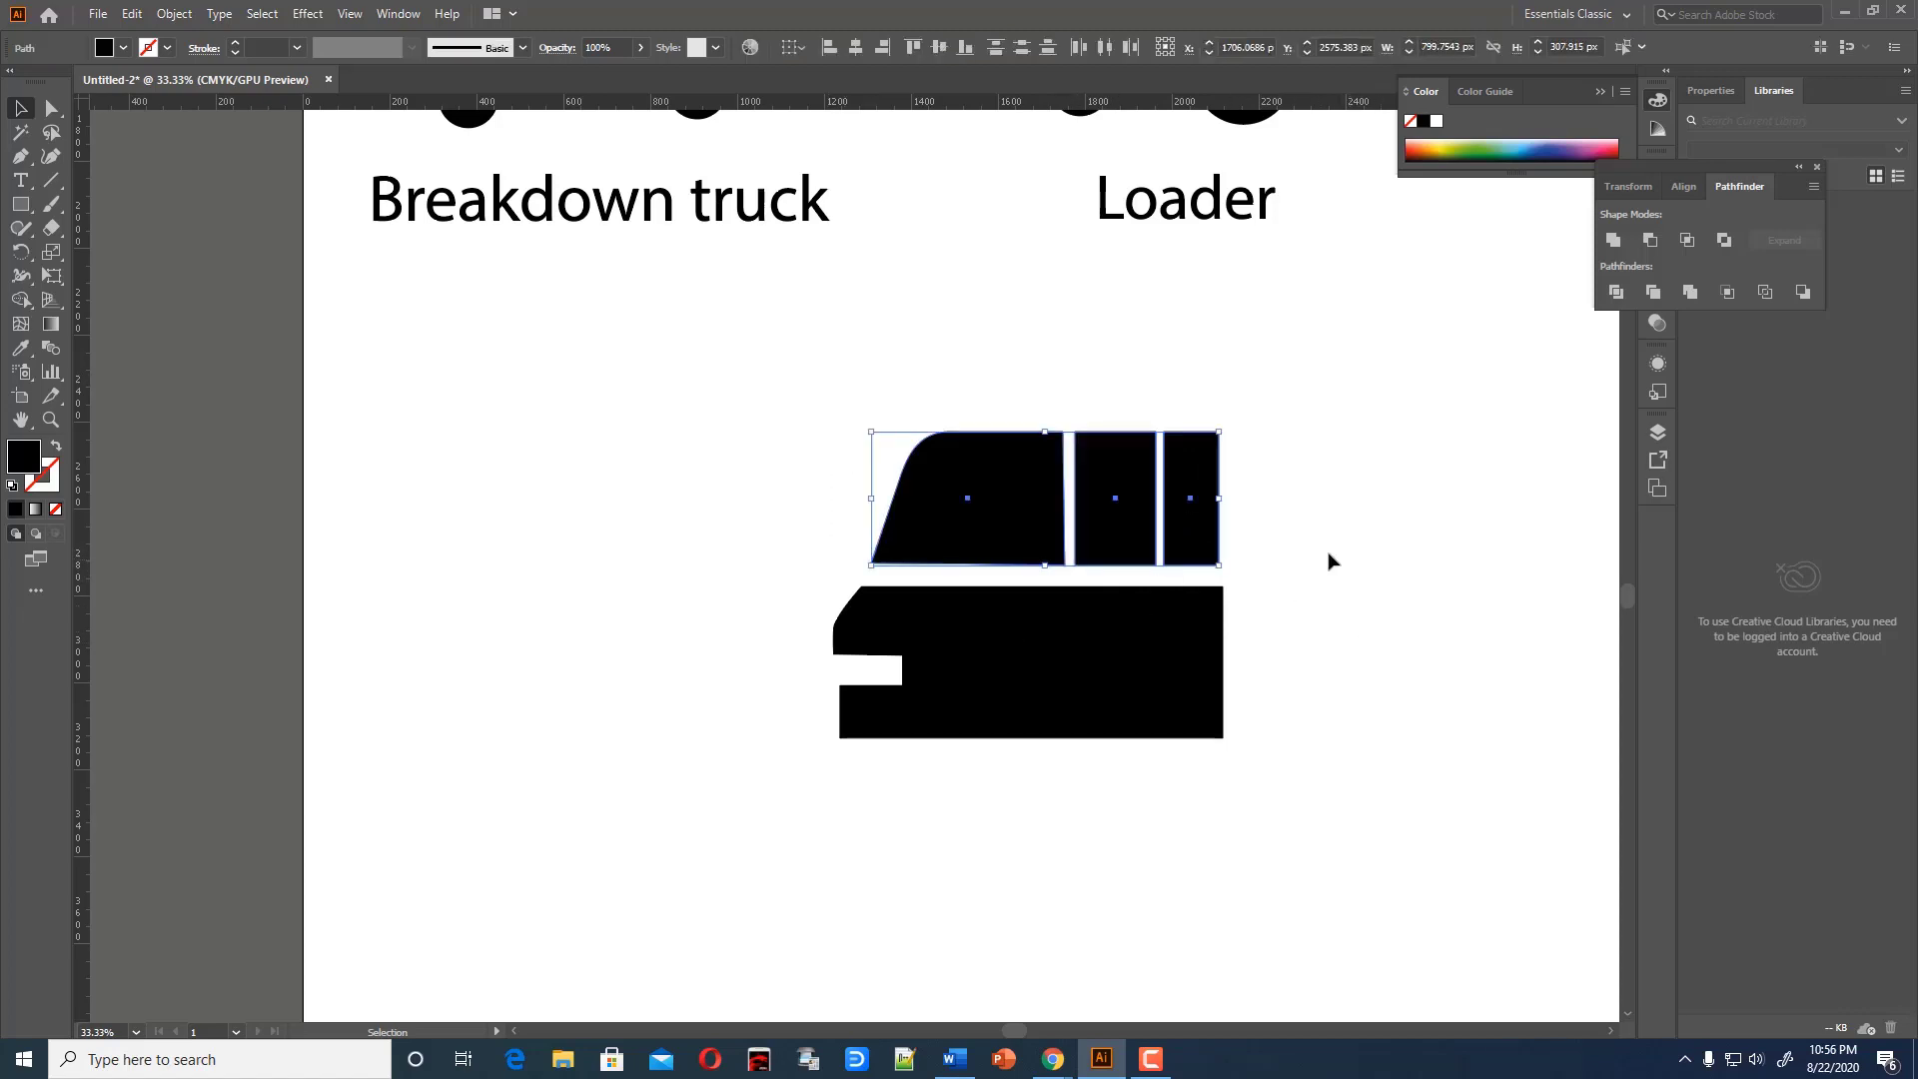
left_click(1313, 554)
Draw a circle about 418 px wide and centre it on the lower edge of the minibus body for the wheel arch
left_click_drag(20, 204, 90, 247)
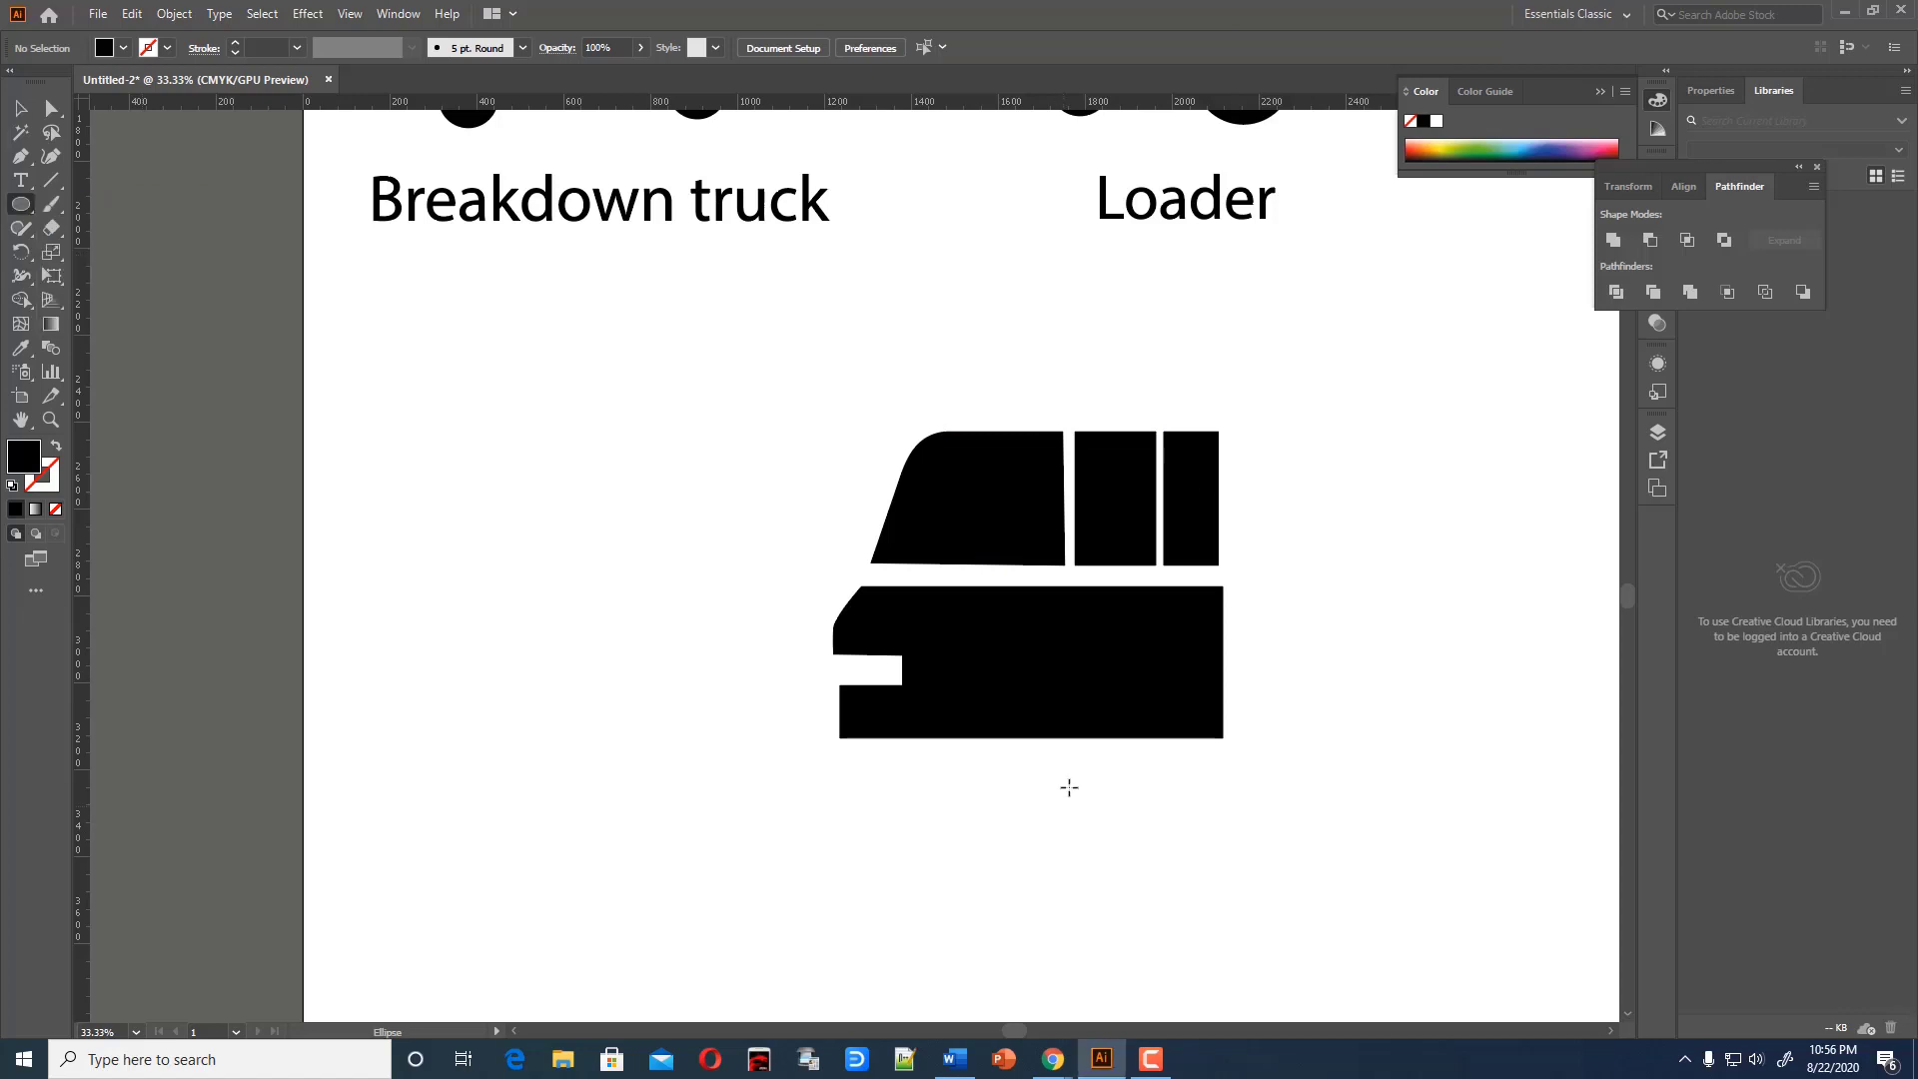
left_click_drag(902, 801, 994, 892)
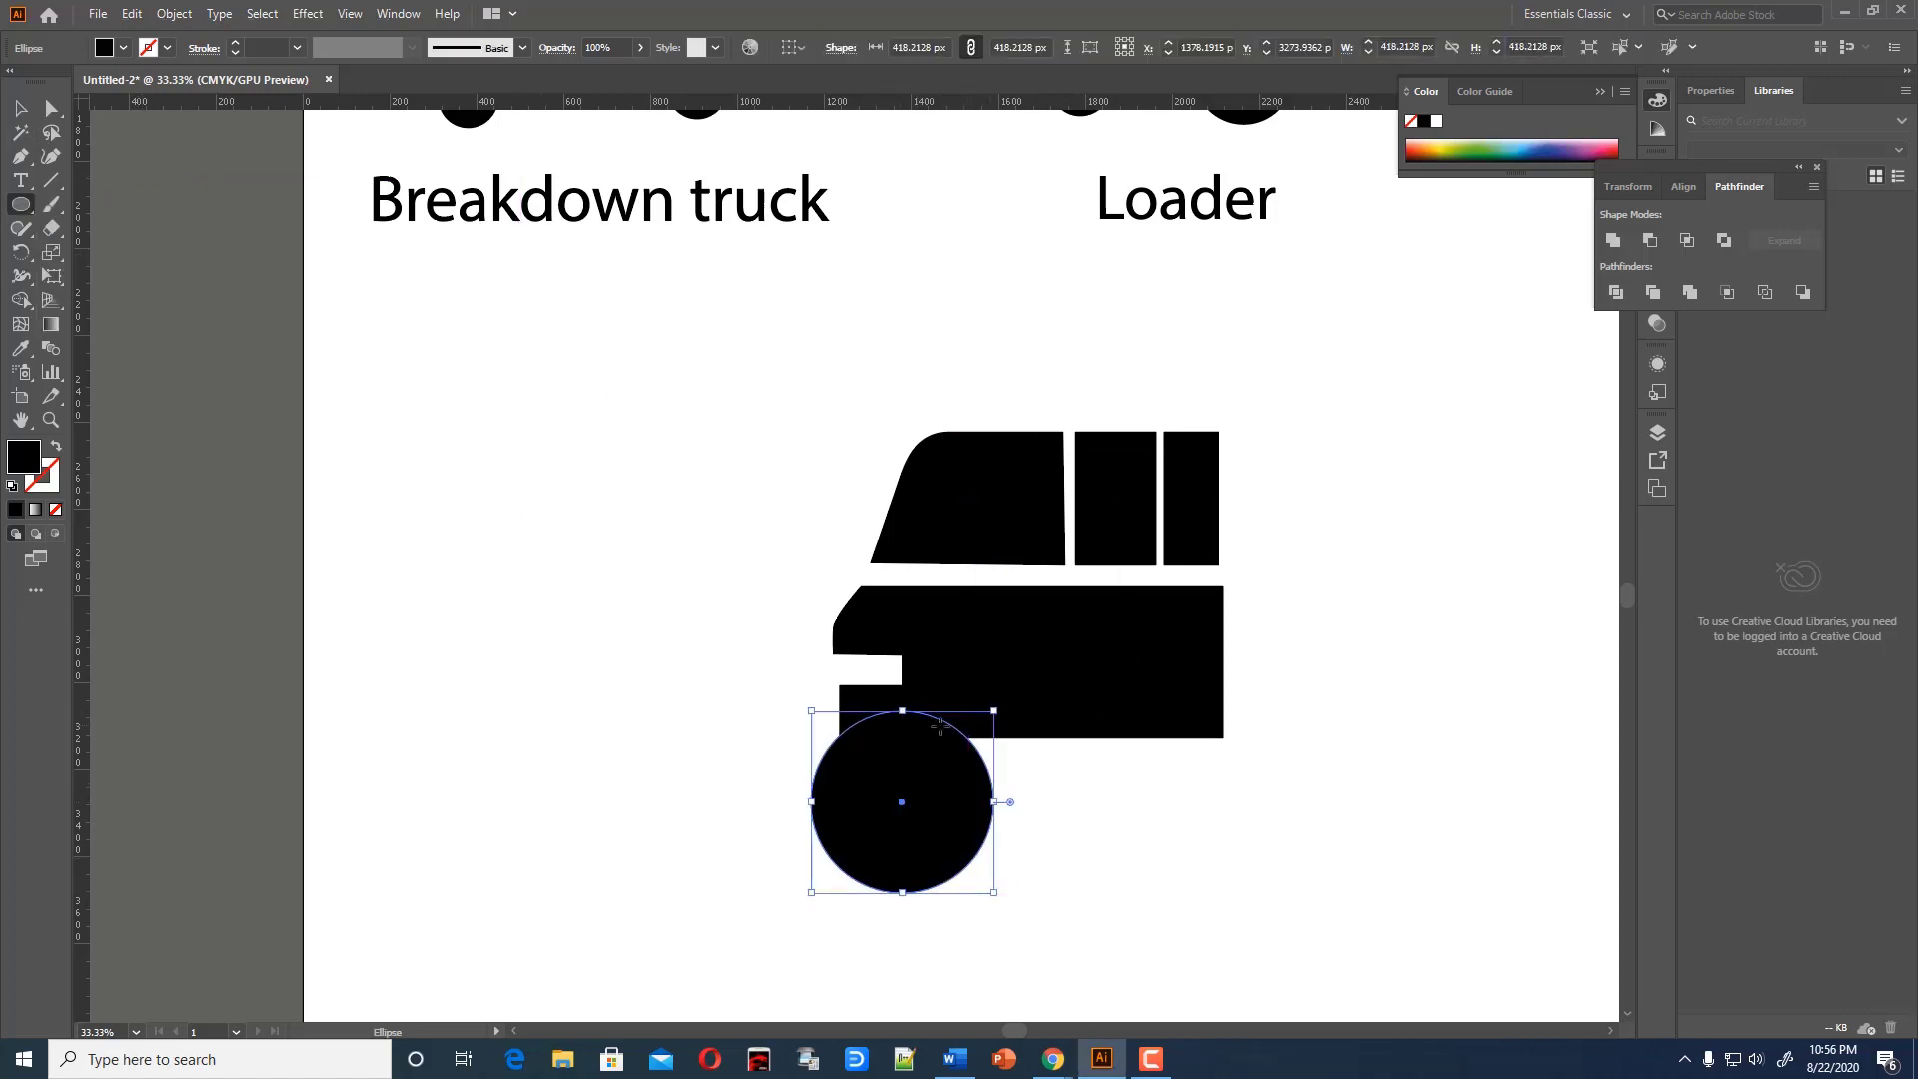
left_click(484, 428)
left_click(1006, 563)
left_click(20, 107)
left_click(520, 454)
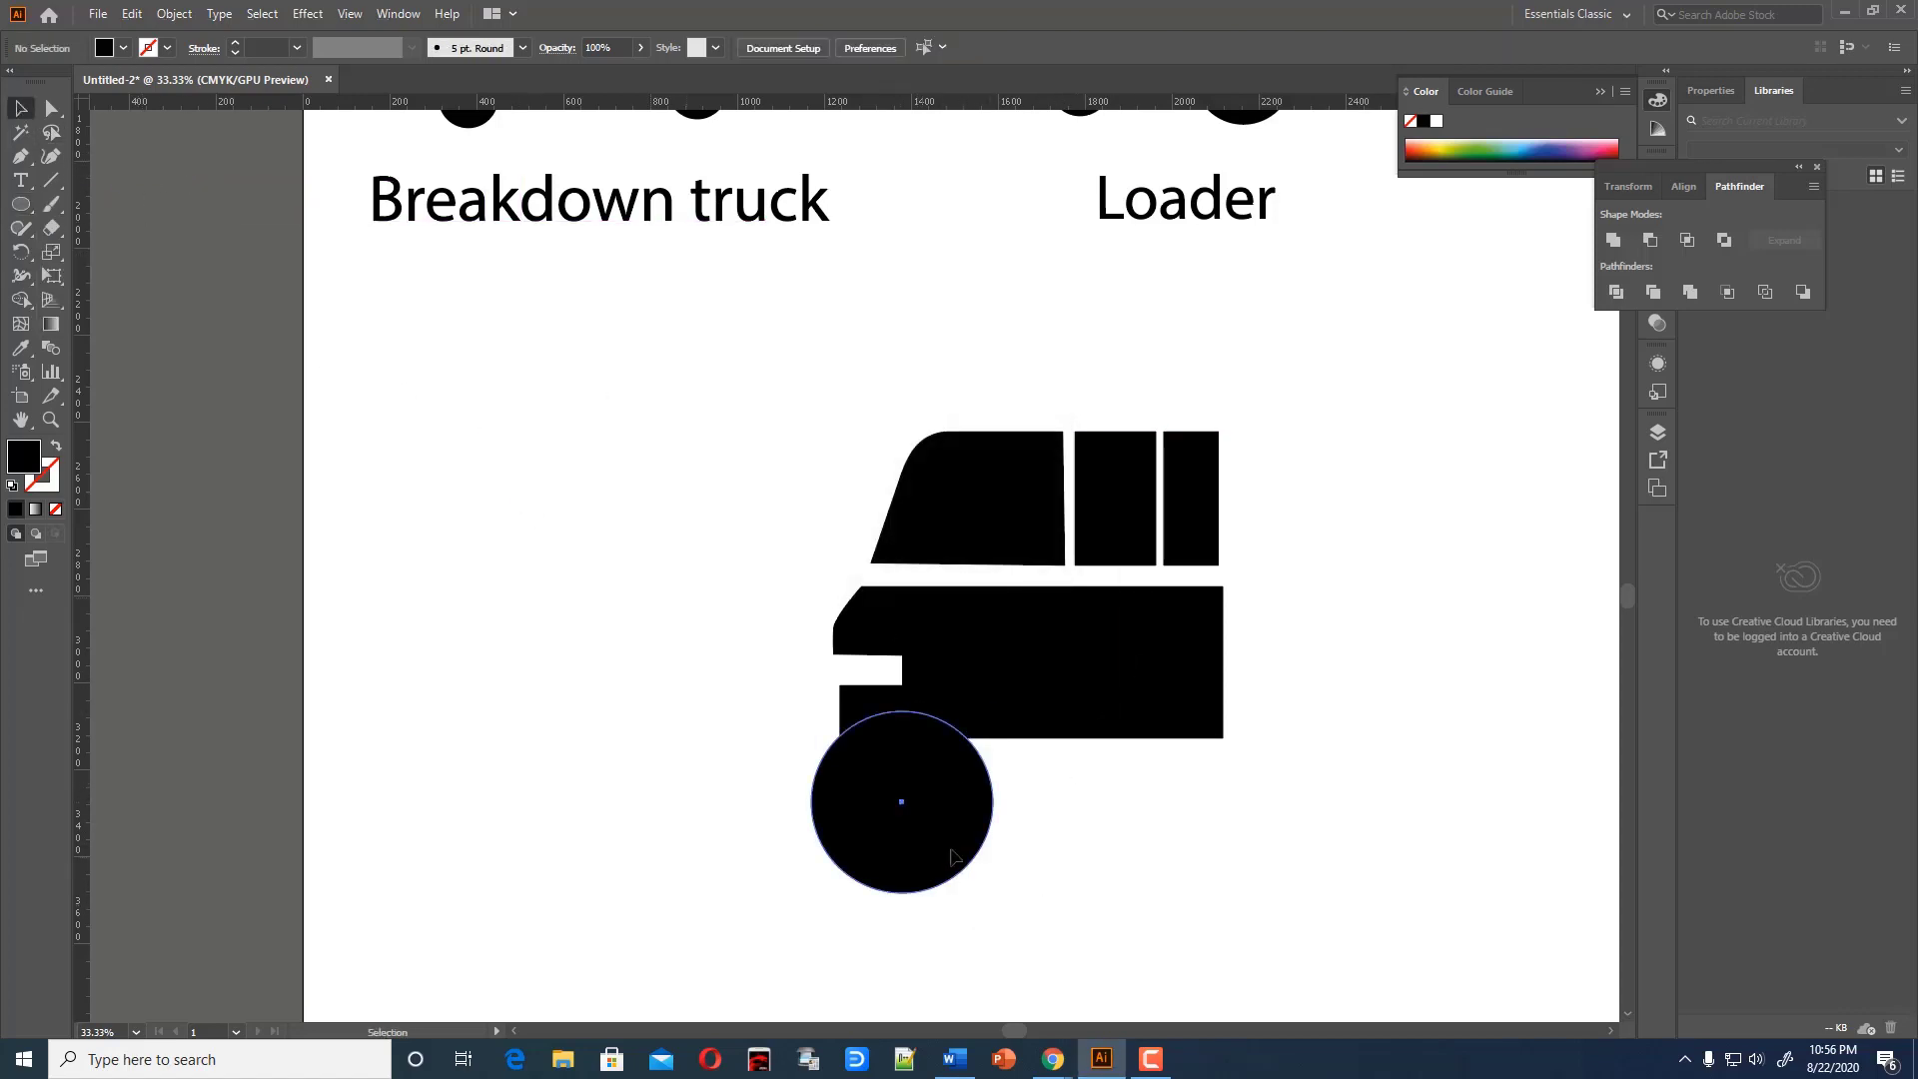
left_click_drag(953, 856, 1059, 798)
Subtract the circle from the minibus body with Minus Front to cut out the wheel arch
left_click_drag(1182, 862, 703, 420)
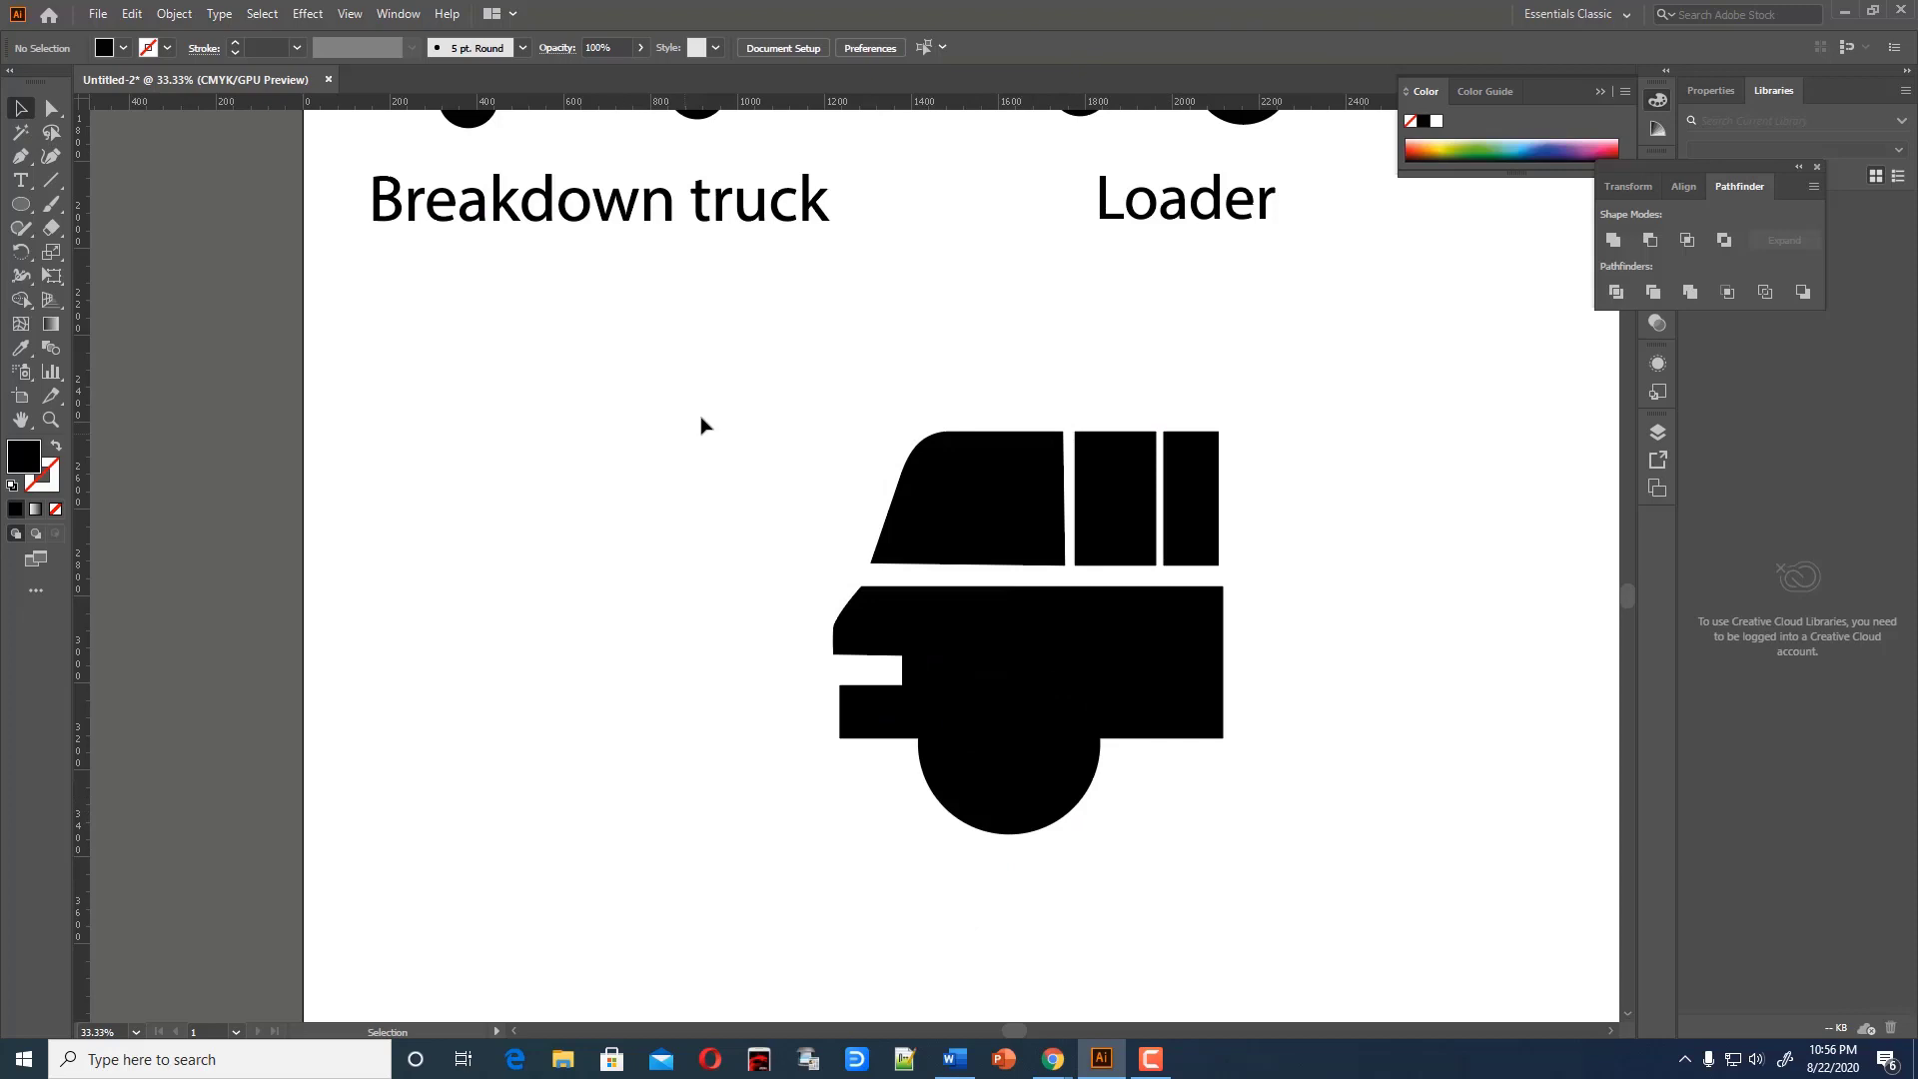
left_click(1651, 240)
key("ctrl+z")
left_click(1370, 541)
left_click_drag(769, 620, 1542, 886)
left_click(1651, 241)
left_click(1572, 362)
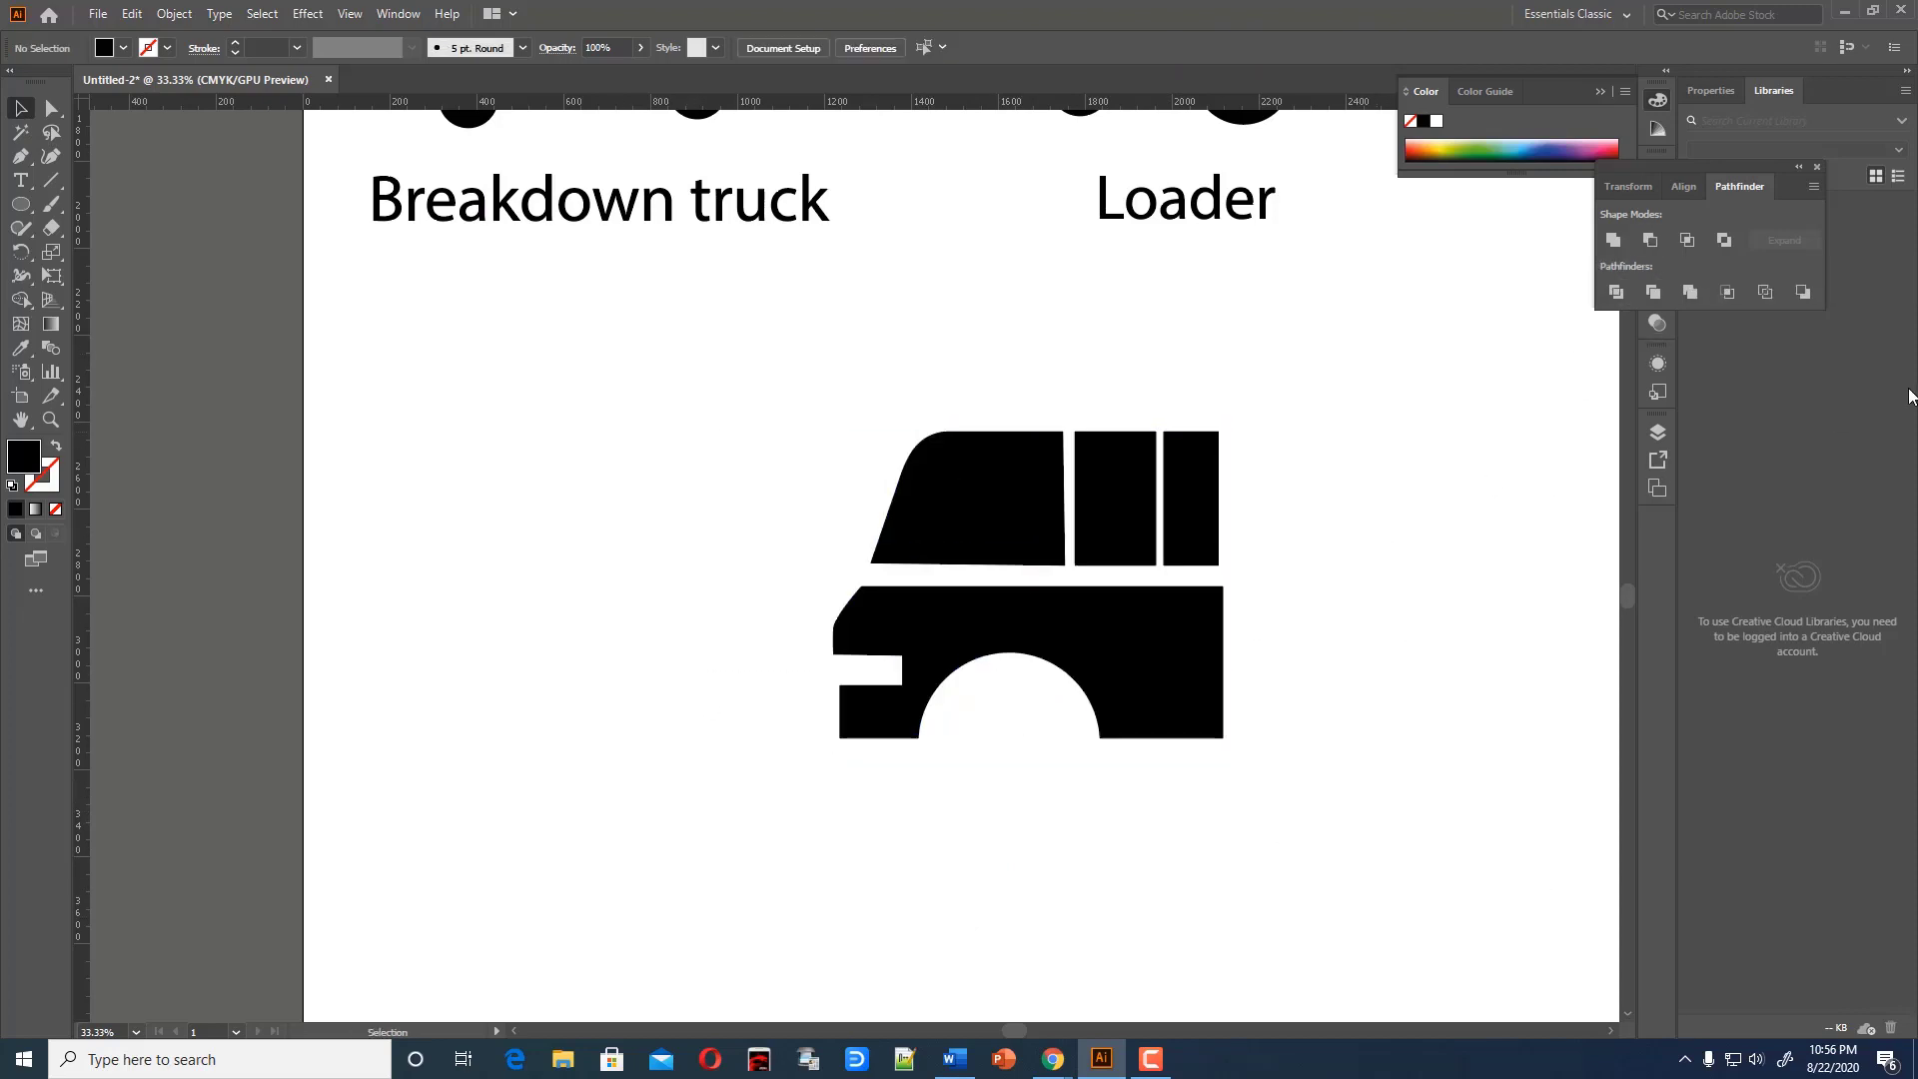
Draw a black circle about 361 px wide for the wheel and place it centrally inside the wheel arch
key("l")
left_click_drag(463, 535, 541, 612)
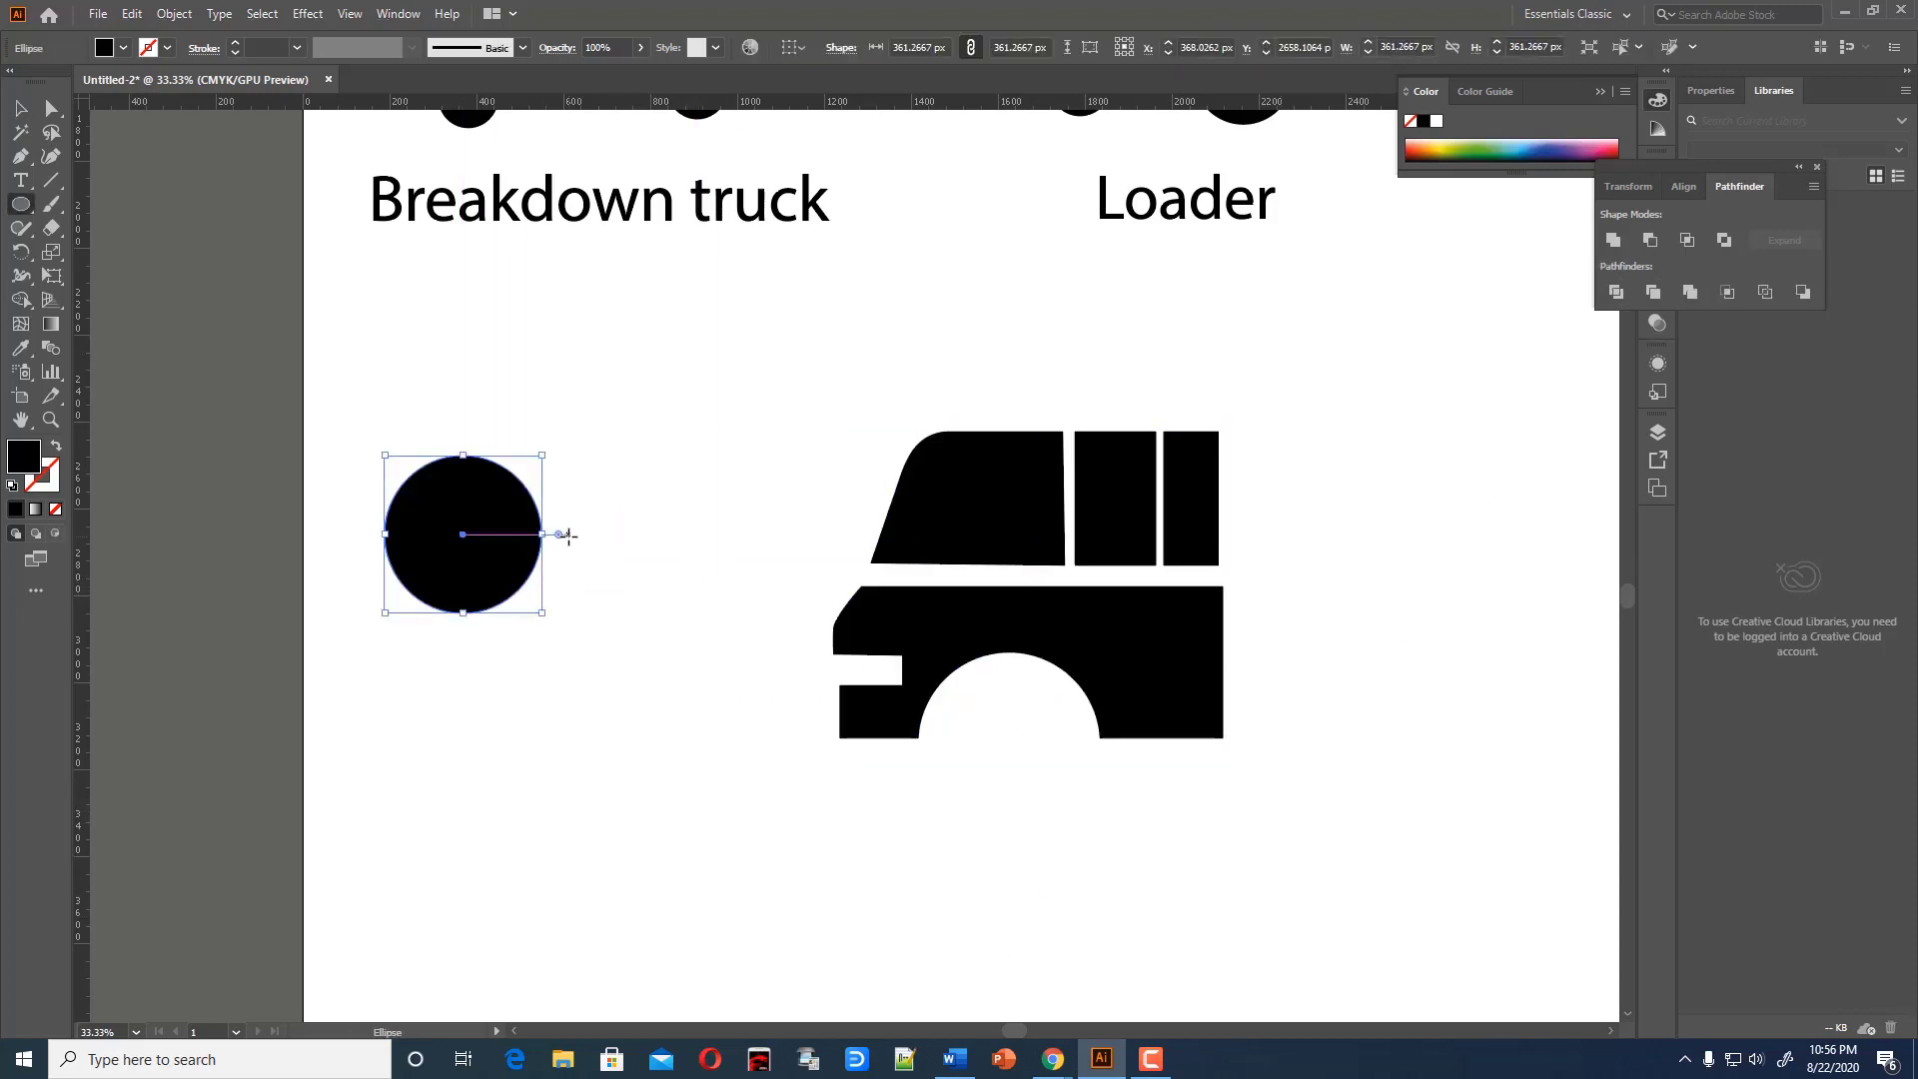
mouse_move(543, 456)
left_mouse_down()
mouse_move(522, 475)
mouse_move(565, 642)
mouse_move(575, 629)
left_mouse_up()
key("ctrl+z")
left_click(671, 667)
key("Escape")
key("v")
left_click_drag(515, 530, 1029, 741)
left_click(1149, 863)
Fill the wheel's inner circle, about 133 px wide, with white sampled from the artboard
left_click(10, 346)
left_click(586, 517)
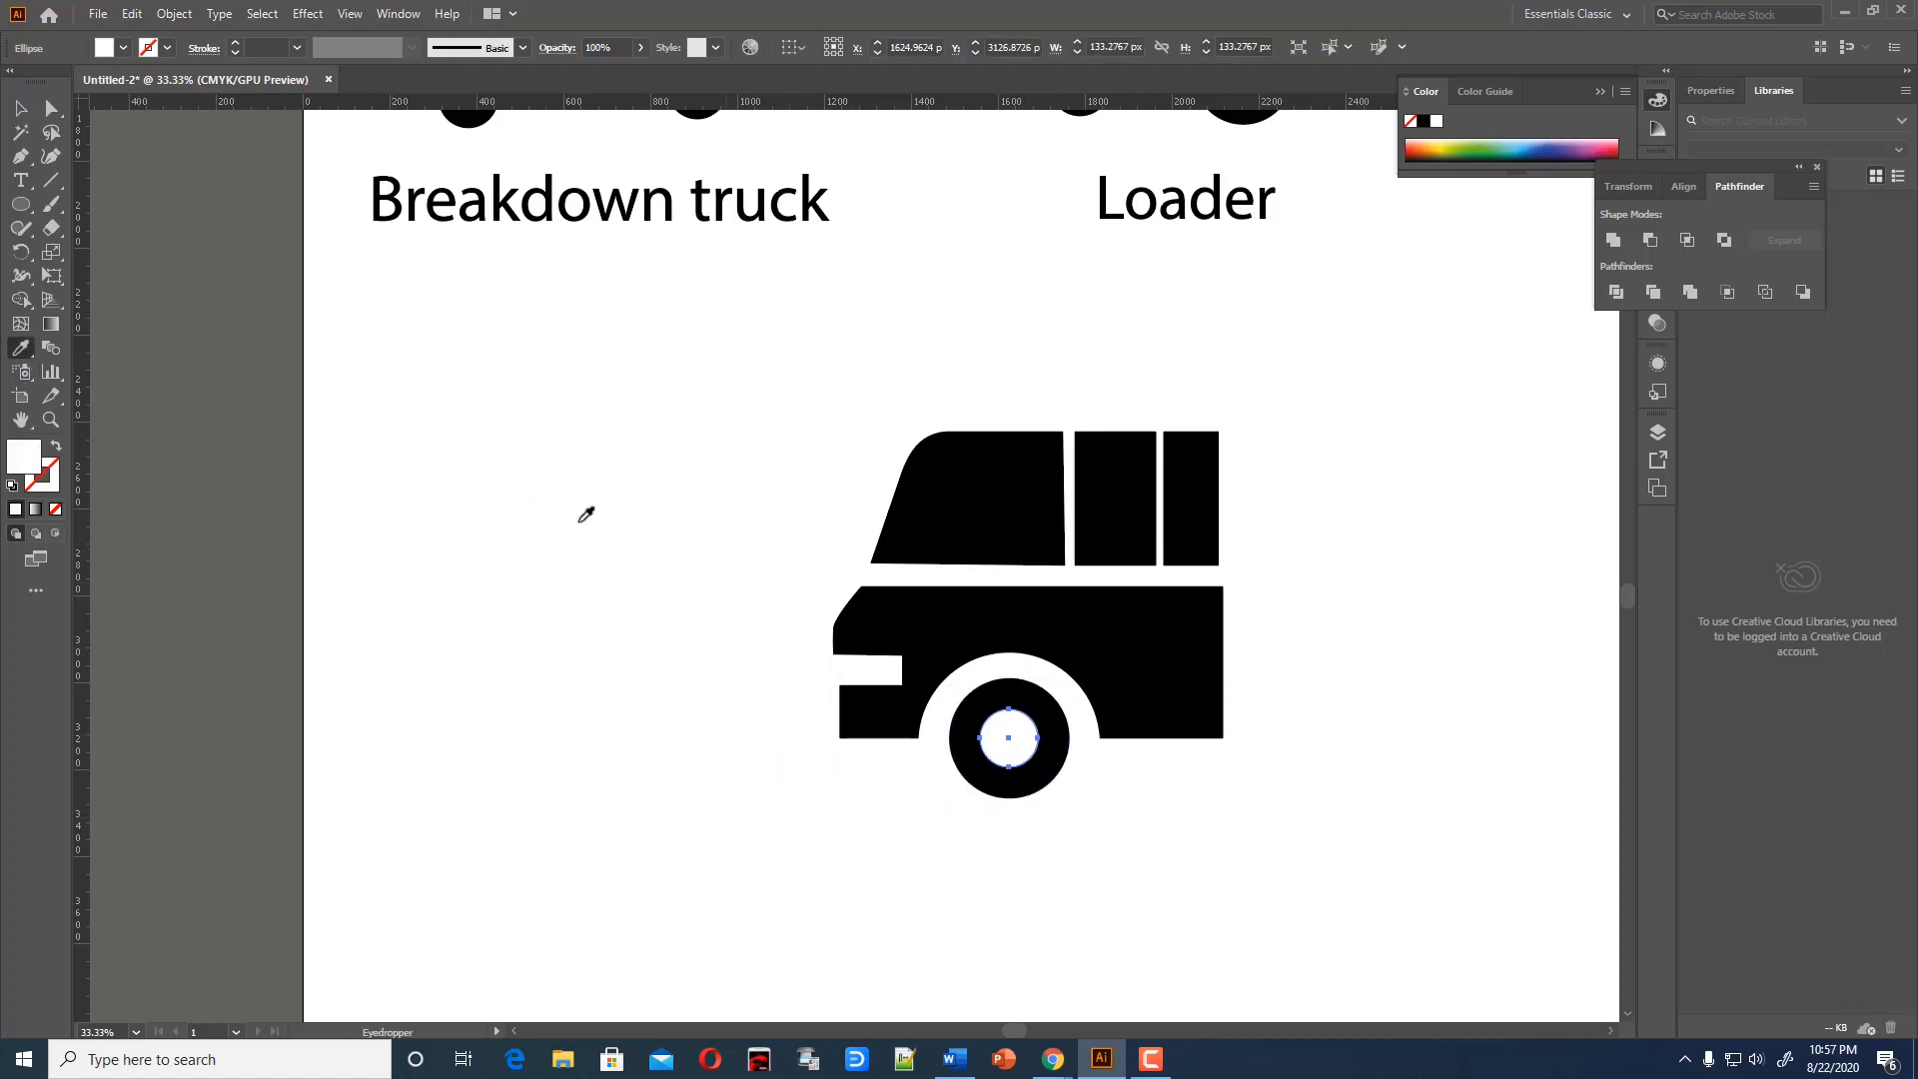
key("v")
left_click(974, 929)
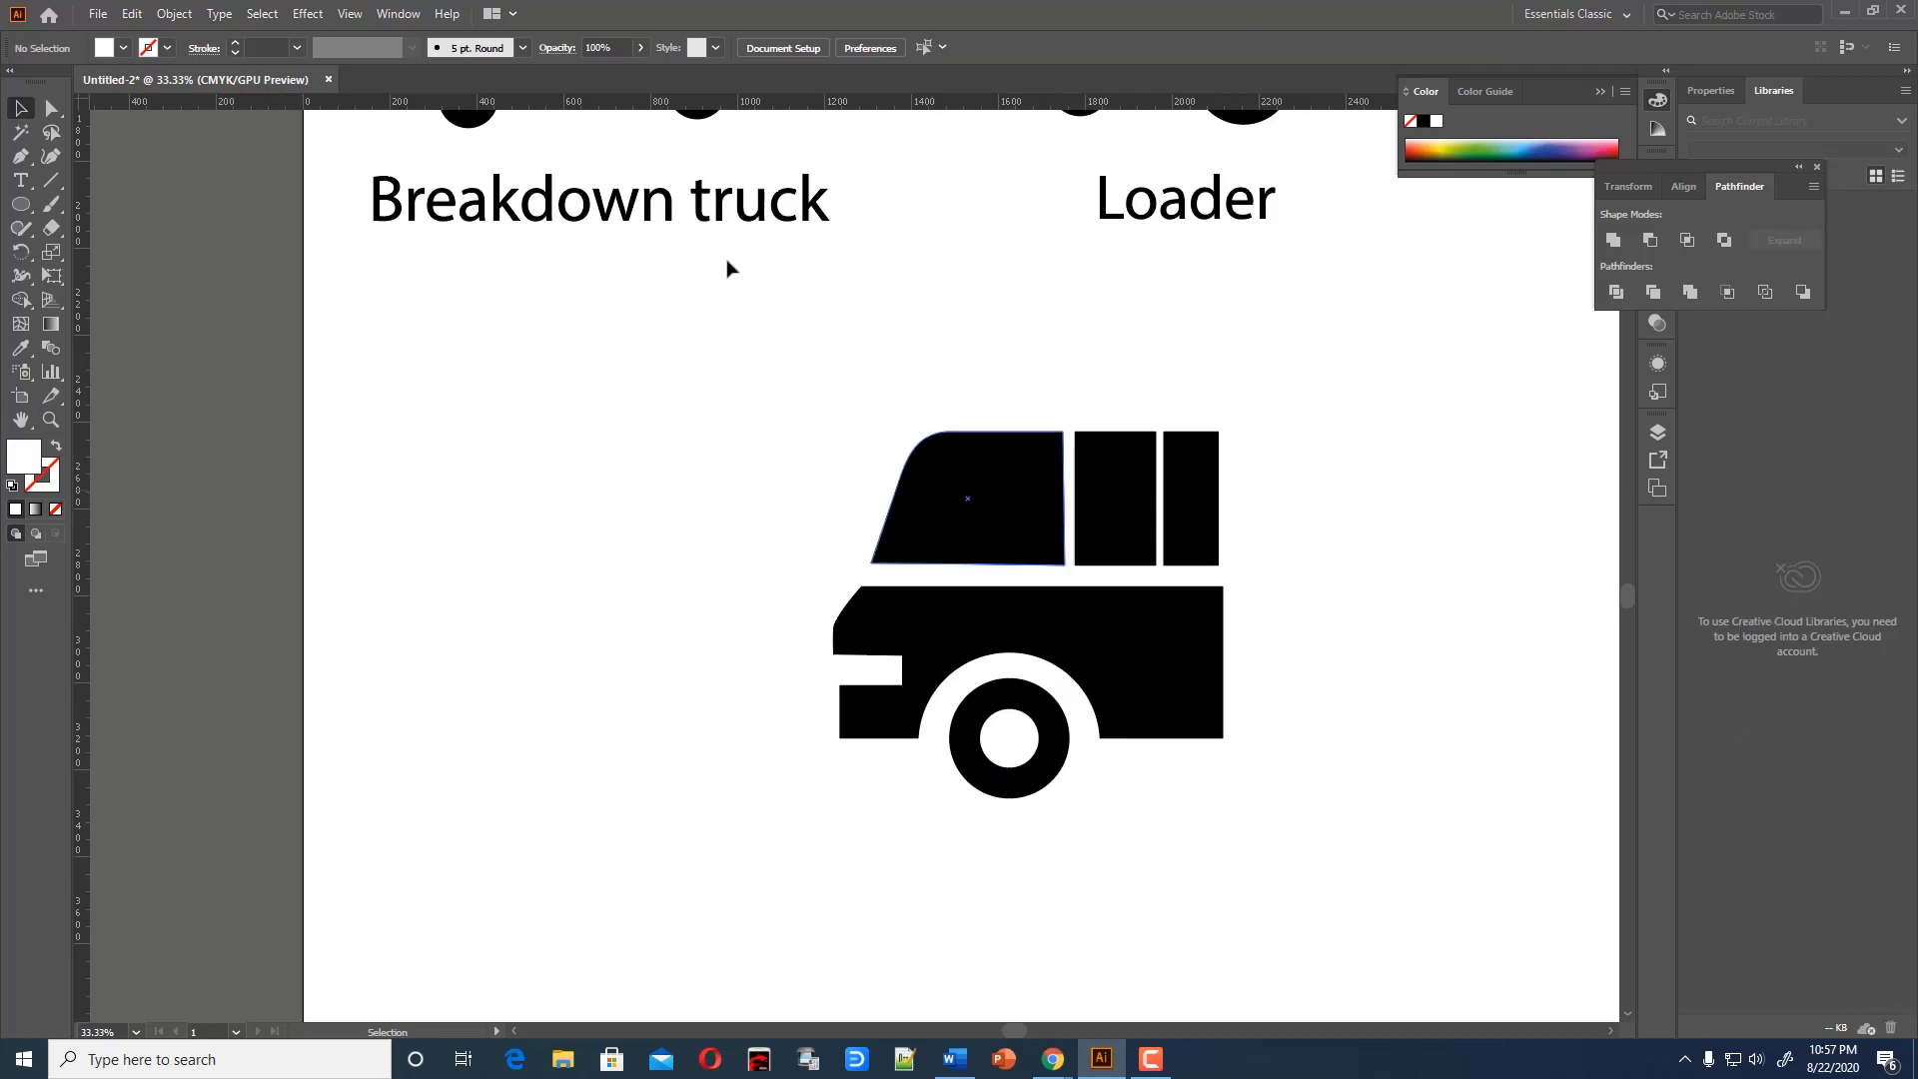
Add the label "minibus" in Myriad Pro at 300 pt and place it beneath the minibus
key("t")
scroll(556, 522, "down", 2)
left_click(644, 706)
type("mini")
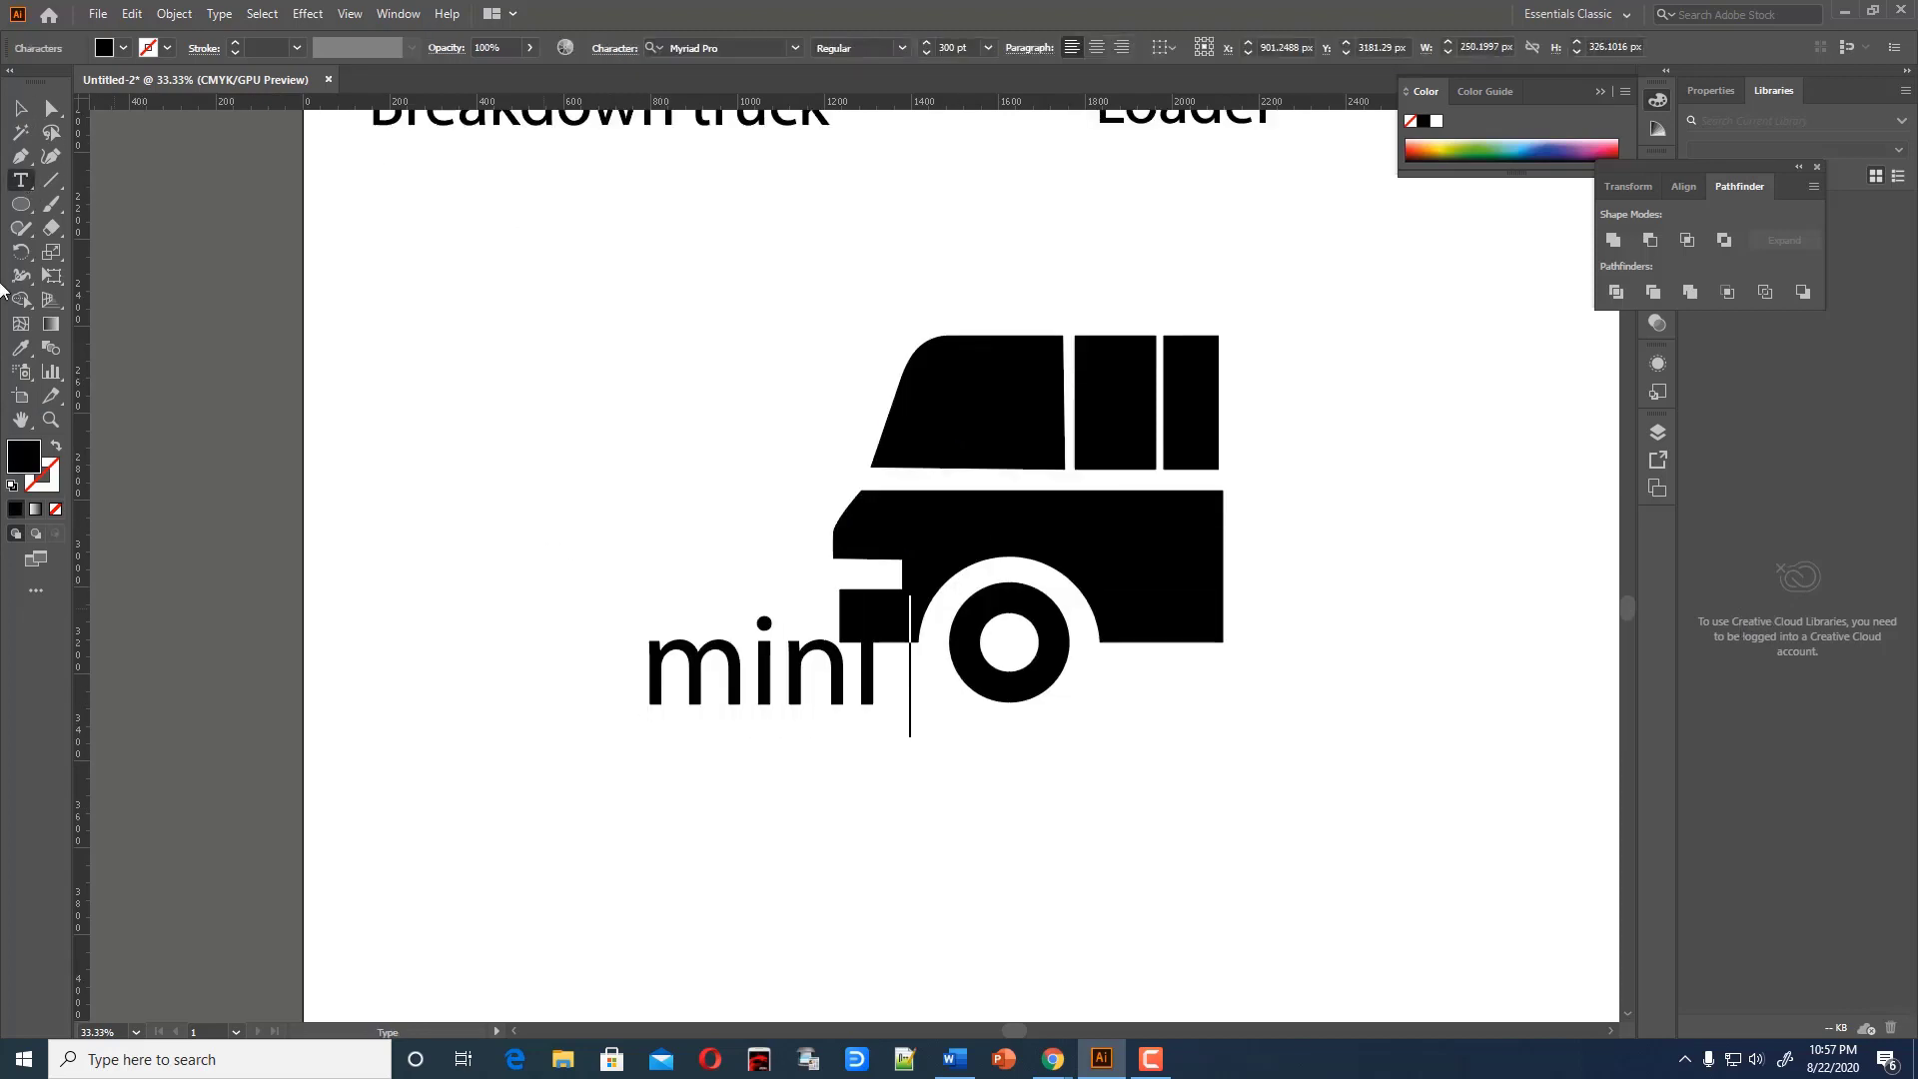
type("bus")
key("Escape")
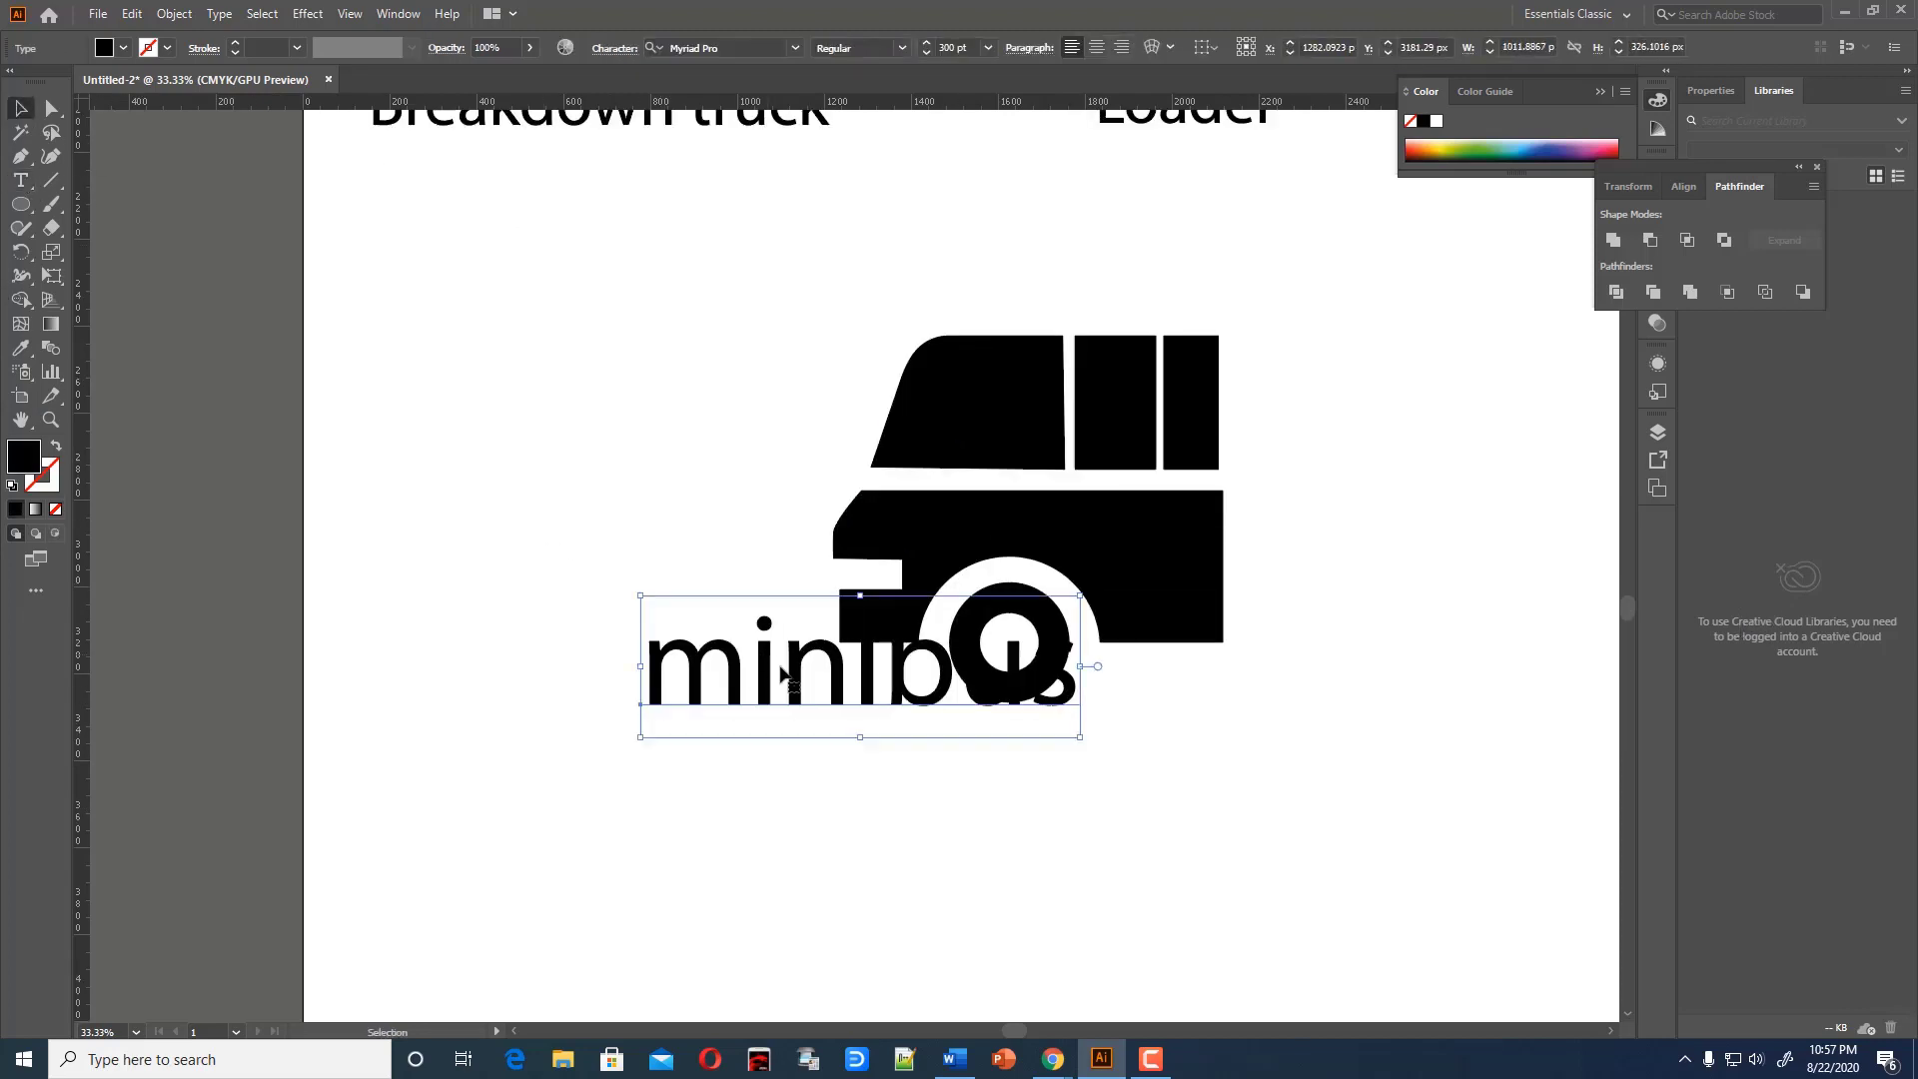
left_click_drag(759, 690, 954, 772)
key("ctrl+shift+a")
Expand the minibus drawing, move it into the second row beside the loader and scale it down to about 666 px wide
scroll(959, 559, "up", 1)
key("ctrl+minus")
key("ctrl+minus")
left_click(989, 580)
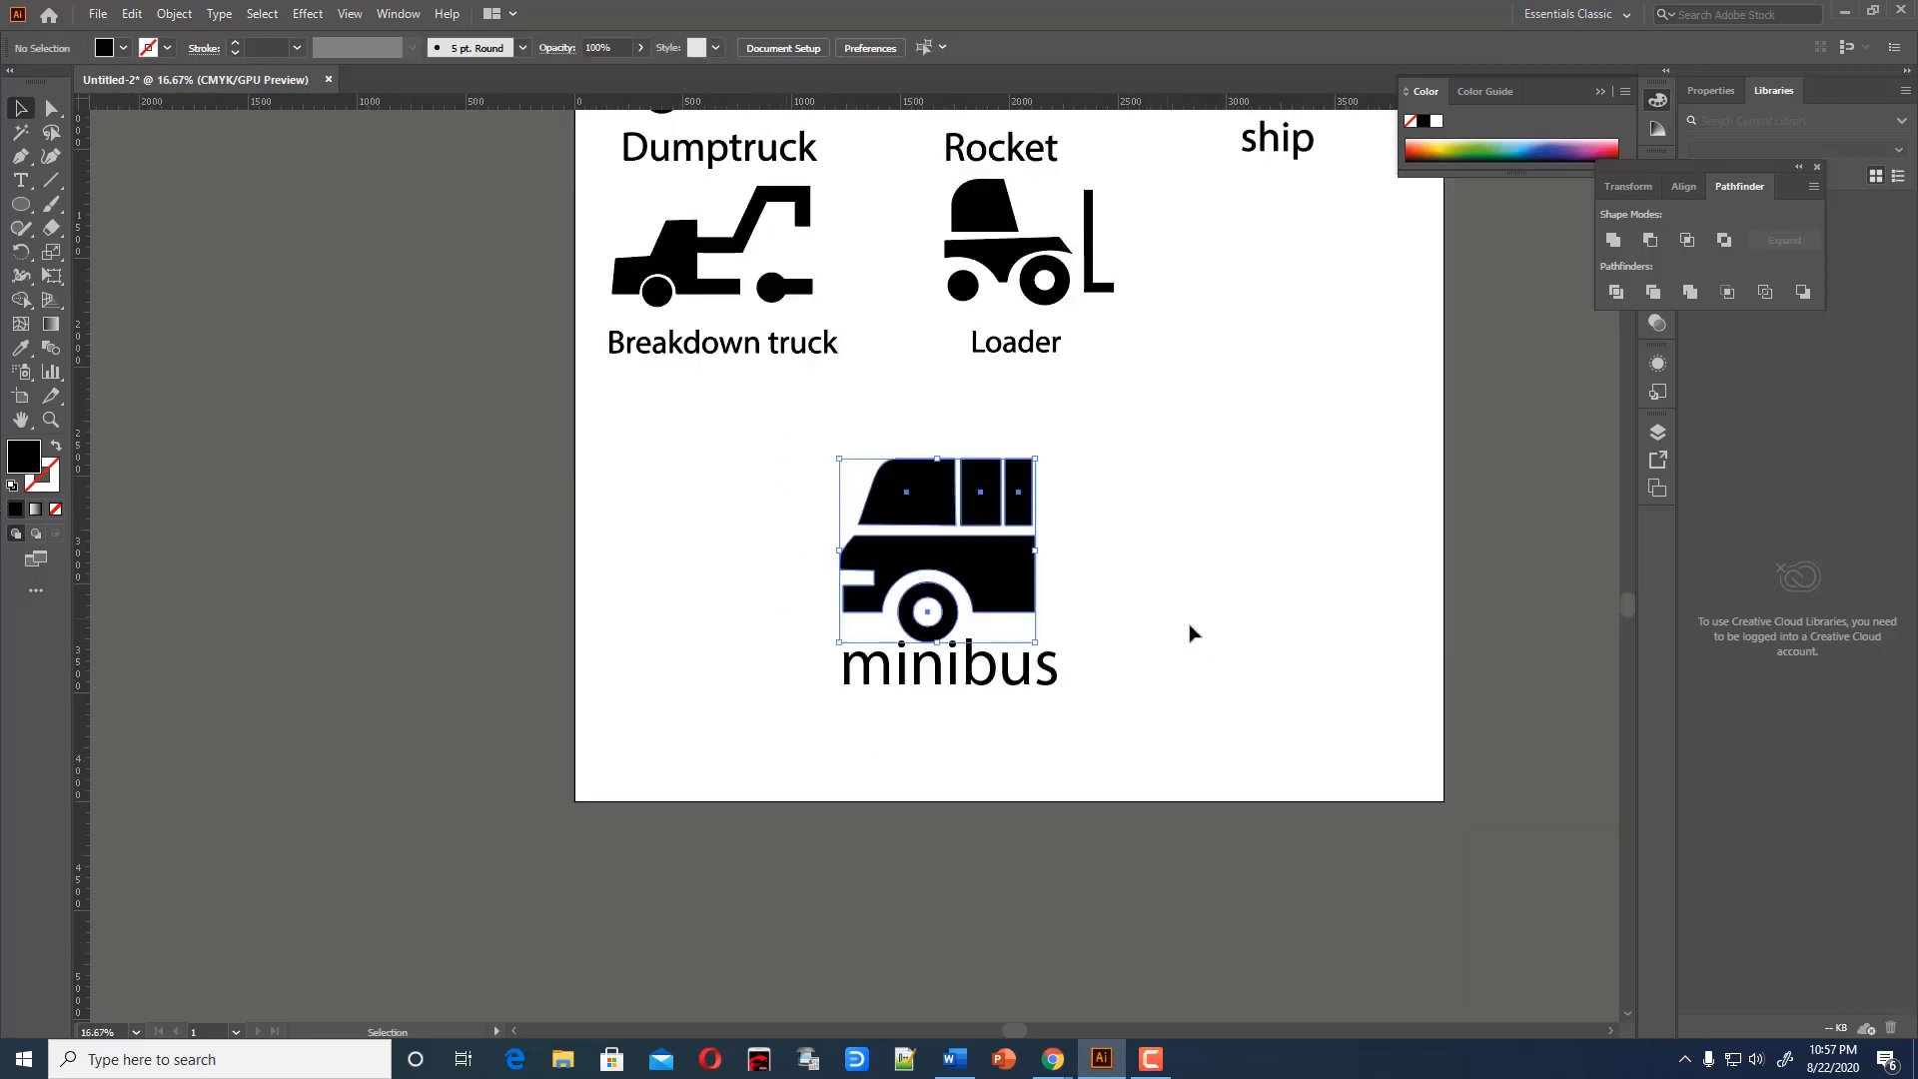
left_click(174, 13)
left_click(225, 250)
left_click_drag(994, 523, 1339, 246)
scroll(1340, 400, "up", 5)
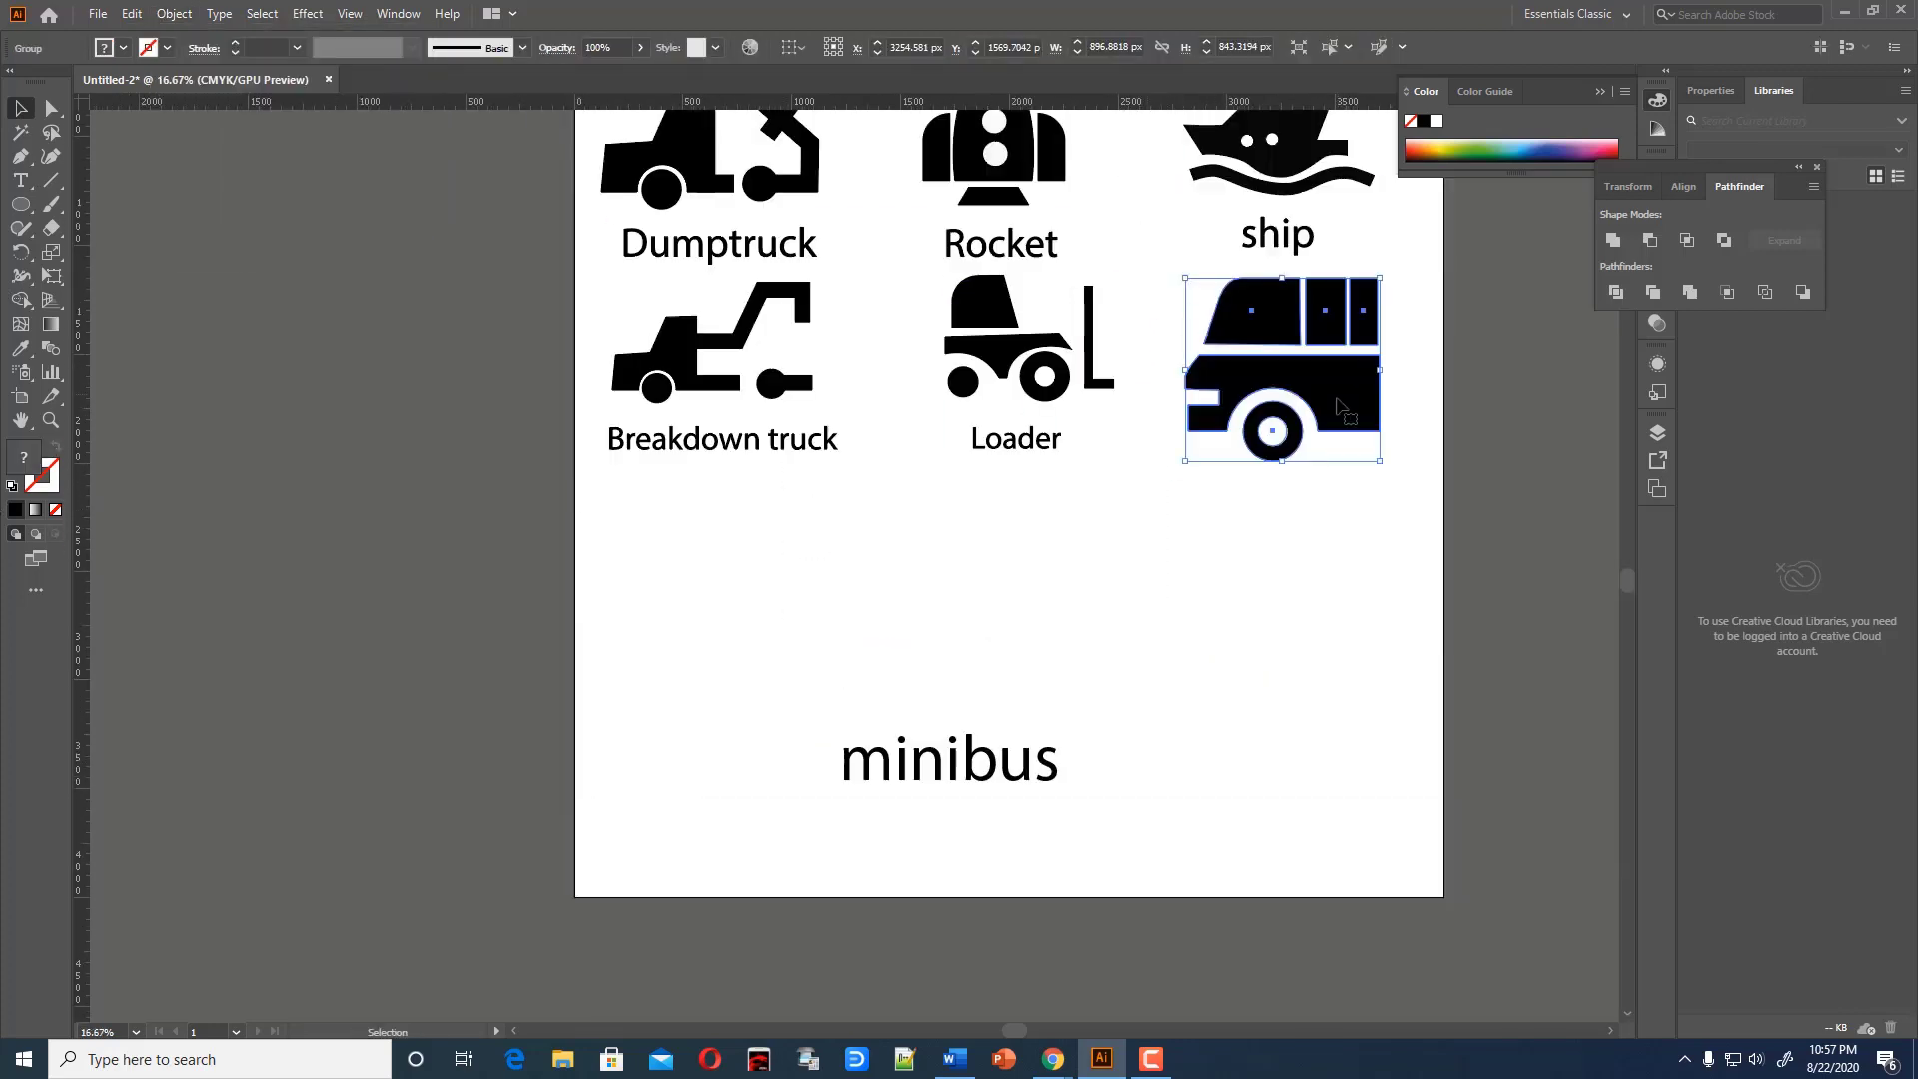
left_click_drag(1382, 349, 1360, 389)
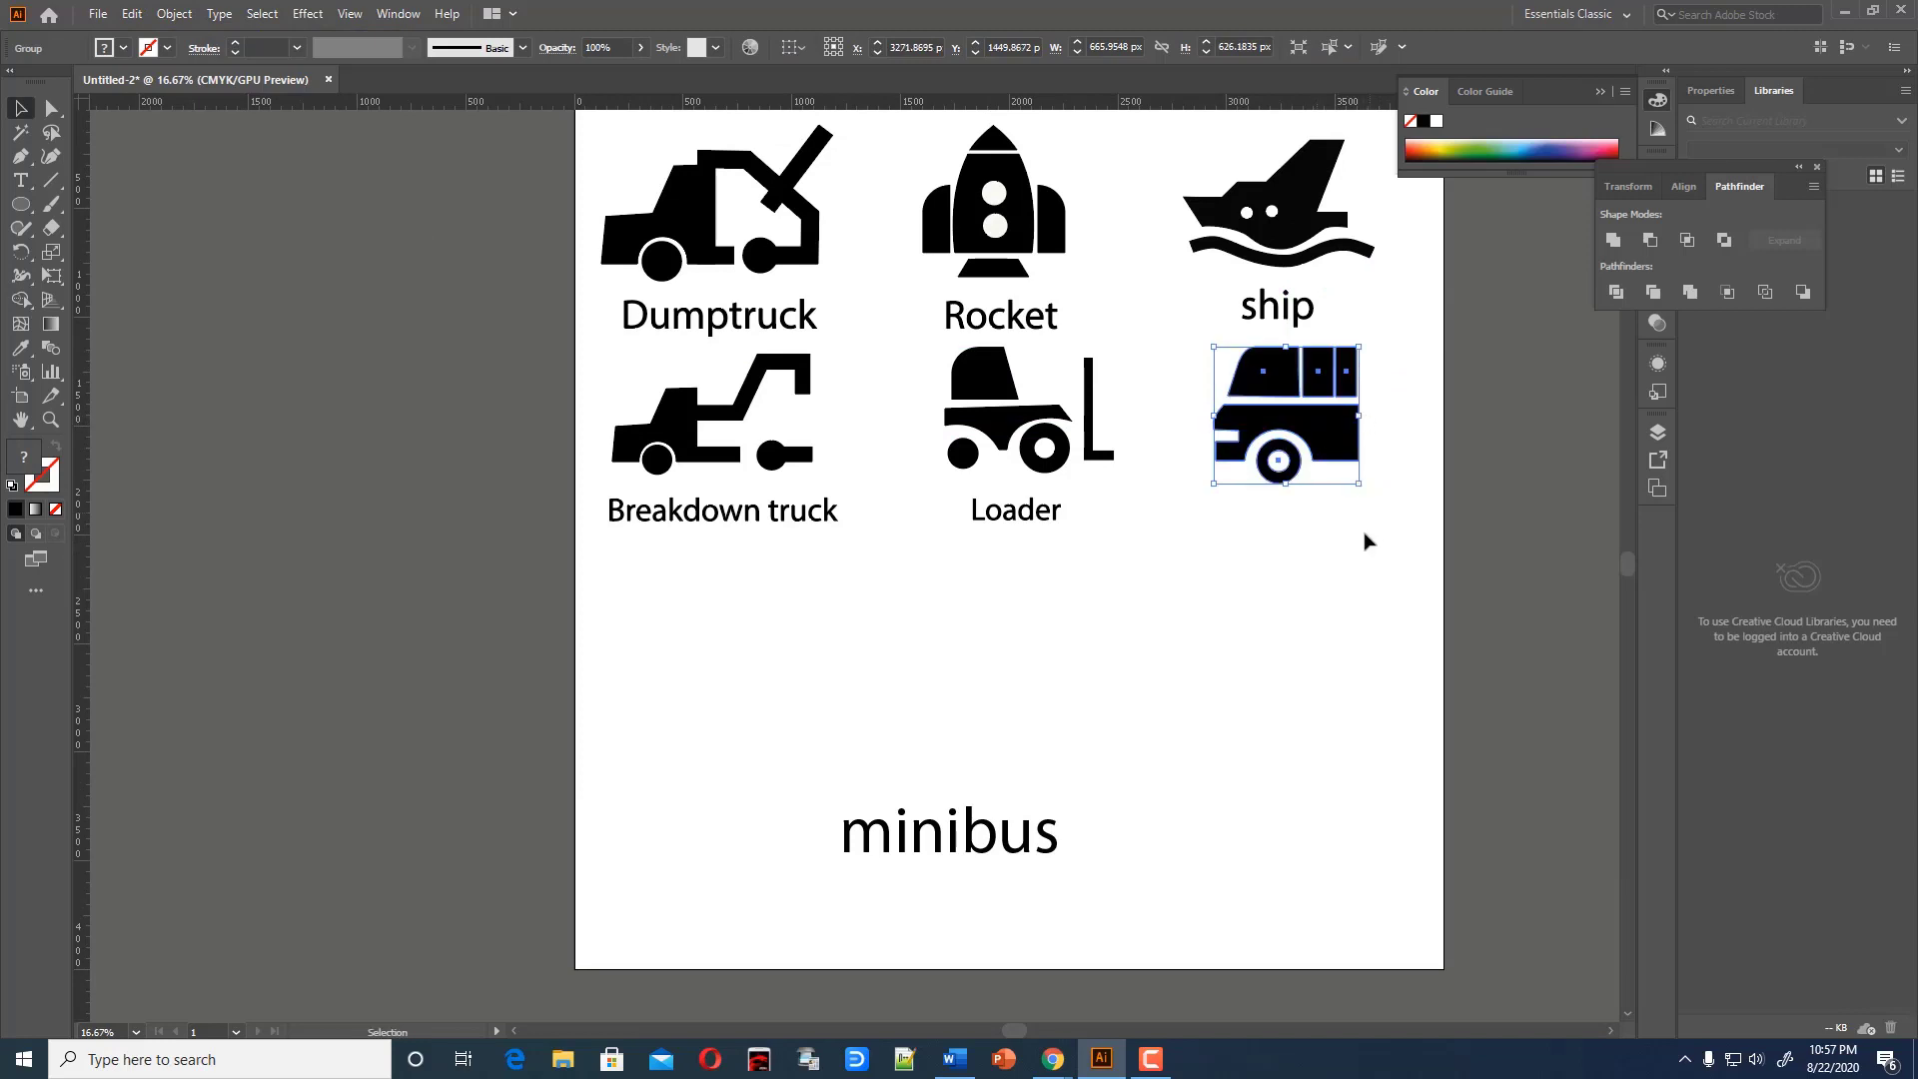
Add a horizontal guide beneath the second row of icons and align the bases of the breakdown truck, loader and minibus to it
left_click_drag(1099, 100, 790, 461)
key("ctrl+equal")
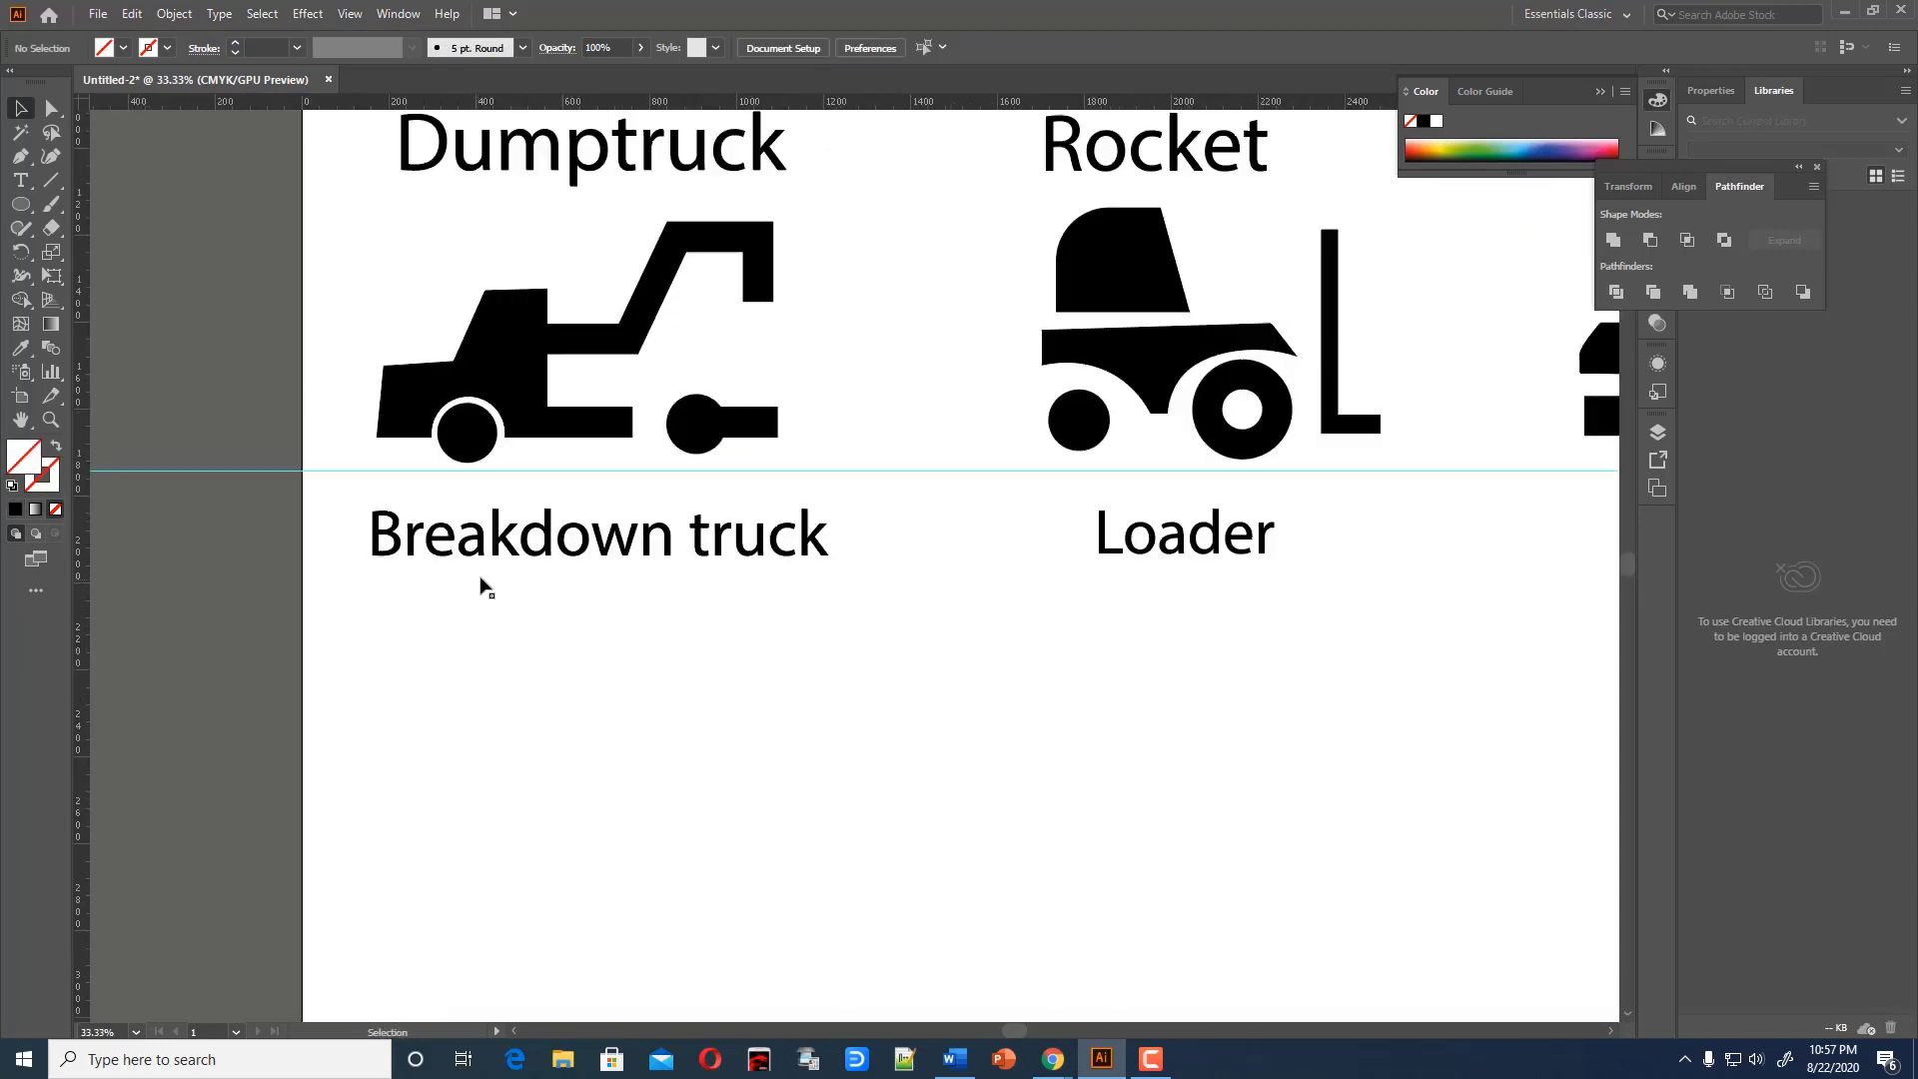
scroll(484, 587, "up", 1)
left_click_drag(496, 459, 501, 445)
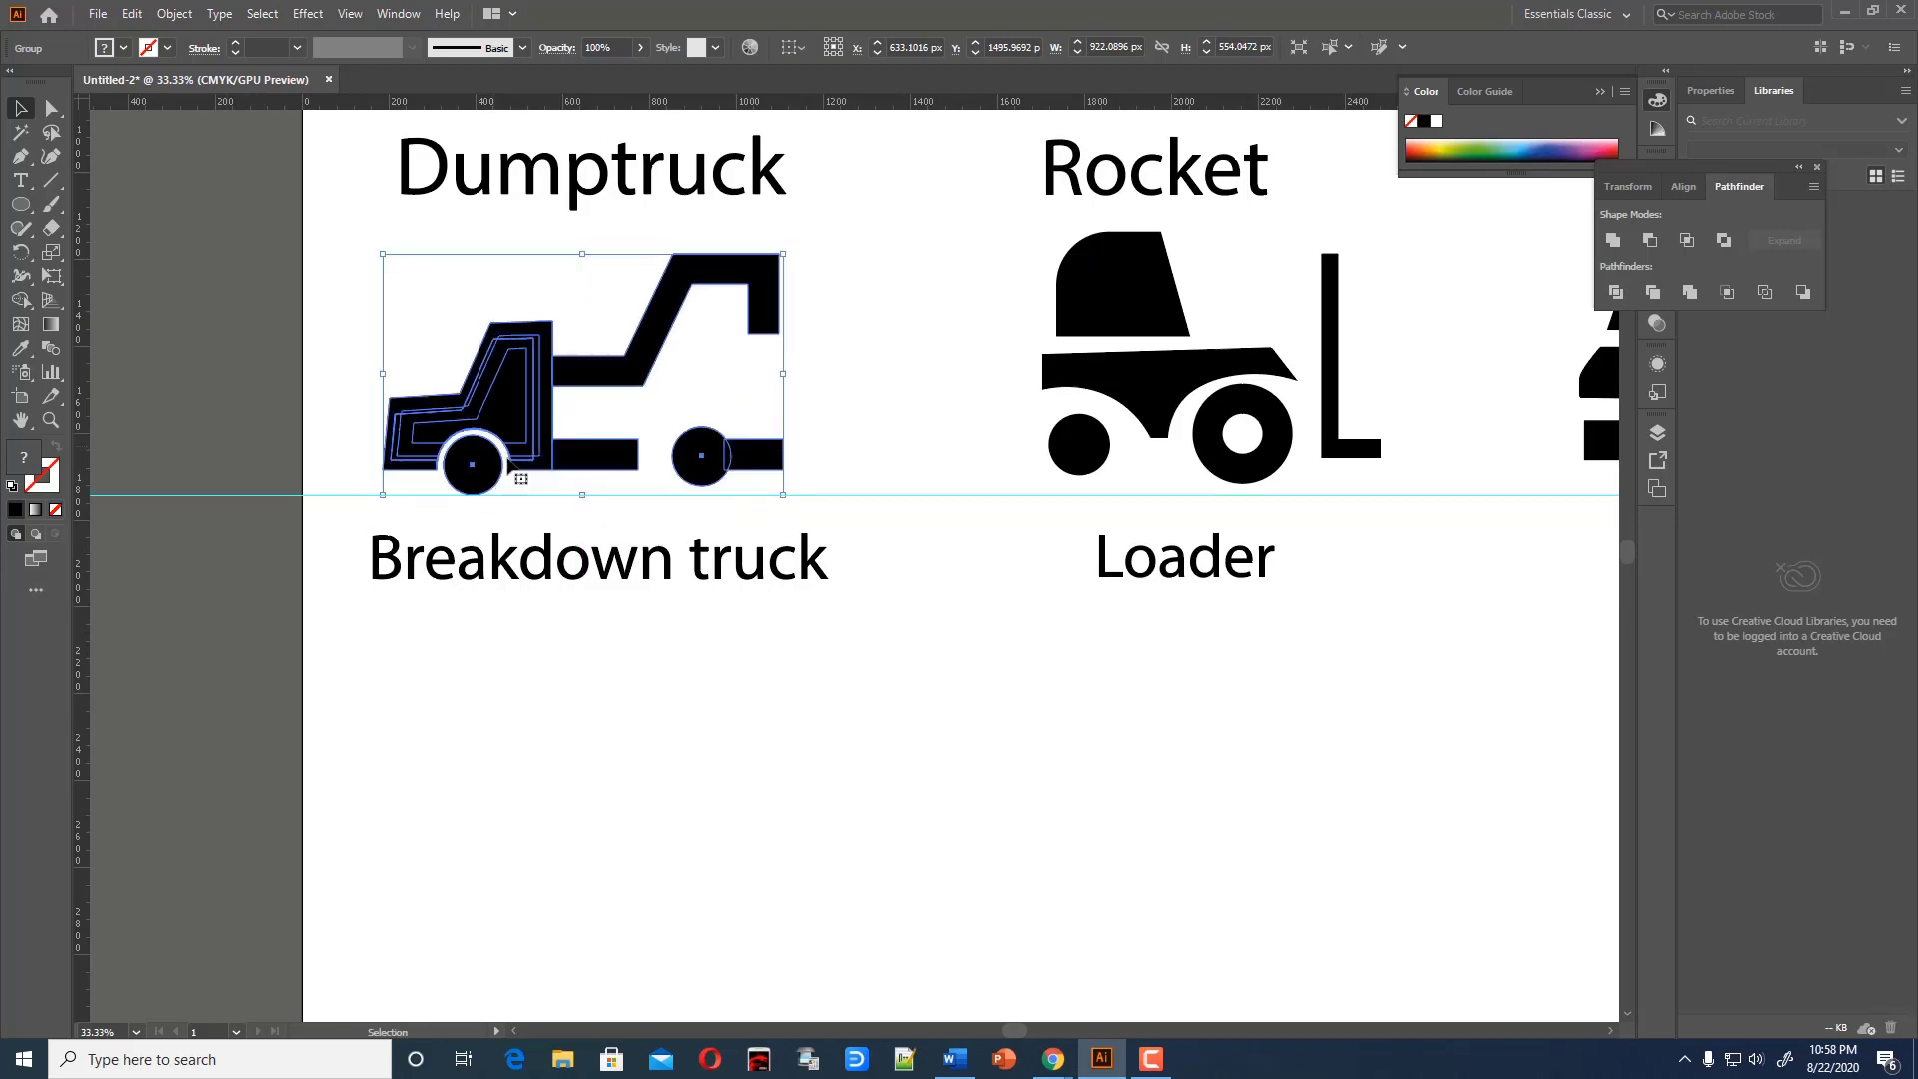
left_click_drag(1281, 459, 1283, 470)
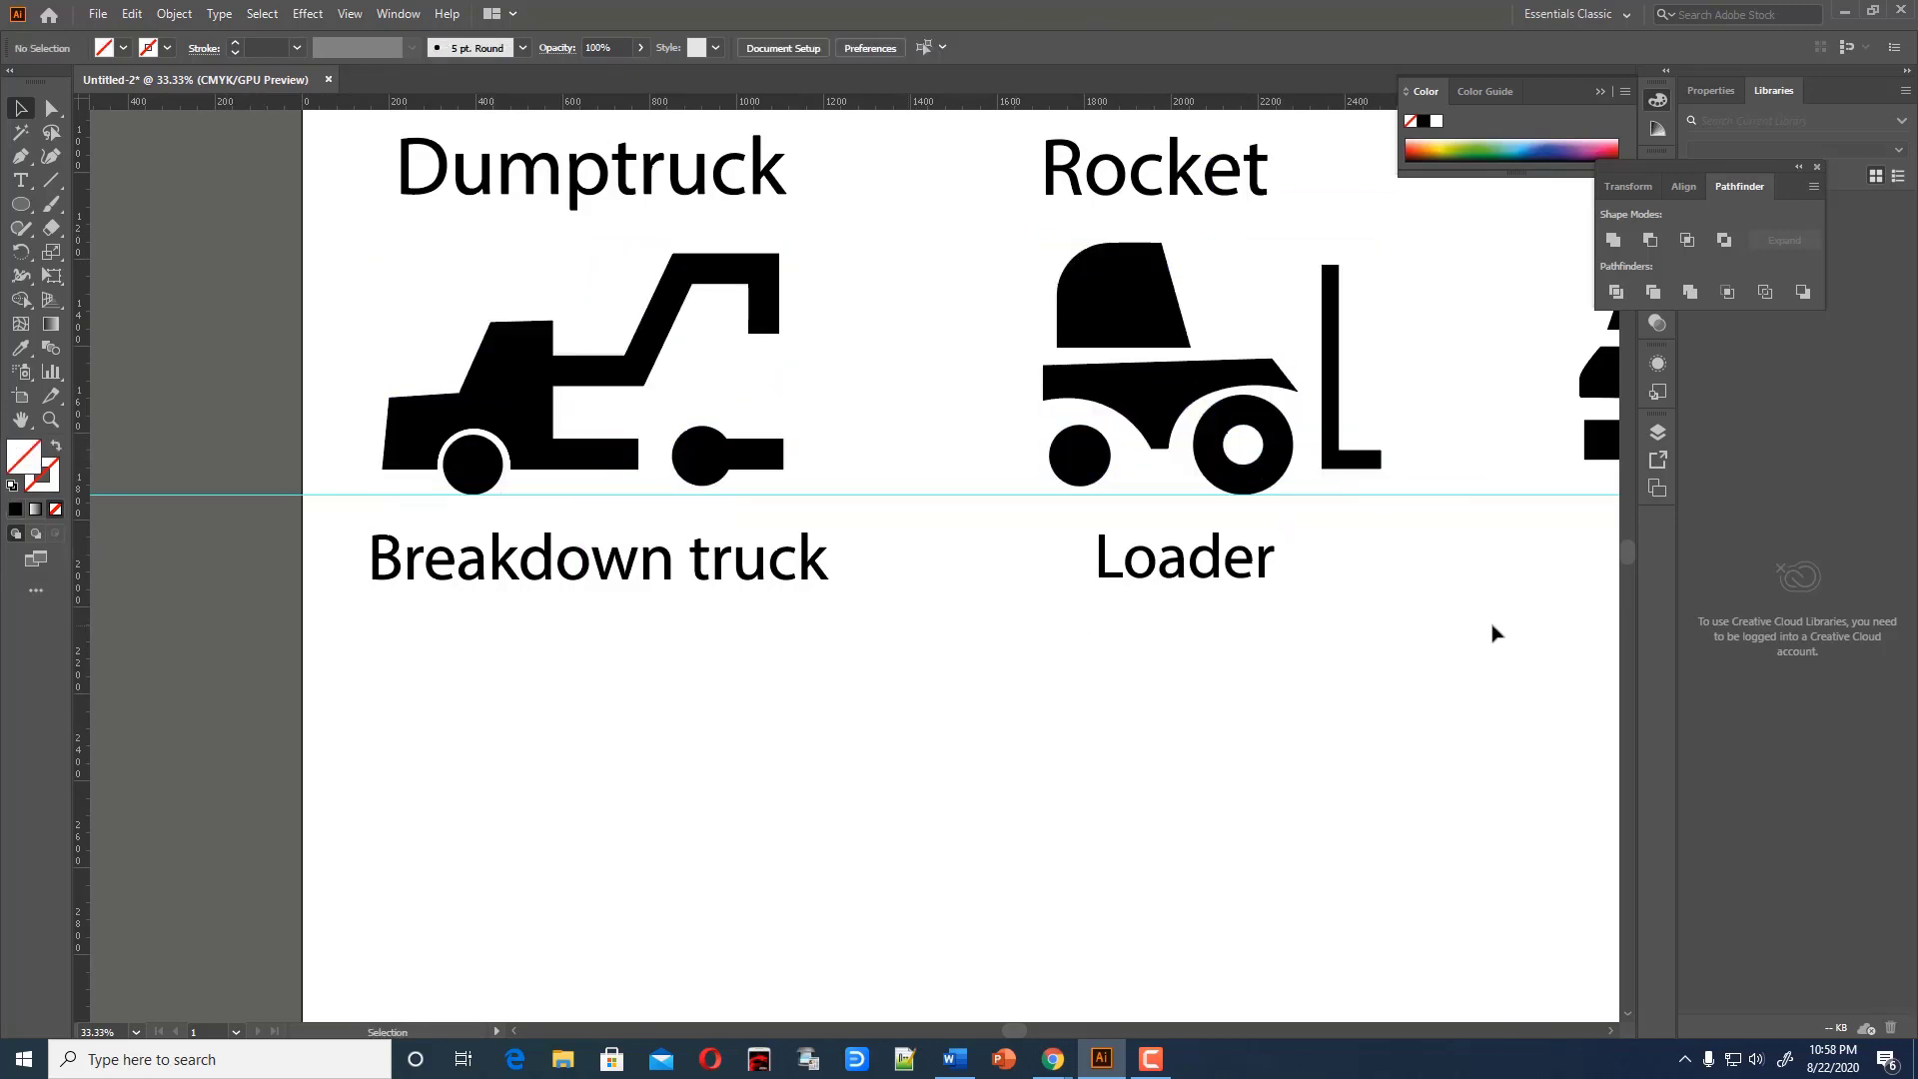
scroll(1490, 630, "right", 5)
left_click(1151, 412)
left_click_drag(1151, 412, 1151, 403)
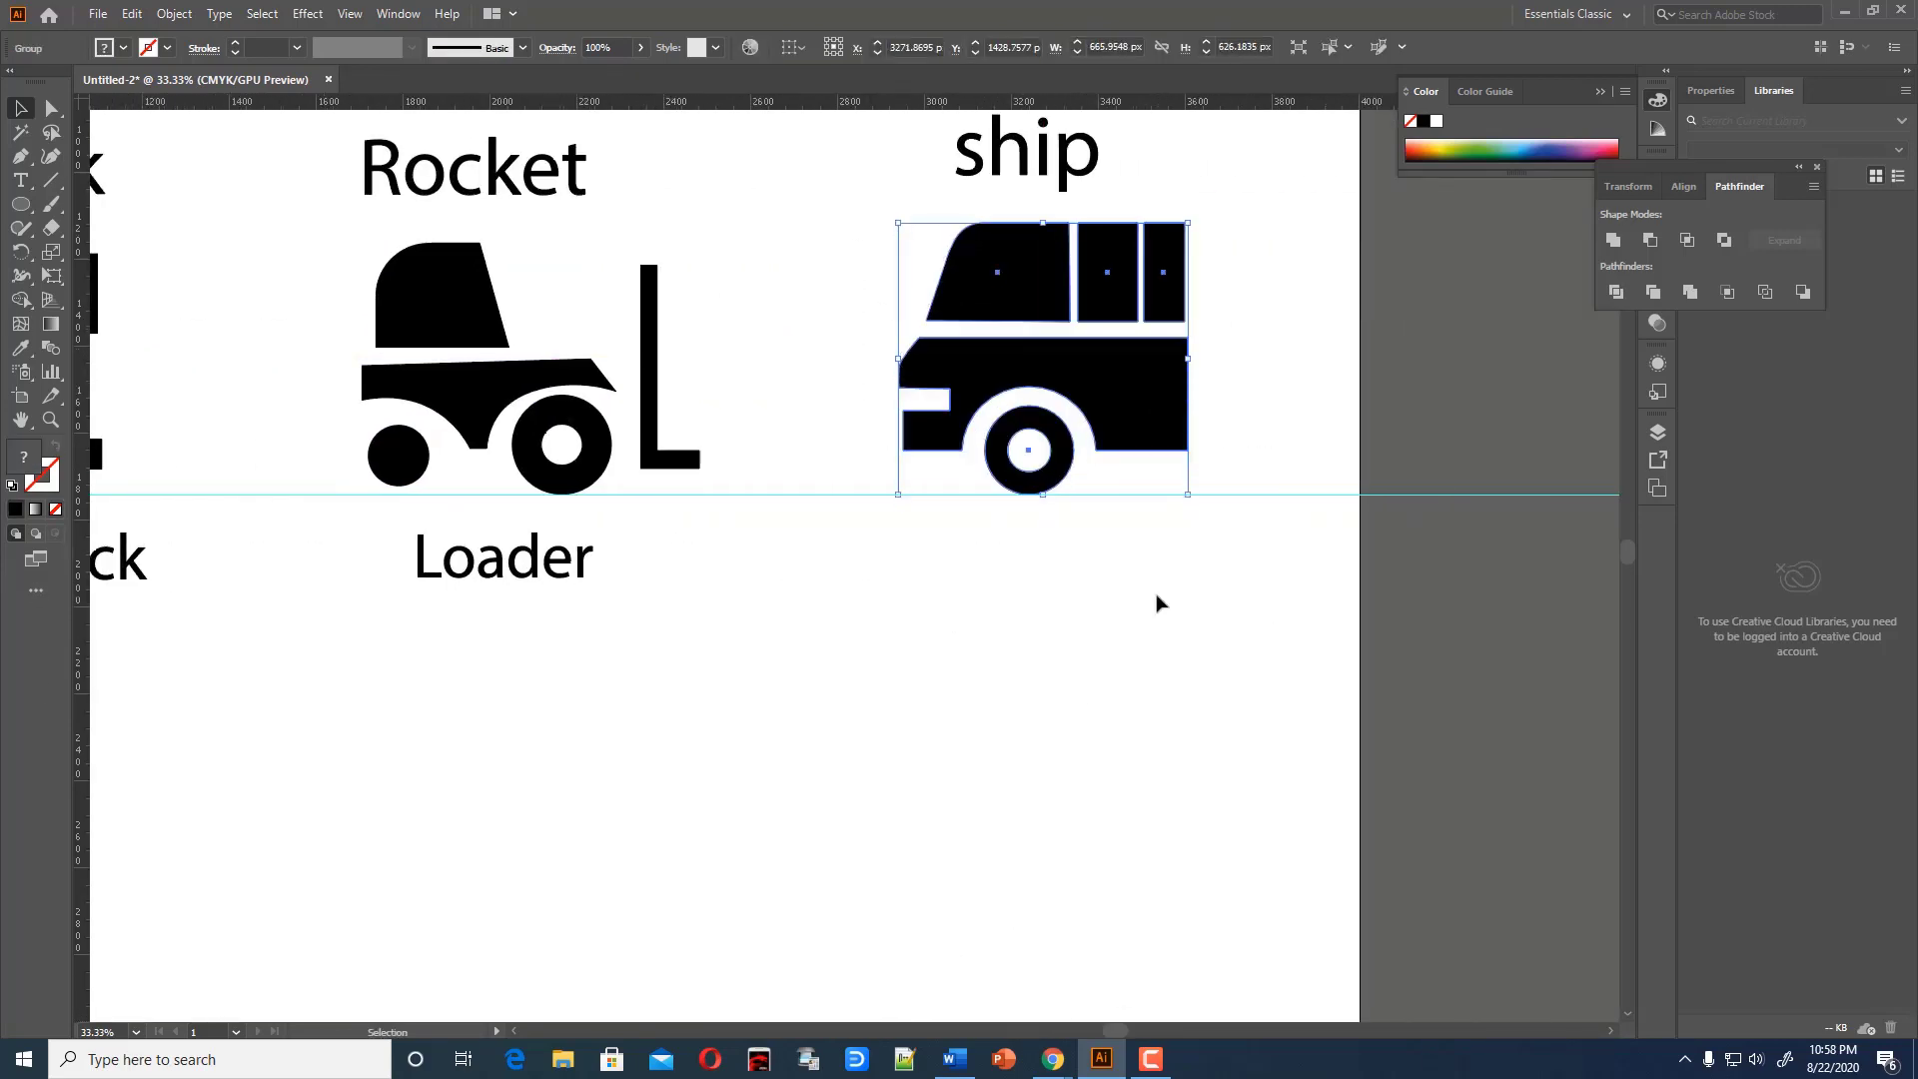
left_click(1156, 599)
key("ctrl+minus")
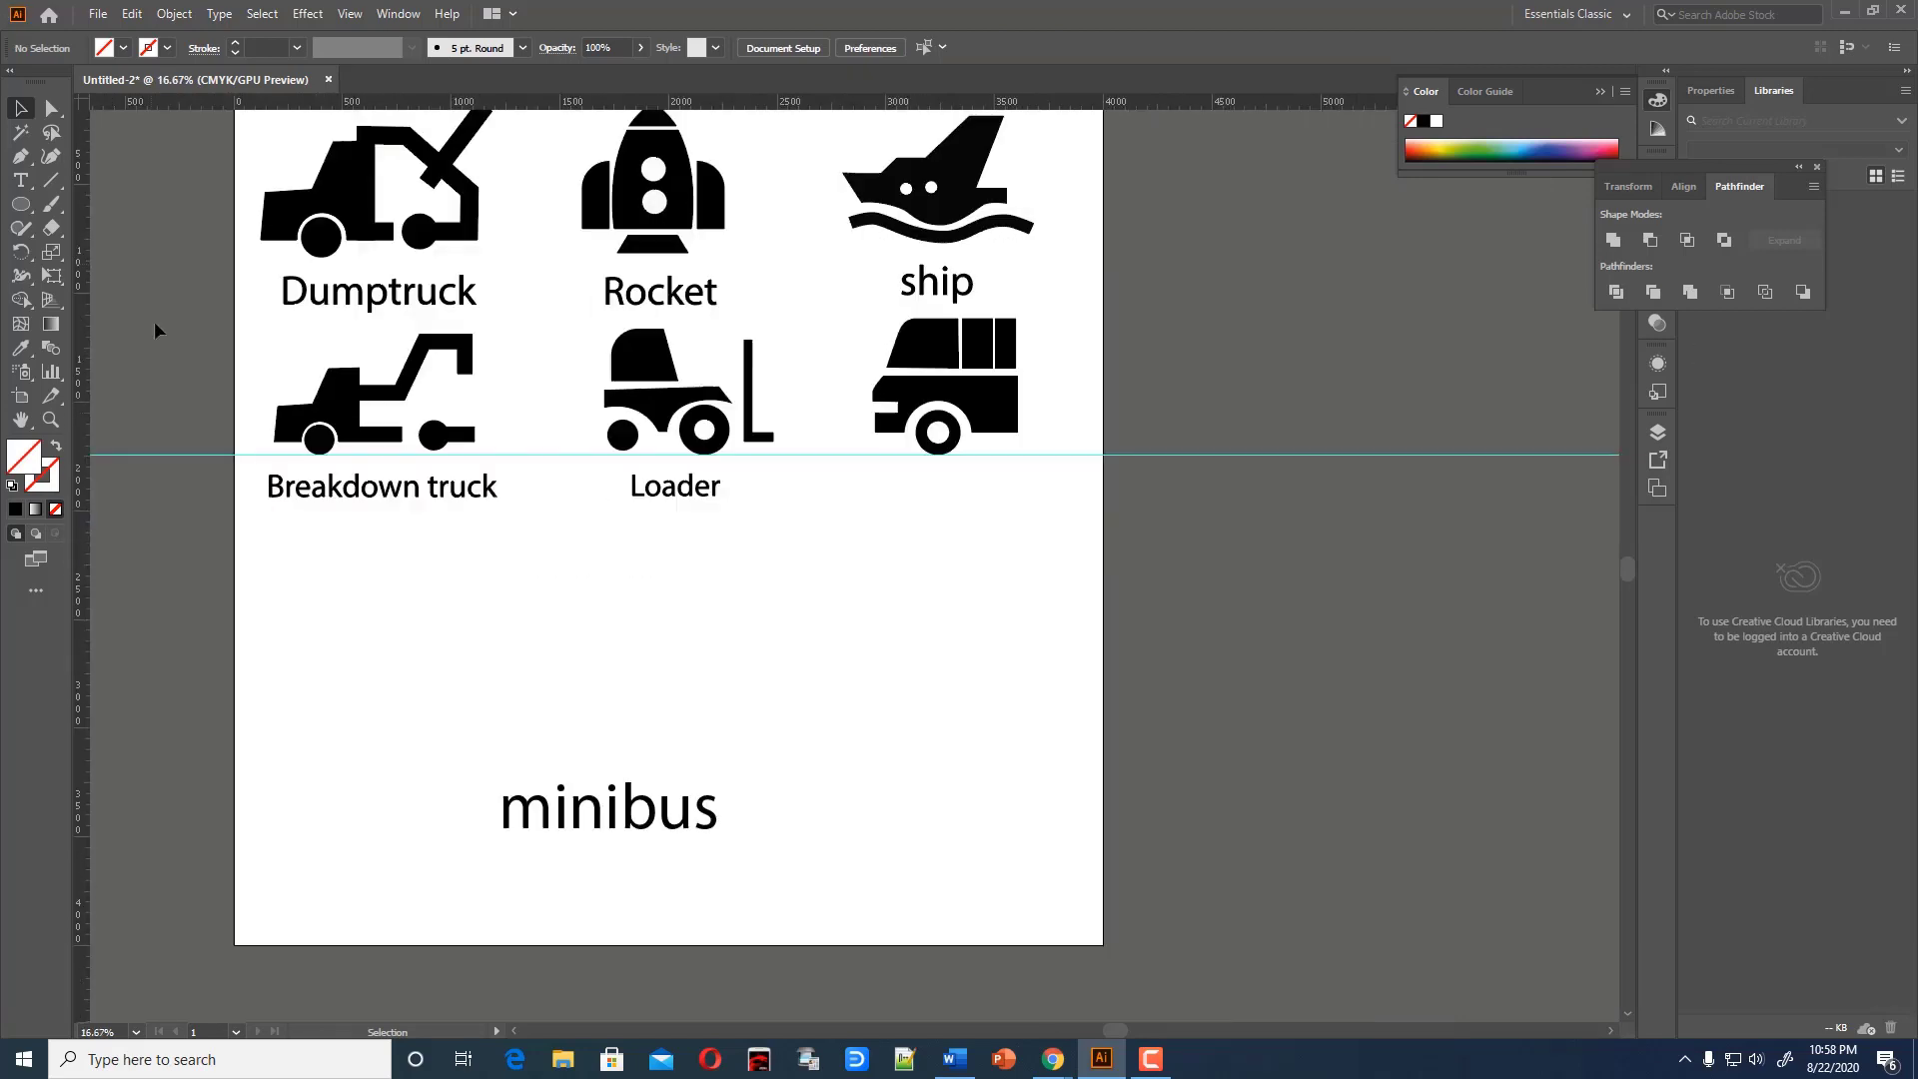
Expand the "minibus" label, scale it down to match the neighbouring labels and place it beneath the minibus
left_click(600, 805)
left_click(174, 13)
left_click(517, 736)
left_click(599, 806)
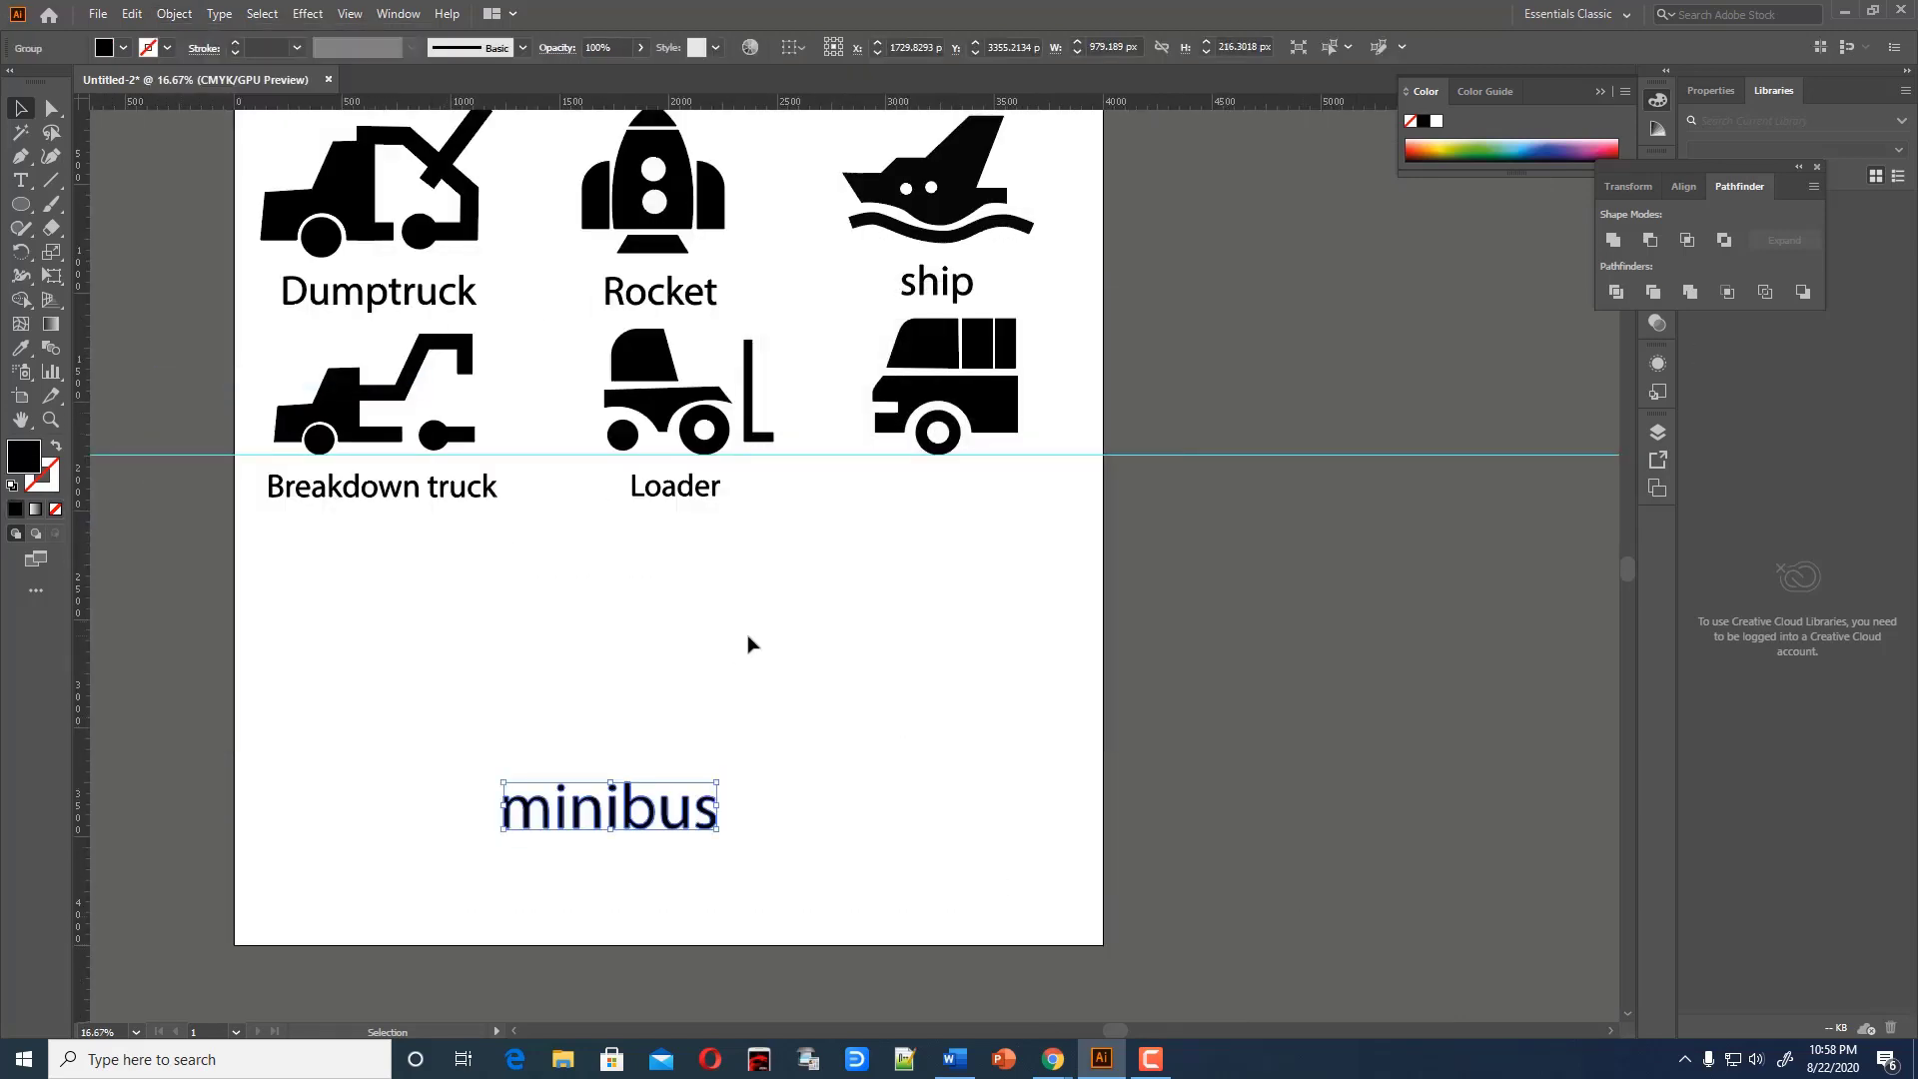
left_click_drag(717, 786, 1049, 477)
left_click(1046, 565)
Remove the horizontal guide beneath the second row of icons
scroll(1045, 566, "up", 2)
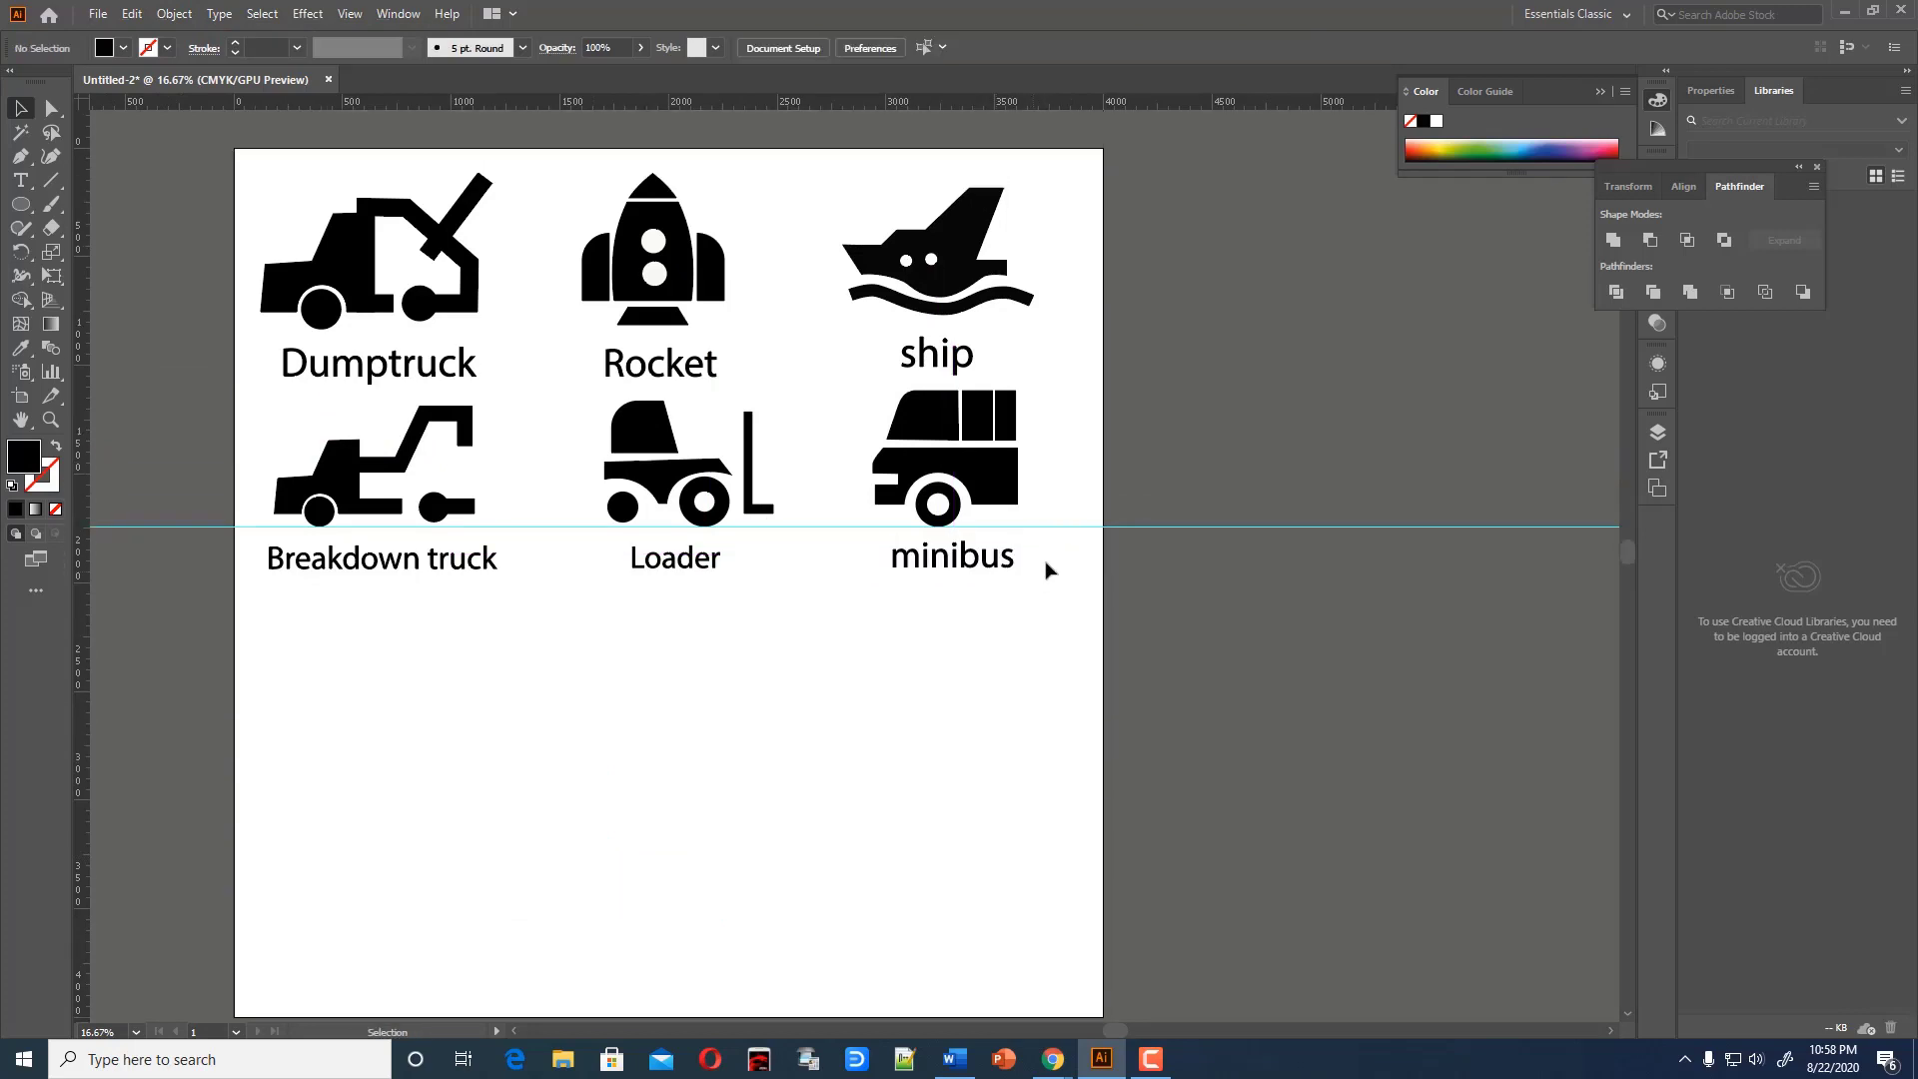
left_click(987, 650)
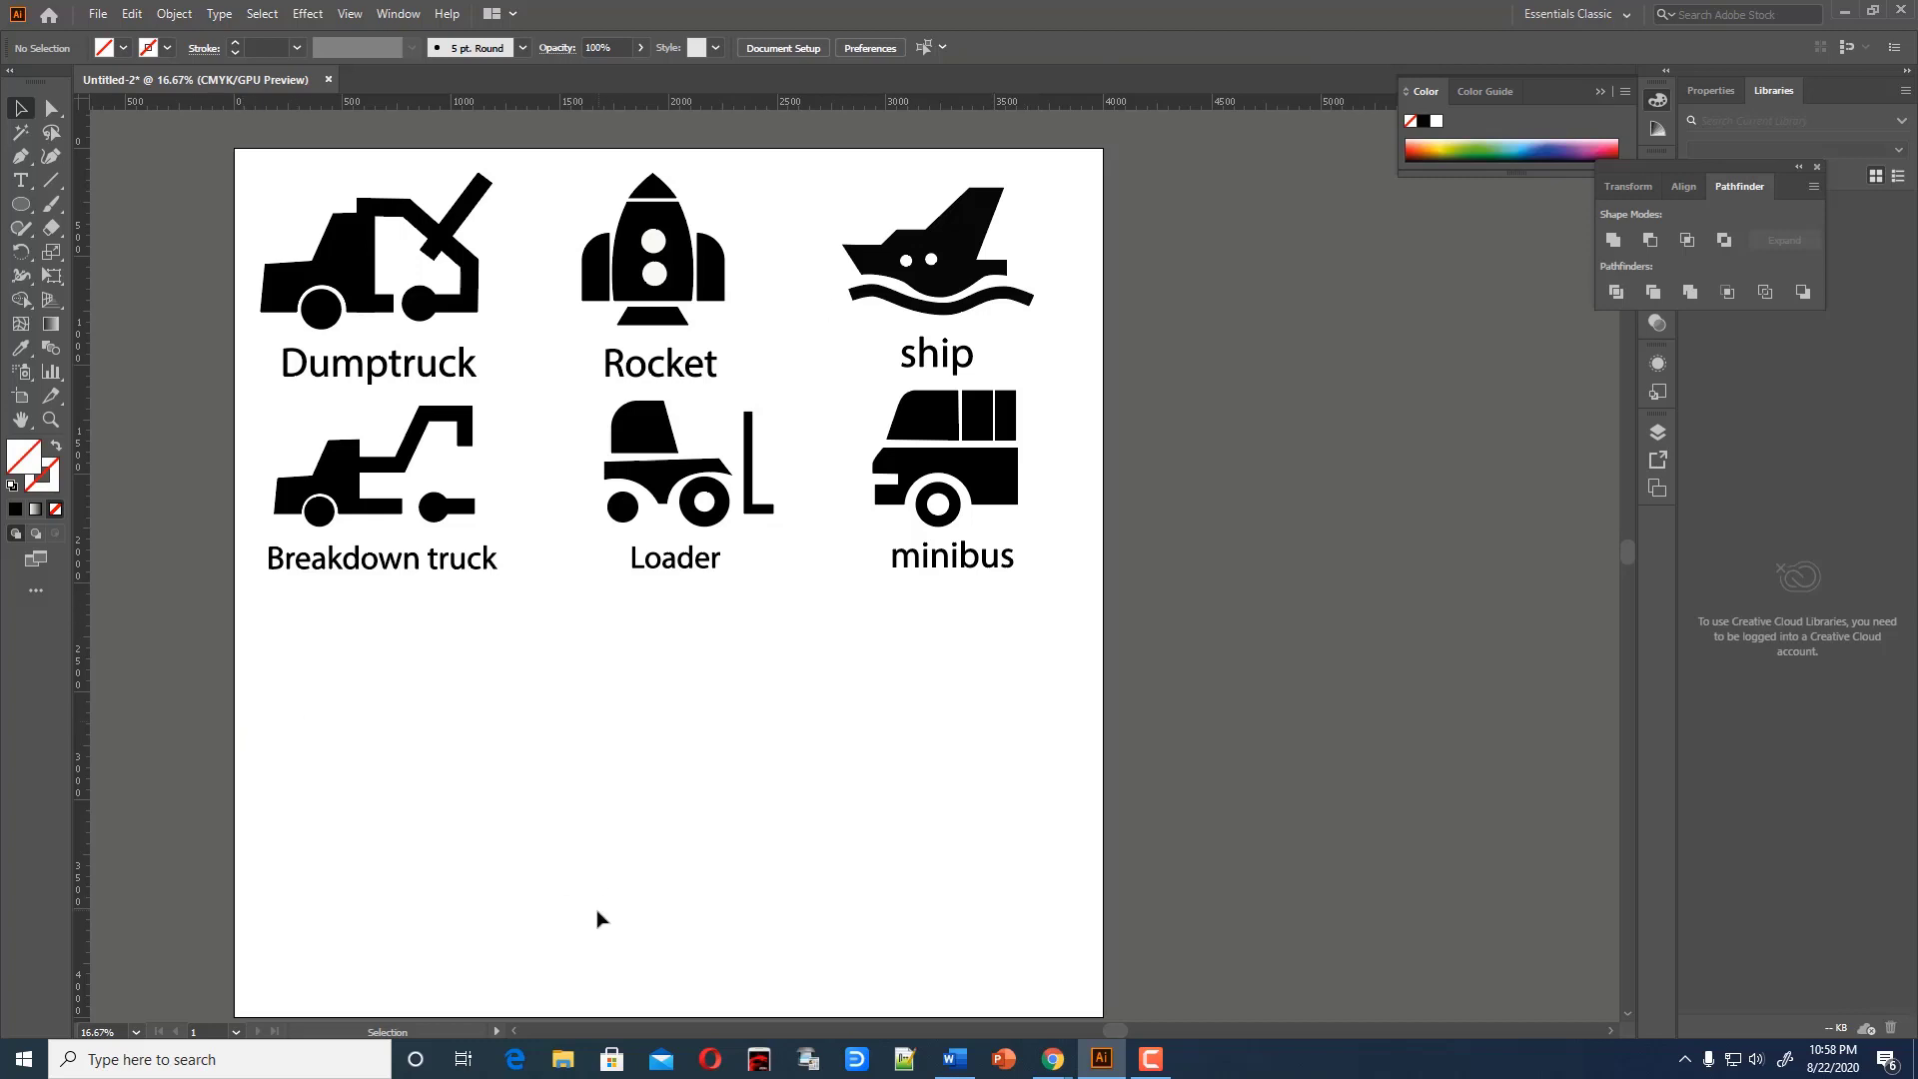
Draw a black rectangle about 859 by 607 px in the empty area below the second row
scroll(487, 750, "down", 1)
key("m")
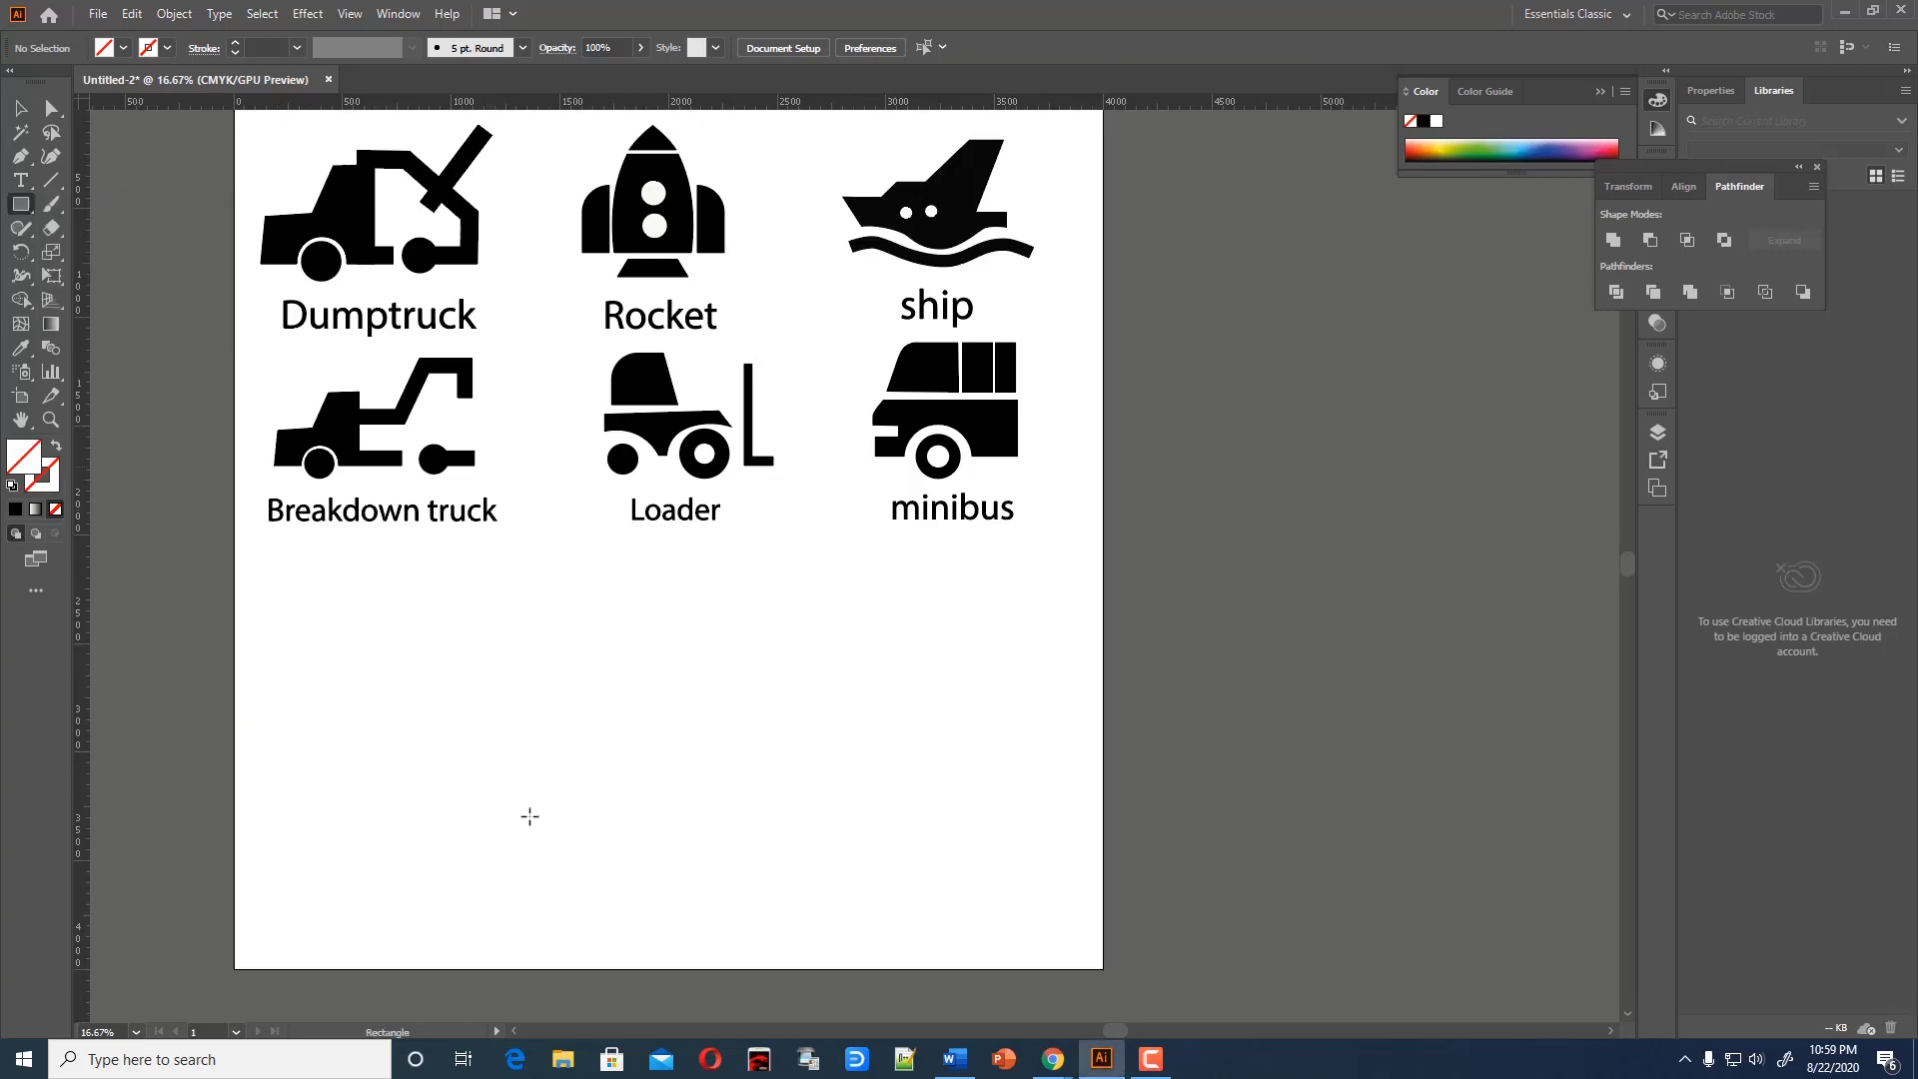
left_click_drag(467, 705, 655, 835)
left_click(15, 508)
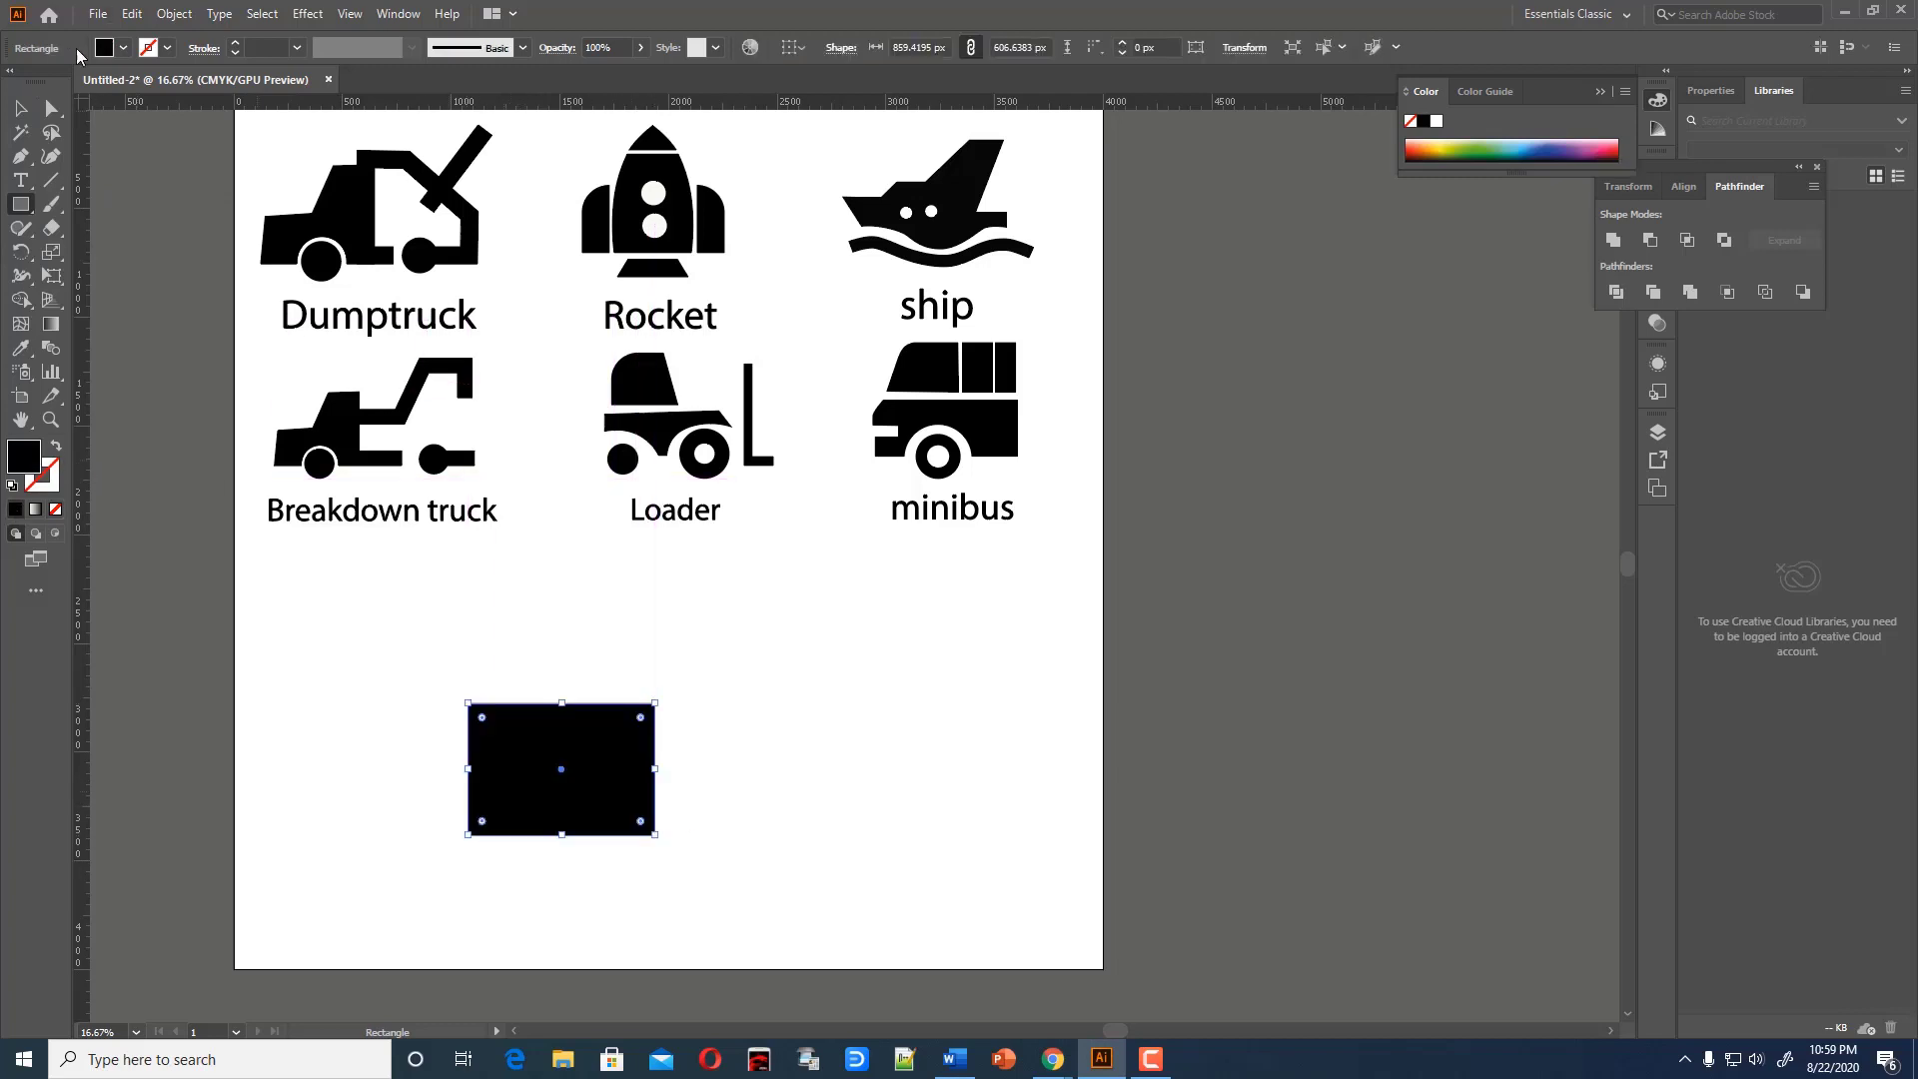
Round only the upper-left corner of the black rectangle with a large radius
left_click(20, 108)
left_click(108, 138)
left_click(52, 108)
left_click_drag(411, 642, 514, 771)
key("v")
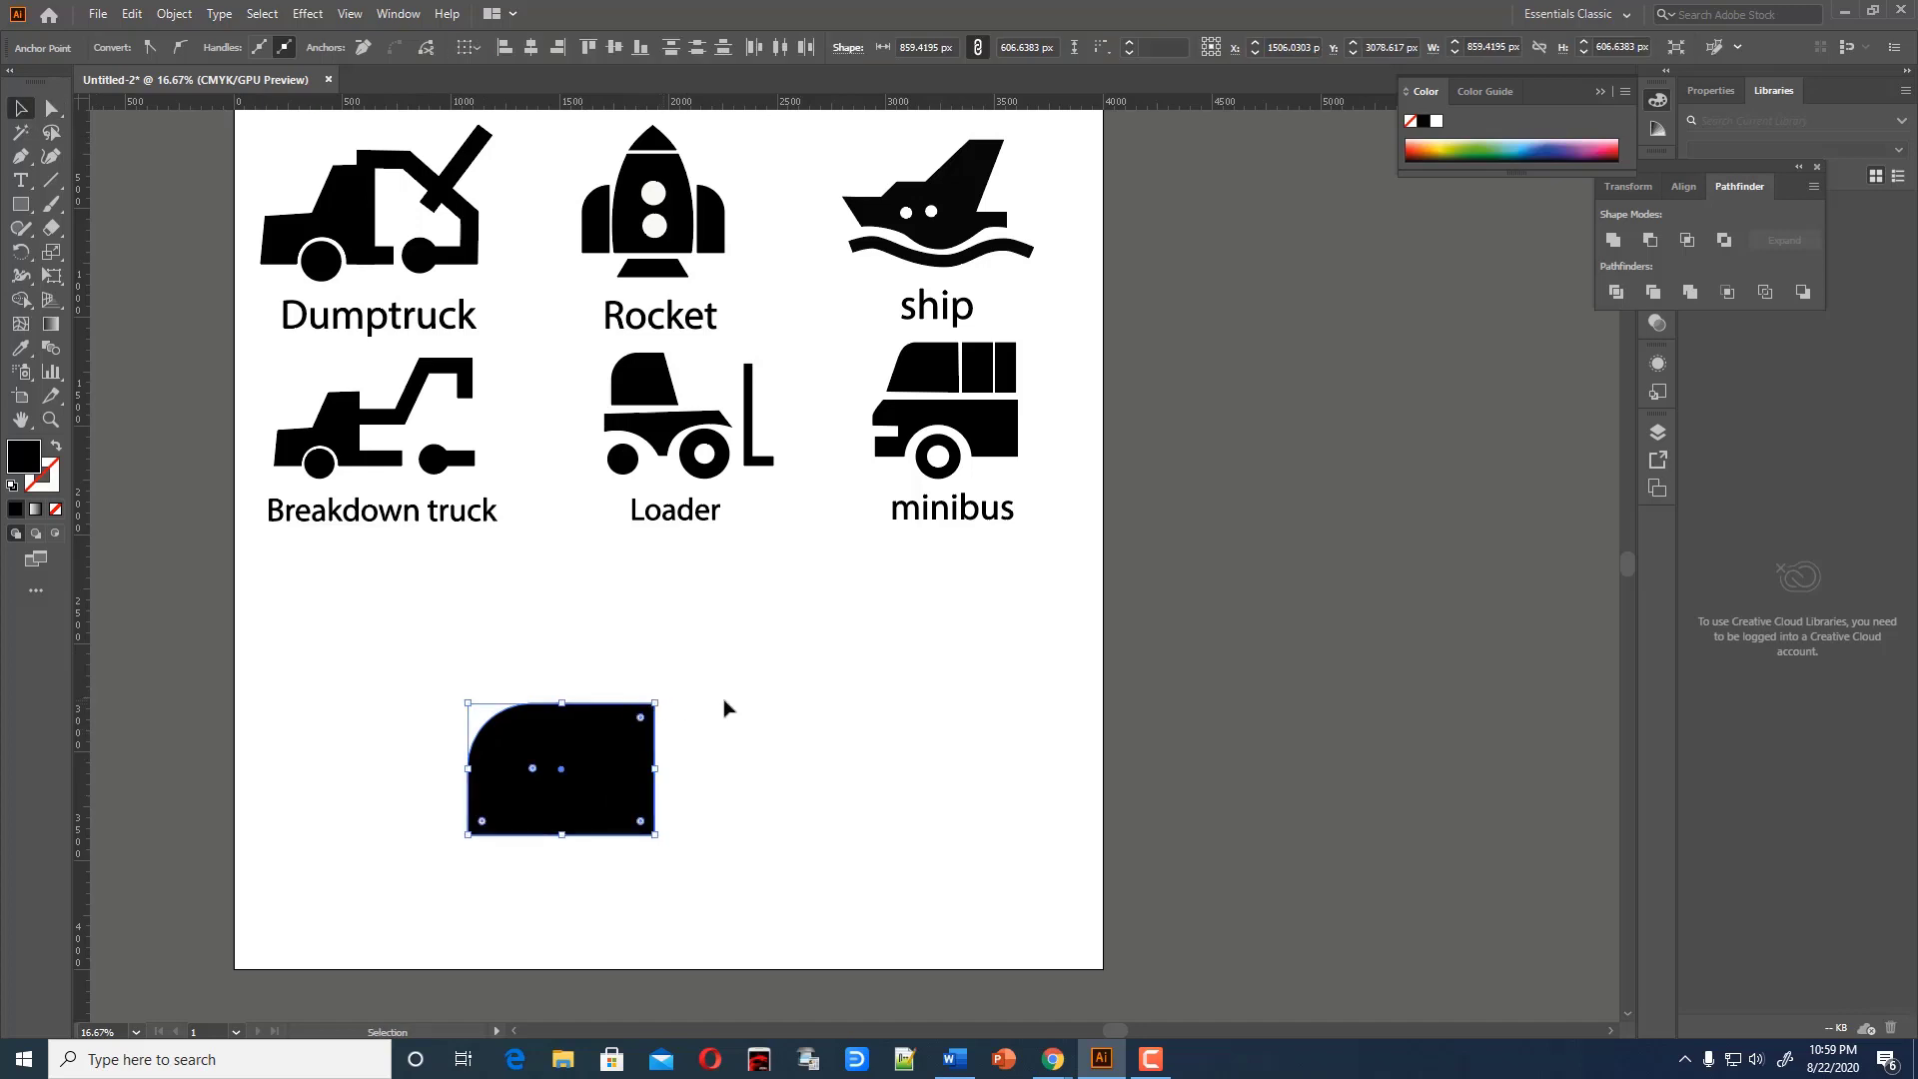
left_click(728, 706)
Draw a small black rectangle about 318 by 165 px extending outward from the body's upper-right corner
left_click(20, 204)
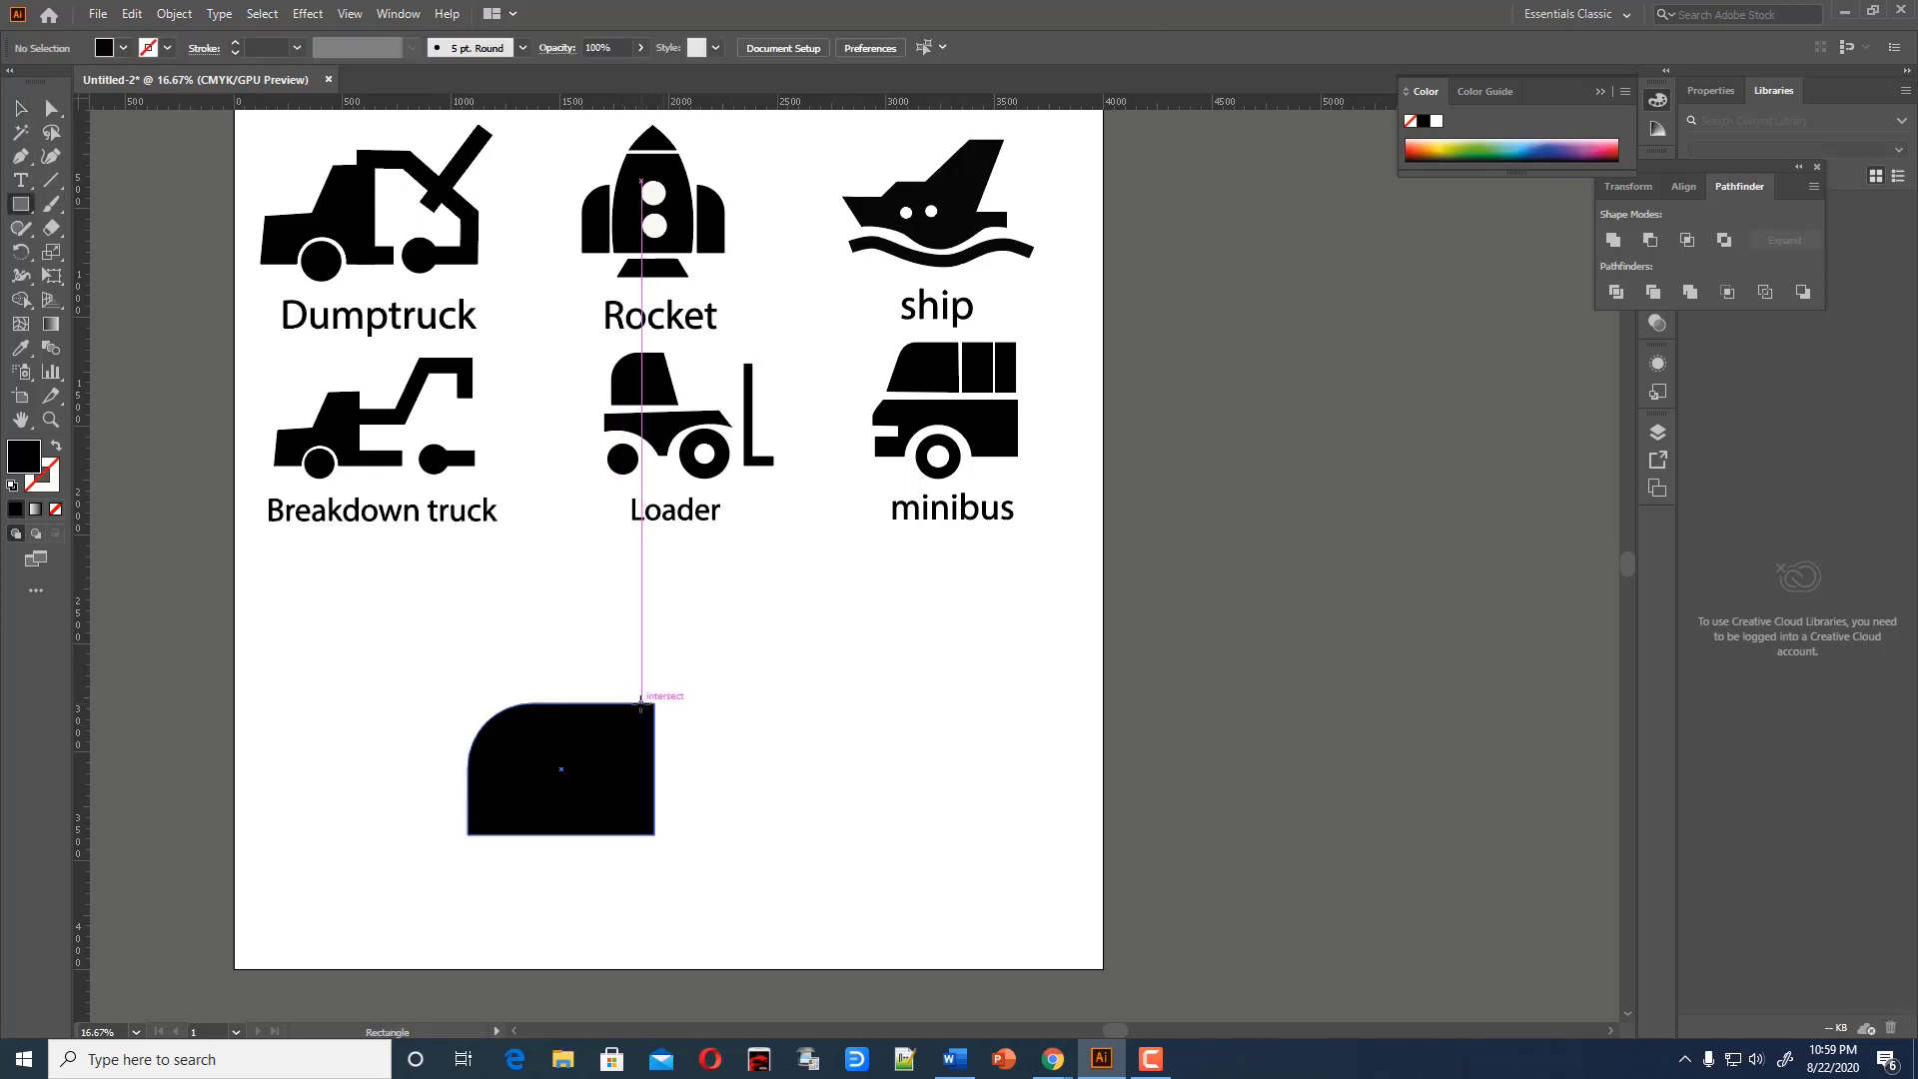
left_click_drag(641, 702, 712, 703)
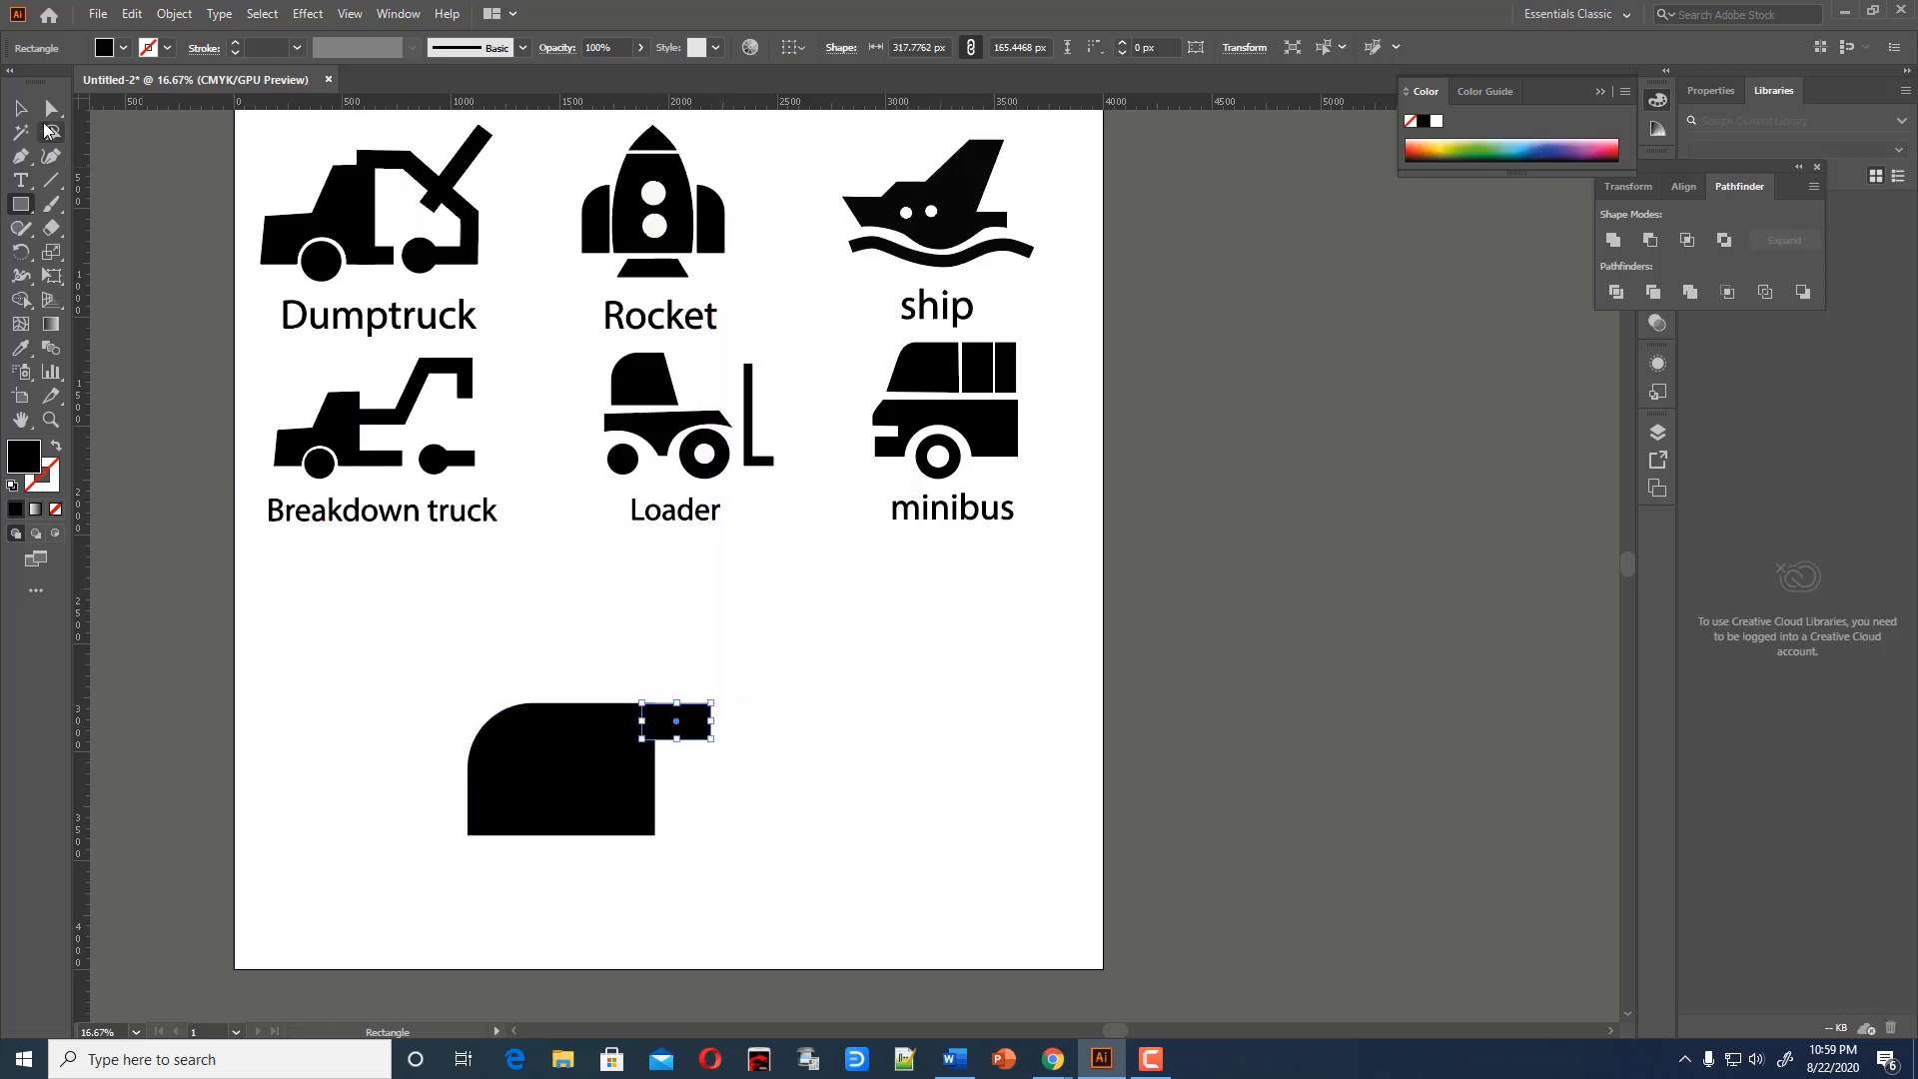
key("v")
left_click(806, 852)
Check in outline view how the small rectangle overlaps the rounded body
key("ctrl+y")
scroll(721, 859, "down", 1)
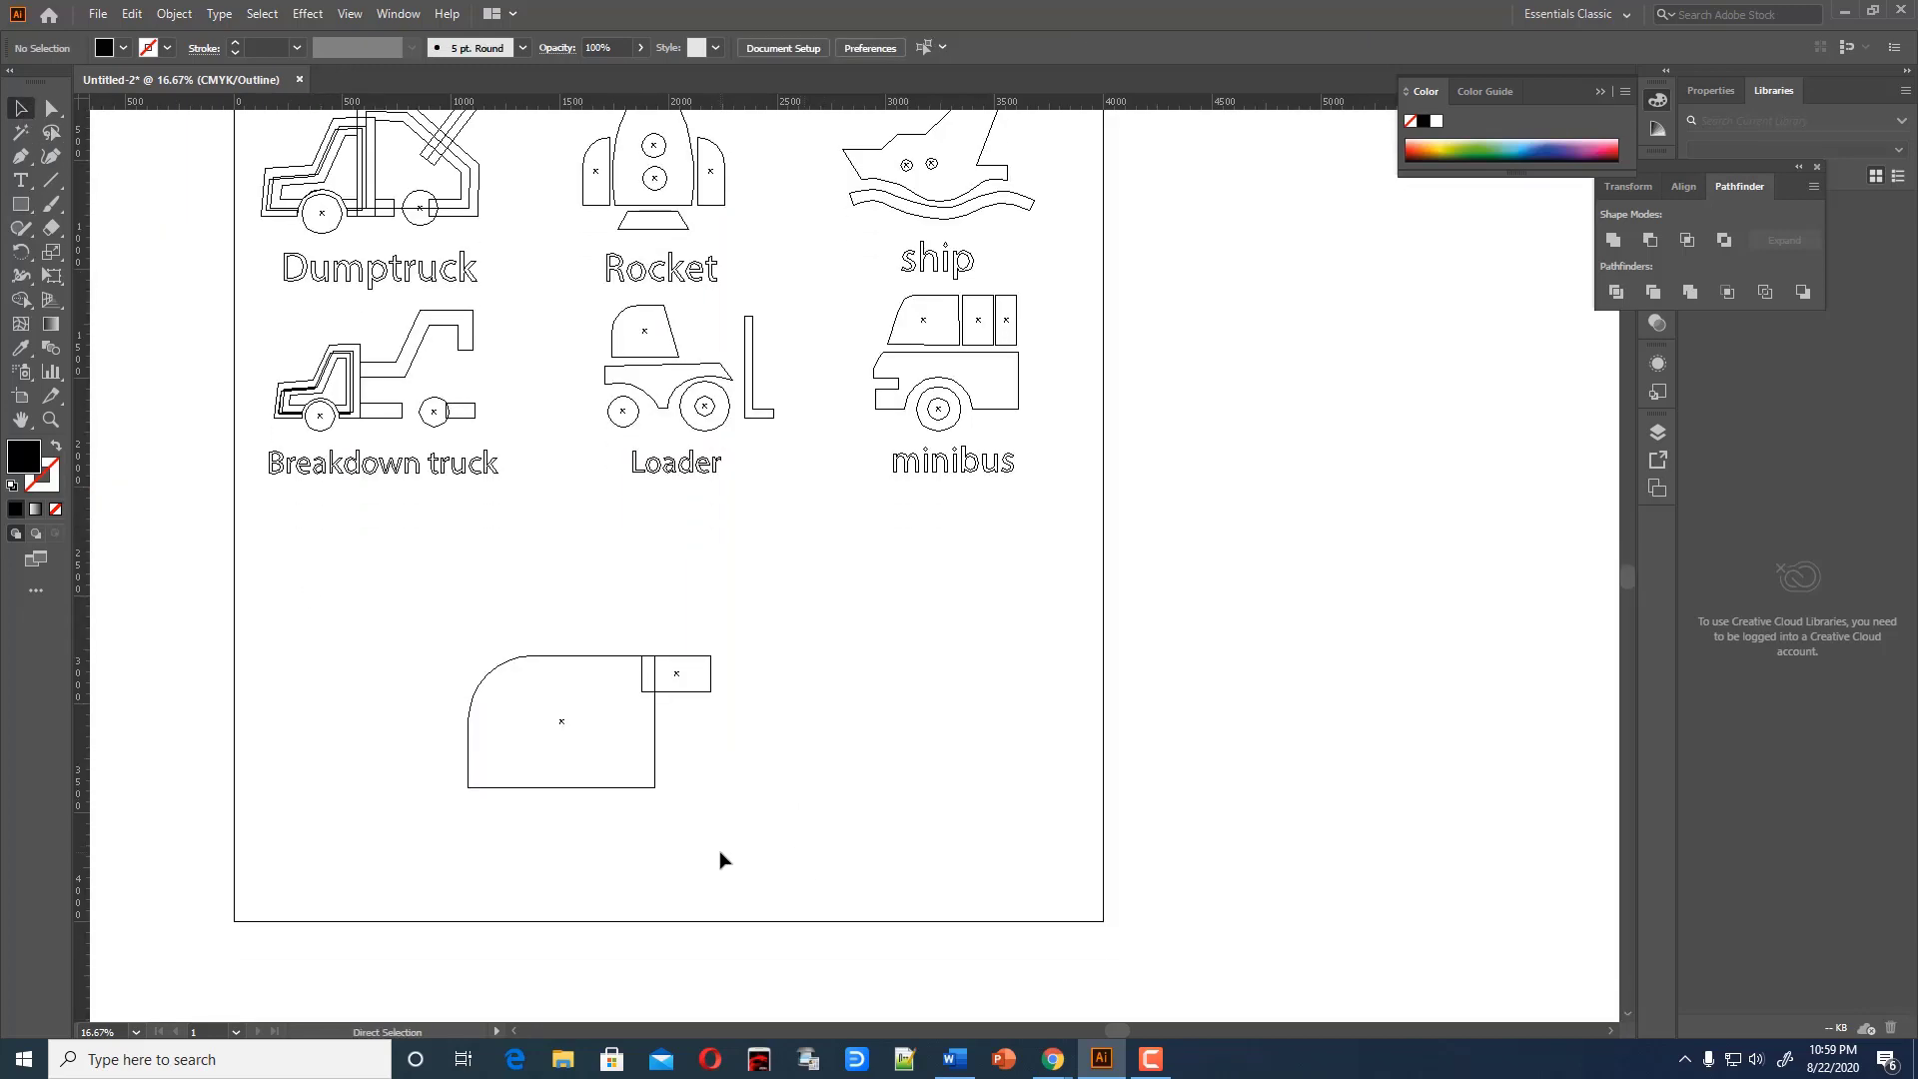
scroll(721, 859, "up", 4)
scroll(543, 997, "down", 1)
mouse_move(604, 856)
left_mouse_down()
mouse_move(650, 856)
mouse_move(600, 856)
left_mouse_up()
key("ctrl+minus")
key("ctrl+minus")
key("ctrl+minus")
key("ctrl+y")
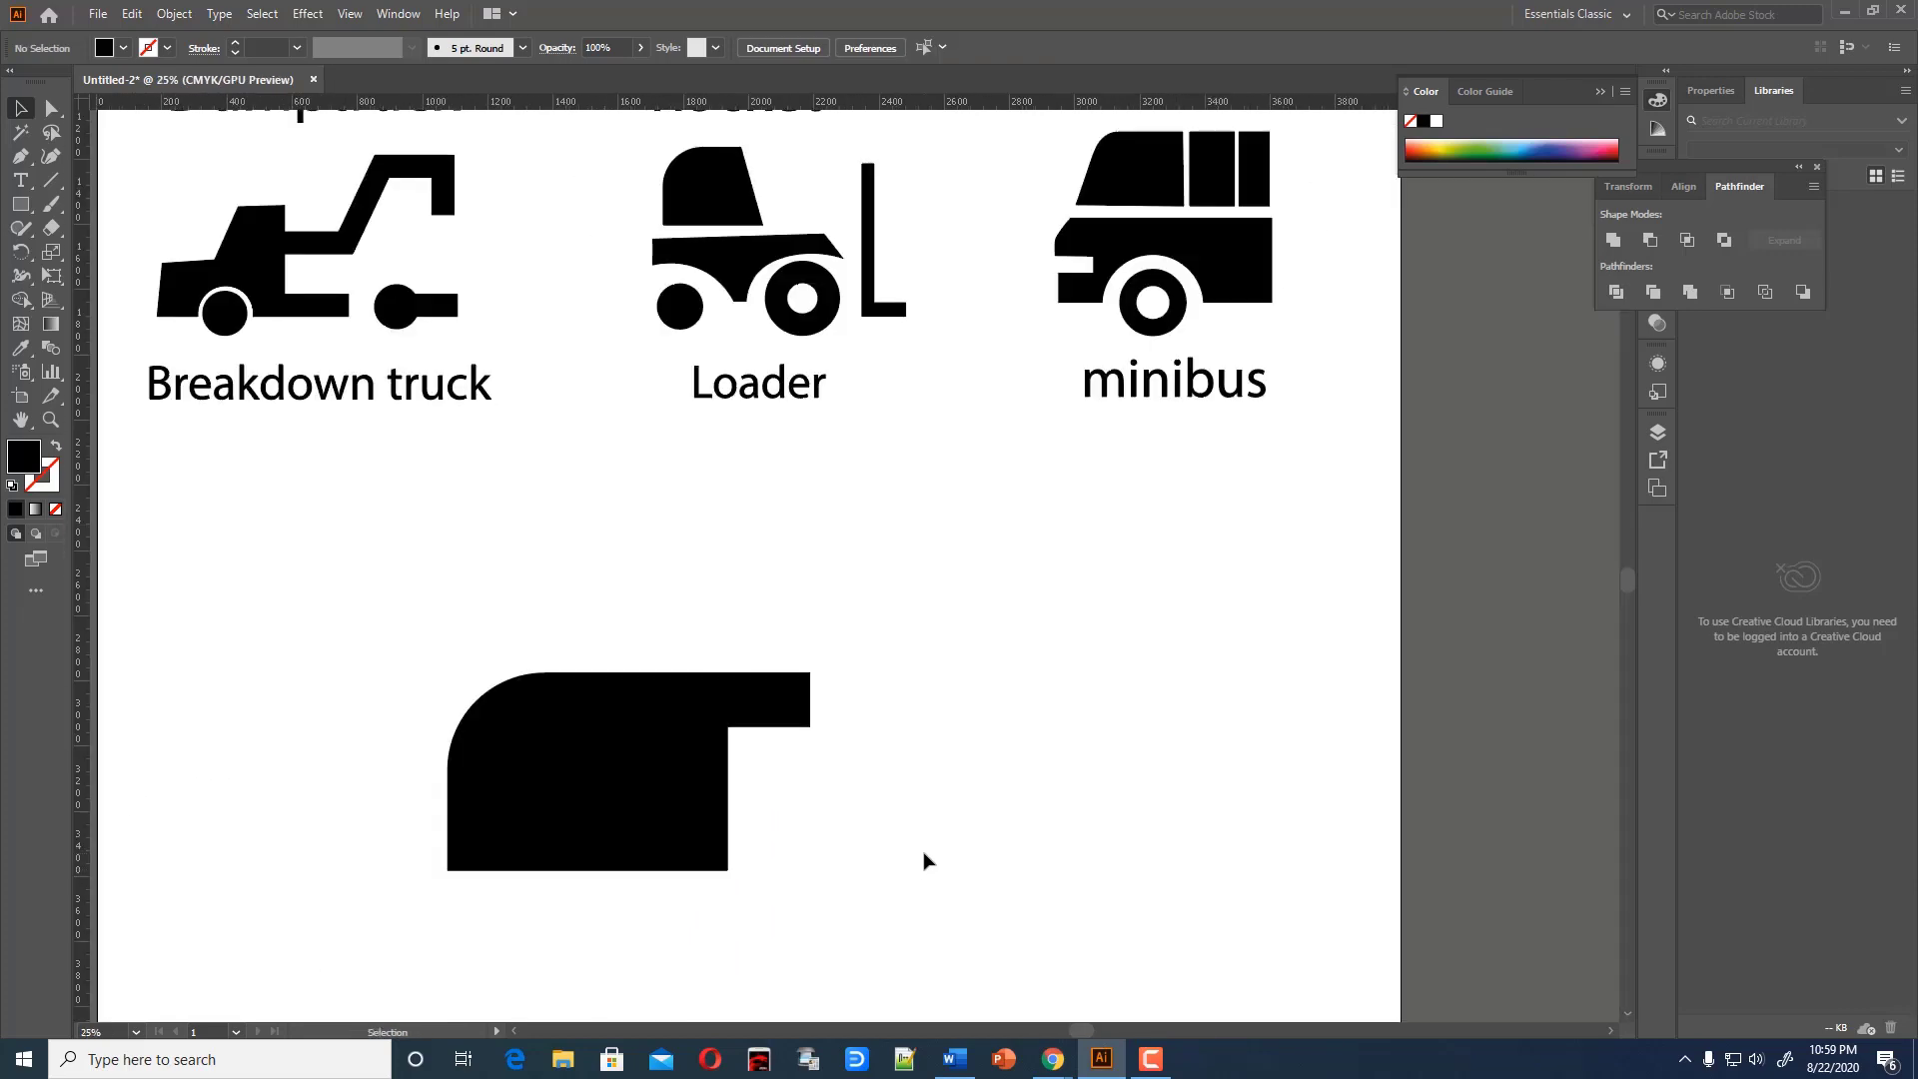
Unite the rounded body and the small rectangle into one shape and scale it down proportionally
scroll(925, 861, "down", 2)
key("ctrl+z")
left_click(471, 557)
left_click_drag(471, 557, 1019, 766)
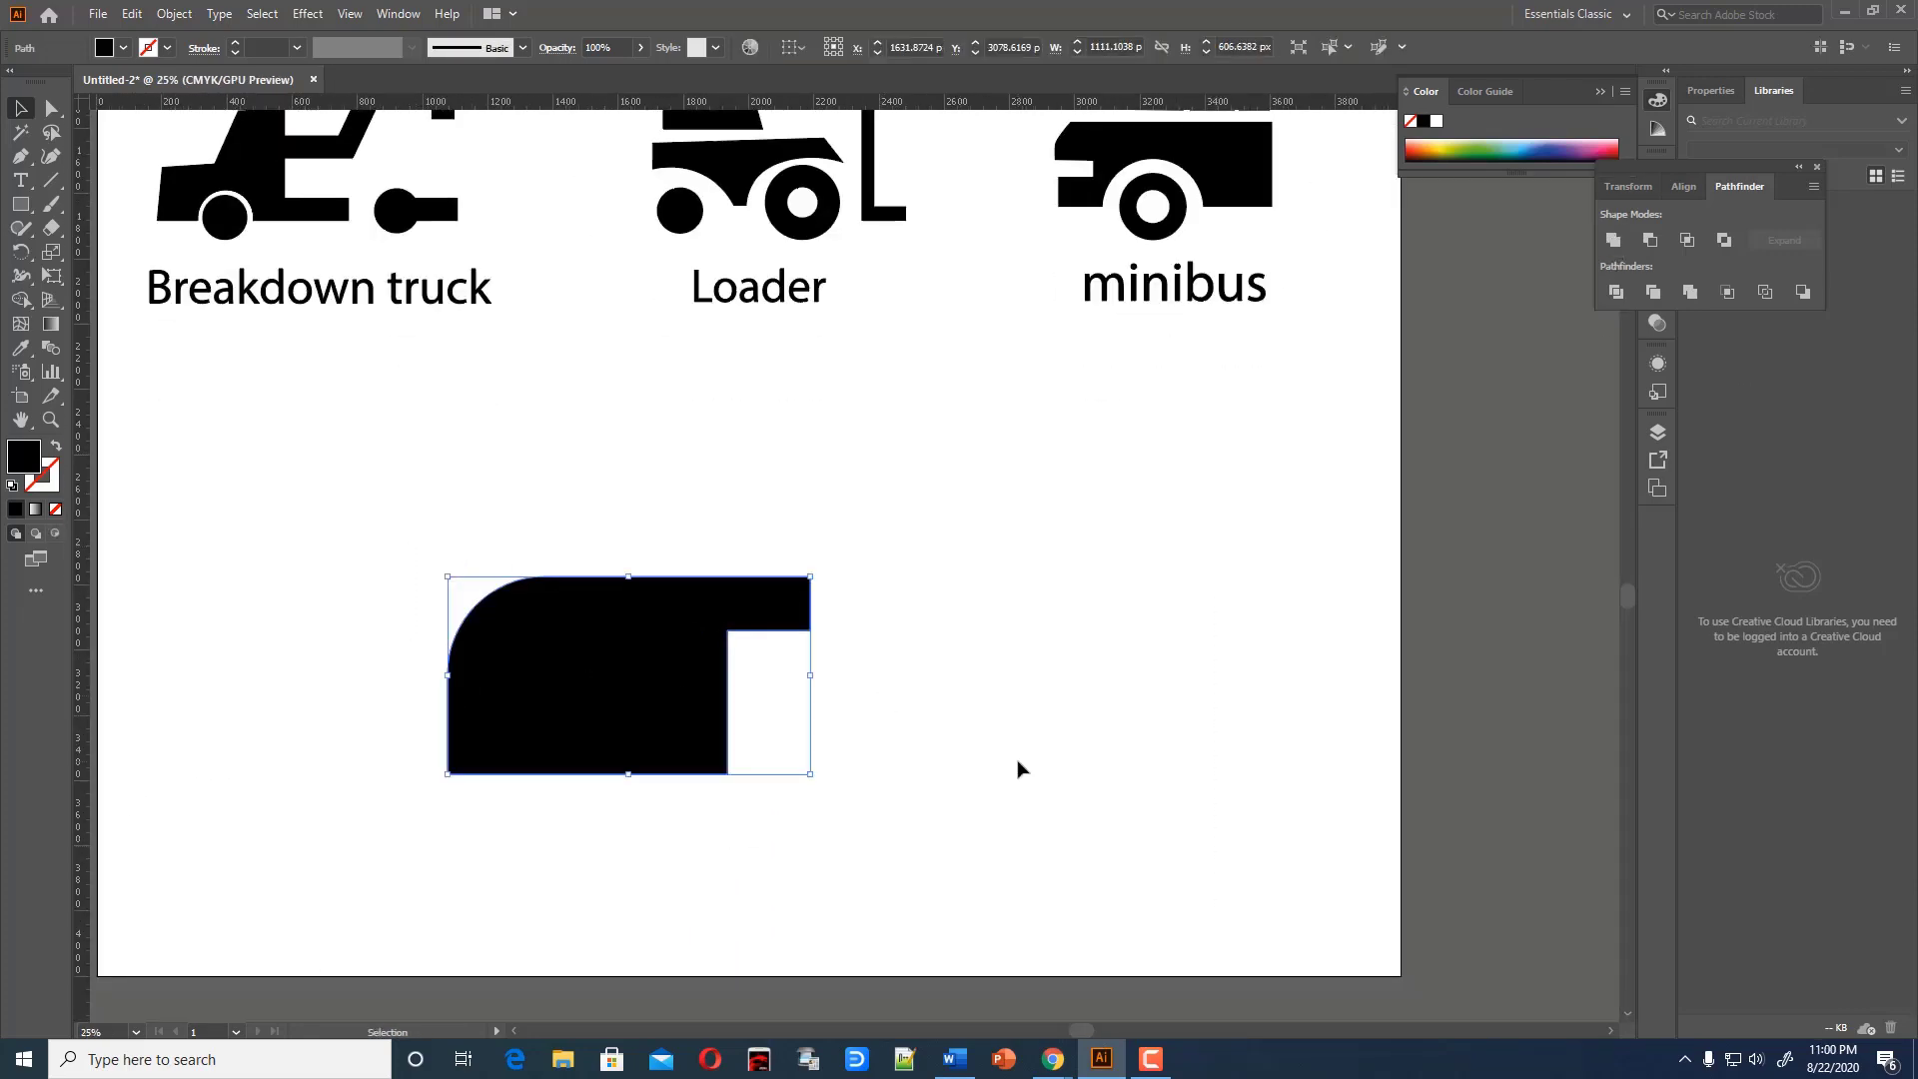
key("ctrl+z")
scroll(849, 684, "down", 1)
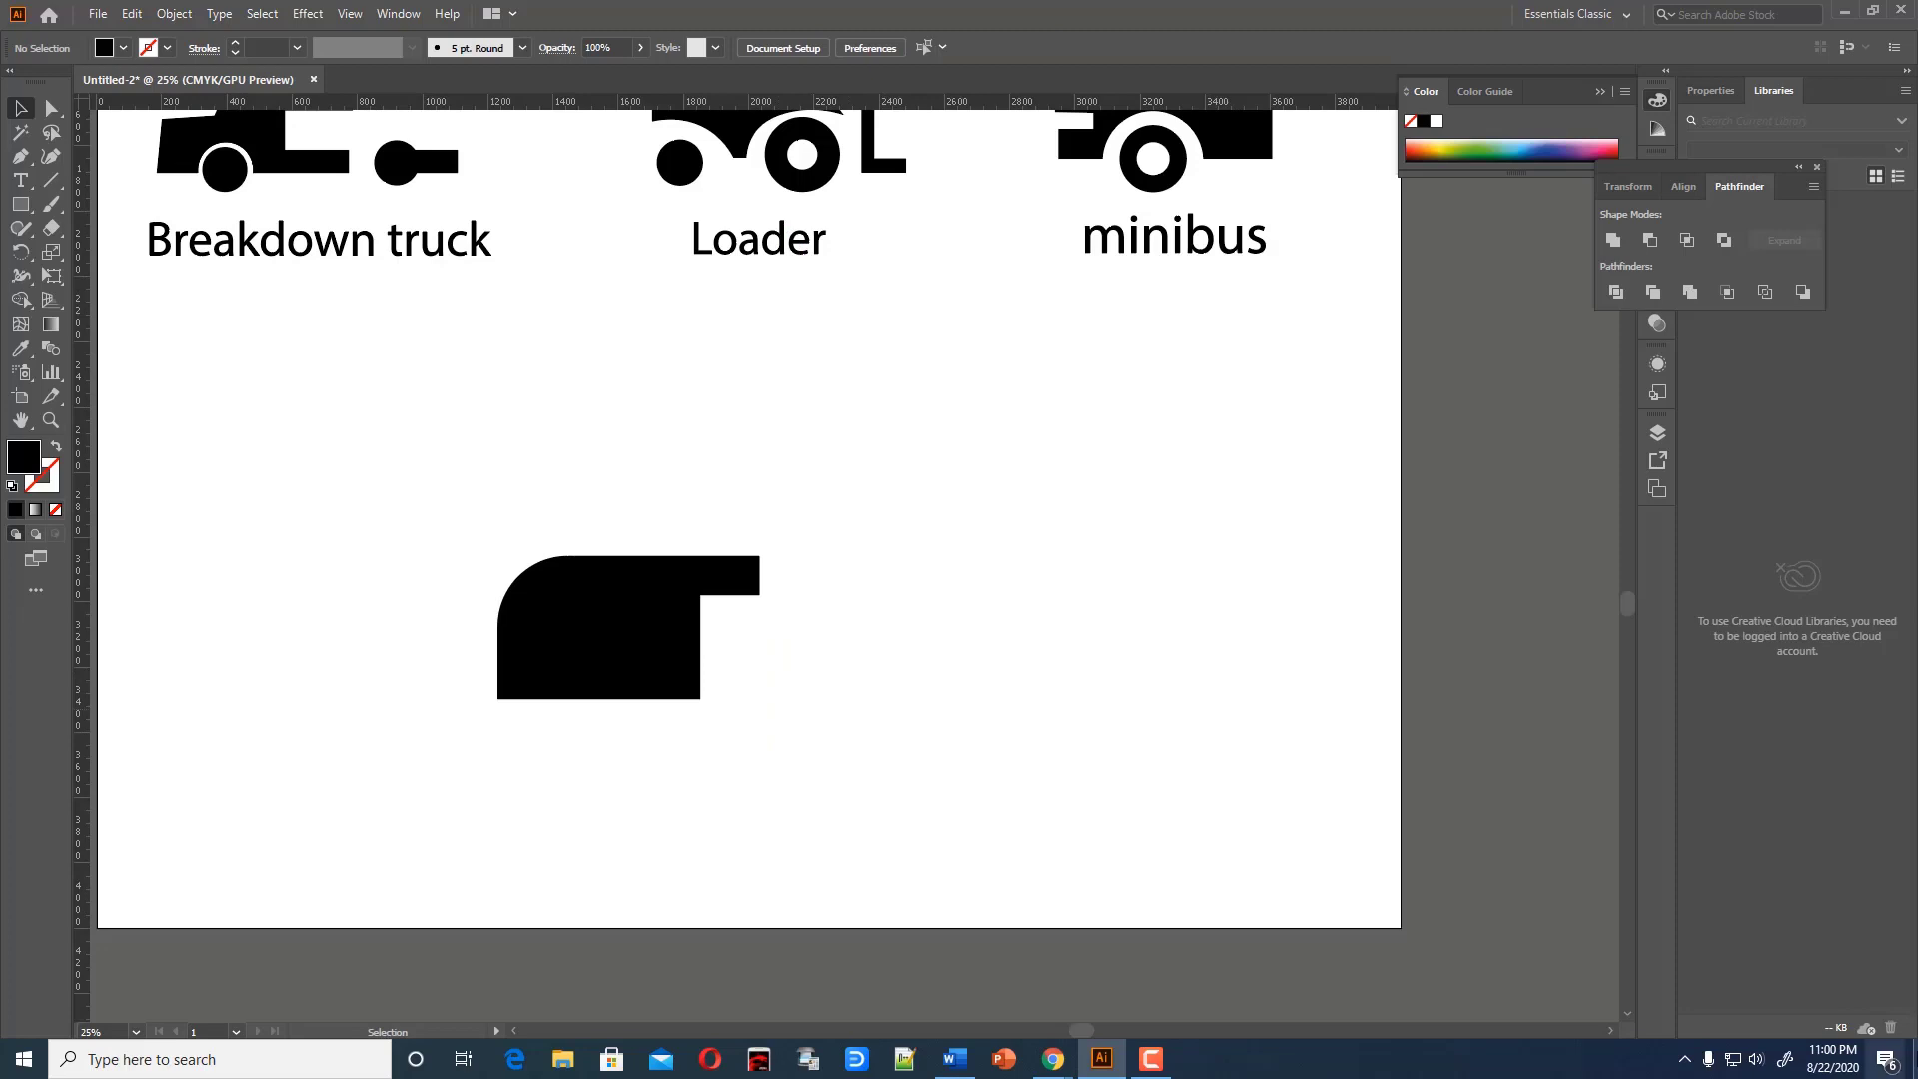
Draw a black circle across the body's bottom edge as a wheel and centre it horizontally under the wide part
left_click_drag(20, 204, 80, 258)
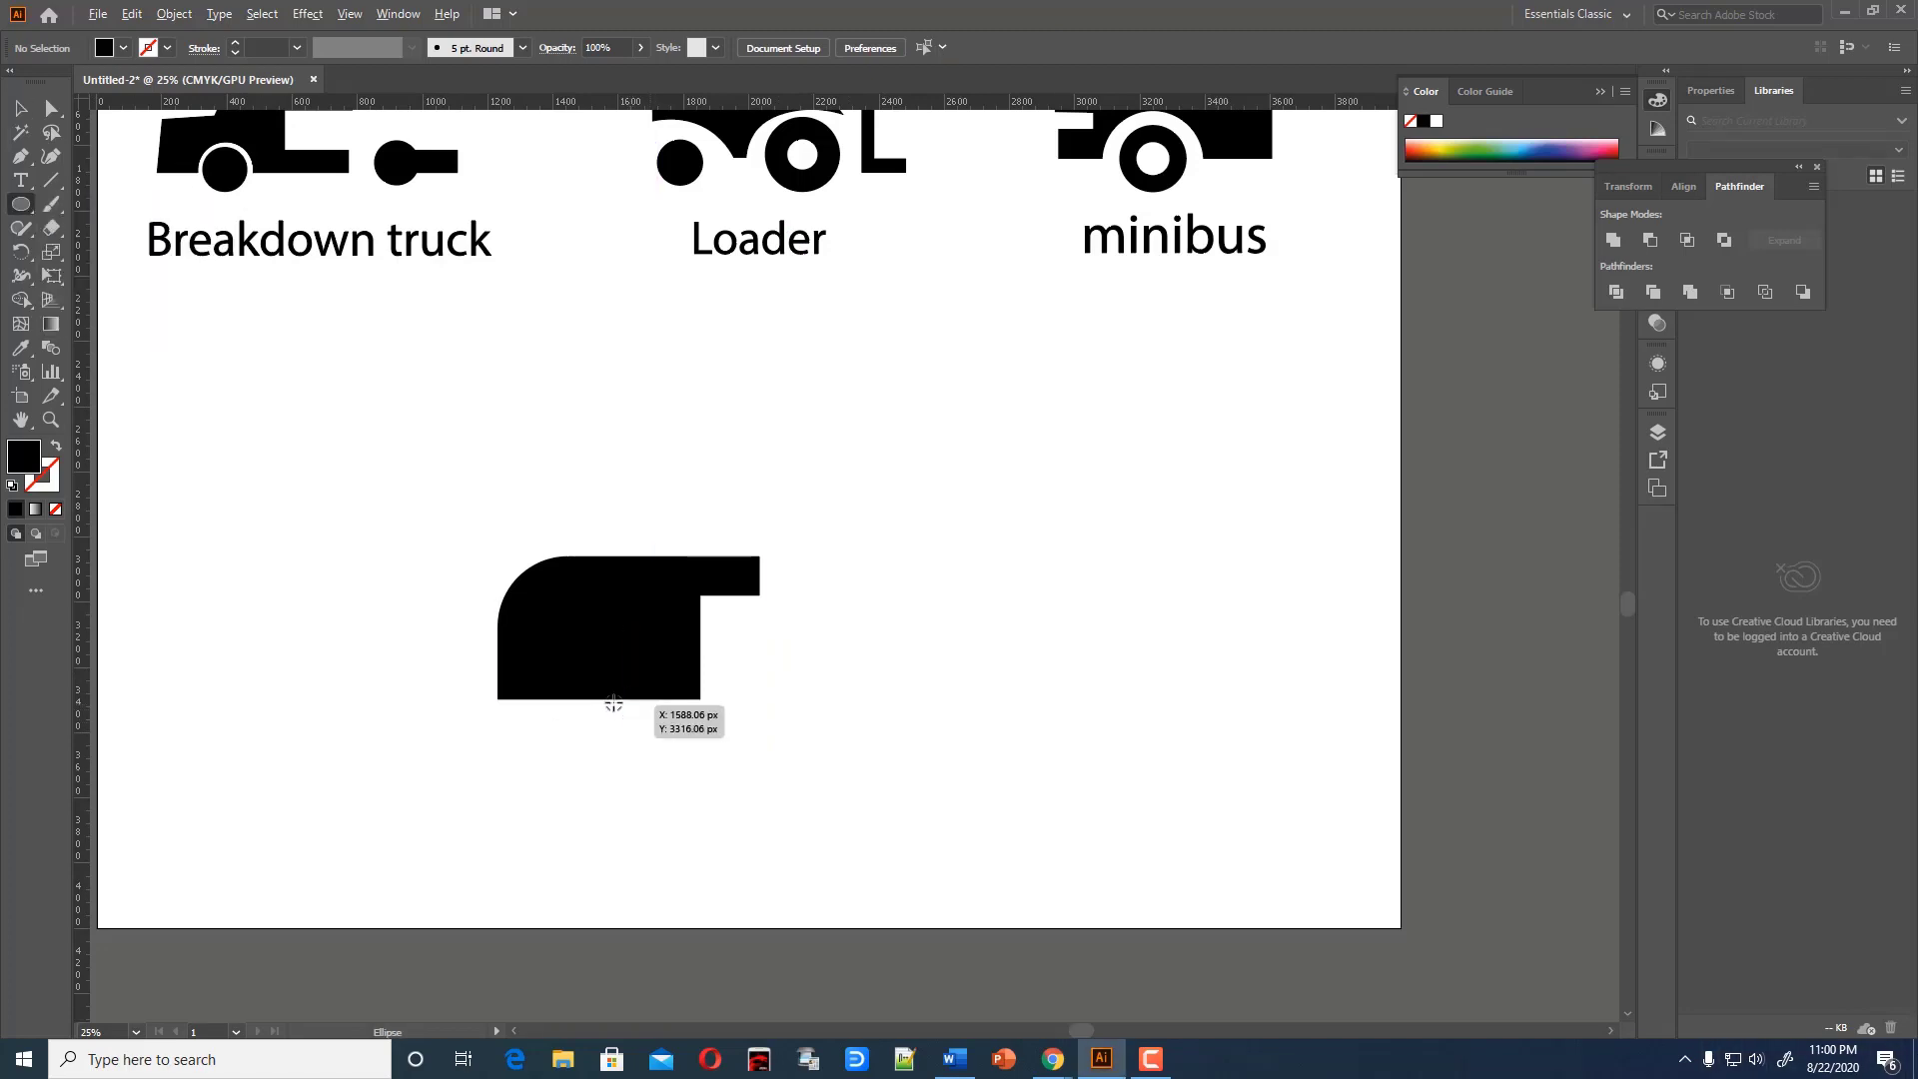
left_click_drag(576, 675, 627, 722)
key("v")
left_click_drag(450, 489, 1113, 806)
left_click(1496, 485)
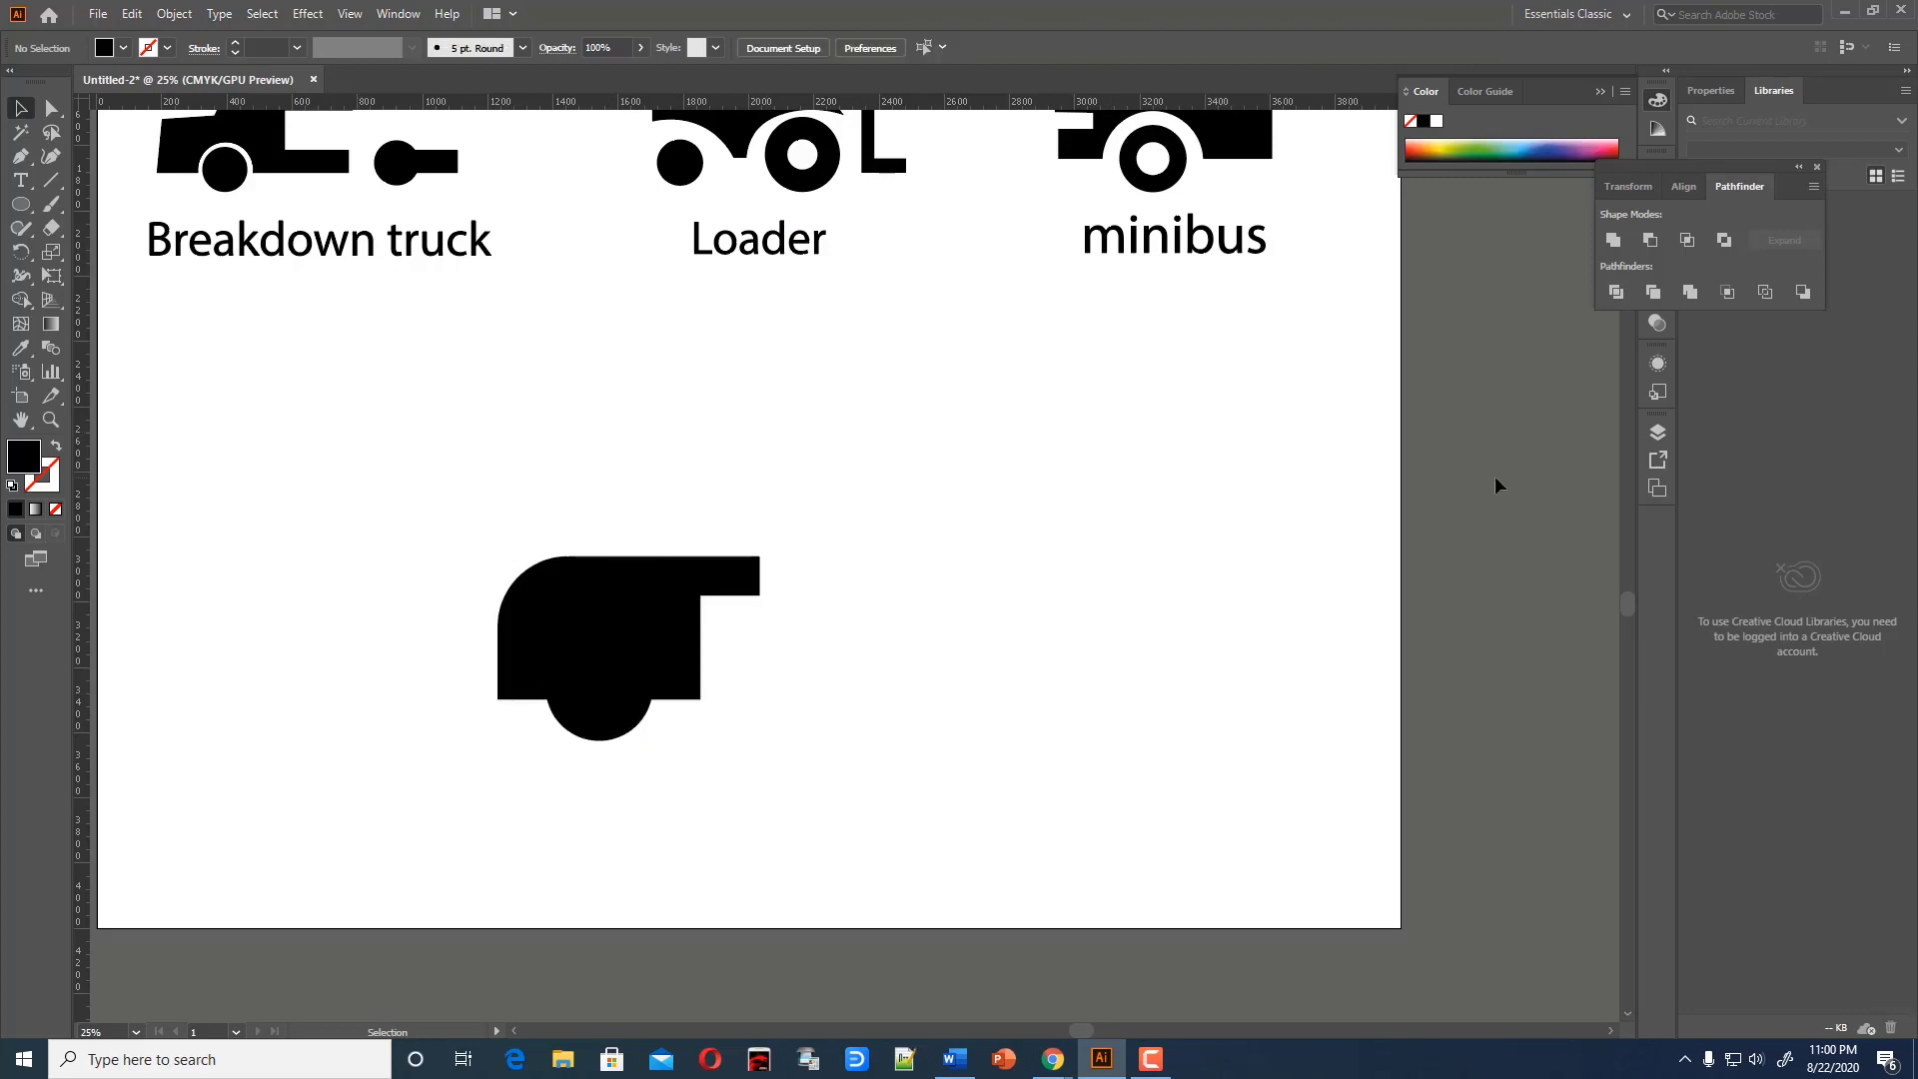
Draw a thin black rectangle extending right from the body's lower-right corner, level with its bottom edge
left_click_drag(20, 204, 75, 203)
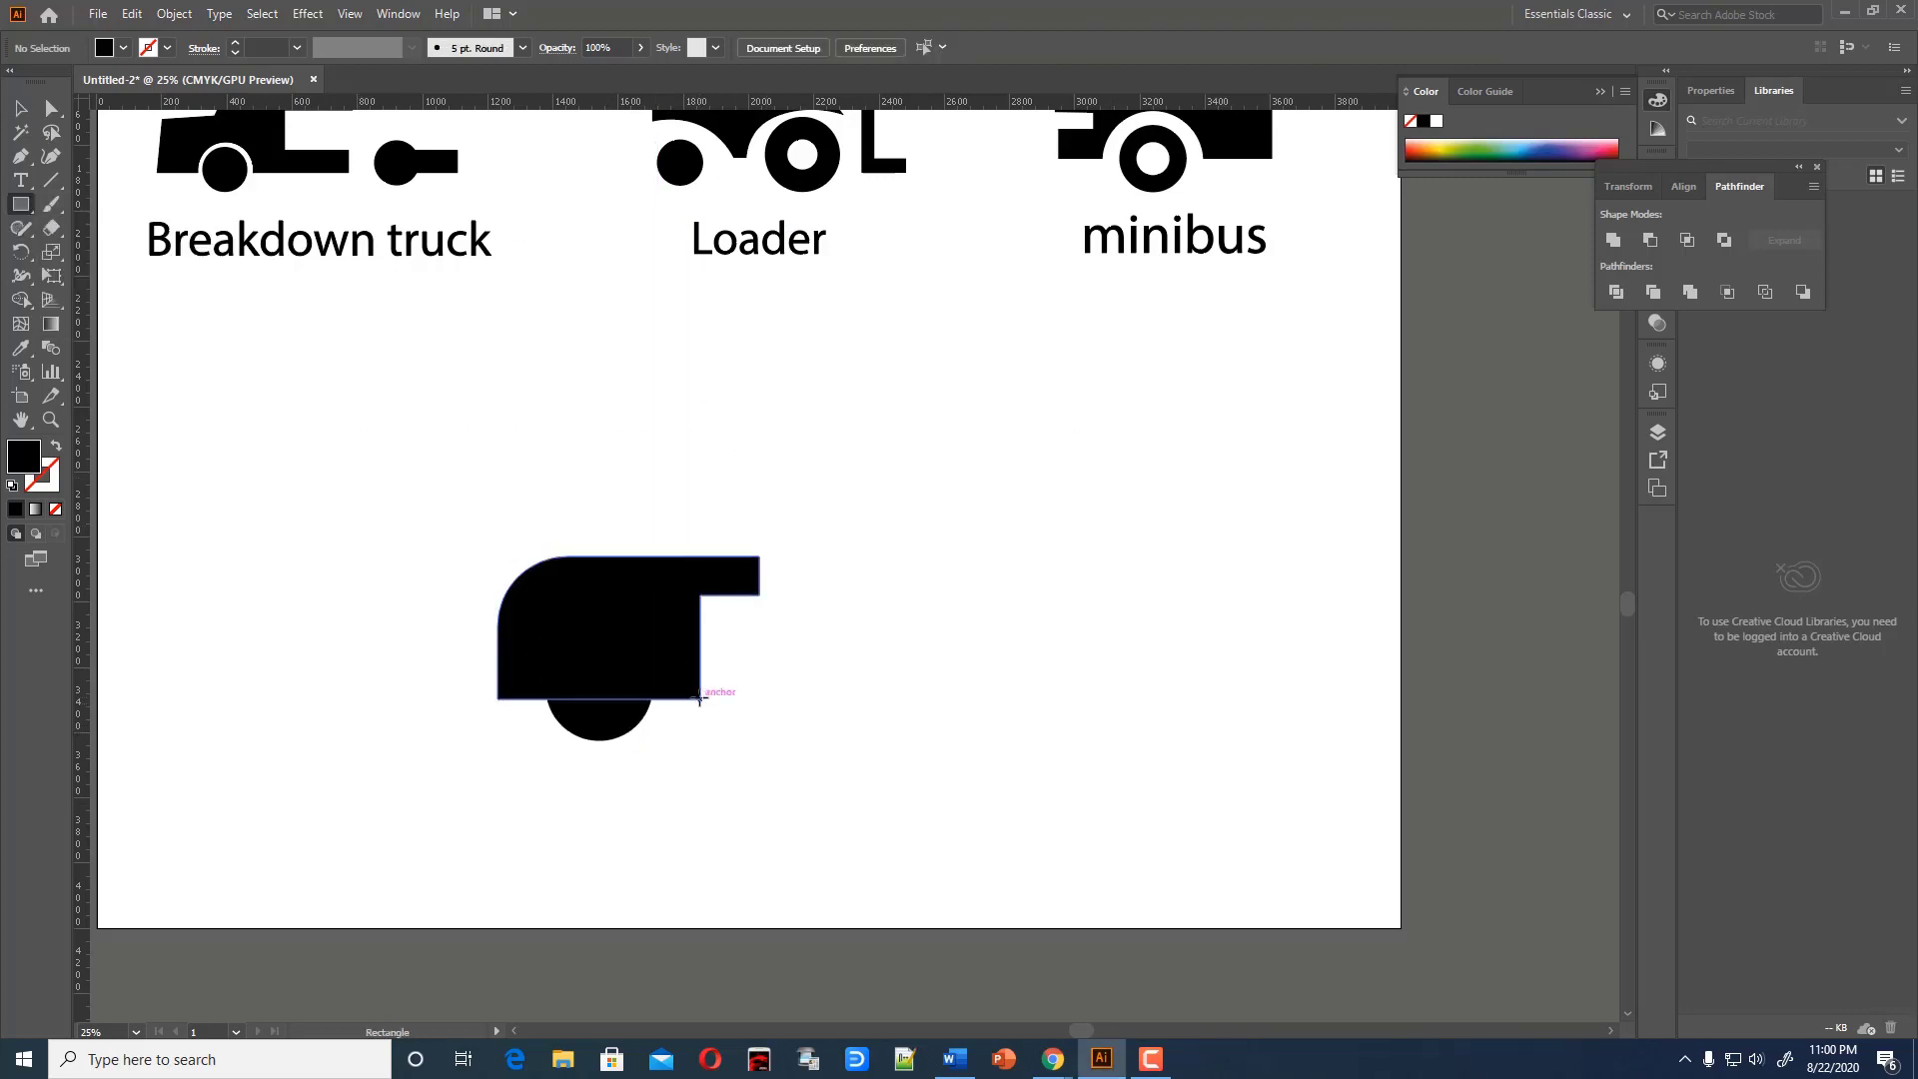
left_click_drag(701, 699, 784, 671)
key("v")
left_click(805, 689)
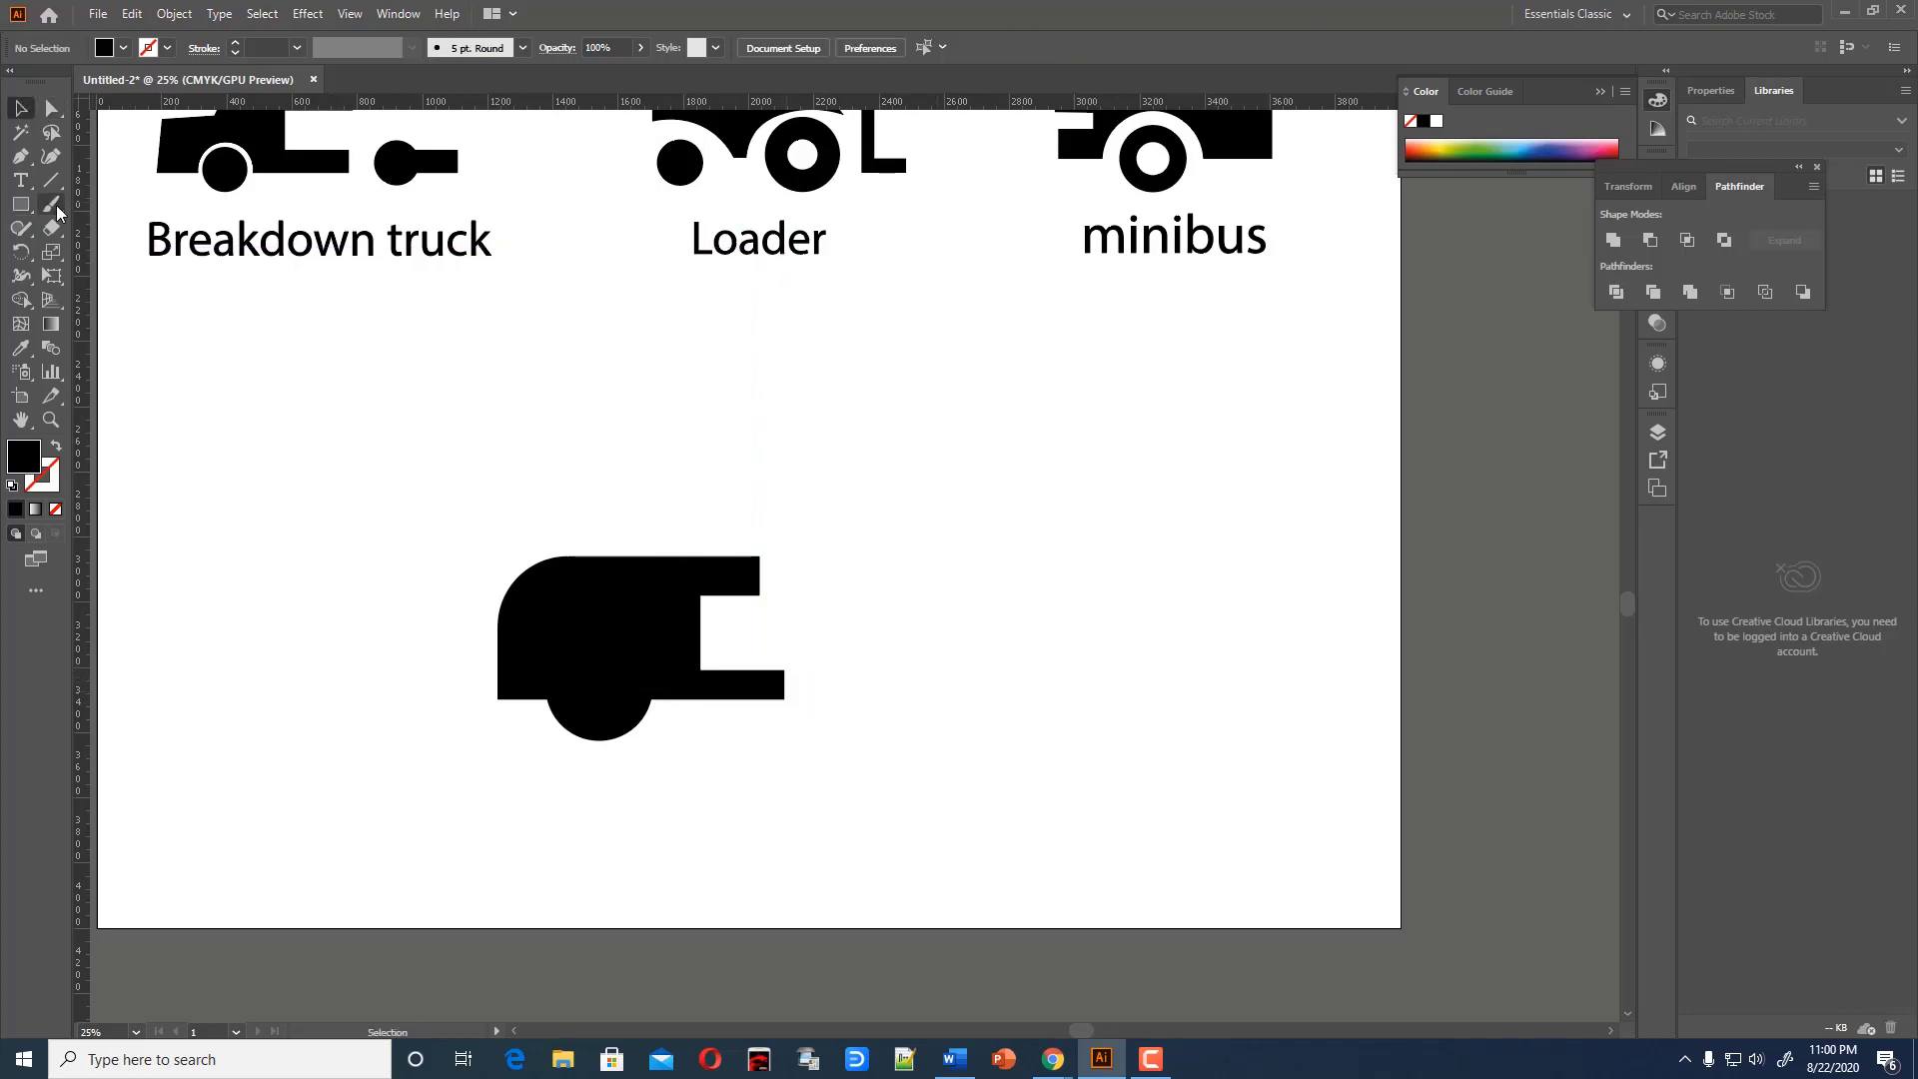
Draw an unfilled path with a 38 pt black stroke curving up and right from the end of the thin bar
key("shift+x")
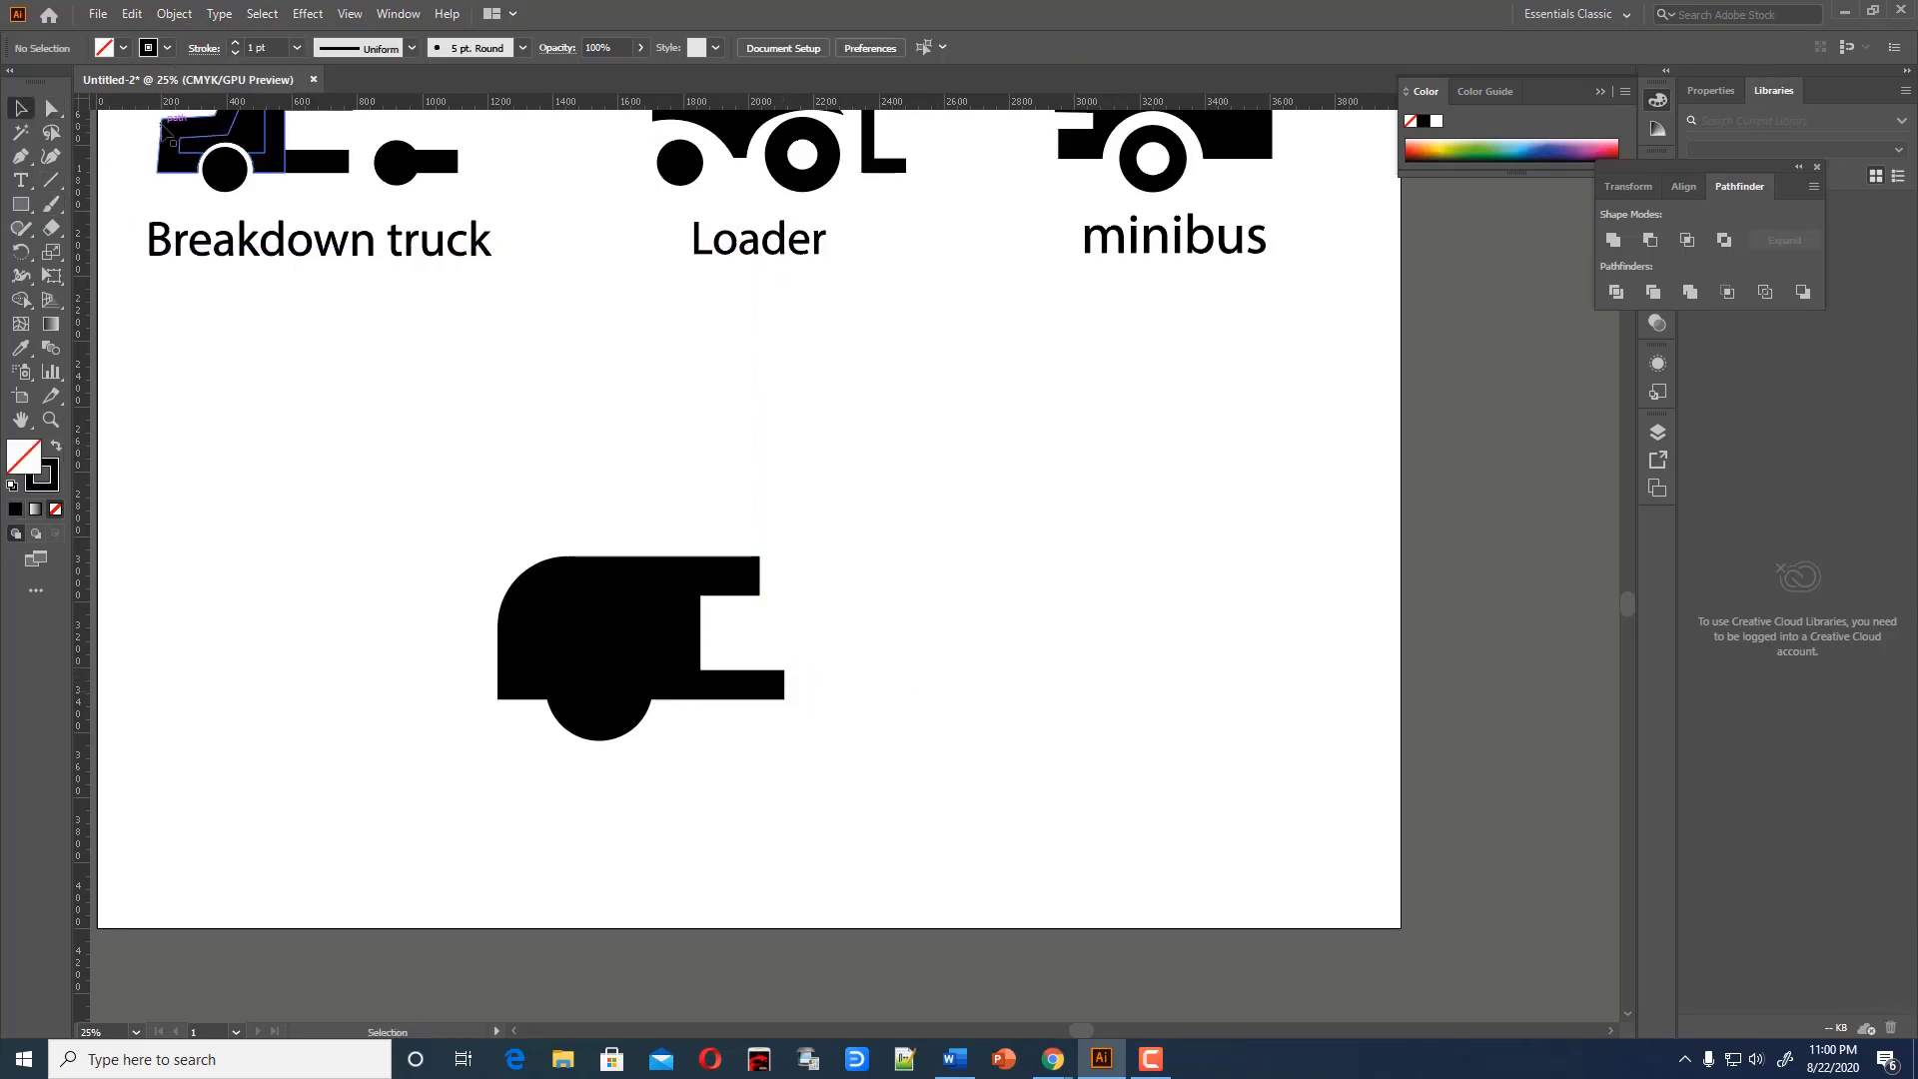
scroll(265, 48, "up", 10)
key("p")
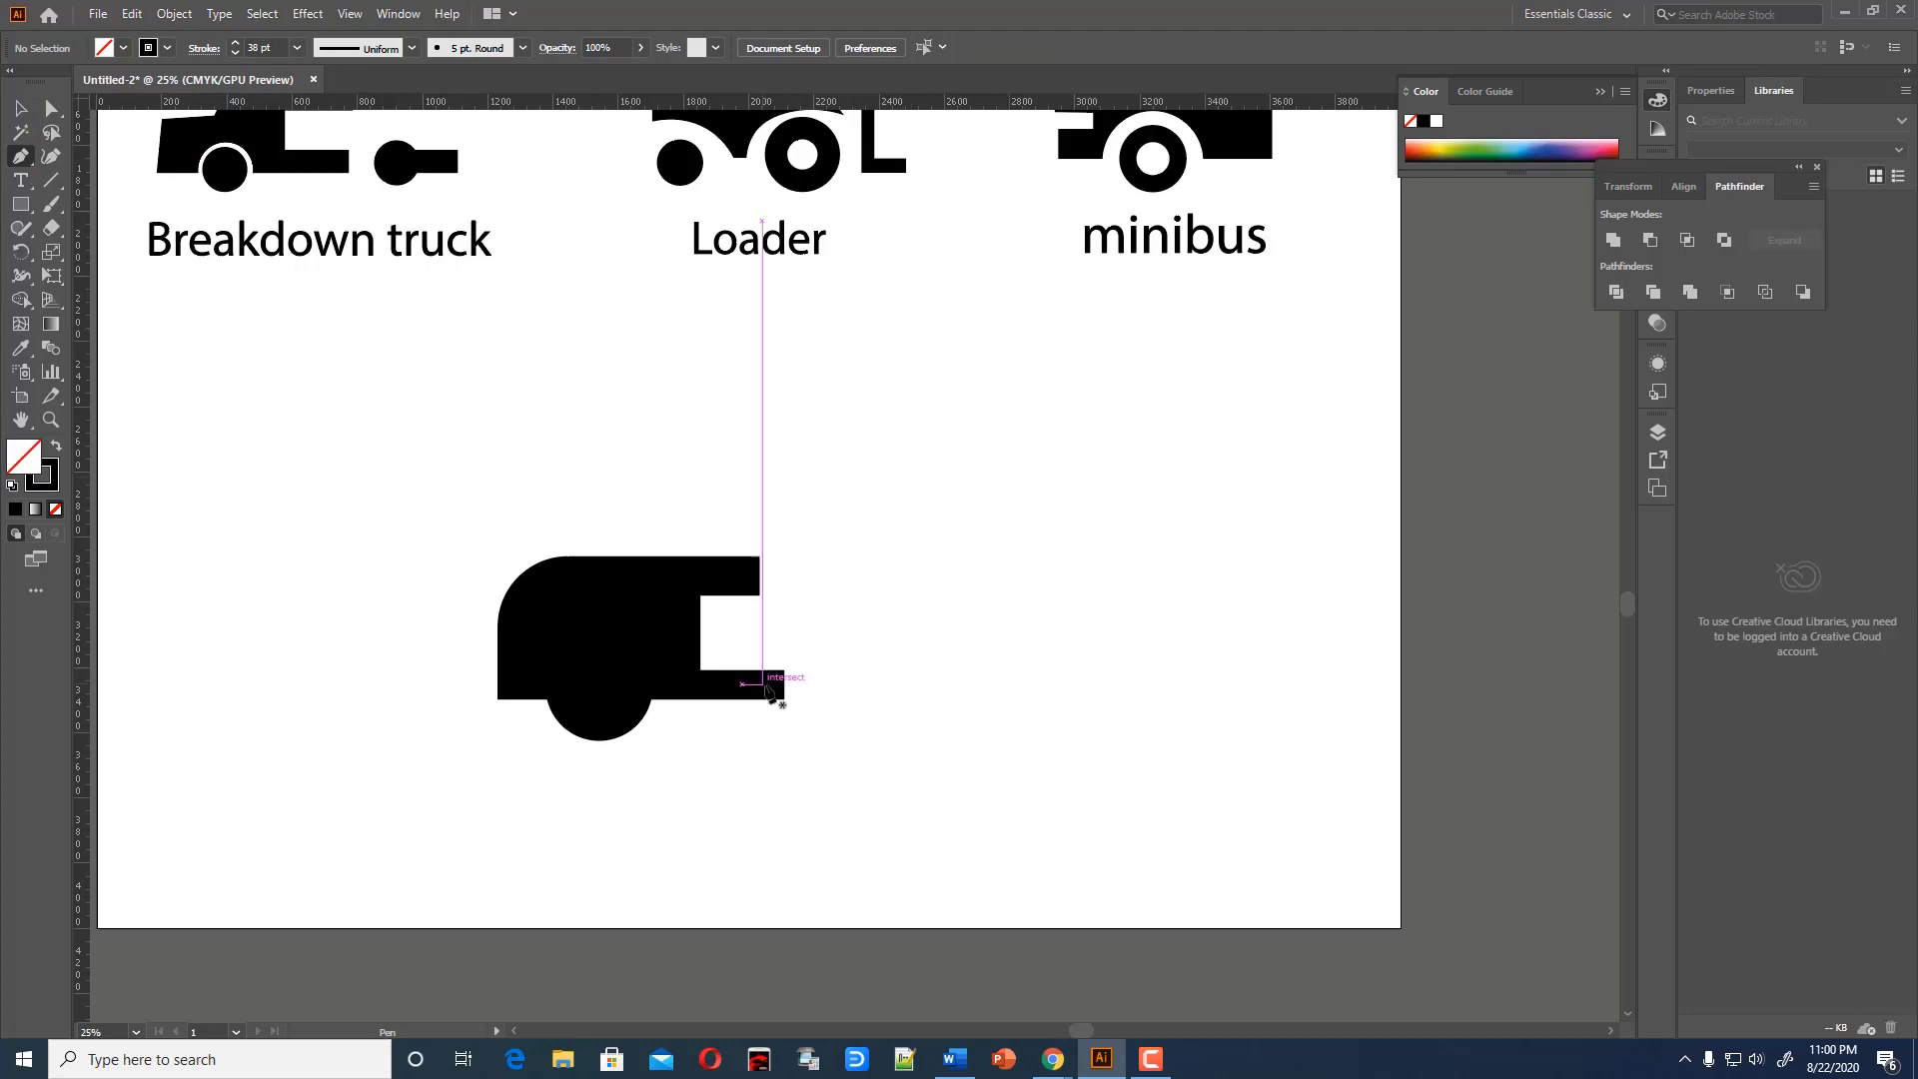
left_click(780, 685)
left_click_drag(861, 622, 907, 619)
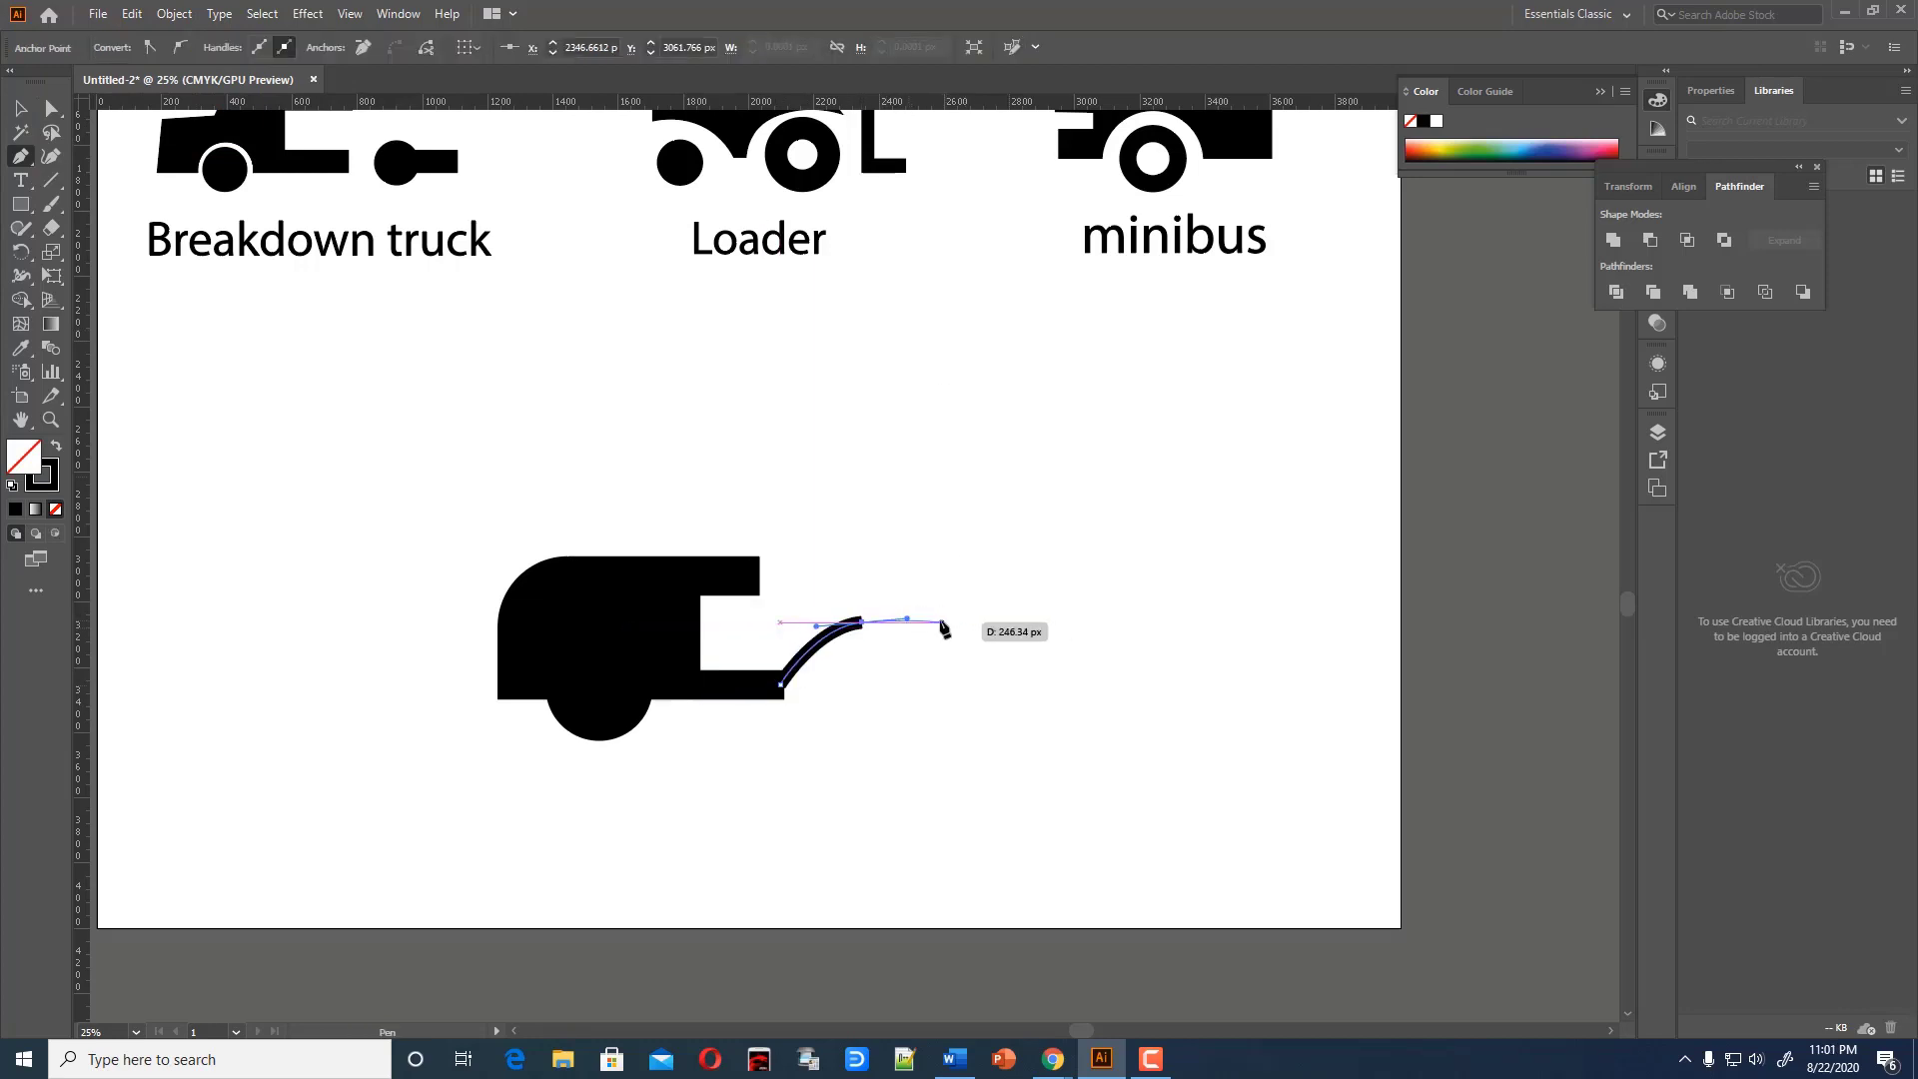
left_click(925, 616)
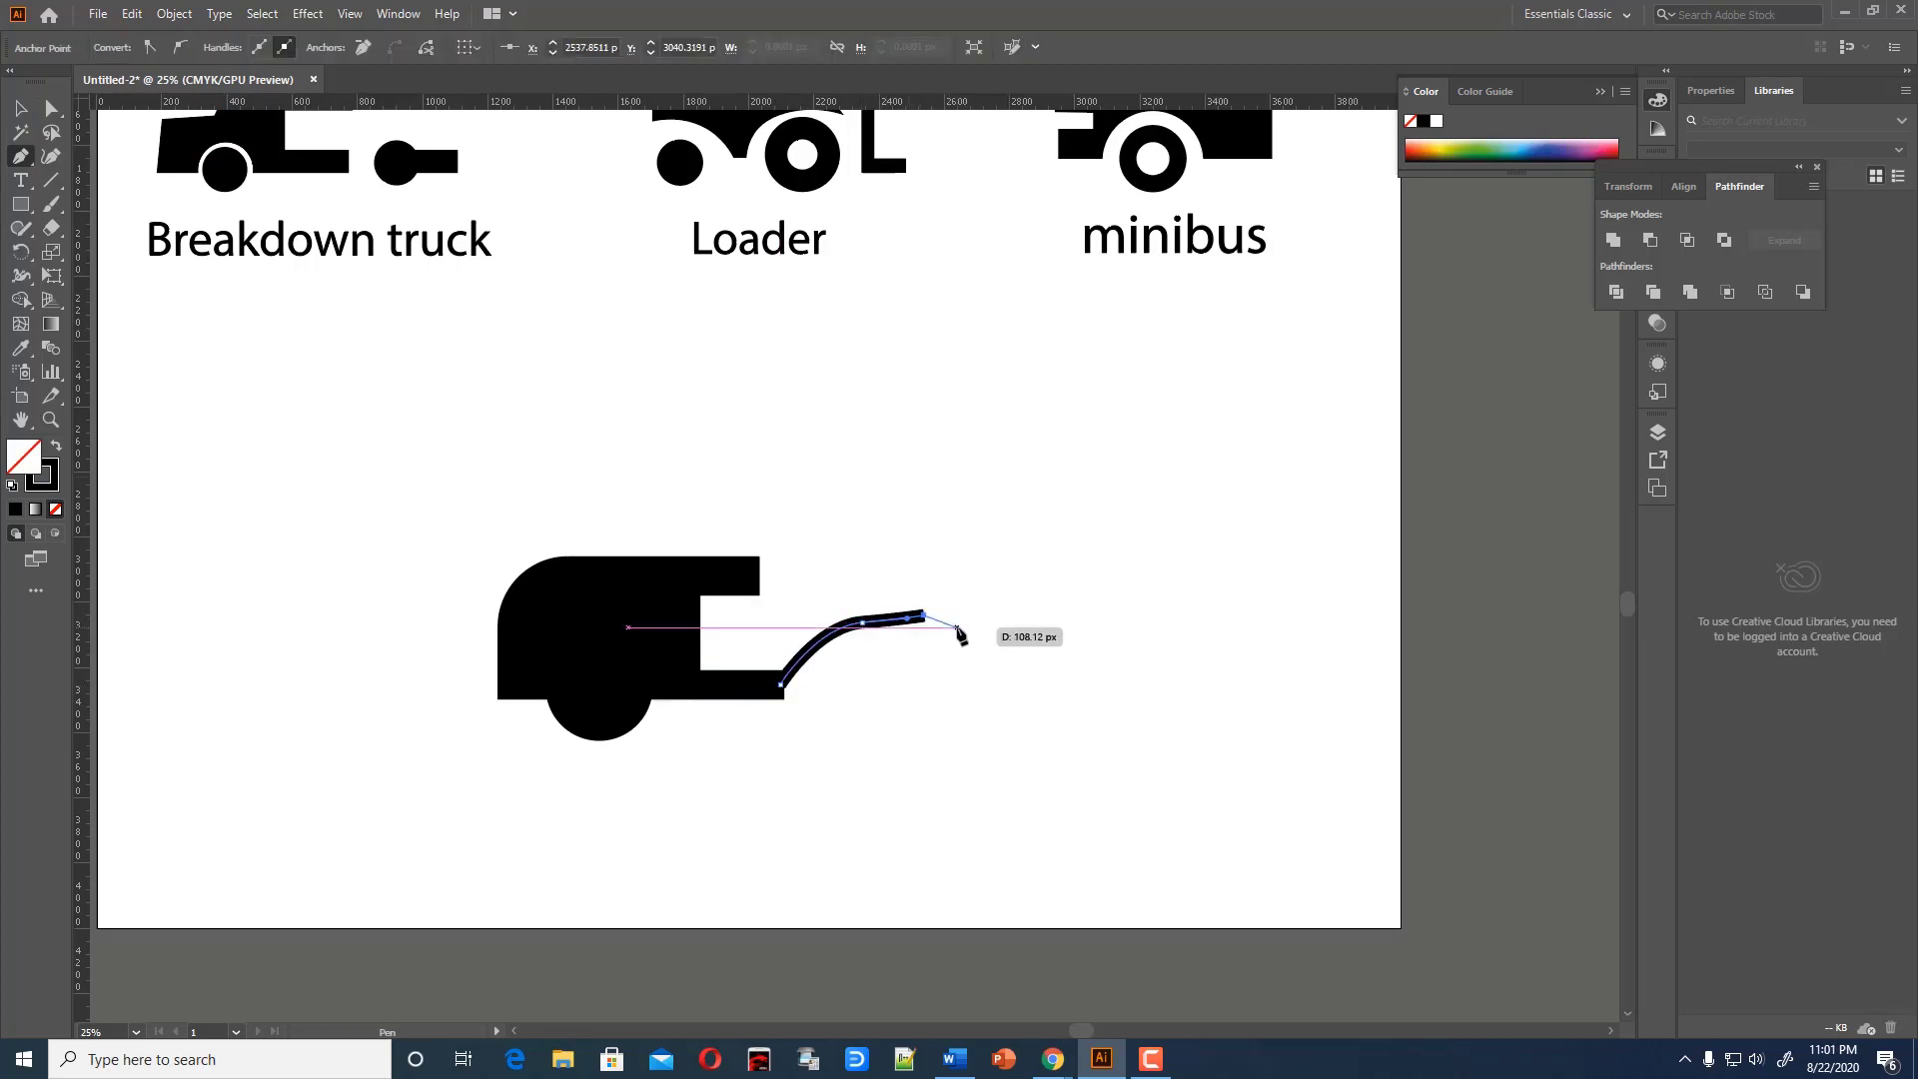
left_click(50, 156)
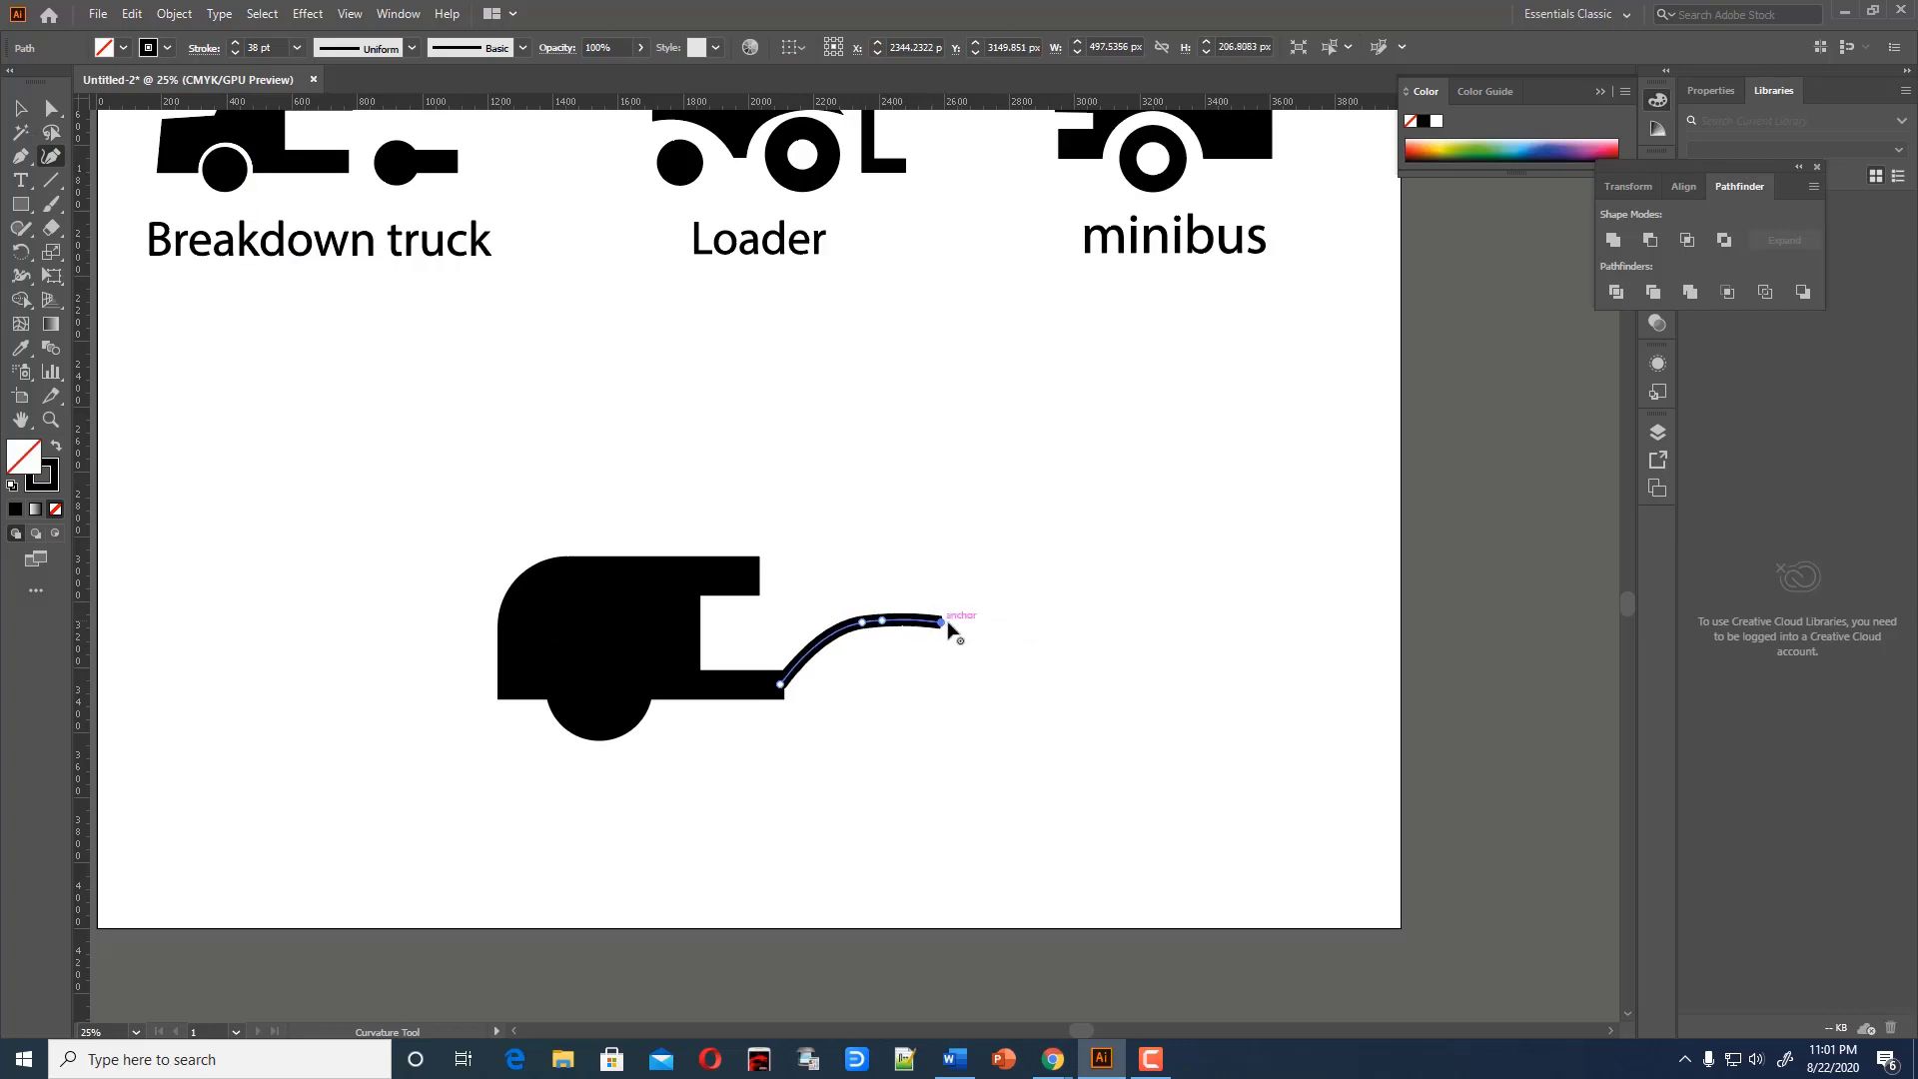
Set the curved path's stroke weight to 95 pt
scroll(265, 48, "up", 15)
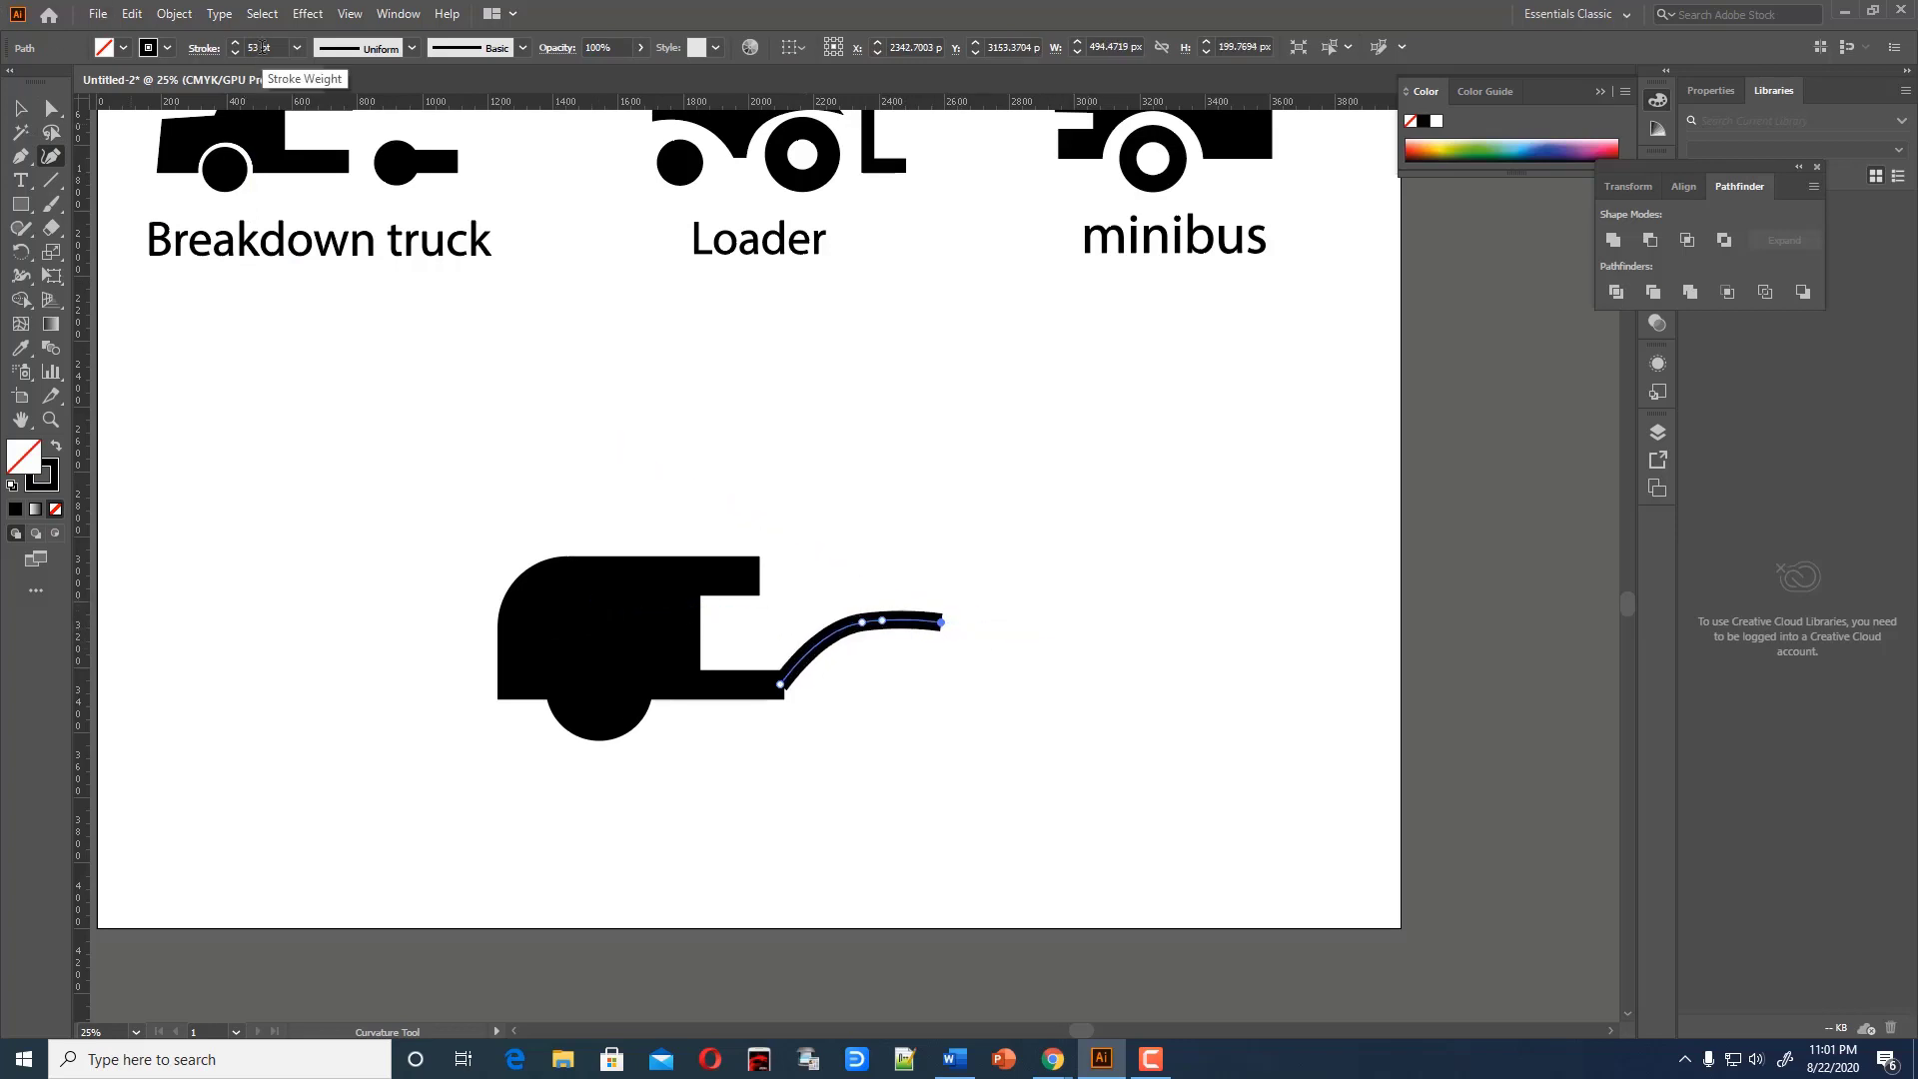
scroll(262, 48, "up", 17)
key("v")
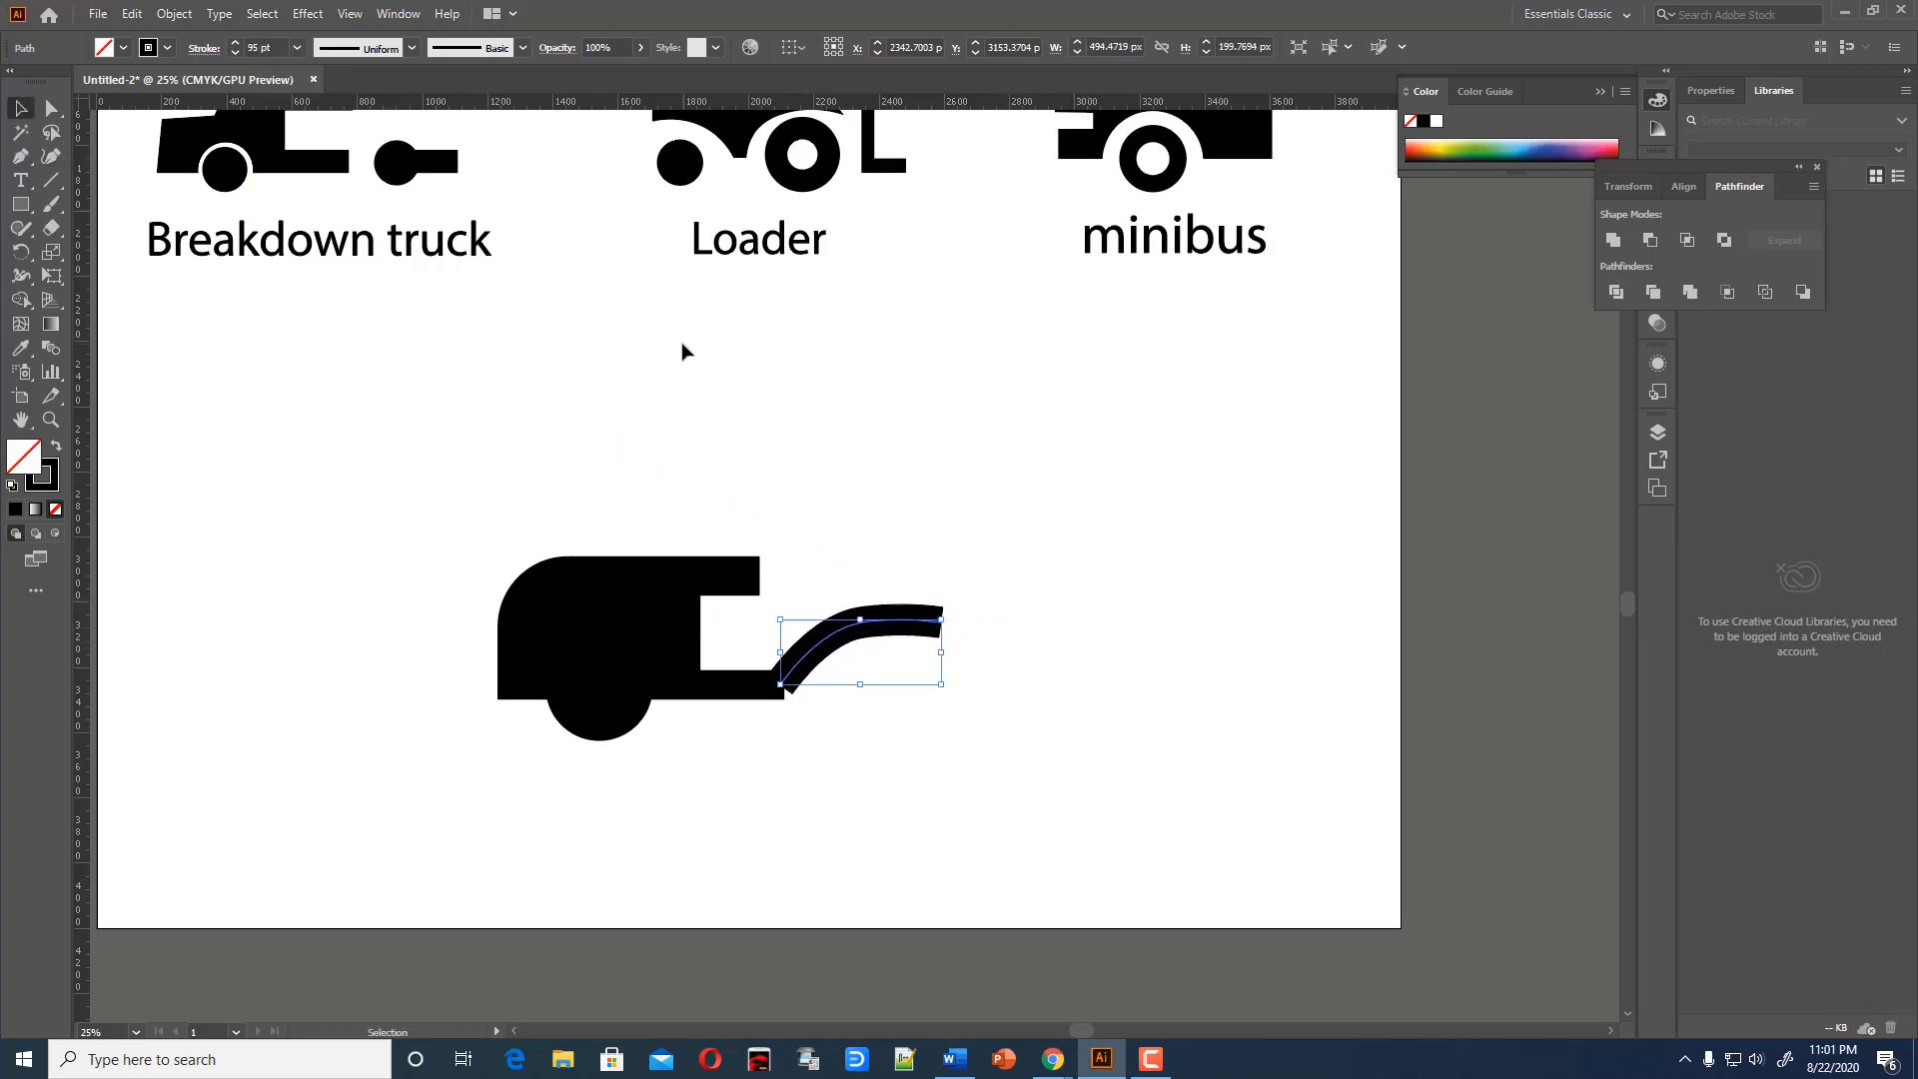
Lower the curved arm so it meets the end of the thin bar and narrow it slightly
left_click(686, 350)
left_click(837, 657)
left_click(1021, 636)
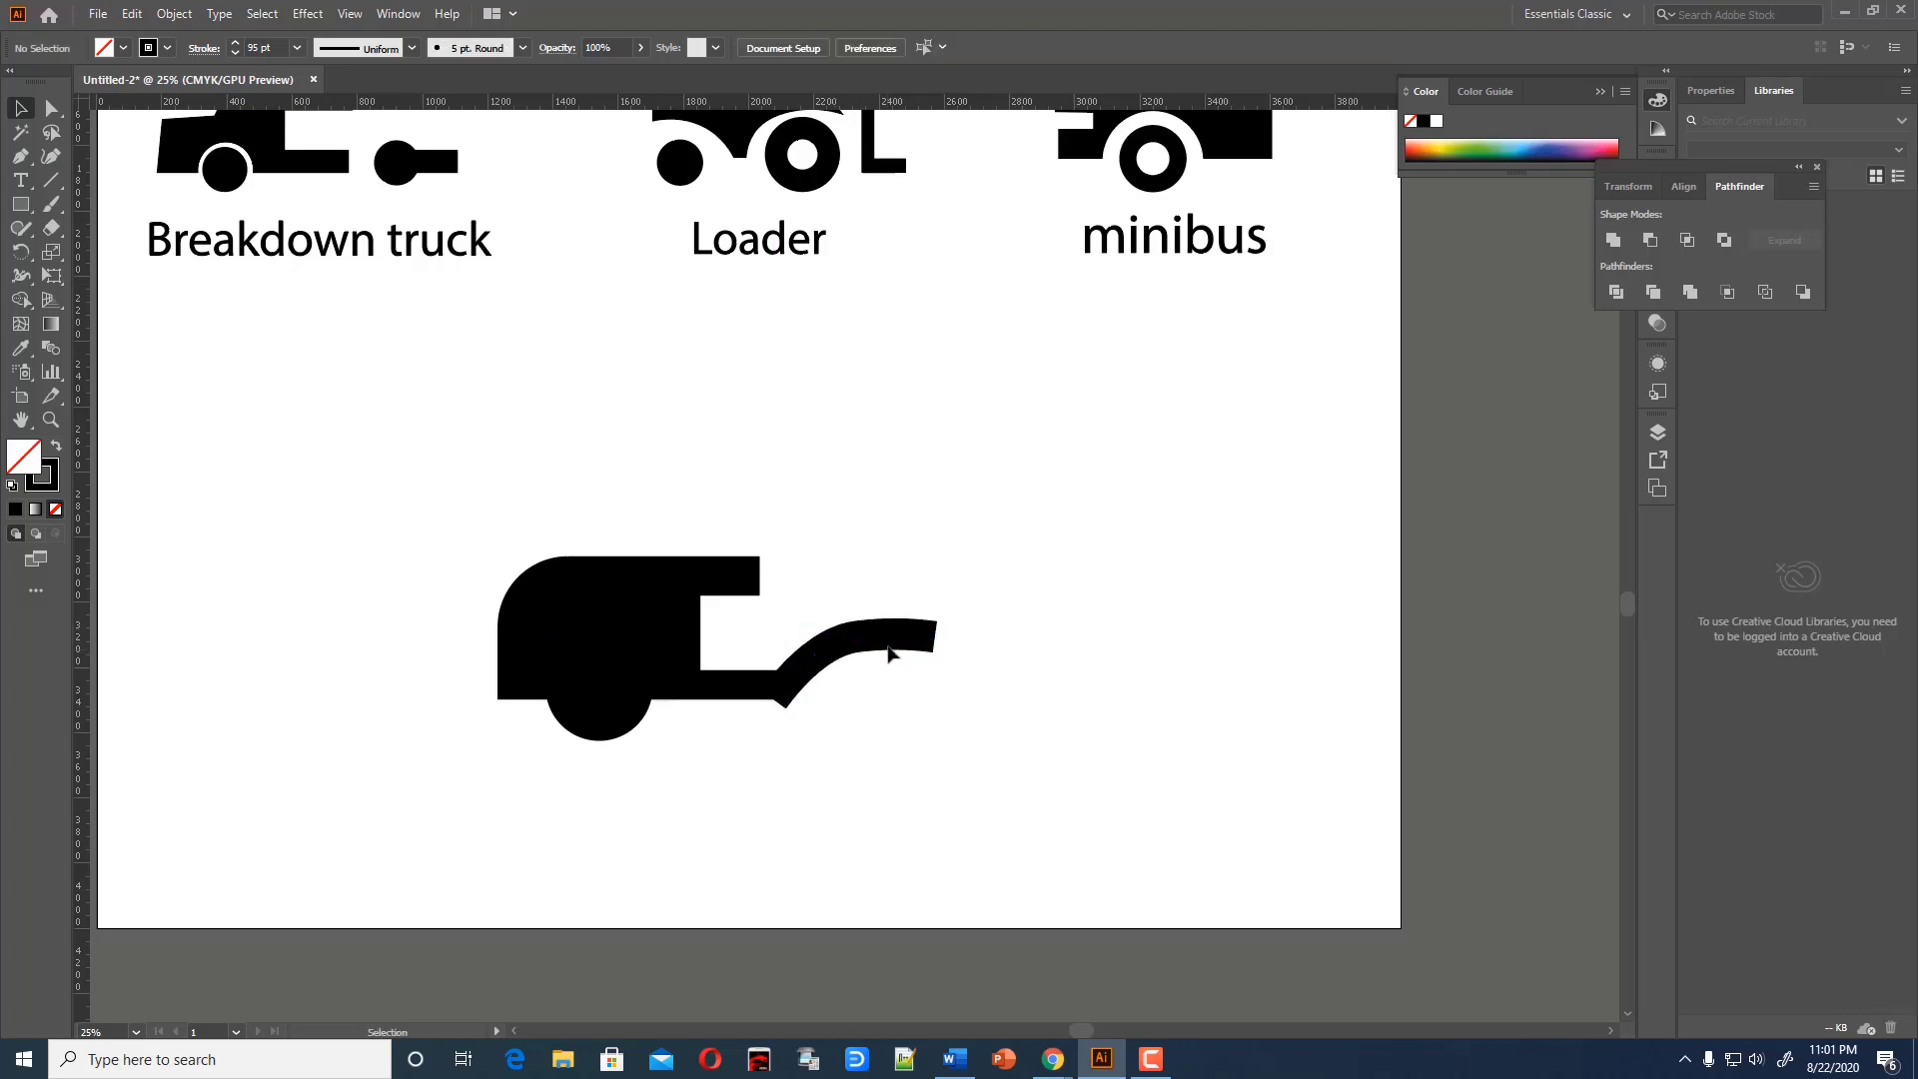
left_click(869, 627)
left_click_drag(935, 659, 919, 663)
left_click(1043, 688)
Try to erase the protruding lower end of the curved arm with the Eraser tool
left_click_drag(1042, 687, 400, 455)
left_click(51, 228)
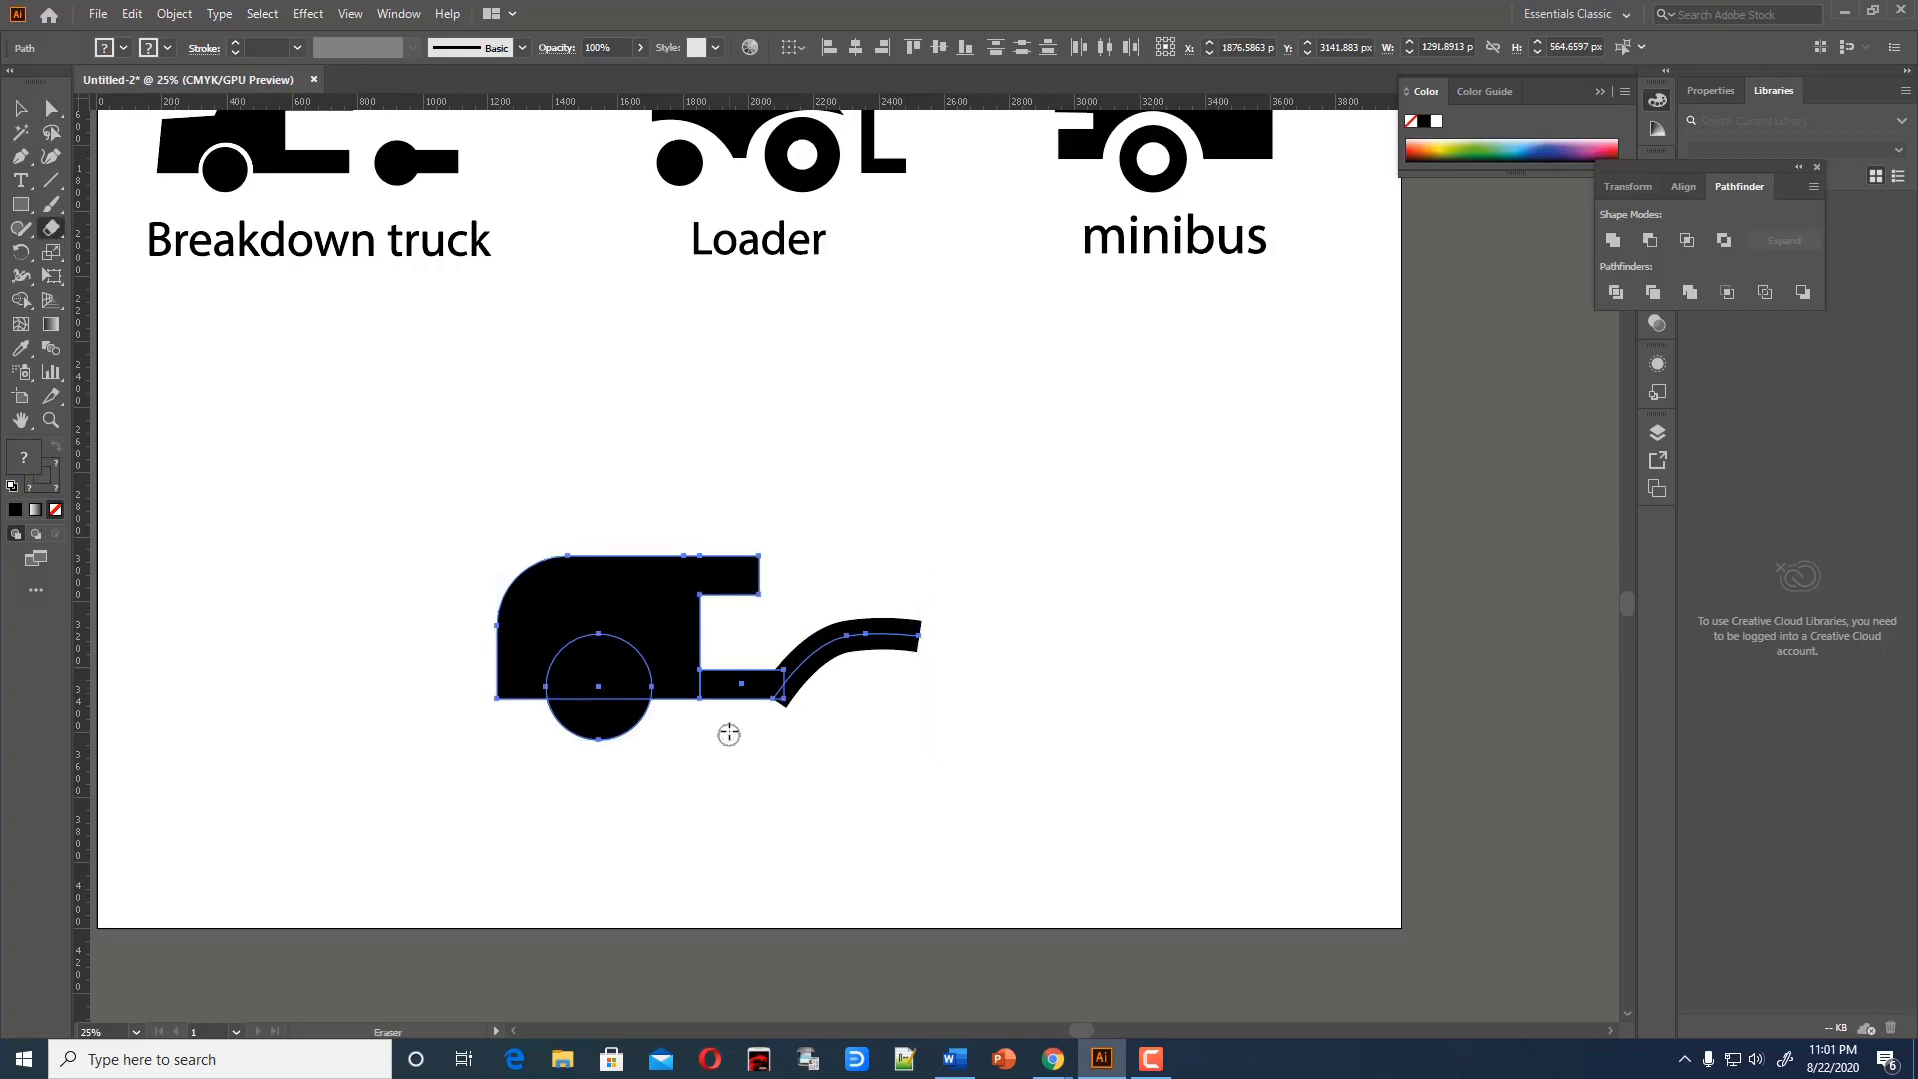
left_click_drag(836, 734, 837, 734)
key("v")
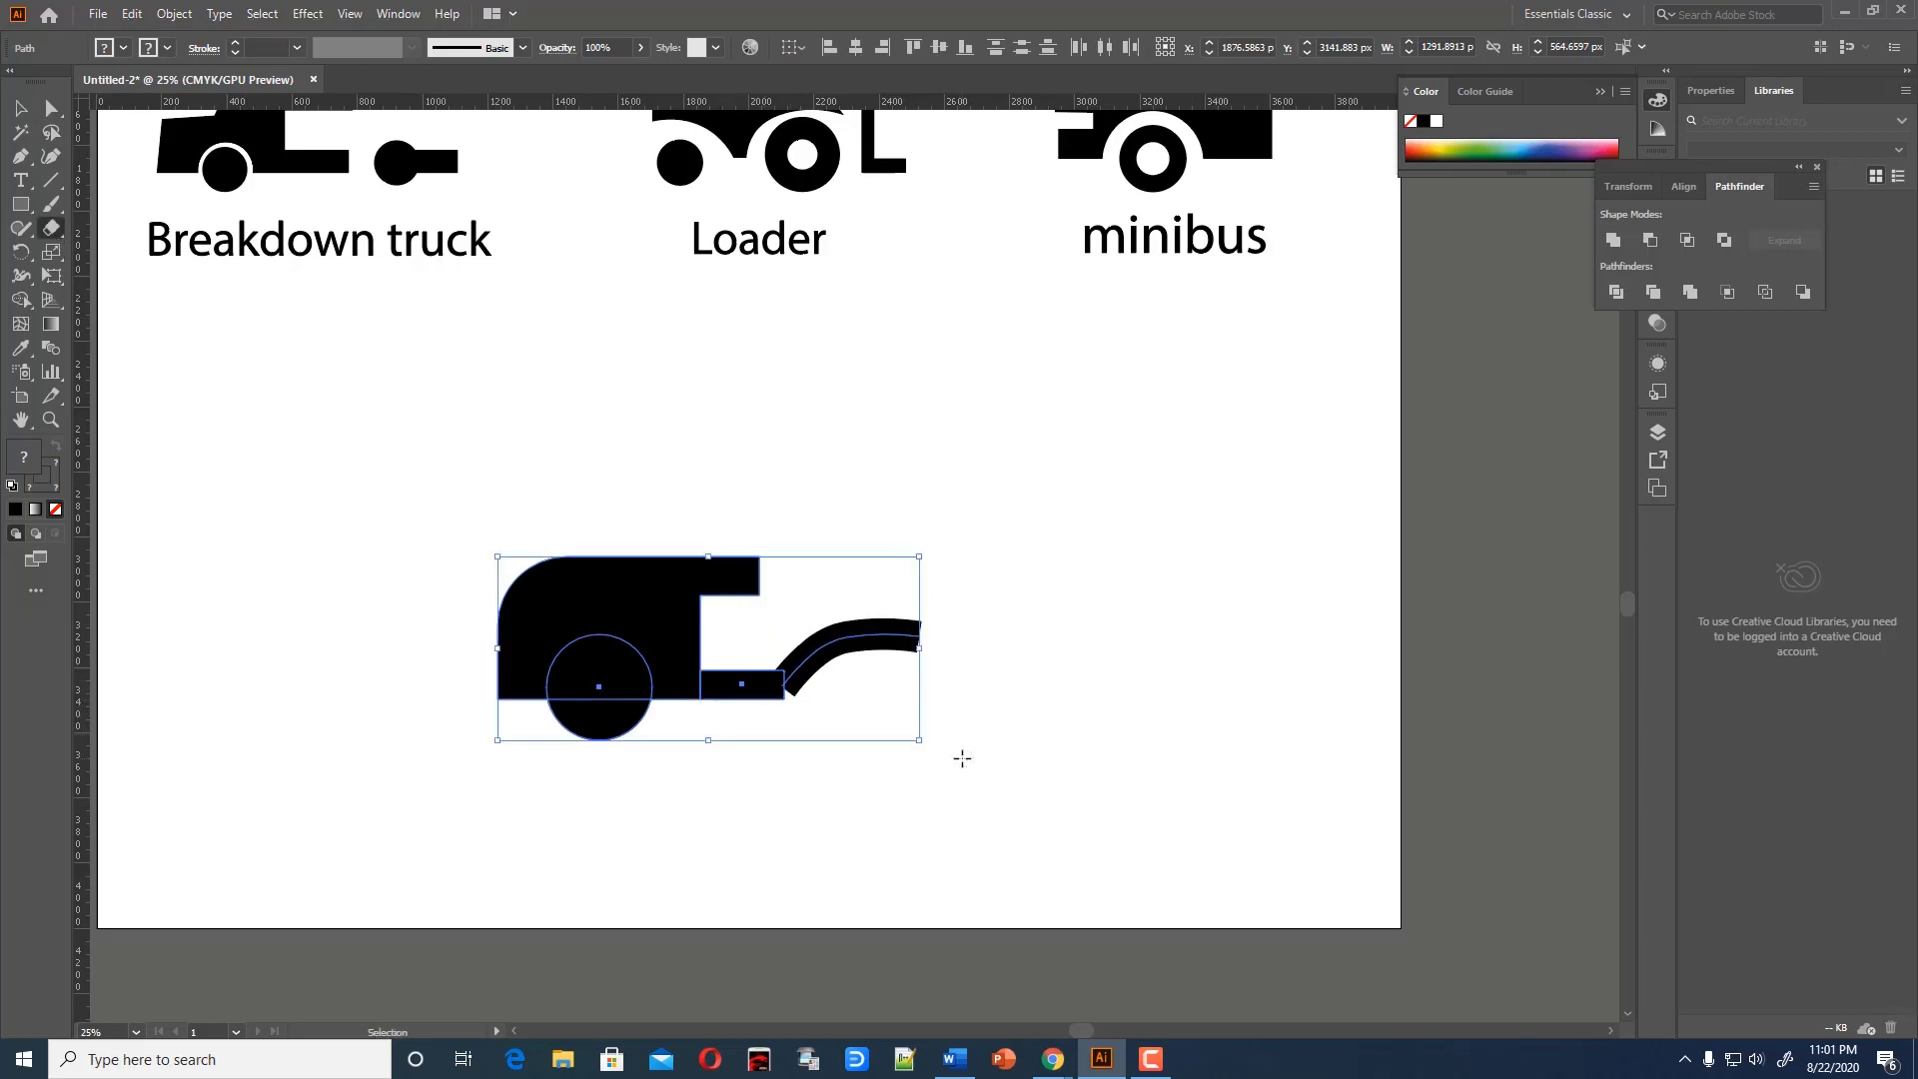
Expand the fill and stroke of the vehicle's body, wheel, thin bar and curved arm
left_click(174, 13)
left_click(208, 248)
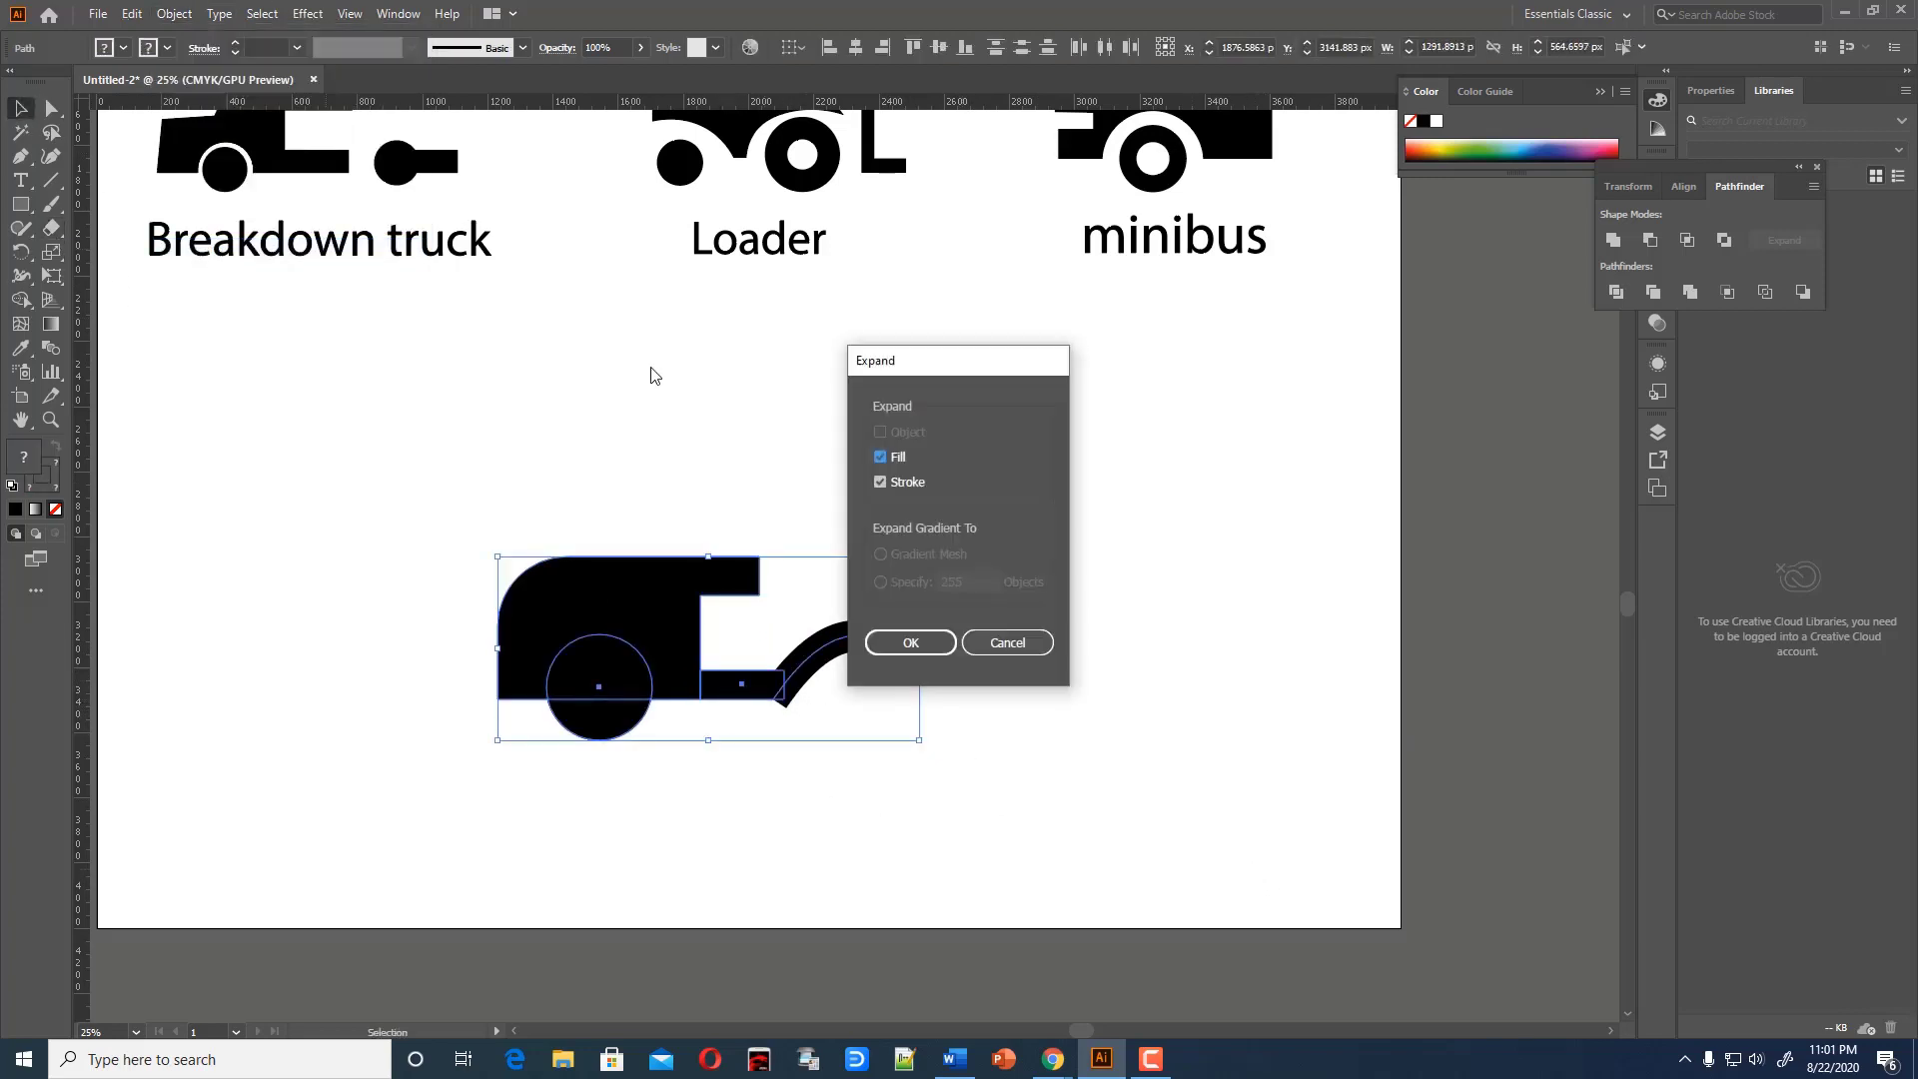
left_click(899, 639)
key("shift+e")
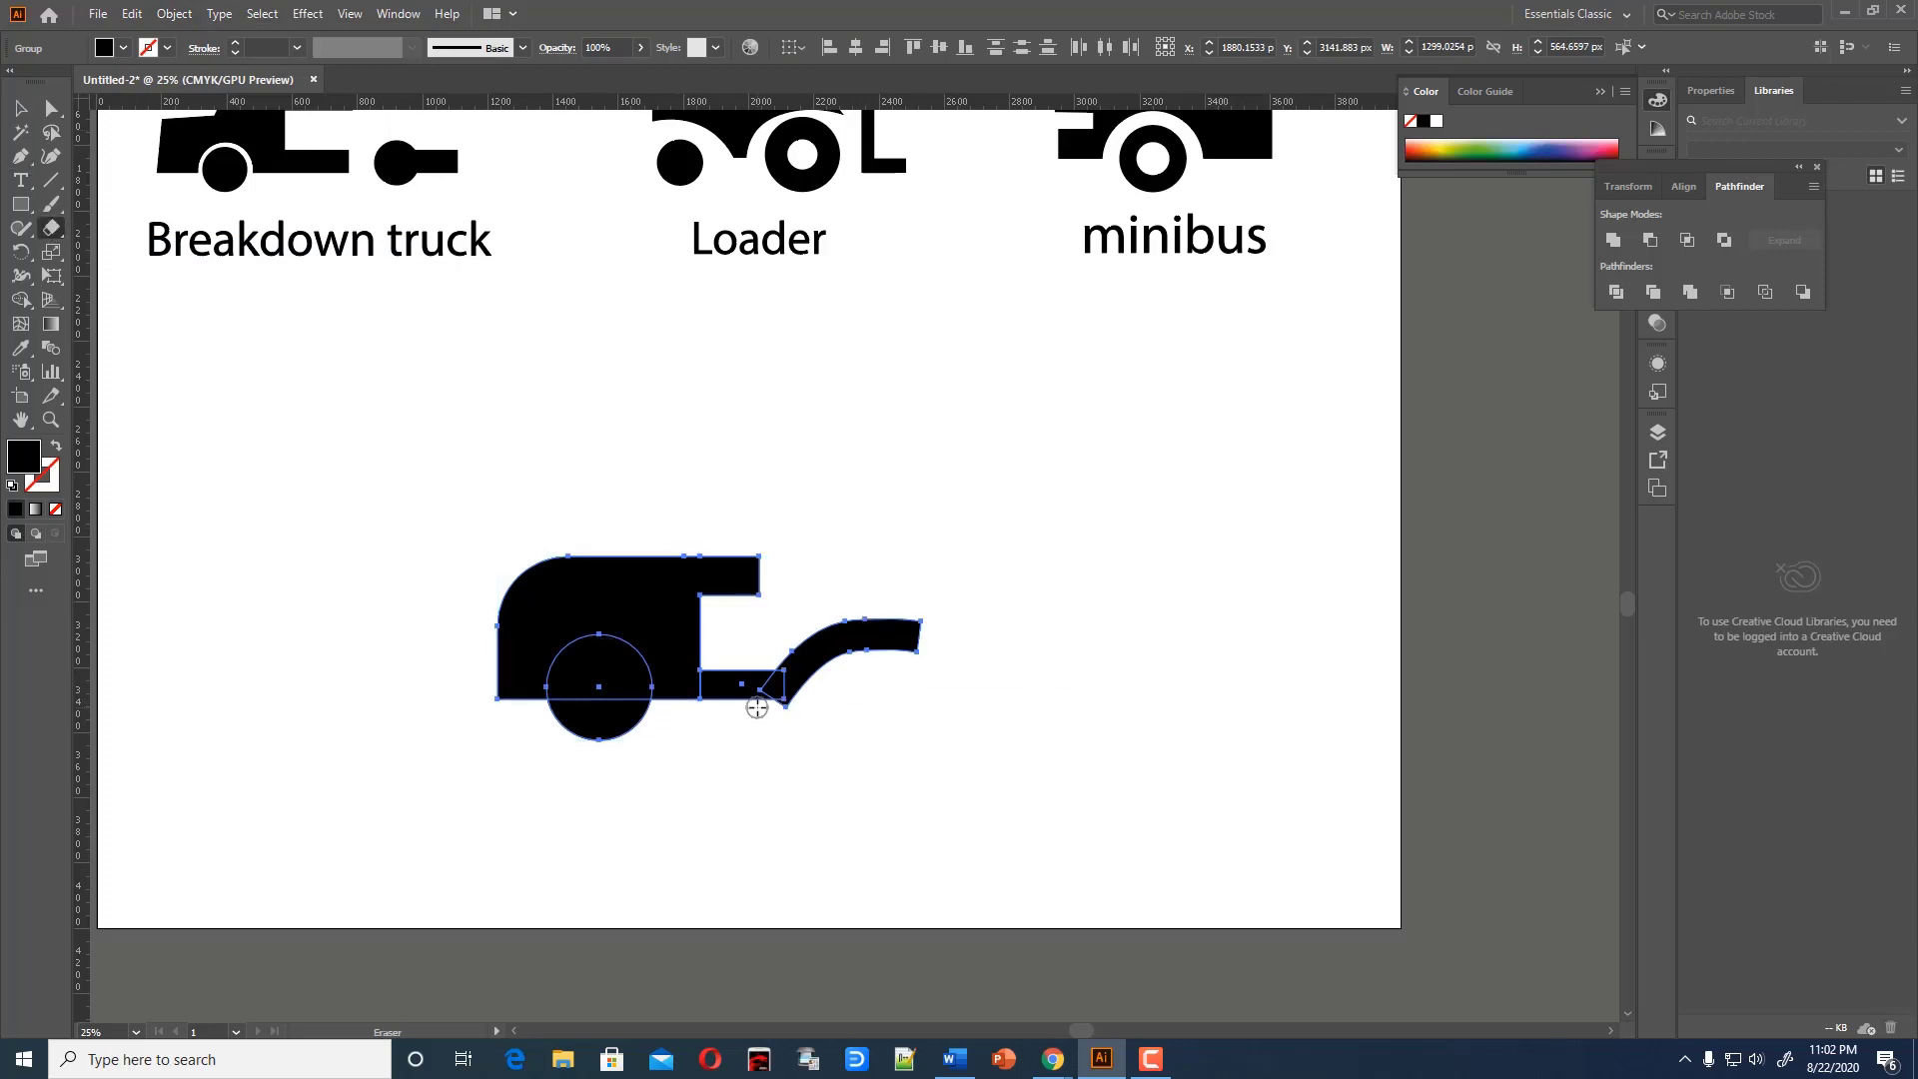
key("v")
left_click(844, 663)
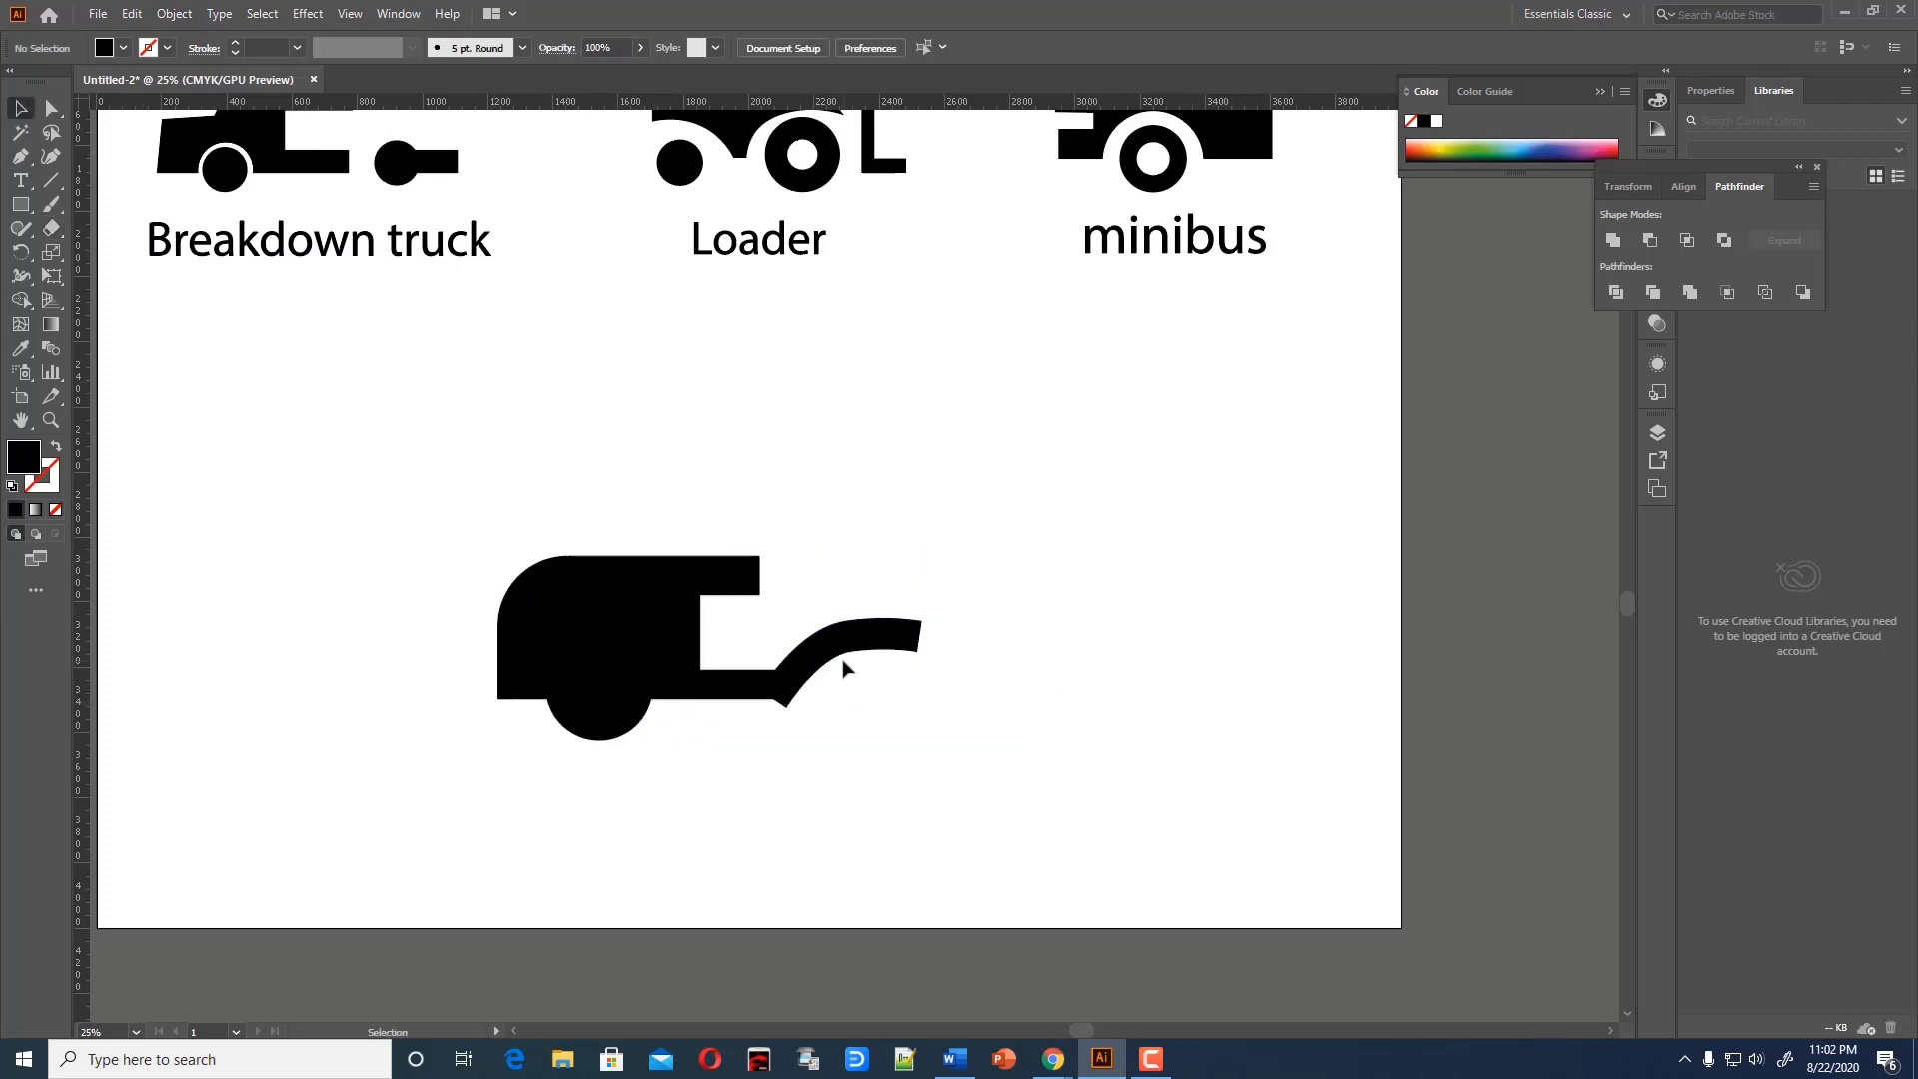
Erase the curved arm's protruding lower end flush with the thin bar's underside using the Eraser tool
left_click(847, 640)
key("shift+e")
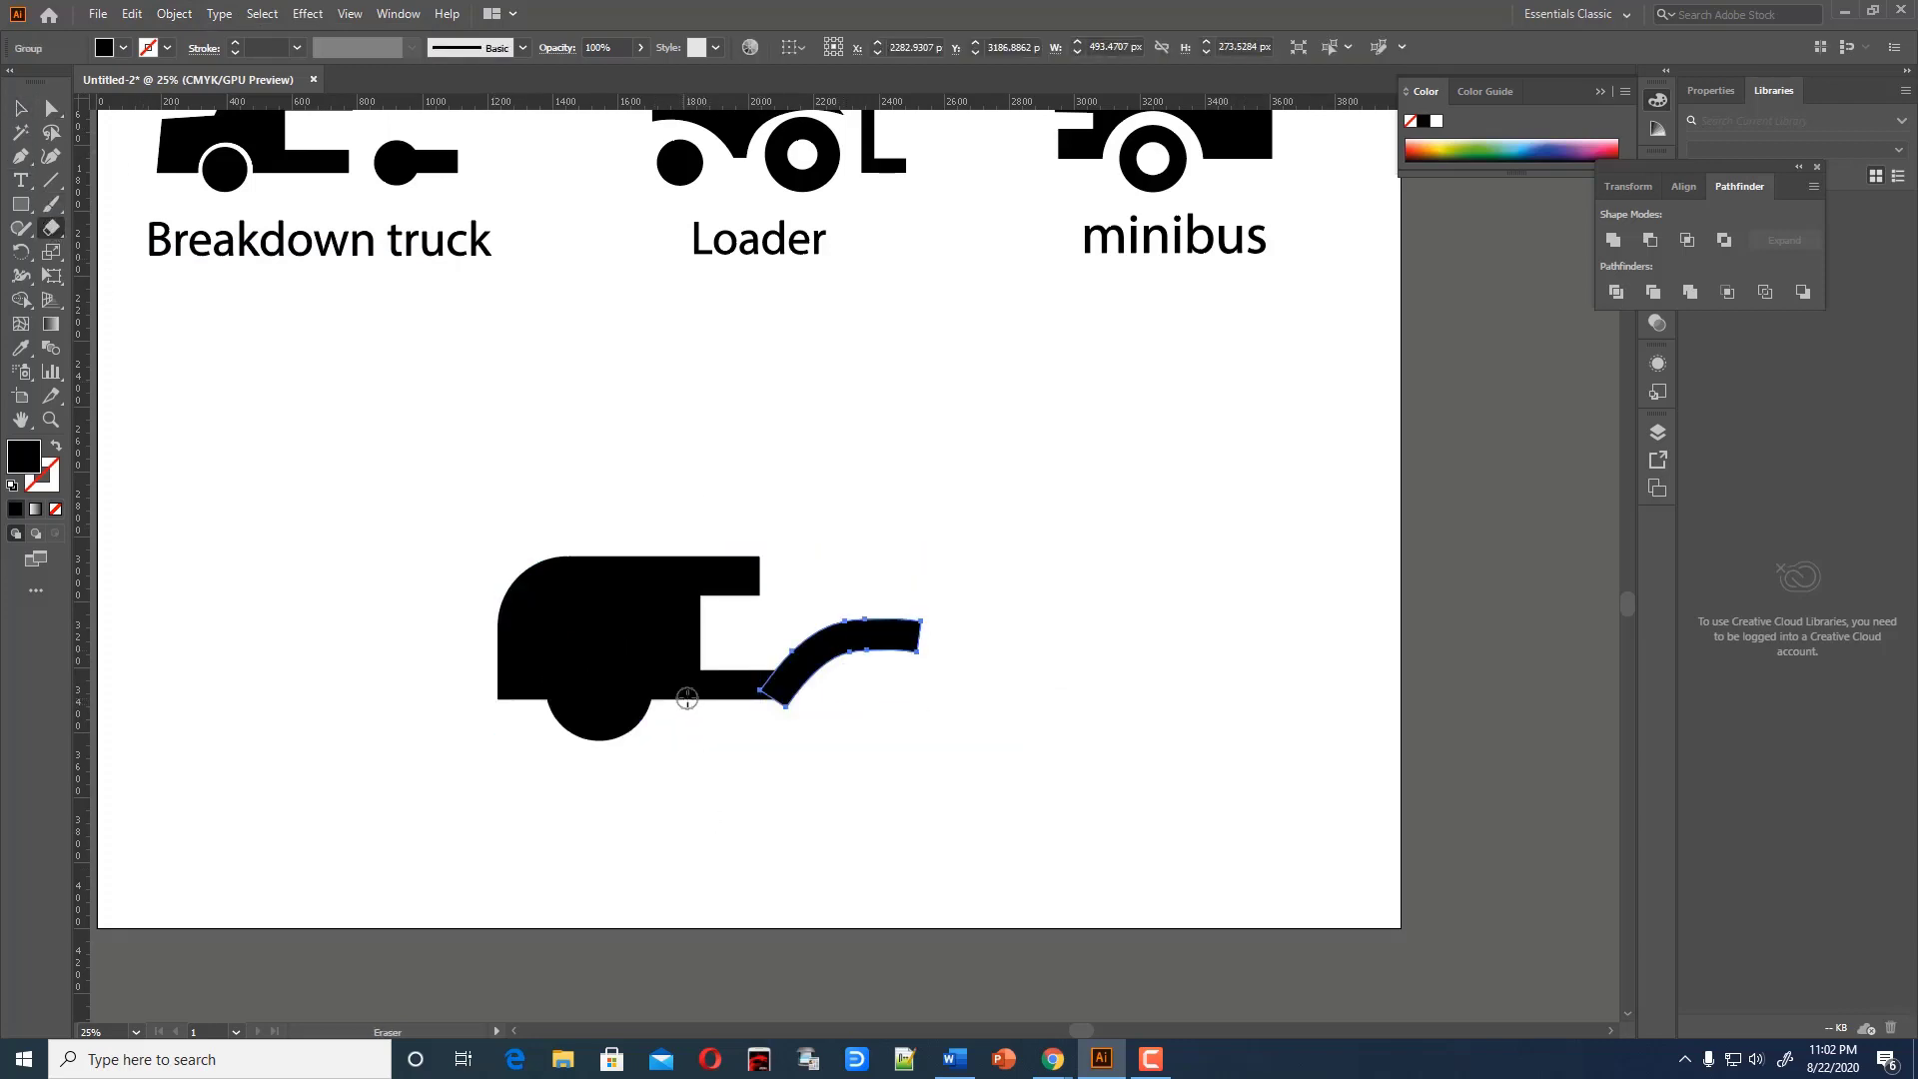
left_click_drag(753, 706, 754, 707)
key("v")
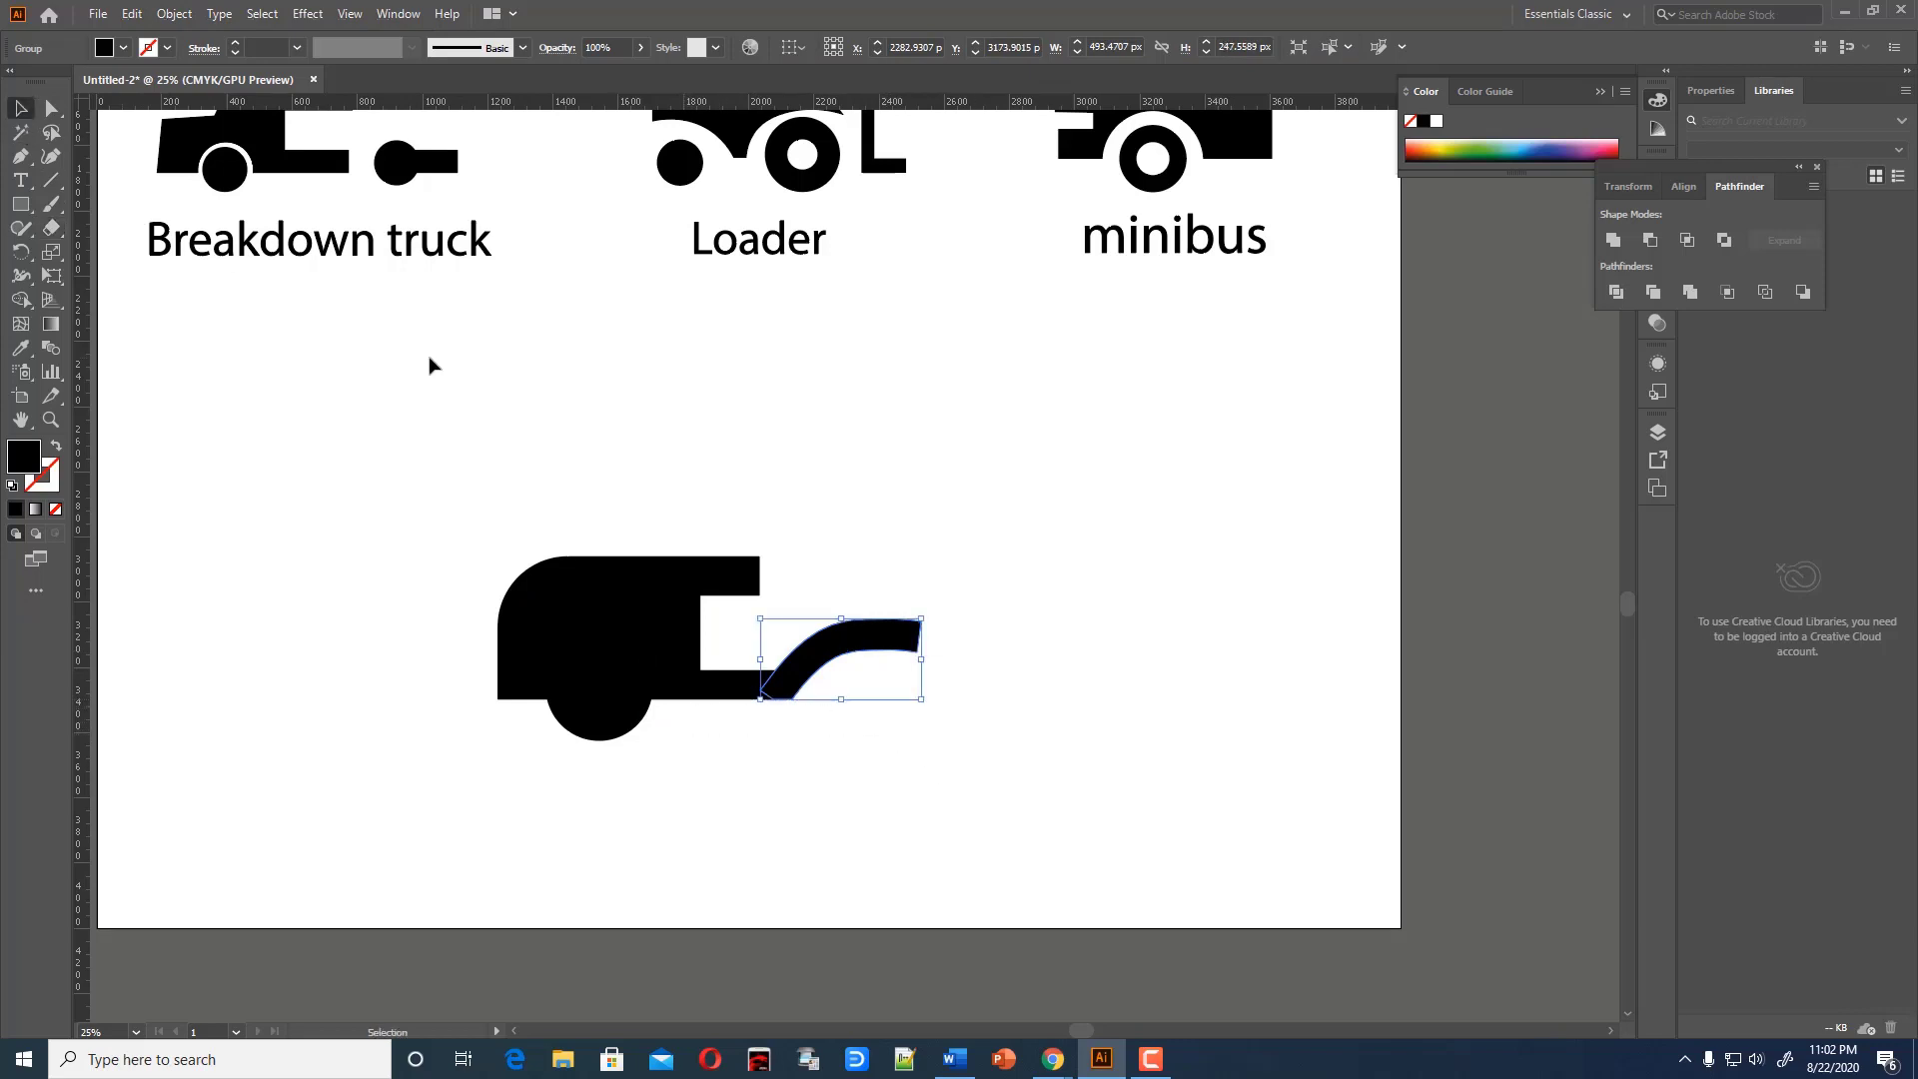
Unite the body, rear wheel, thin bar and curved arm into one shape
left_click_drag(438, 452, 926, 707)
left_click(1612, 239)
left_click(1159, 476)
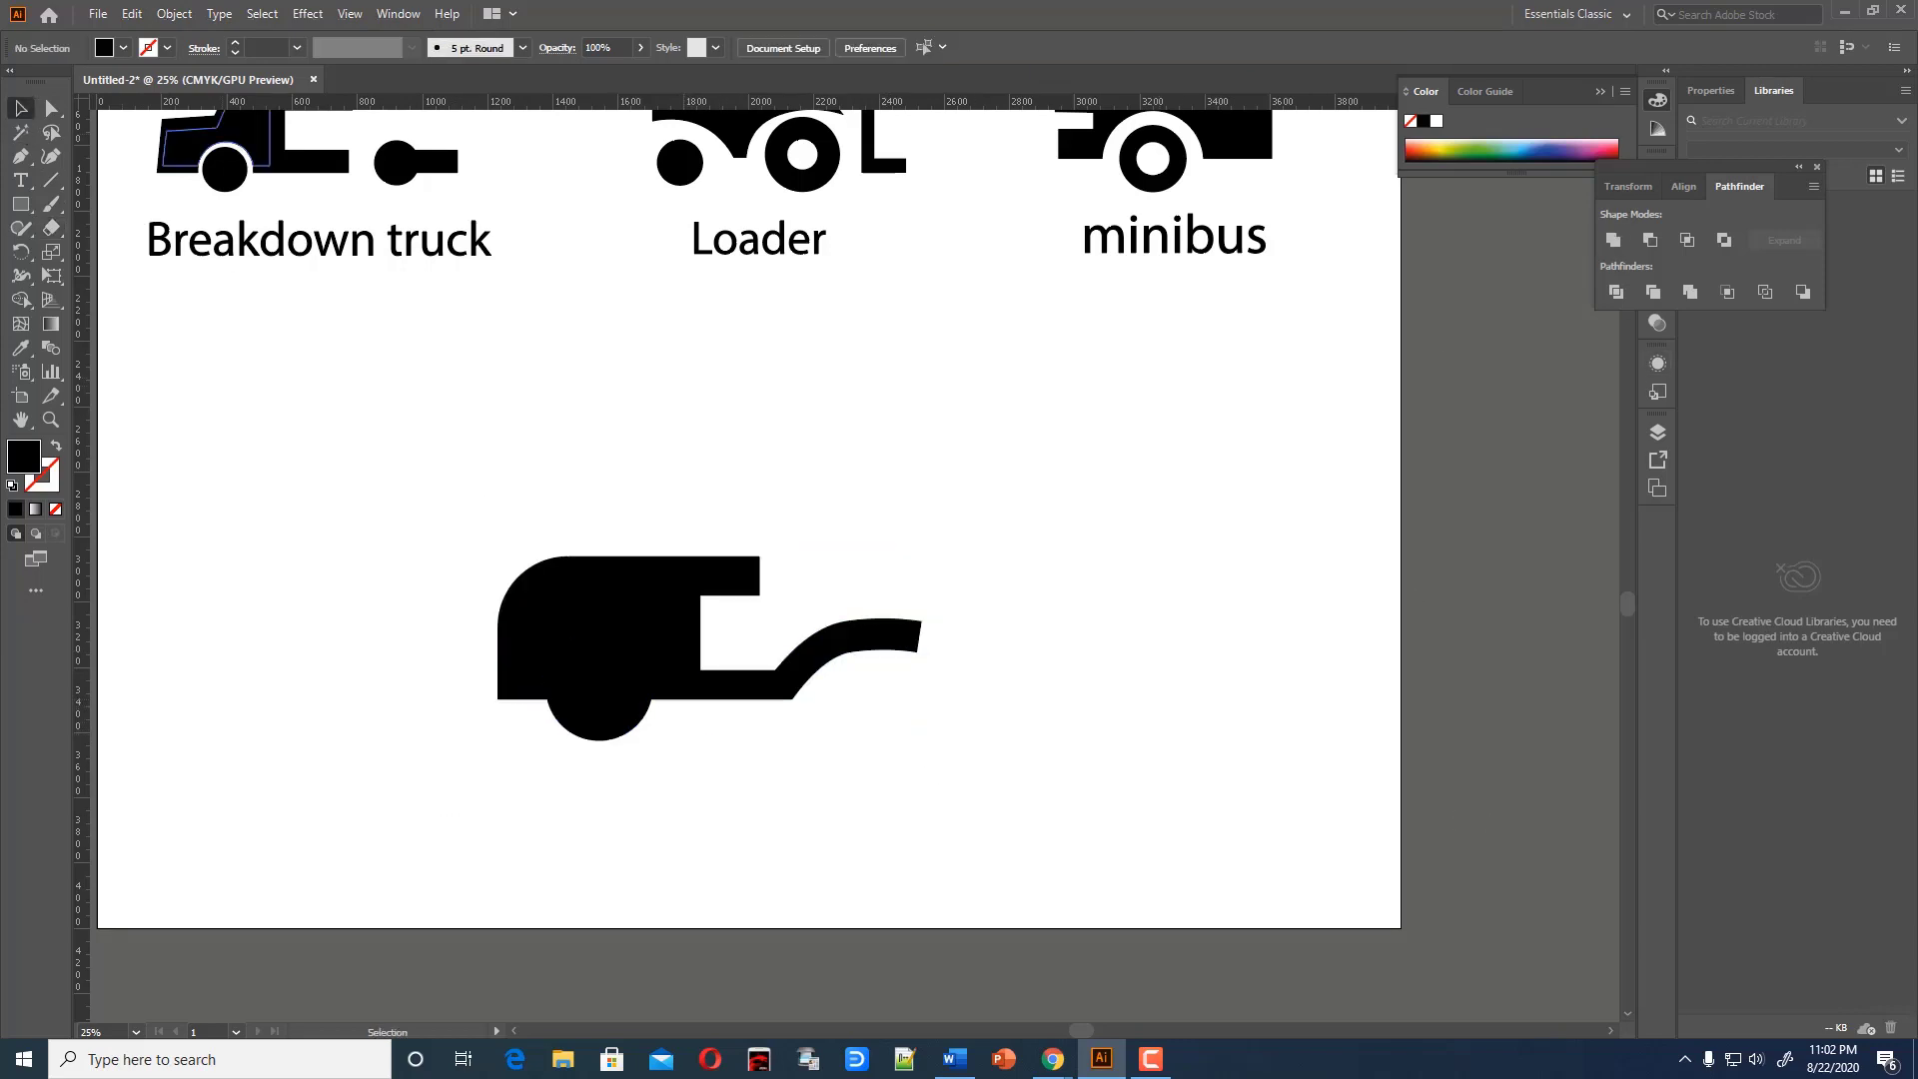
Draw an unfilled bent path with a 93 pt black stroke as handlebar and steering column, crossing the curved arm's front part
key("p")
key("shift+x")
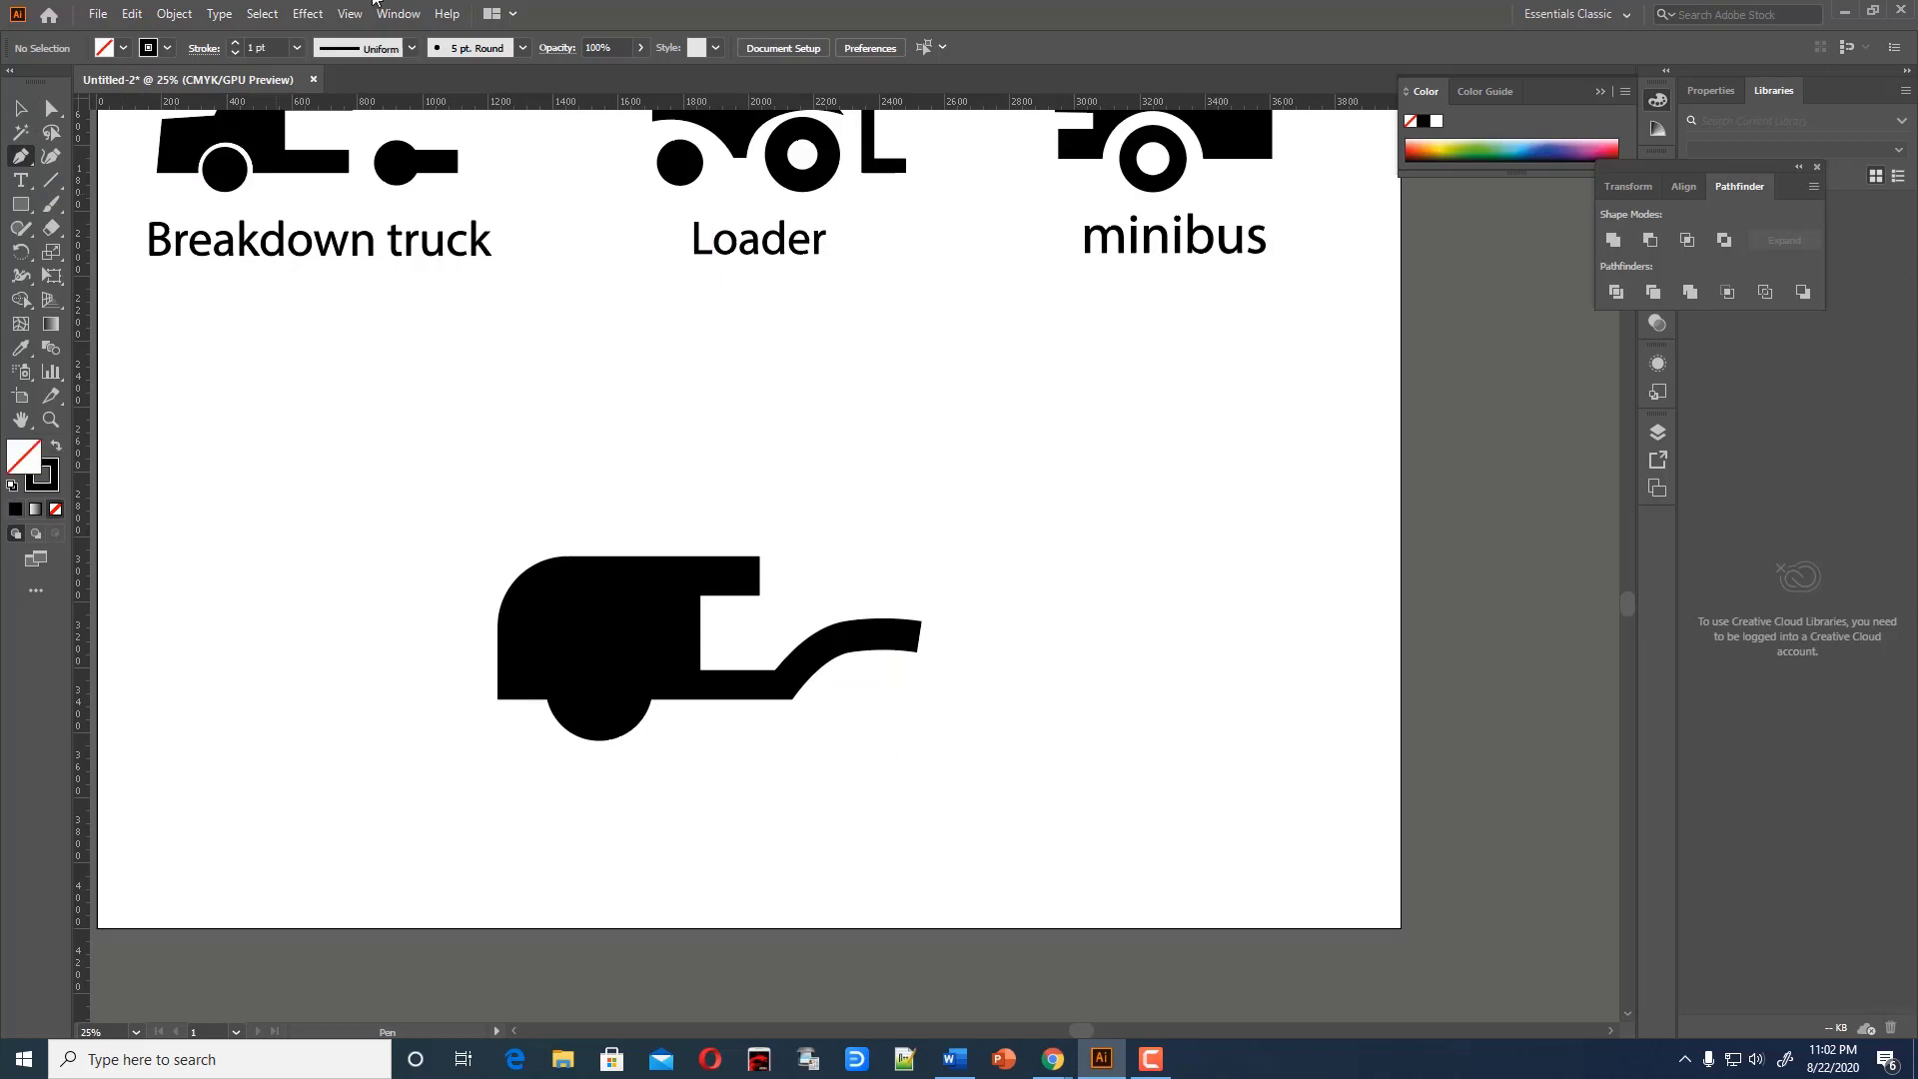
scroll(281, 47, "up", 5)
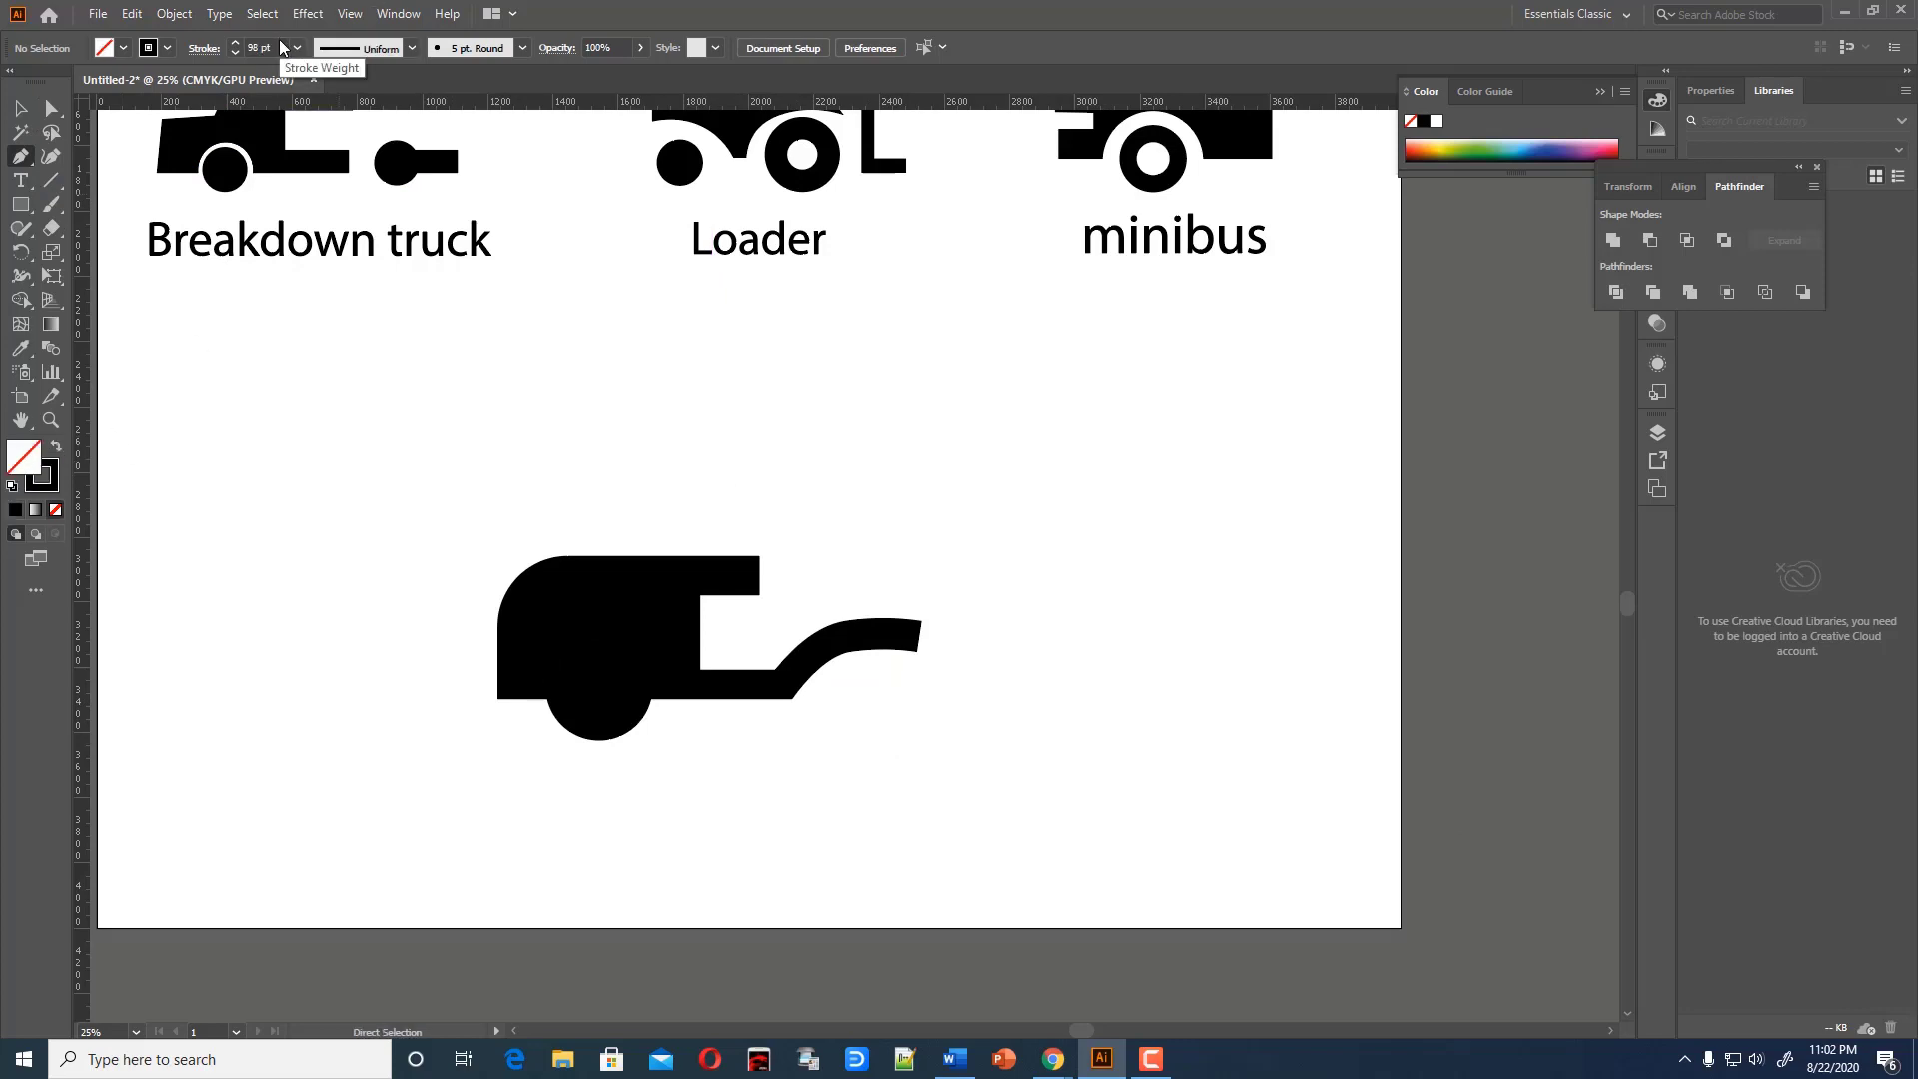
left_click(749, 460)
left_click(822, 460)
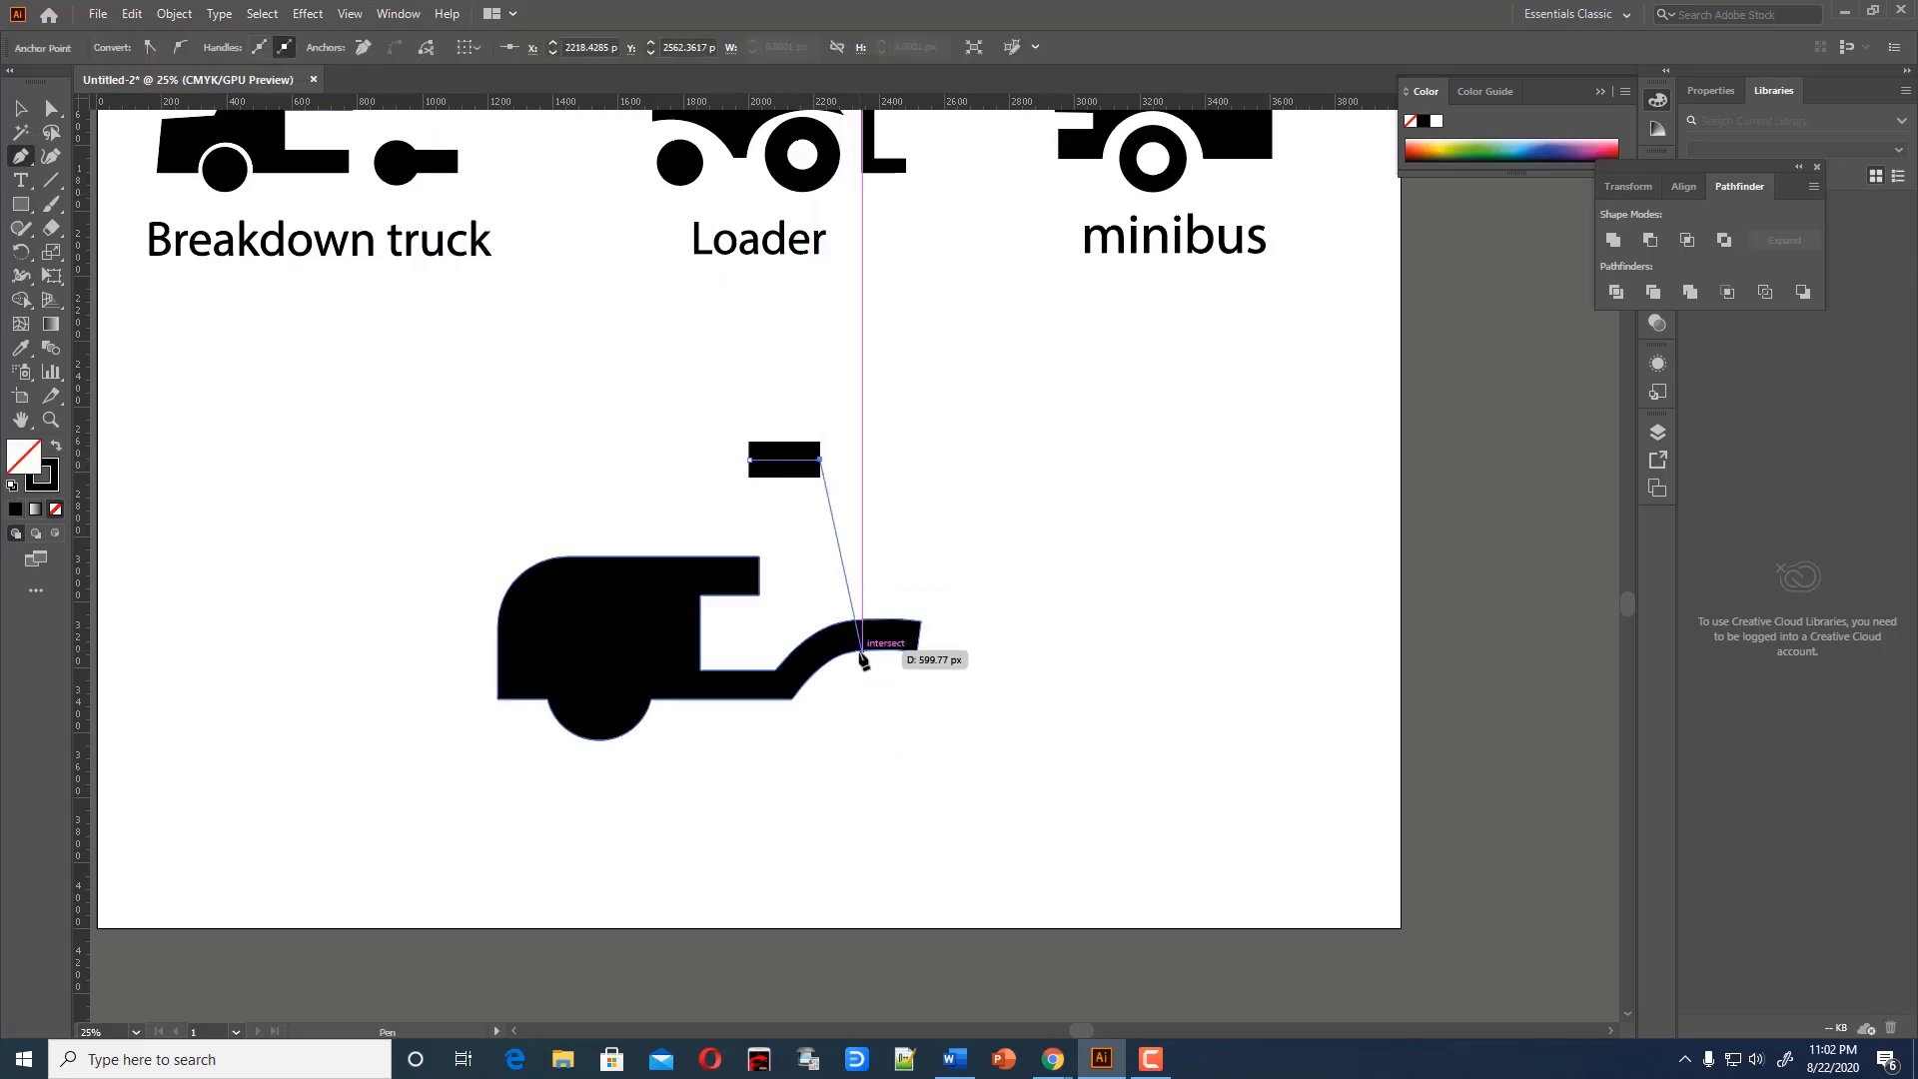
left_click(890, 689)
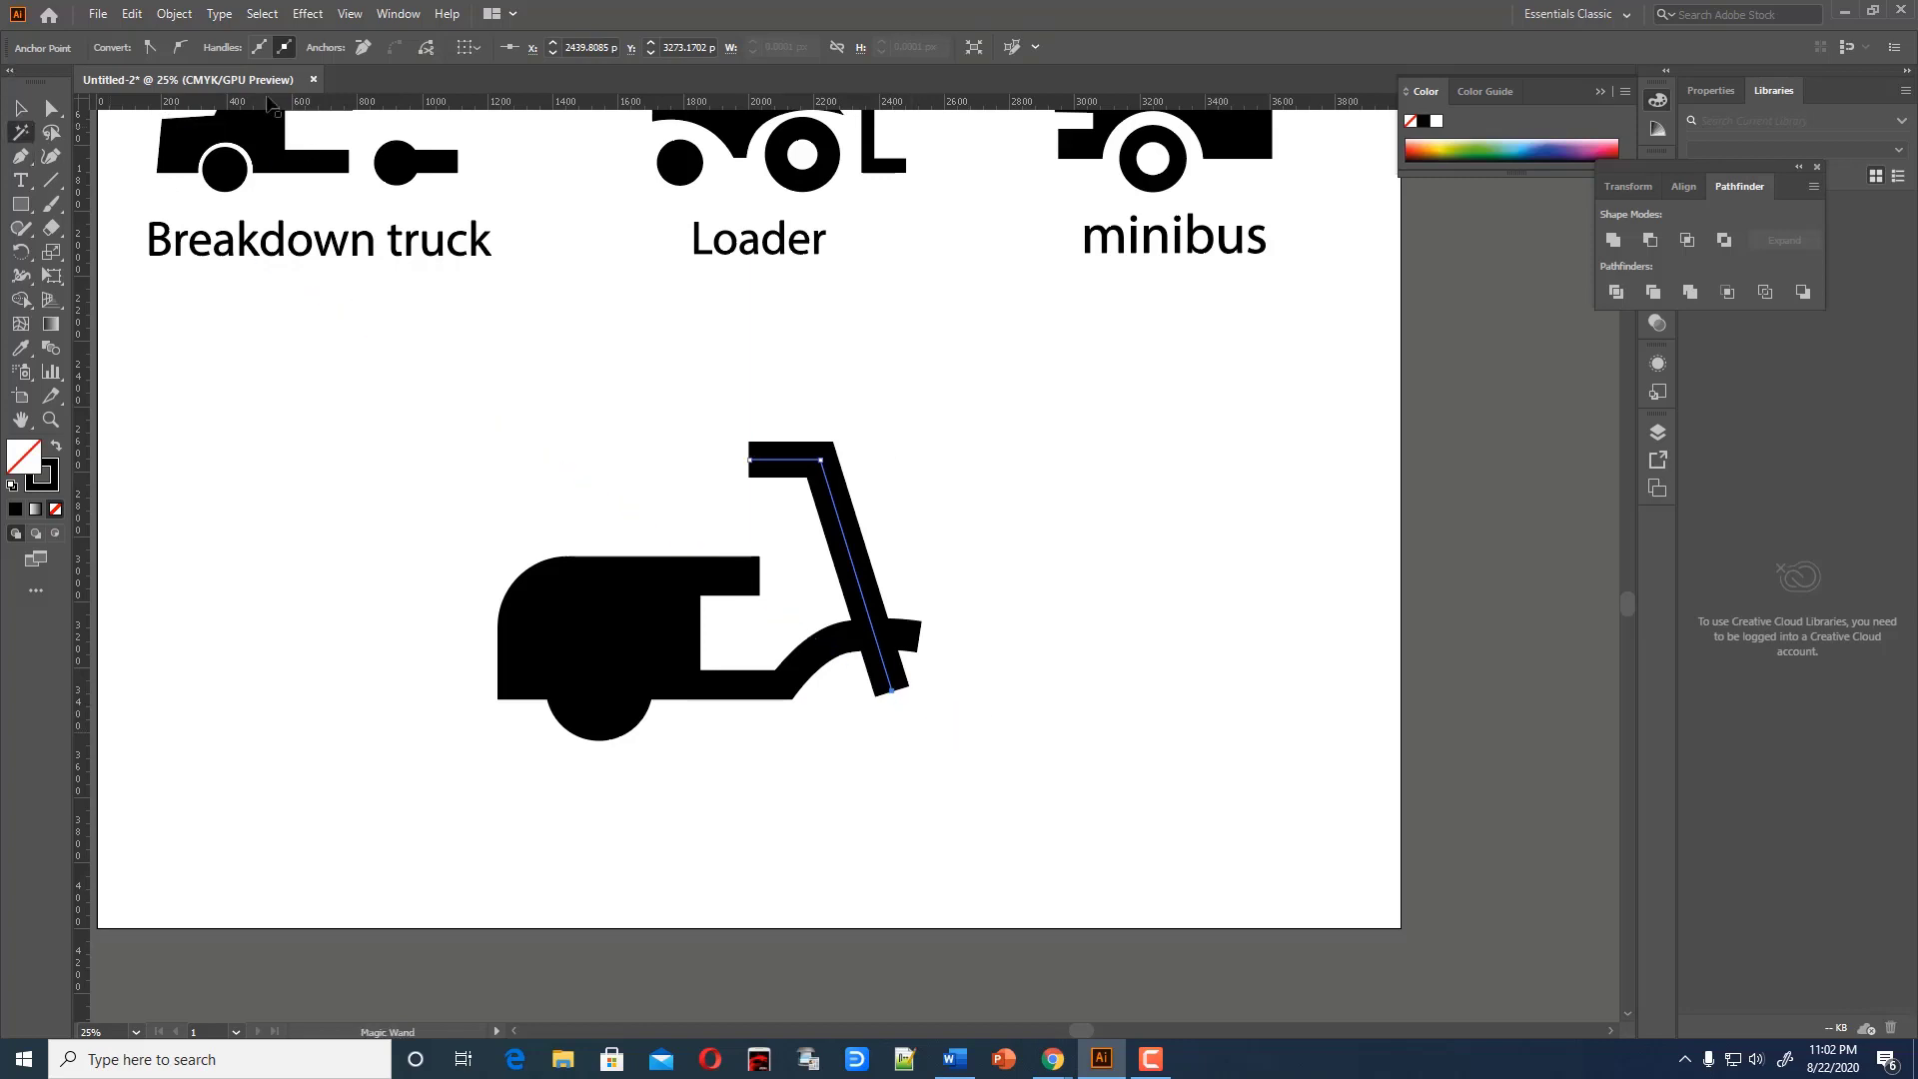
left_click(50, 156)
left_click(189, 377, "ctrl")
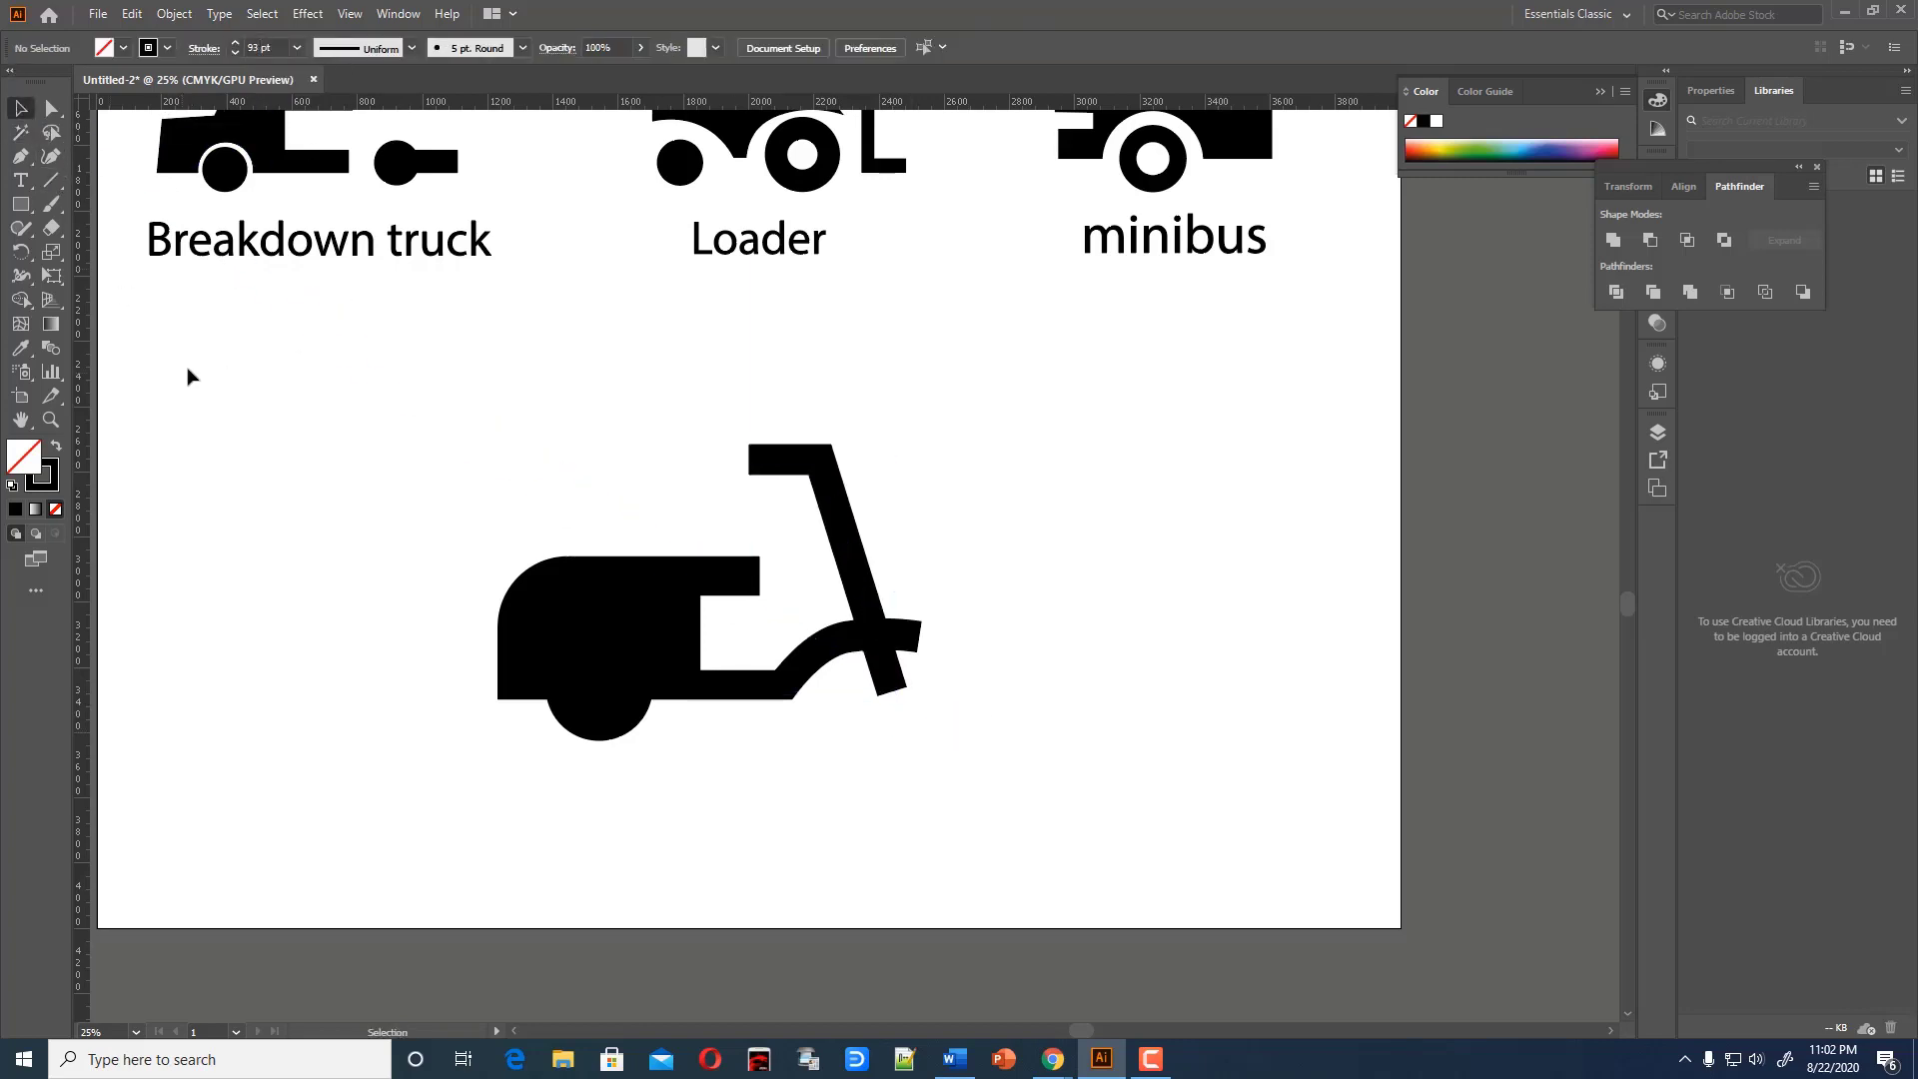
Draw a black front wheel circle without stroke at the lower end of the steering column
right_click(20, 203)
left_click(75, 253)
mouse_move(481, 410)
left_mouse_down()
mouse_move(907, 745)
mouse_move(895, 715)
mouse_move(957, 699)
mouse_move(917, 728)
left_mouse_up()
left_click(56, 447)
key("v")
left_click(938, 762)
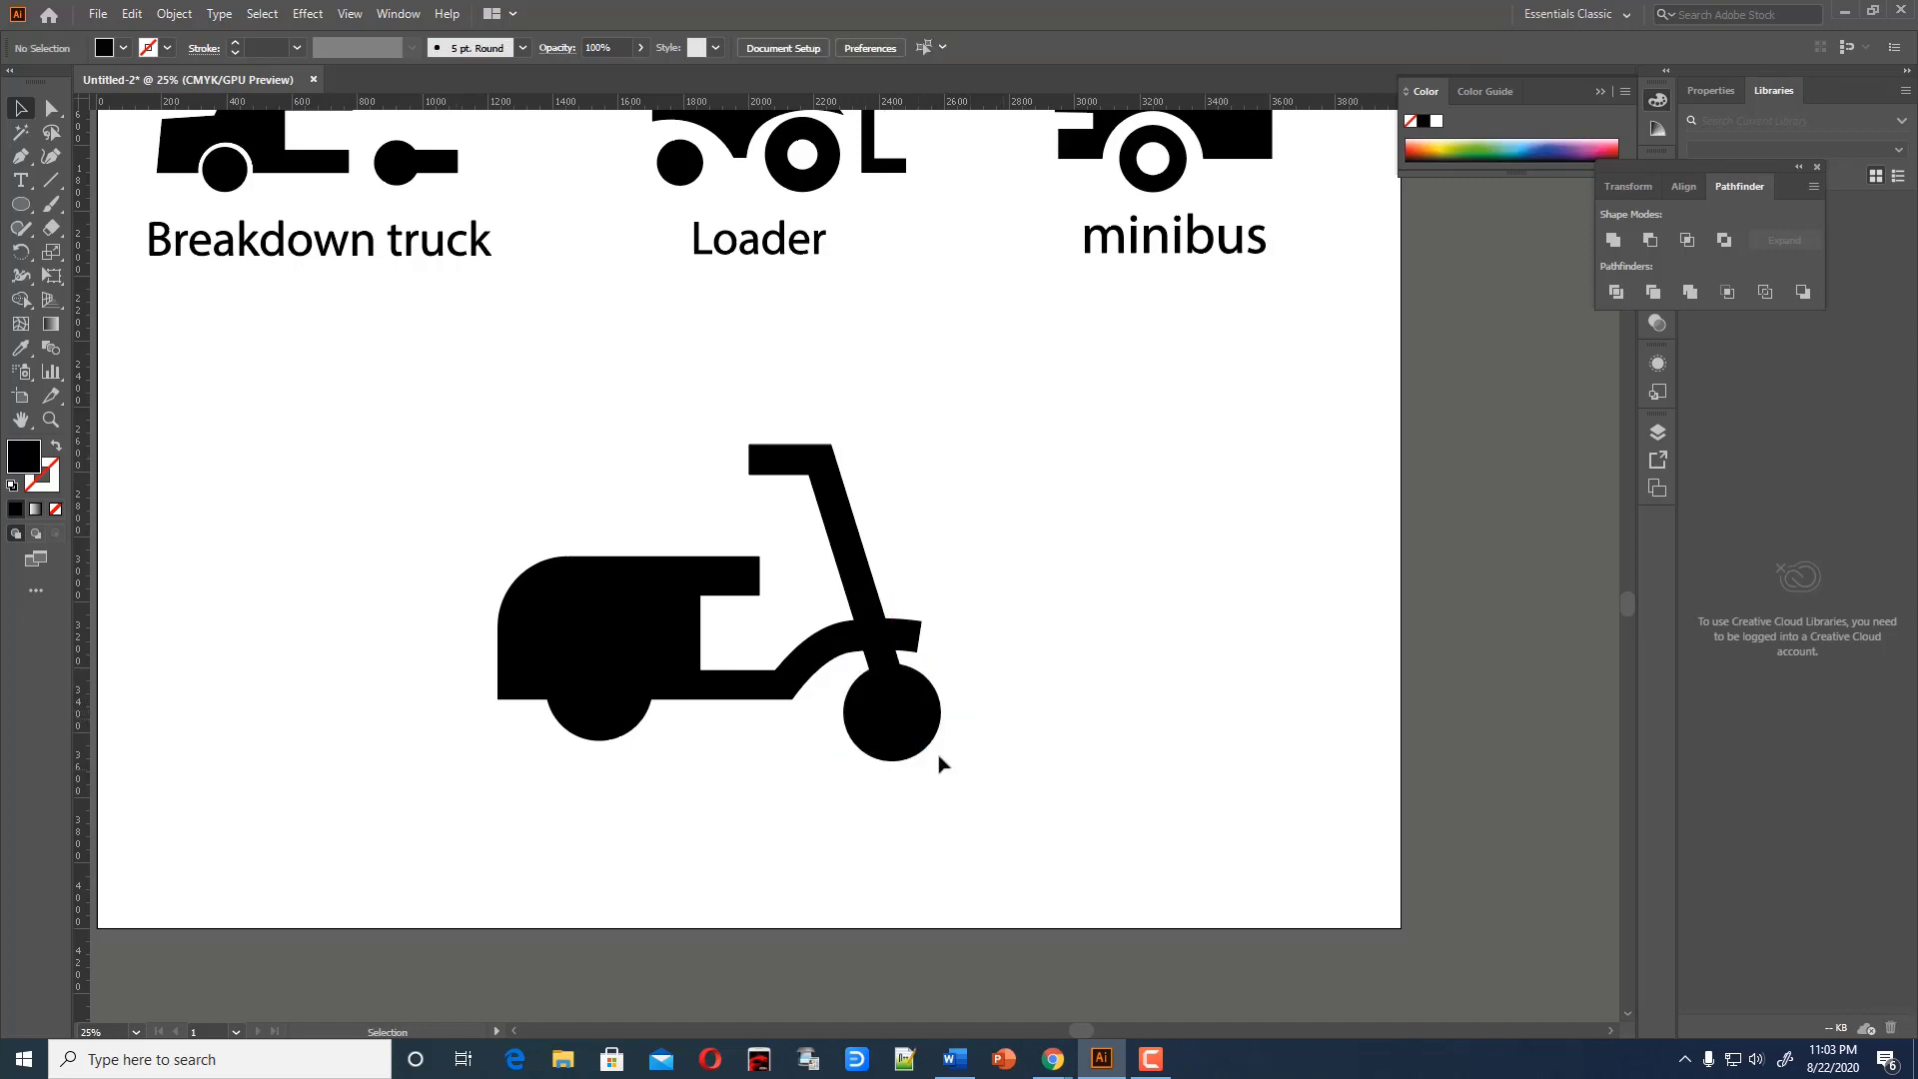
Move the steering column and front wheel left and slightly down relative to the curved arm
left_click_drag(857, 603, 835, 609)
left_click_drag(929, 740, 560, 539)
left_click(965, 762)
key("ctrl+z")
key("ctrl+shift+z")
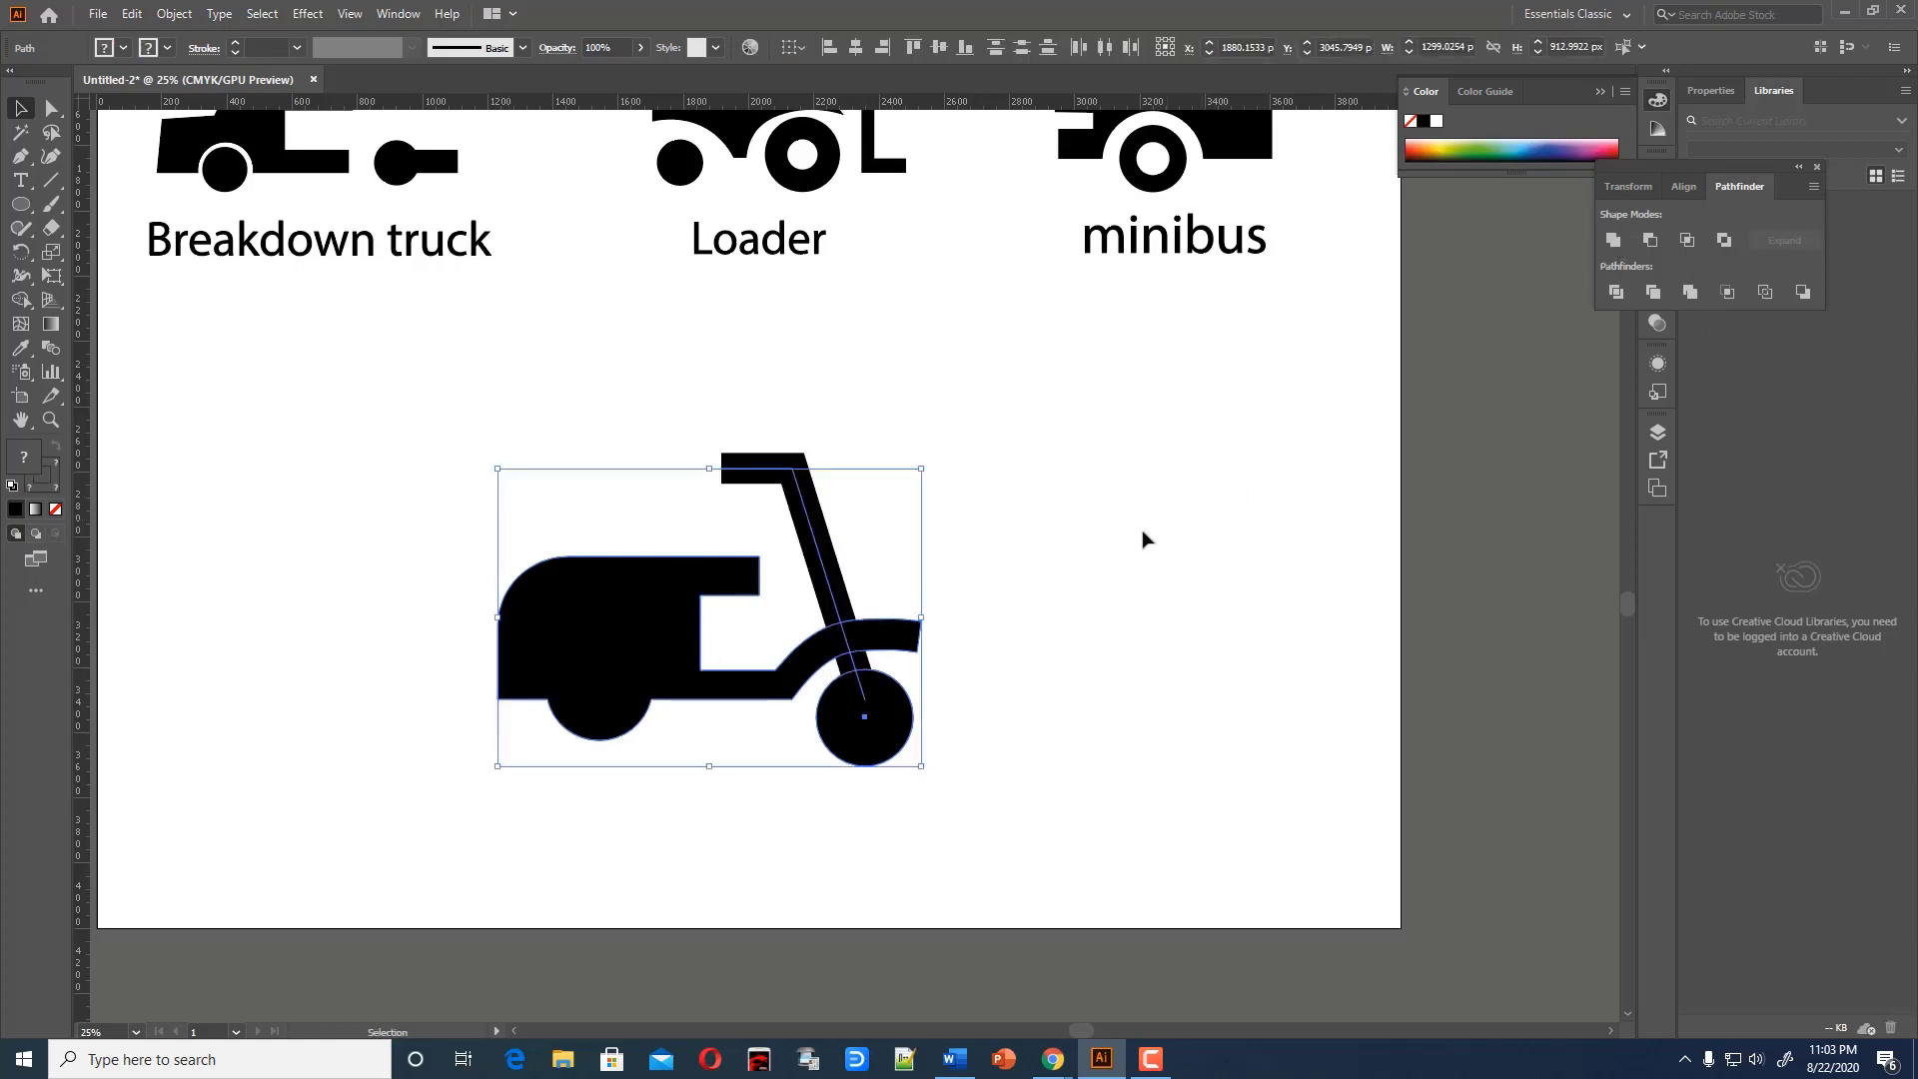
Expand the fill and stroke of all scooter parts and unite the steering column with the front wheel
left_click(174, 13)
left_click(205, 240)
left_click(910, 643)
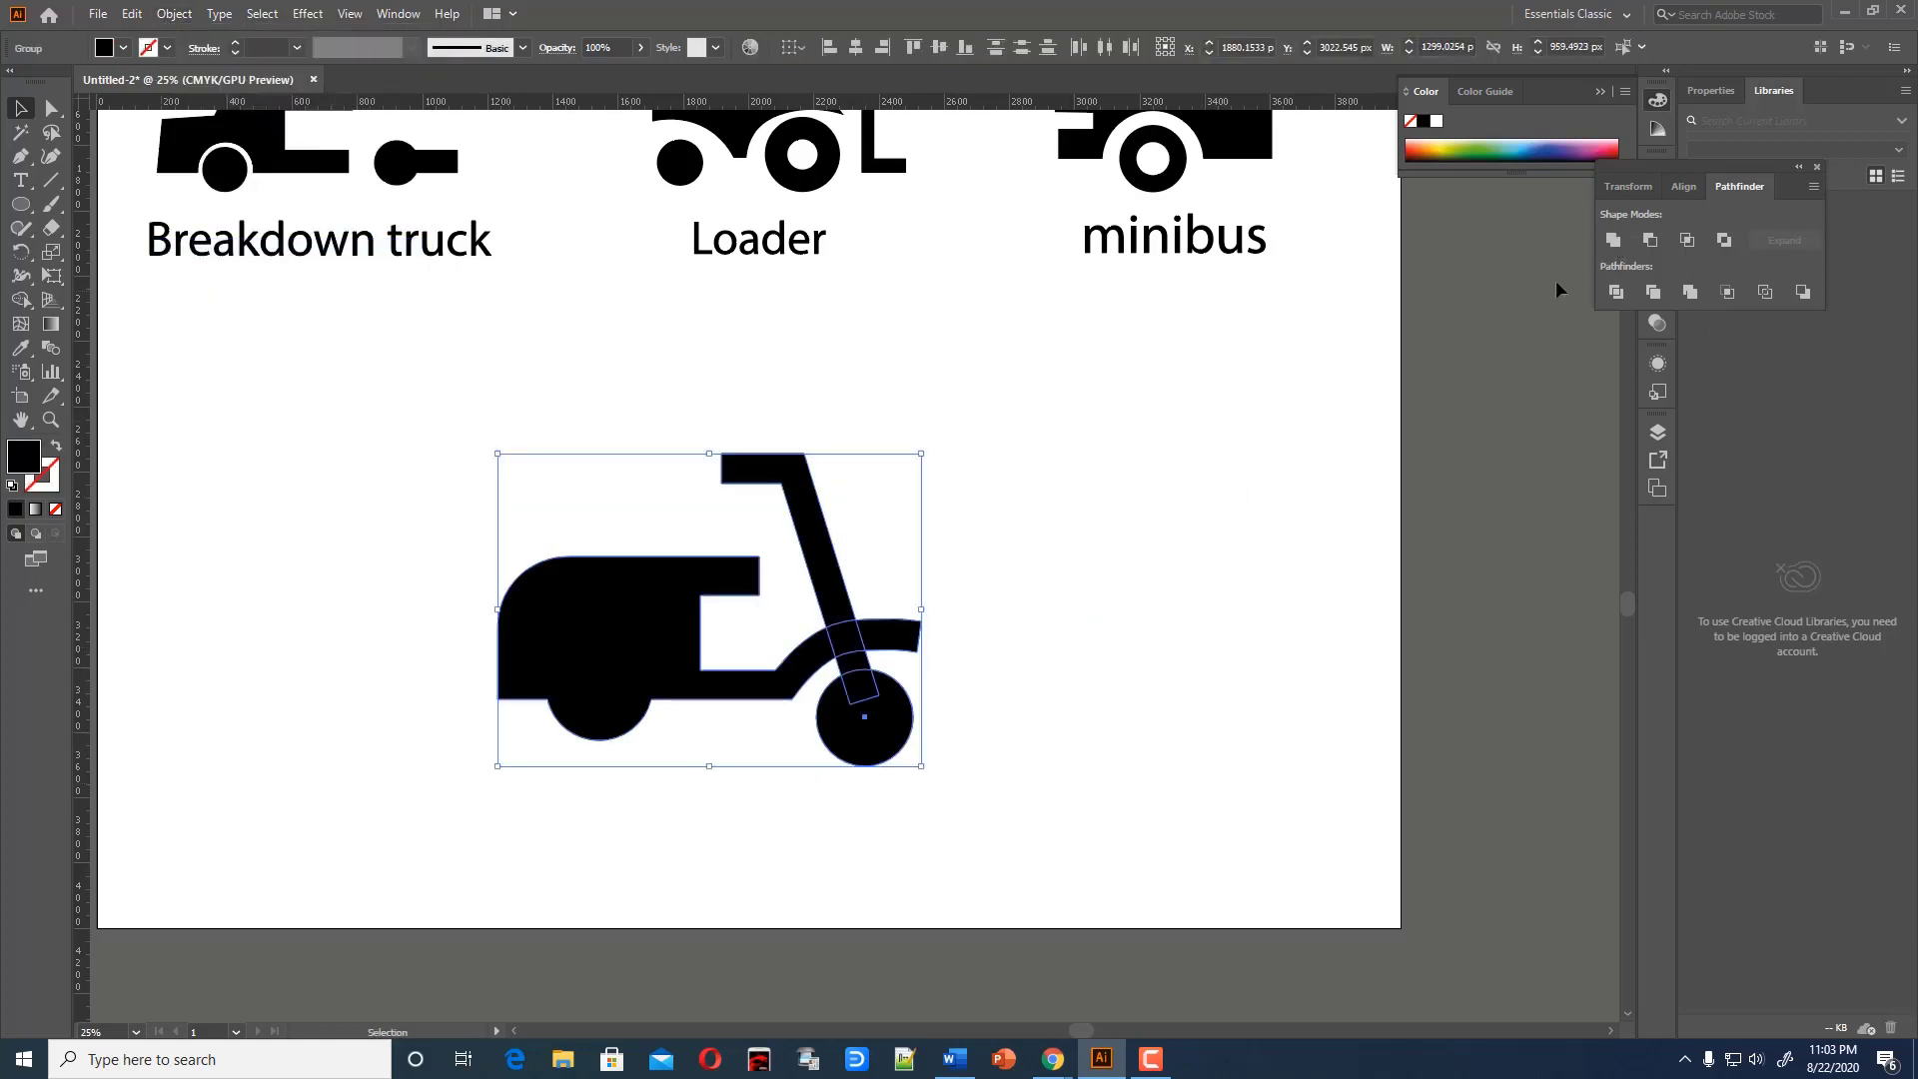
left_click_drag(514, 480, 1033, 794)
left_click(899, 742)
Raise the scooter body by about 34 px and move the steering column with its wheel up to match
left_click_drag(899, 704, 908, 695)
left_click(960, 757)
left_click(637, 747)
left_click_drag(636, 747, 637, 738)
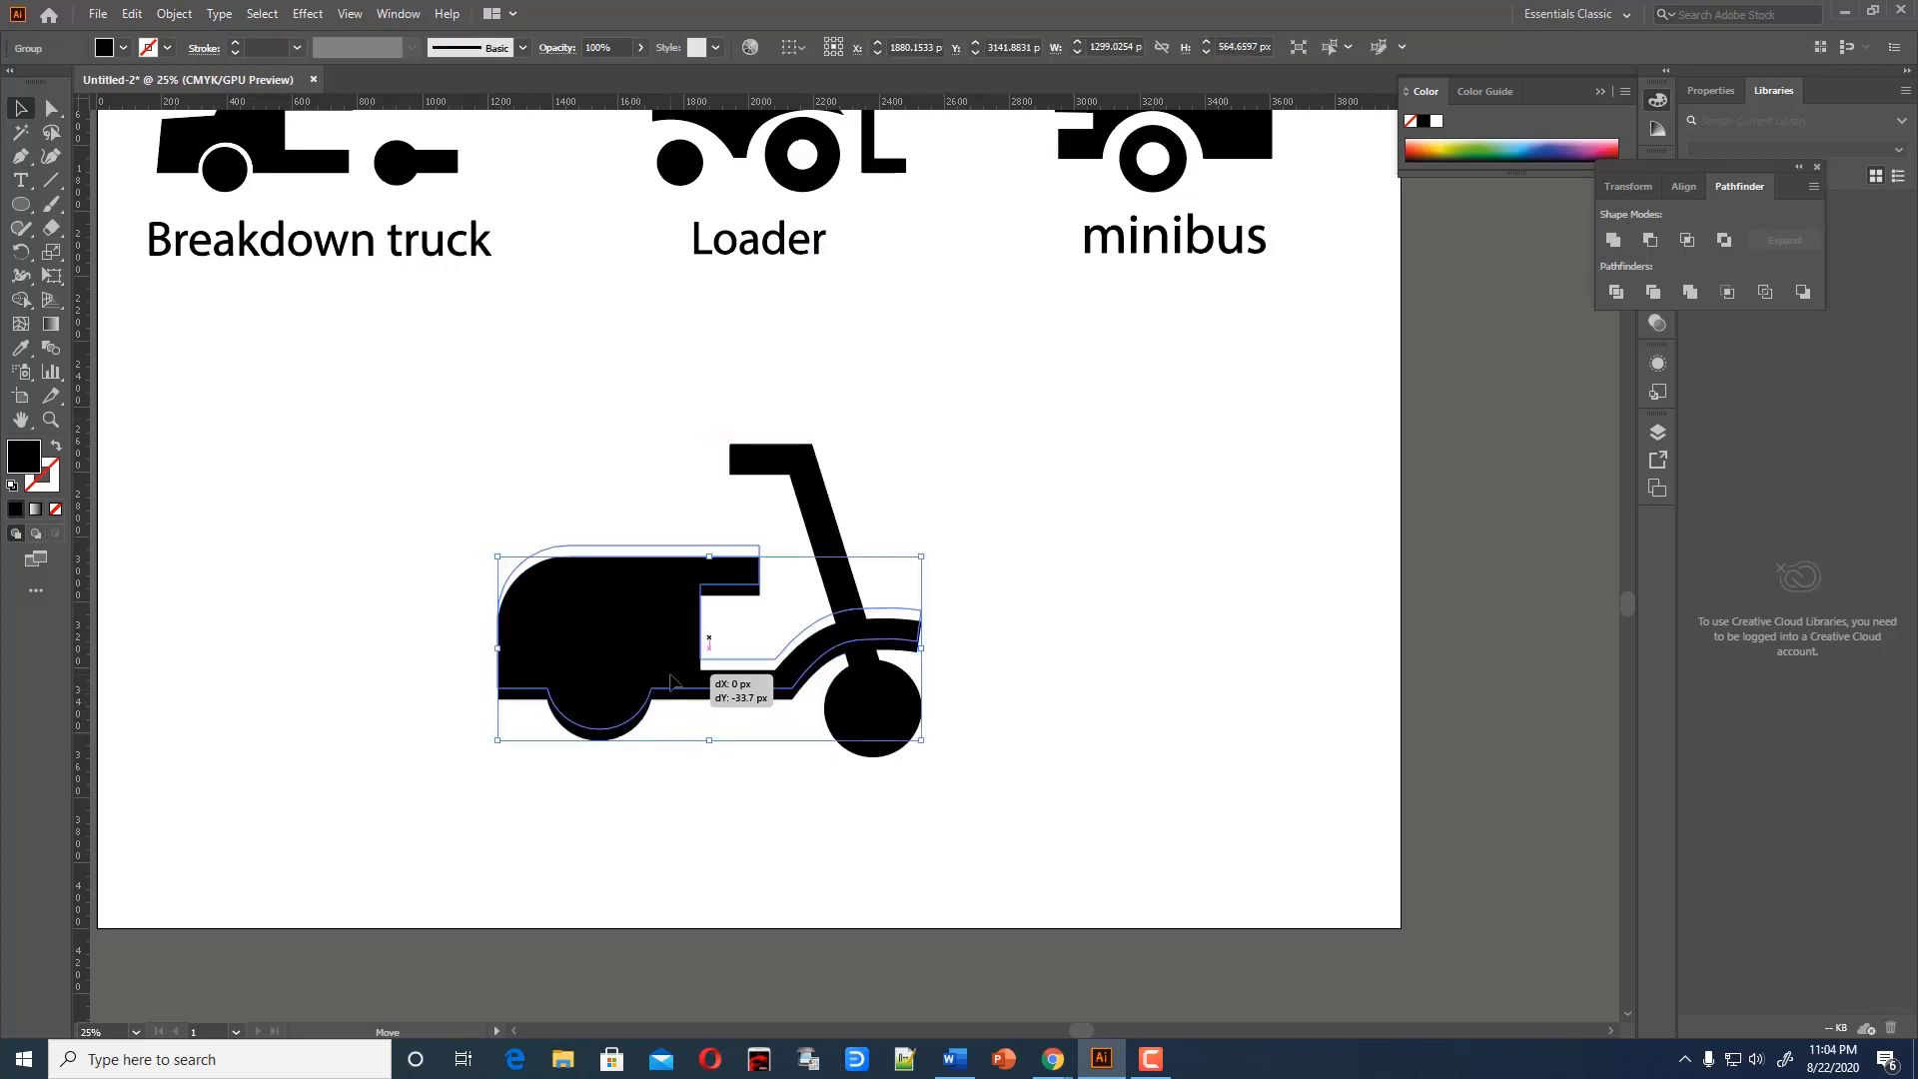
left_click_drag(905, 718, 907, 728)
left_click(967, 816)
left_click(984, 741)
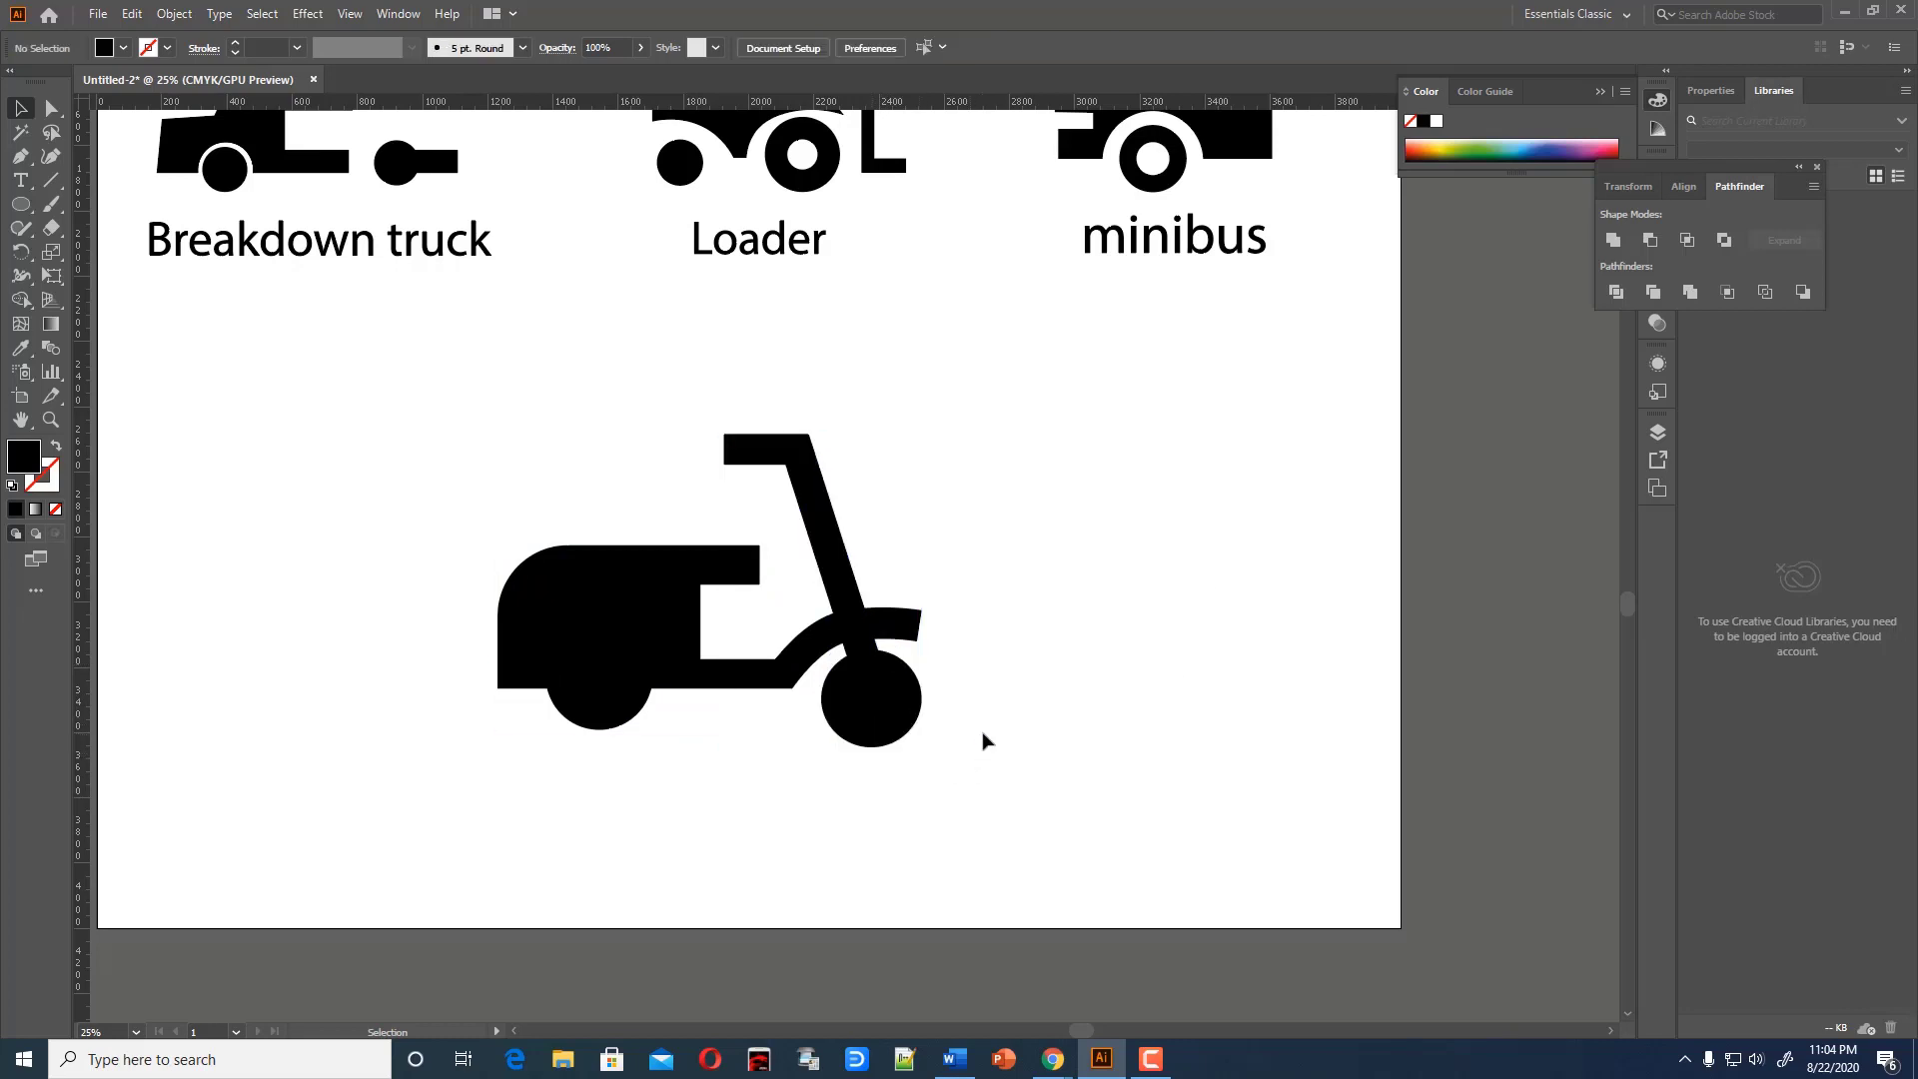
Narrow the scooter body slightly and shift the steering column with its wheel left to line up with the front fender
left_click(800, 669)
left_click_drag(921, 637, 906, 636)
left_click_drag(894, 706, 868, 705)
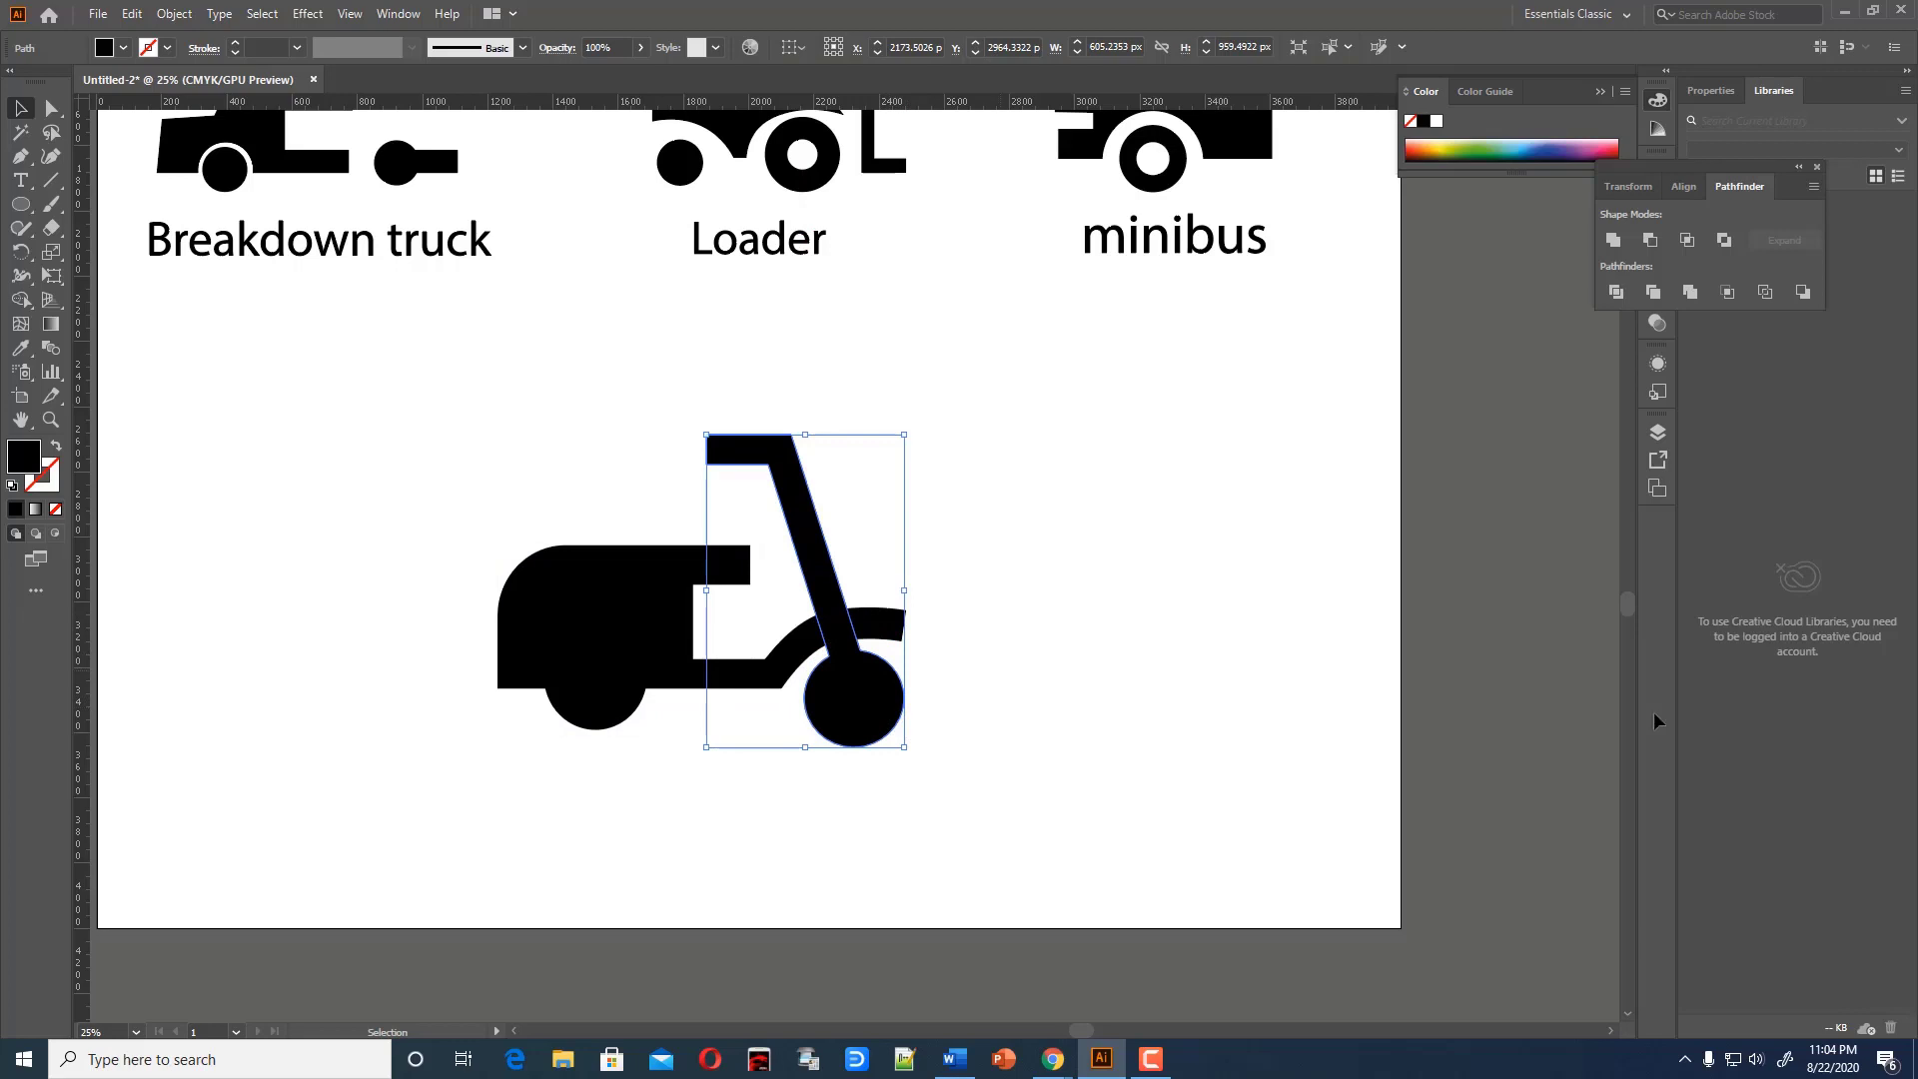
Add a horizontal guide at the front wheel's bottom and draw a larger black rear wheel resting on it
left_click(595, 743)
left_click_drag(289, 102, 517, 663)
left_click_drag(538, 756, 943, 749)
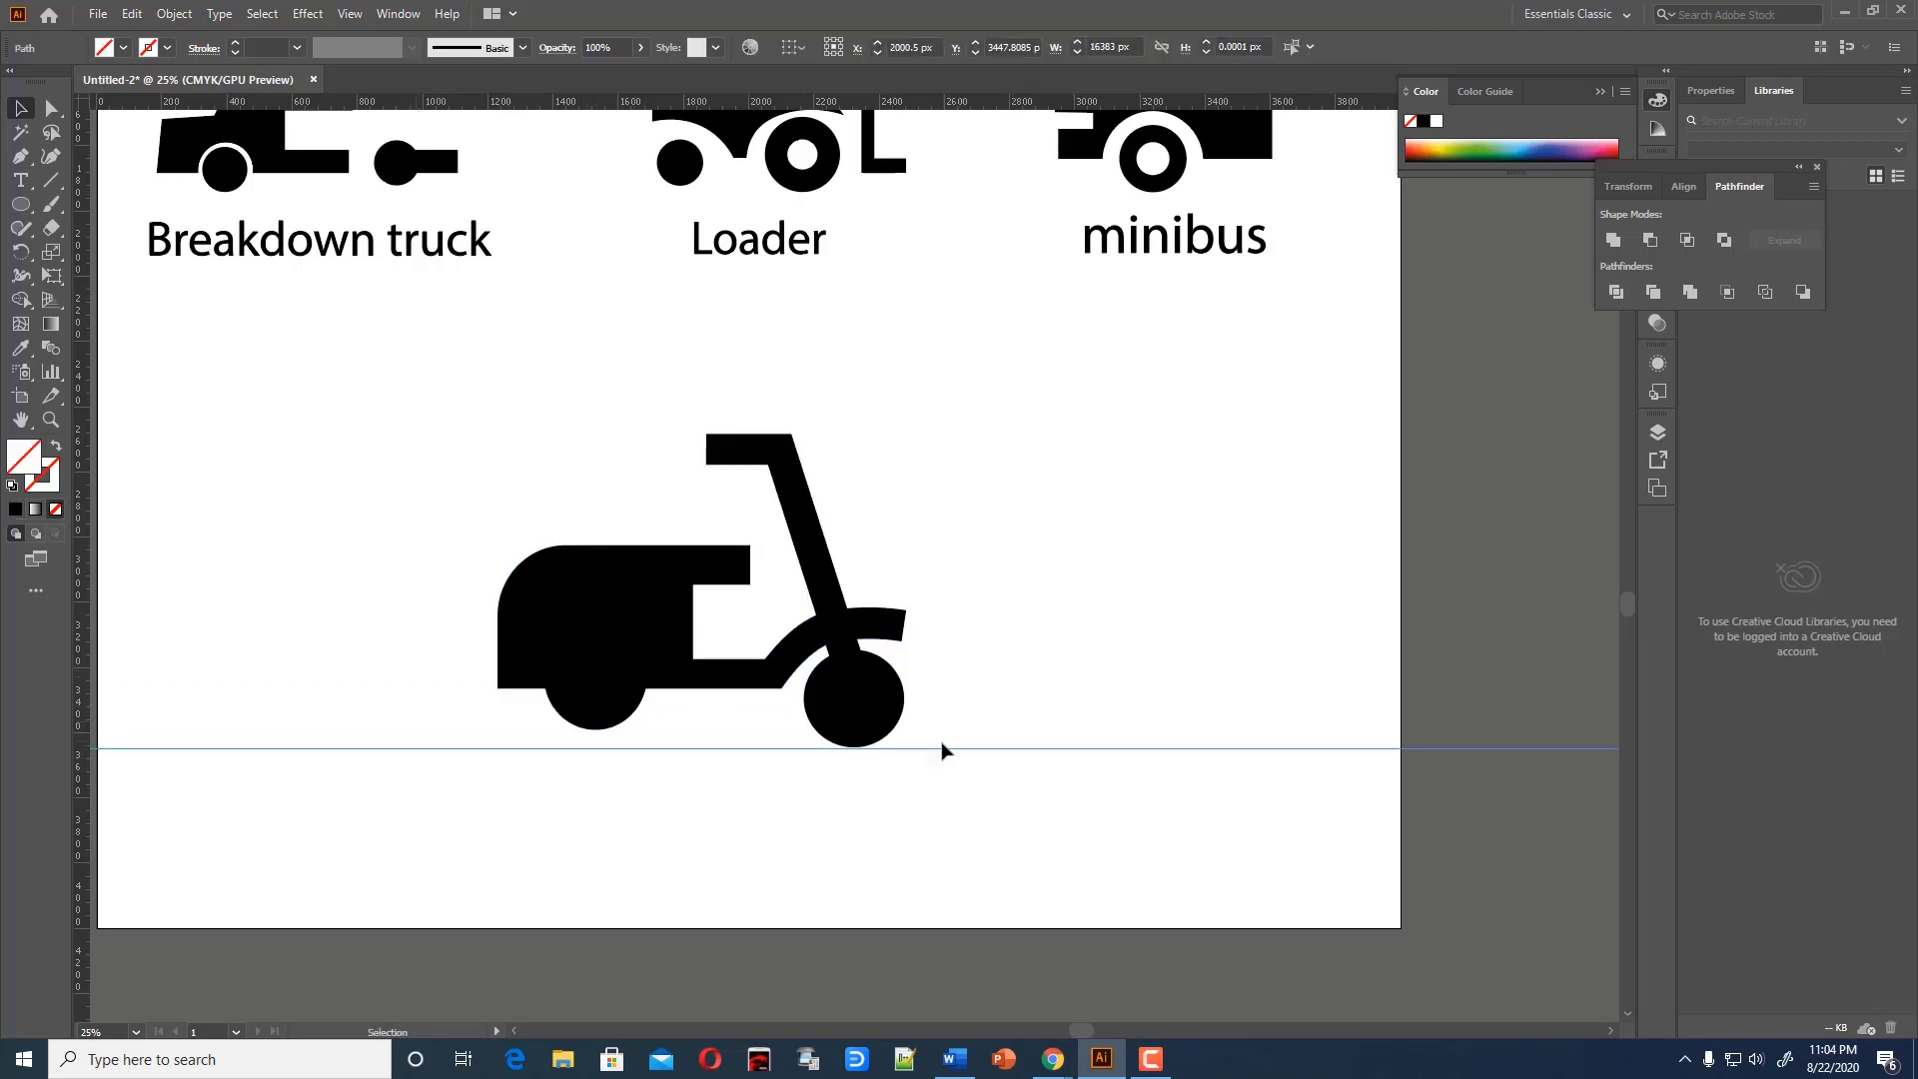
left_click(20, 204)
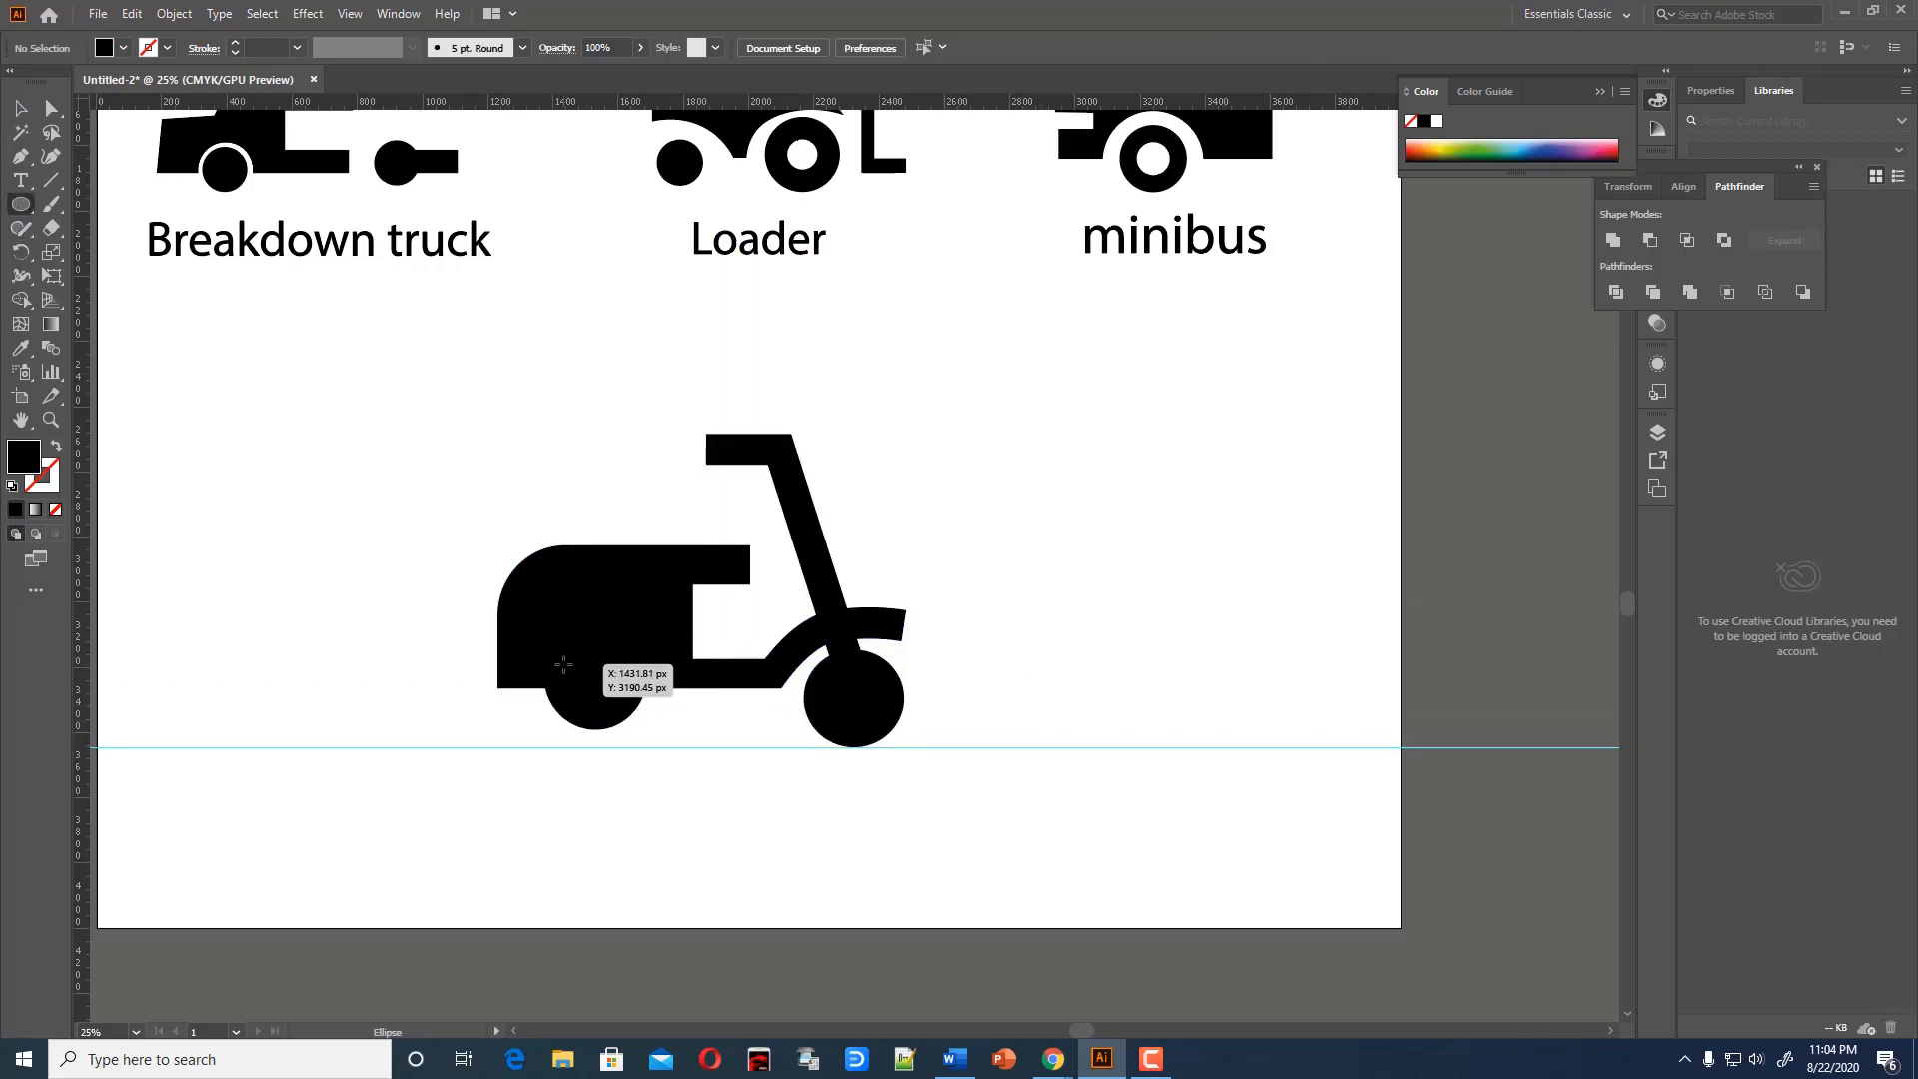
mouse_move(557, 662)
left_mouse_down()
mouse_move(611, 712)
mouse_move(603, 694)
left_mouse_up()
left_click(20, 108)
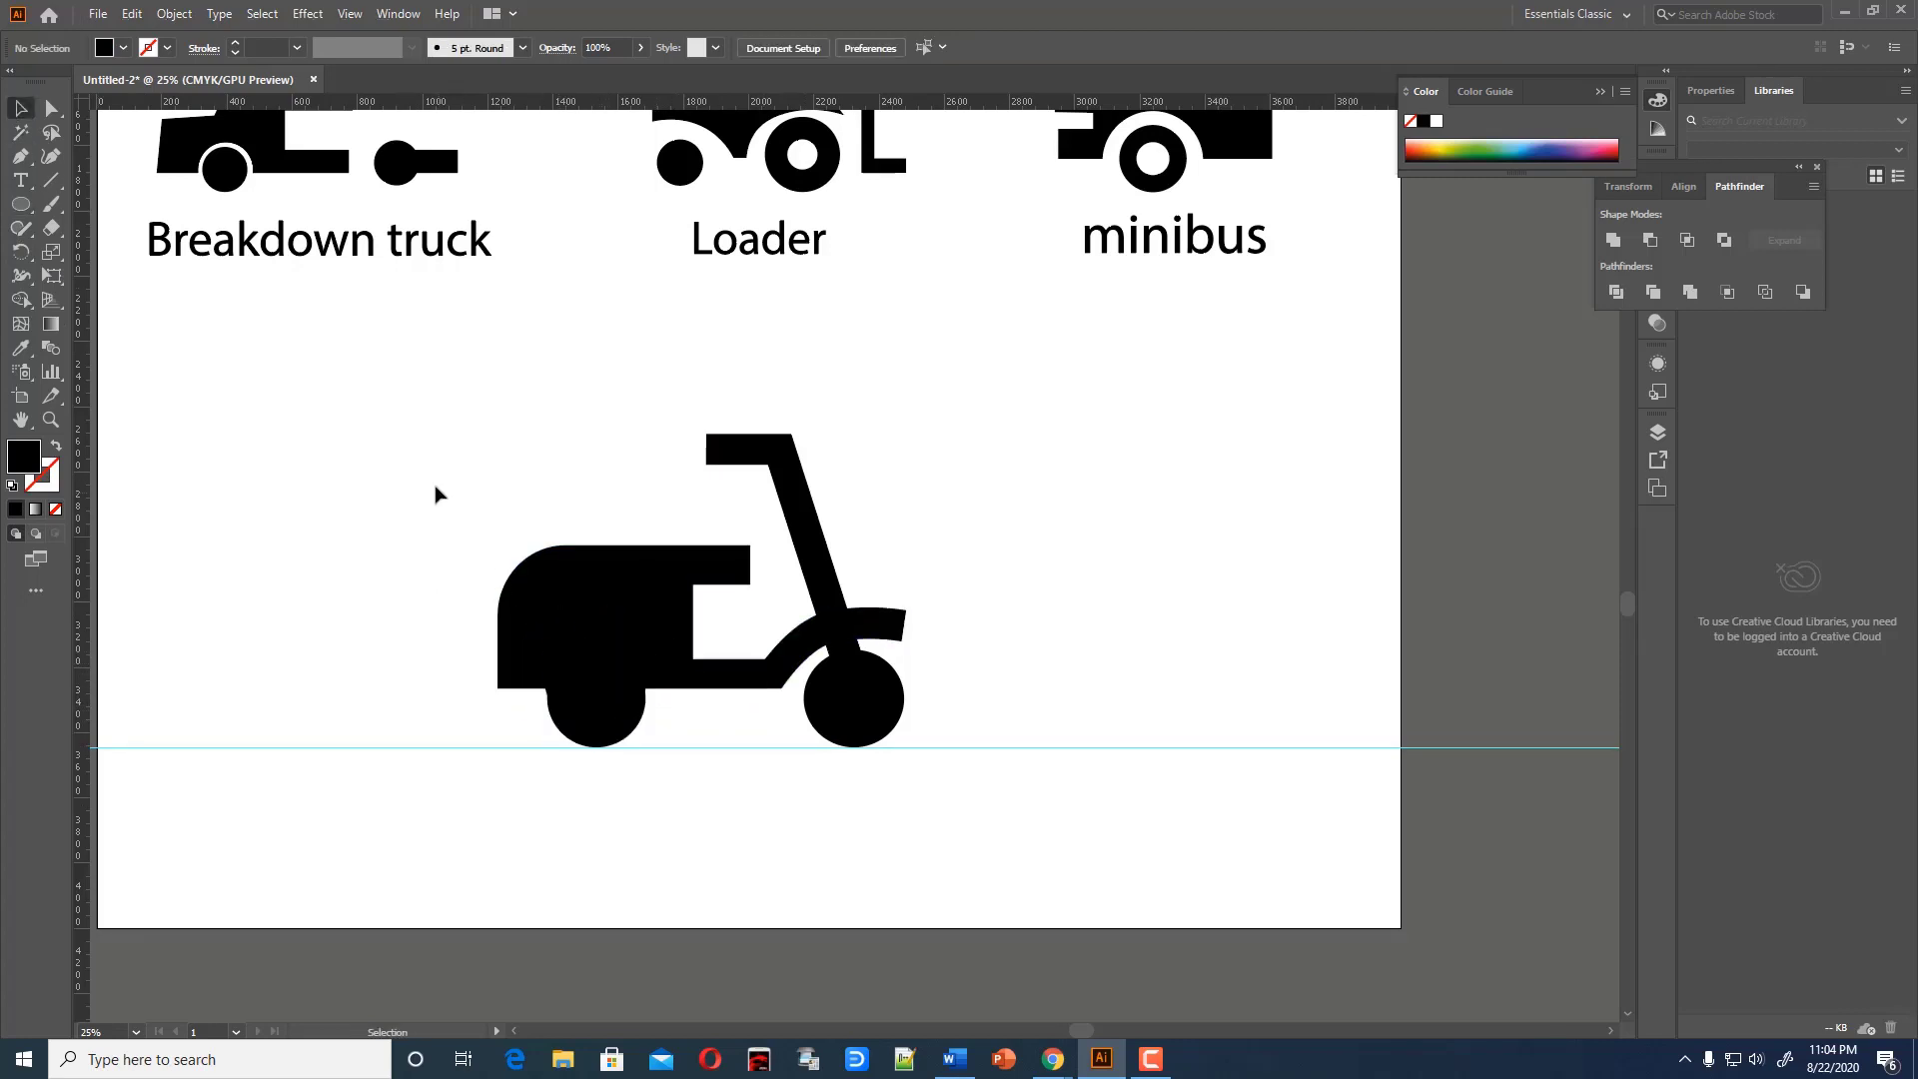
Delete the guide under the wheels and add the text label "scooter" in 300 pt Myriad Pro below the scooter
left_click_drag(433, 492, 1067, 693)
left_click(1031, 547)
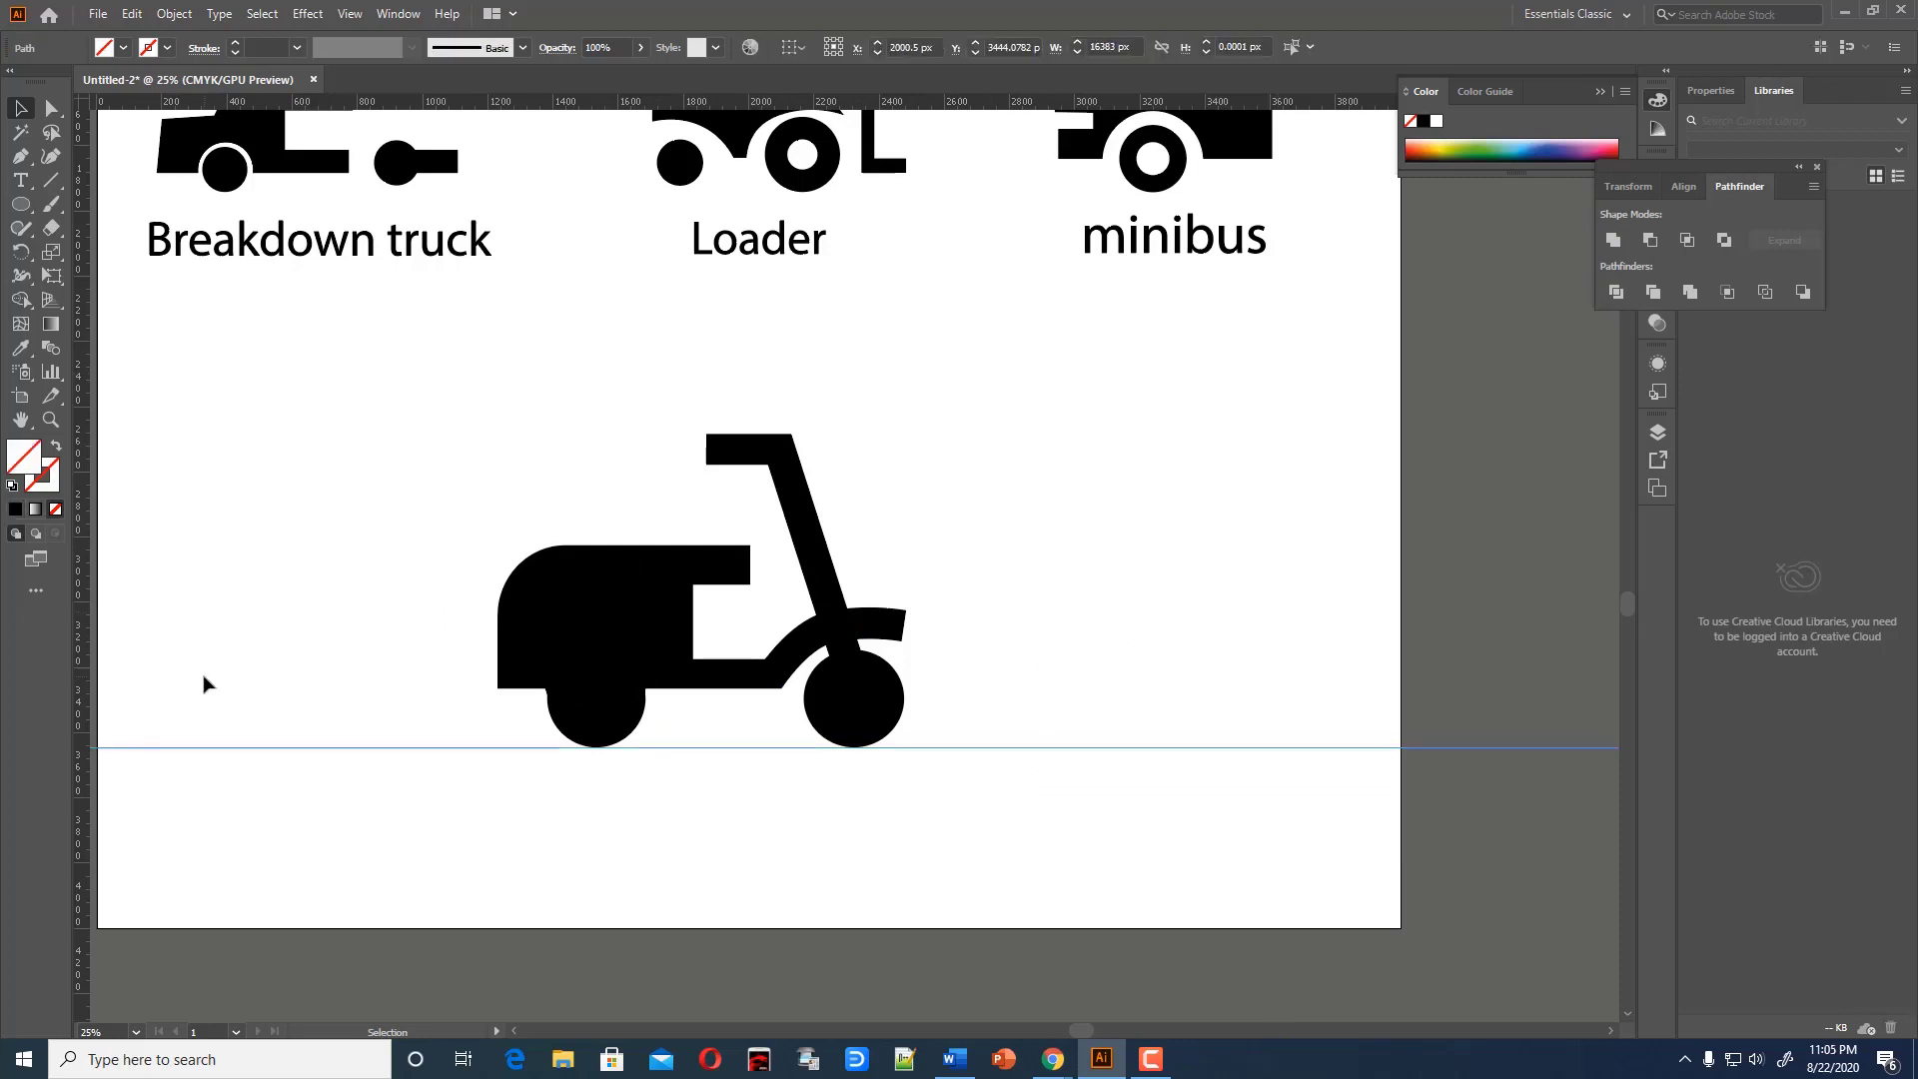
left_click(19, 180)
left_click(290, 677)
key("BackSpace")
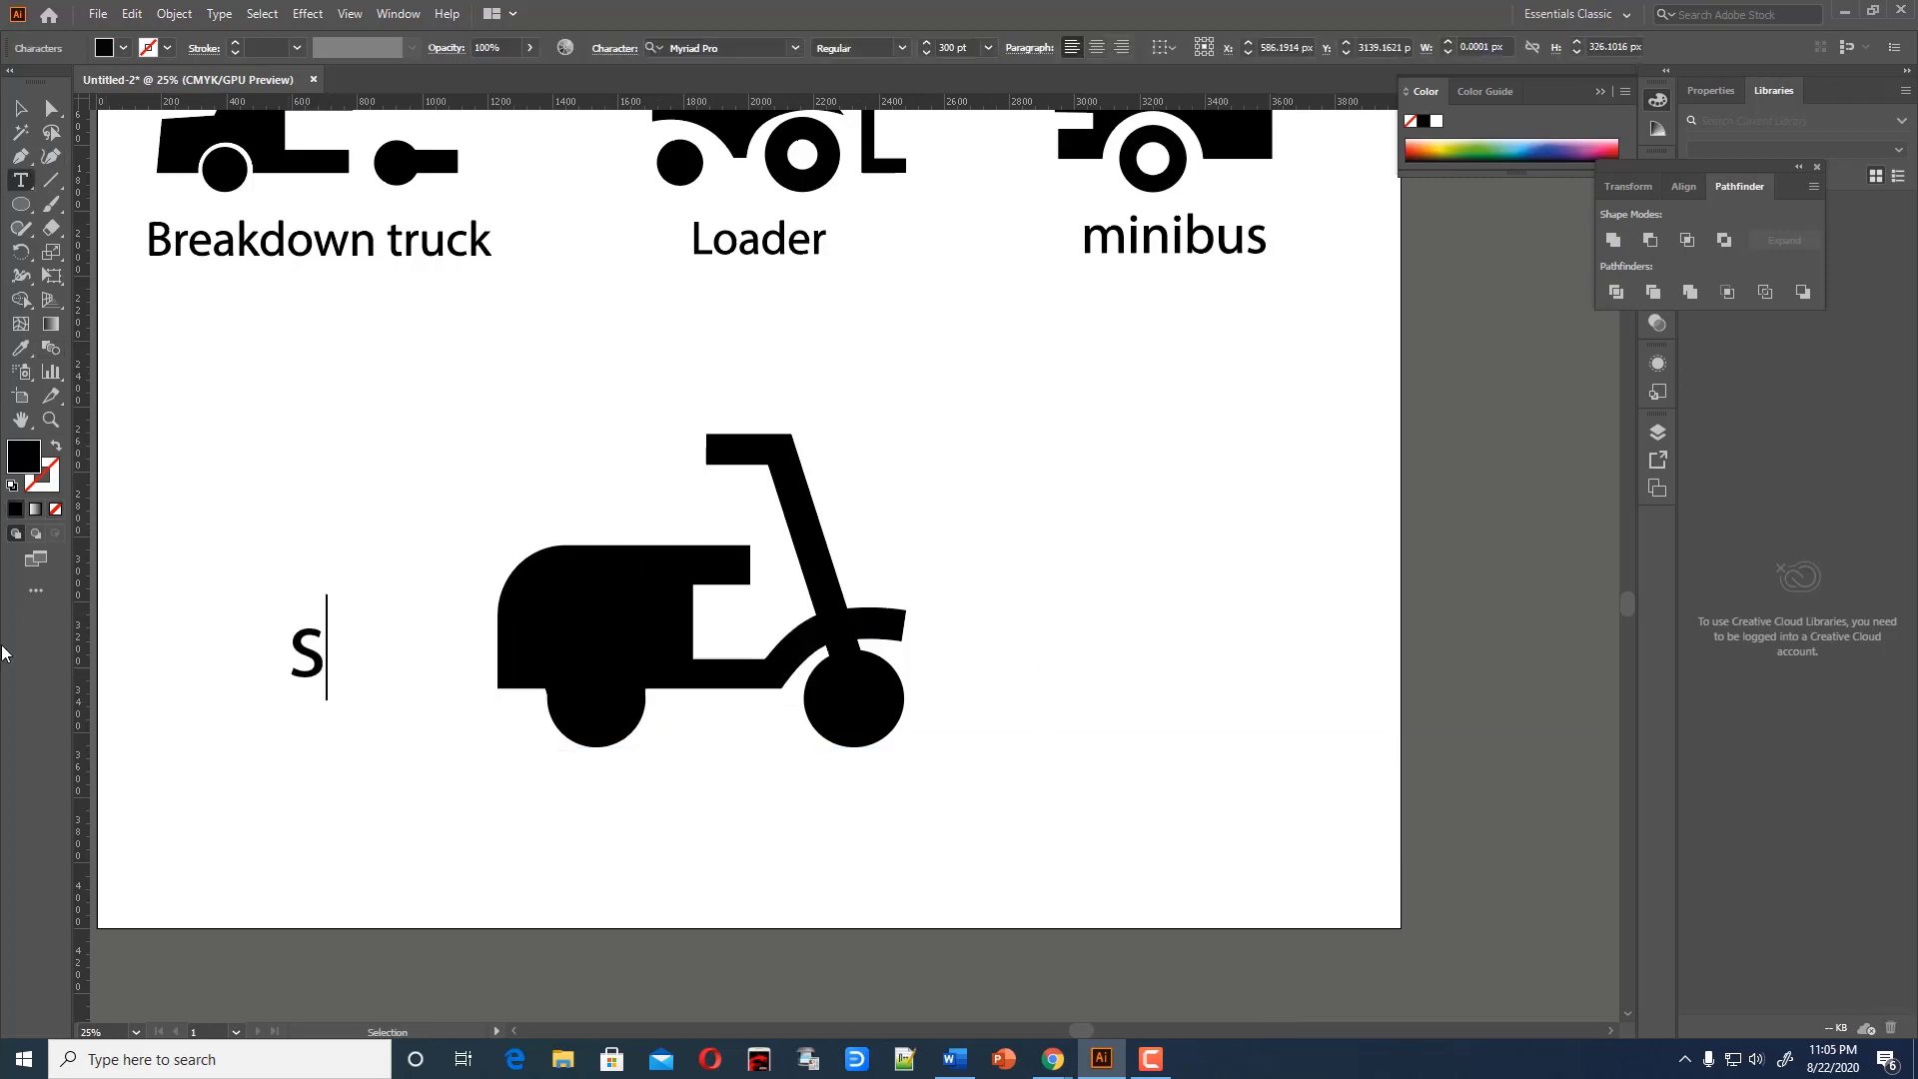
type("scooter")
key("Escape")
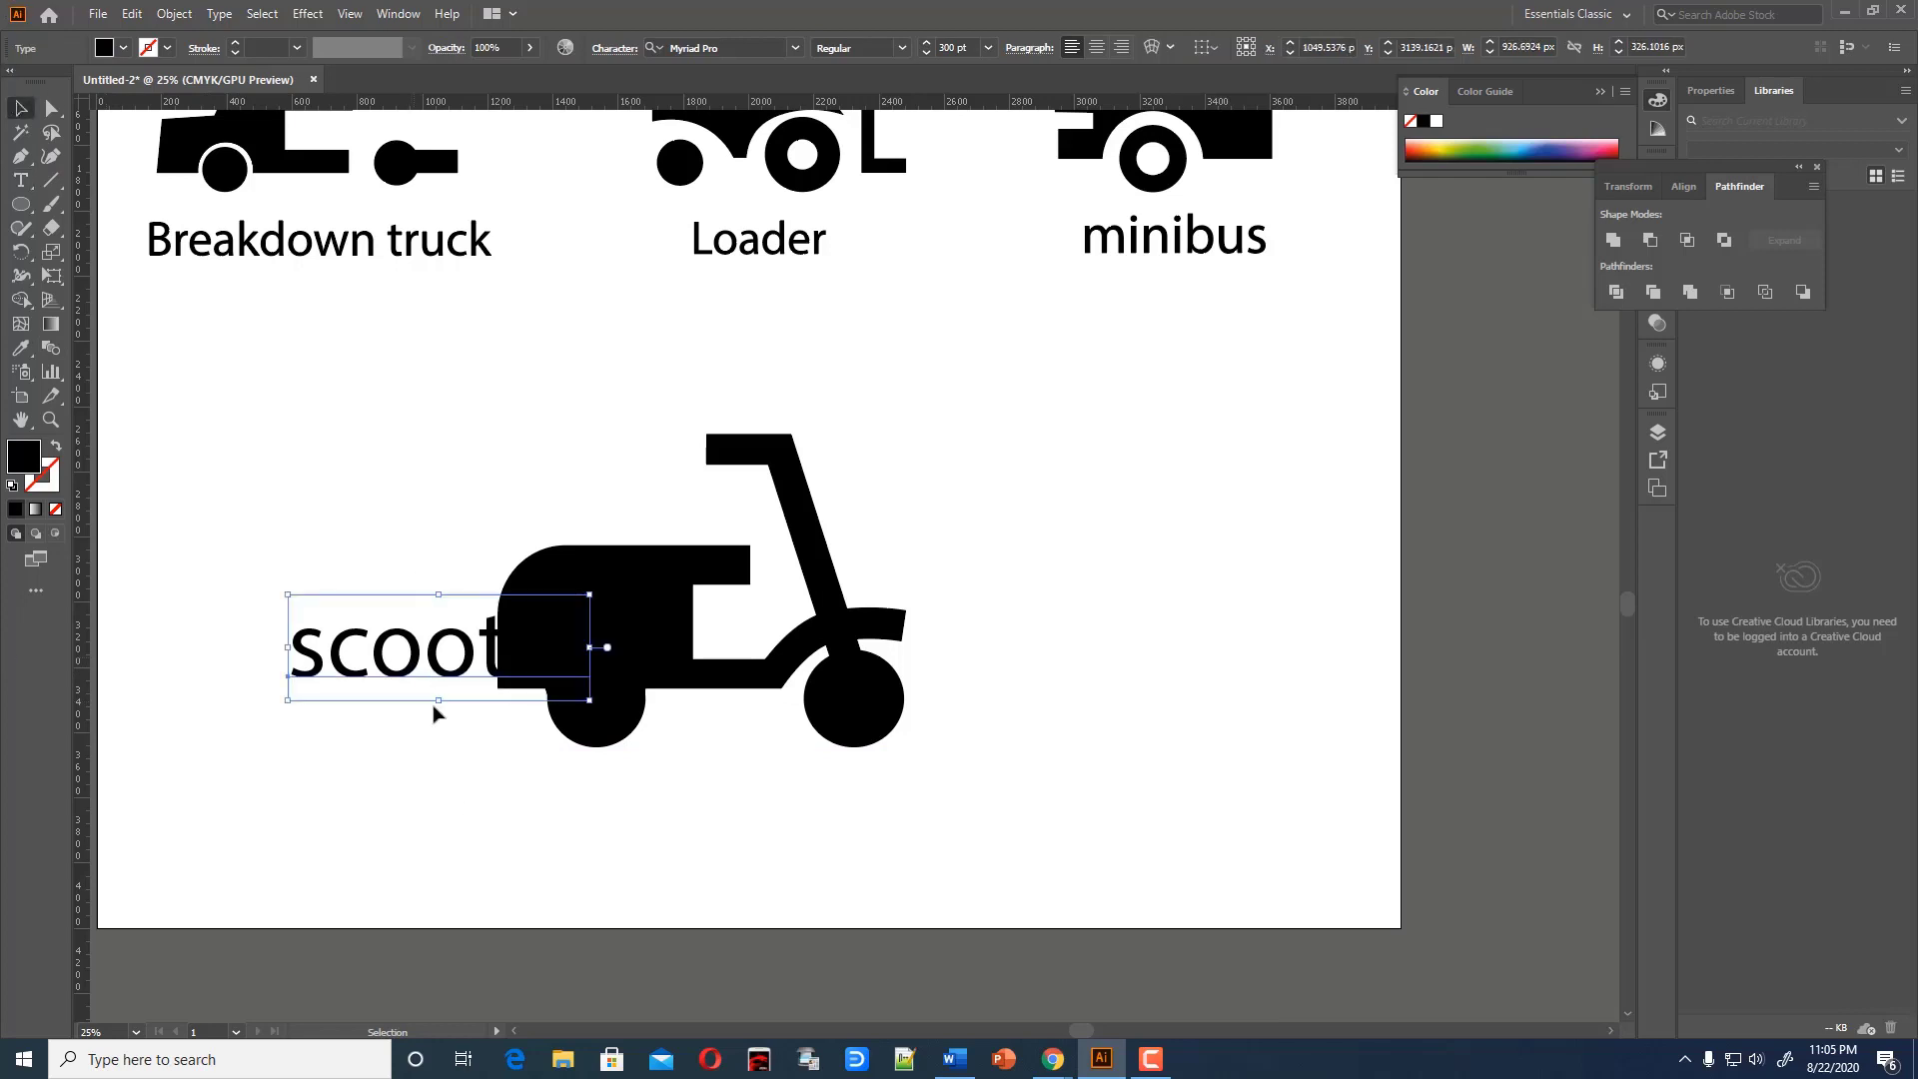
left_click_drag(495, 712, 784, 823)
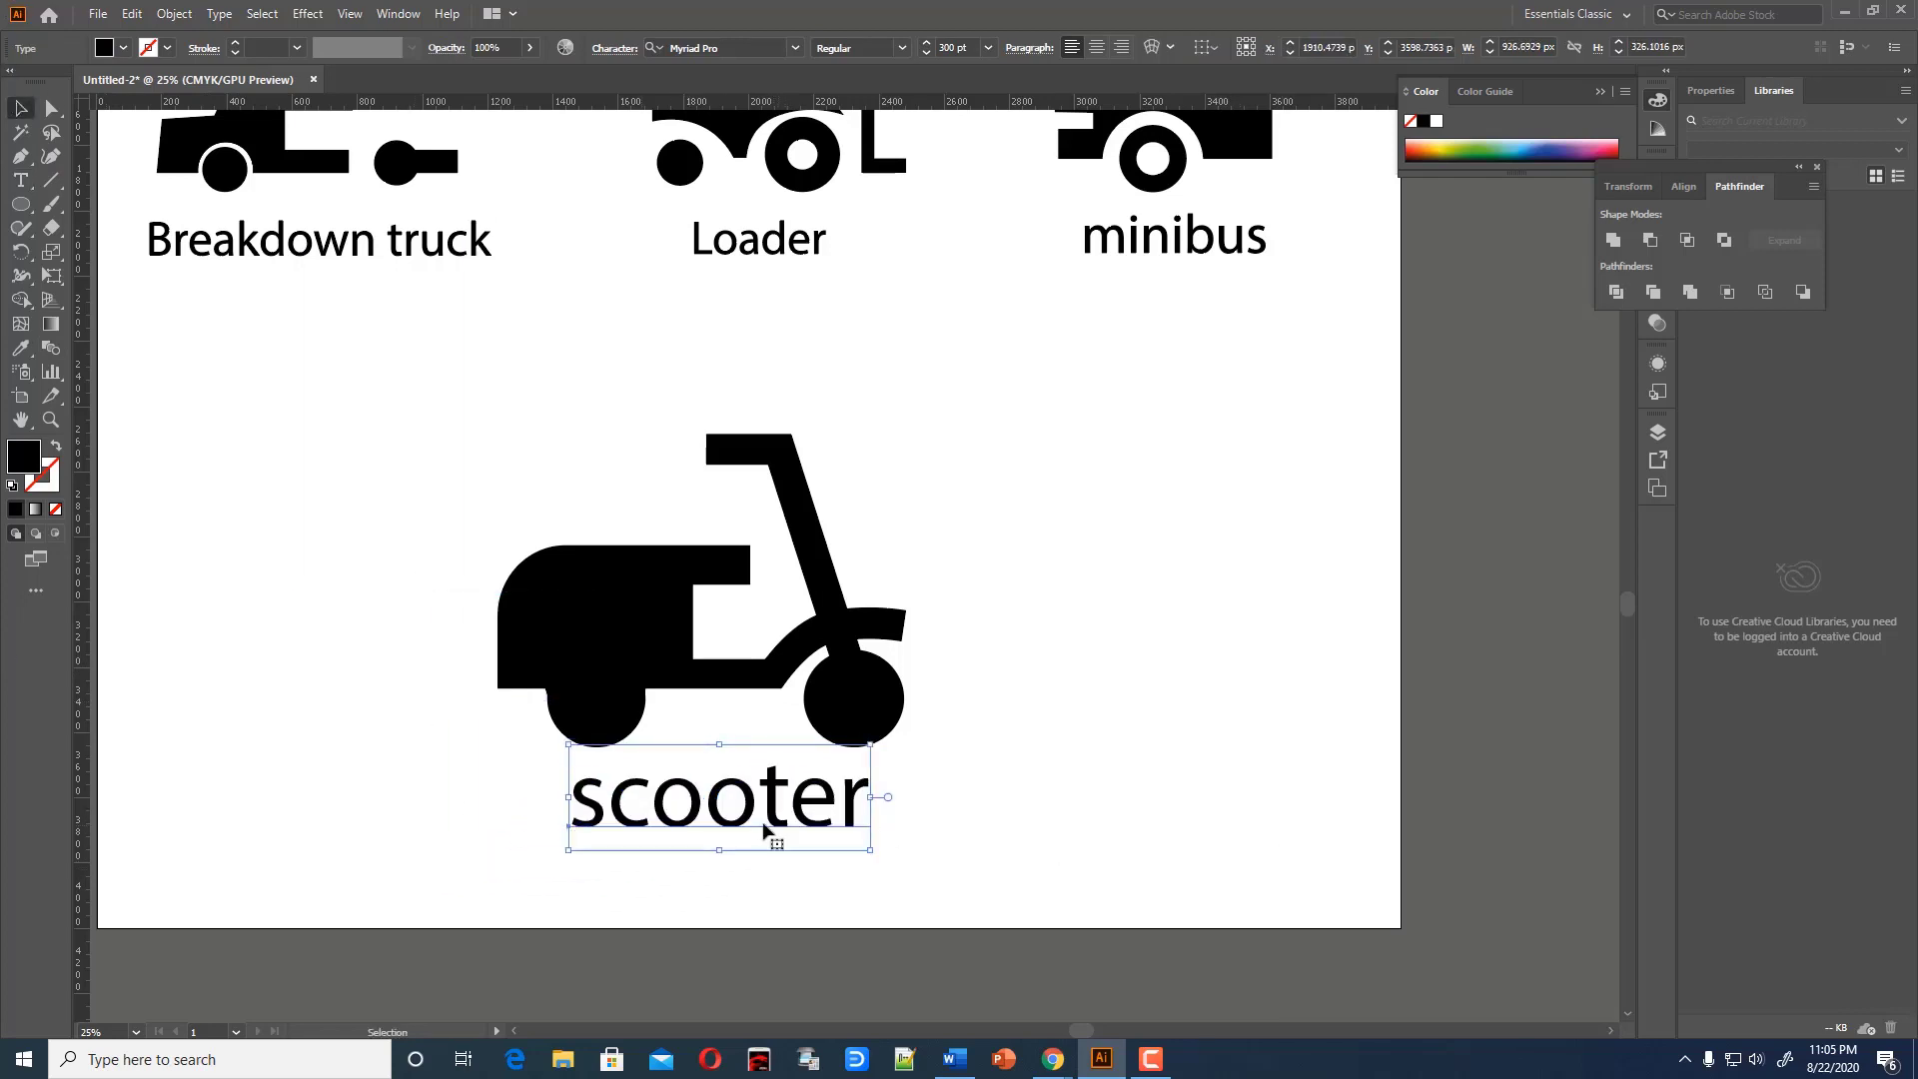
Convert the scooter label into outlined shapes
left_click(186, 13)
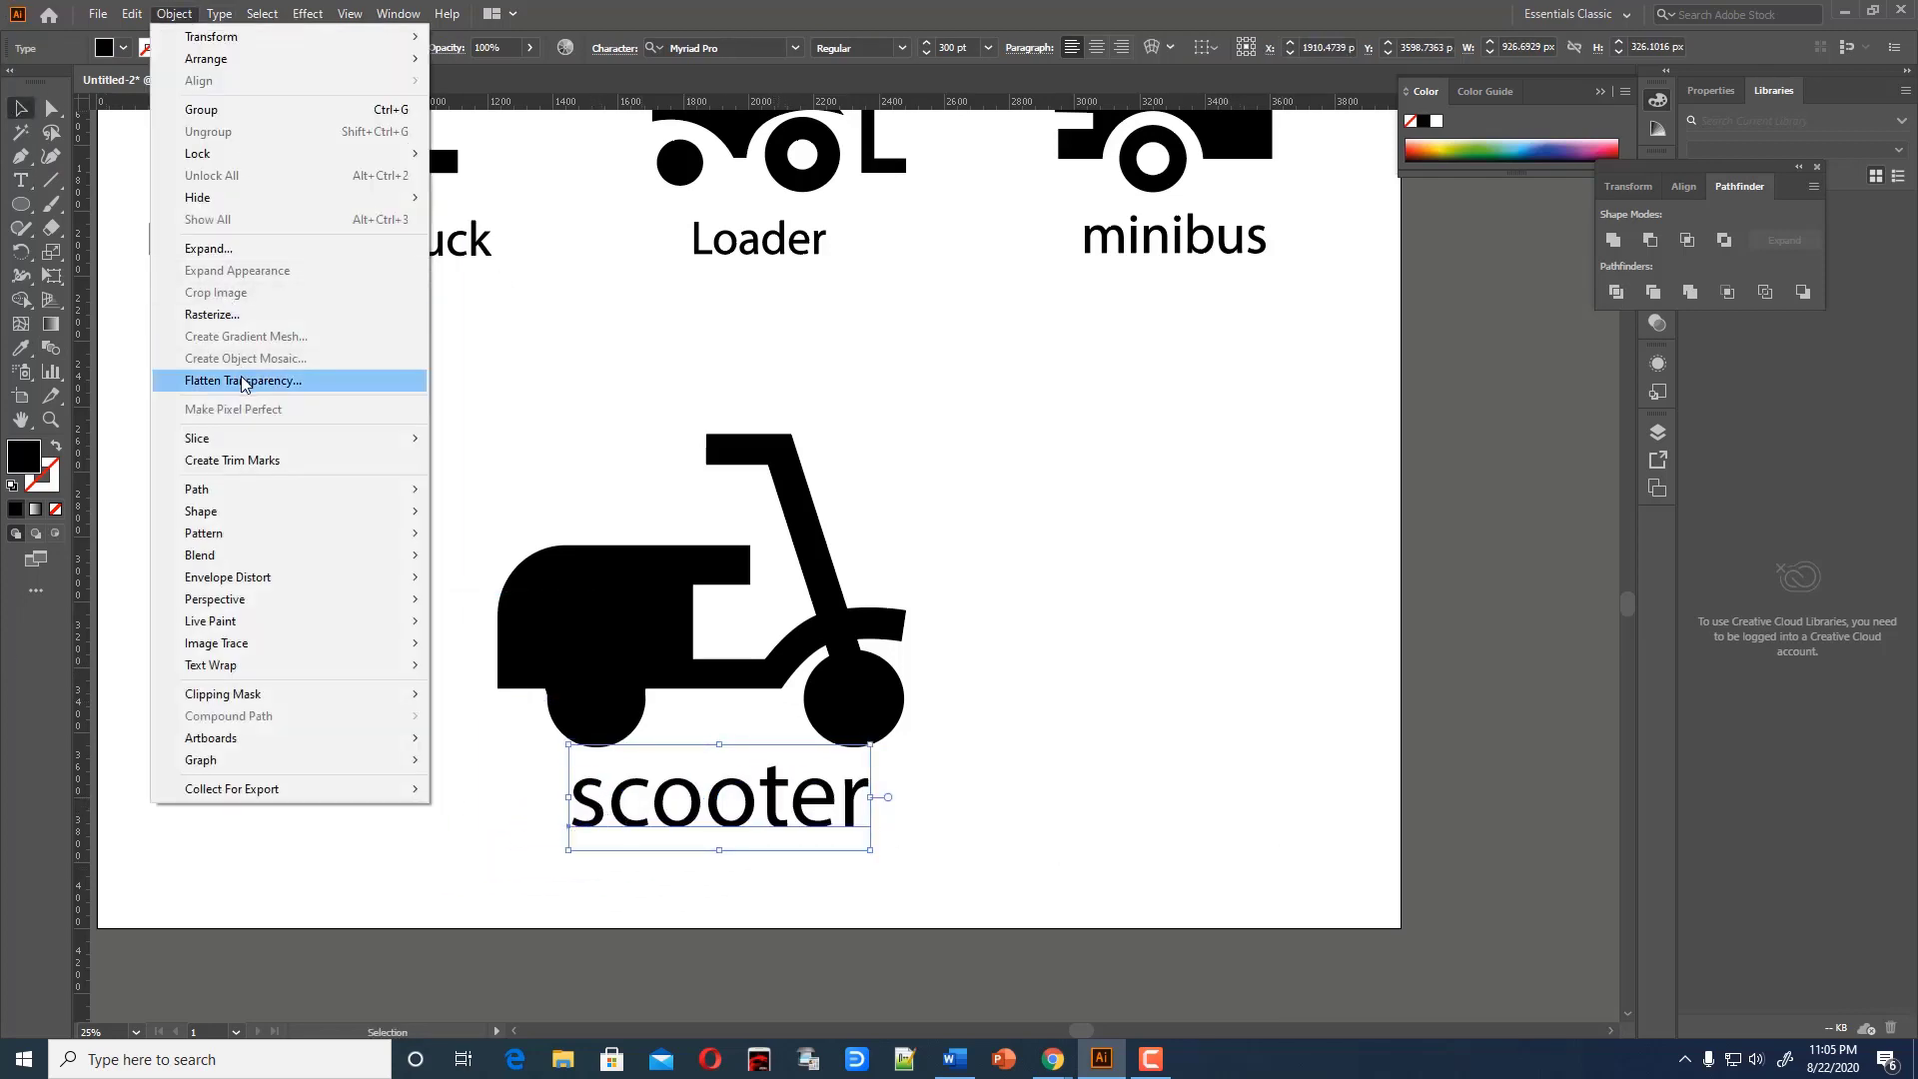
left_click(260, 382)
left_click(1009, 665)
Scale the scooter down slightly and place it with its label below the Breakdown truck as the start of a third row
scroll(1009, 666, "up", 1)
key("ctrl+minus")
key("ctrl+minus")
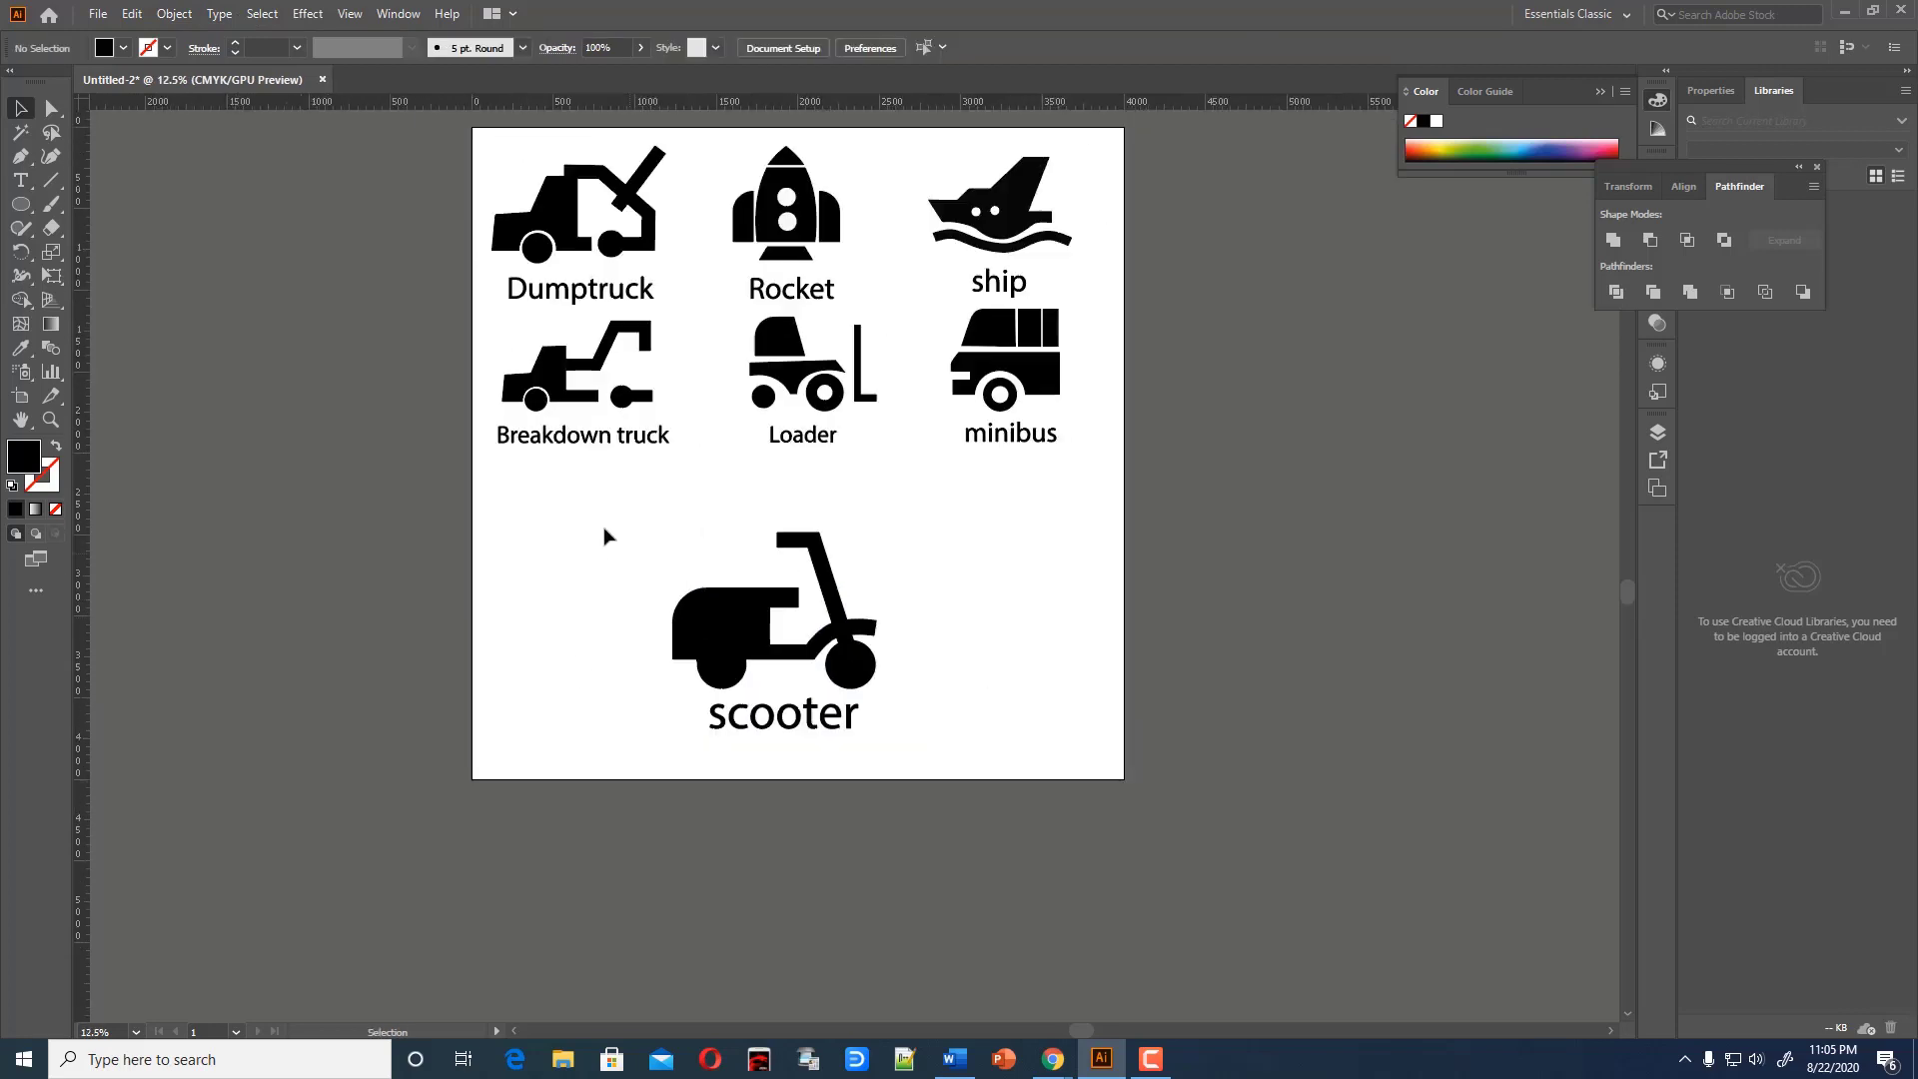
left_click_drag(605, 526, 670, 537)
left_click(738, 721)
left_click_drag(737, 721, 544, 662)
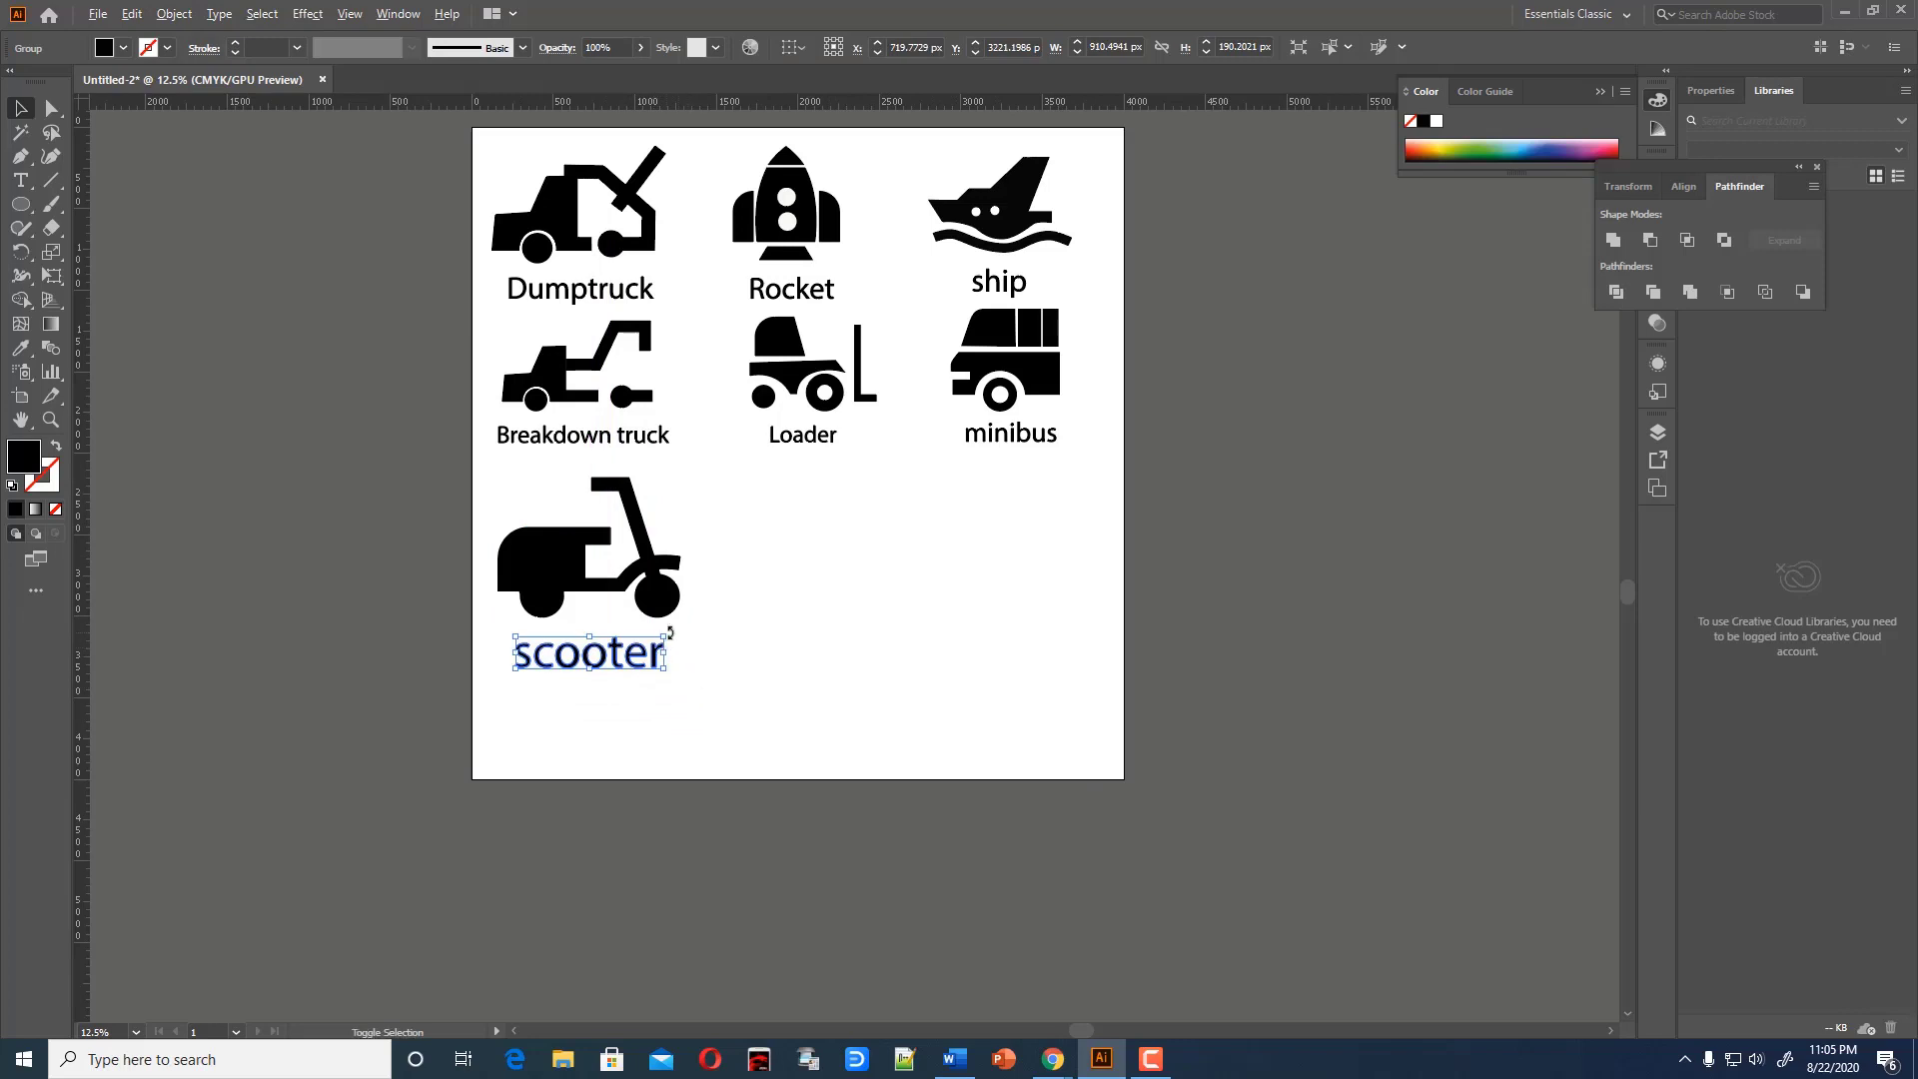
Shrink the scooter label to the size of the other labels, keeping it centred under its icon
left_click_drag(666, 637, 642, 642)
left_click(753, 653)
left_click(722, 656)
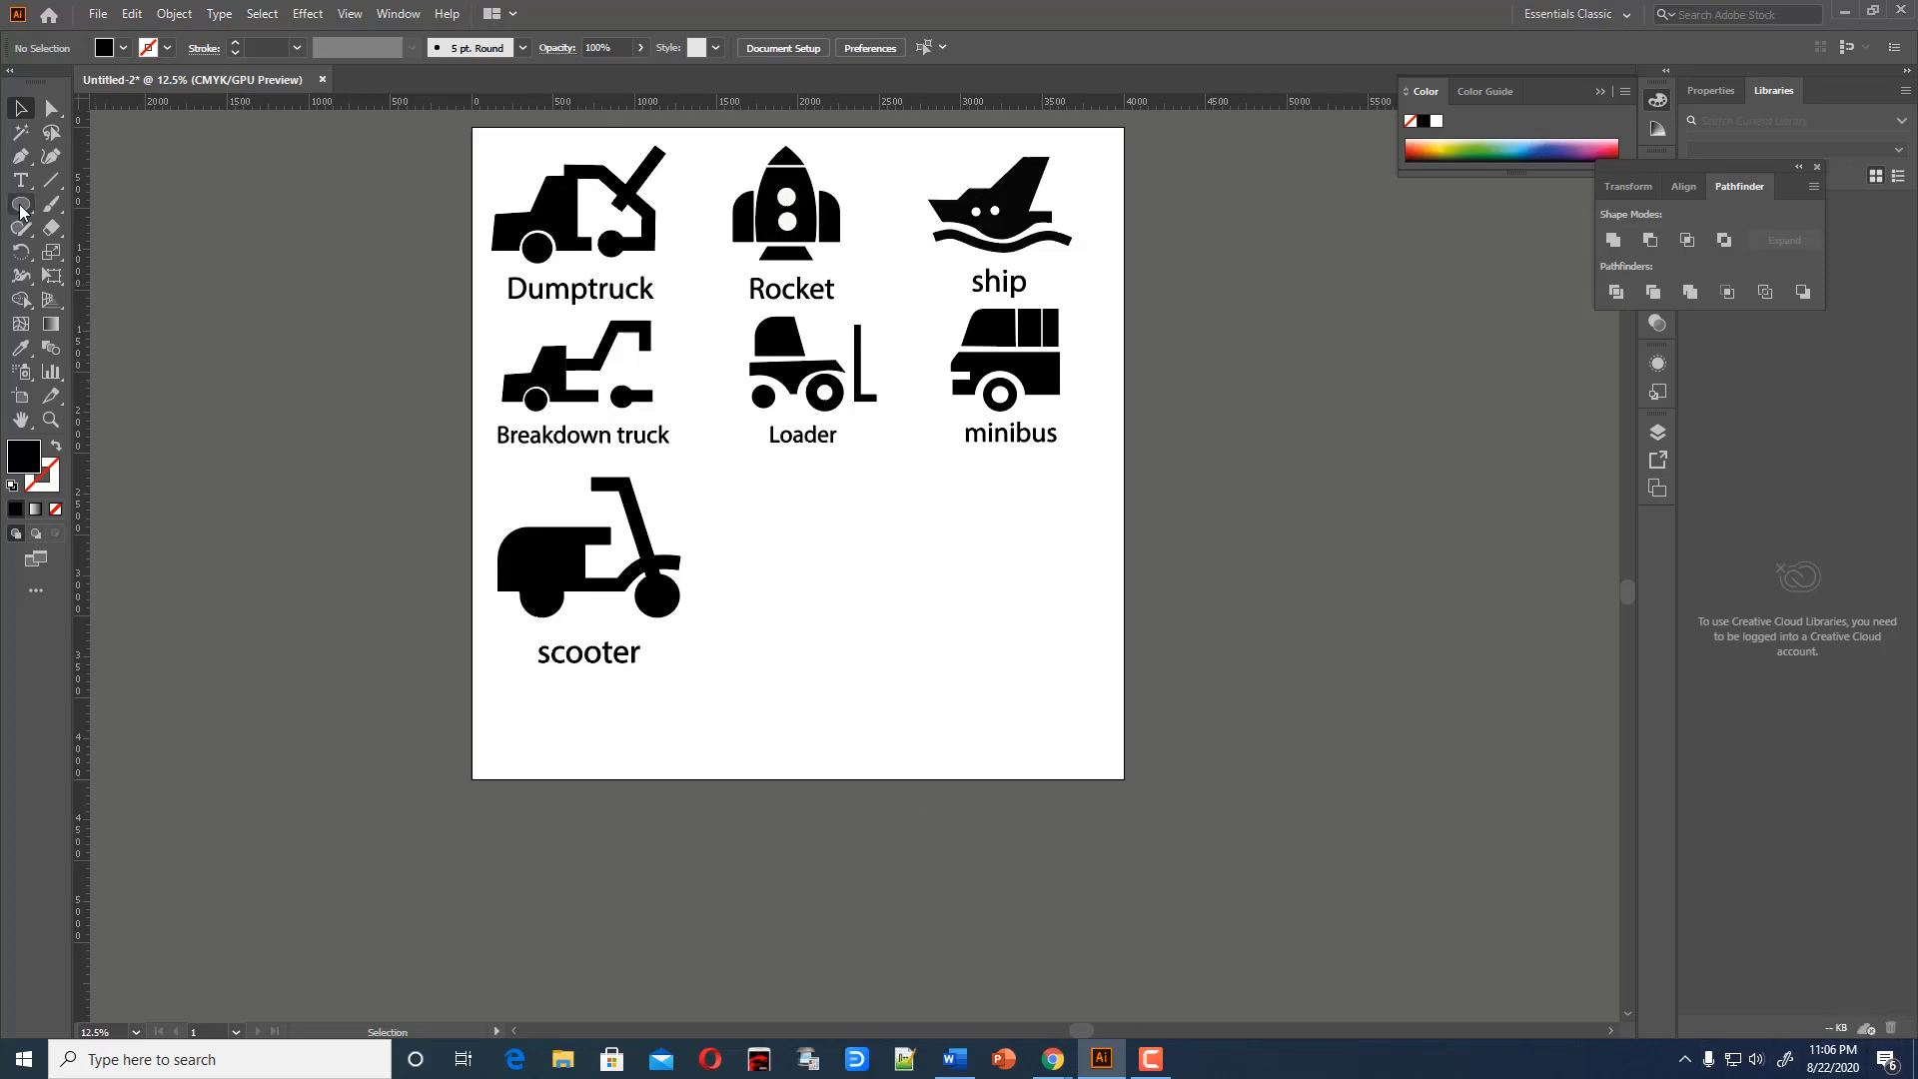
Draw a black rectangle about 1497 by 453 px with a rounded upper-right corner and place it well to the right of the scooter
left_click_drag(20, 205, 140, 210)
mouse_move(801, 560)
left_mouse_down()
mouse_move(1045, 632)
mouse_move(980, 505)
left_mouse_up()
key("v")
left_click(266, 468)
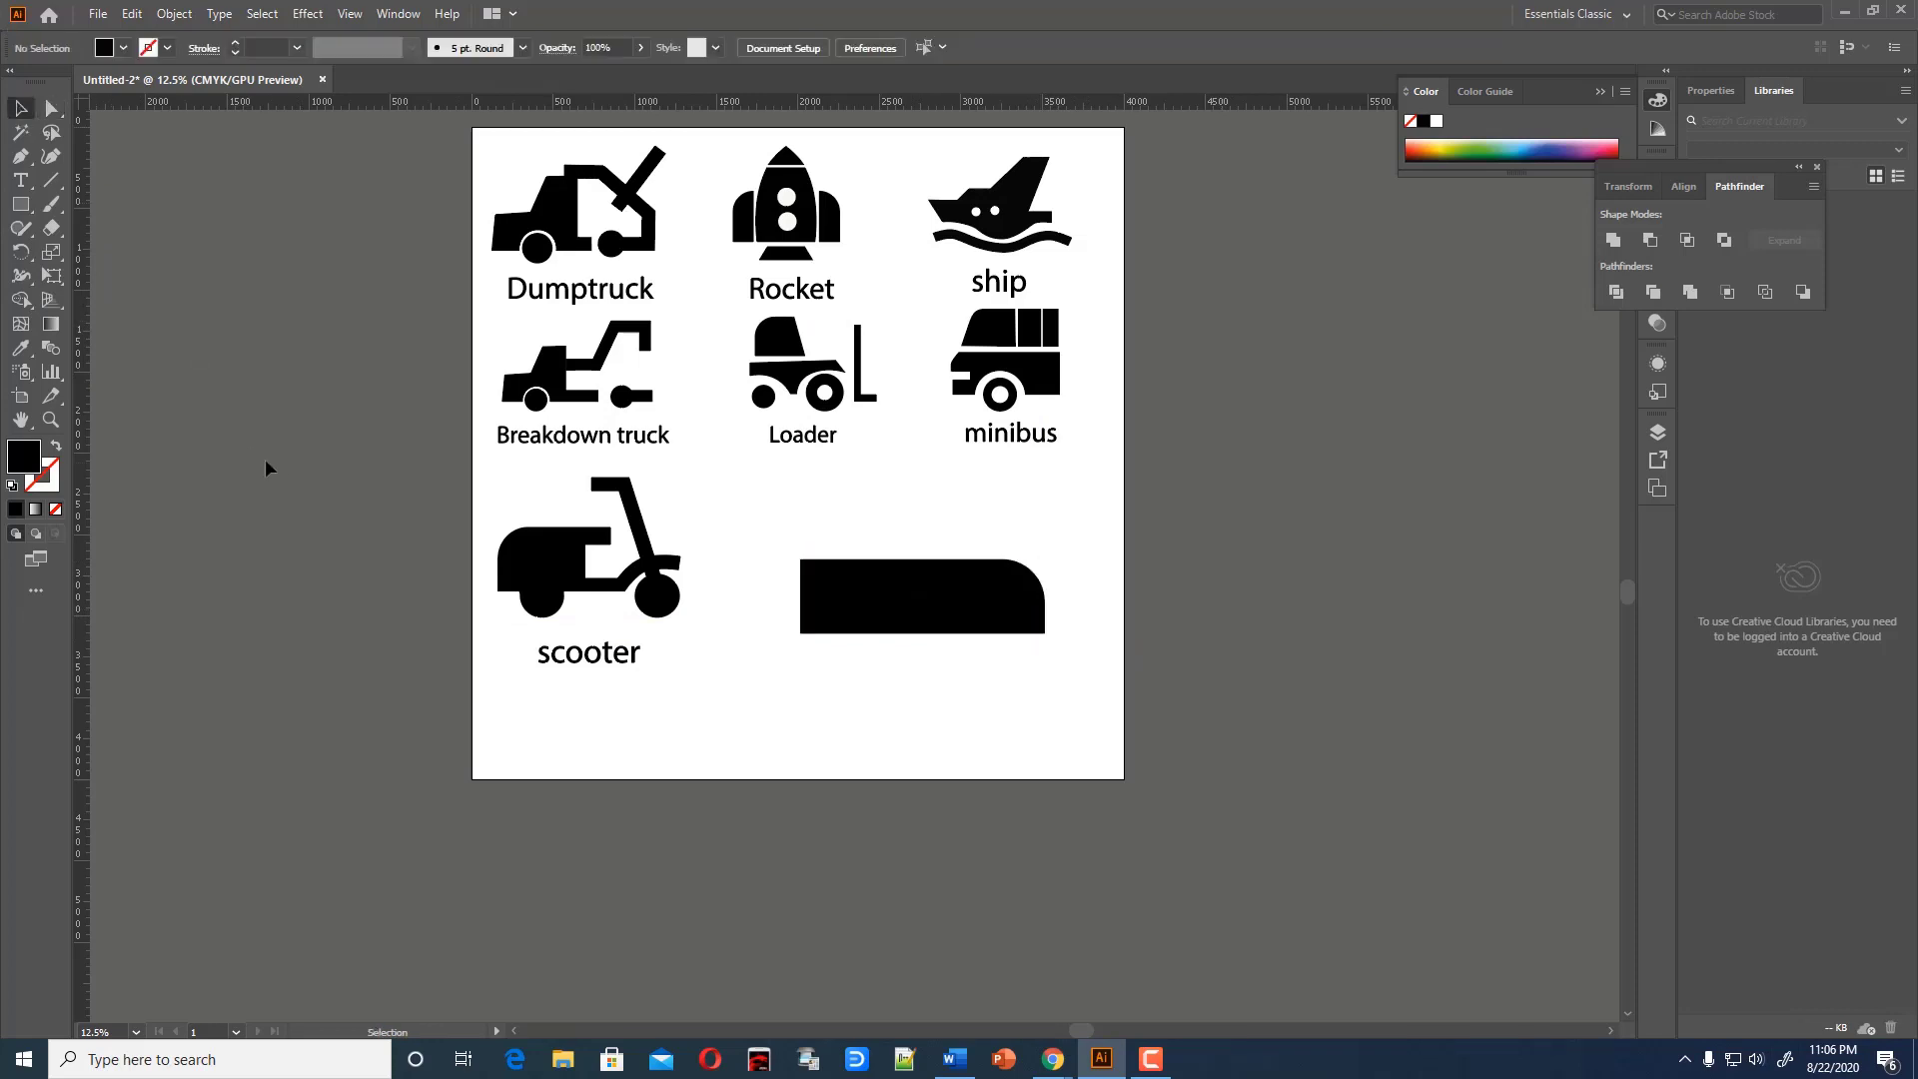
left_click_drag(994, 632, 1121, 644)
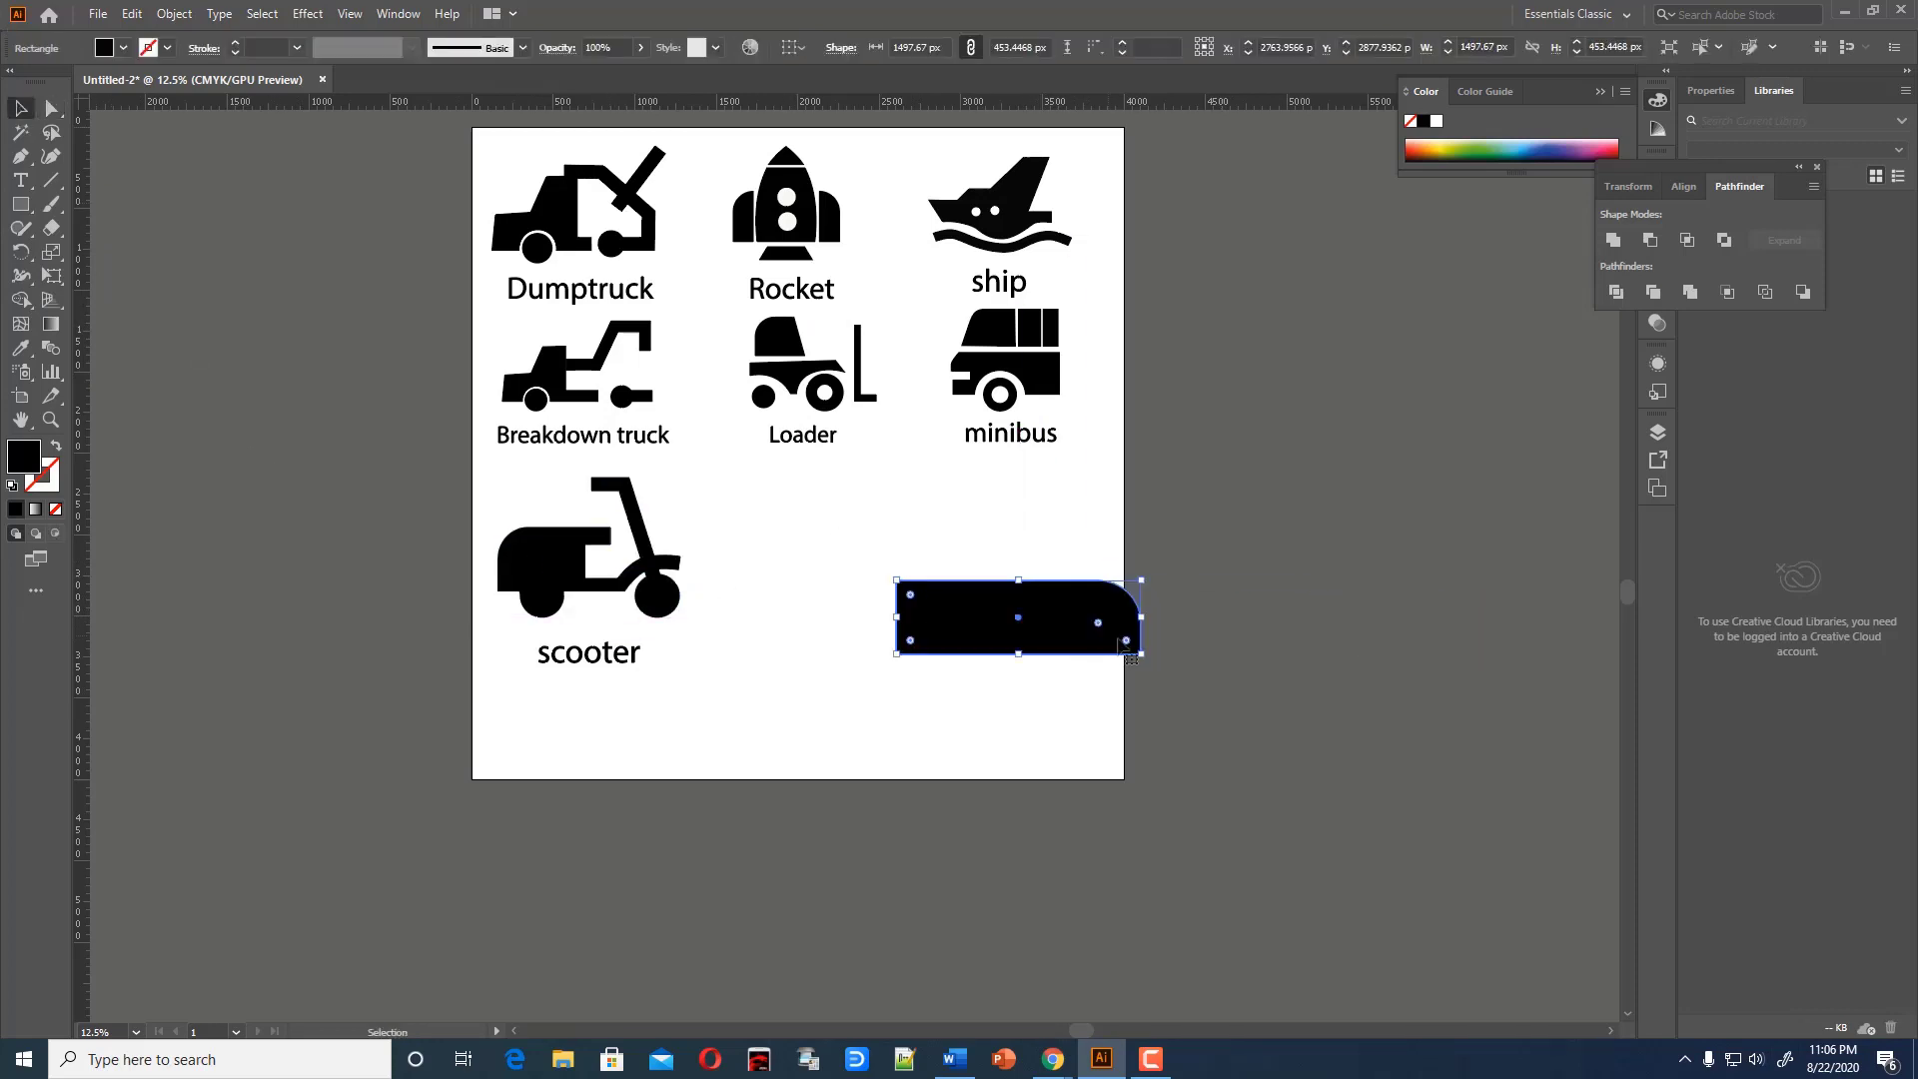
left_click(868, 721)
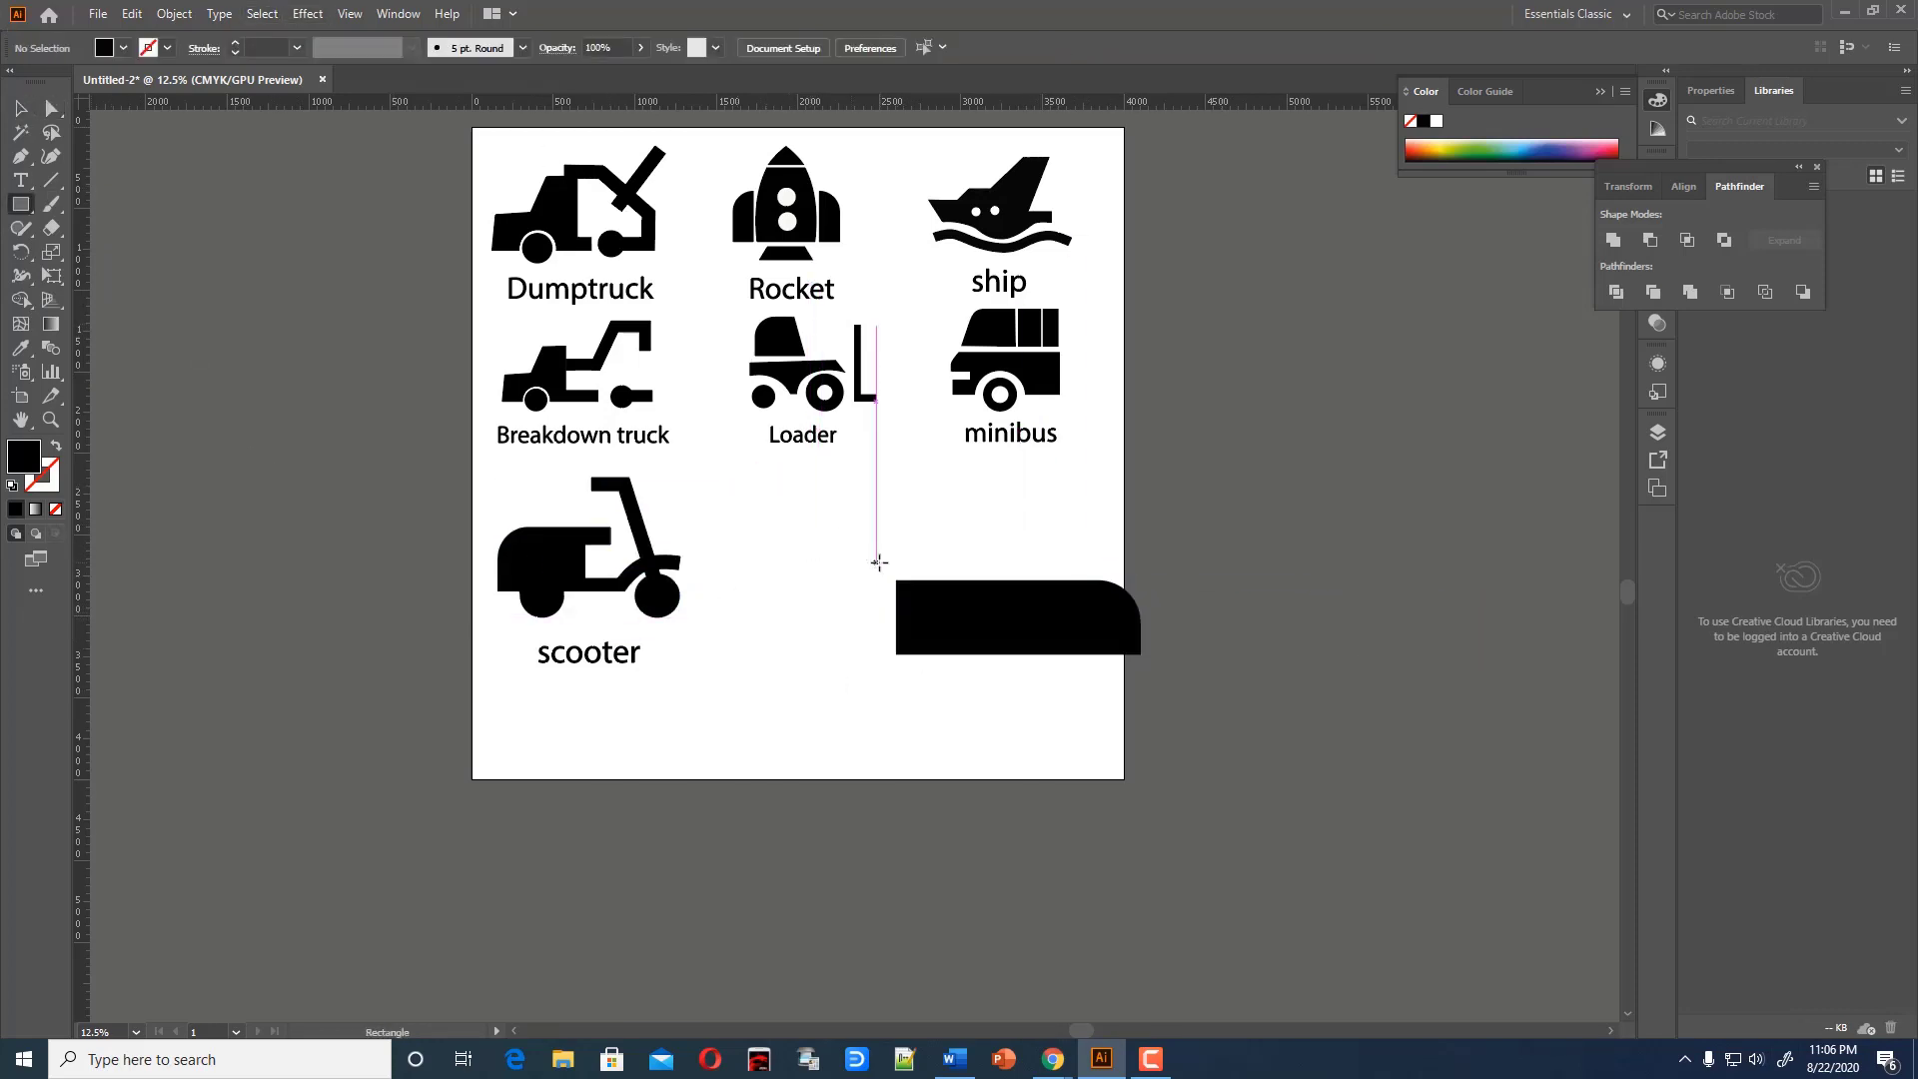
Draw a taller black rectangle about 819 by 543 px overlapping the left end of the long shape, with their bottom edges aligned
left_click_drag(879, 556, 945, 654)
left_click_drag(869, 605, 800, 605)
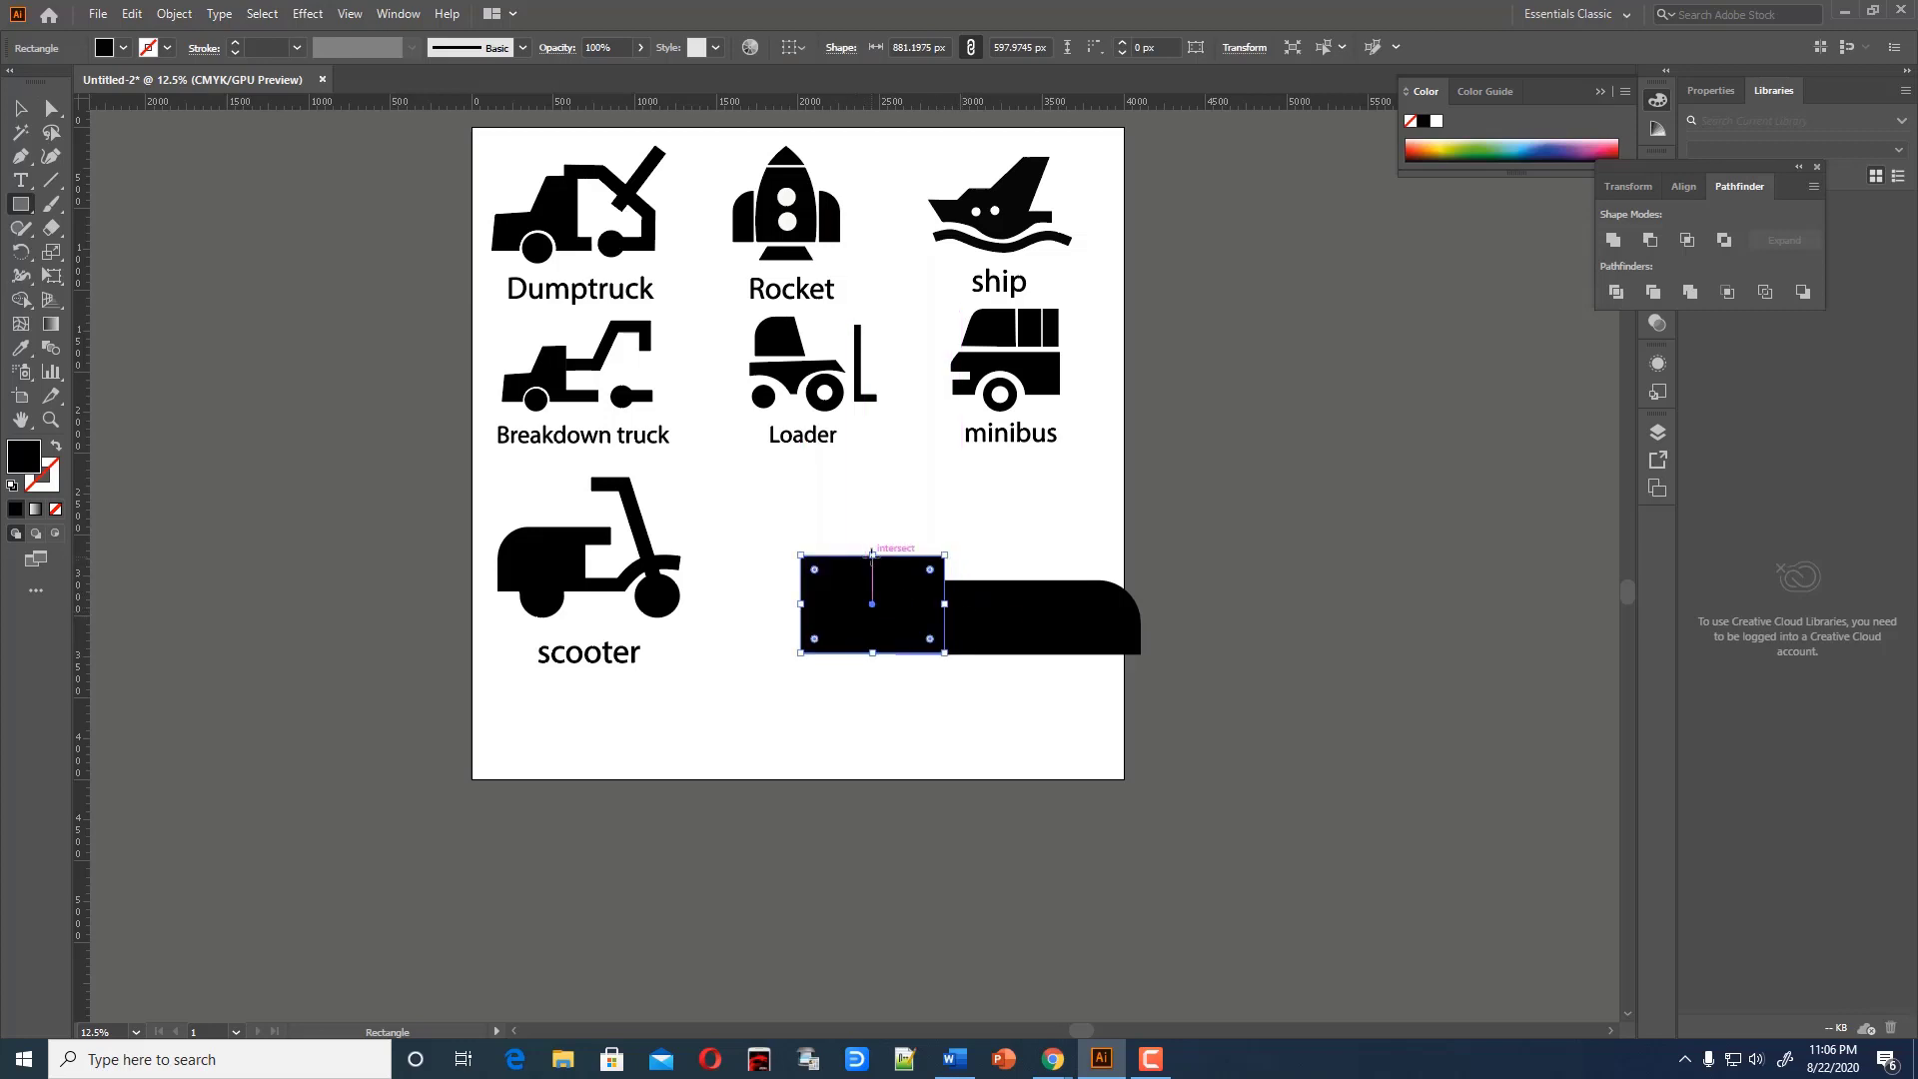
left_click_drag(873, 554, 879, 564)
left_click(800, 719)
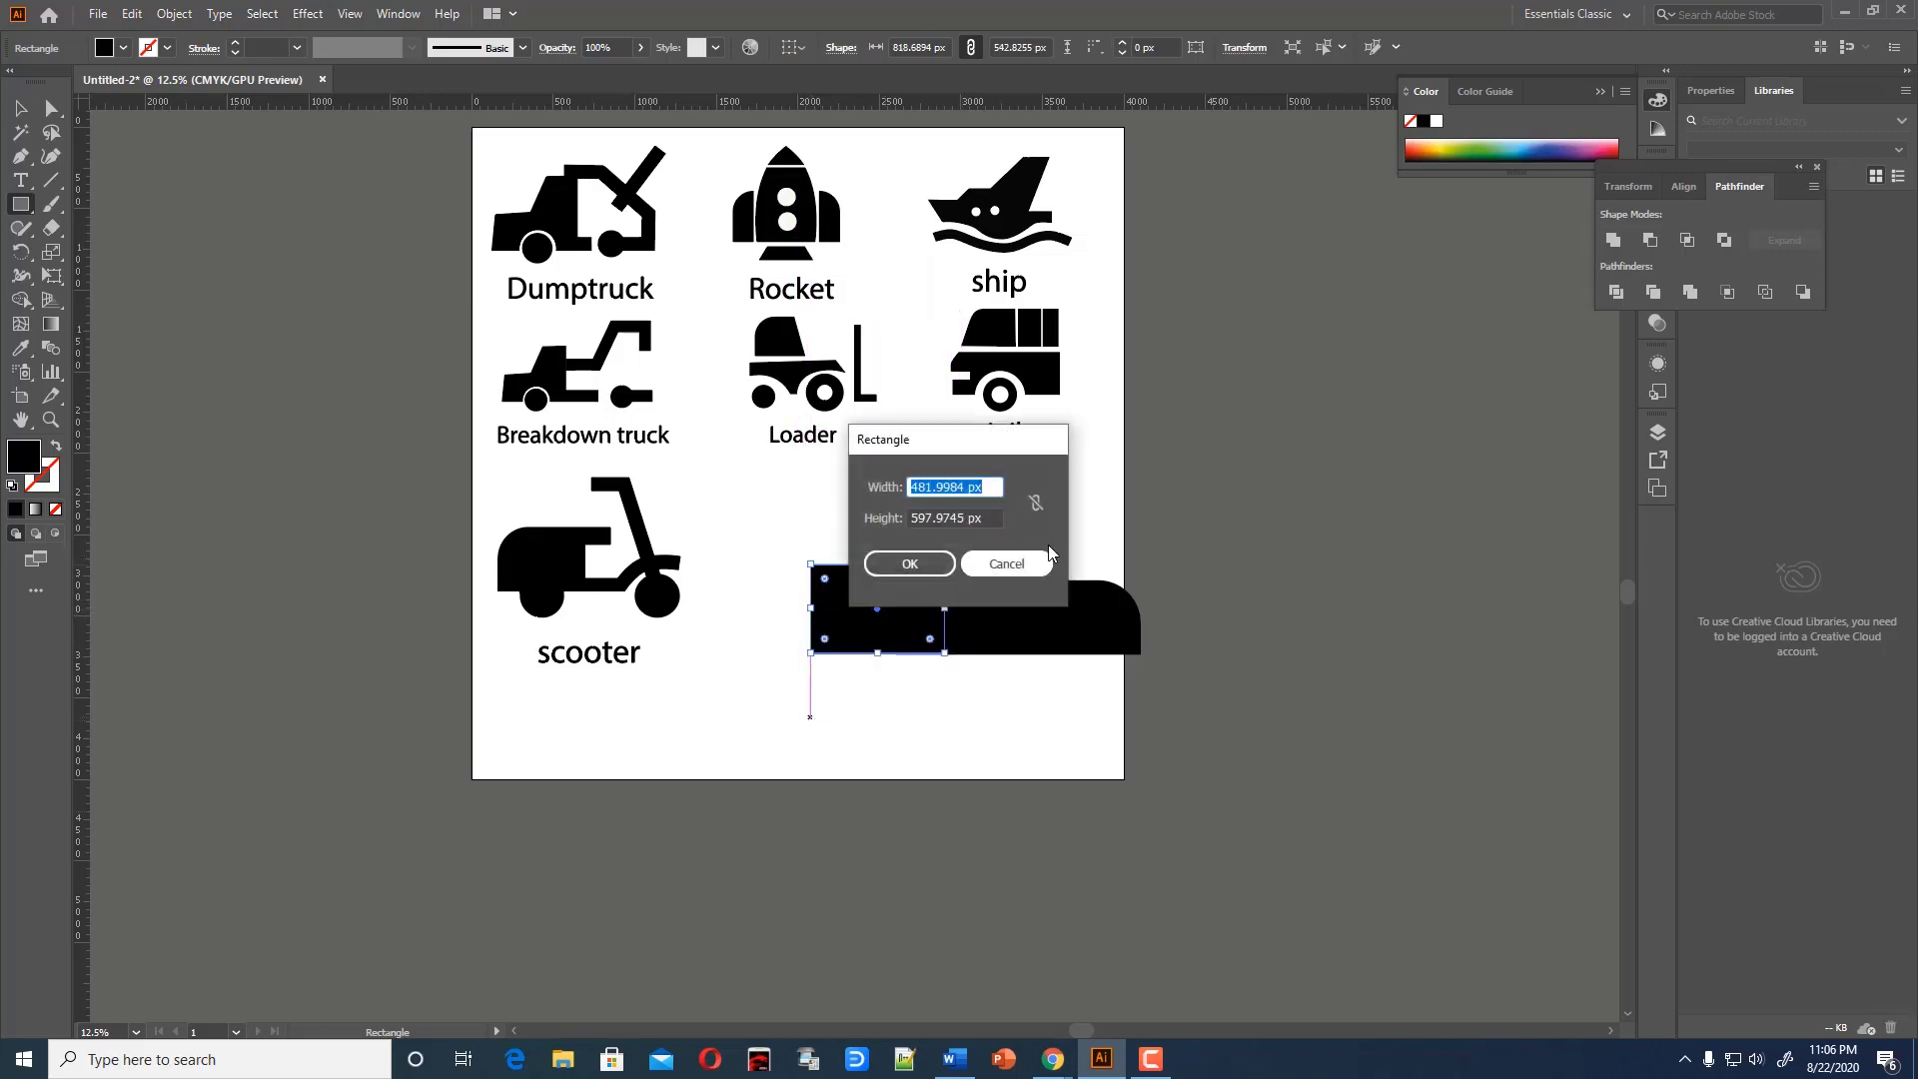
left_click(1002, 560)
Round the lower-left corner of the taller rectangle to a radius of about 345 px
key("a")
left_click(676, 494)
mouse_move(854, 614)
left_mouse_down()
mouse_move(875, 690)
mouse_move(870, 599)
left_mouse_up()
left_click(912, 676)
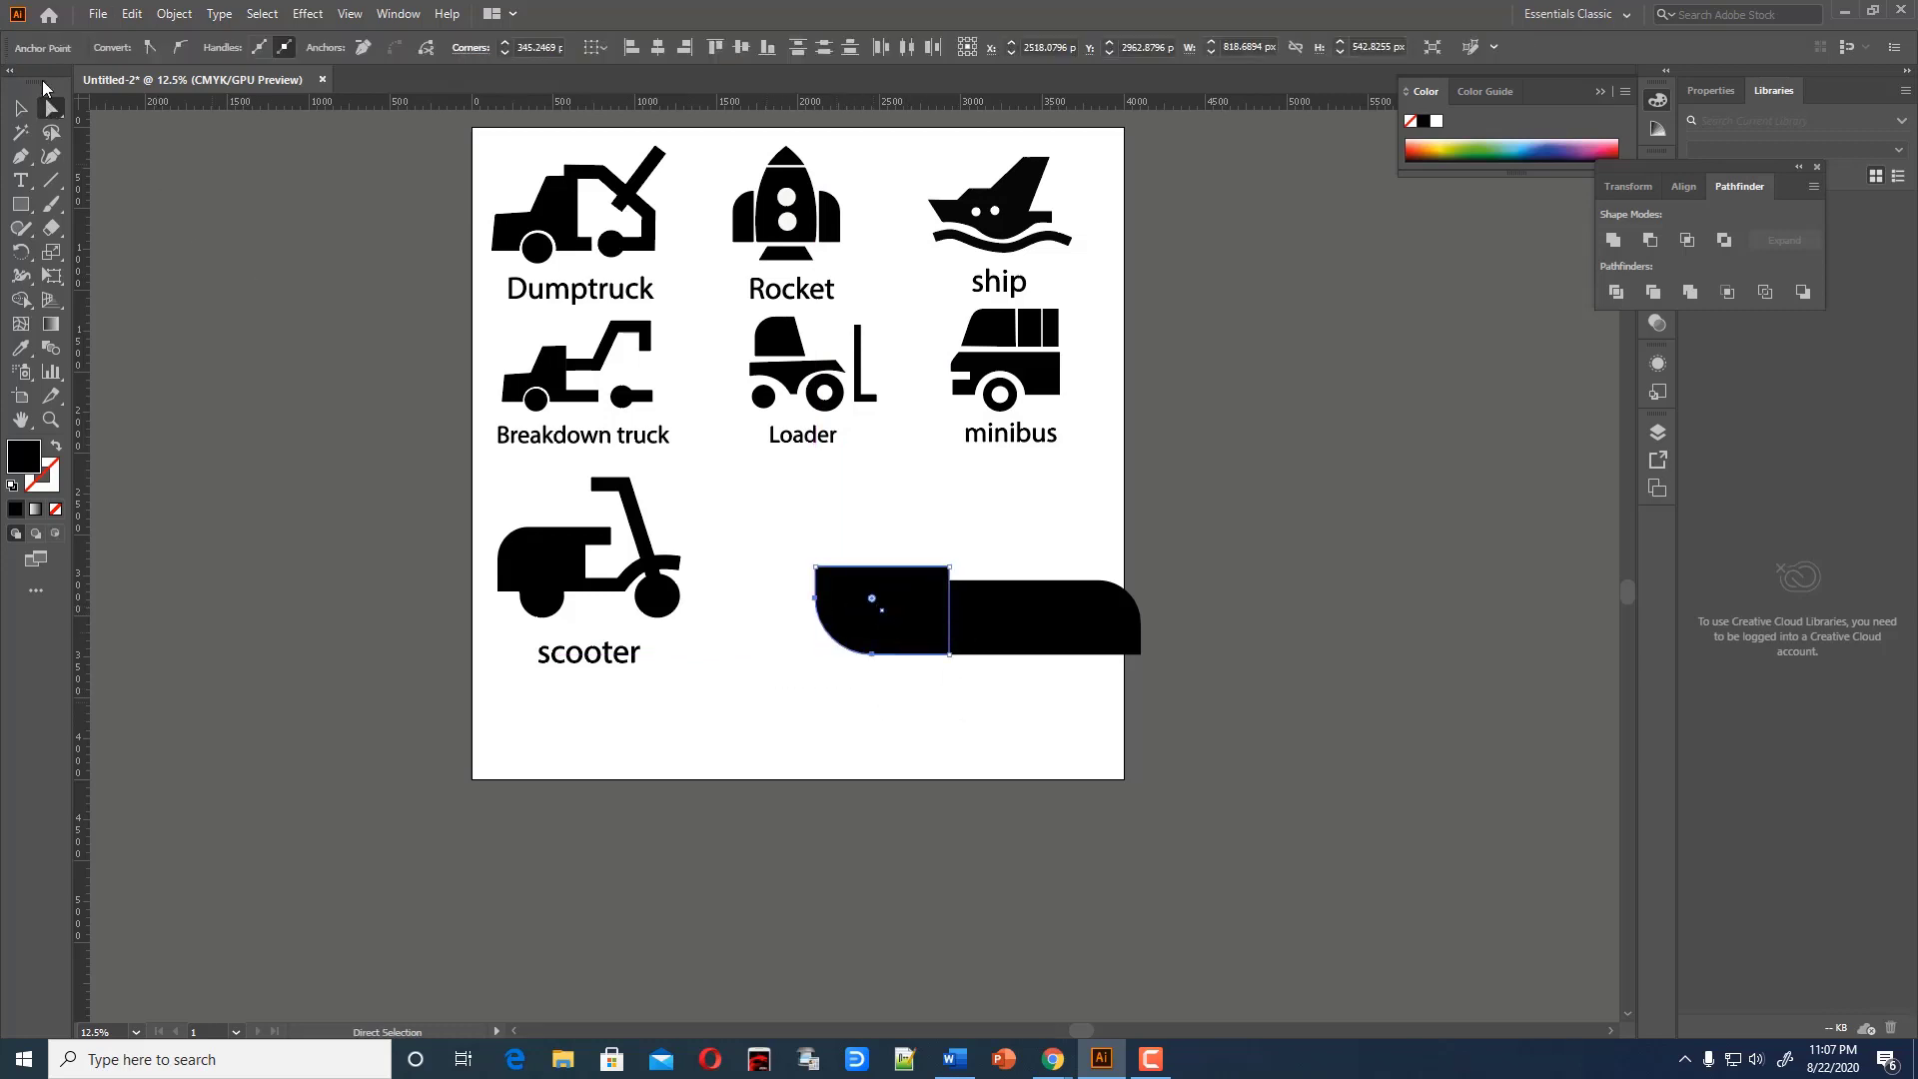
Unite the two overlapping rounded rectangles into one hull shape and shorten it from its right end
left_click(20, 107)
left_click(650, 467)
left_click_drag(1120, 697, 1139, 694)
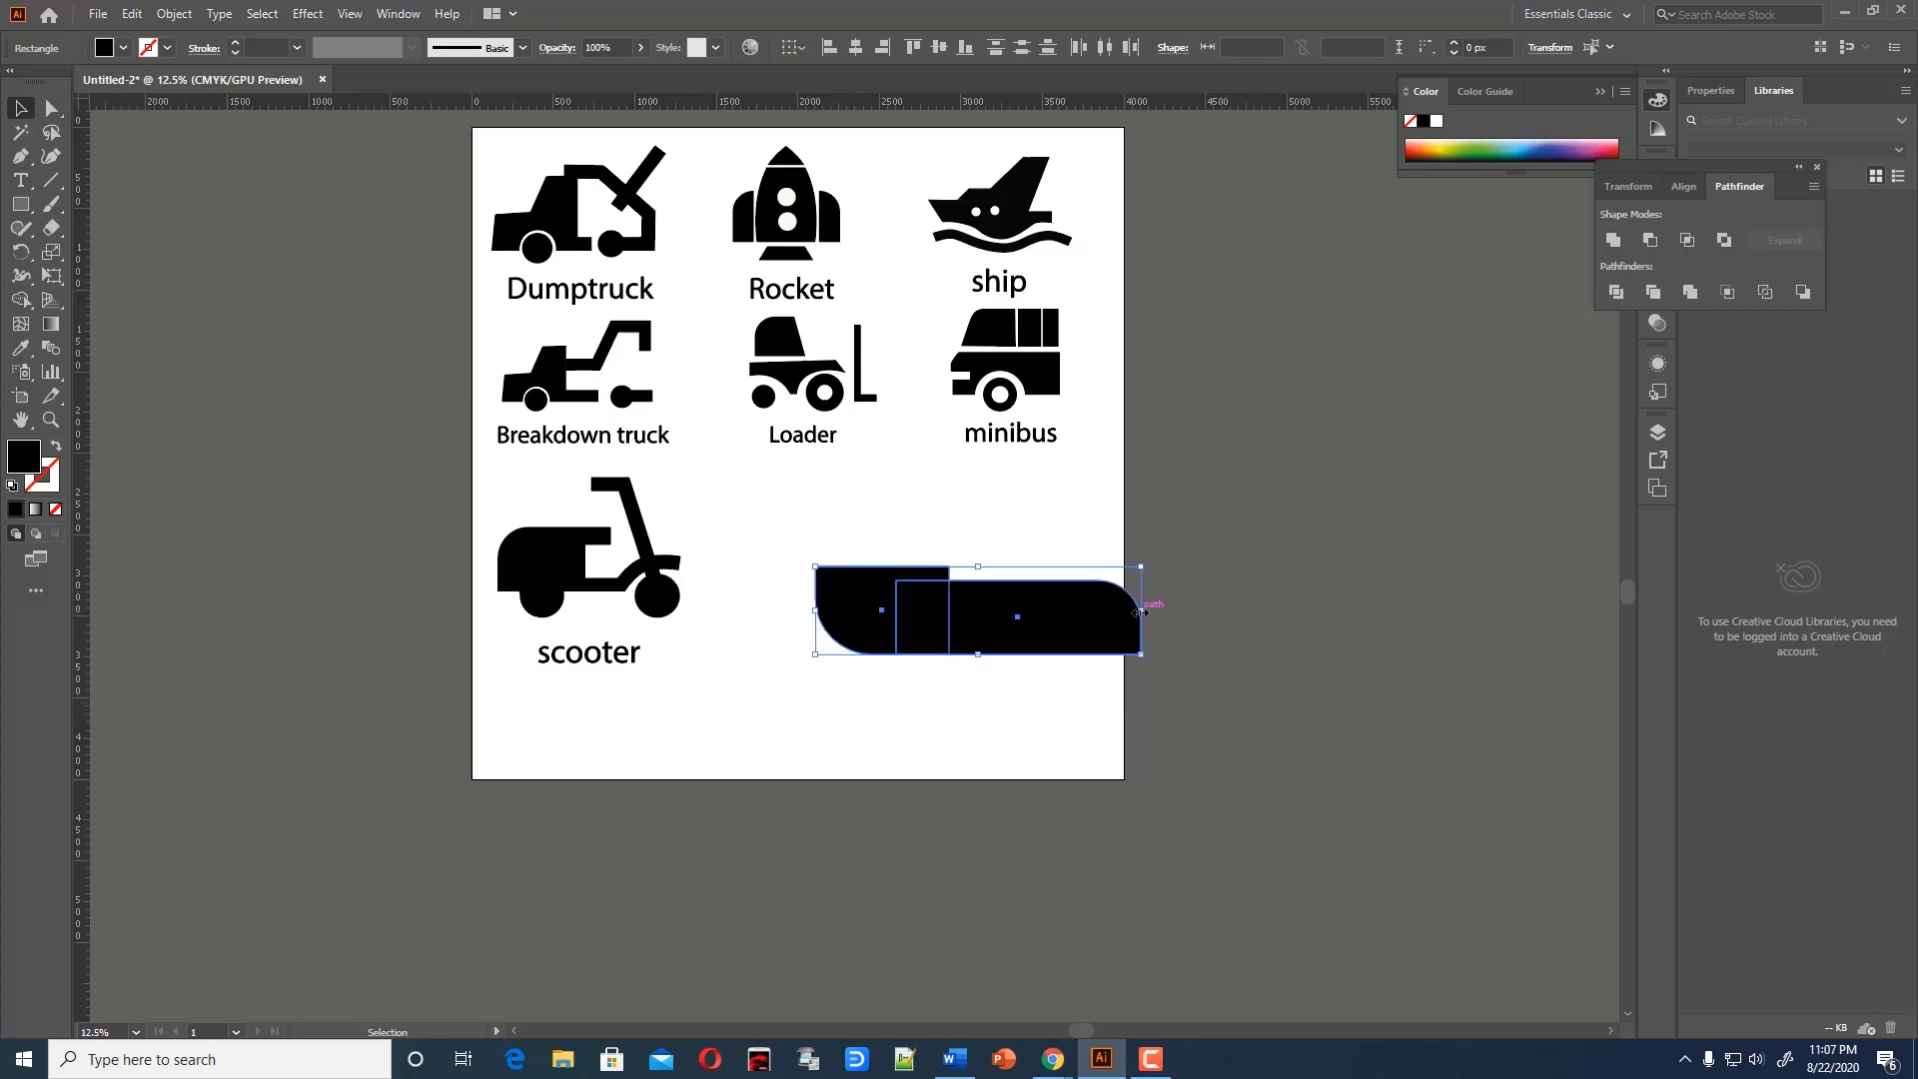
left_click(1612, 240)
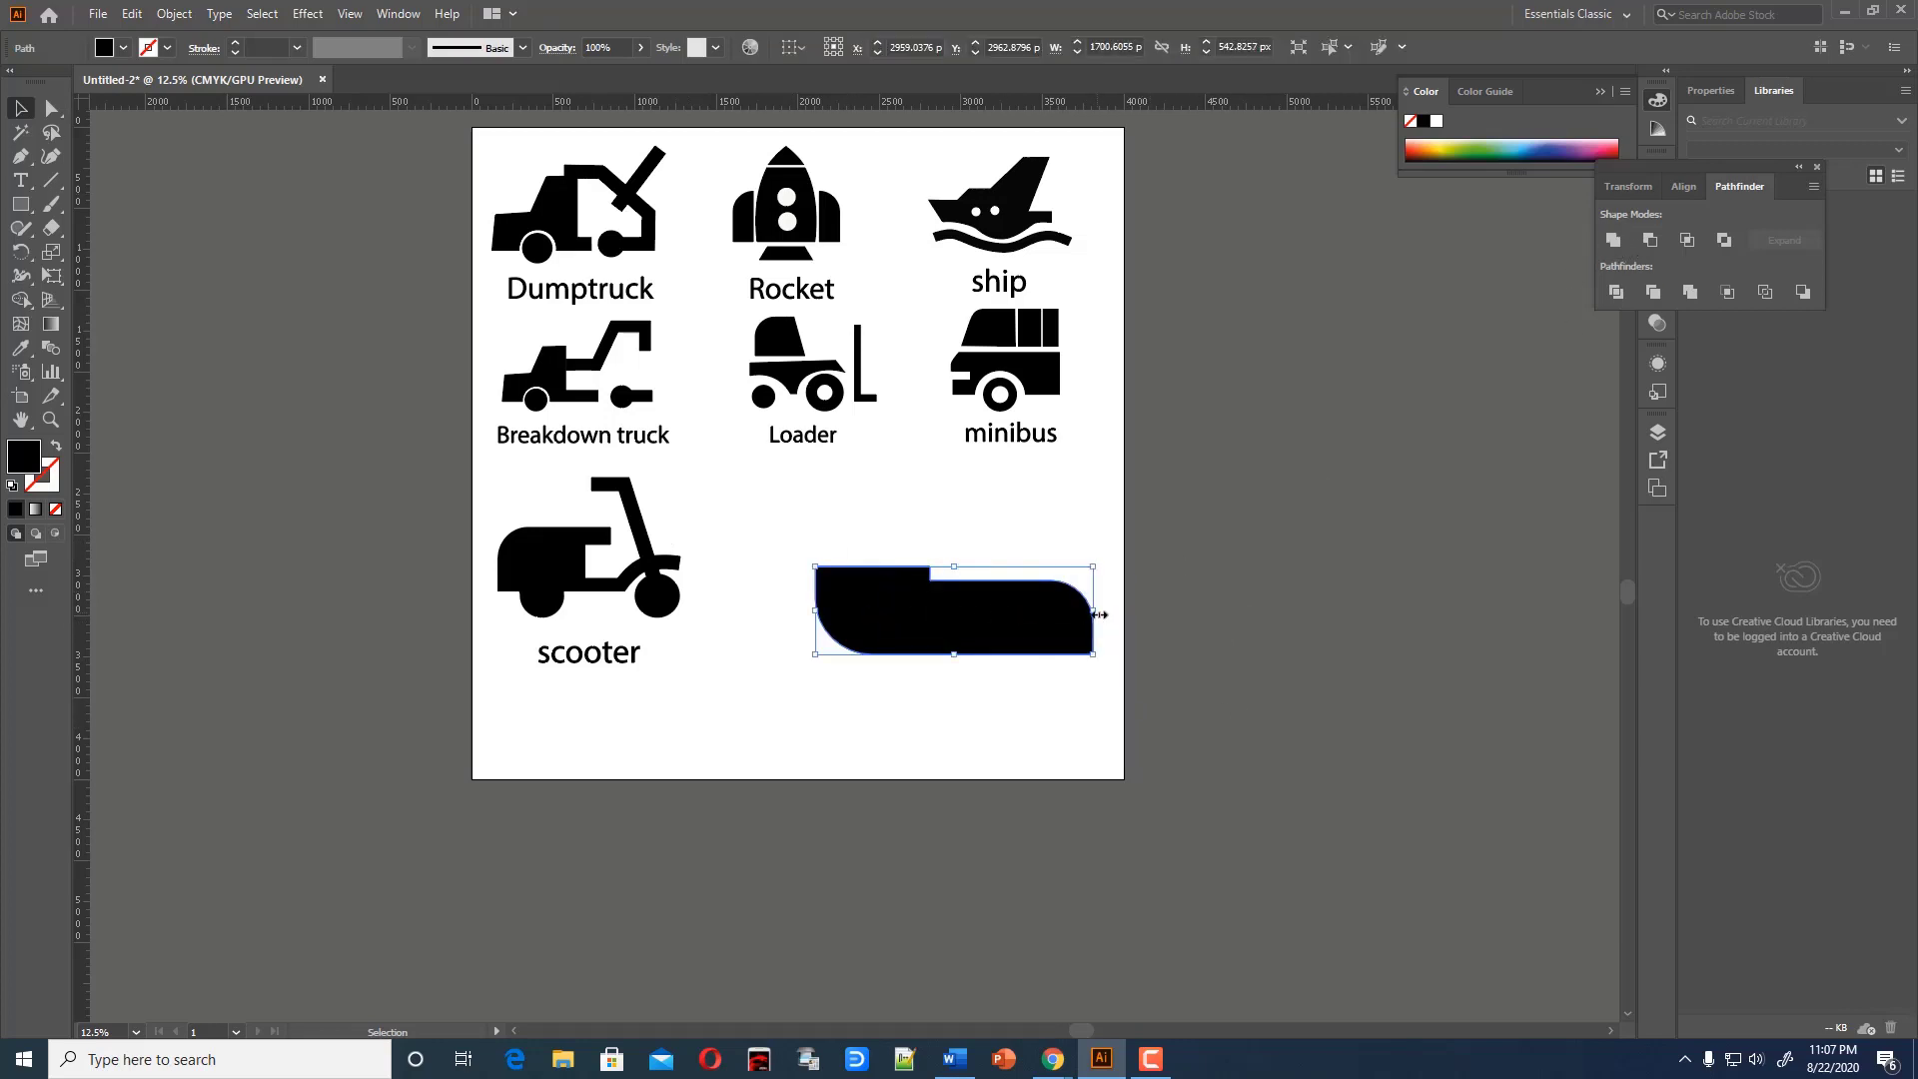
left_click_drag(1100, 615, 1057, 614)
left_click(968, 771)
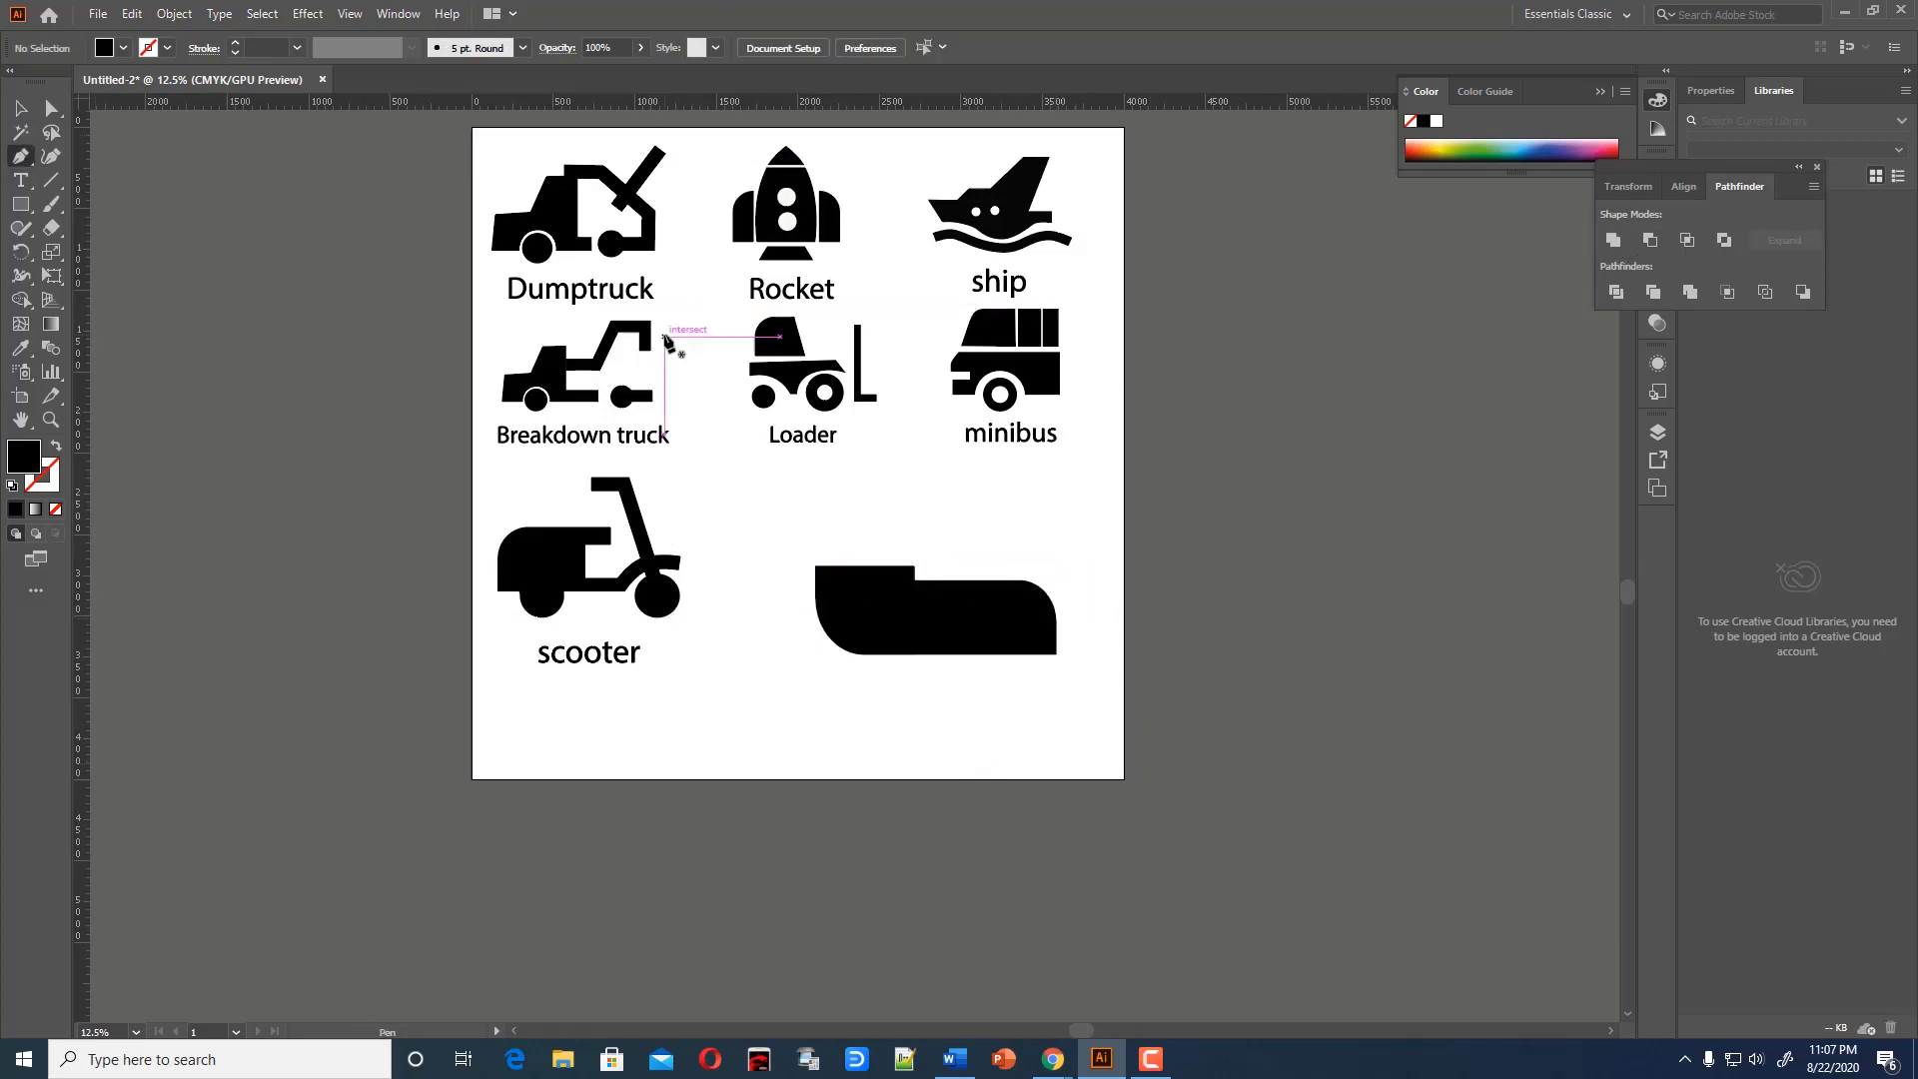
Draw a closed black shape above the hull with a slanted pointed tail, a narrow cabin post and an overhanging roof sloping at its front
left_click(818, 612)
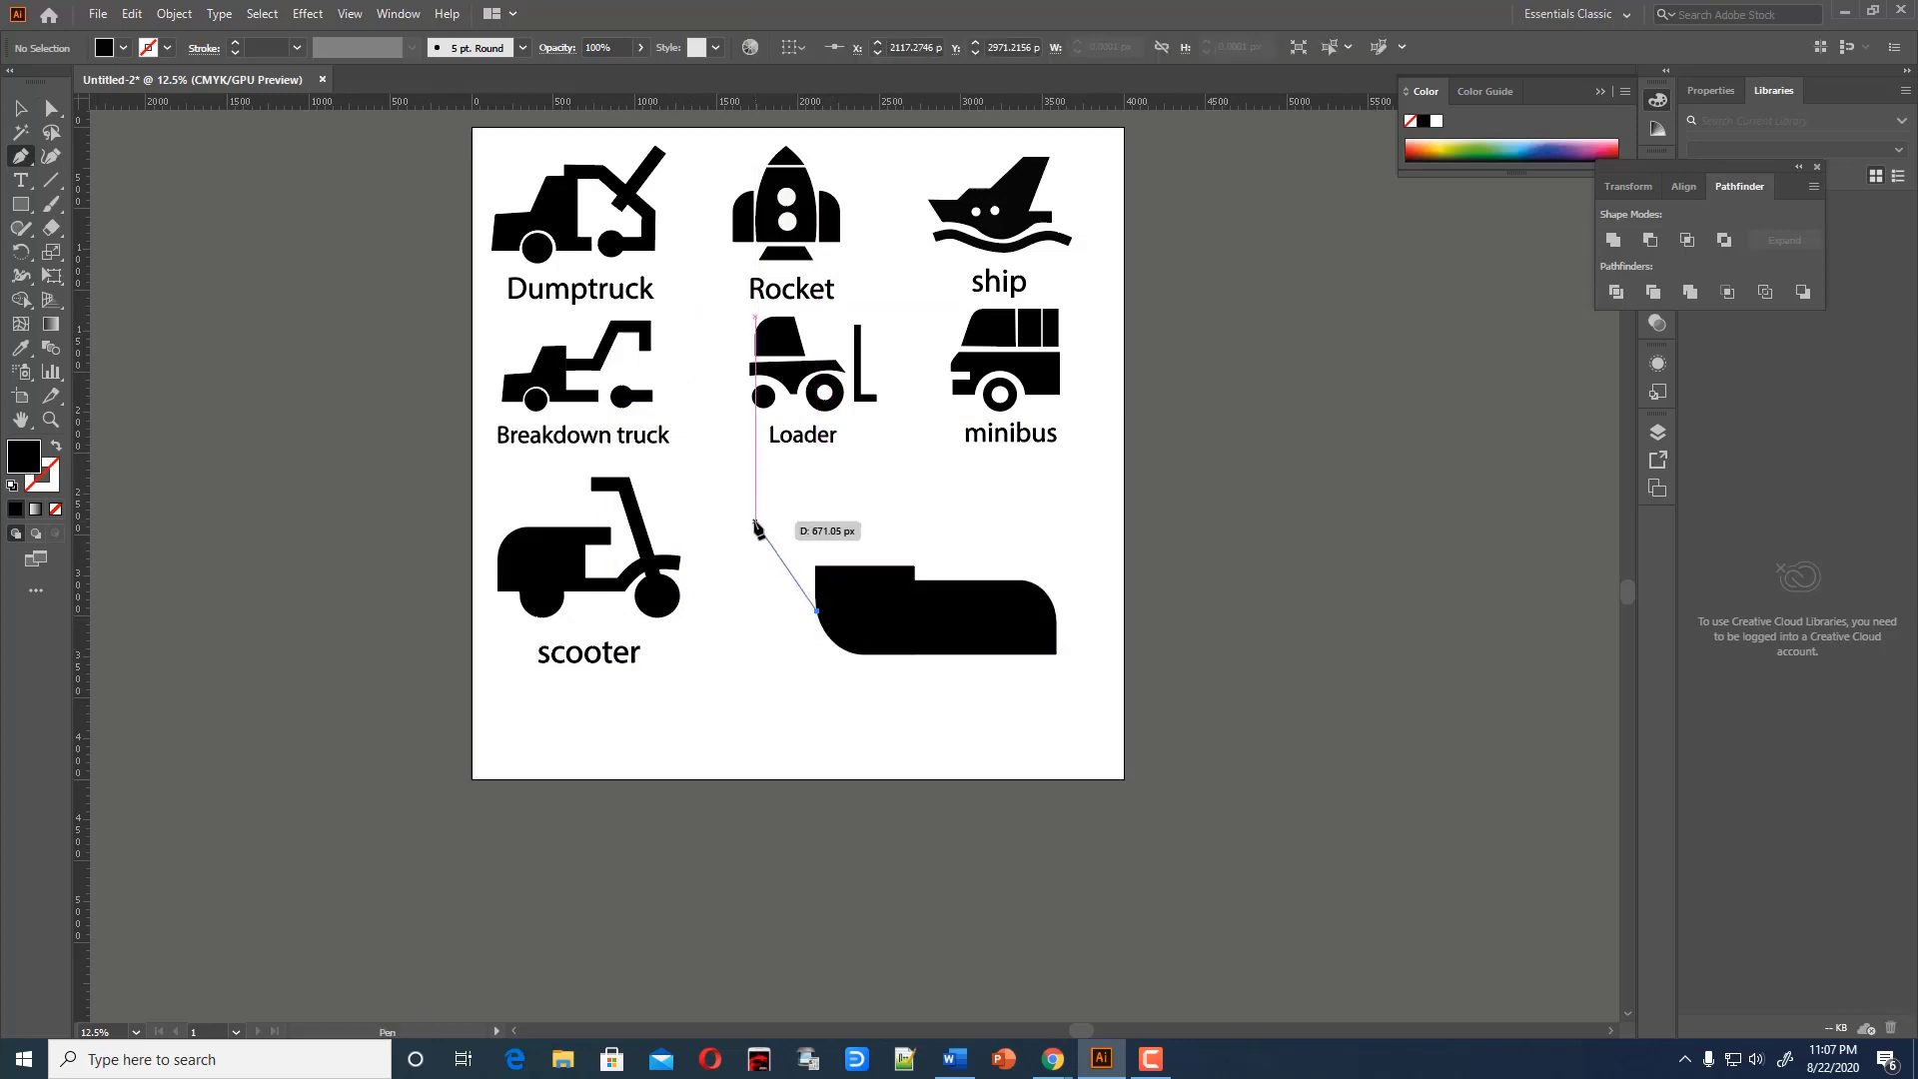
left_click(752, 521)
left_click(860, 521)
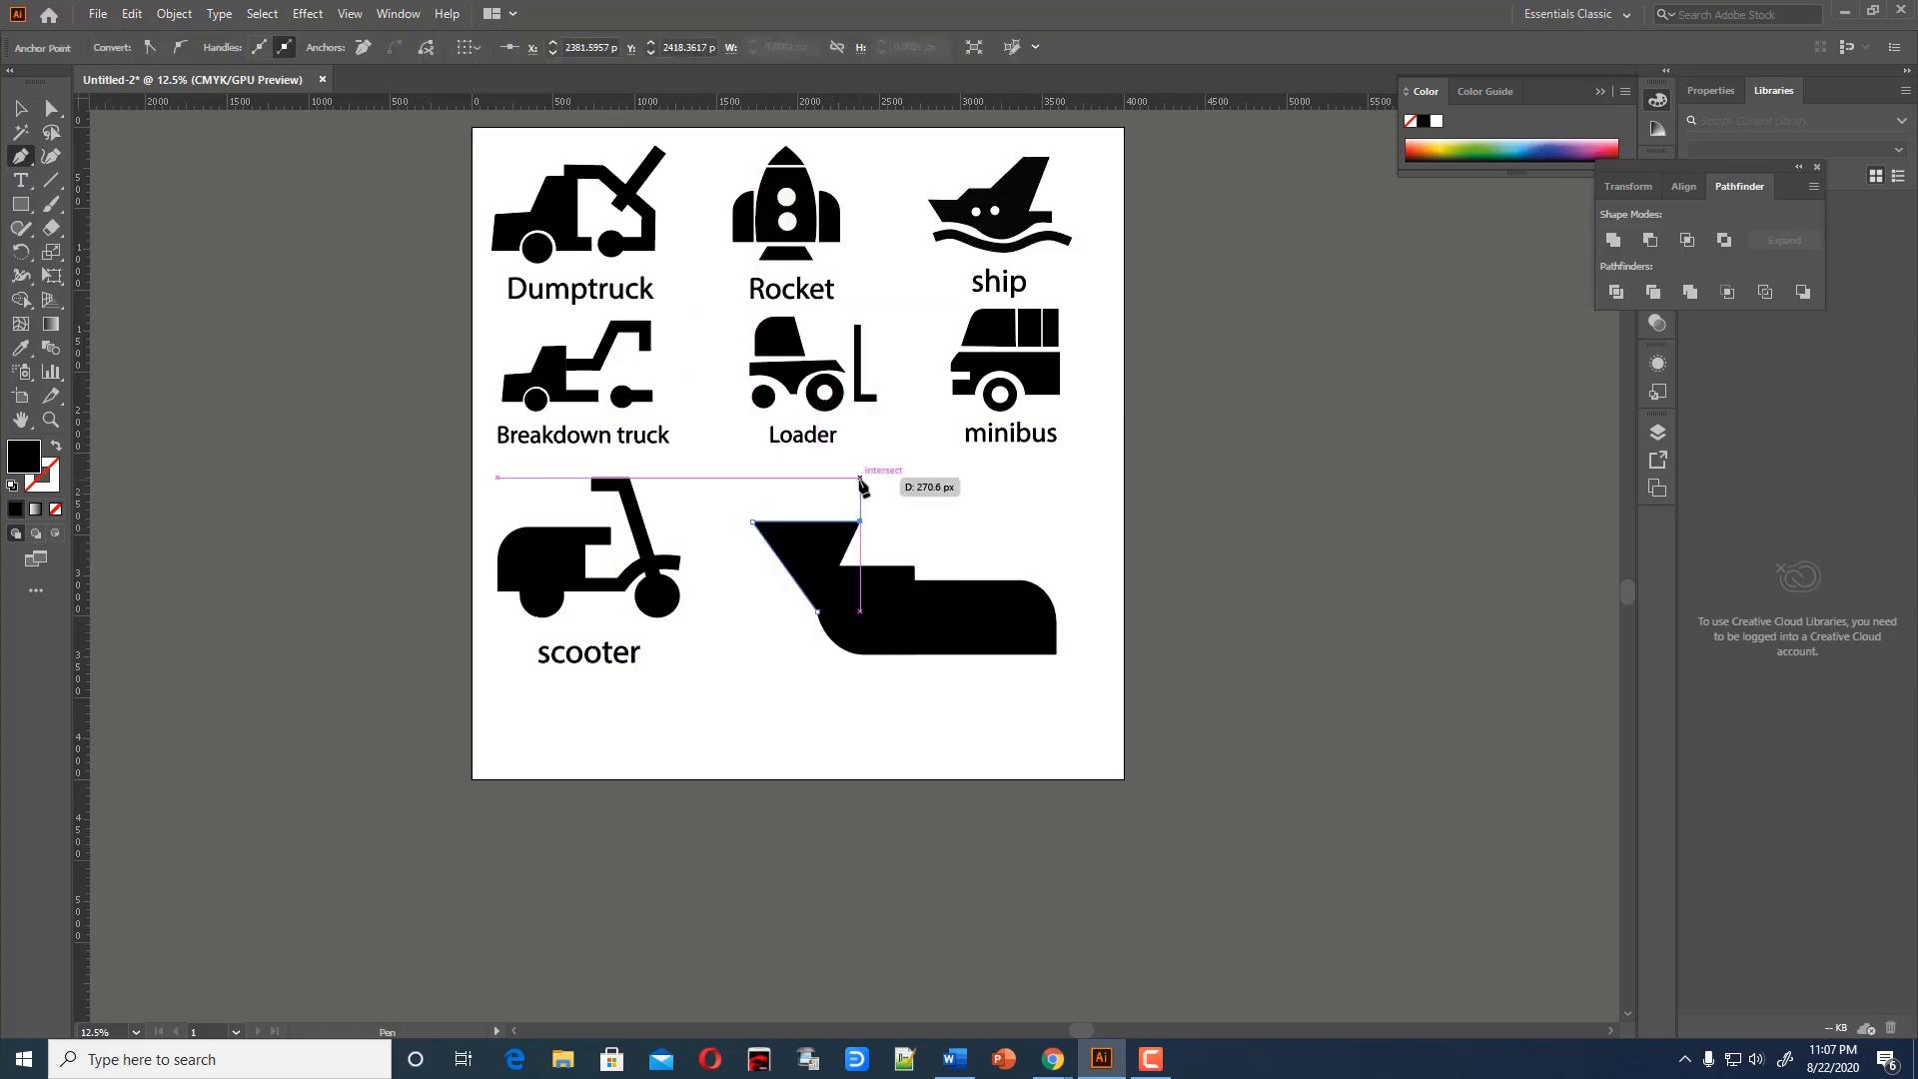
left_click(860, 479)
left_click(789, 478)
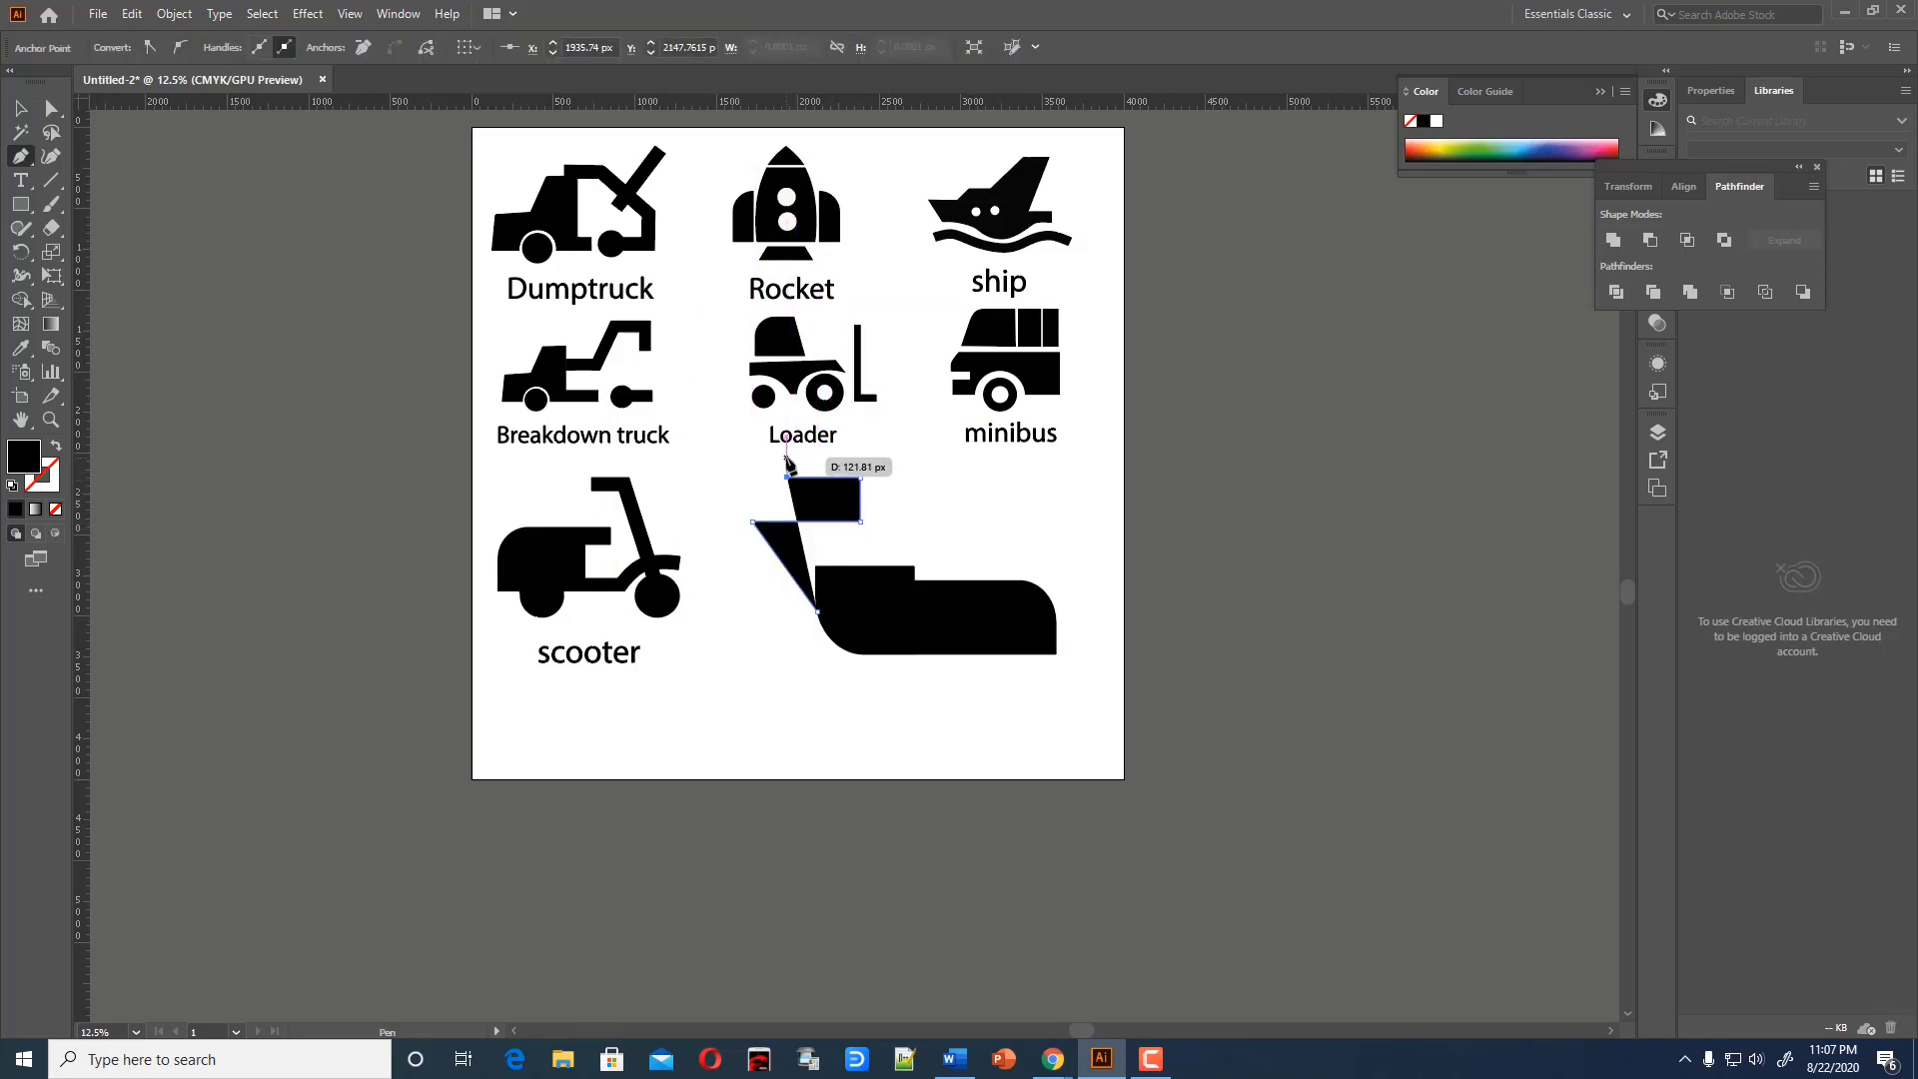
left_click(789, 460)
left_click(947, 458)
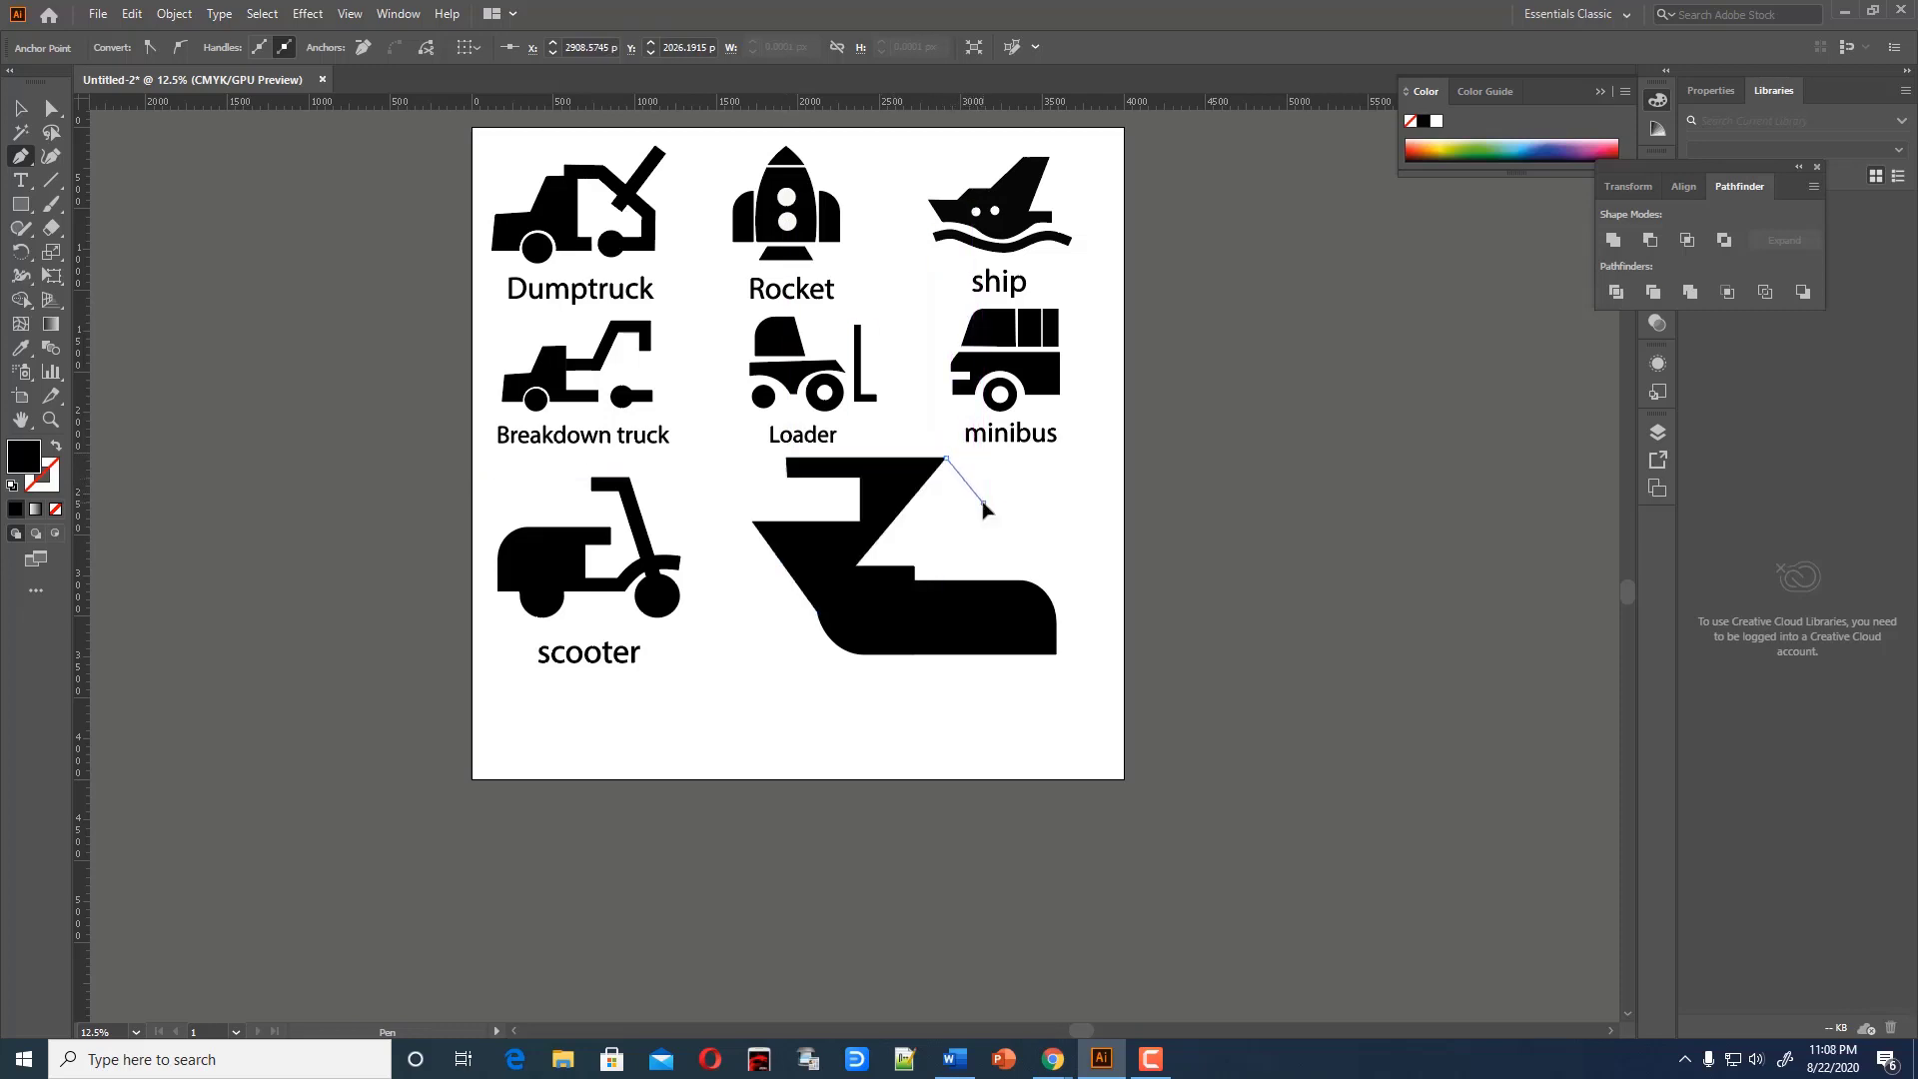
left_click(983, 502)
left_click(936, 504)
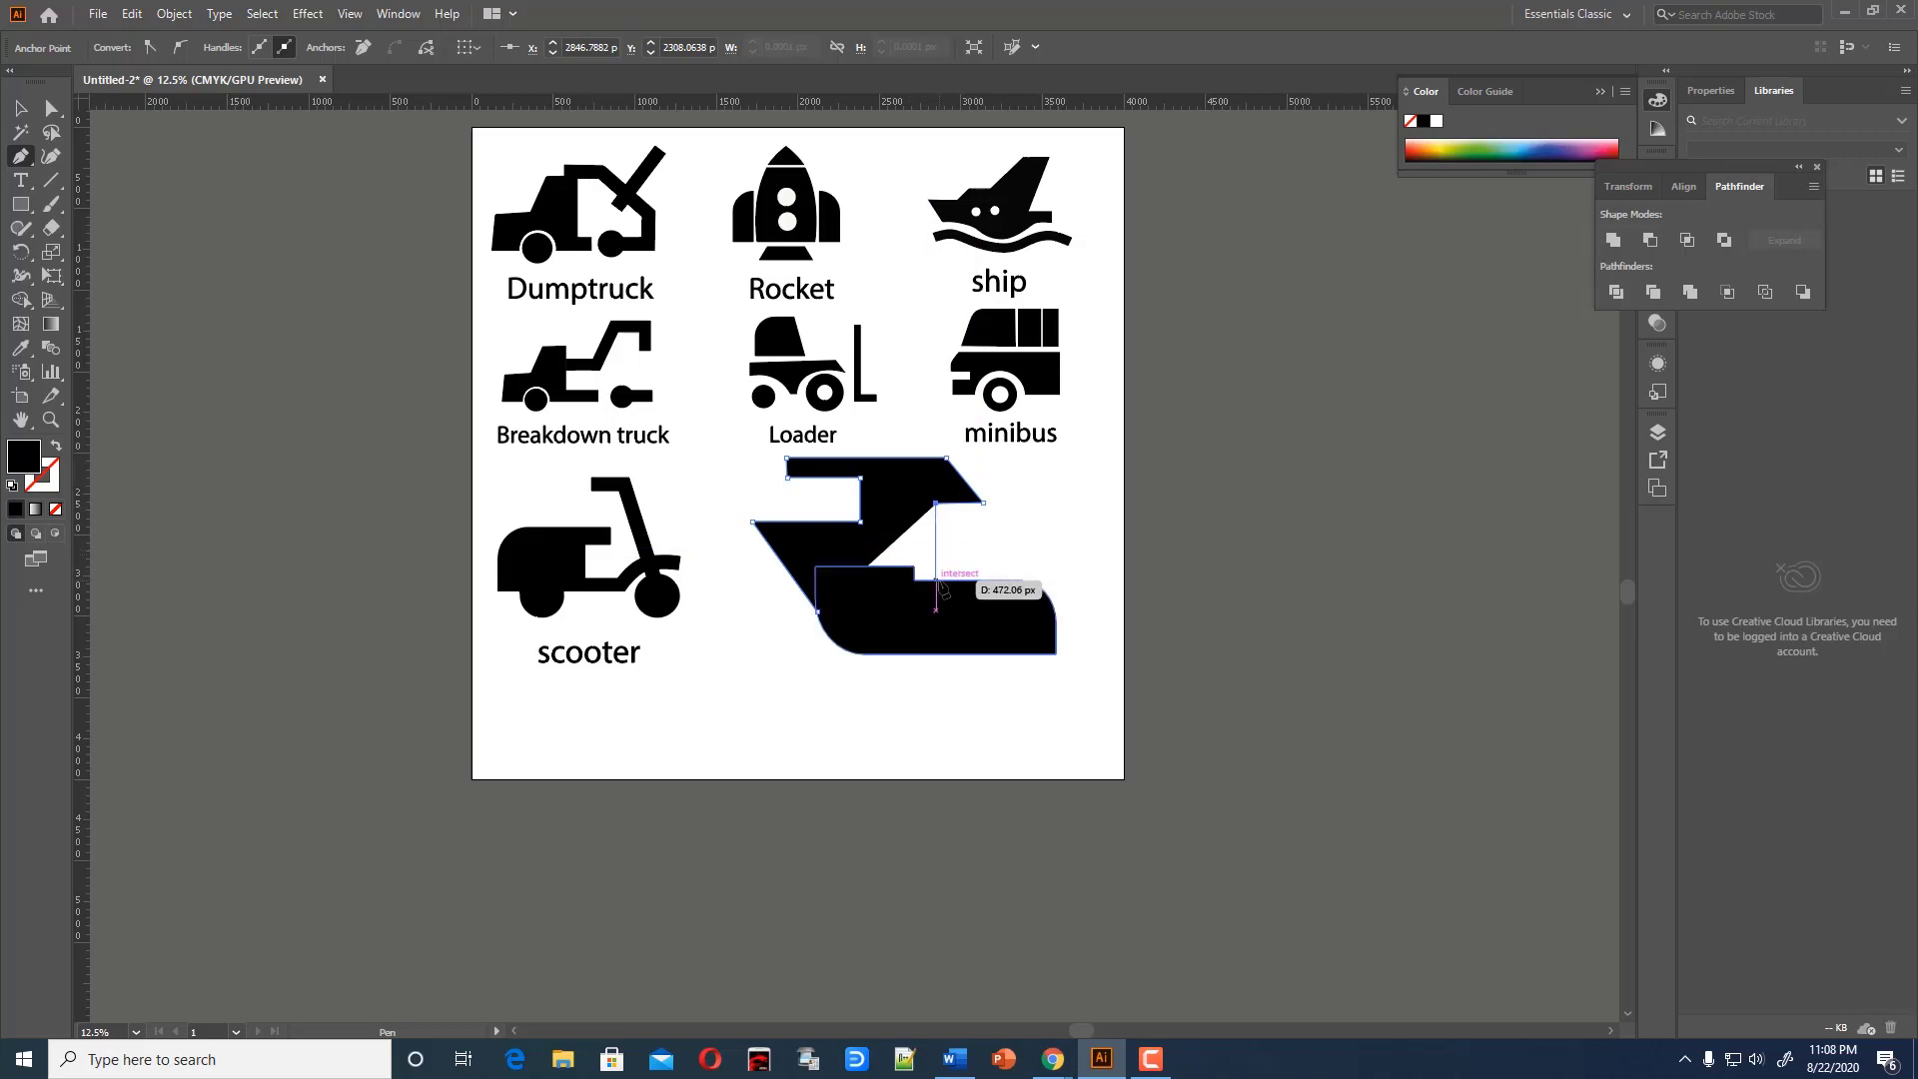
left_click(936, 580)
left_click(818, 612)
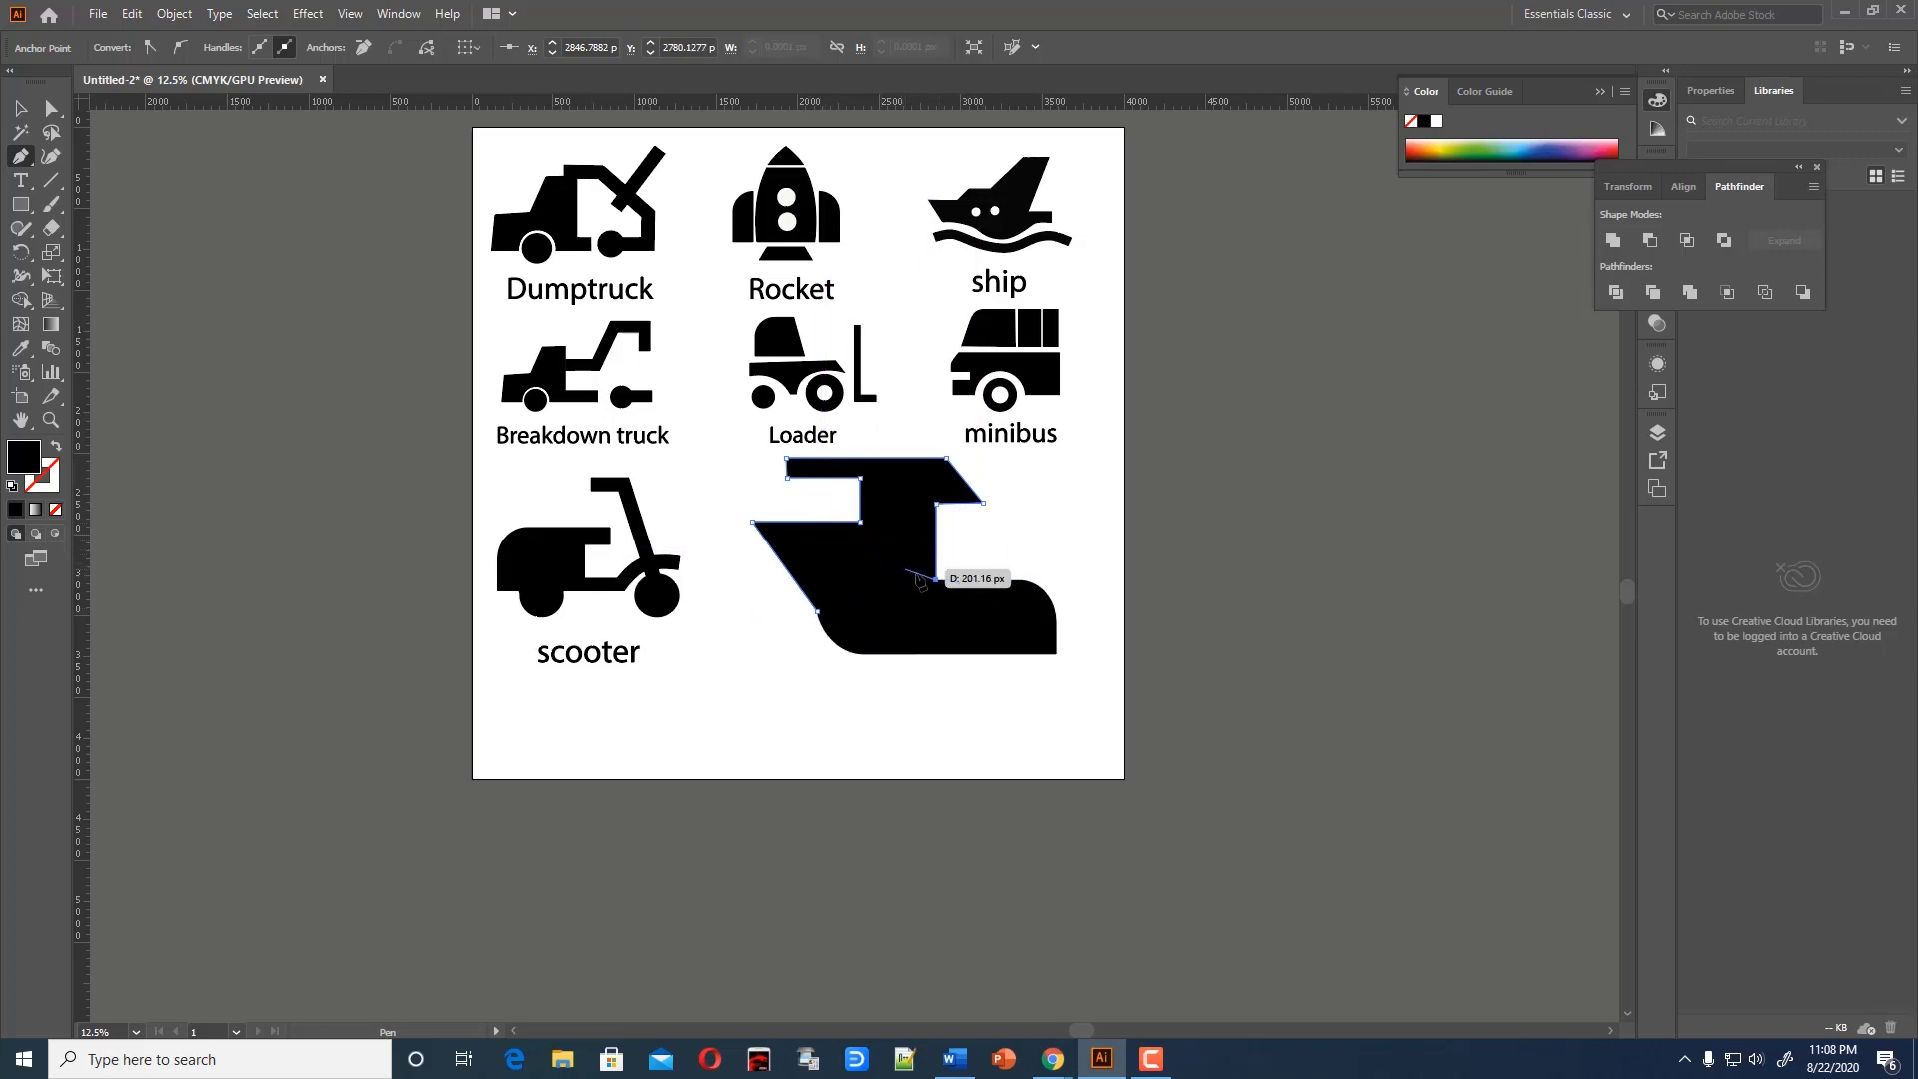
left_click_drag(937, 582, 916, 504)
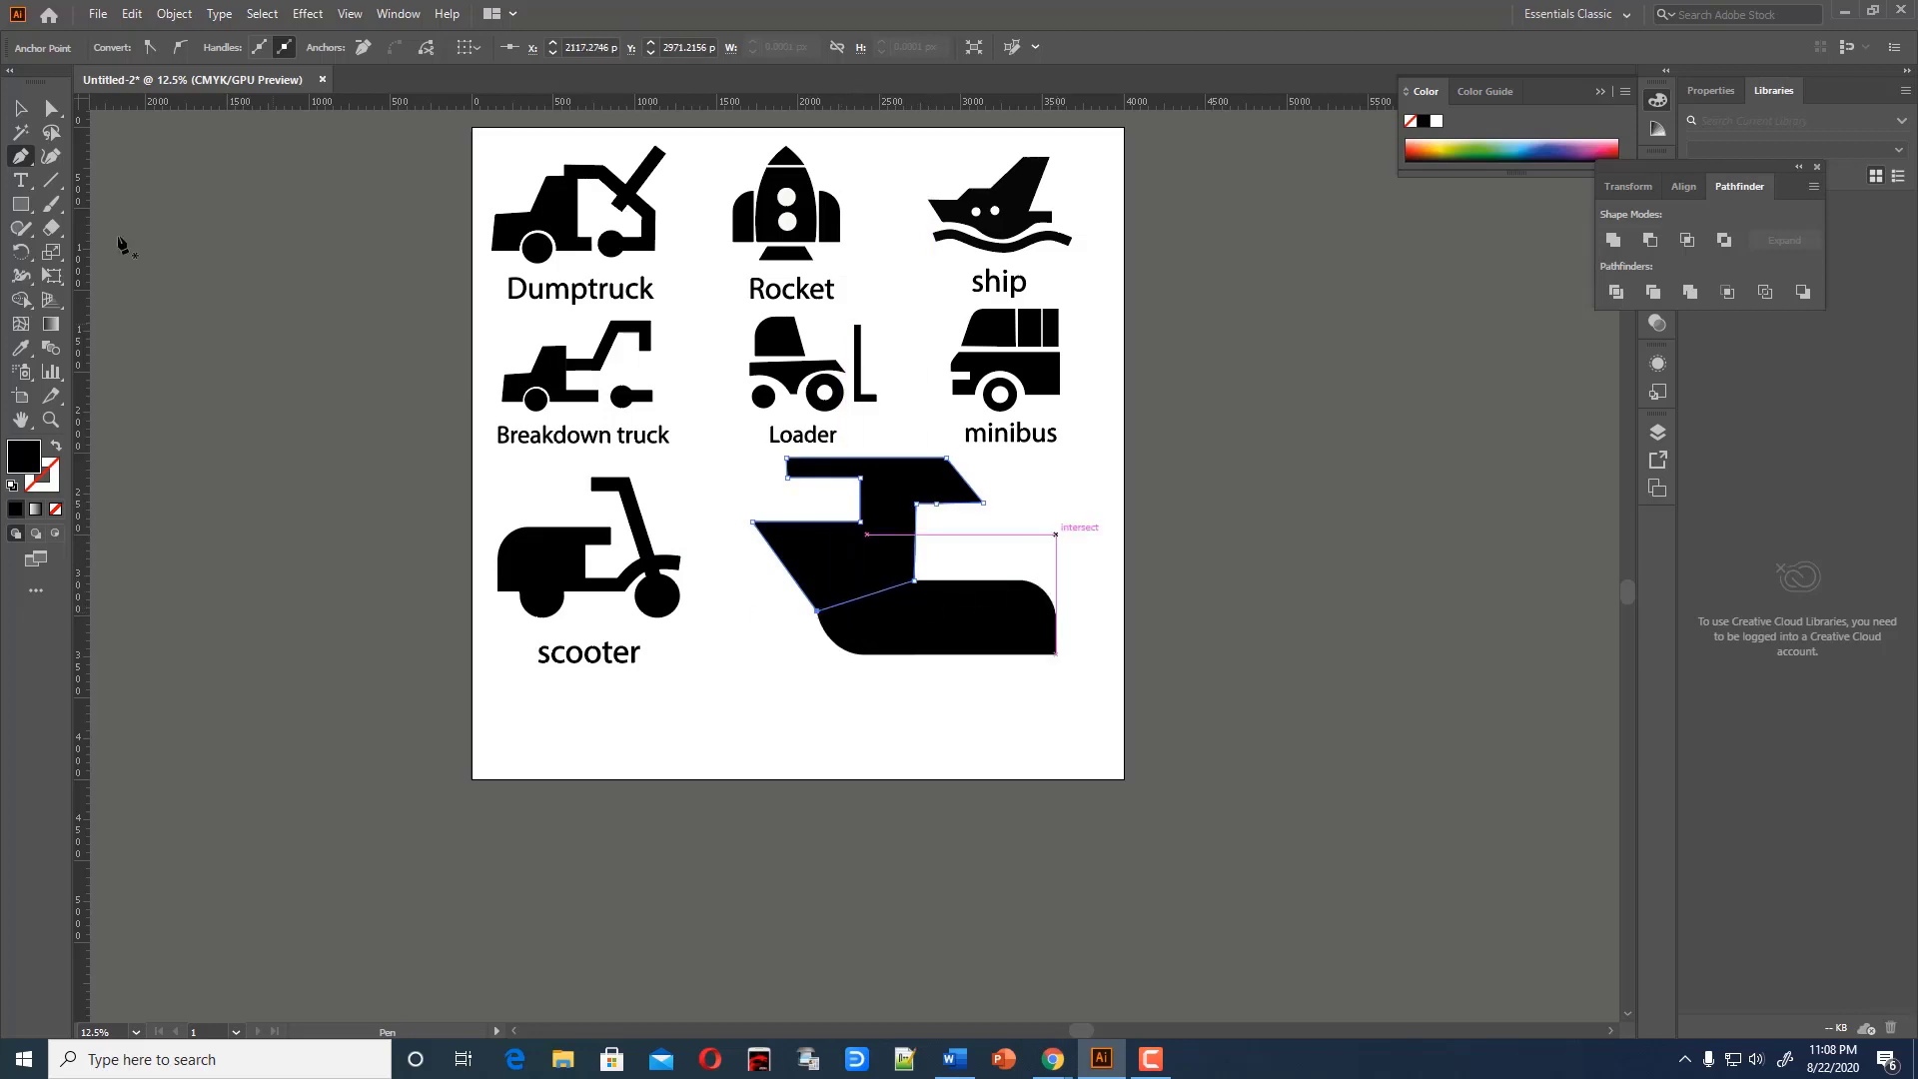
left_click(120, 239, "ctrl")
key("v")
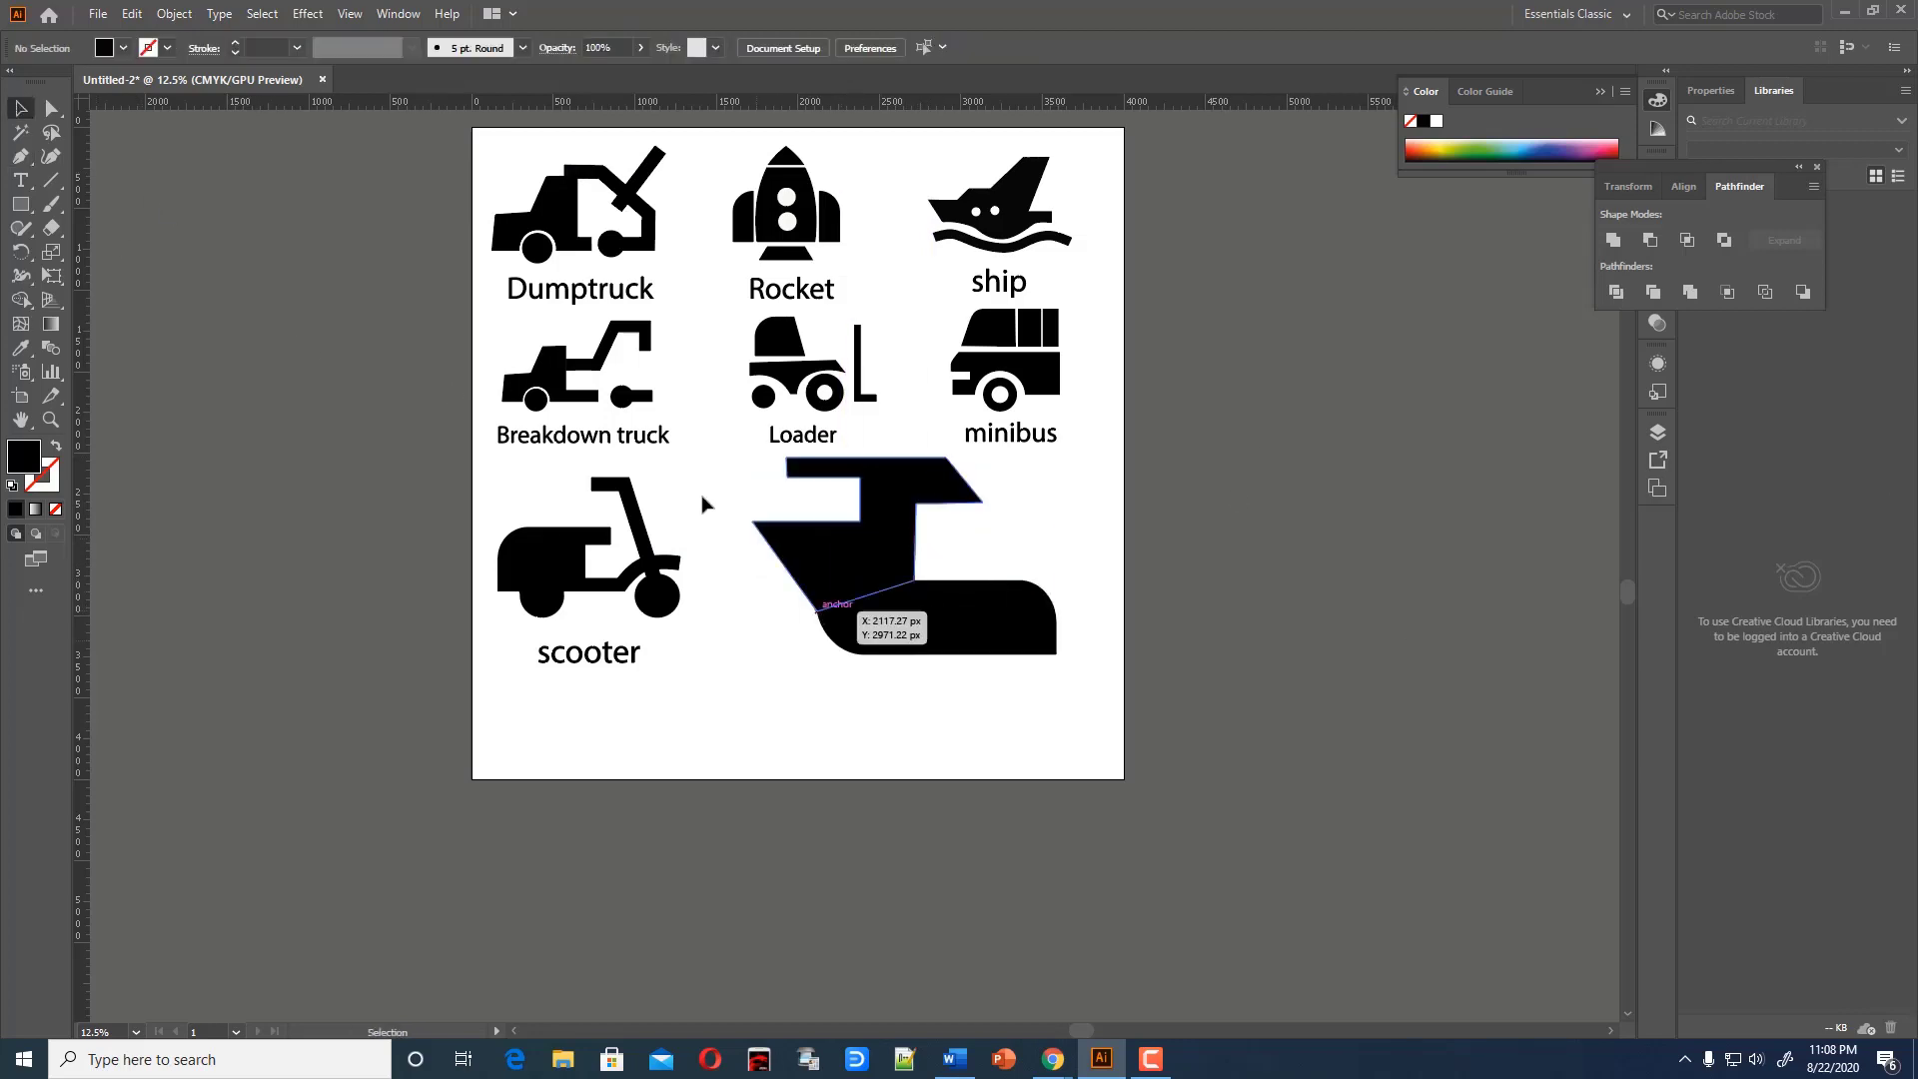
Unite the upper shape with the hull, then scale the combined body down and move it lower, beside the scooter
left_click(870, 612)
left_click_drag(904, 458, 904, 491)
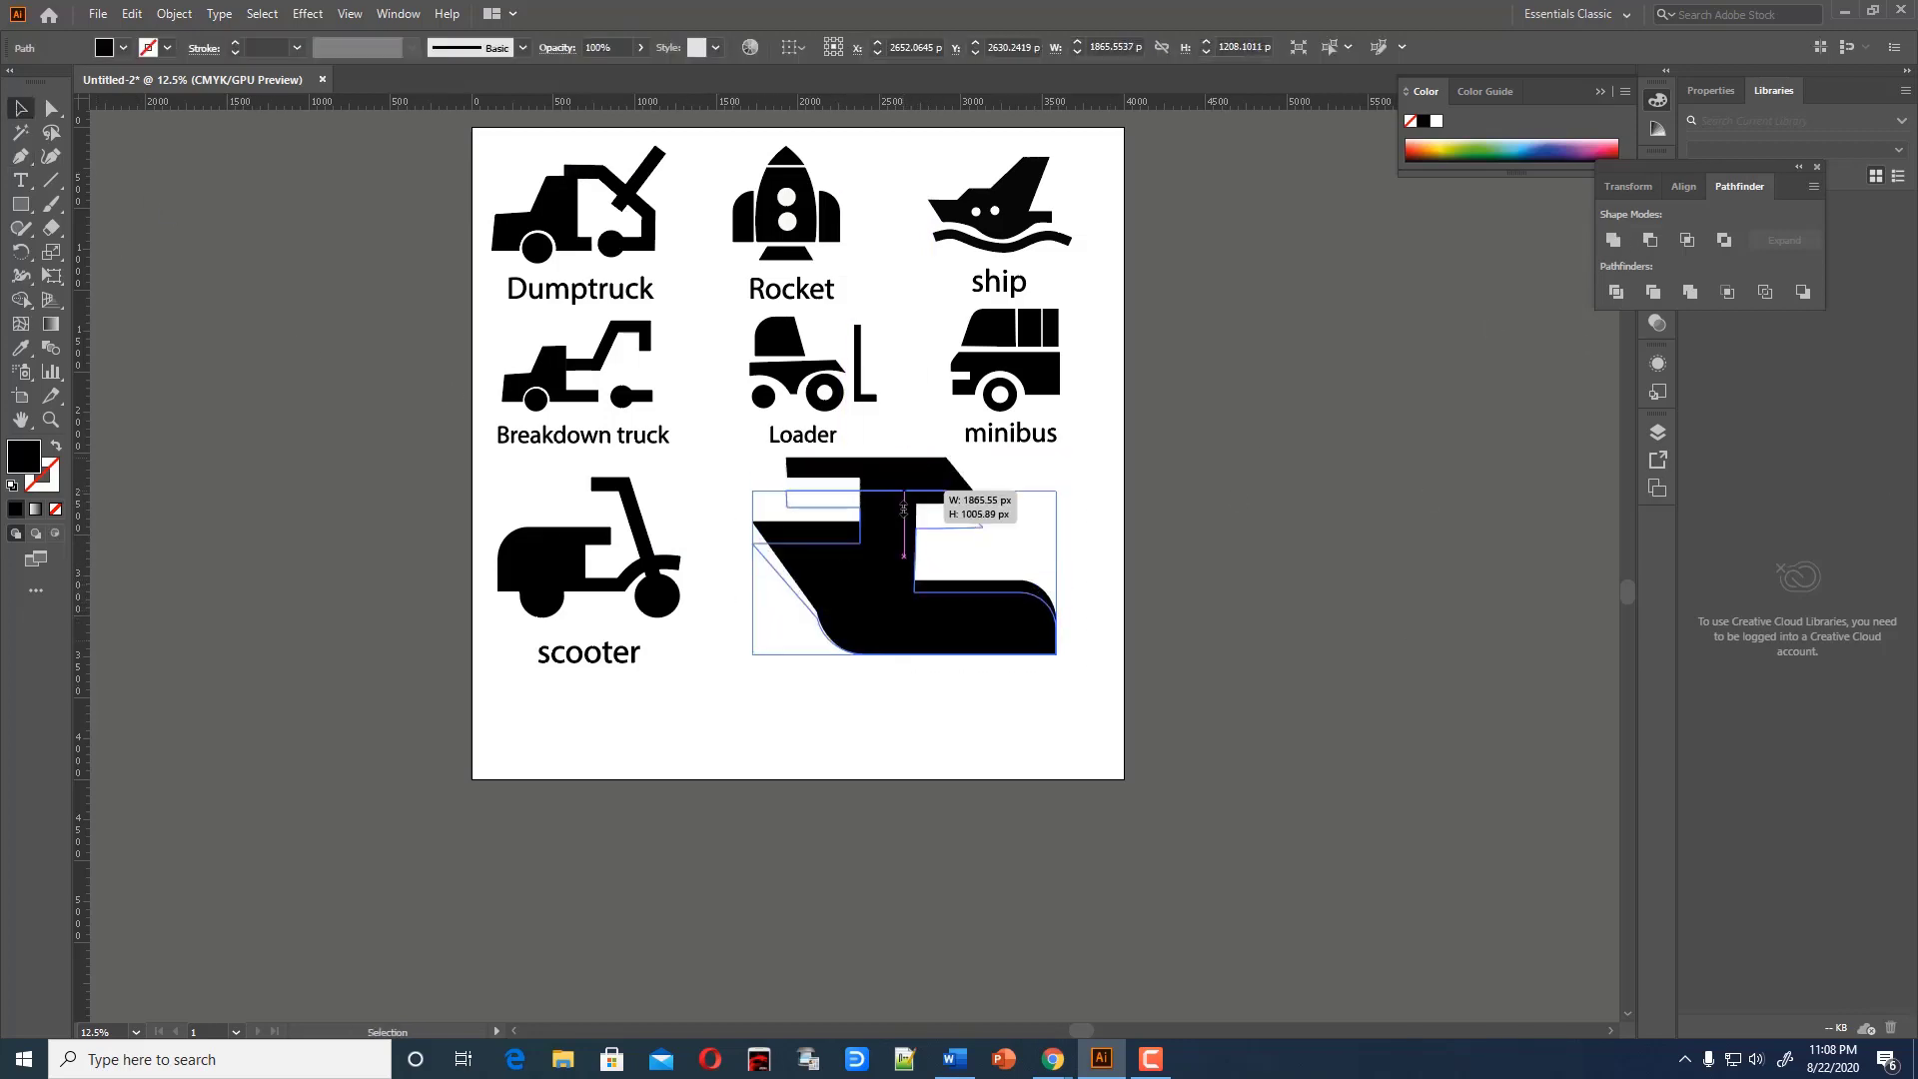
left_click_drag(905, 590, 908, 625)
left_click_drag(750, 608, 775, 607)
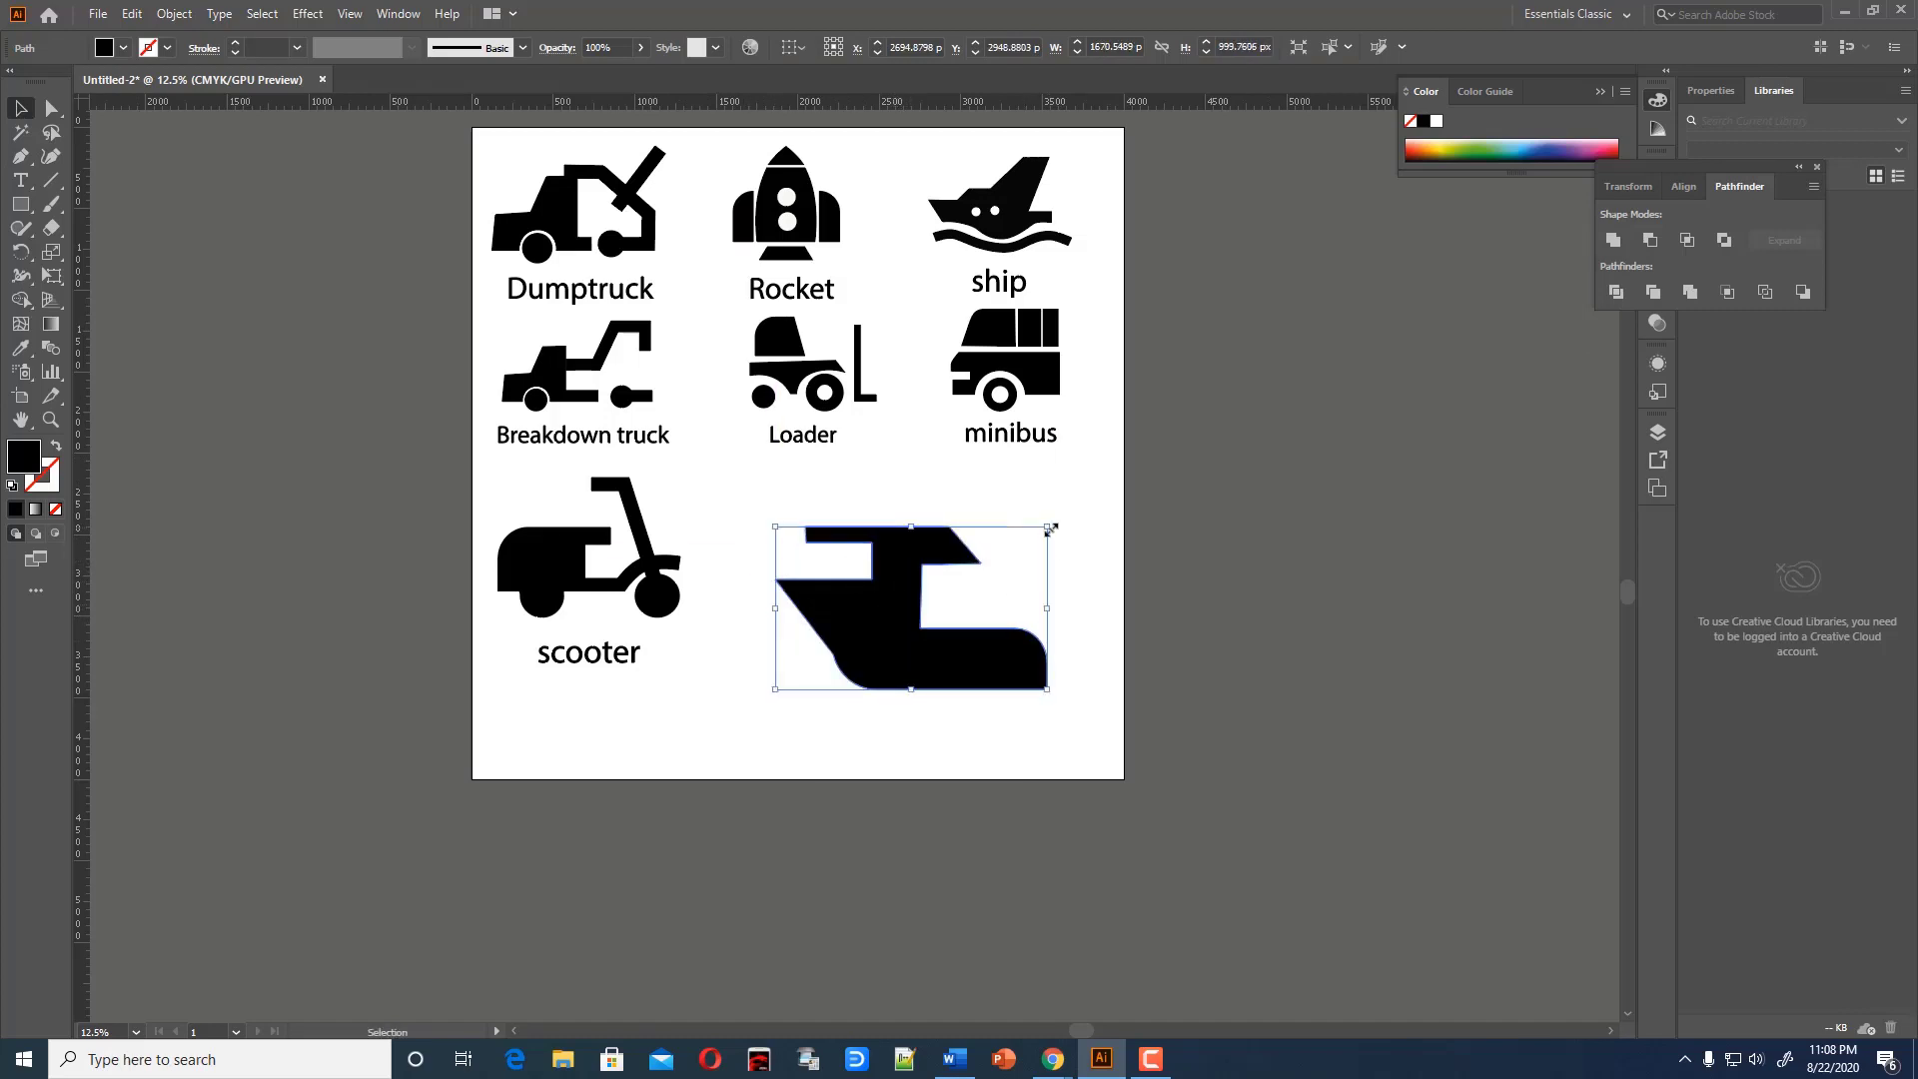
left_click_drag(1050, 525, 1034, 544)
left_click(1062, 609)
Draw a black circle about 362 px wide with a concentric white circle about 152 px wide, and place both on the tail tip
left_click_drag(20, 204, 109, 244)
mouse_move(250, 432)
left_mouse_down()
mouse_move(312, 493)
mouse_move(318, 390)
mouse_move(340, 468)
mouse_move(282, 461)
mouse_move(304, 440)
mouse_move(291, 453)
left_mouse_up()
left_click(14, 107)
key("i")
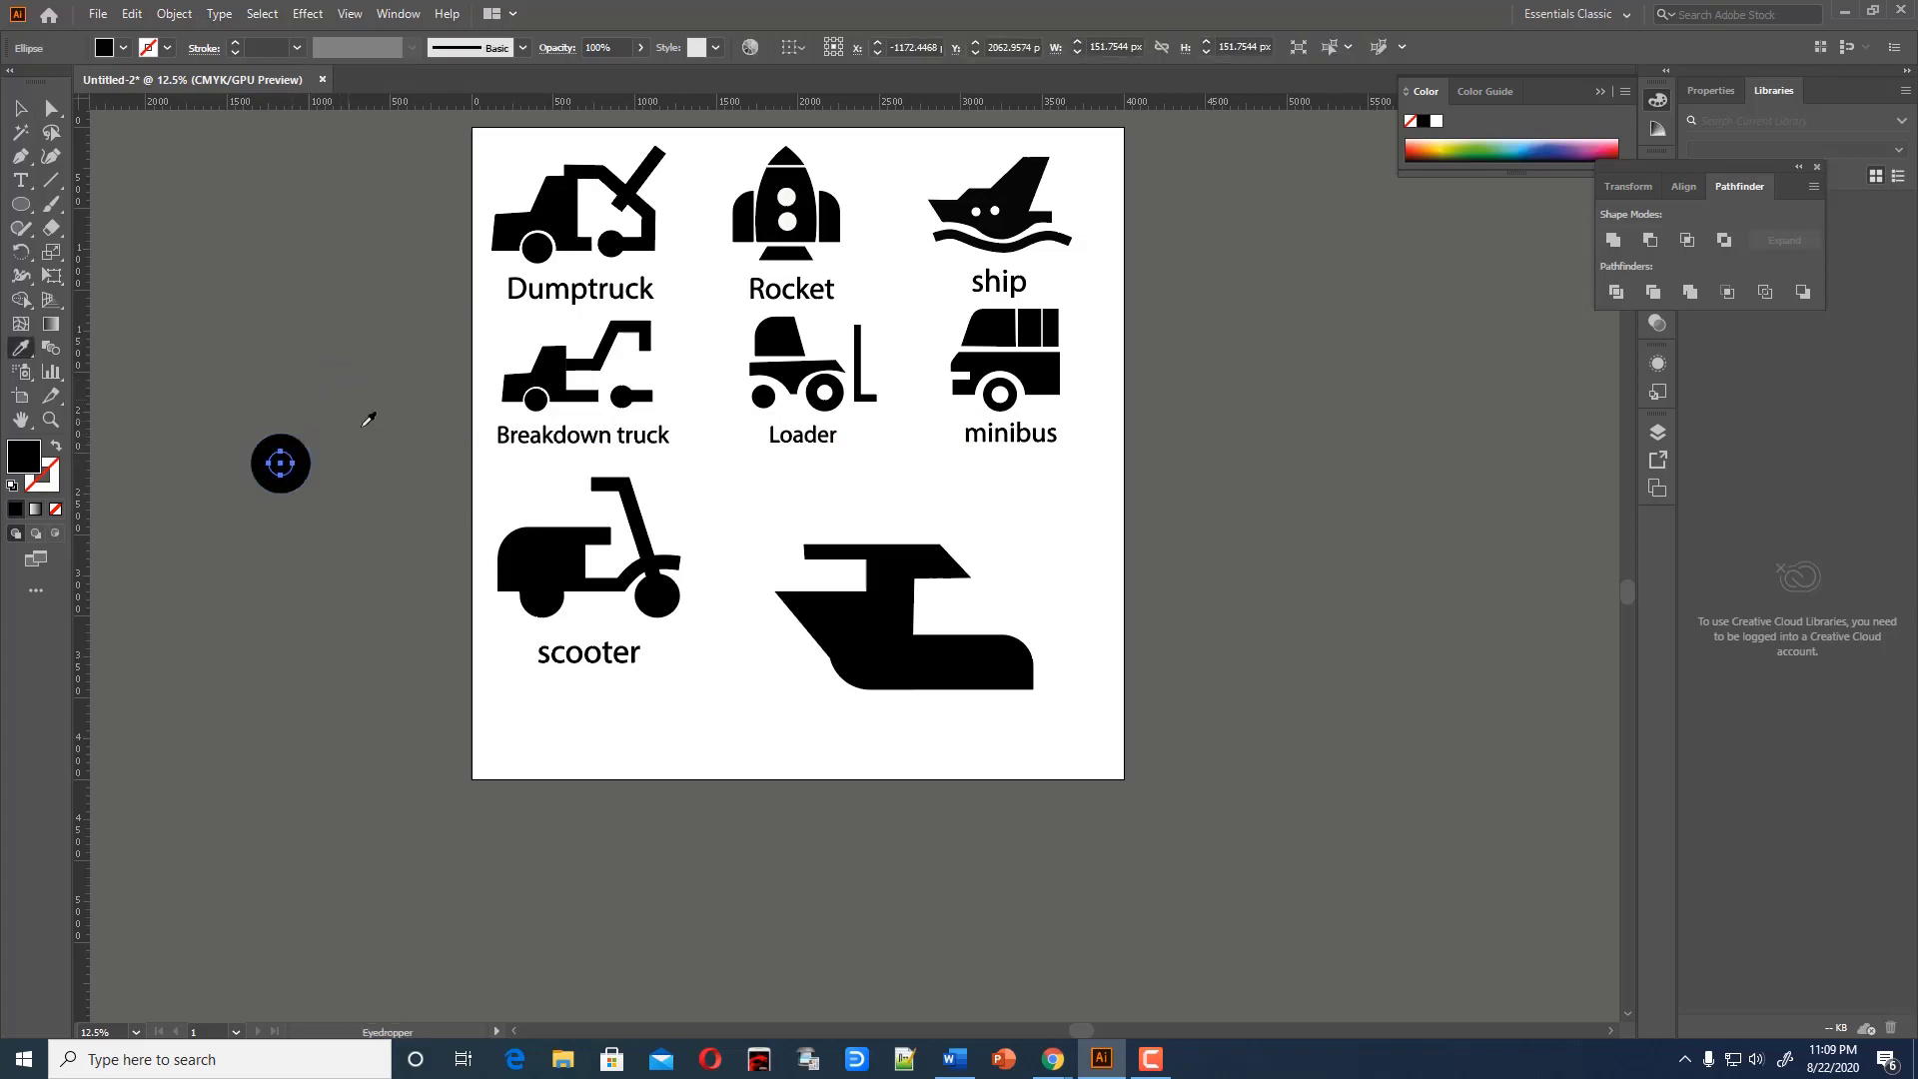
left_click(517, 482)
left_click(18, 112)
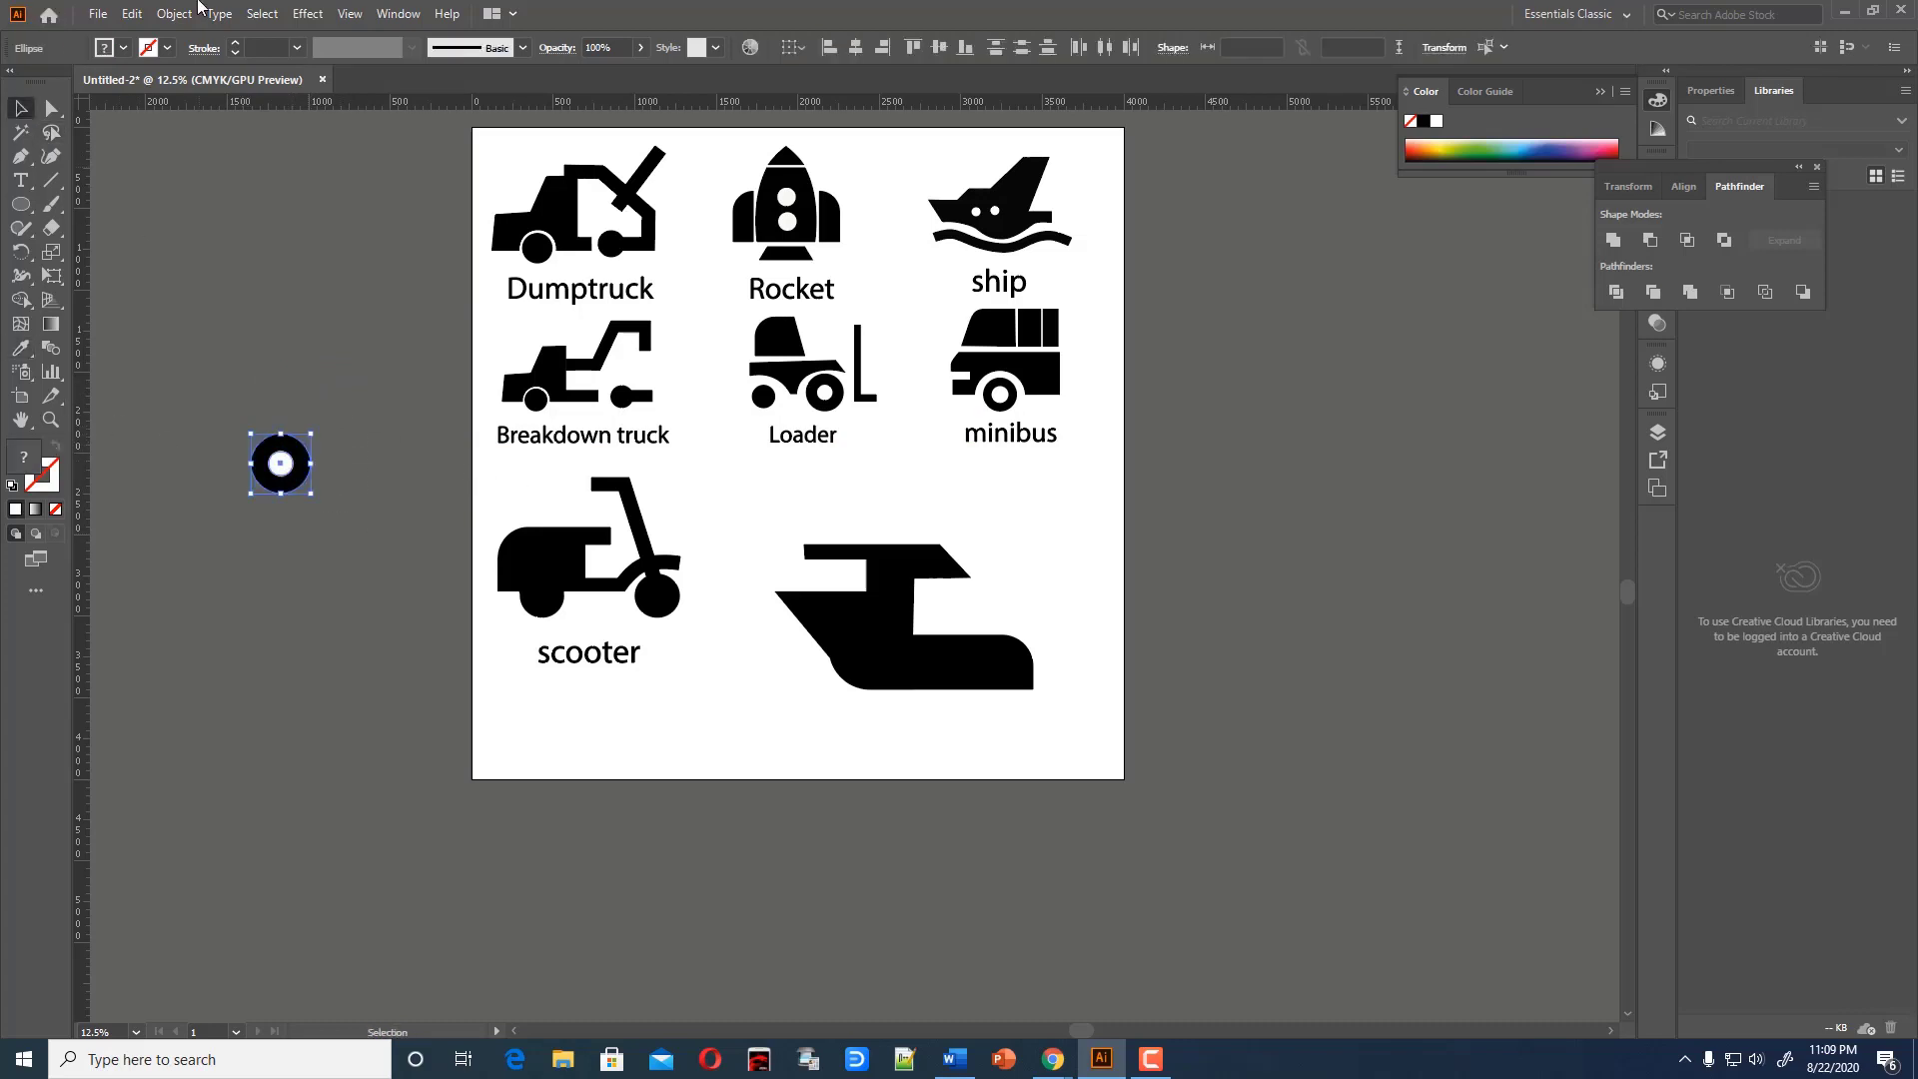
left_click_drag(290, 479, 787, 609)
left_click(790, 677)
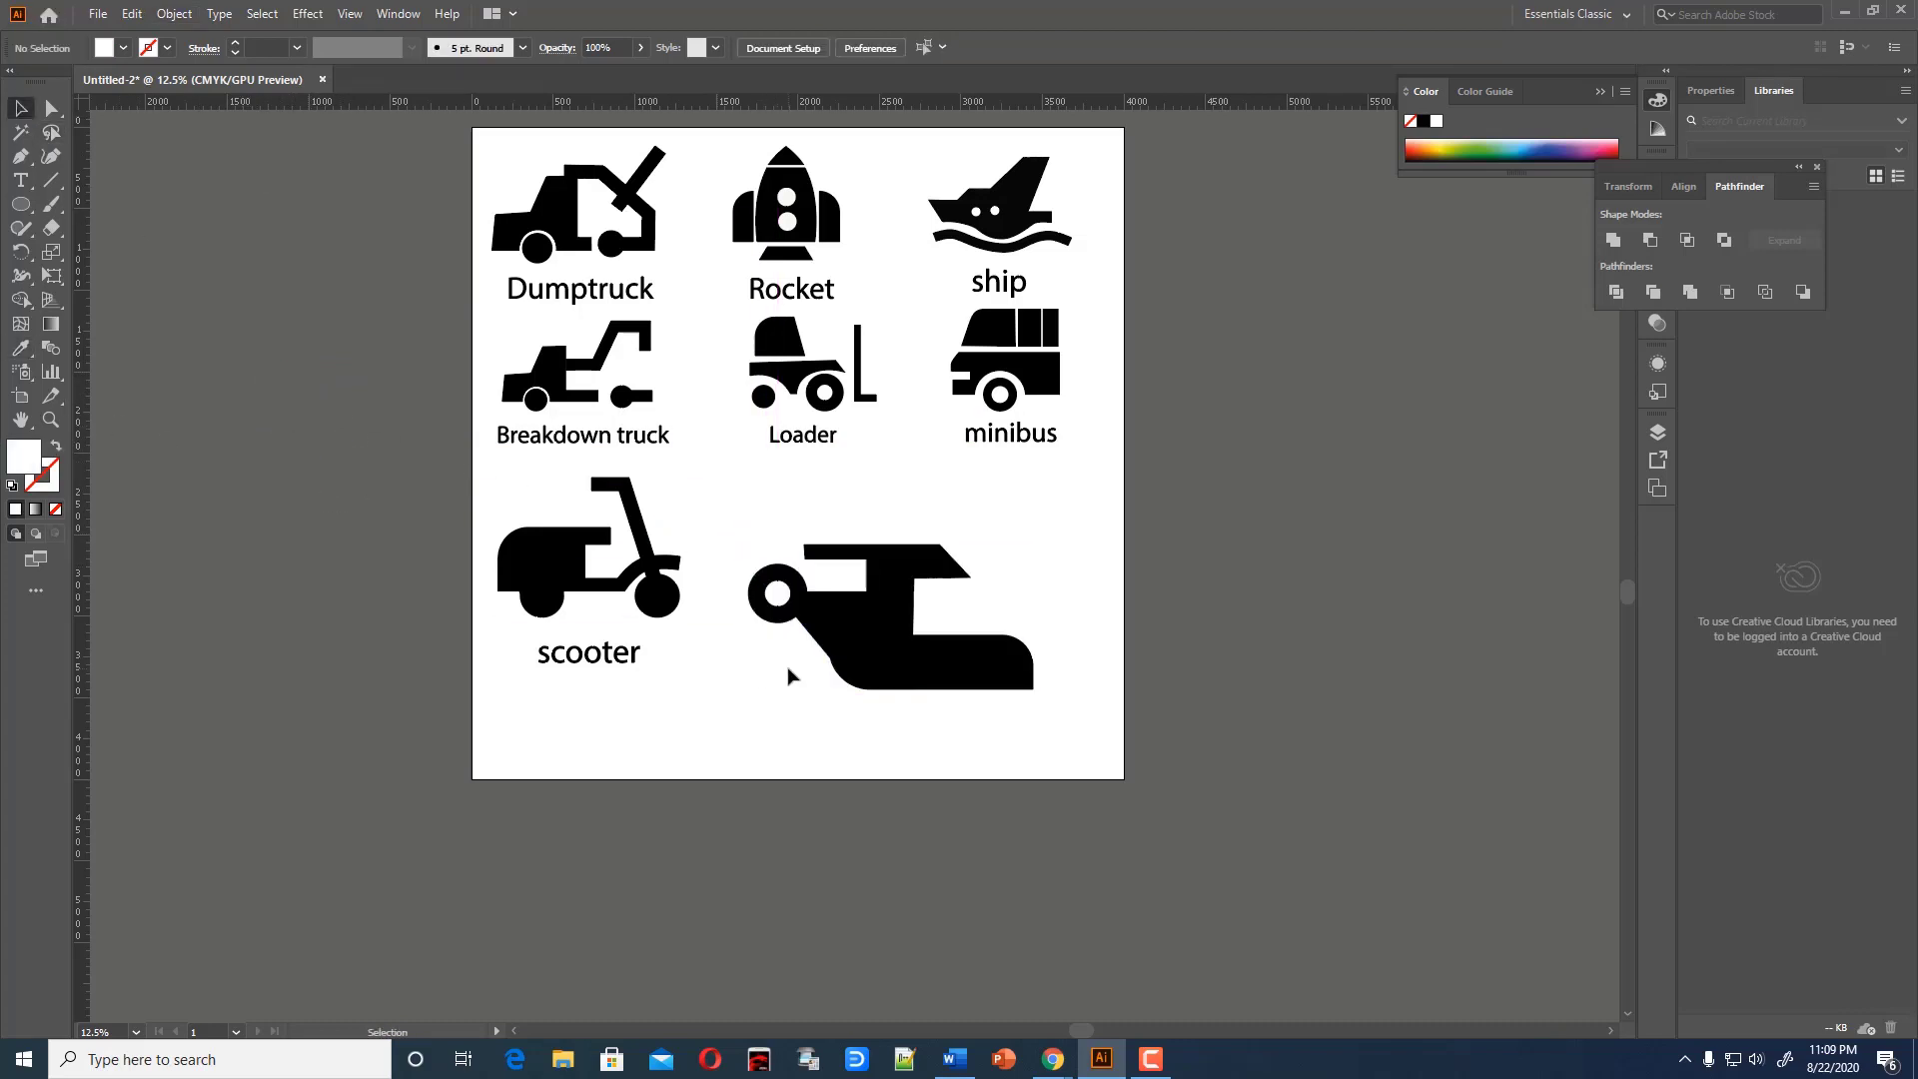
Draw a narrow upright rectangle about 148 px wide rising from the cabin roof as the rotor mast
left_click(19, 158)
left_click_drag(904, 562, 905, 505)
left_click(928, 564)
left_click(929, 505)
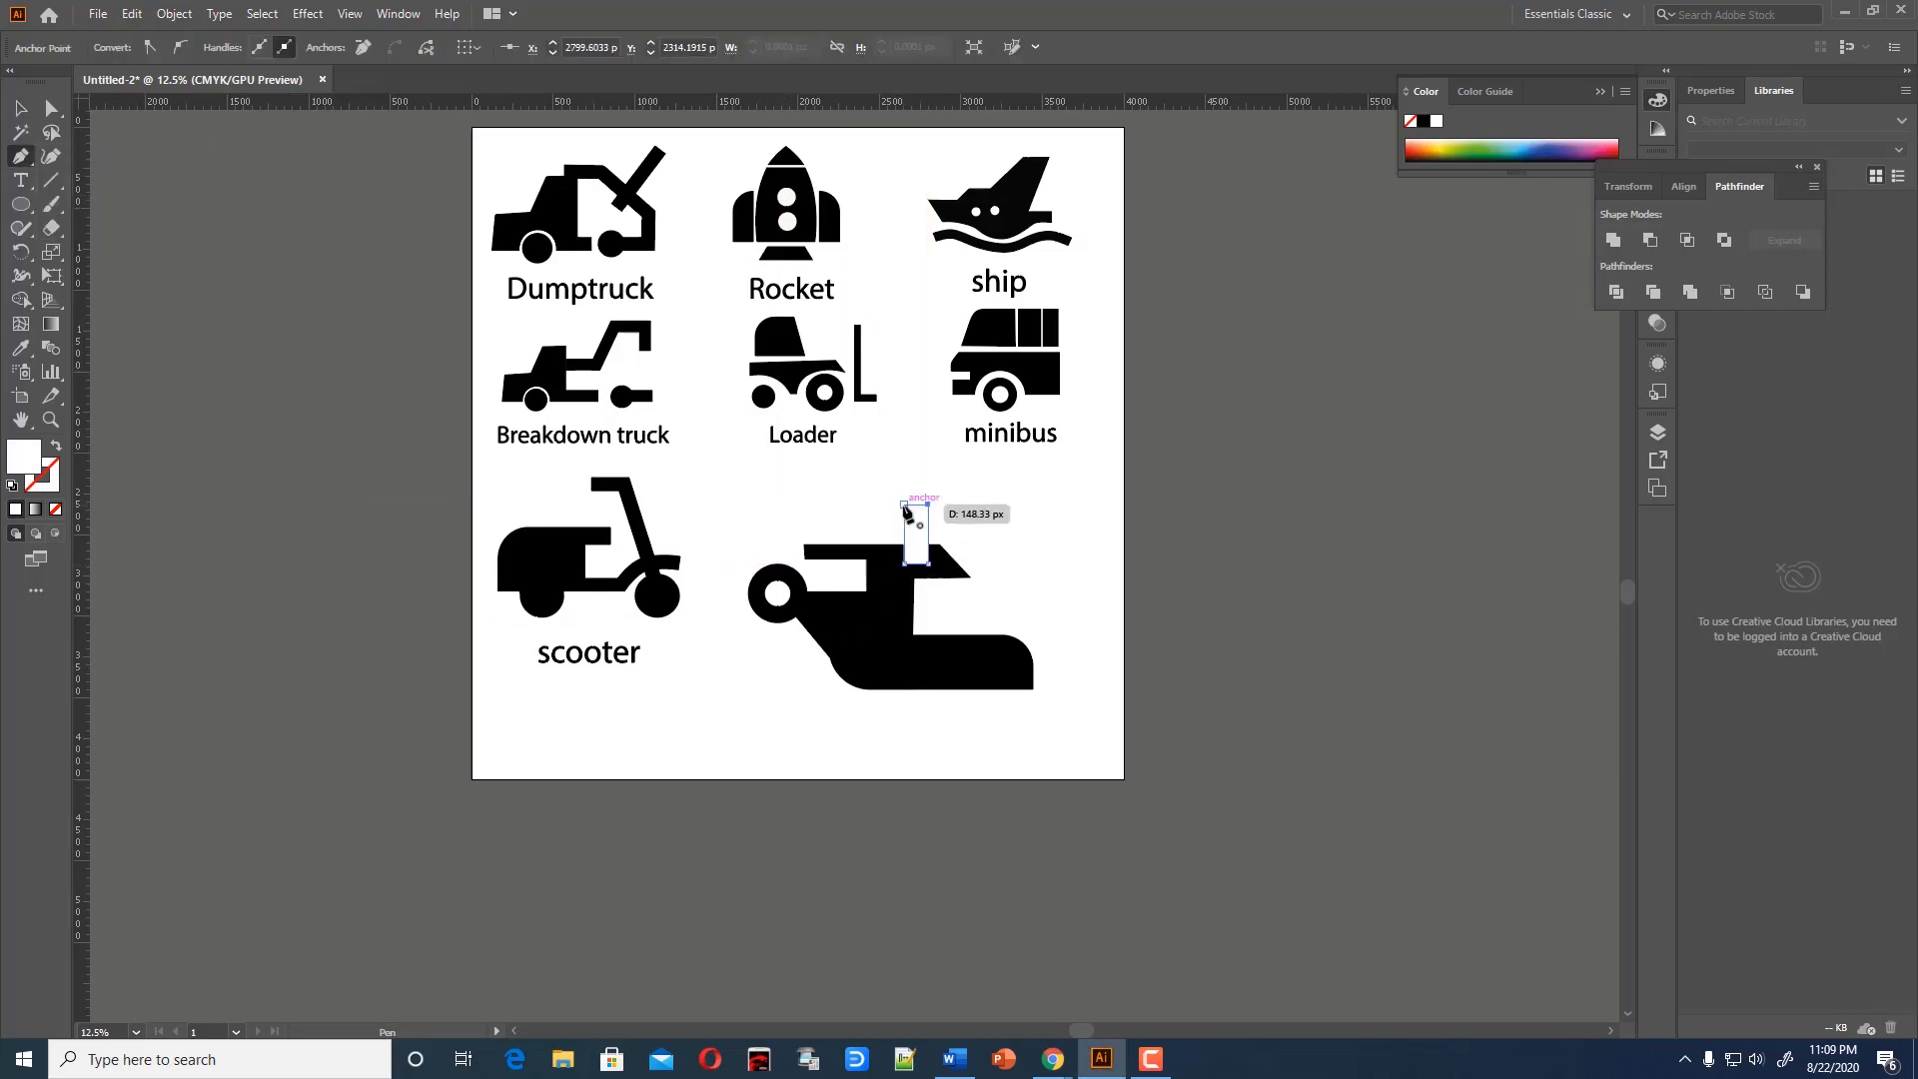
left_click(904, 505)
Fill the rotor mast with black
double_click(26, 457)
left_click(938, 642)
left_click(1170, 403)
key("v")
left_click(1077, 445)
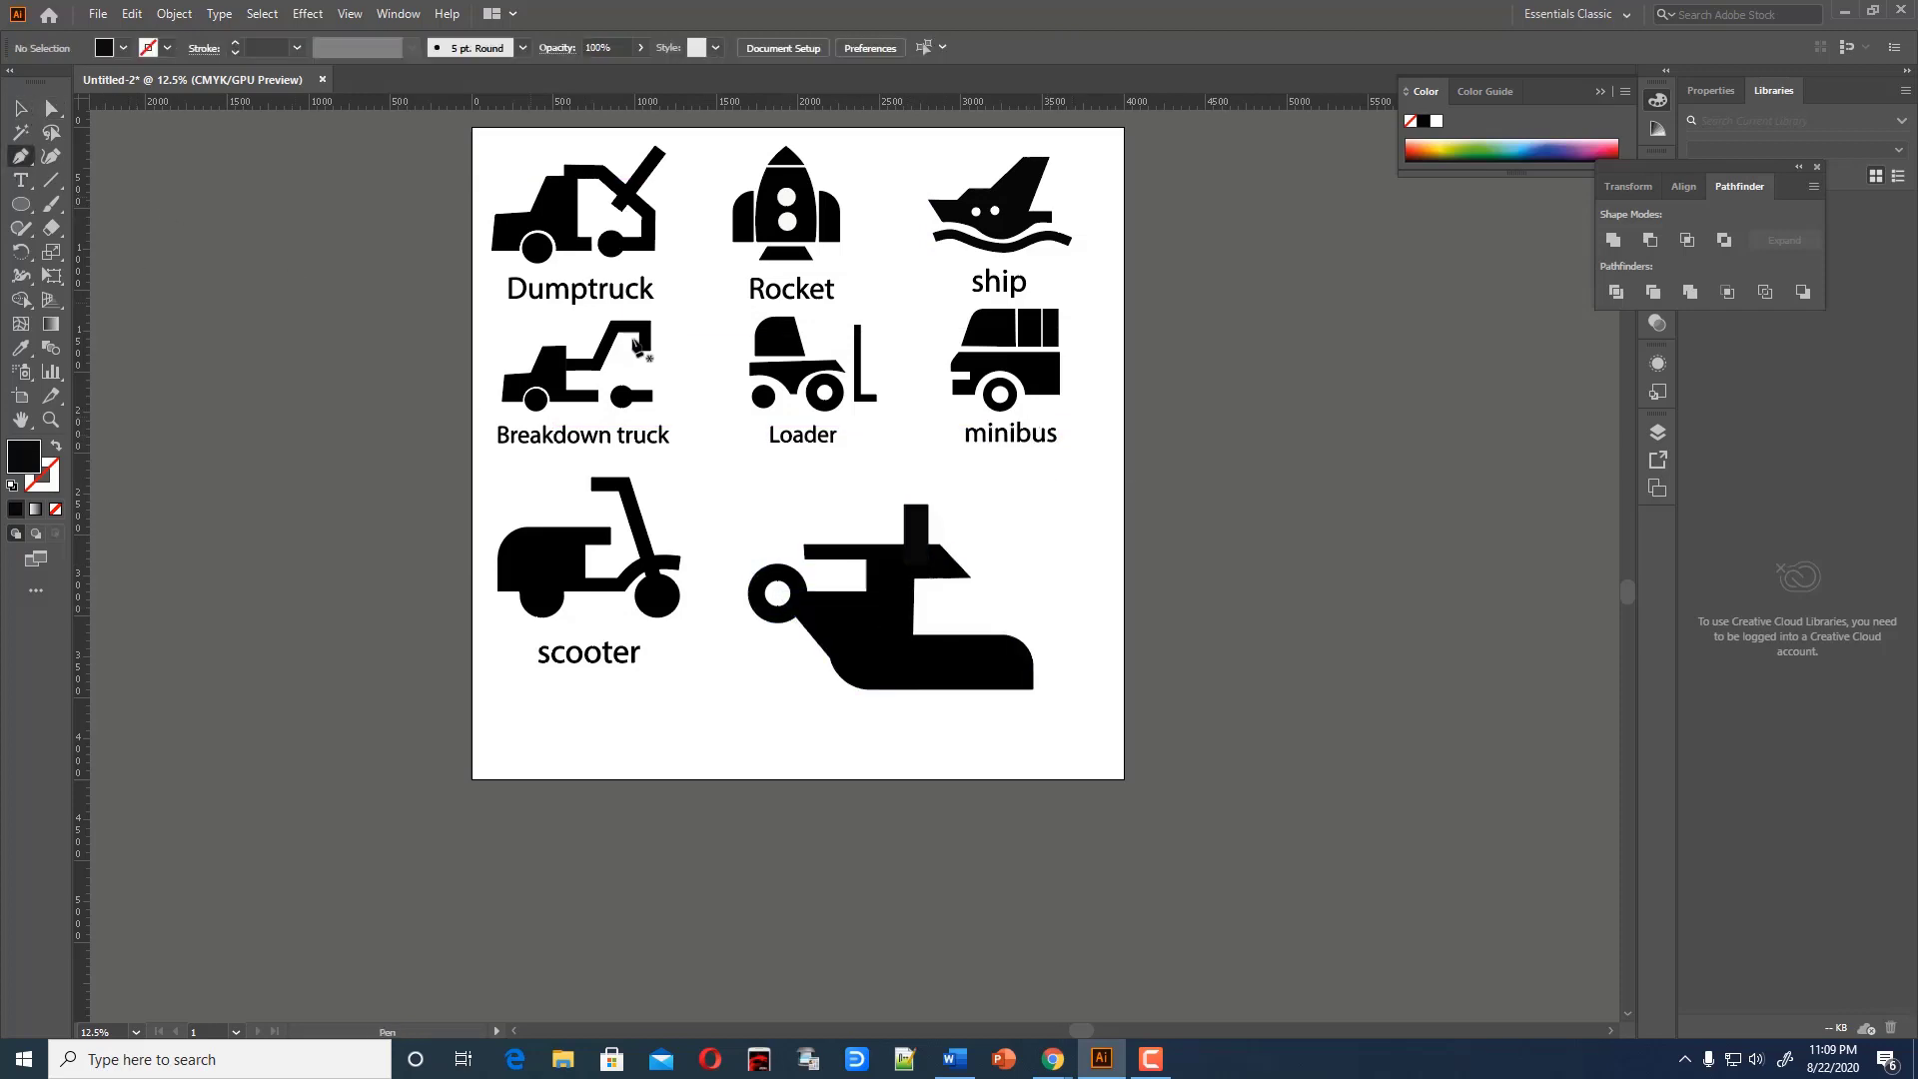
Draw a tapered black rotor blade about 827 by 221 px extending left from the top of the mast
left_click(904, 505)
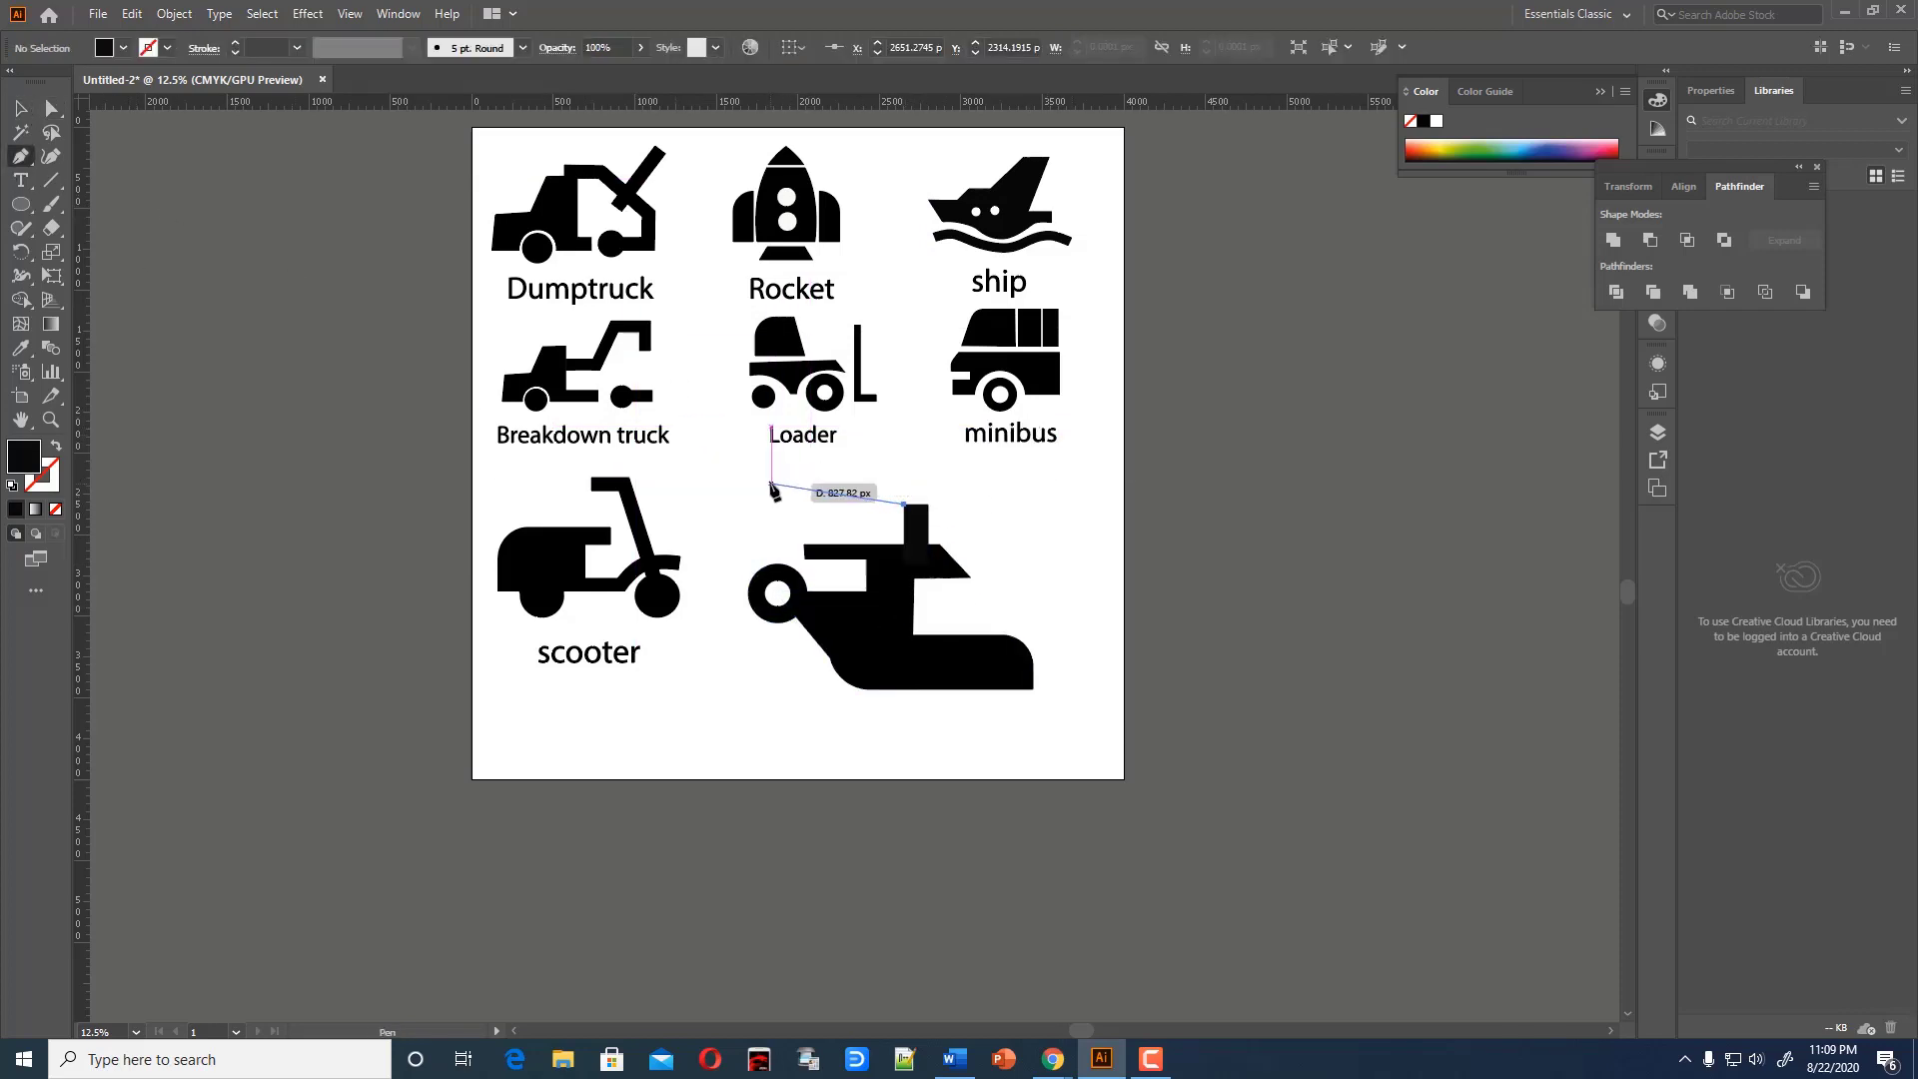
left_click(771, 484)
left_click(770, 465)
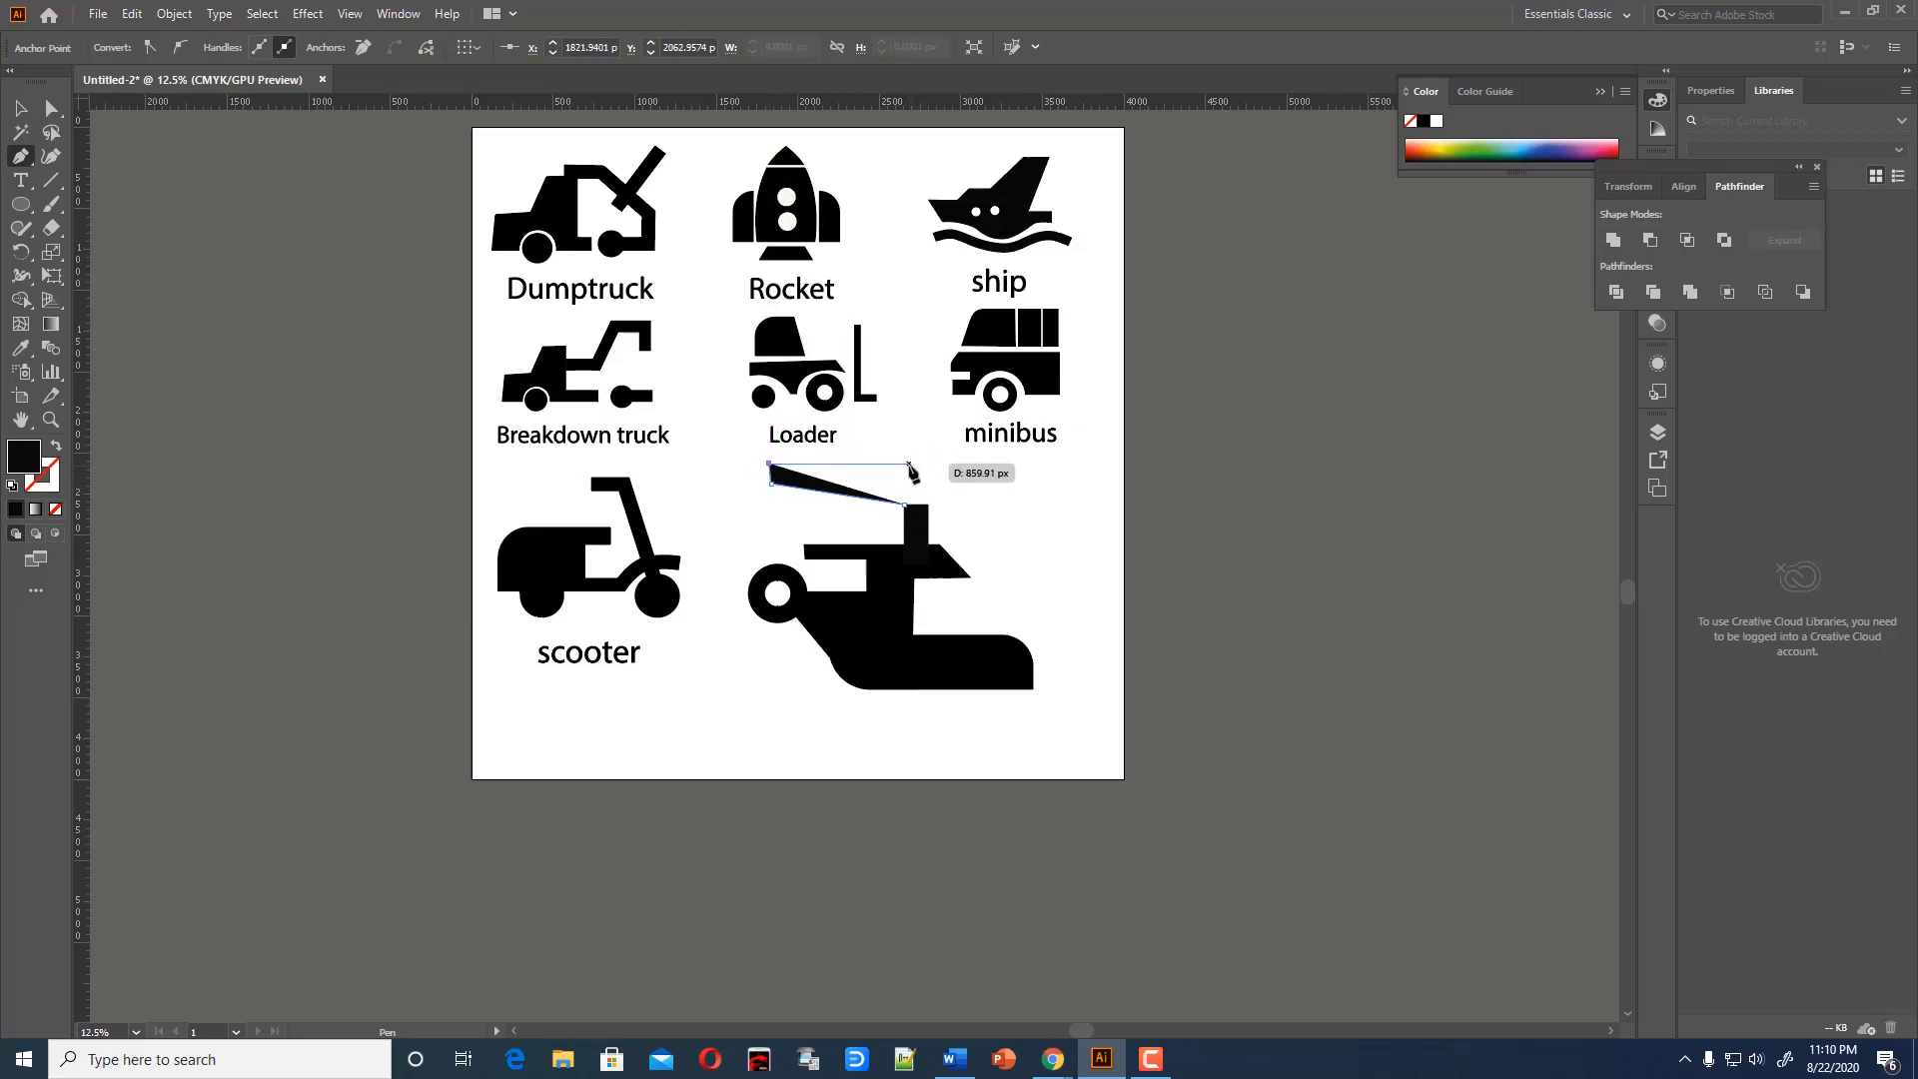
left_click(904, 464)
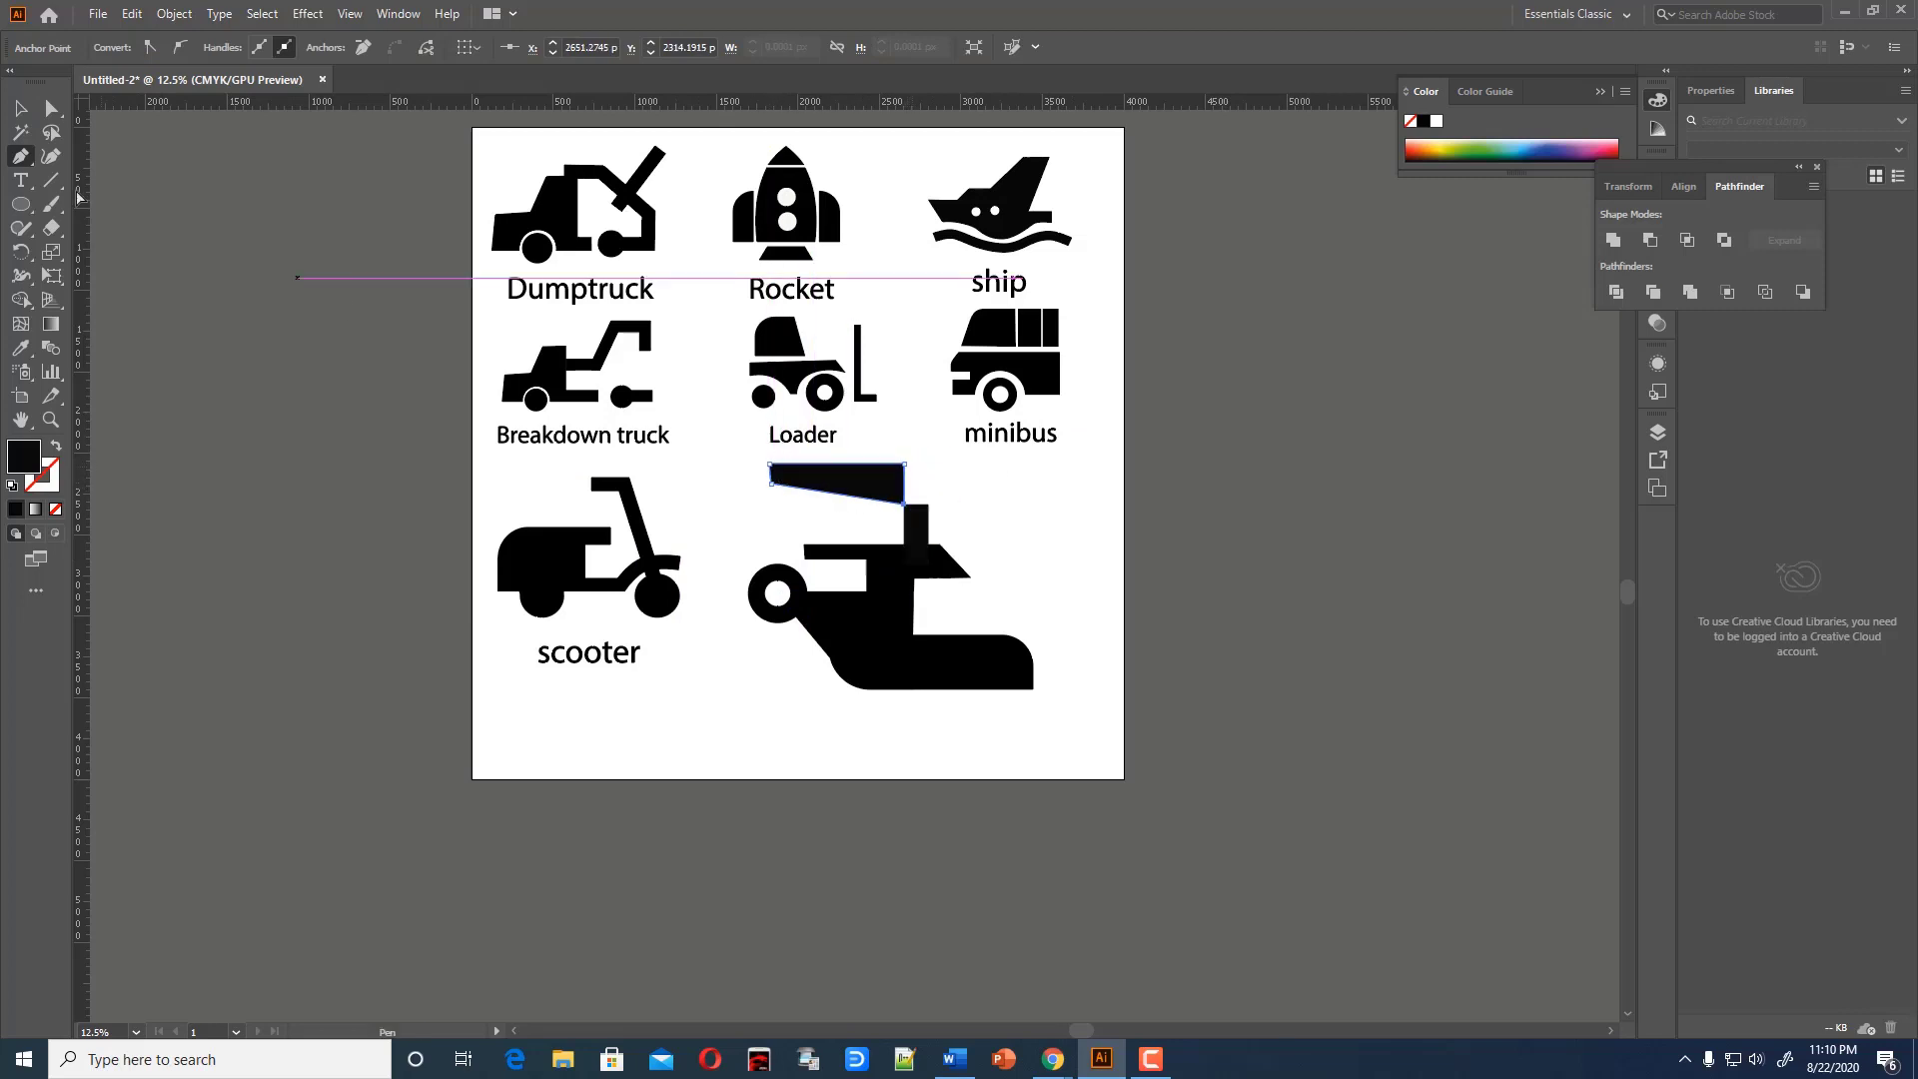
key("shift+grave")
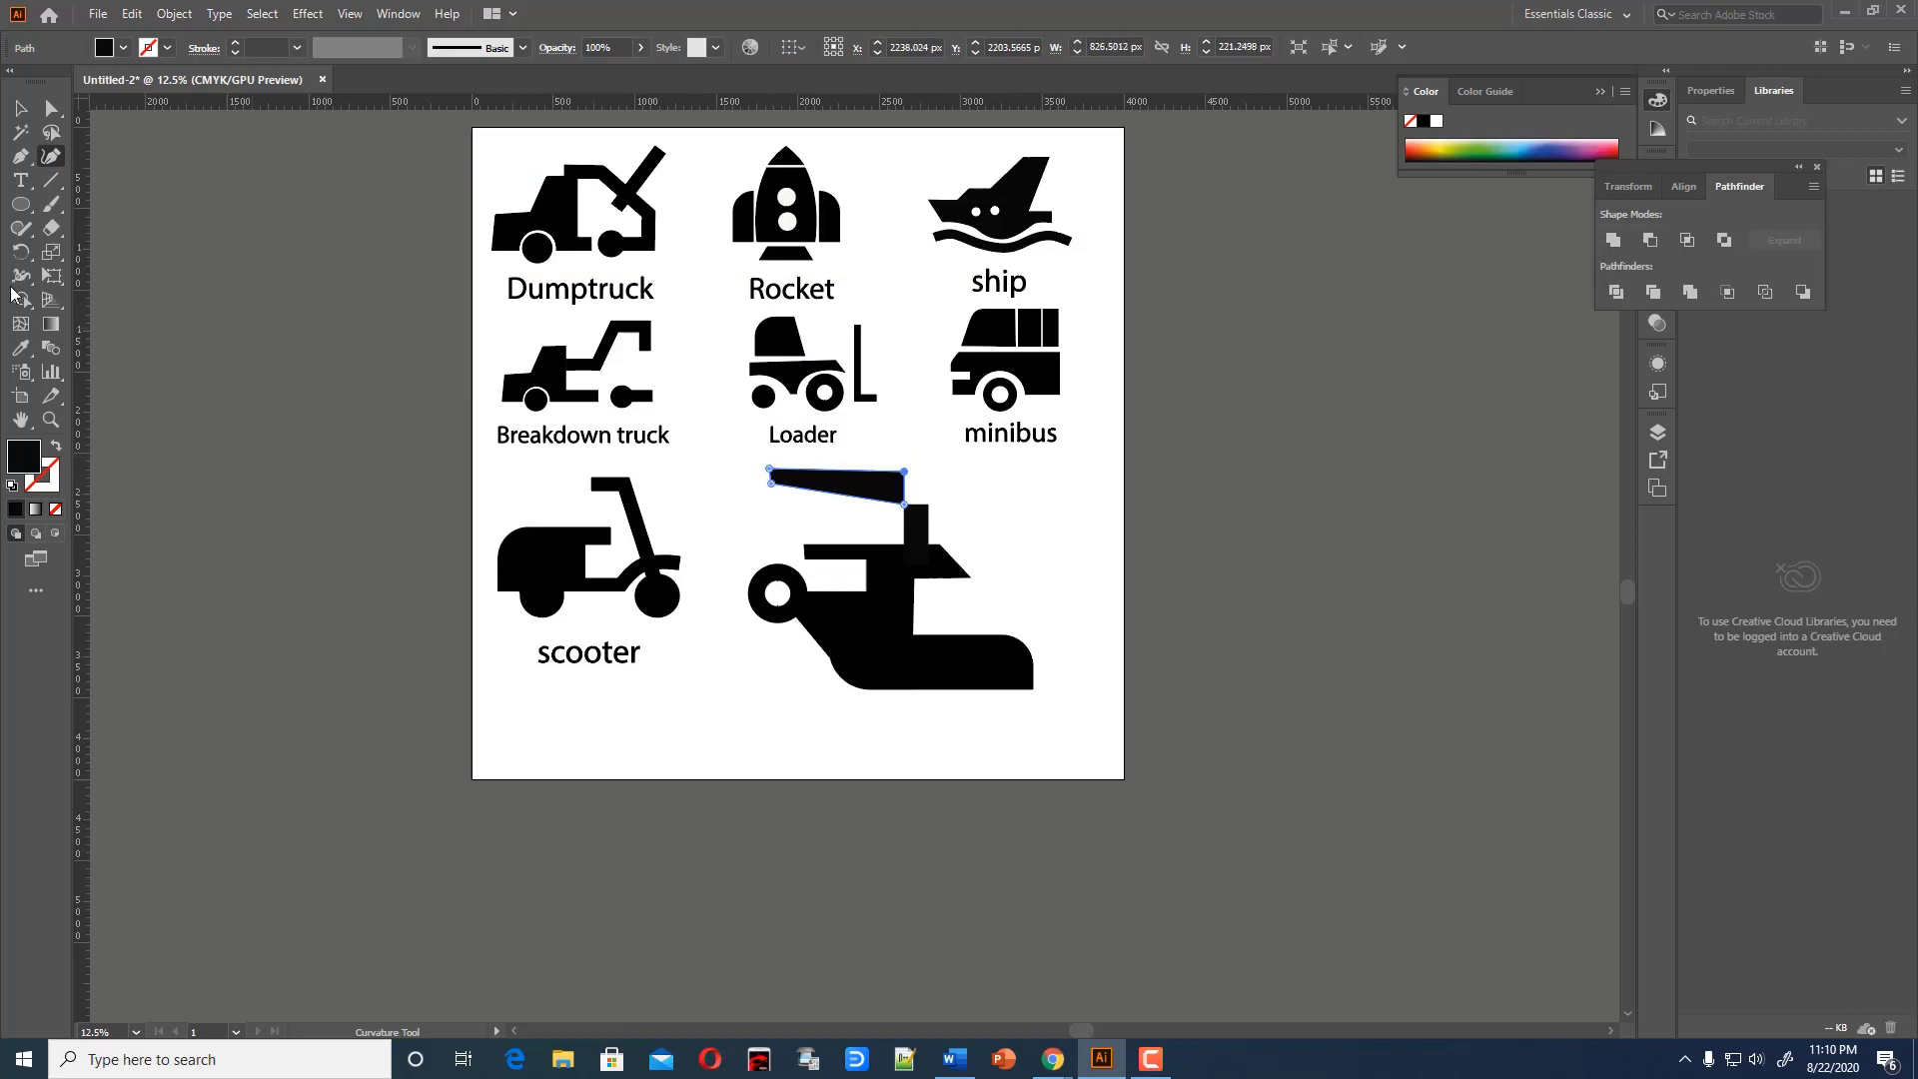
Mirror a copy of the rotor blade horizontally and place it end to end with the original on the mast's other side
key("v")
right_click(879, 489)
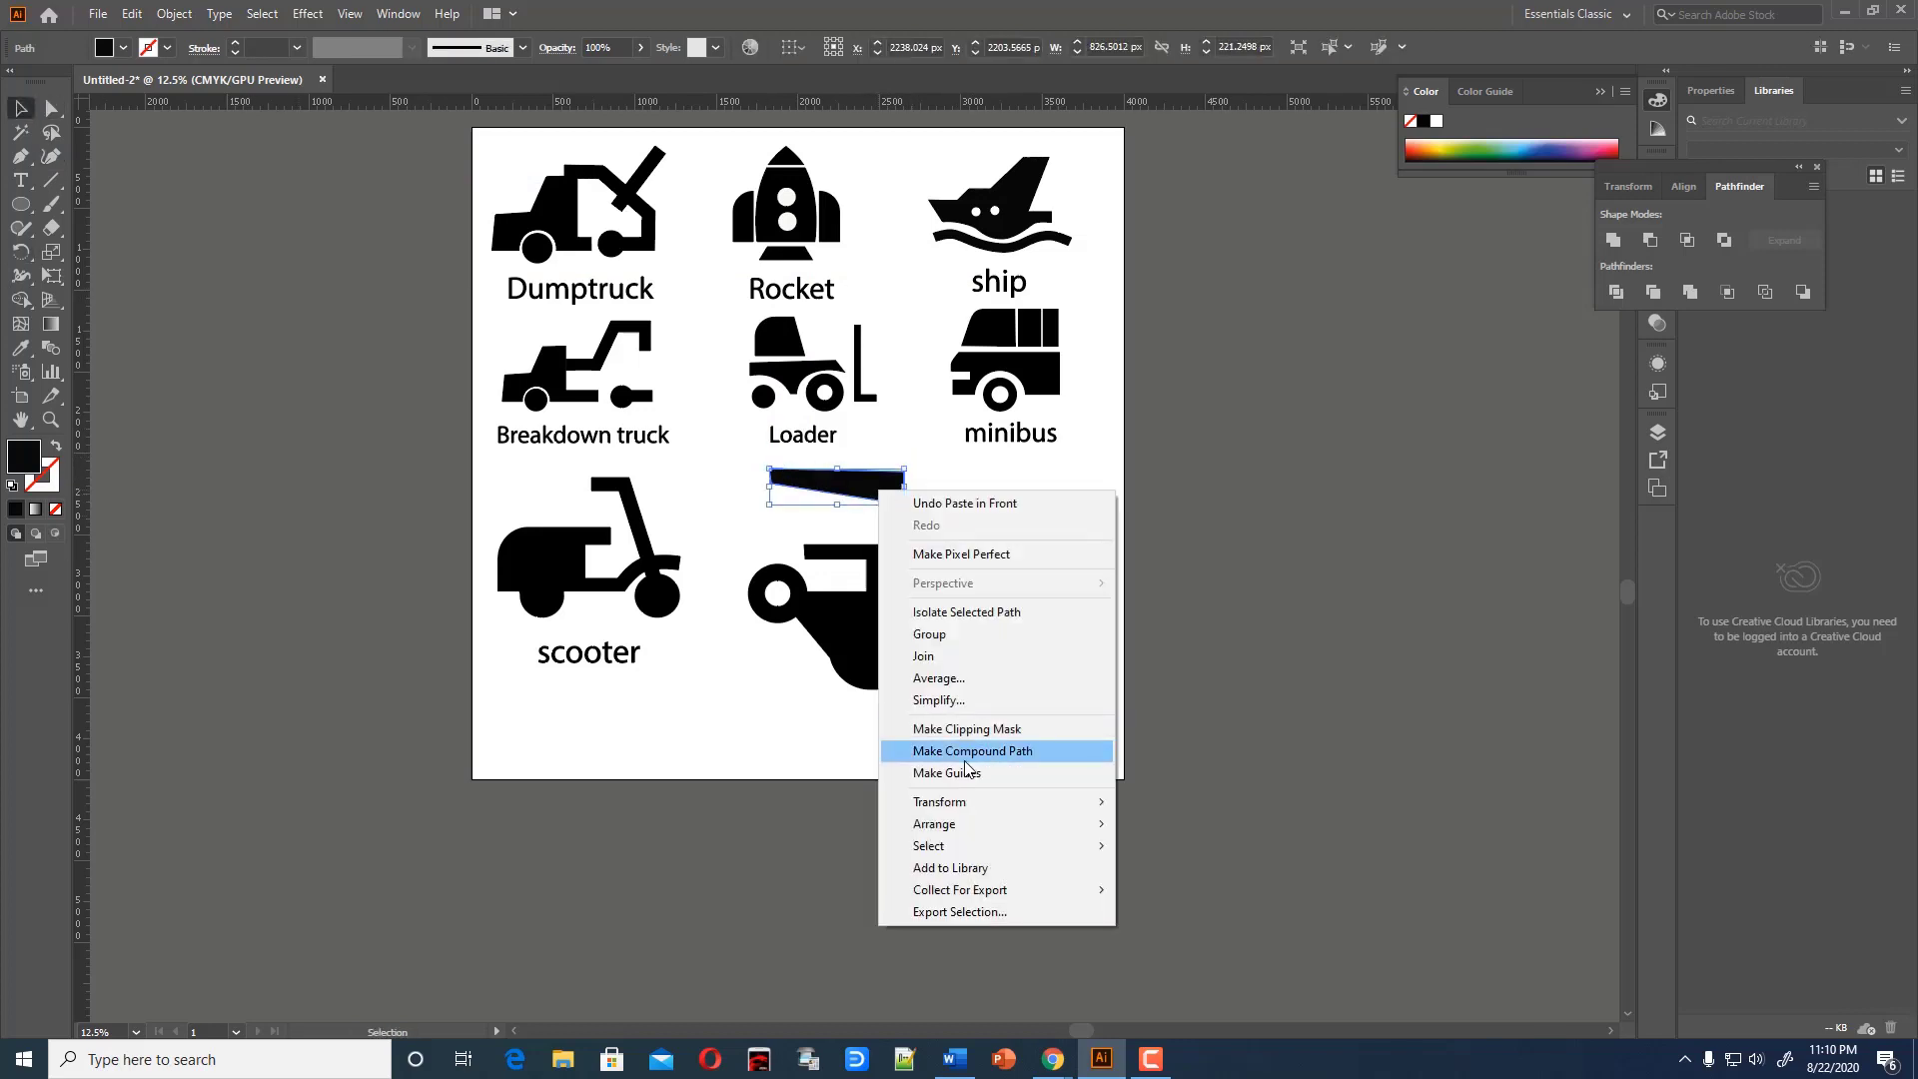
mouse_move(939, 801)
left_click(1159, 874)
left_click(852, 650)
left_click_drag(849, 486, 984, 486)
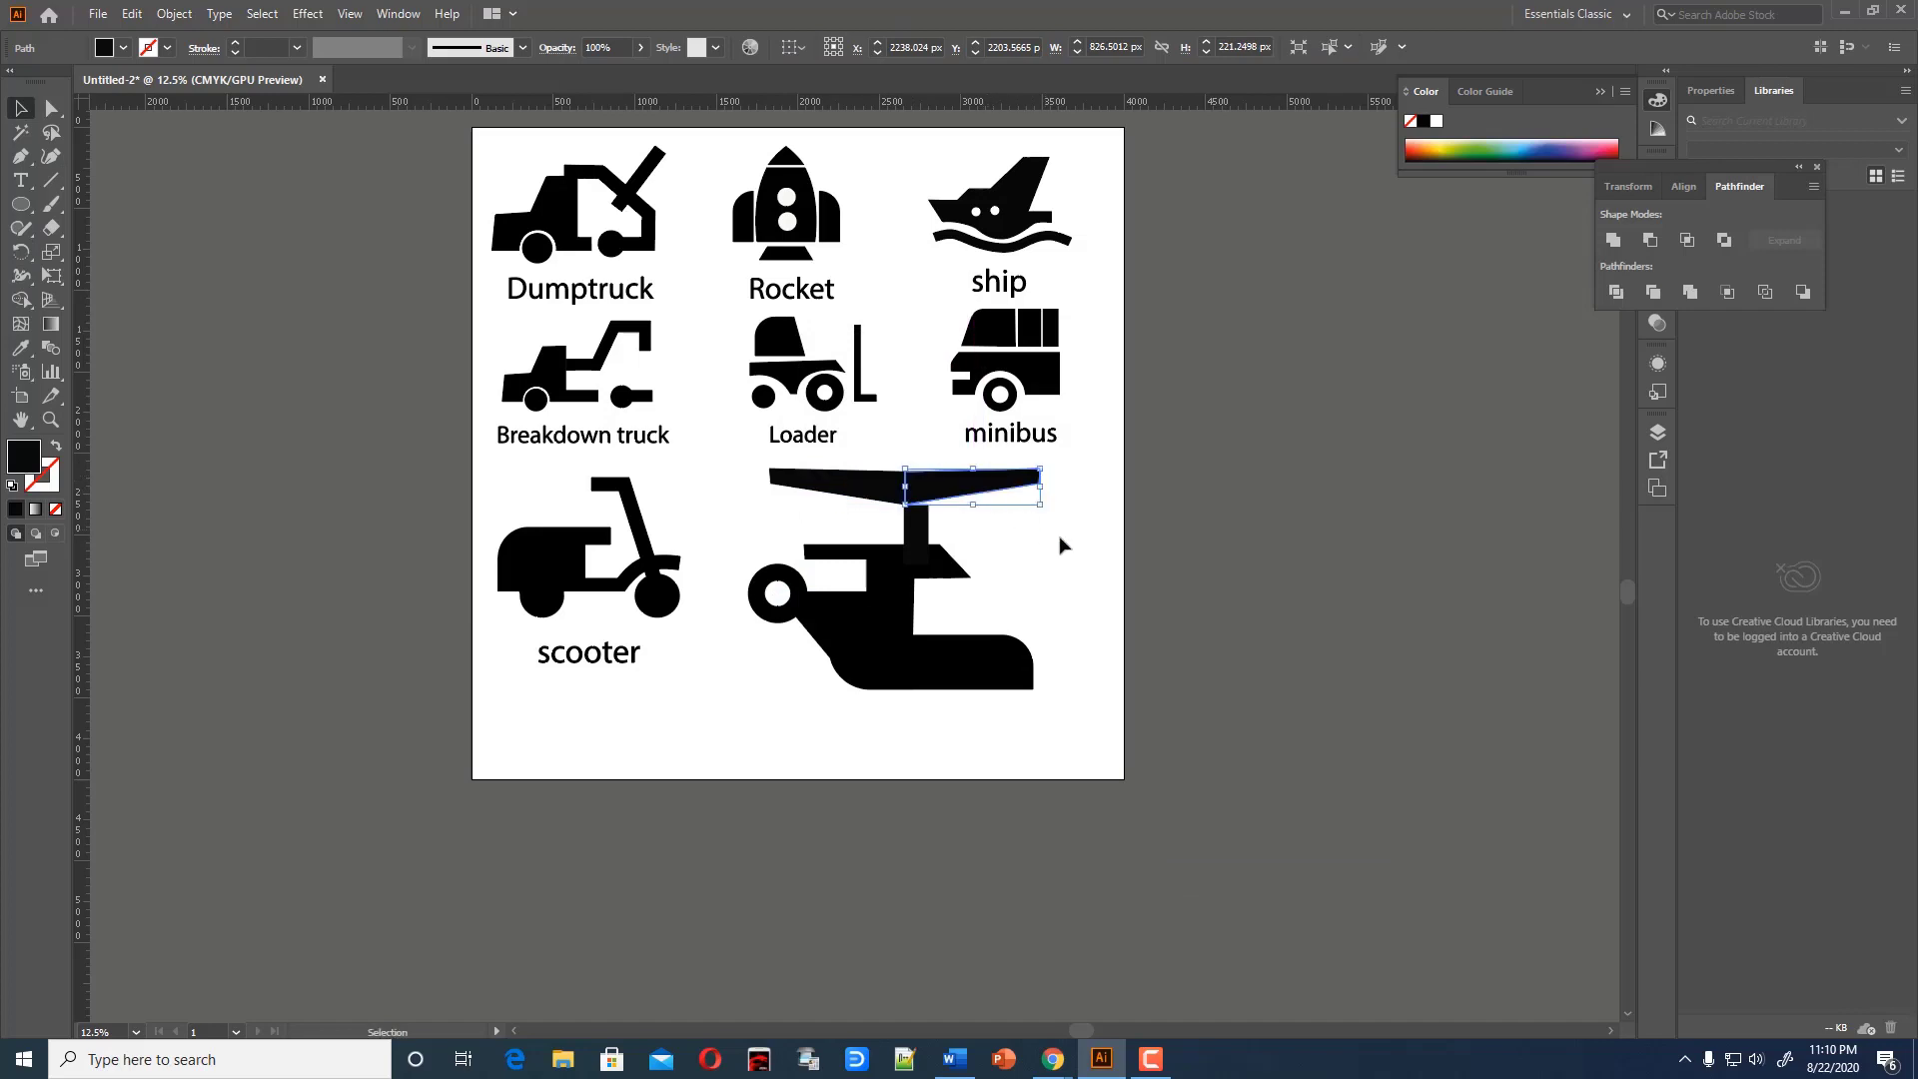
left_click(1096, 530)
Join the two rotor blades into one rotor and centre it over the mast
left_click_drag(708, 477, 1103, 506)
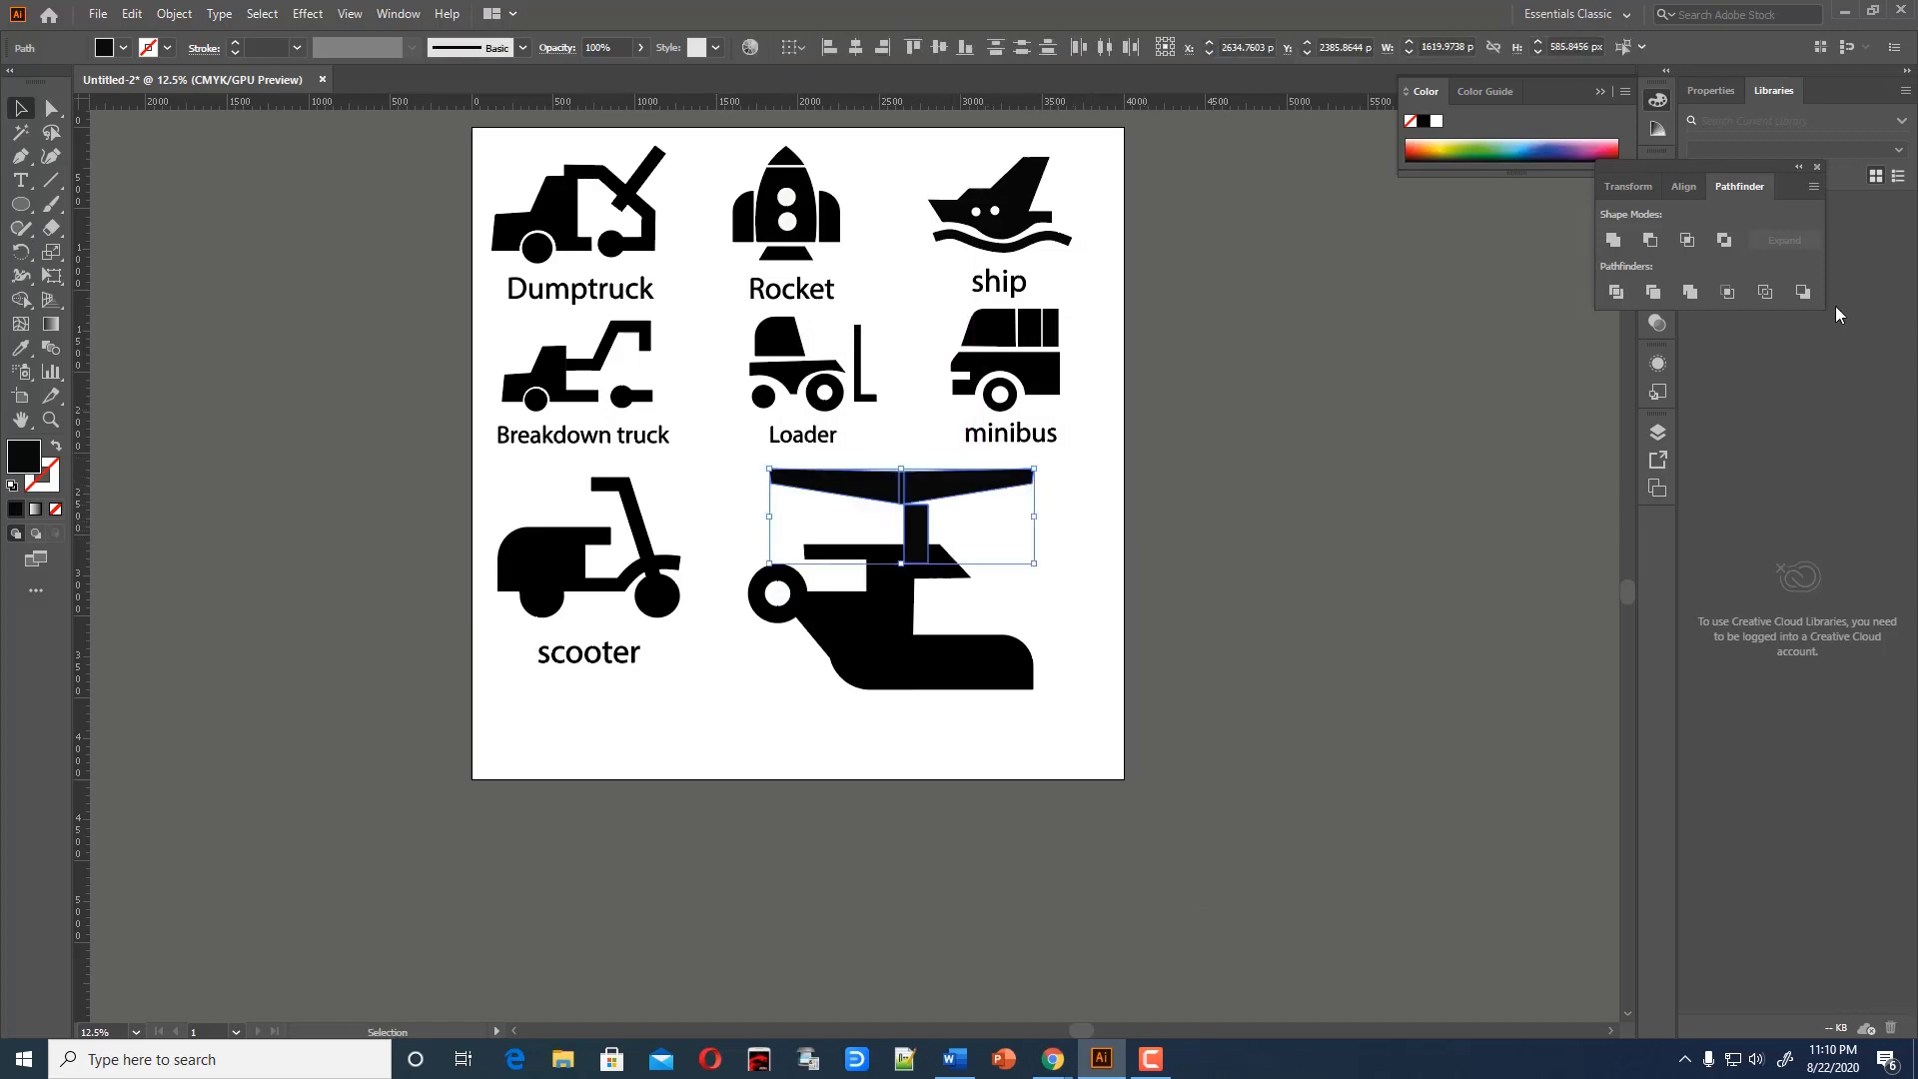
left_click(1076, 510)
left_click_drag(939, 483, 954, 493)
left_click_drag(744, 465, 1113, 672)
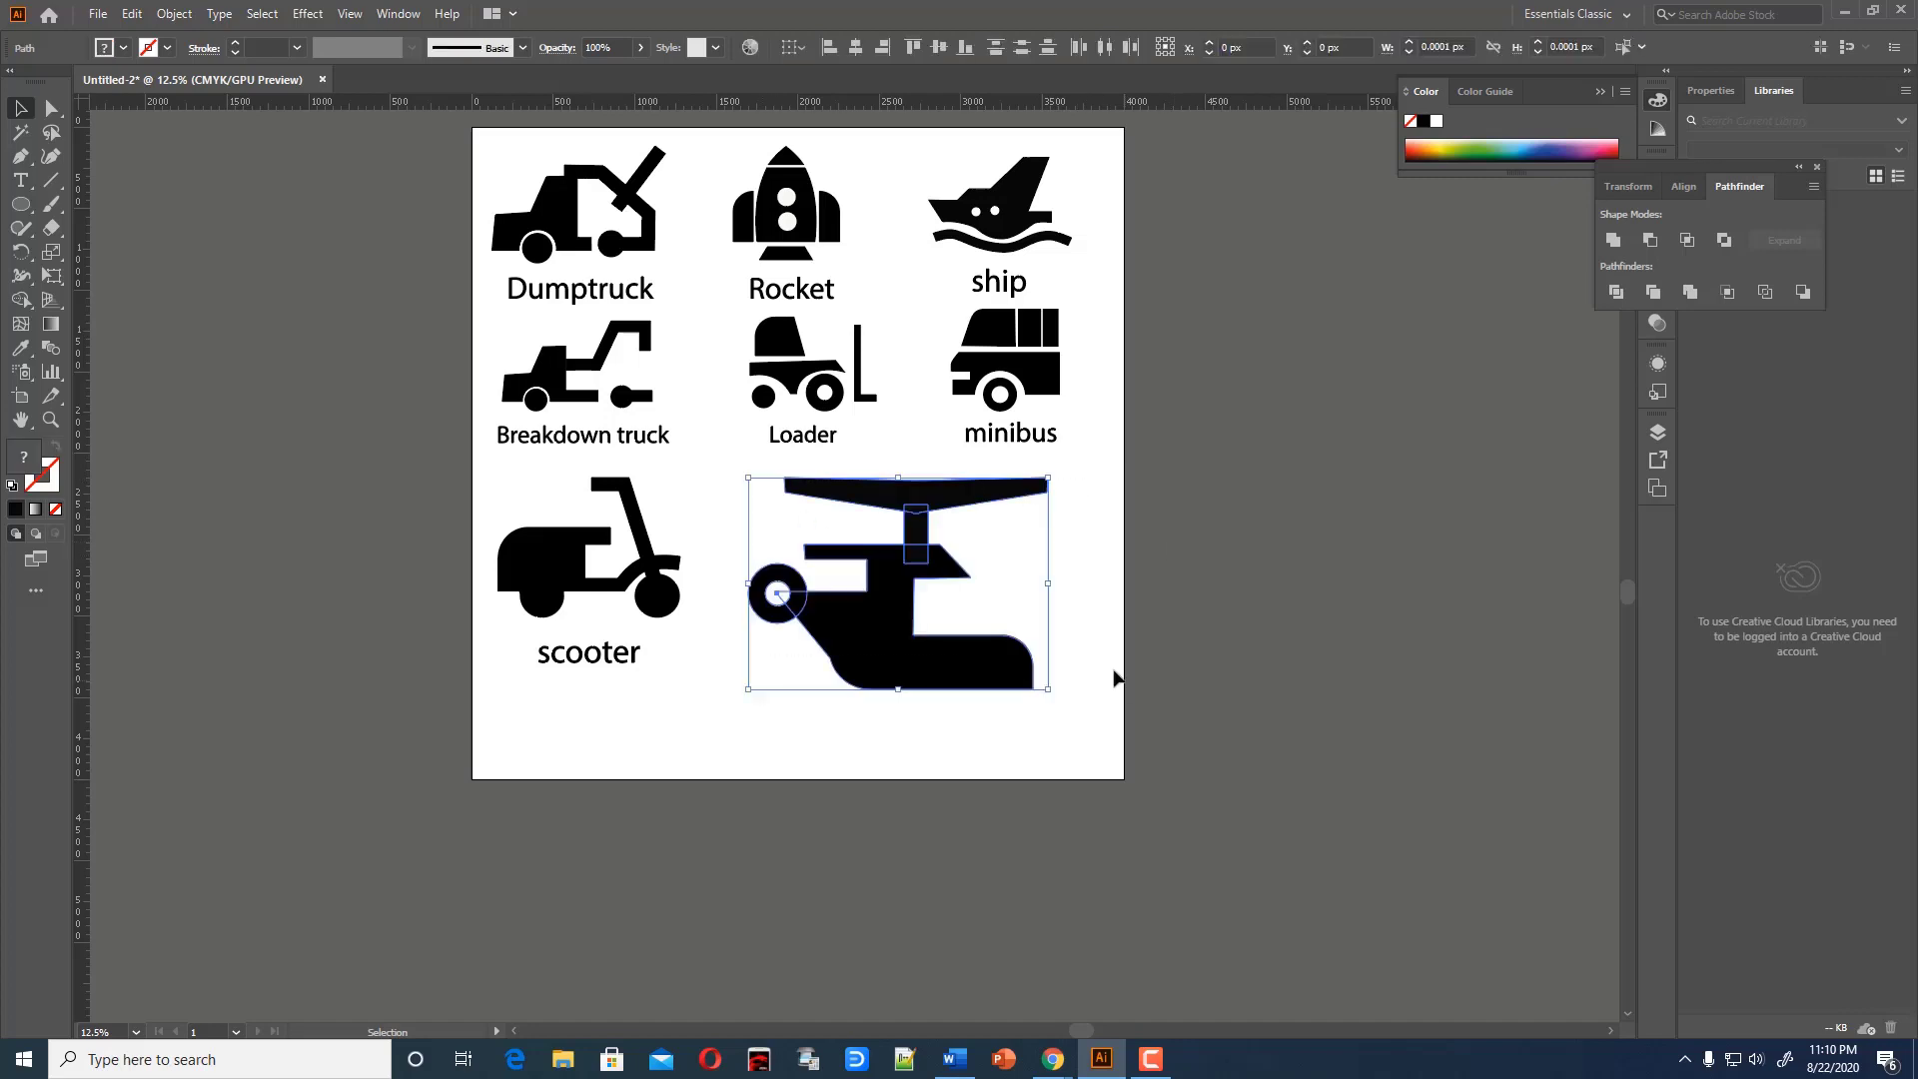
left_click(1353, 415)
key("ctrl+z")
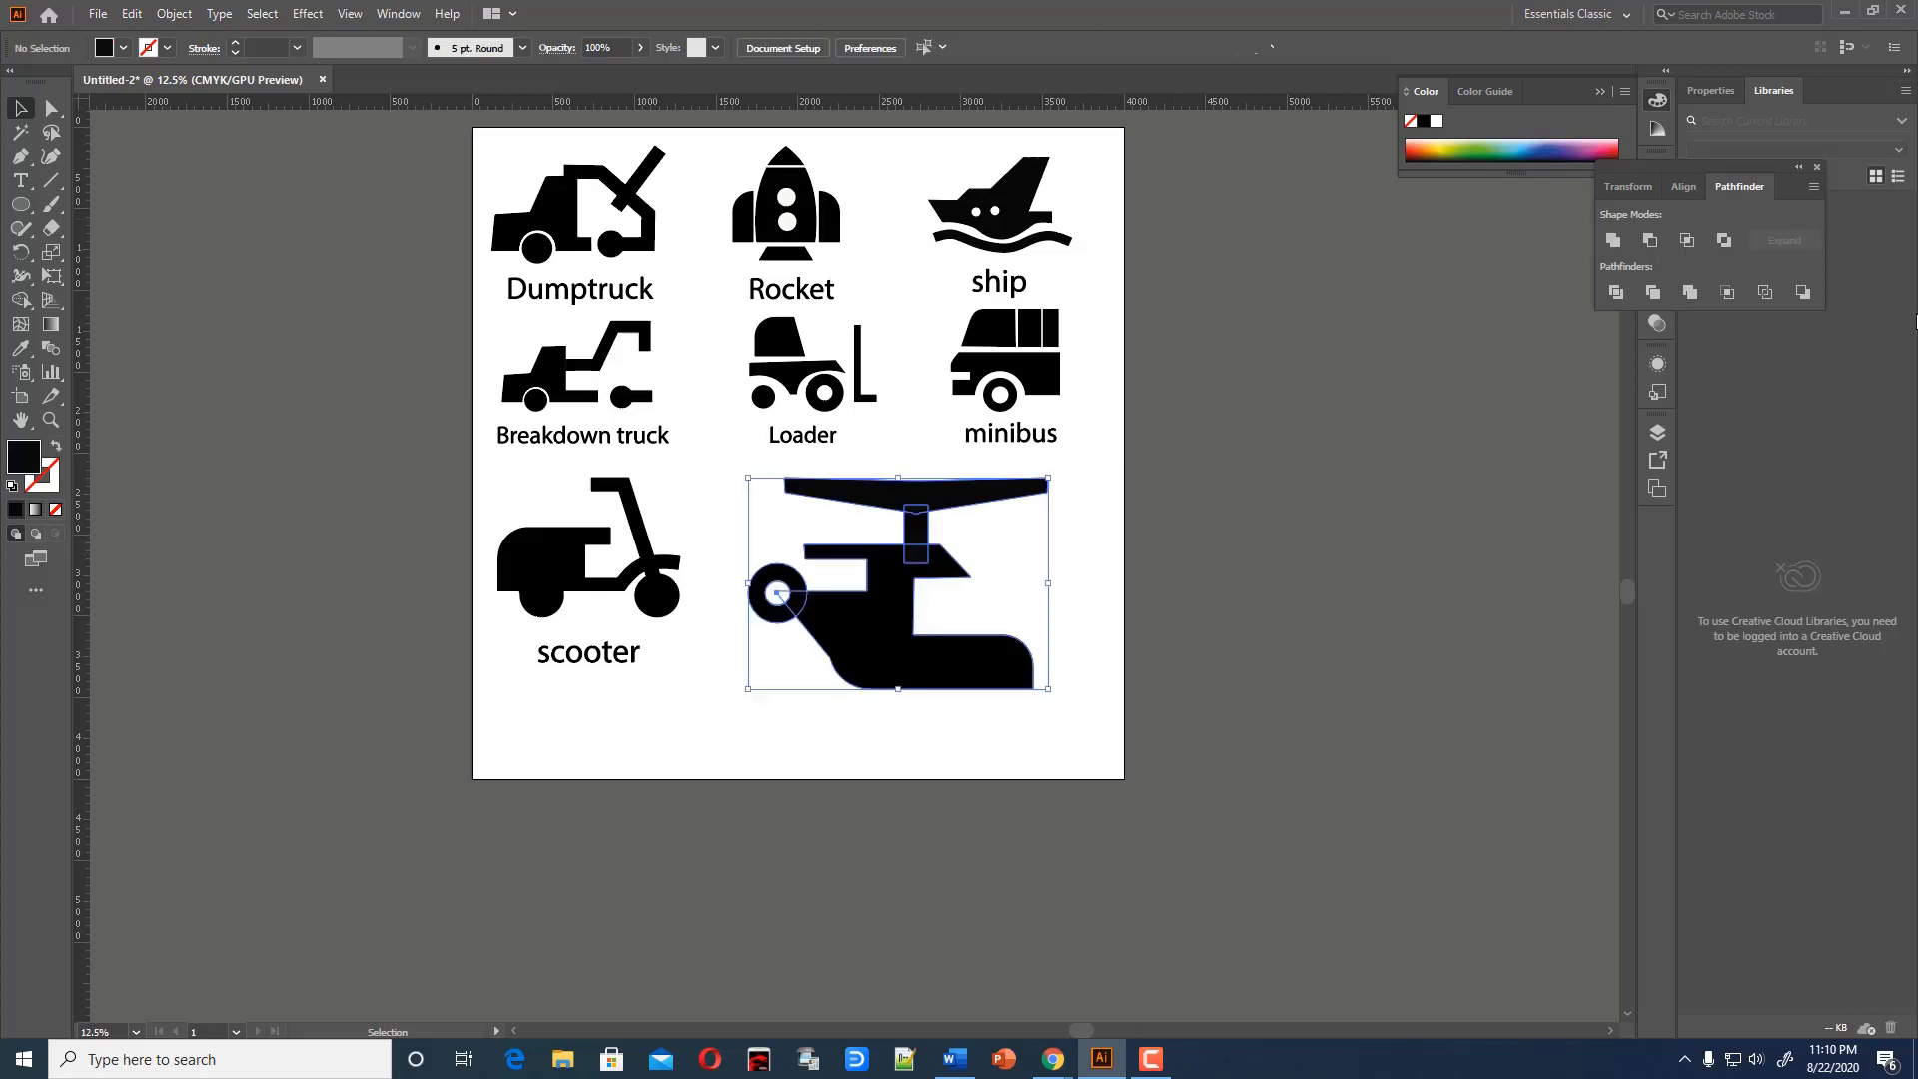
Lower the rotor and adjust the mast so that only a short stub connects the rotor to the cabin roof
left_click(1119, 511)
left_click(922, 502)
mouse_move(922, 503)
left_mouse_down()
mouse_move(984, 509)
mouse_move(905, 523)
mouse_move(920, 501)
left_mouse_up()
left_click(921, 560)
key("ctrl+d")
left_click(1234, 637)
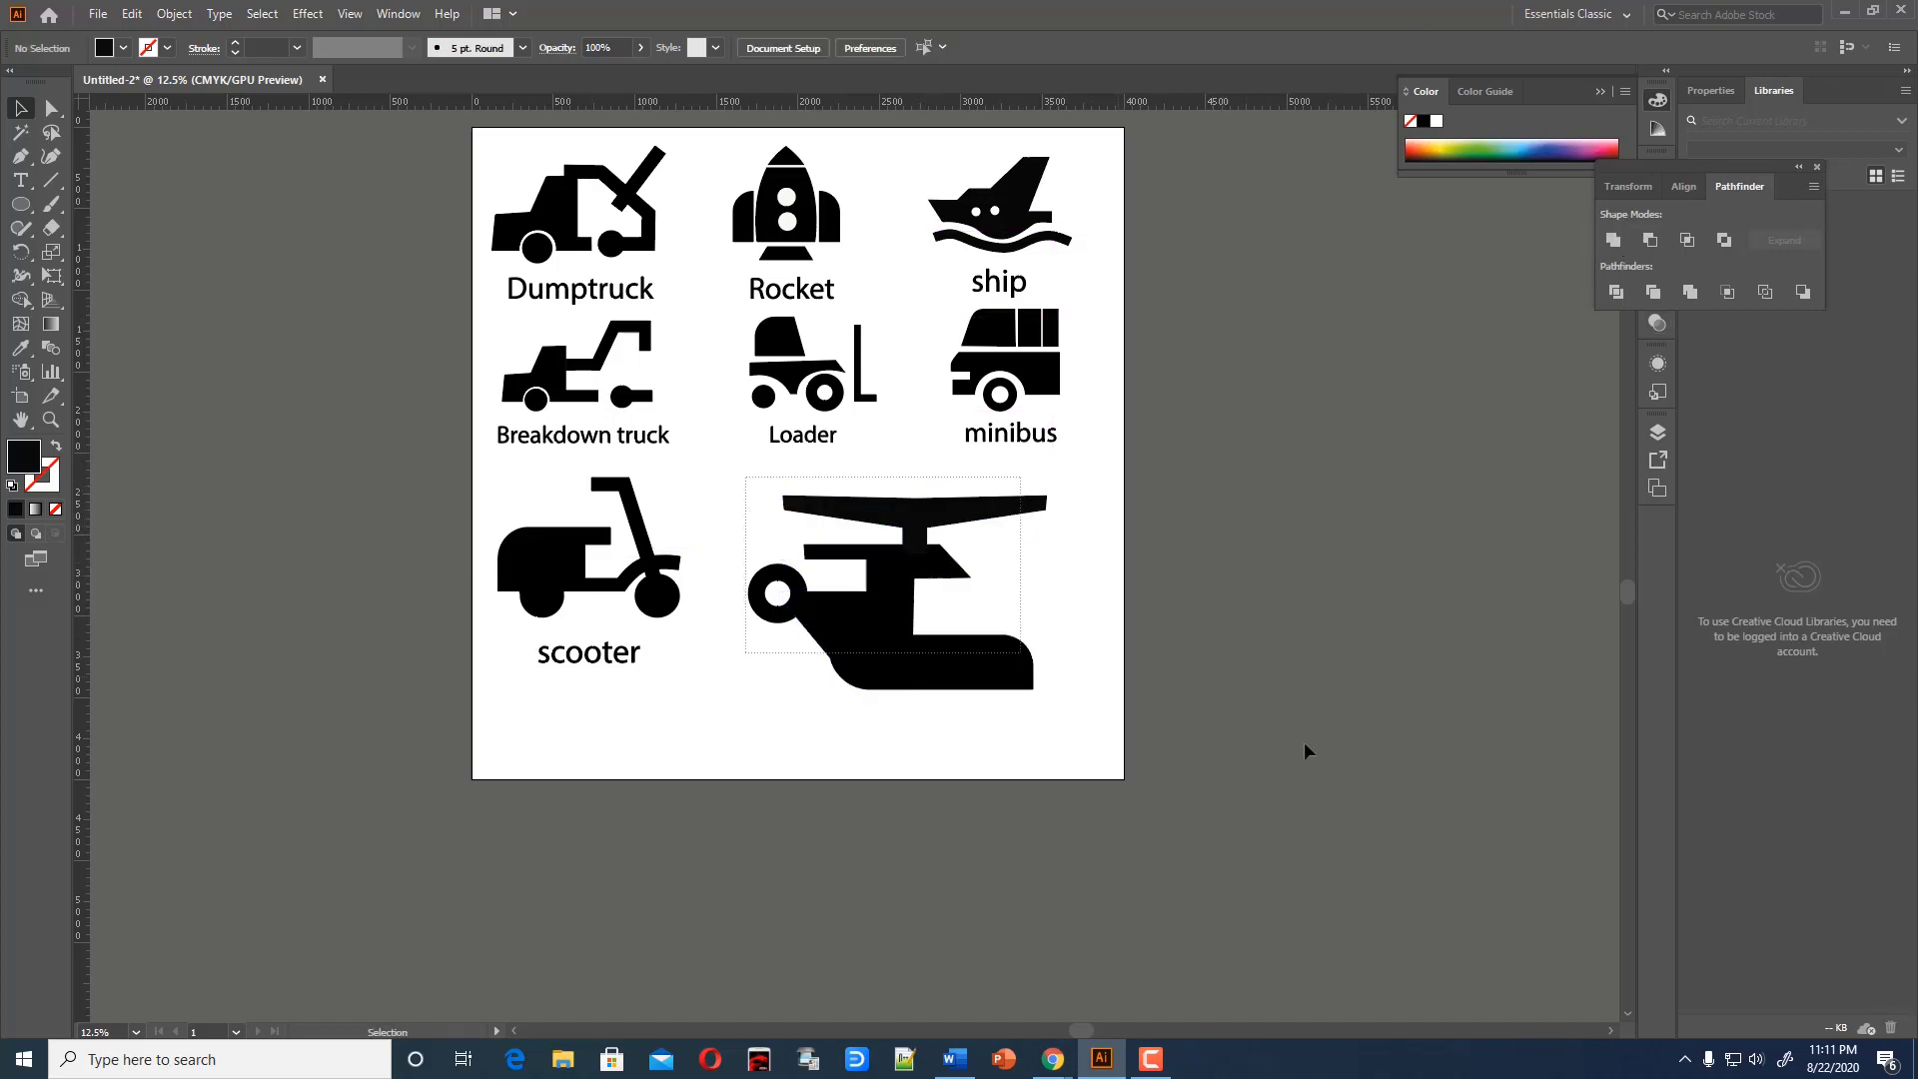
Draw black landing gear under the hull from two short vertical struts and a wide horizontal skid bar
scroll(1070, 694, "down", 1)
key("m")
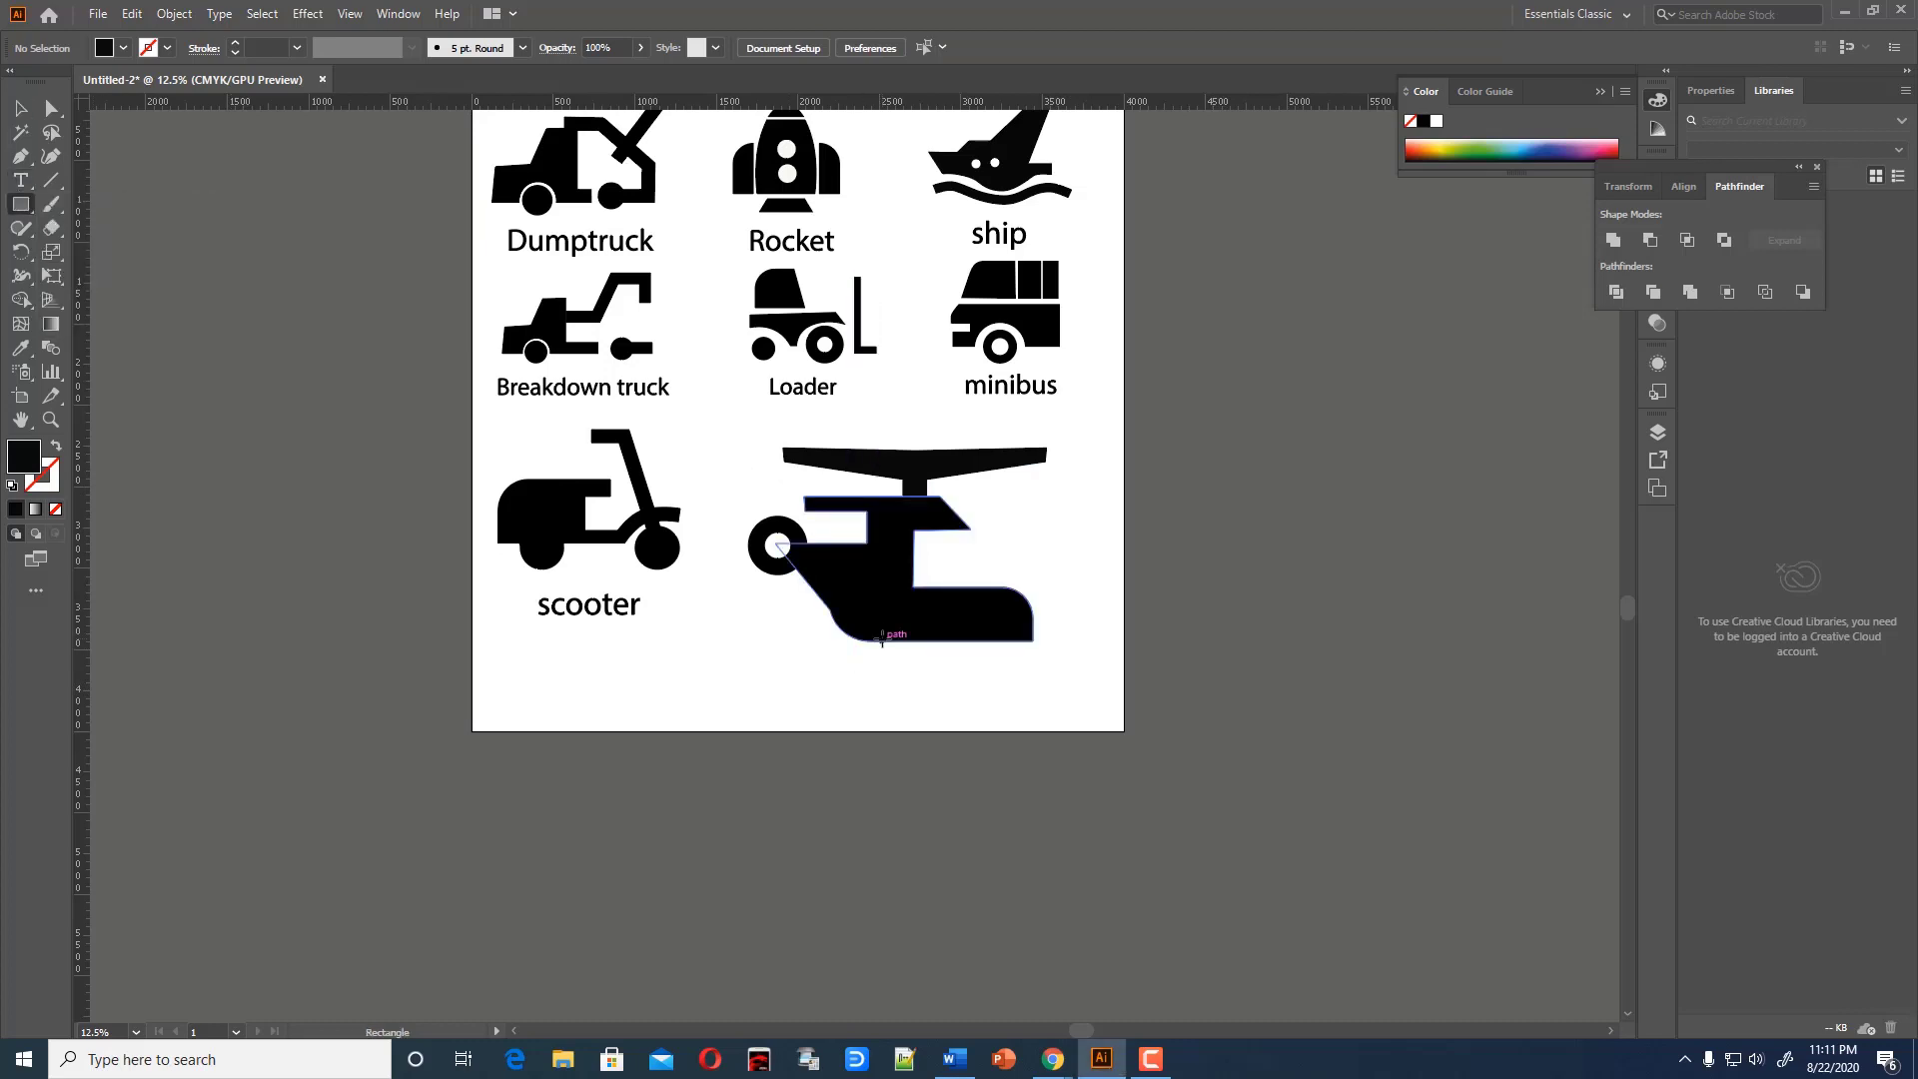
mouse_move(881, 640)
left_mouse_down()
mouse_move(904, 676)
mouse_move(892, 651)
mouse_move(985, 652)
mouse_move(905, 662)
mouse_move(979, 659)
mouse_move(1017, 688)
left_mouse_up()
key("v")
left_click(801, 612)
left_click(364, 420)
key("m")
key("v")
left_click(710, 440)
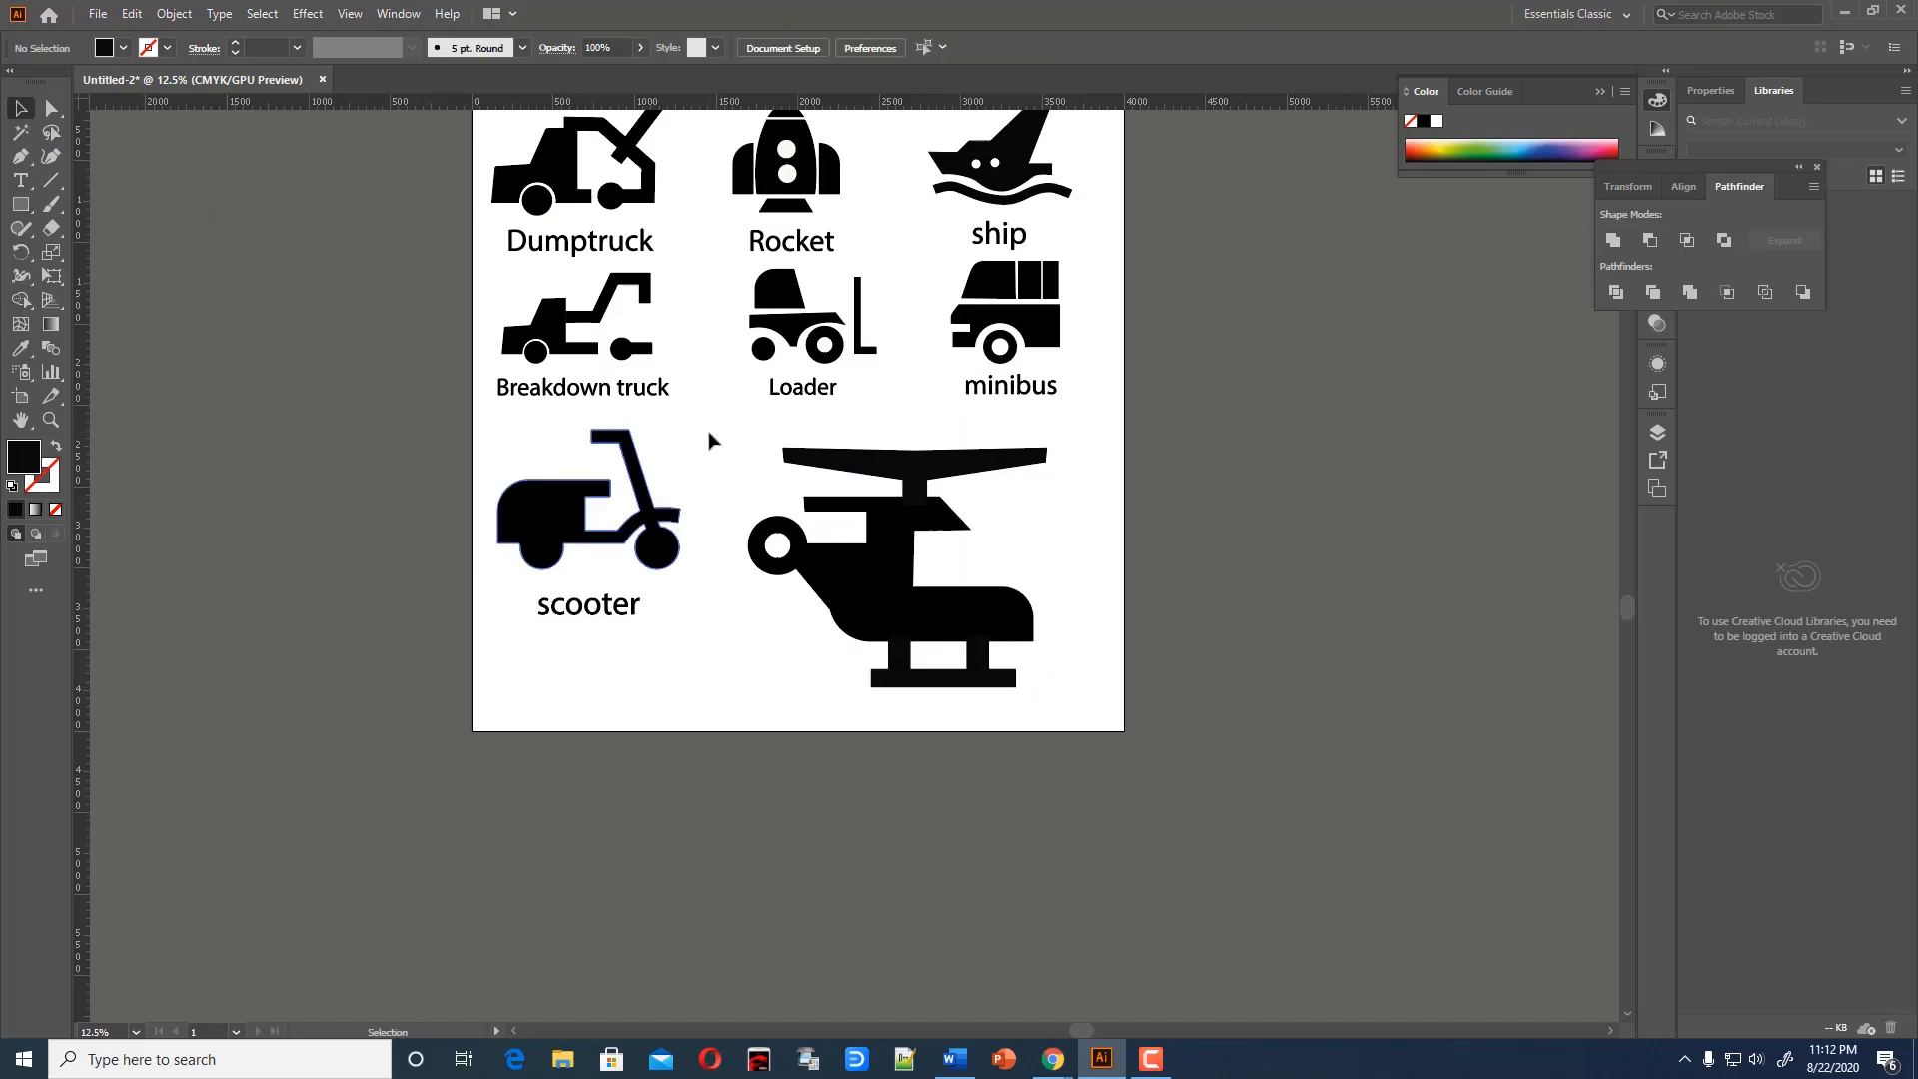
Cut the white inner circle out of the black tail circle to make a hollow ring
left_click_drag(747, 441, 1116, 558)
key("ctrl+8")
left_click(1100, 480)
key("l")
left_click_drag(767, 535, 789, 558)
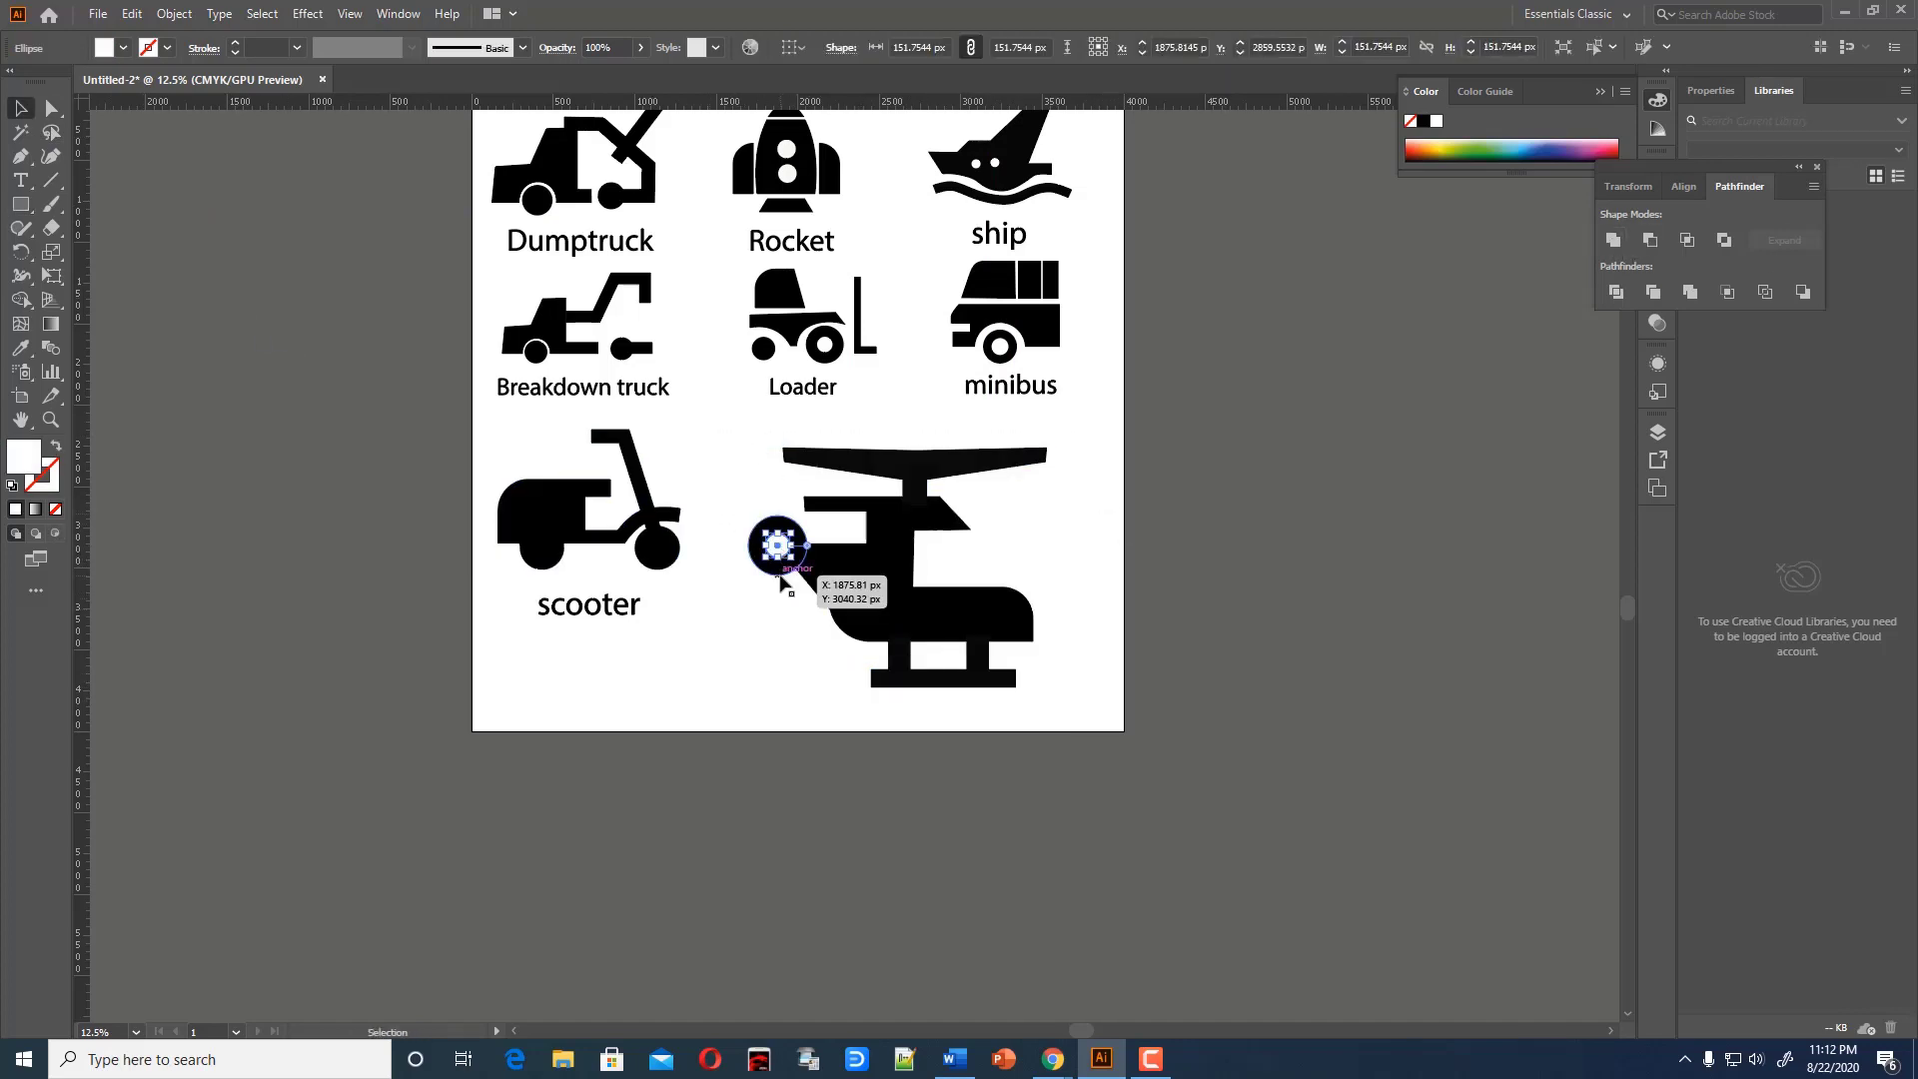
left_click(785, 562, "shift")
left_click(1682, 248)
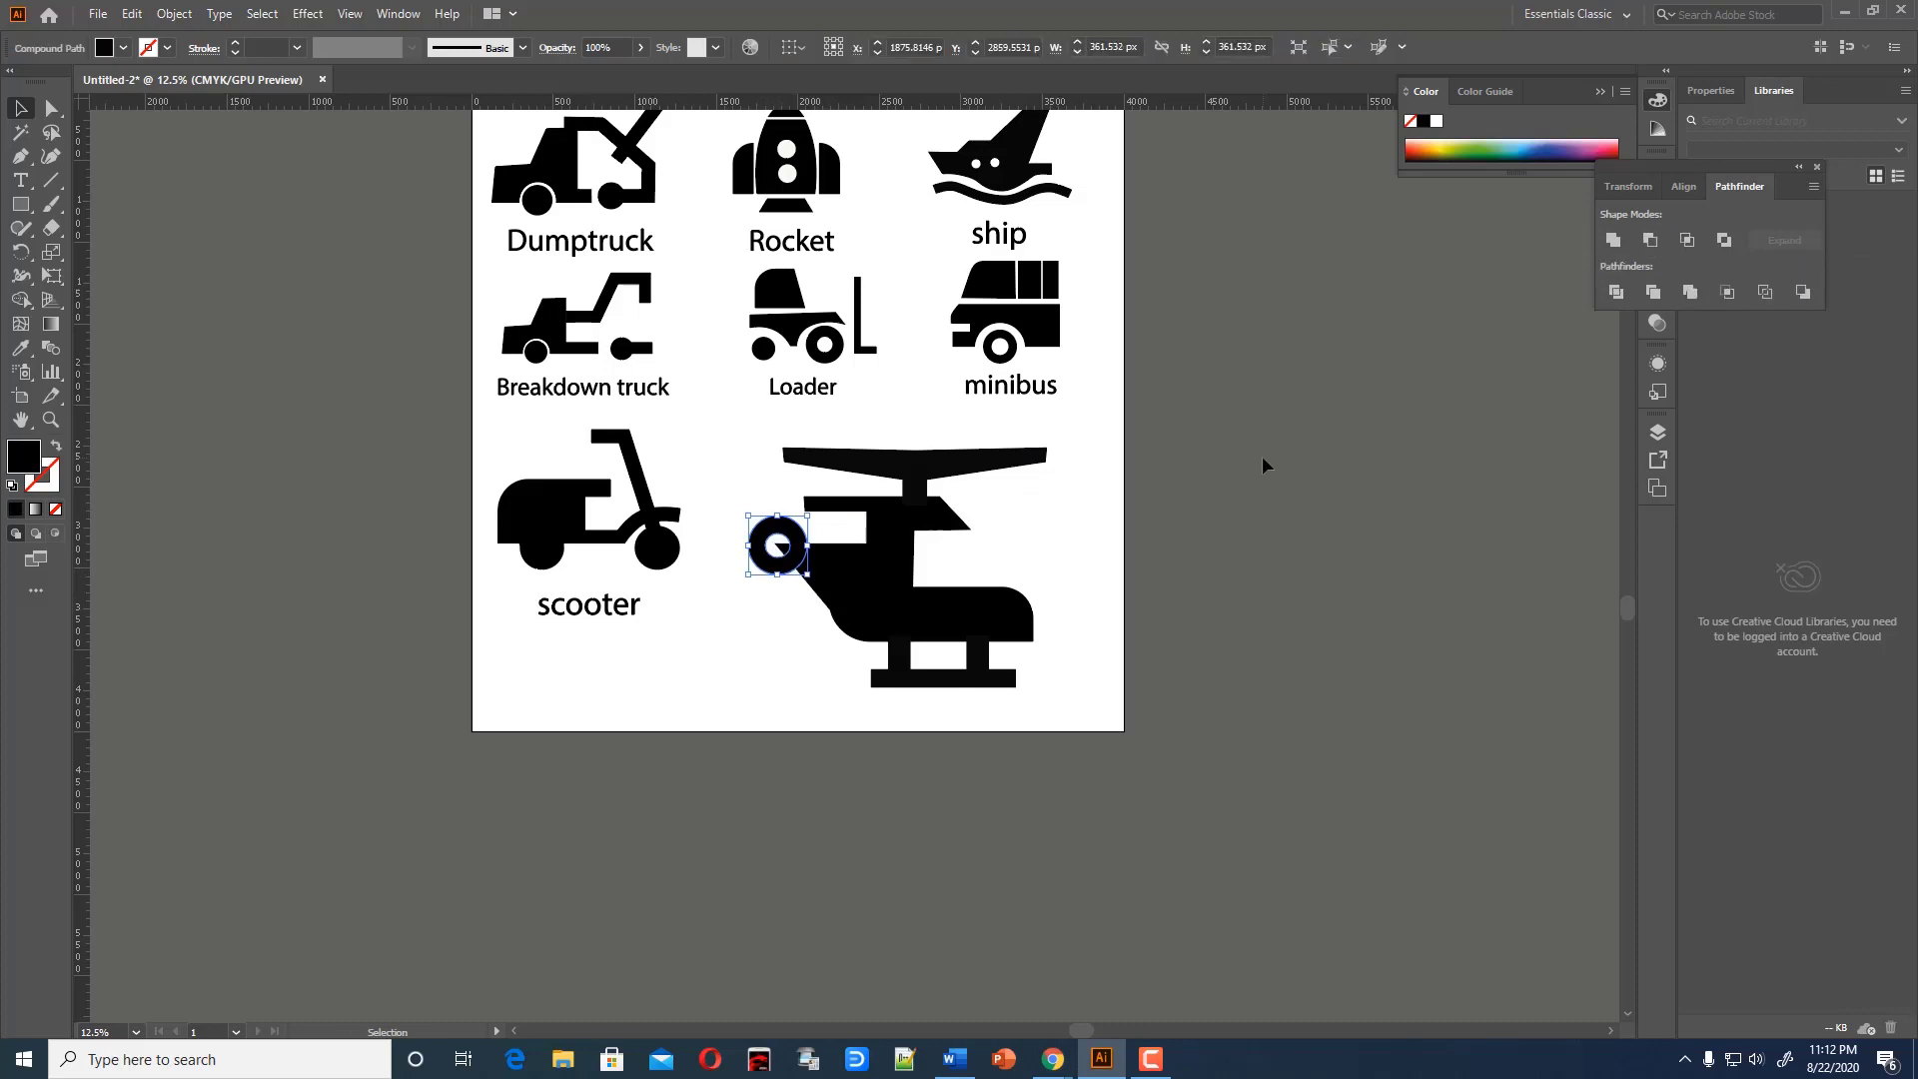
left_click(1264, 463)
Unite all helicopter parts, scale the icon to about 1109 by 883 px and move it up level with the scooter
left_click_drag(750, 725, 984, 545)
left_click(1611, 239)
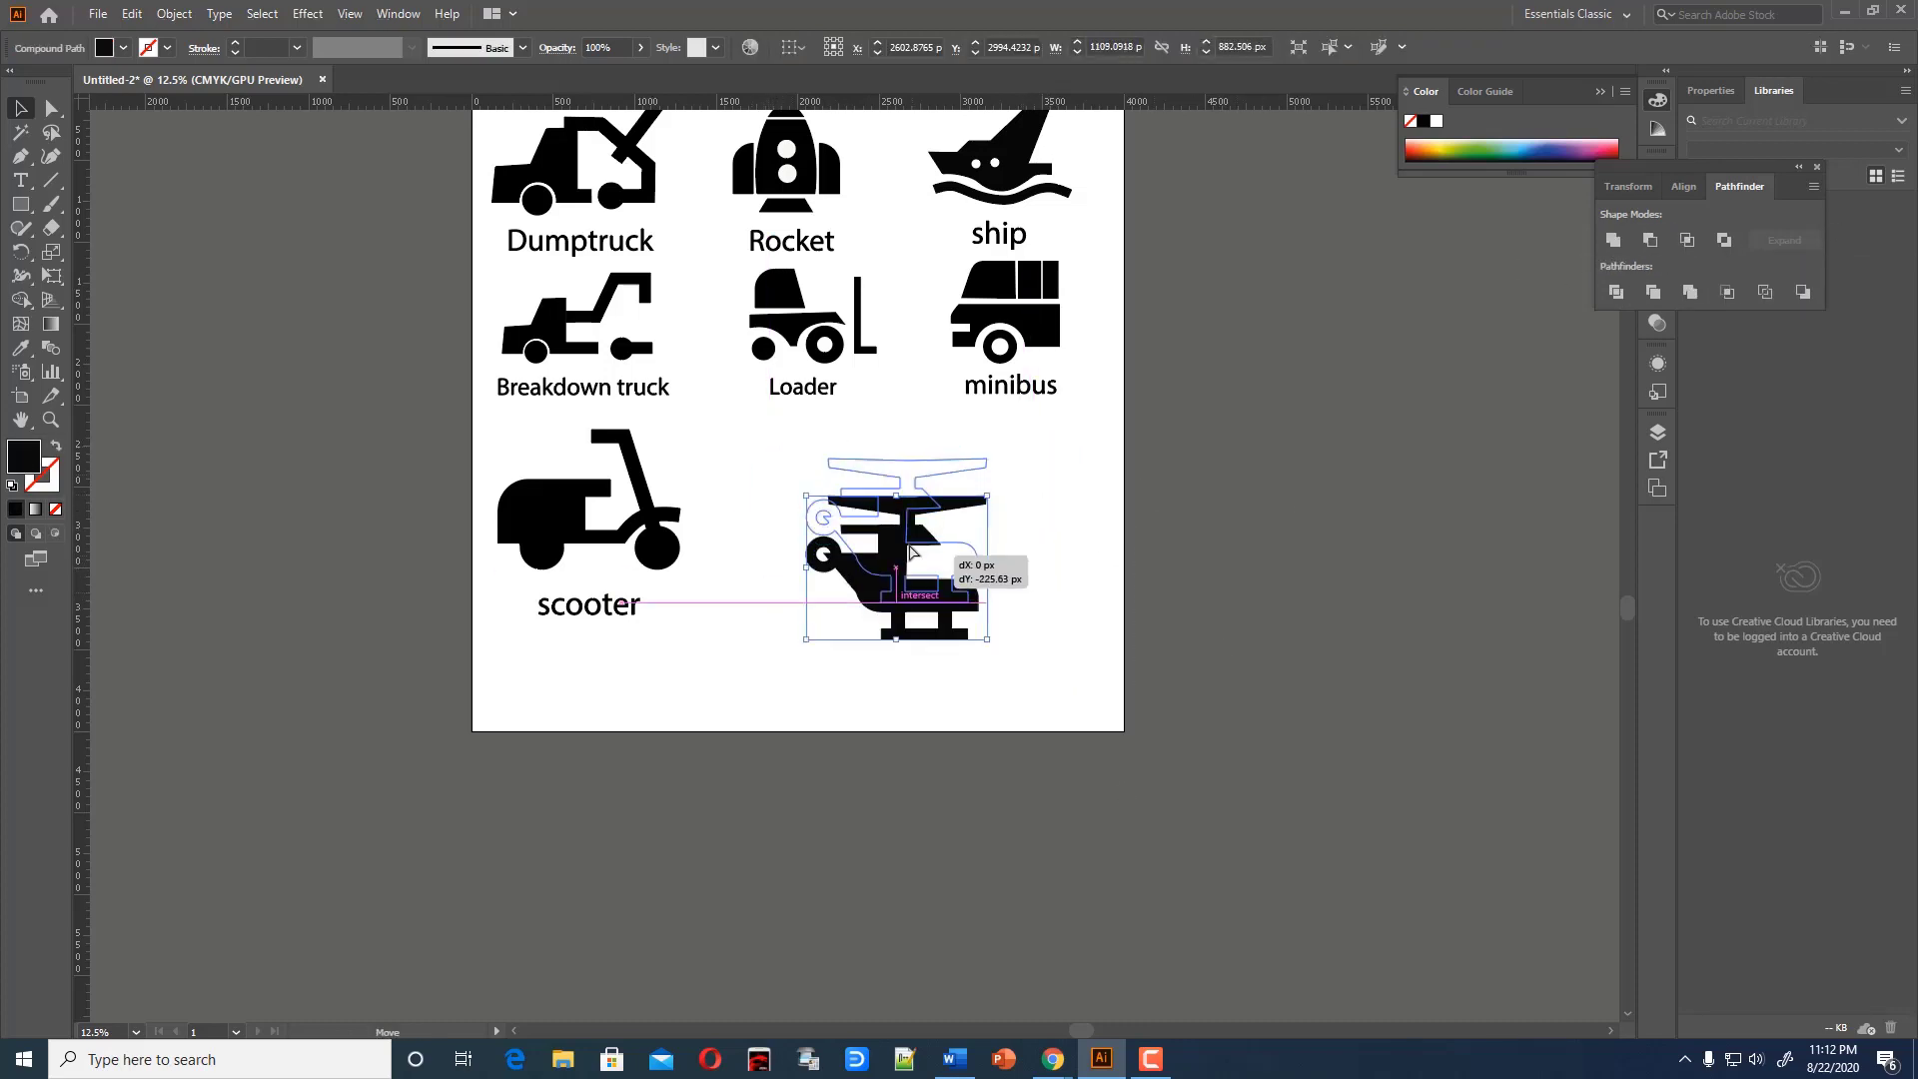
key("ctrl+shift+a")
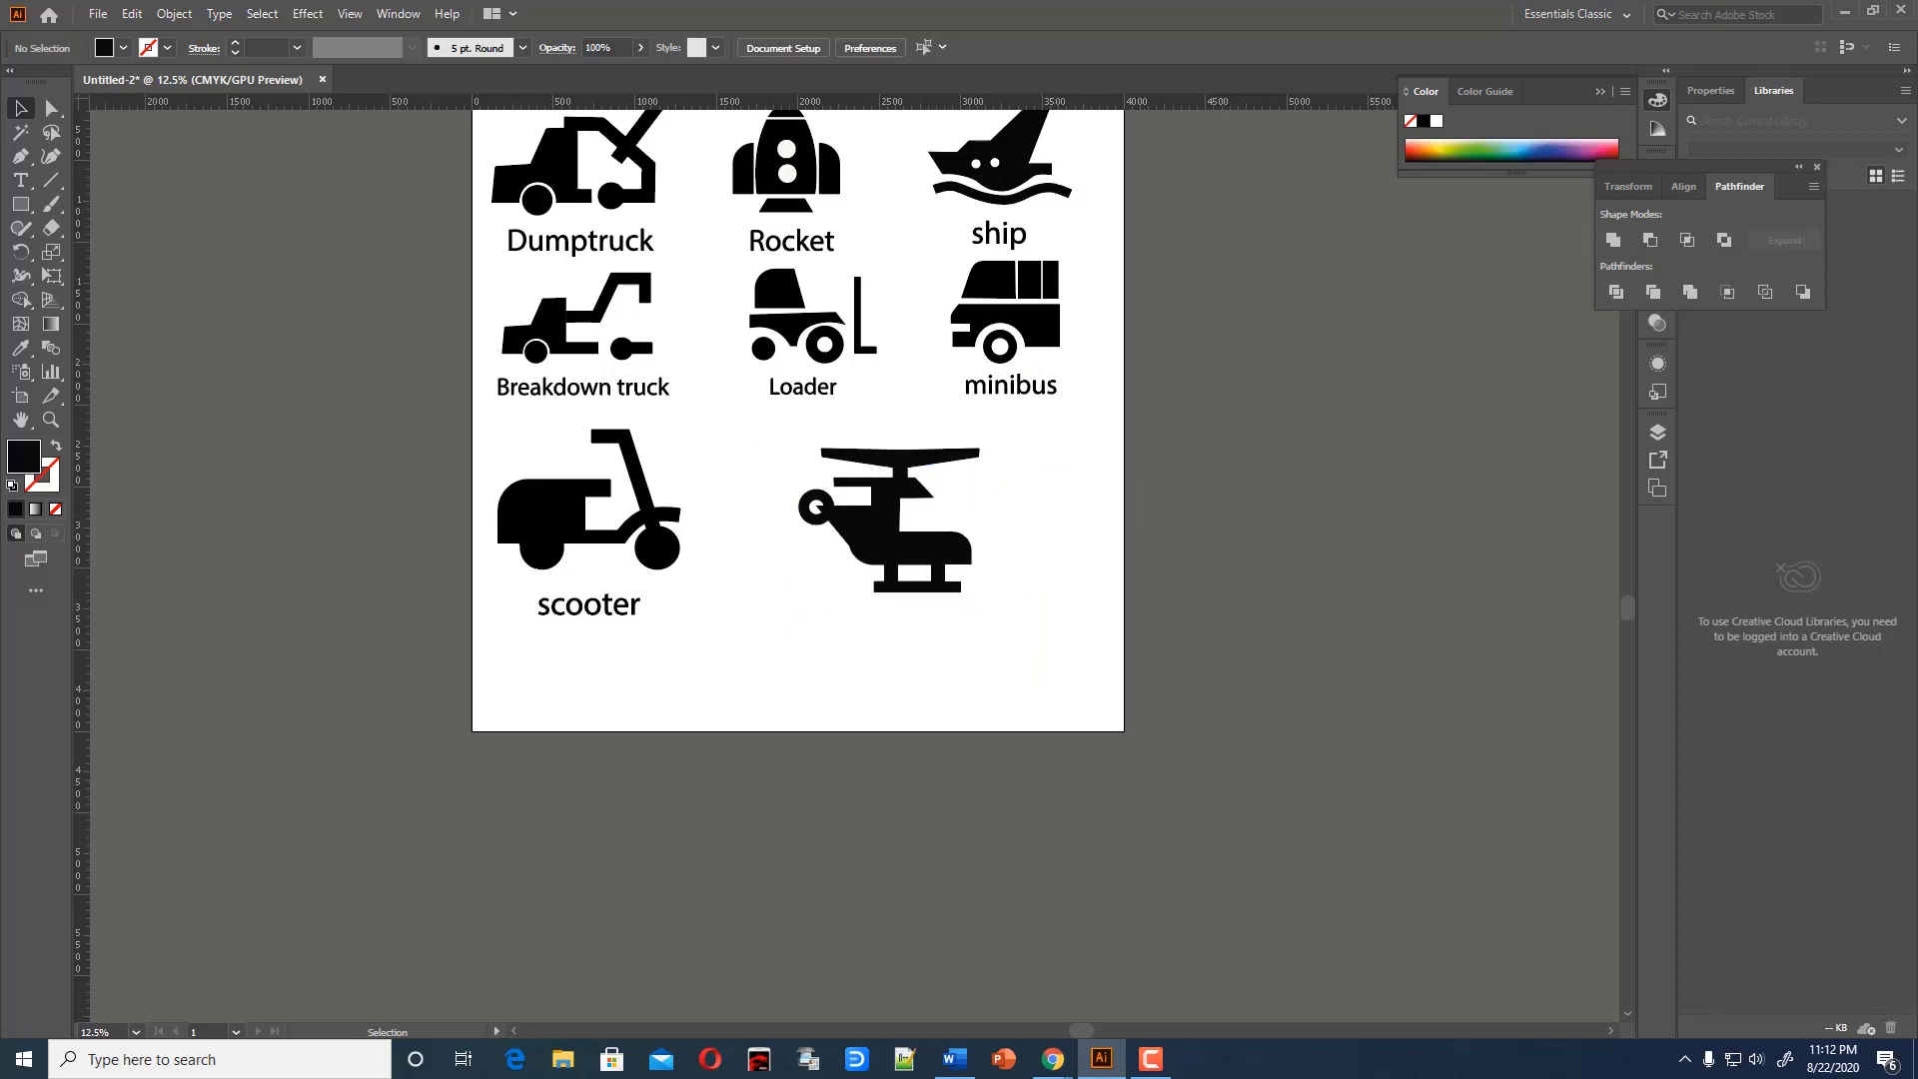
Draw a small horizontal black rectangle on the helicopter's nose and round its upper-right corner to follow the hull
left_click(24, 207)
mouse_move(890, 520)
left_mouse_down()
mouse_move(963, 537)
mouse_move(937, 566)
left_mouse_up()
key("a")
key("v")
key("ctrl+shift+a")
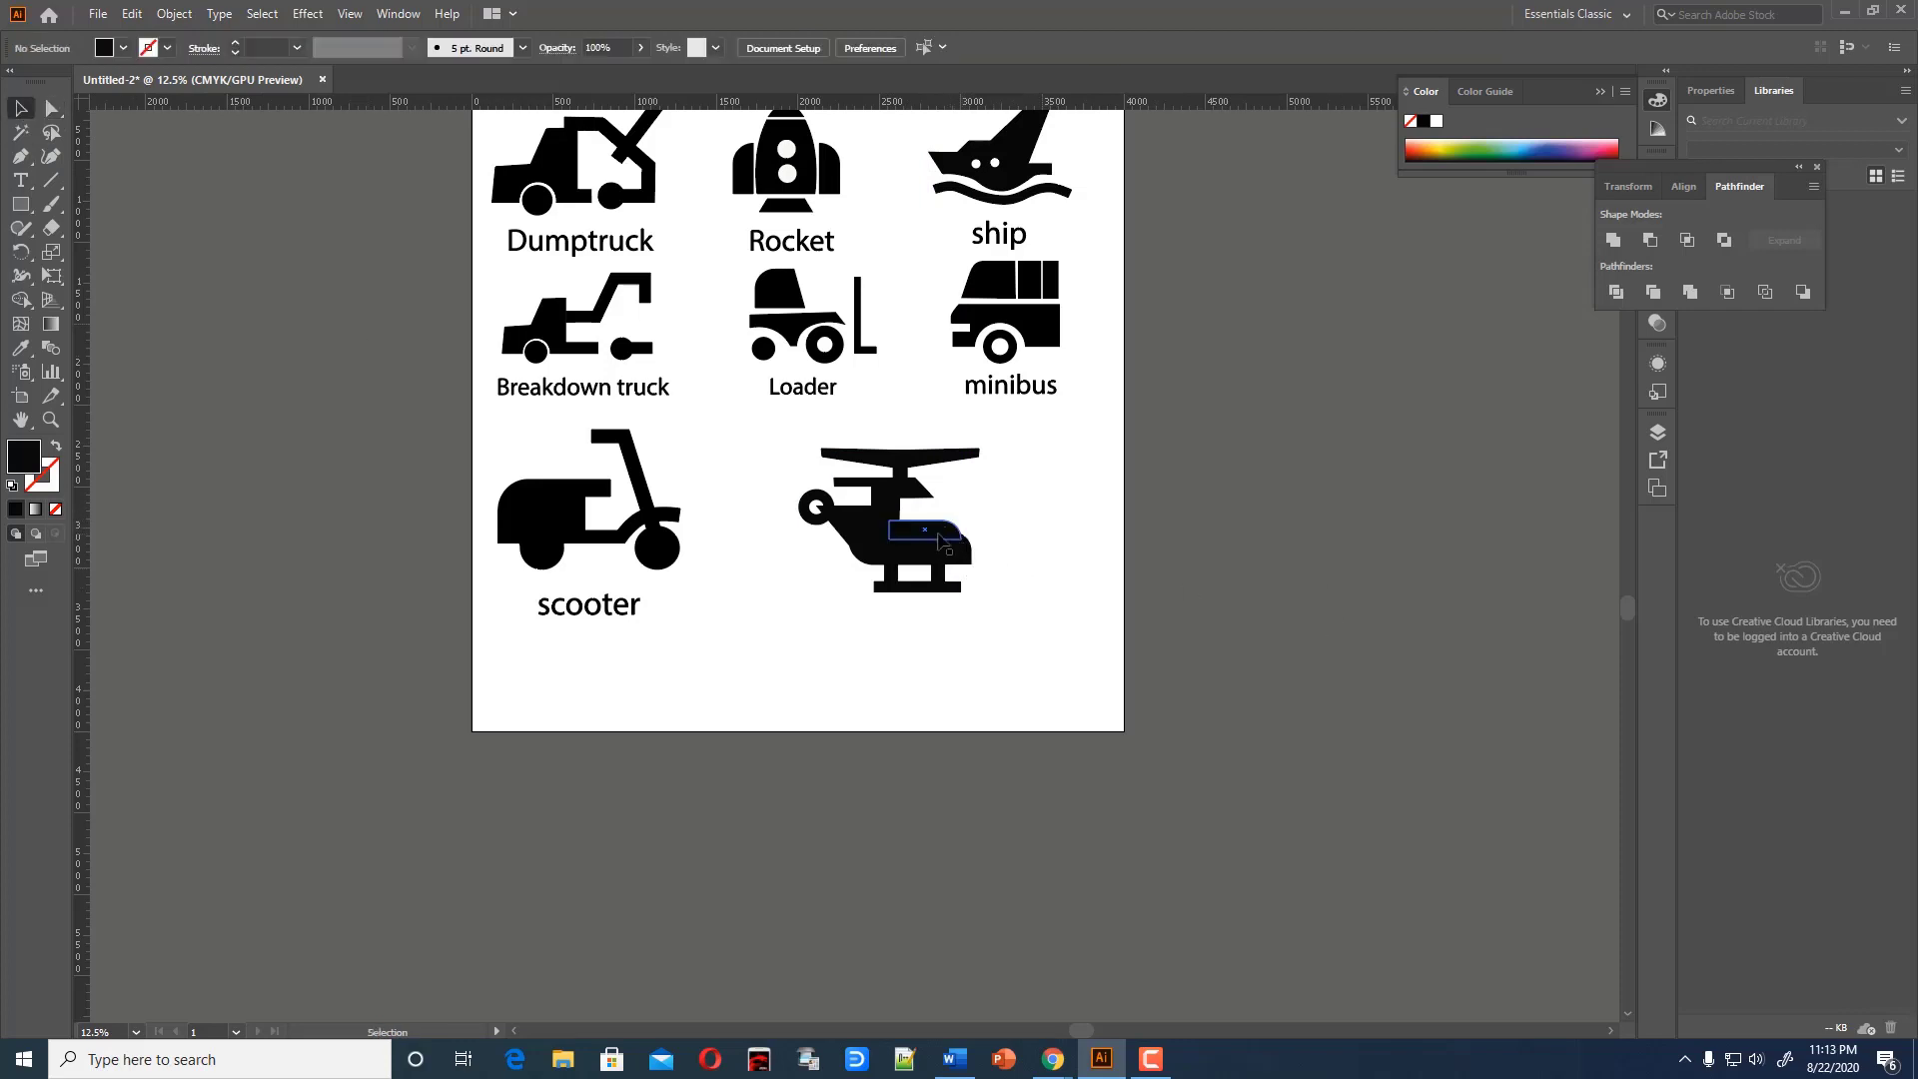
Unite the helicopter with its nose rectangle and move the icon closer to the scooter, slightly higher in the third row
left_click_drag(885, 398, 1044, 601)
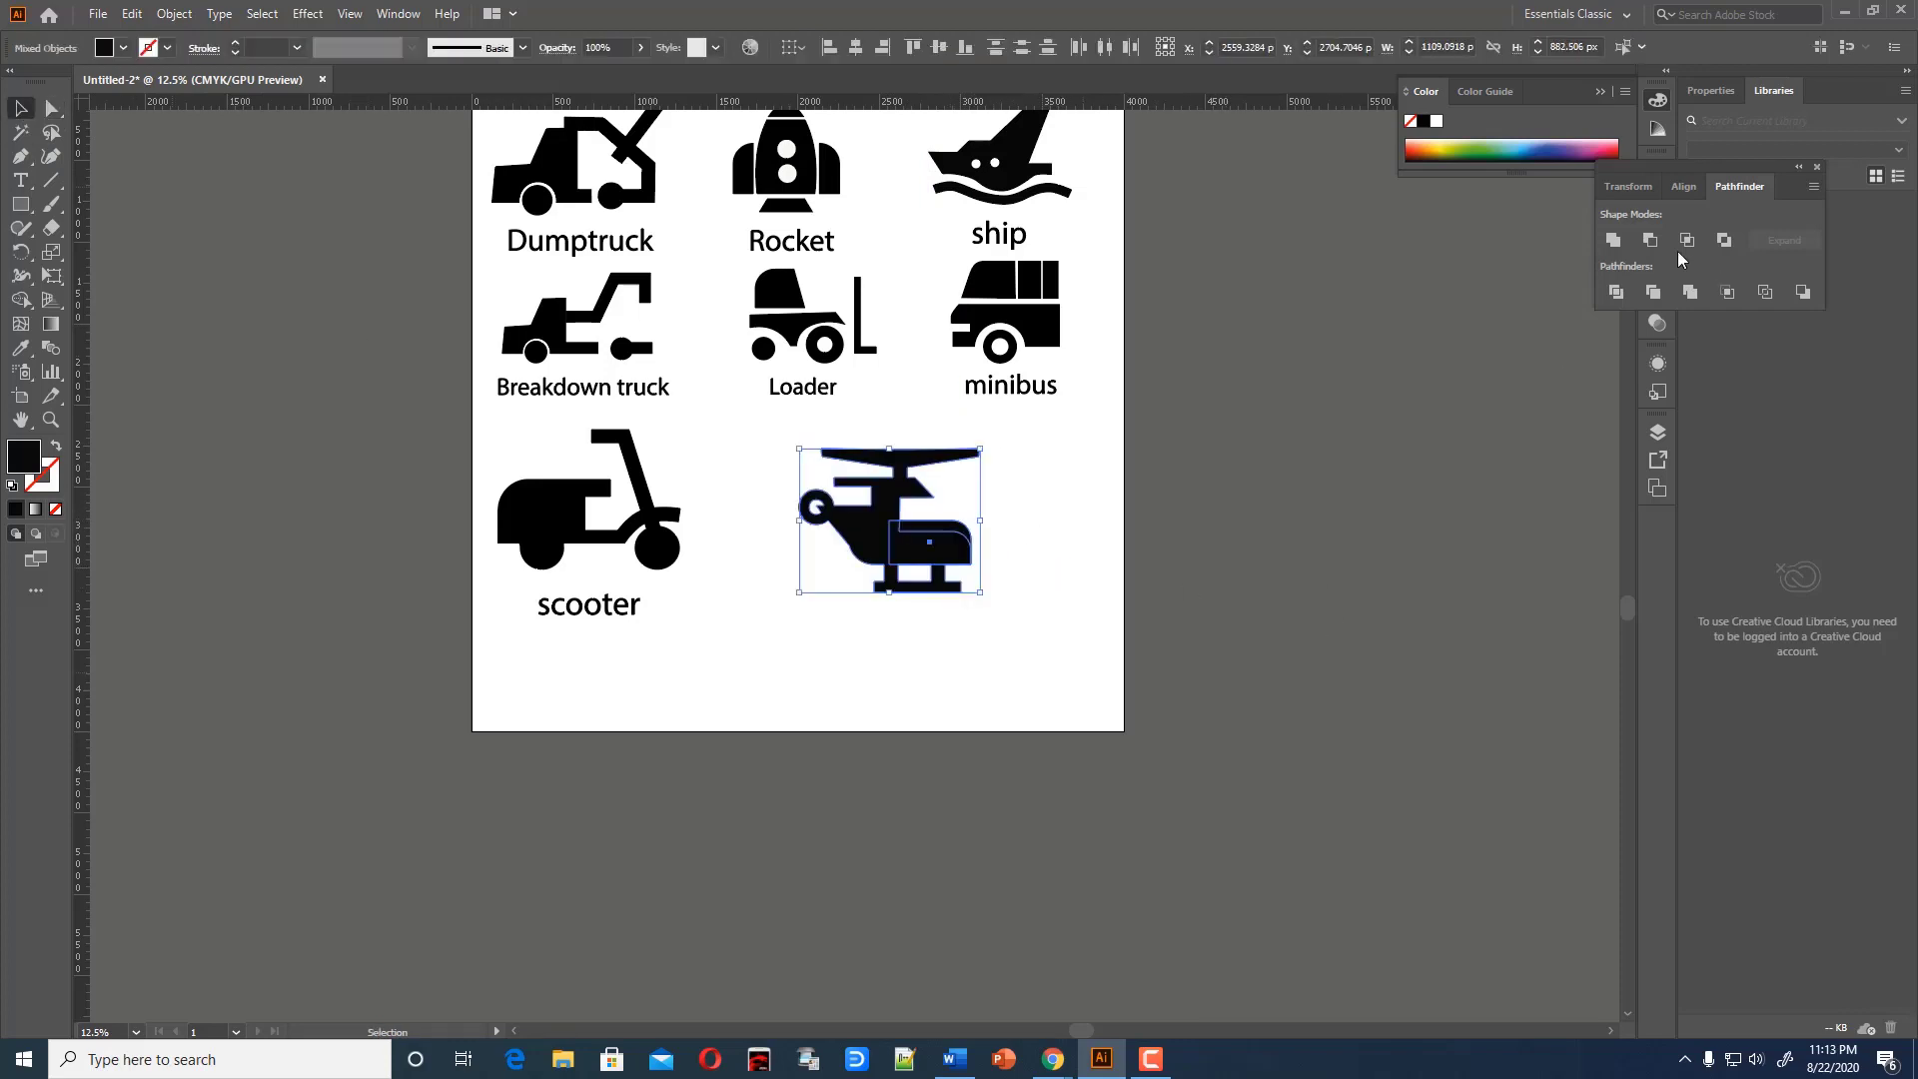
left_click(1613, 240)
left_click(992, 529)
left_click_drag(955, 545, 889, 525)
left_click_drag(909, 421, 914, 440)
left_click(968, 570)
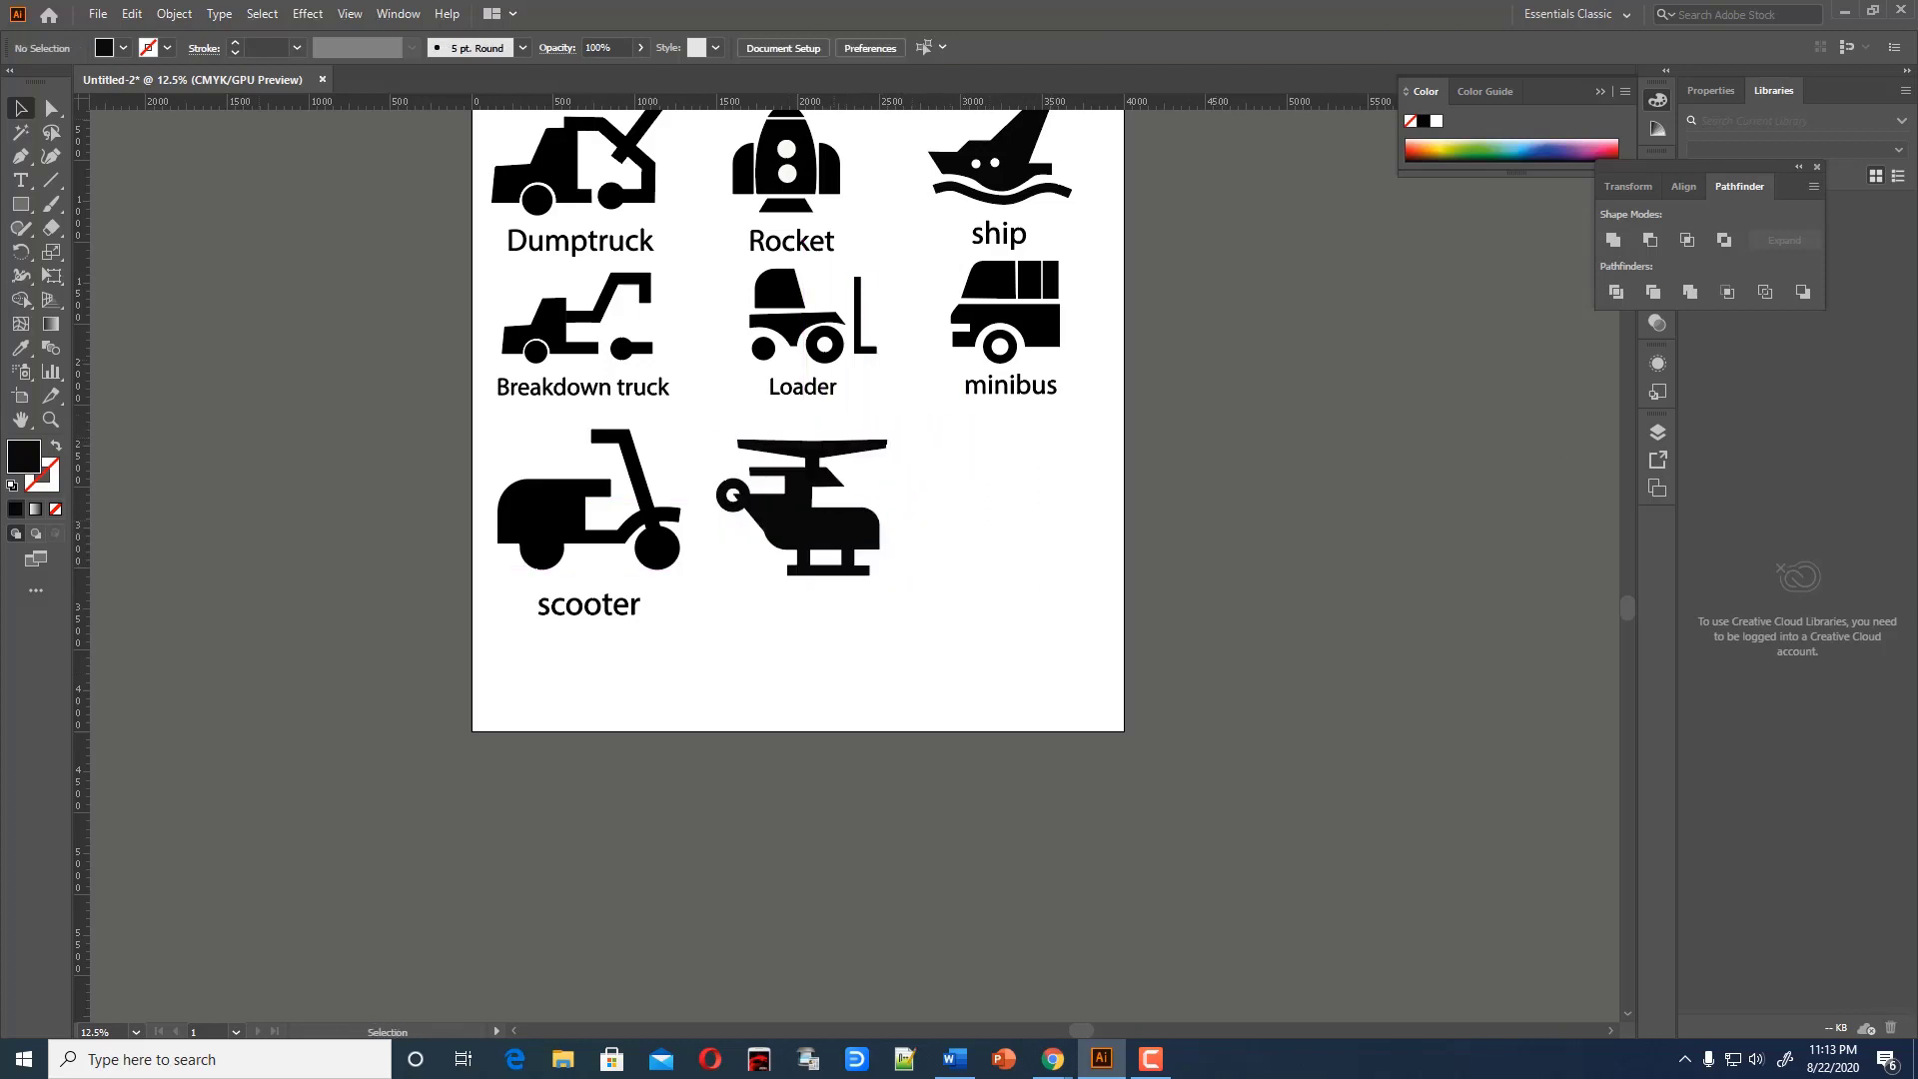
Add the text label "Helicopter" and place it directly under the helicopter icon
key("t")
left_click(306, 548)
key("BackSpace")
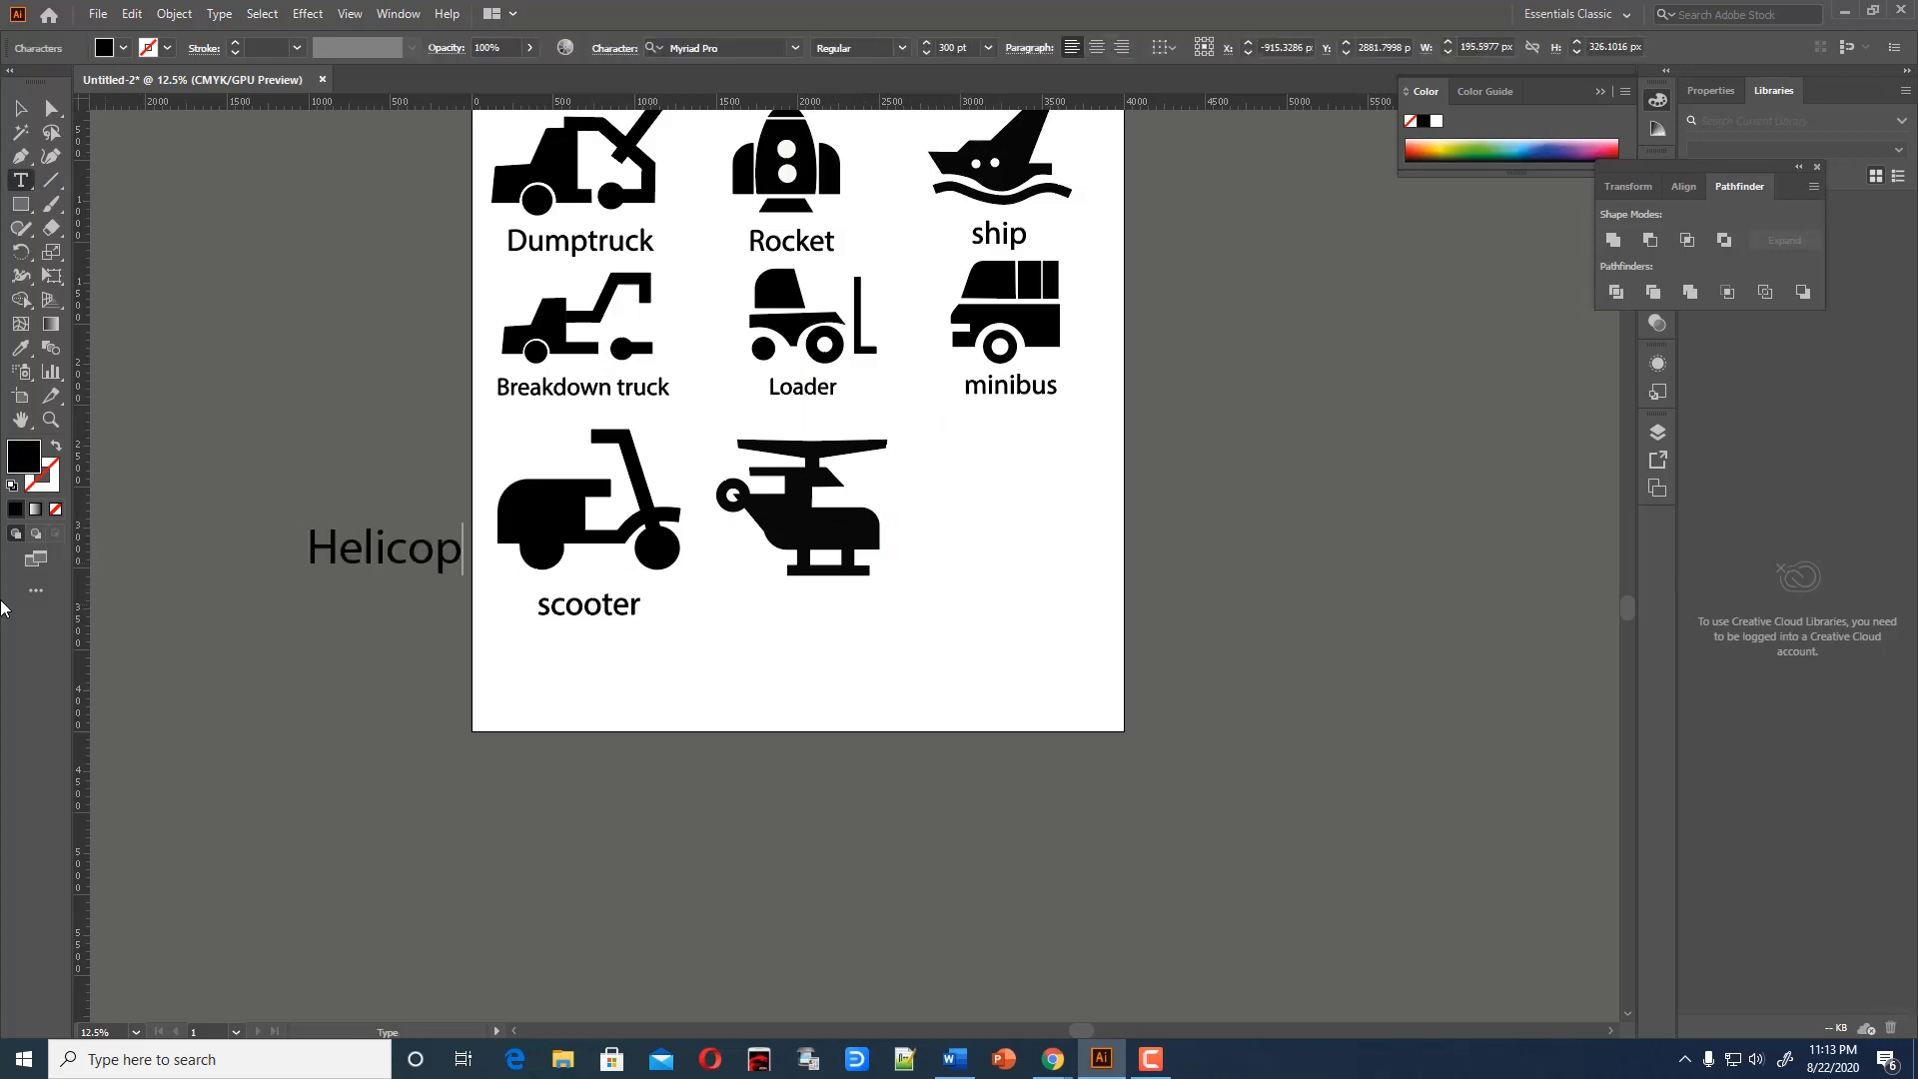
key("Escape")
left_click_drag(410, 550, 829, 609)
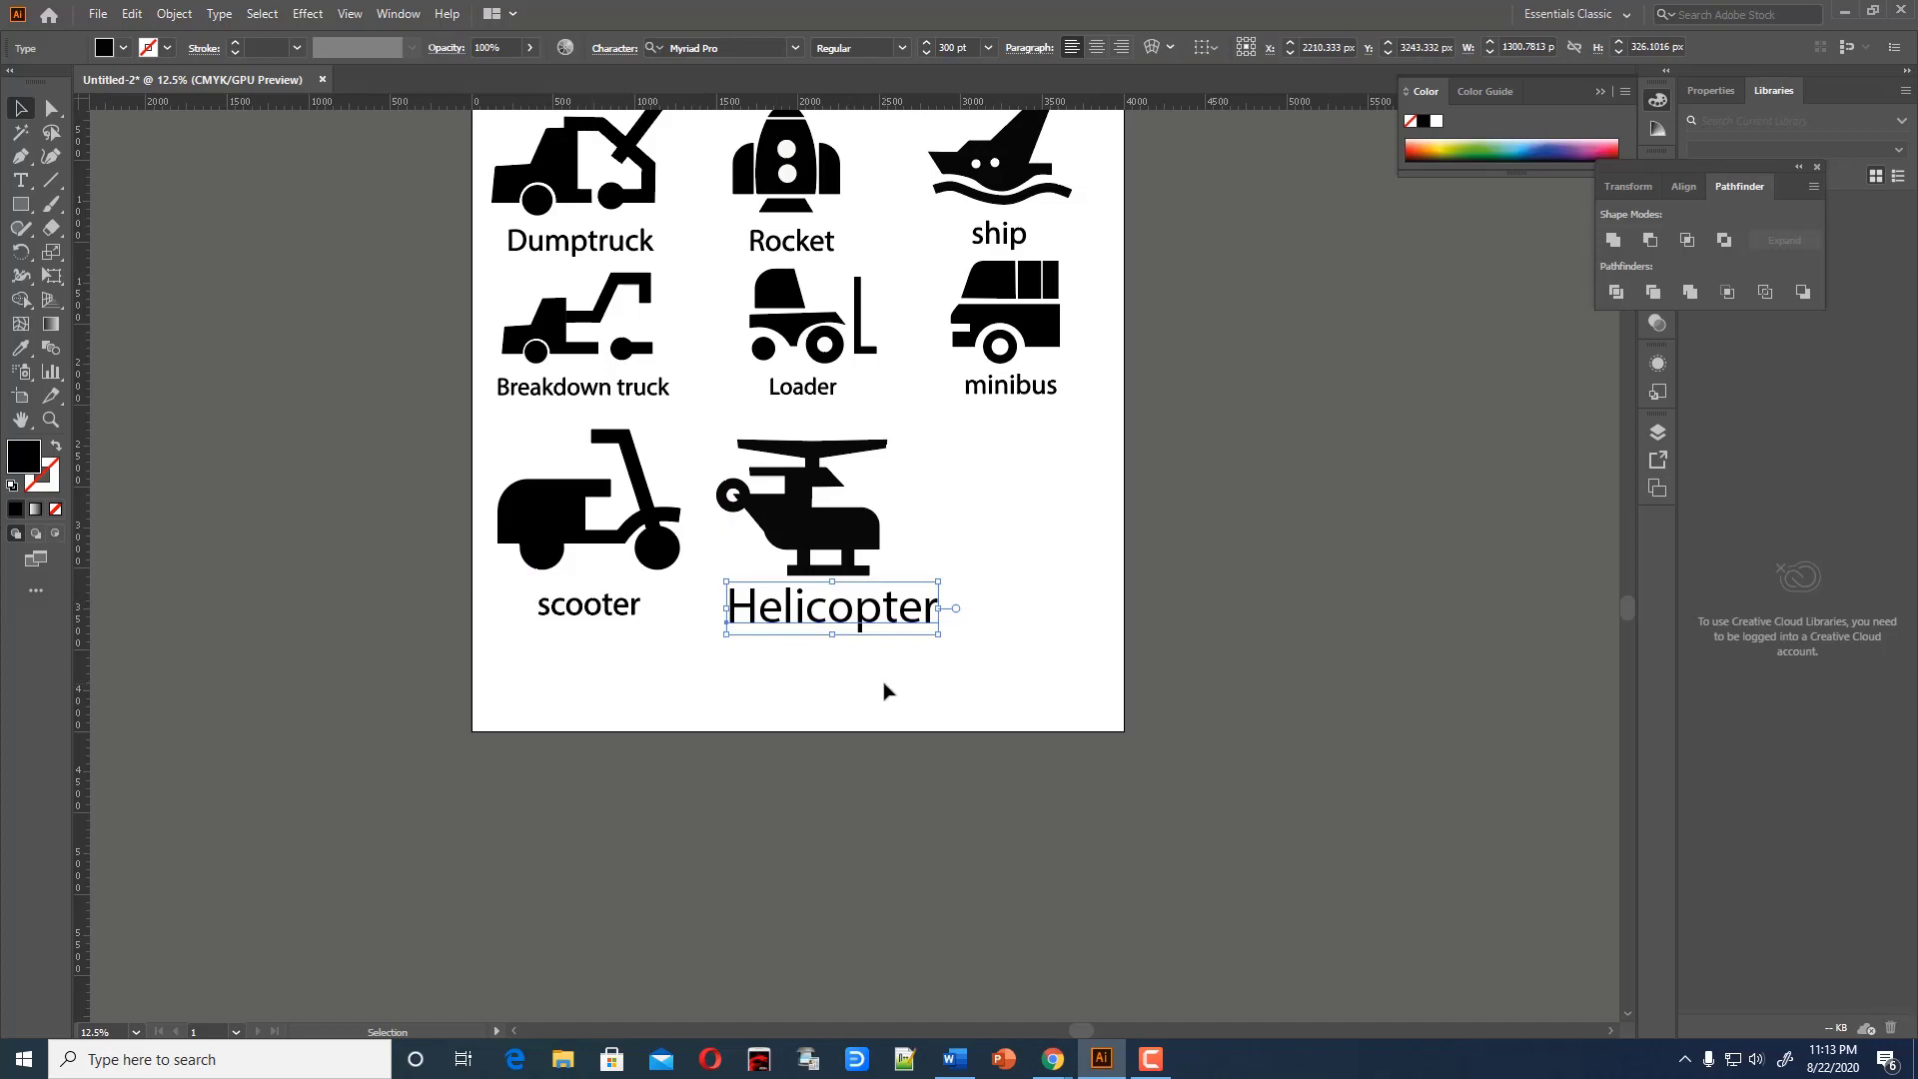
Expand the Helicopter label into shapes and scale it down to match the scooter label
left_click(173, 13)
left_click(229, 371)
left_click(991, 706)
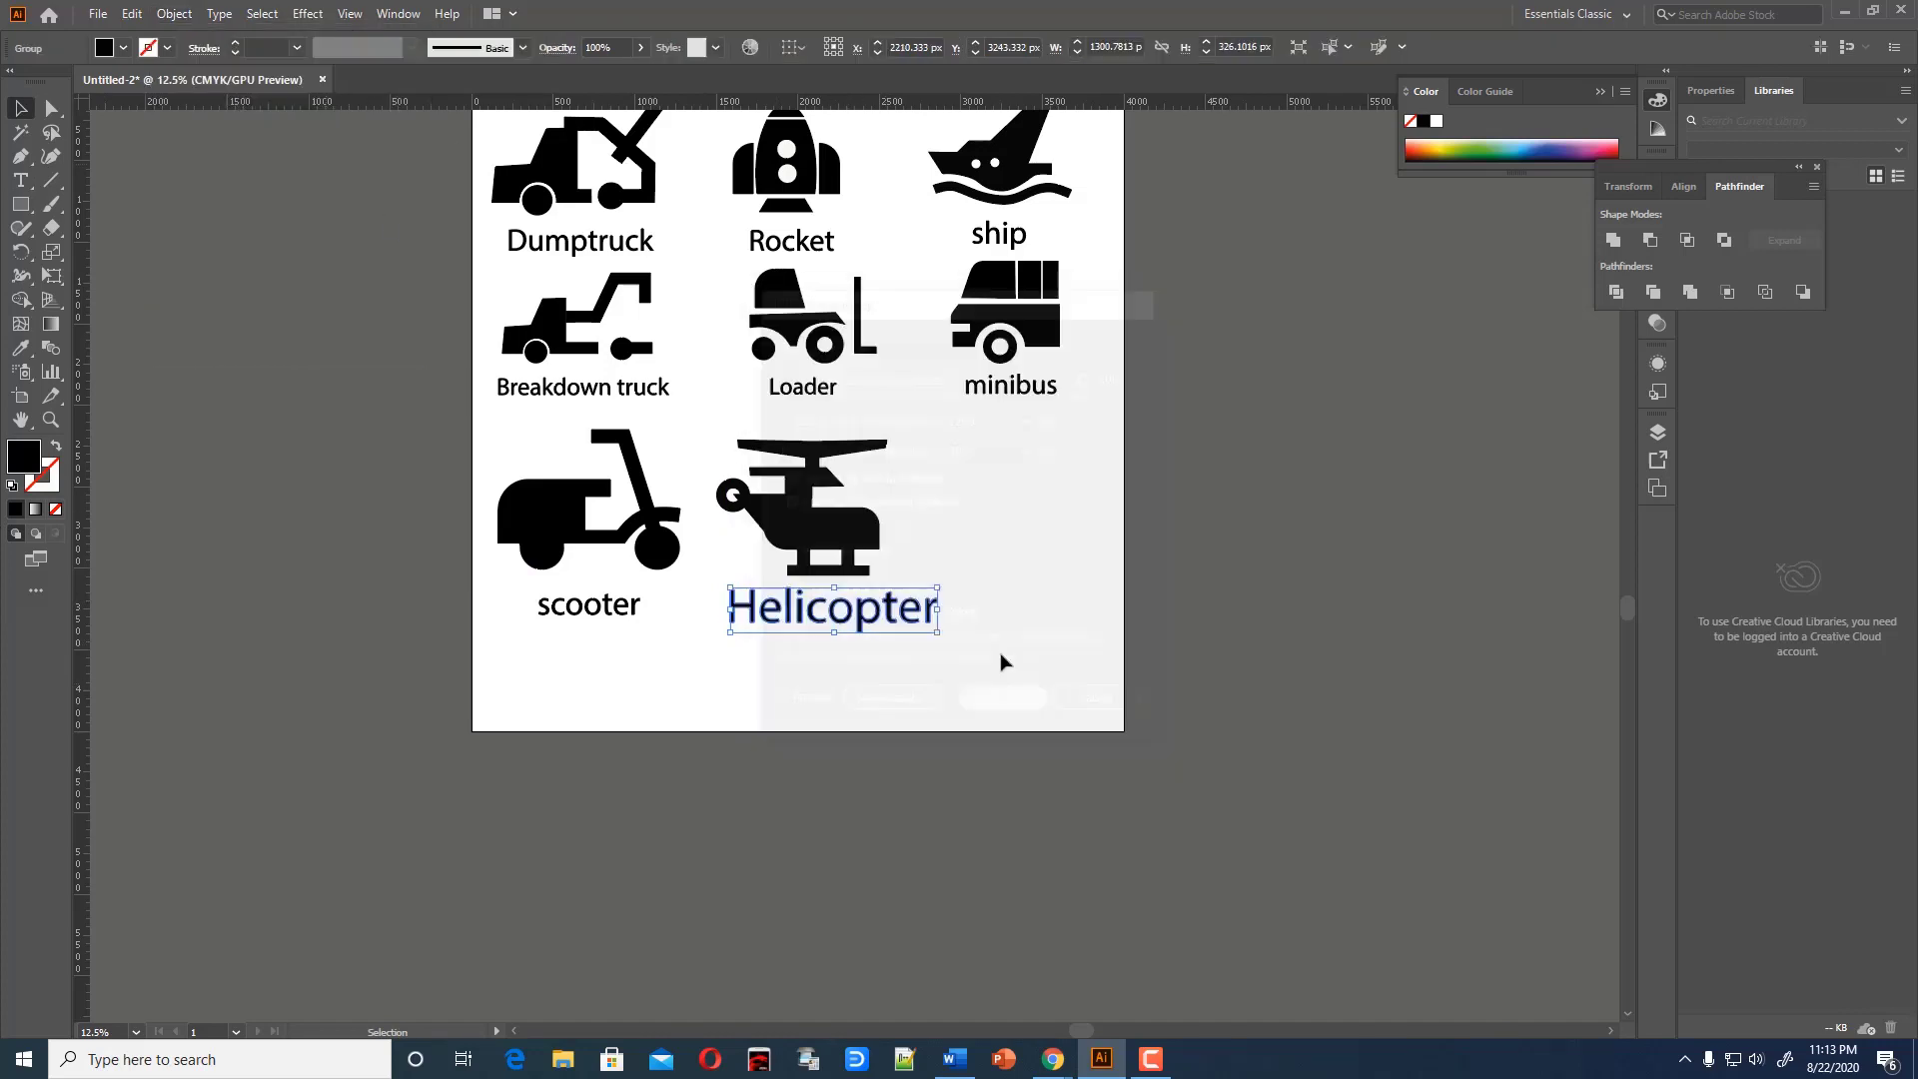
left_click_drag(944, 585, 890, 588)
left_click(965, 599)
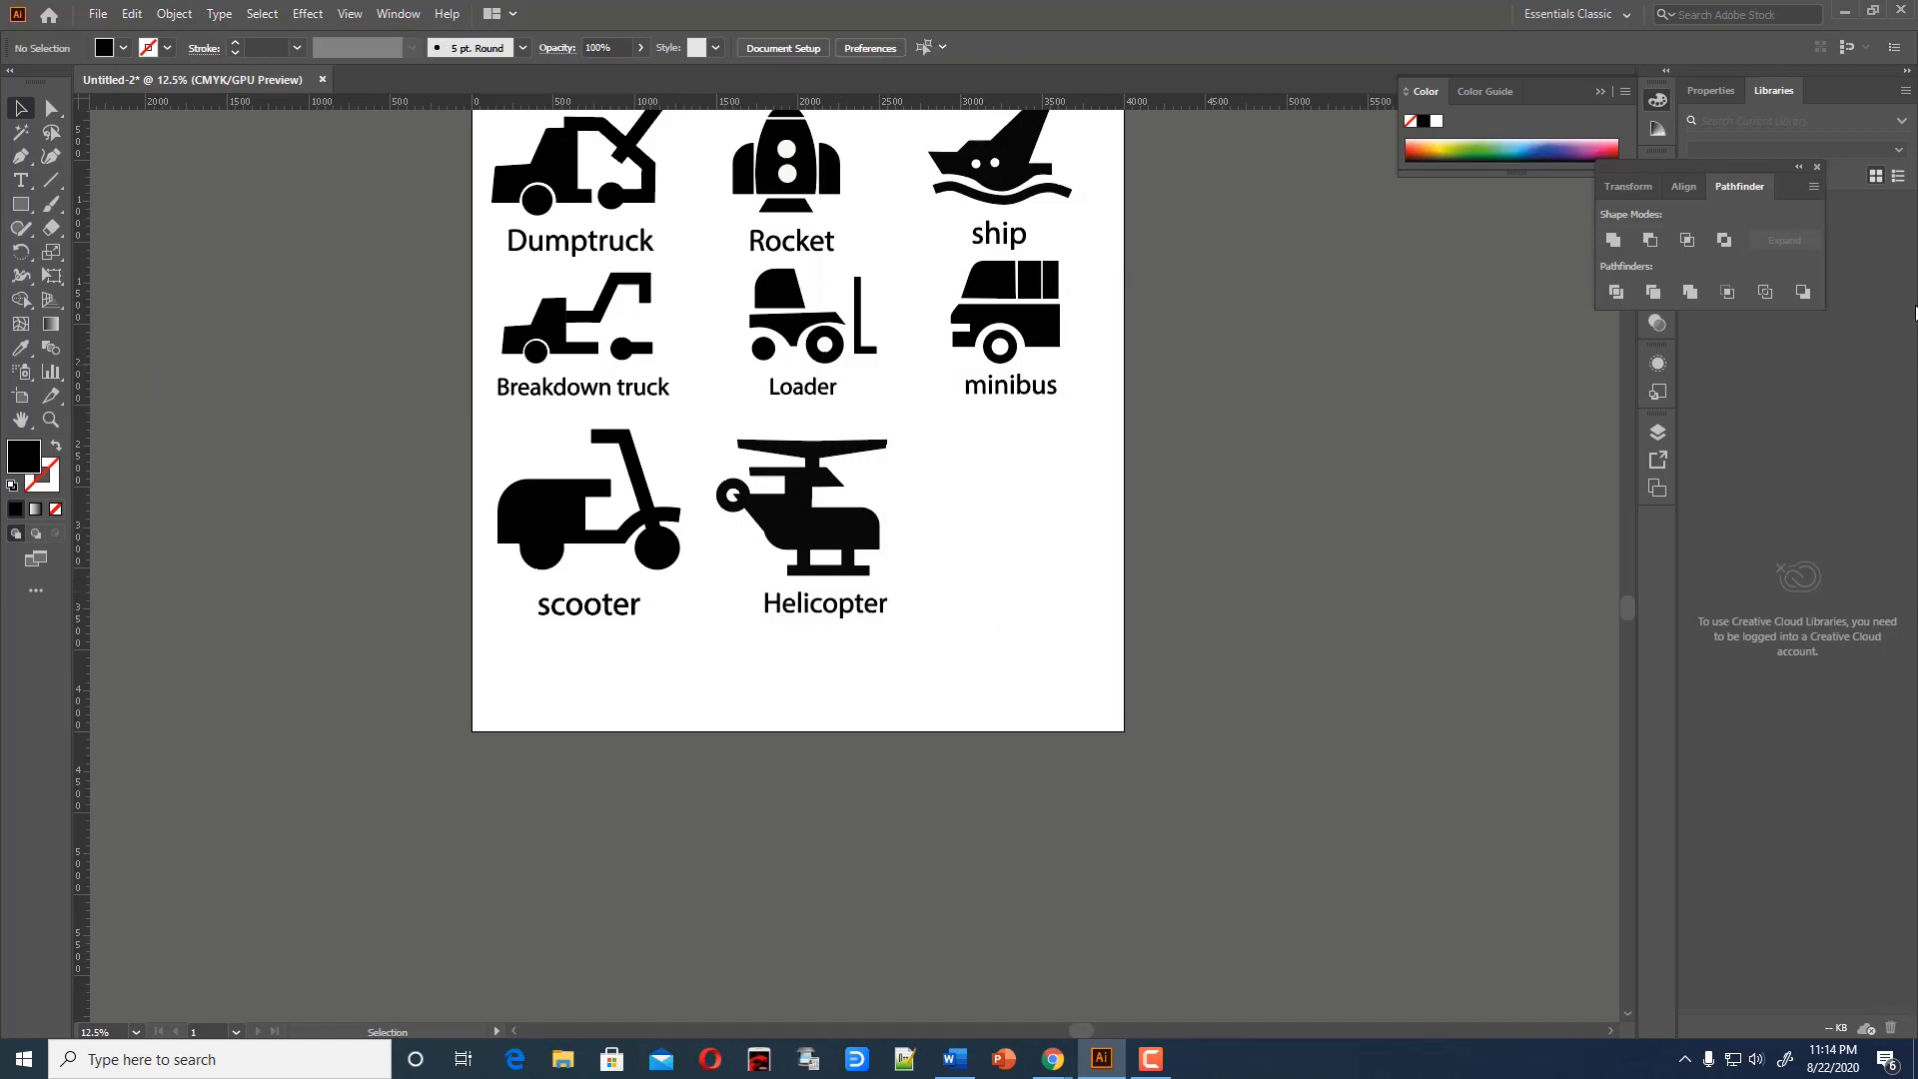
Draw an open, unfilled black path with a 130 pt stroke beside the helicopter: stepped deck, rising front and inclined upper segment, about 1471 by 1106 px
left_click(19, 158)
key("shift+x")
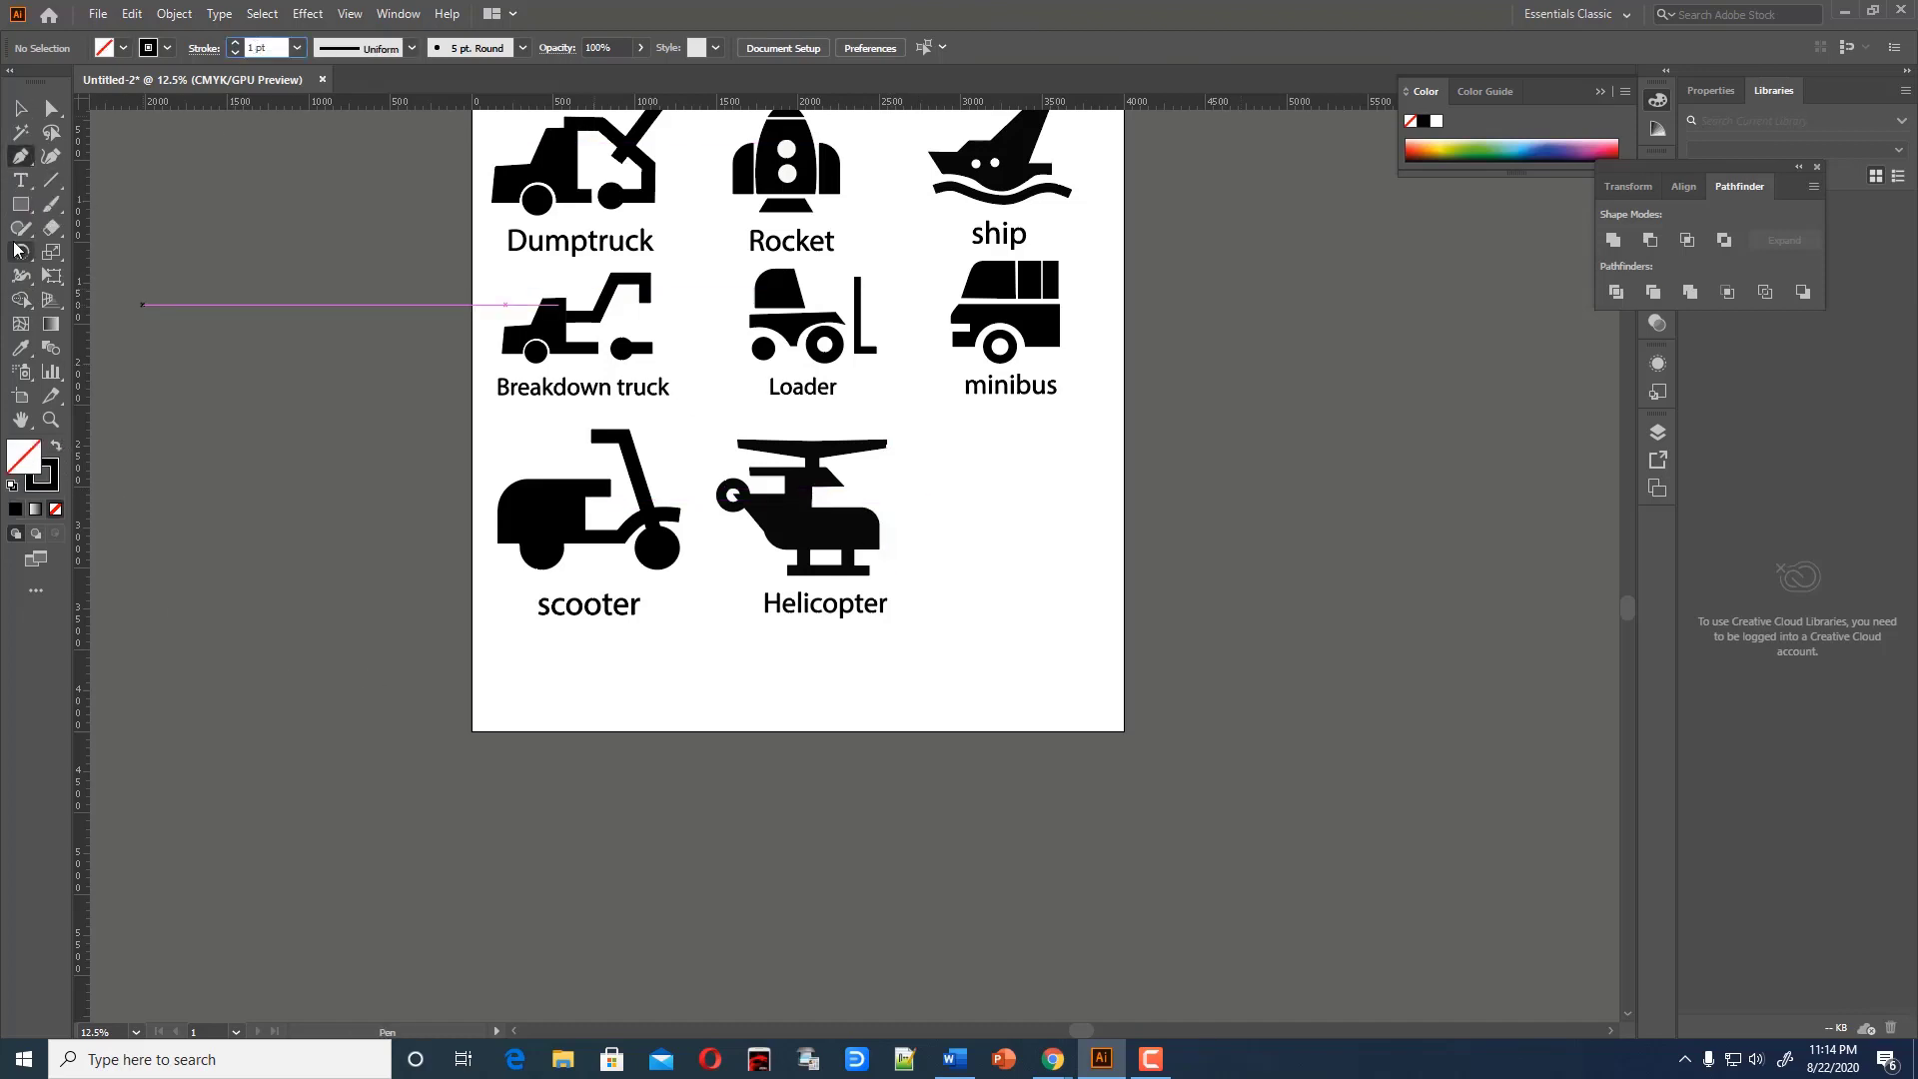
key("Return")
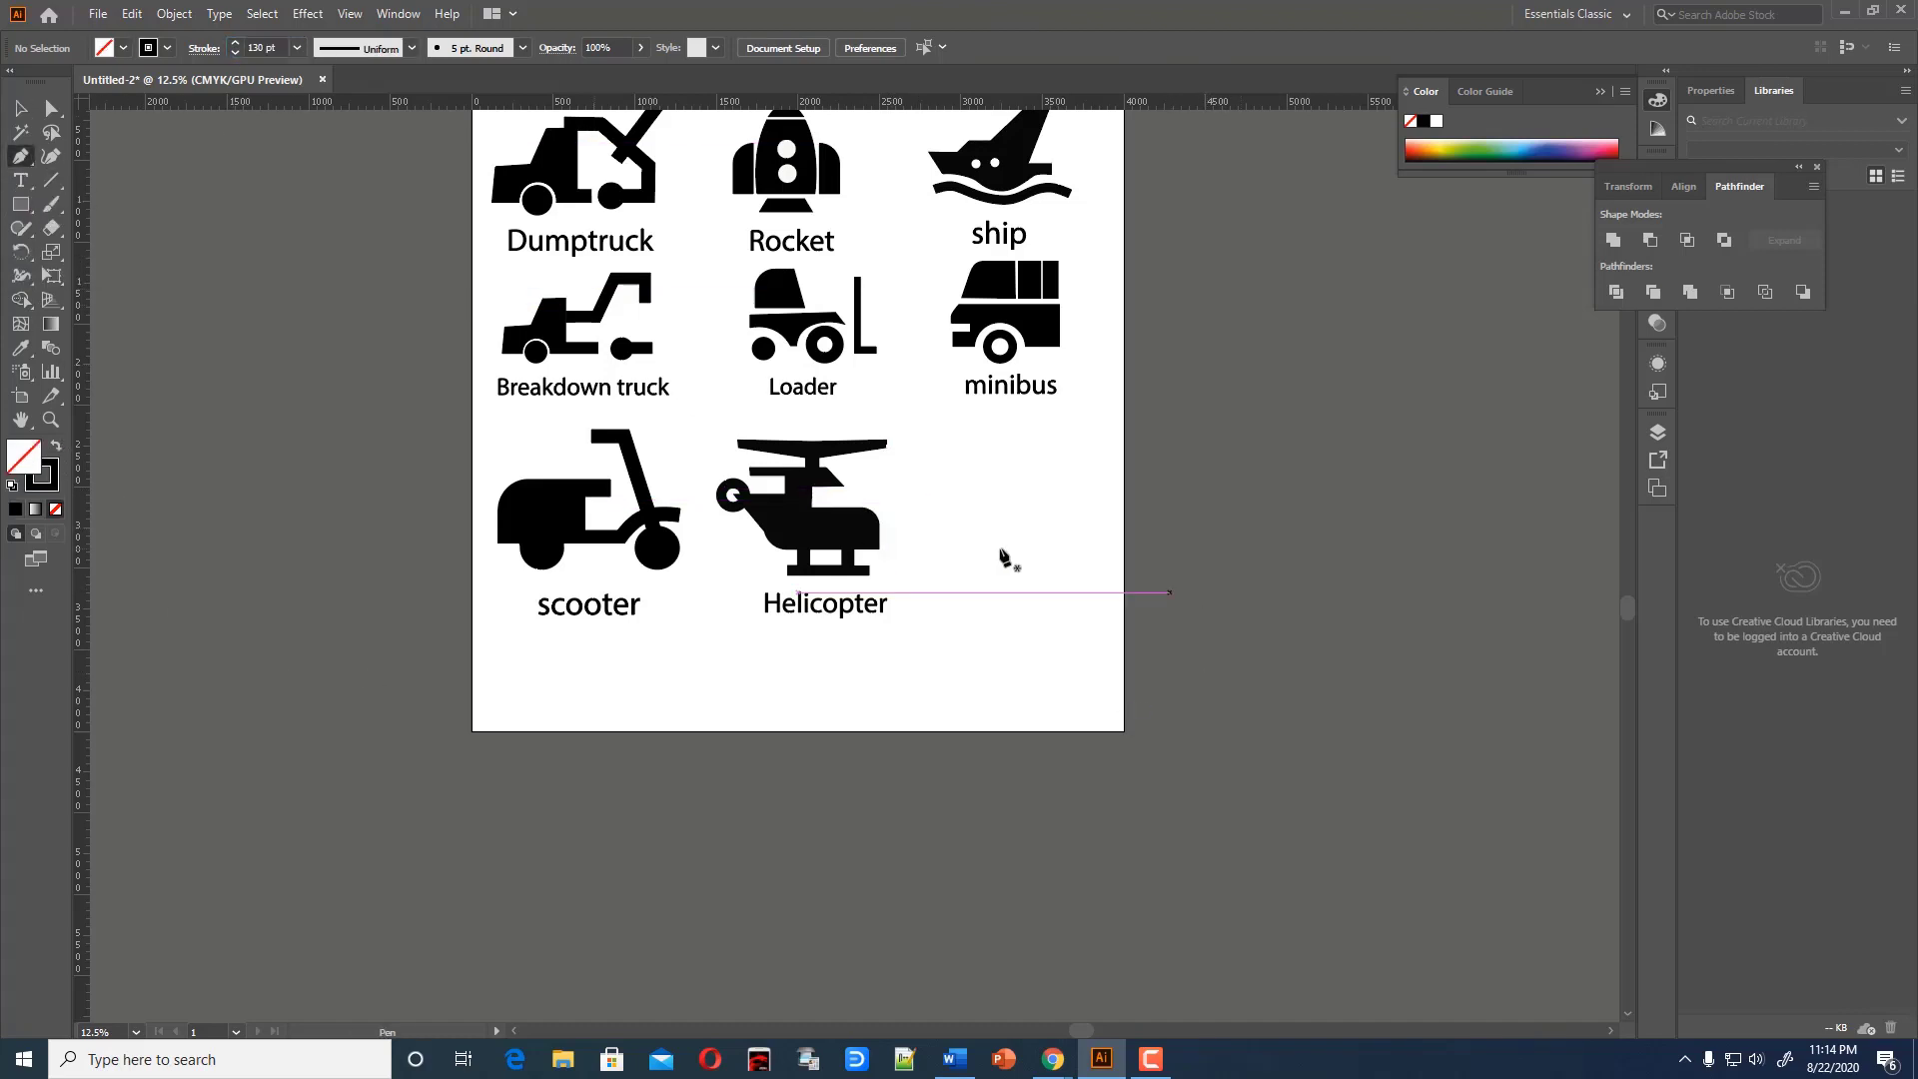
left_click(950, 542)
left_click(1030, 542)
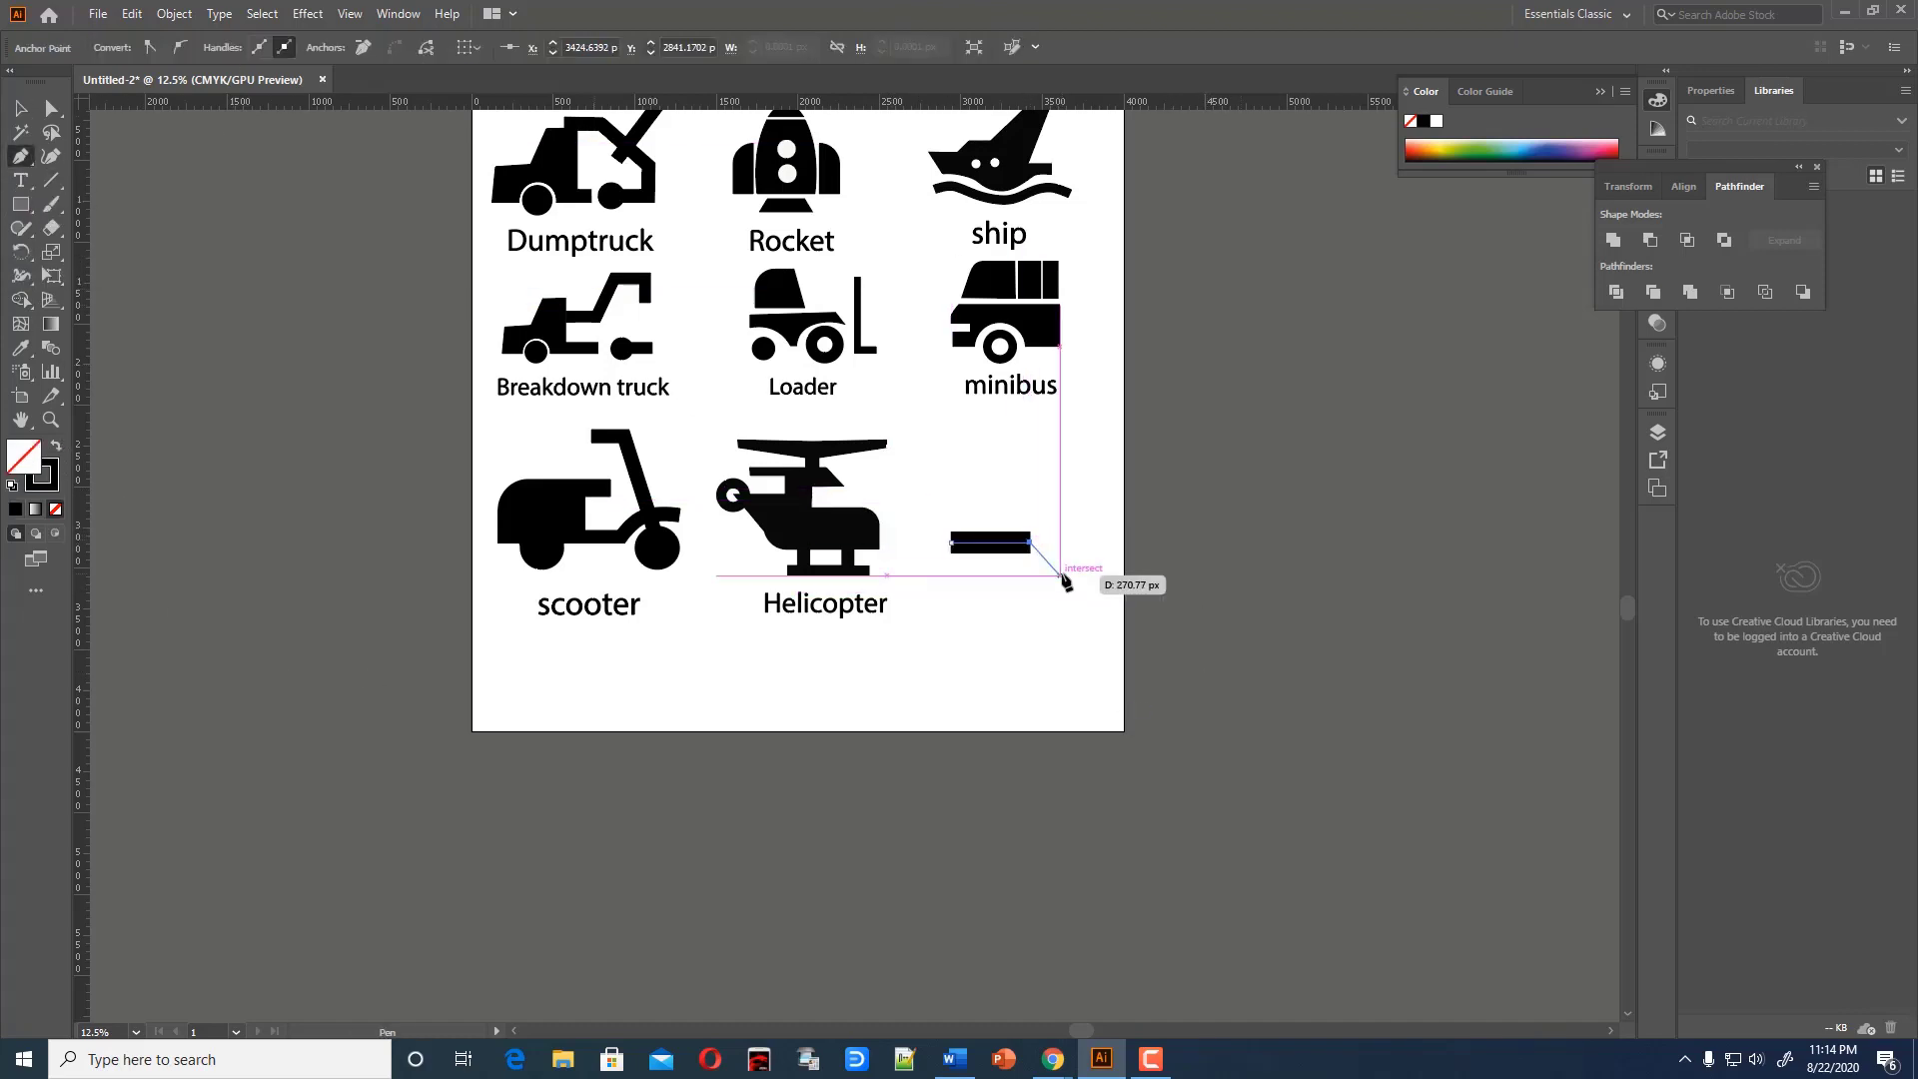
left_click(1157, 576)
left_click(1192, 467)
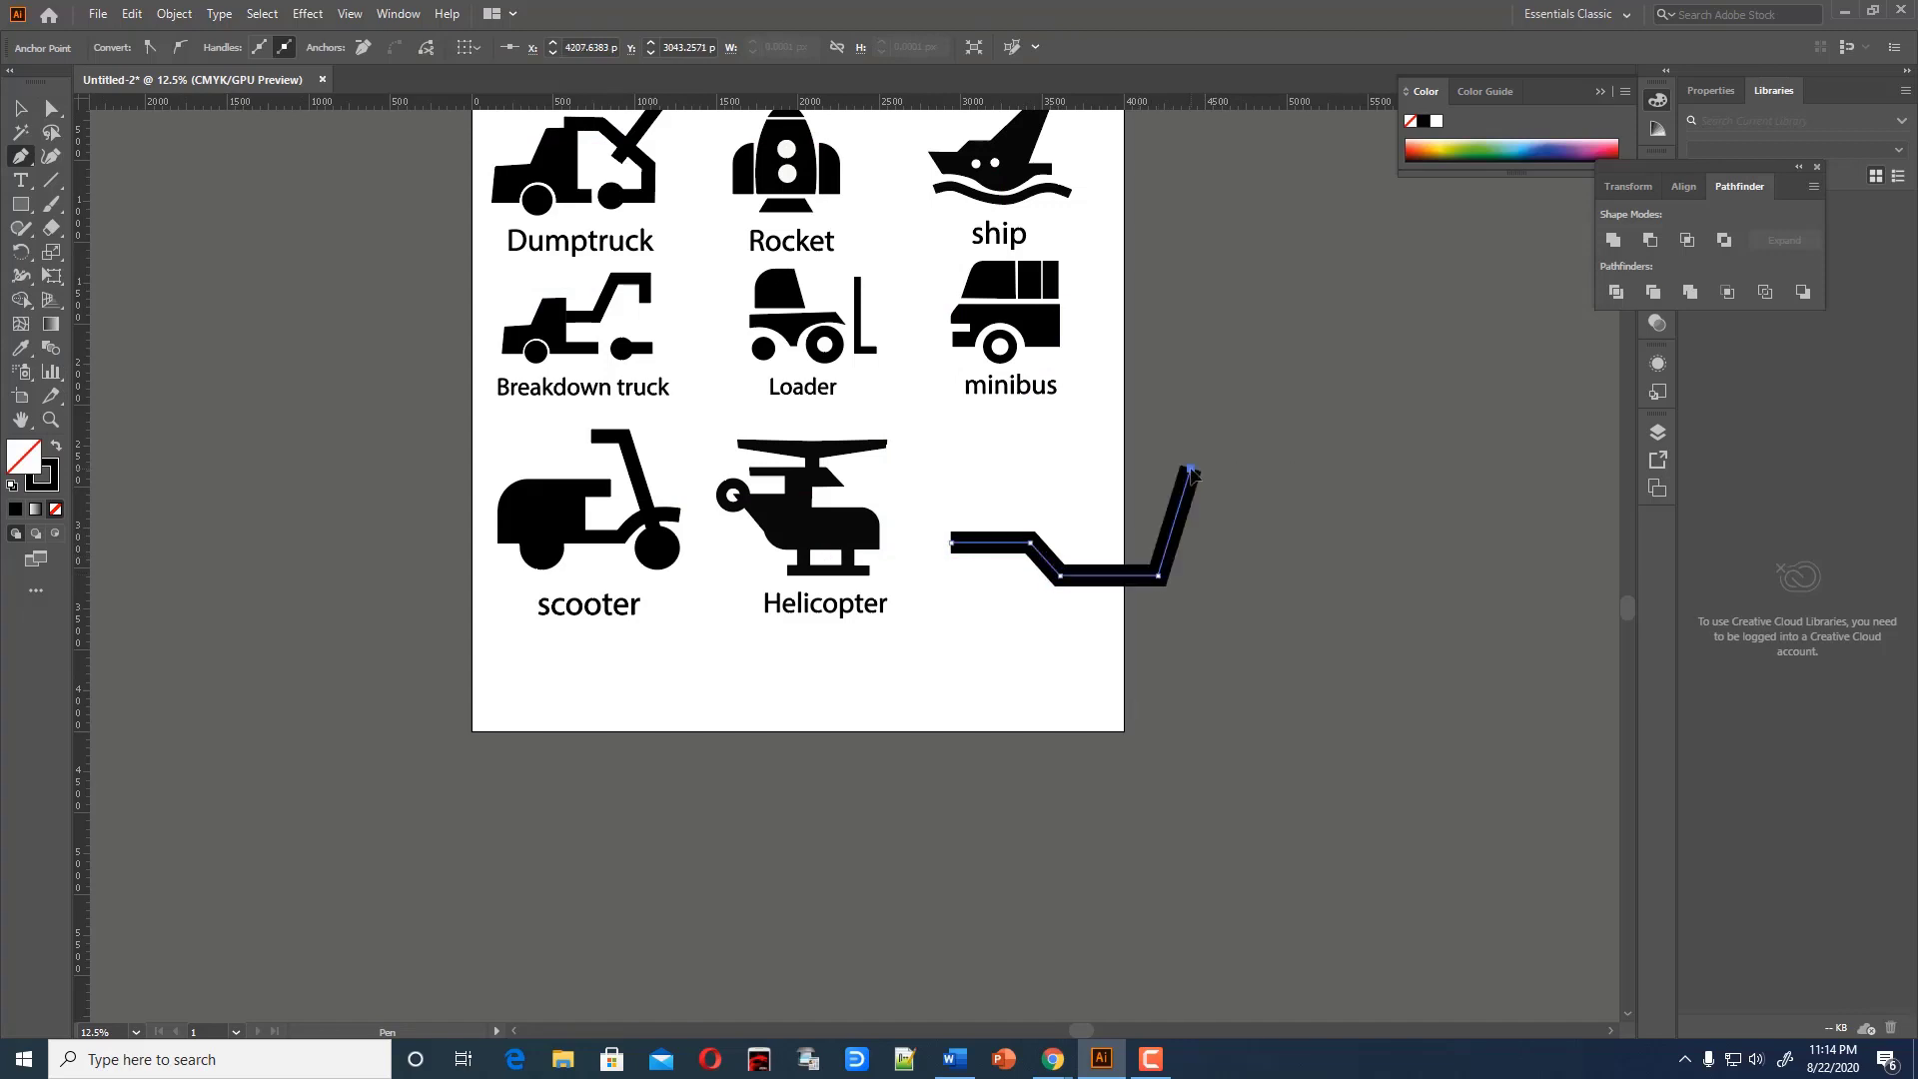
left_click(1130, 394)
key("Escape")
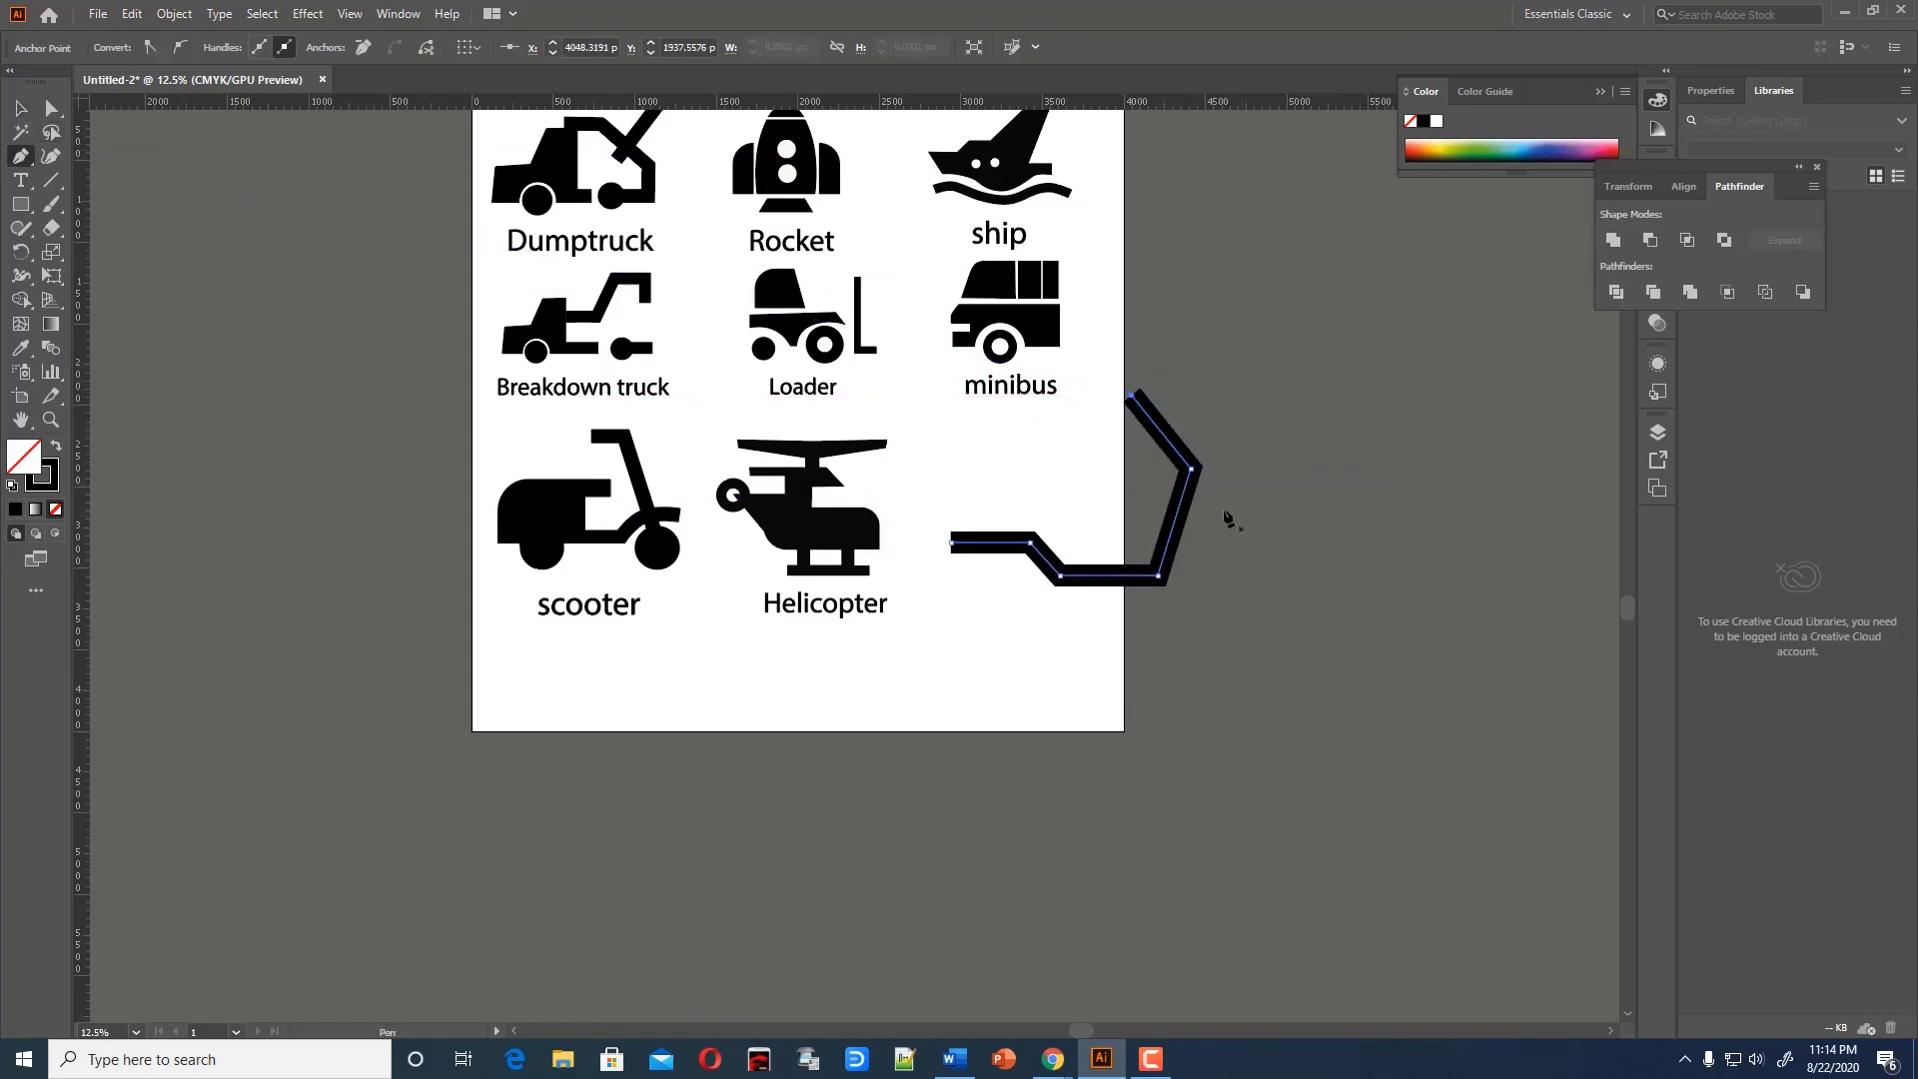
key("ctrl+shift+a")
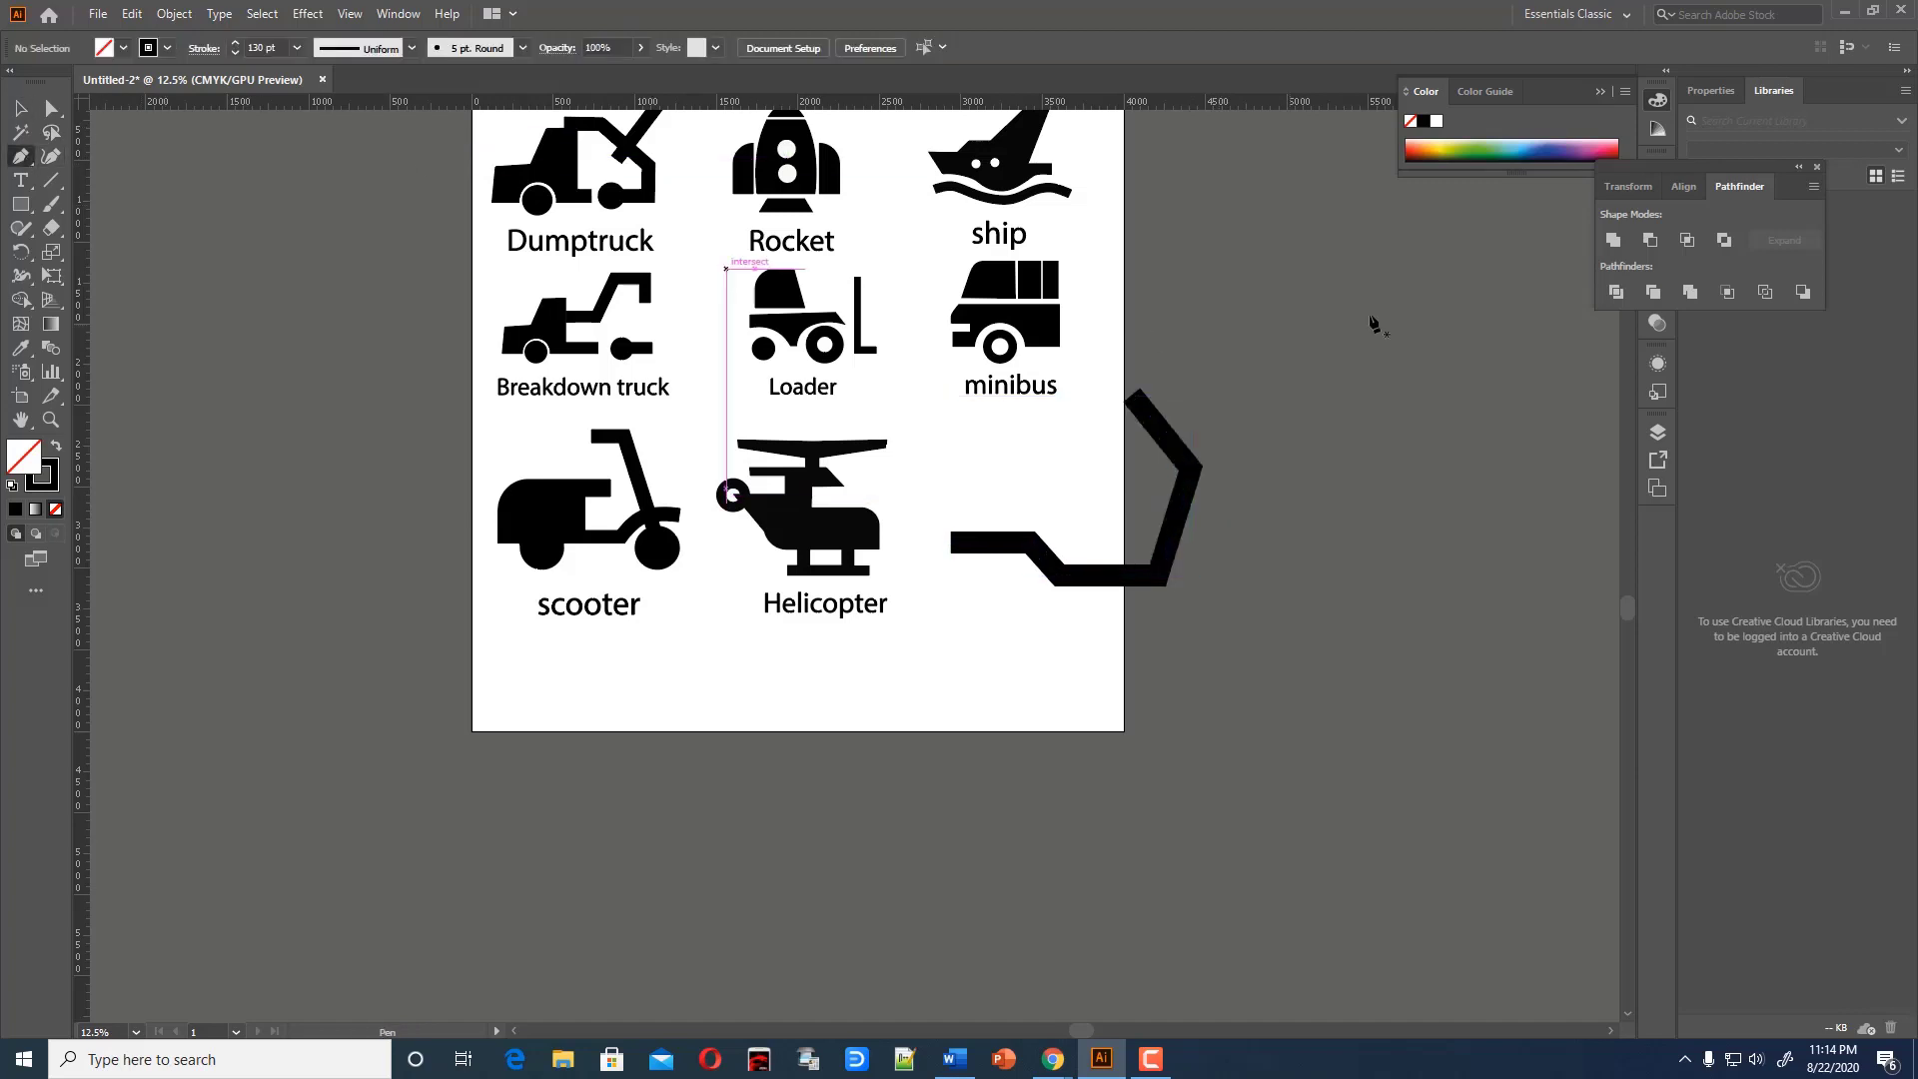
left_click(1191, 469)
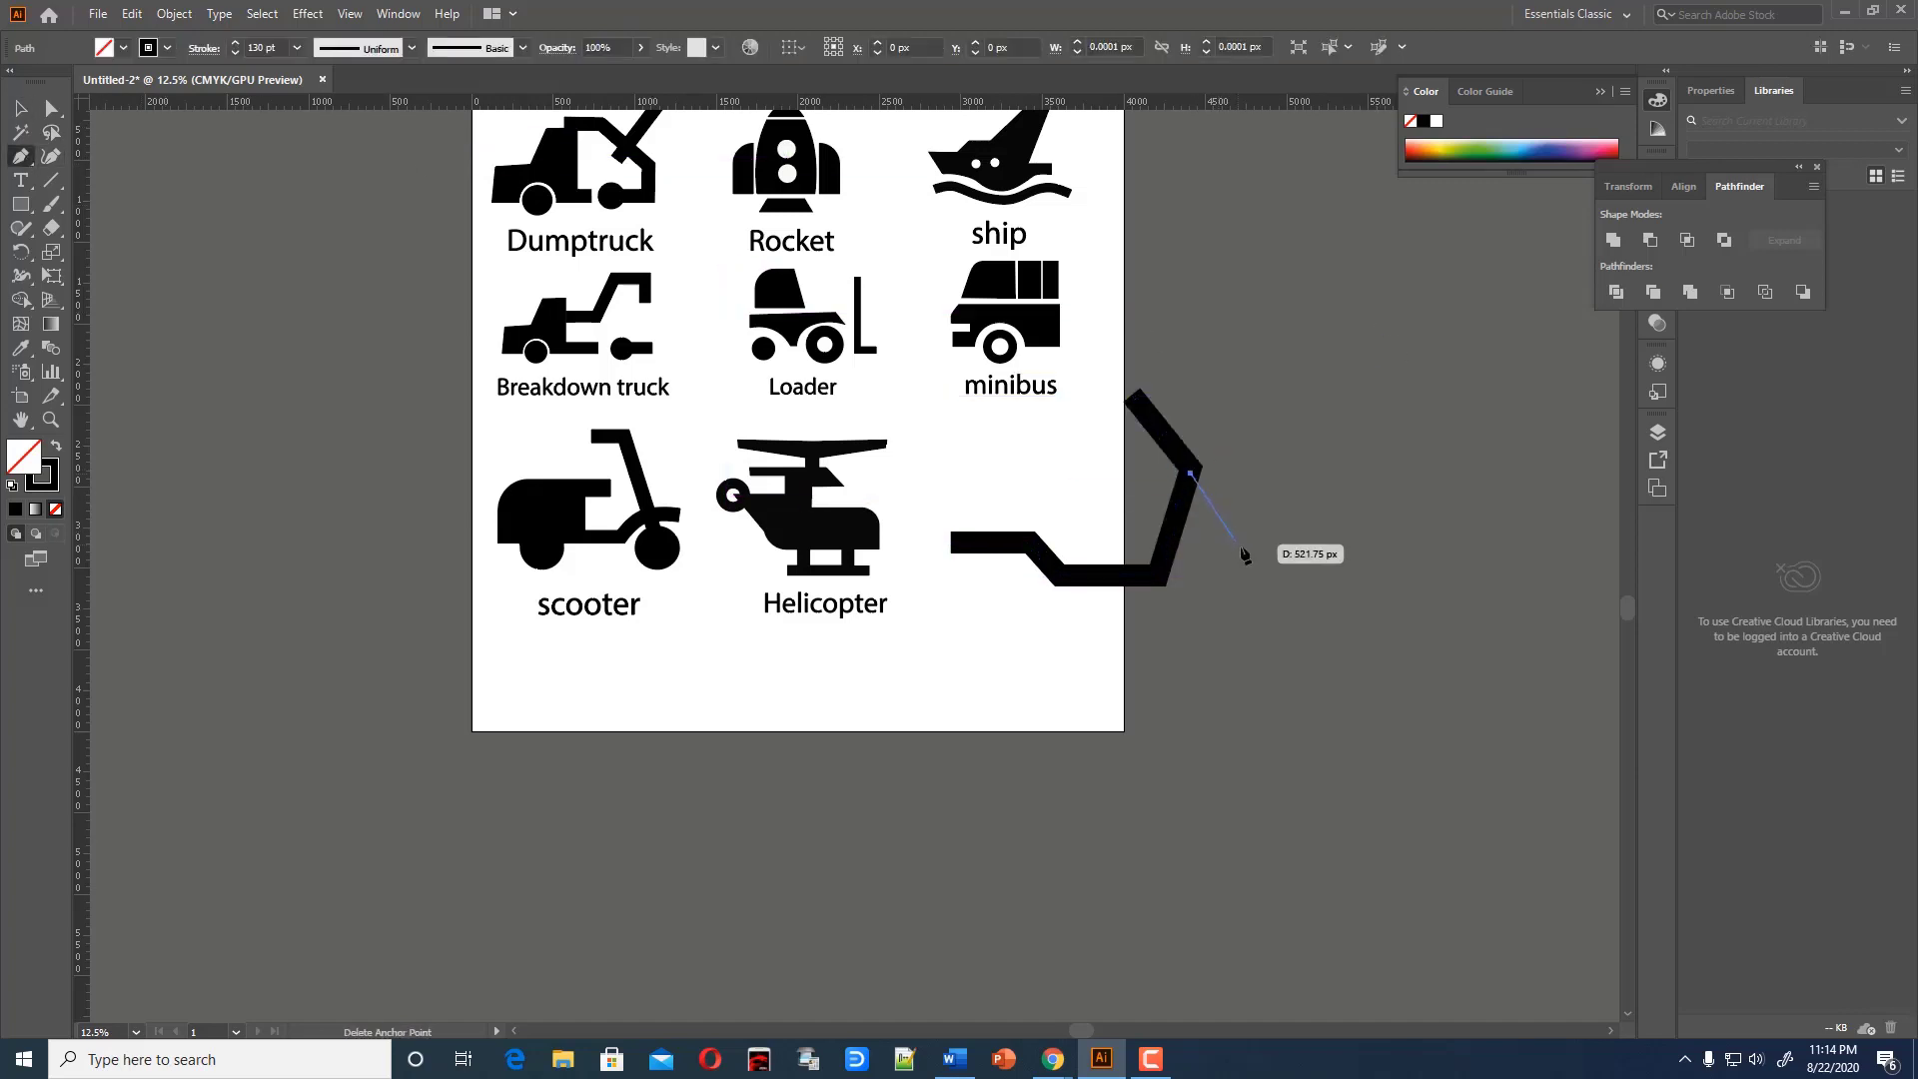
left_click(1253, 561)
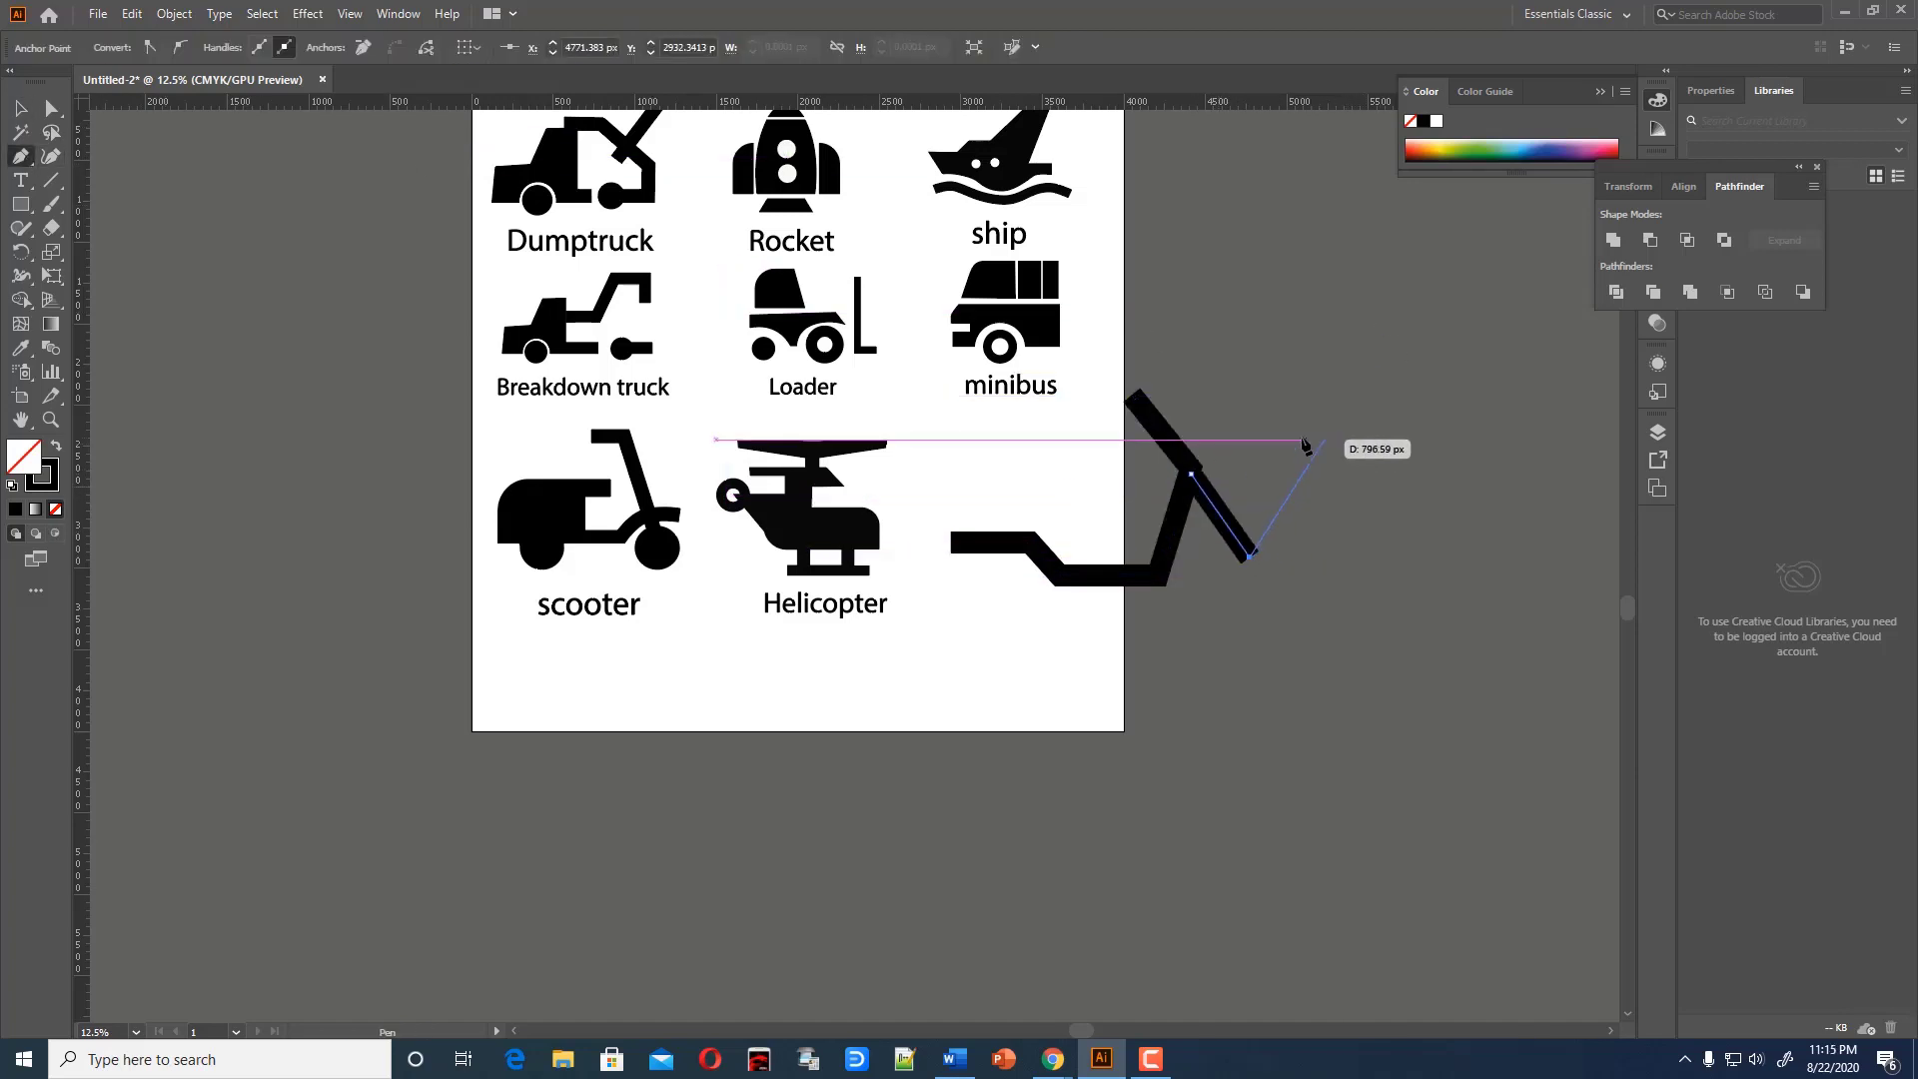
key("ctrl+shift+a")
key("ctrl+z")
key("ctrl+z")
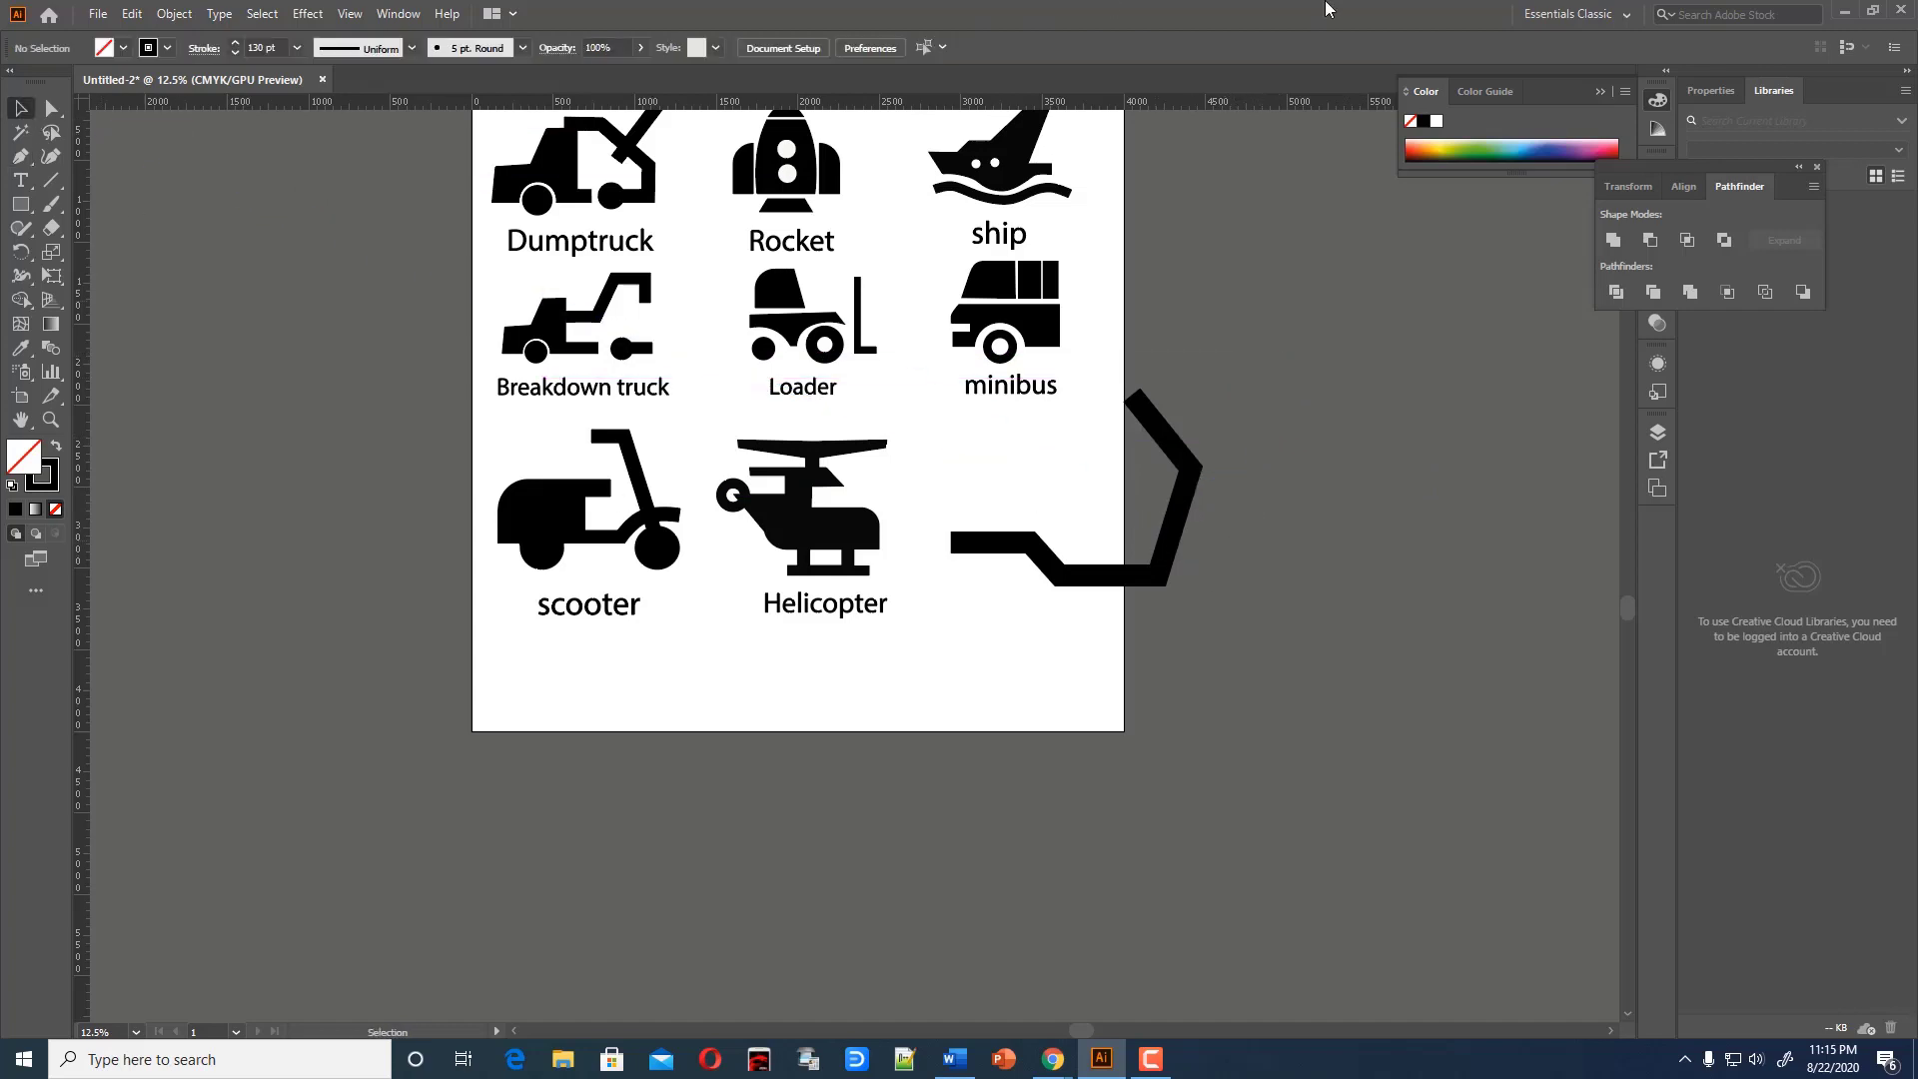
Erase the inclined upper segment of the new path, leaving the stepped deck with its rising front end
key("p")
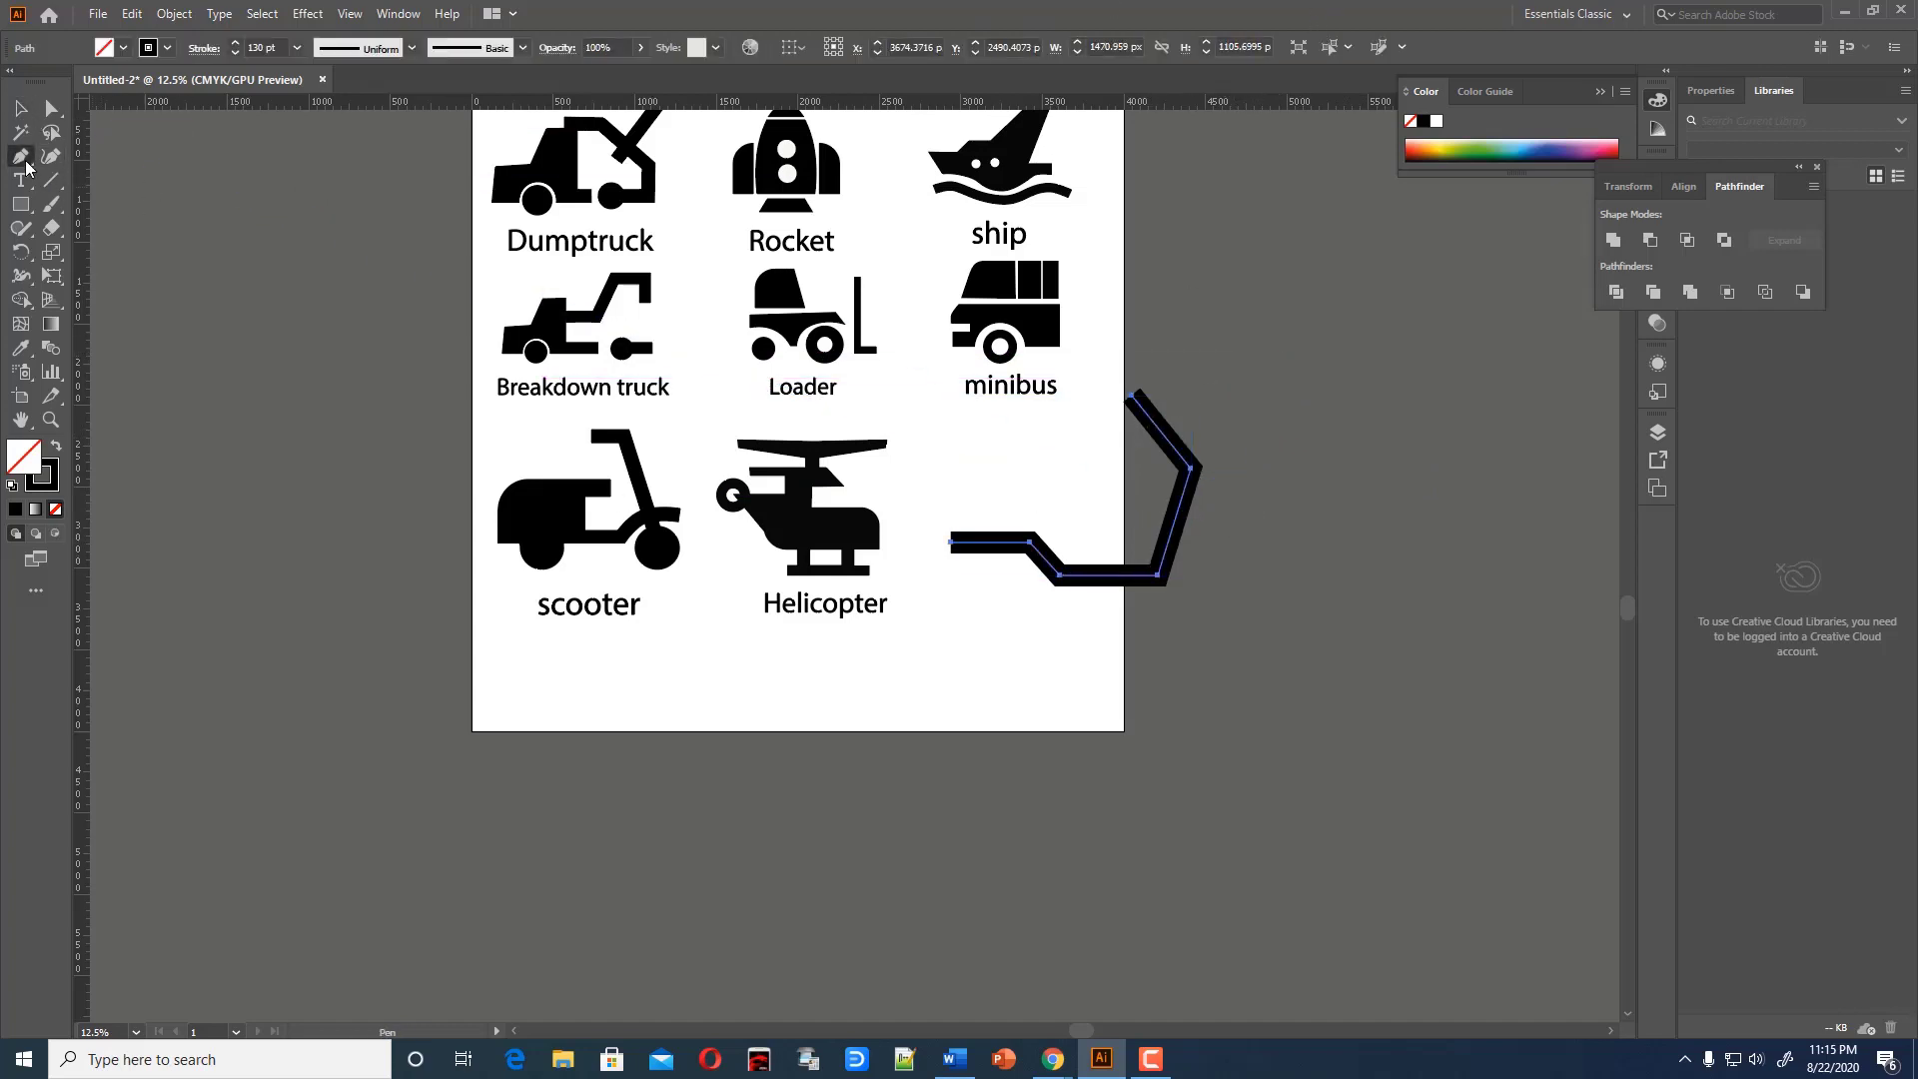
left_click(1130, 396)
key("shift+e")
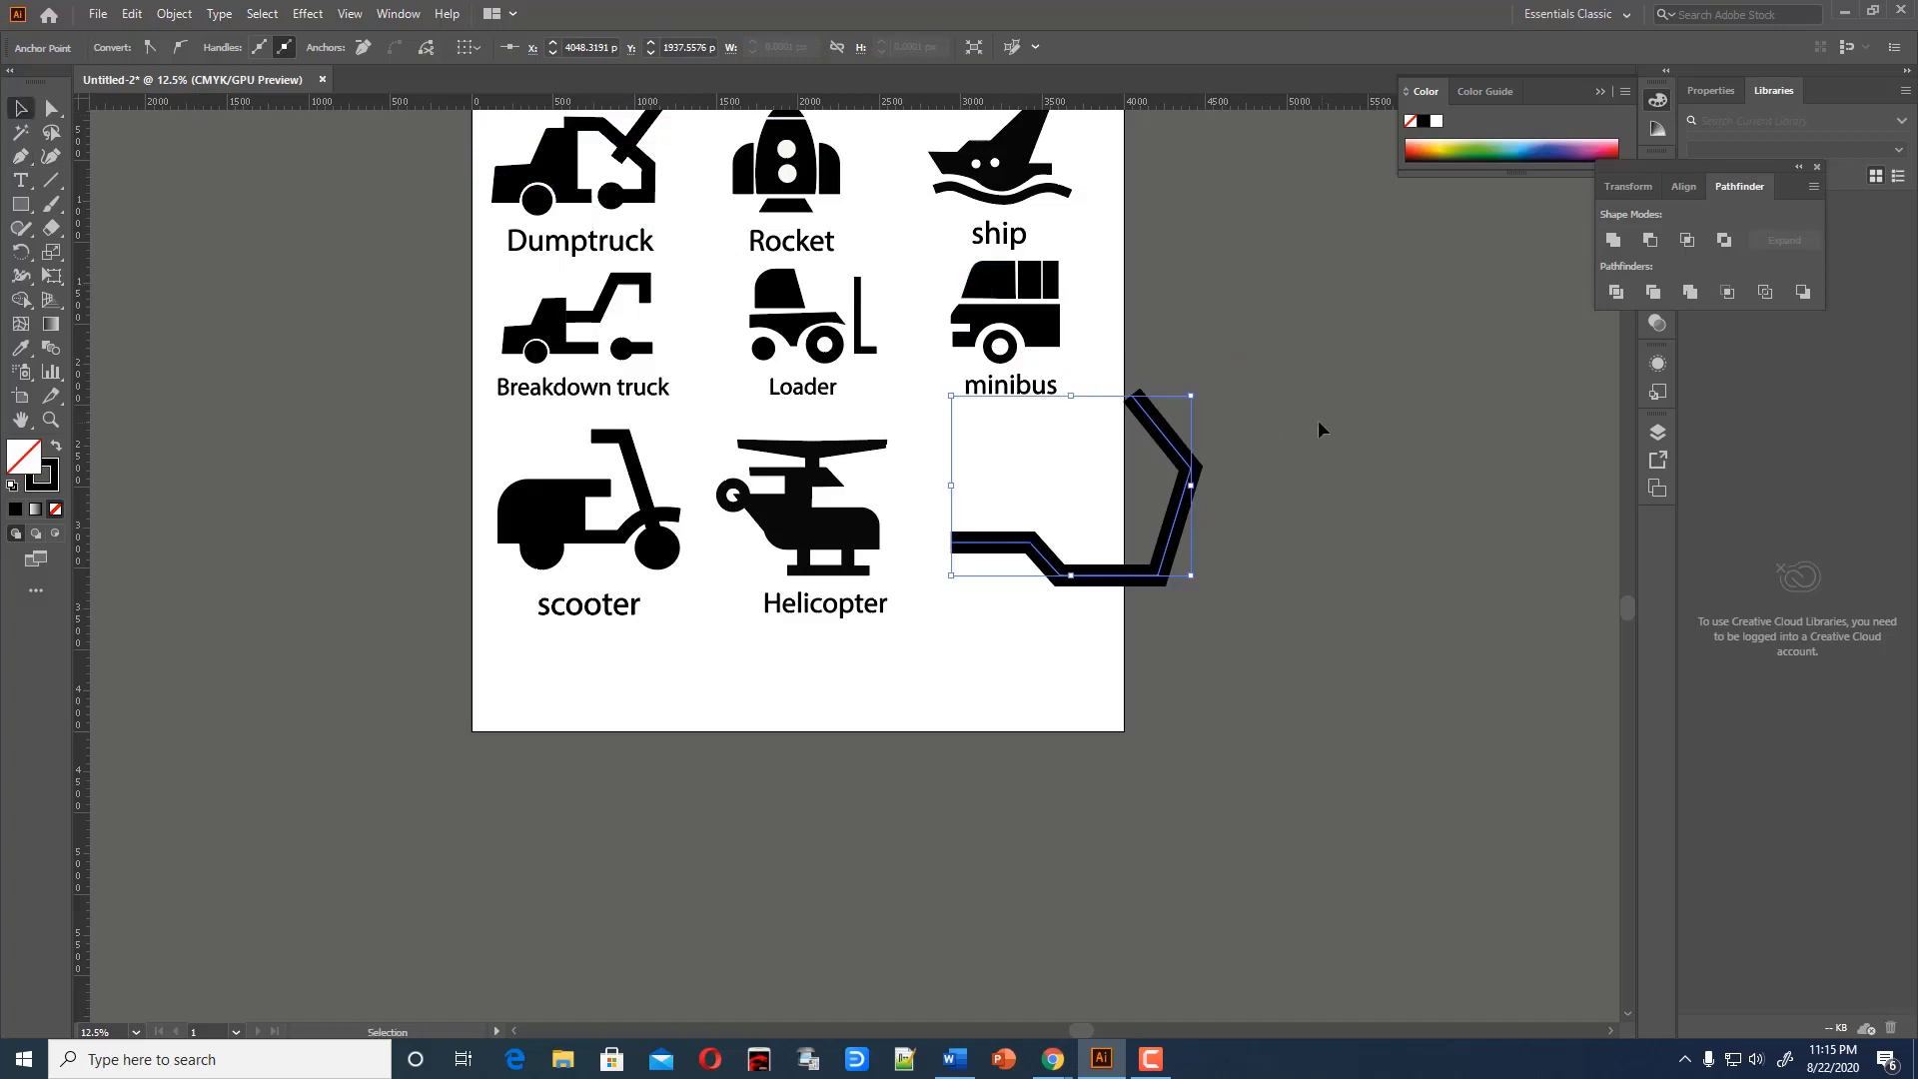
left_click_drag(1227, 489, 1224, 488)
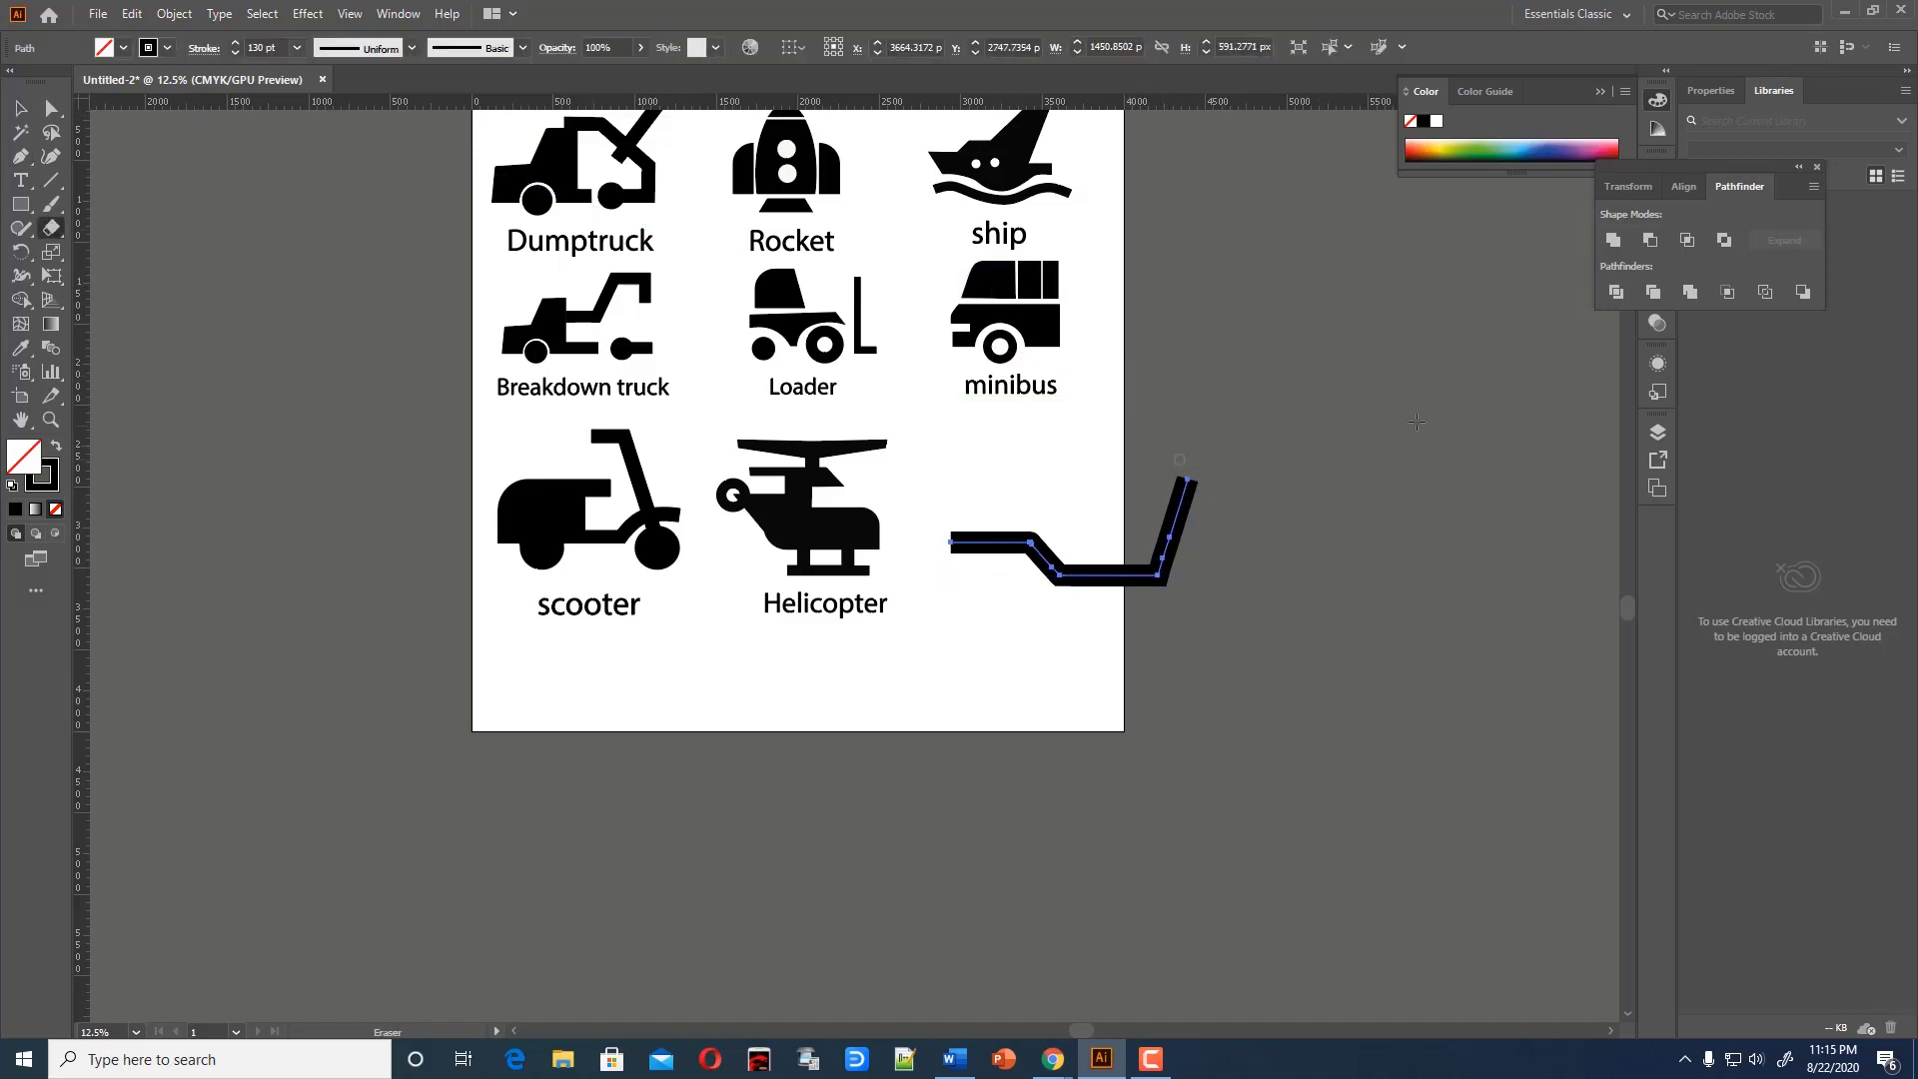
key("v")
left_click(1614, 239)
key("ctrl+z")
key("ctrl+shift+a")
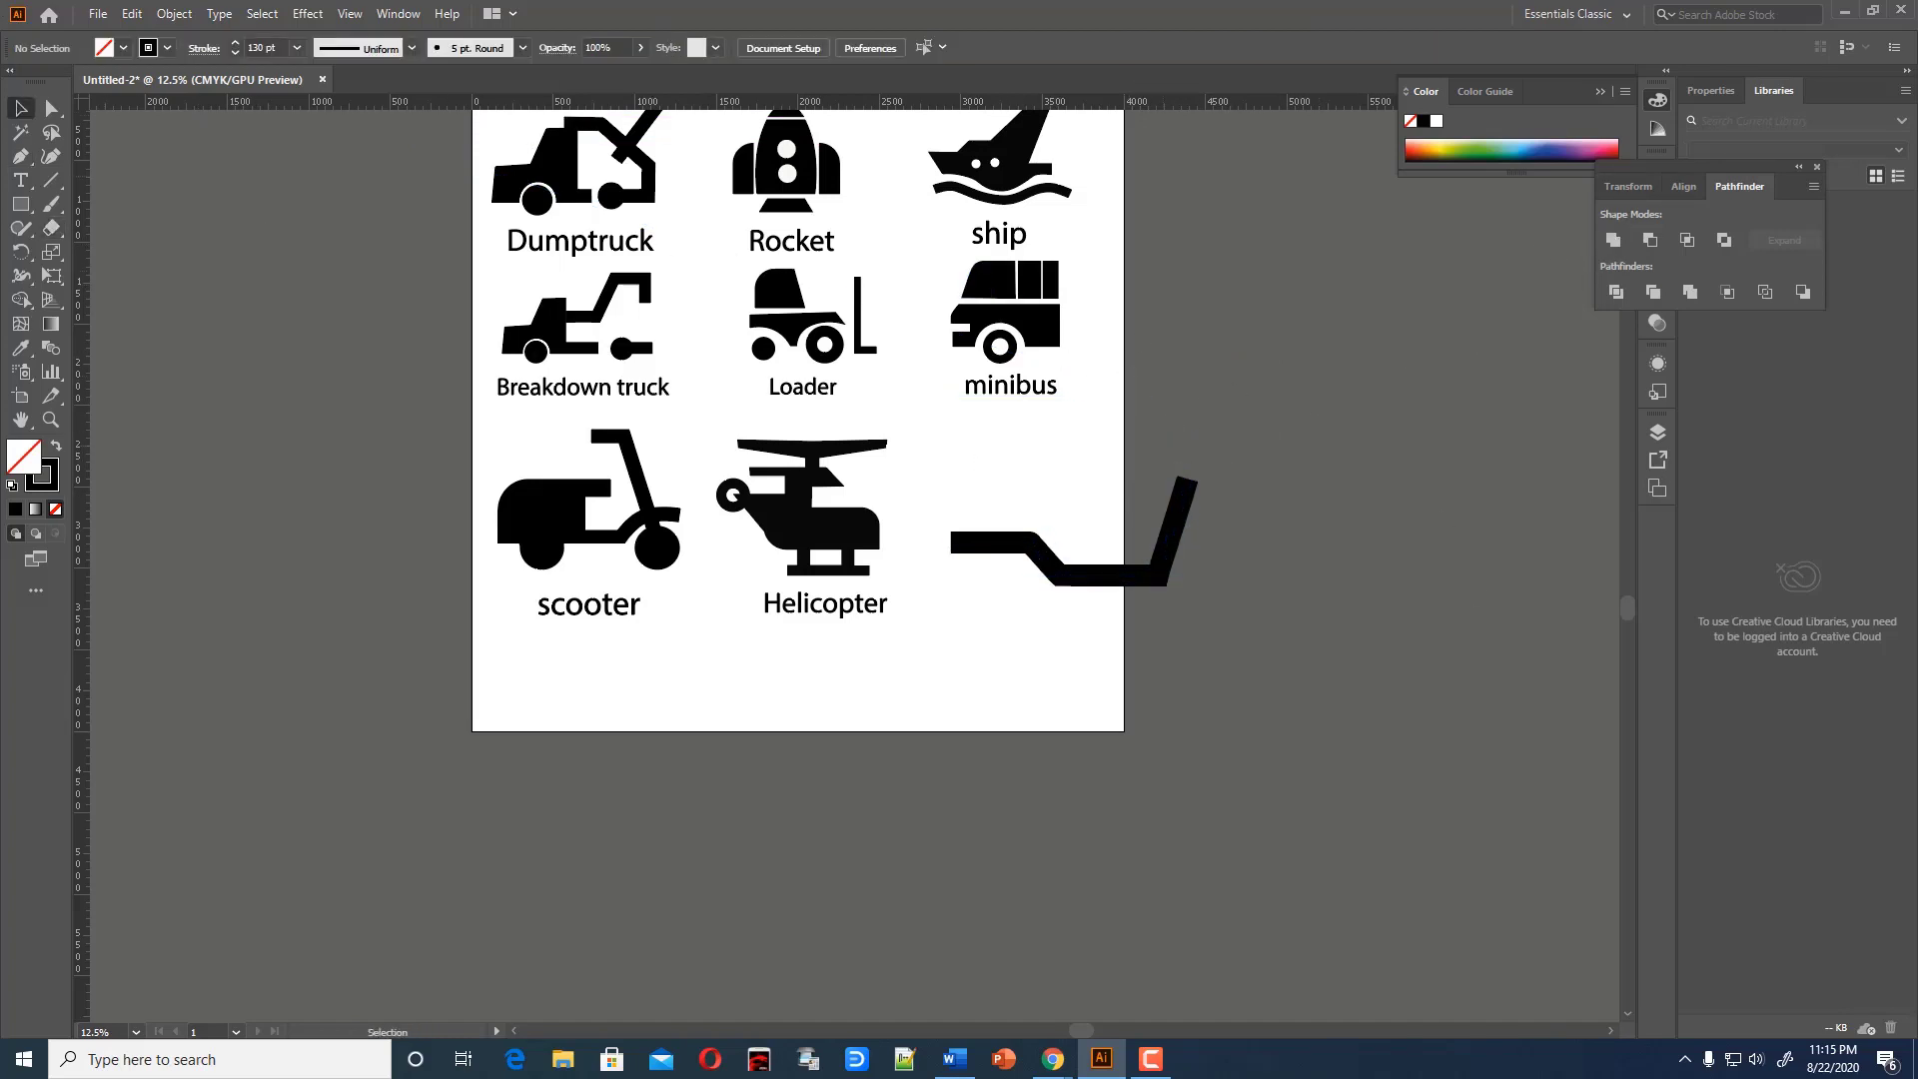
Draw a straight slanted 130 pt line of about 630 by 1475 px across the deck's front end as the steering post
left_click(17, 160)
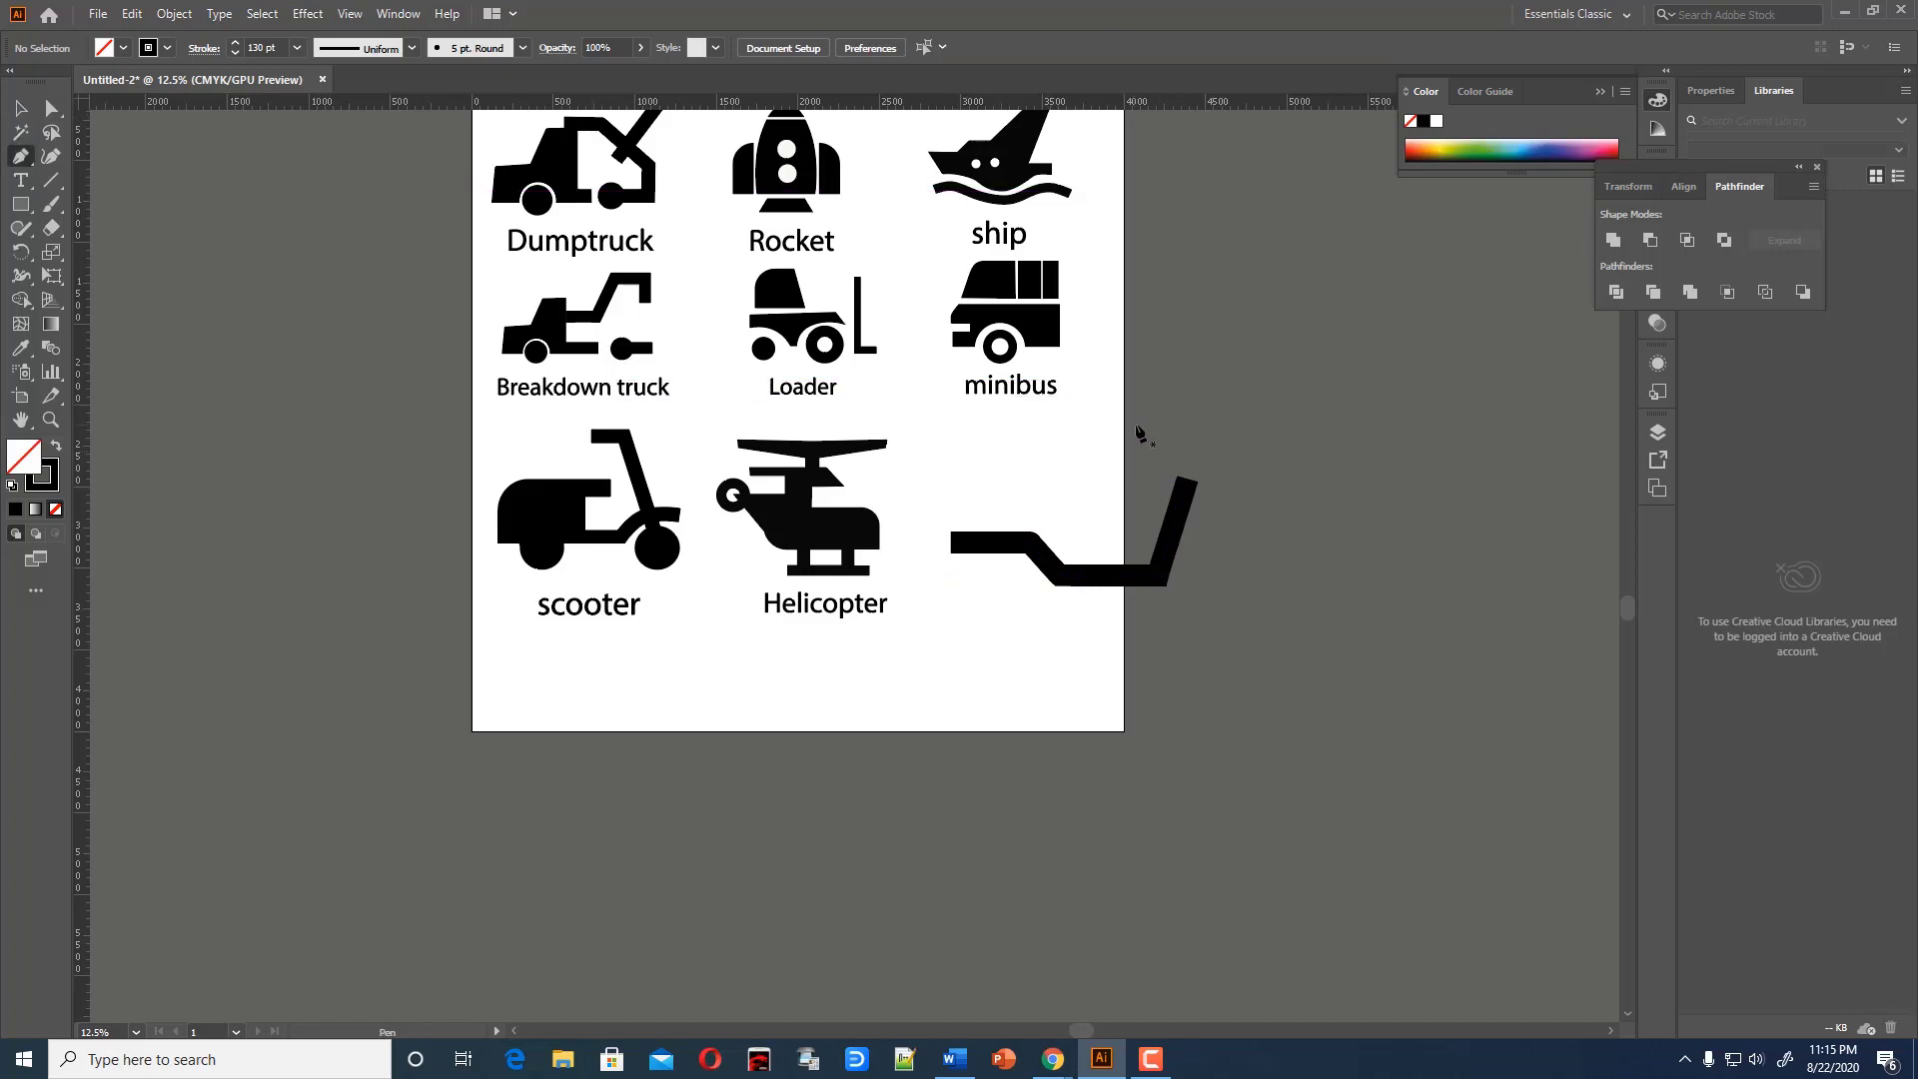
left_click(1124, 373)
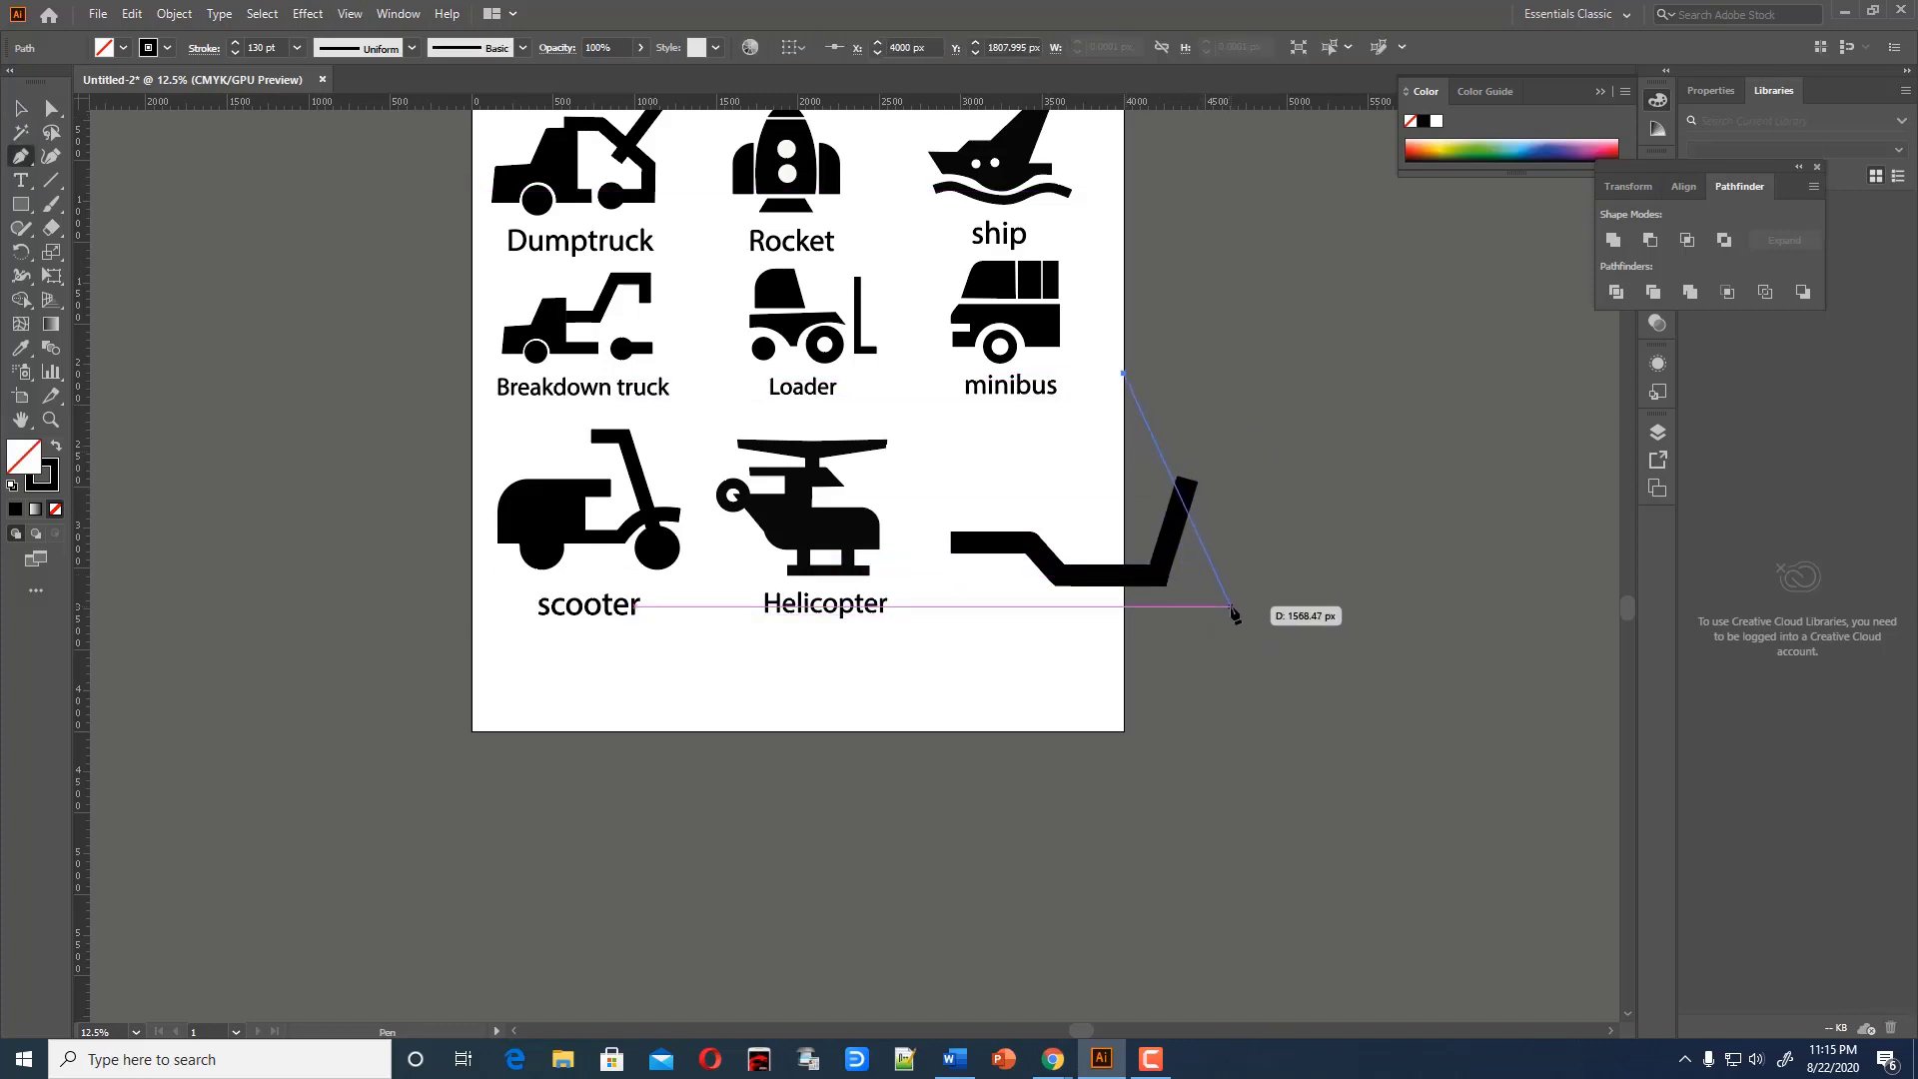
left_click(1235, 615)
key("v")
Expand the deck path's fill and stroke into a filled shape
left_click(999, 544)
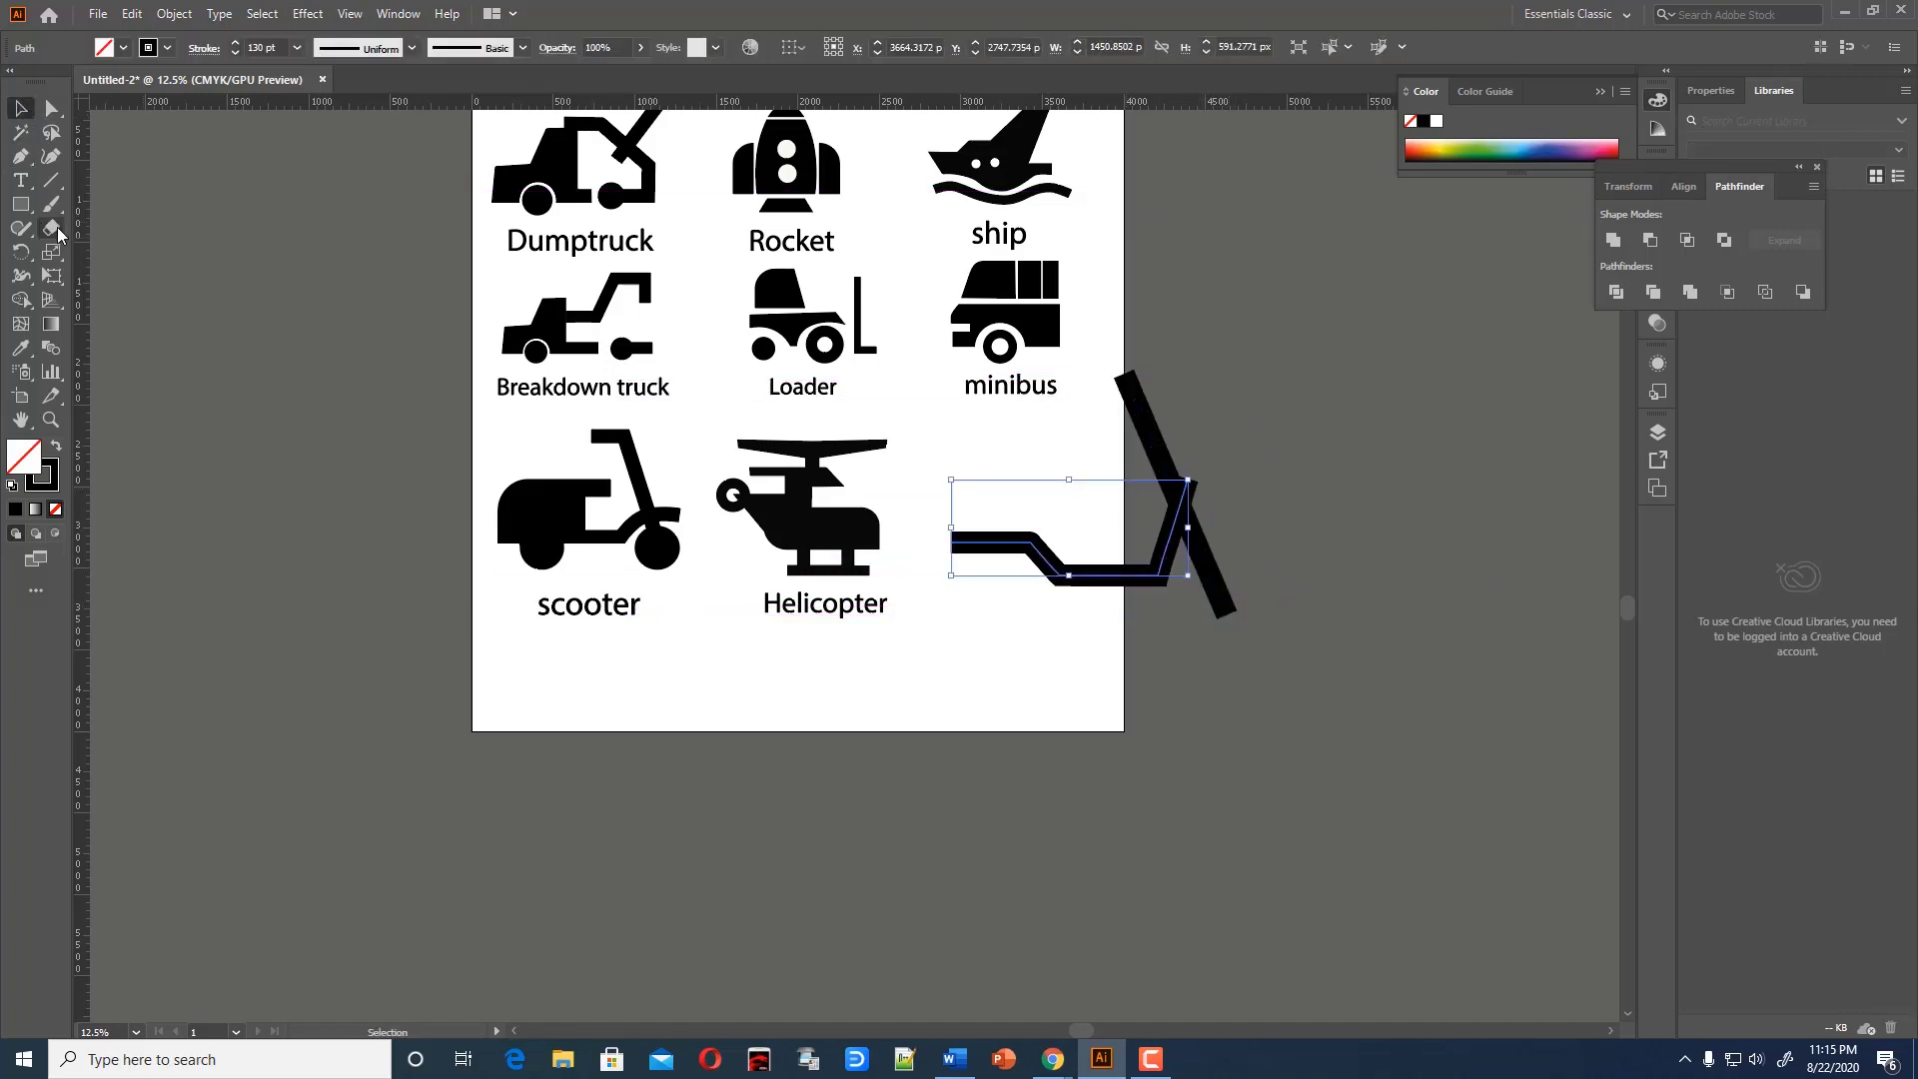
left_click(174, 13)
left_click(215, 251)
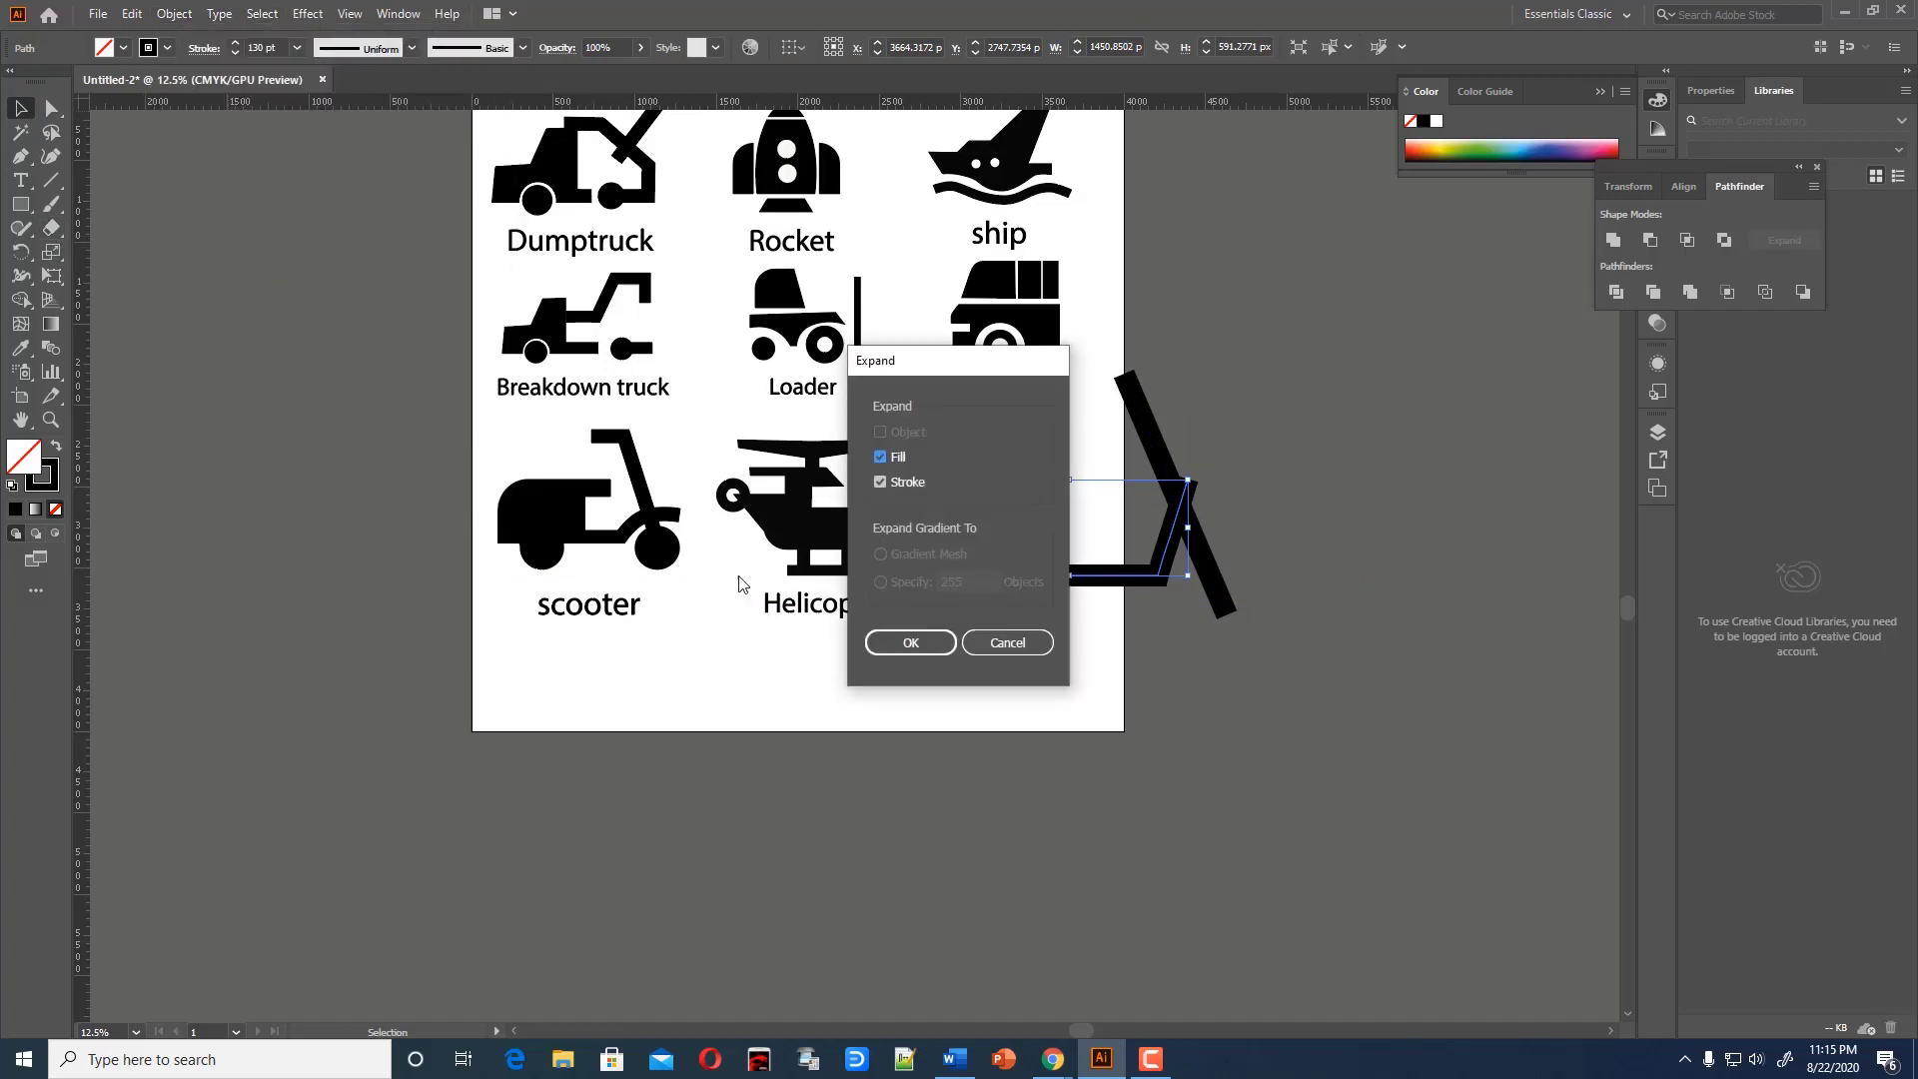
key("Return")
Erase the deck tip that sticks out beyond the steering post and narrow the deck from its rear to about 1330 px wide
key("shift+e")
key("ctrl+=")
key("ctrl+=")
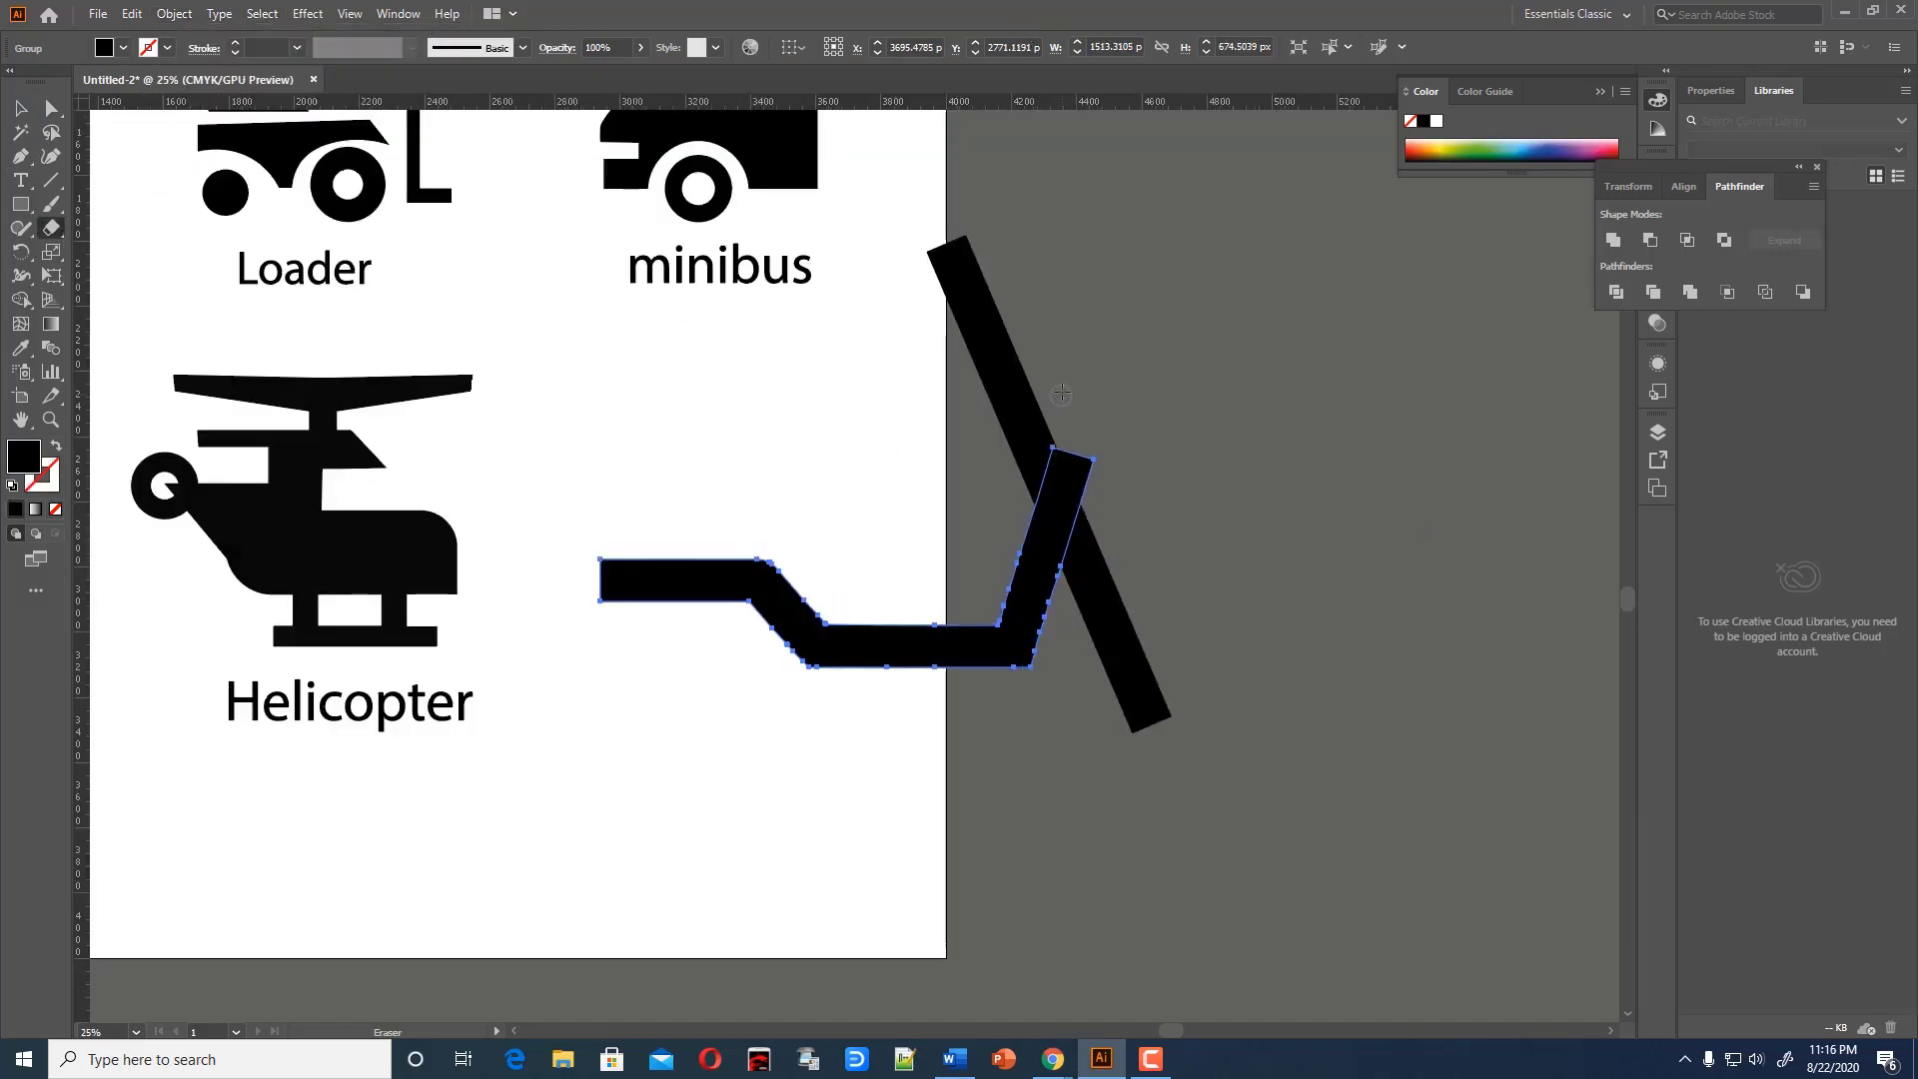
left_click_drag(1077, 466, 1119, 514)
key("v")
left_click_drag(608, 577, 651, 576)
key("ctrl+shift+a")
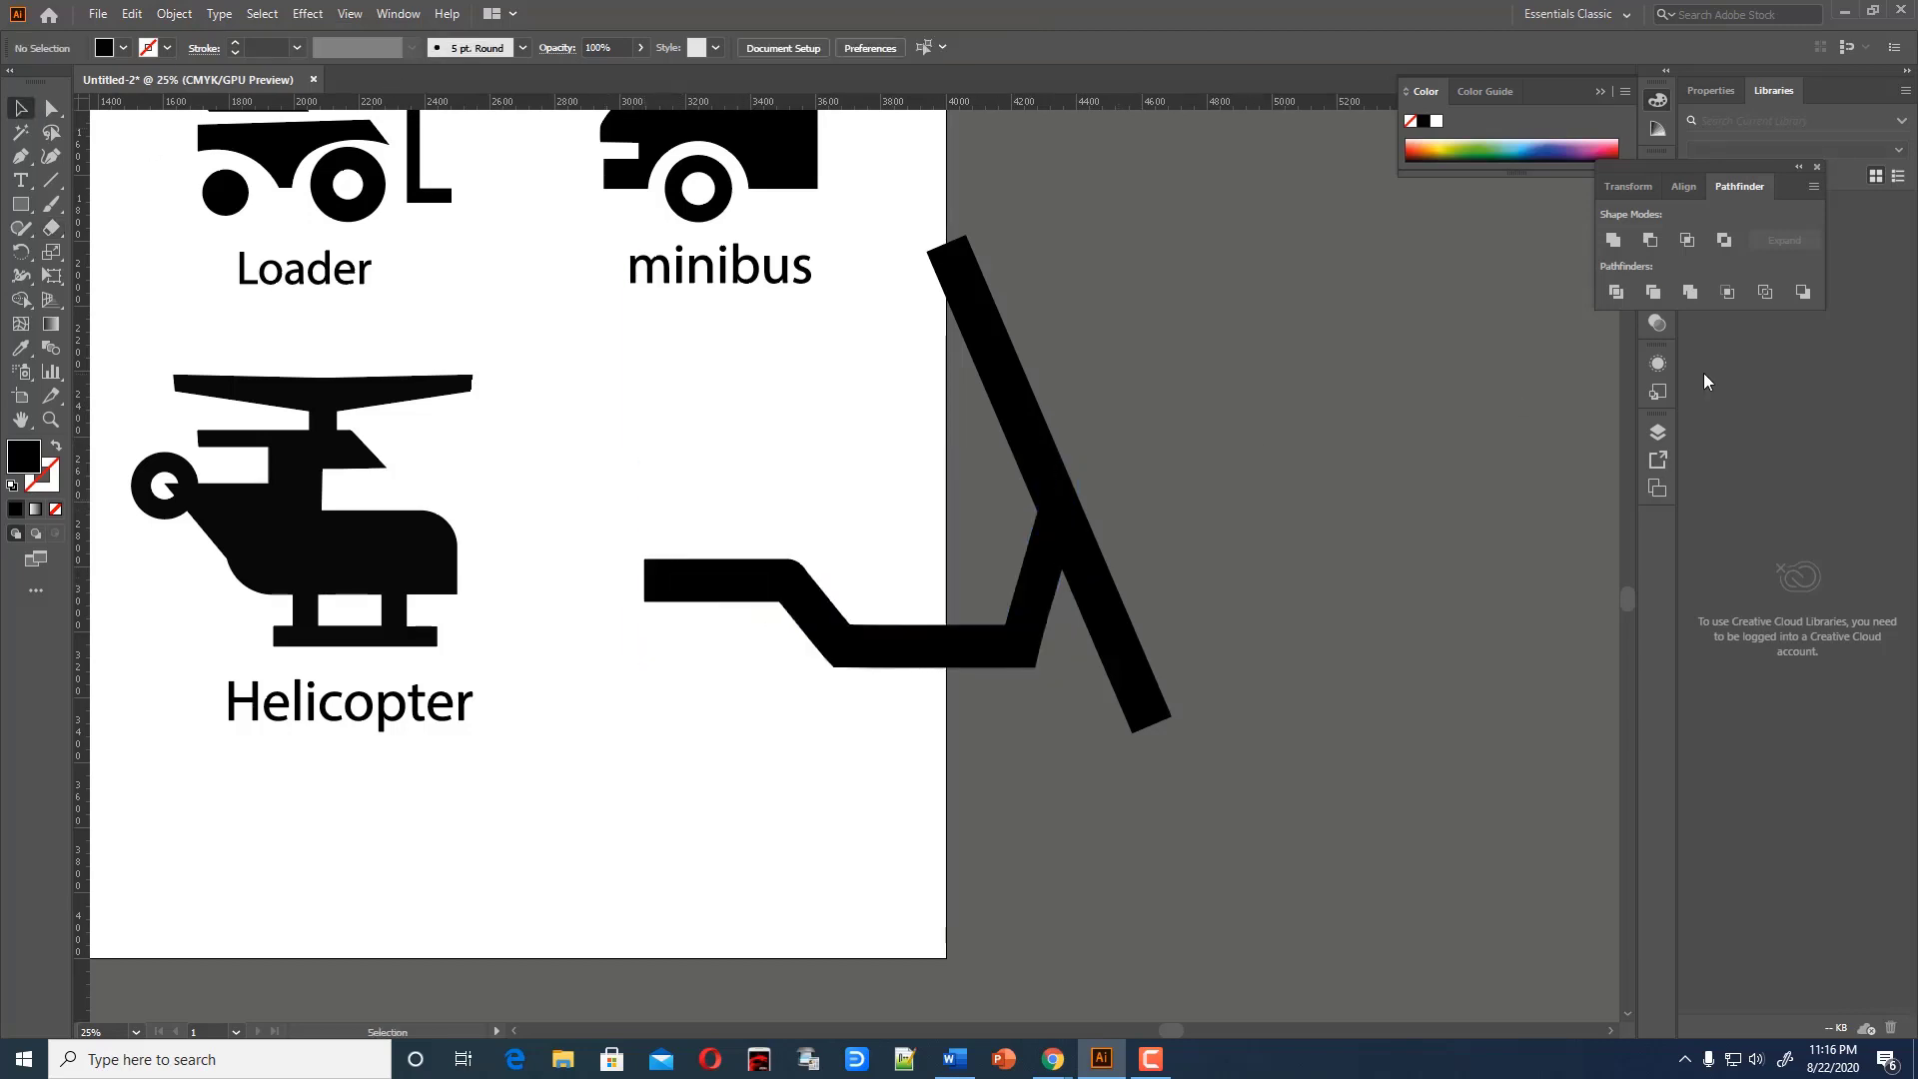
Draw a black circle about 255 px in diameter under the rear of the deck as a wheel
left_click_drag(20, 204, 105, 250)
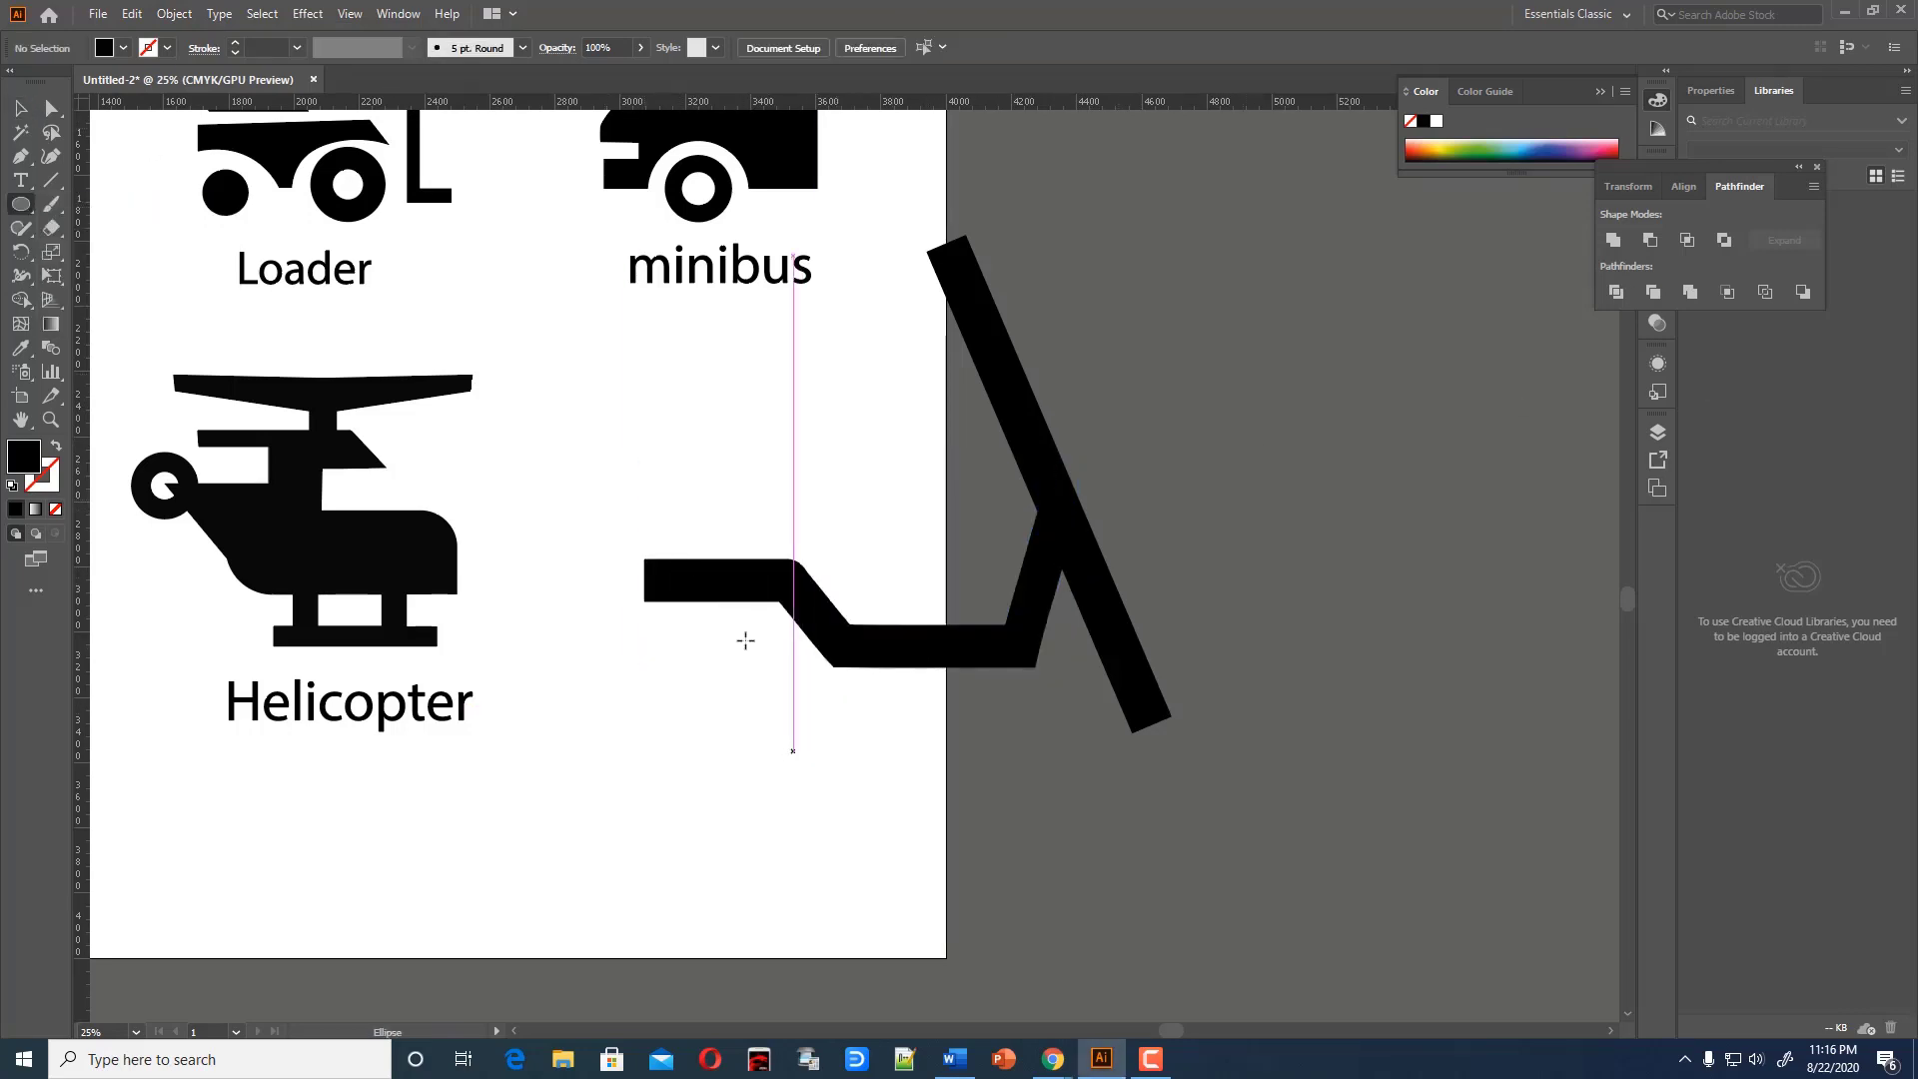
mouse_move(728, 628)
left_mouse_down()
mouse_move(764, 665)
mouse_move(777, 637)
left_mouse_up()
key("v")
Shorten the steering post's lower end to about 532 by 1235 px overall and place a copy of the wheel over it
left_click(1149, 711)
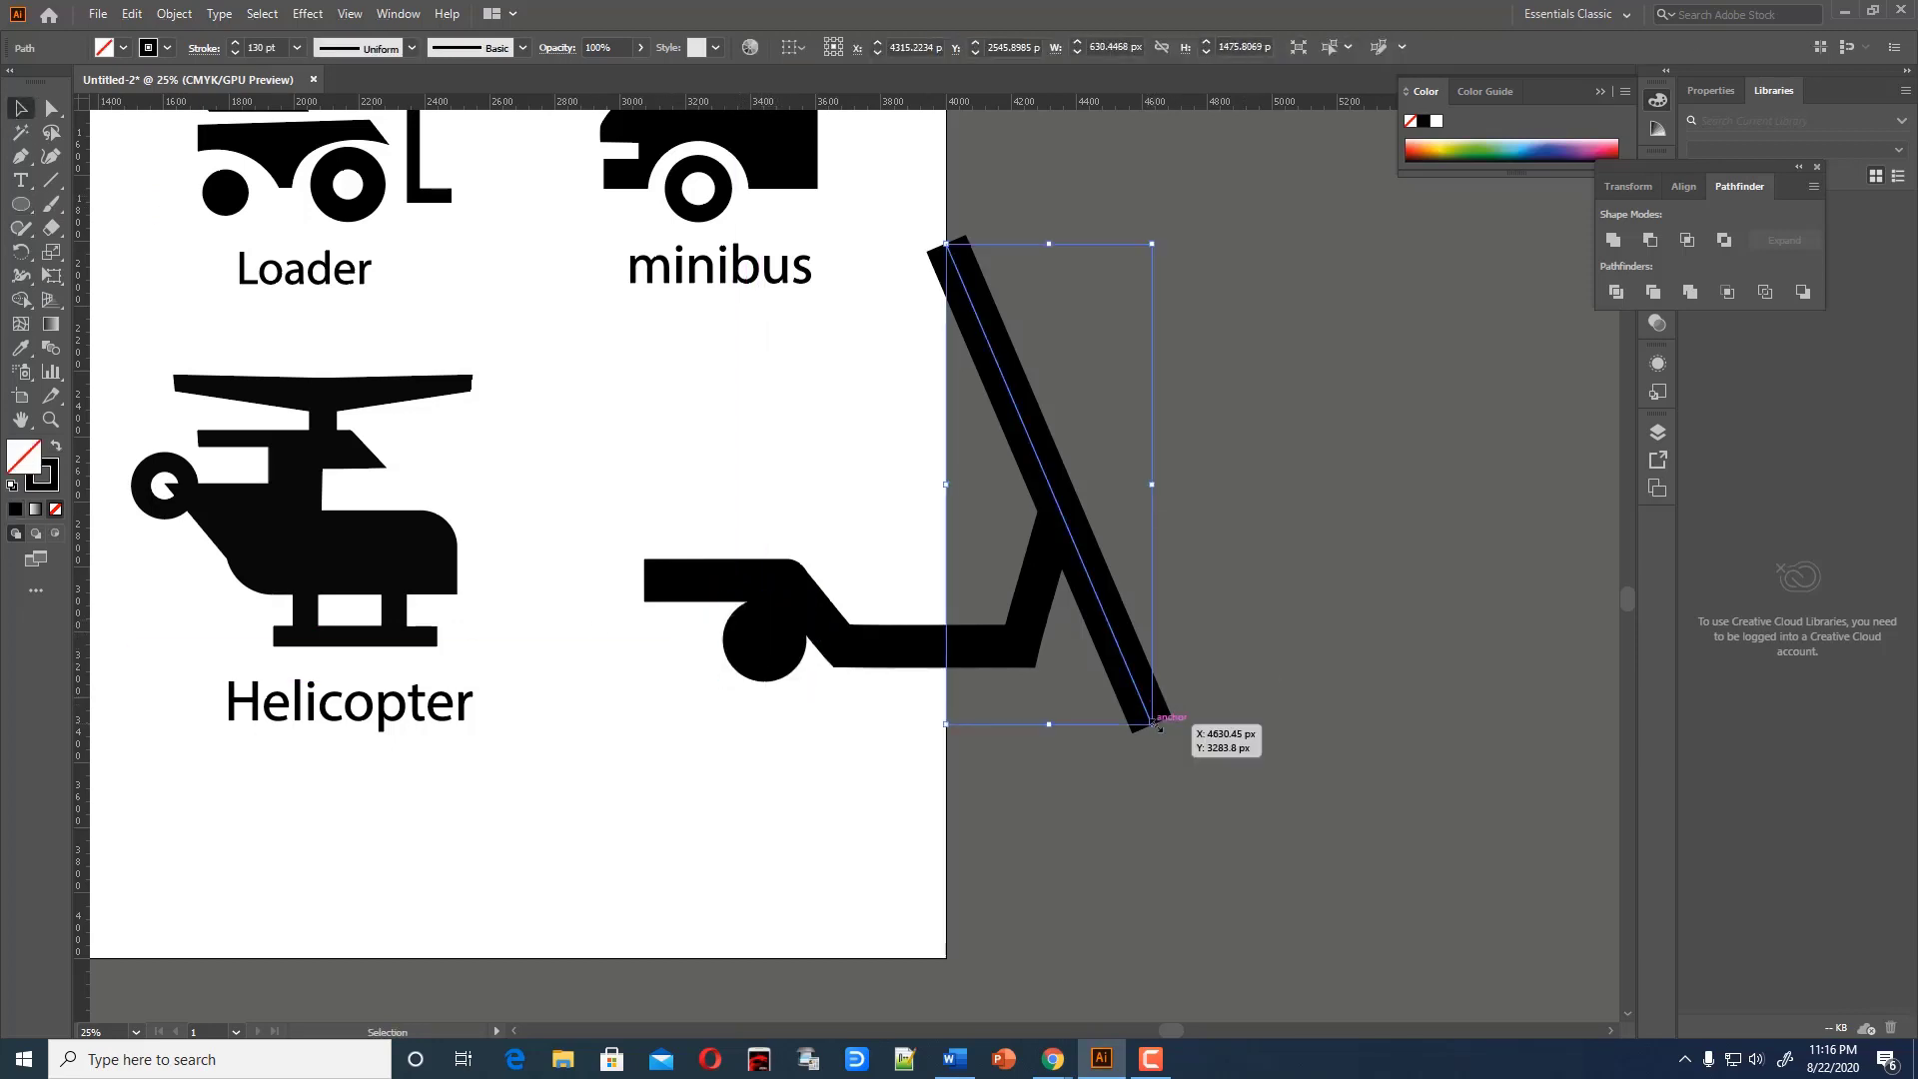
left_click_drag(1159, 729, 1144, 682)
left_click(1206, 727)
left_click_drag(767, 642, 1131, 661)
left_click(1107, 599)
left_click(1117, 658)
left_click(1221, 703)
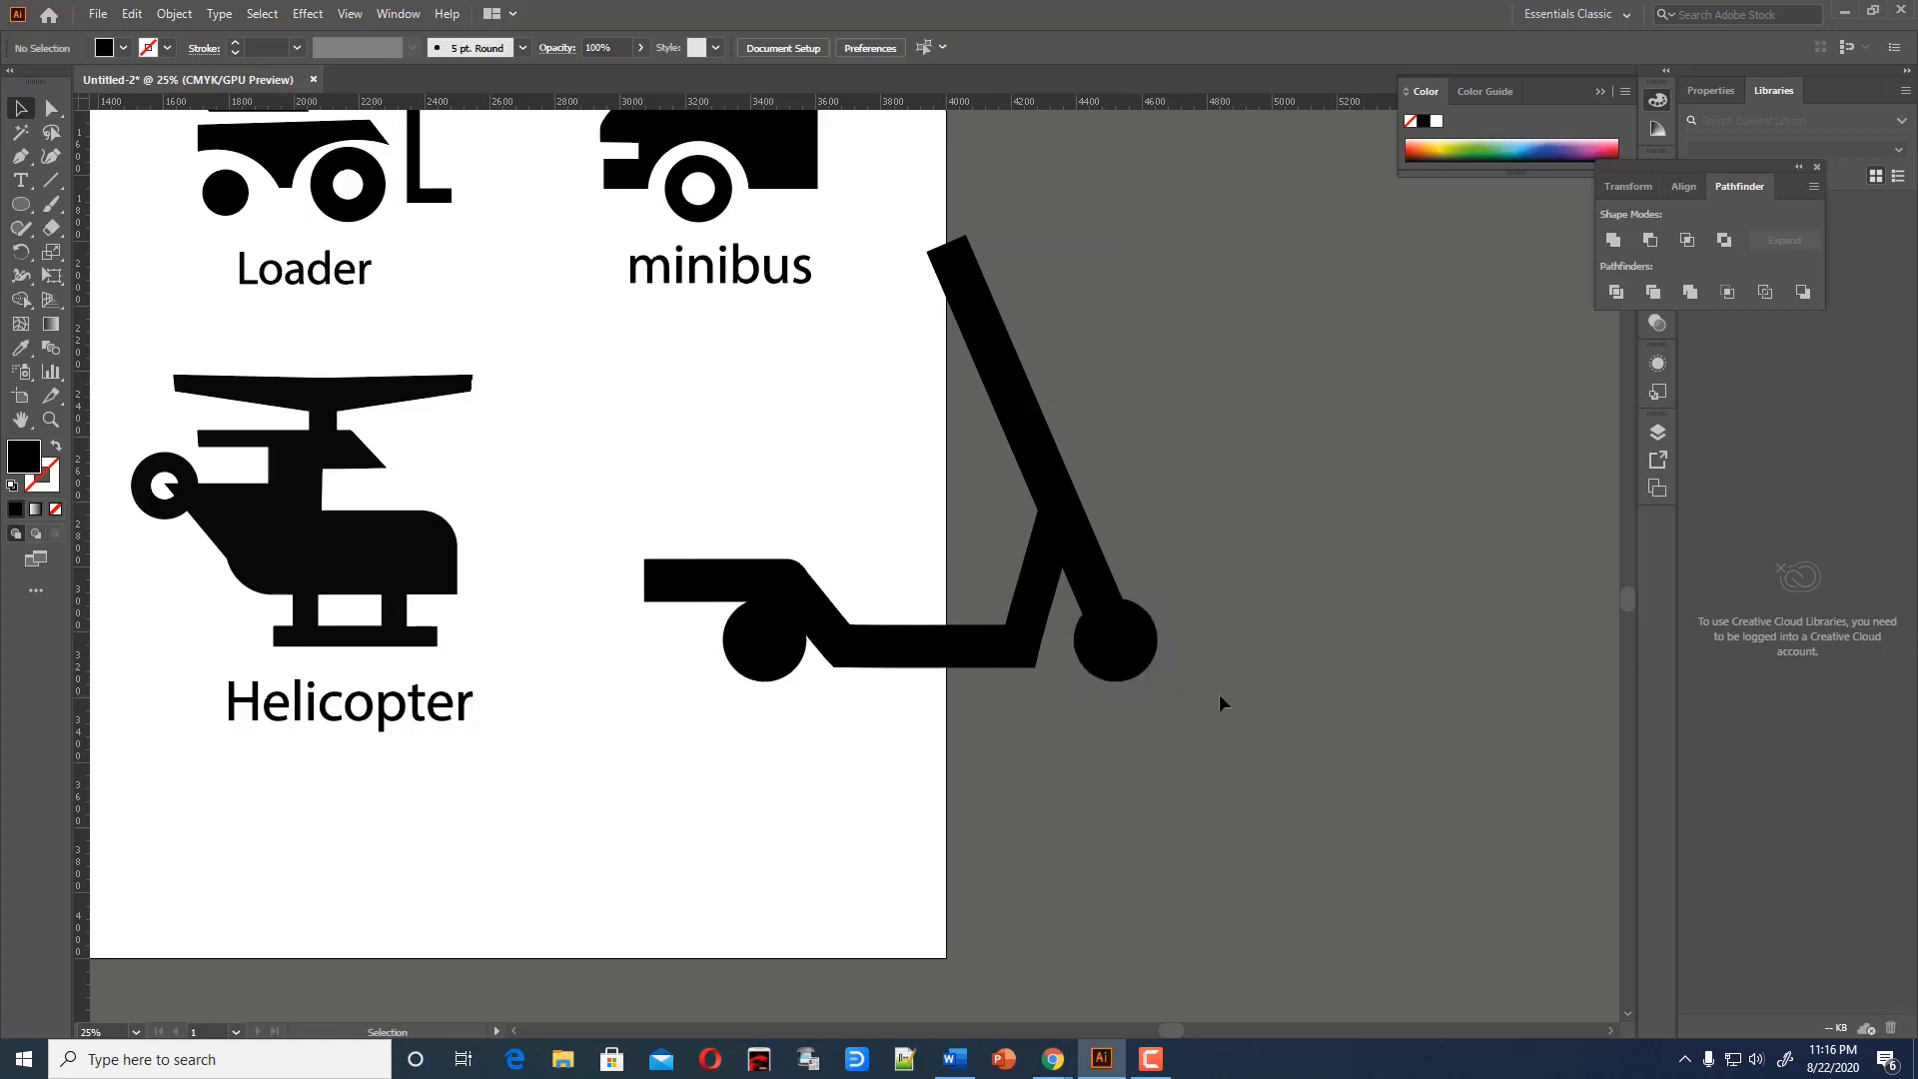
Reduce the steering post's stroke weight to make it slightly thinner
left_click(1109, 586)
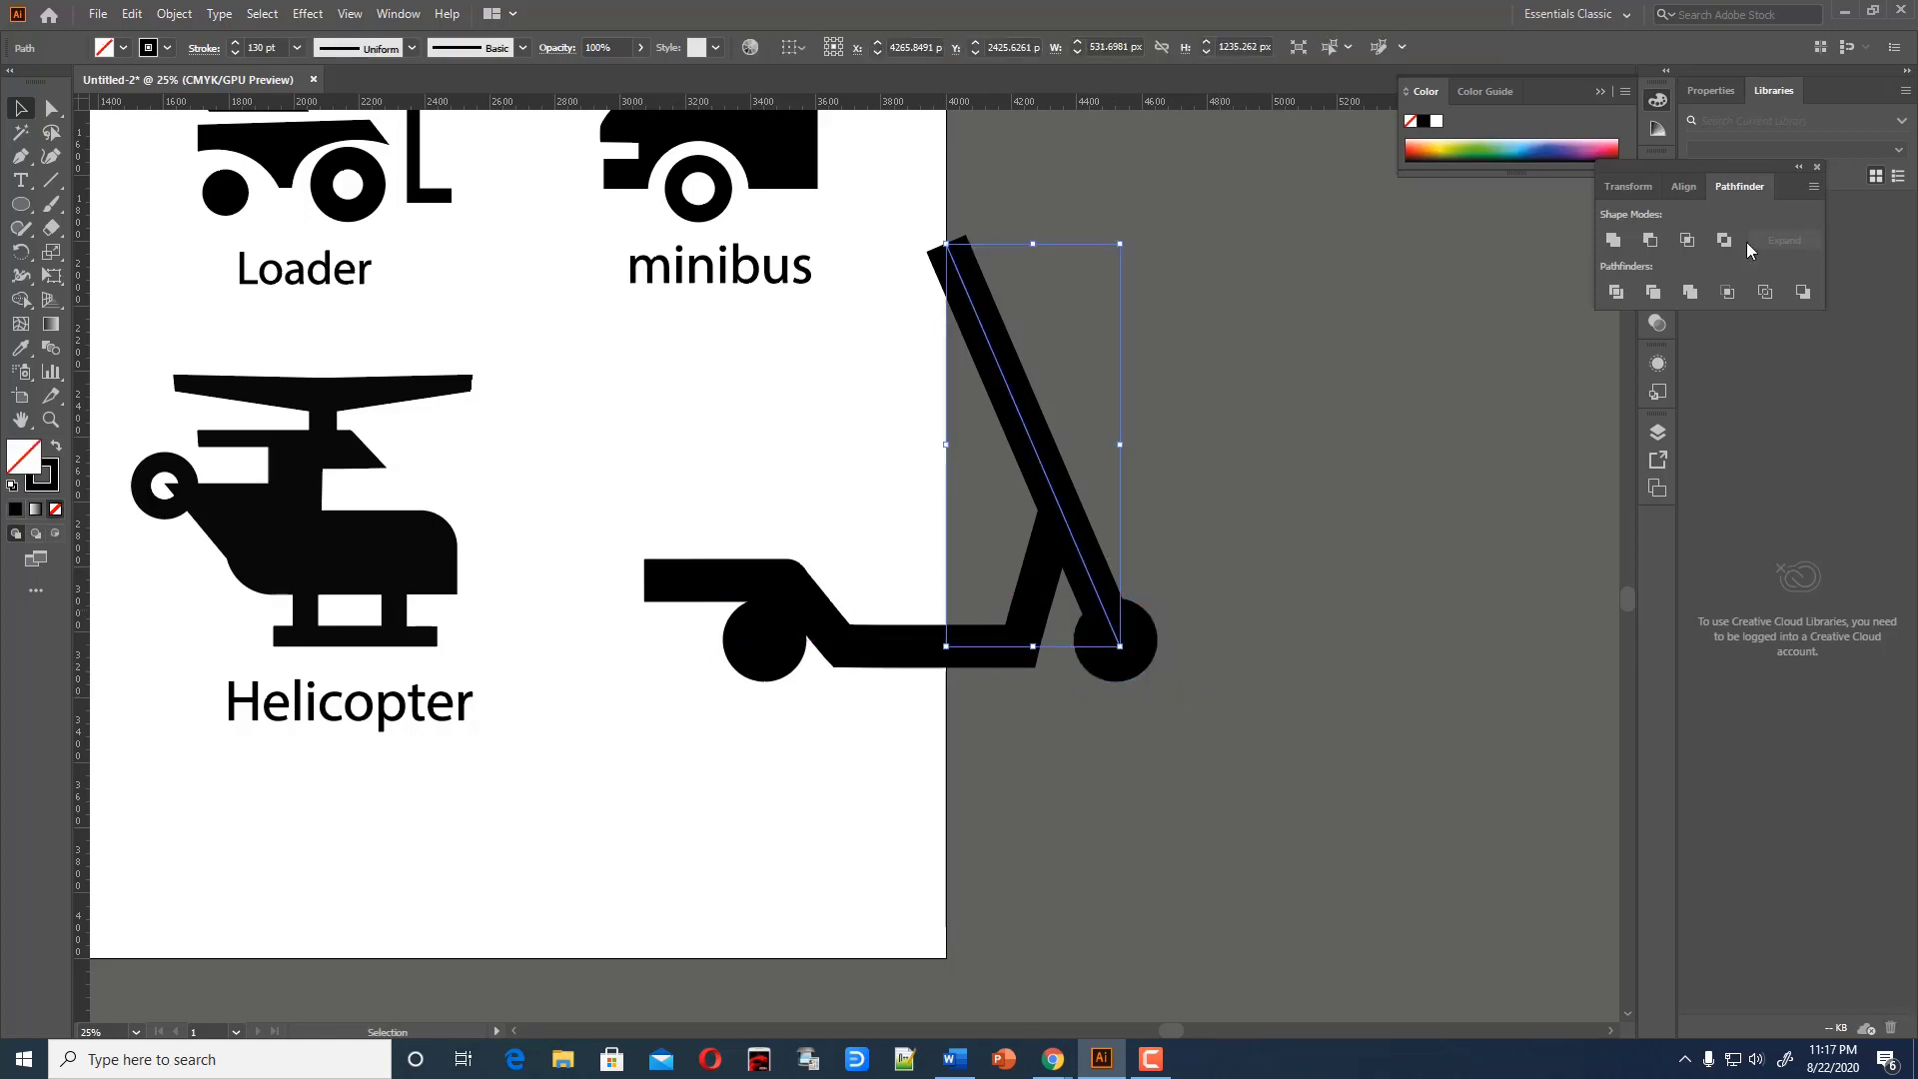
scroll(251, 44, "down", 14)
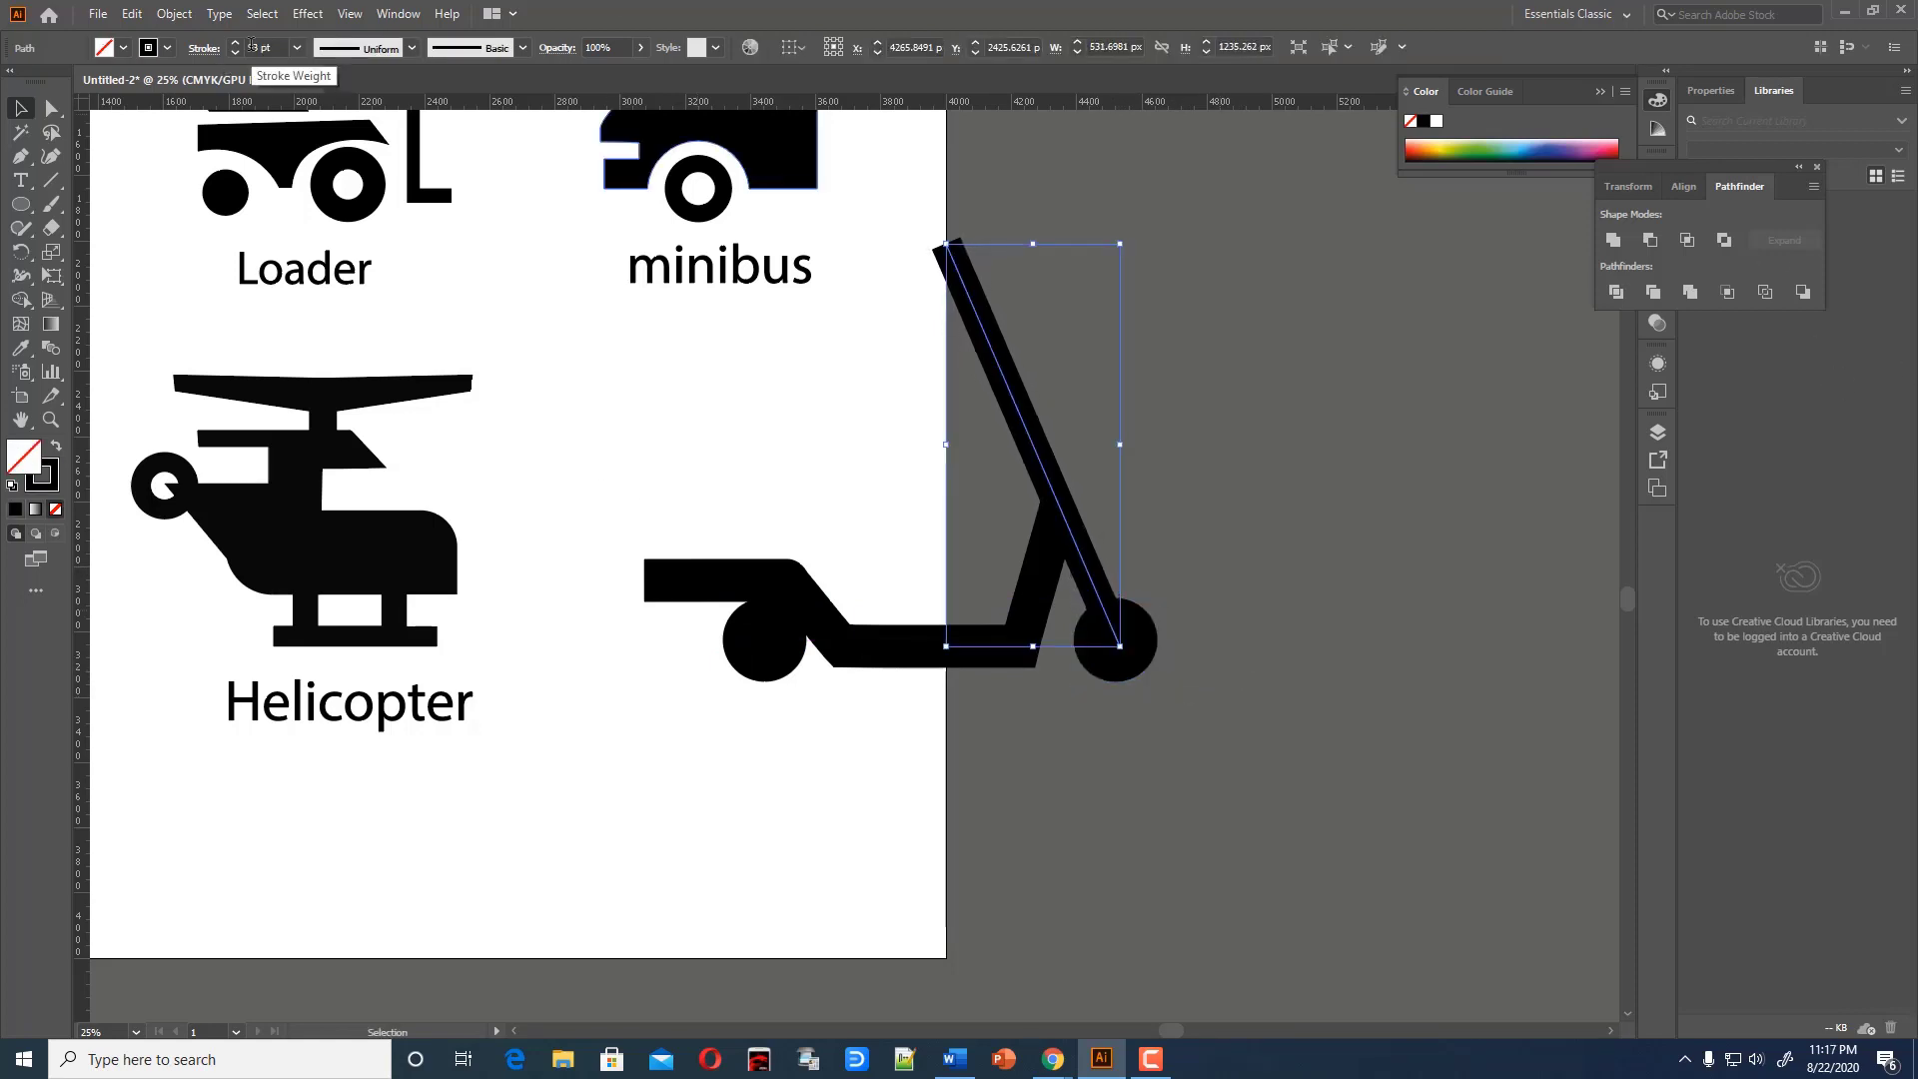
left_click(1254, 394)
left_click(720, 580)
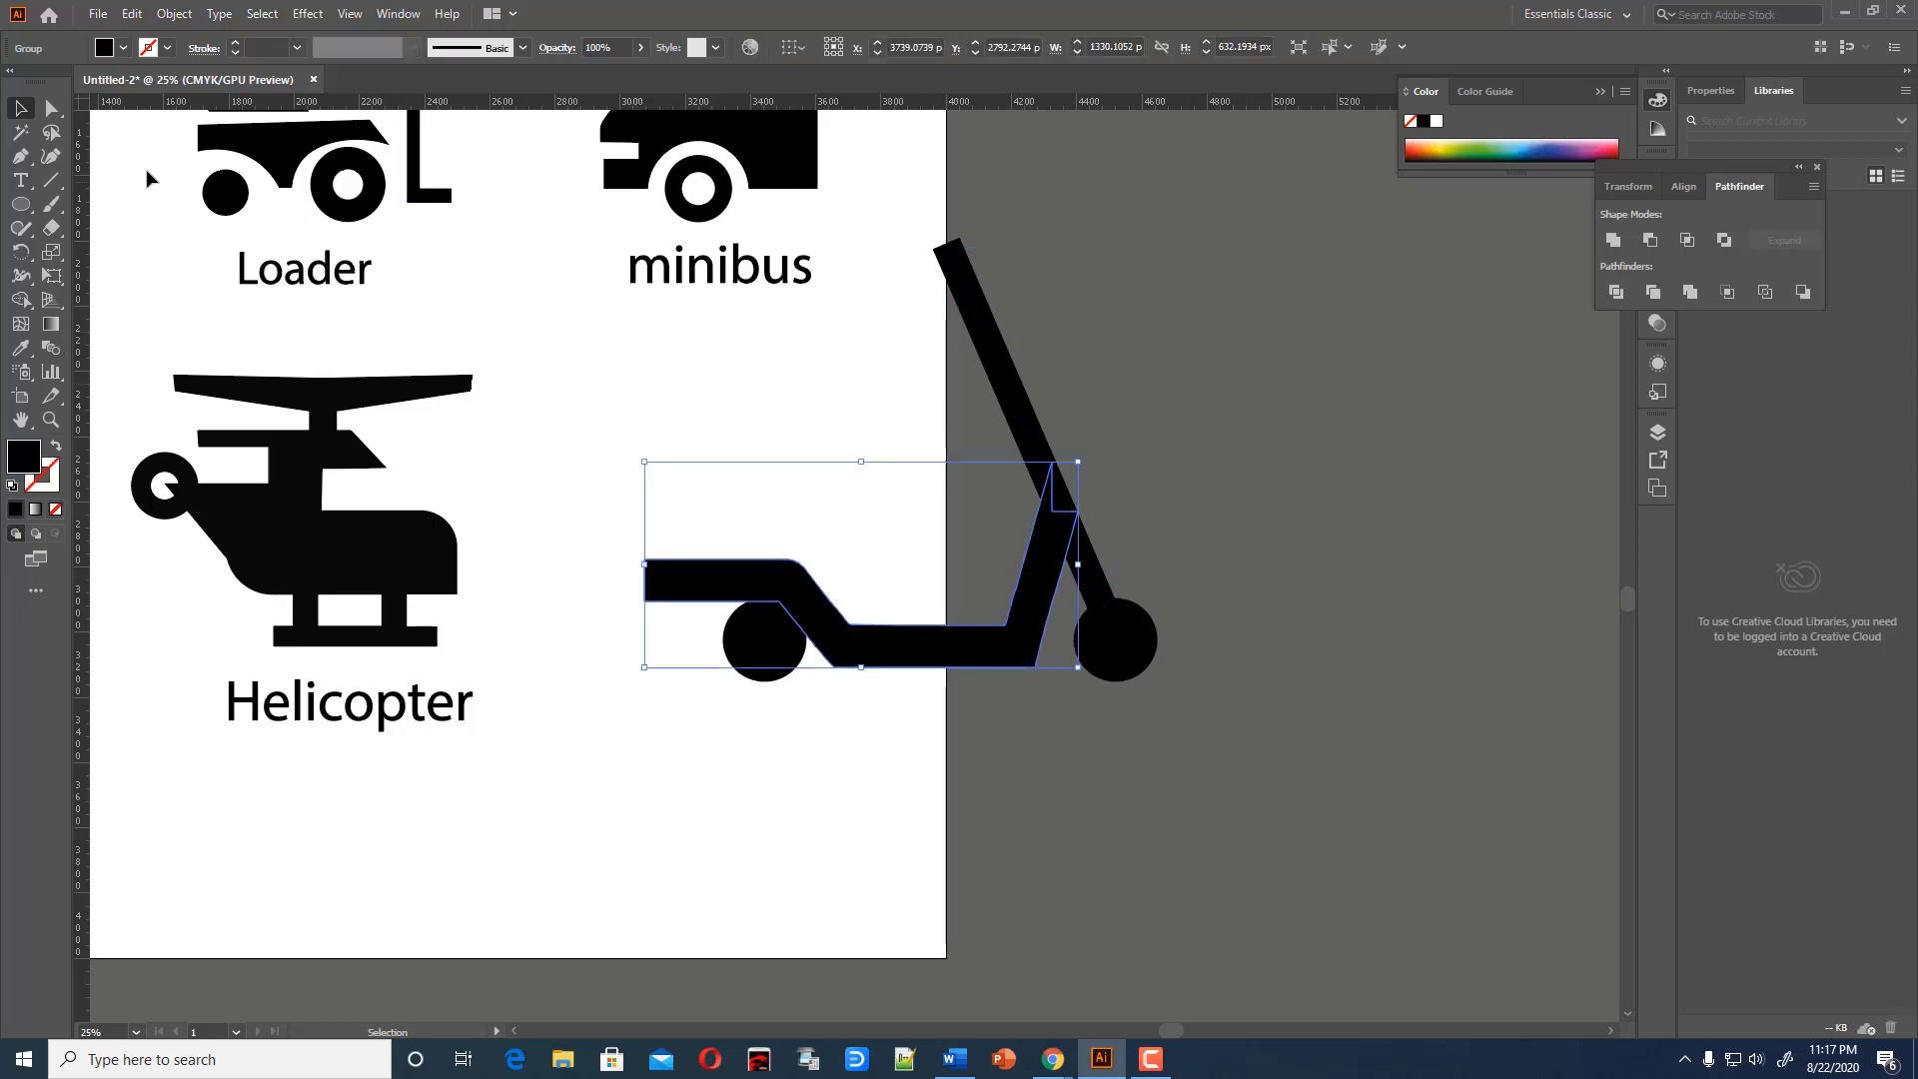
left_click(1254, 470)
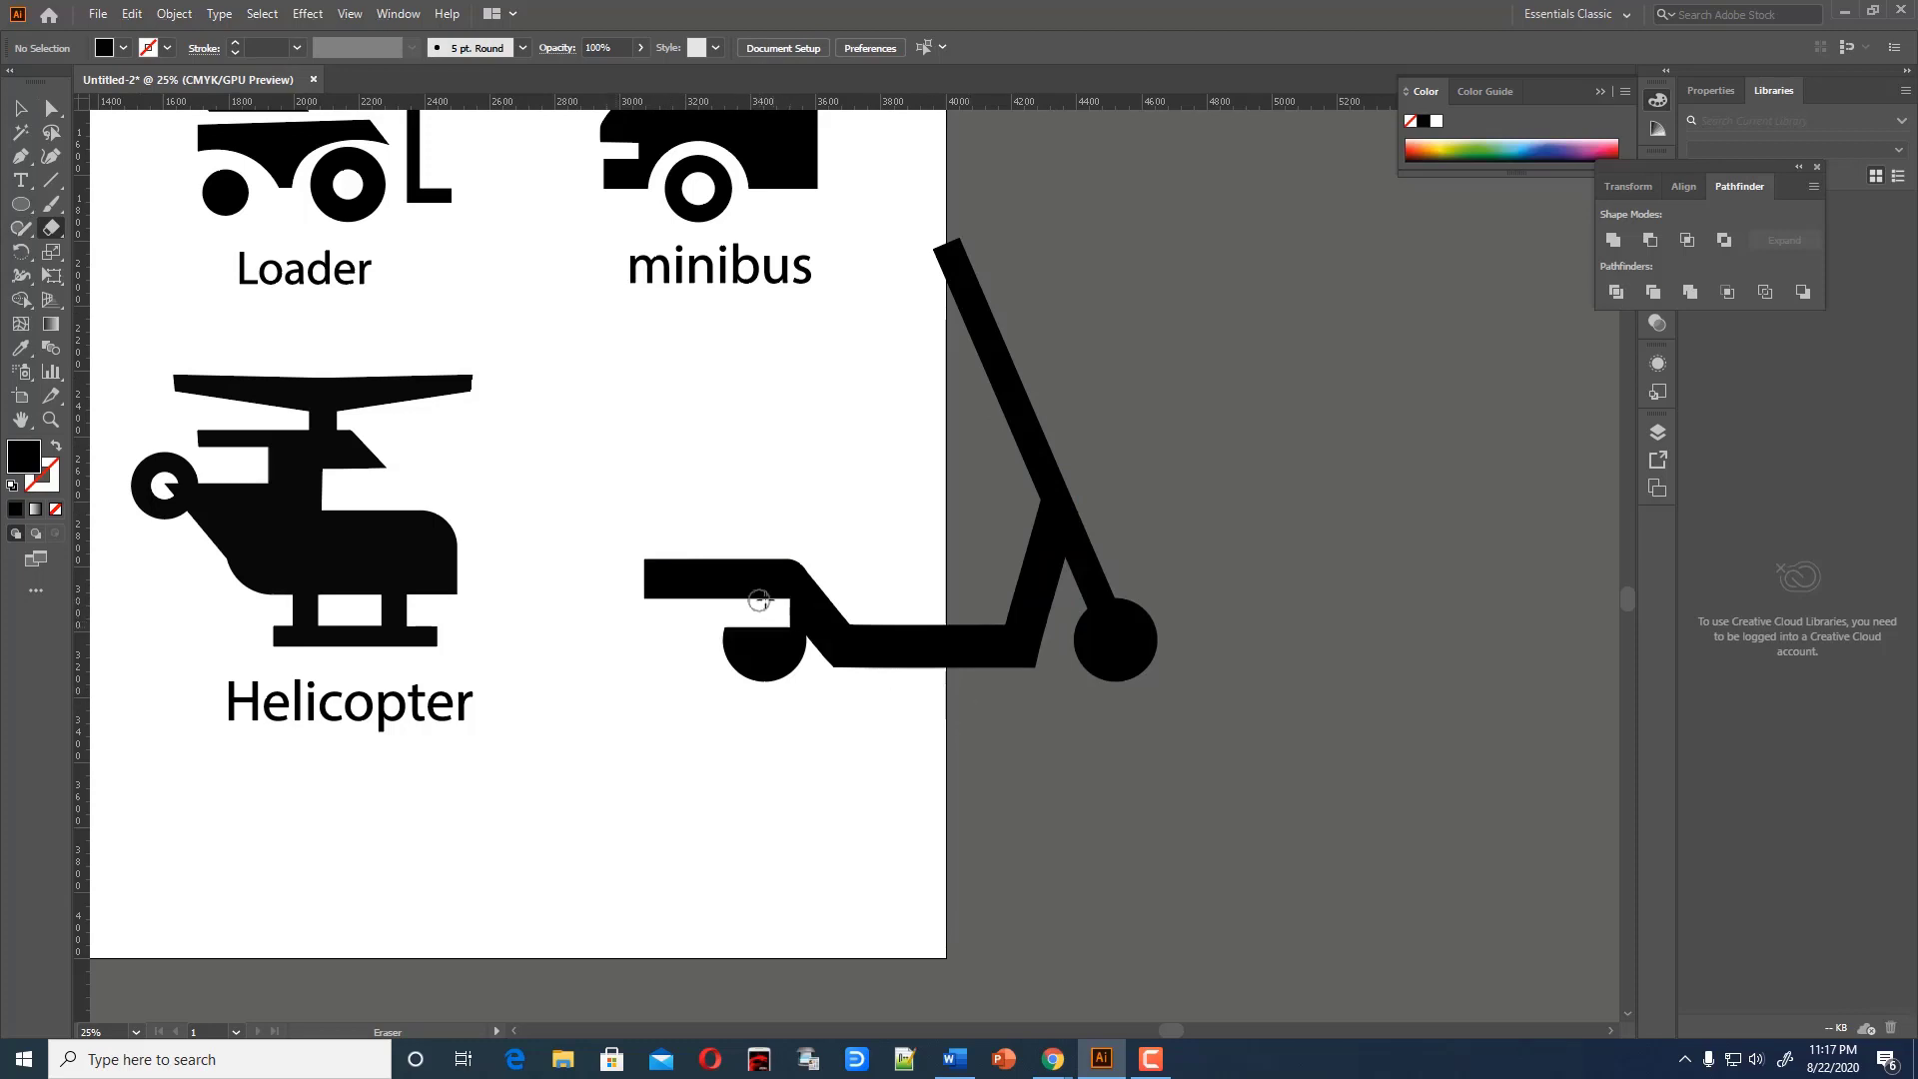
key("ctrl+z")
Move the rear wheel down clear of the deck and trim the deck's underside at the rear bend with the Eraser
left_click_drag(785, 622, 741, 743)
key("shift+e")
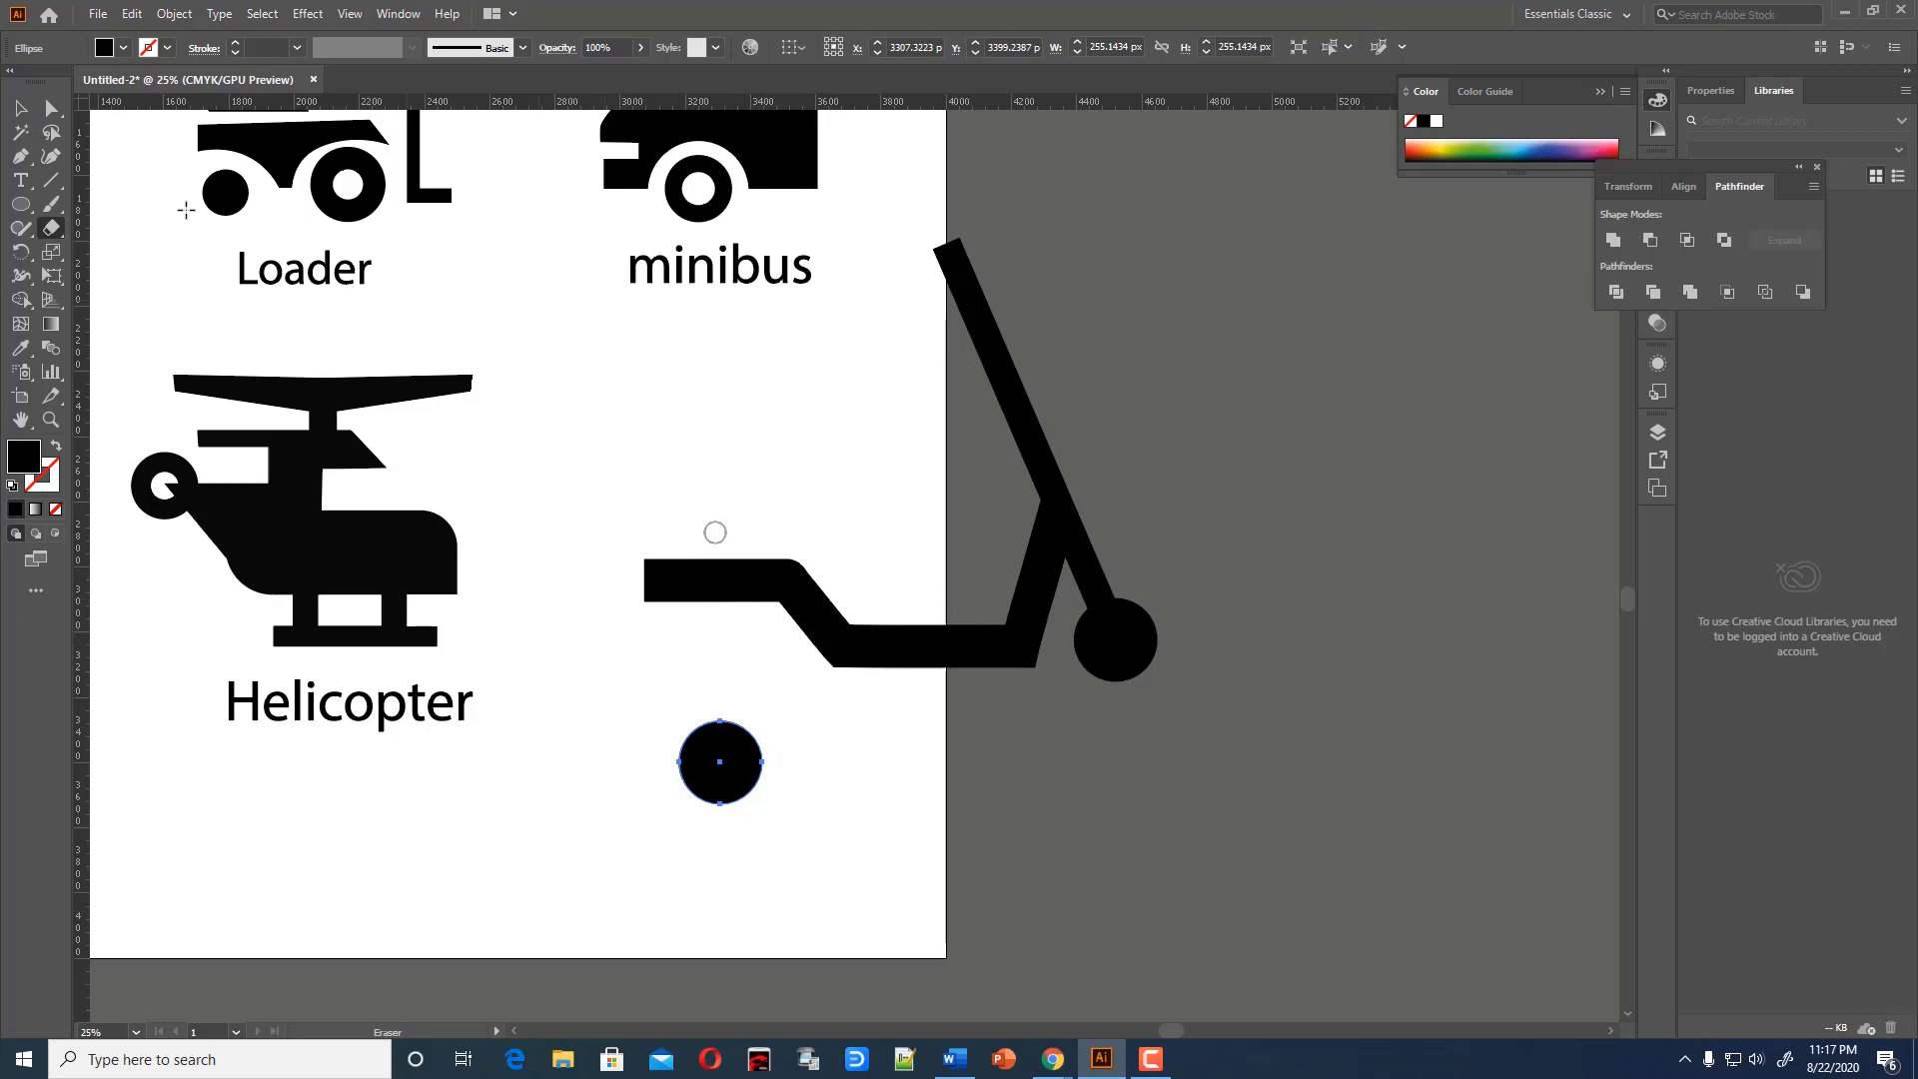
left_click(690, 584, "ctrl")
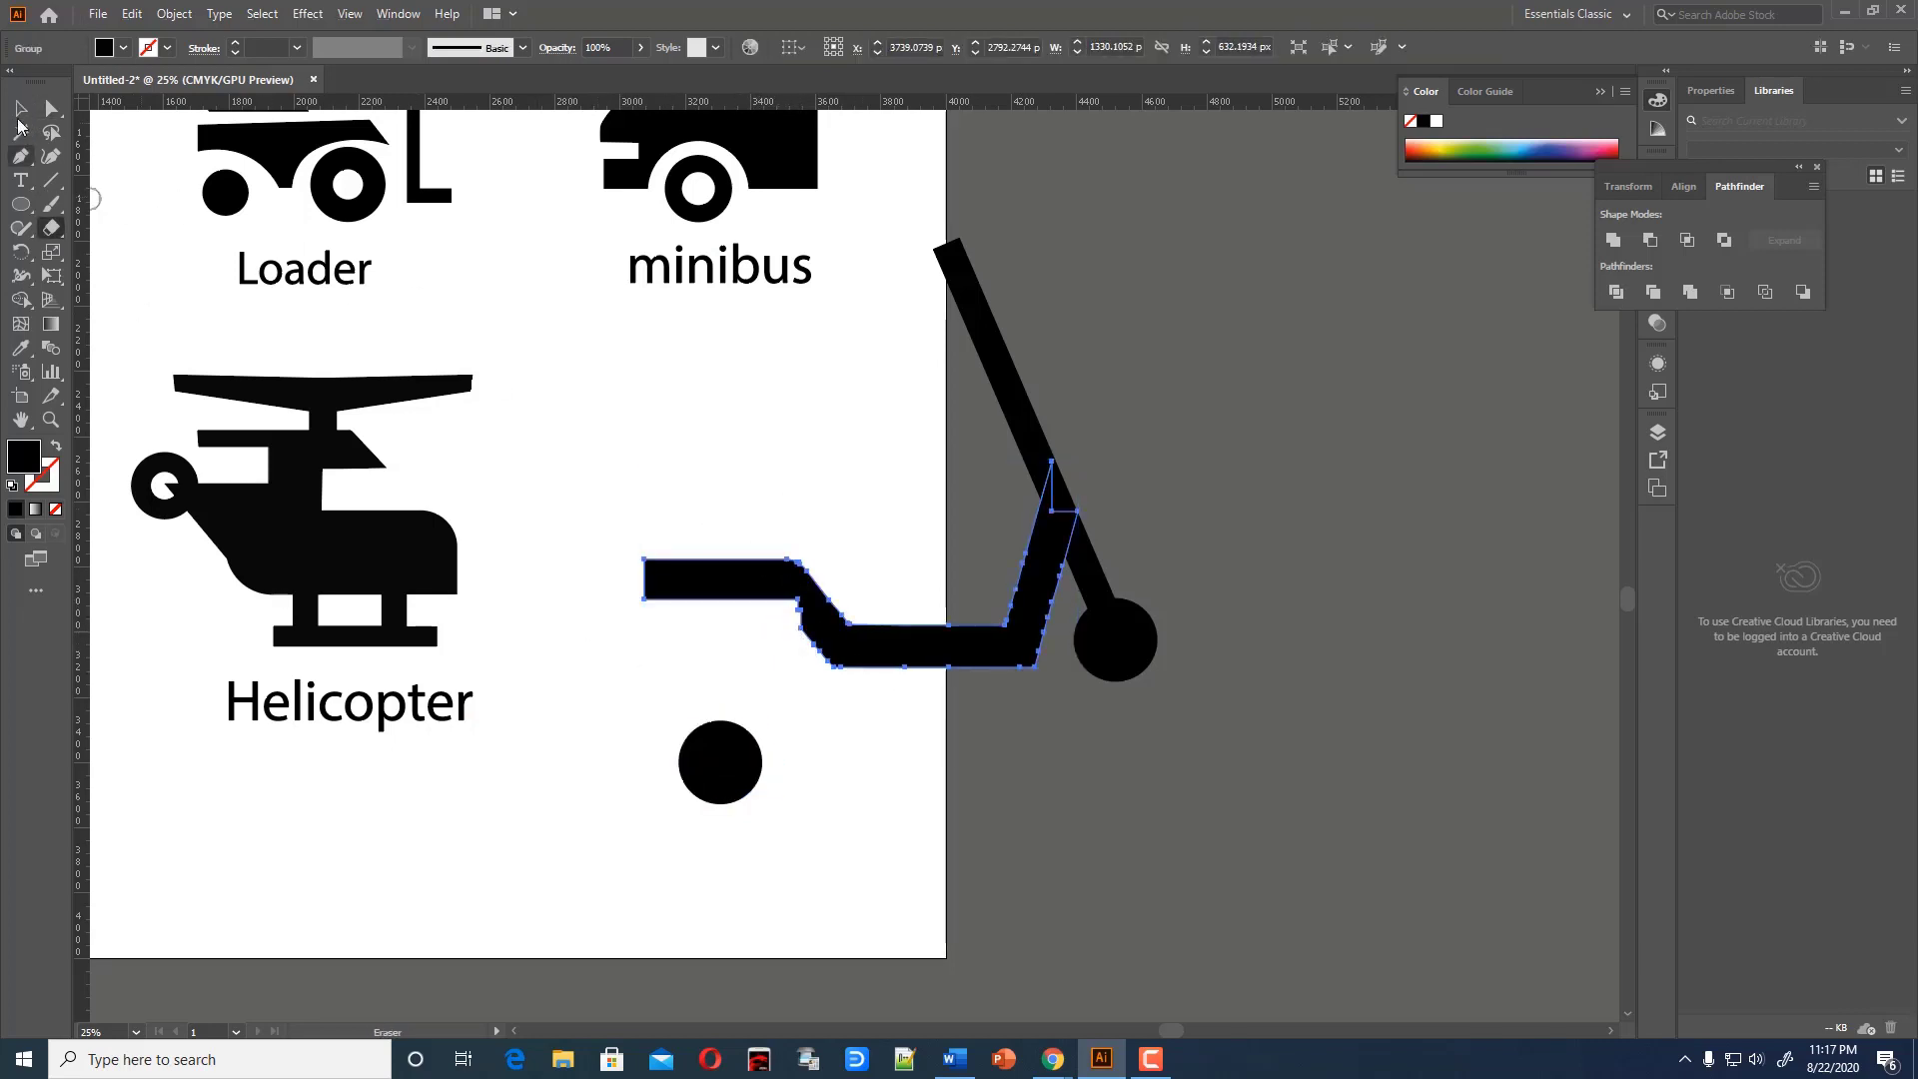
Move the rear wheel back up under the deck's rear bend and select the front wheel
left_click(21, 109)
left_click(746, 672)
left_click(779, 581)
left_click(792, 452)
mouse_move(743, 759)
left_mouse_down()
mouse_move(758, 648)
mouse_move(797, 633)
left_mouse_up()
left_click(818, 740)
left_click(774, 628)
left_click(1109, 644)
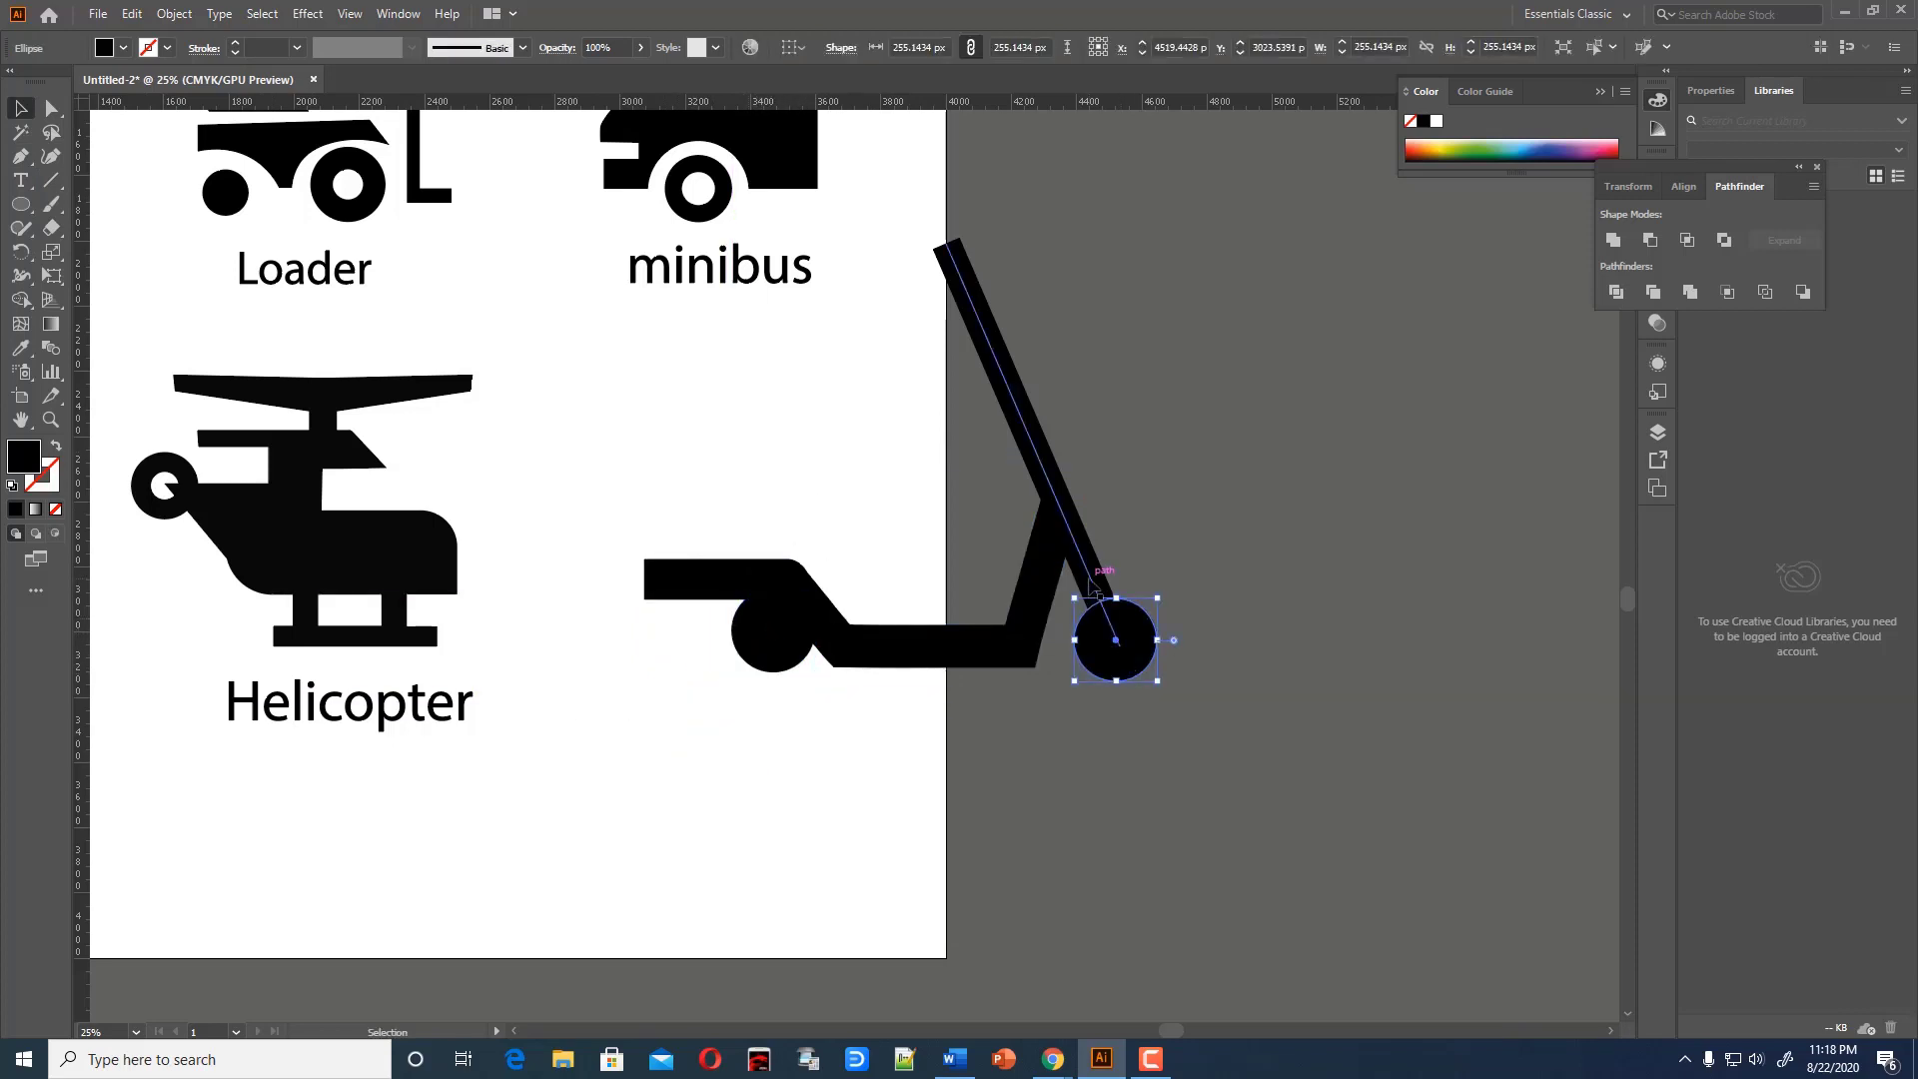
Scale the front wheel and steering post down slightly together to level the wheel with the rear one, and flatten the deck slightly
left_click(1104, 571)
left_click_drag(1156, 679, 1151, 676)
left_click(1054, 479)
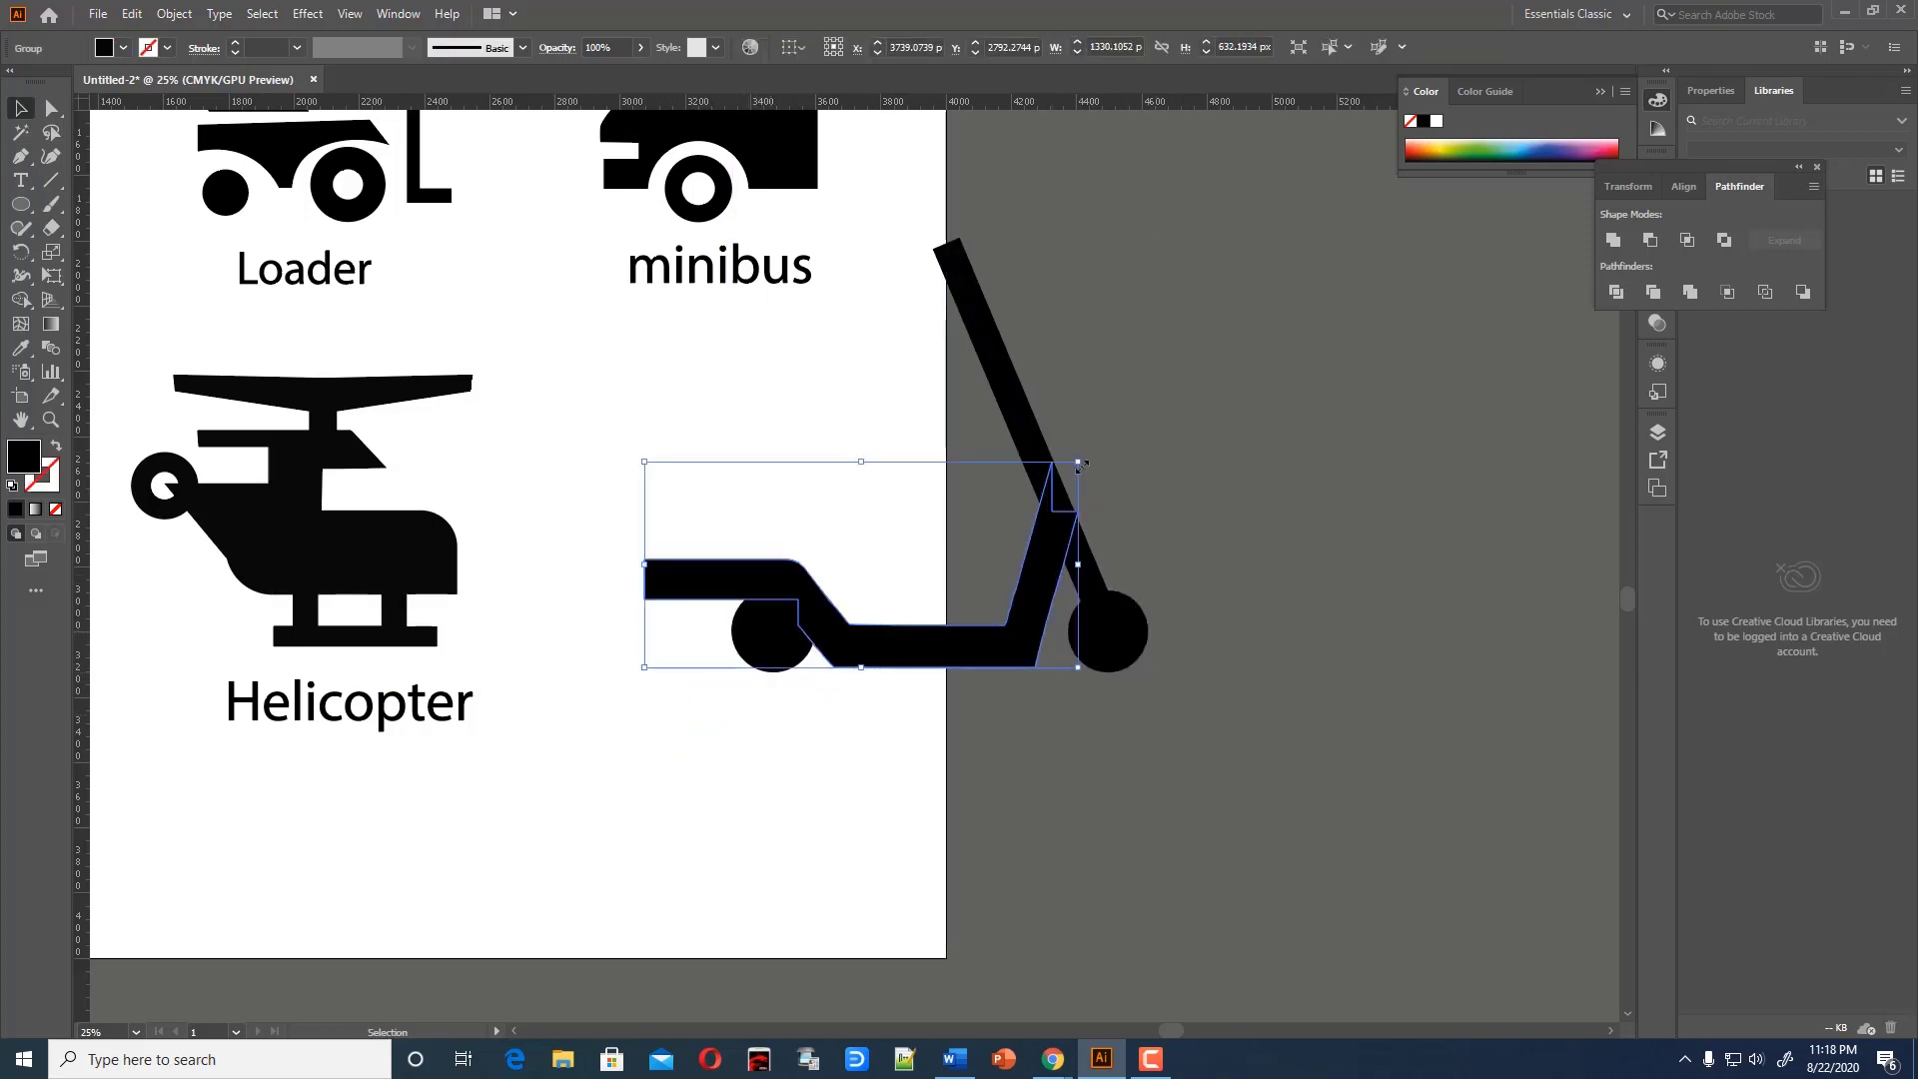
Select the kick scooter's parts and expand the steering post's stroke into a filled shape
left_click(1174, 768)
left_click_drag(1174, 767, 699, 320)
left_click(174, 12)
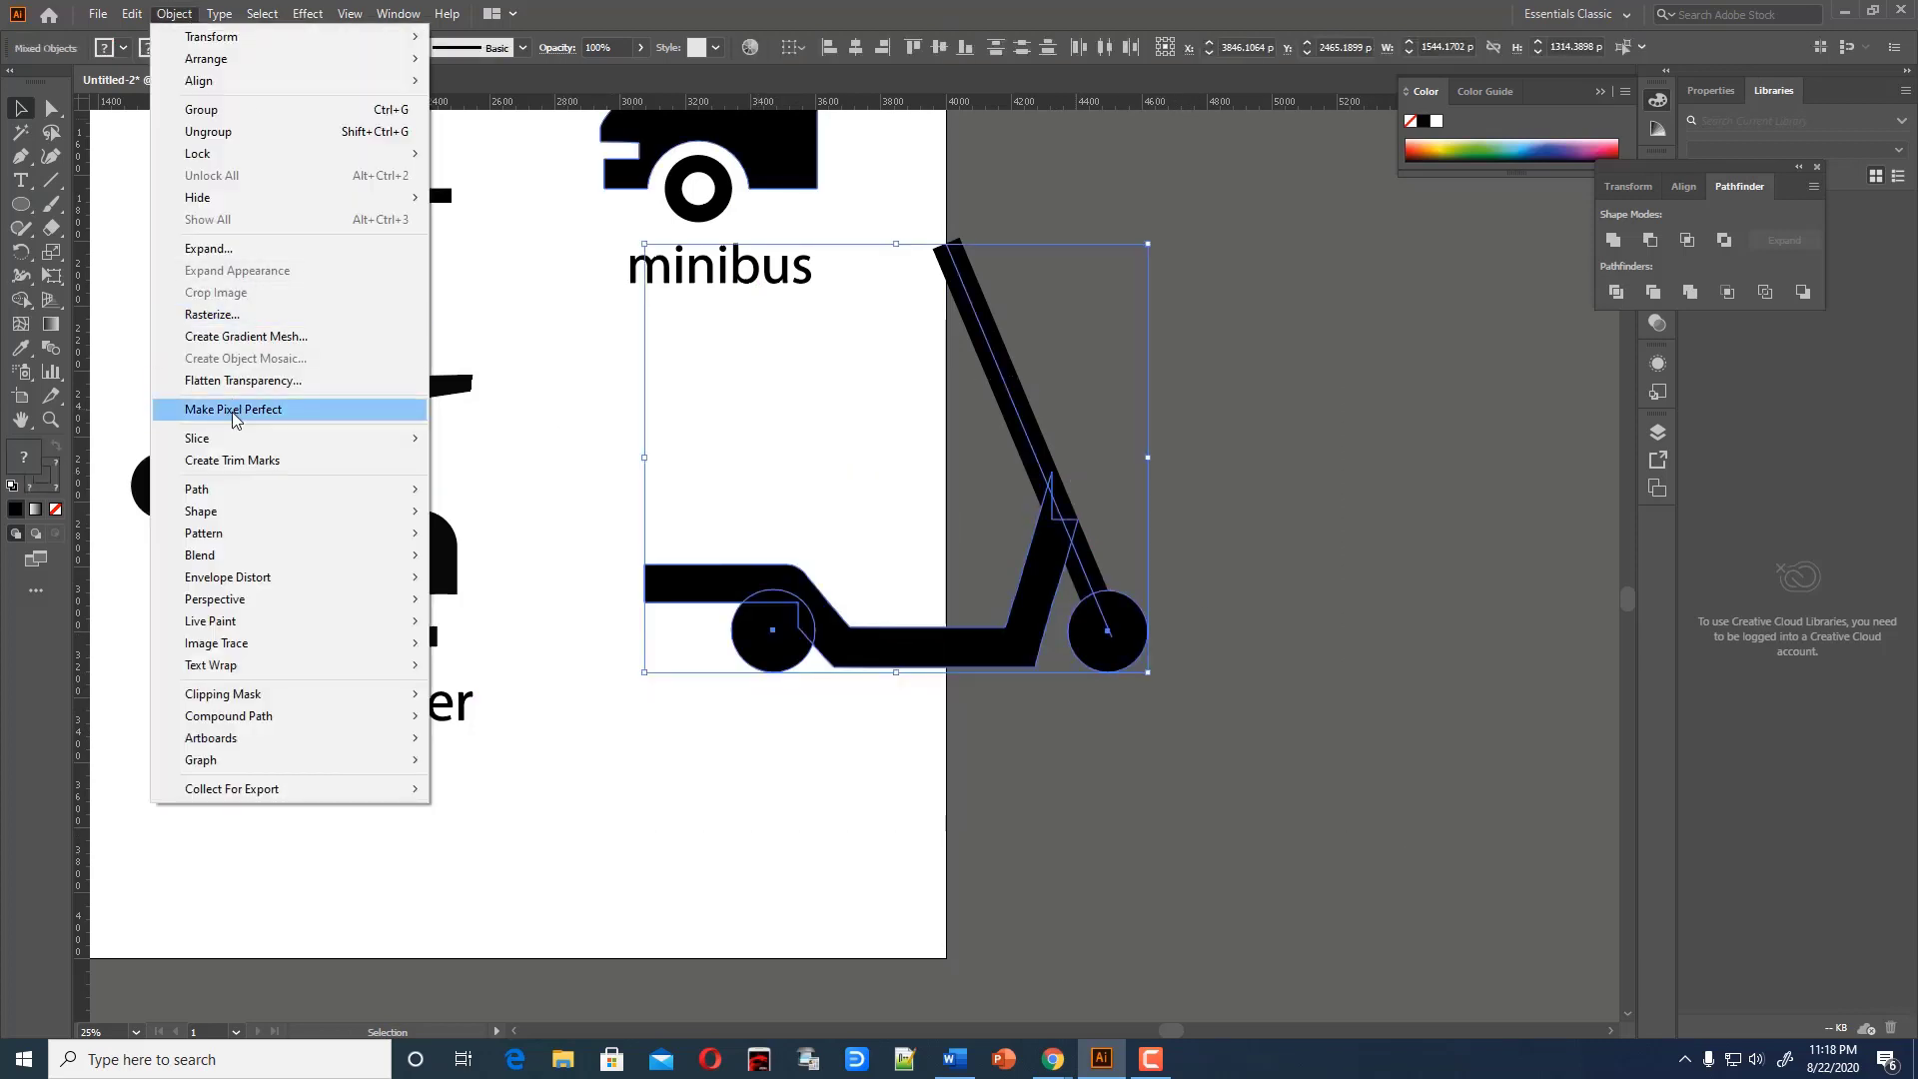
left_click(190, 249)
left_click(904, 642)
left_click(1318, 494)
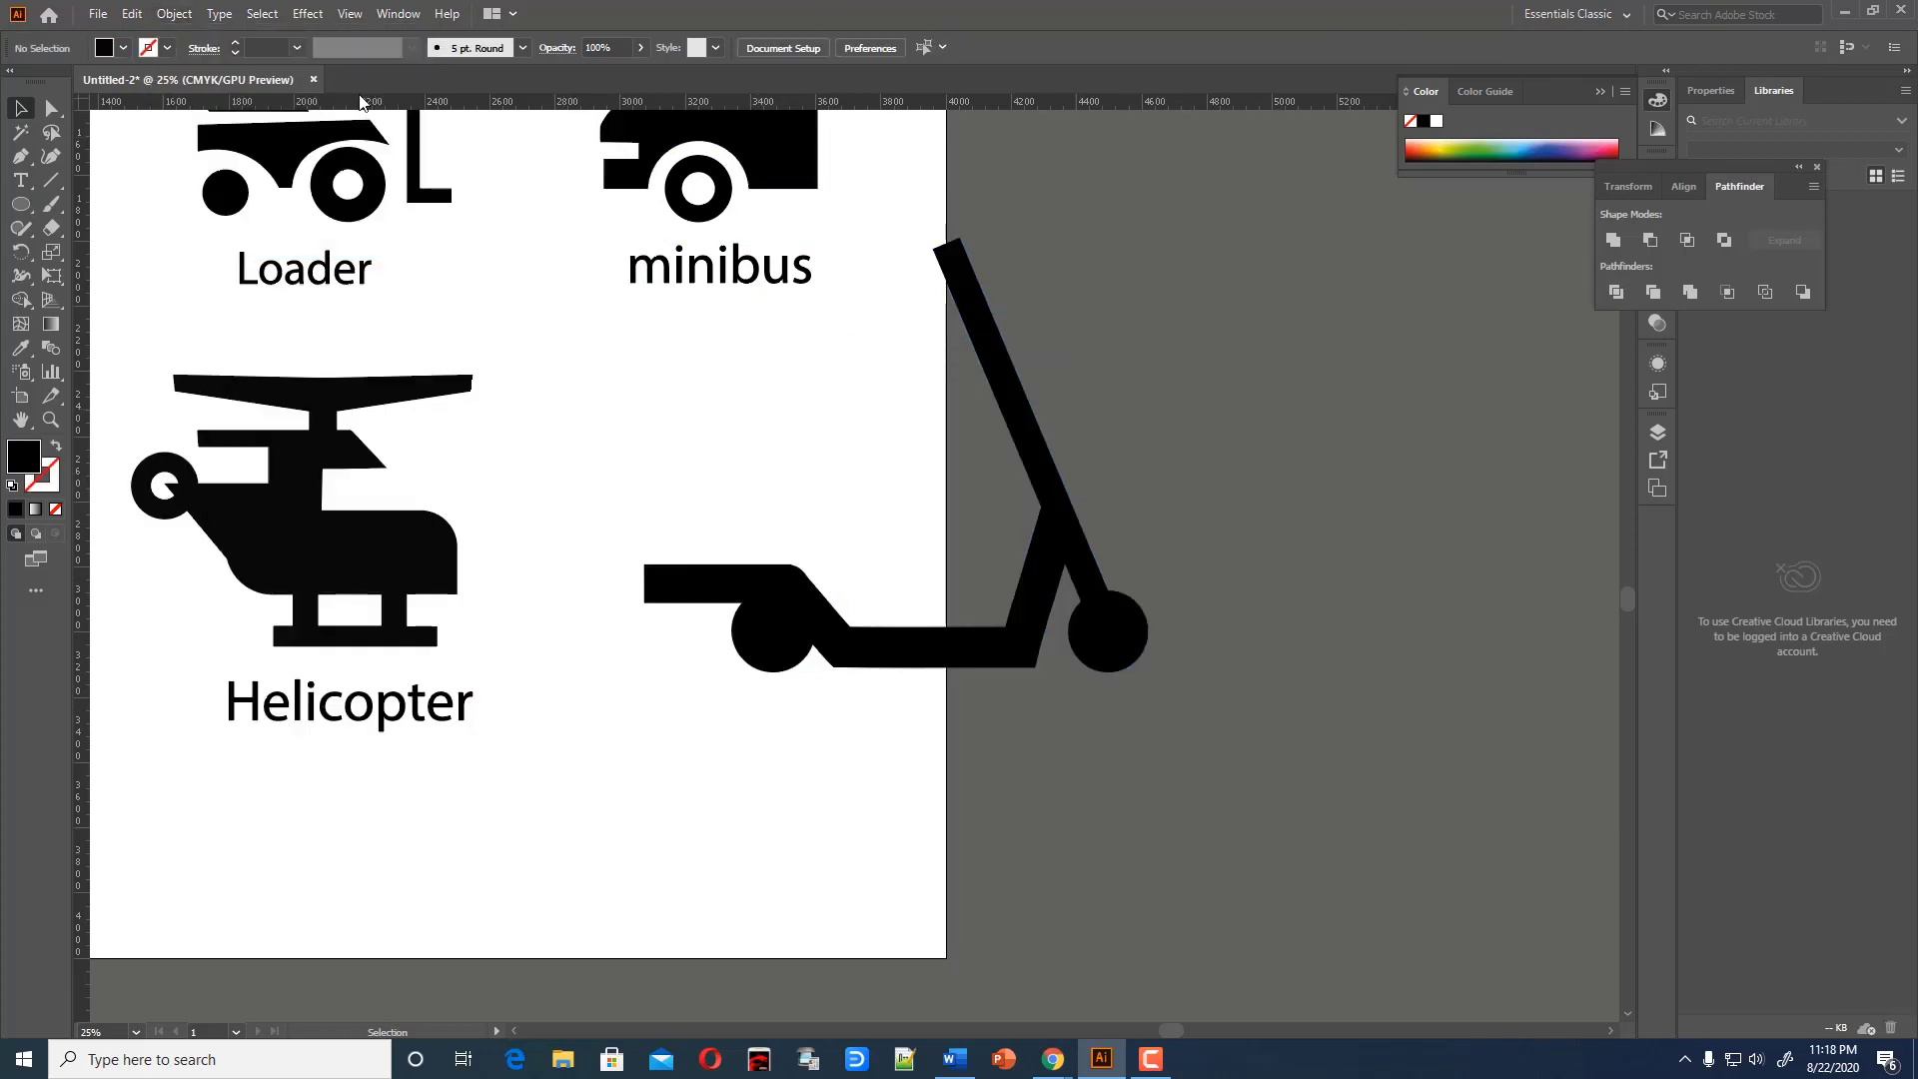
Draw a slanted handlebar line about 515 by 244 px across the steering post's upper end with an 88 pt stroke
left_click(21, 157)
left_click(868, 284)
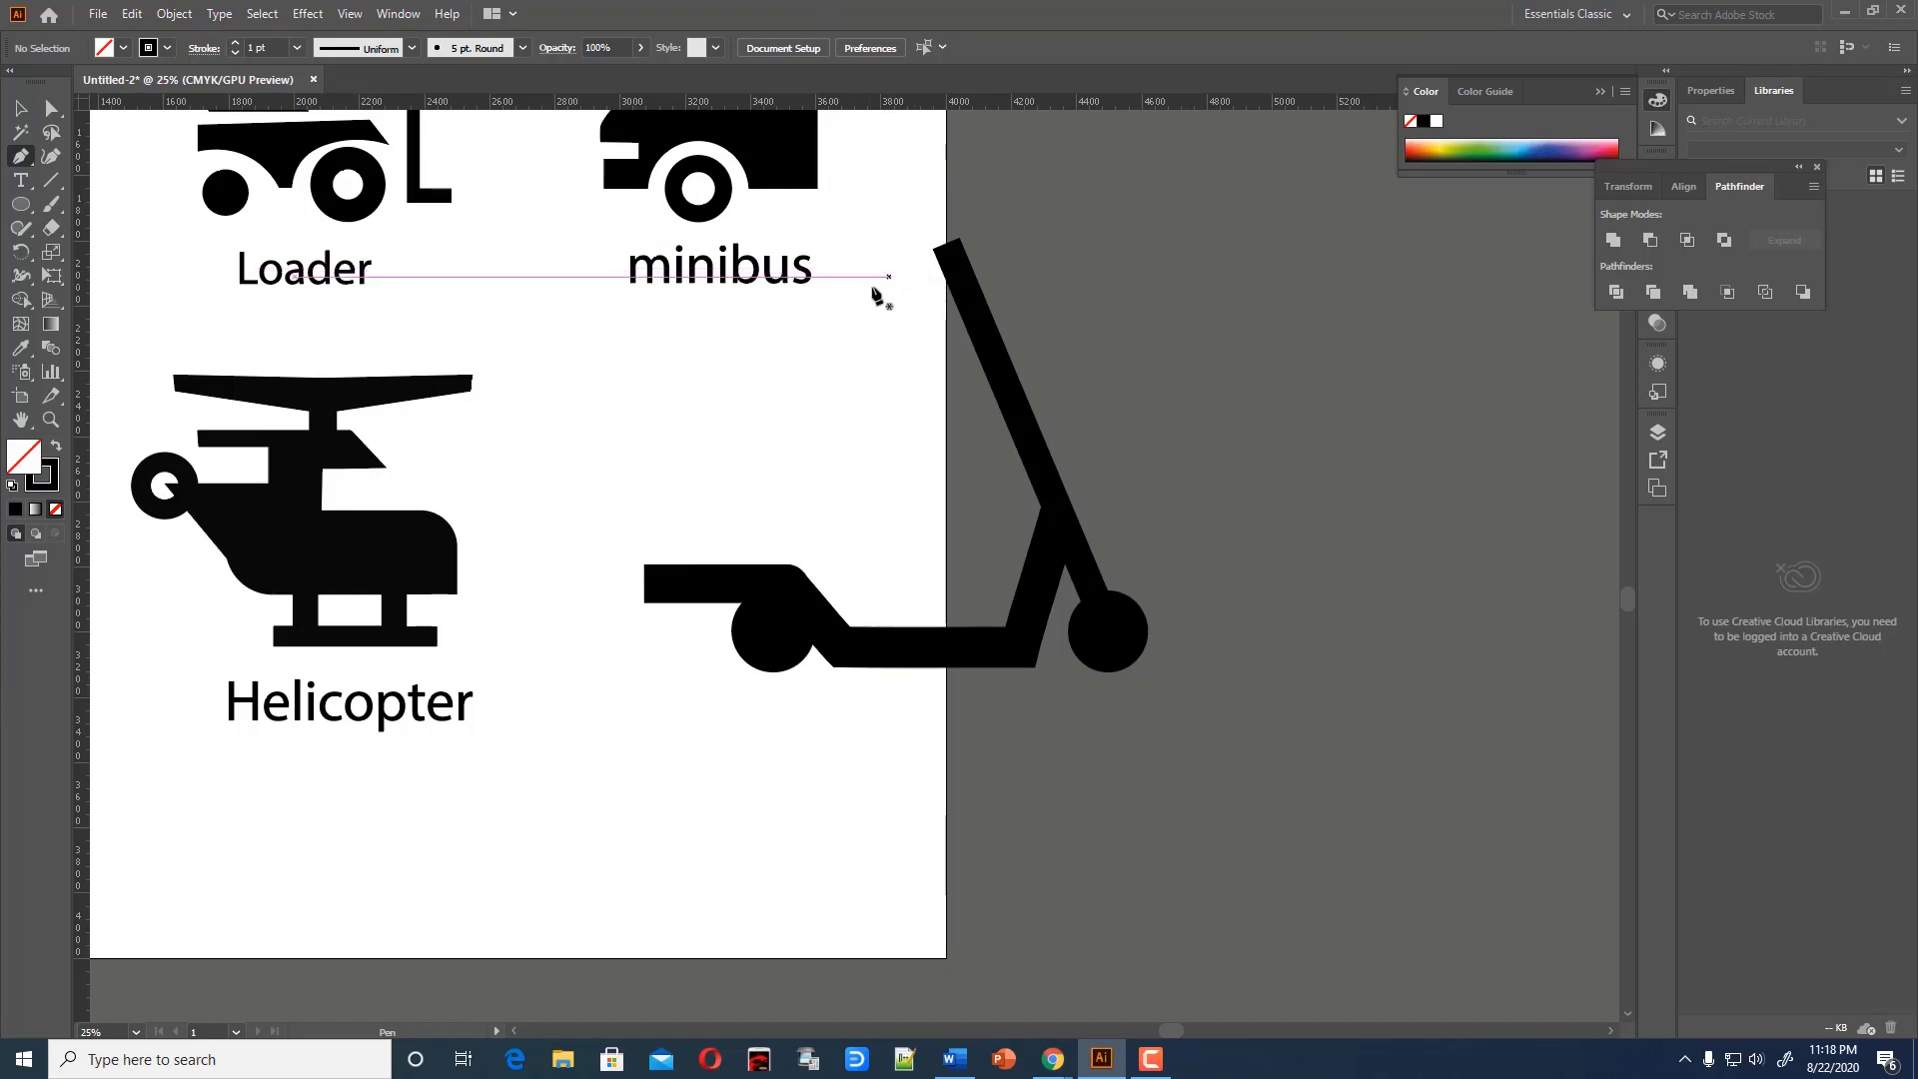
left_click(1037, 205)
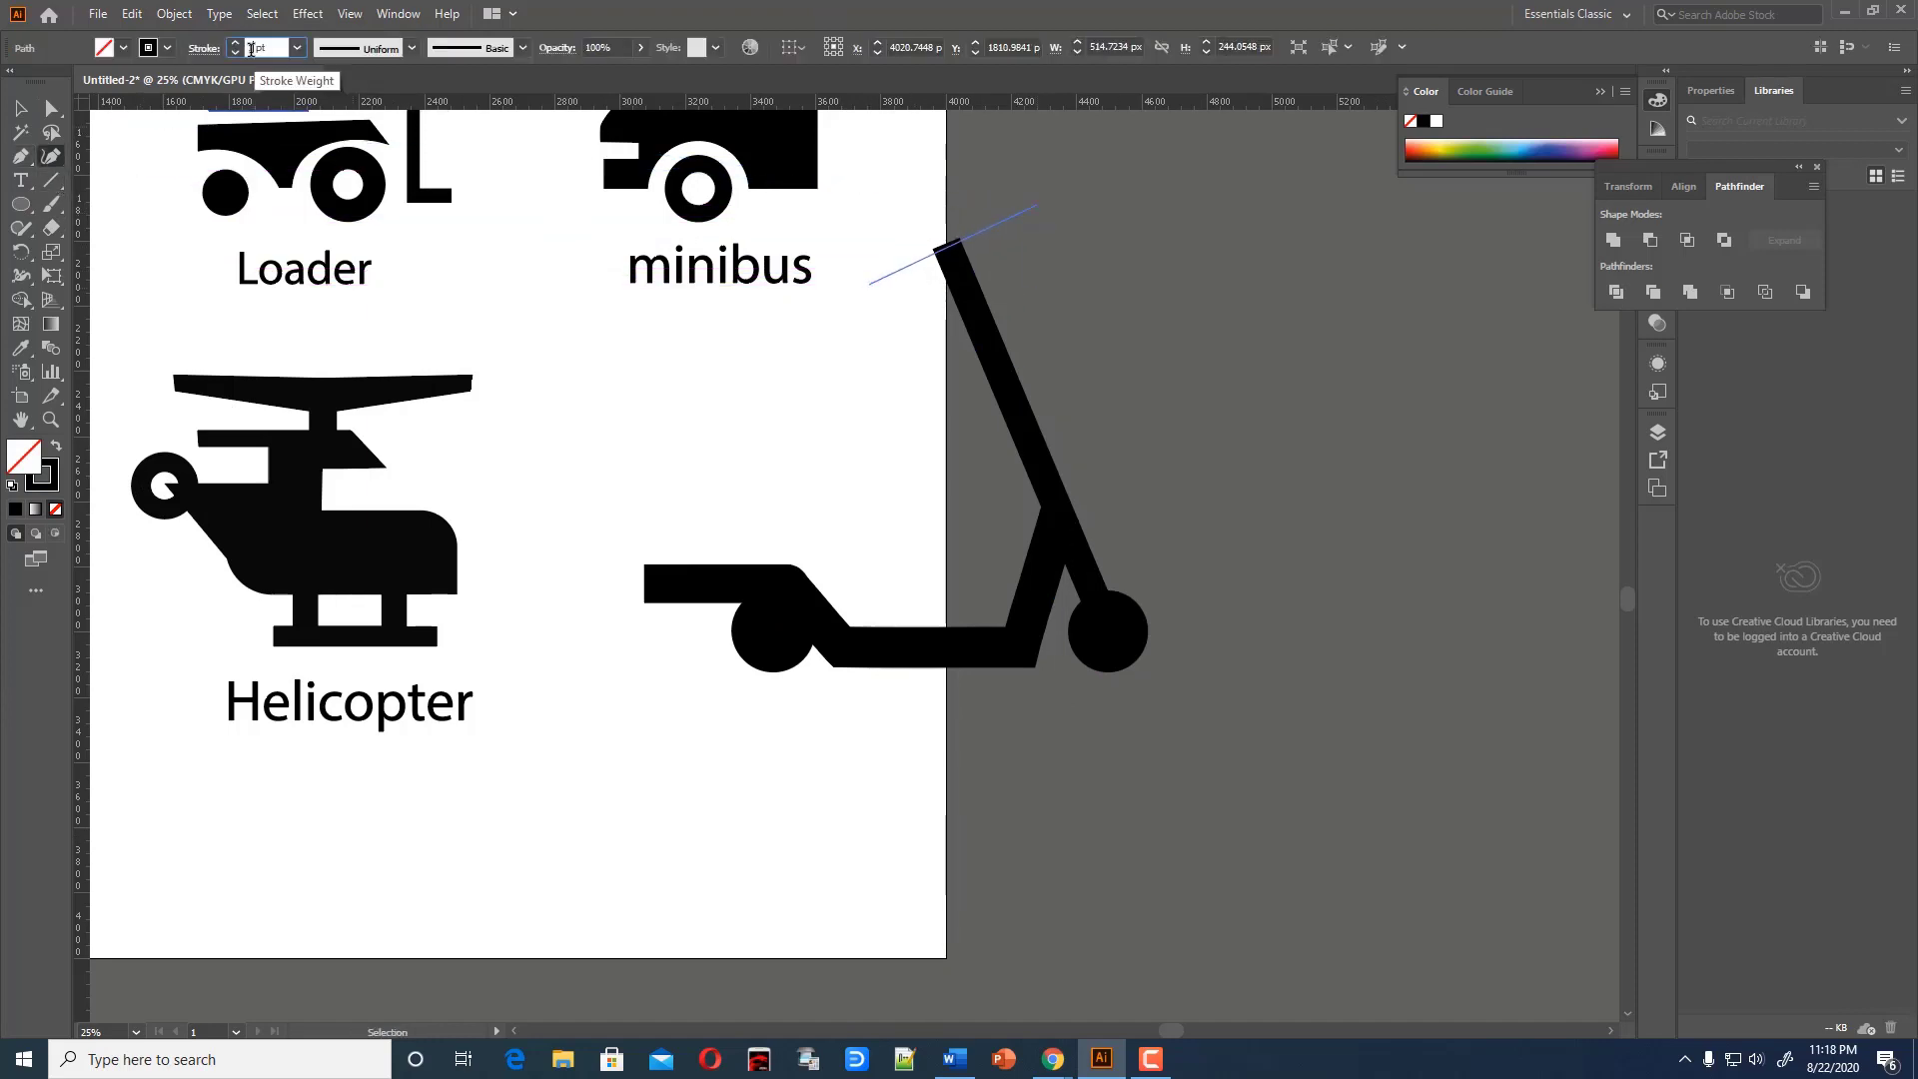
key("shift+grave")
Expand the handlebar's stroke and unite the handlebar, steering post, deck and front wheel into one shape
left_click(21, 108)
left_click_drag(700, 330, 1199, 654)
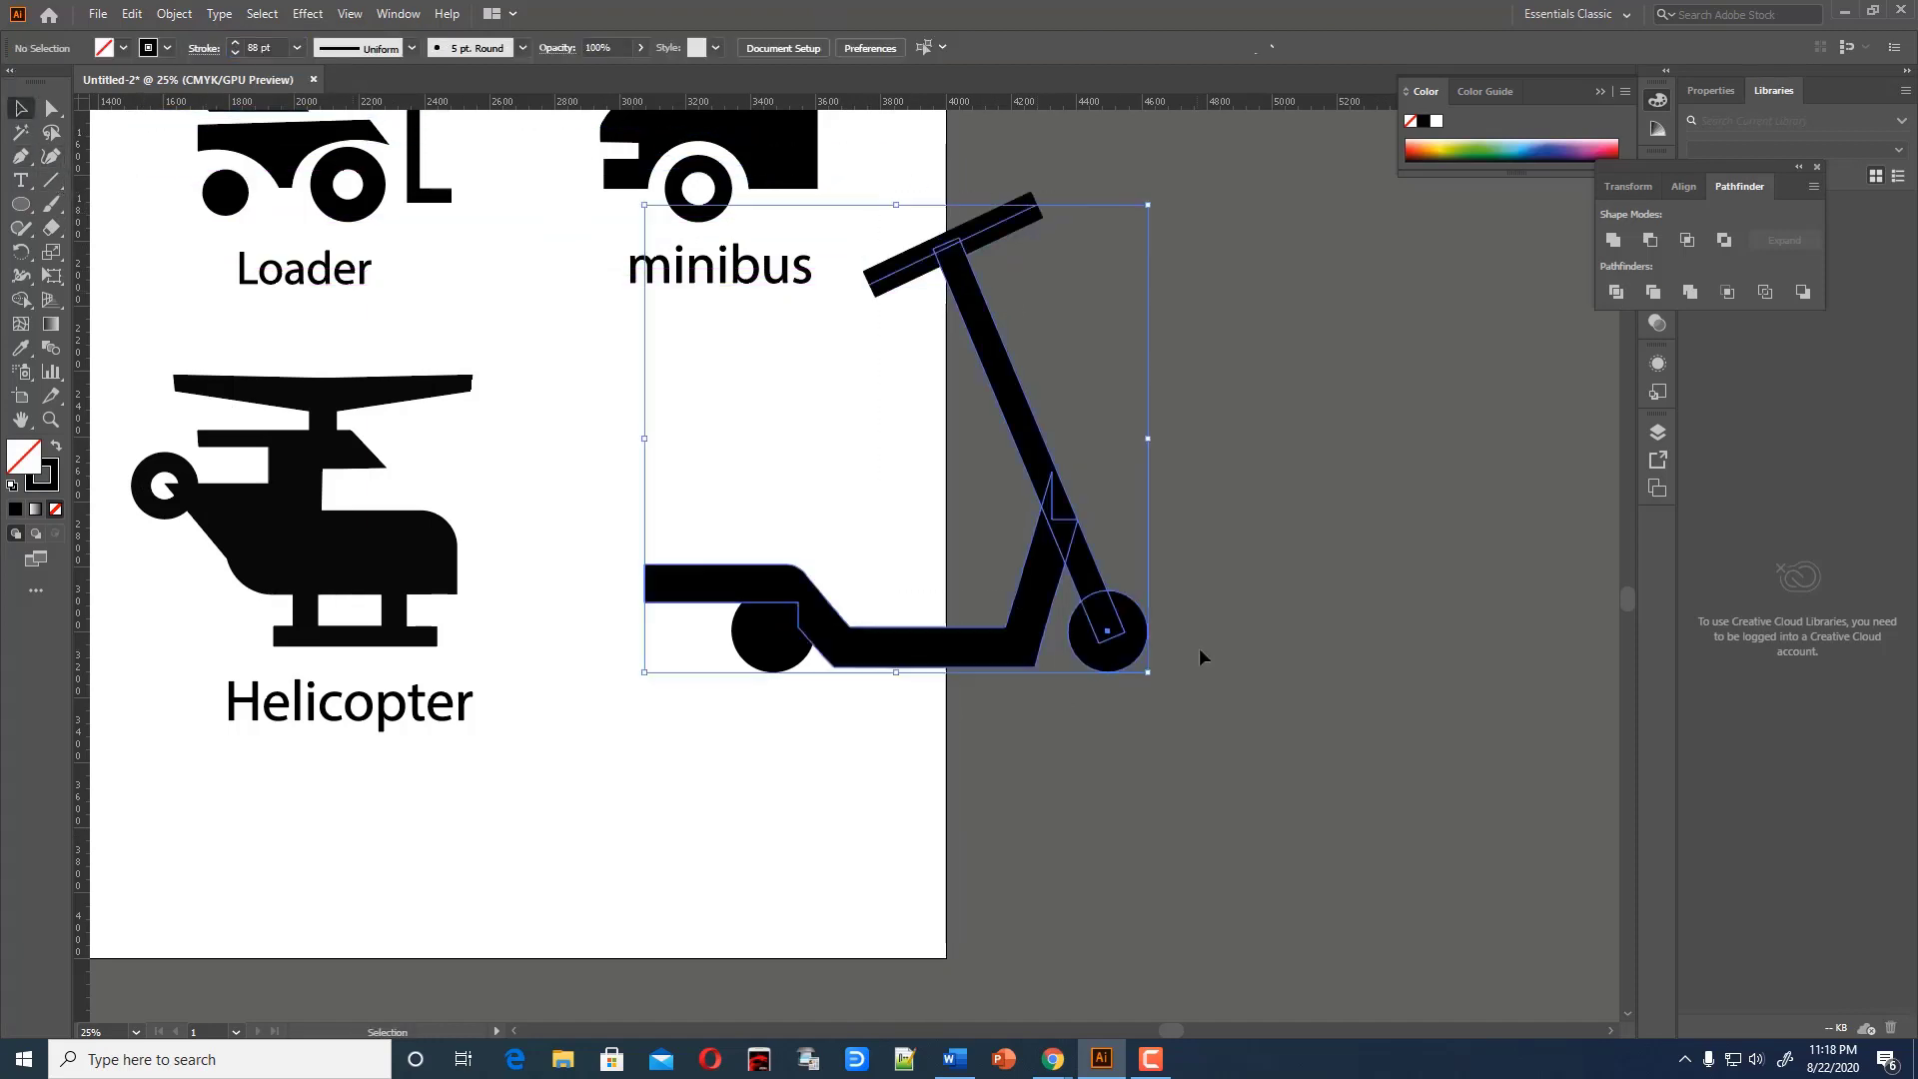
left_click(1614, 240)
key("ctrl+z")
left_click(174, 14)
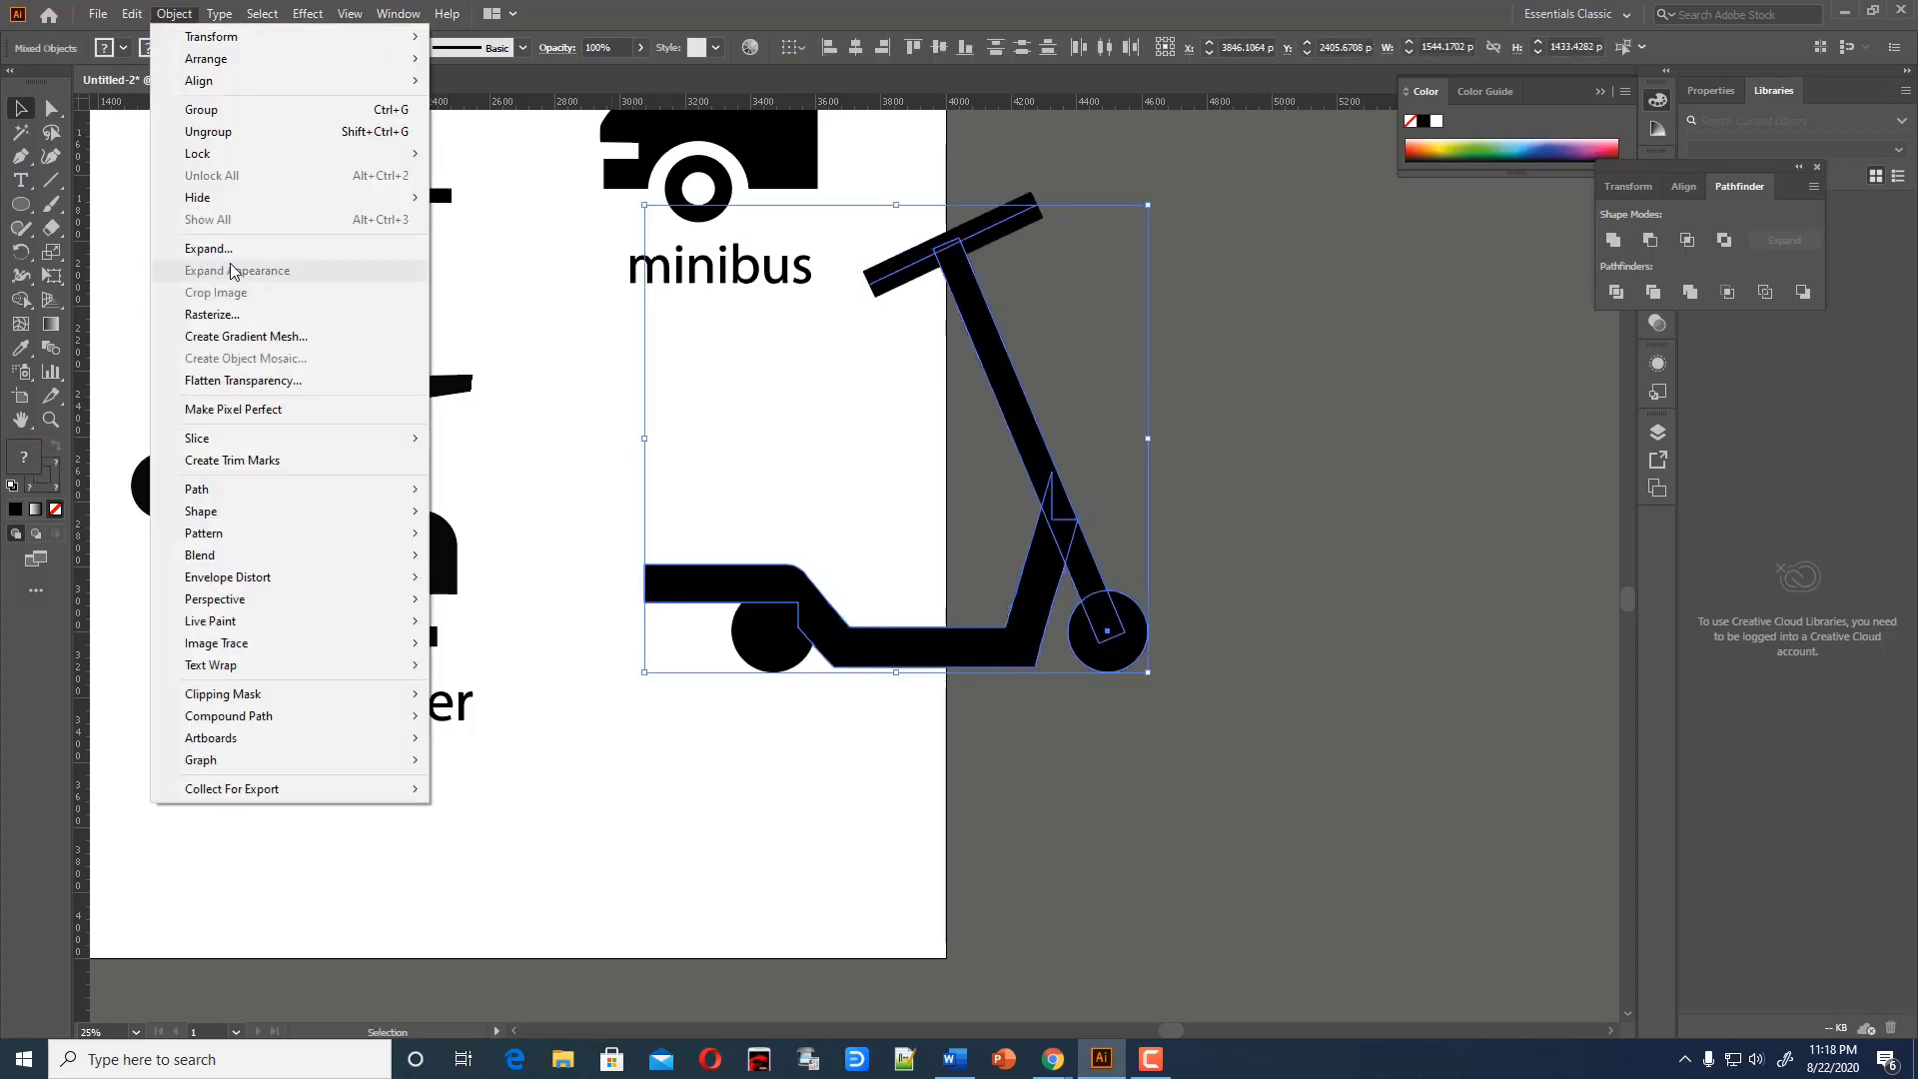
left_click(260, 270)
left_click(911, 642)
left_click(1267, 697)
left_click_drag(1267, 697, 1104, 300)
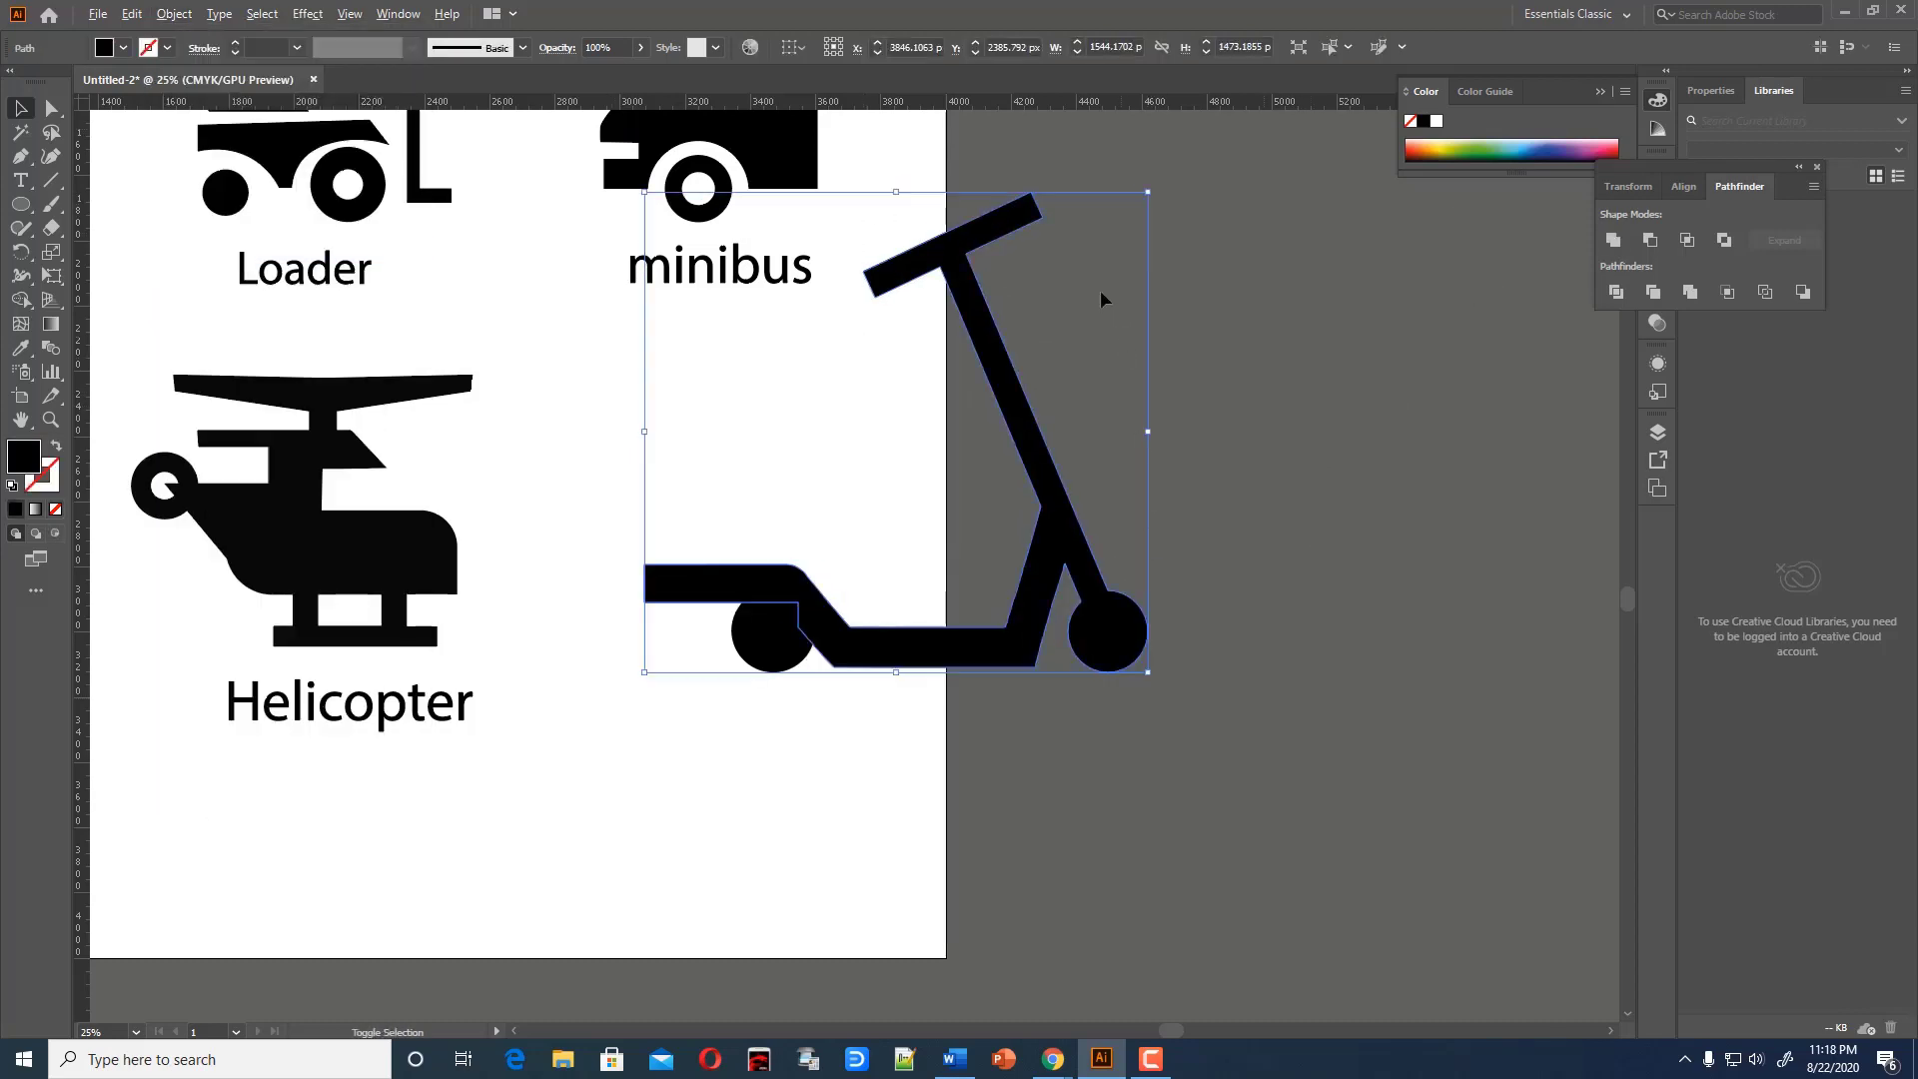
left_click_drag(1147, 204, 1064, 288)
left_click(1208, 510)
key("ctrl+z")
Group the united scooter body with its rear wheel and scale the group down to about 914 by 872 px
left_click_drag(686, 402, 1009, 682)
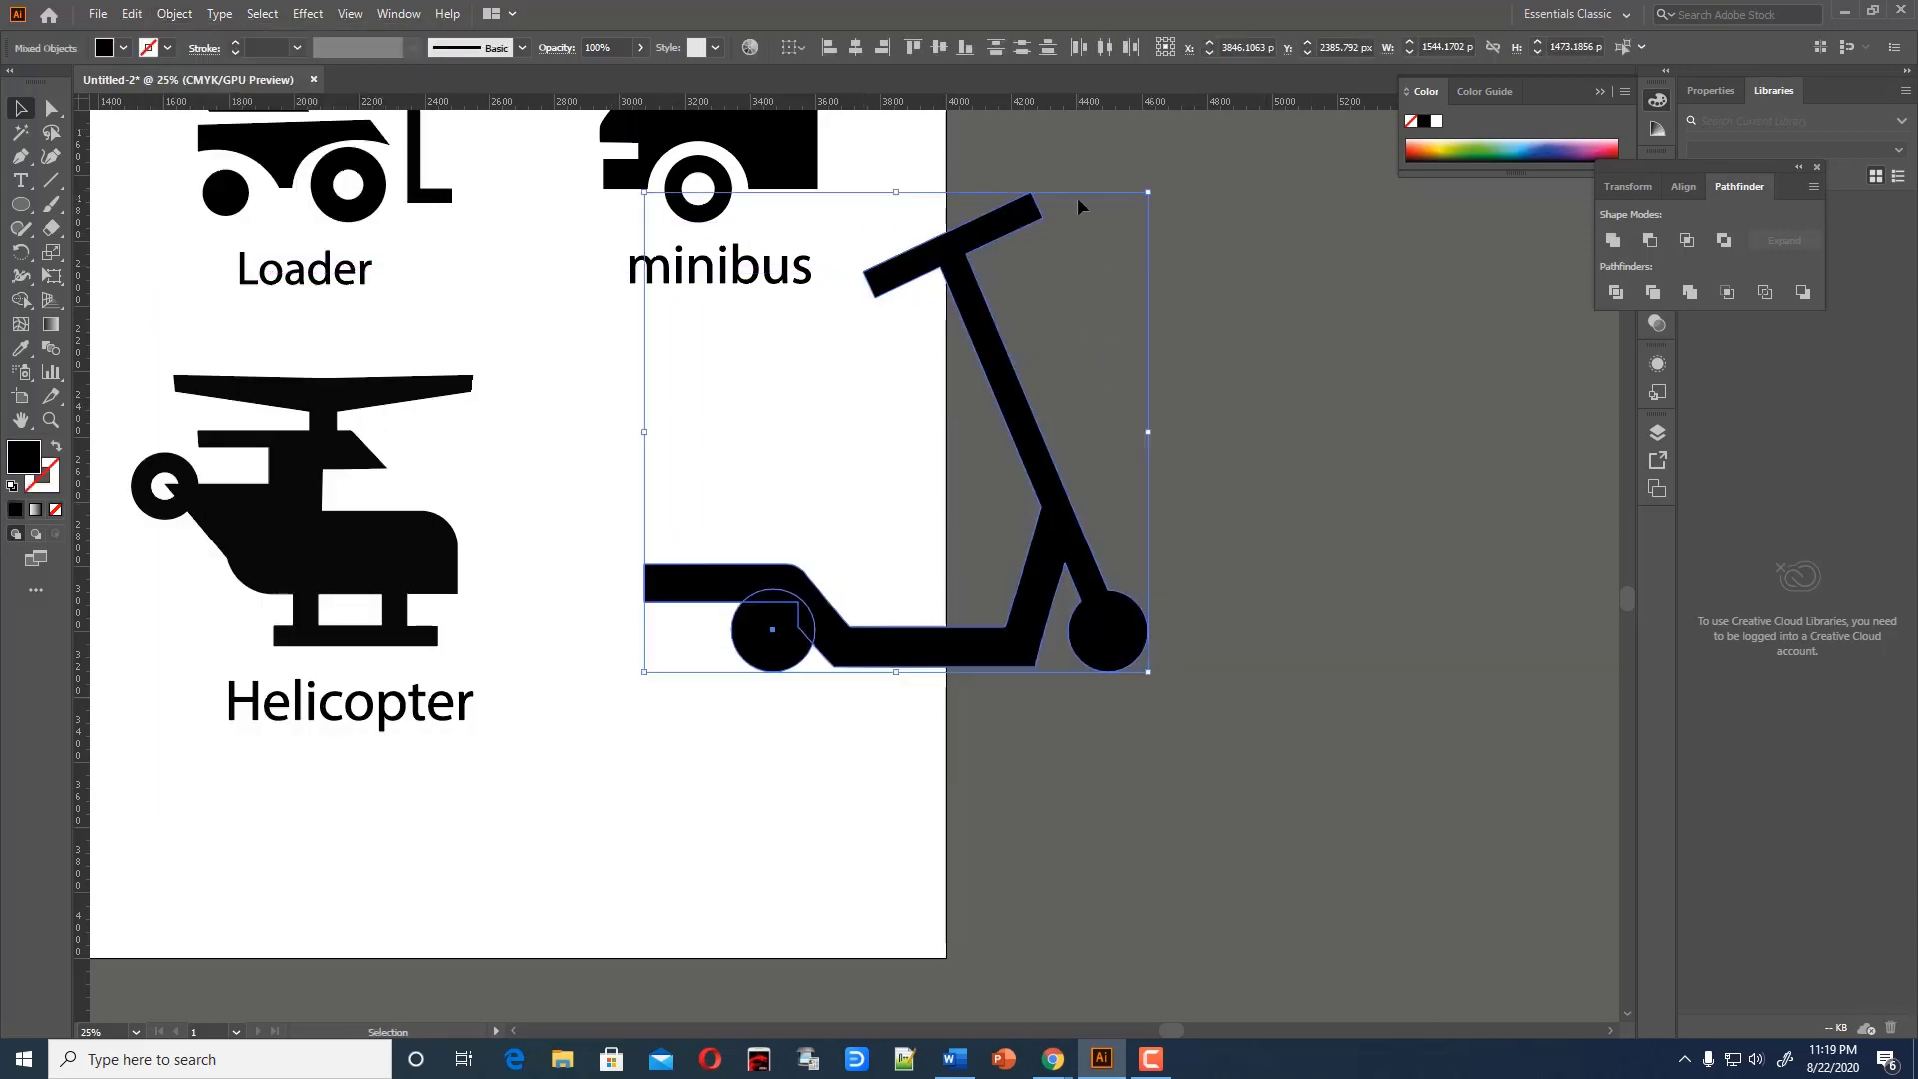
key("ctrl+g")
key("v")
left_click_drag(1149, 193, 1045, 291)
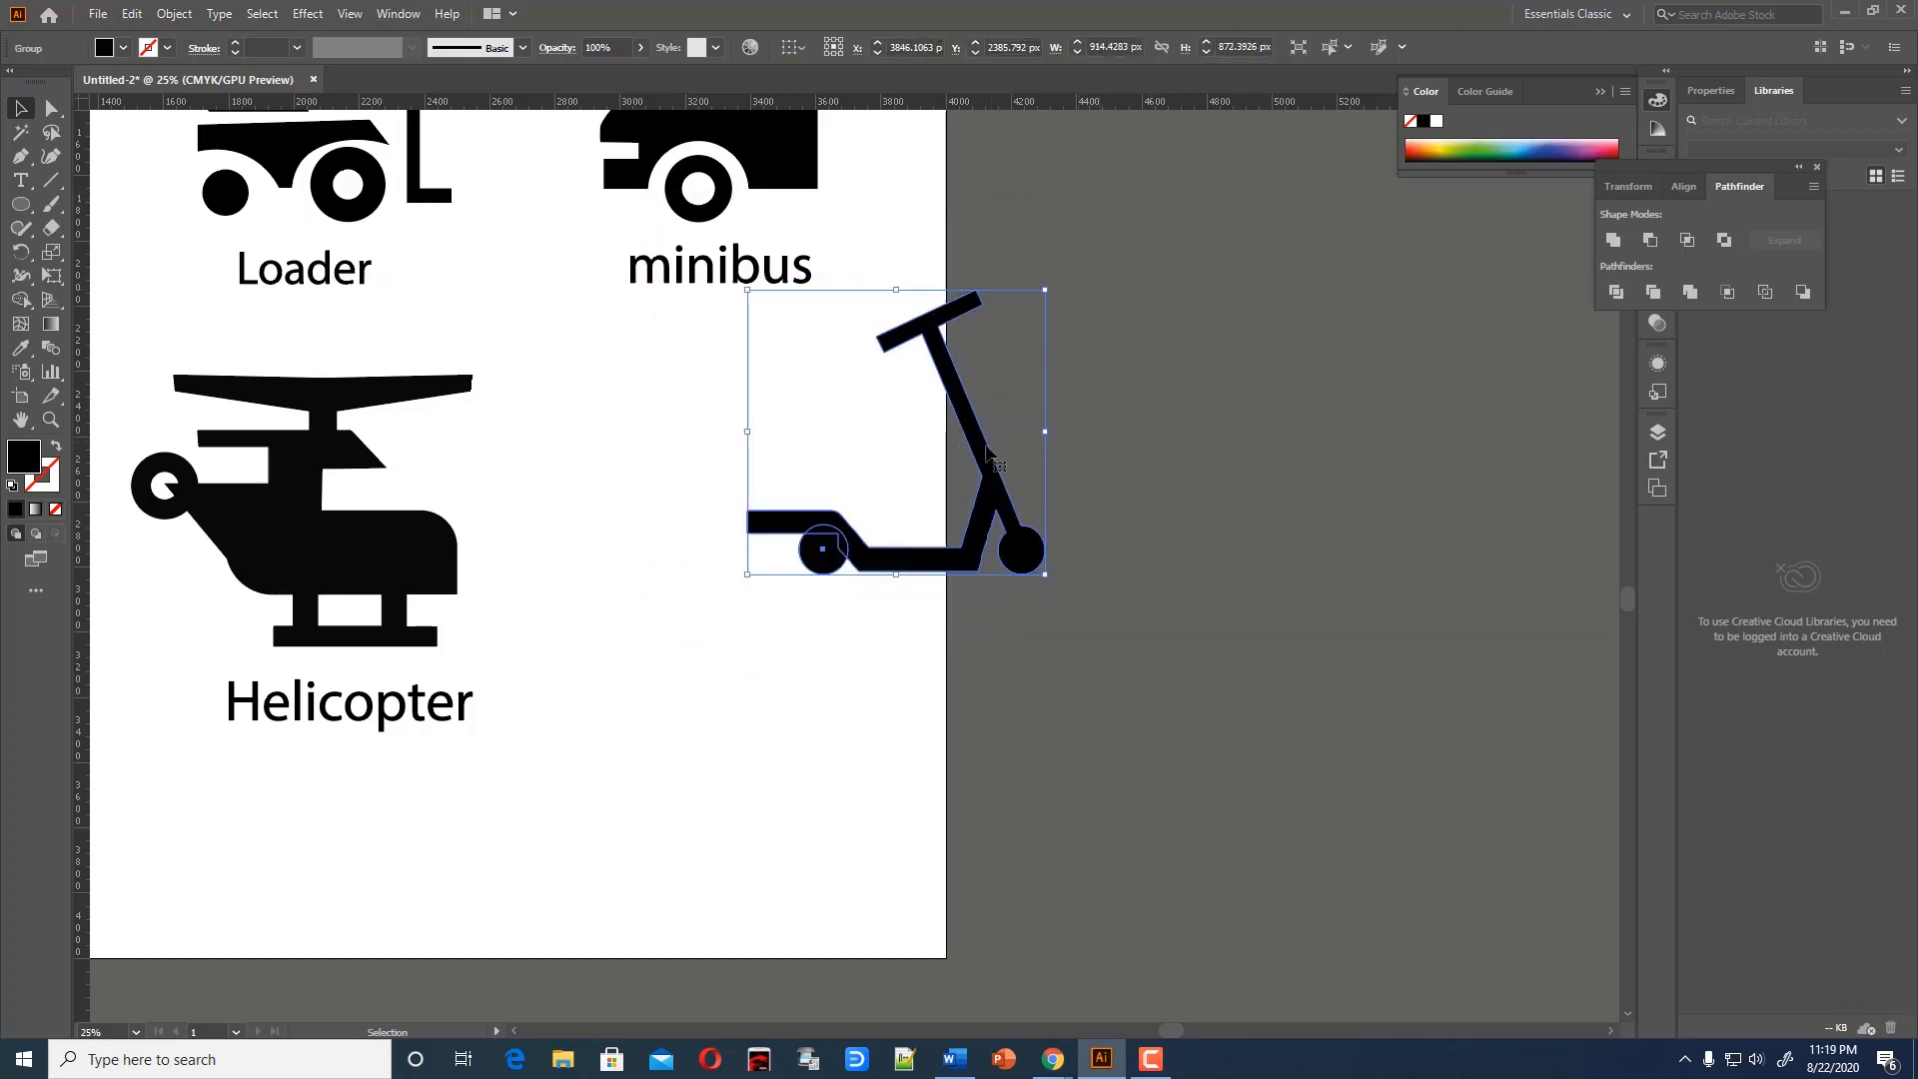
Move the kick scooter onto the artboard beside the helicopter, below the minibus, and shrink it slightly more
left_click_drag(1016, 457, 831, 520)
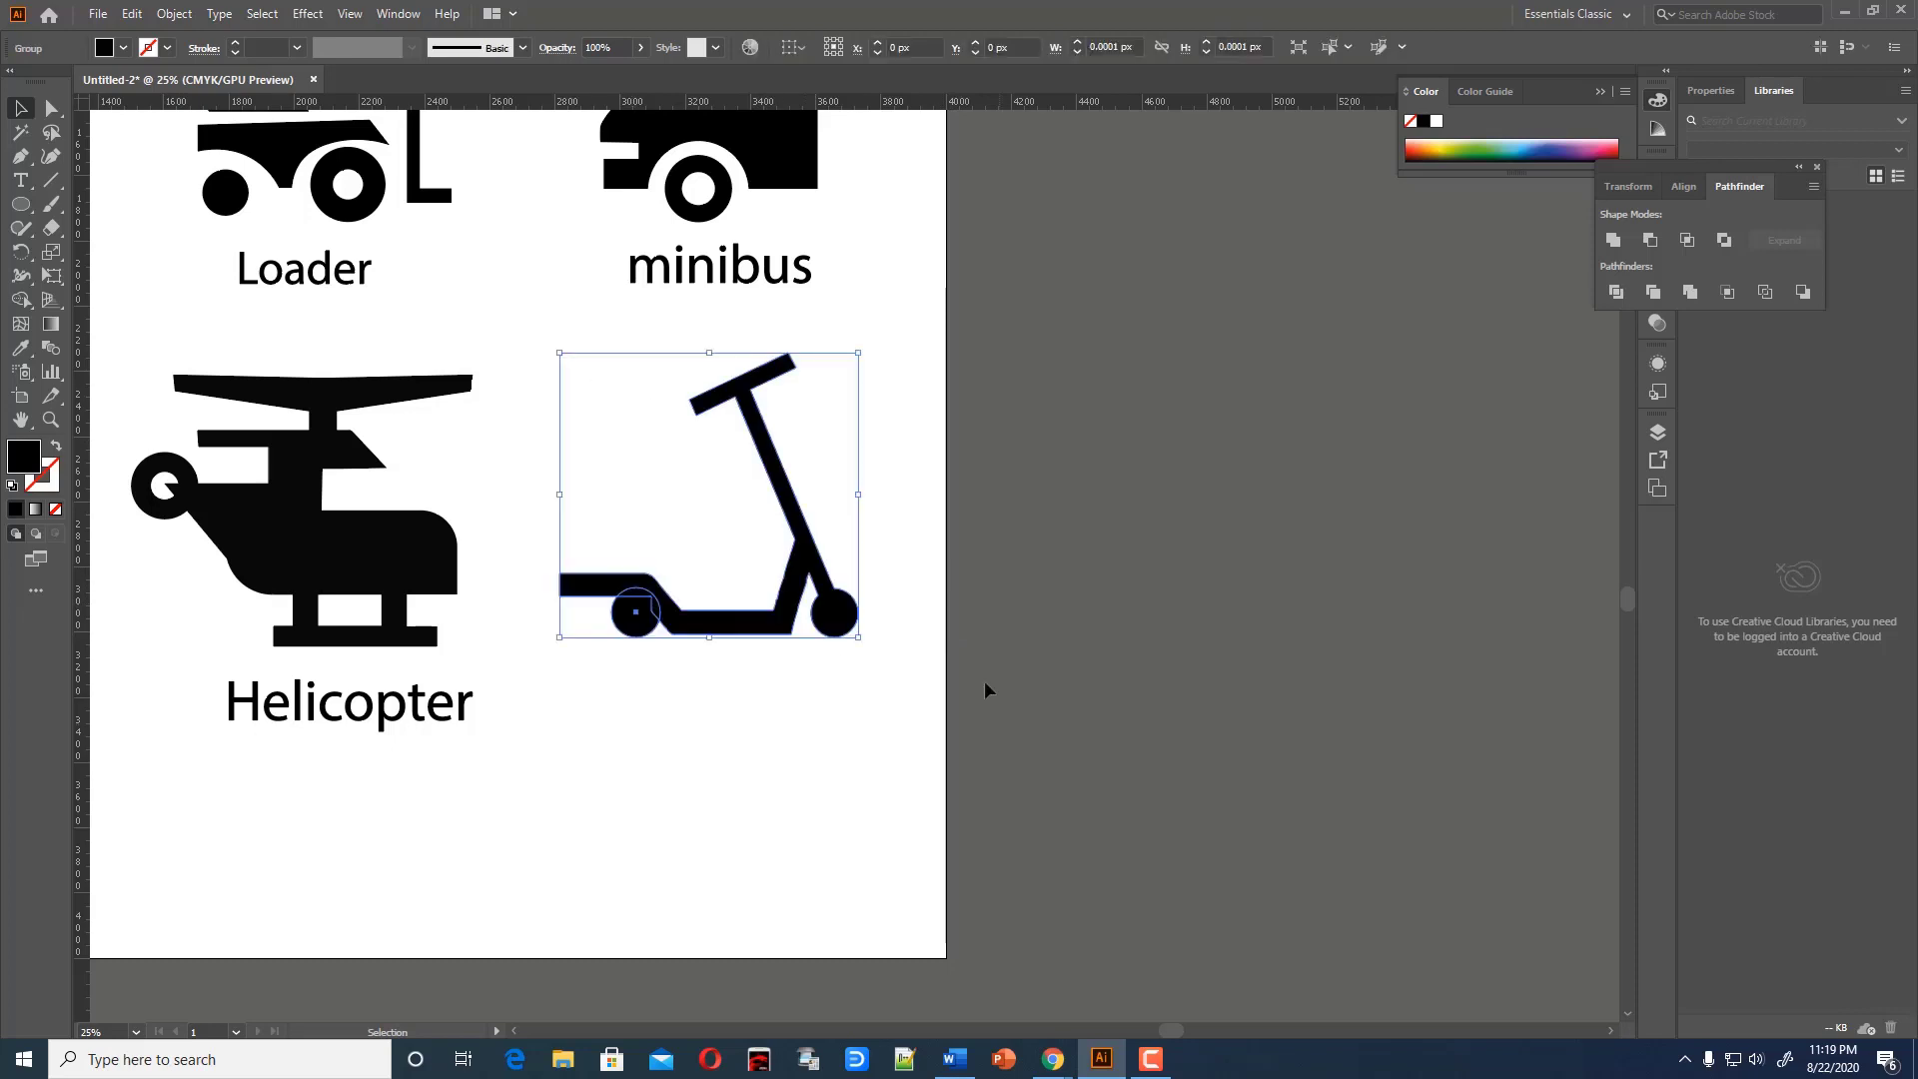
mouse_move(857, 353)
left_mouse_down()
mouse_move(819, 391)
mouse_move(844, 373)
left_mouse_up()
left_click(899, 441)
left_click(680, 565)
left_click(879, 376)
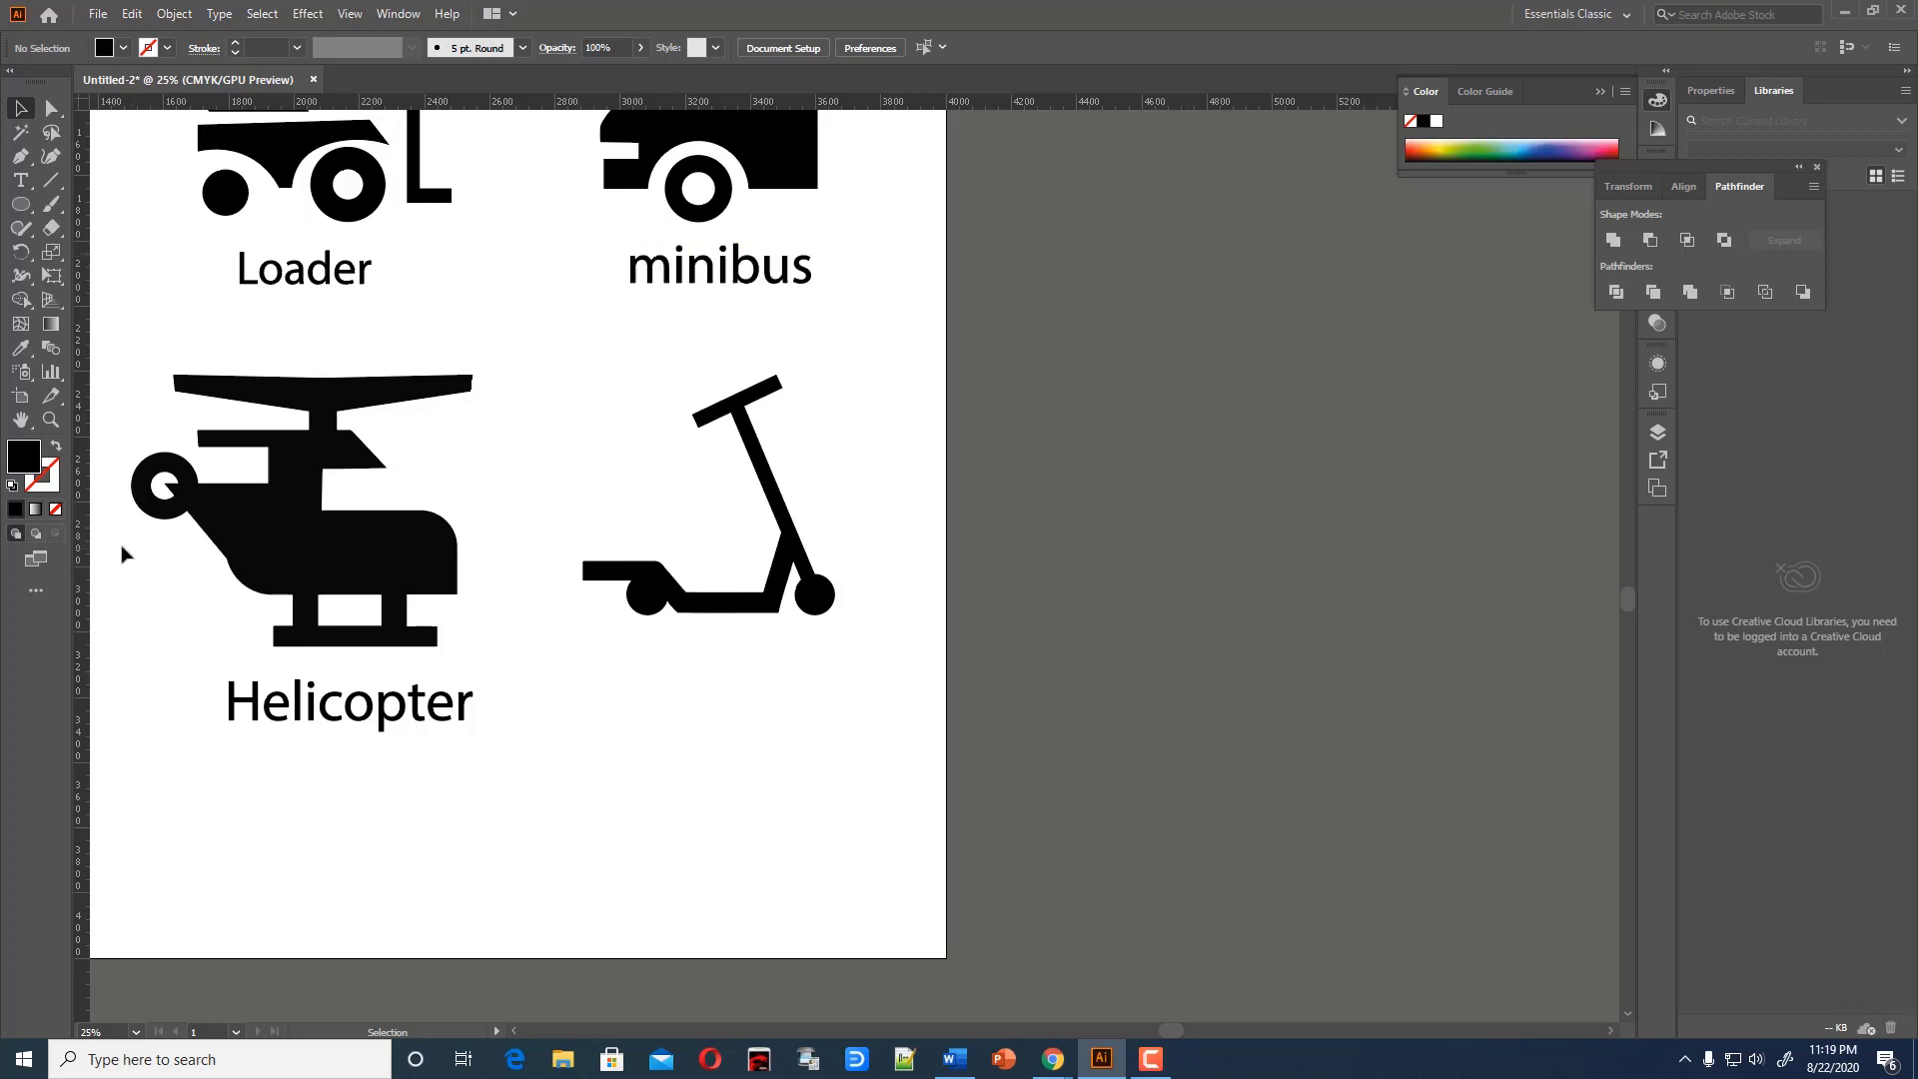
Add the text label "Bike" and place it beneath the kick scooter
key("t")
left_click(579, 689)
key("BackSpace")
type("Bi")
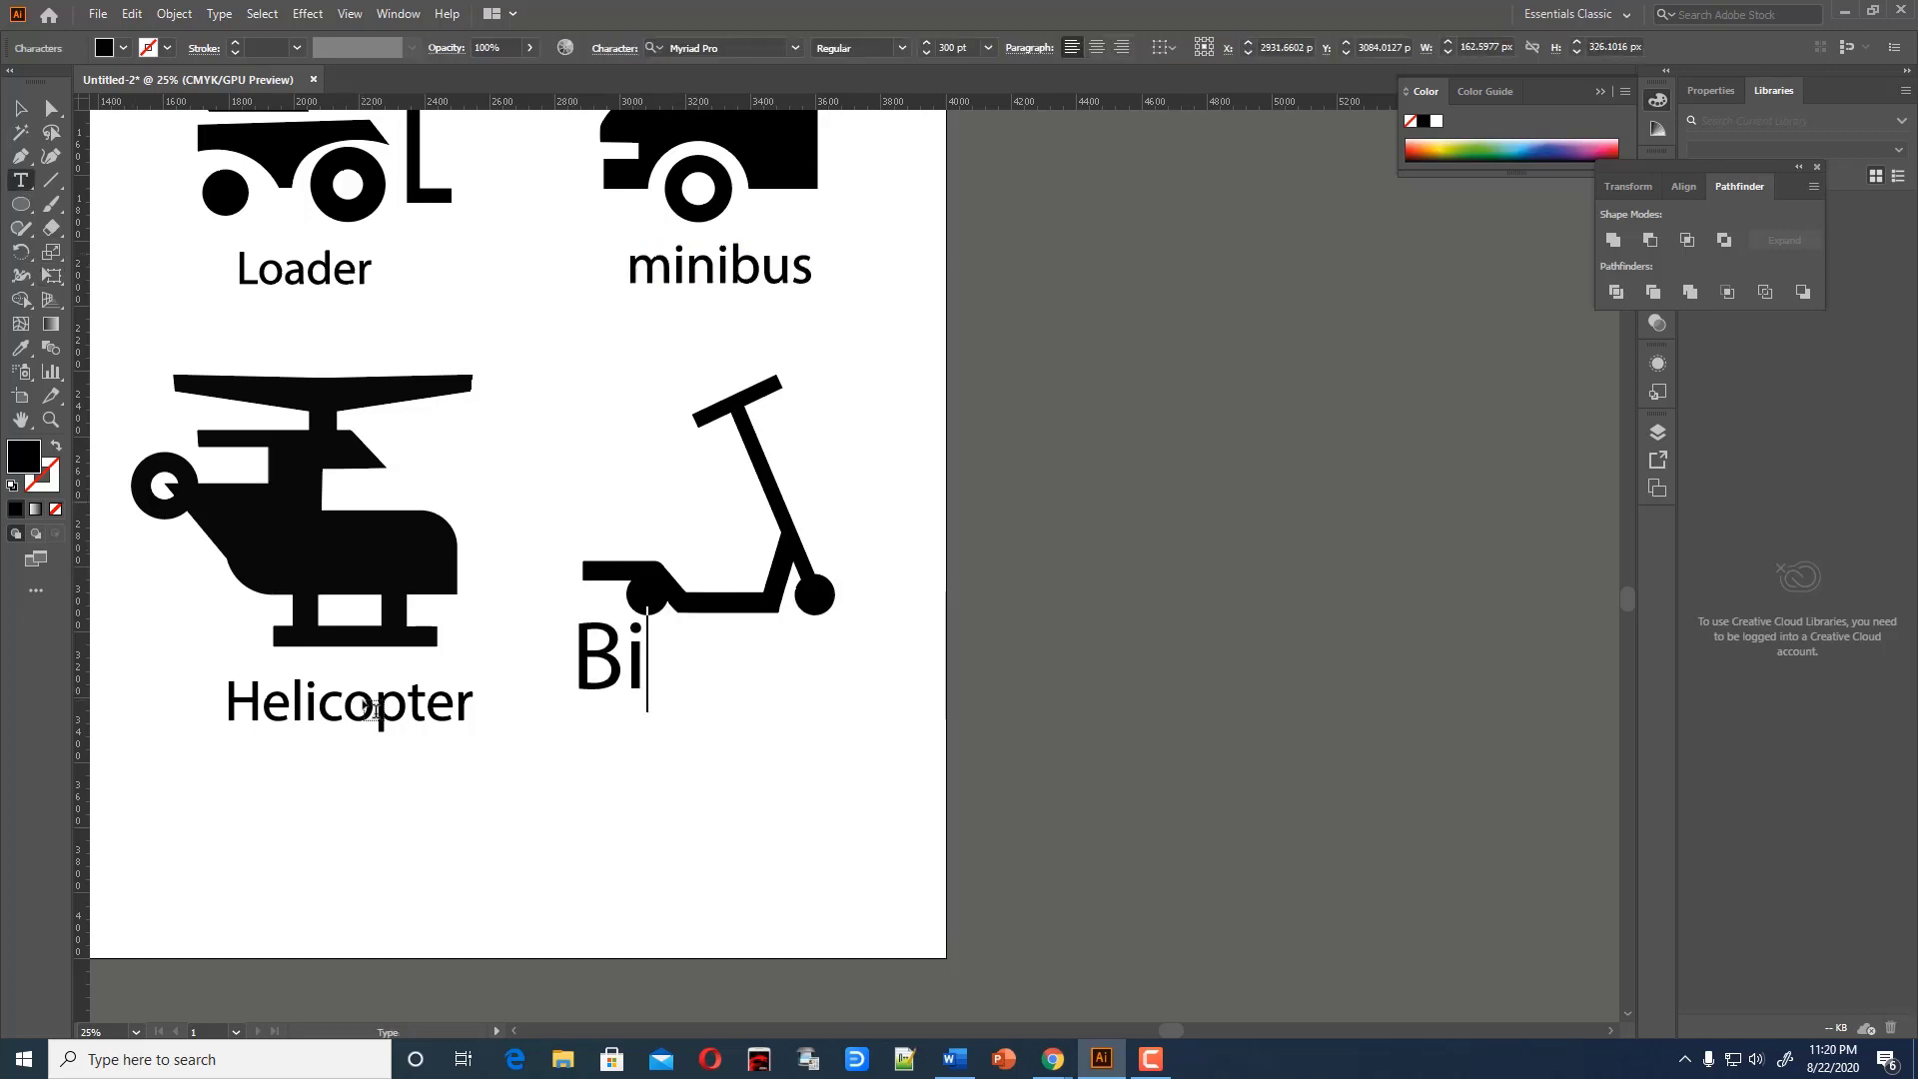
left_click(20, 107)
left_click_drag(654, 654, 713, 689)
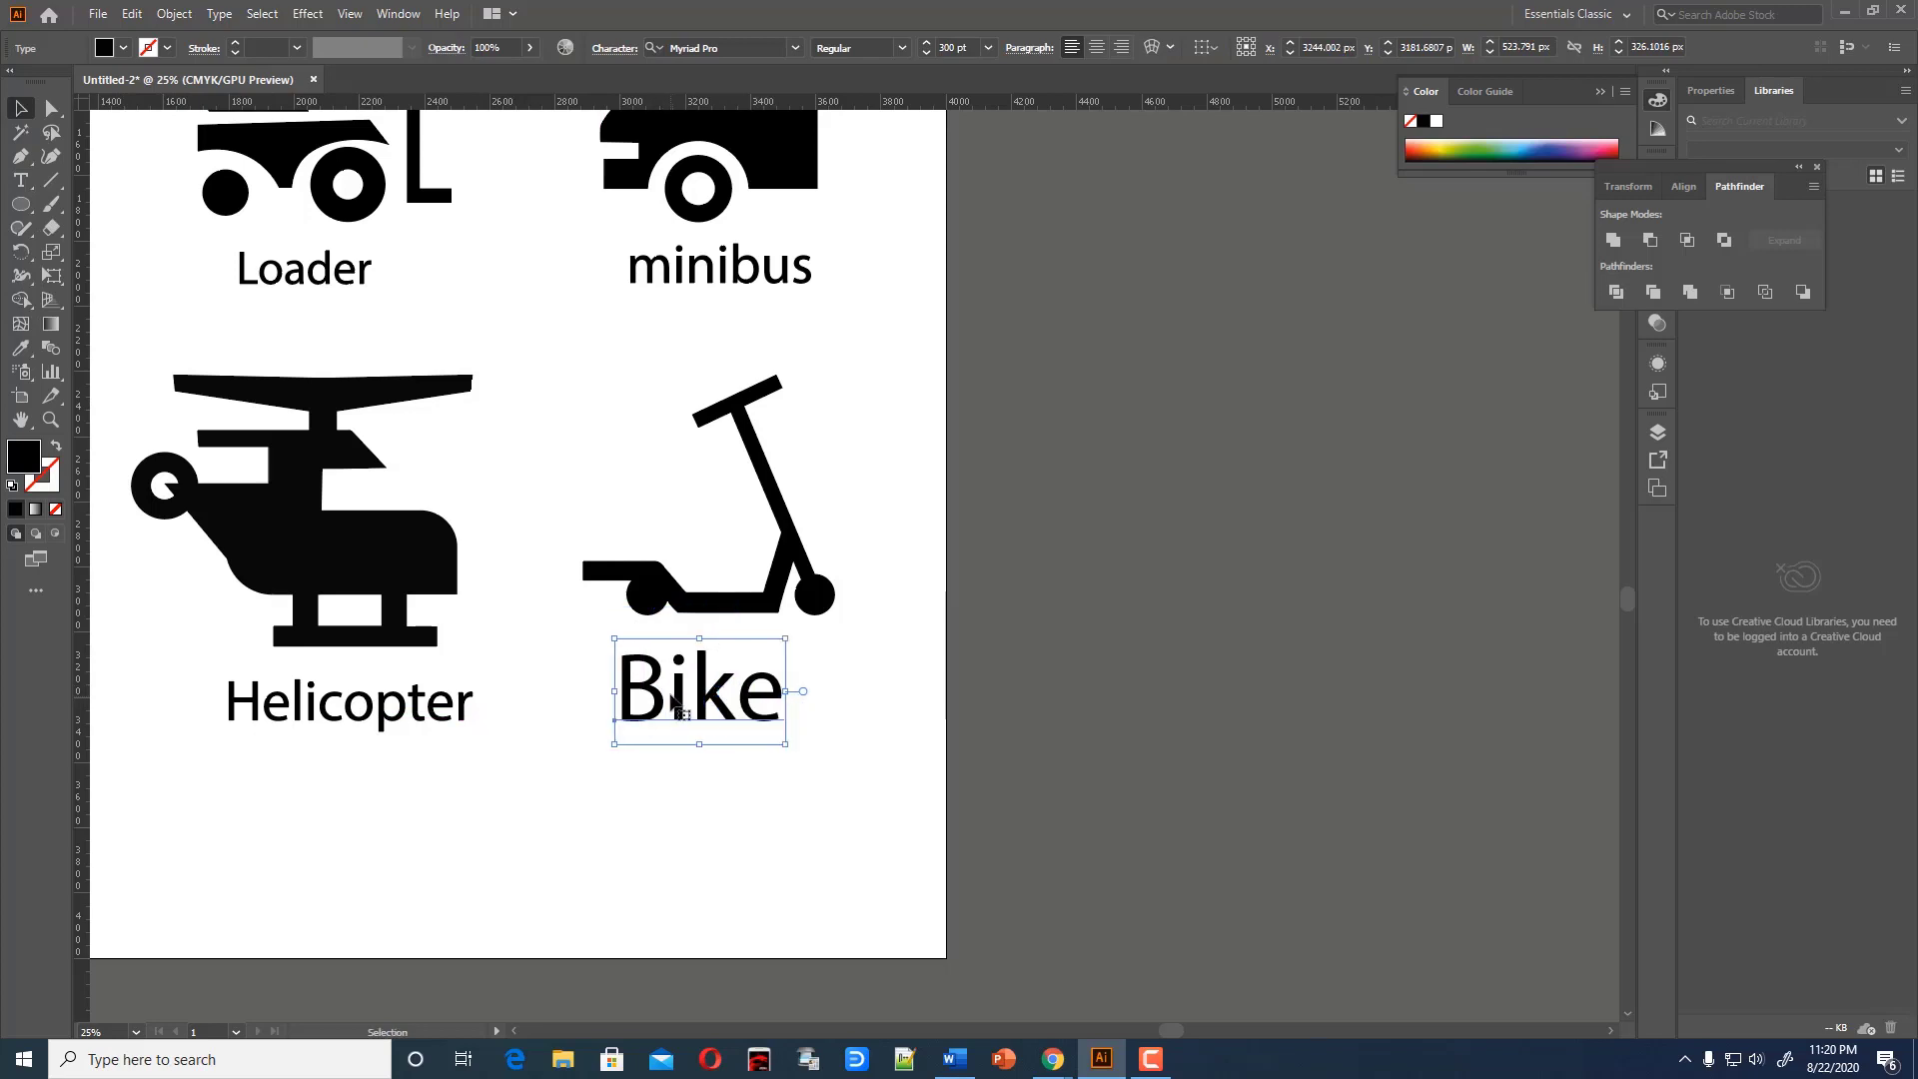
Convert the "Bike" label to outlines with Flatten Transparency and scale it down to match the other labels
left_click(174, 13)
left_click(243, 379)
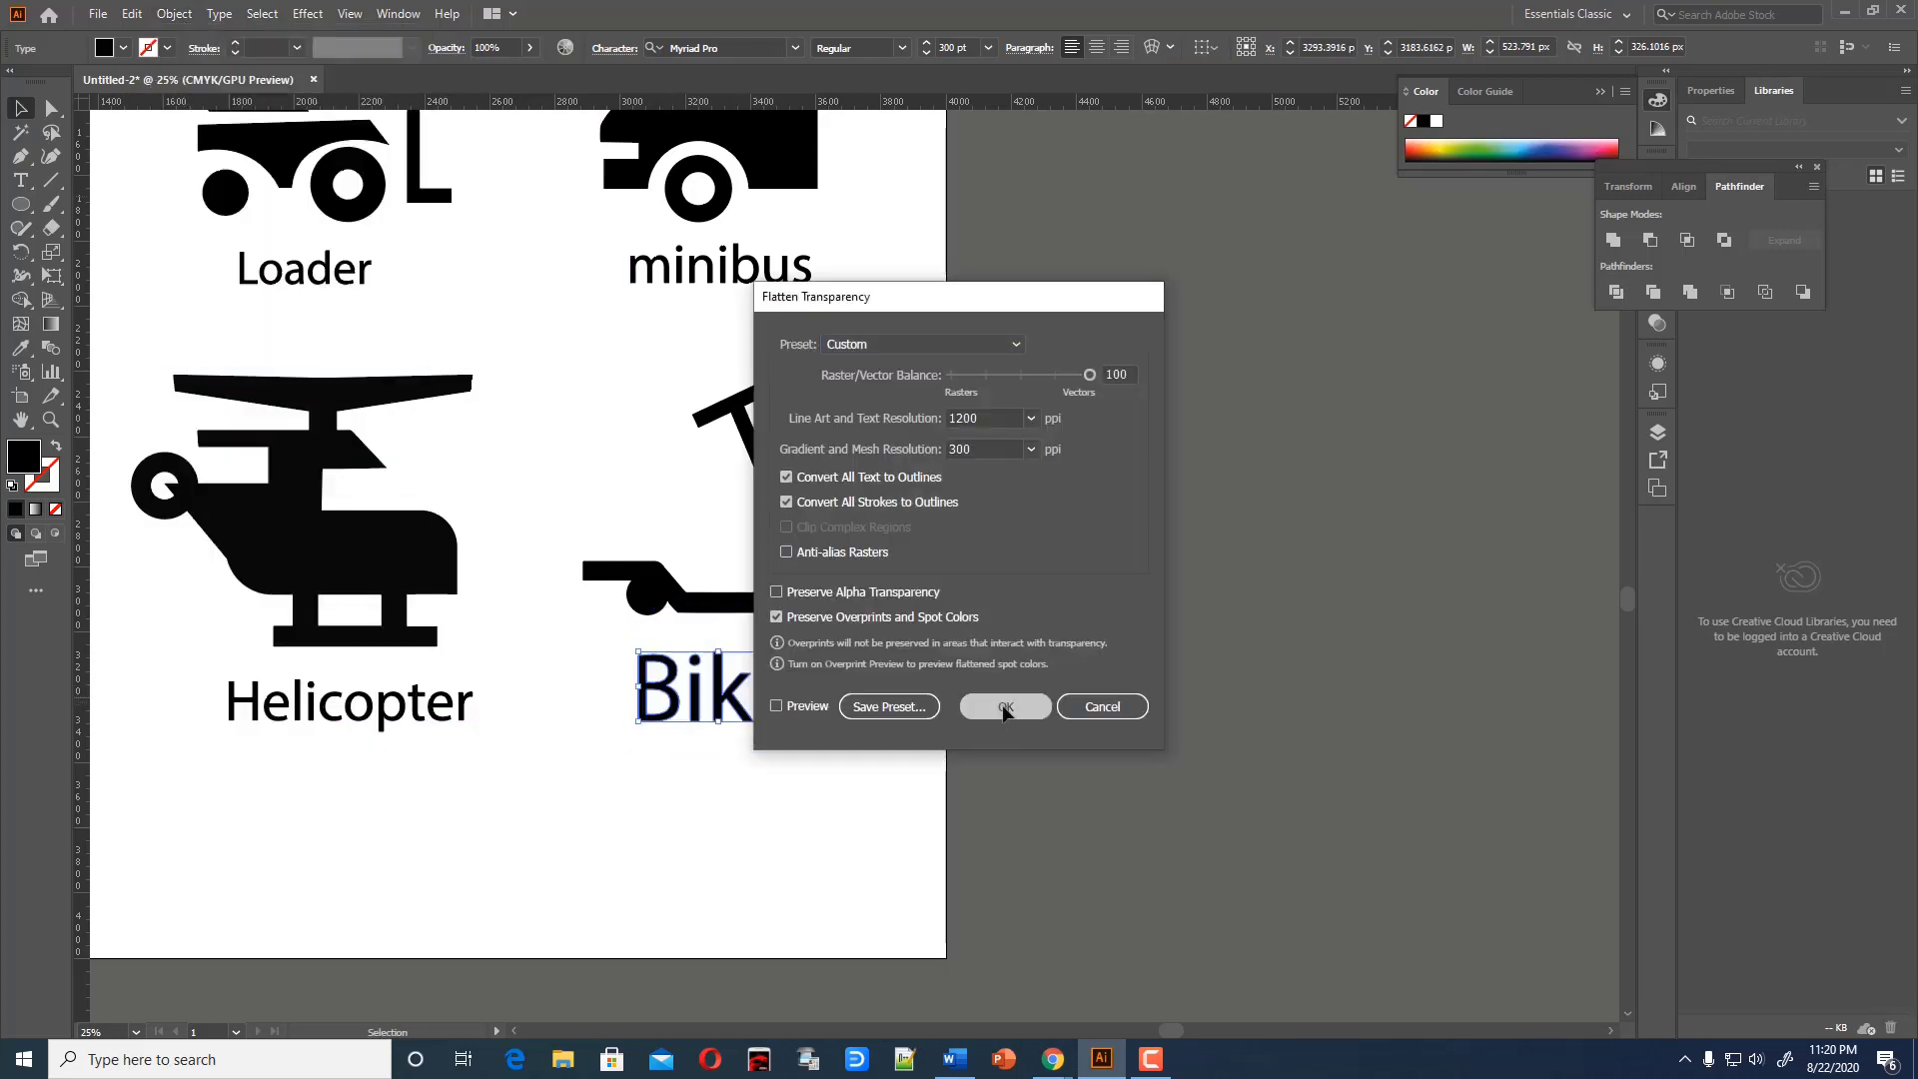
left_click(994, 702)
mouse_move(799, 652)
left_mouse_down()
mouse_move(747, 705)
mouse_move(786, 684)
left_mouse_up()
key("ctrl+shift+a")
Select all nine labelled icons and shift them together slightly down and to the right to centre them on the artboard
key("ctrl+minus")
key("ctrl+minus")
key("ctrl+minus")
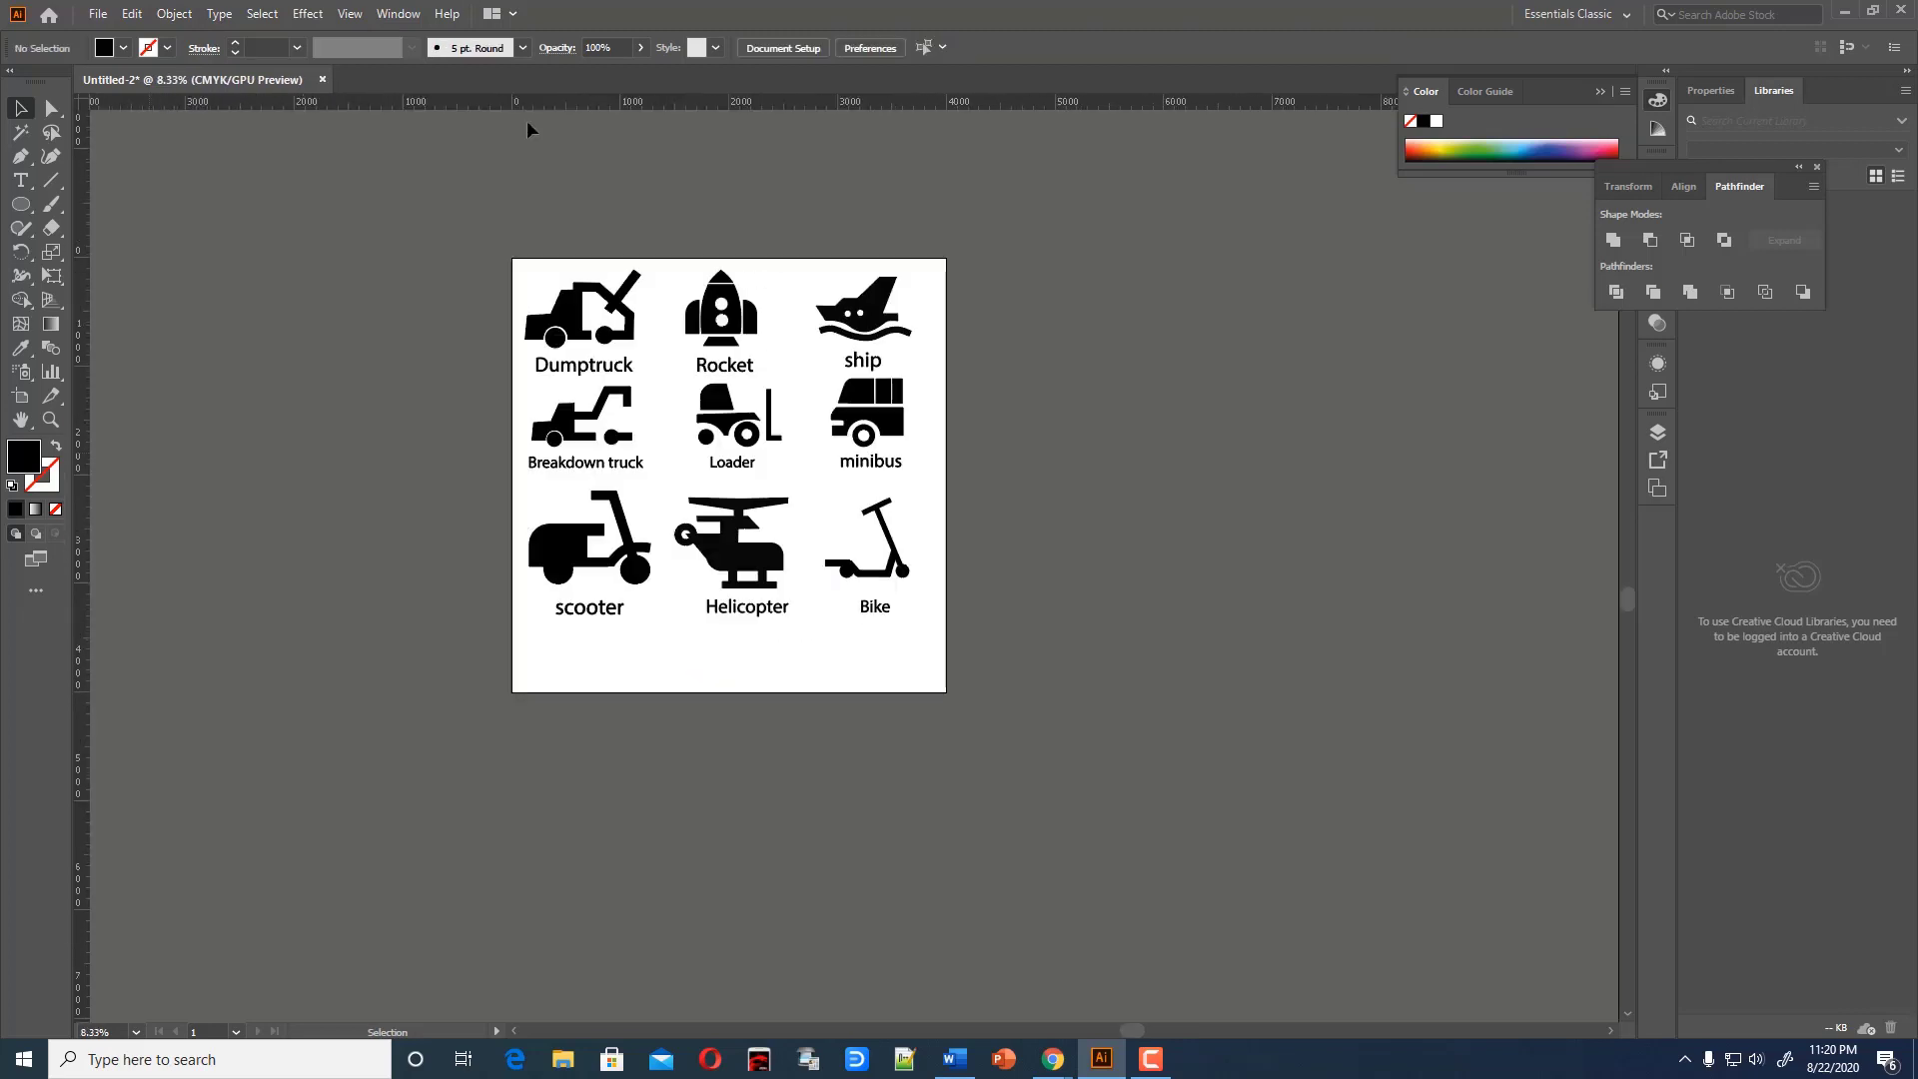
key("ctrl+a")
left_click_drag(891, 380, 903, 401)
key("ctrl+shift+a")
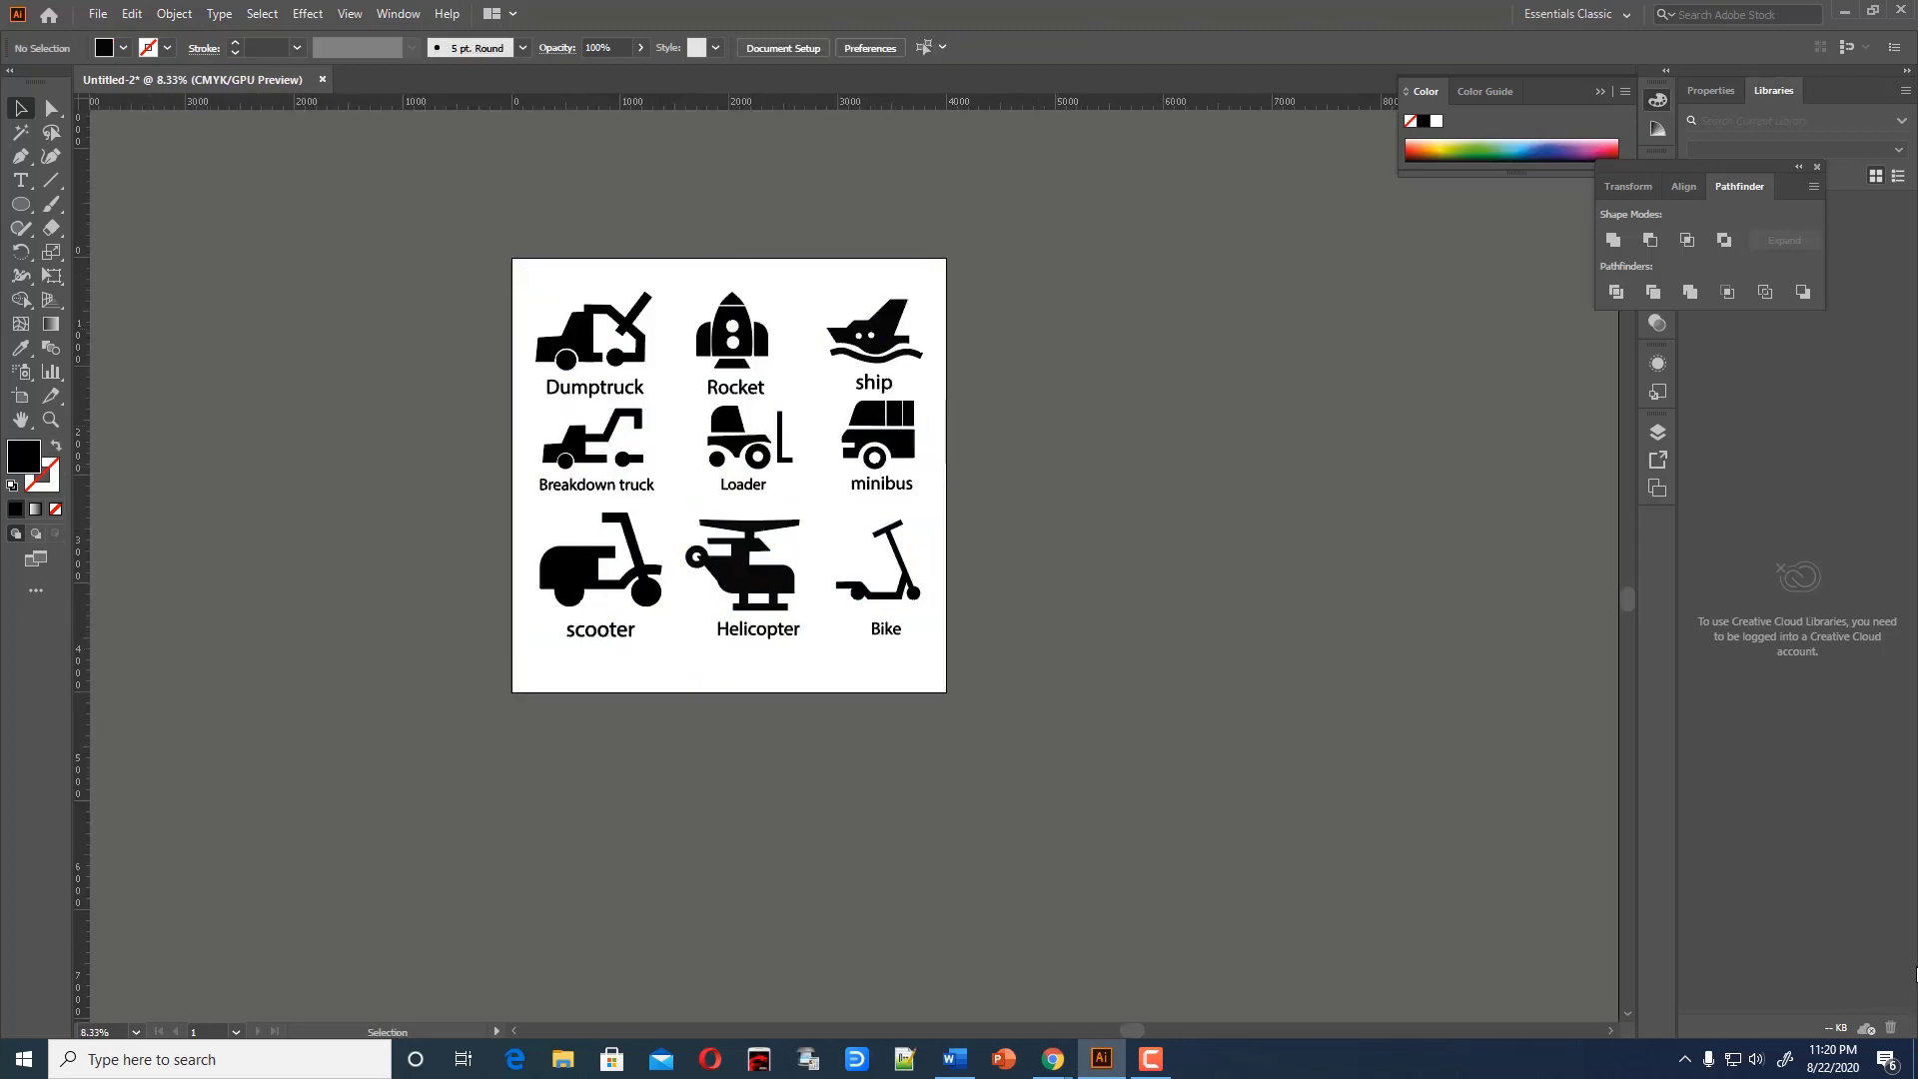